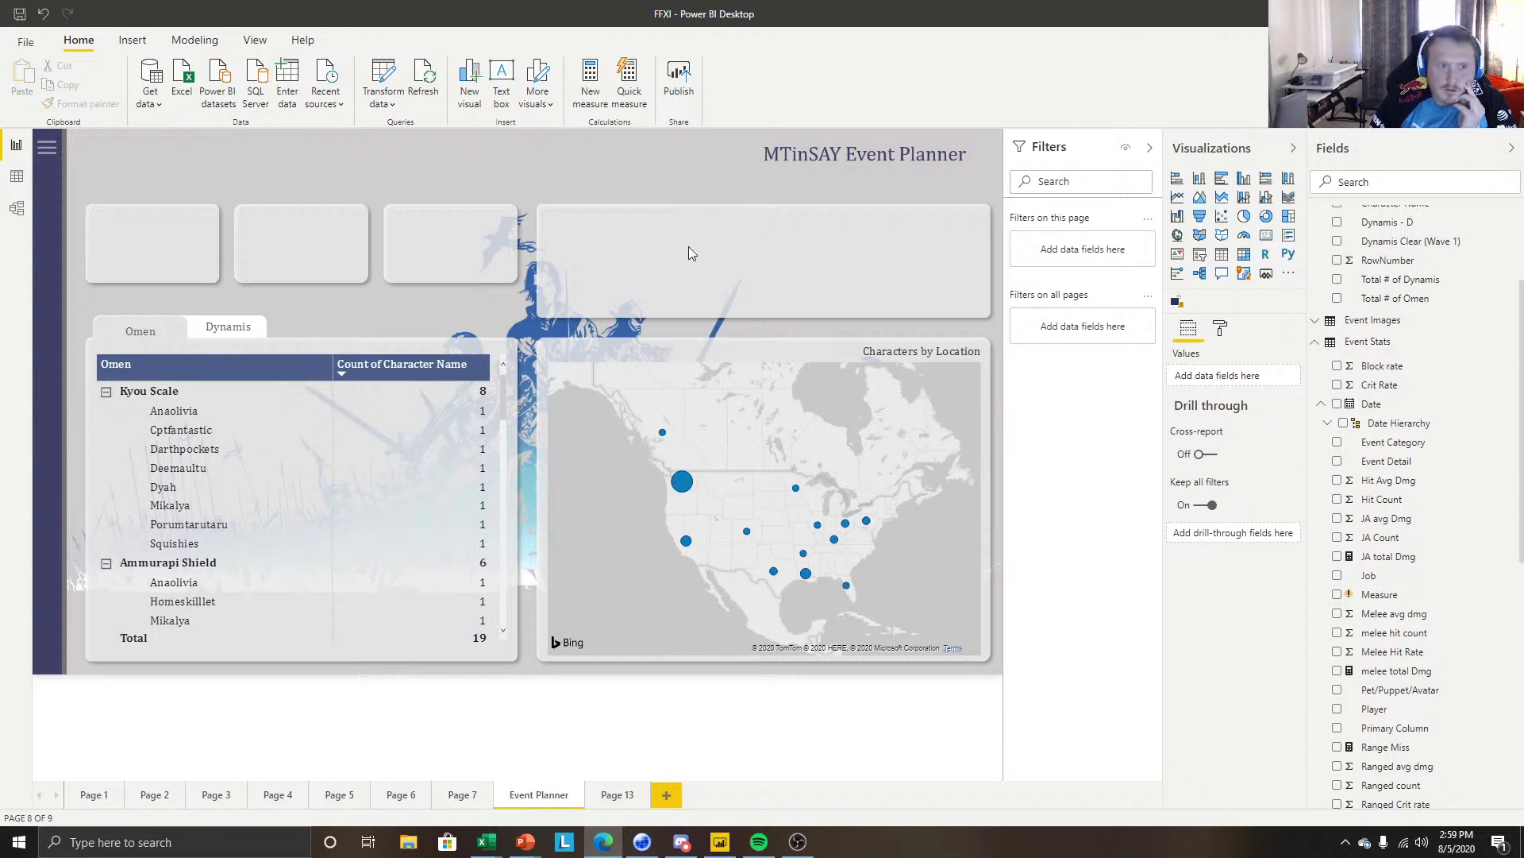
View the background slide in the FFXI BGs presentation in PowerPoint and return to the FFXI report in Power BI Desktop.
mouse_move(520, 848)
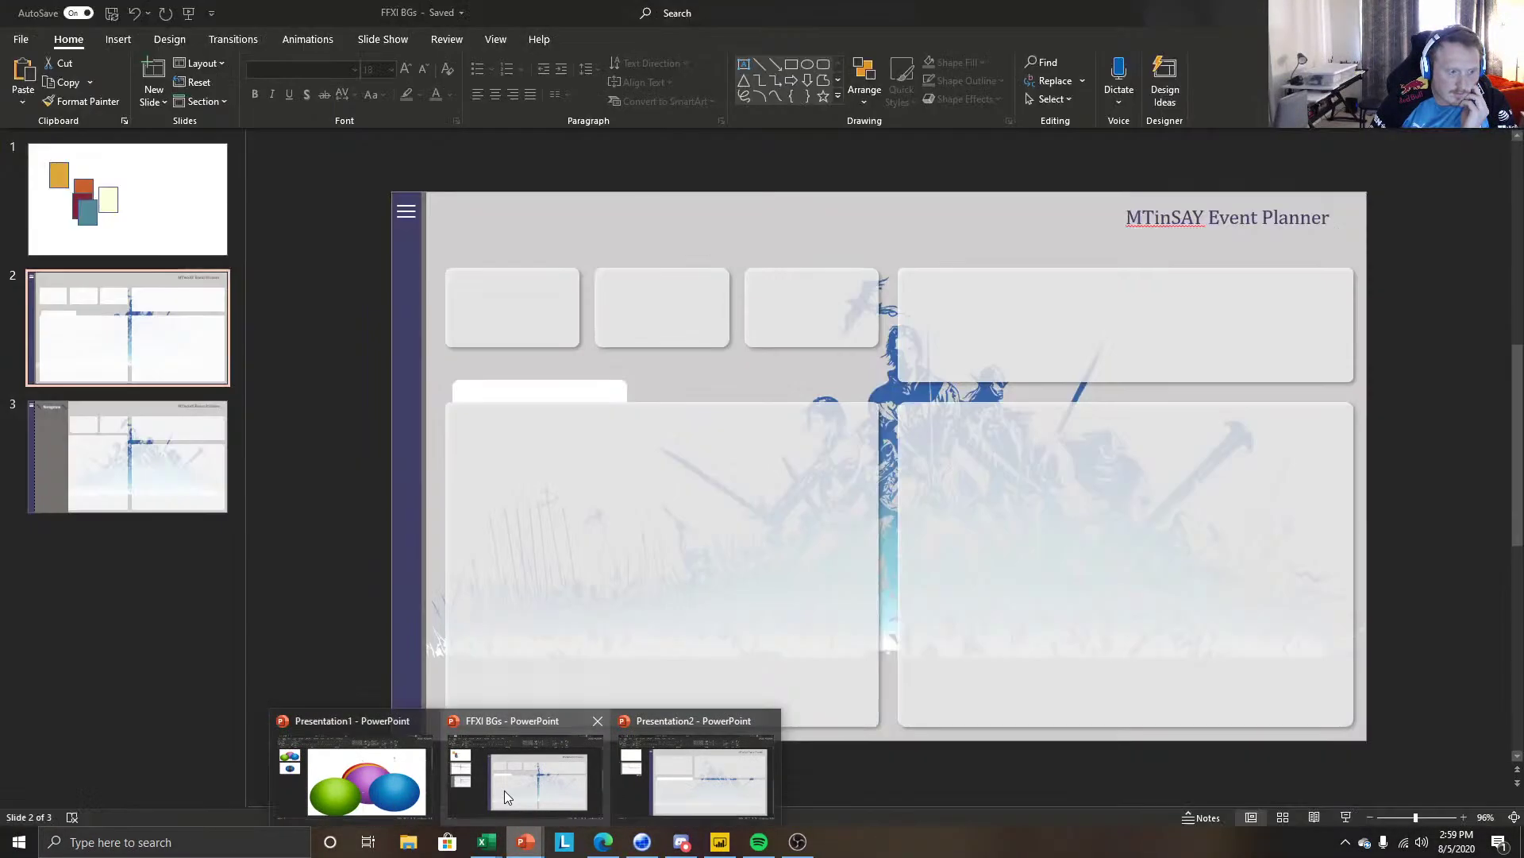
left_click(504, 789)
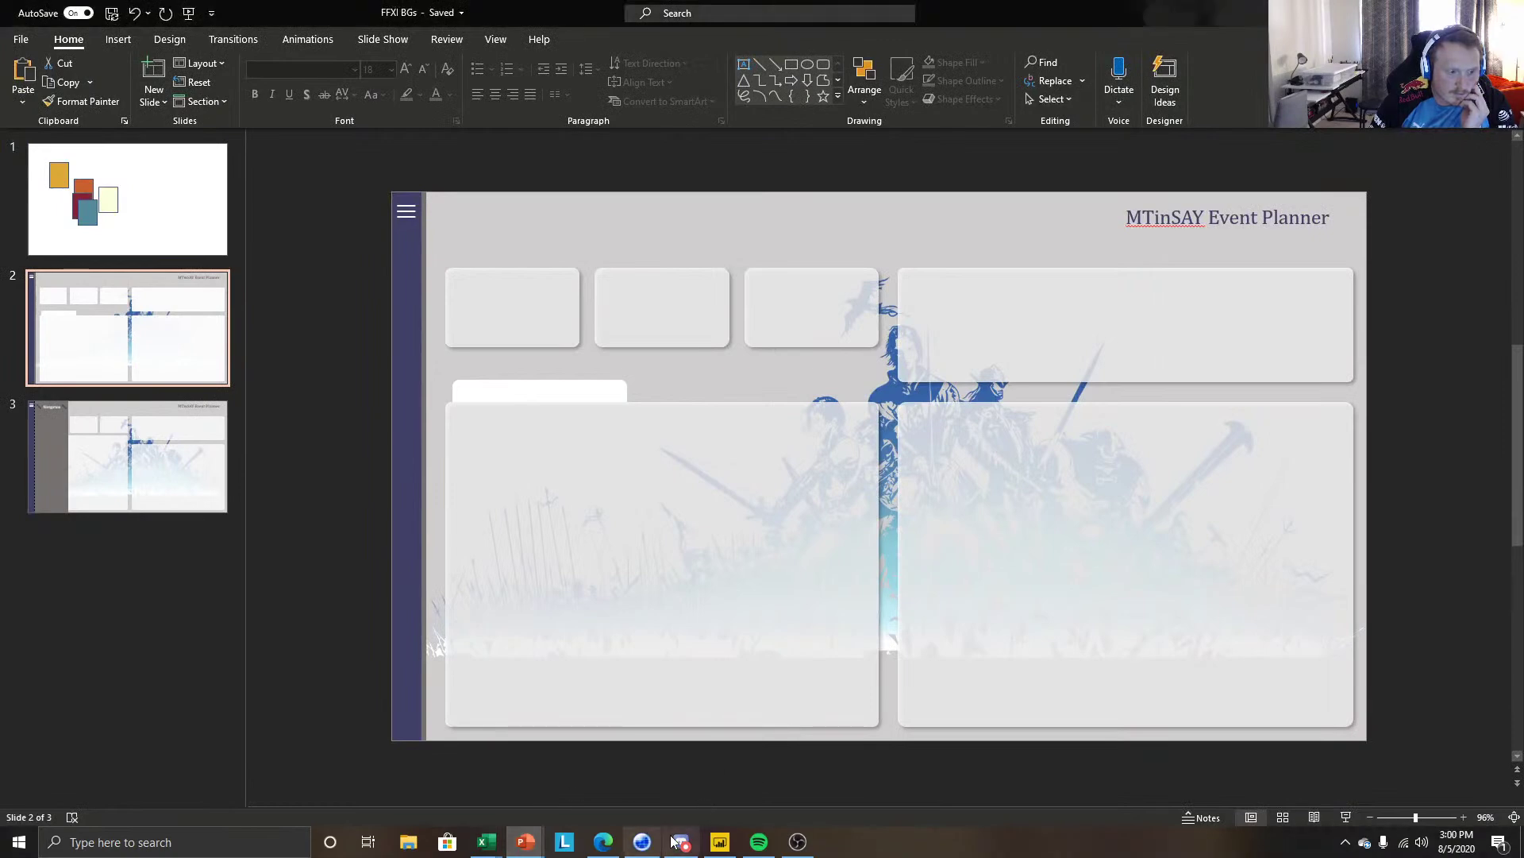
left_click(720, 842)
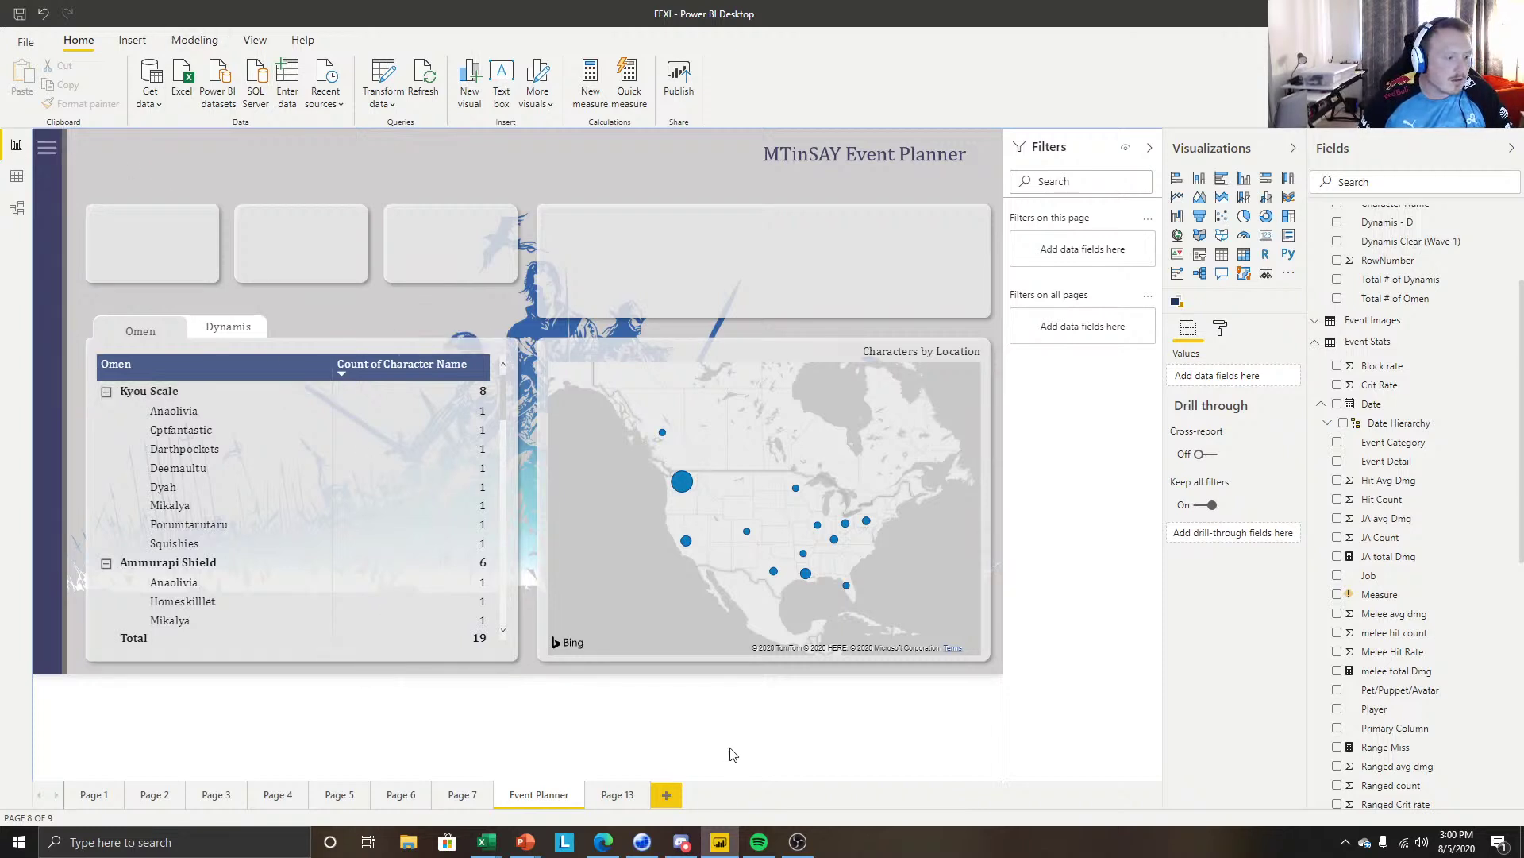
Open the report page's navigation pane to view its page links and close it again.
left_click(58, 163, "ctrl")
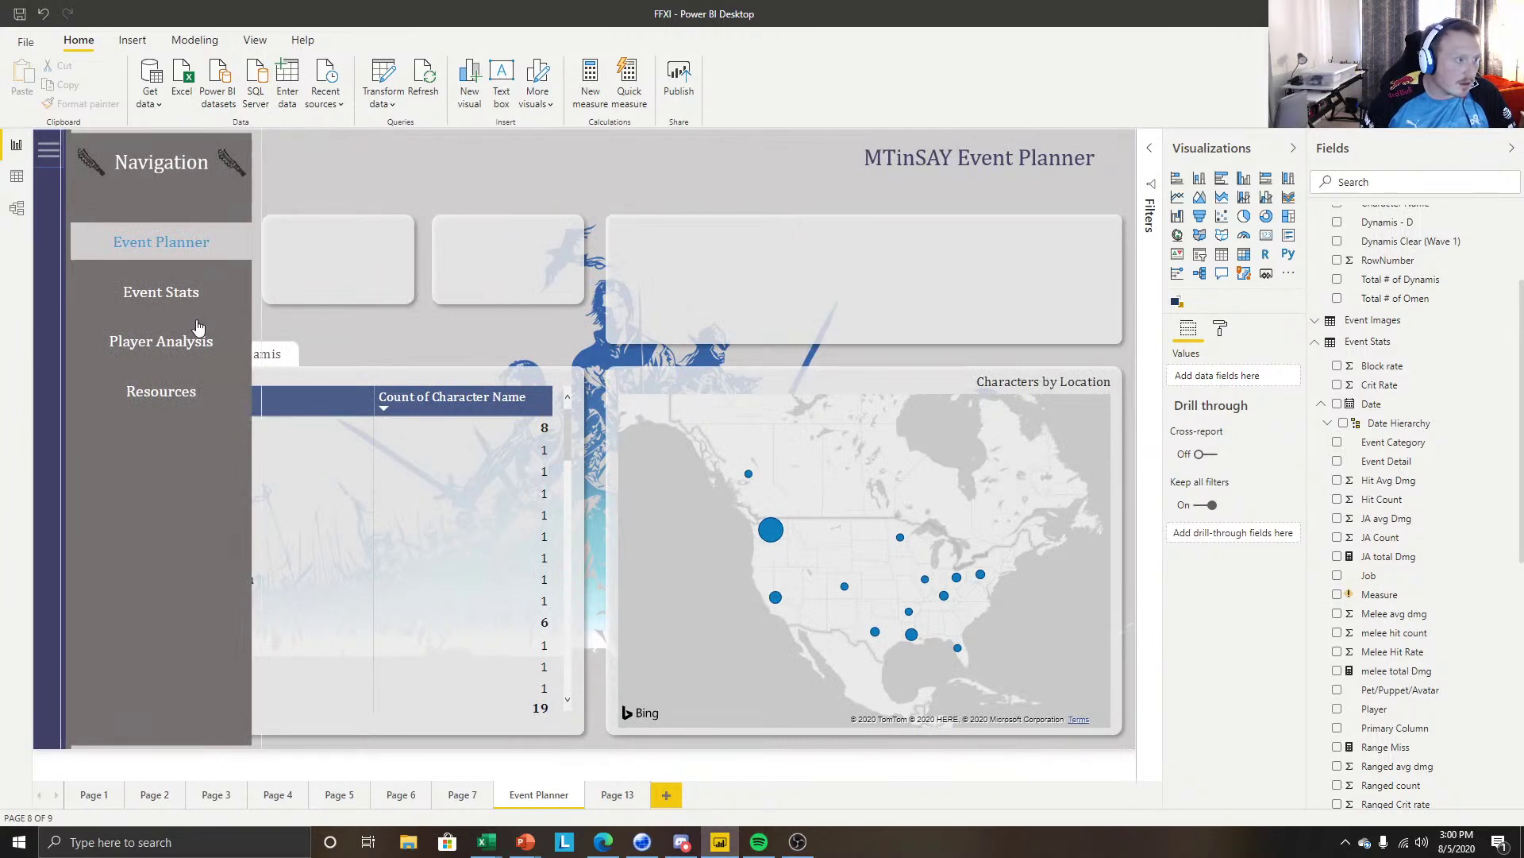
left_click(382, 192, "ctrl")
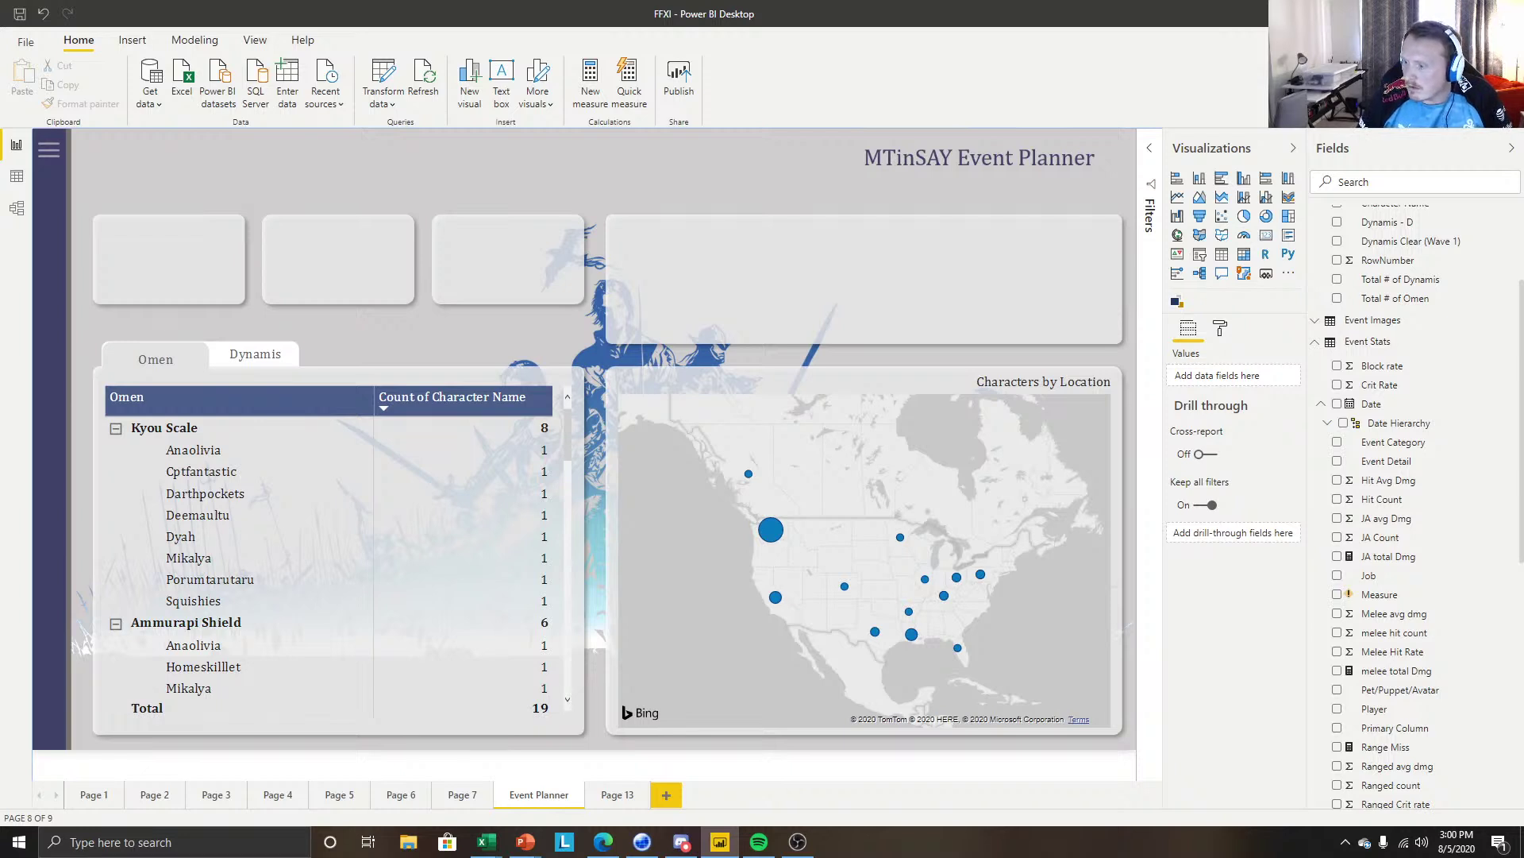
key("alt+Tab")
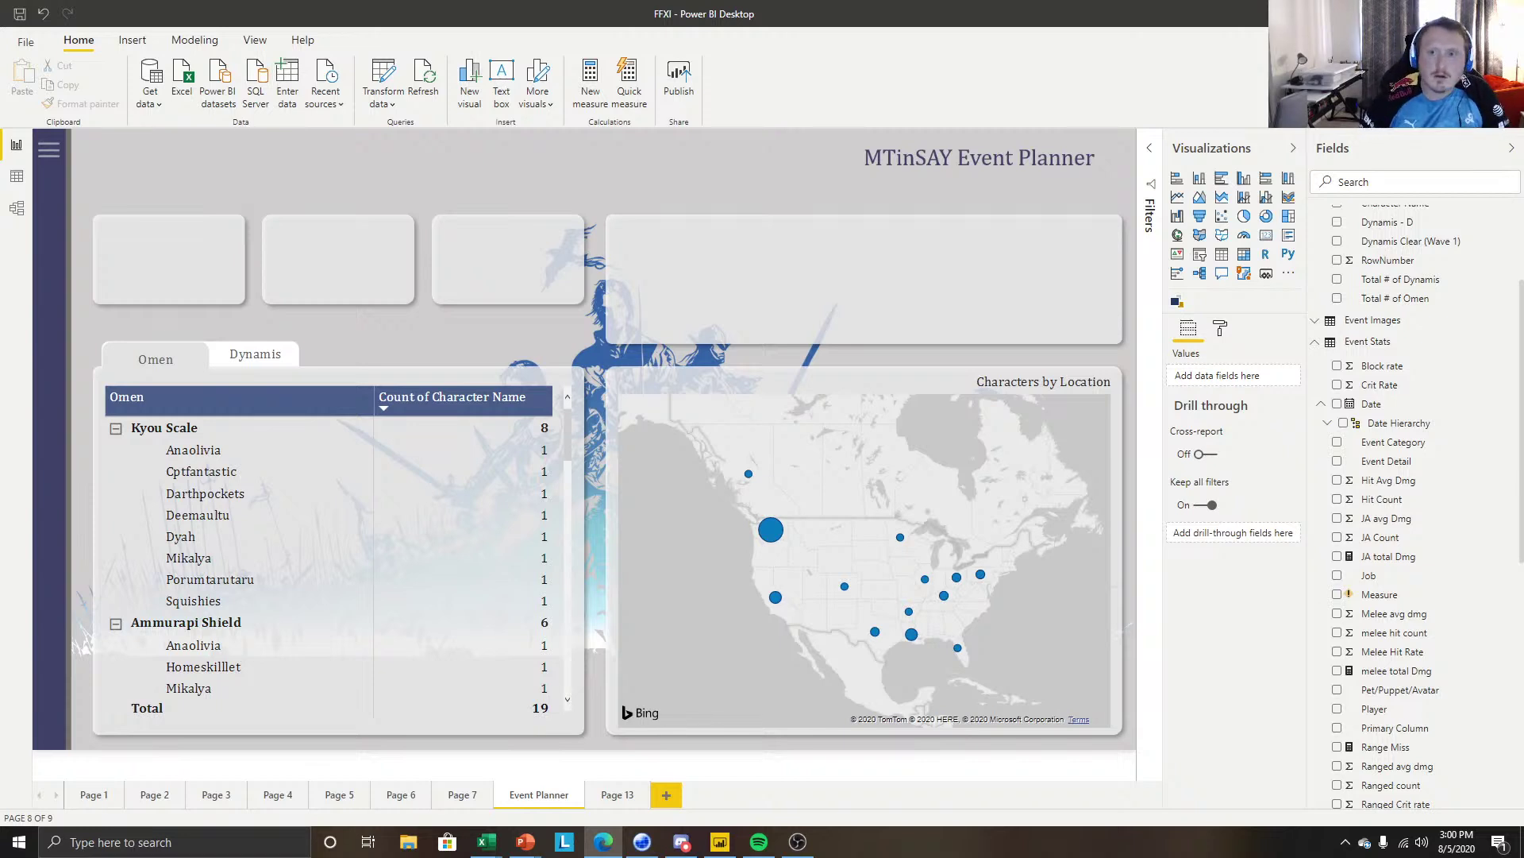
key("alt+Tab")
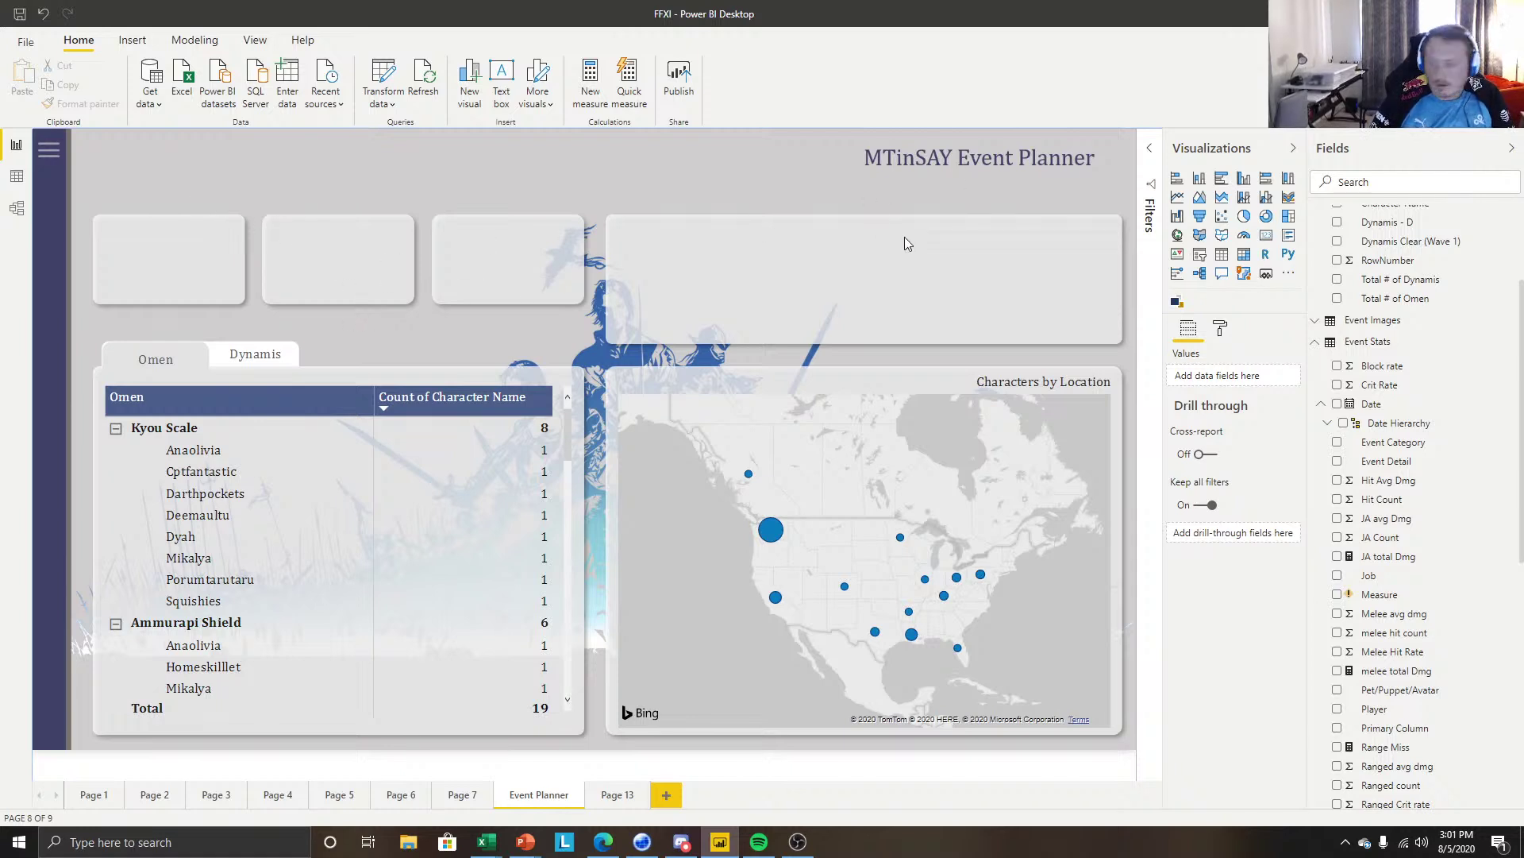
Add a card visual with Player Name from the Player Images table, aggregated as Count (Distinct).
left_click(1368, 179)
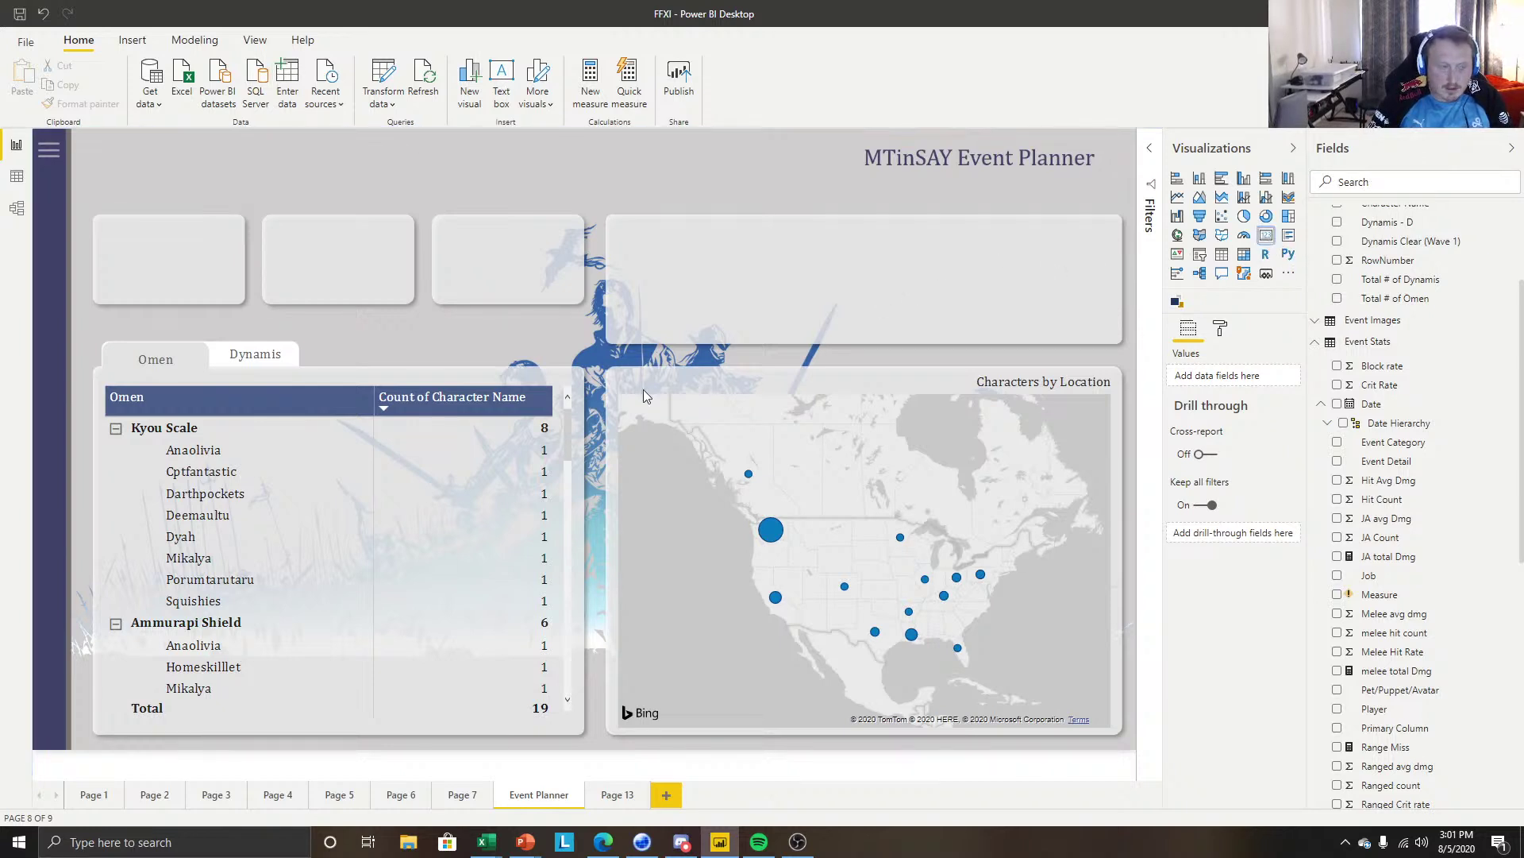
left_click_drag(235, 384, 356, 328)
scroll(1418, 376, "down", 2)
scroll(1404, 470, "down", 5)
scroll(1399, 480, "up", 8)
scroll(1403, 505, "down", 8)
scroll(1406, 511, "down", 1)
left_click_drag(1386, 796, 1226, 376)
left_click(1277, 376)
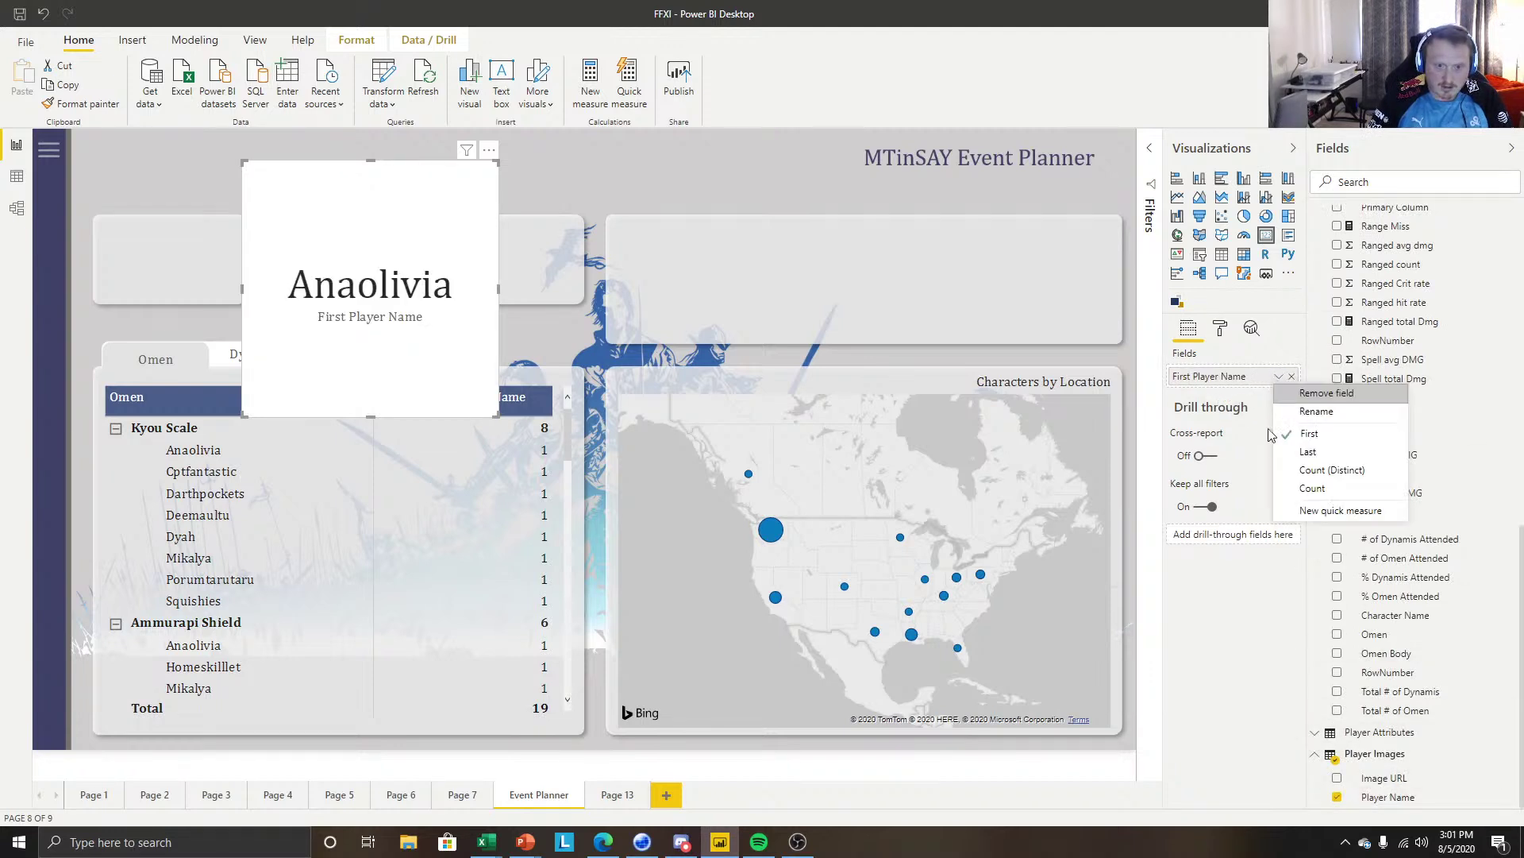
left_click(1320, 469)
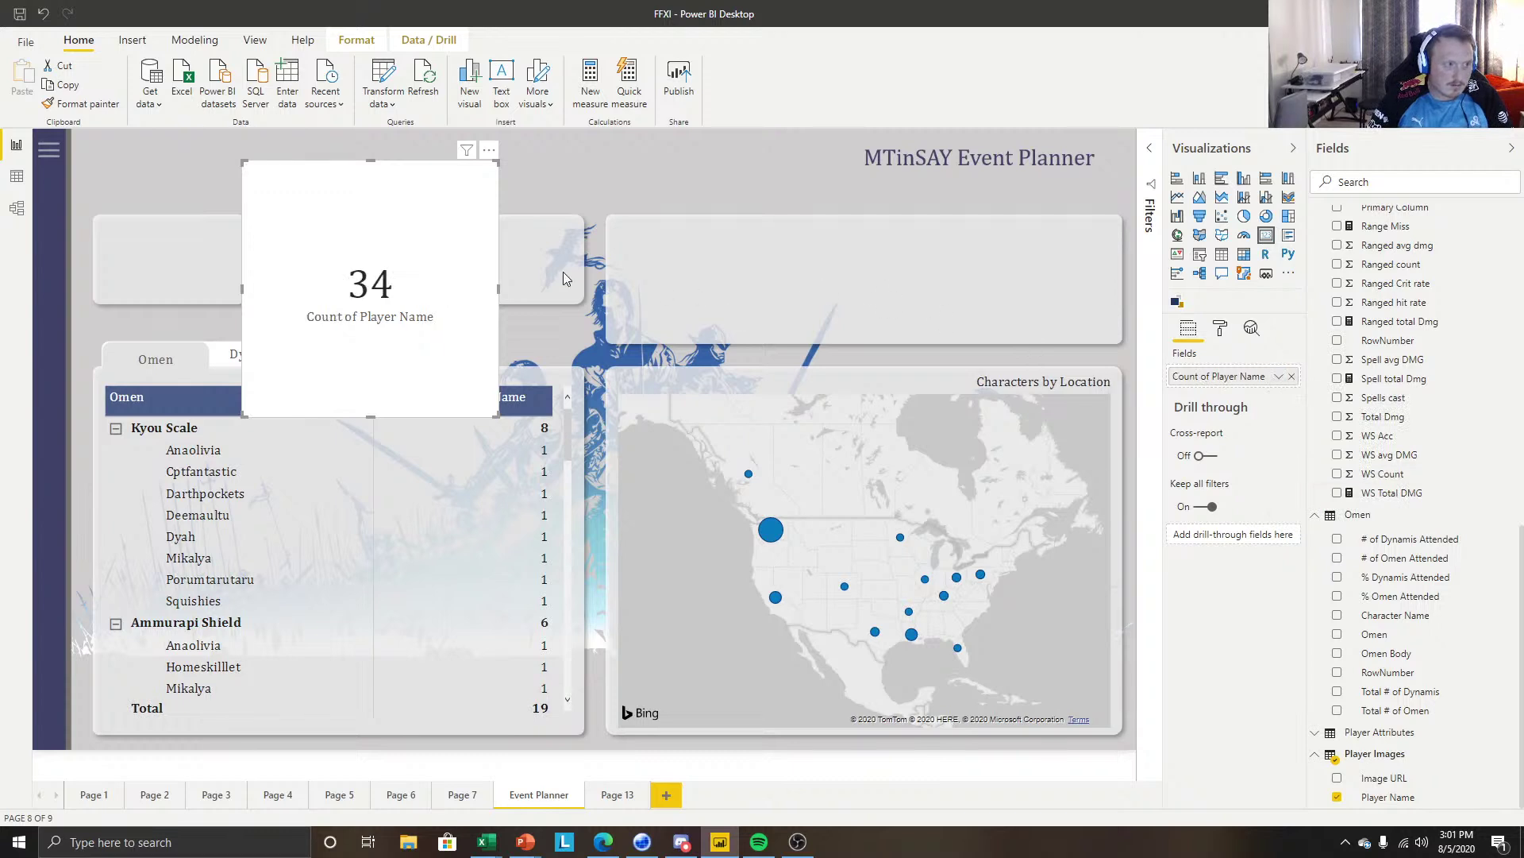
Shrink the card over the first small placeholder box and turn off its visual header and background.
left_click_drag(384, 275, 278, 296)
left_click_drag(388, 436, 297, 293)
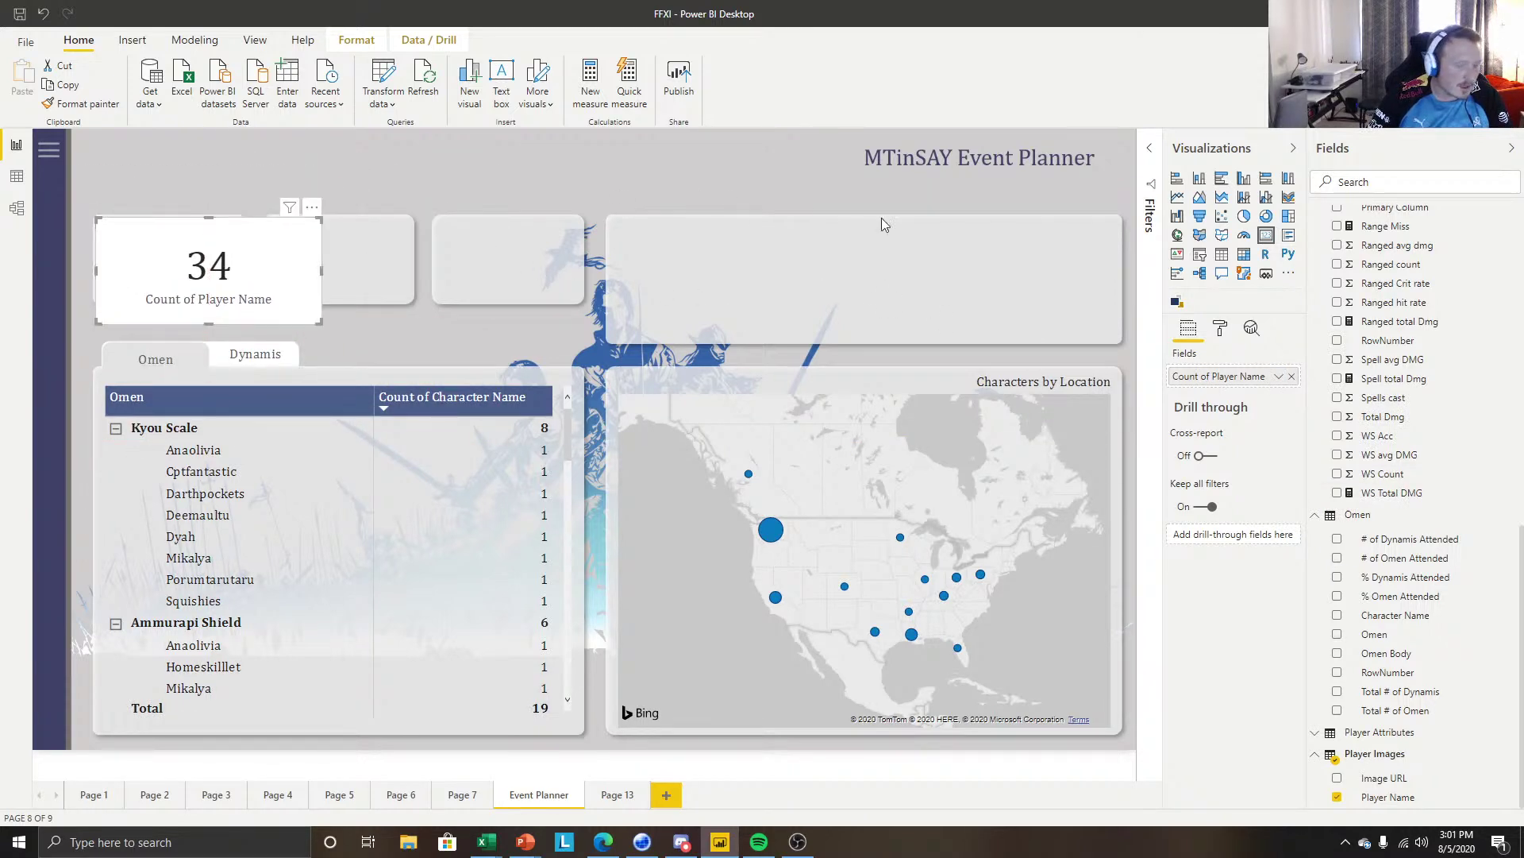
left_click(1221, 328)
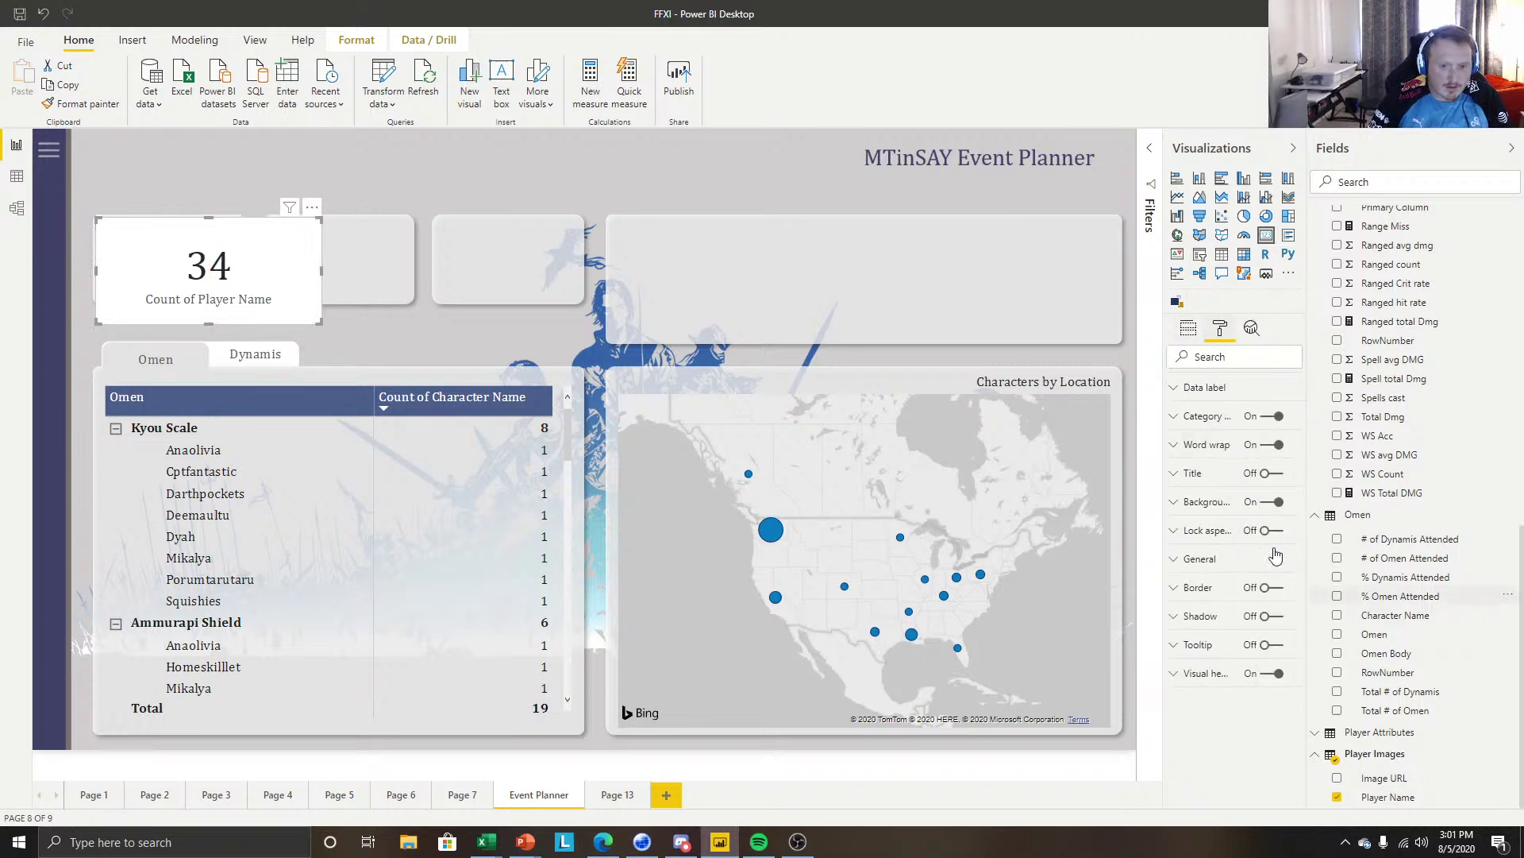
left_click(1272, 673)
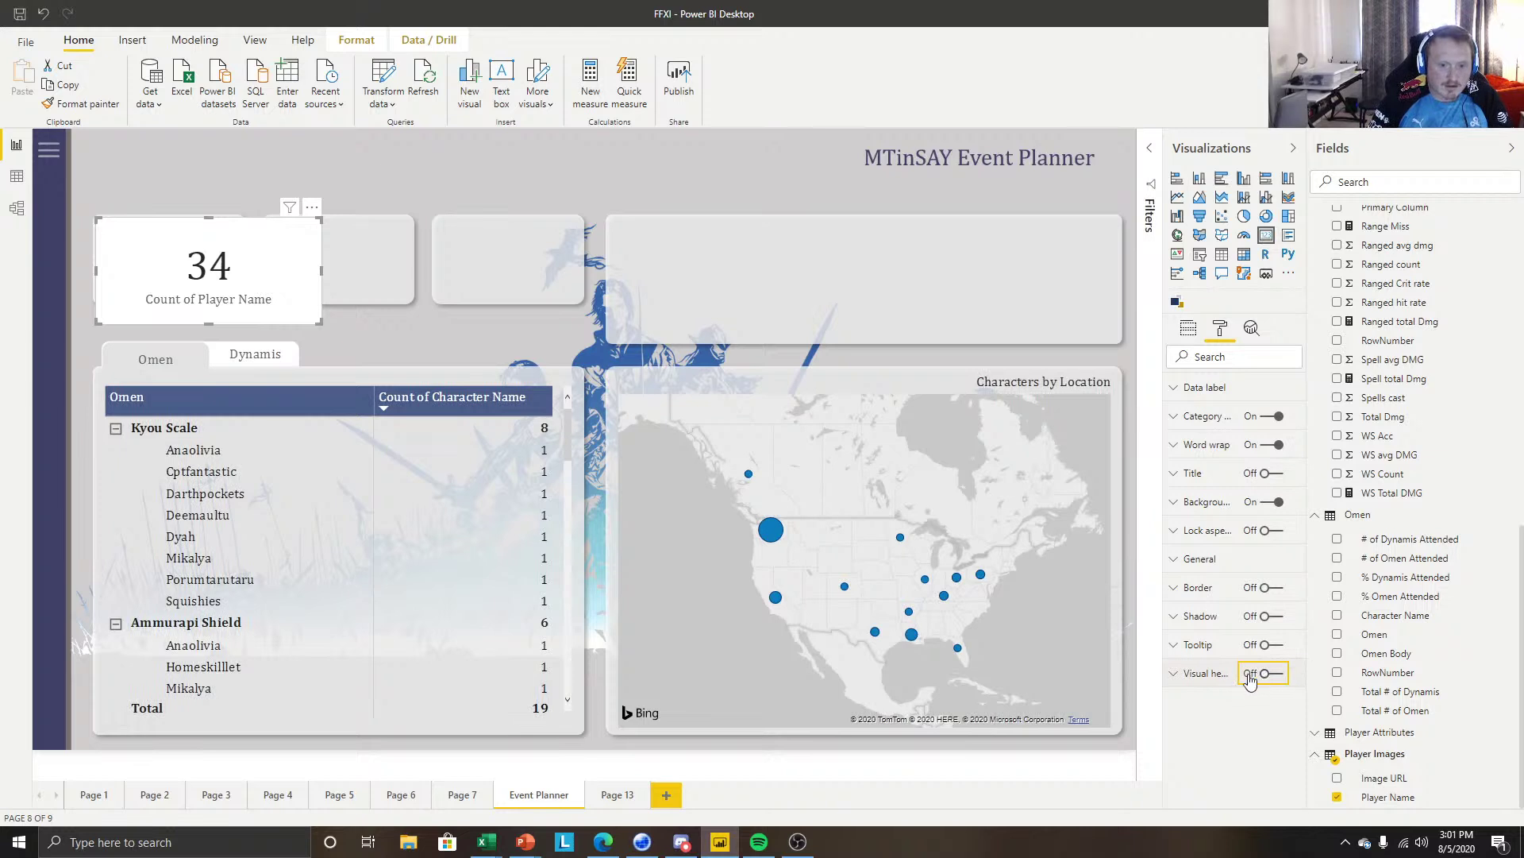
left_click(1271, 501)
Resize the card to the size of the first small placeholder box and align it inside that box.
left_click_drag(318, 324, 287, 247)
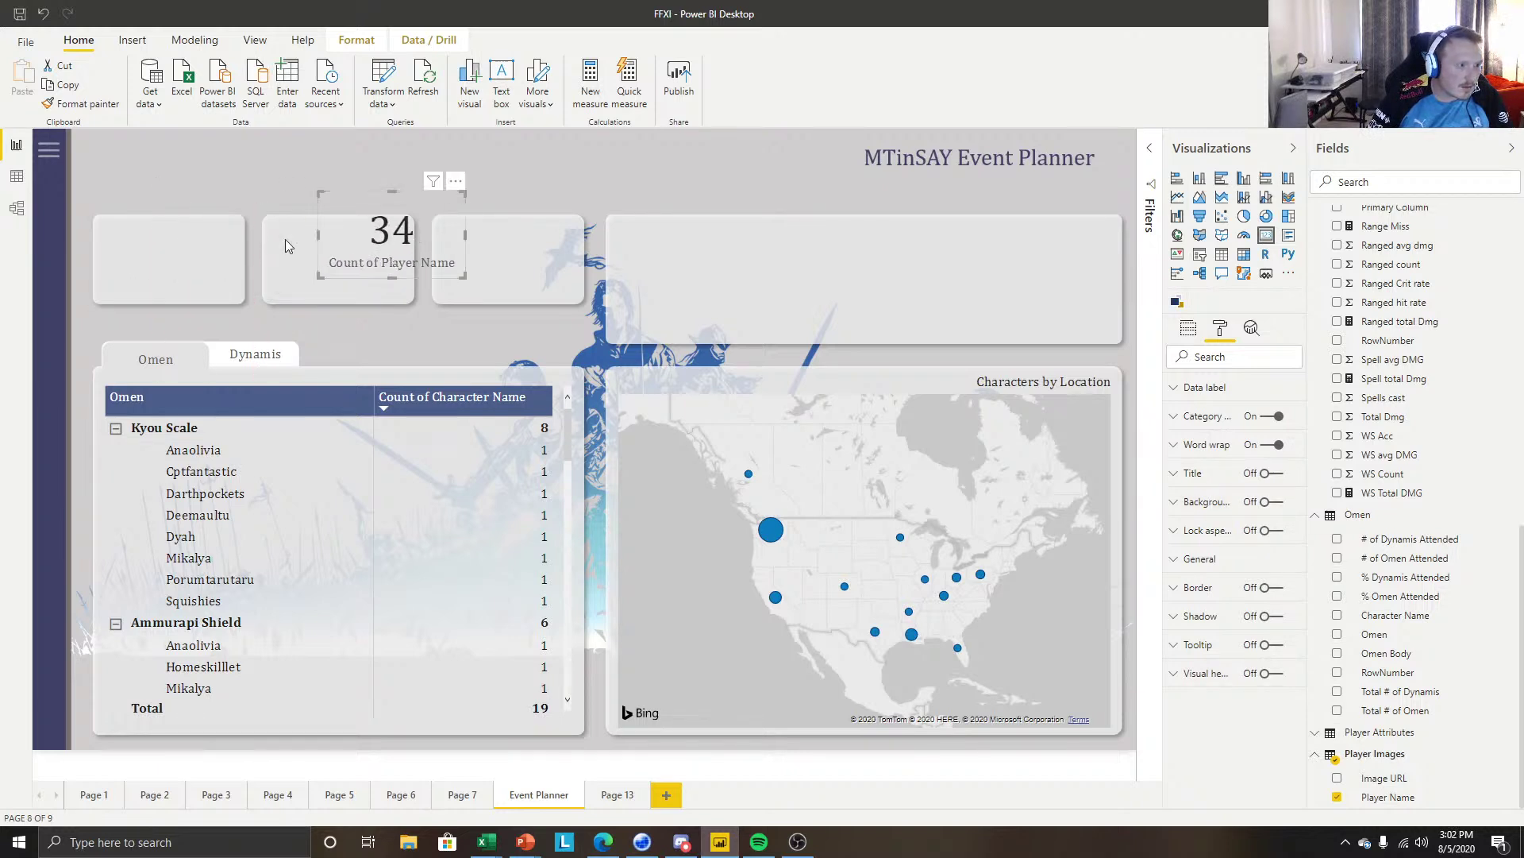
left_click(255, 245)
left_click_drag(385, 243, 231, 264)
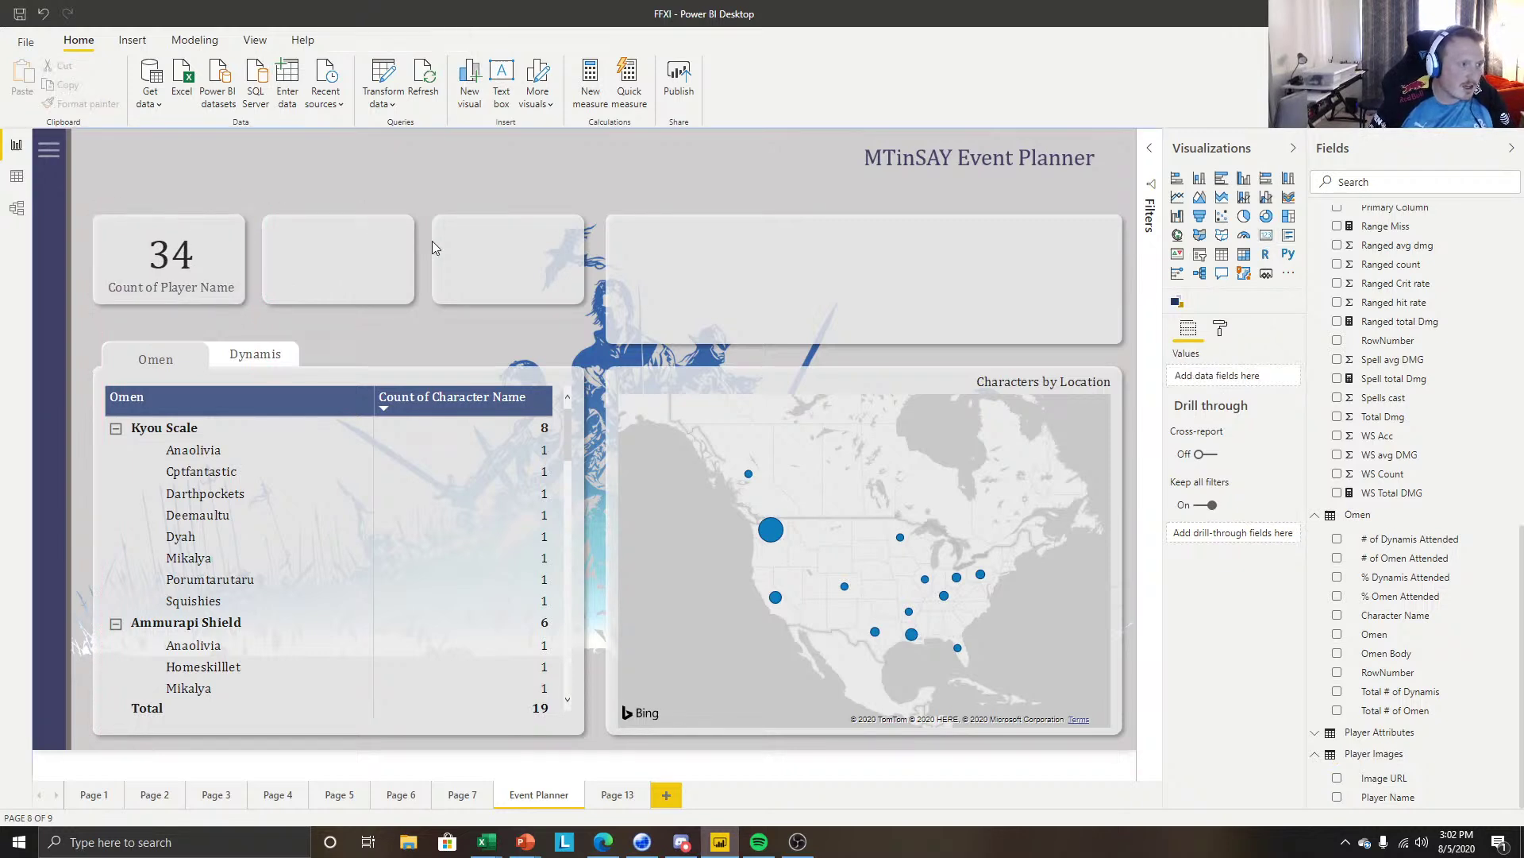
key("Left")
key("Left")
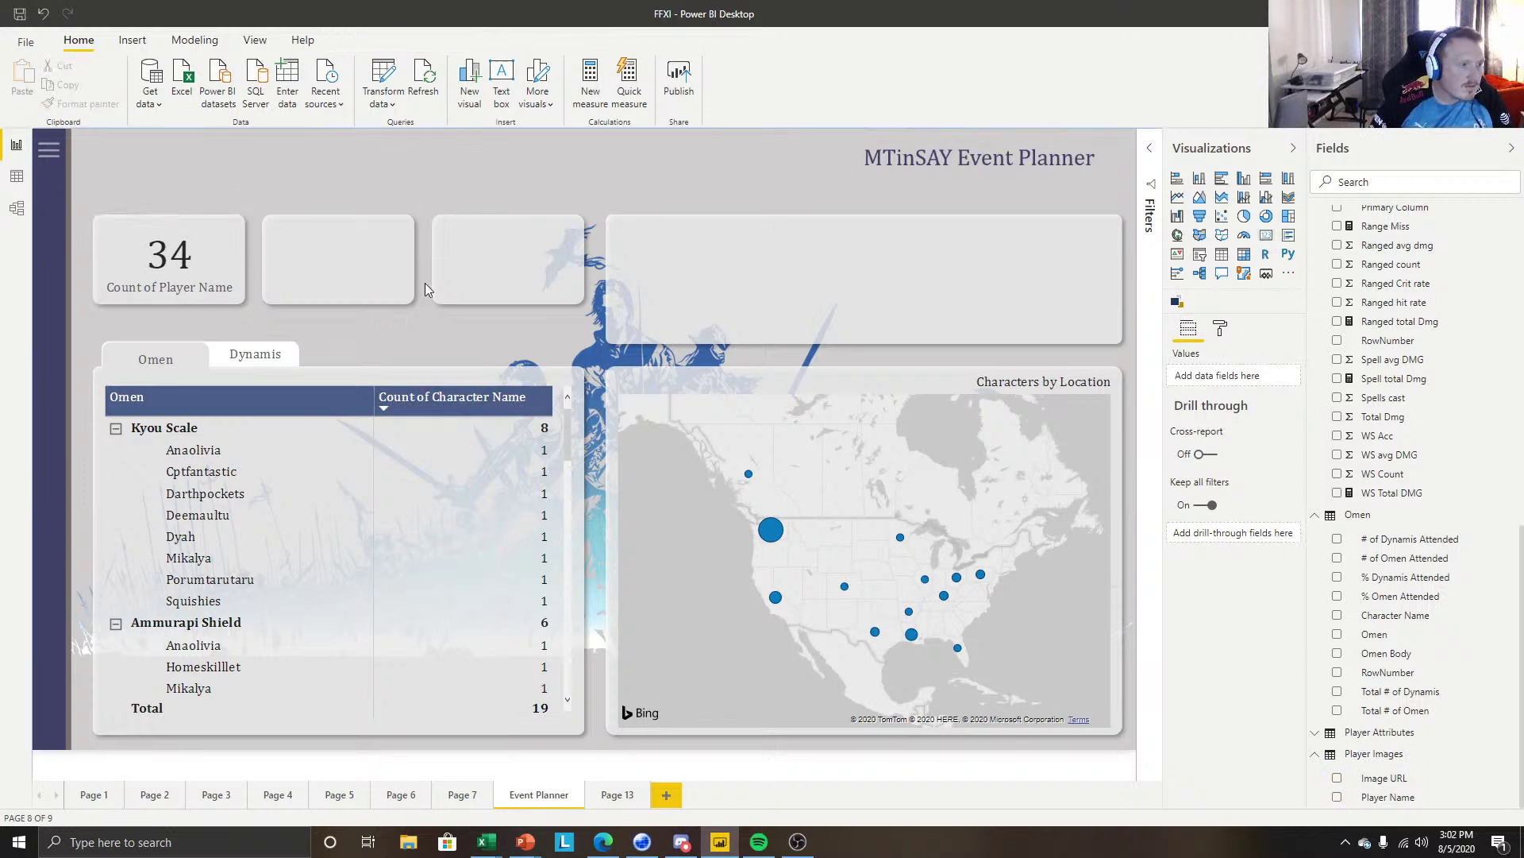
Reduce the card's data label text size to 29 pt.
left_click(1221, 329)
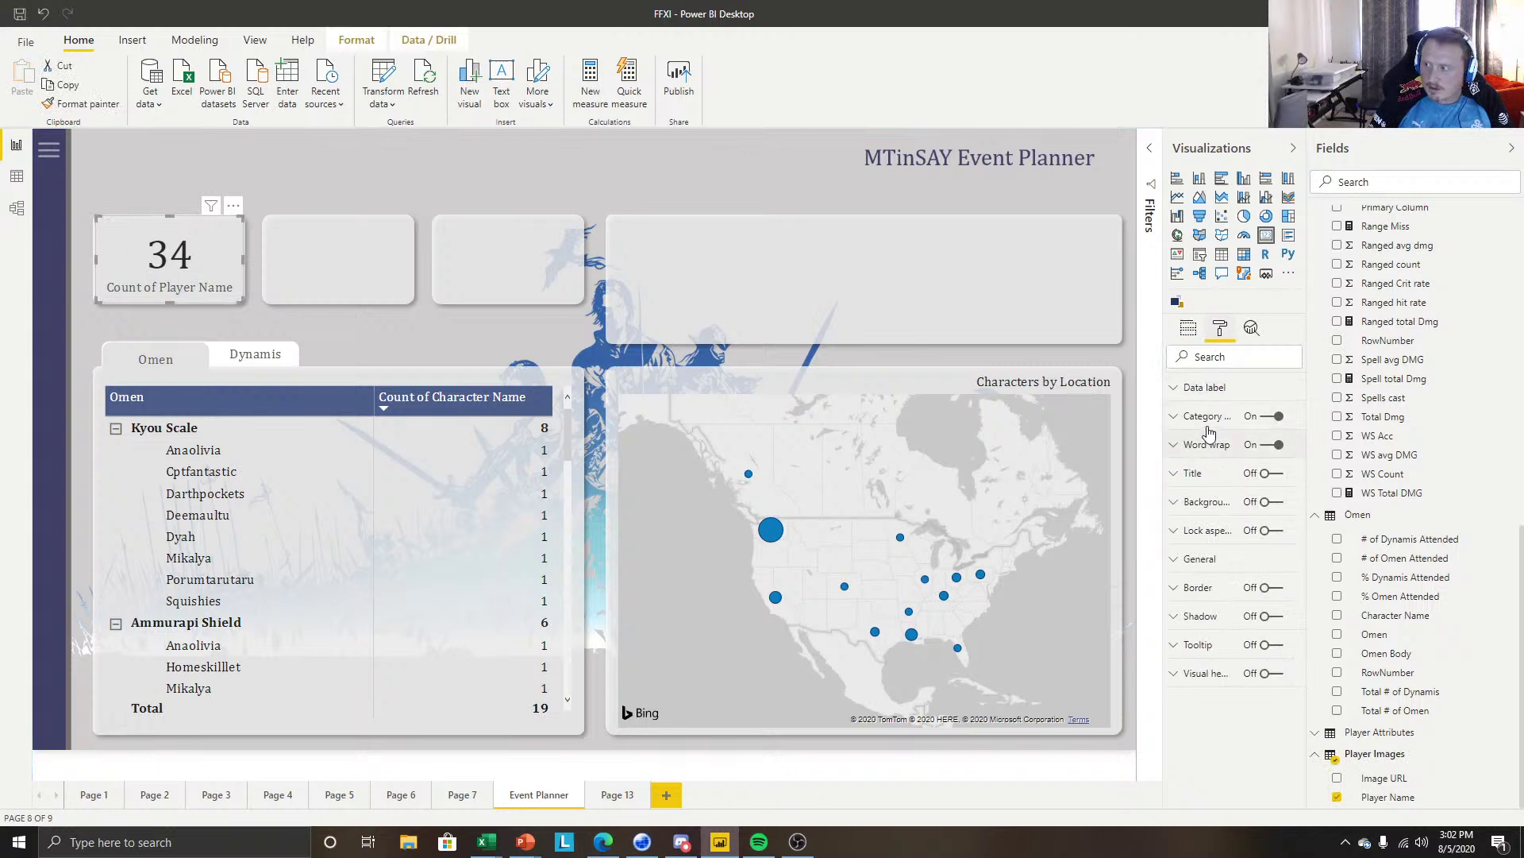
left_click(1195, 389)
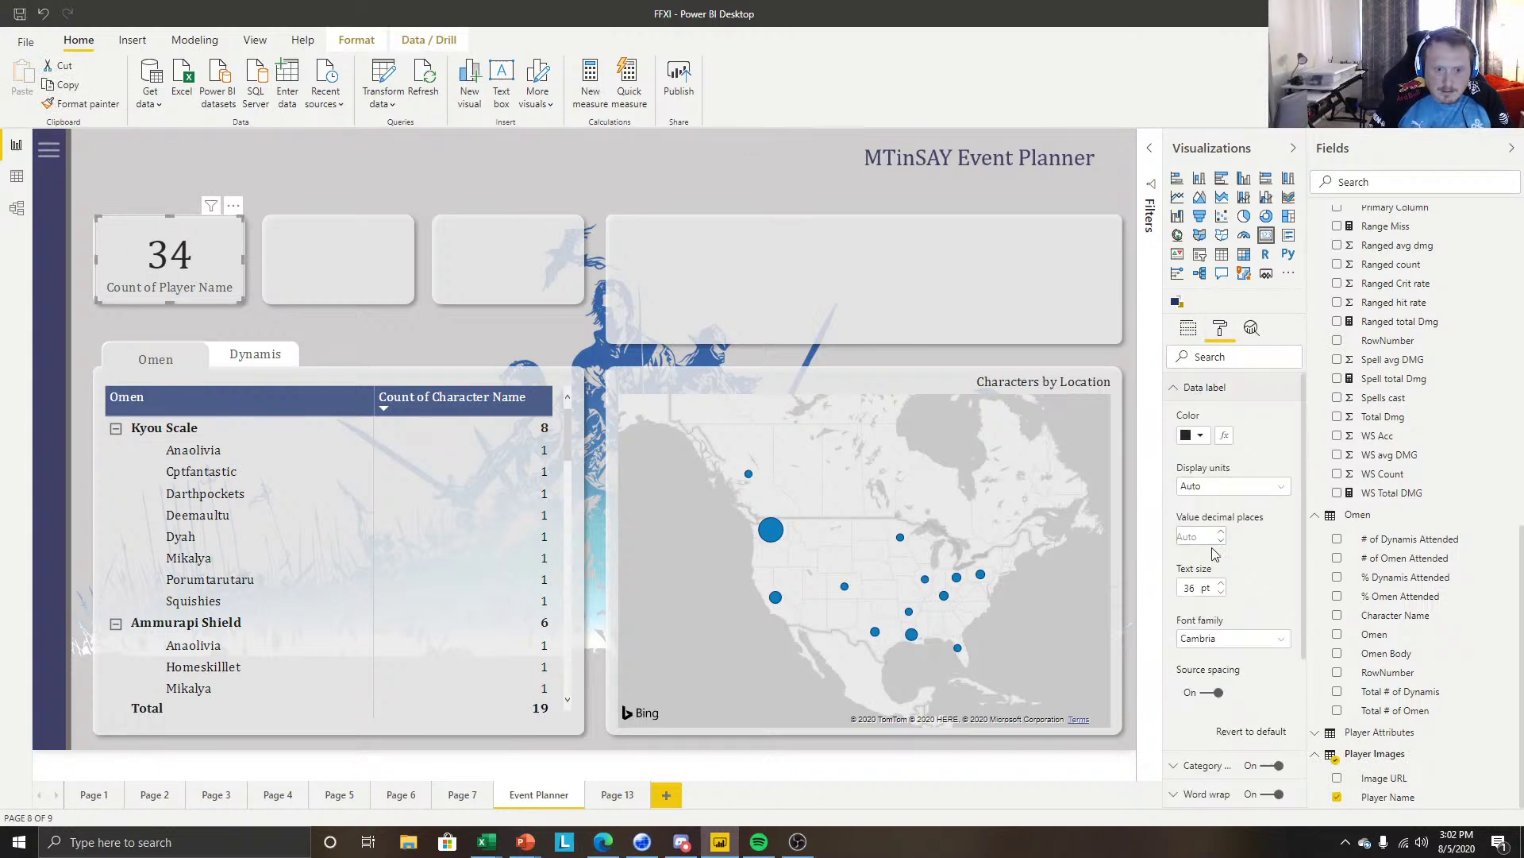
double_click(1181, 588)
type("32")
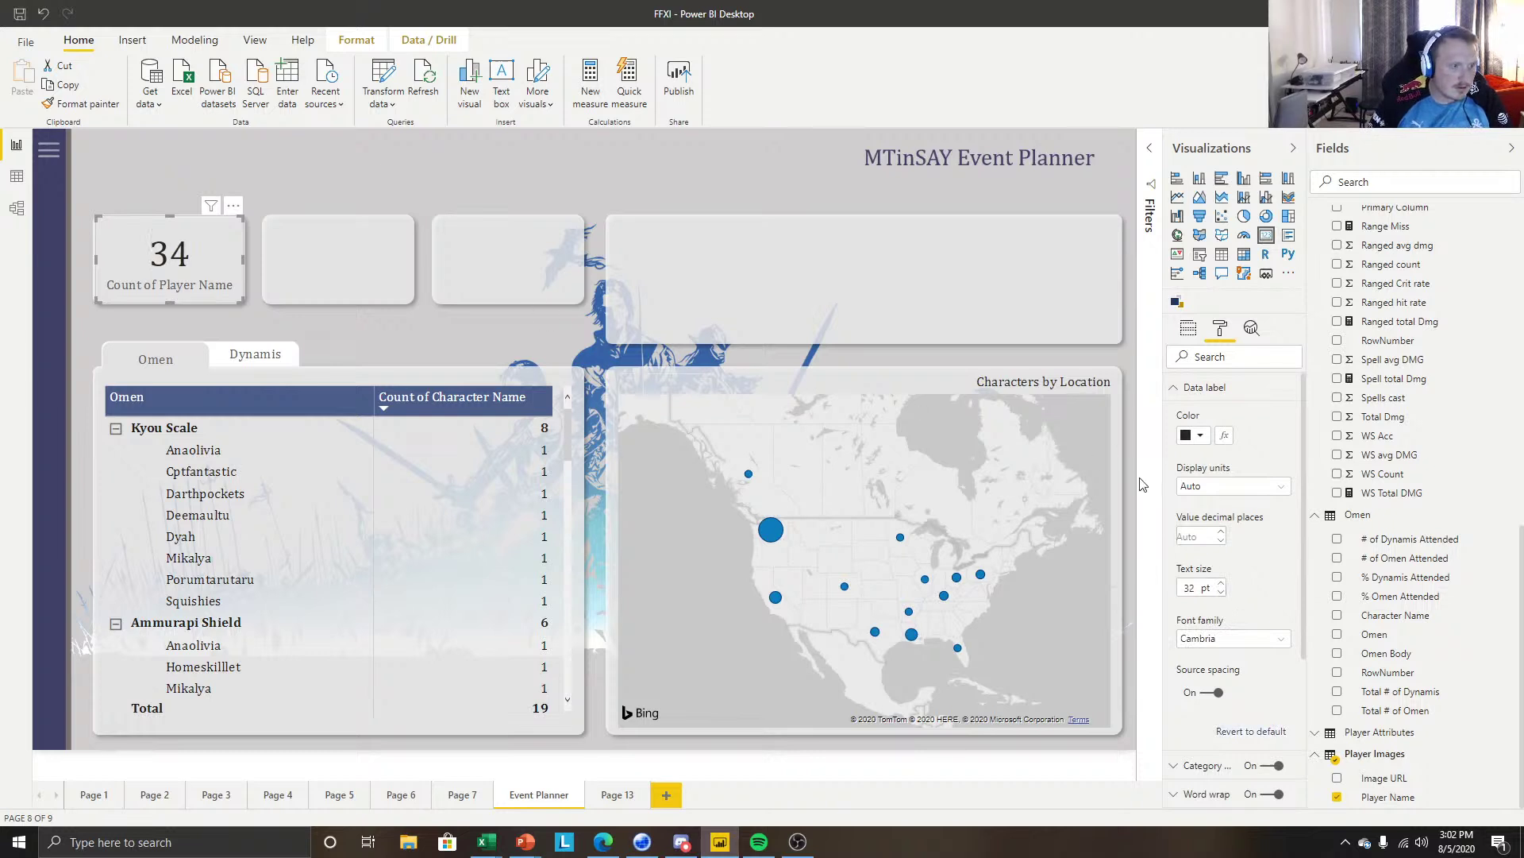
left_click(1221, 595)
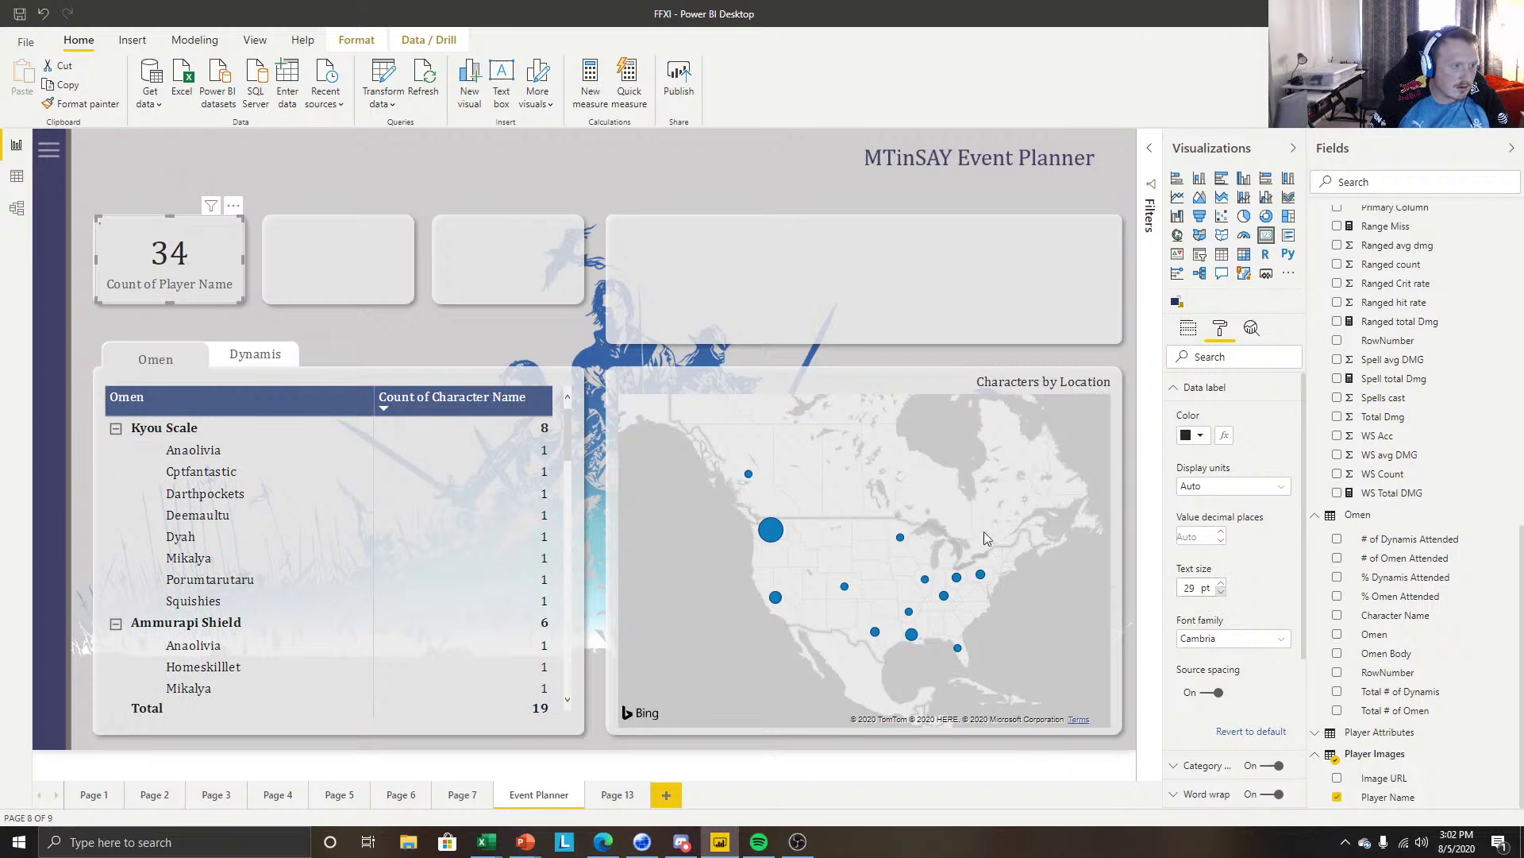
Turn off the card's category label and give it a centre-aligned title reading "Player Count".
left_click(1191, 332)
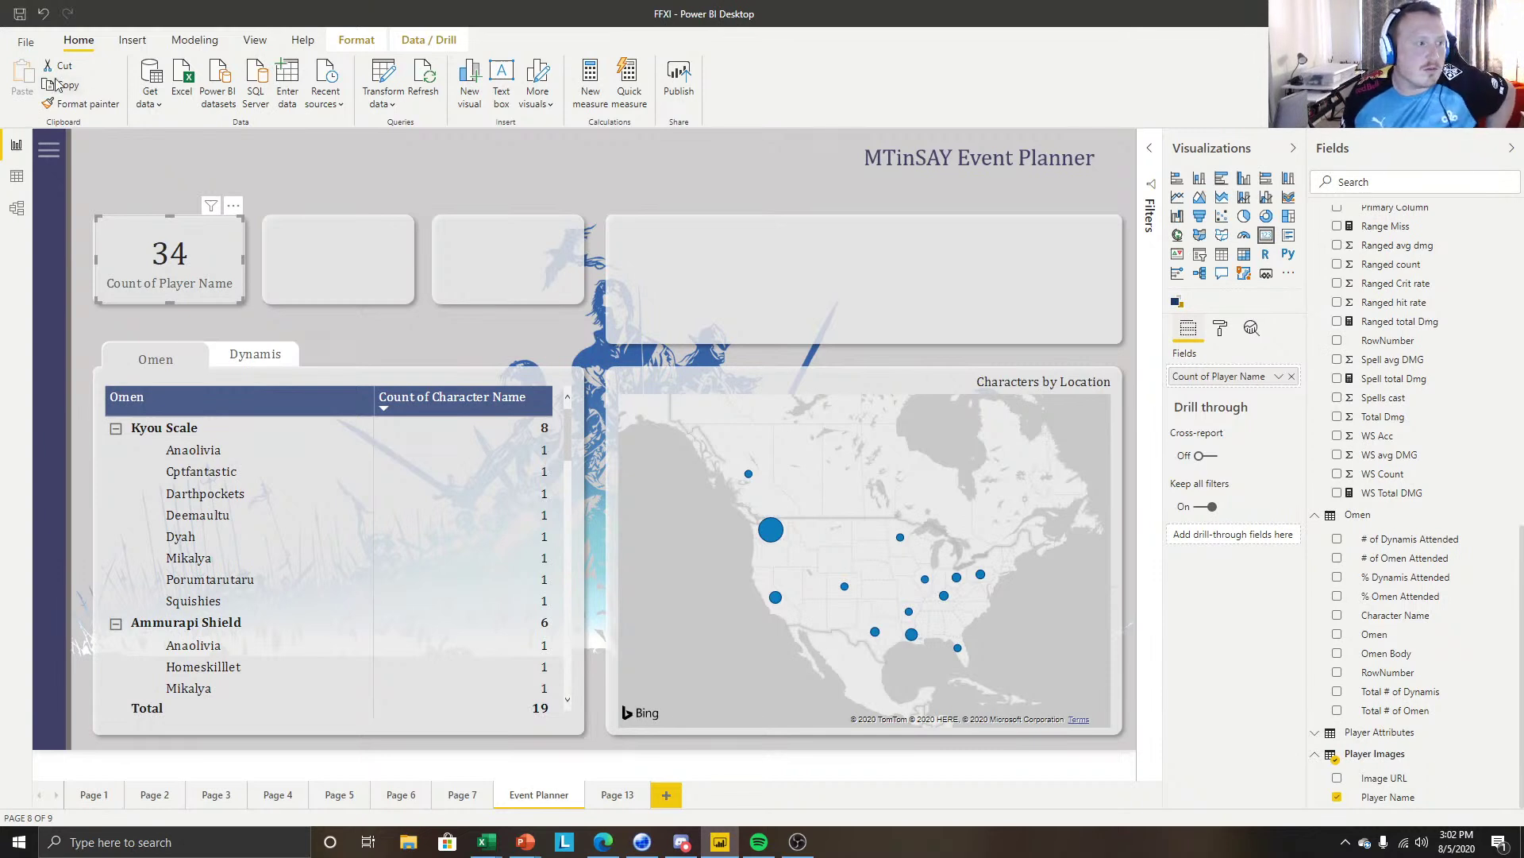
left_click(1219, 330)
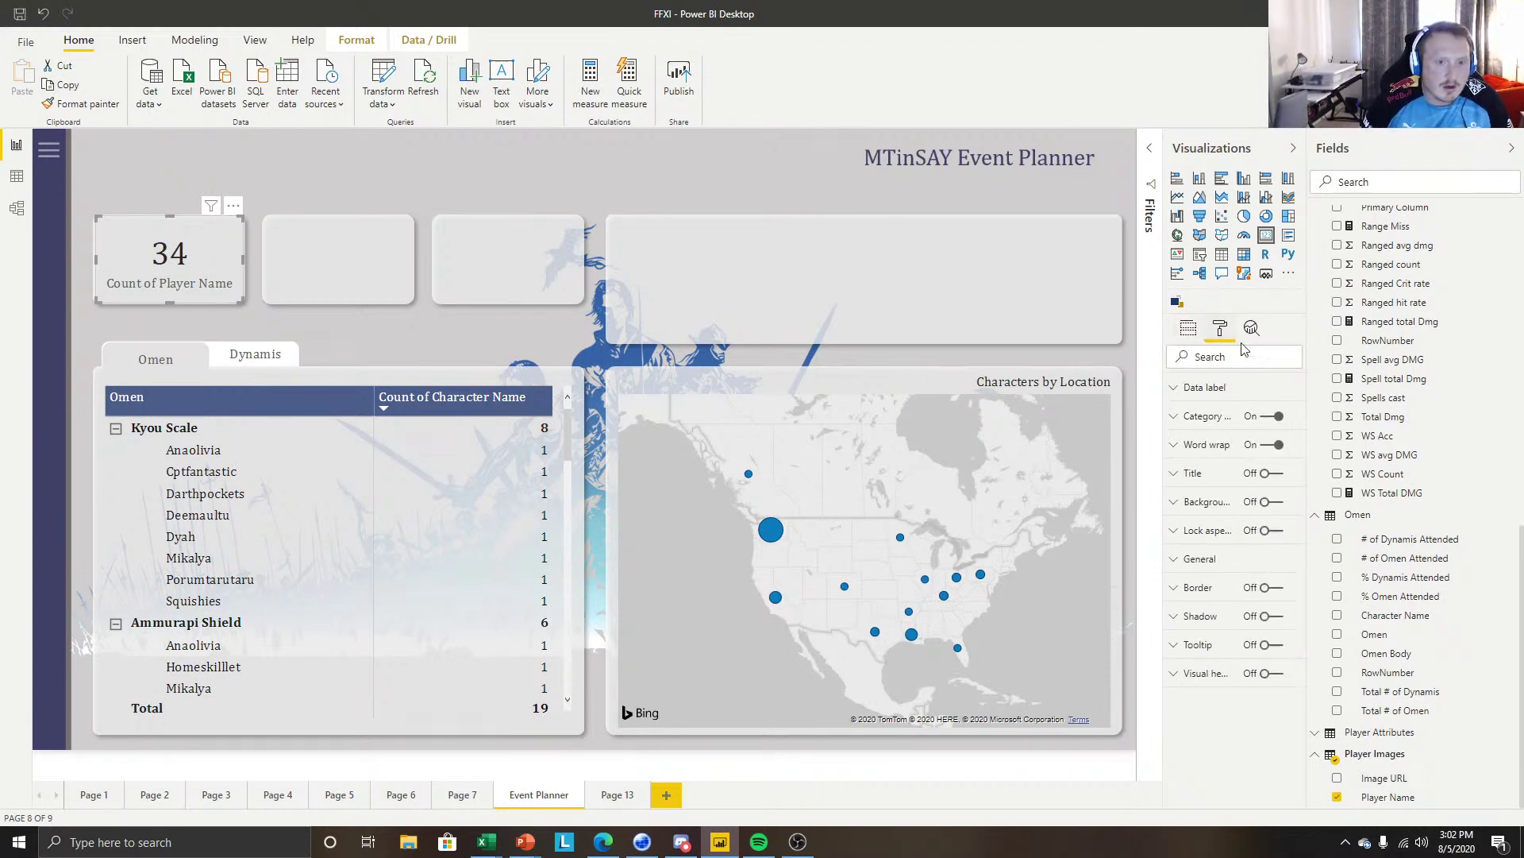
left_click(1280, 422)
left_click(1269, 474)
left_click(1193, 475)
left_click(1209, 518)
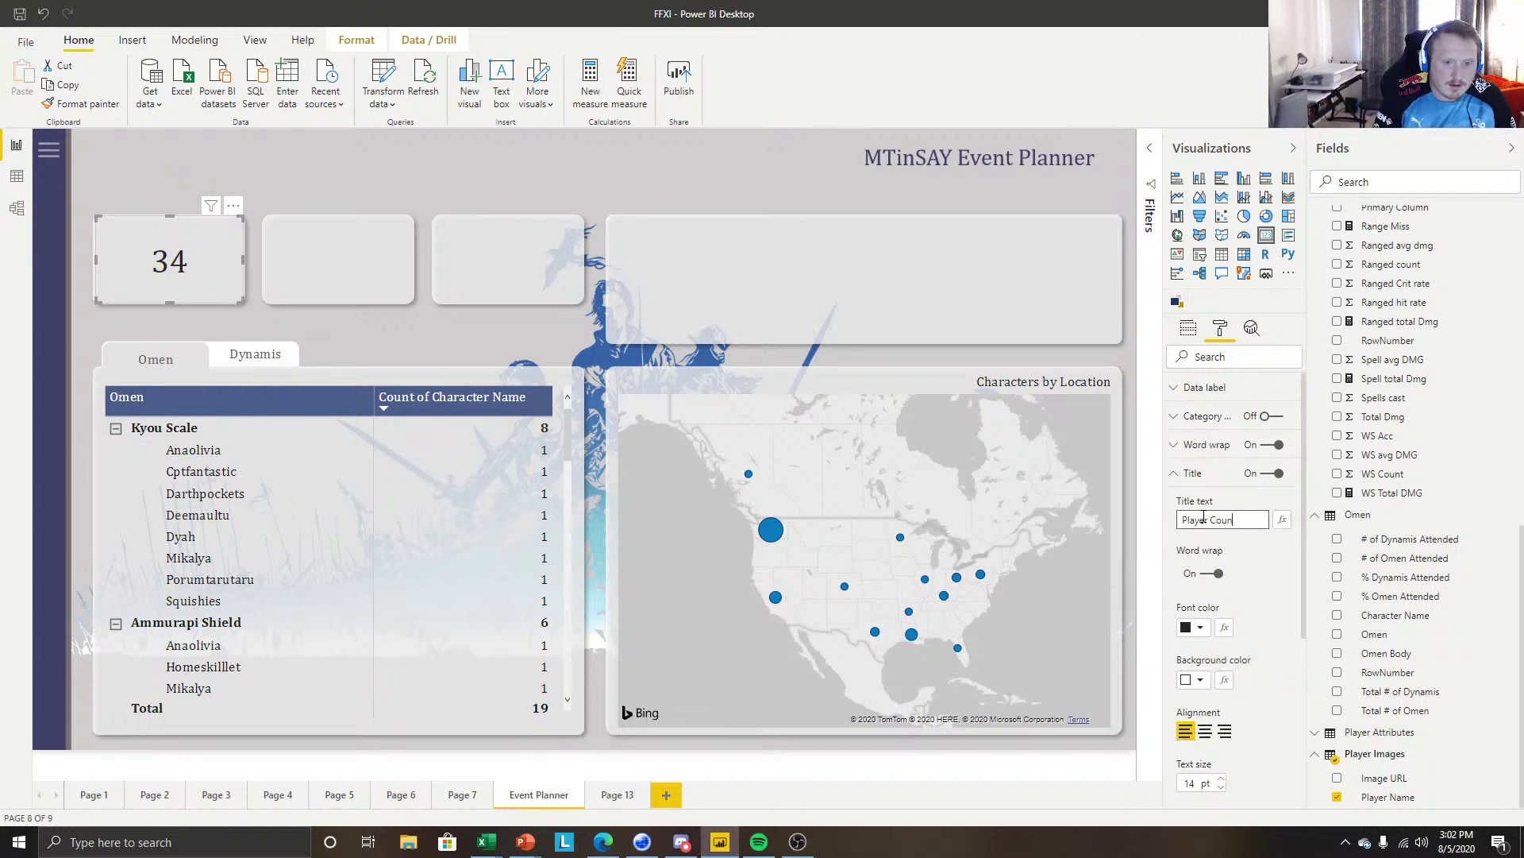
type("nt")
left_click(1204, 730)
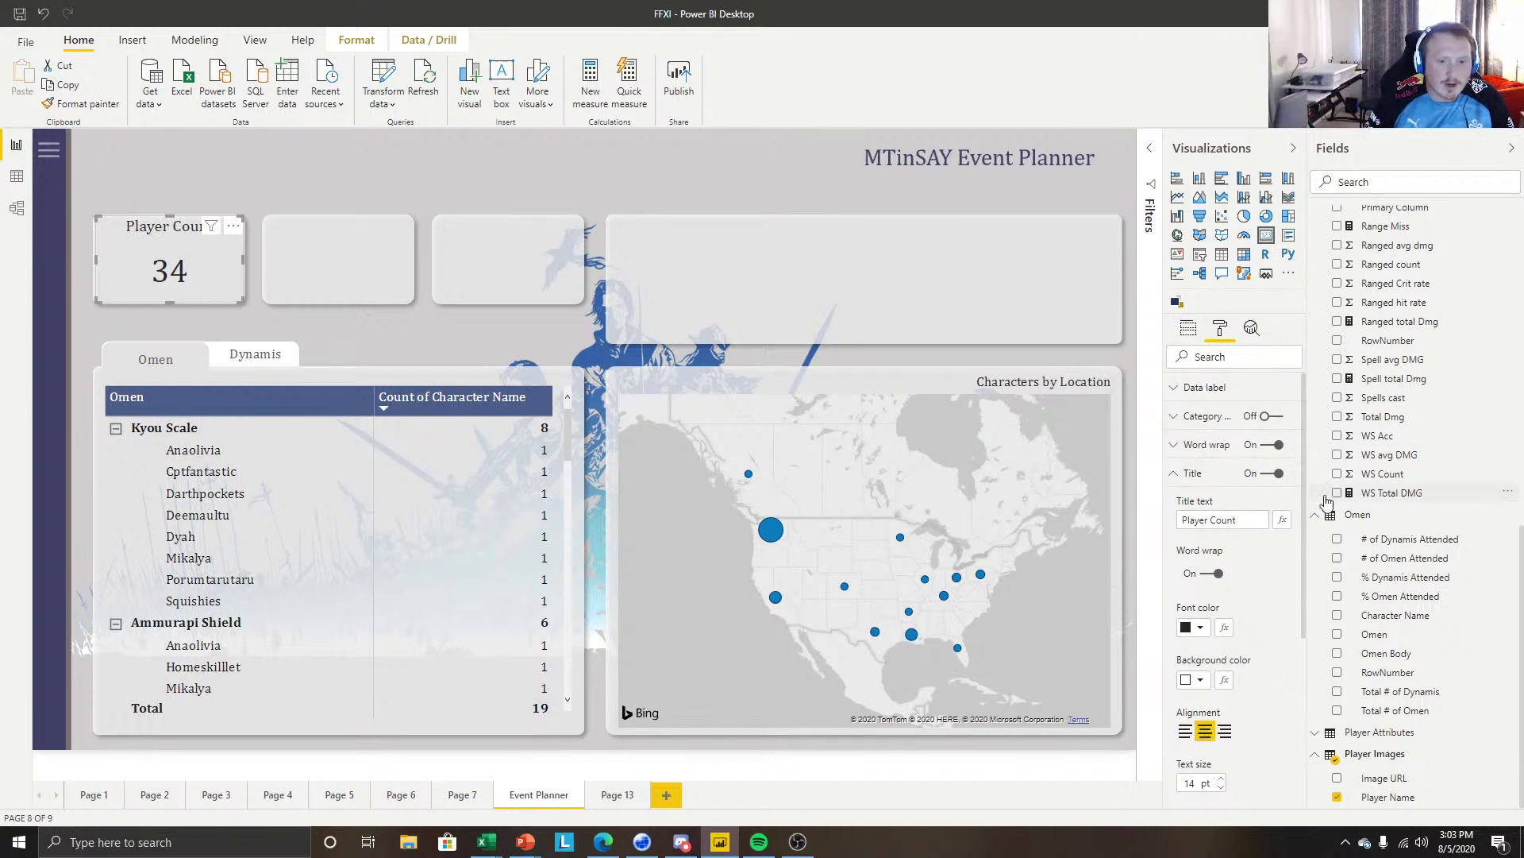
Turn the card's title off and its category label back on.
left_click(1272, 473)
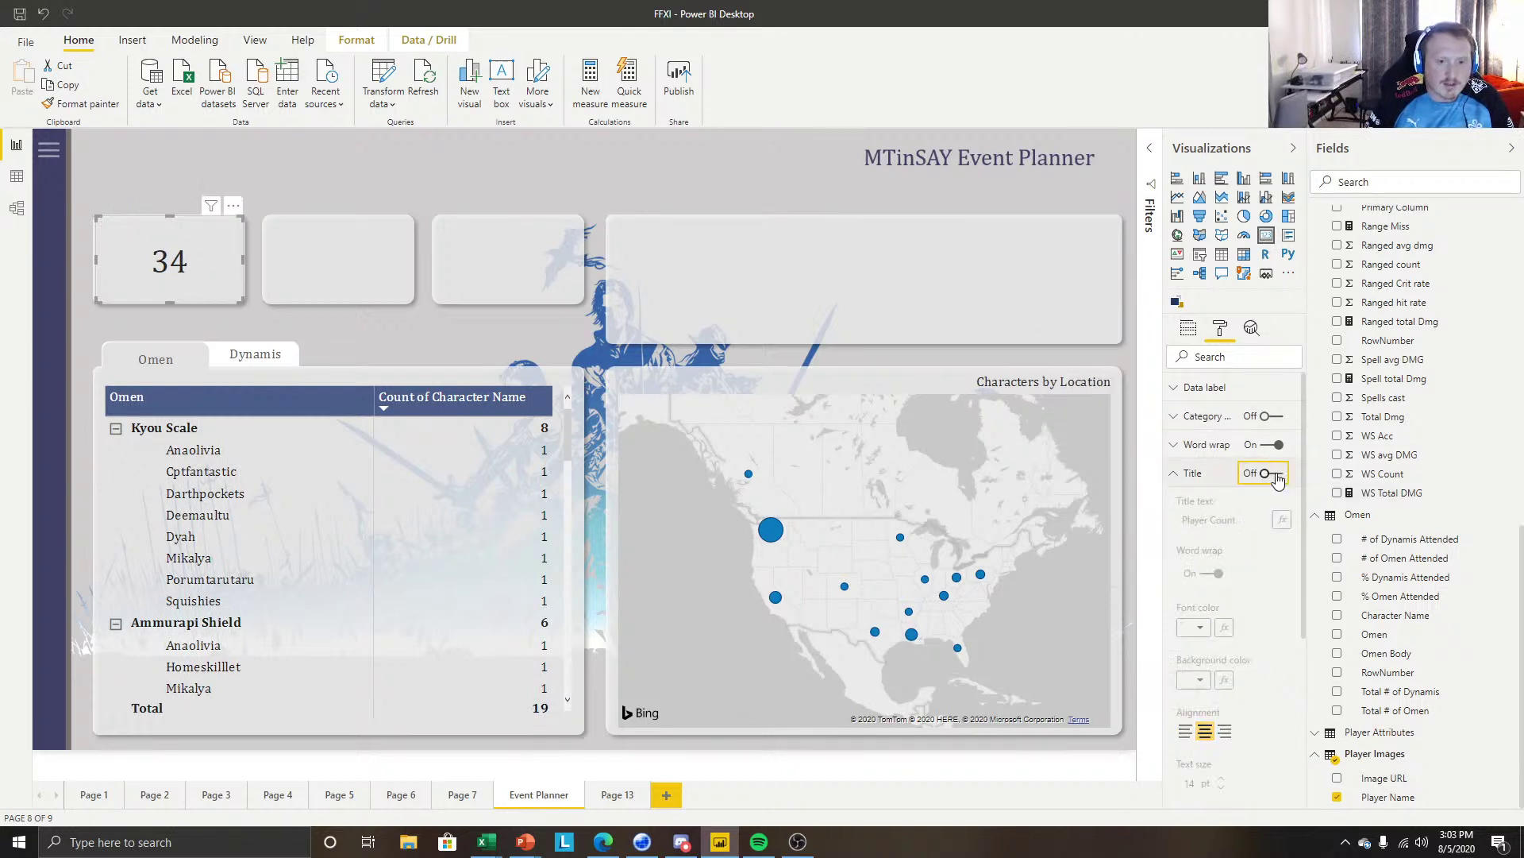
left_click(1189, 328)
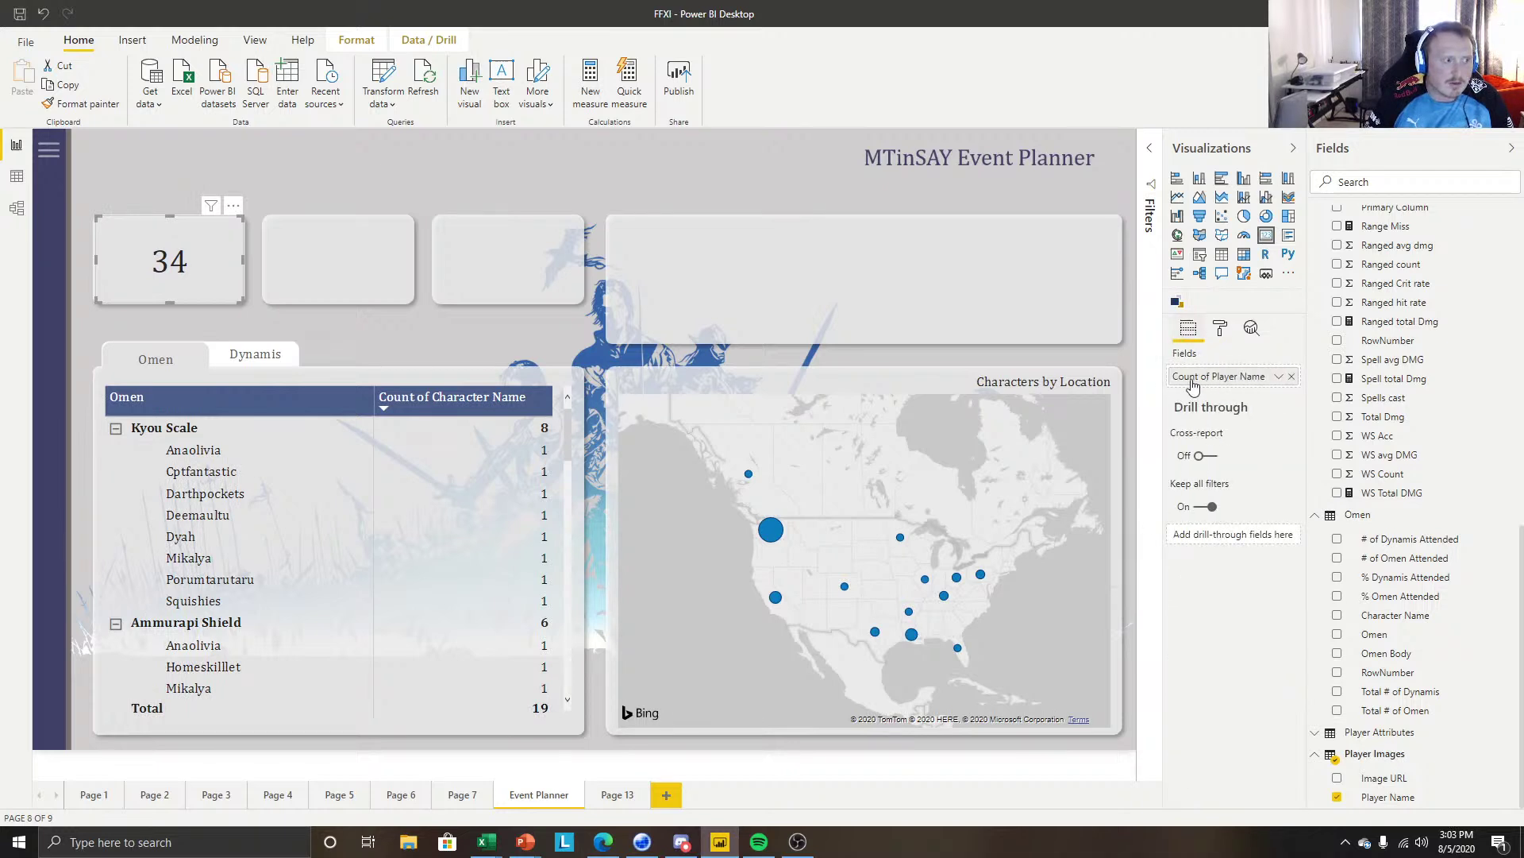
left_click(1220, 328)
left_click(1268, 416)
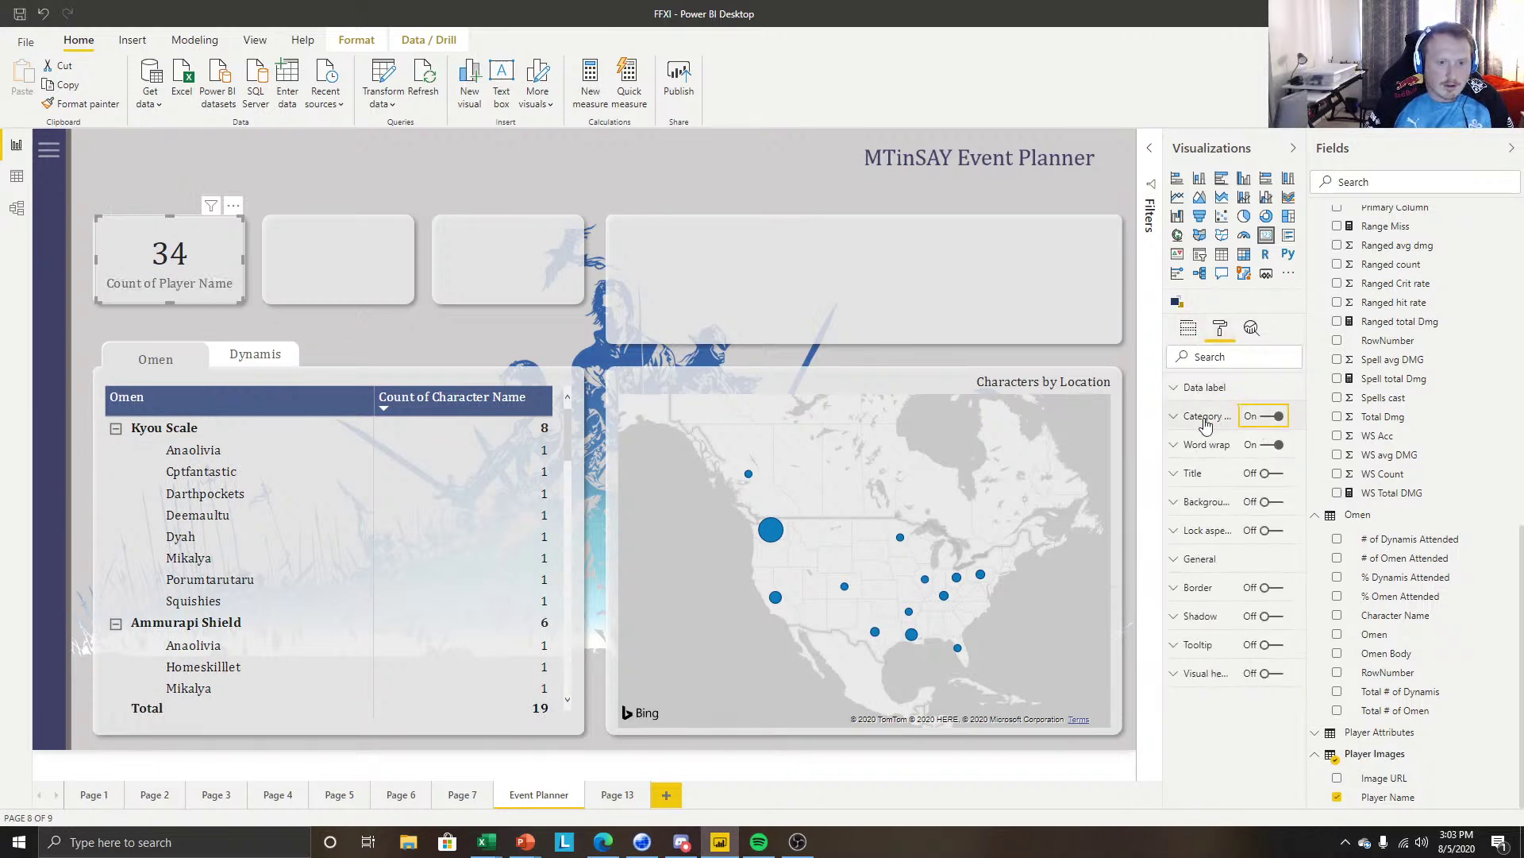
Rename the card's Player Name count field to "Active Players" for this visual.
left_click(1190, 331)
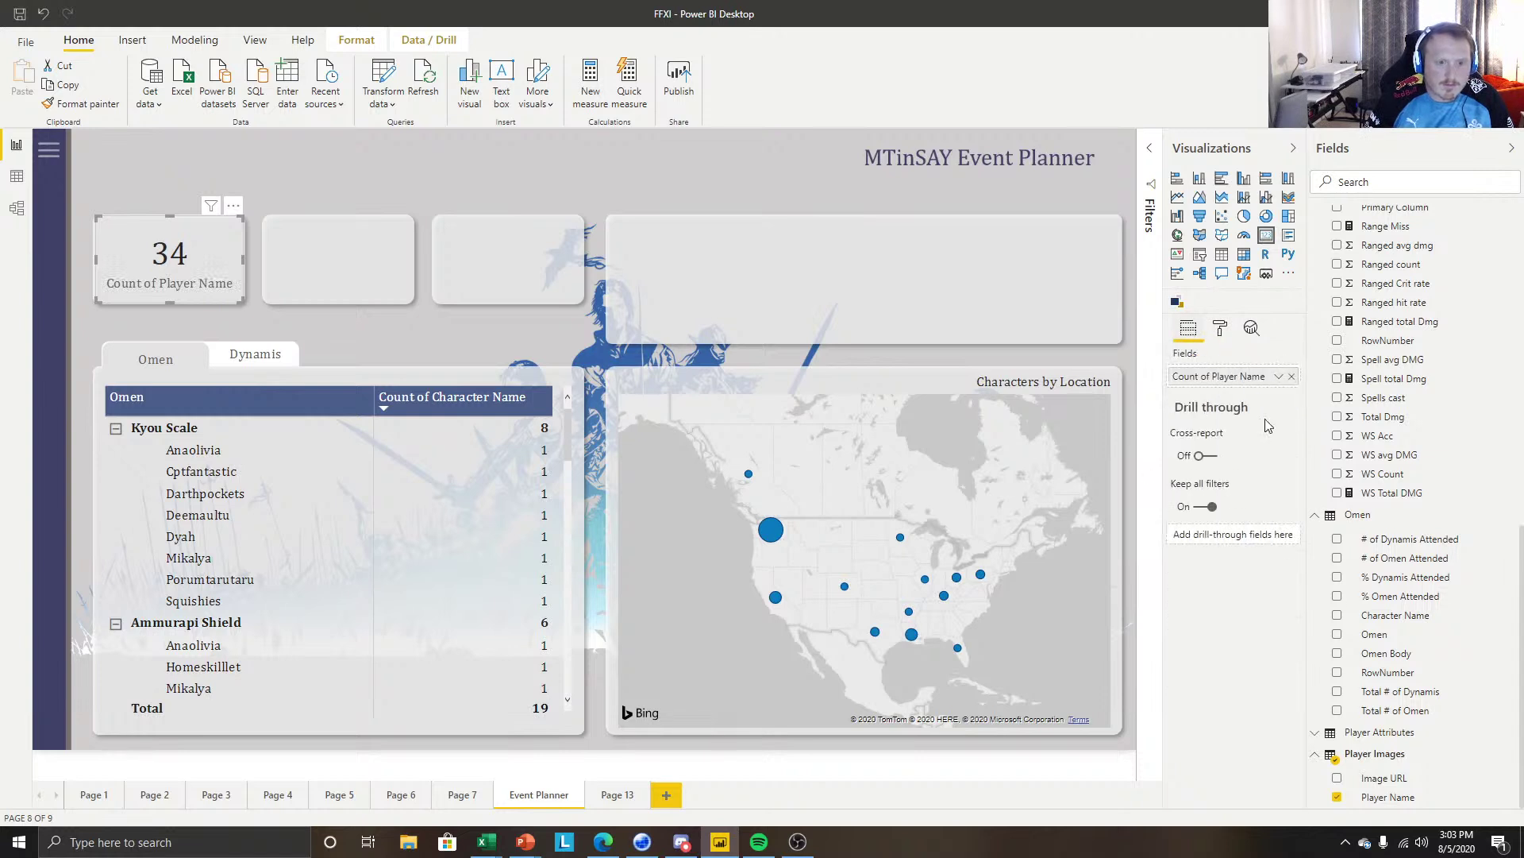
double_click(1228, 378)
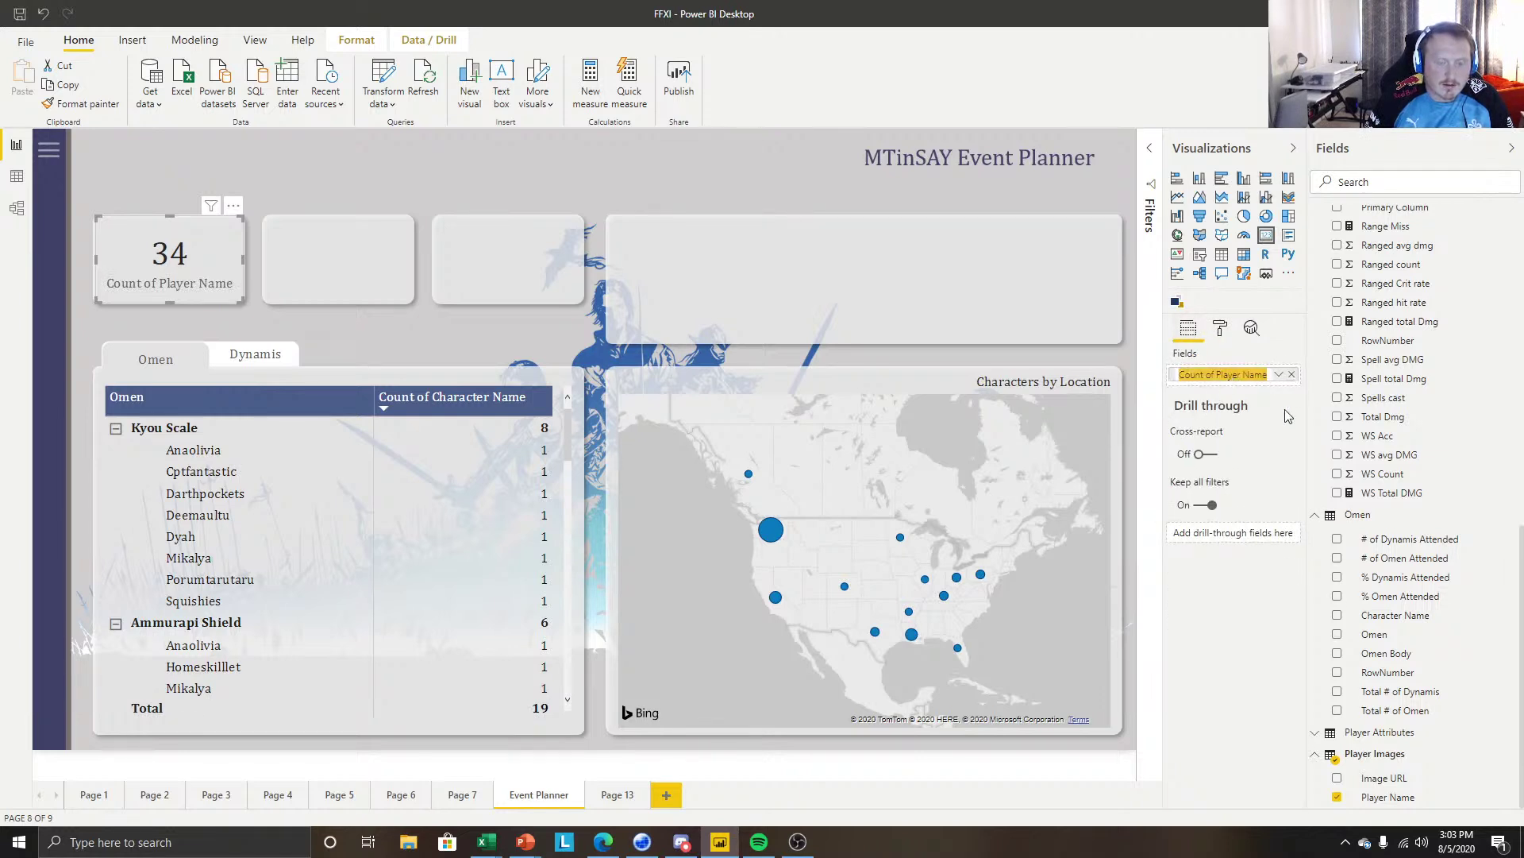
left_click(1031, 205)
left_click(216, 287)
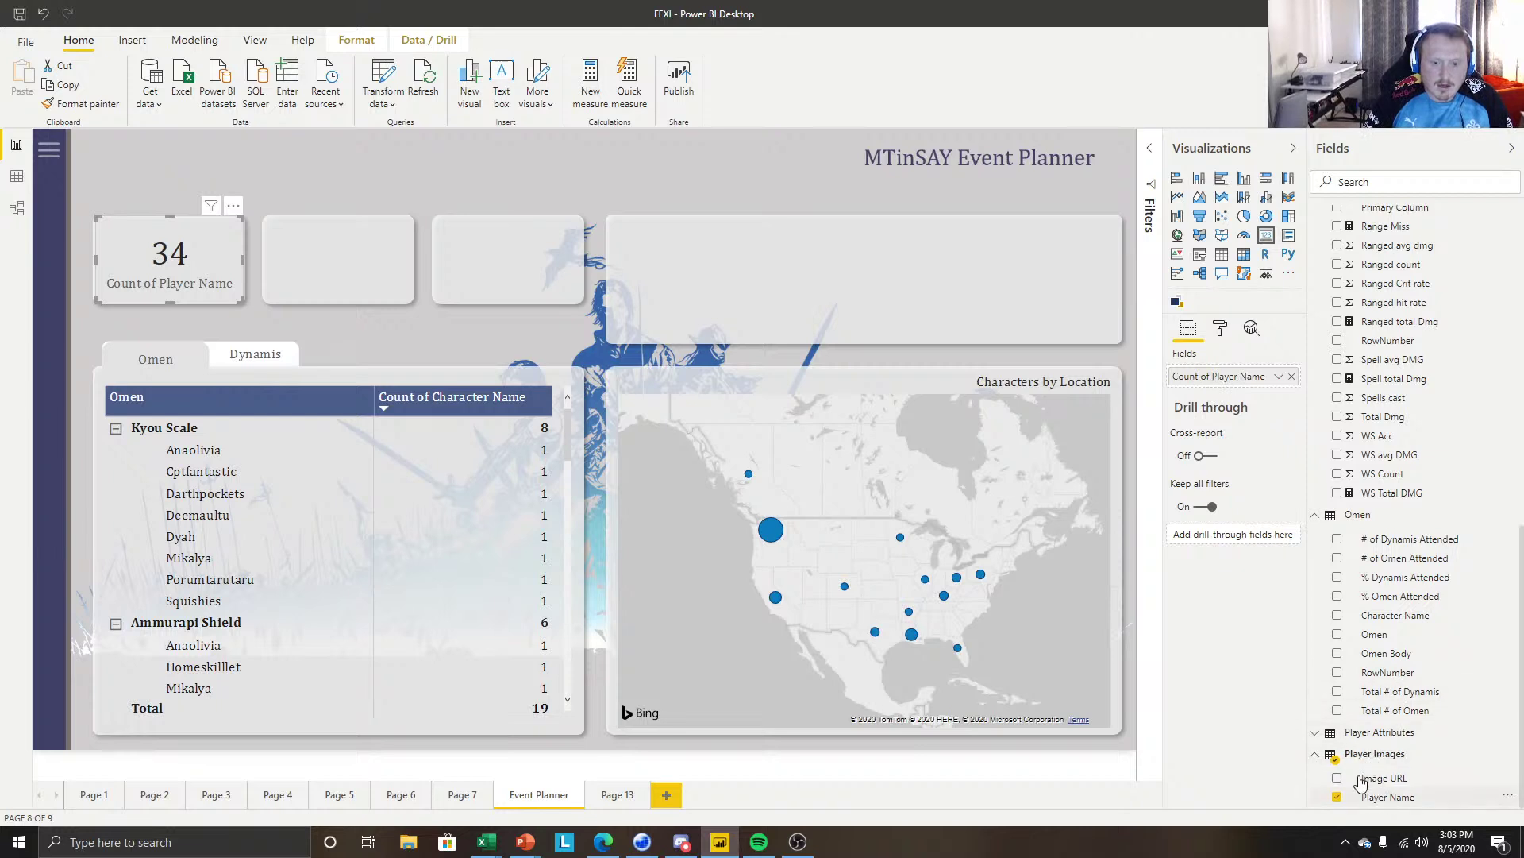
double_click(1210, 380)
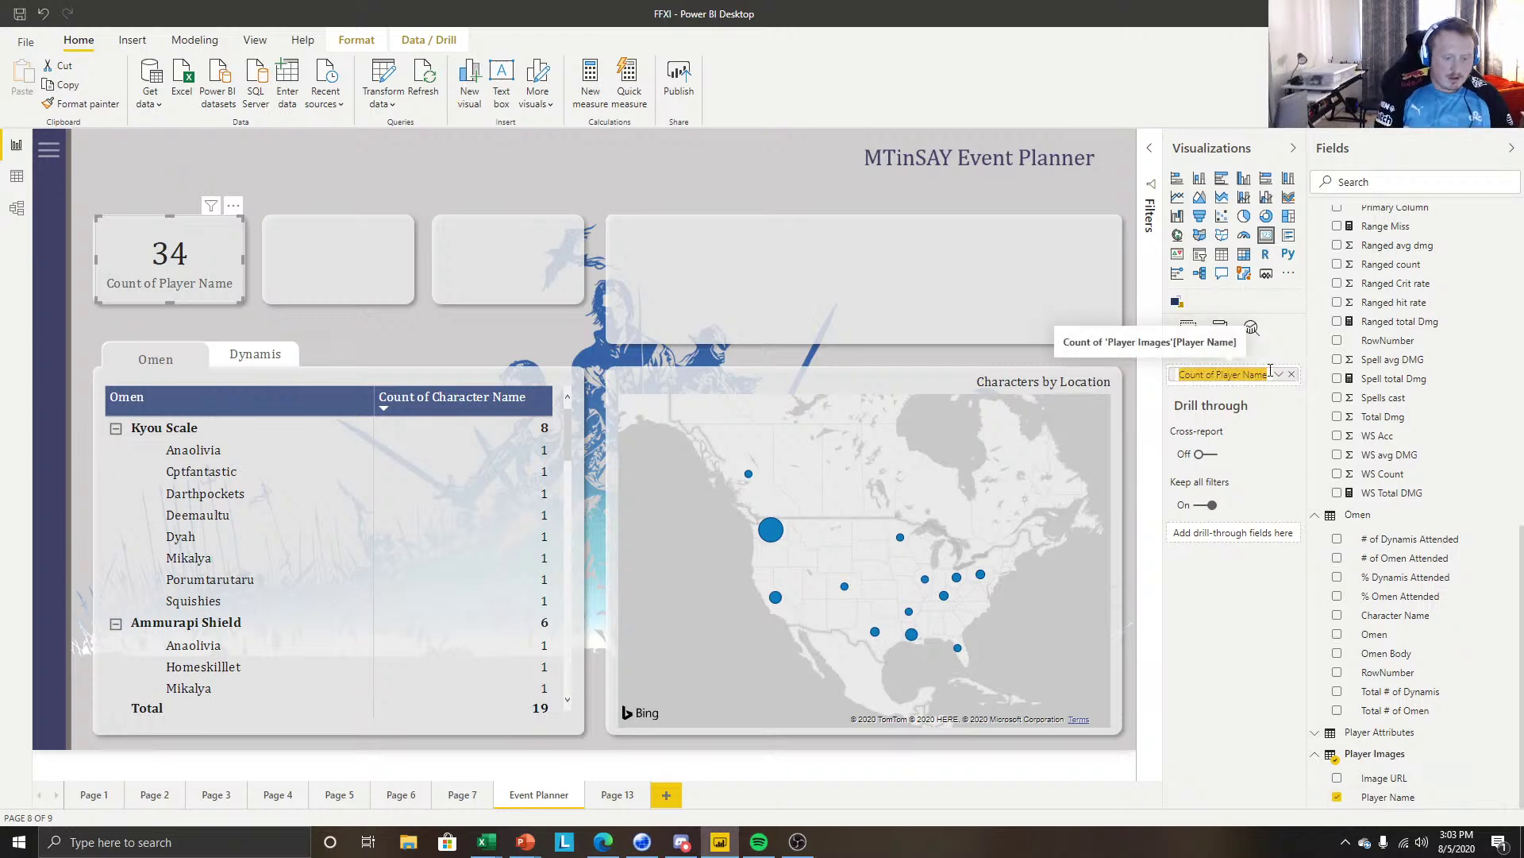
type("Active Player")
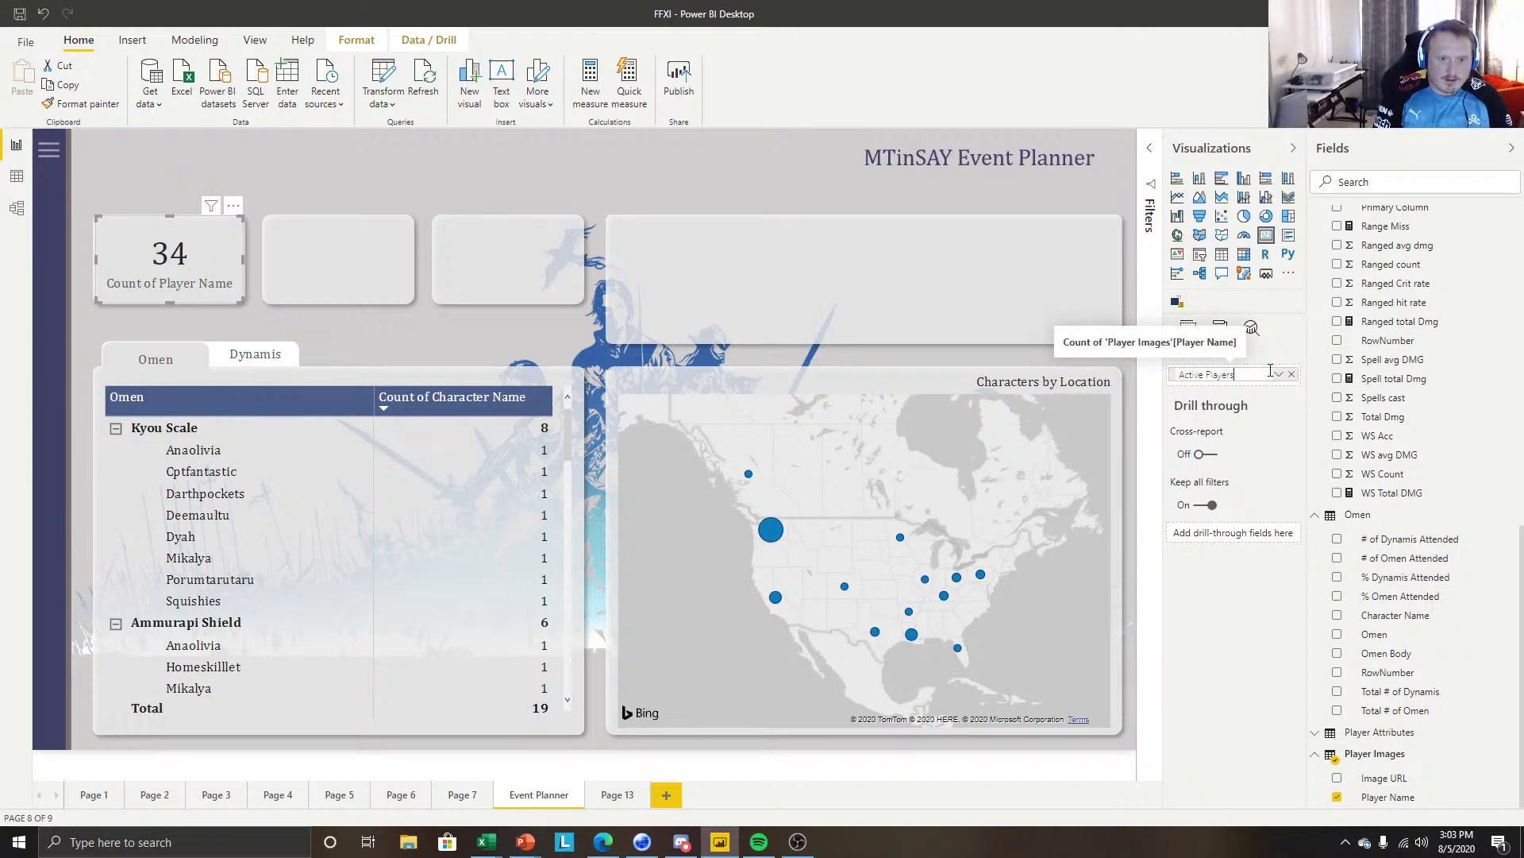
type("s")
key("Return")
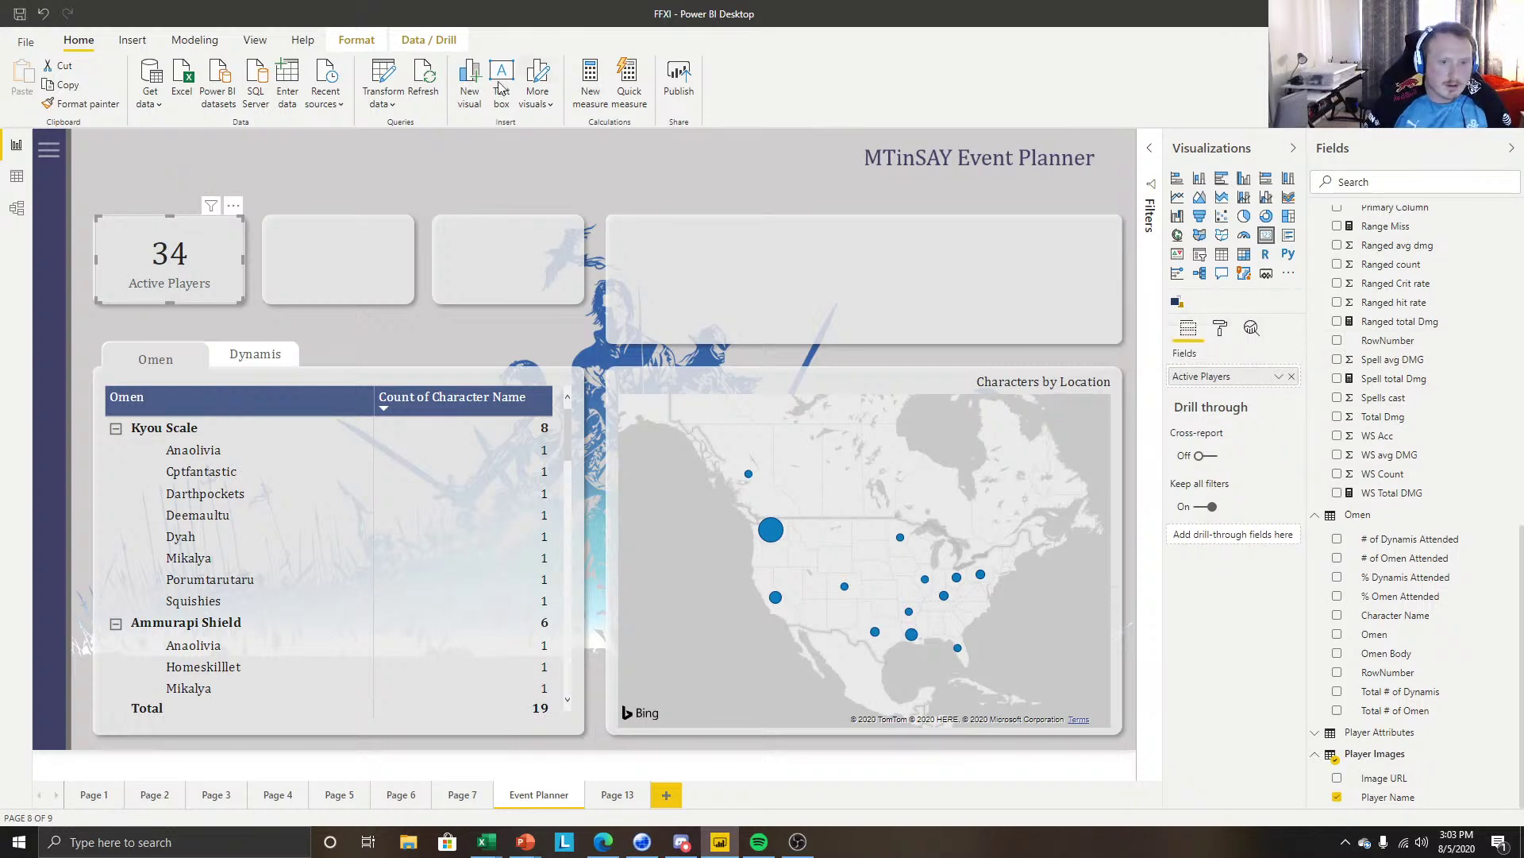
Duplicate the Active Players card into the second and third small placeholder boxes, aligned with the first card.
left_click(602, 243)
left_click(231, 286)
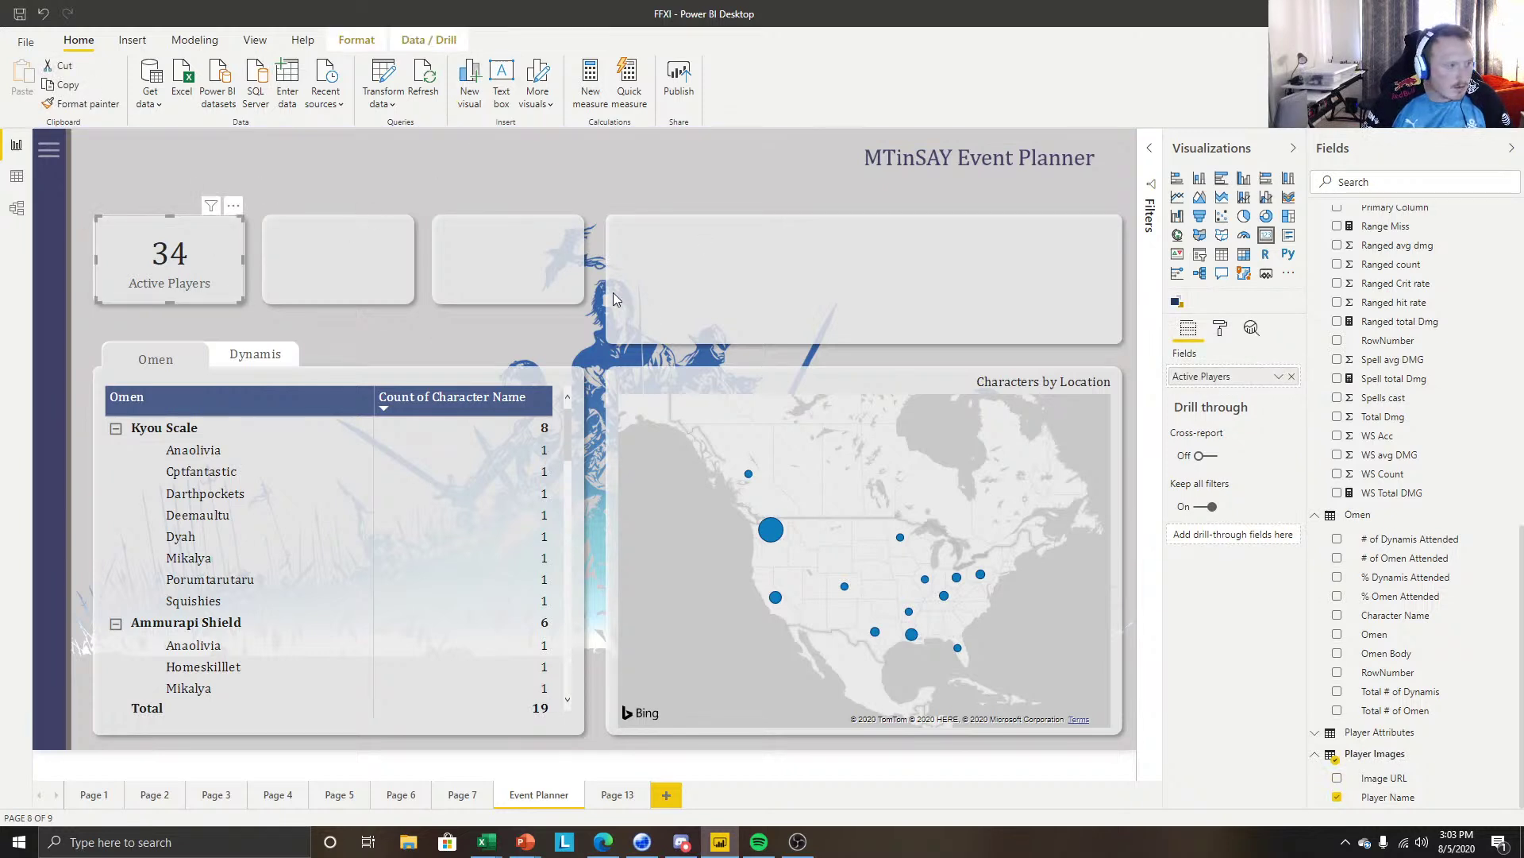
left_click_drag(178, 295, 512, 285)
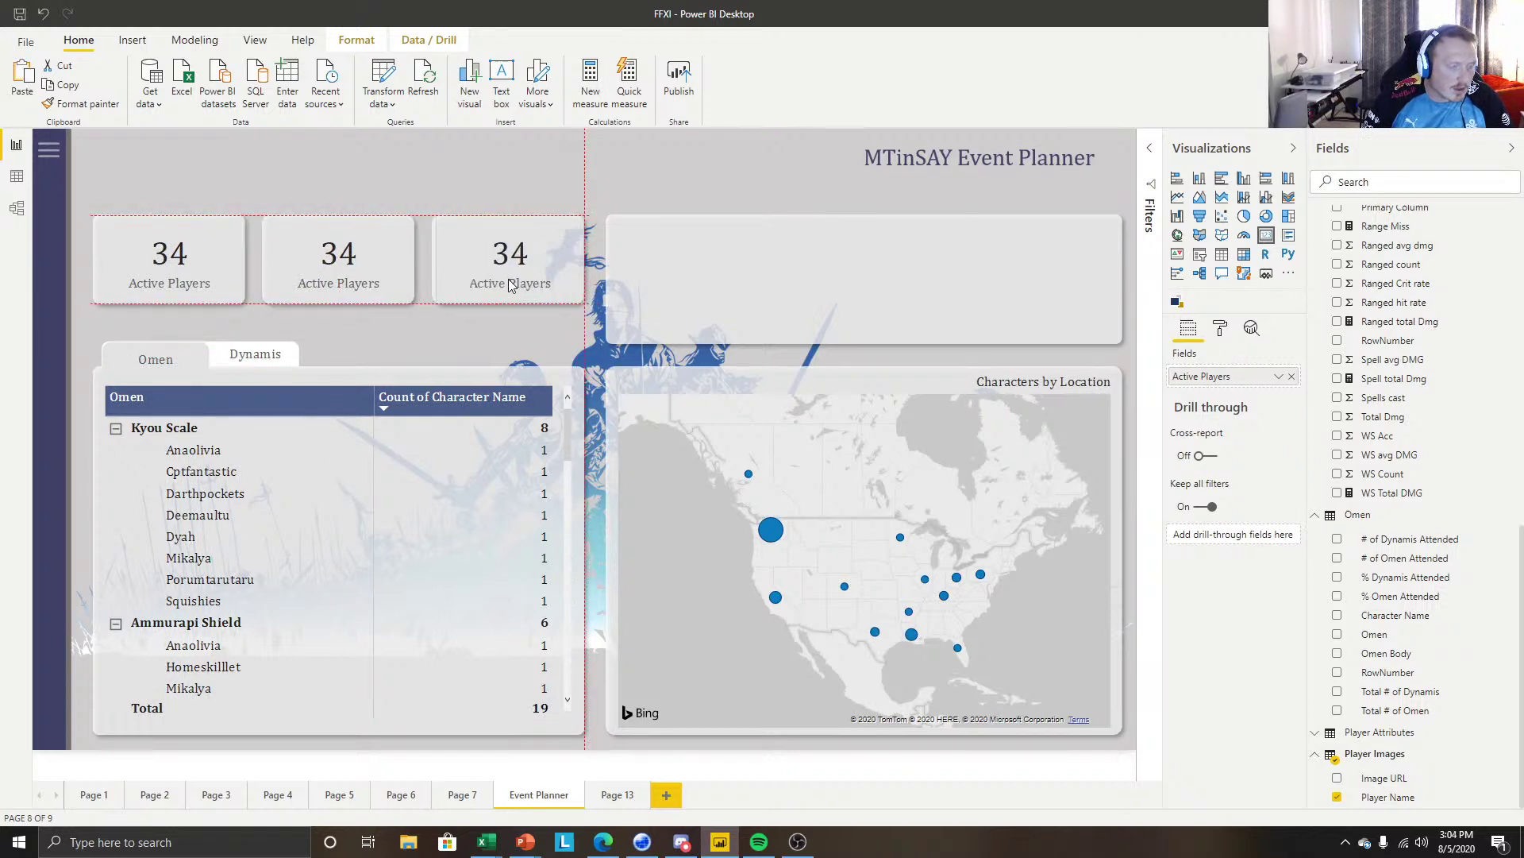
Look through the Event Stats fields for something the second card can count.
left_click(454, 172)
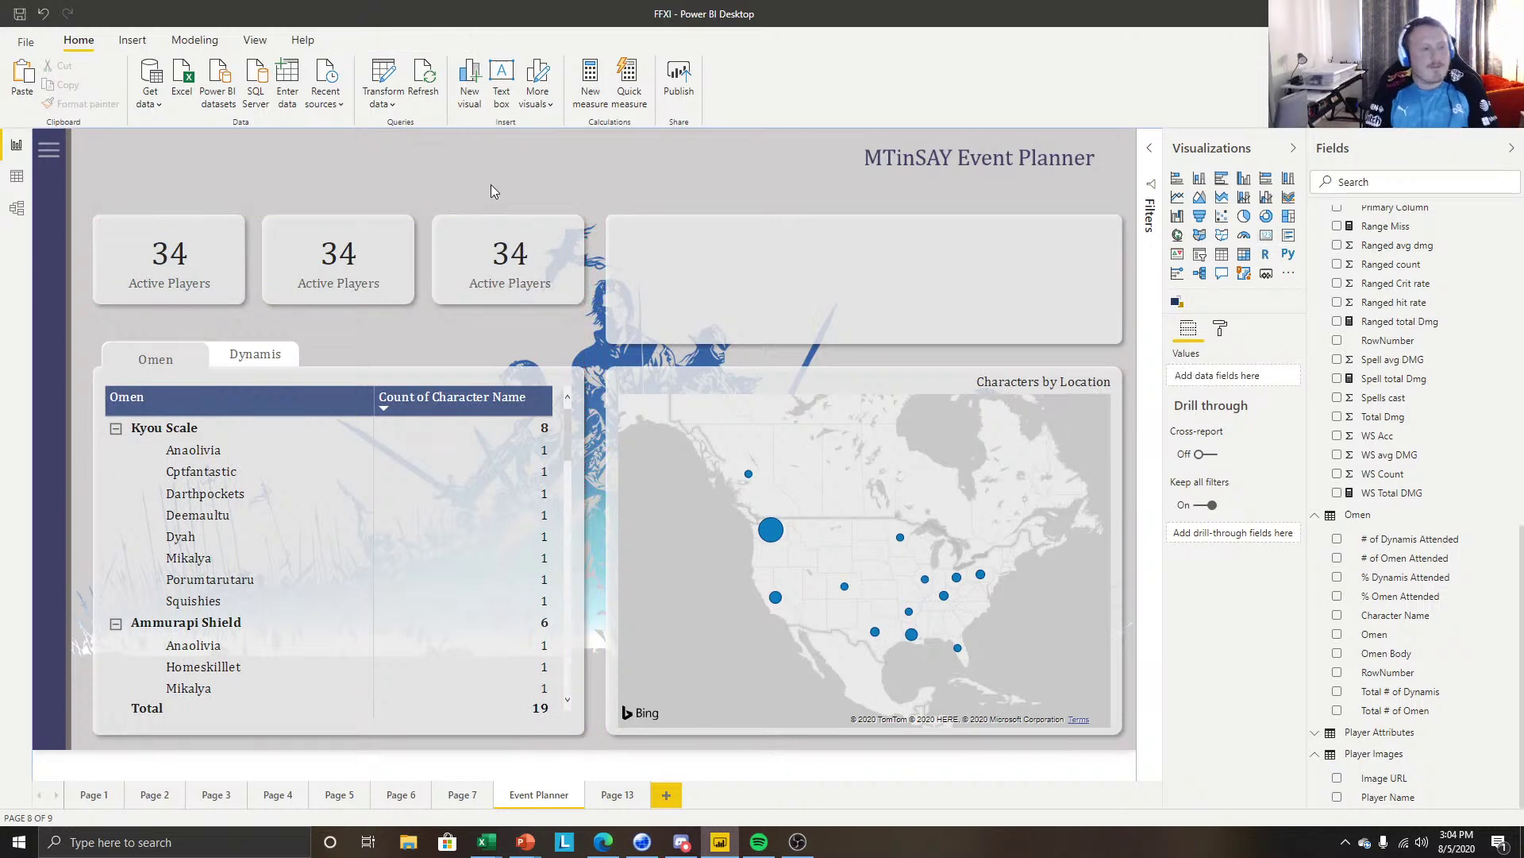
left_click(393, 254)
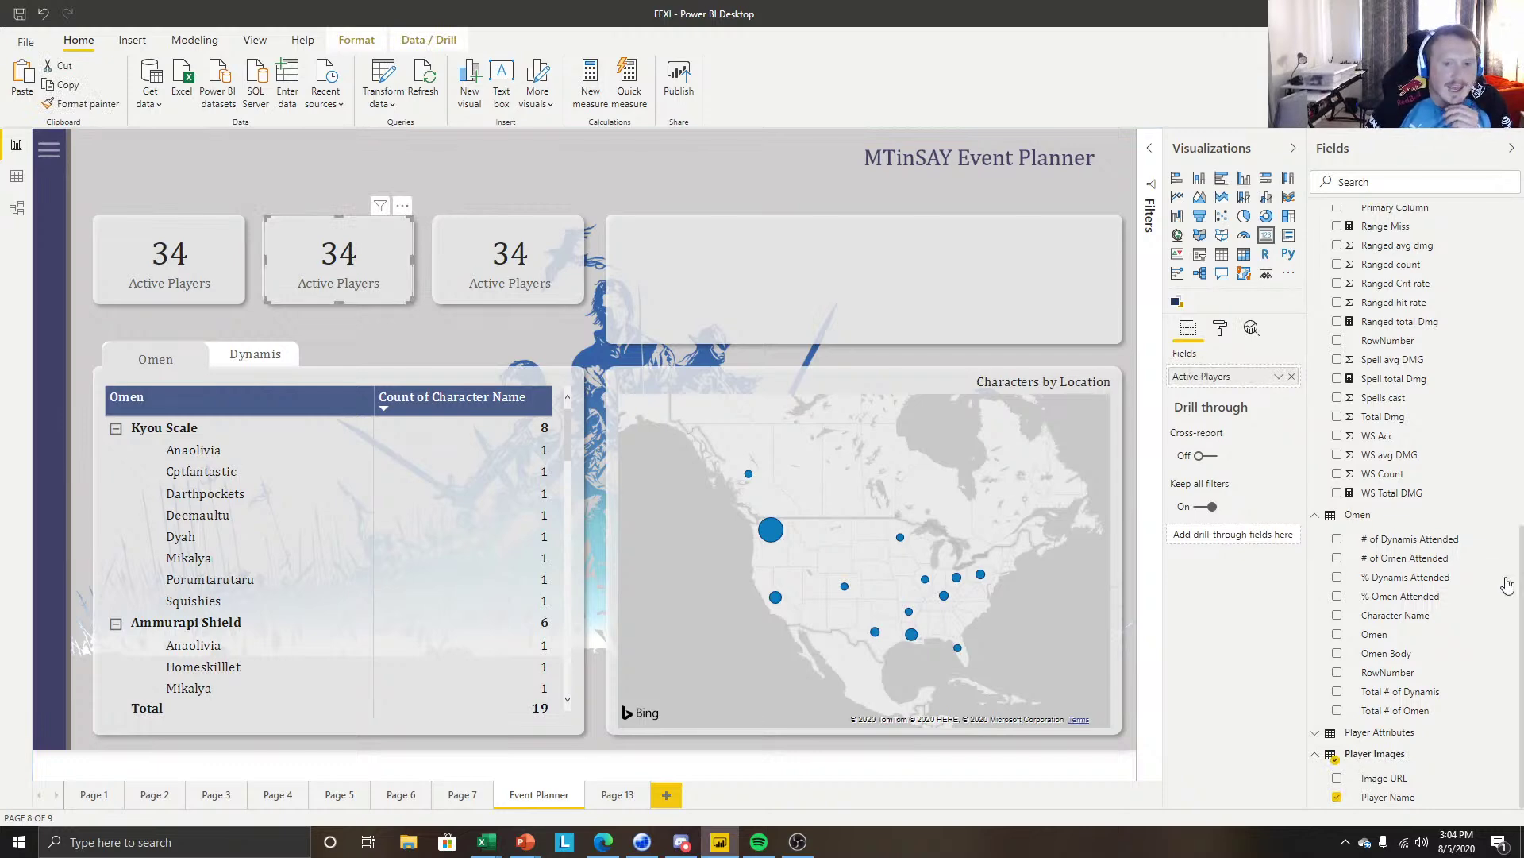
scroll(1421, 578, "up", 3)
scroll(1420, 576, "up", 2)
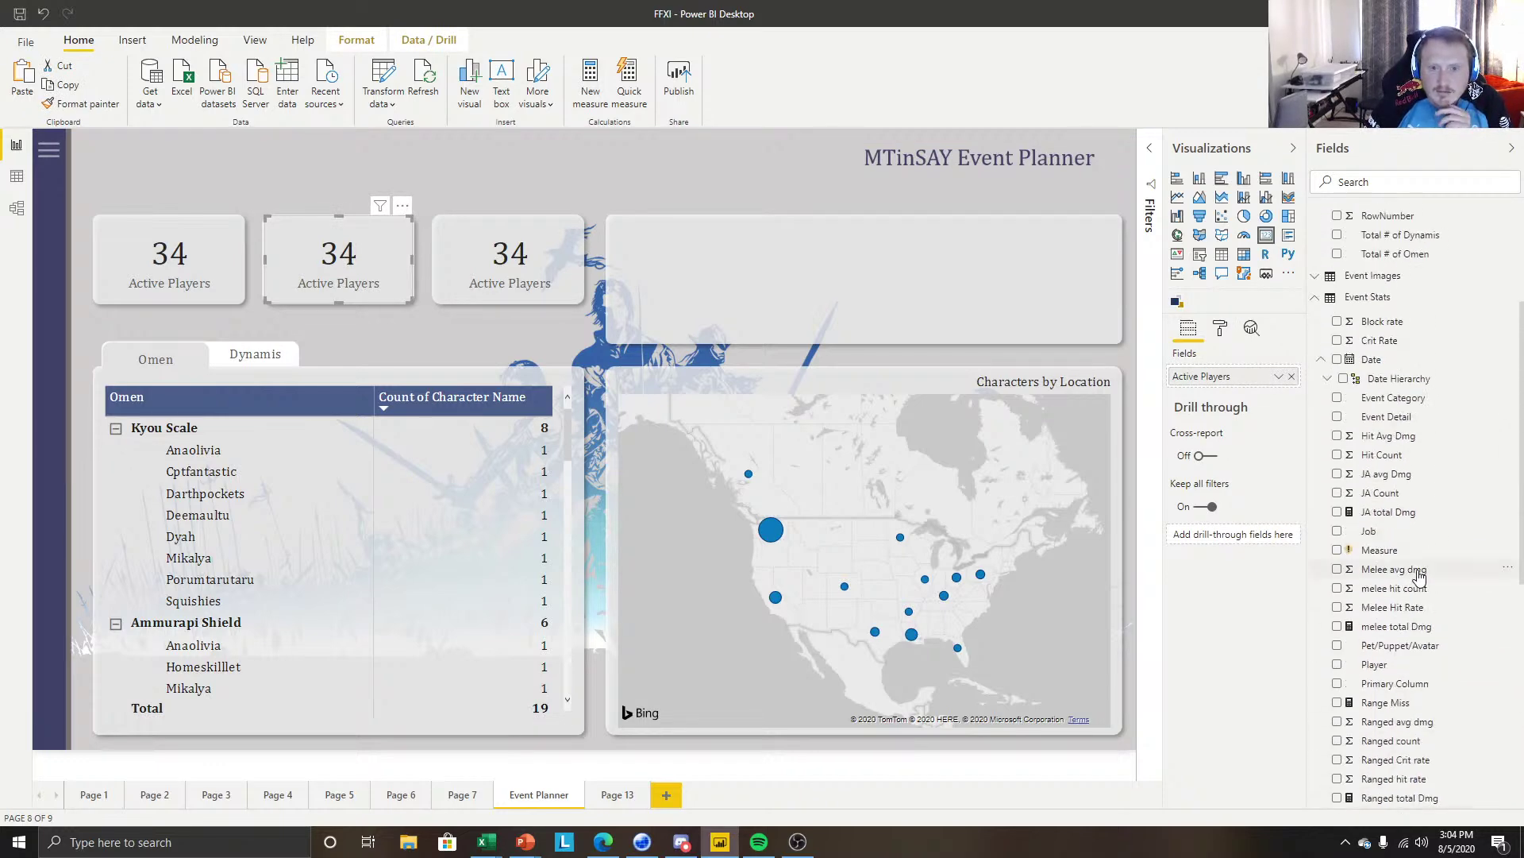
scroll(1414, 524, "down", 1)
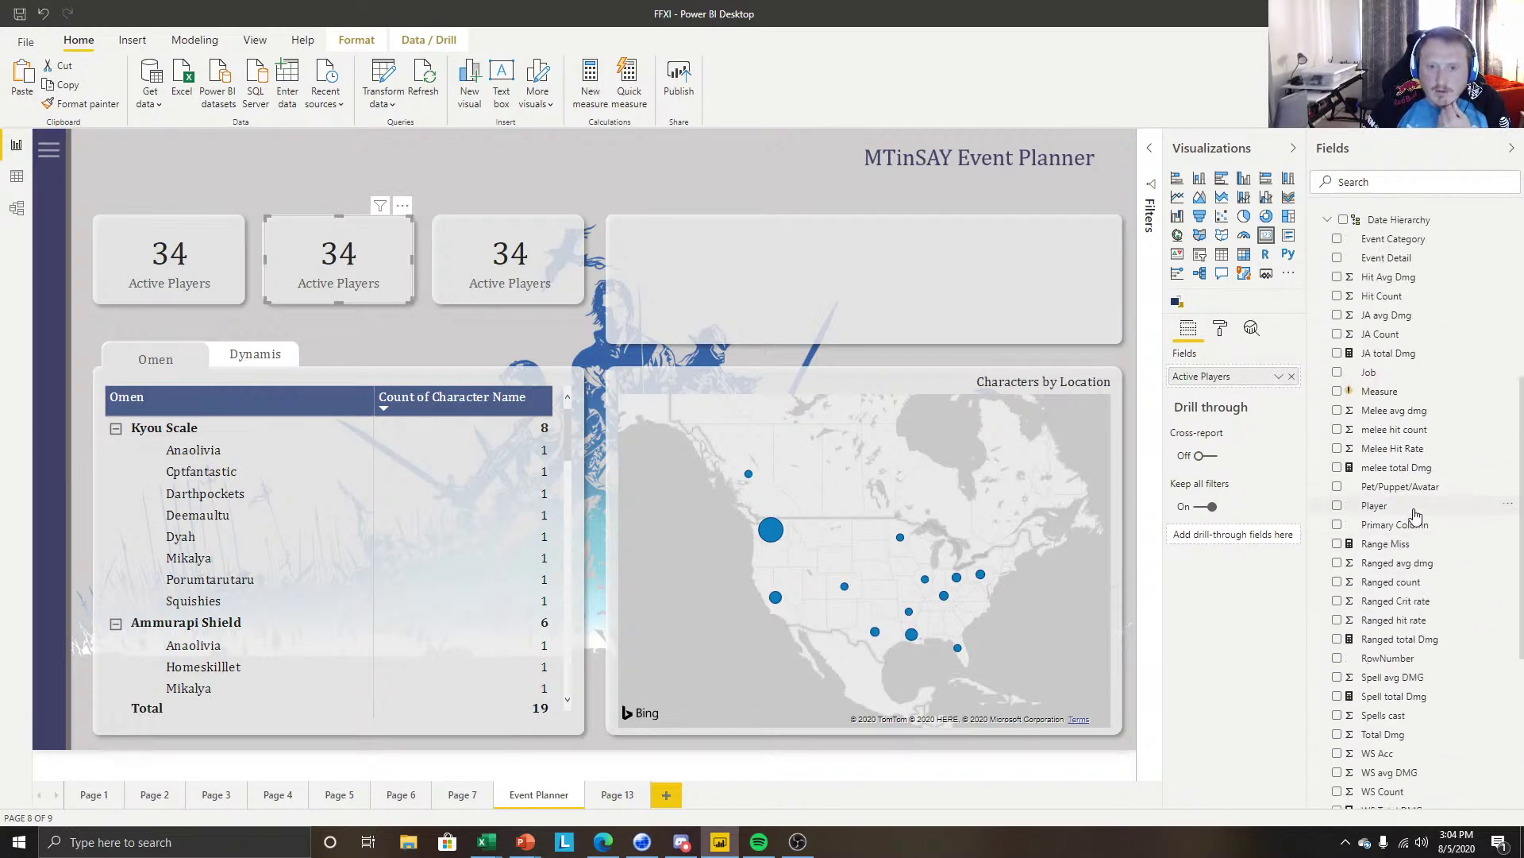
scroll(1418, 465, "up", 3)
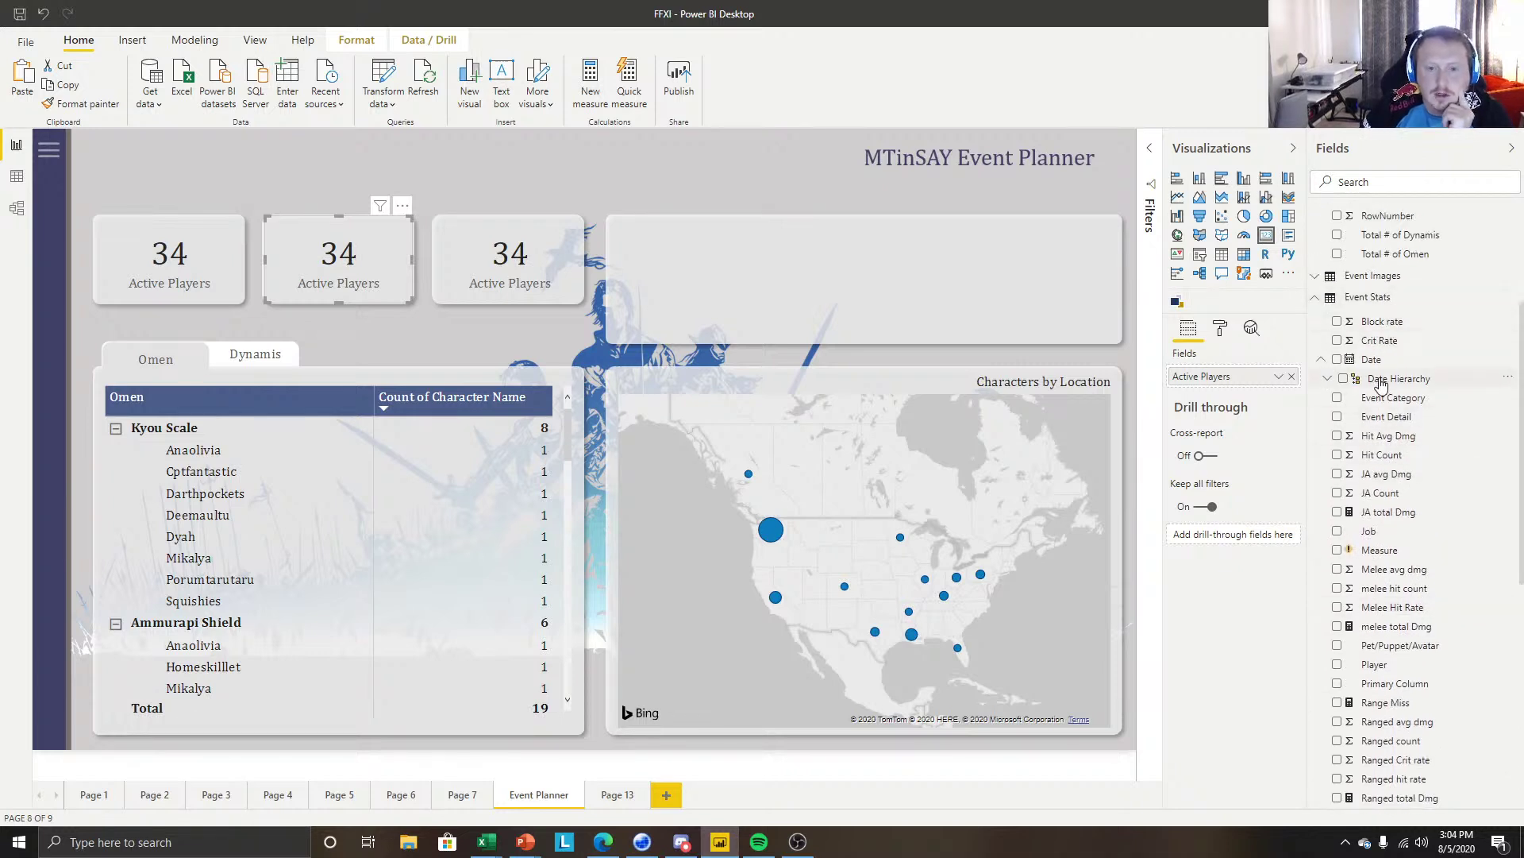
scroll(1397, 412, "down", 1)
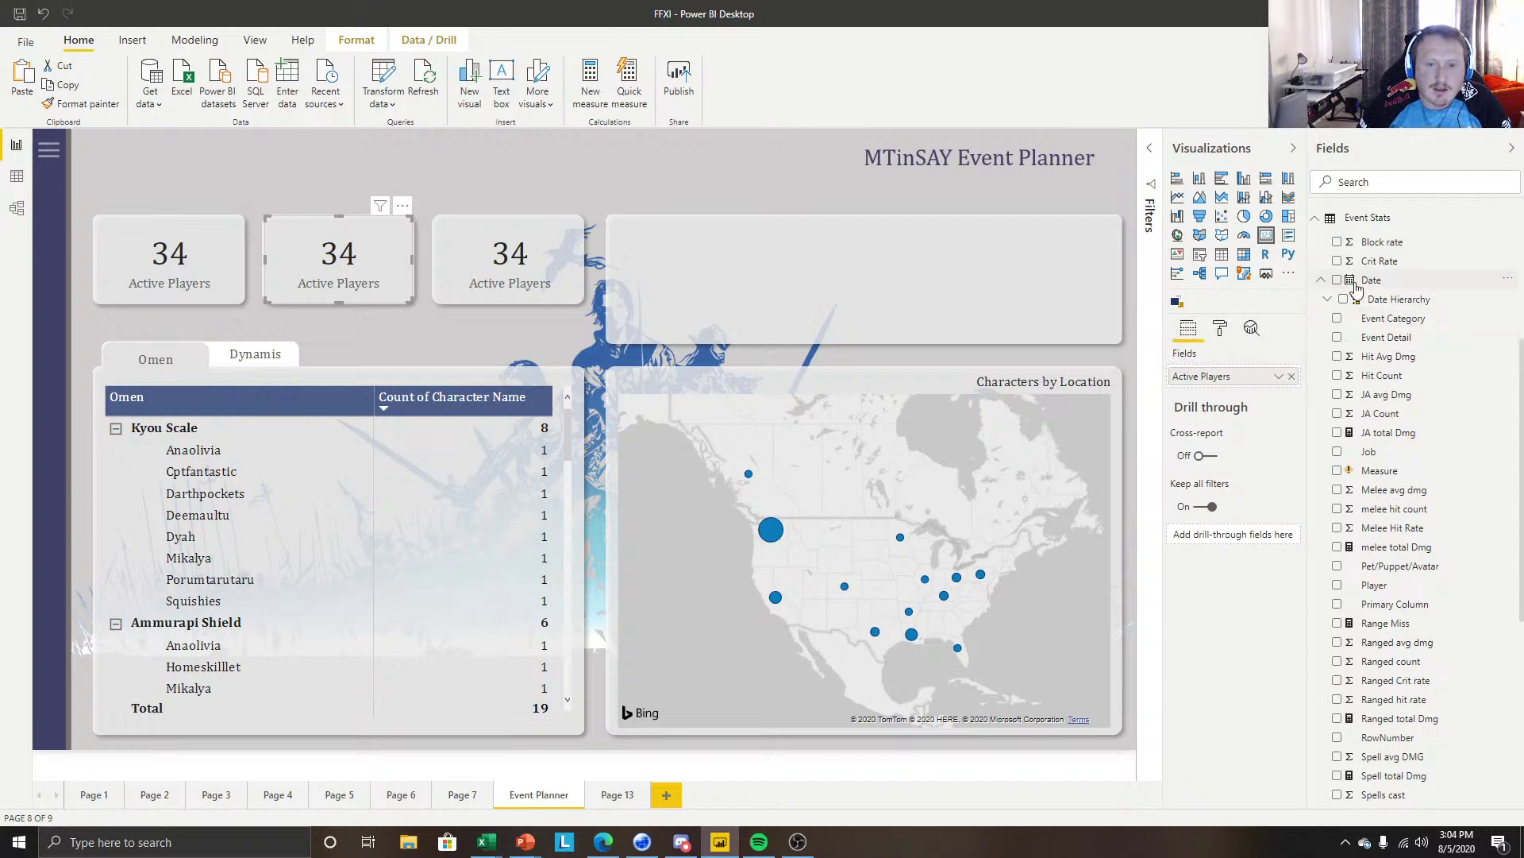
left_click(357, 156)
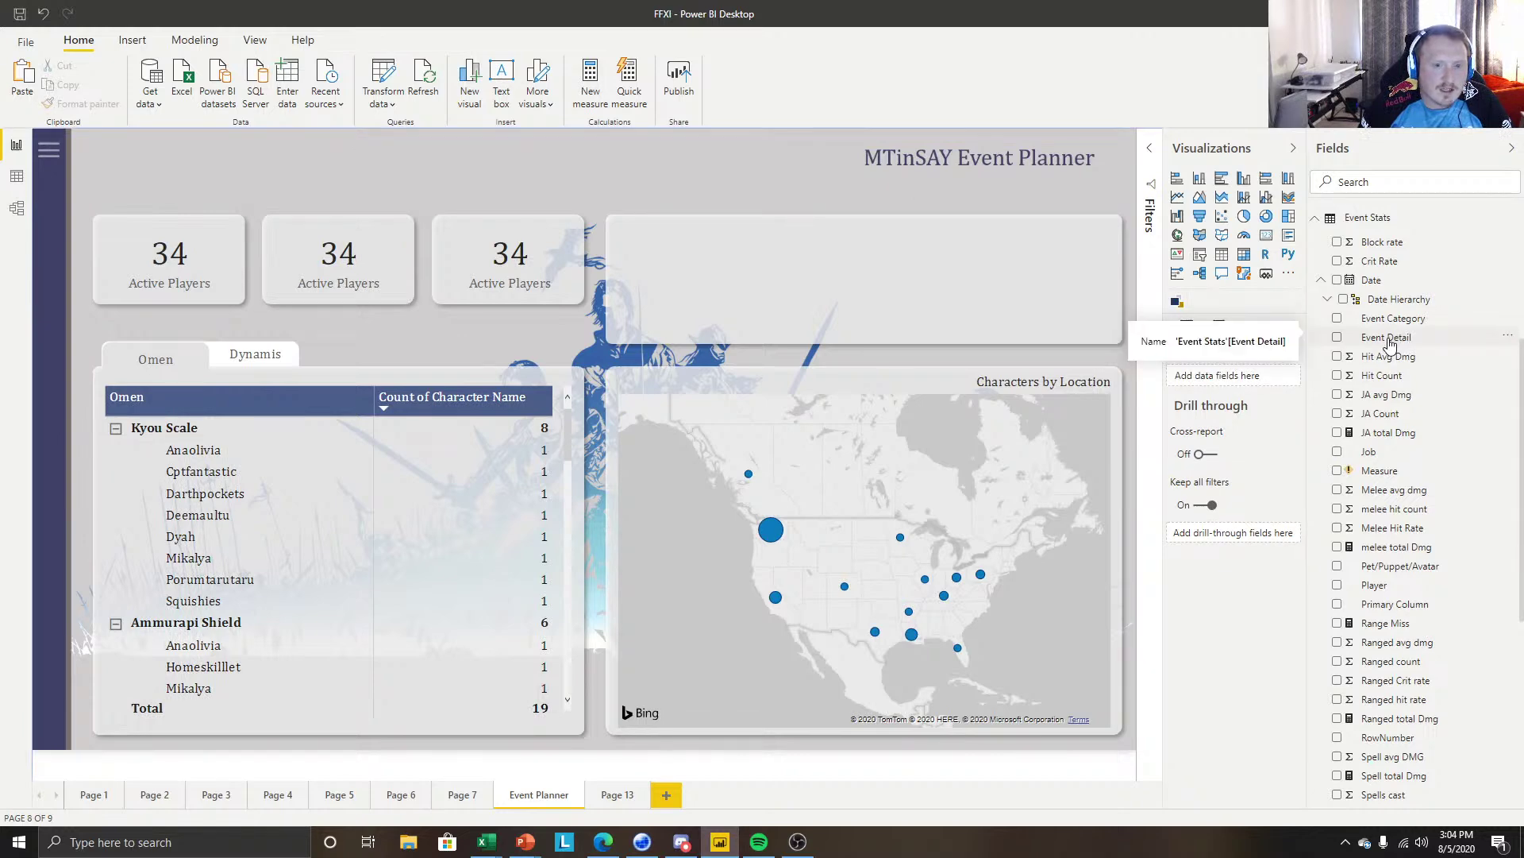
Examine the Event Stats table's rows and columns in the data view for a way to identify each separate event.
left_click(16, 176)
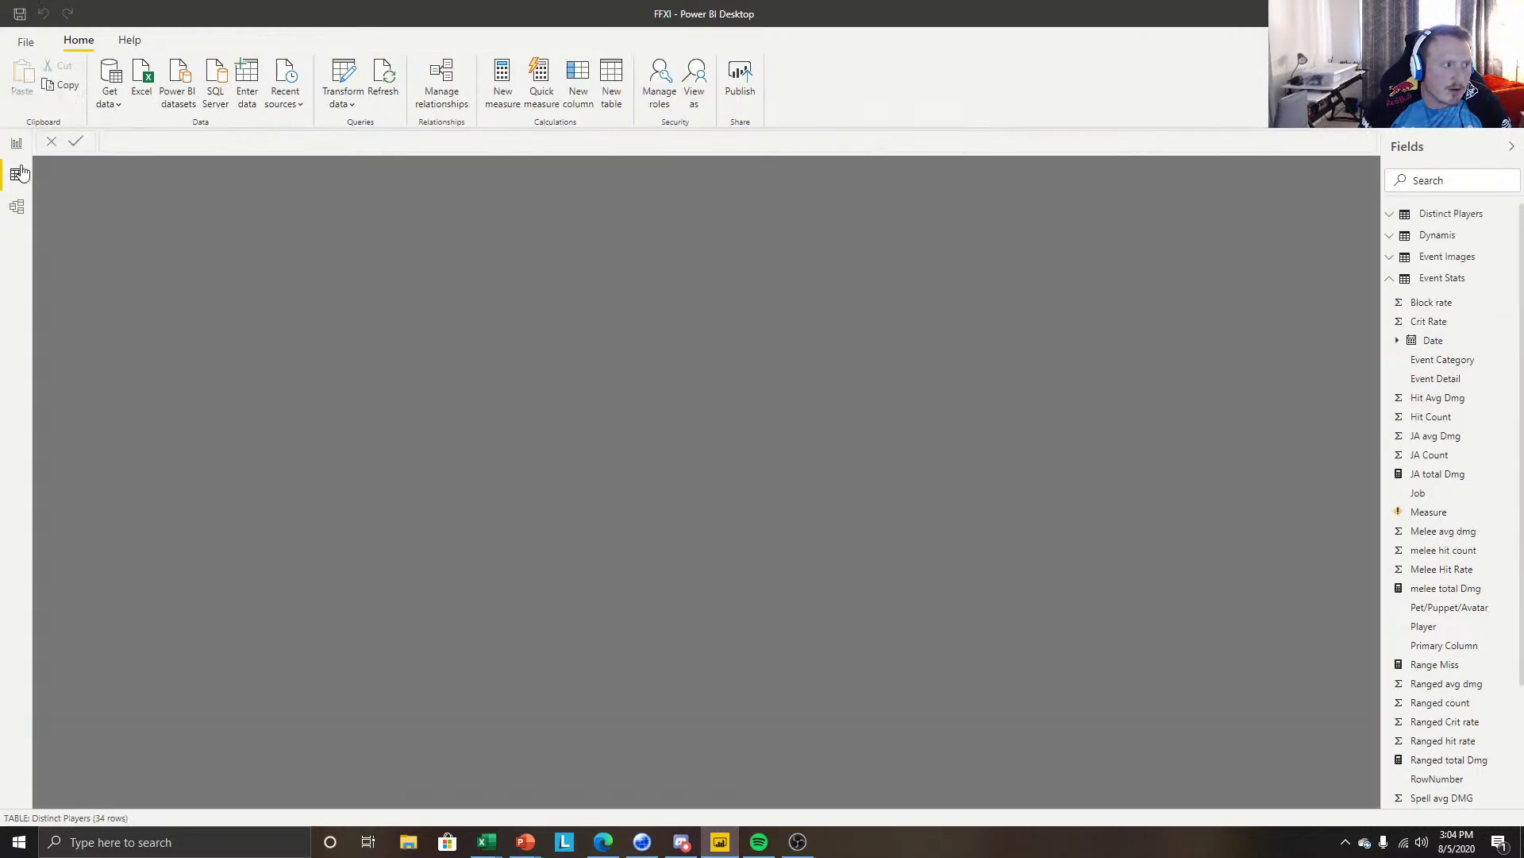
left_click(1434, 277)
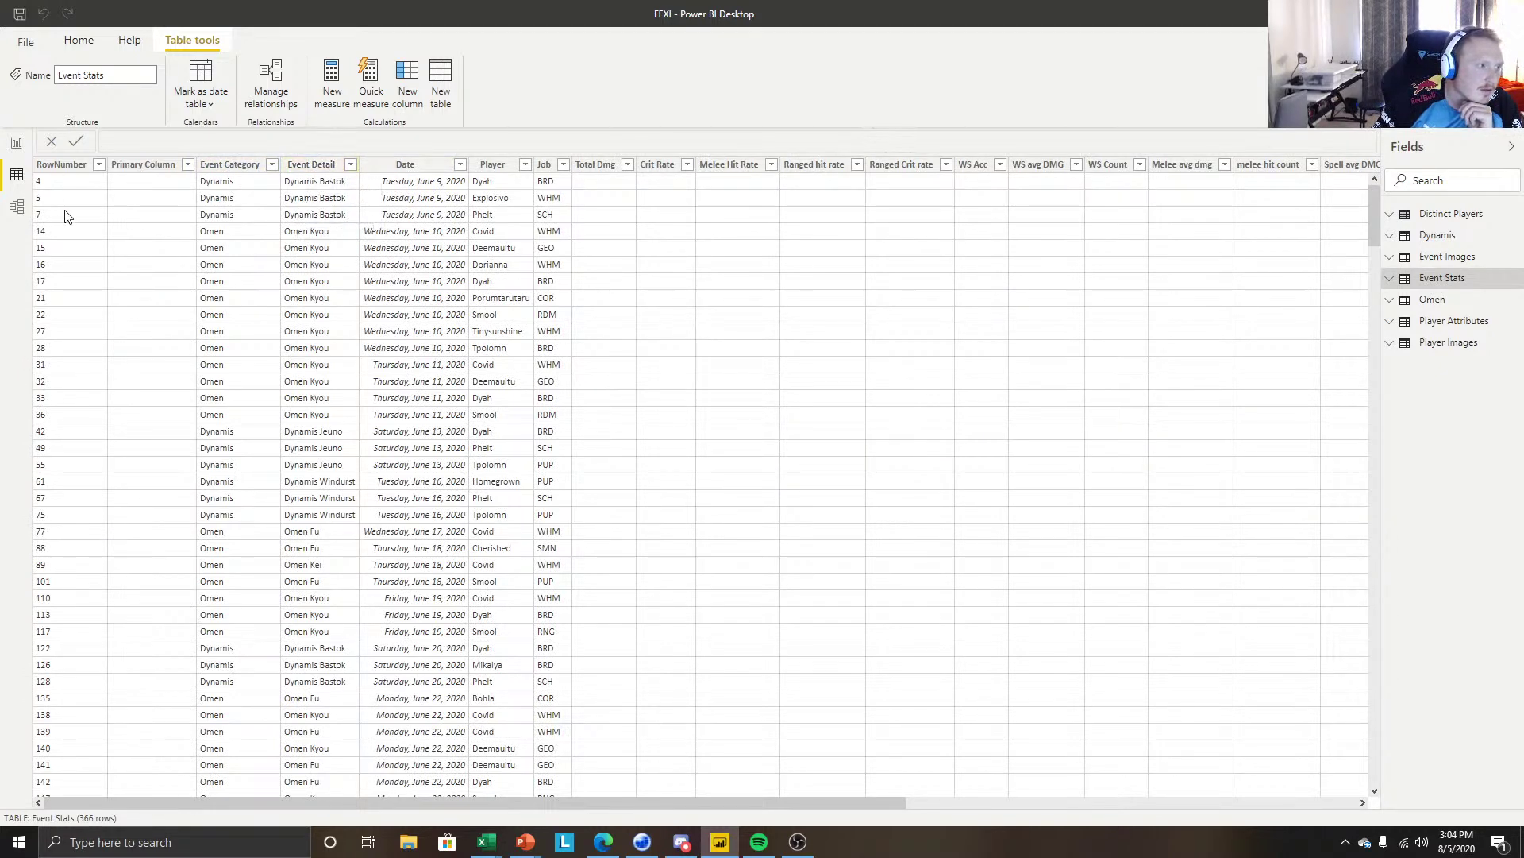
scroll(69, 195, "down", 4)
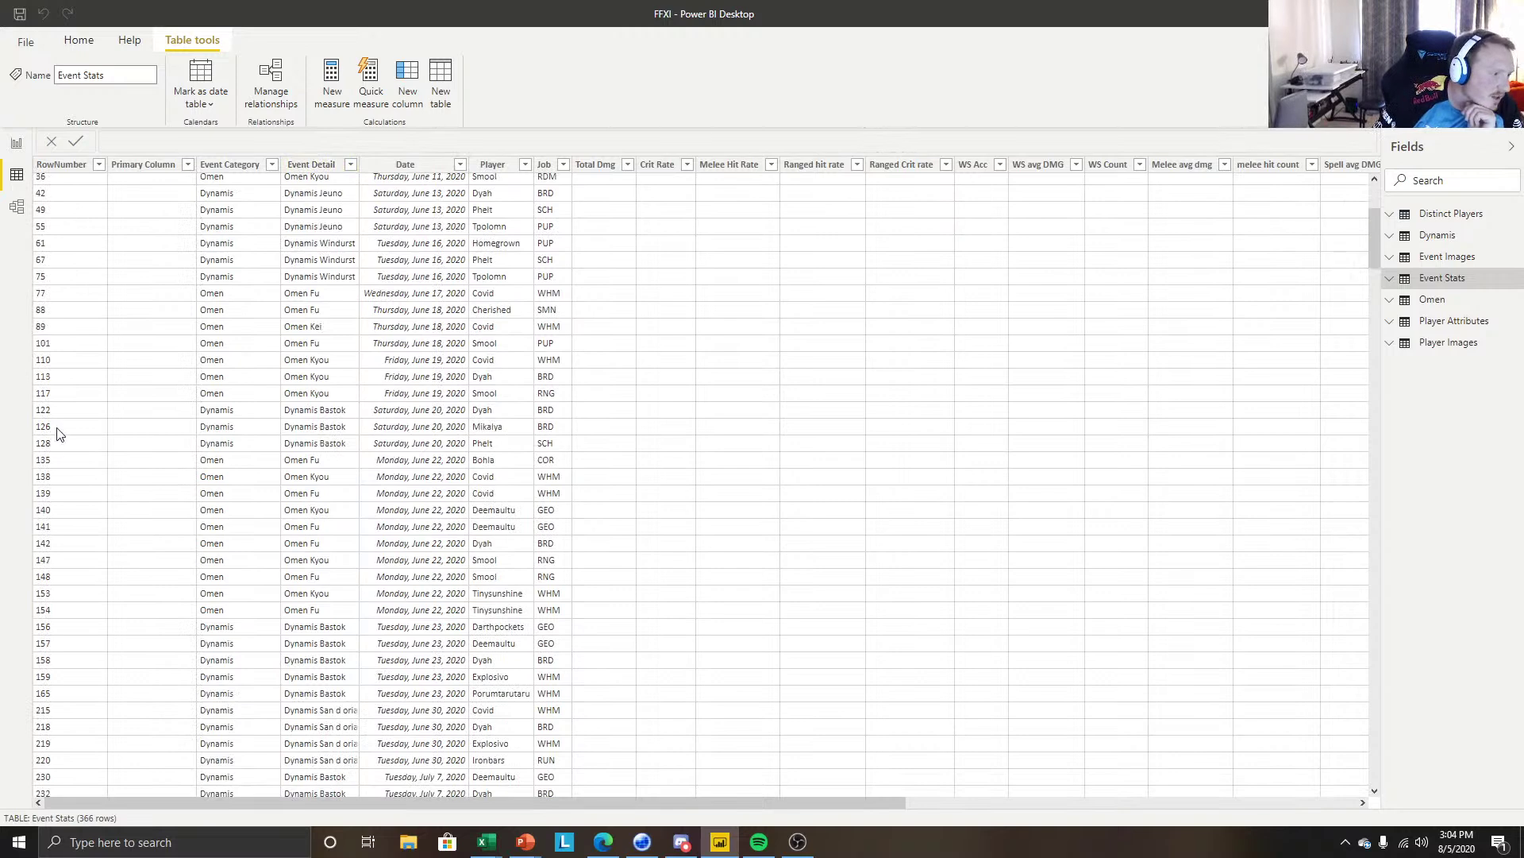
scroll(79, 359, "up", 4)
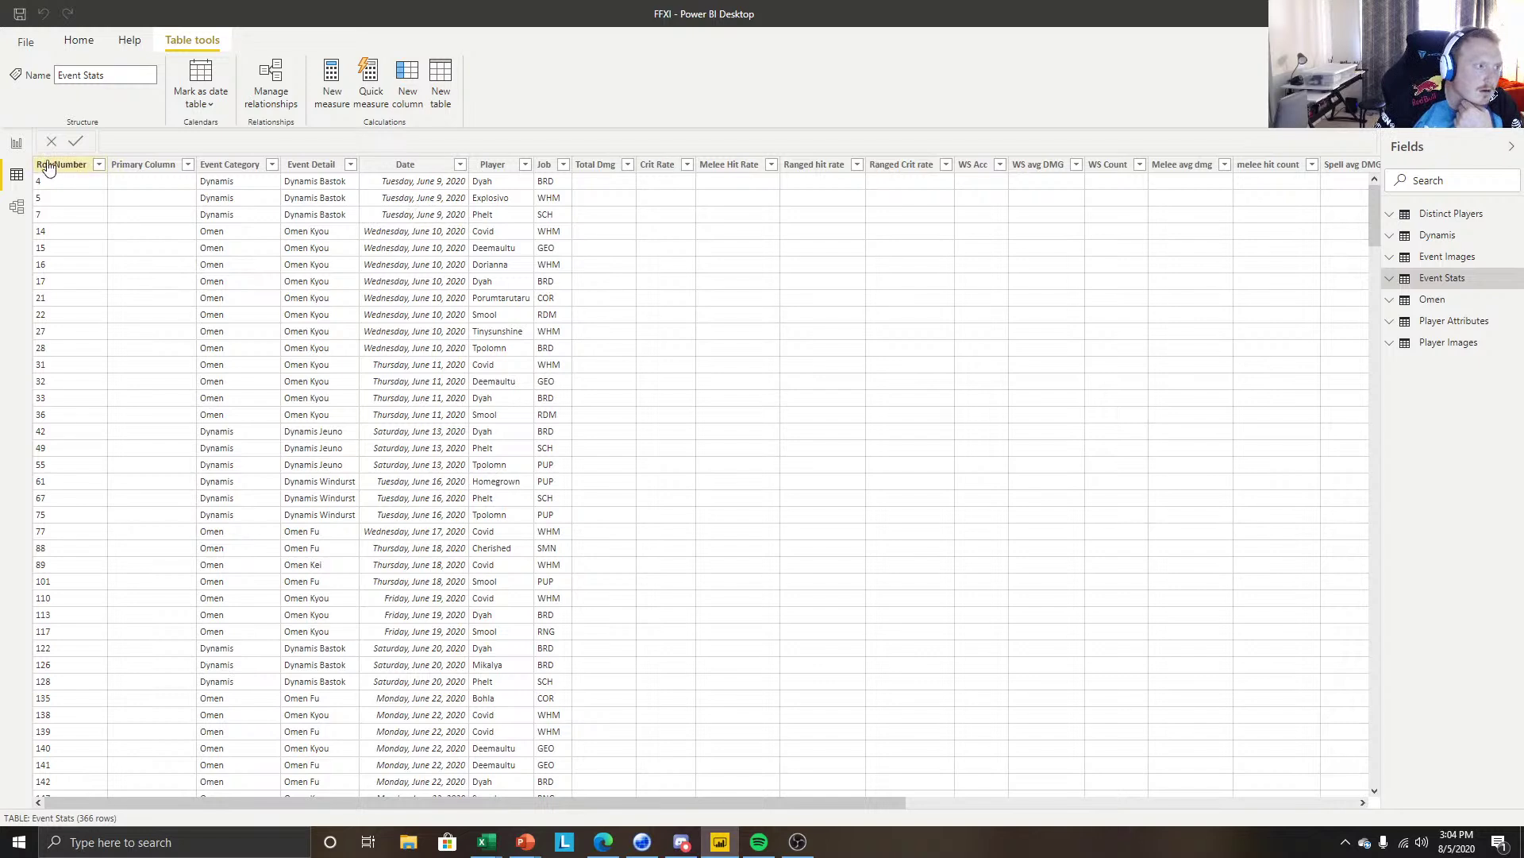
left_click_drag(624, 802, 1076, 802)
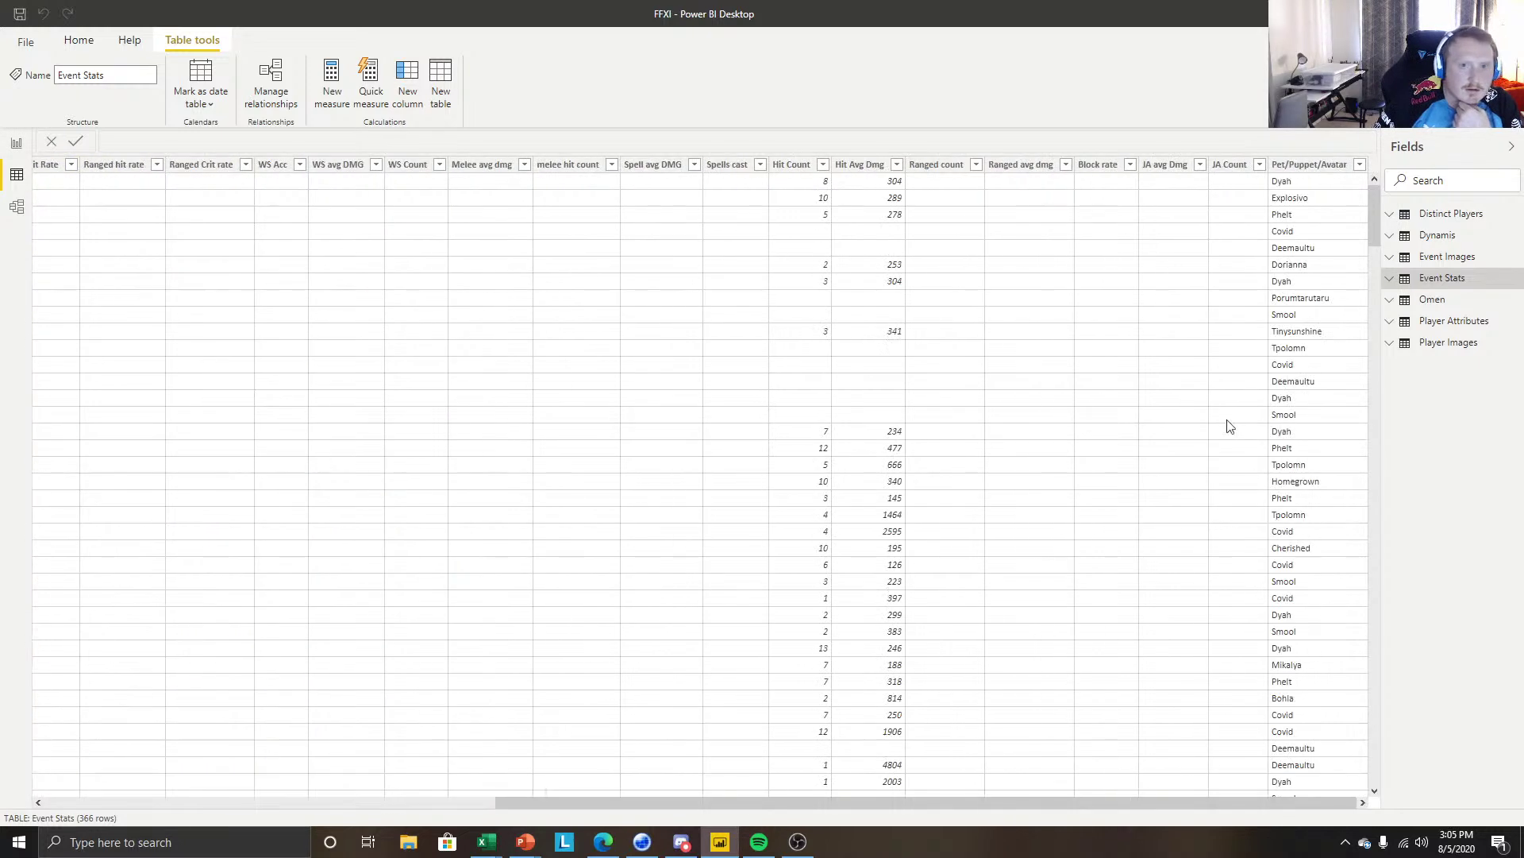
left_click(1302, 167)
right_click(1302, 169)
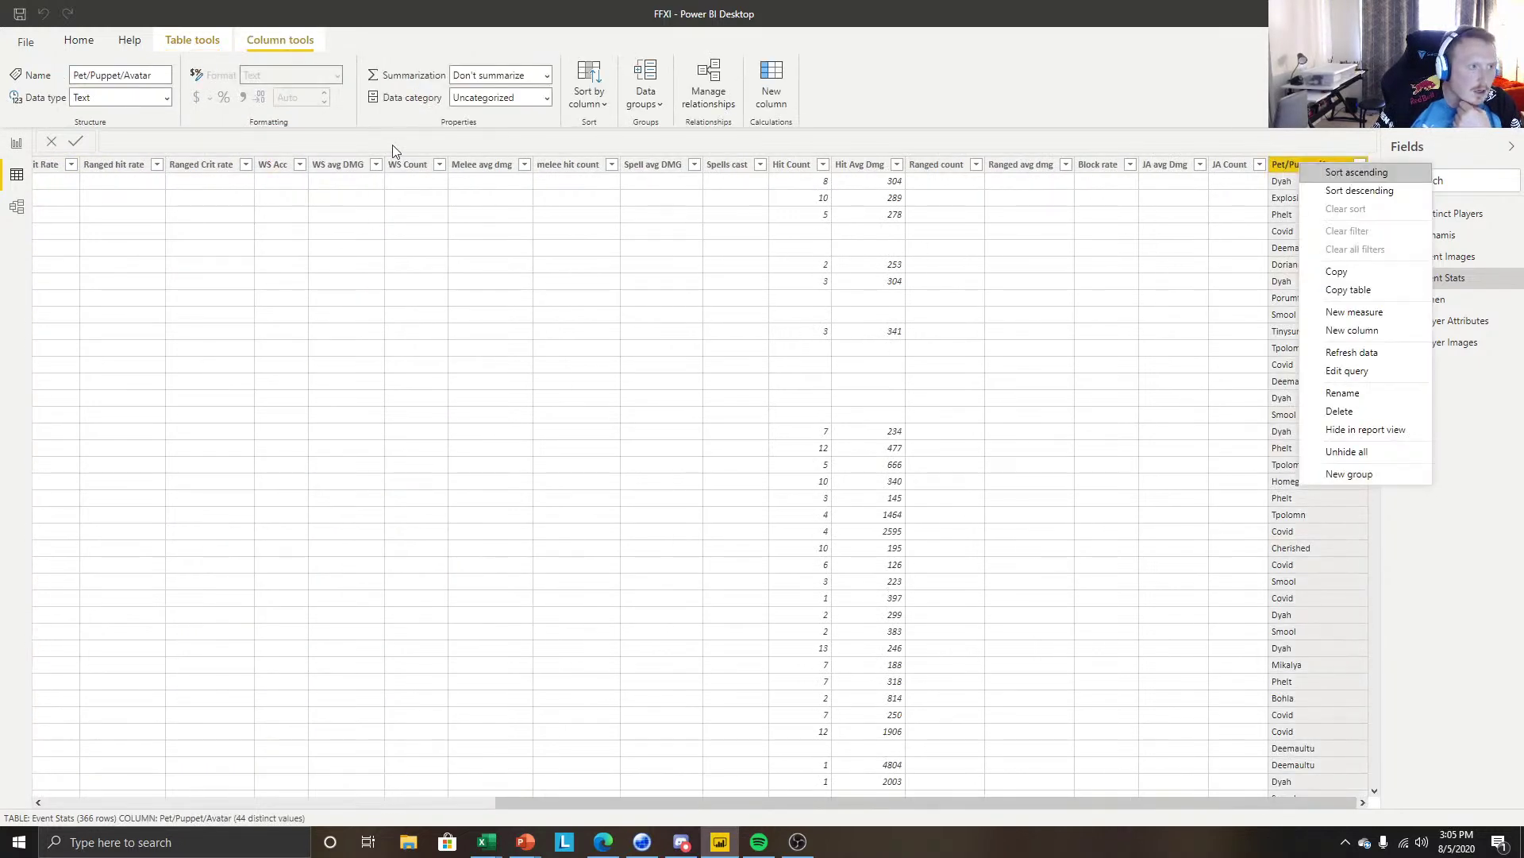
left_click(329, 146)
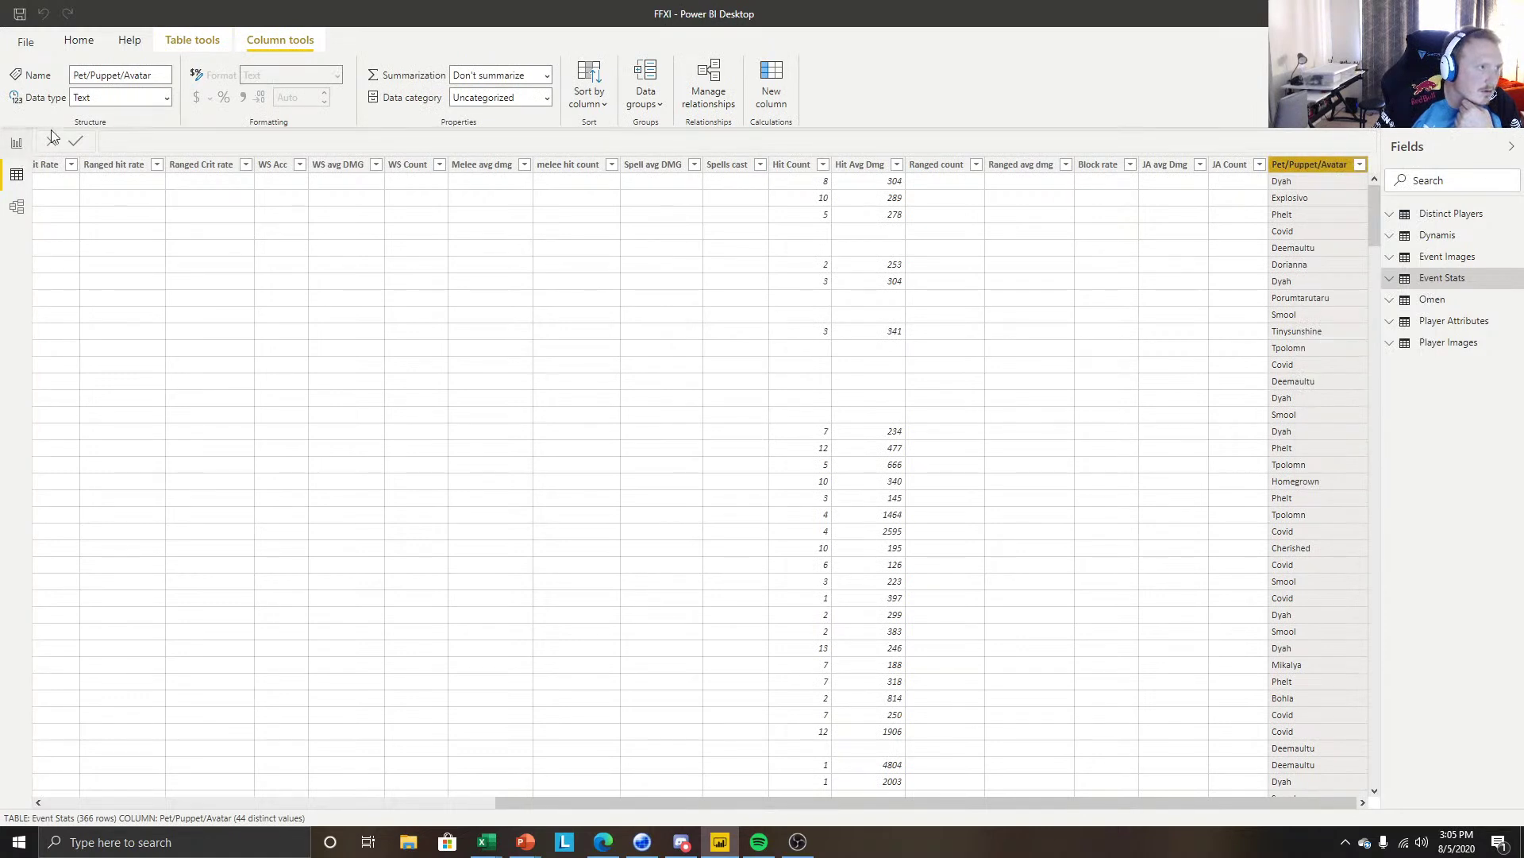
left_click(195, 41)
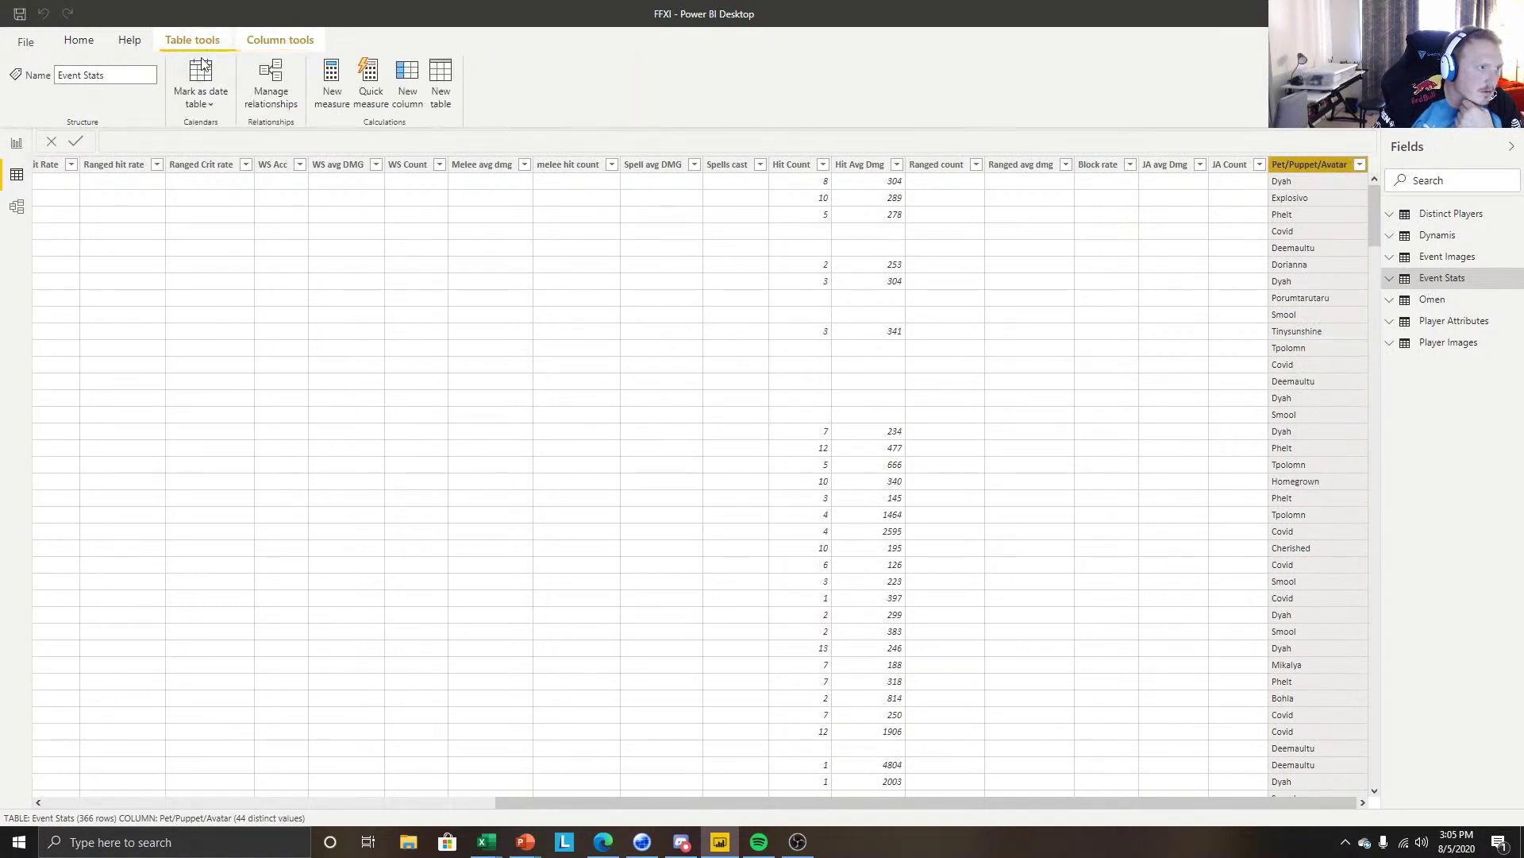
left_click(19, 143)
Start a calculated column named "Event key" in the Event Stats table.
scroll(1358, 596, "down", 5)
scroll(1368, 651, "up", 1)
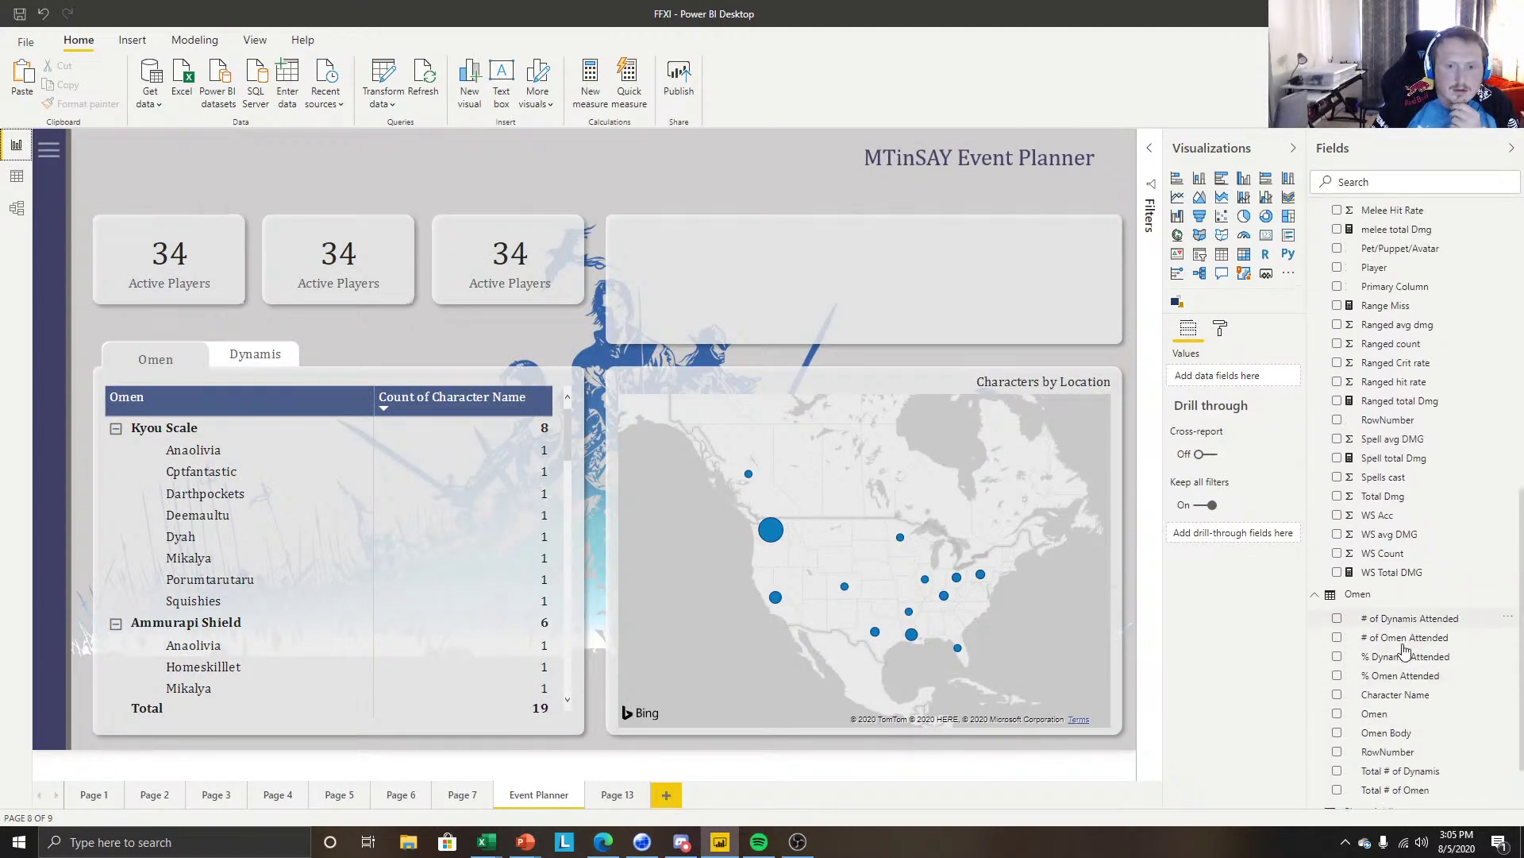
scroll(1397, 628, "up", 4)
scroll(1401, 584, "up", 4)
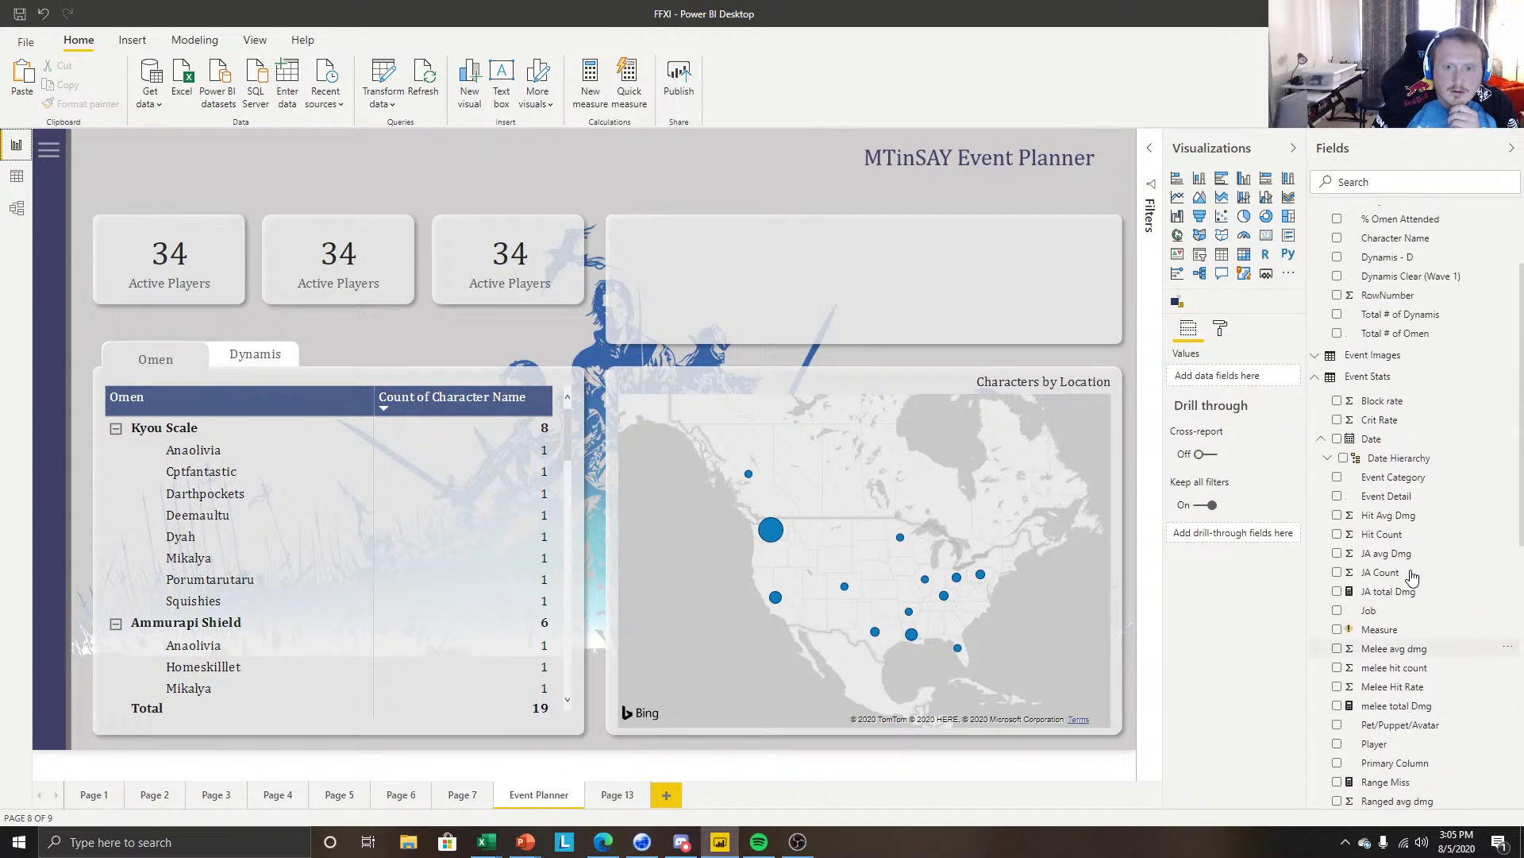
right_click(1401, 495)
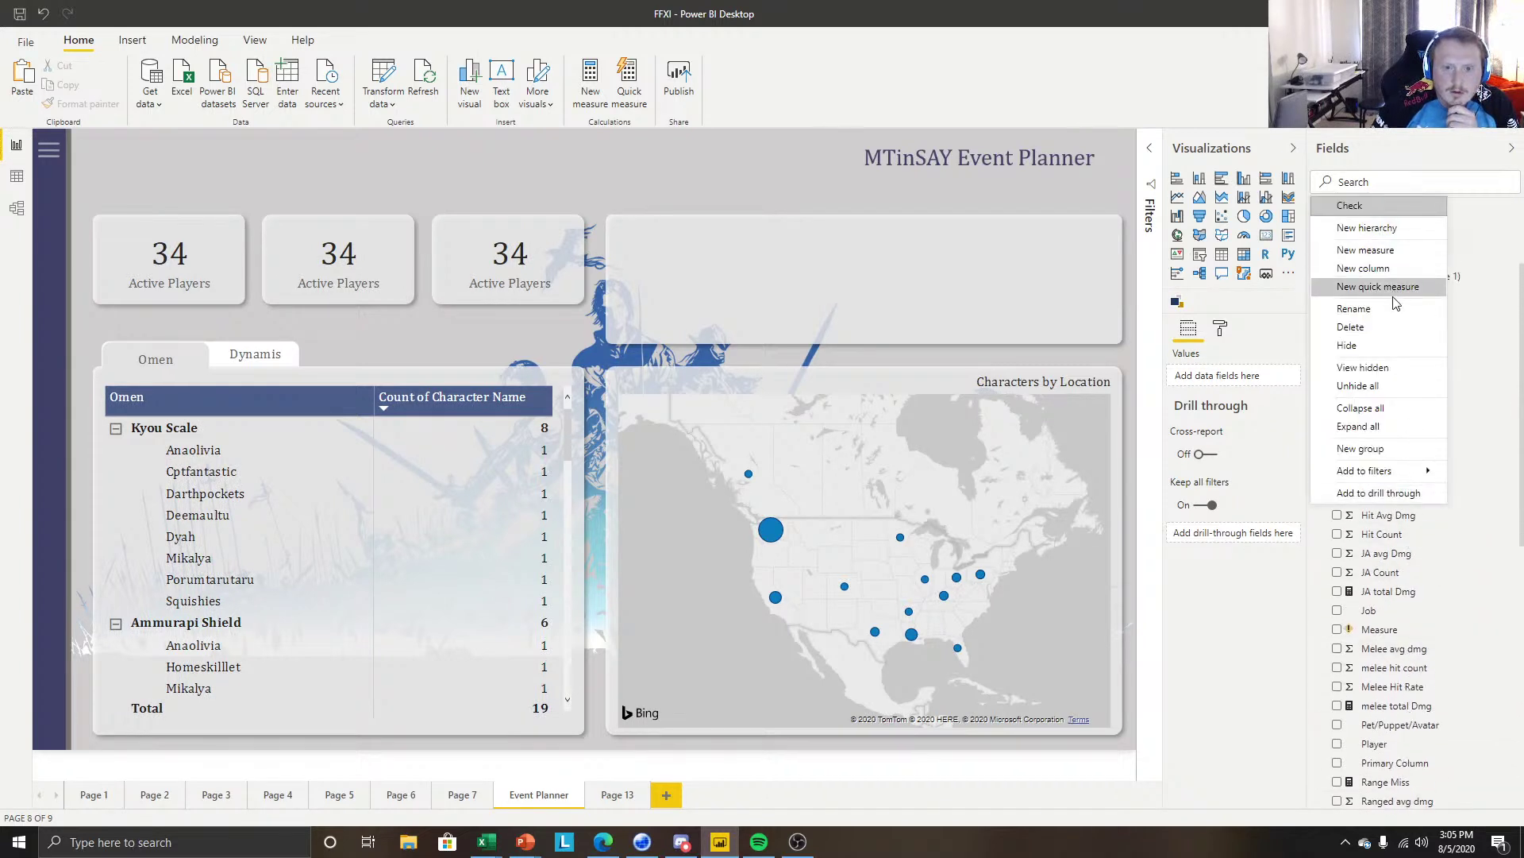
key("Escape")
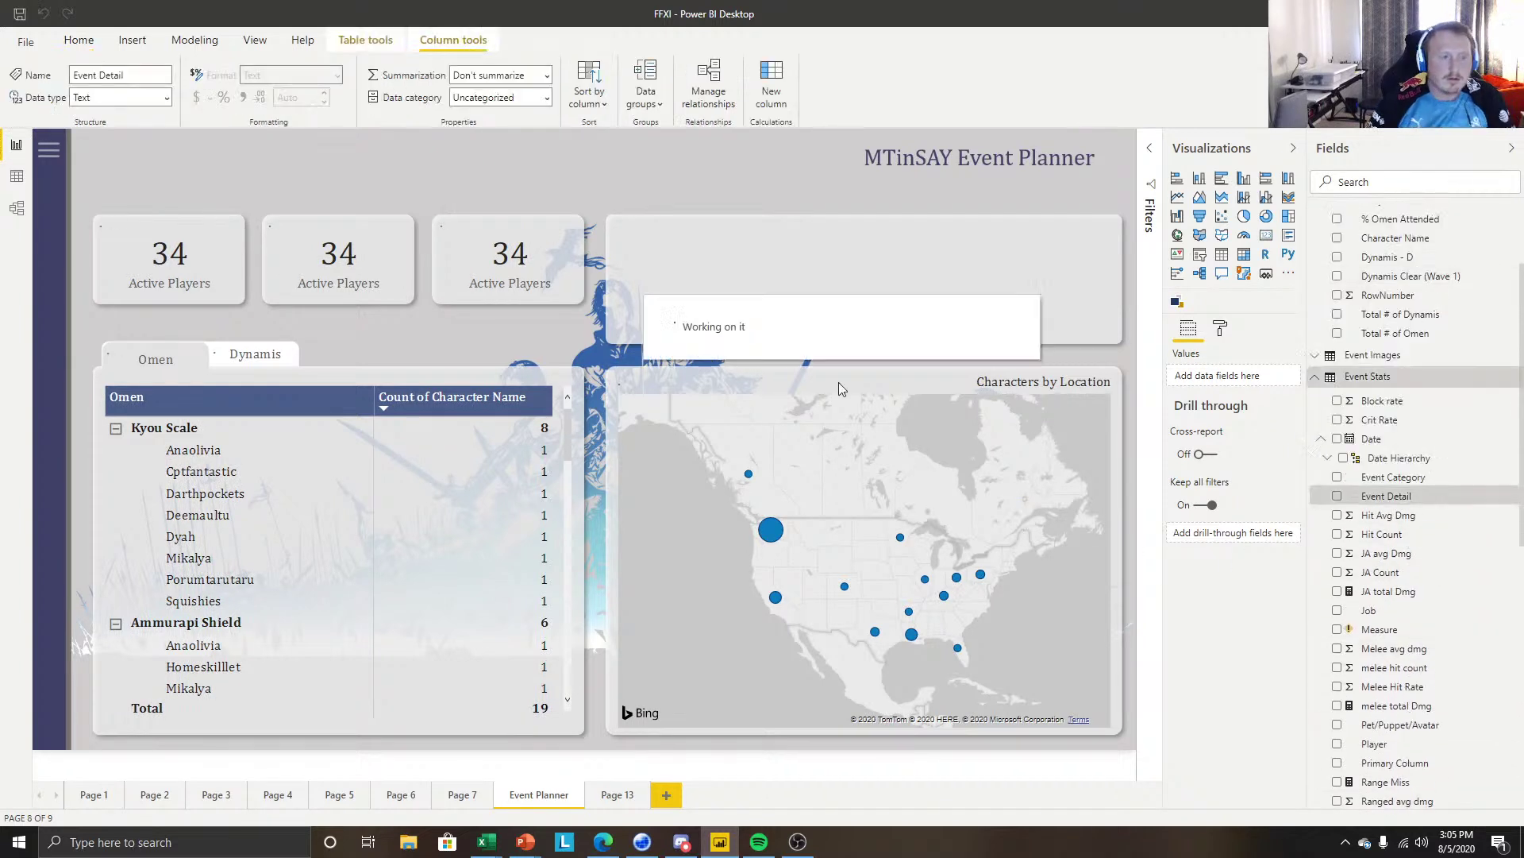
key("ctrl+a")
type("Event key ")
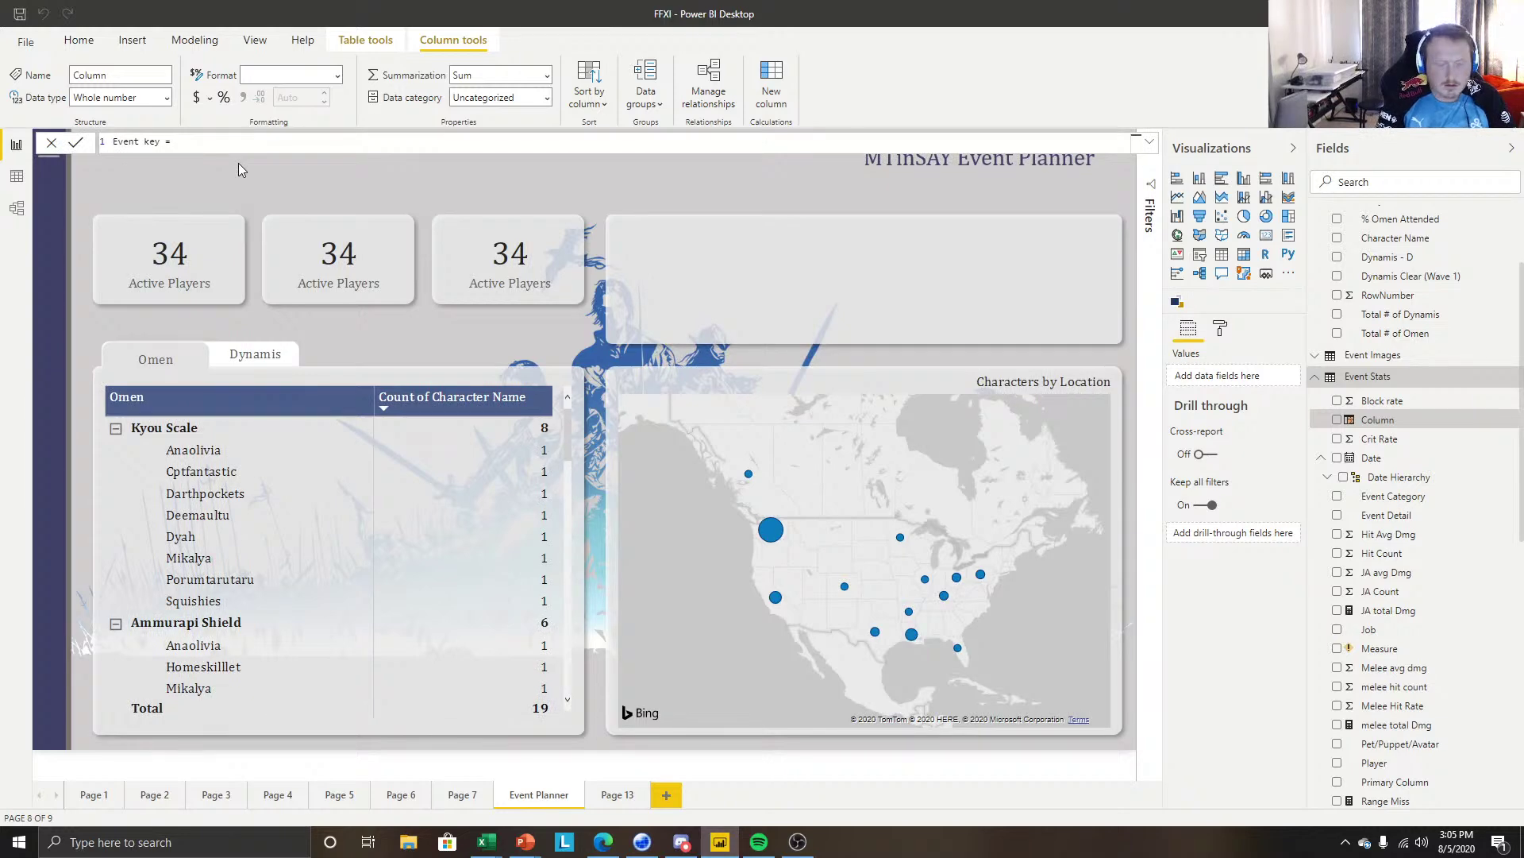
type("= ")
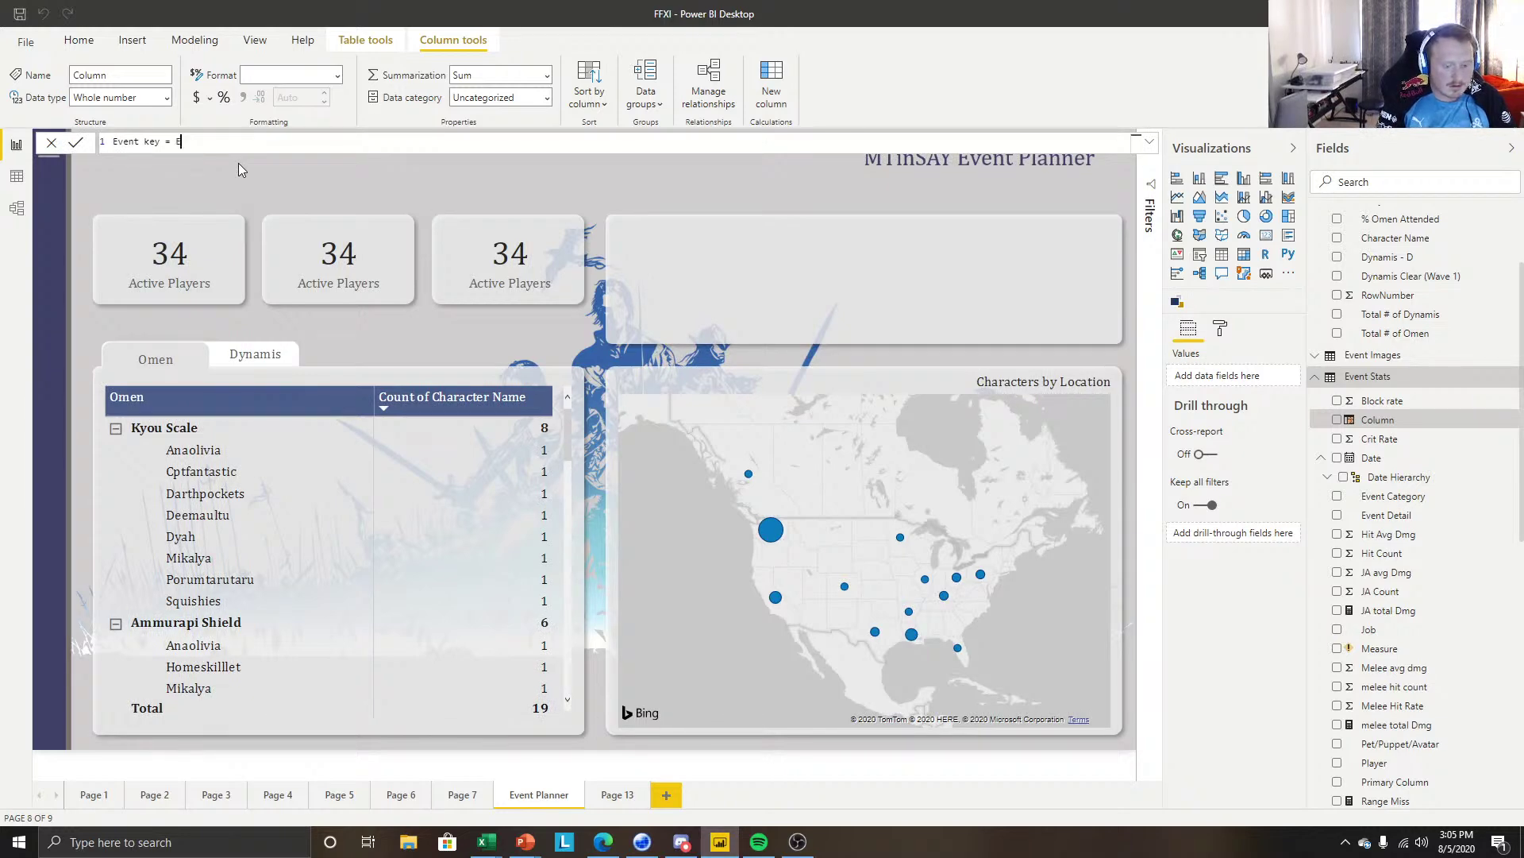
Reference 'Event Stats'[Event Detail] in the Event key column's formula.
type("Event")
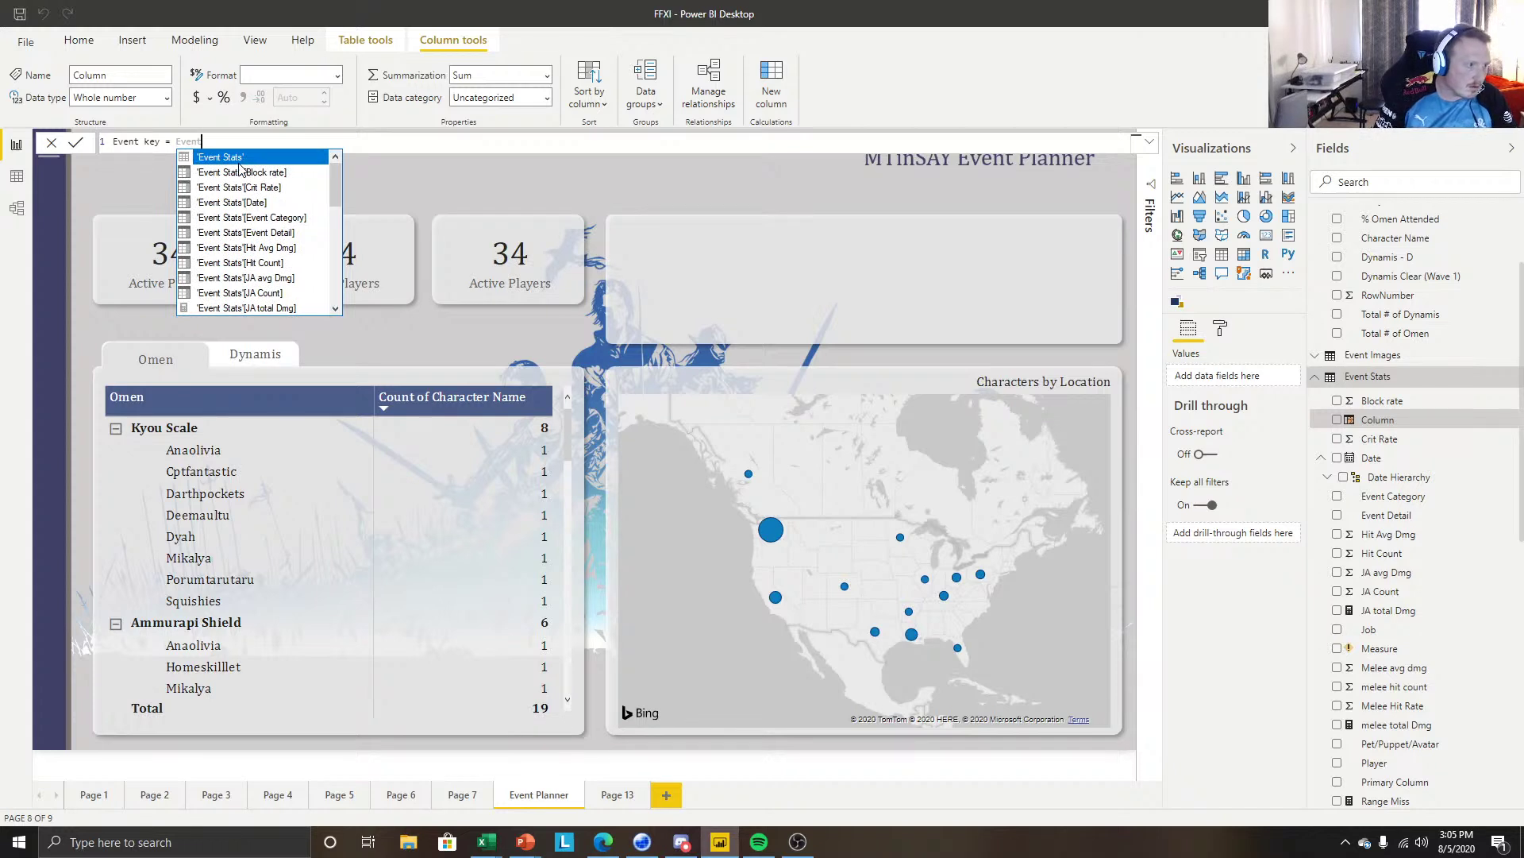
key("Tab")
key("Down")
key("Down")
key("Down")
key("Up")
key("Down")
key("Down")
key("Down")
key("Down")
key("Down")
key("Down")
key("Down")
key("Down")
key("Up")
key("Up")
key("Up")
key("Up")
key("Up")
key("Up")
key("Tab")
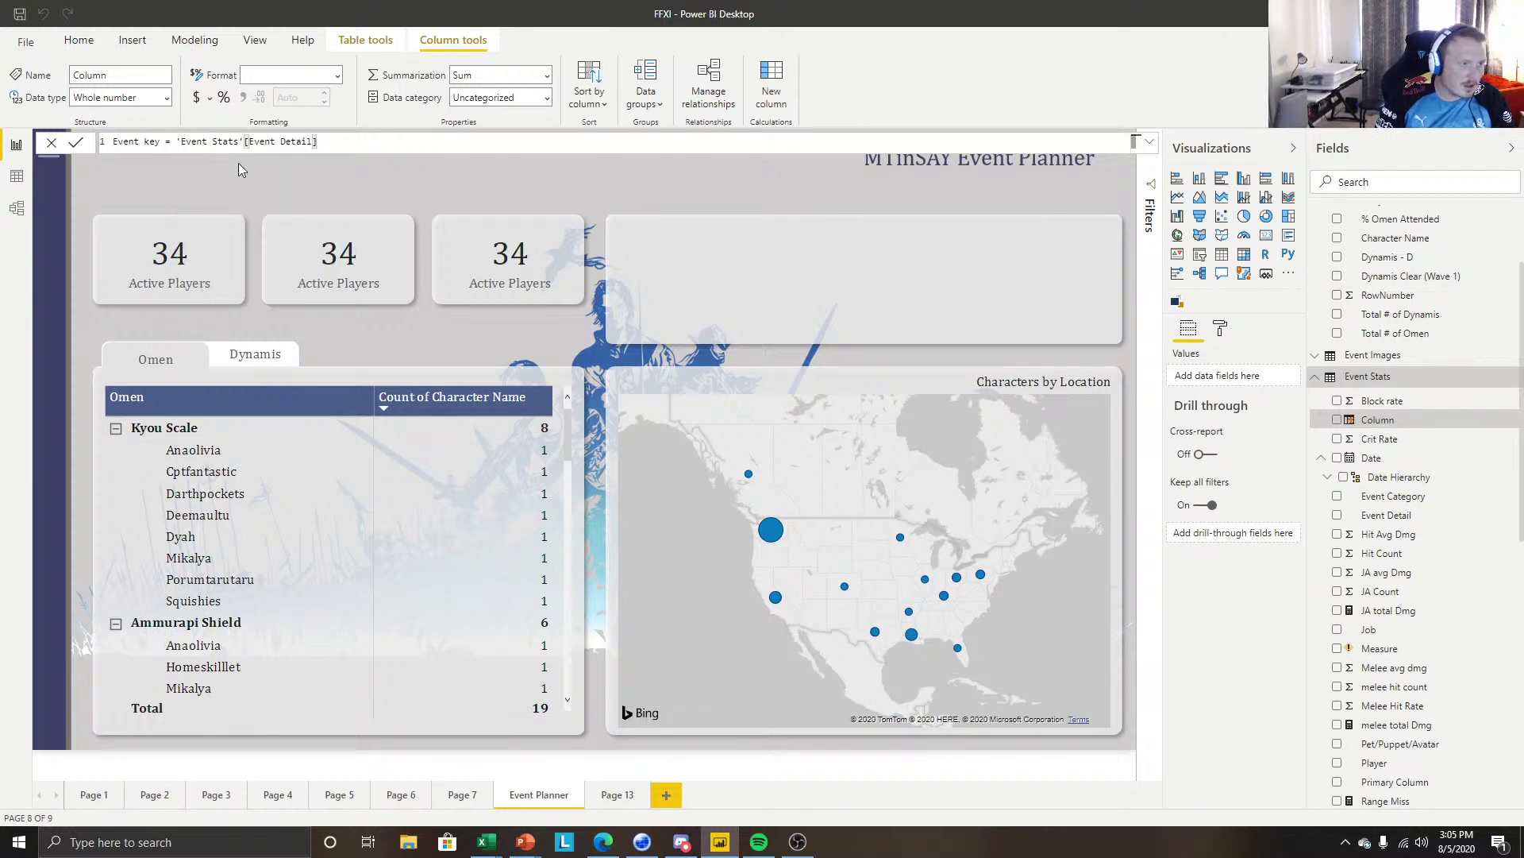
Wrap the Event Detail reference in a CONCATENATE function as its first argument.
left_click(181, 142)
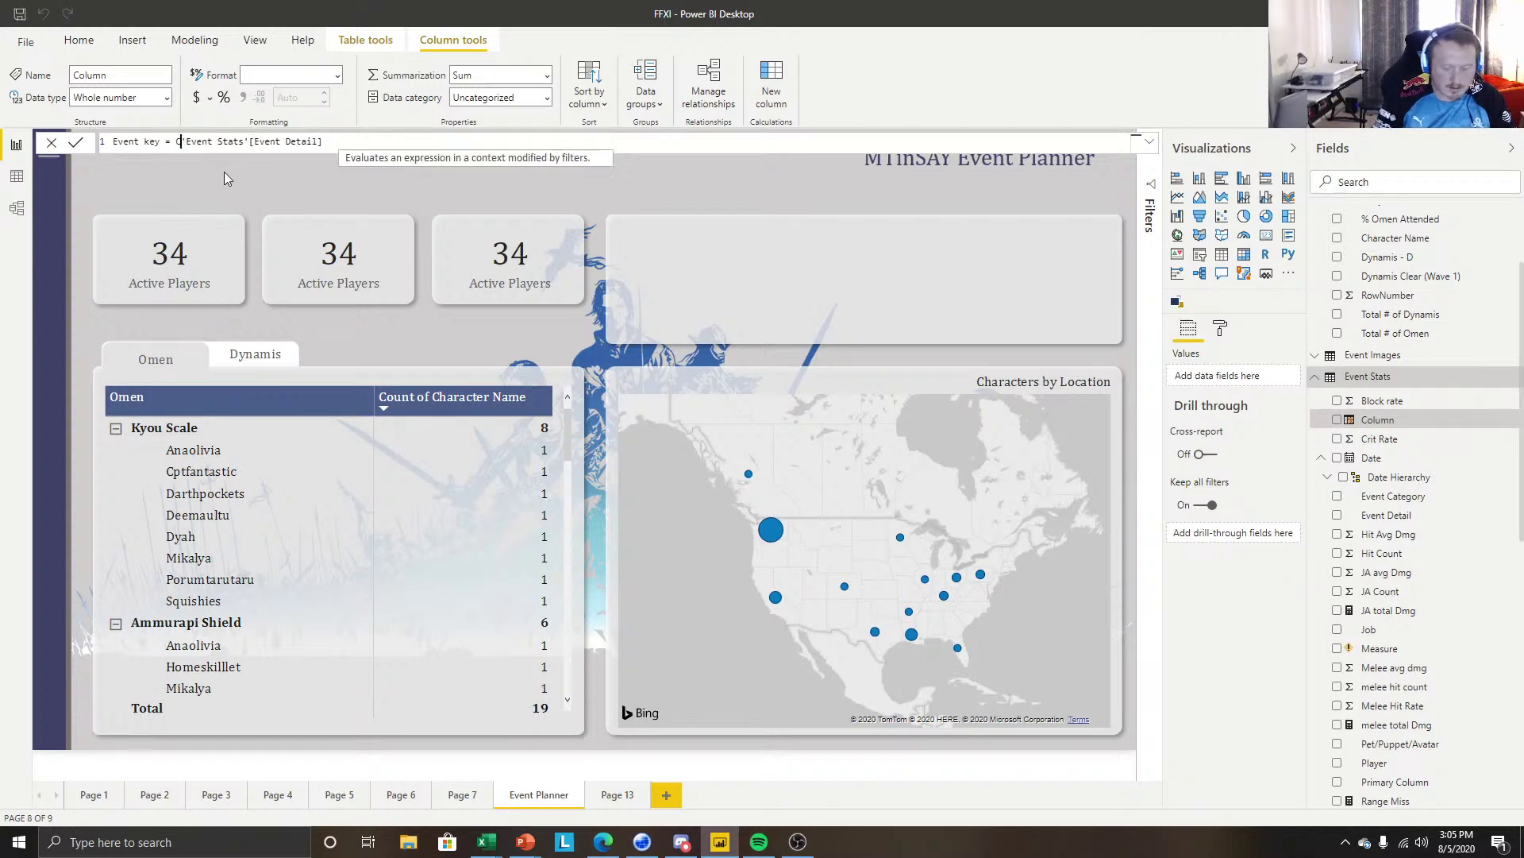
type("CONCAT")
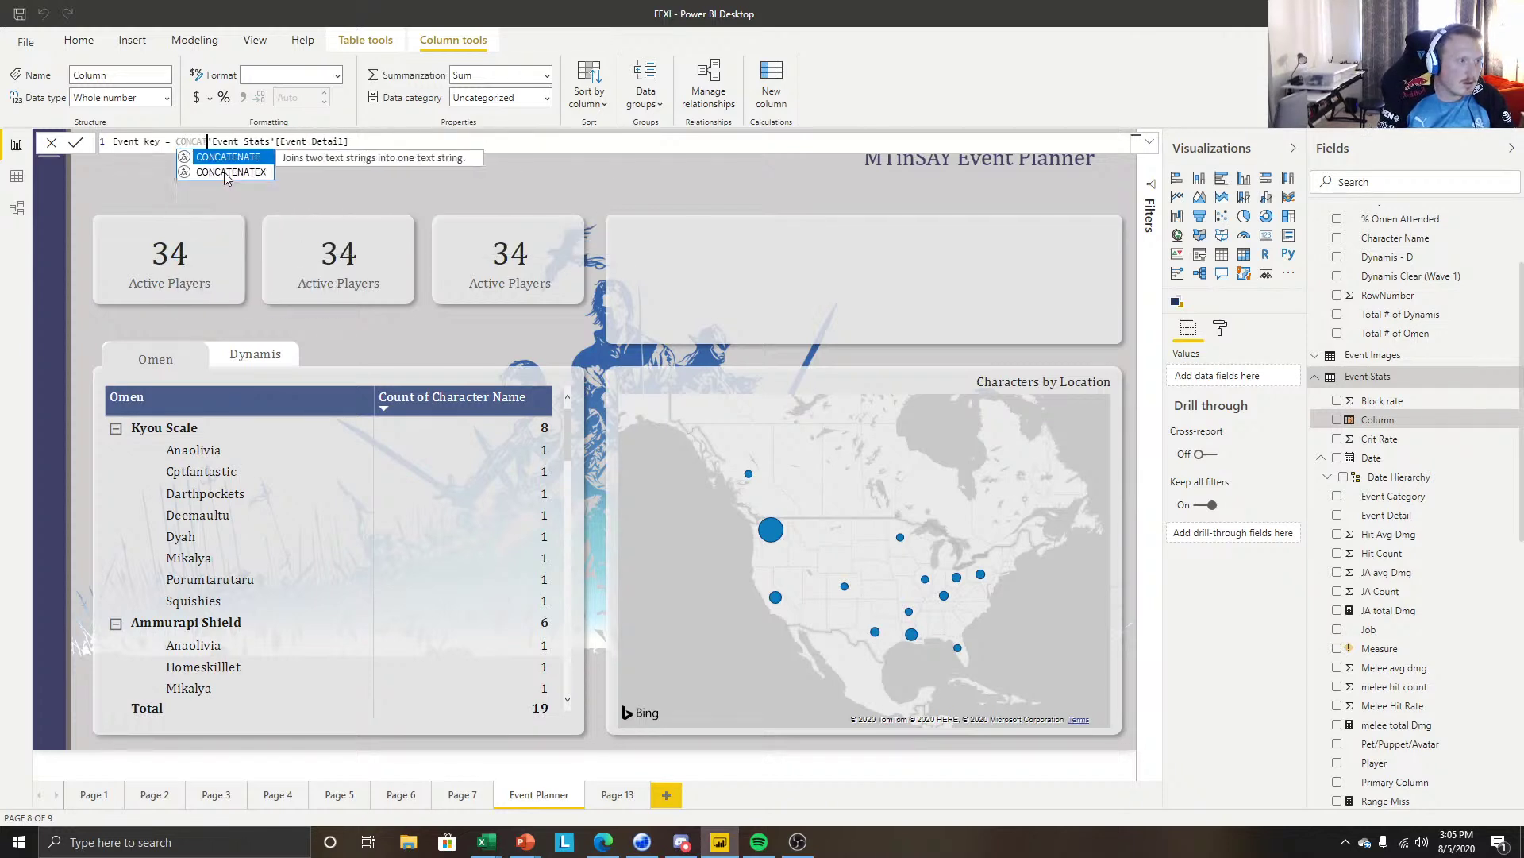
key("Tab")
left_click(415, 139)
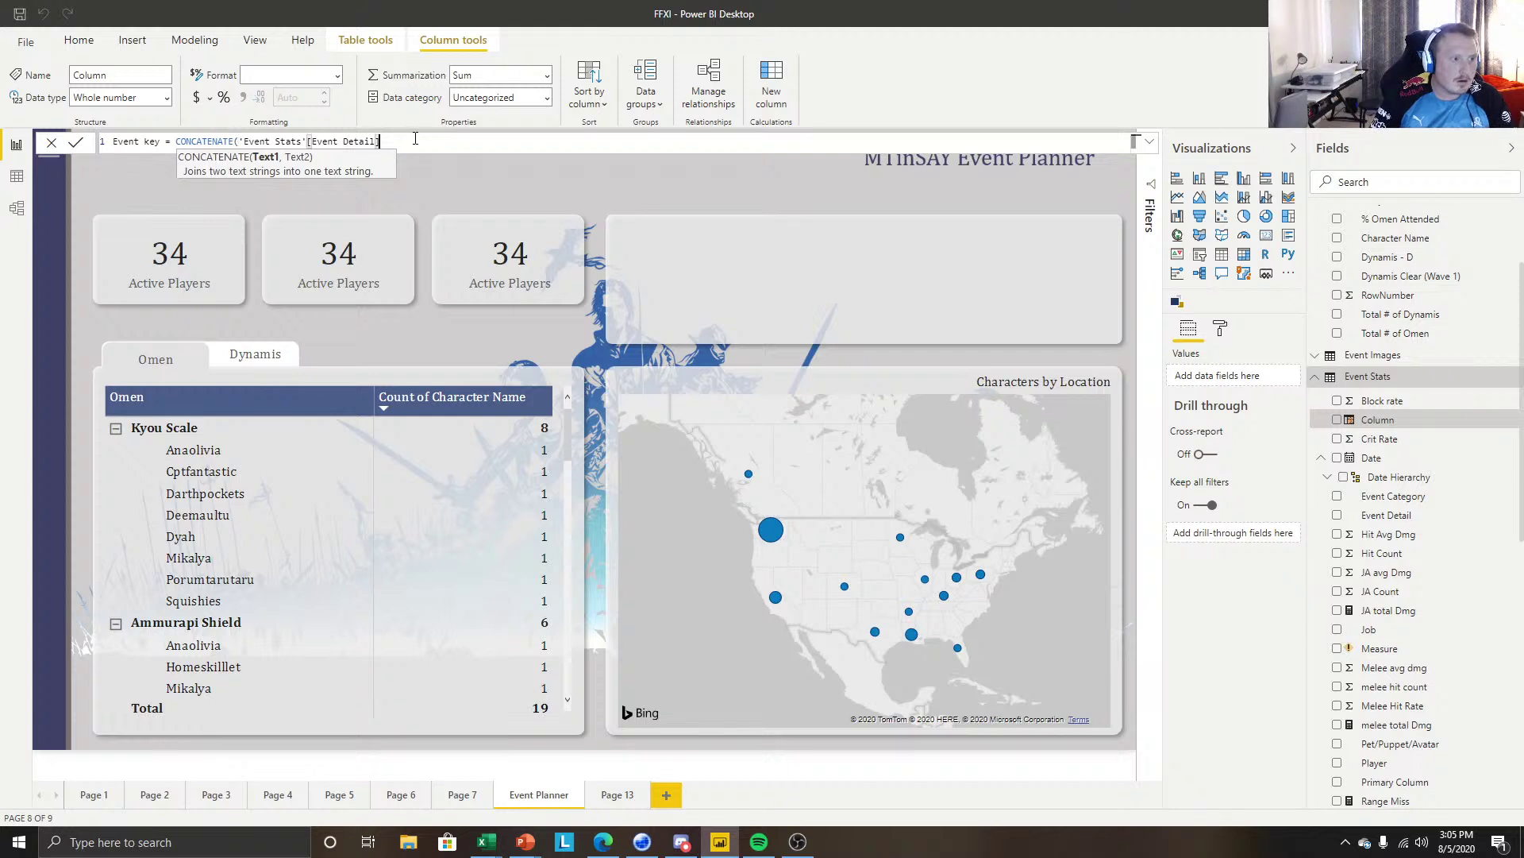
type(",")
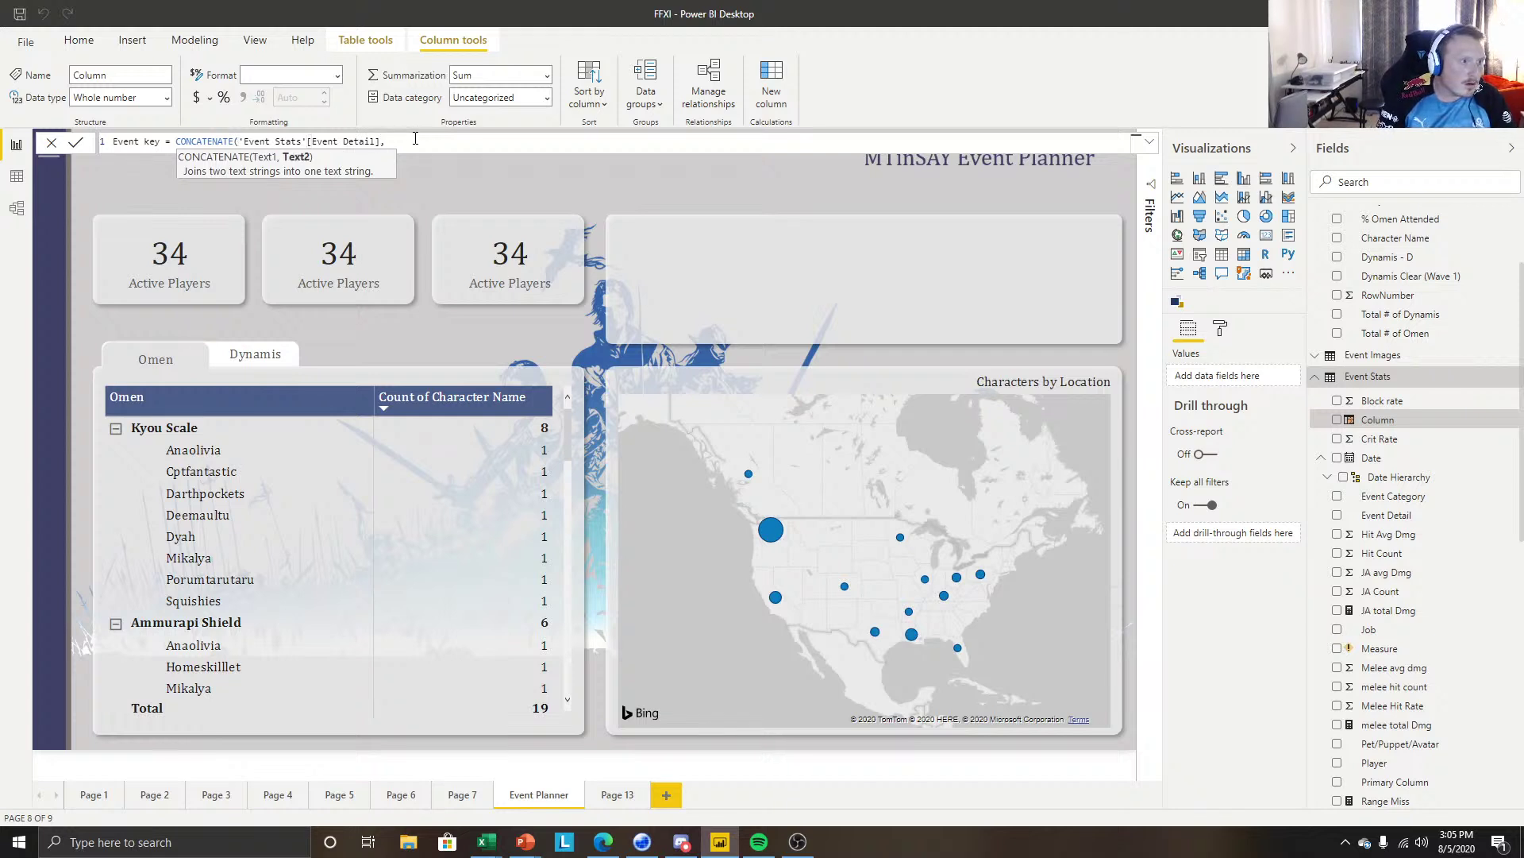
Add 'Event Stats'[Date] as CONCATENATE's second argument, close the function and commit the Event key formula.
type("Even")
key("Down")
key("Down")
key("Down")
key("Down")
key("Down")
key("Down")
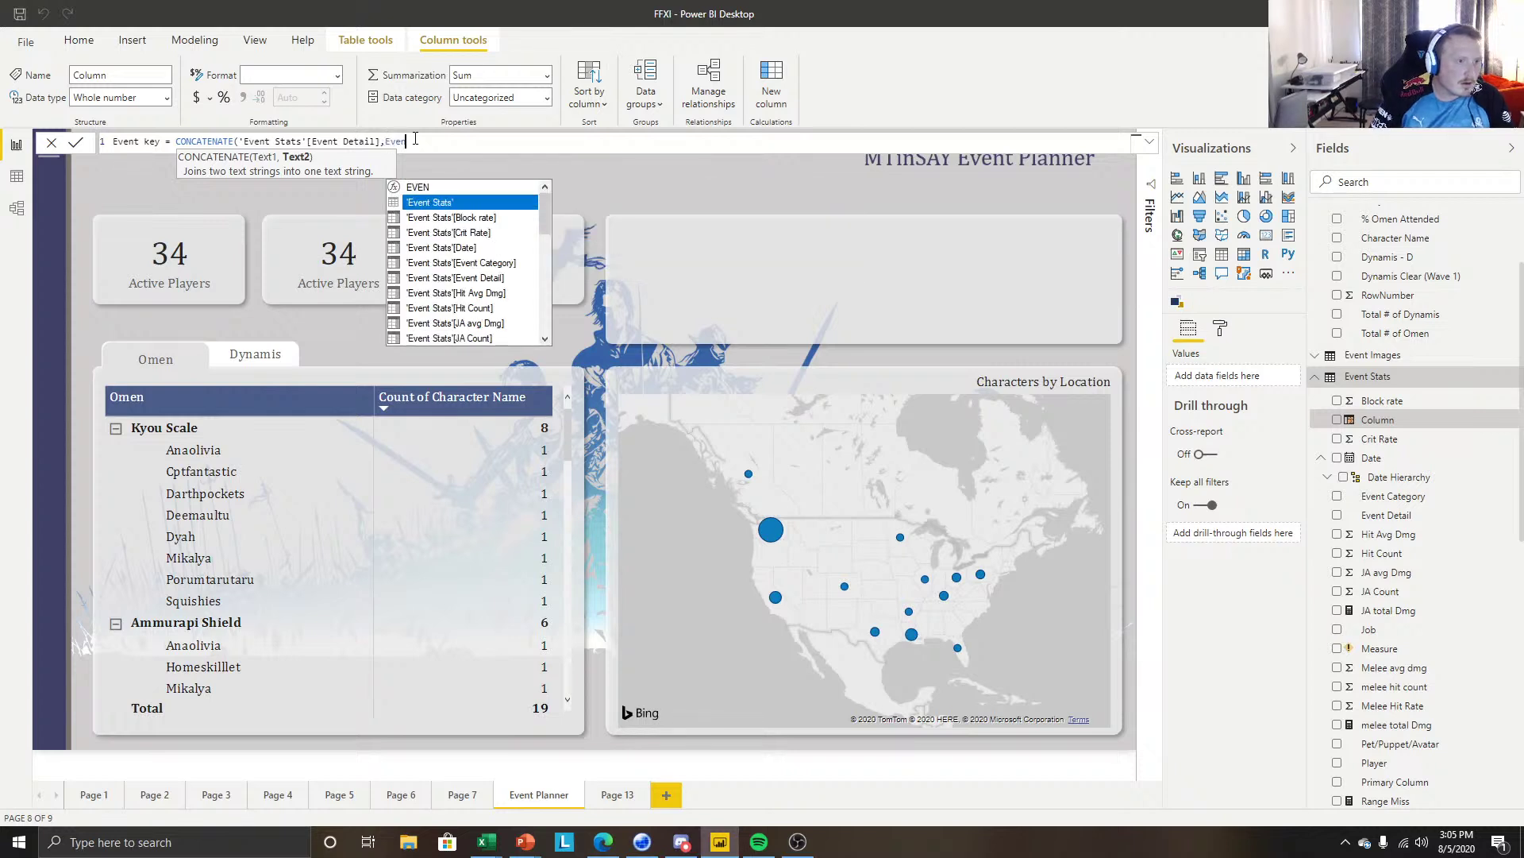
key("Up")
key("Down")
key("Down")
key("Down")
key("Up")
key("Up")
key("Up")
key("Up")
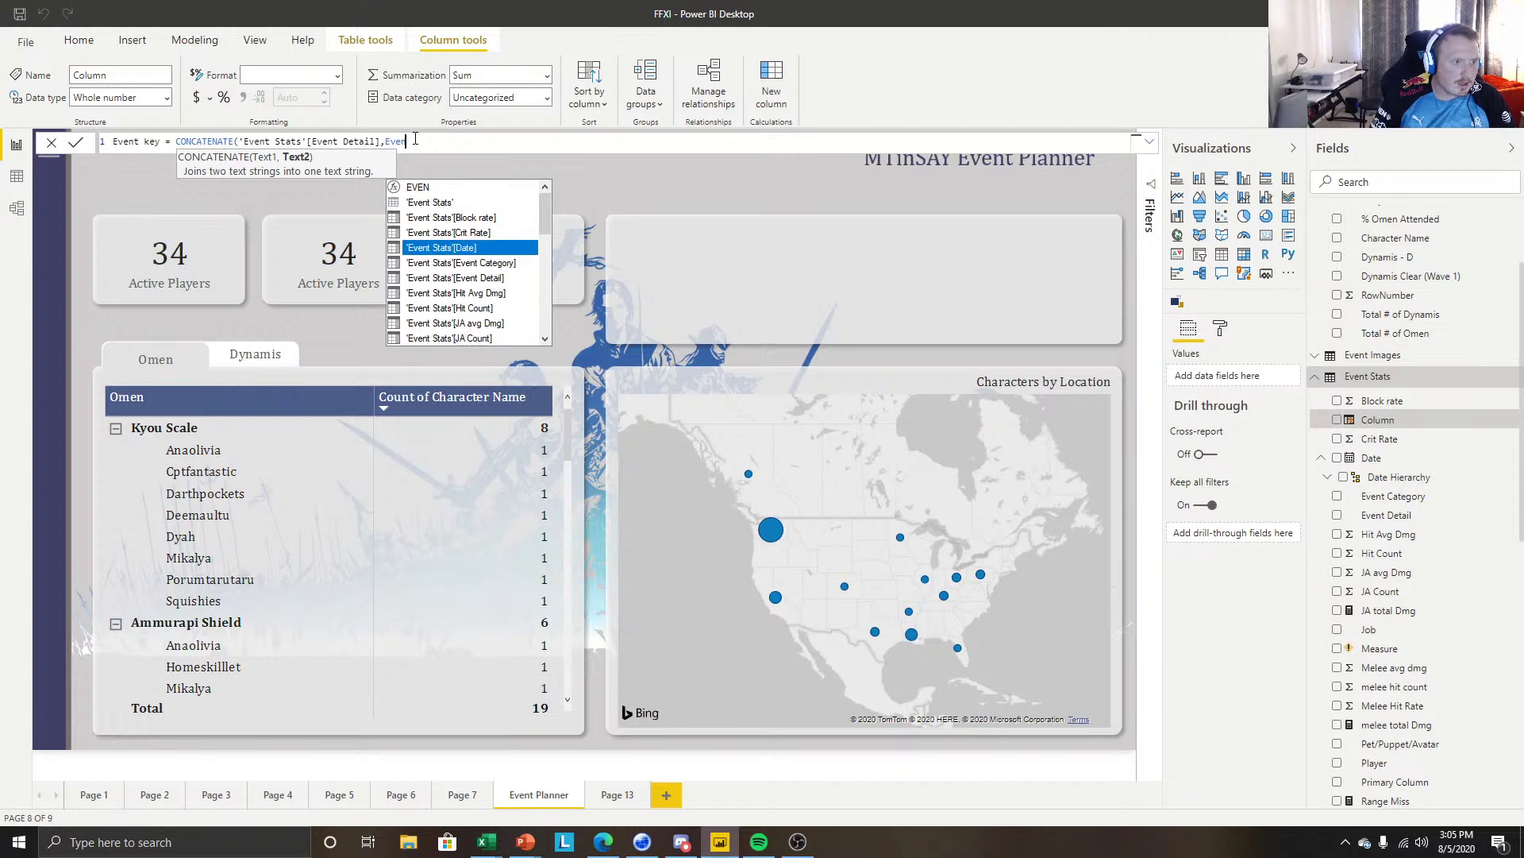
key("Tab")
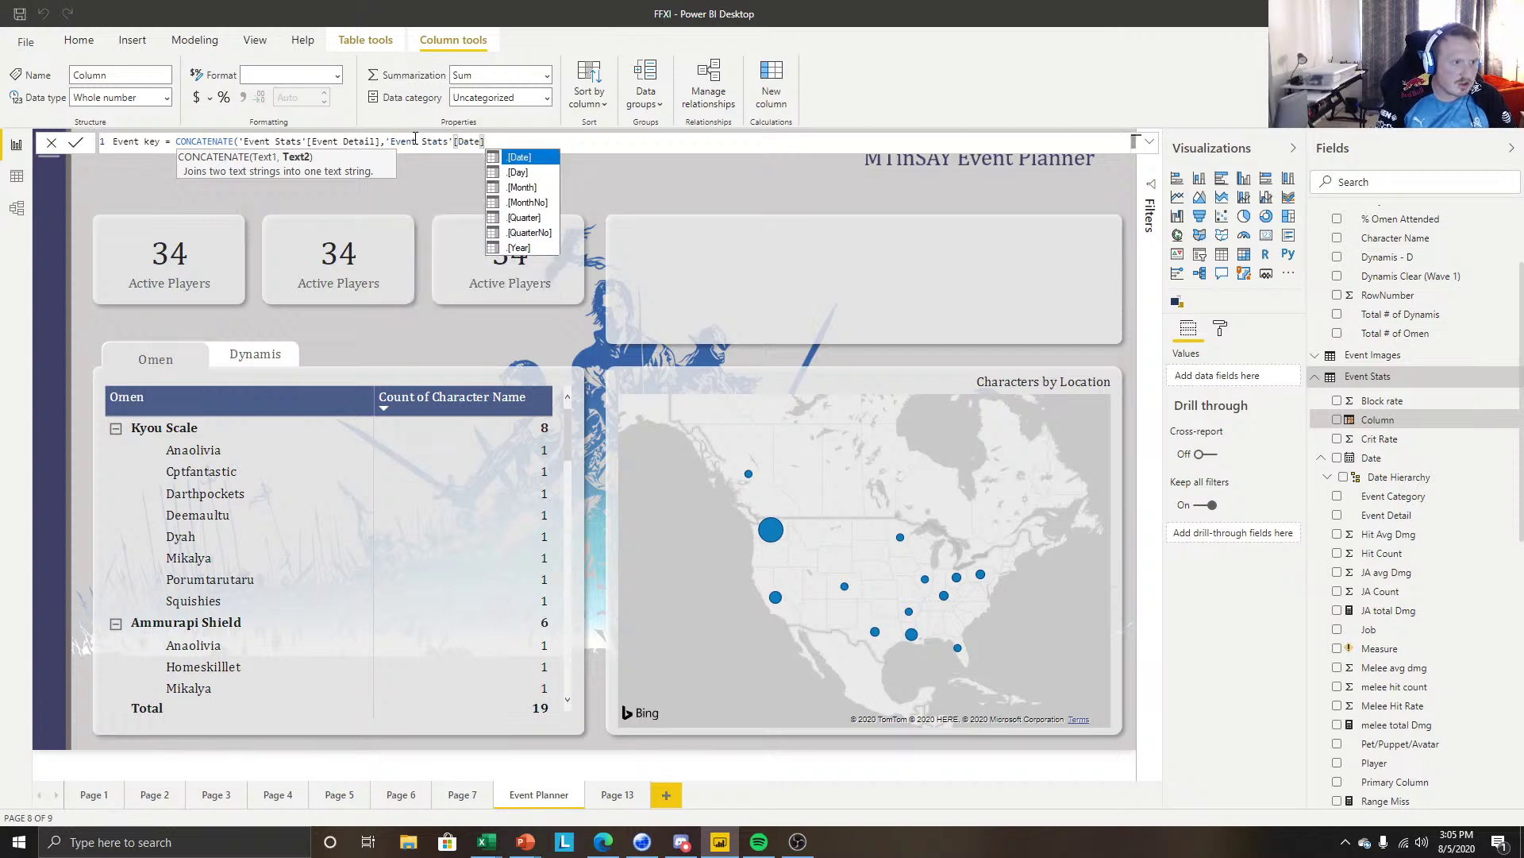
type(")")
key("Return")
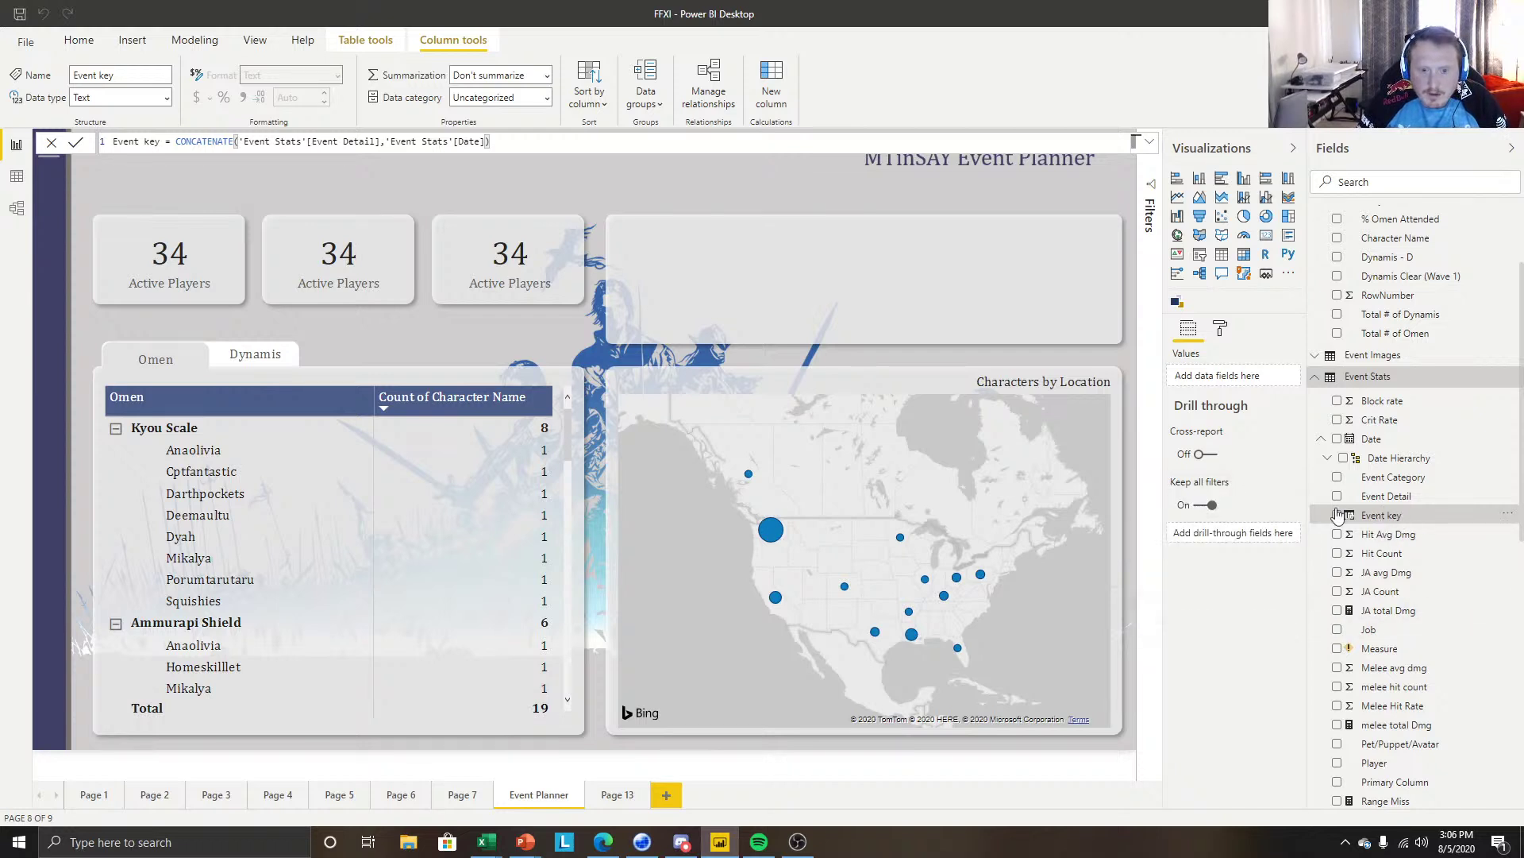
Replace the second card's Active Players field with Event key and summarise it as a count.
left_click(349, 222)
left_click_drag(1381, 516, 1214, 377)
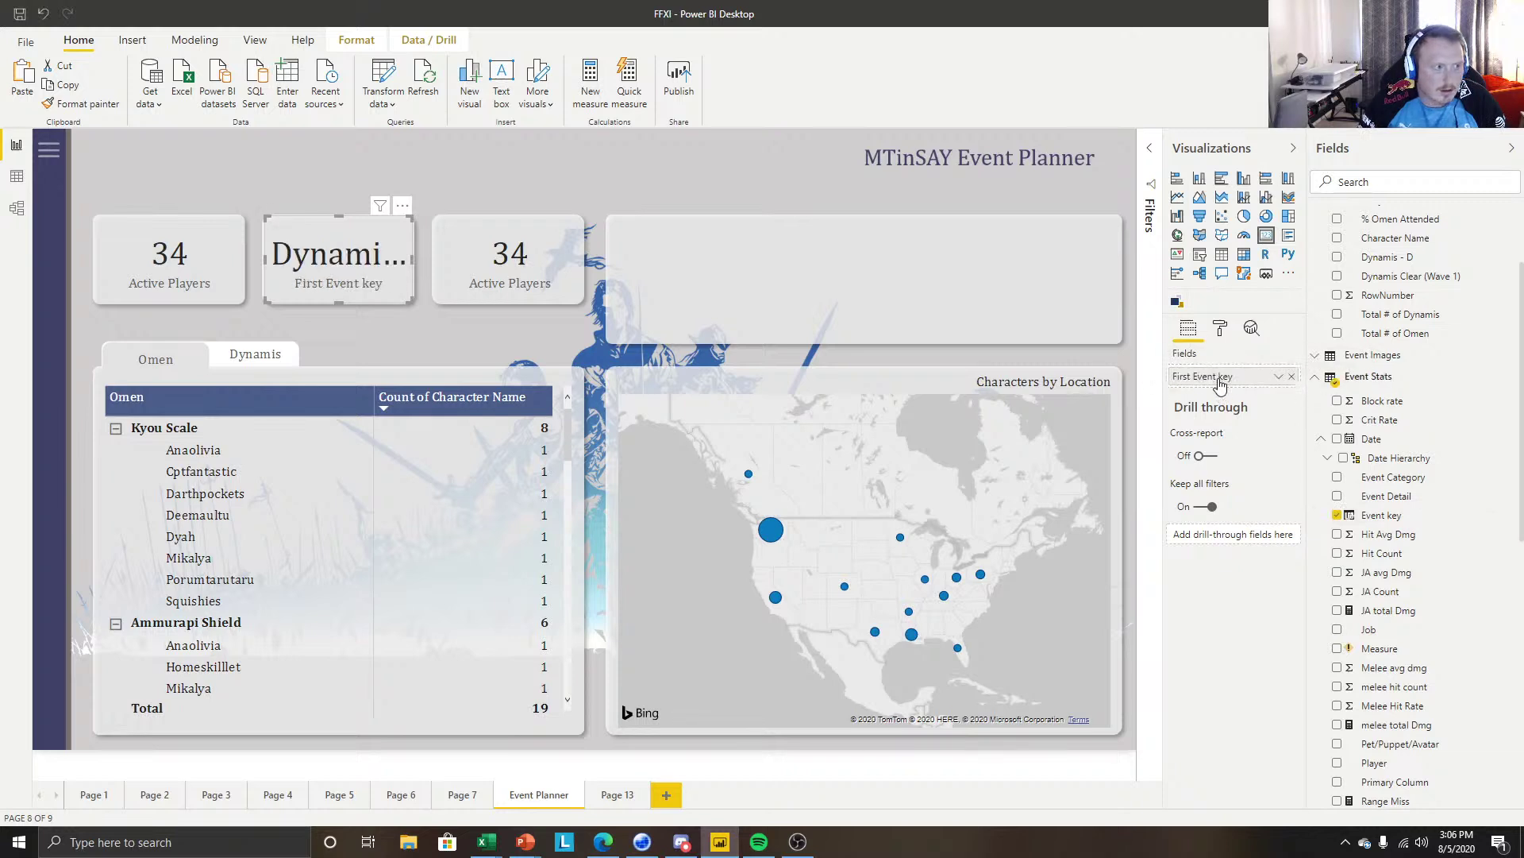
left_click(1278, 376)
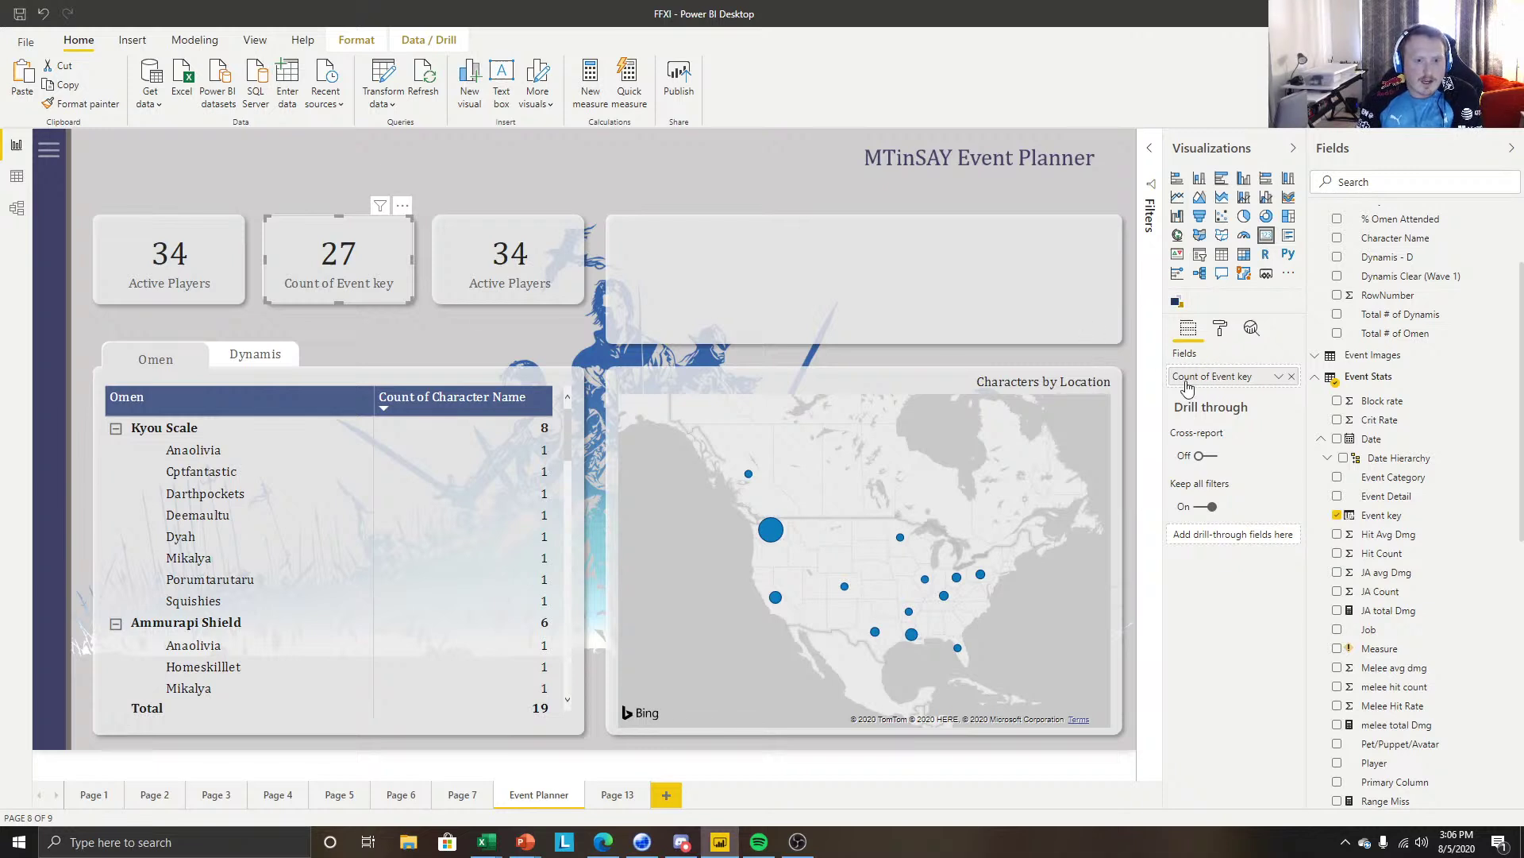
left_click(724, 174)
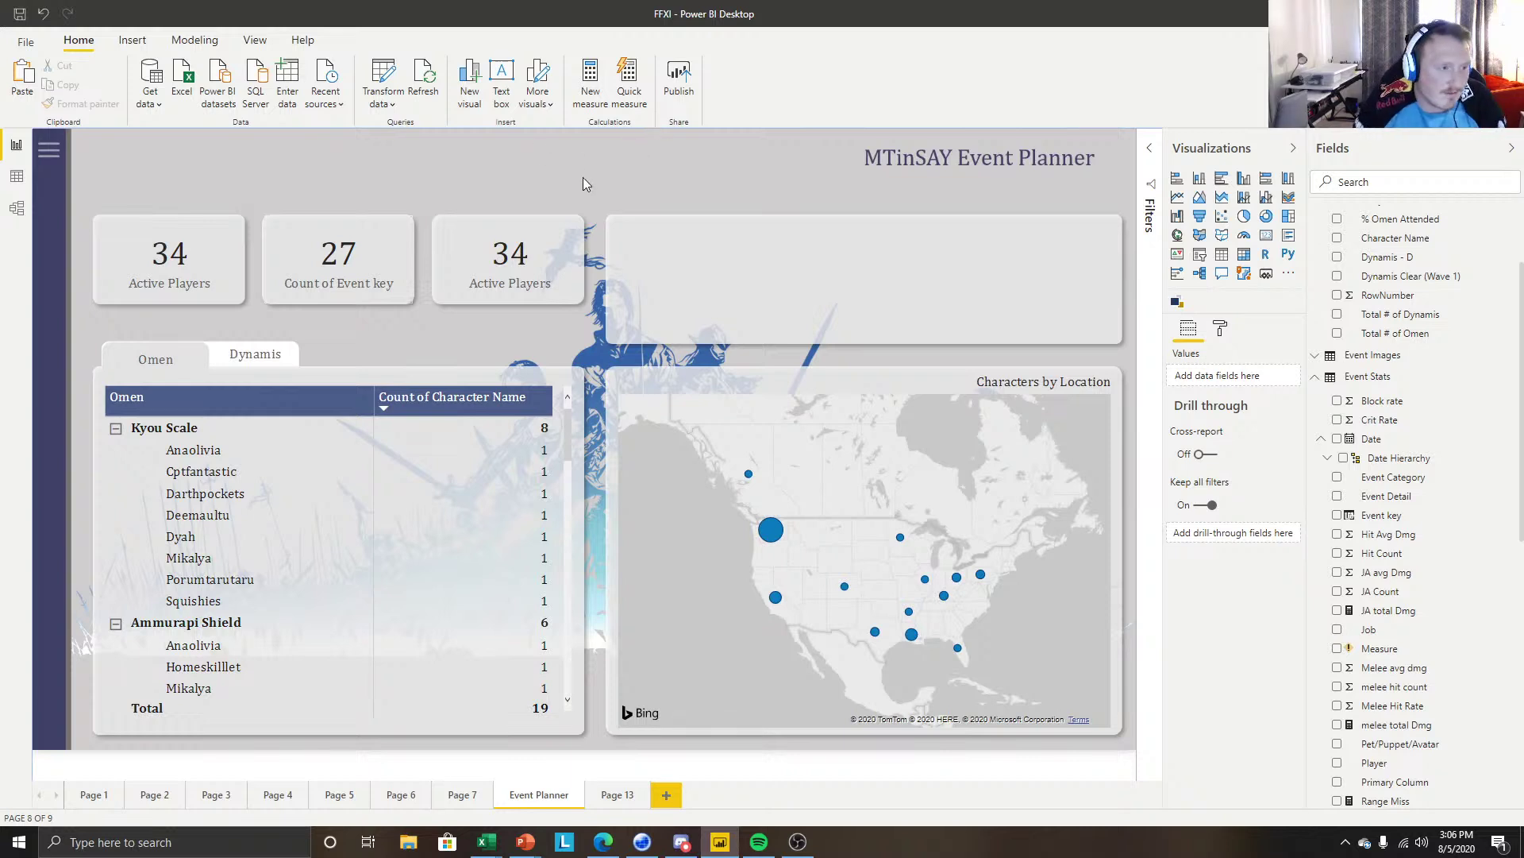
left_click(331, 288)
left_click(476, 188)
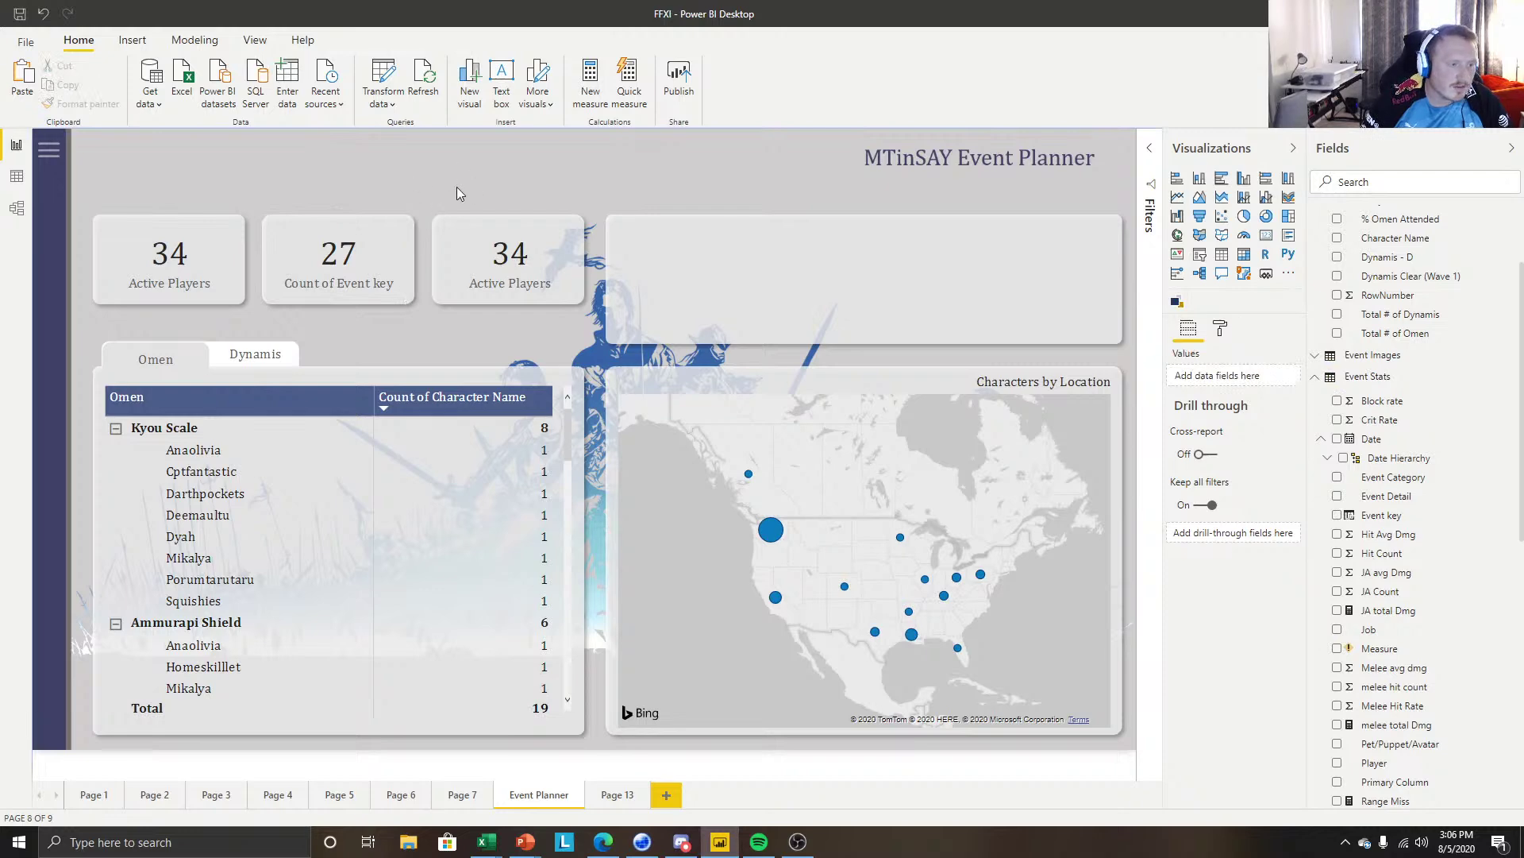
Filter the Event key count card by Event Category so that it includes only Dynamis.
left_click(369, 245)
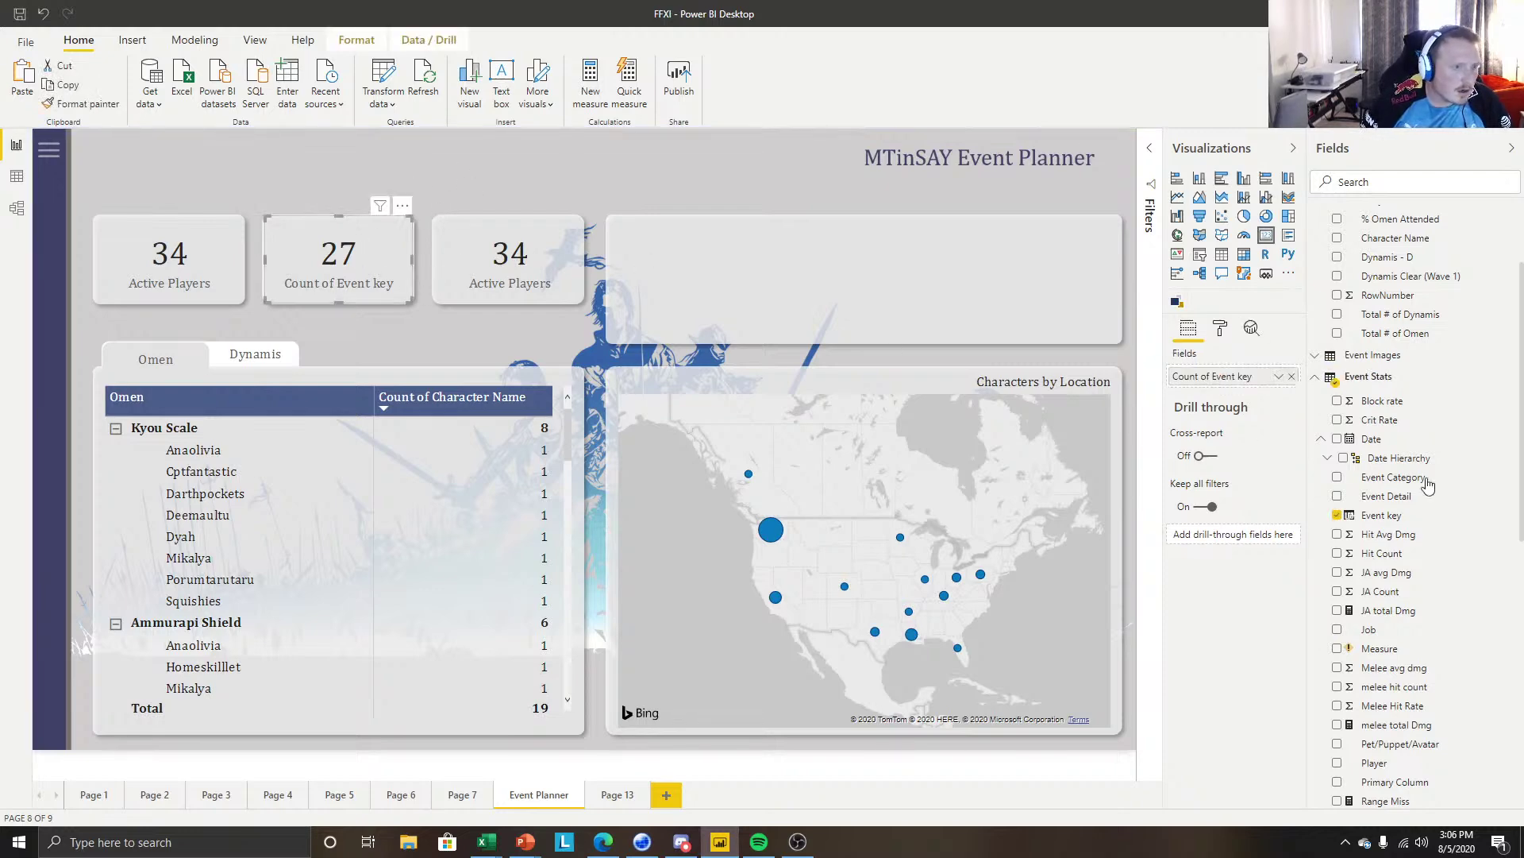
left_click(1149, 149)
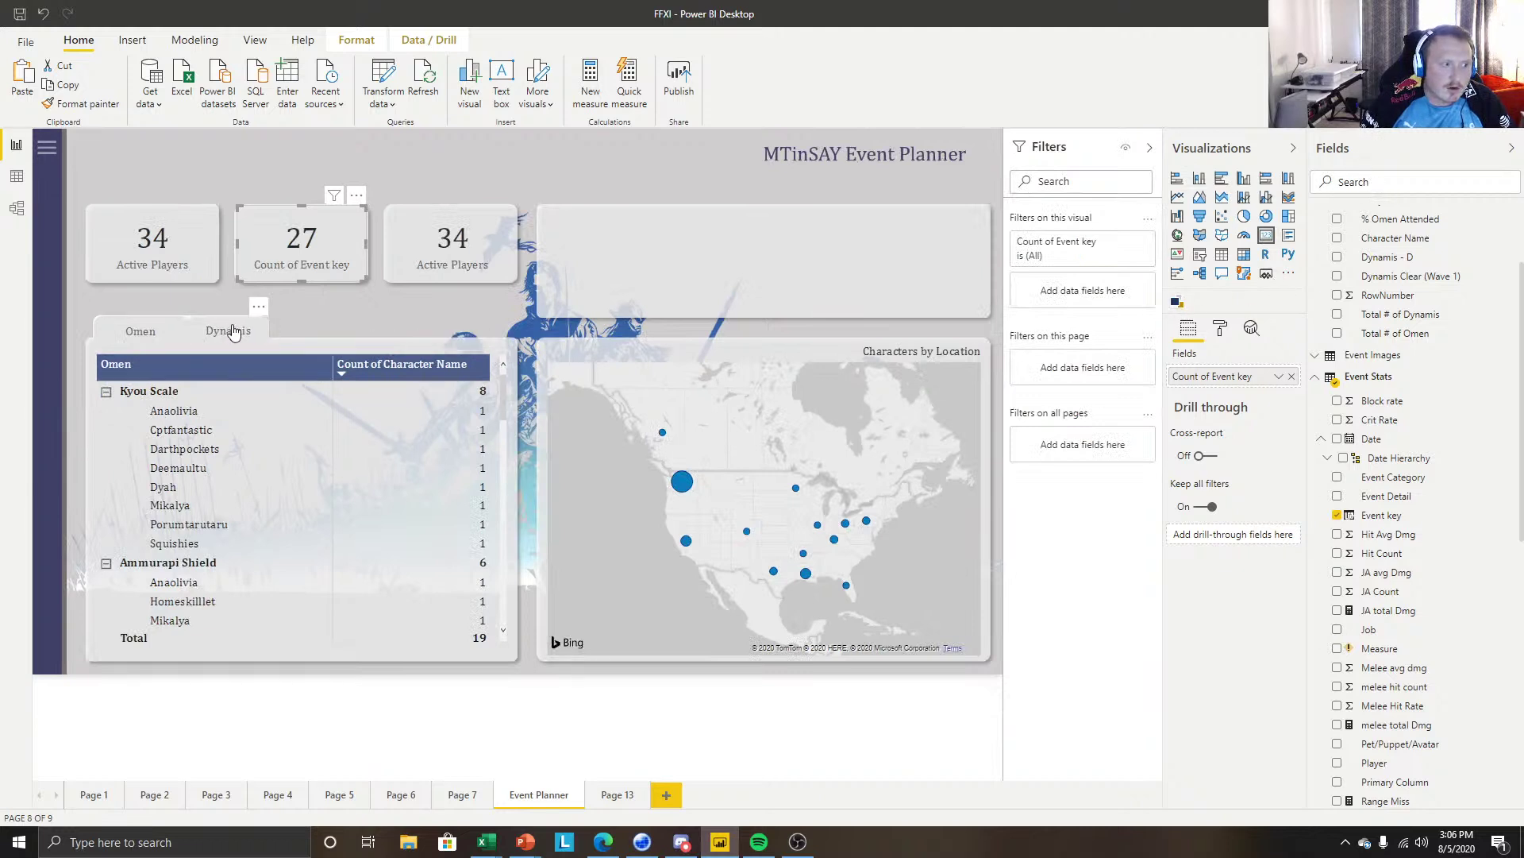
scroll(1360, 477, "down", 2)
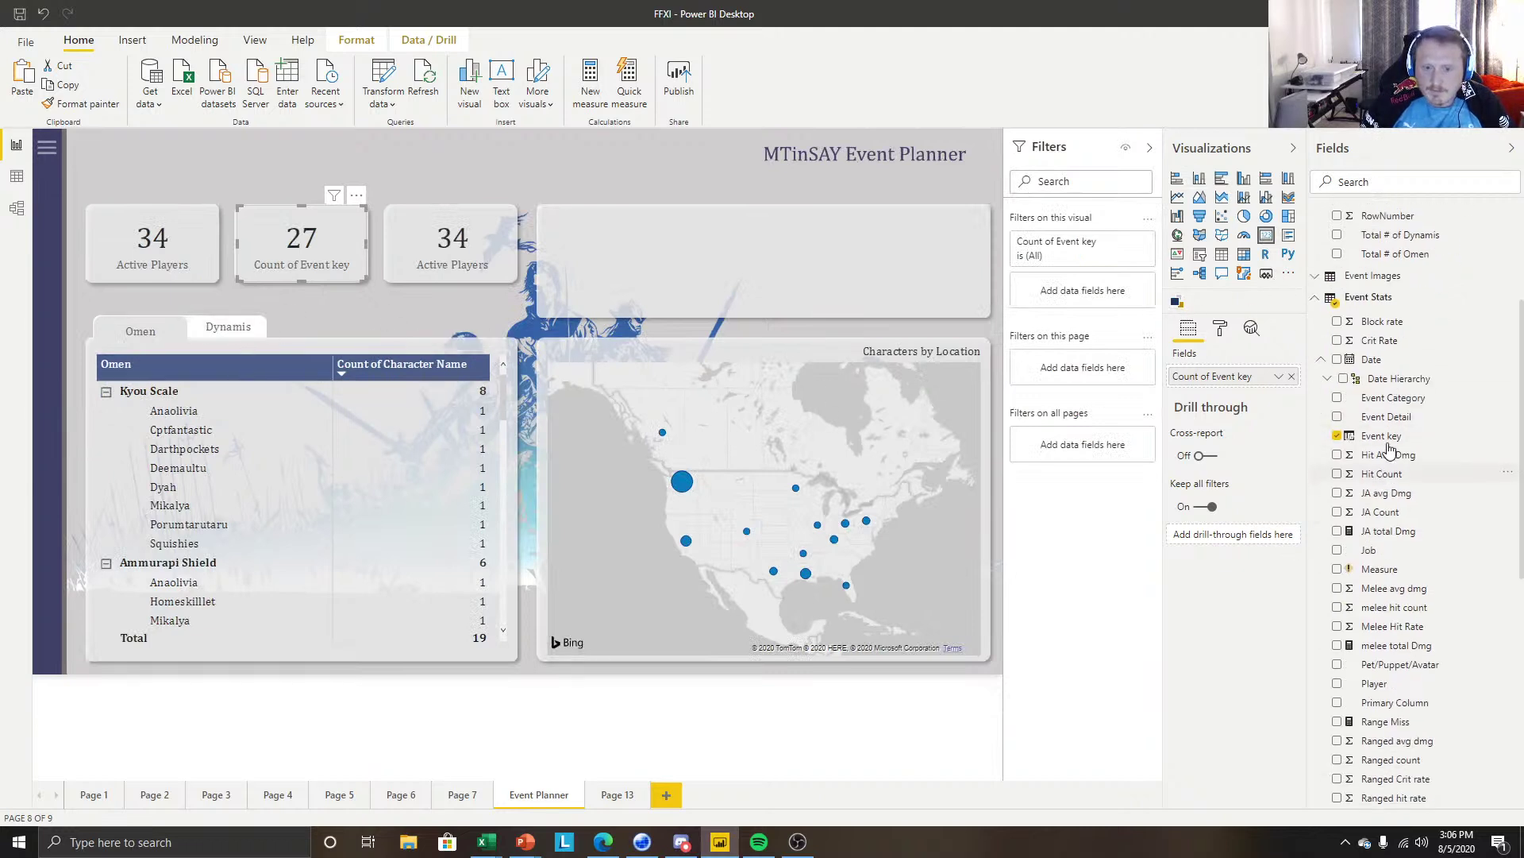
left_click_drag(1401, 421, 1098, 294)
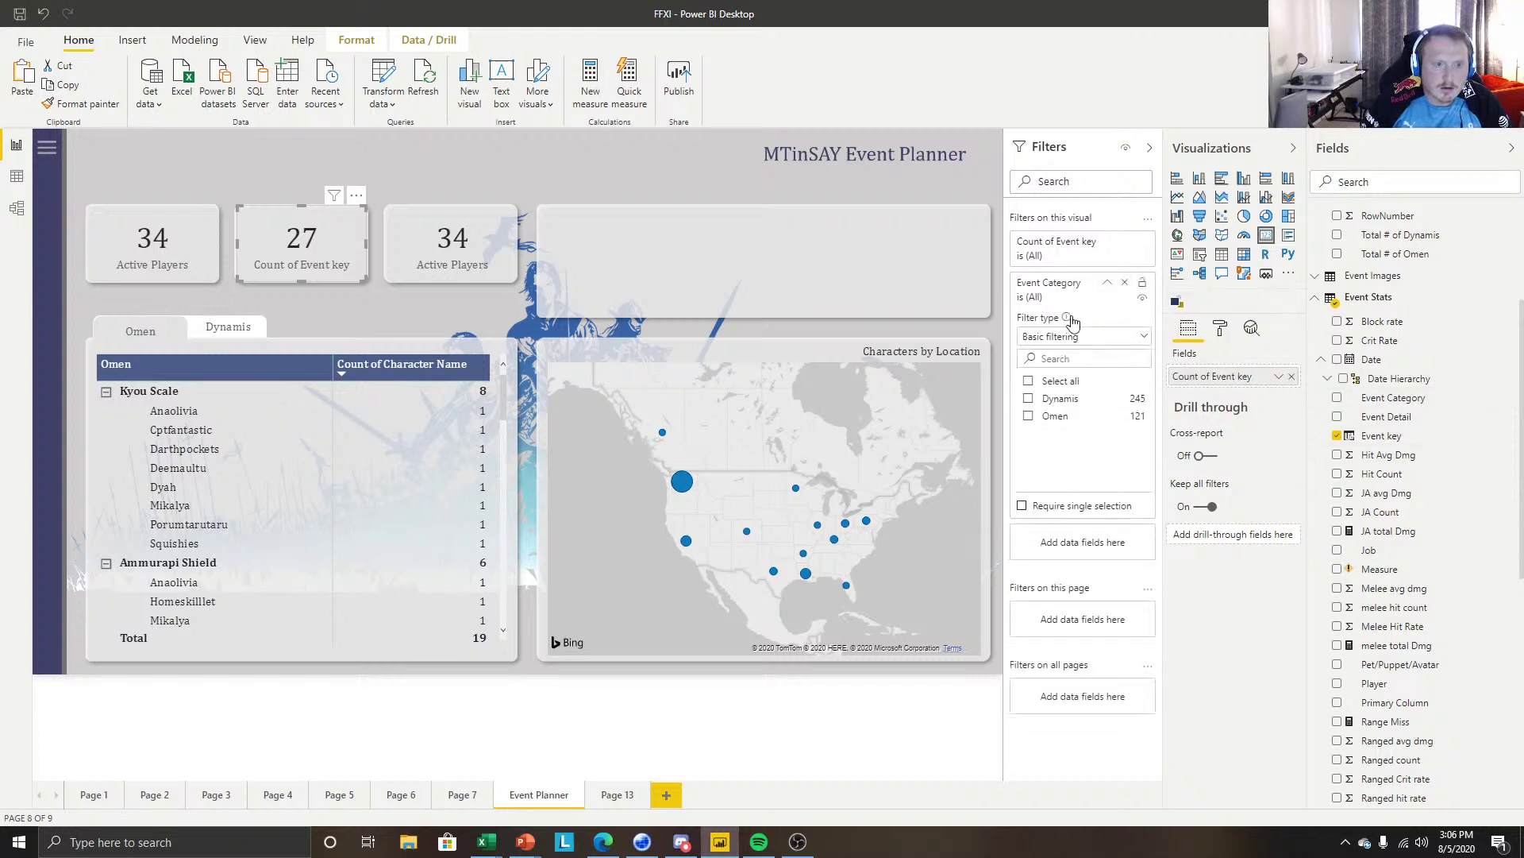
left_click(1059, 398)
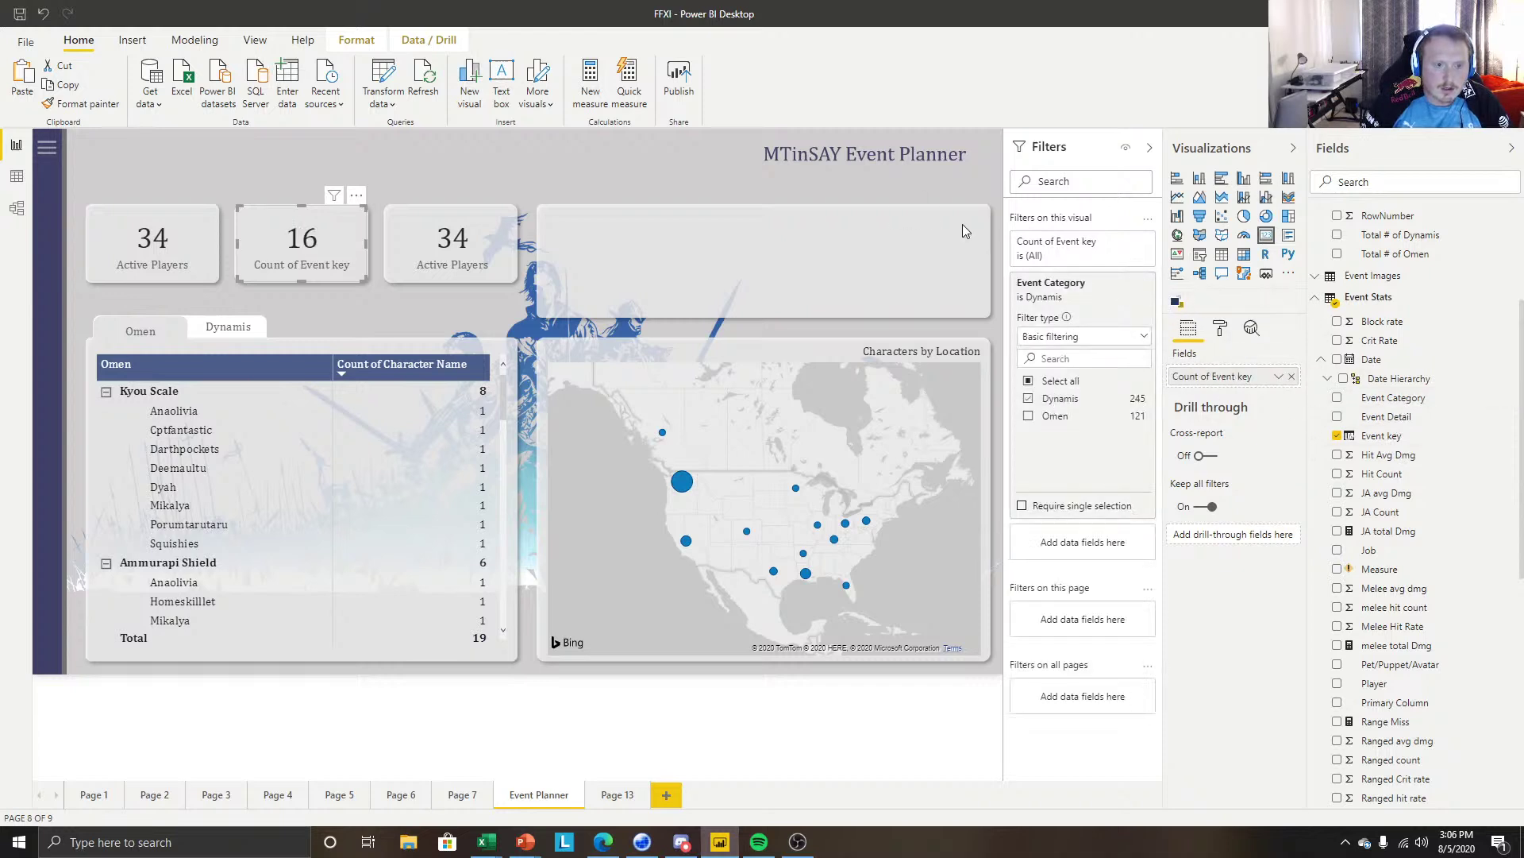
left_click(997, 168)
Rename the second card's Event key count field to "Dynamis count".
left_click(344, 267)
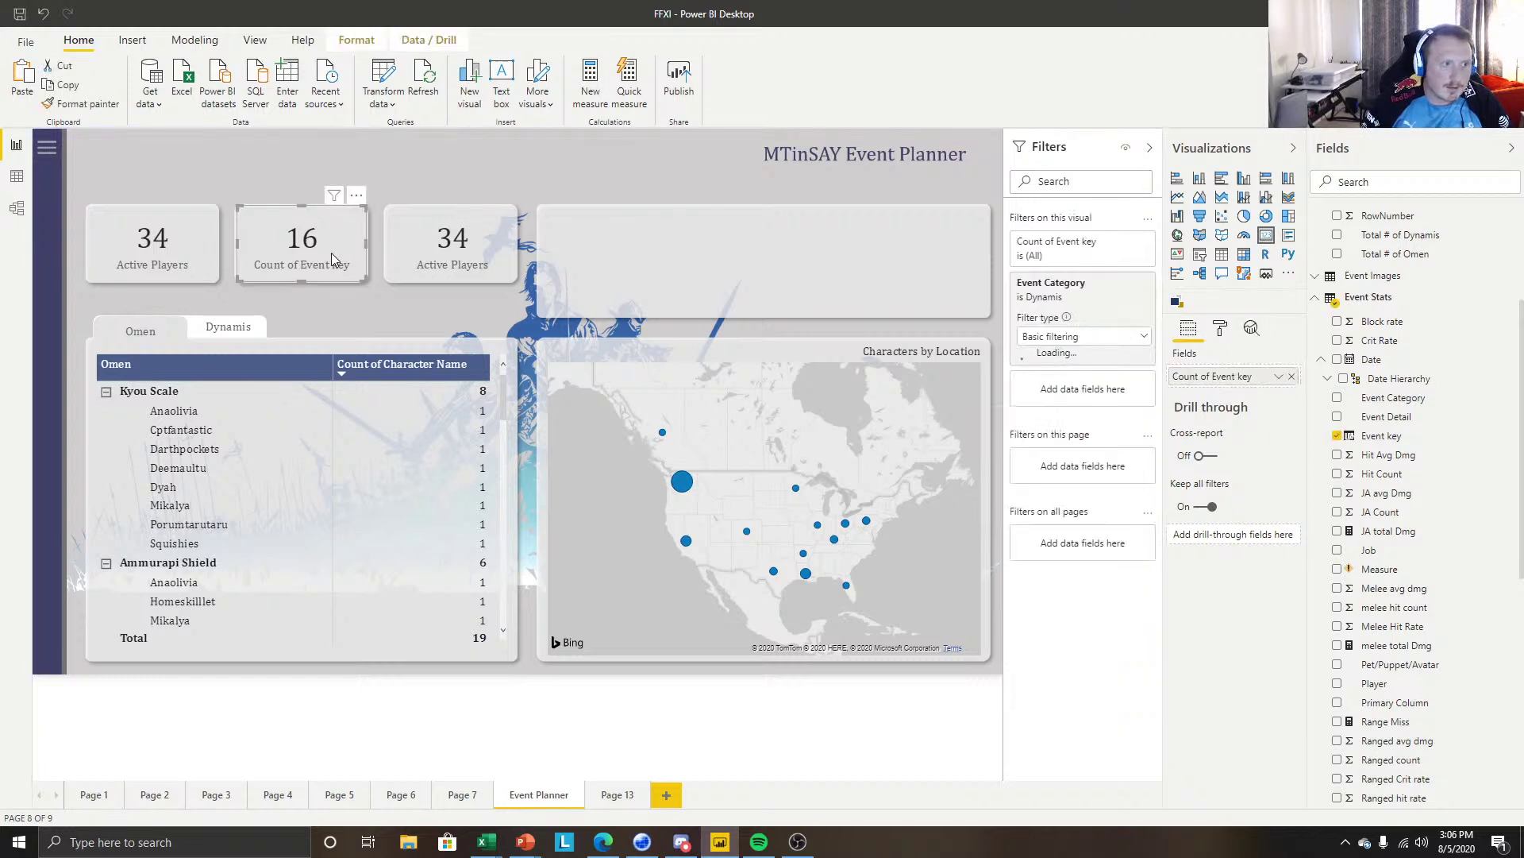
double_click(1220, 375)
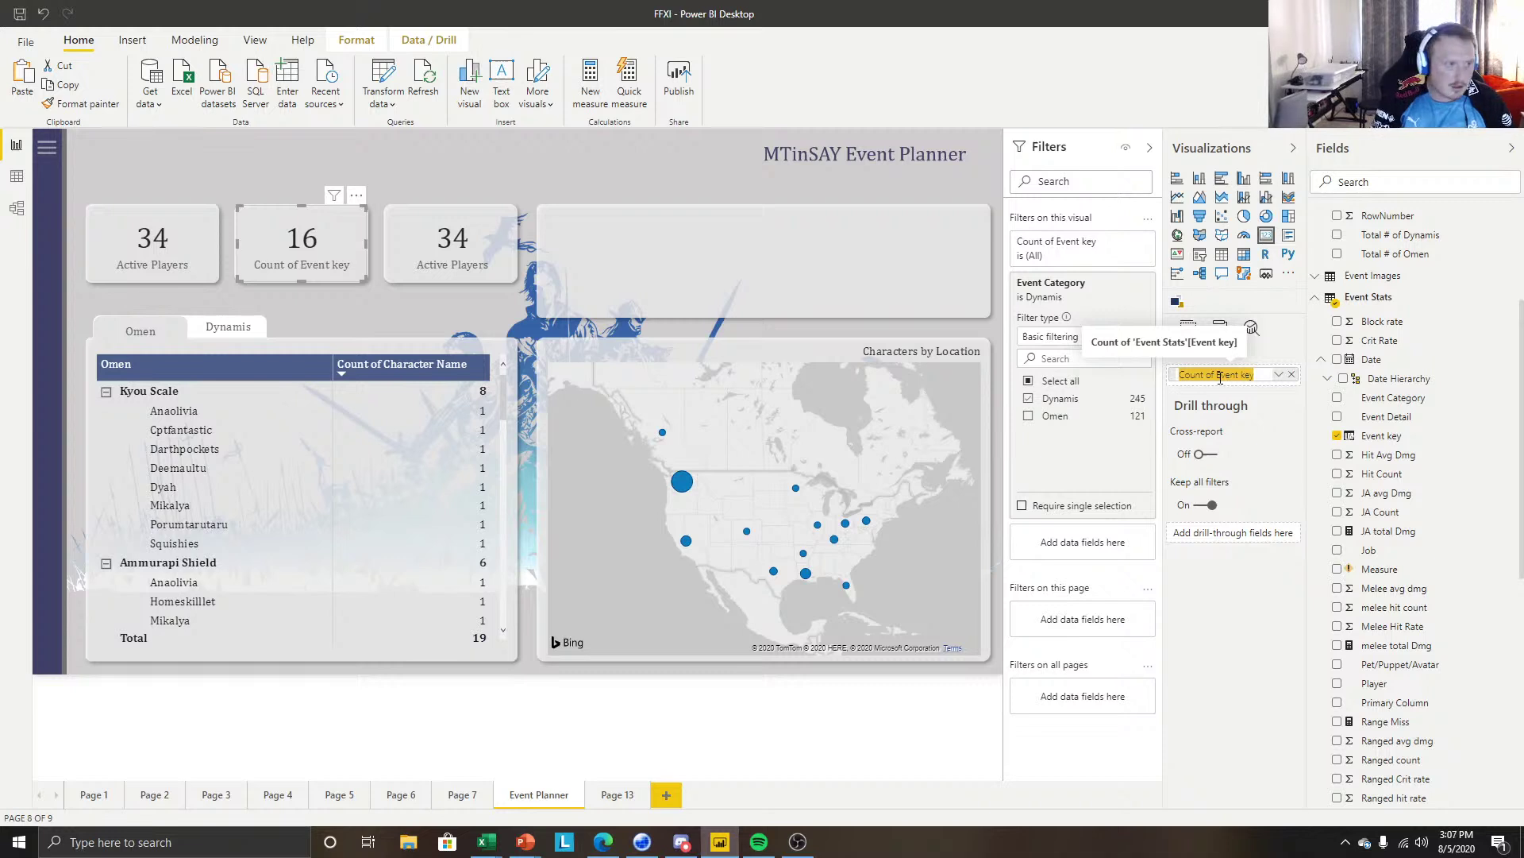
type("Dynamis co")
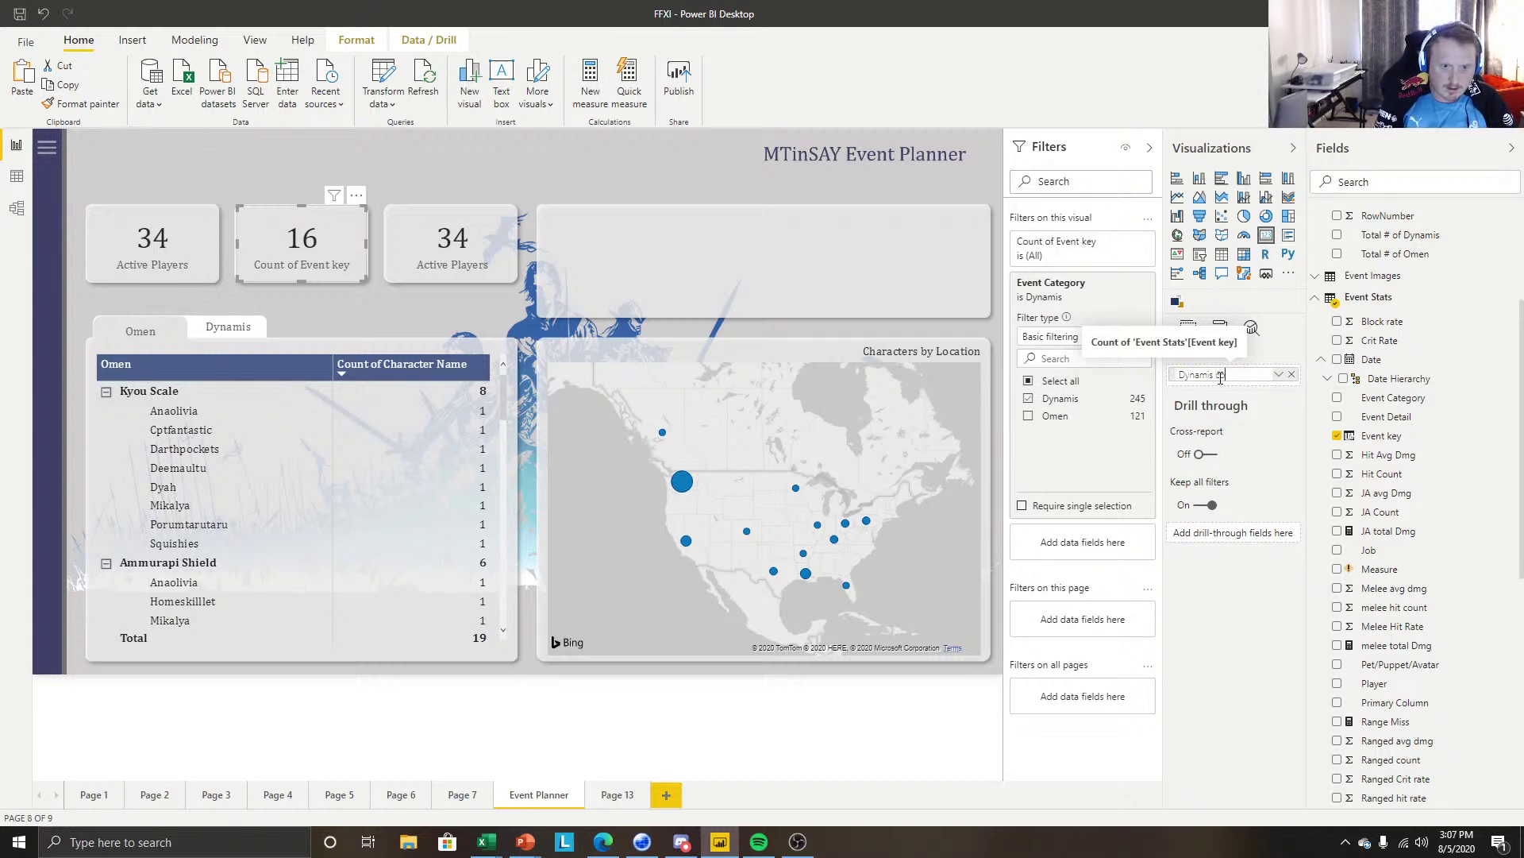
type("unt")
key("Return")
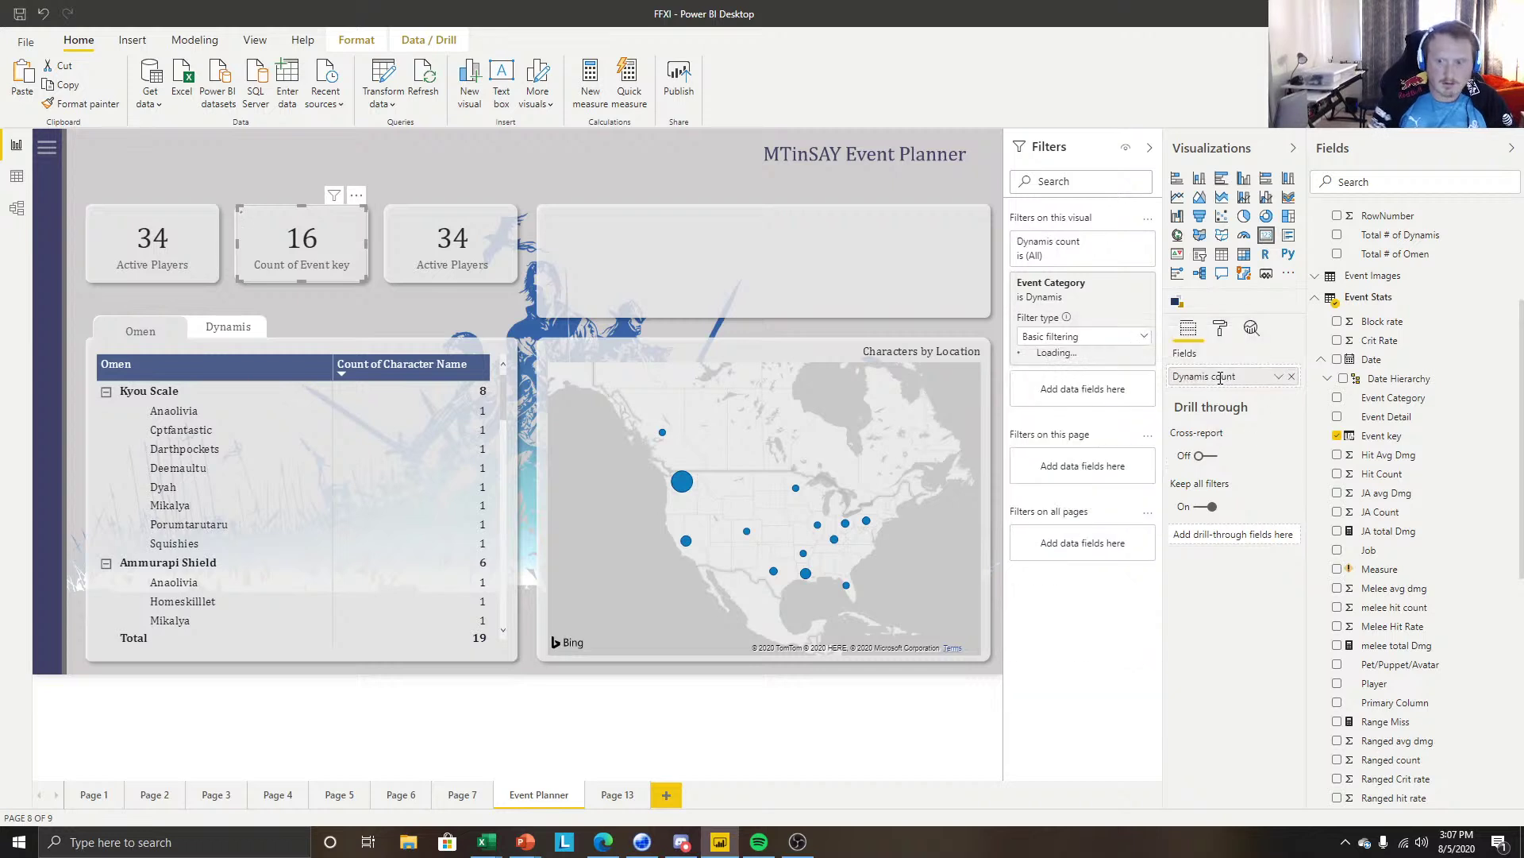
left_click(508, 181)
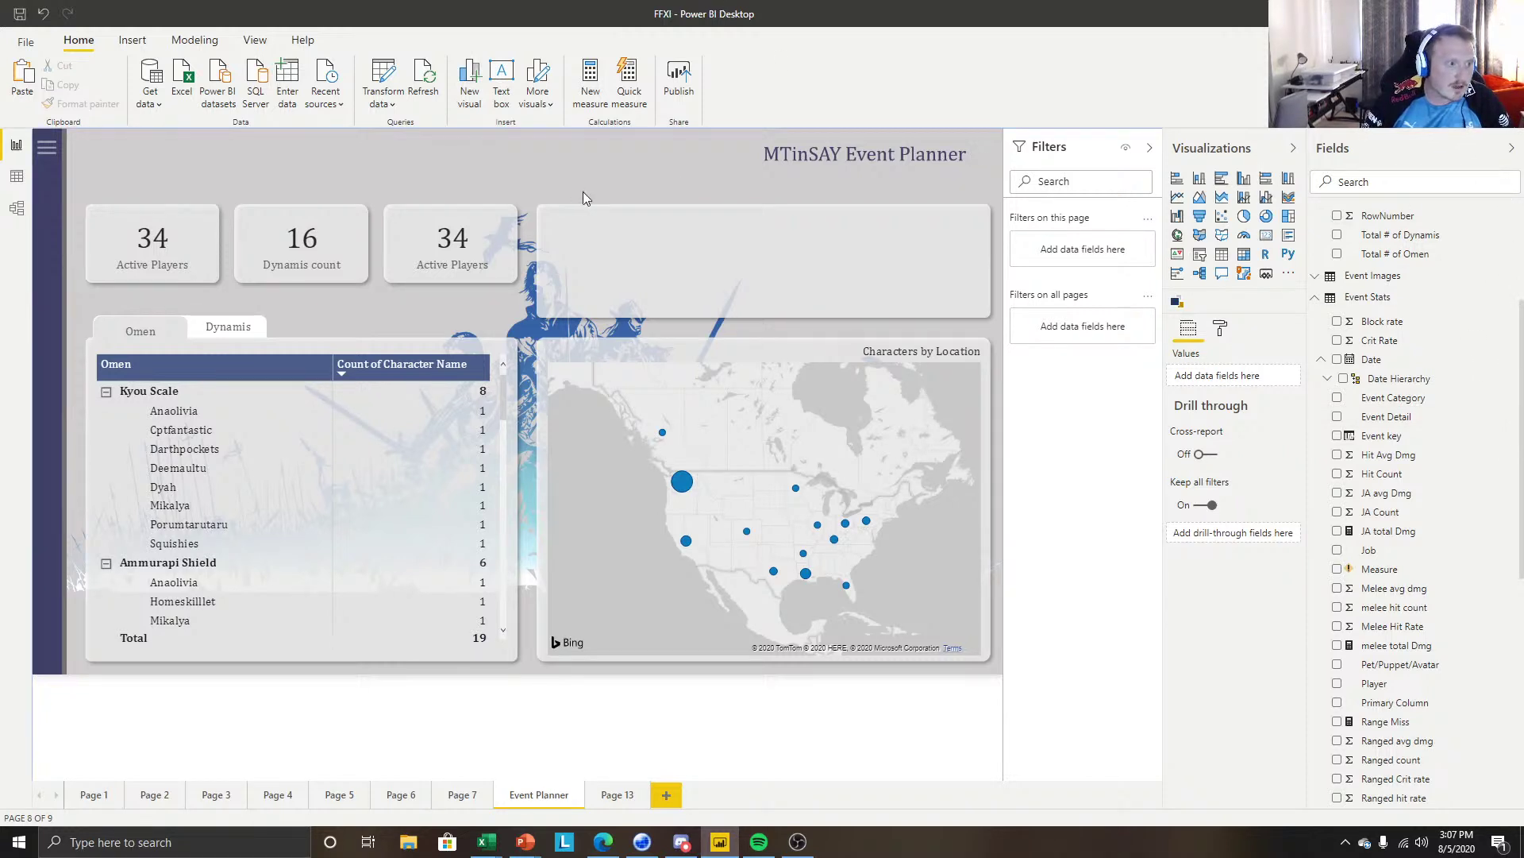
left_click(479, 232)
left_click(485, 172)
left_click(431, 218)
left_click(659, 175)
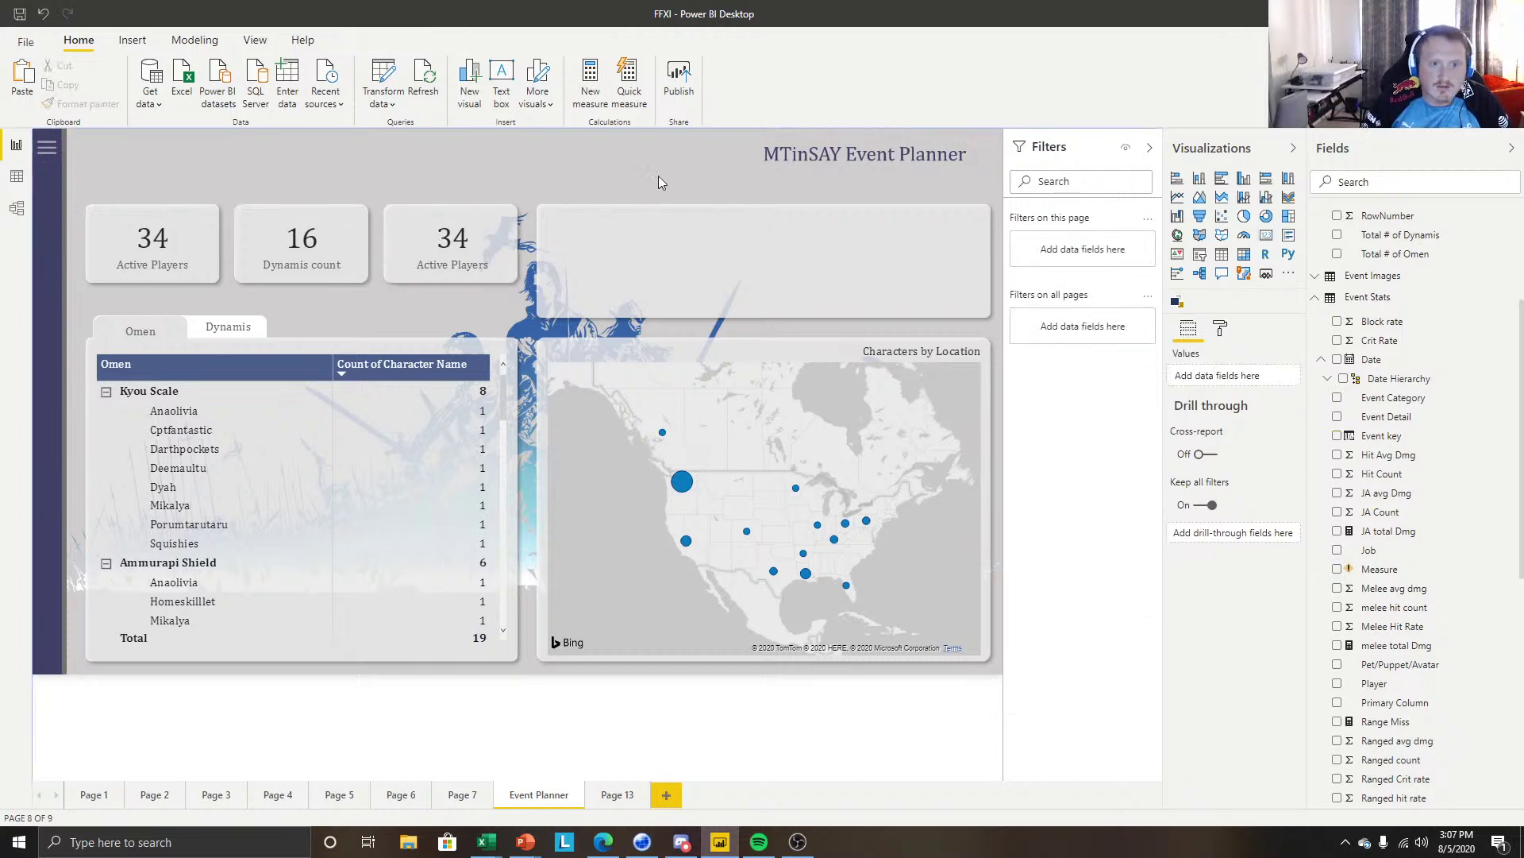
left_click(465, 260)
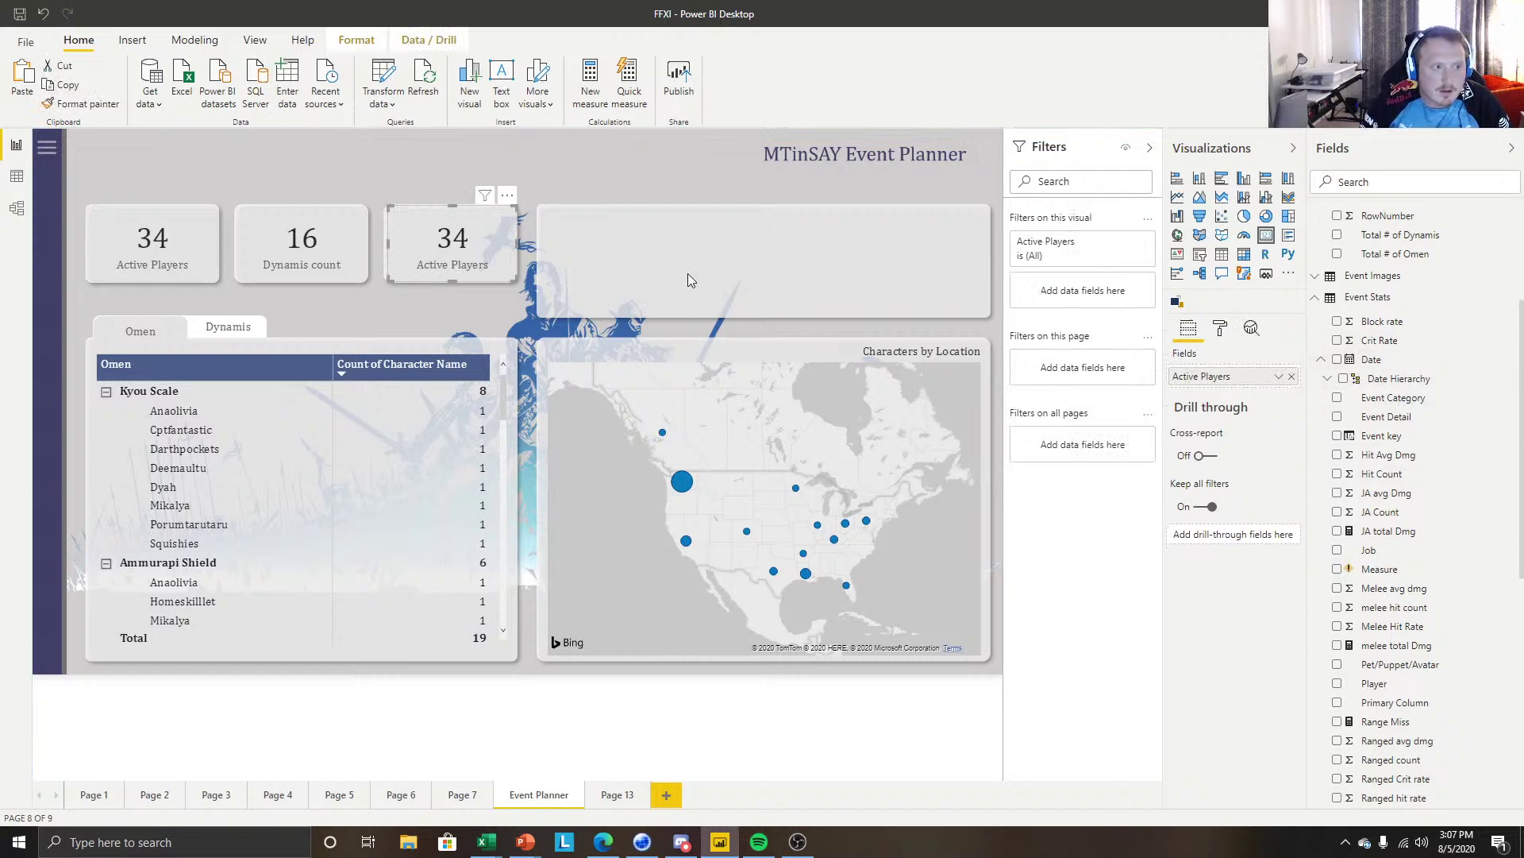
left_click(730, 209)
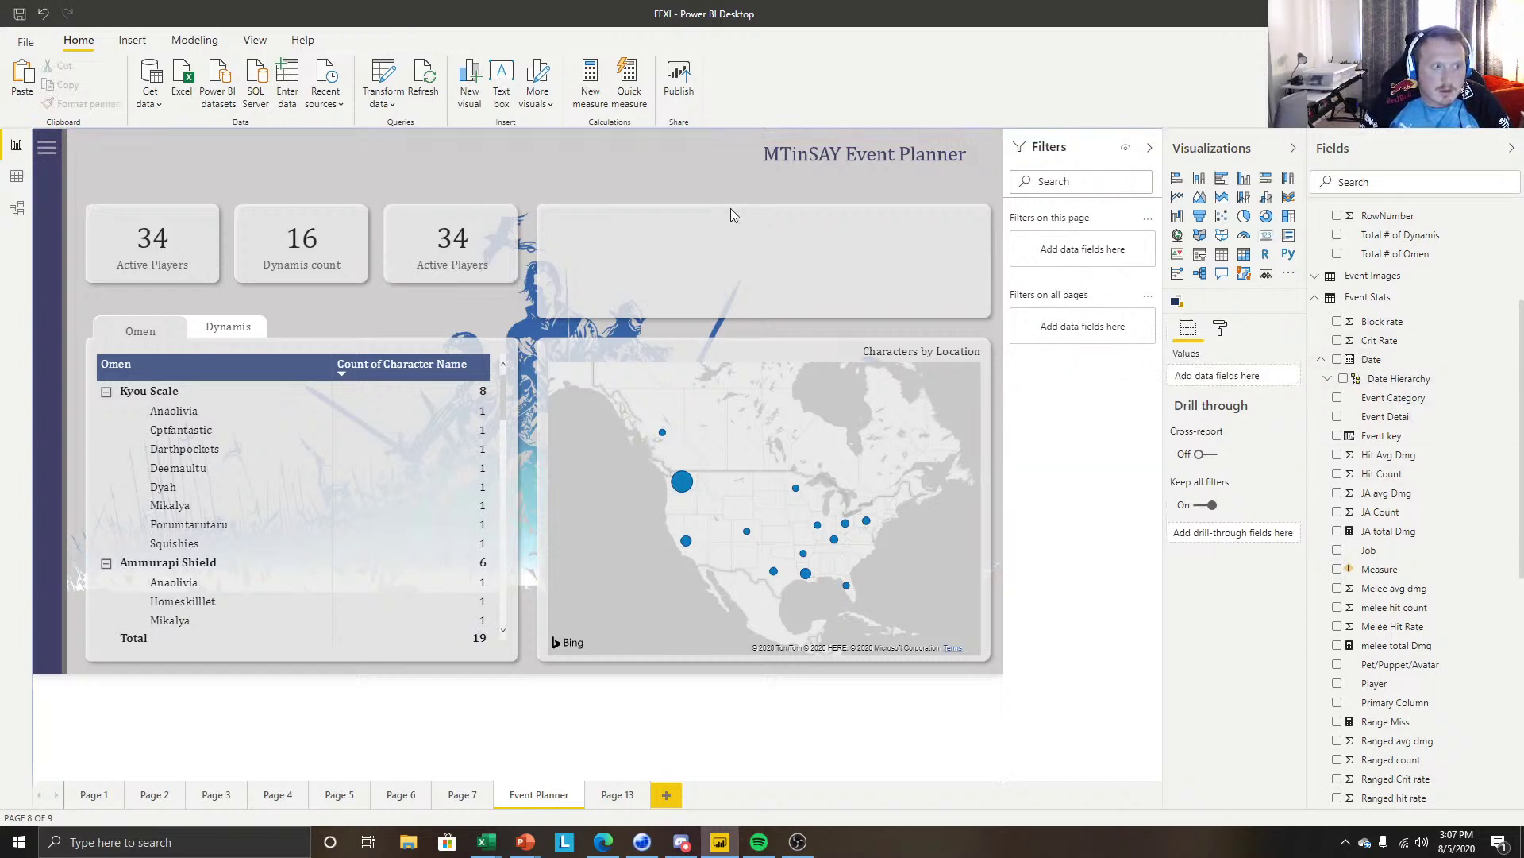
Replace the third card's Active Players field with Total Dmg from the Event Stats table.
left_click(483, 251)
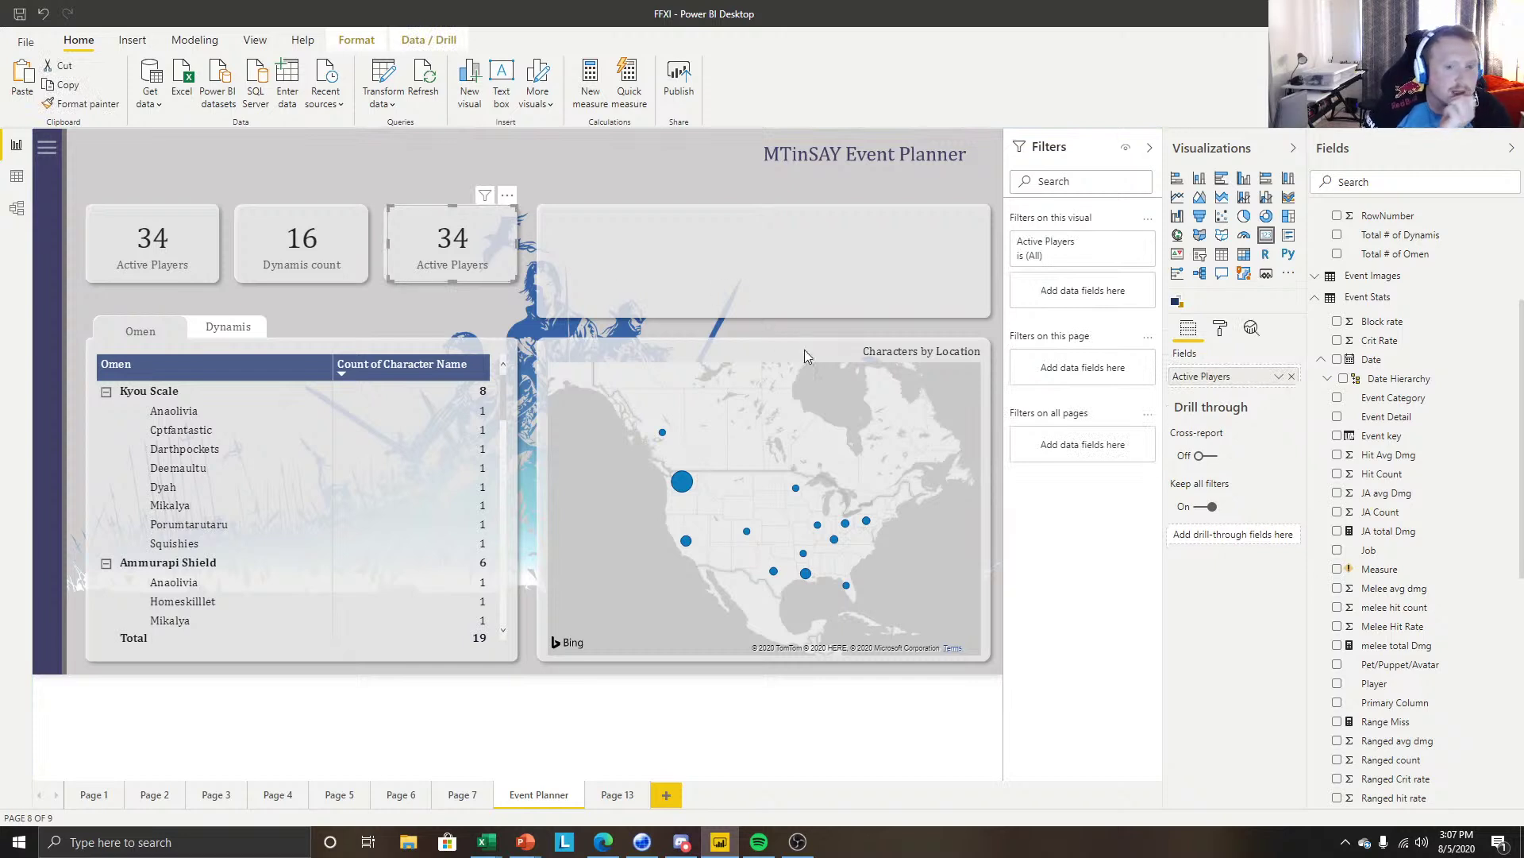
scroll(1442, 528, "down", 2)
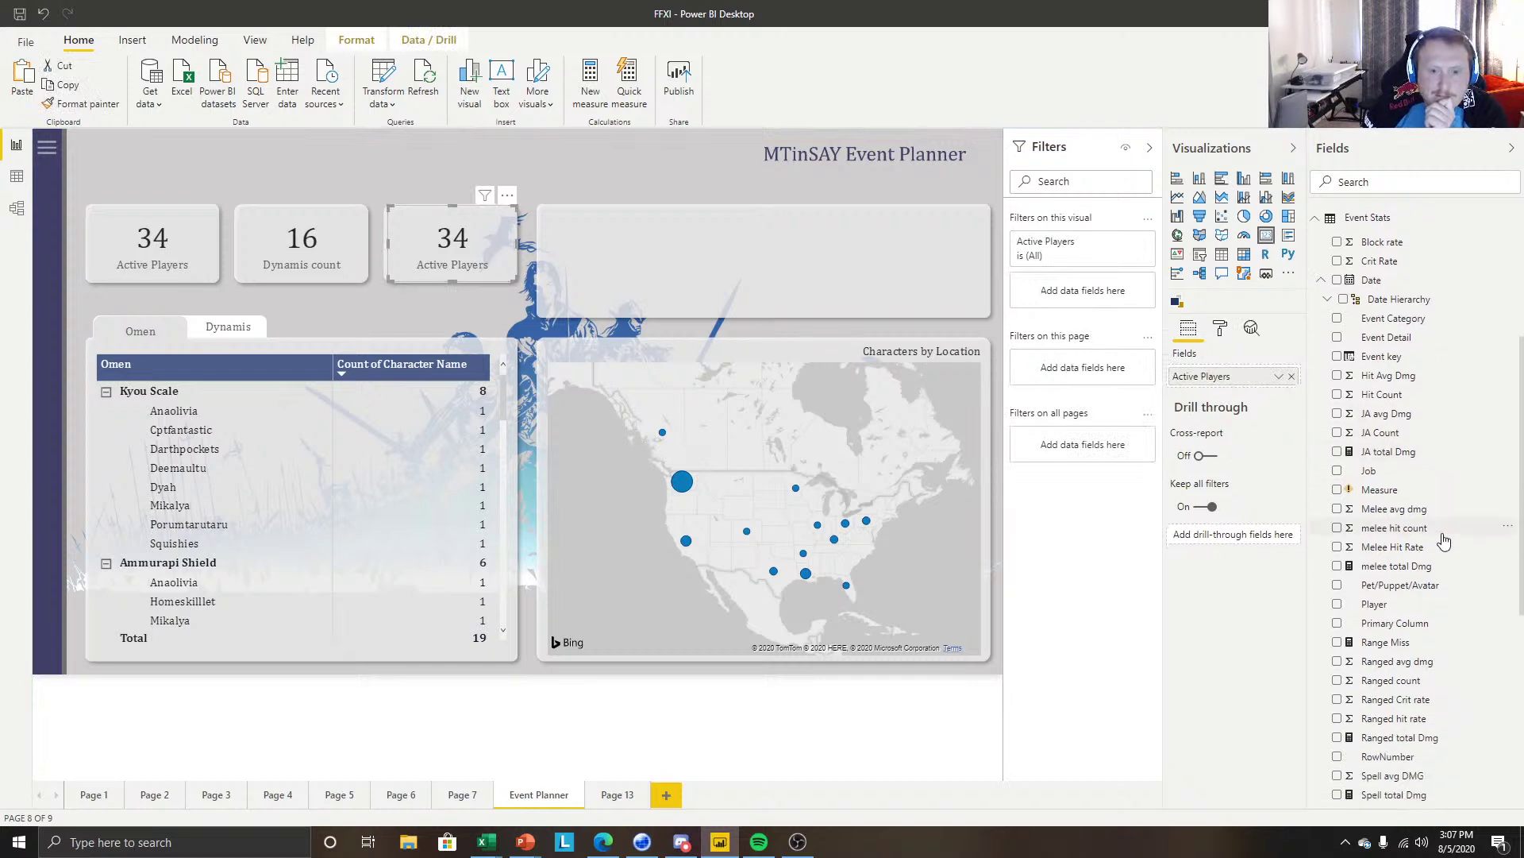
left_click(665, 226)
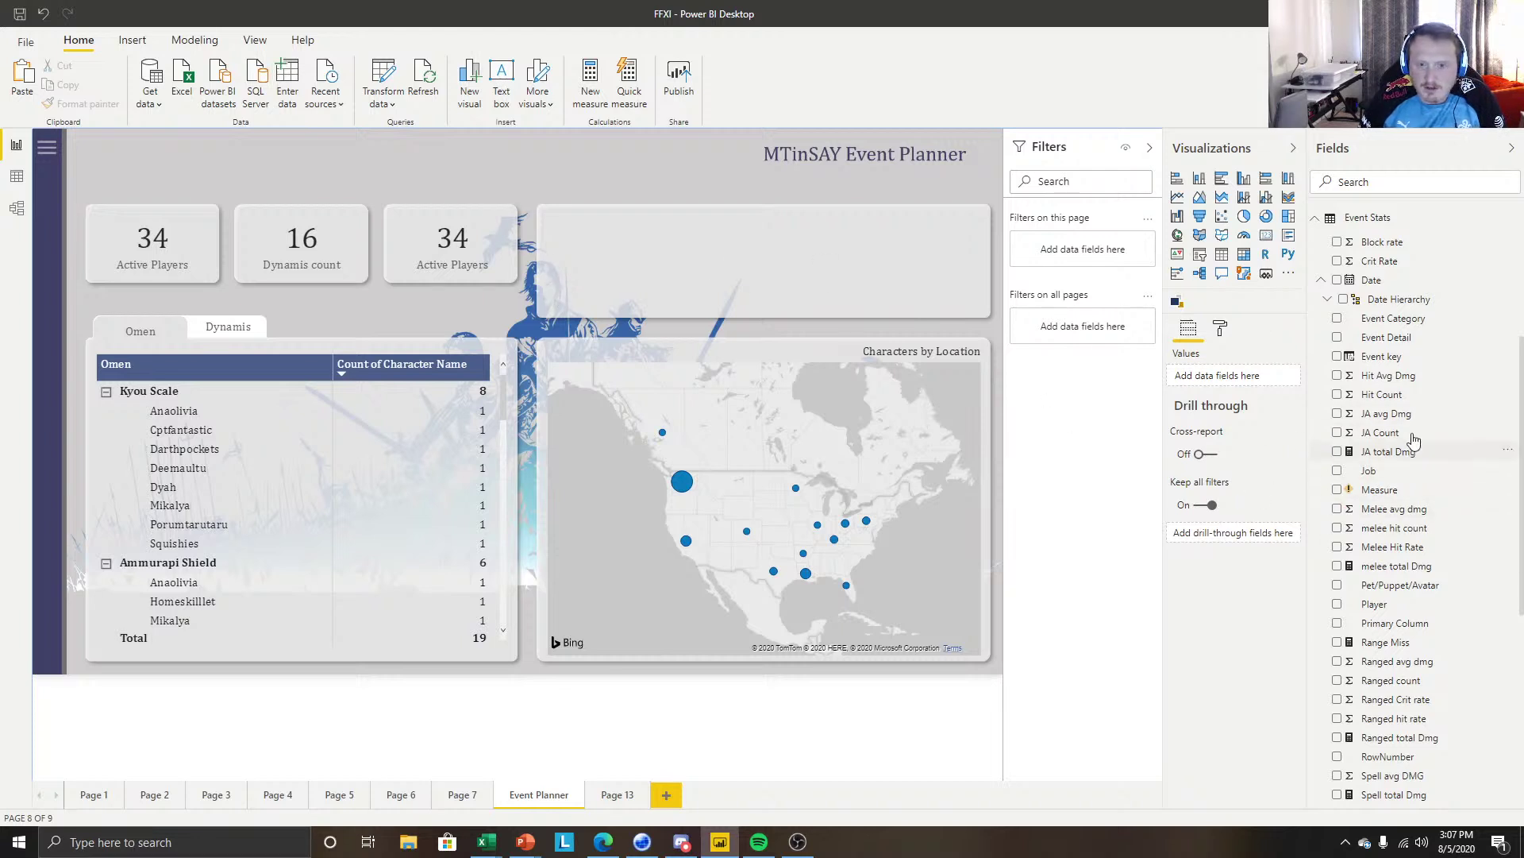
scroll(1422, 436, "down", 2)
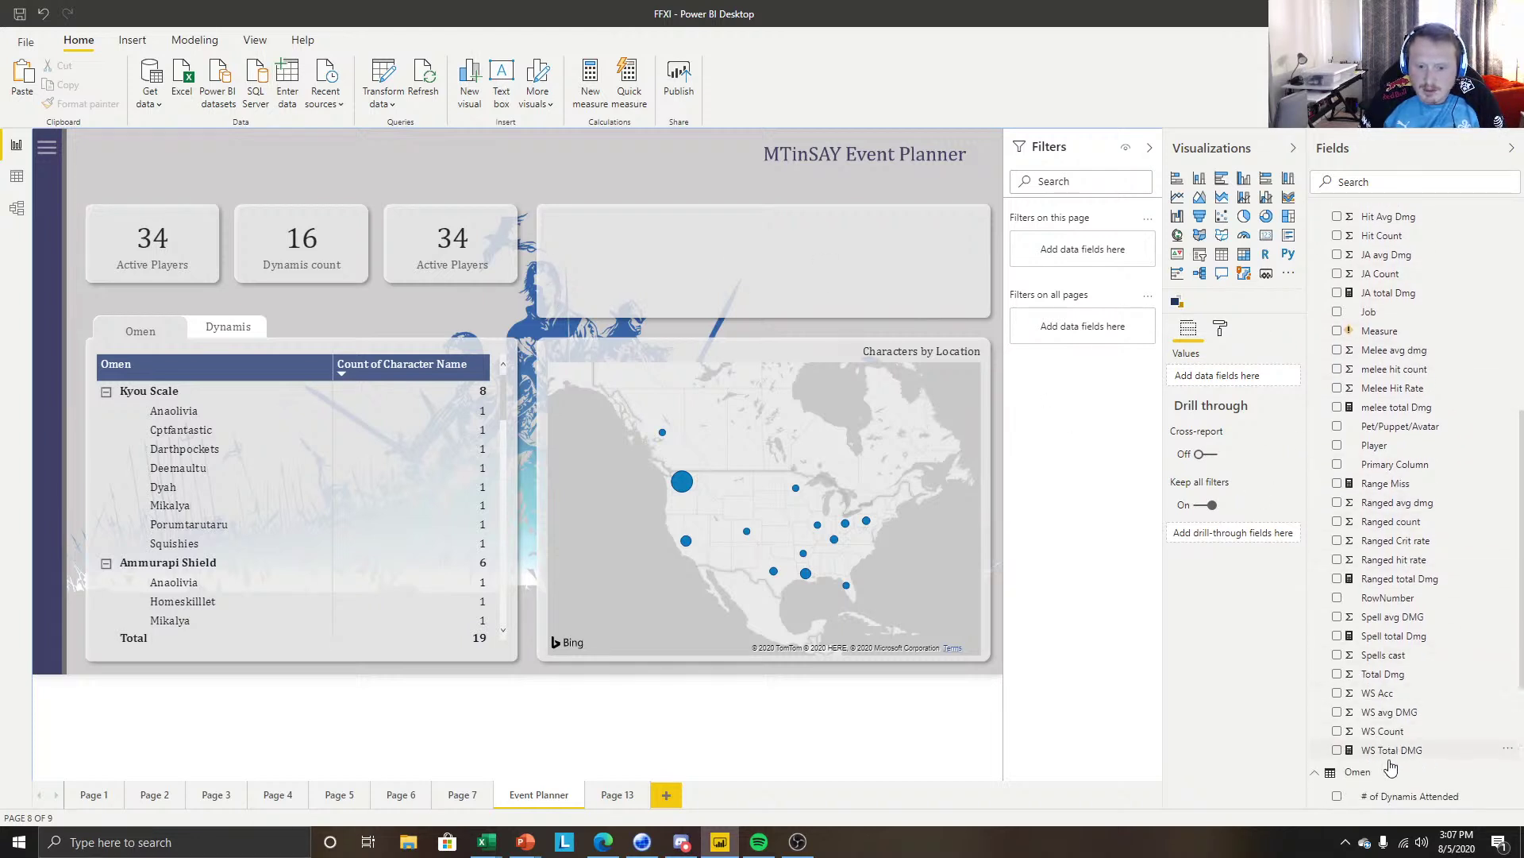
scroll(1405, 659, "up", 1)
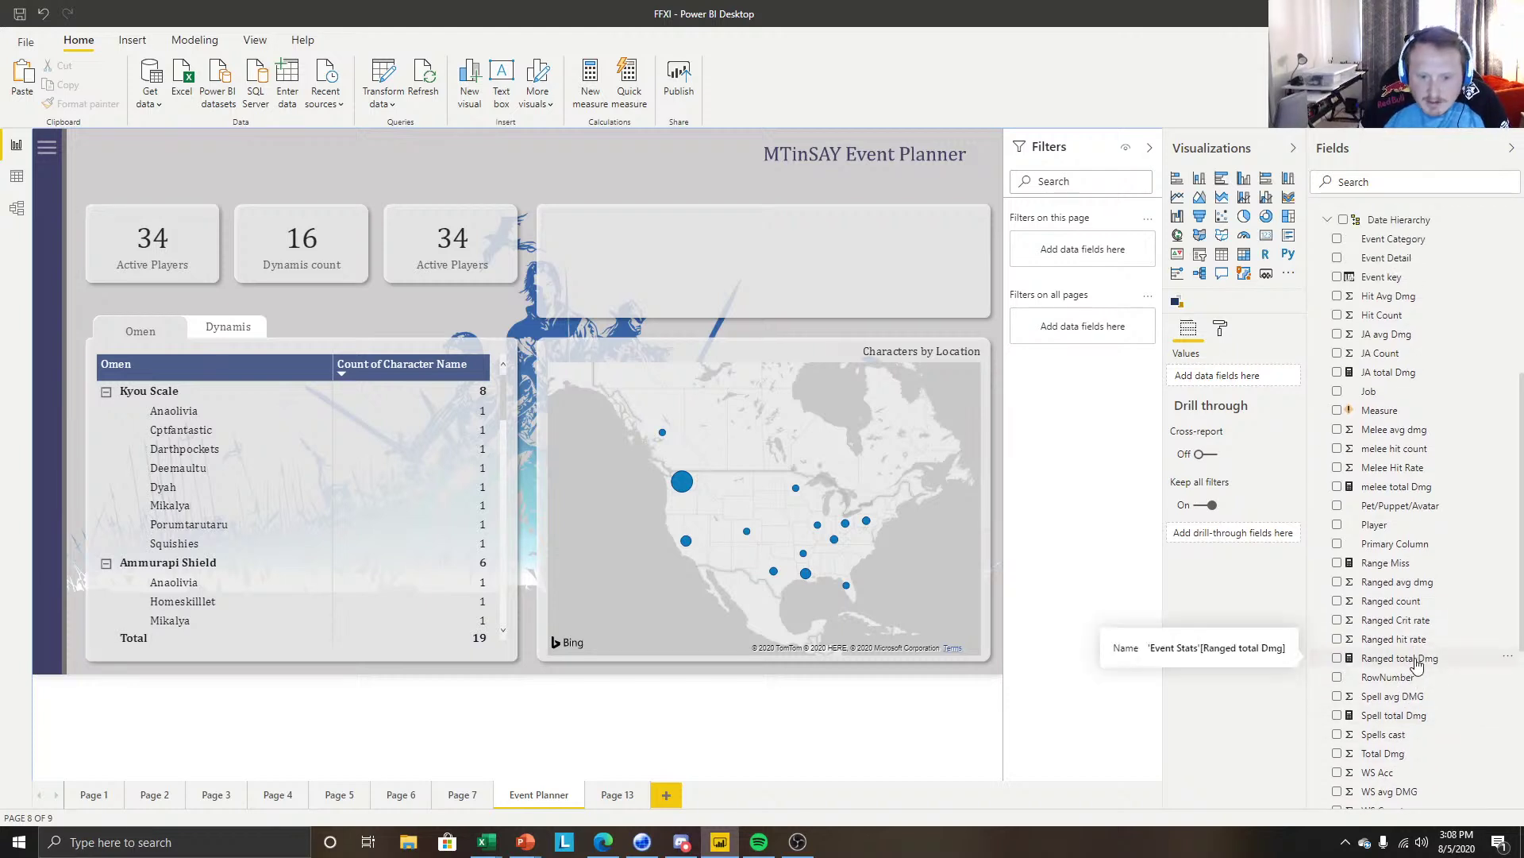
scroll(1470, 555, "down", 1)
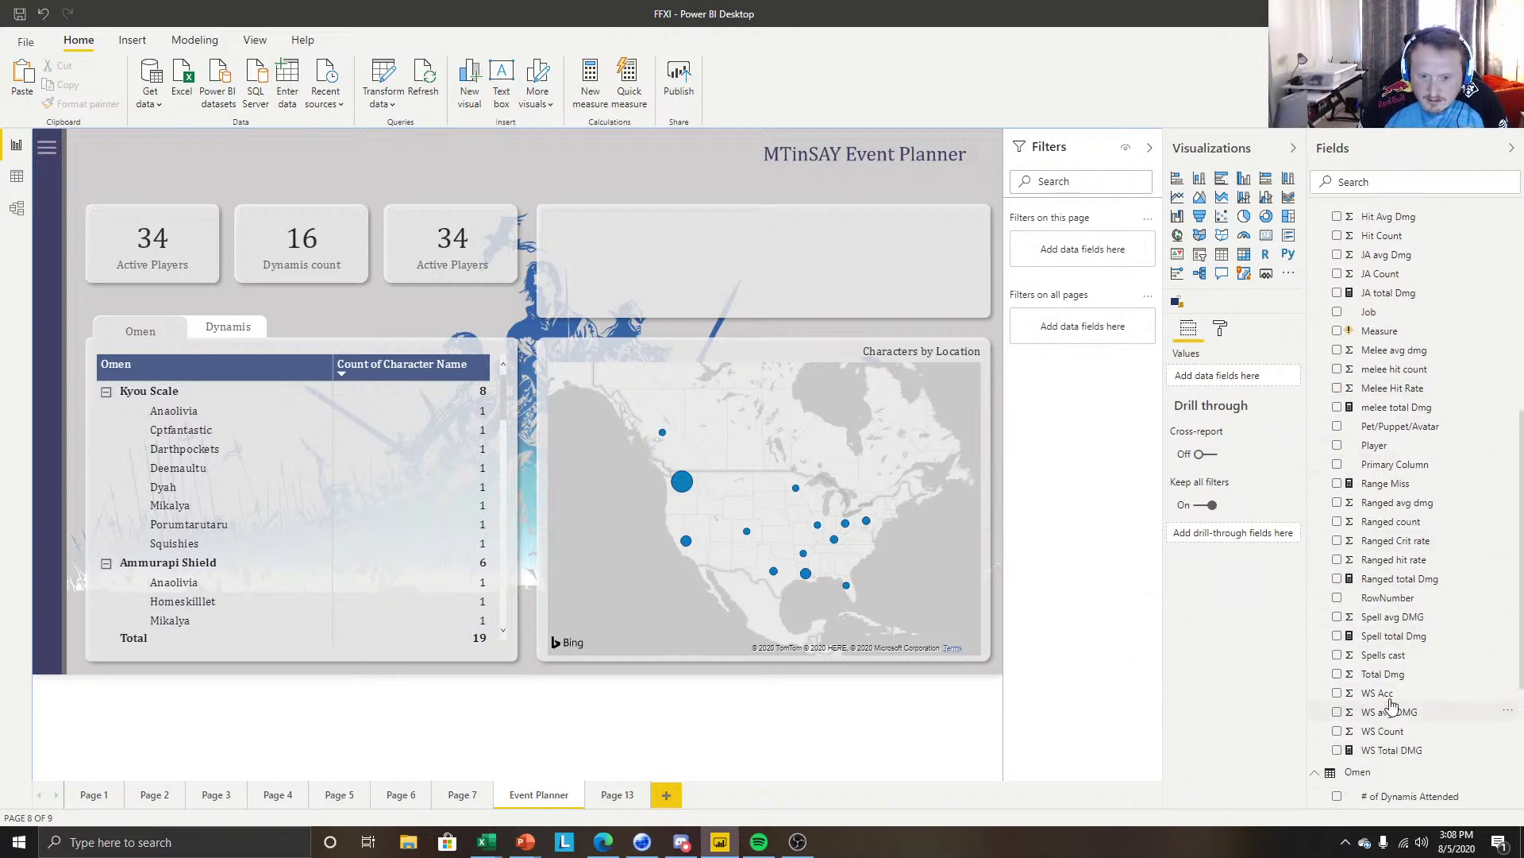
mouse_move(1383, 674)
left_mouse_down()
mouse_move(1402, 706)
mouse_move(1386, 676)
left_mouse_up()
left_click(445, 253)
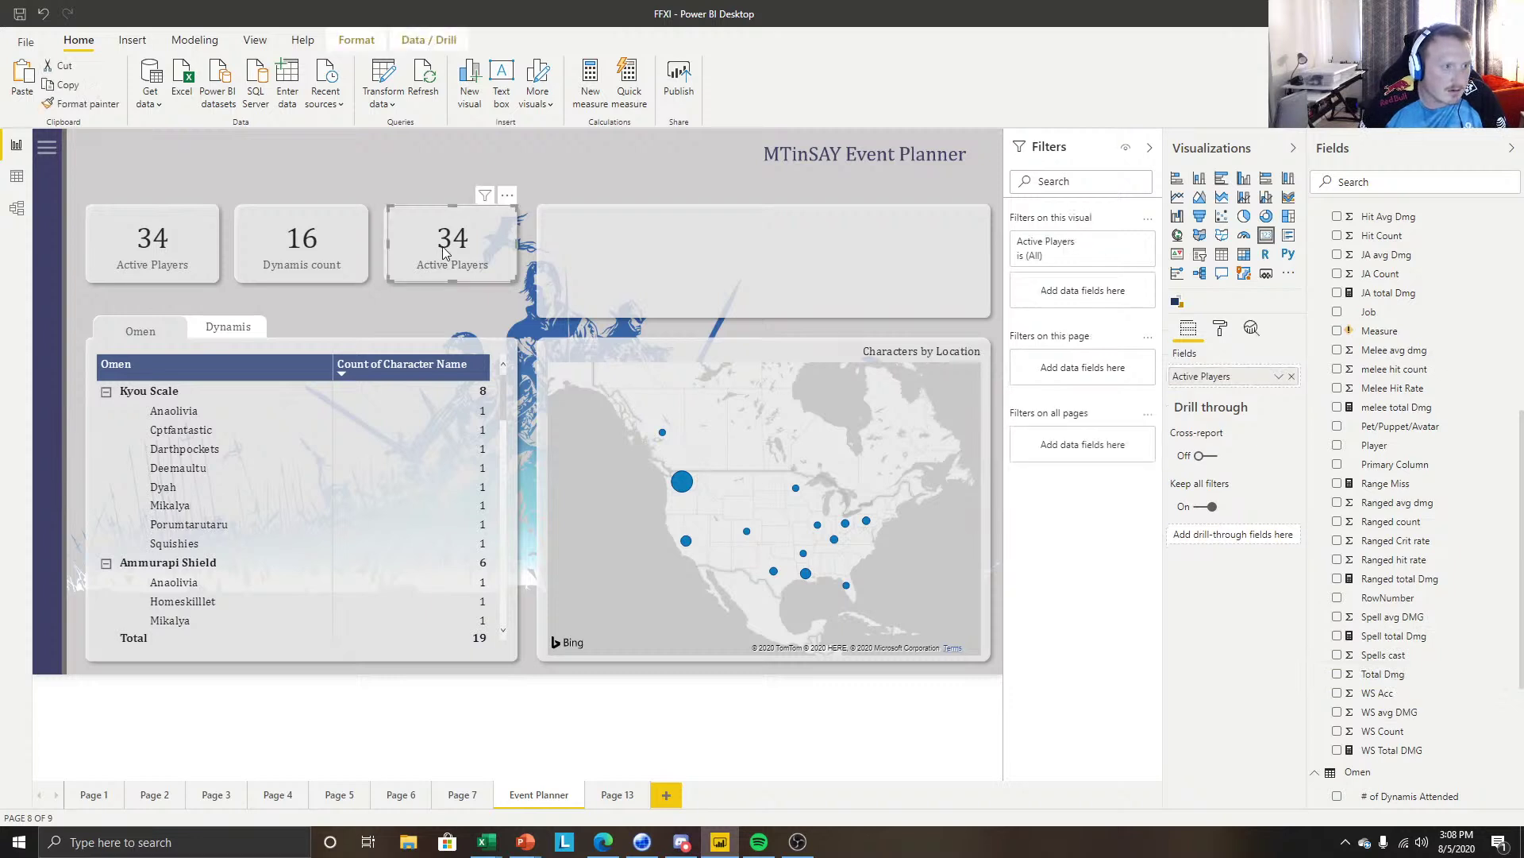
left_click_drag(1388, 674, 1267, 379)
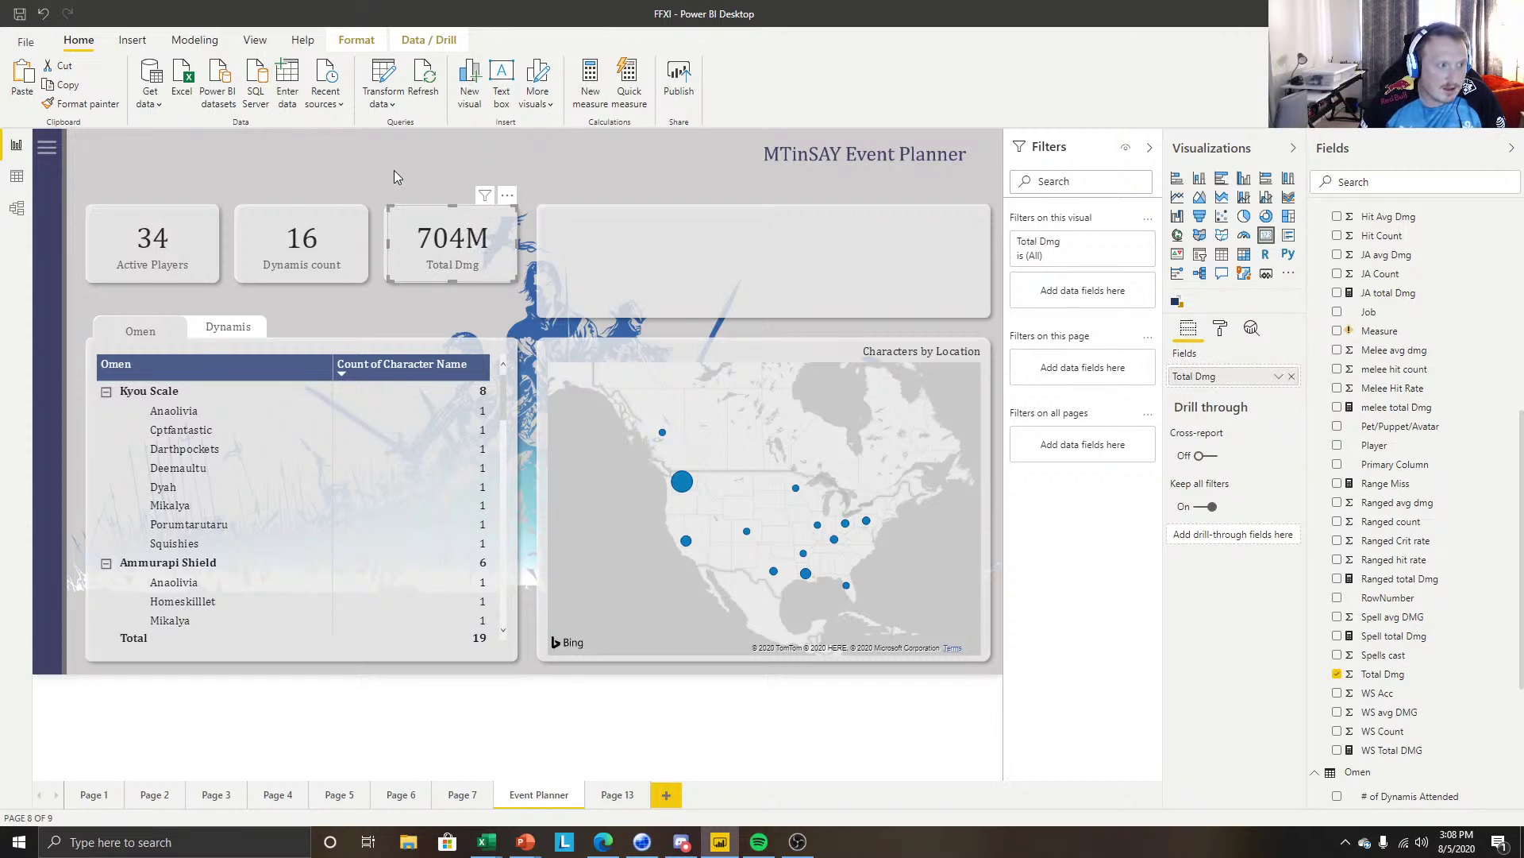
mouse_move(489, 204)
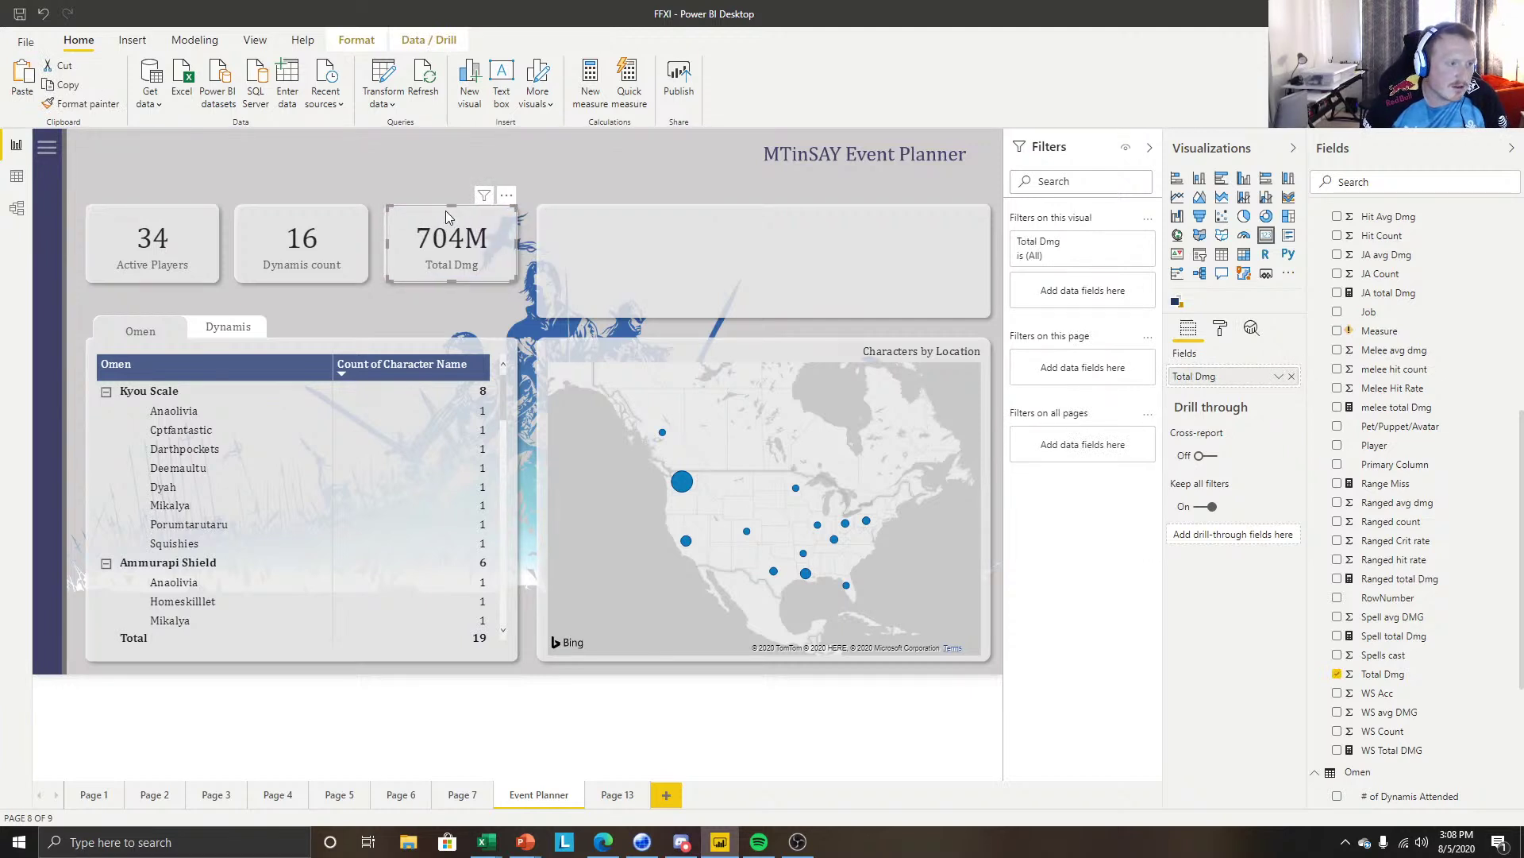
left_click(386, 169)
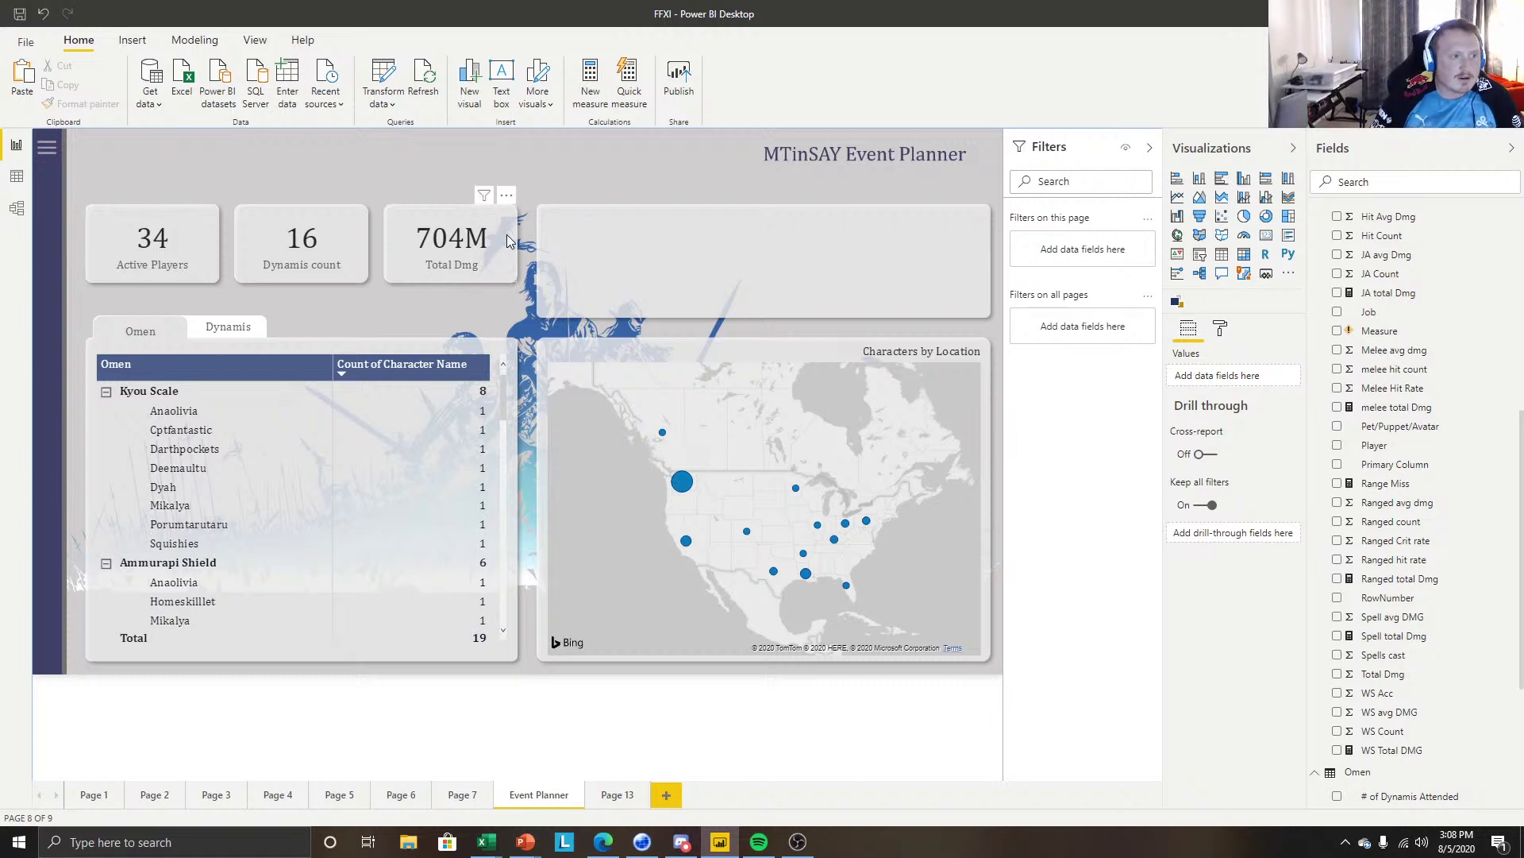
left_click(480, 229)
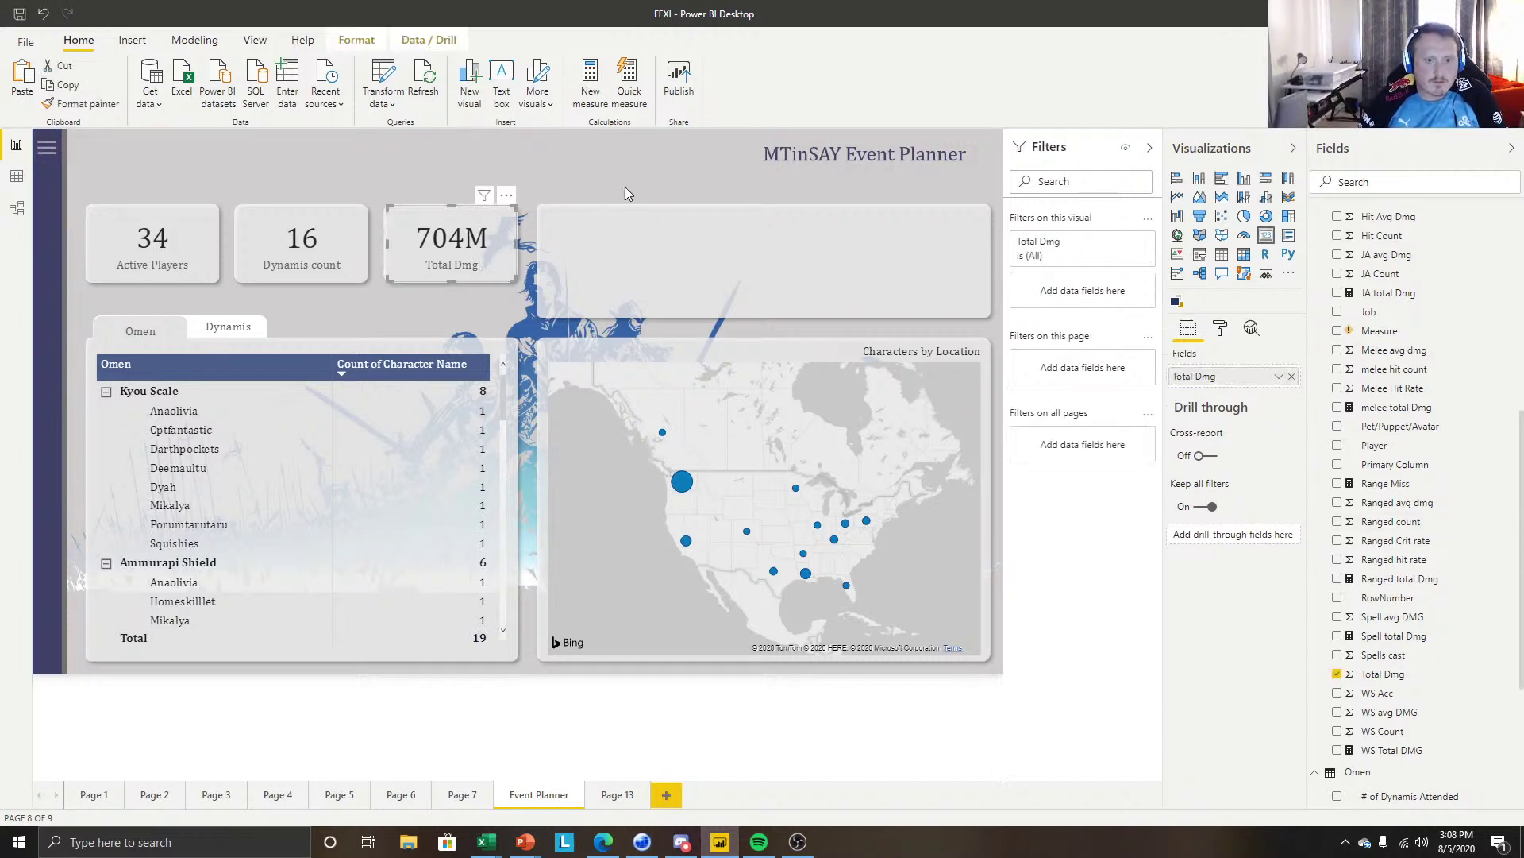
left_click(578, 201)
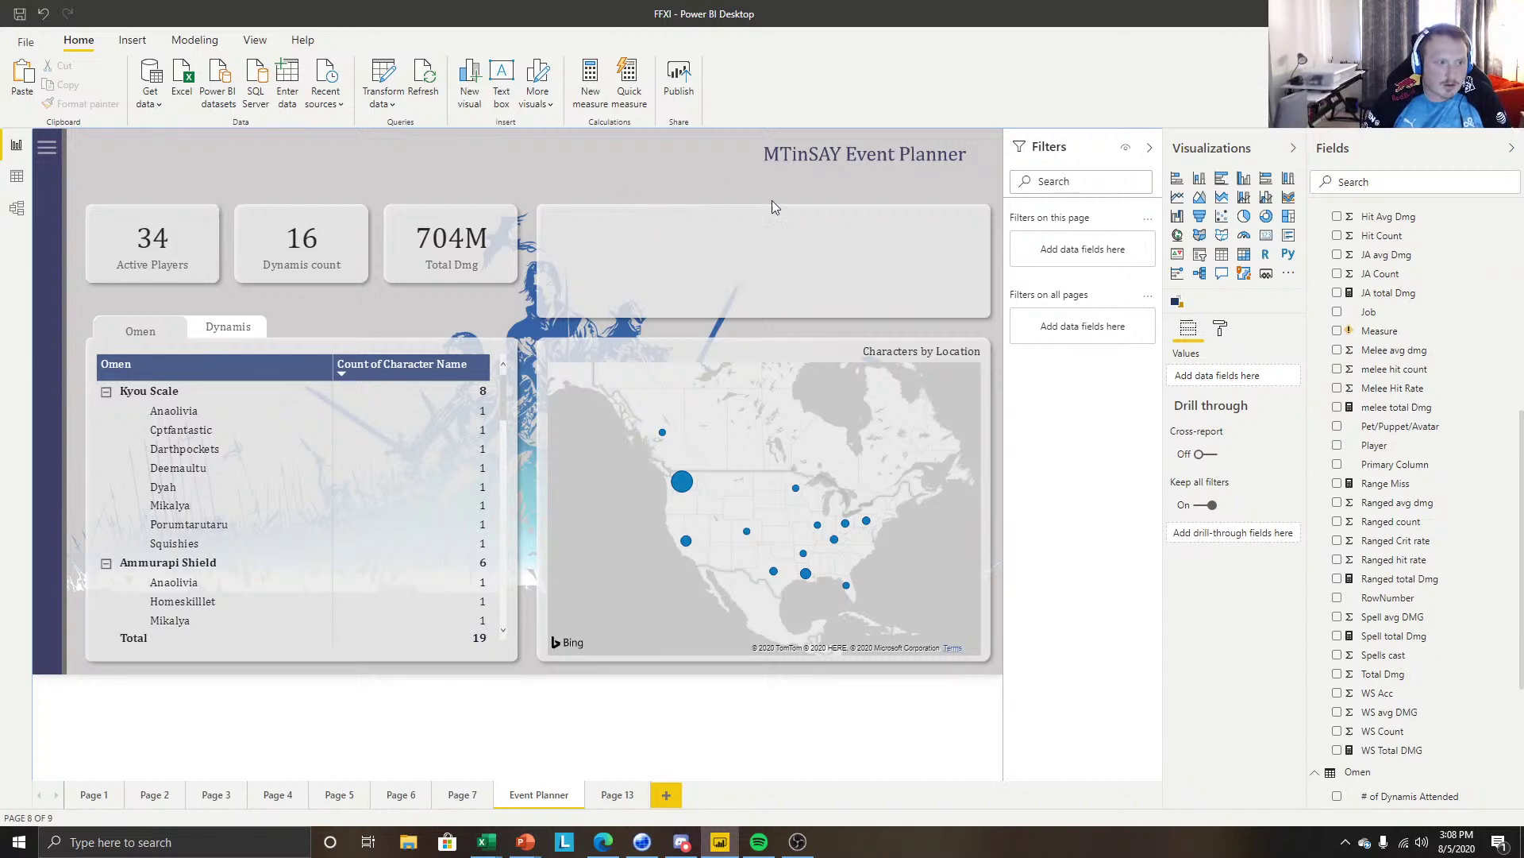
Add a line chart and fit it to the empty placeholder box above the Characters by Location map.
left_click(1179, 198)
left_click_drag(318, 302, 755, 324)
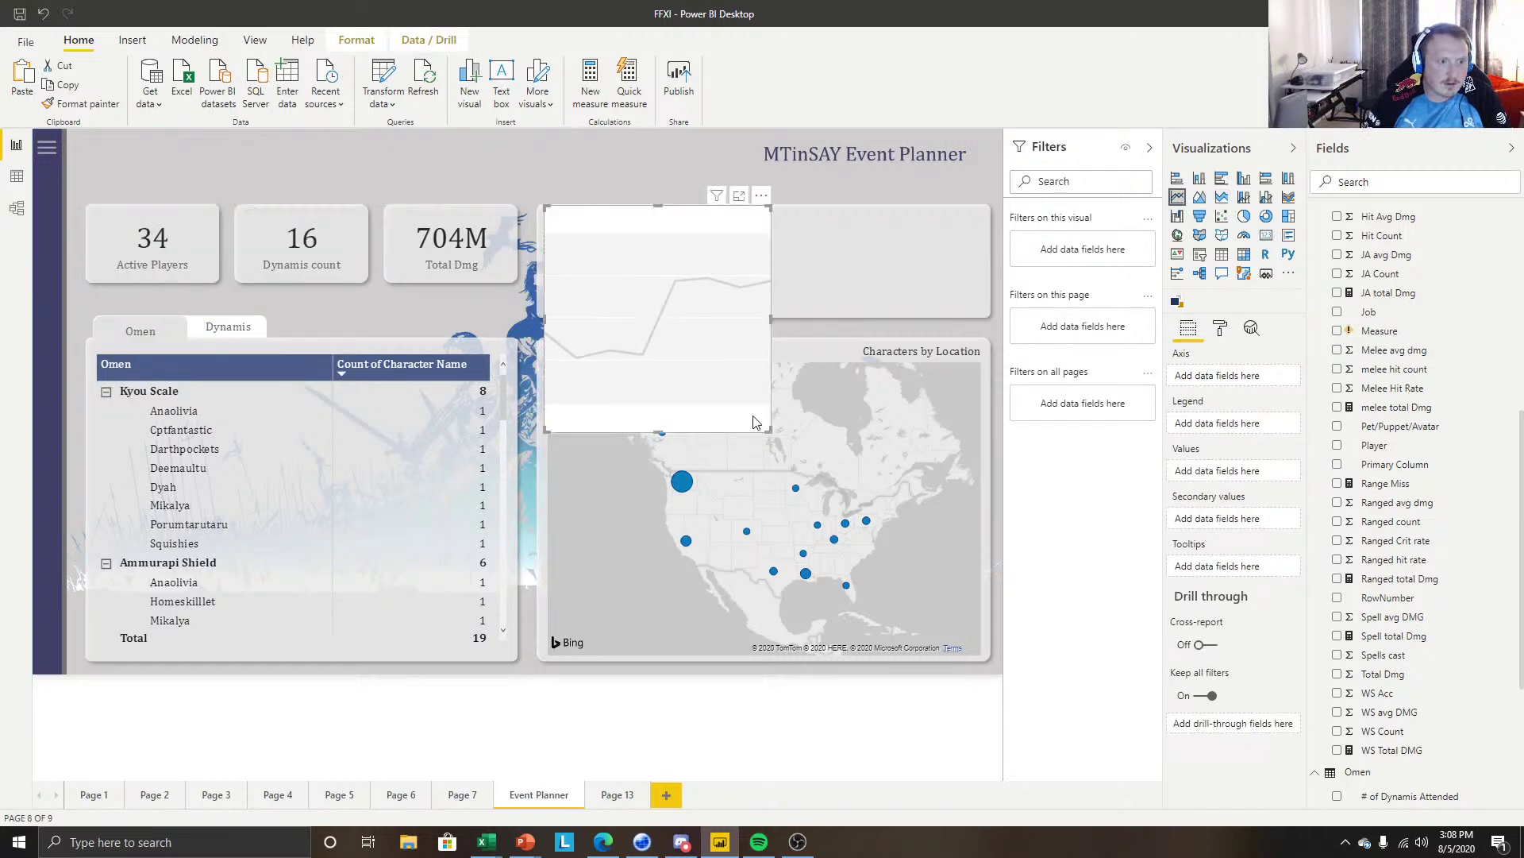
left_click_drag(767, 432, 989, 305)
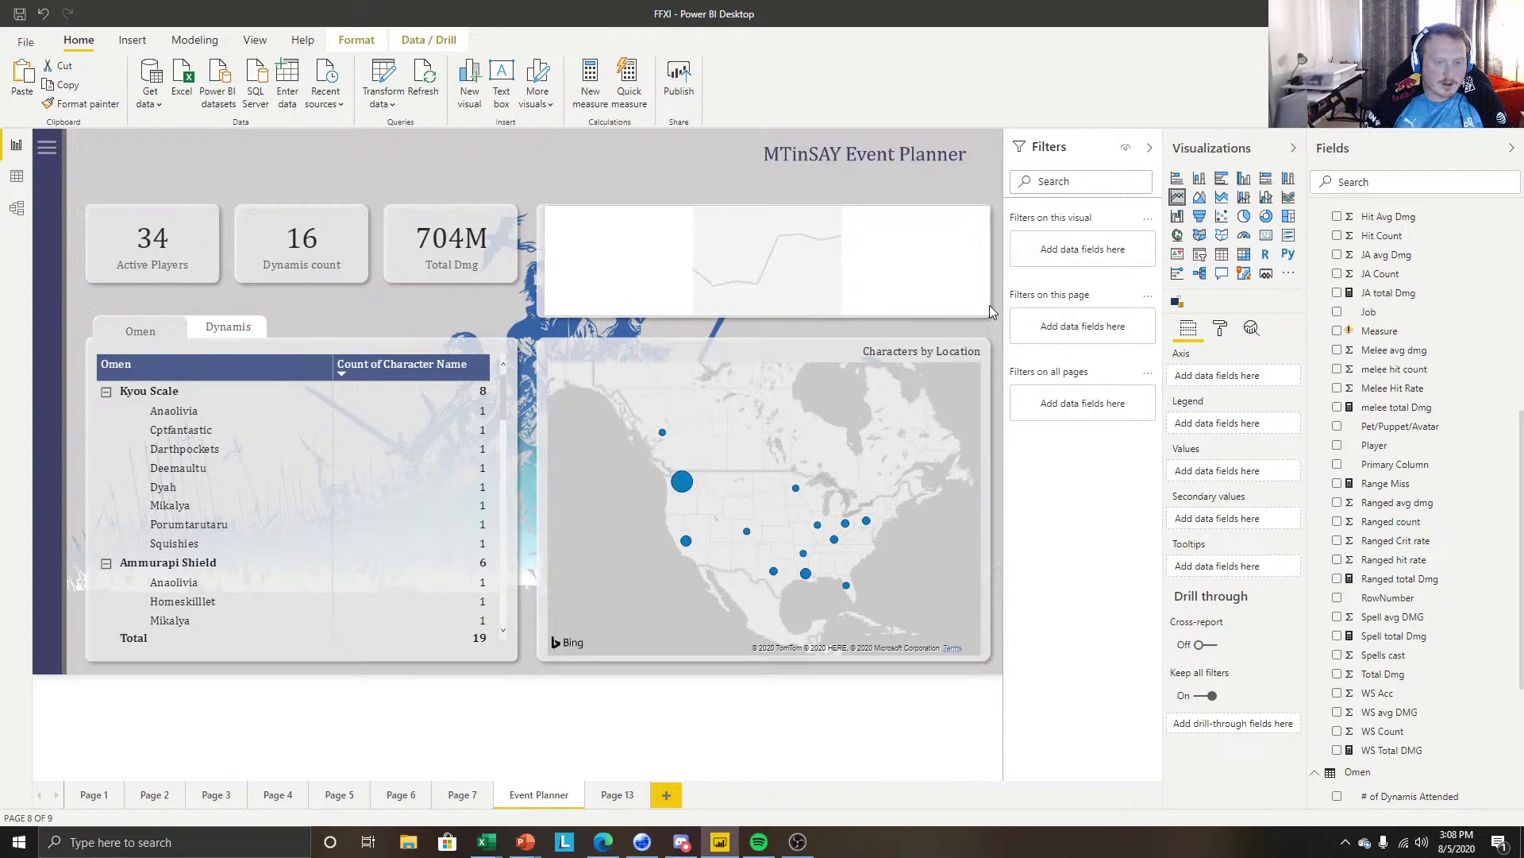
Put the Event Stats Date field on the line chart's axis, using plain Date instead of the date hierarchy.
scroll(1393, 317, "up", 4)
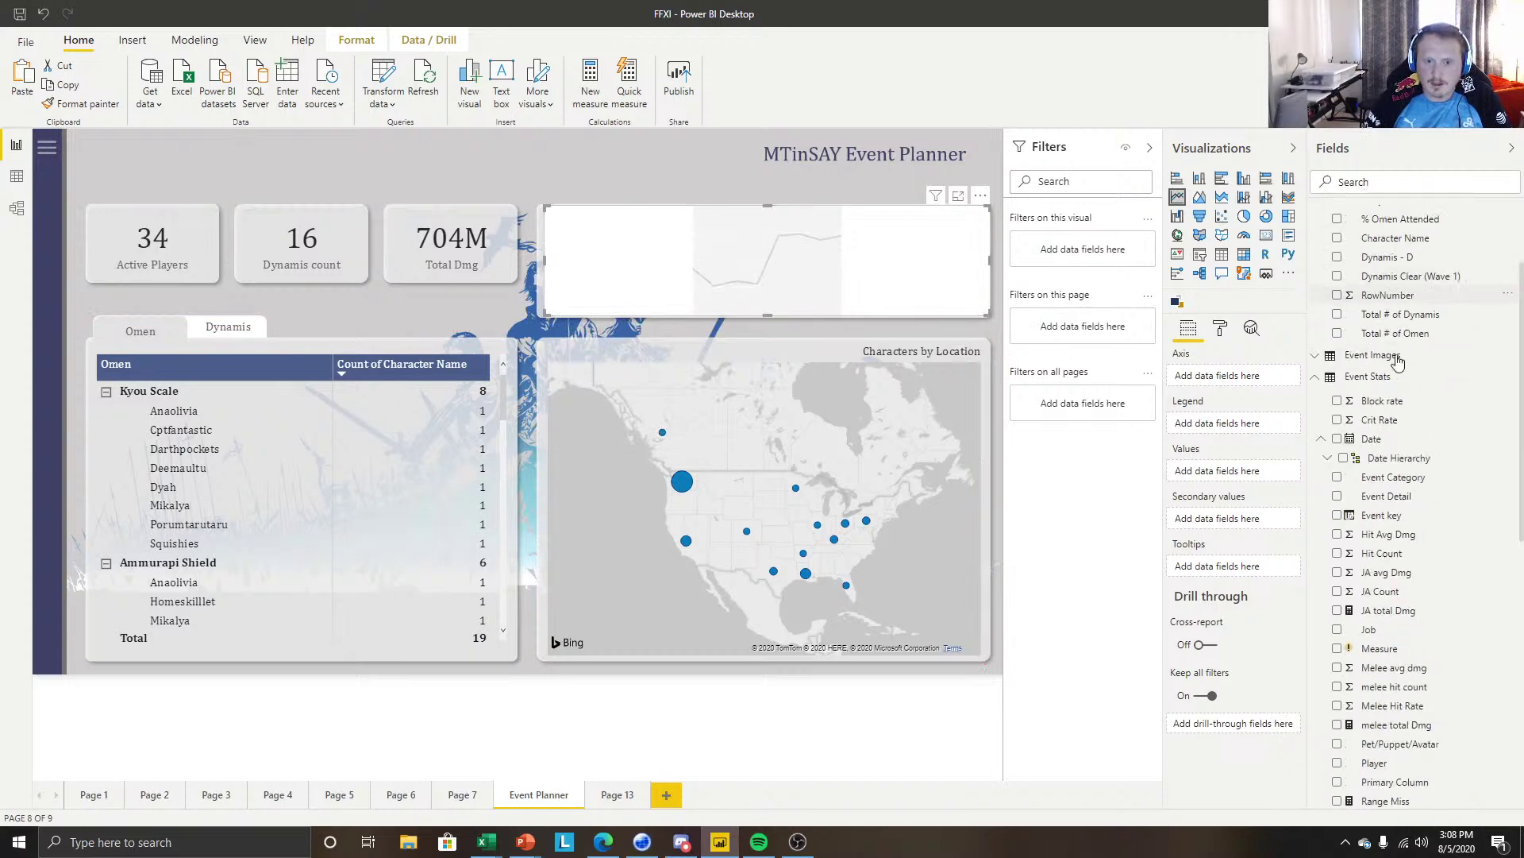
left_click_drag(1377, 443, 1239, 378)
left_click(1279, 379)
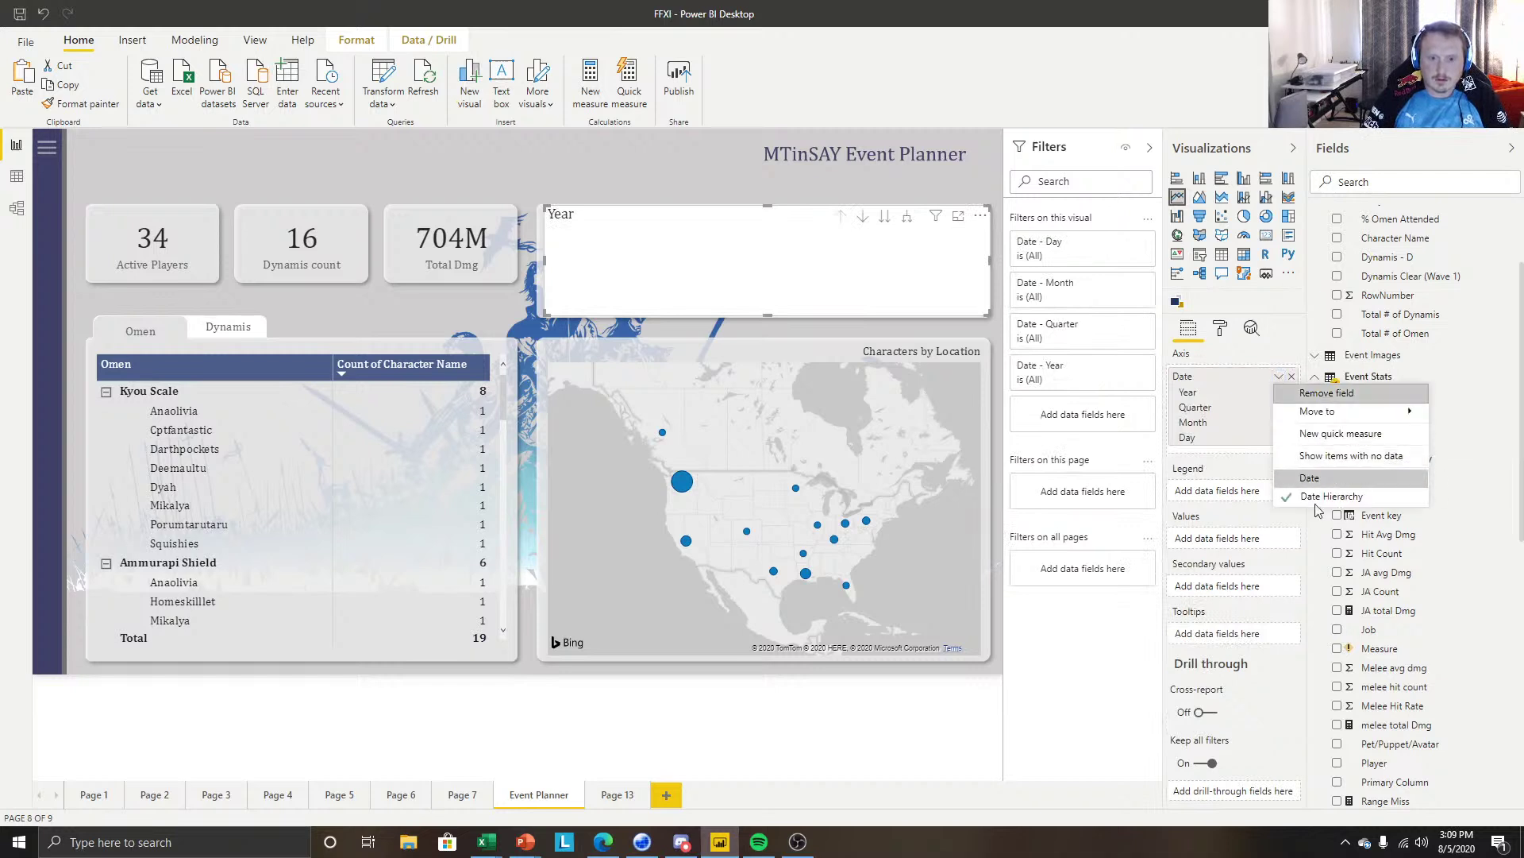
left_click(1324, 480)
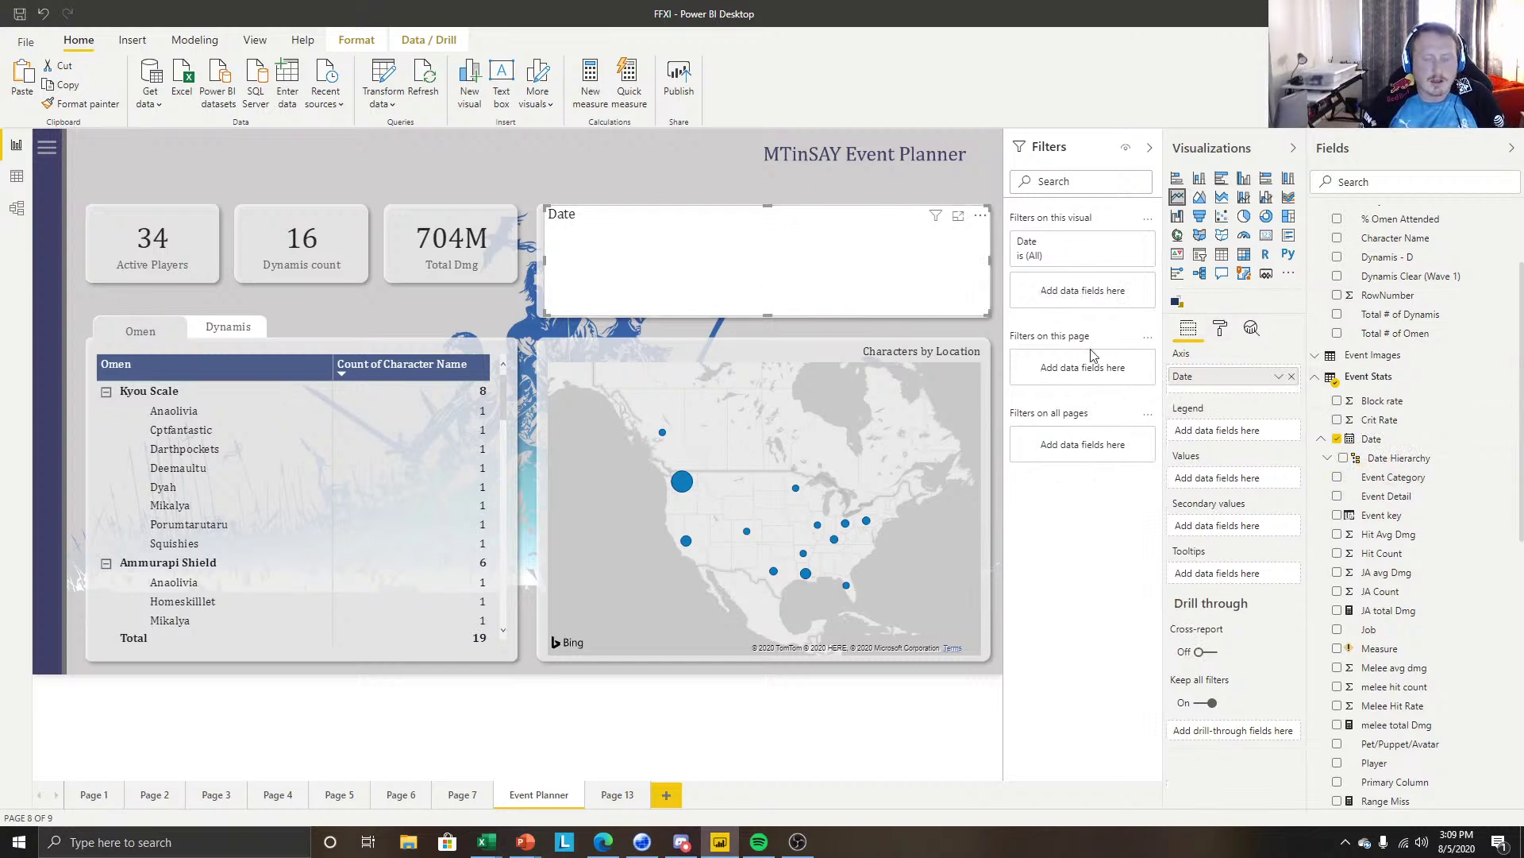
Add the Event Stats Player field to the line chart's values and summarise it as a distinct count.
scroll(1377, 508, "down", 4)
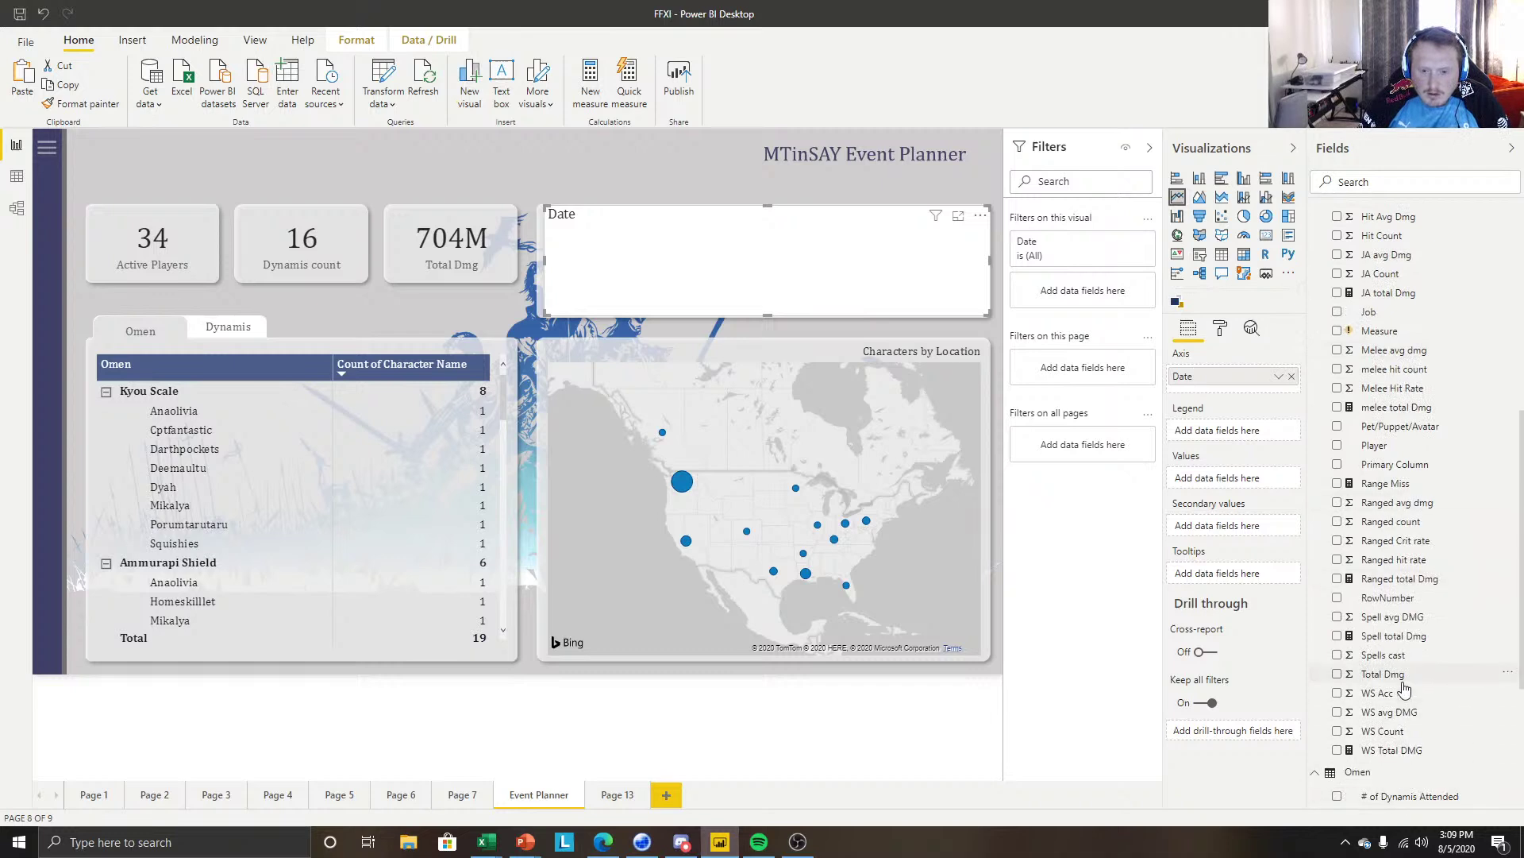
scroll(1414, 635, "up", 1)
scroll(1398, 582, "up", 1)
left_click_drag(1375, 605, 1235, 483)
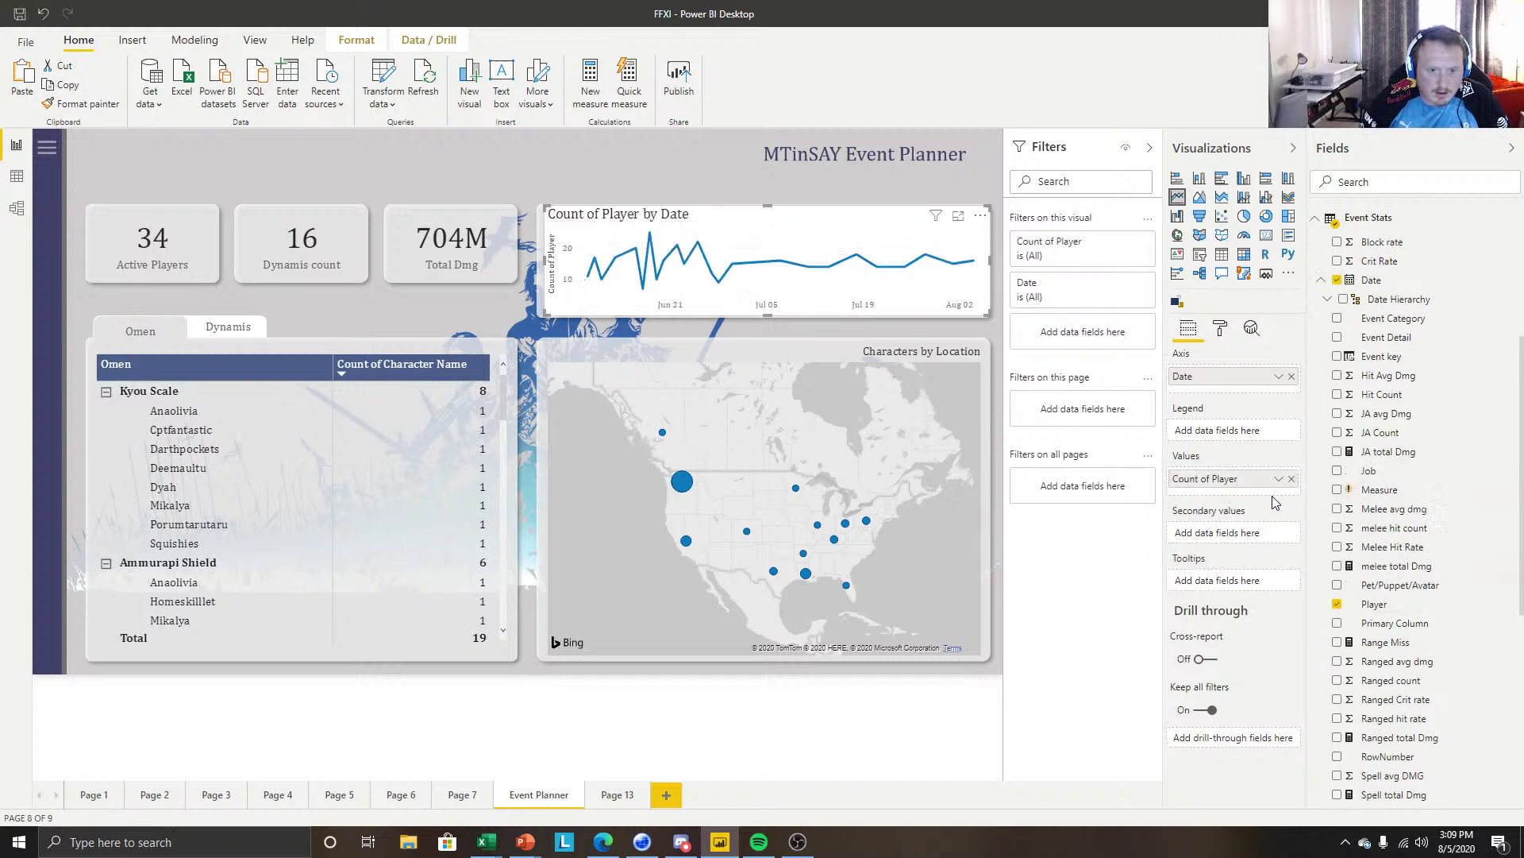
left_click(1279, 478)
left_click(1331, 553)
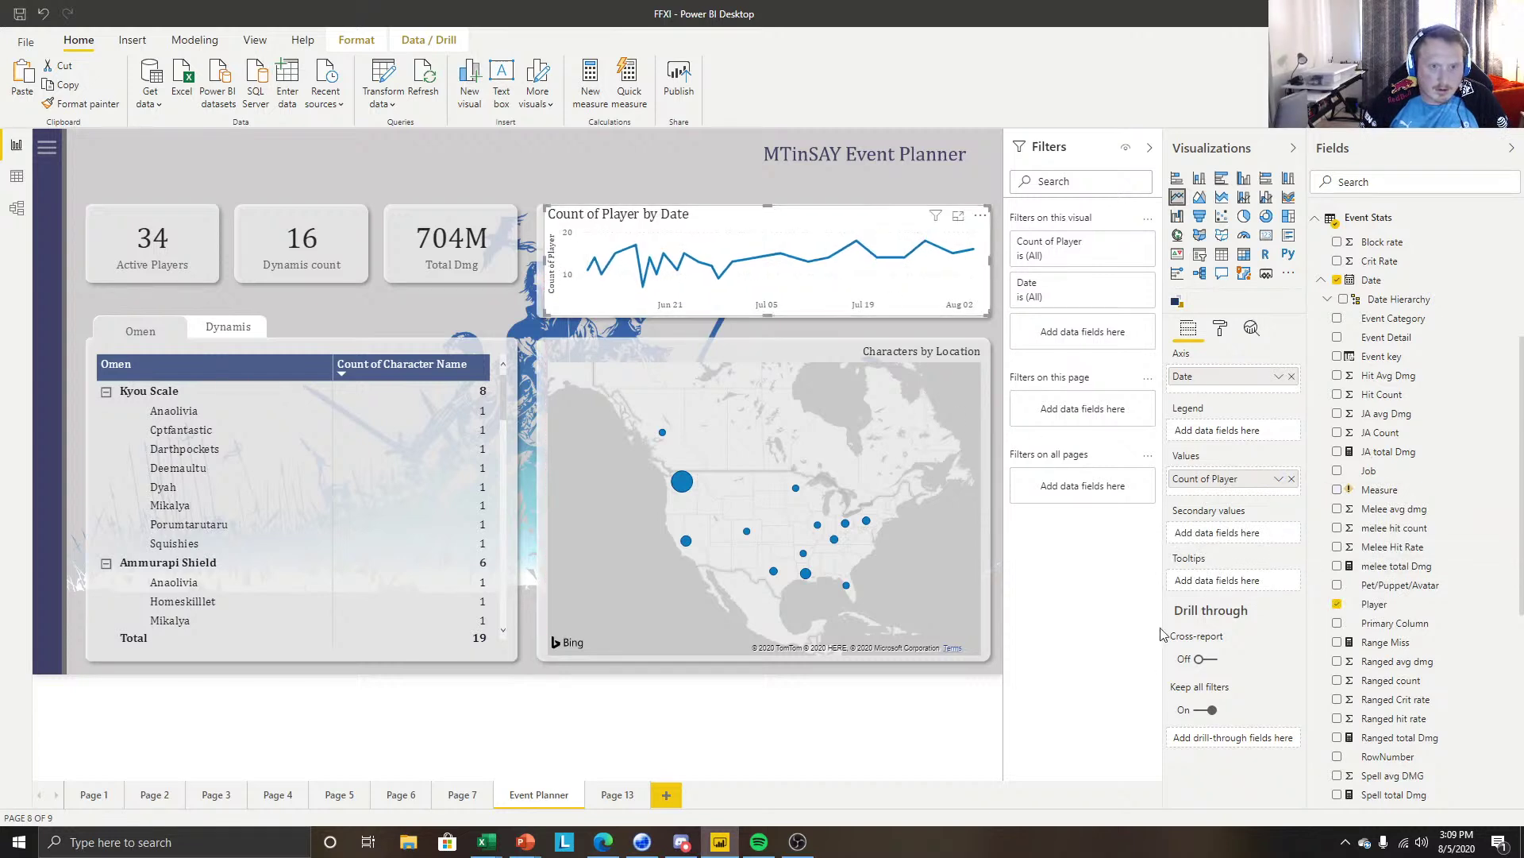
left_click(685, 161)
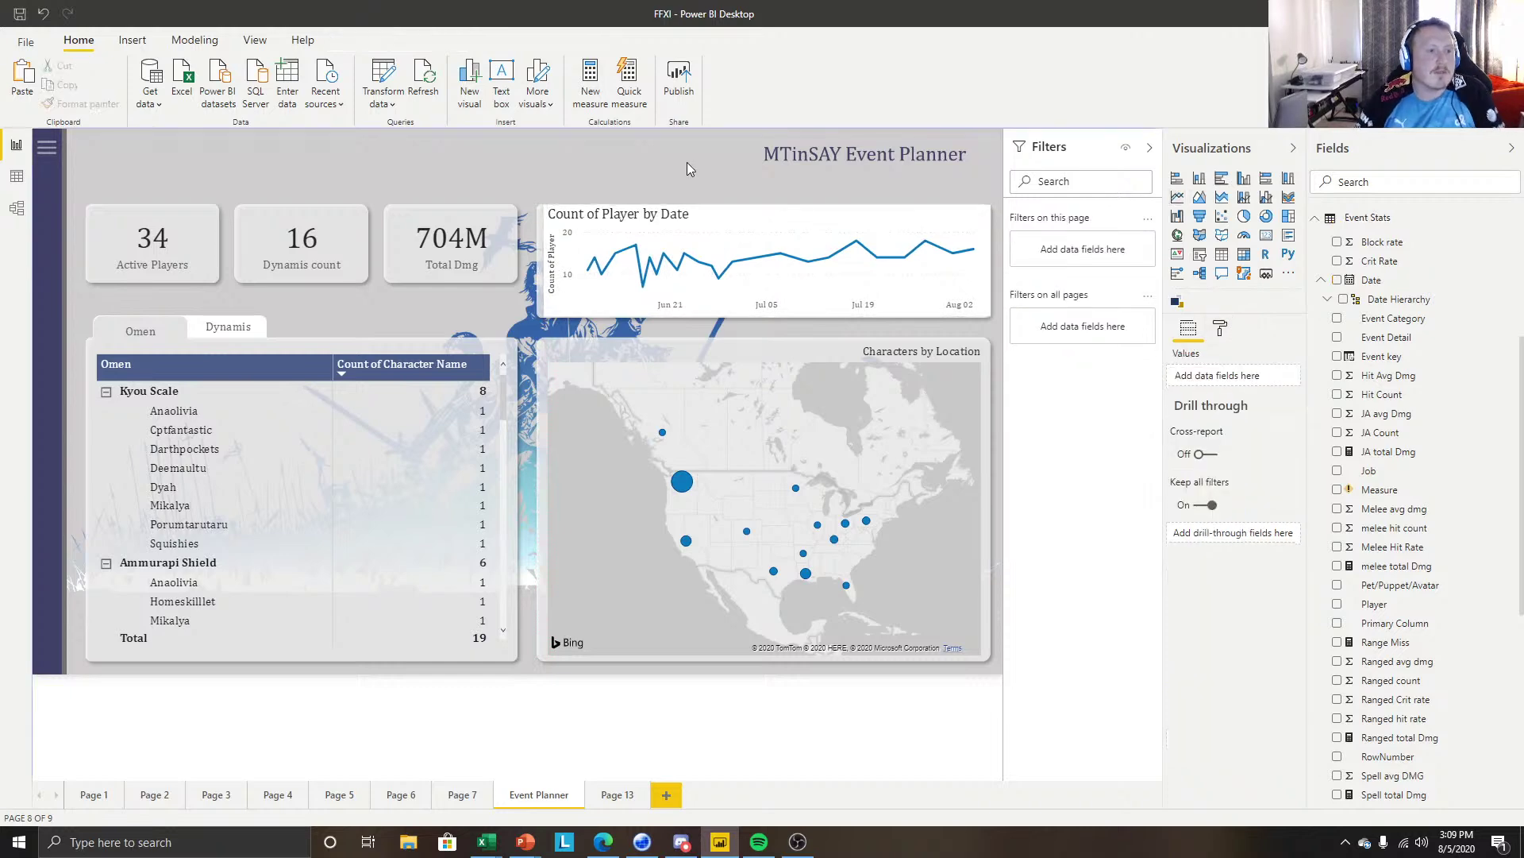
left_click(736, 213)
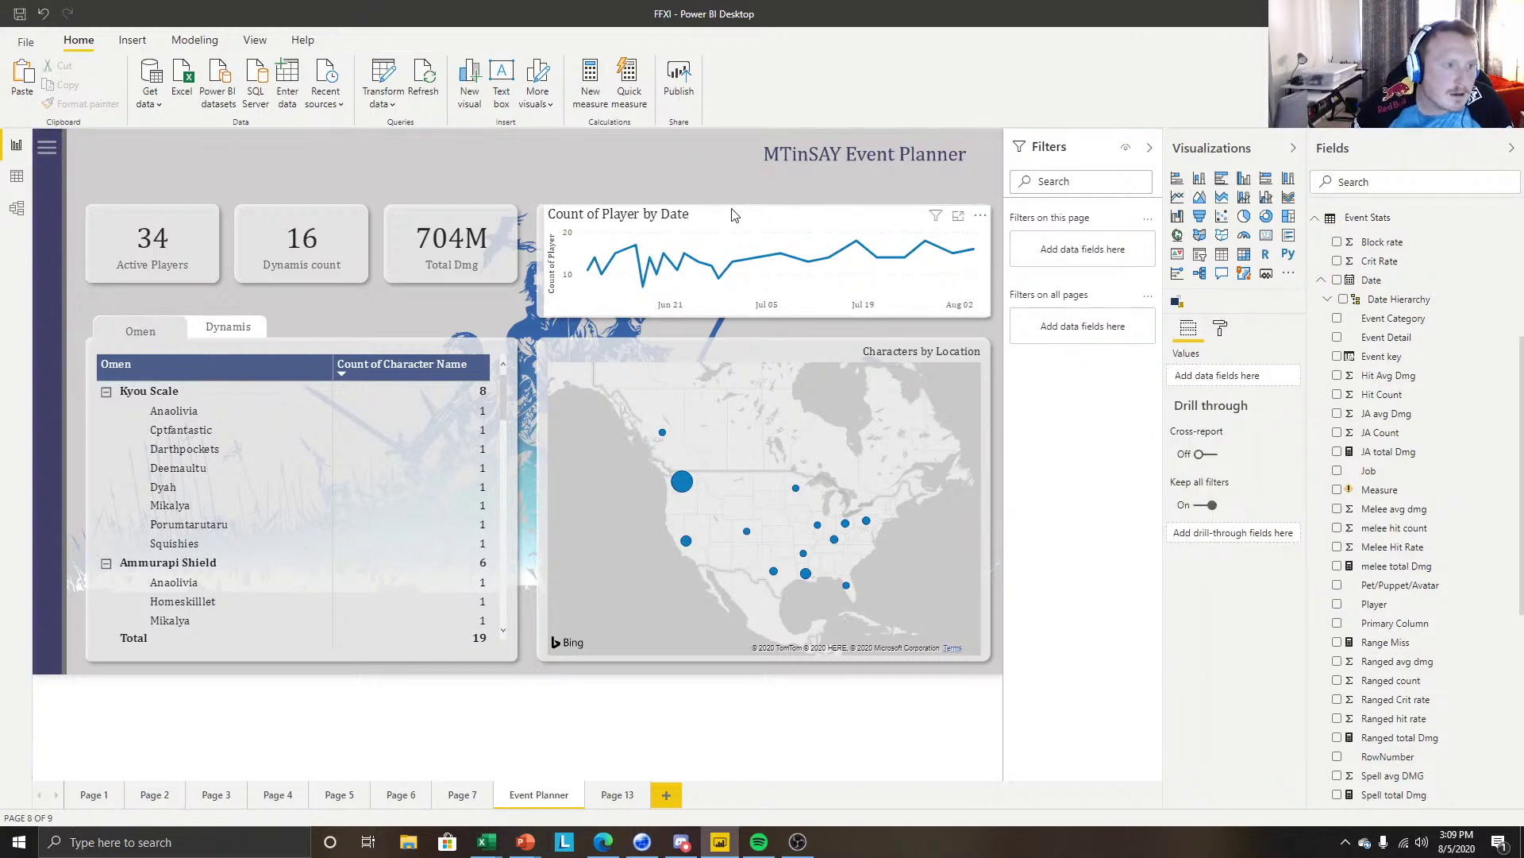
Turn off the background and the visual header of the Count of Player by Date line chart.
left_click(1221, 328)
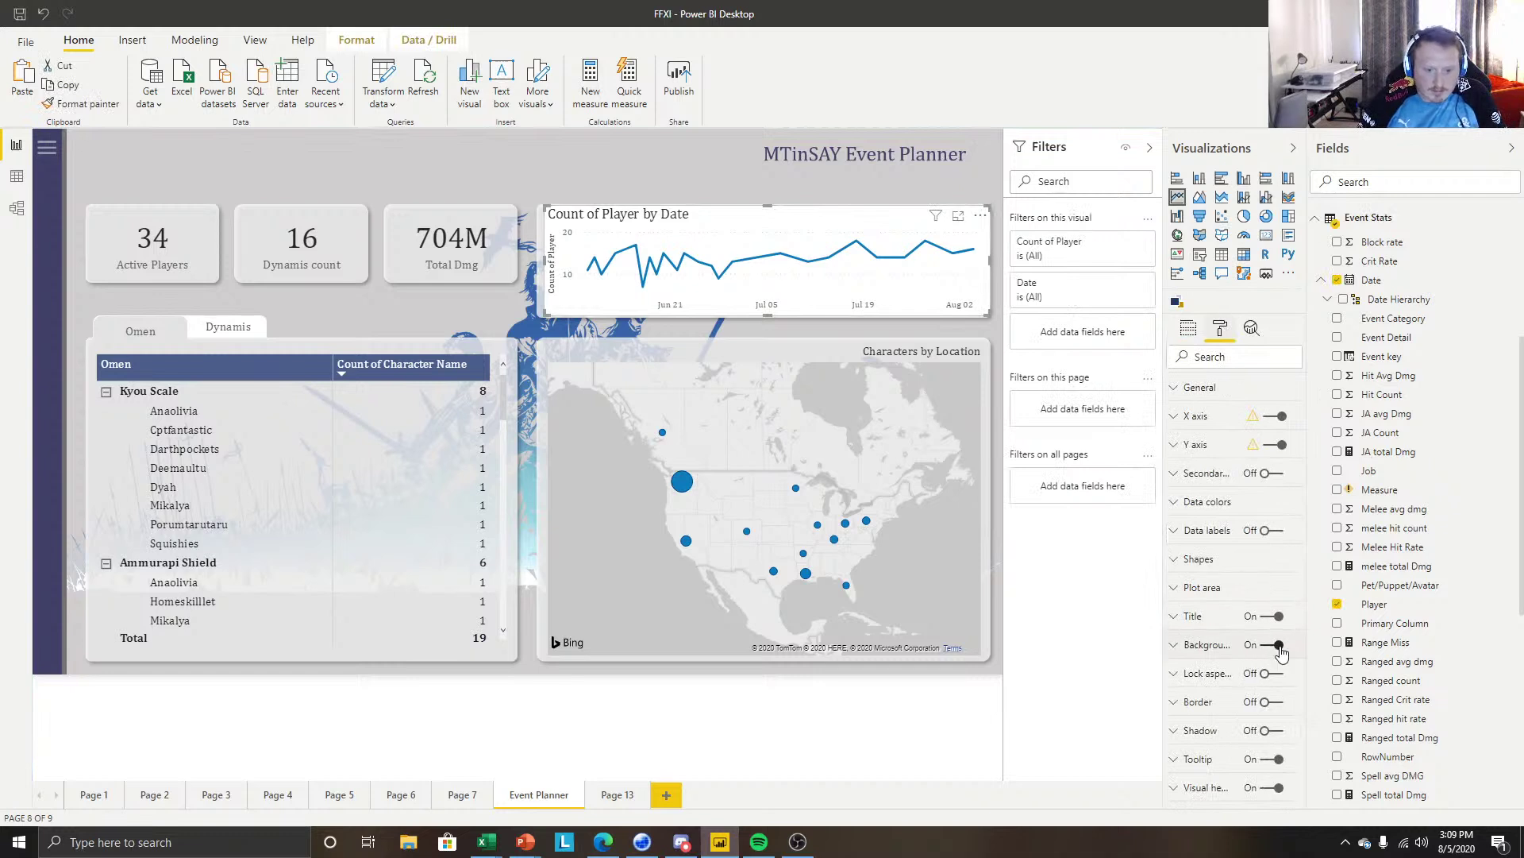
left_click(1278, 646)
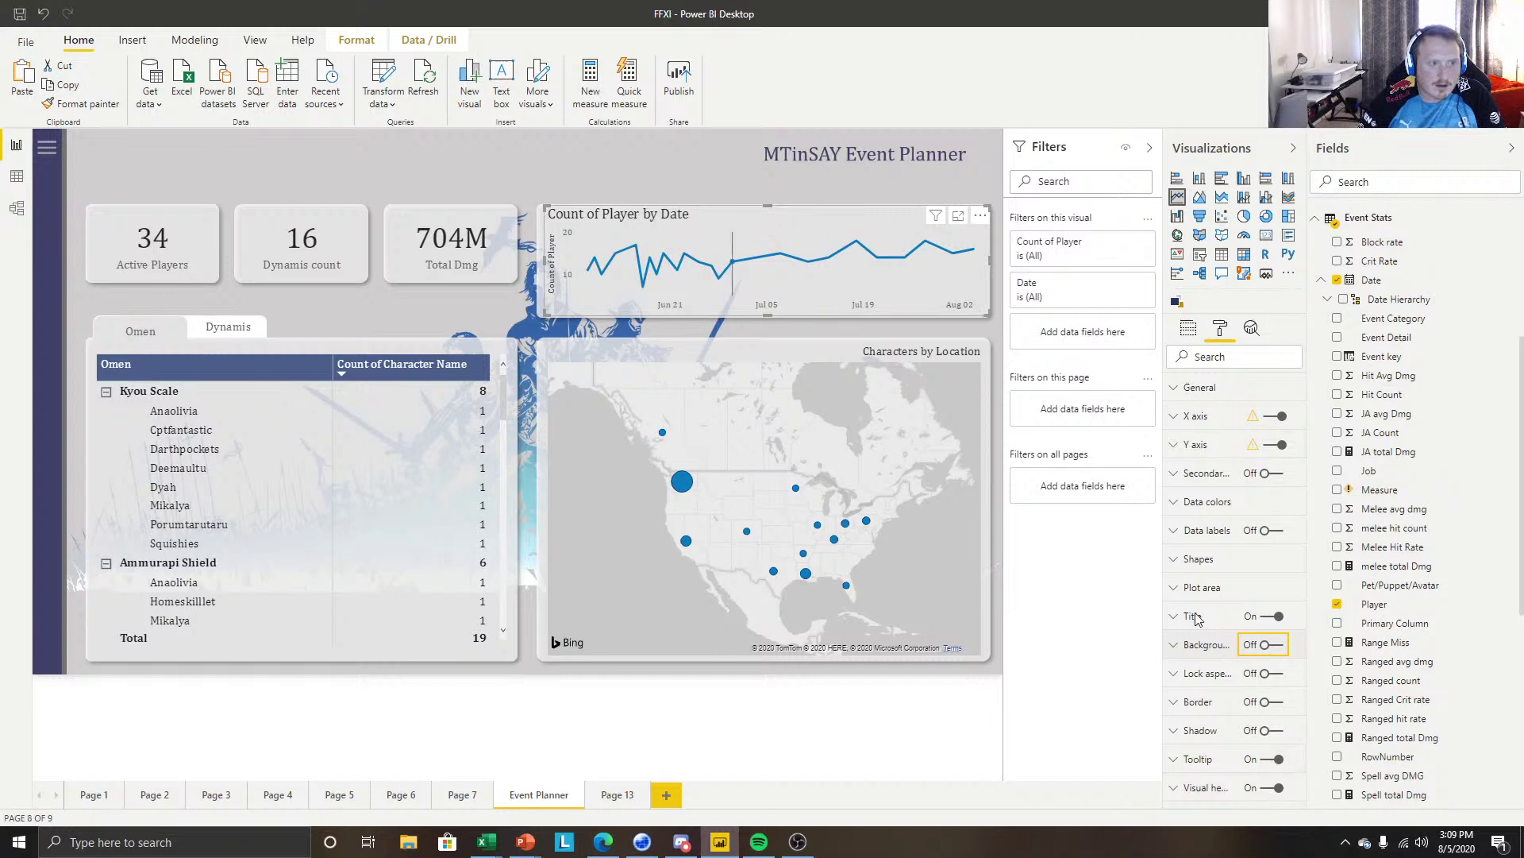
left_click(1279, 788)
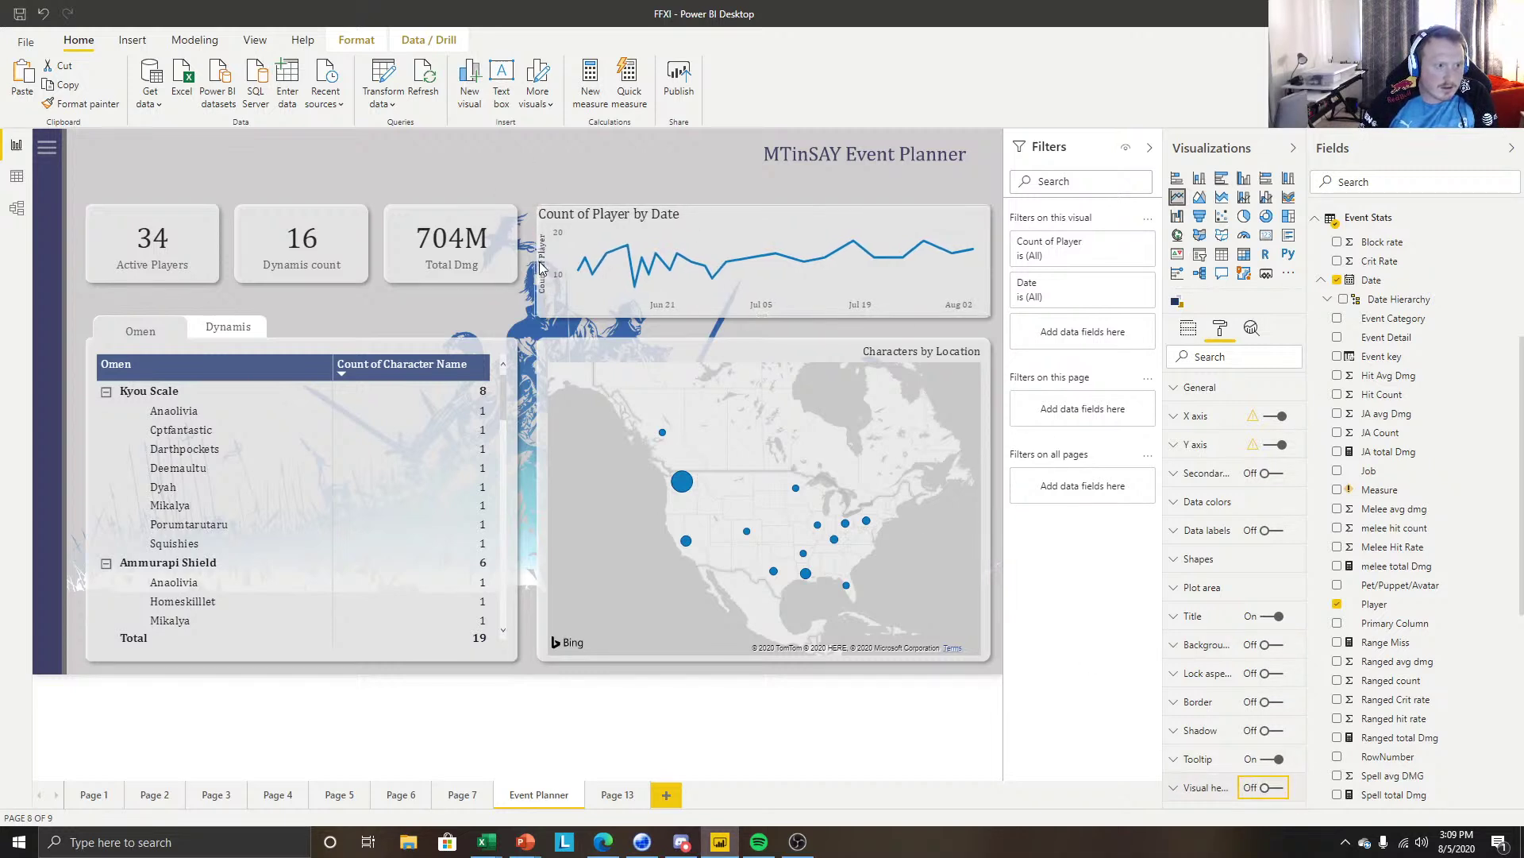
left_click(701, 146)
Set the line chart's X axis label colour to the near-black theme colour.
left_click(702, 217)
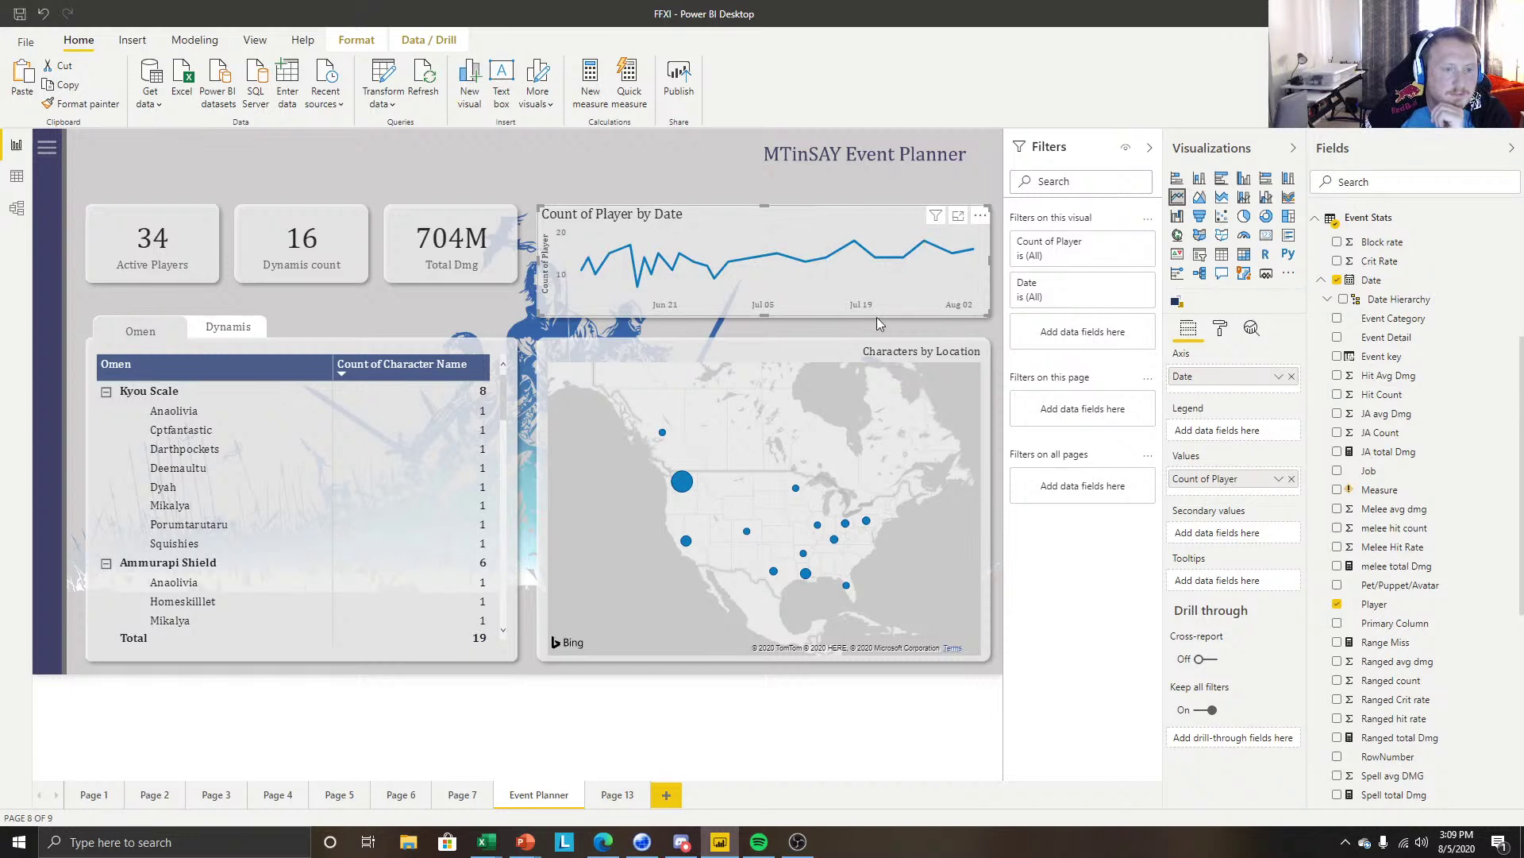
left_click(1220, 329)
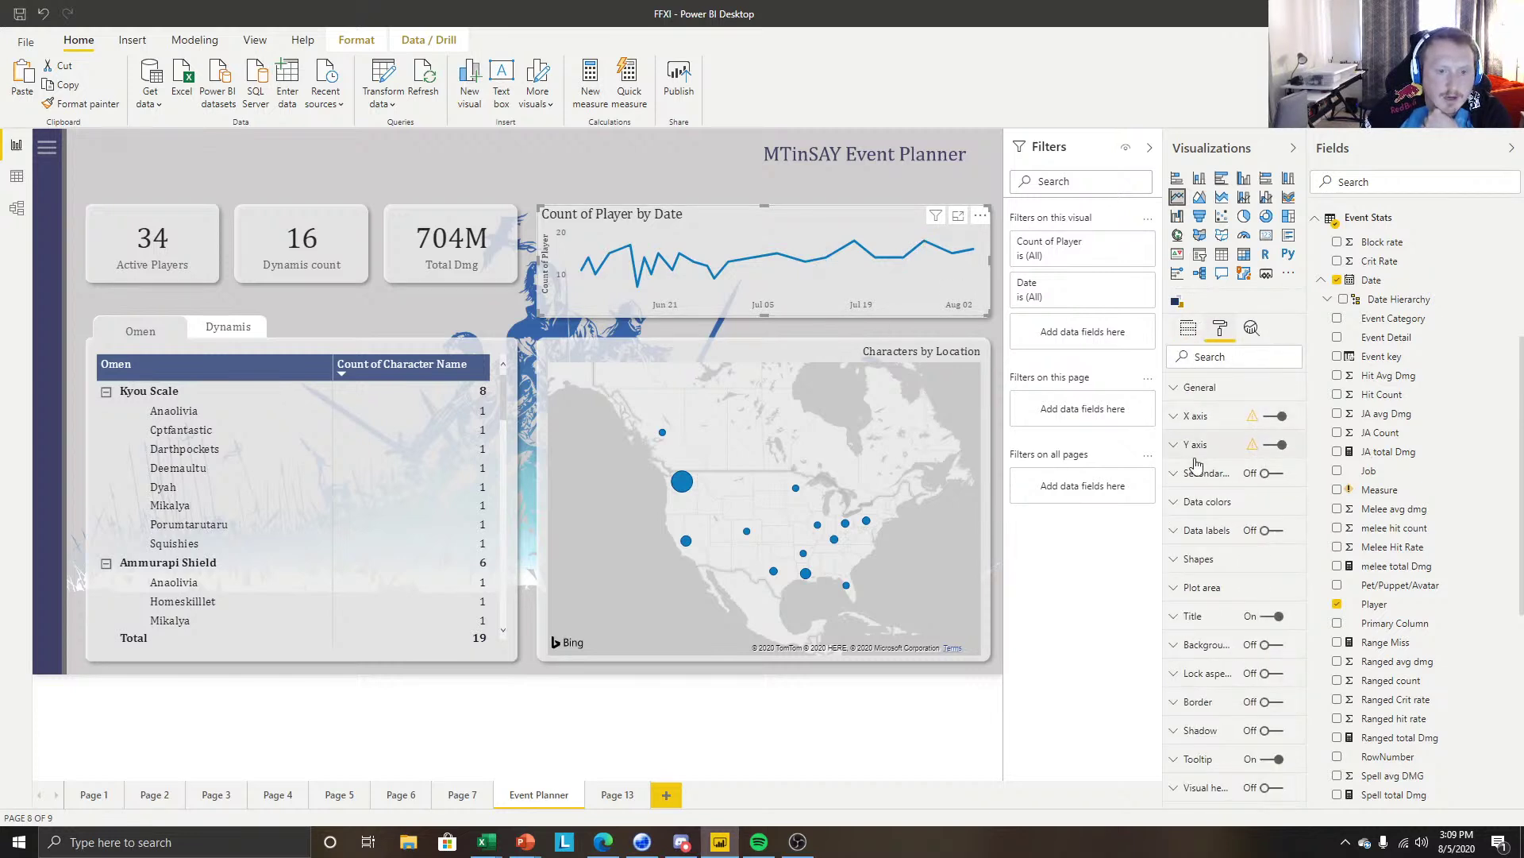
left_click(1204, 503)
left_click(1204, 503)
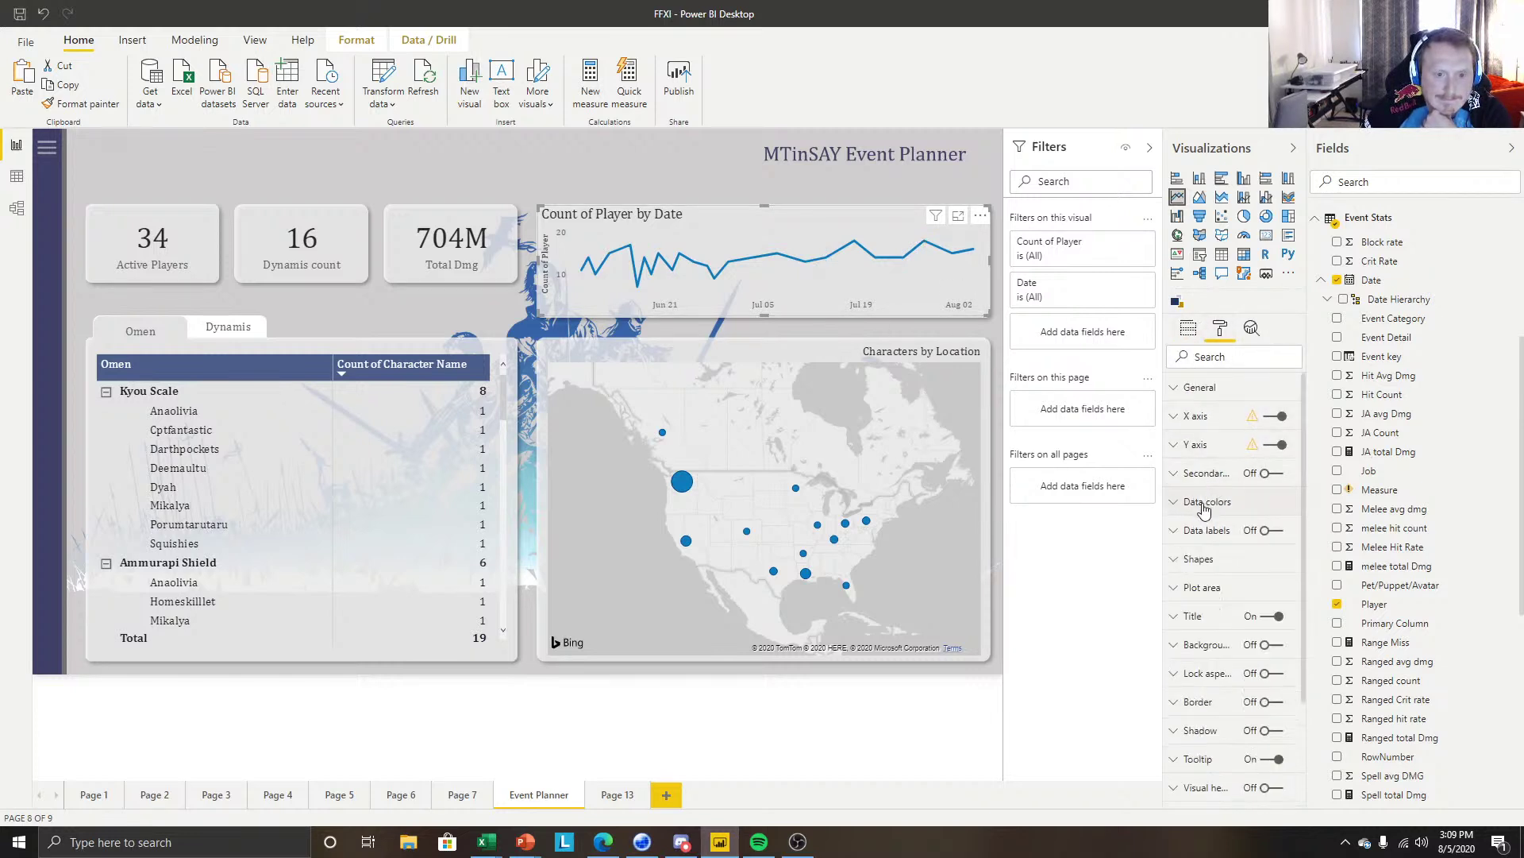
left_click(1194, 420)
left_click(1199, 660)
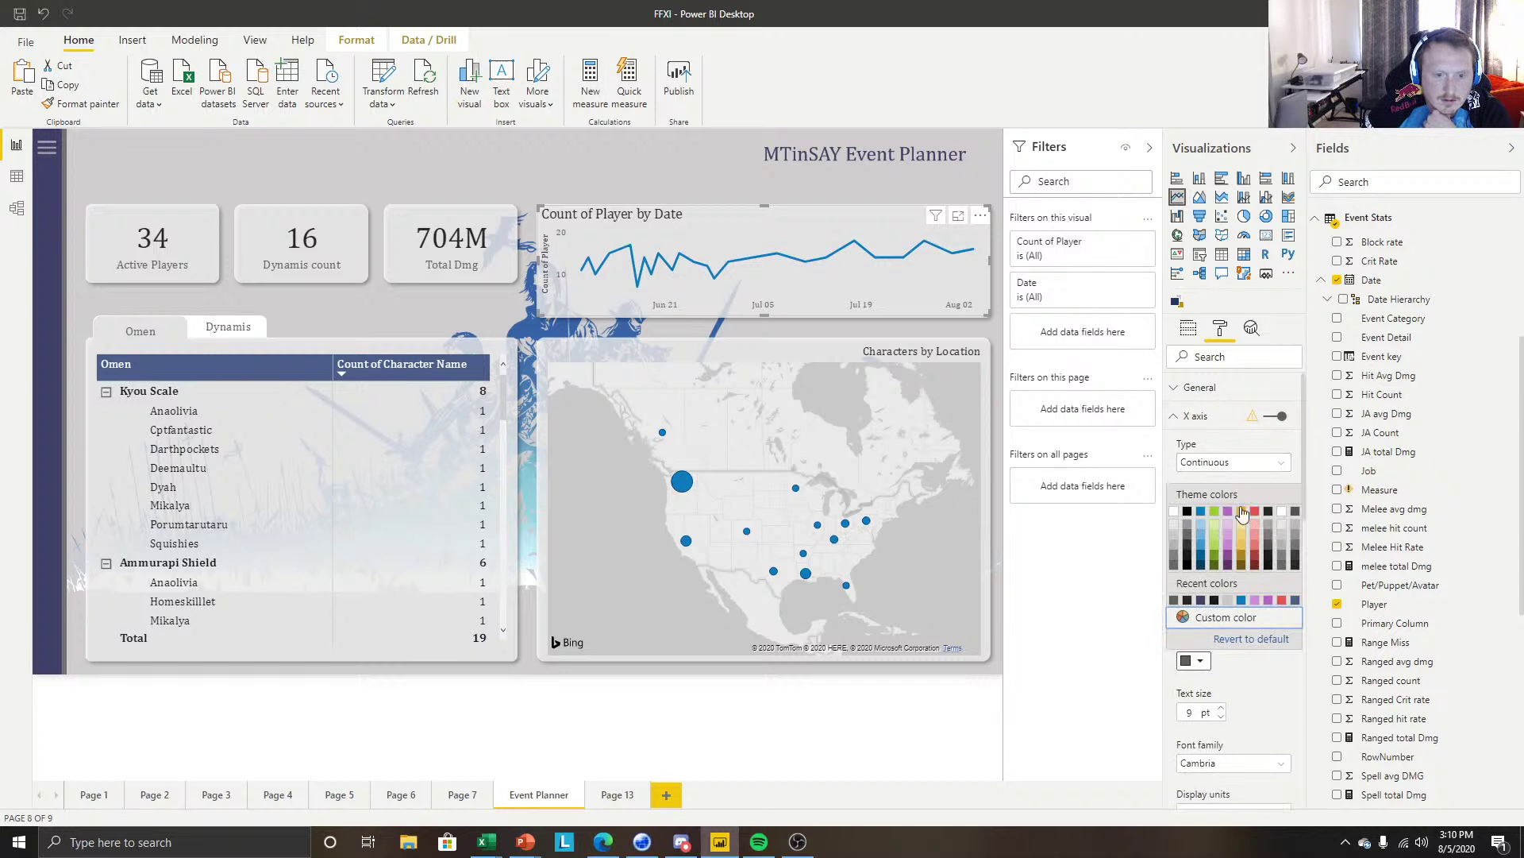
left_click(1268, 513)
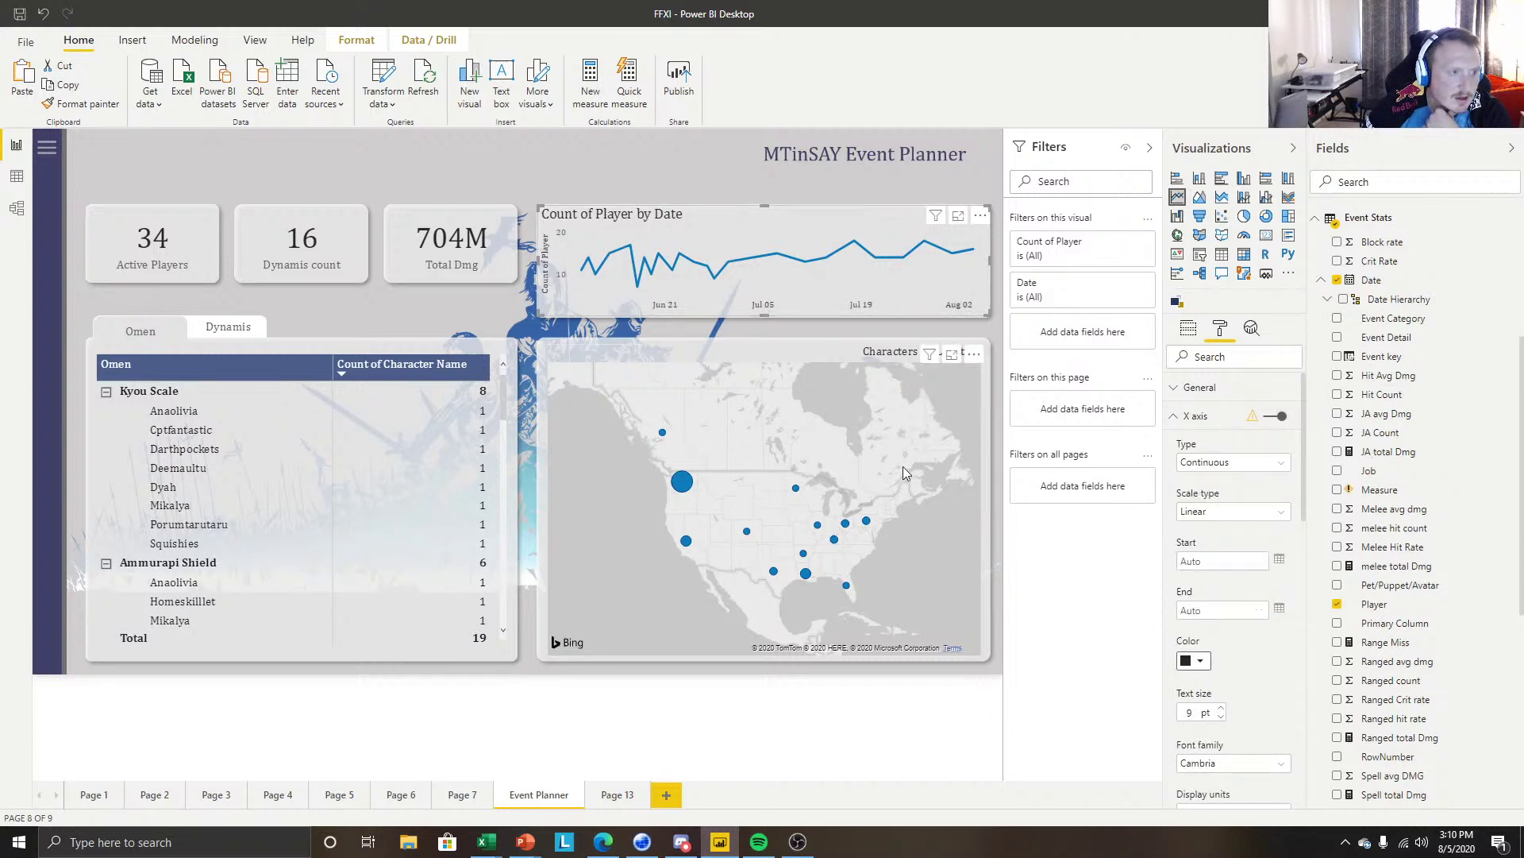
scroll(1247, 656, "down", 1)
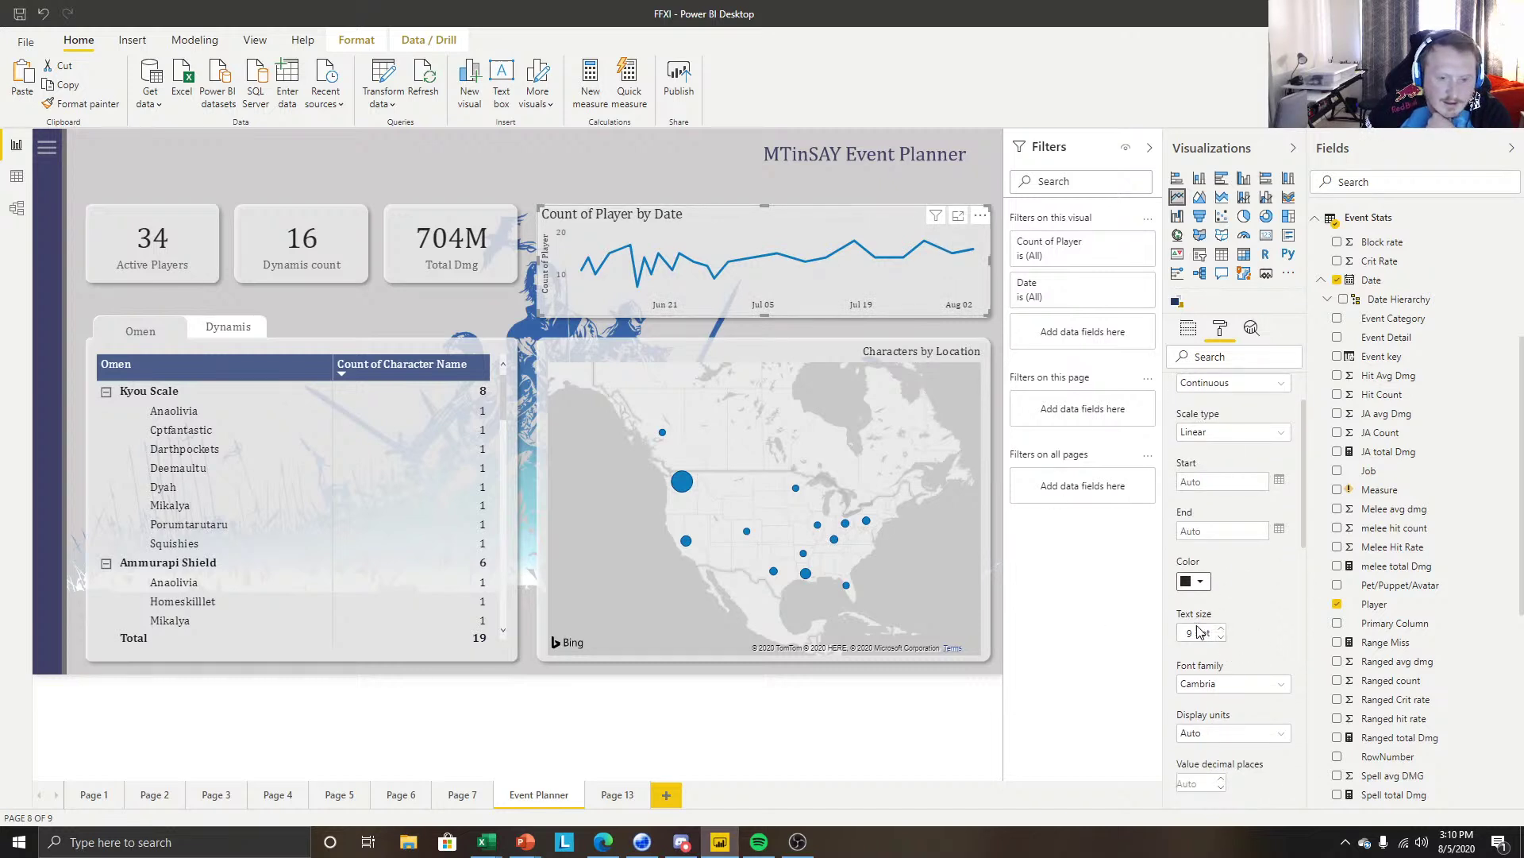
scroll(1171, 429, "up", 1)
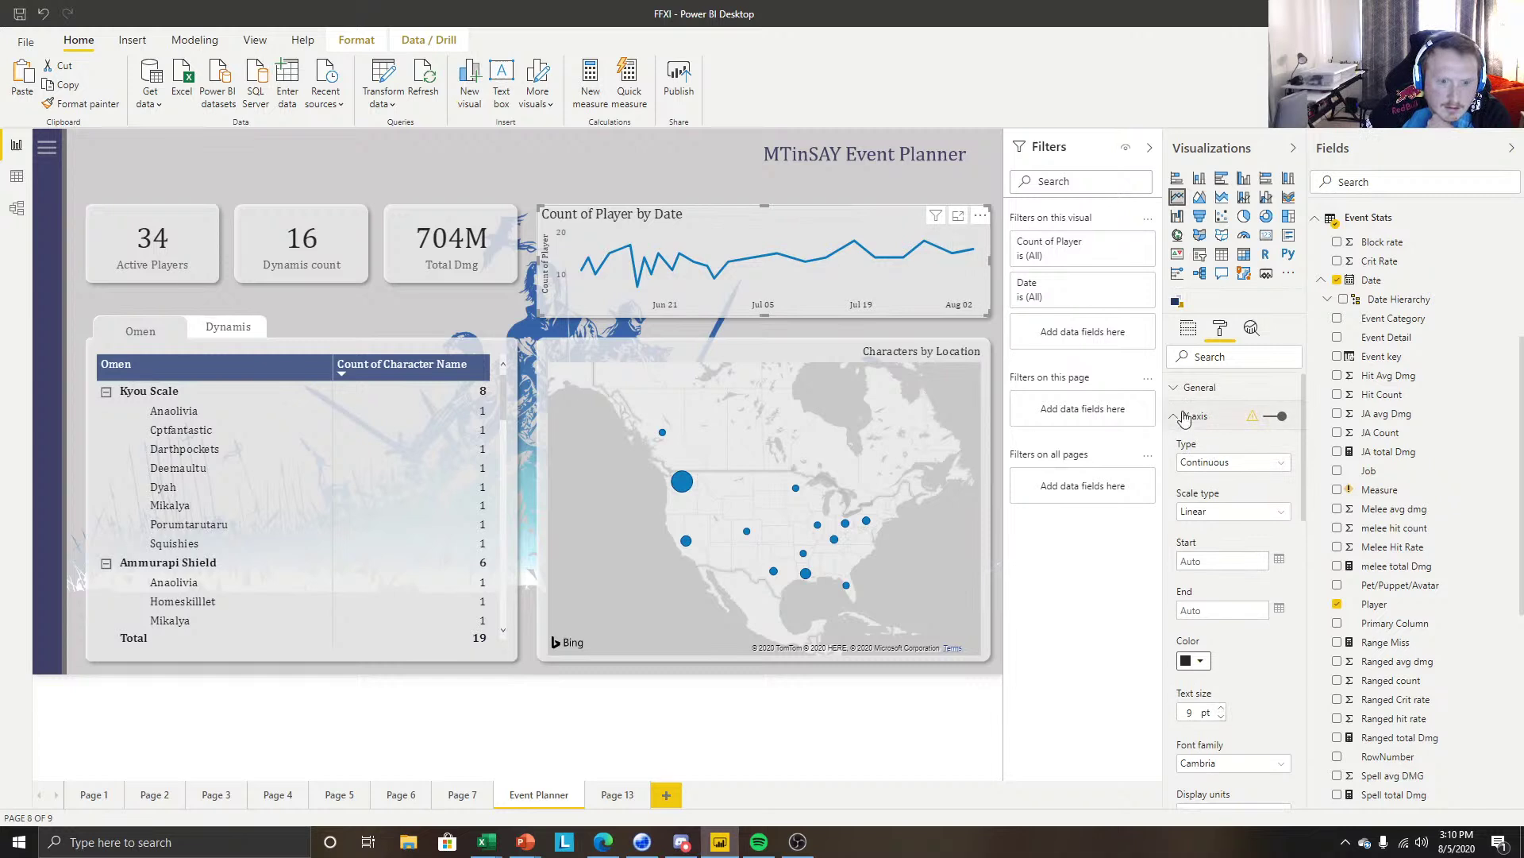
left_click(1168, 416)
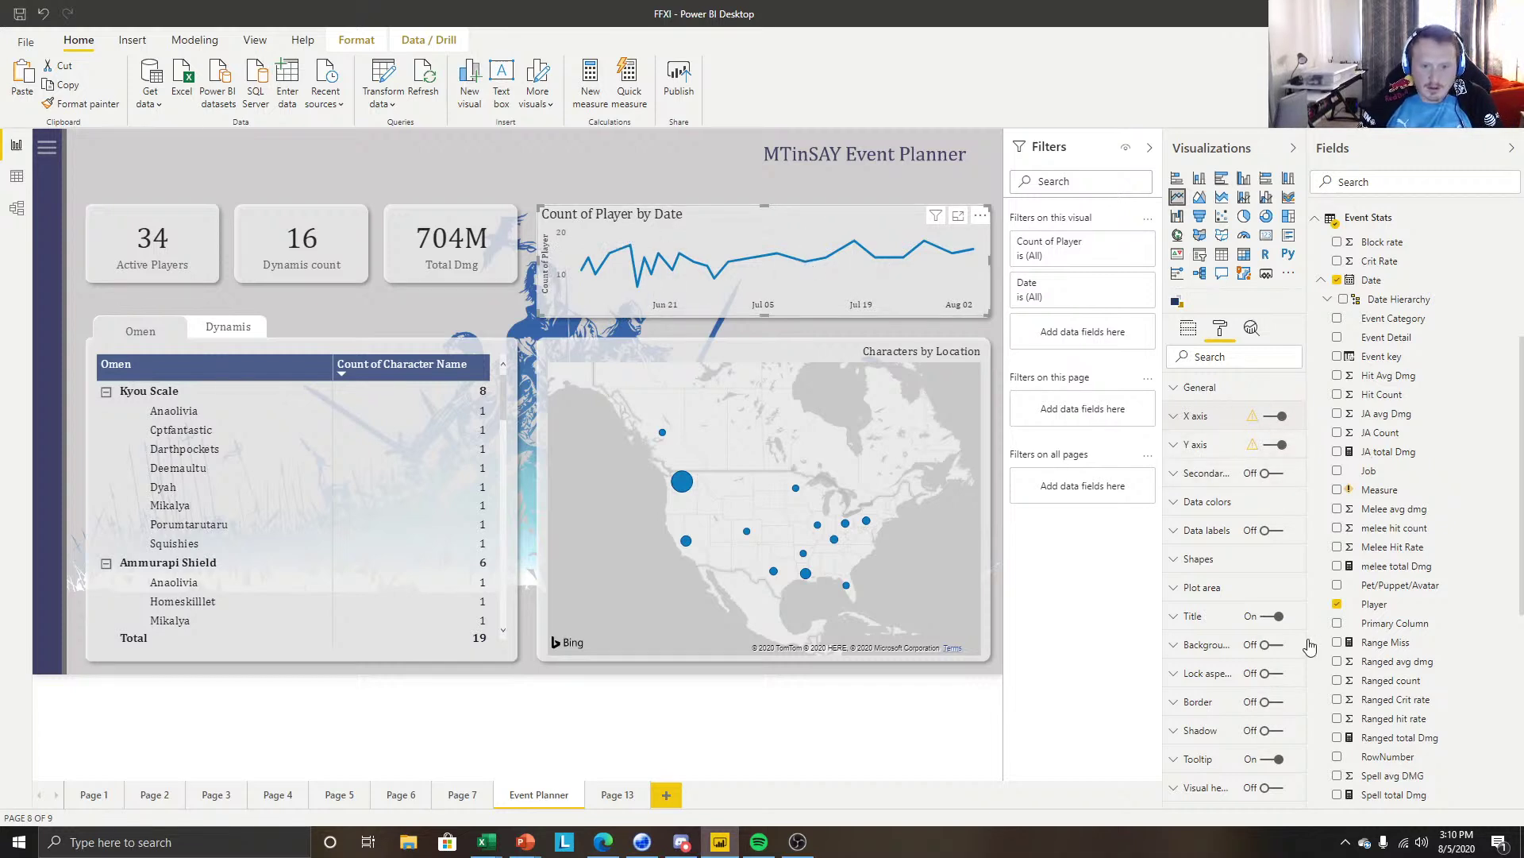
Turn off the line chart's Y axis title and set the Y axis label colour to near-black.
left_click(1181, 447)
scroll(1261, 524, "down", 5)
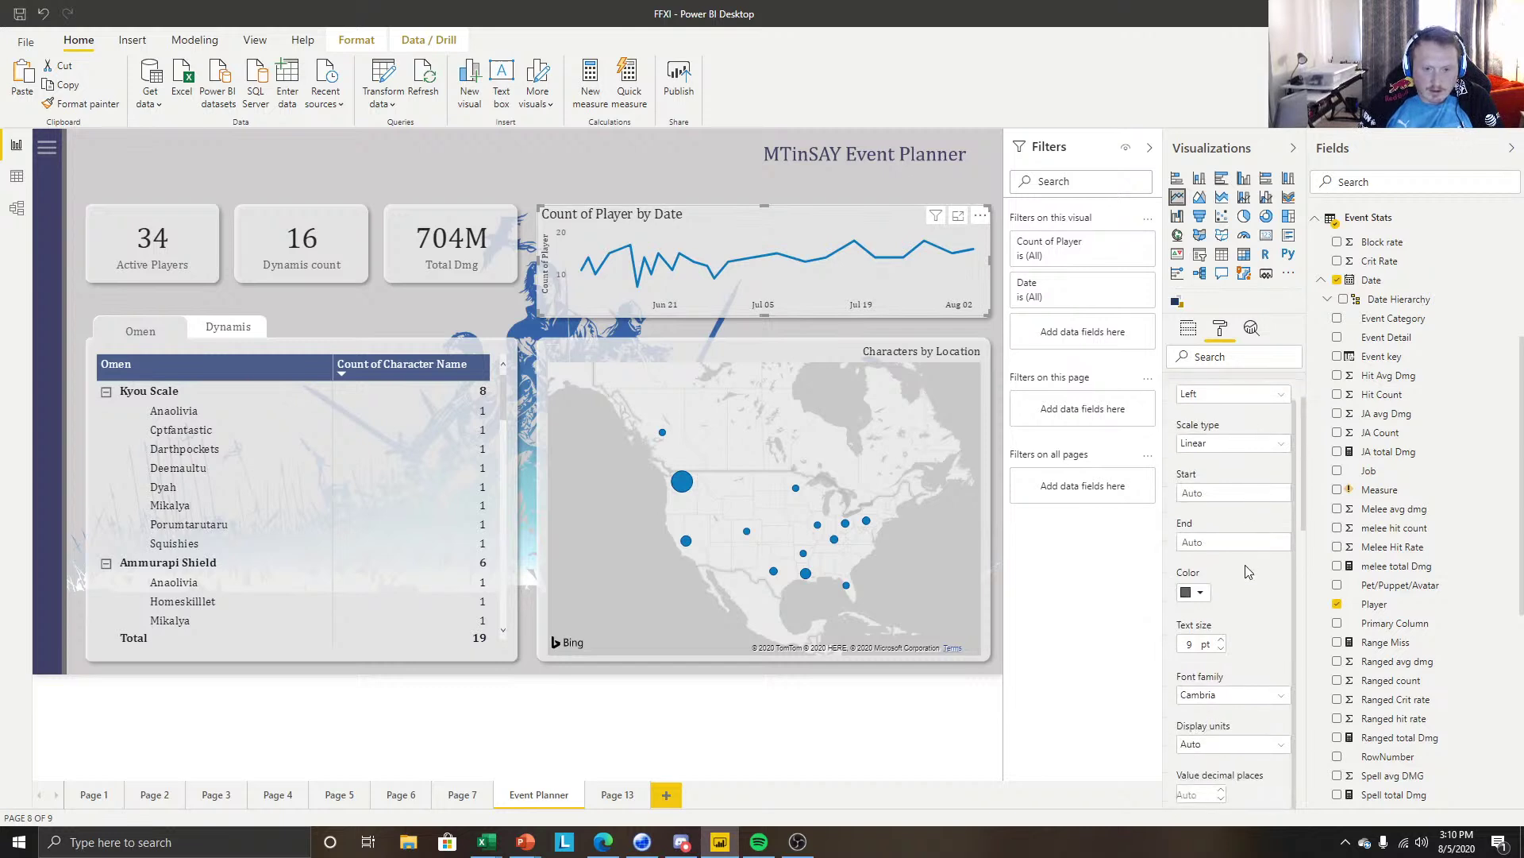
left_click(1220, 696)
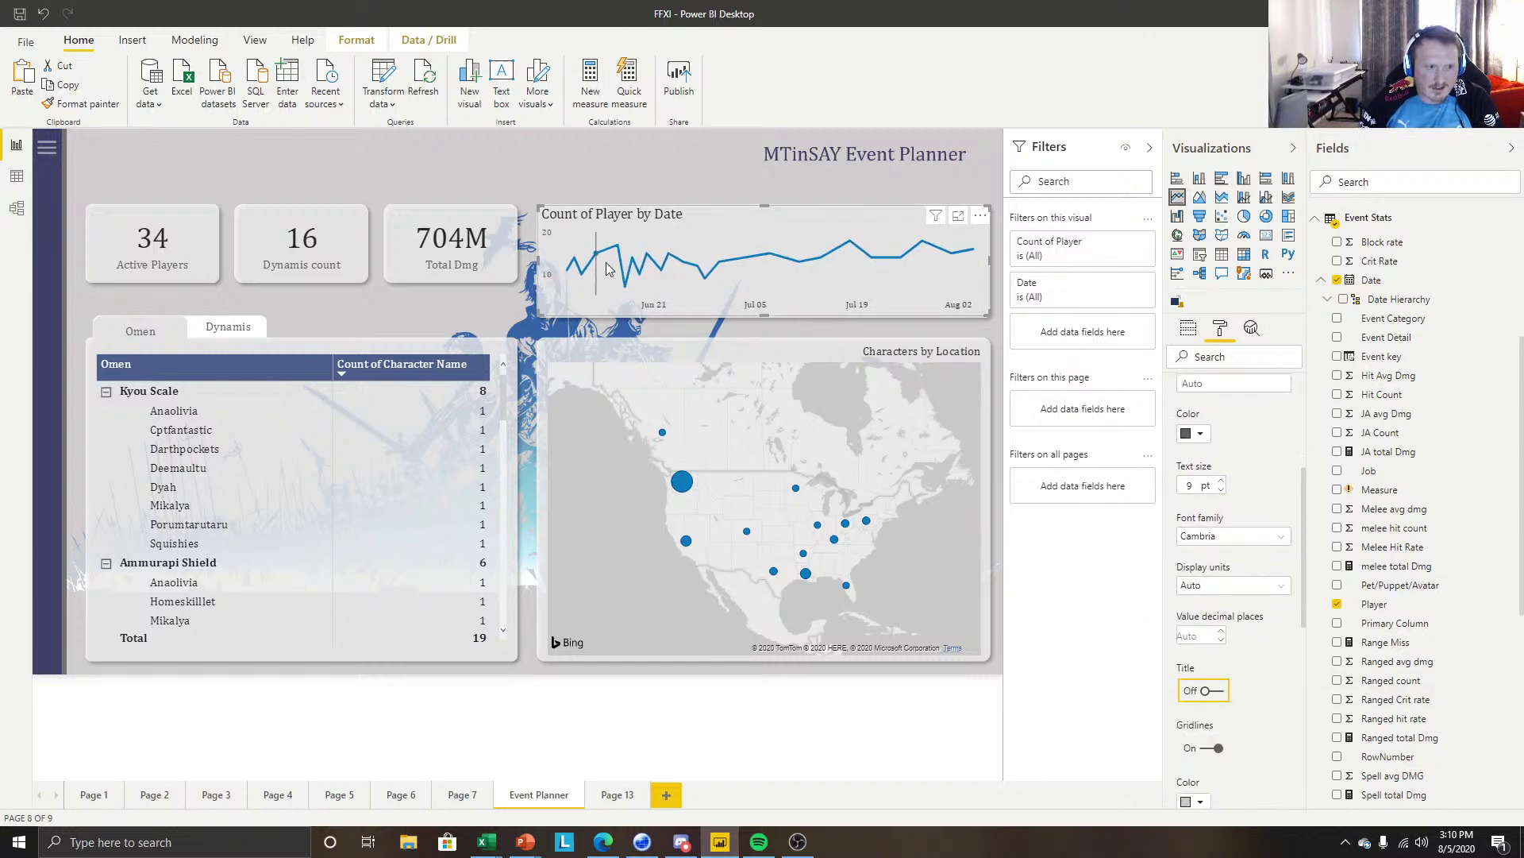
scroll(1231, 486, "up", 3)
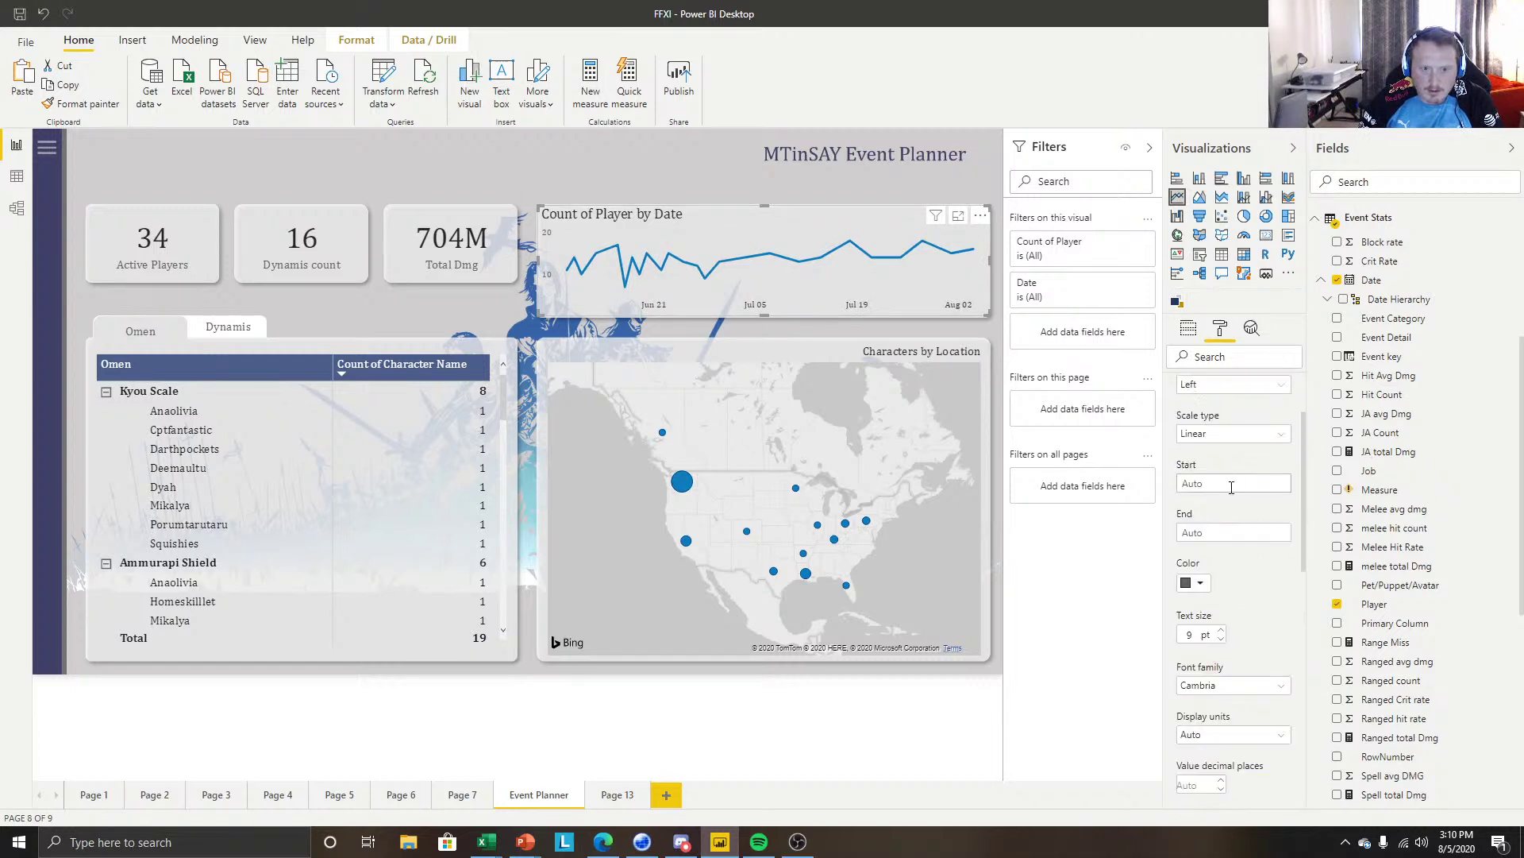
left_click(1204, 594)
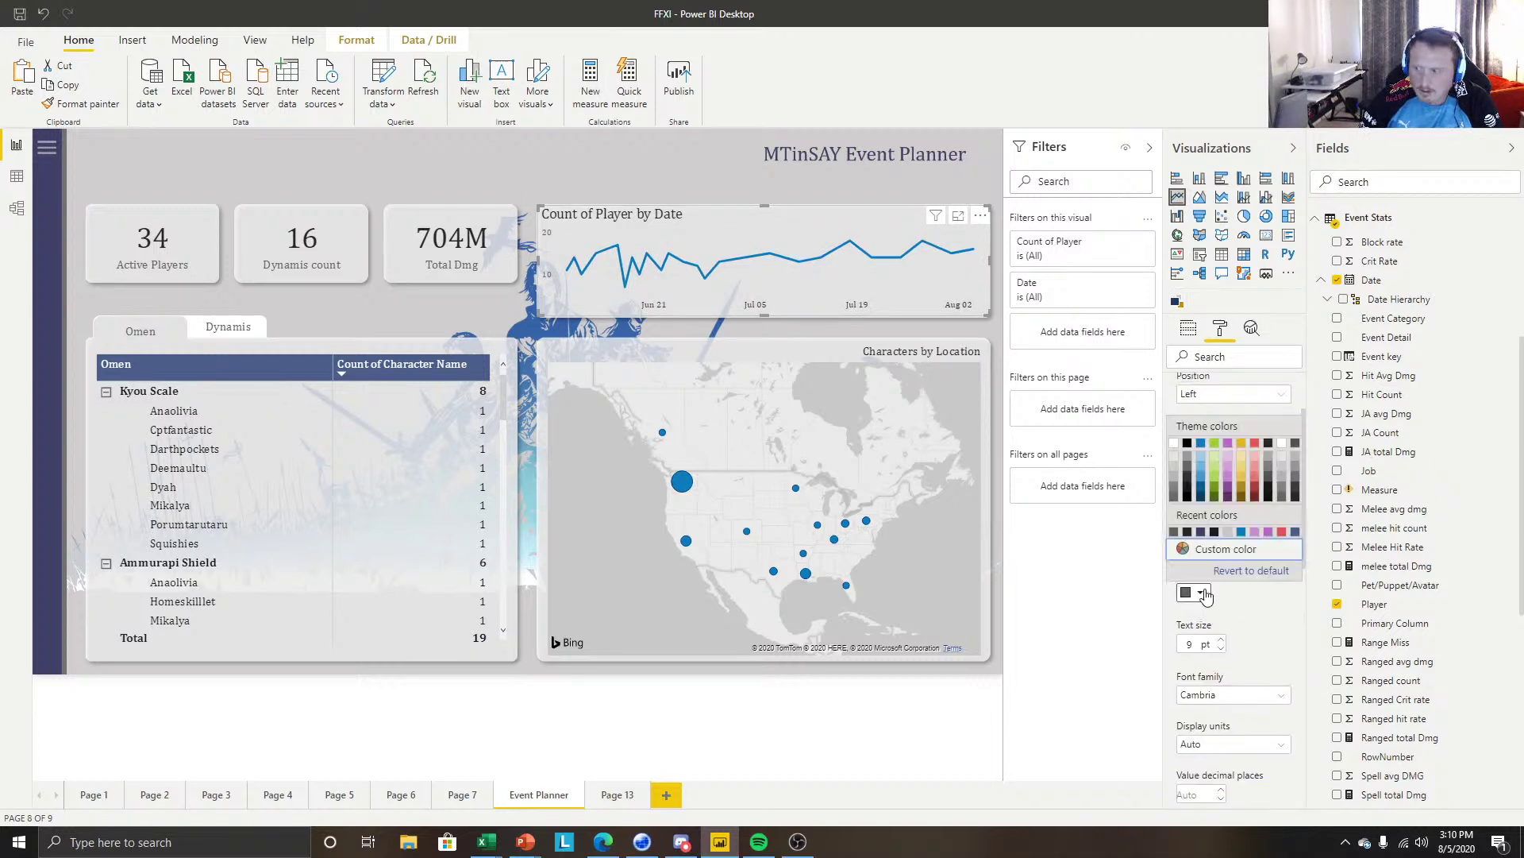
left_click(1187, 532)
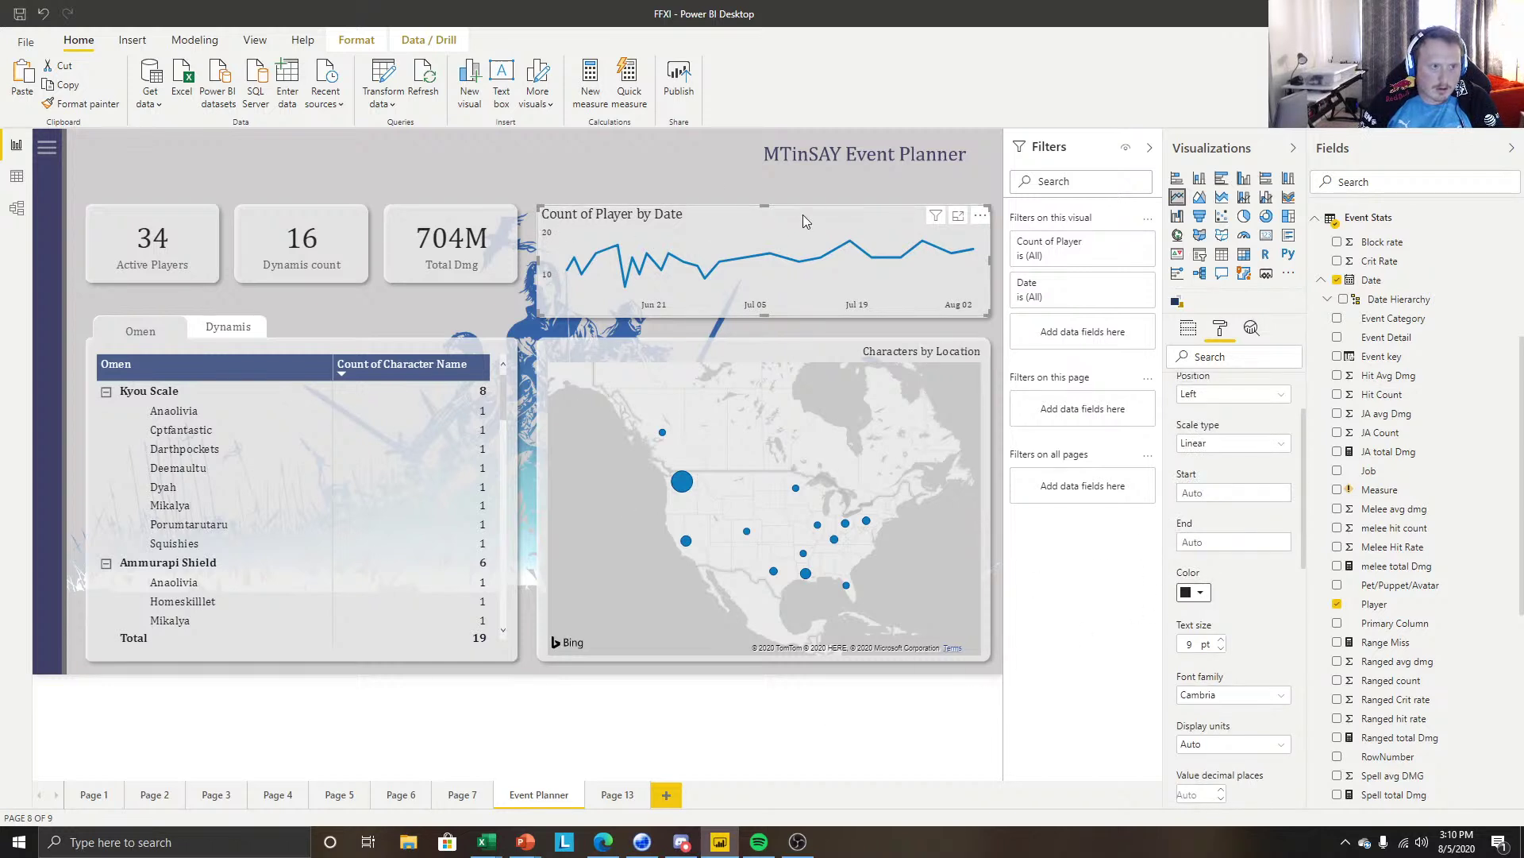
left_click(802, 186)
Set the colour of the line chart's Y axis gridlines to the near-black theme colour.
left_click(841, 286)
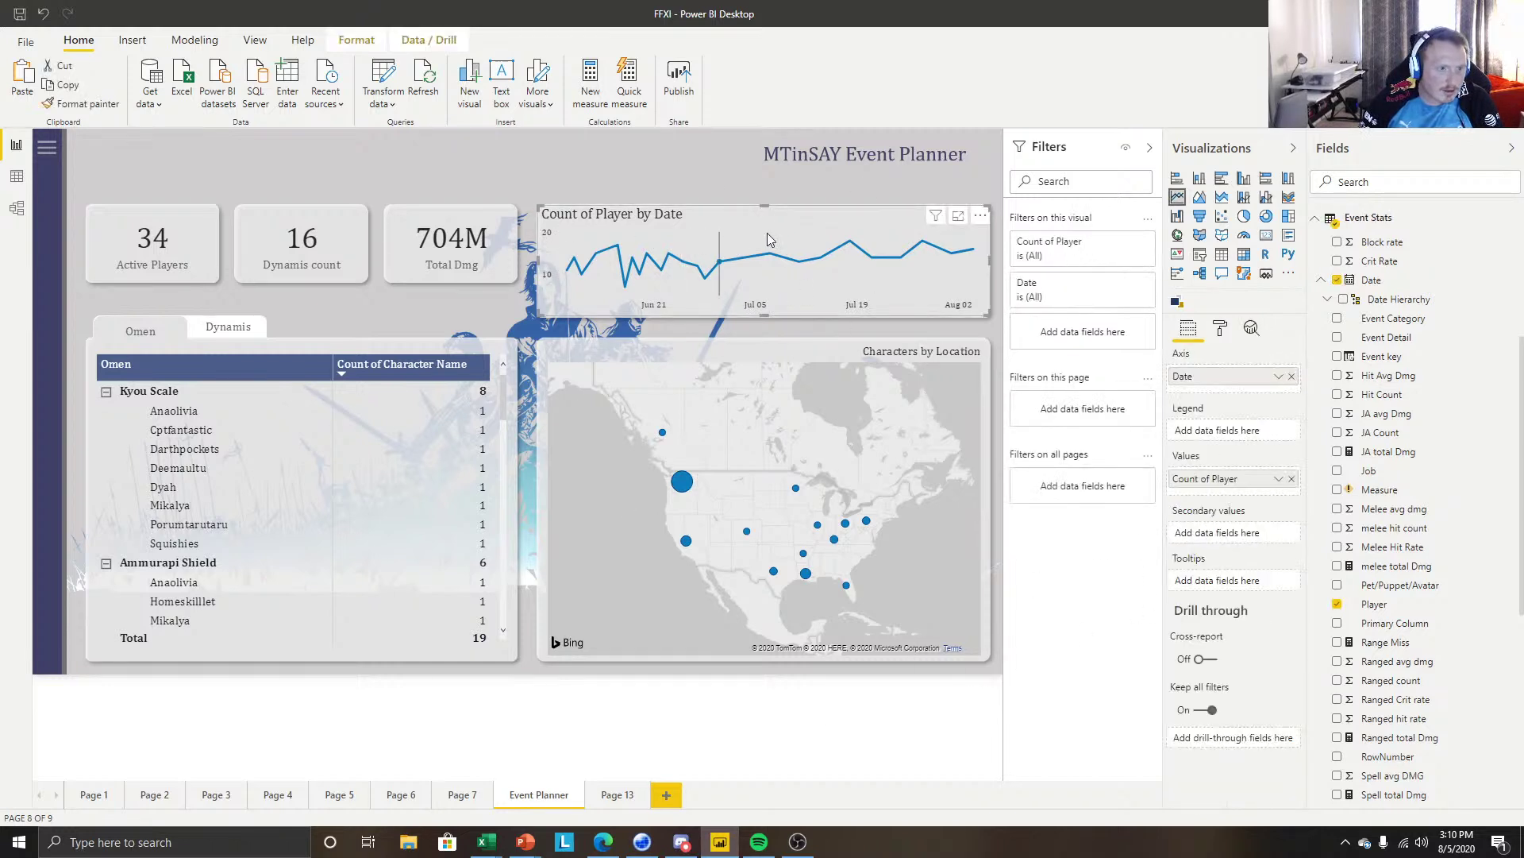
left_click(1222, 330)
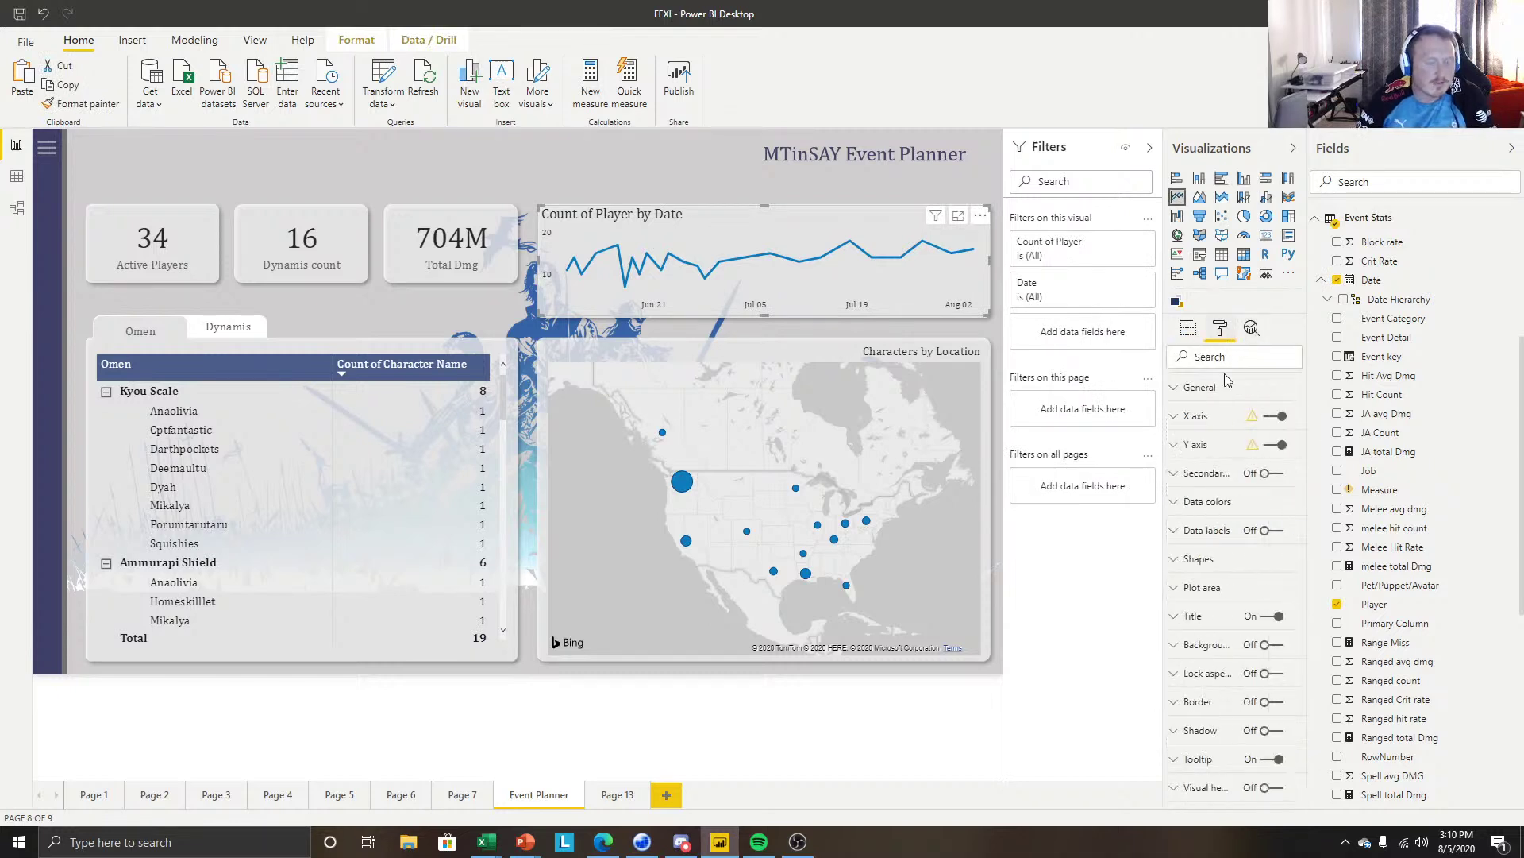
left_click(1178, 444)
scroll(1261, 635, "down", 3)
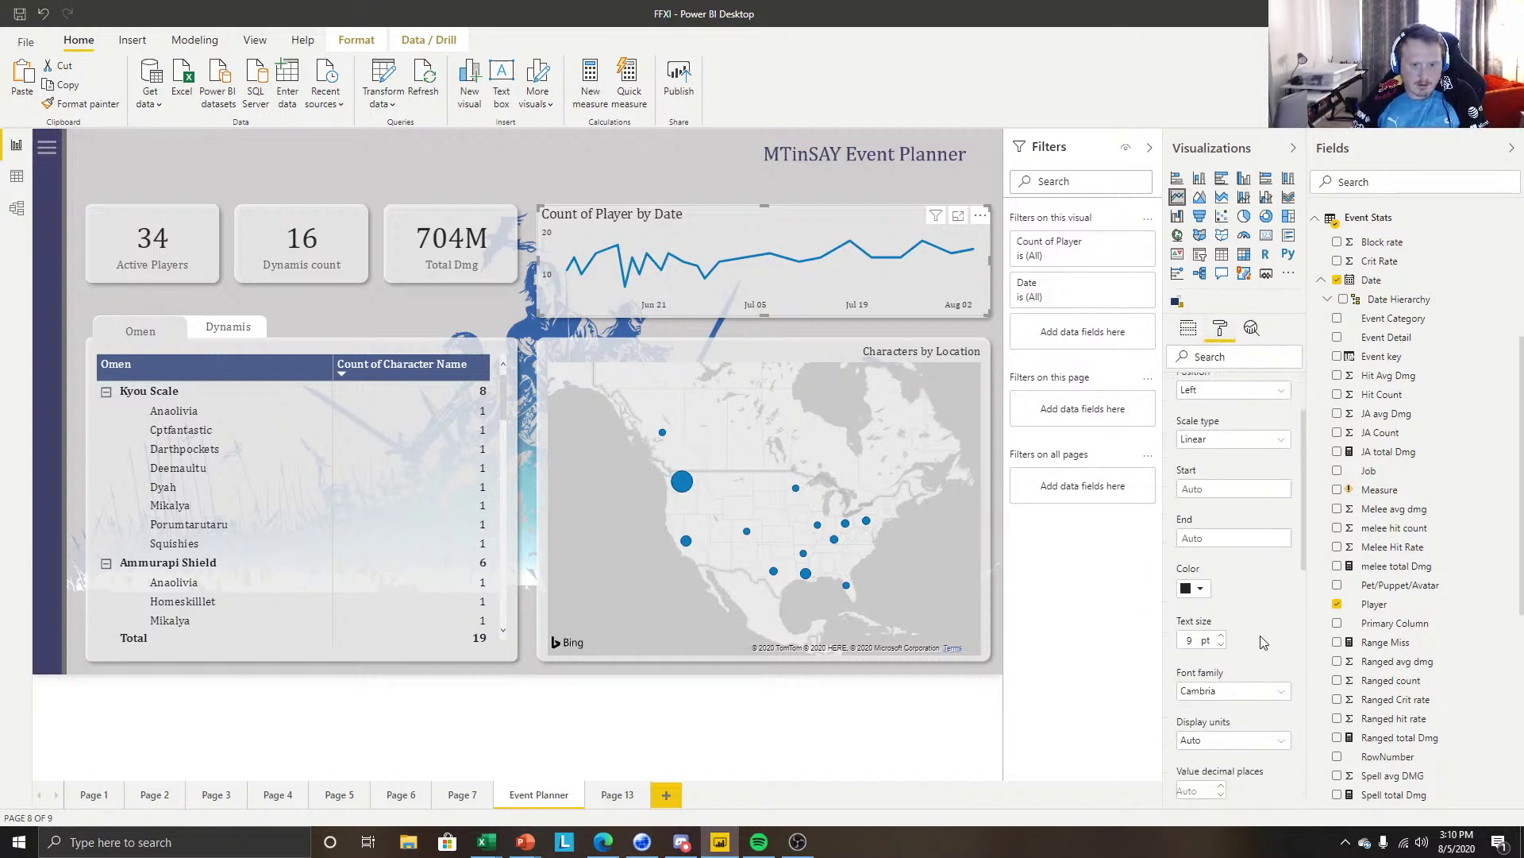
scroll(1260, 635, "down", 2)
scroll(1227, 514, "down", 2)
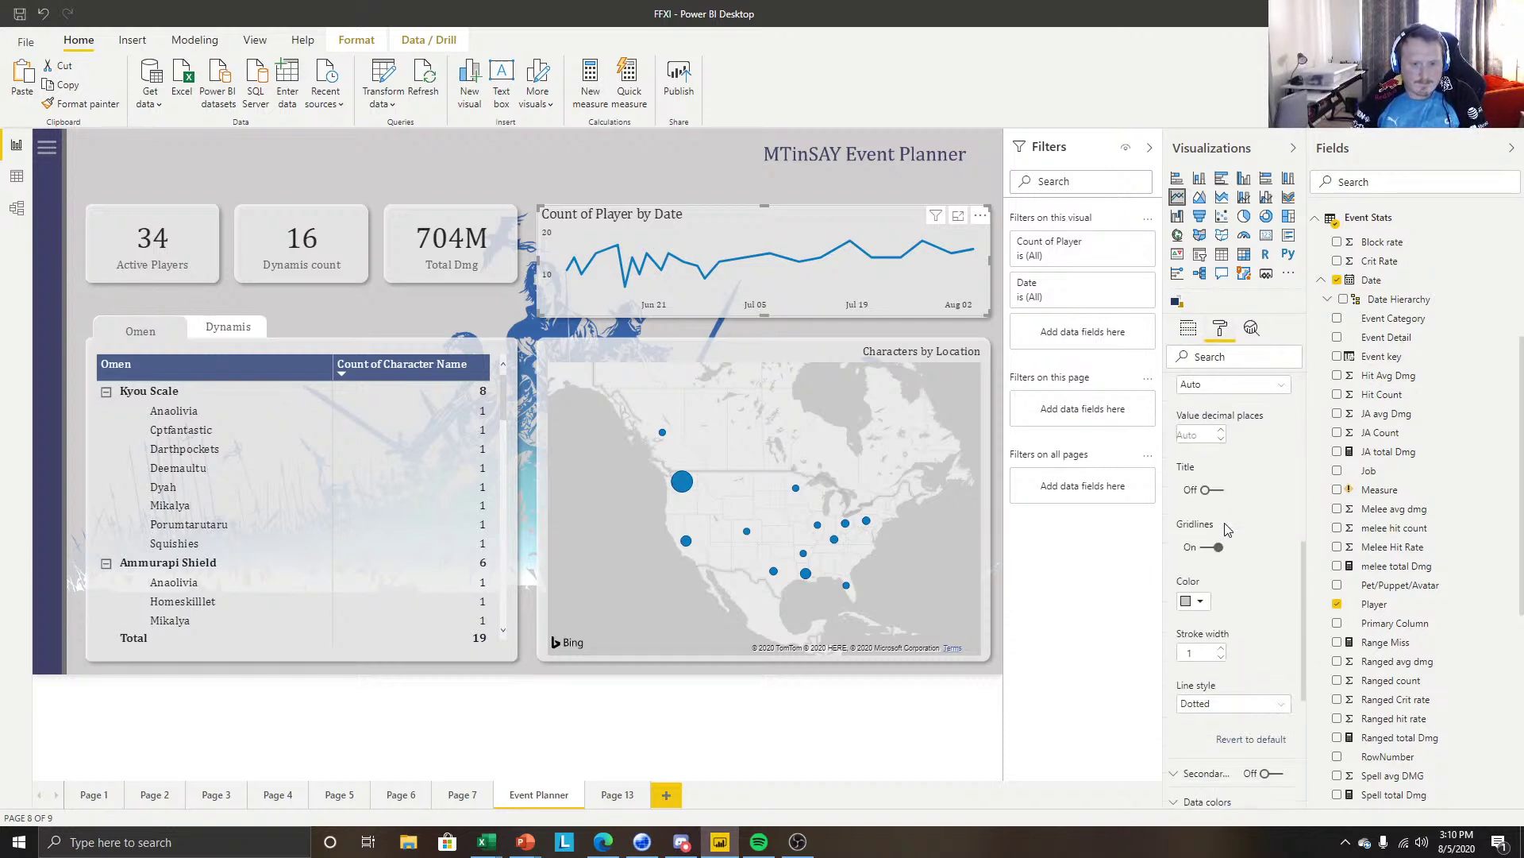
scroll(1240, 572, "up", 2)
scroll(1242, 577, "down", 1)
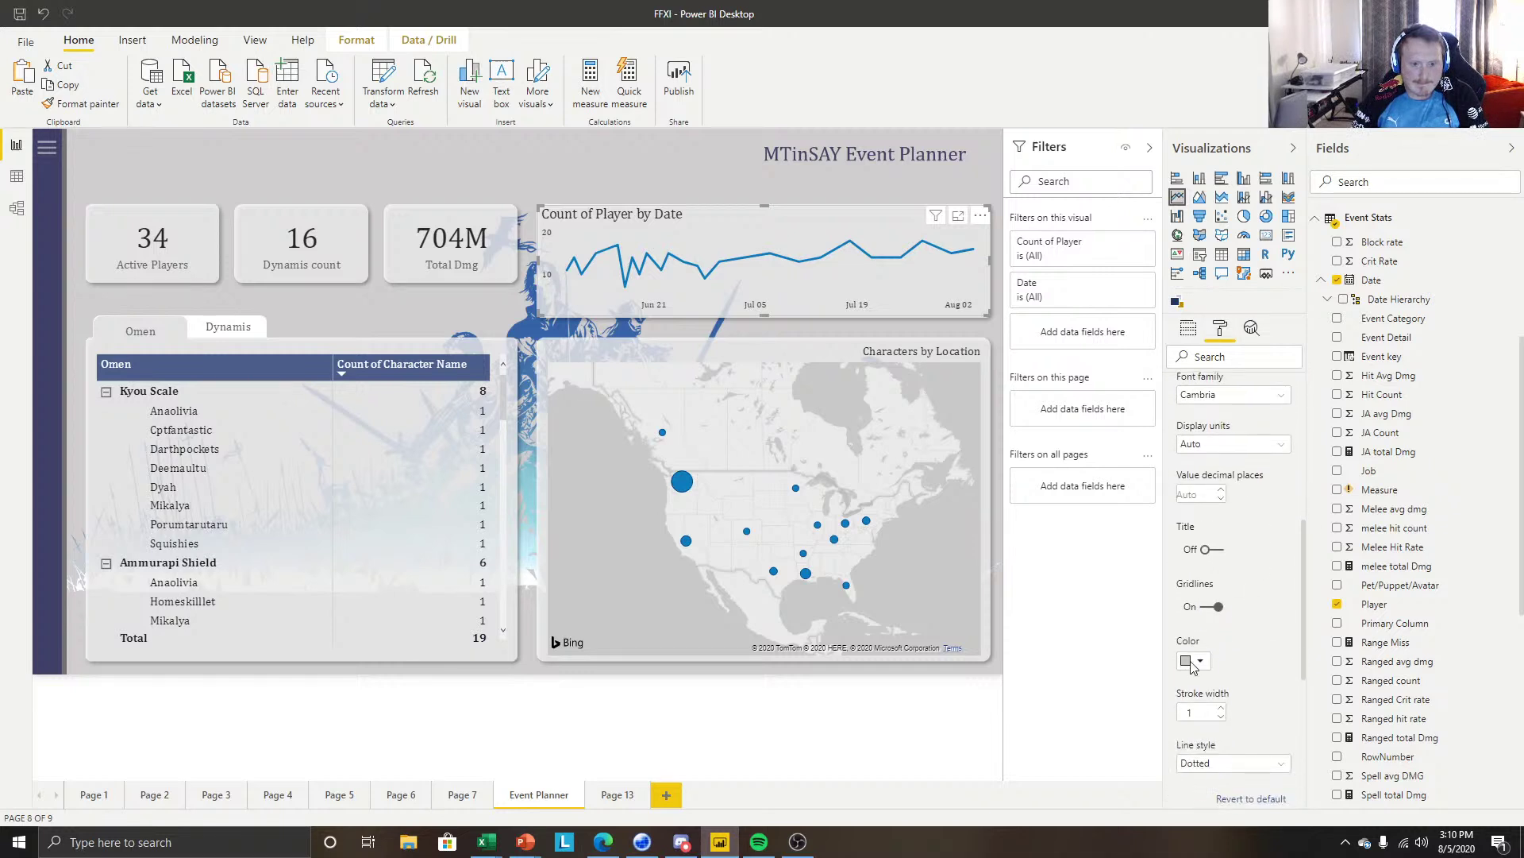
left_click(1194, 661)
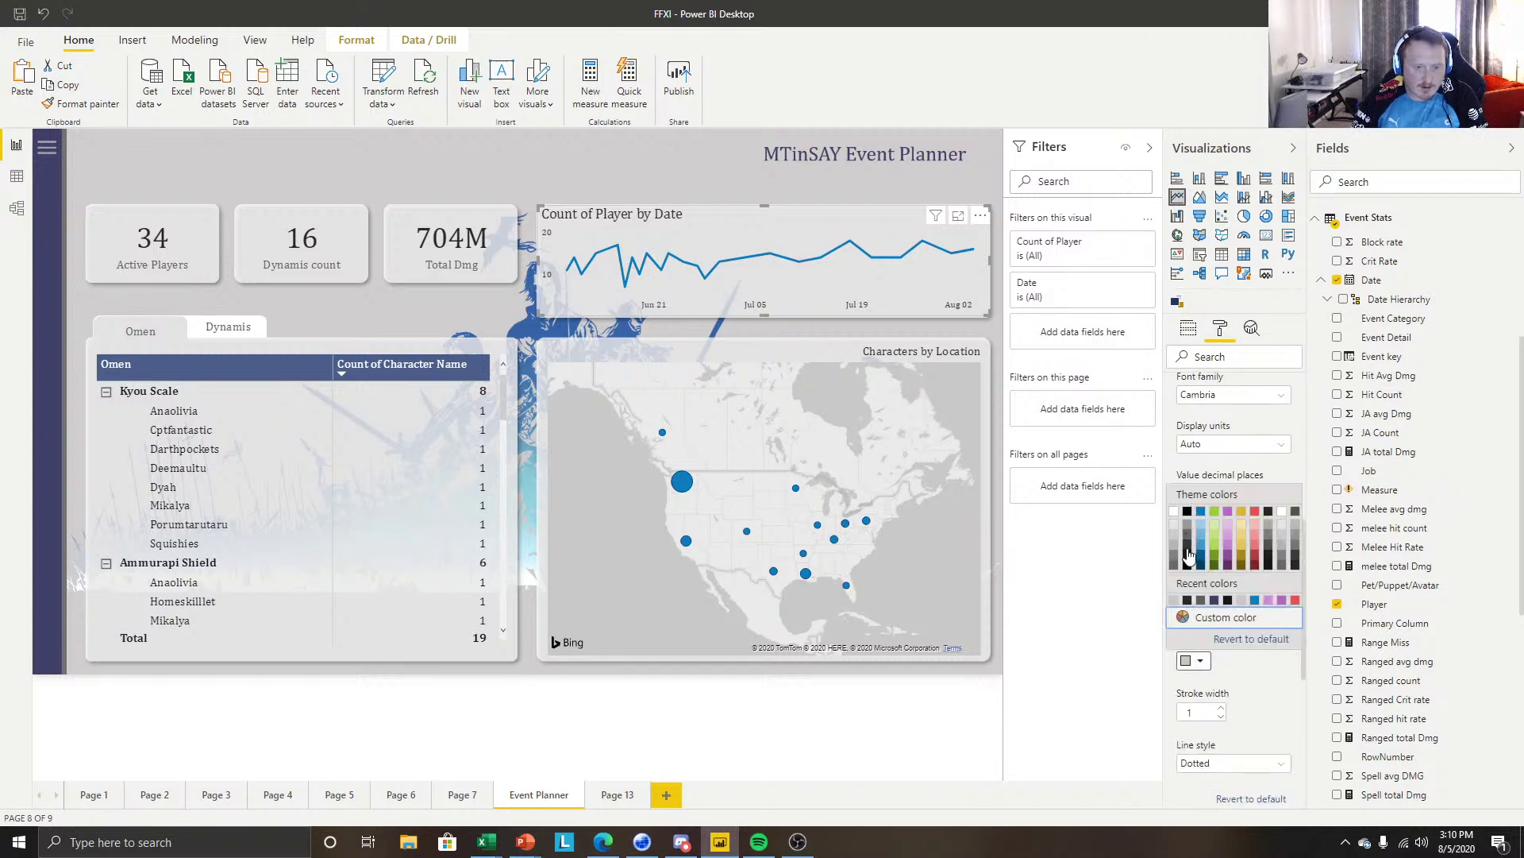
left_click(1268, 512)
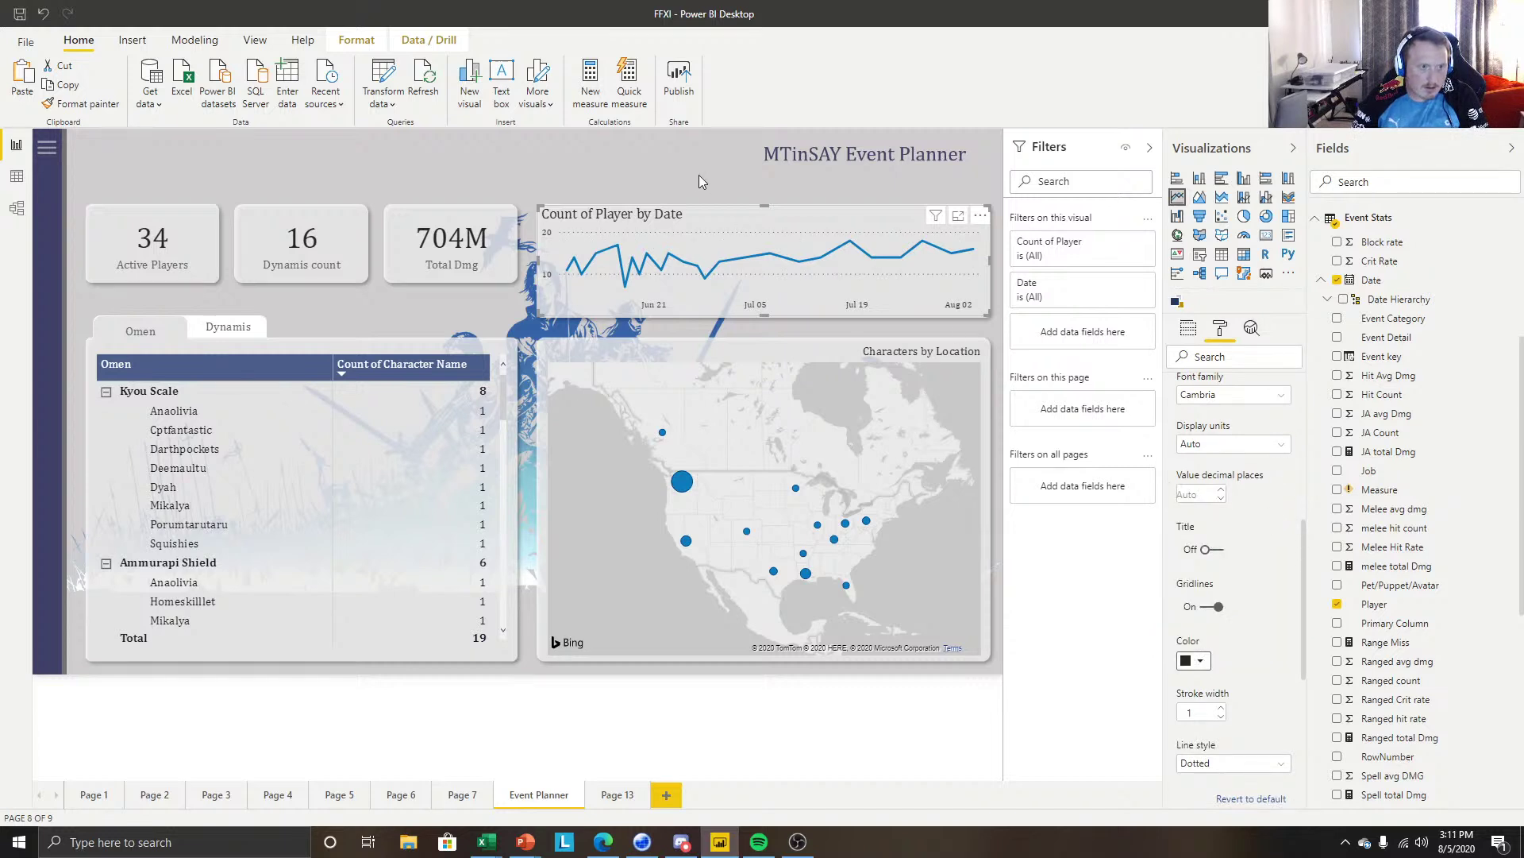
key("Escape")
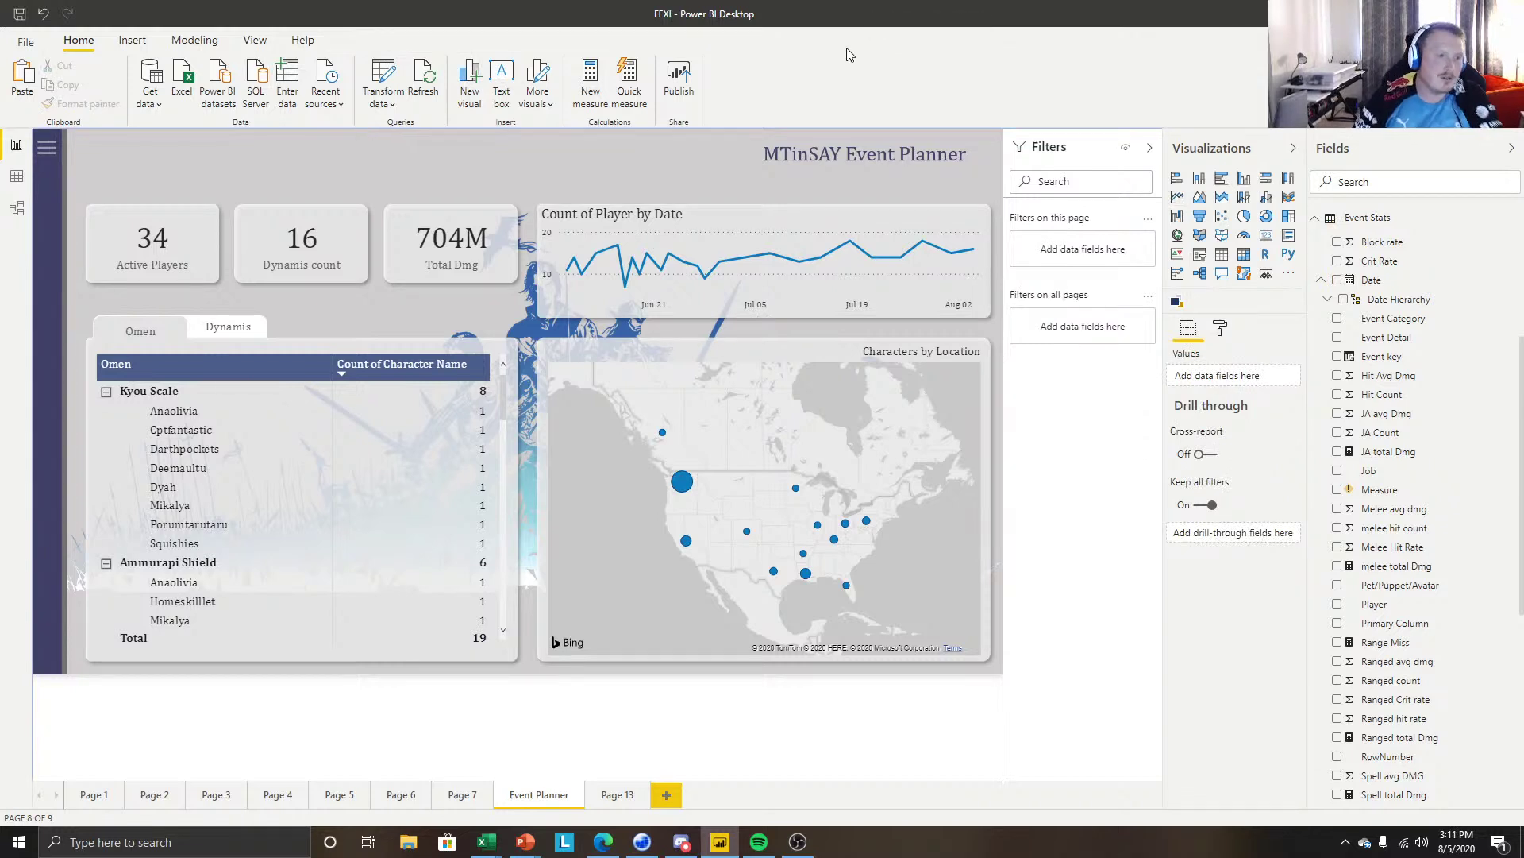
Reduce the line chart's title text size to 13 pt.
left_click(695, 214)
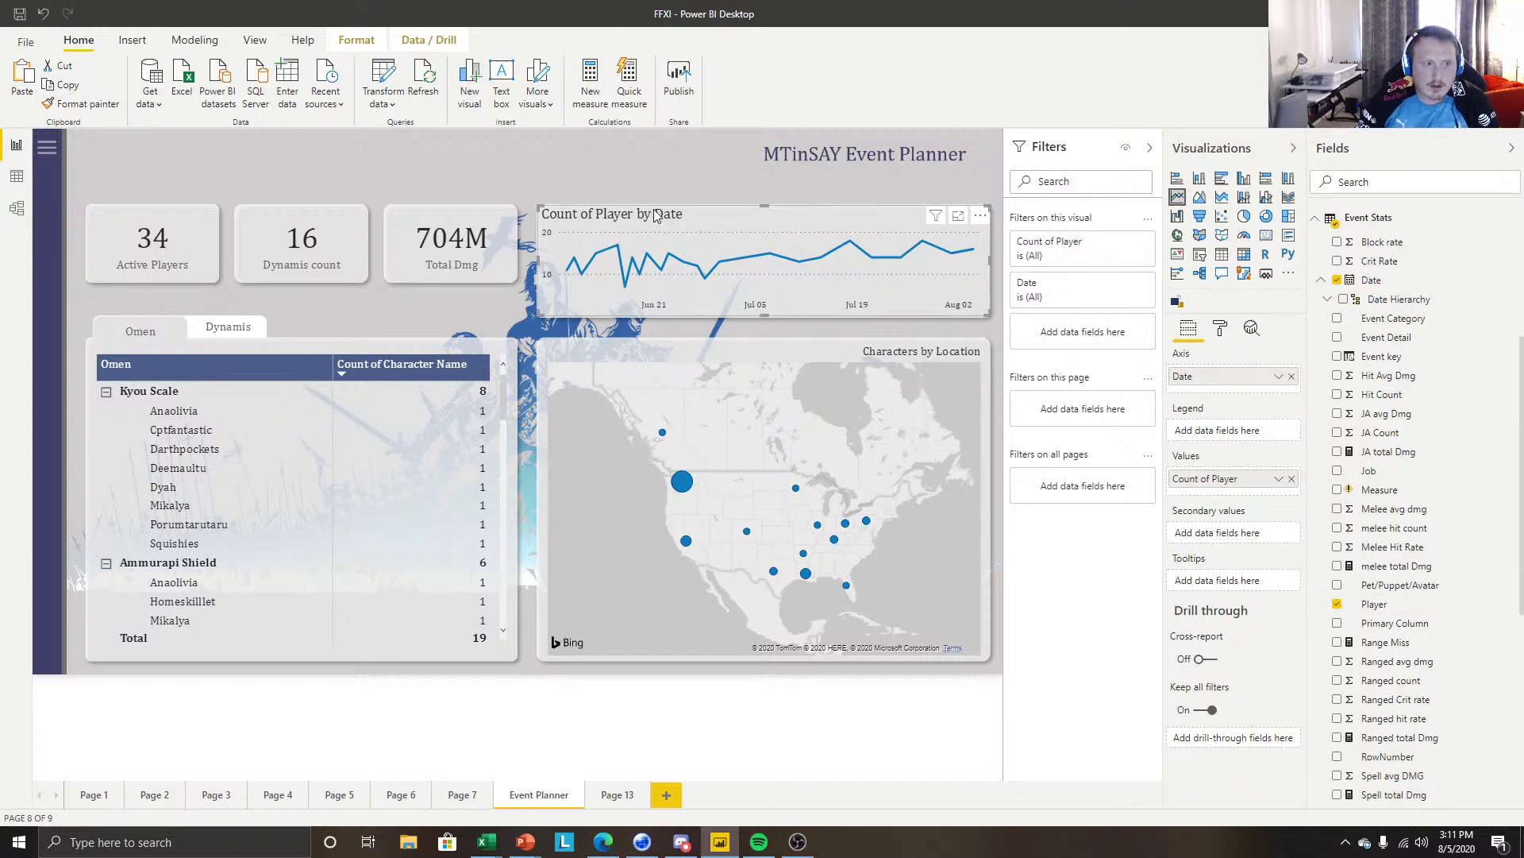
left_click(1222, 329)
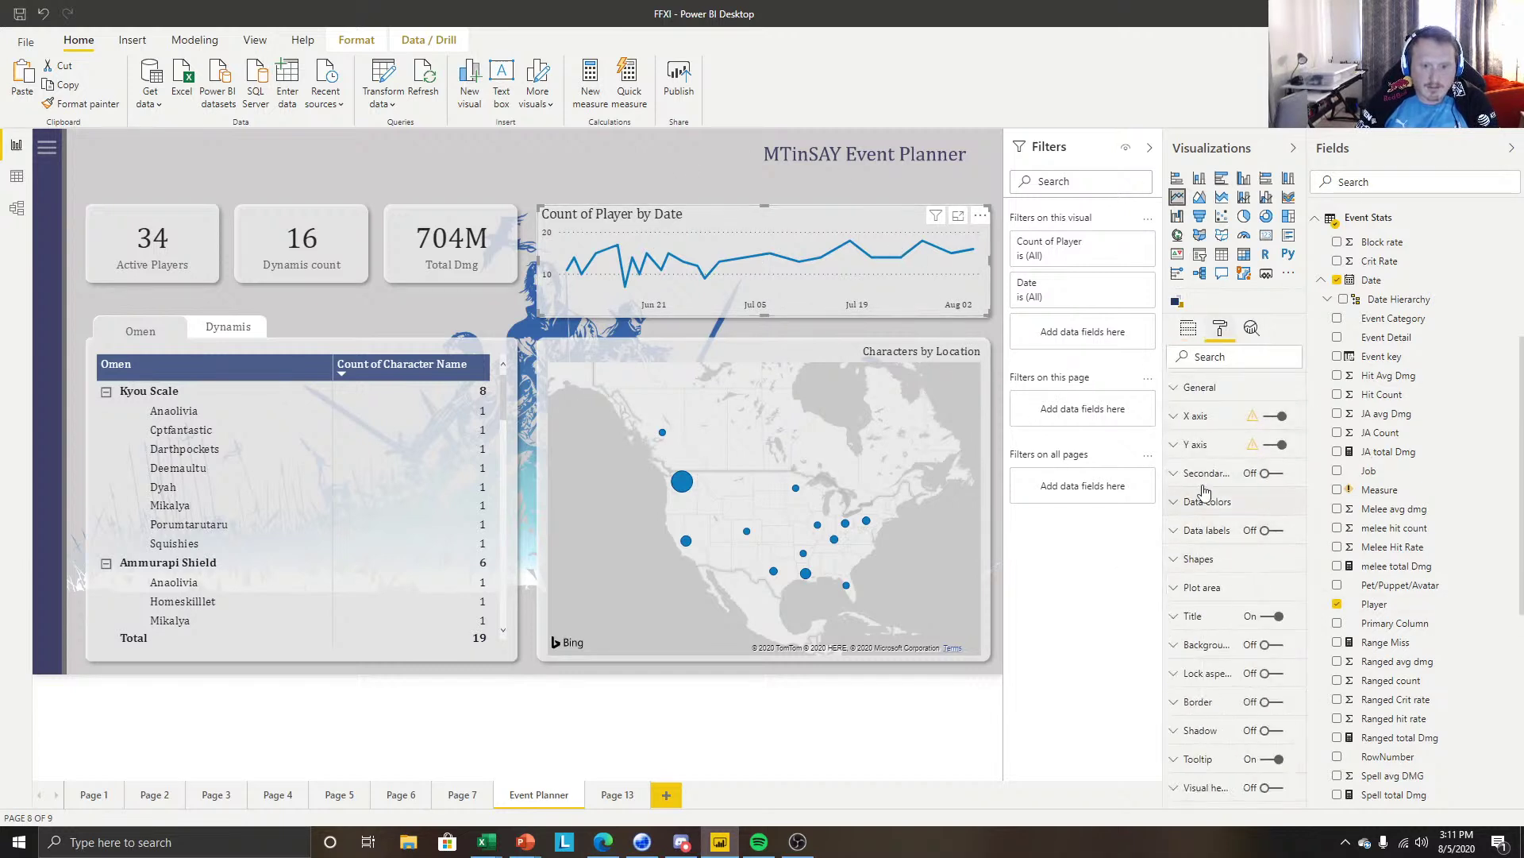
left_click(1195, 616)
scroll(1235, 659, "down", 3)
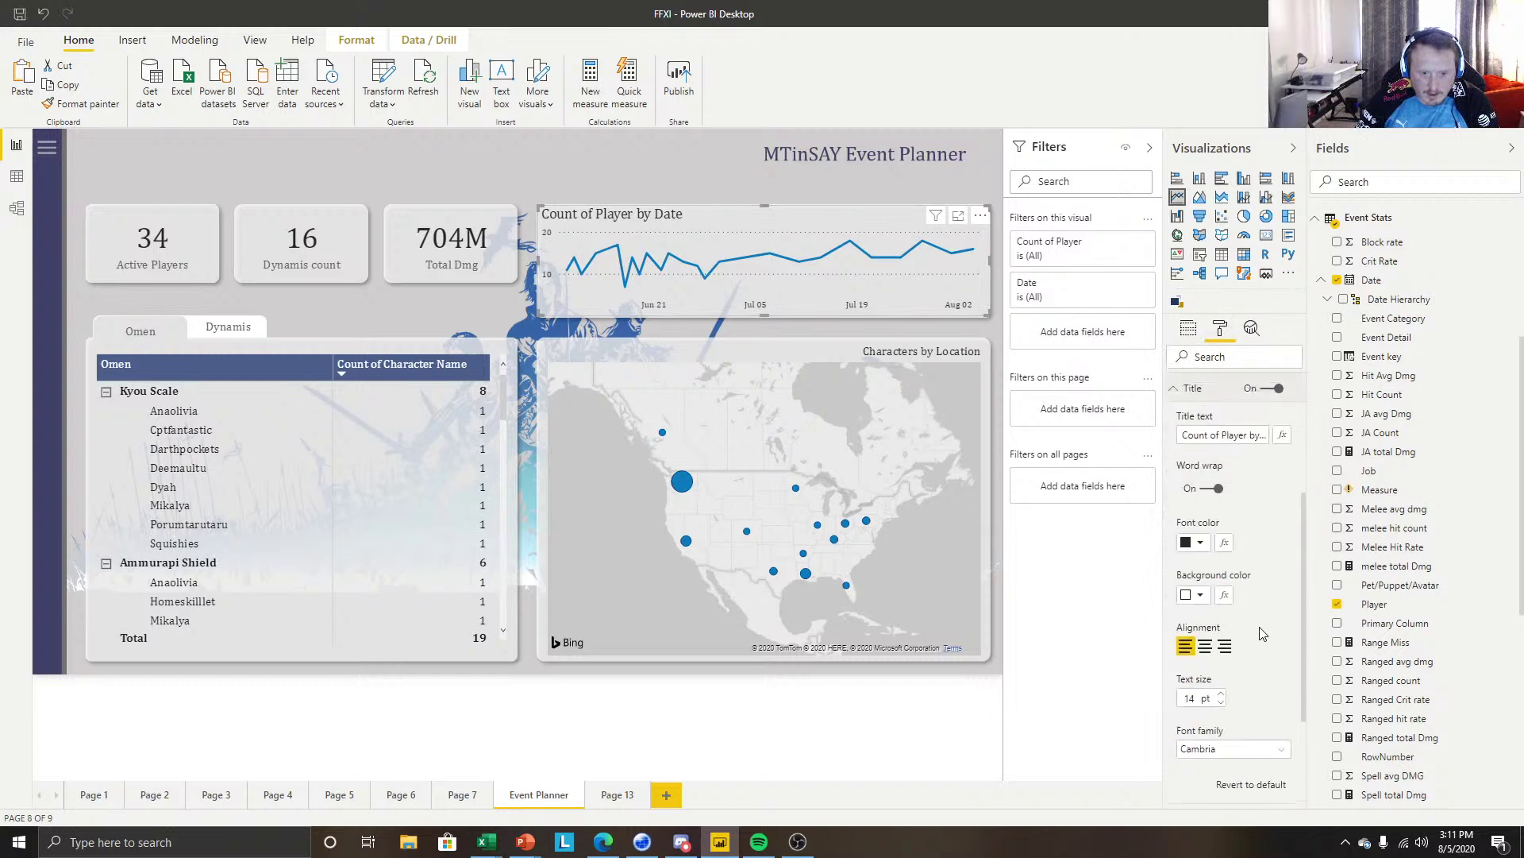
left_click(1221, 692)
left_click(1222, 691)
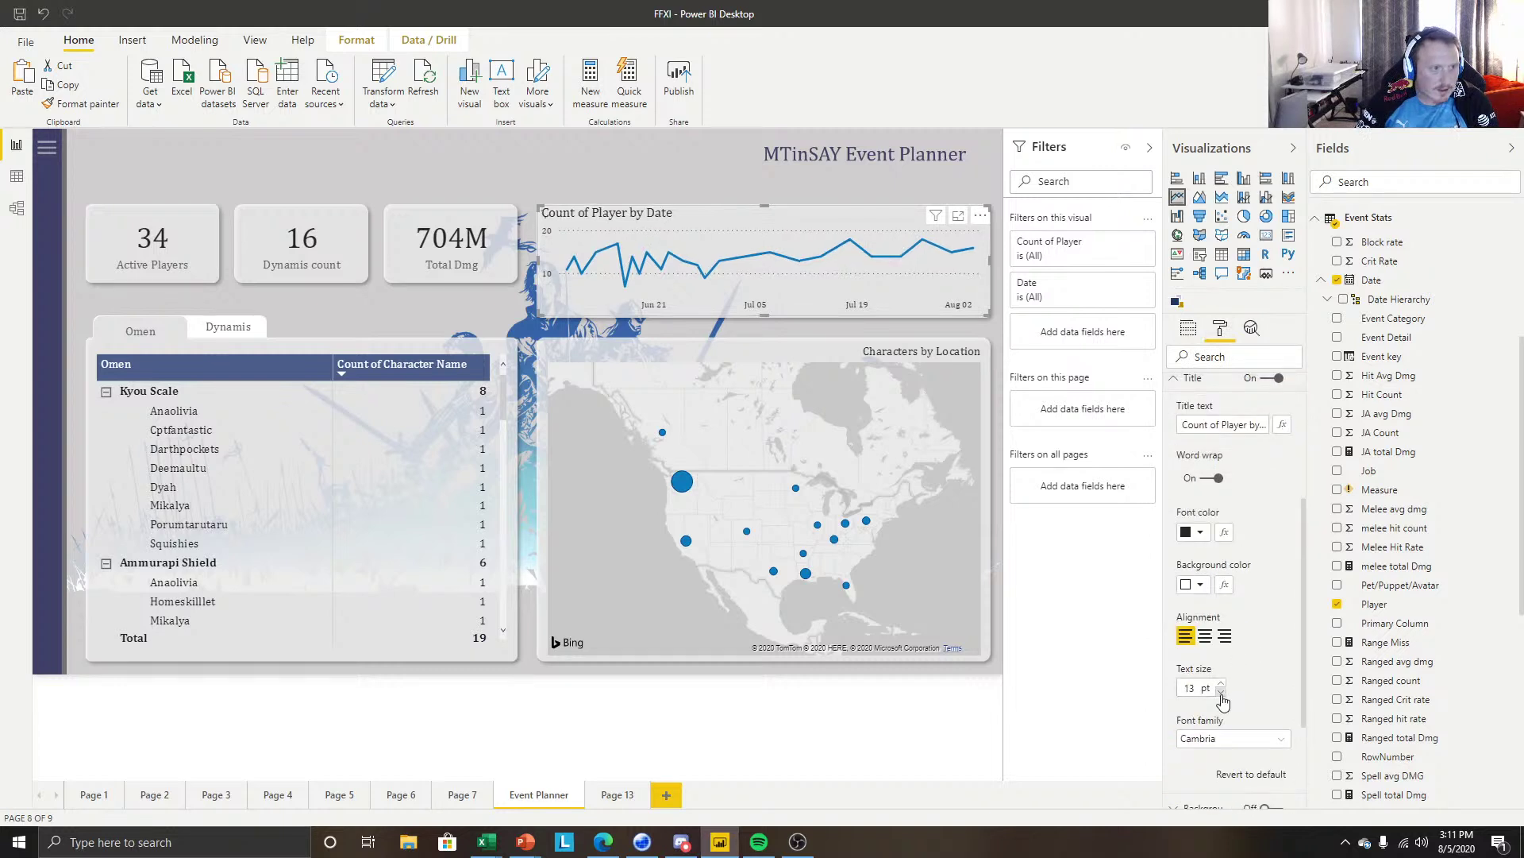
left_click(641, 182)
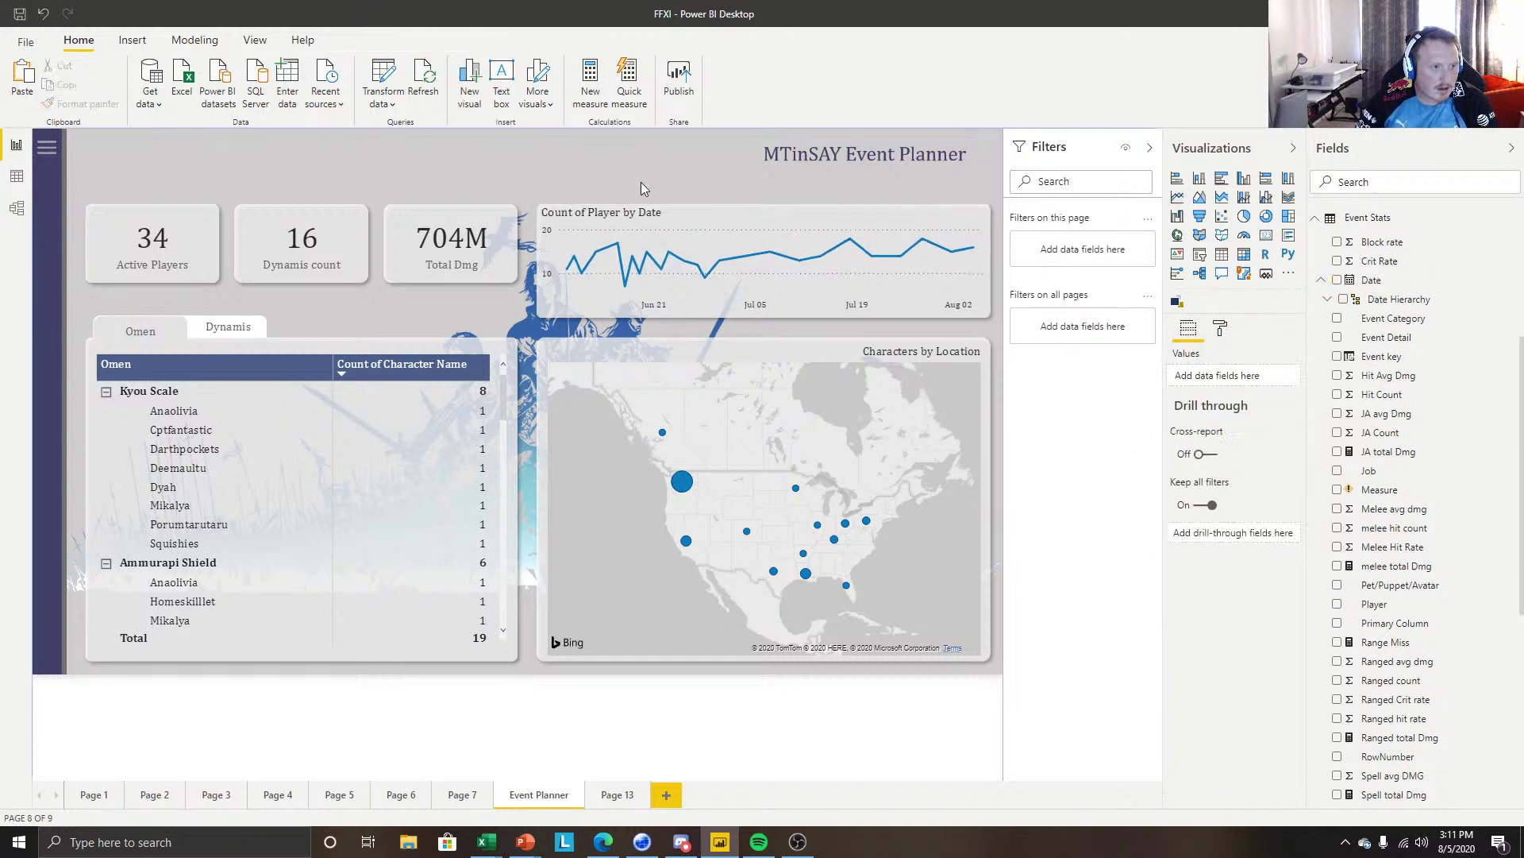
Change the line chart's title text to "Player Dynamis attendance".
left_click(738, 211)
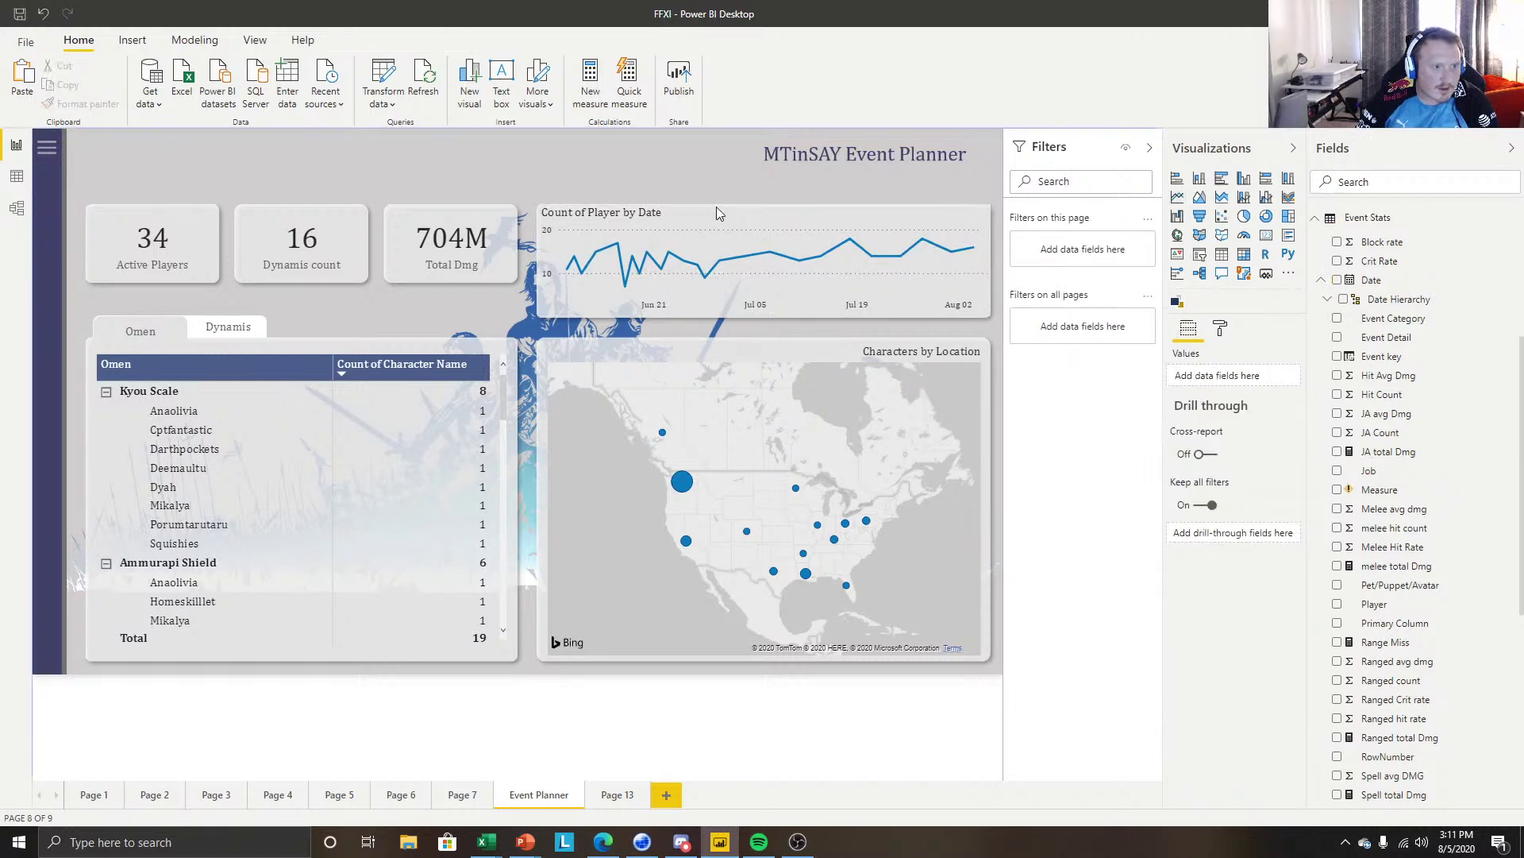
left_click(1220, 328)
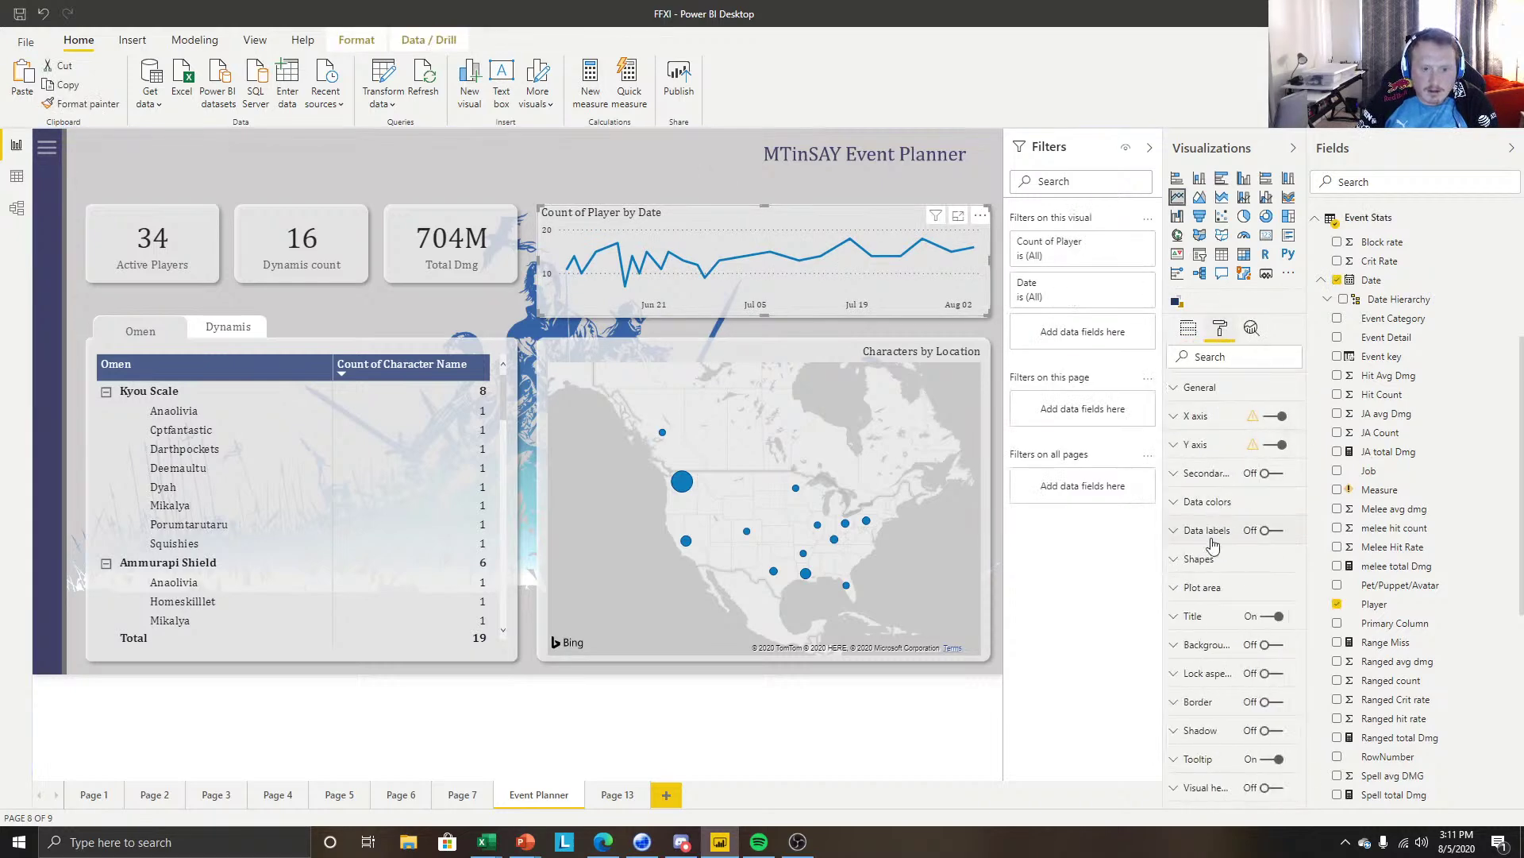
left_click(1215, 661)
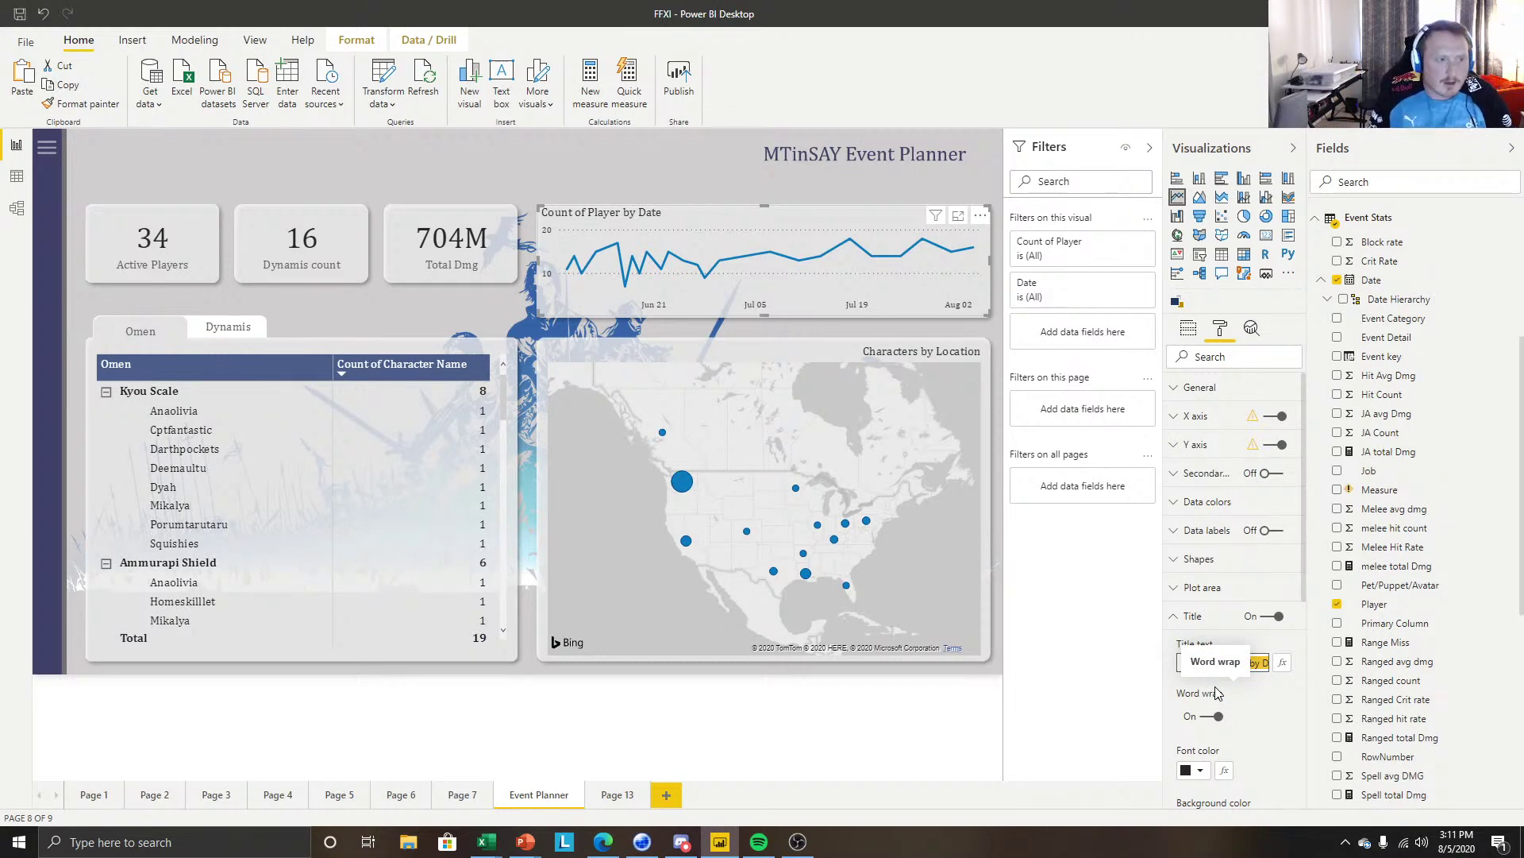
type("Playuer ")
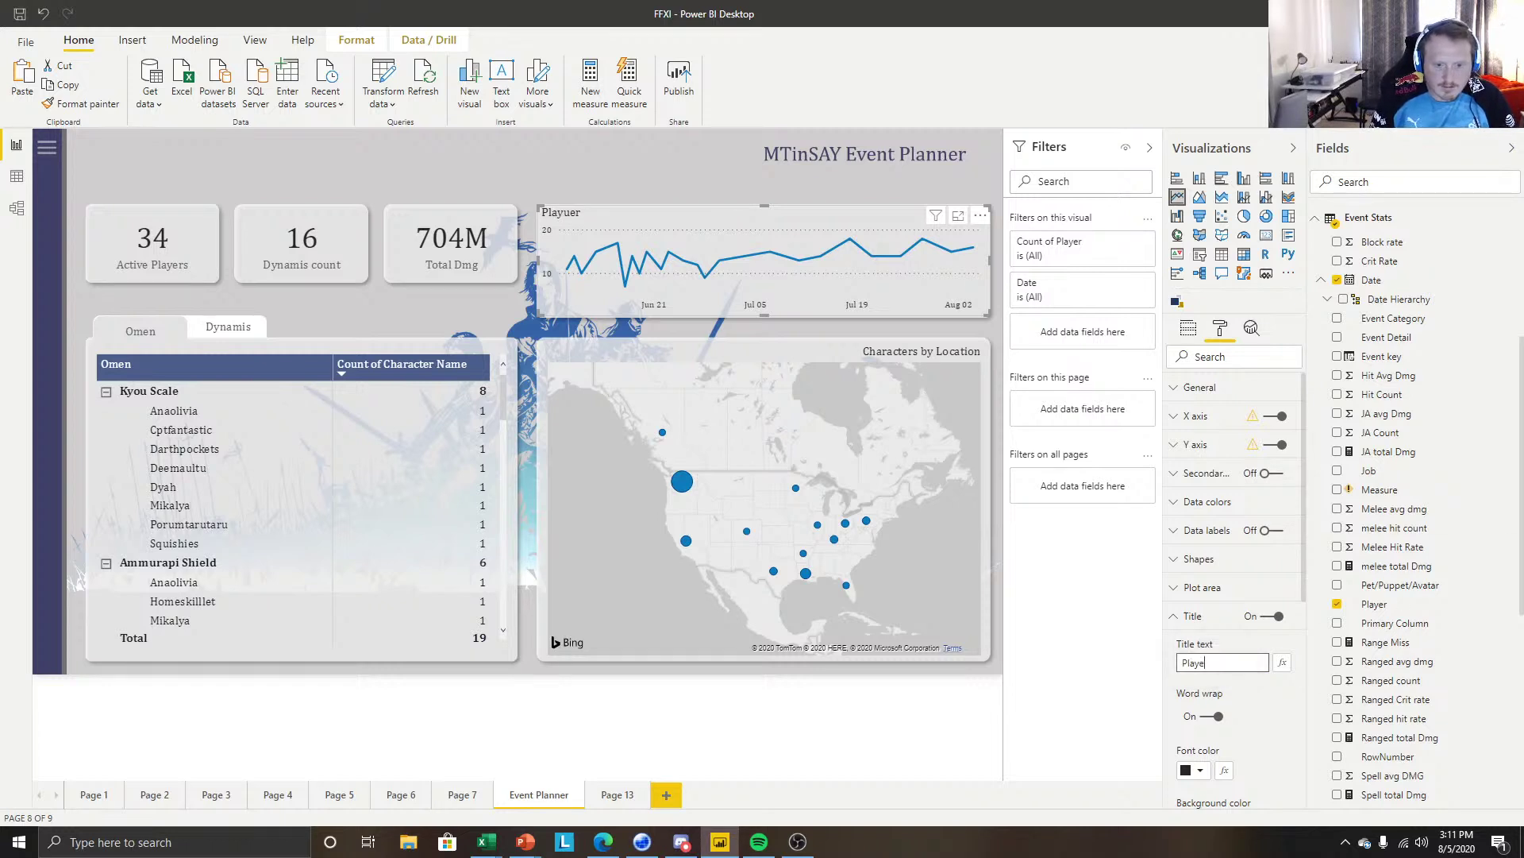
type("e")
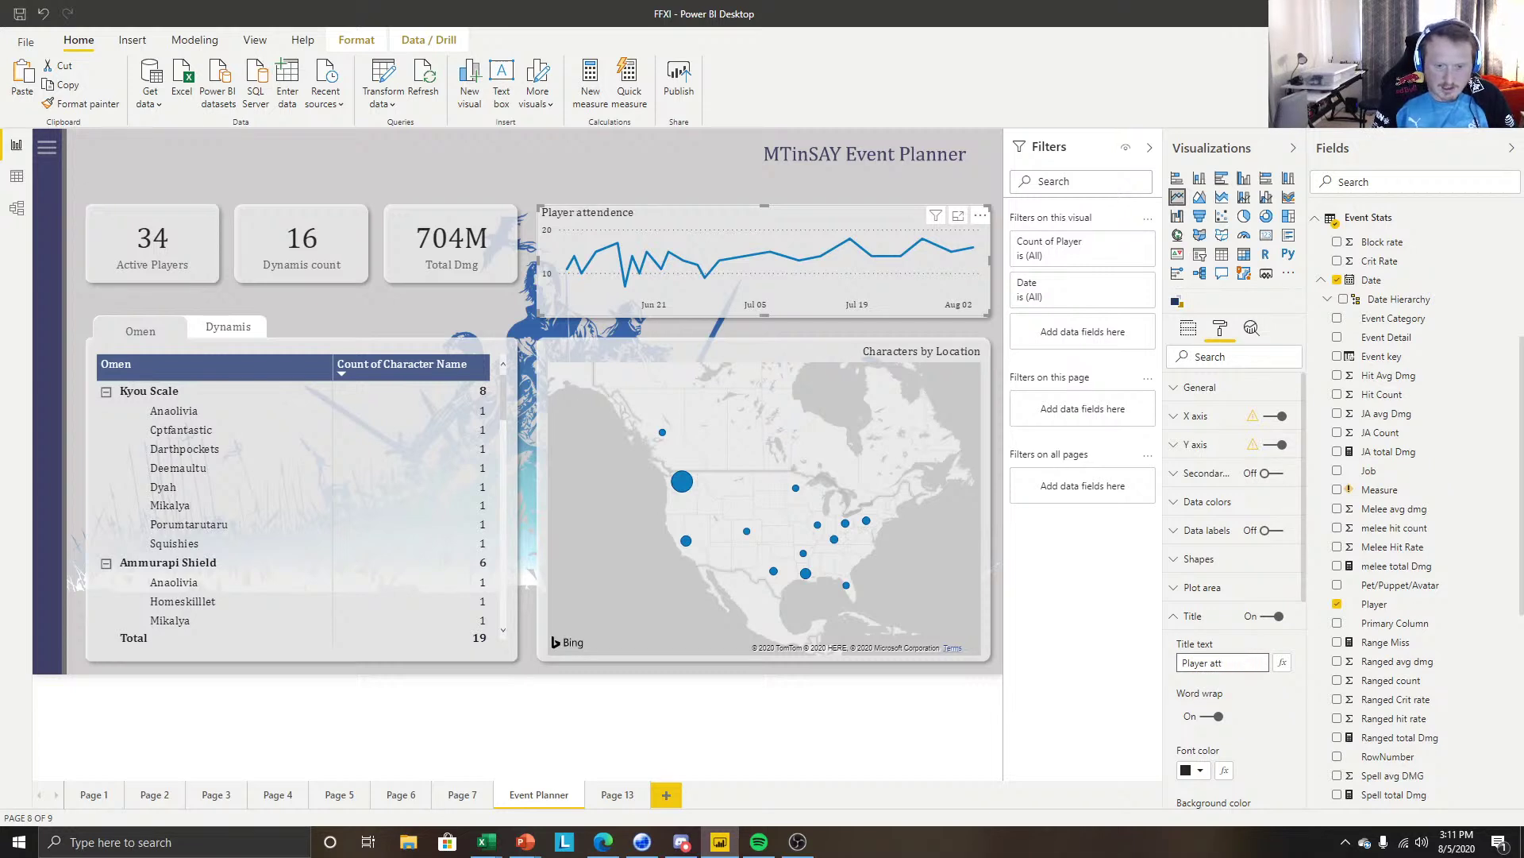
type("Dynamis A")
key("BackSpace")
type("attendance")
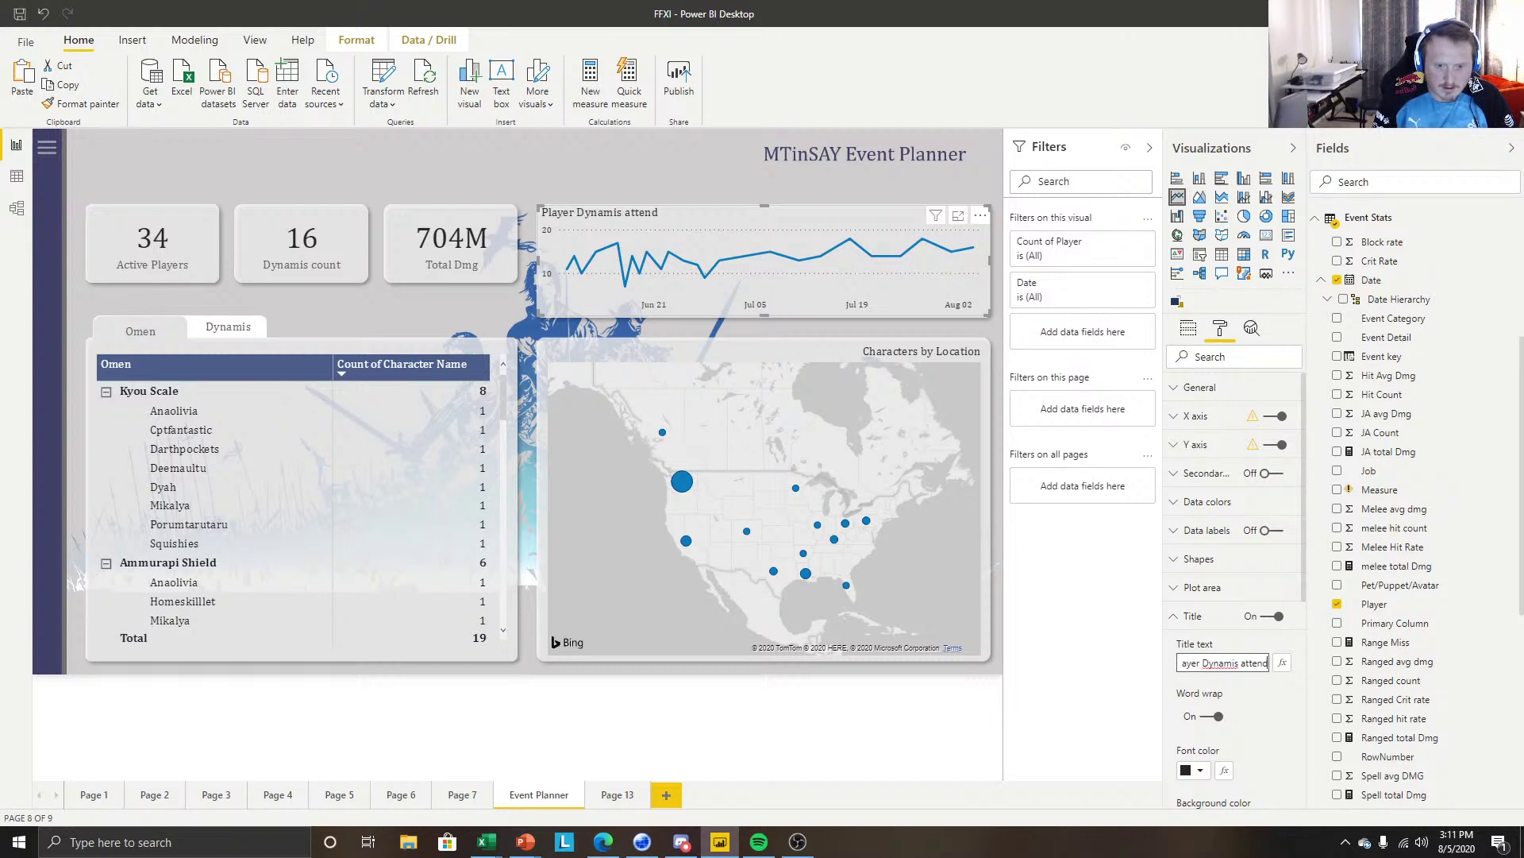
Filter the Player Dynamis attendance line chart to the Dynamis event category only.
left_click(754, 700)
left_click(665, 205)
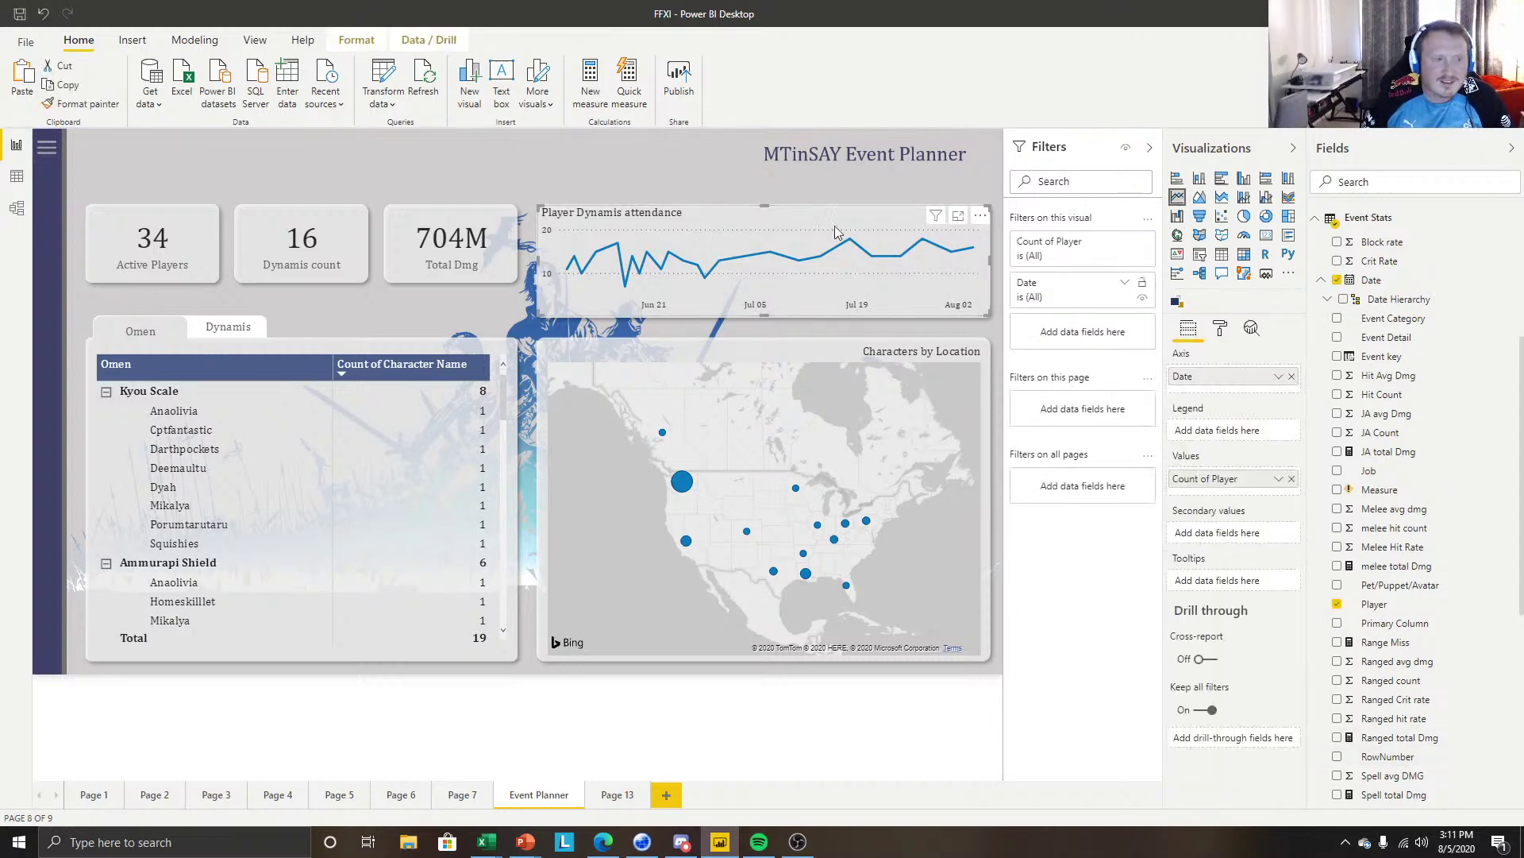
left_click(306, 251)
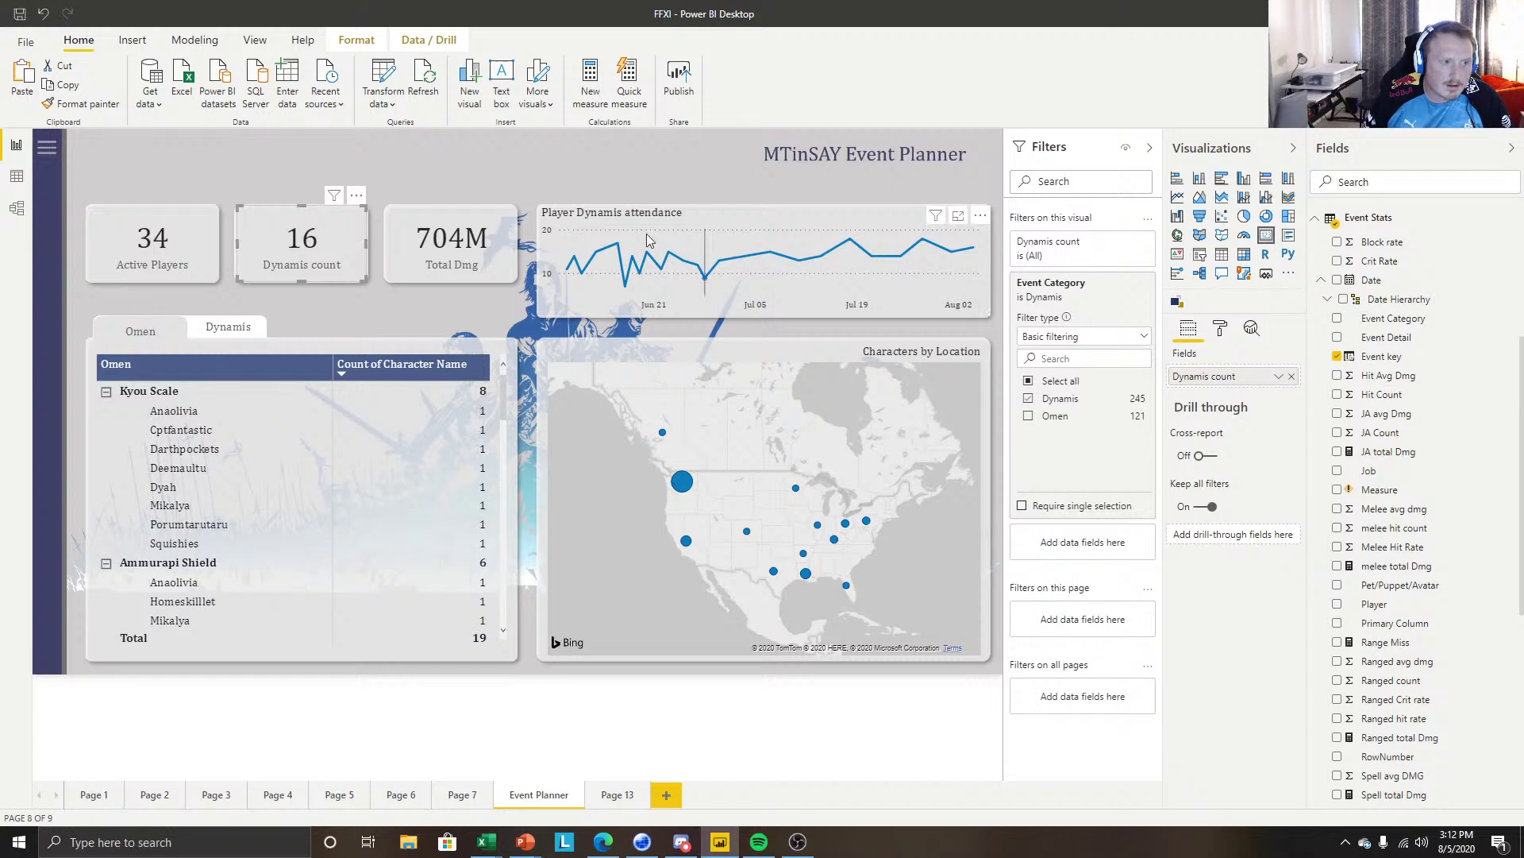
left_click(471, 224)
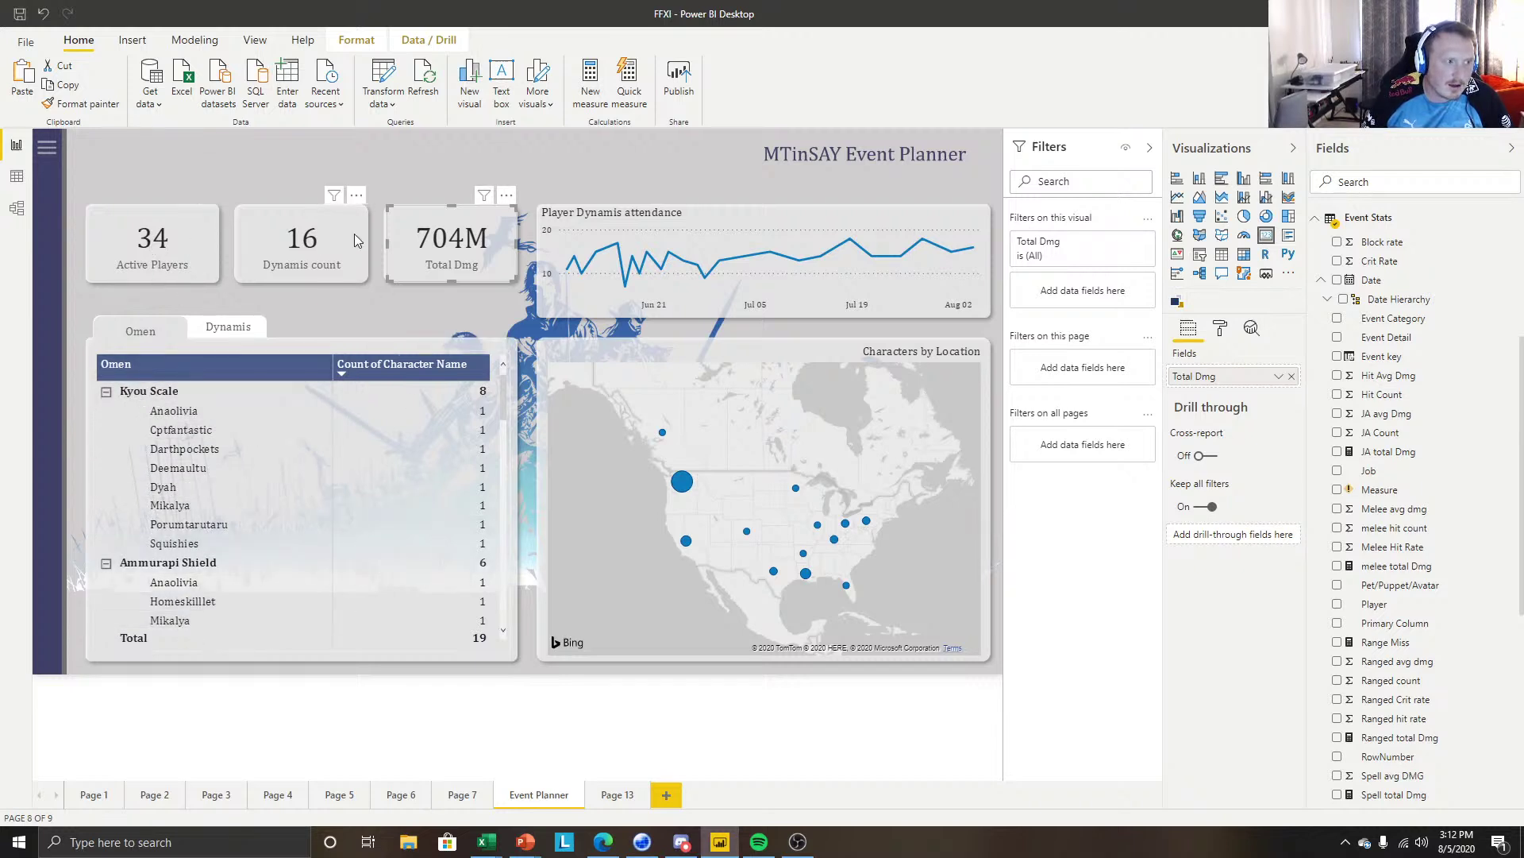
left_click(375, 264)
left_click(414, 270)
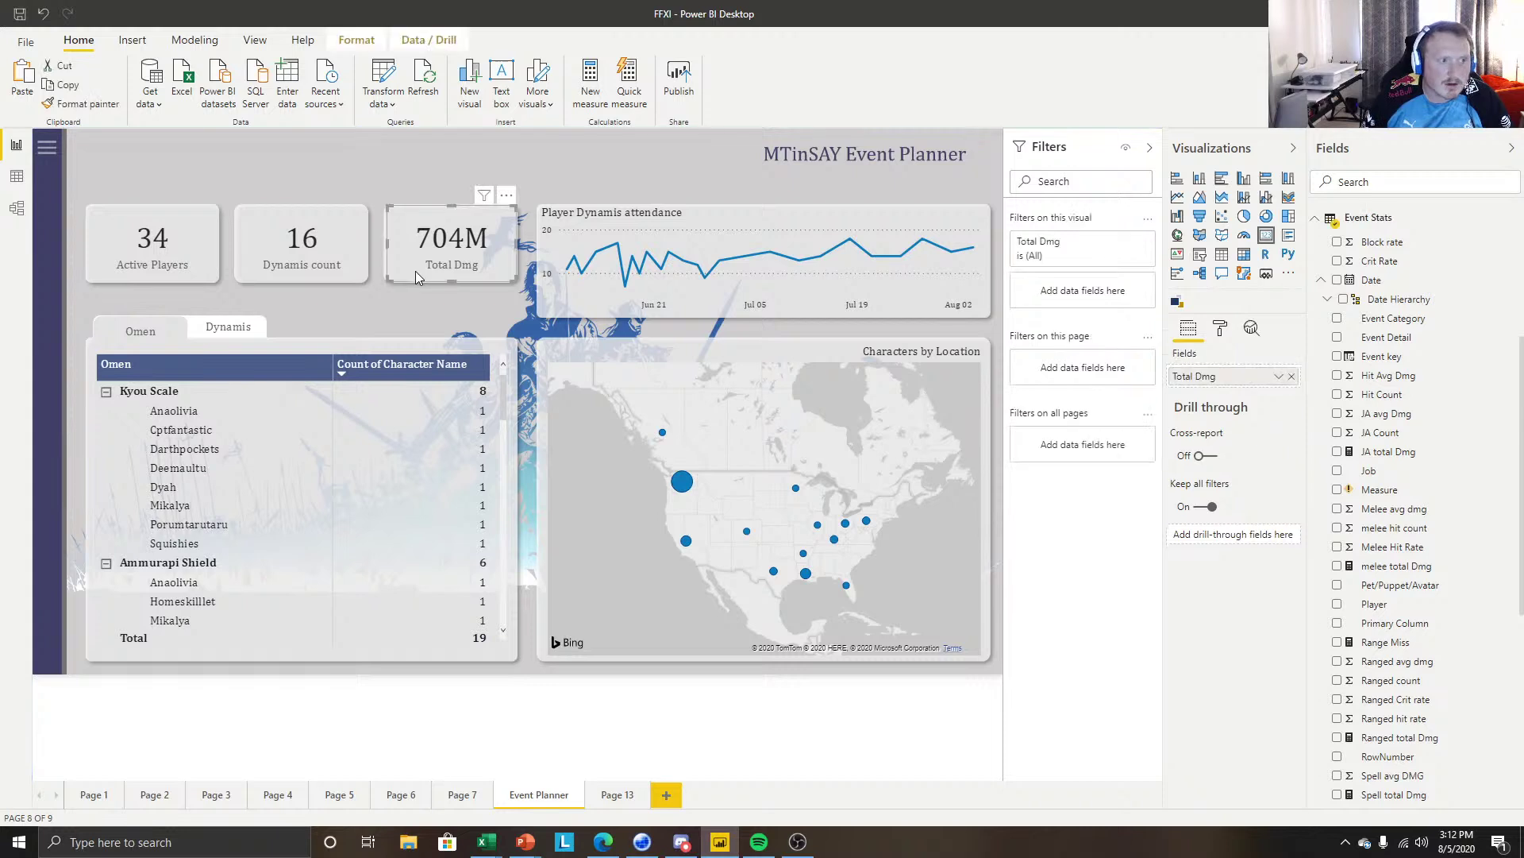
left_click(685, 216)
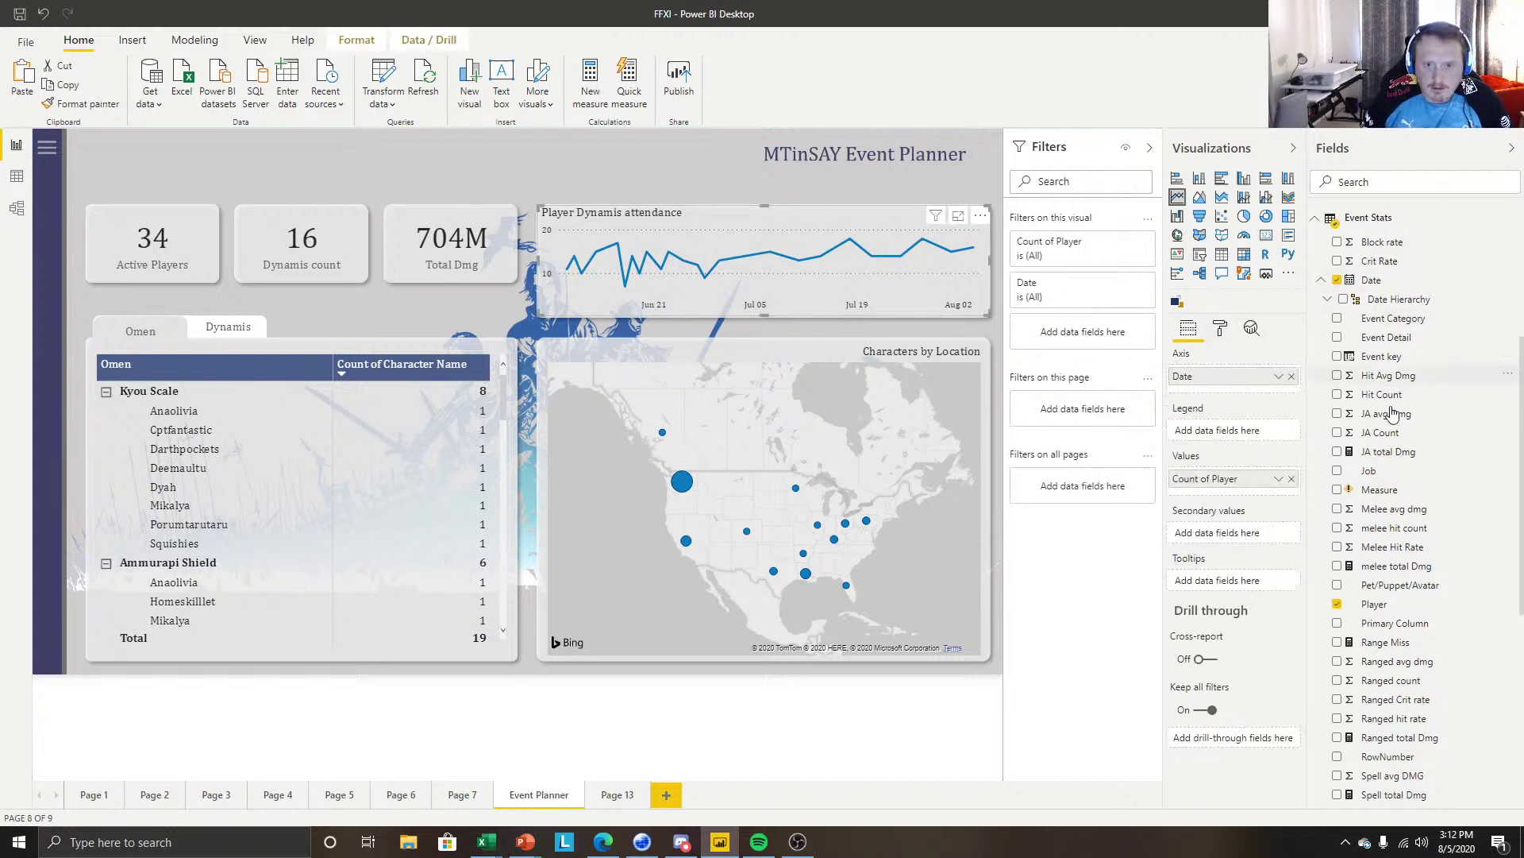
scroll(1399, 401, "down", 1)
scroll(1402, 382, "up", 1)
left_click_drag(1397, 328, 1082, 332)
left_click(1029, 440)
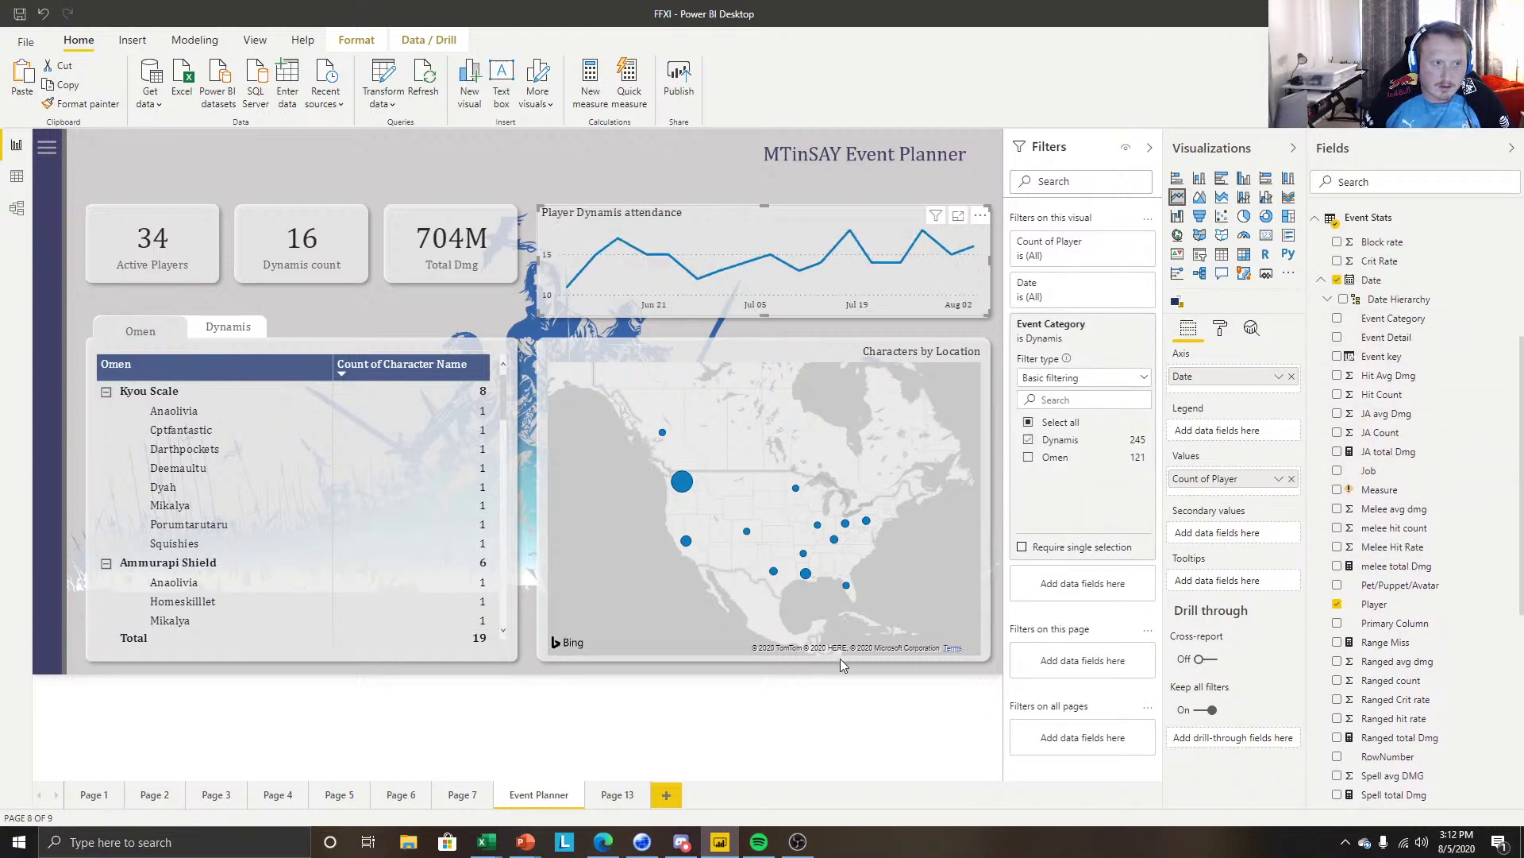
left_click(795, 741)
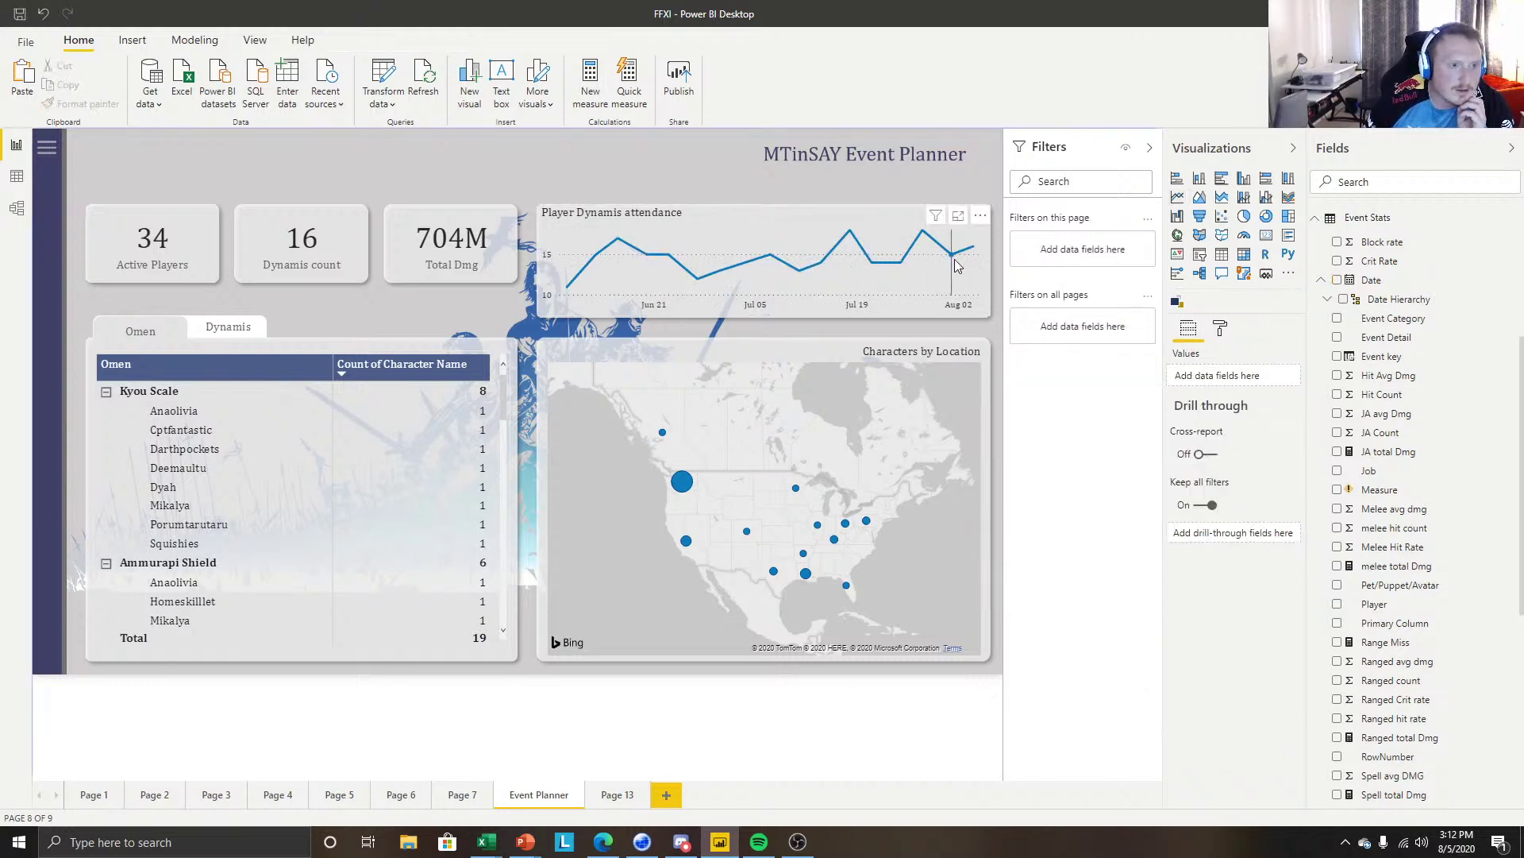
Add a trial trend line to the attendance line chart and delete it again.
left_click(742, 217)
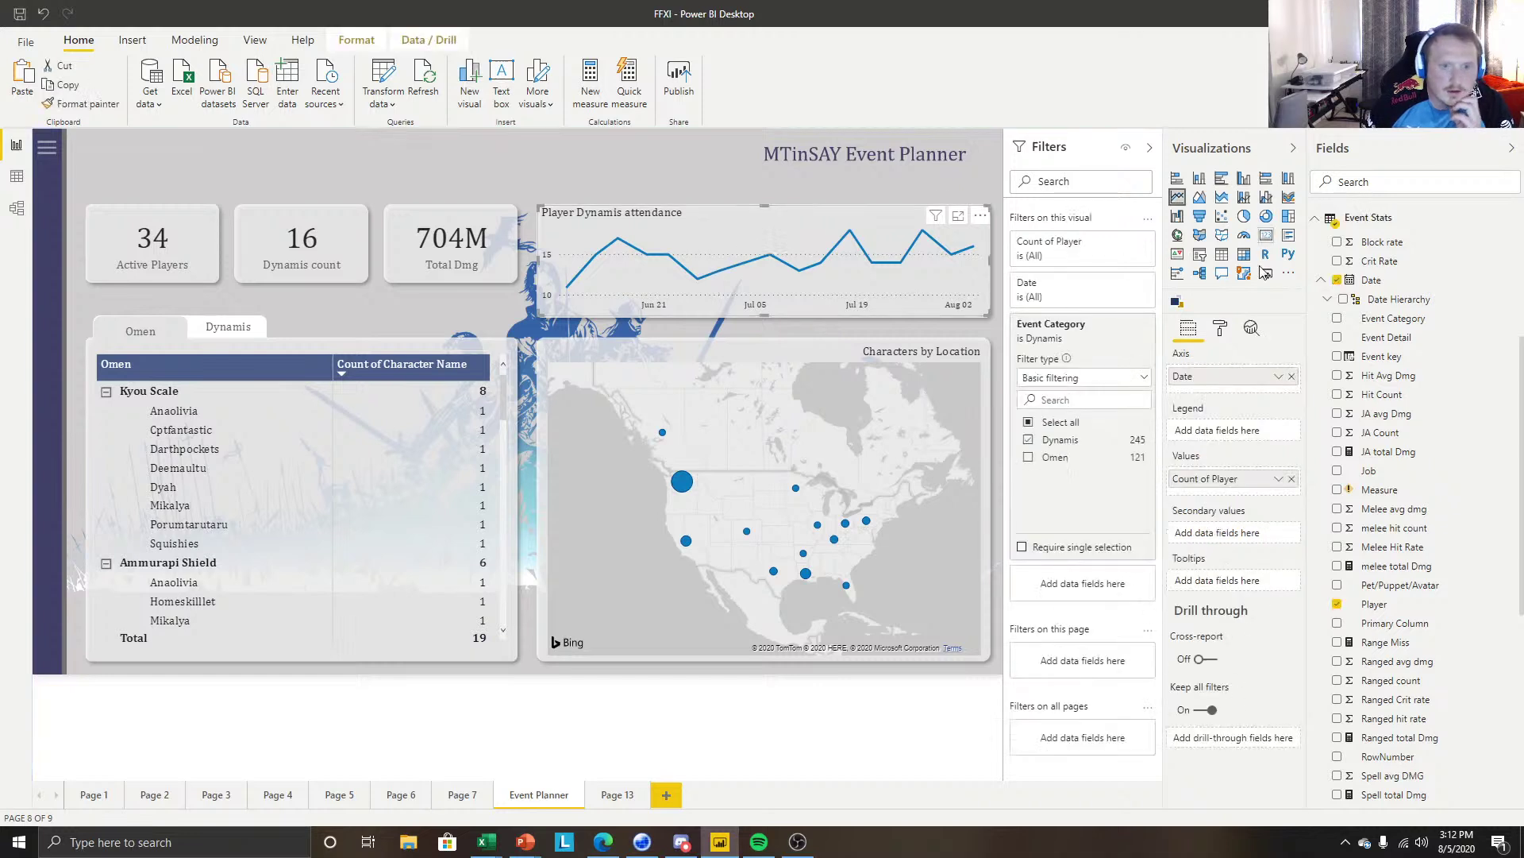
left_click(1252, 330)
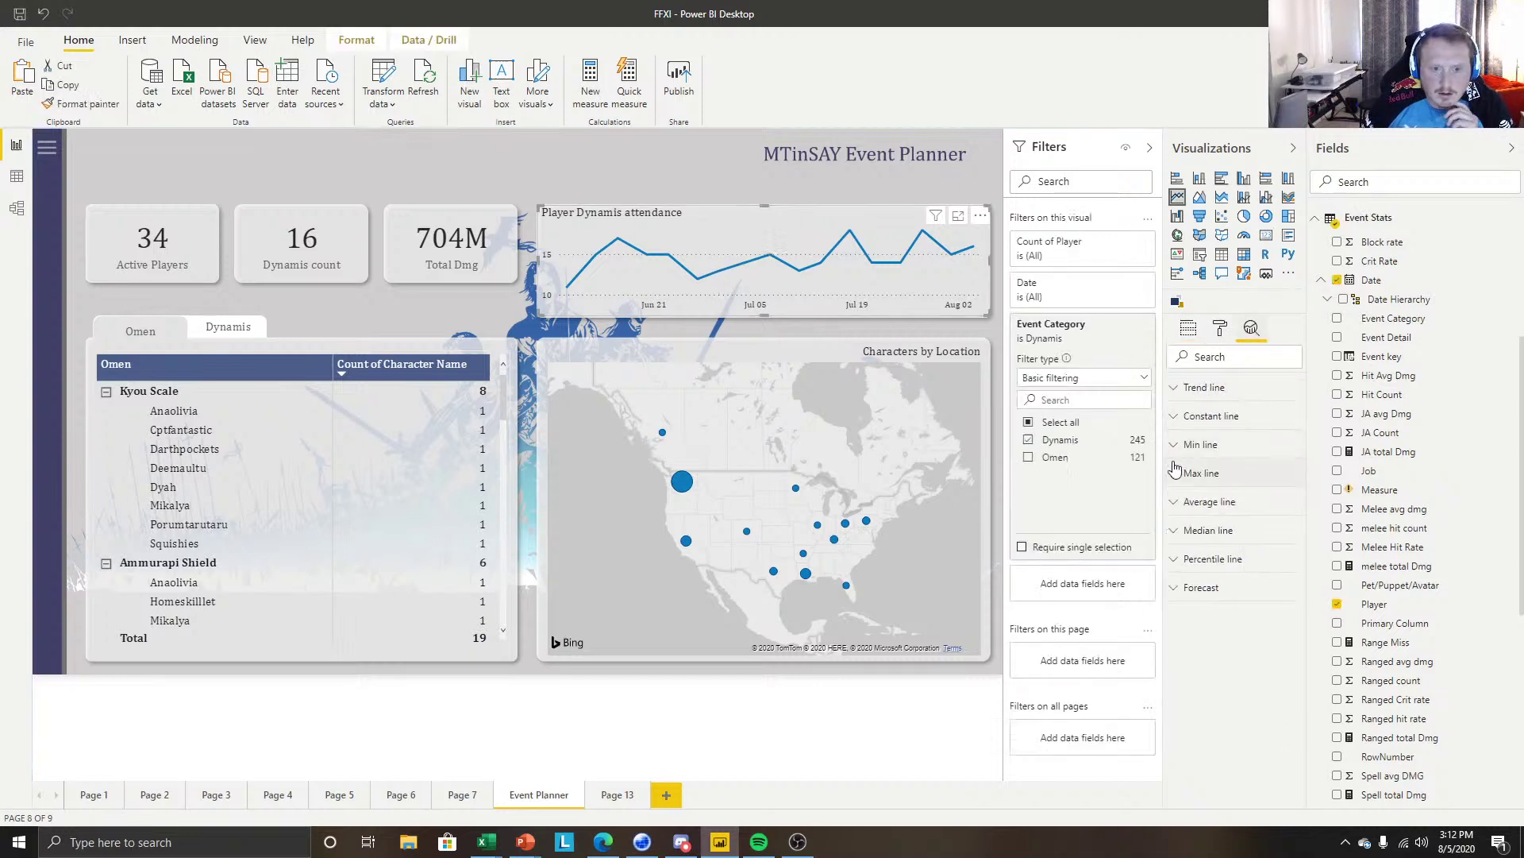
left_click(1203, 389)
left_click(1203, 388)
left_click(1203, 426)
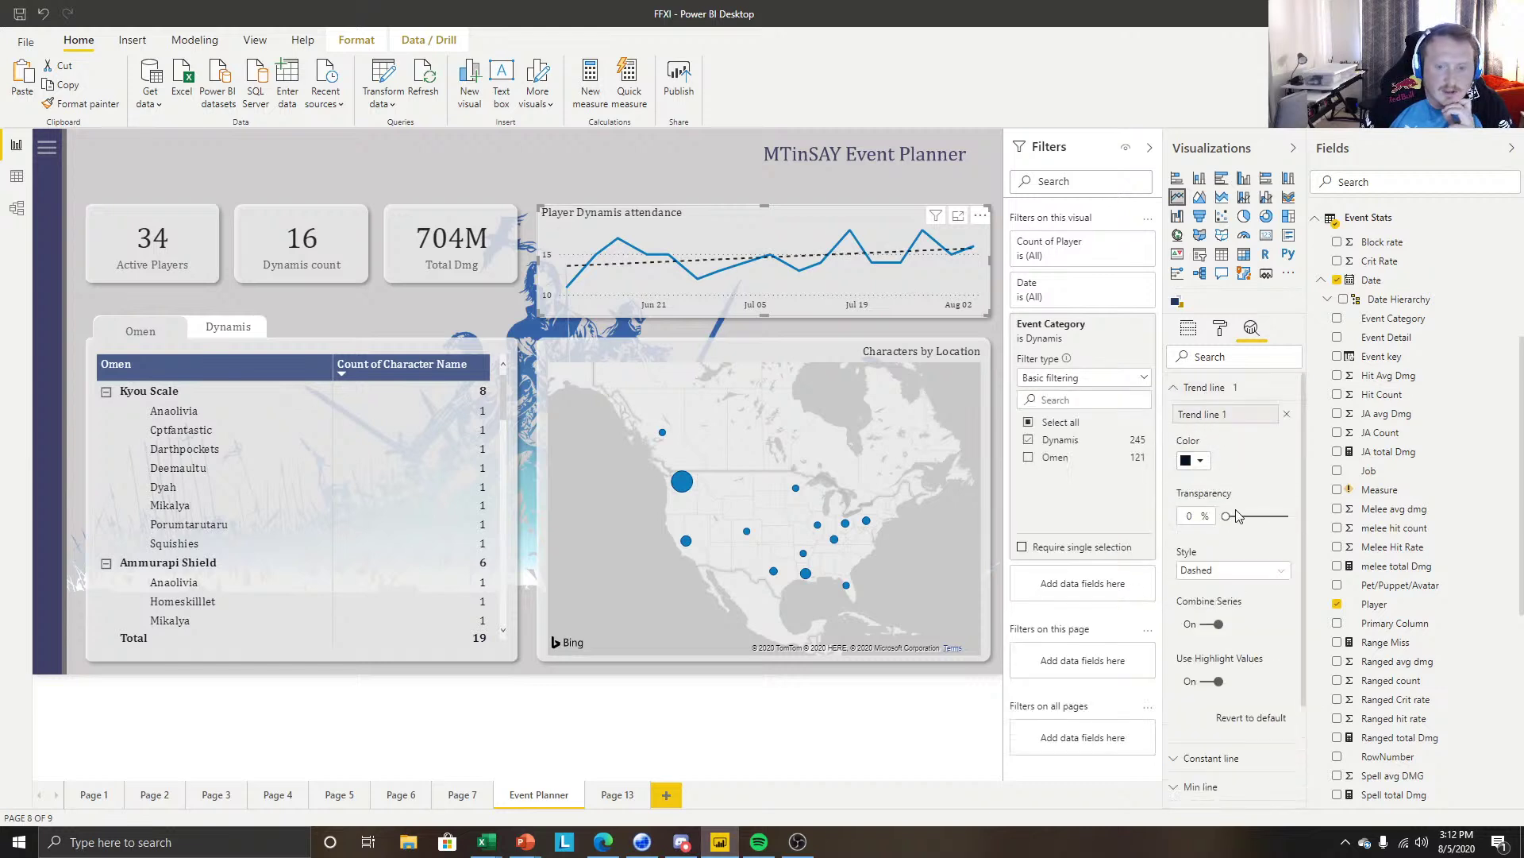
left_click(1199, 462)
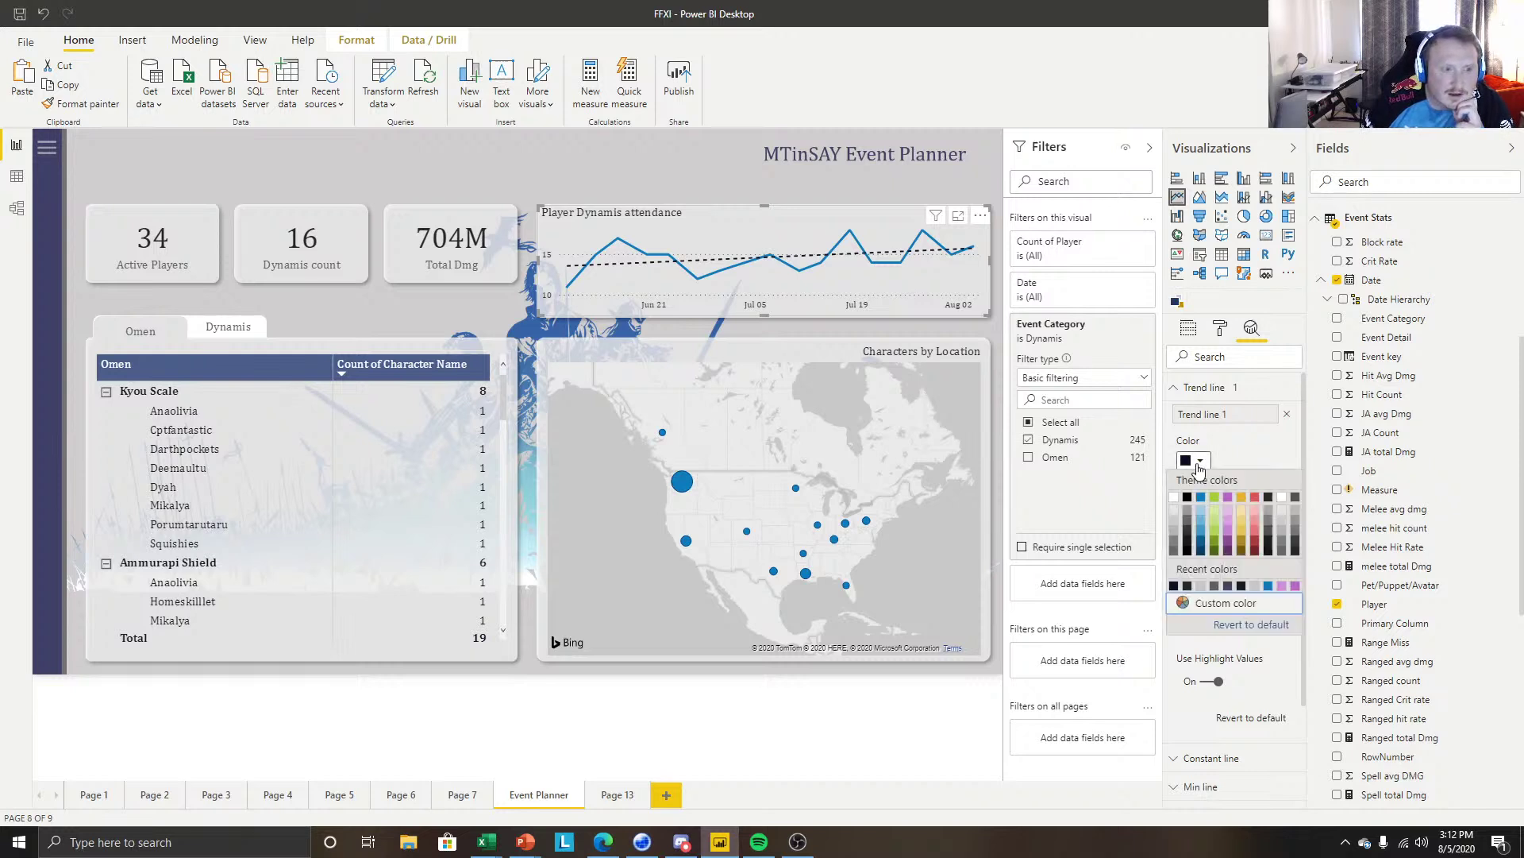
left_click(1233, 453)
left_click(1287, 418)
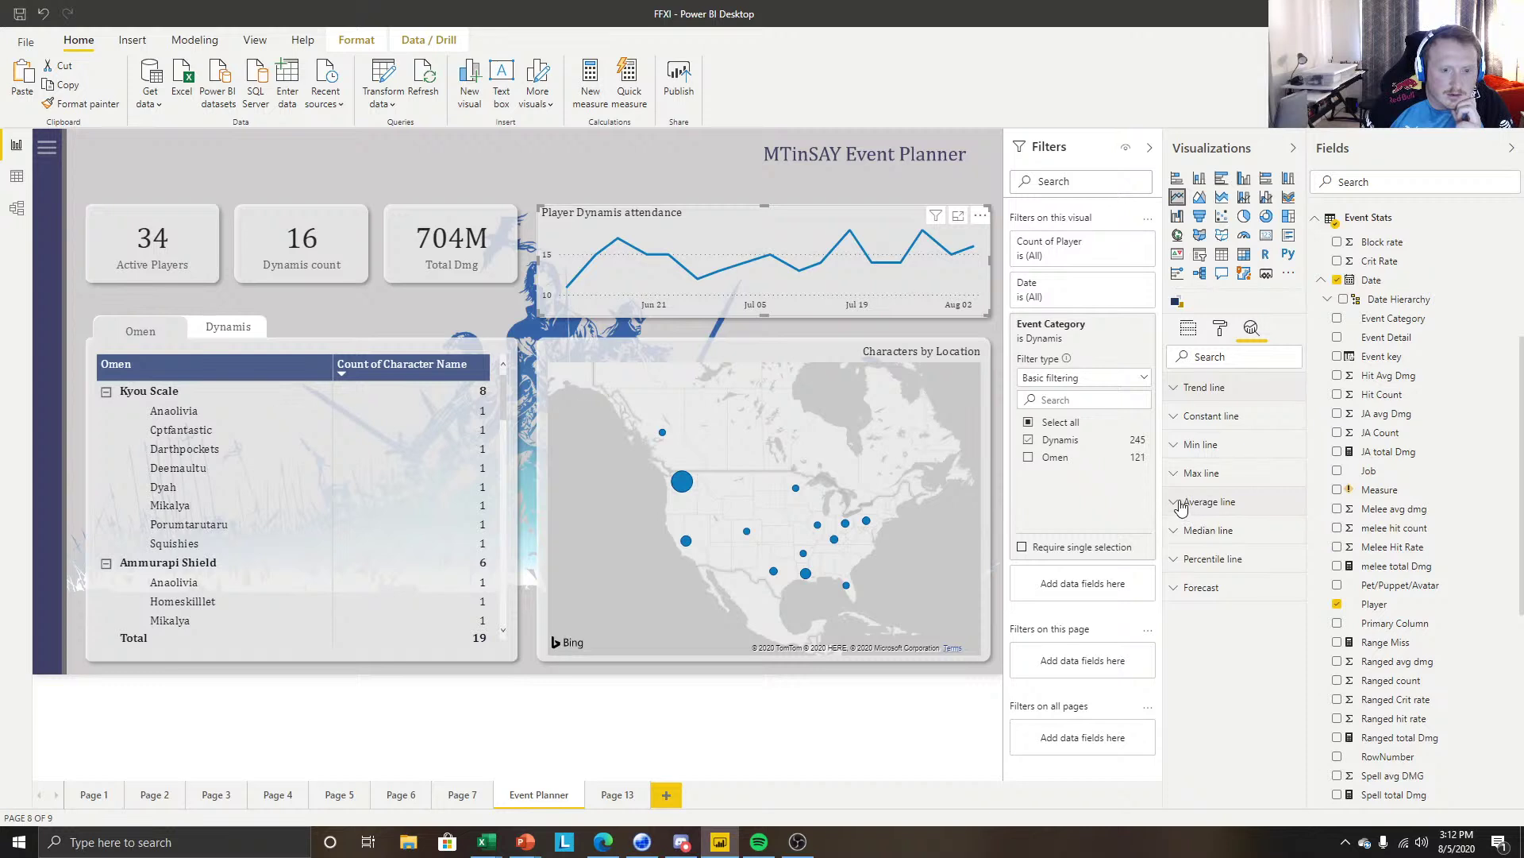
Add an average line for Count of Player to the attendance line chart and colour it black.
left_click(1187, 502)
left_click(1203, 539)
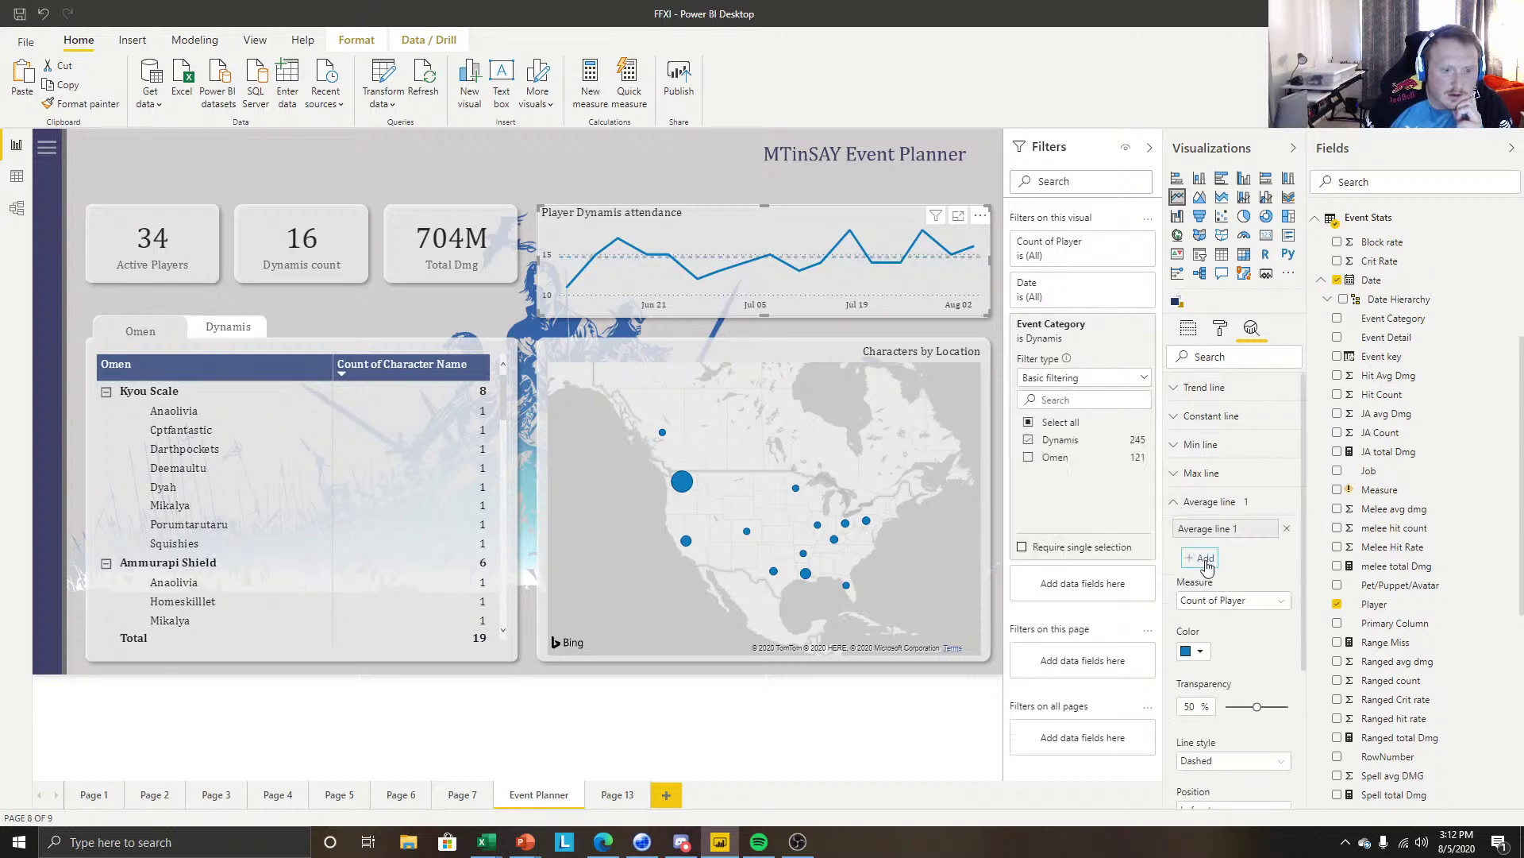
left_click(1202, 650)
left_click(1187, 688)
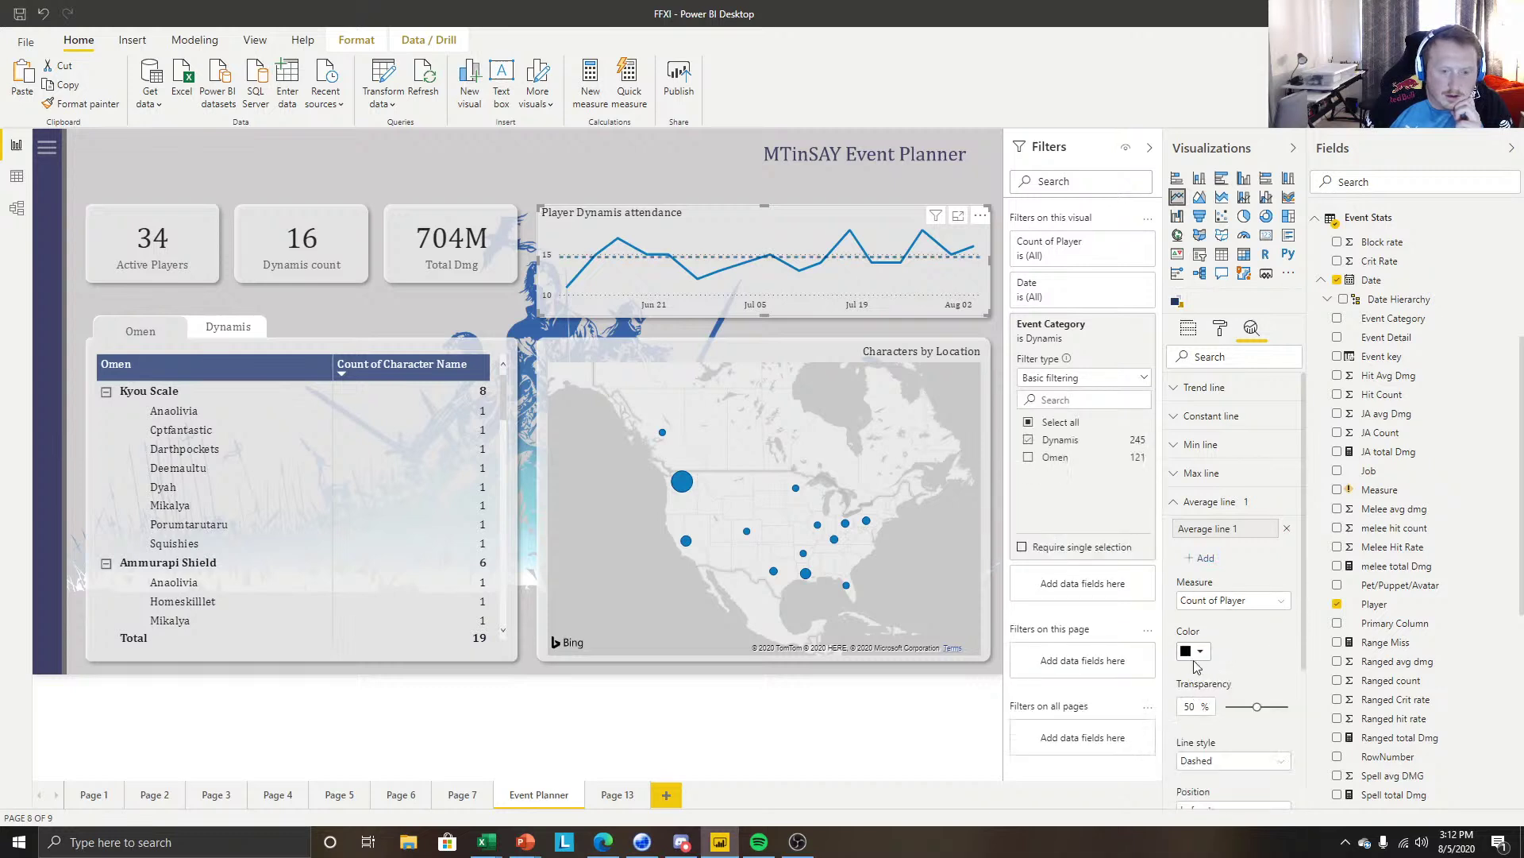
Set the average line's transparency to 0% and its line style to Solid.
left_click_drag(1258, 705, 1240, 705)
scroll(1263, 655, "down", 1)
left_click(1243, 681)
left_click(1214, 716)
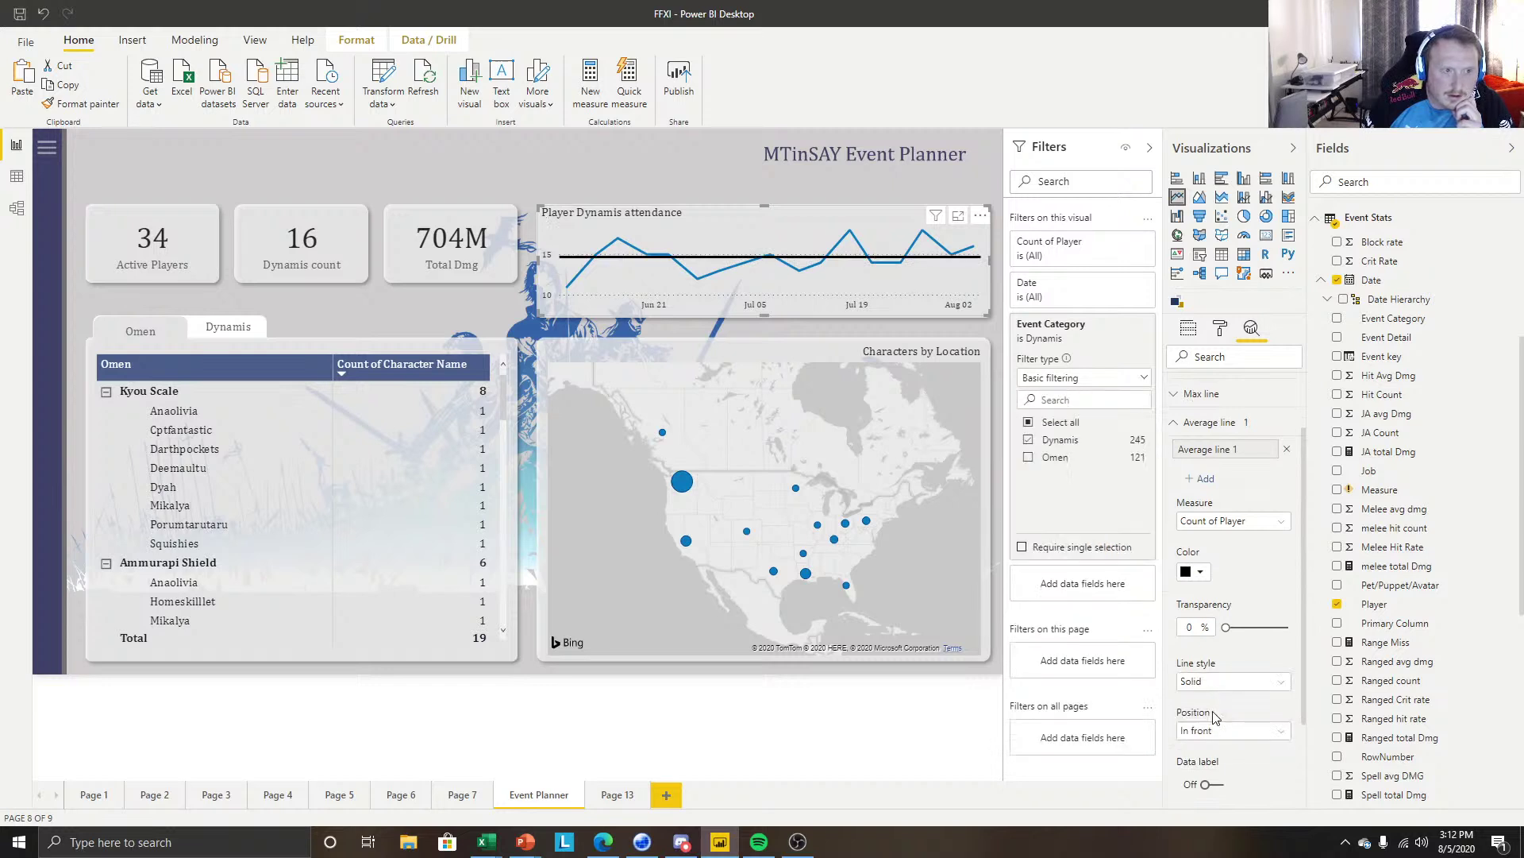
Position the average line behind the data series and change its colour to grey.
scroll(1251, 656, "down", 1)
left_click(1230, 651)
left_click(1212, 669)
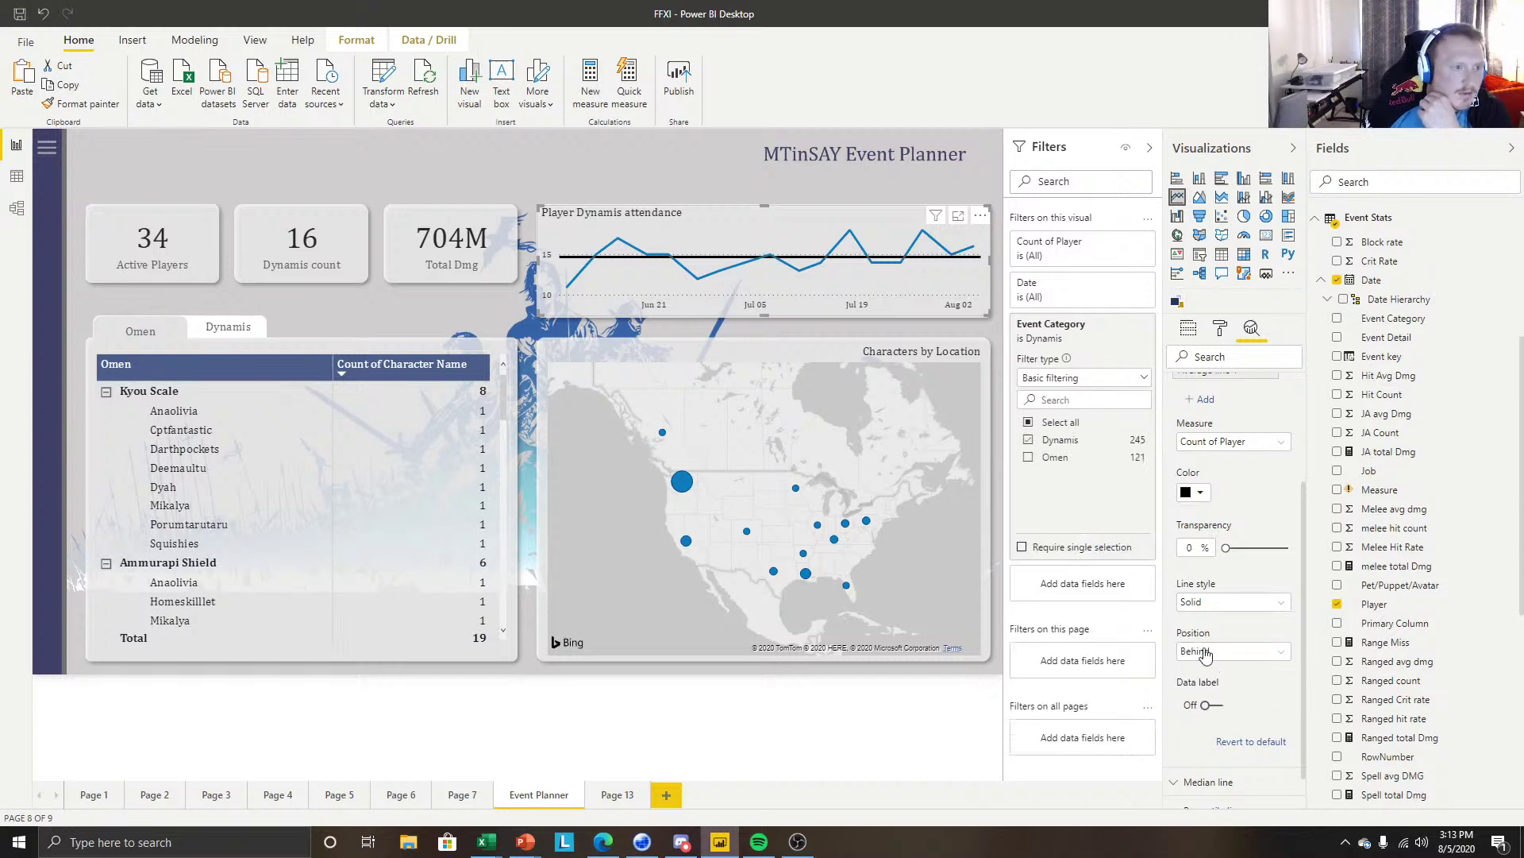
left_click(1199, 505)
left_click(1188, 548)
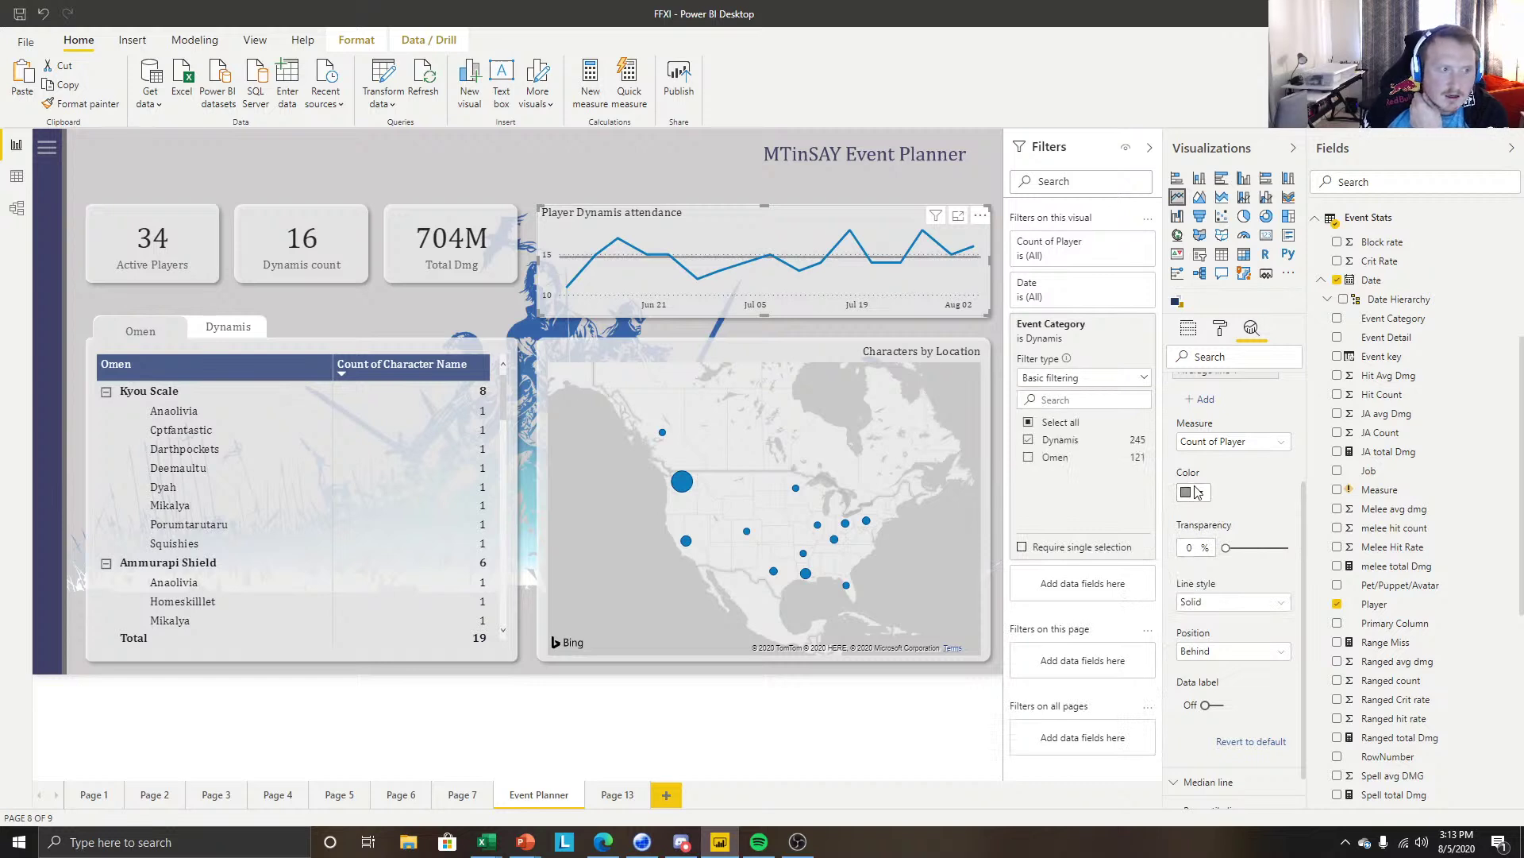
mouse_move(817, 277)
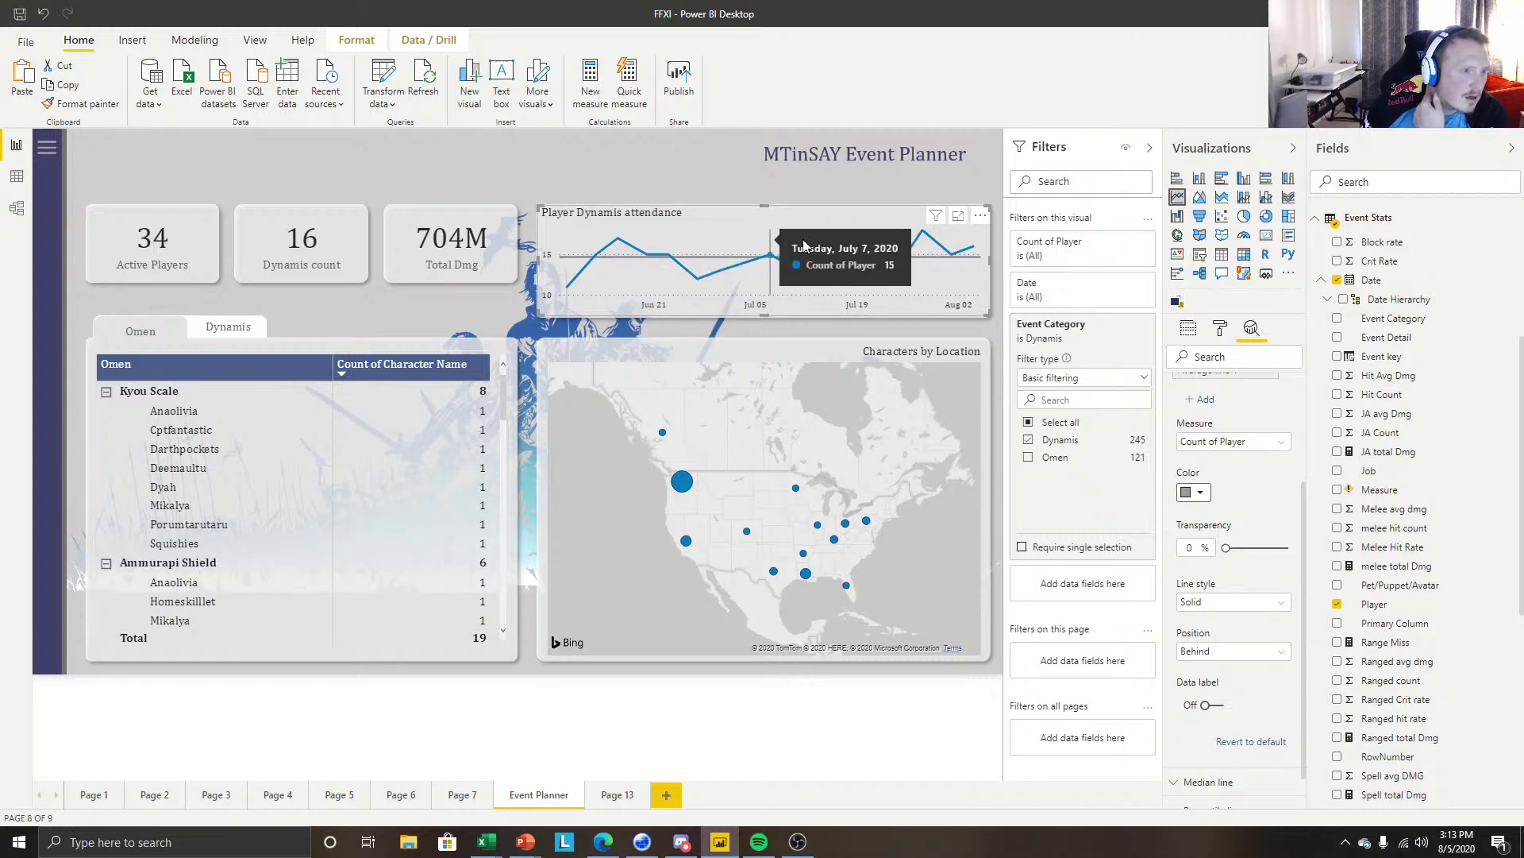
Turn off the Y axis gridlines of the attendance line chart.
scroll(1215, 417, "up", 3)
left_click(1173, 501)
left_click(1221, 332)
left_click(1174, 443)
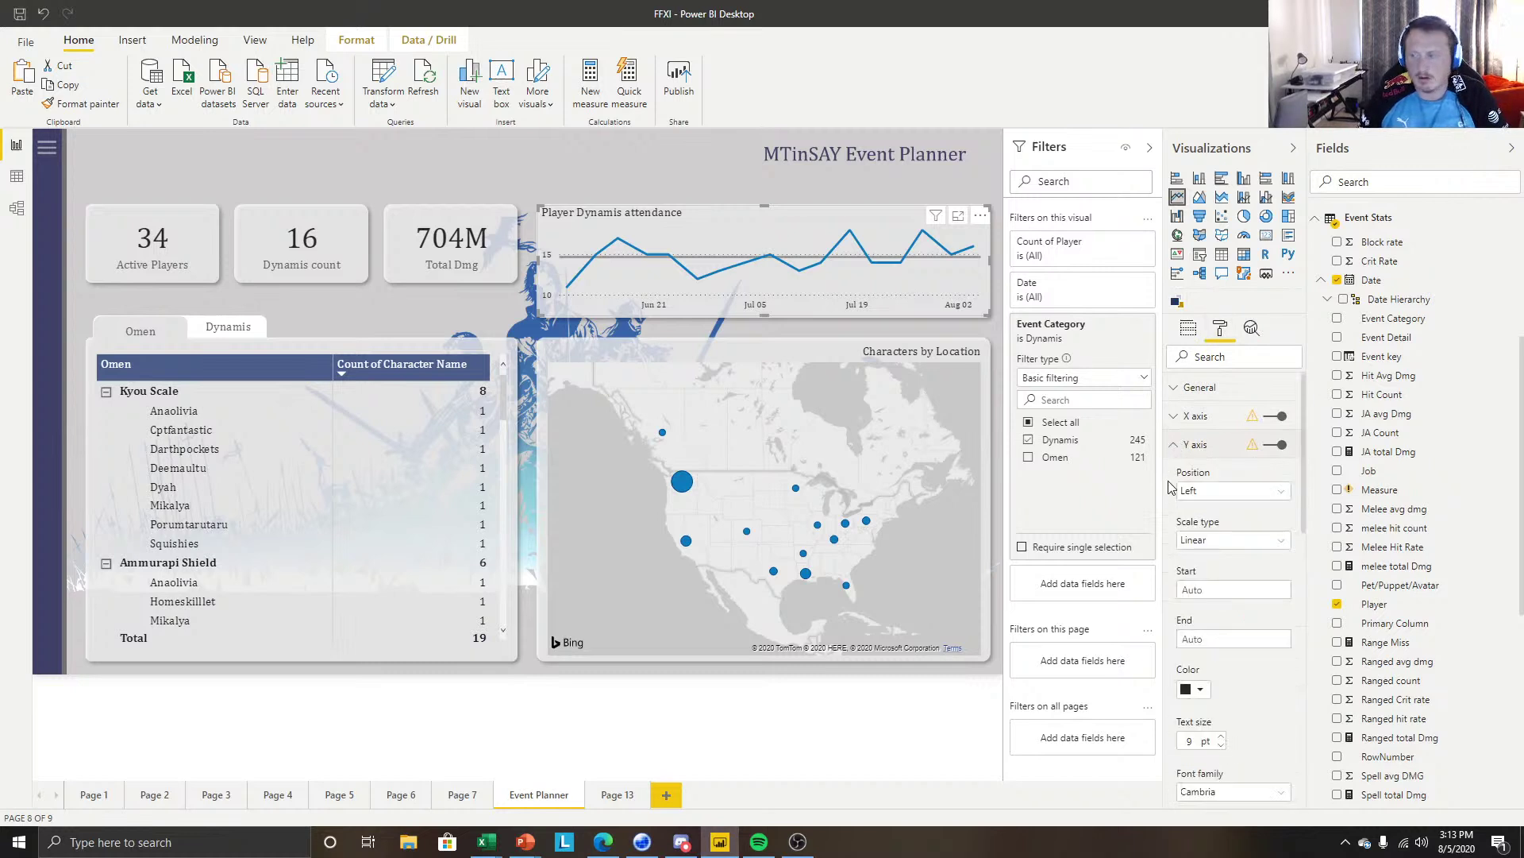
scroll(1234, 569, "down", 5)
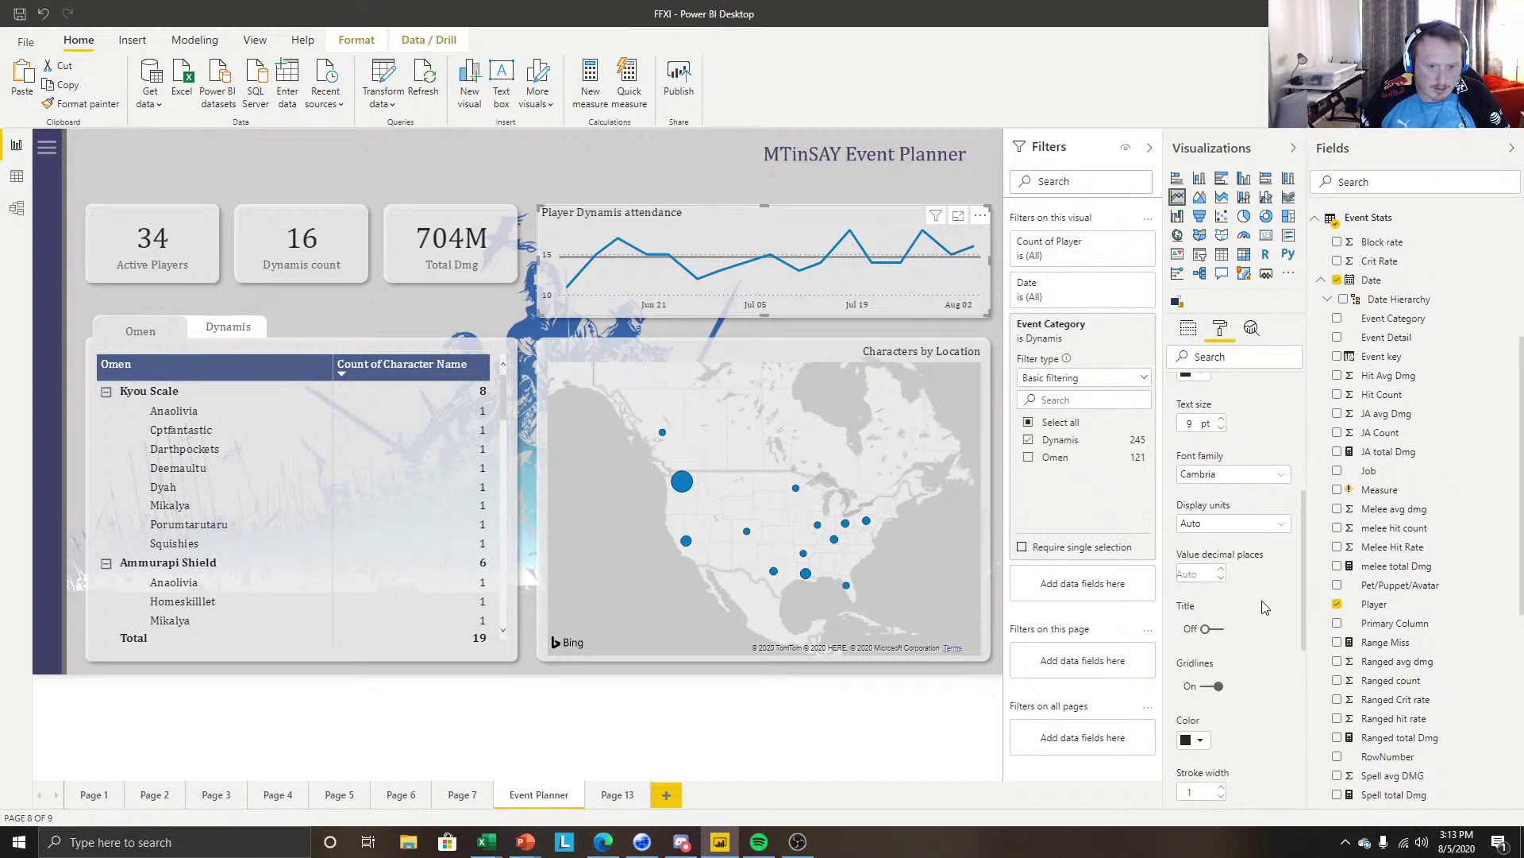
left_click(1222, 689)
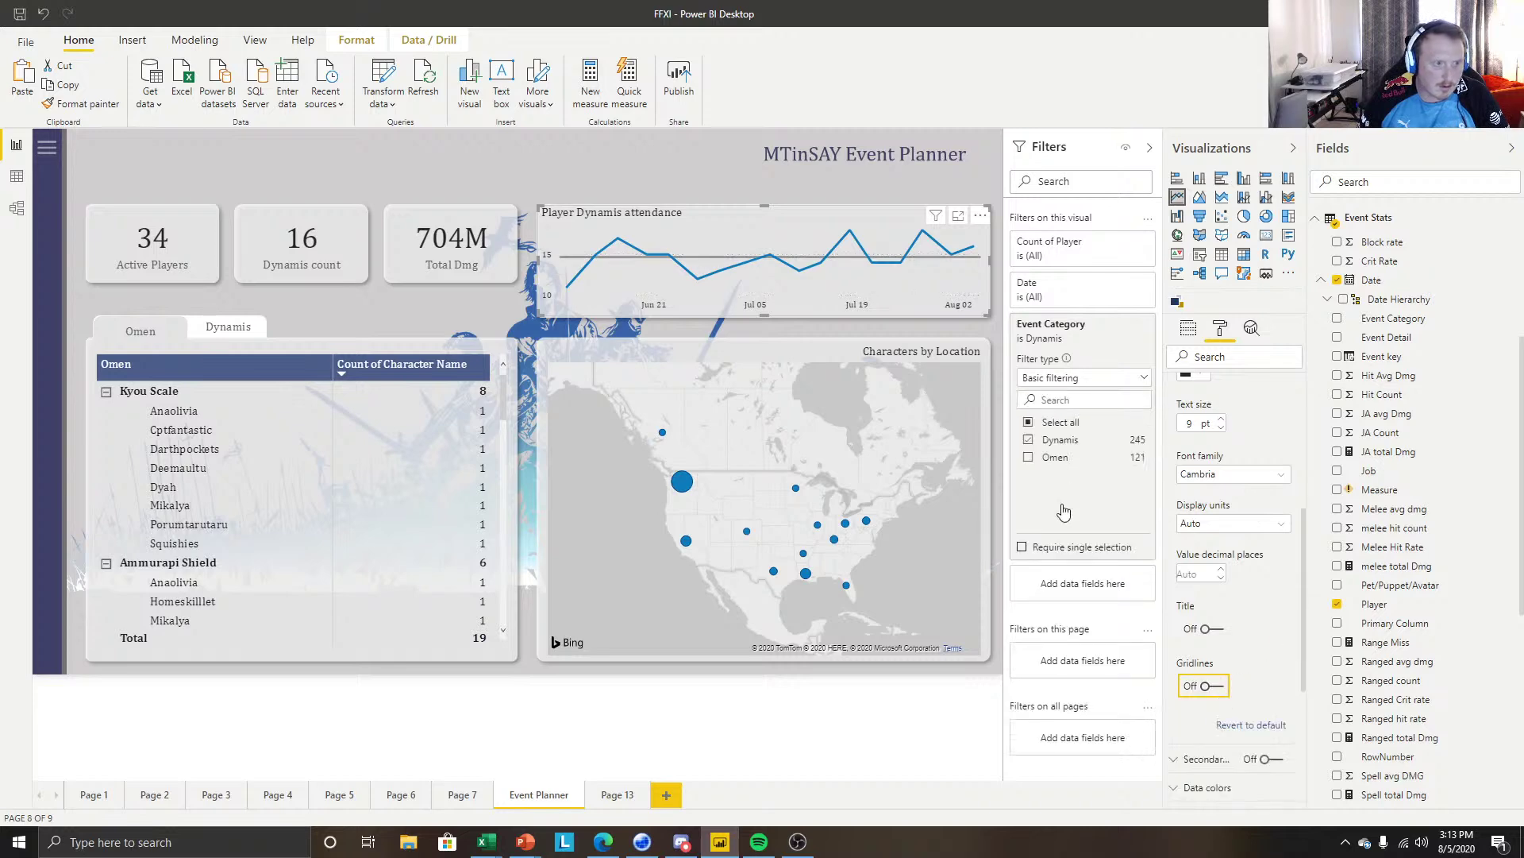
left_click(796, 723)
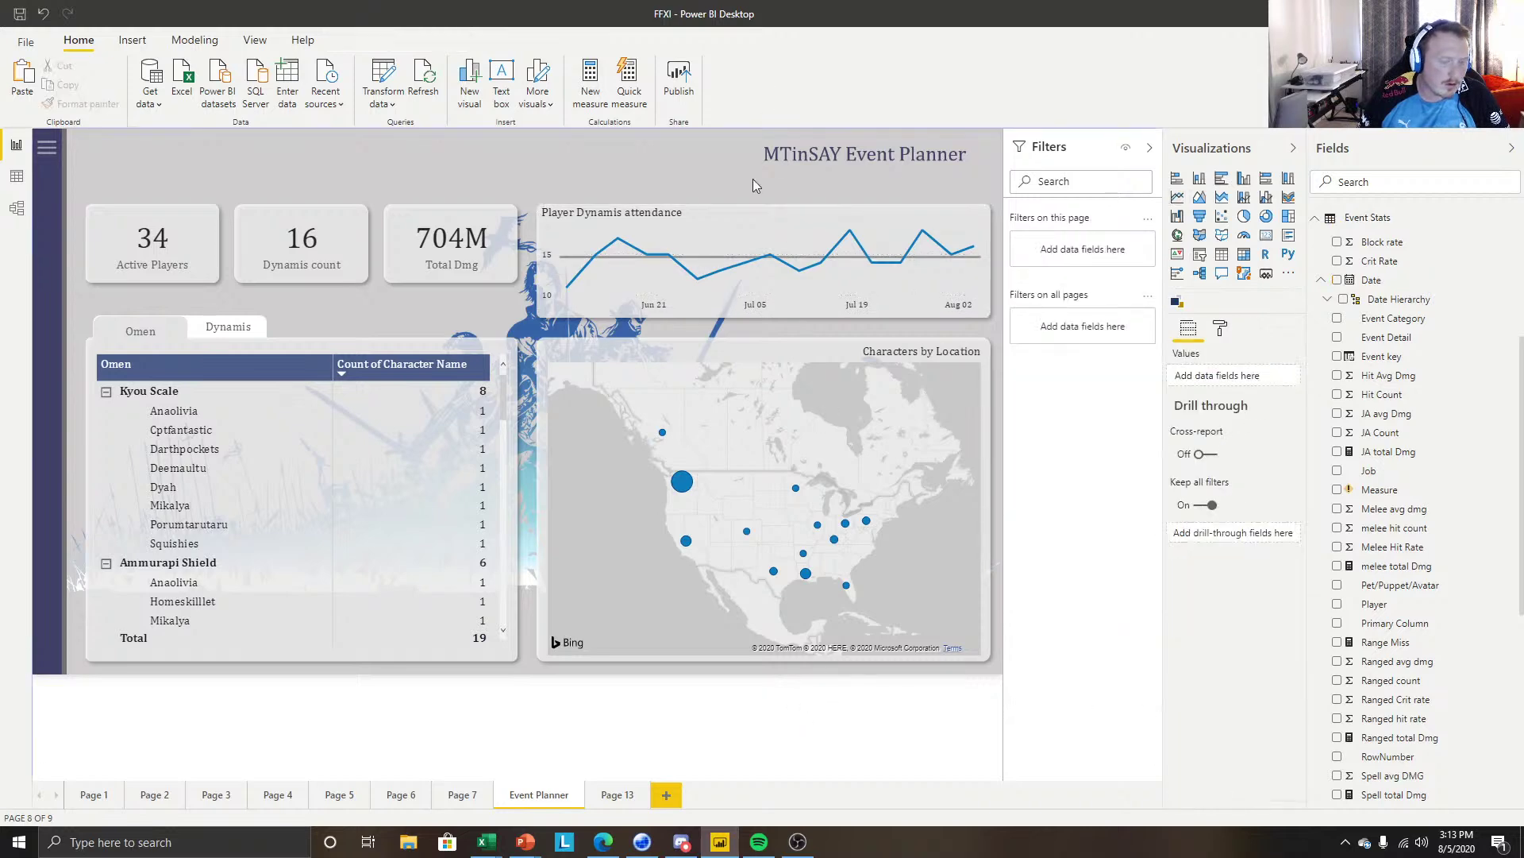
Turn on the data label of the line chart's average line.
left_click(783, 222)
left_click(1251, 329)
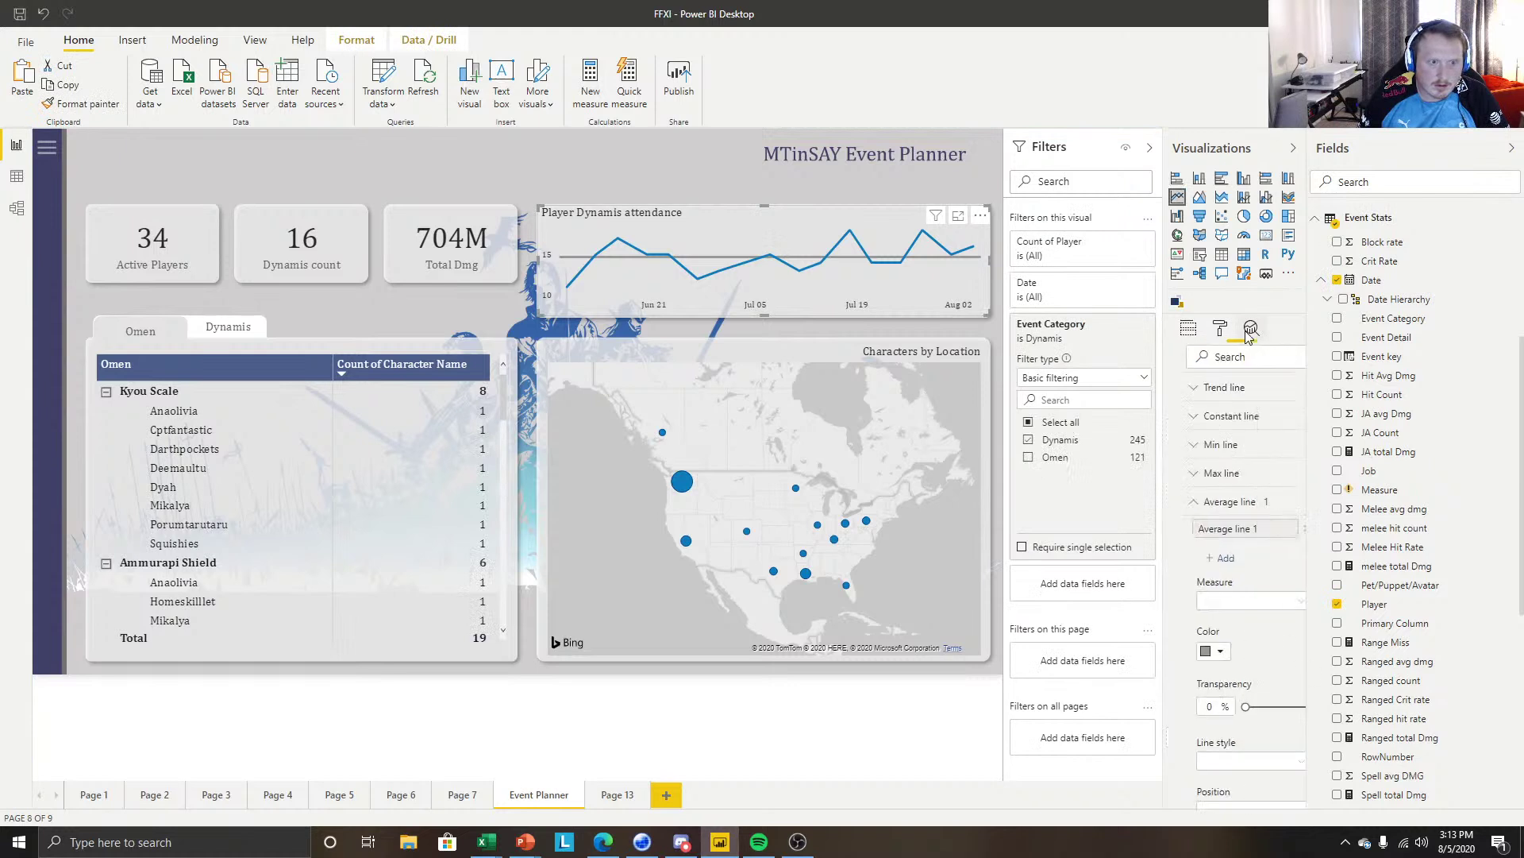
scroll(1242, 527, "down", 3)
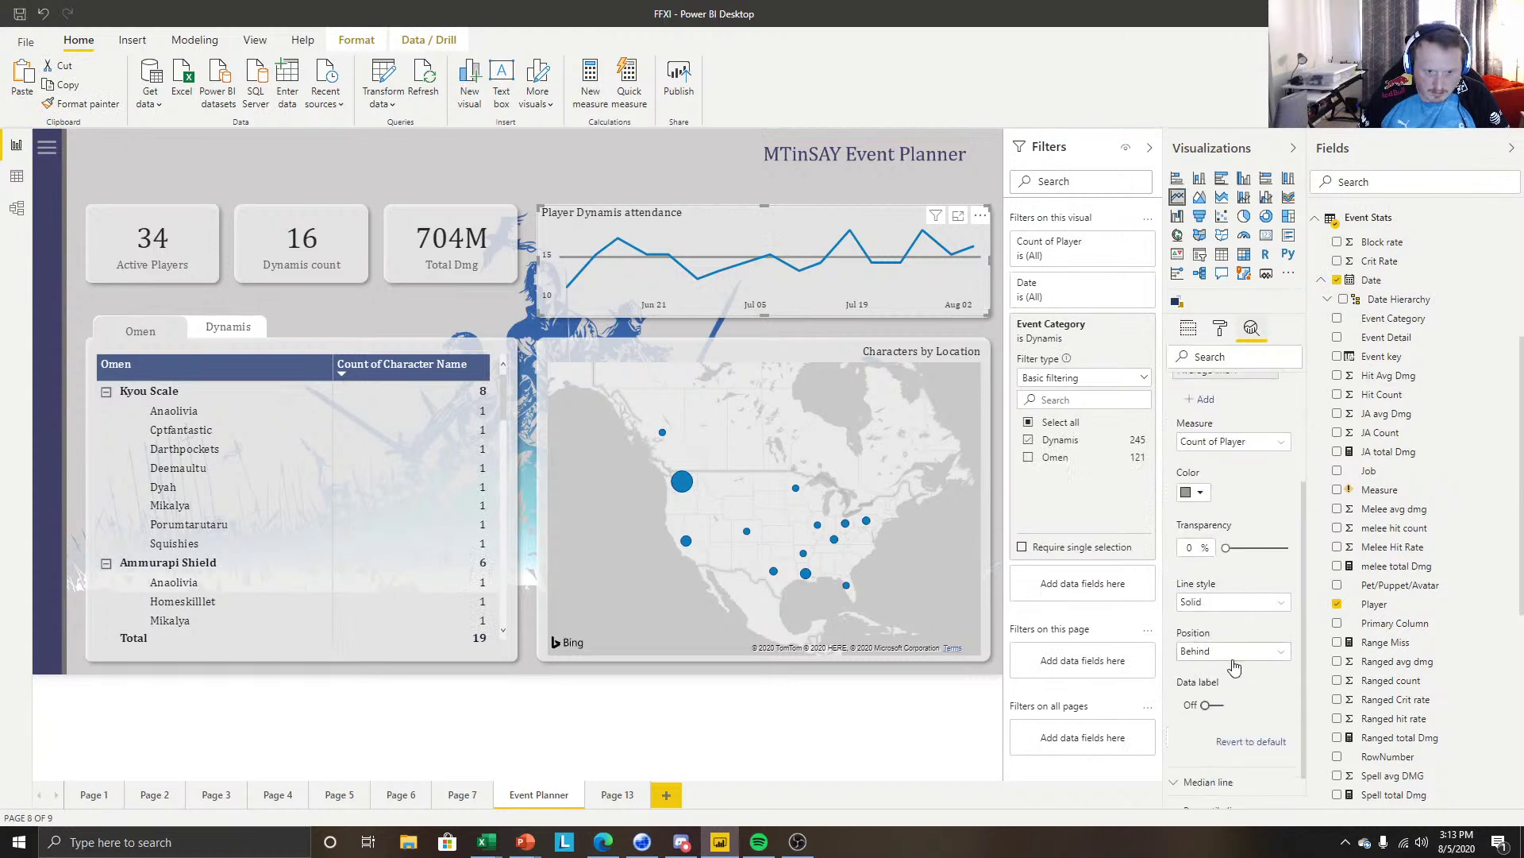
left_click(1210, 705)
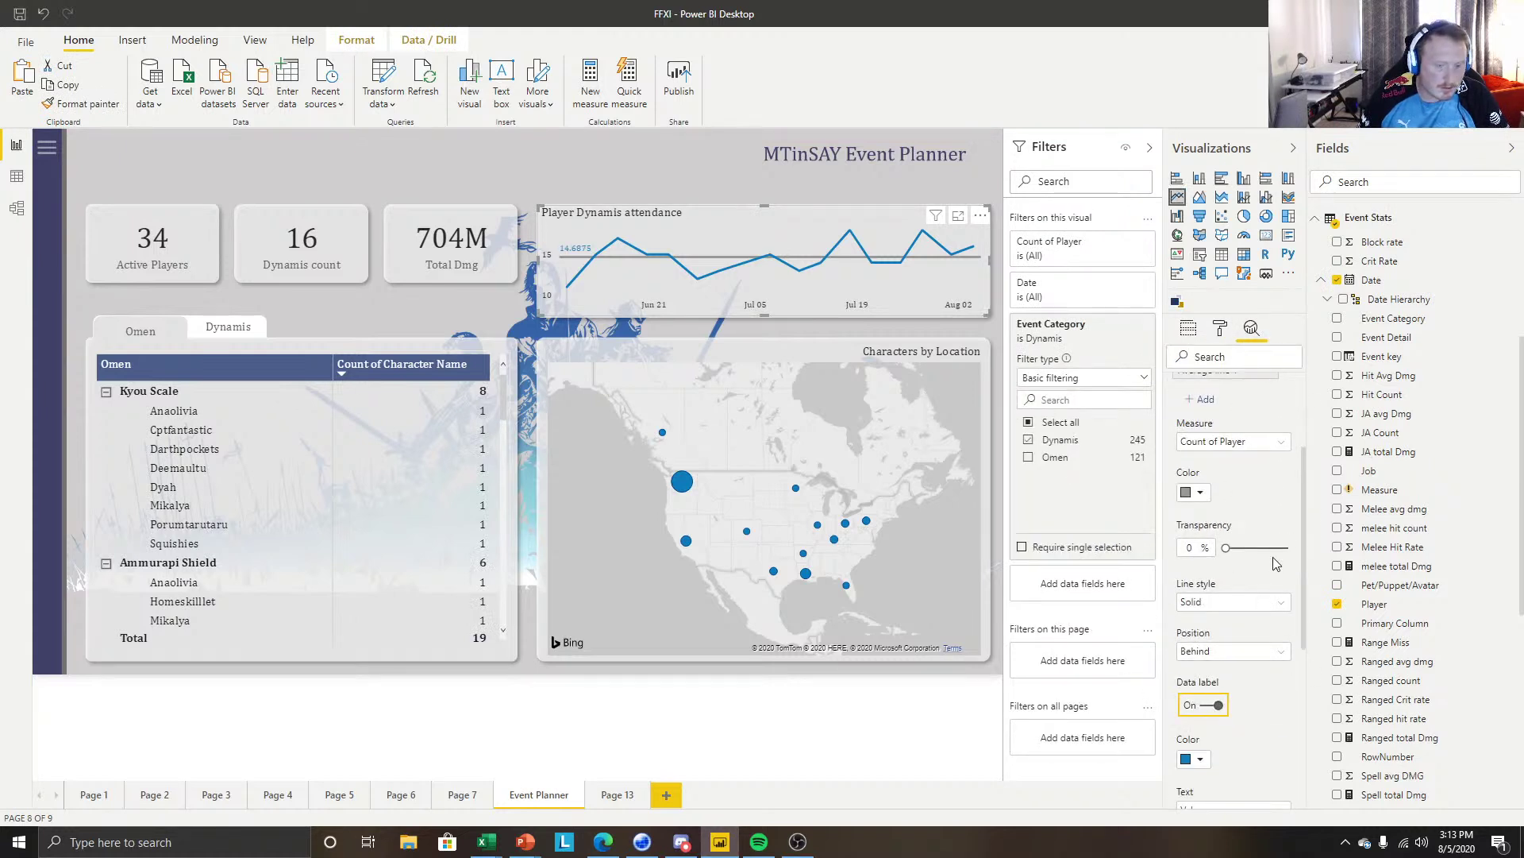
Set the average line's data label to 0 decimal places.
scroll(1260, 702, "down", 4)
scroll(1259, 670, "down", 4)
left_click(1245, 647)
left_click(1266, 689)
type("0")
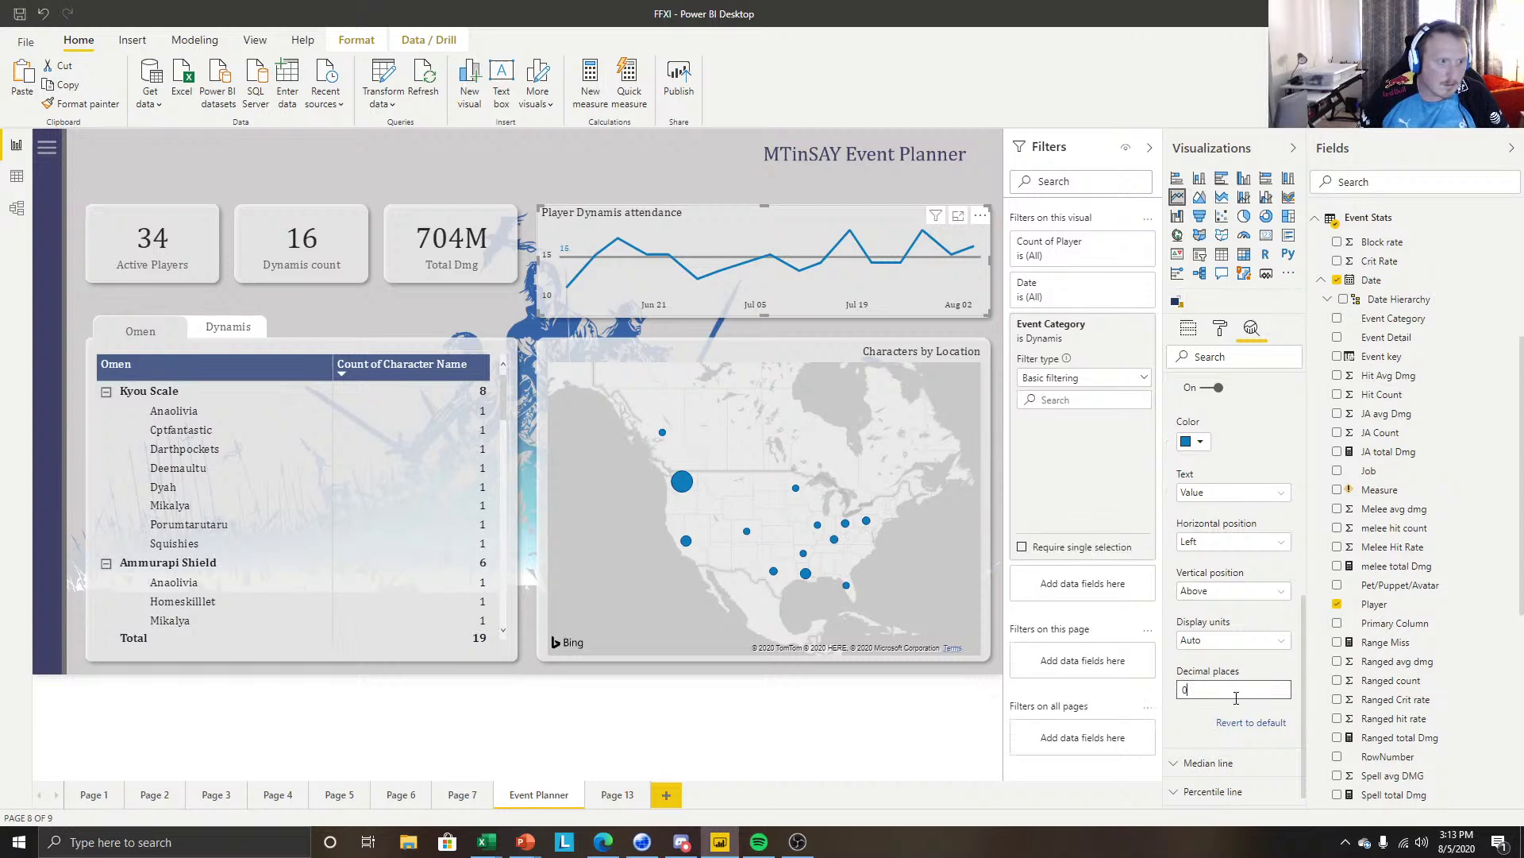
left_click(1244, 456)
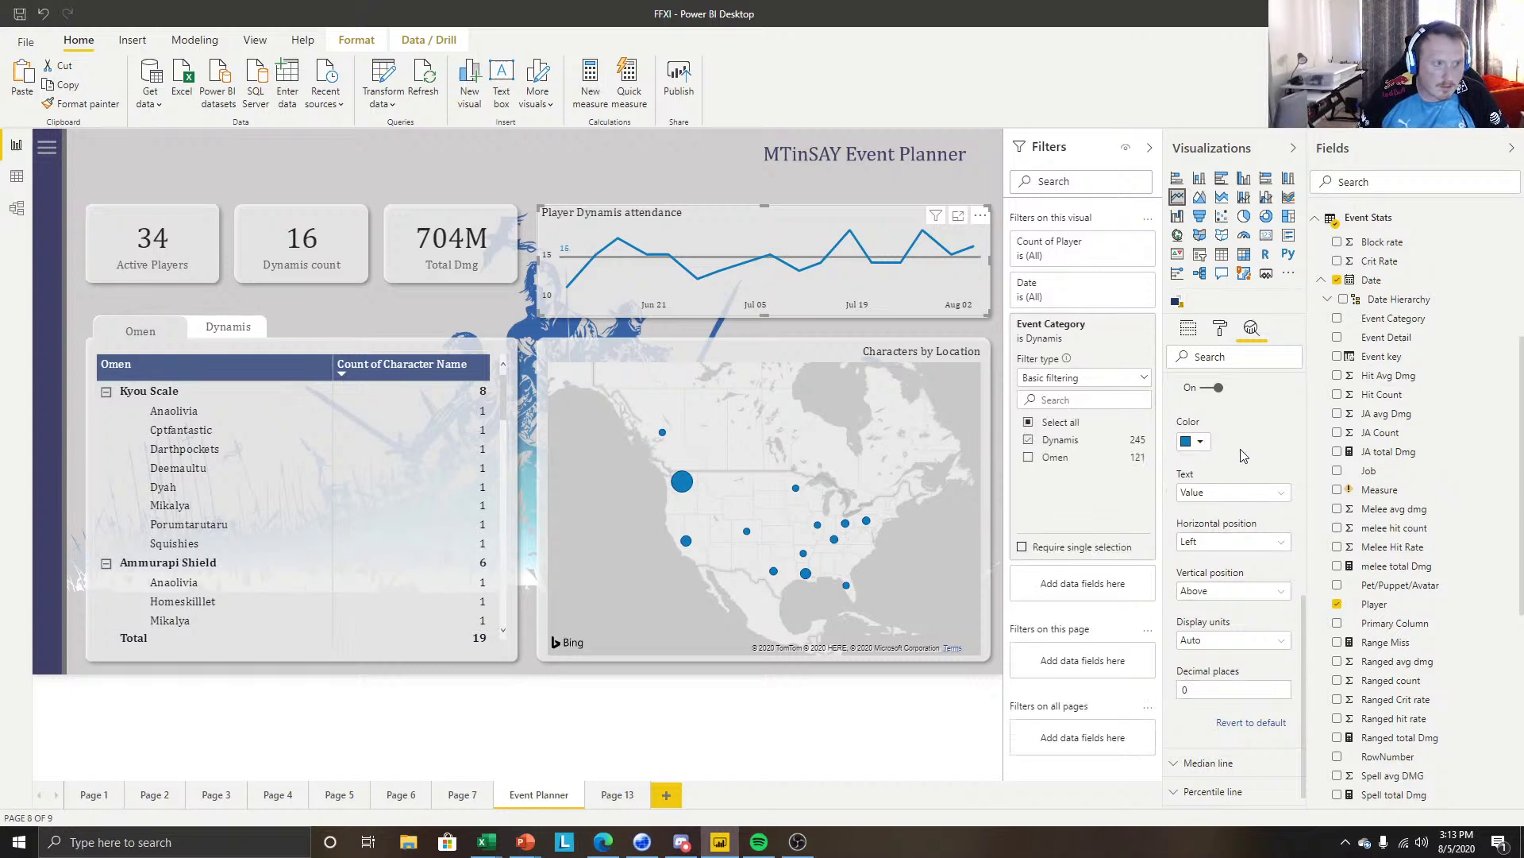
Colour the average line's data label grey and have it show Name and value.
left_click(1198, 443)
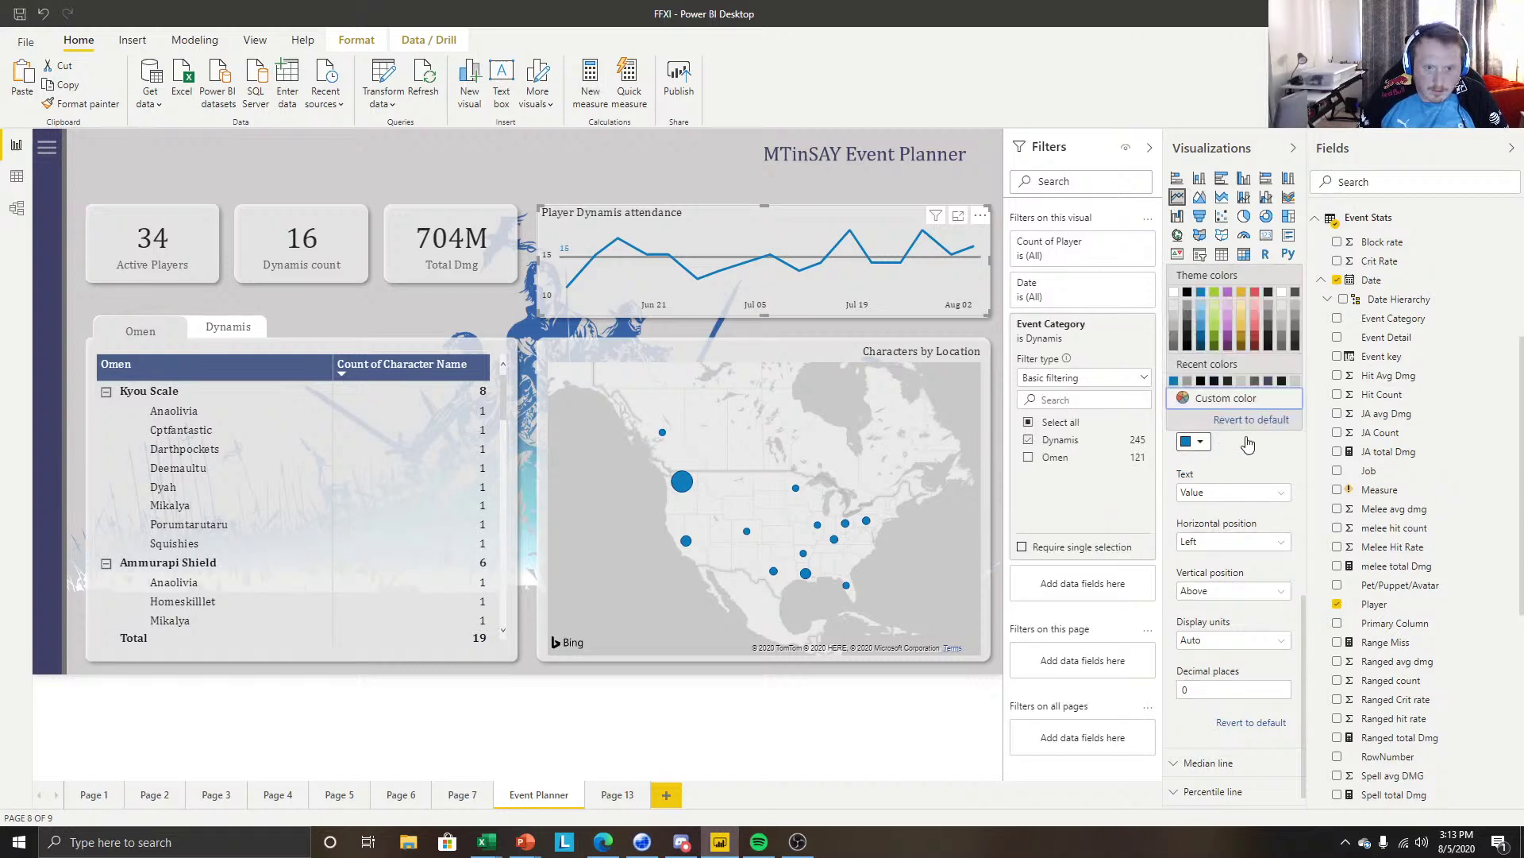
left_click(1187, 381)
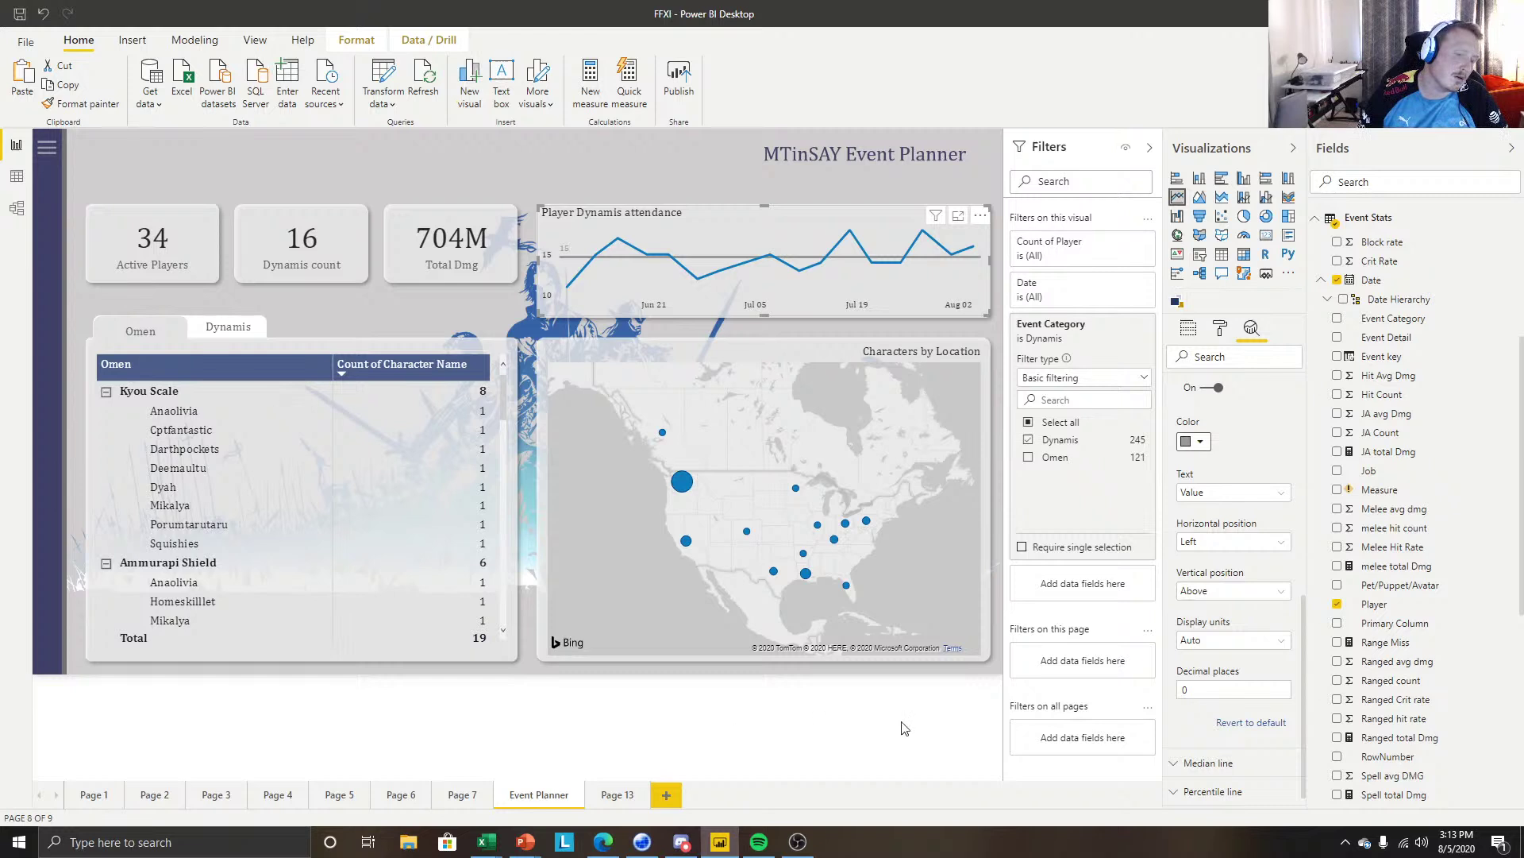
left_click(1245, 494)
left_click(1233, 544)
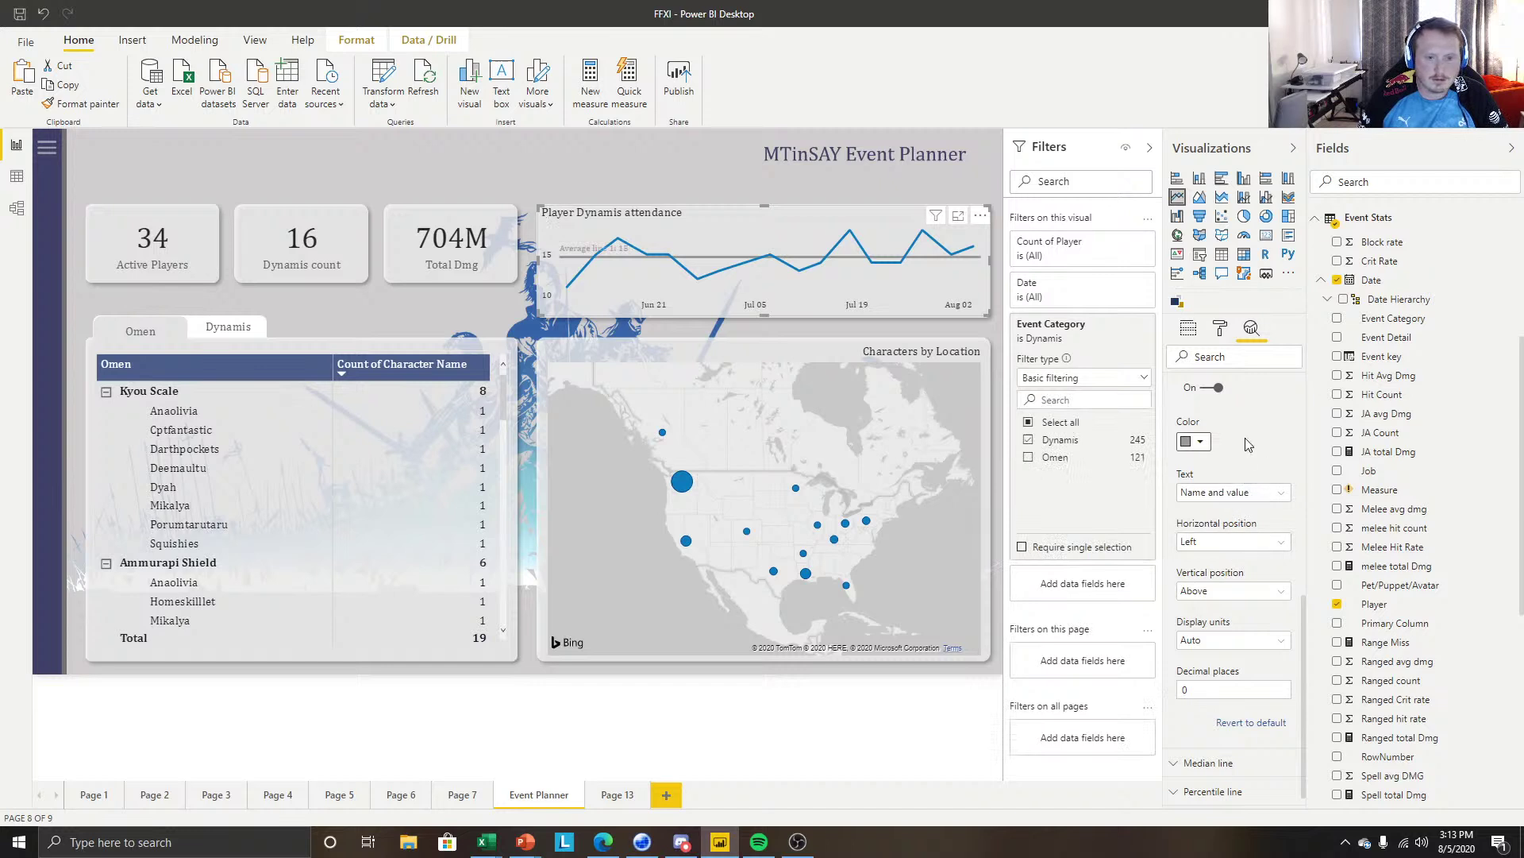
Rename the average line to "Avg".
scroll(1246, 445, "up", 5)
left_click(1222, 529)
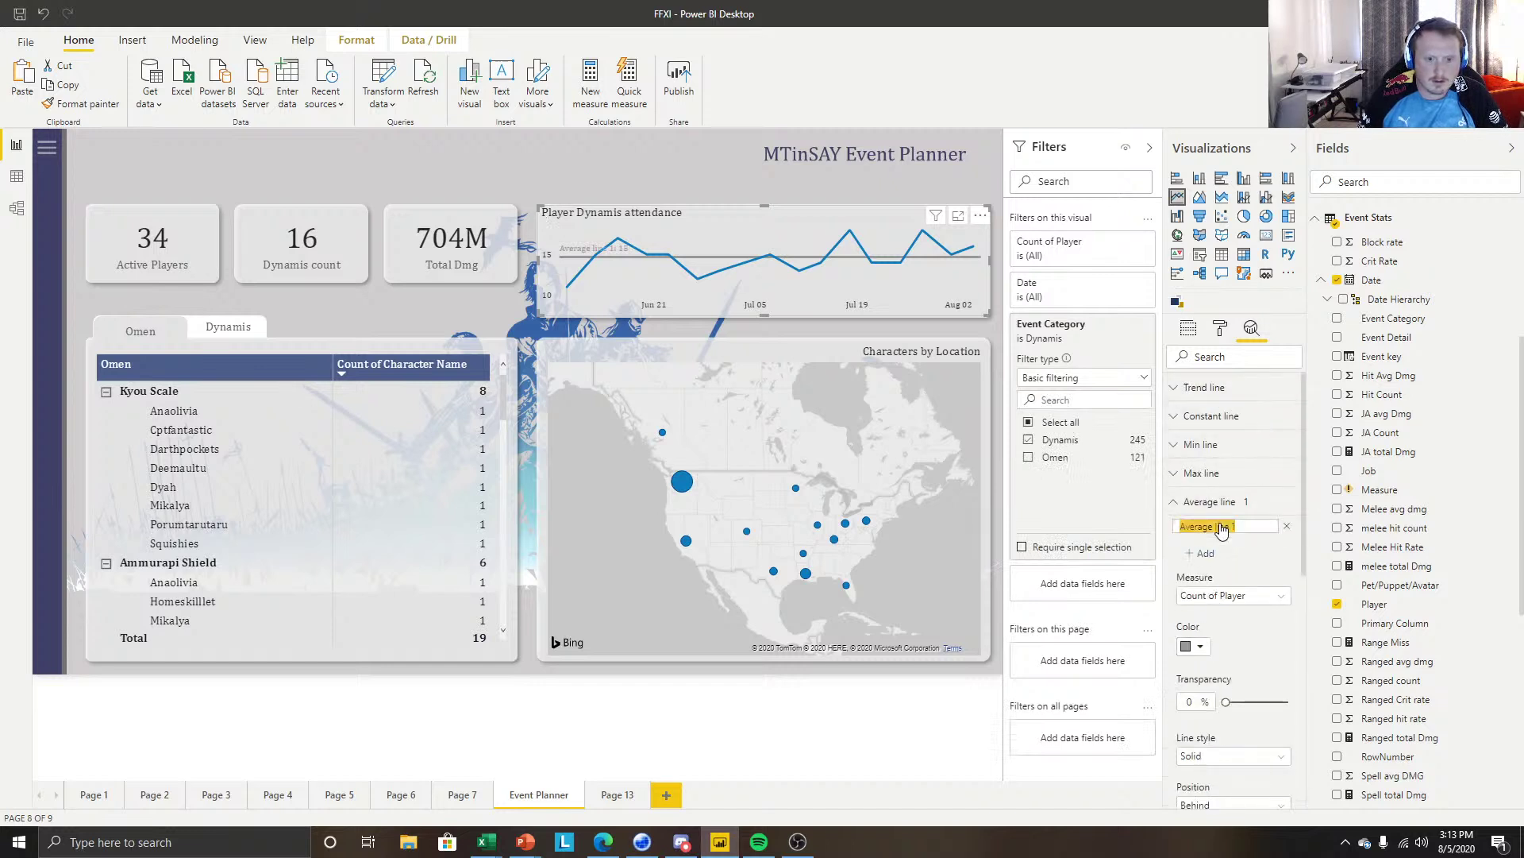
type("Avg")
key("Return")
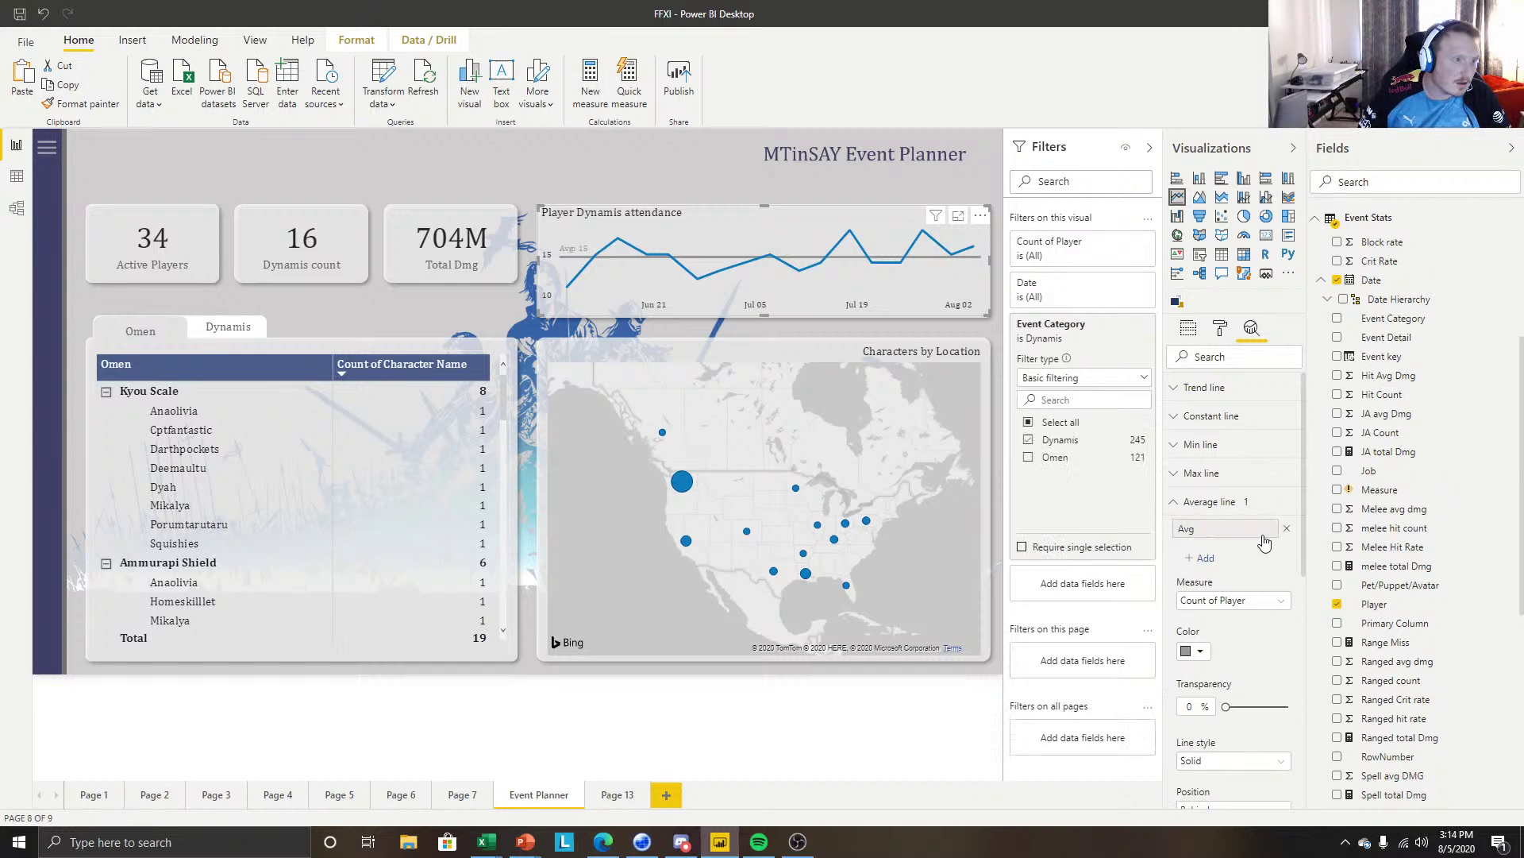
Check the report page's toggle by switching the table area to Dynamis and back to Omen.
left_click(605, 165)
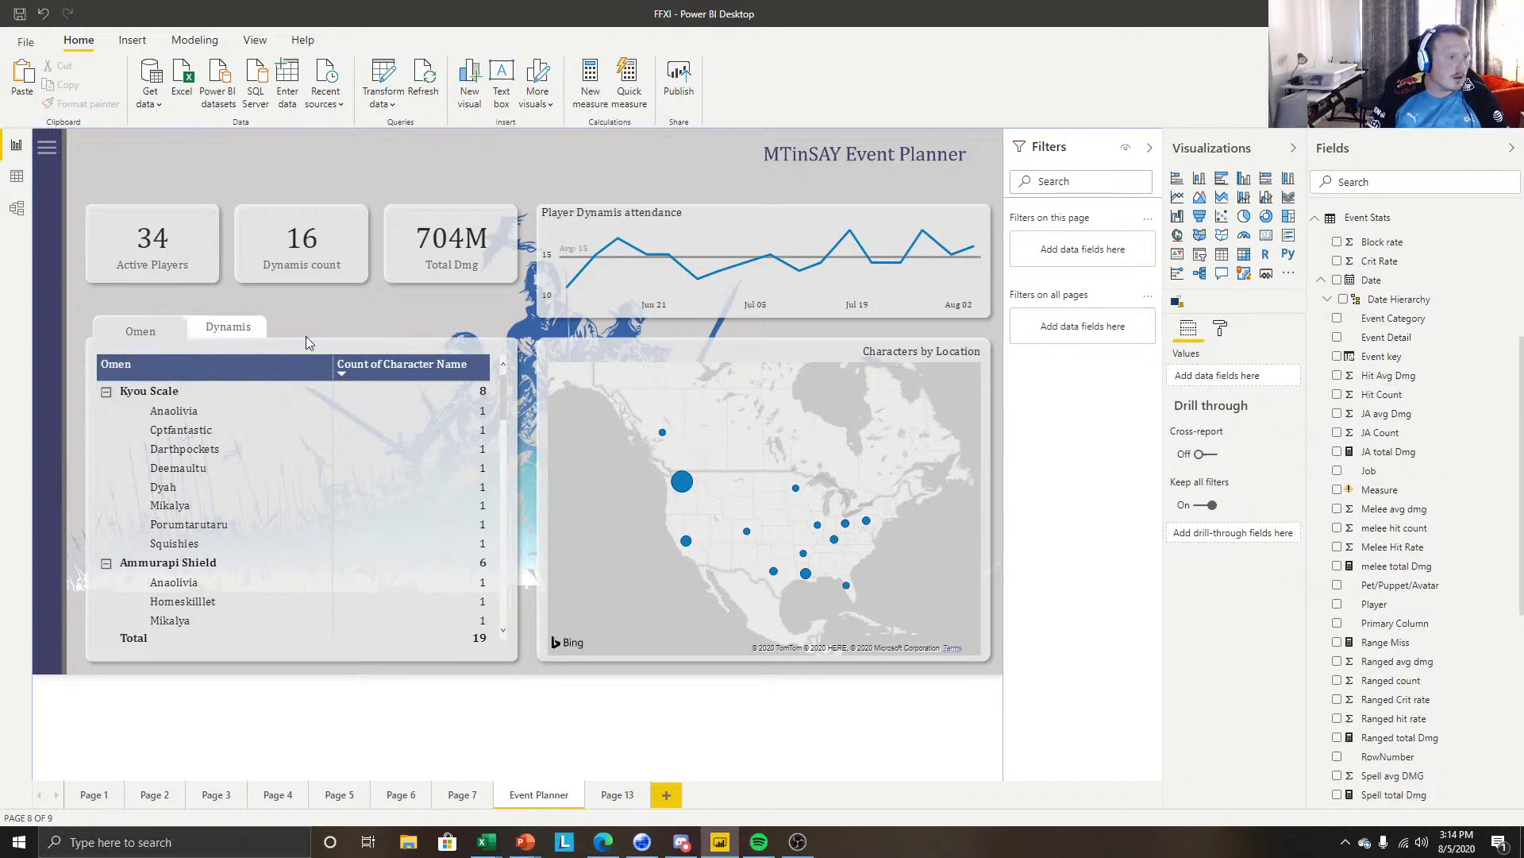
left_click(228, 333)
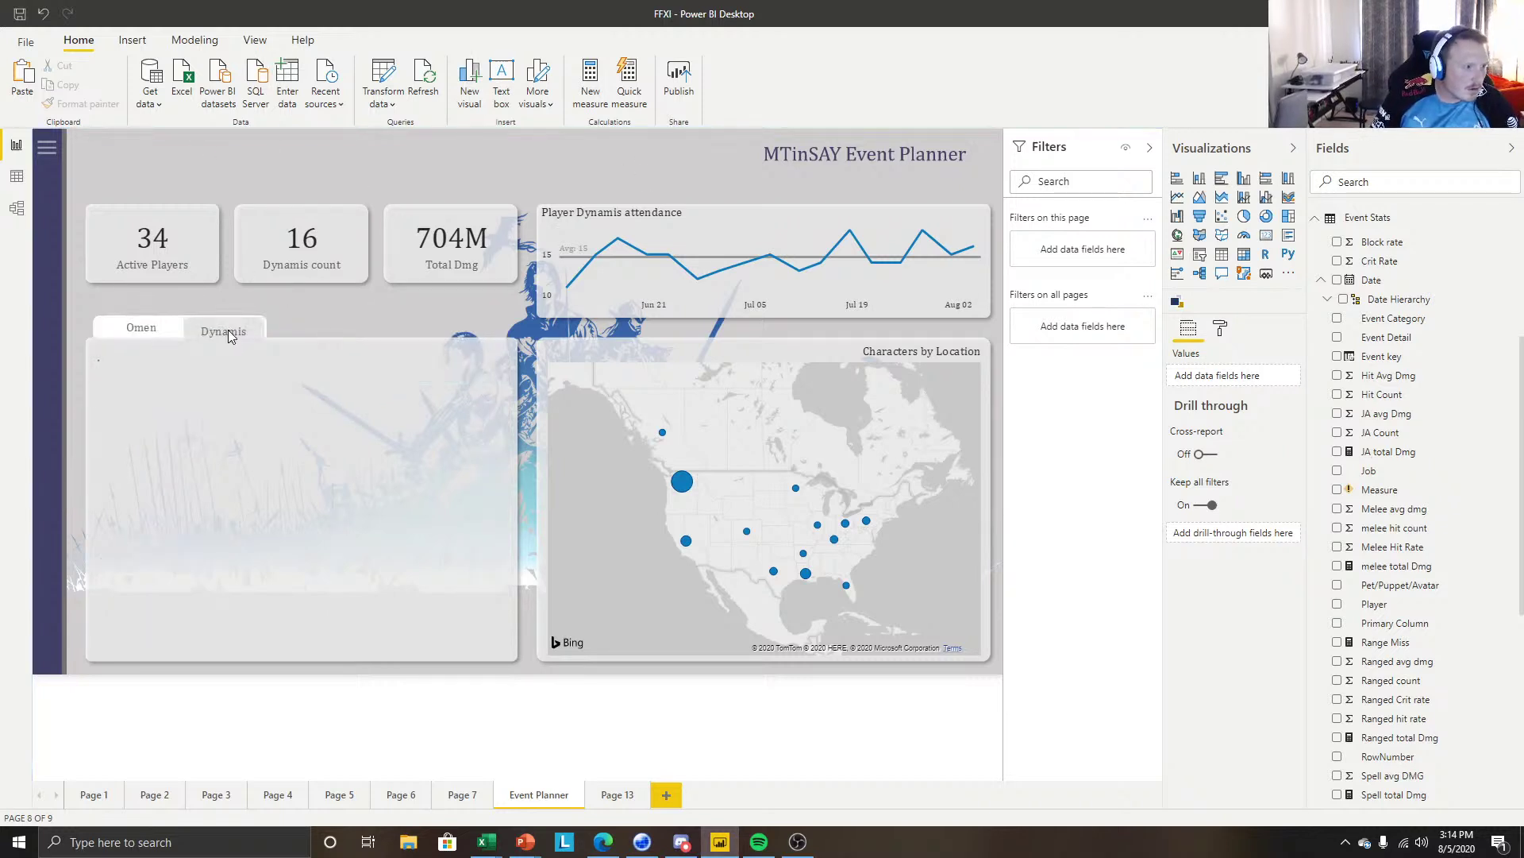
left_click(148, 333)
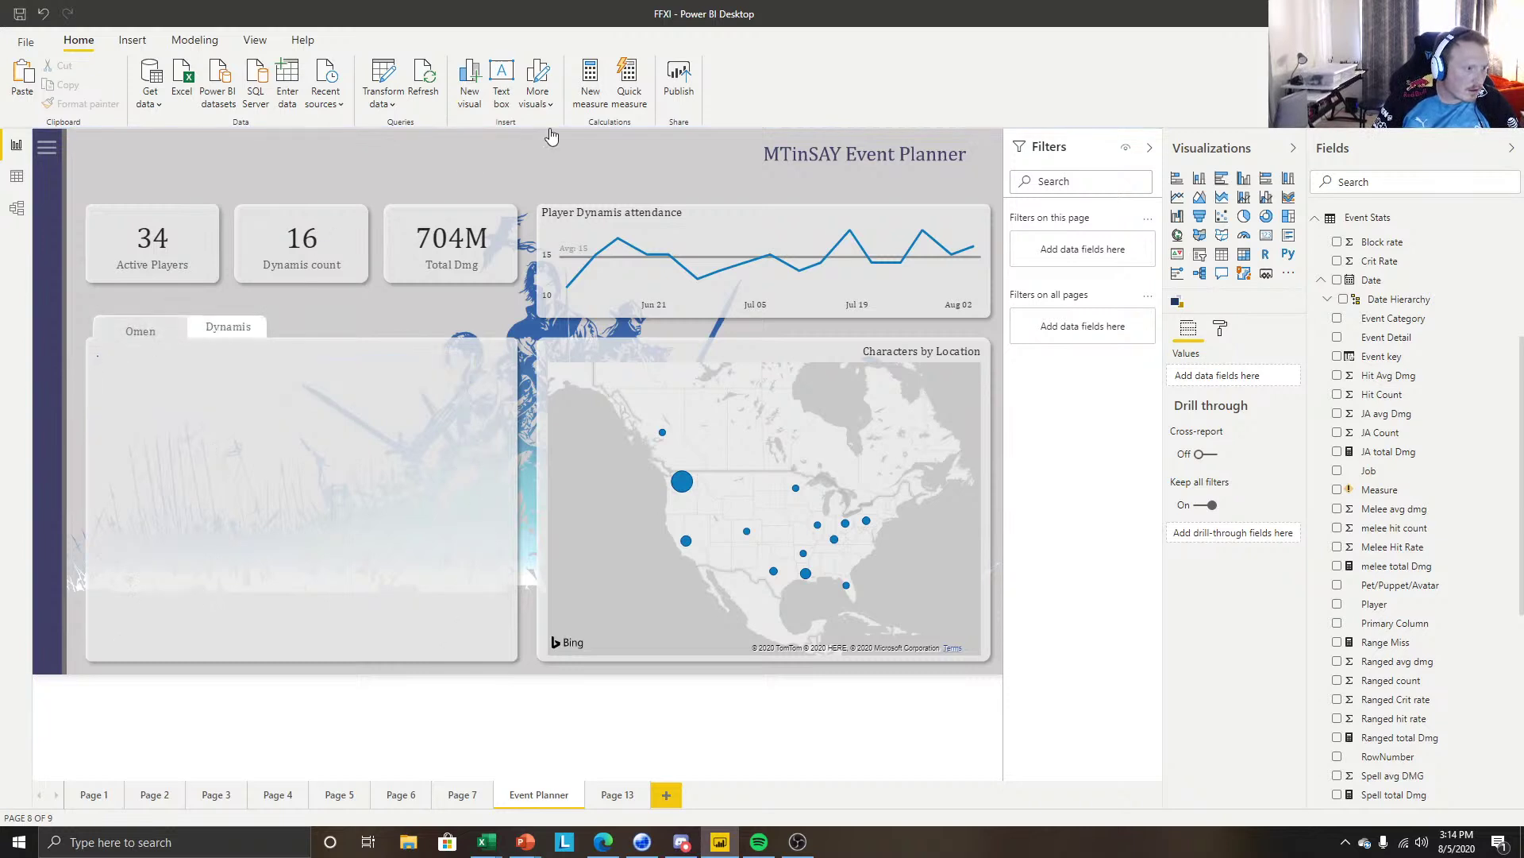
Test the Omen and Dynamis toggle repeatedly by switching the table area between both matrices, ending on Omen.
left_click(231, 330)
left_click(241, 321)
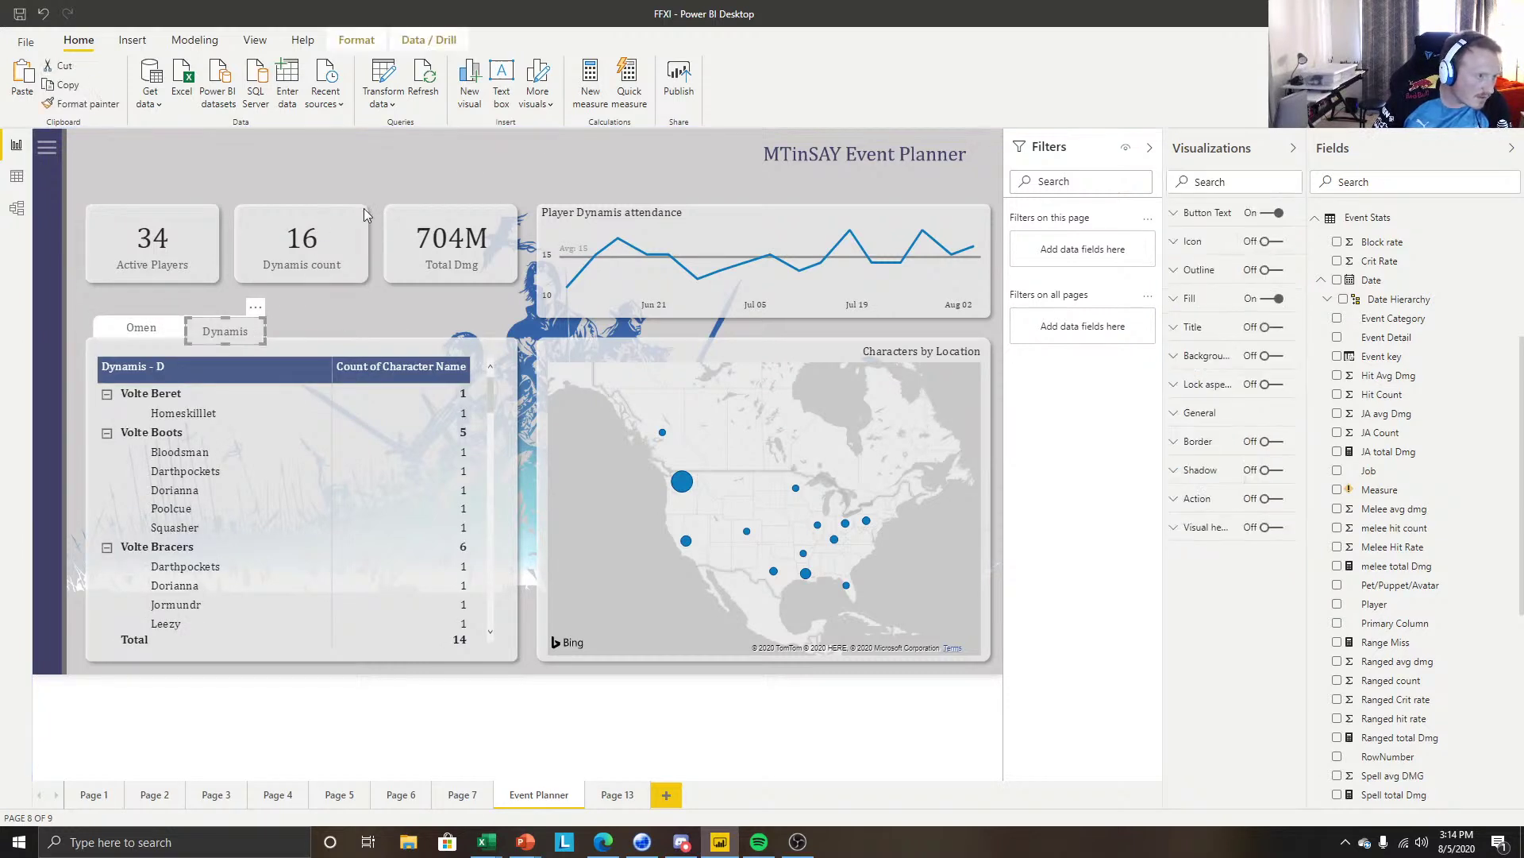
left_click(430, 147)
left_click(253, 334)
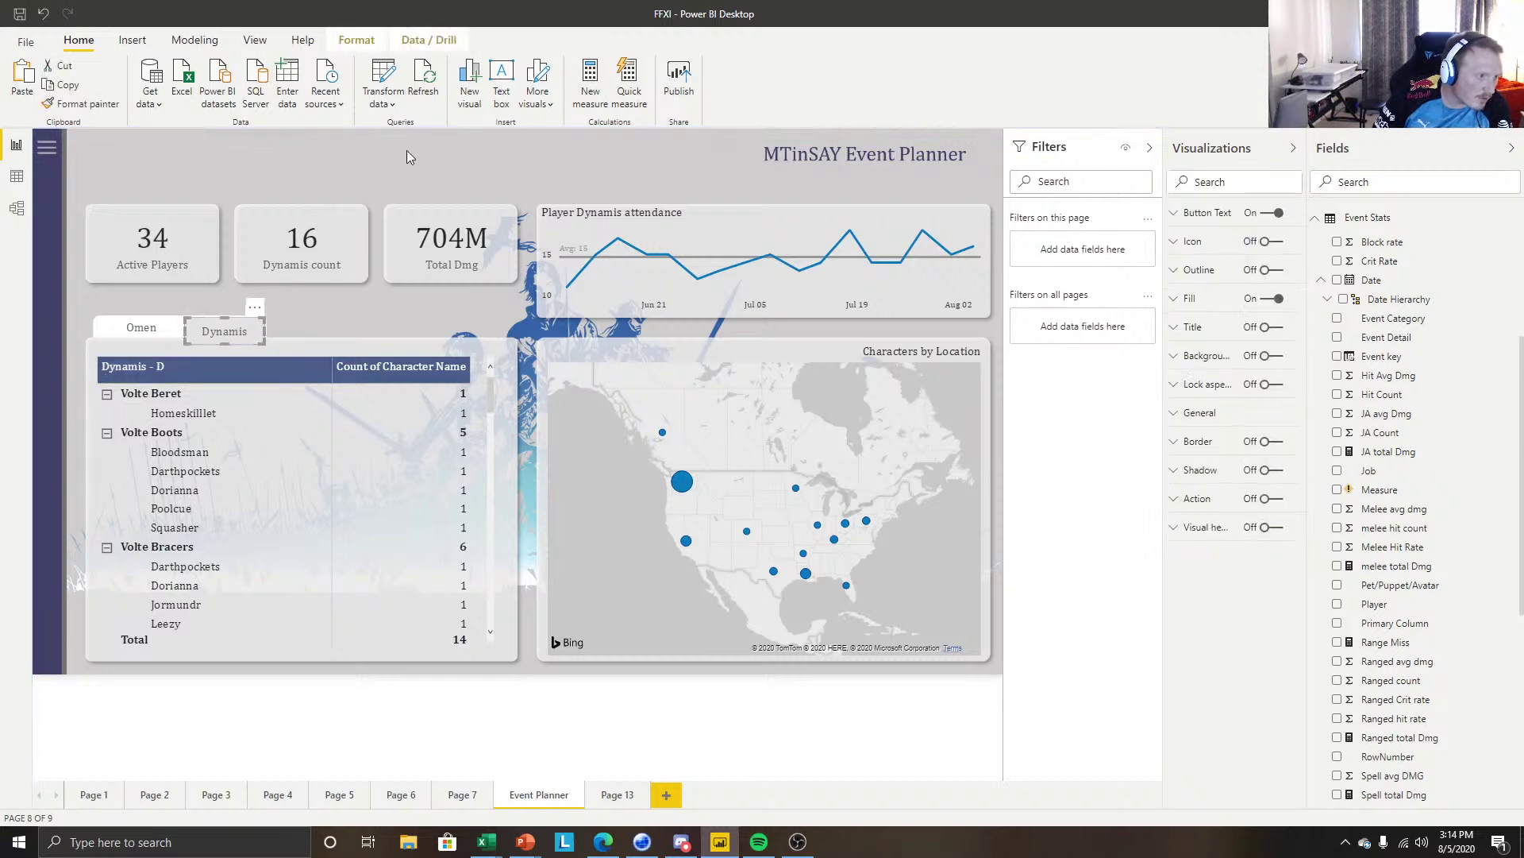
left_click(318, 295)
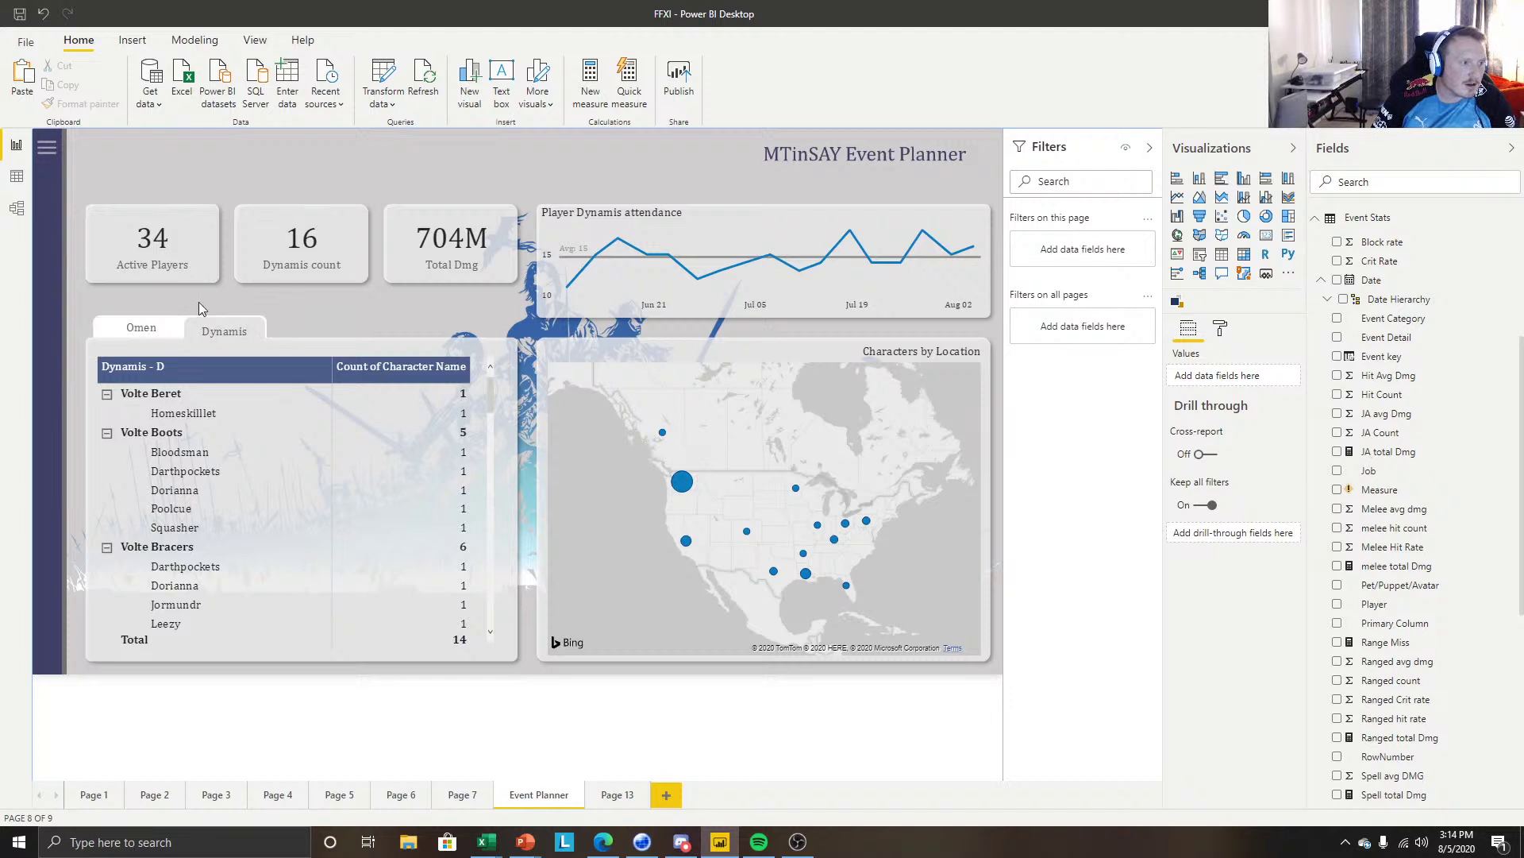
left_click(140, 327, "ctrl")
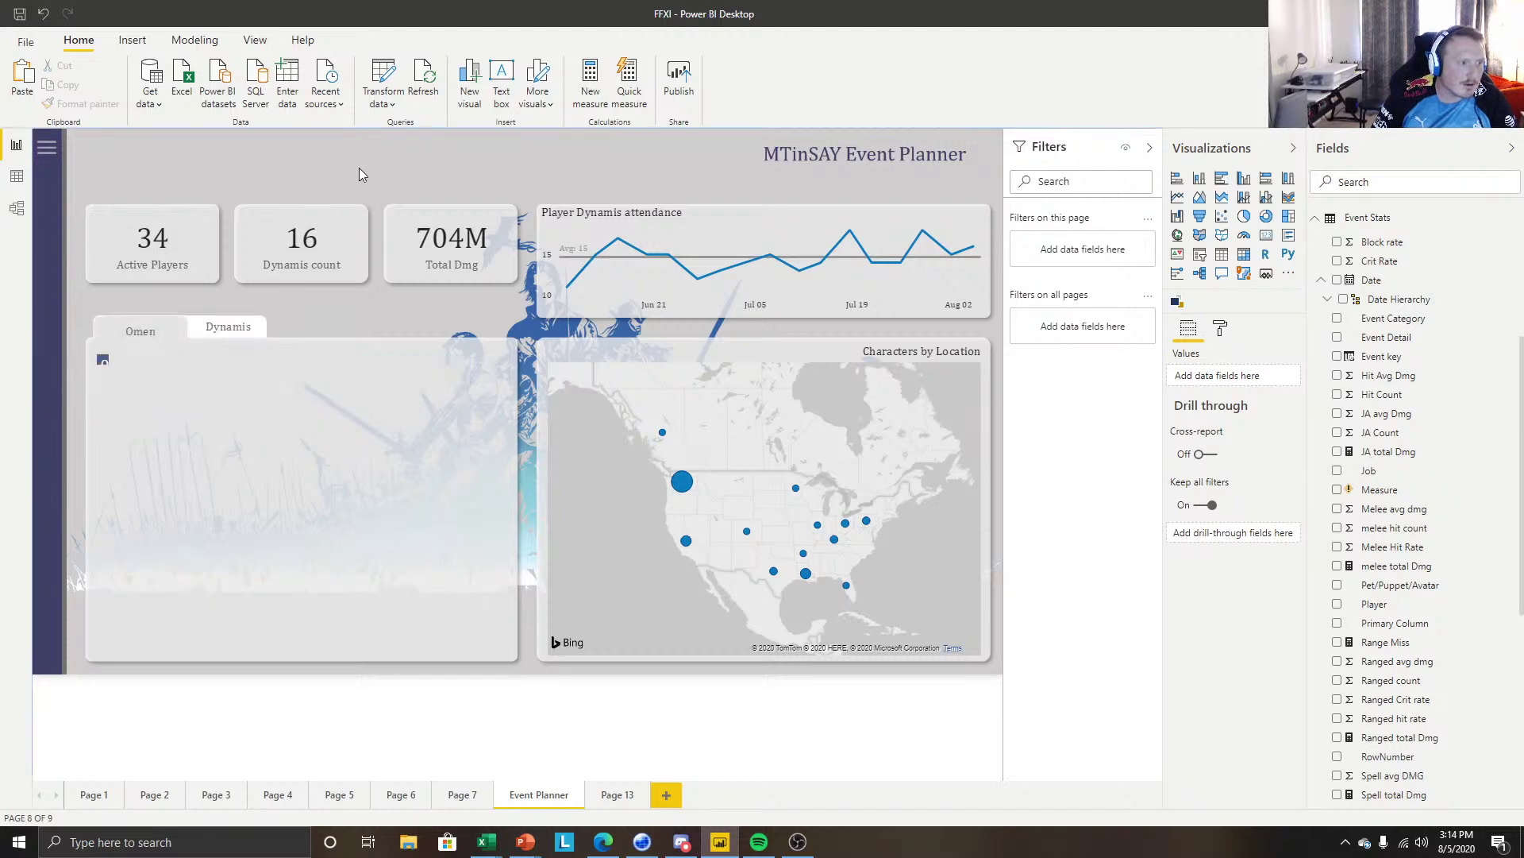
left_click(165, 338)
left_click(289, 166)
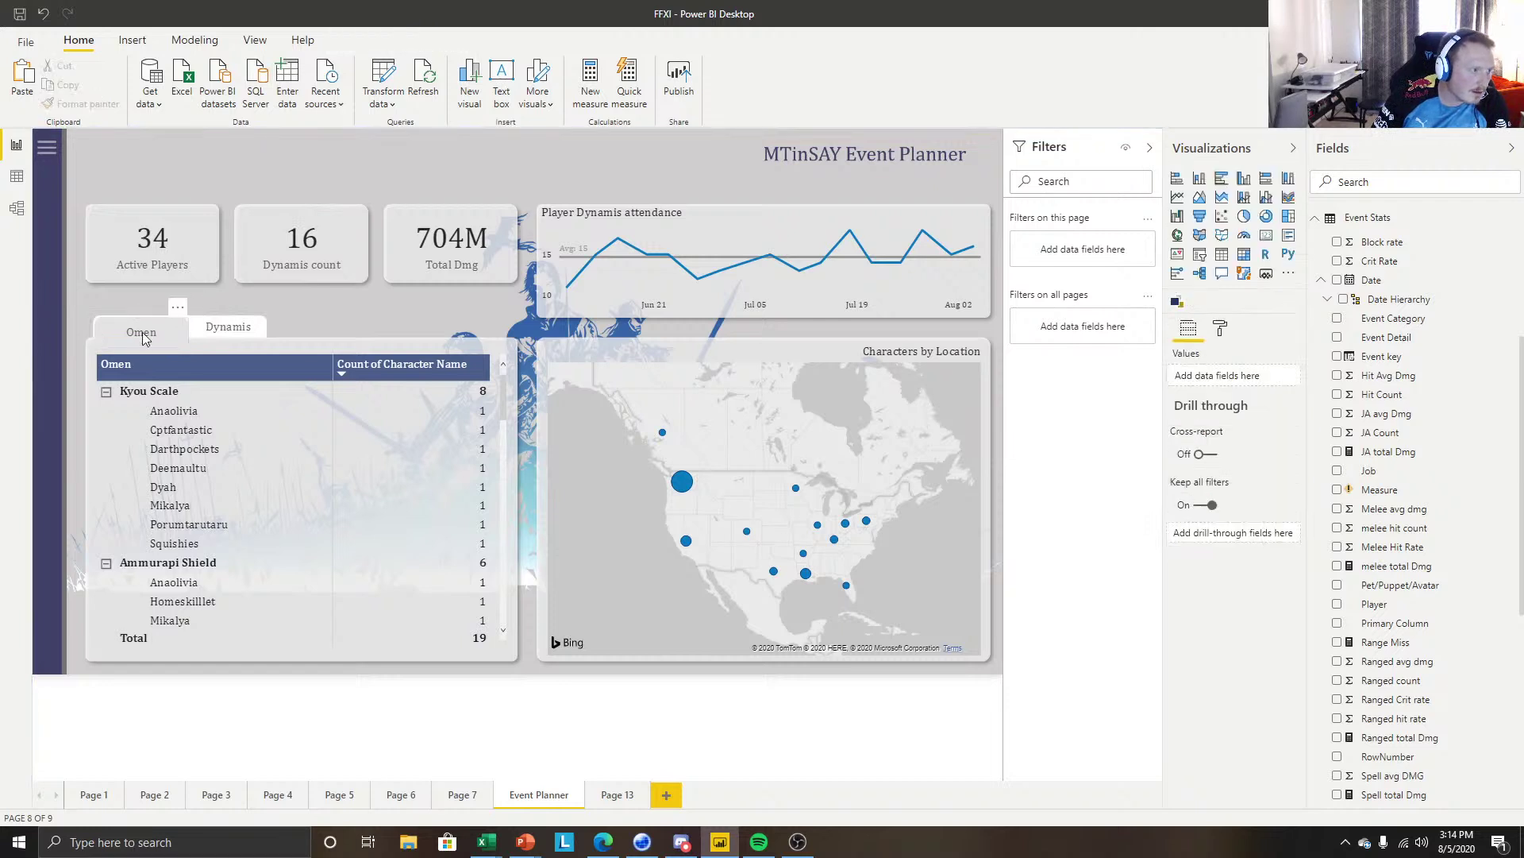
left_click(136, 336)
left_click(282, 151)
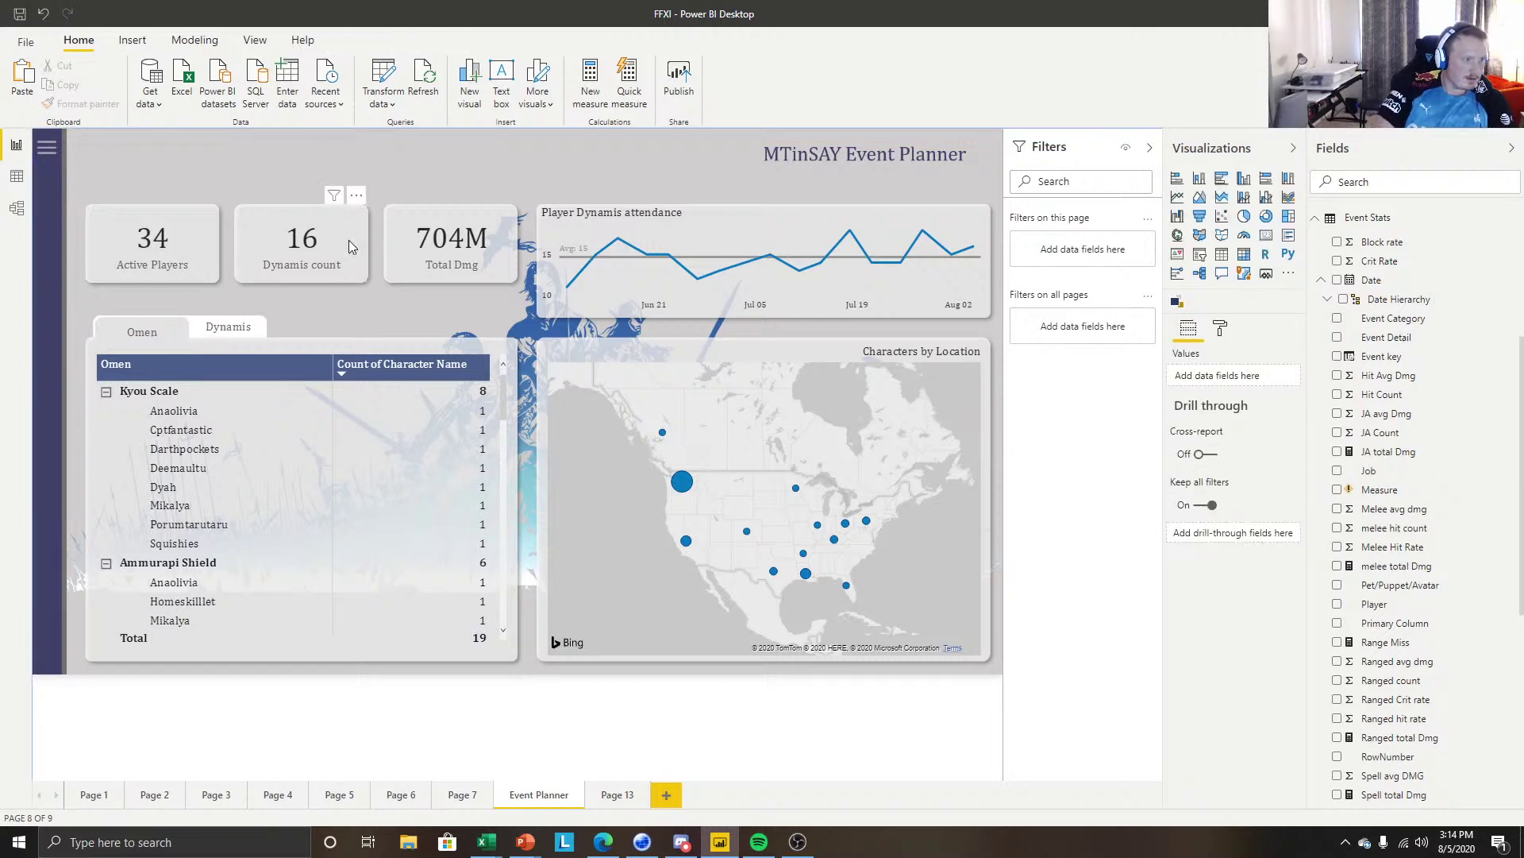
left_click(235, 327, "ctrl")
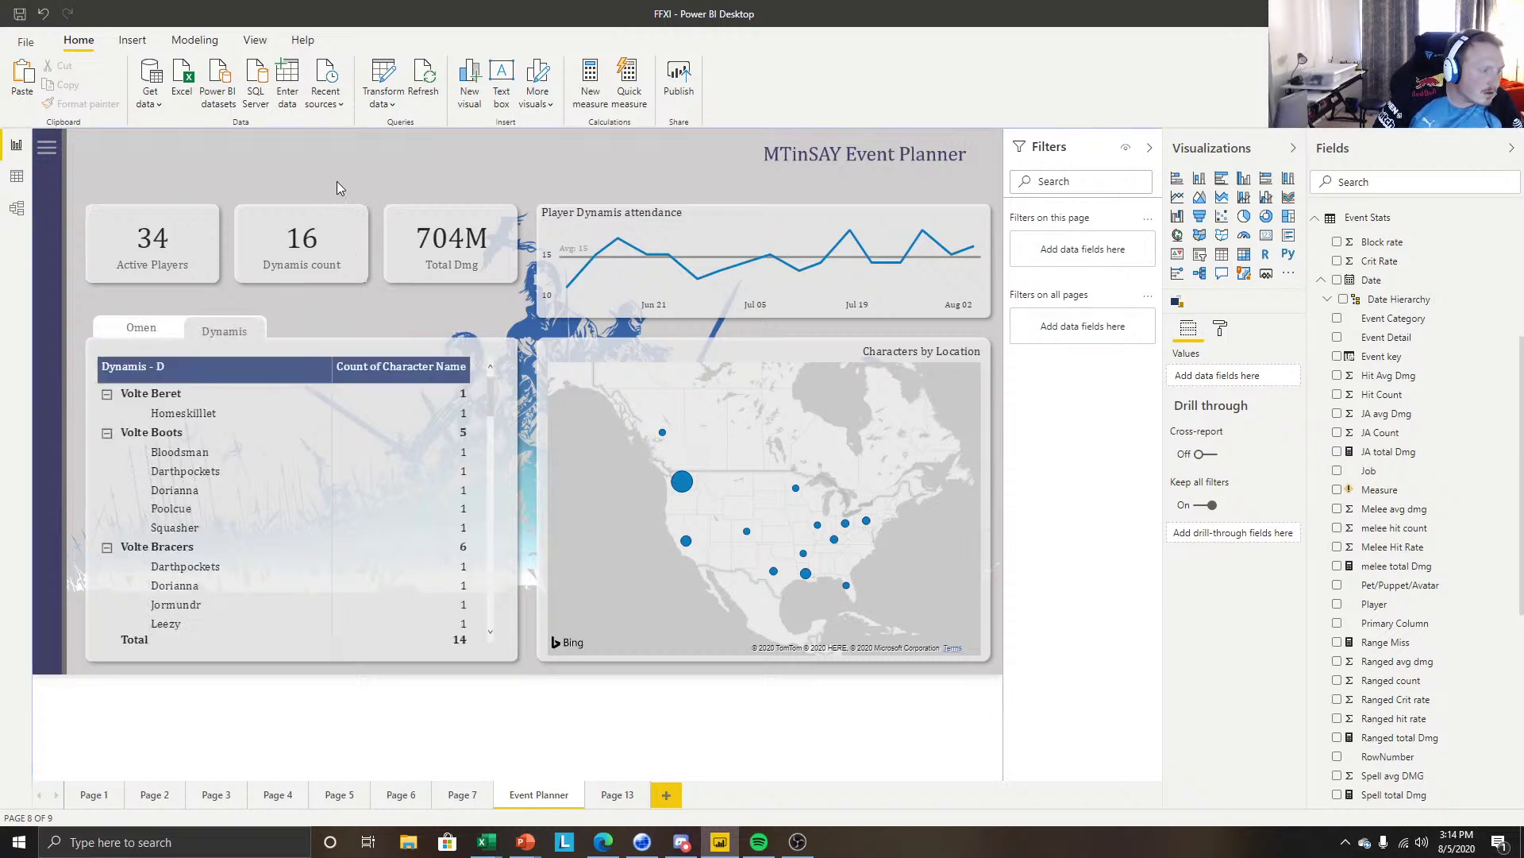
left_click(161, 332, "ctrl")
left_click(215, 340, "ctrl")
left_click(154, 337, "ctrl")
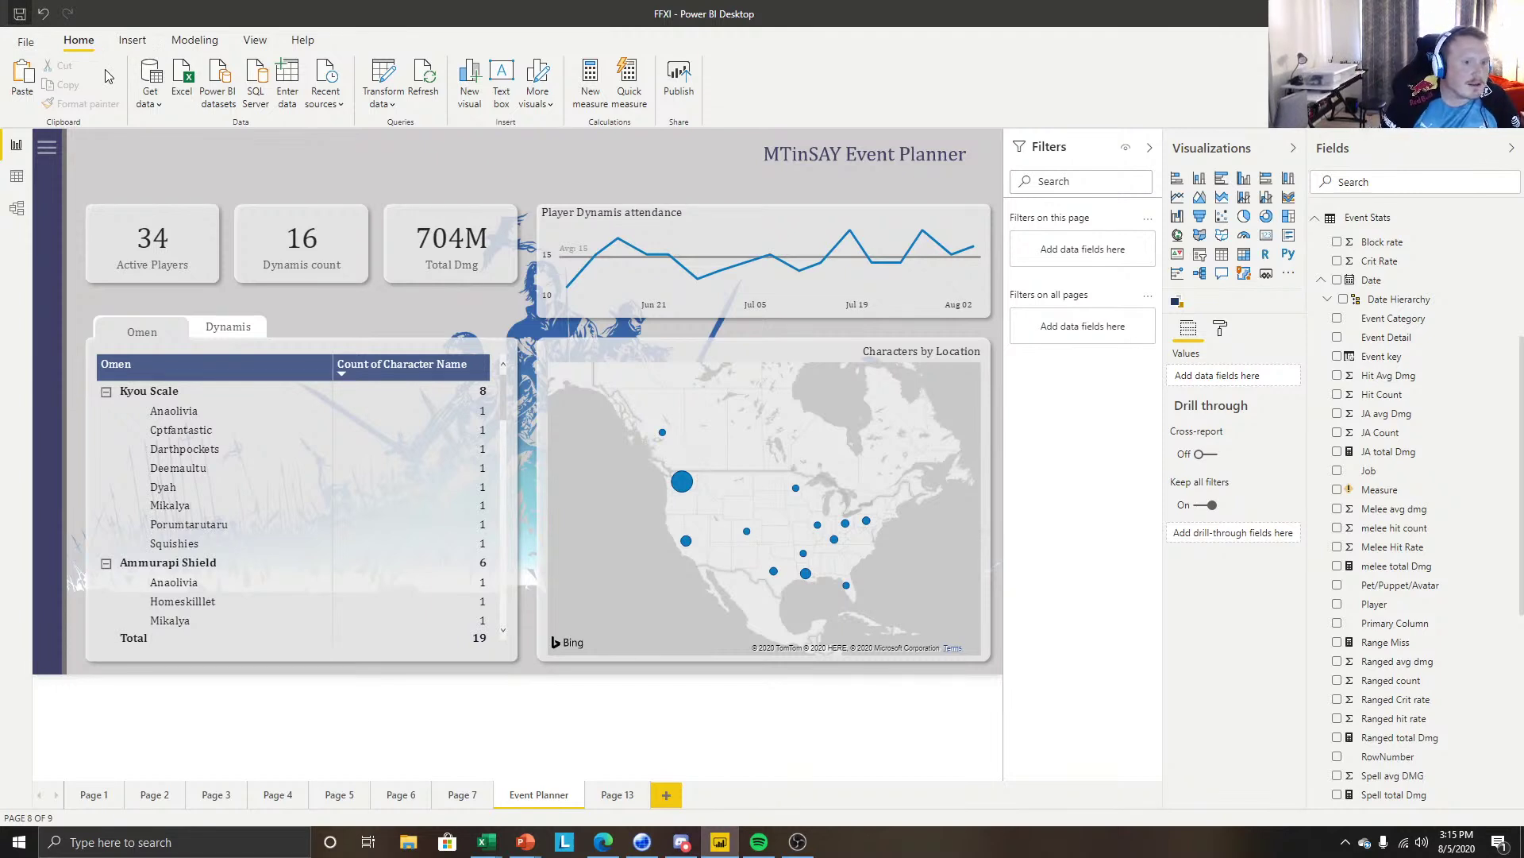
left_click(583, 356)
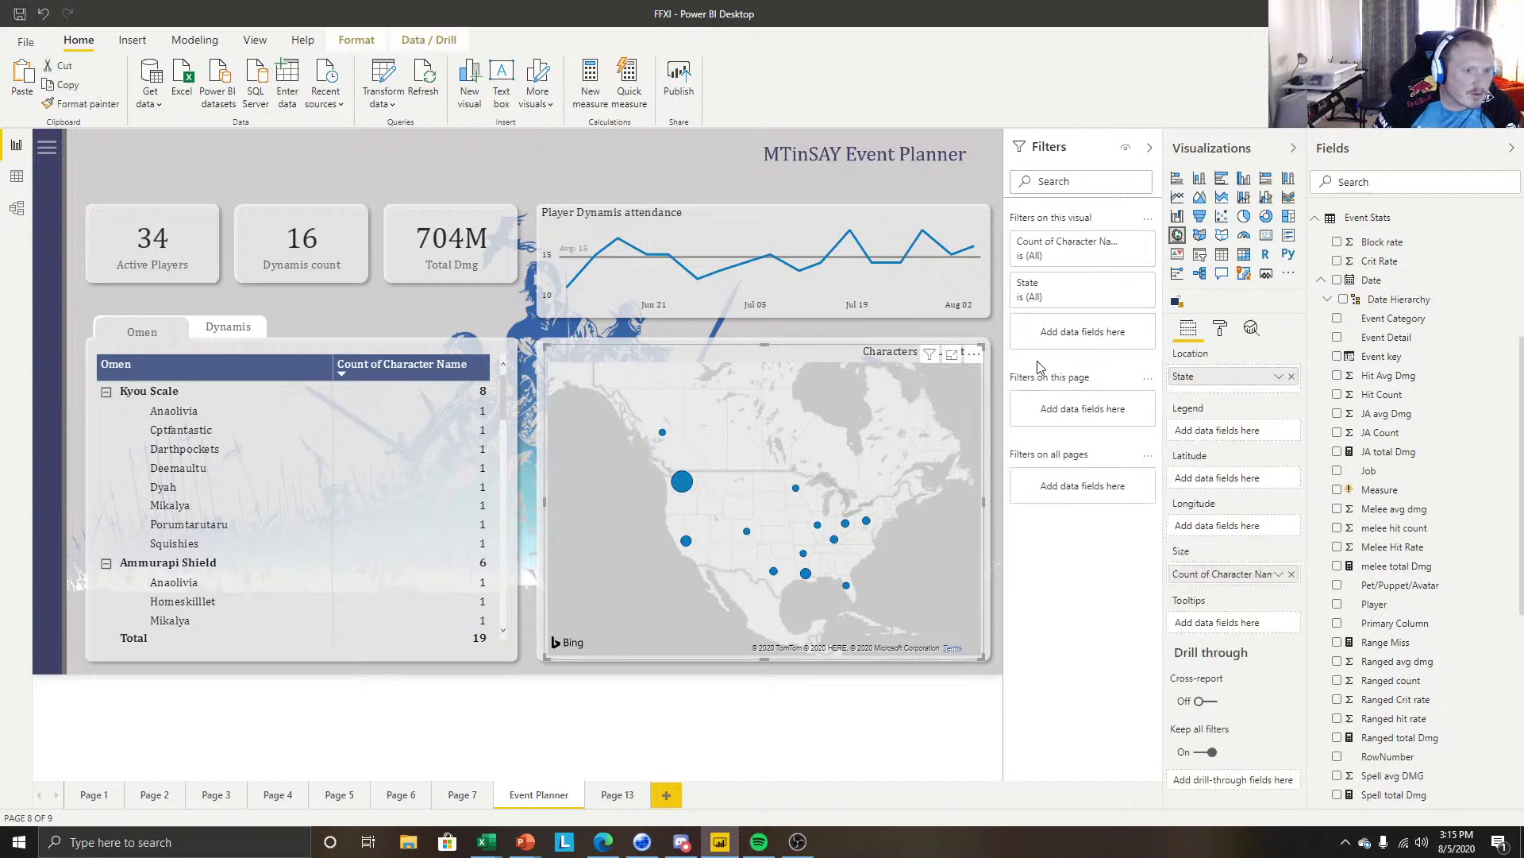
left_click(1220, 330)
left_click(1183, 560)
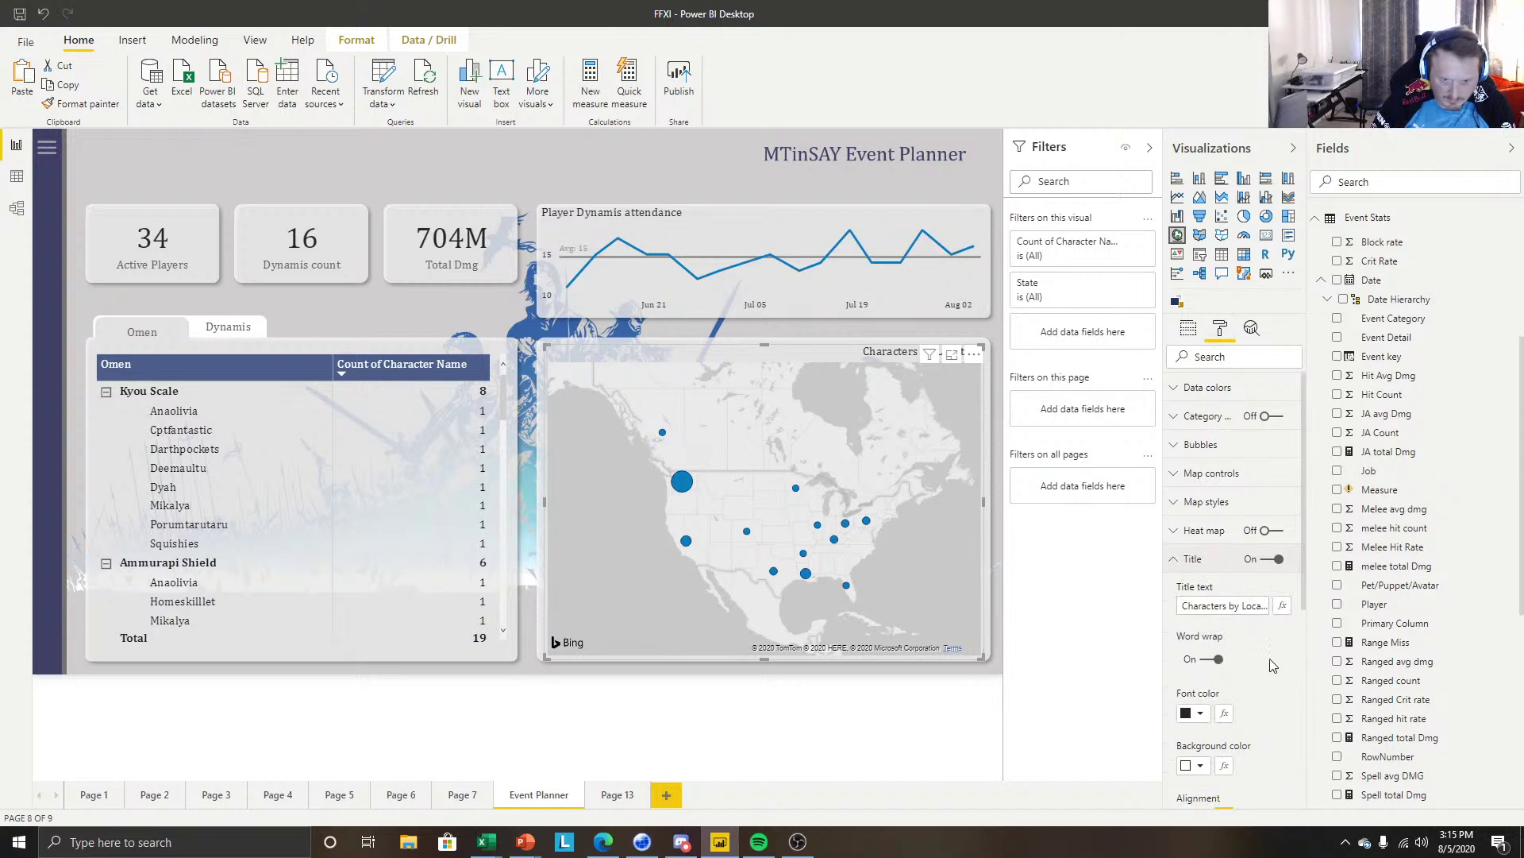
scroll(1244, 699, "down", 3)
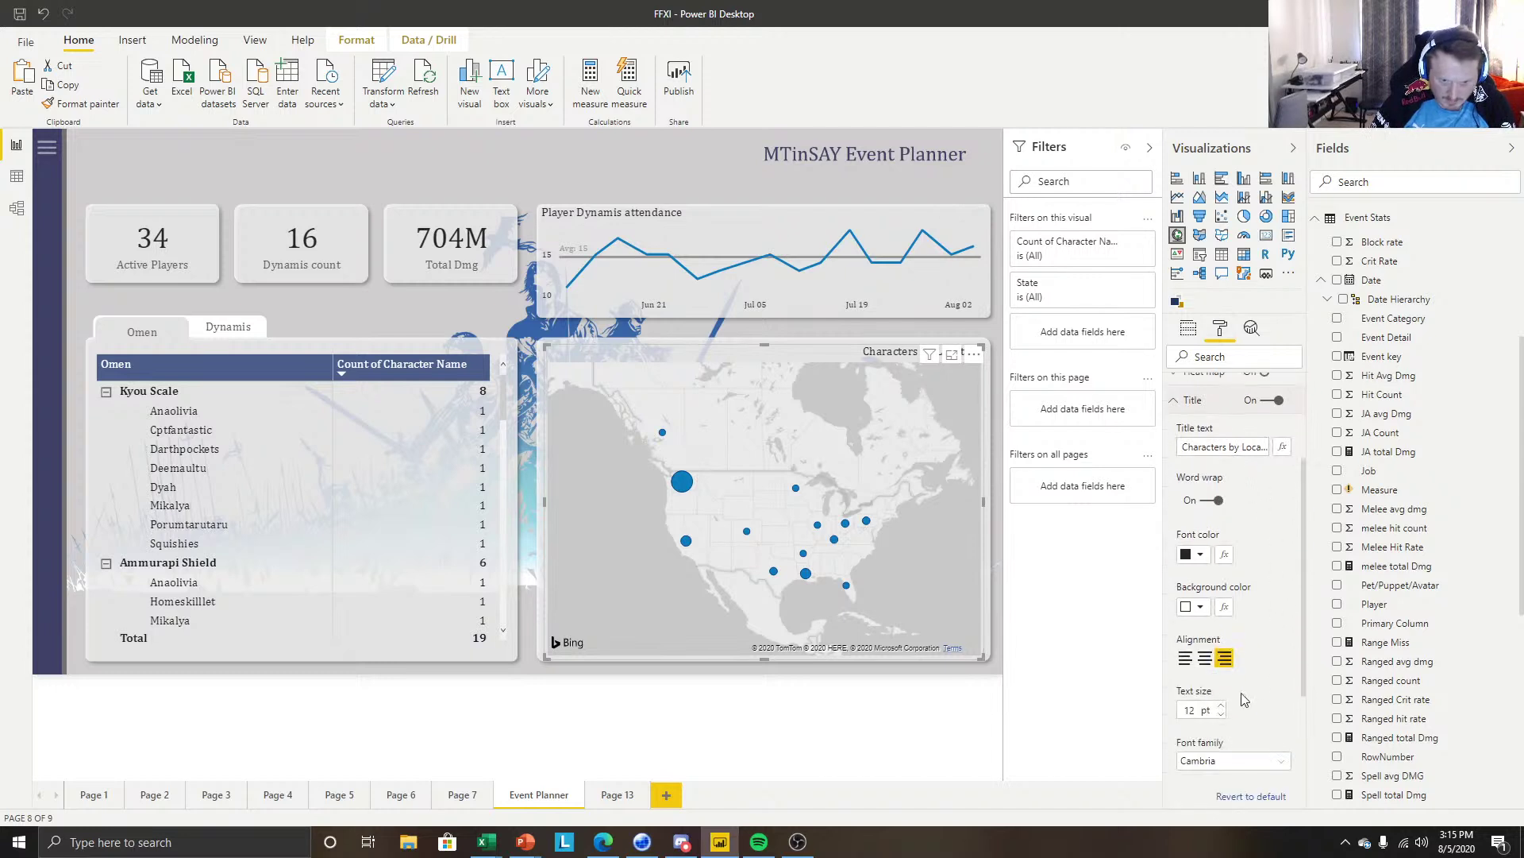
left_click(895, 711)
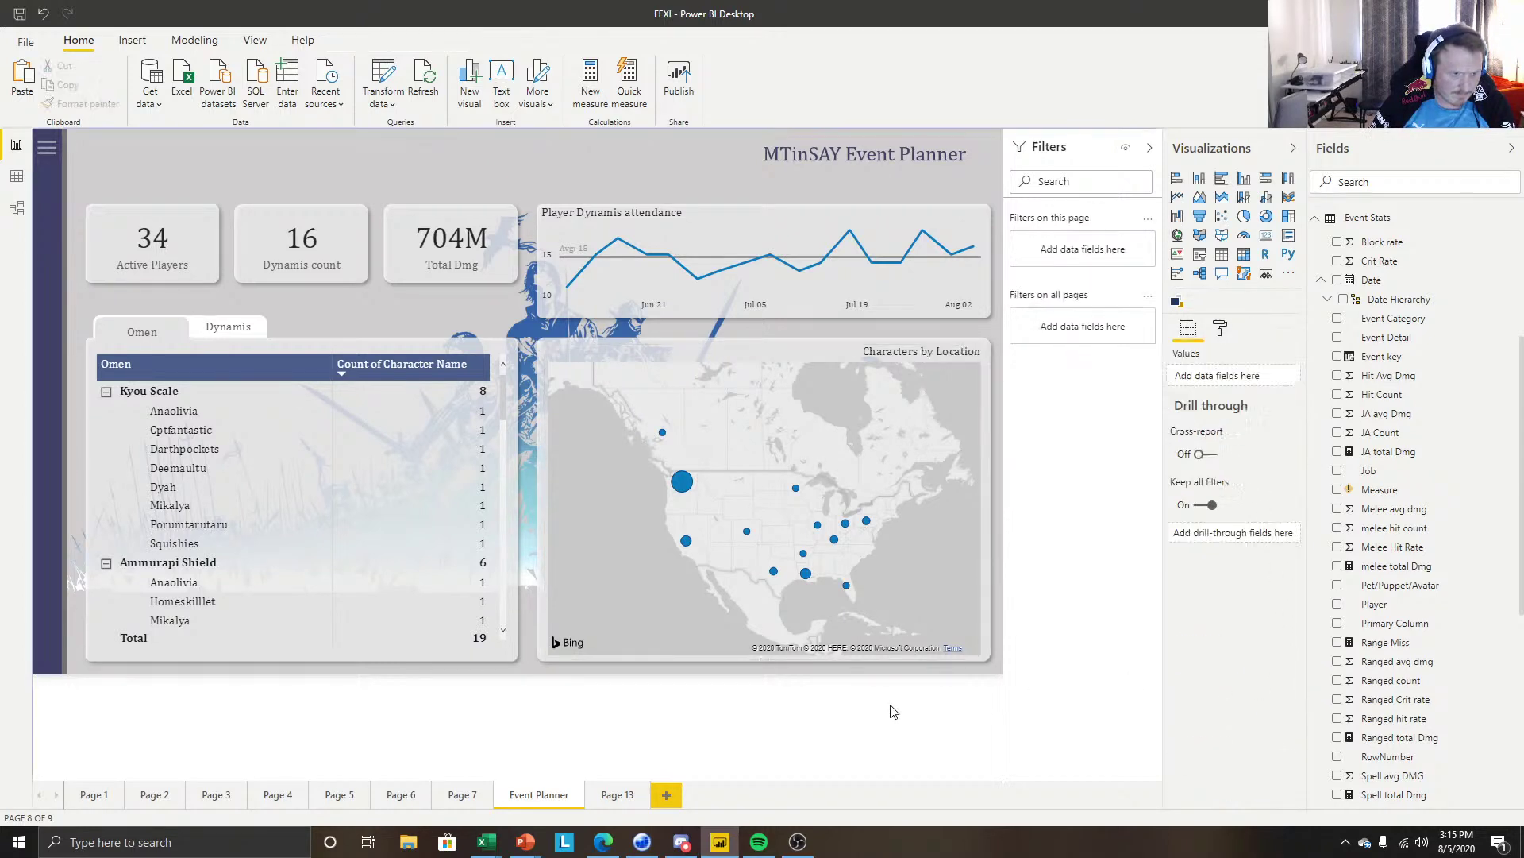
Left-align the "Characters by Location" title of the map.
left_click(818, 348)
left_click(1221, 328)
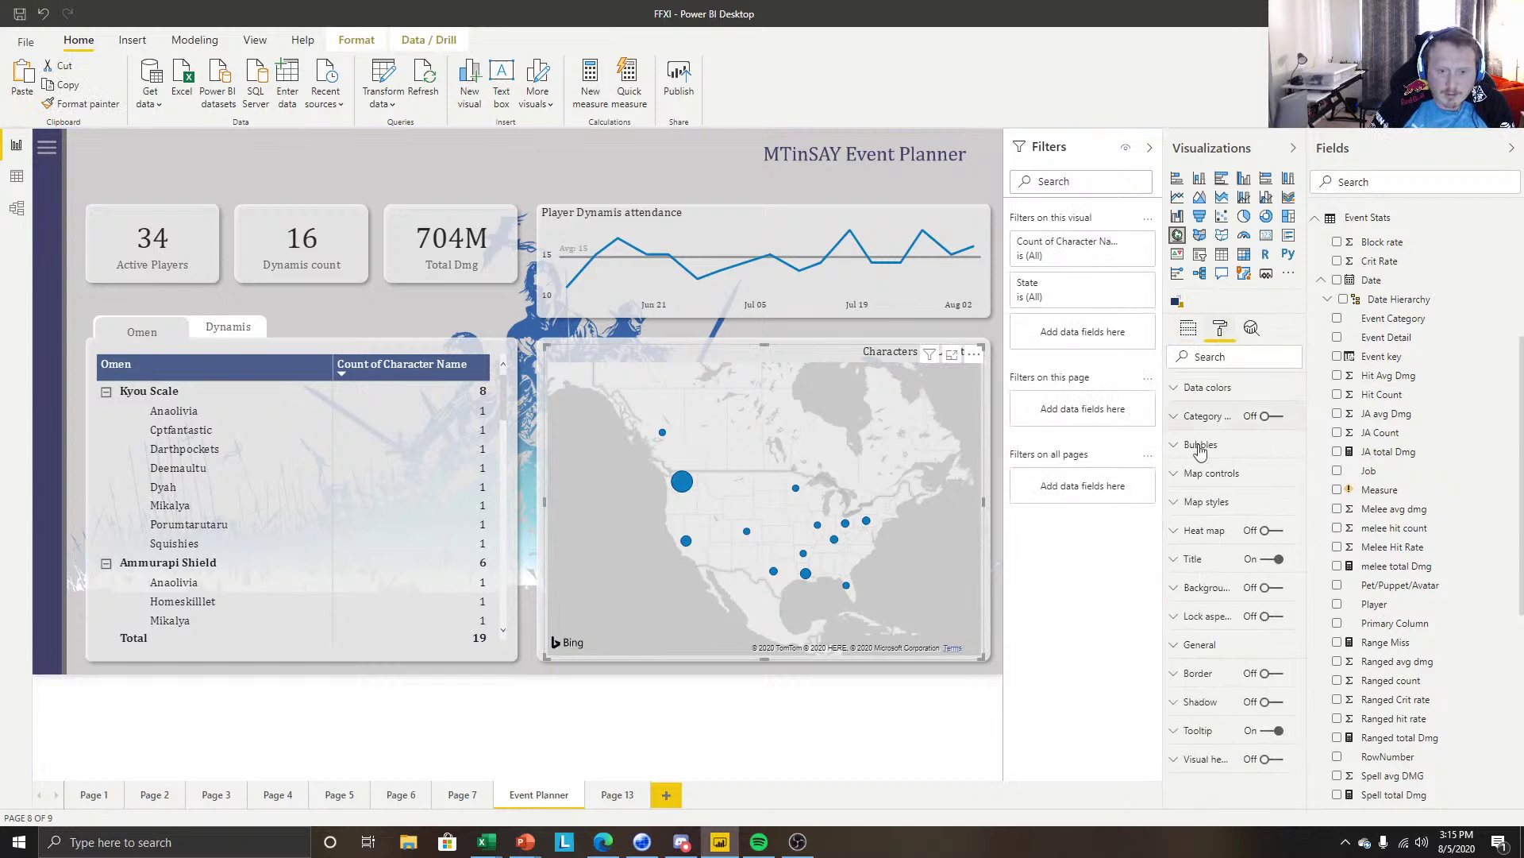
left_click(1195, 560)
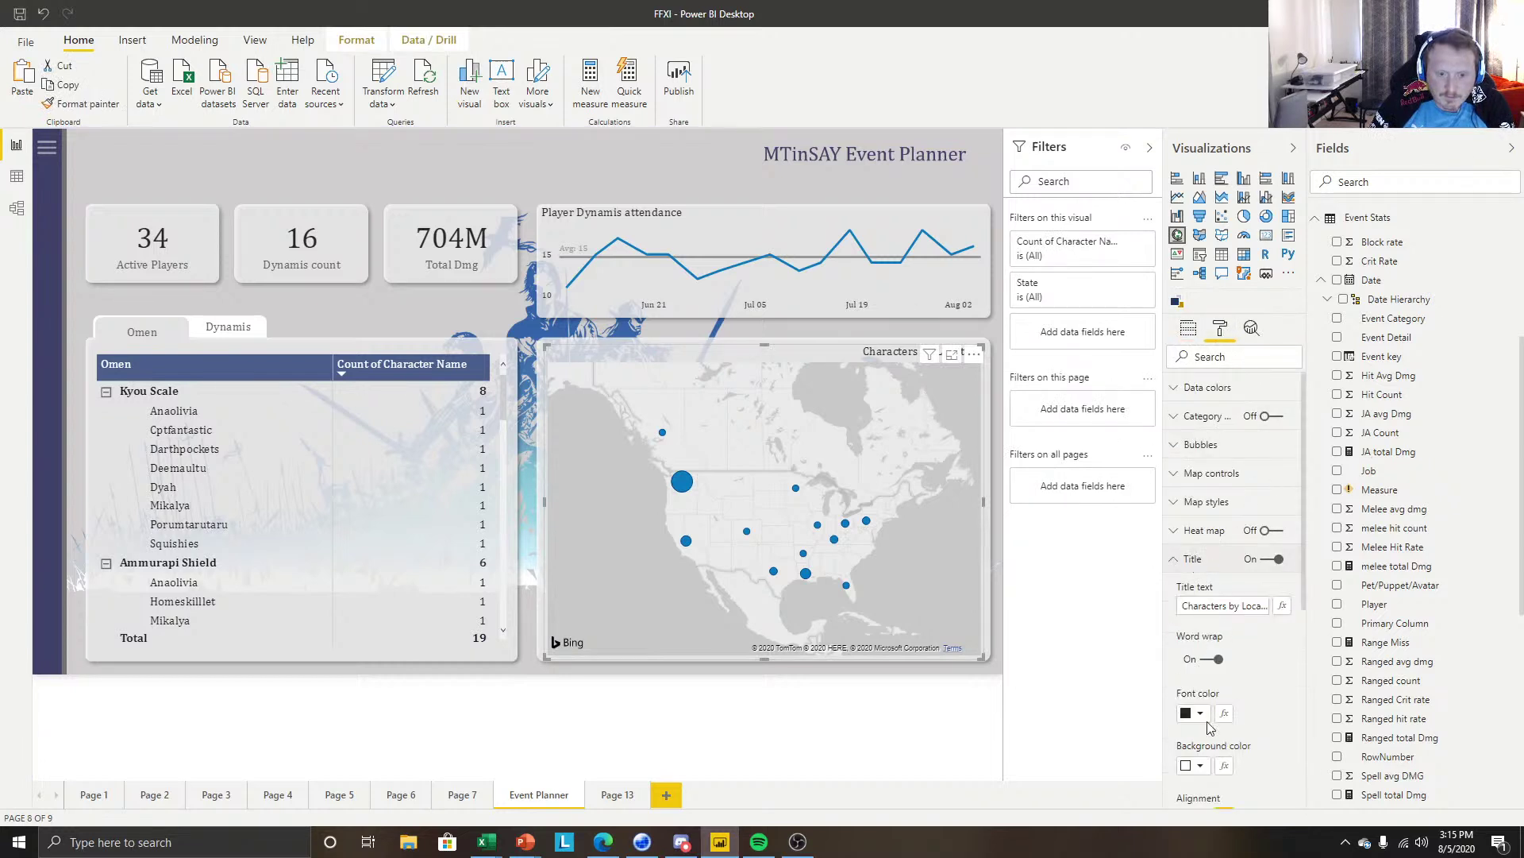
scroll(1196, 730, "down", 2)
left_click(1184, 663)
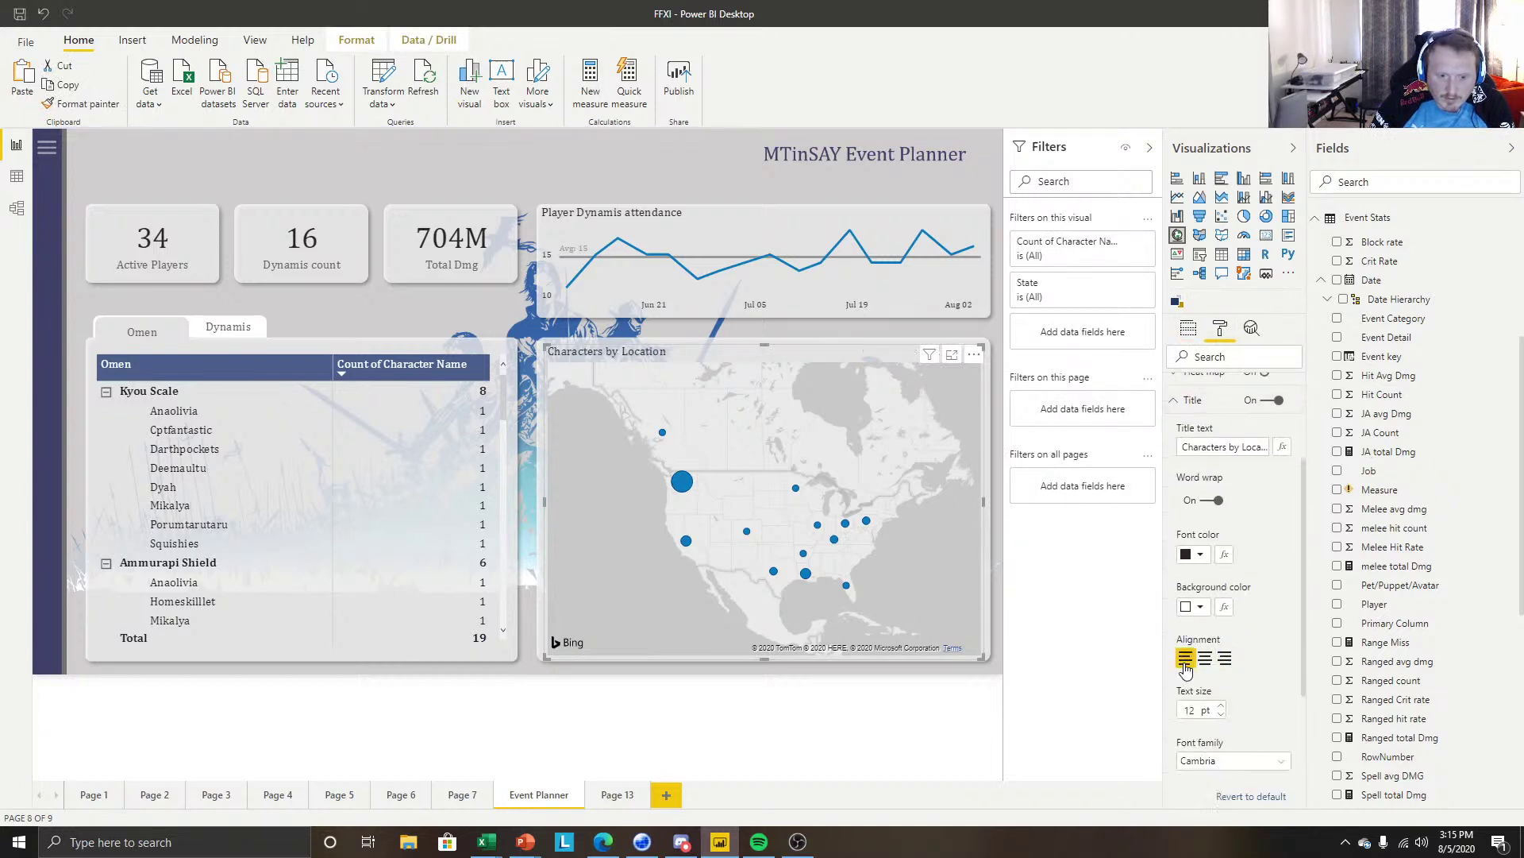
scroll(1240, 640, "down", 1)
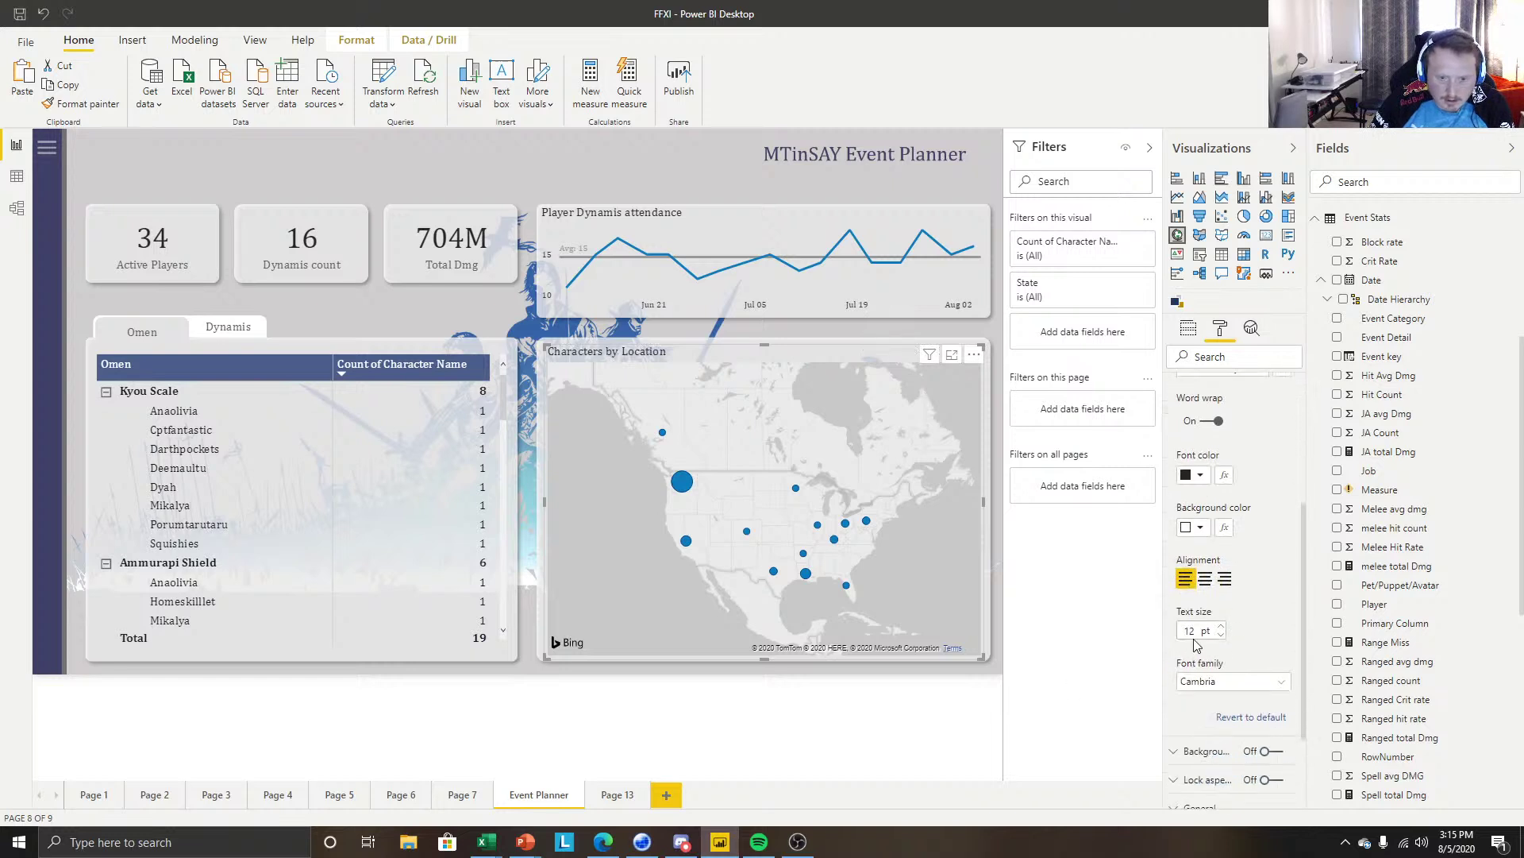
left_click(903, 736)
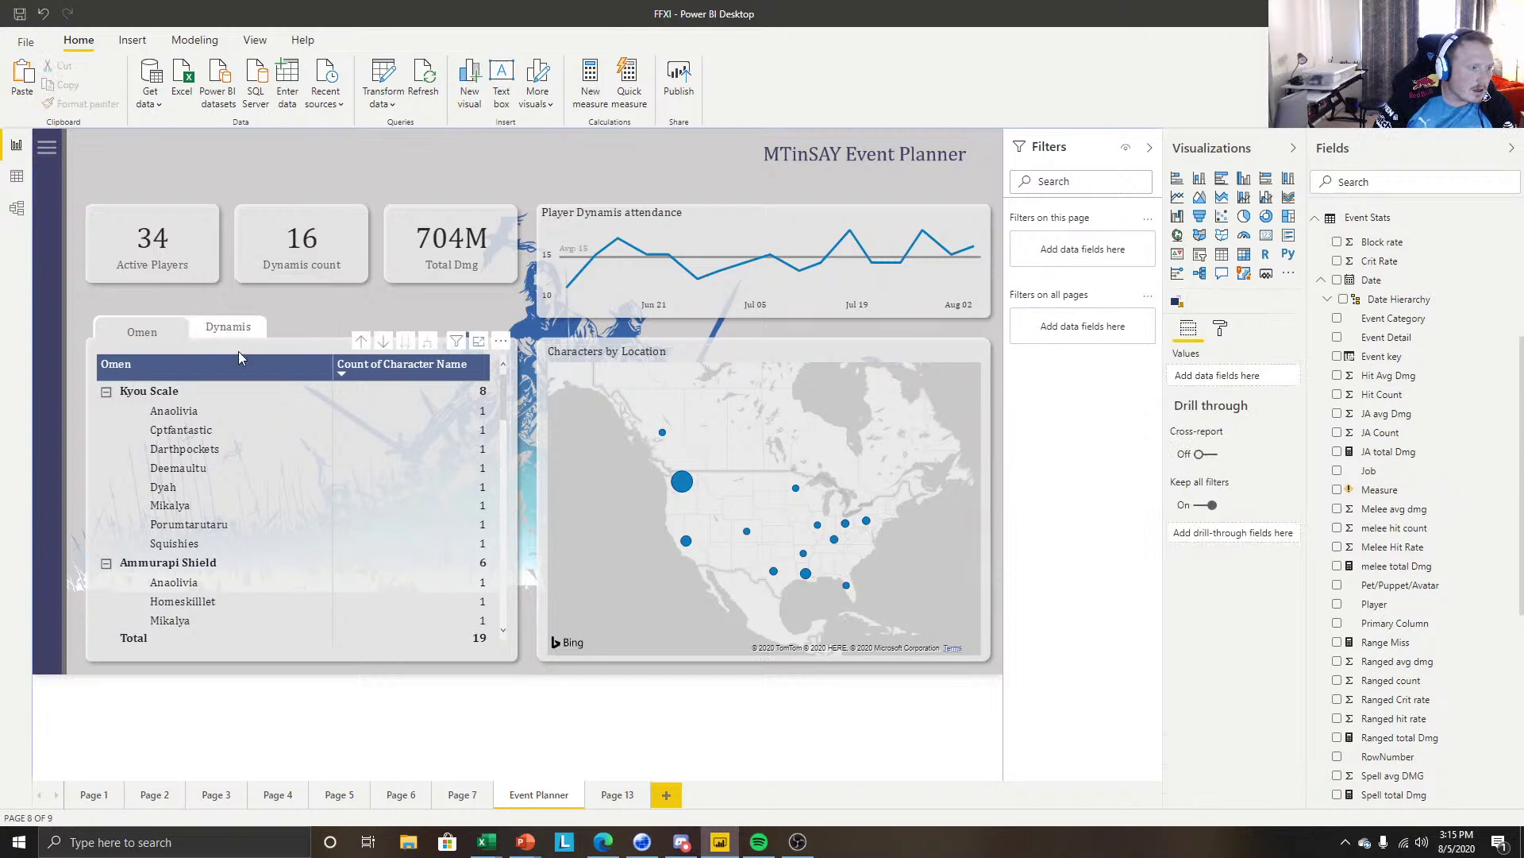
Sort the Omen matrix by its Omen item column in ascending order.
left_click(283, 357)
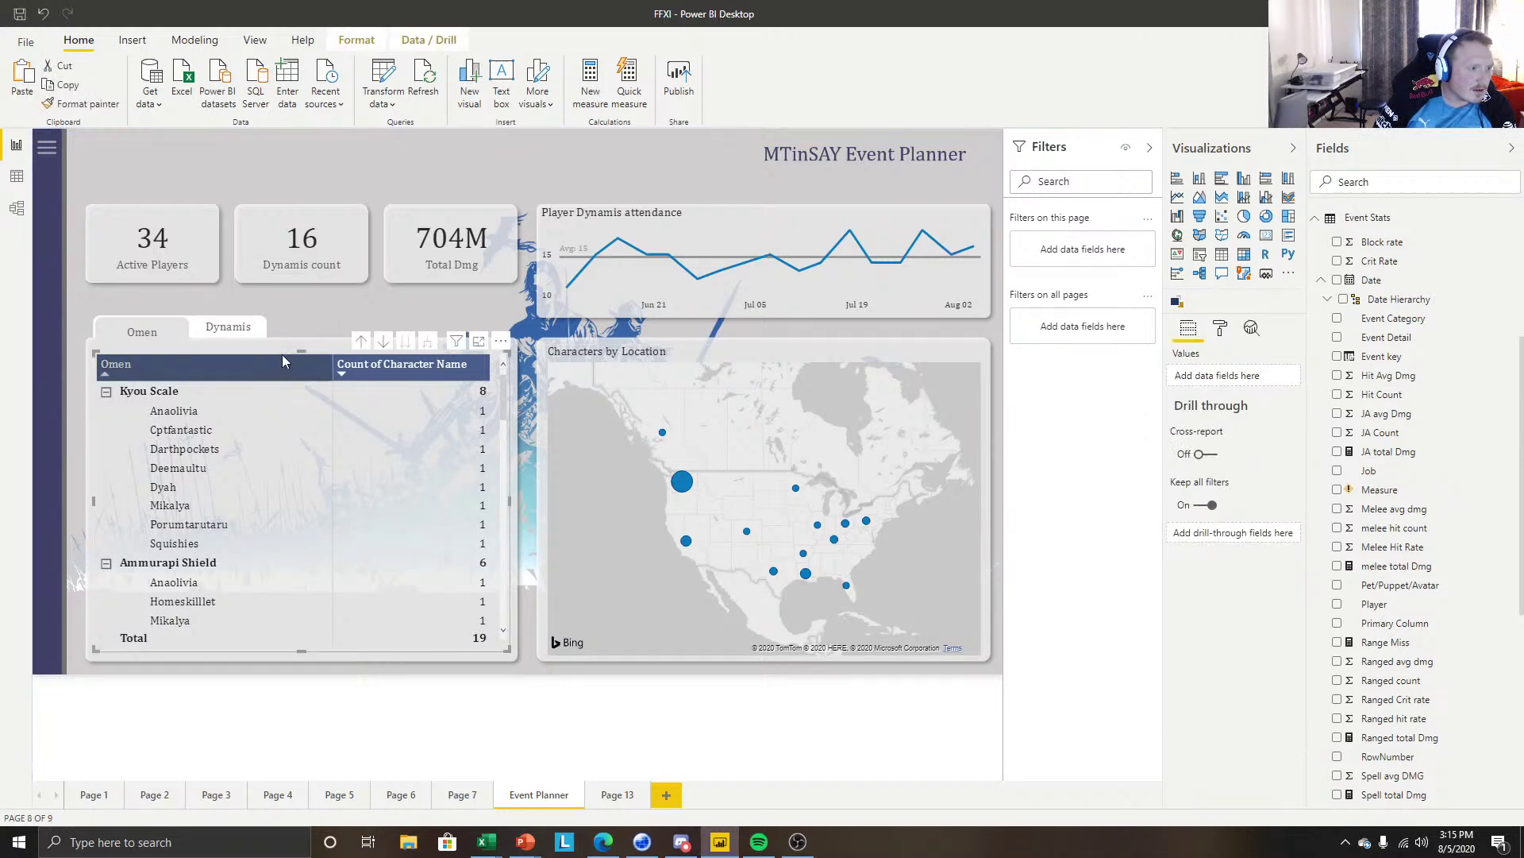
left_click(150, 368)
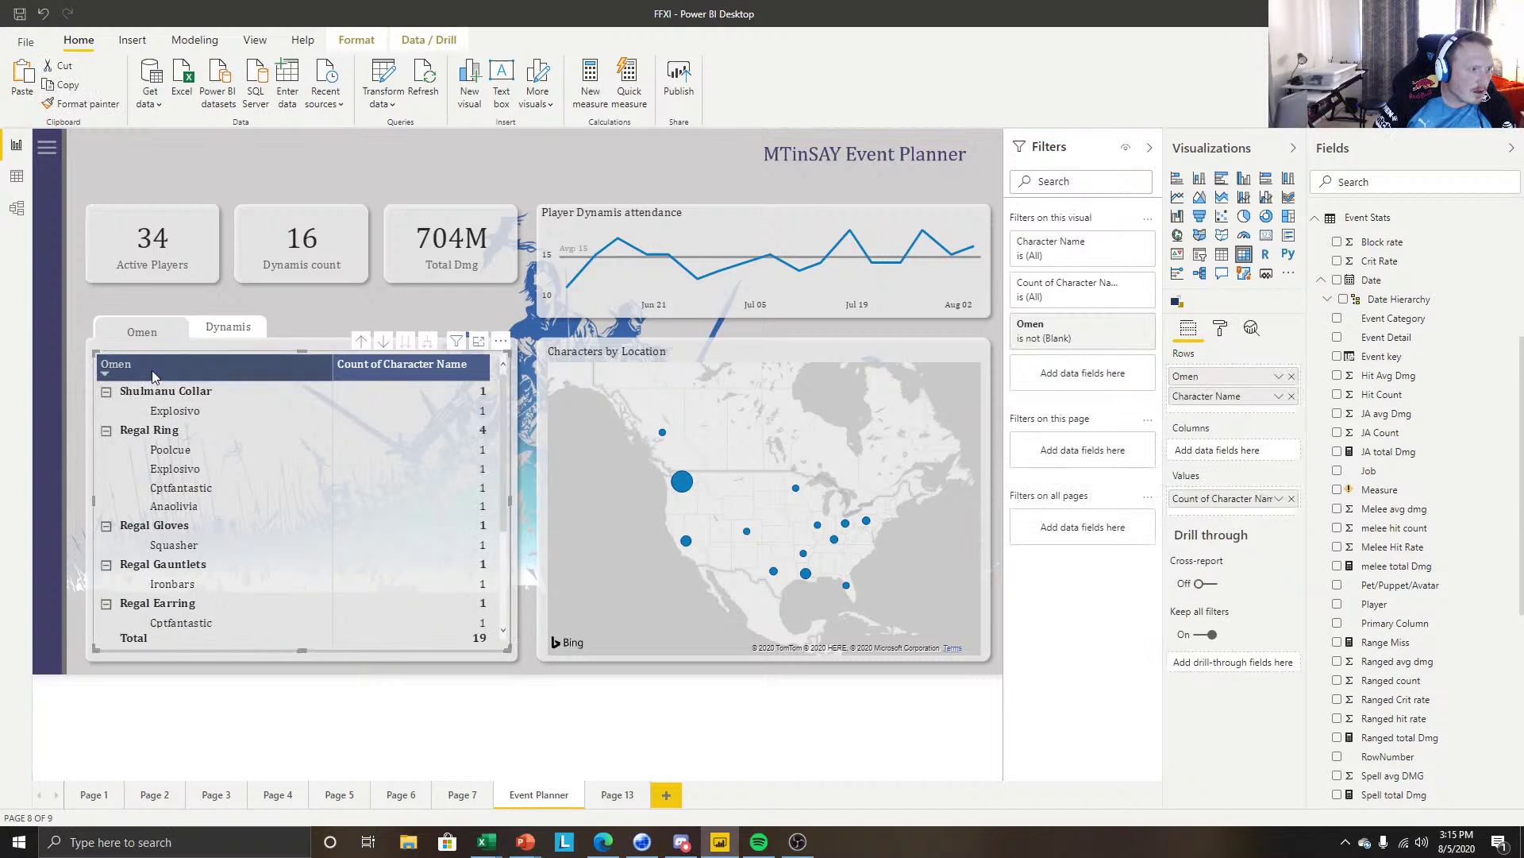
left_click(249, 372)
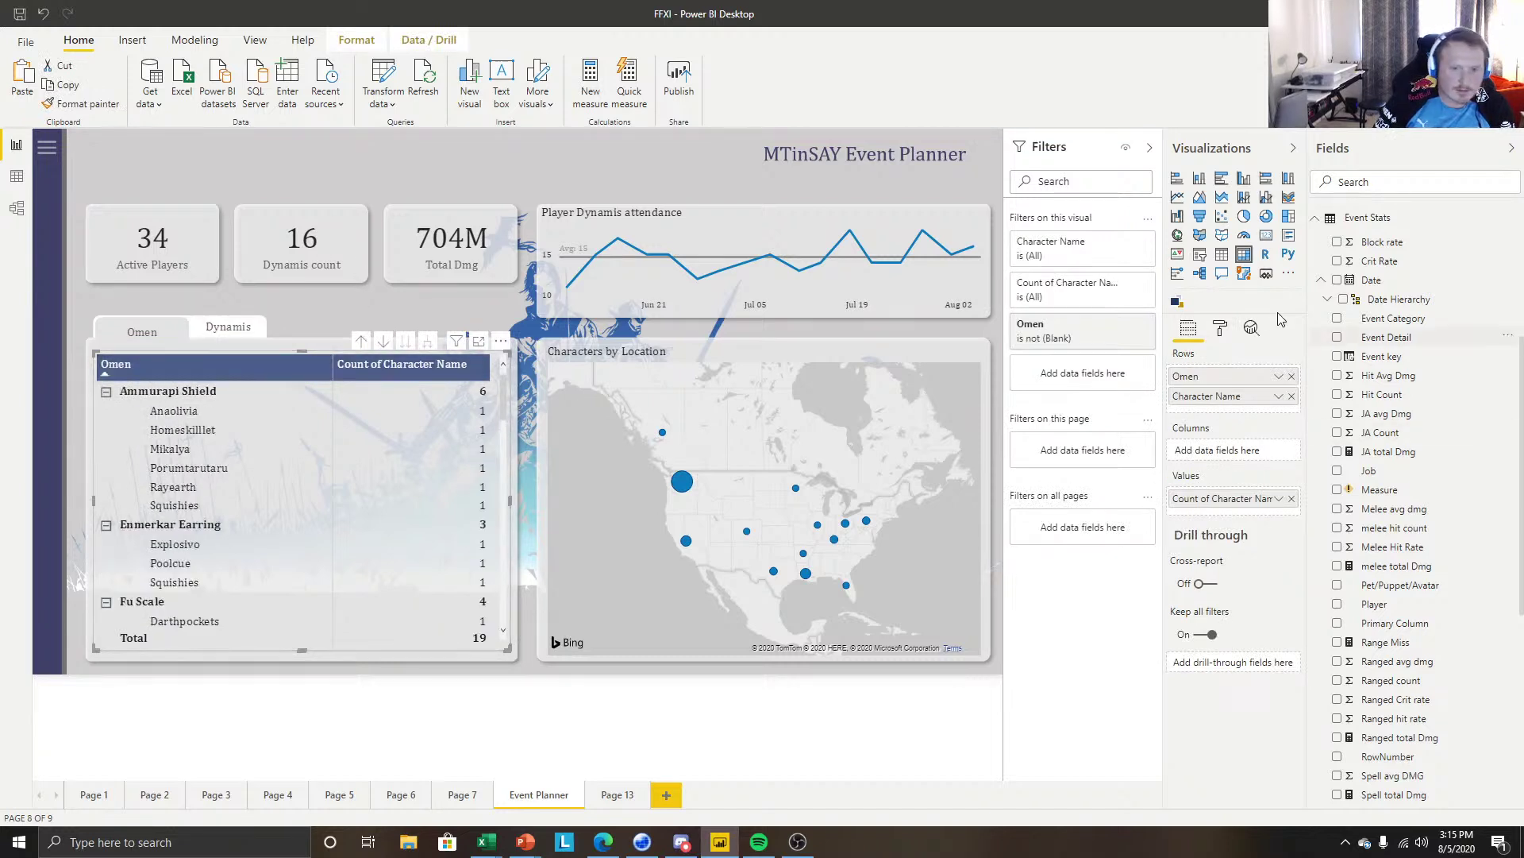
Turn on the Omen matrix's title and set its text to "Item wants from Omen".
left_click(1225, 329)
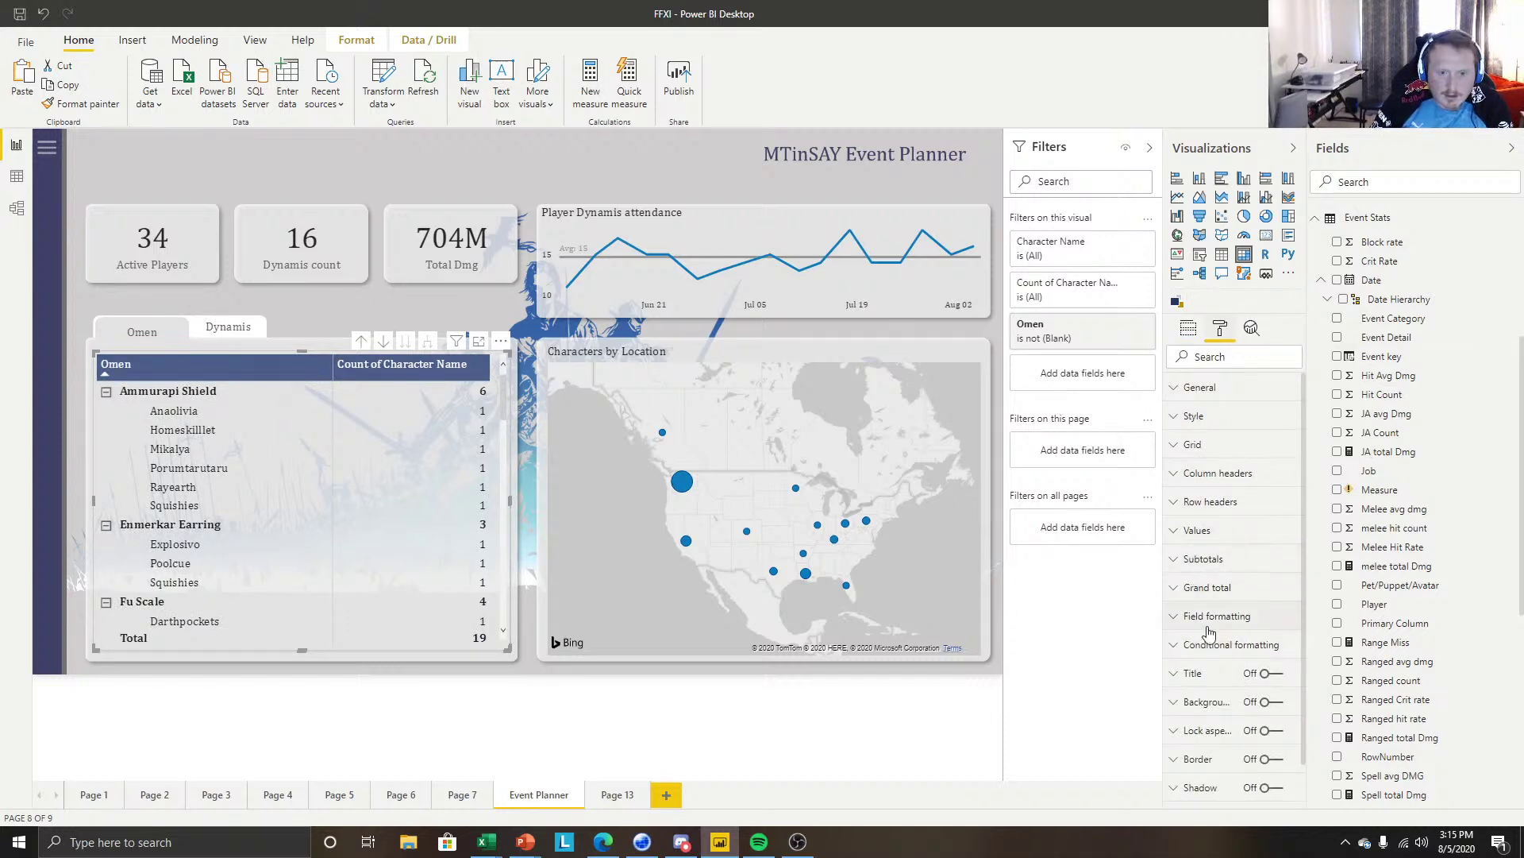
left_click(1269, 673)
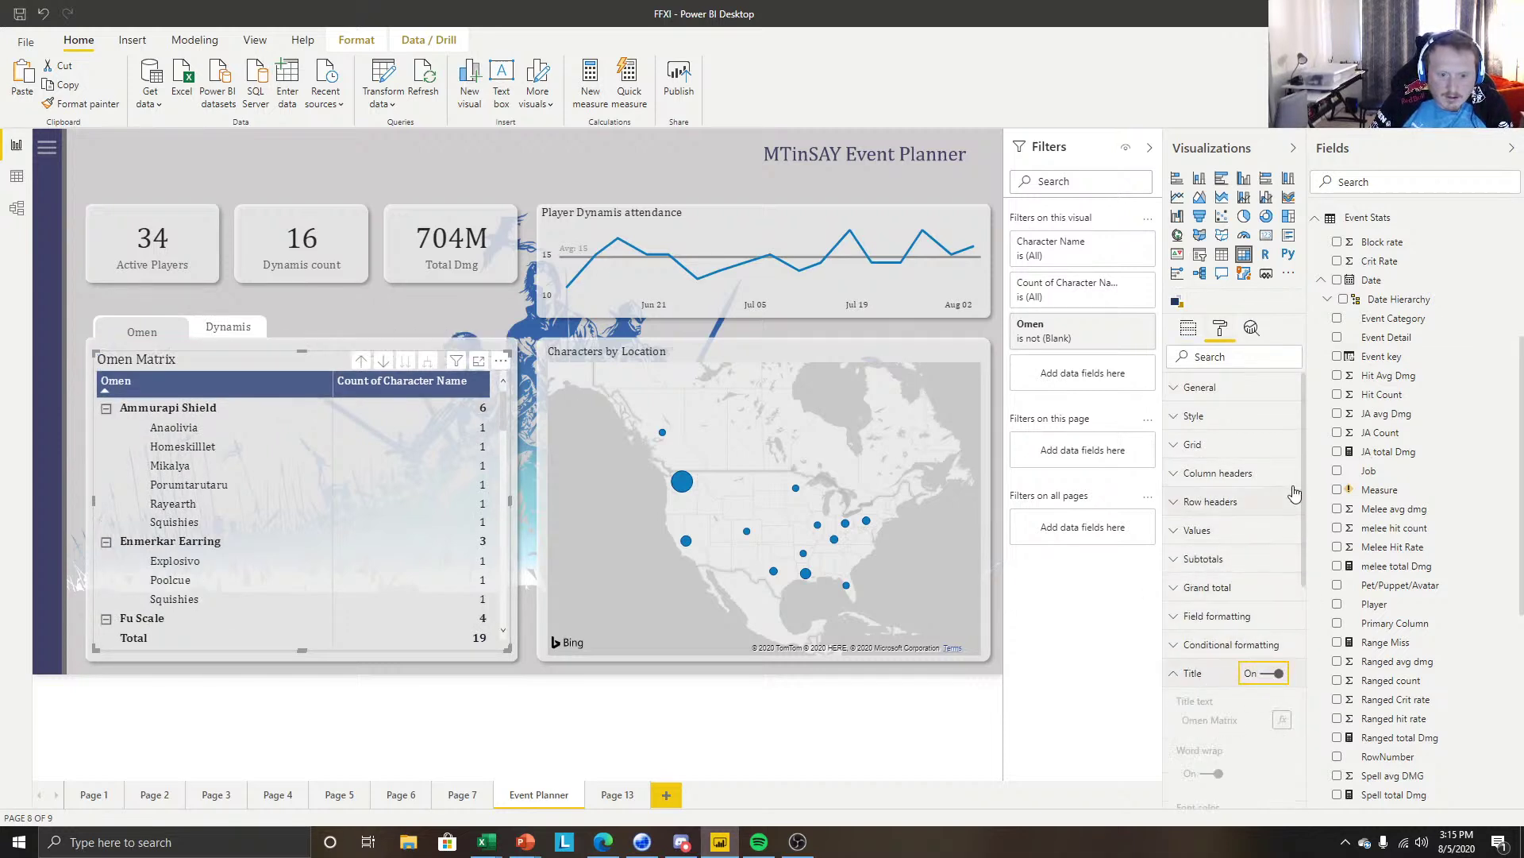
left_click(1235, 564)
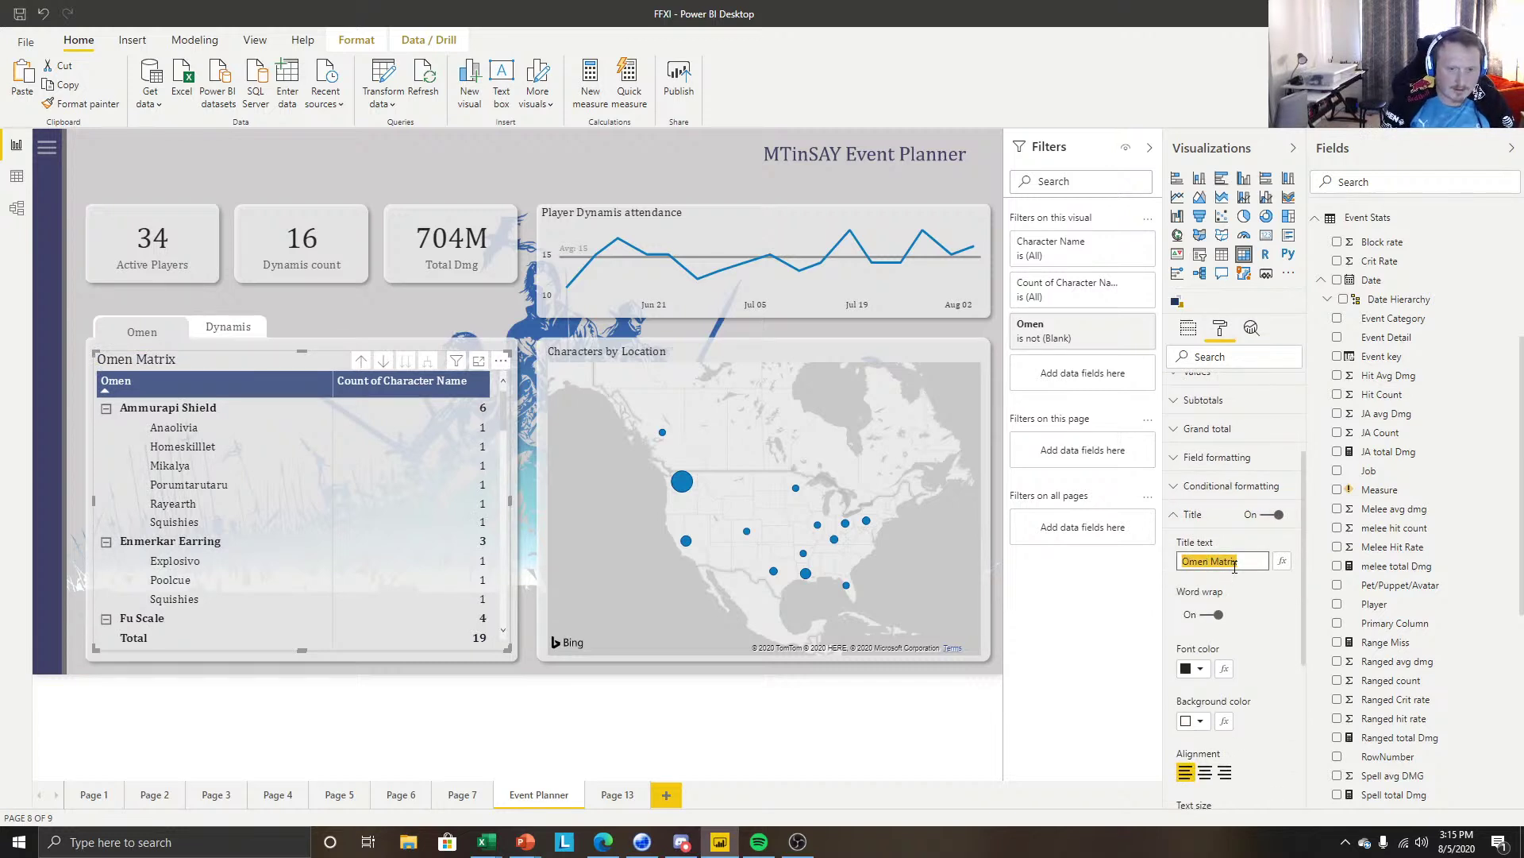
key("BackSpace")
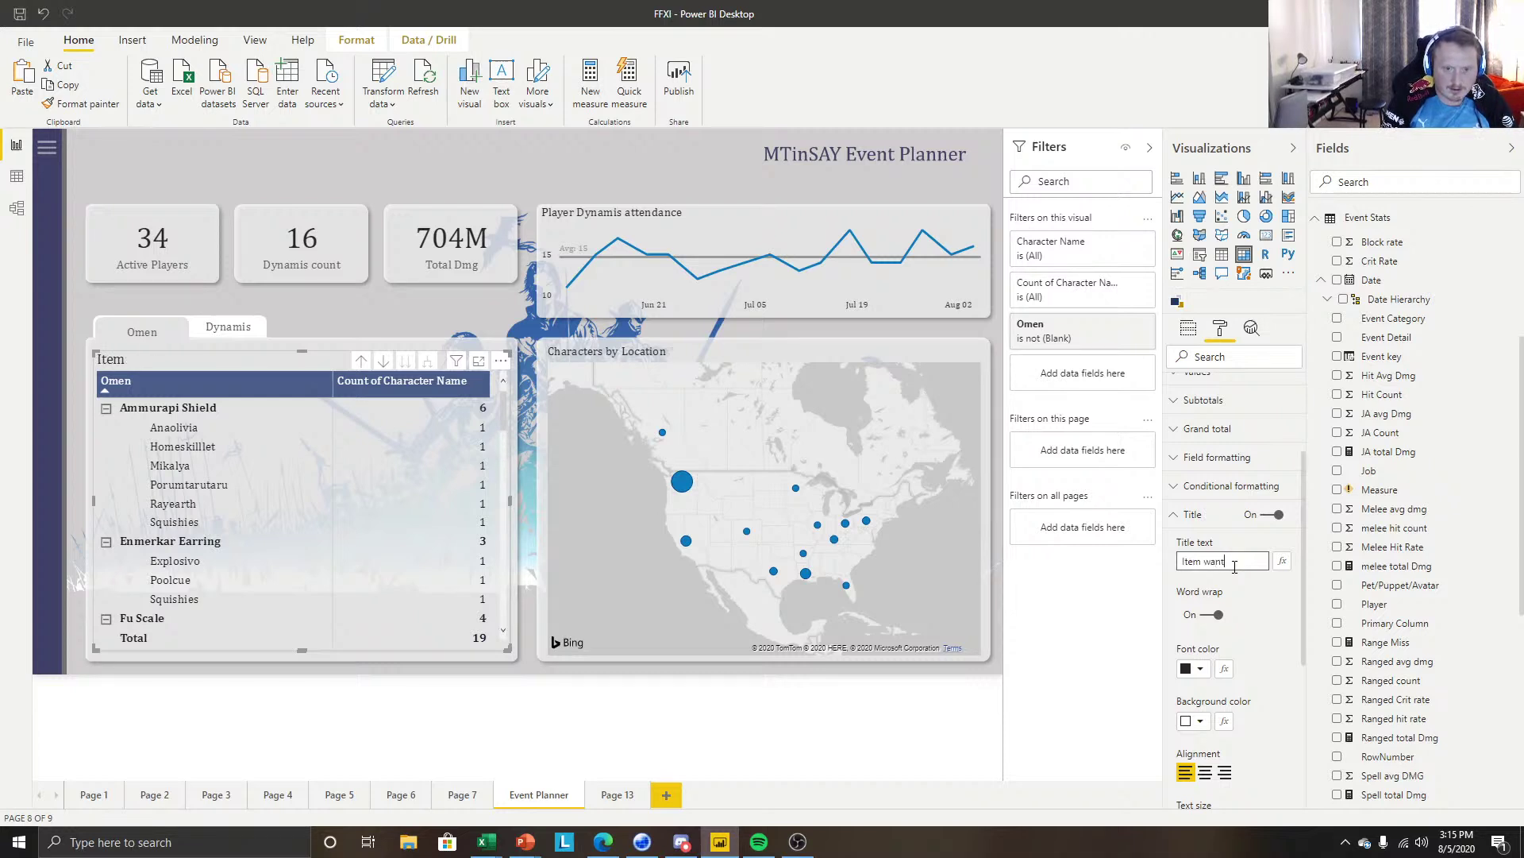
type("Item wants from Omen")
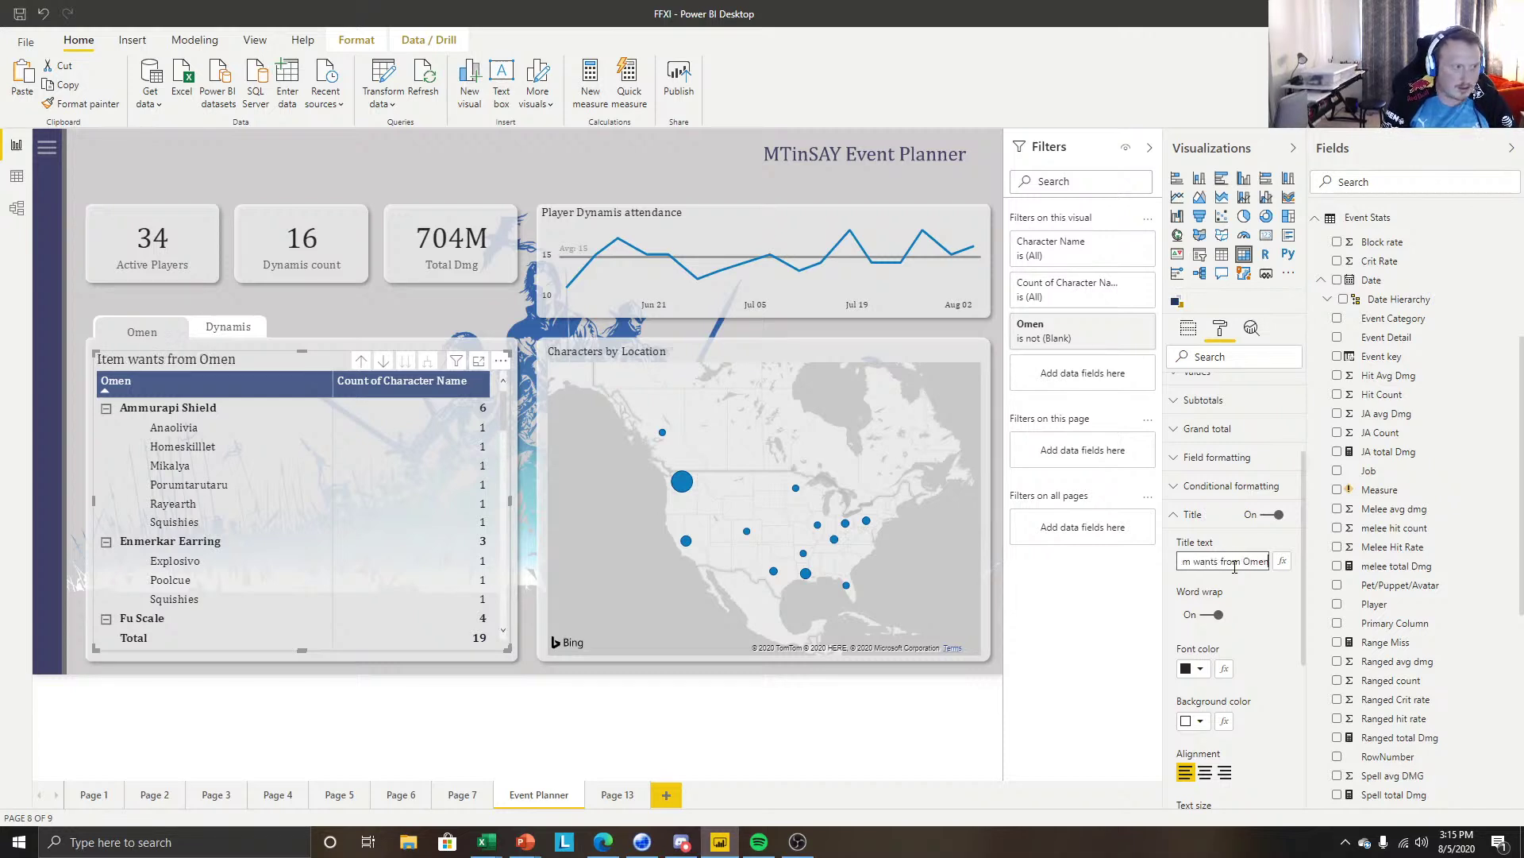
Set the Omen matrix title's text size to 12 pt.
scroll(1273, 661, "down", 3)
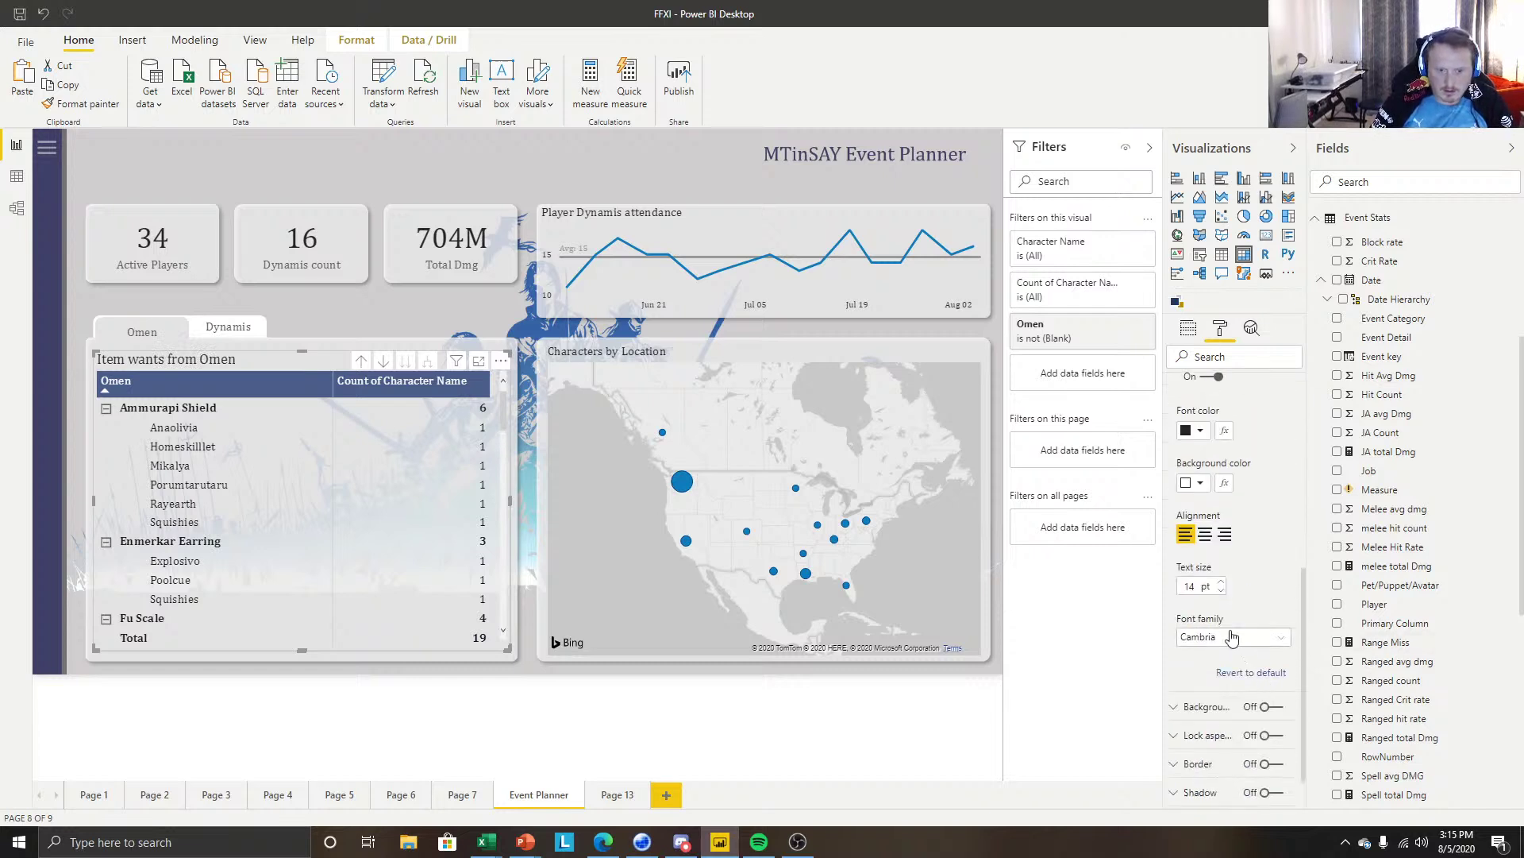
left_click(1190, 585)
type("12")
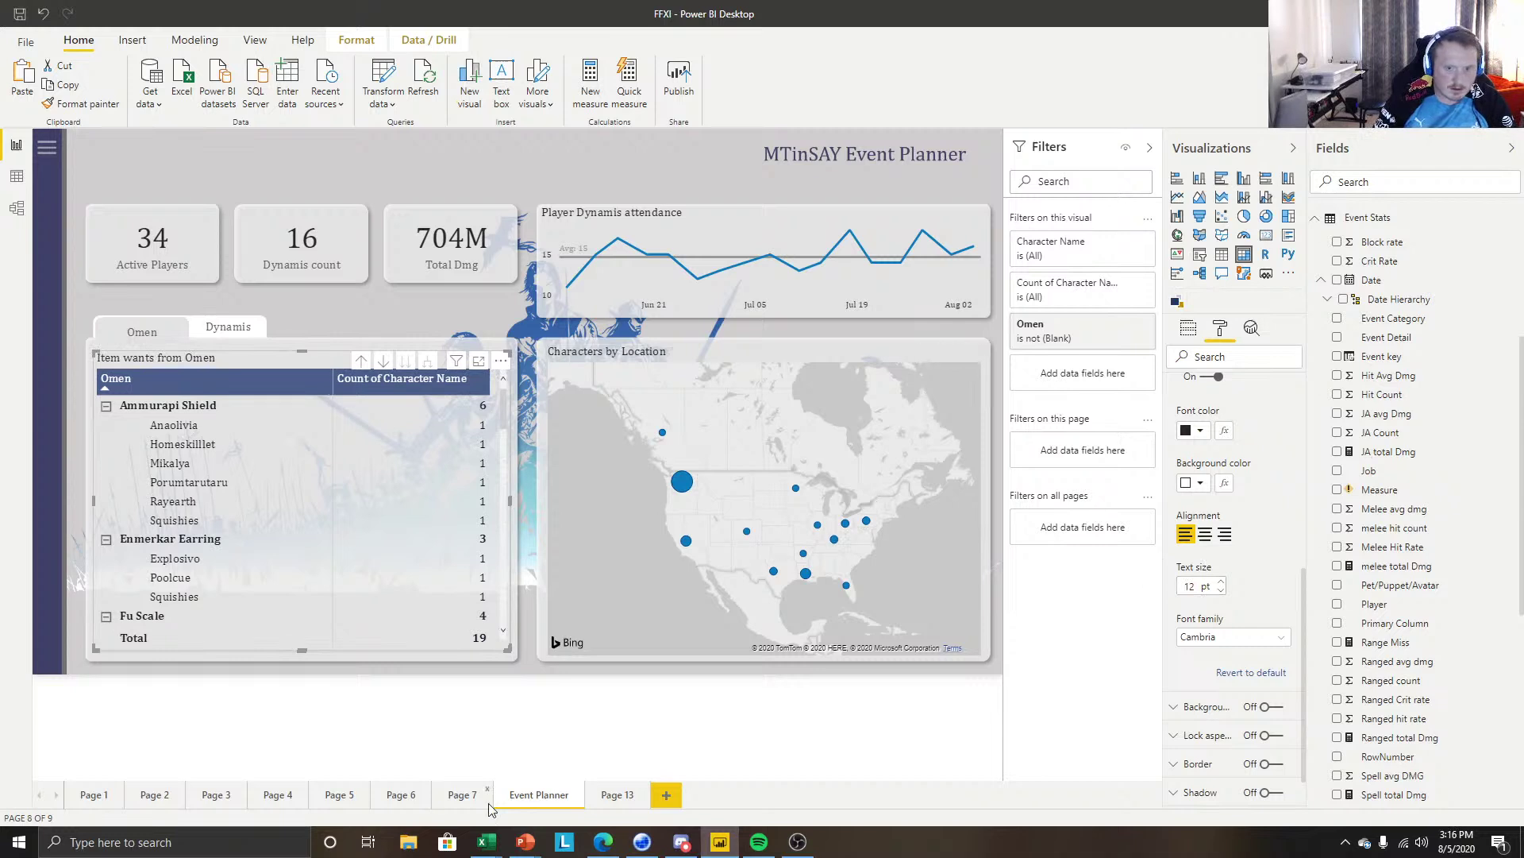
scroll(1207, 476, "up", 2)
left_click(640, 707)
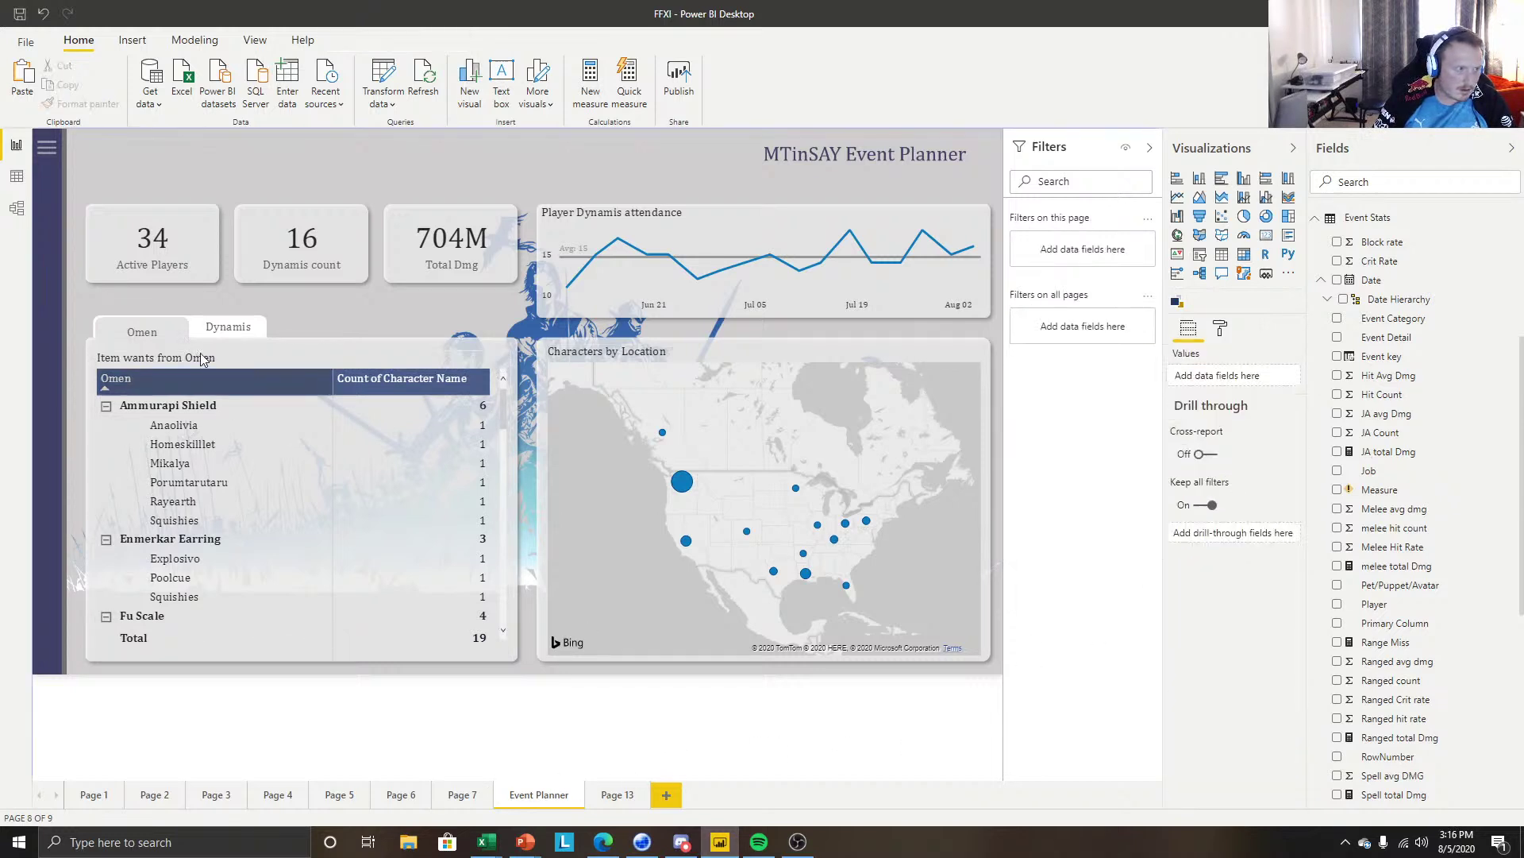
Switch the table area to Dynamis and give its matrix the title "Item wants from Dynamis" at a text size of 12 pt.
left_click(228, 327, "ctrl")
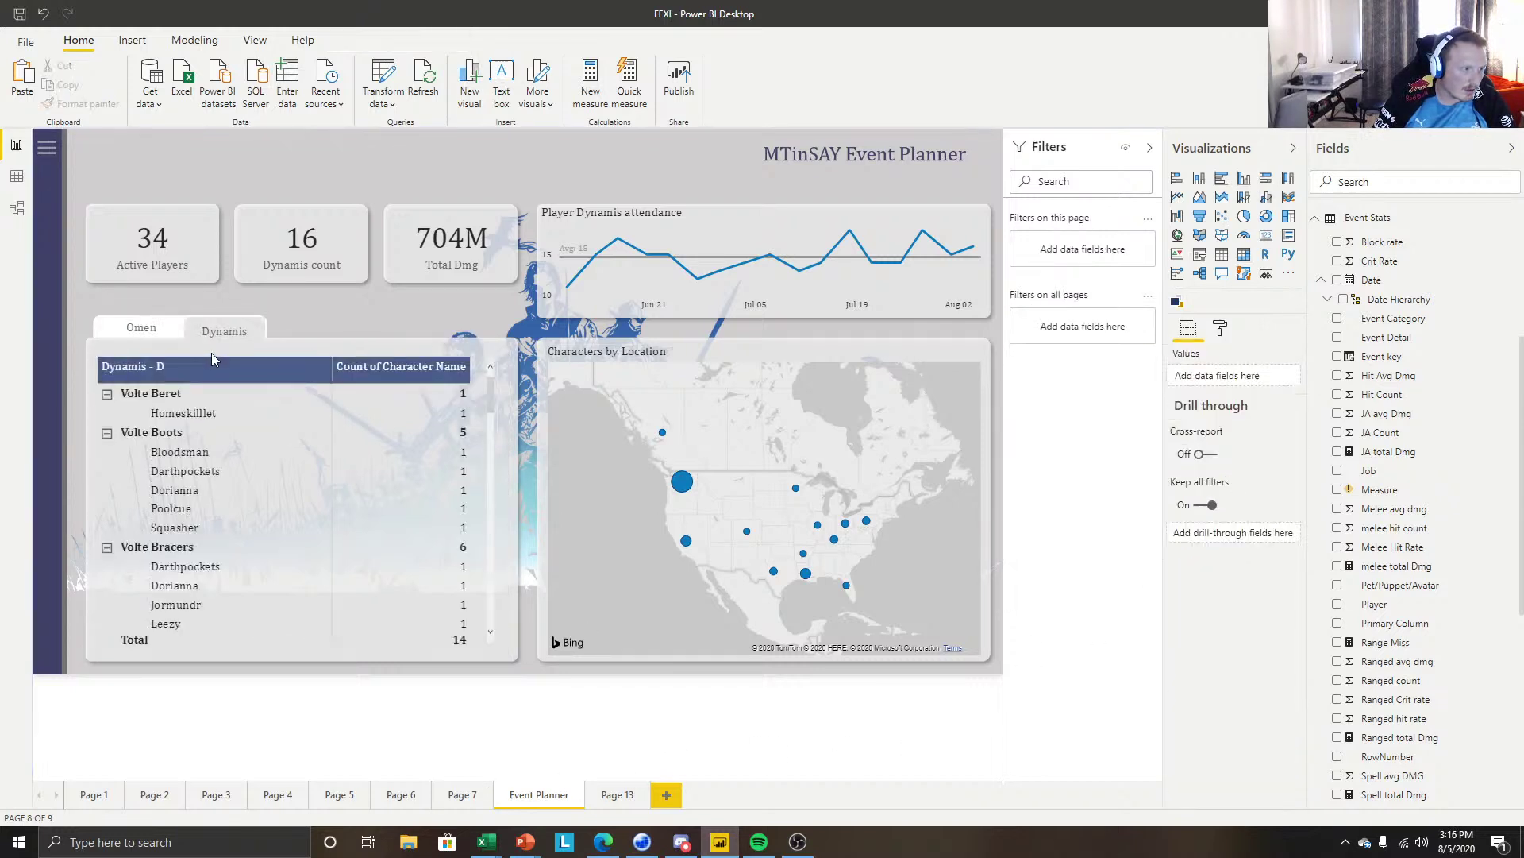
left_click(211, 354)
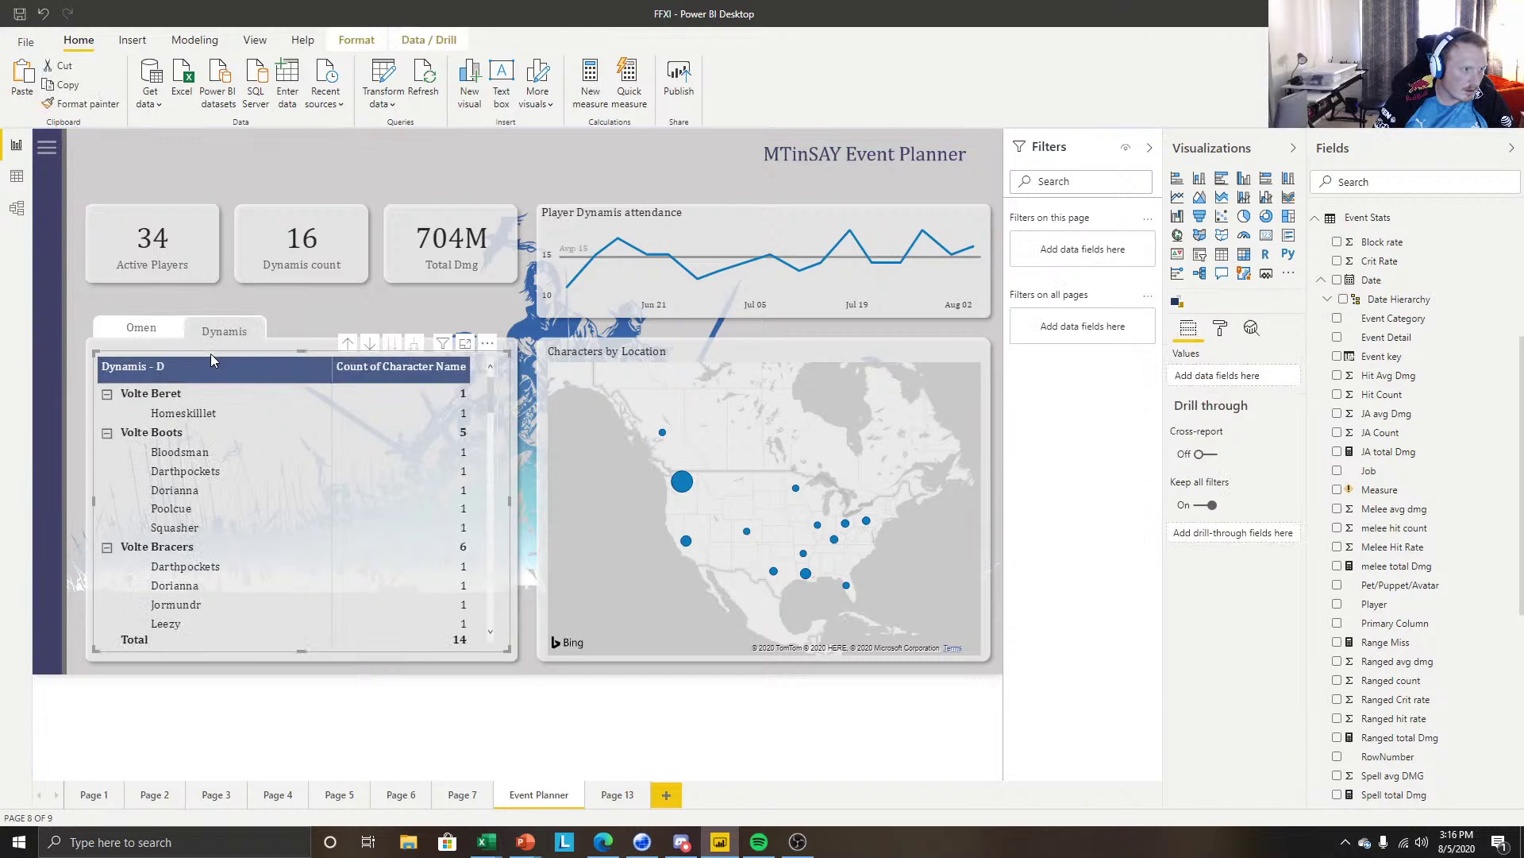
left_click(1222, 329)
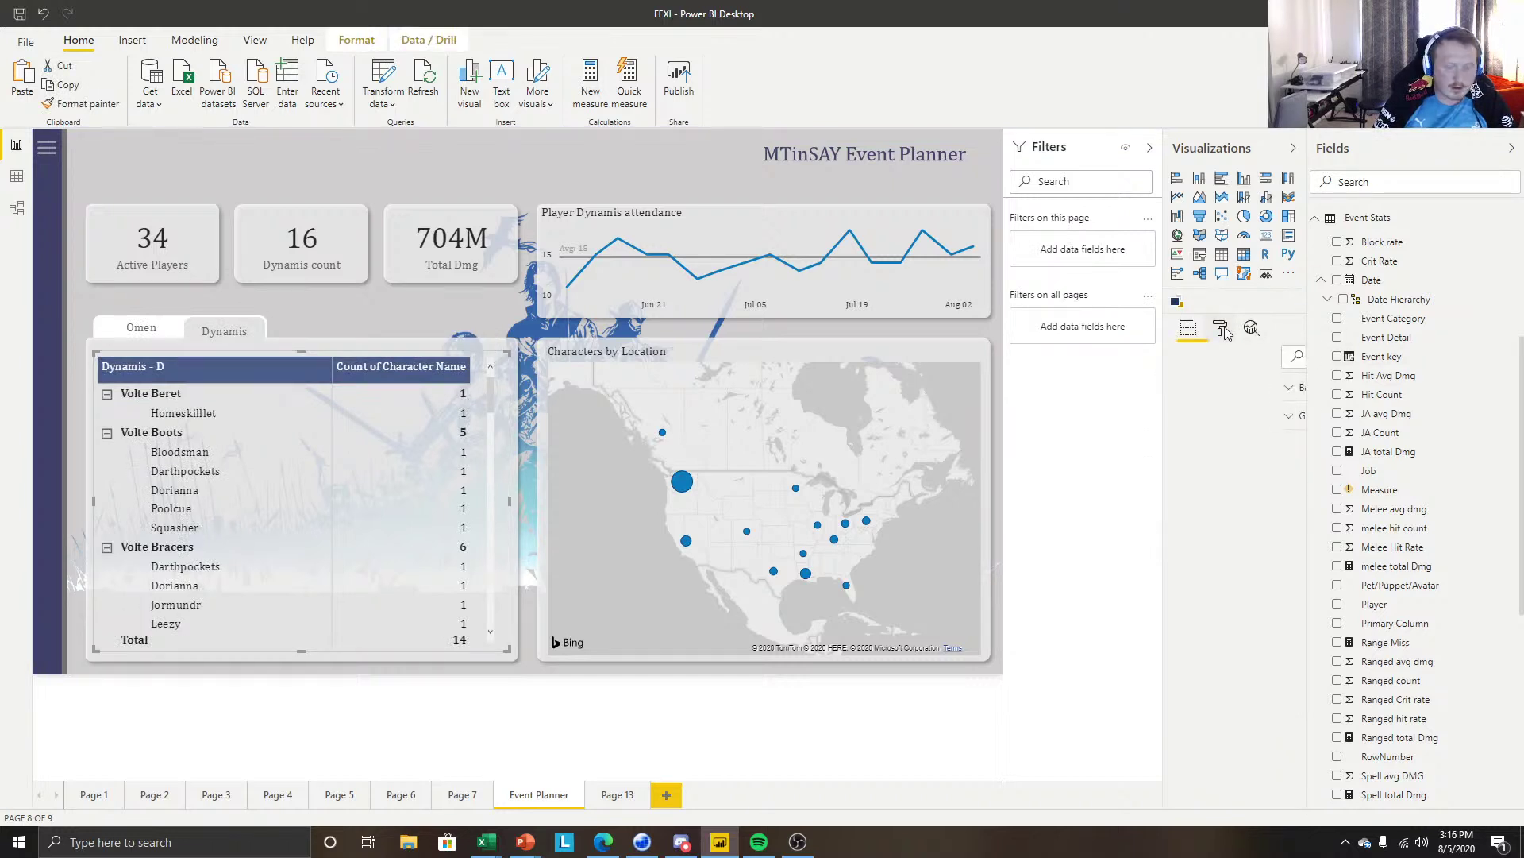
left_click(266, 358)
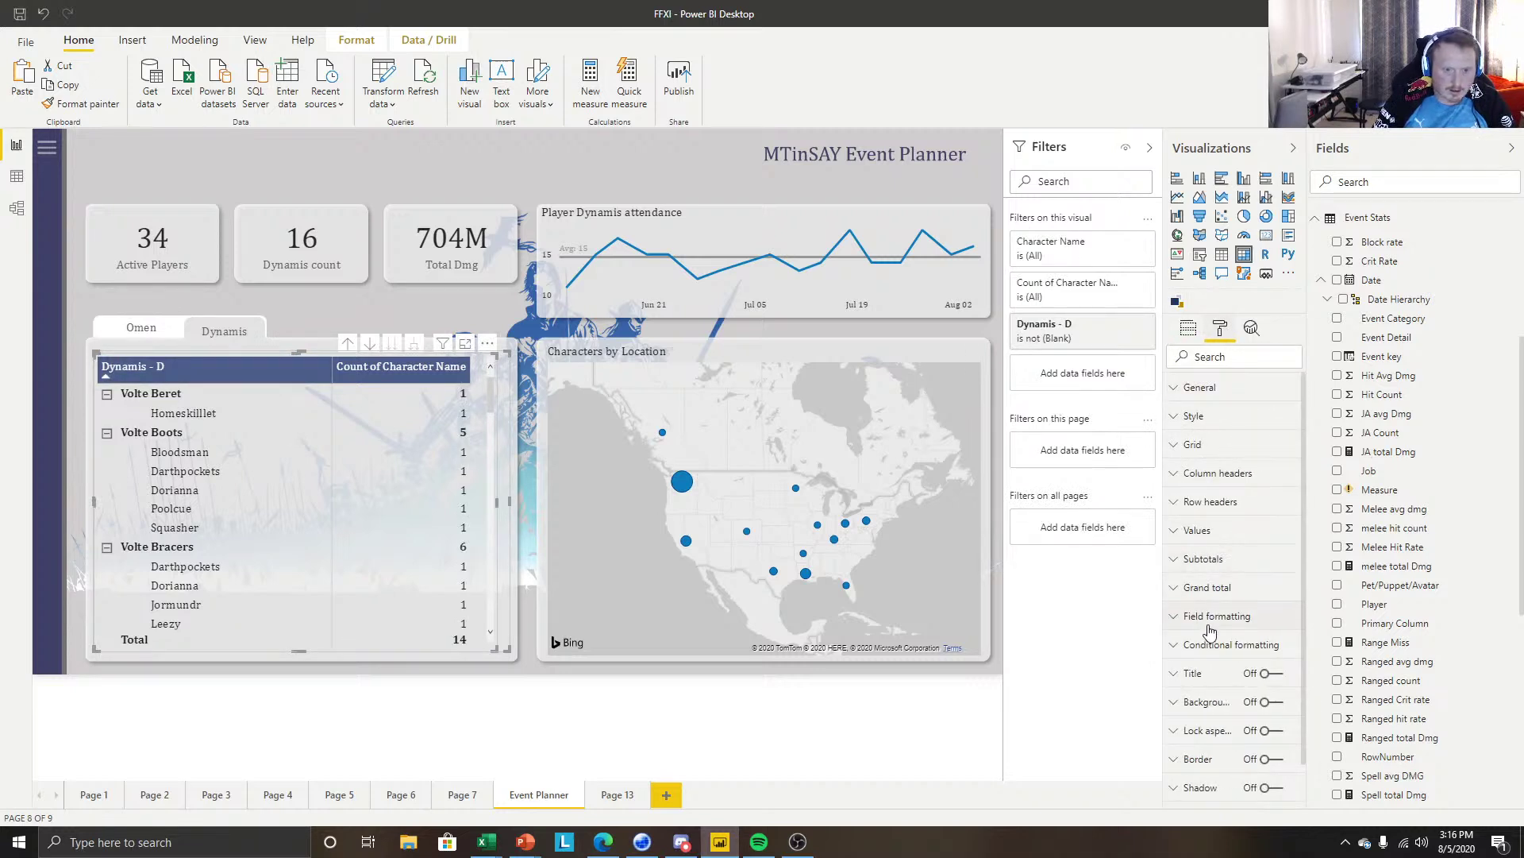
left_click(1269, 674)
left_click(1189, 675)
scroll(1223, 628, "down", 2)
double_click(1239, 563)
type("Item wants from Dynamis")
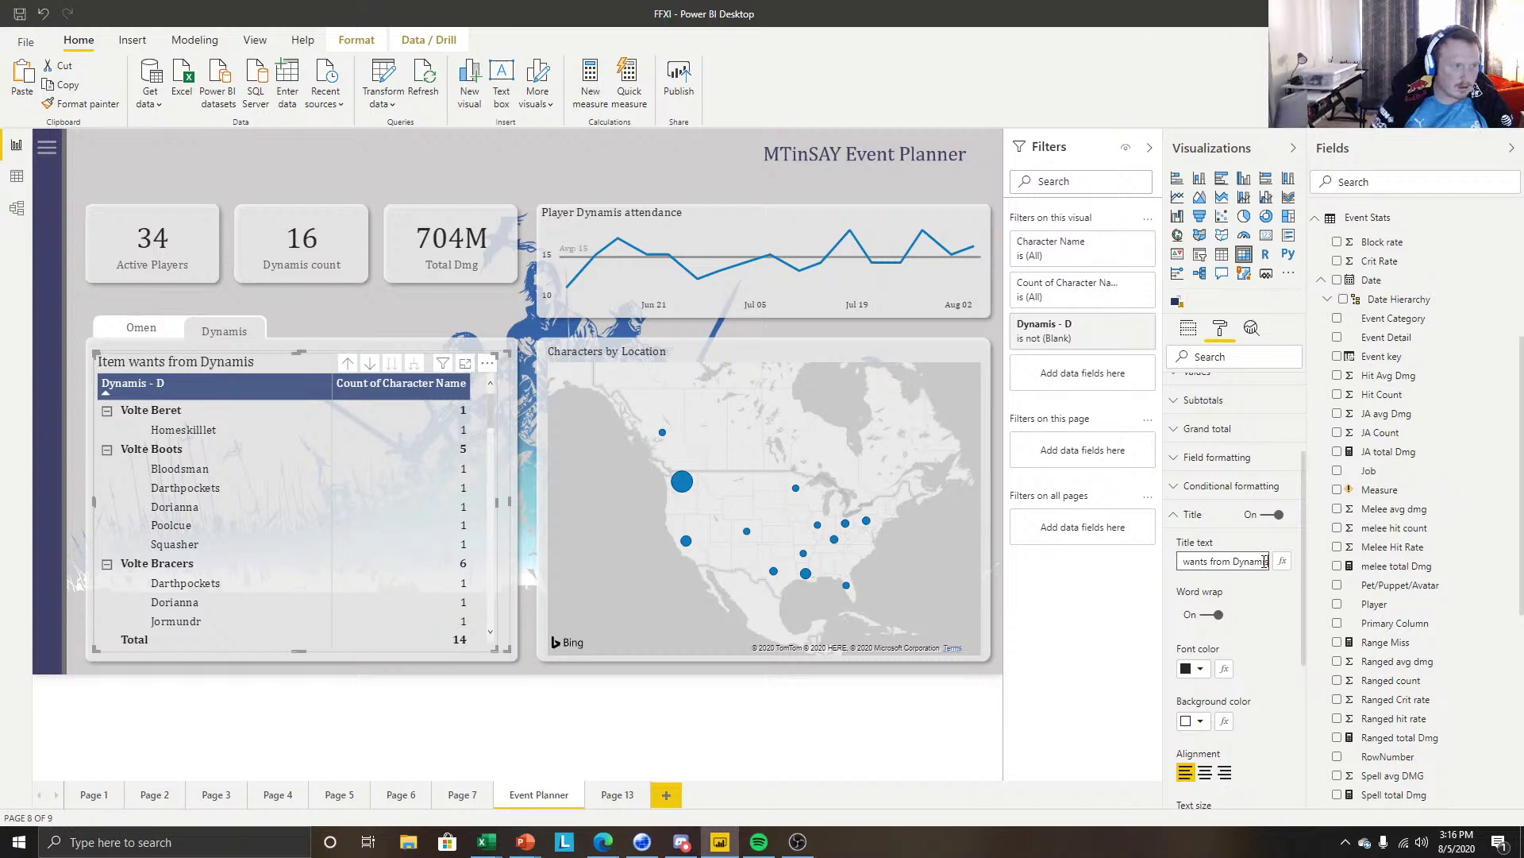
scroll(1241, 715, "down", 3)
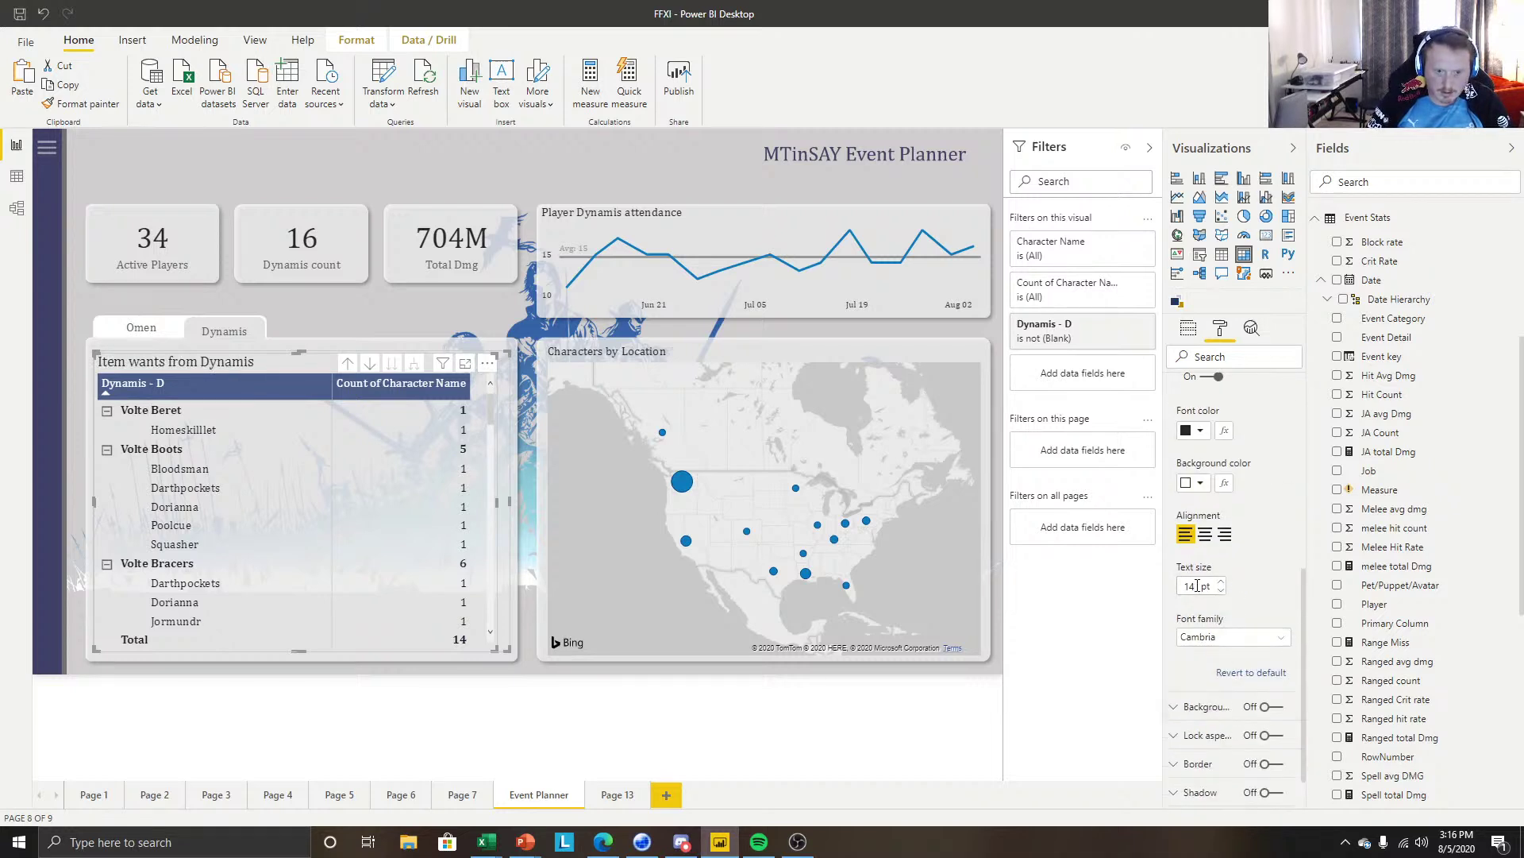
type("12")
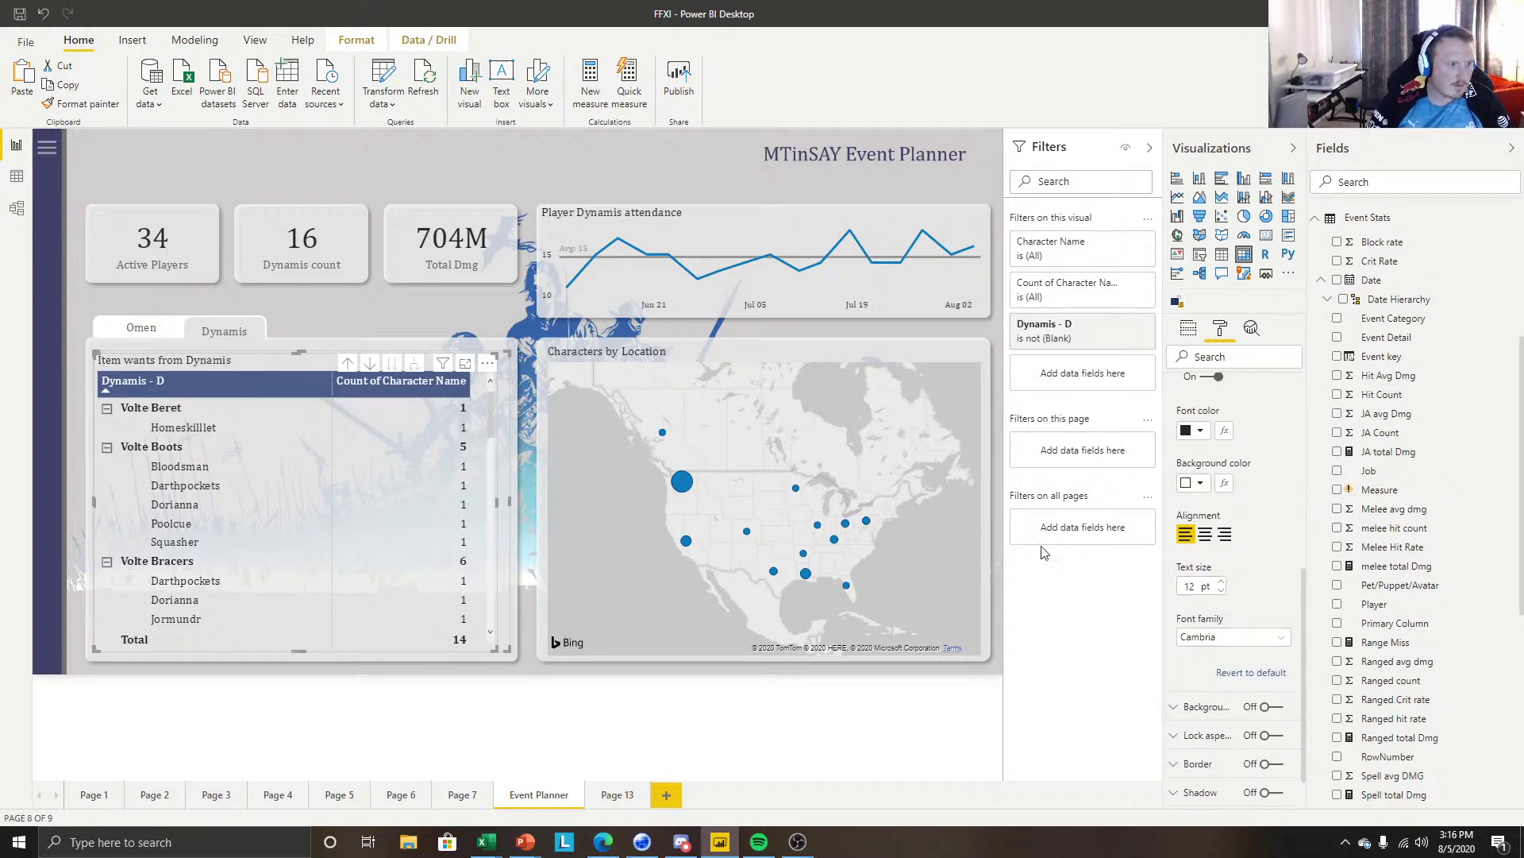
Sort the Dynamis matrix by its Dynamis - D column in descending order and test the Omen and Dynamis tabs, ending on Omen.
left_click(161, 386)
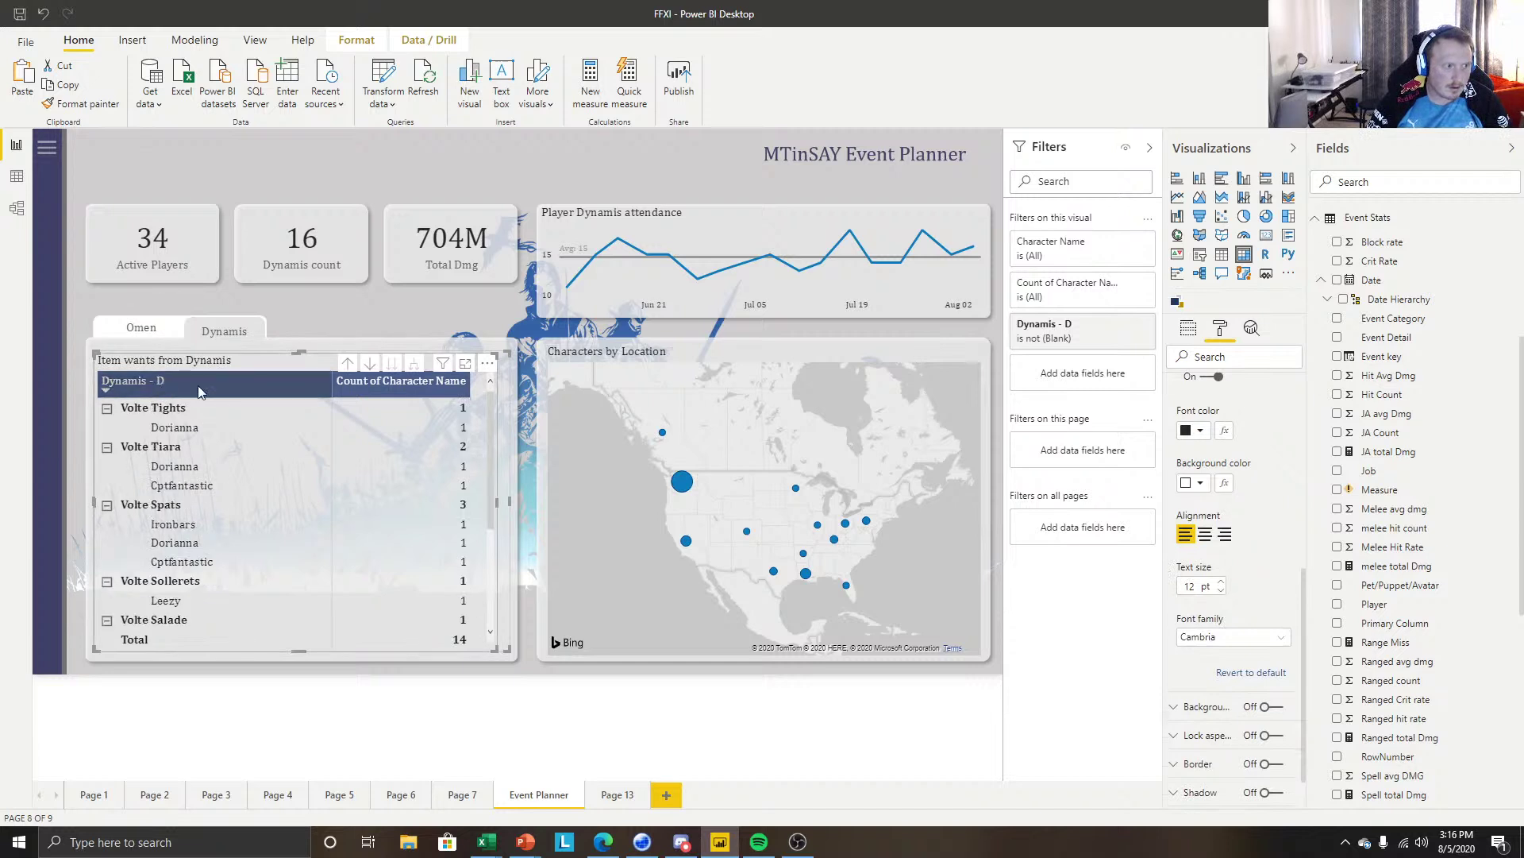
left_click(540, 697)
left_click(141, 328, "ctrl")
left_click(235, 331, "ctrl")
left_click(159, 335, "ctrl")
left_click(227, 339, "ctrl")
left_click(170, 335, "ctrl")
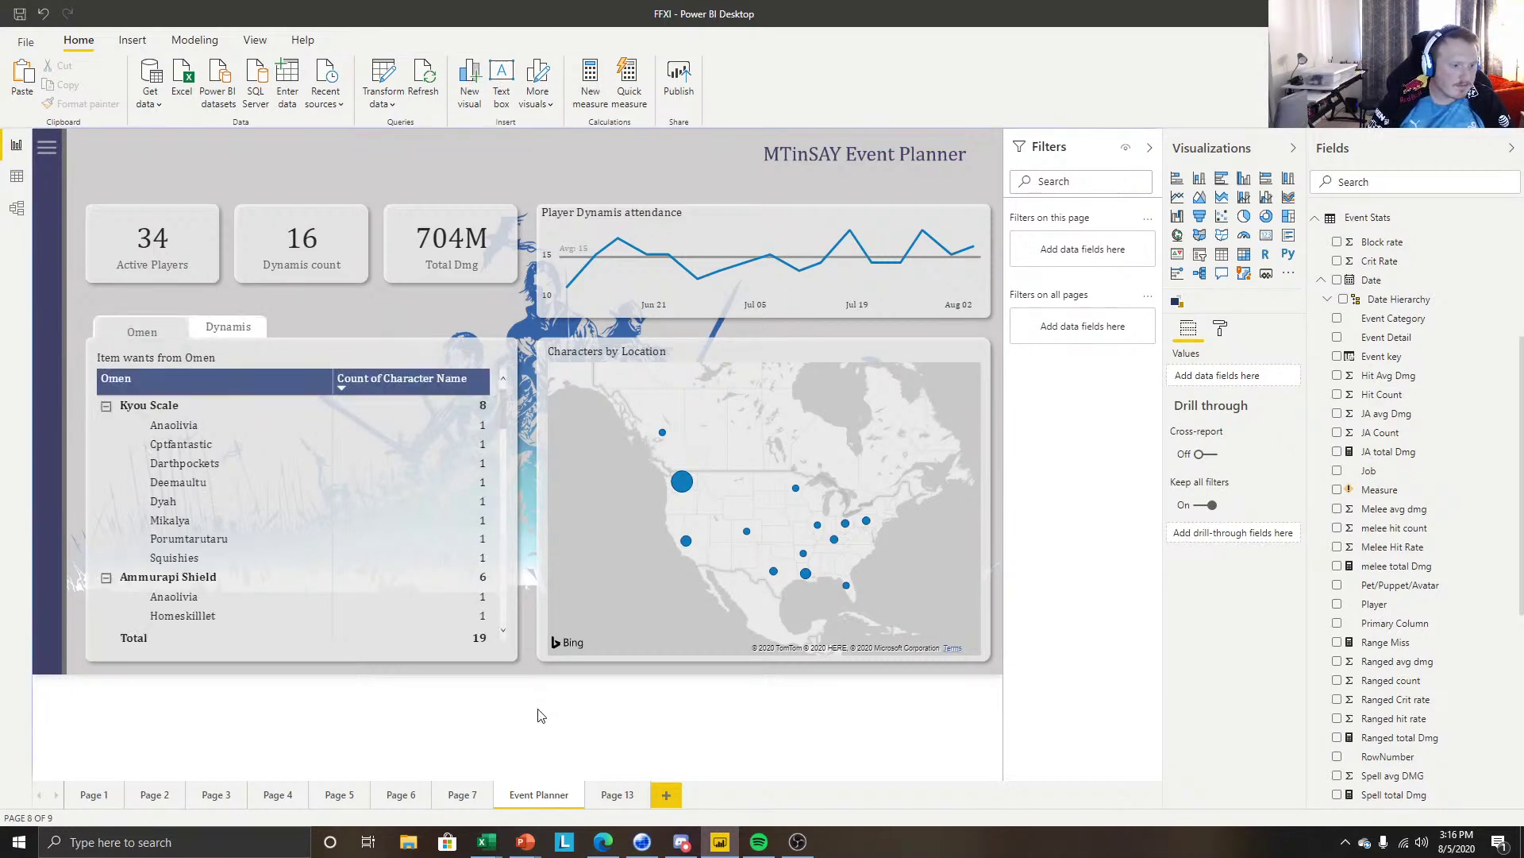
left_click(190, 227)
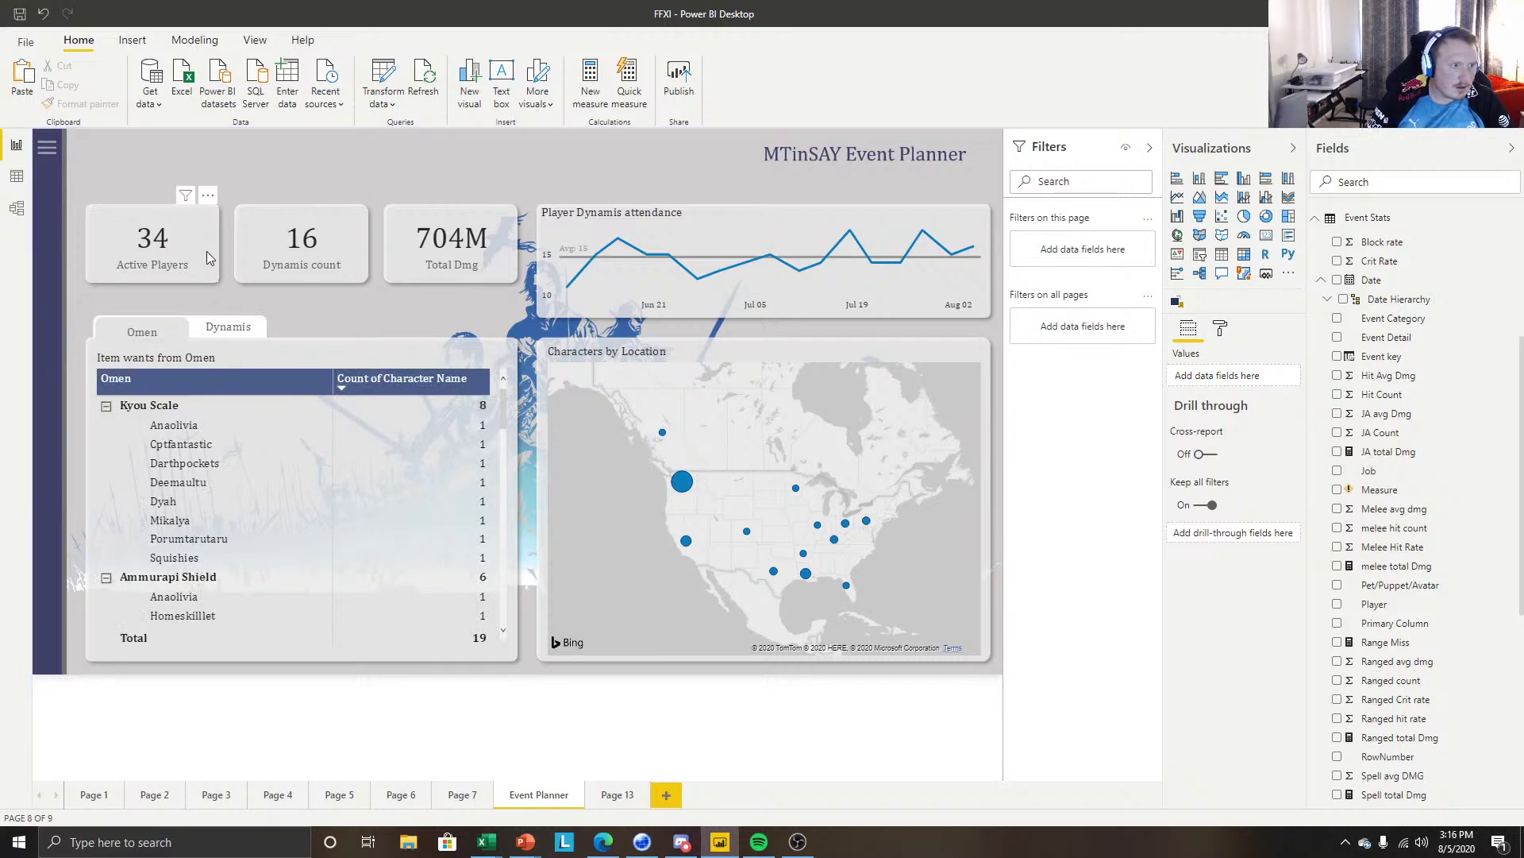
left_click(1221, 327)
left_click(708, 356)
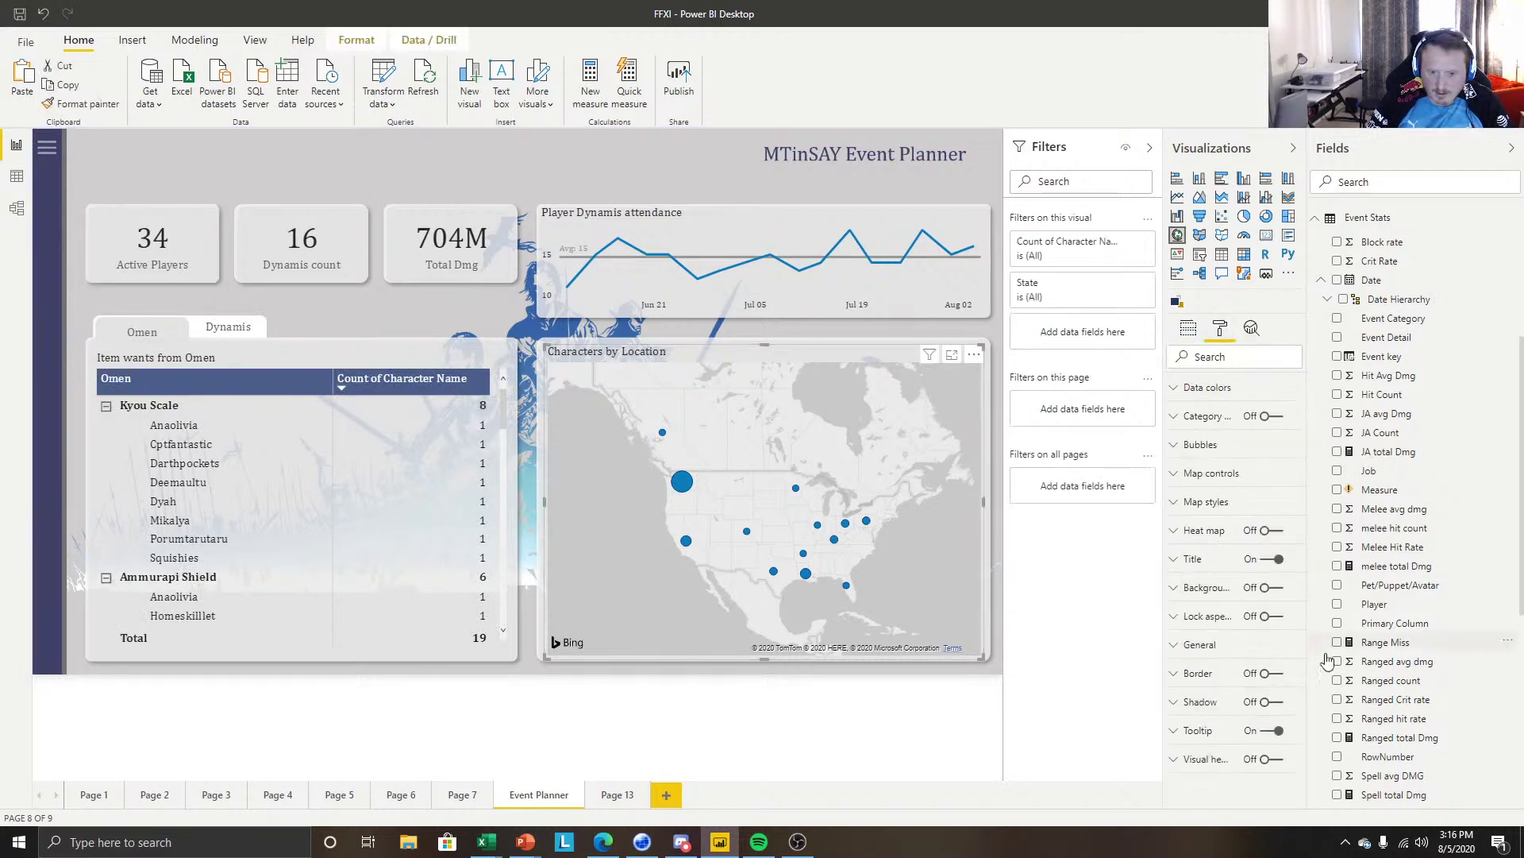
Turn off the visual information and visual warning icons in the Omen matrix's visual header.
left_click(288, 355)
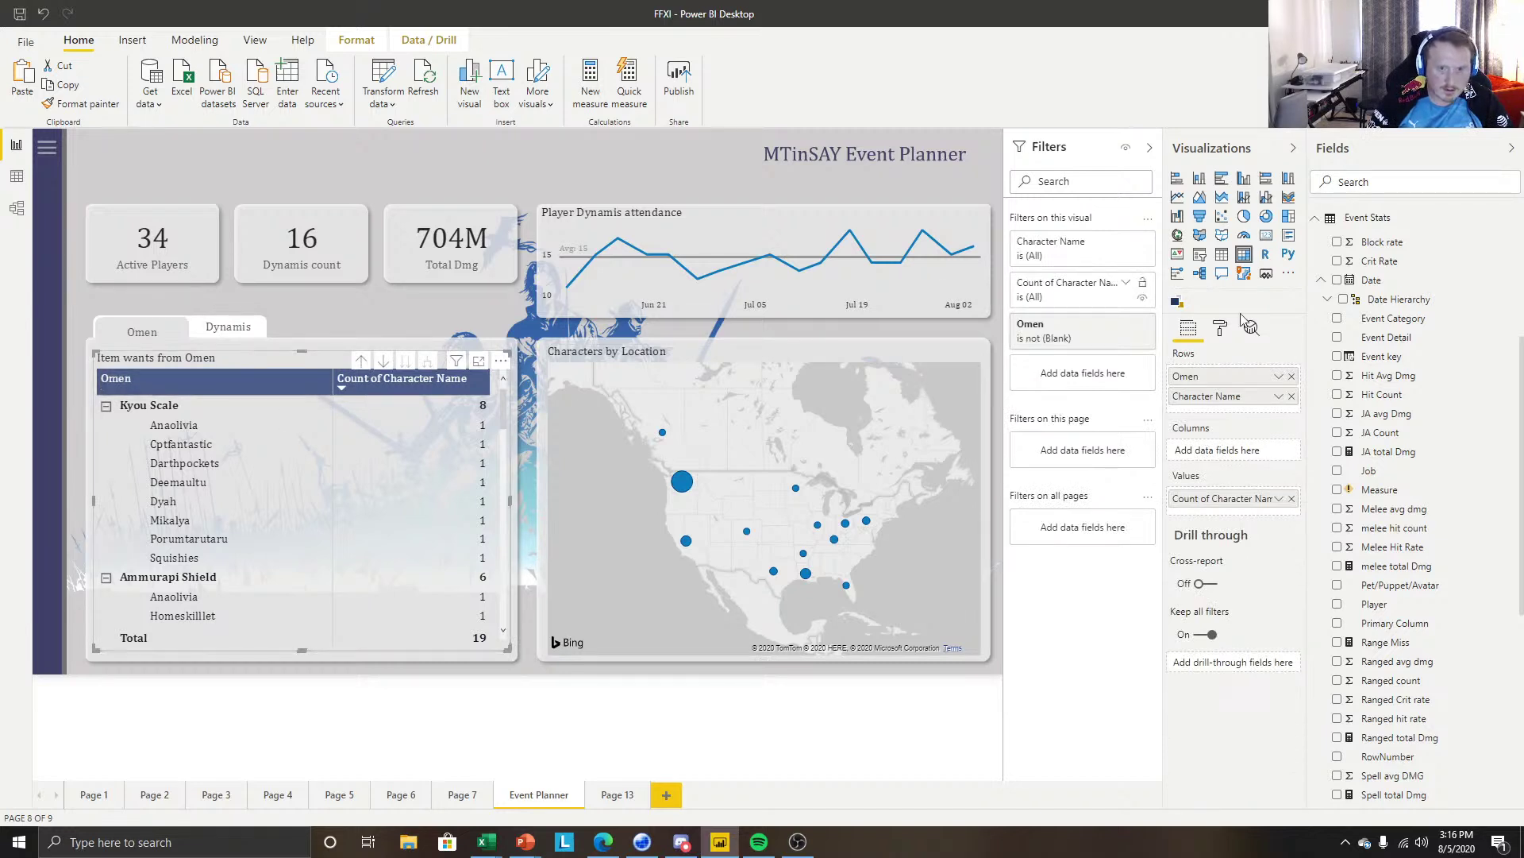
left_click(1220, 328)
scroll(1214, 735, "down", 1)
left_click(1221, 796)
scroll(1240, 591, "down", 5)
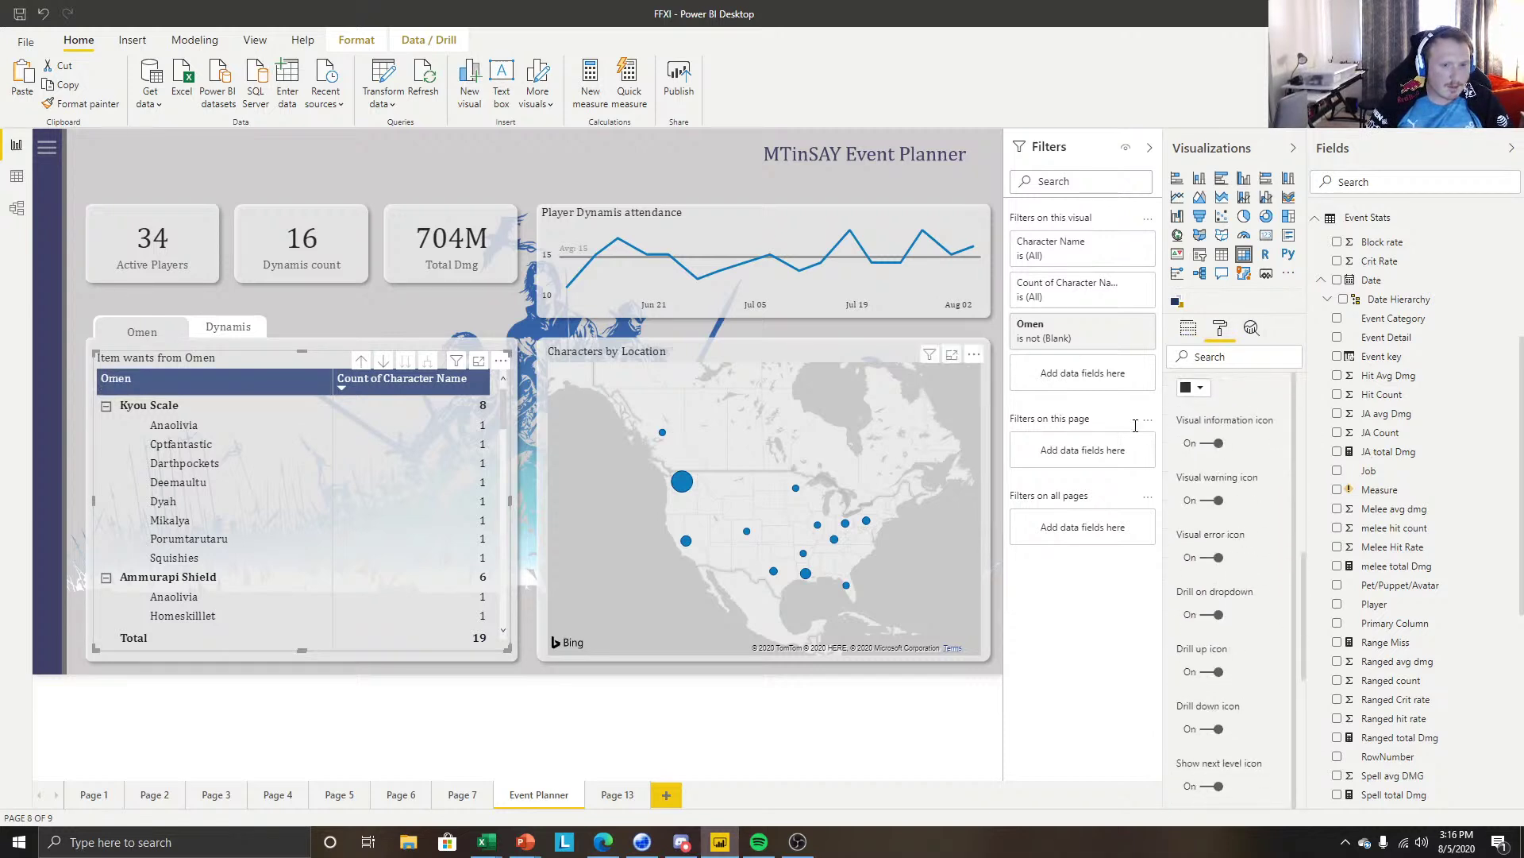
scroll(1228, 439, "up", 1)
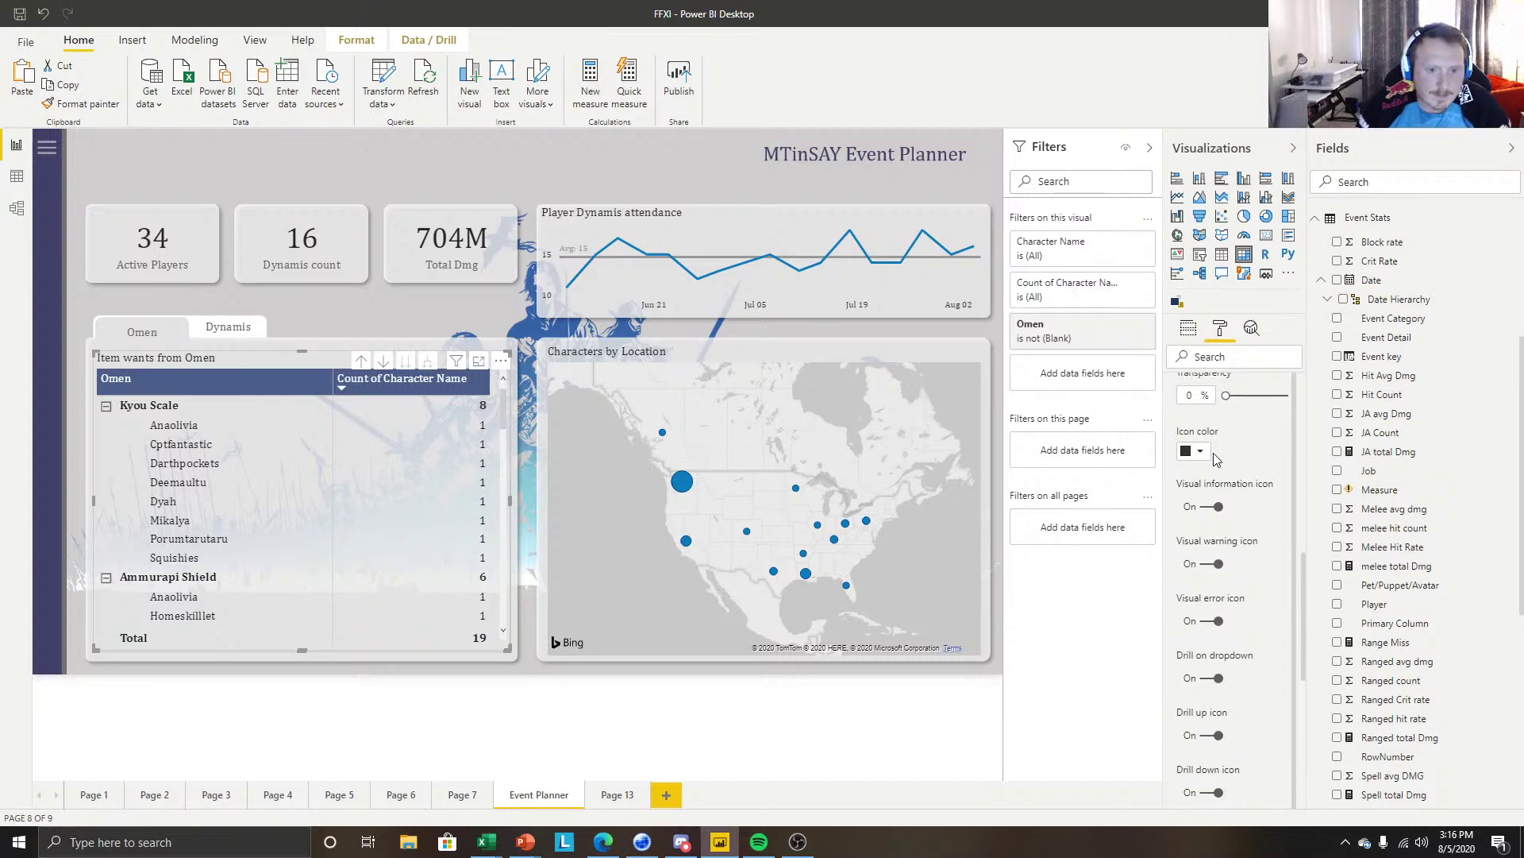
scroll(1213, 448, "up", 1)
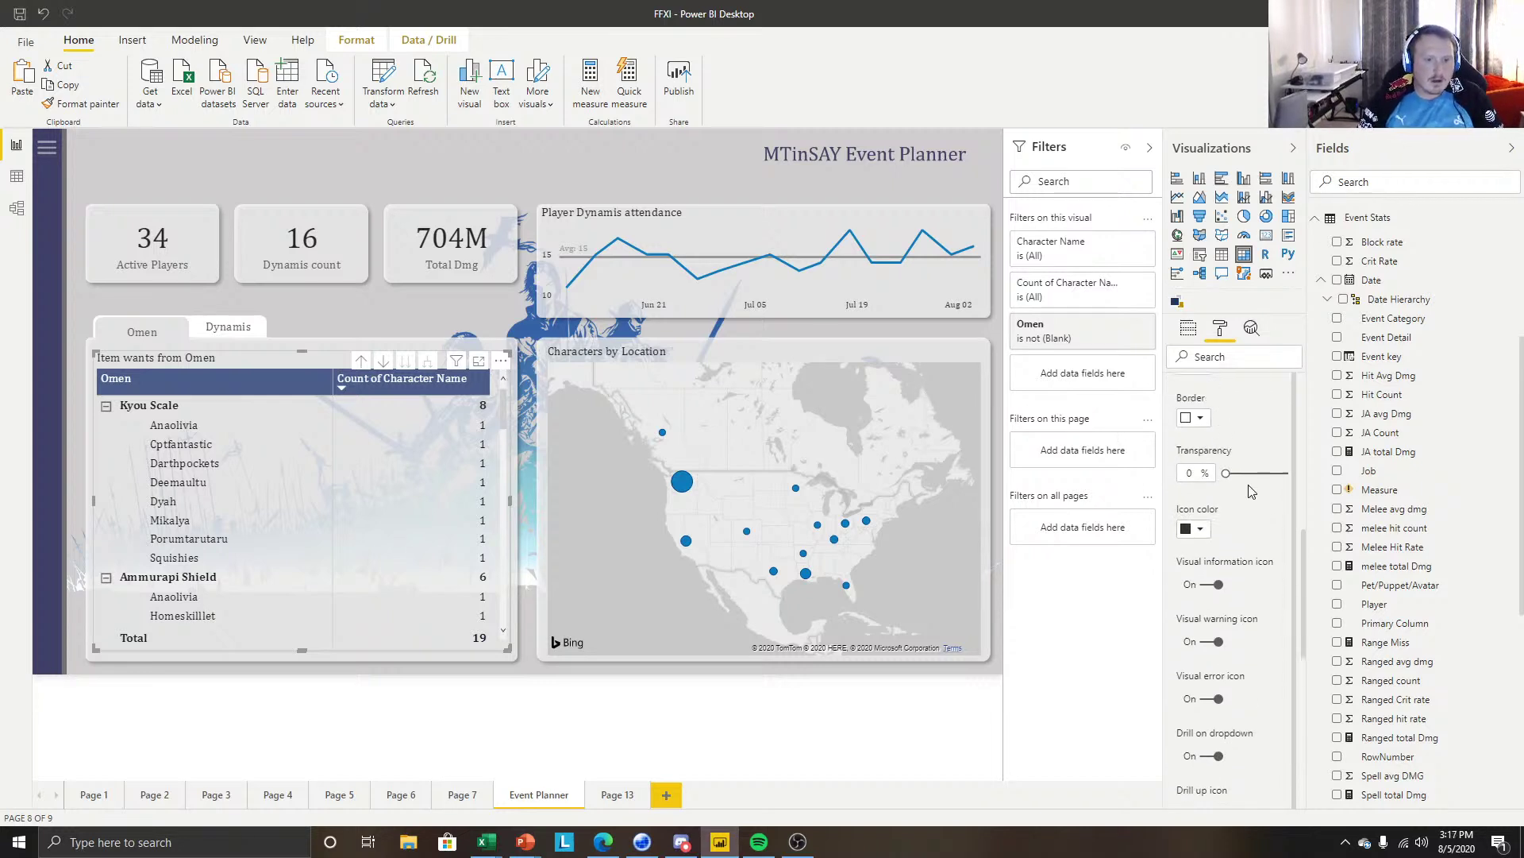
scroll(1221, 503, "down", 1)
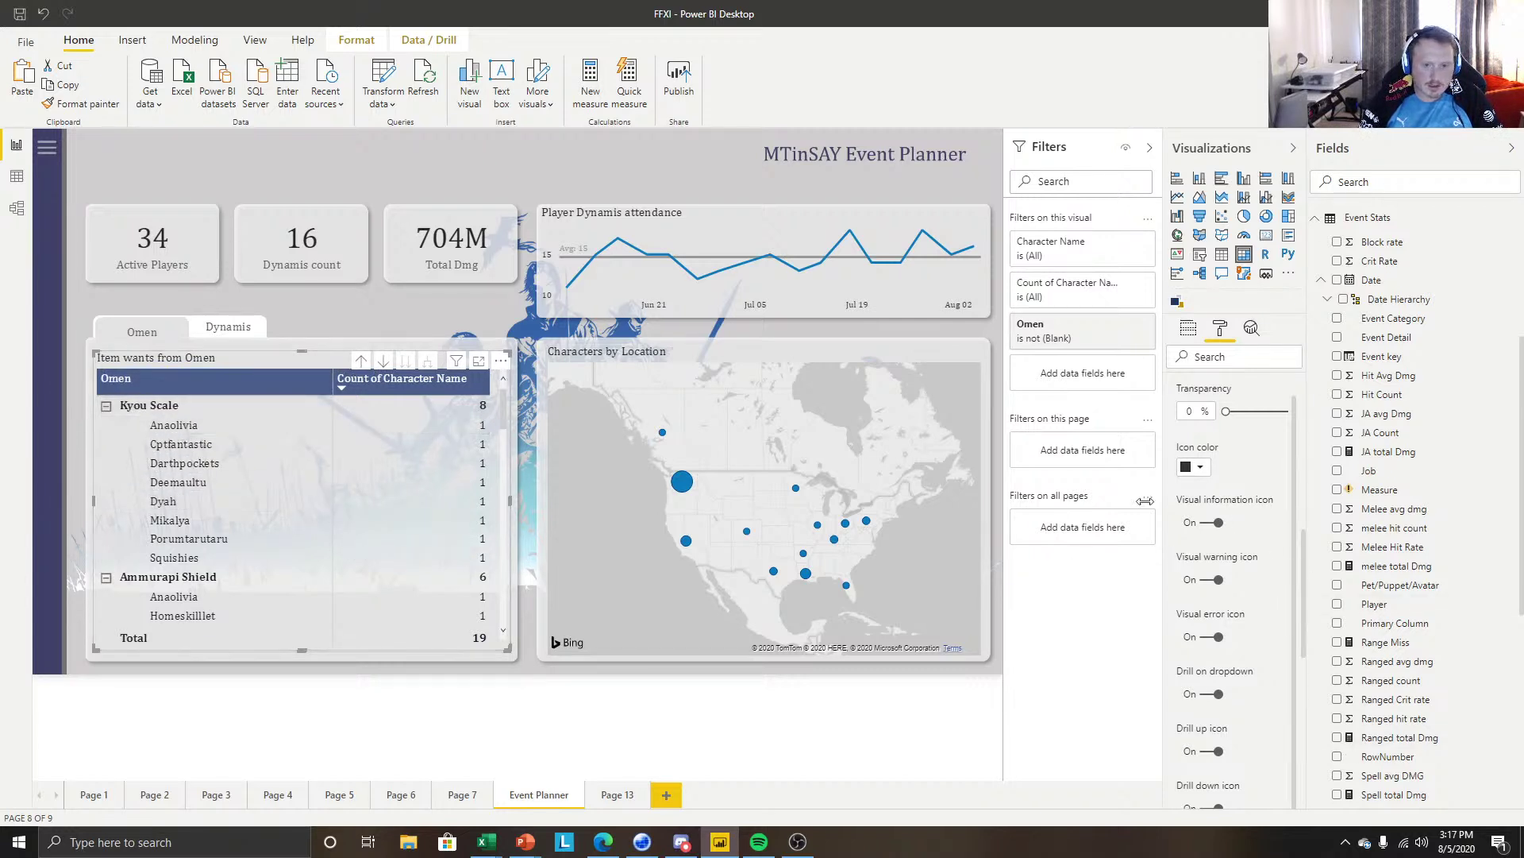
left_click(1219, 524)
left_click(1213, 580)
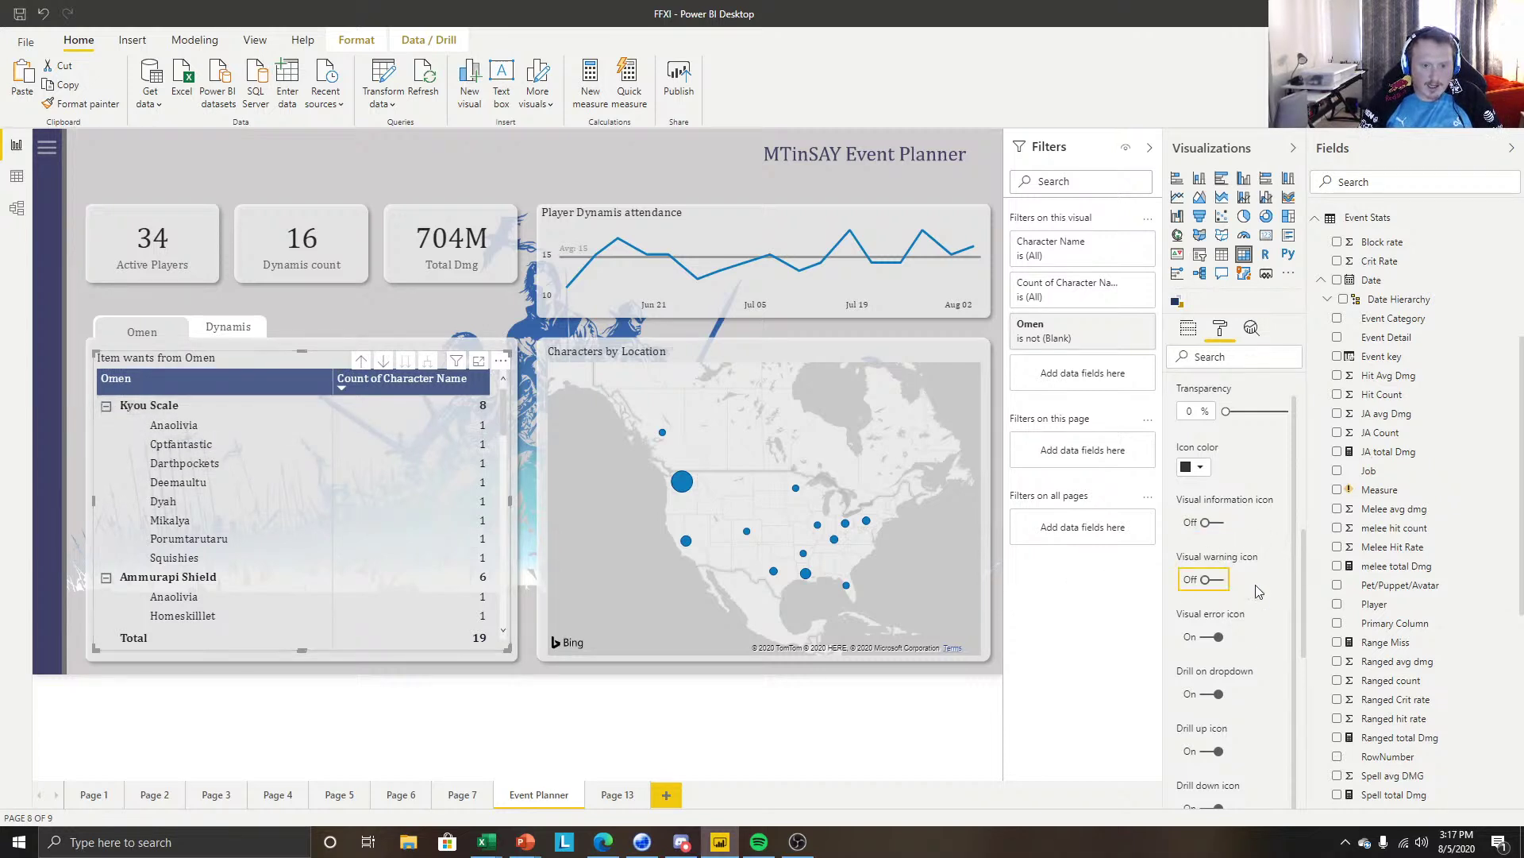
Turn off the Omen matrix header's visual error, drill on dropdown, drill up, drill down, show next level, expand to next level and pin icons.
scroll(1240, 540, "down", 2)
left_click(1213, 477)
left_click(1212, 534)
left_click(1212, 591)
left_click(1213, 649)
scroll(1212, 649, "down", 2)
left_click(1212, 548)
left_click(1212, 604)
left_click(1213, 662)
Turn off the See data layout icon in the Omen matrix's visual header.
scroll(1255, 603, "down", 2)
left_click(1215, 561)
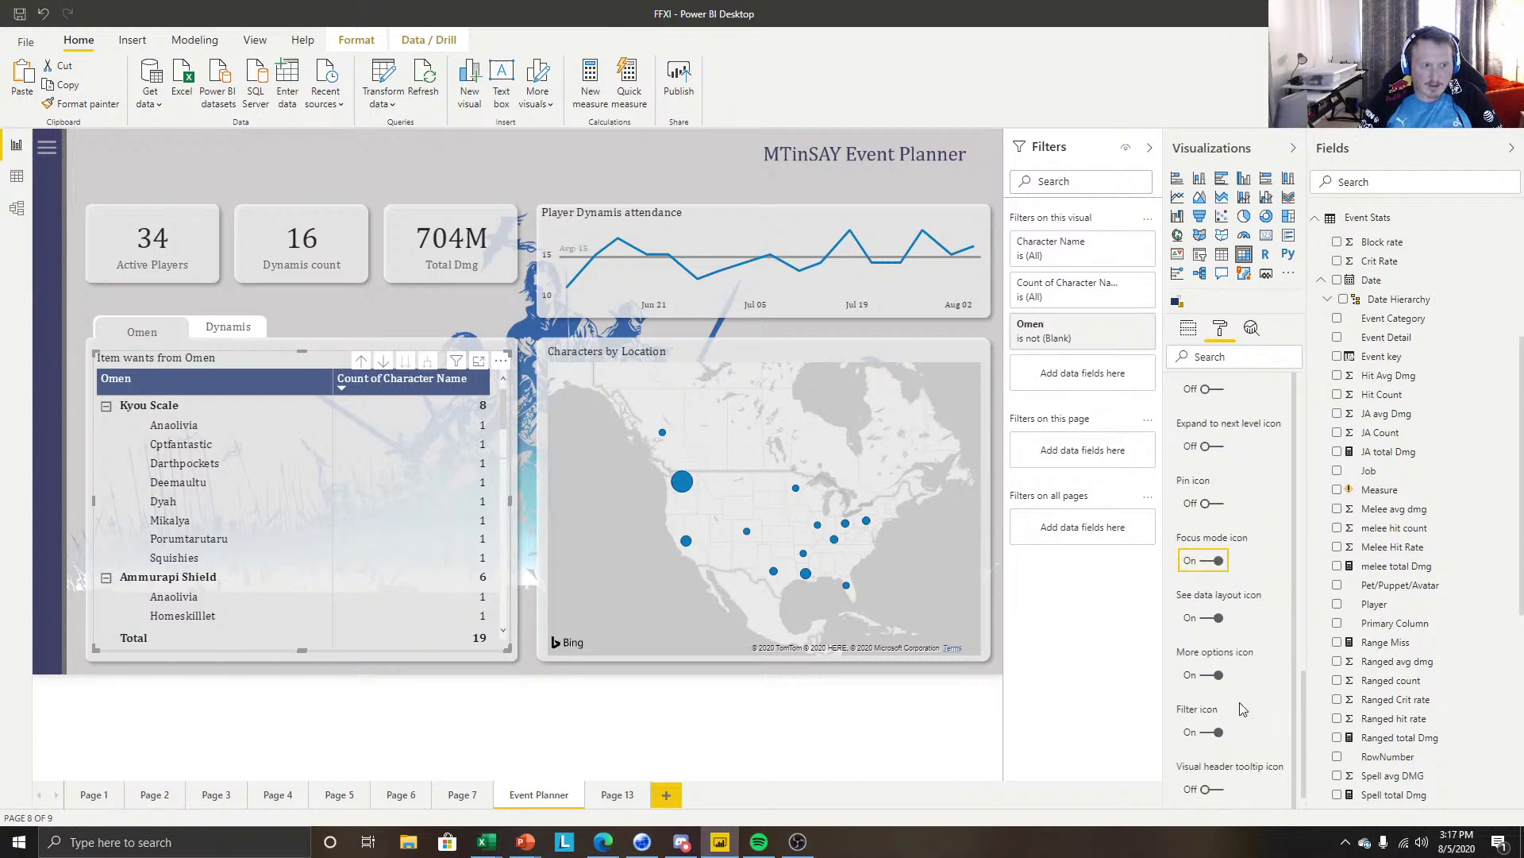
left_click(1219, 619)
scroll(1211, 635, "down", 1)
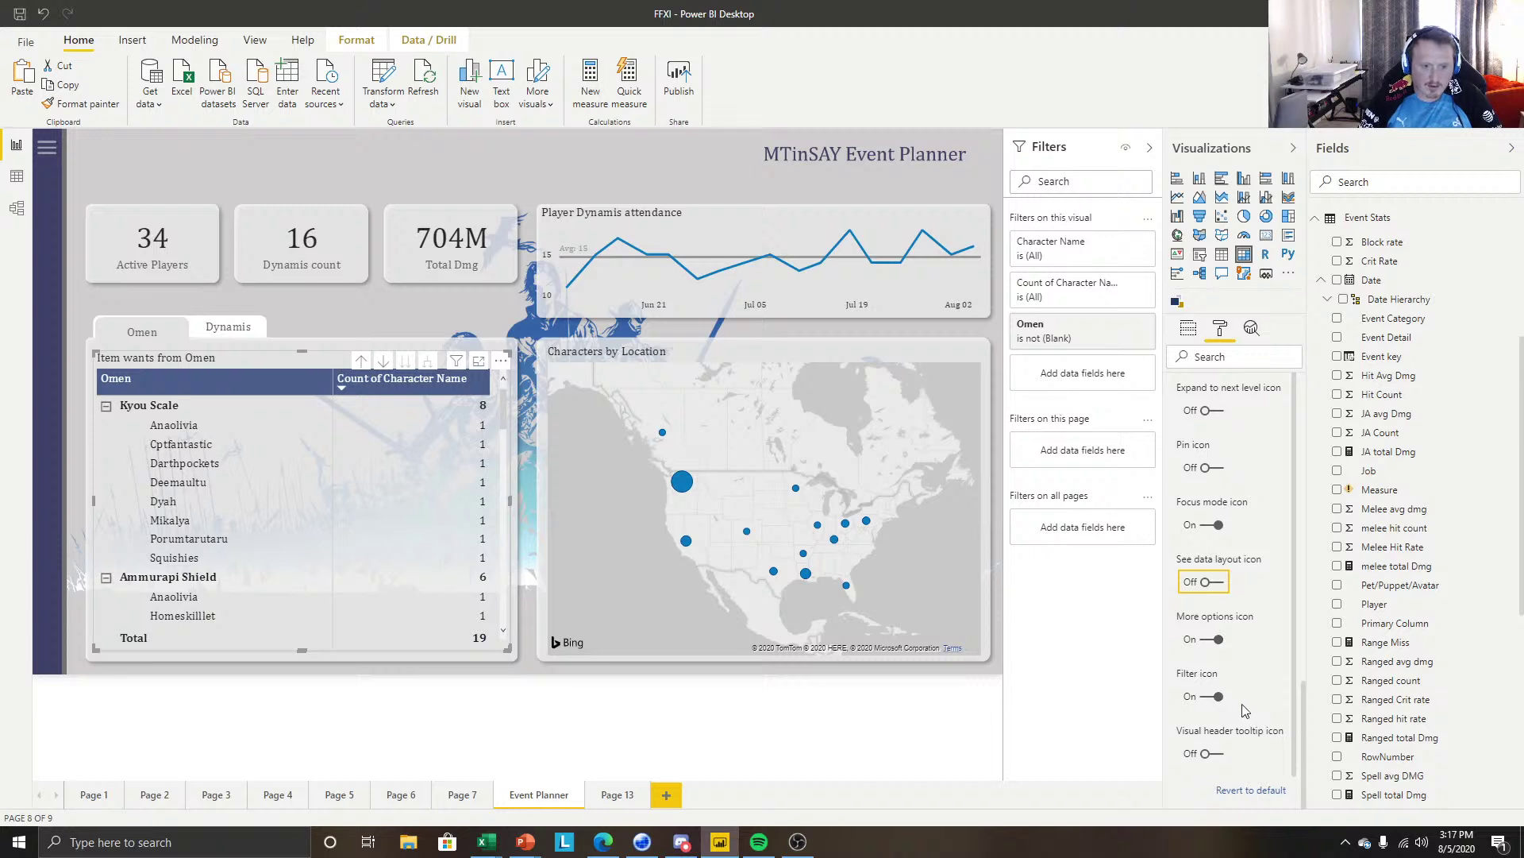
left_click(1213, 696)
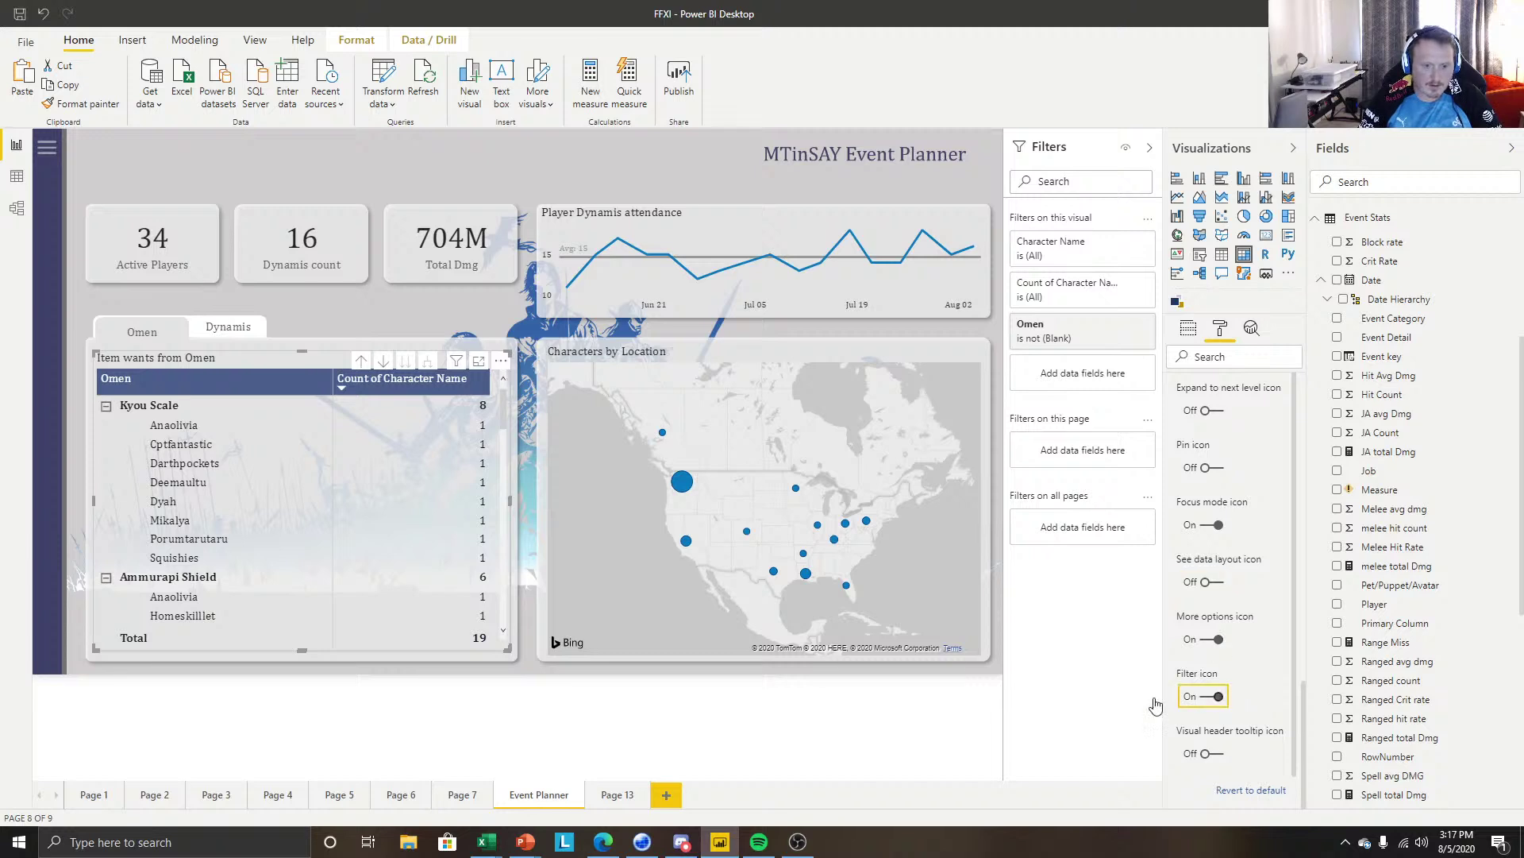
left_click(766, 706)
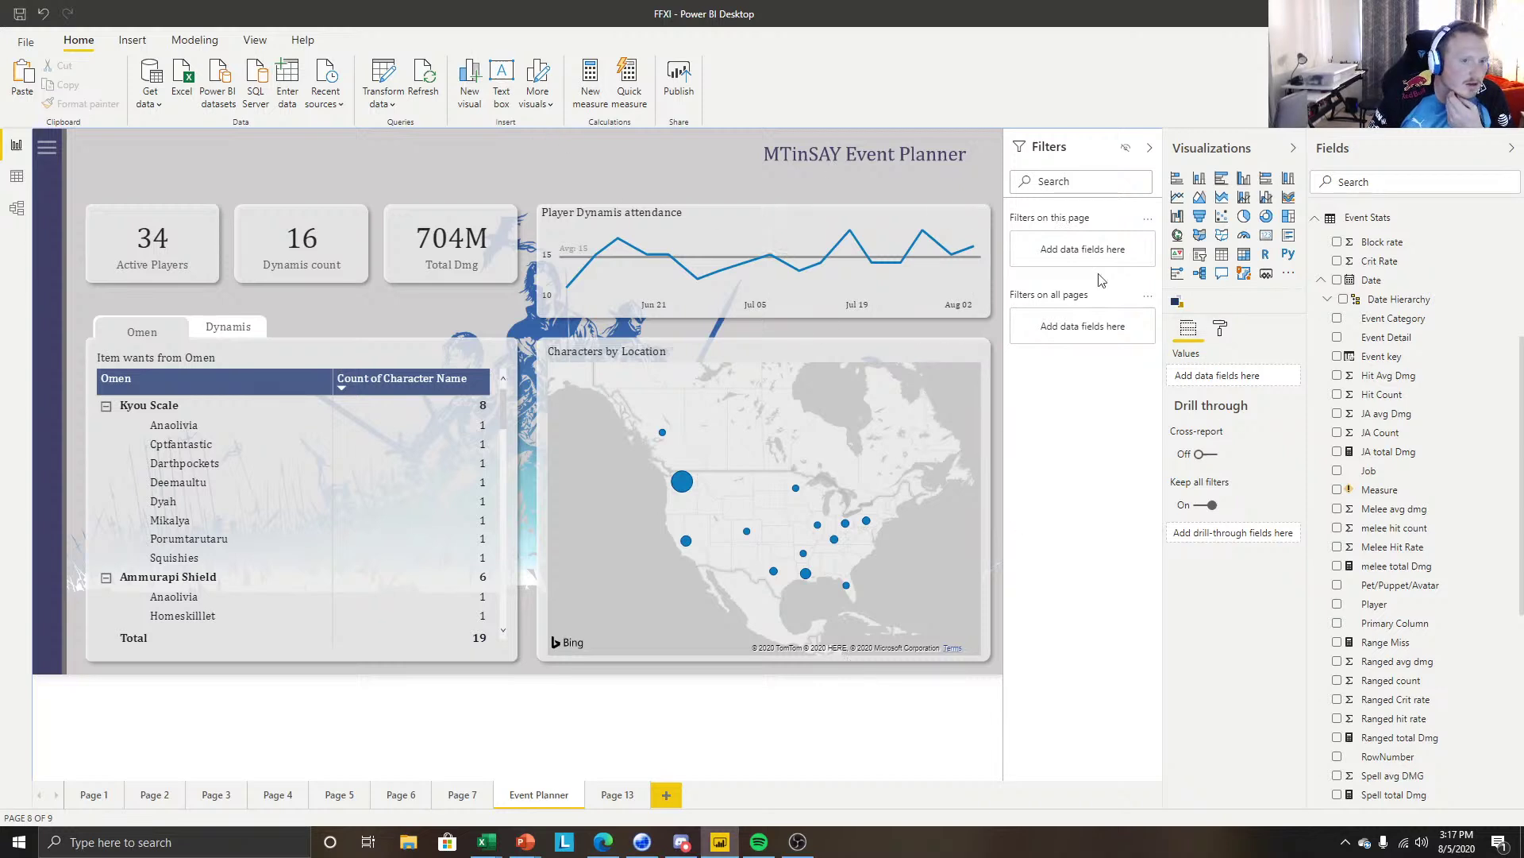
Rename the Total Dmg card's field as "Total Dmg in Dyanmis".
left_click(462, 232)
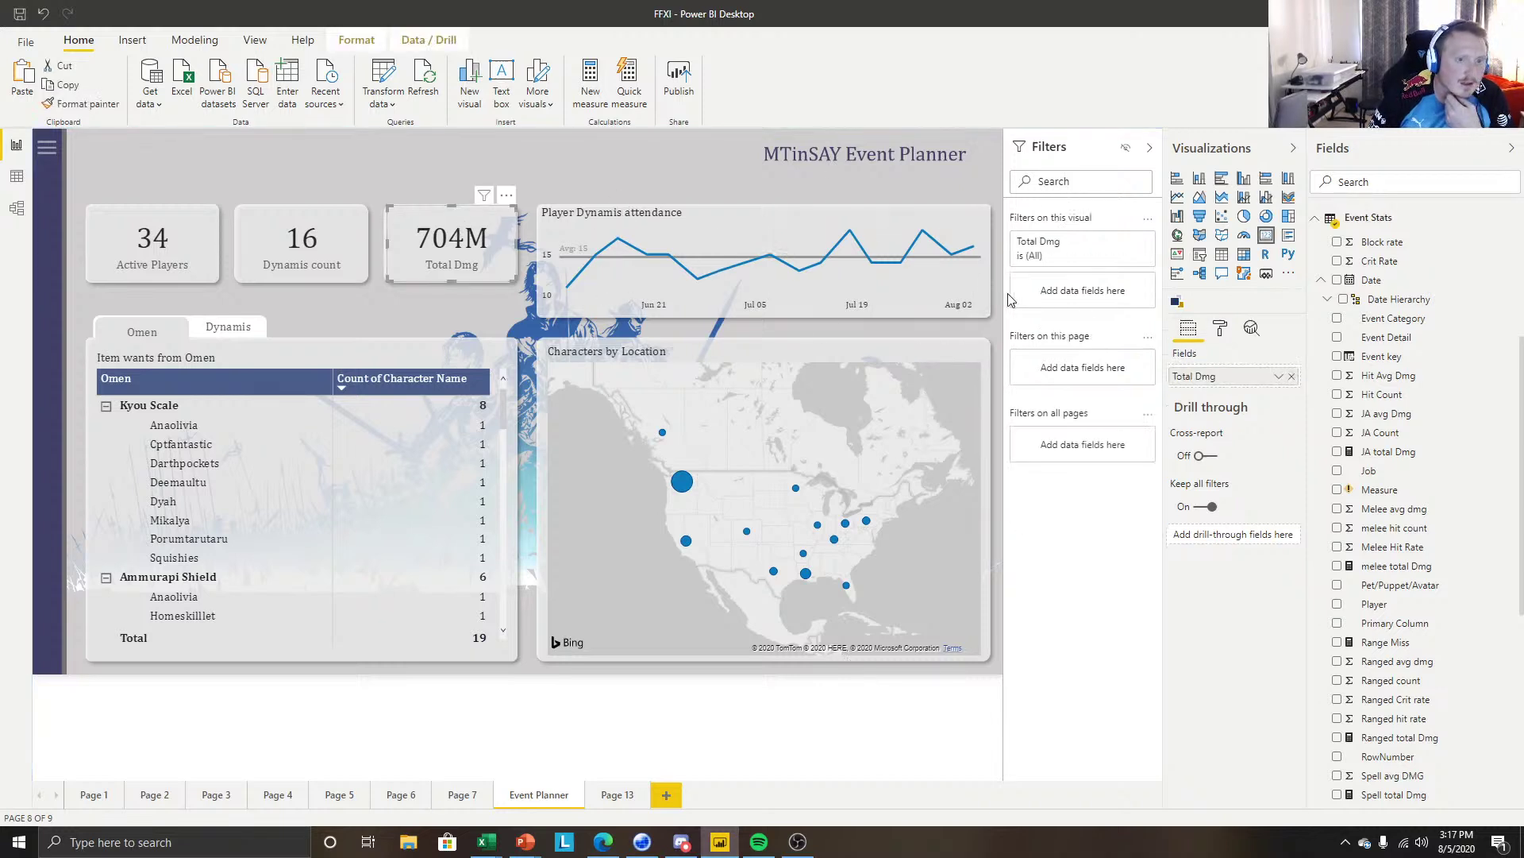
left_click(350, 262)
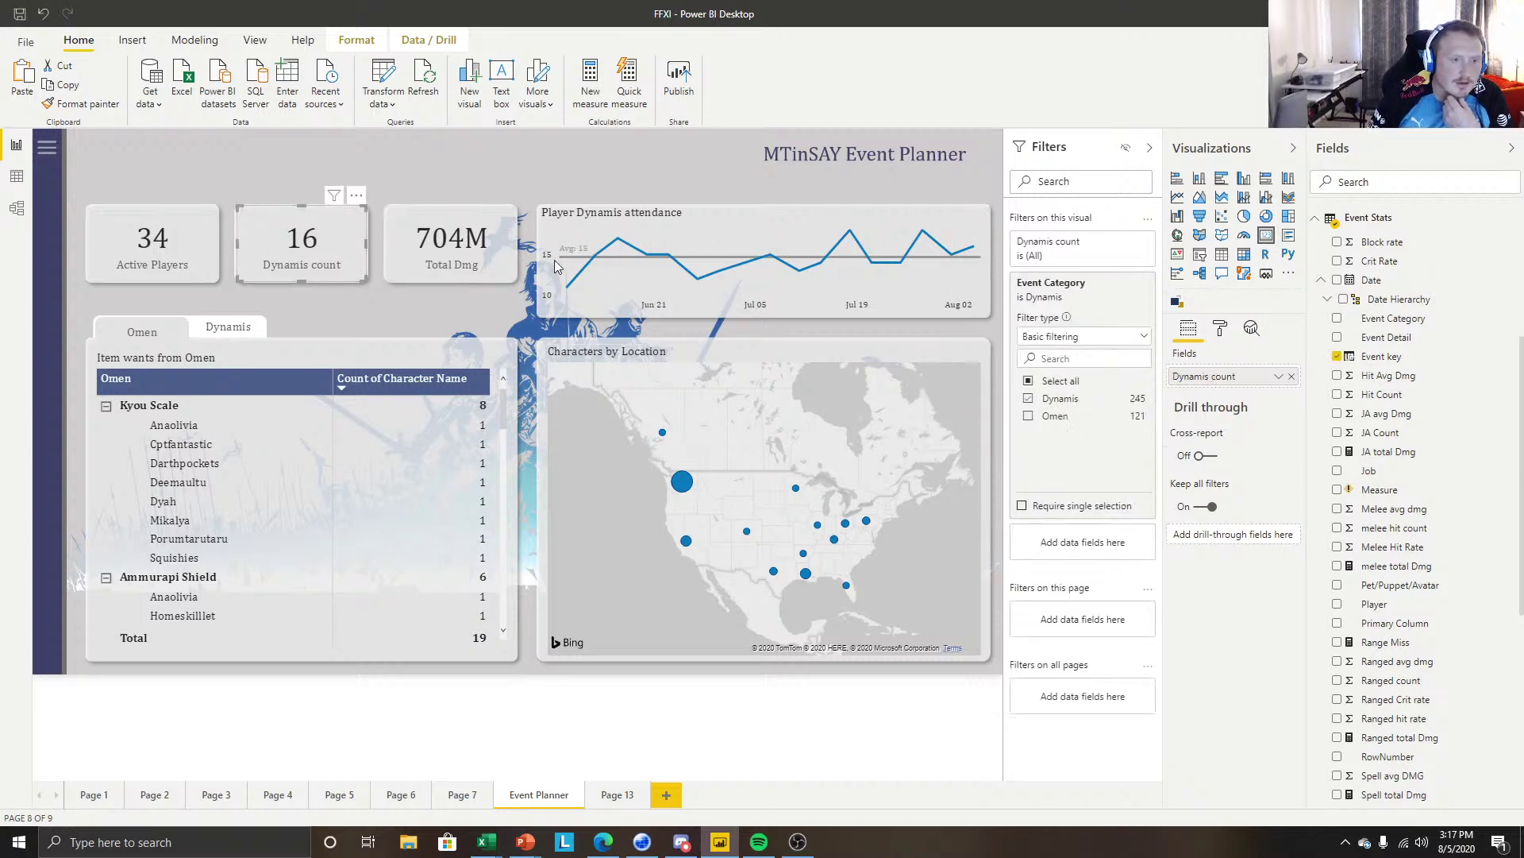
left_click(473, 253)
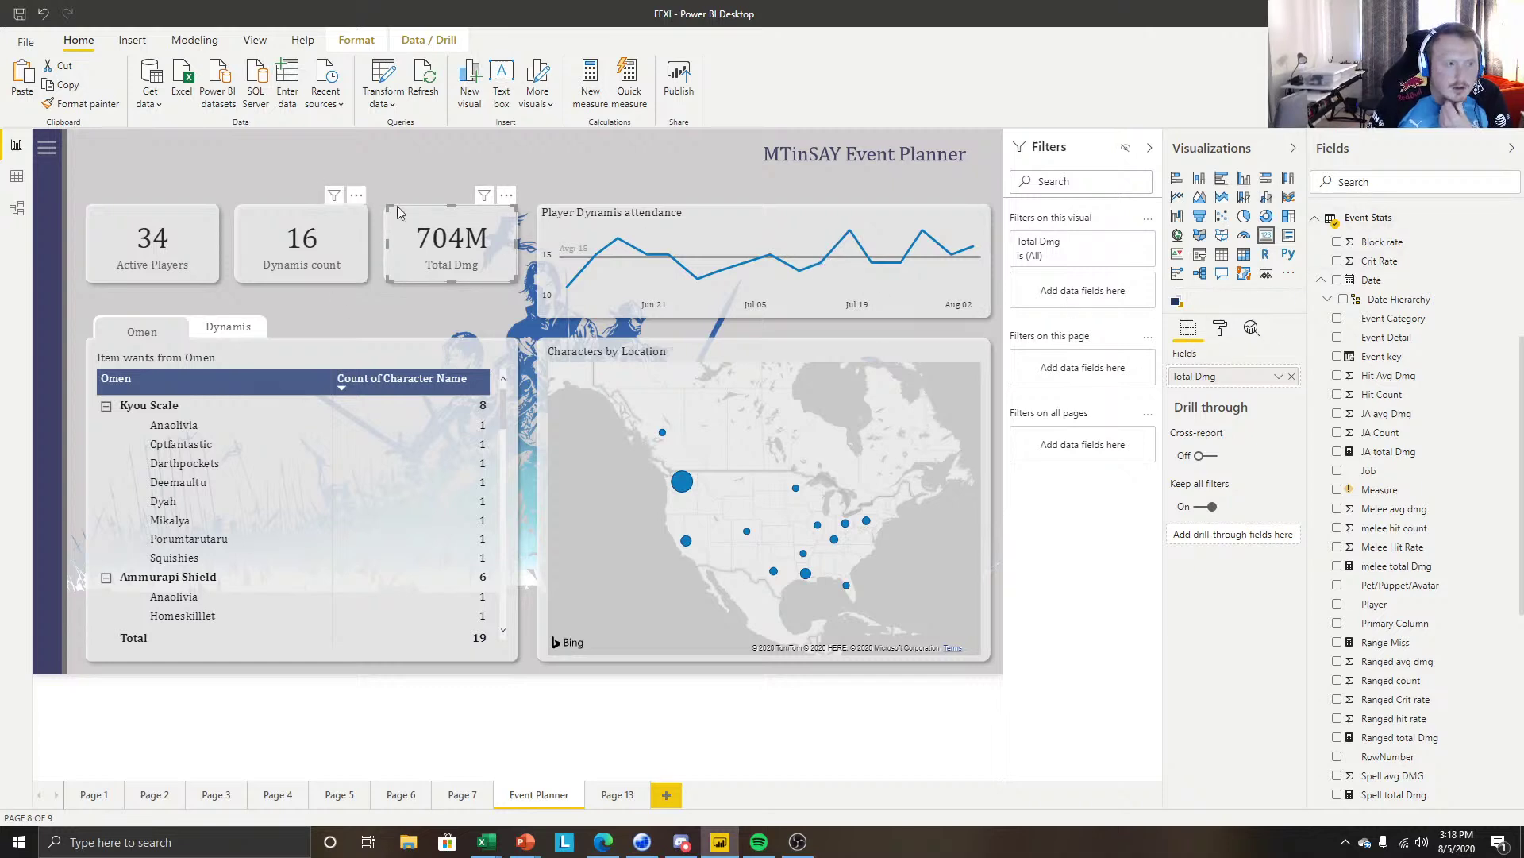
double_click(1207, 377)
type("in")
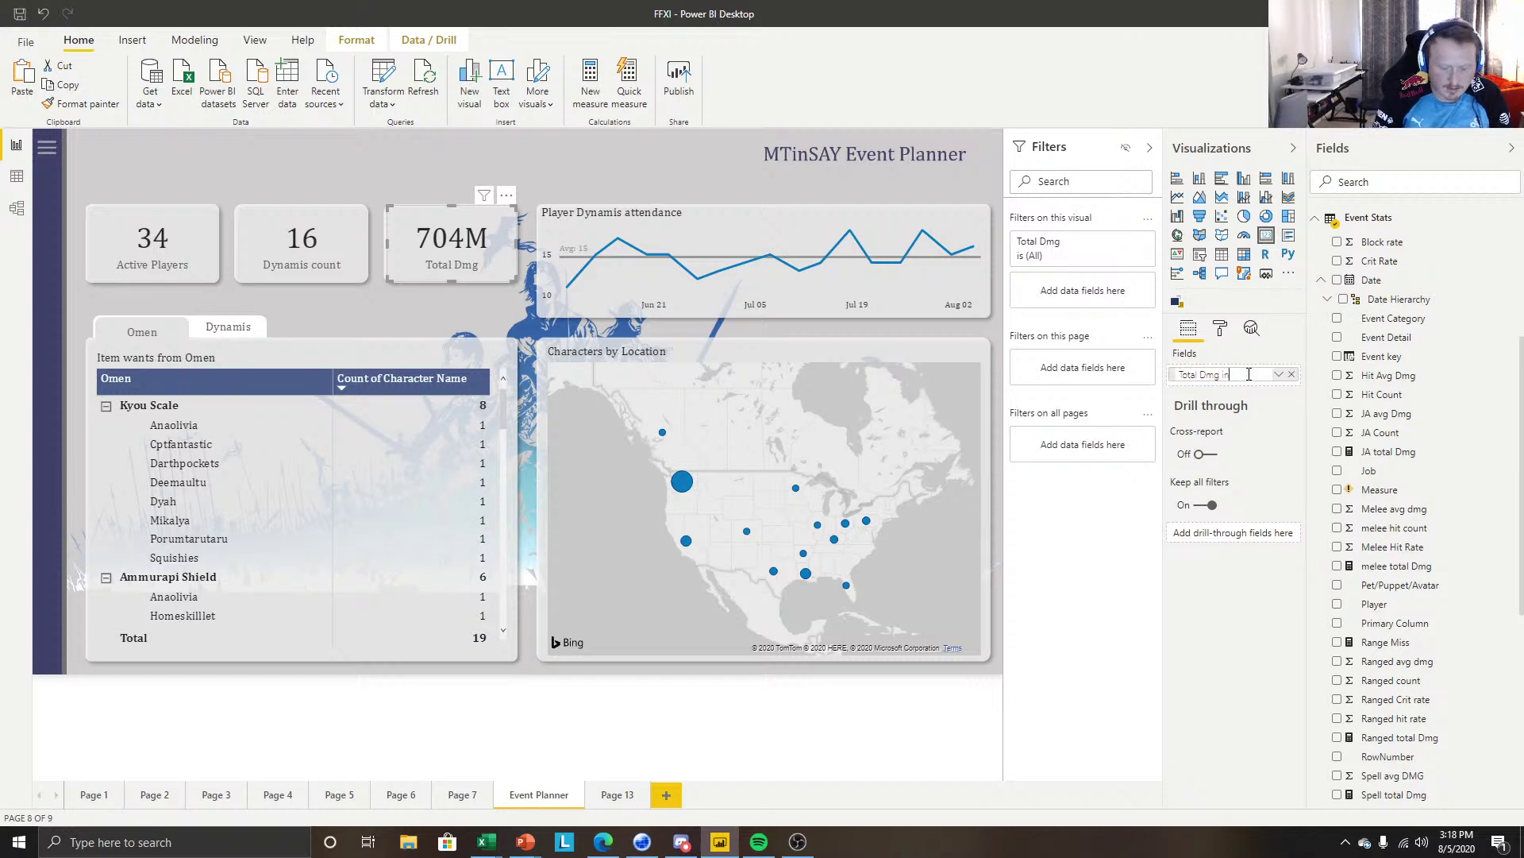
type(" Dyn")
type("nmis")
key("Return")
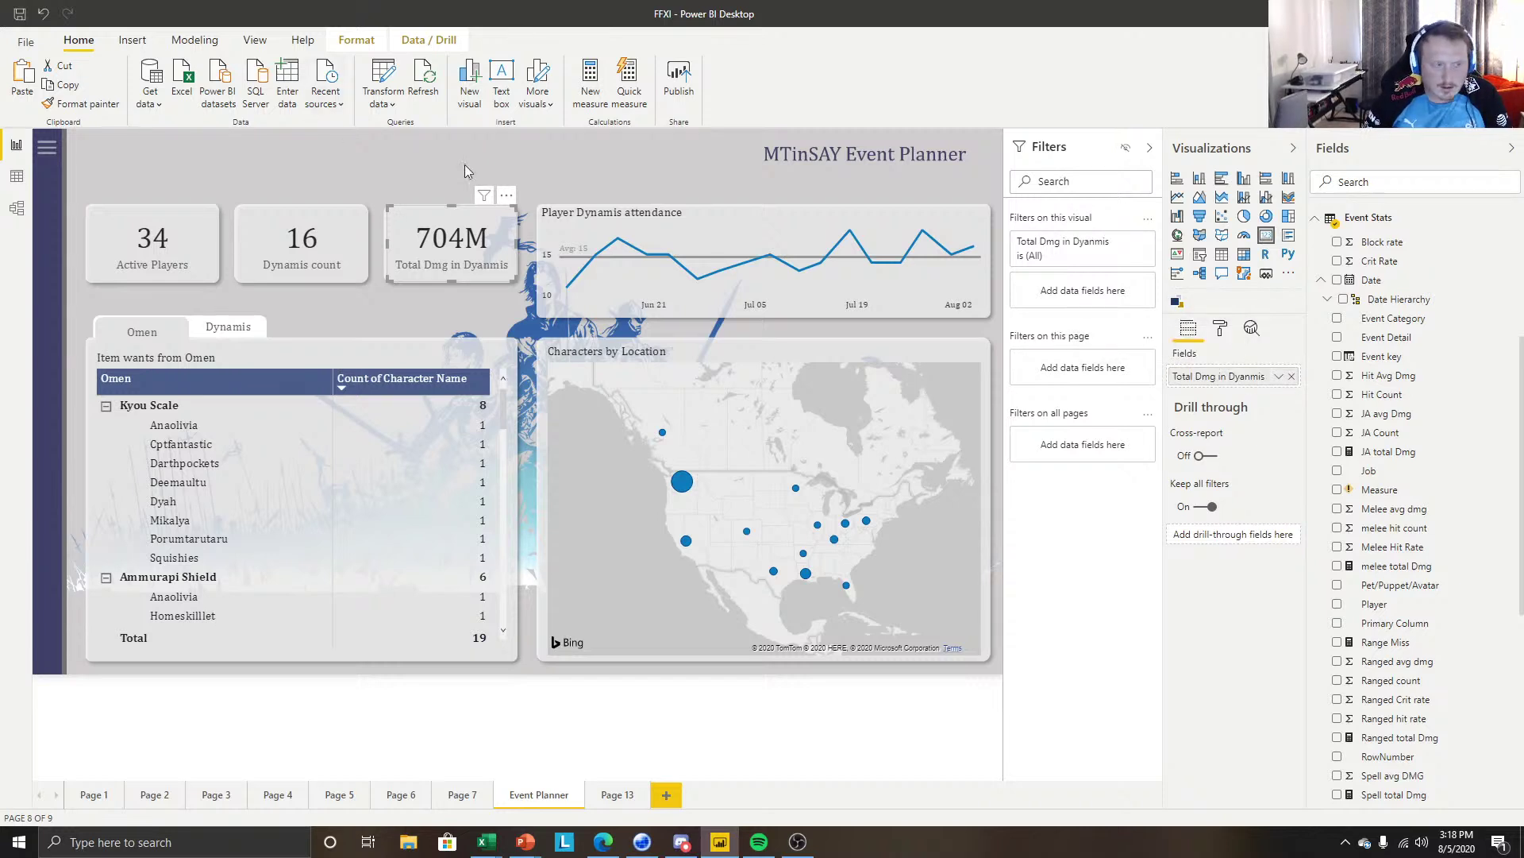
Correct the spelling of the damage card's field name to "Total Dmg in Dynamis".
double_click(1236, 379)
left_click(1253, 378)
key("Left")
key("Left")
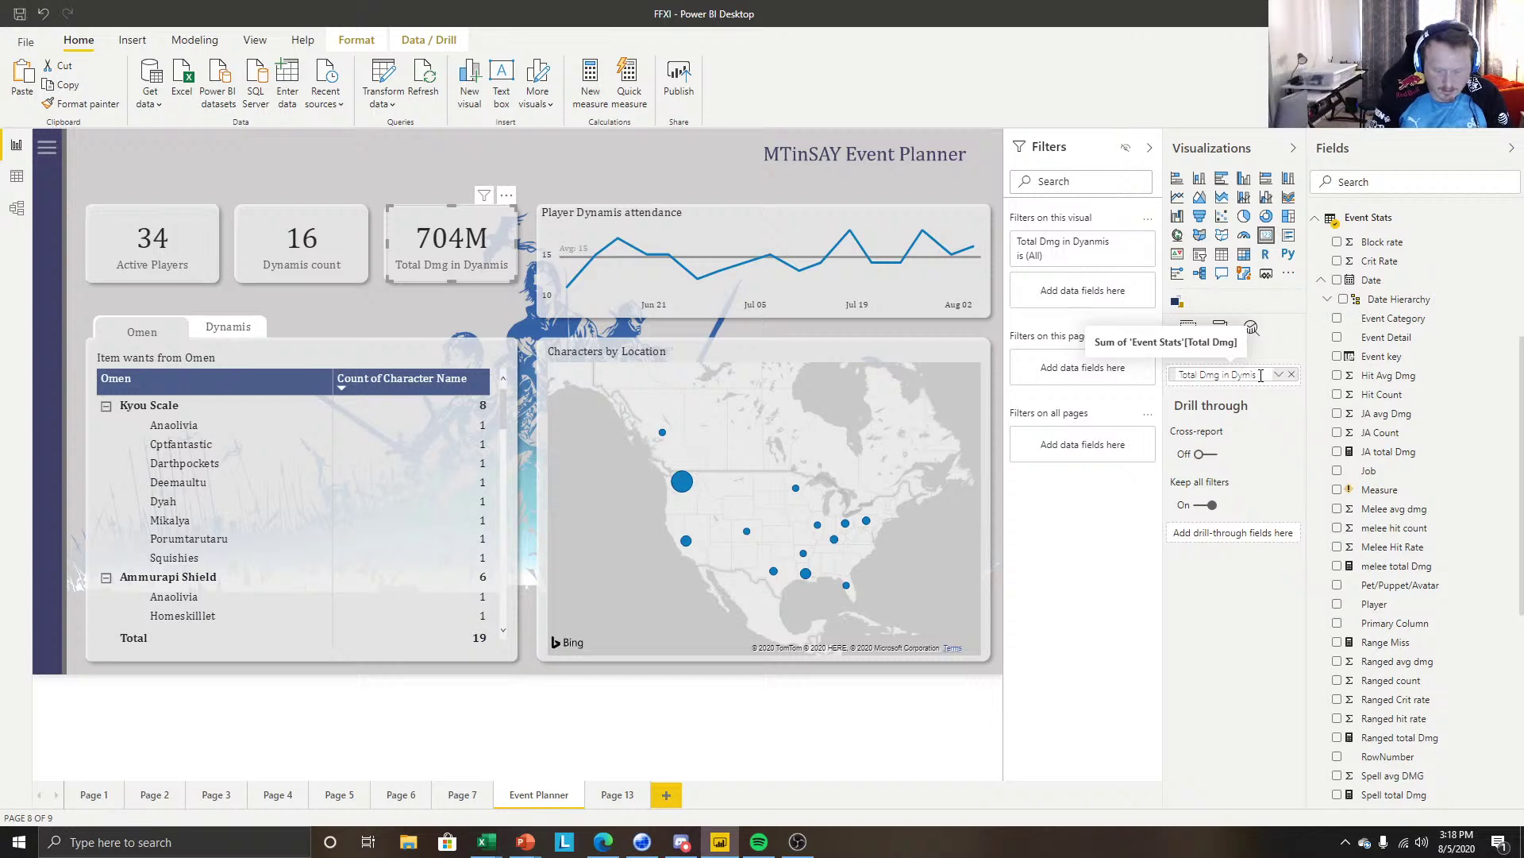
key("Return")
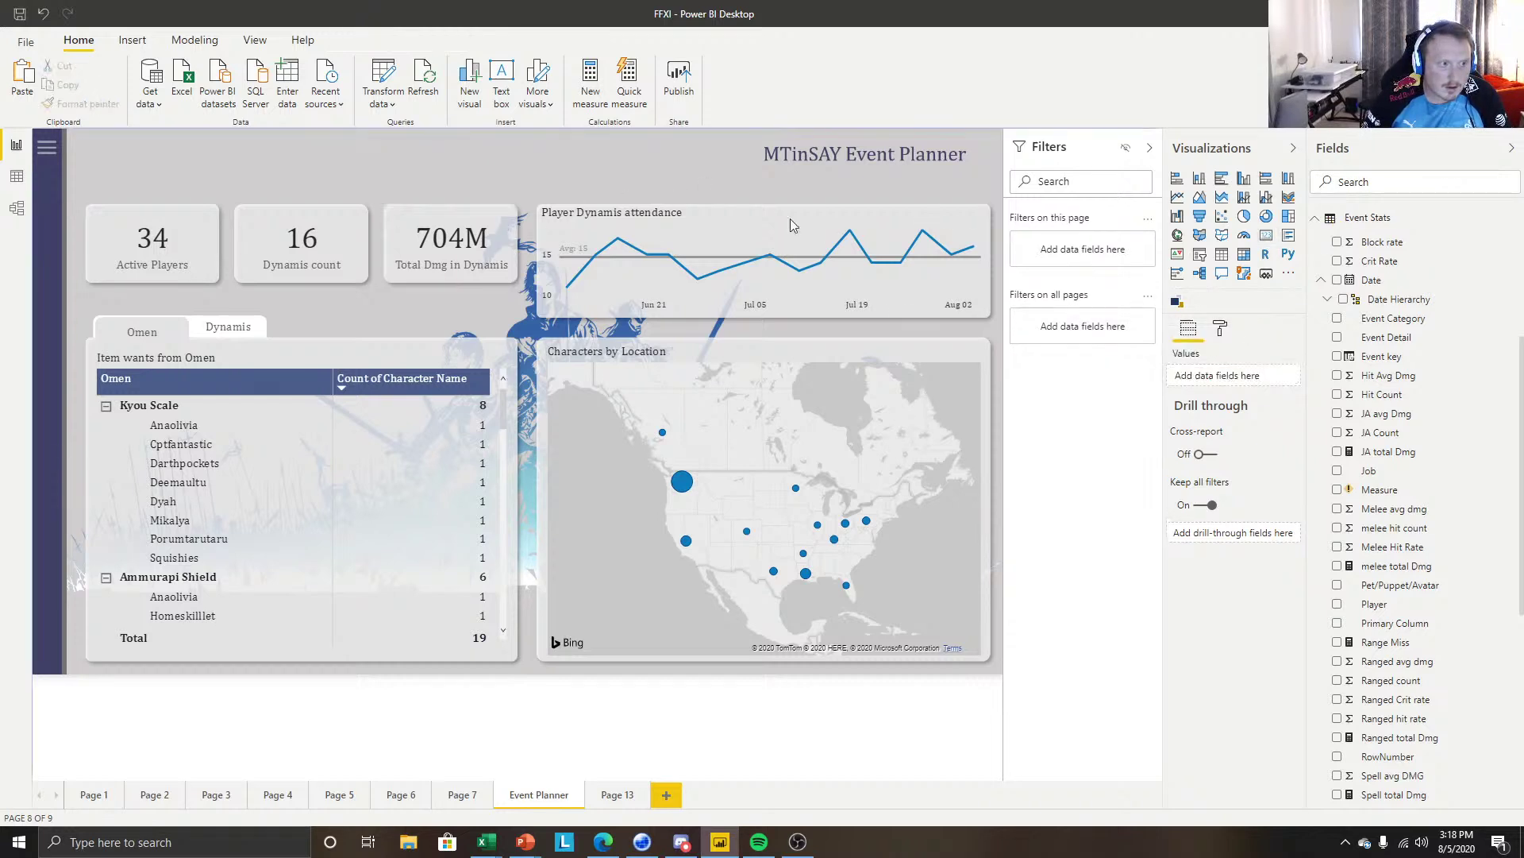
Filter the Total Dmg in Dynamis card to the Dynamis event category and save the report.
left_click(1220, 328)
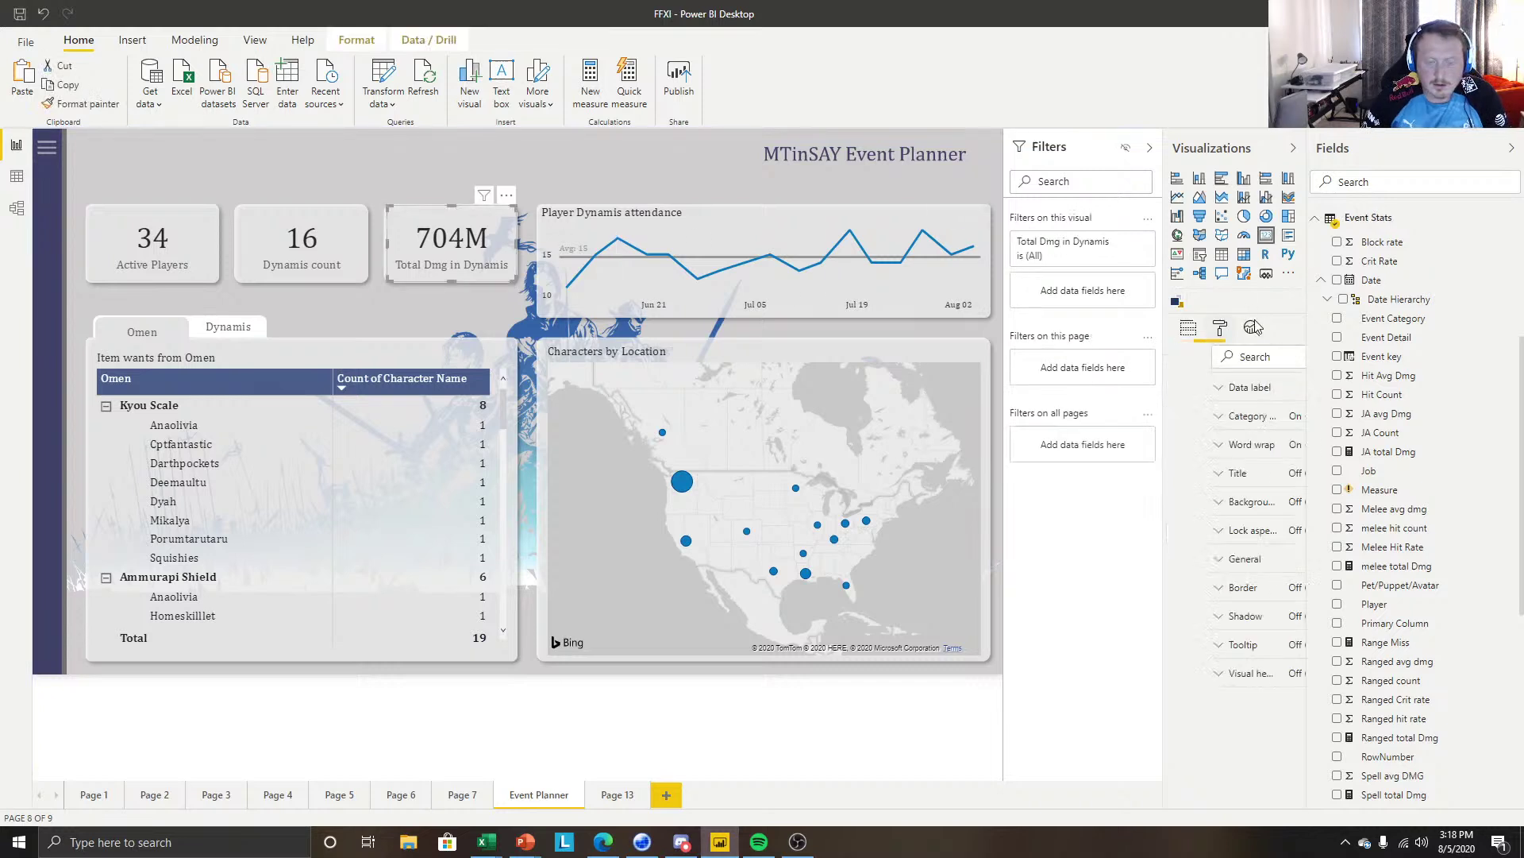
left_click(1188, 331)
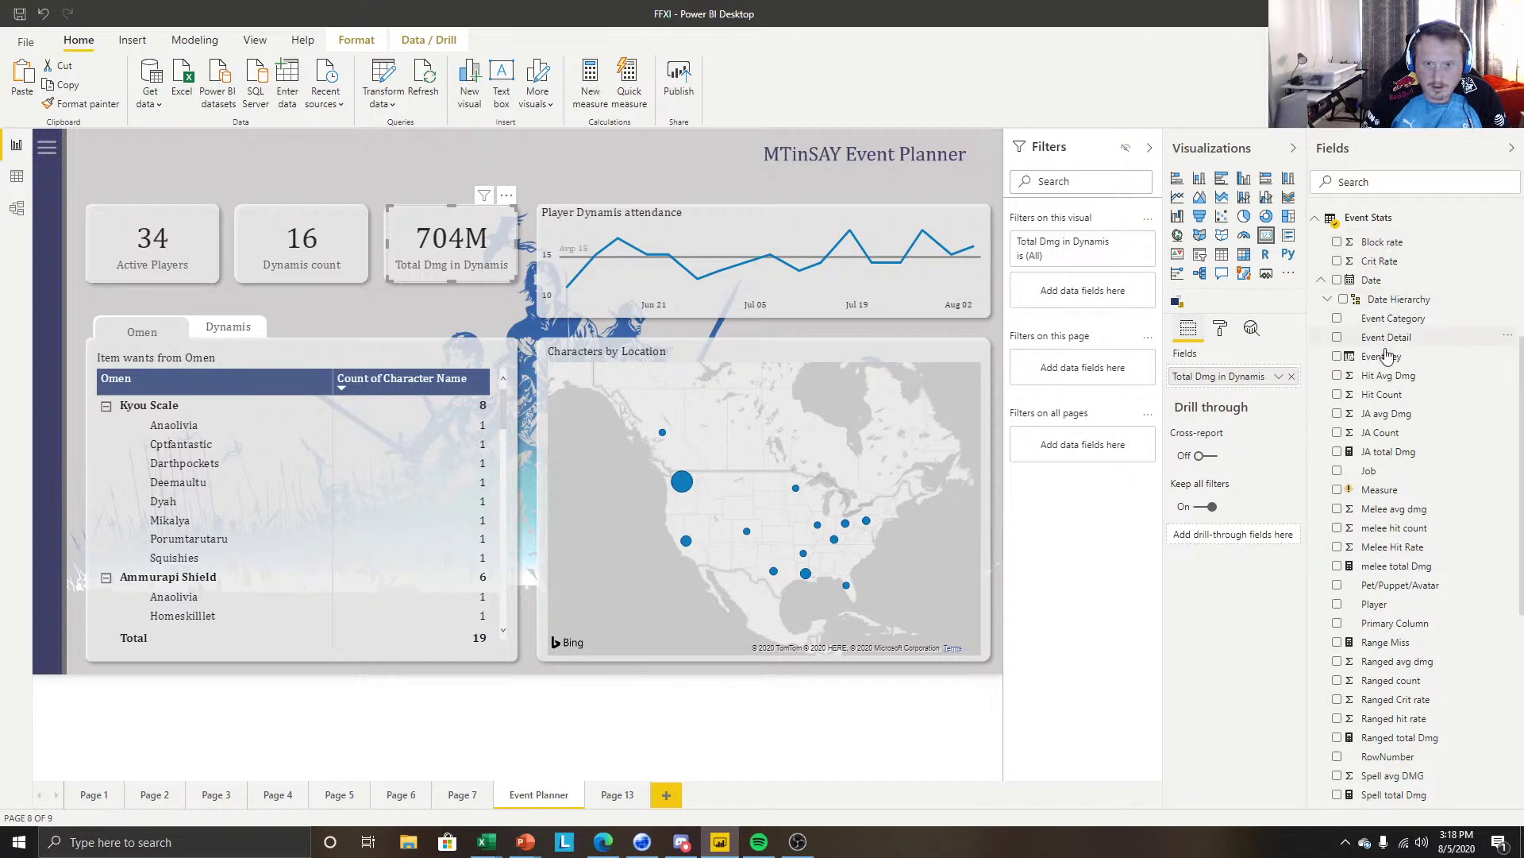
left_click_drag(1395, 318, 1089, 308)
left_click(1046, 359)
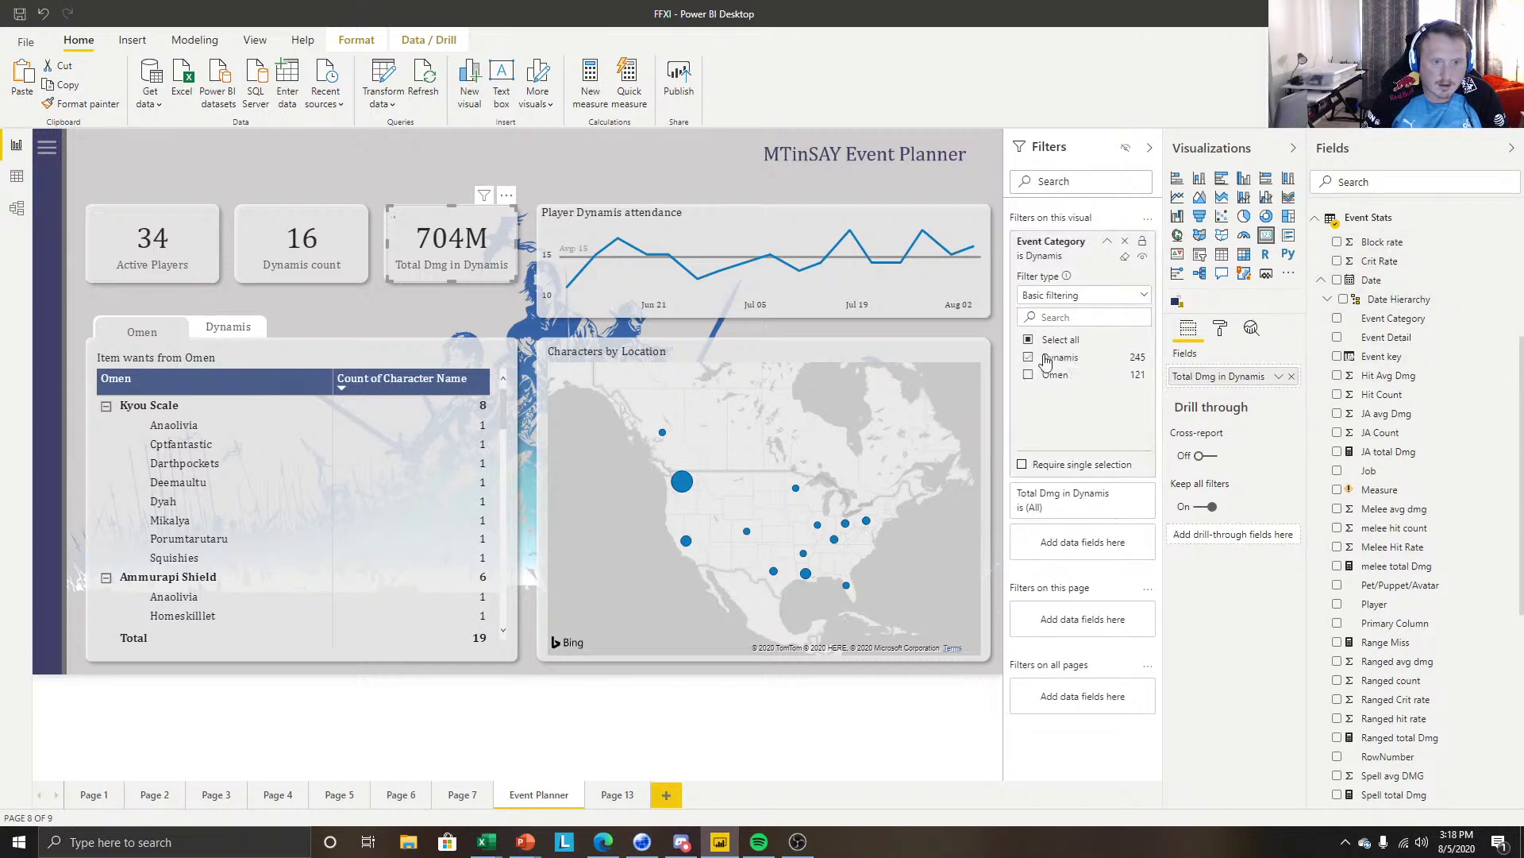
left_click(780, 680)
left_click(21, 14)
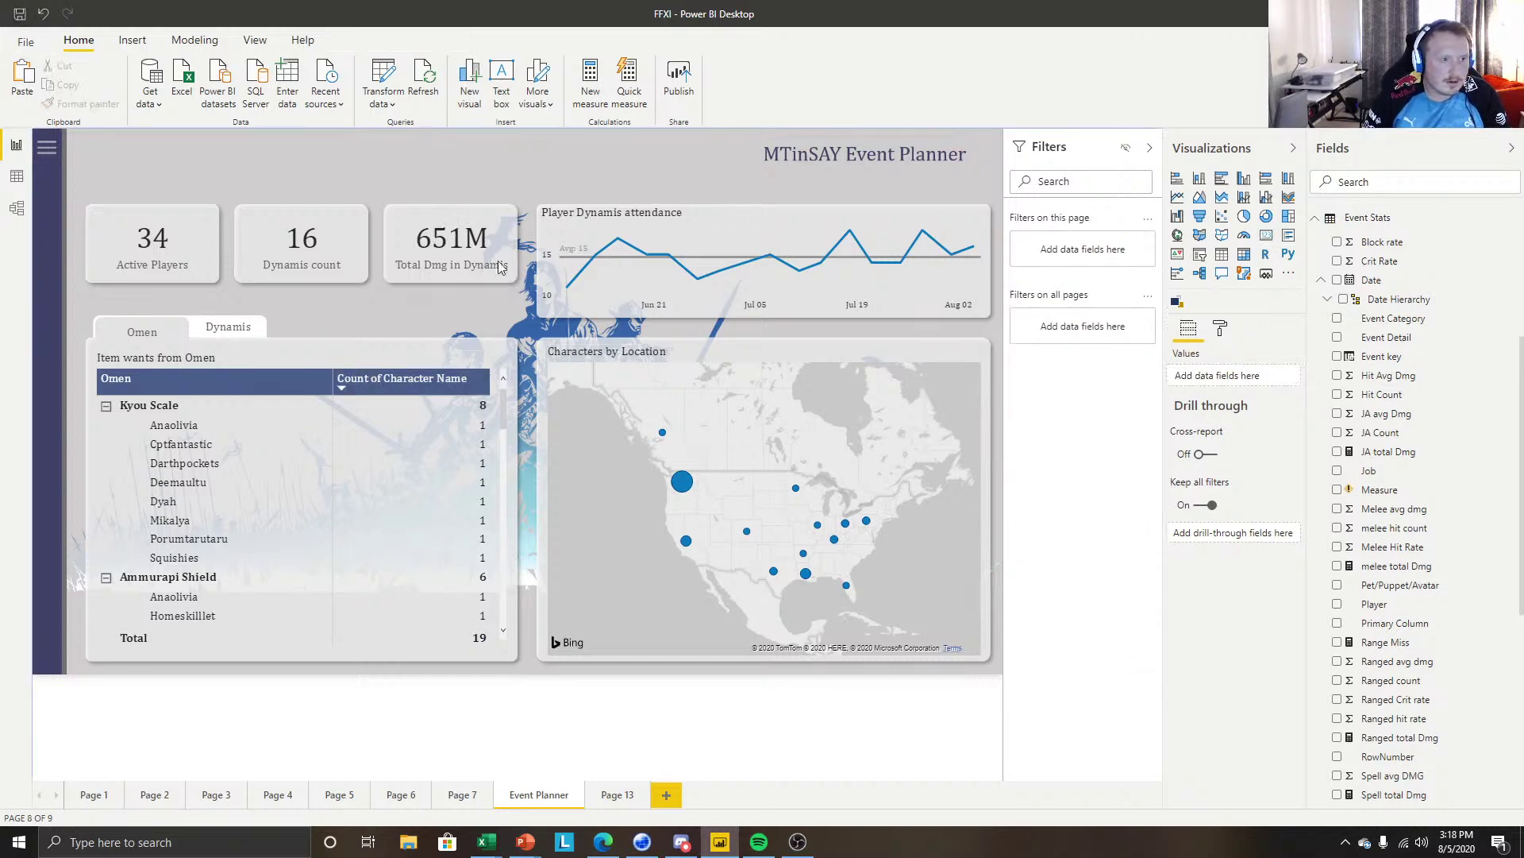
Test the Dynamis and Omen tabs, and open and close the navigation flyout to check it against the cards.
left_click(225, 334)
left_click(146, 334)
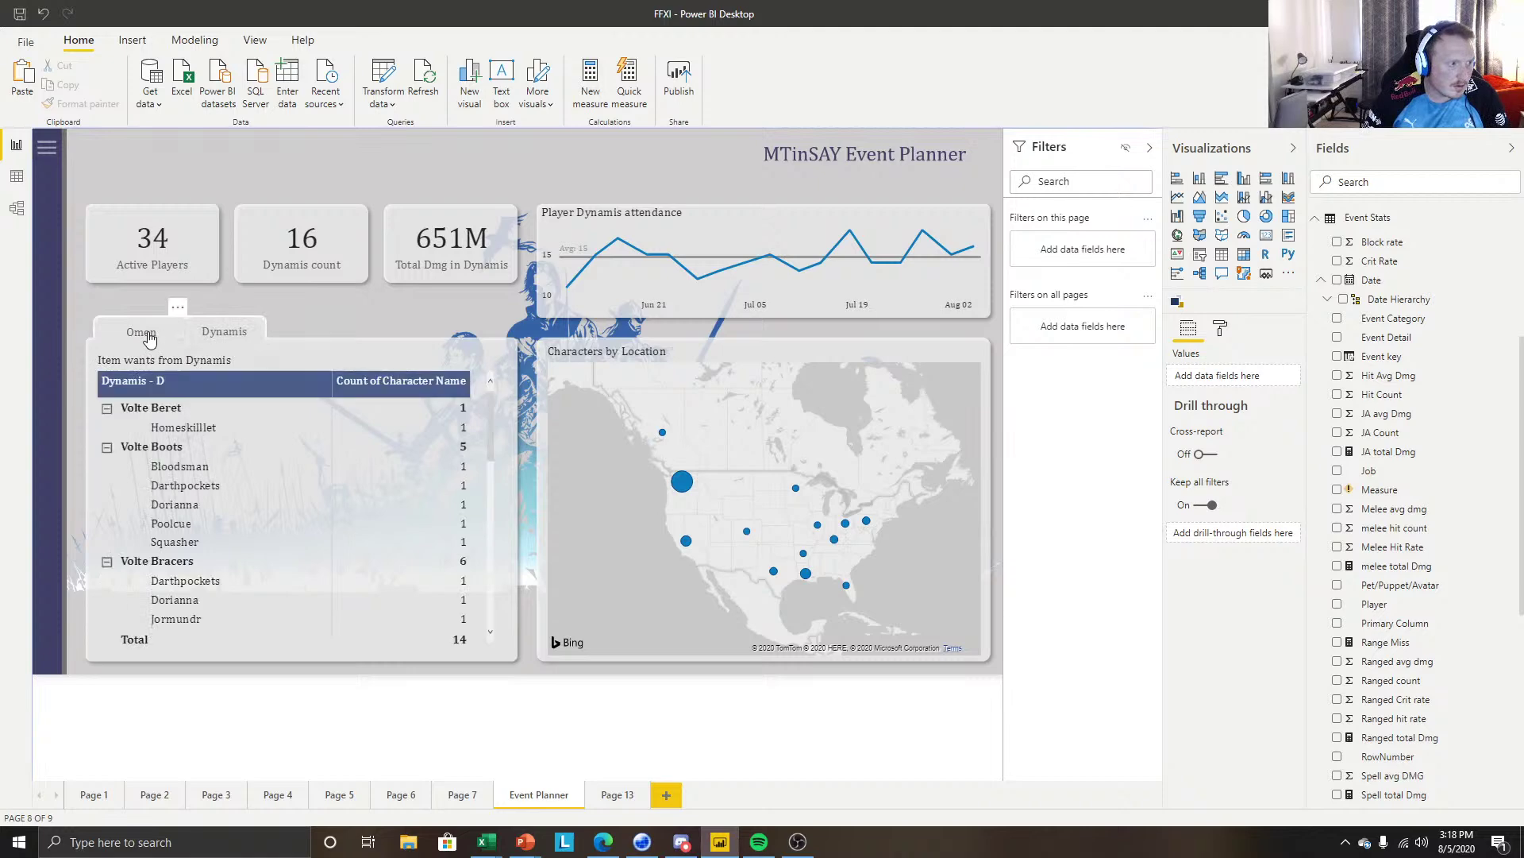
left_click(47, 148, "ctrl")
left_click(188, 254)
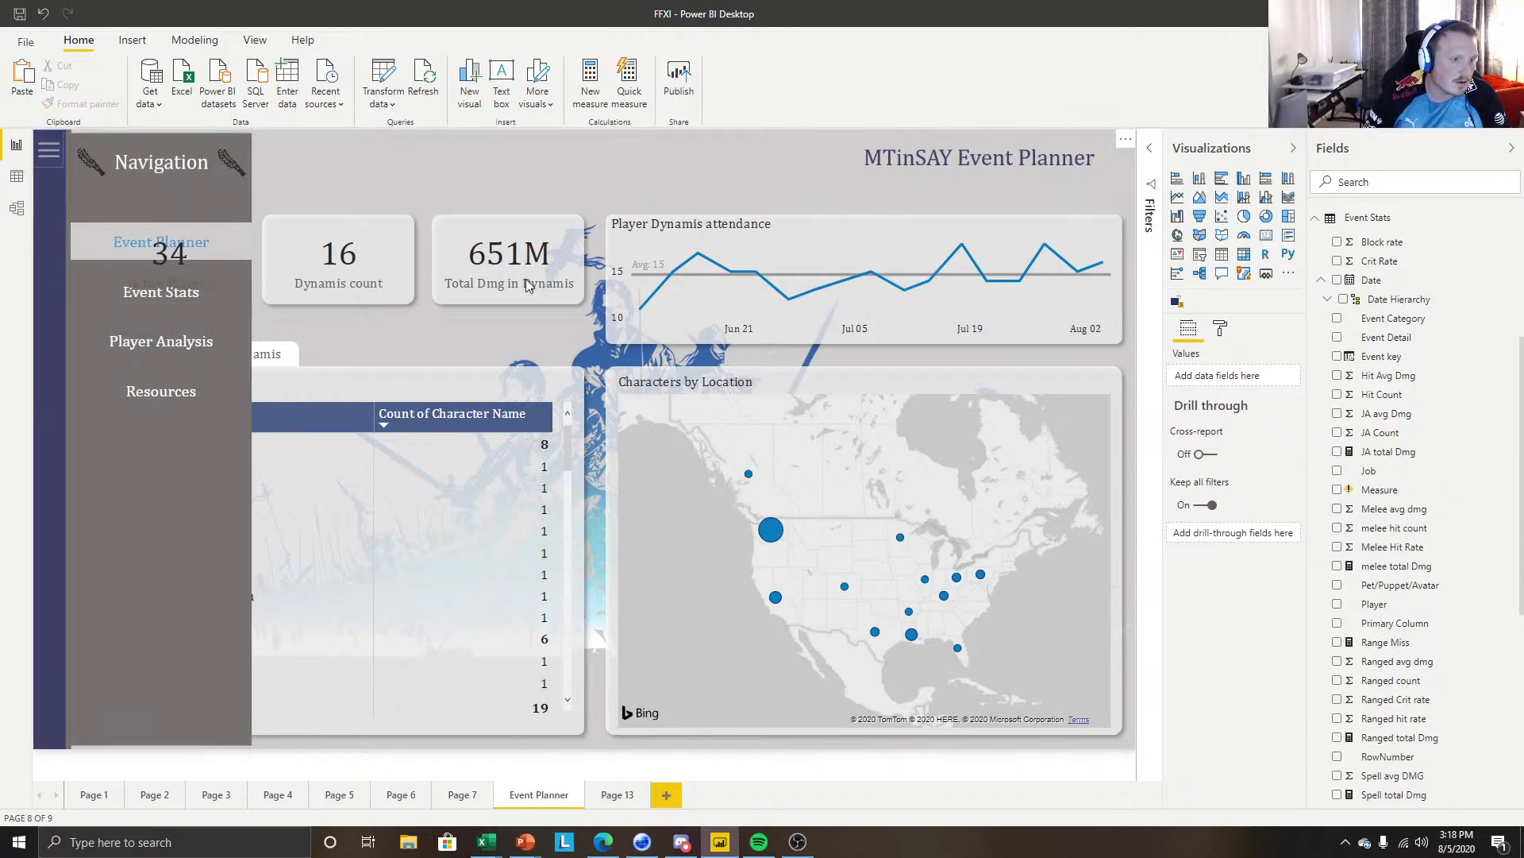
left_click(515, 182)
Move the Nav flyout group to the front of the page's layer order and test opening and closing the flyout.
left_click(255, 39)
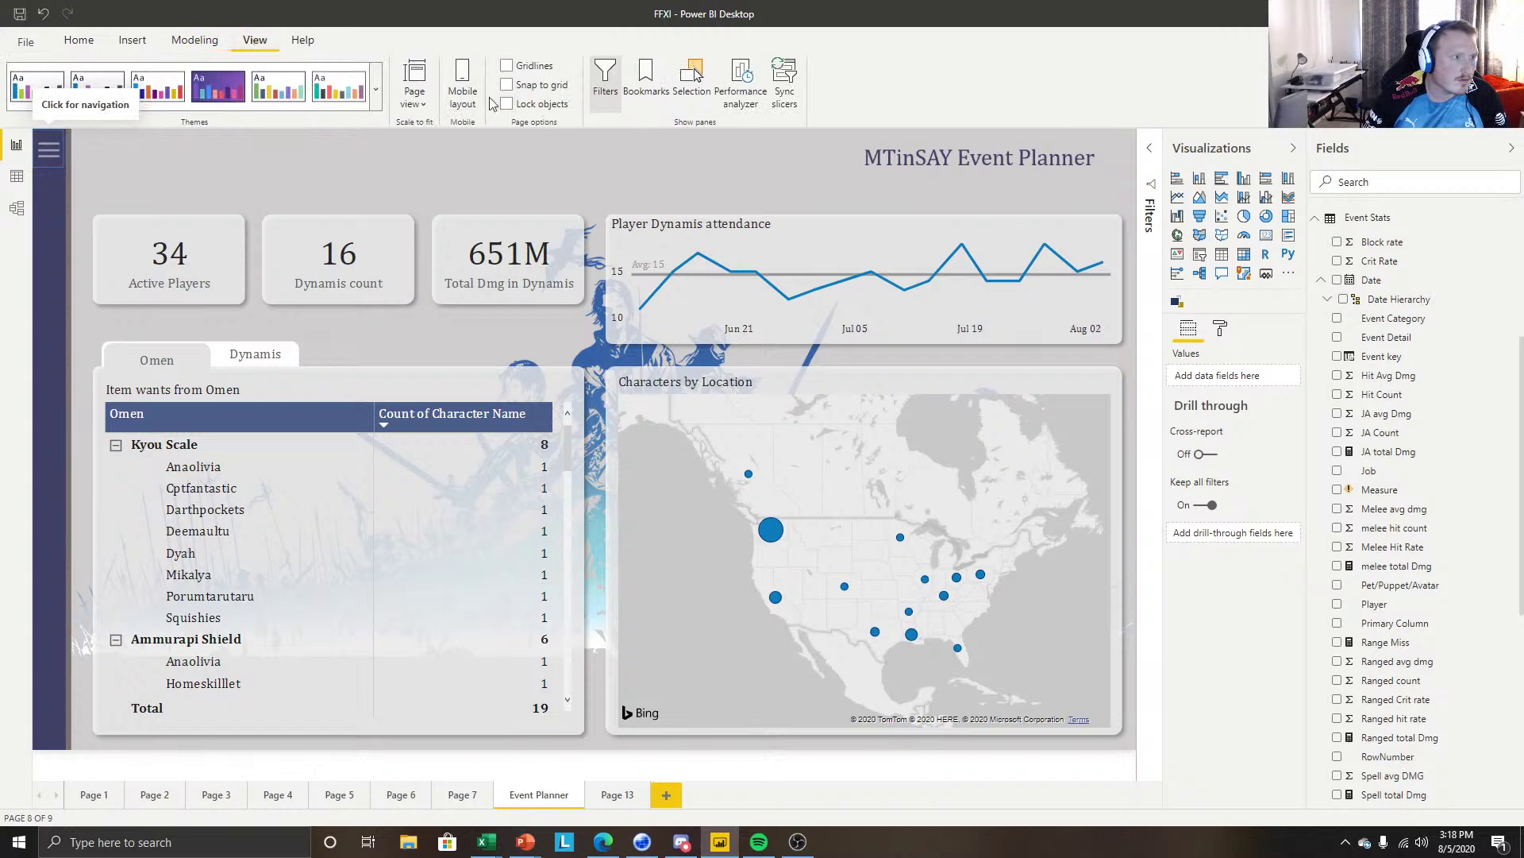
left_click(688, 76)
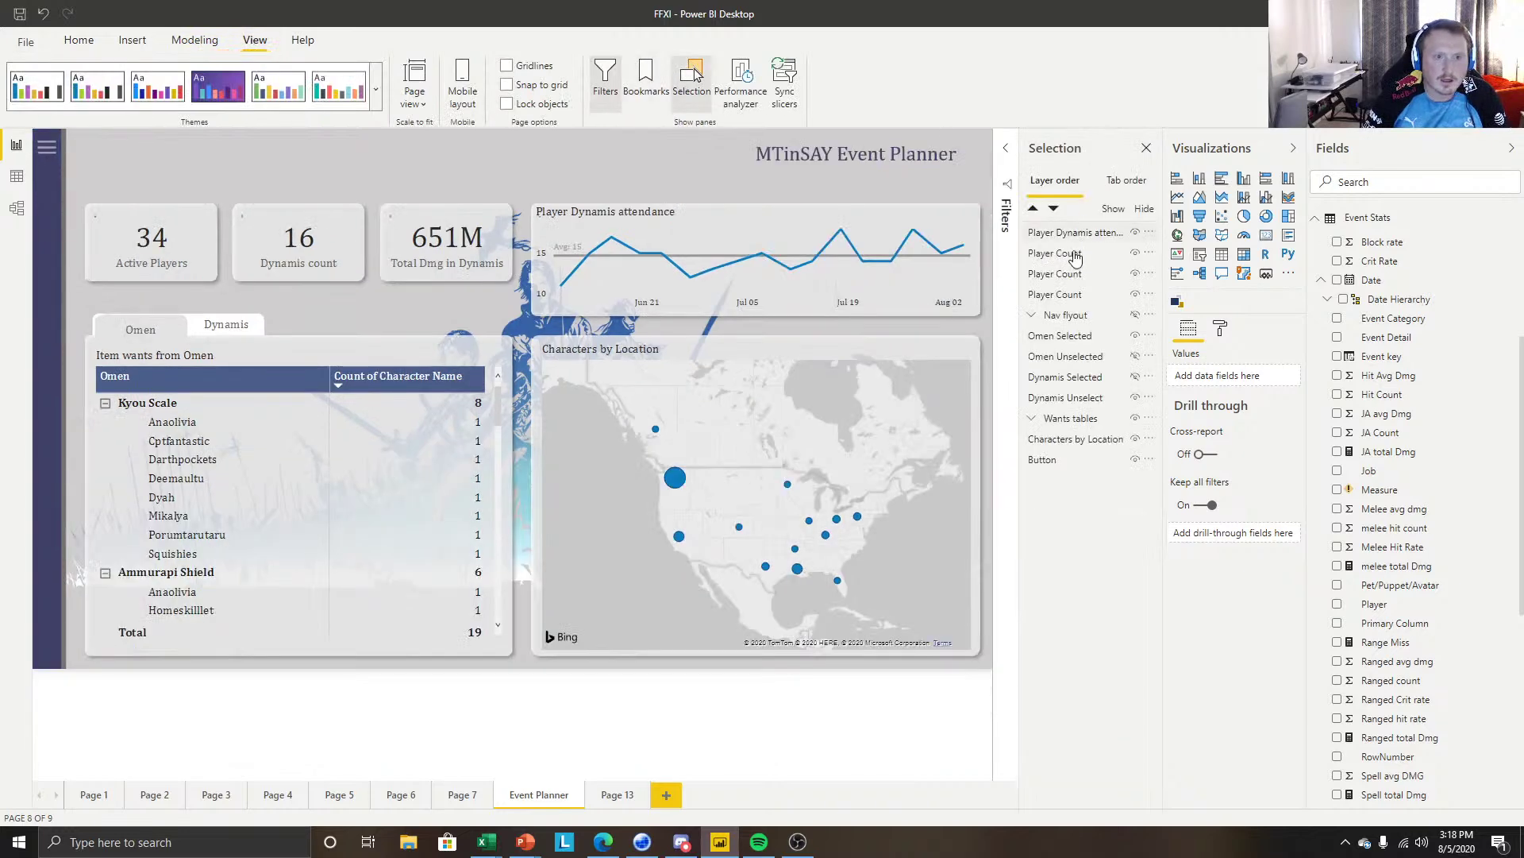
left_click_drag(1054, 318, 1055, 232)
left_click(827, 669)
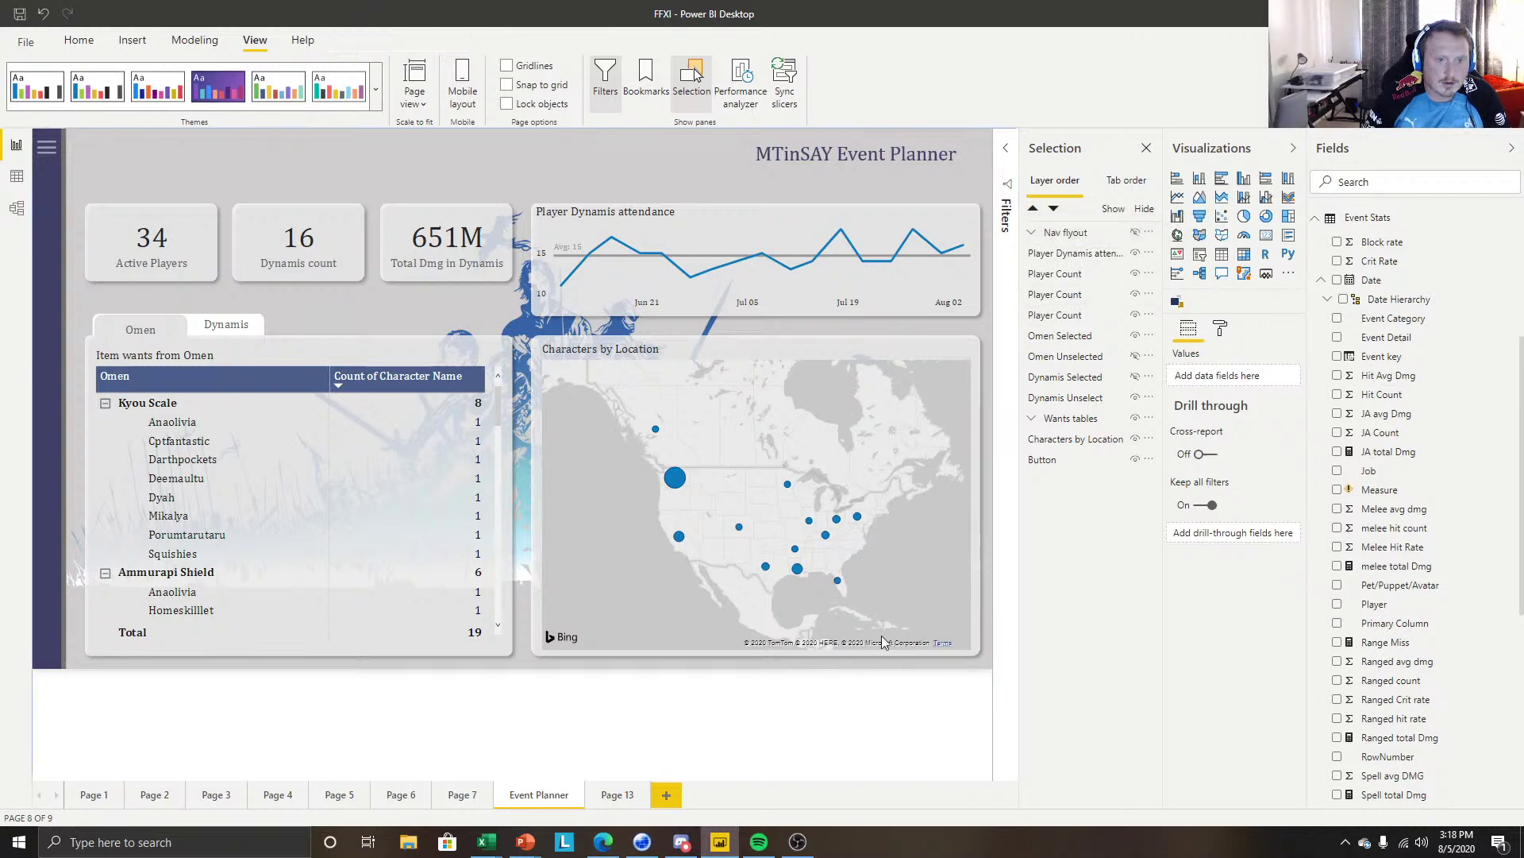
left_click(46, 146, "ctrl")
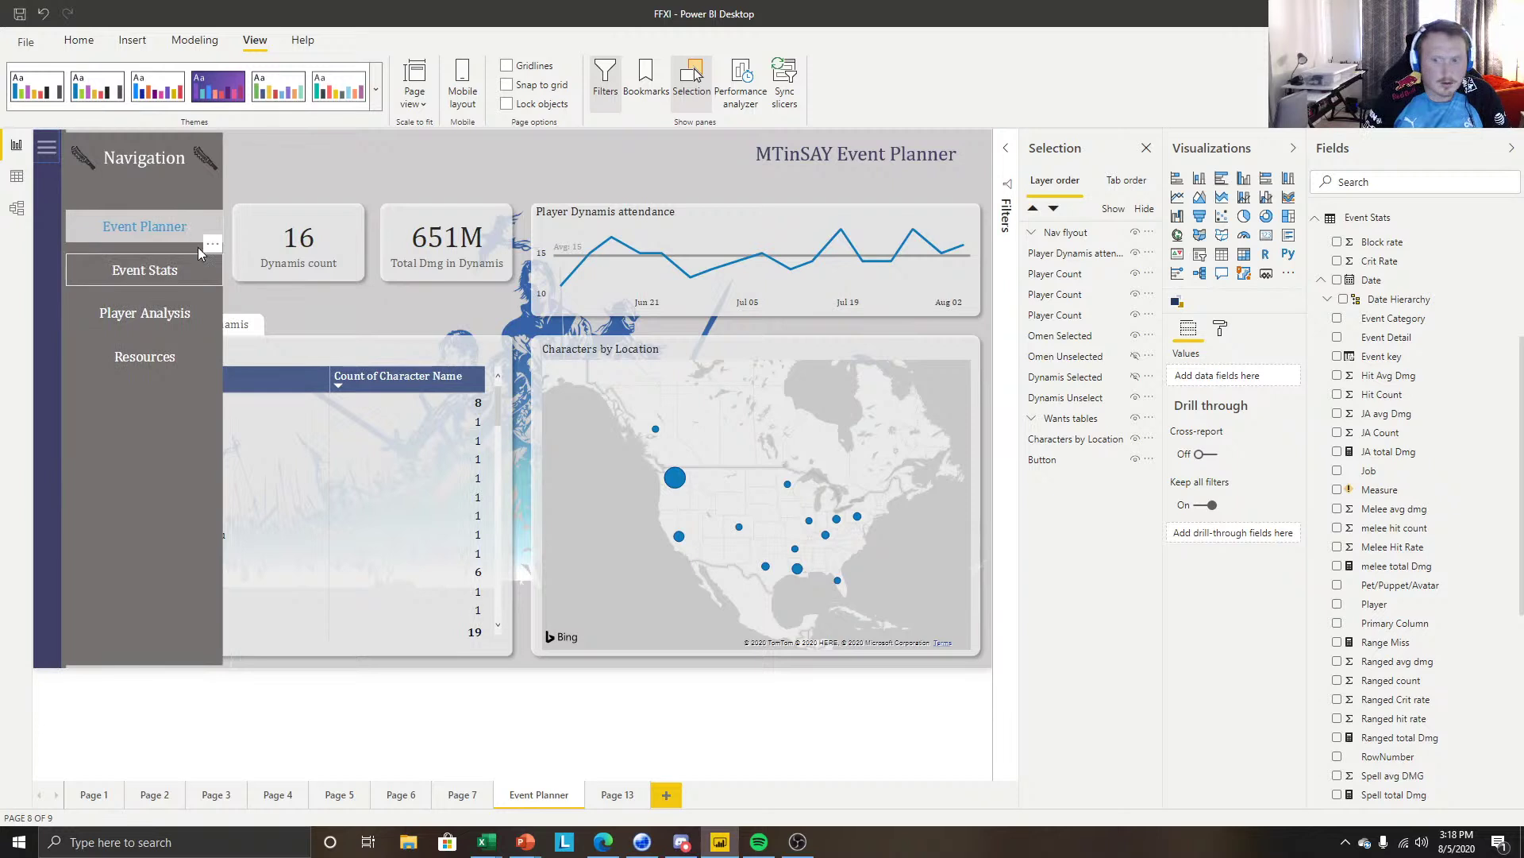
left_click(306, 196, "ctrl")
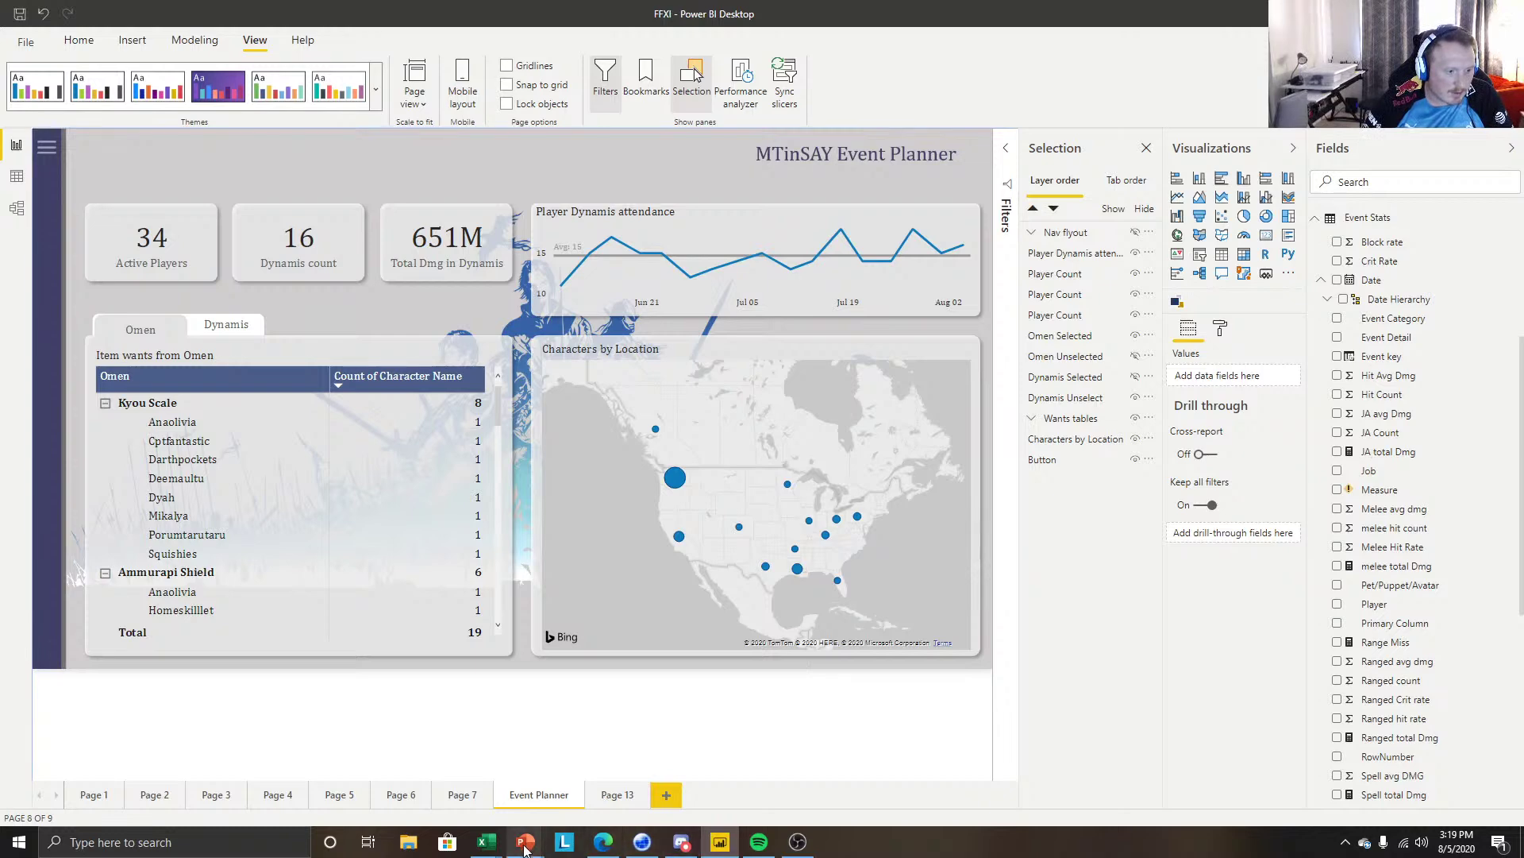
Collapse the Omen table's list of fields.
mouse_move(524, 847)
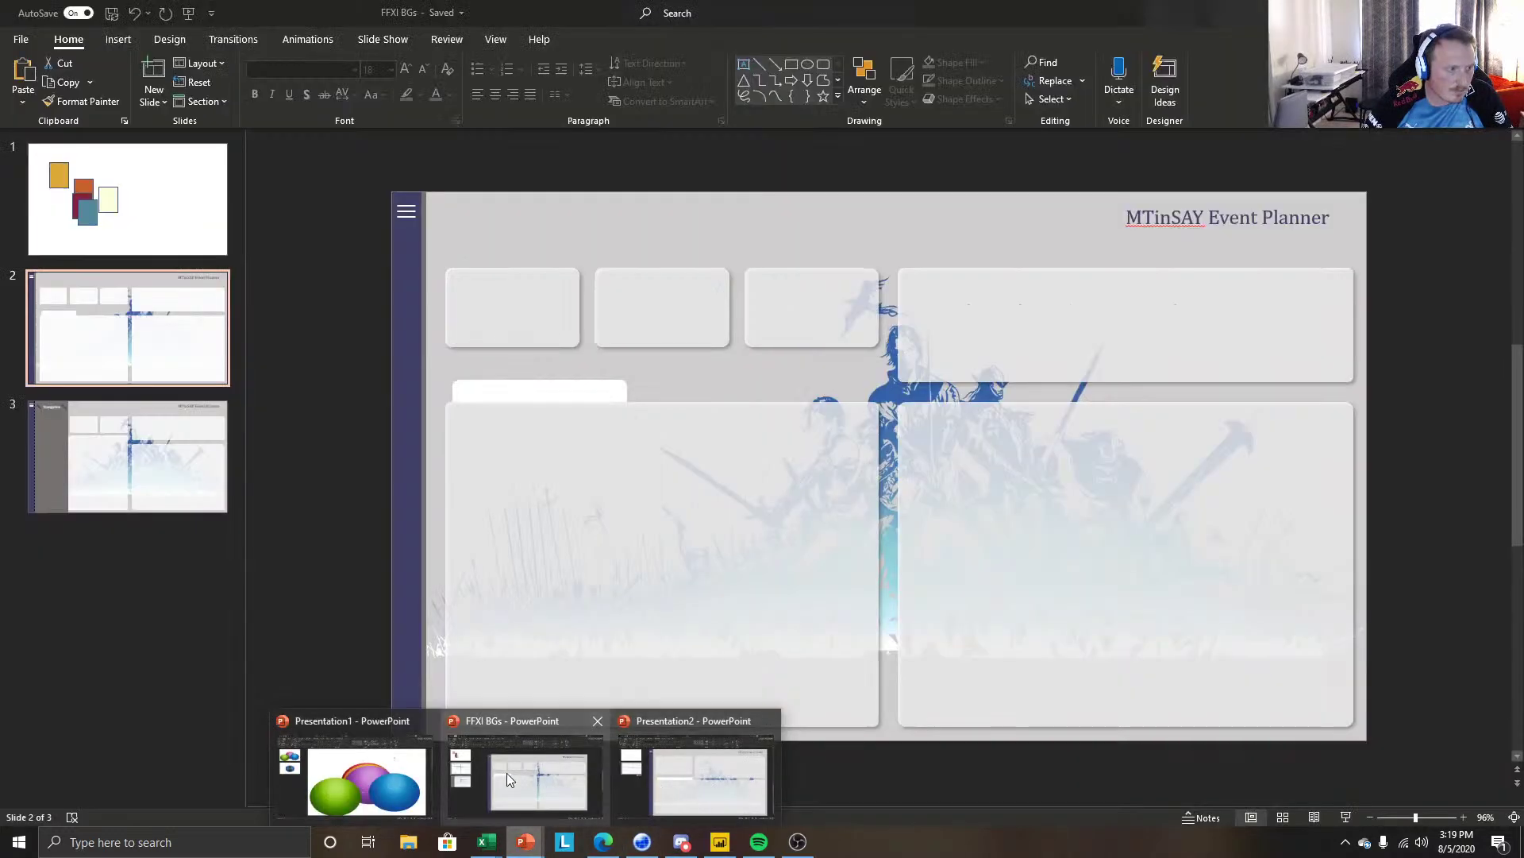
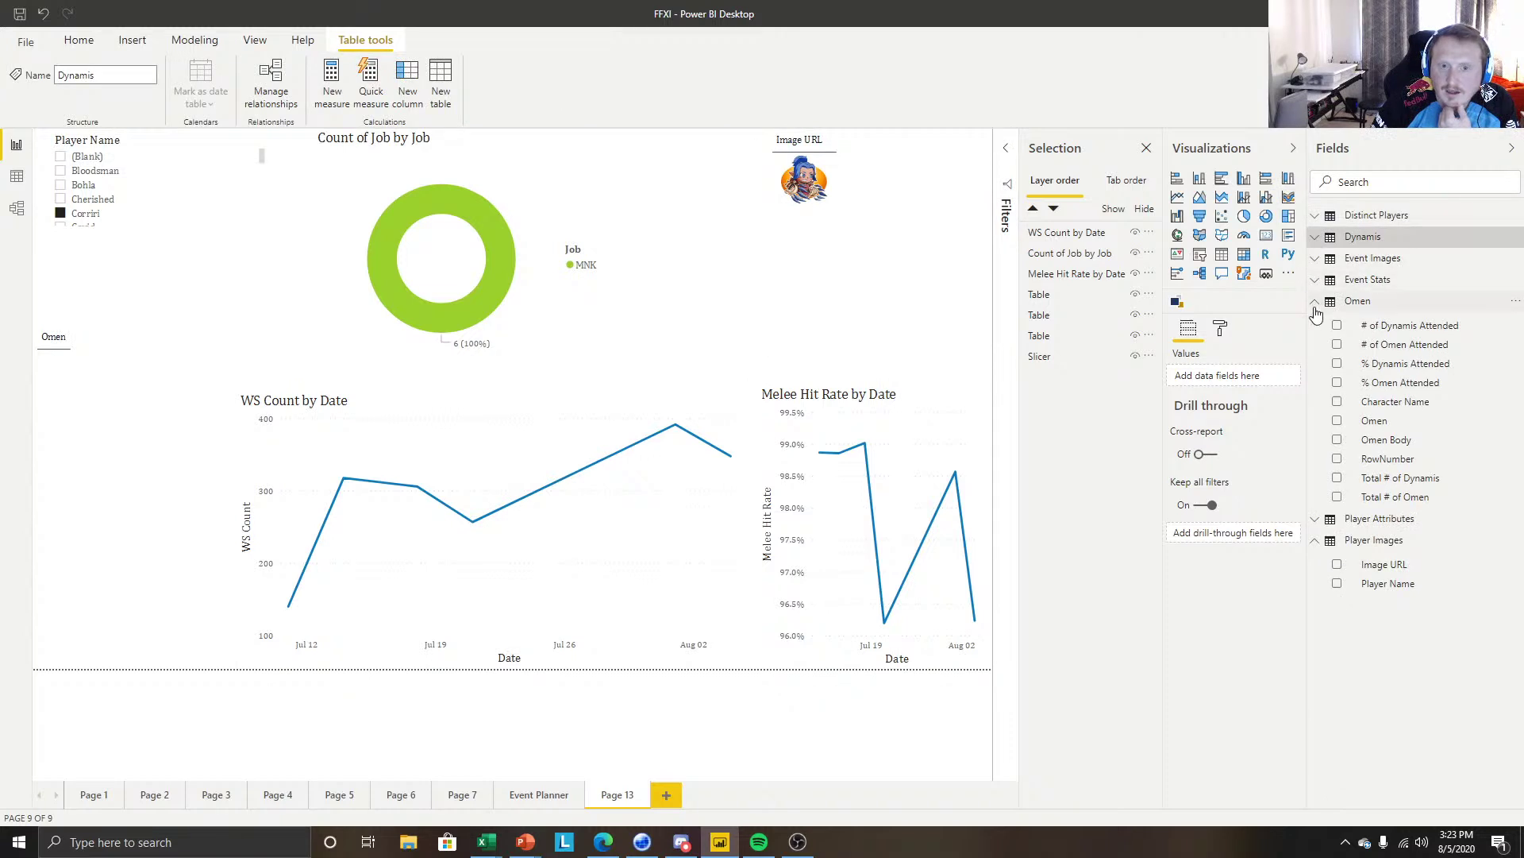
left_click(1315, 307)
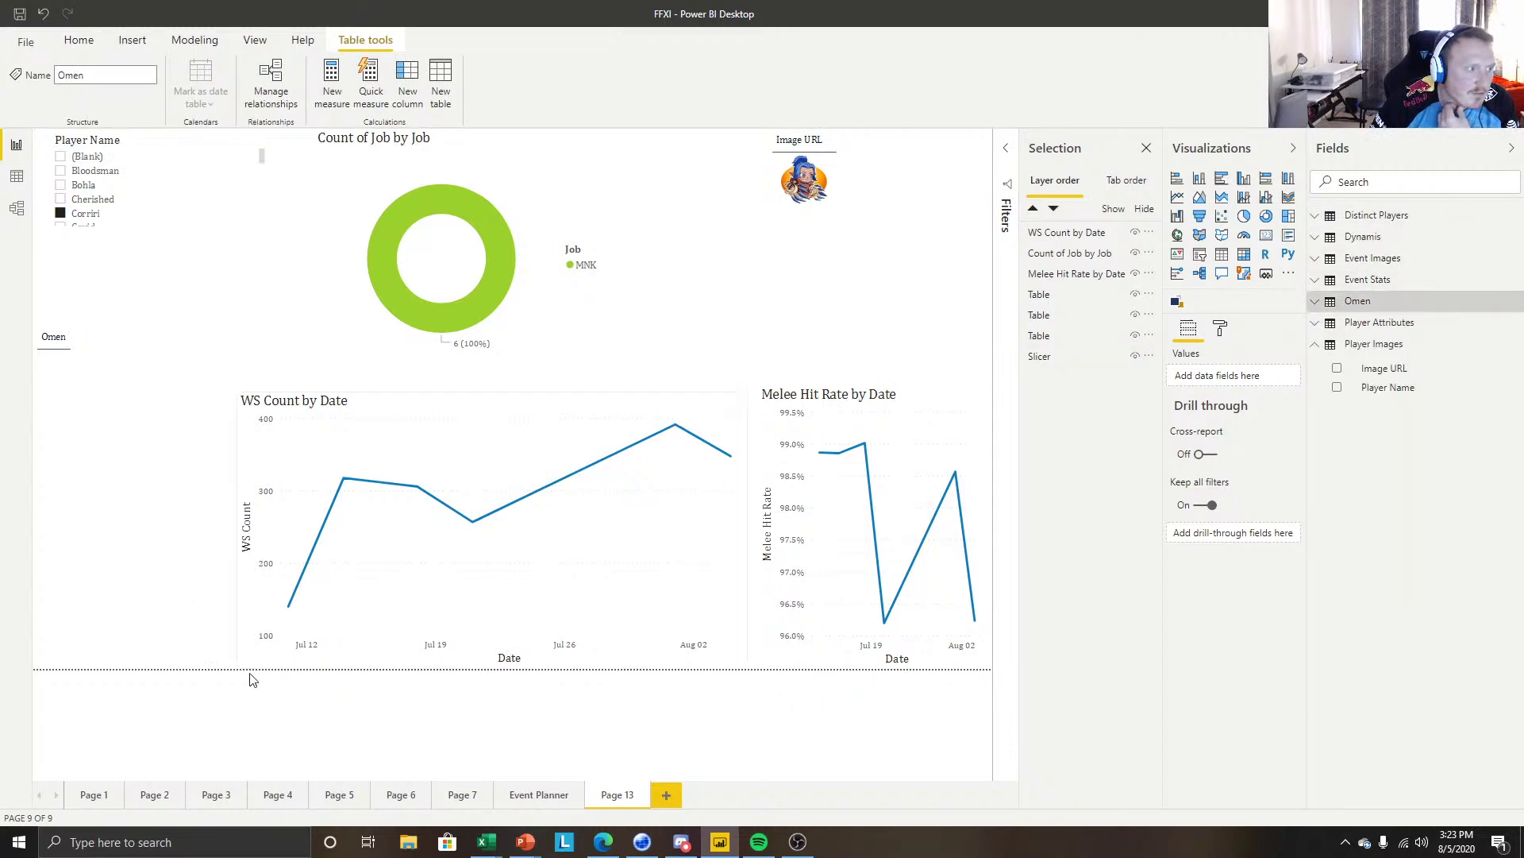
Add a new report page and use the Prof BG1 image as its page background.
left_click(668, 795)
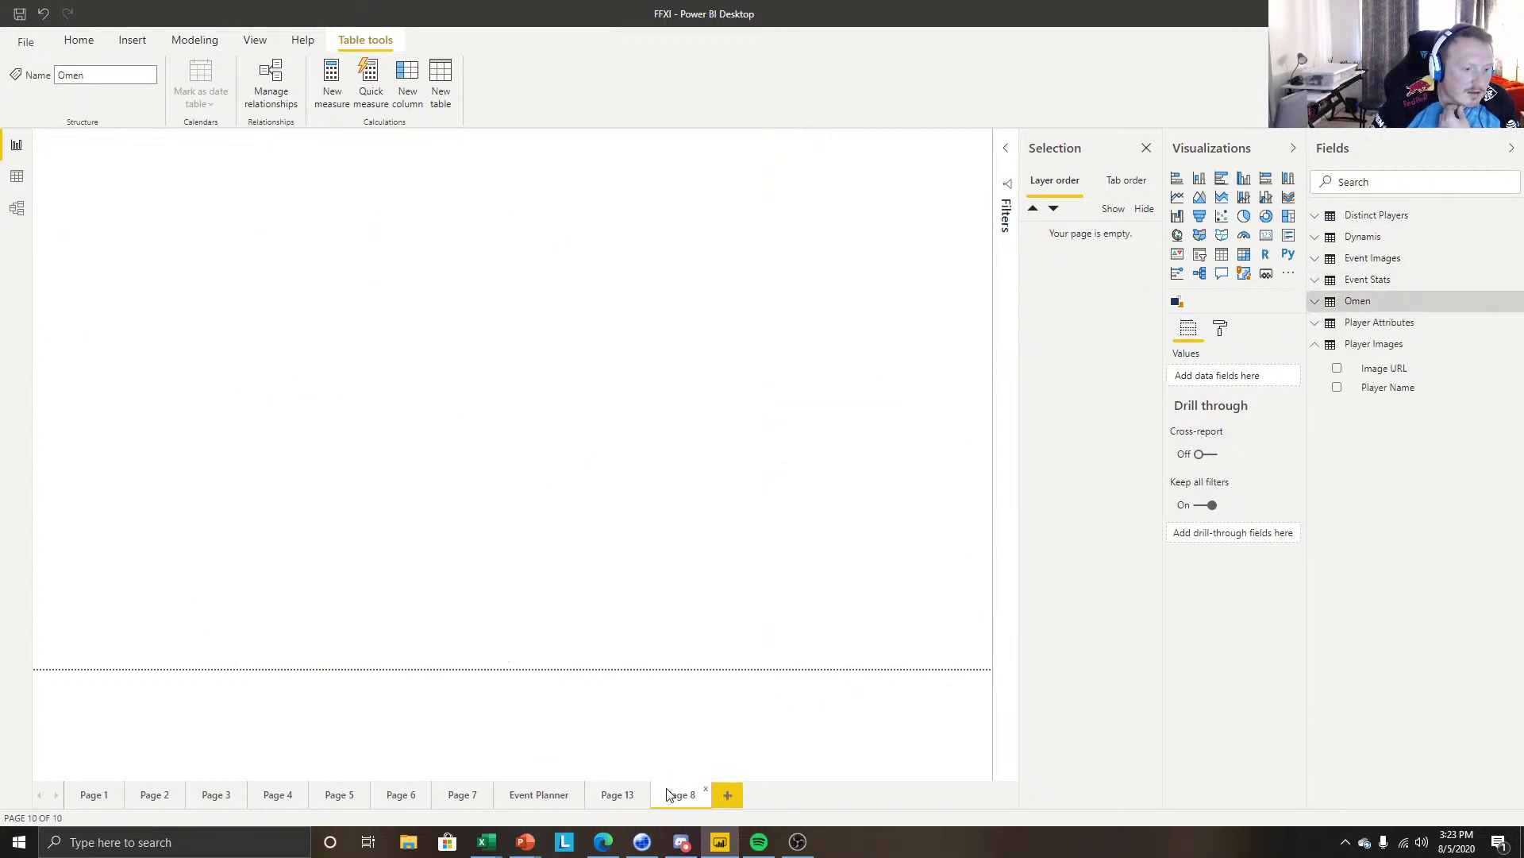
left_click(685, 496)
left_click(1221, 328)
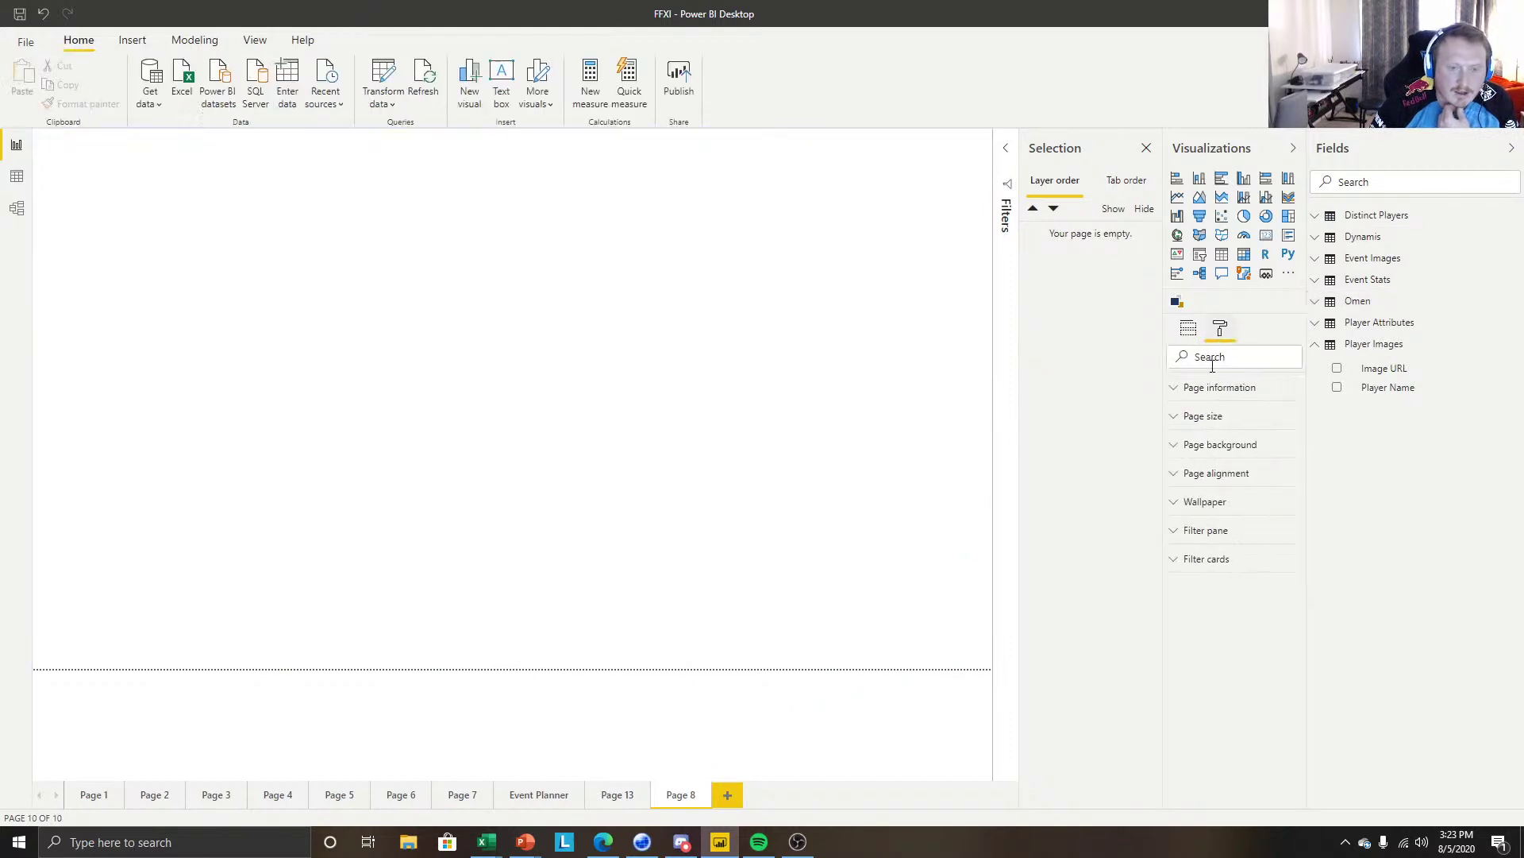
left_click(1215, 445)
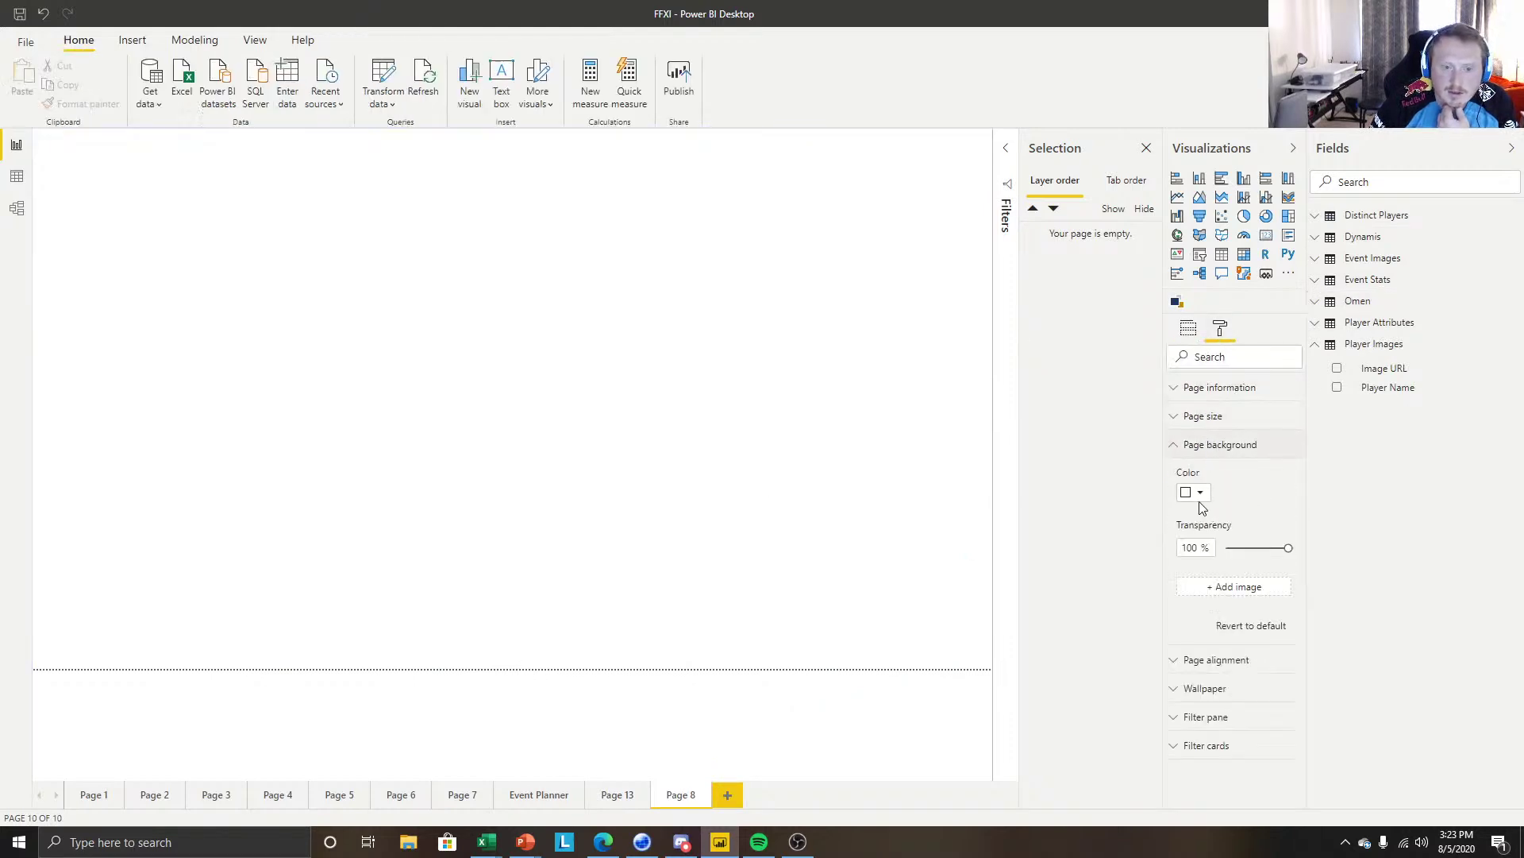
left_click(1221, 591)
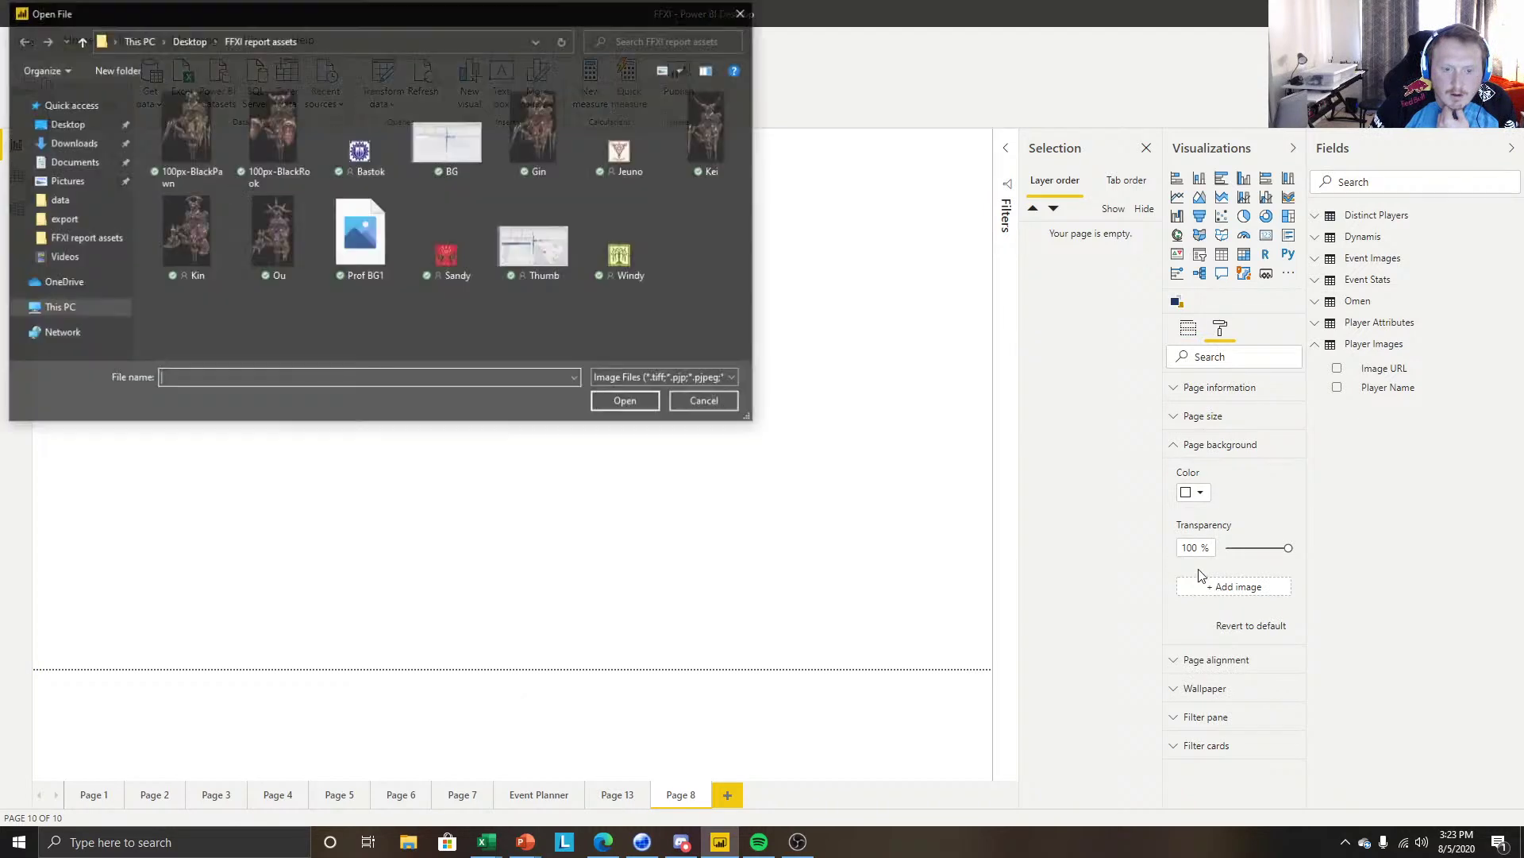
left_click(360, 257)
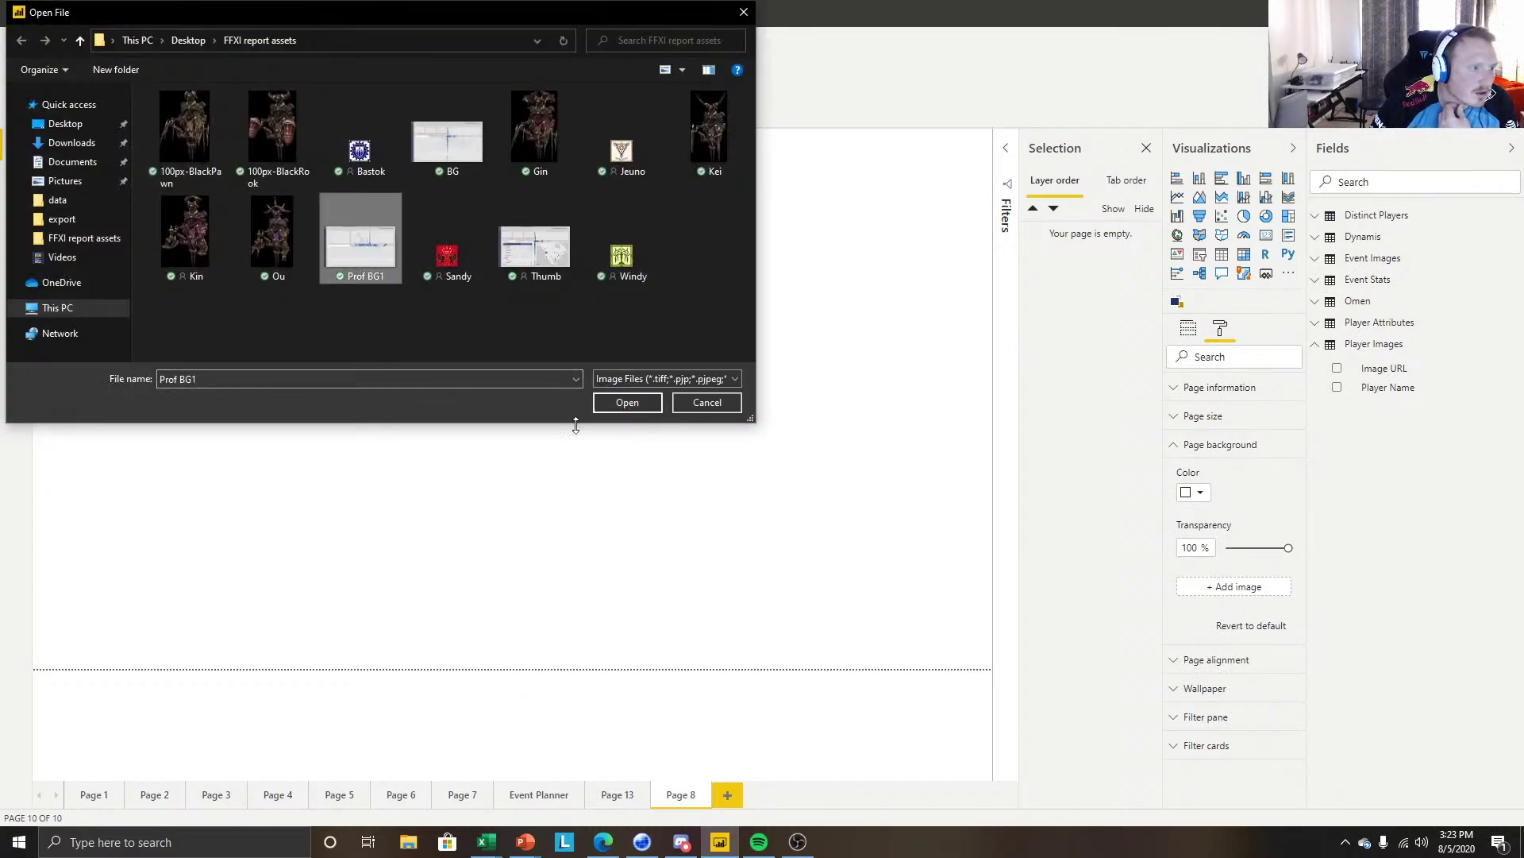
left_click(610, 406)
Set the page background's image fit to Fit and its transparency to 0%.
left_click(1179, 632)
left_click(1191, 660)
left_click_drag(1288, 548, 1082, 549)
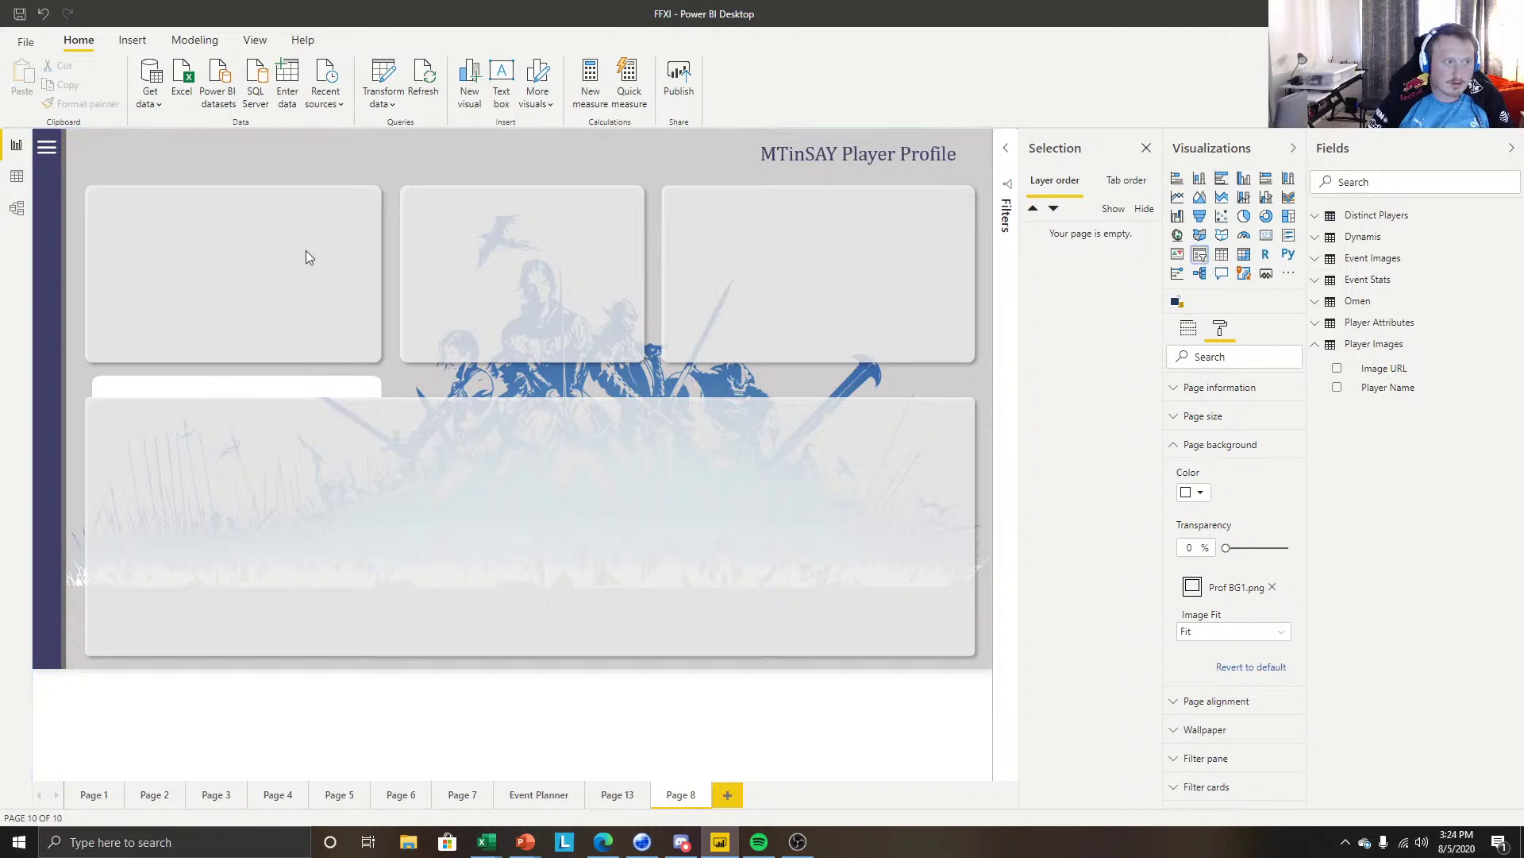
Add a Player Name slicer from the Player Images table, fitted across the top of the first card.
left_click_drag(252, 307, 269, 326)
left_click_drag(309, 397, 370, 241)
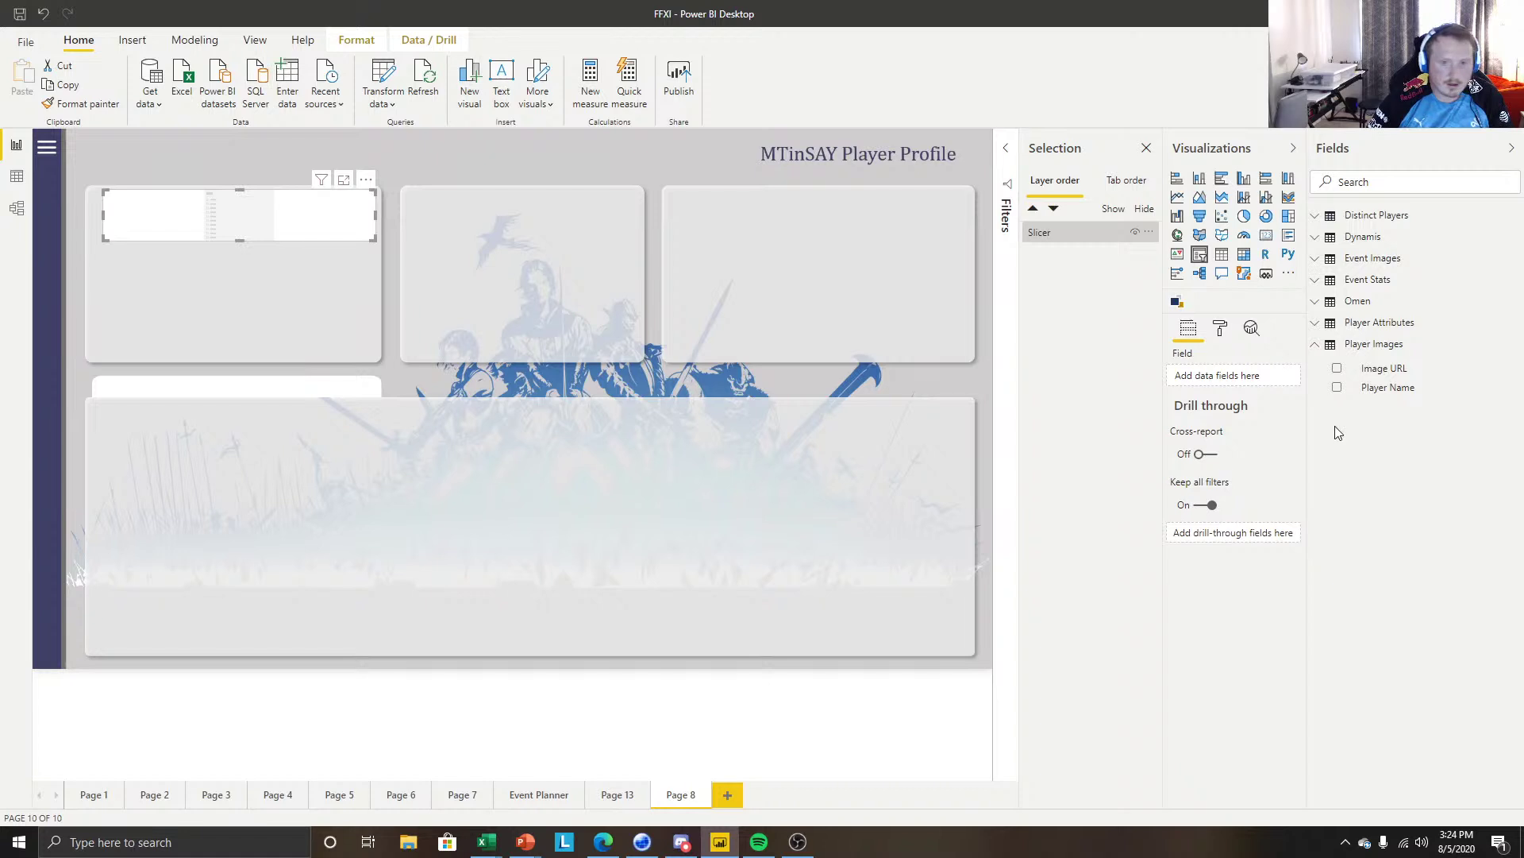
left_click_drag(1388, 389, 1238, 376)
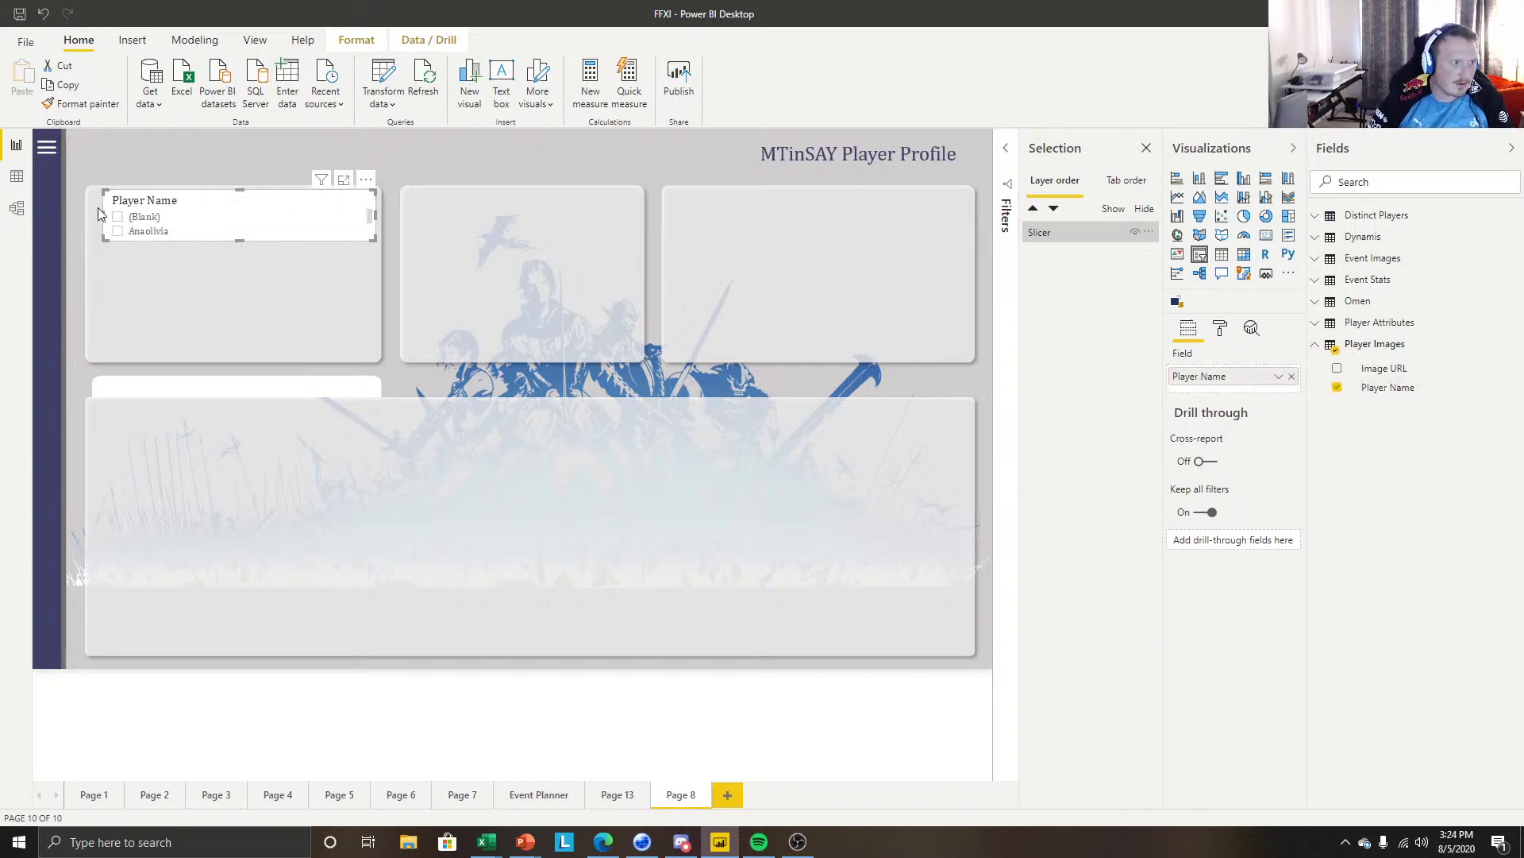
left_click_drag(98, 214, 90, 216)
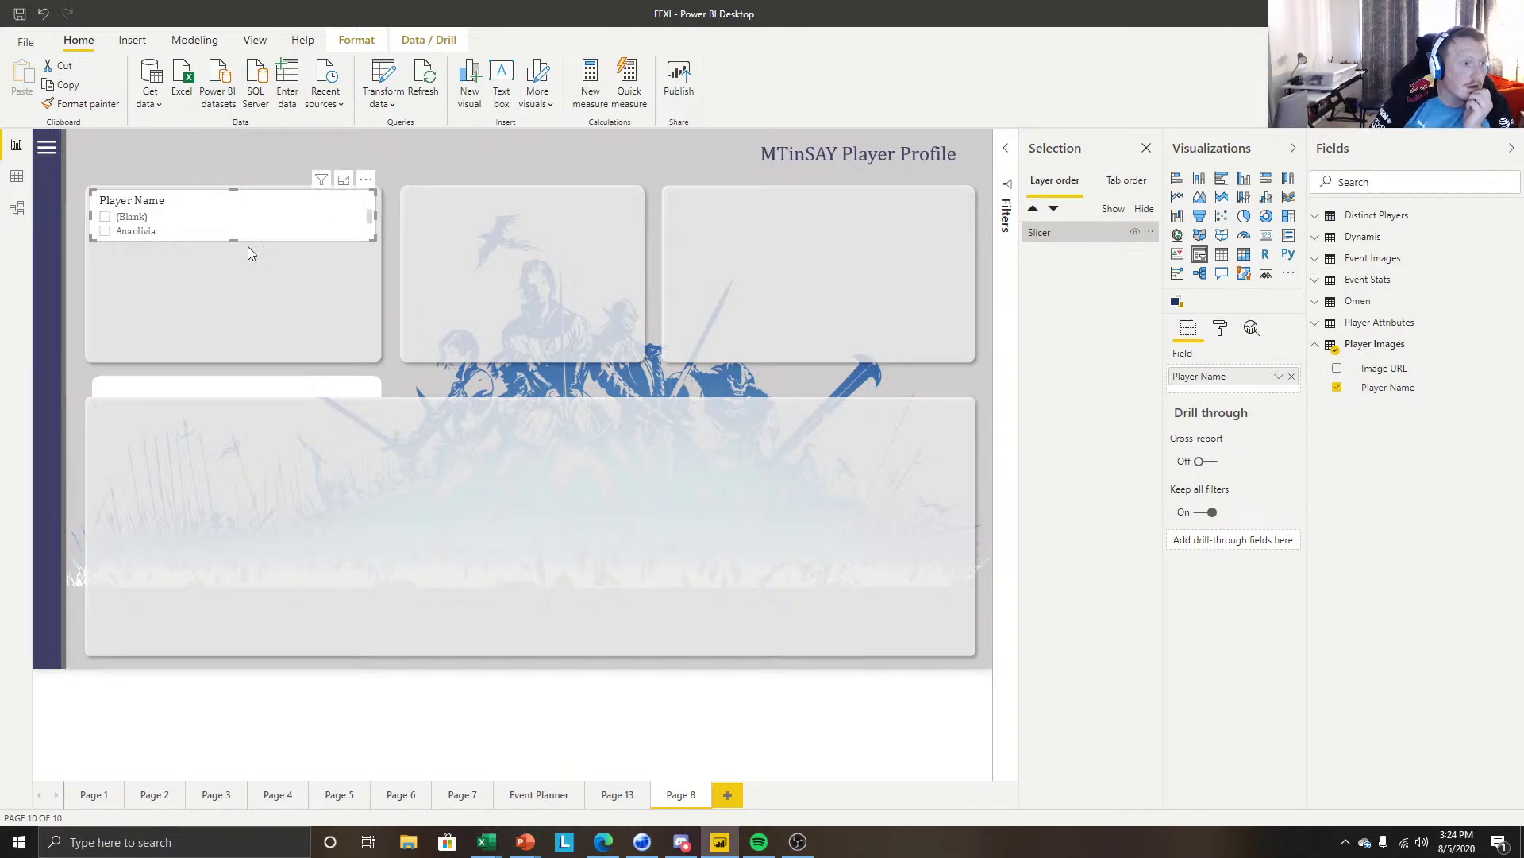
mouse_move(229, 240)
left_mouse_down()
mouse_move(233, 292)
mouse_move(240, 240)
left_mouse_up()
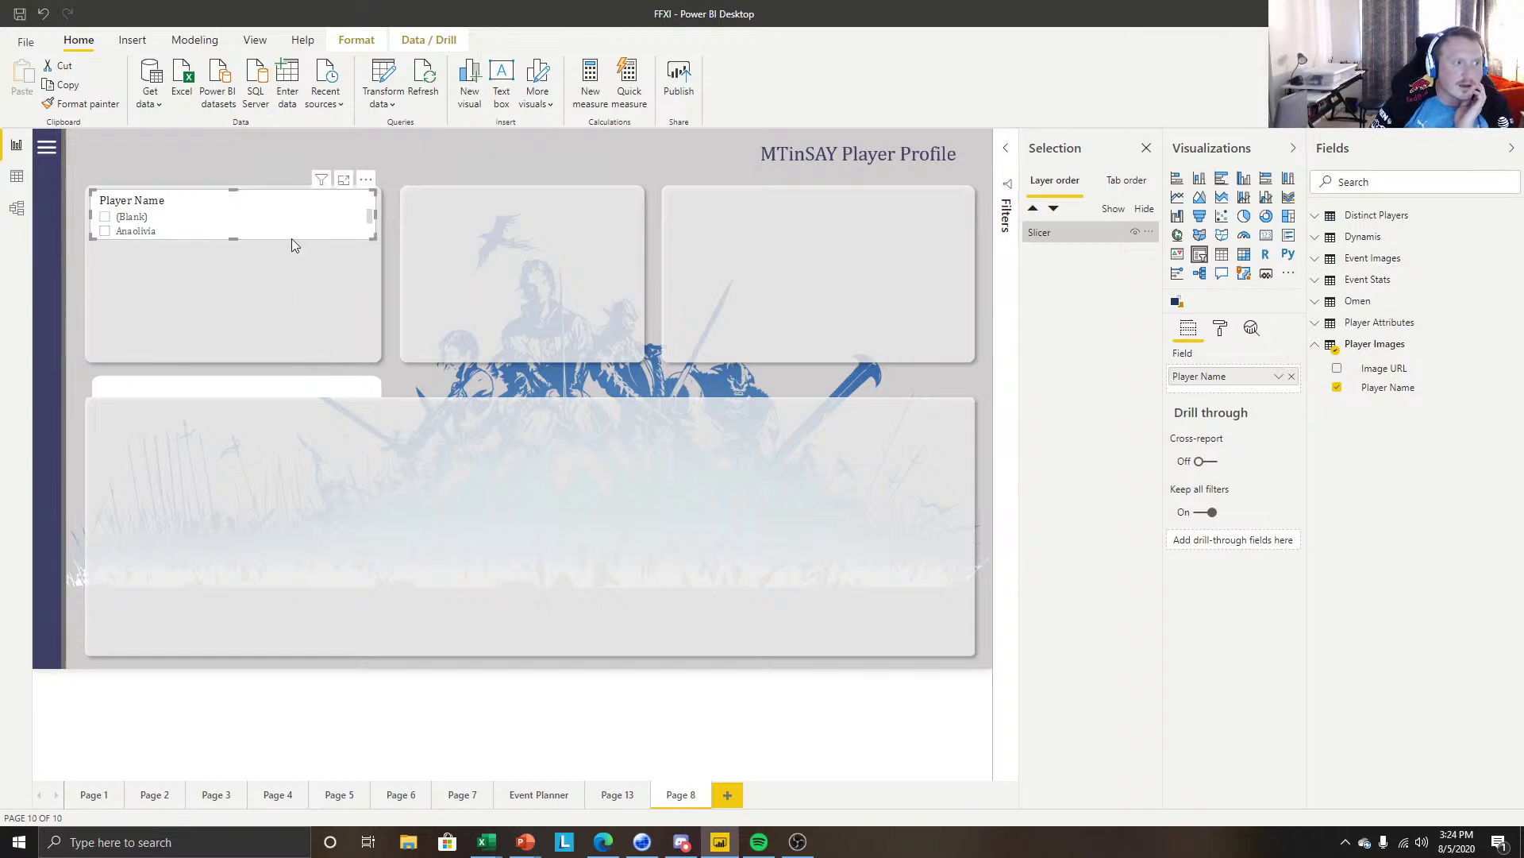
Change the Player Name slicer to a dropdown and test opening and closing its list.
left_click(369, 204)
left_click(389, 241)
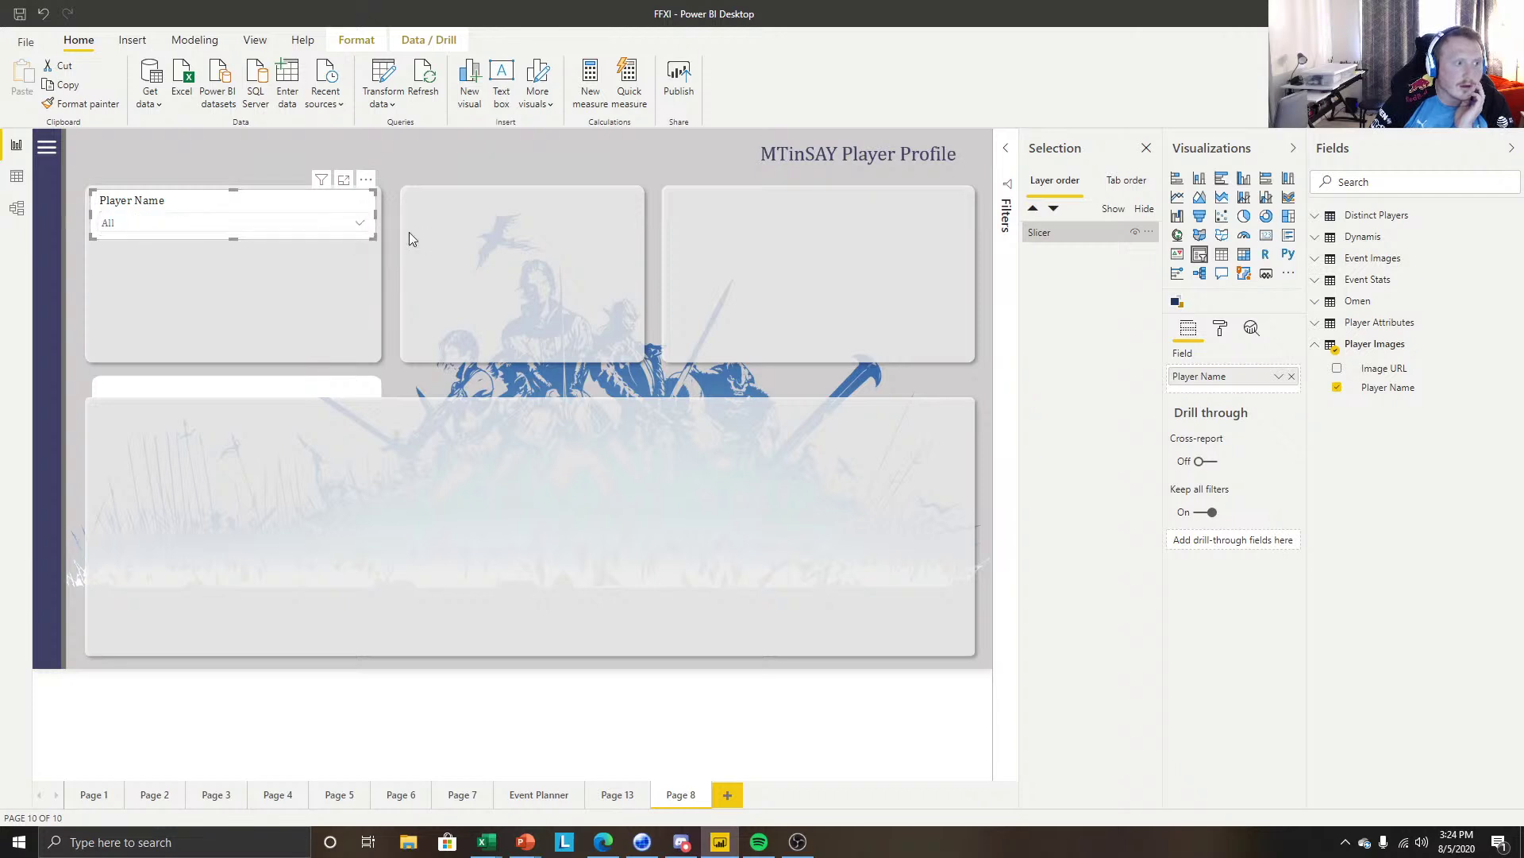
left_click(359, 226)
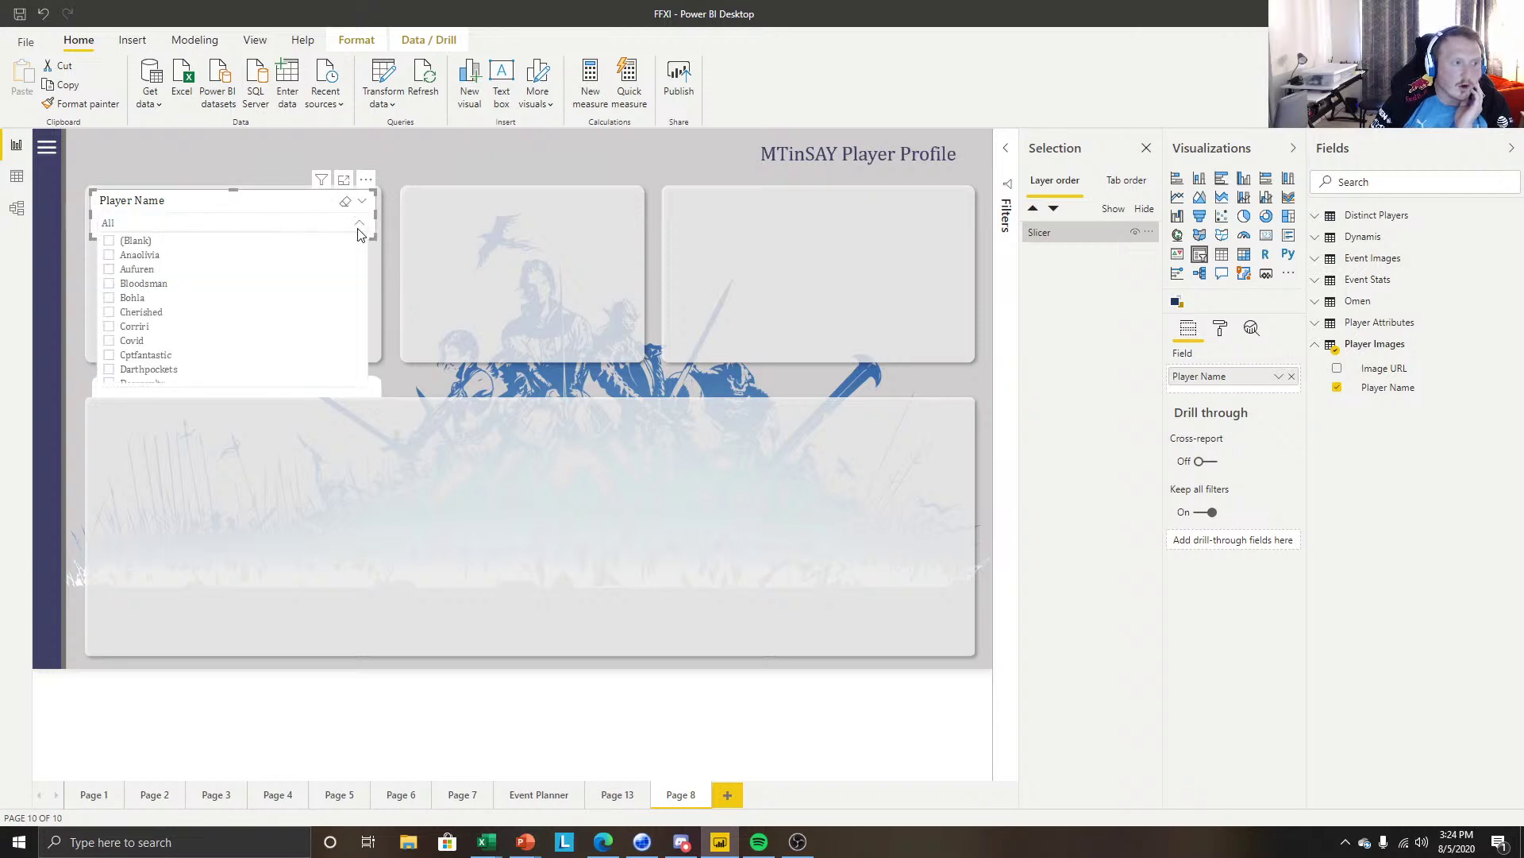
left_click(360, 227)
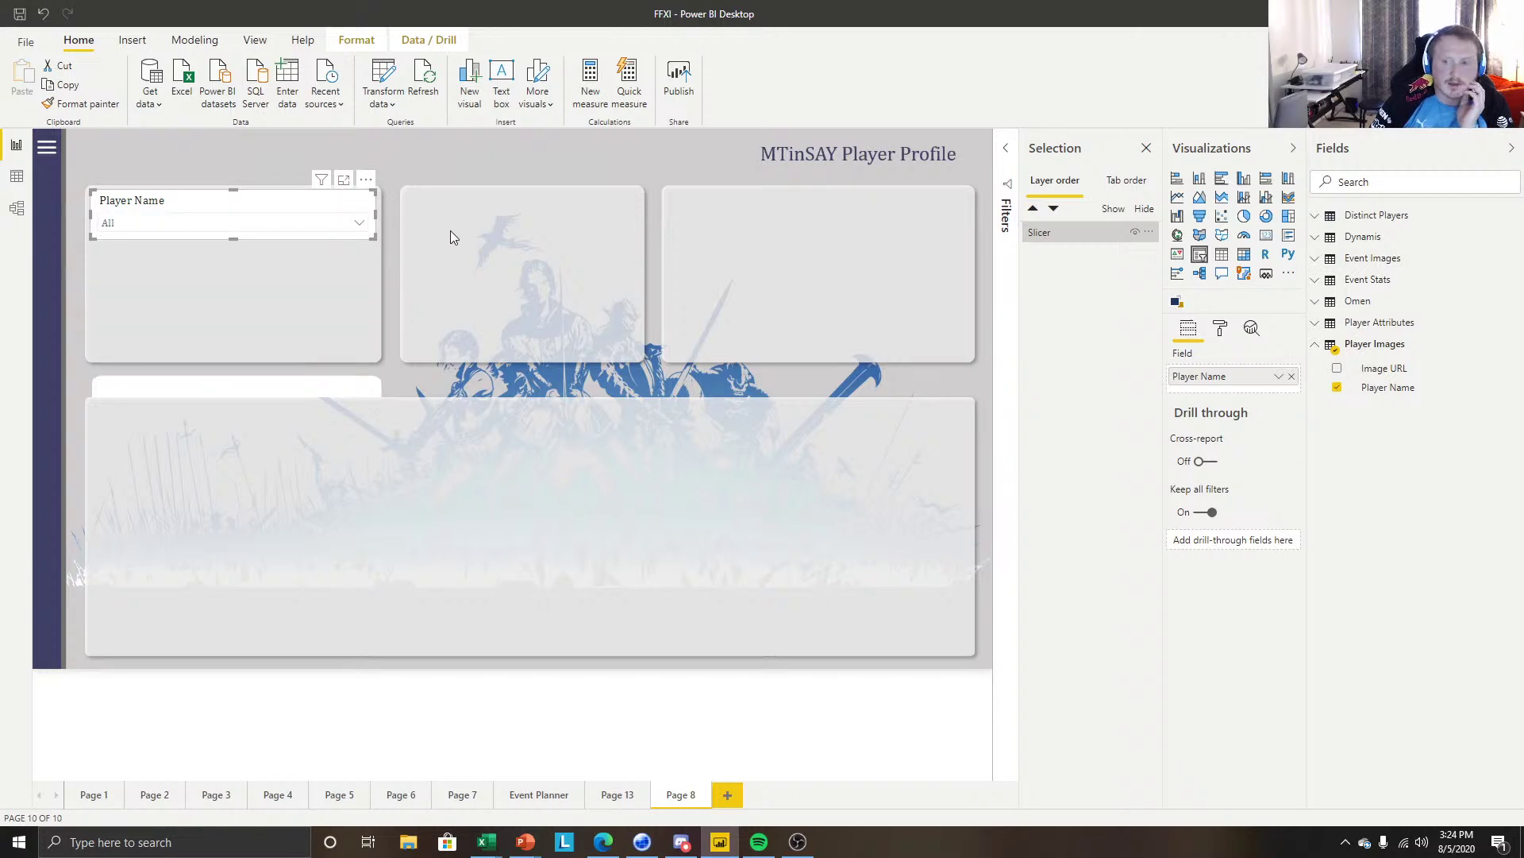
left_click(451, 230)
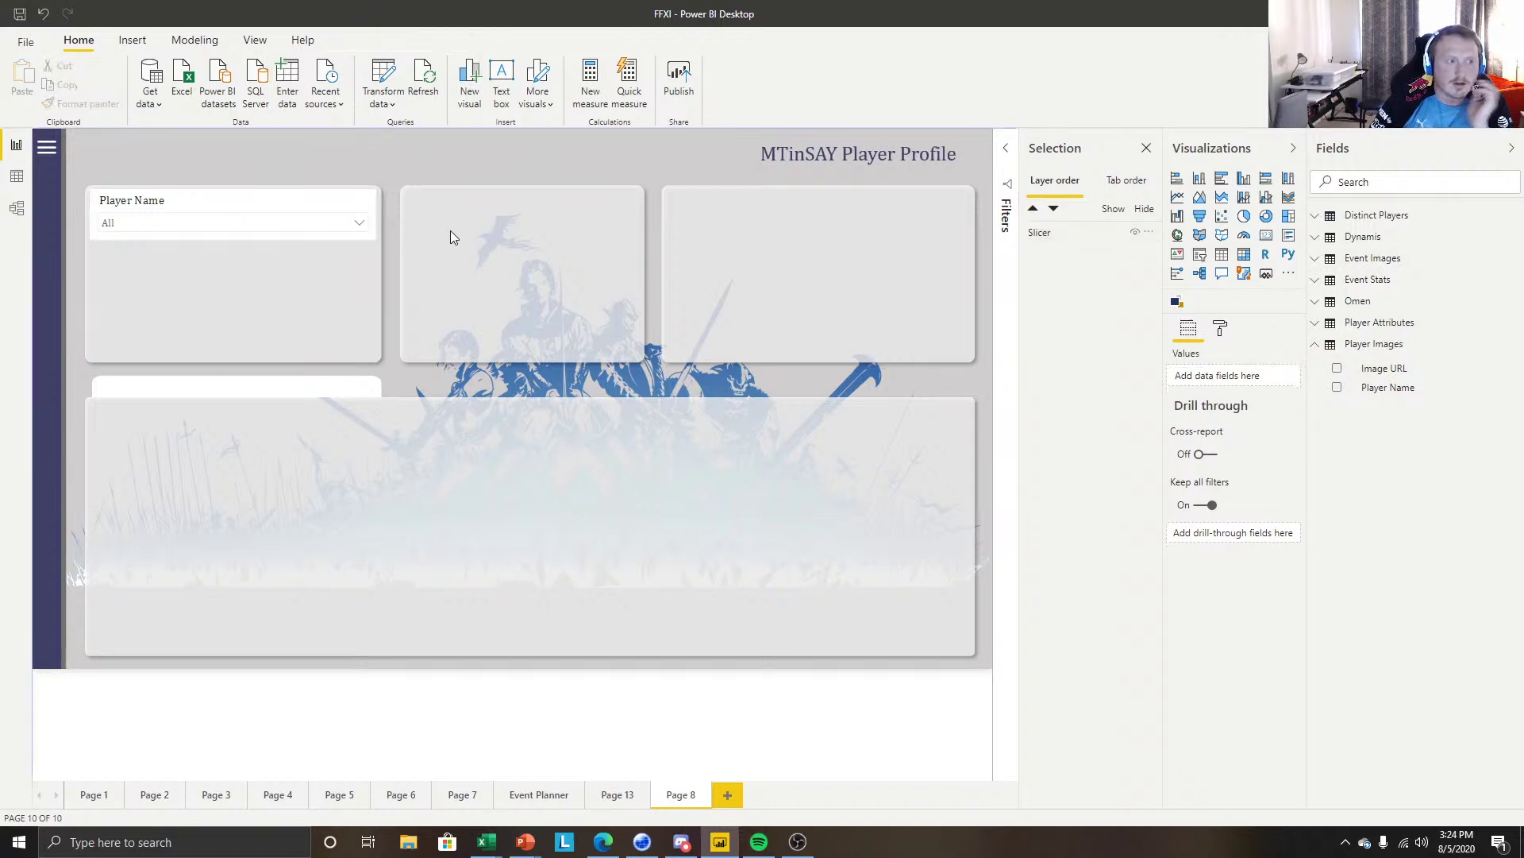
Turn off the slicer's background and visual header.
left_click(265, 200)
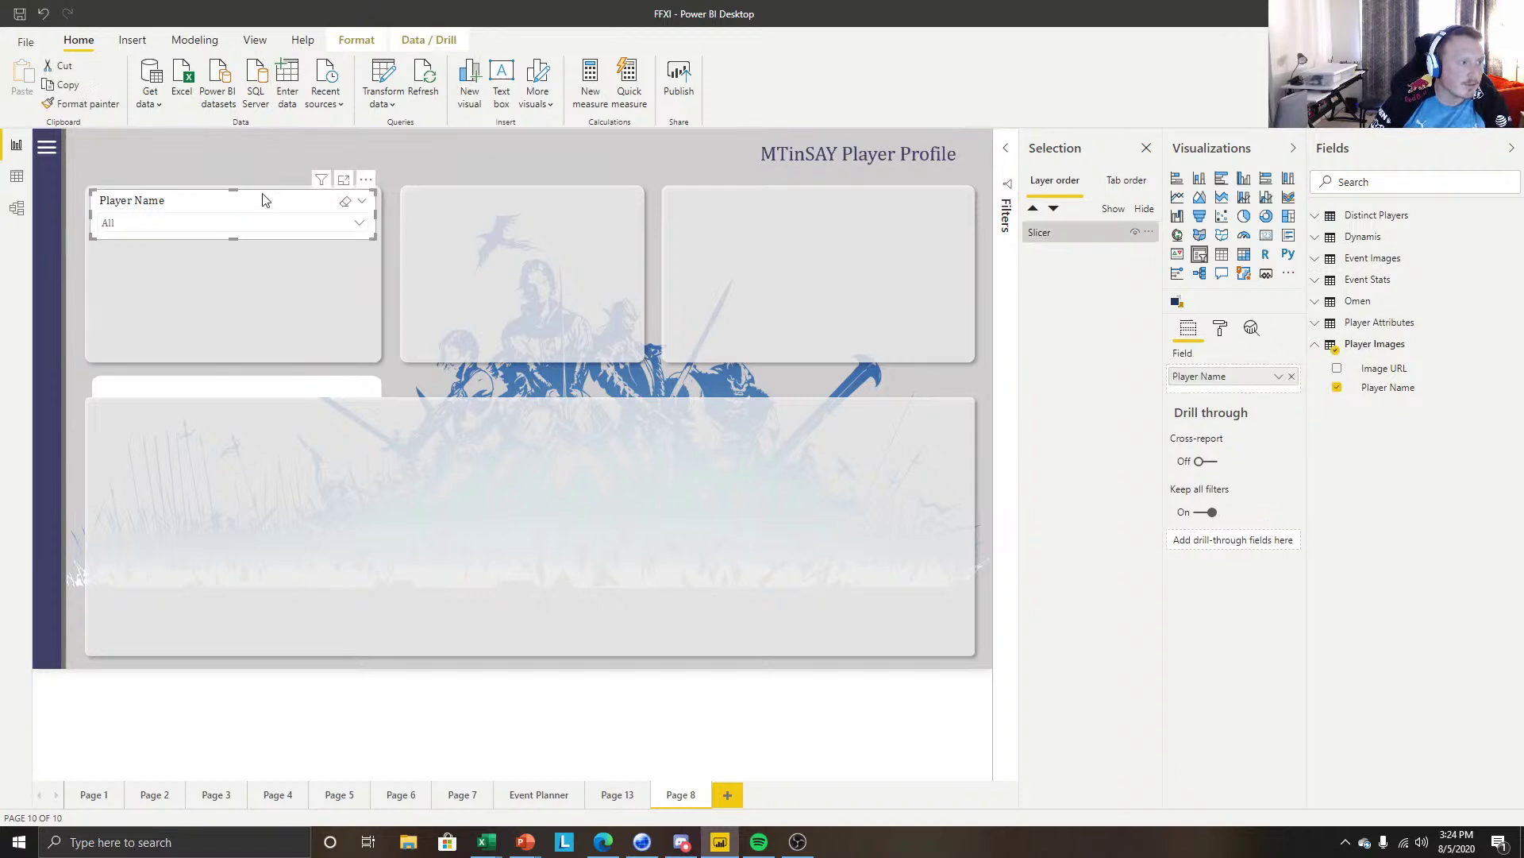
left_click(1220, 328)
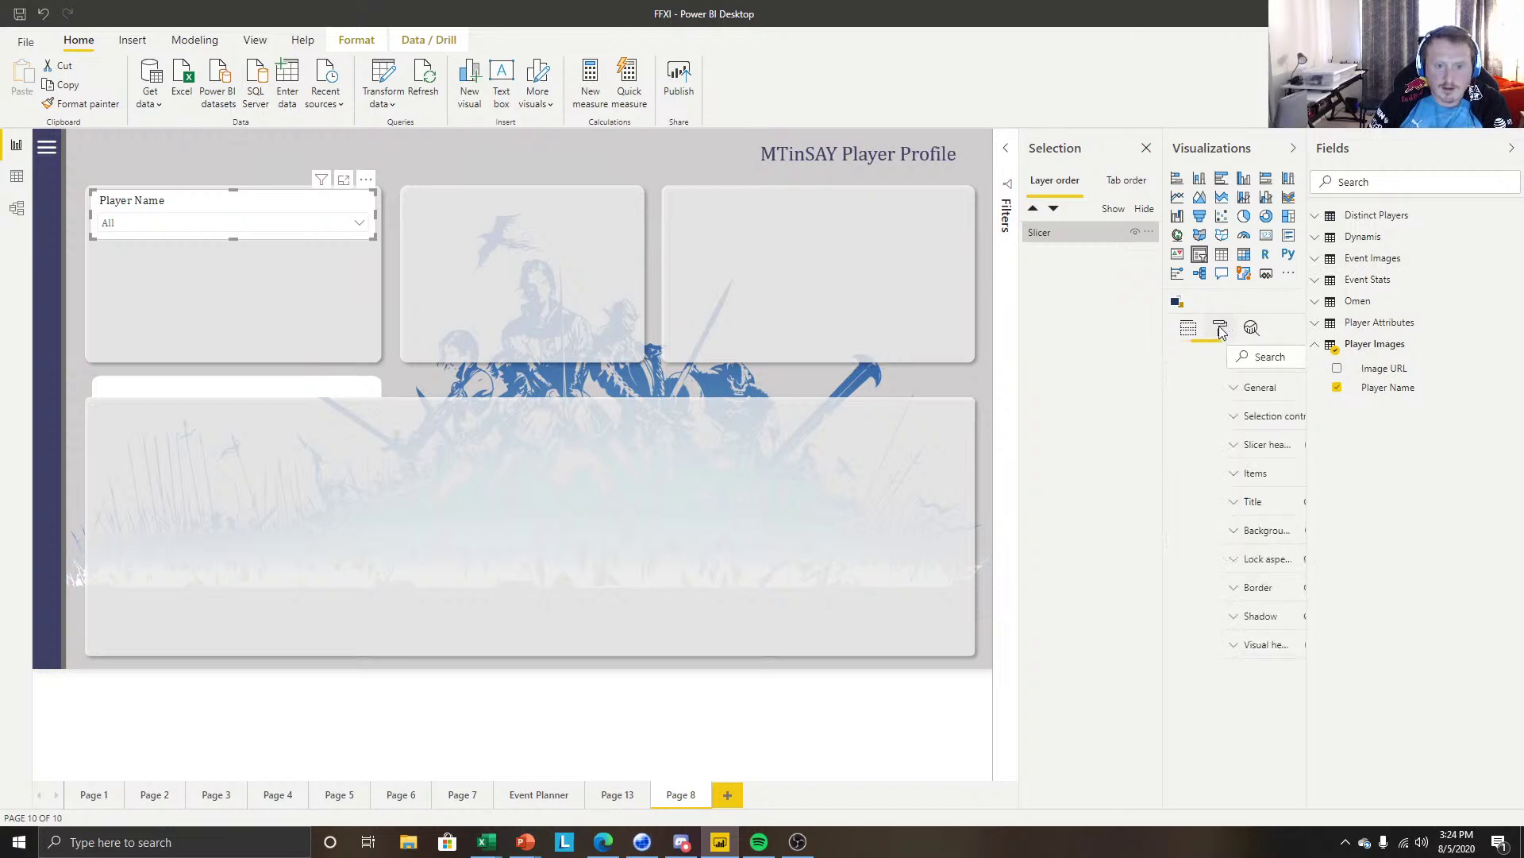
left_click(1280, 531)
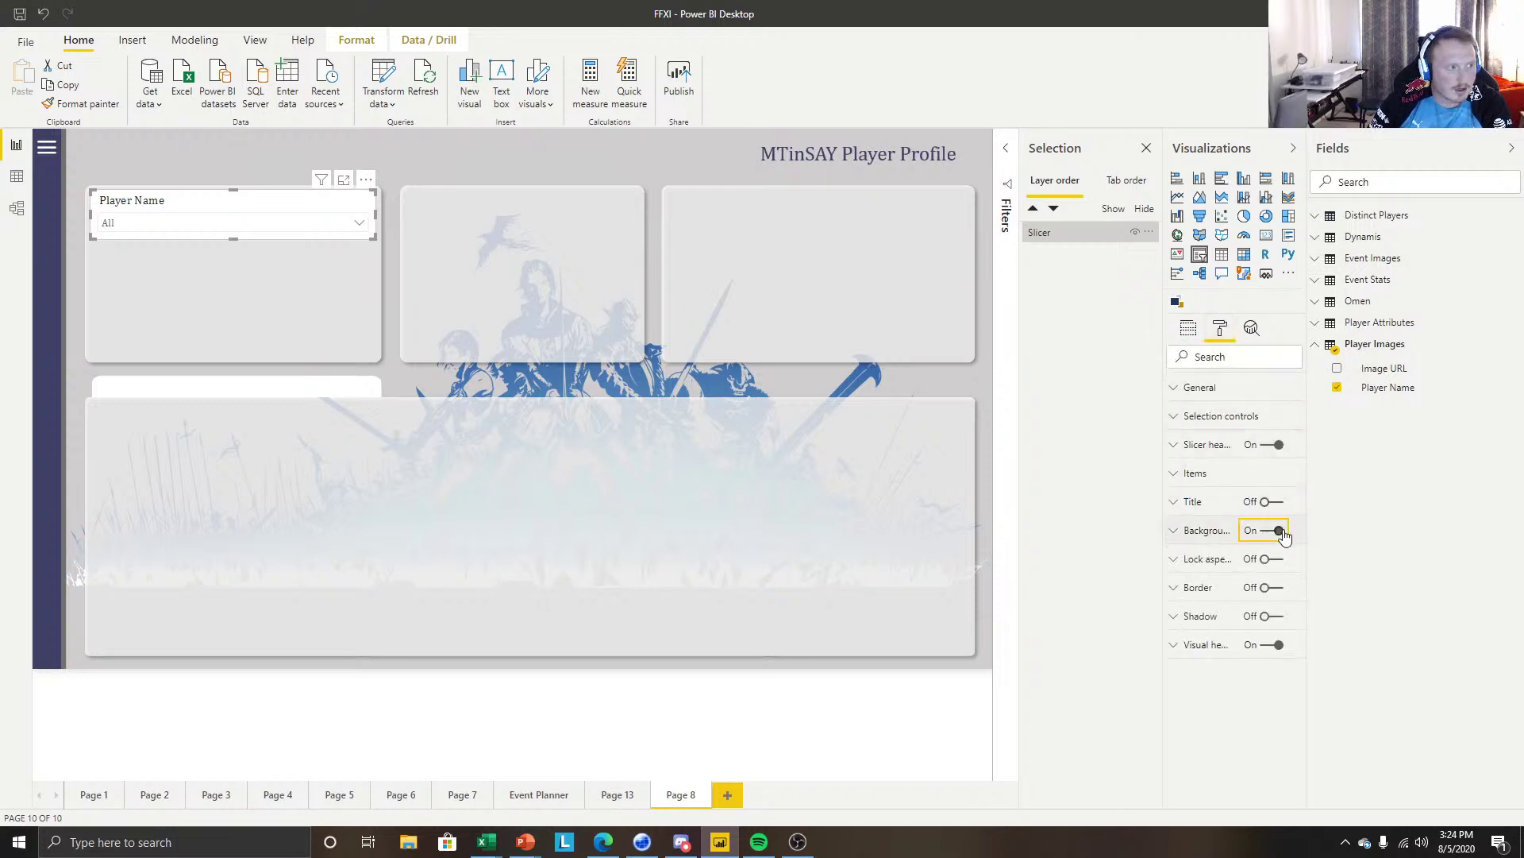
left_click(1276, 644)
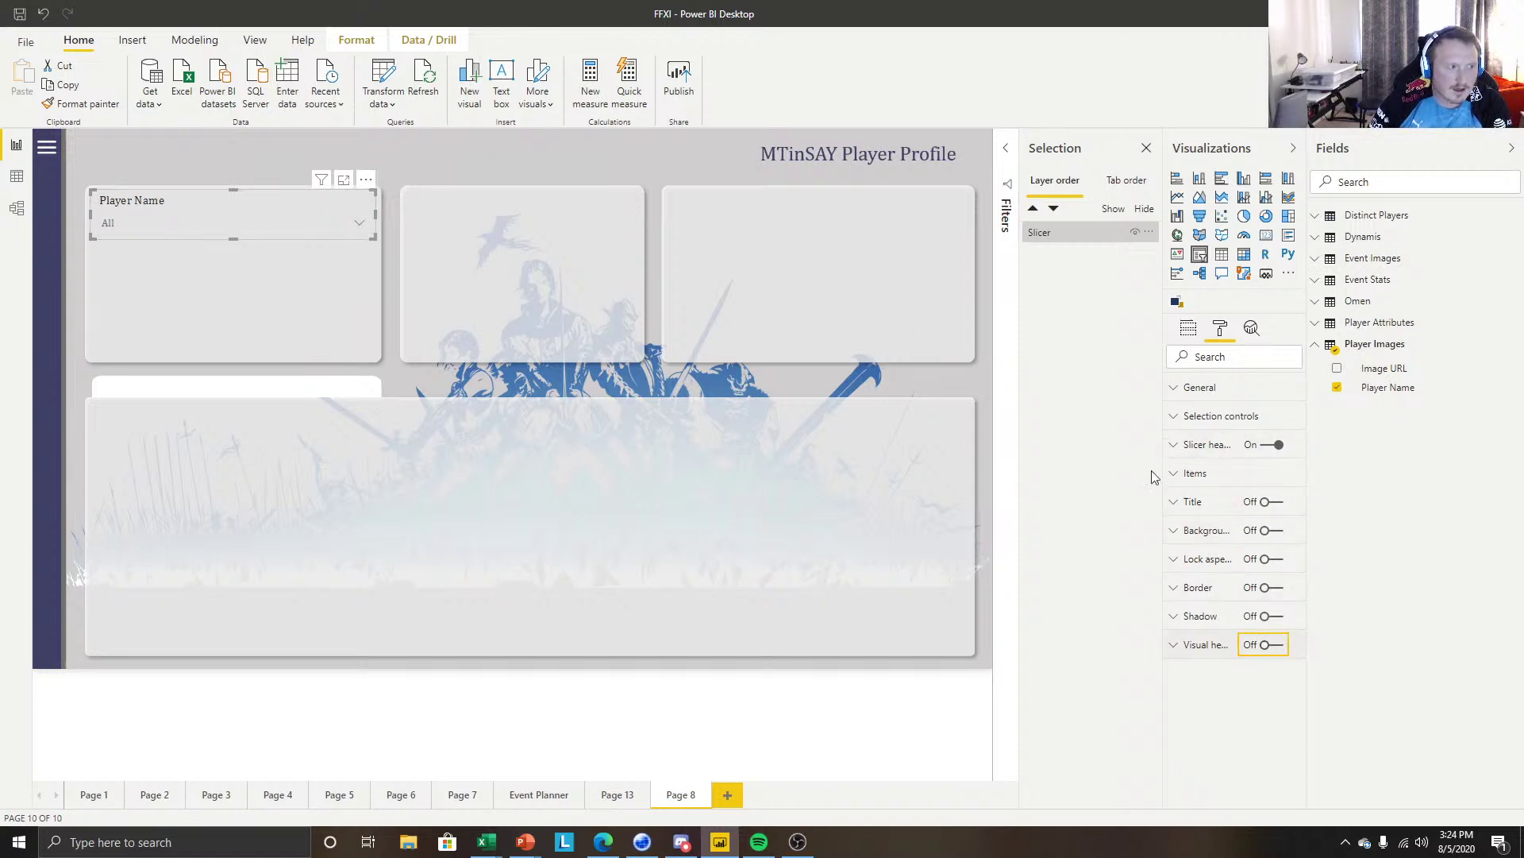
Open the slicer header settings and nudge the slicer slightly within the first card.
left_click(1187, 448)
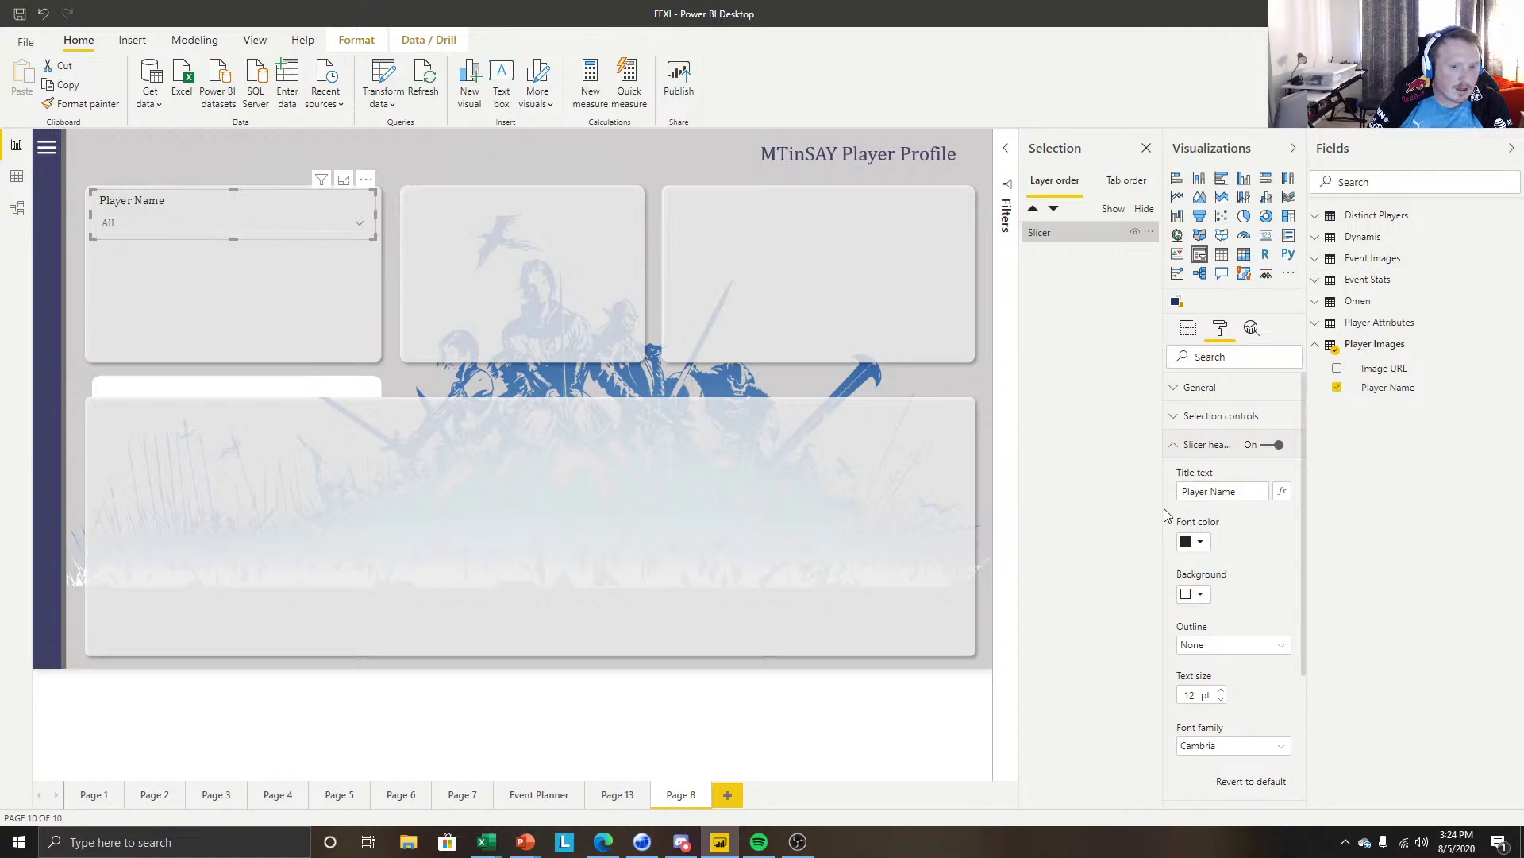
triple_click(1229, 492)
scroll(1207, 516, "down", 2)
left_click(1178, 658)
left_click(1177, 654)
scroll(1212, 586, "up", 3)
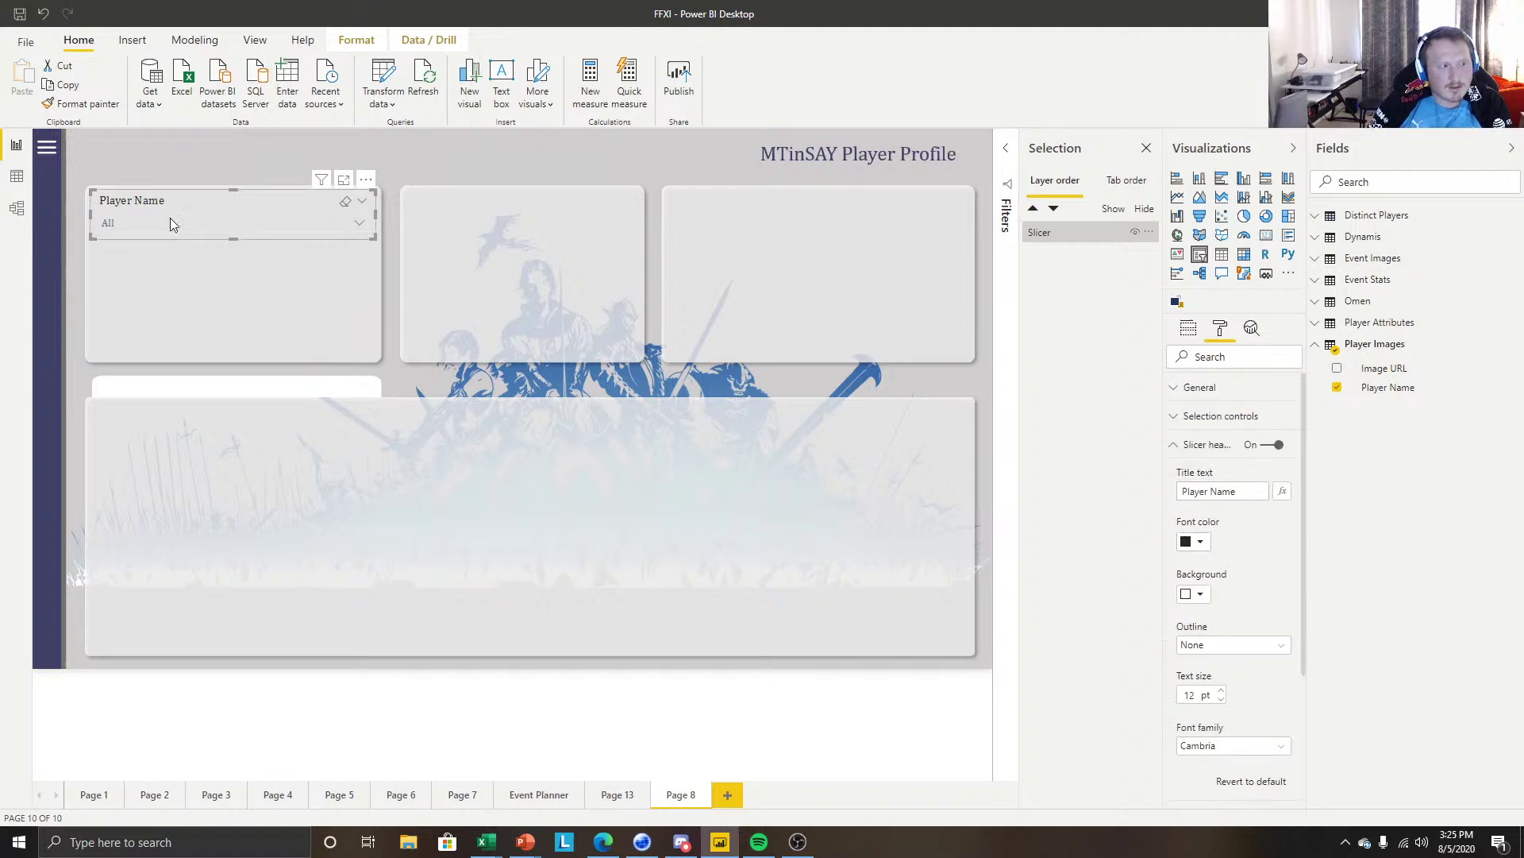
left_click(219, 189)
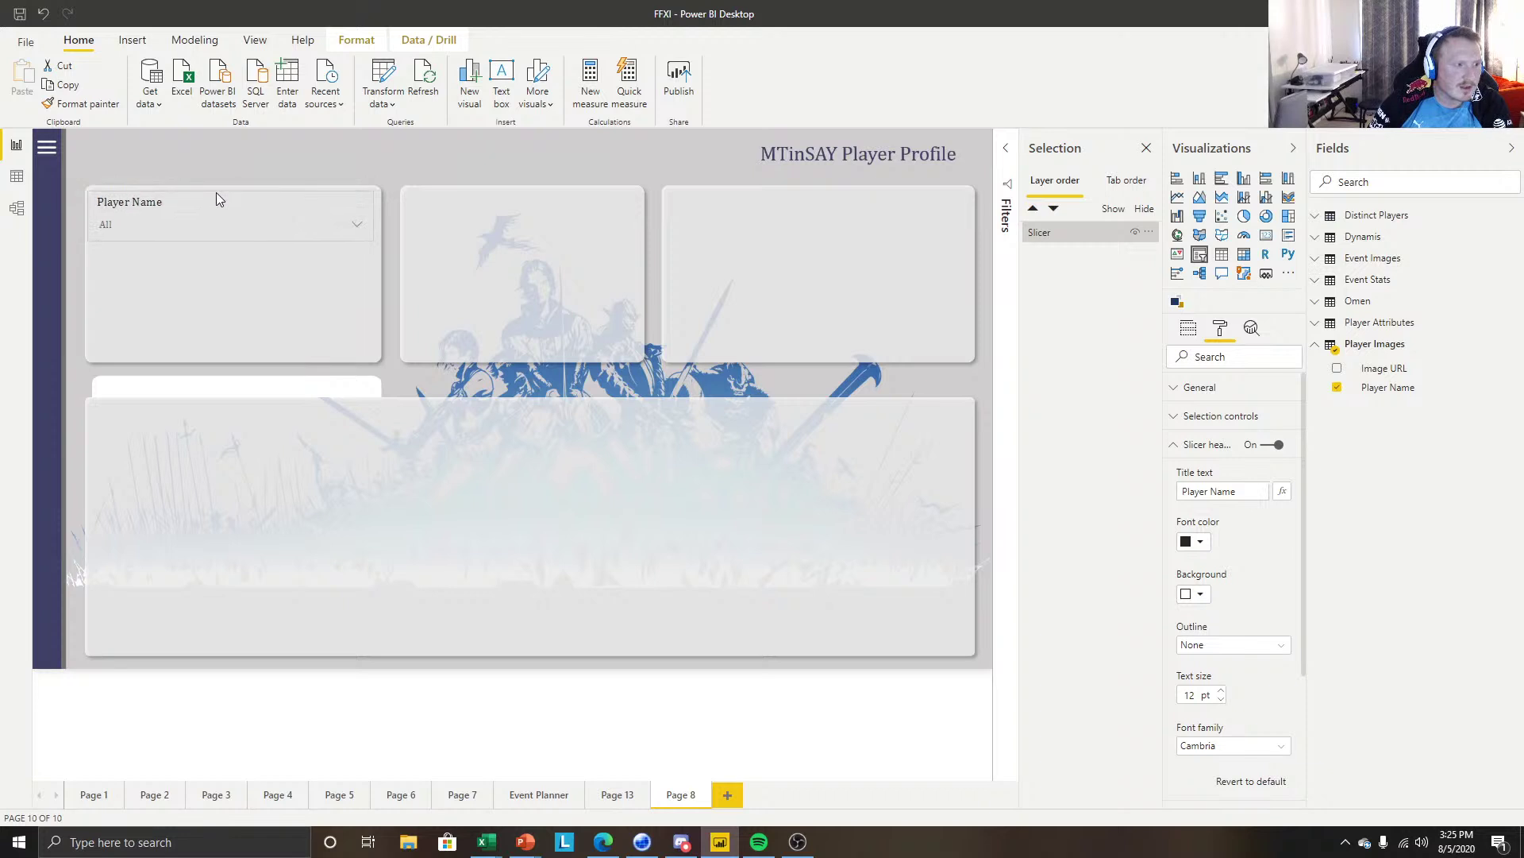
left_click(213, 195)
left_click_drag(212, 195, 210, 194)
Set the slicer header's title text to "Select a Character".
triple_click(1241, 490)
left_click(1242, 491)
left_click_drag(1243, 491, 1192, 473)
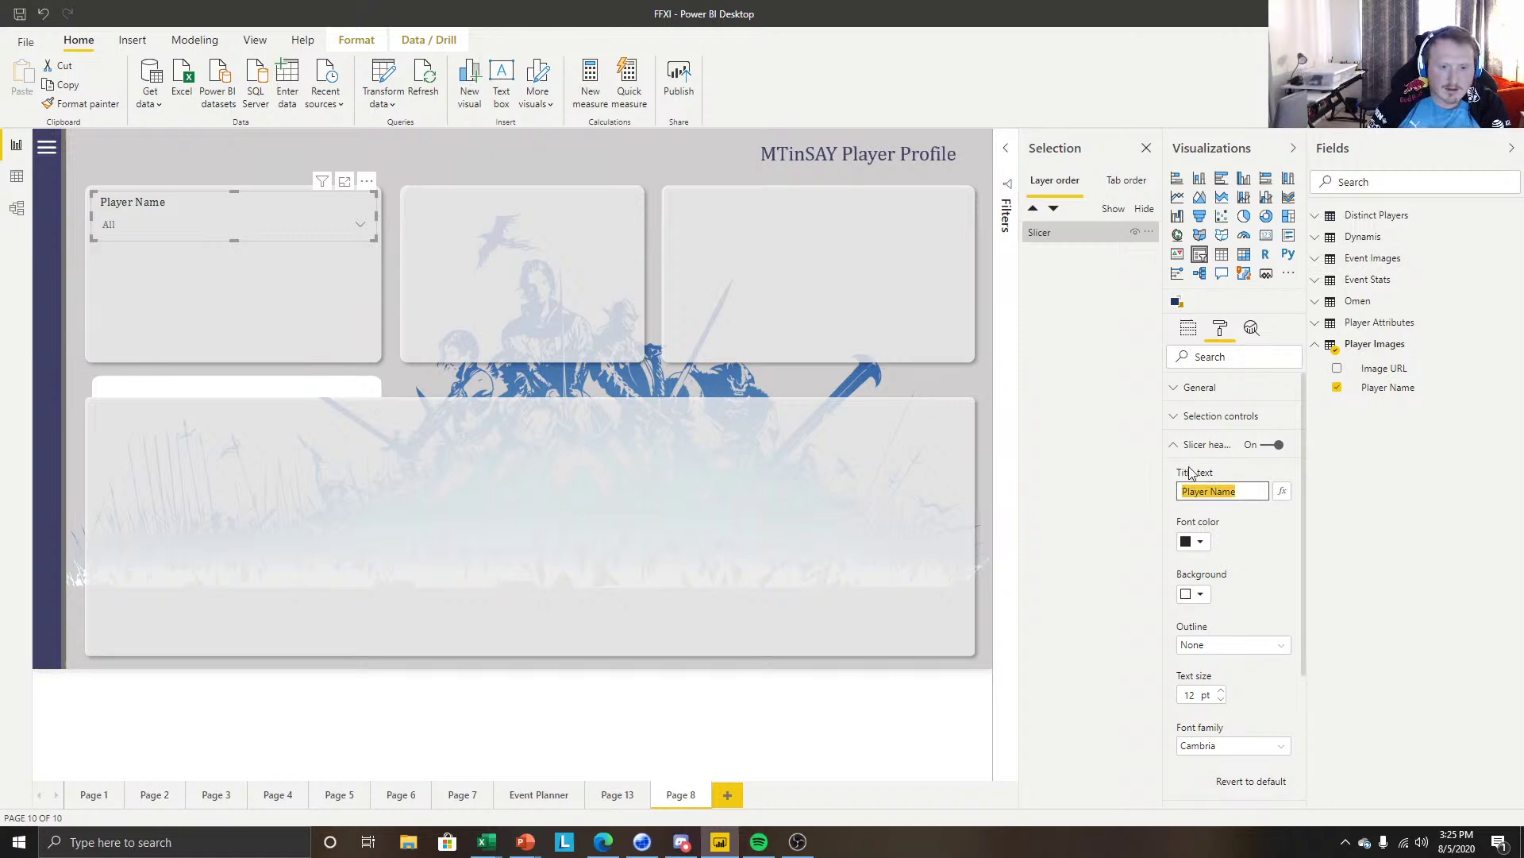
left_click(1241, 491)
triple_click(1241, 491)
left_click(1240, 530)
scroll(1212, 495, "down", 3)
scroll(1214, 439, "up", 3)
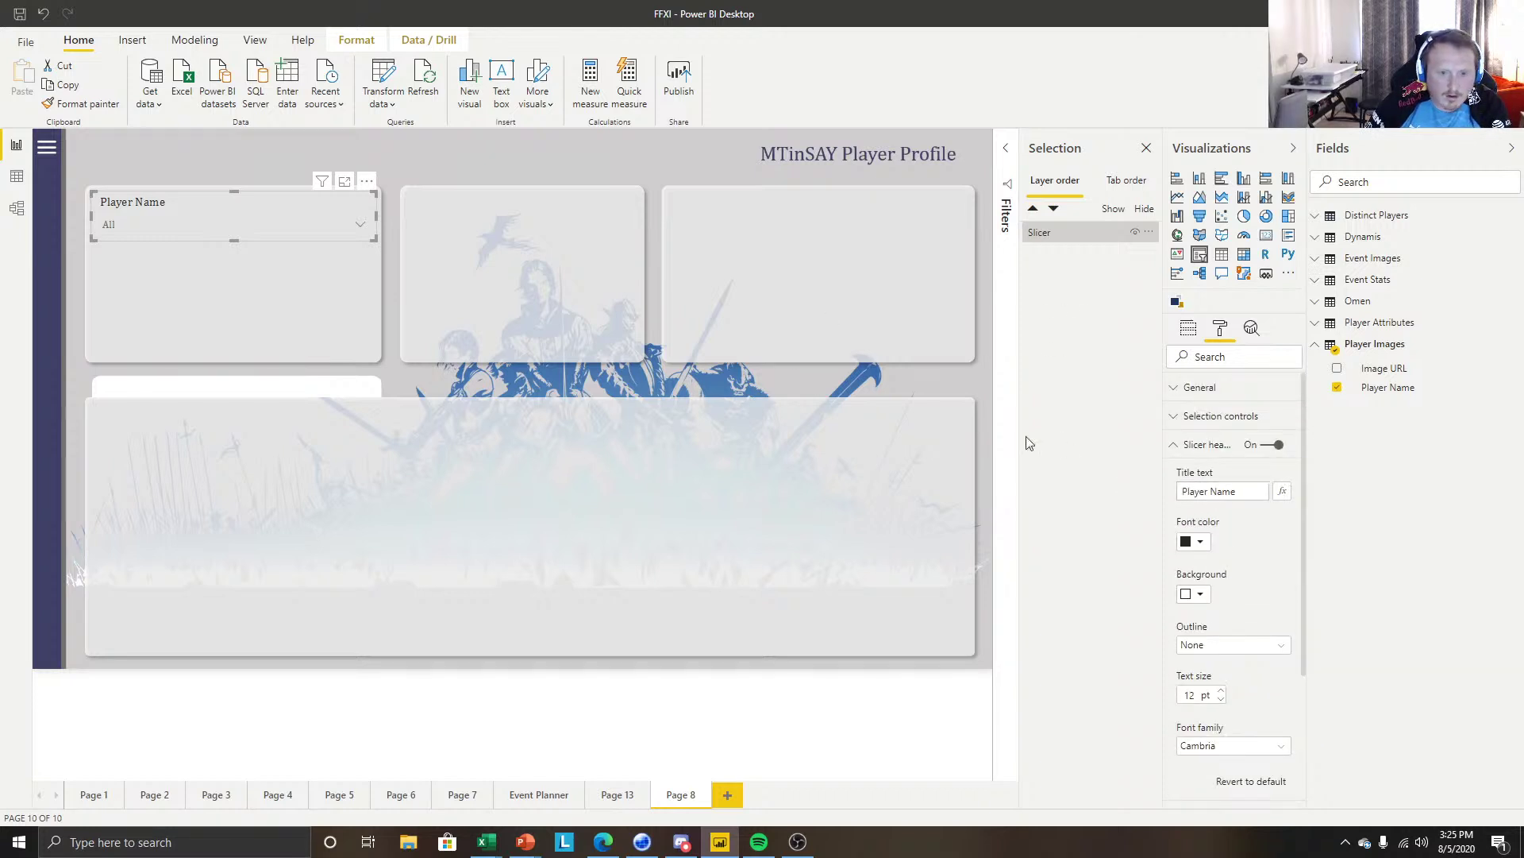
left_click(1196, 492)
triple_click(1198, 493)
type("Select a Character")
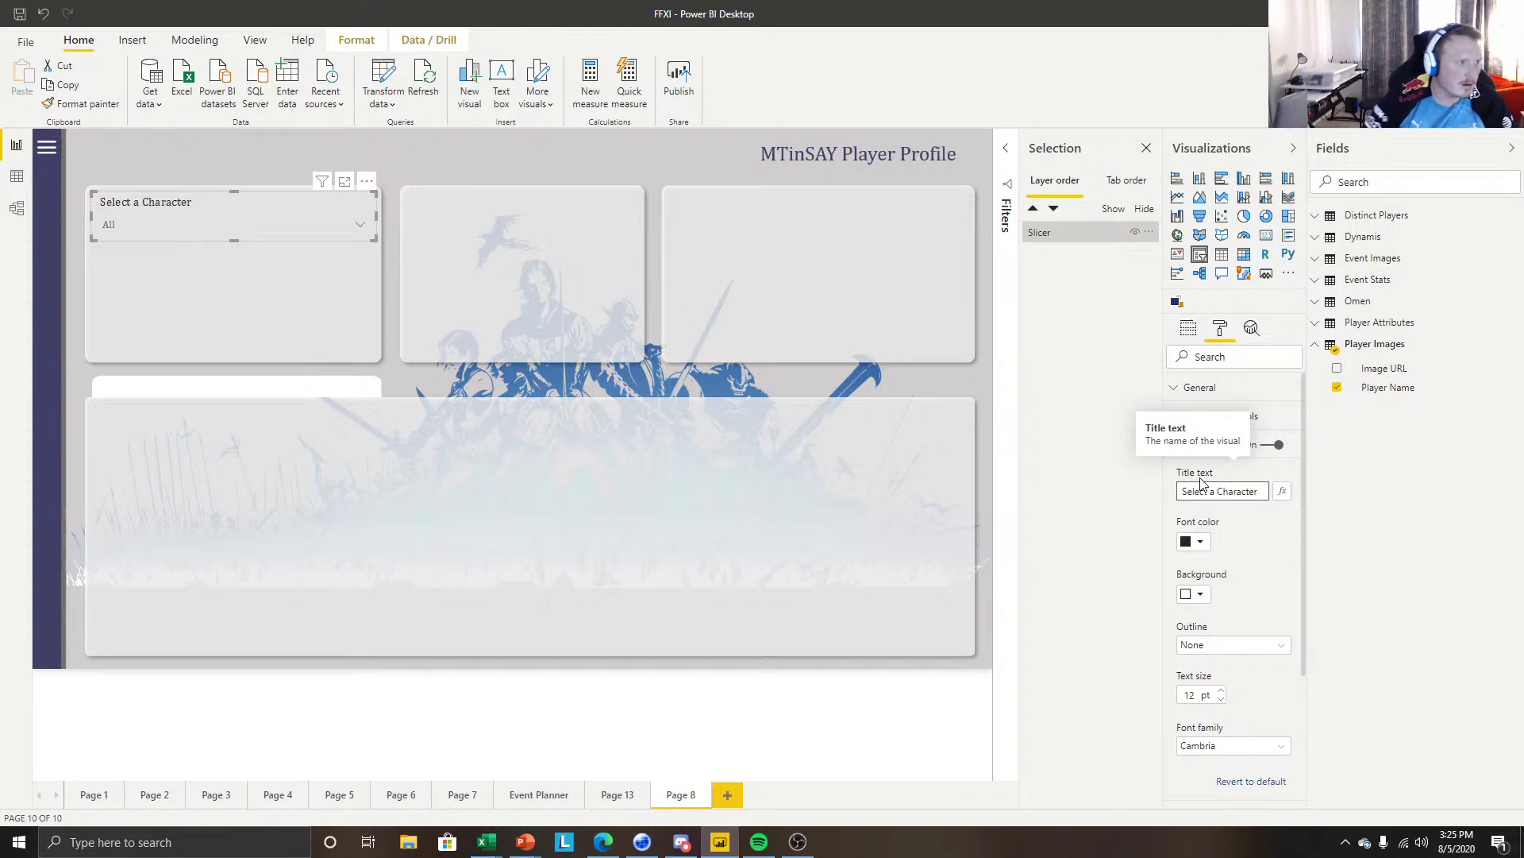
left_click(313, 268)
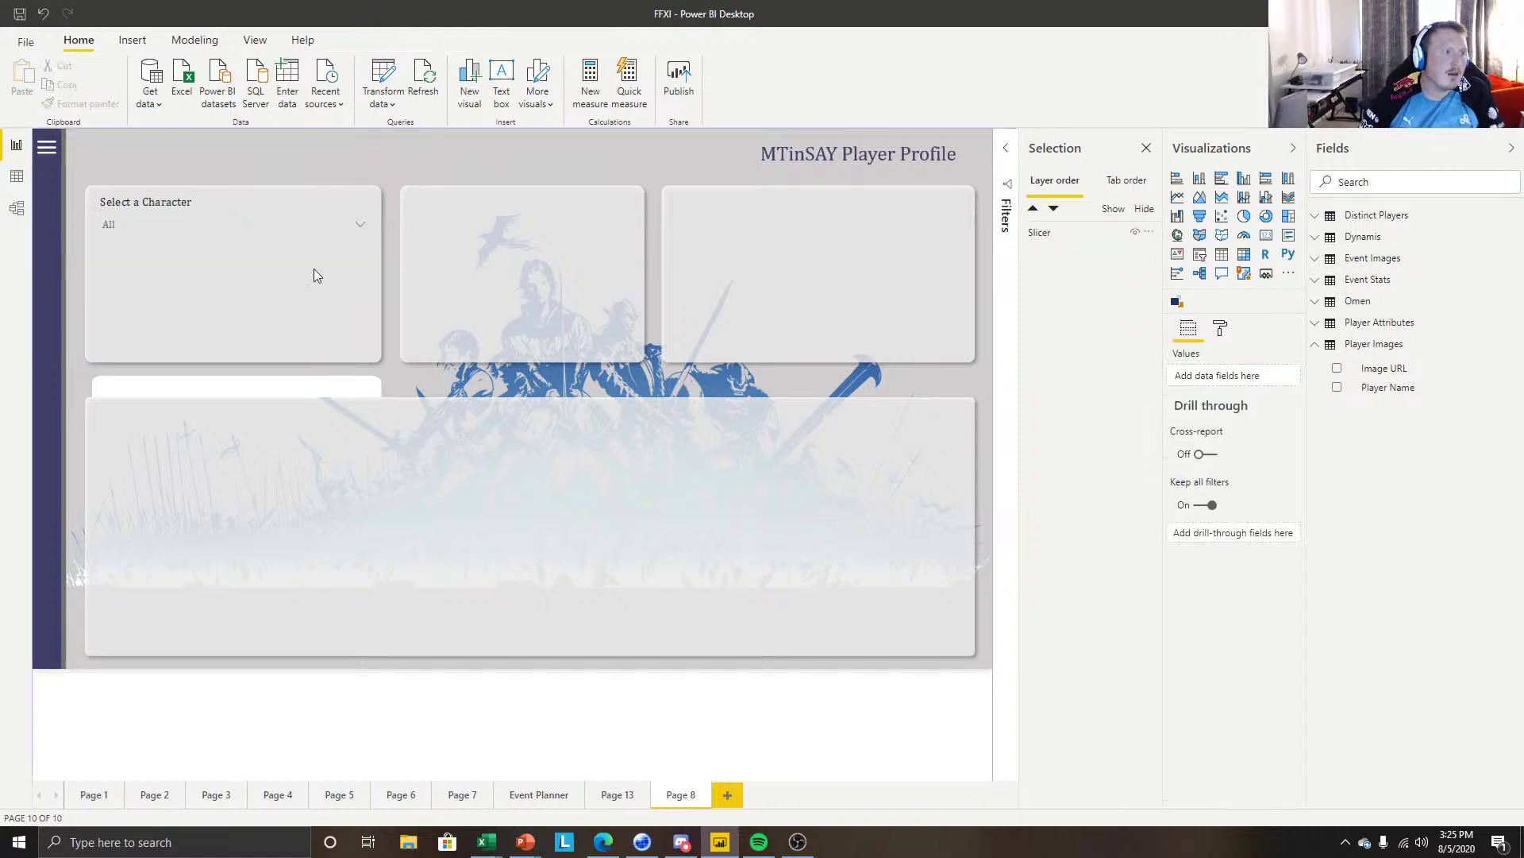
Set the text size of the slicer's items to 11 pt.
left_click(286, 207)
left_click(1223, 330)
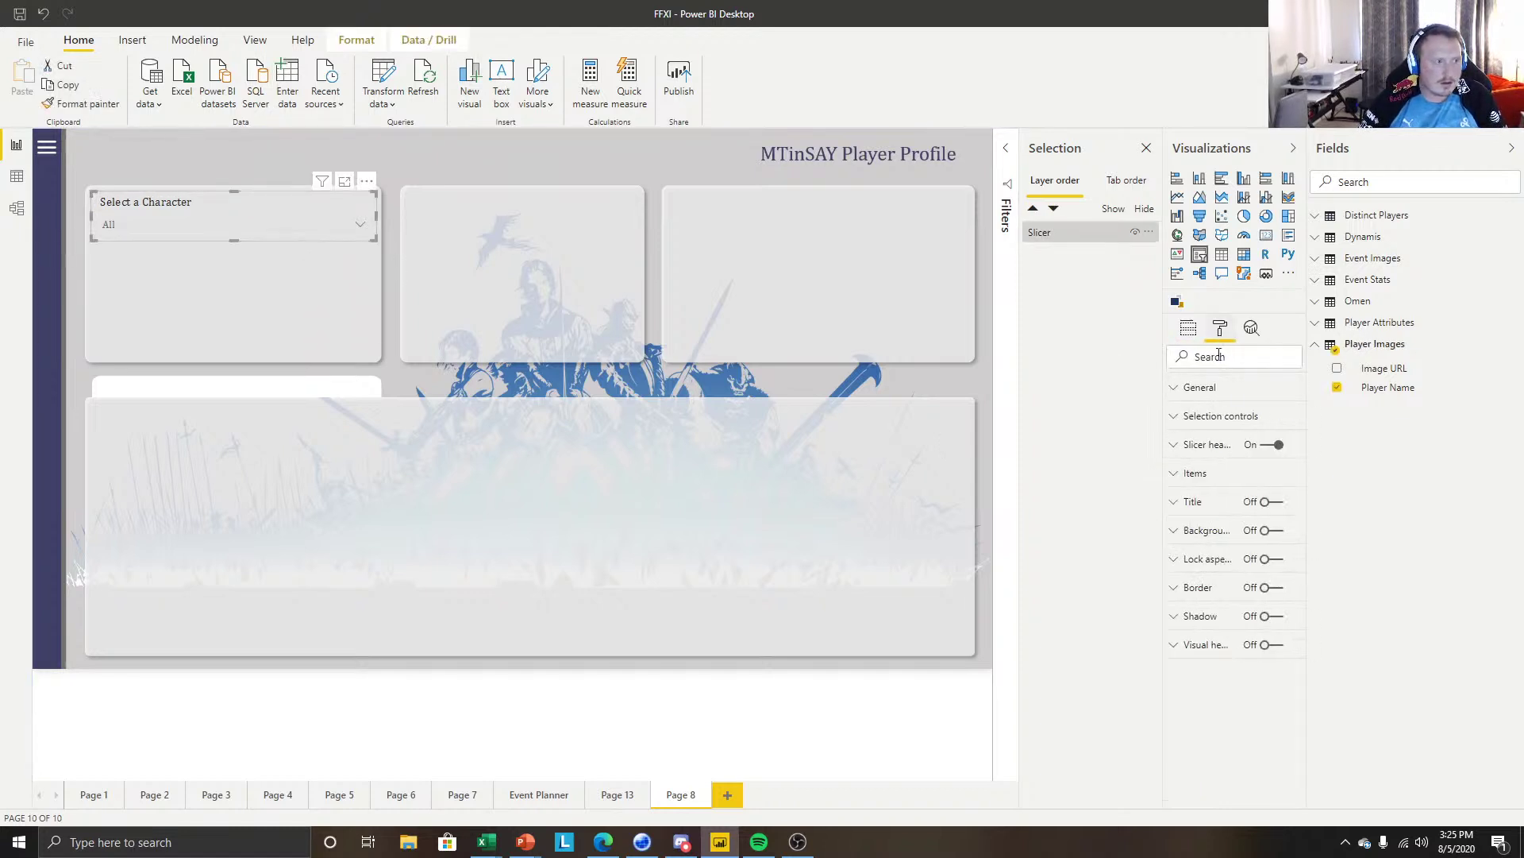
left_click(1191, 474)
scroll(1256, 620, "down", 1)
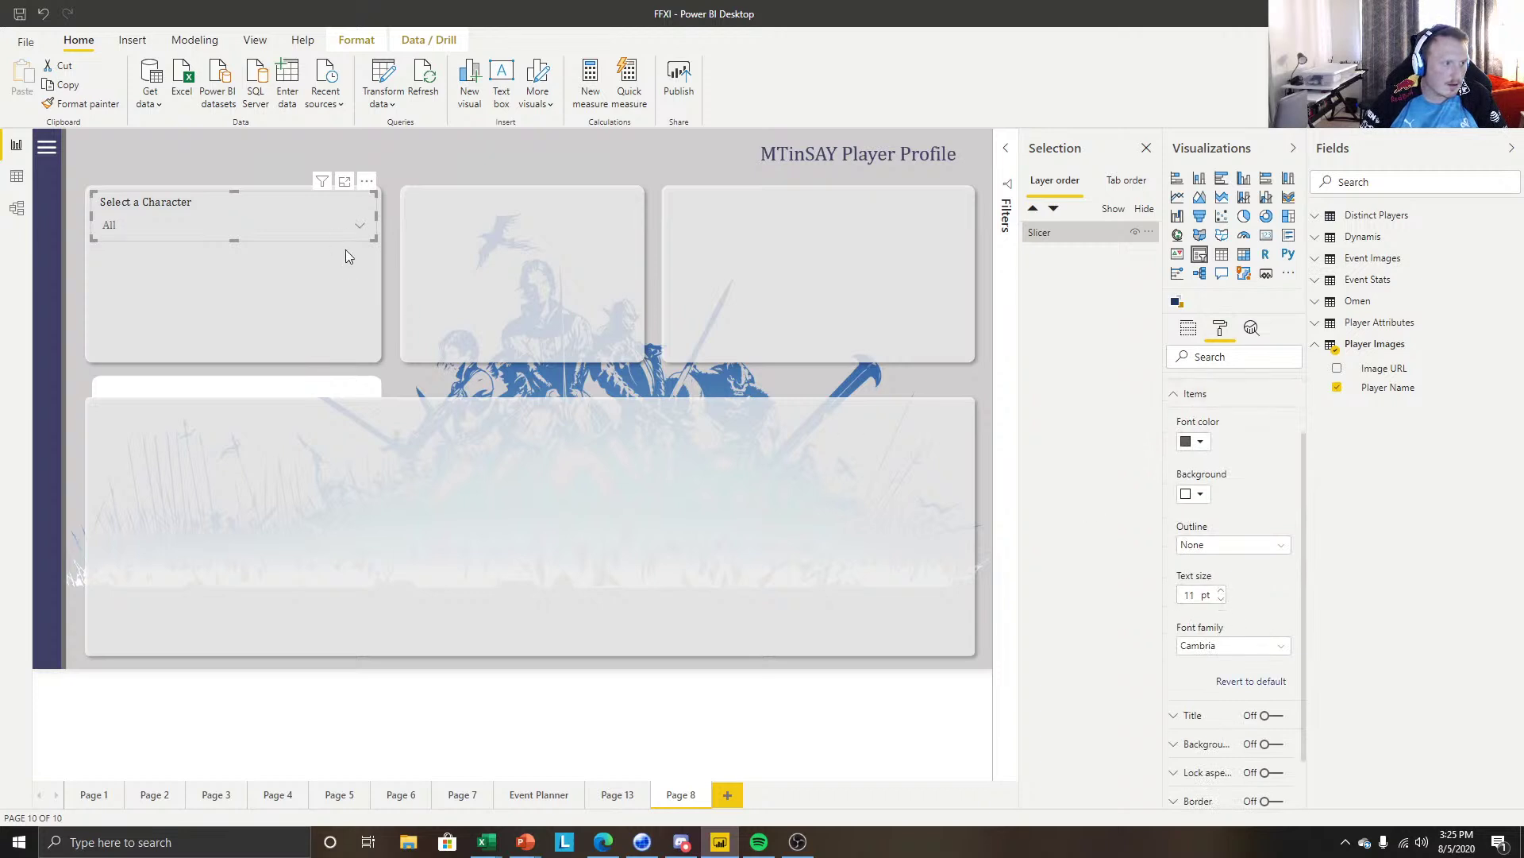
Narrow the slicer to a little over half the first card's width and move it slightly up.
left_click_drag(375, 216, 233, 204)
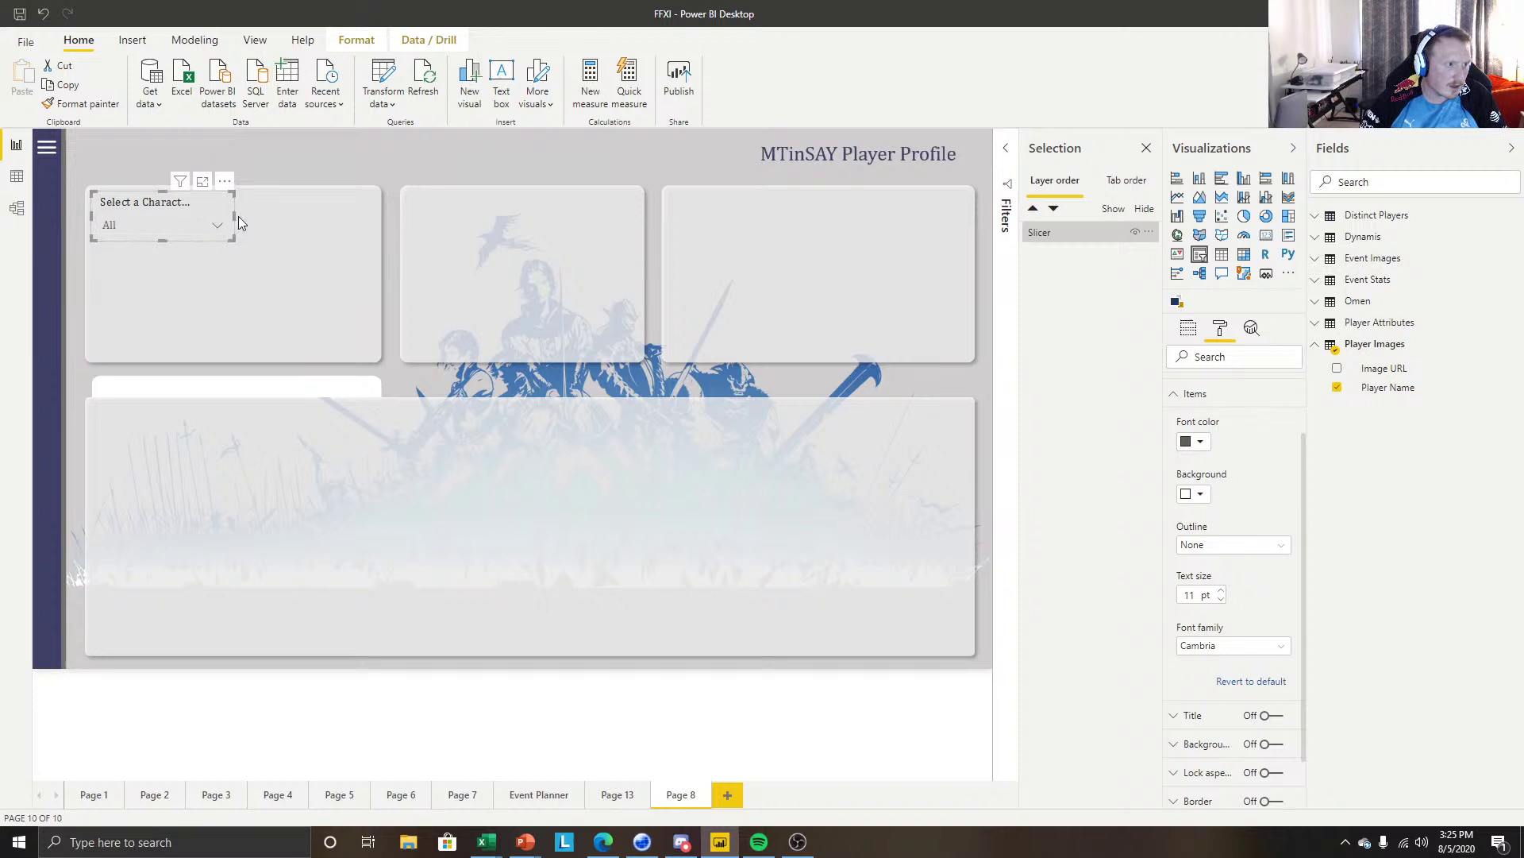
left_click_drag(238, 216, 188, 203)
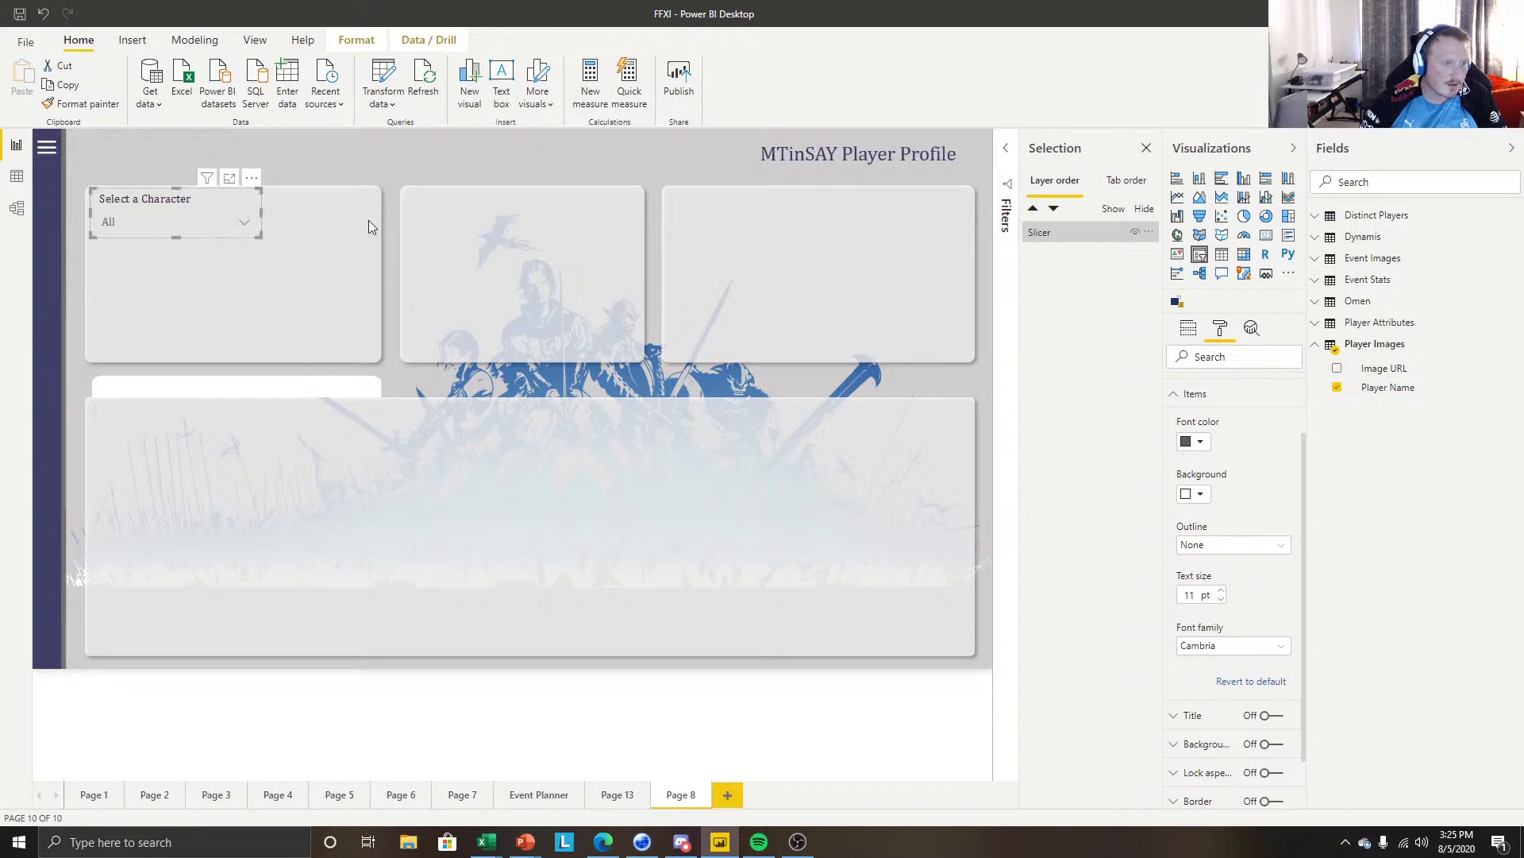
left_click(325, 256)
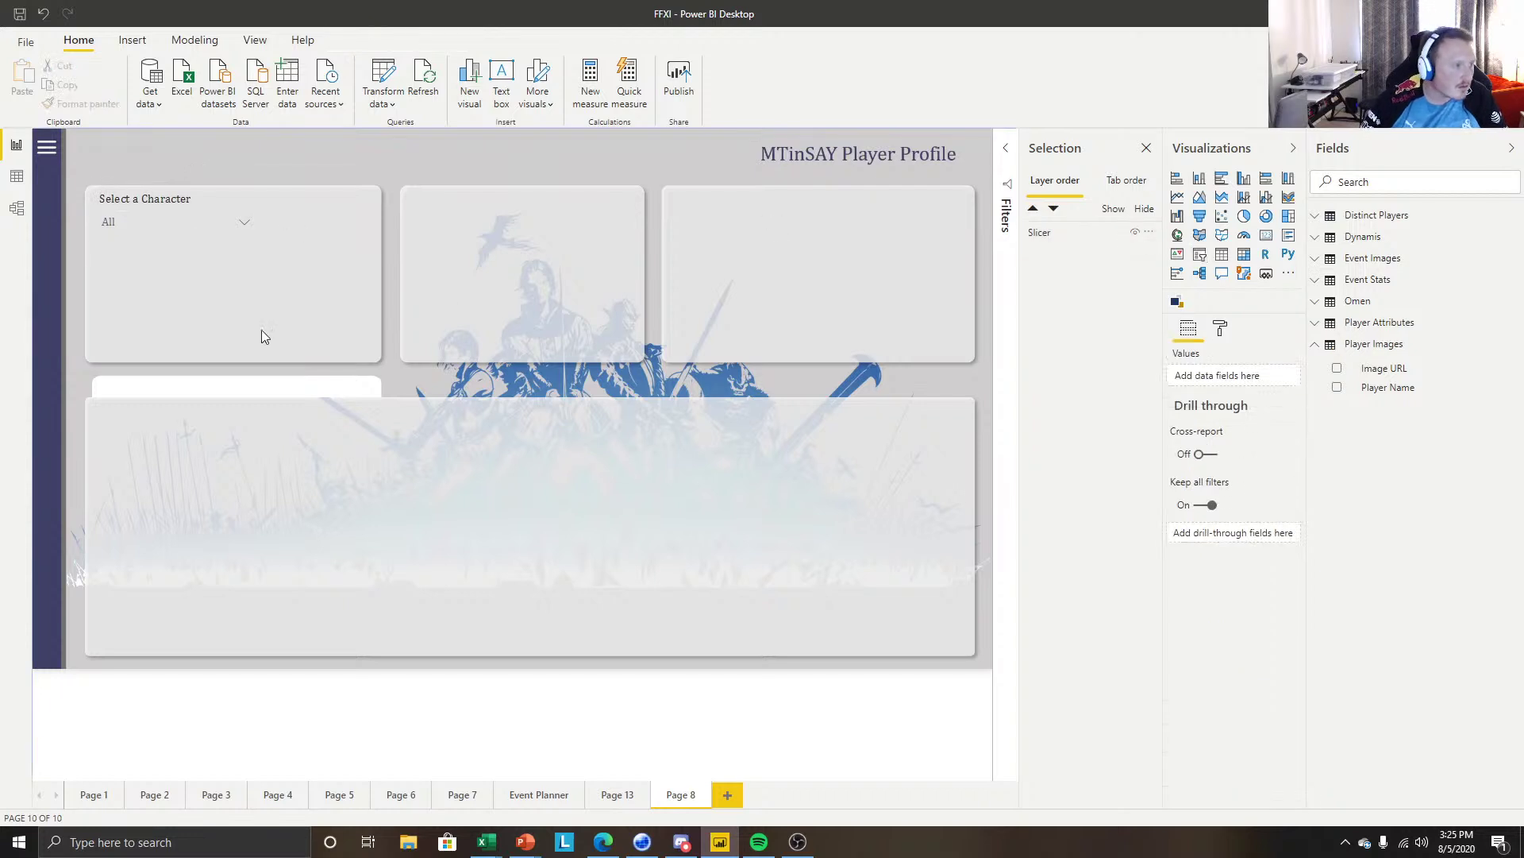
Test the Select a Character dropdown by scrolling through its list and closing it.
left_click(187, 216)
scroll(175, 296, "down", 10)
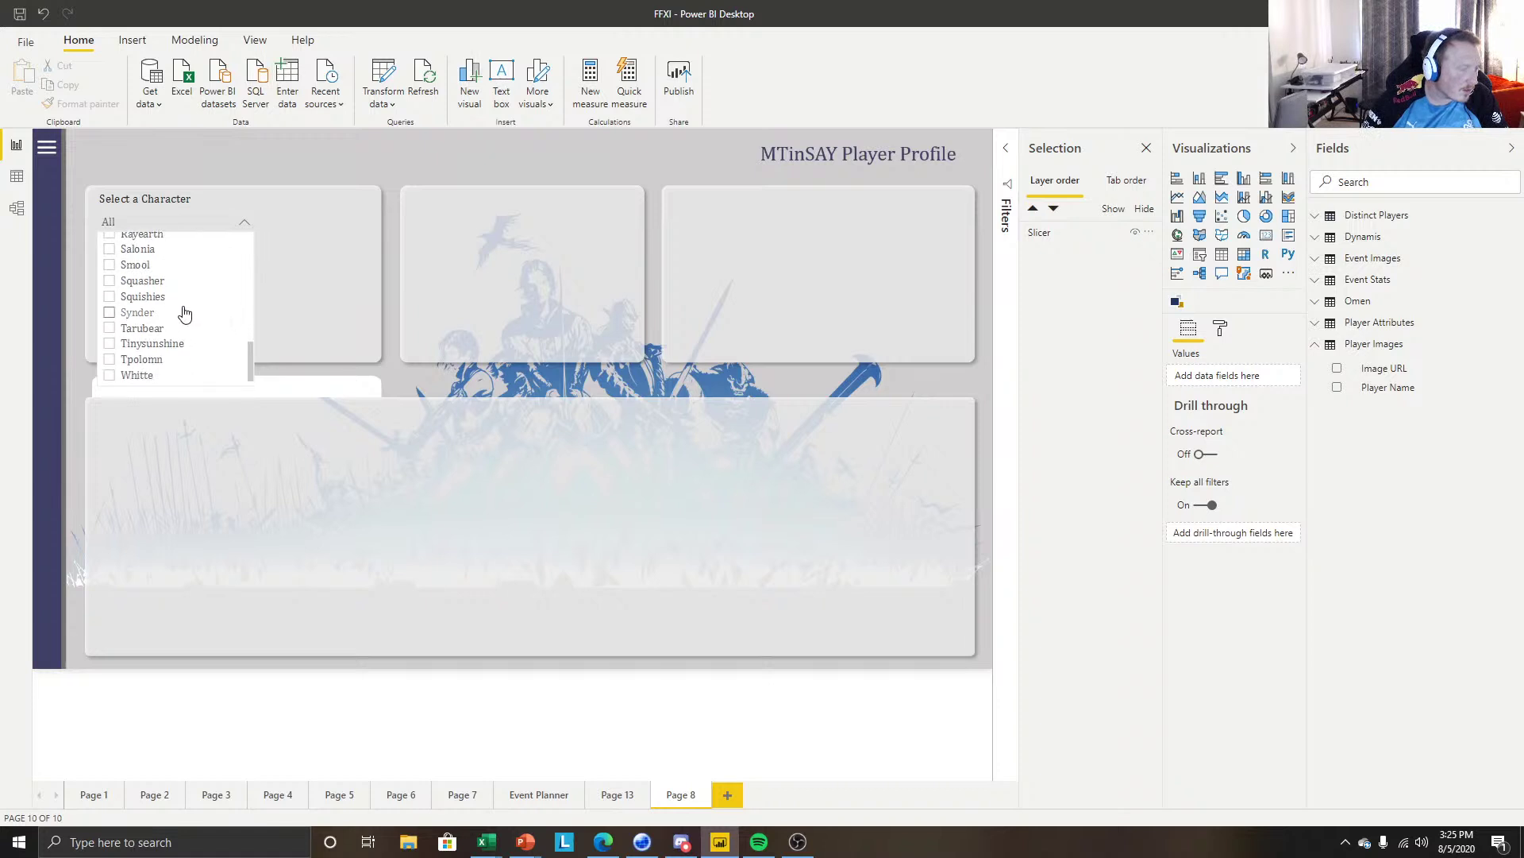
scroll(184, 313, "up", 10)
left_click(248, 219)
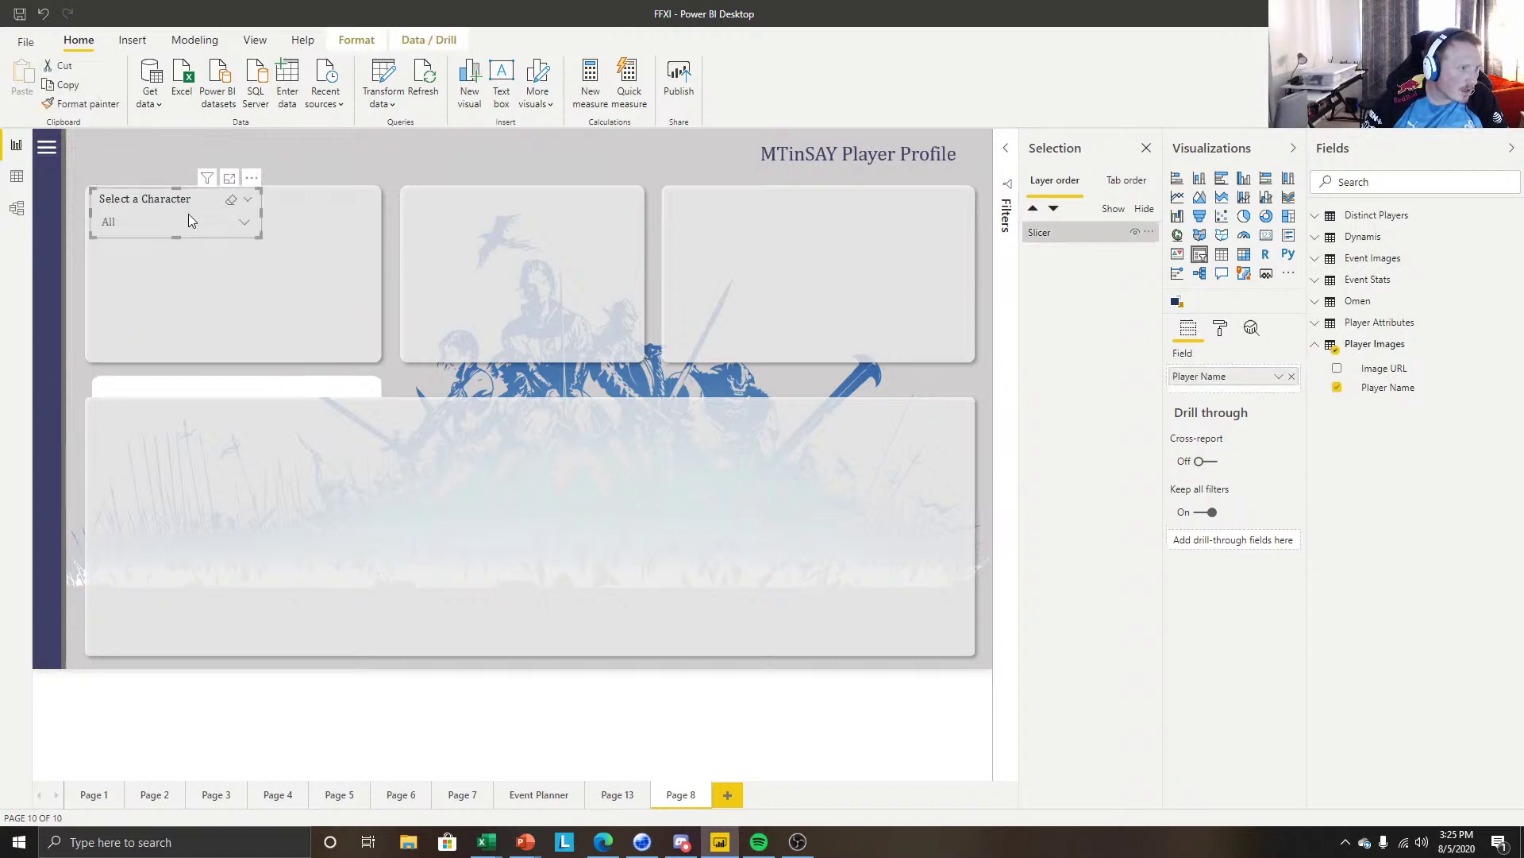
Set the background color of the slicer's items to hex E4E3E3, matching the gray of the card behind it.
left_click(189, 217)
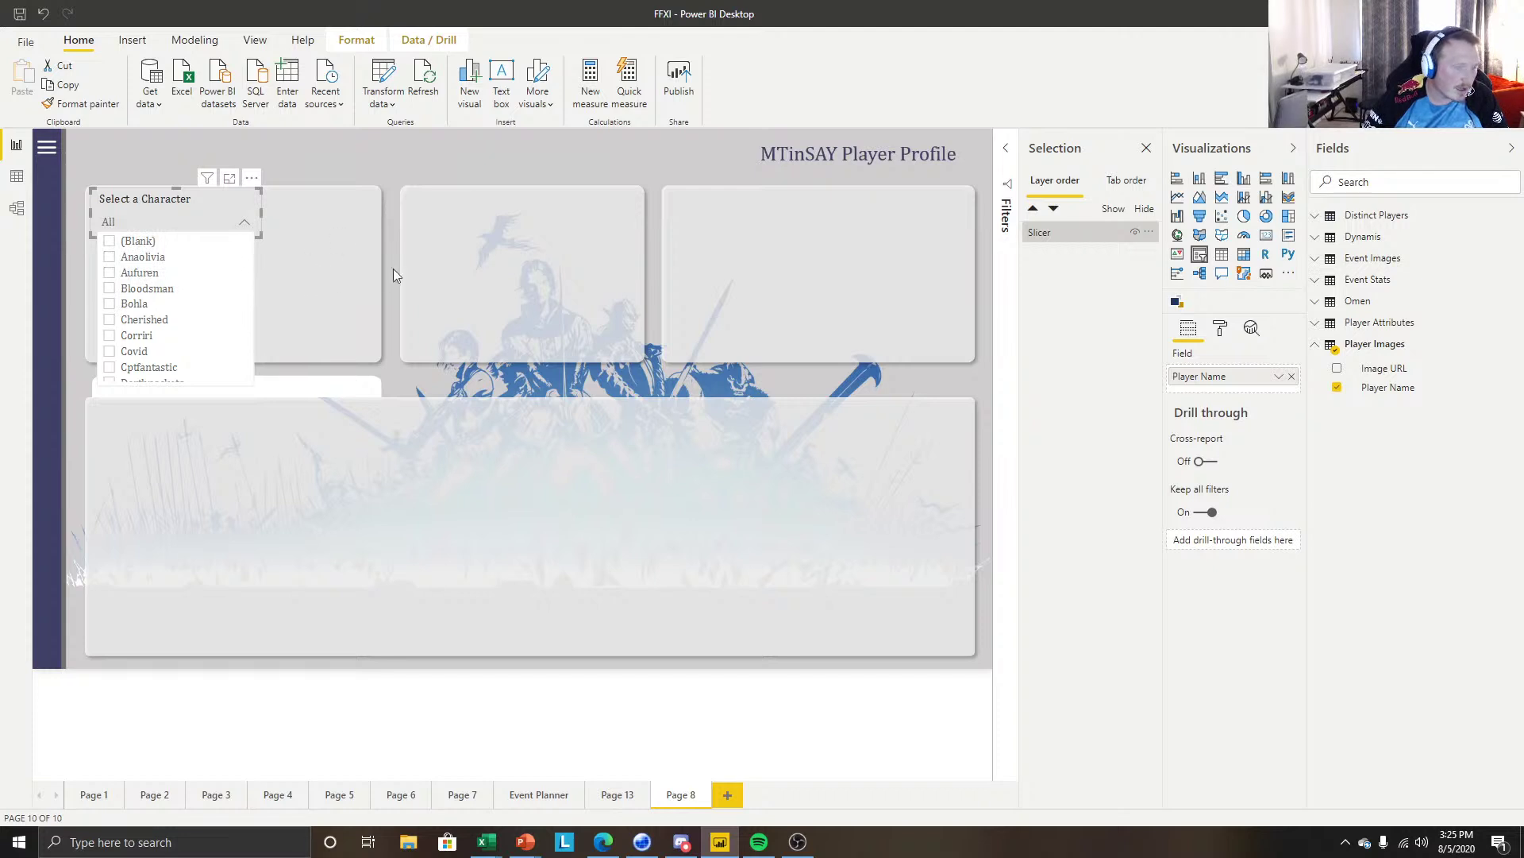
left_click_drag(1523, 457, 1145, 78)
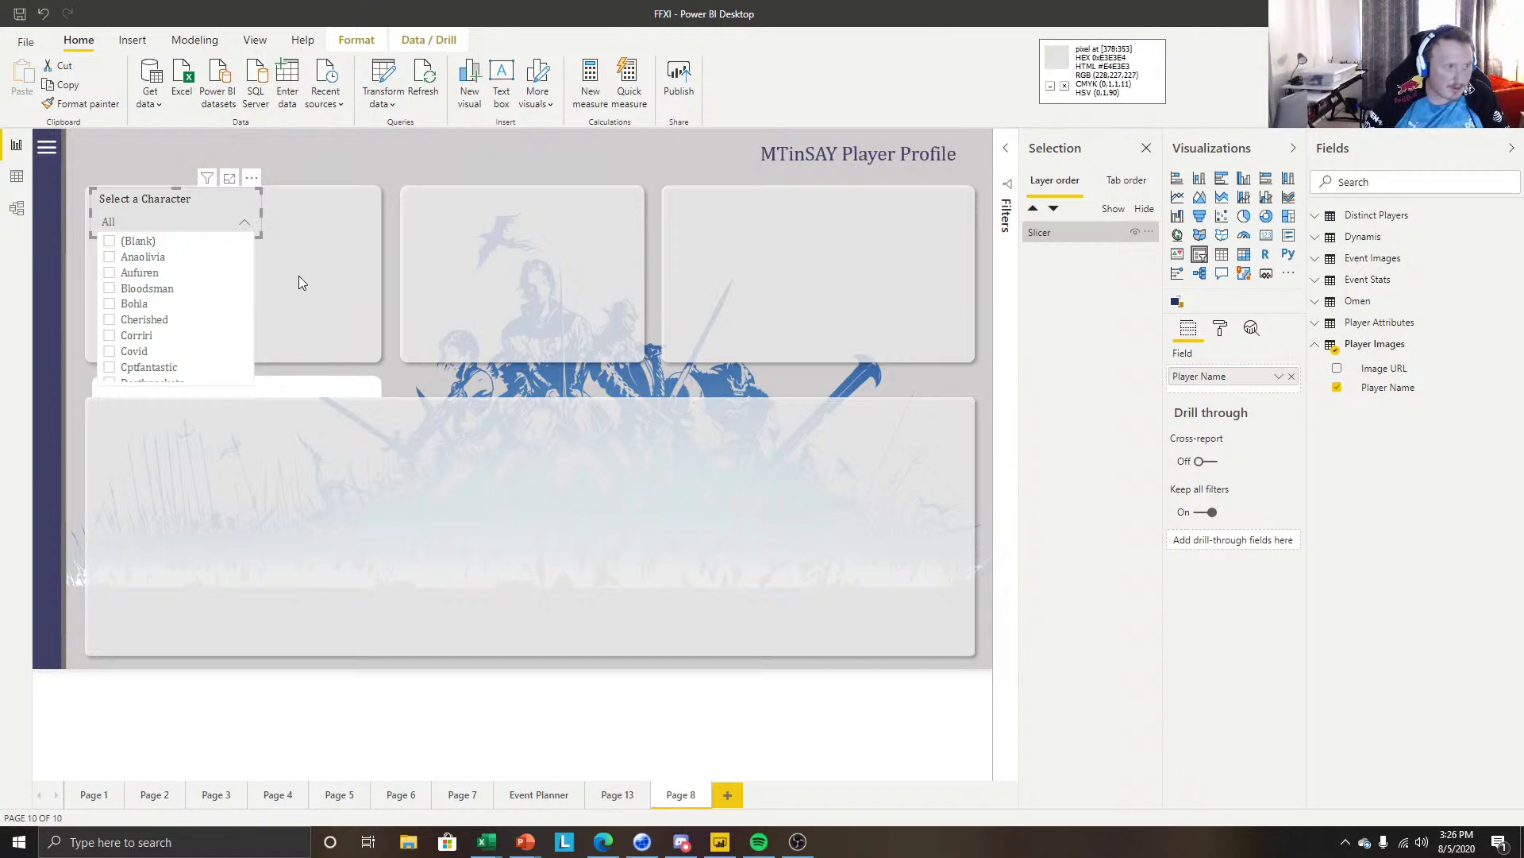
left_click(1220, 327)
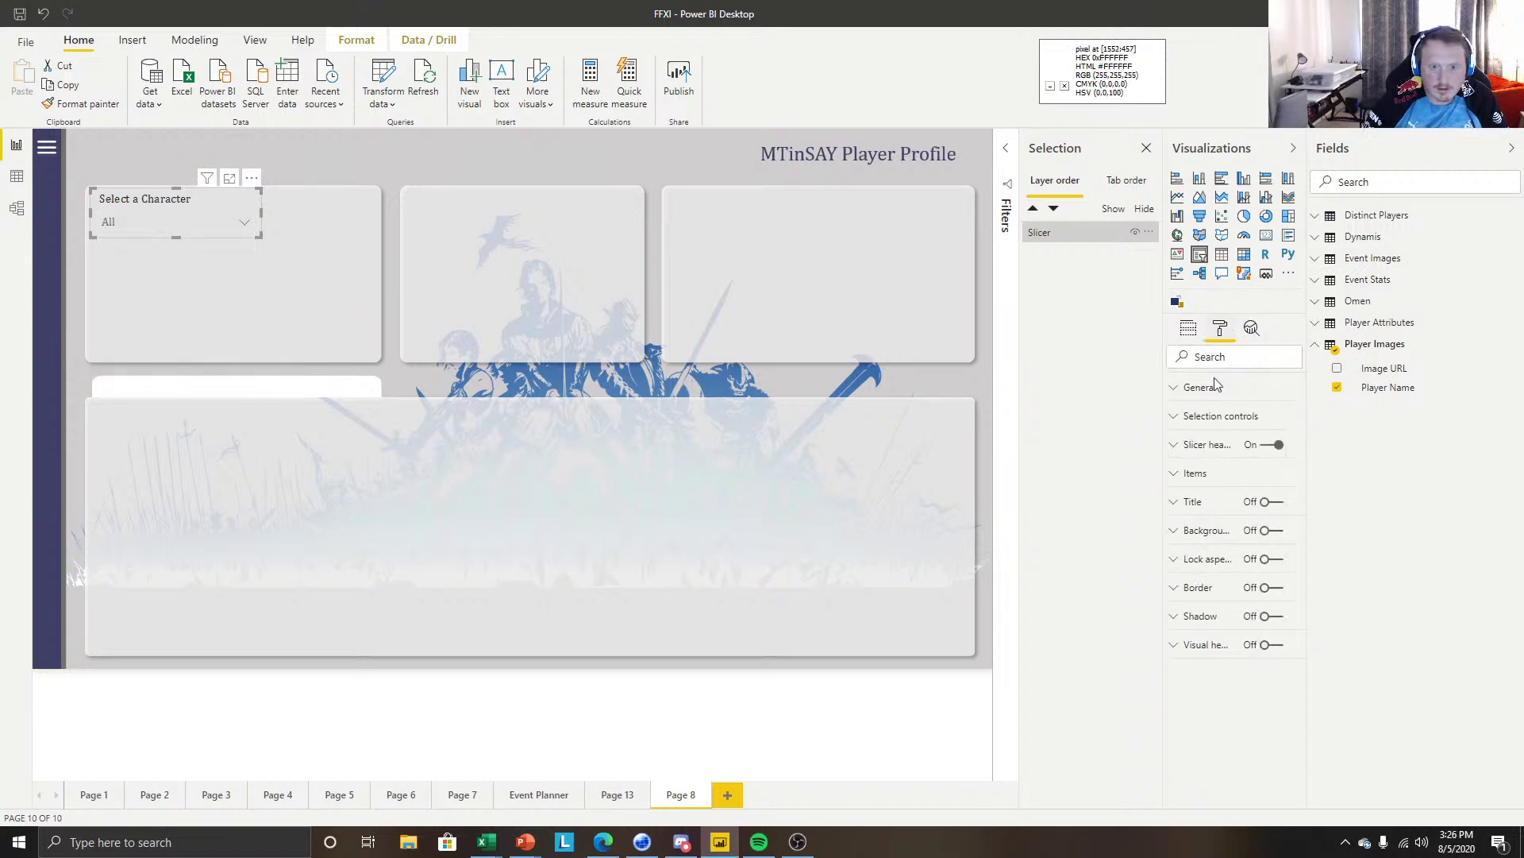
left_click(1196, 474)
left_click(1197, 574)
left_click(1223, 716)
left_click(1203, 739)
type("E4E3E3")
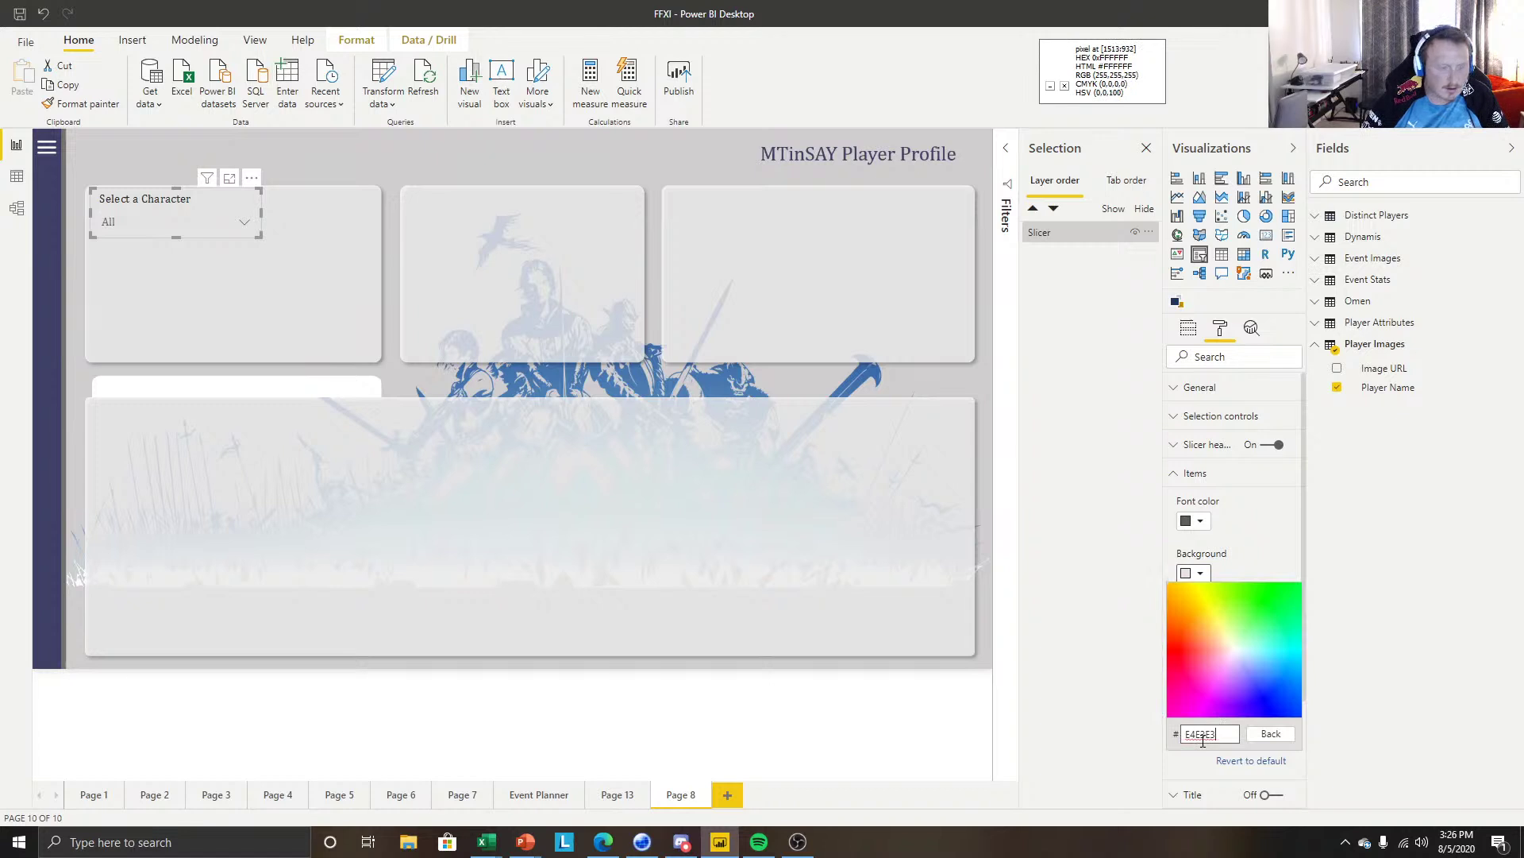
key("Return")
left_click(240, 221)
left_click(232, 217)
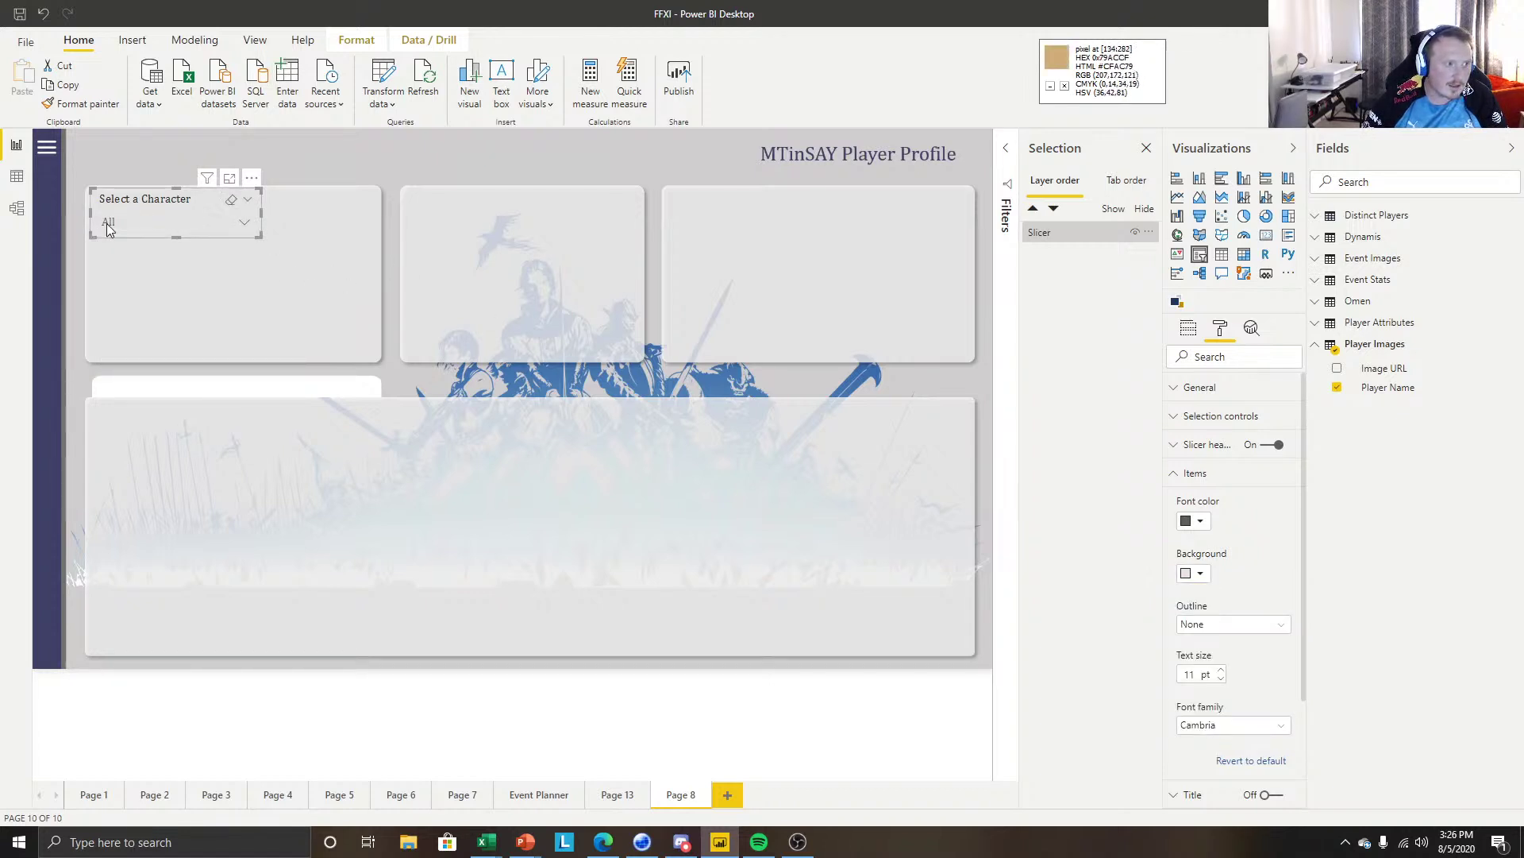
Set the slicer items' font color to a near-black theme shade and check the dropdown list by scrolling through it.
left_click(1200, 522)
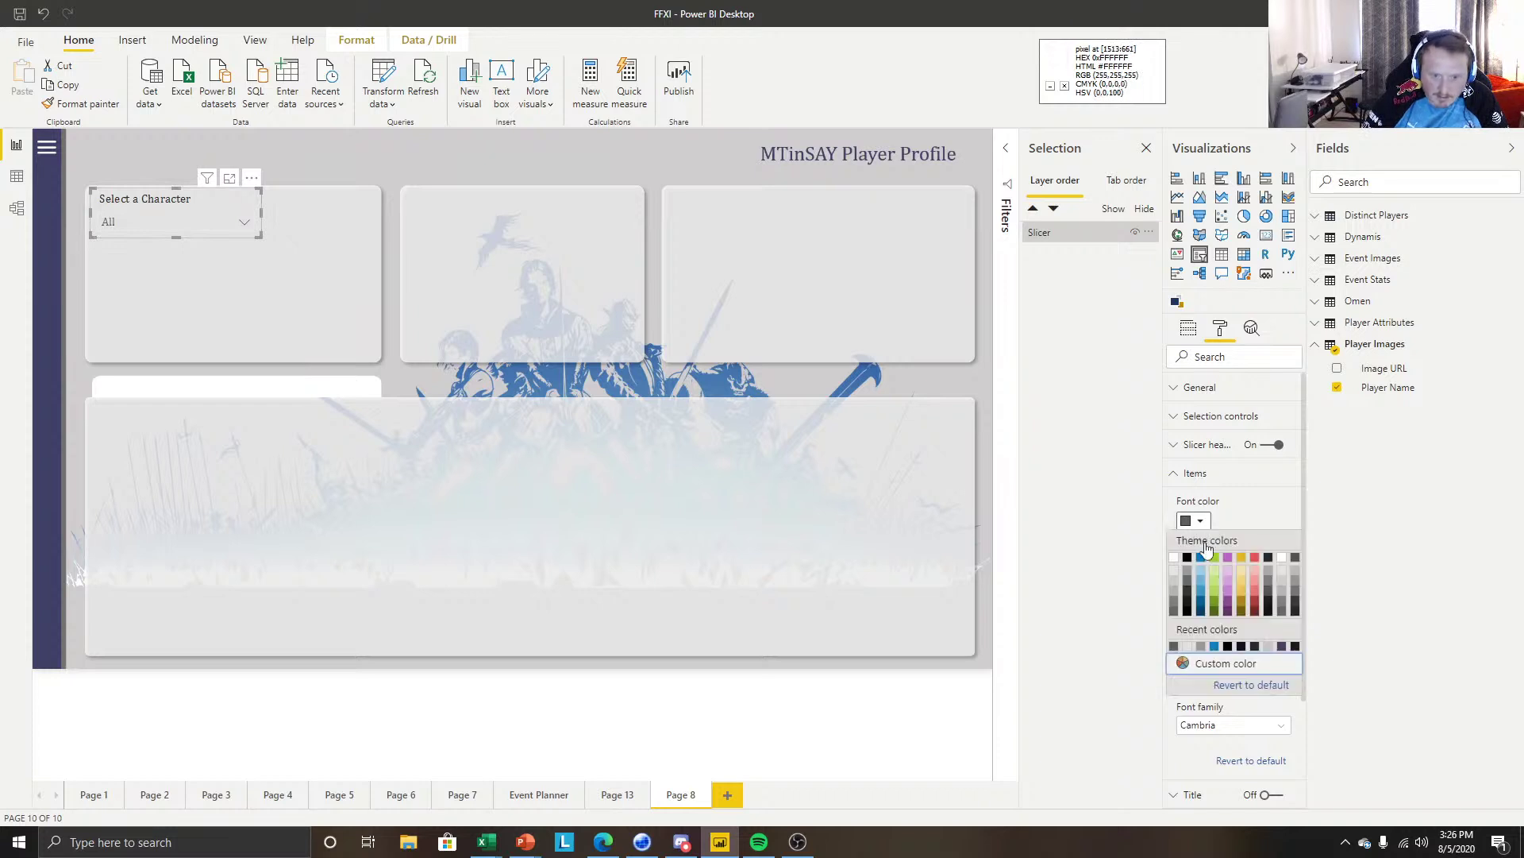
left_click(1268, 571)
left_click(215, 221)
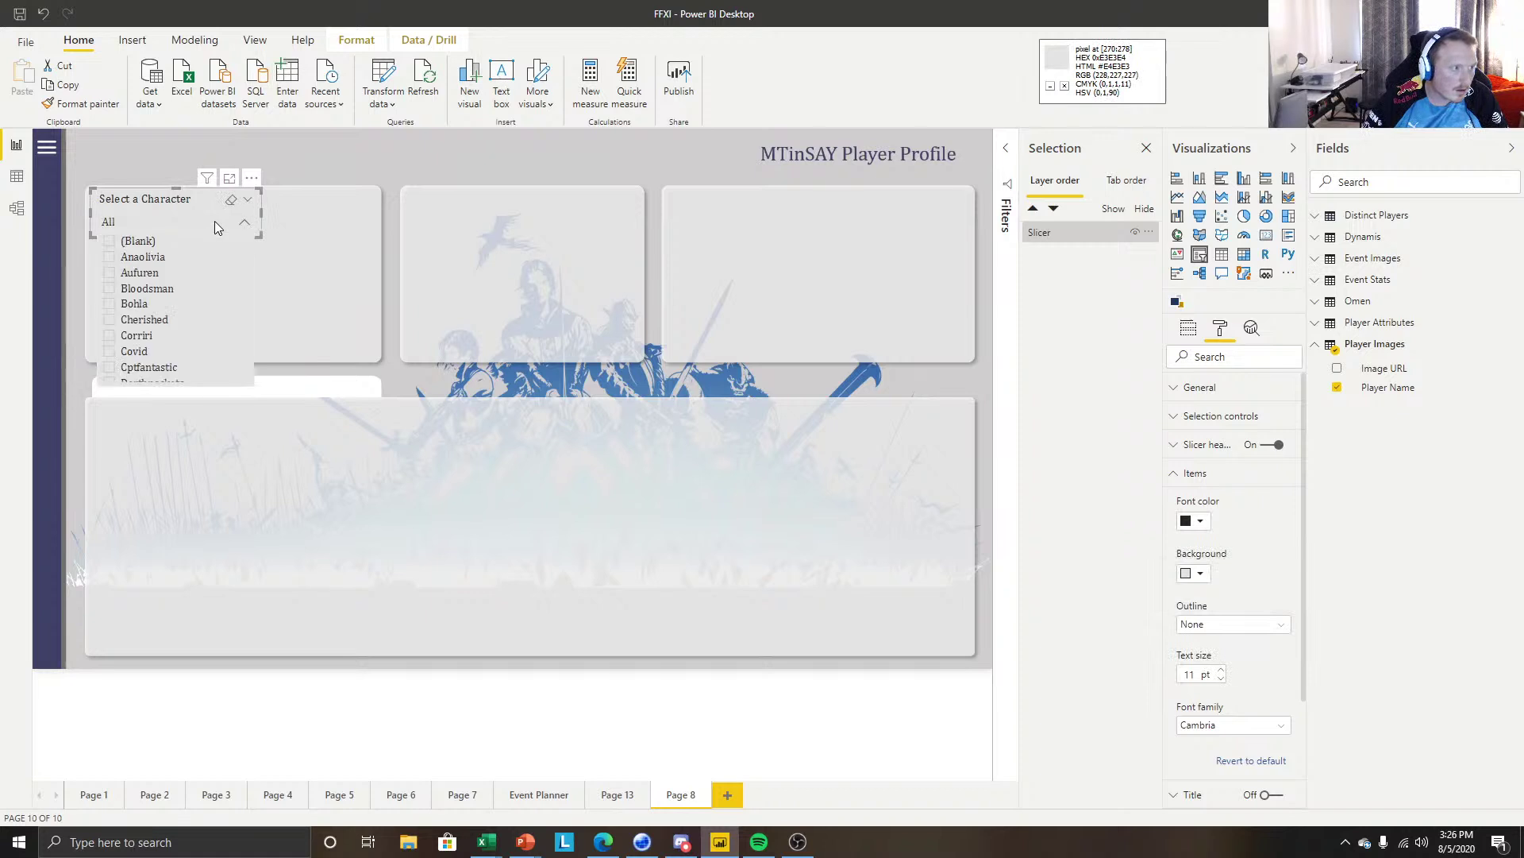
scroll(180, 320, "down", 3)
scroll(179, 321, "up", 5)
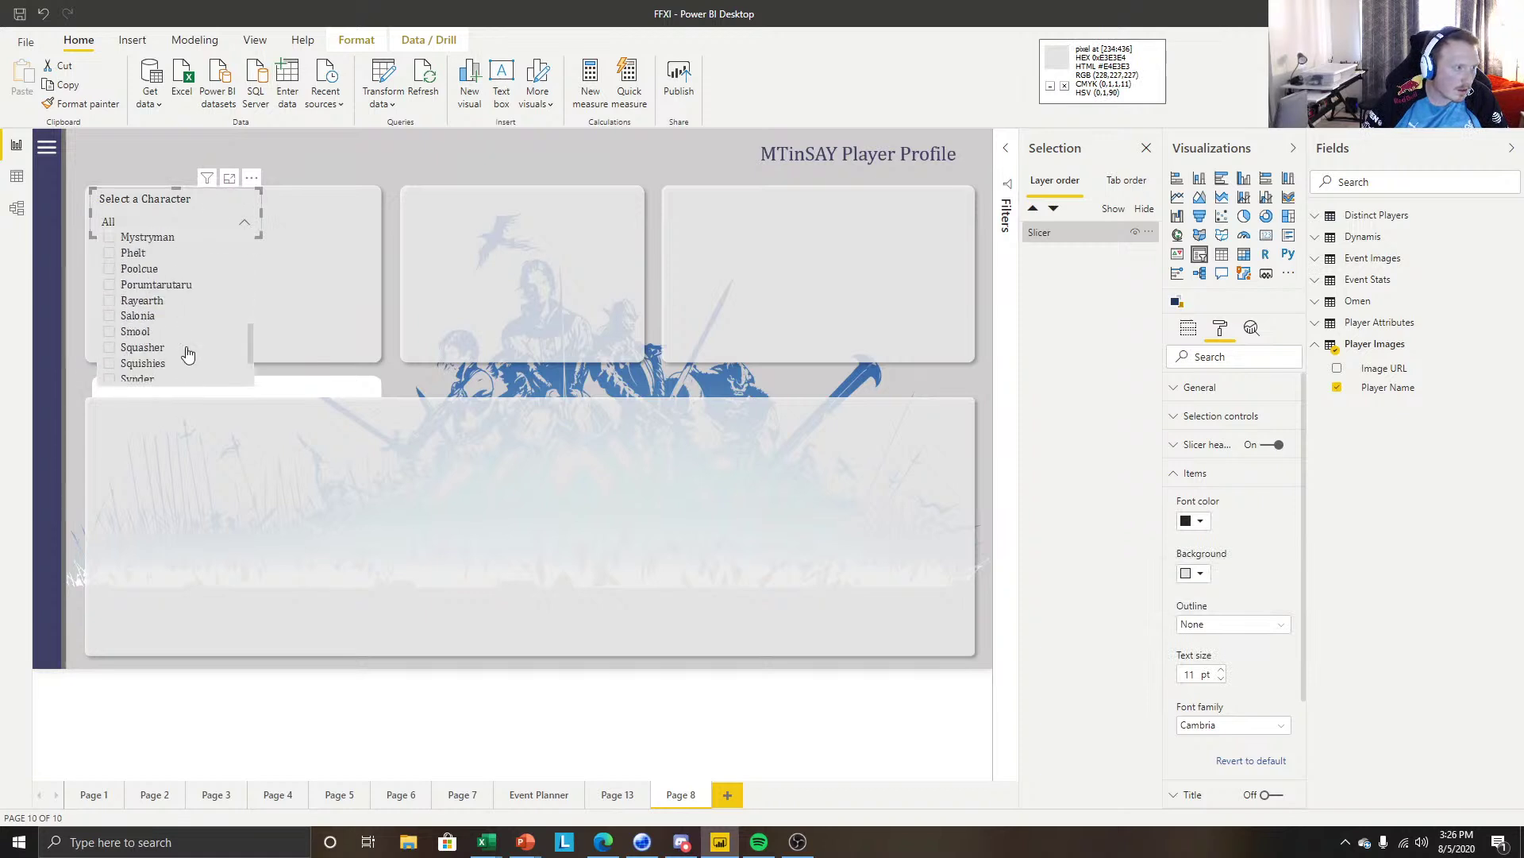
left_click(270, 283)
left_click(170, 195)
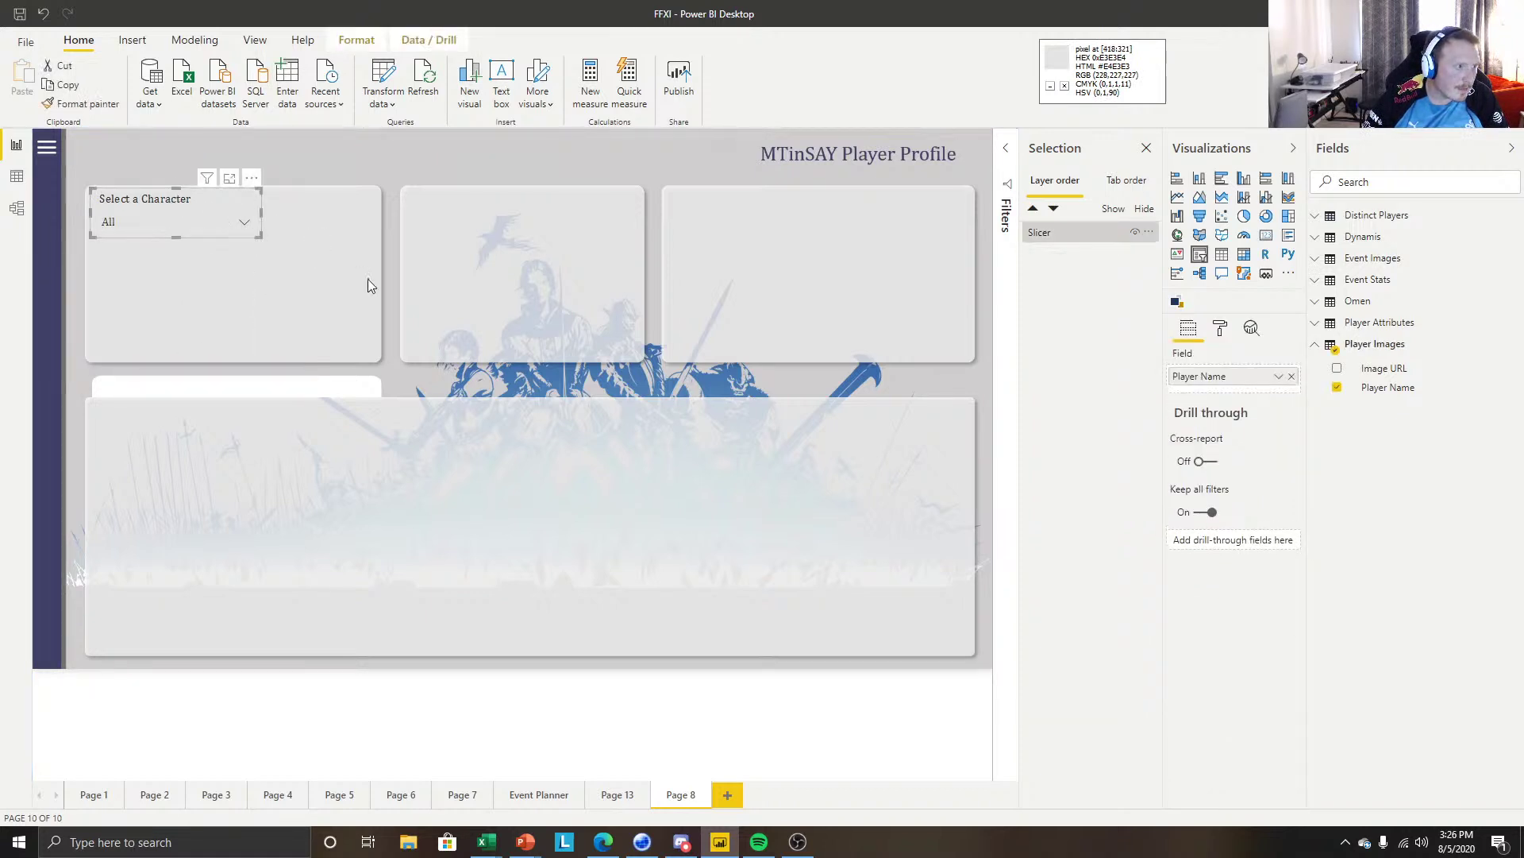
Save the report and choose Corriri in the Select a Character slicer.
left_click(367, 279)
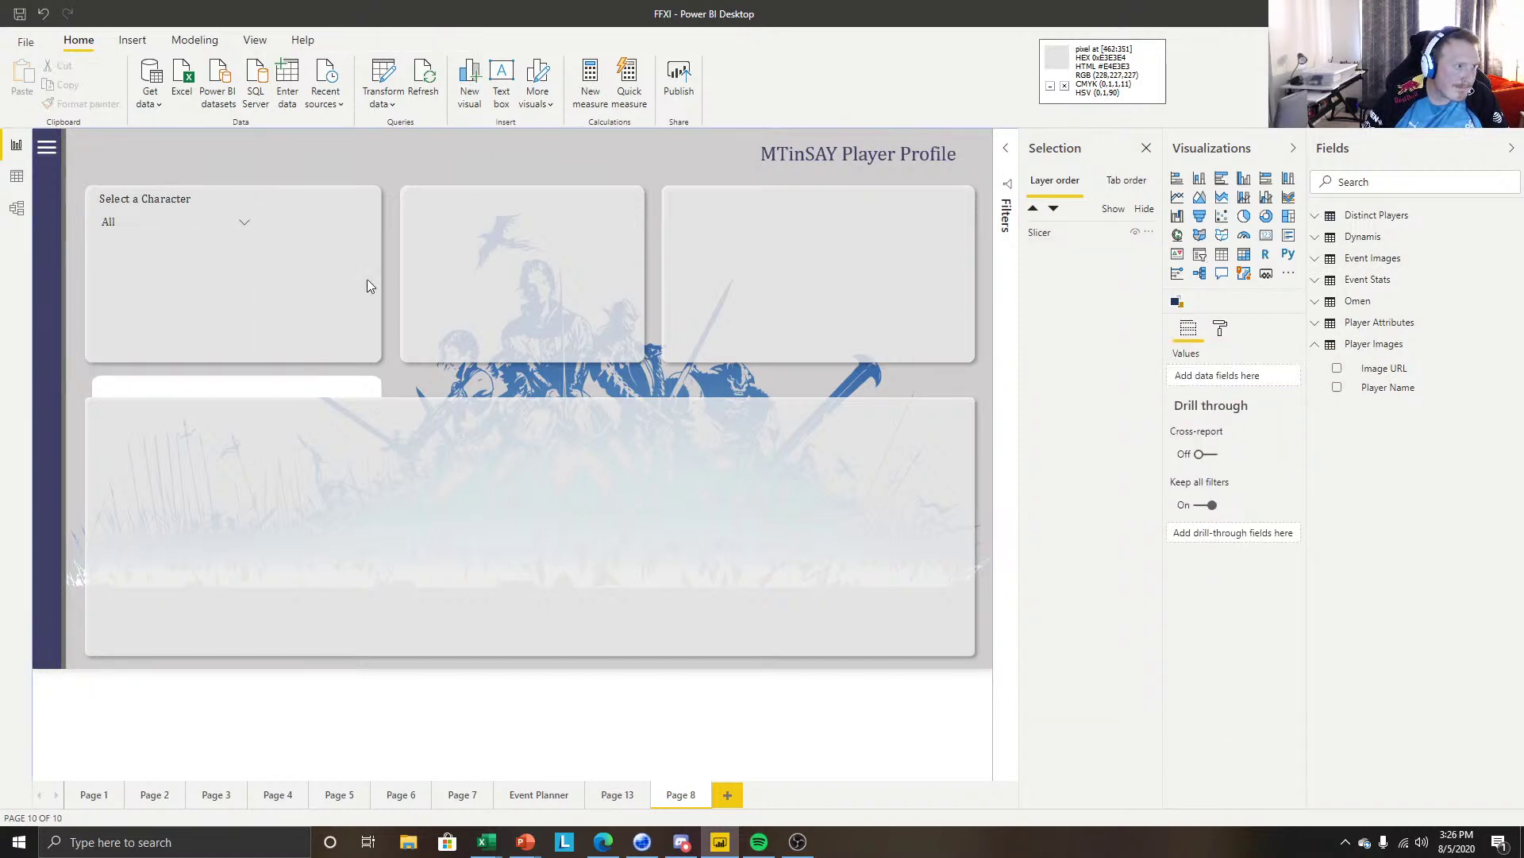
left_click(19, 14)
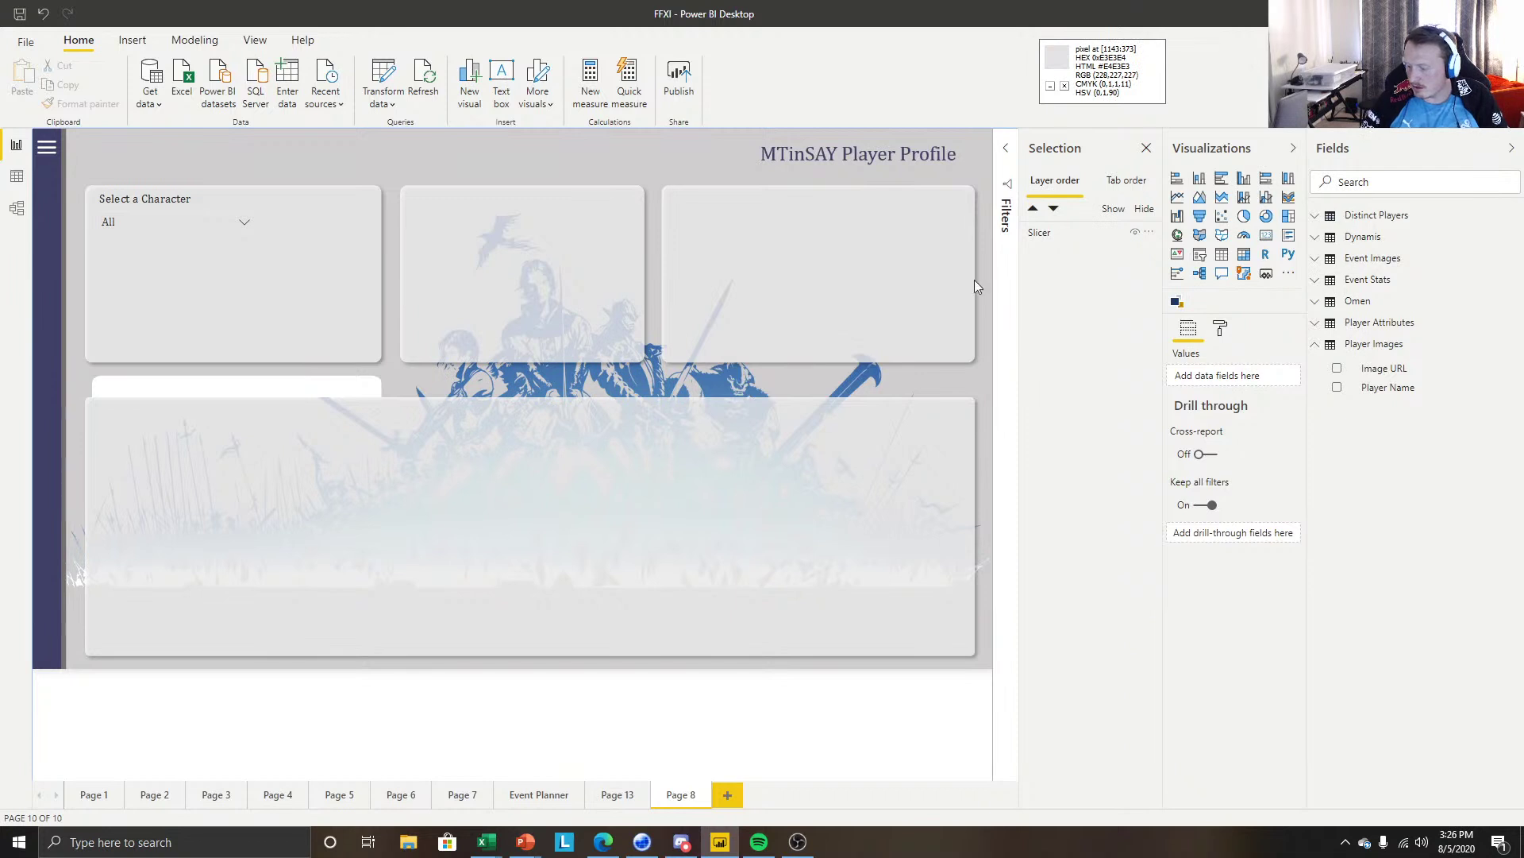
left_click(251, 213)
scroll(167, 340, "down", 3)
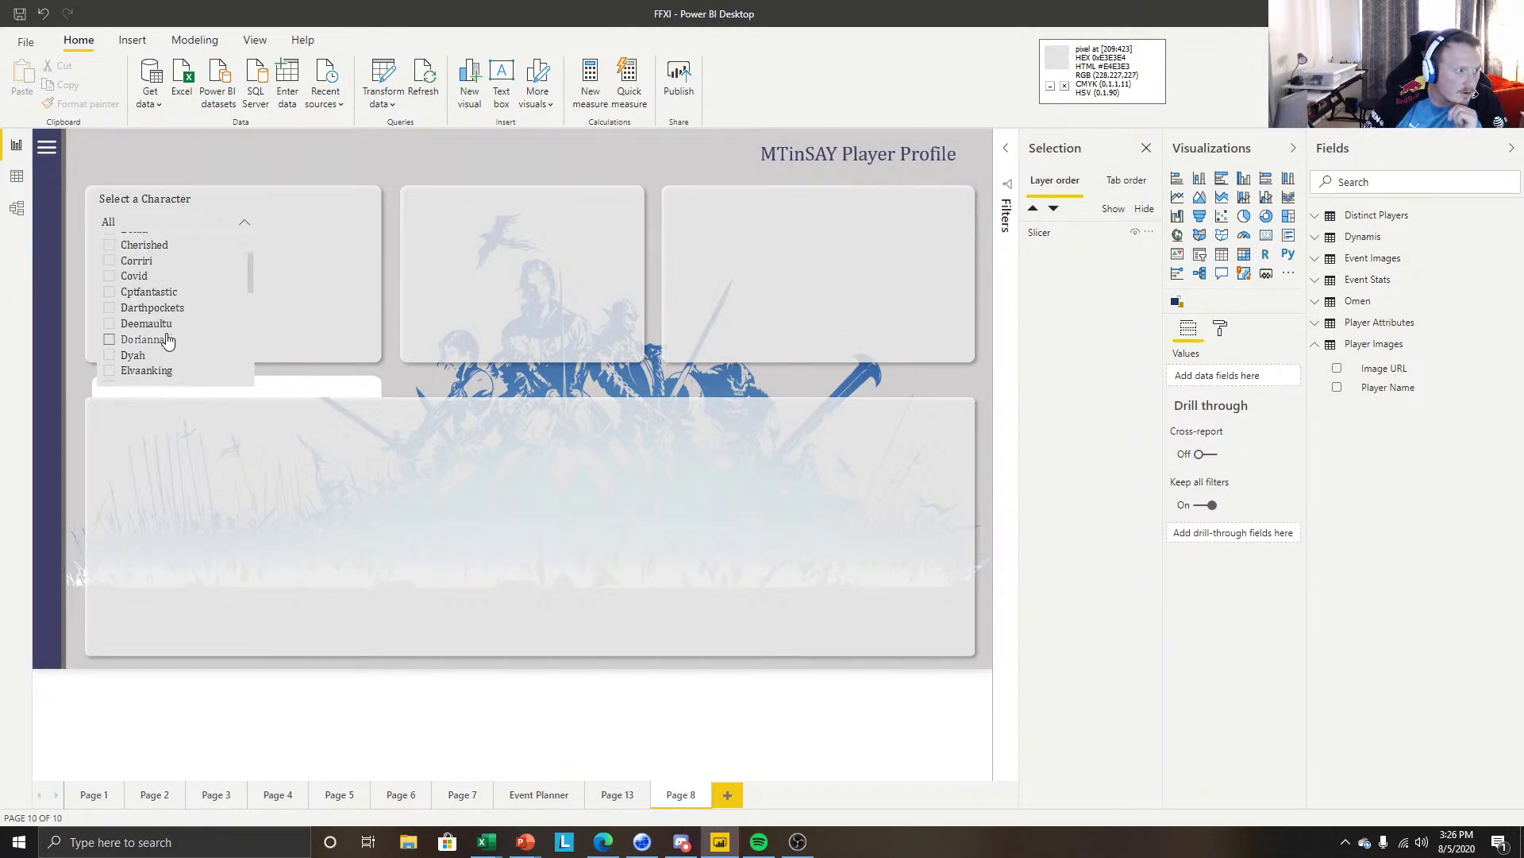
left_click(138, 265)
left_click(357, 265)
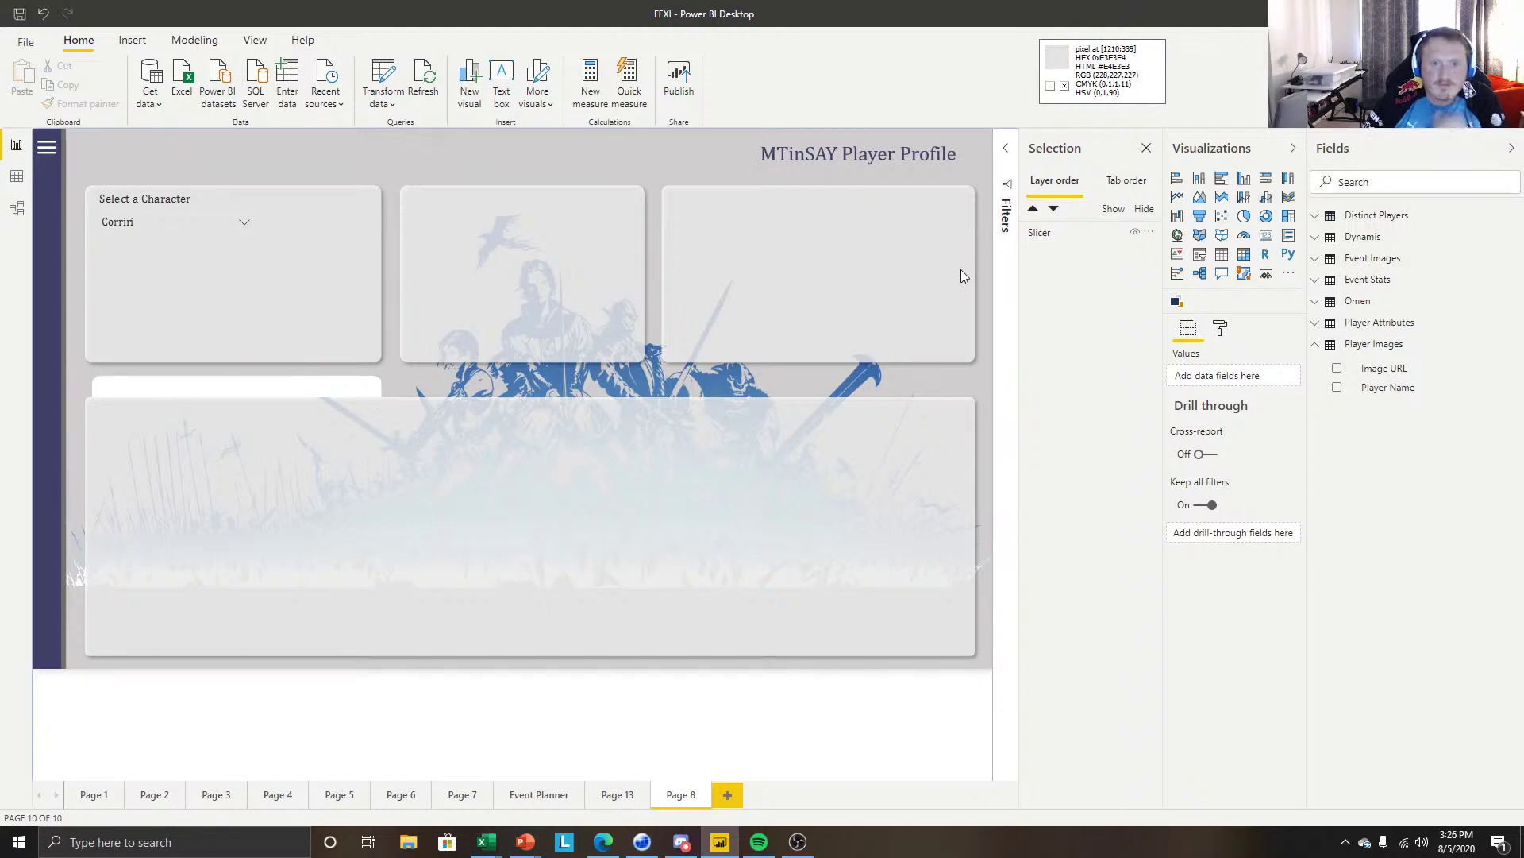
Add an Image Grid visual to the page and enlarge it across the second and third cards.
left_click(1177, 303)
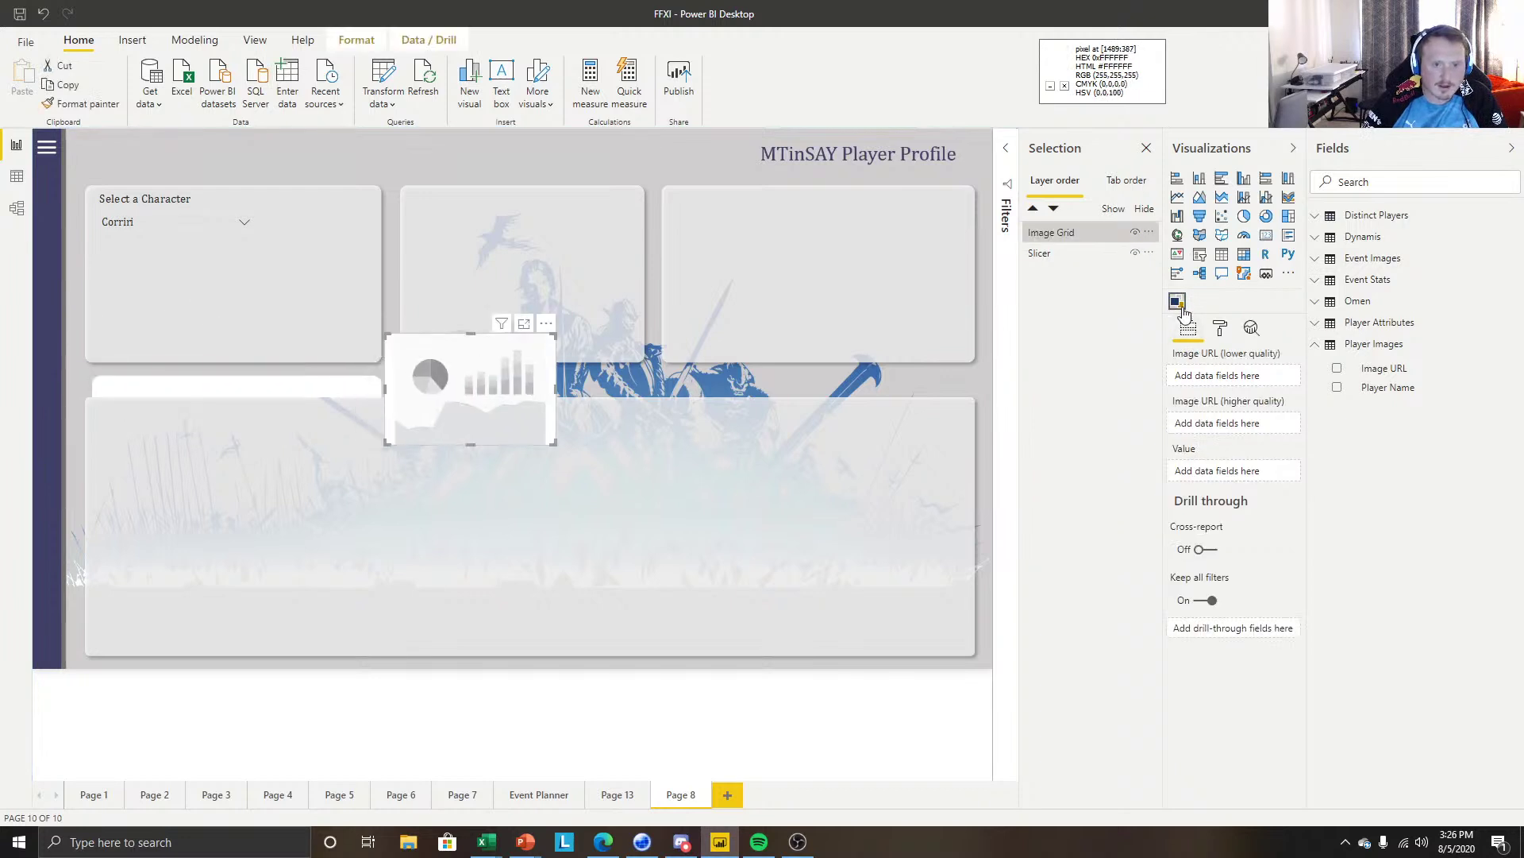
left_click_drag(530, 431, 640, 381)
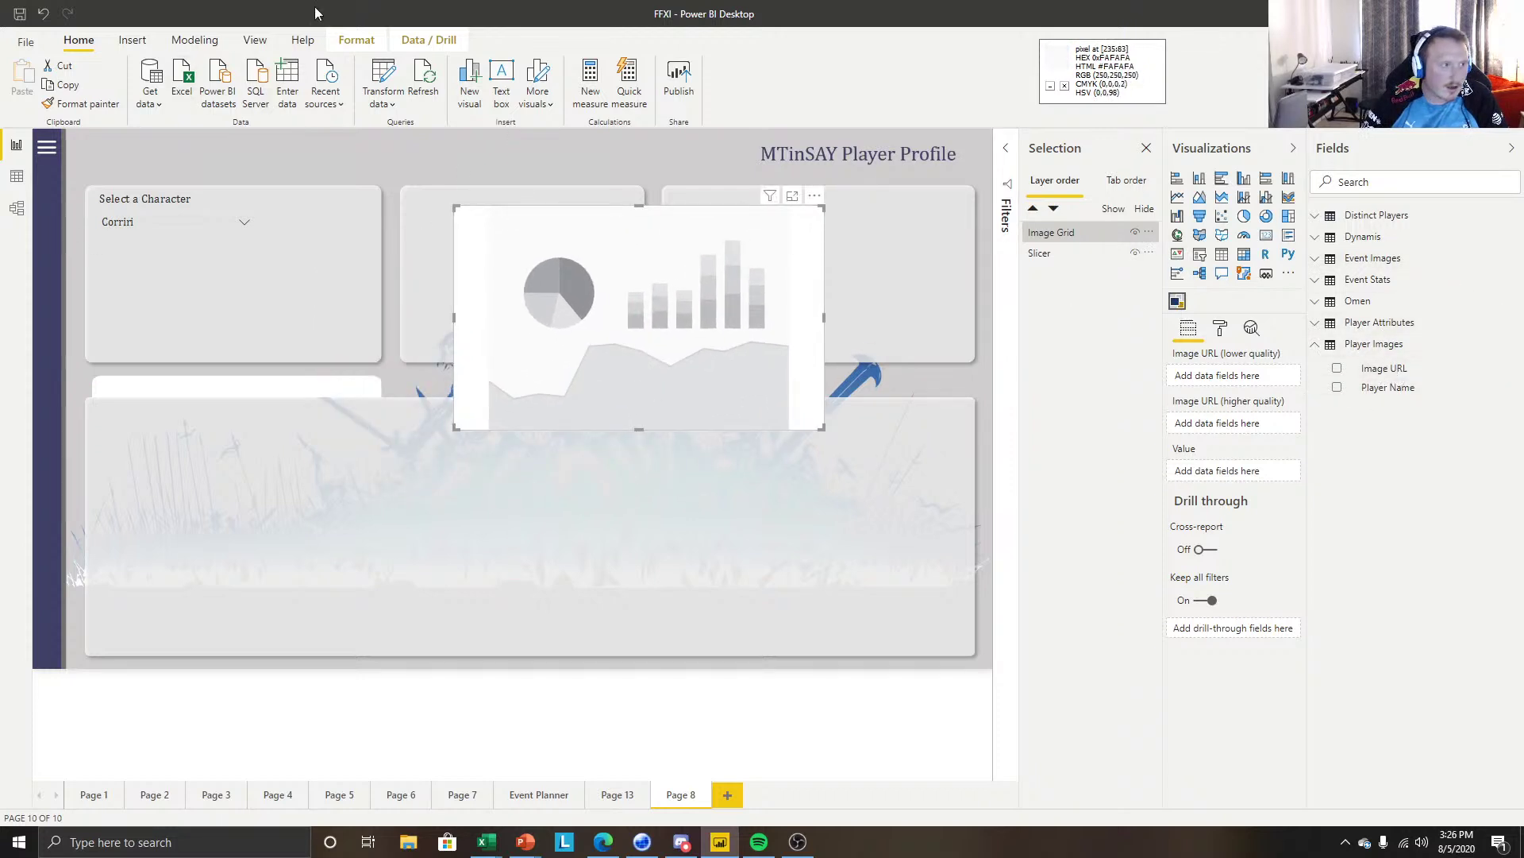
Examine the Player Images table's player names and image URLs in the data view, and return to the report page.
left_click(17, 178)
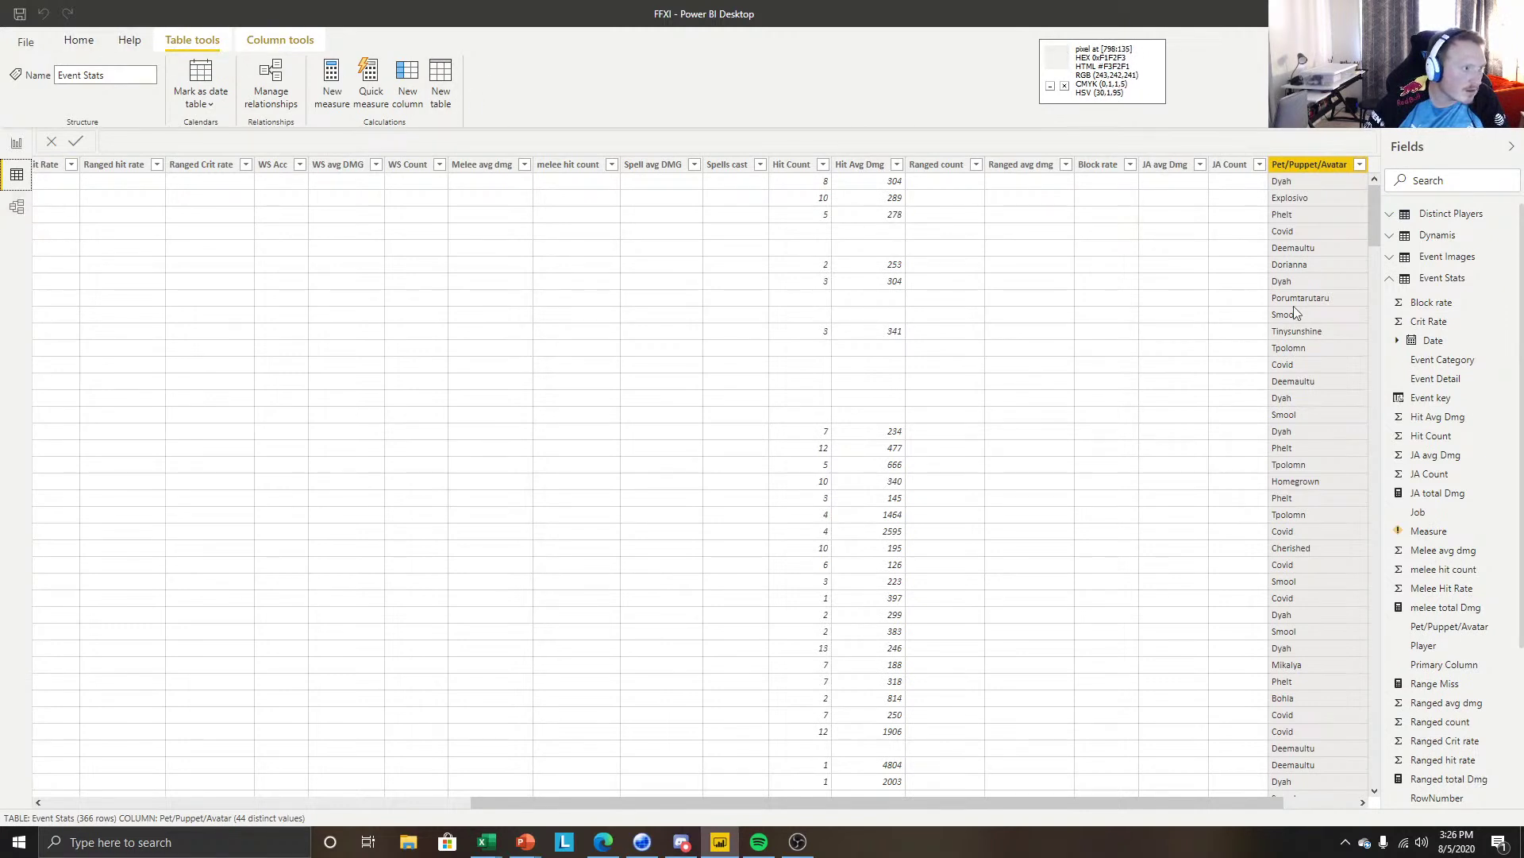
left_click(1394, 281)
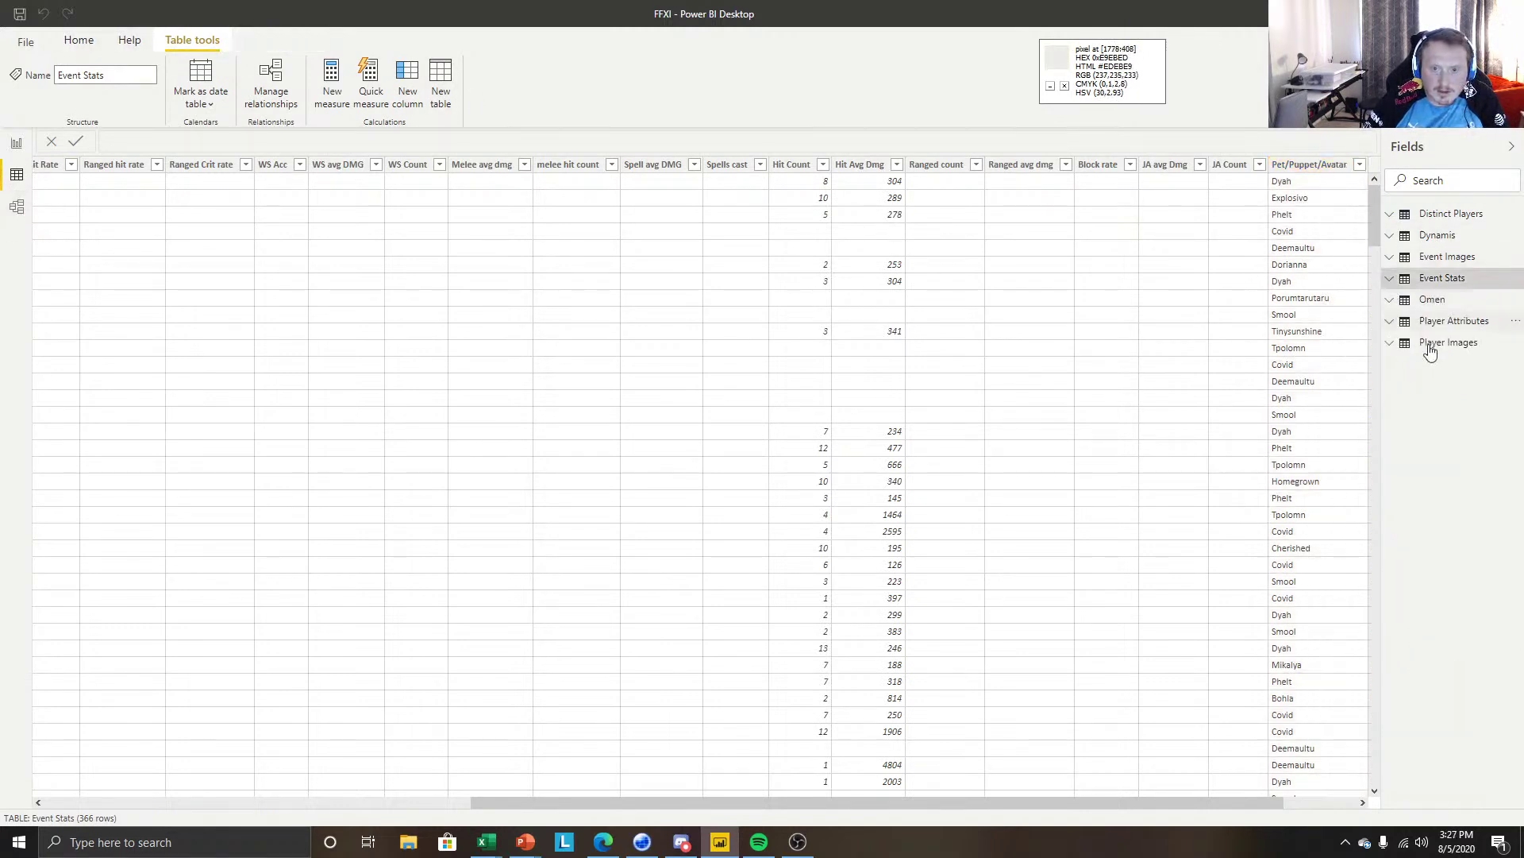
left_click(1439, 345)
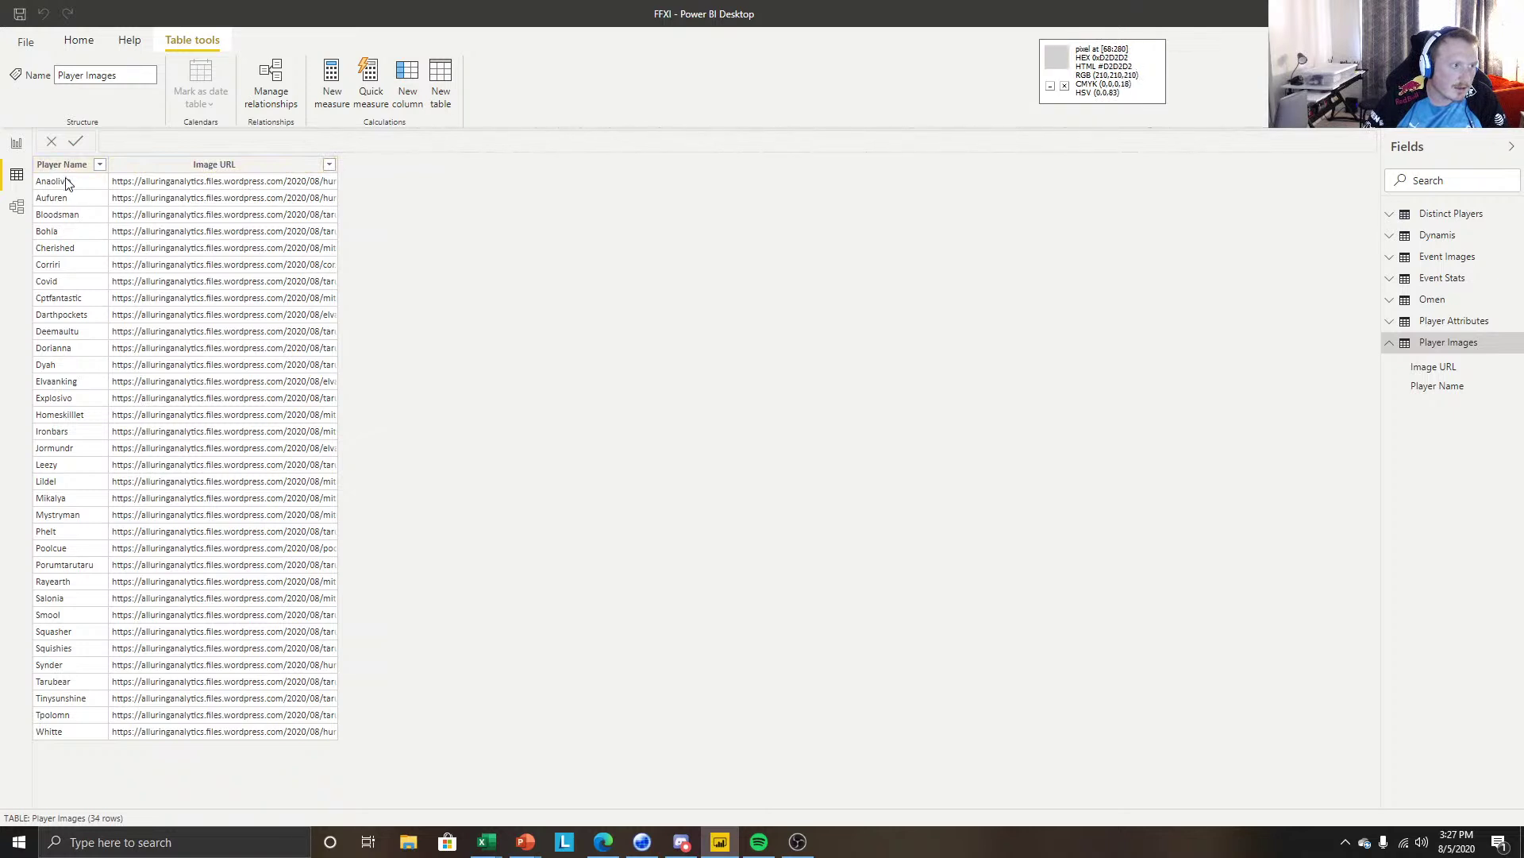
left_click(17, 147)
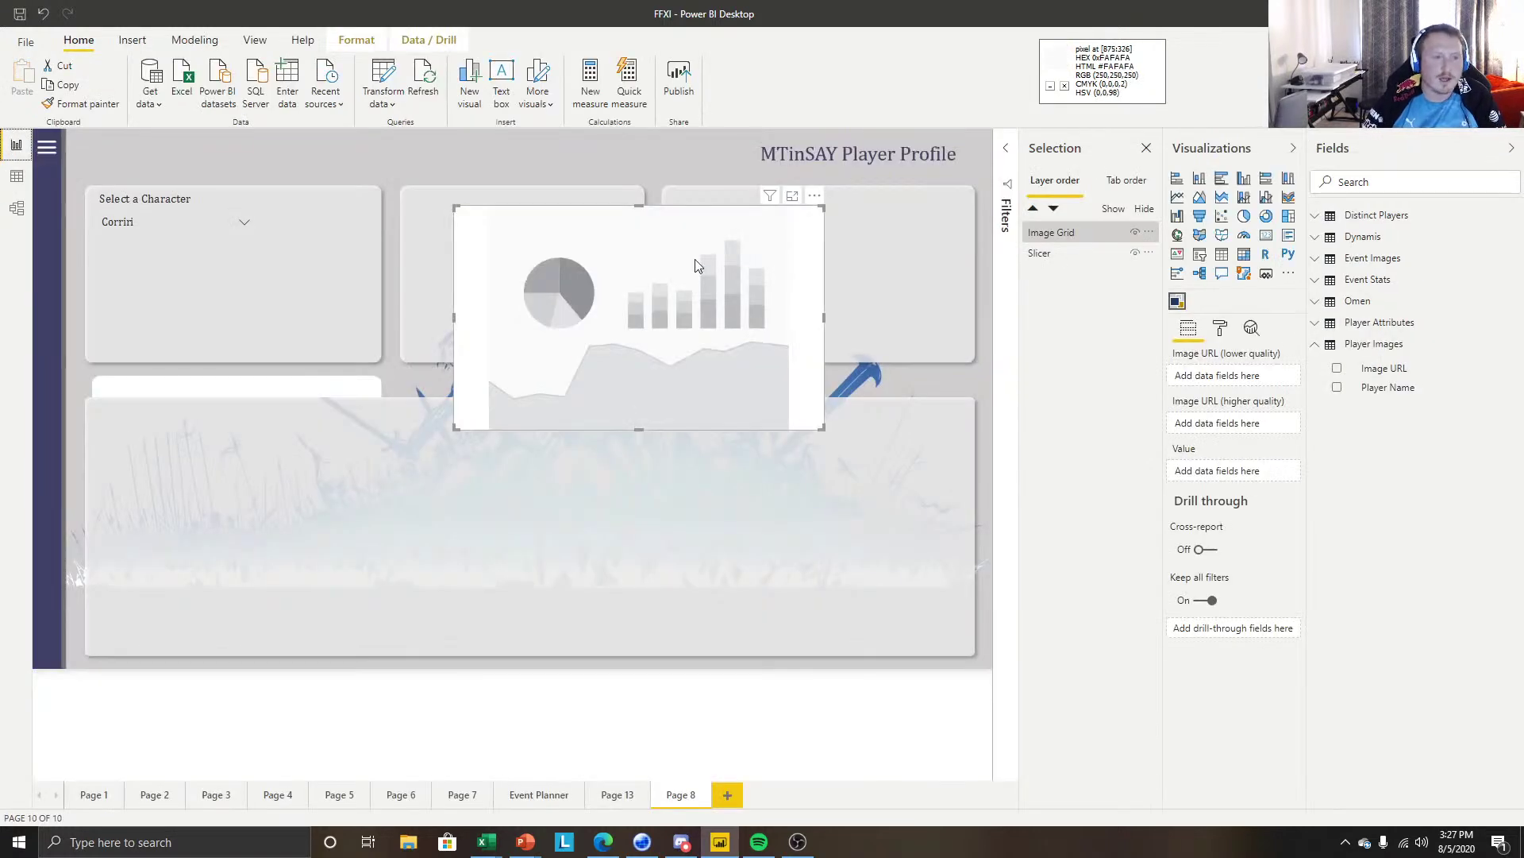
Assign the Player Images table's Image URL field as the grid's higher-quality image source and adjust the visual's size and position.
left_click_drag(721, 231, 764, 243)
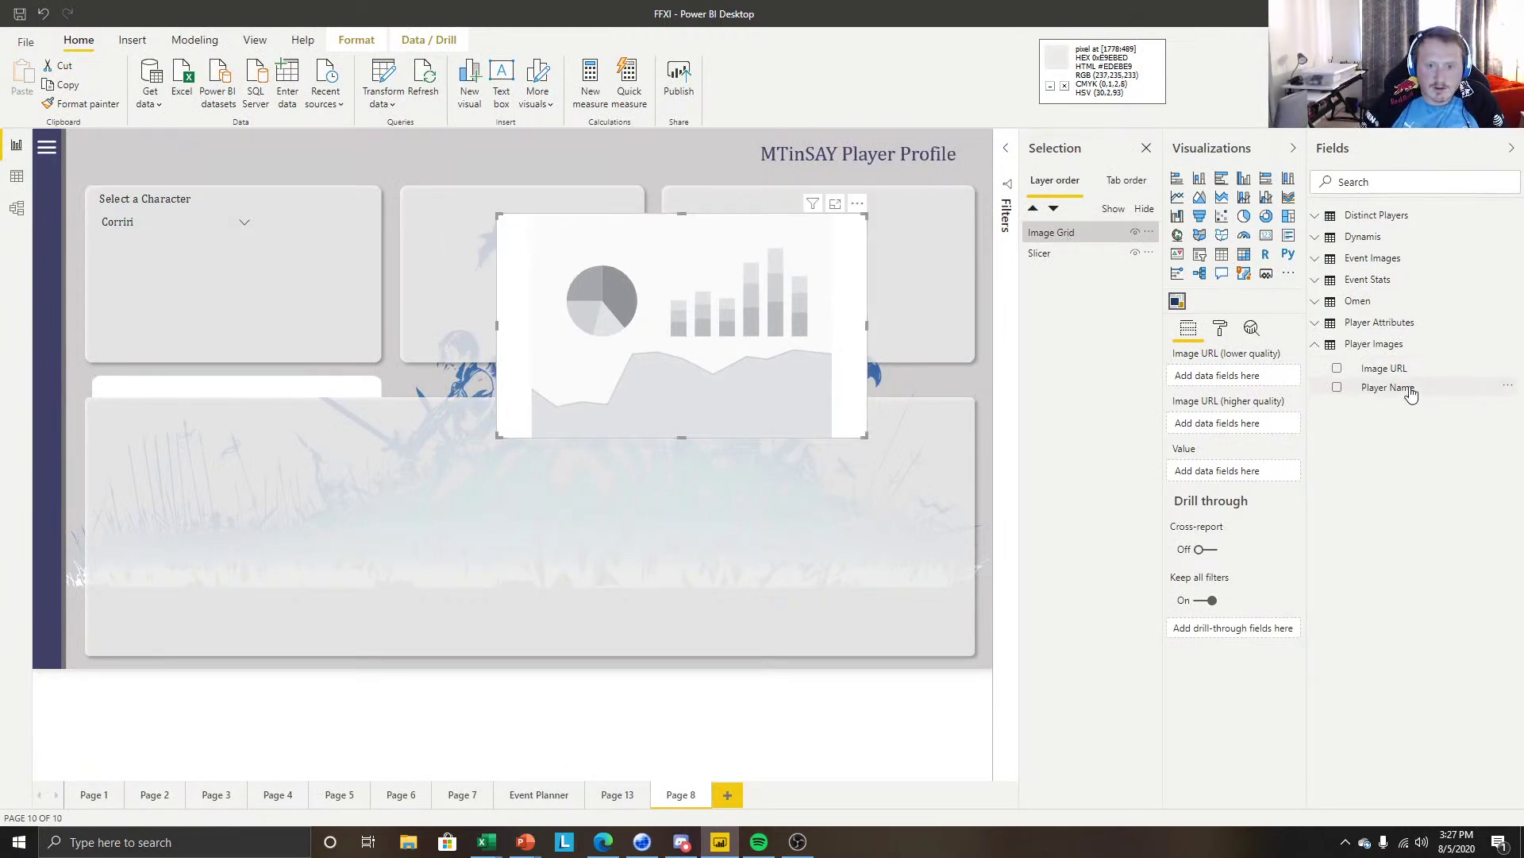
left_click_drag(1395, 373, 1235, 427)
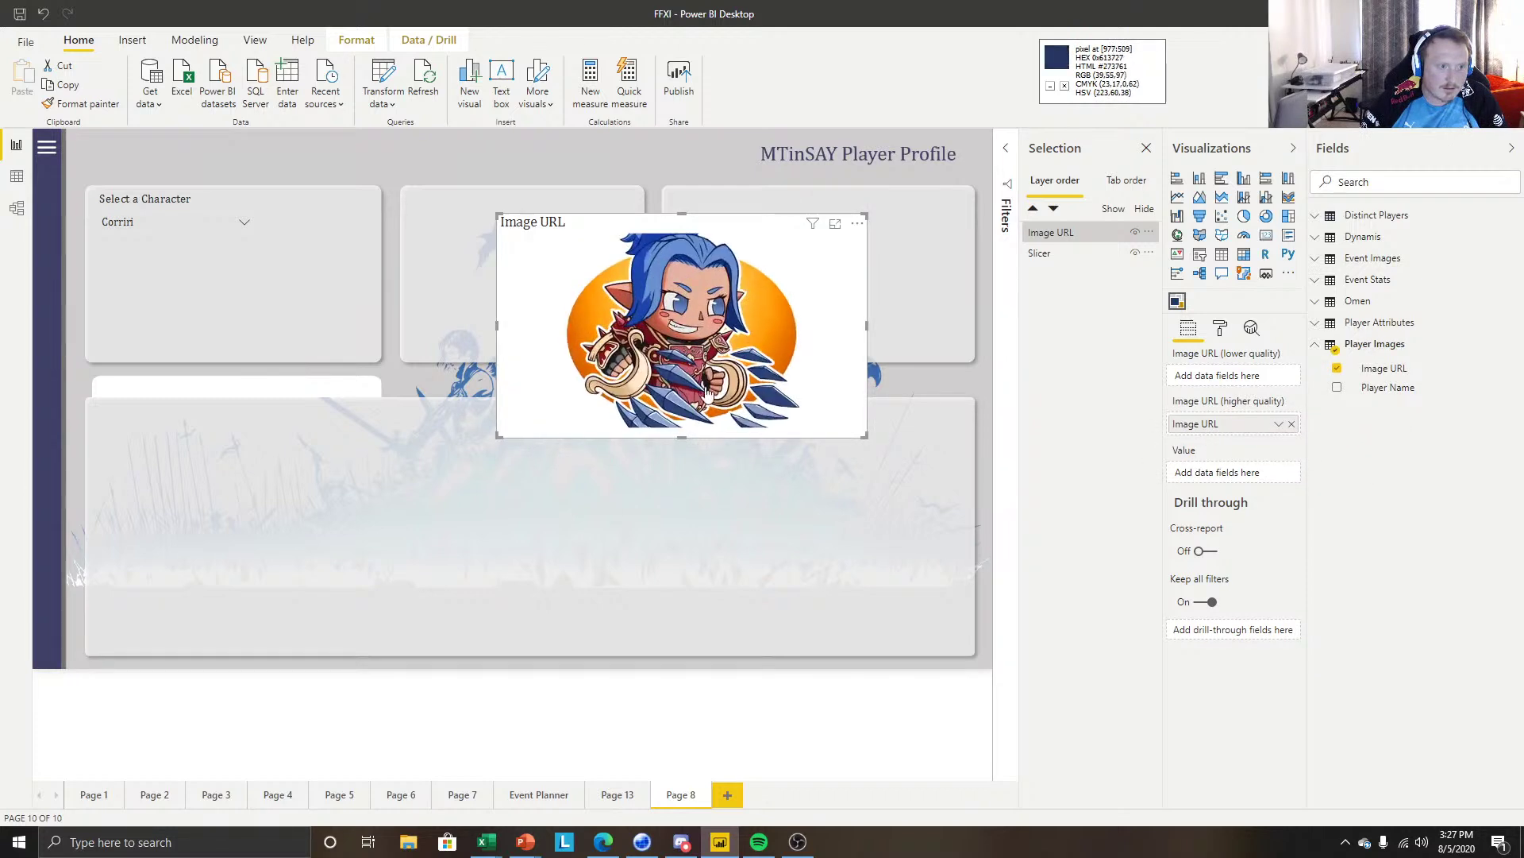
left_click_drag(866, 214, 824, 203)
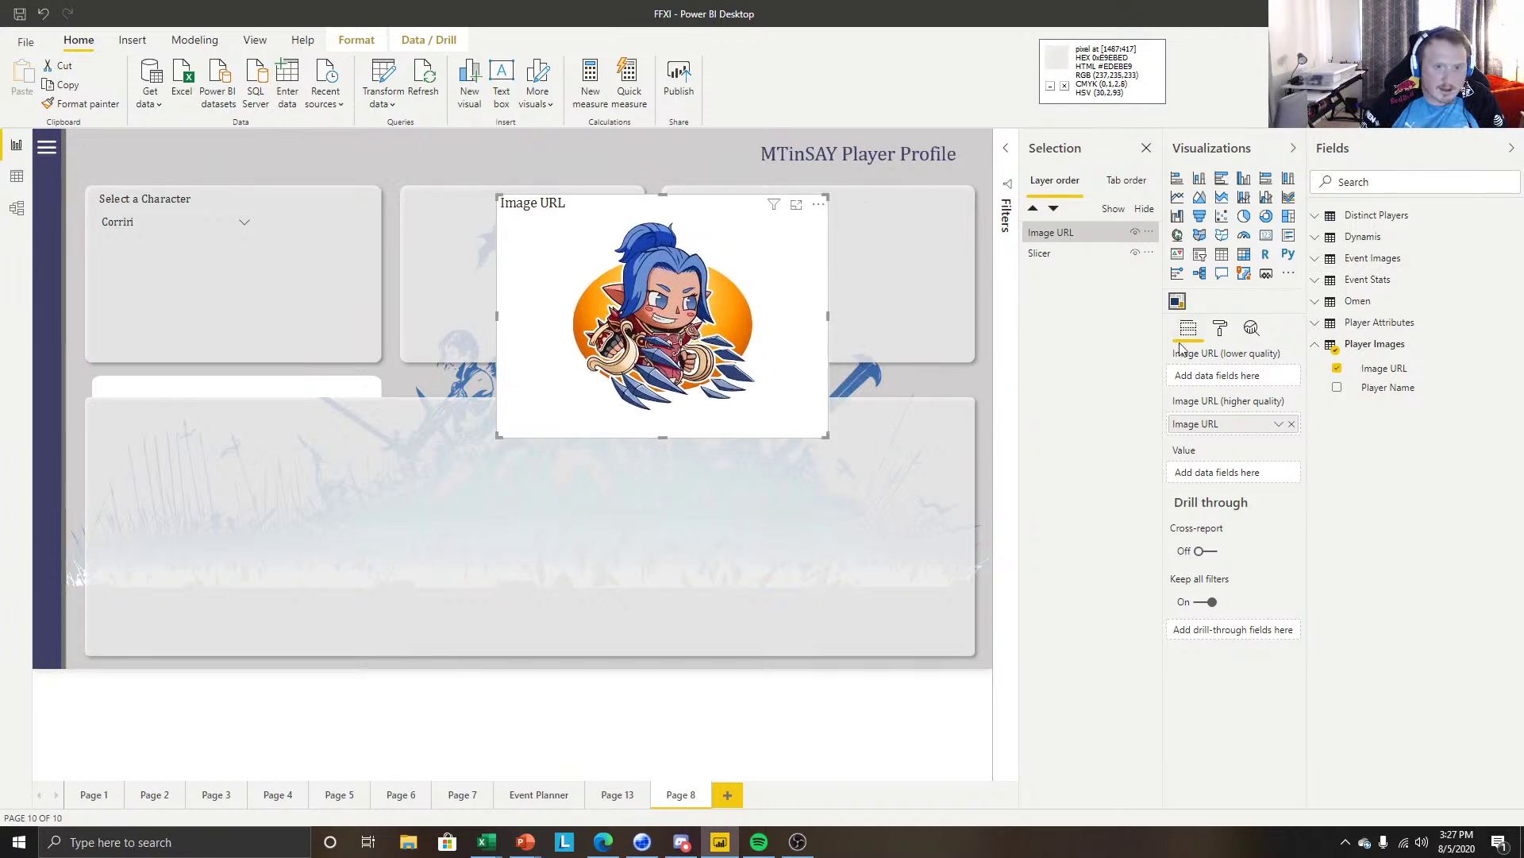
Turn off the background, title and visual header of the character image visual.
left_click(1222, 334)
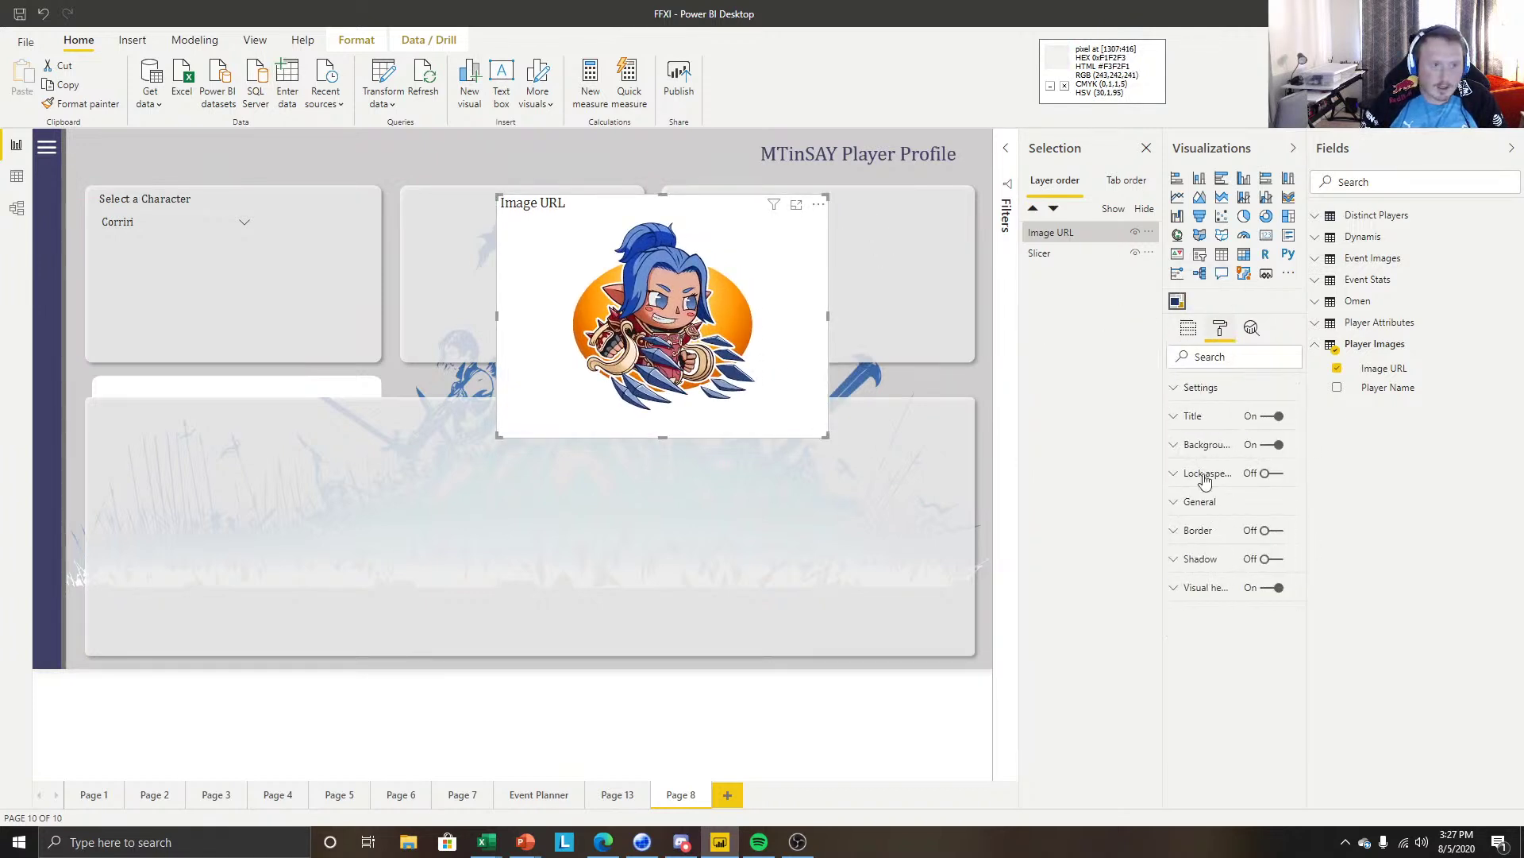
left_click(1276, 447)
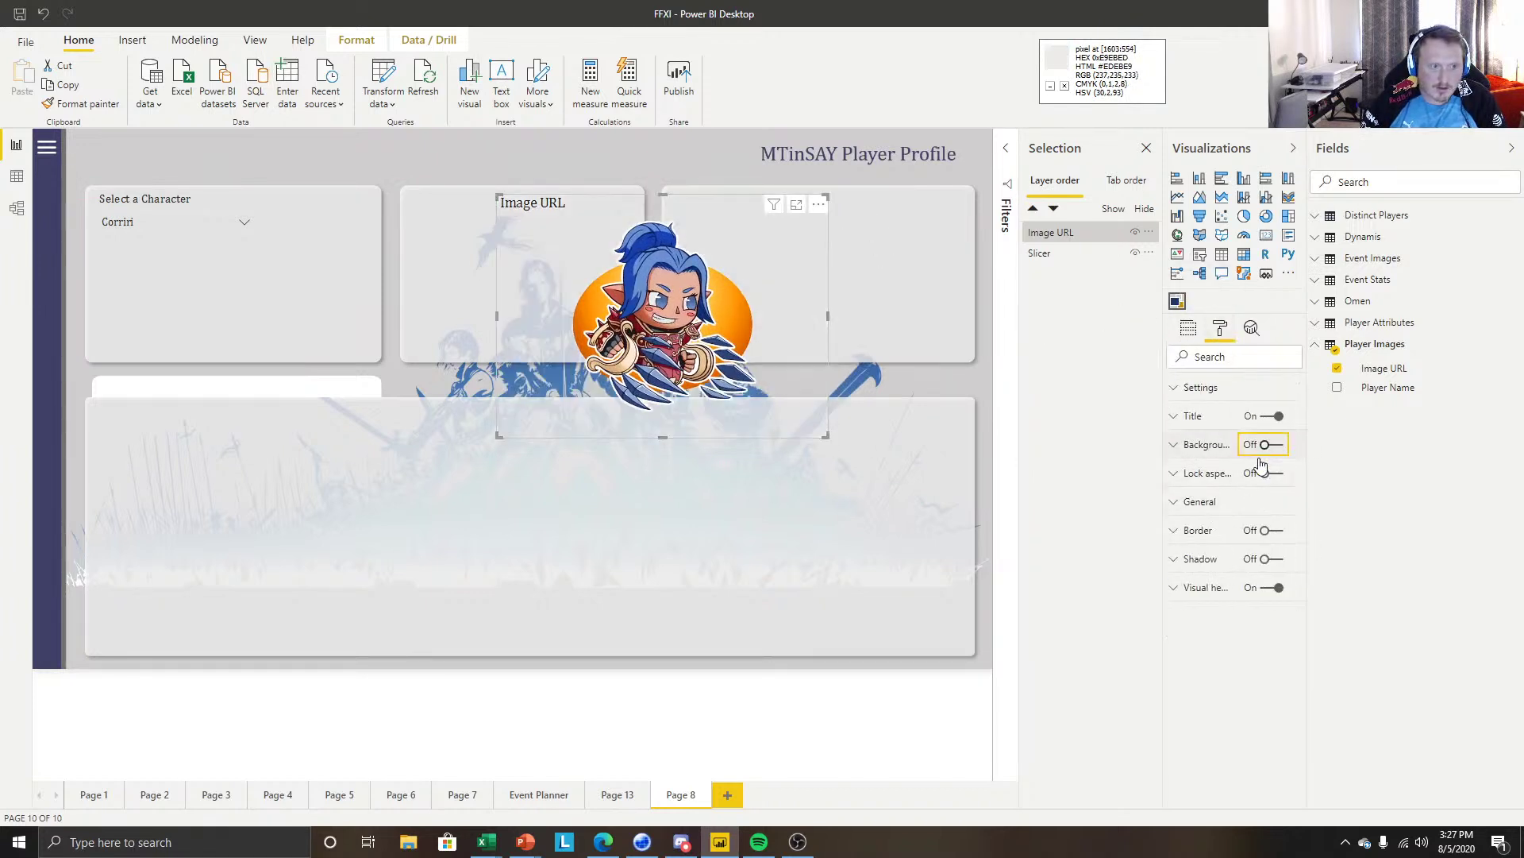
left_click(1276, 417)
left_click(1272, 589)
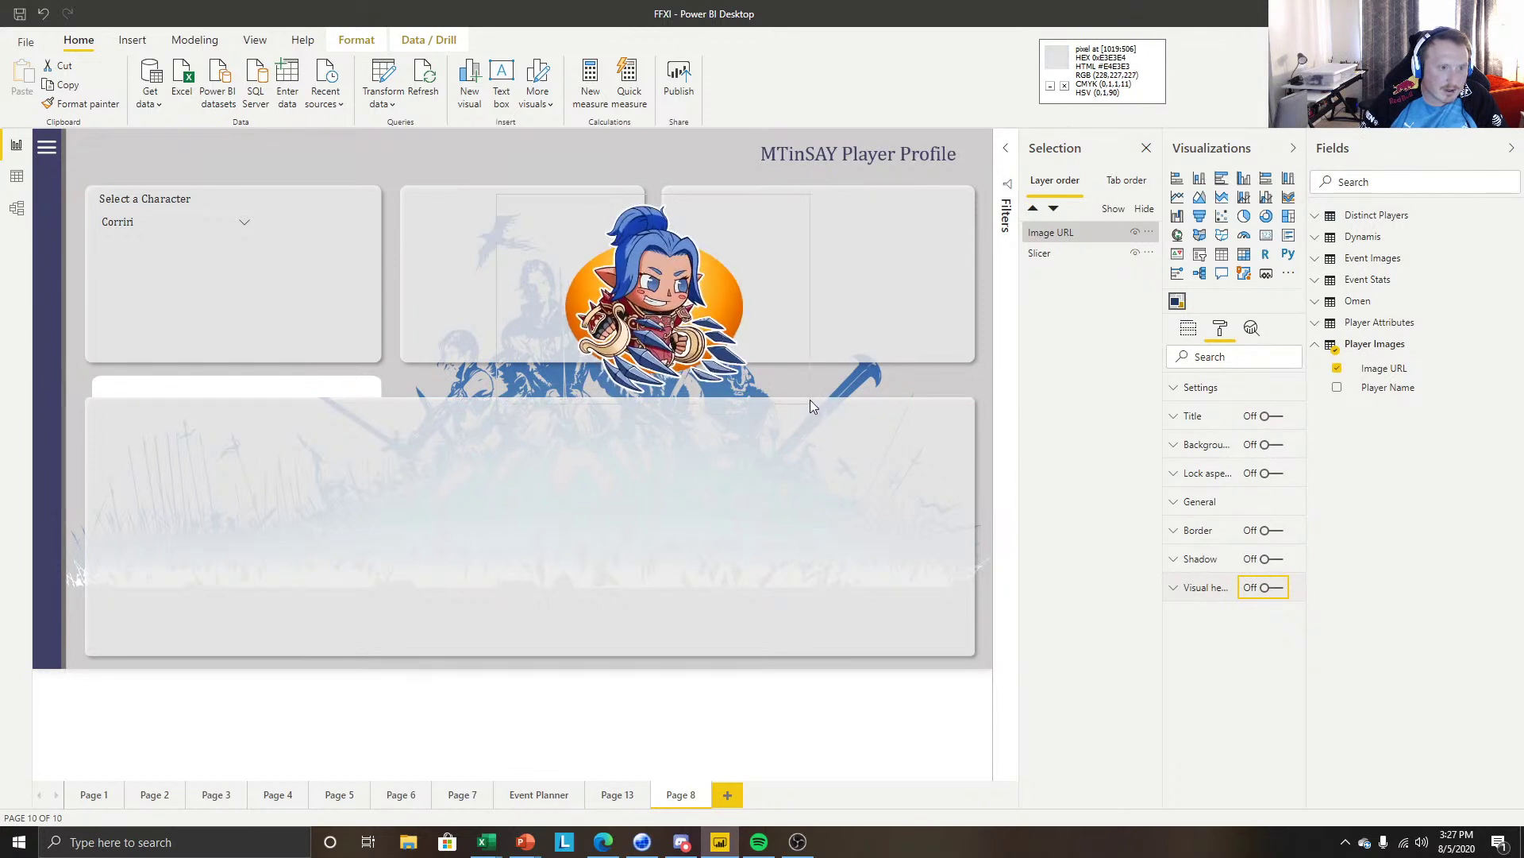
Shrink the character image visual and place it over the first card, across the character slicer.
left_click_drag(767, 383, 789, 379)
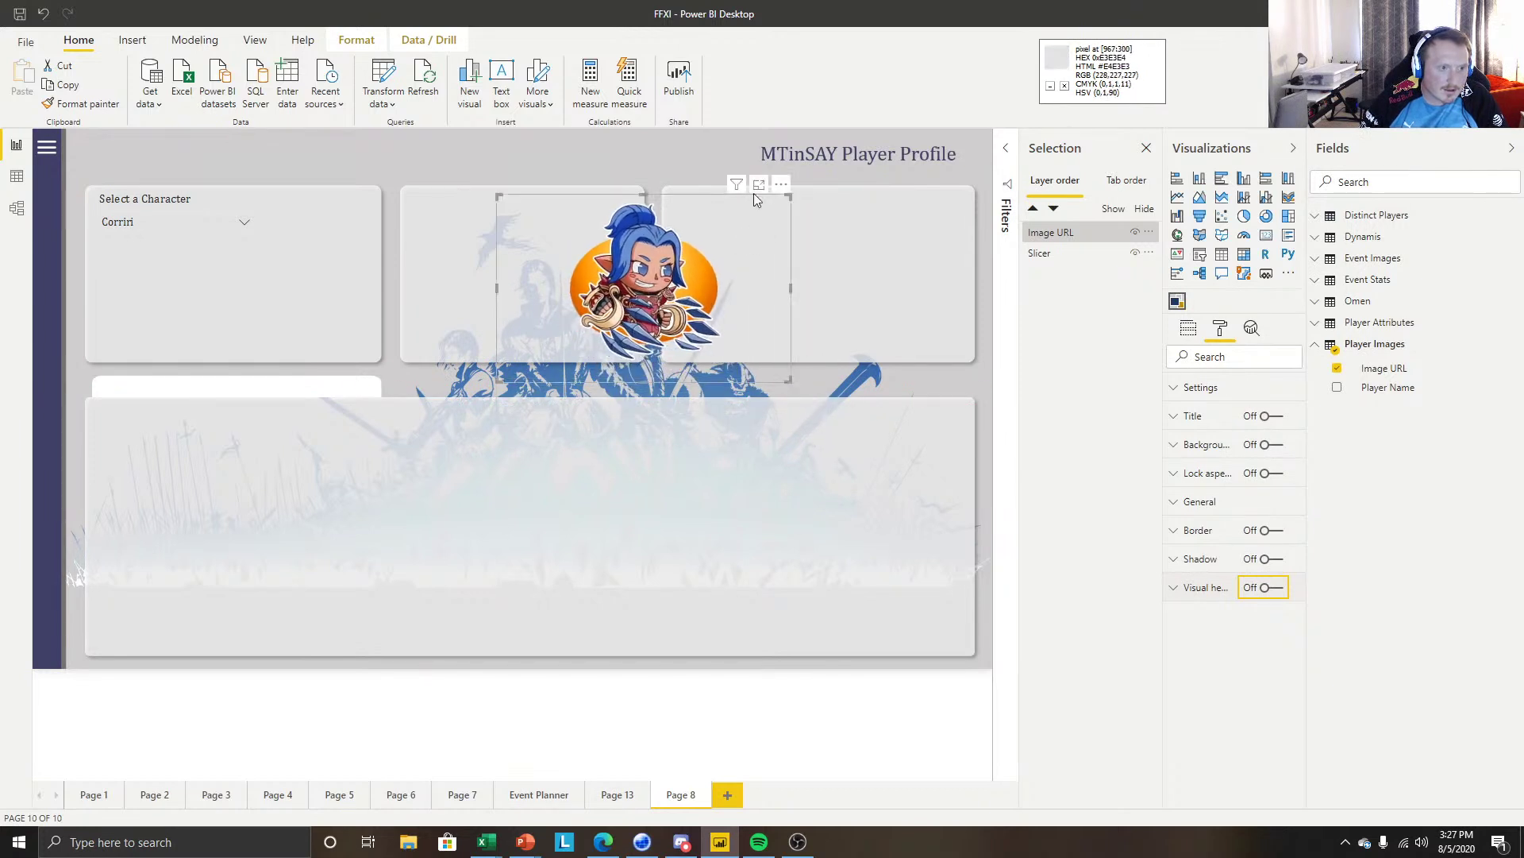
left_click_drag(779, 199, 780, 218)
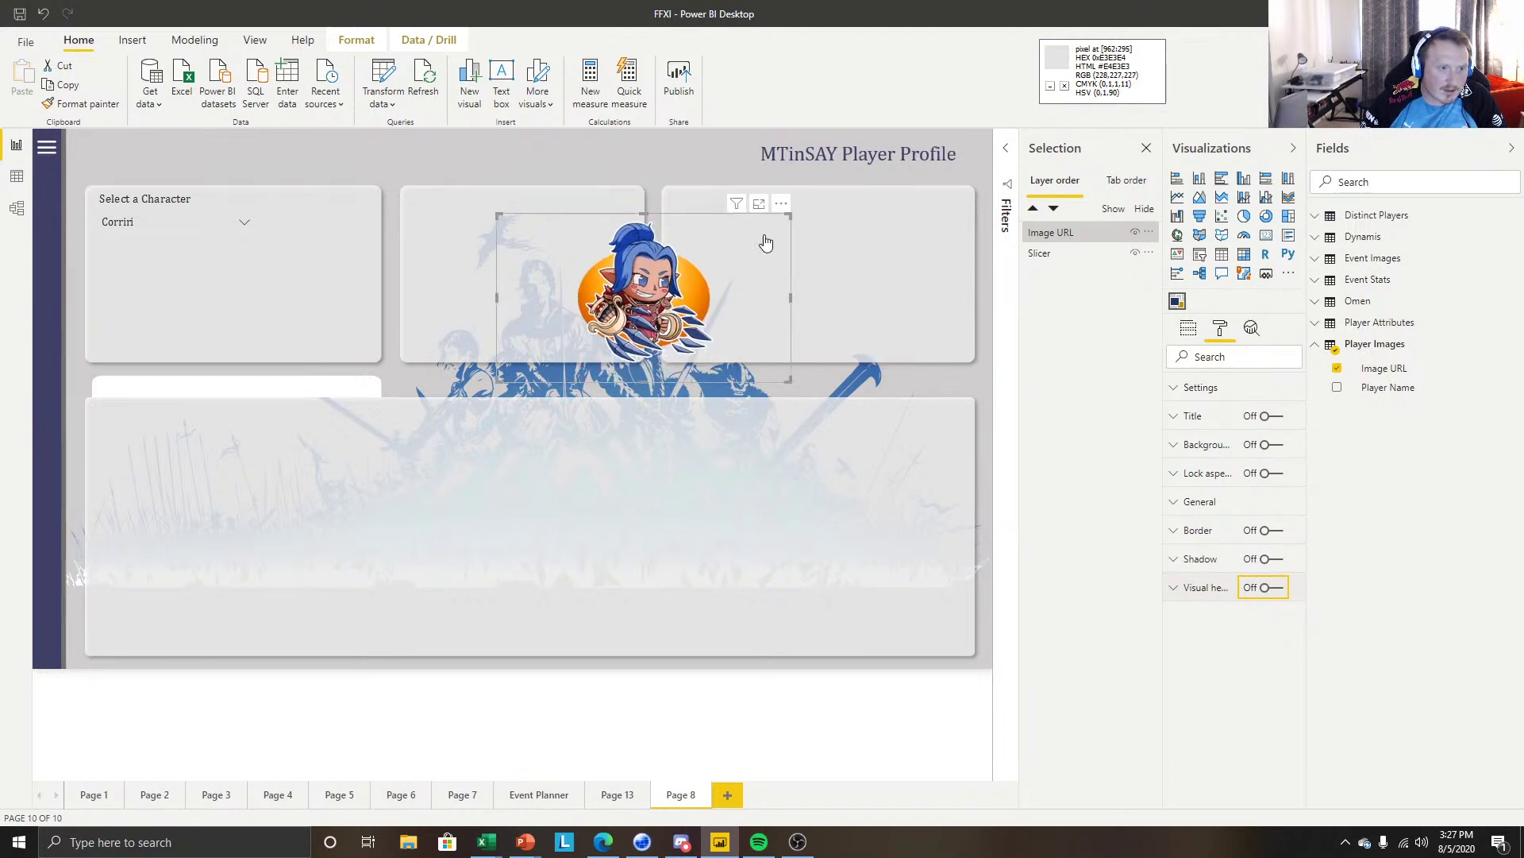
left_click_drag(791, 215, 372, 186)
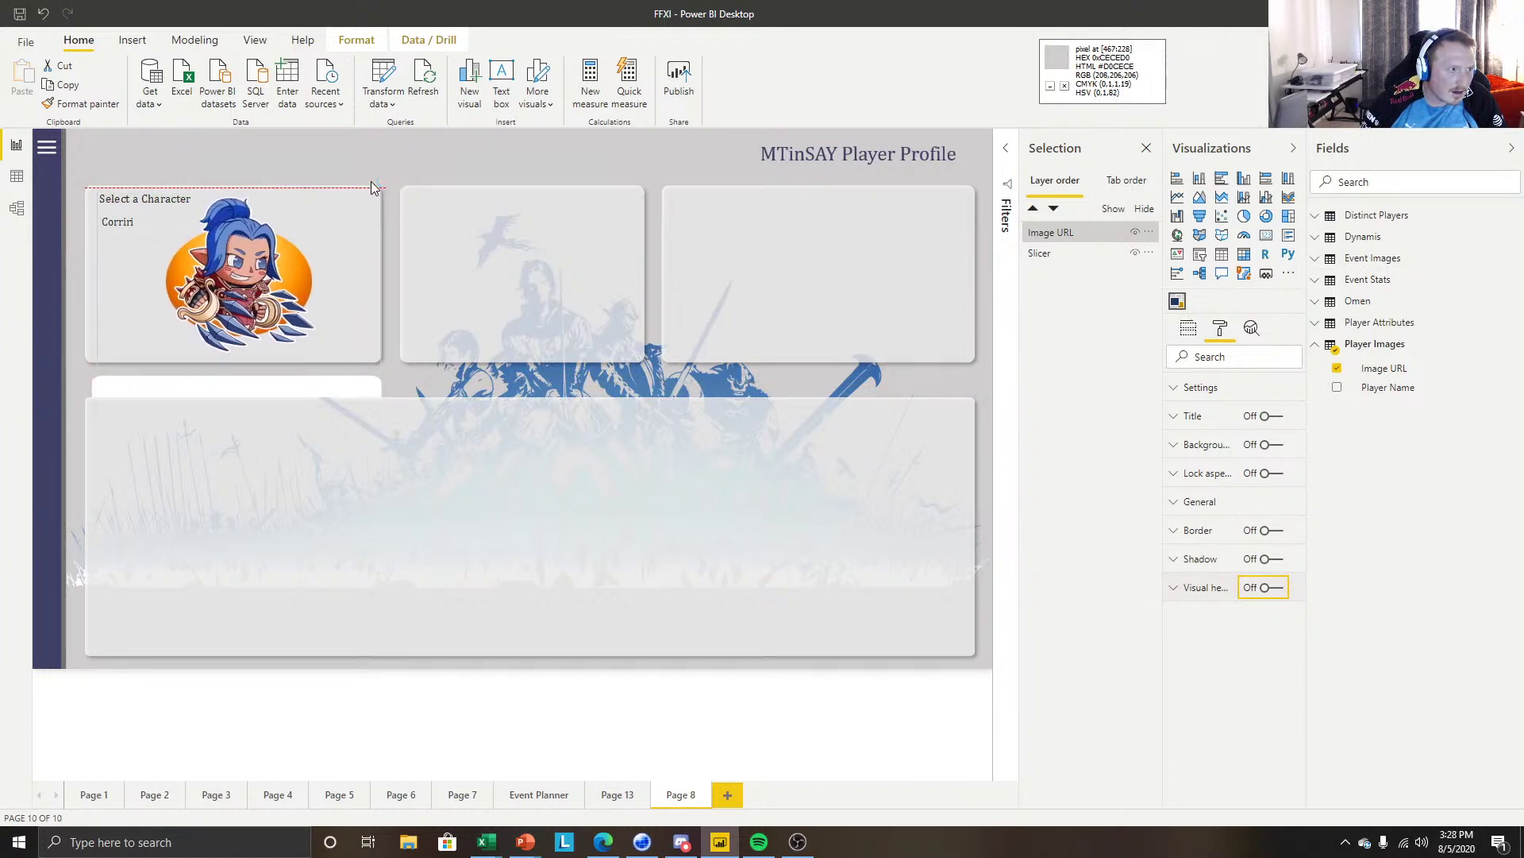
mouse_move(373, 188)
left_mouse_down()
mouse_move(417, 181)
mouse_move(360, 192)
left_mouse_up()
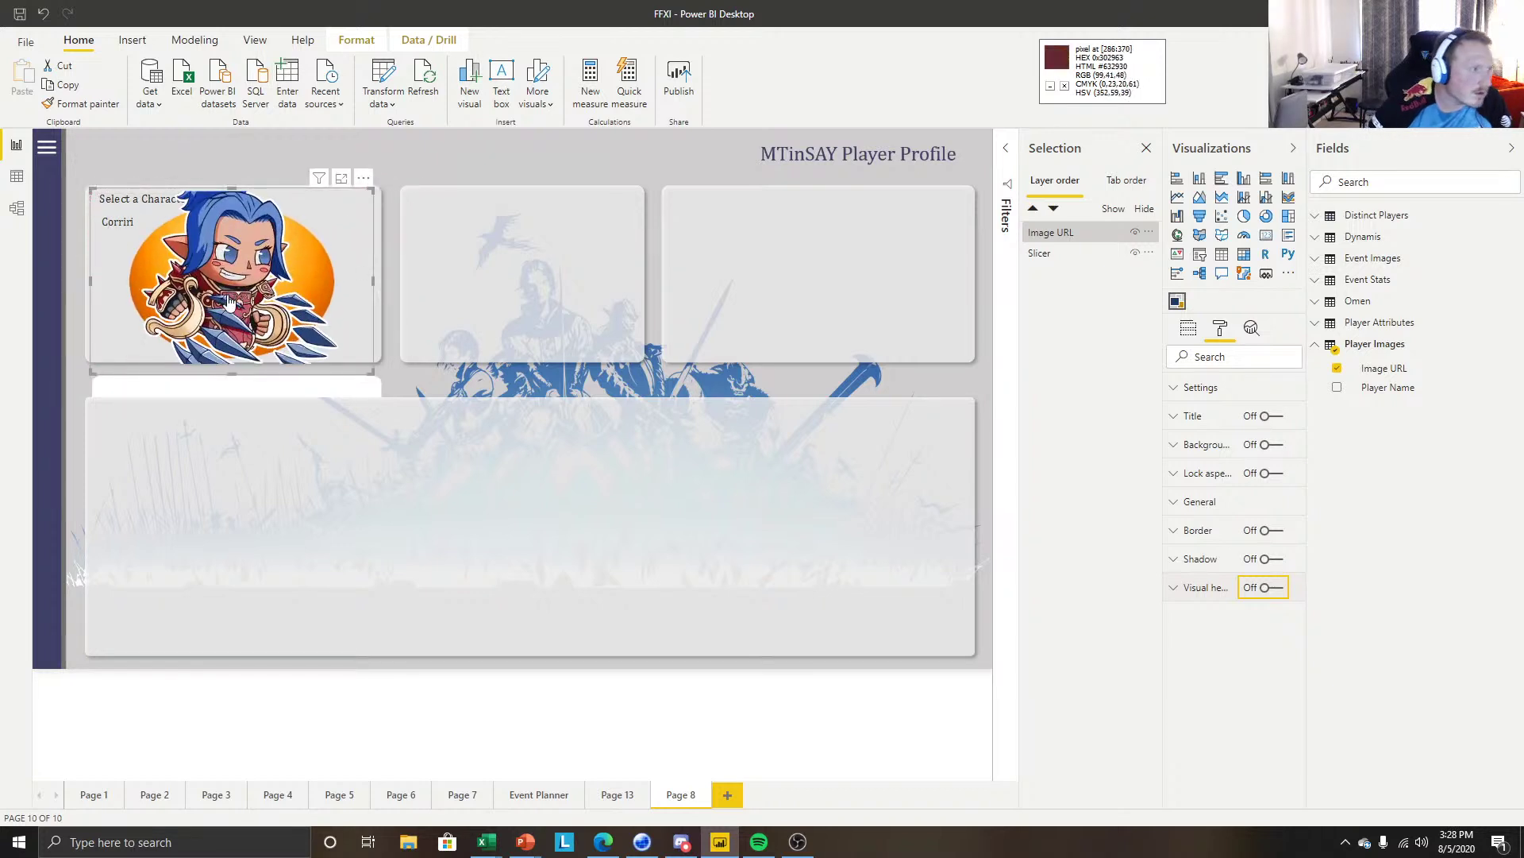
left_click(504, 208)
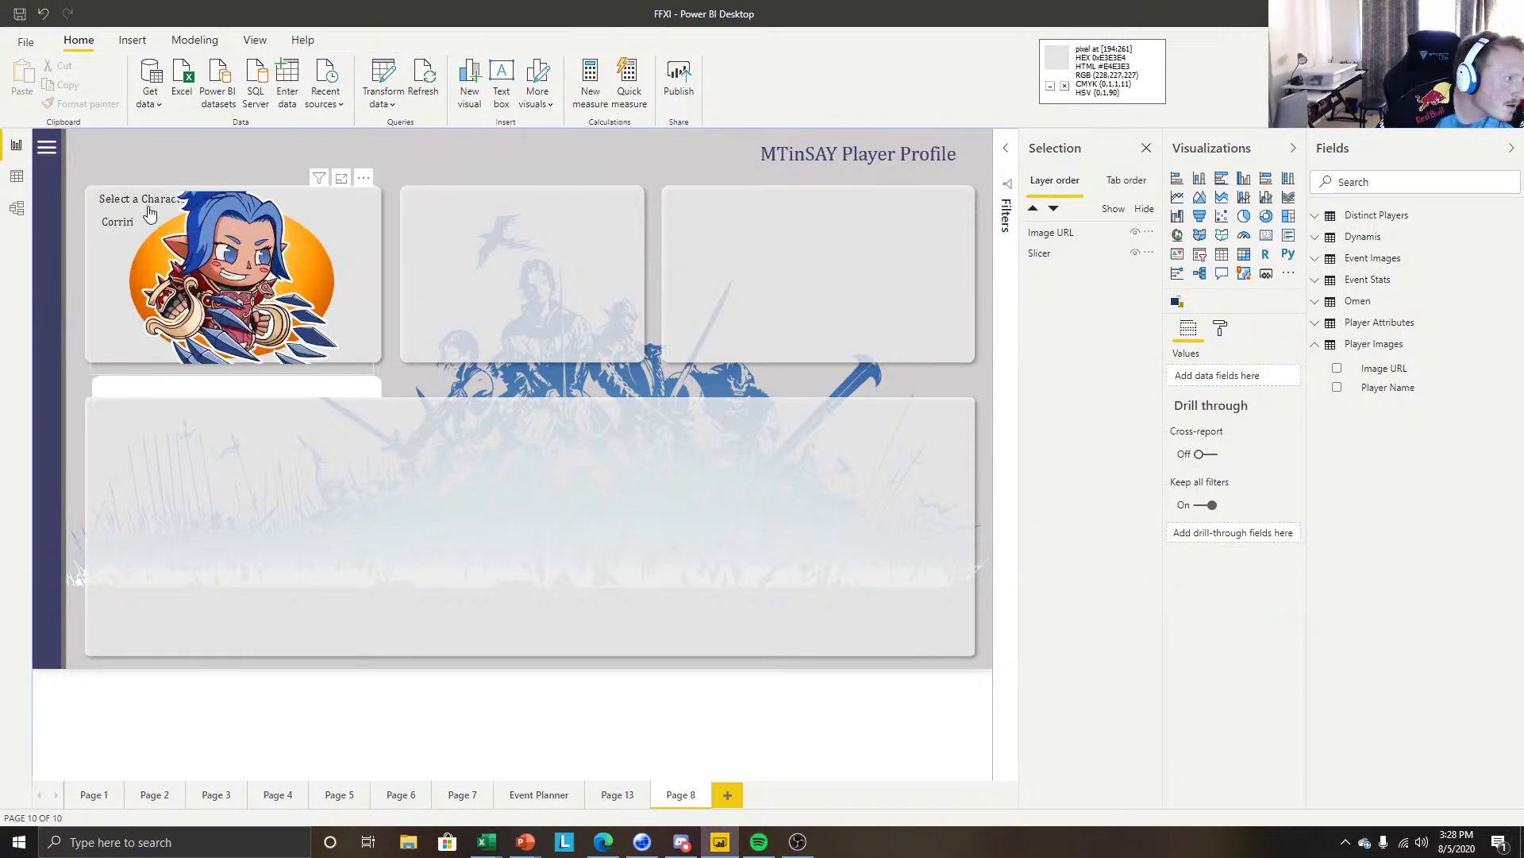
left_click(385, 212)
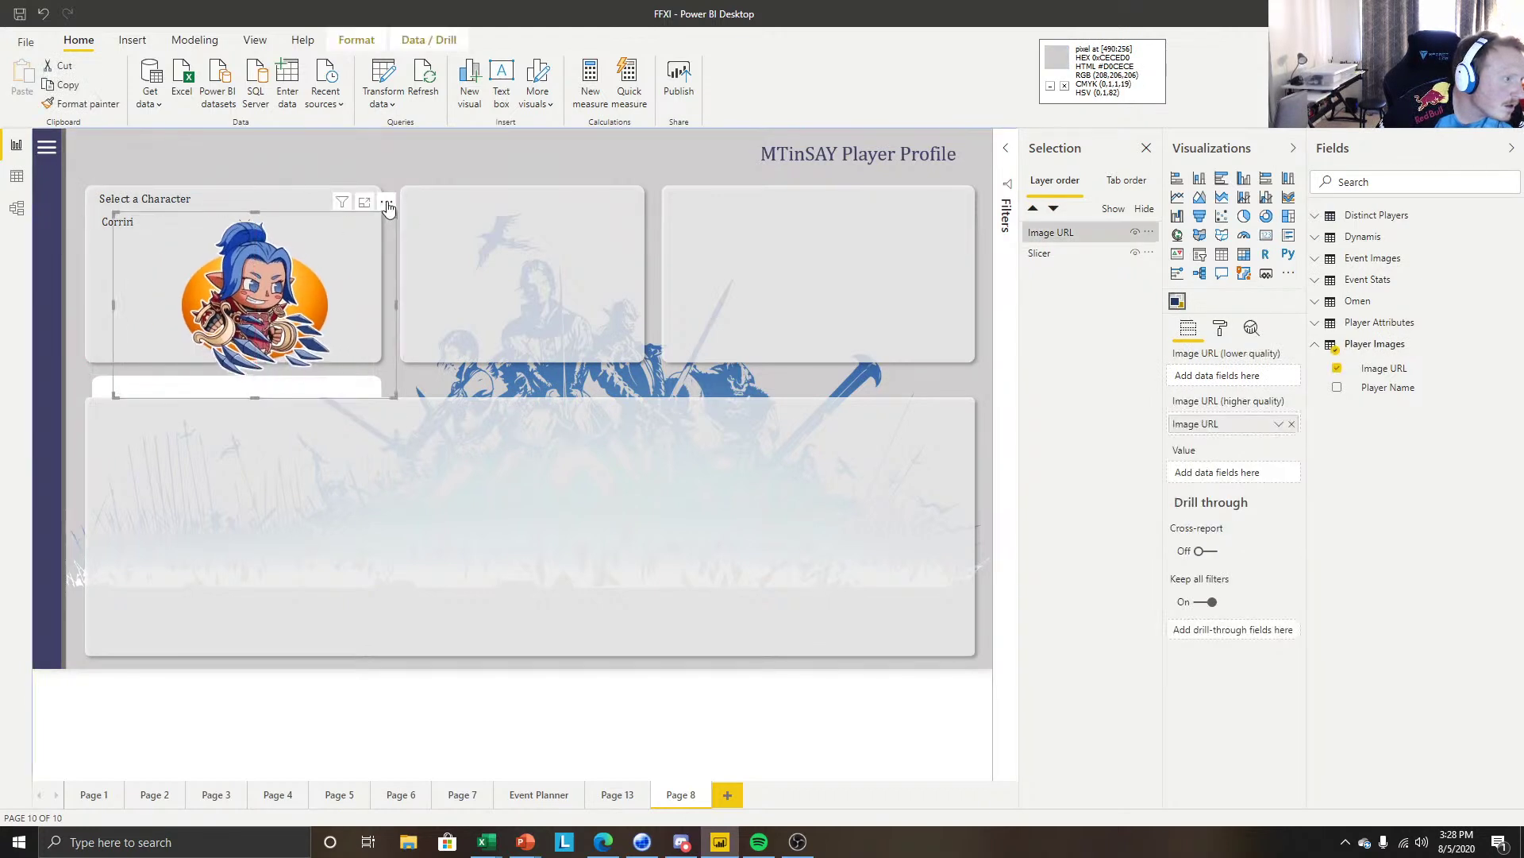
left_click_drag(387, 214, 359, 187)
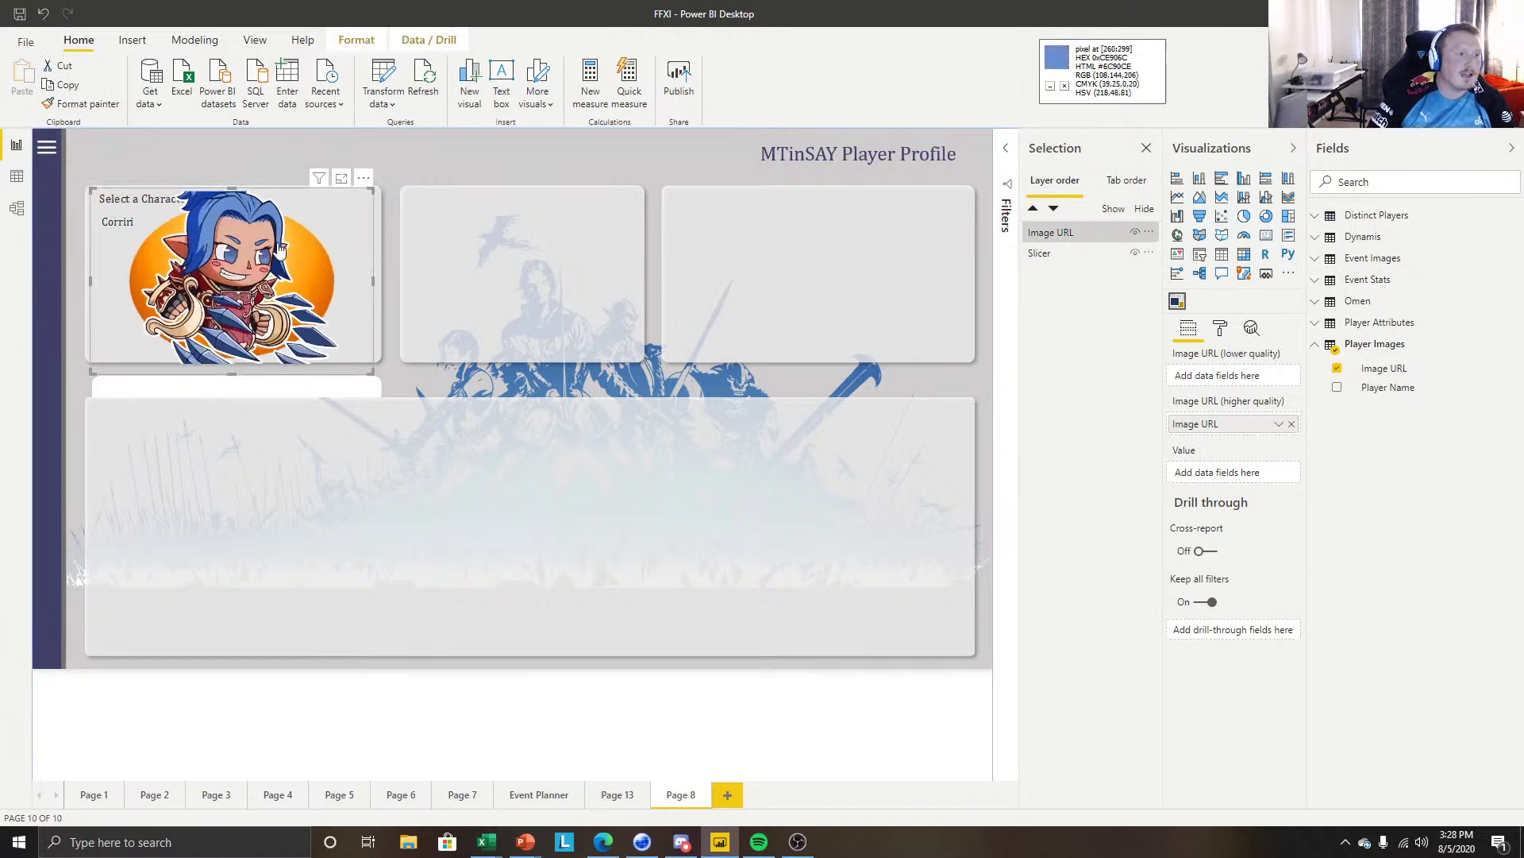
left_click(688, 262)
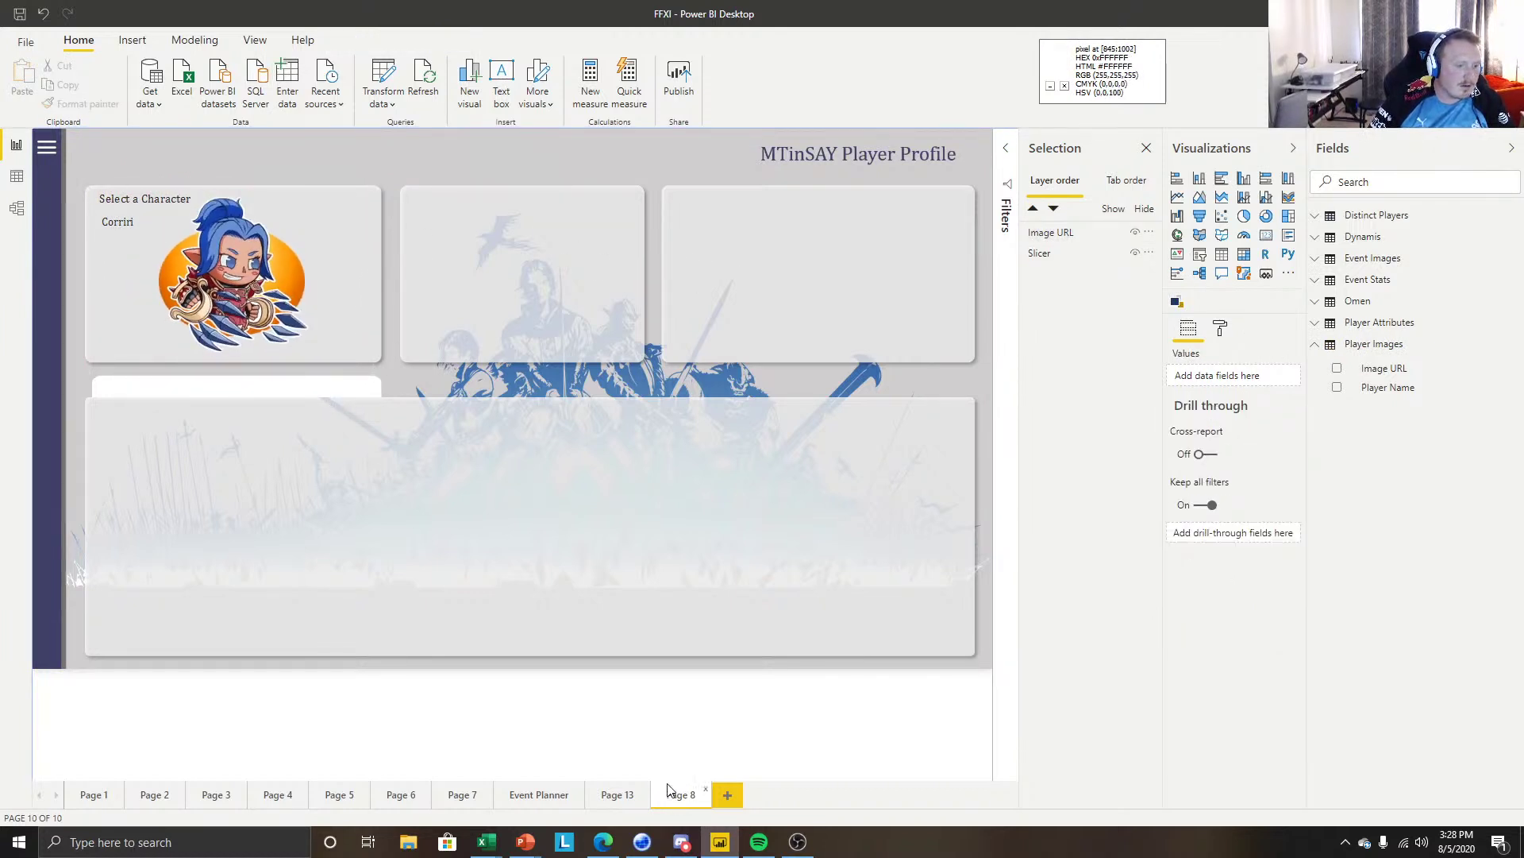
Switch to the FFXI BGs presentation in PowerPoint, showing the MTinSAY Player Profile background slide.
mouse_move(526, 840)
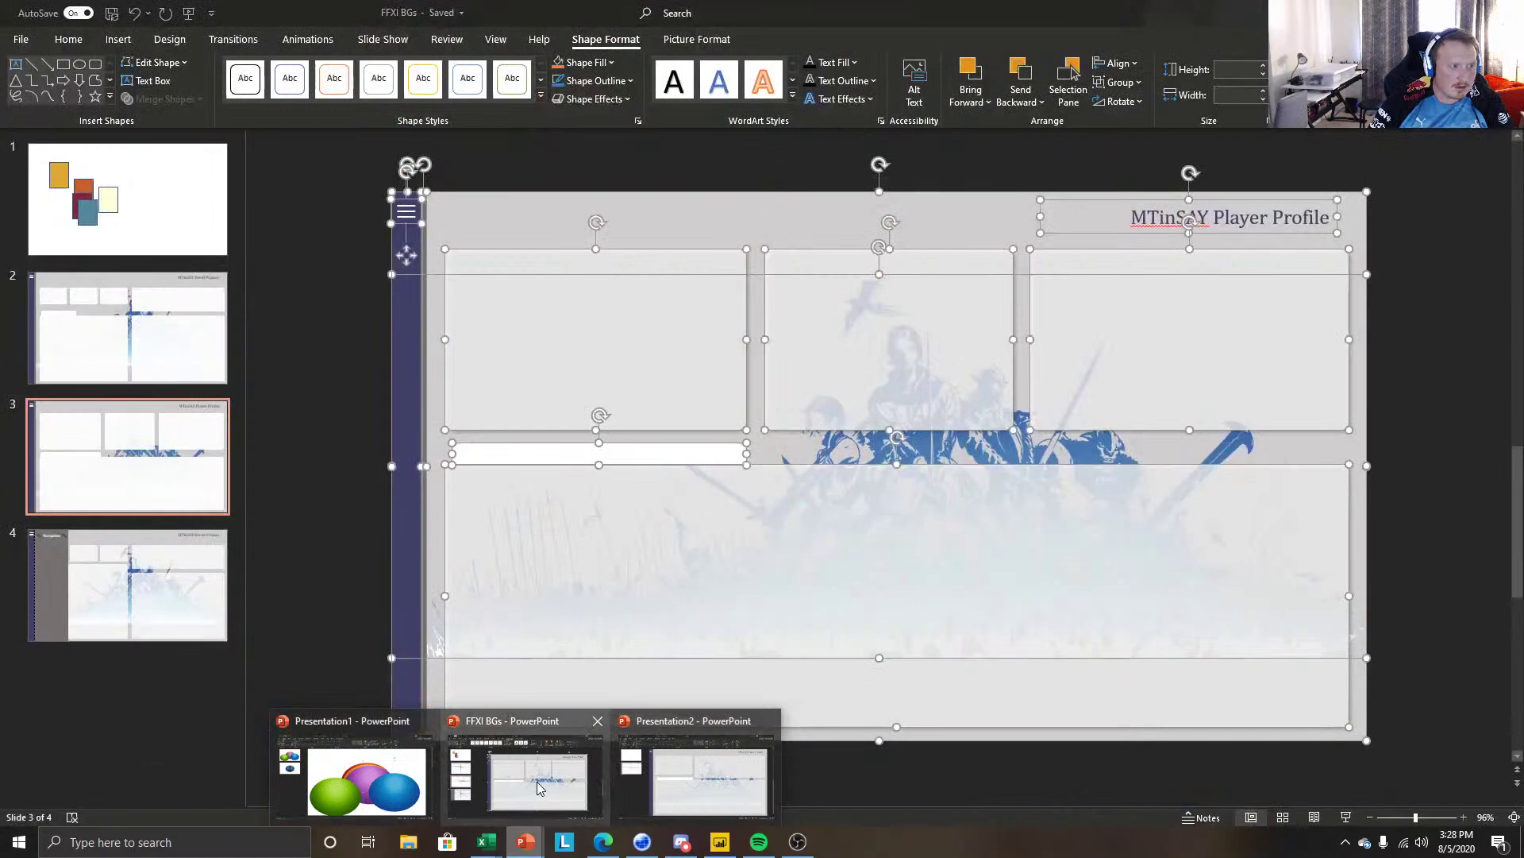
left_click(538, 786)
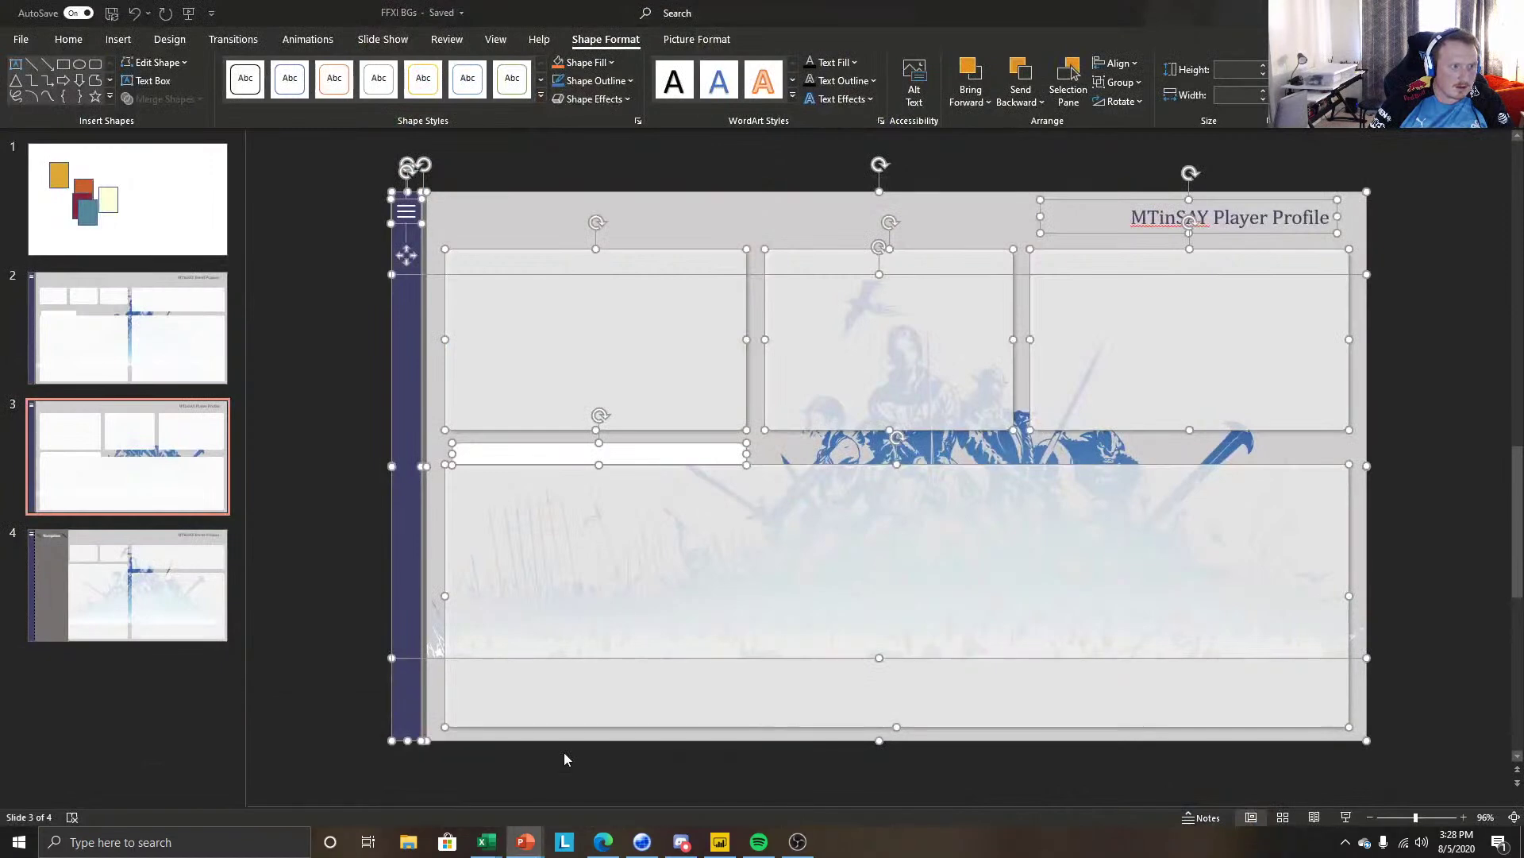
Delete the first card in the upper row of the MTinSAY Player Profile slide.
left_click(289, 350)
left_click(653, 350)
key("Delete")
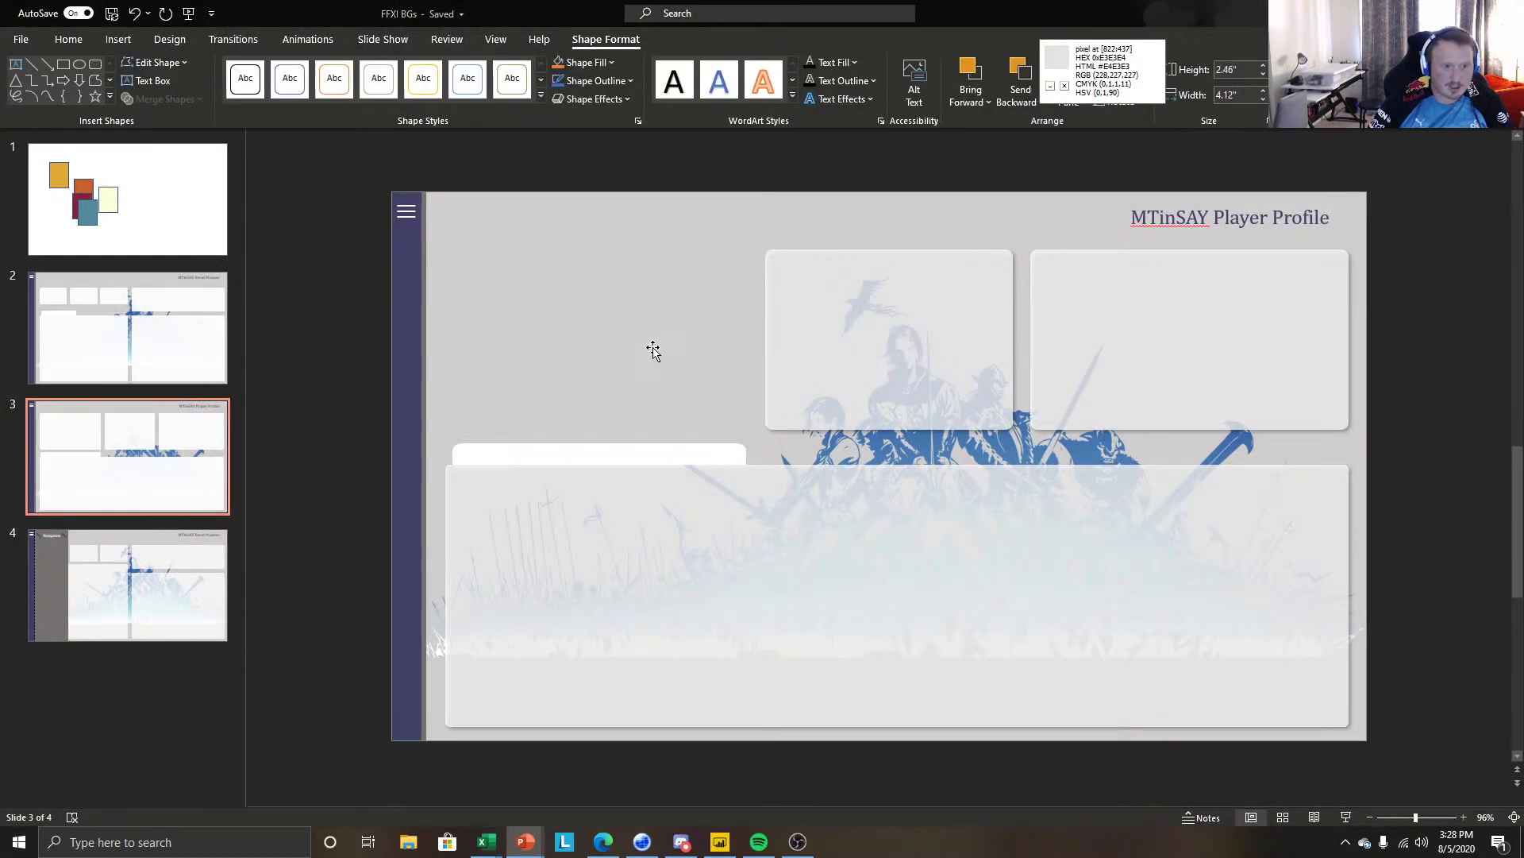
Save all of the slide's objects as one PNG picture, replacing the existing Prof BG1 file in the FFXI report assets folder.
key("ctrl+a")
right_click(652, 351)
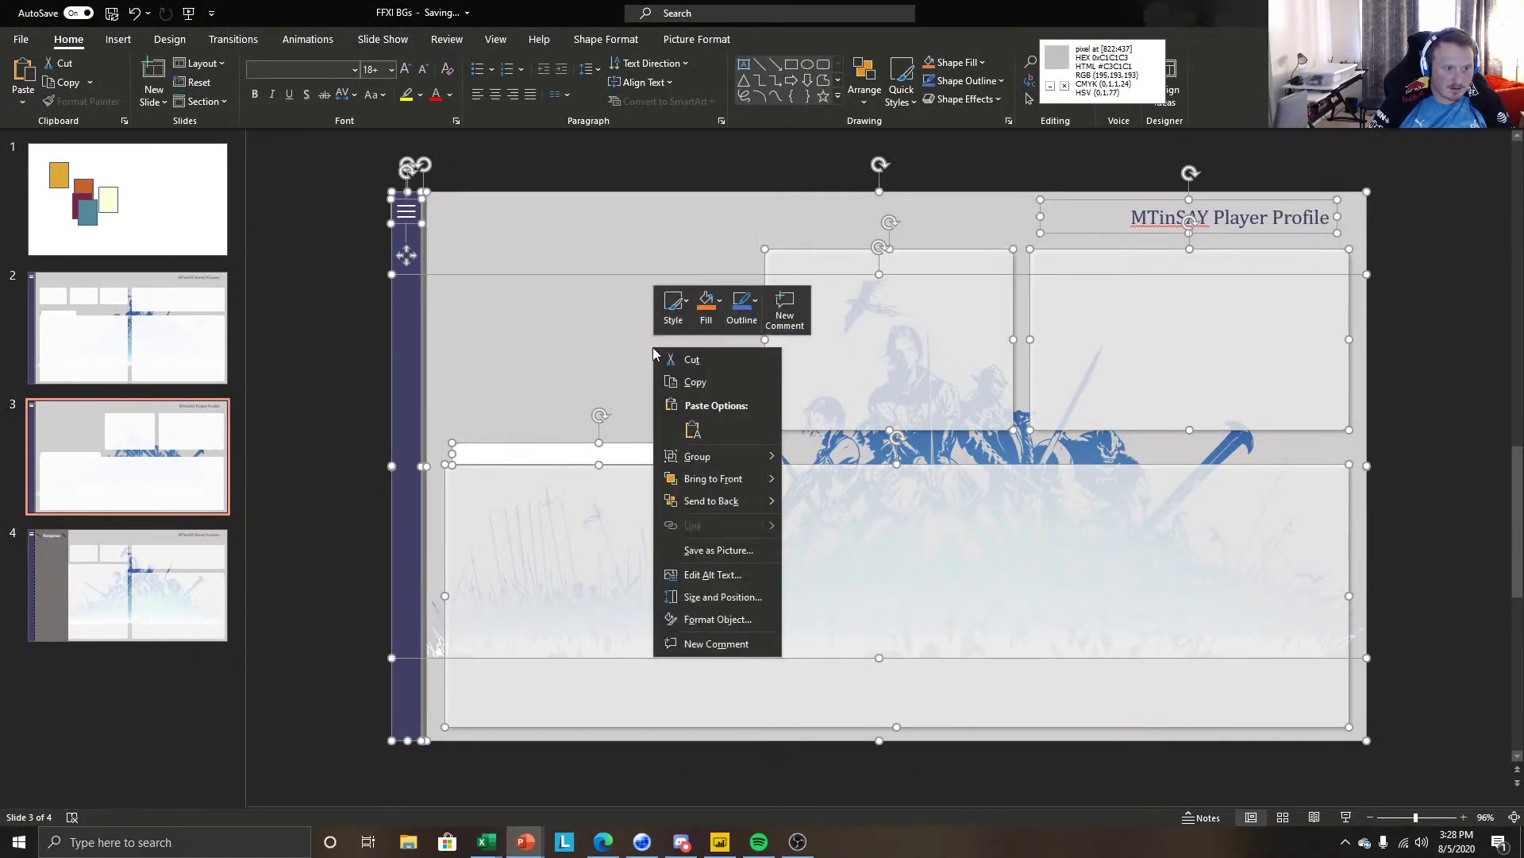
left_click(729, 550)
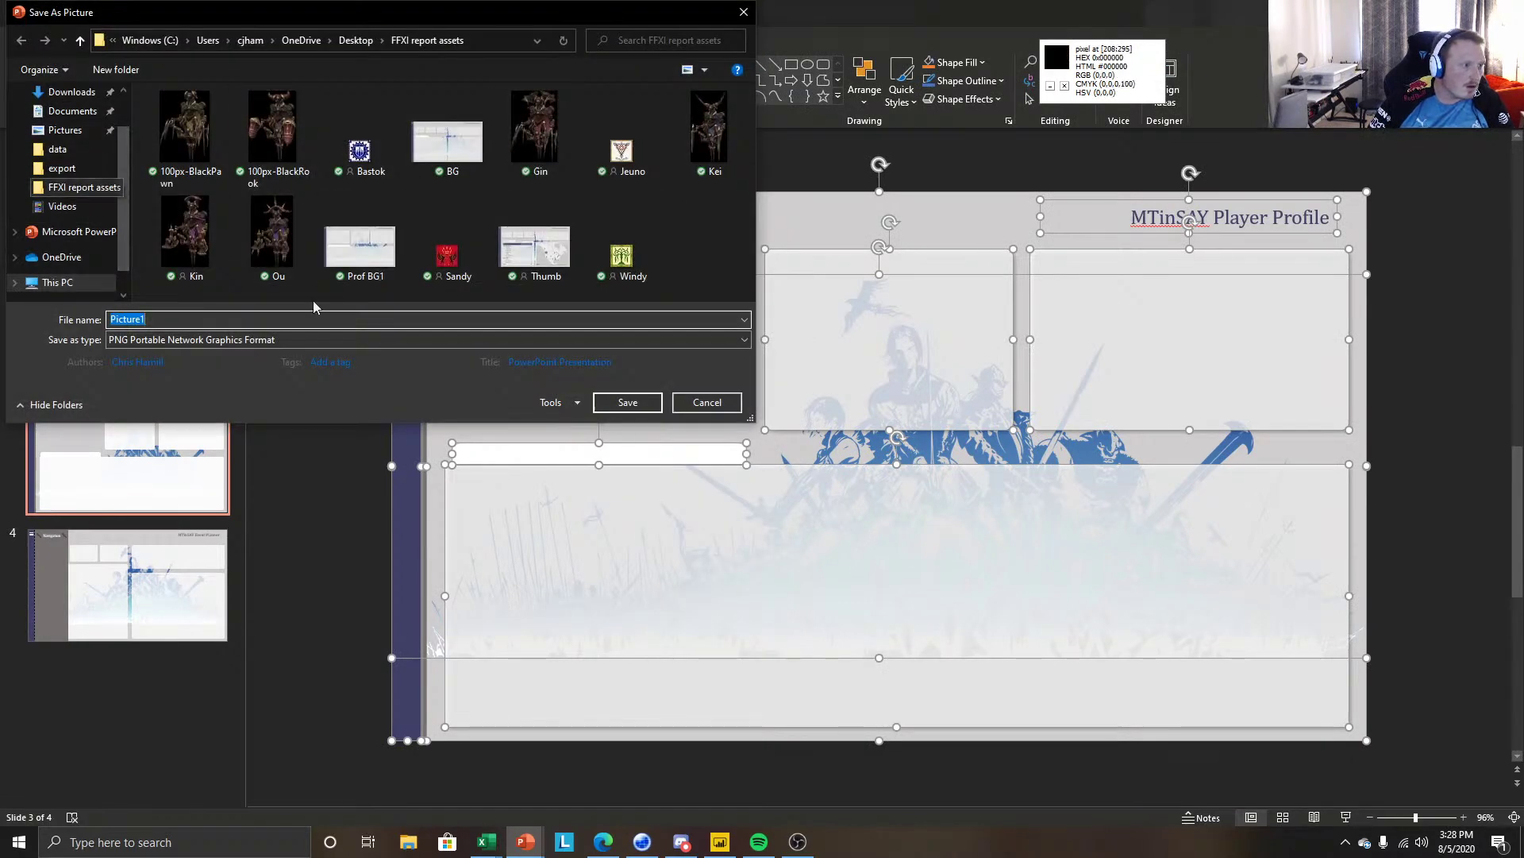
left_click(360, 248)
left_click(643, 403)
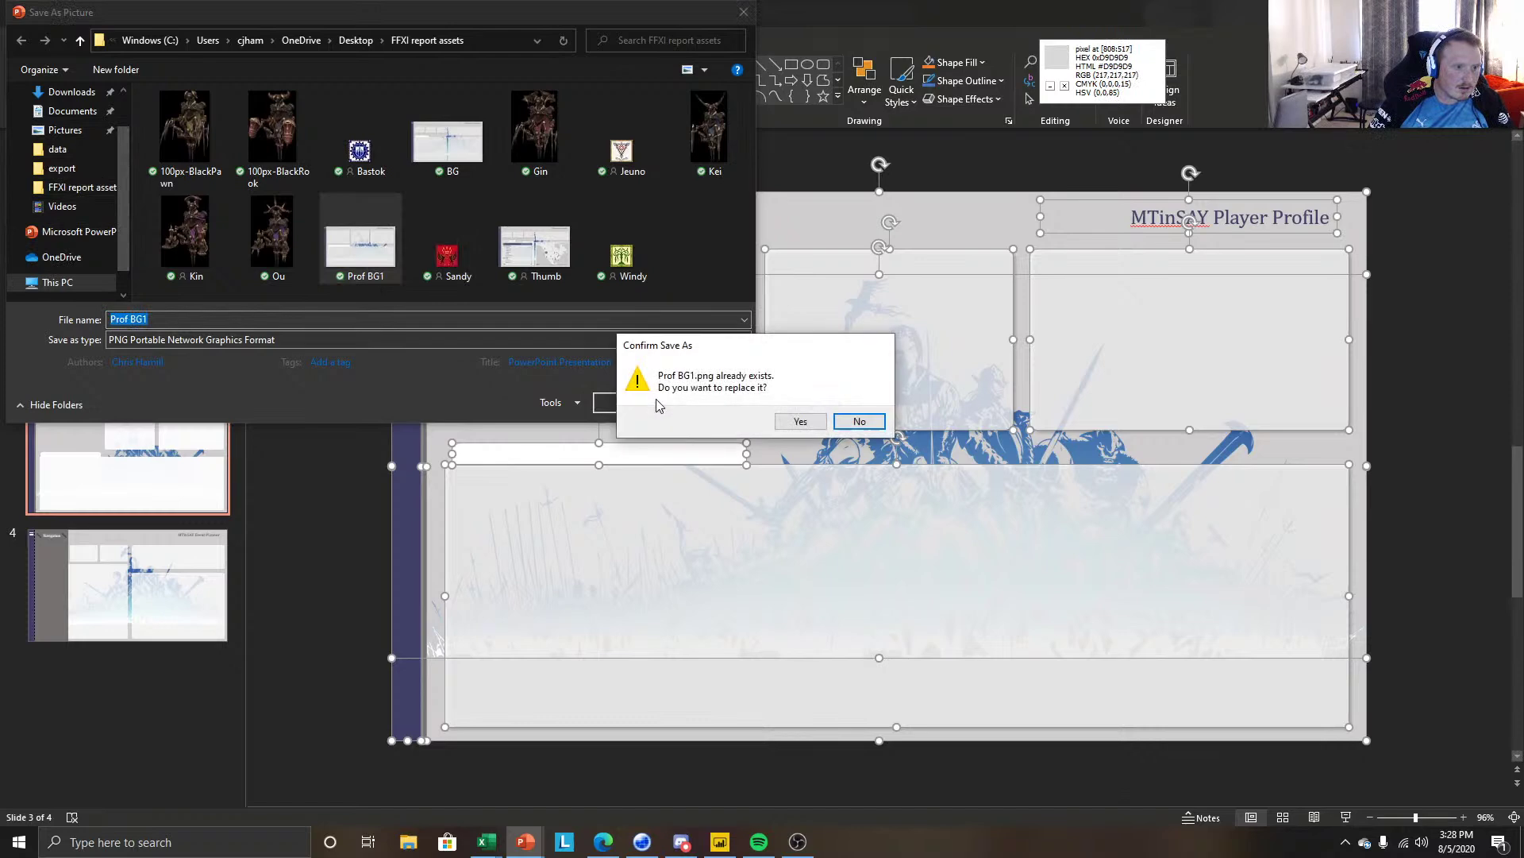
left_click(800, 421)
Switch to Power BI Desktop and replace the page background image with the updated Prof BG1.png, using the Fit image fit.
key("alt+Tab")
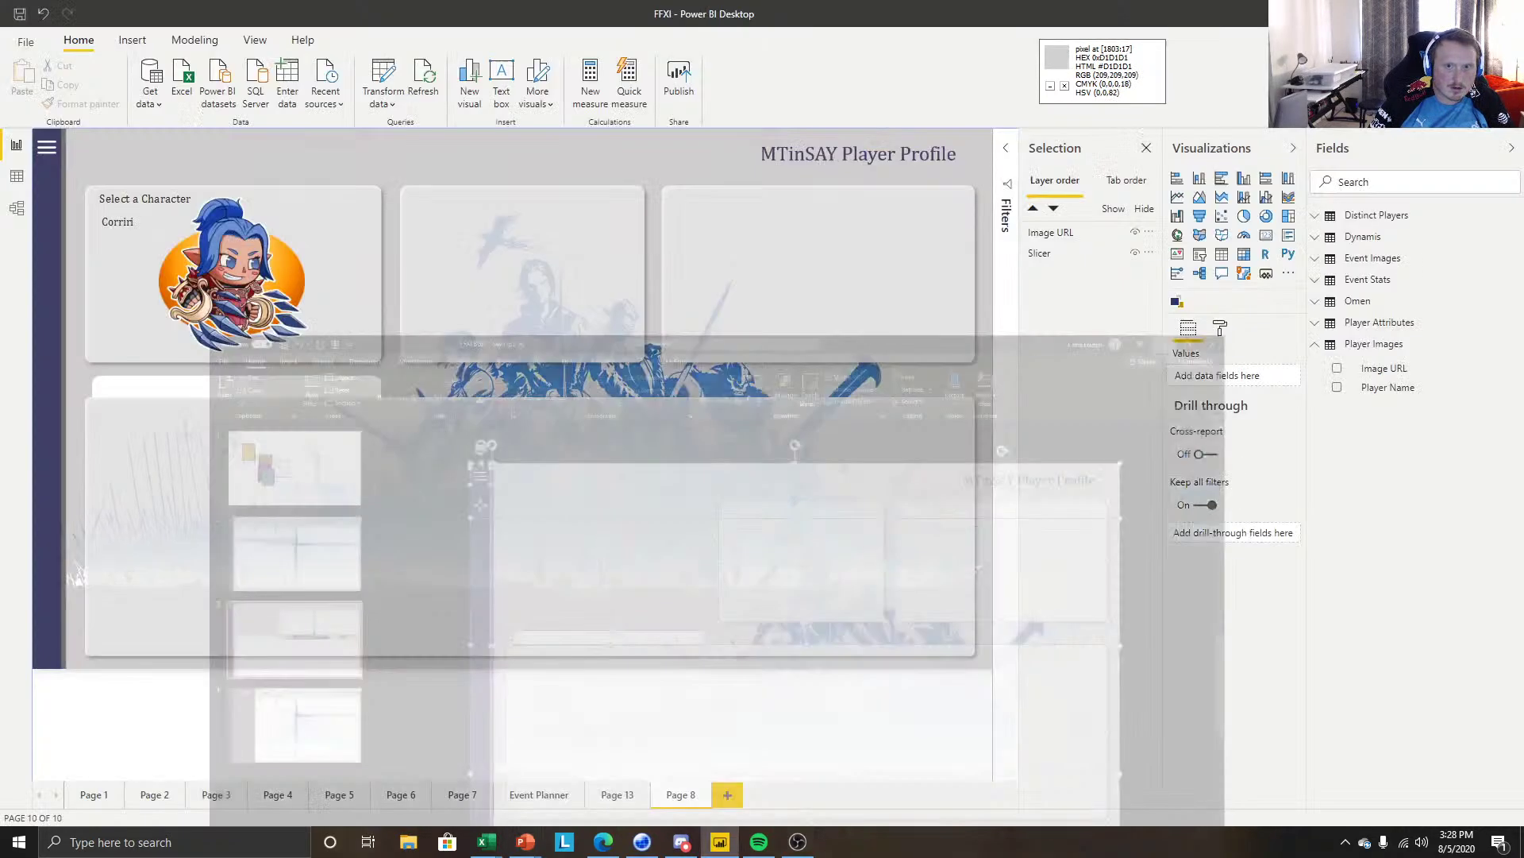
left_click(1220, 328)
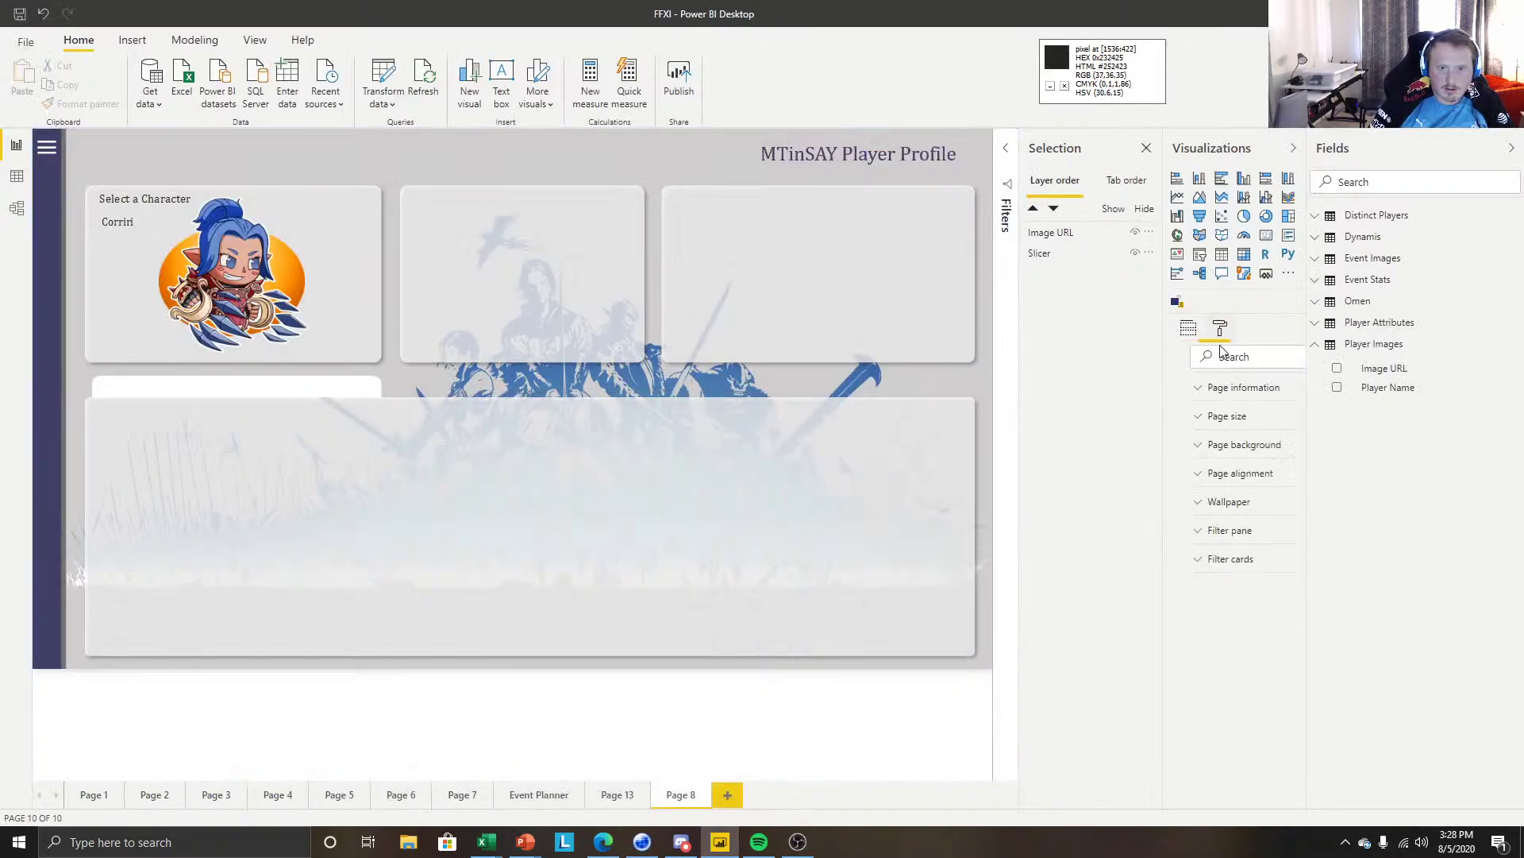
left_click(1227, 443)
left_click(1274, 587)
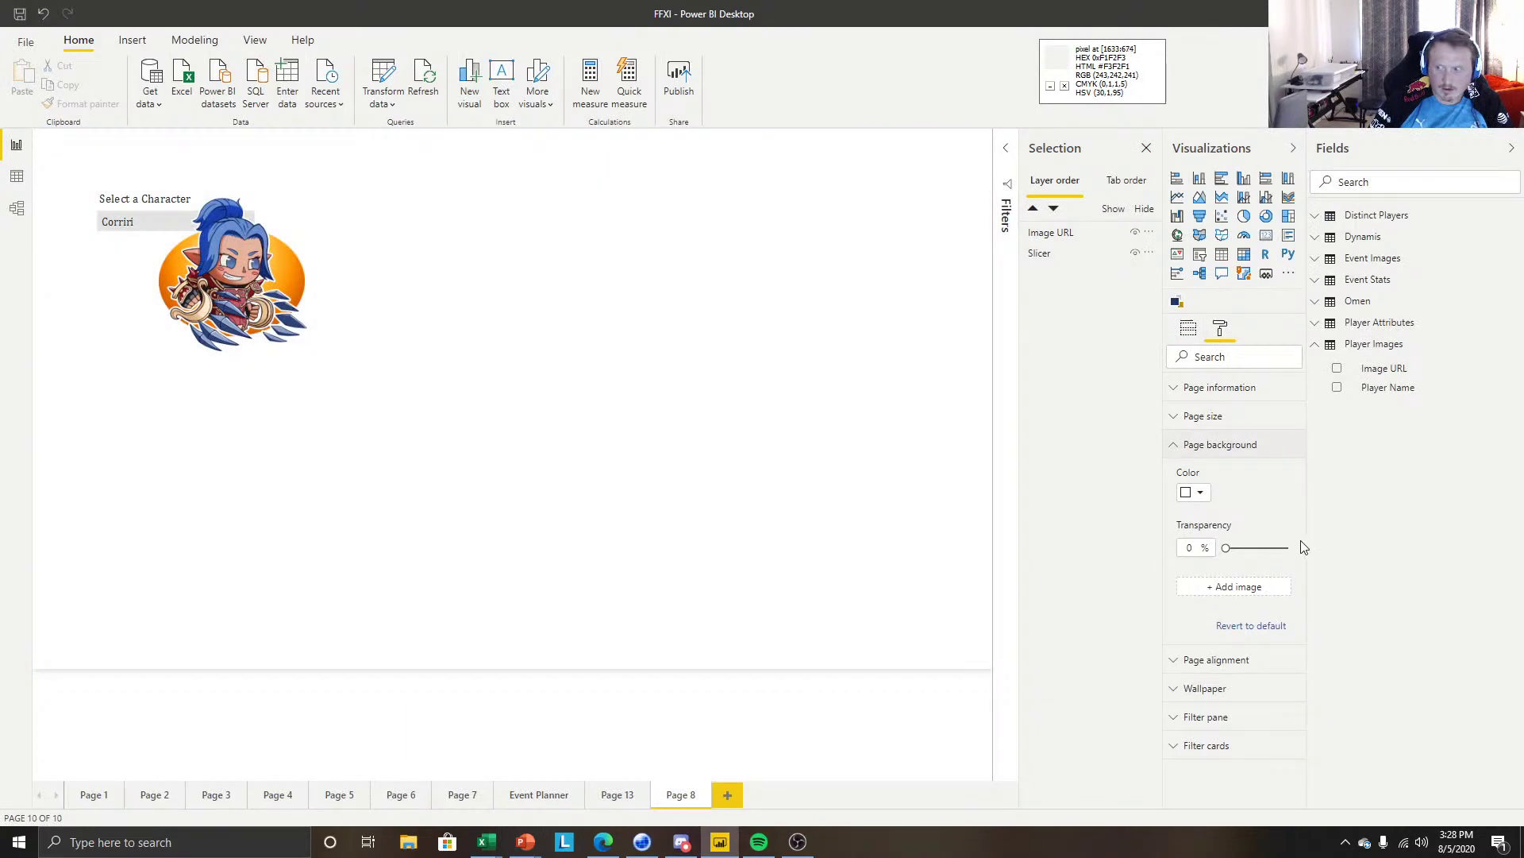
left_click(1233, 589)
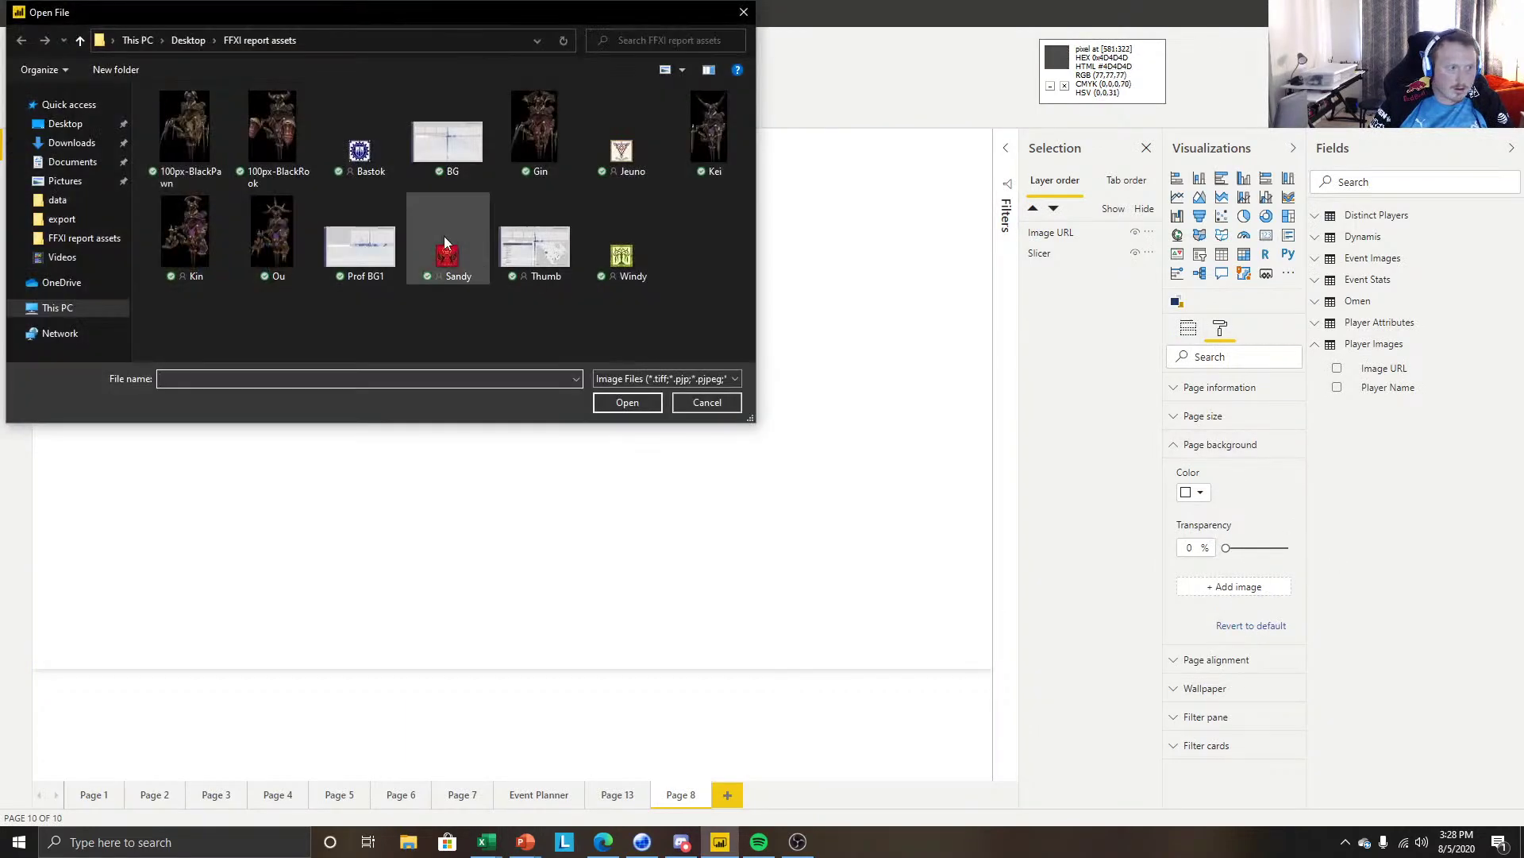
left_click(656, 407)
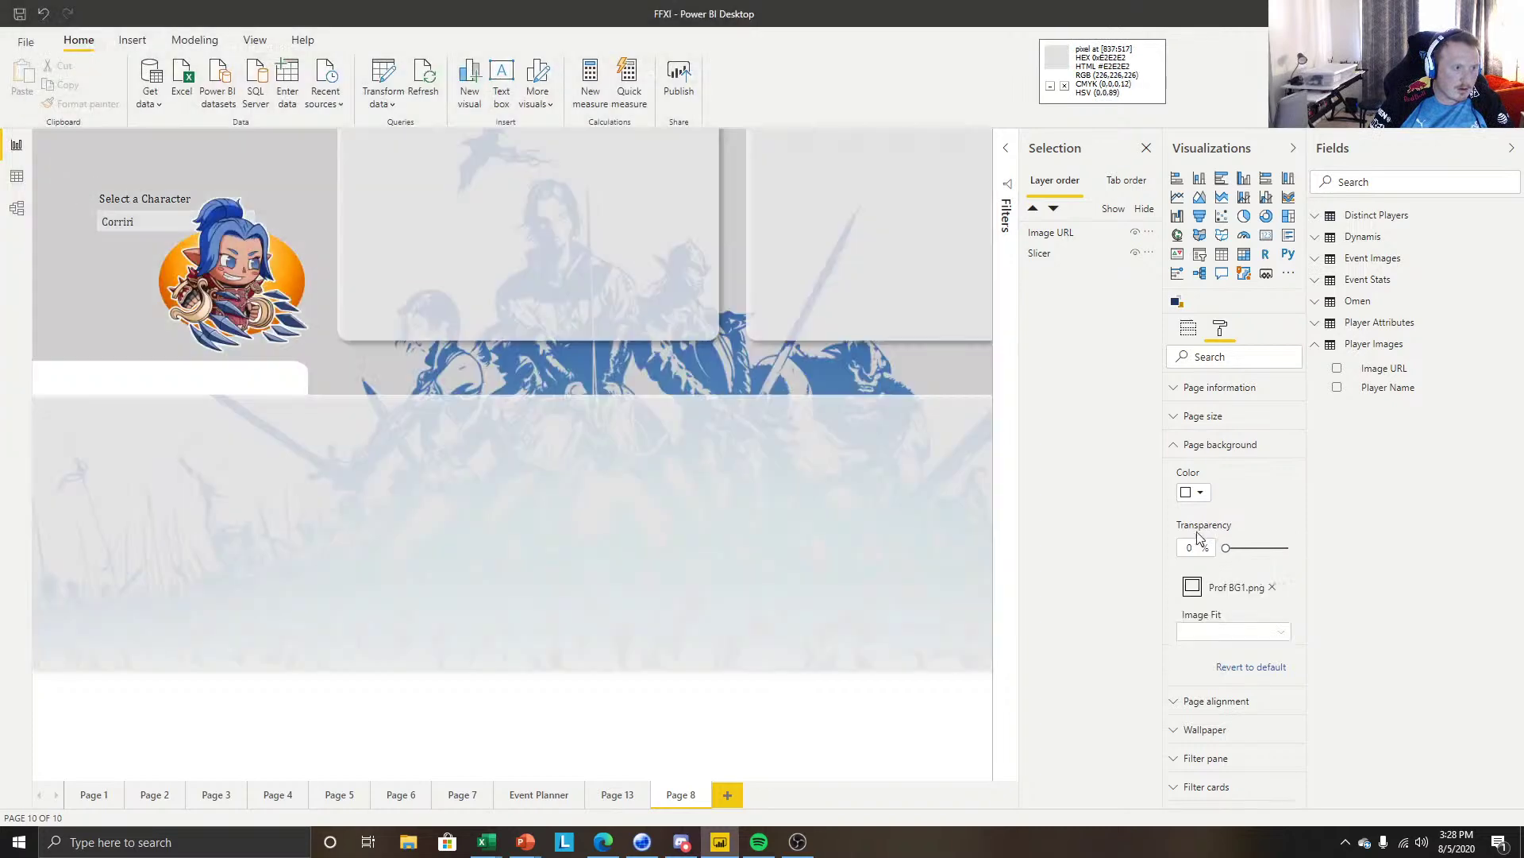
left_click(1258, 639)
left_click(1216, 662)
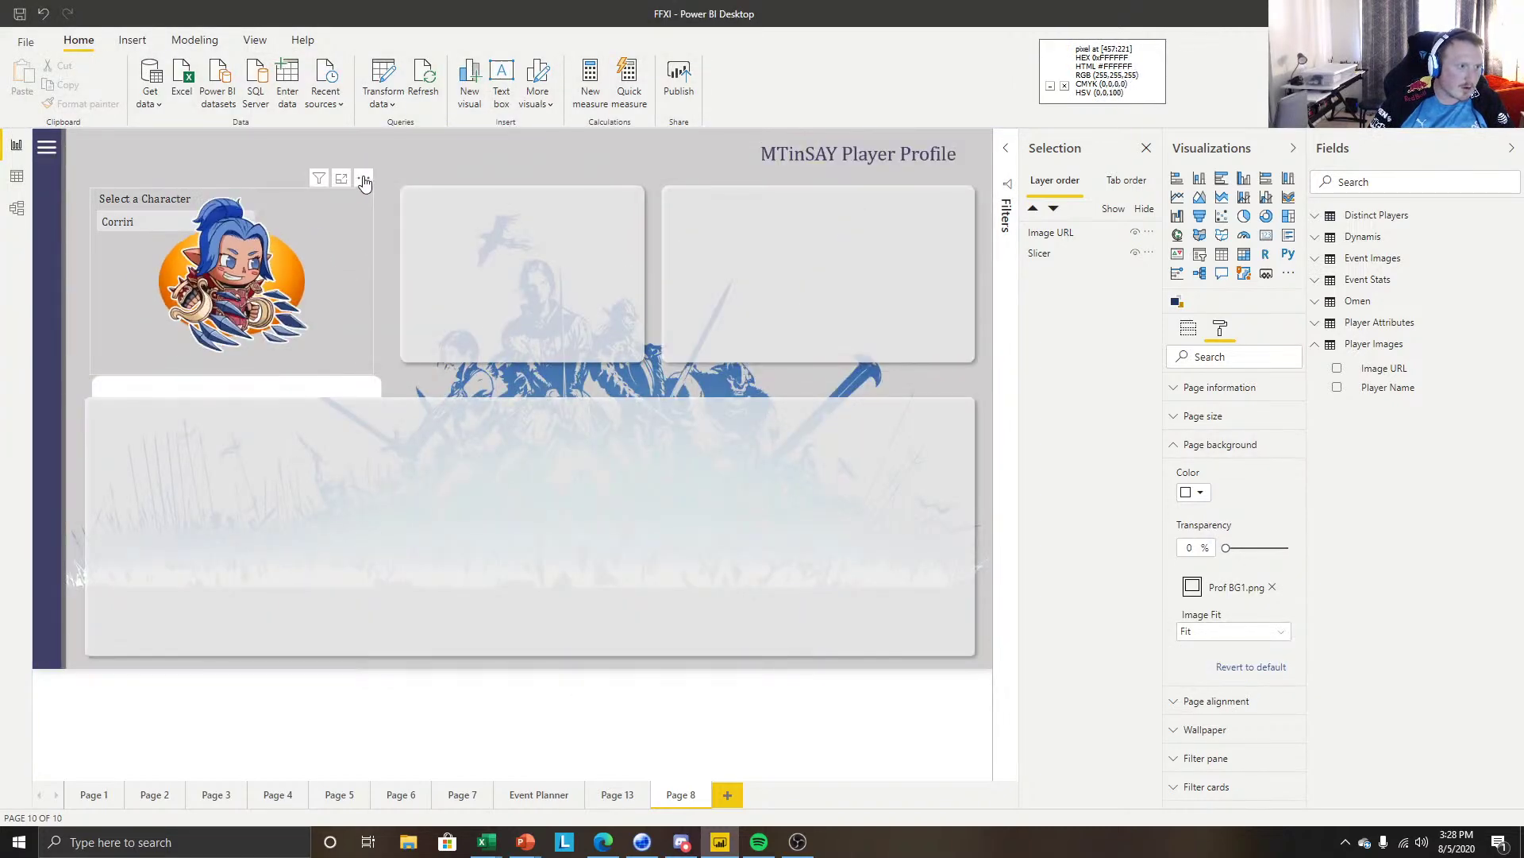
Move the character slicer up beside the page title and reposition and enlarge the character image visual beneath it.
left_click(121, 191)
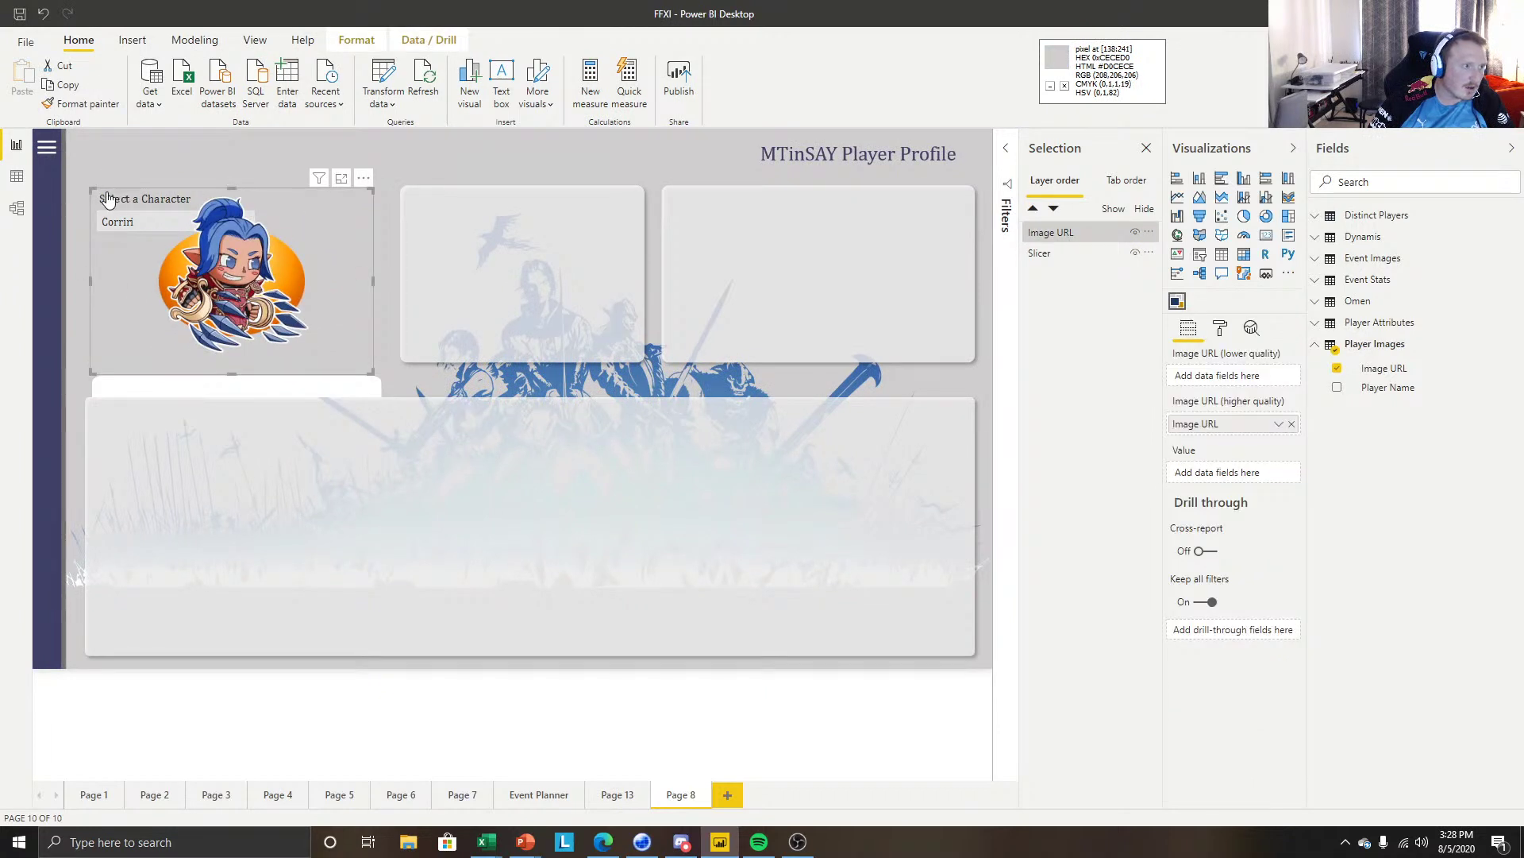
left_click_drag(91, 189, 132, 146)
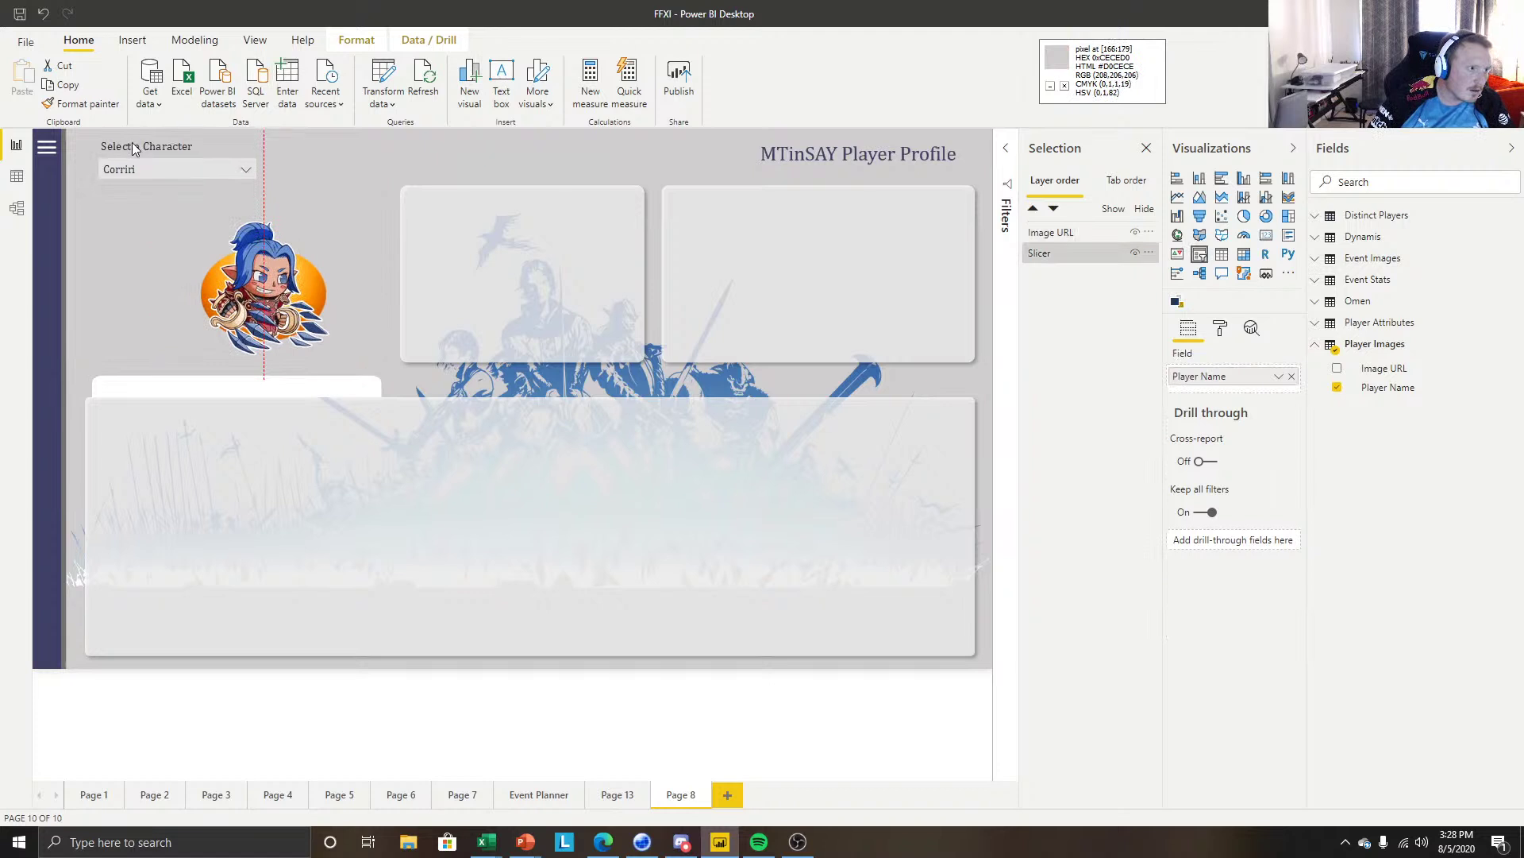
left_click(154, 218)
left_click_drag(154, 214, 83, 187)
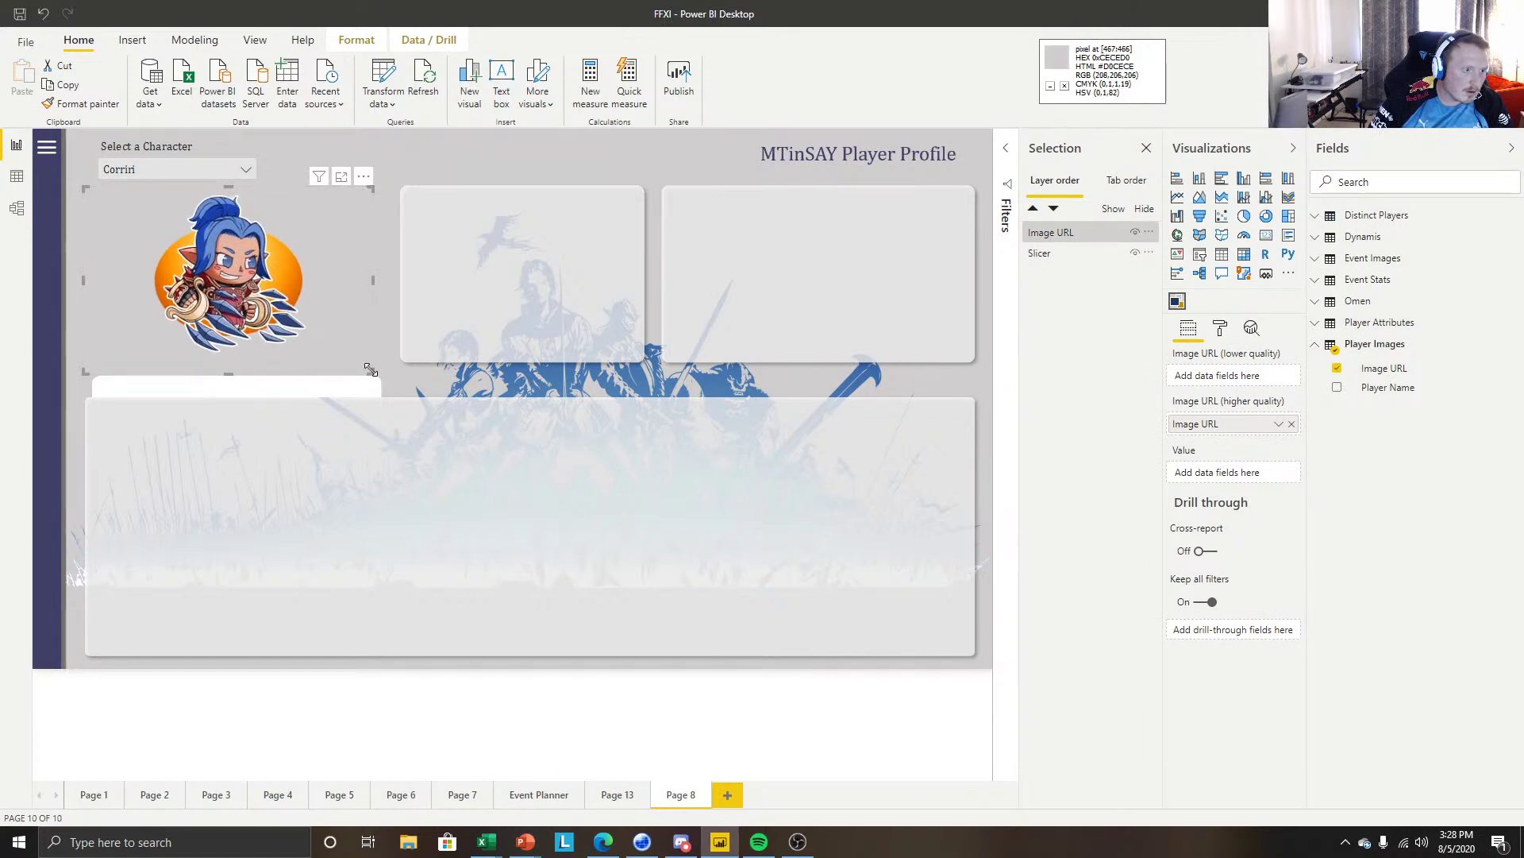
left_click_drag(370, 370, 384, 370)
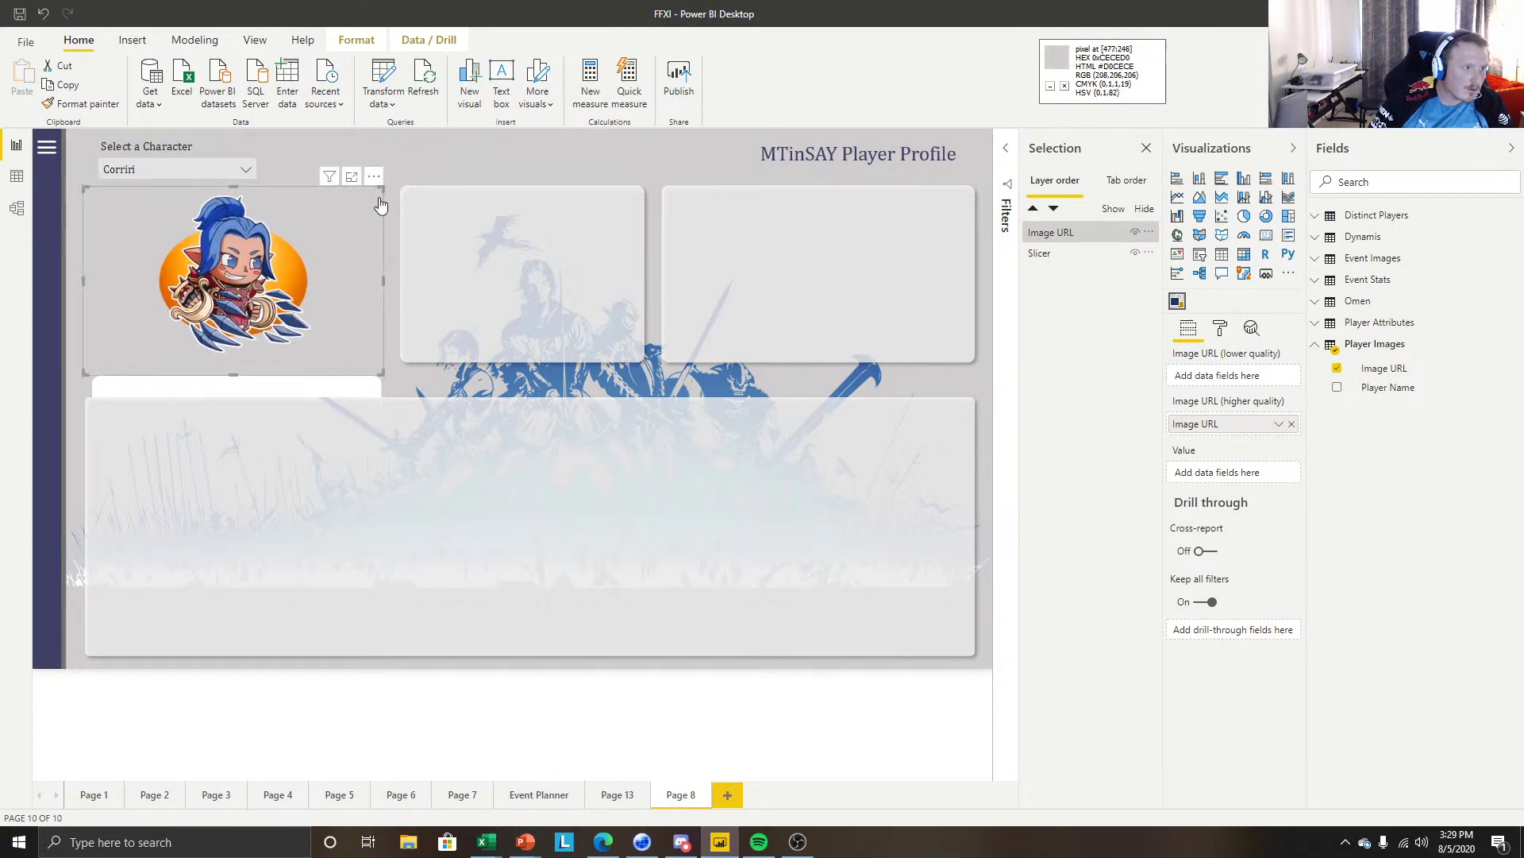
left_click_drag(385, 188, 389, 178)
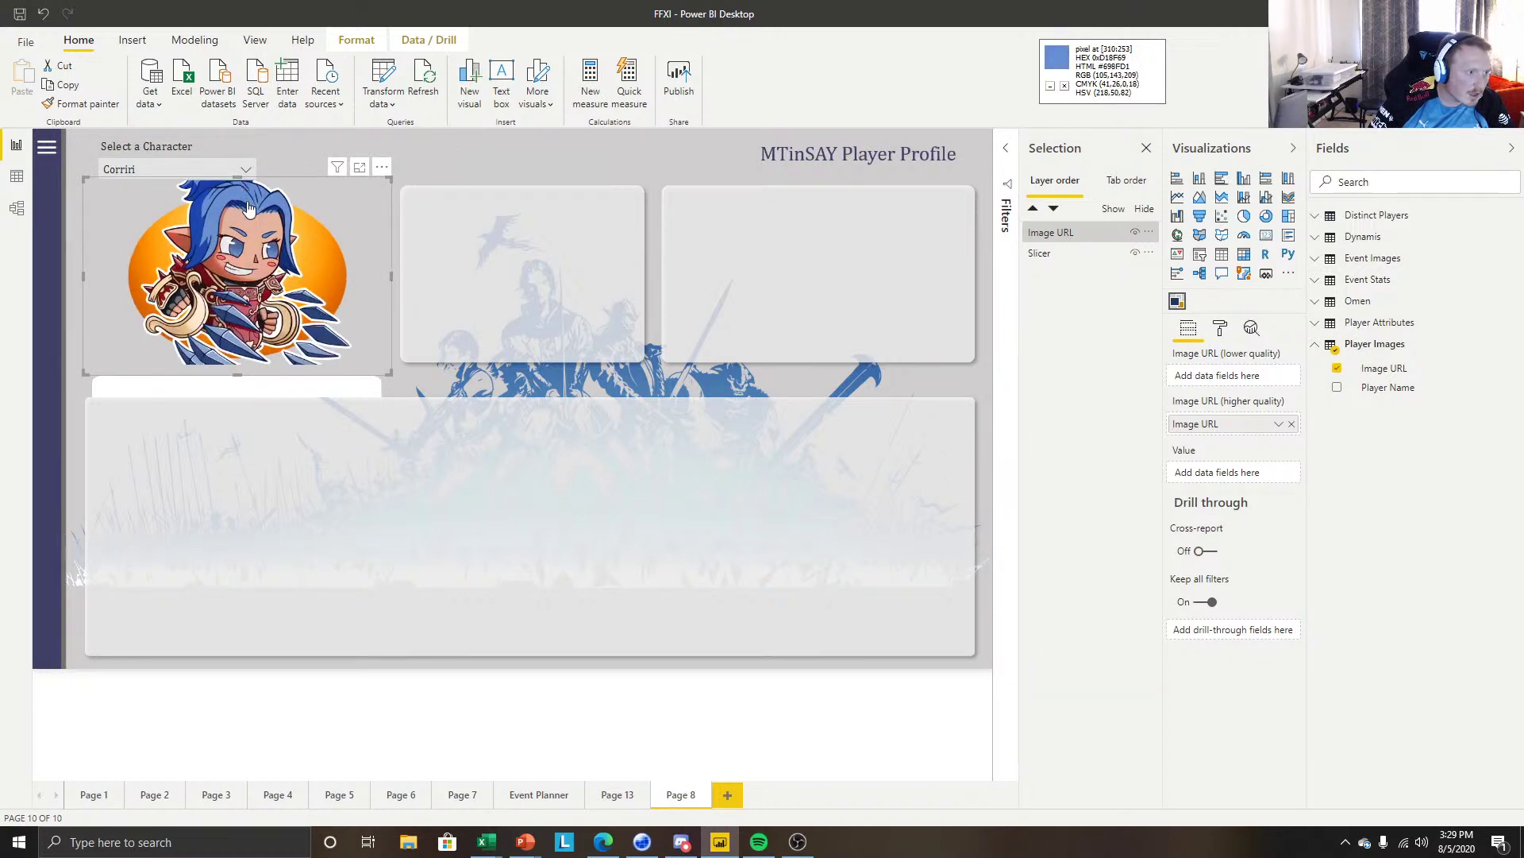
left_click_drag(242, 219, 283, 184)
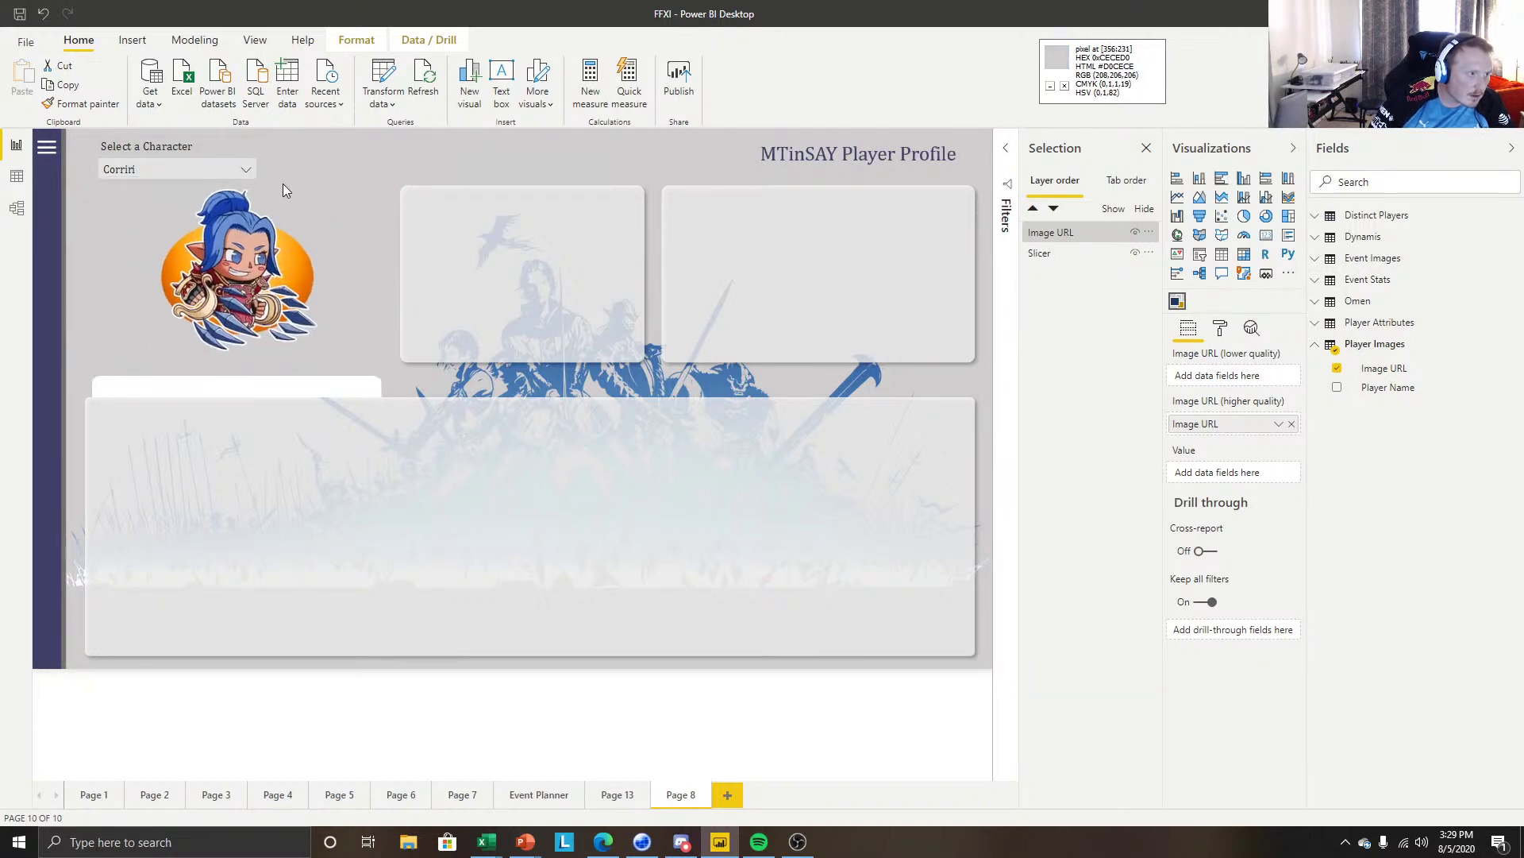
left_click(307, 147)
Test the character image by selecting Bloodsman, Corriri and Poolcue one after another in the character slicer.
left_click(210, 169)
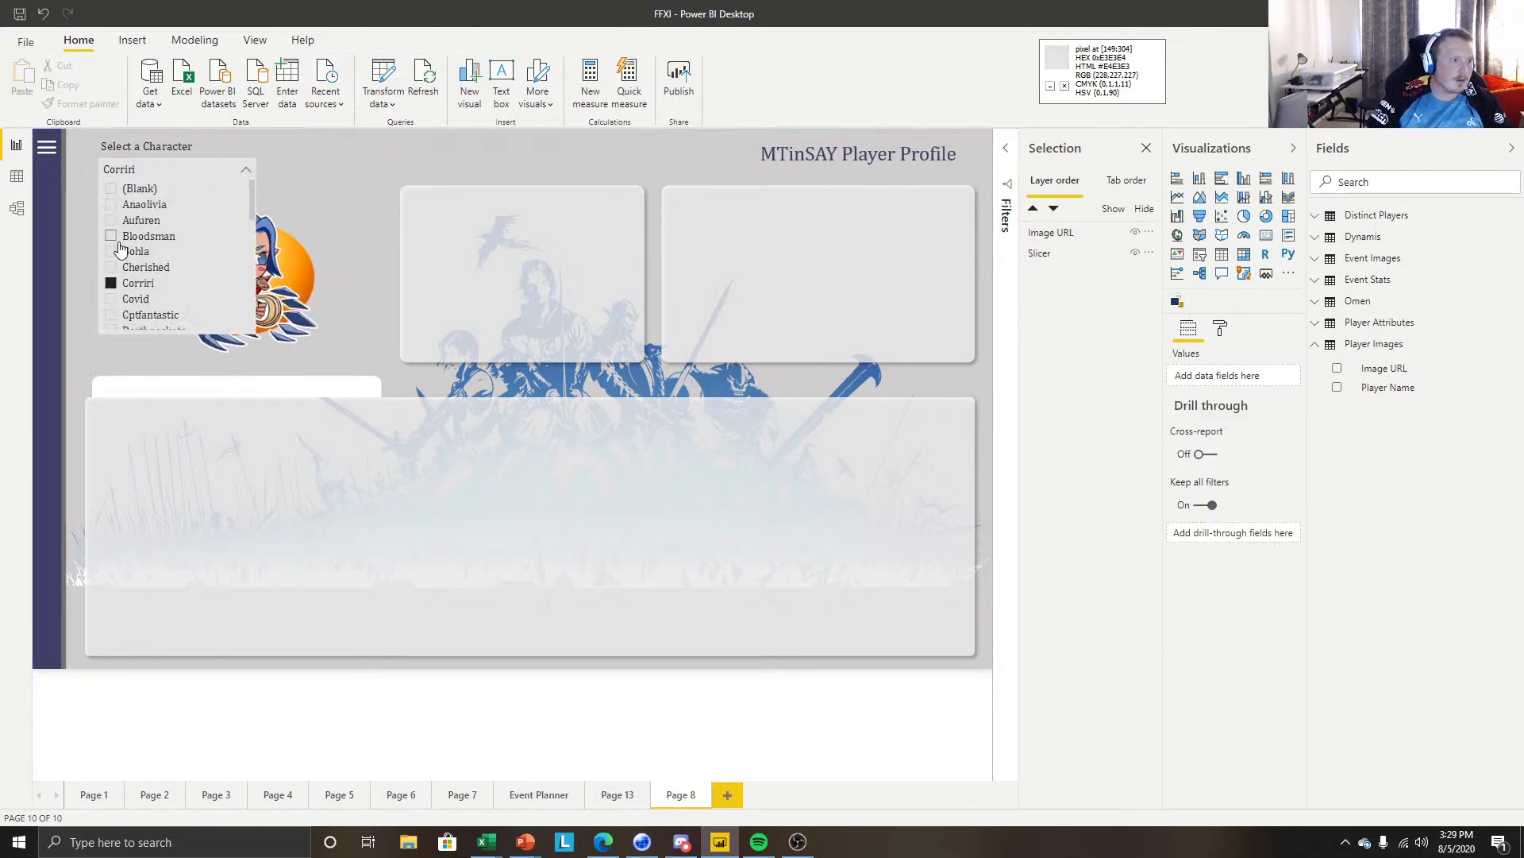
left_click(119, 237)
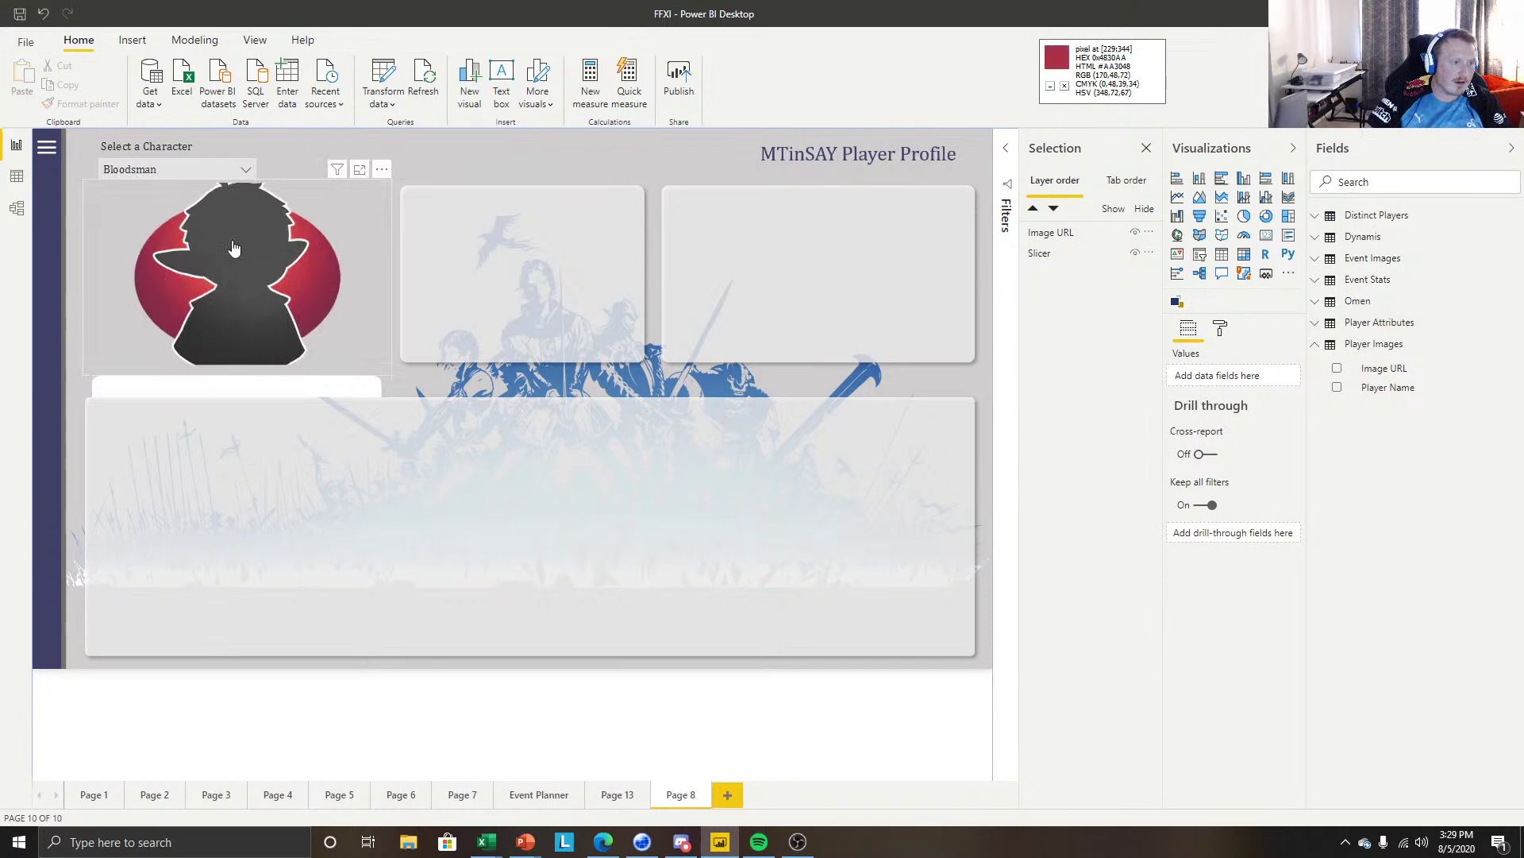
left_click(248, 166)
scroll(166, 240, "down", 3)
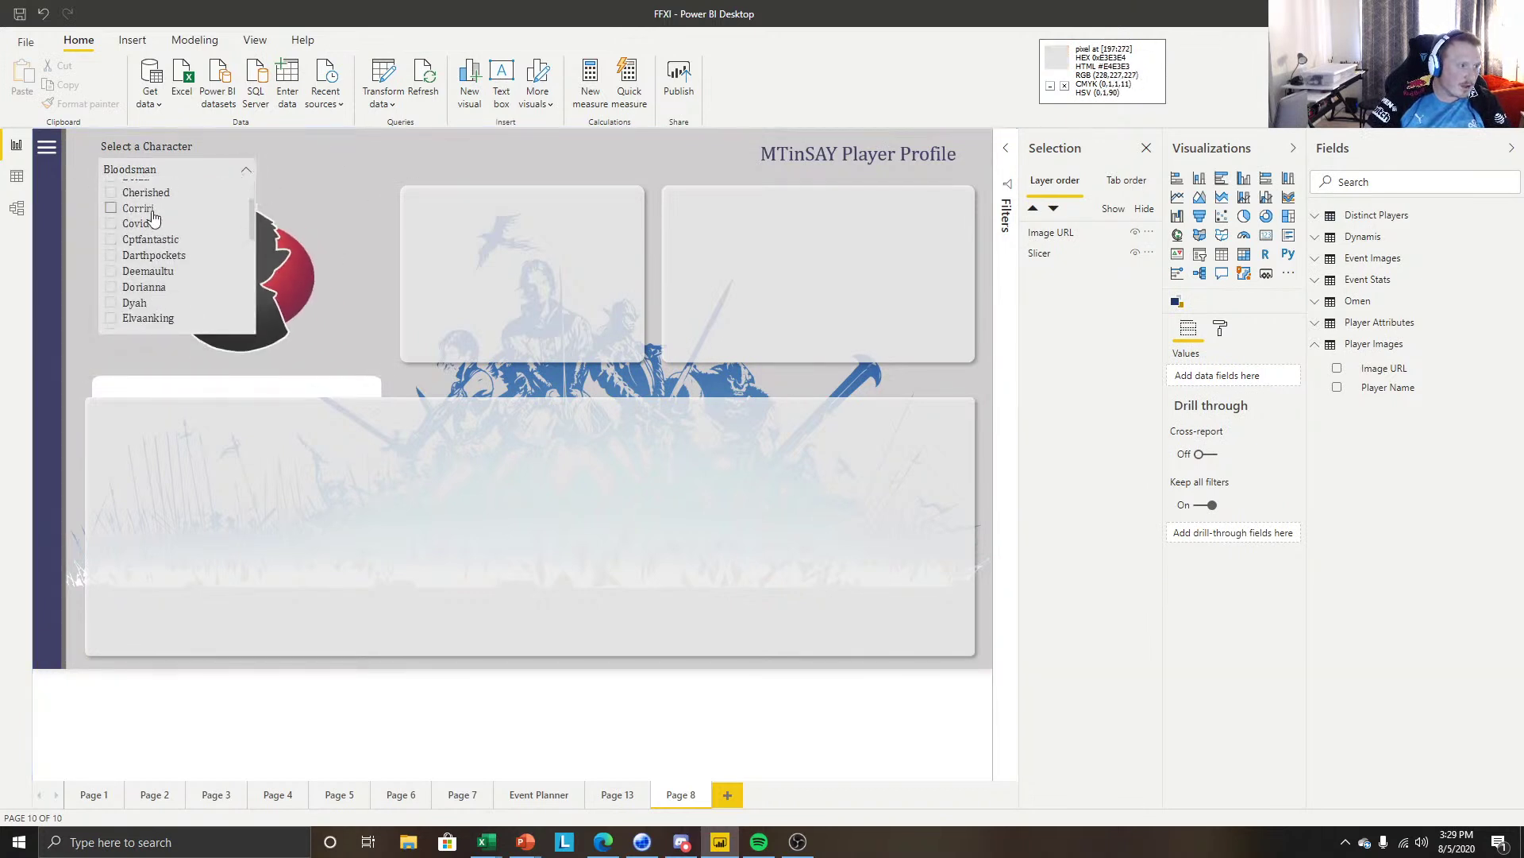
left_click(139, 209)
scroll(159, 262, "down", 5)
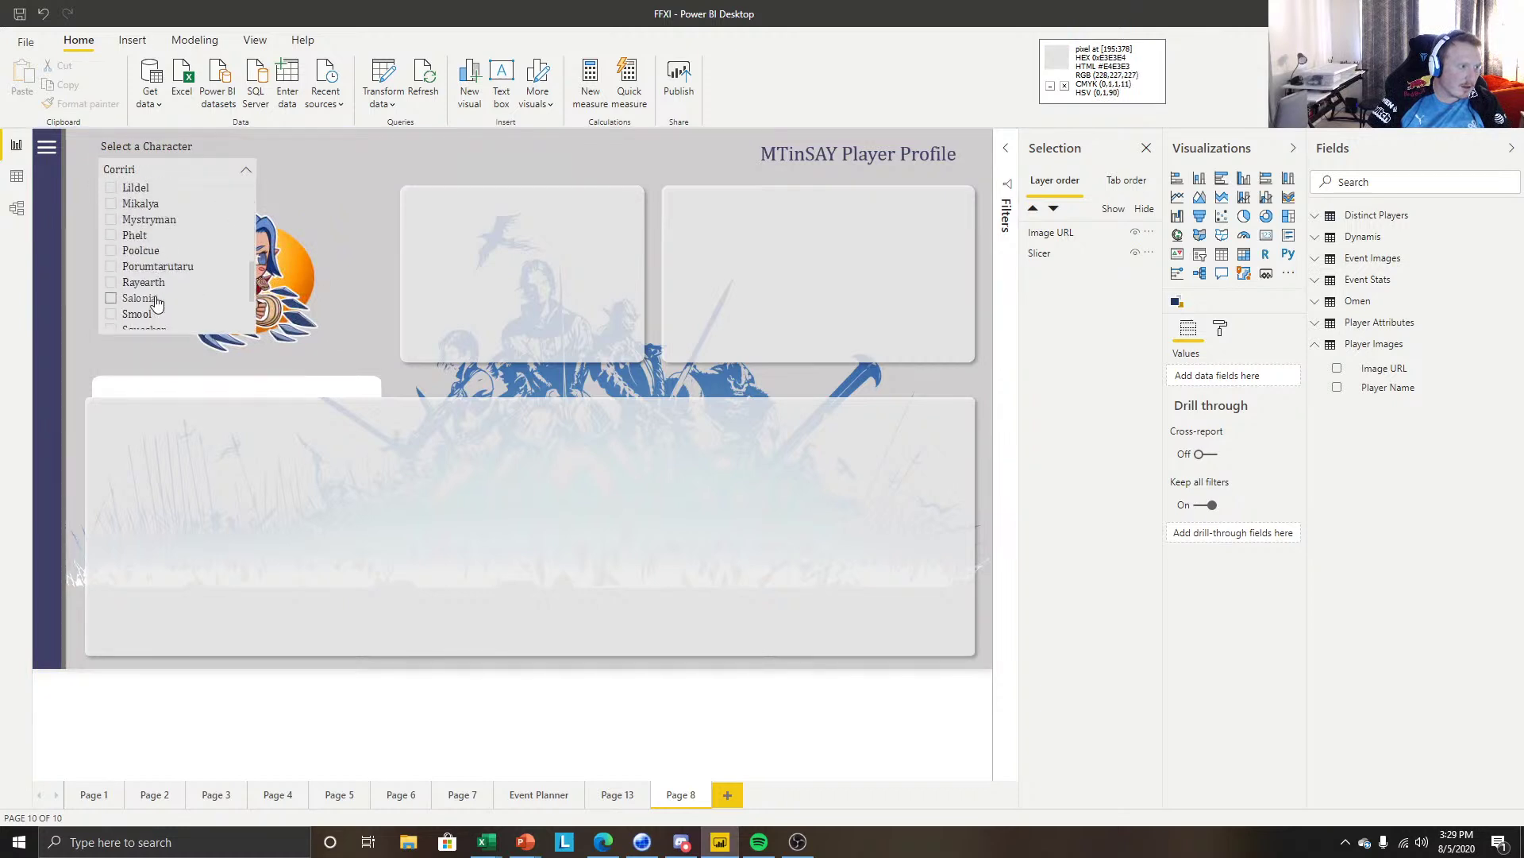
left_click(140, 251)
left_click(373, 156)
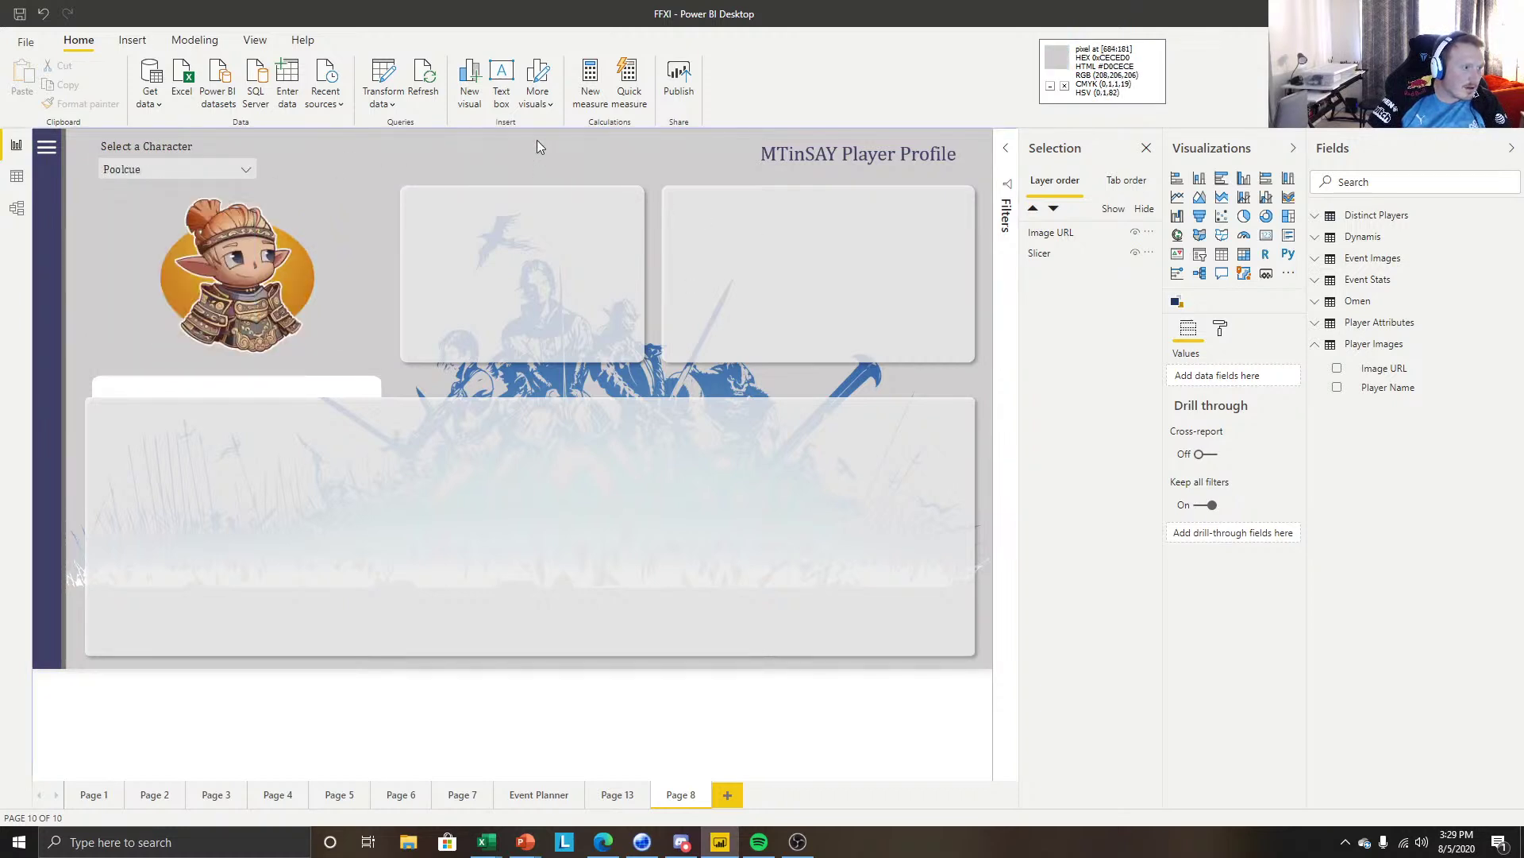
Set the character slicer back to Corriri.
left_click(208, 168)
scroll(159, 238, "up", 2)
scroll(155, 242, "down", 2)
scroll(155, 242, "up", 2)
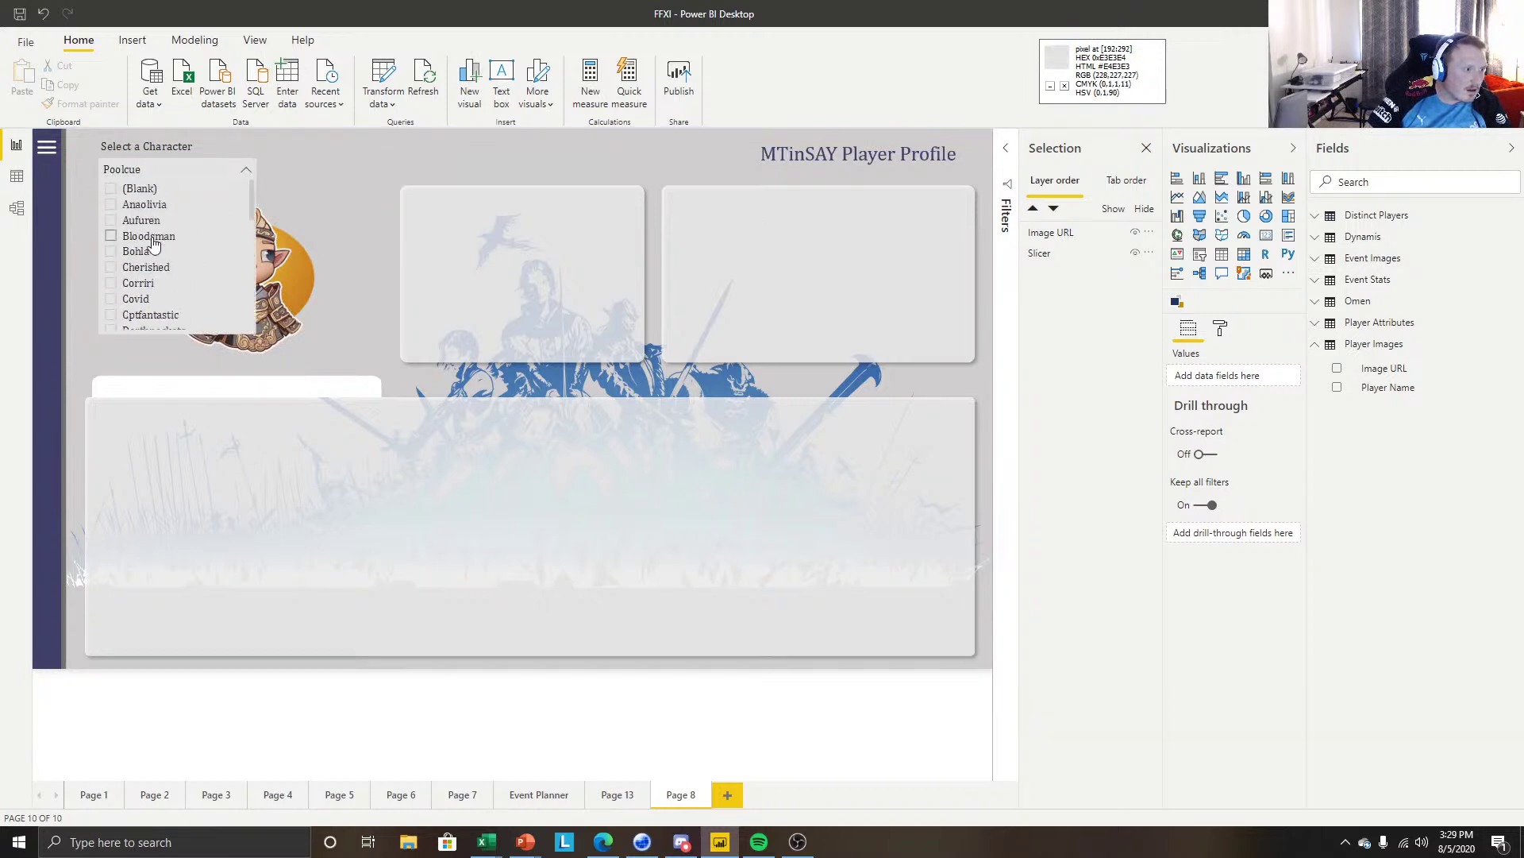
left_click(146, 286)
left_click(321, 146)
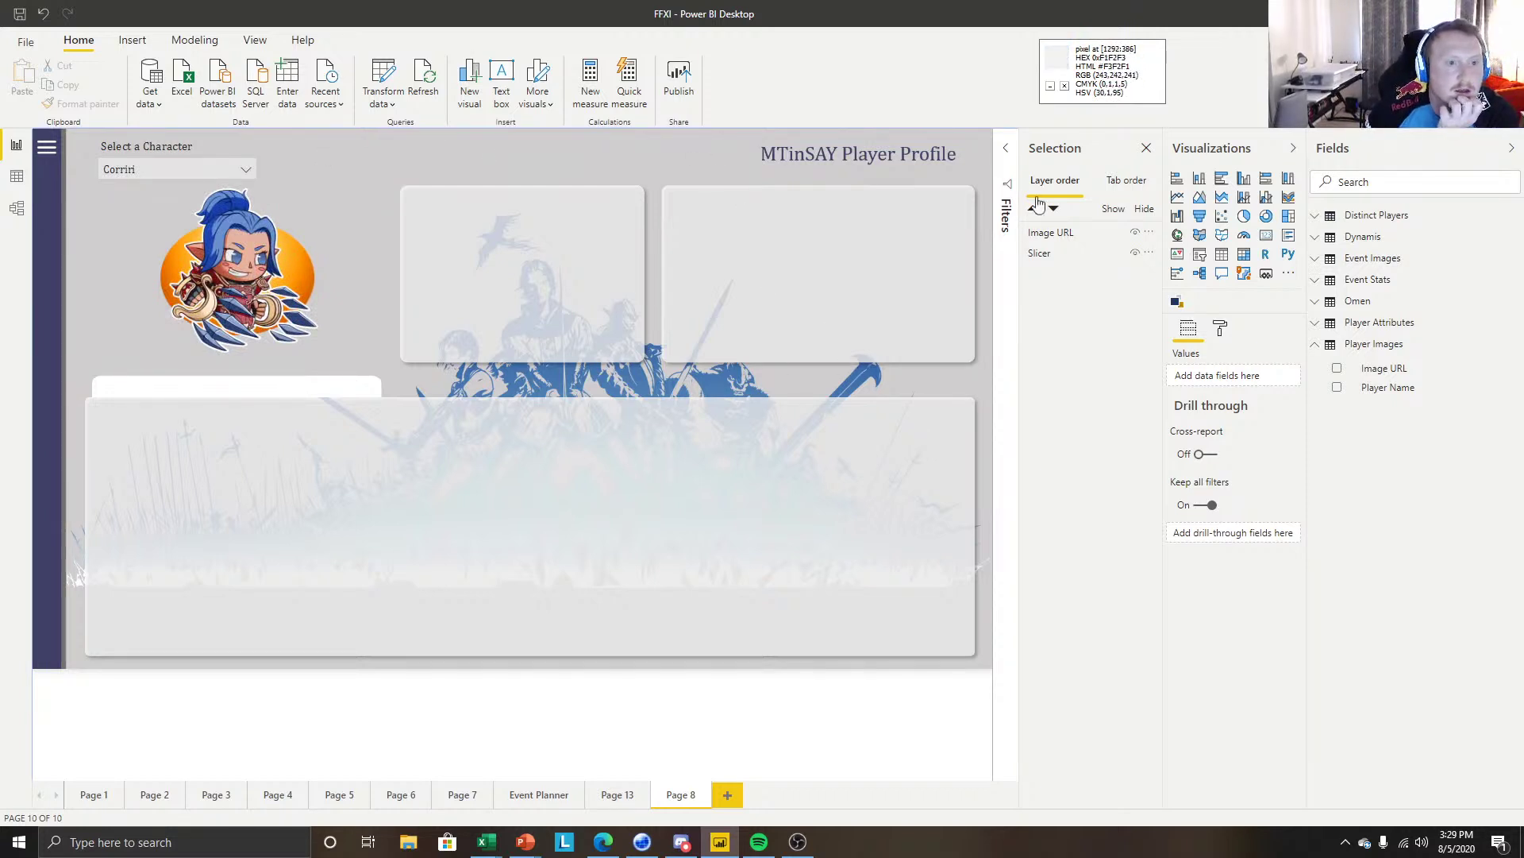
Add a page-level filter on the Event Stats table's Event Category field, limited to Dynamis.
left_click(1006, 151)
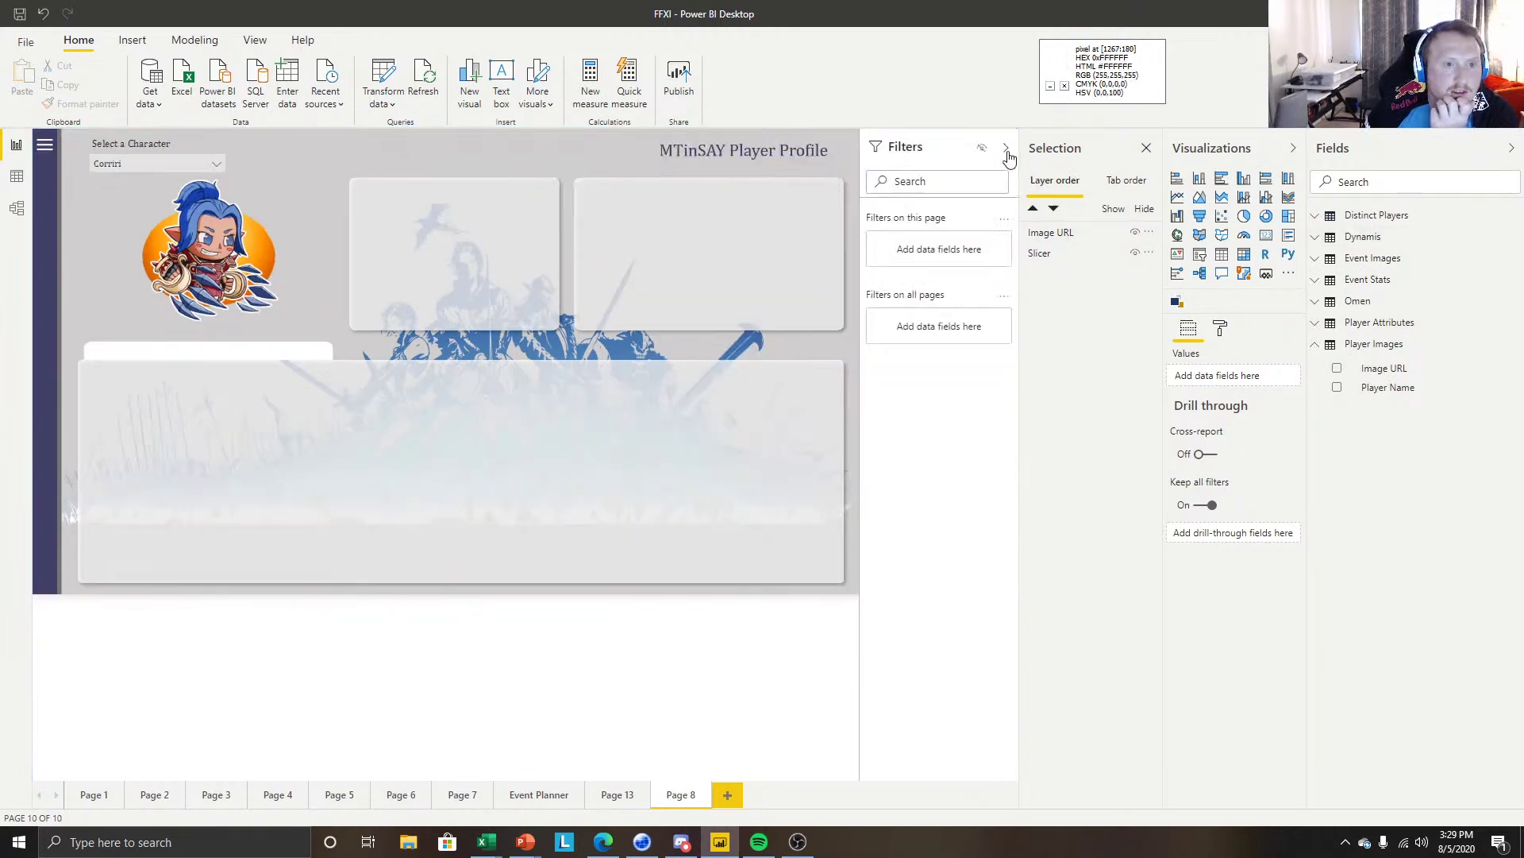
left_click(1317, 282)
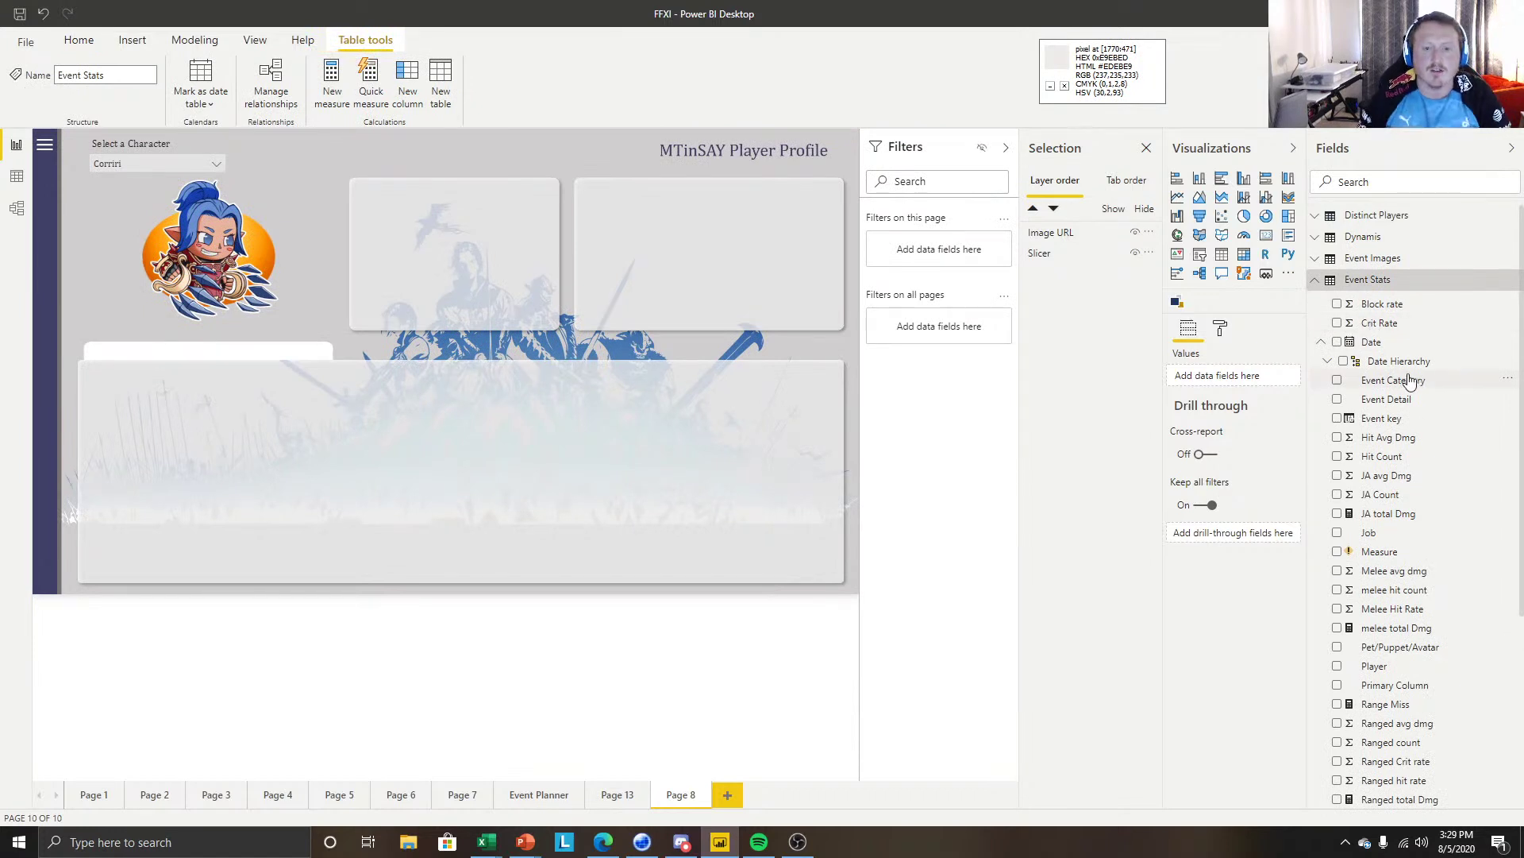
left_click_drag(1393, 380, 968, 251)
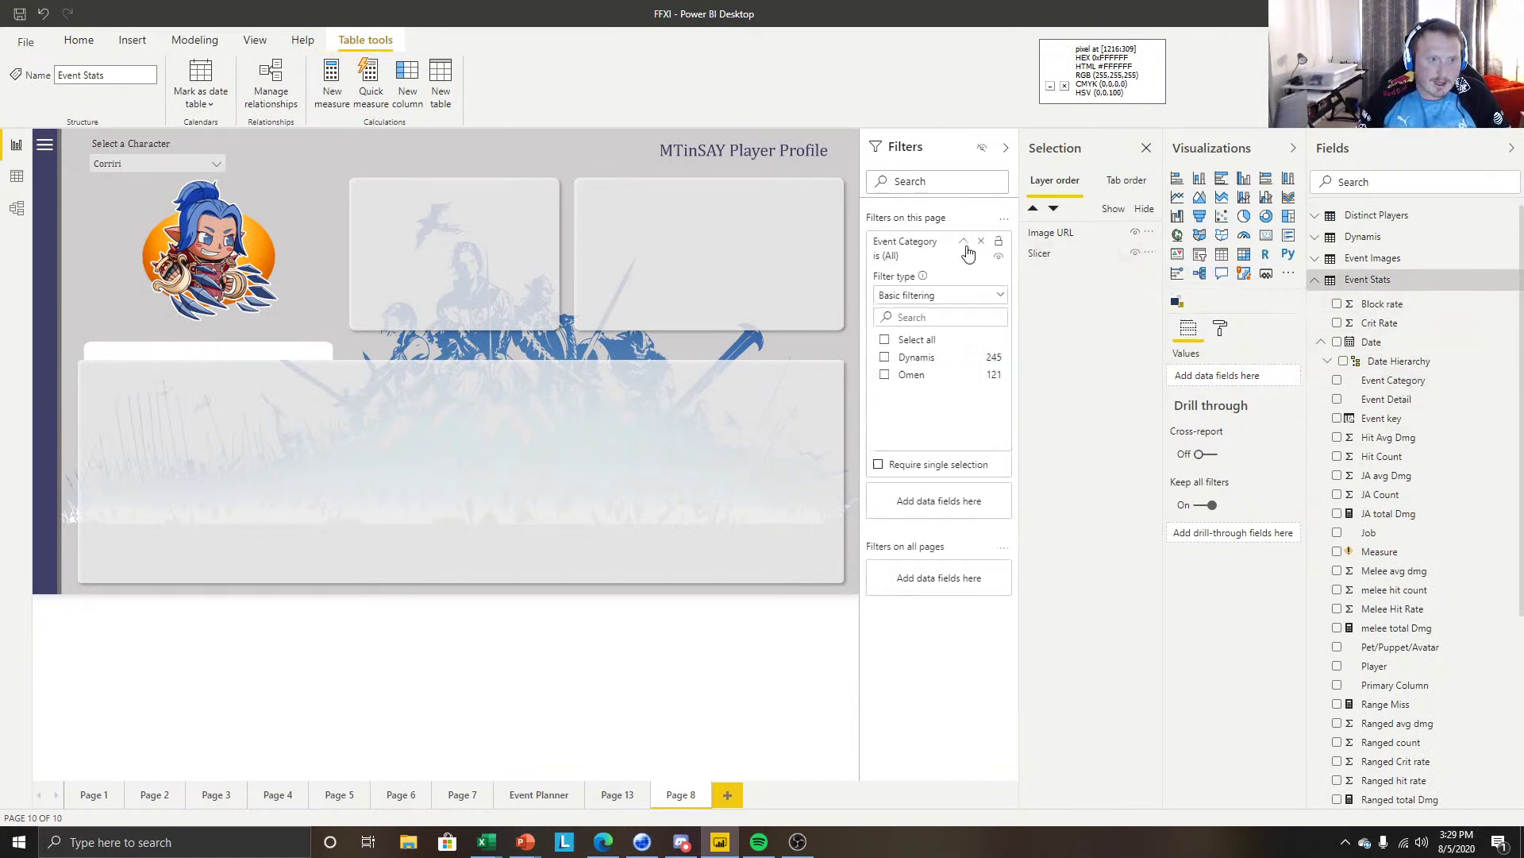
left_click(921, 359)
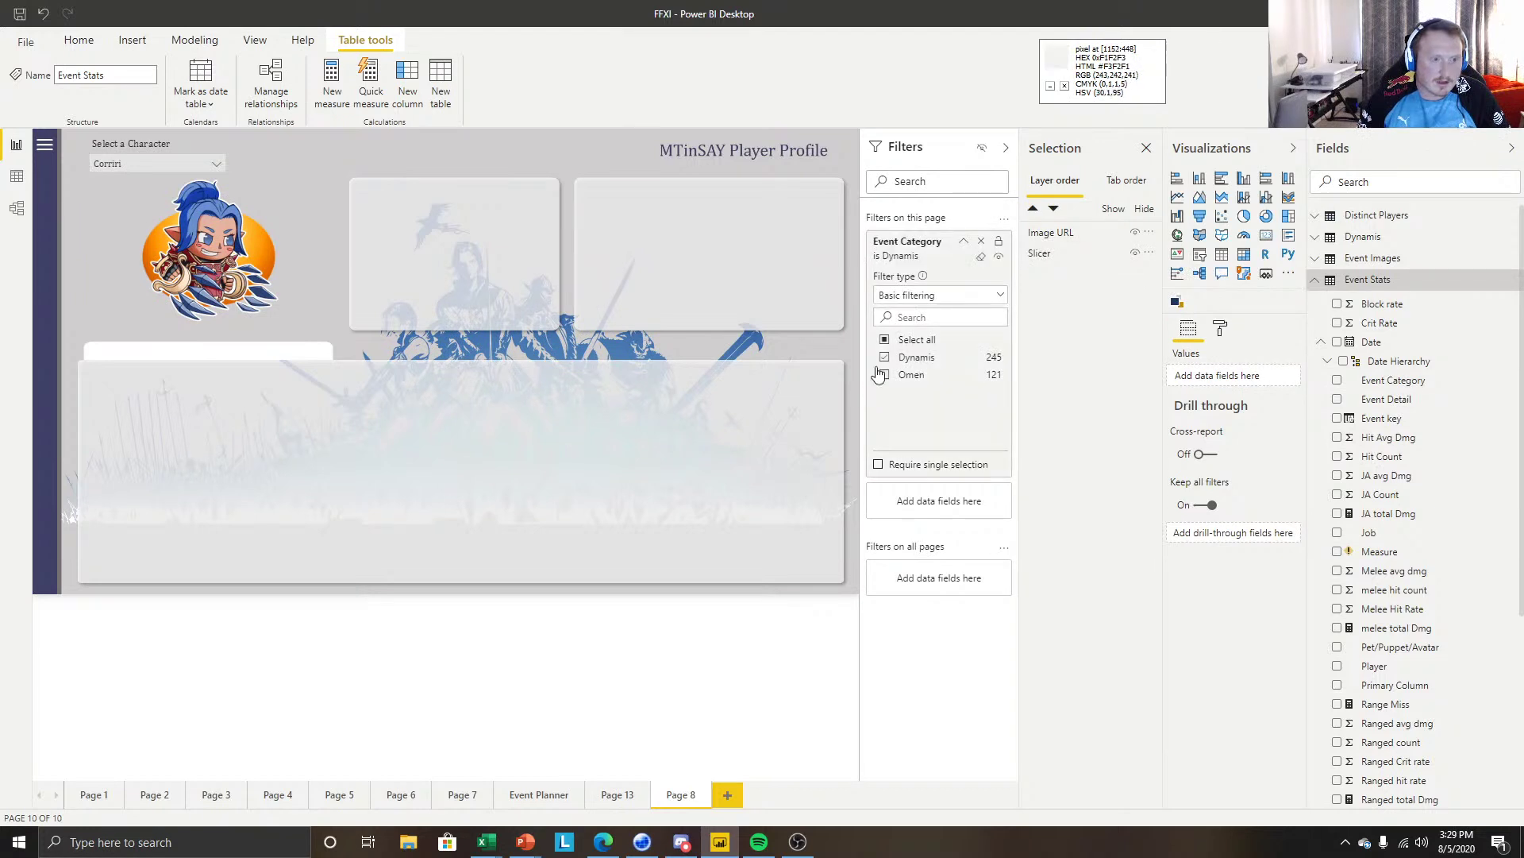
left_click(964, 242)
left_click(1006, 148)
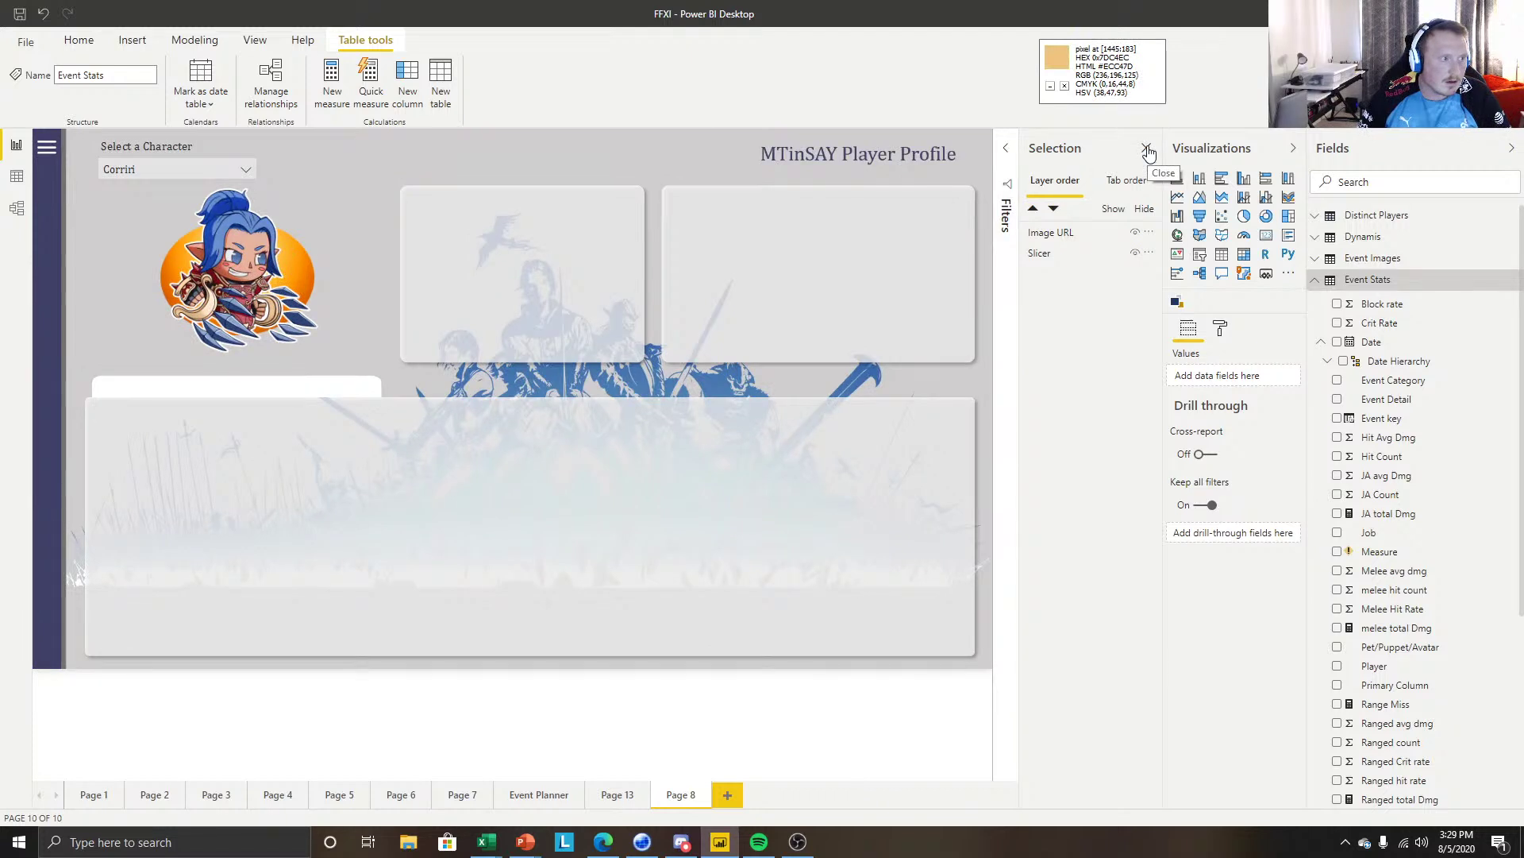
Insert a donut chart and fit it over the card to the right of the character image.
left_click(669, 179)
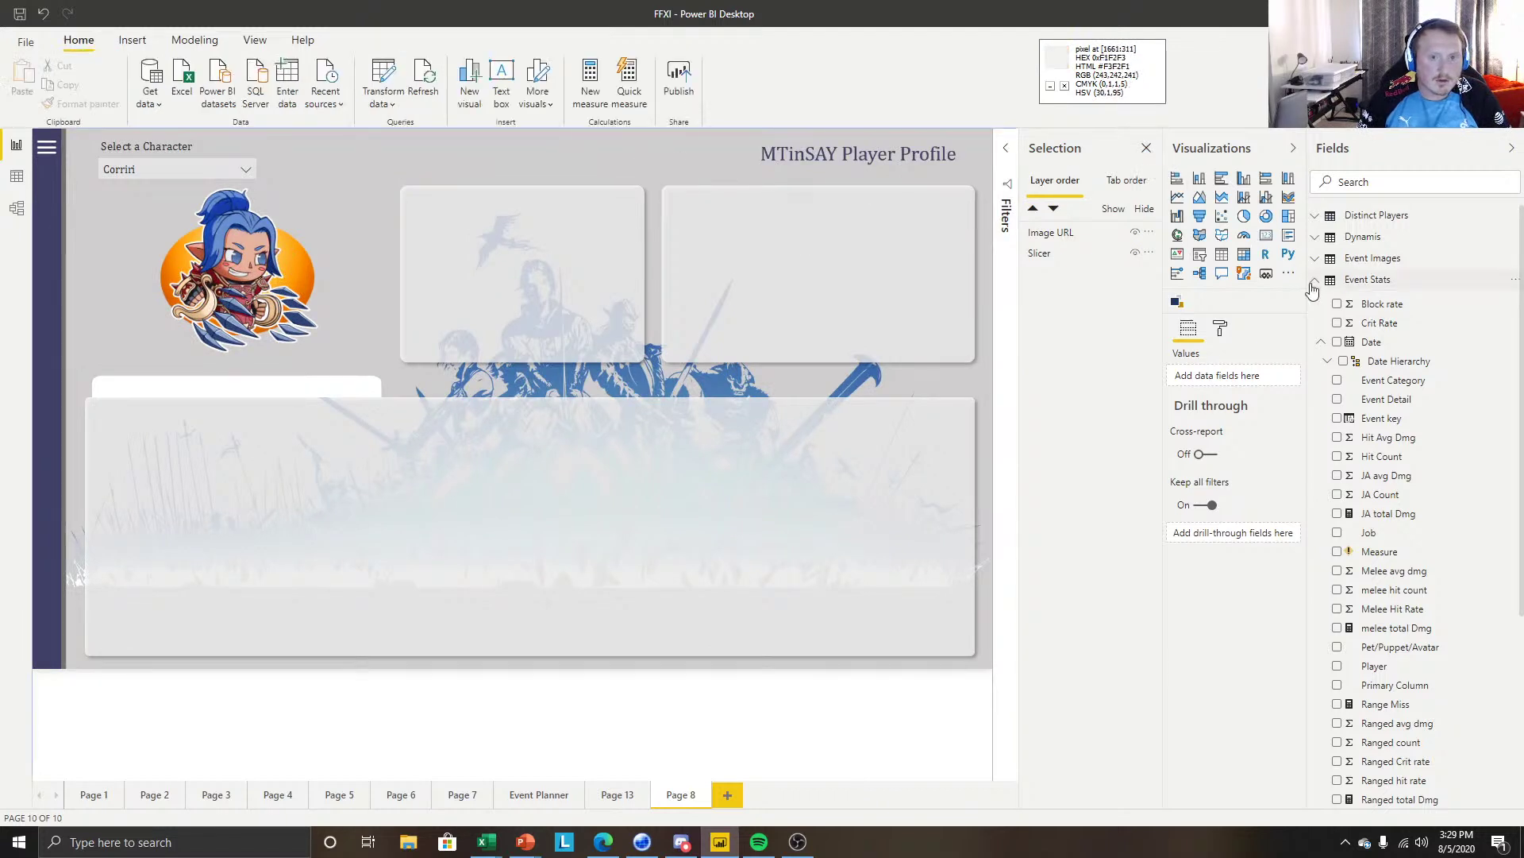
left_click(1268, 216)
left_click_drag(290, 452, 598, 269)
left_click_drag(702, 382, 644, 360)
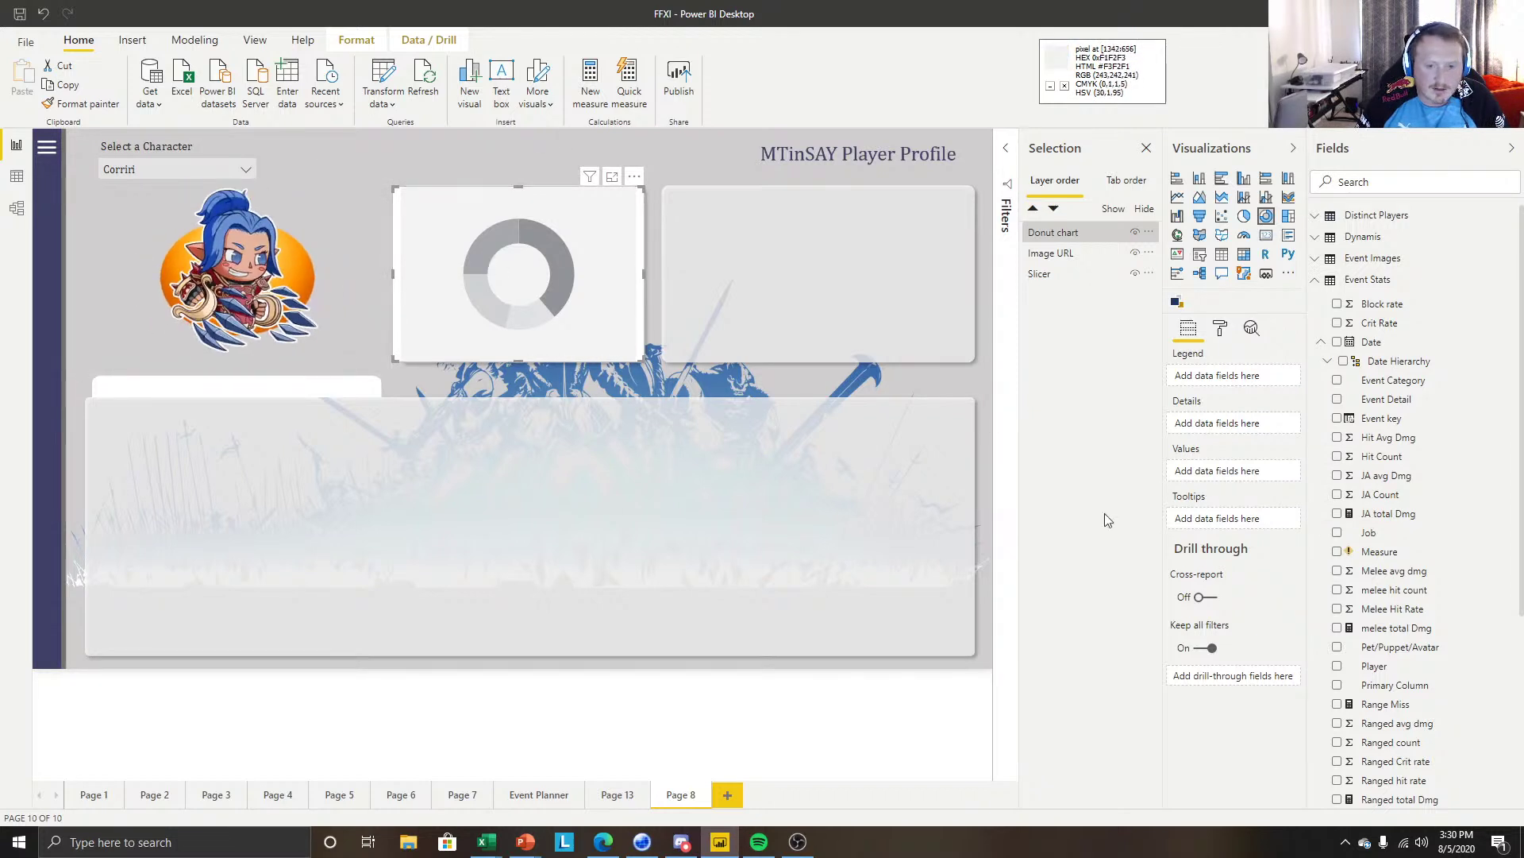
Use the count of the Event Stats Job field as the donut chart's values and clear Job from its legend.
left_click_drag(1330, 521, 1231, 377)
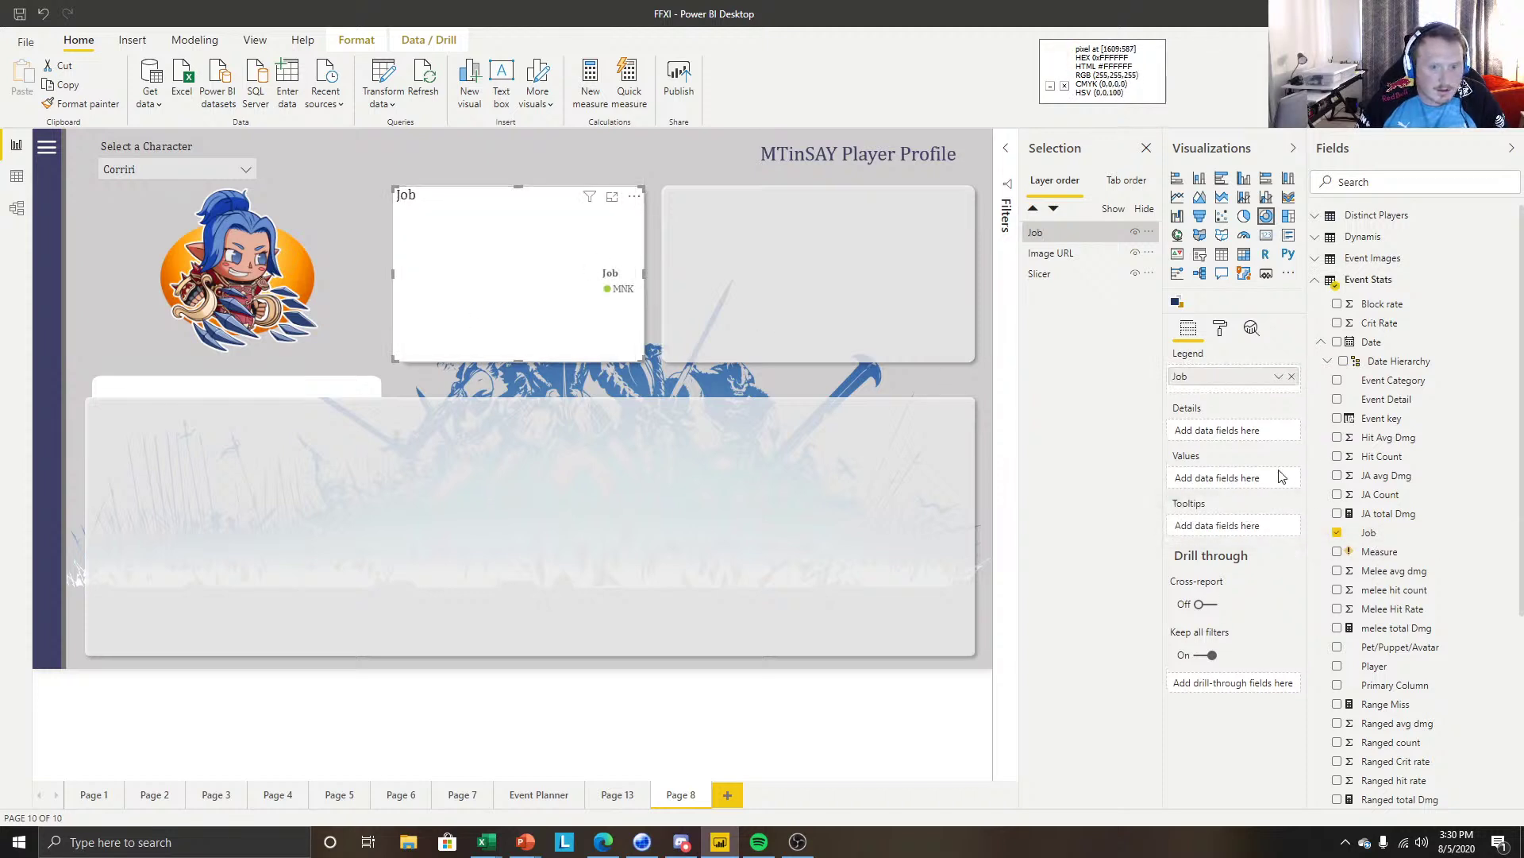
left_click_drag(1374, 538, 1270, 477)
left_click_drag(1233, 484, 1233, 479)
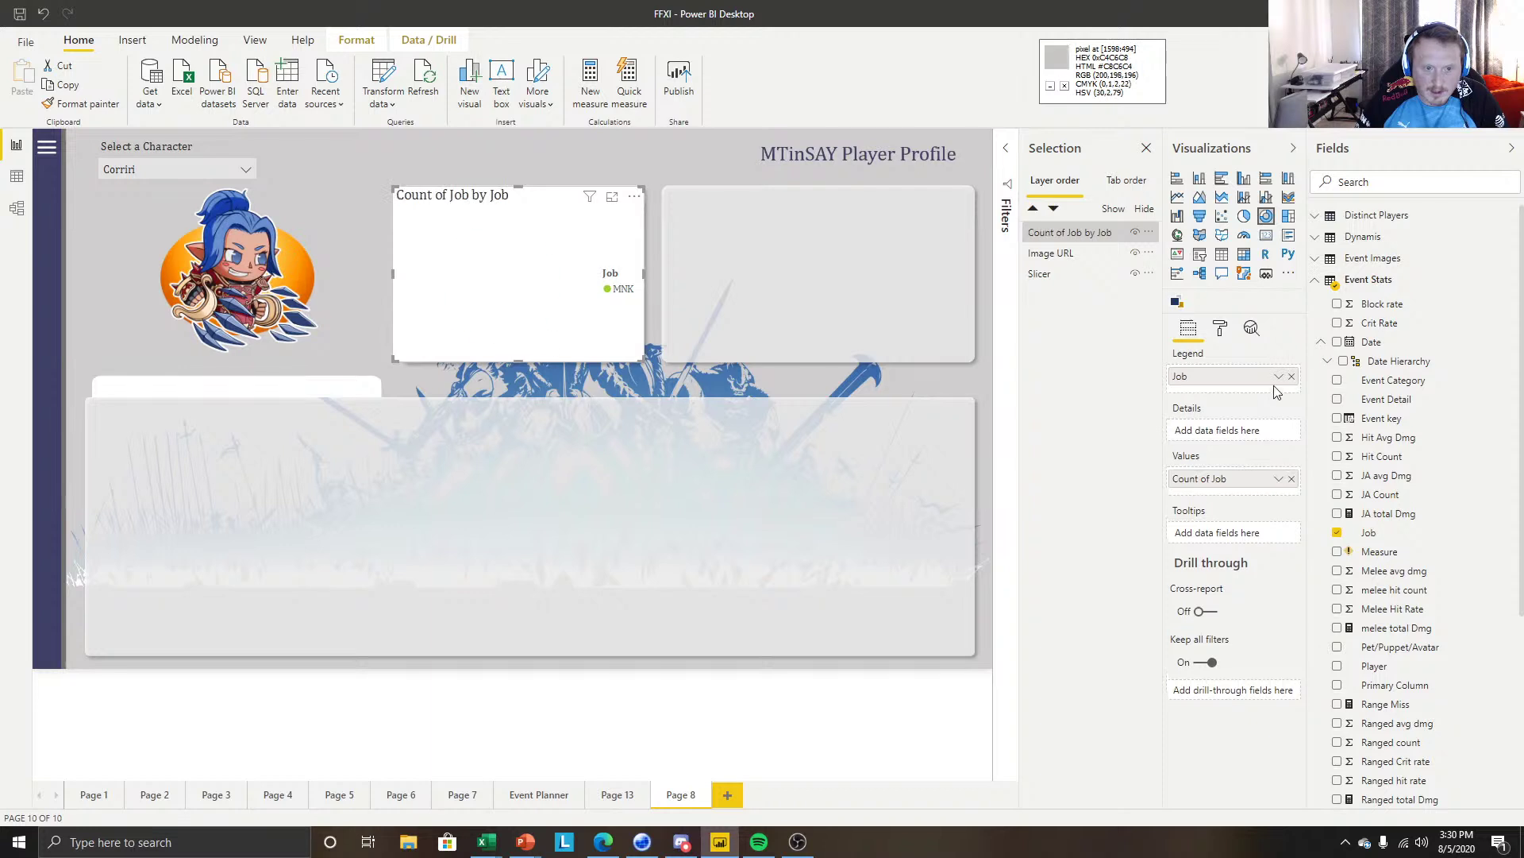
left_click(1291, 375)
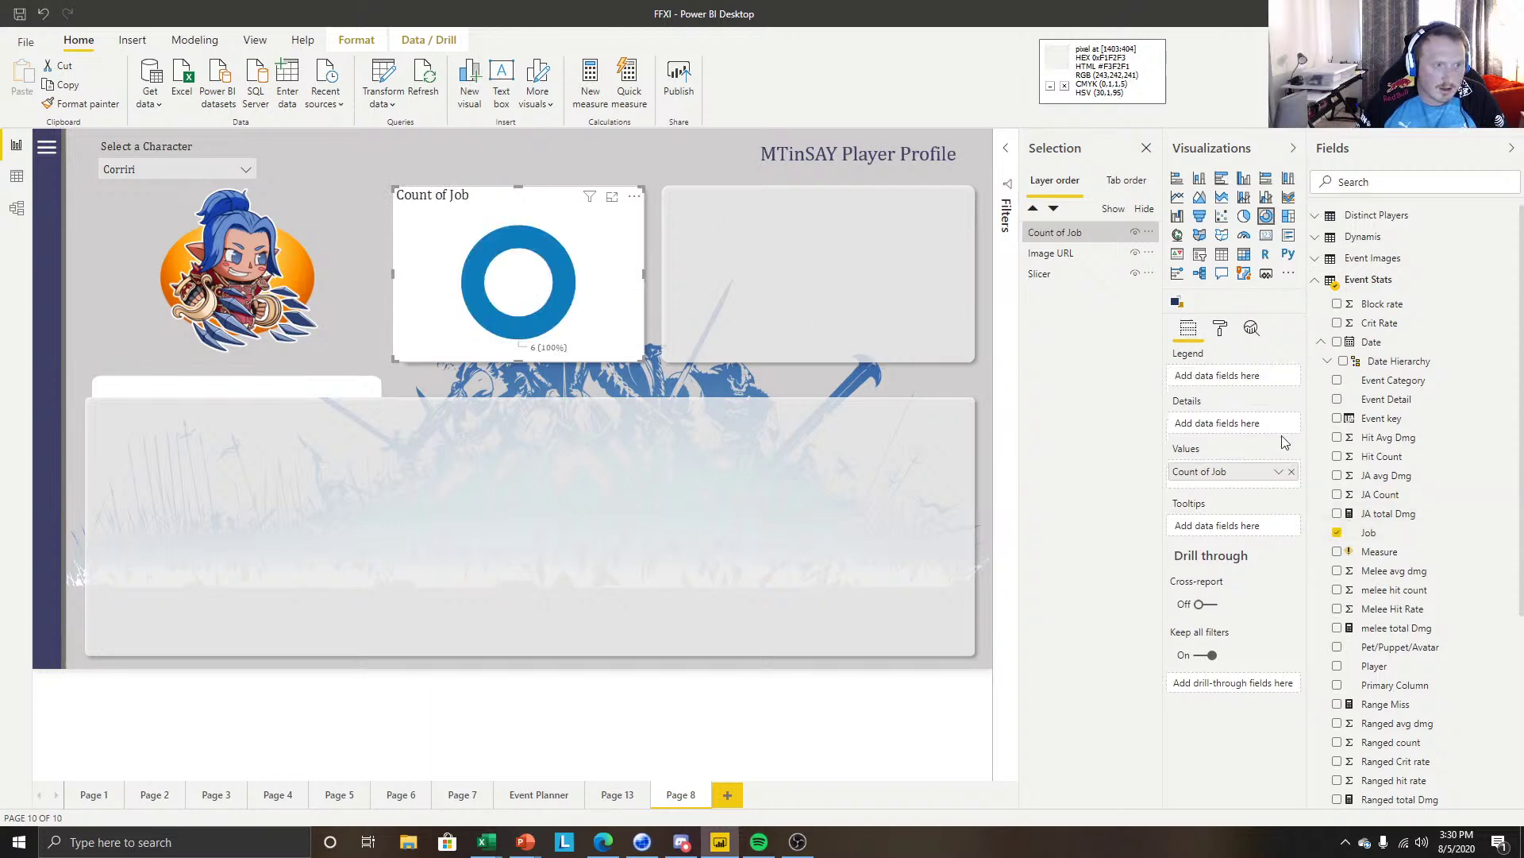
Turn off the donut chart's background.
left_click(1221, 328)
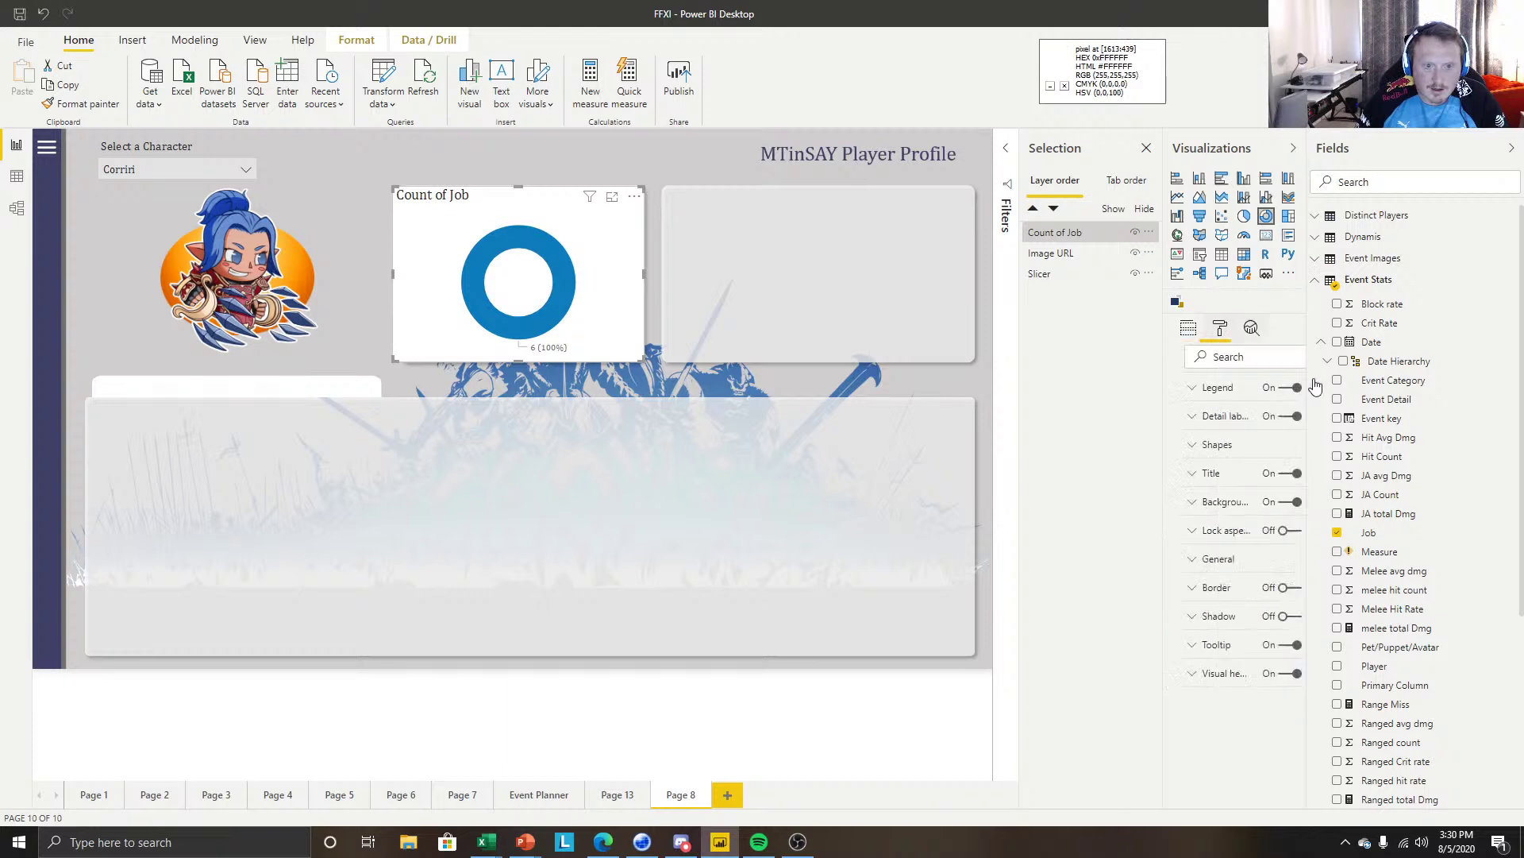
left_click(1272, 501)
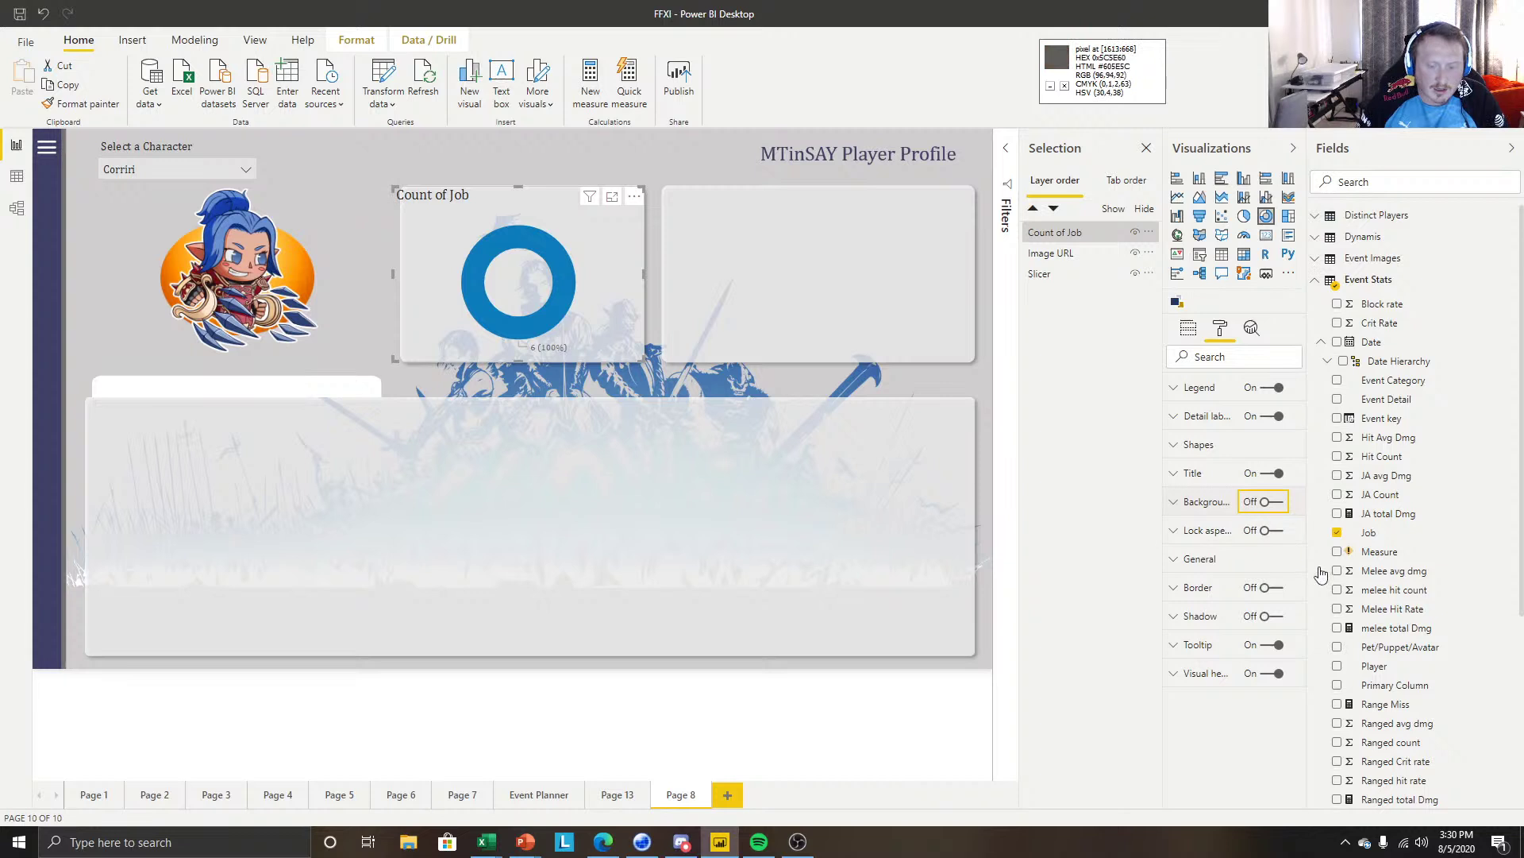
Add the Event Stats Job field to the donut chart's legend and pull the chart's left edge slightly inward on its card.
left_click_drag(1375, 543, 1222, 376)
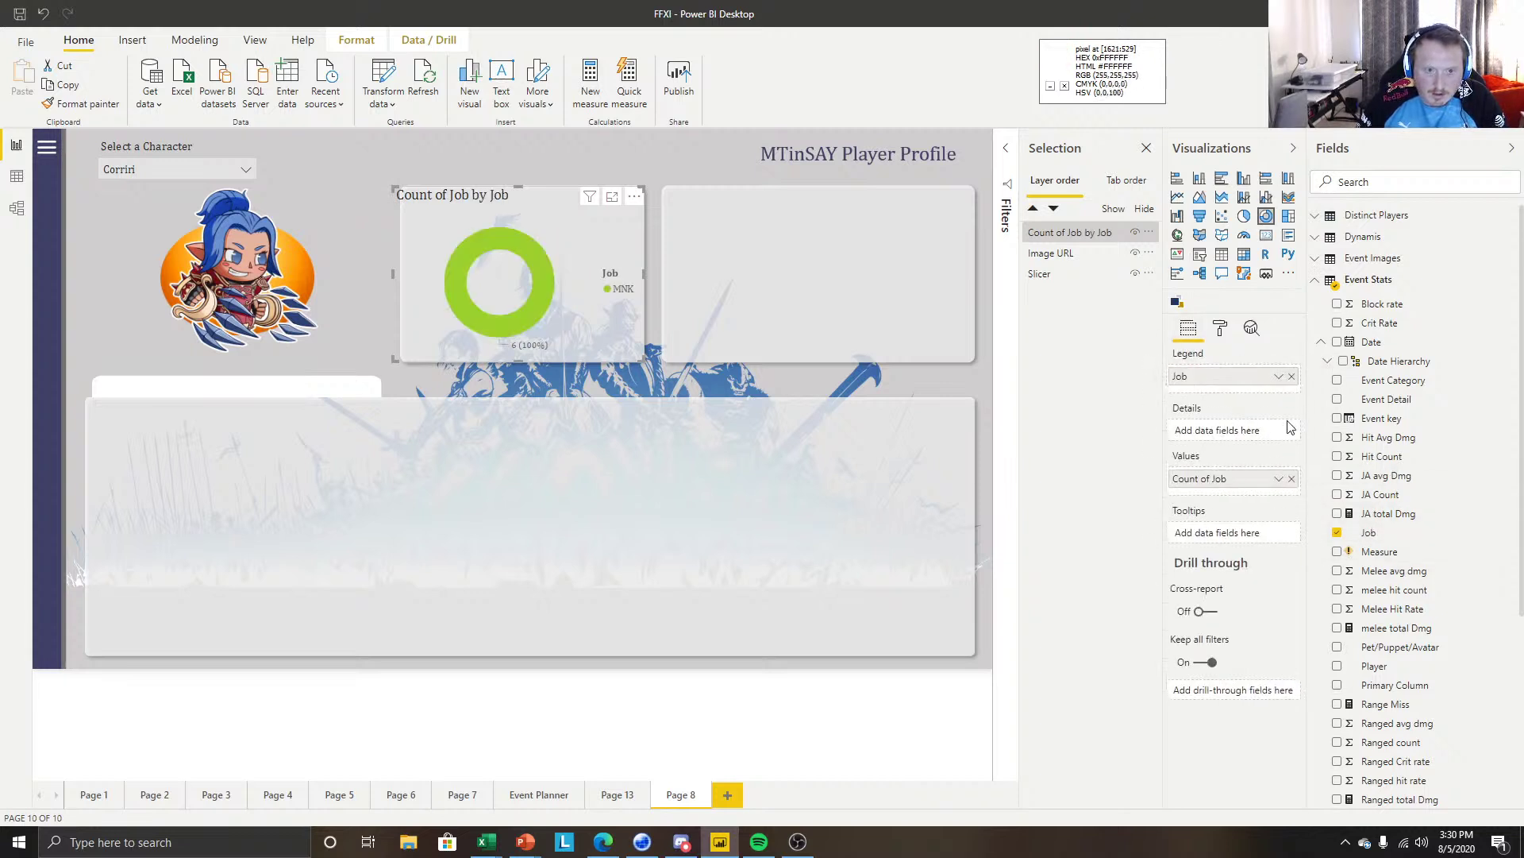
left_click(1280, 480)
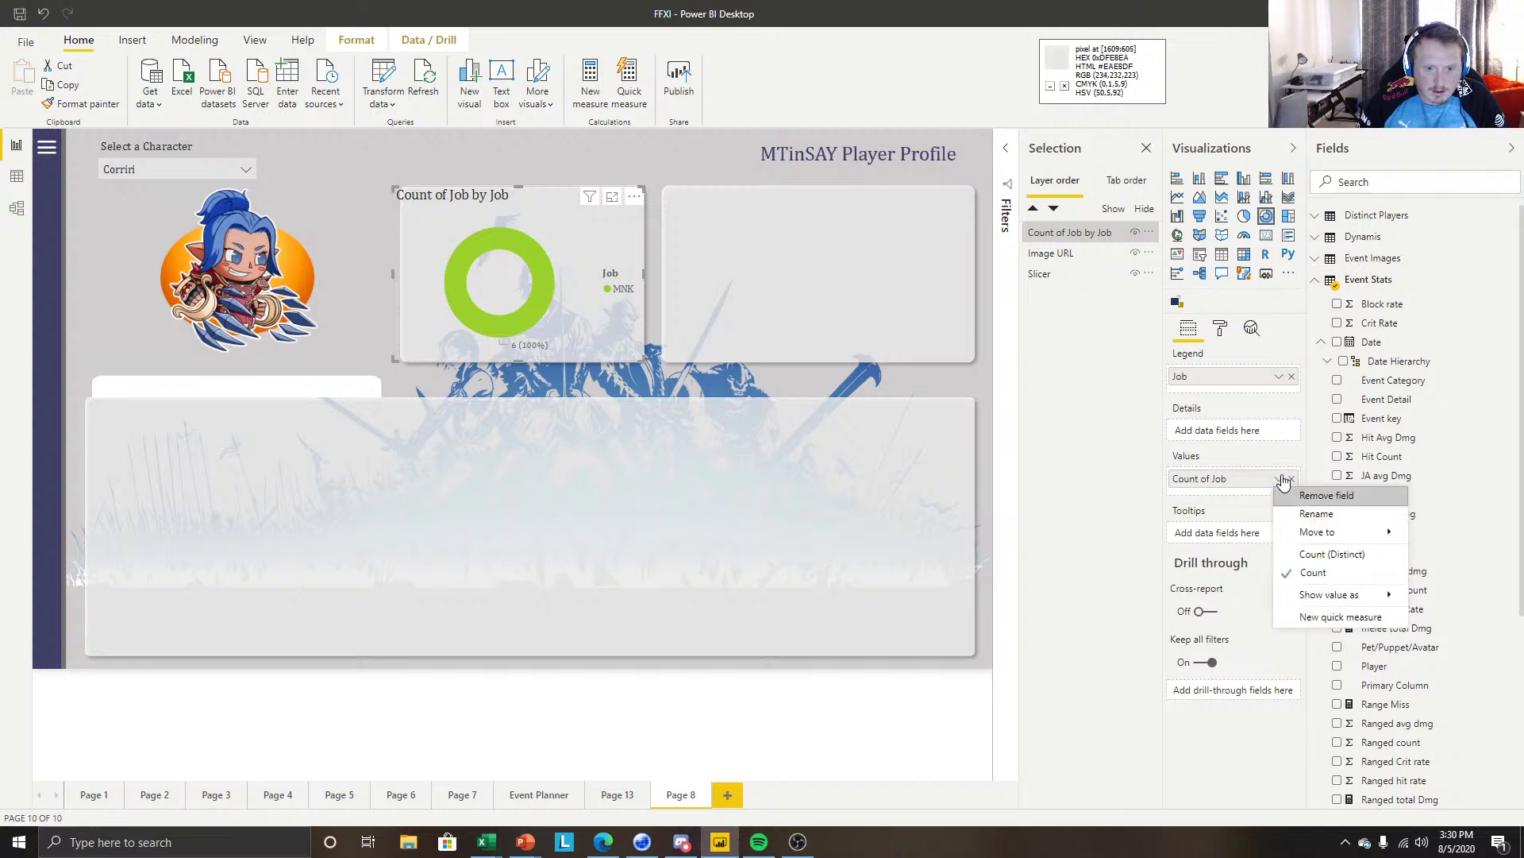
left_click(1090, 472)
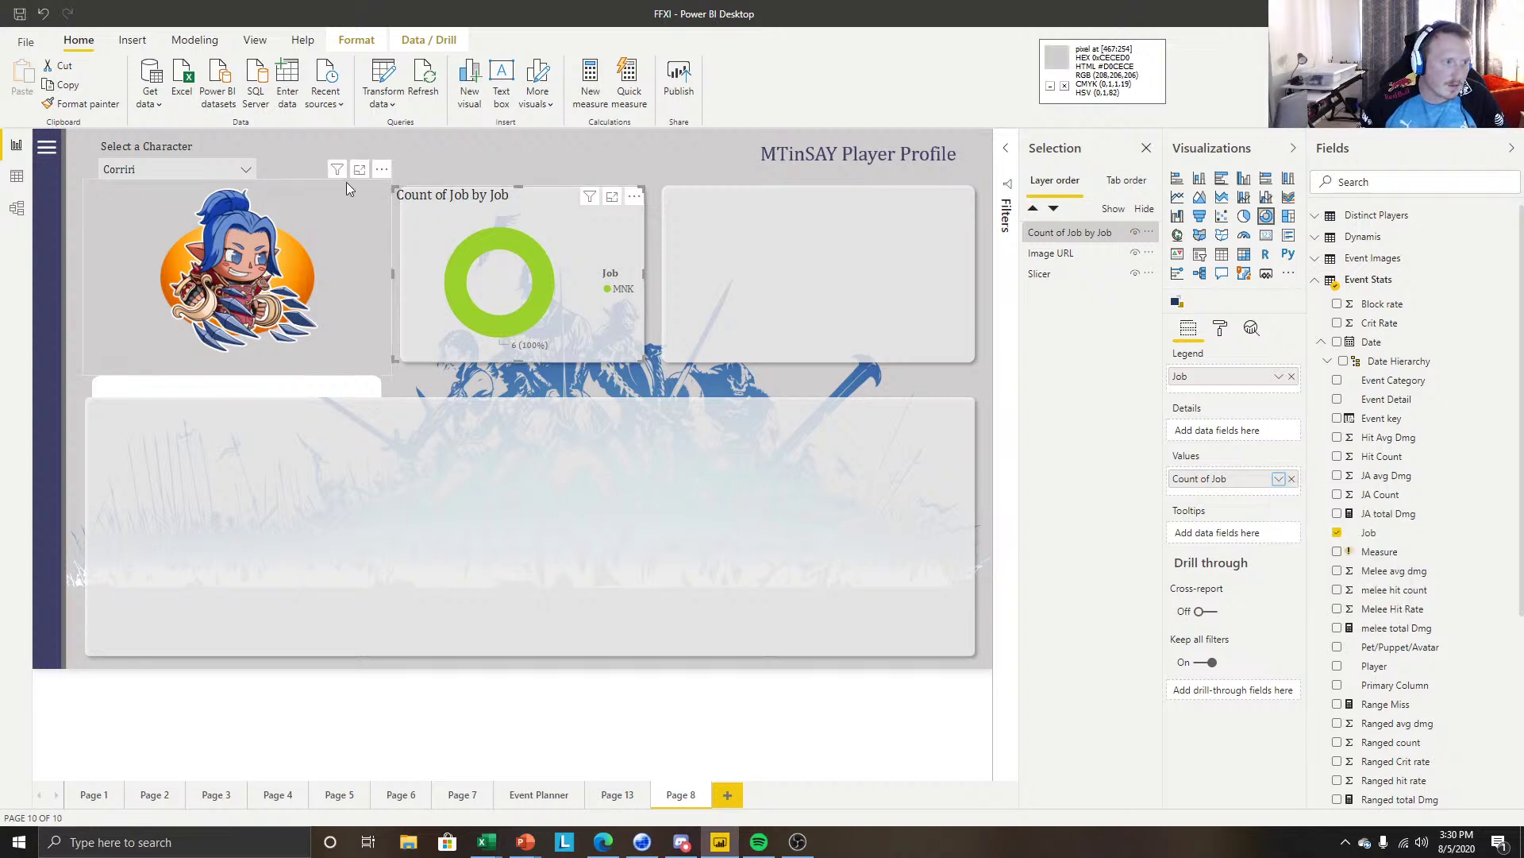
left_click(391, 194)
left_click_drag(401, 195, 408, 195)
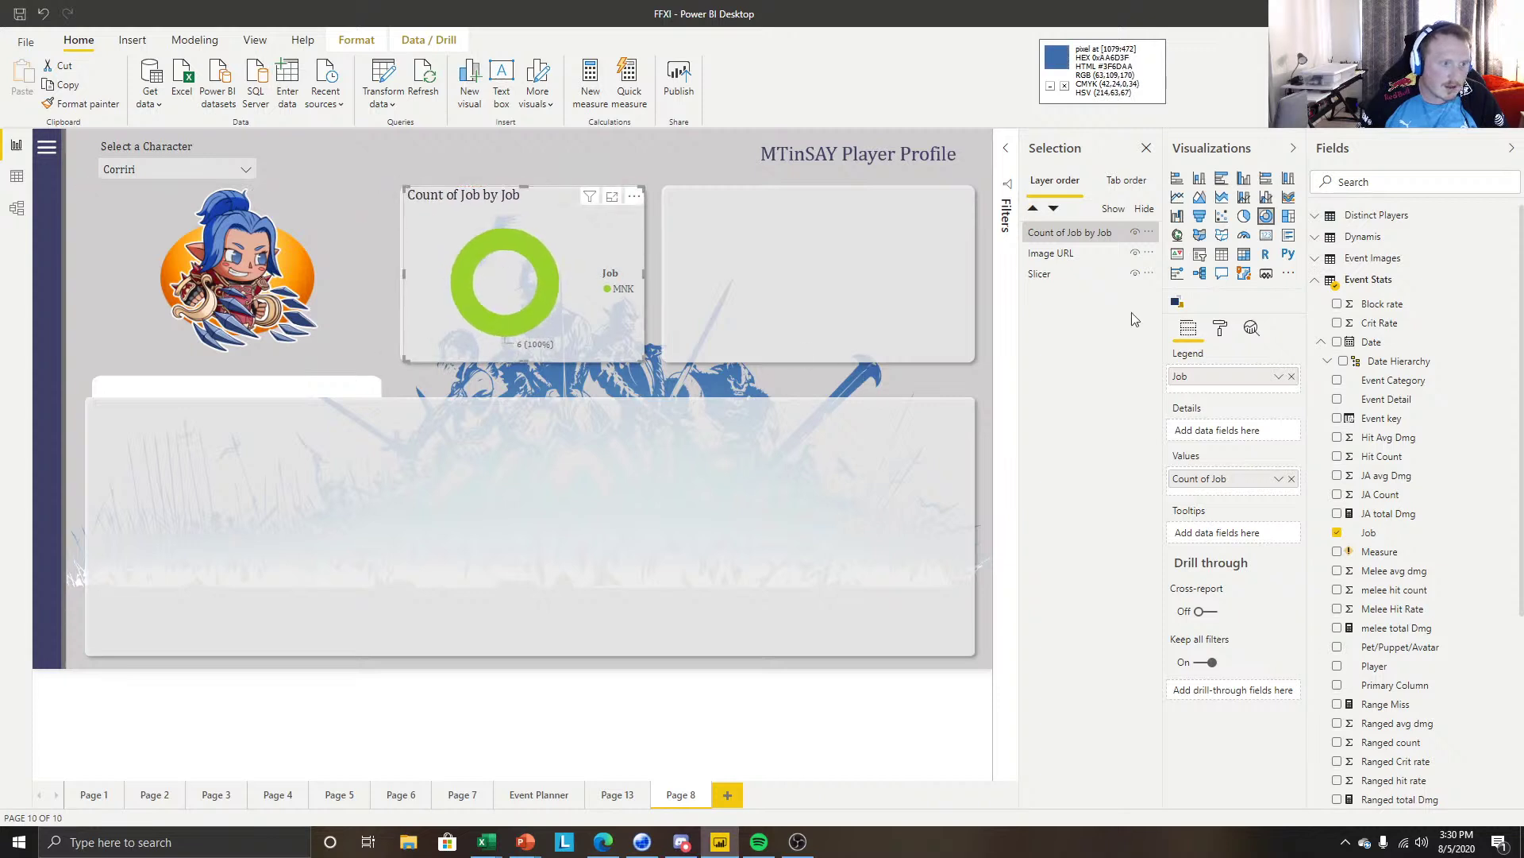
Set the donut chart's title text size to 12 pt and its title text to Jobs.
left_click(1223, 330)
left_click(1215, 502)
scroll(1247, 651, "down", 1)
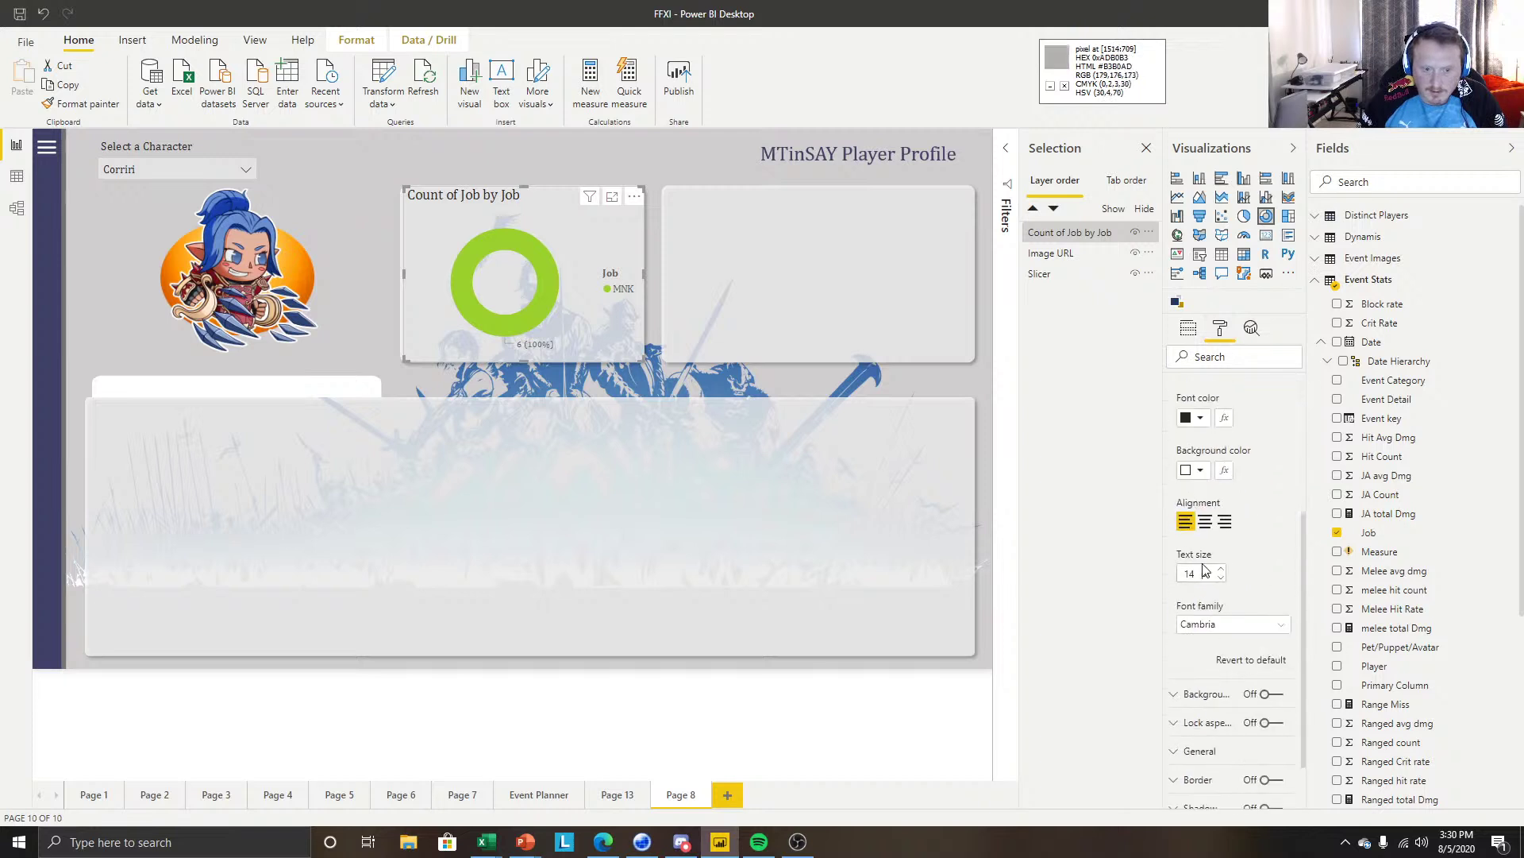
type("12")
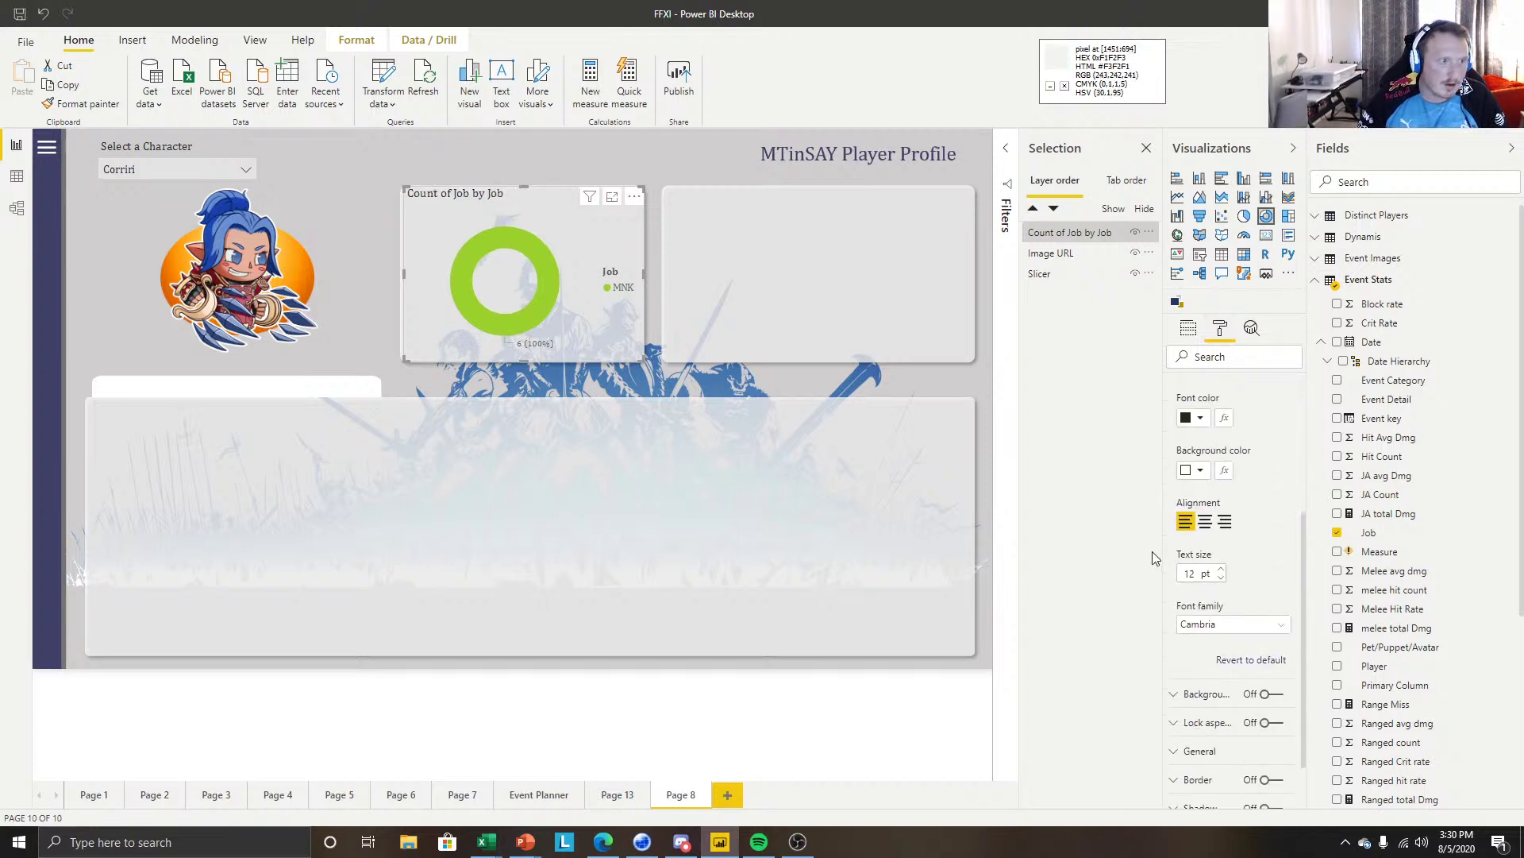
scroll(1199, 445, "up", 3)
double_click(1215, 548)
key("ctrl+a")
type("Jo")
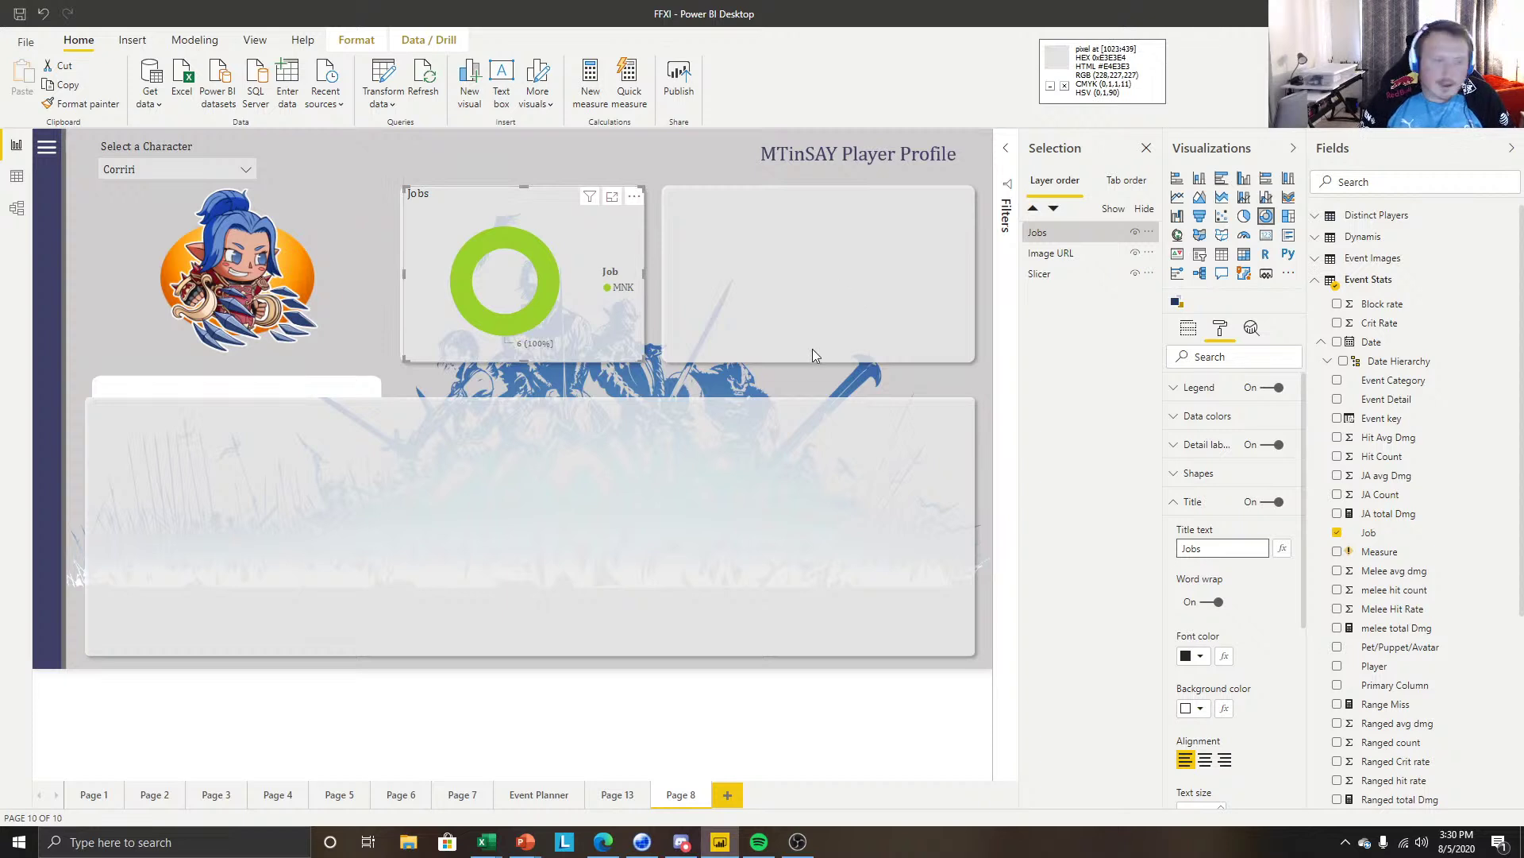
left_click(731, 302)
left_click(469, 195)
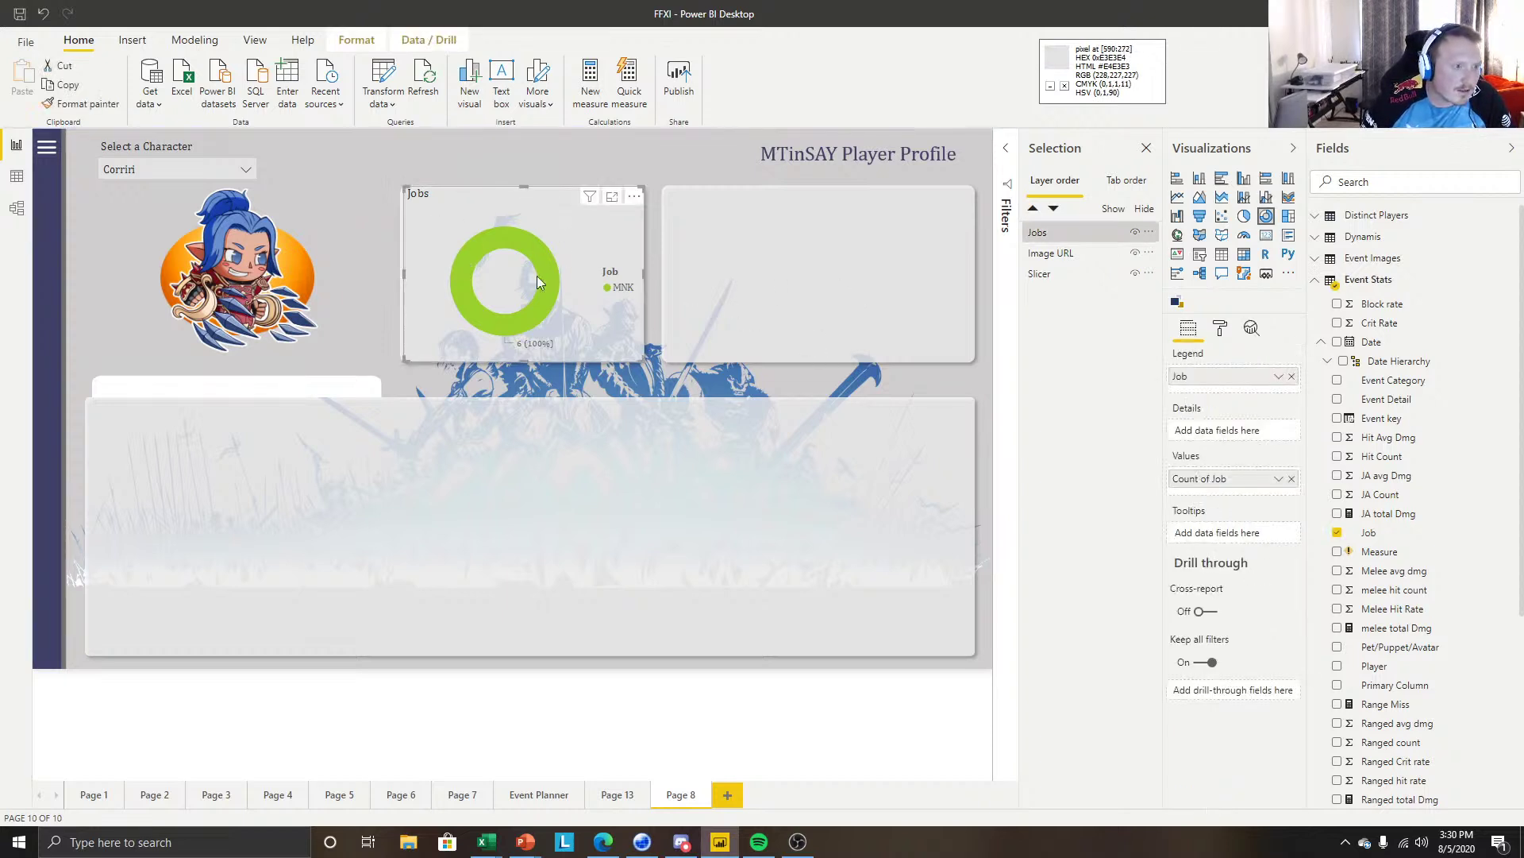
Switch the character slicer to Bloodsman and examine the image and job breakdown in the Jobs donut chart.
left_click(236, 168)
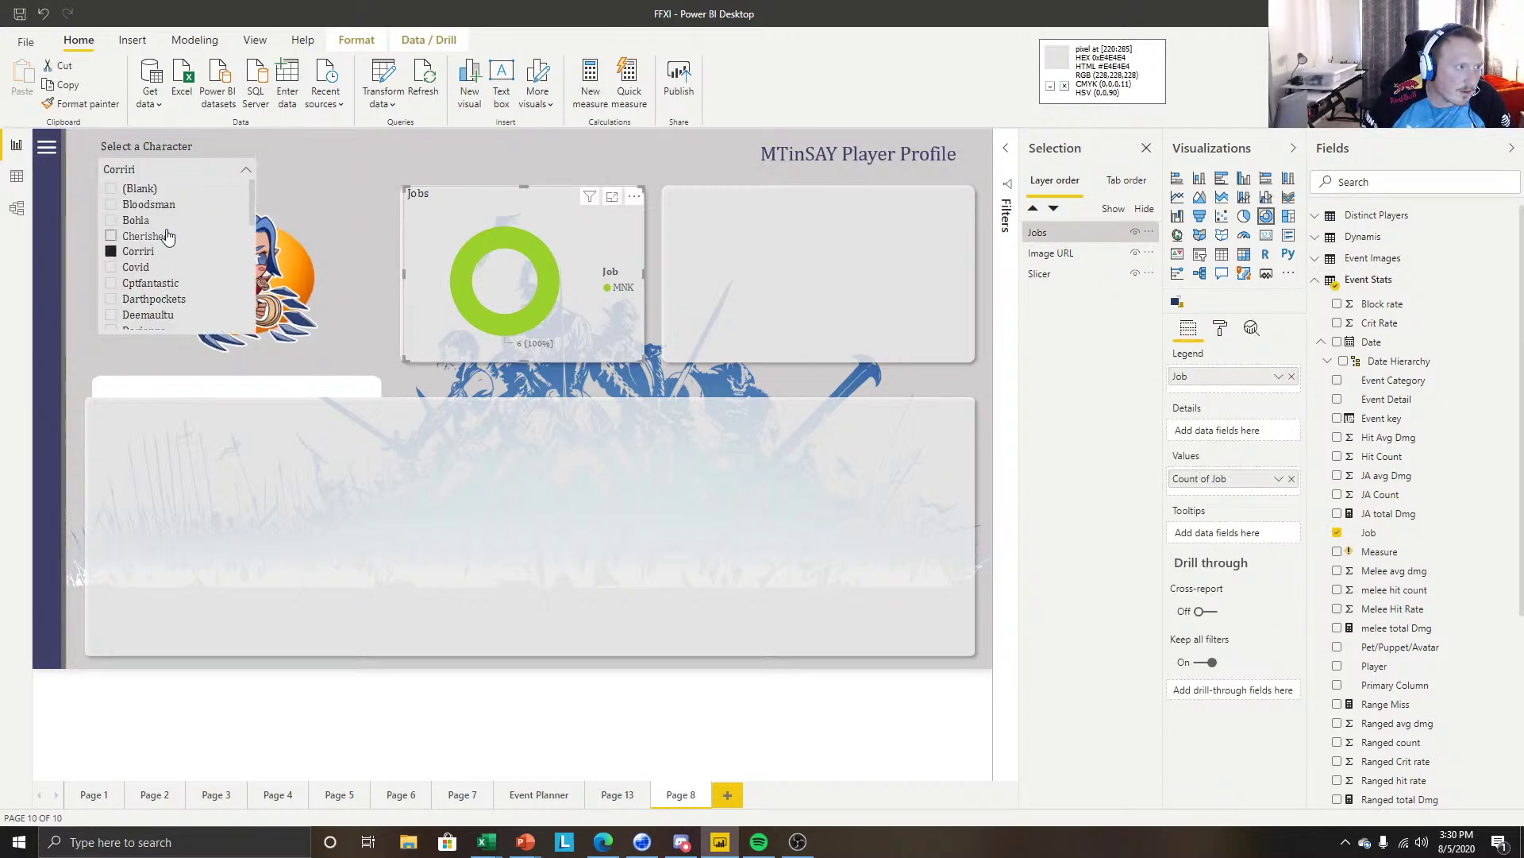
left_click(151, 204)
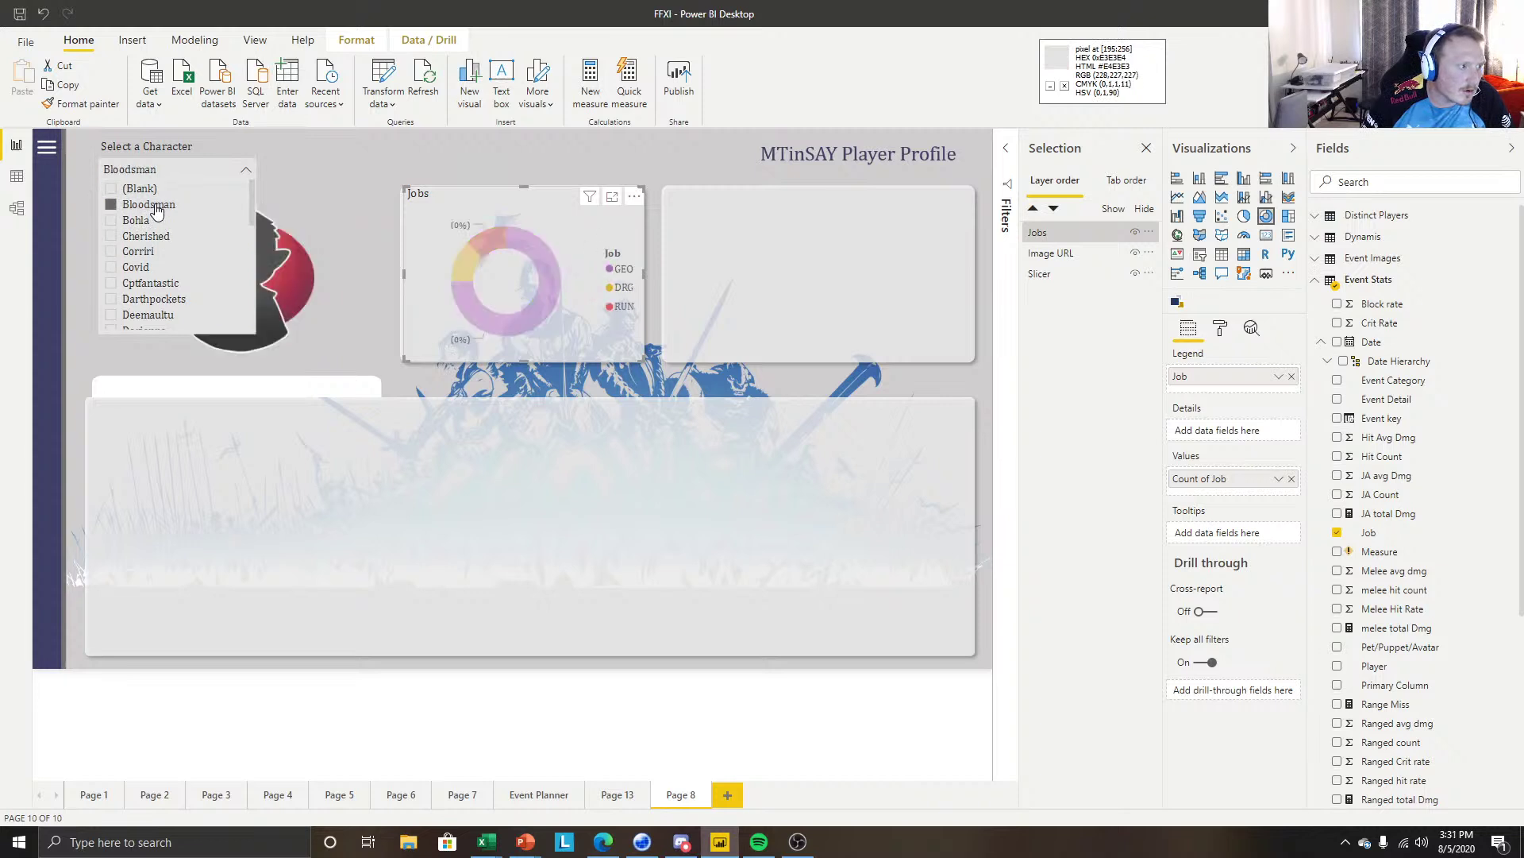
left_click(418, 165)
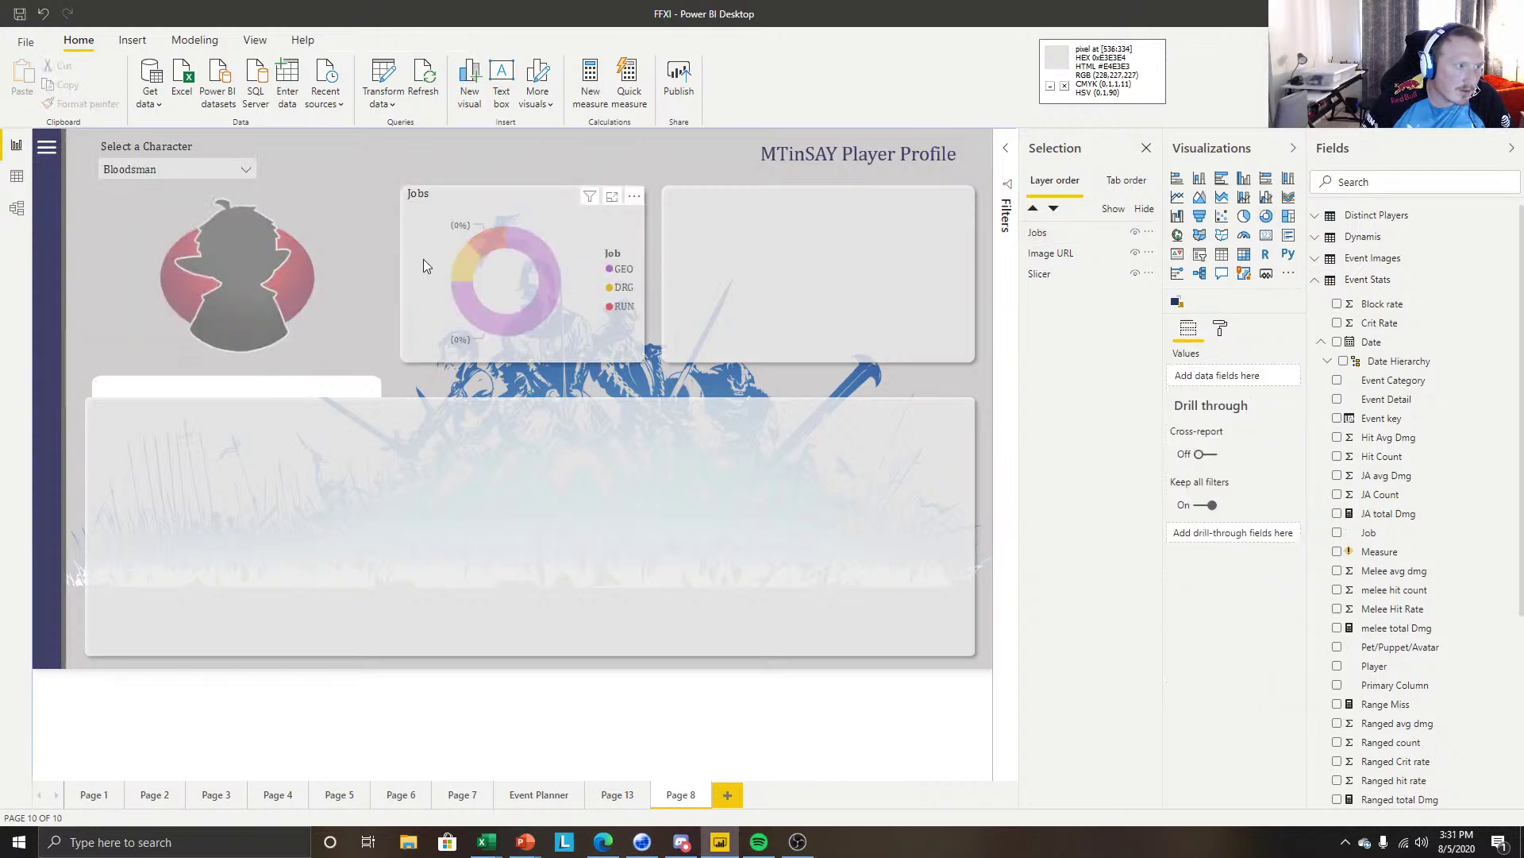
left_click(516, 256)
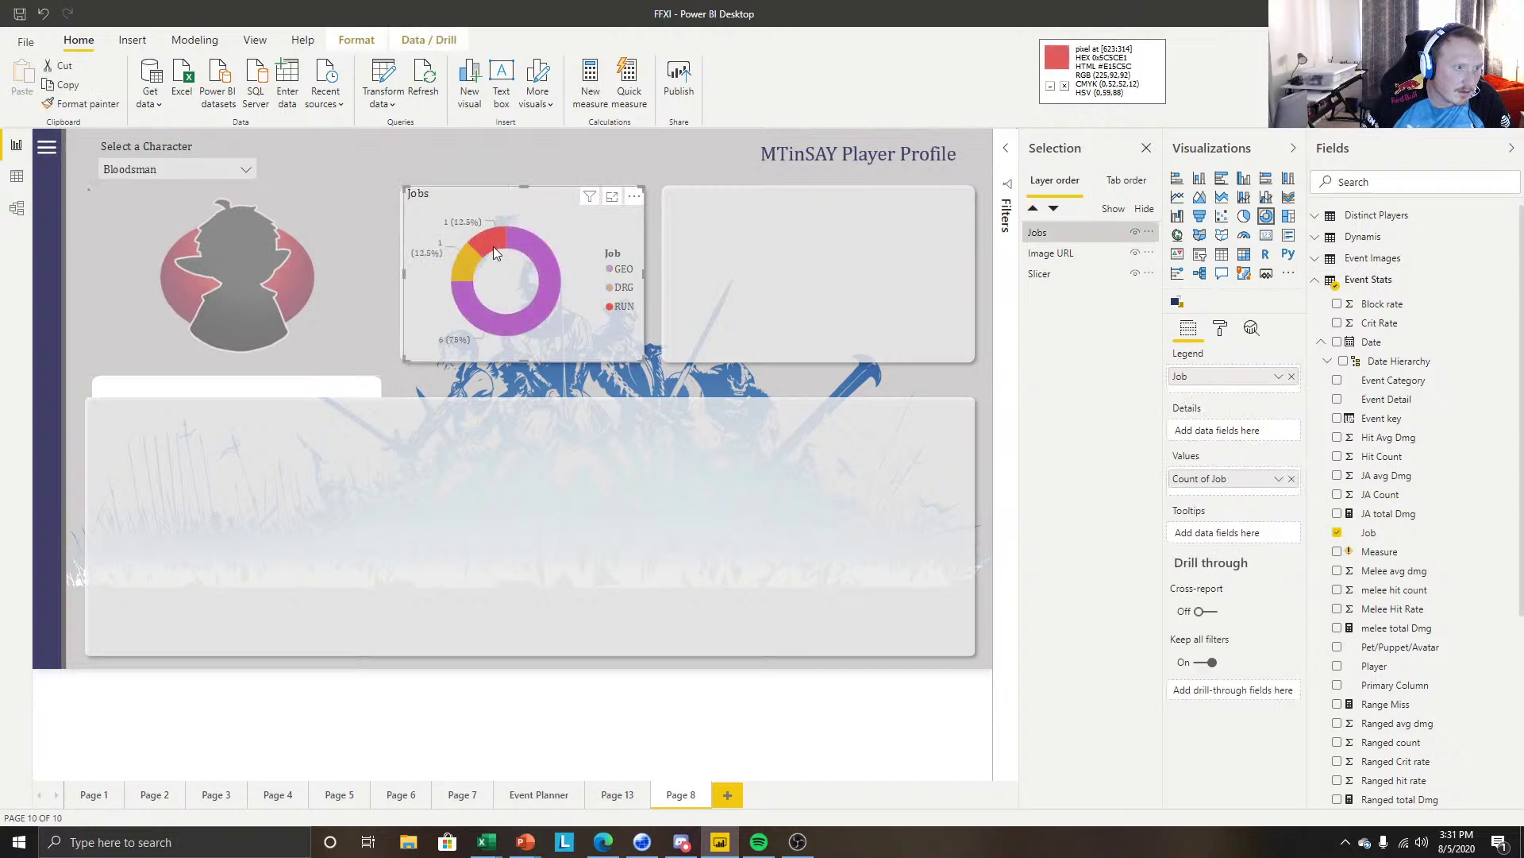
left_click(821, 235)
left_click(634, 316)
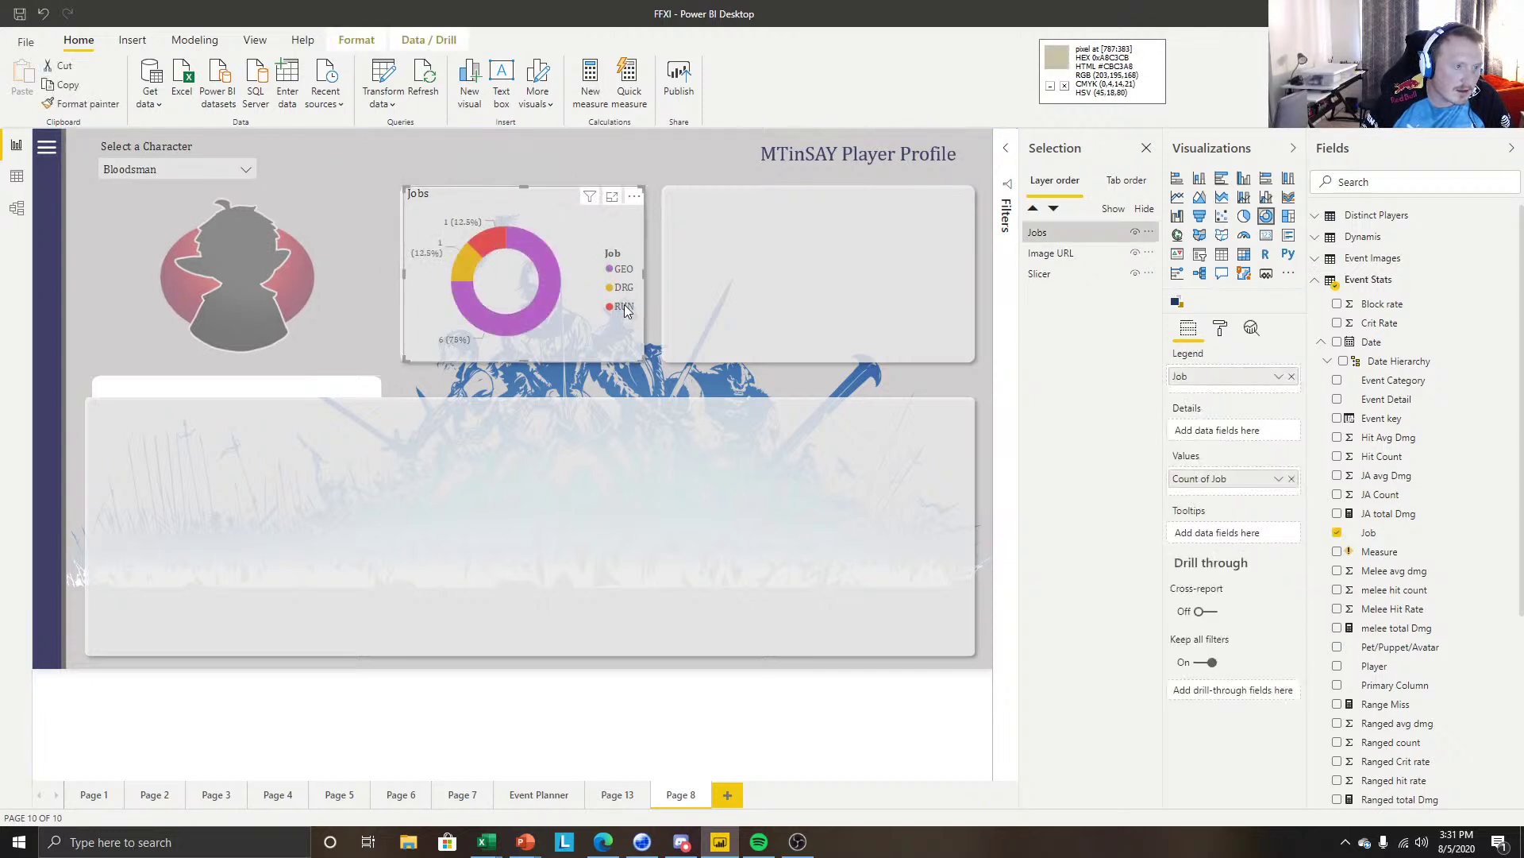
left_click(687, 297)
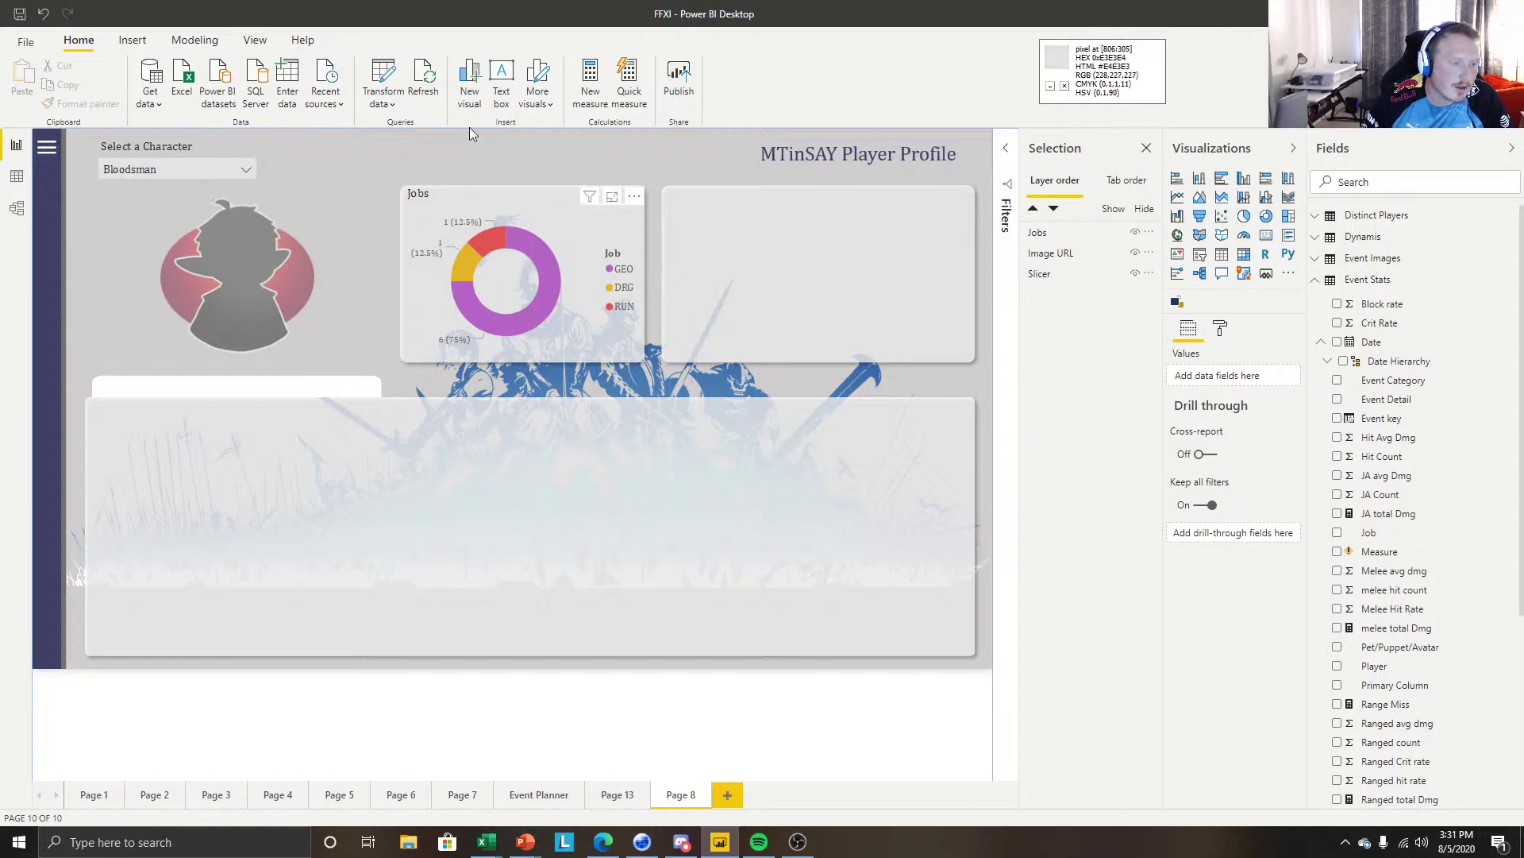
Filter the page by Squasher and then by Rayearth in the character slicer to compare their job breakdowns.
left_click(186, 165)
scroll(163, 262, "down", 6)
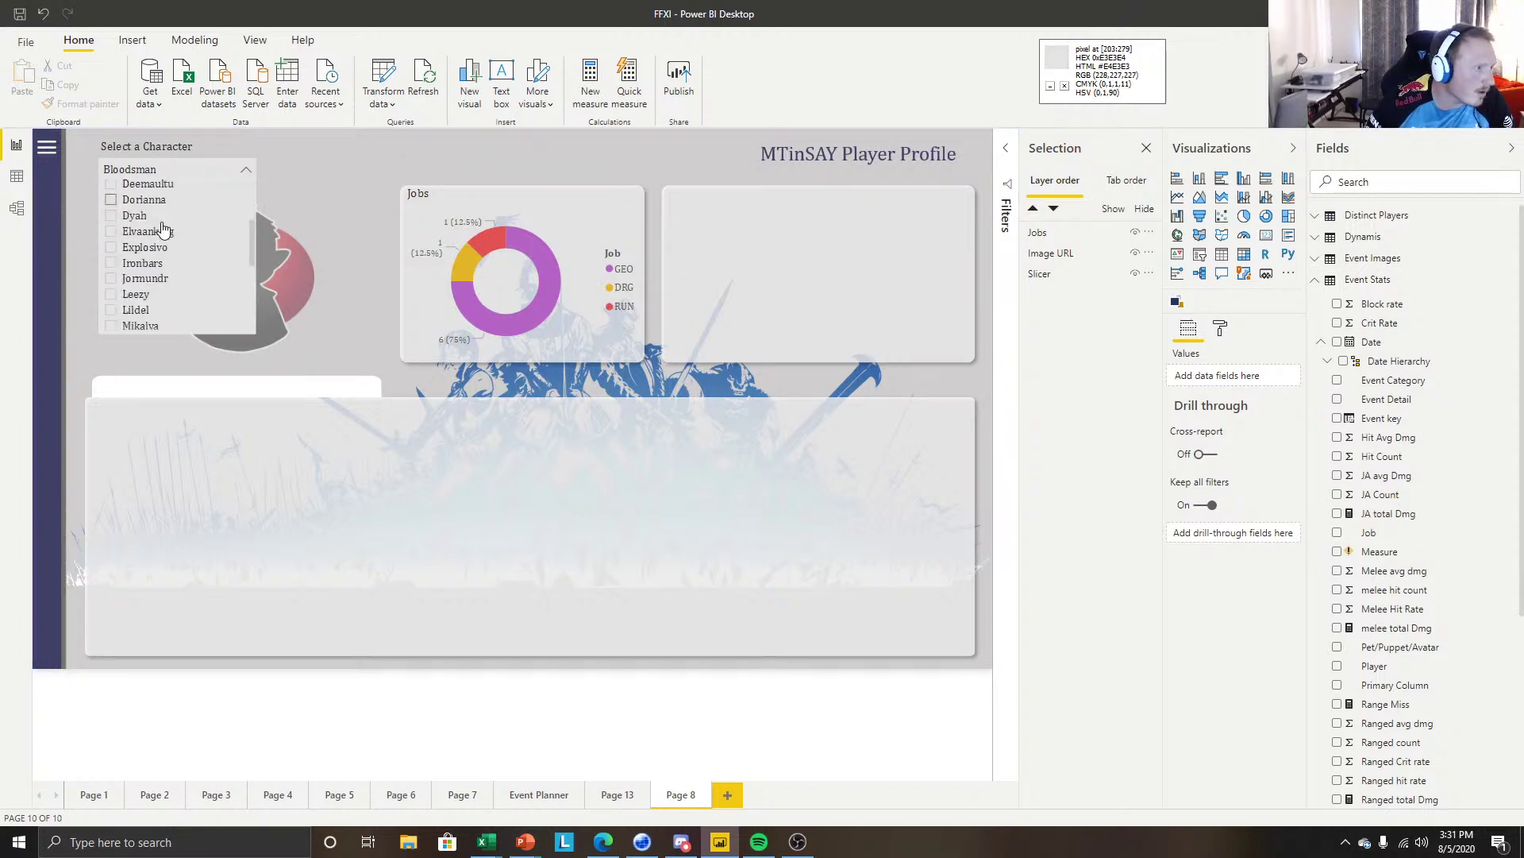
scroll(155, 274, "down", 3)
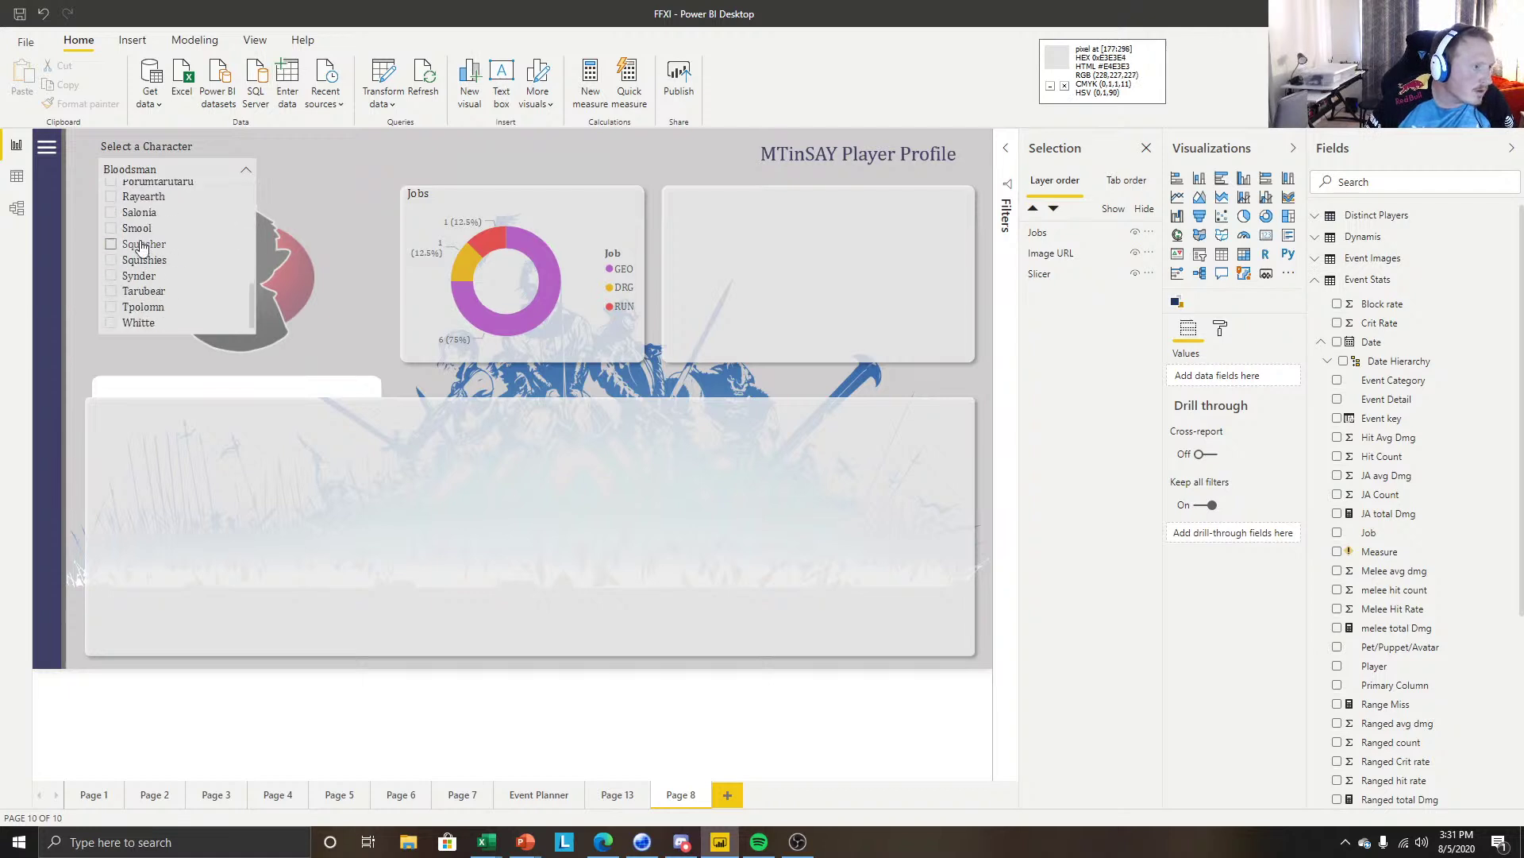
left_click(142, 246)
scroll(146, 254, "up", 3)
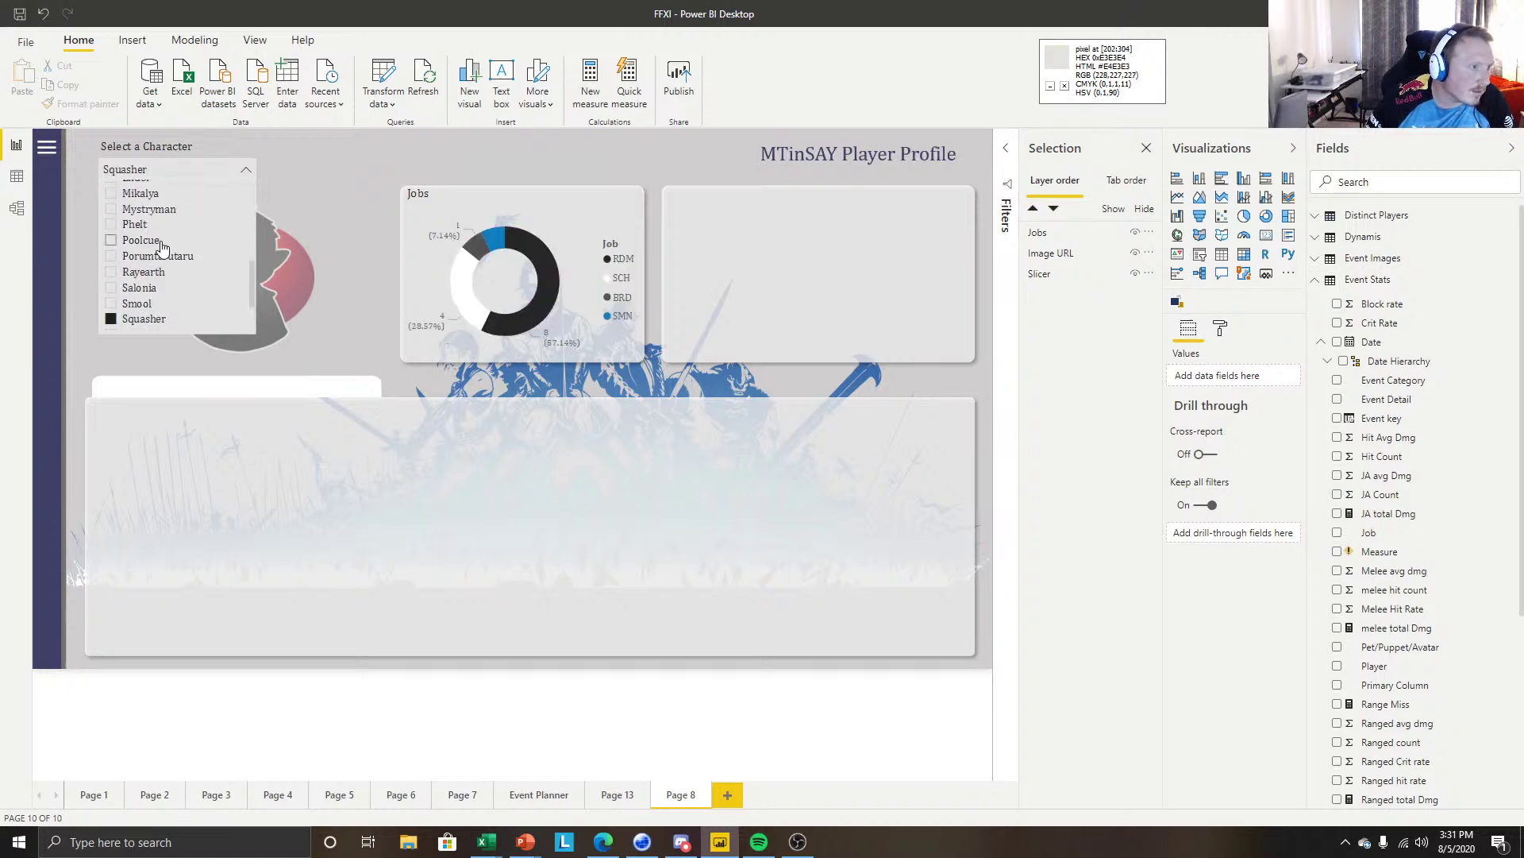
left_click(155, 272)
left_click(147, 303)
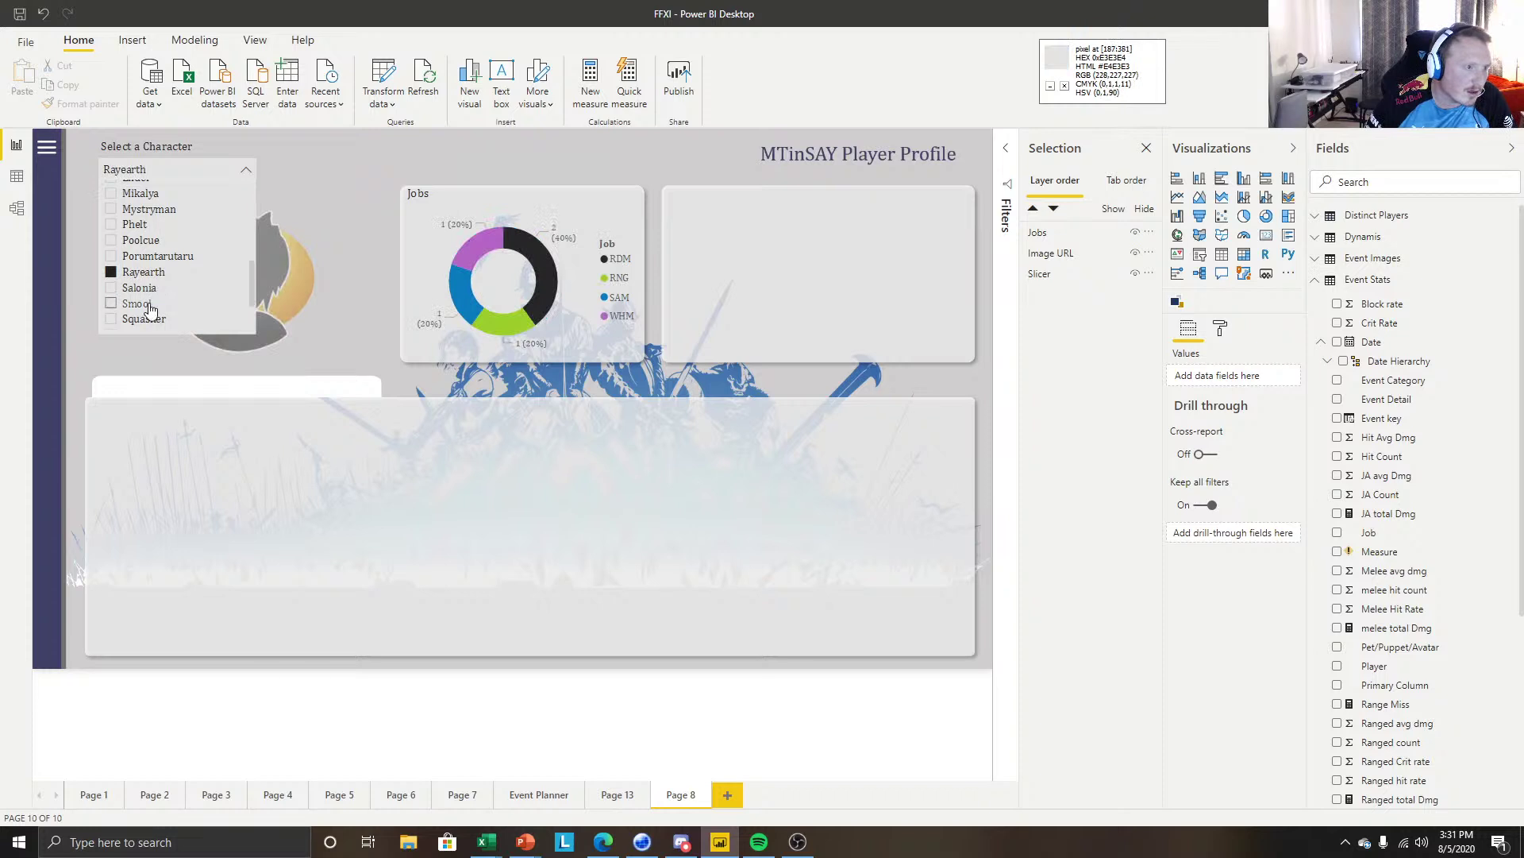
left_click(168, 279)
Check the Jobs donut chart for Tpolomn, and view it with no character selected in the slicer.
scroll(163, 283, "up", 5)
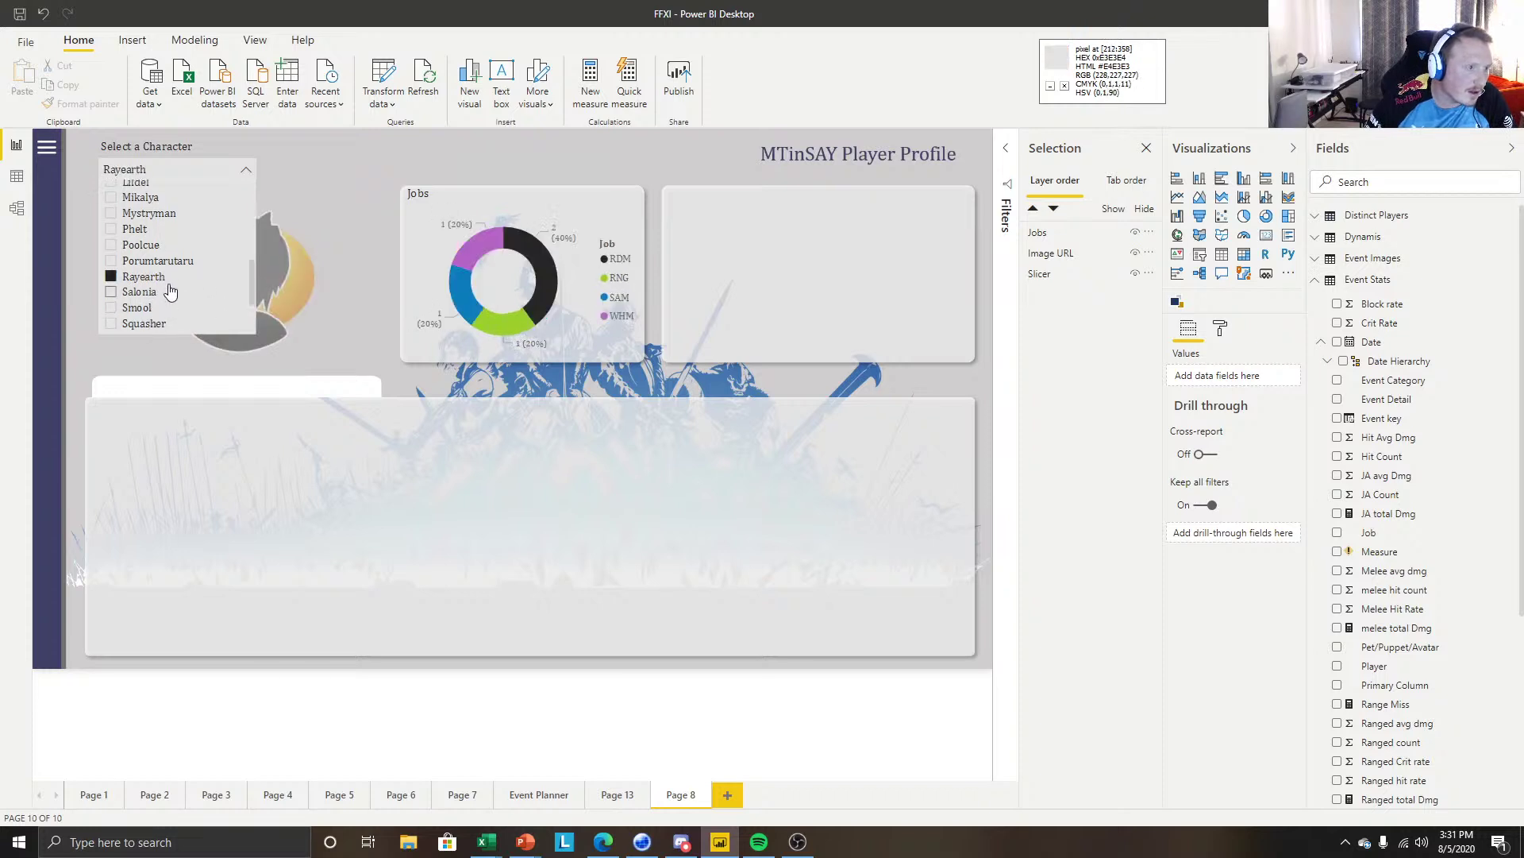
scroll(171, 278, "down", 5)
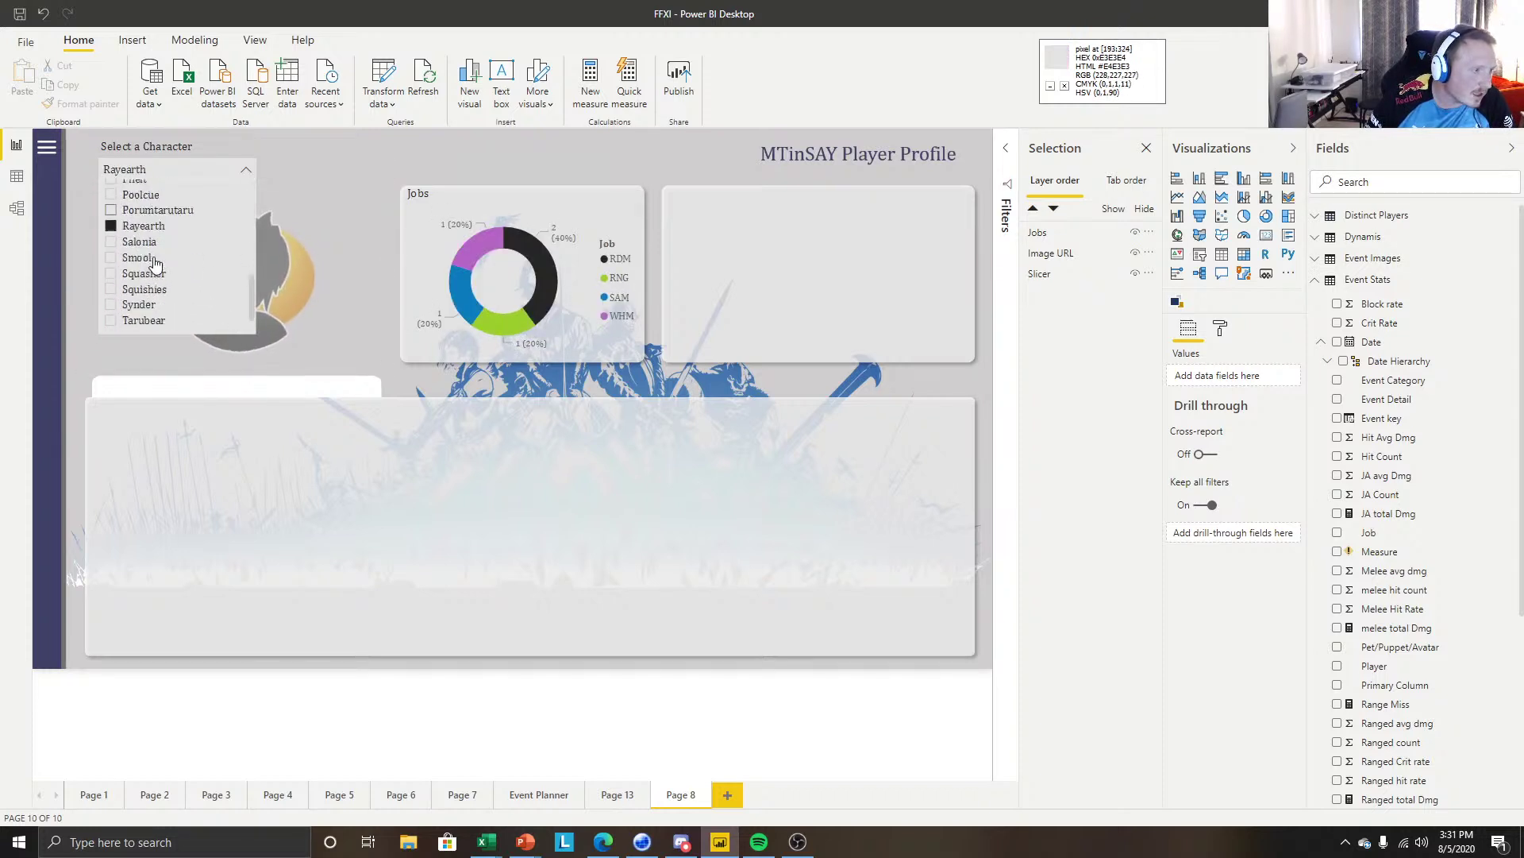
left_click(156, 299)
left_click(143, 307)
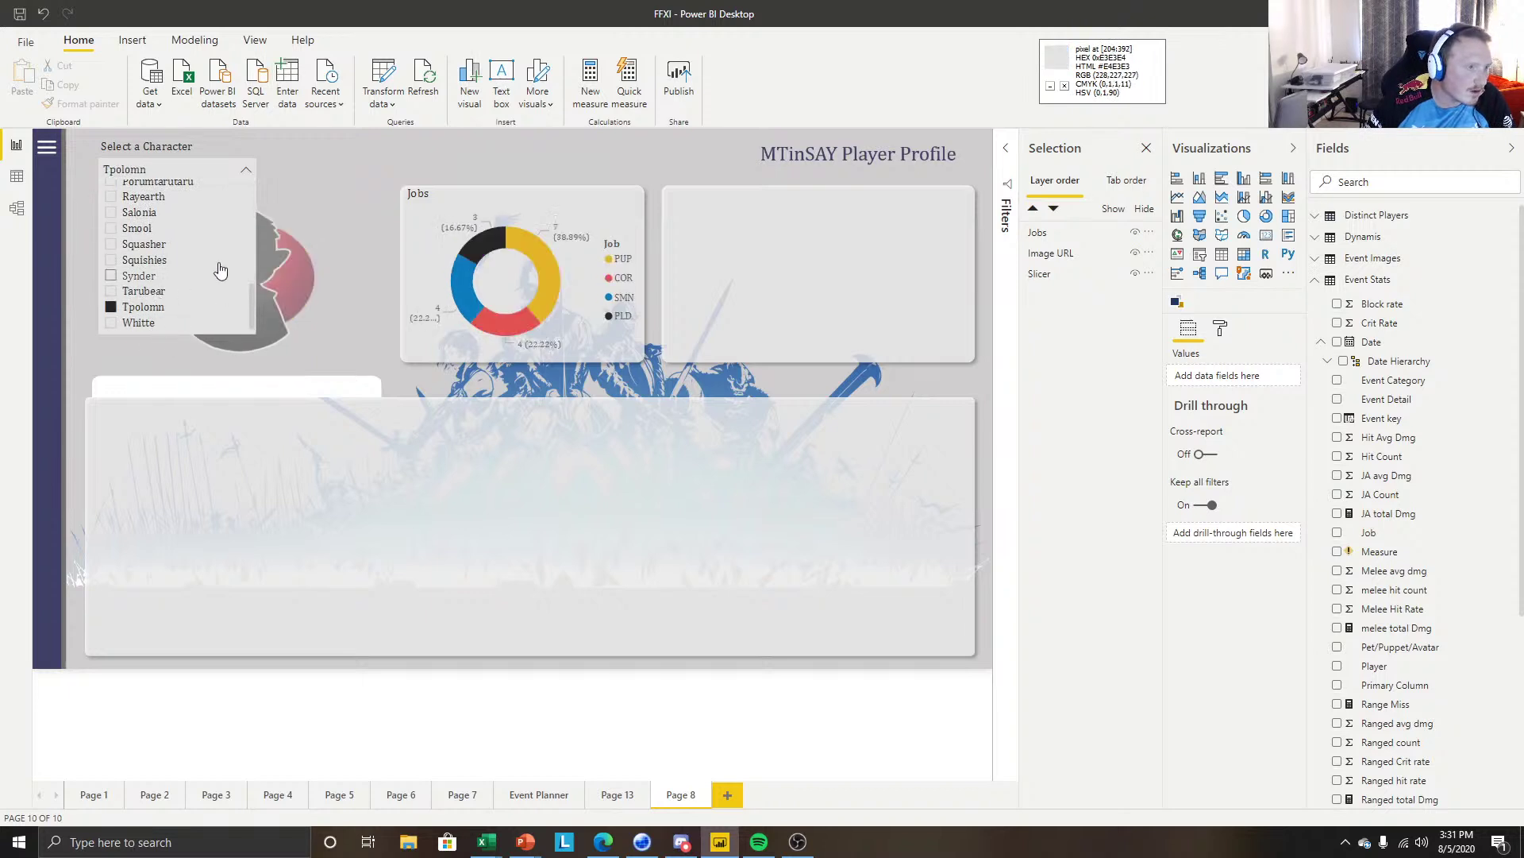
left_click(137, 323)
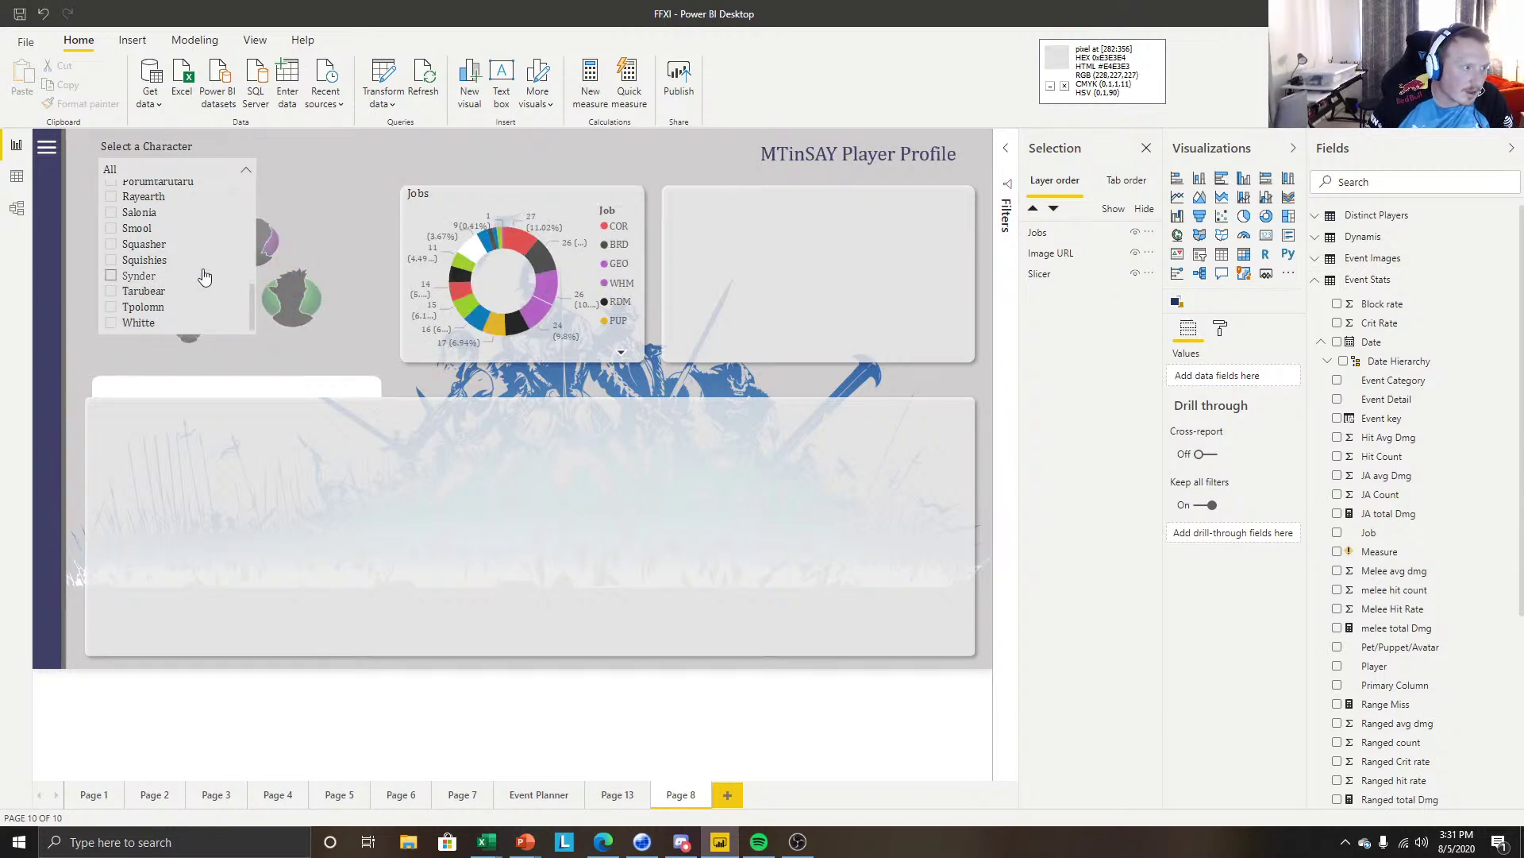
scroll(159, 262, "up", 3)
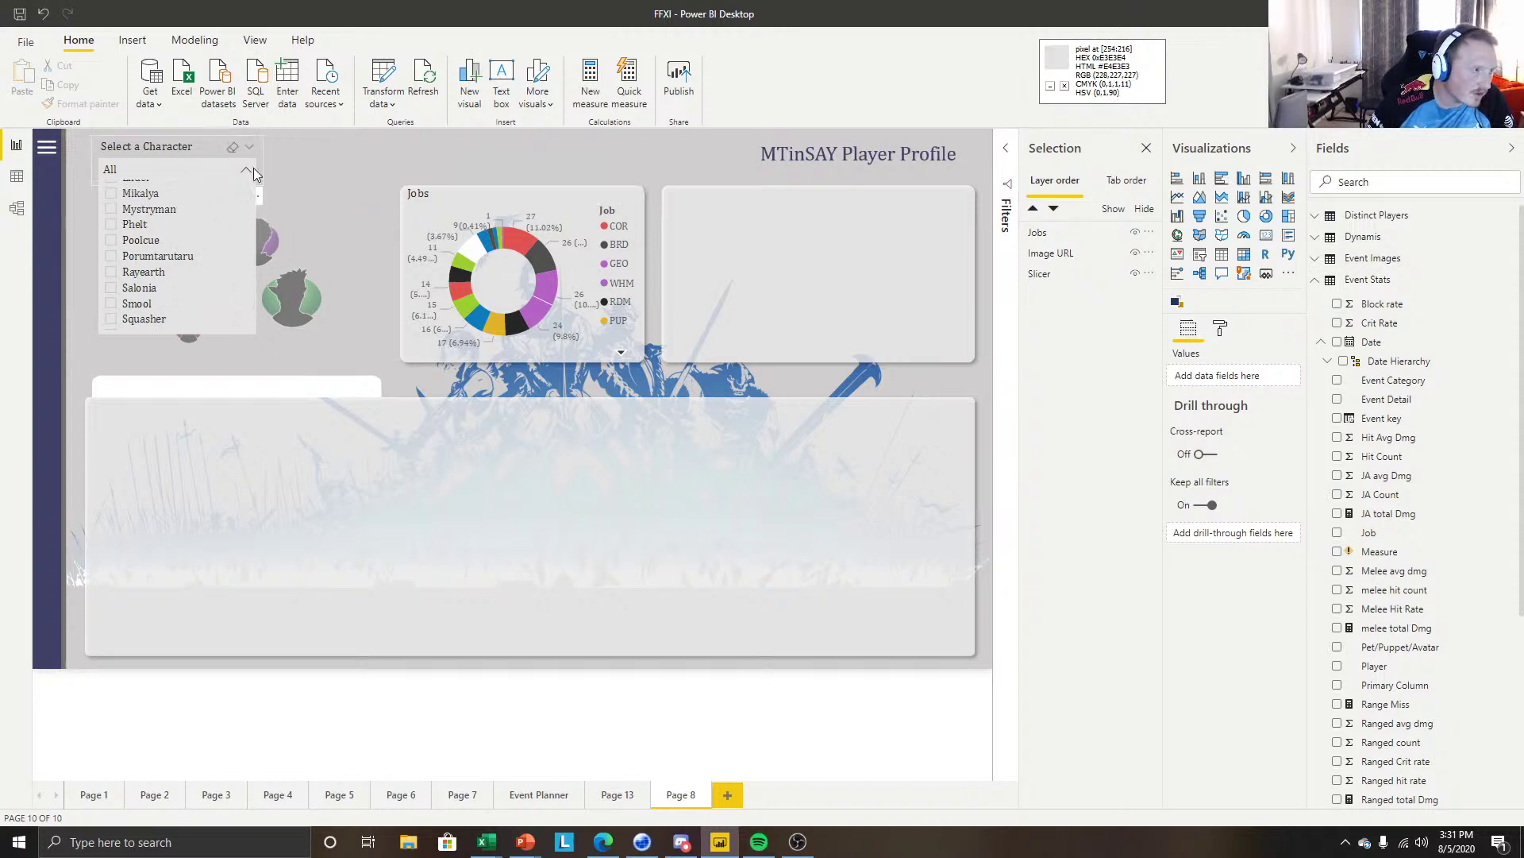
Turn on single select in the character slicer's selection controls.
left_click(187, 146)
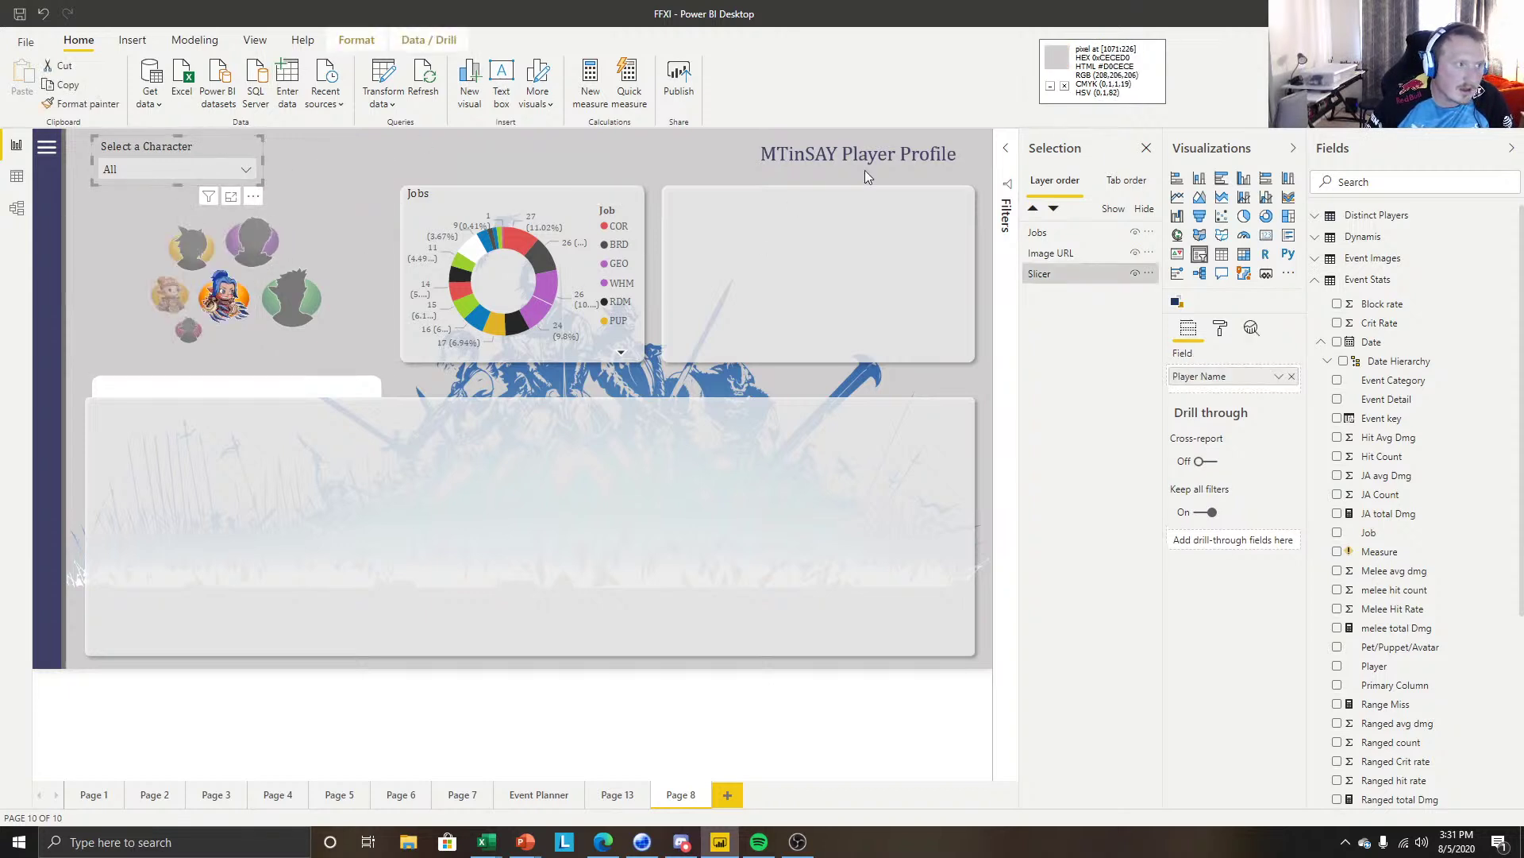
left_click(1116, 273)
left_click(1221, 328)
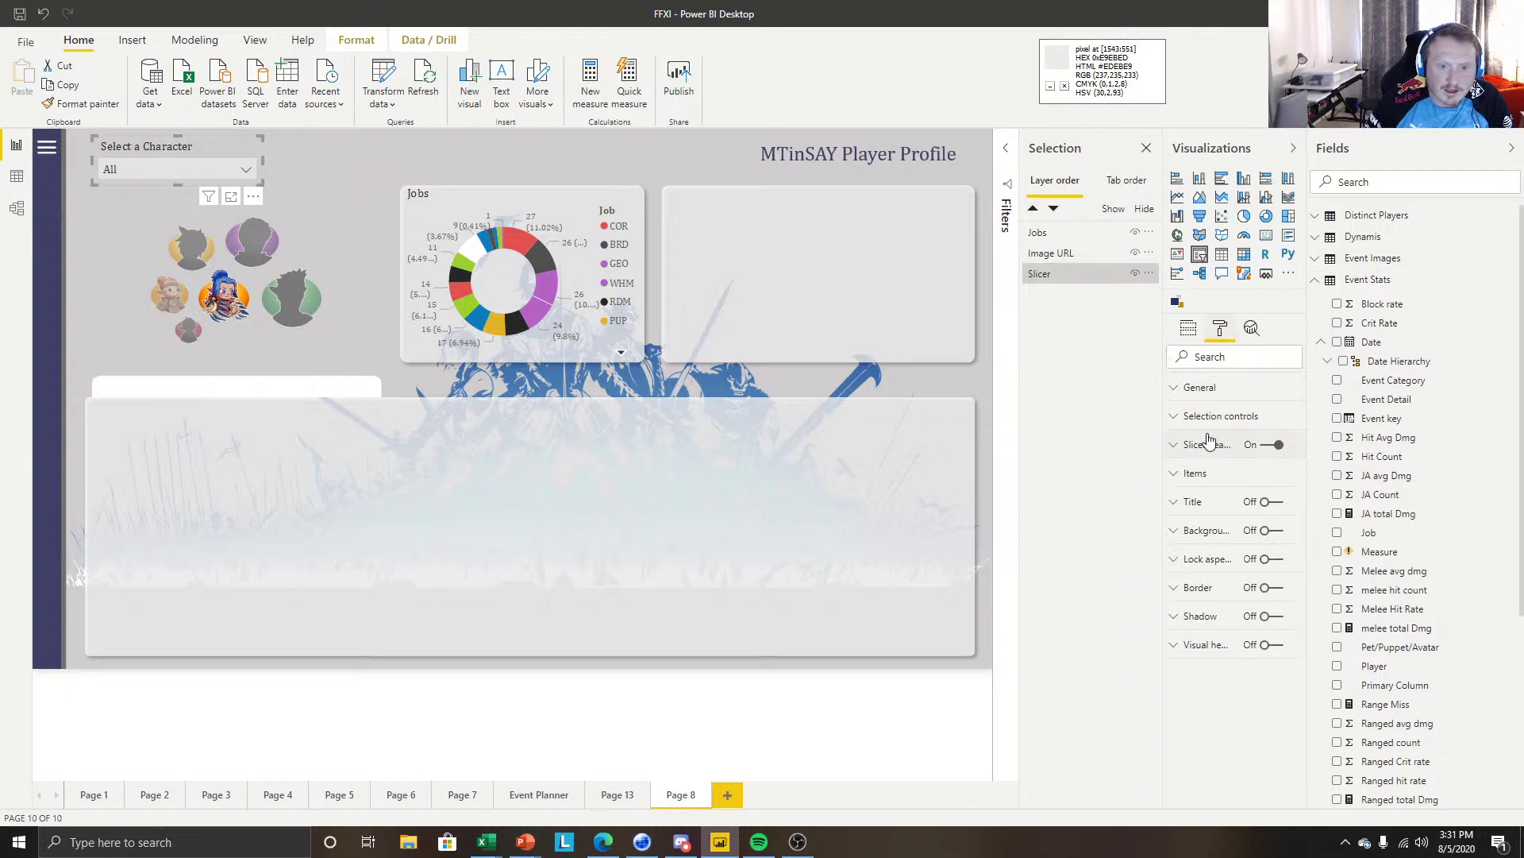
left_click(1214, 416)
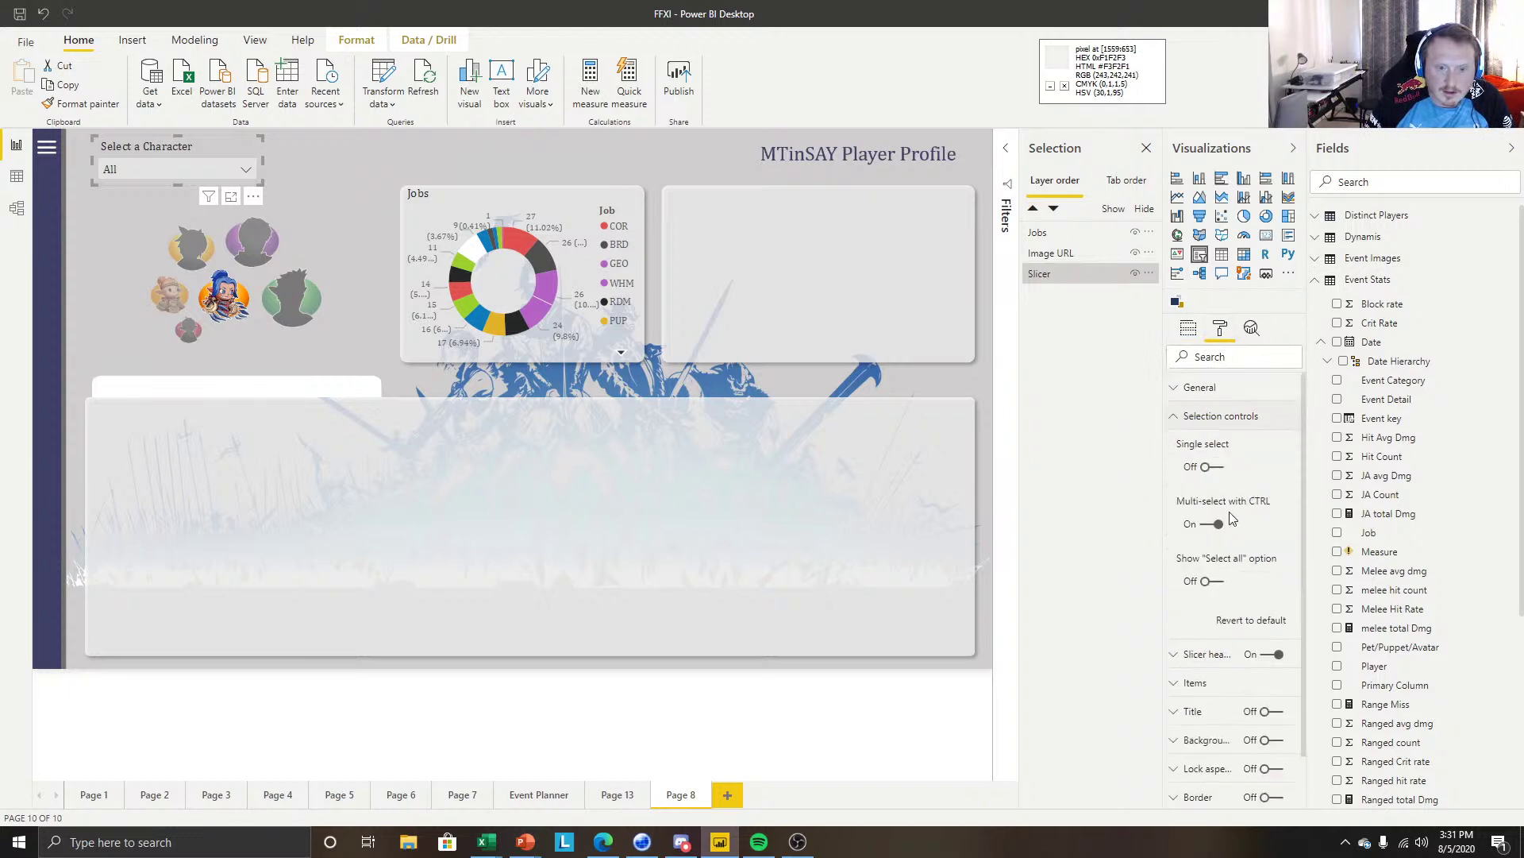
left_click(1211, 467)
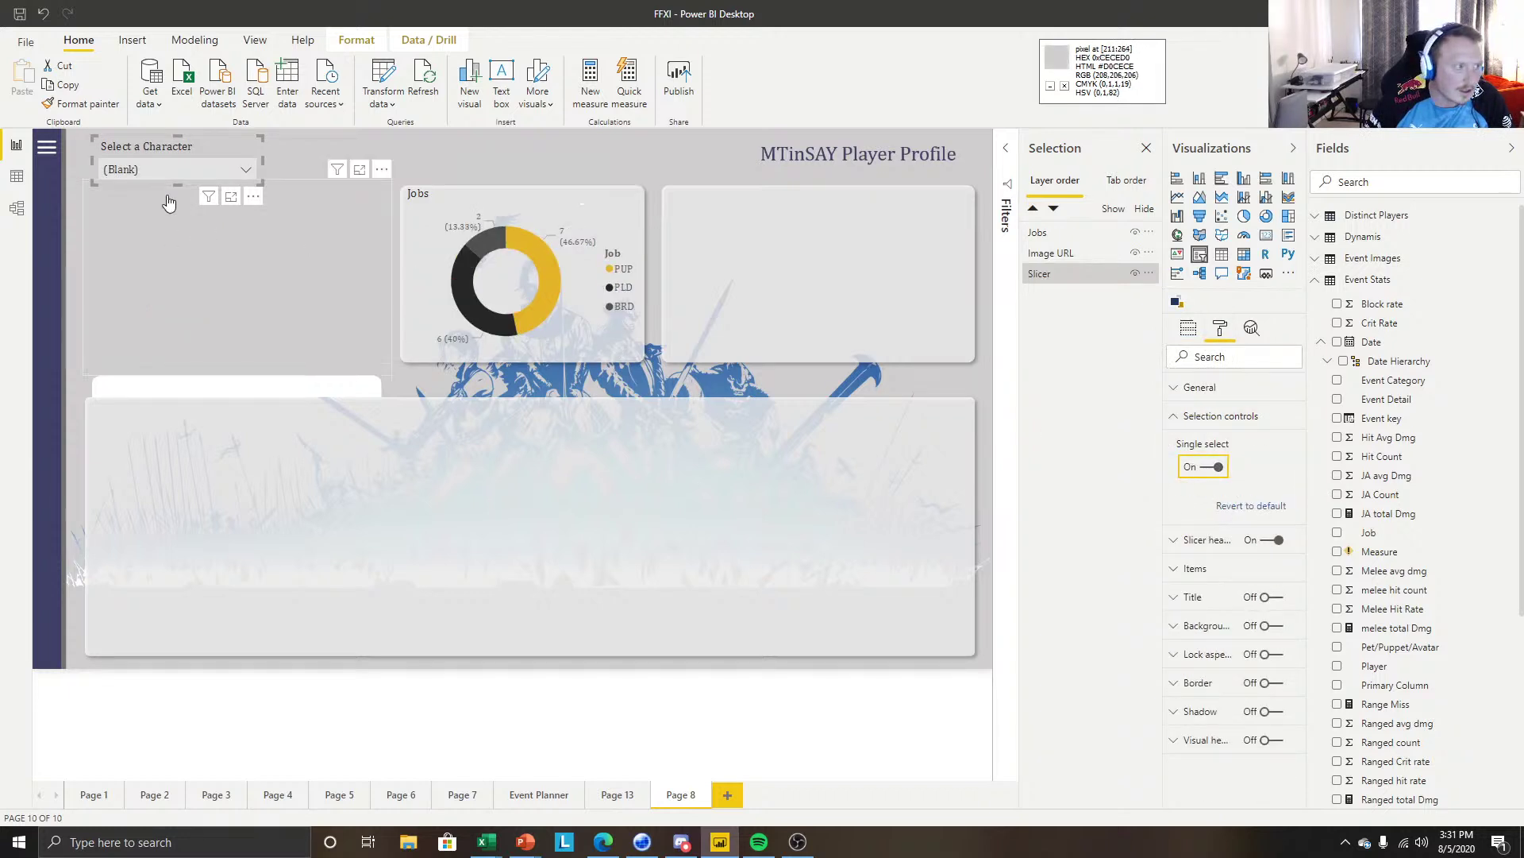
Filter the report page to the character Poolcue using the Select a Character slicer.
left_click(189, 163)
scroll(167, 234, "down", 3)
left_click(165, 238)
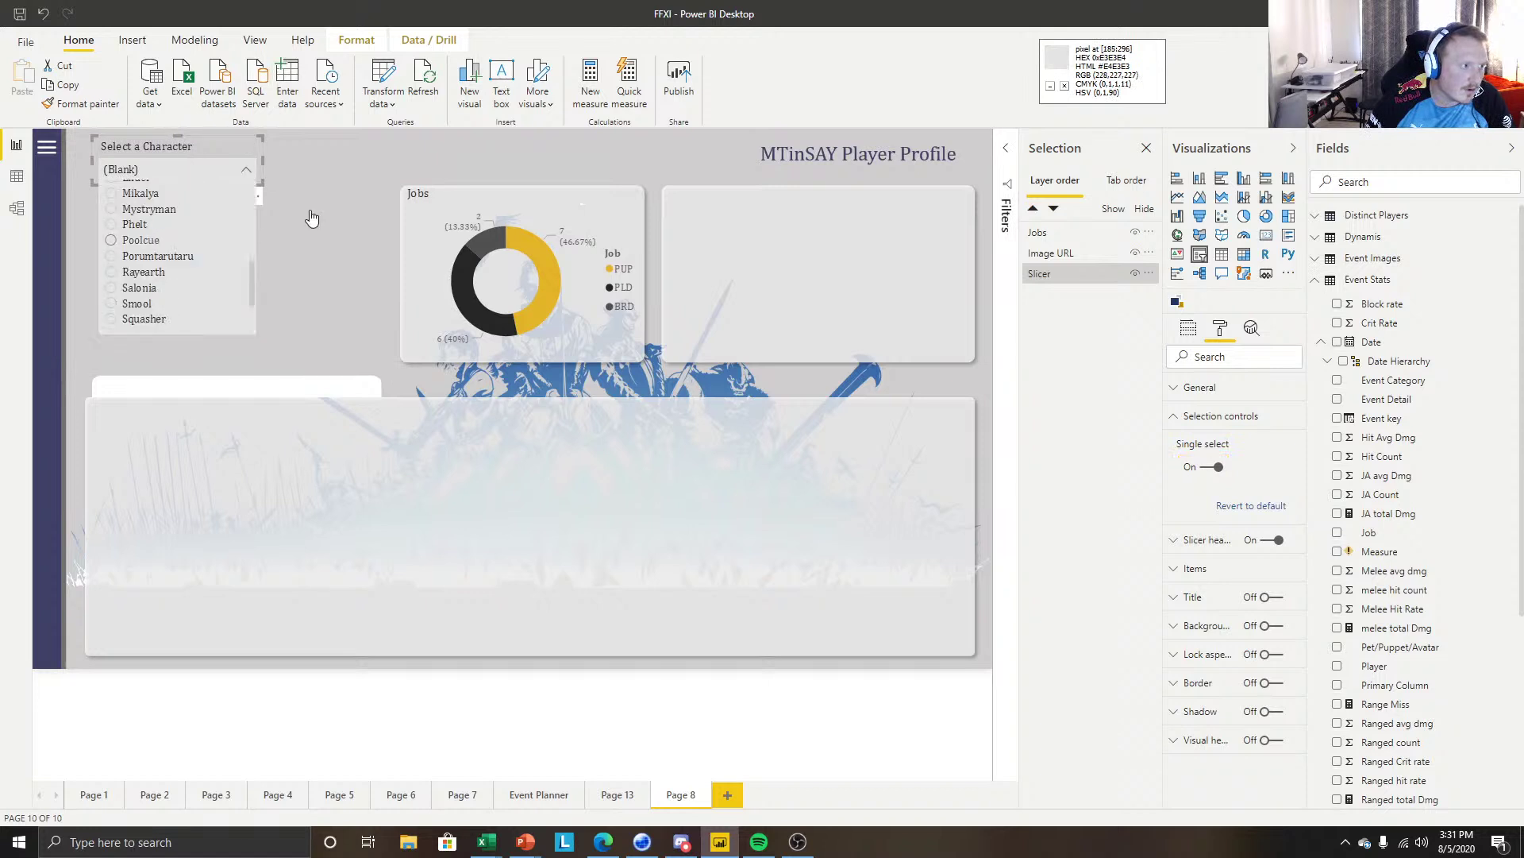
left_click(289, 166)
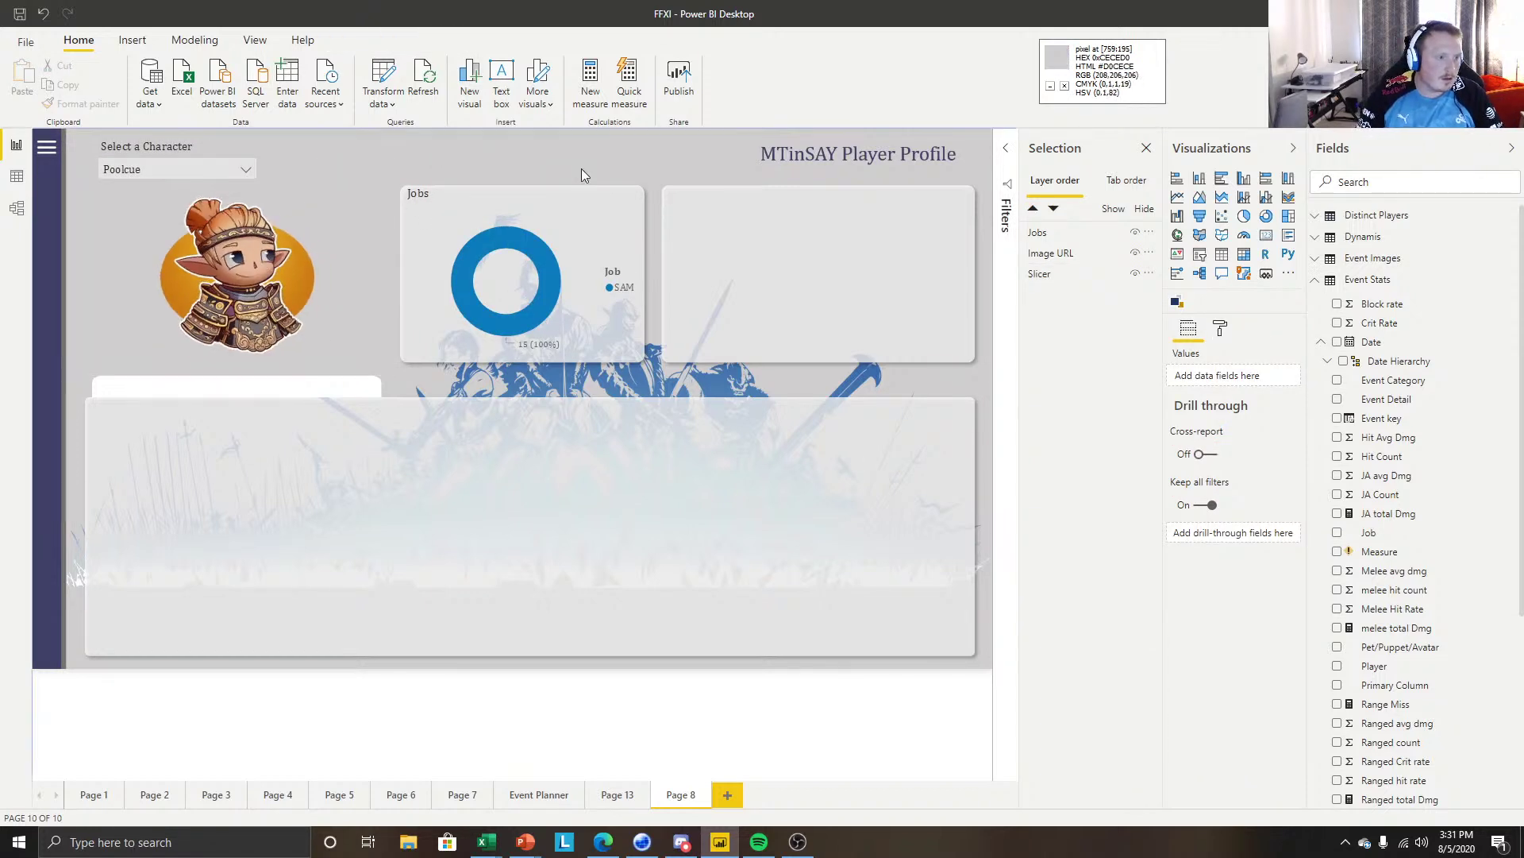
left_click(536, 193)
left_click(1221, 328)
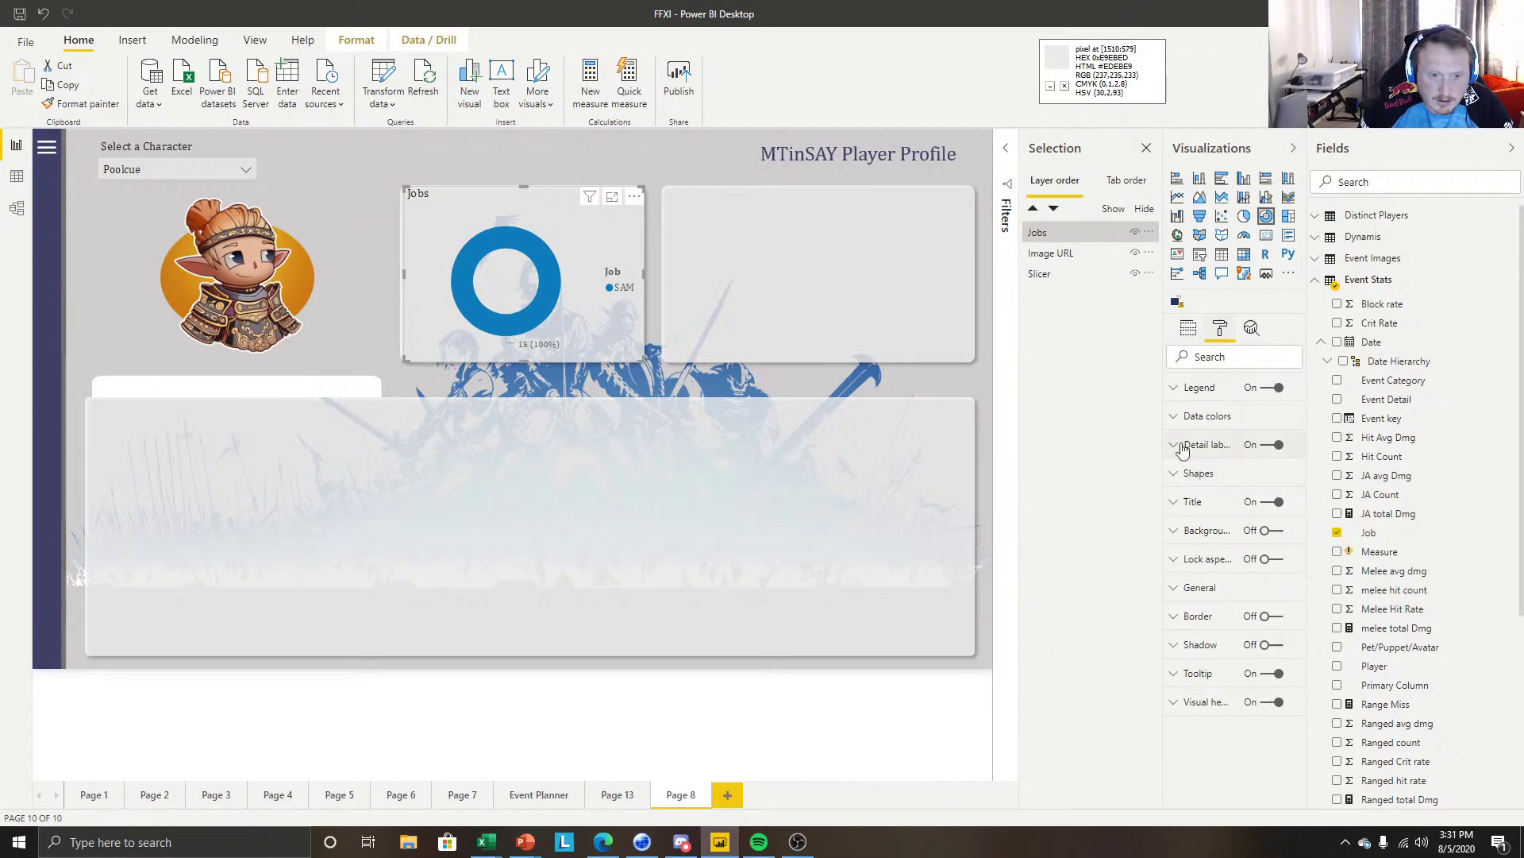
left_click(1187, 419)
left_click(1197, 465)
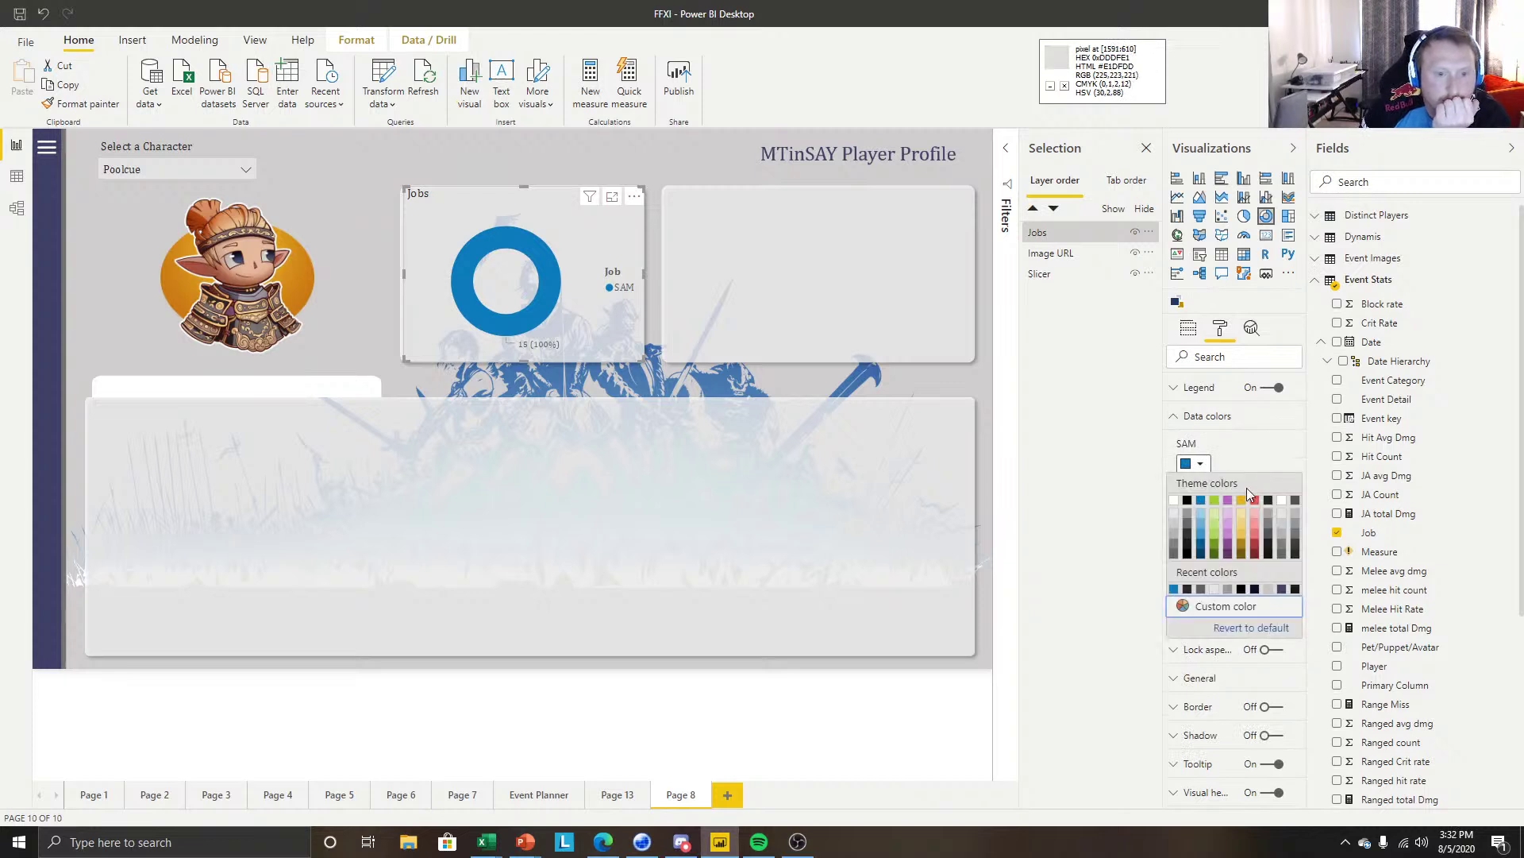
left_click(1202, 508)
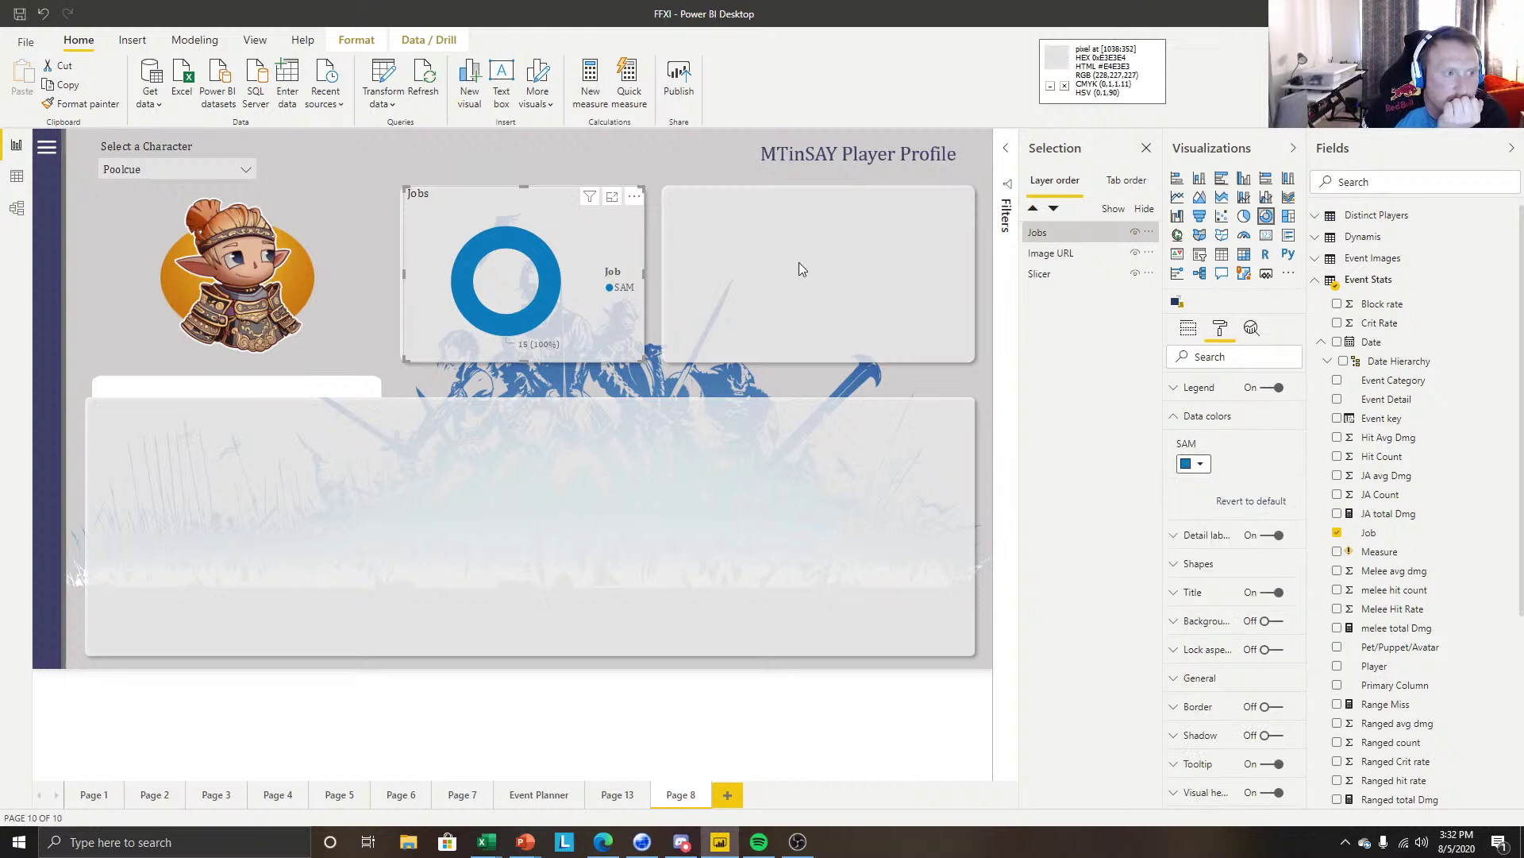
left_click(687, 182)
Change the title text of the Jobs donut chart to "Jobs Played".
left_click(497, 193)
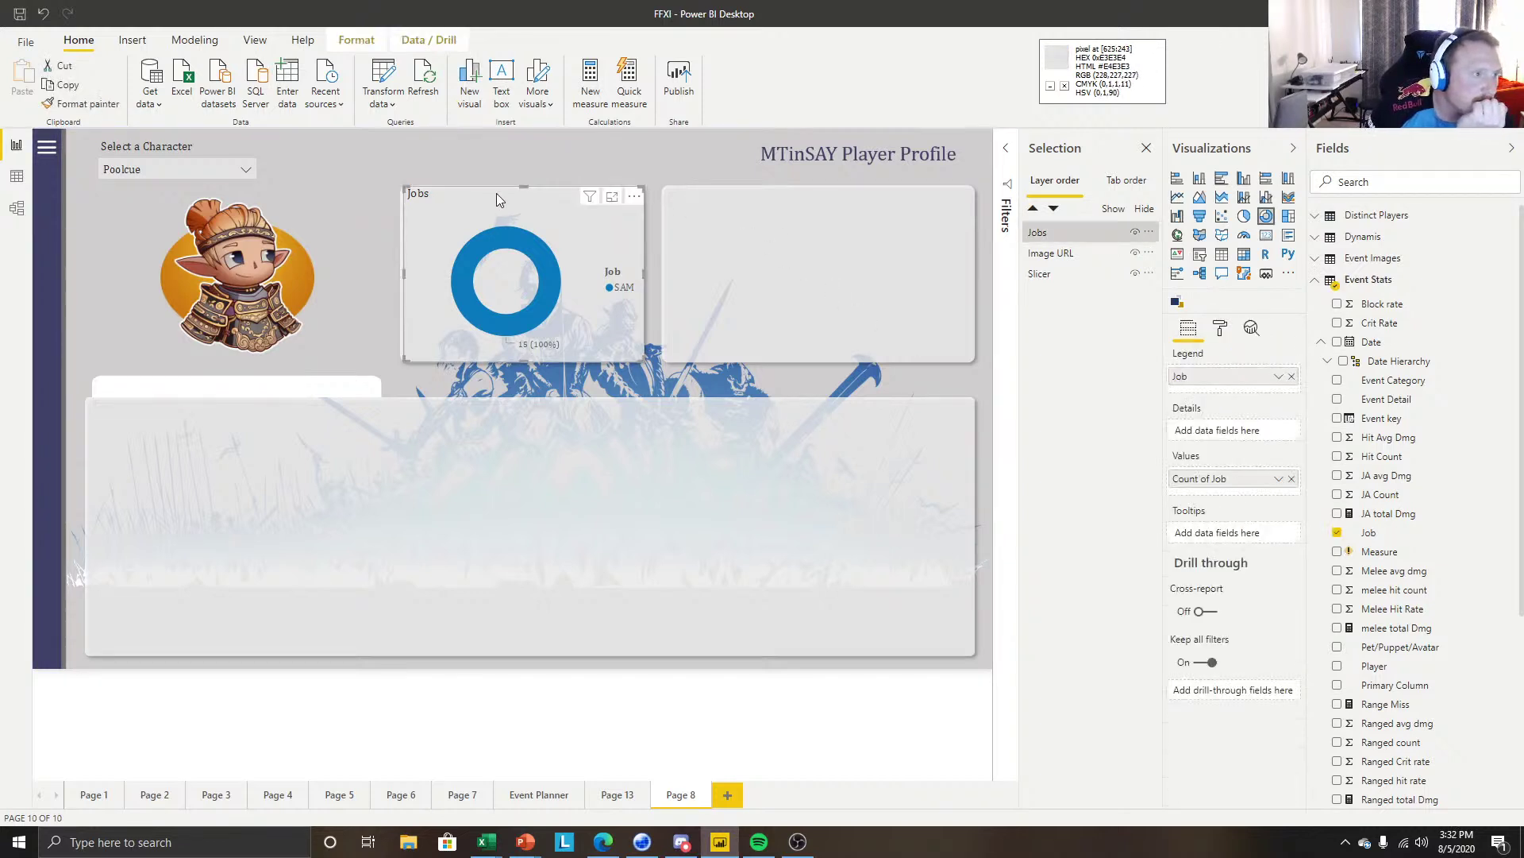
left_click(1223, 329)
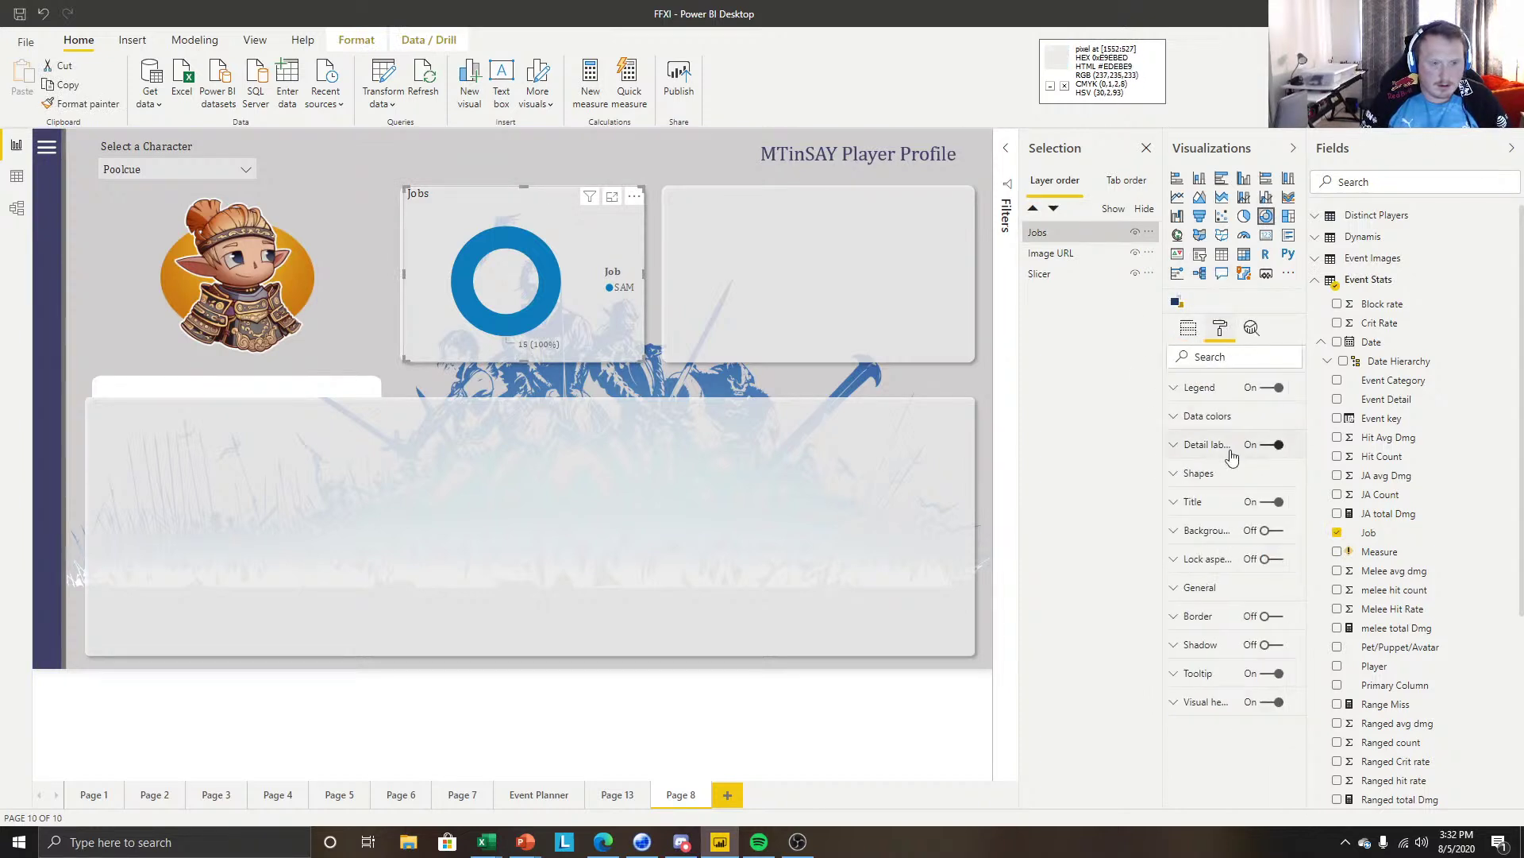
left_click(1196, 501)
left_click(1238, 546)
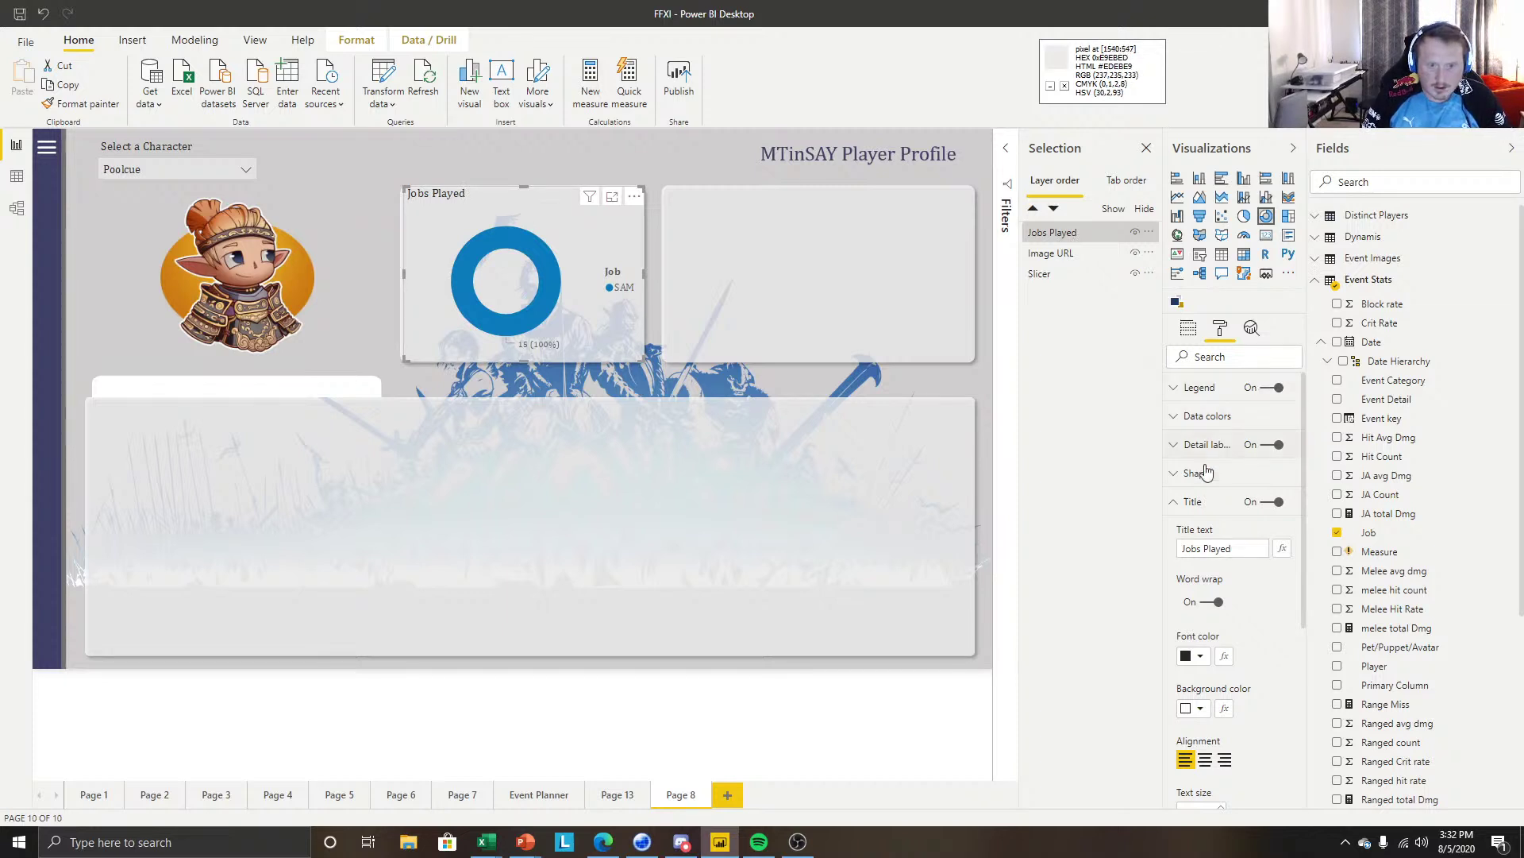
left_click(1191, 502)
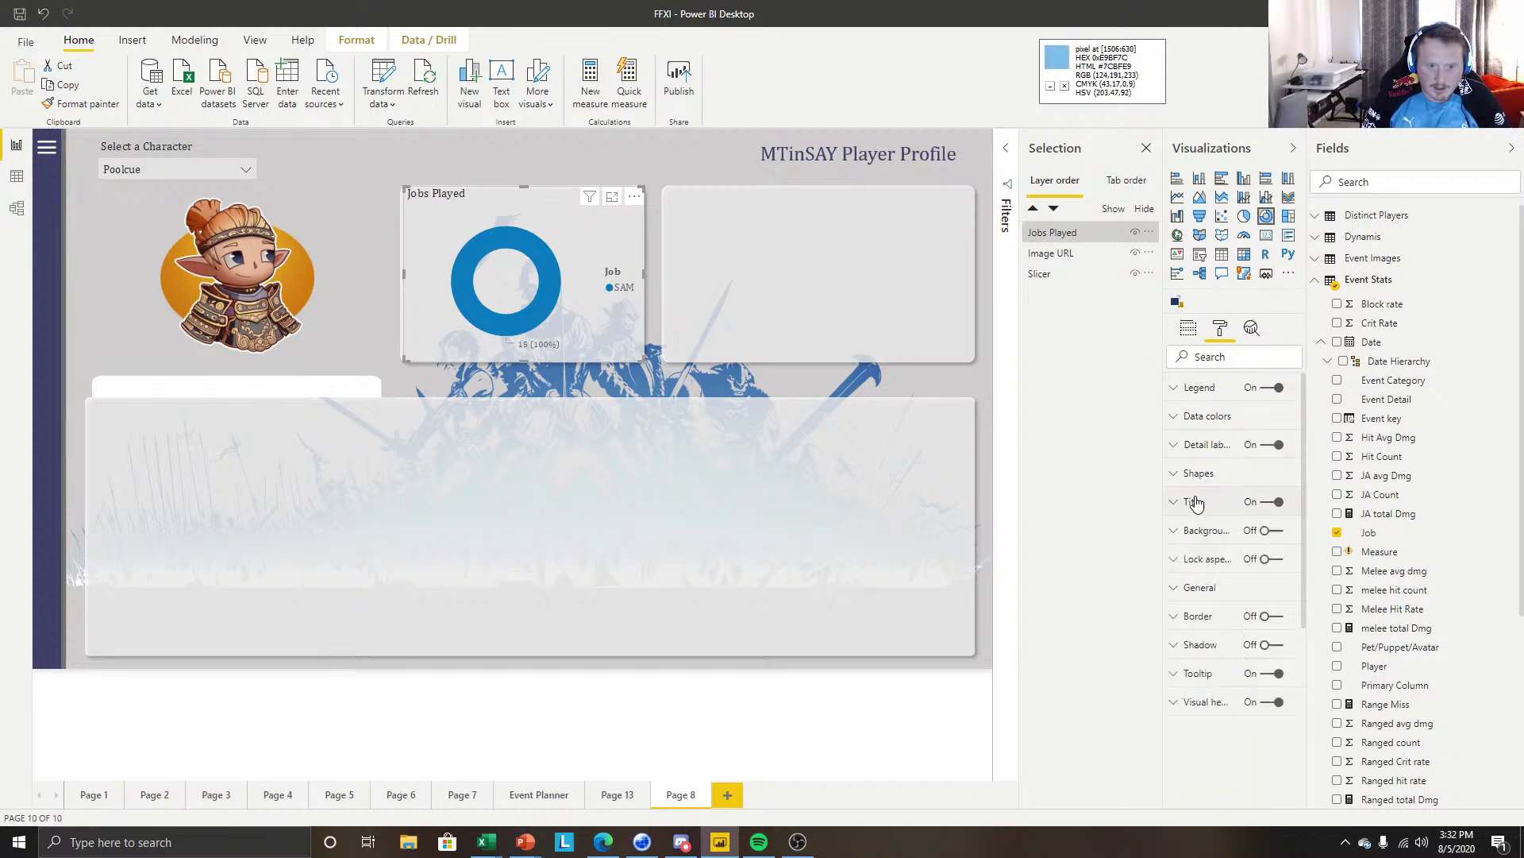
Set the Jobs Played chart's detail labels to the near-black theme color with a text size of 10 pt.
left_click(1181, 447)
scroll(1255, 558, "down", 1)
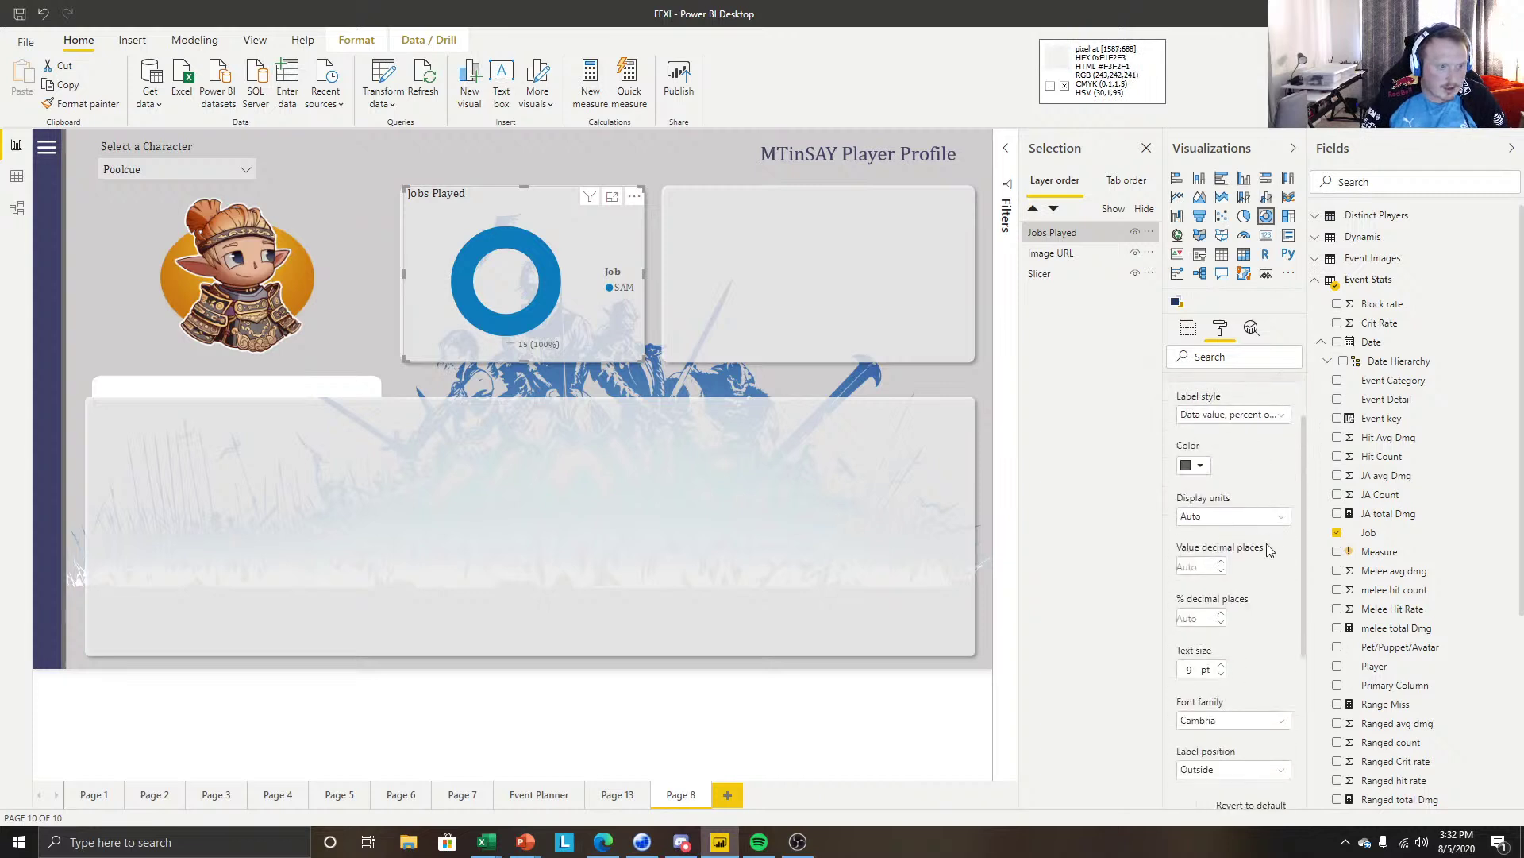
left_click(1195, 463)
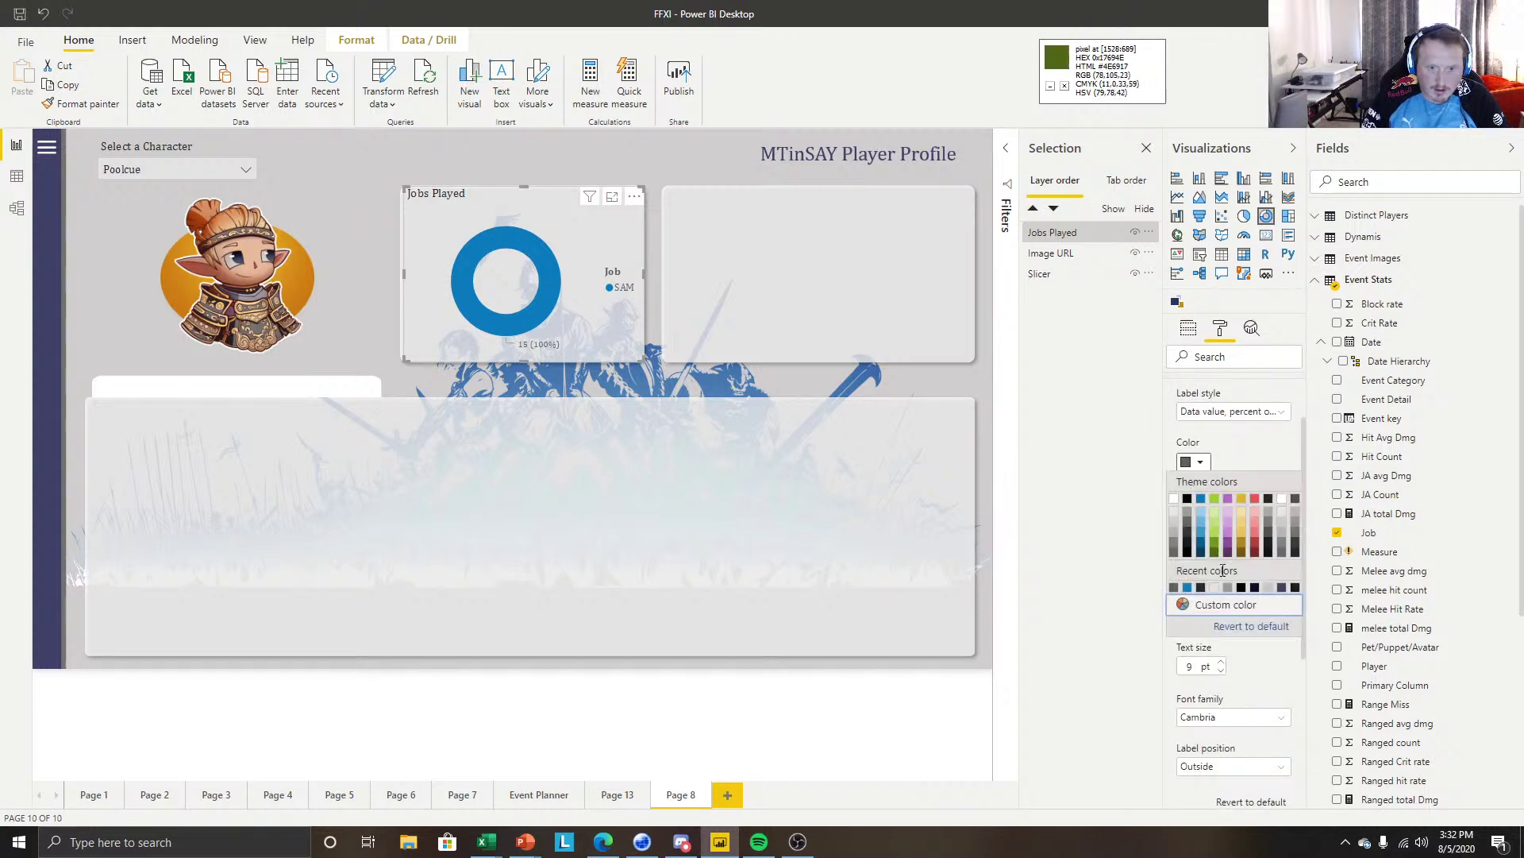
left_click(1268, 500)
left_click(1221, 661)
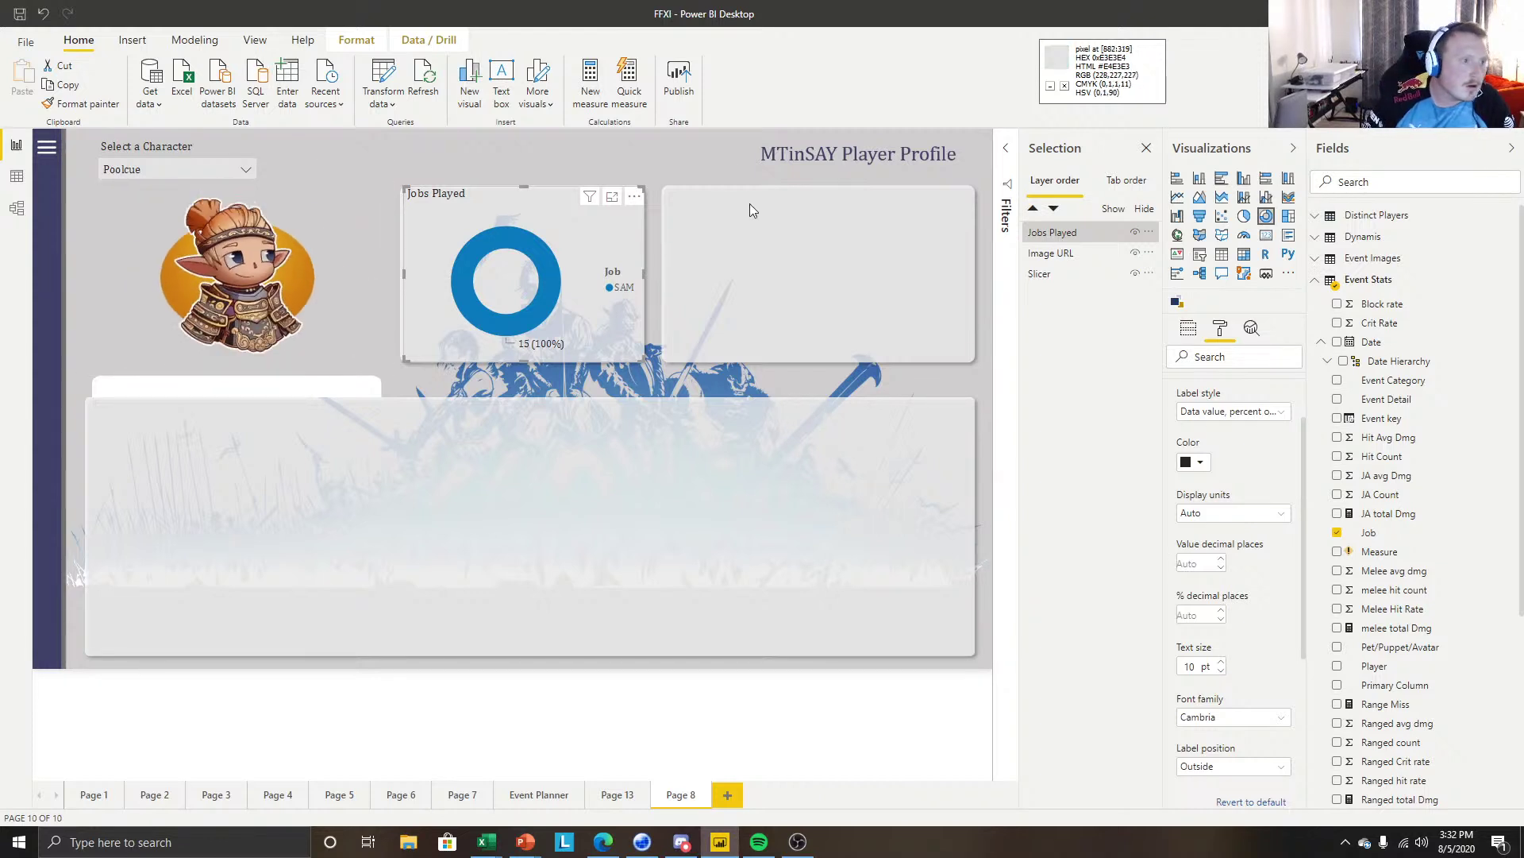
left_click(662, 200)
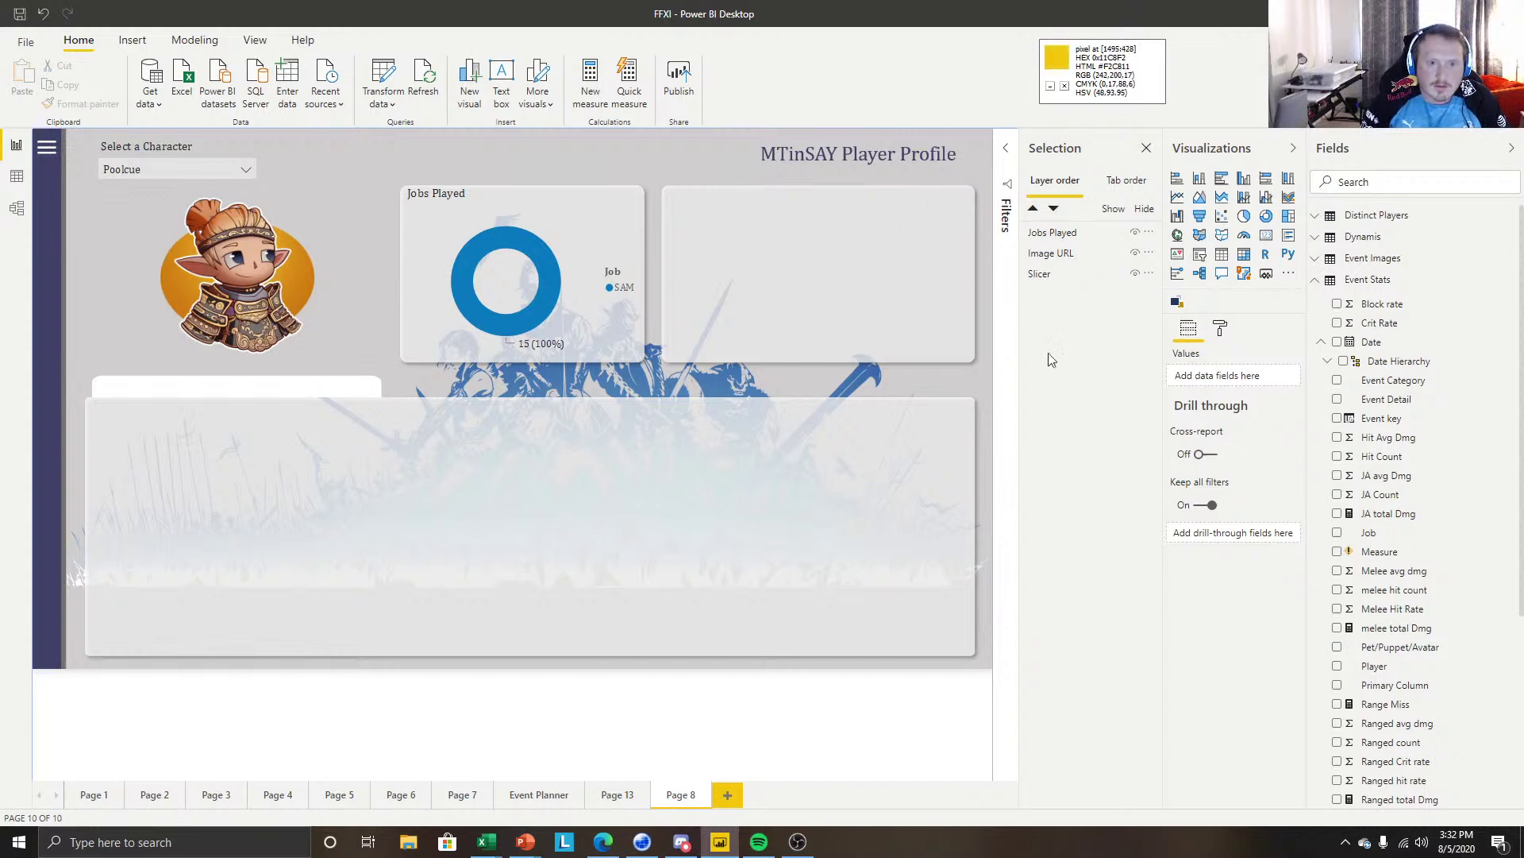
Insert a matrix visual and fit it into the empty card beside the Jobs Played chart.
left_click(1245, 253)
left_click_drag(293, 450, 869, 261)
left_click_drag(972, 390, 974, 361)
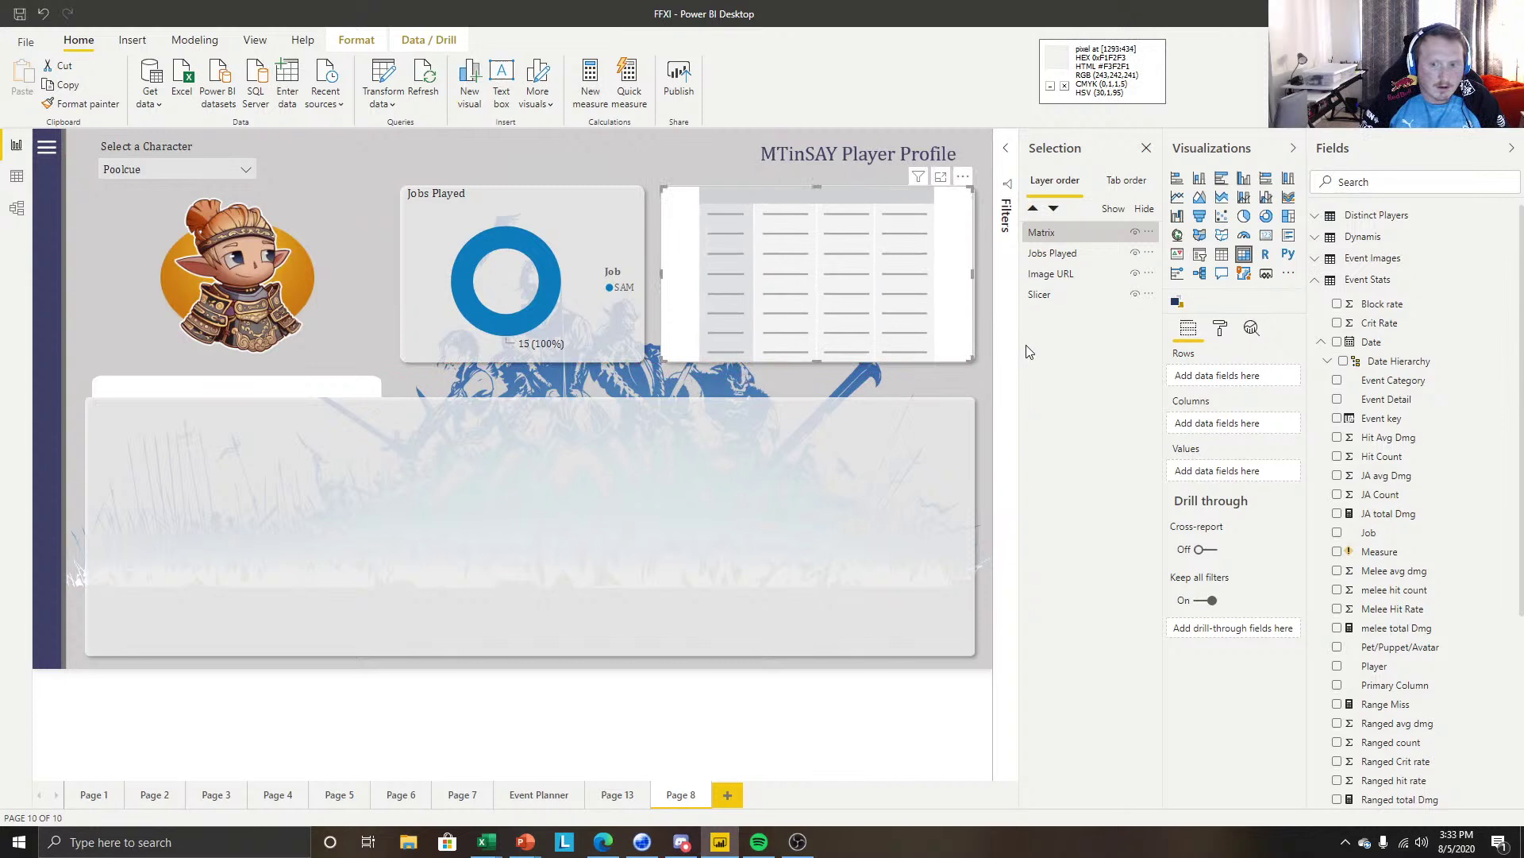
Add the Dynamis - D field from the Dynamis table to the new matrix's rows.
left_click(1317, 282)
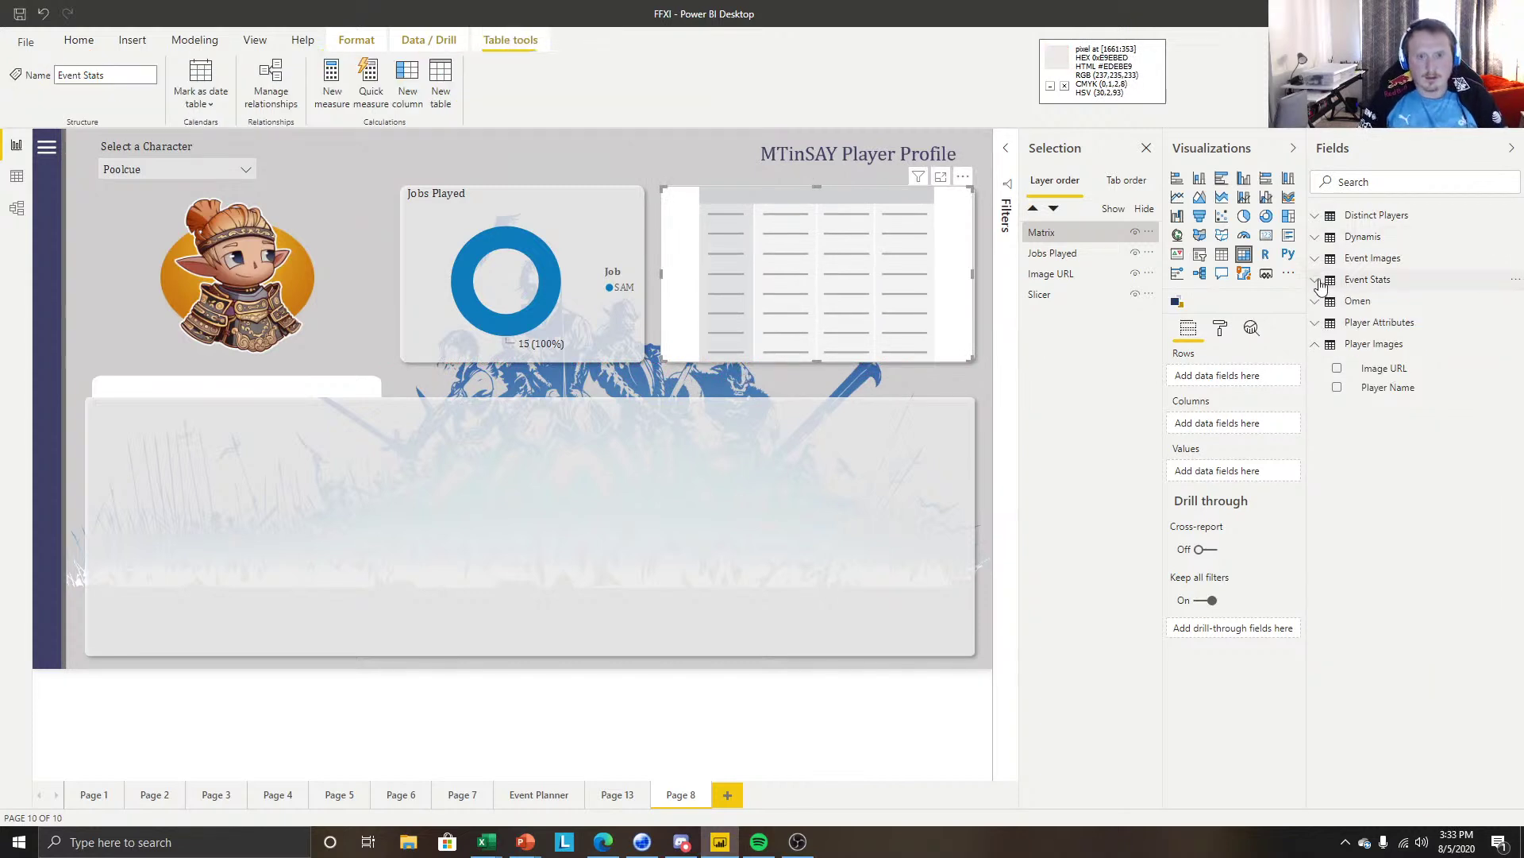
left_click(1316, 347)
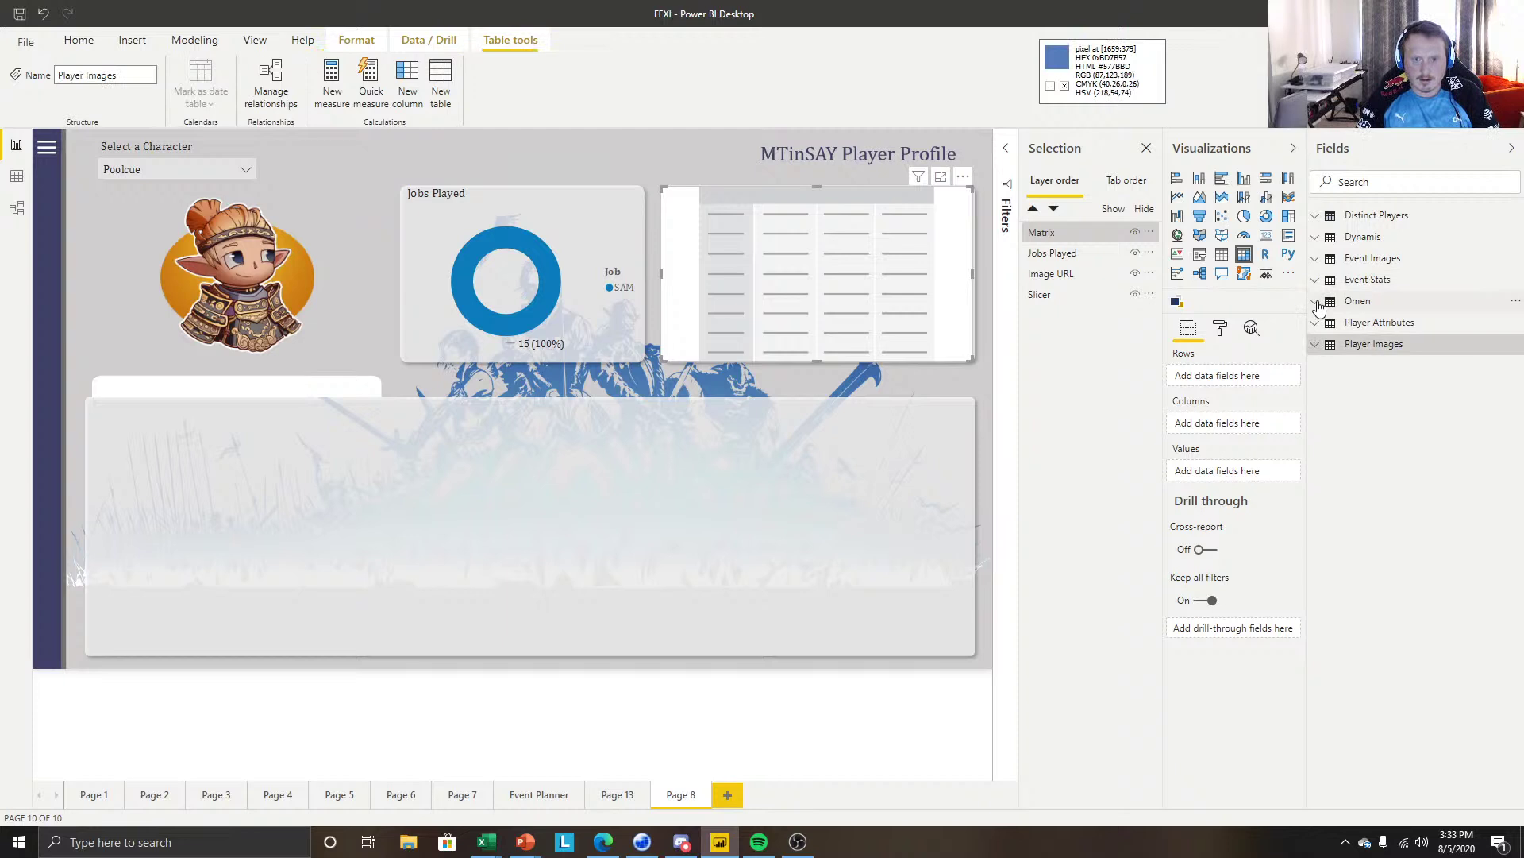
left_click(1318, 238)
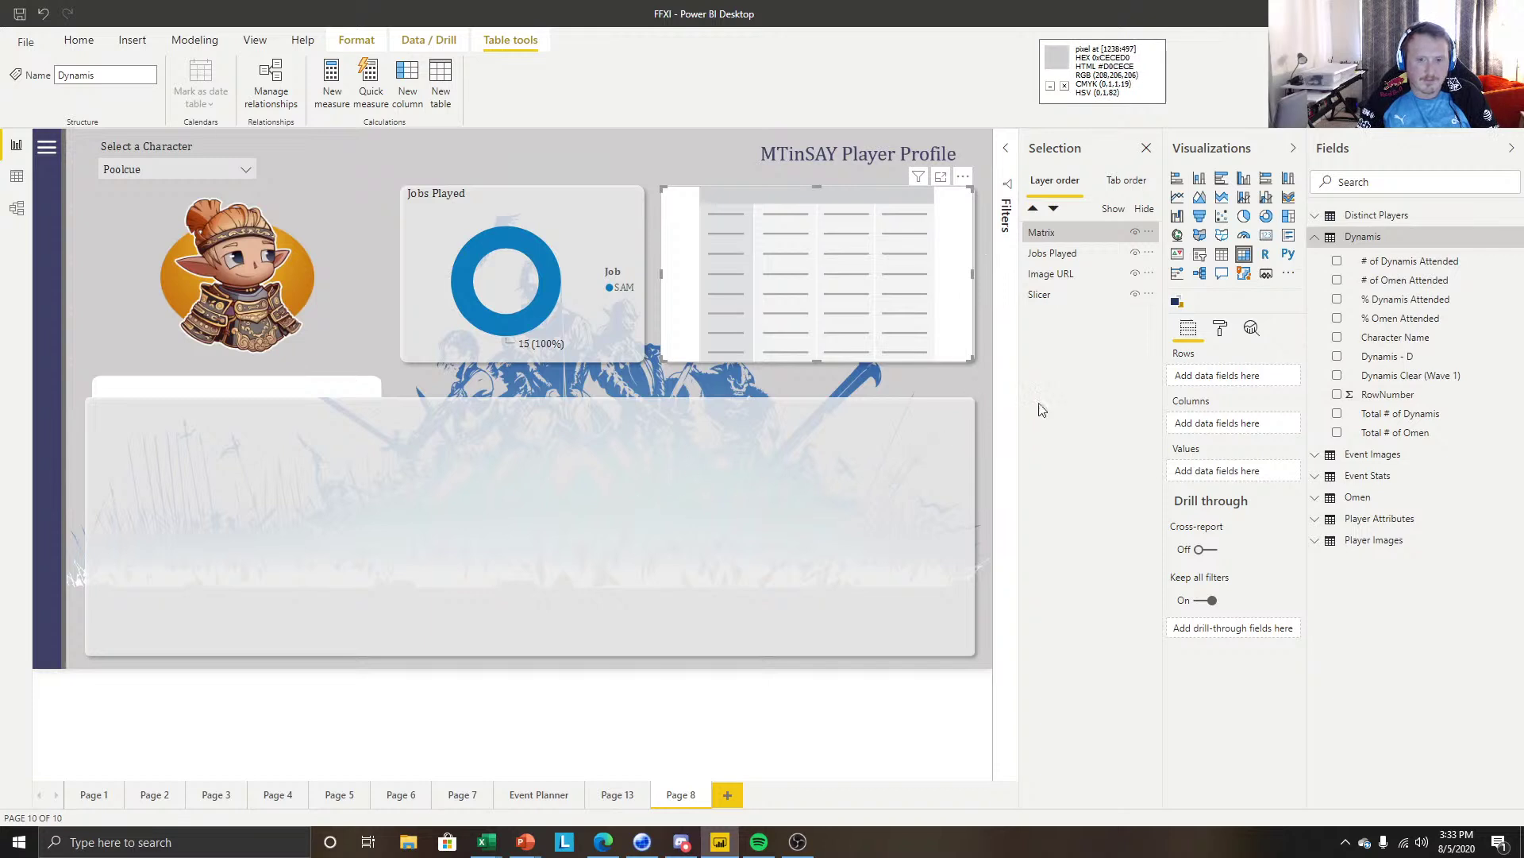
left_click_drag(1399, 357, 1220, 378)
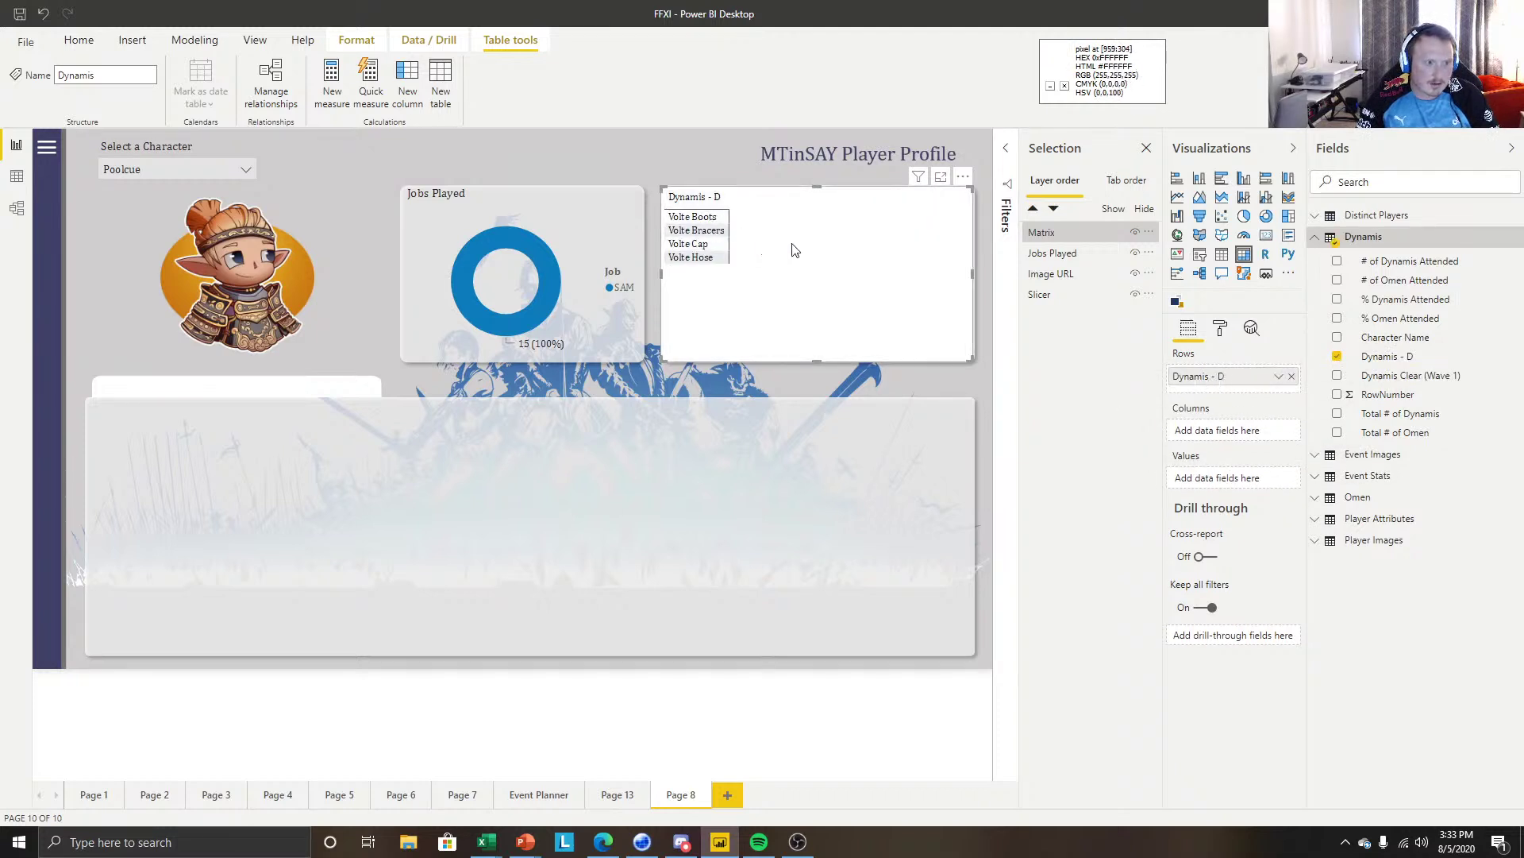
Turn off the background and visual header of the Dynamis - D matrix.
left_click(1221, 328)
left_click(1271, 644)
left_click(1273, 787)
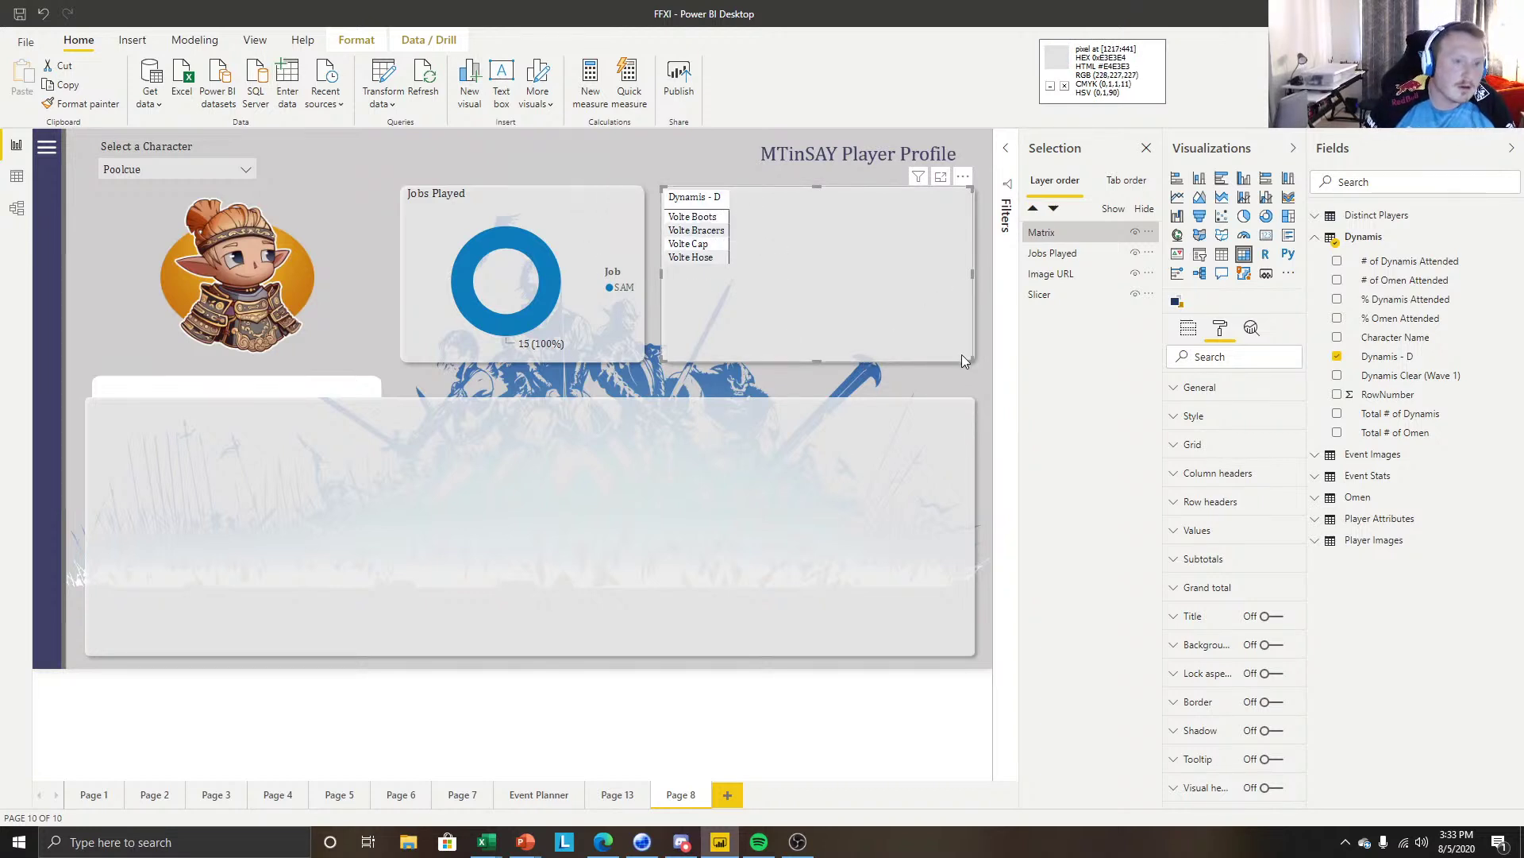
Narrow the Dynamis - D matrix to about half the card and place a copy of it in the card's other half.
left_click_drag(965, 359, 912, 328)
key("ctrl+c")
key("ctrl+v")
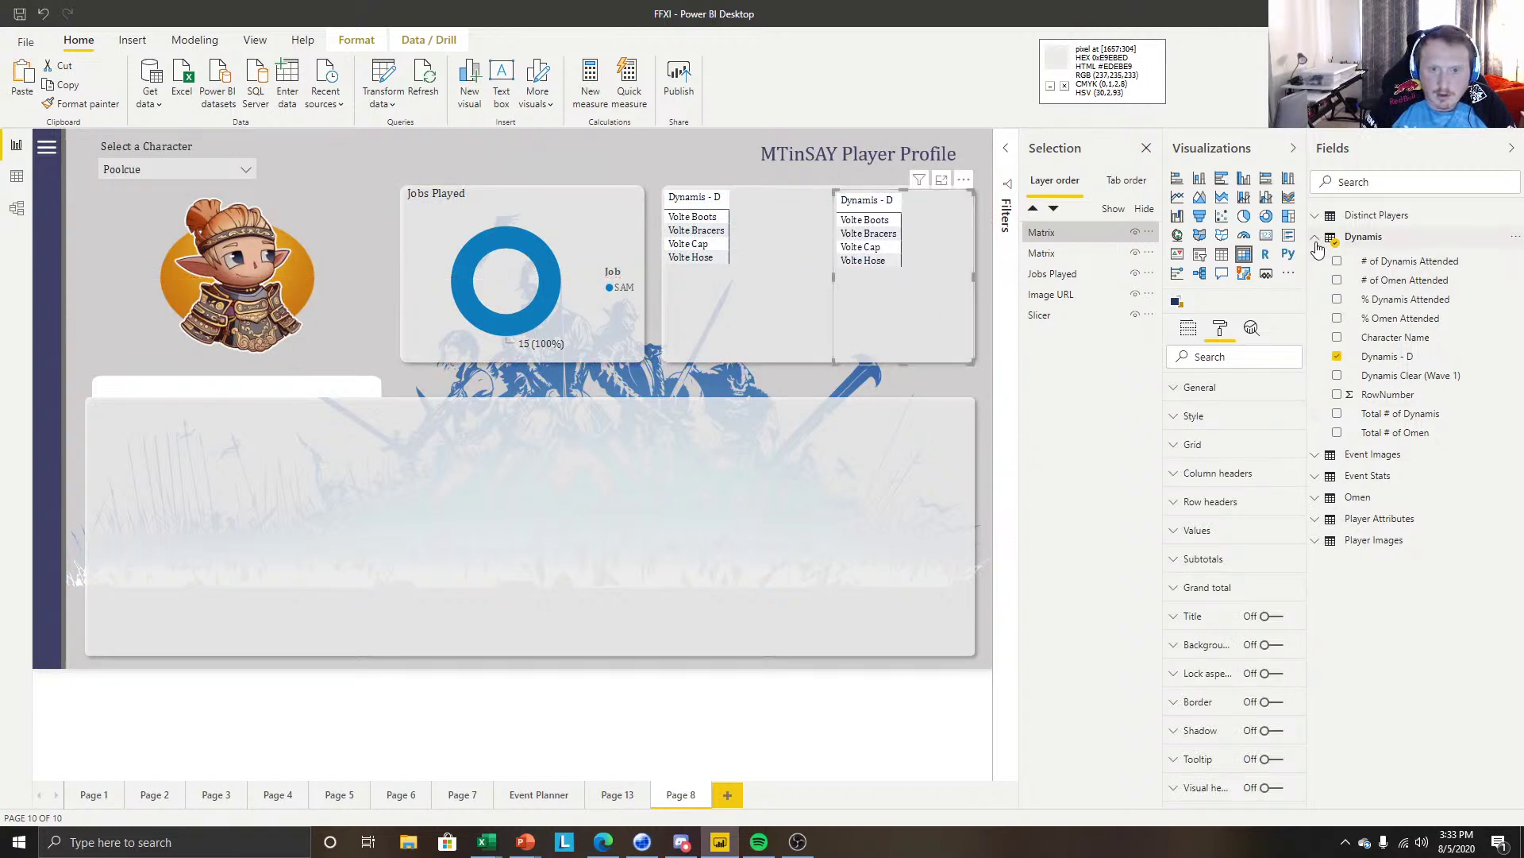
Replace the Dynamis - D row field of the duplicated matrix with the Omen field from the Omen table.
left_click(1316, 240)
left_click(1317, 302)
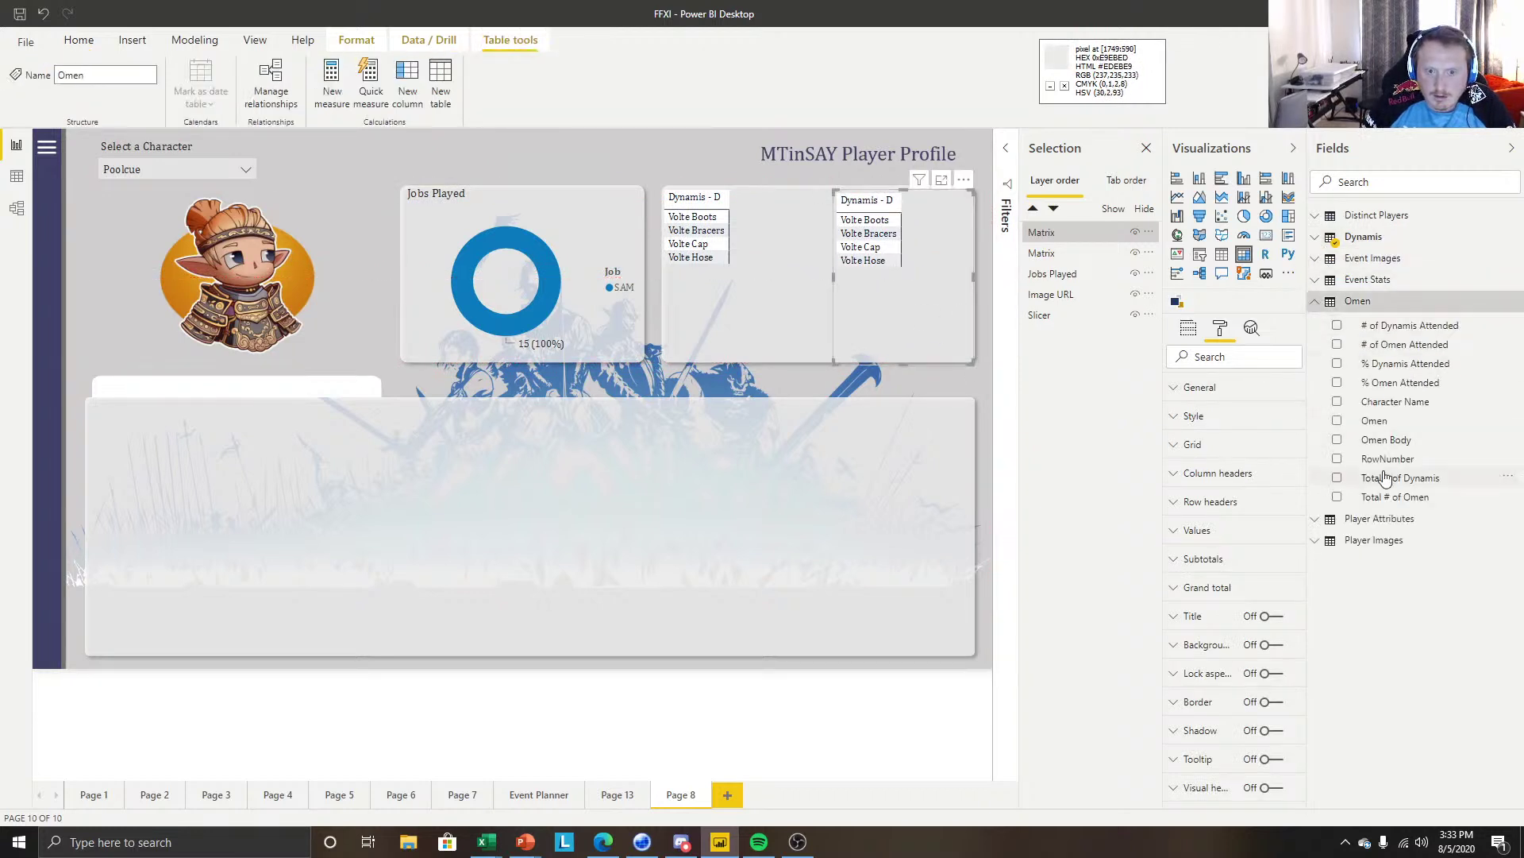
left_click(1390, 422)
left_click(1188, 330)
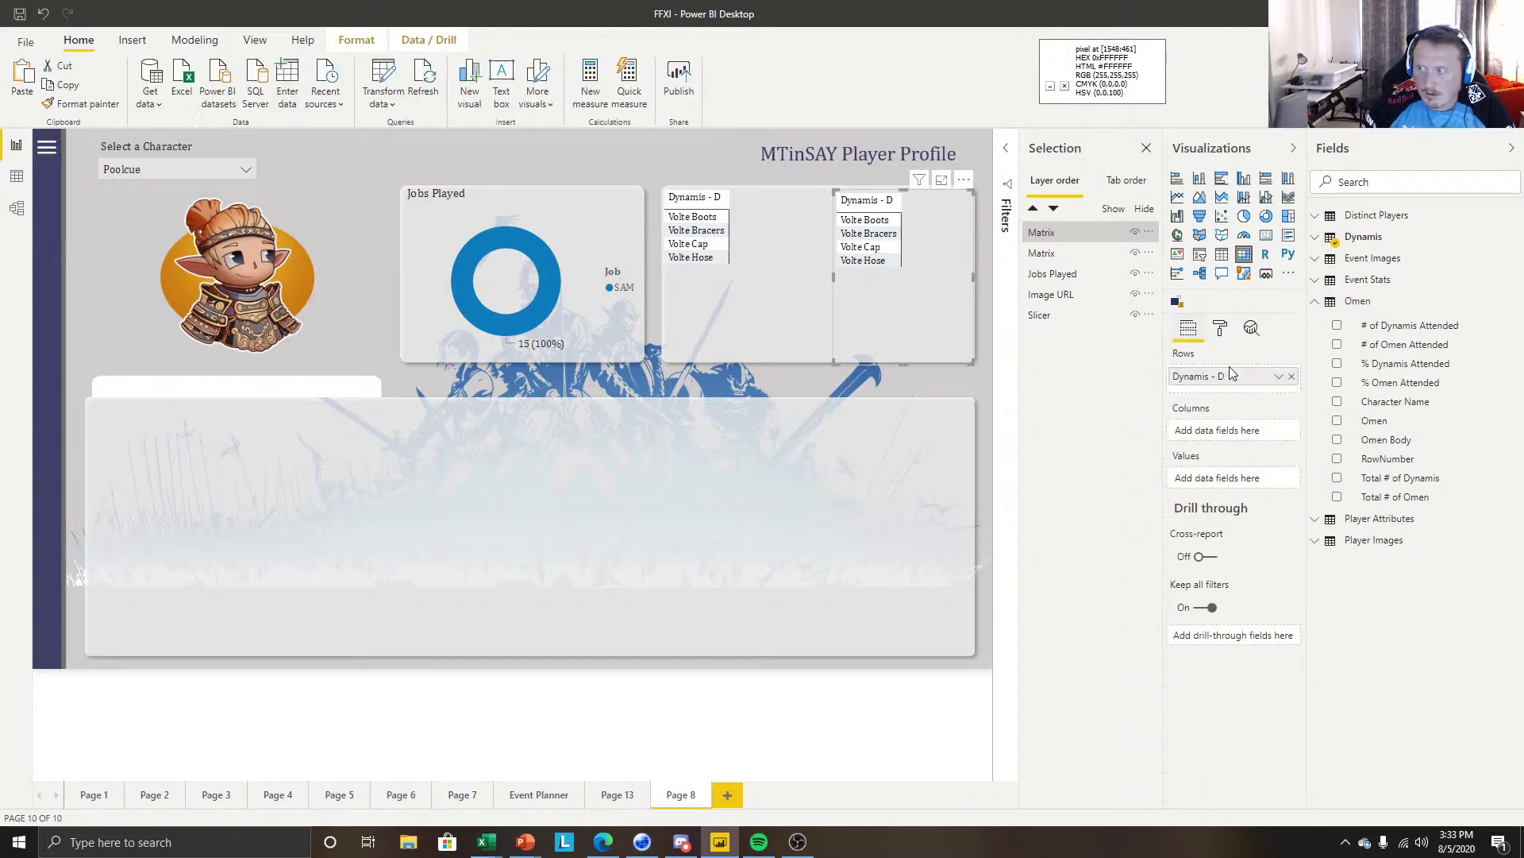
left_click_drag(1386, 421, 1266, 393)
left_click(1292, 376)
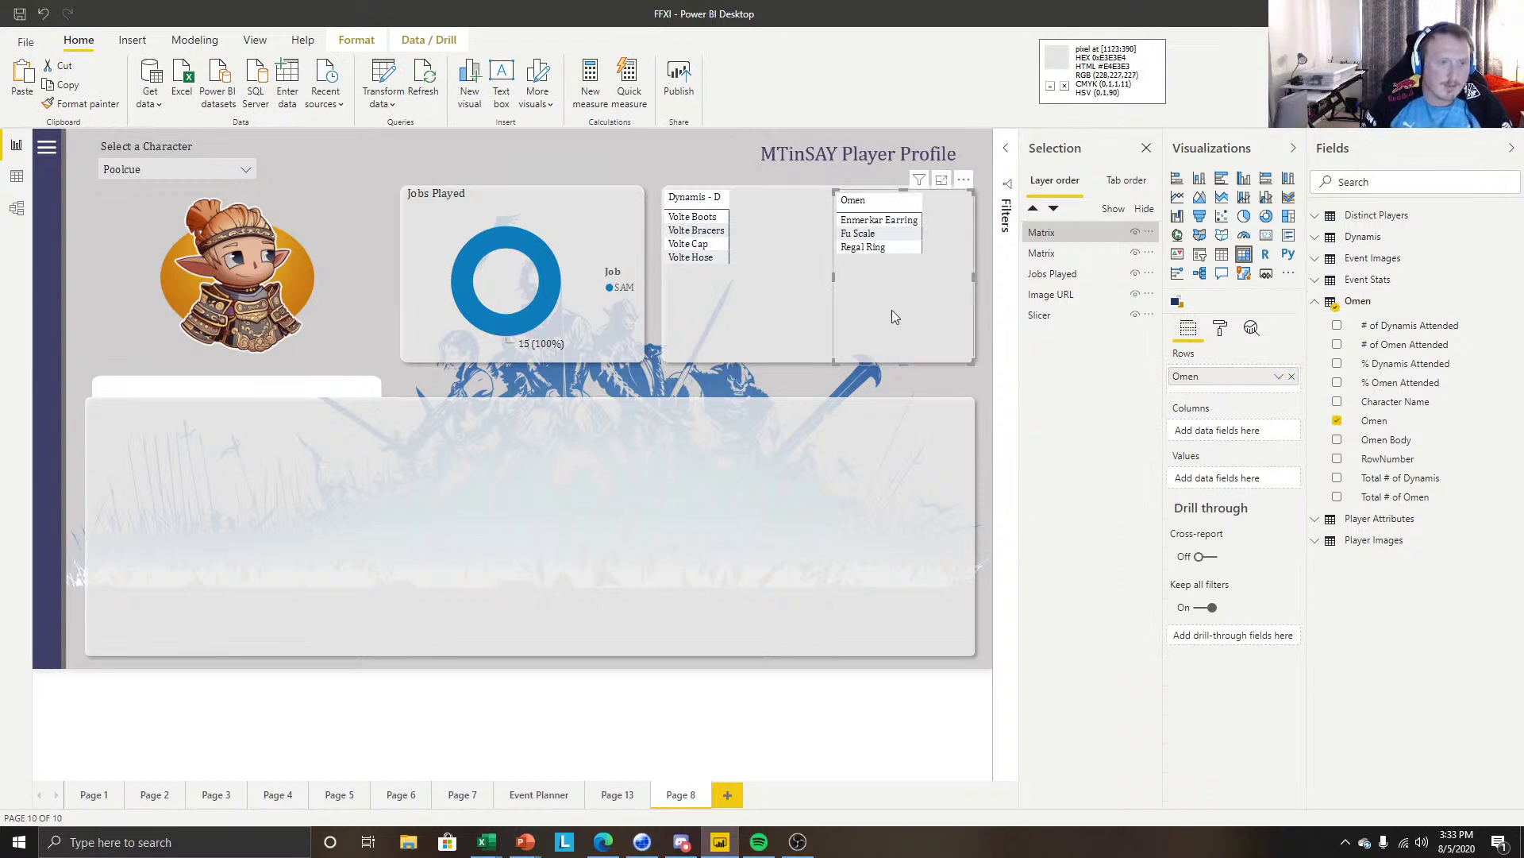
Move the Dynamis - D matrix lower in its card and widen its column to nearly fill half the card.
left_click(802, 405)
left_click(731, 308)
mouse_move(750, 203)
left_mouse_down()
mouse_move(814, 229)
mouse_move(810, 264)
mouse_move(757, 279)
mouse_move(821, 270)
mouse_move(747, 231)
left_mouse_up()
Lower the Omen matrix to line up with the Dynamis - D matrix and widen its column to match.
left_click(897, 190)
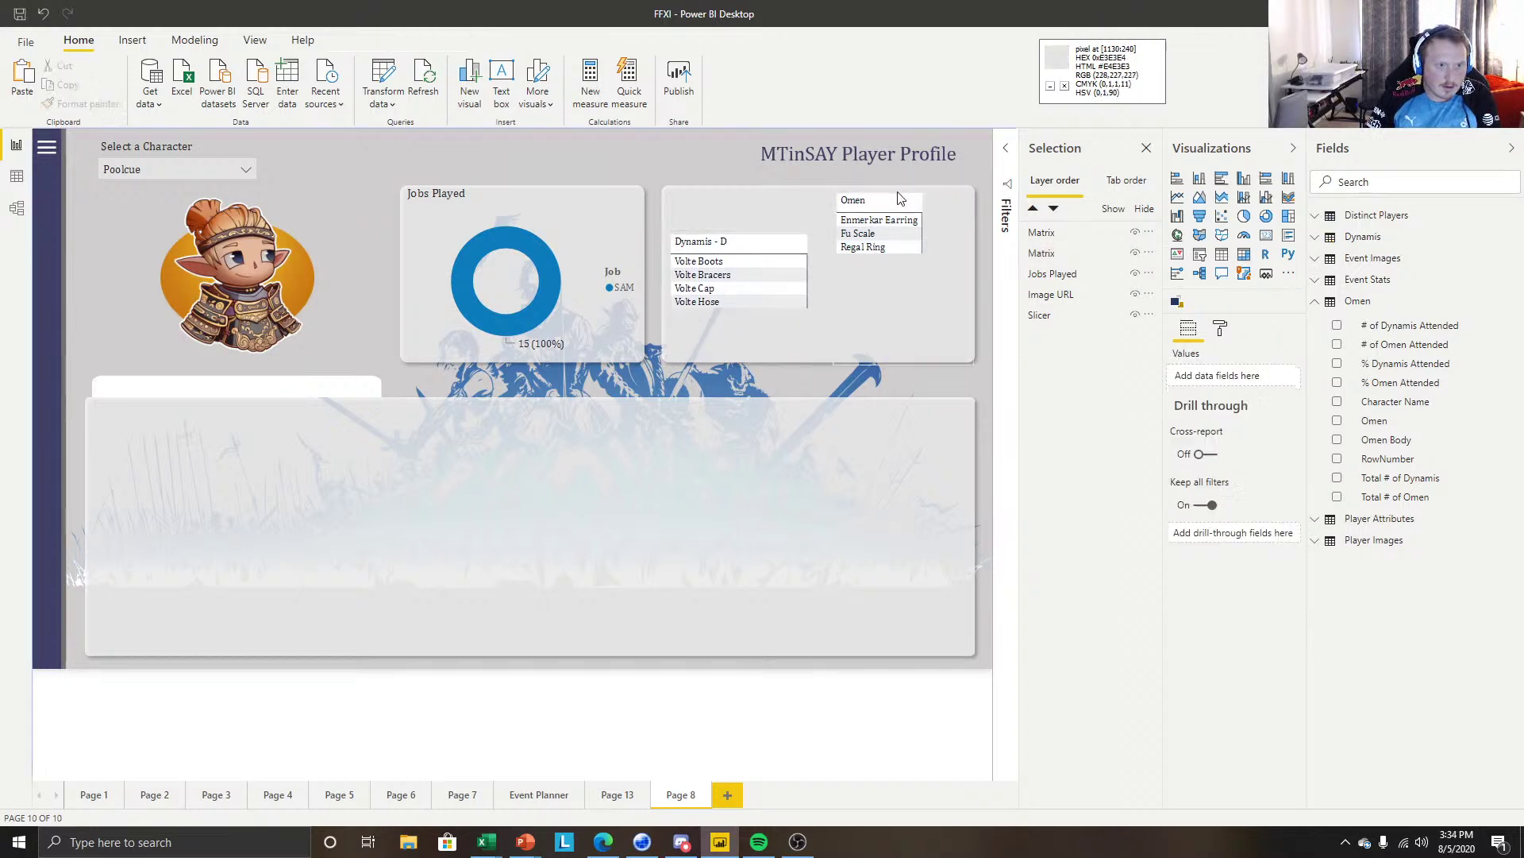
left_click_drag(899, 192, 970, 244)
left_click_drag(831, 297, 831, 297)
left_click_drag(907, 359, 902, 357)
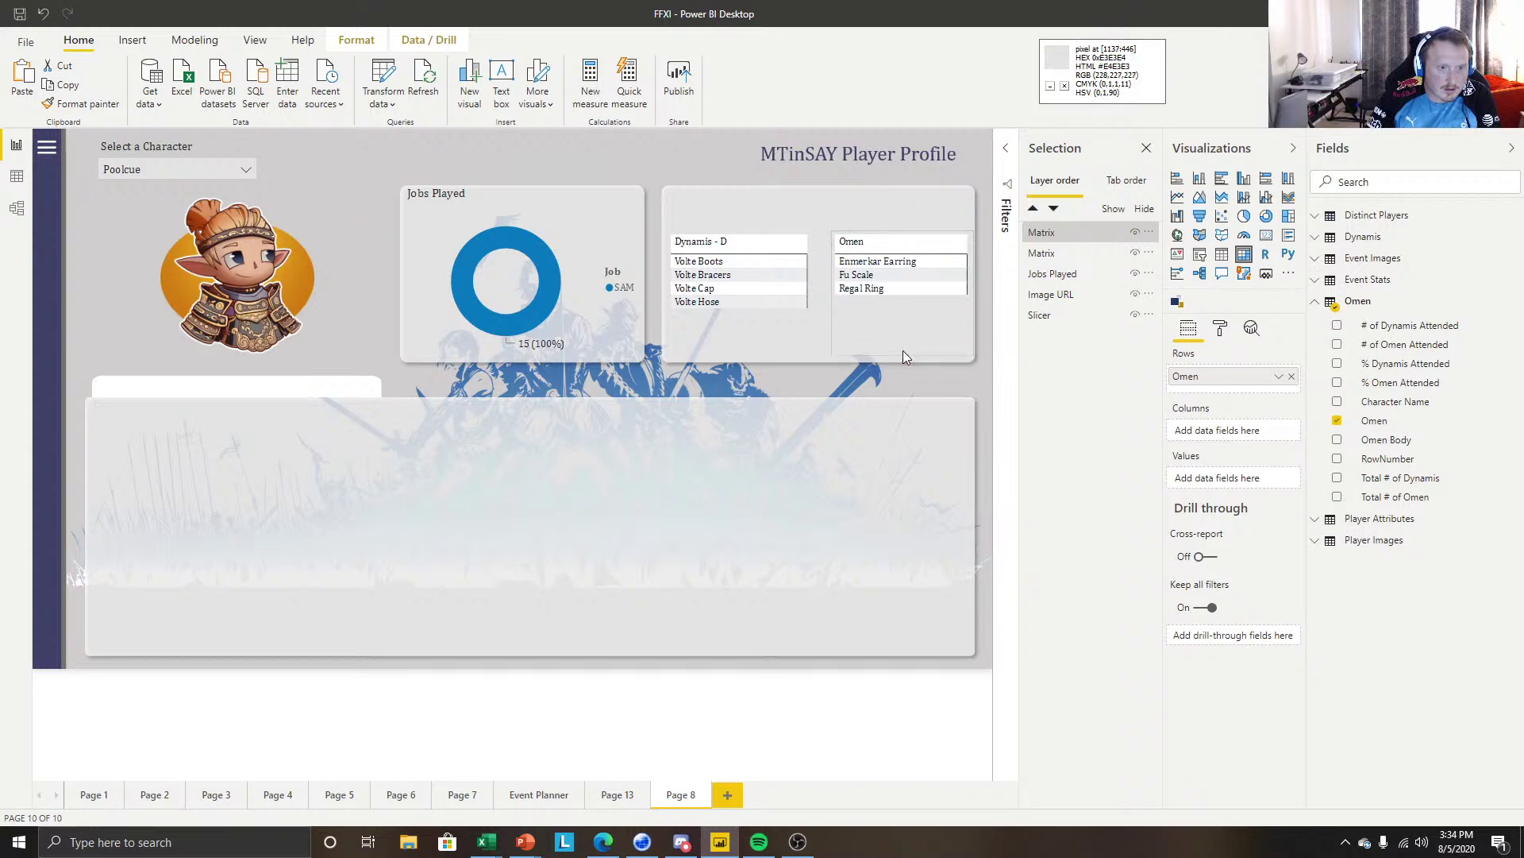
left_click(697, 141)
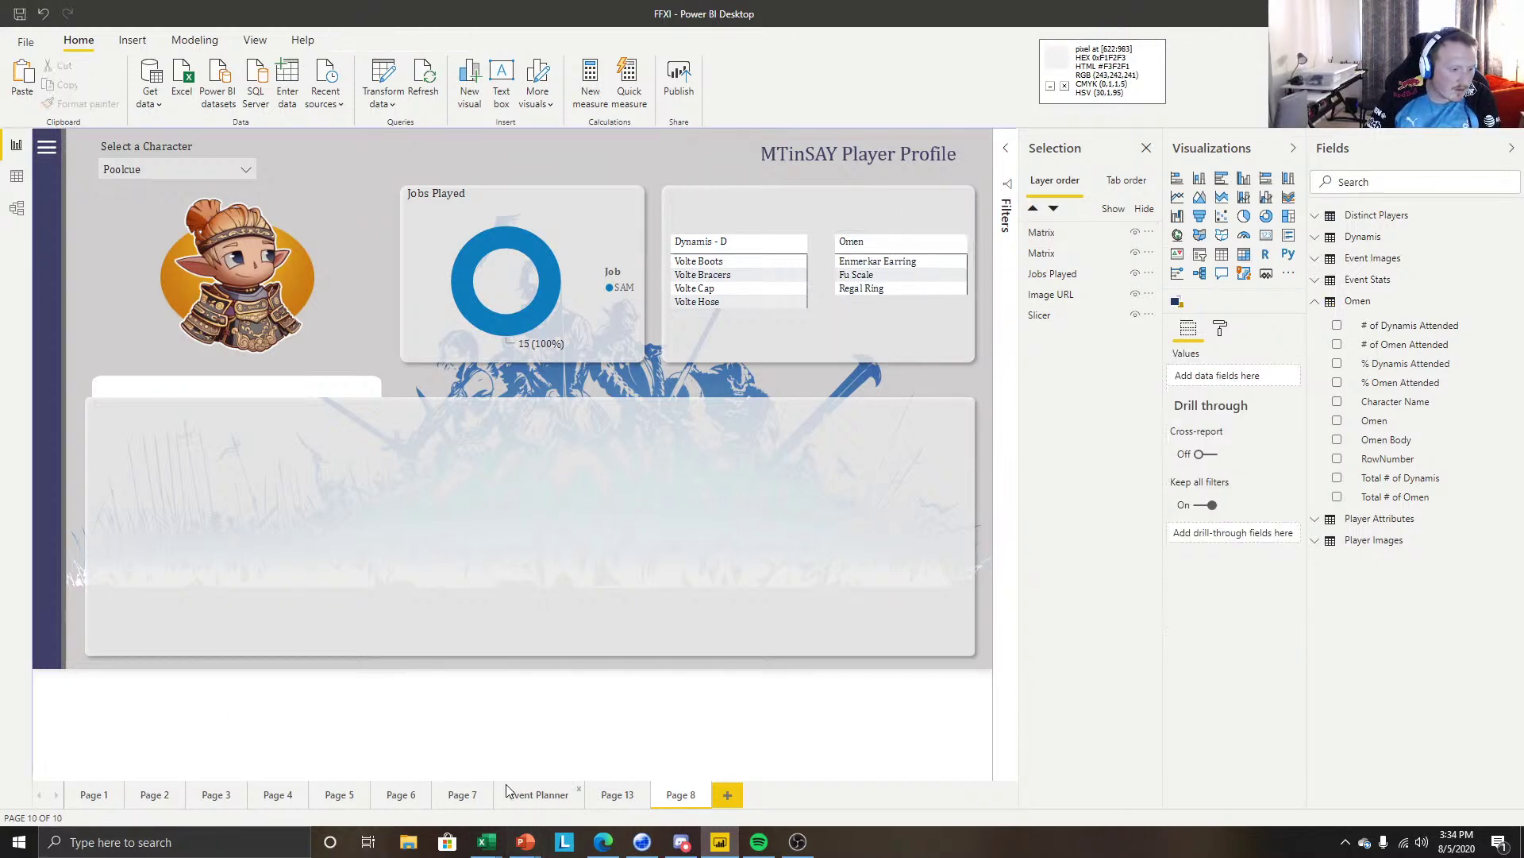
Copy the "Item wants from Omen" matrix from the Event Planner page to Page 8 and place it in the large lower card.
left_click(547, 798)
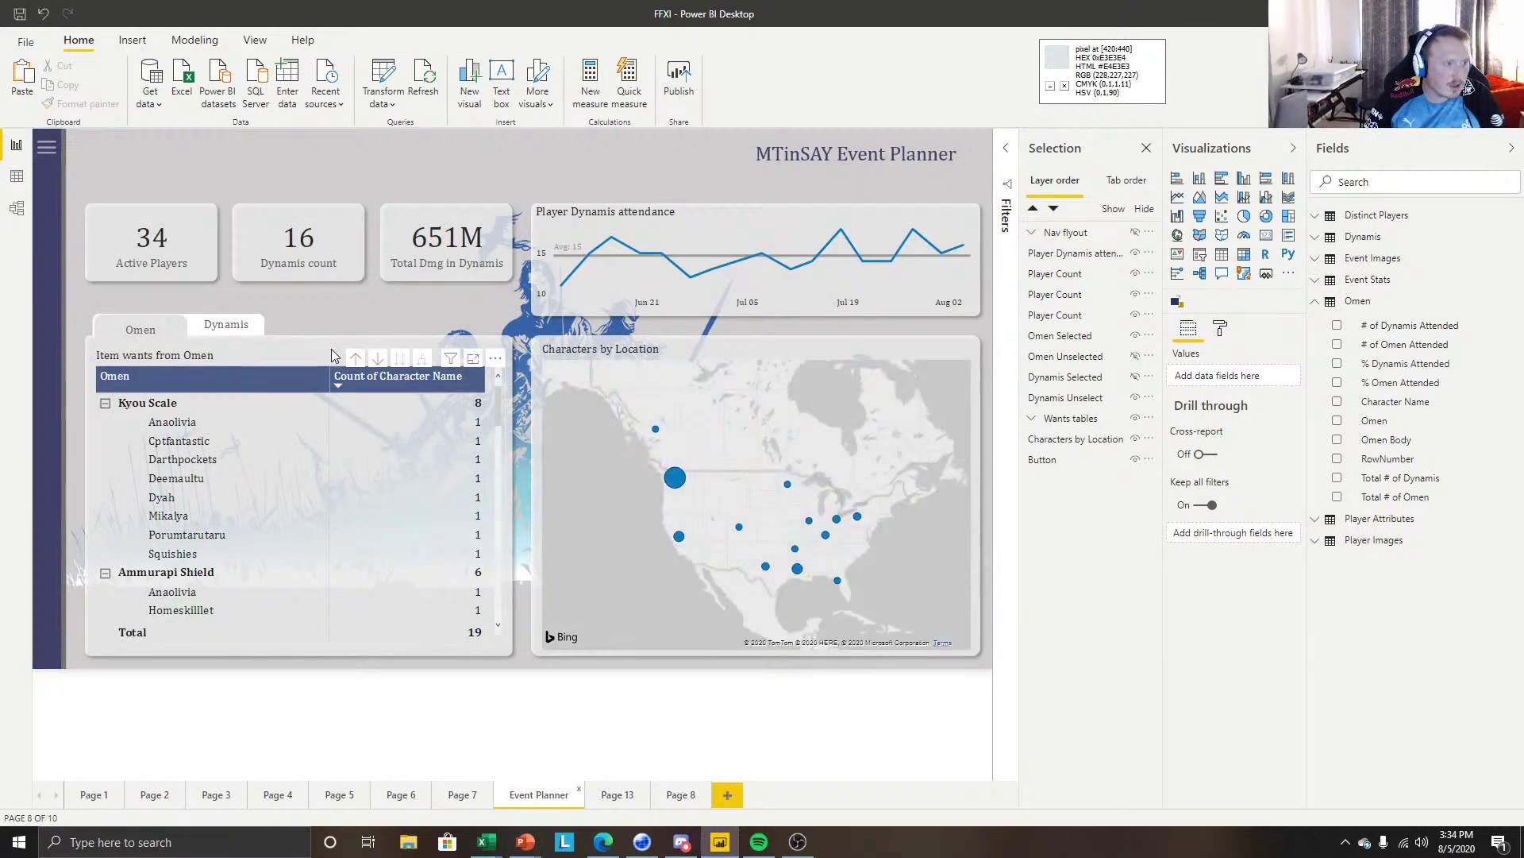
left_click(332, 360)
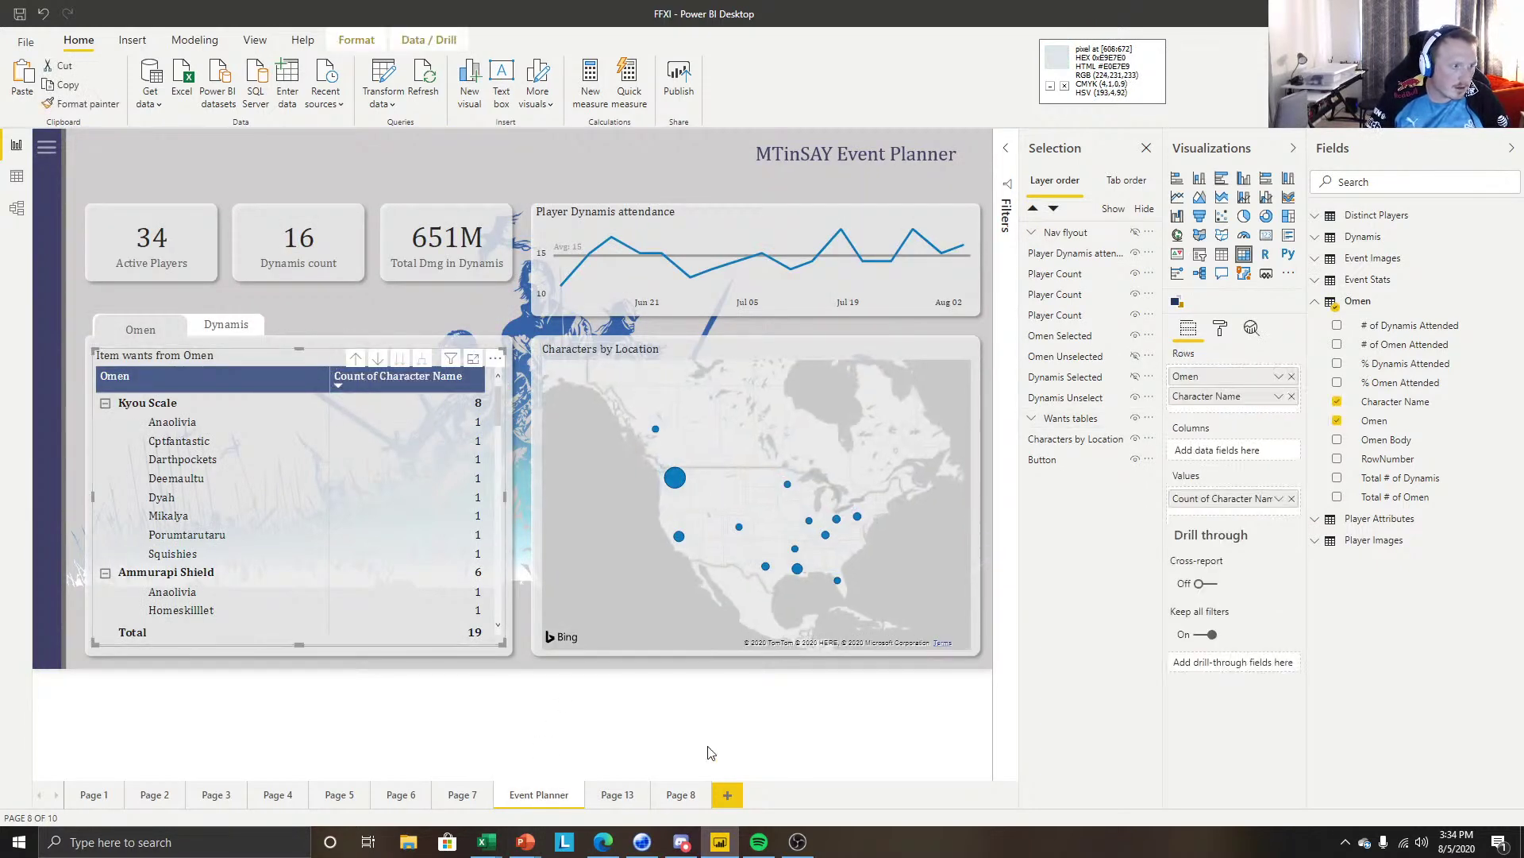
left_click(681, 794)
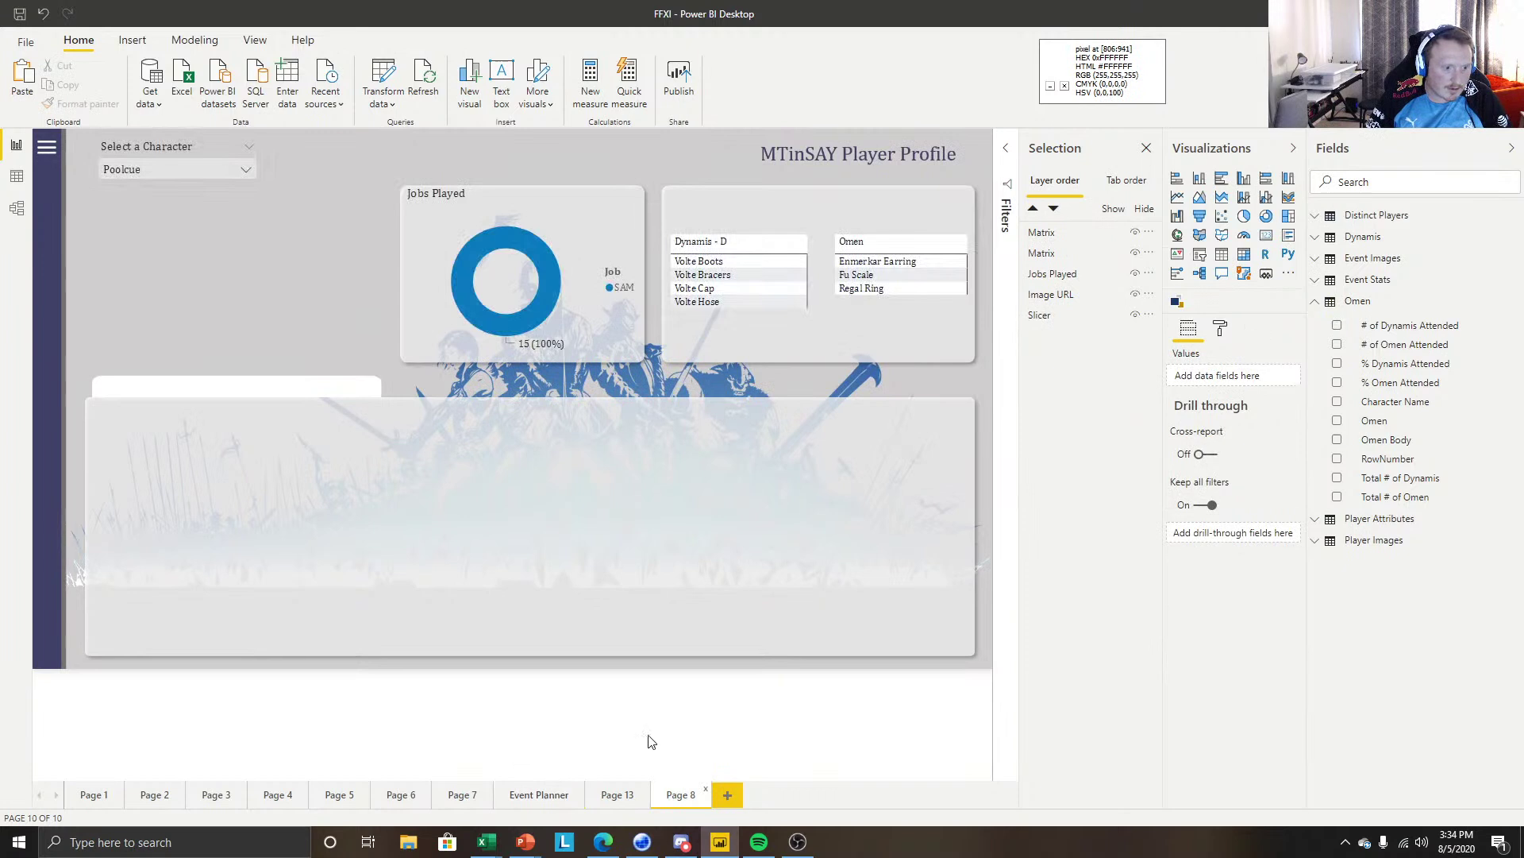
key("ctrl+v")
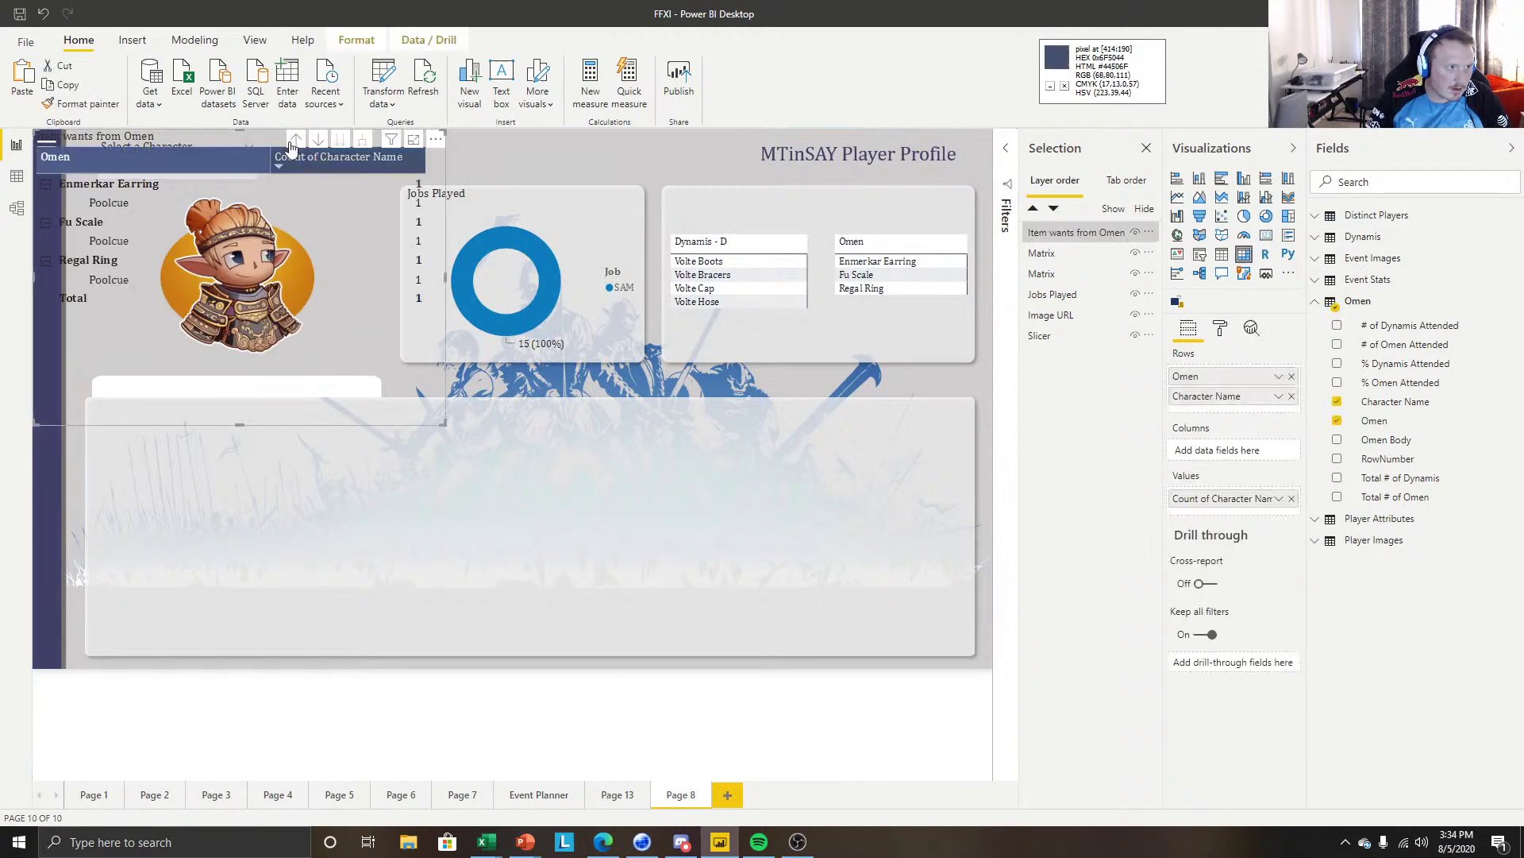
mouse_move(258, 132)
left_mouse_down()
mouse_move(314, 381)
mouse_move(309, 444)
left_mouse_up()
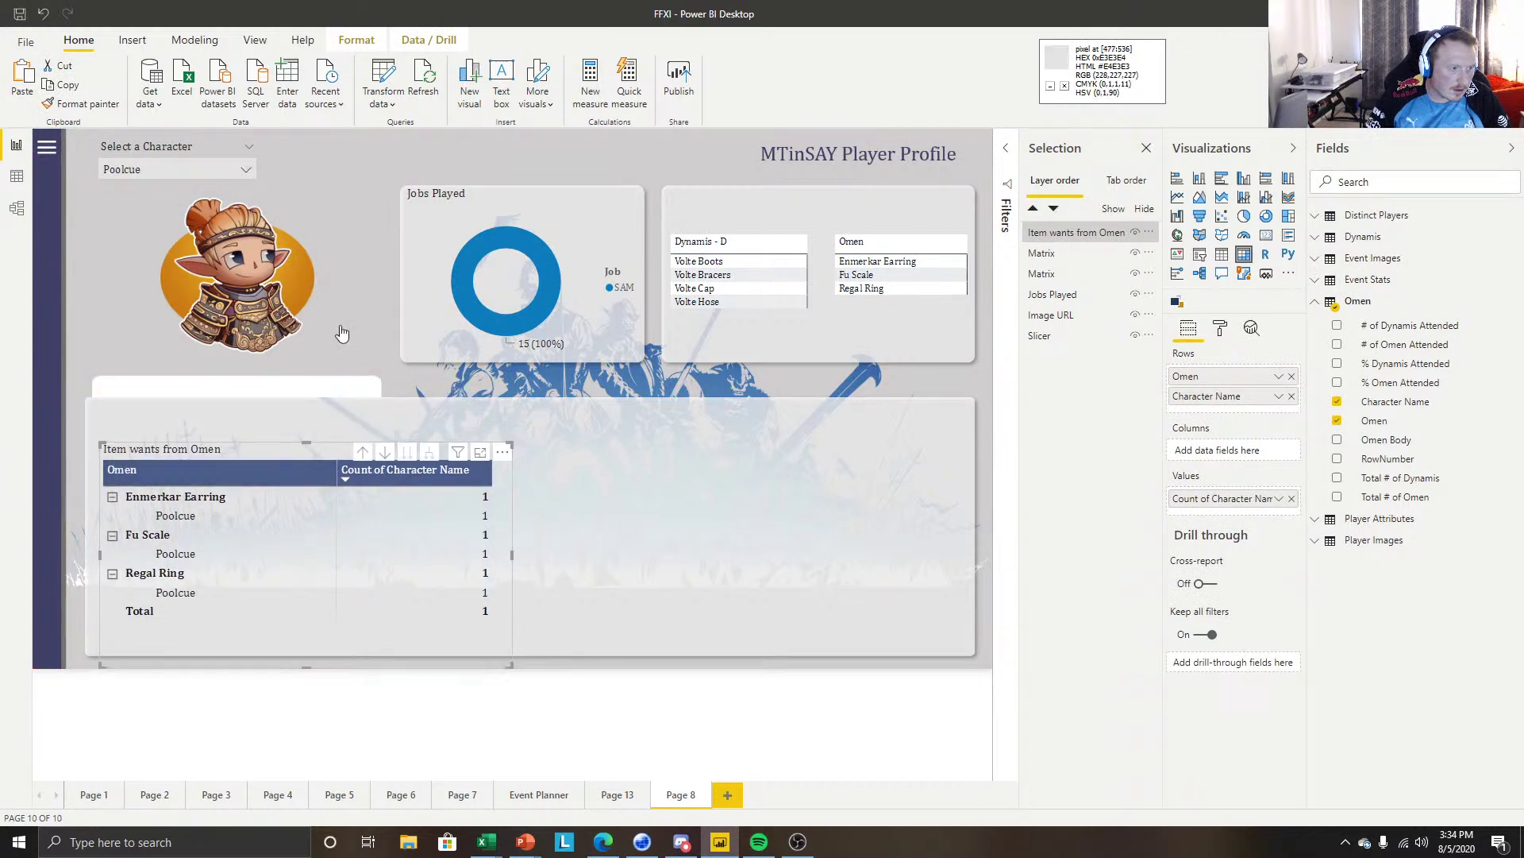
Apply the "Item wants from Omen" matrix's formatting to the Dynamis - D and Omen matrices with Format painter, then reselect the source matrix.
left_click(83, 103)
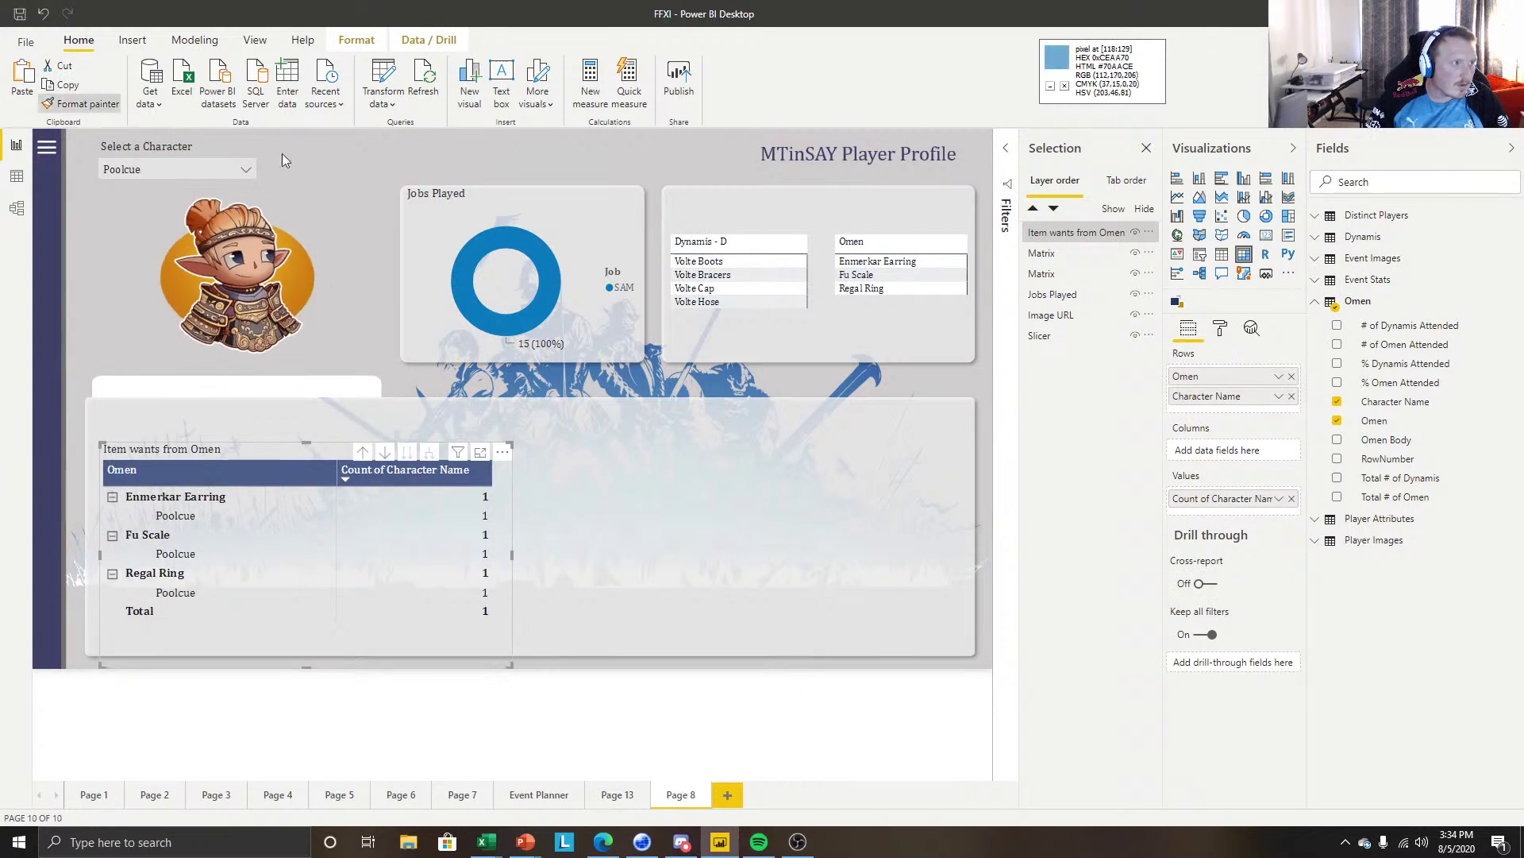
left_click(742, 232)
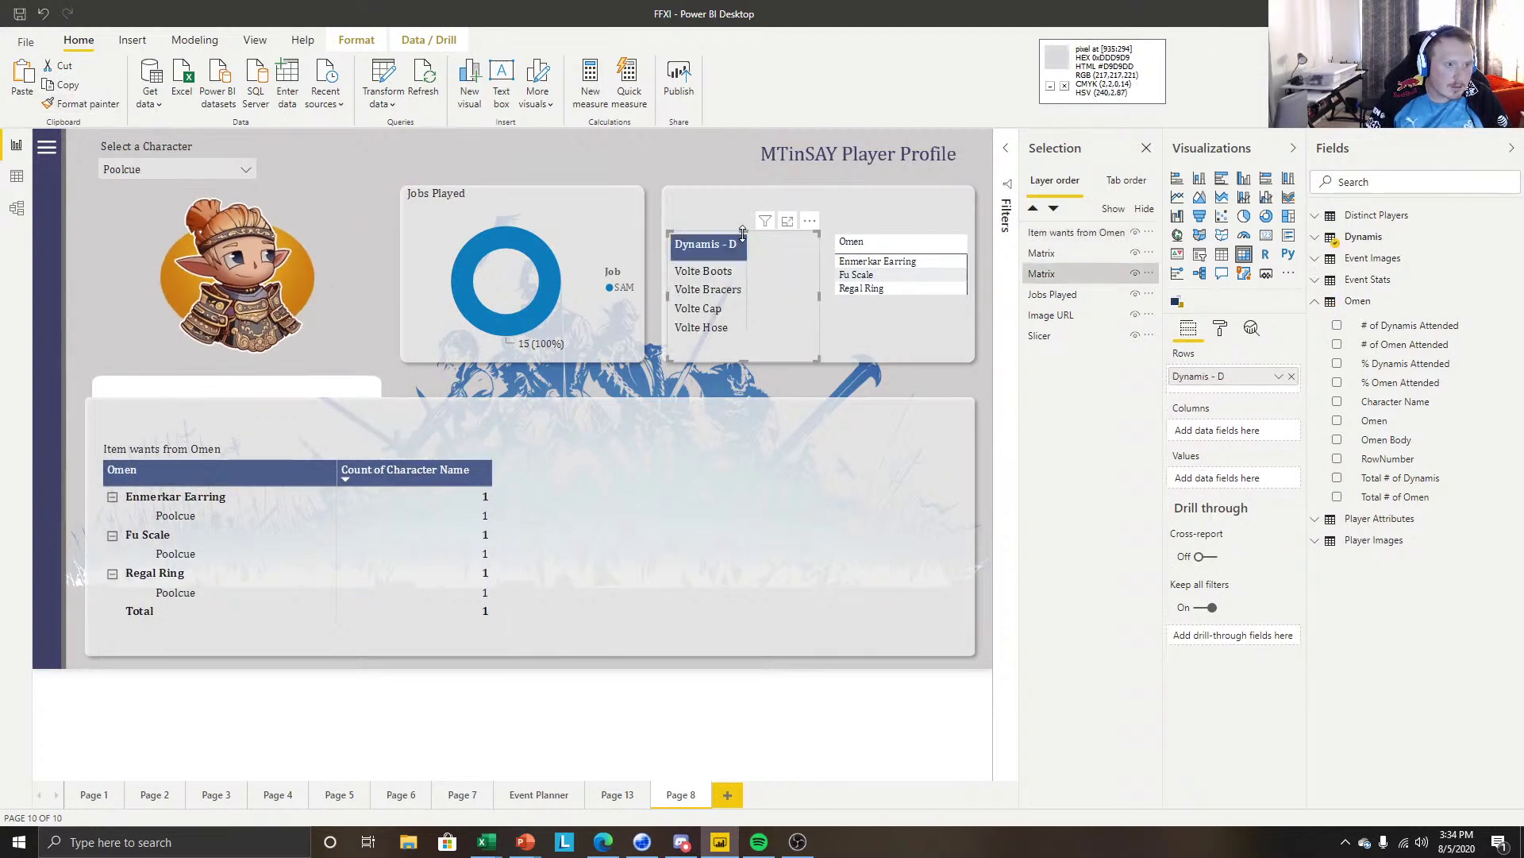
left_click(251, 449)
left_click(82, 103)
left_click(923, 241)
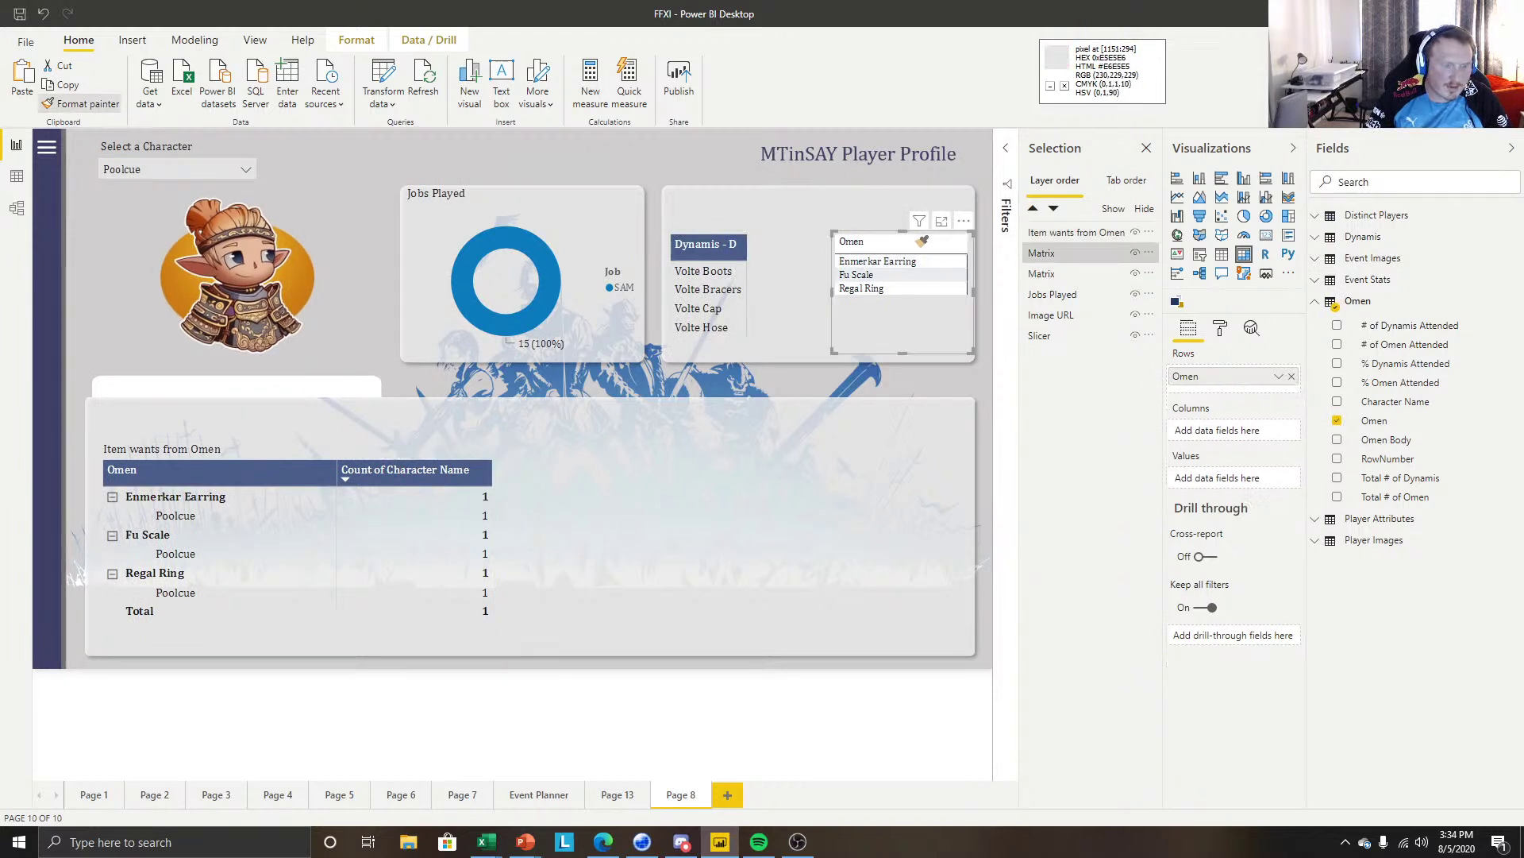
left_click(272, 450)
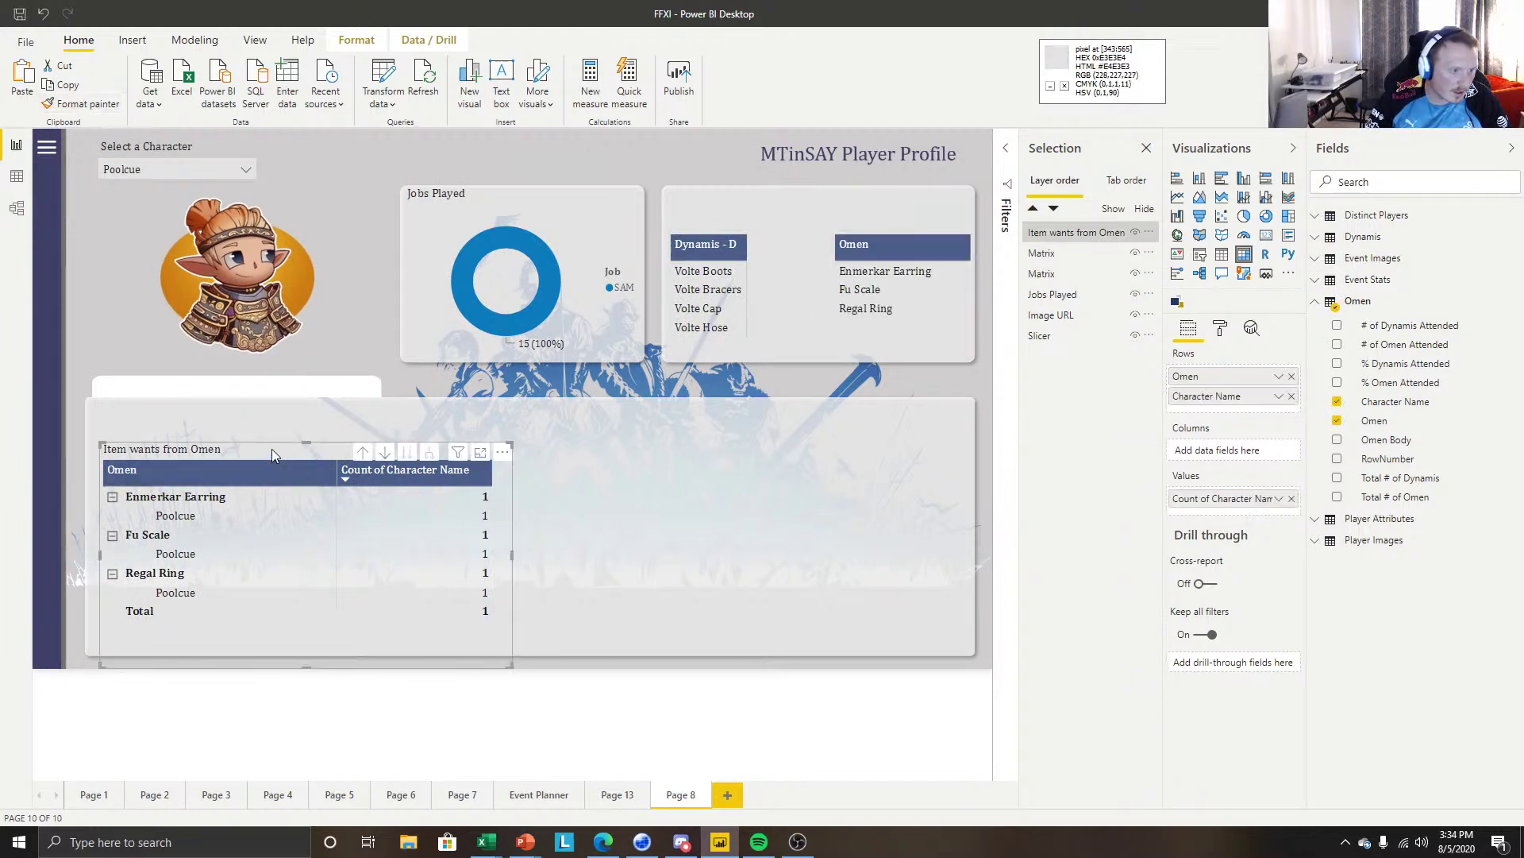
Delete the copied "Item wants from Omen" matrix and widen the Dynamis - D column to about the Omen column's width.
key("Delete")
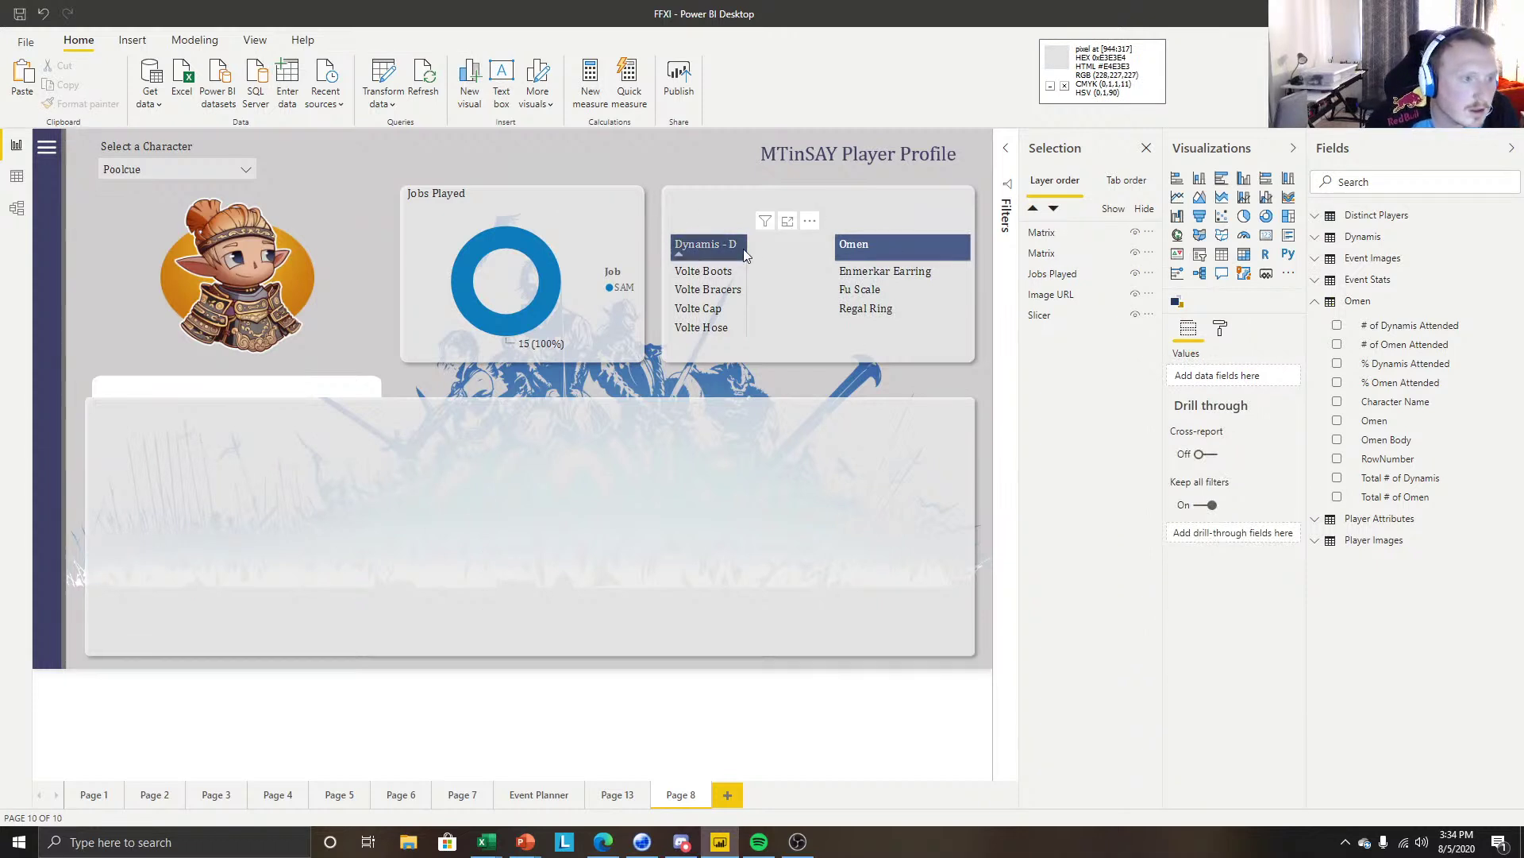
left_click_drag(745, 252, 786, 257)
left_click(884, 251)
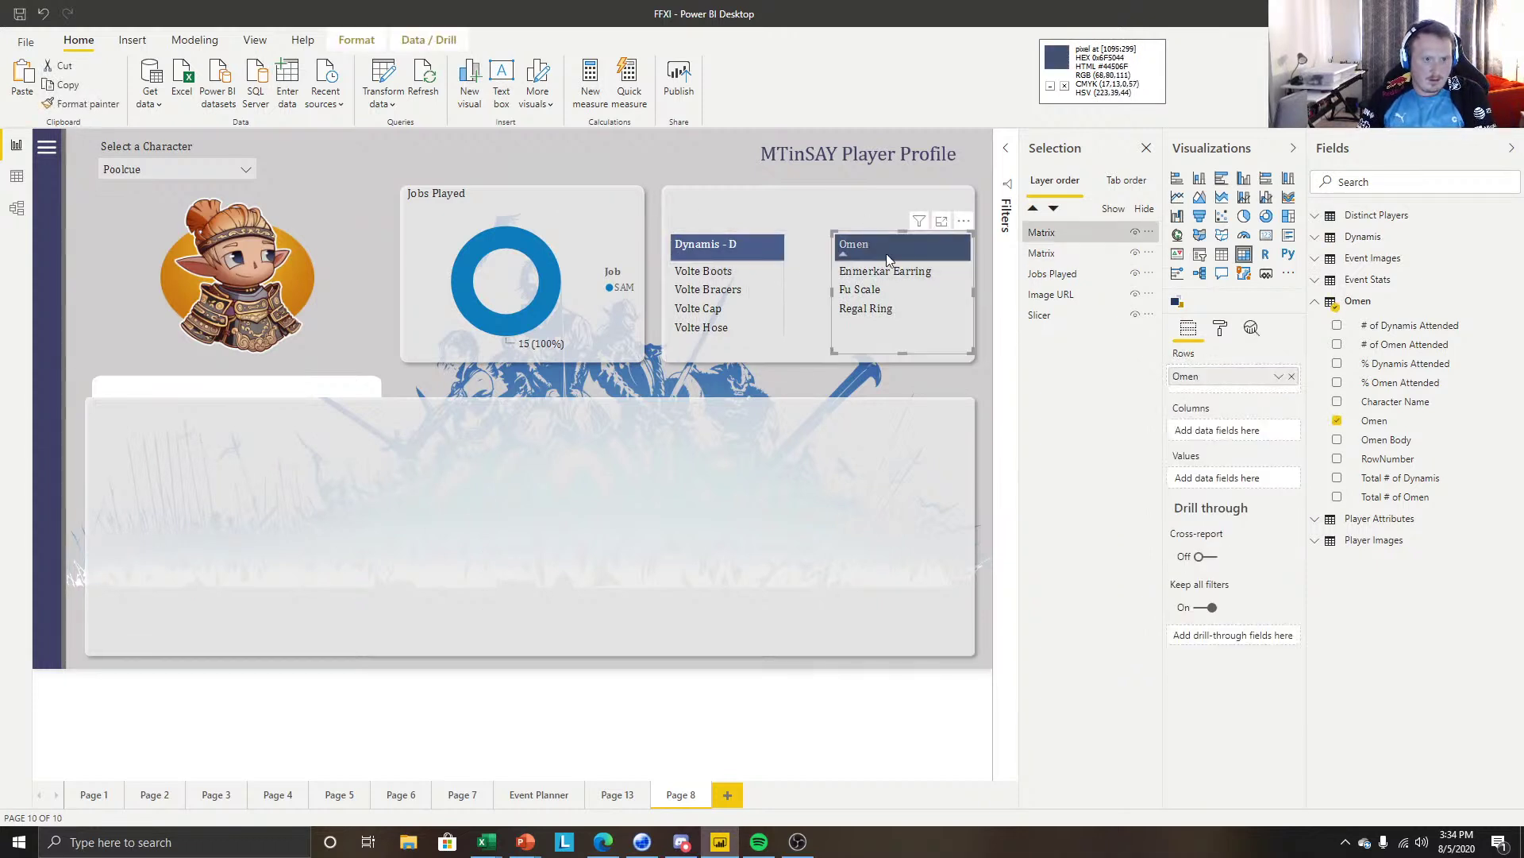
left_click_drag(783, 248, 805, 252)
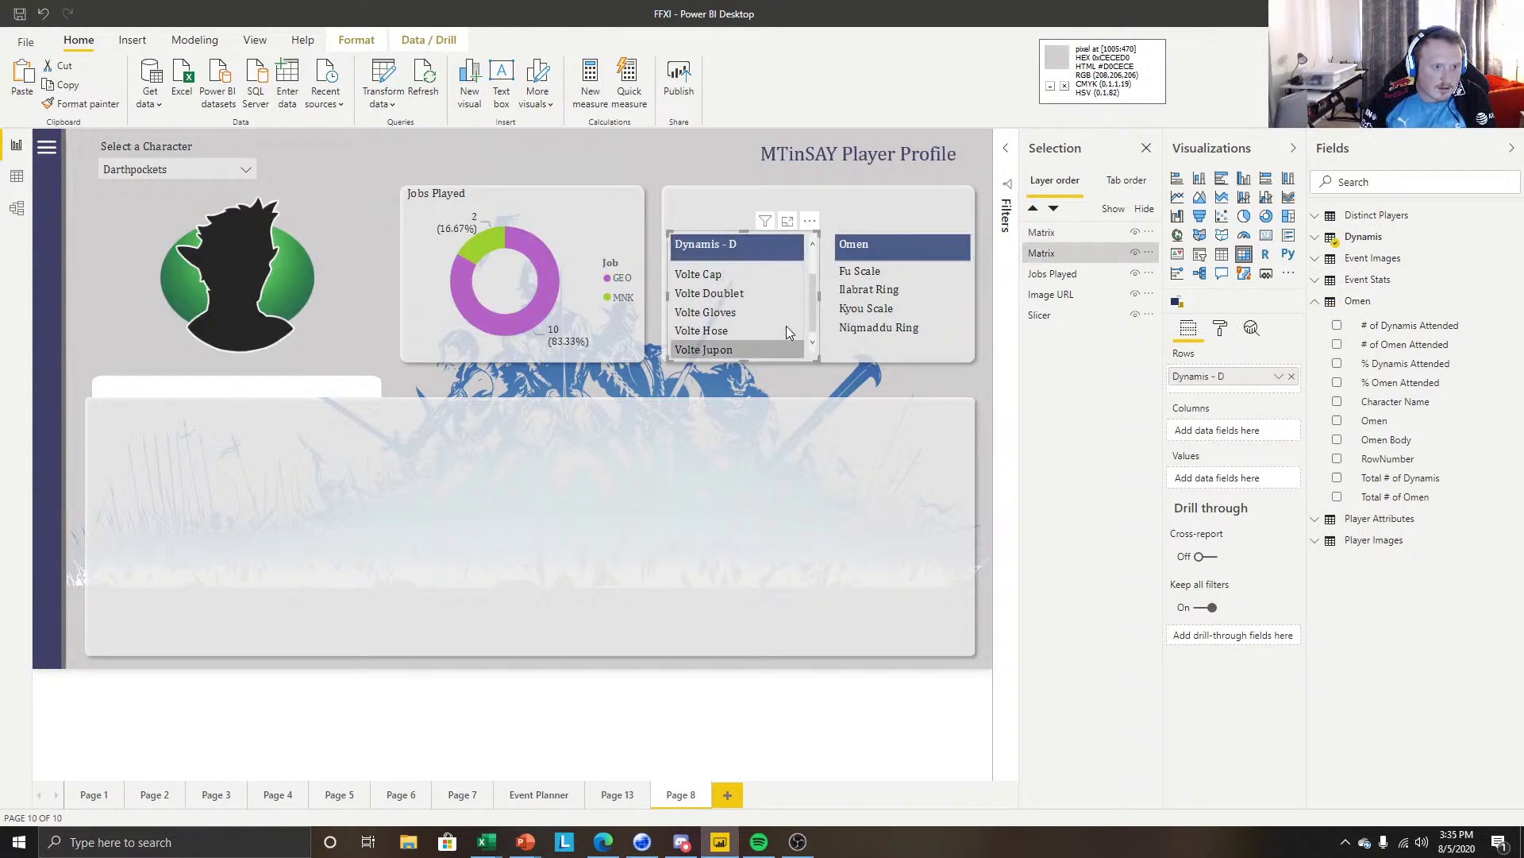
left_click_drag(737, 359, 747, 363)
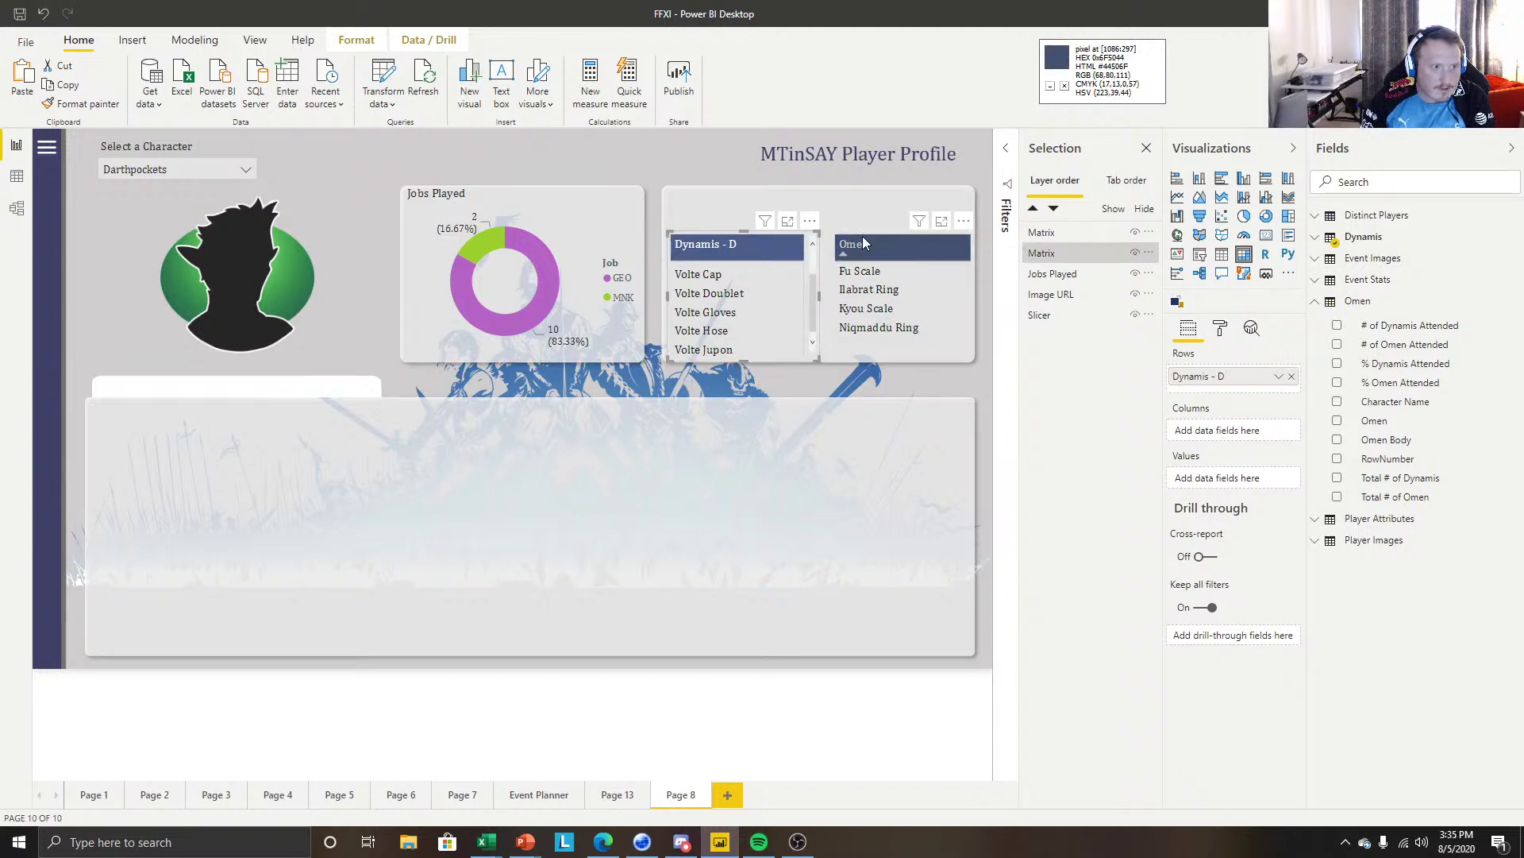
left_click(864, 243)
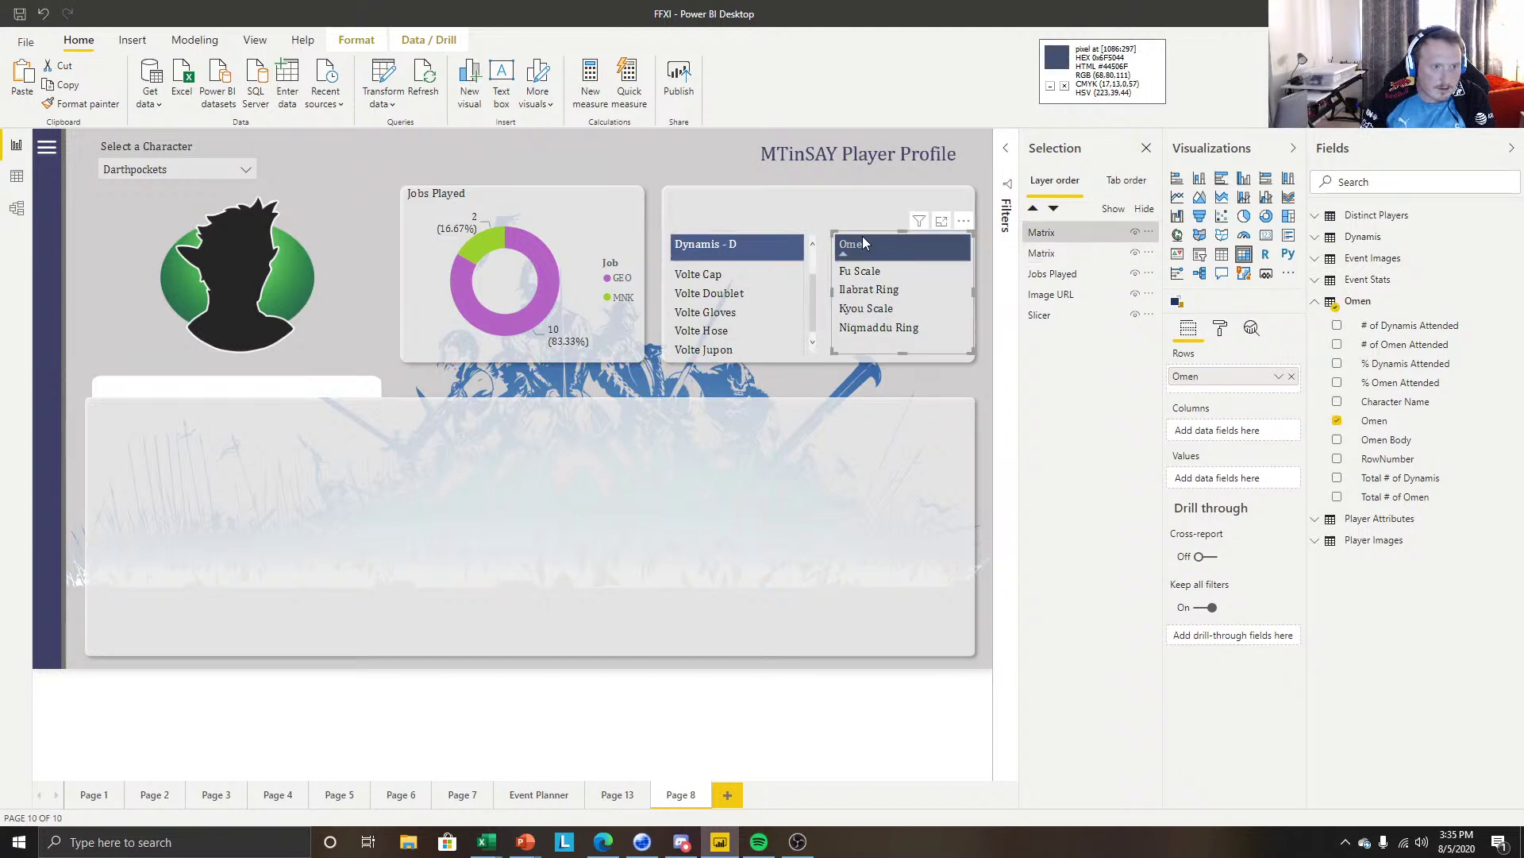
Filter the page to the characters Cherished, Porumtarutaru and Mystryman in turn to check how the item matrices fill.
left_click(246, 169)
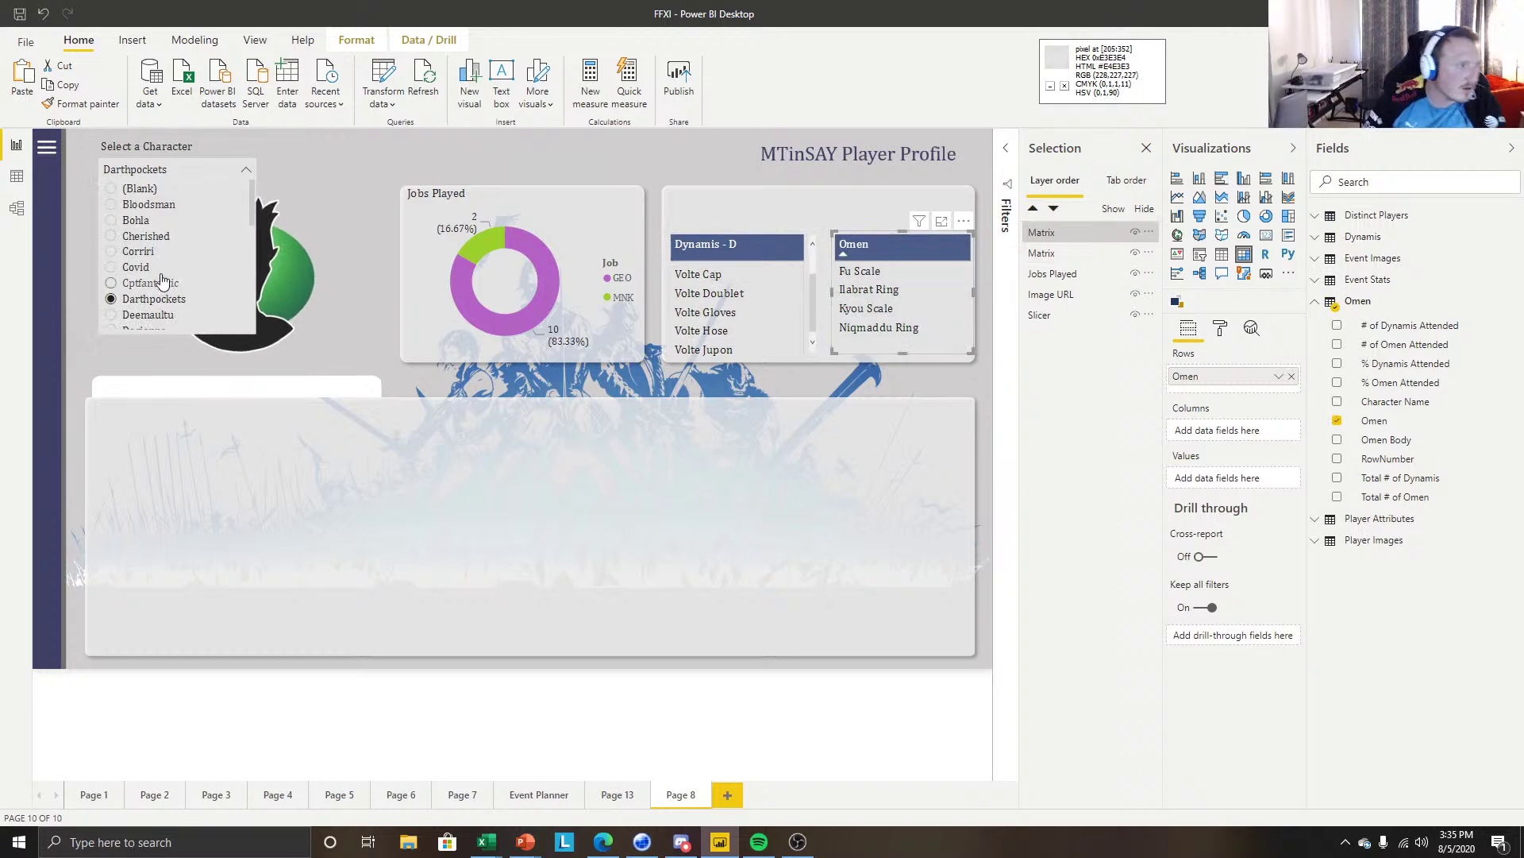
left_click(146, 235)
left_click(246, 169)
left_click(191, 191)
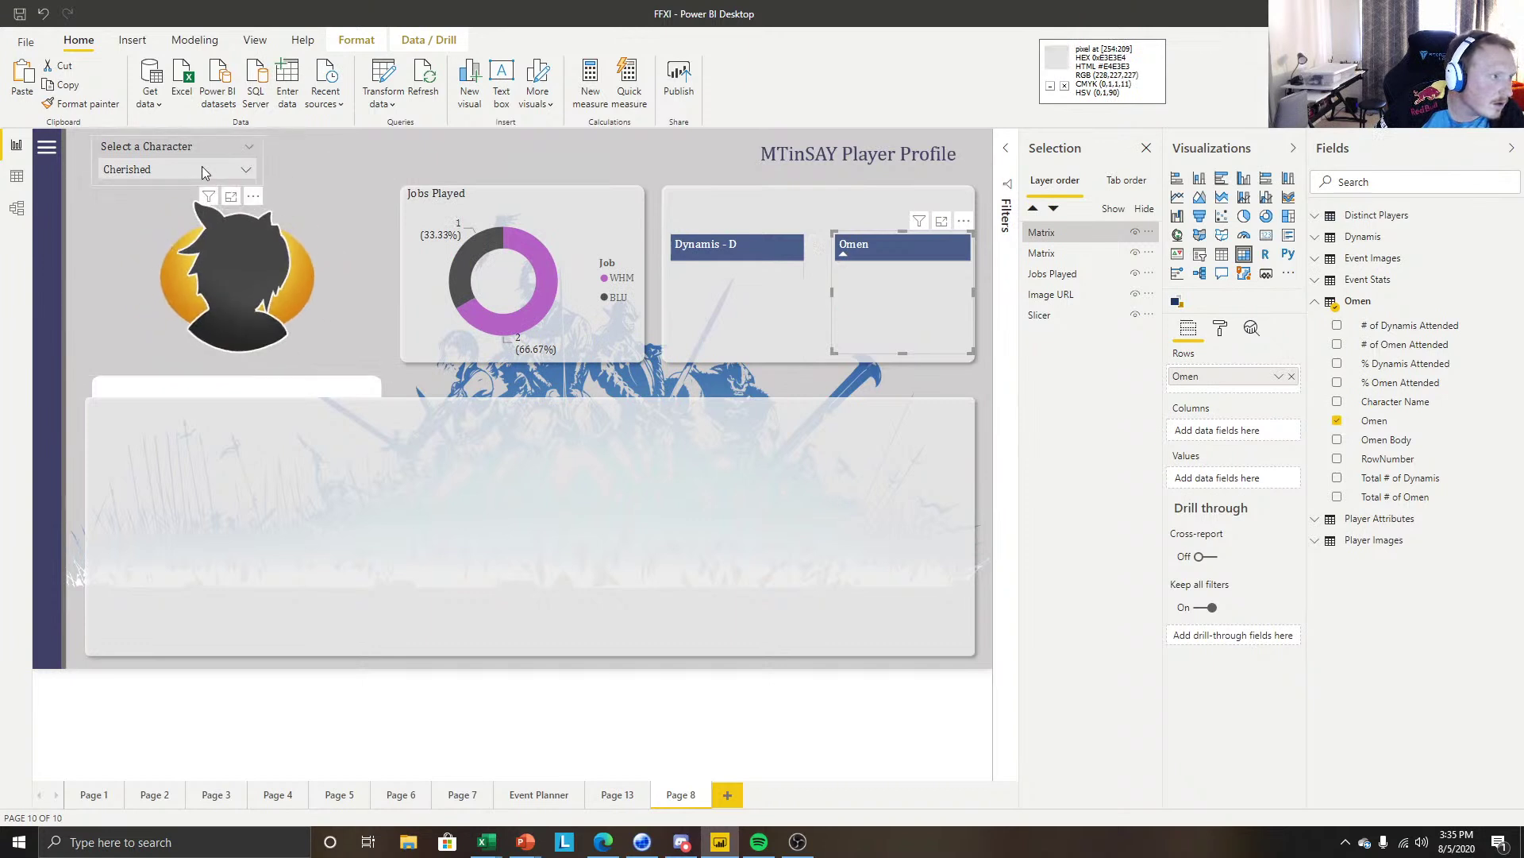
left_click(202, 167)
scroll(192, 270, "down", 5)
scroll(143, 294, "up", 3)
left_click(153, 258)
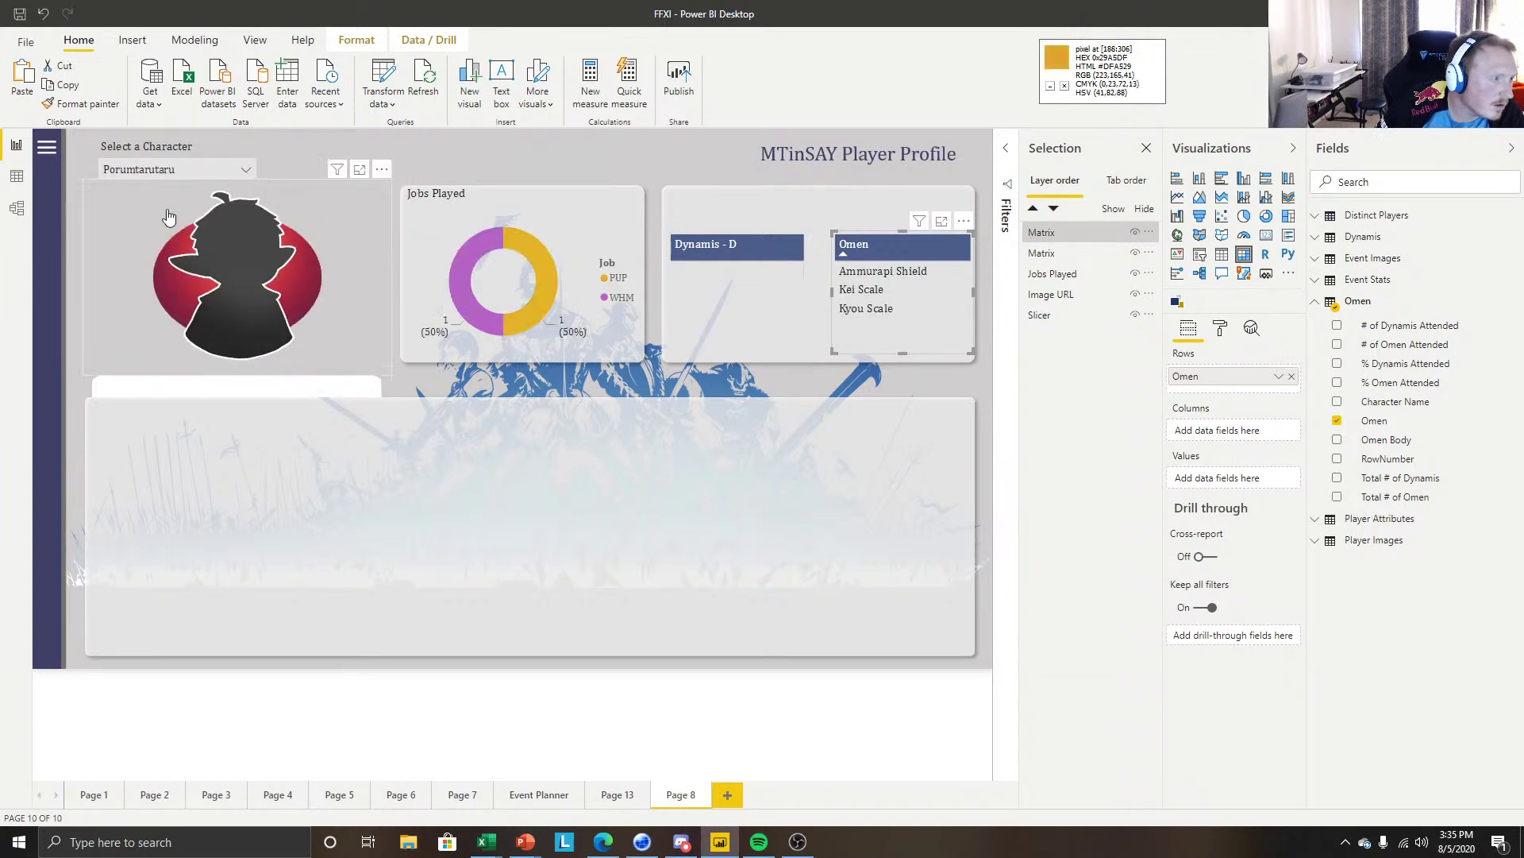
left_click(202, 167)
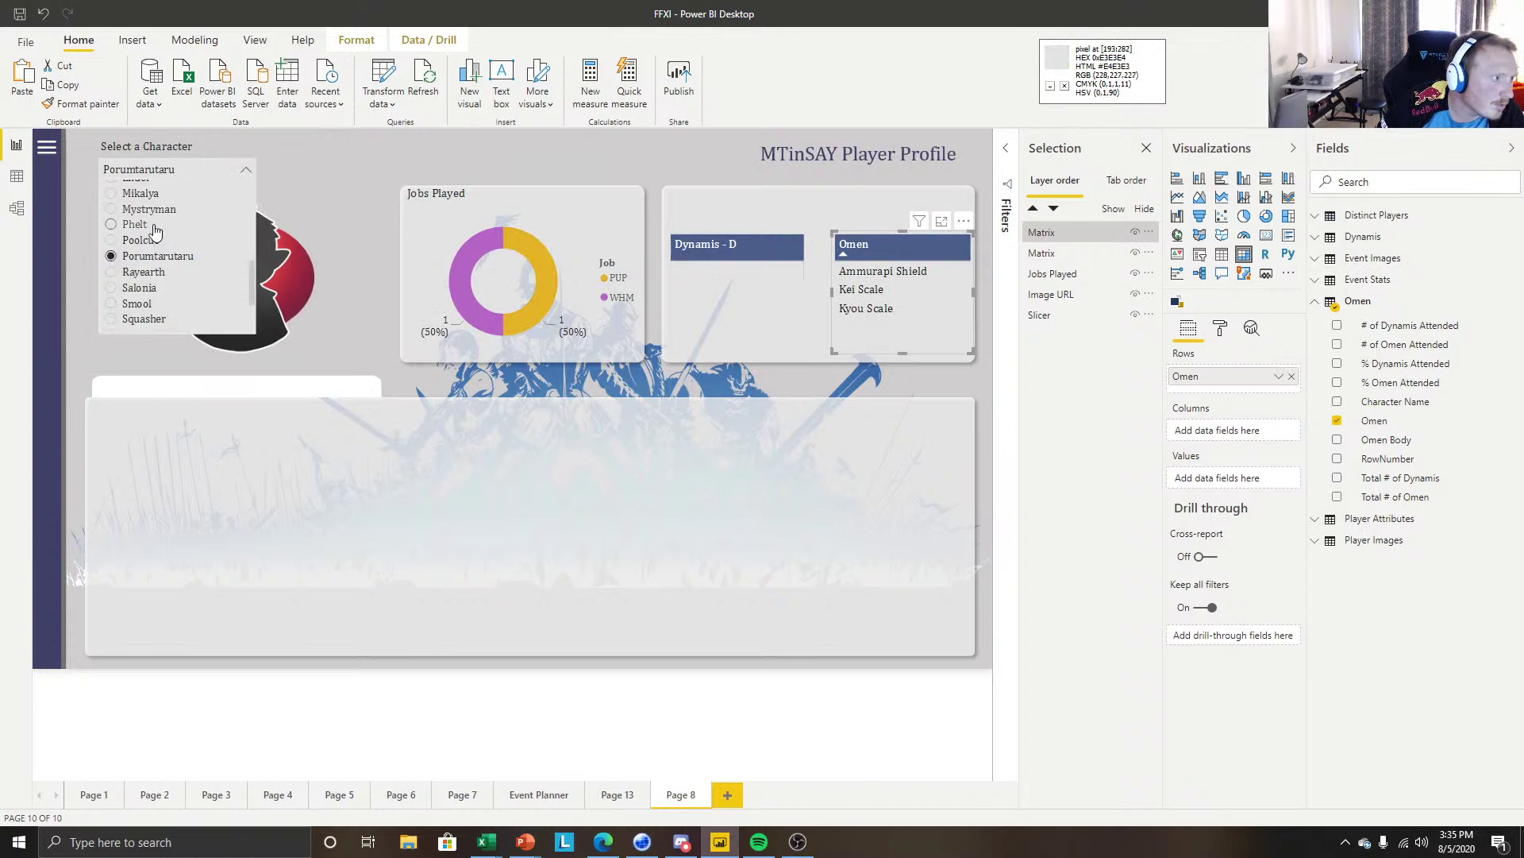
left_click(147, 210)
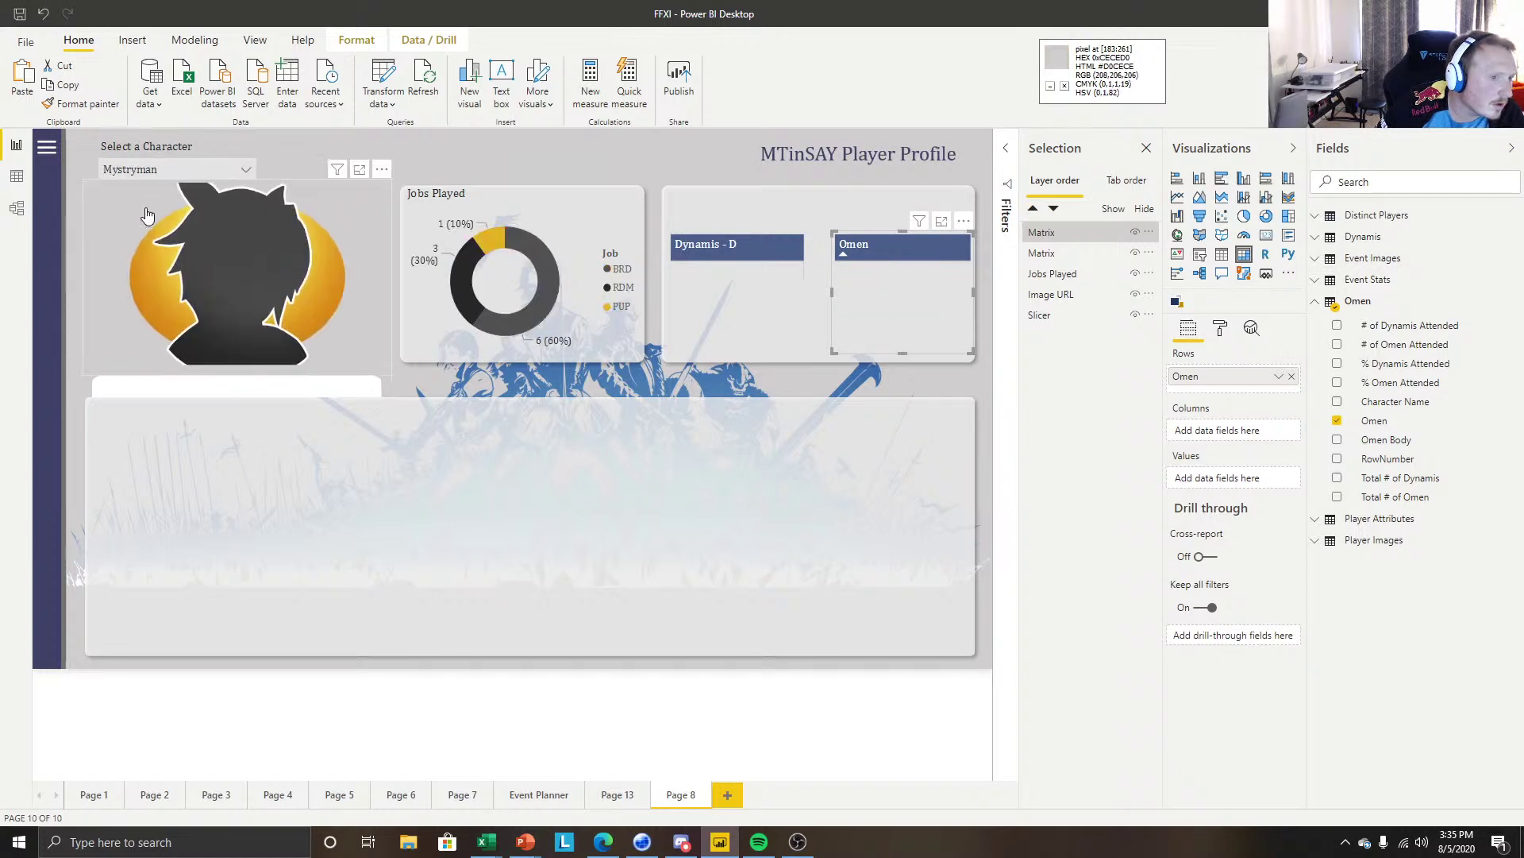
Filter the page to Jormundr, Salonia and Squishies in turn, checking how their item lists fit the matrices.
left_click(183, 170)
scroll(147, 238, "up", 2)
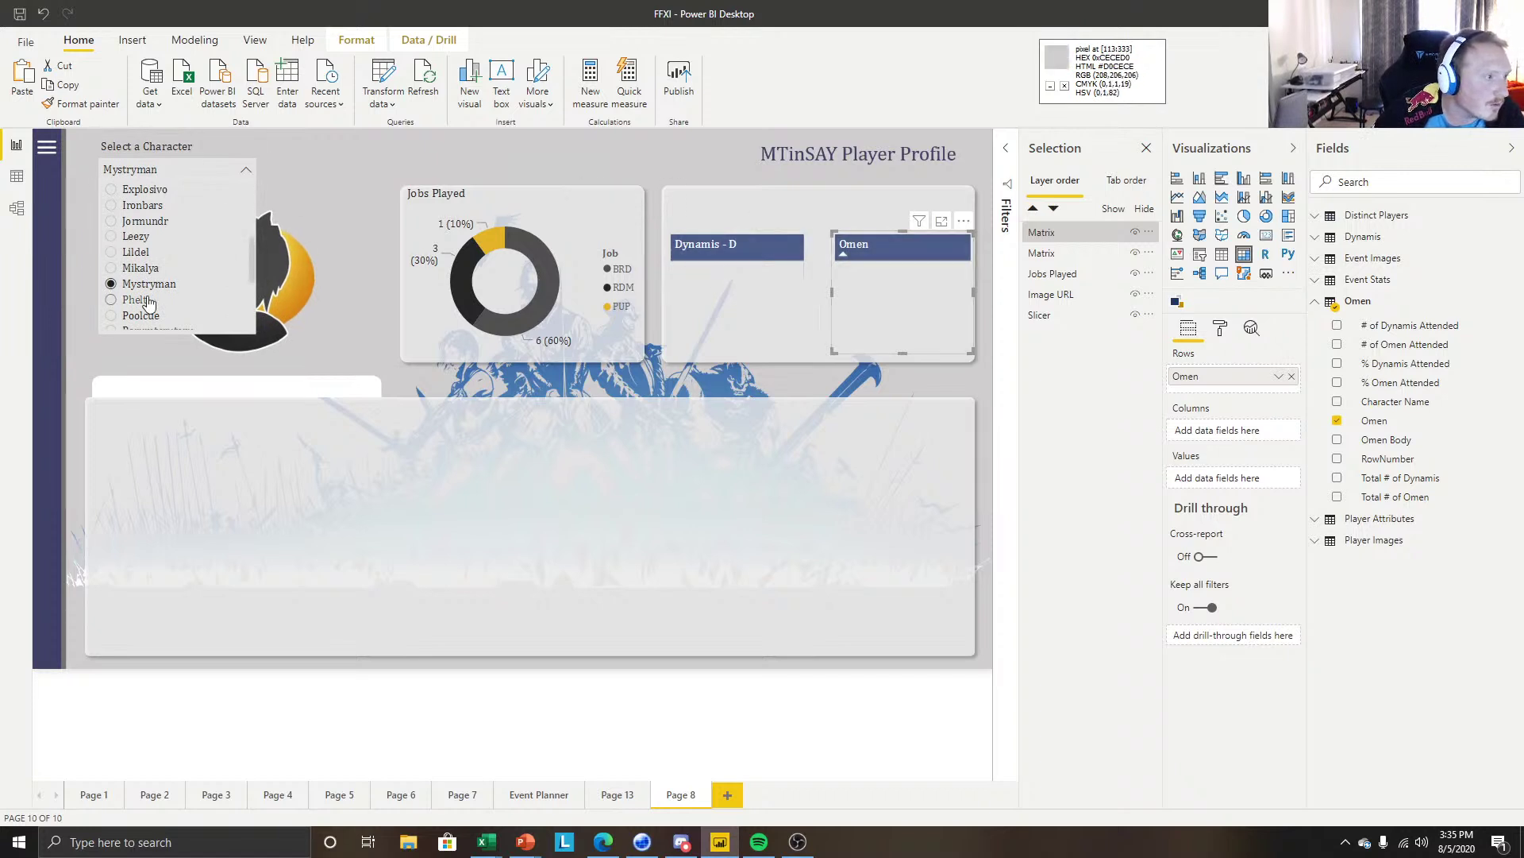
left_click(143, 222)
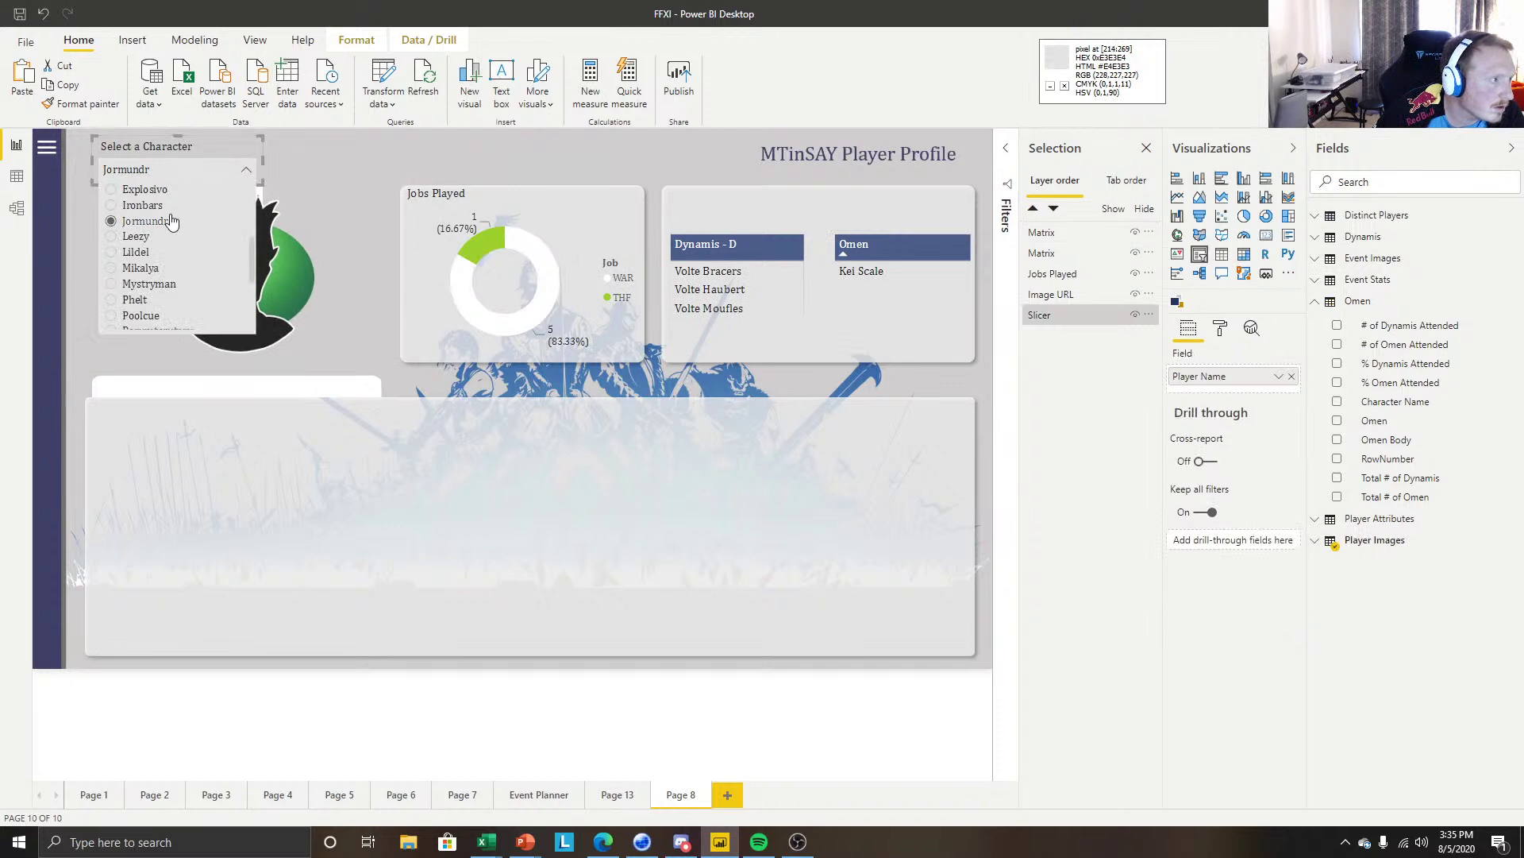
scroll(187, 265, "down", 1)
scroll(188, 265, "down", 3)
scroll(178, 274, "down", 4)
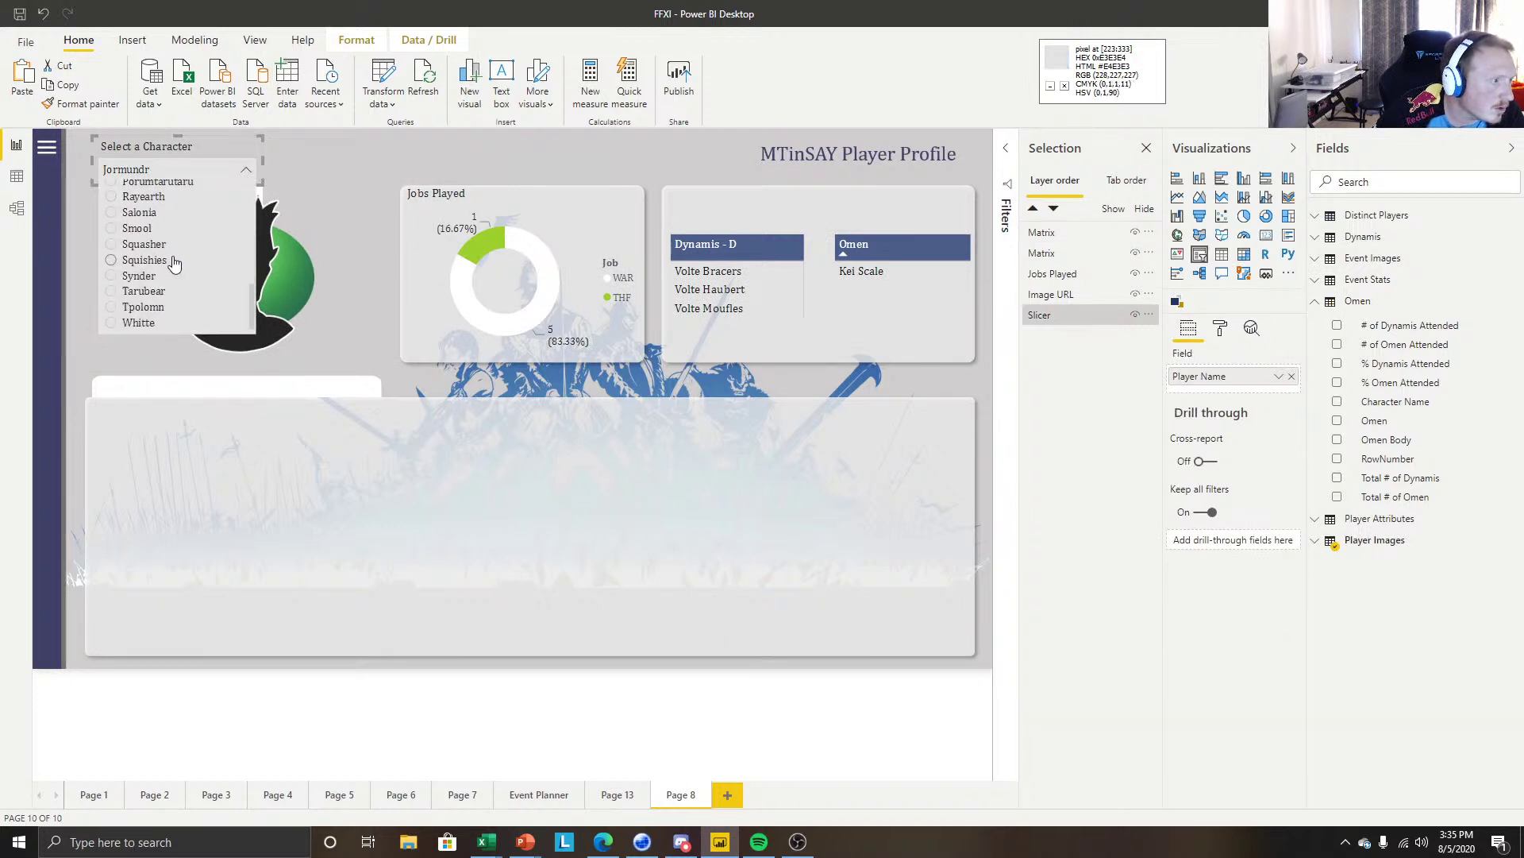
left_click(156, 216)
left_click(190, 160)
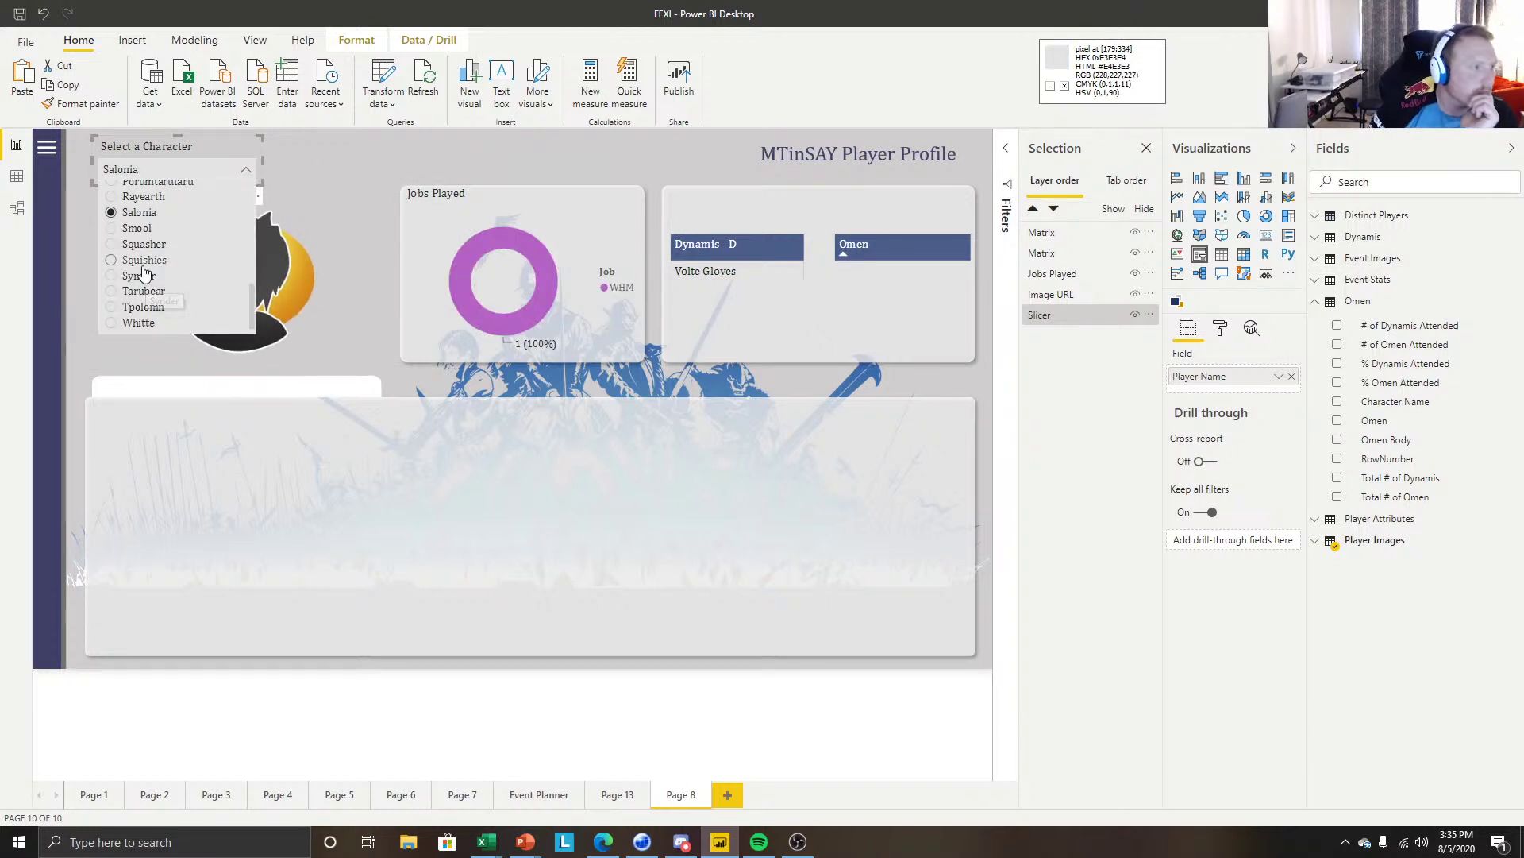
left_click(141, 260)
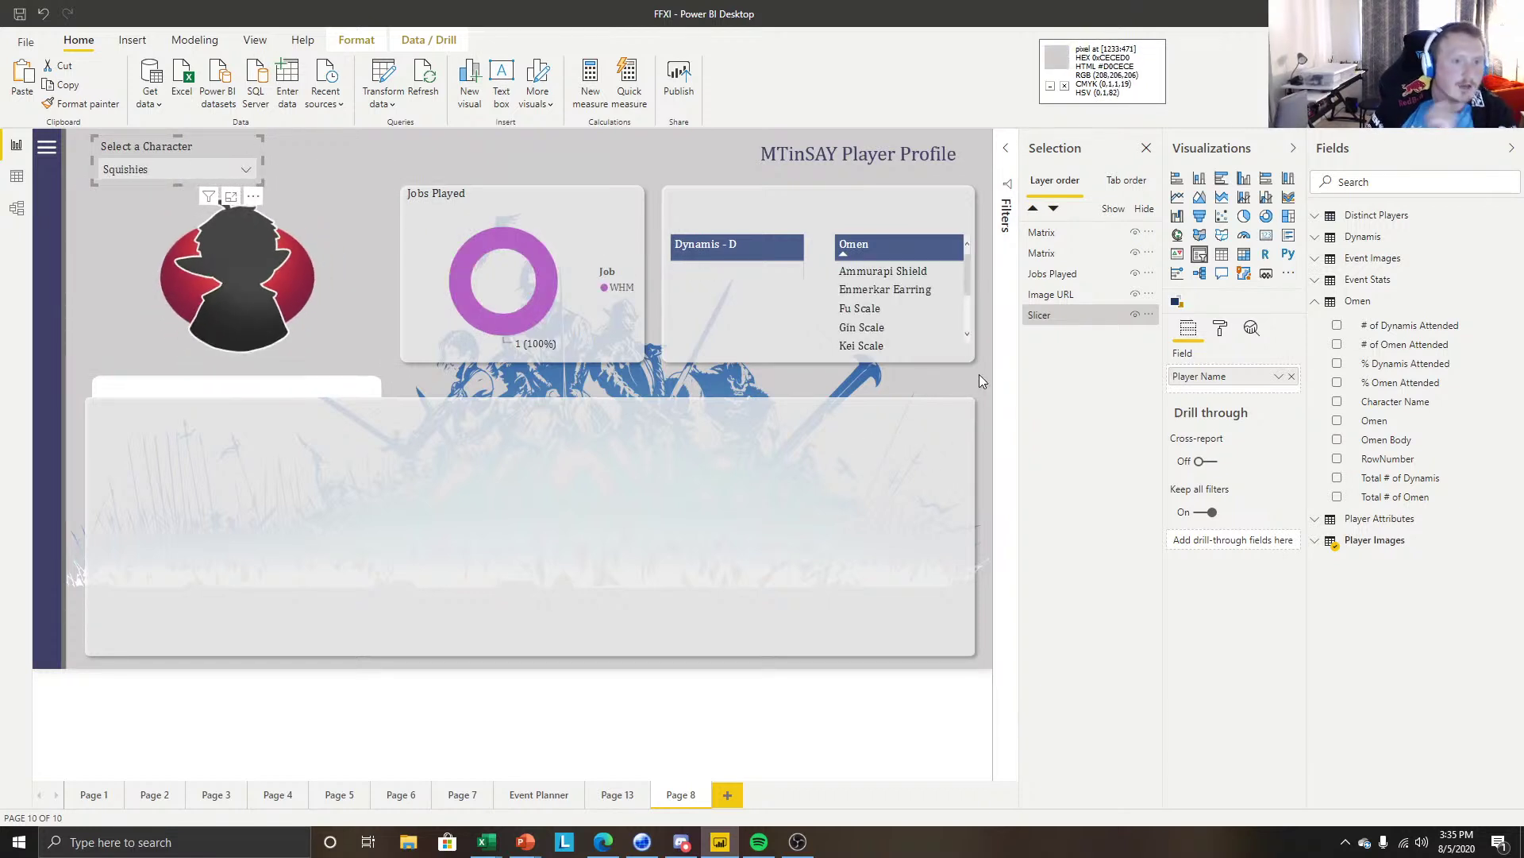
Fit the Omen matrix inside its card with room for the scrollbar and narrow its column to match Dynamis - D.
left_click(945, 295)
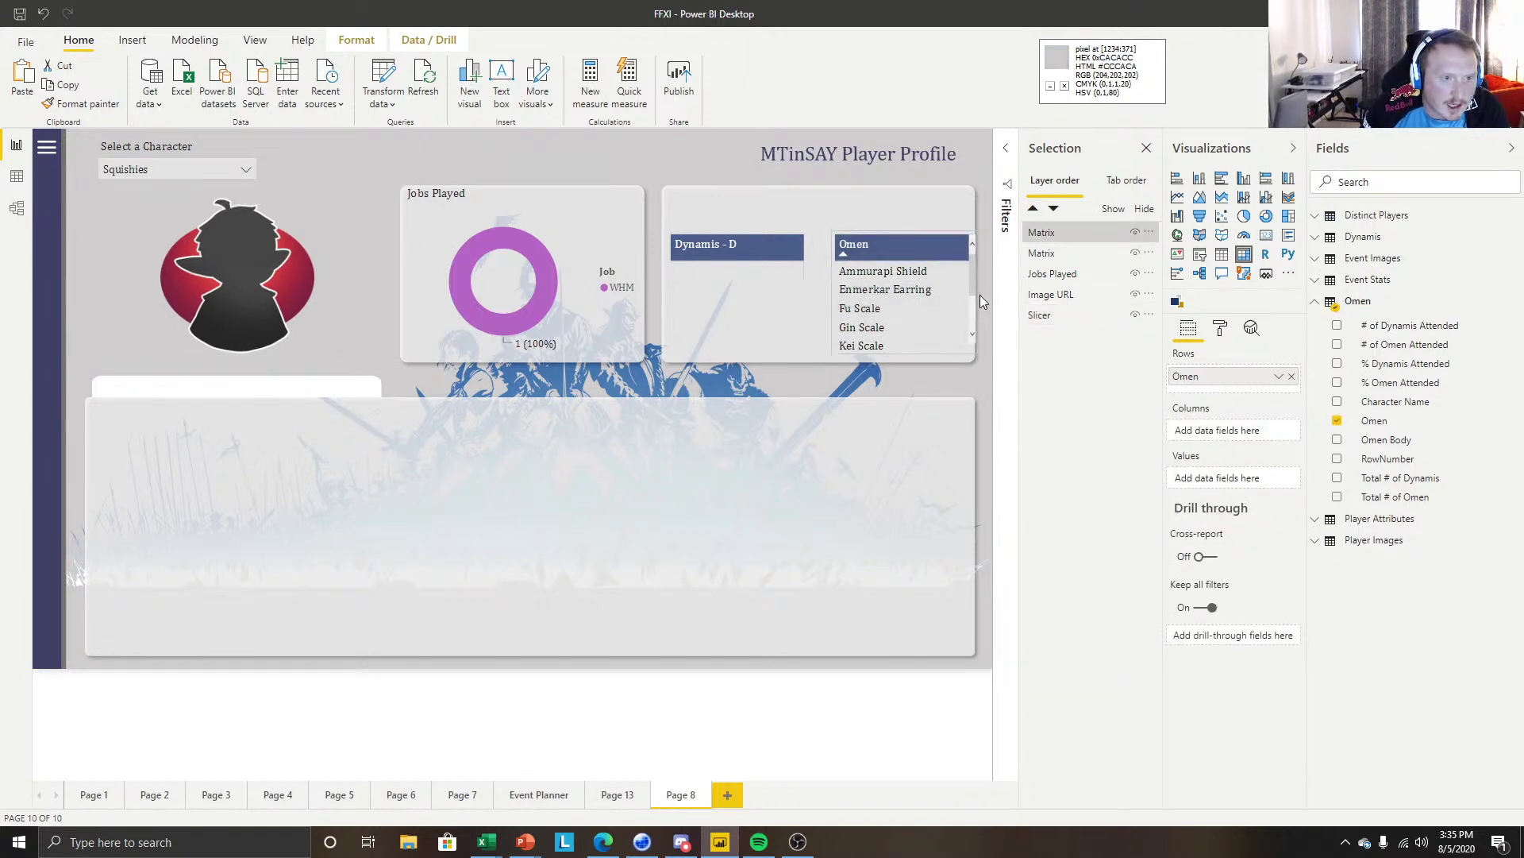
left_click_drag(975, 294, 989, 294)
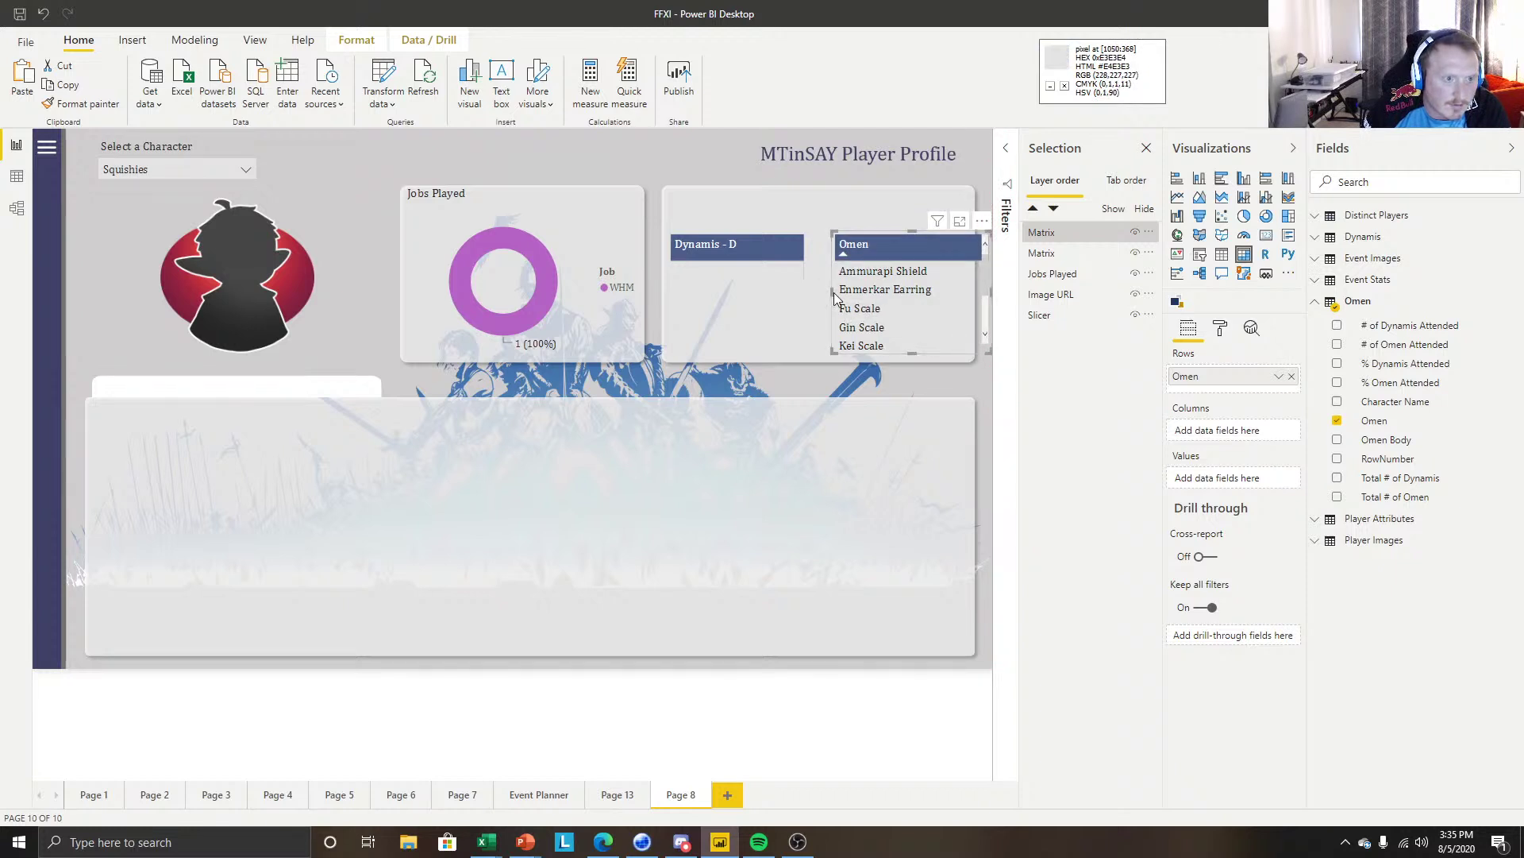
left_click_drag(829, 293, 725, 305)
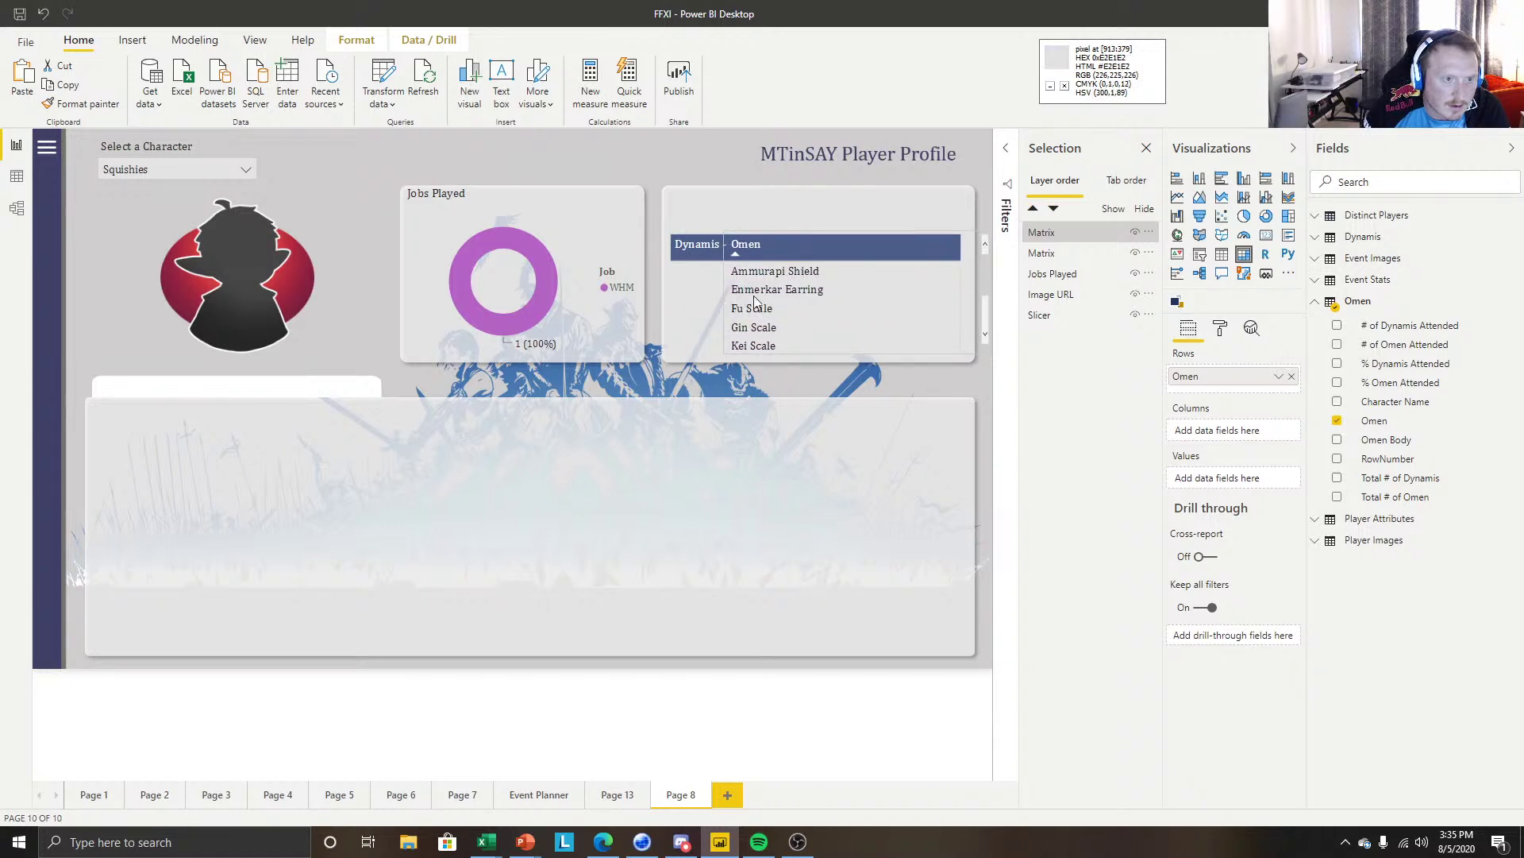
left_click_drag(949, 247, 860, 262)
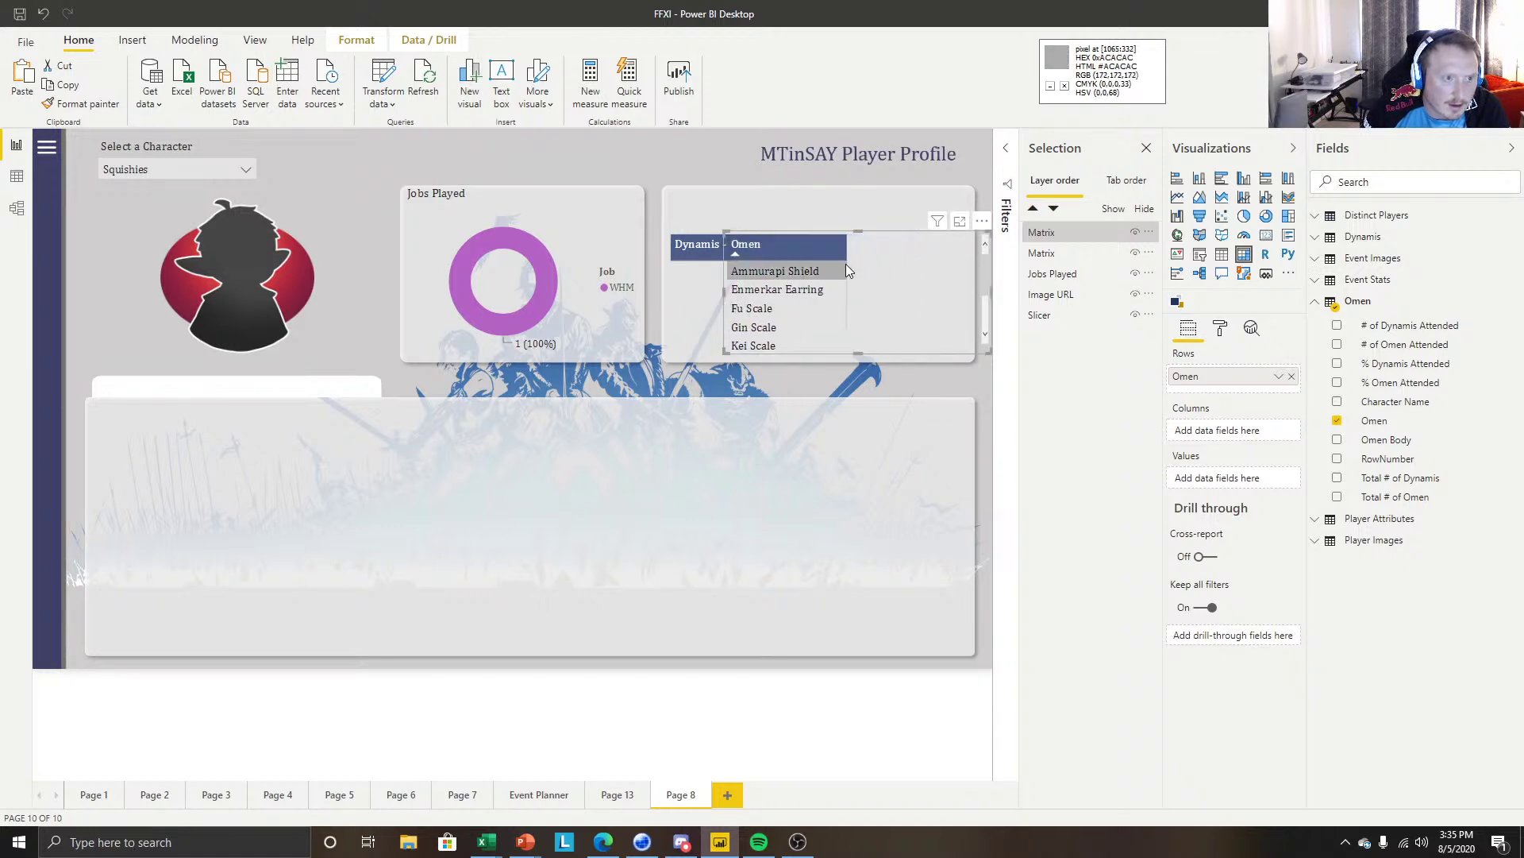
left_click_drag(725, 294, 826, 294)
left_click_drag(992, 293, 971, 293)
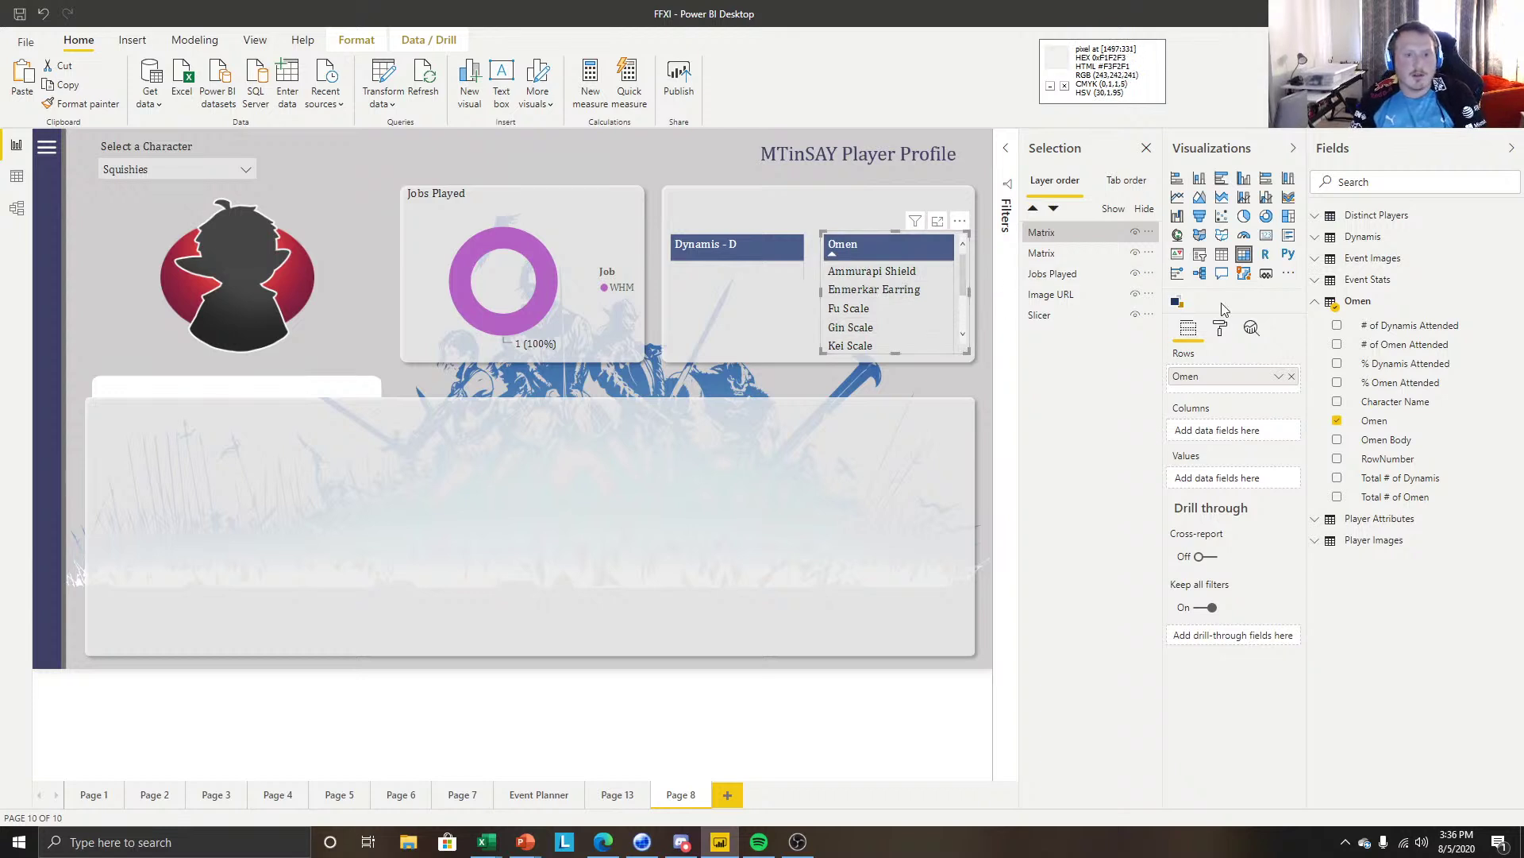
Set the row header outline of the Omen matrix to None.
left_click(1221, 328)
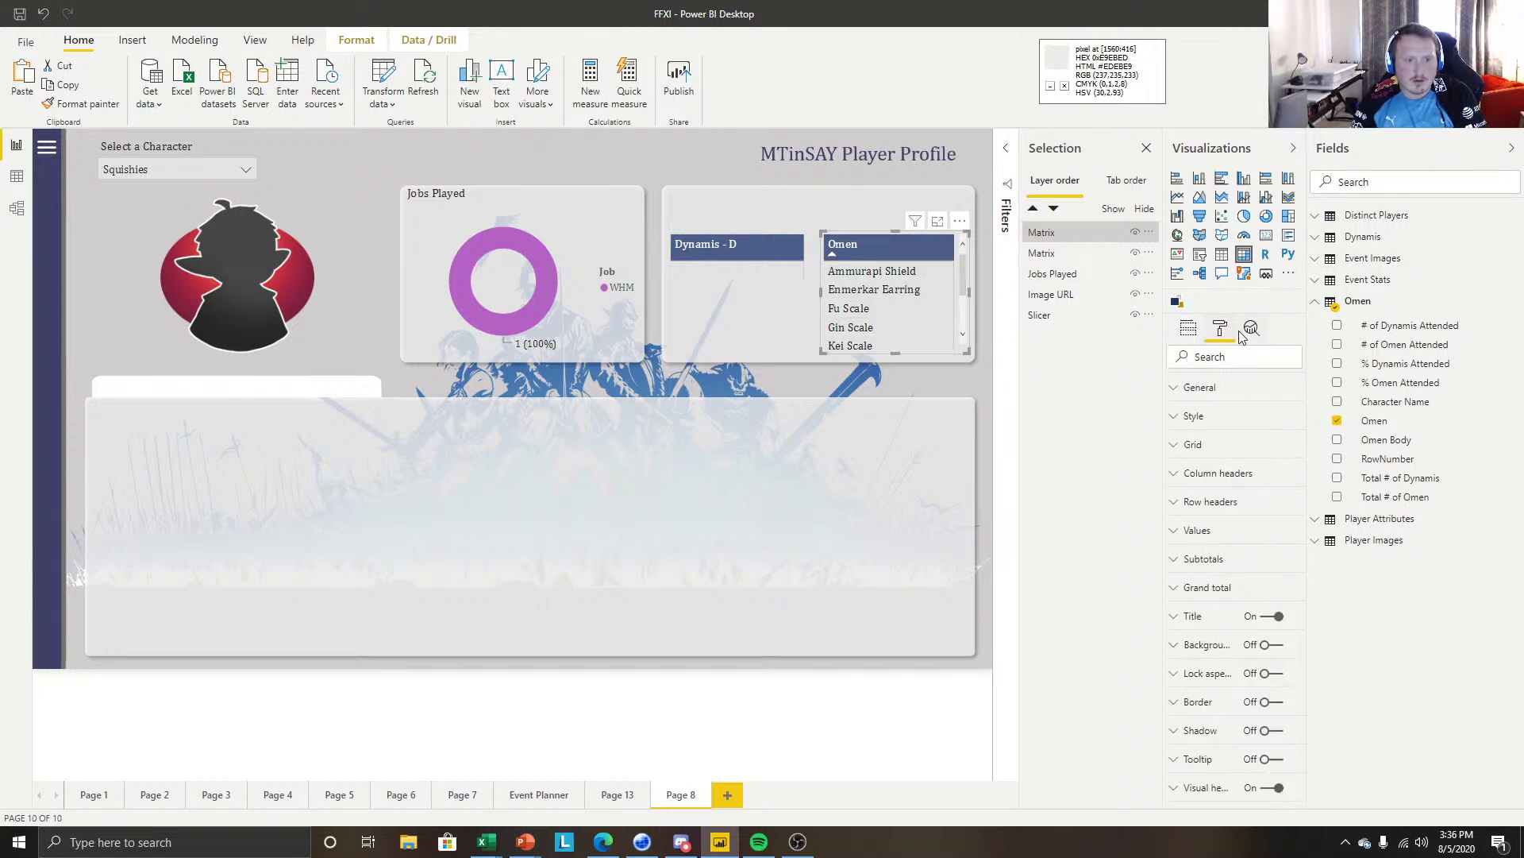
left_click(1210, 501)
scroll(1263, 597, "down", 3)
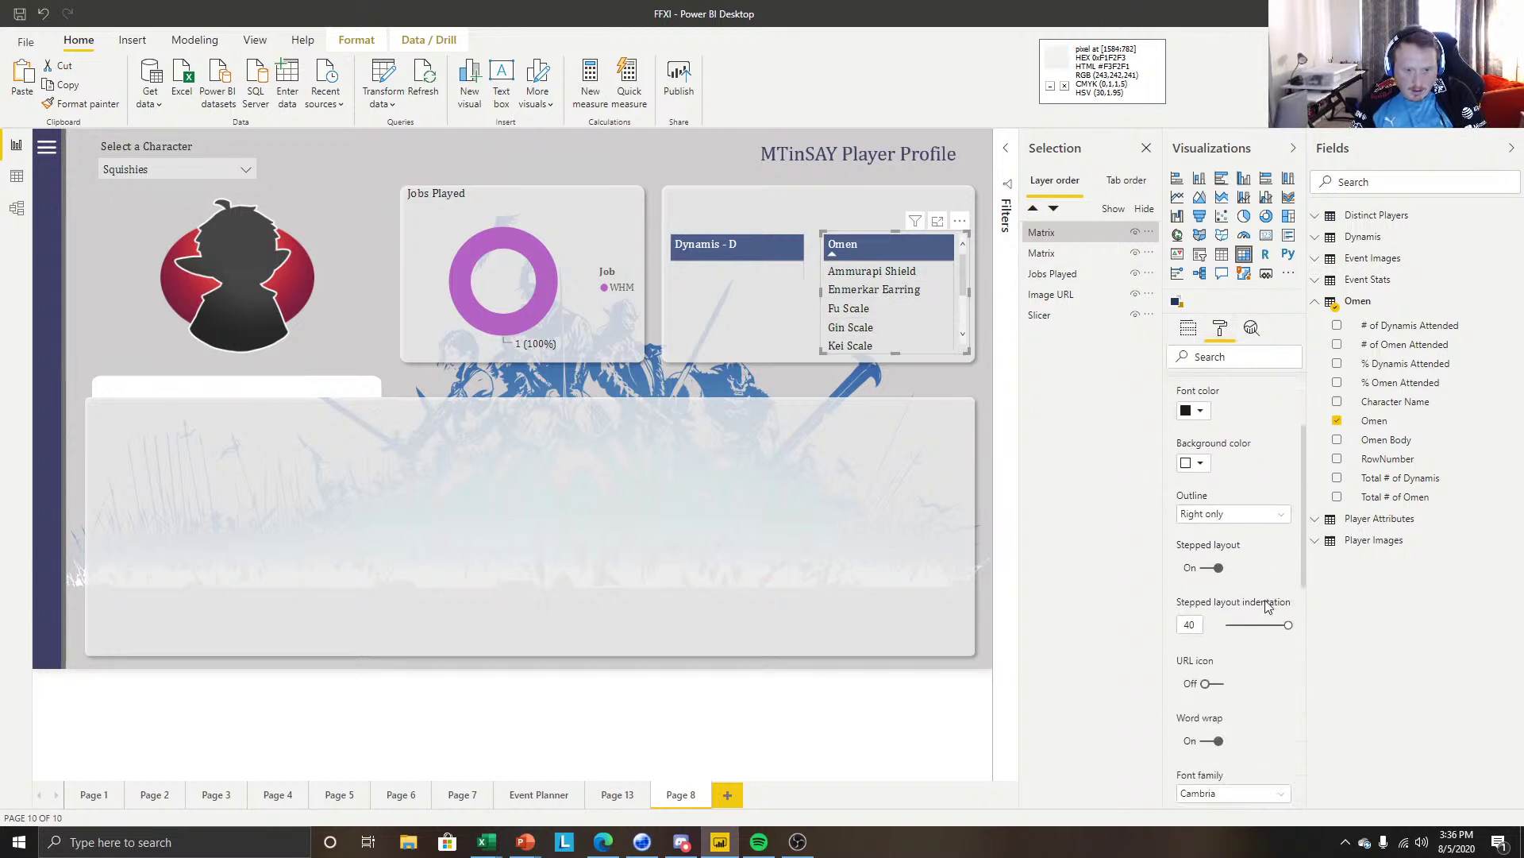
left_click(1239, 494)
left_click(1199, 512)
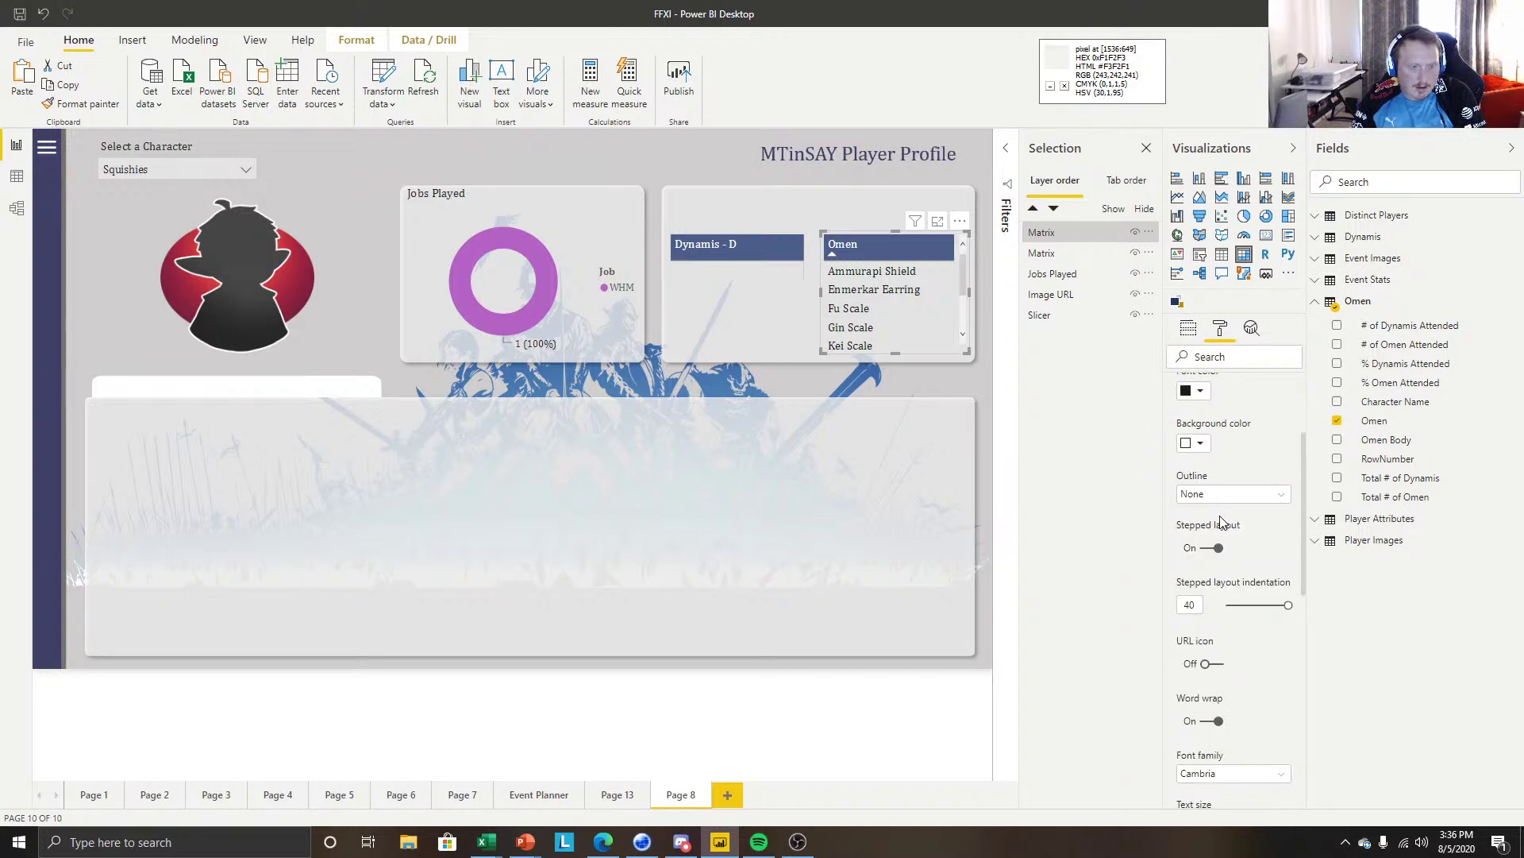
Set the row header outline of the Dynamis - D matrix to None.
left_click(809, 262)
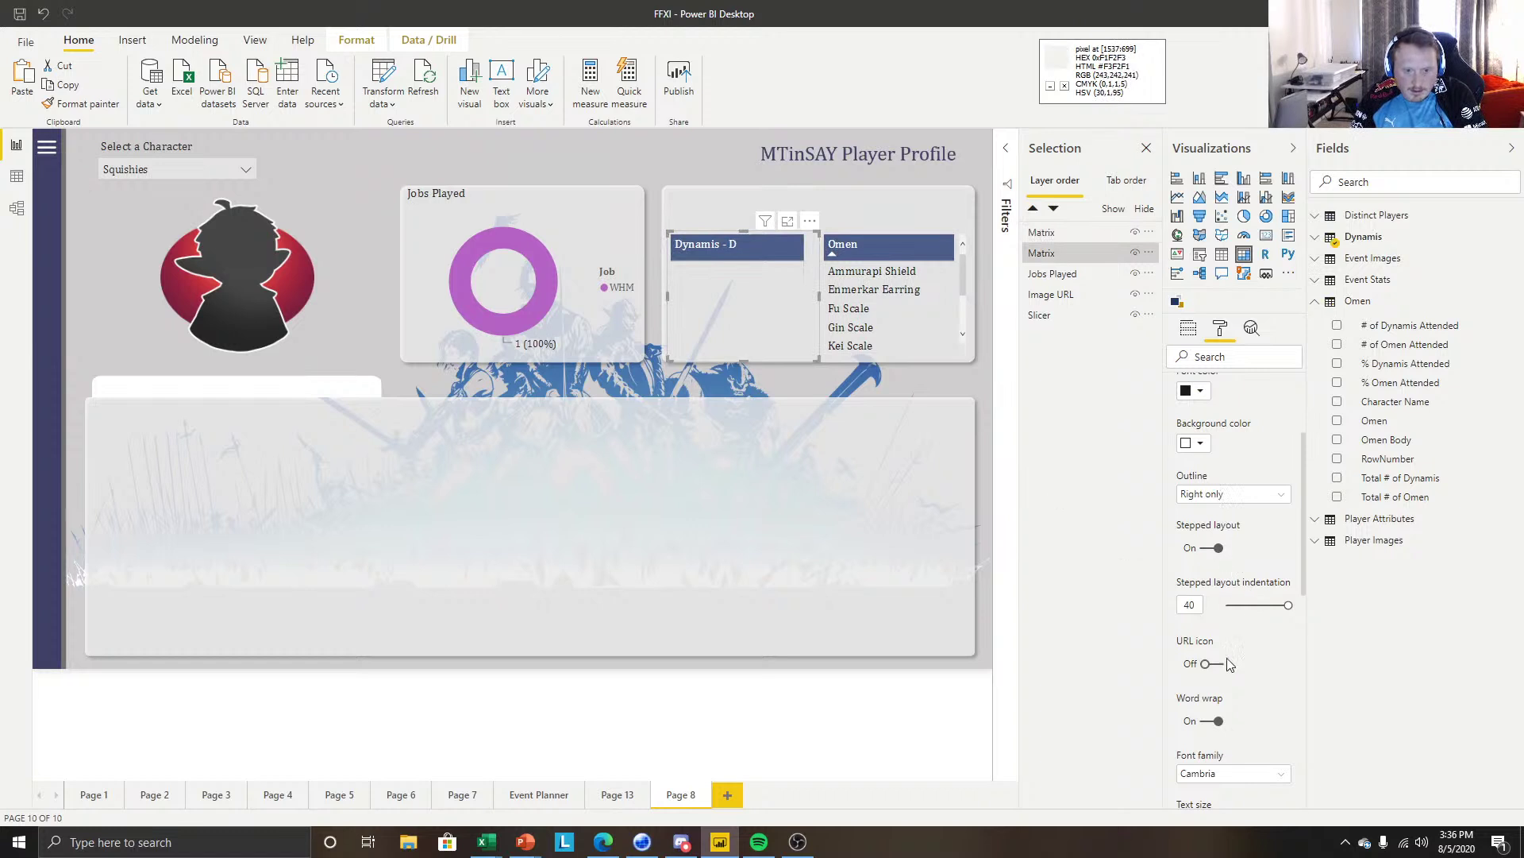
scroll(1264, 630, "down", 3)
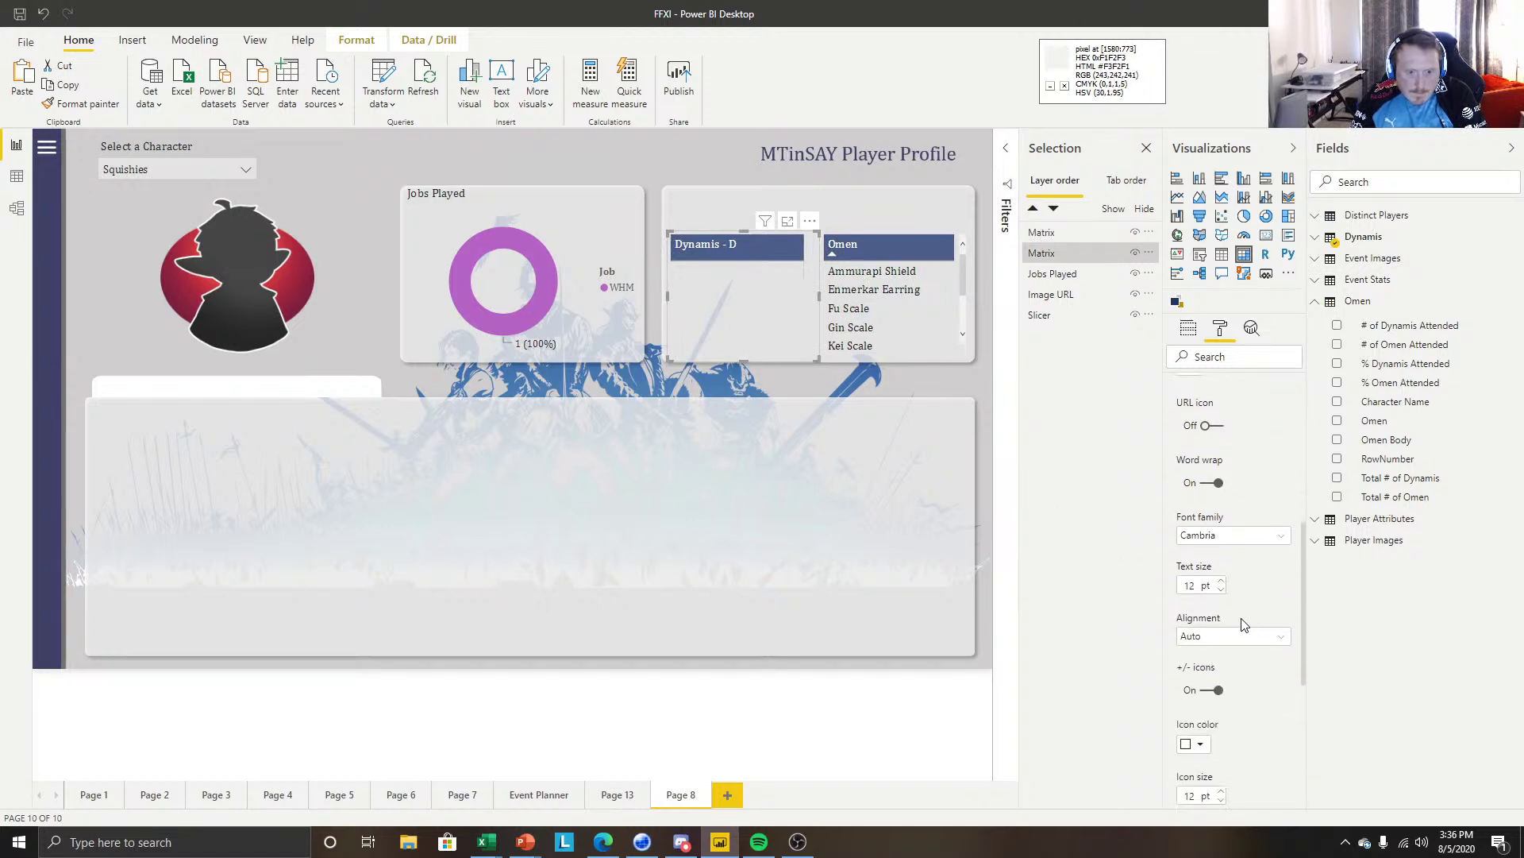
scroll(1225, 685, "up", 3)
scroll(1223, 587, "up", 1)
left_click(1222, 587)
left_click(1203, 593)
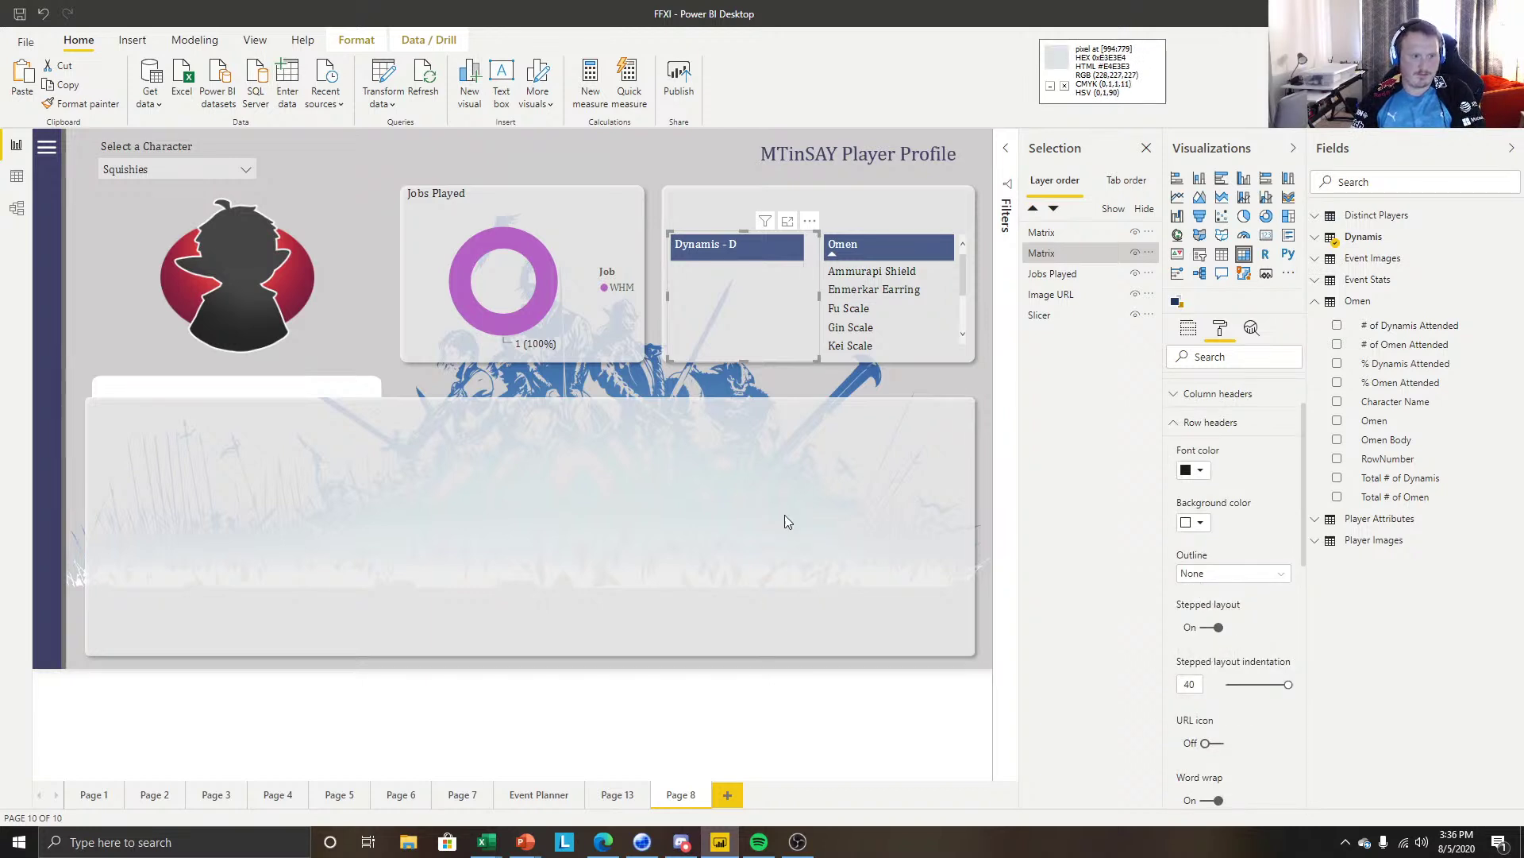
Filter the page to the character Corriri and clear the visual selection.
left_click(247, 168)
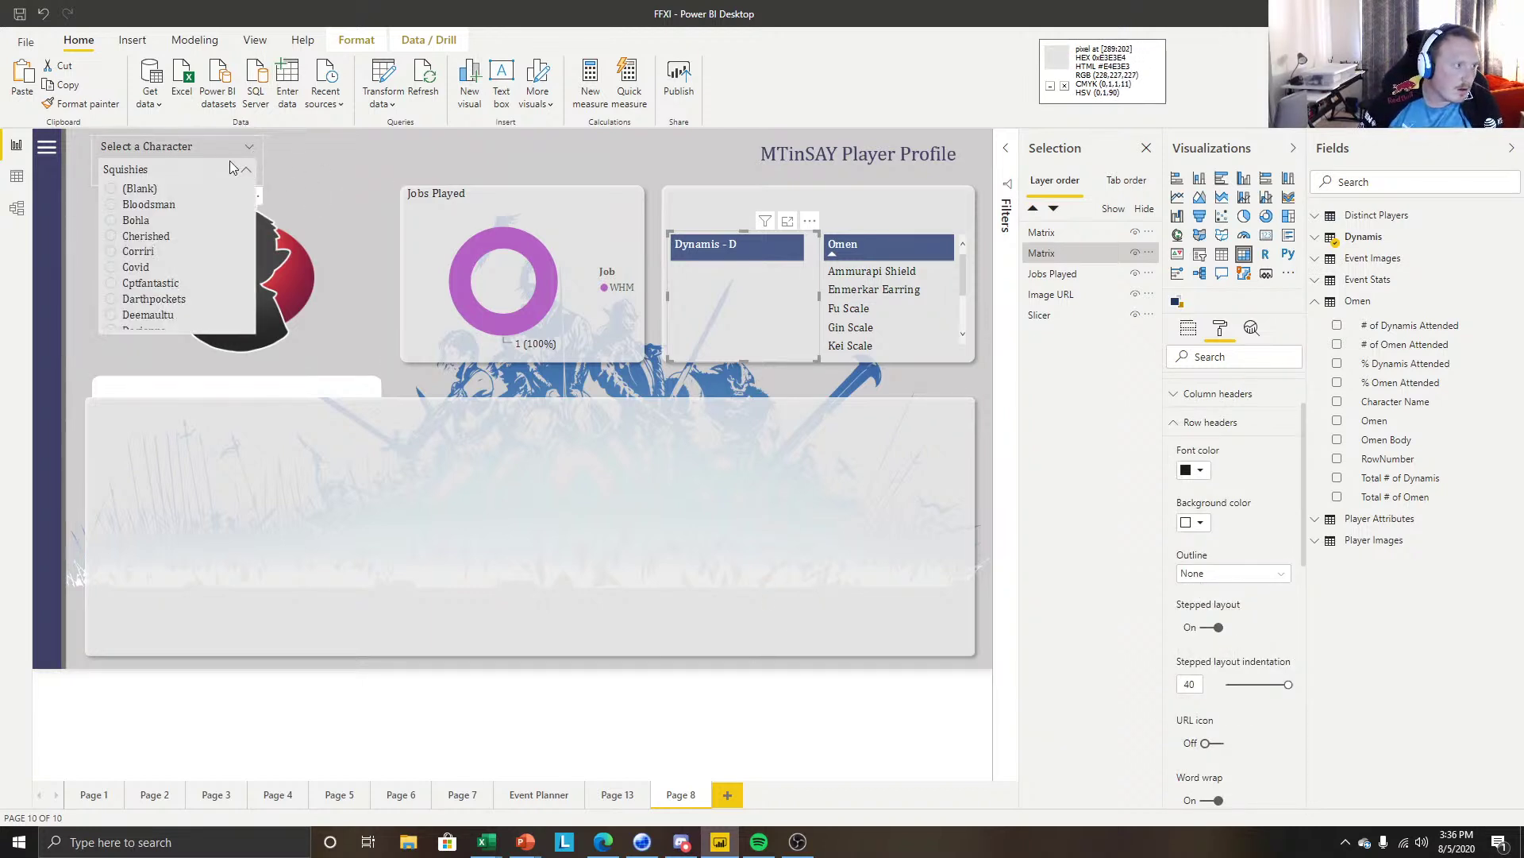
left_click(159, 252)
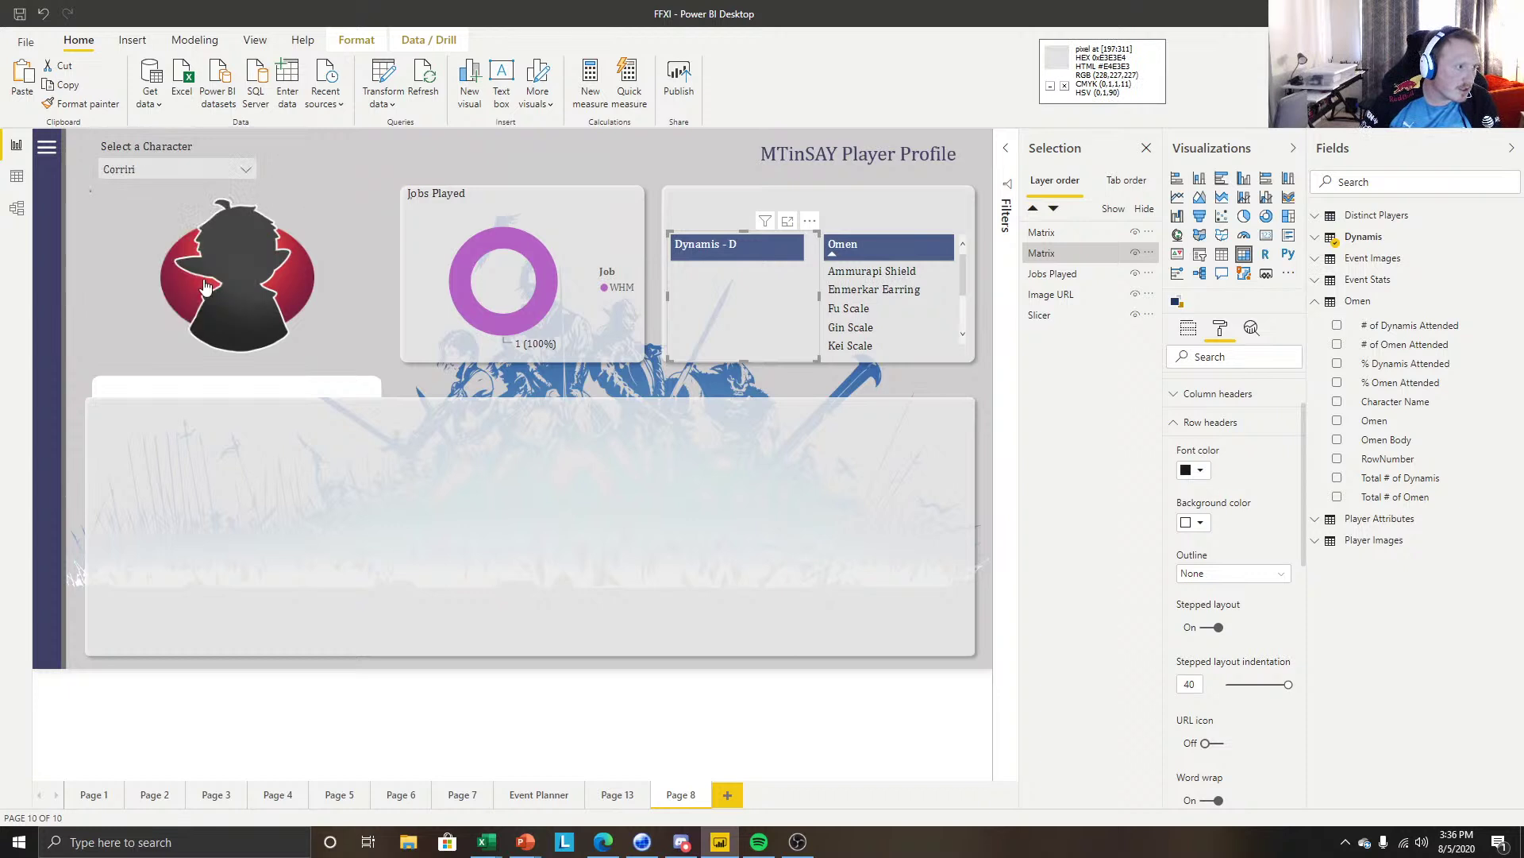
left_click(705, 696)
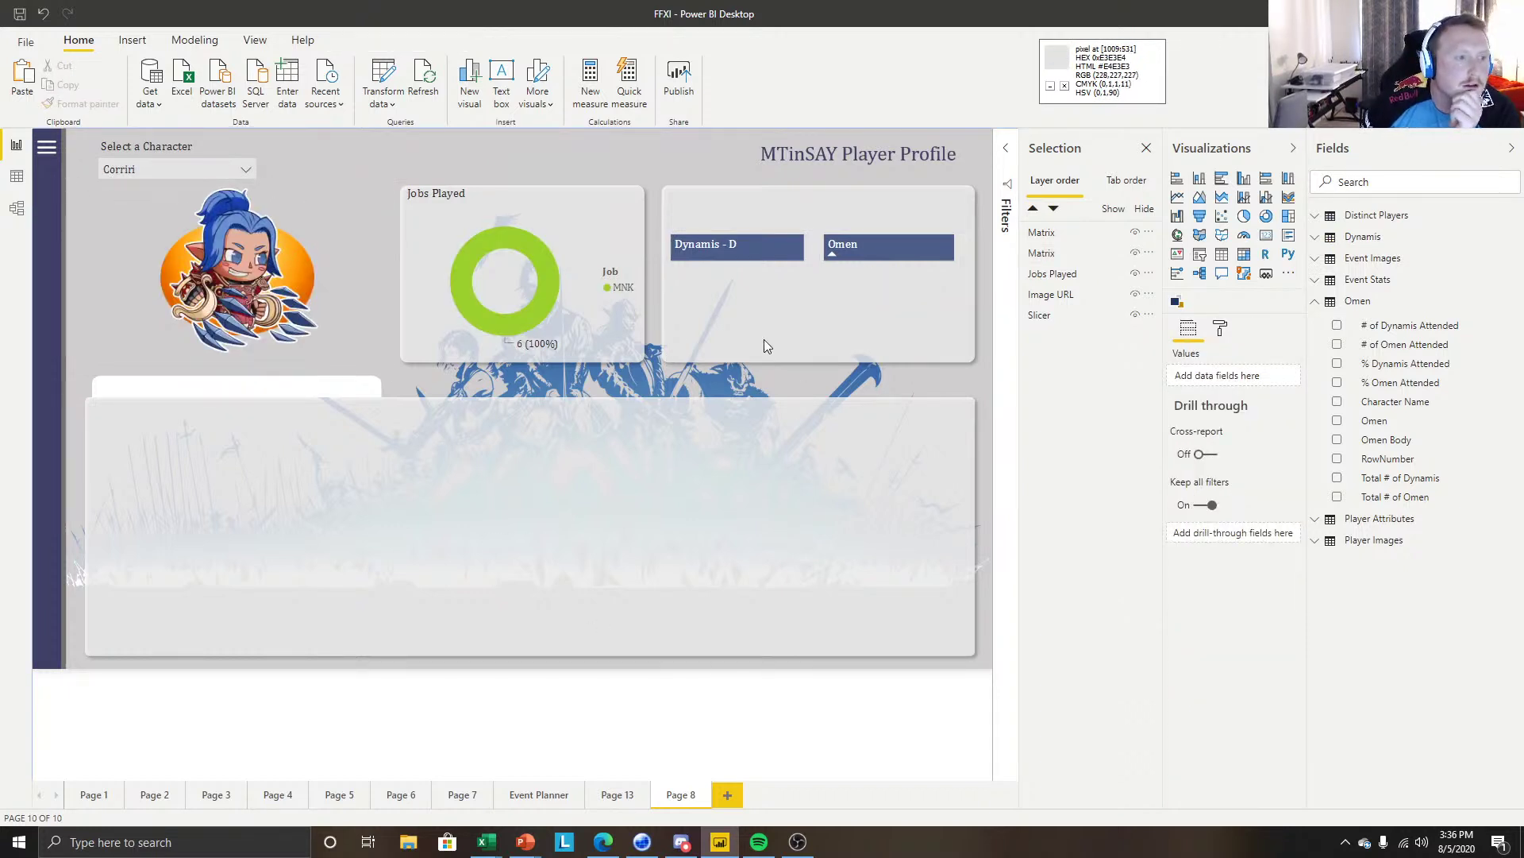
Rename the Dynamis - D row field in its matrix to "Dynamis Wants".
left_click(729, 230)
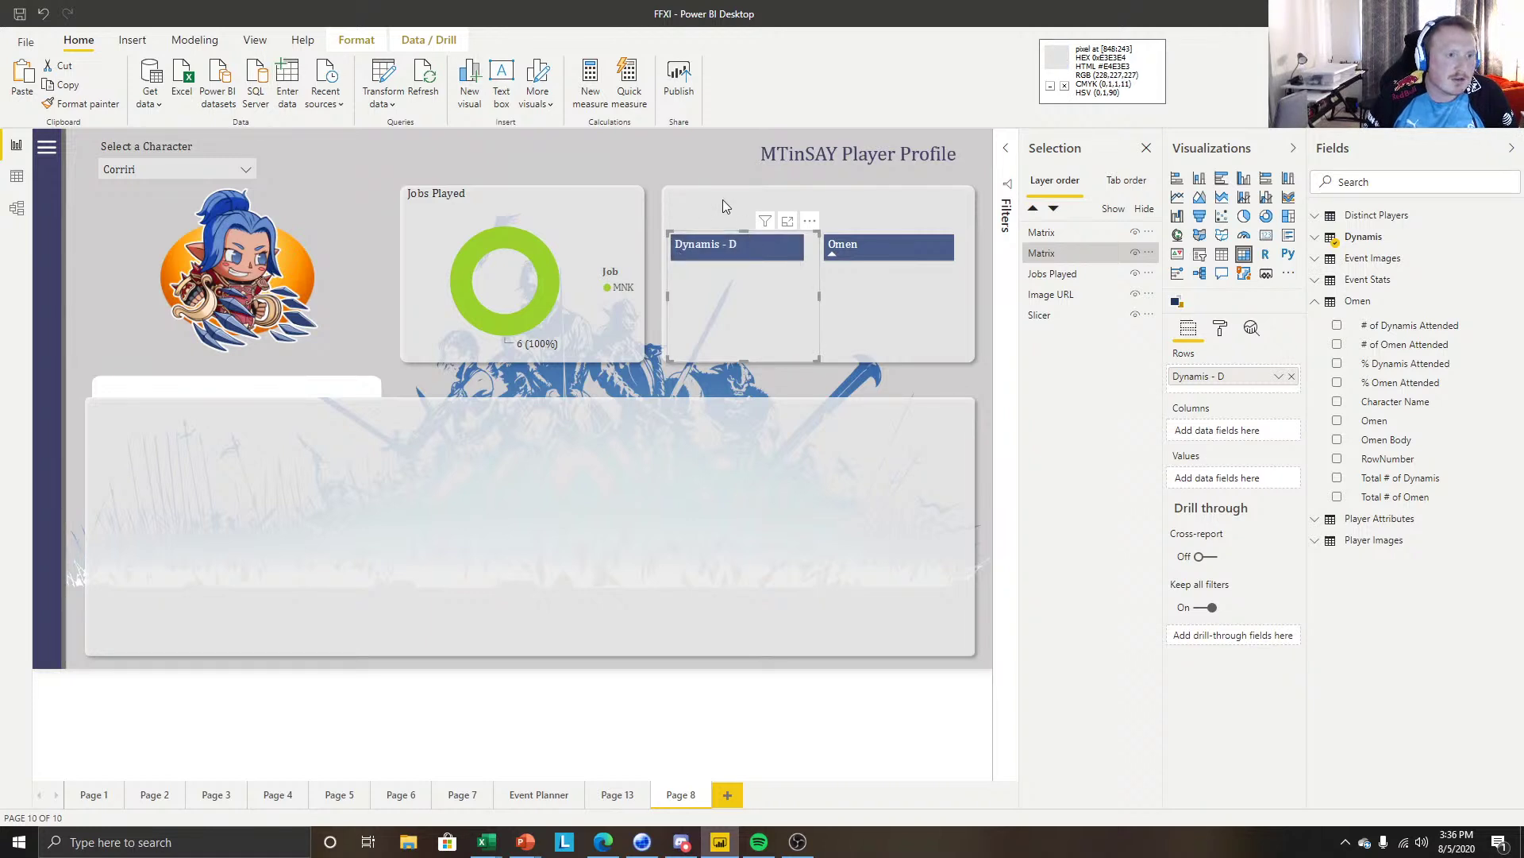
double_click(1242, 383)
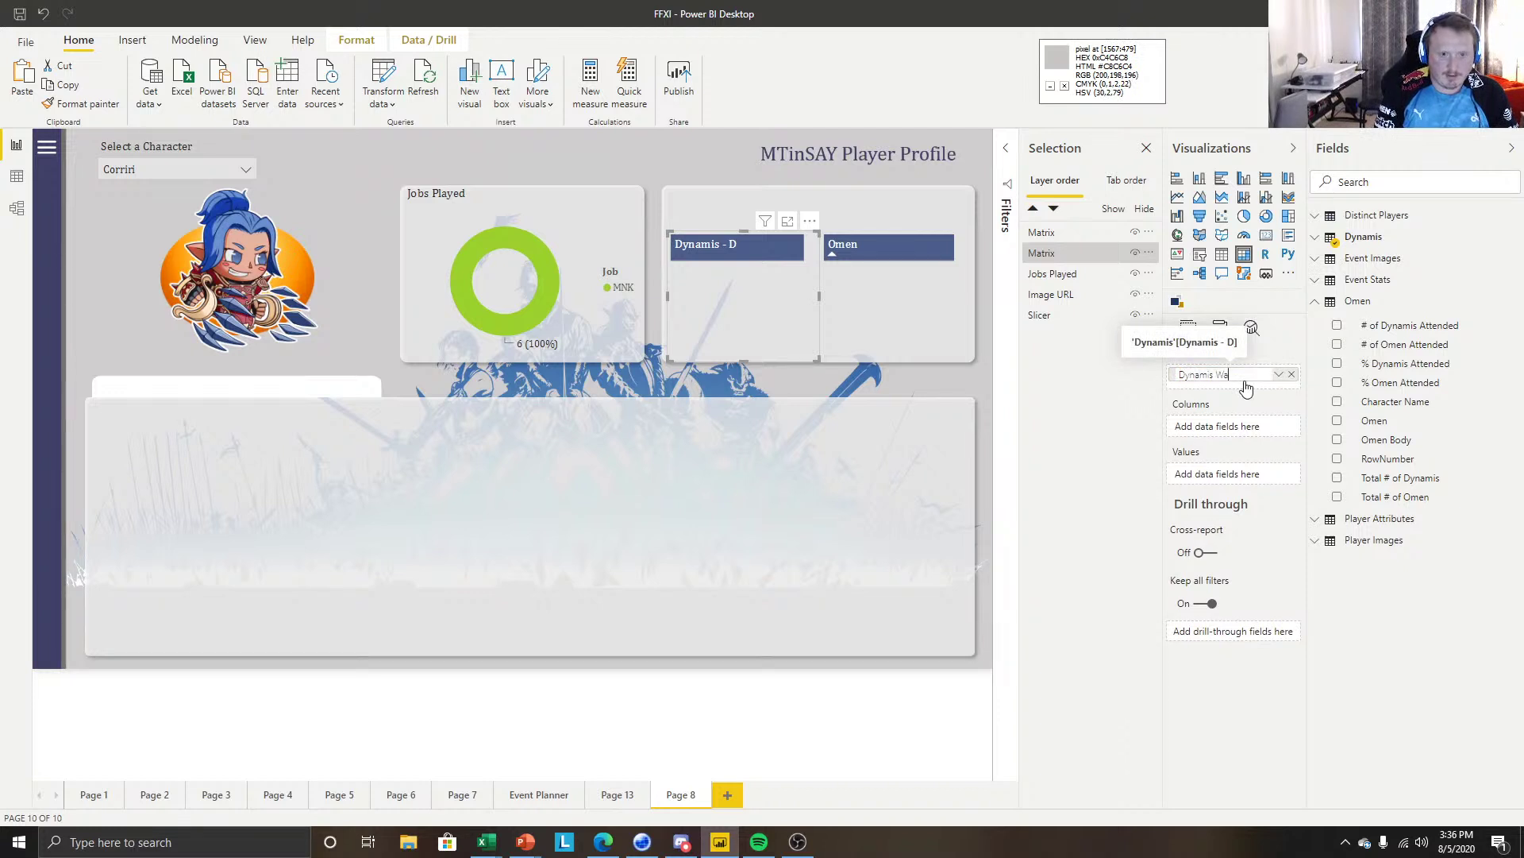
key("Return")
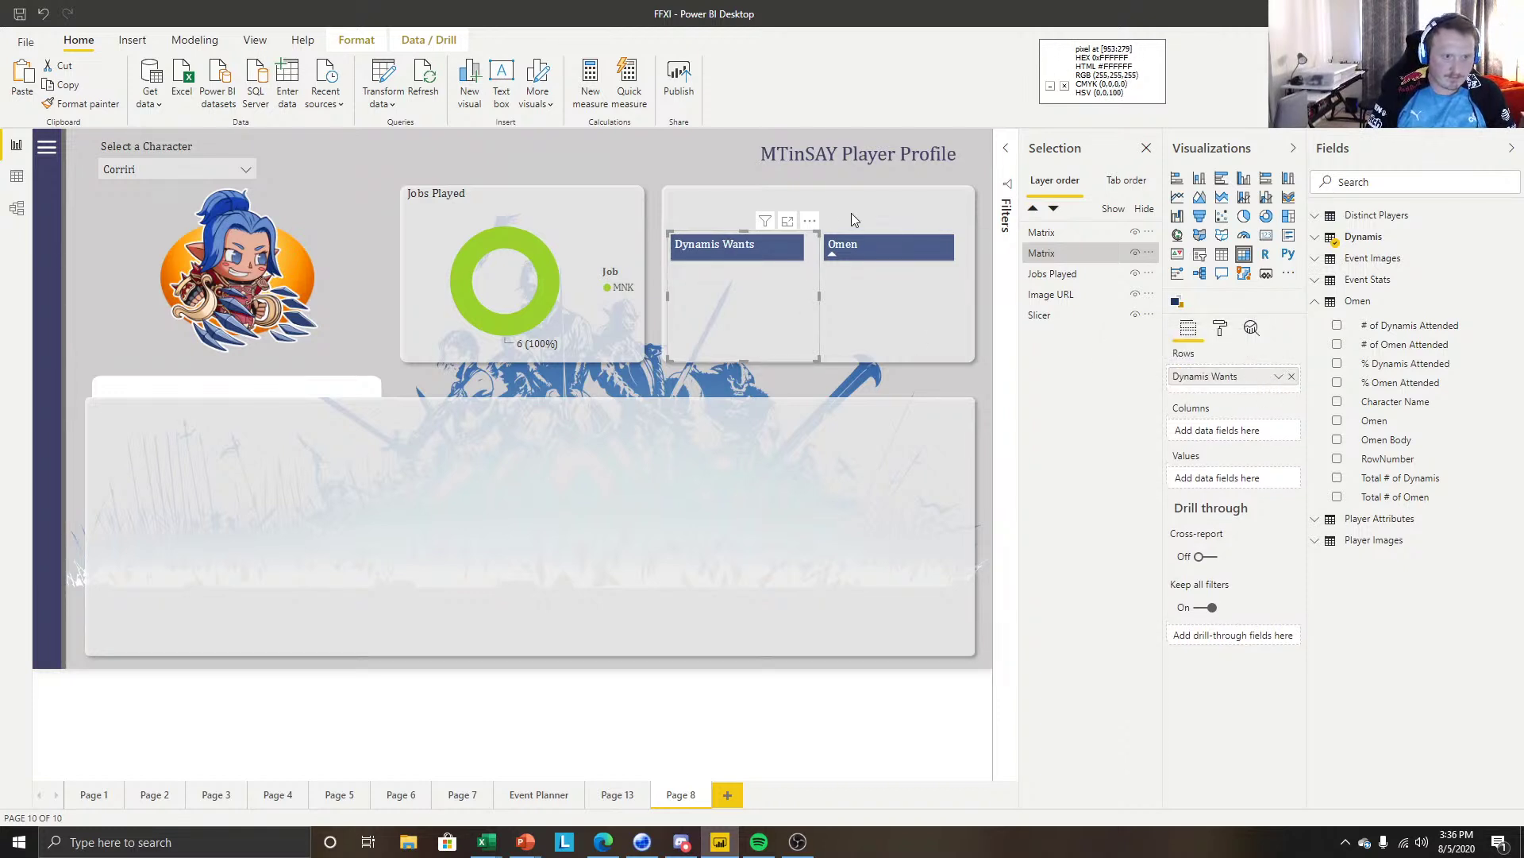
Rename the Omen row field in its matrix to "Omen Wants".
left_click(869, 240)
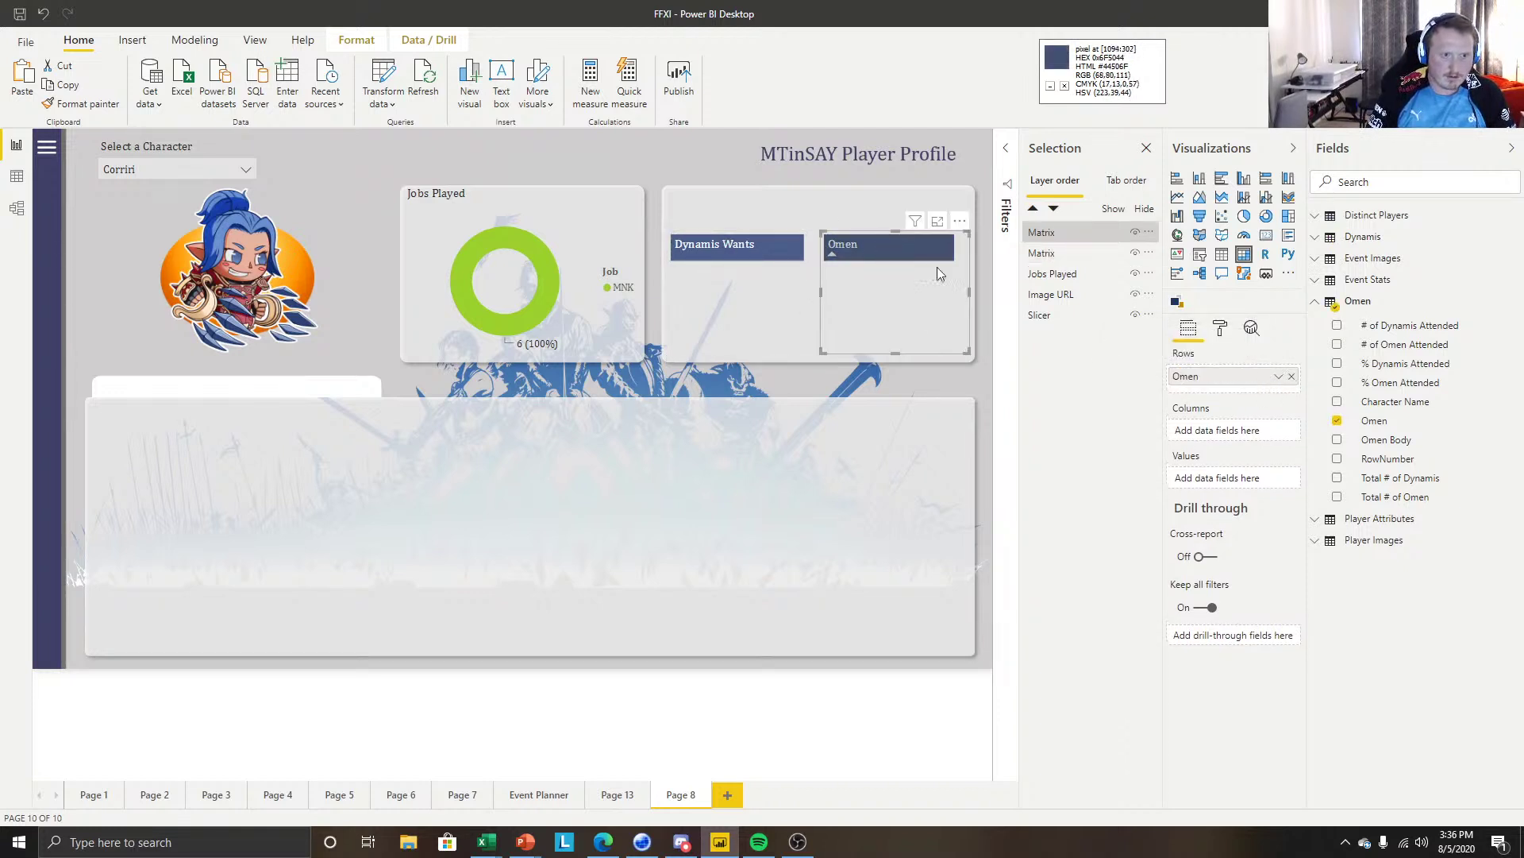
double_click(1224, 377)
type("Omen Wants")
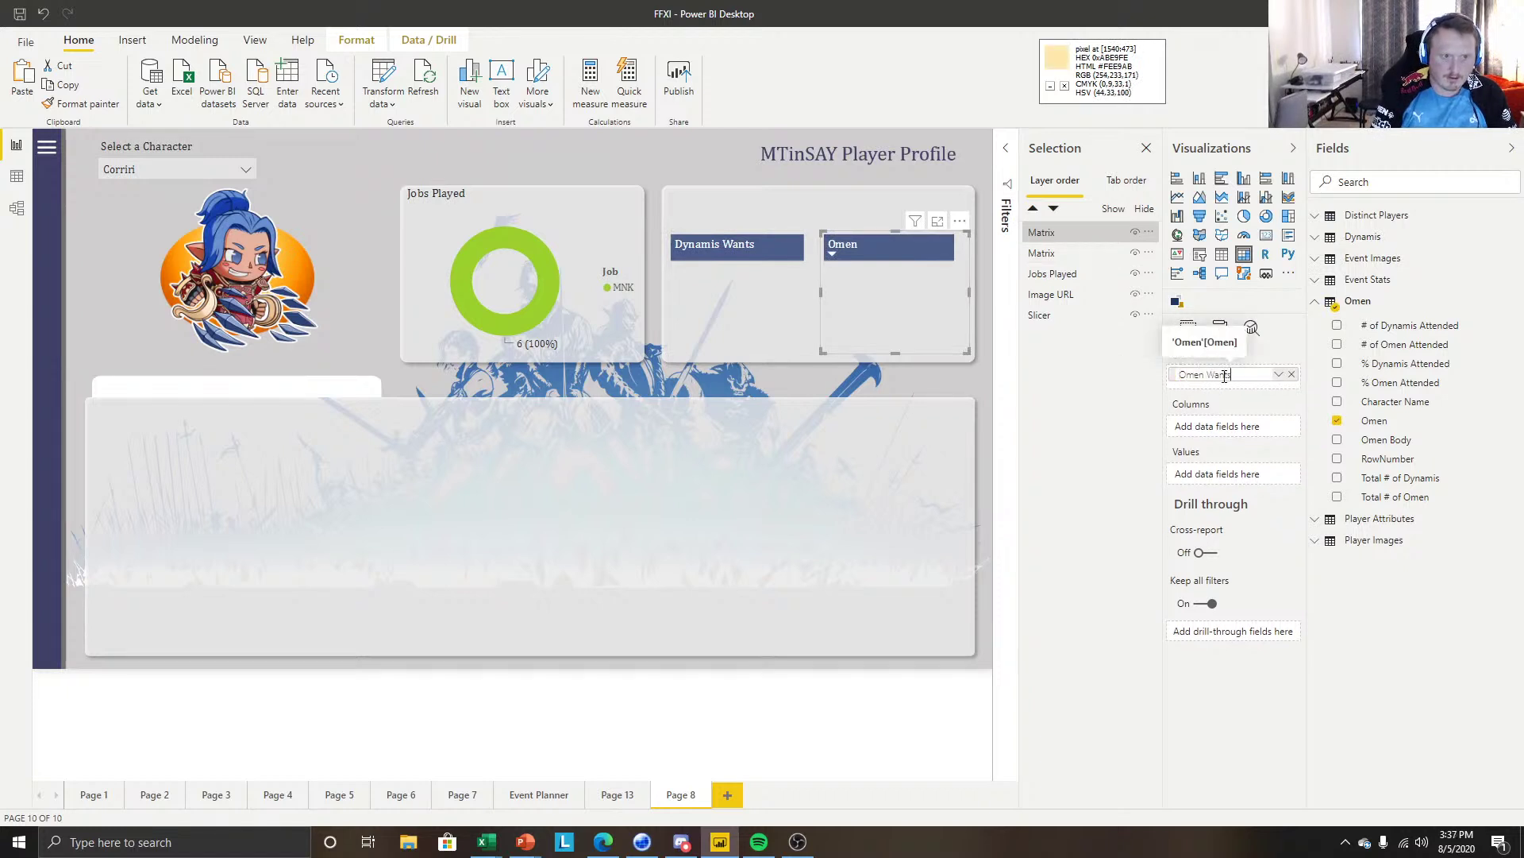
key("Return")
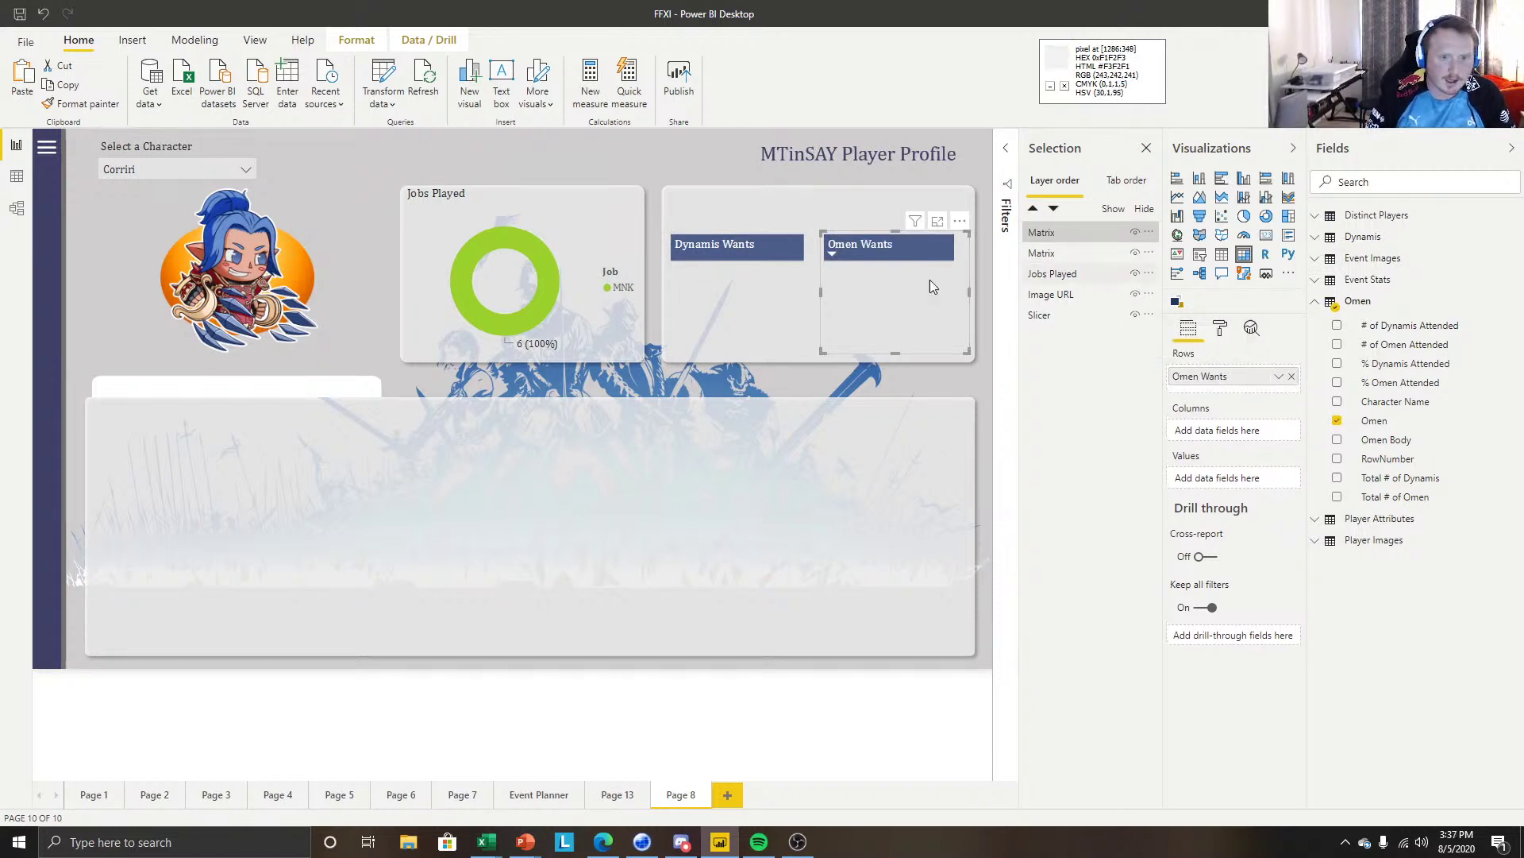
Extend the Dynamis Wants and Omen Wants matrices upward to just below the top edge of their card.
left_click(766, 240)
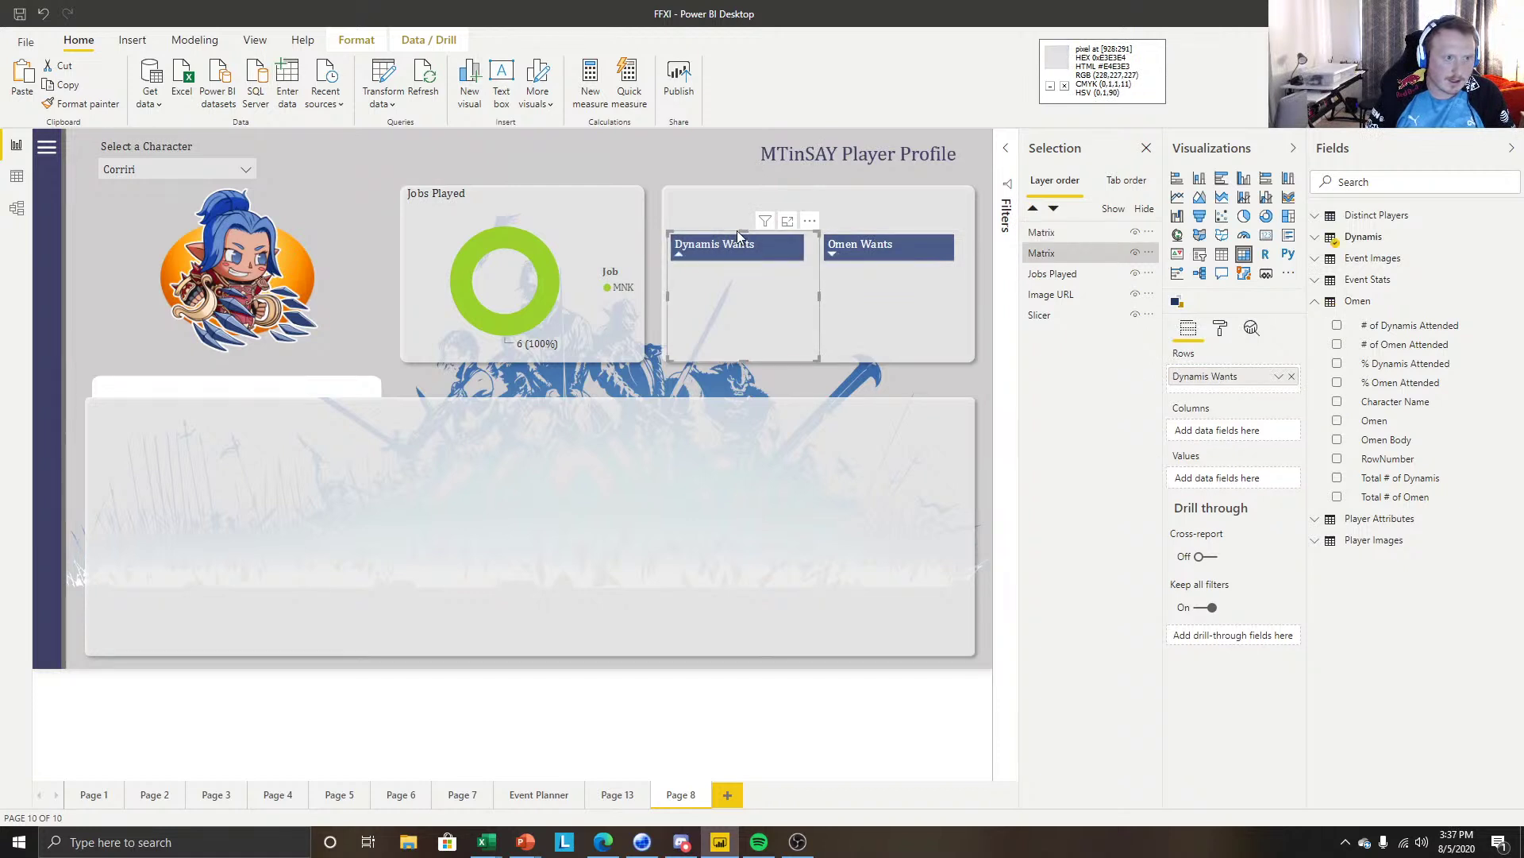
left_click_drag(743, 230, 745, 194)
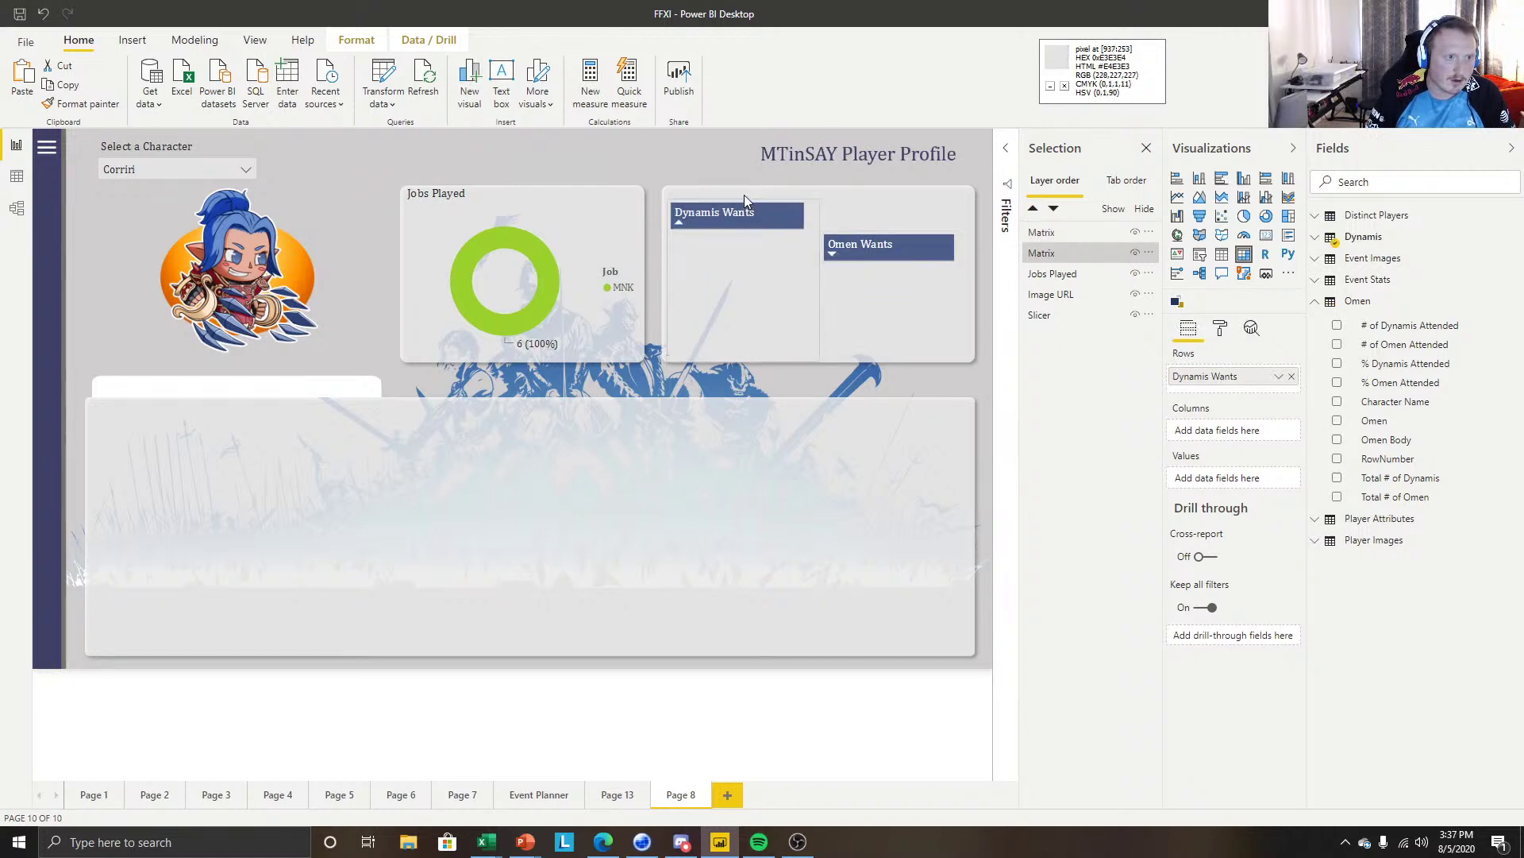
left_click(873, 238)
left_click_drag(895, 231, 898, 197)
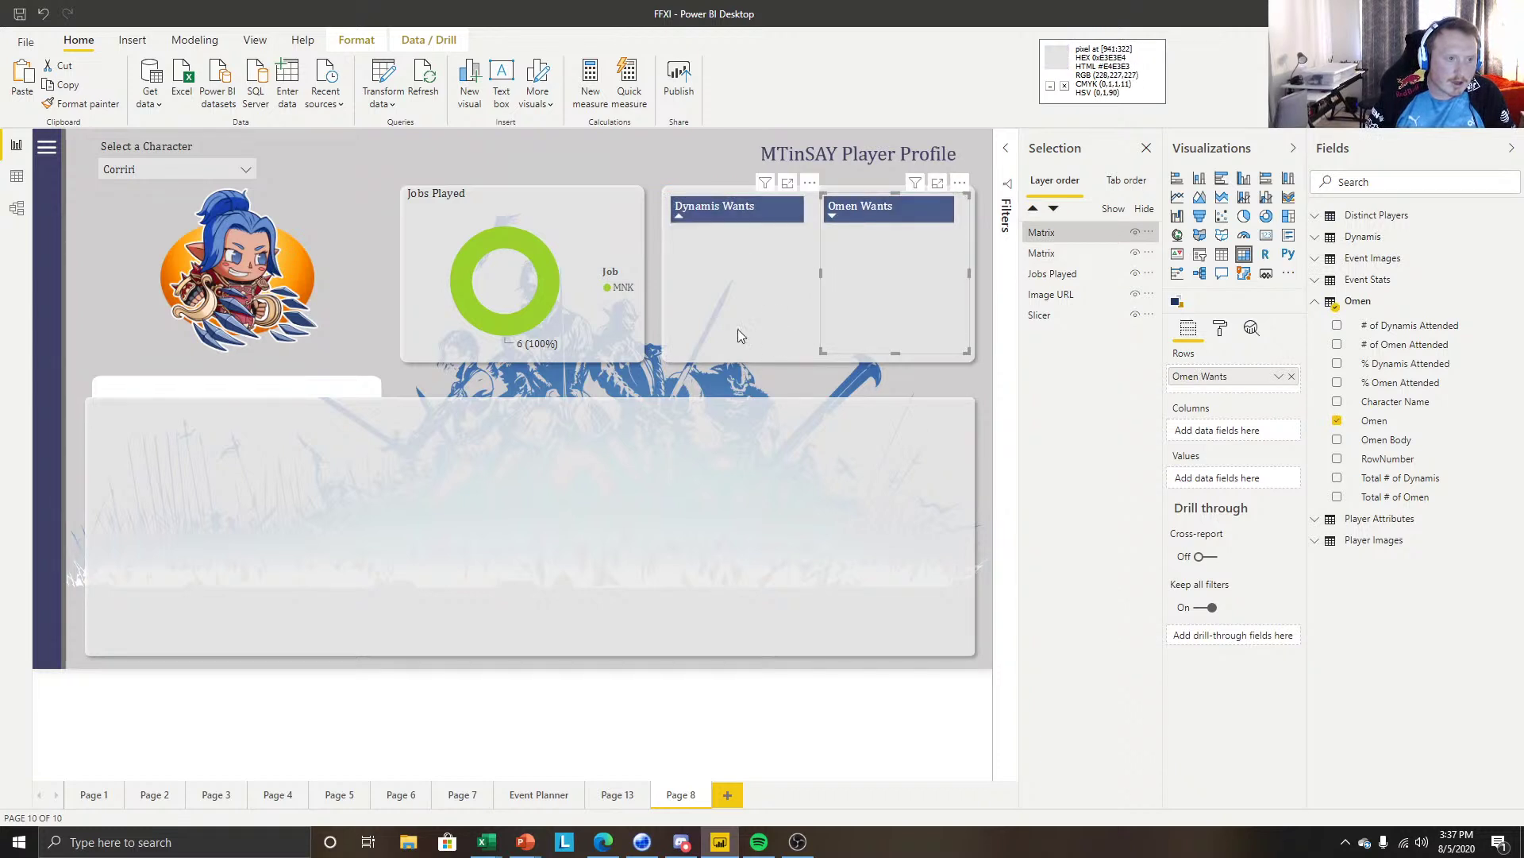
left_click(961, 405)
Stretch the Omen Wants matrix down to the bottom edge of the card, level with the Dynamis Wants matrix.
left_click(866, 352)
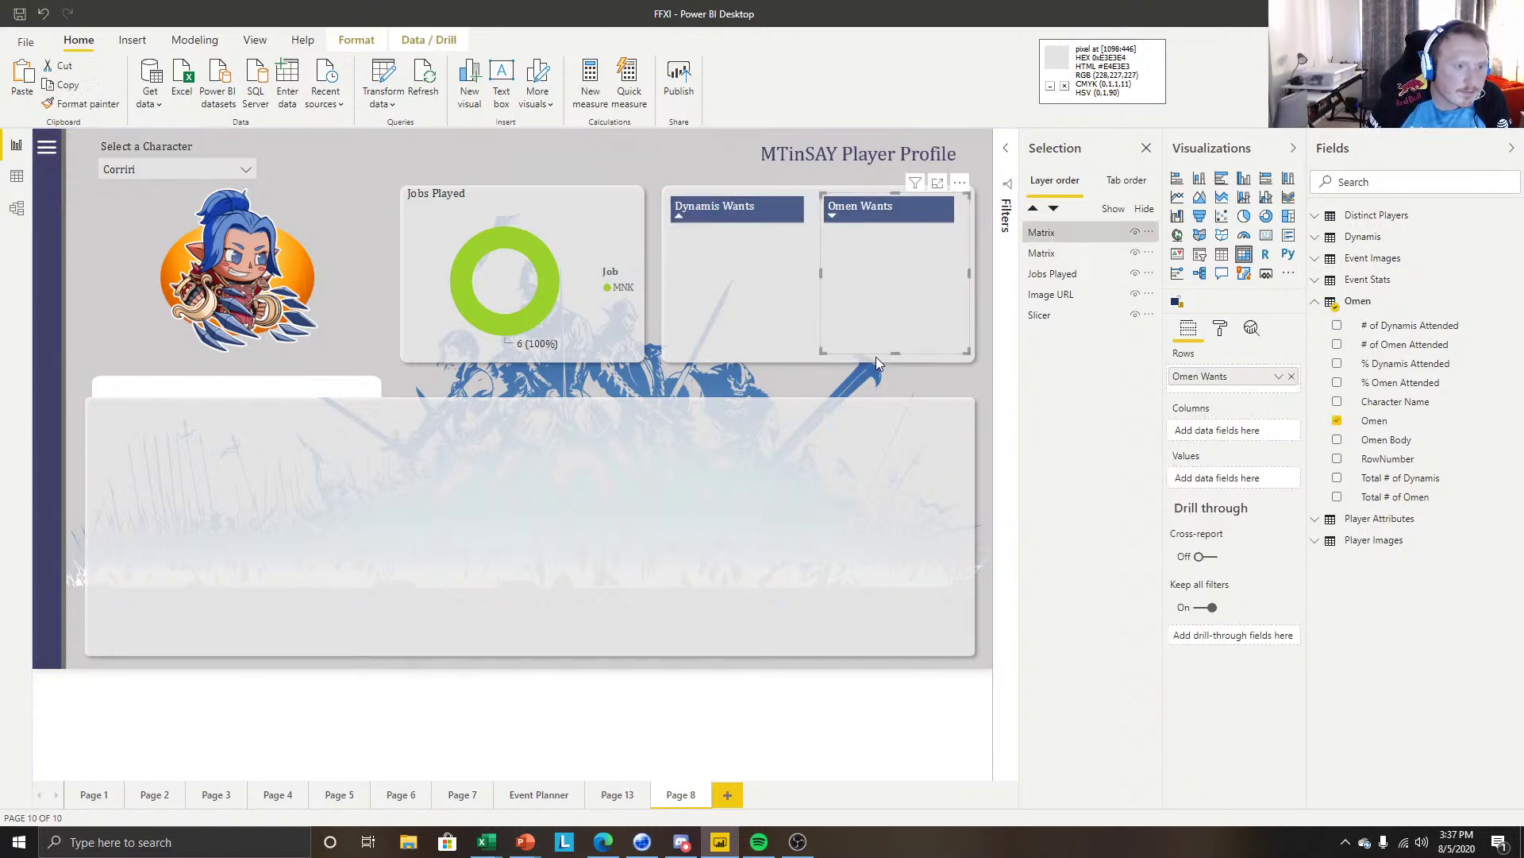
left_click_drag(895, 365, 897, 362)
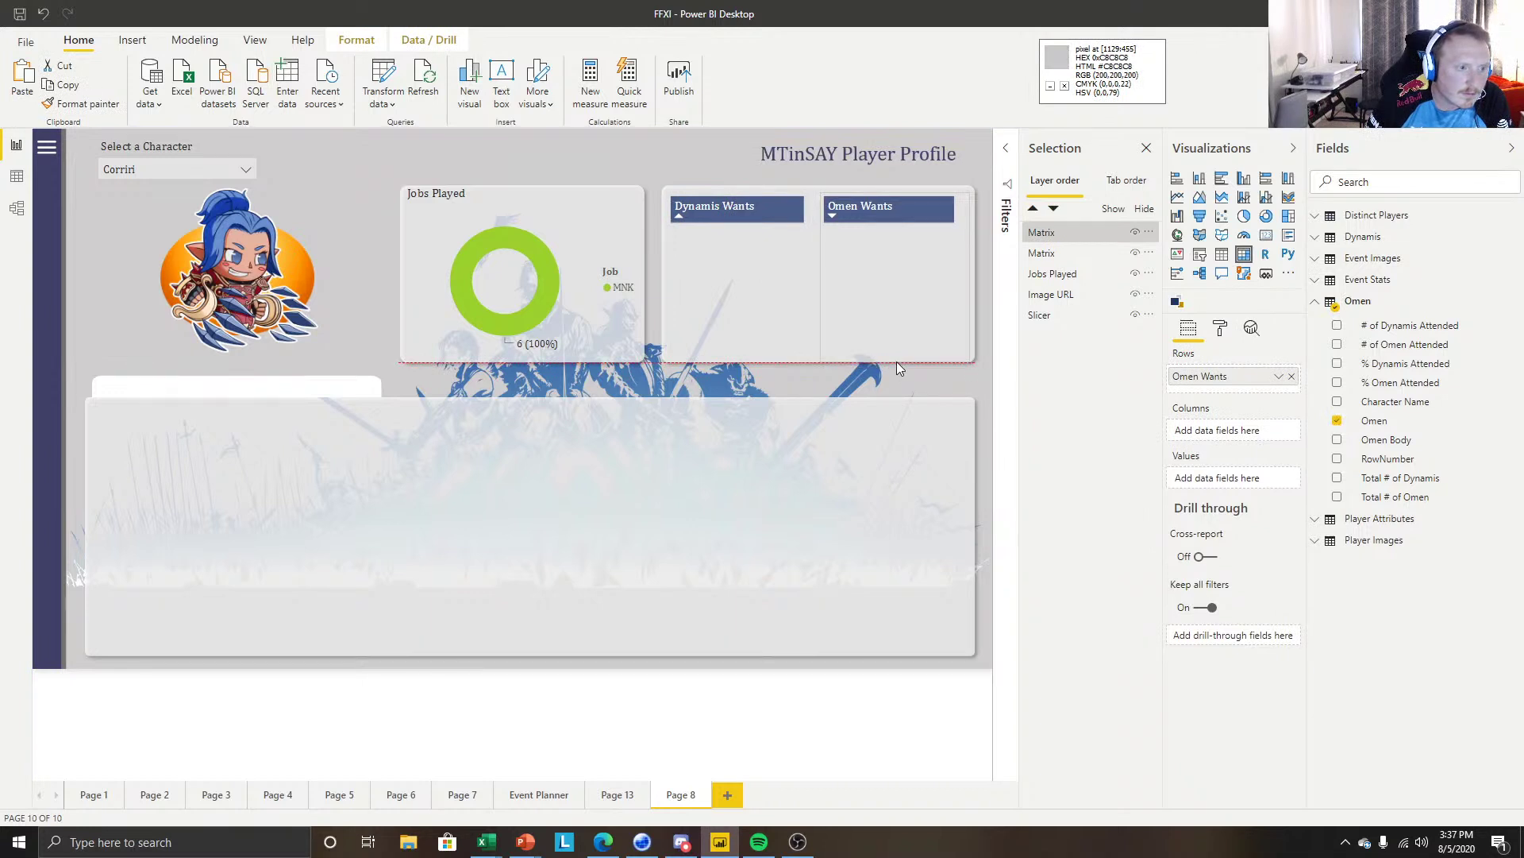
left_click(754, 353)
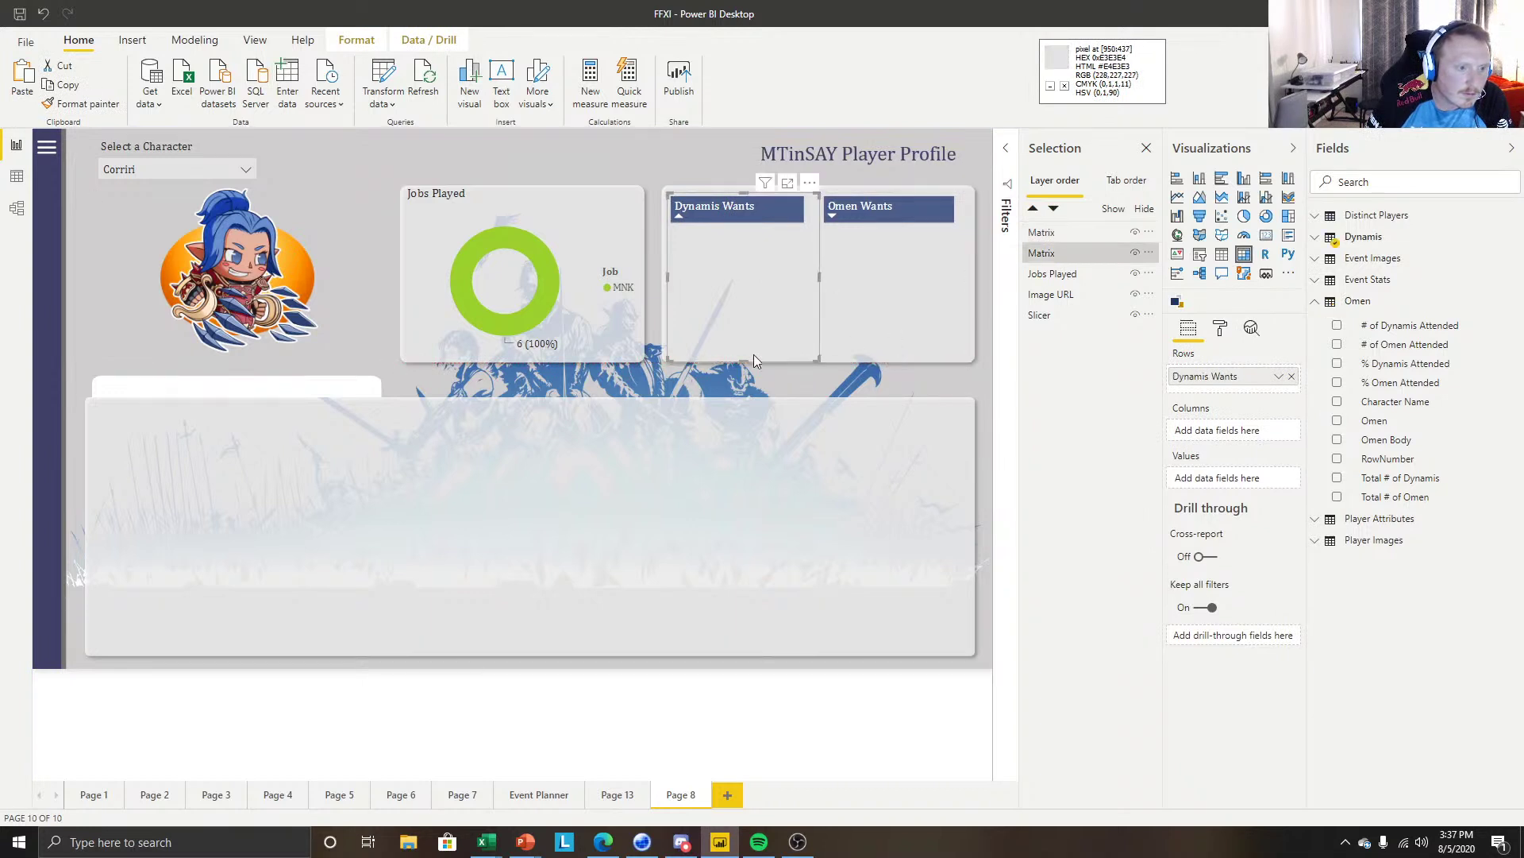
left_click(797, 373)
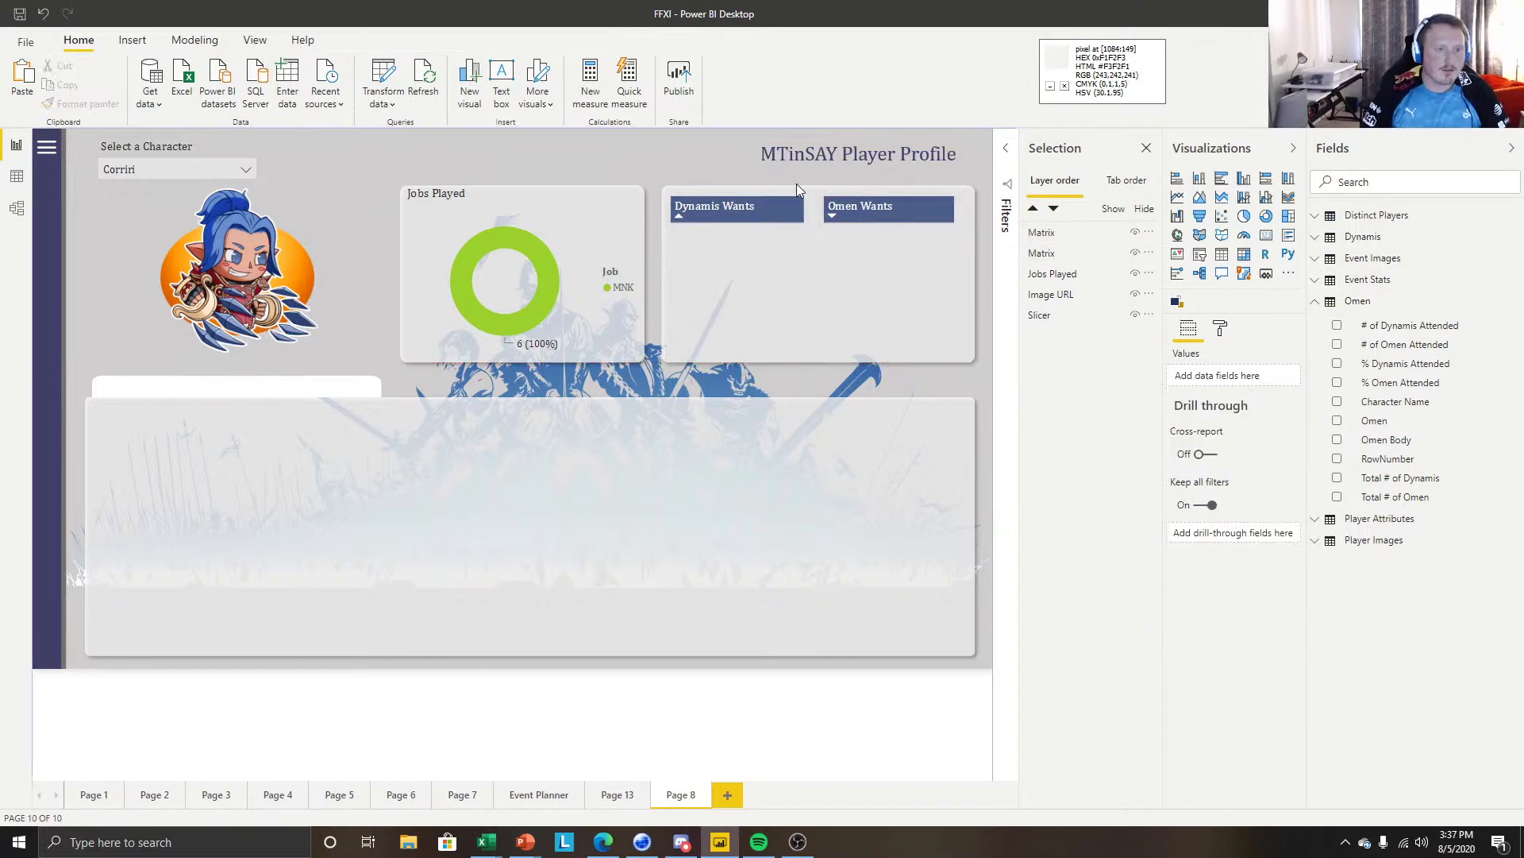
Align the Dynamis Wants and Omen Wants matrices to each other with Align middle.
left_click(756, 200)
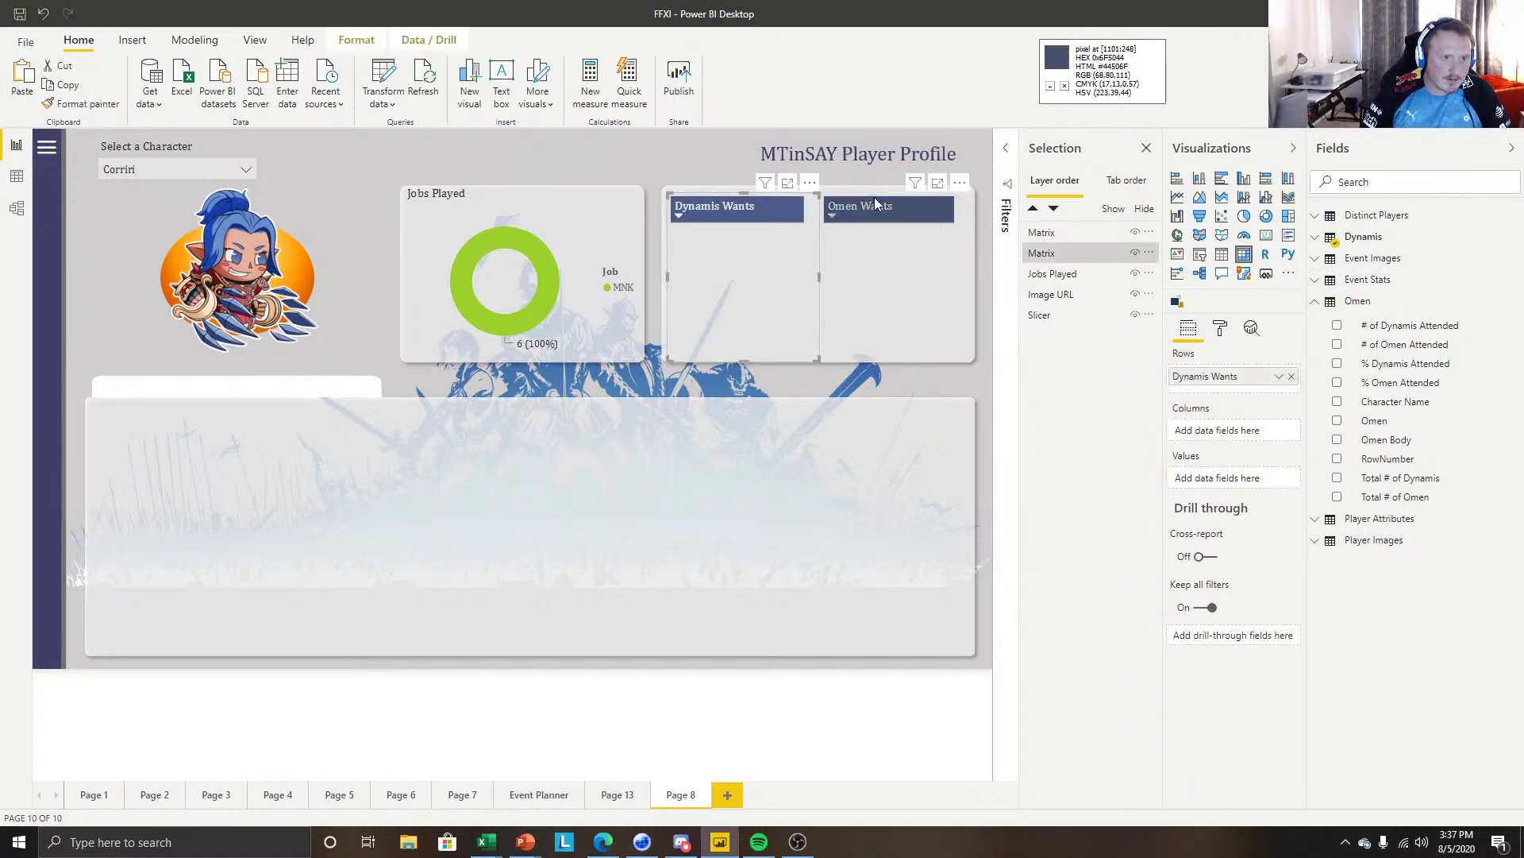
left_click(875, 204, "ctrl")
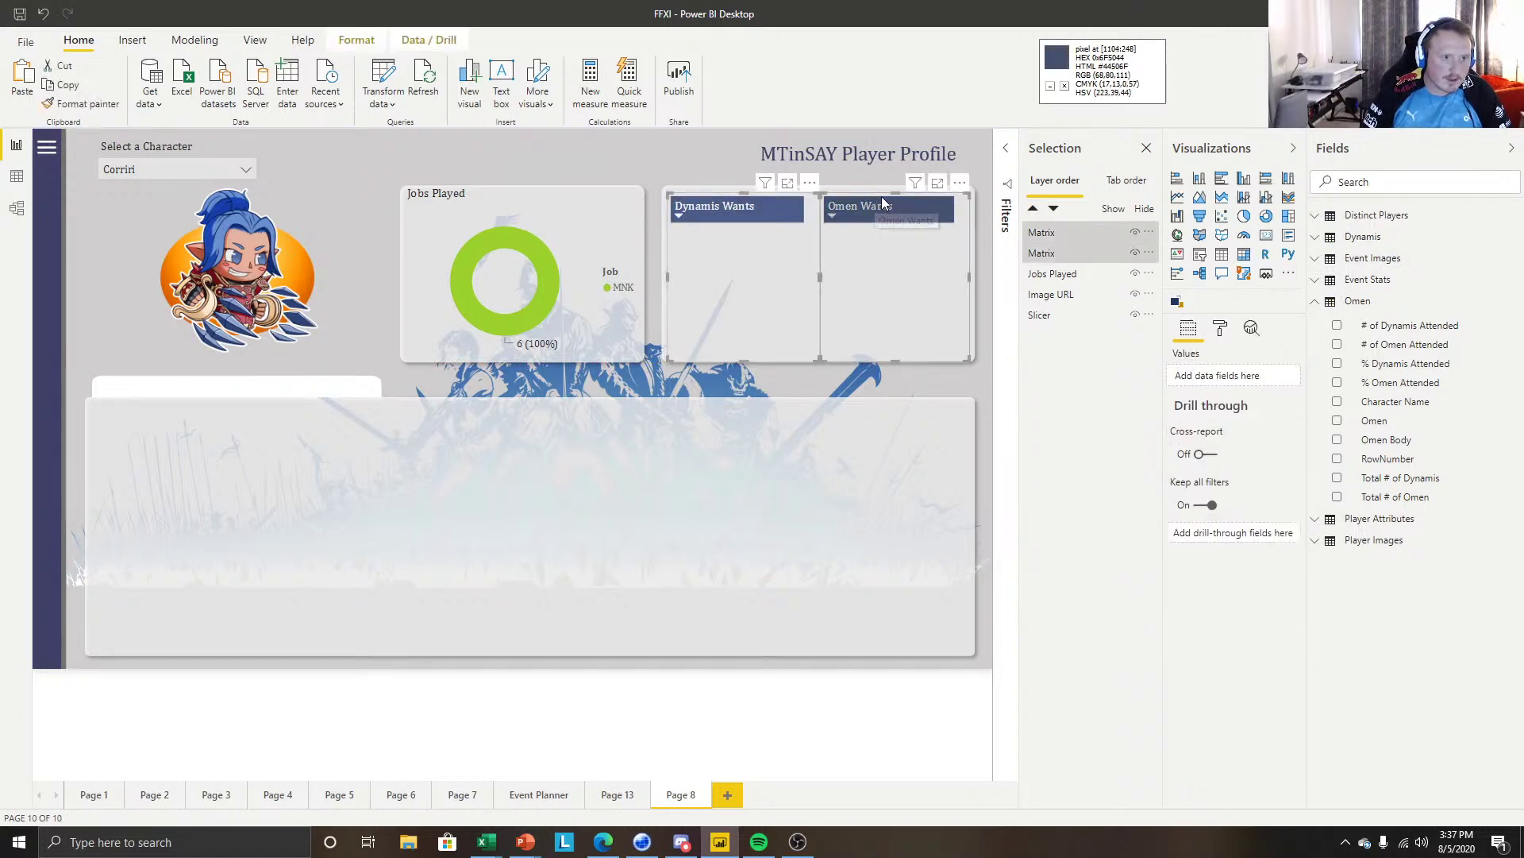
left_click(371, 49)
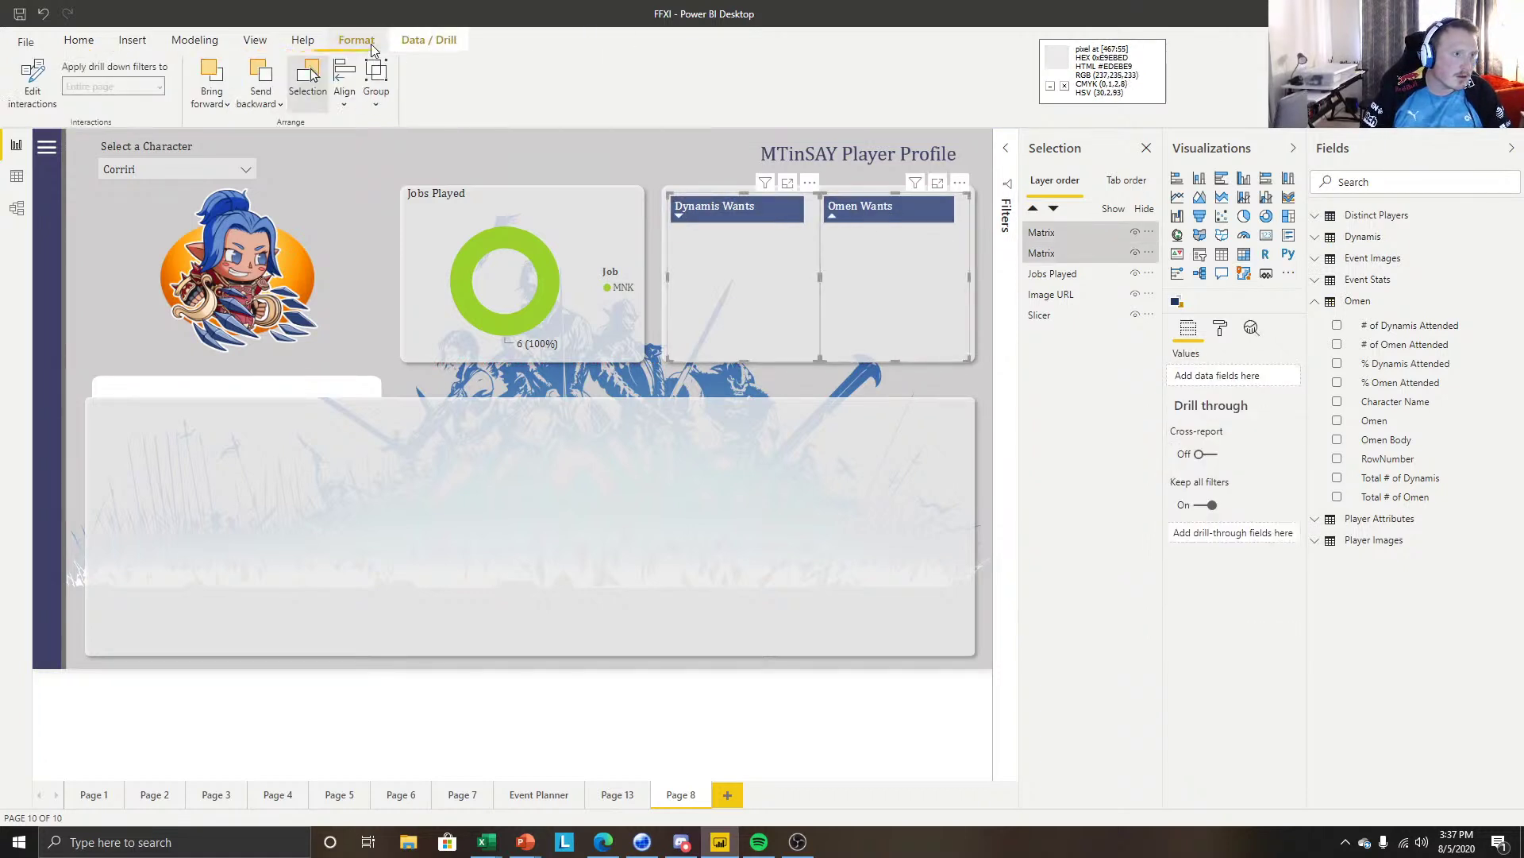
left_click(352, 97)
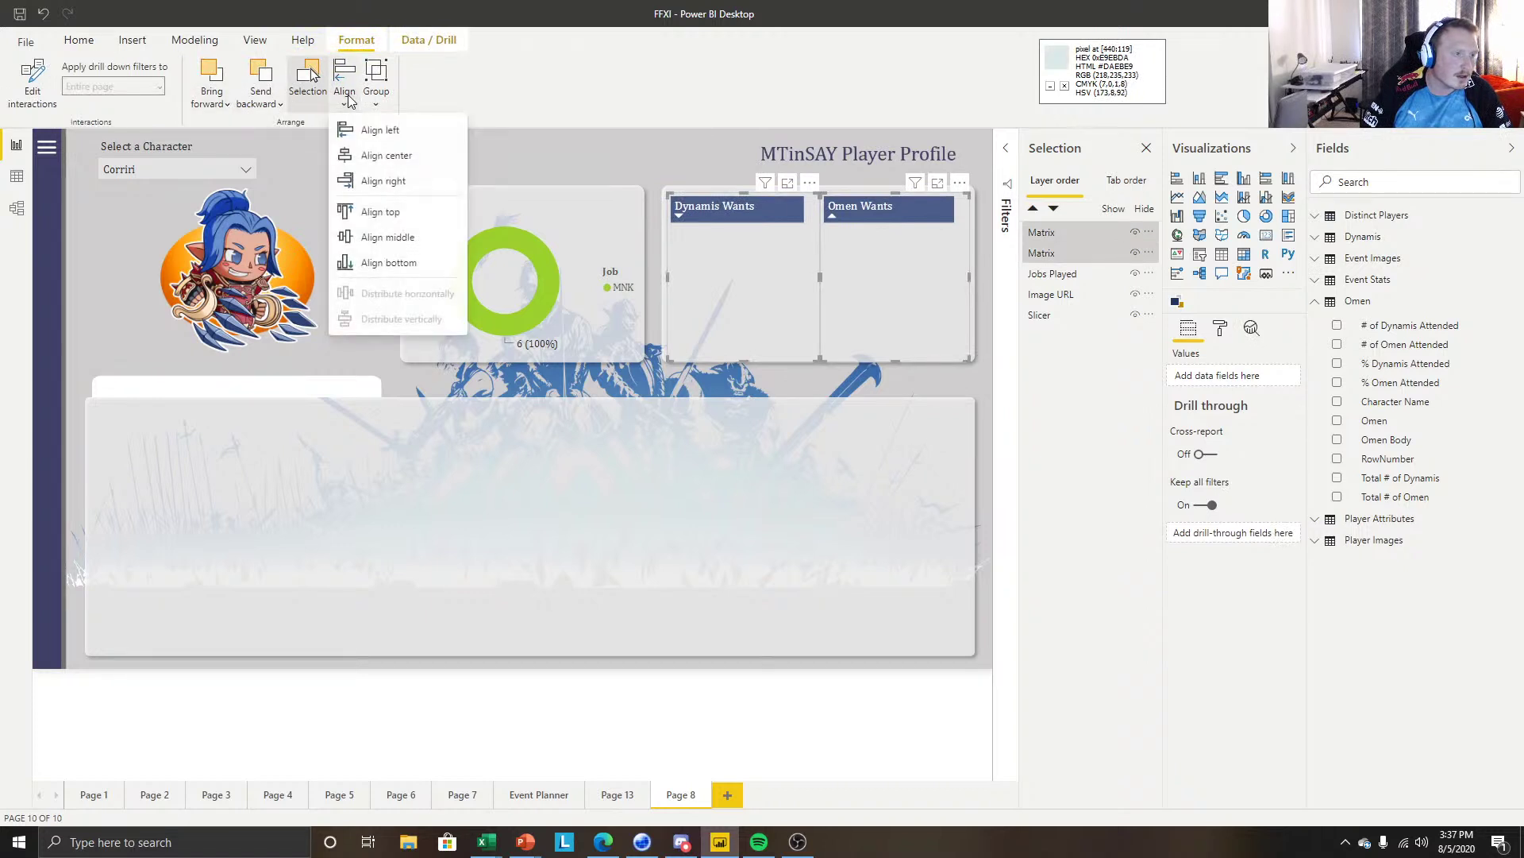
left_click(397, 241)
left_click(553, 159)
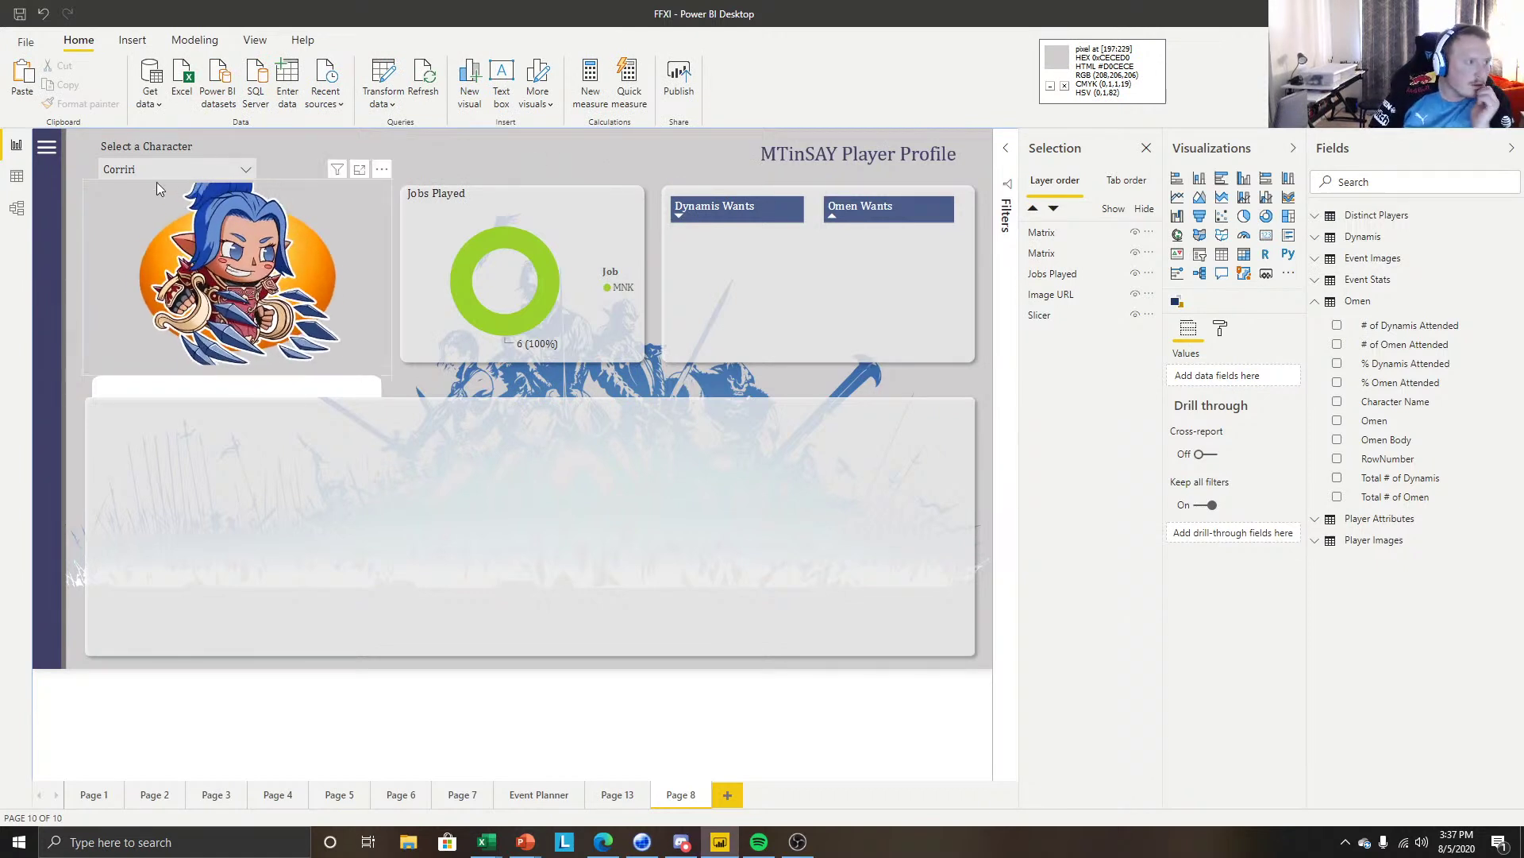
Filter the page to Covid and to Darthpockets with the character slicer to check the visuals.
left_click(238, 169)
left_click(145, 270)
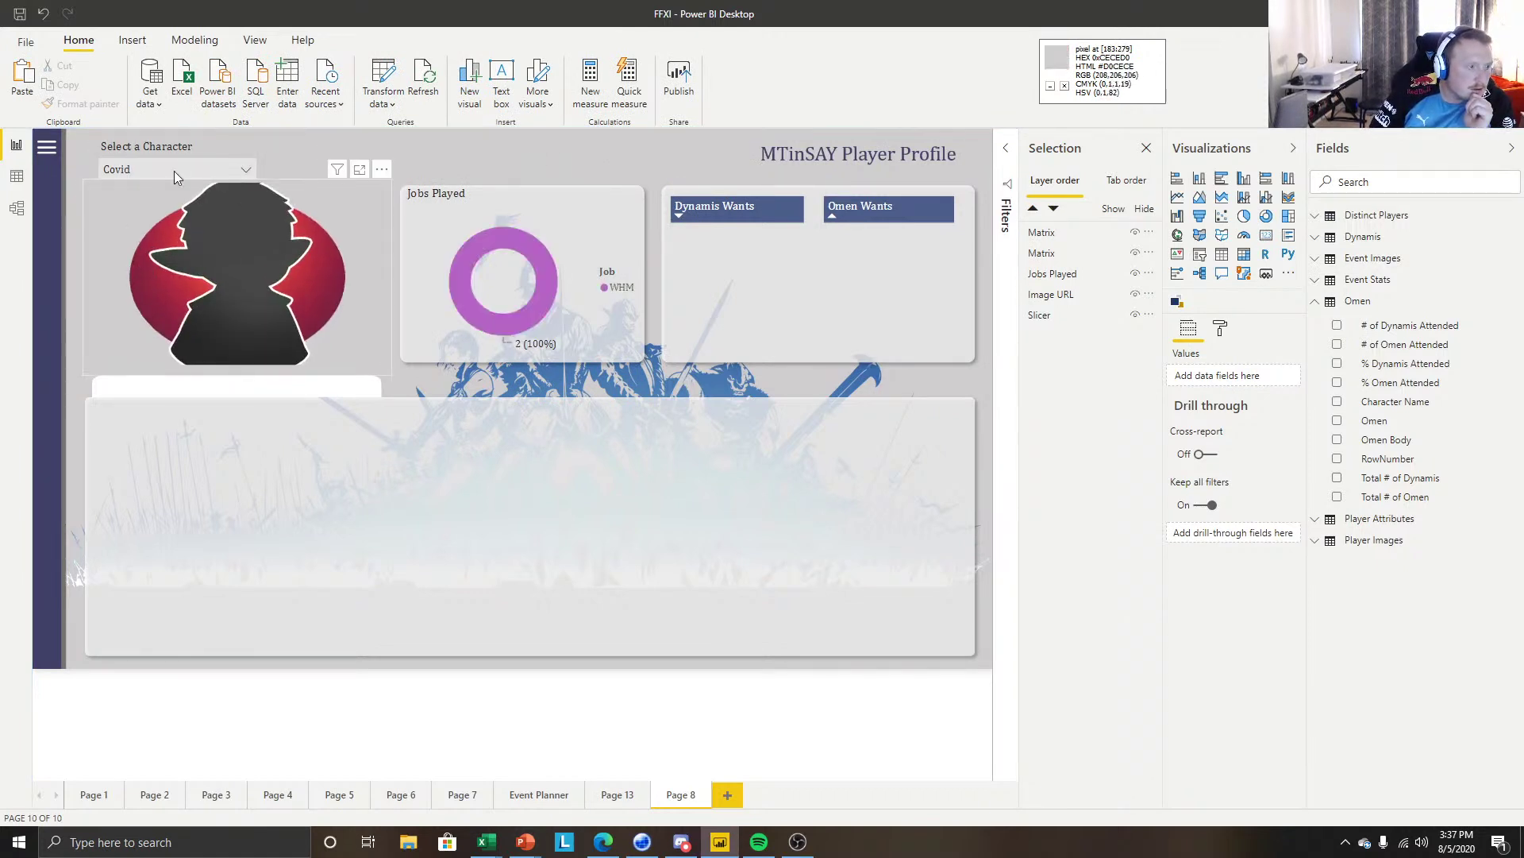
left_click(174, 170)
left_click(143, 299)
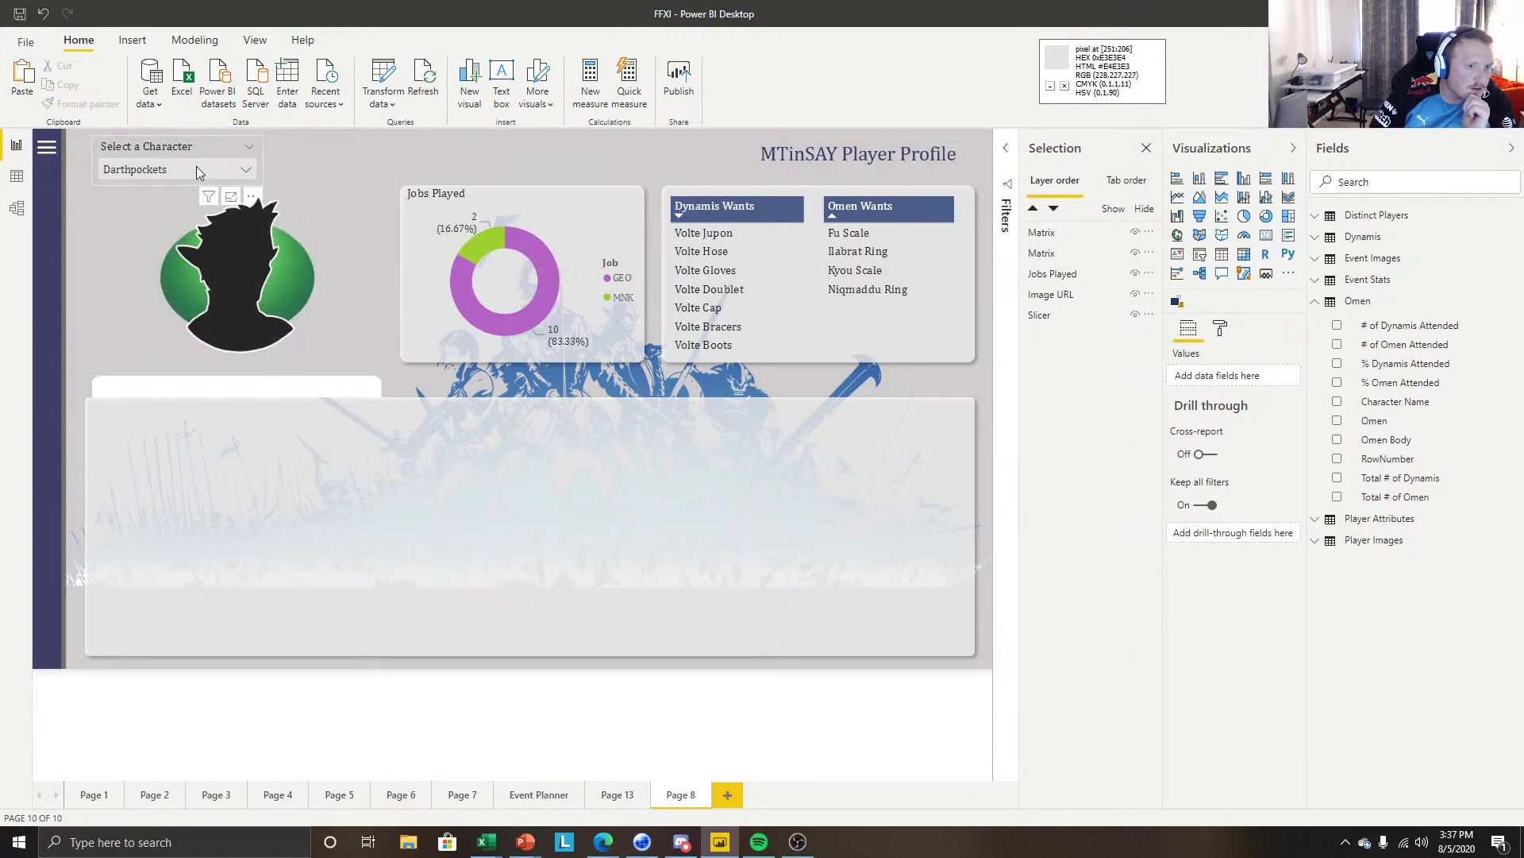
Sort both the Dynamis Wants and Omen Wants matrices in ascending order.
left_click(869, 217)
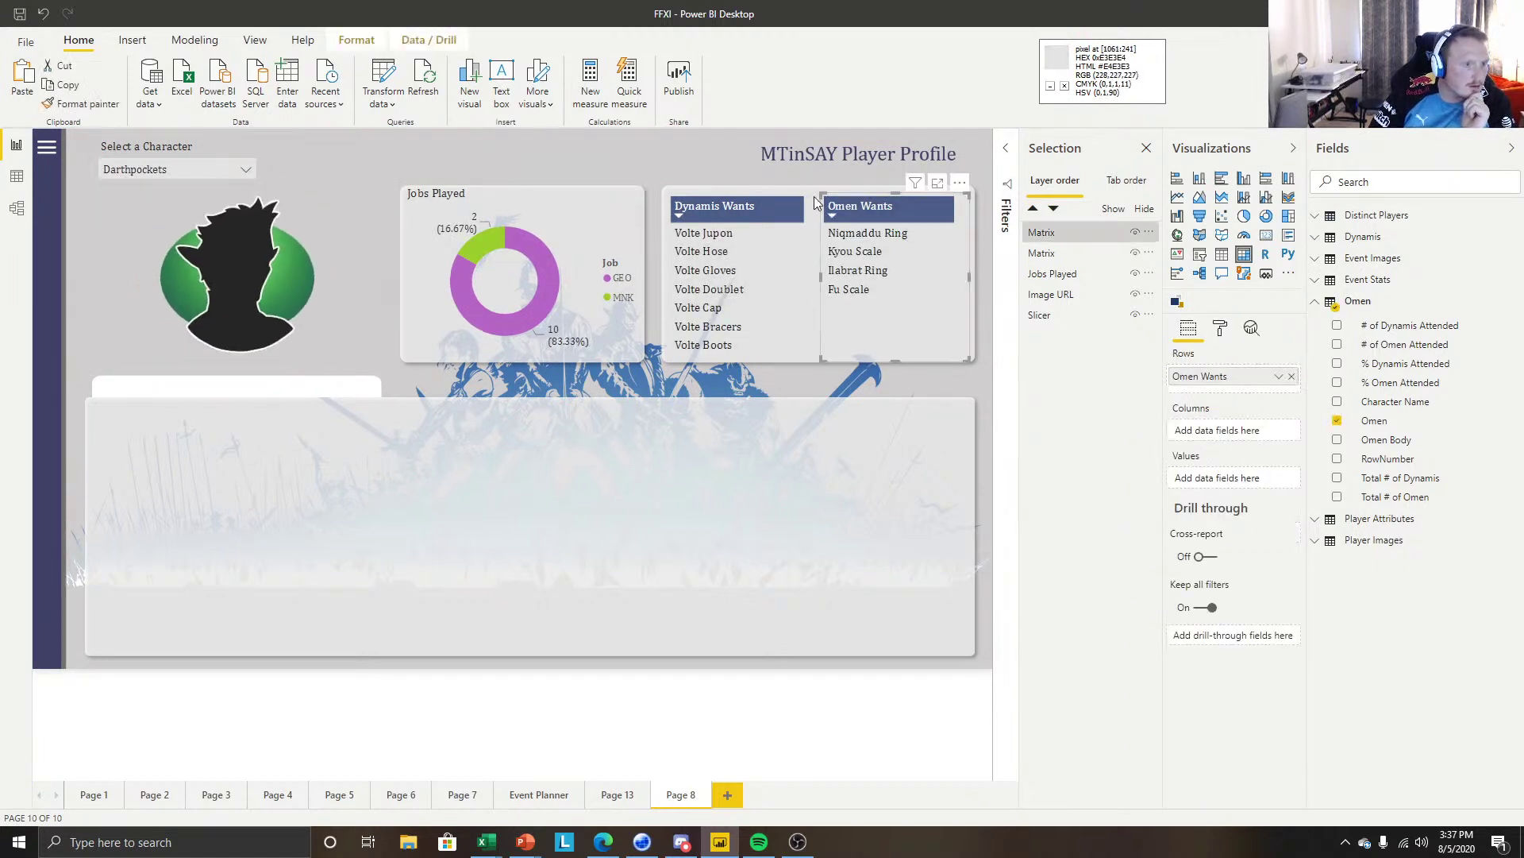
left_click(702, 212)
left_click(702, 213)
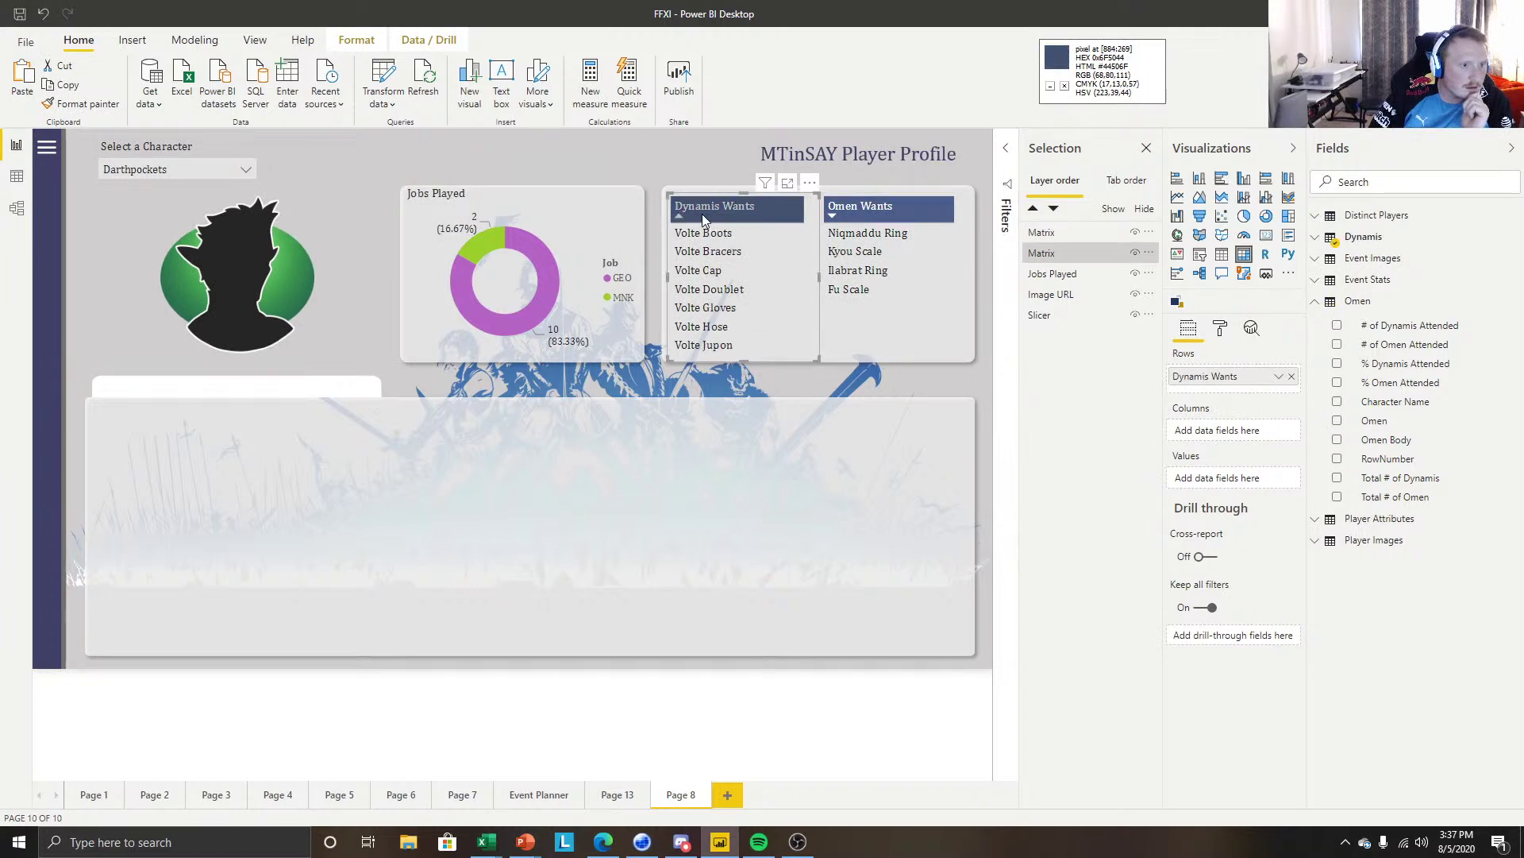
left_click(869, 208)
left_click(869, 208)
Preview the page for the (Blank) character and return the slicer to Corriri.
left_click(194, 172)
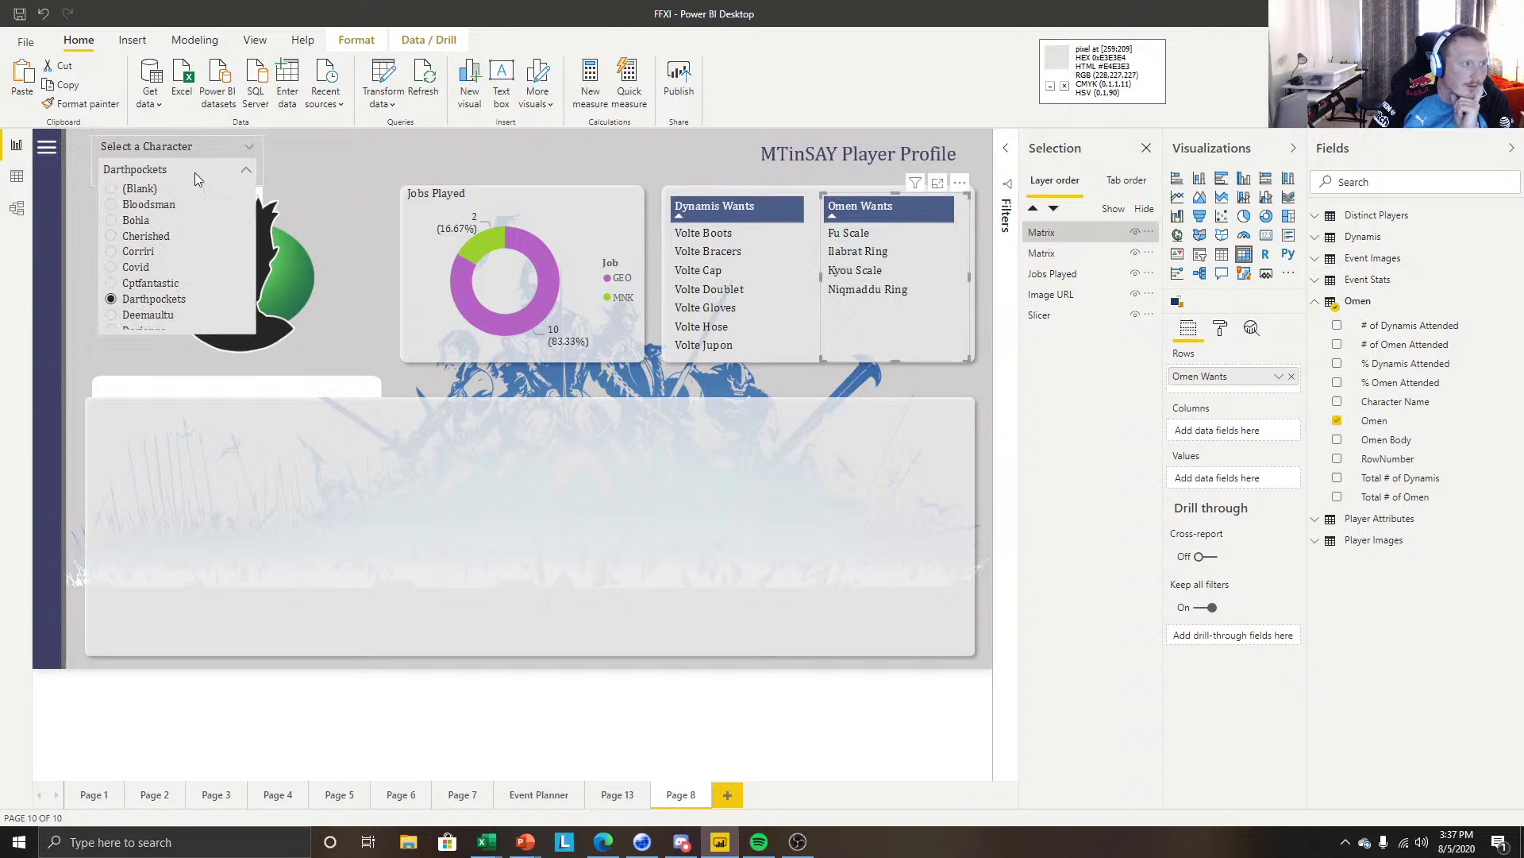
left_click(140, 189)
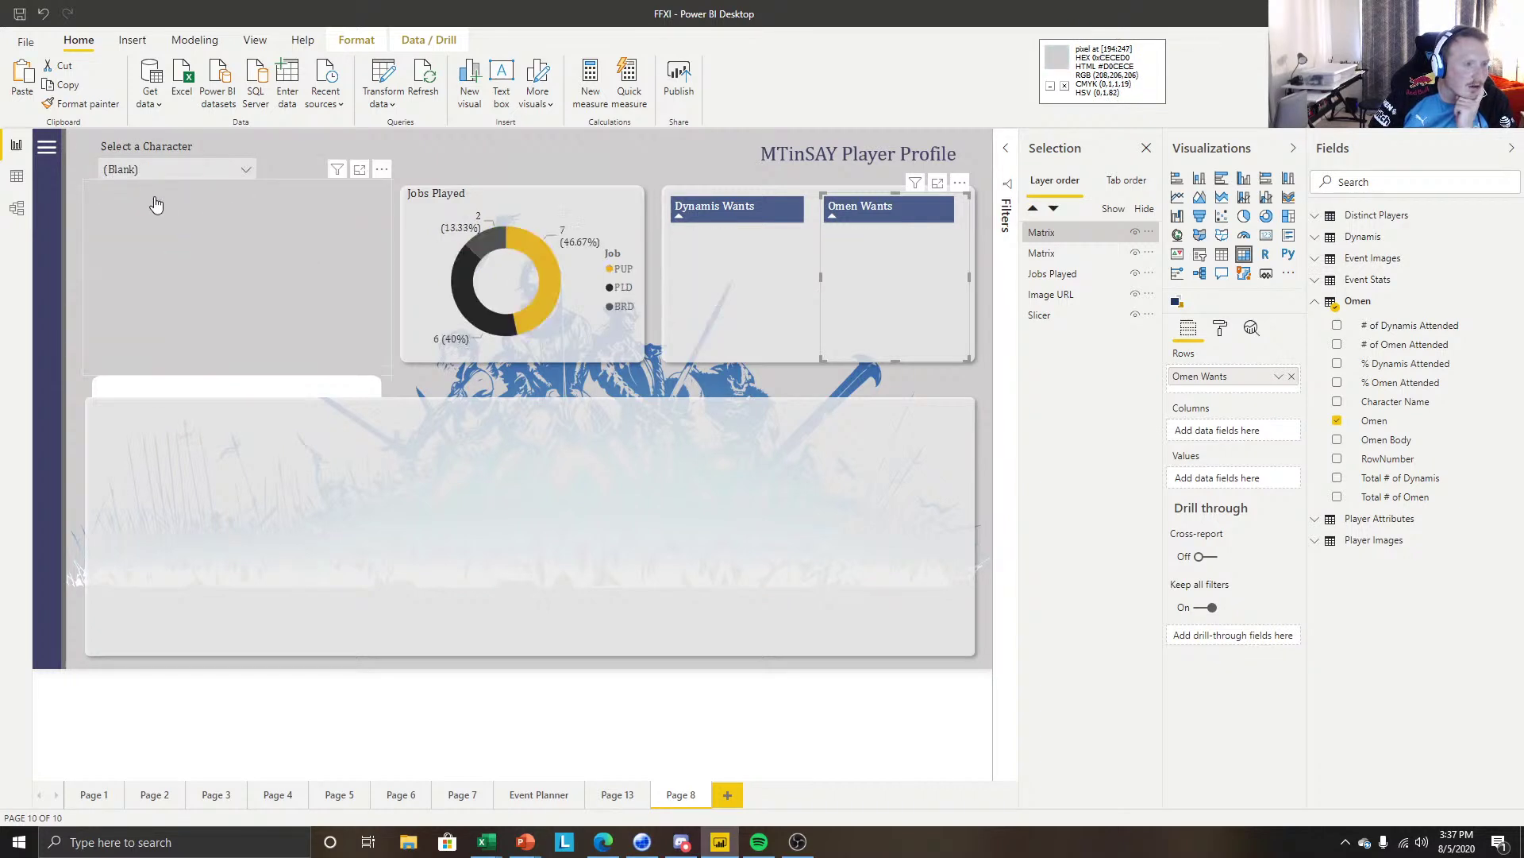
left_click(211, 171)
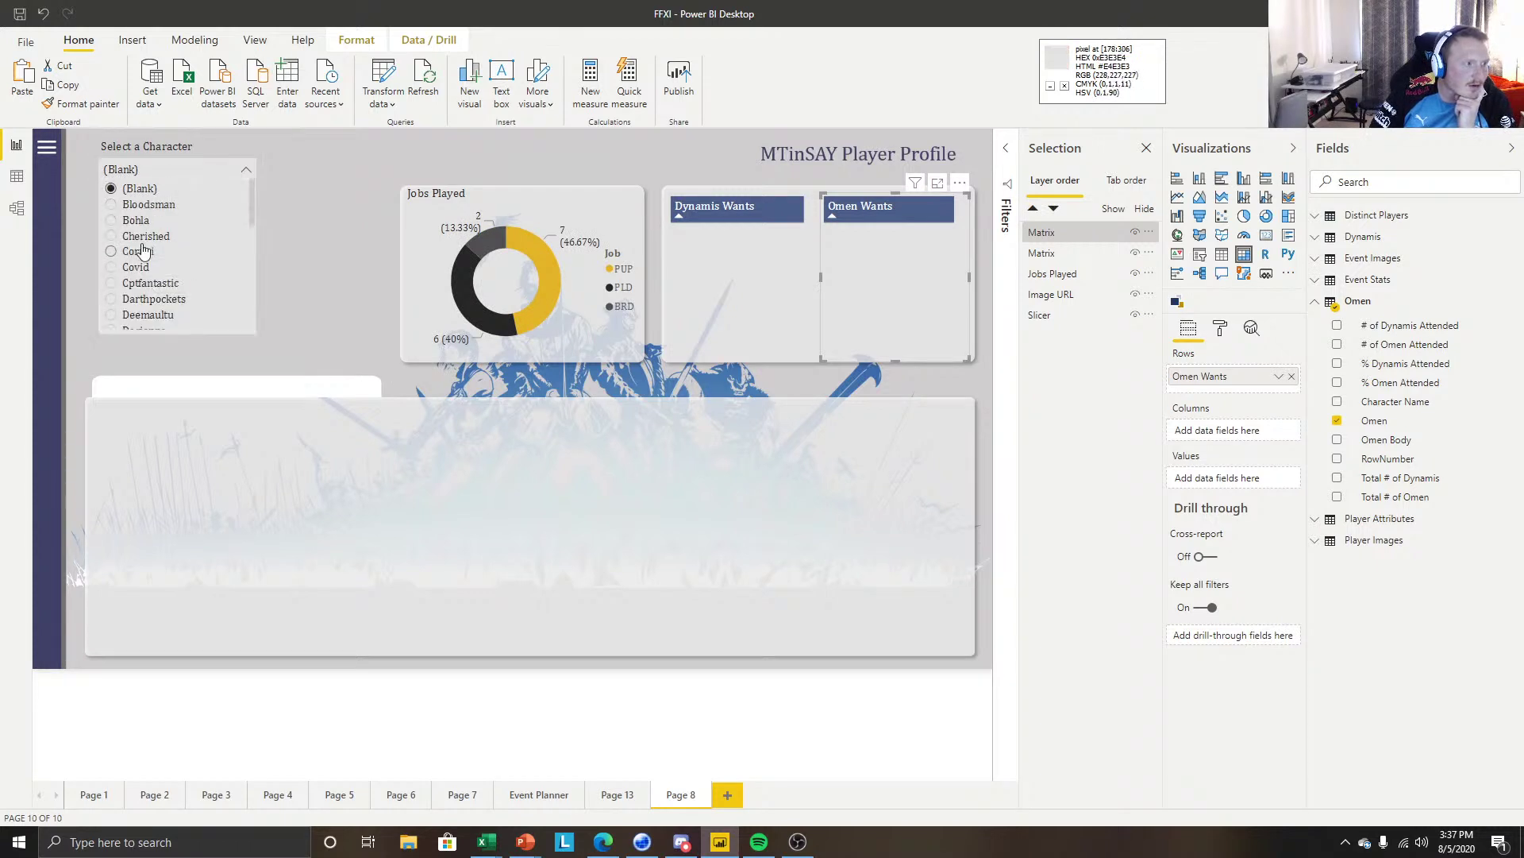
left_click(147, 252)
Exclude (Blank) from the character slicer with a visual-level filter on Player Name.
left_click(170, 151)
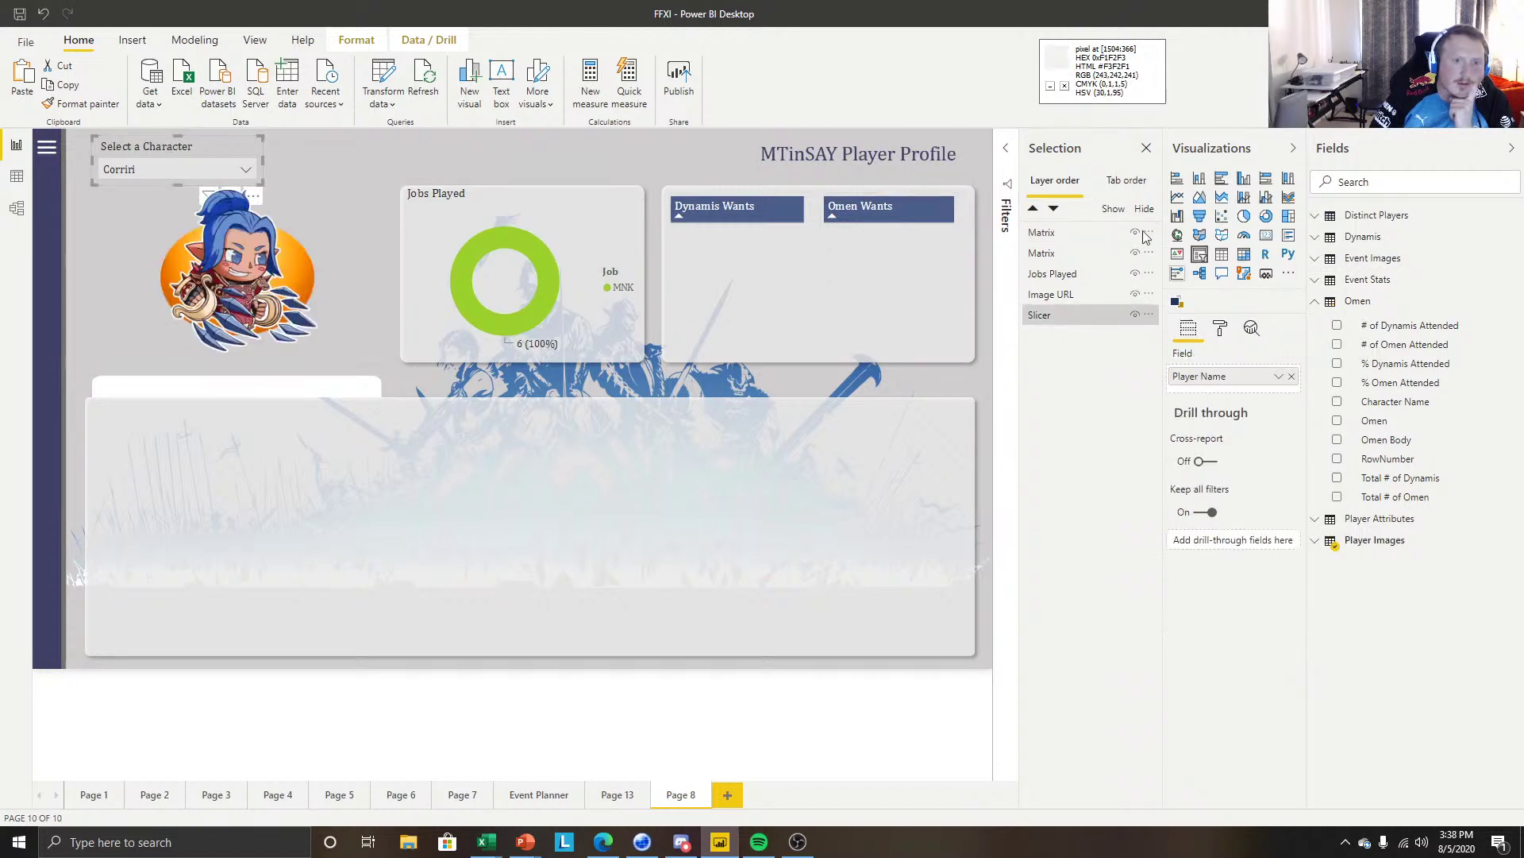
left_click(1005, 151)
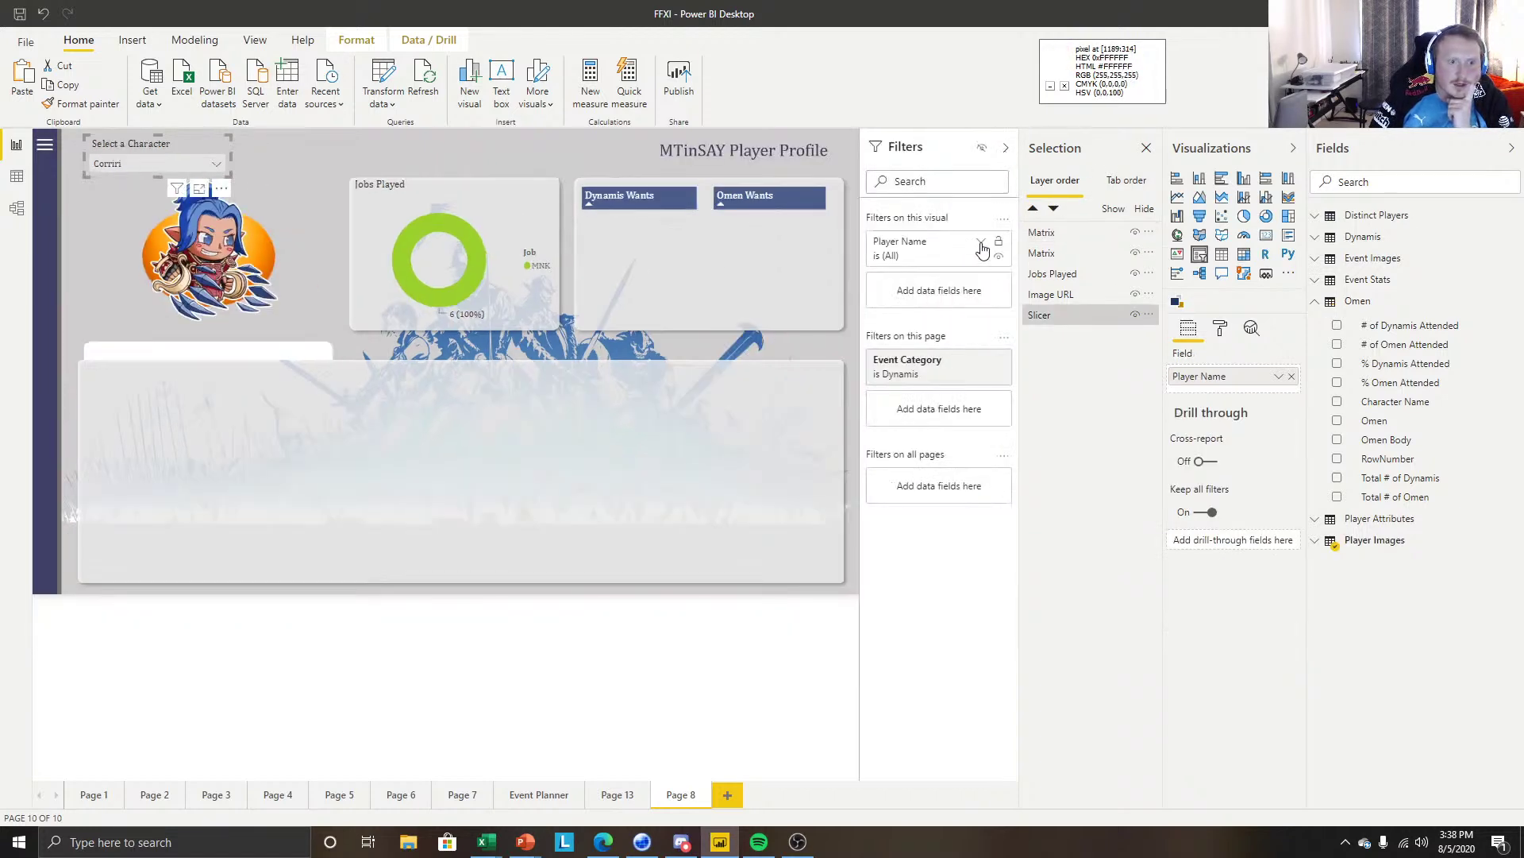
left_click(982, 243)
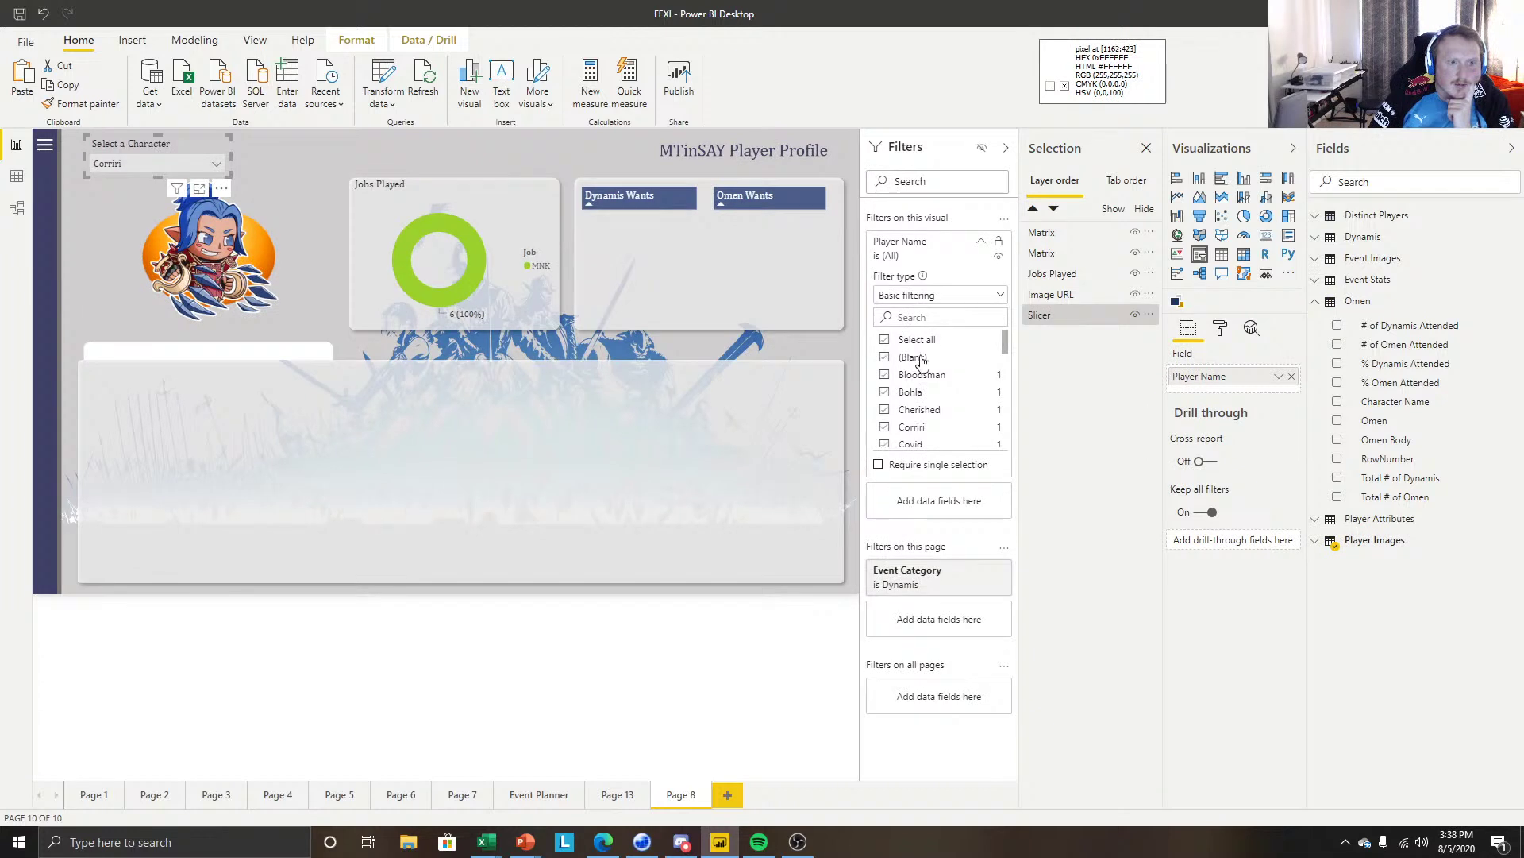
left_click(884, 357)
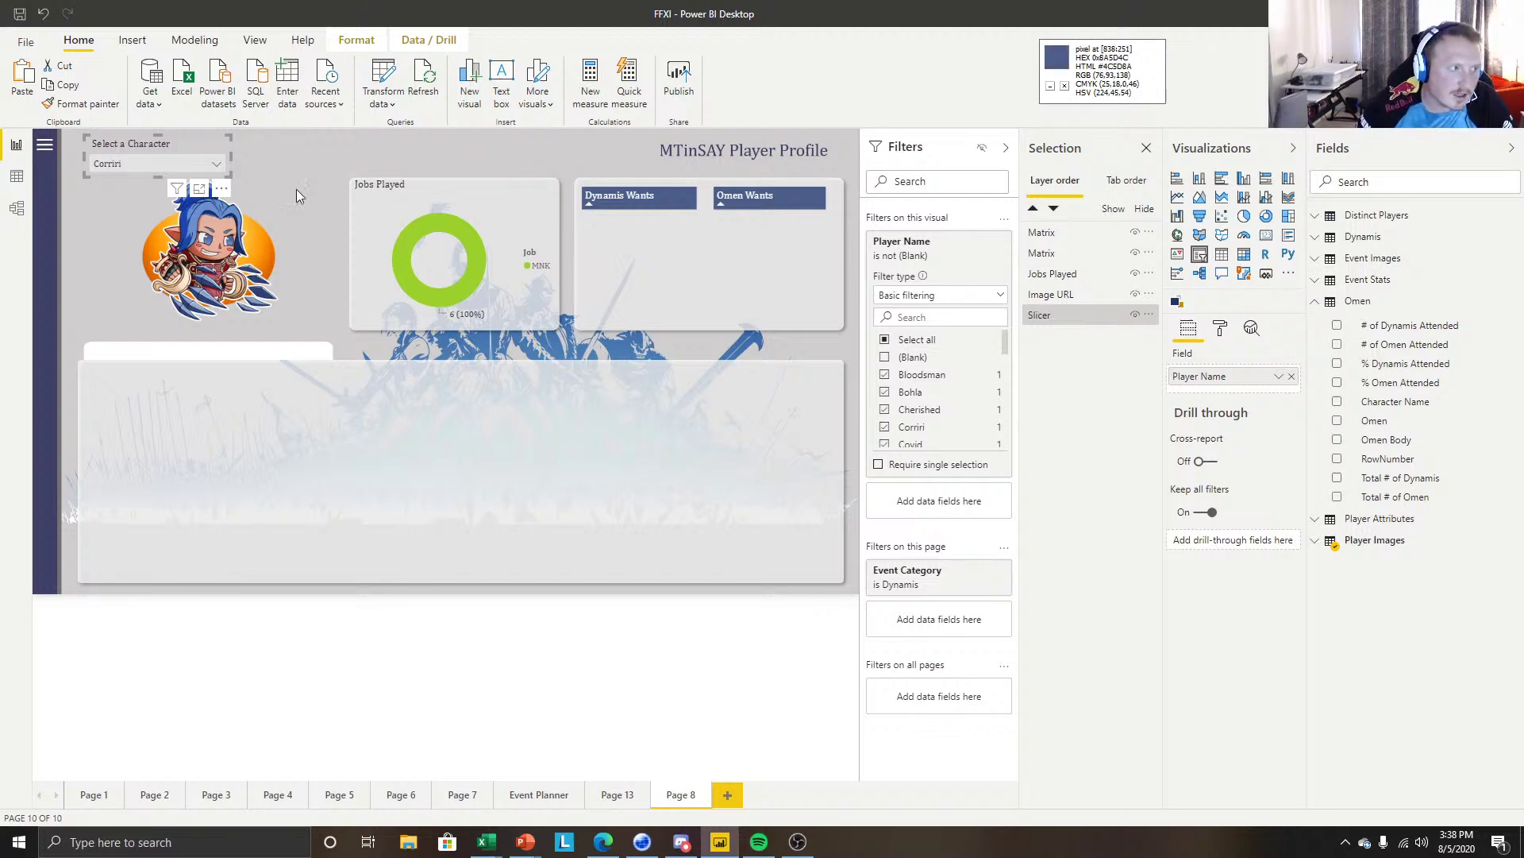
left_click(982, 241)
left_click(346, 147)
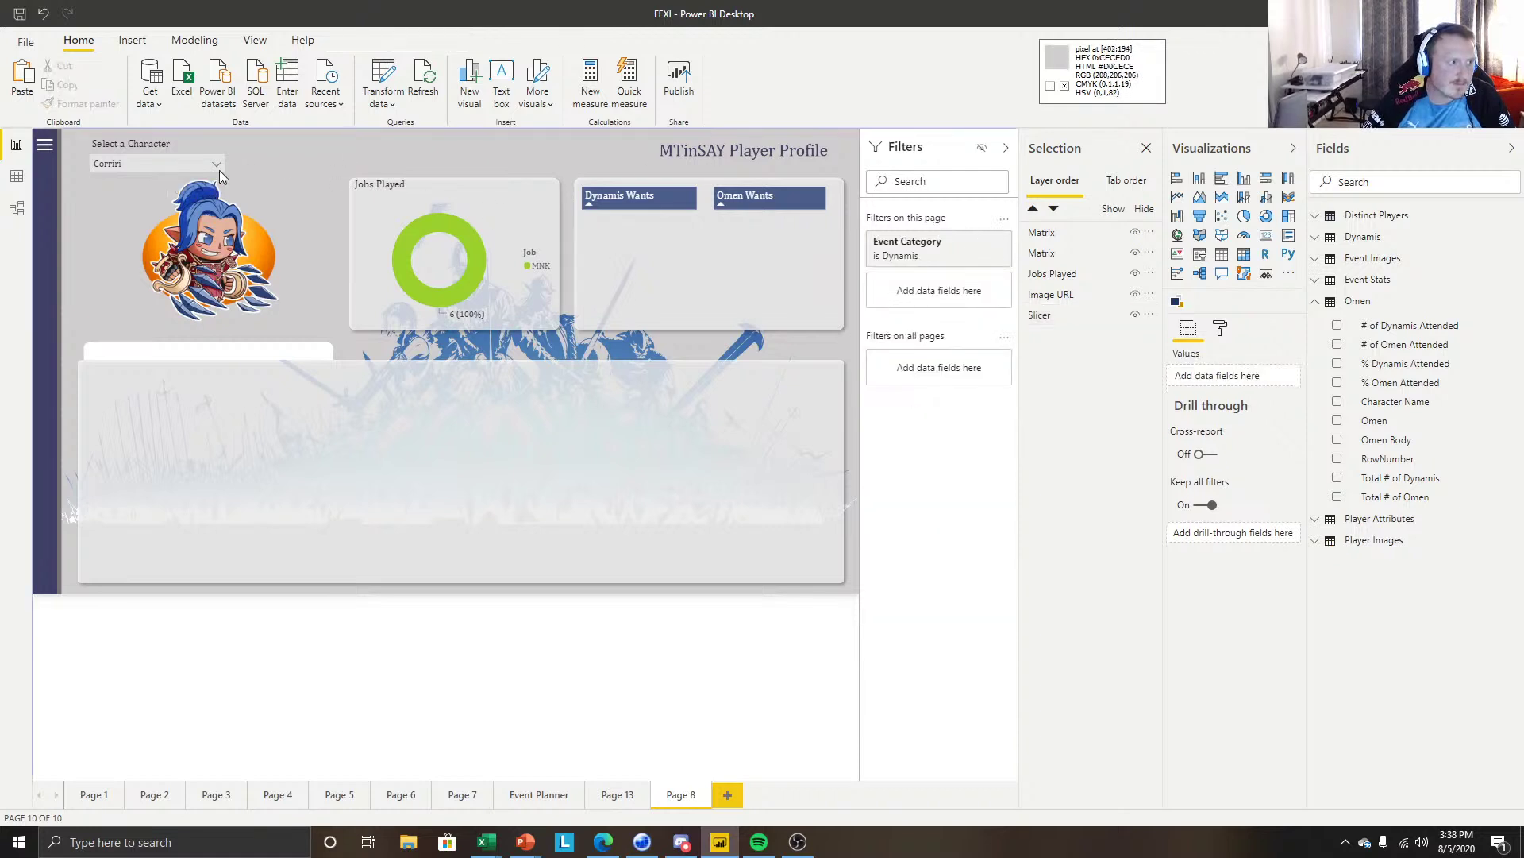
Set the text size of the character slicer's items to 16 pt.
left_click(145, 140)
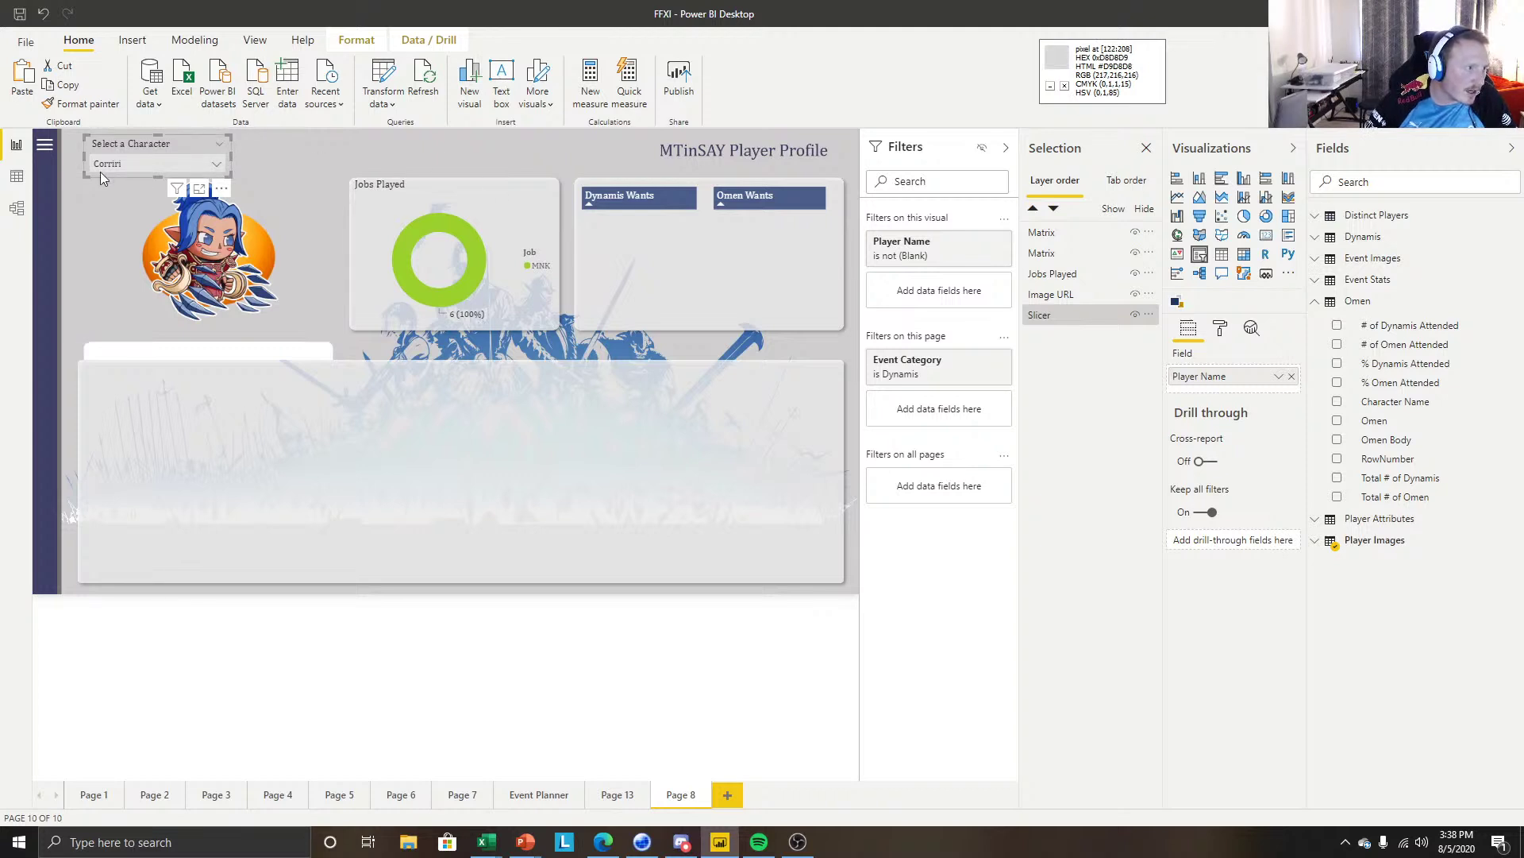
left_click(1220, 328)
left_click(1189, 472)
scroll(1222, 587, "down", 1)
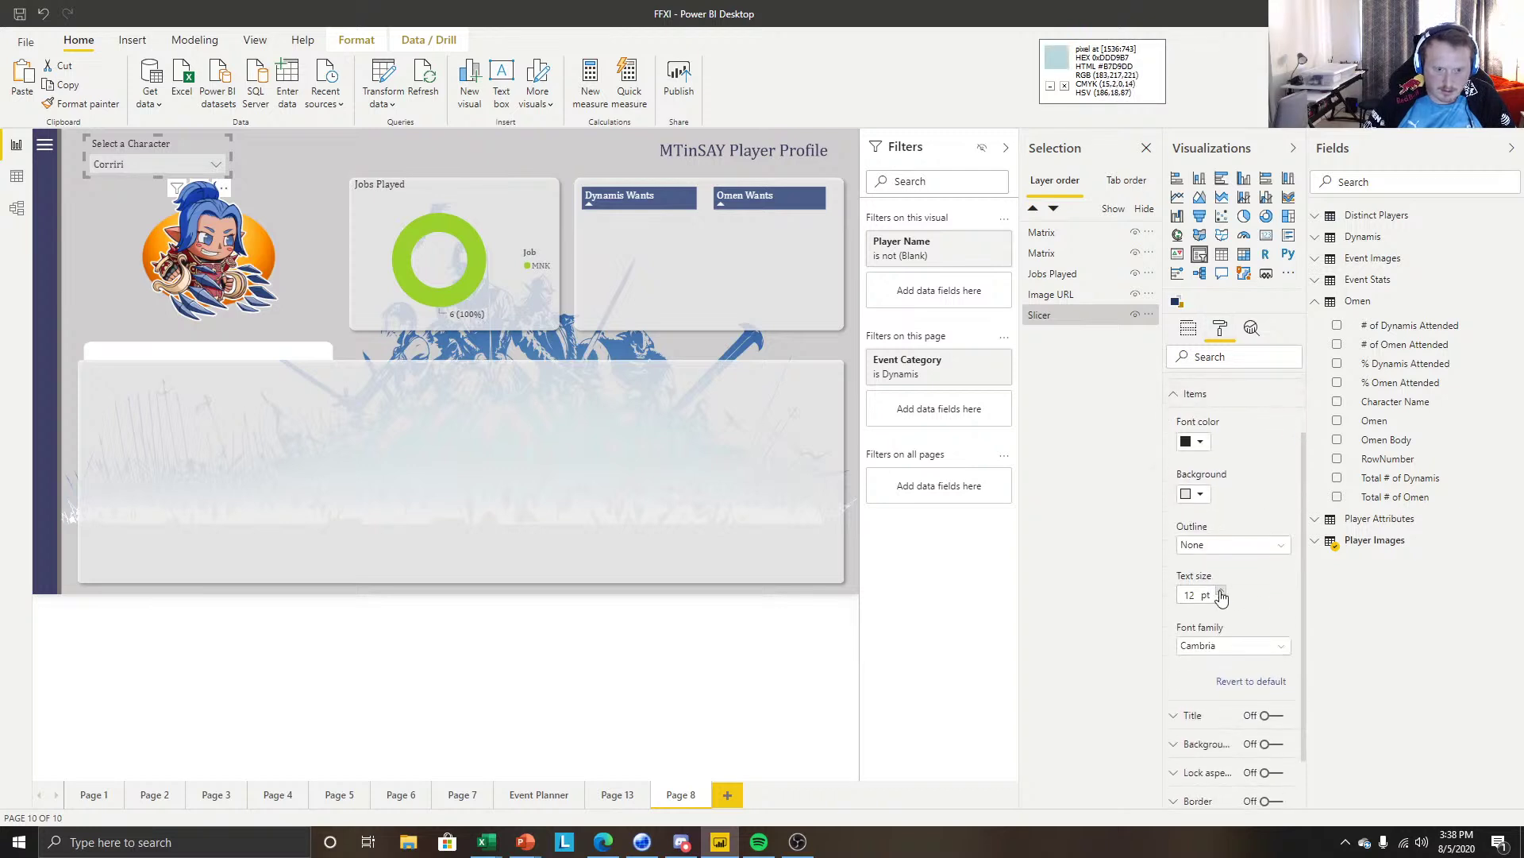
left_click(1222, 591)
left_click(1221, 592)
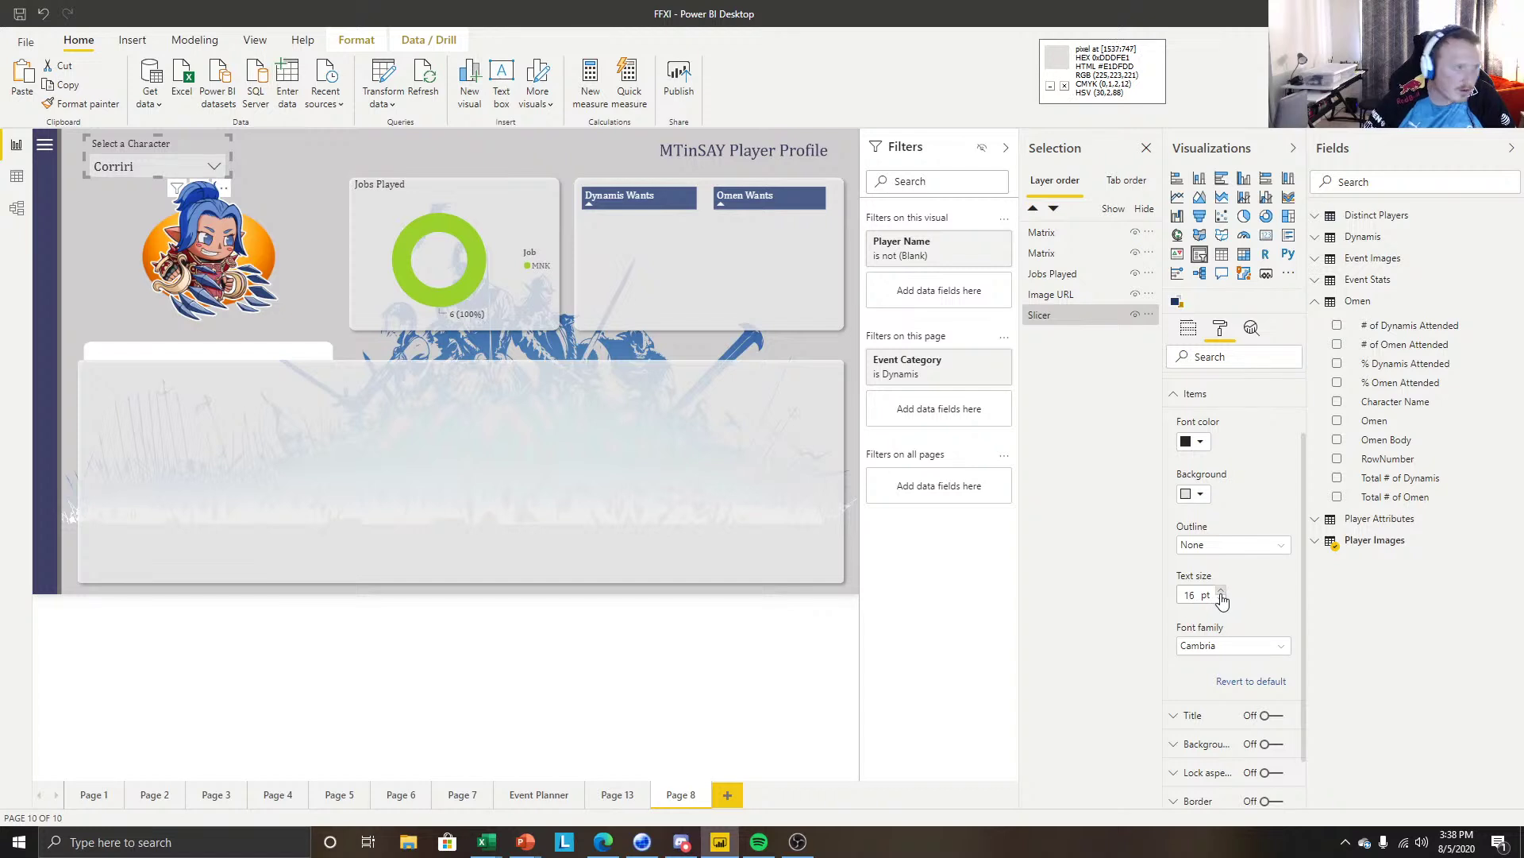
Look through the enlarged list of characters in the slicer, keeping Corriri selected.
left_click(159, 179)
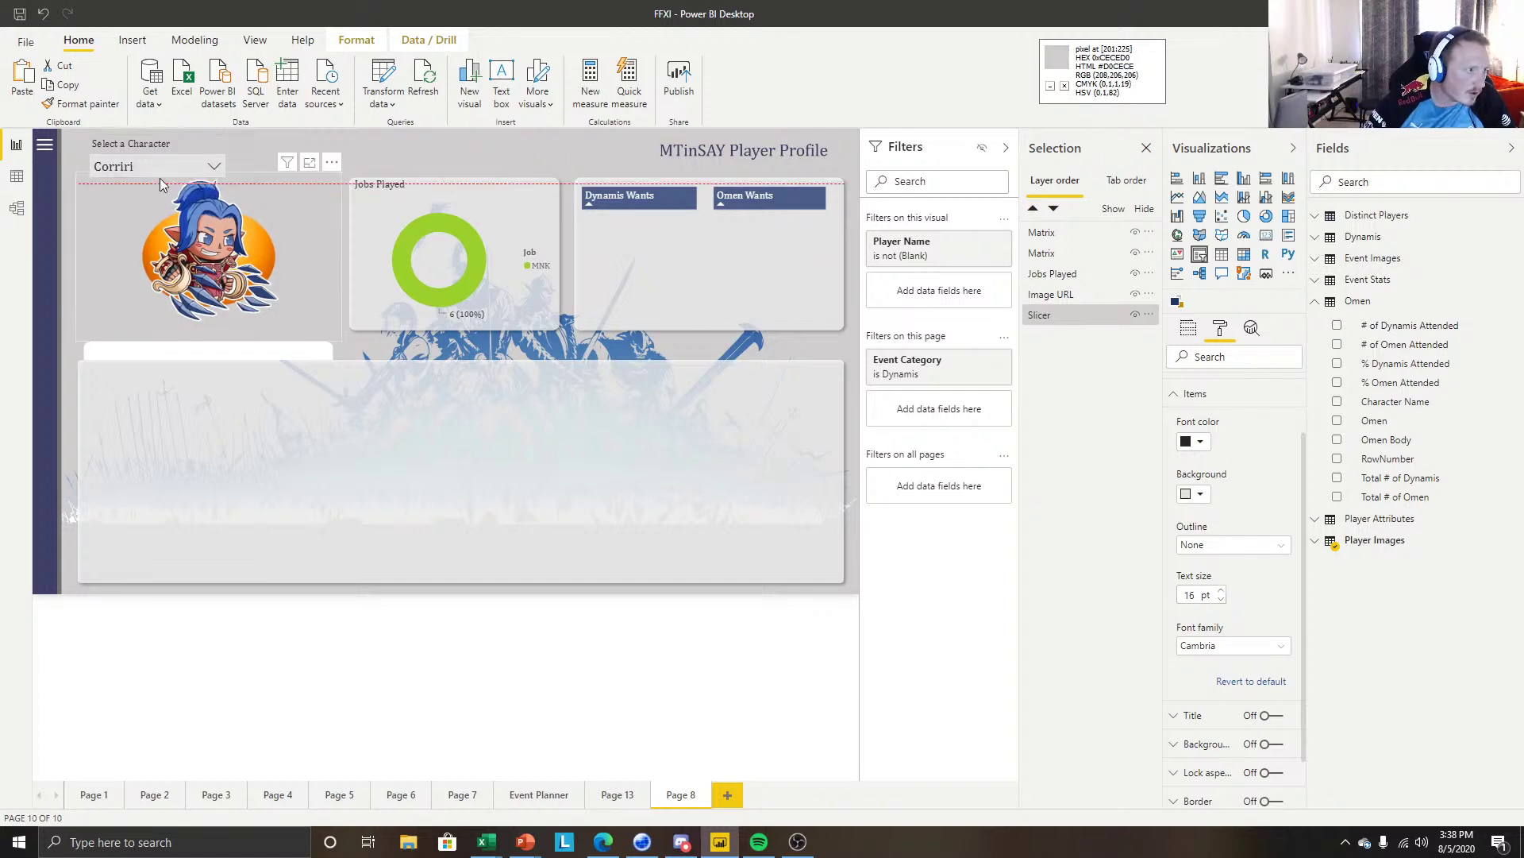
left_click(214, 166)
scroll(169, 240, "down", 3)
scroll(168, 241, "up", 5)
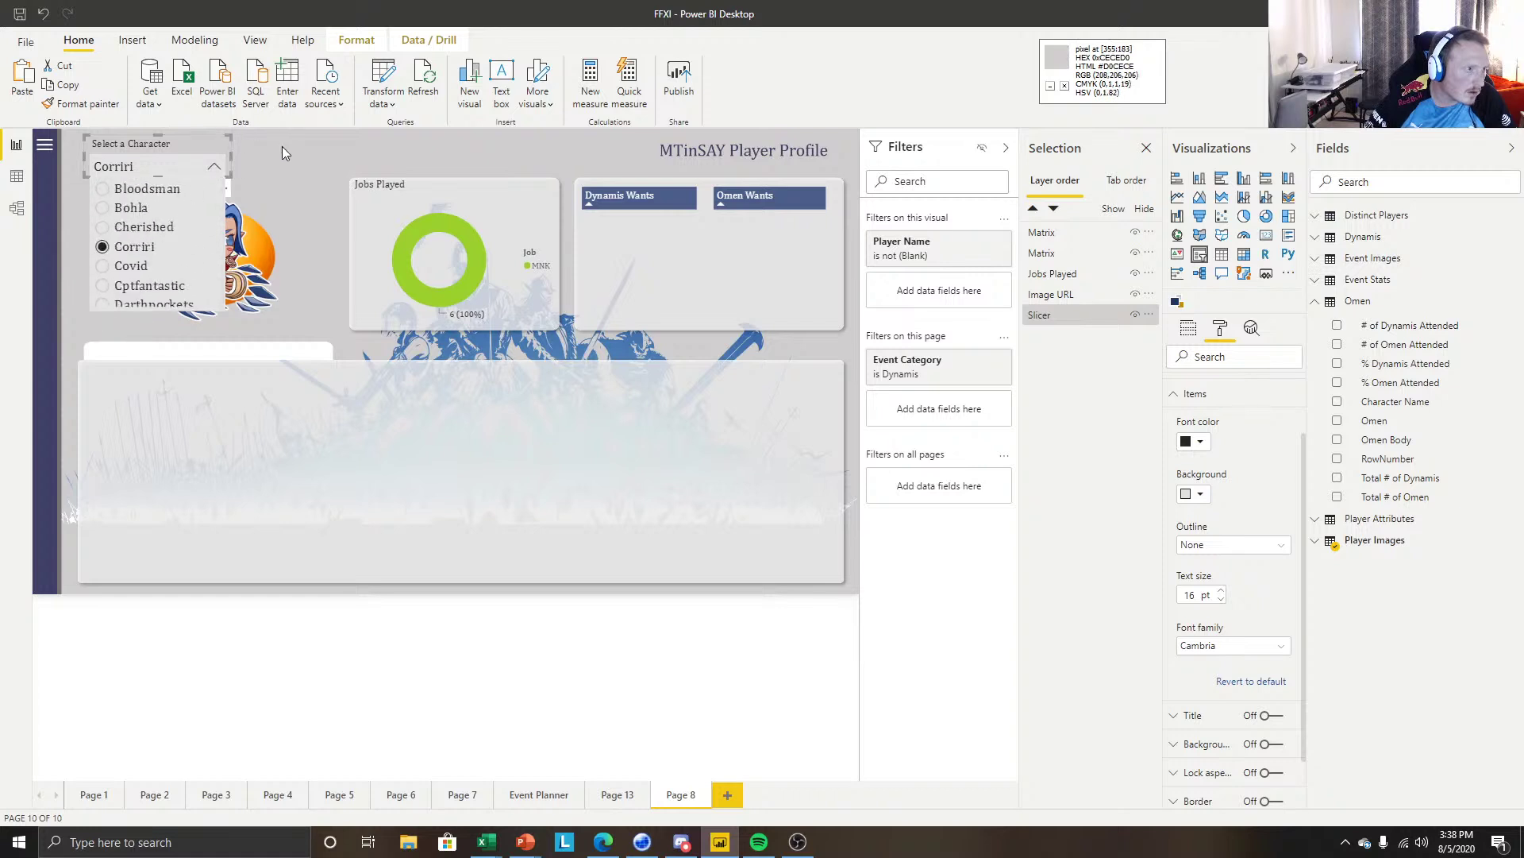
left_click(393, 168)
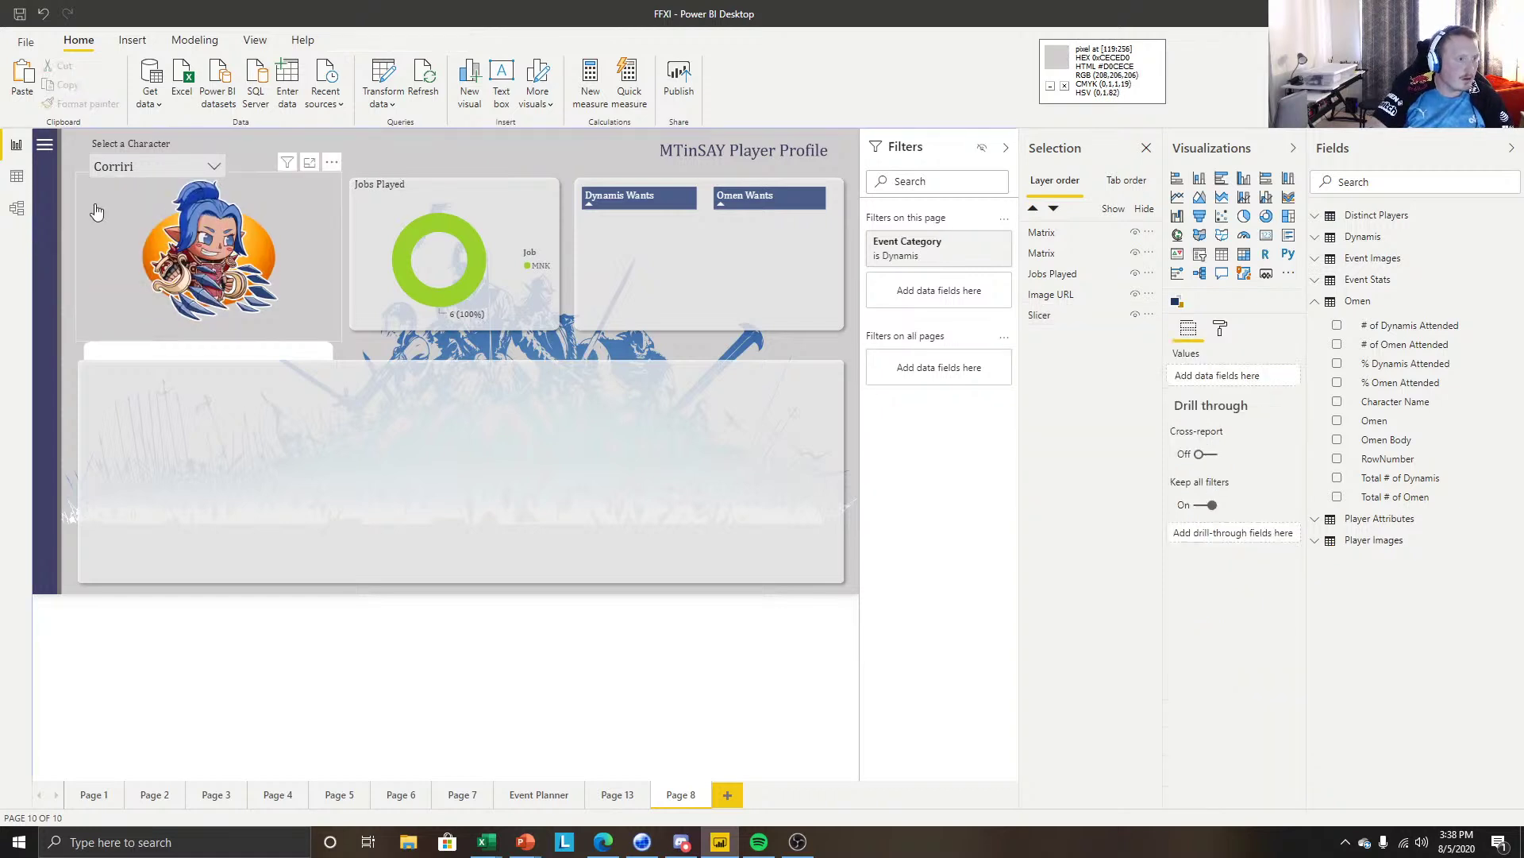
Nudge the Select a Character slicer slightly upward above the character image and check its dropdown.
left_click(137, 145)
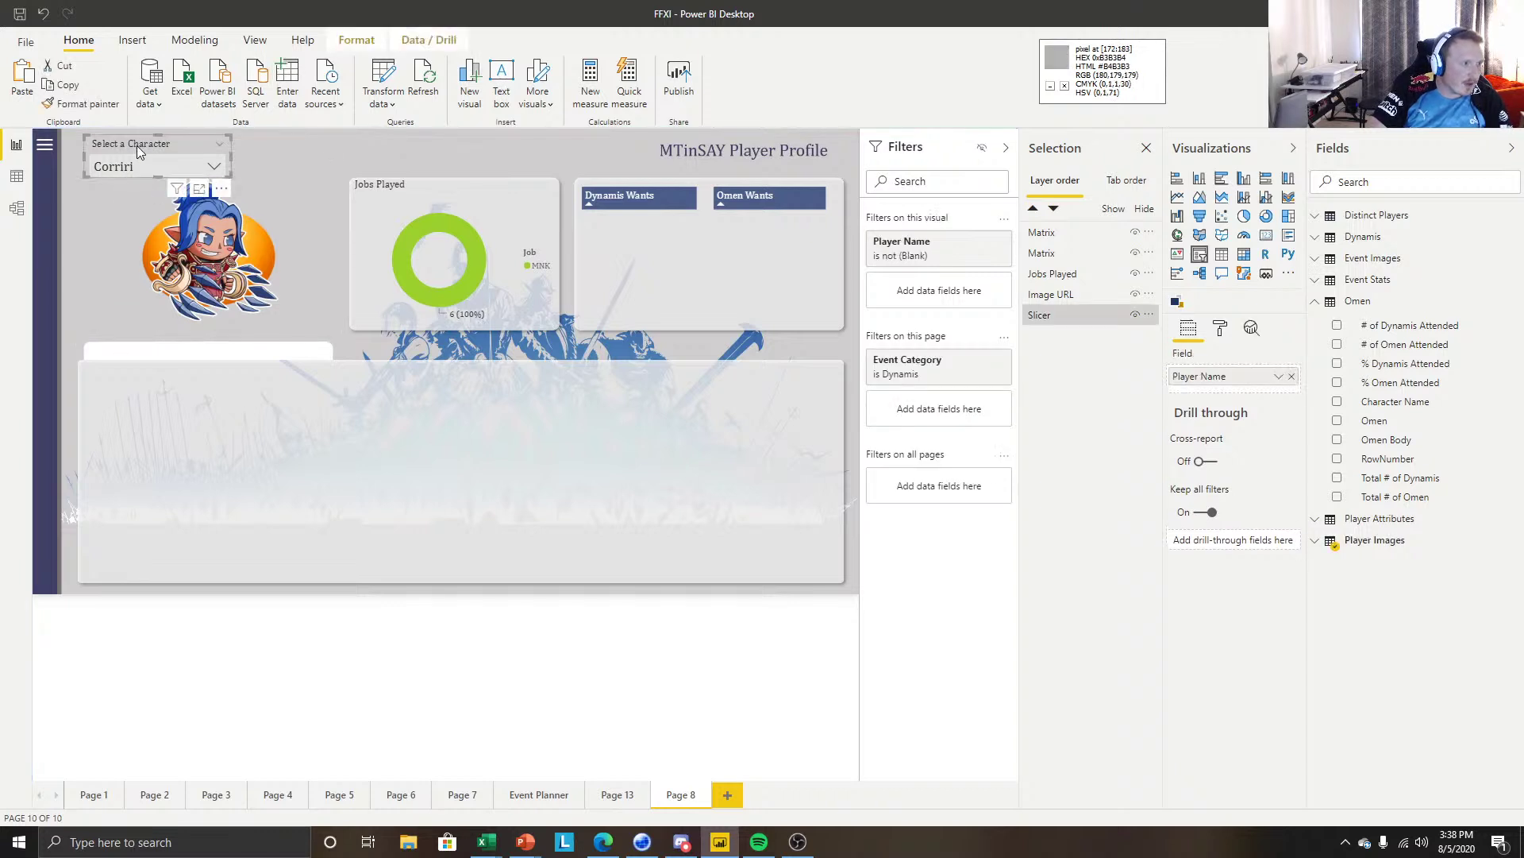
left_click(297, 135)
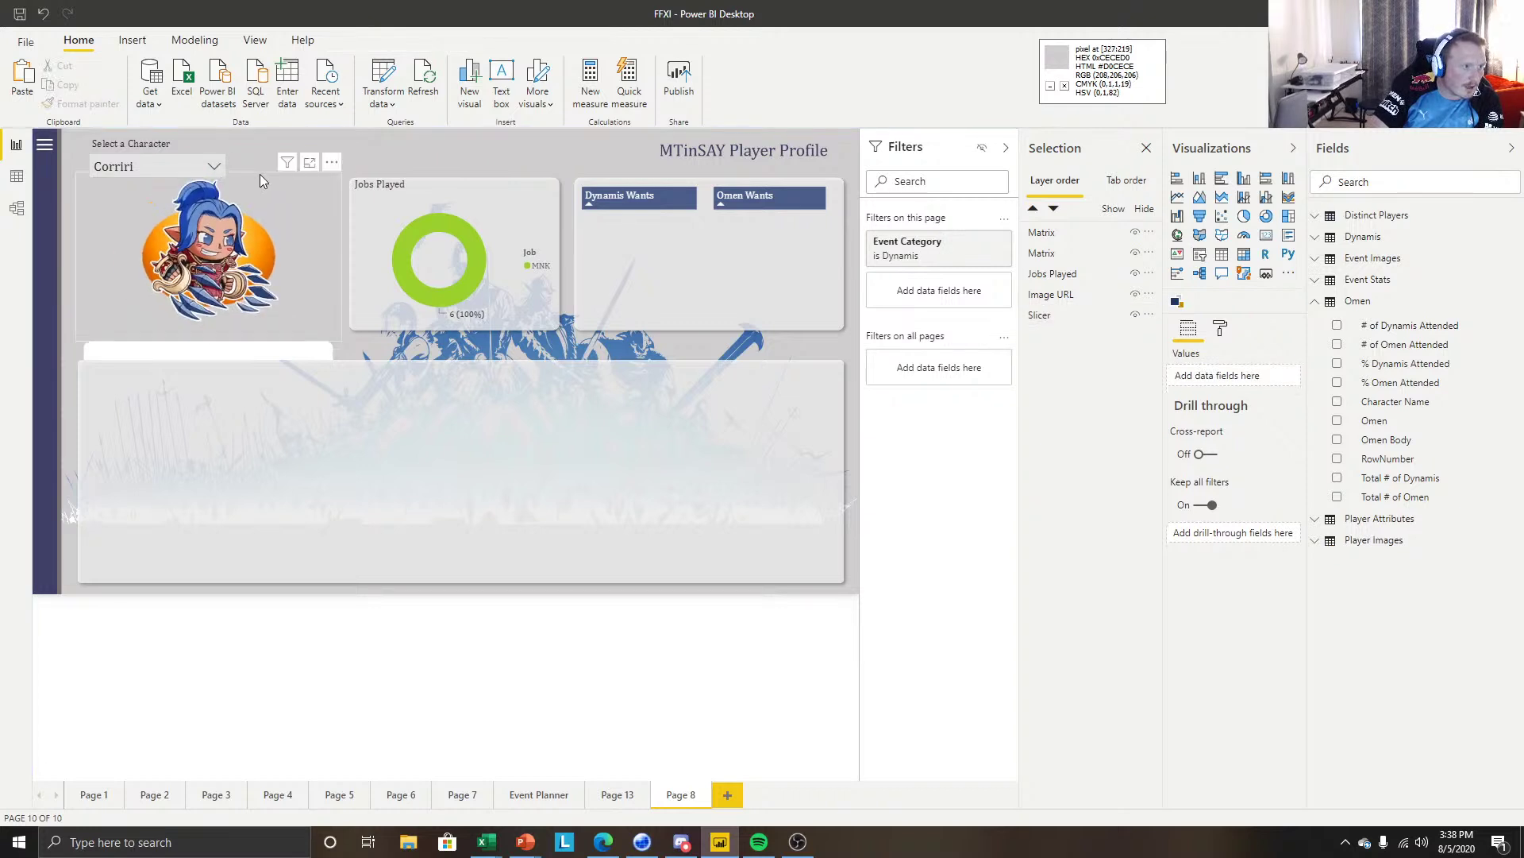
left_click(230, 178)
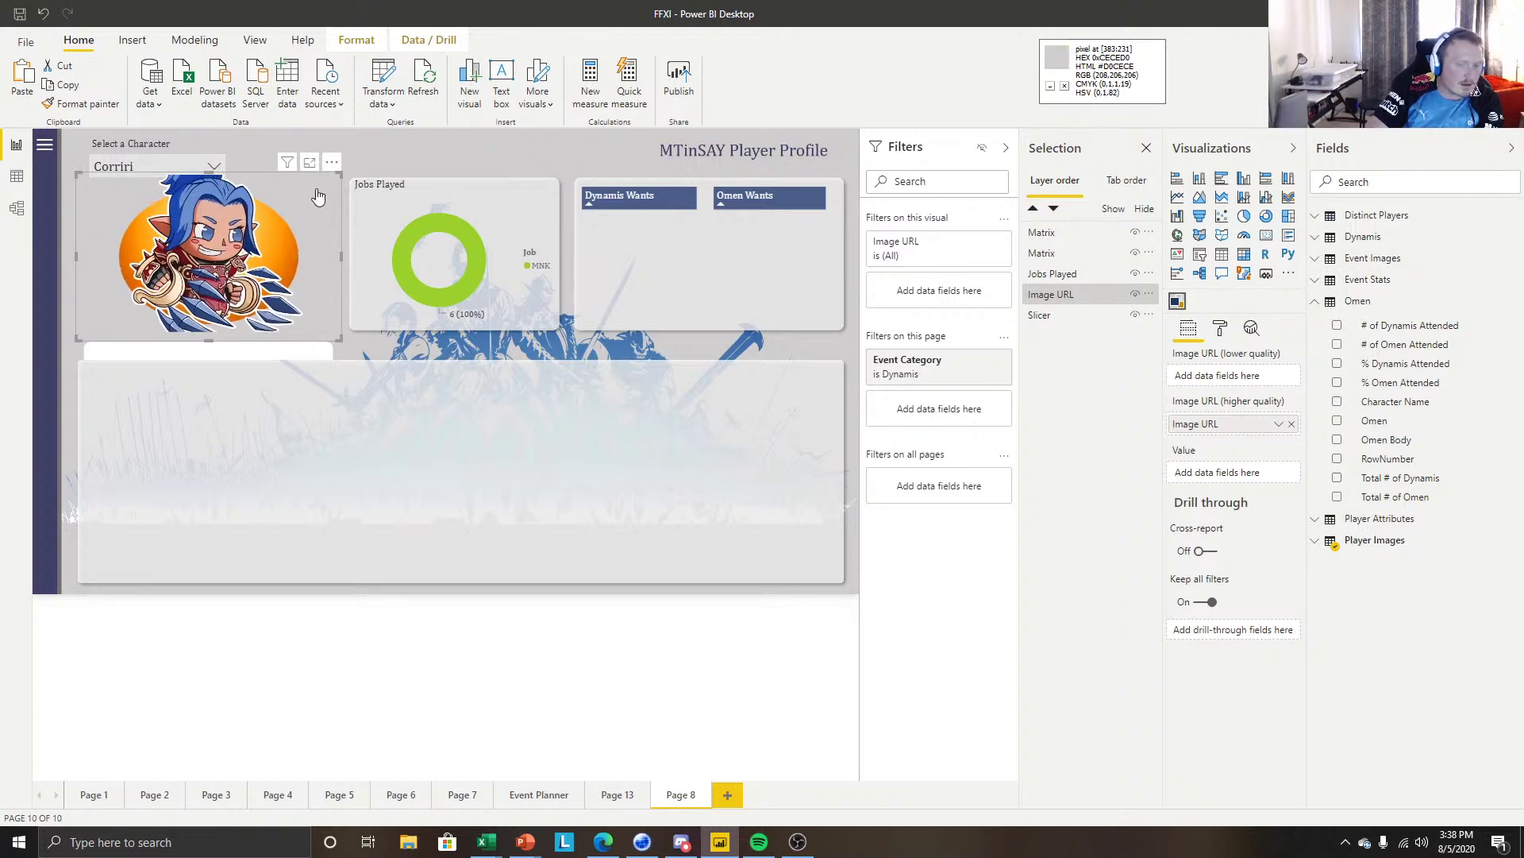
left_click(265, 149)
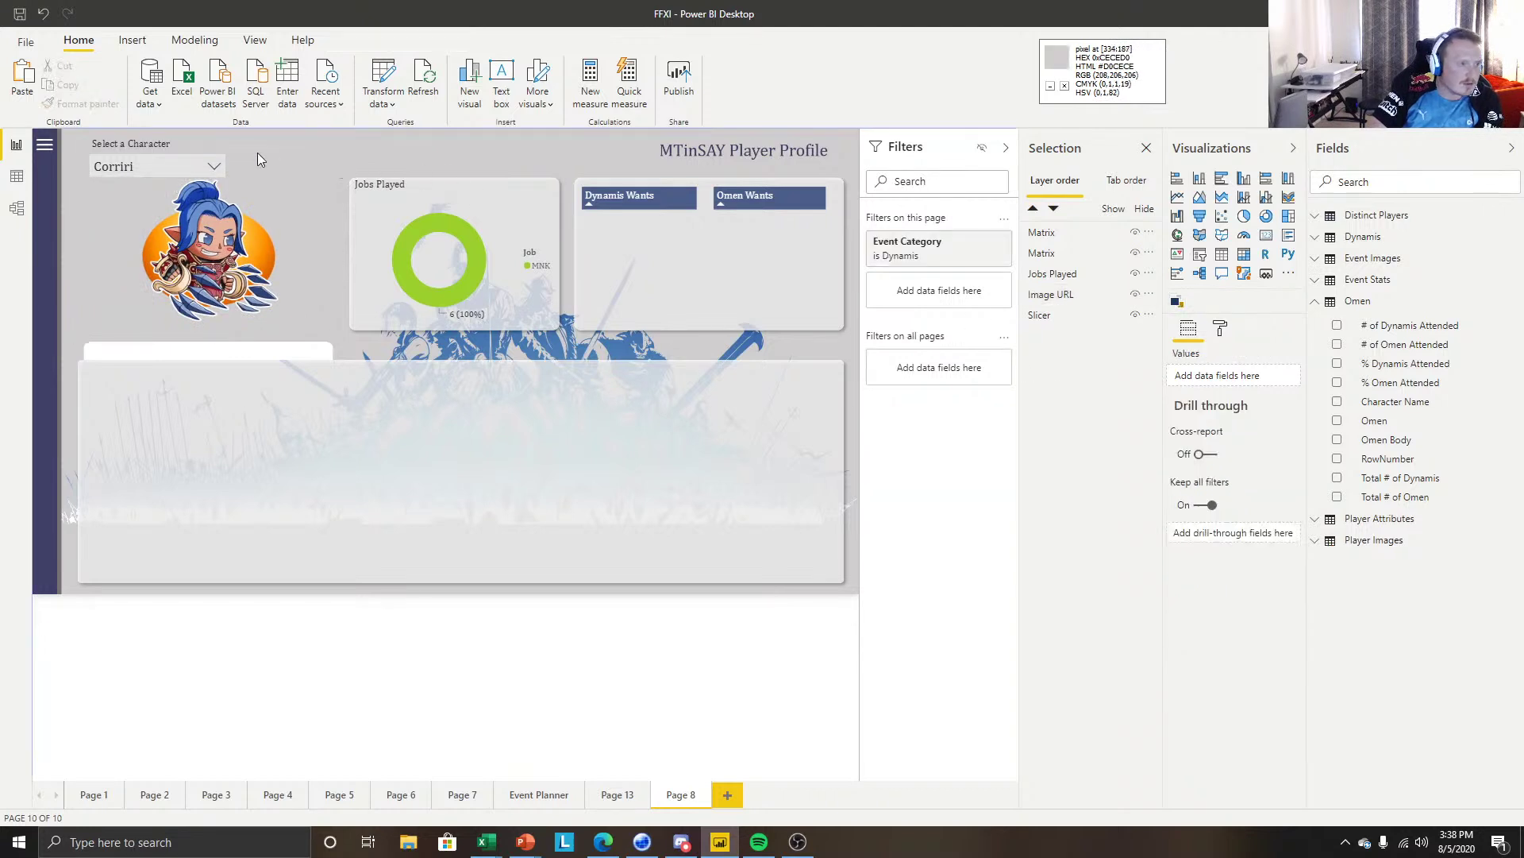
left_click(167, 144)
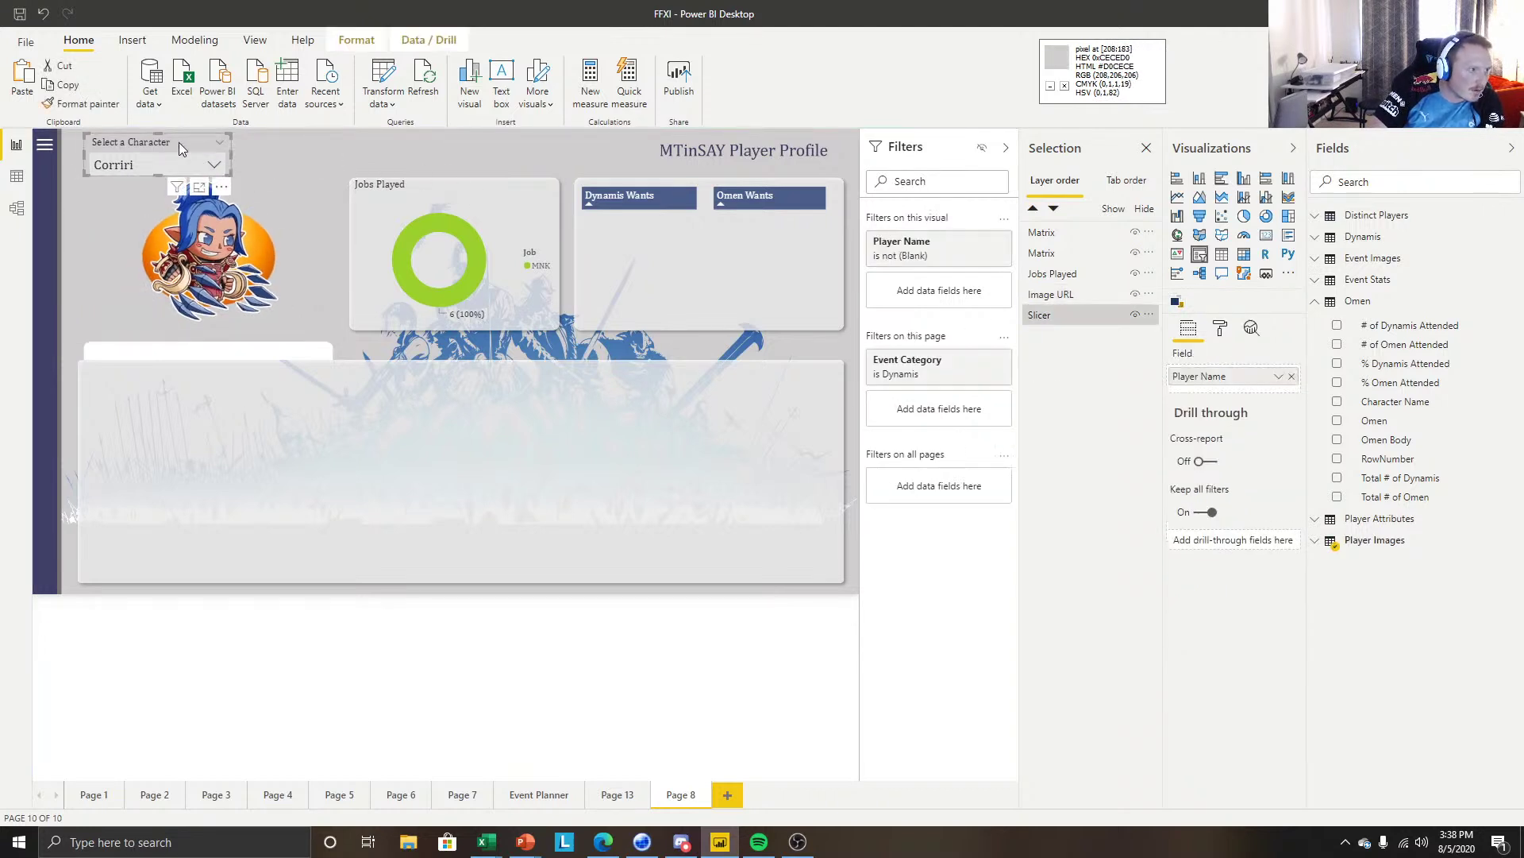
left_click(319, 143)
left_click(214, 163)
left_click(213, 164)
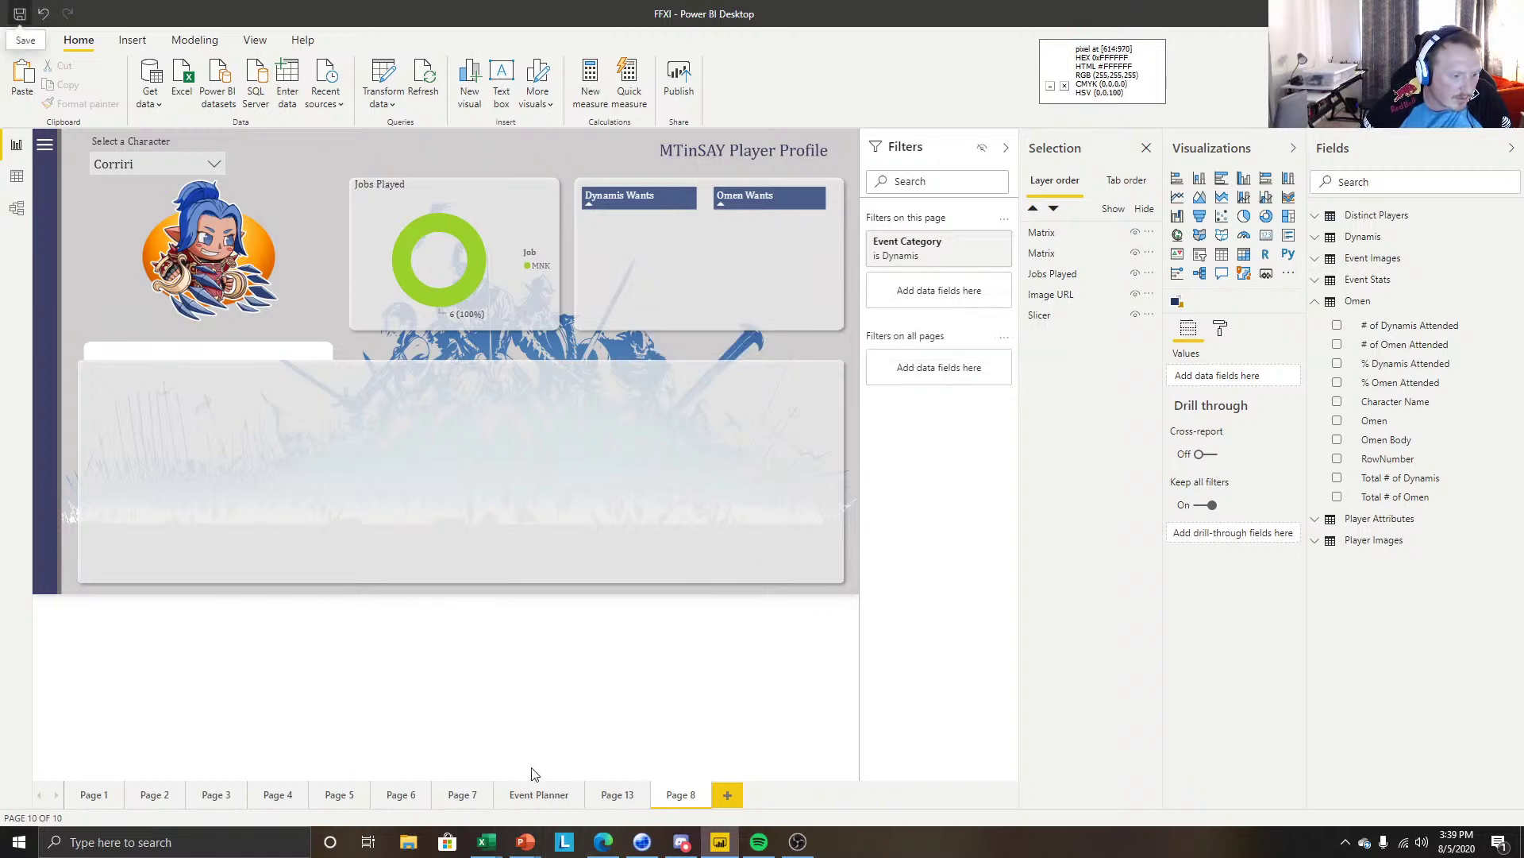
Copy the selected-state Omen tab button from the Event Planner page onto Page 8.
left_click(540, 793)
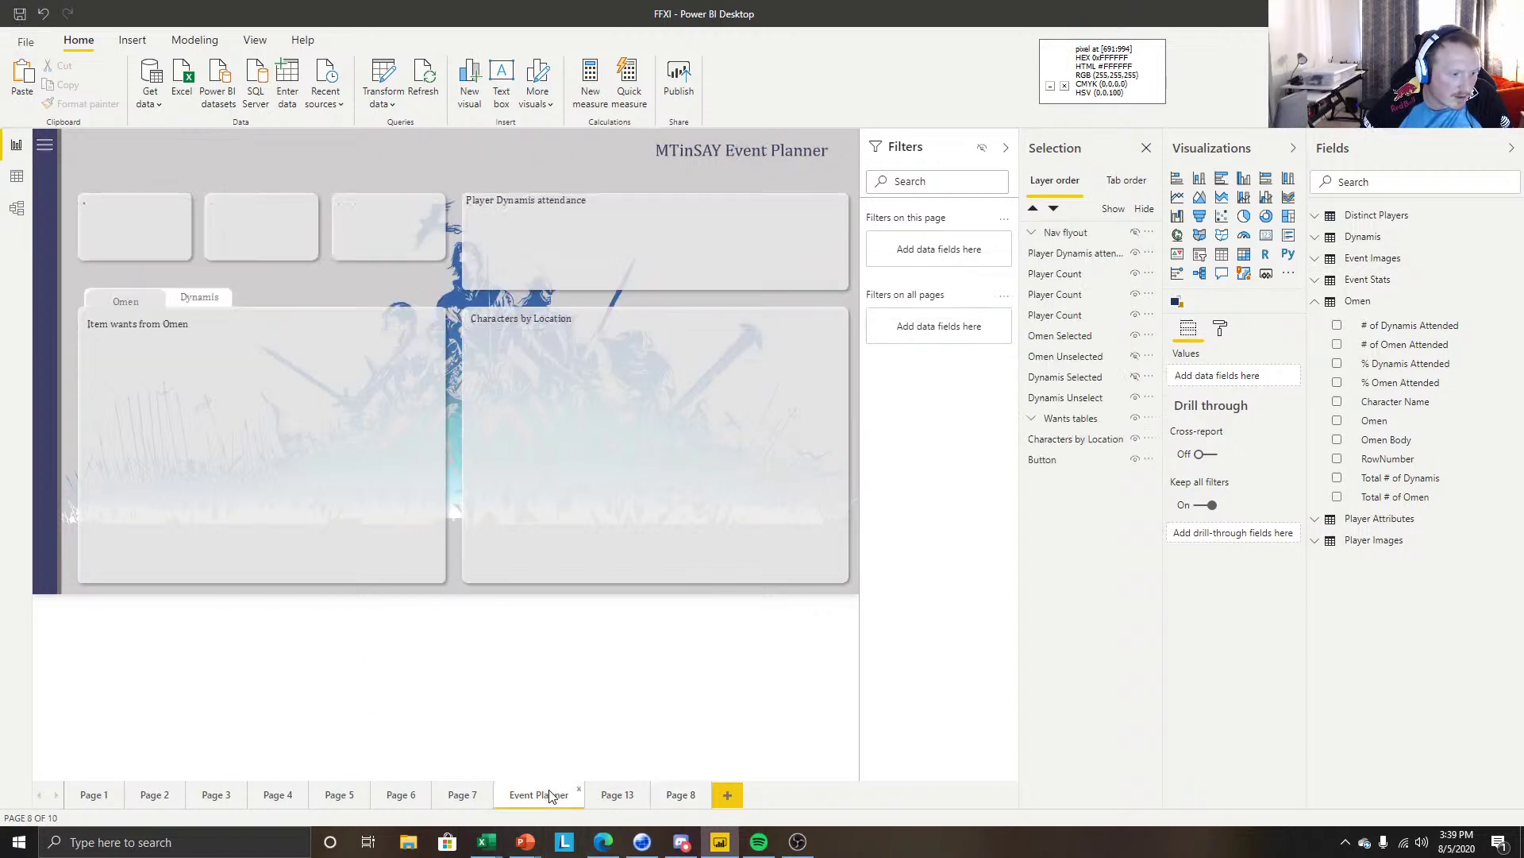
left_click(125, 301)
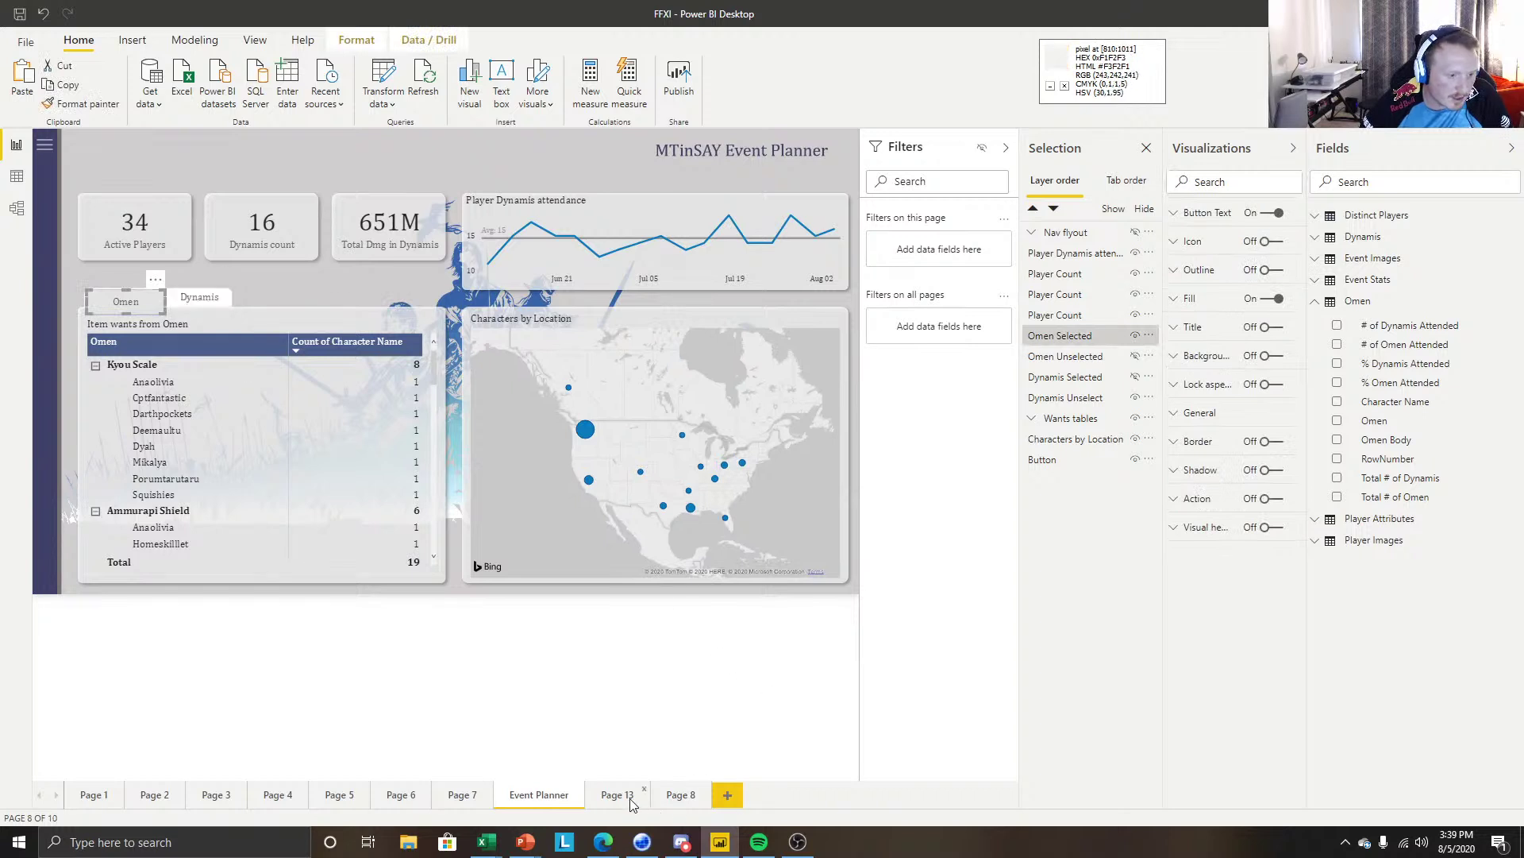
left_click(679, 794)
key("ctrl+v")
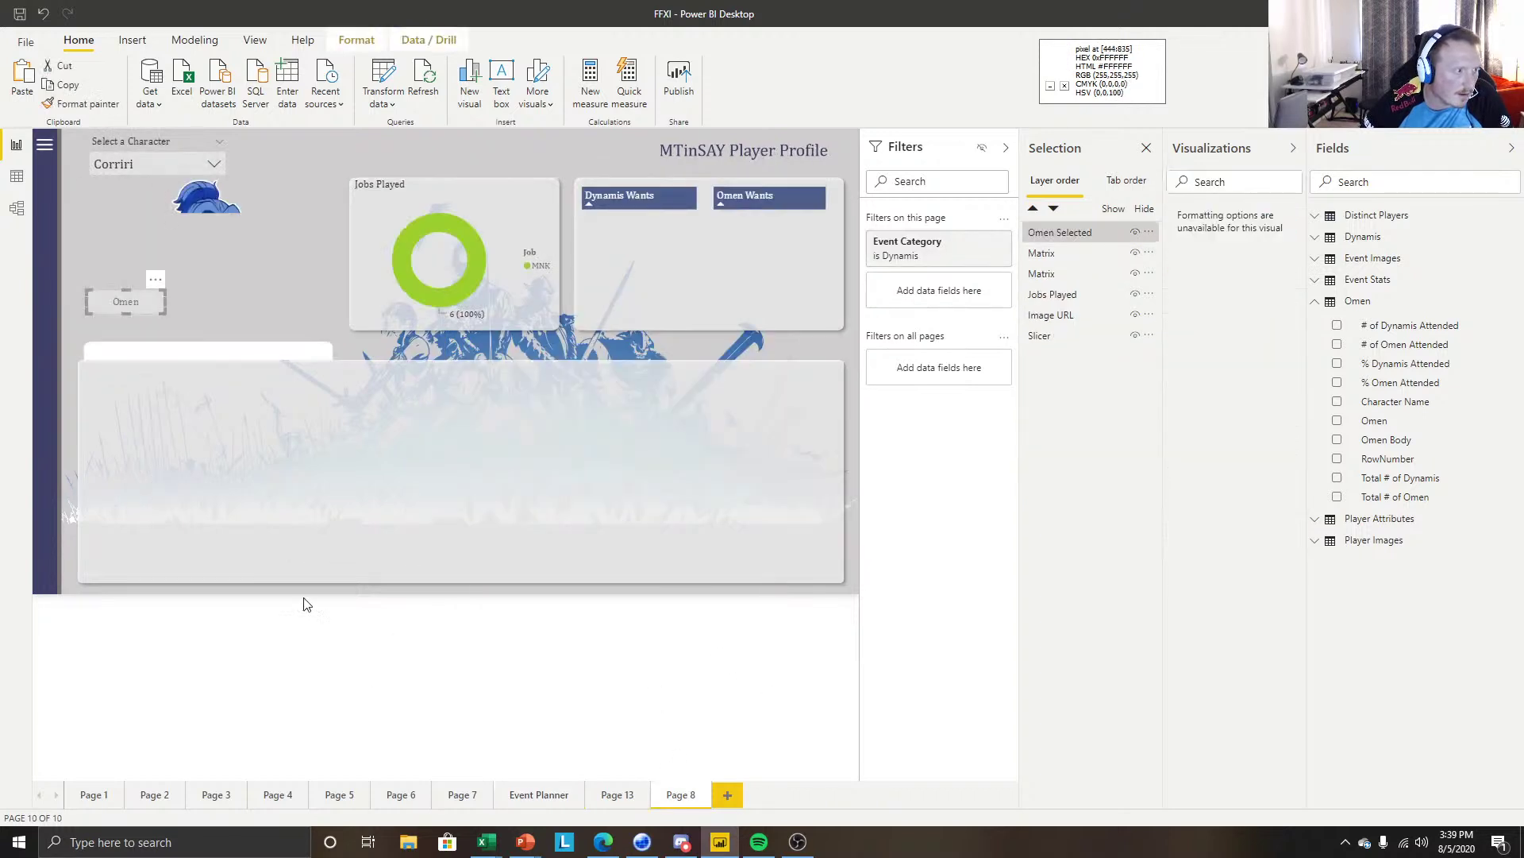
Position the Omen button over the first tab at the upper-left edge of the large lower panel.
mouse_move(167, 320)
left_mouse_down()
mouse_move(146, 341)
mouse_move(160, 343)
mouse_move(164, 480)
mouse_move(151, 356)
mouse_move(164, 344)
left_mouse_up()
left_click(235, 397)
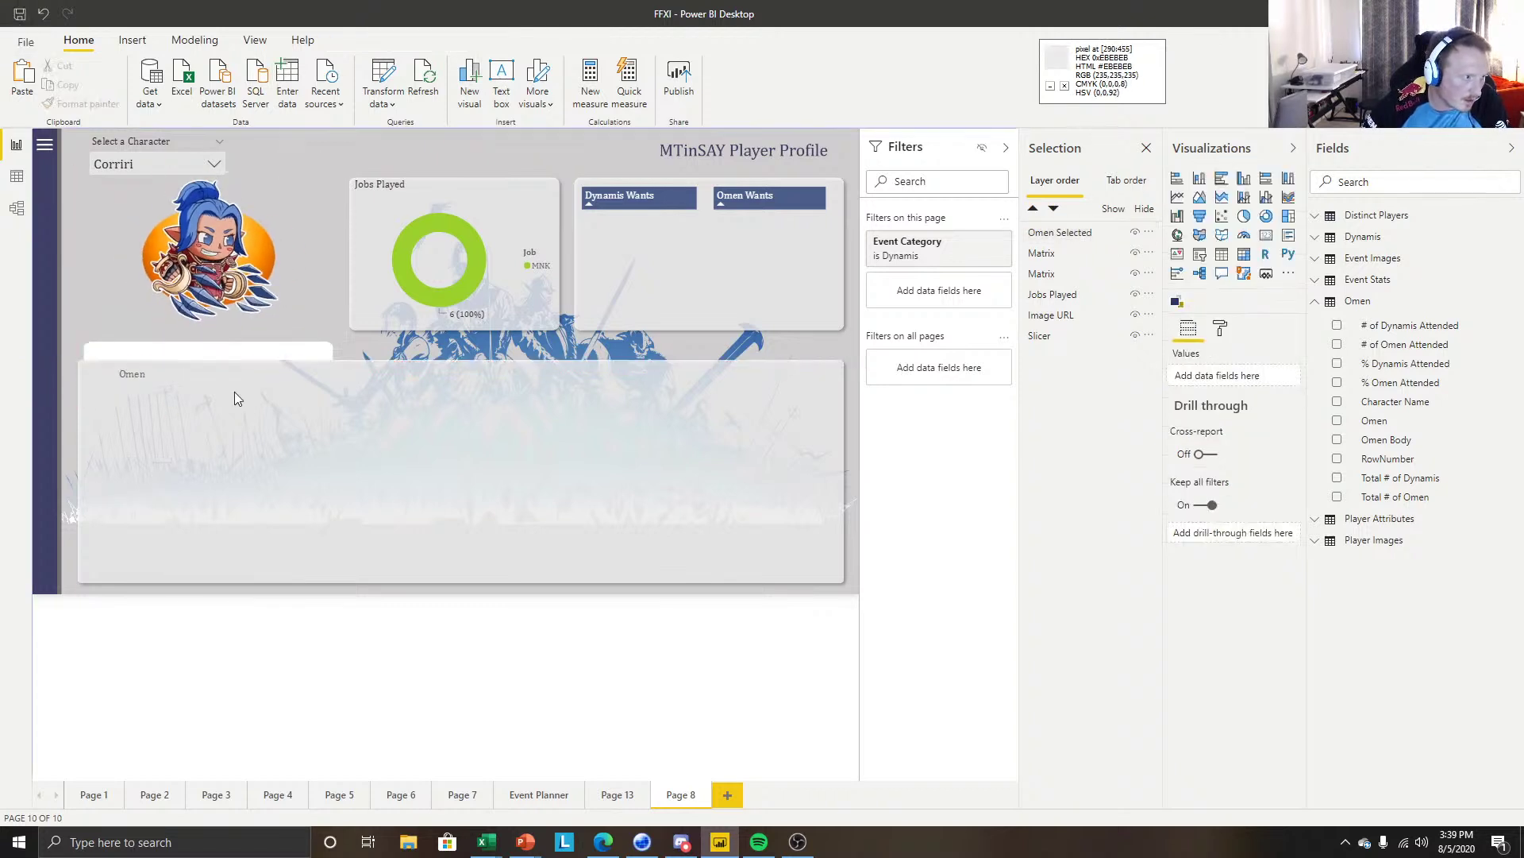
left_click(130, 375)
key("Up")
key("Up")
key("Up")
key("Up")
key("Up")
key("Up")
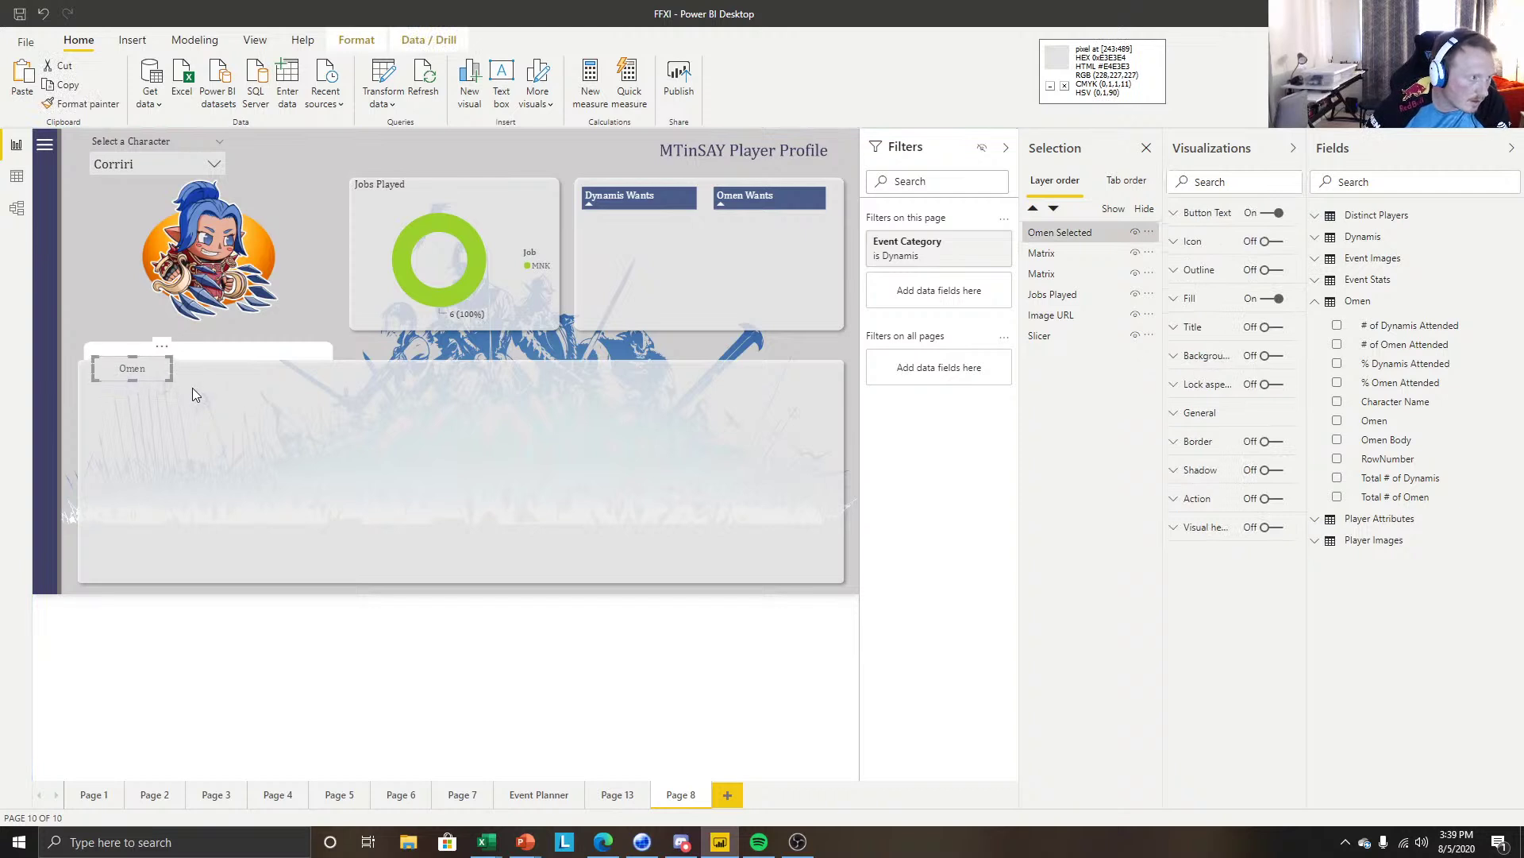
key("Up")
key("Up")
key("Left")
key("Left")
key("Left")
key("Right")
key("Right")
key("Up")
left_click(231, 678)
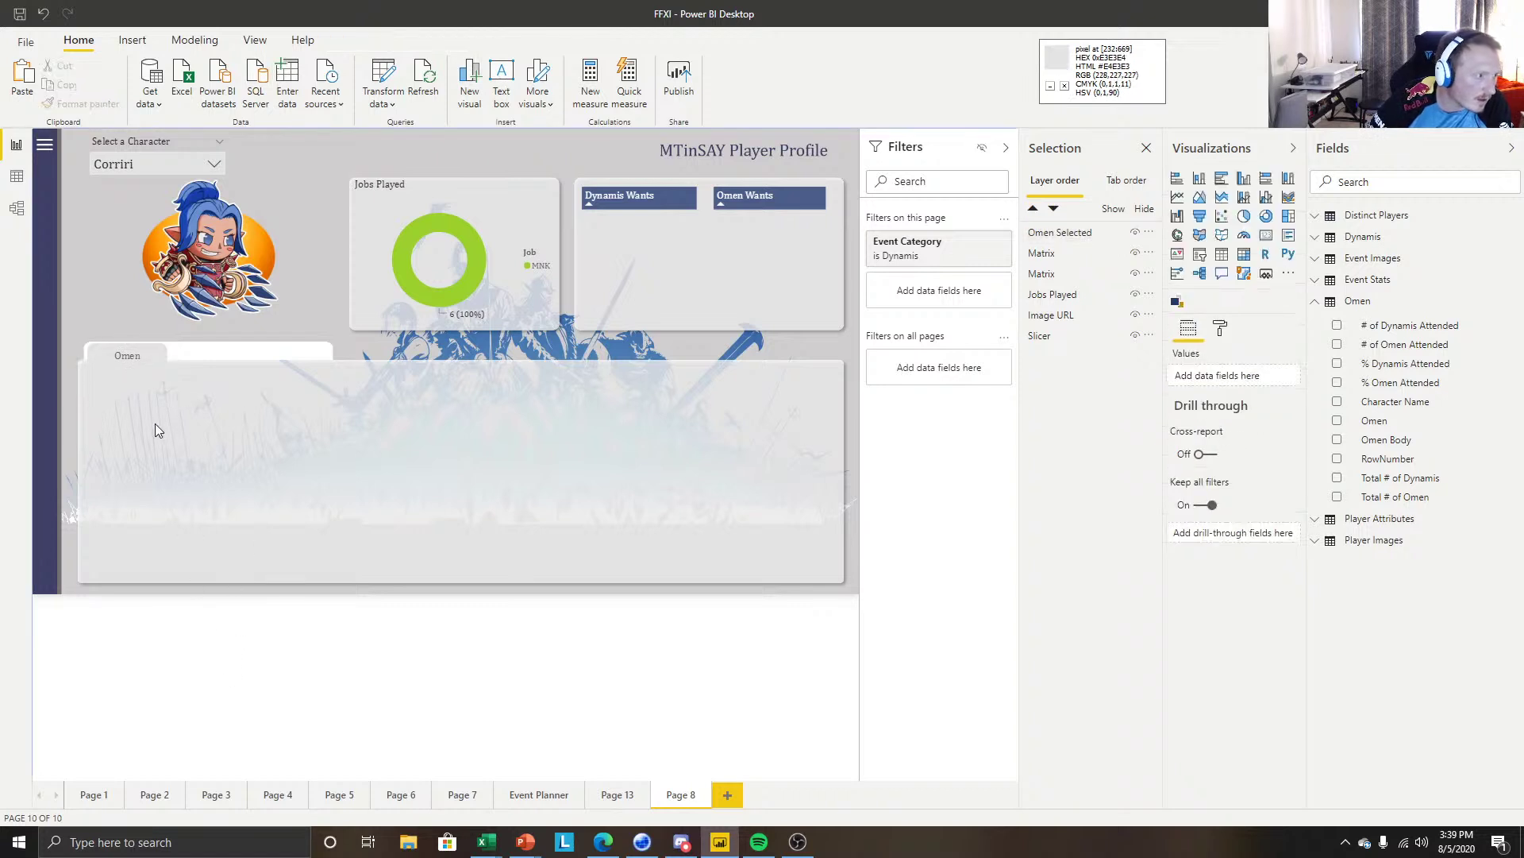
left_click(136, 361)
key("Up")
key("Left")
left_click(154, 705)
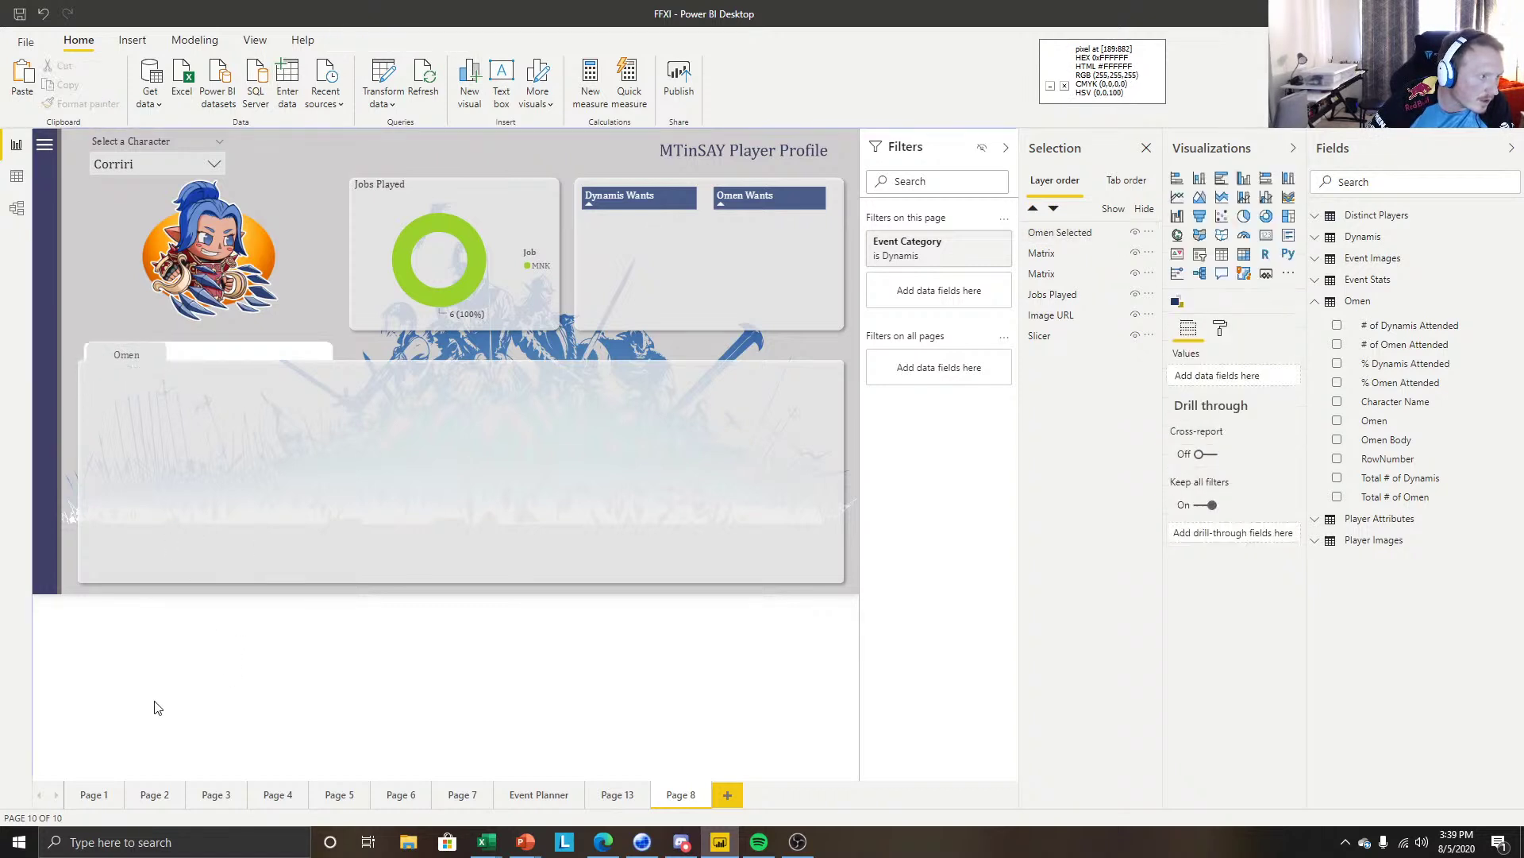
left_click(149, 358)
key("Down")
left_click(238, 718)
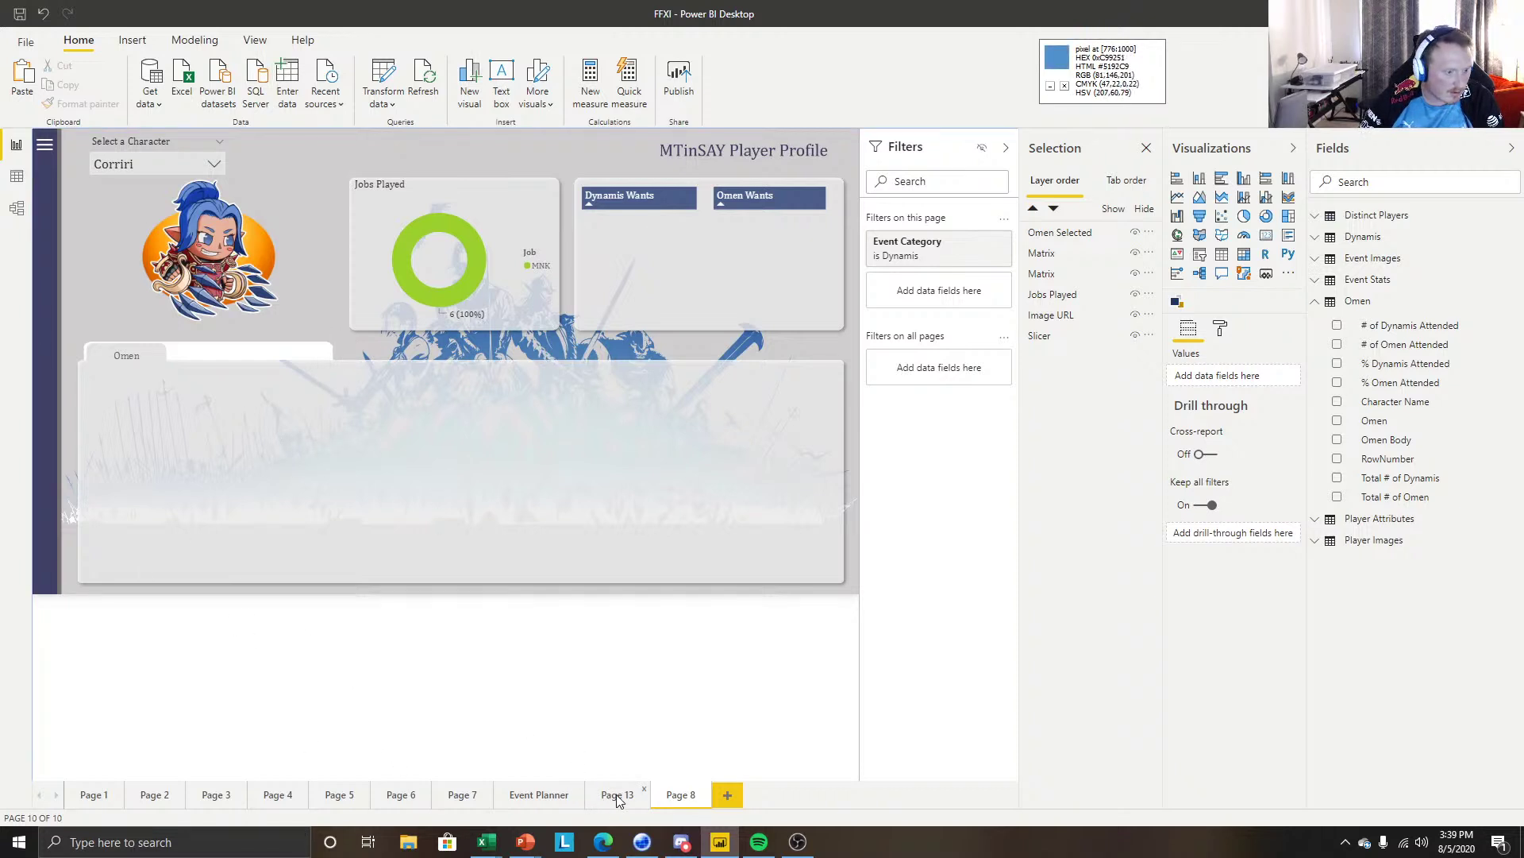
Copy the unselected Dynamis tab button from the Event Planner page onto Page 8.
left_click(540, 794)
left_click(206, 309)
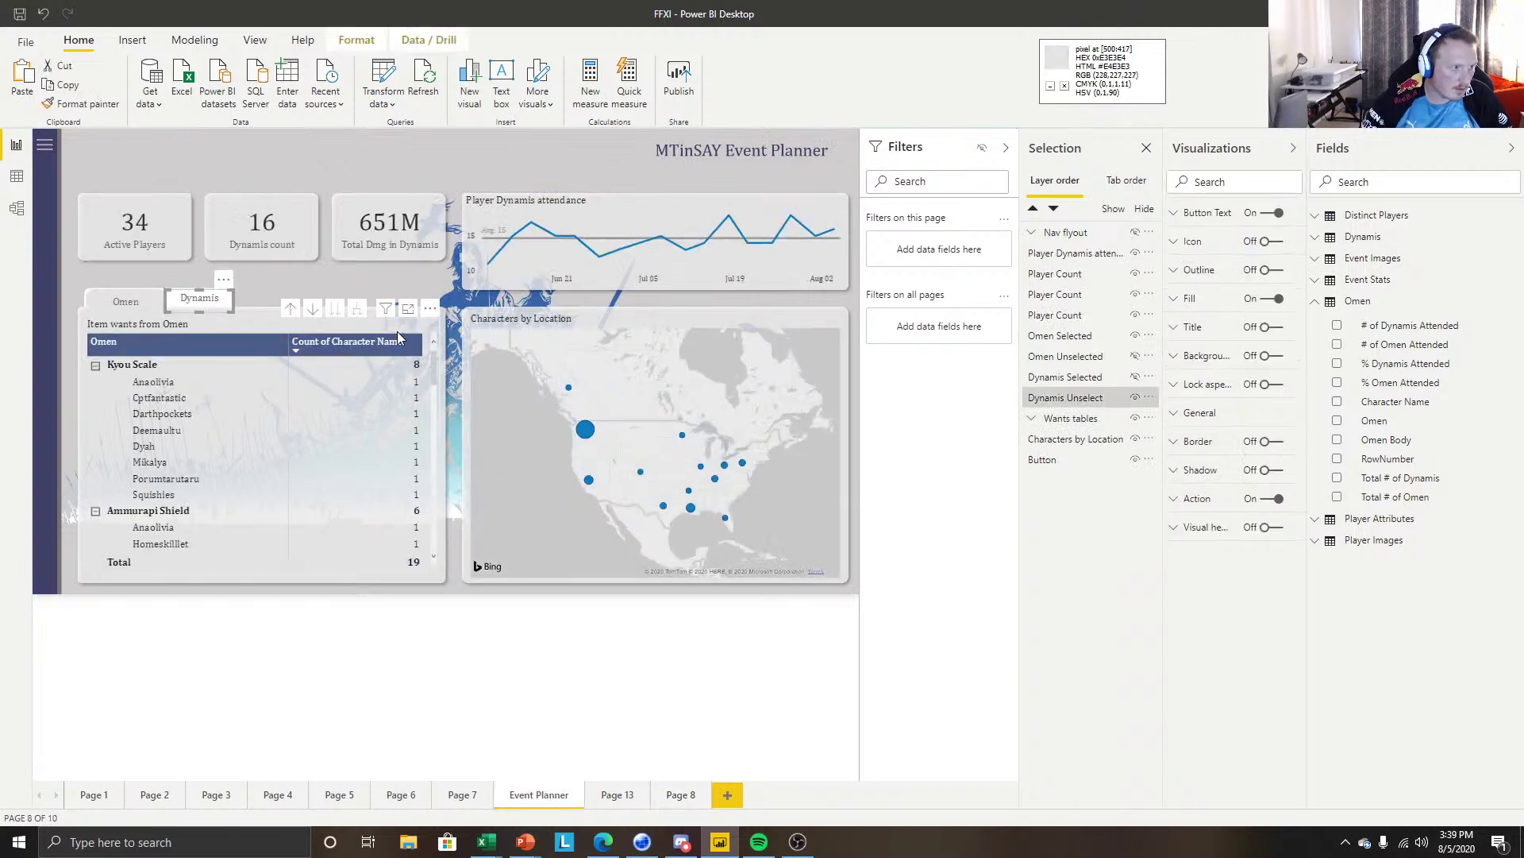
left_click(613, 796)
left_click(681, 794)
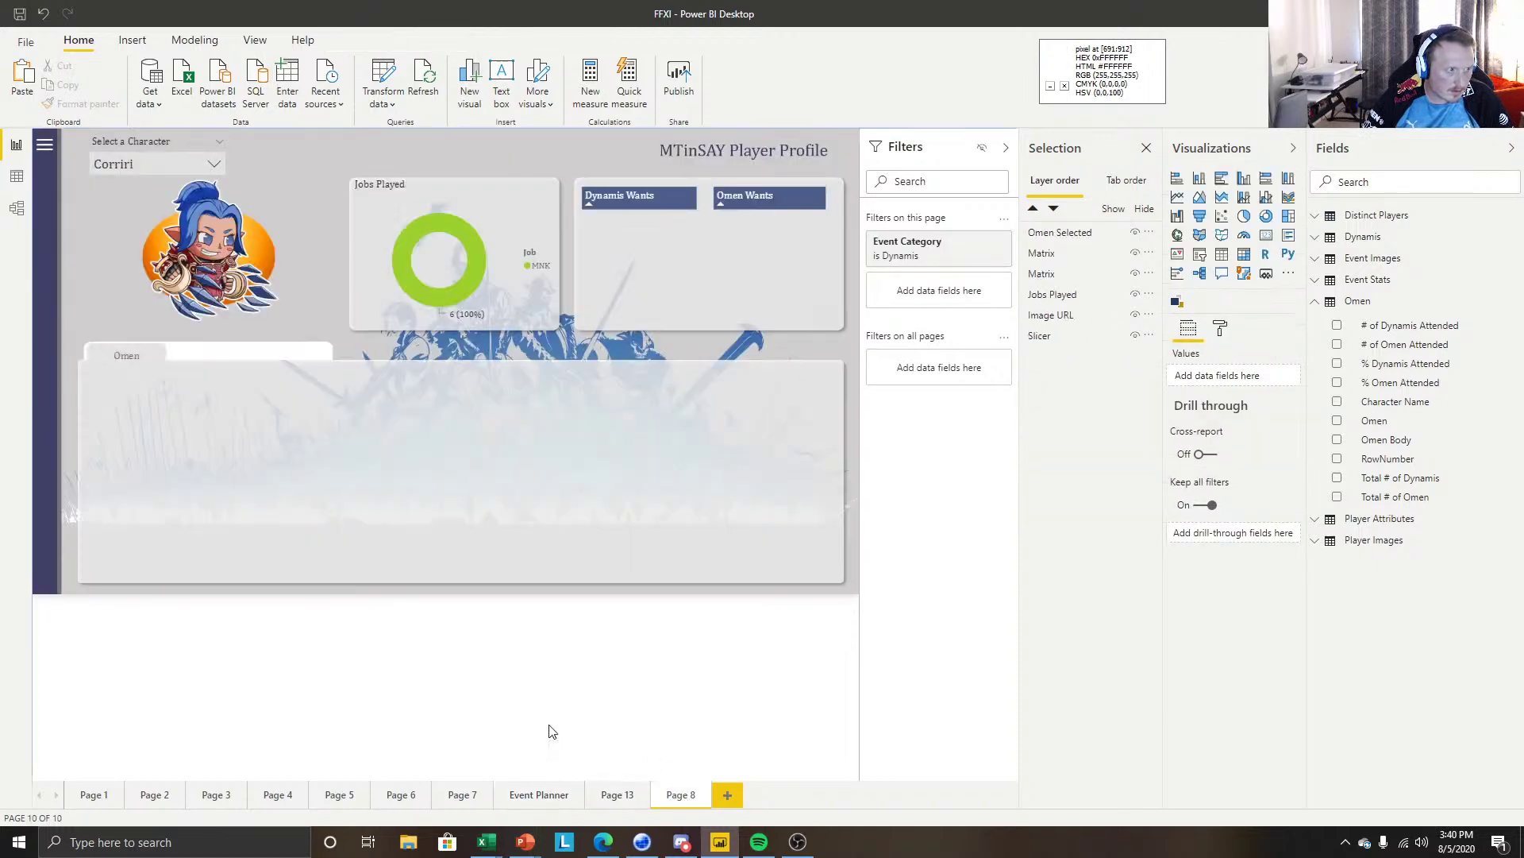
Place the Dynamis button on the white tab strip directly beside the Omen tab, aligned with it.
left_click(233, 325)
left_click_drag(234, 325, 231, 363)
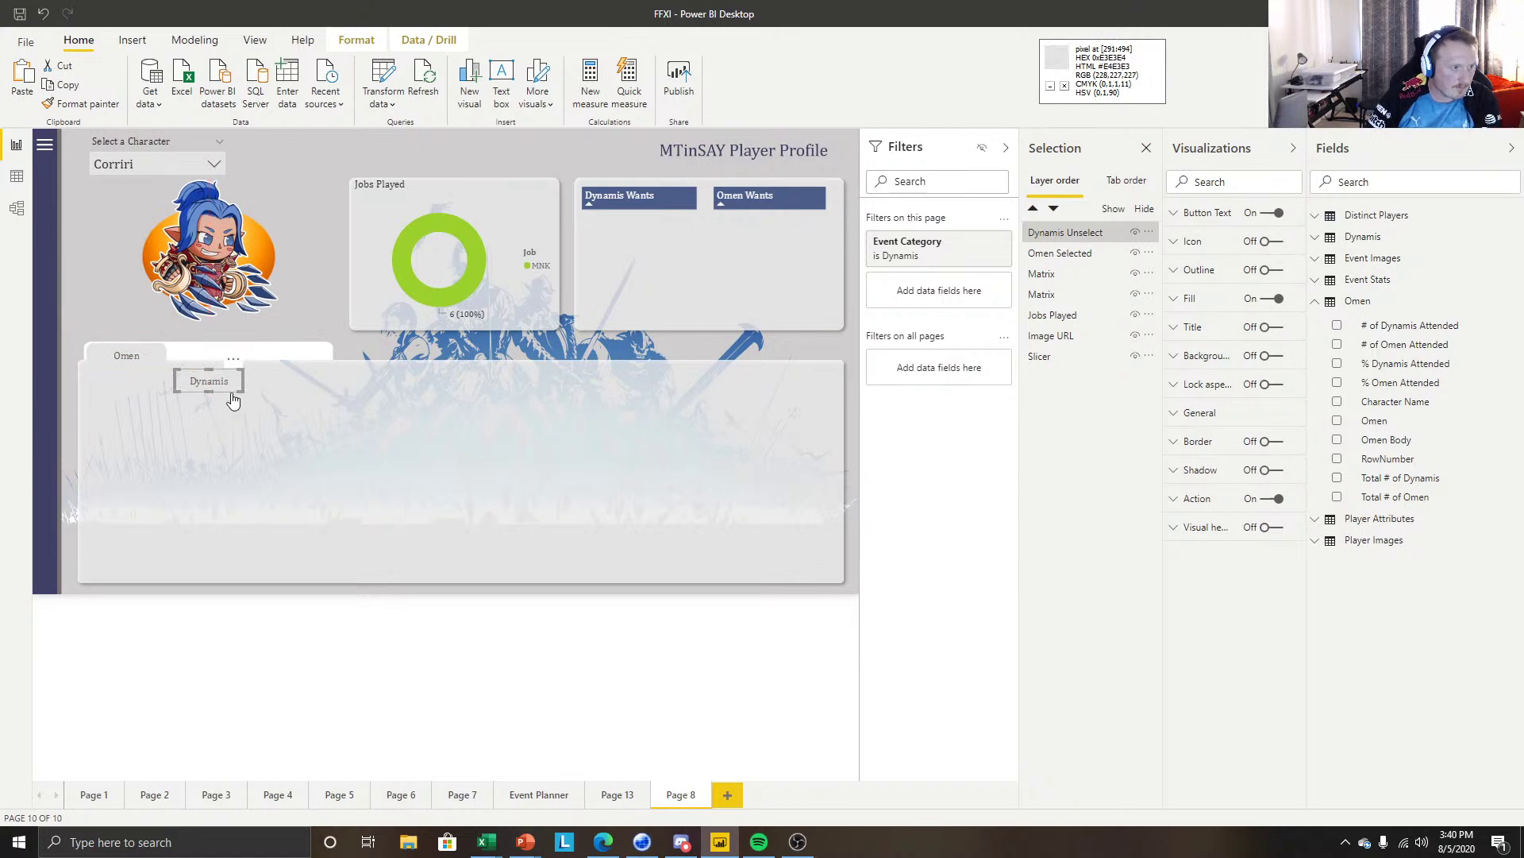
left_click_drag(225, 387, 225, 361)
key("Up")
key("Up")
key("Up")
key("Left")
key("Left")
key("Left")
key("Left")
key("Left")
key("Left")
key("Left")
key("Left")
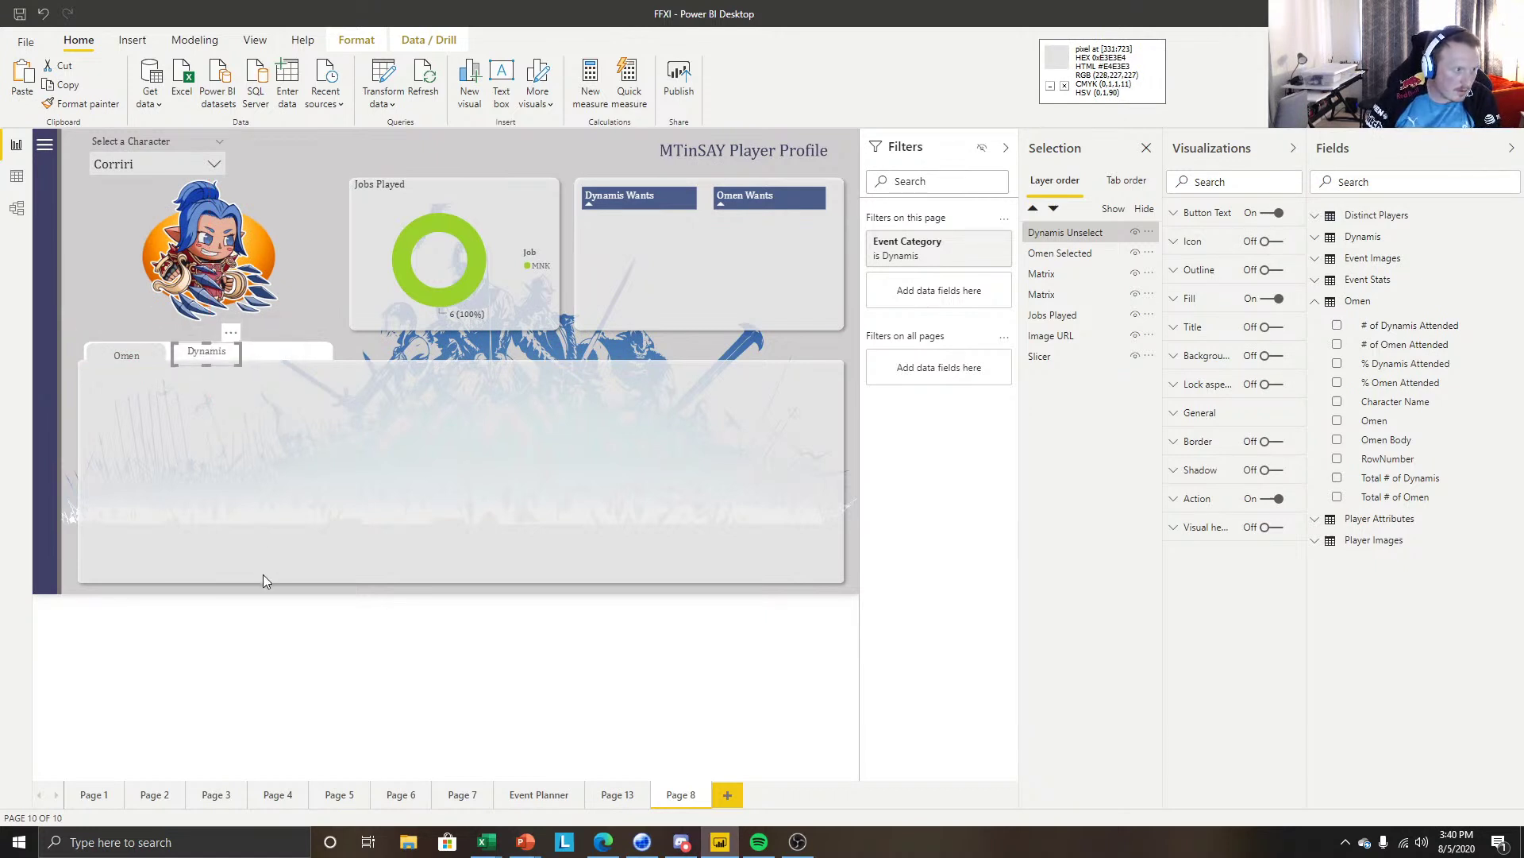
left_click(238, 602)
Change the Omen button's text to Total Dmg.
left_click(116, 358)
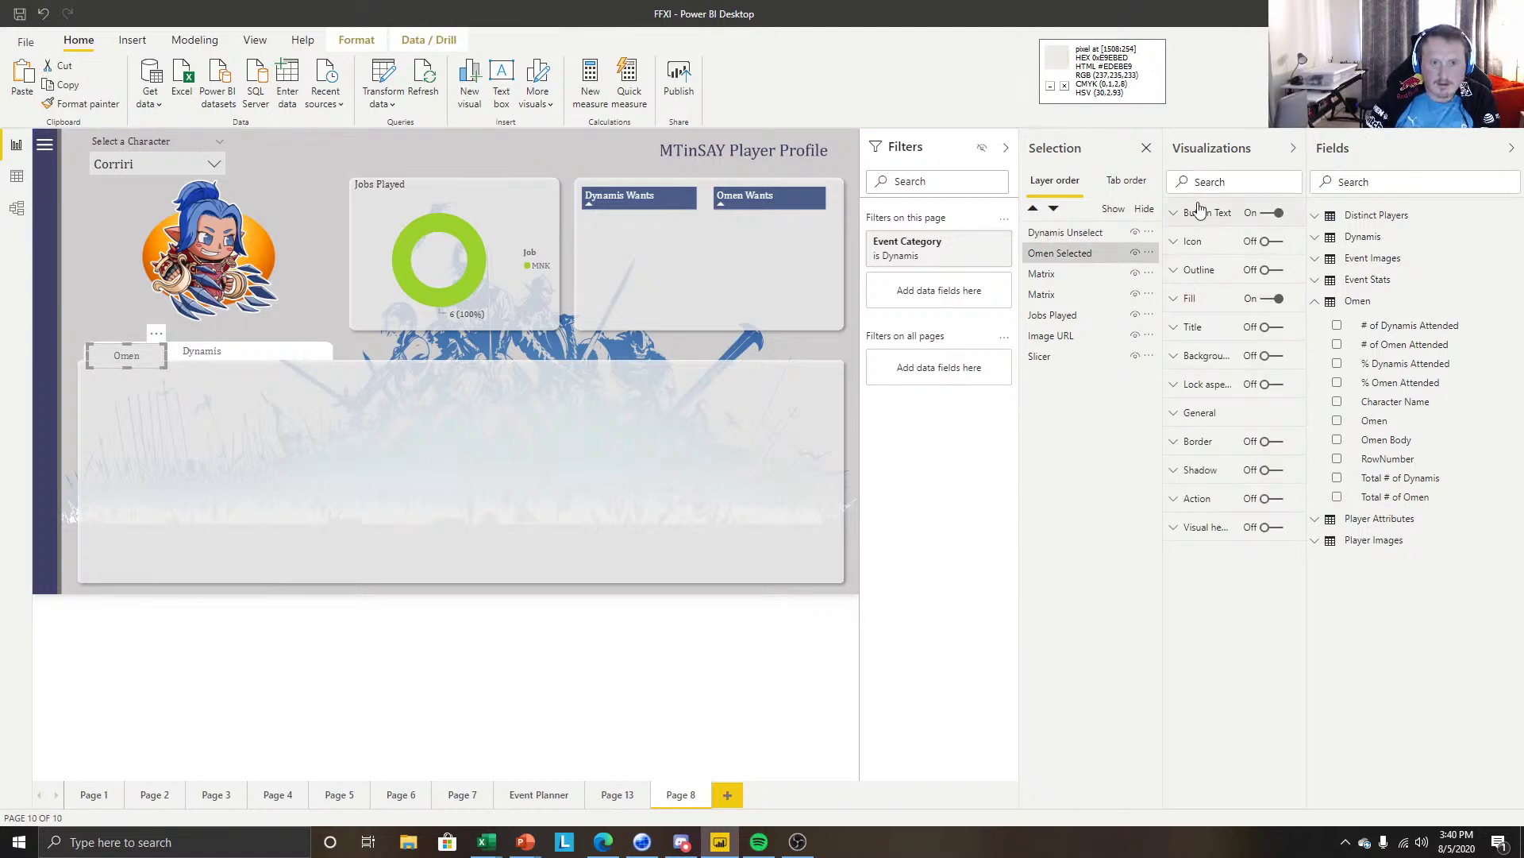
left_click(1200, 212)
left_click(1228, 288)
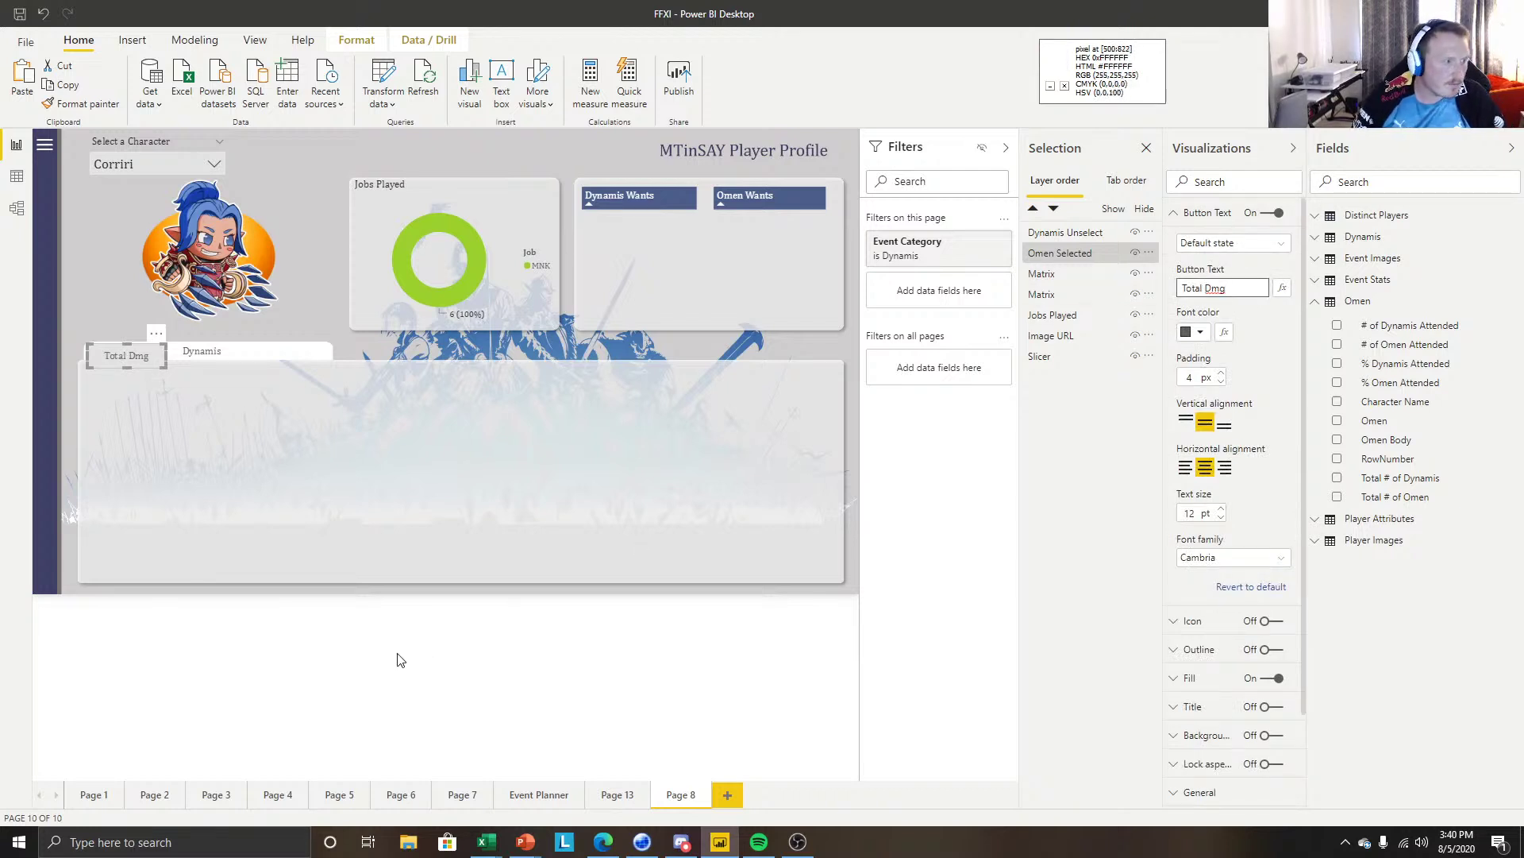
left_click(288, 461)
Change the Dynamis button's text to Melee and turn off its action.
left_click(223, 368)
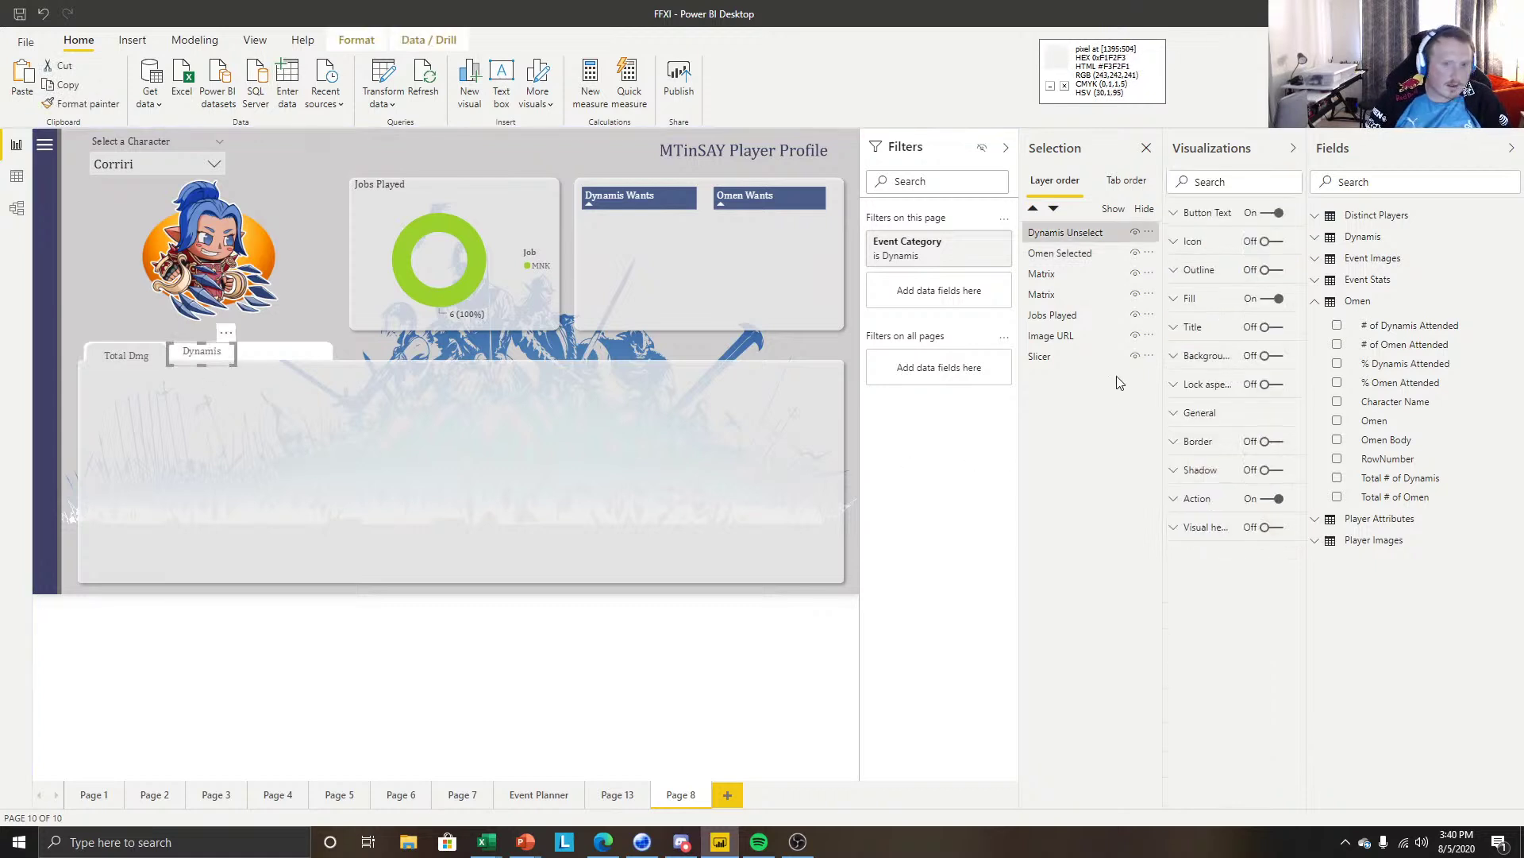
left_click(1223, 216)
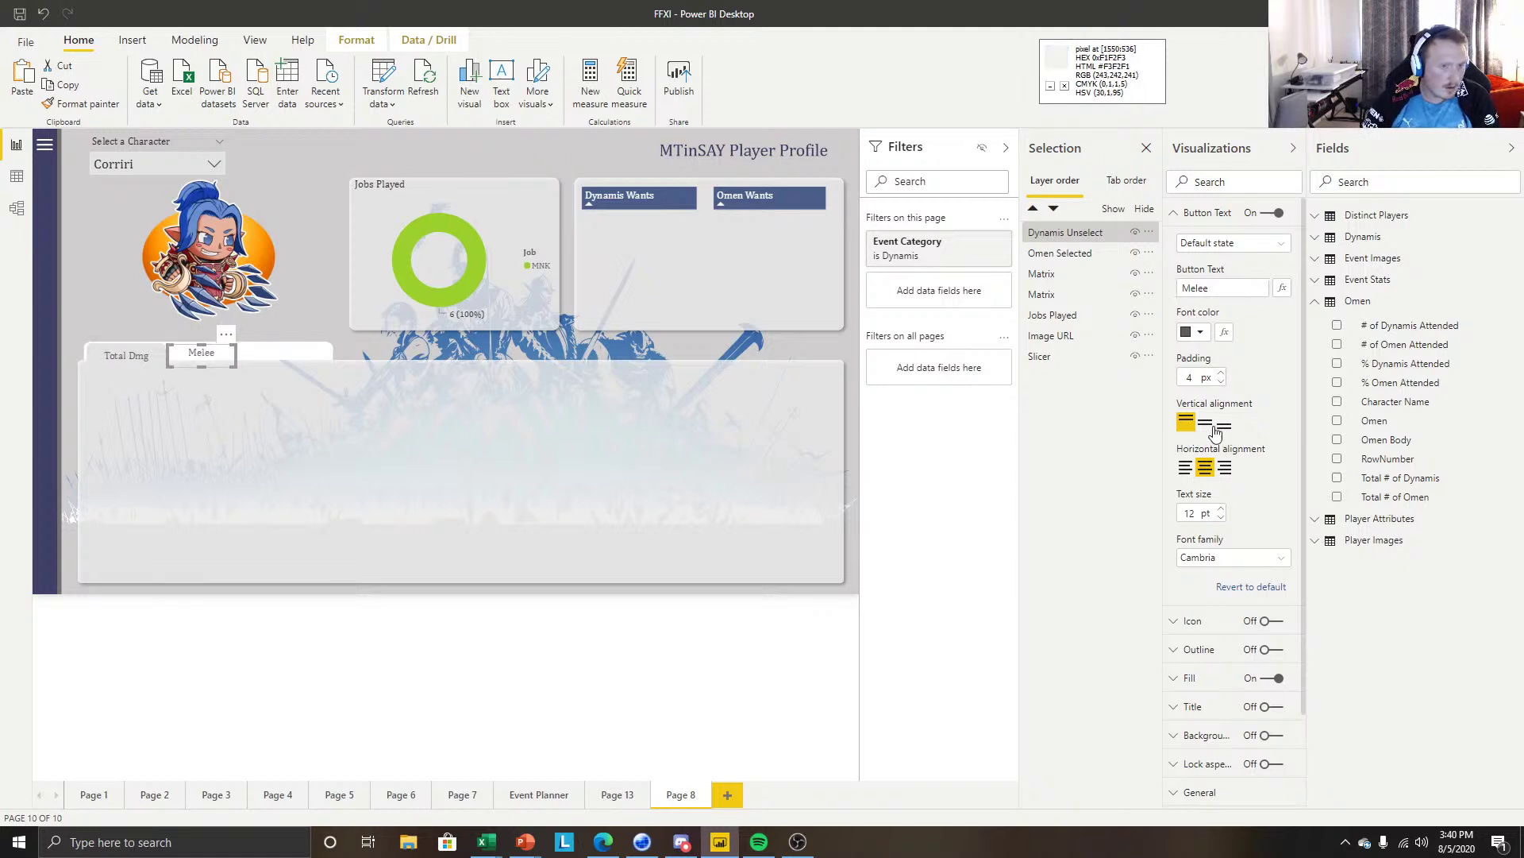
left_click(1203, 213)
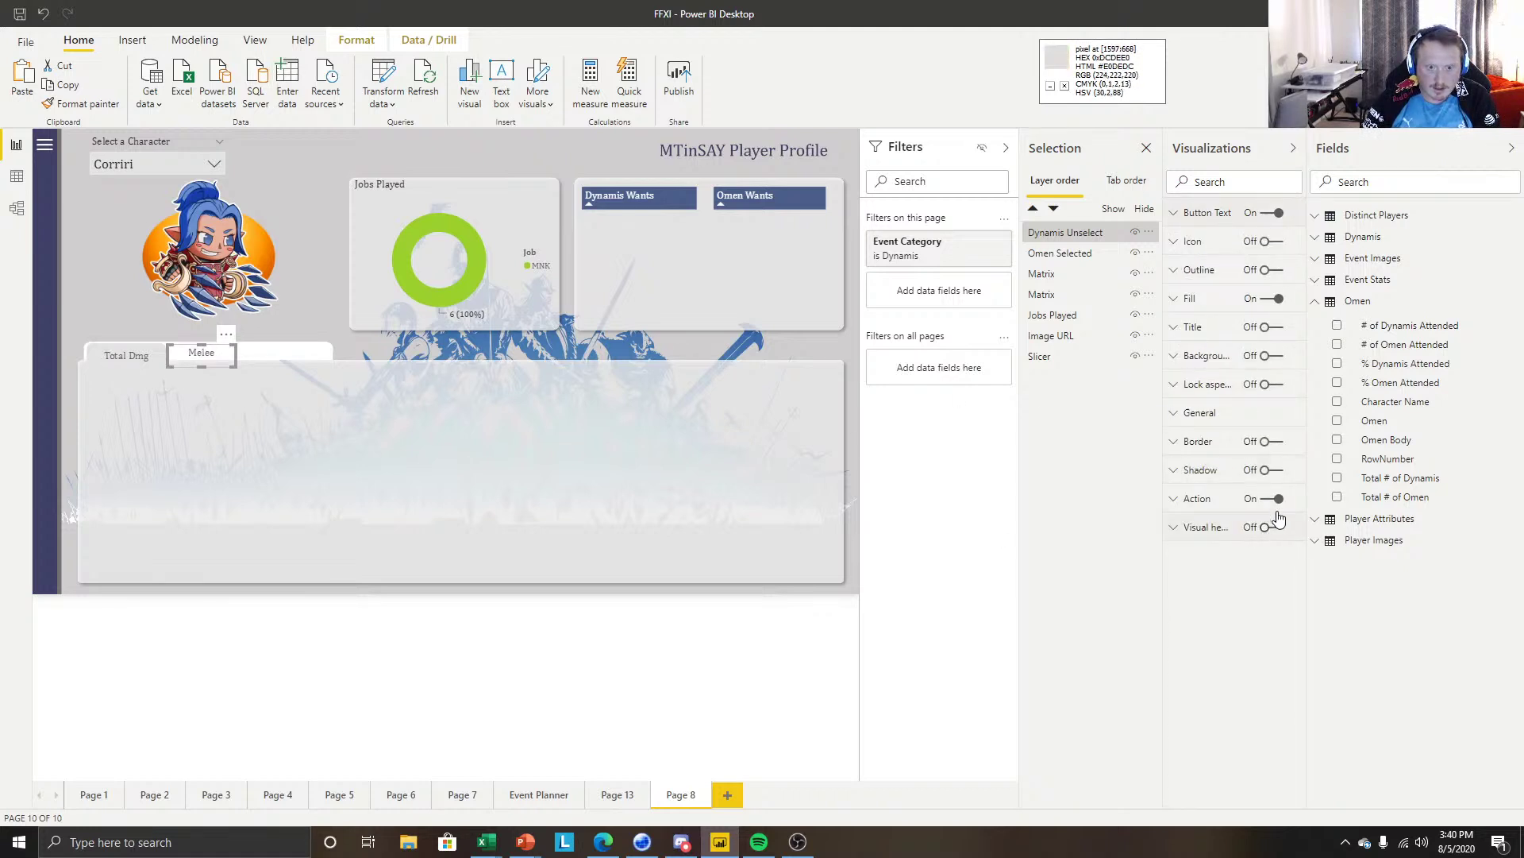
left_click(111, 357)
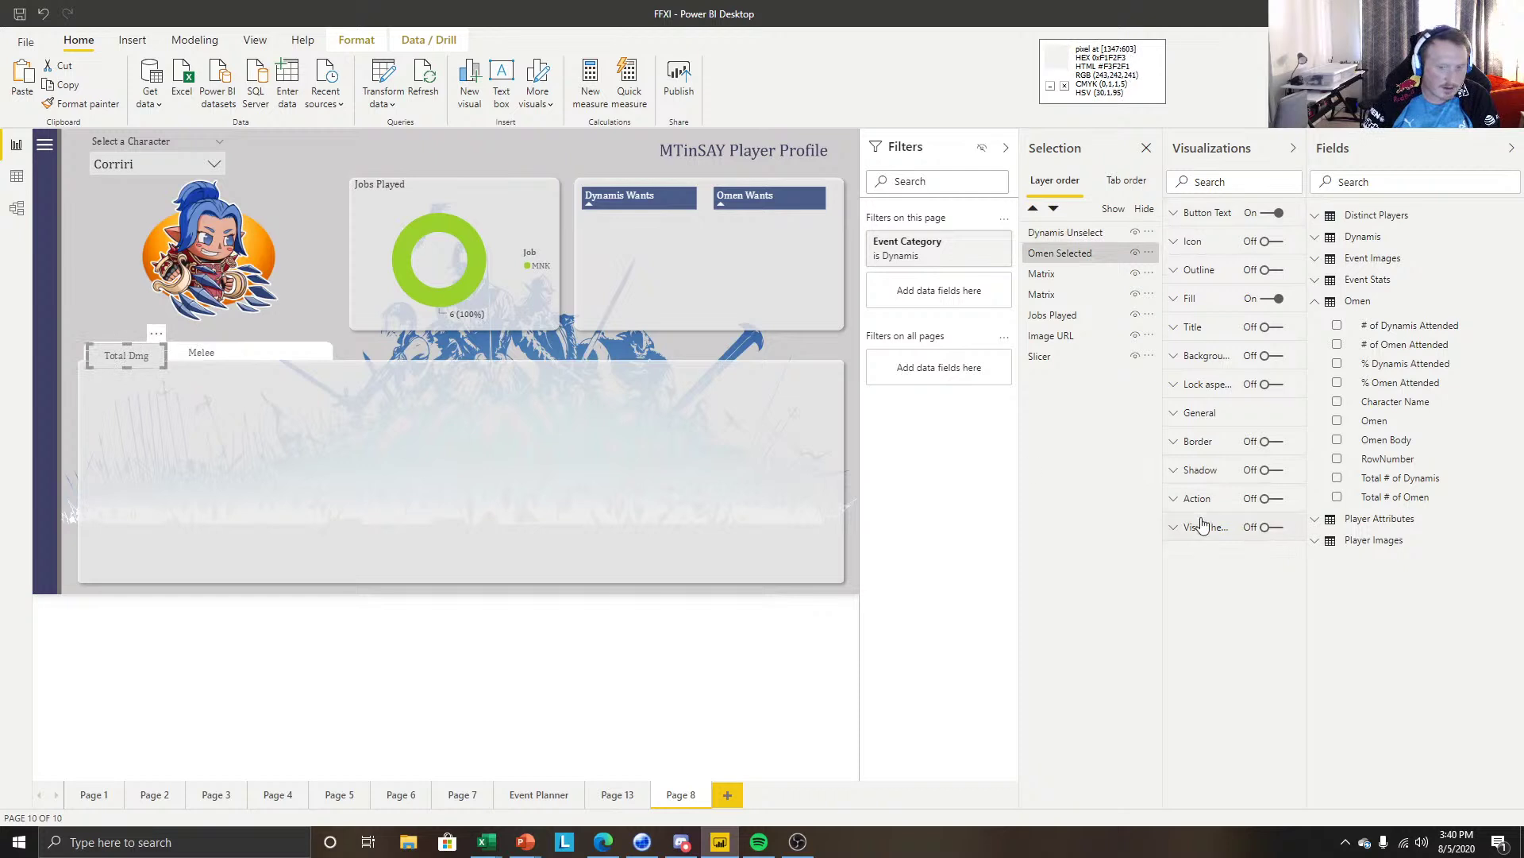
left_click(213, 356)
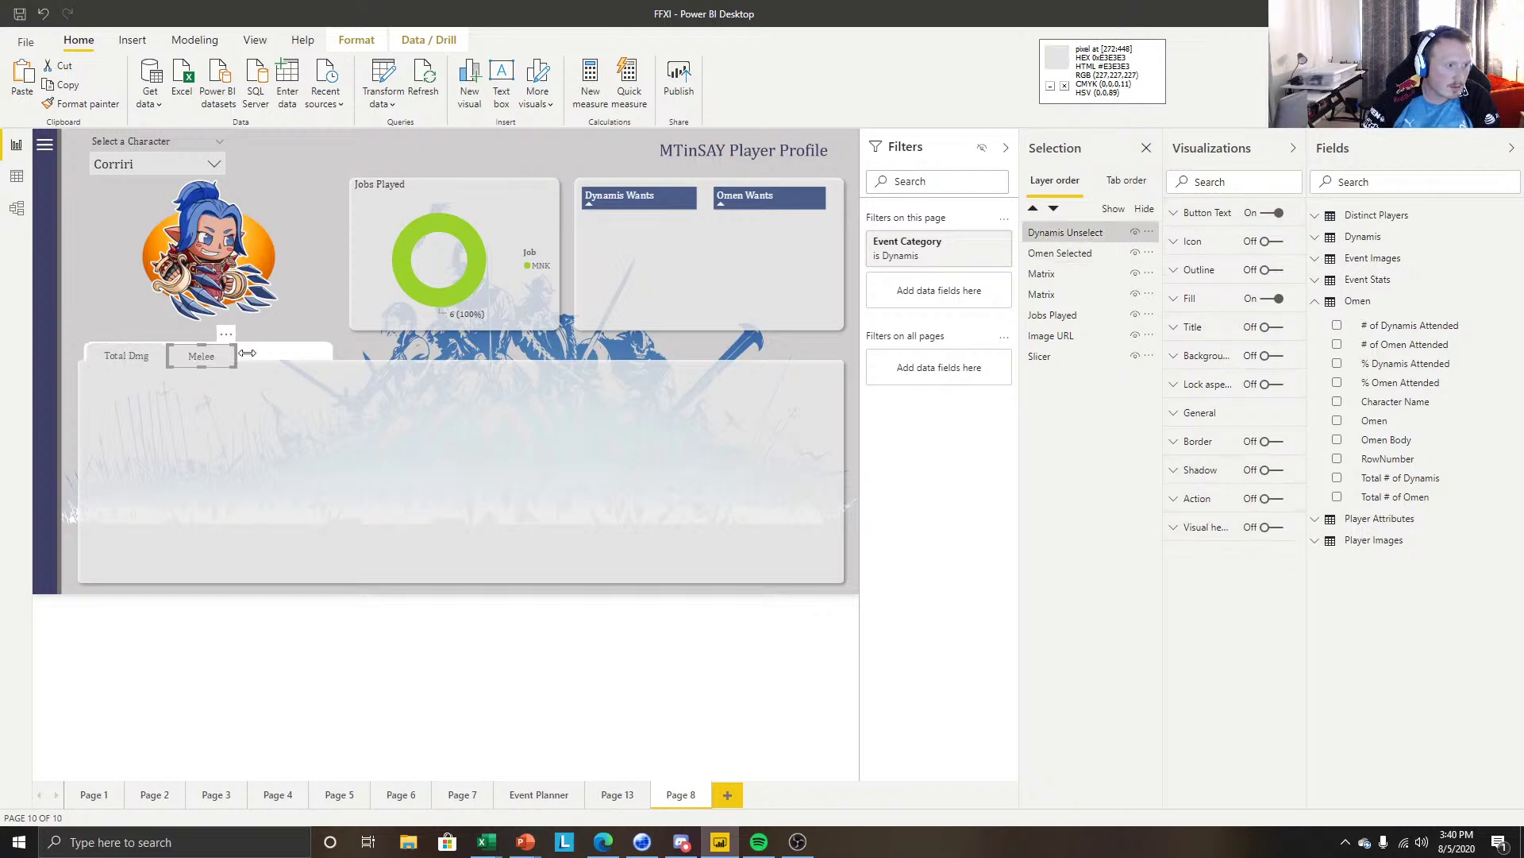
Duplicate the Melee button and place the copy beside it on the tab strip.
key("ctrl+c")
key("ctrl+v")
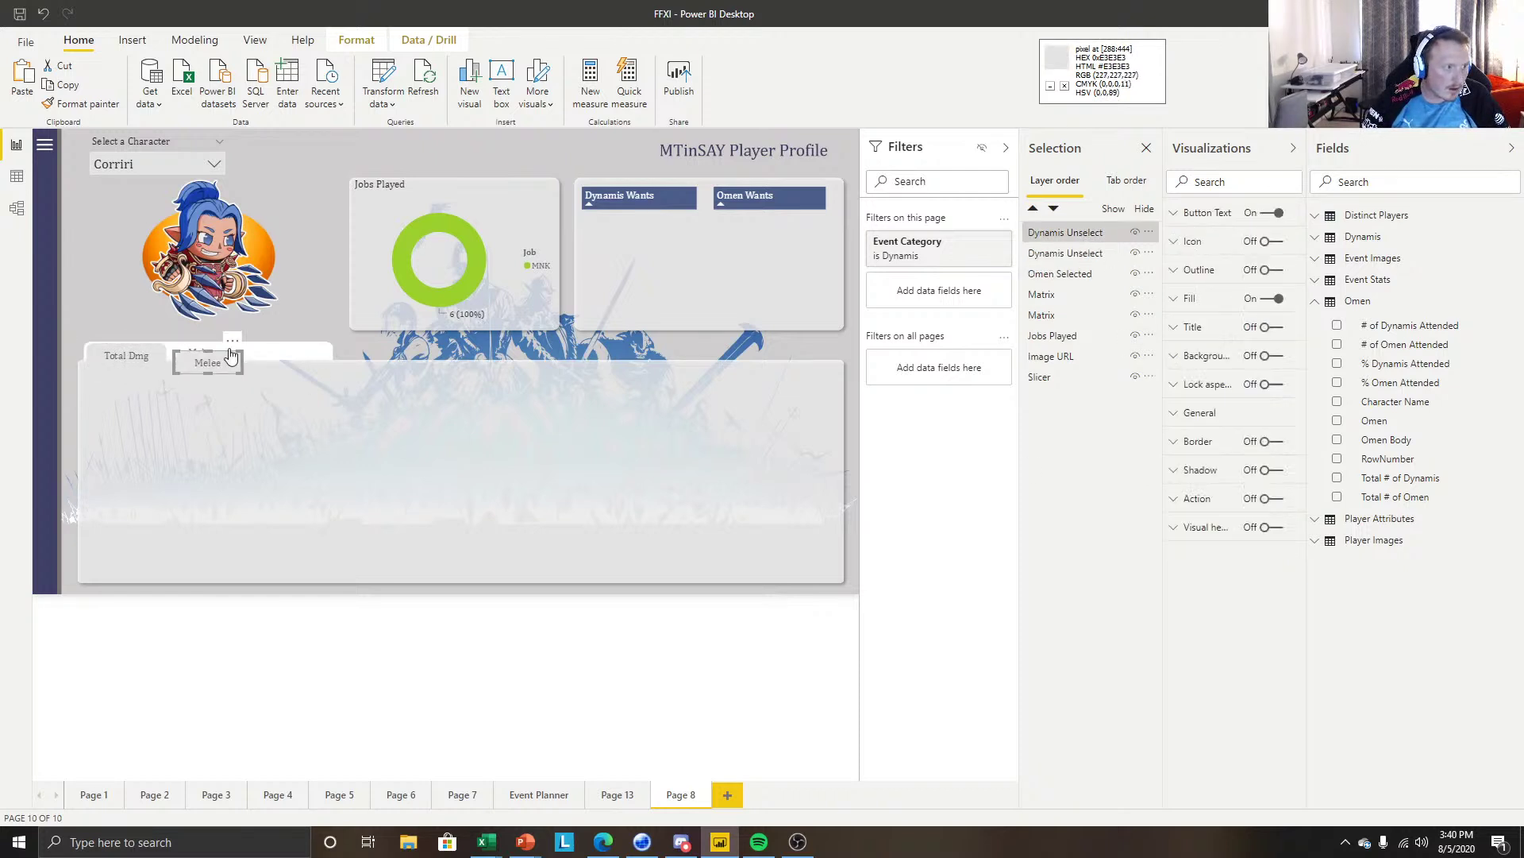
left_click_drag(279, 343, 281, 344)
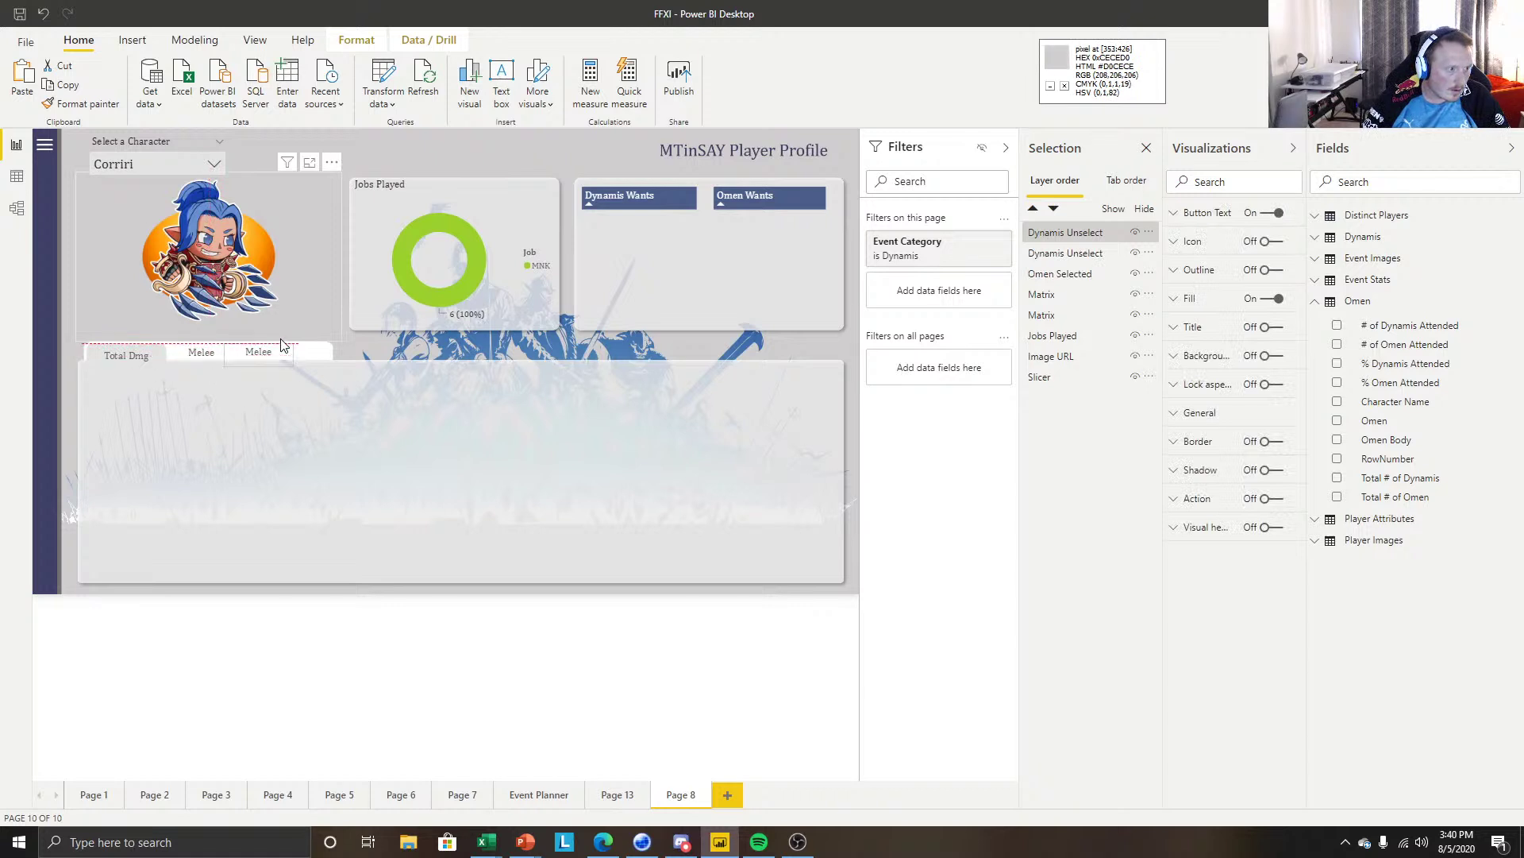
left_click(283, 334)
left_click(269, 358)
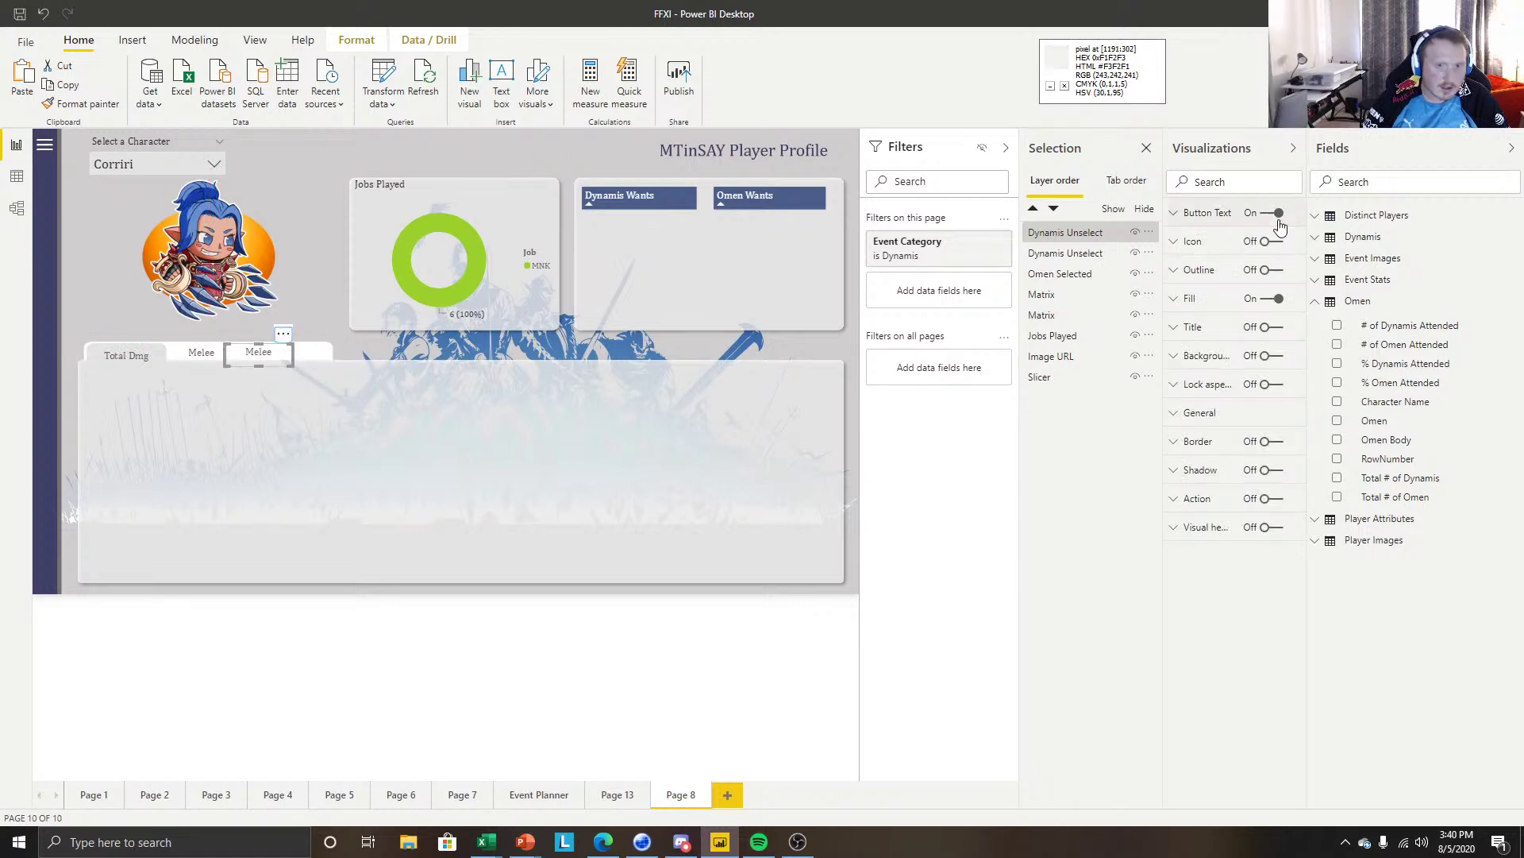
Change the copied Melee button's text to Weapon Skills.
left_click(1208, 212)
double_click(1222, 287)
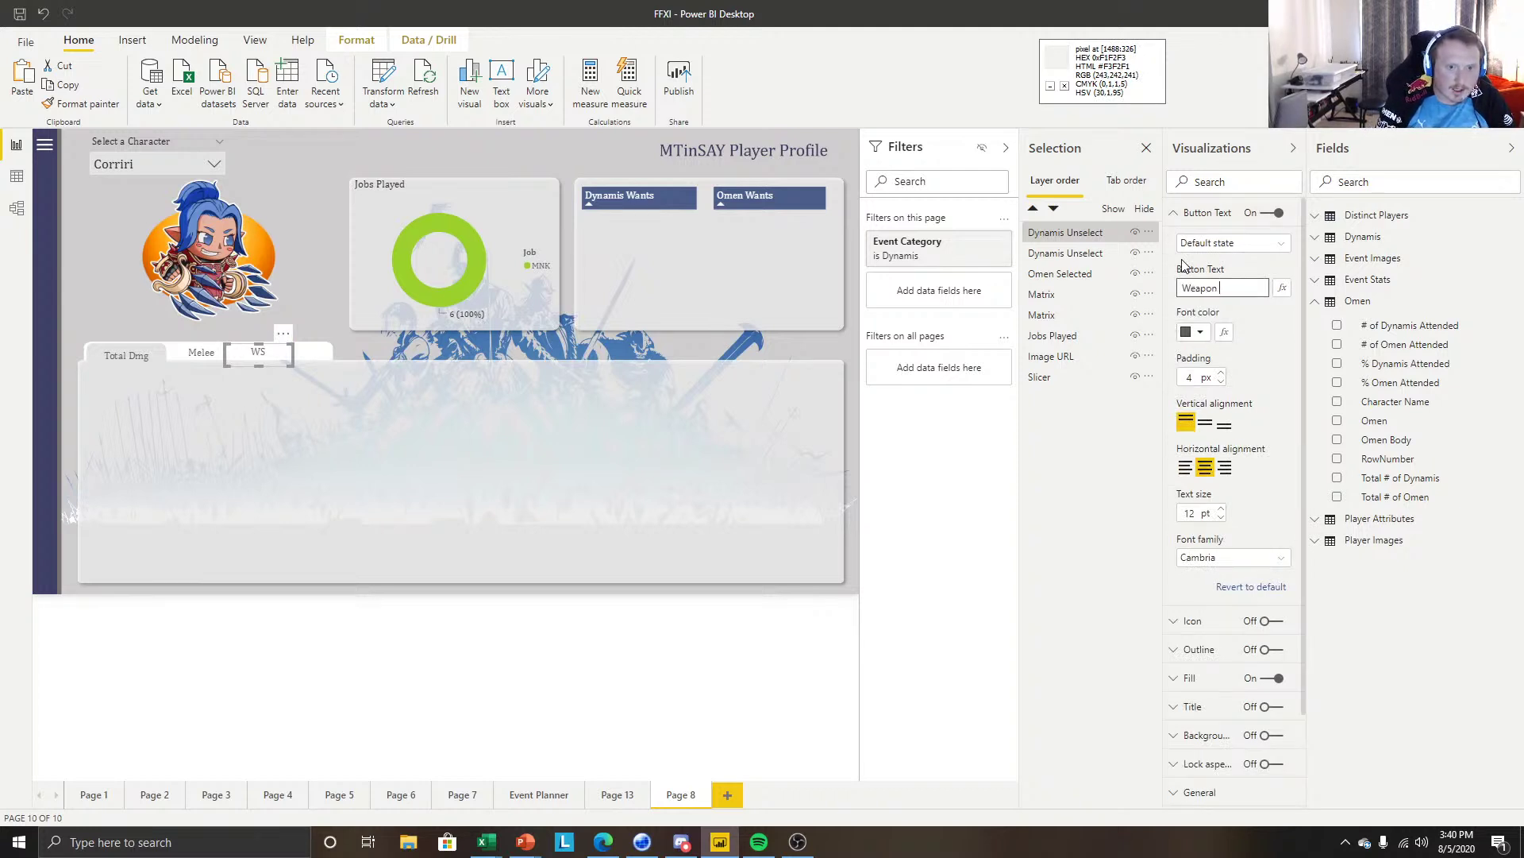
type("Weapon Skills")
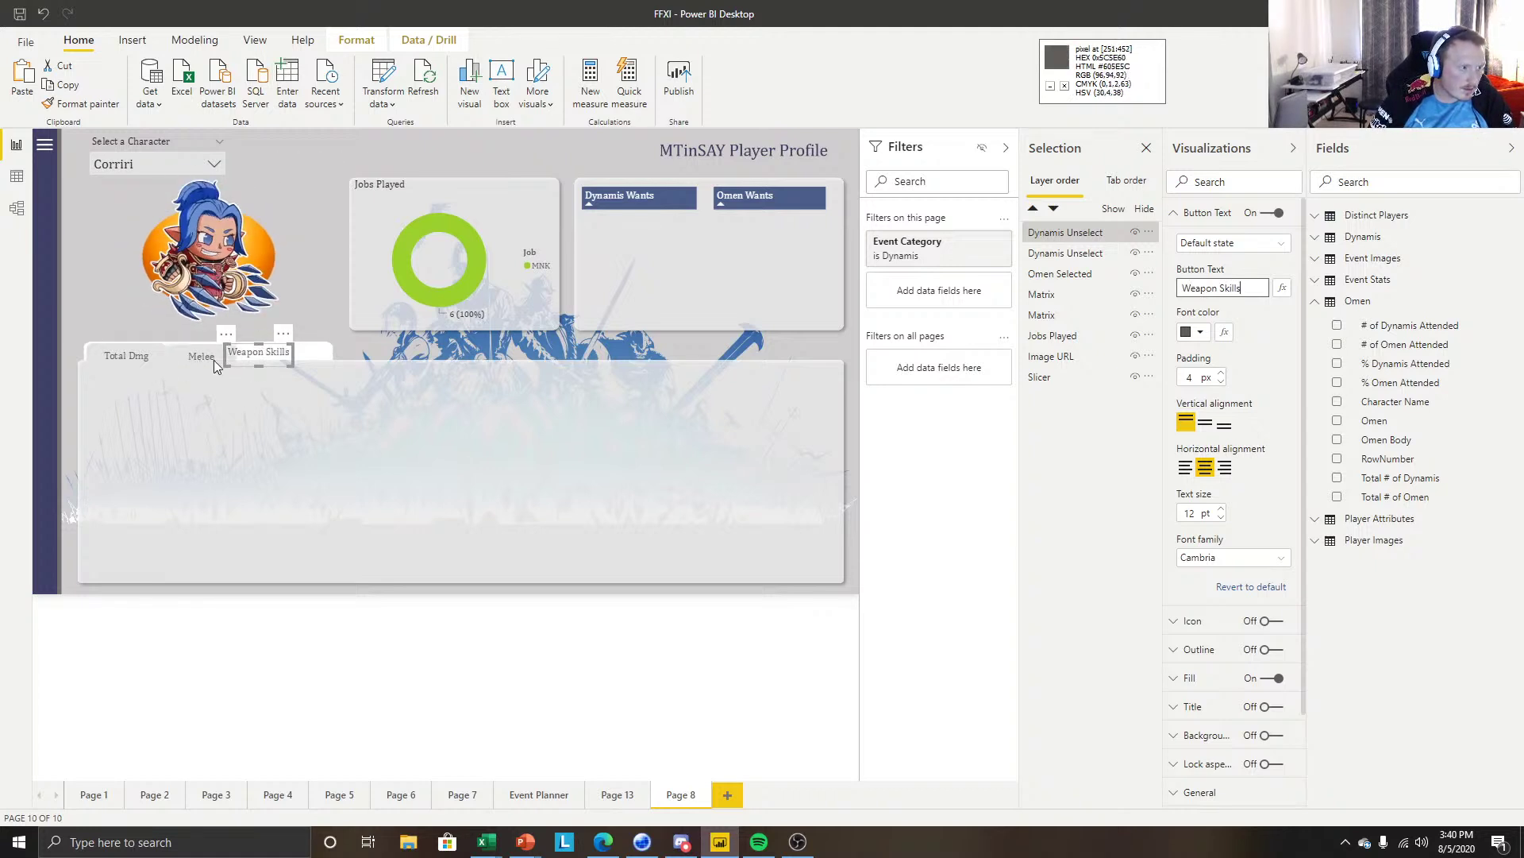
left_click(283, 360)
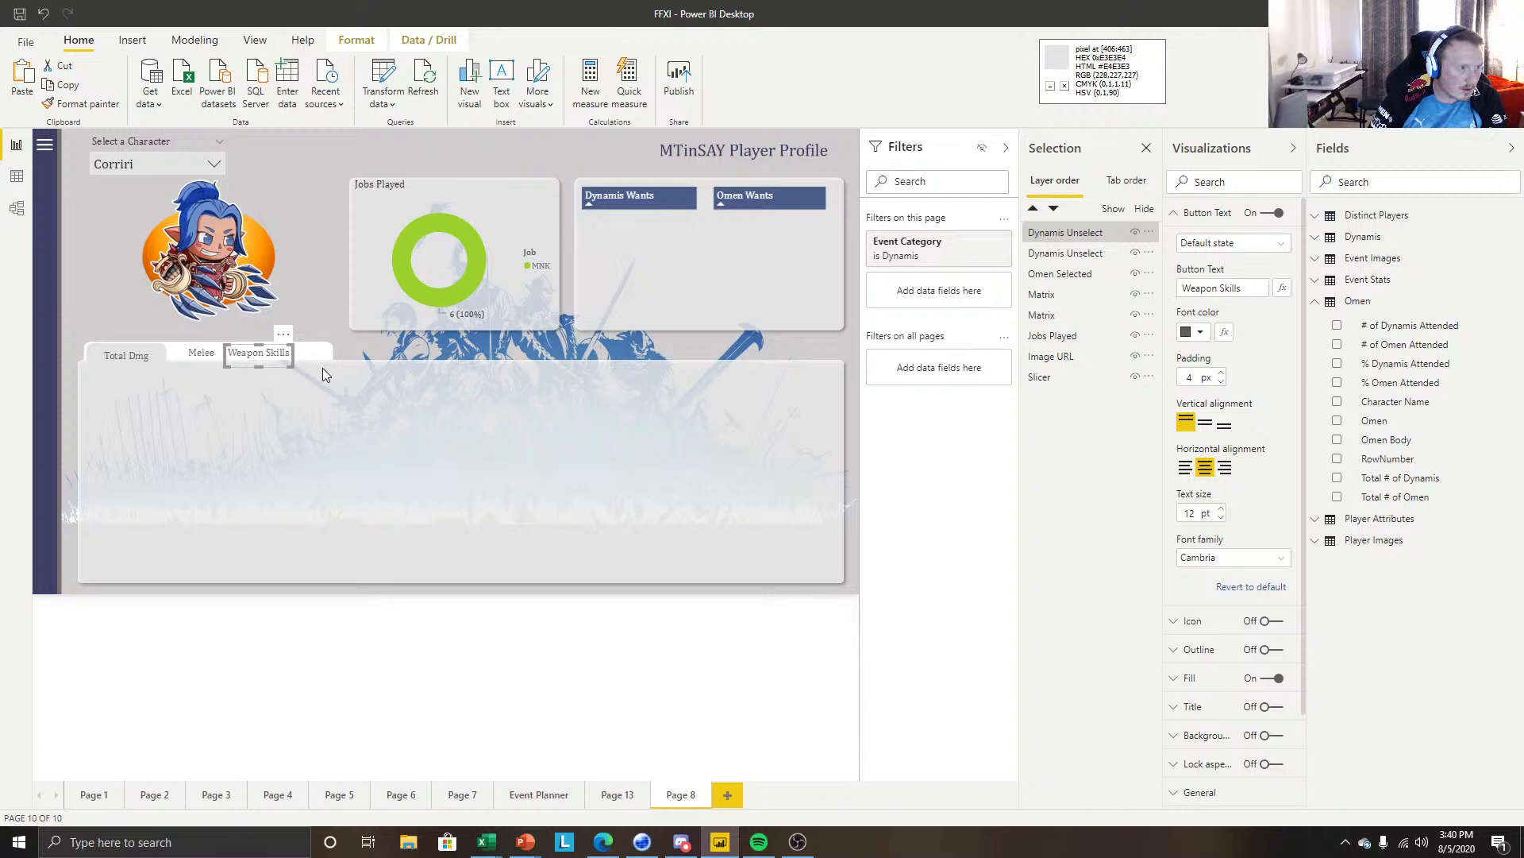
left_click(291, 599)
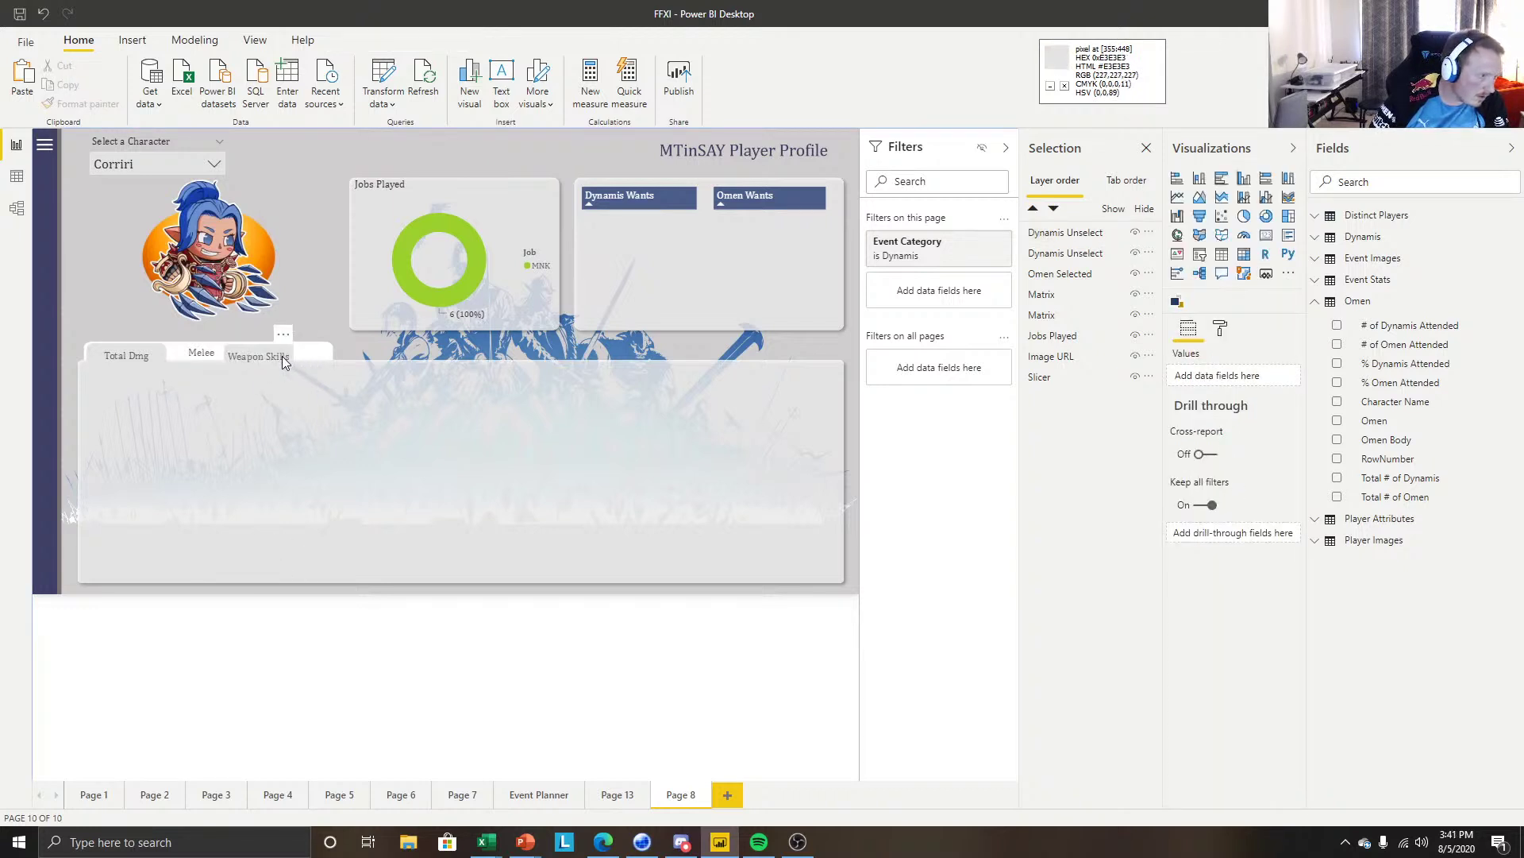
Duplicate the Weapon Skills button and place the copy beside it at the end of the tab strip.
left_click(196, 354)
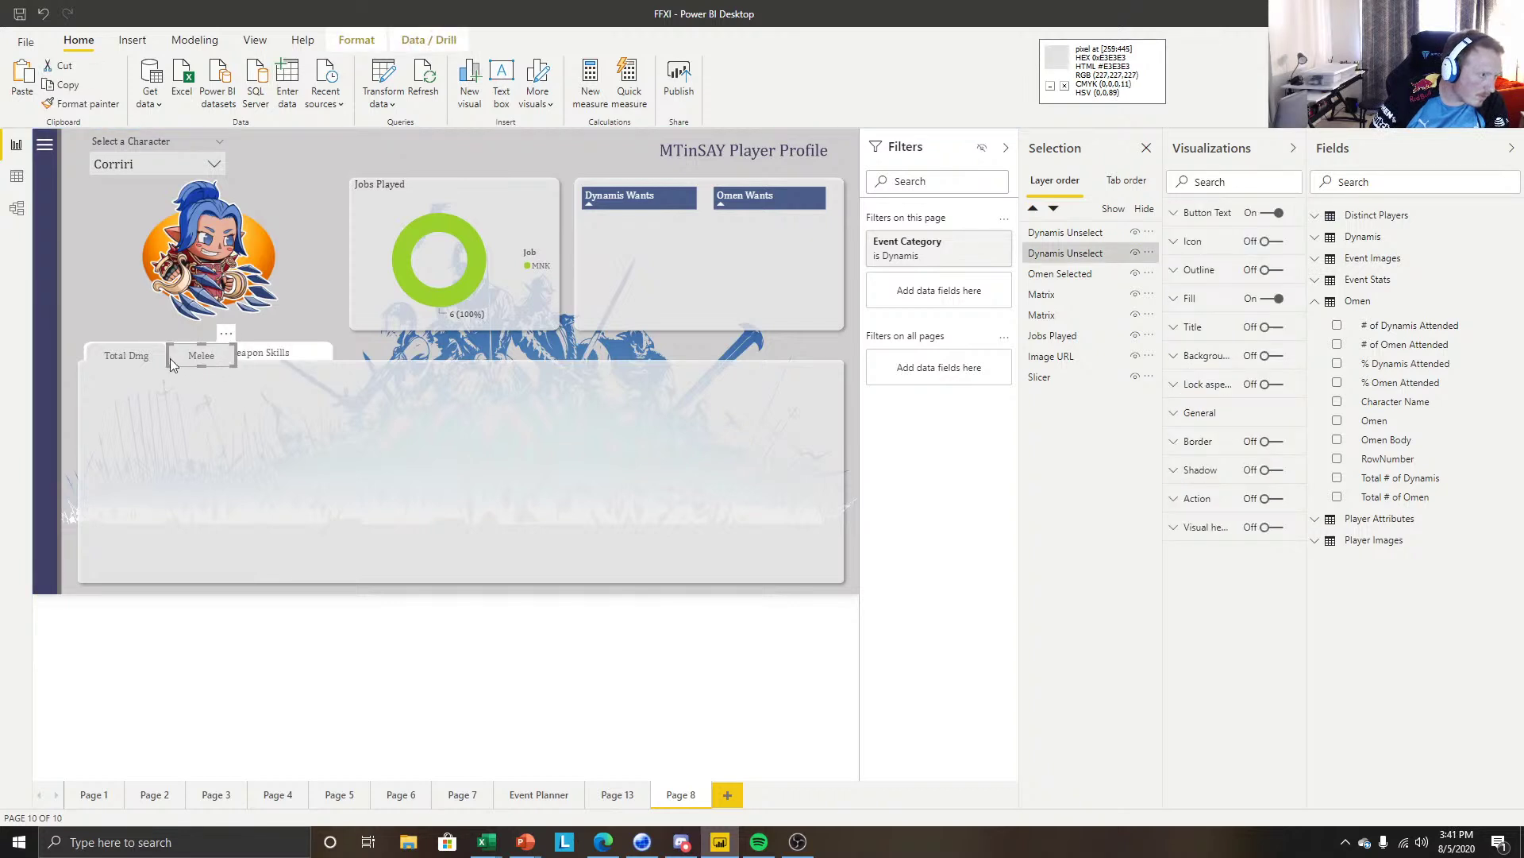
left_click(267, 357)
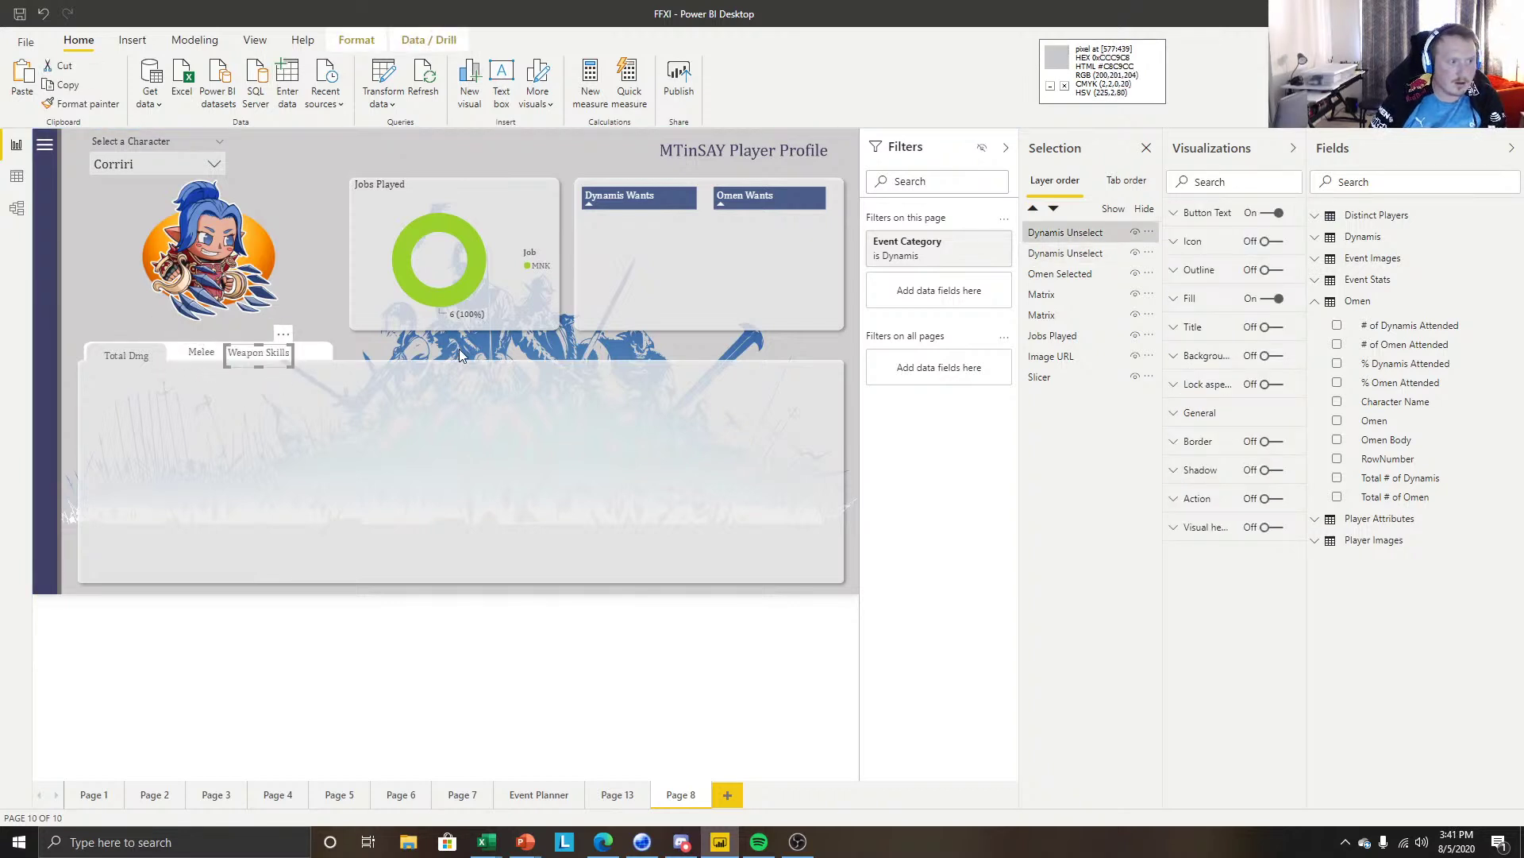
key("ctrl+c")
key("ctrl+v")
left_click_drag(305, 339, 360, 337)
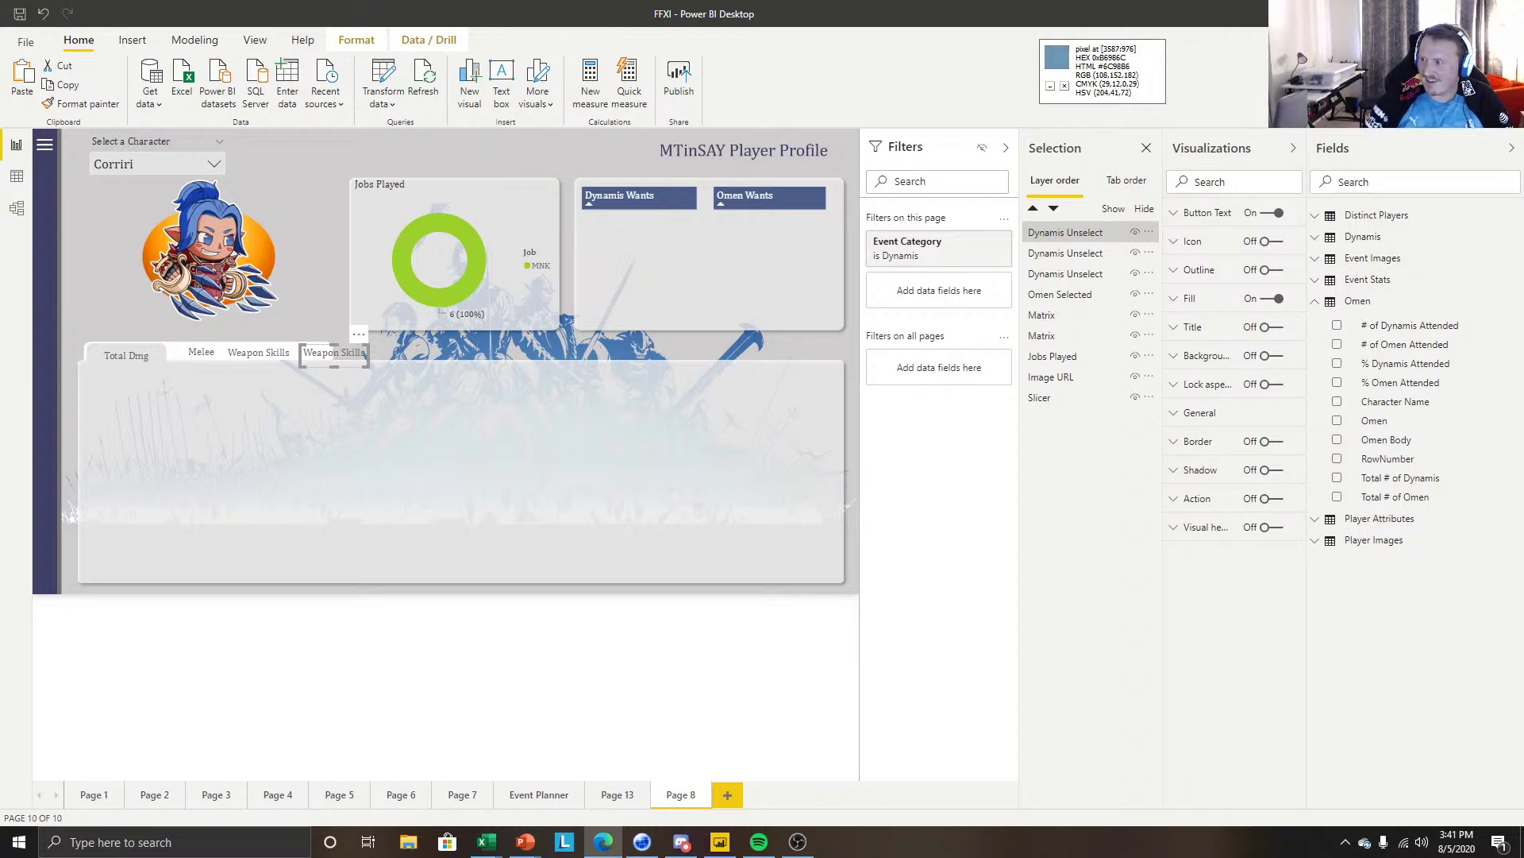
left_click_drag(1129, 80, 1024, 102)
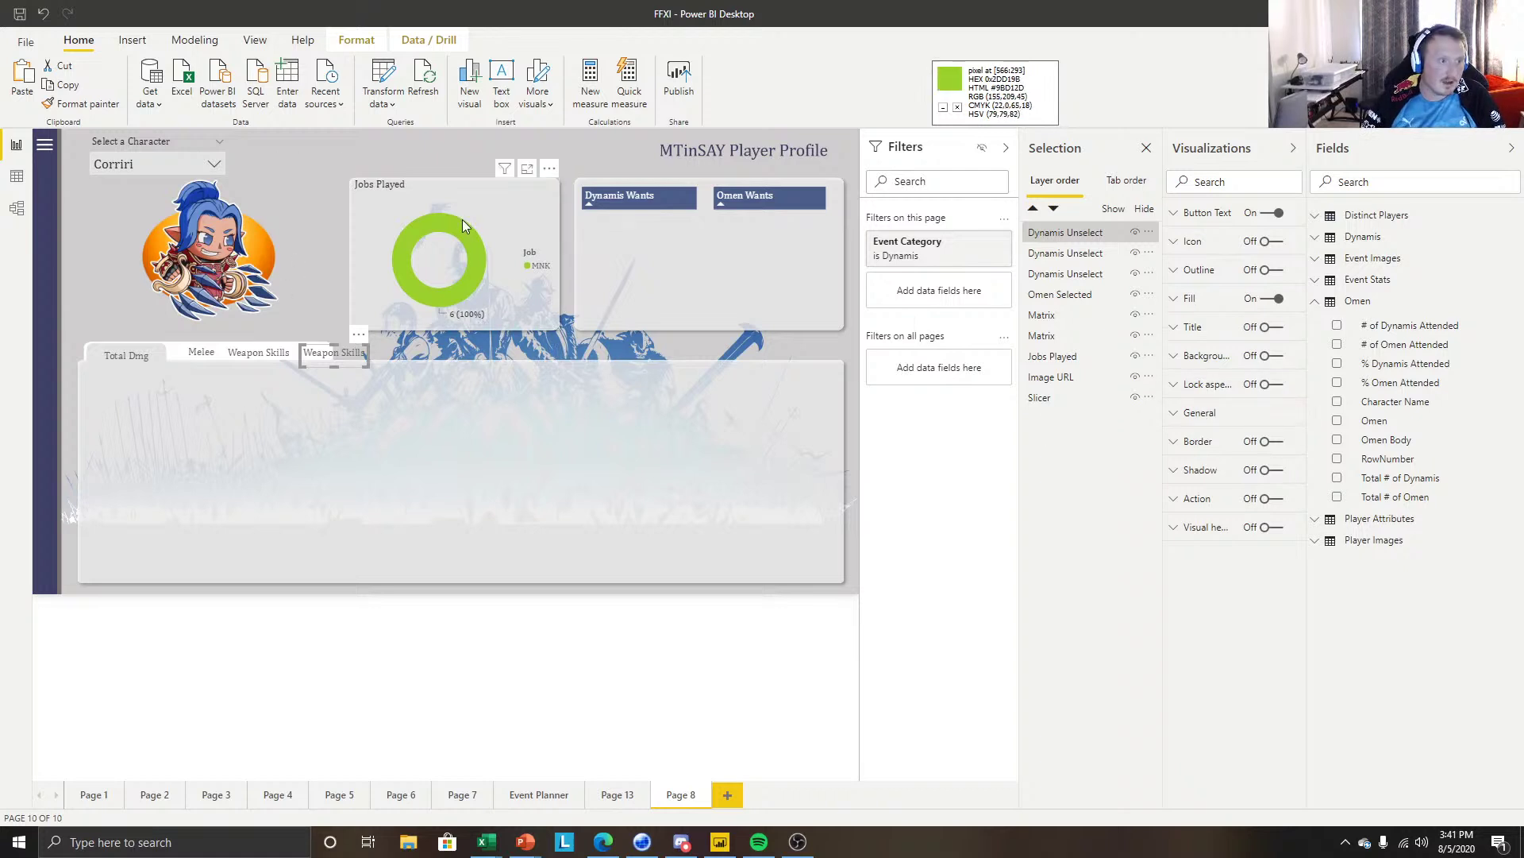
mouse_move(464, 229)
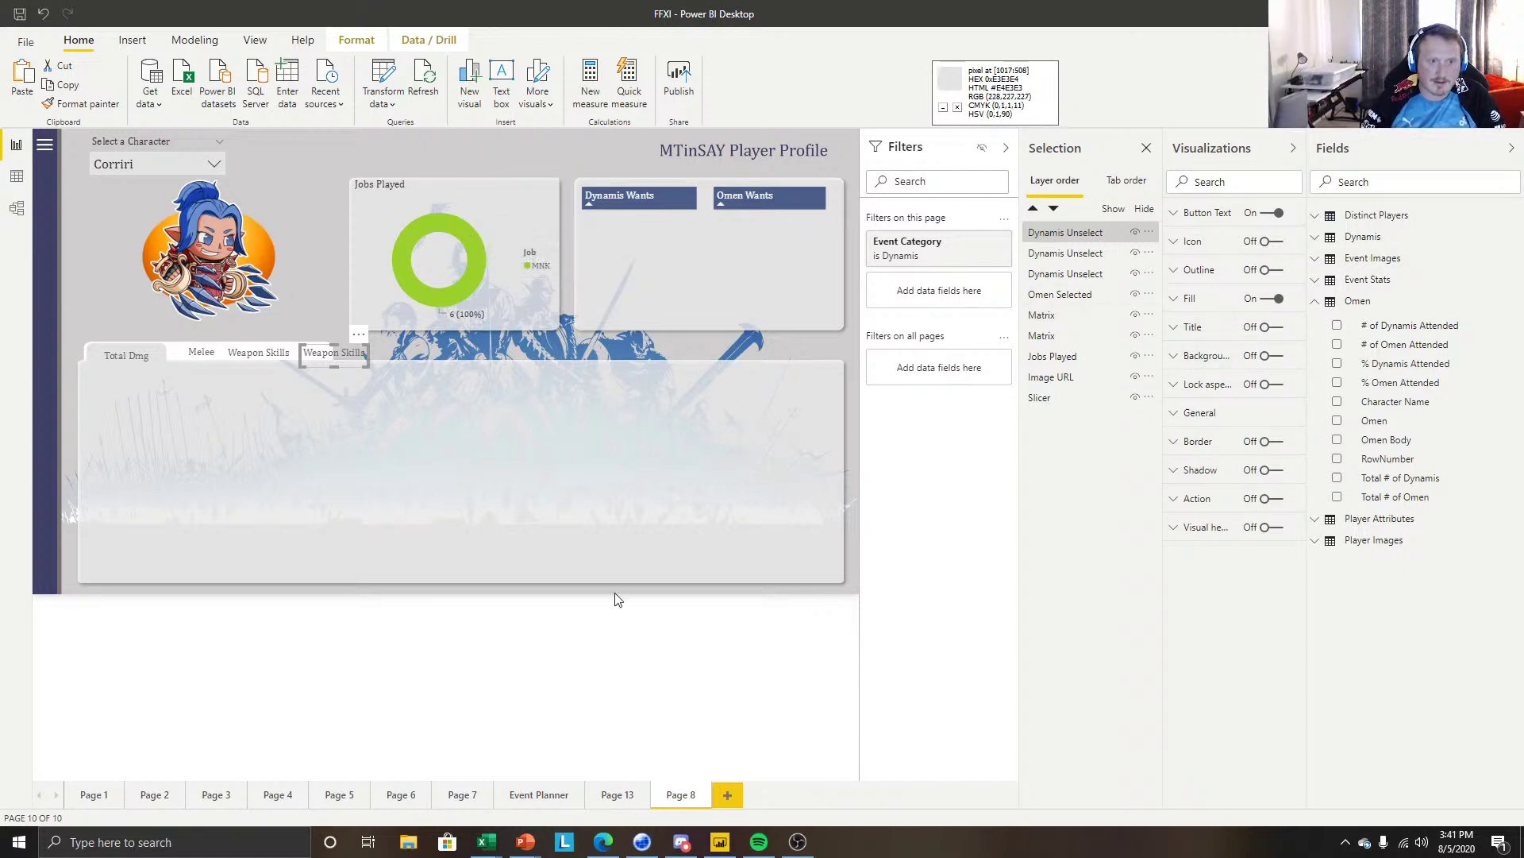
Nudge the first Weapon Skills button slightly right to widen the gap between it and the Melee button.
left_click(272, 343)
left_click(272, 351)
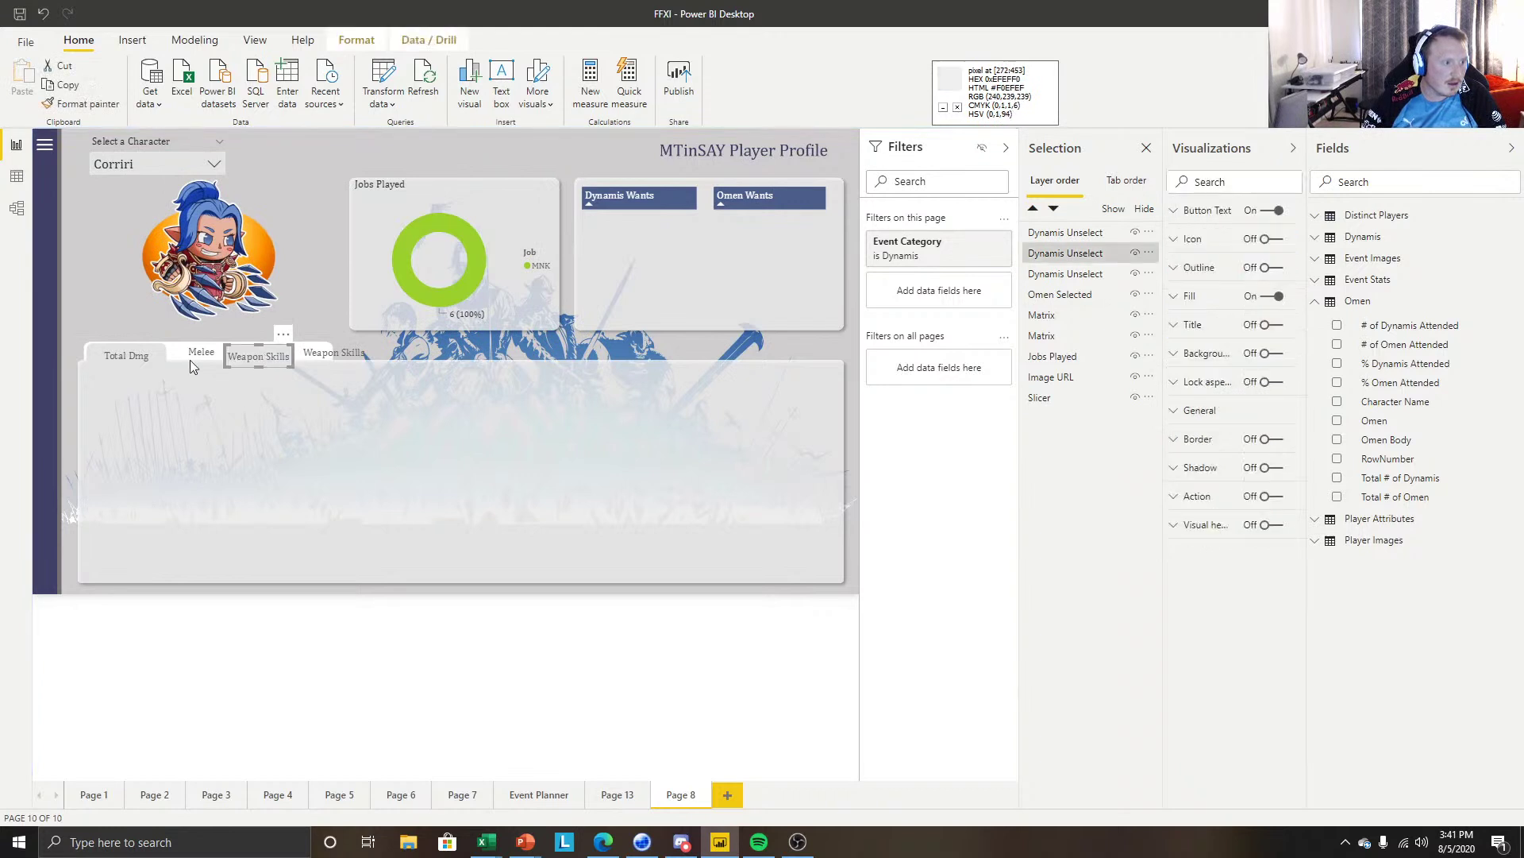
left_click_drag(235, 362, 240, 358)
key("Right")
key("Right")
key("Right")
key("Right")
key("Right")
key("Right")
key("Right")
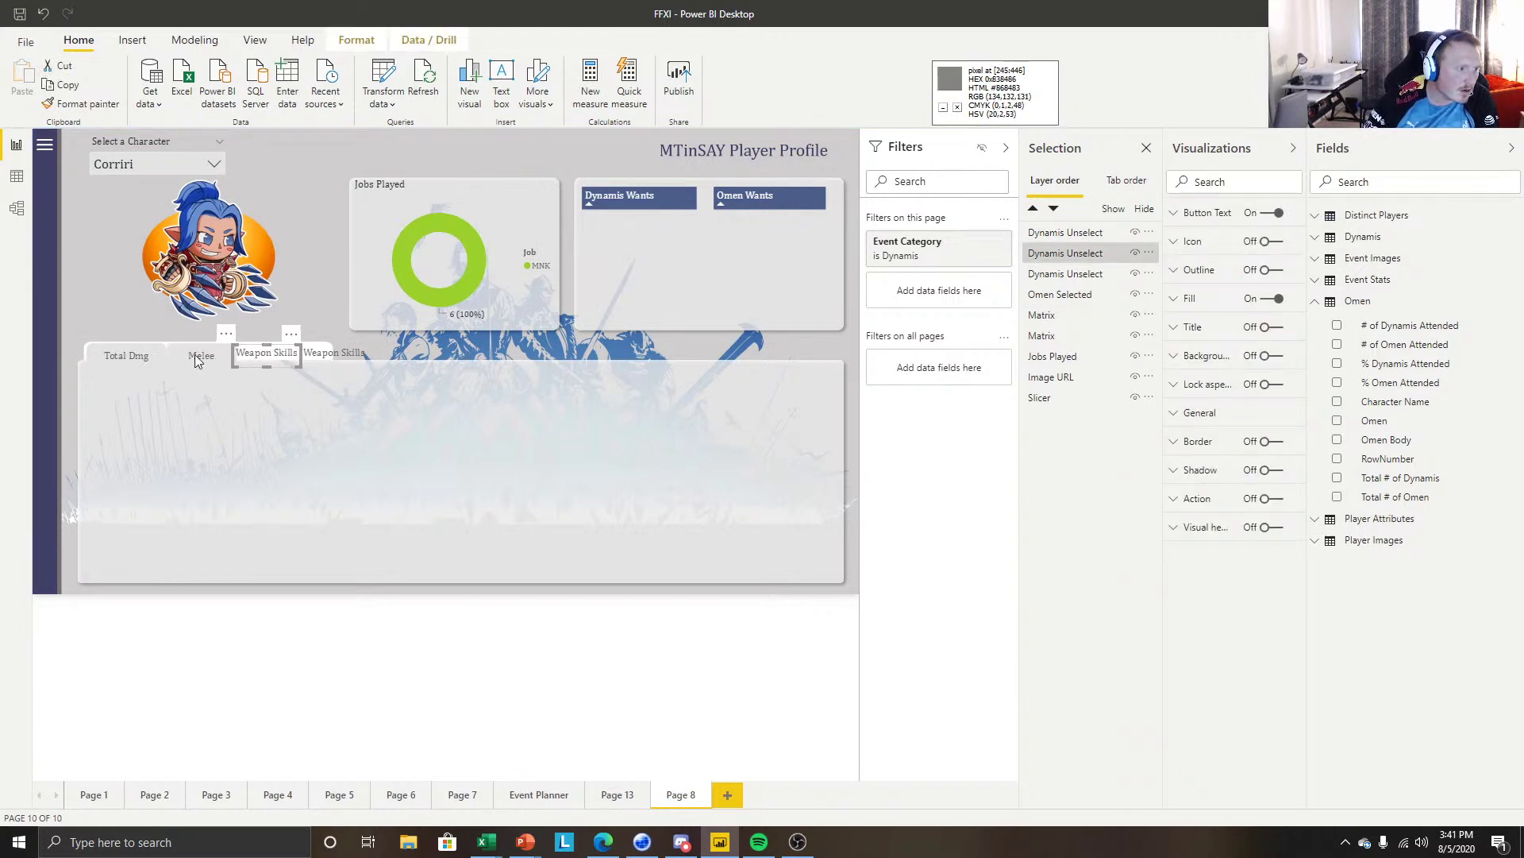
Nudge the last Weapon Skills copy slightly right so it clears the neighbouring Weapon Skills button.
left_click(363, 356)
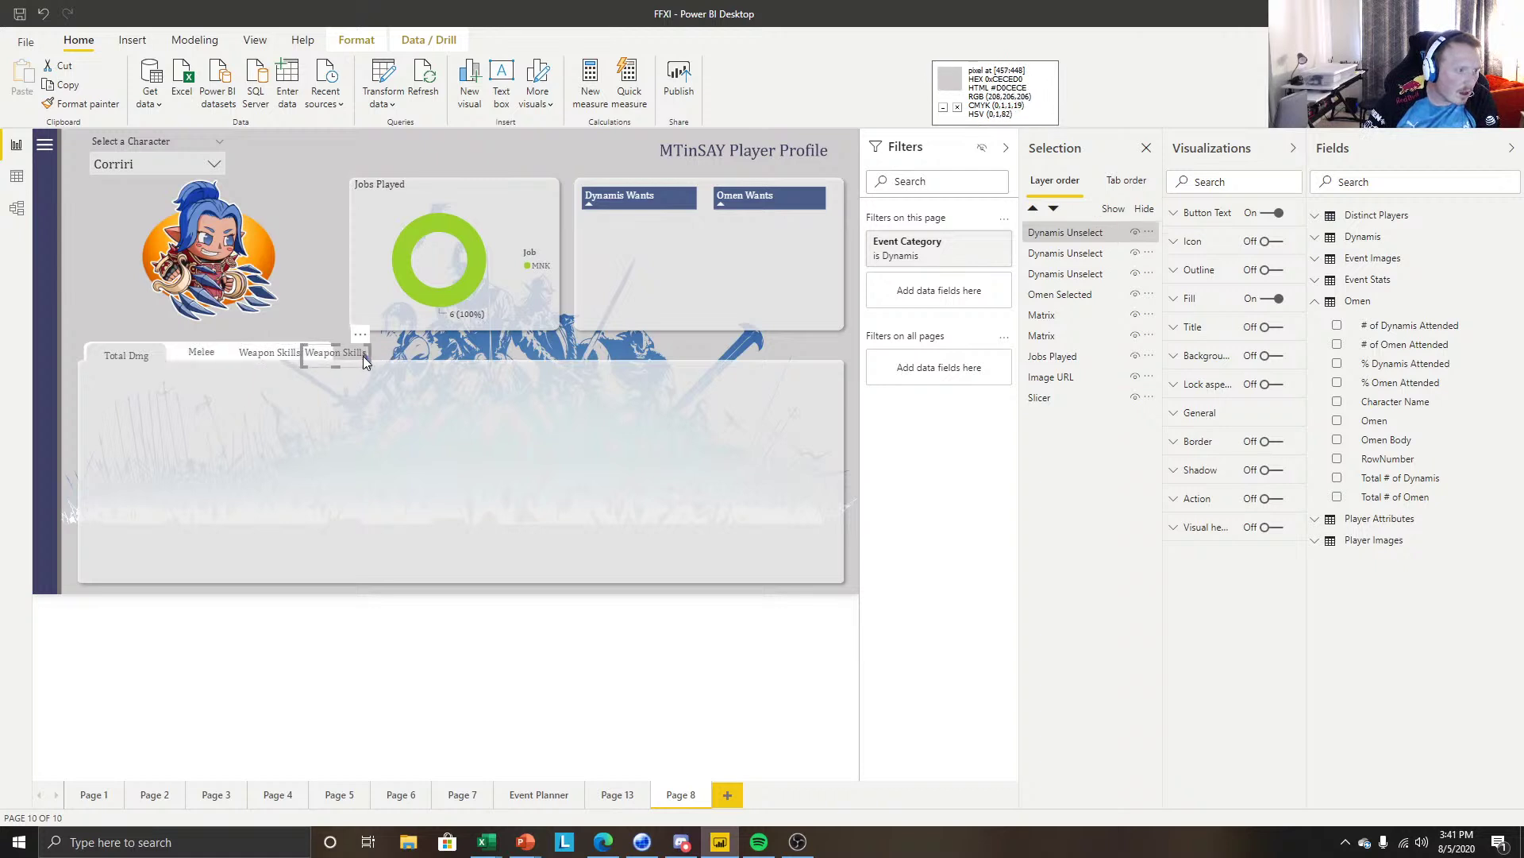
key("Right")
key("Right")
key("Right")
key("Right")
key("Right")
key("Right")
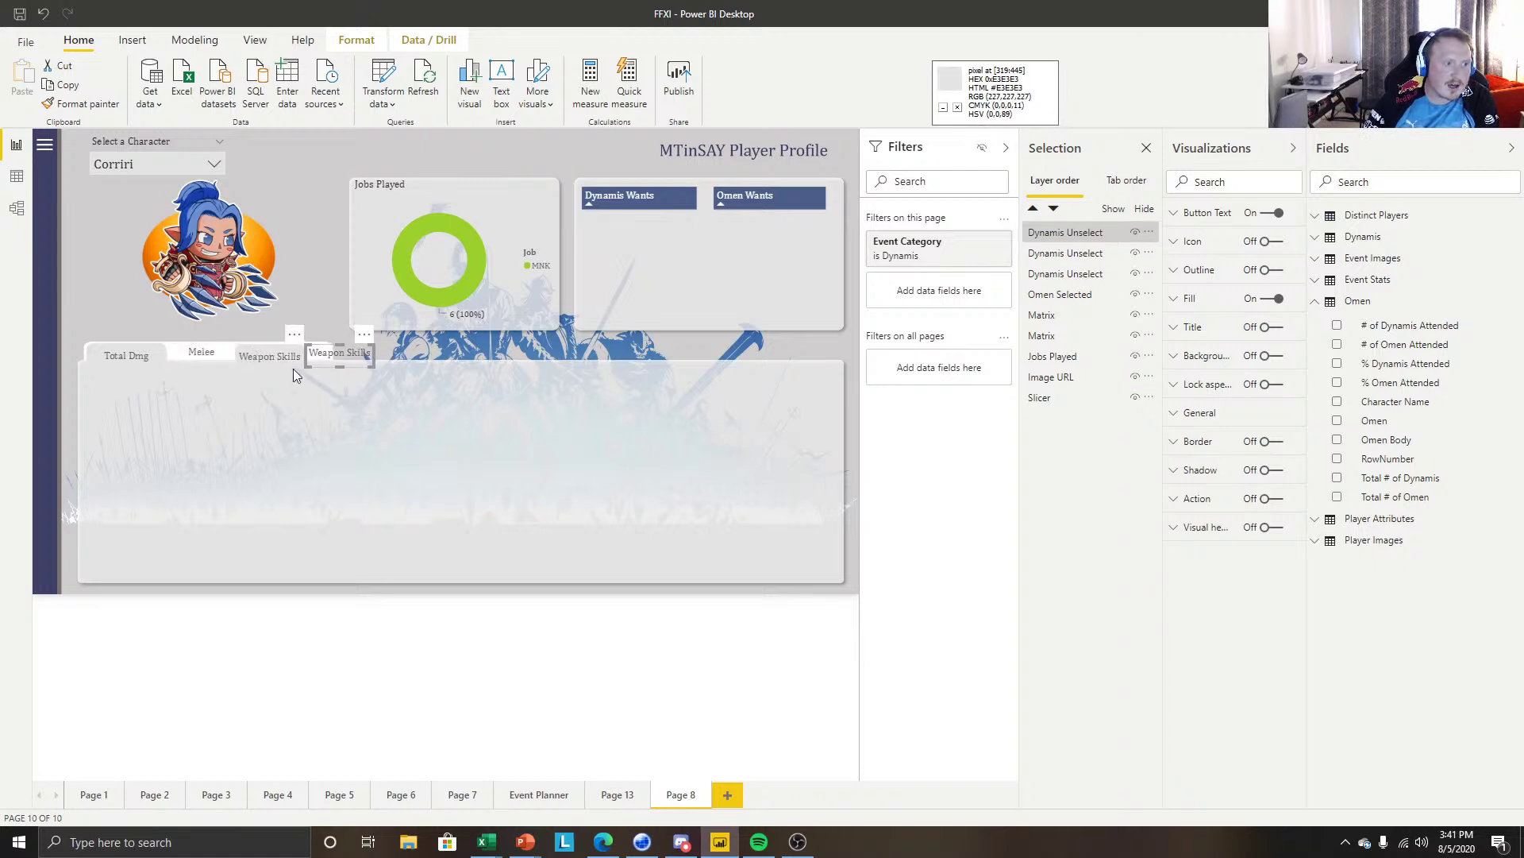
left_click(370, 617)
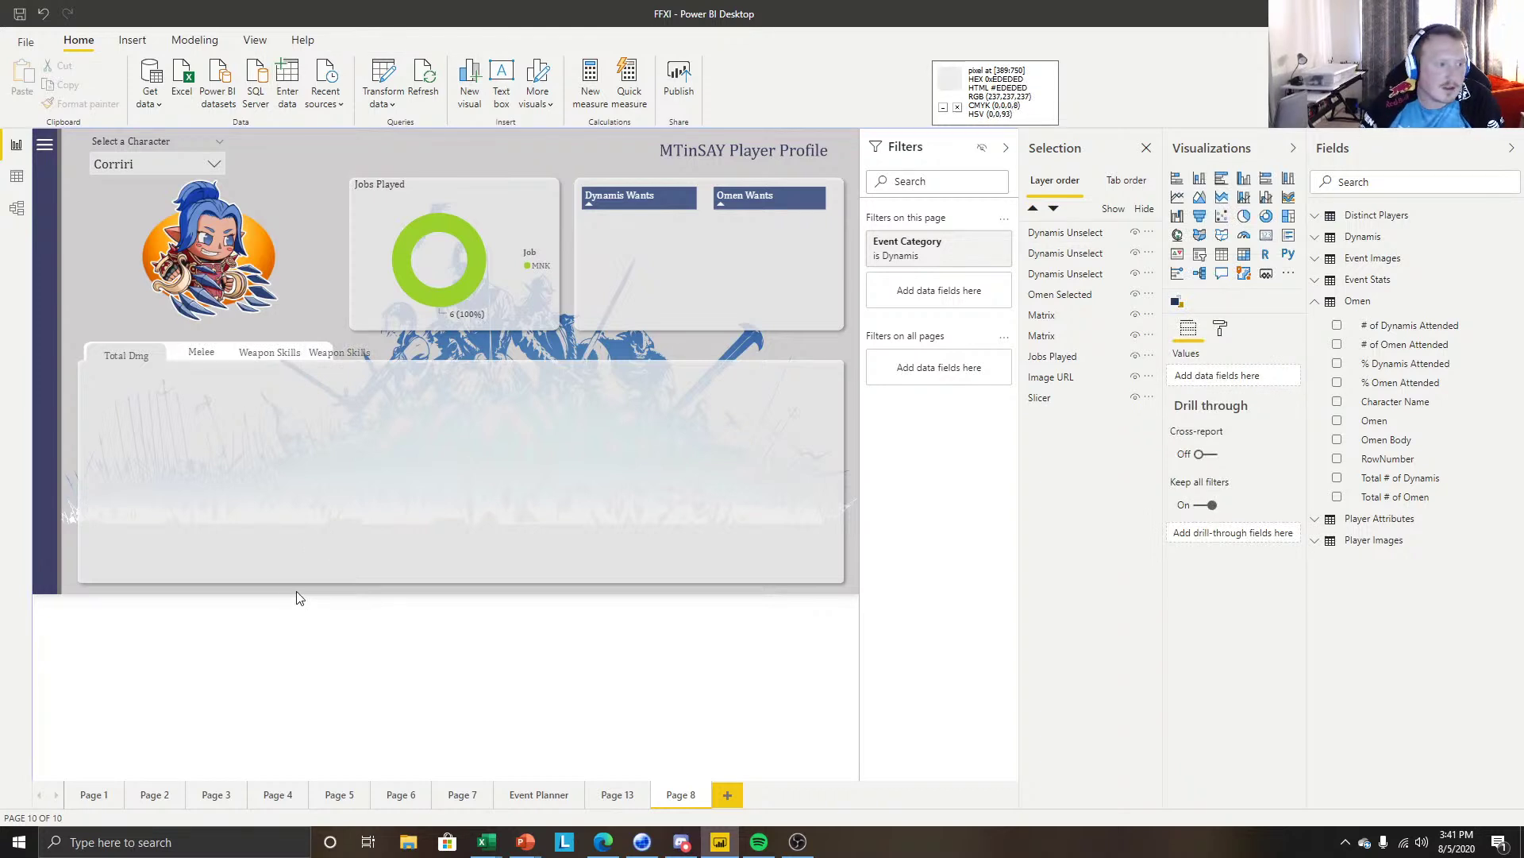
Change the last Weapon Skills copy's button text to Ranged.
left_click(347, 357)
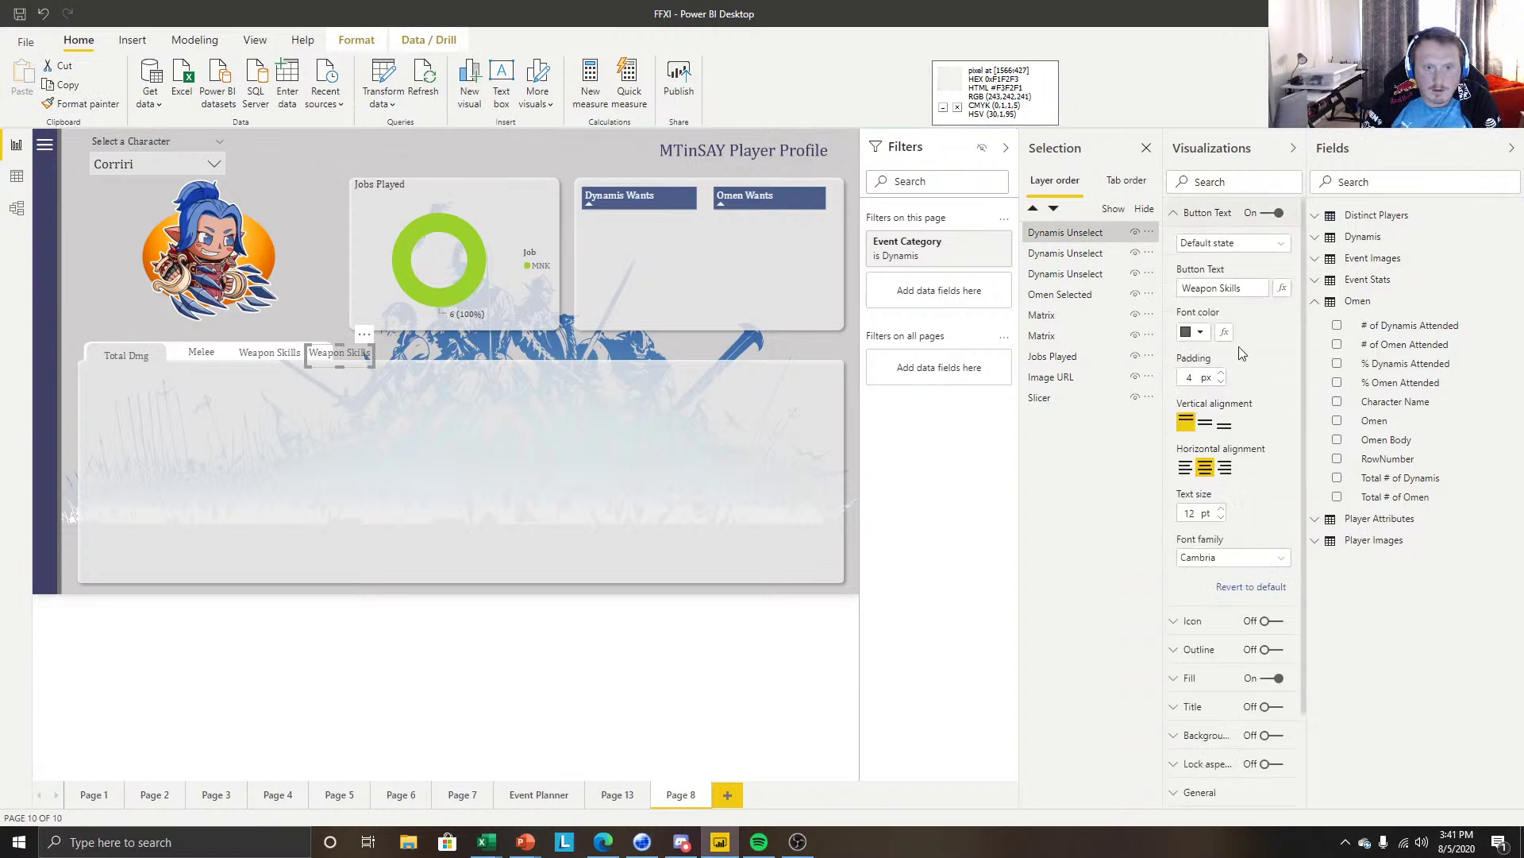
left_click(1227, 289)
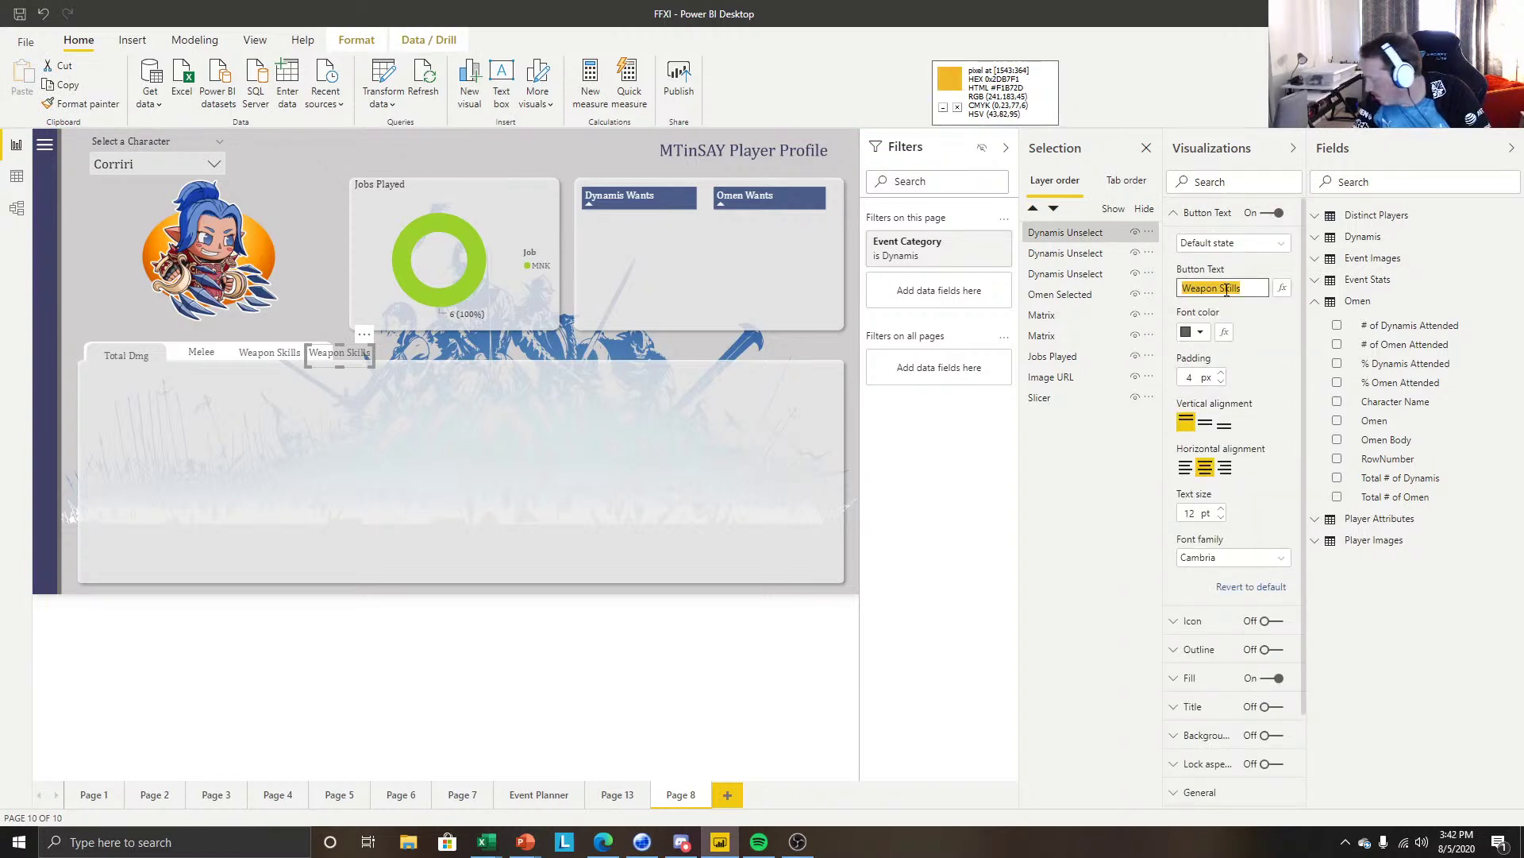
type("Ranged")
Duplicate the Ranged button, place the copy beside it on the tab strip and change its text to Job Ability.
left_click(359, 356)
key("ctrl+c")
key("ctrl+v")
left_click_drag(359, 355, 433, 344)
double_click(1212, 290)
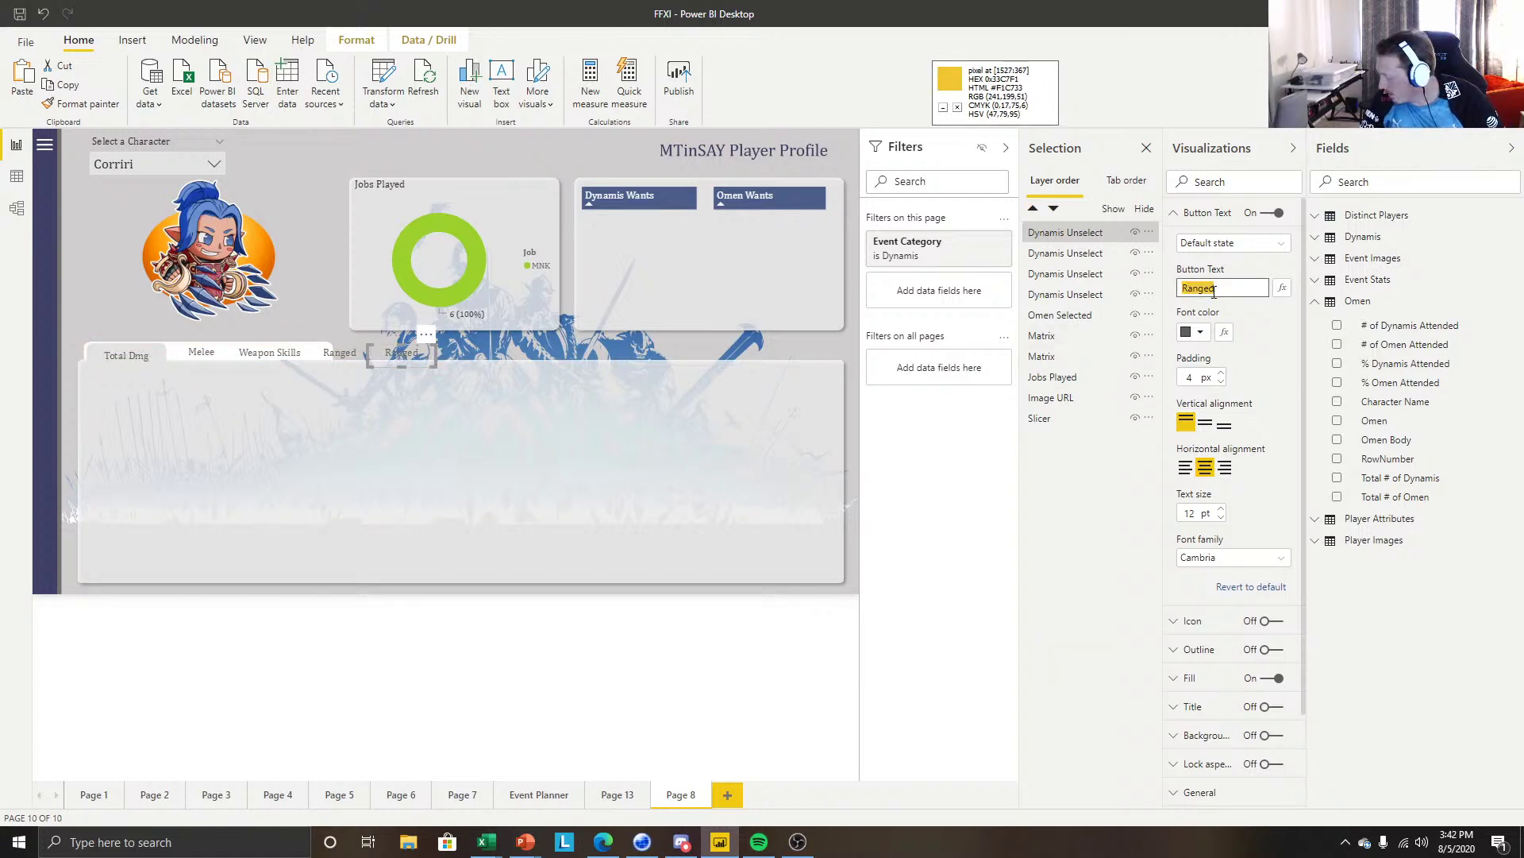
type("Job Ability")
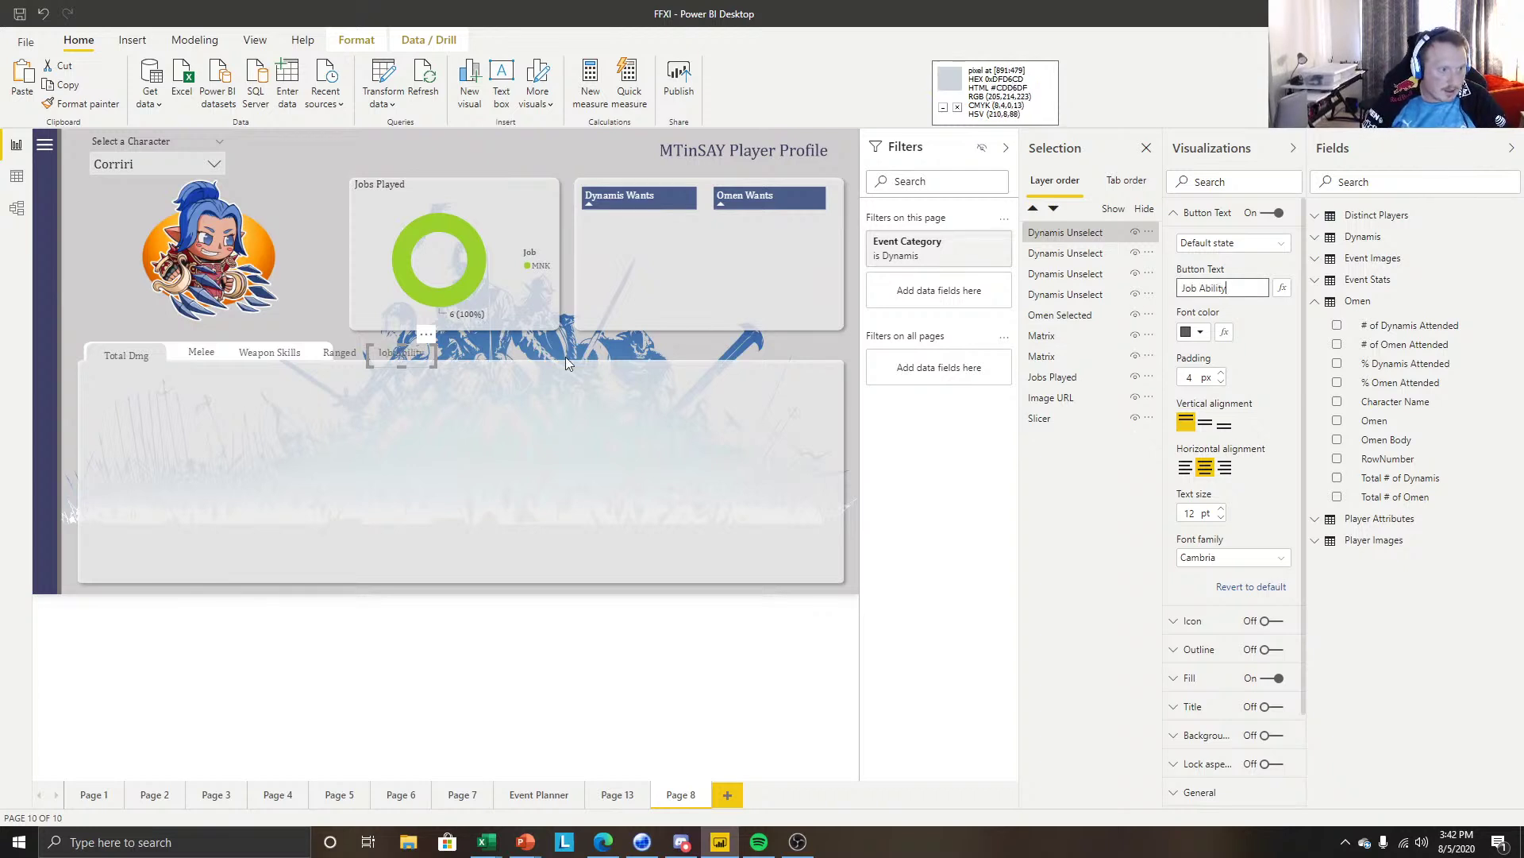
Add another button copy beside Job Ability on the tab strip and change its text to Spells.
left_click(427, 366)
key("ctrl+v")
left_click_drag(429, 349, 493, 341)
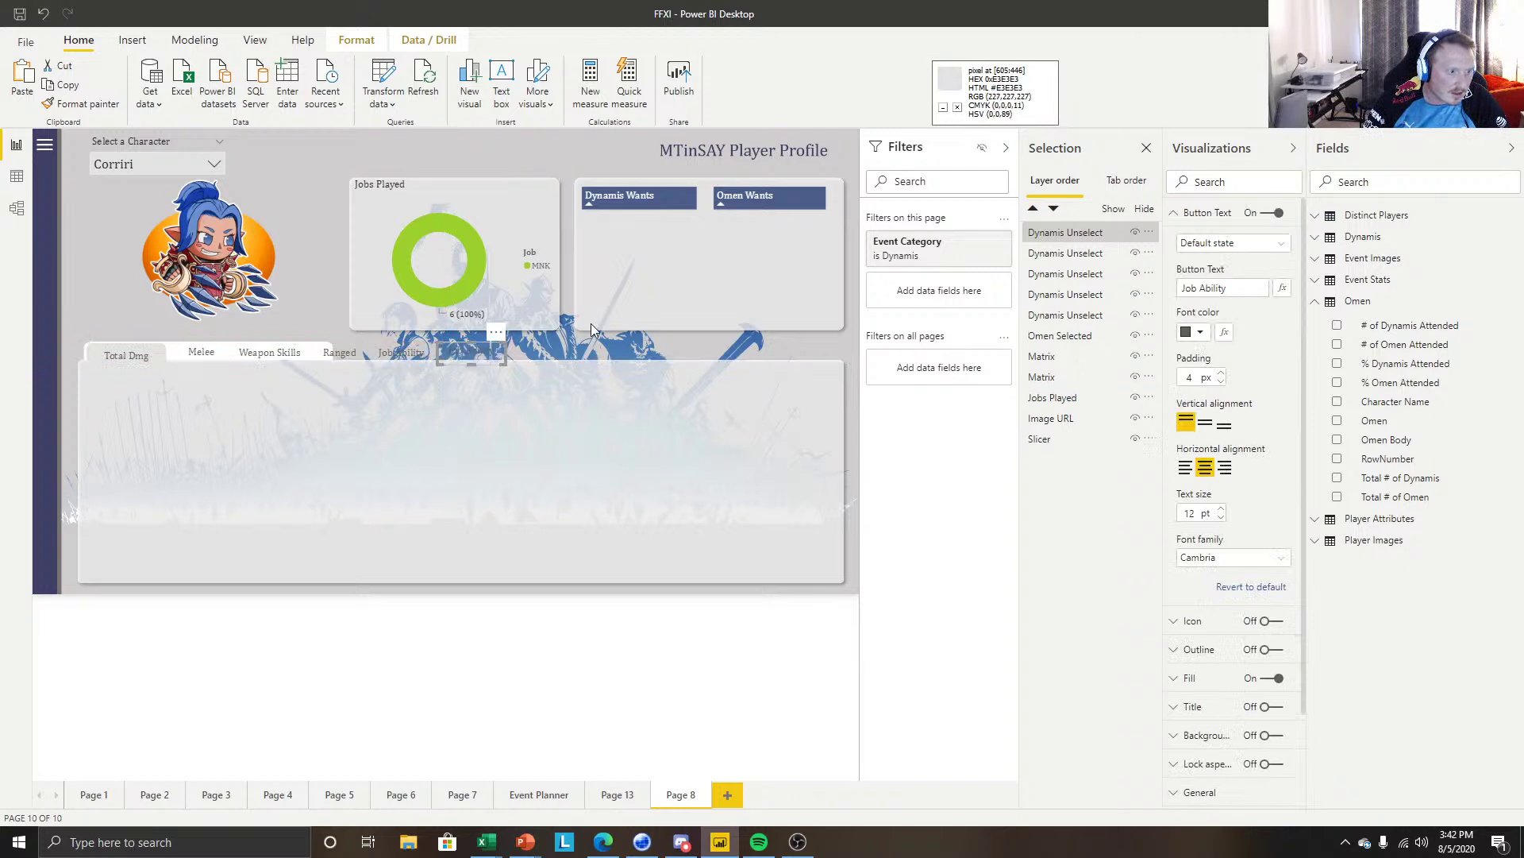
left_click(1236, 287)
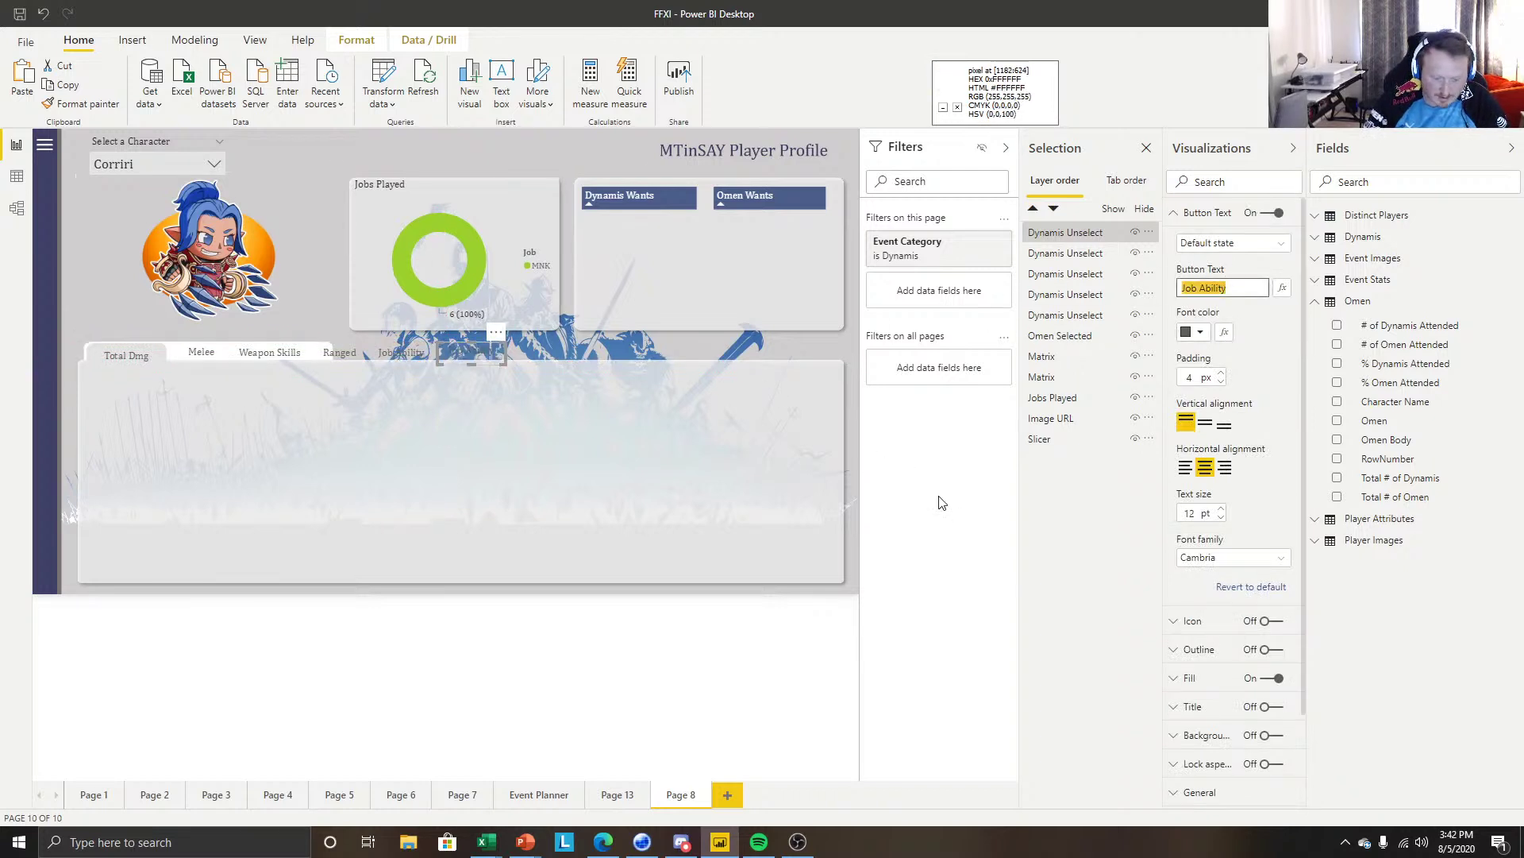
type("Spells")
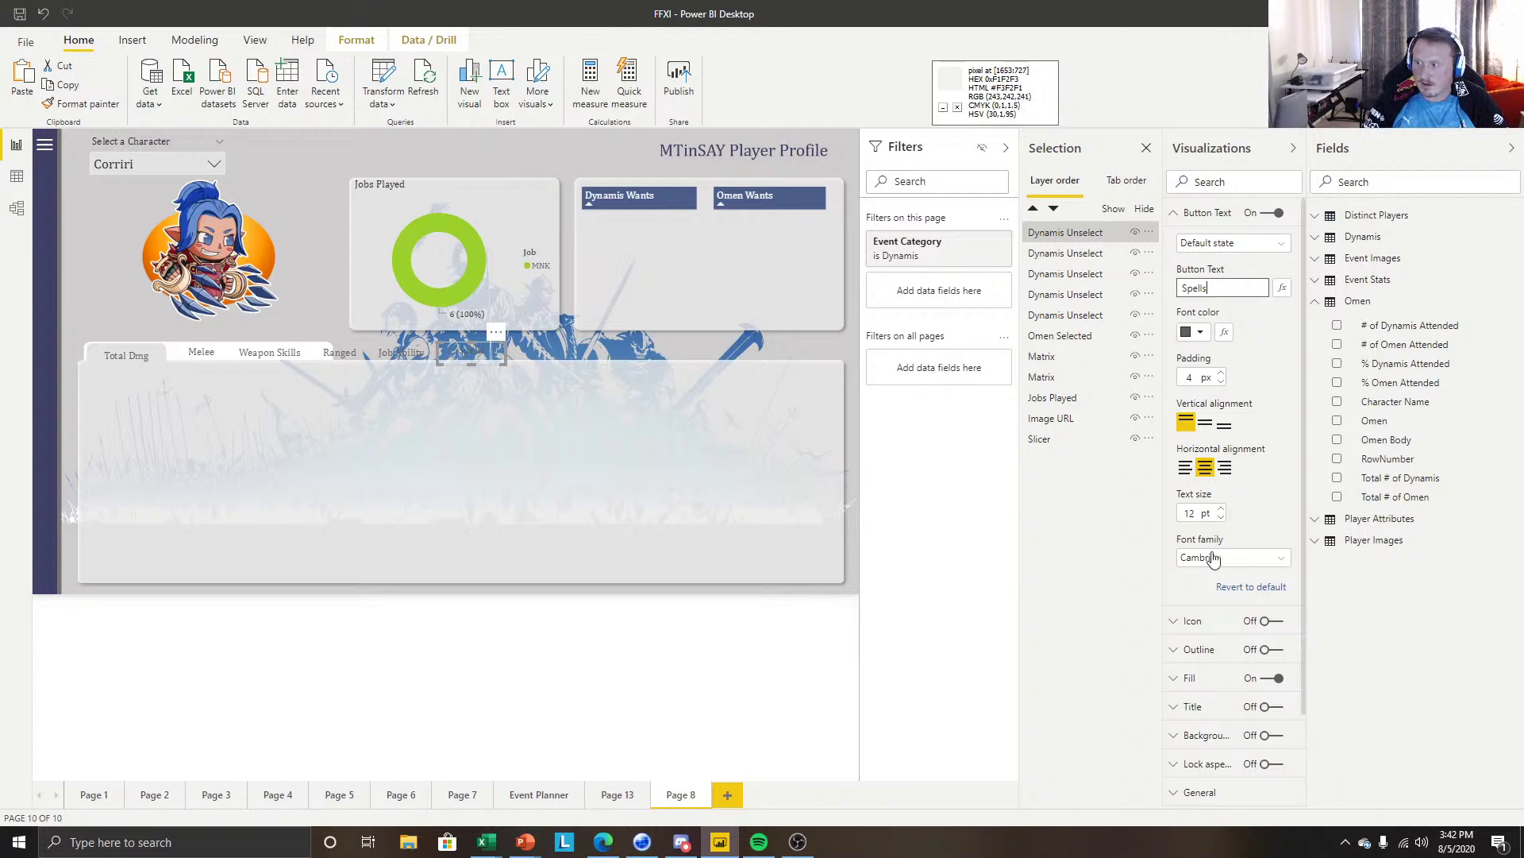
Duplicate the Spells button, place the copy at the end of the tab strip and change its text to Tank.
left_click(489, 355)
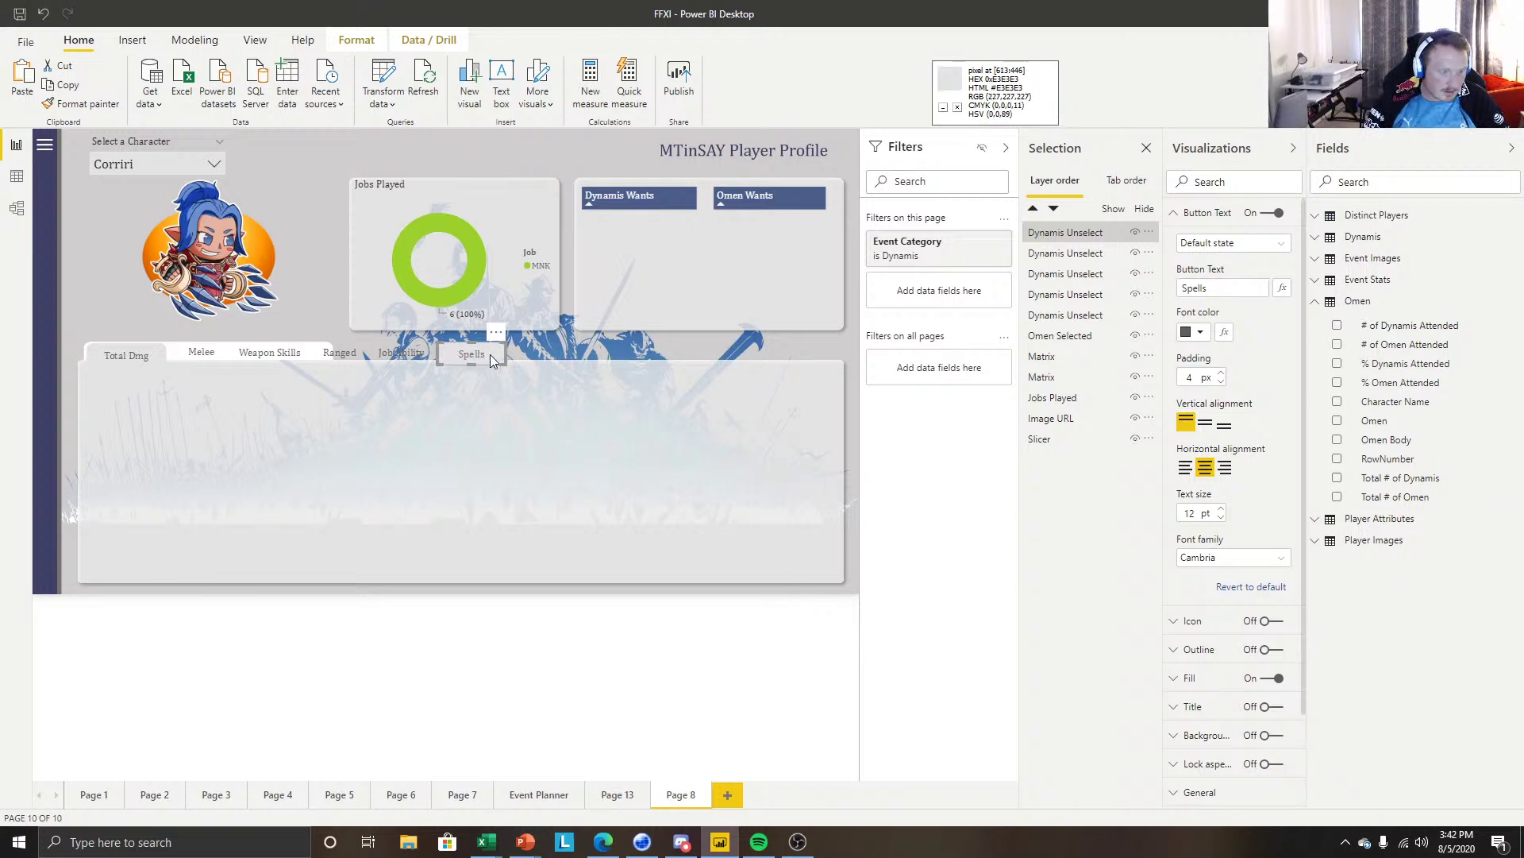
key("ctrl+c")
key("ctrl+v")
left_click_drag(502, 355, 568, 345)
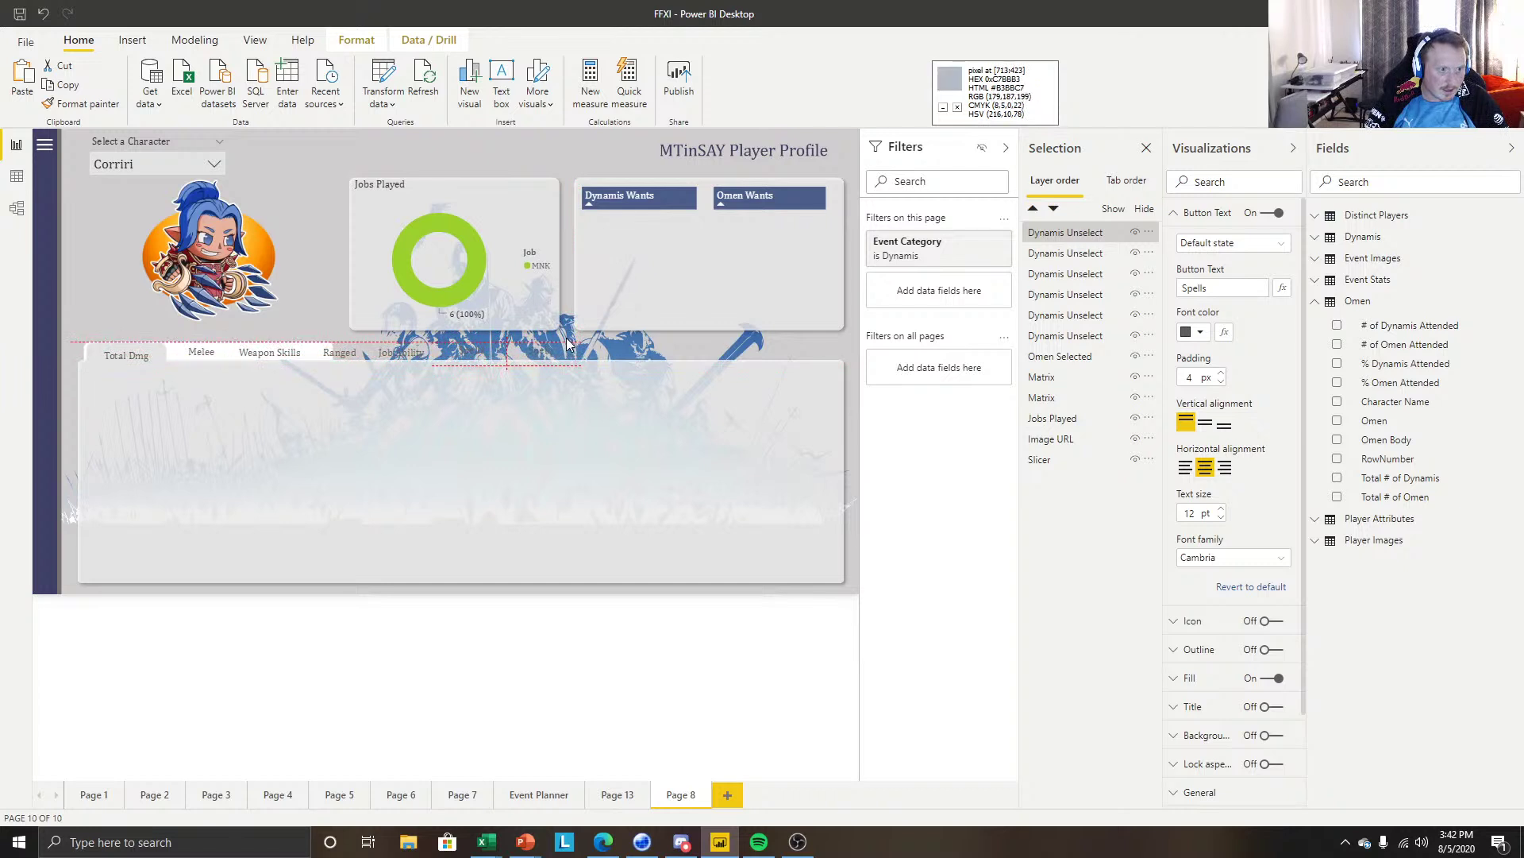
double_click(1222, 290)
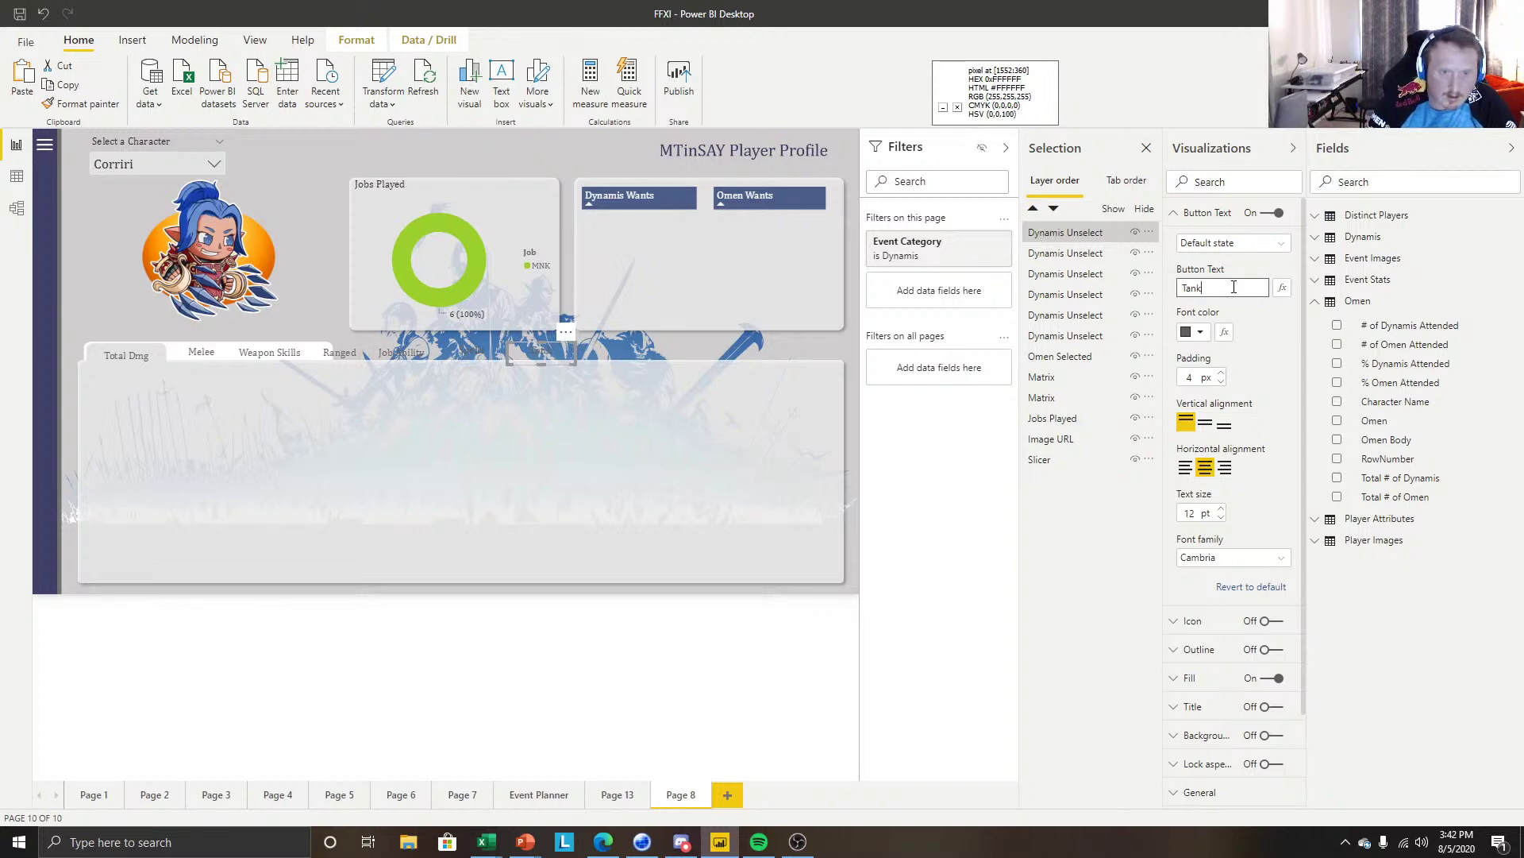
left_click(523, 656)
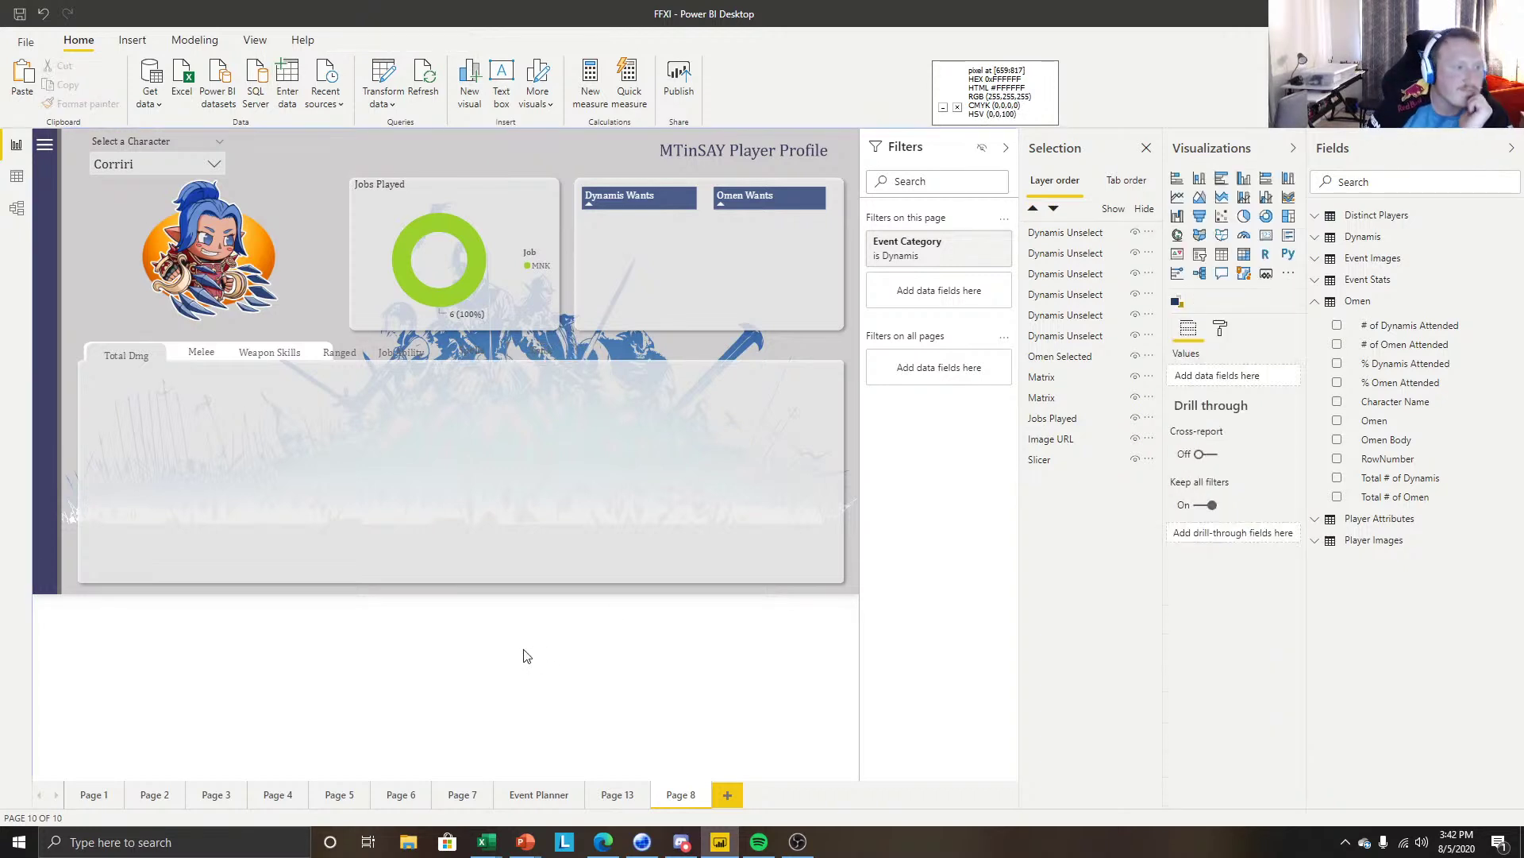
Switch to the FFXI BGs presentation in PowerPoint and stretch slide 3's white tab strip right to the upper-right panel's left edge.
left_click(543, 361)
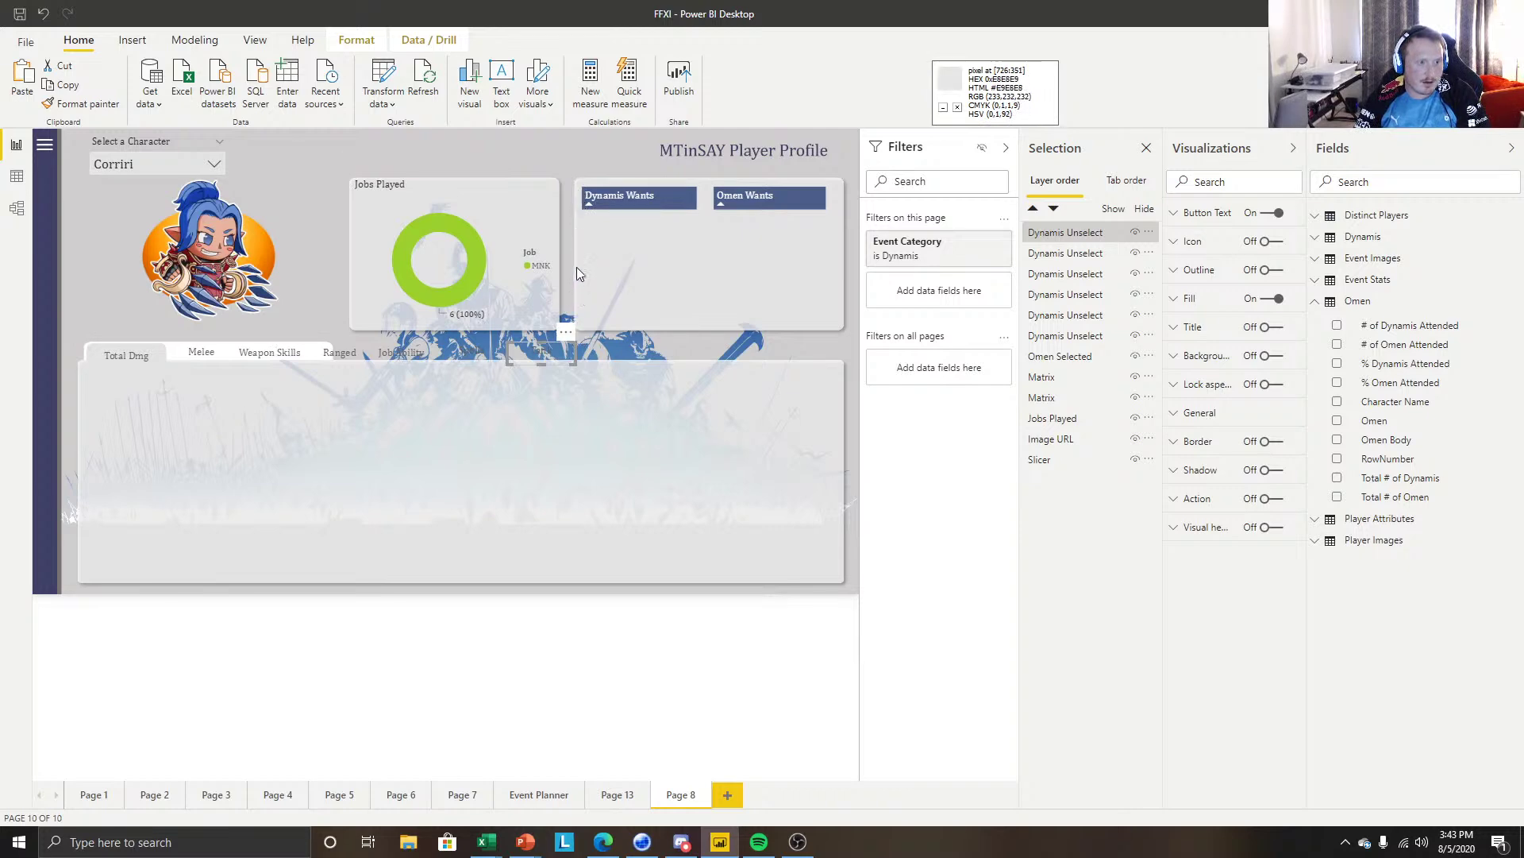
left_click(526, 842)
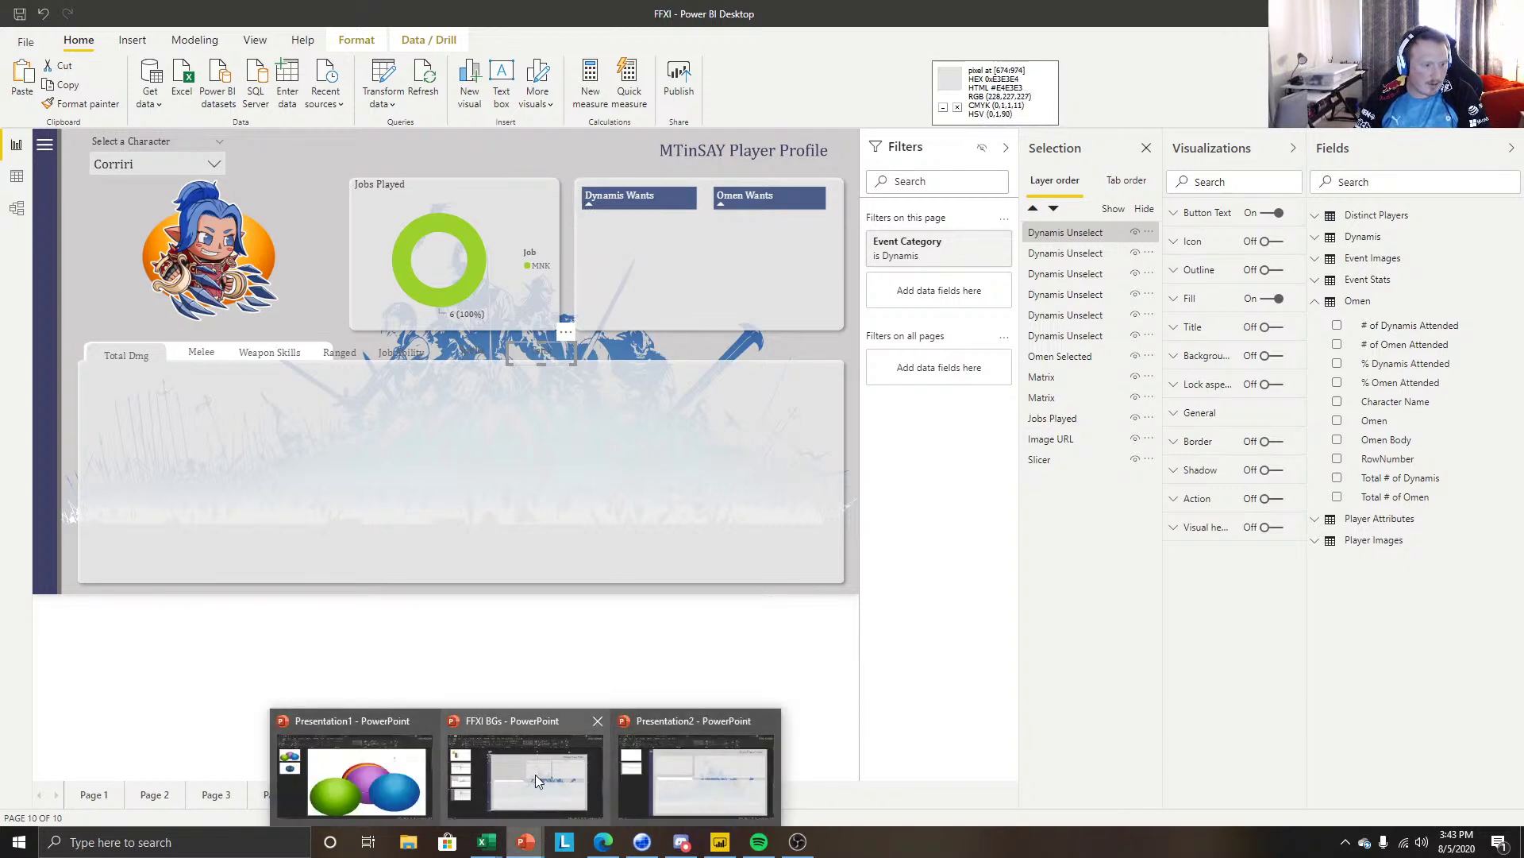
left_click(535, 773)
left_click(335, 521)
left_click(744, 461)
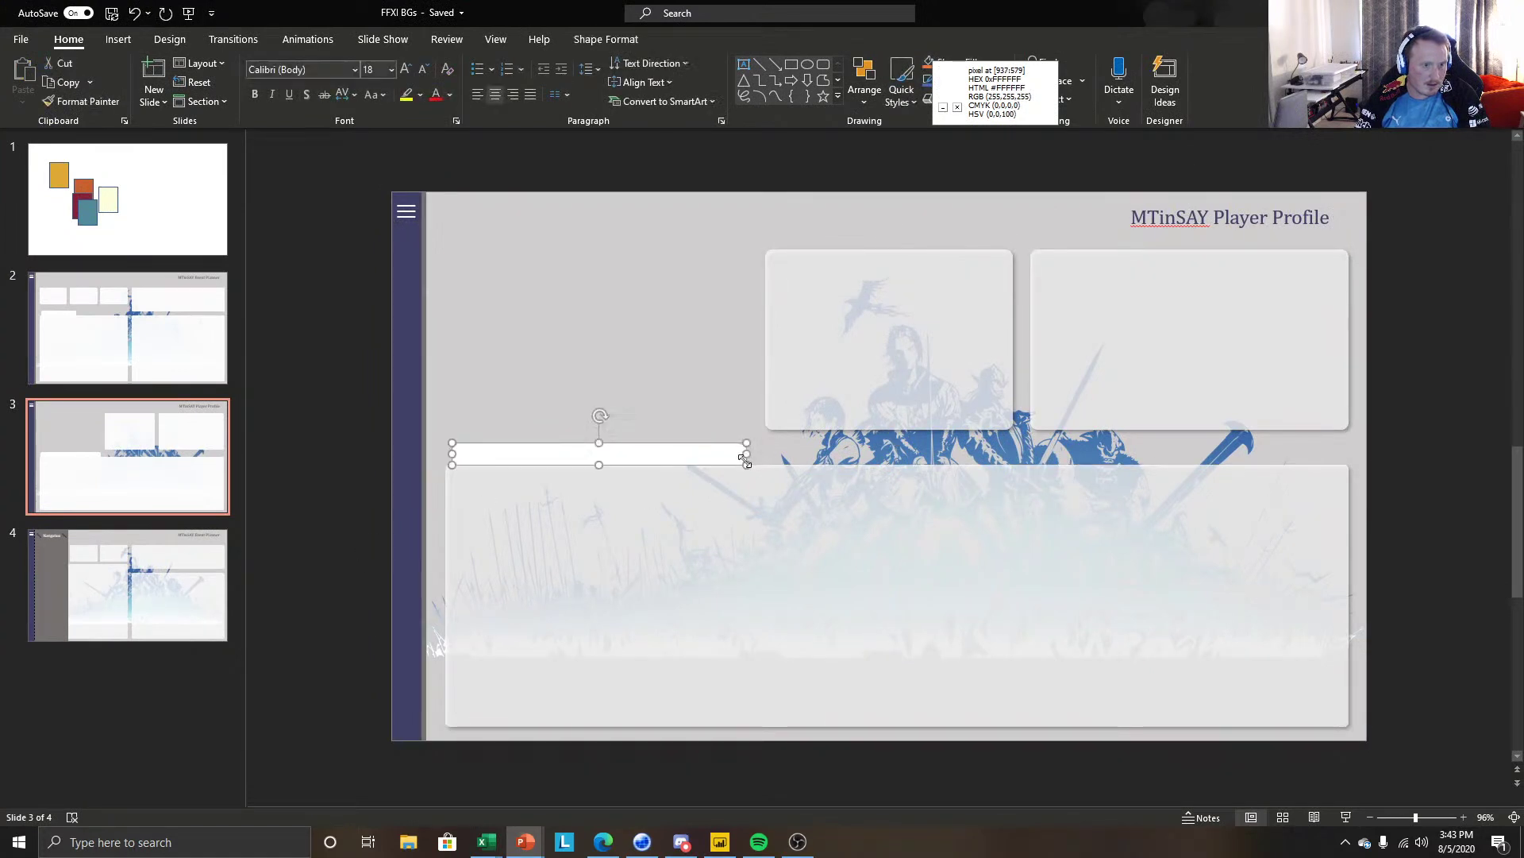
left_click_drag(746, 454, 1031, 461)
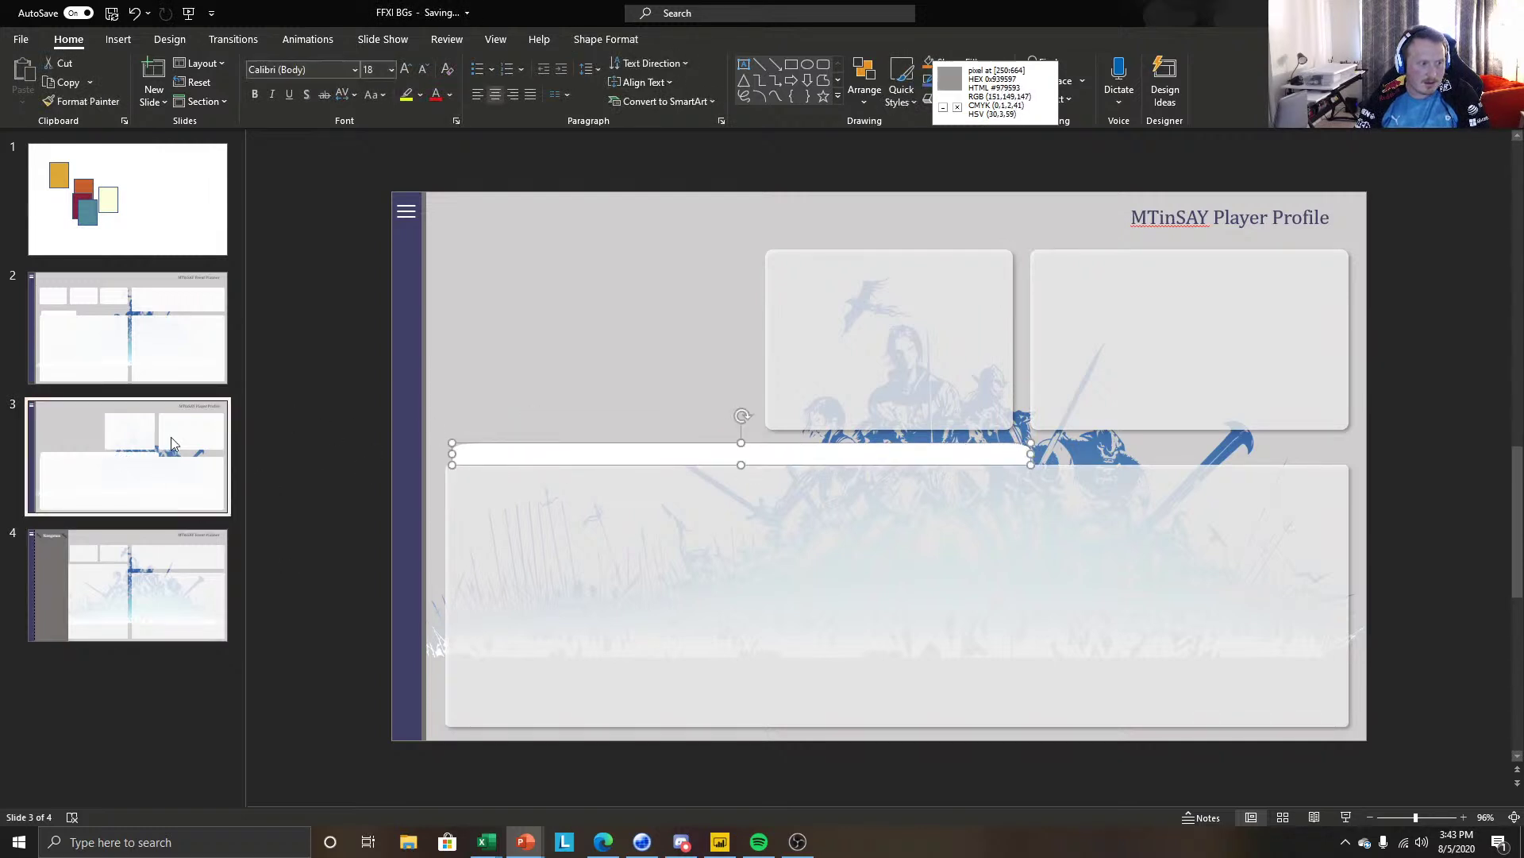
mouse_move(1030, 453)
left_mouse_down()
mouse_move(748, 450)
mouse_move(1031, 455)
left_mouse_up()
left_click(321, 428)
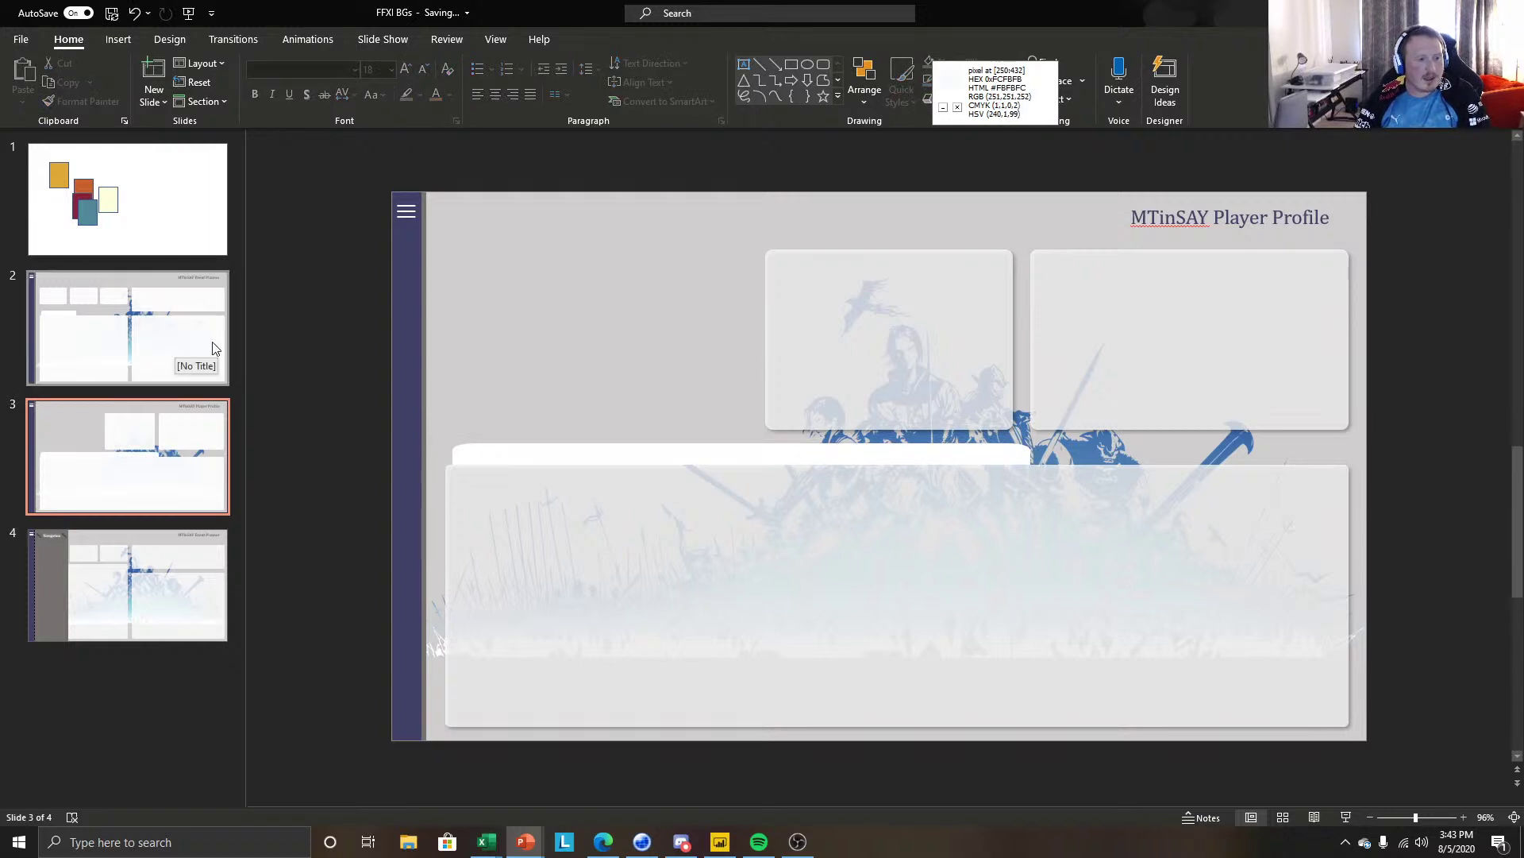
Move the white tab strip up off the lower panel and draw a thin rectangle about 2.69" wide and 0.23" high below it.
left_click(599, 453)
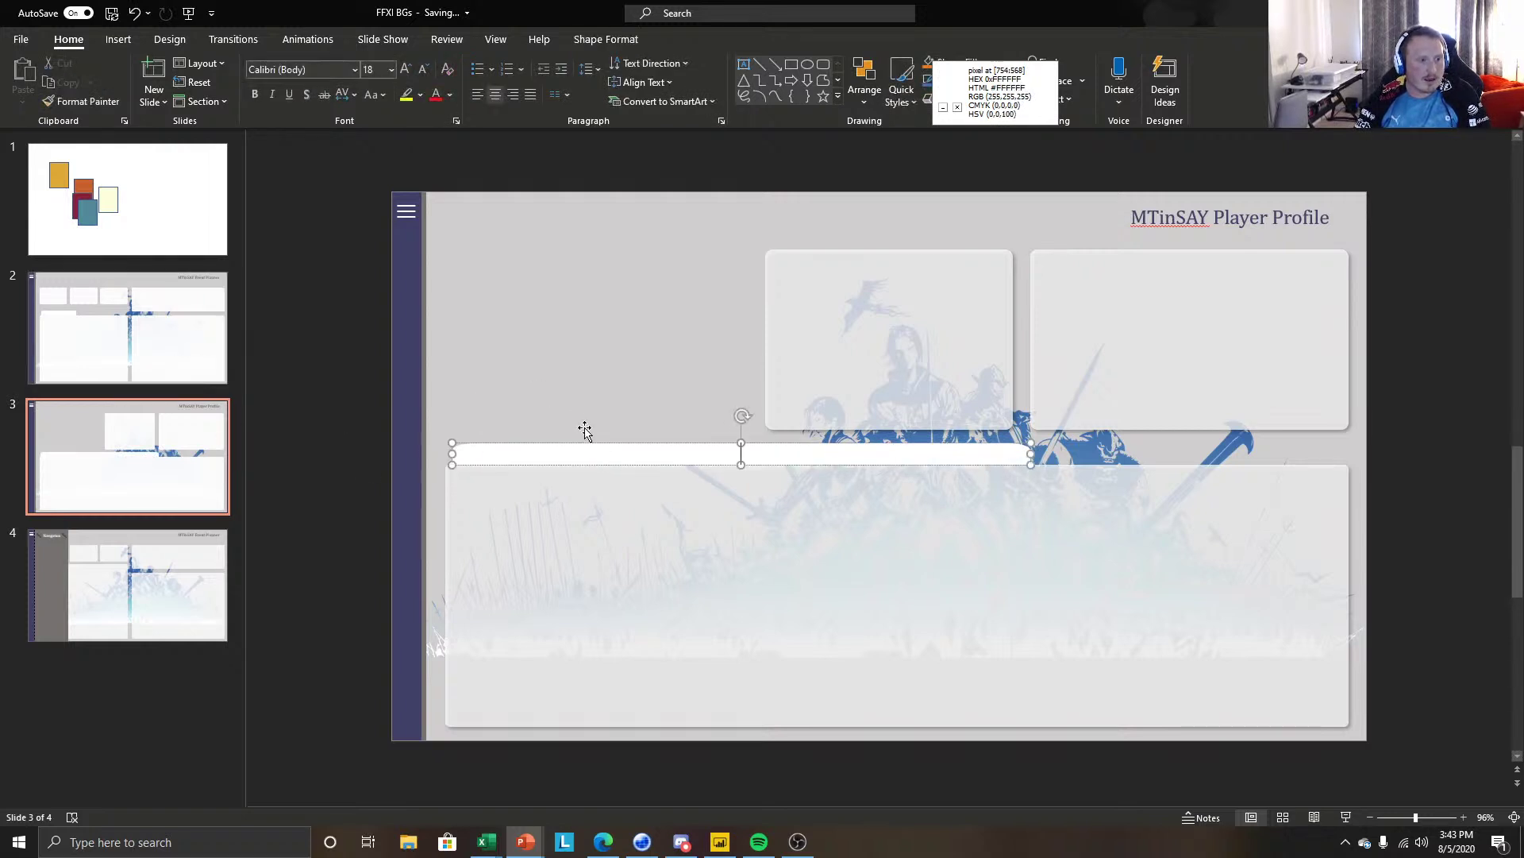
left_click_drag(646, 452, 642, 342)
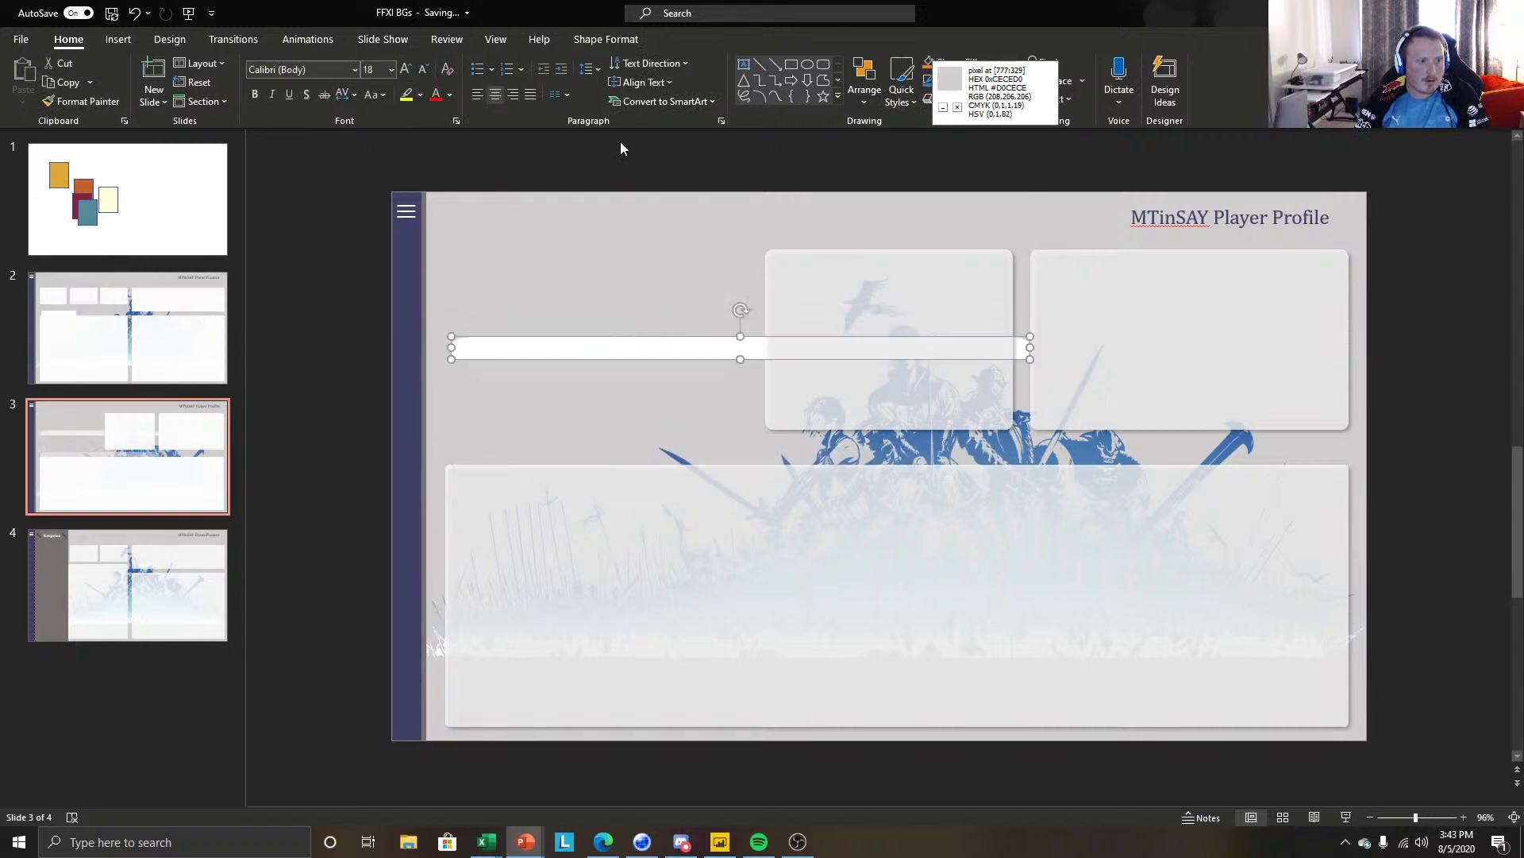
left_click_drag(452, 419, 648, 436)
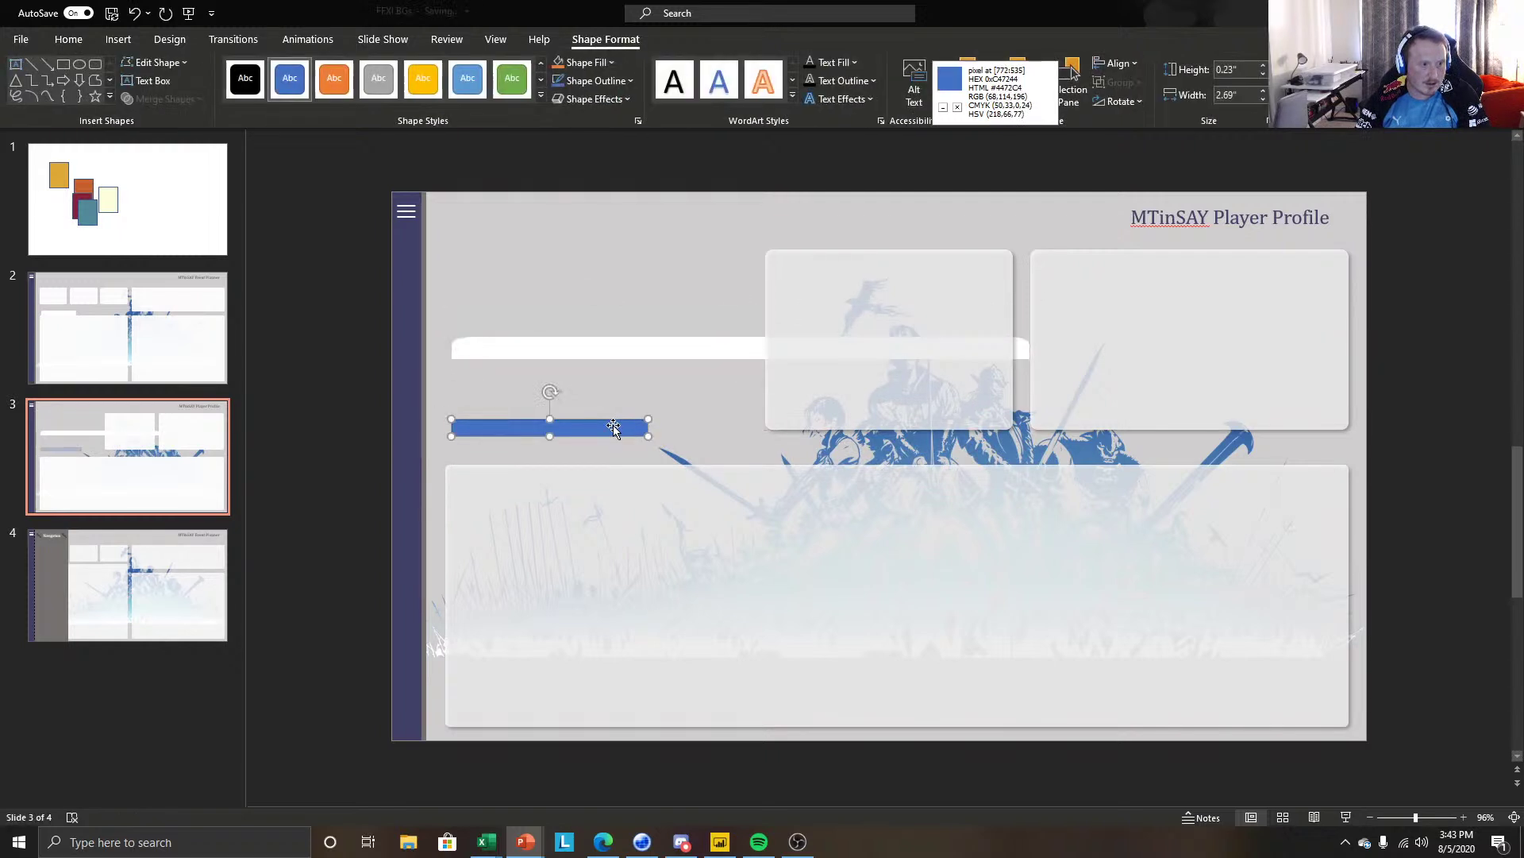
Give the thin rectangle a white fill and no outline, and set it against the lower panel's upper edge.
right_click(612, 425)
left_click(680, 350)
left_click(656, 410)
left_click(702, 350)
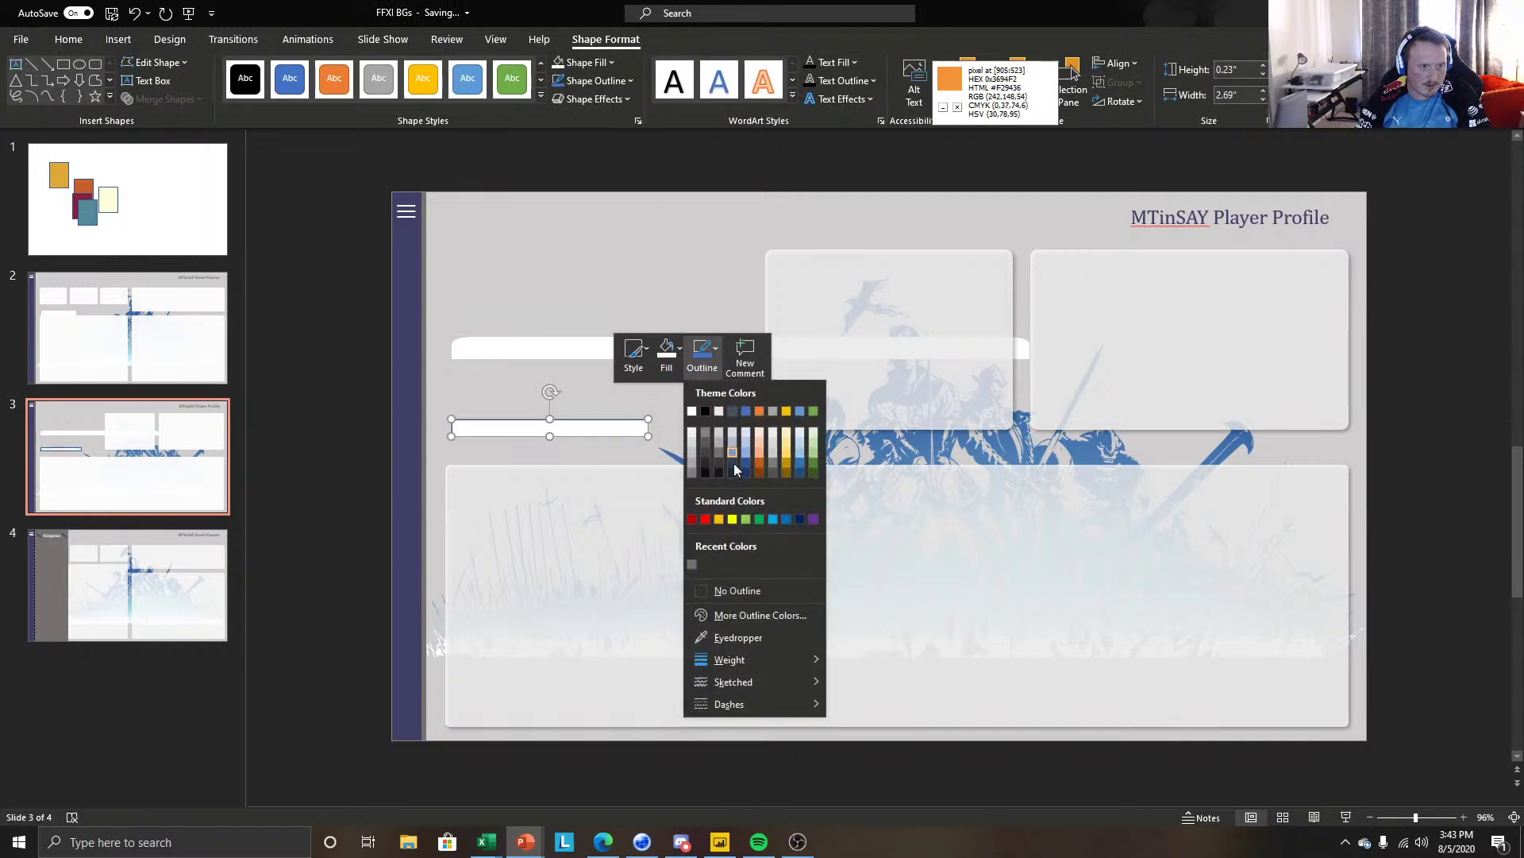
left_click(718, 590)
mouse_move(582, 434)
left_mouse_down()
mouse_move(589, 466)
mouse_move(577, 439)
left_mouse_up()
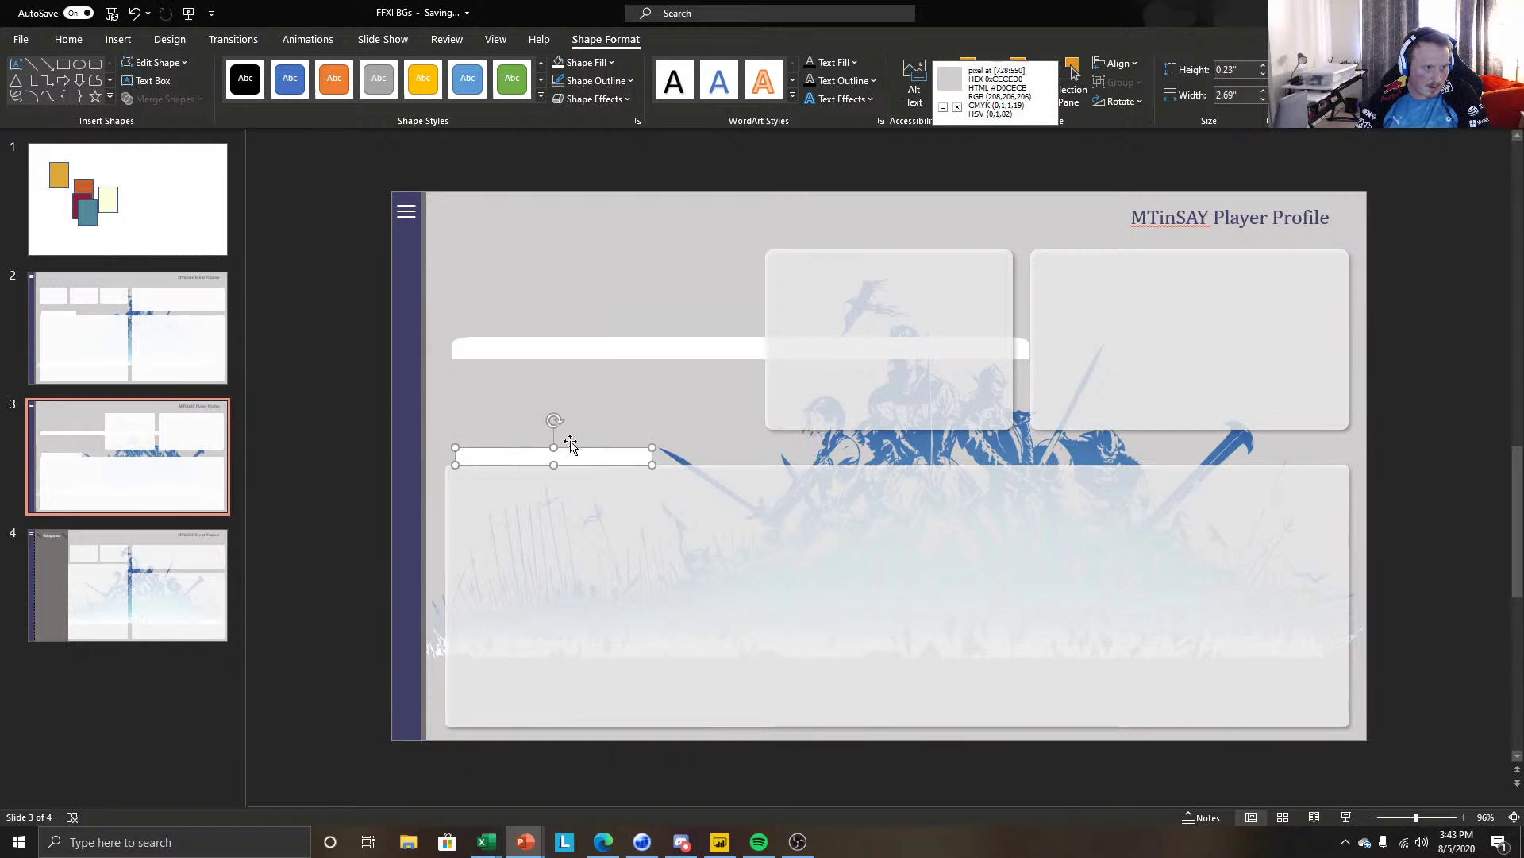
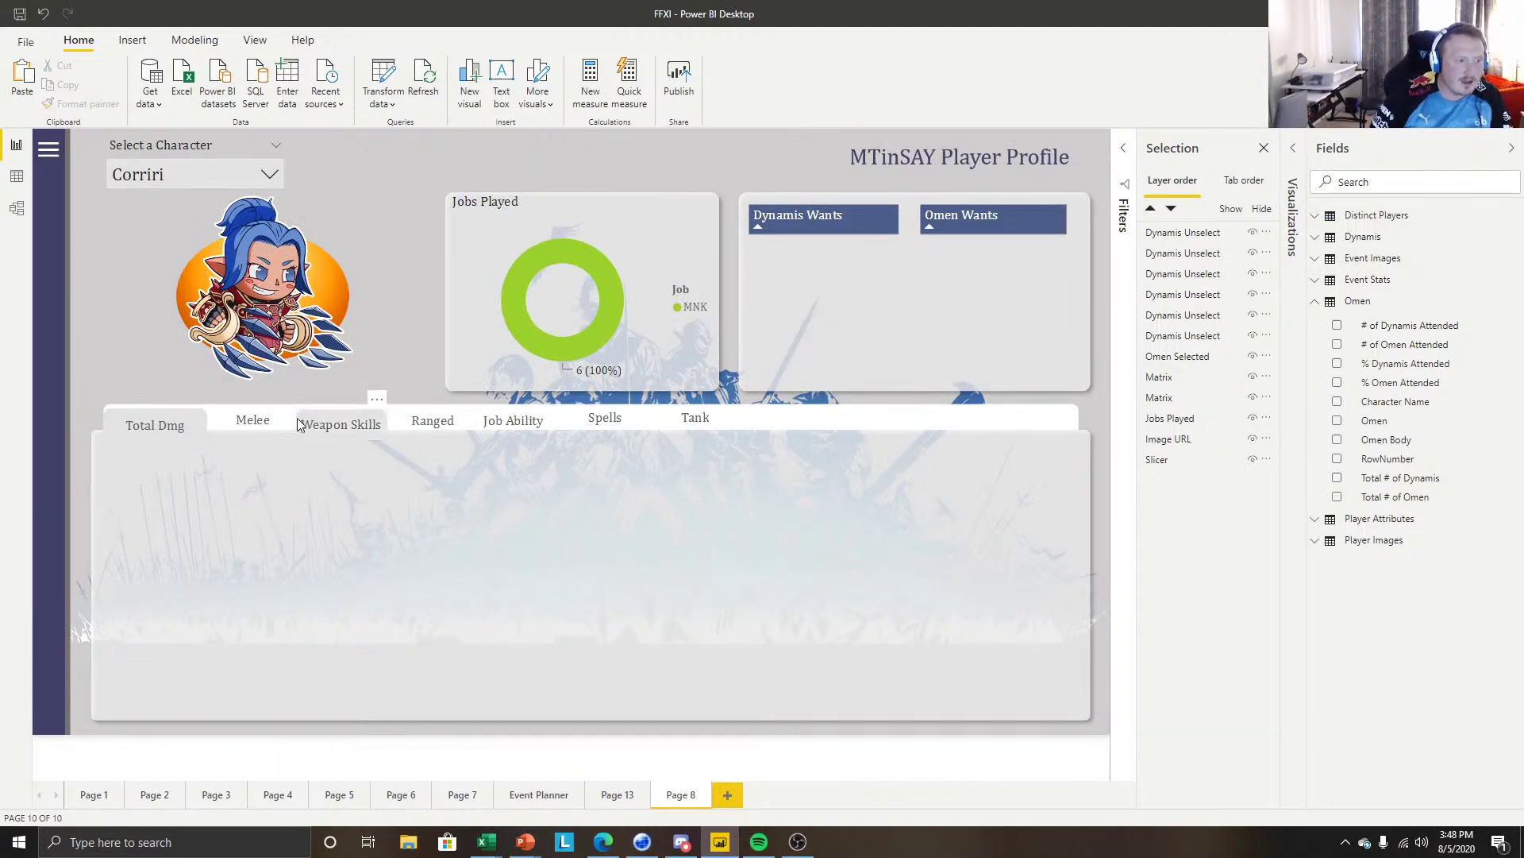
left_click(252, 420)
left_click(341, 420, "ctrl")
left_click(426, 422, "ctrl")
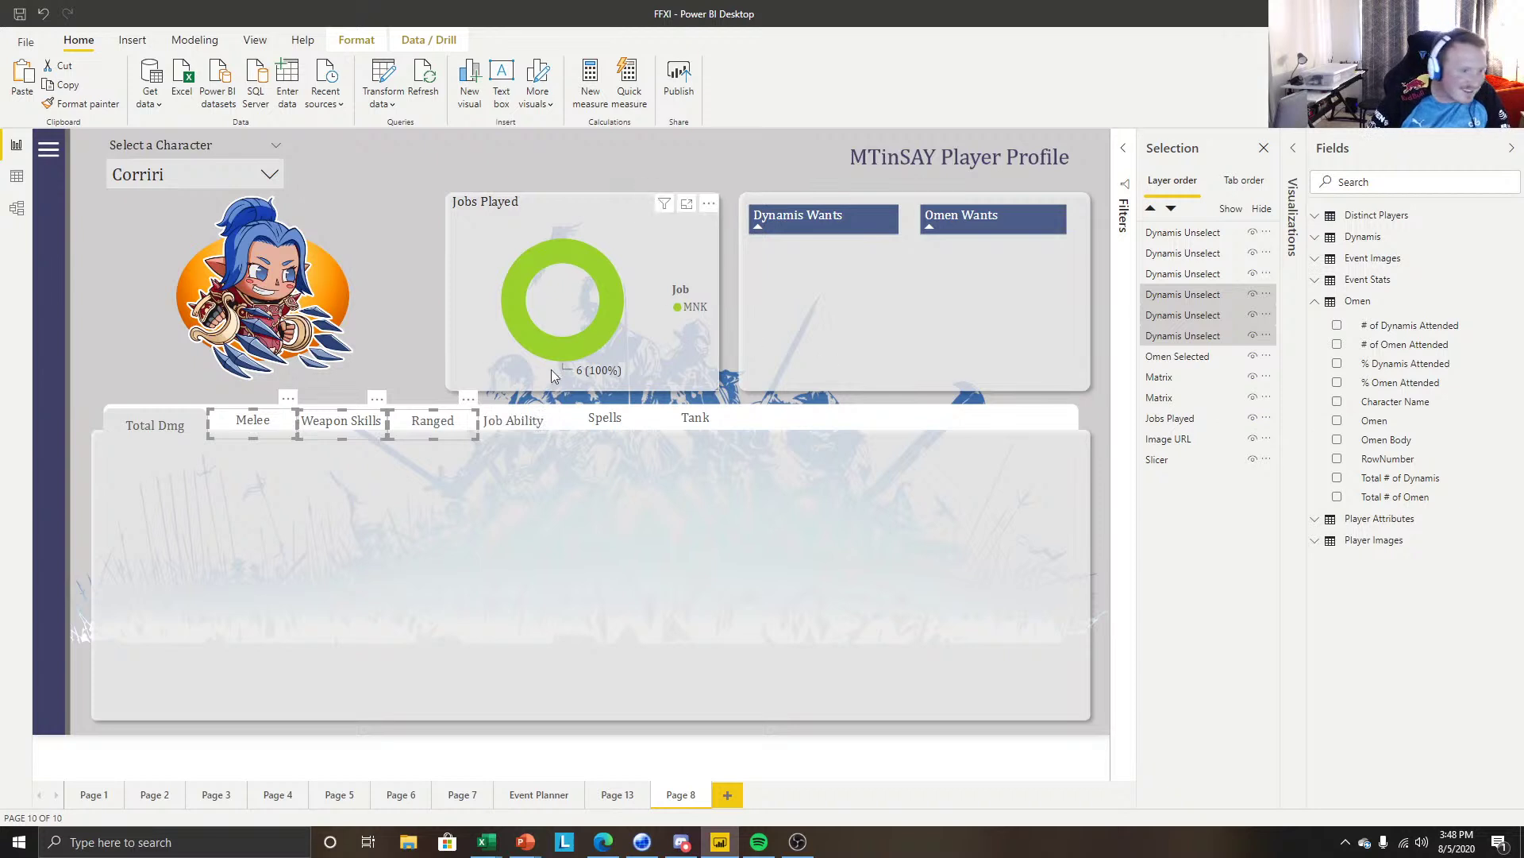
left_click(511, 419, "ctrl")
left_click(681, 421)
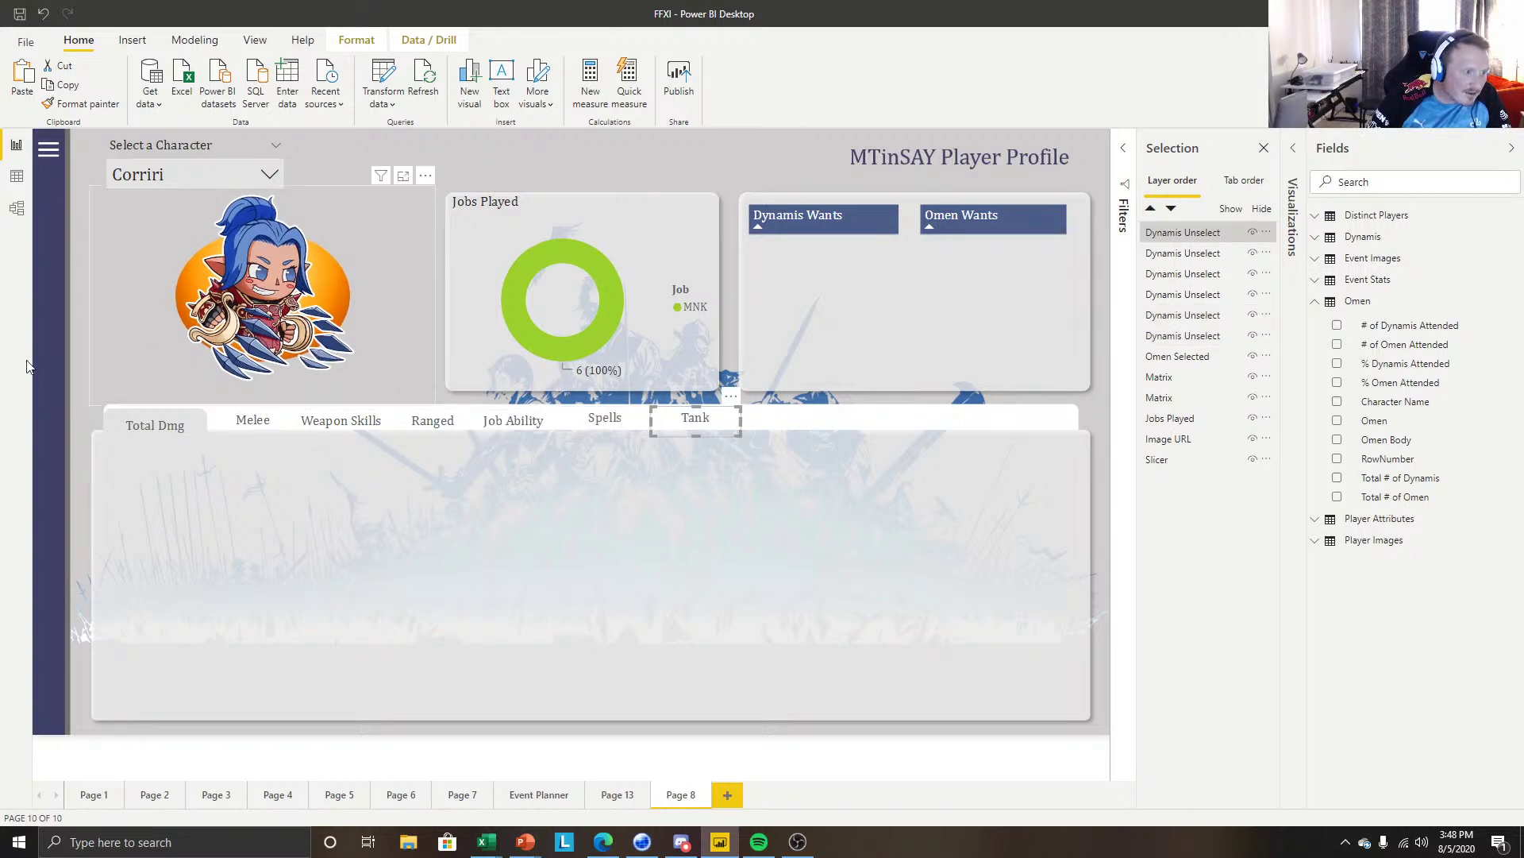
Nudge the Melee, Weapon Skills, Ranged, Job Ability and Tank buttons slightly right along the white tab strip.
left_click(176, 428)
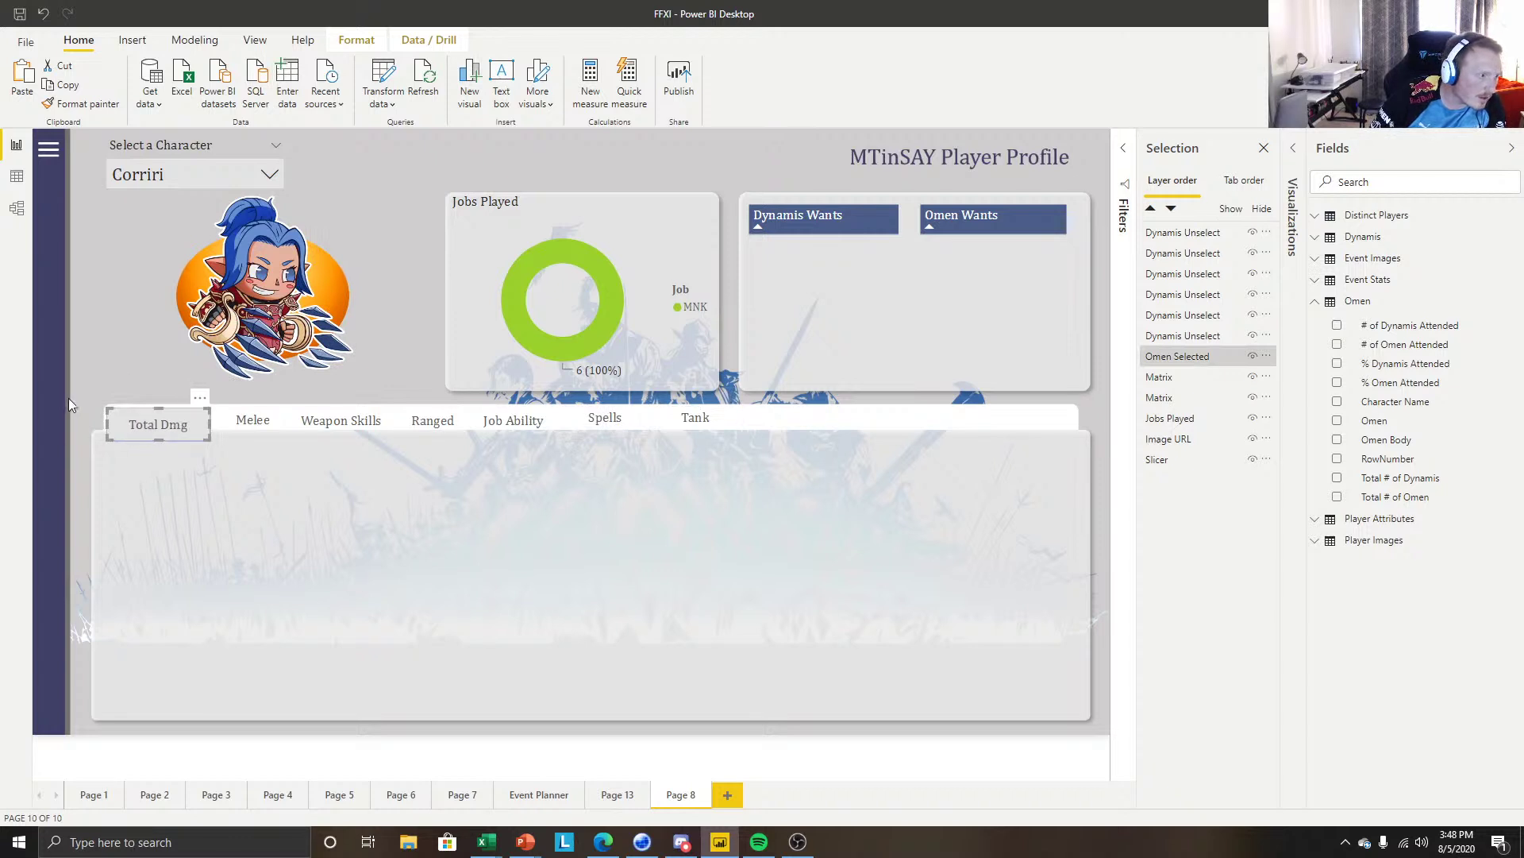
left_click(85, 412)
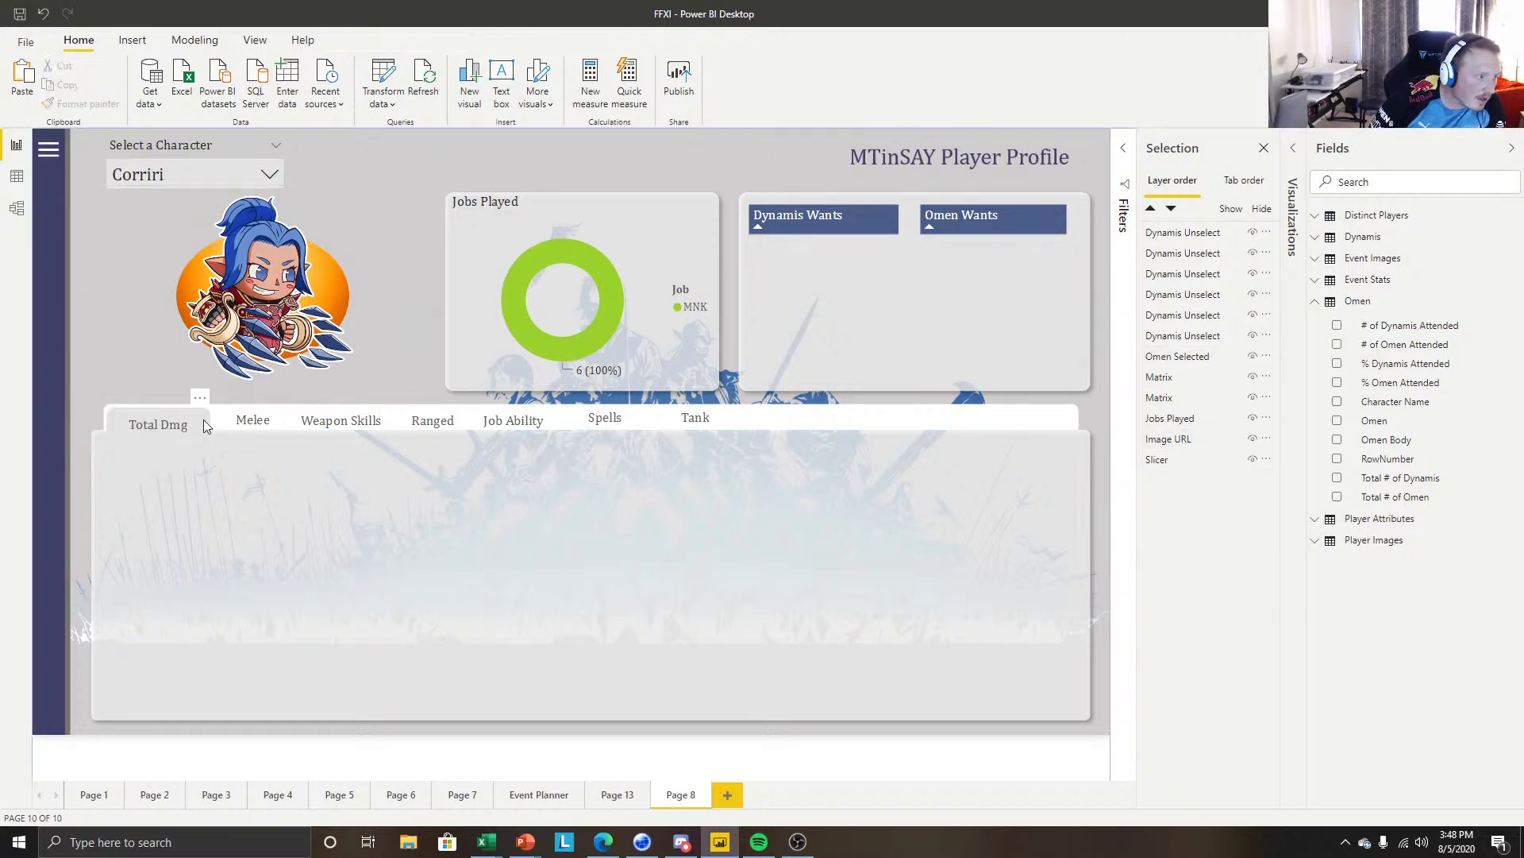
left_click(254, 420)
left_click(339, 424)
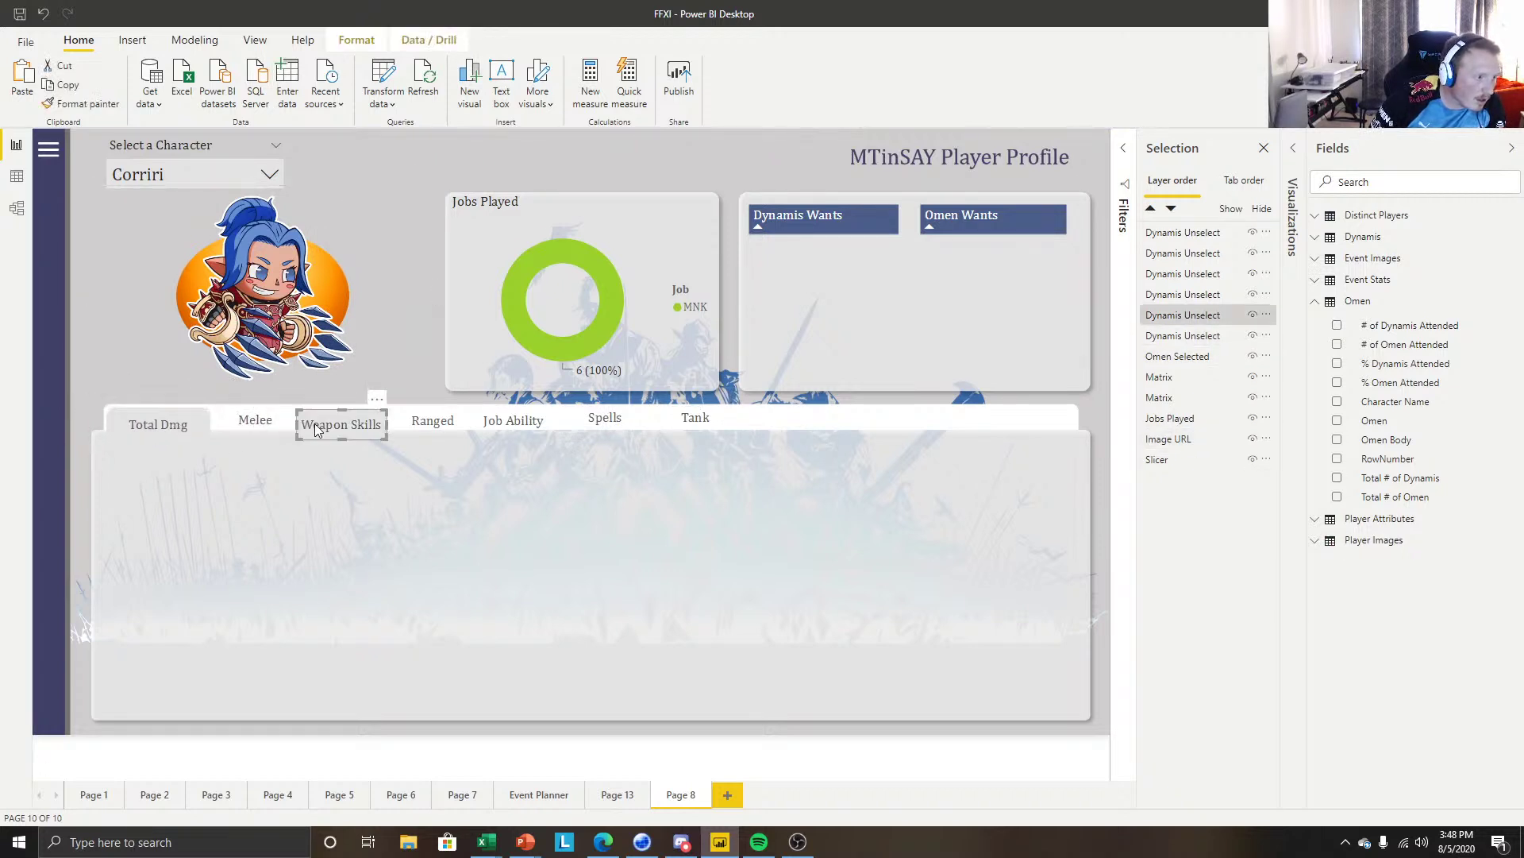
left_click(424, 428)
left_click(516, 421)
left_click(621, 421)
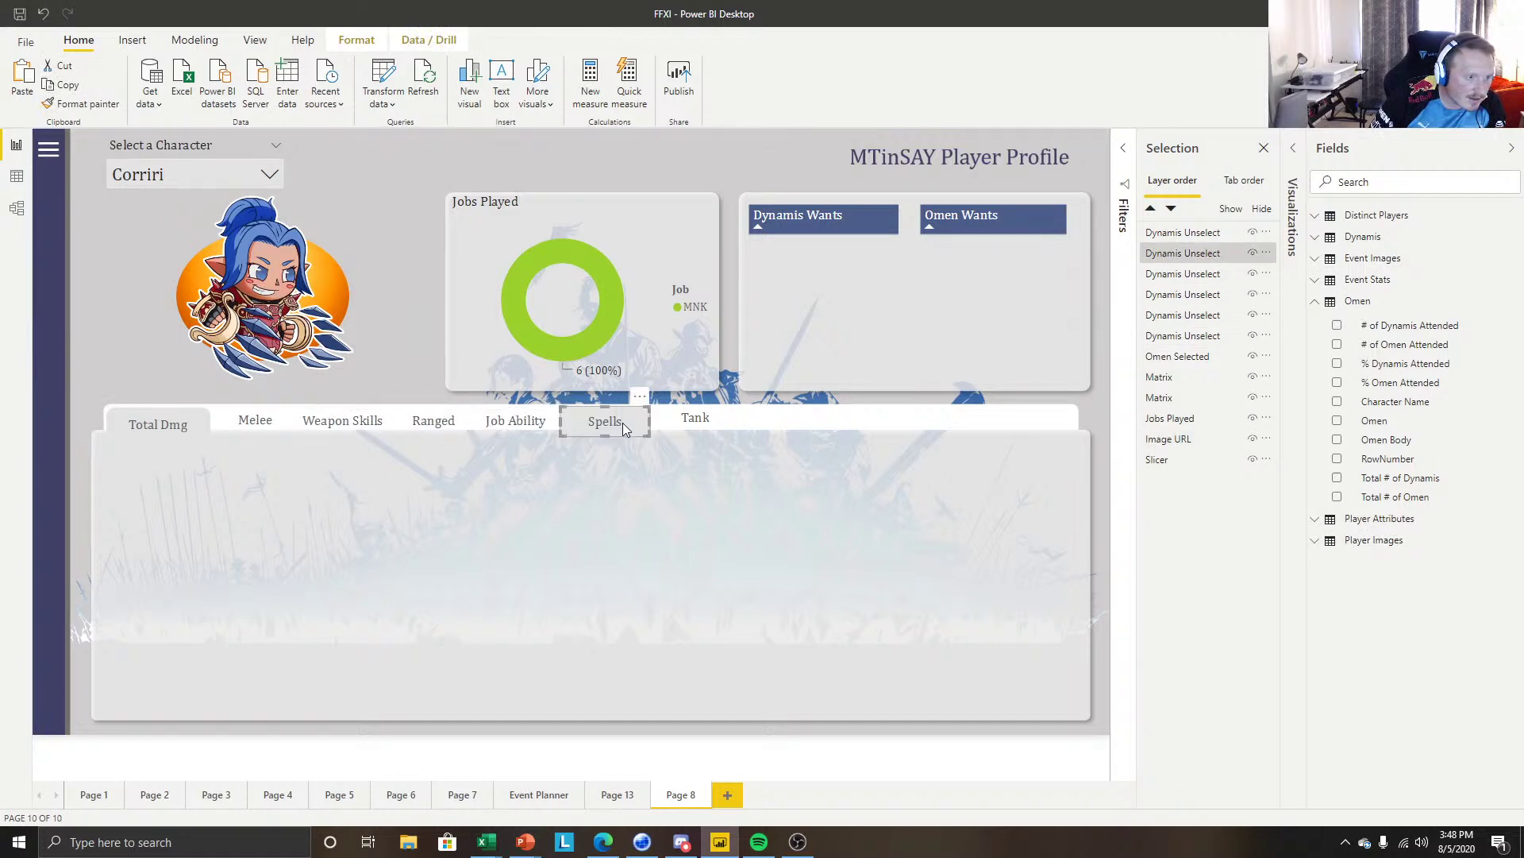
left_click(664, 428)
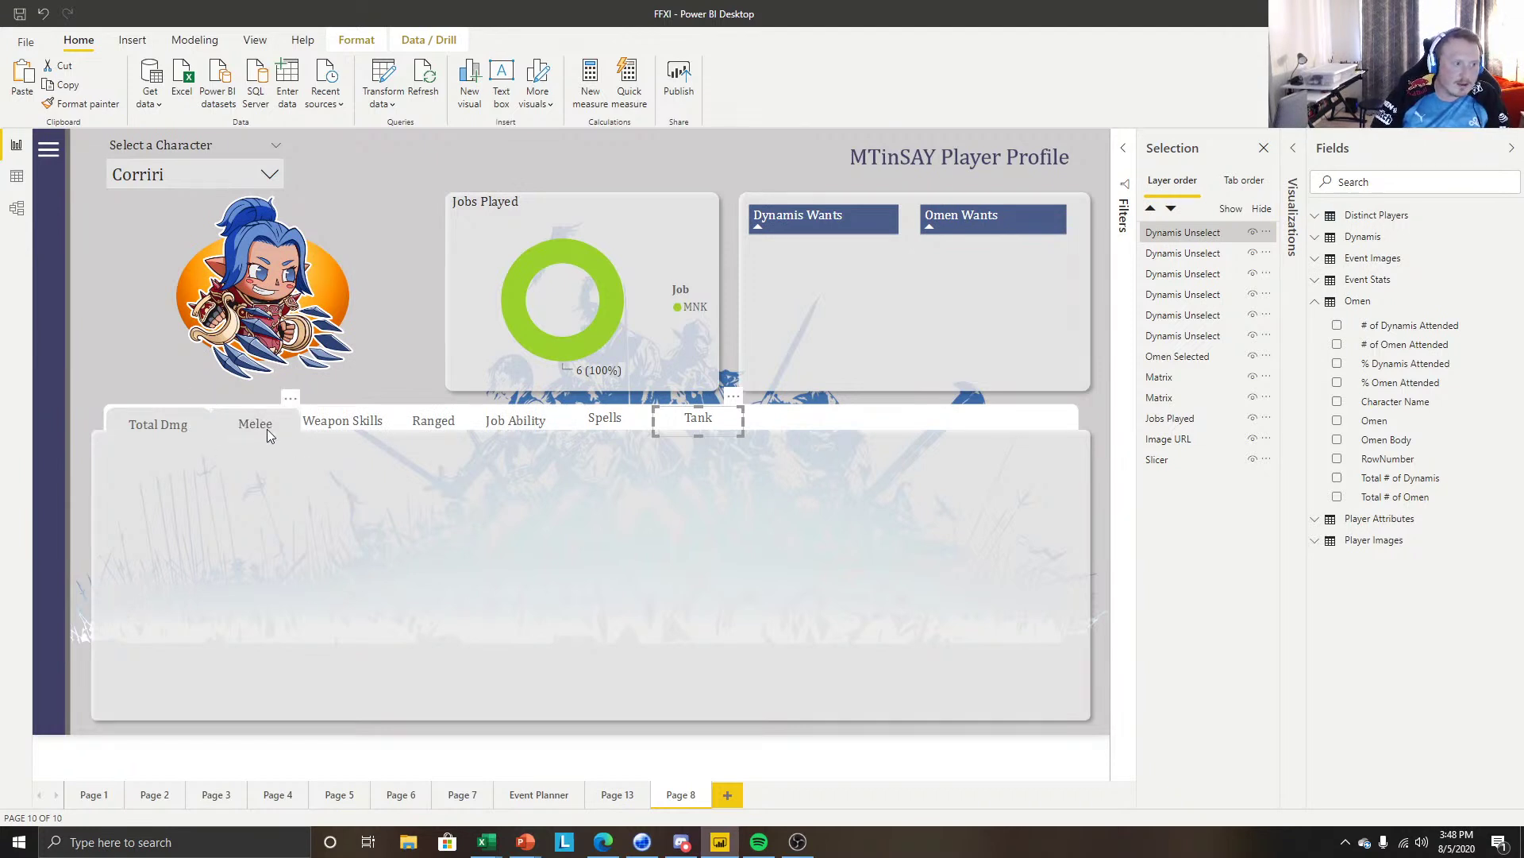
Compare the general position, width and height settings of the Total Dmg and Melee buttons.
left_click(158, 424)
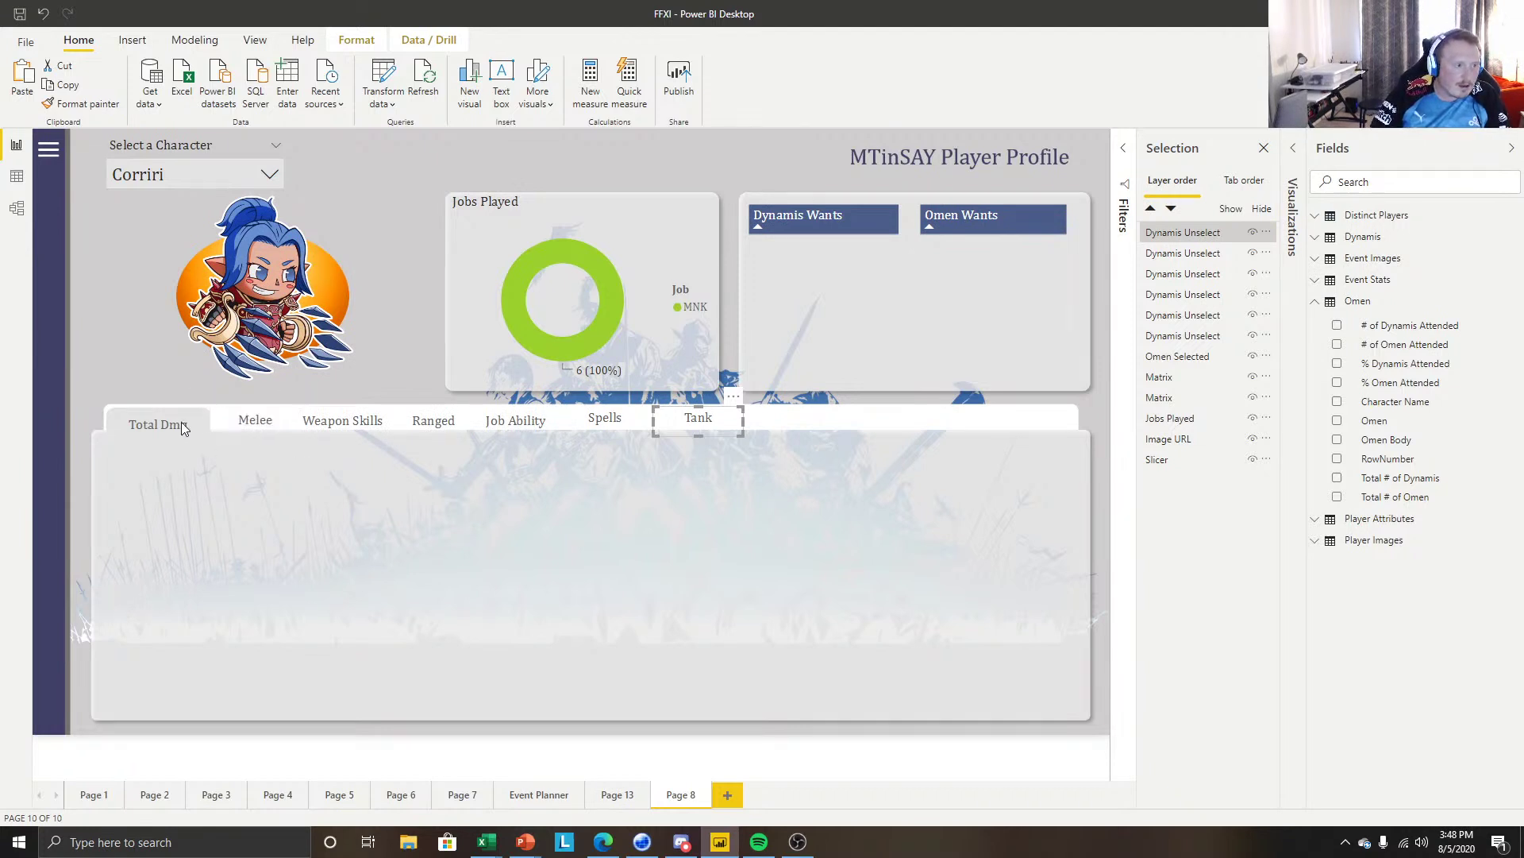
left_click(1295, 150)
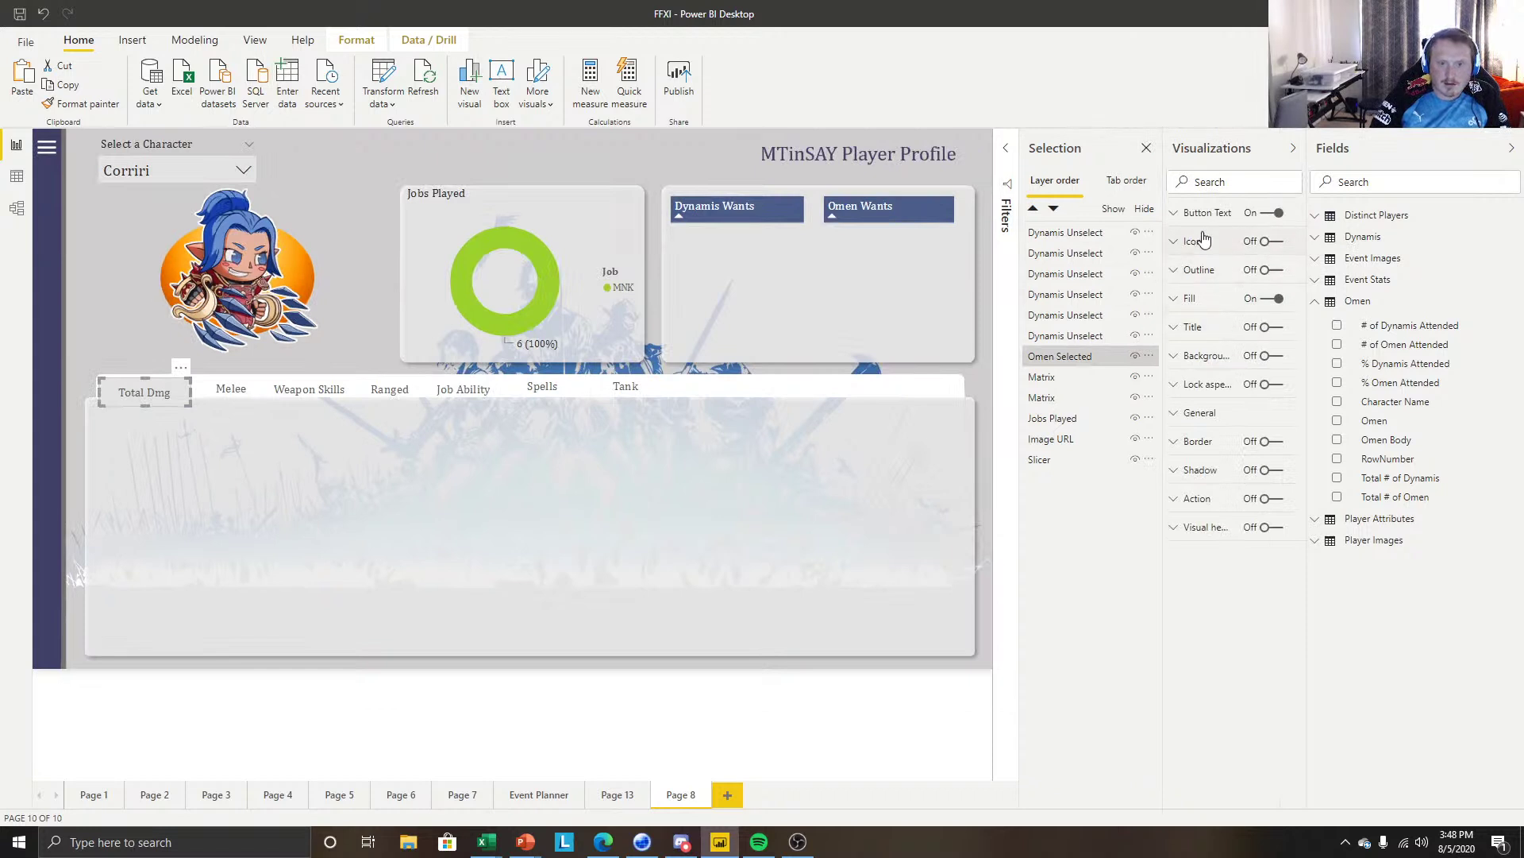
left_click(1202, 414)
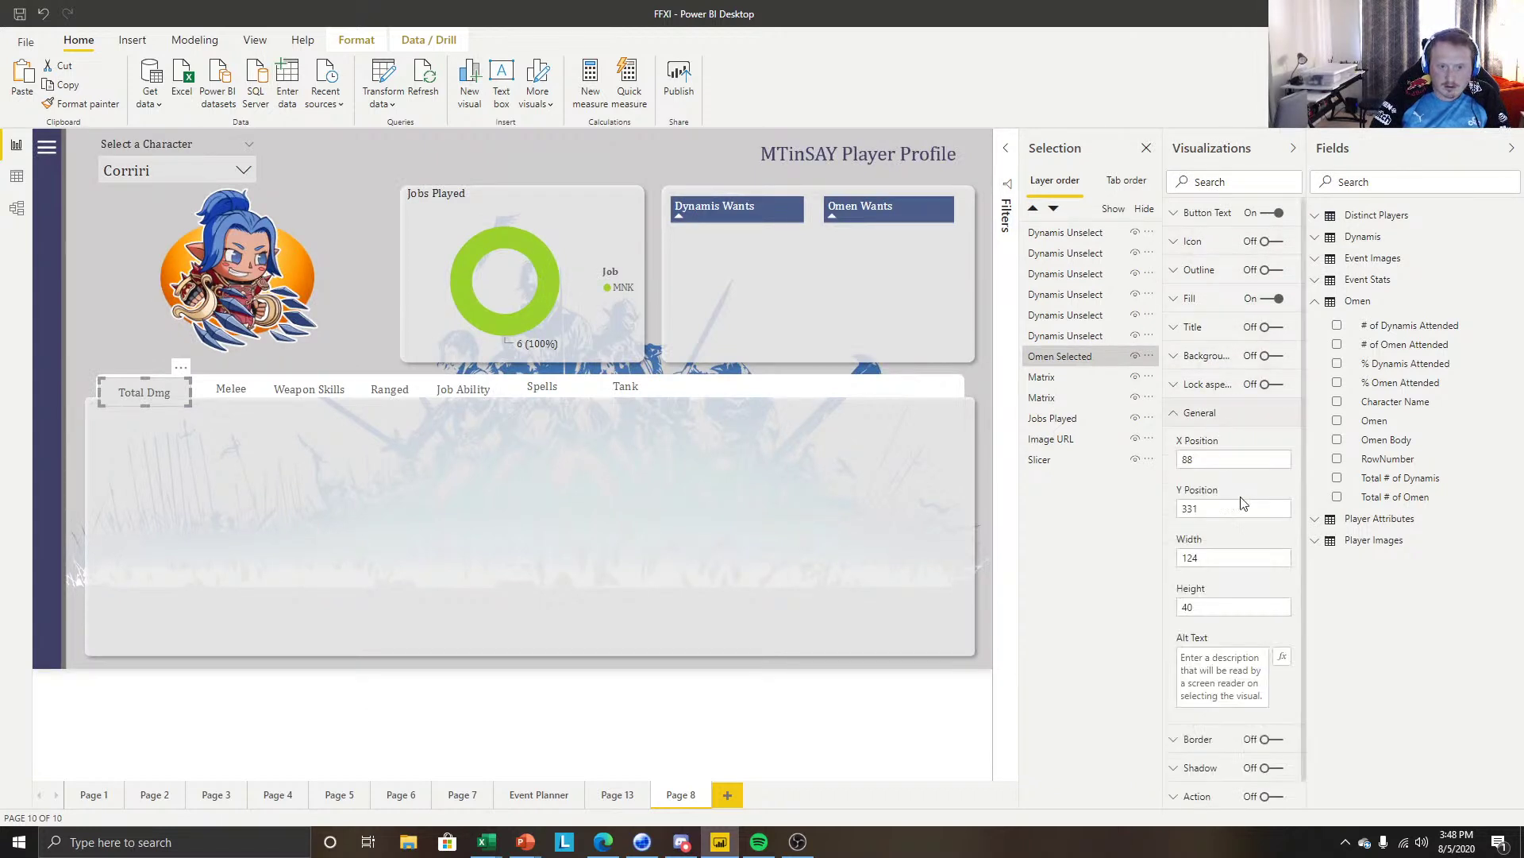
left_click(1233, 565)
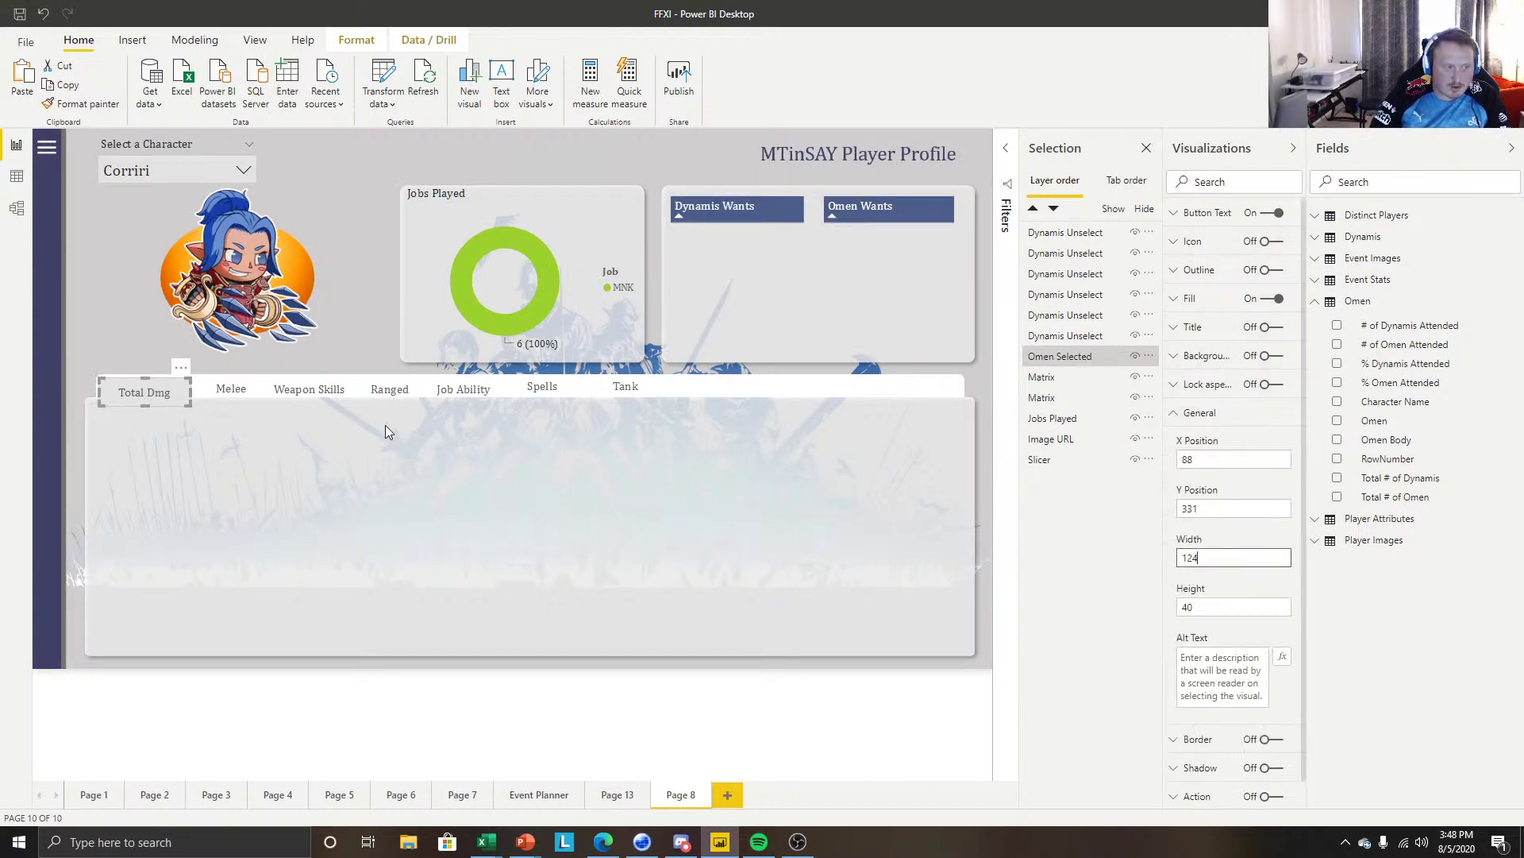
left_click(230, 388)
left_click(1229, 562)
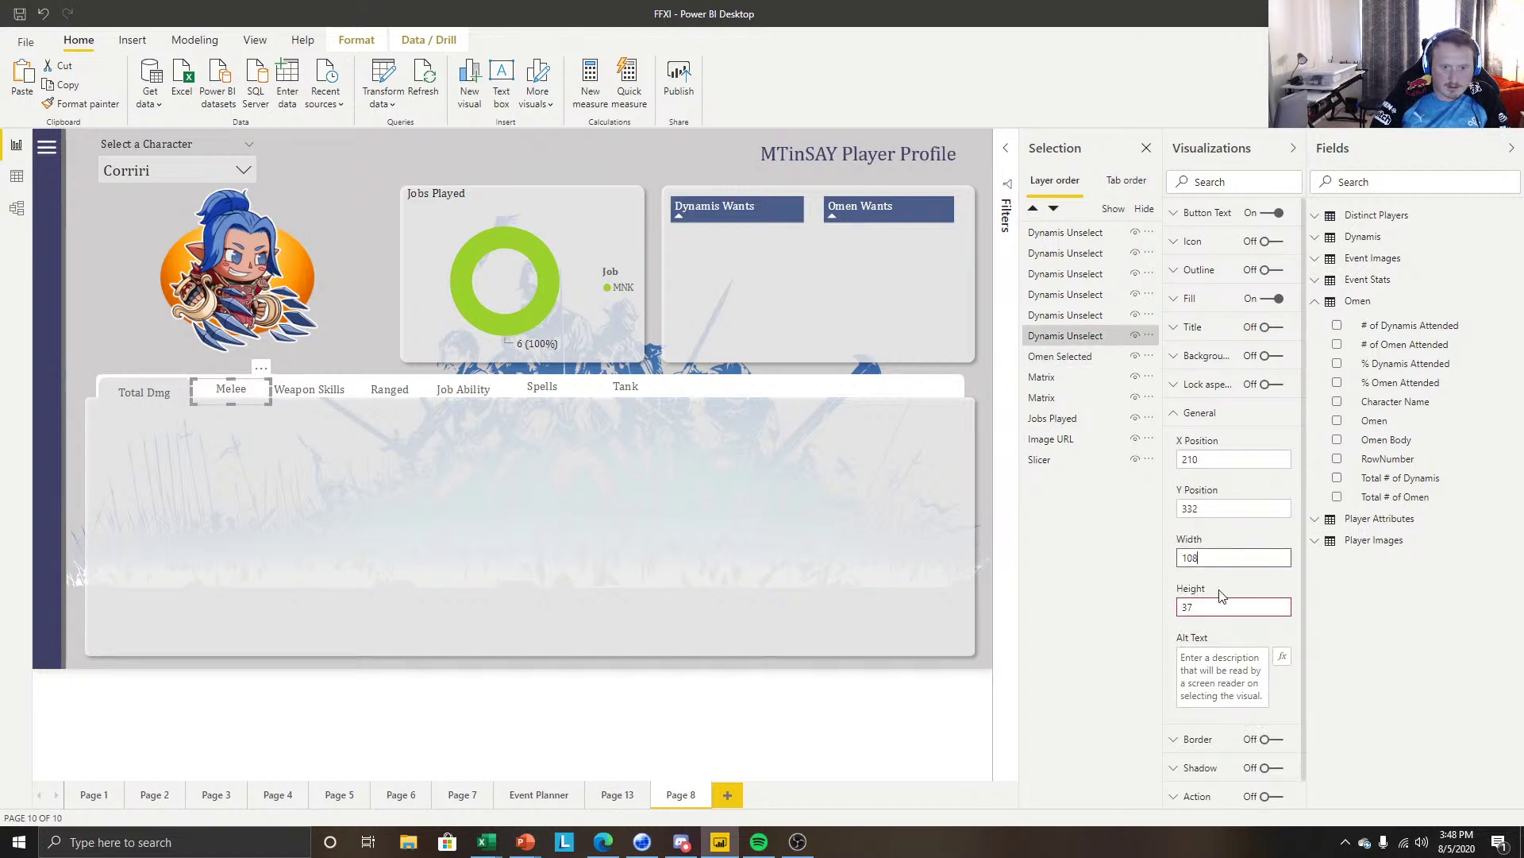
left_click_drag(1208, 610, 1177, 605)
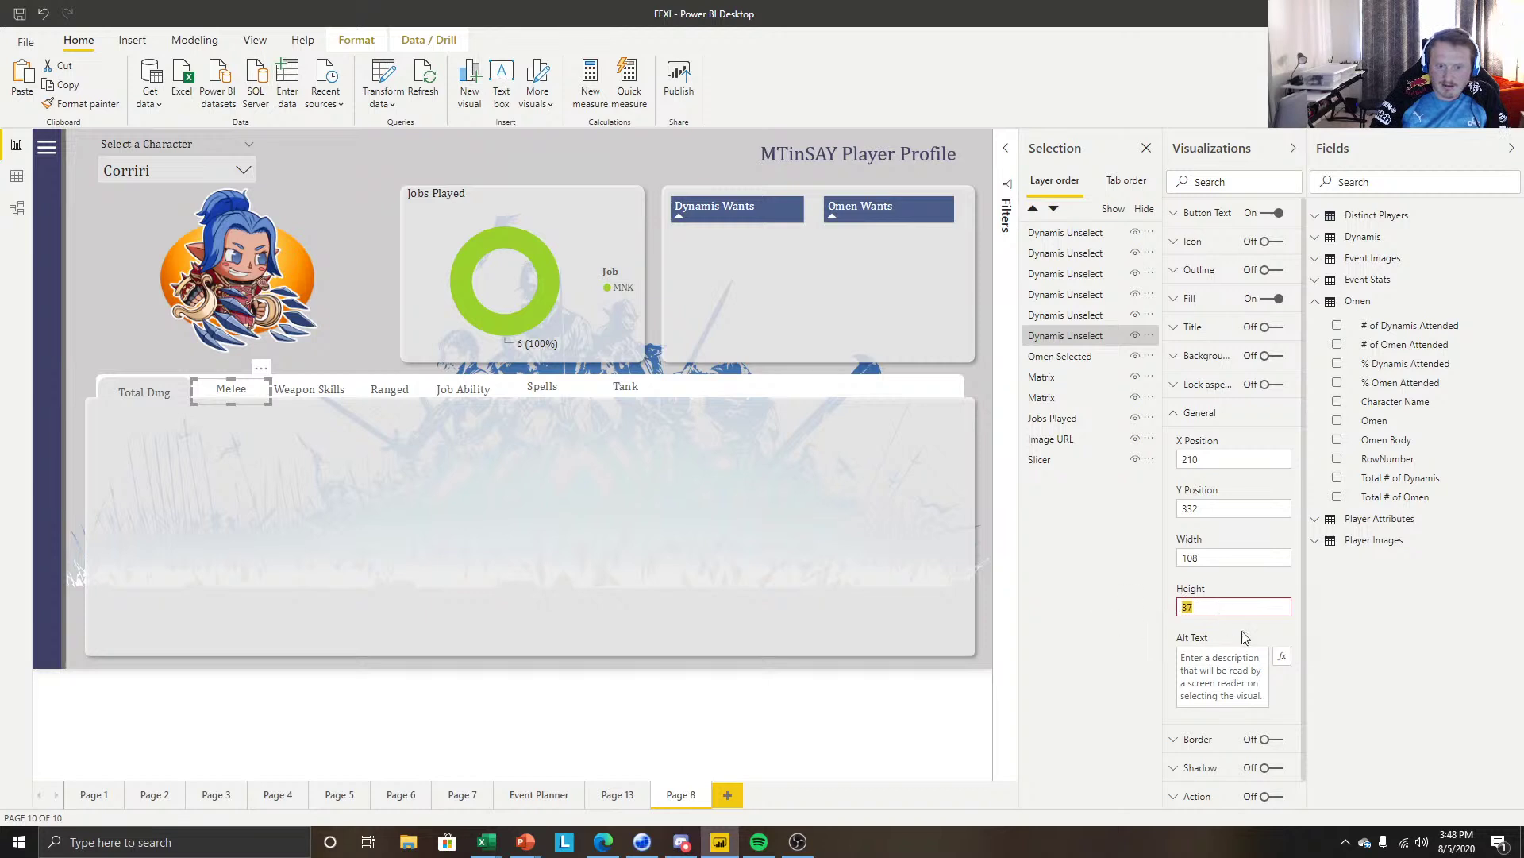
left_click(573, 712)
left_click(225, 392)
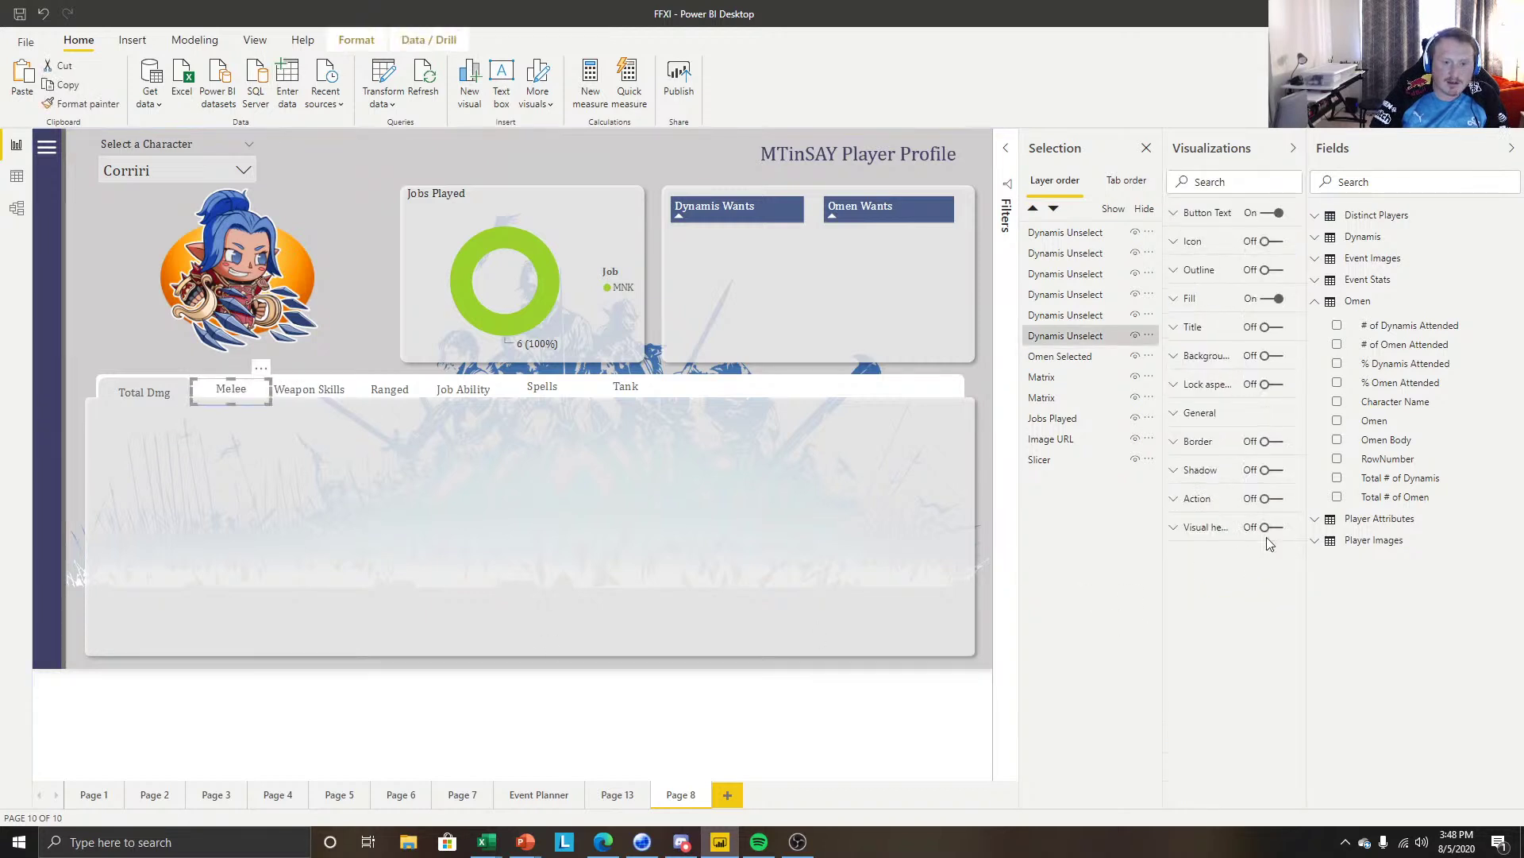
left_click(166, 397)
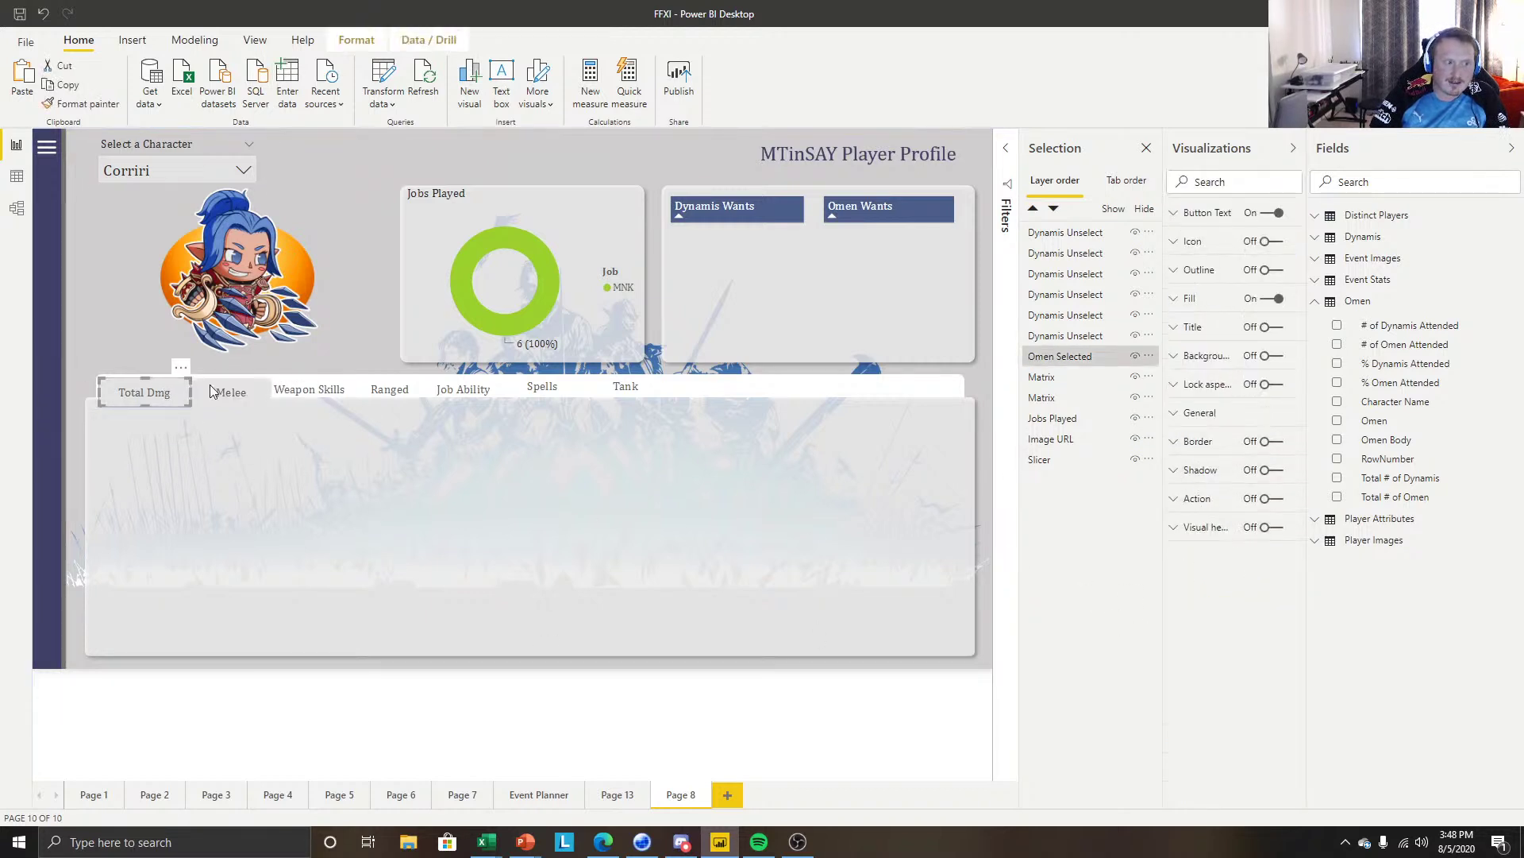
left_click(212, 385)
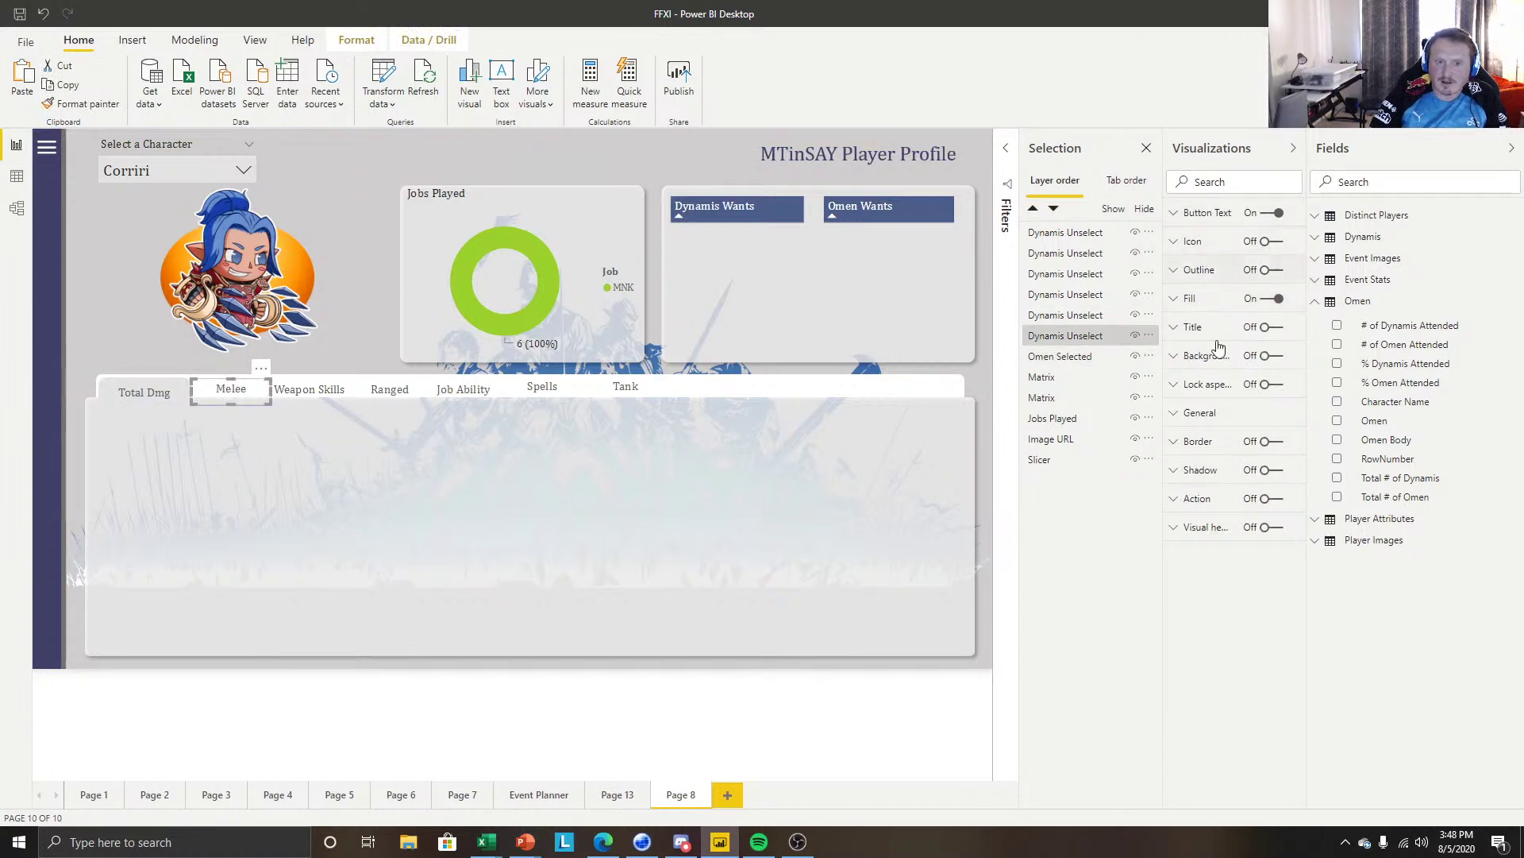
left_click(1215, 412)
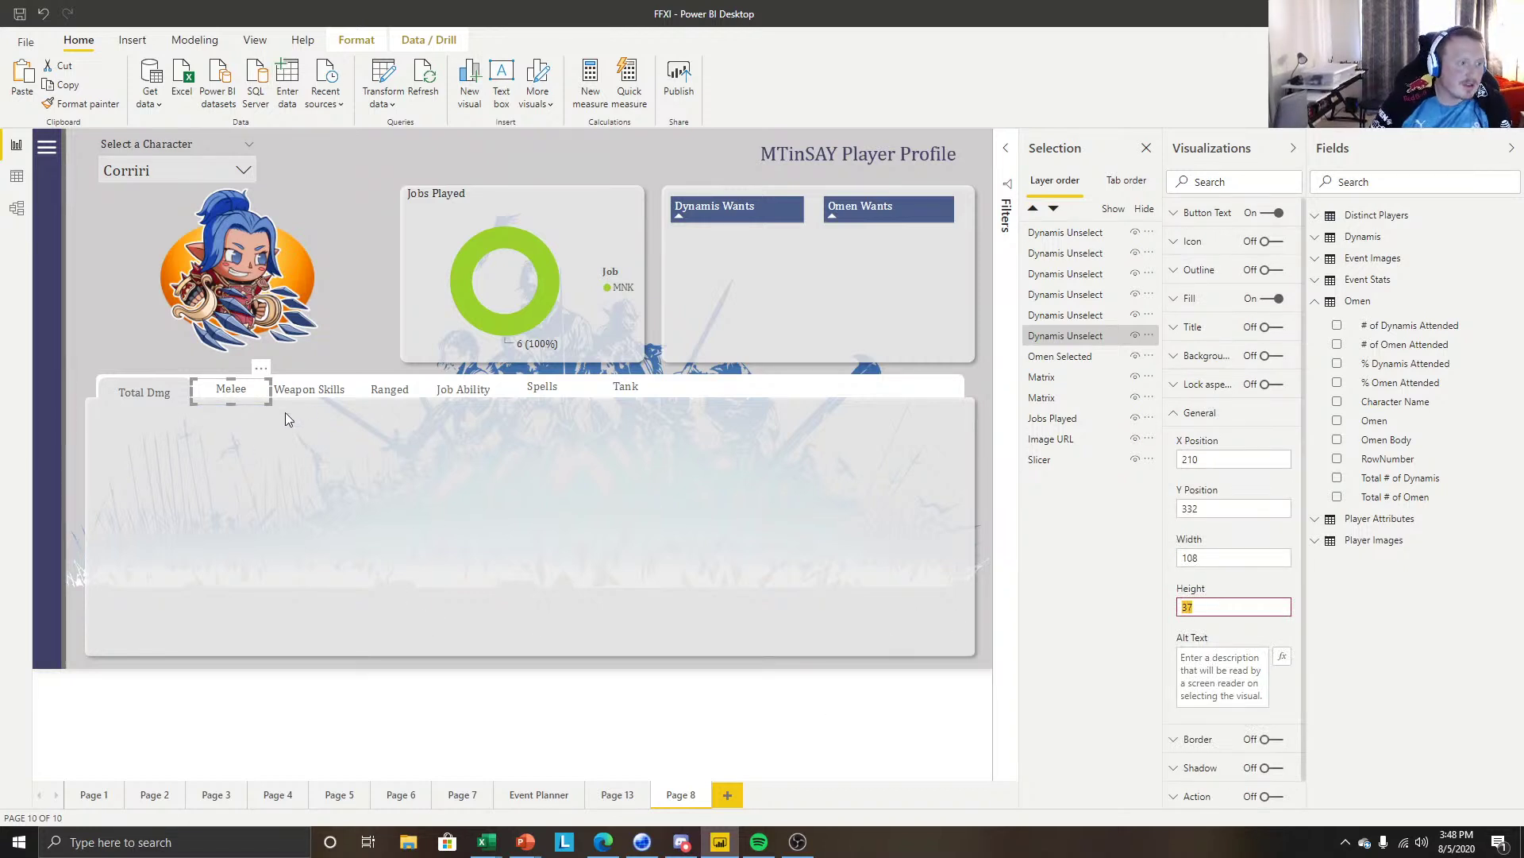
Check the position and size settings of the Weapon Skills, Ranged, Job Ability, Tank and Spells buttons, and recheck Melee's height.
left_click(307, 398)
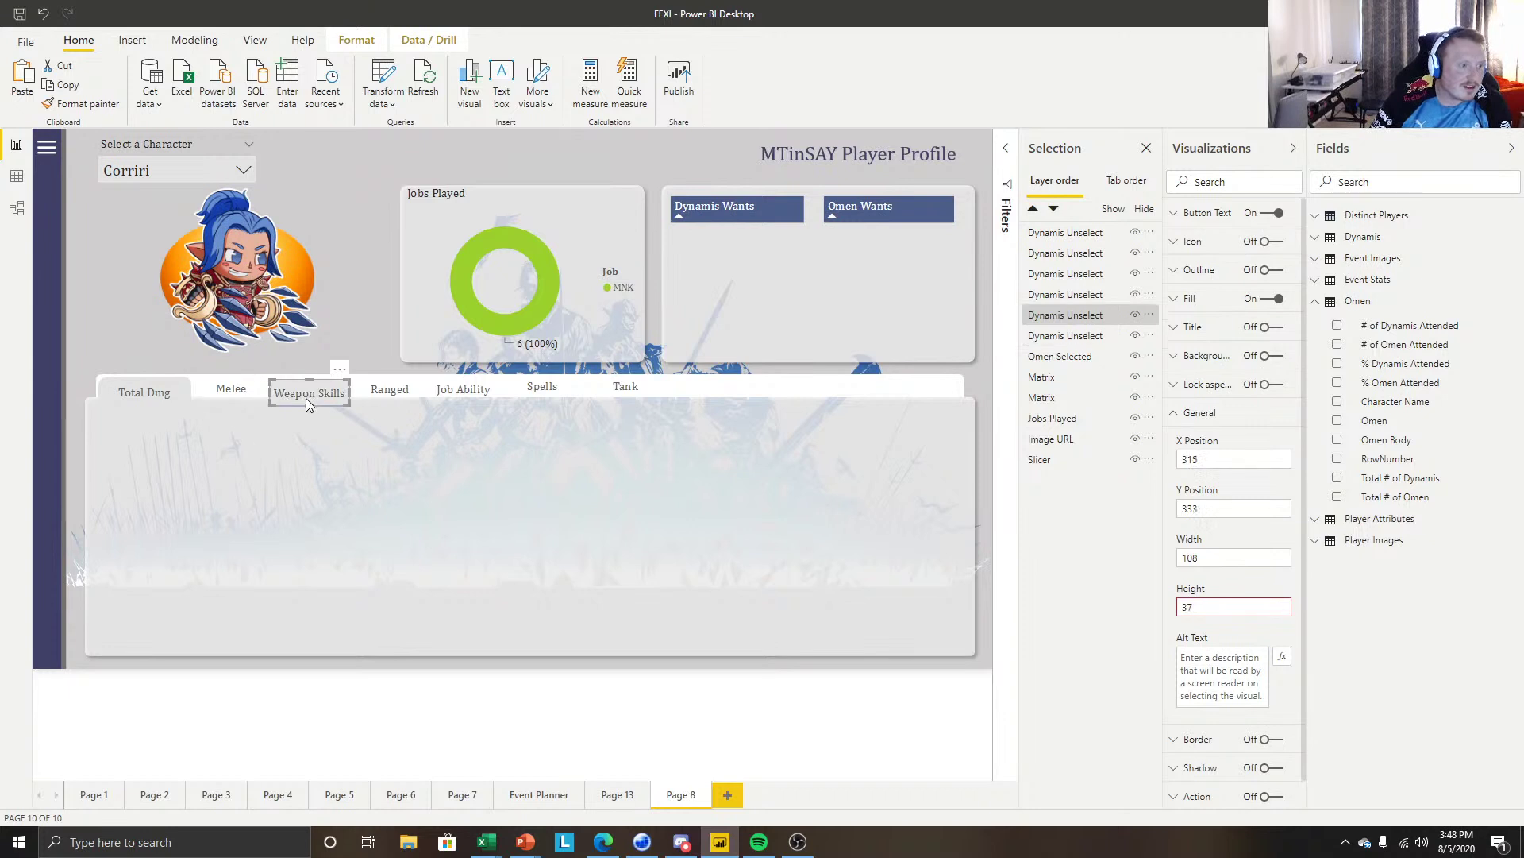
left_click(376, 392)
left_click(467, 394)
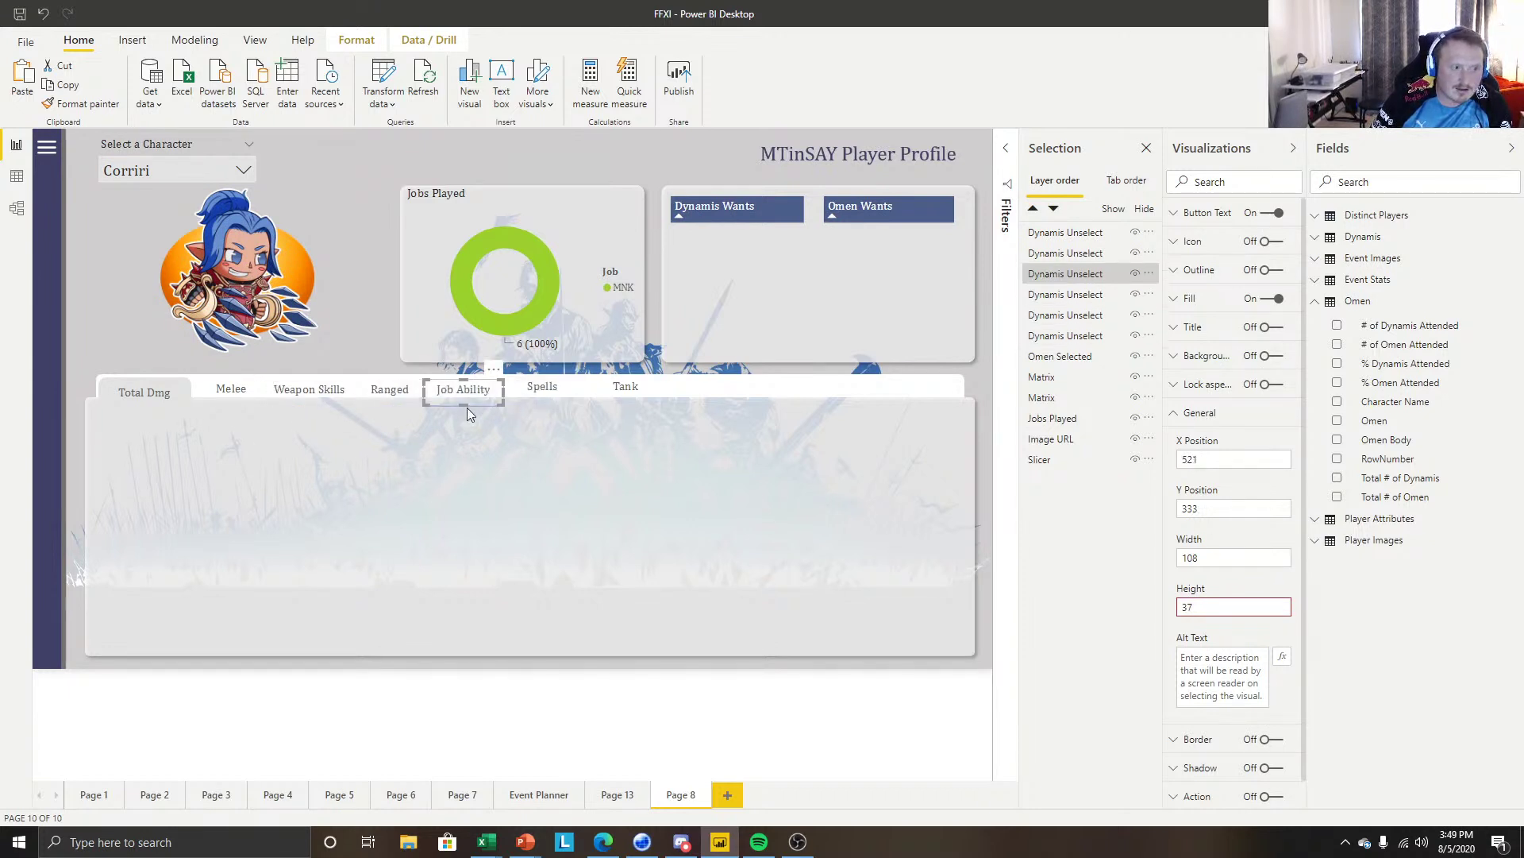
left_click(626, 391)
left_click(553, 401)
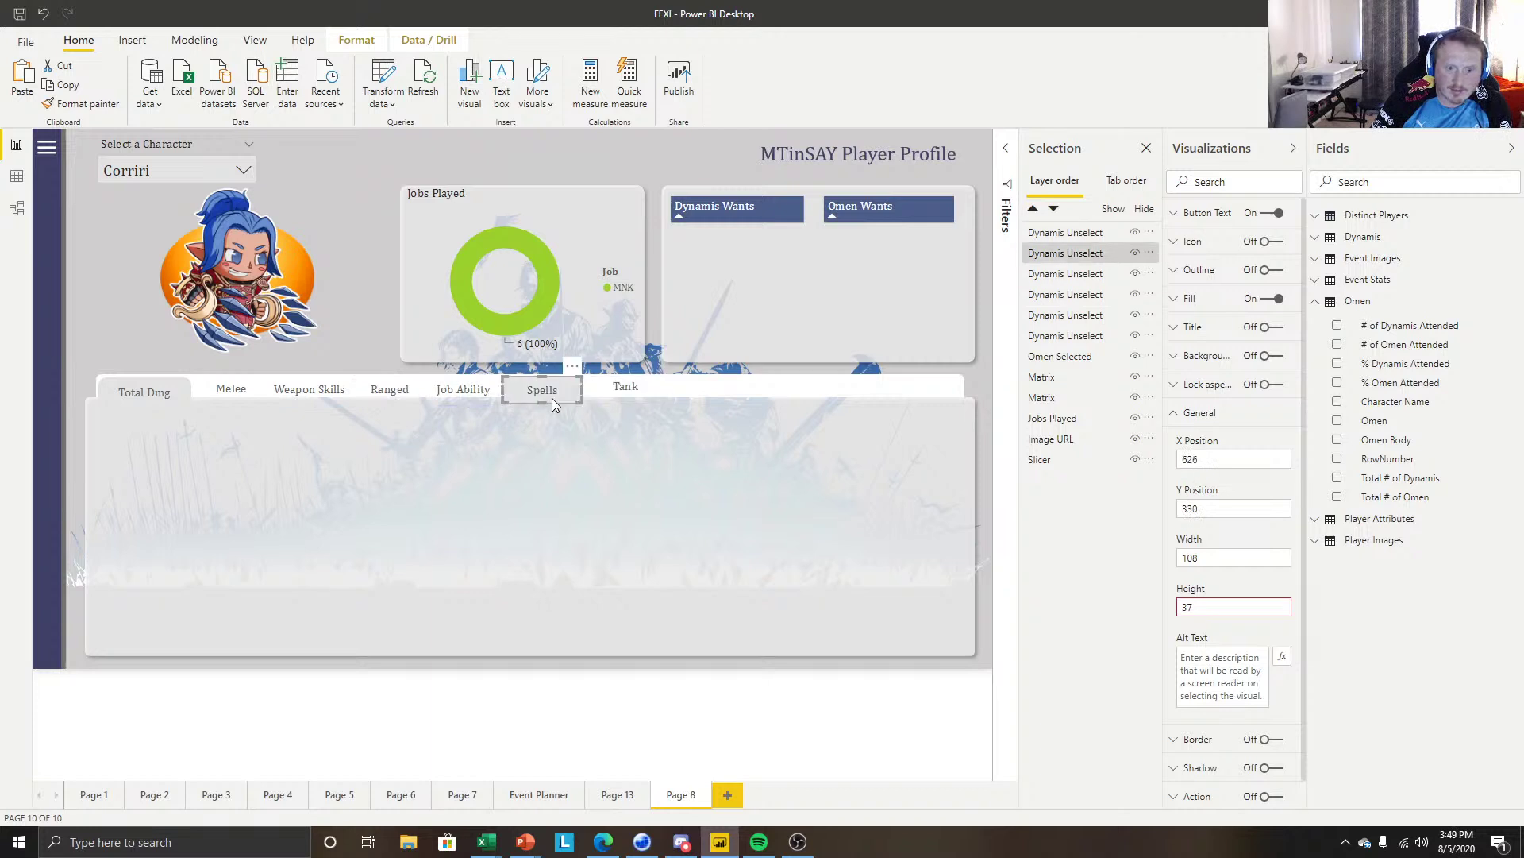
left_click(432, 546)
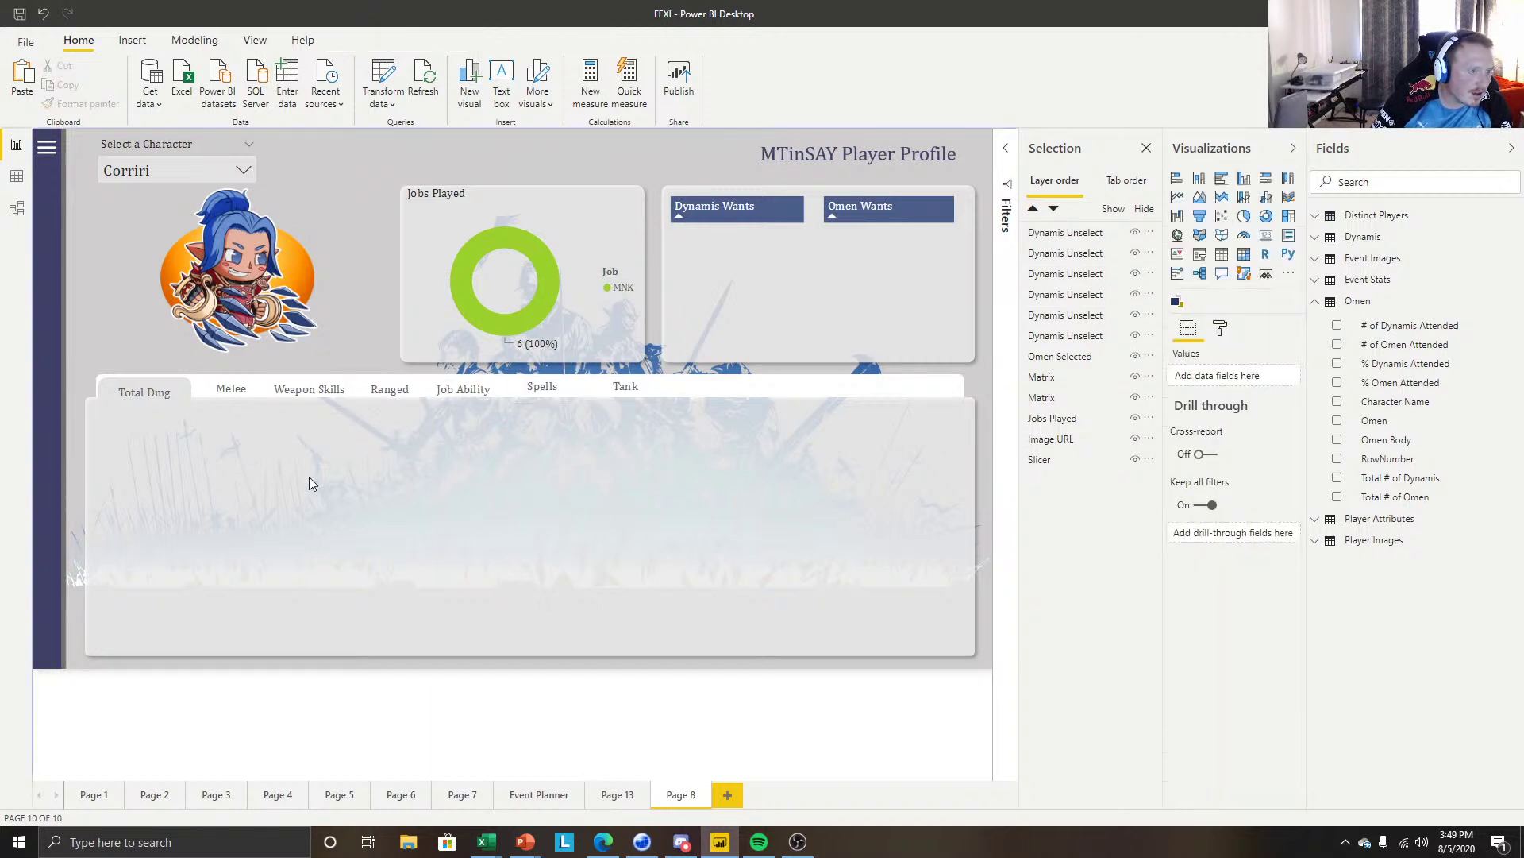
left_click(231, 389)
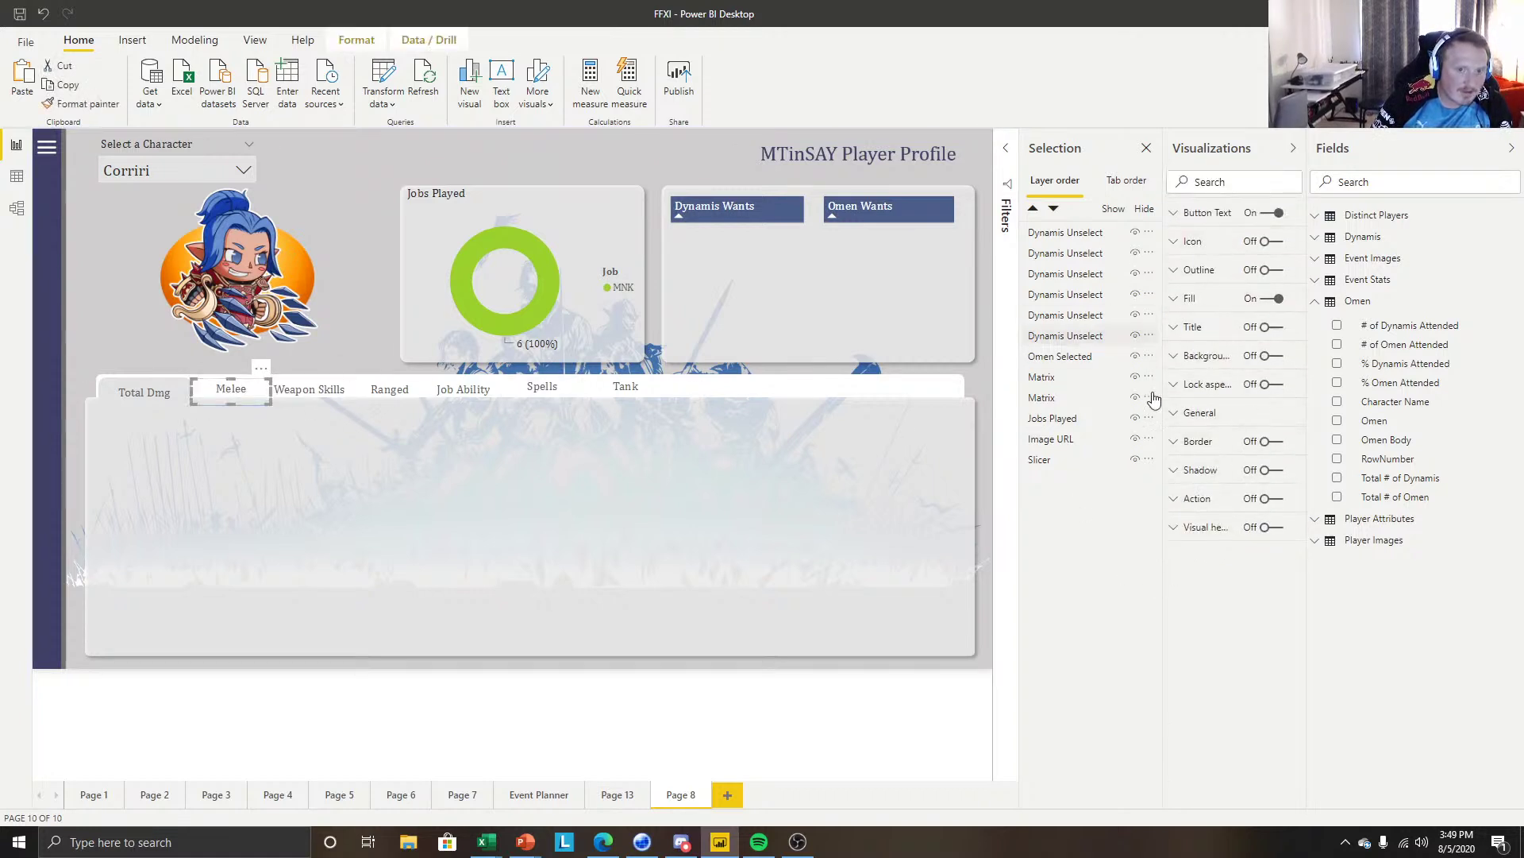
left_click(1193, 412)
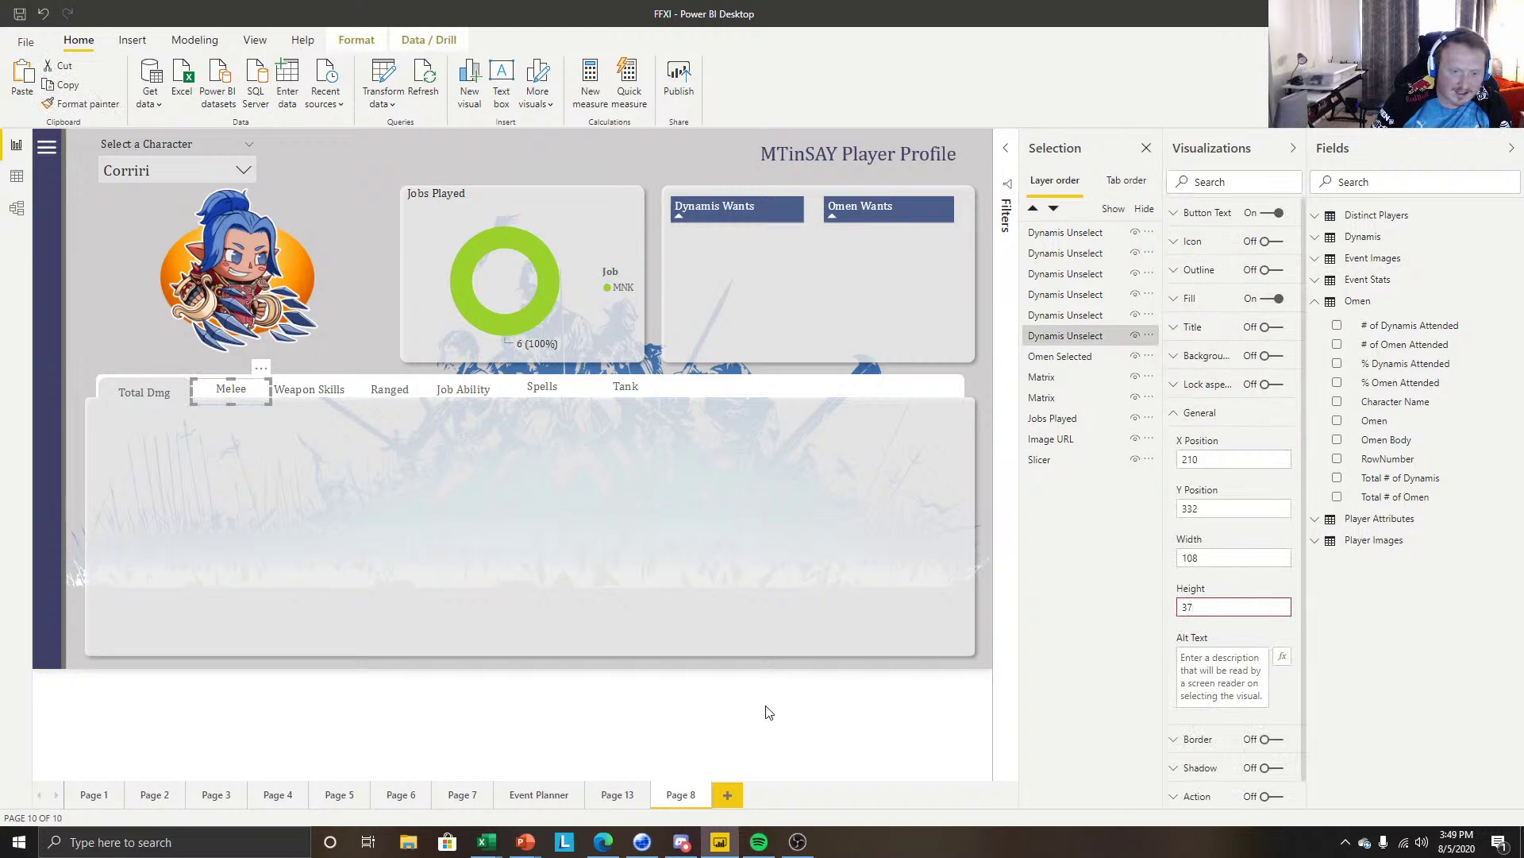
double_click(1248, 611)
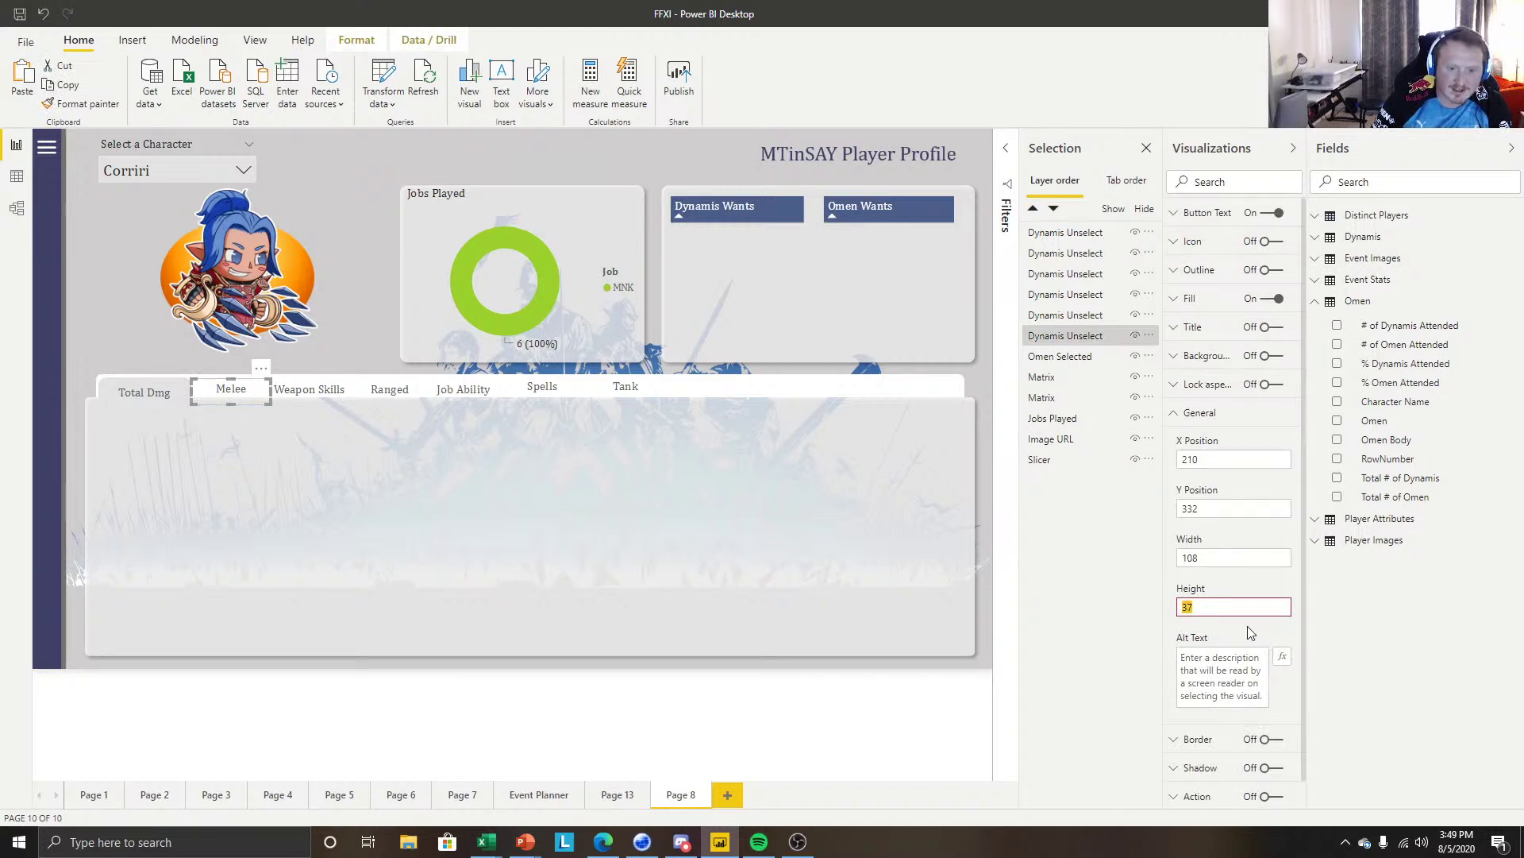
left_click(794, 708)
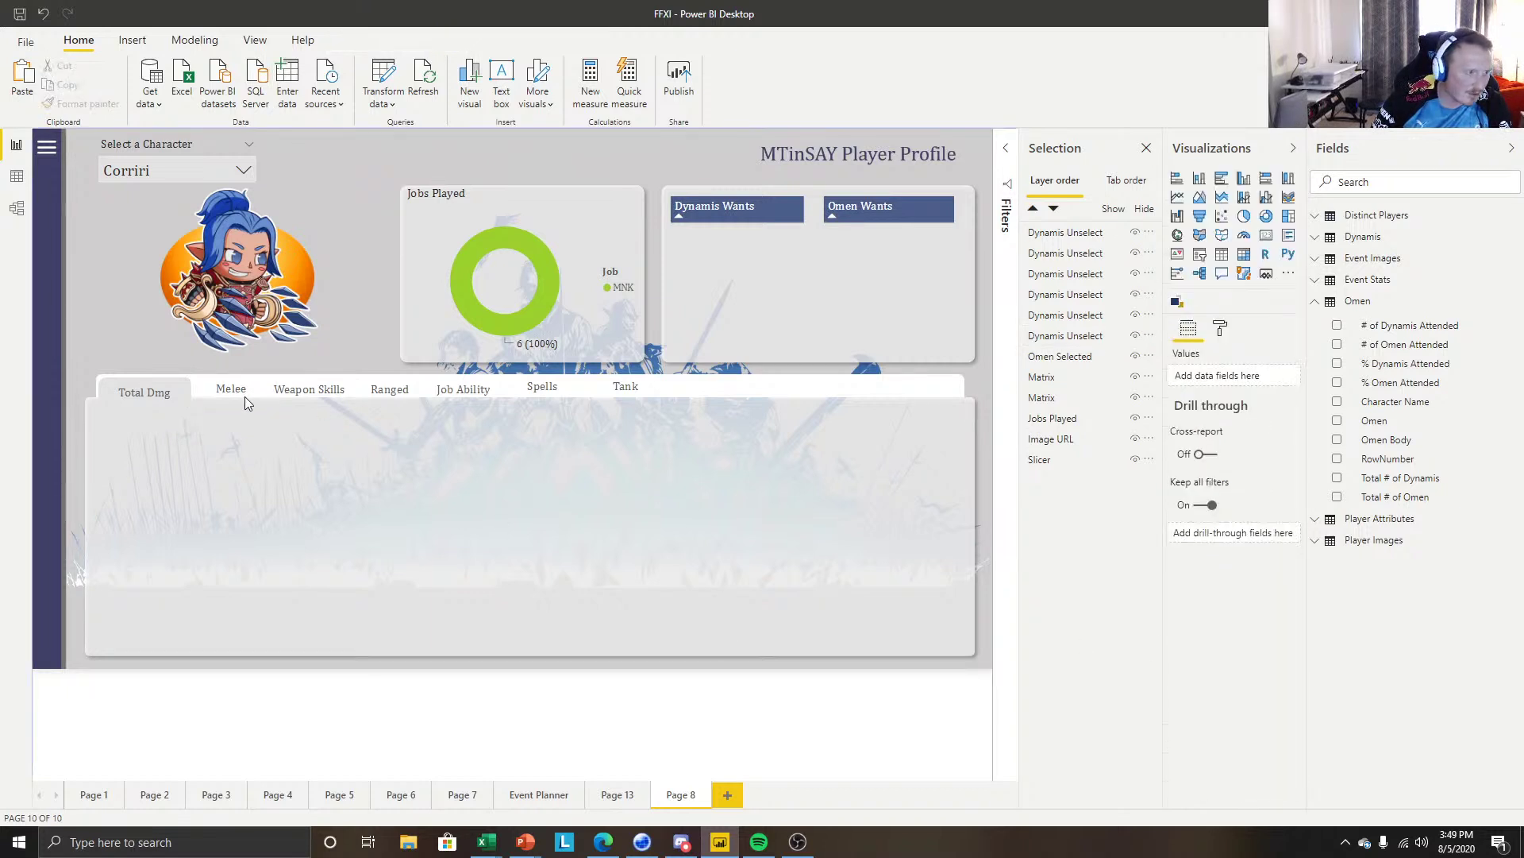
Select the Melee, Weapon Skills, Ranged, Job Ability, Spells and Tank buttons together and align them to their middle.
left_click(159, 398)
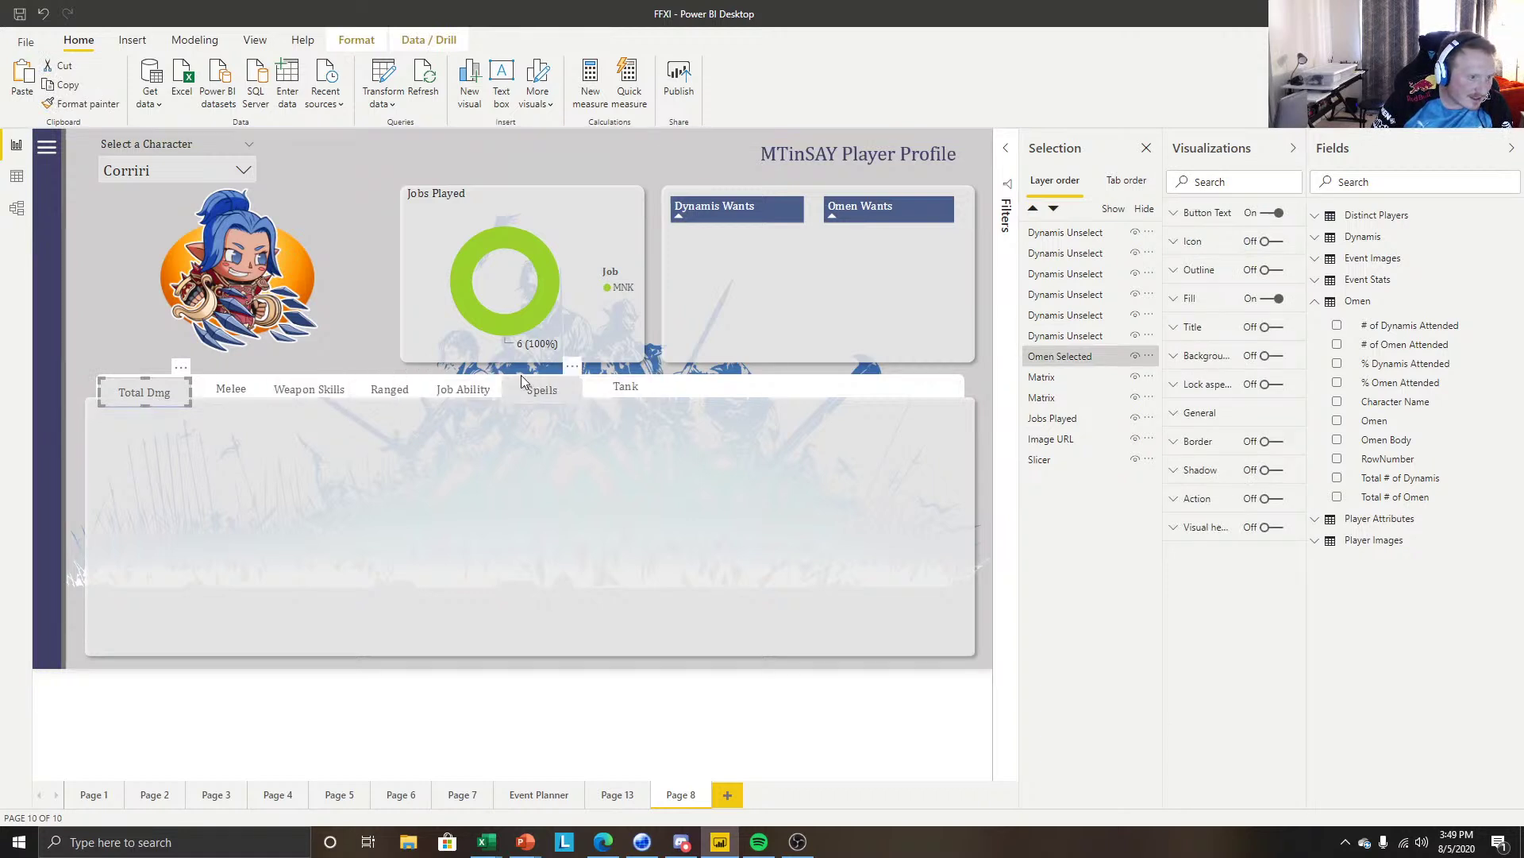
left_click(240, 390)
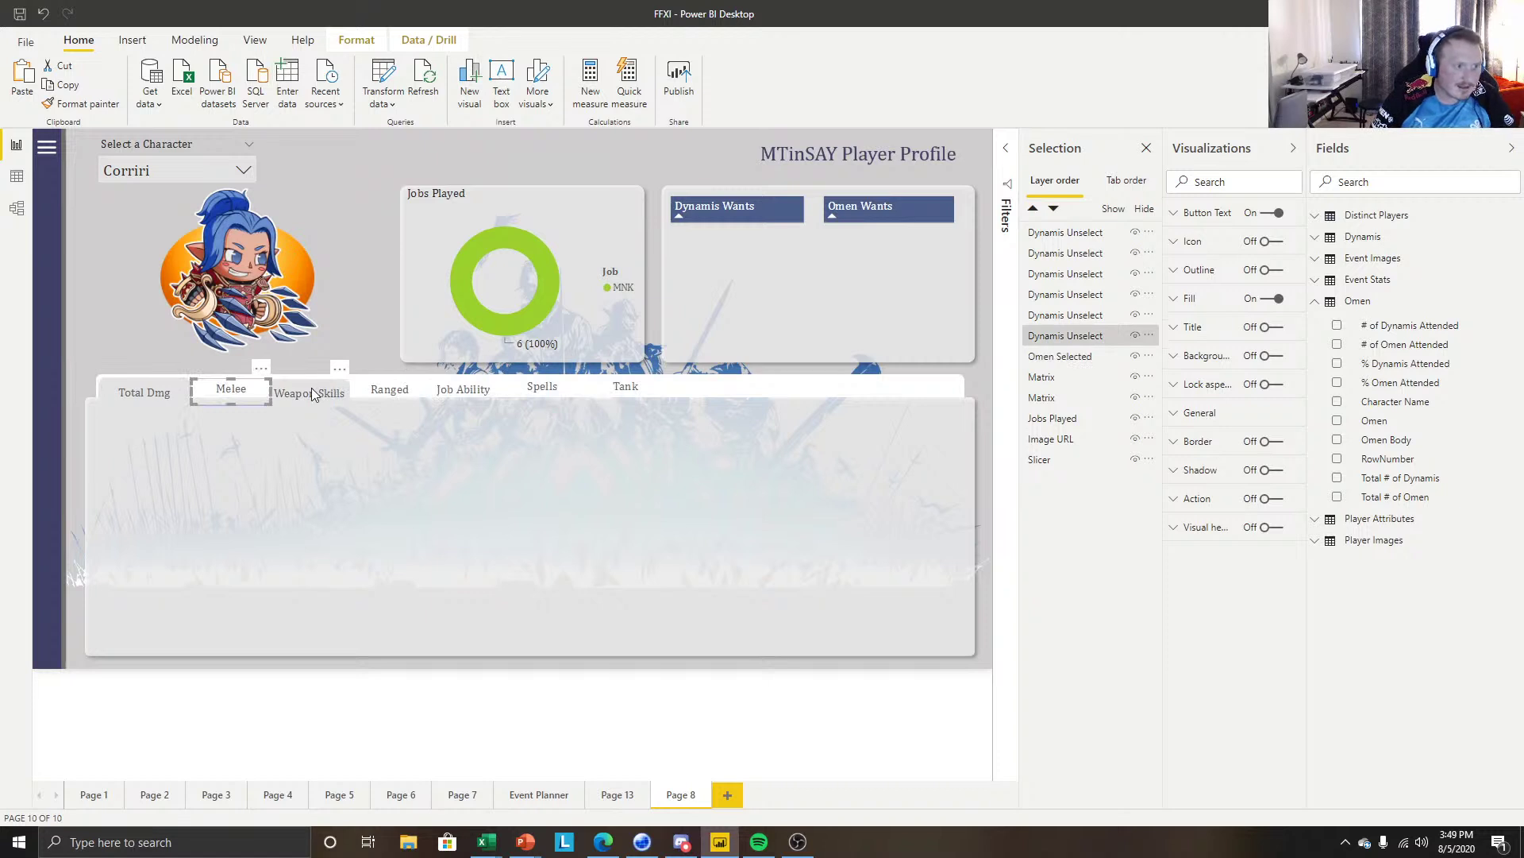
left_click(298, 392, "ctrl")
left_click(385, 389, "ctrl")
left_click(464, 390, "ctrl")
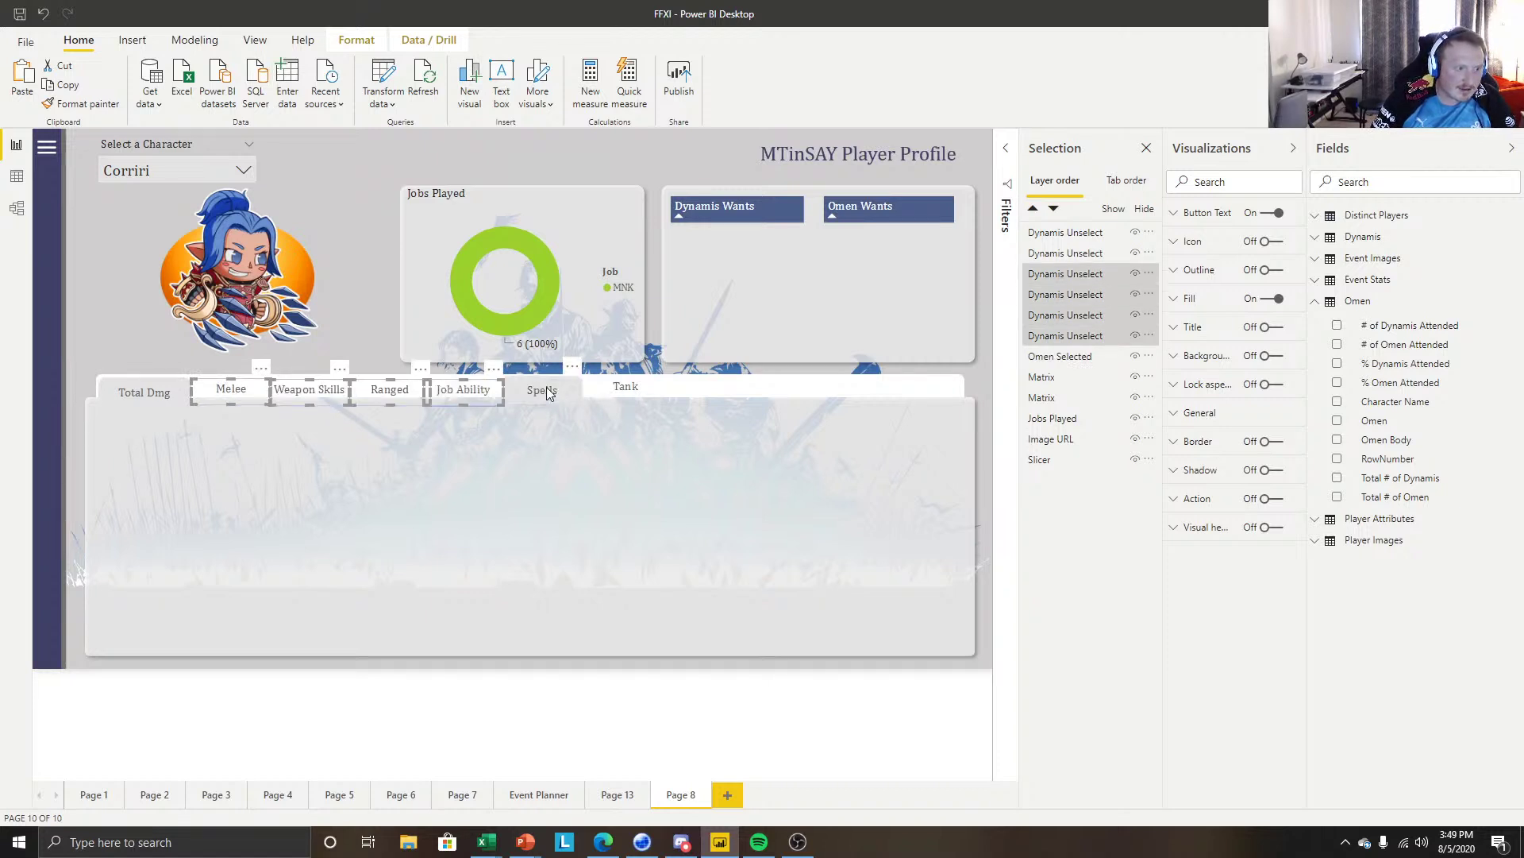
left_click(546, 387, "ctrl")
left_click(626, 387, "ctrl")
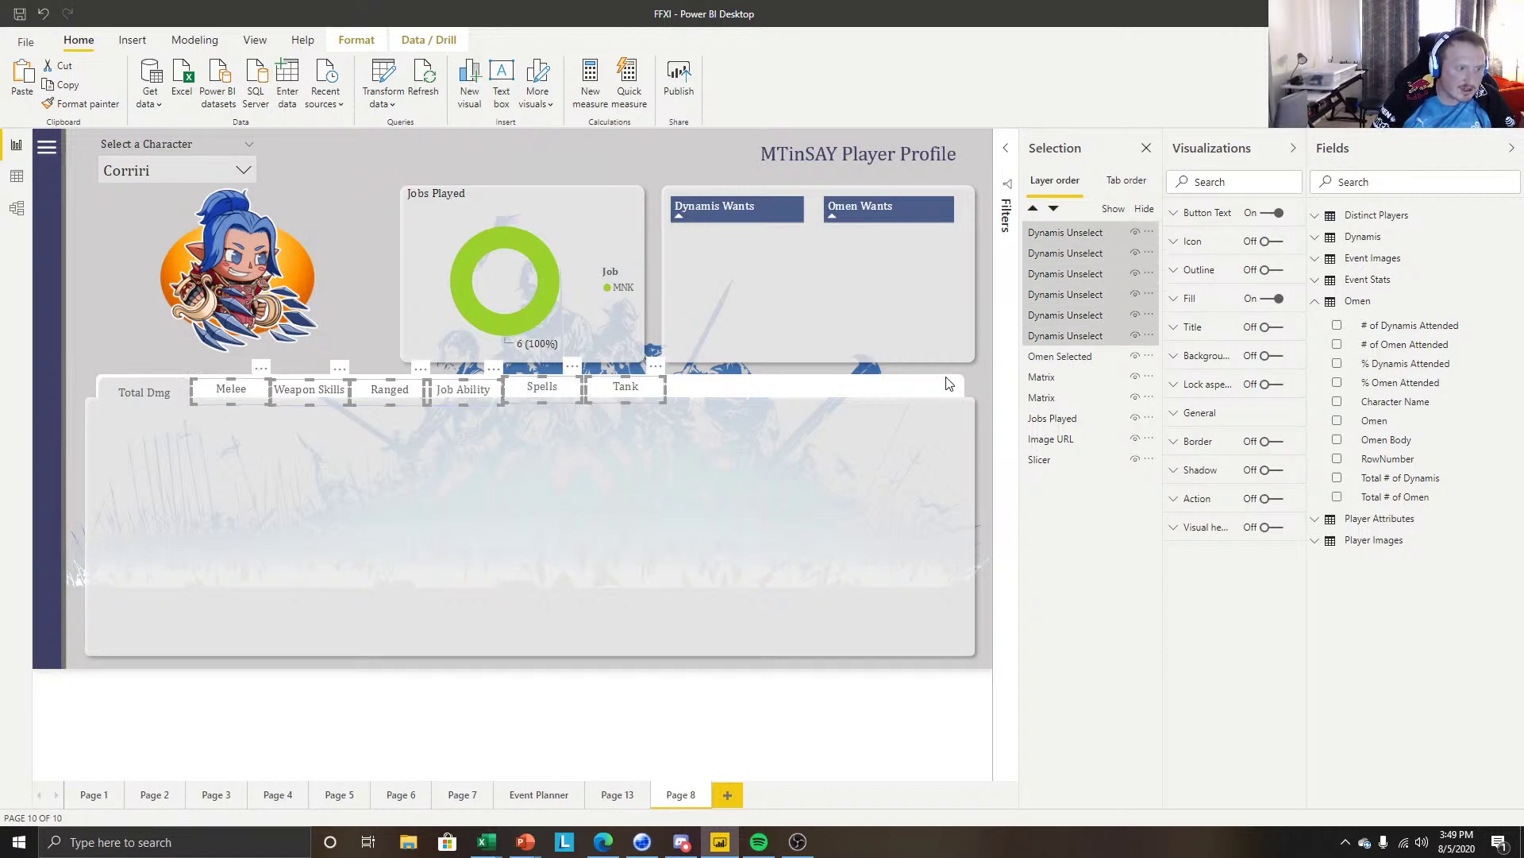
left_click(355, 41)
left_click(337, 100)
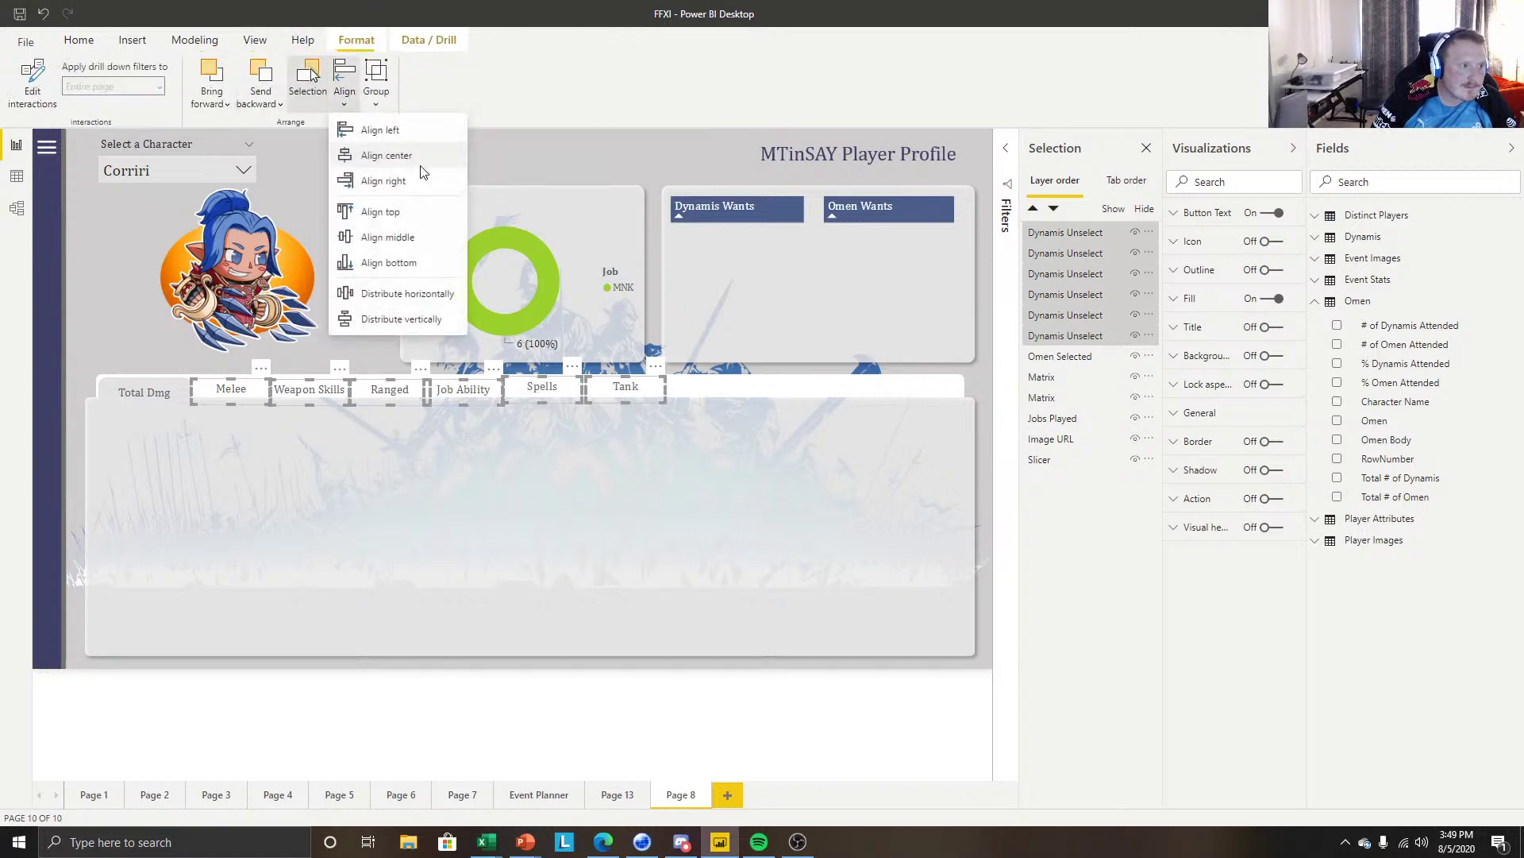
left_click(387, 237)
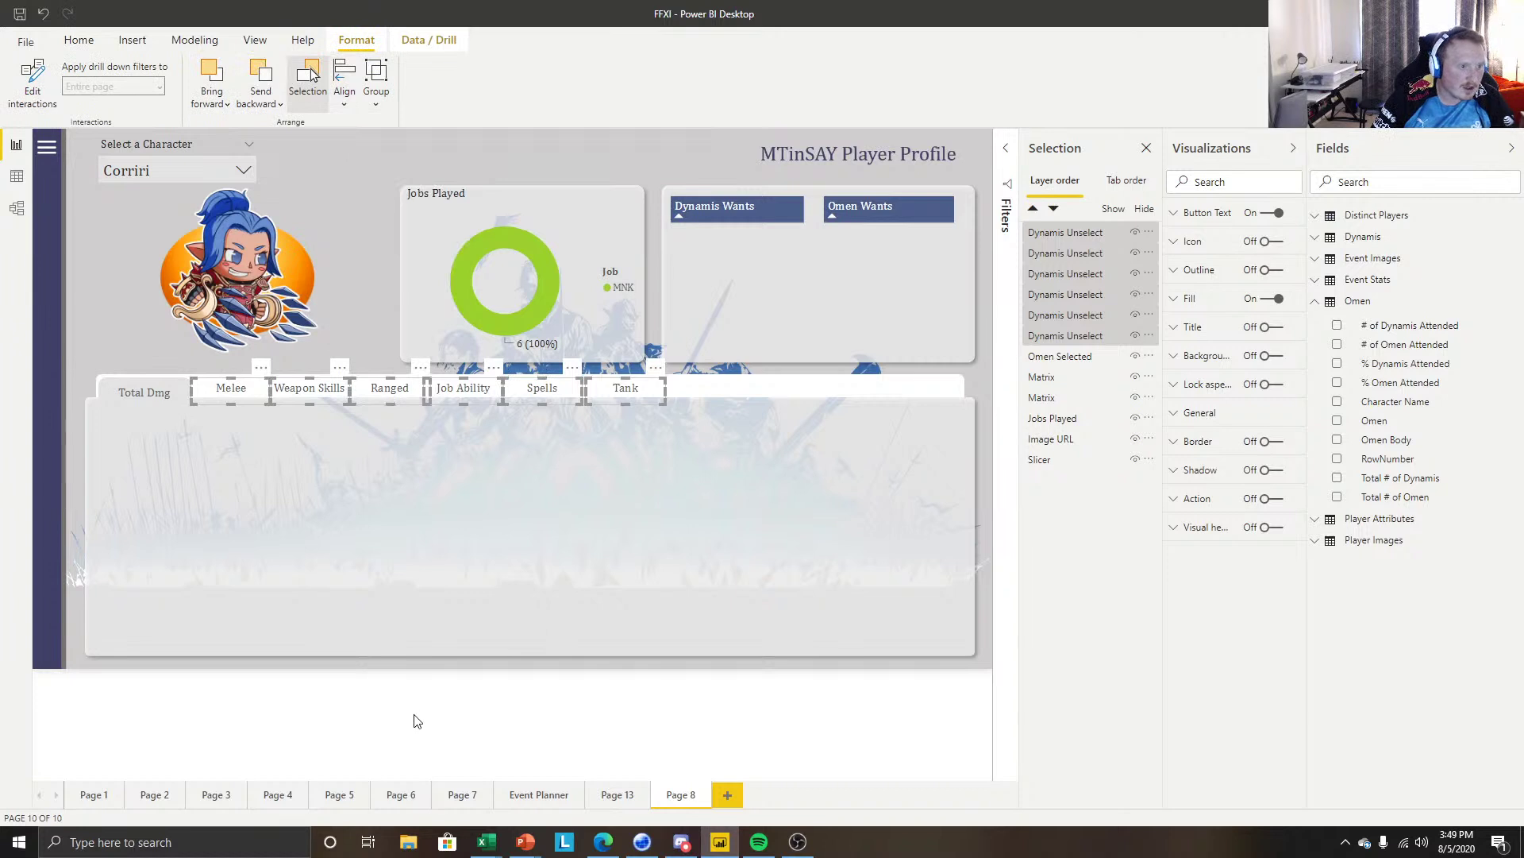
Move the Tank button right along the tab strip, leaving a gap after Spells.
left_click(650, 382)
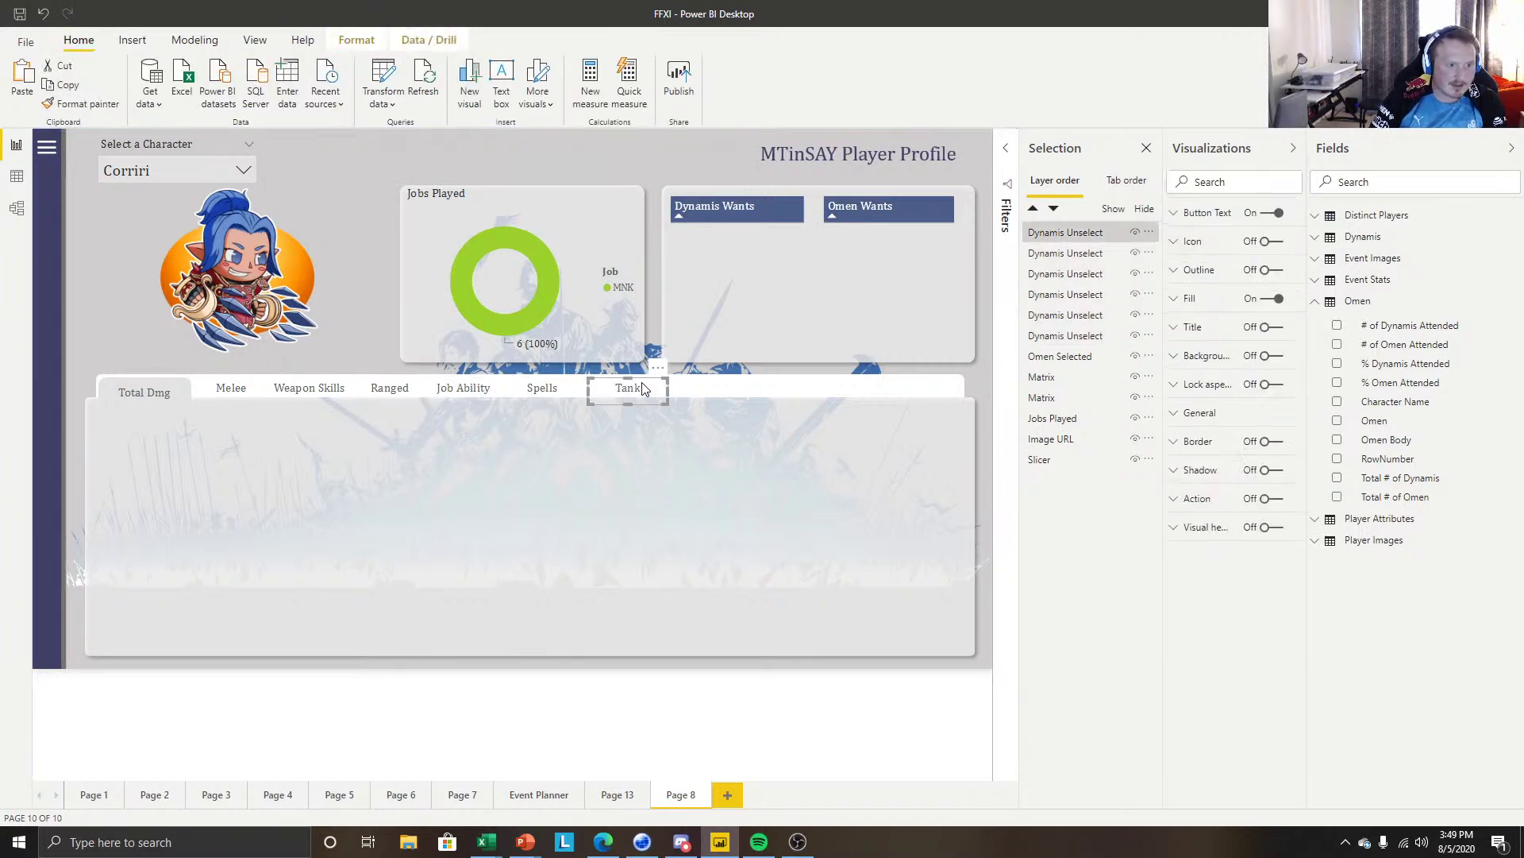
key("Right")
key("Right")
key("Right")
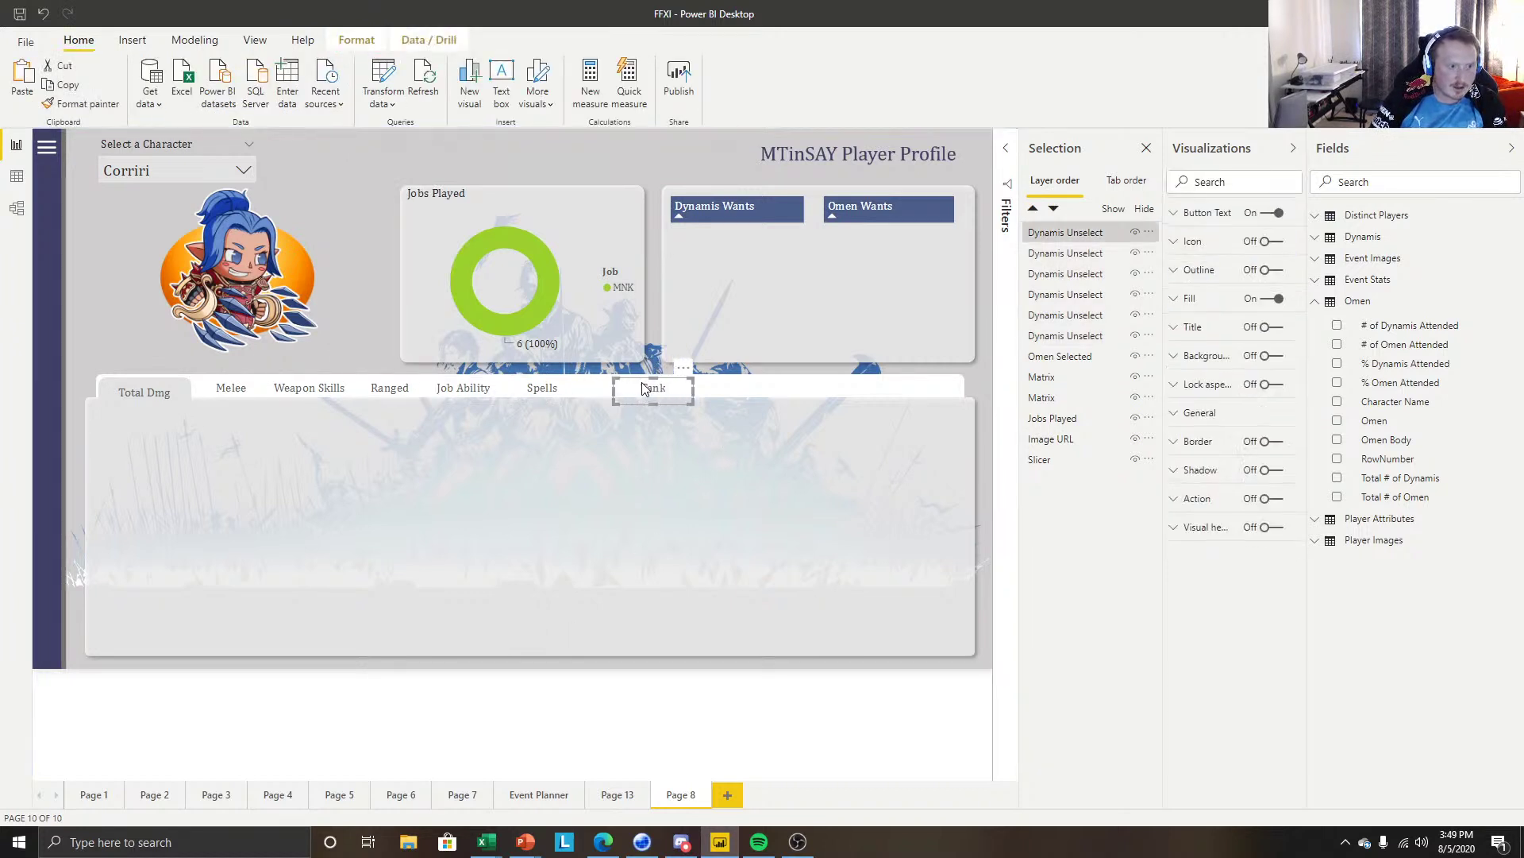
Check the Total Dmg button's width and set the Melee and Weapon Skills buttons to the matching width of 124.
left_click(149, 389)
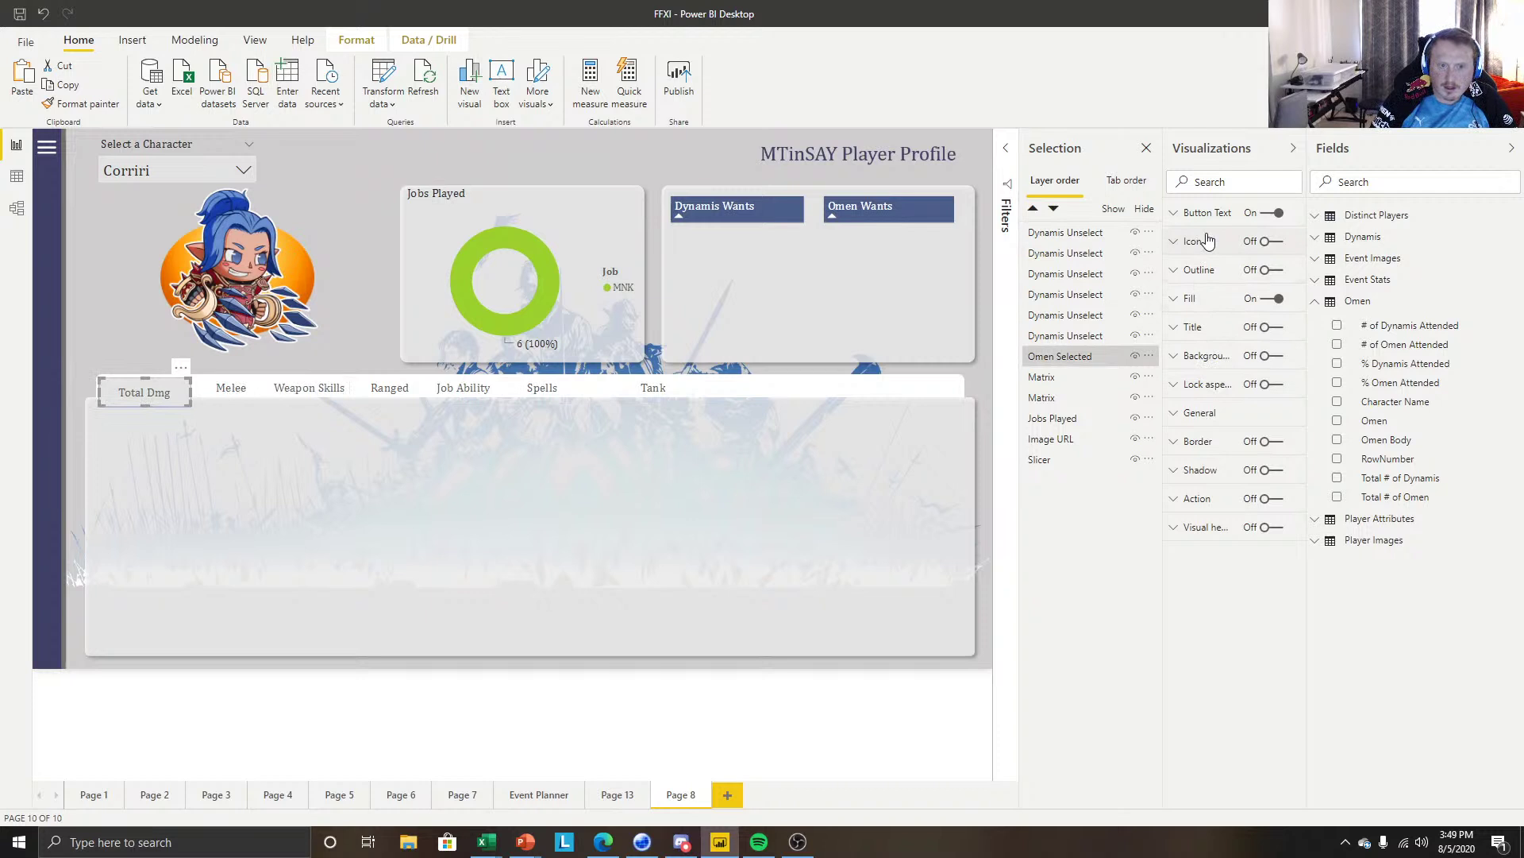
left_click(1203, 414)
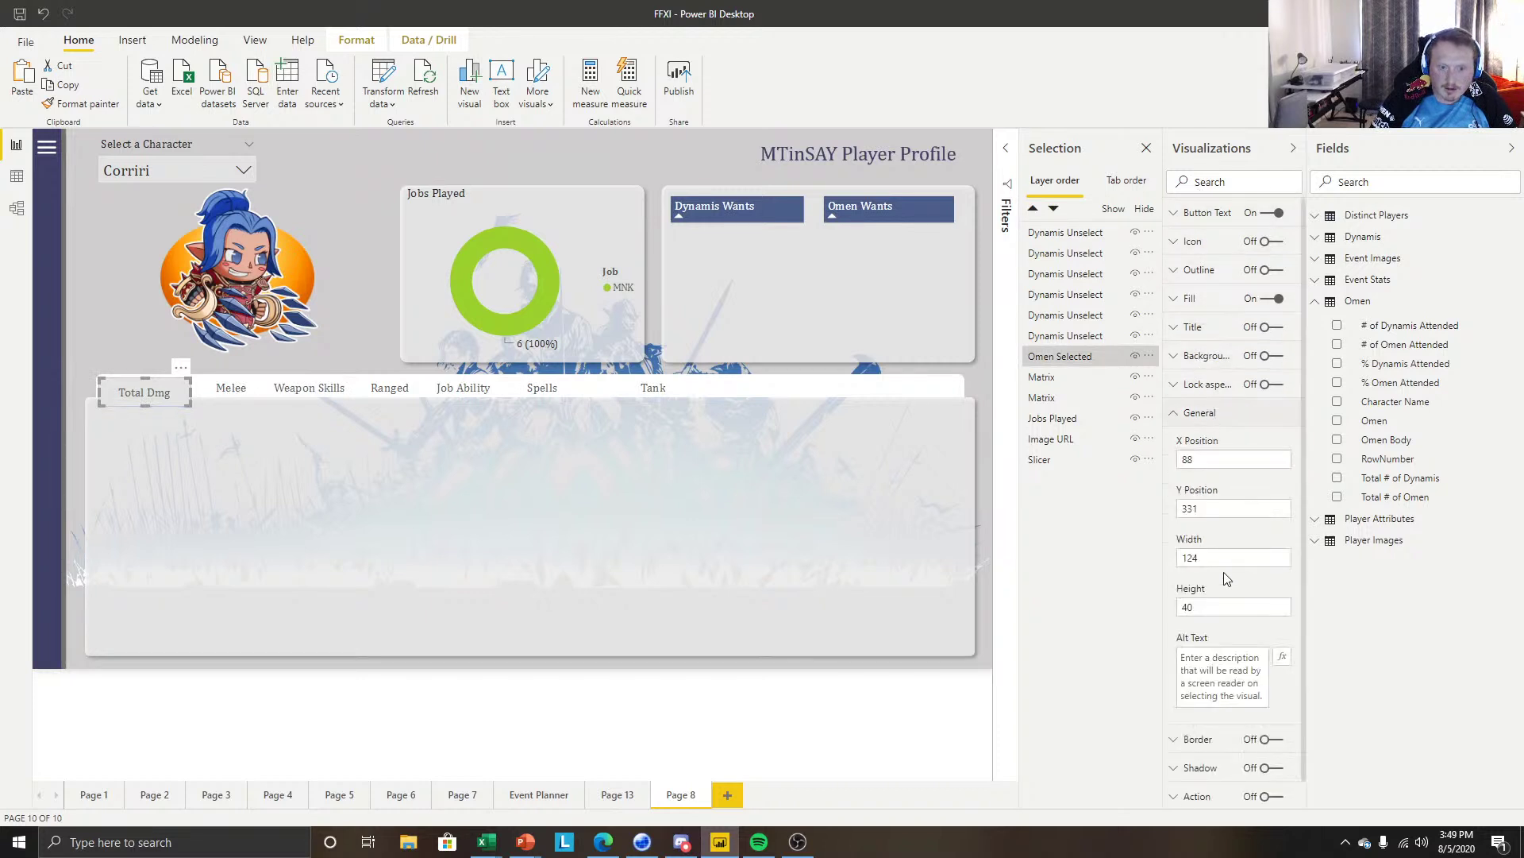
left_click(1224, 555)
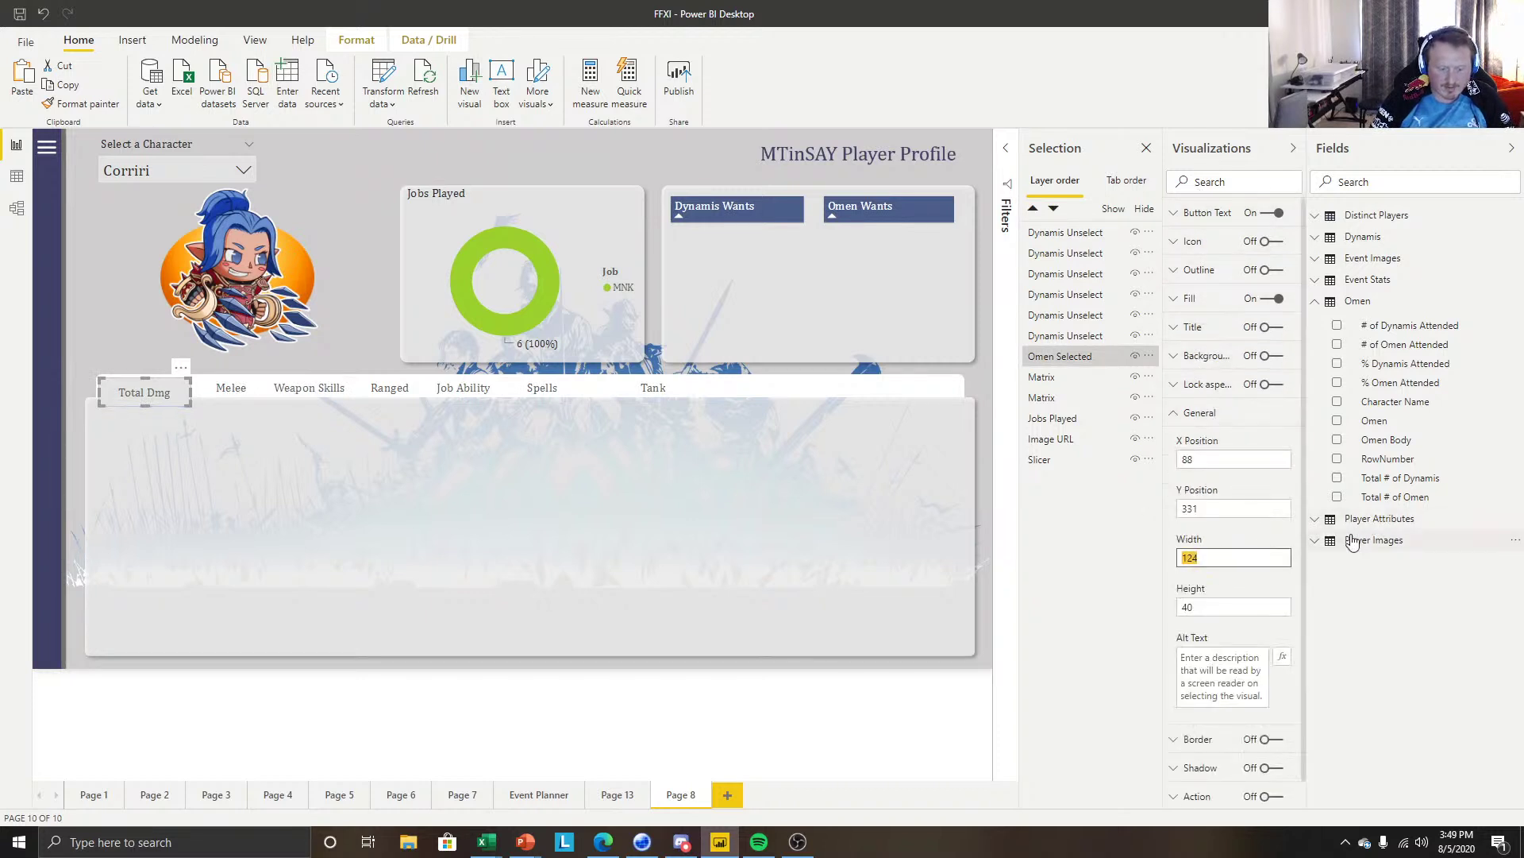
left_click(629, 605)
left_click(232, 396)
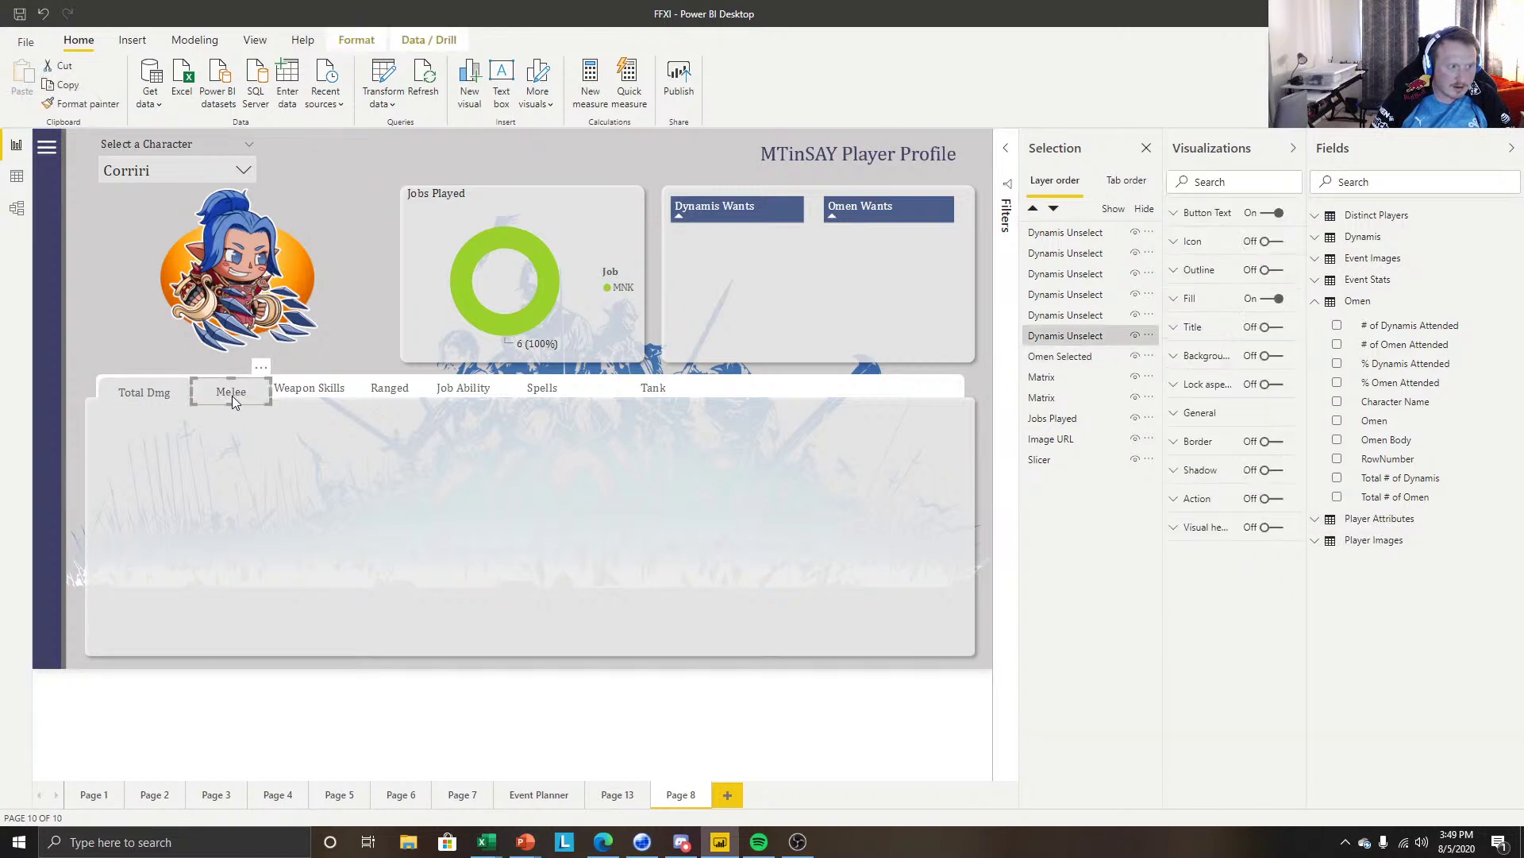
left_click(306, 392, "ctrl")
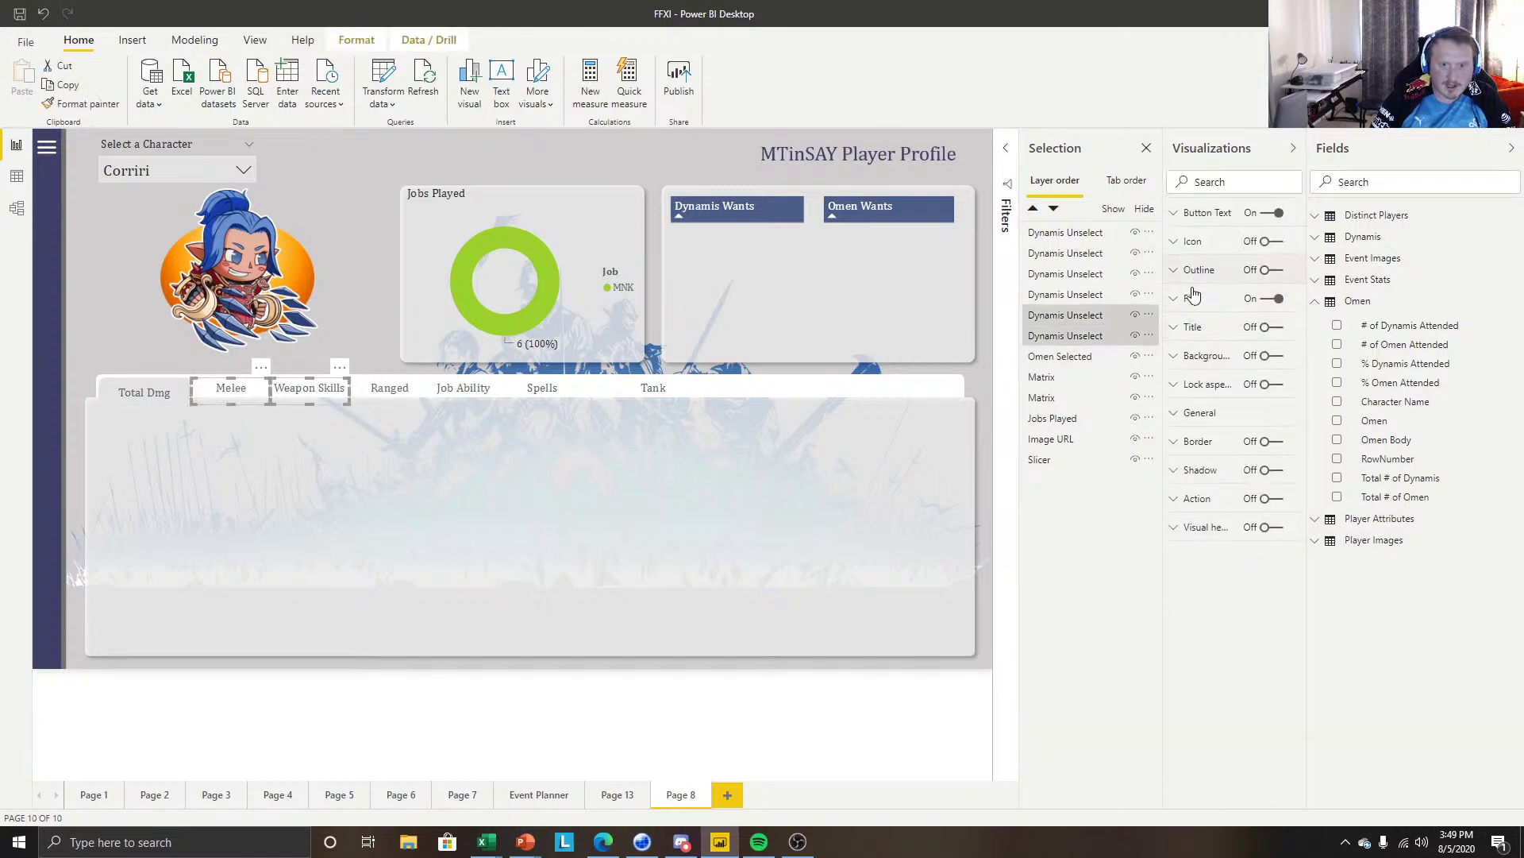
left_click(1193, 412)
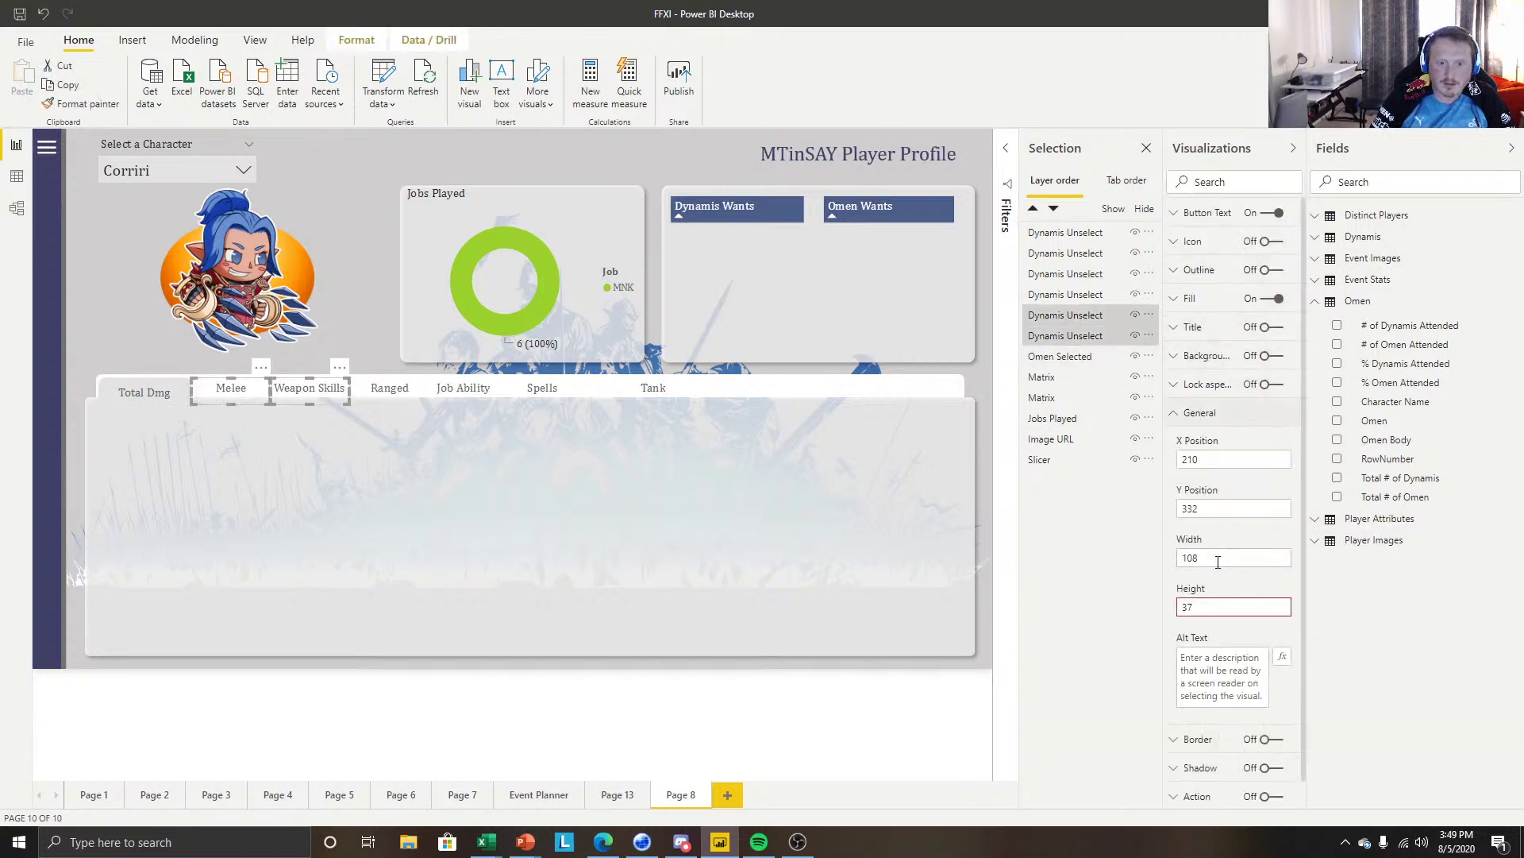
double_click(1218, 558)
type("124")
left_click(762, 693)
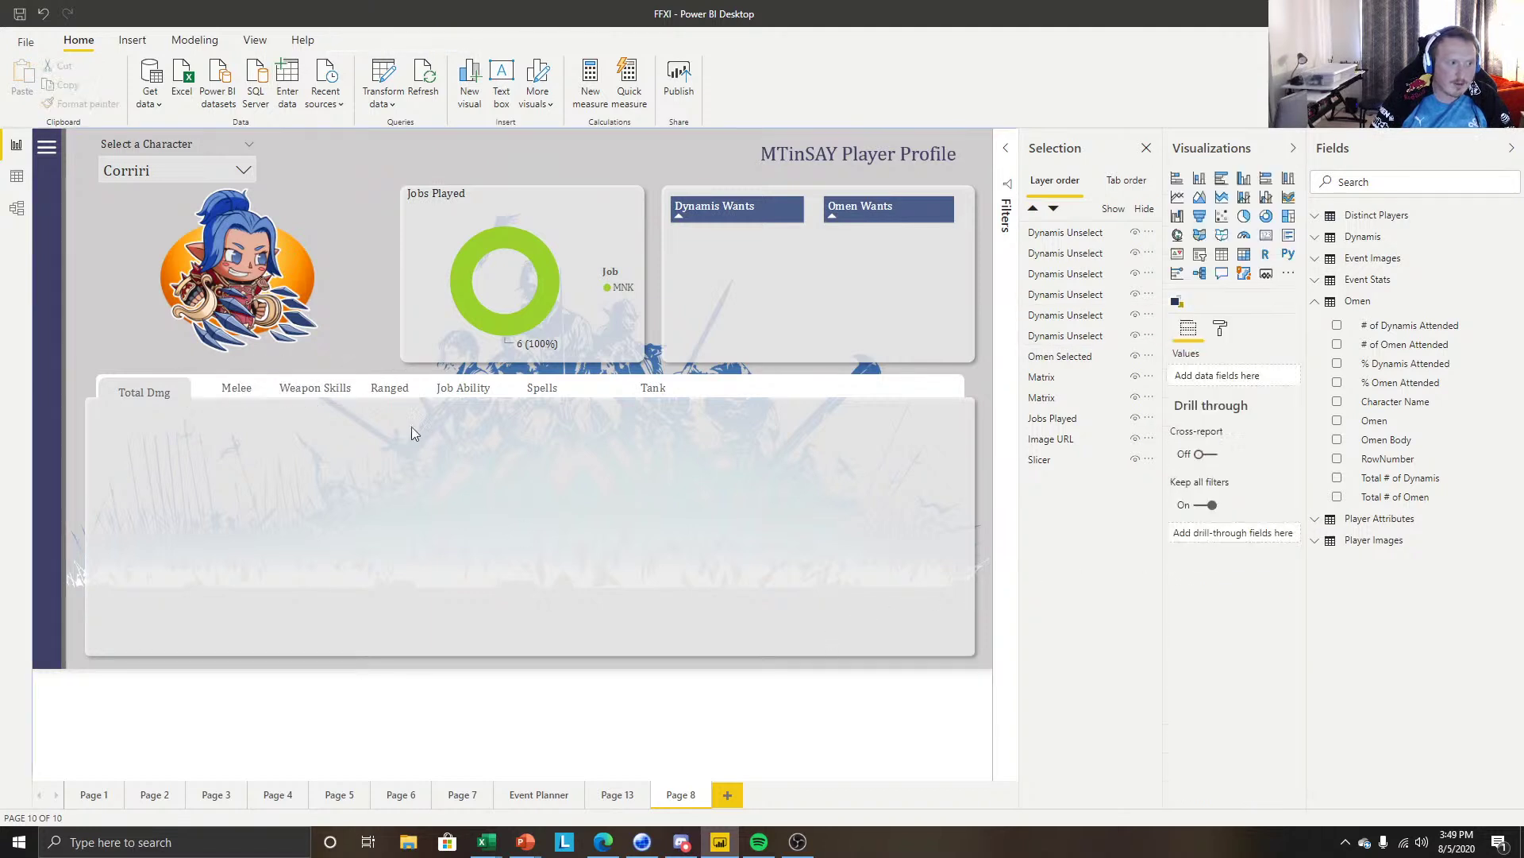
Set the width of the Ranged, Job Ability, Spells and Tank buttons to 124.
left_click(422, 394)
left_click(465, 392, "ctrl")
left_click(548, 392, "ctrl")
left_click(653, 390, "ctrl")
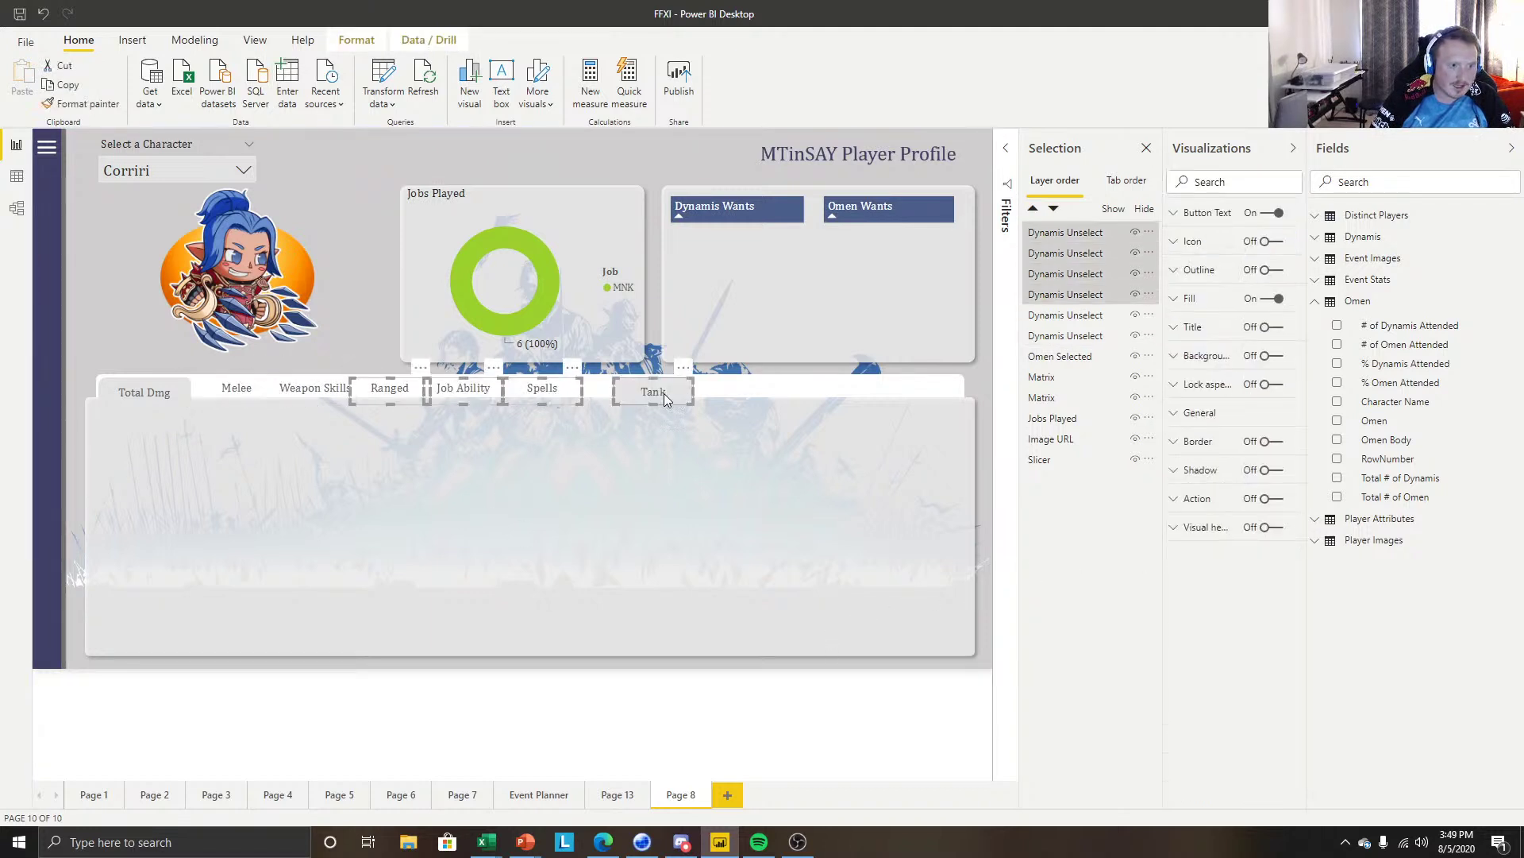
left_click(1203, 412)
double_click(1214, 557)
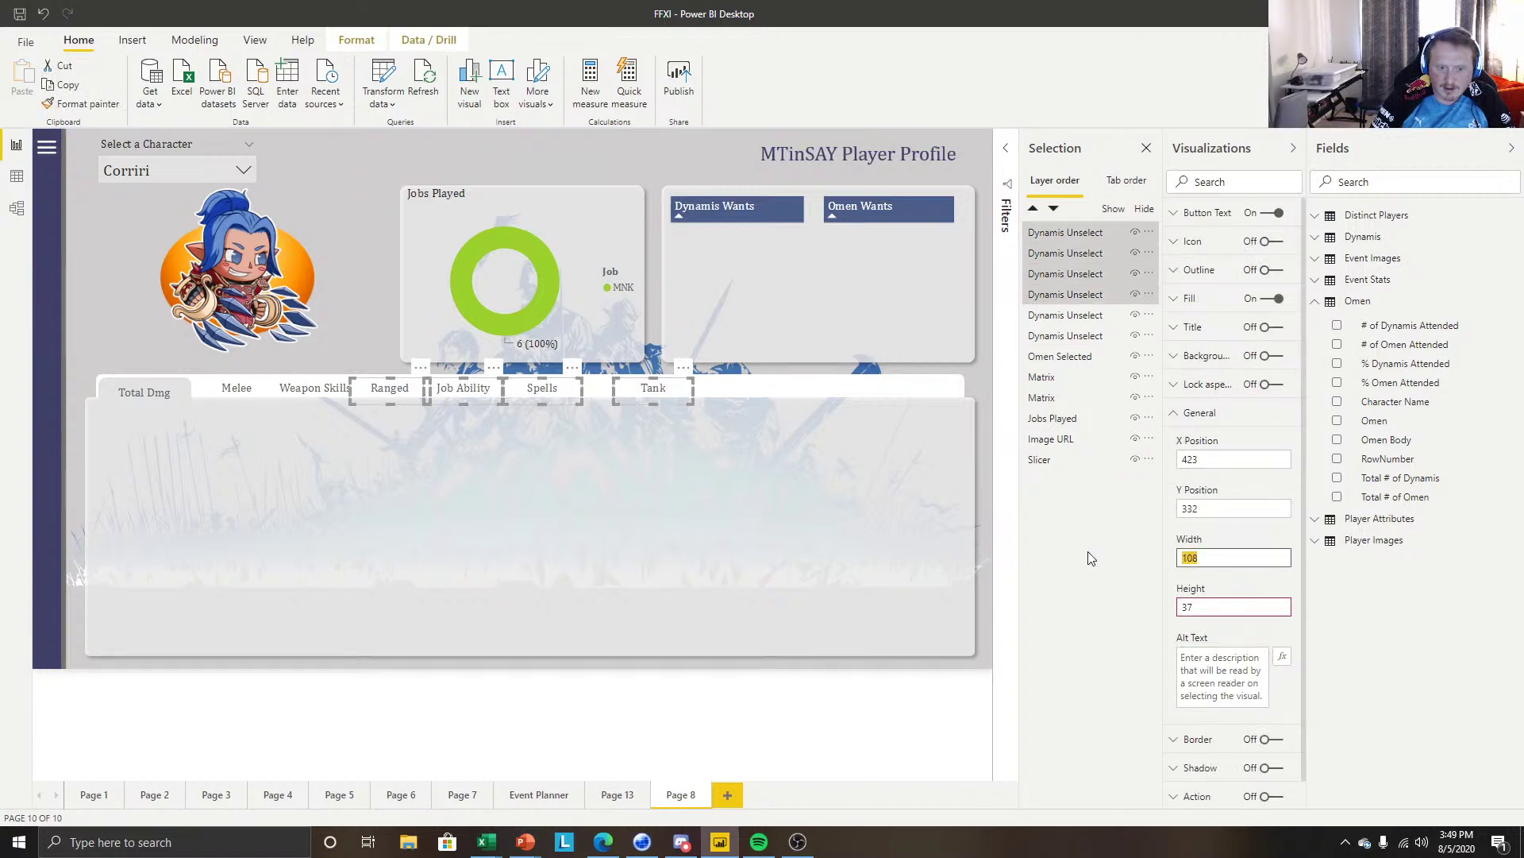
type("124")
left_click(777, 711)
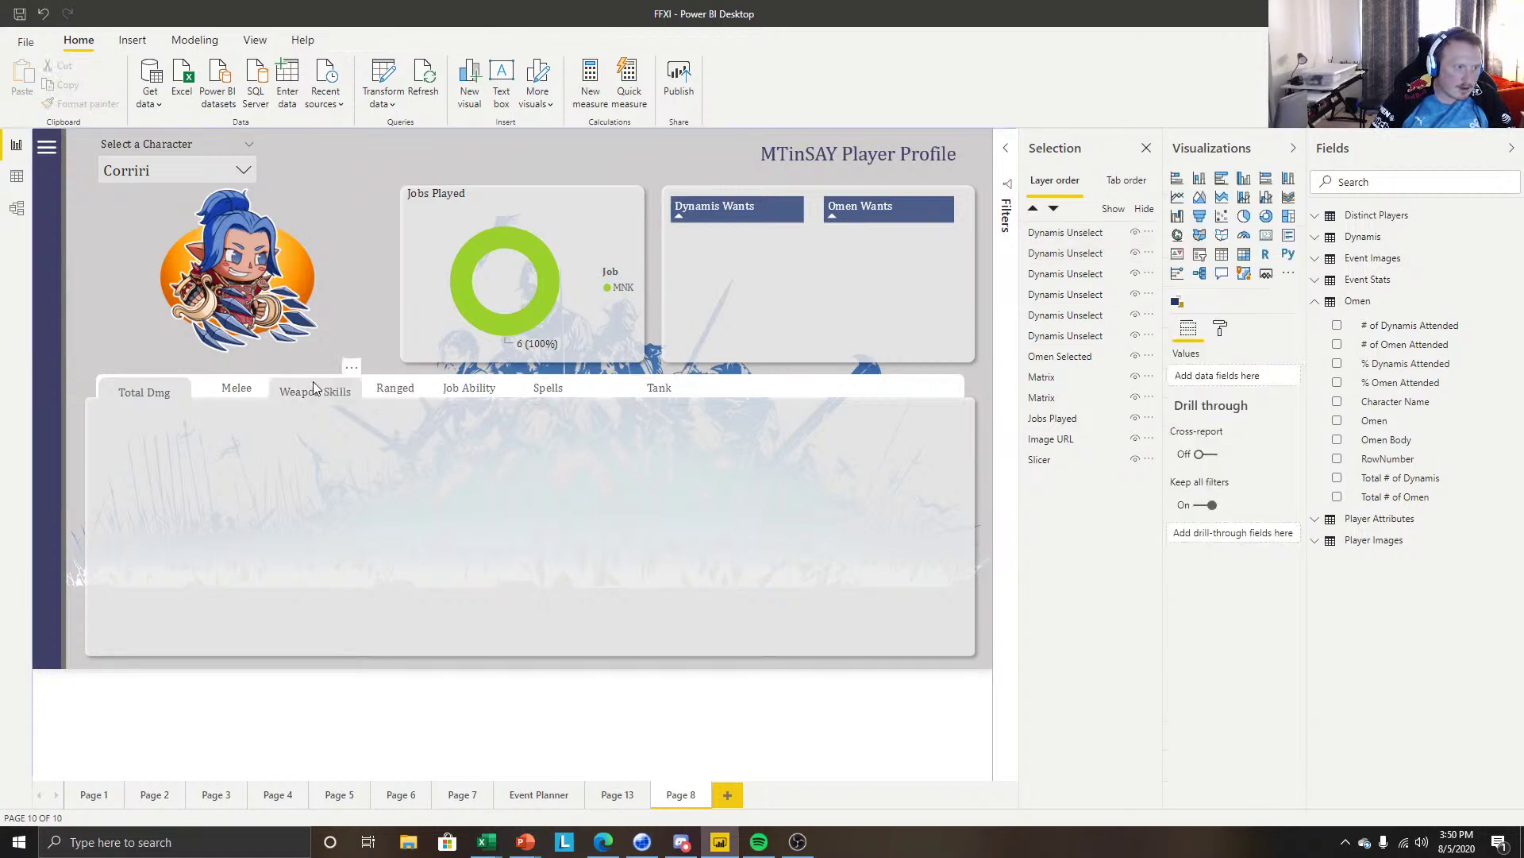
Nudge the Tank button farther right along the tab strip to make room for the widened buttons.
left_click(676, 389)
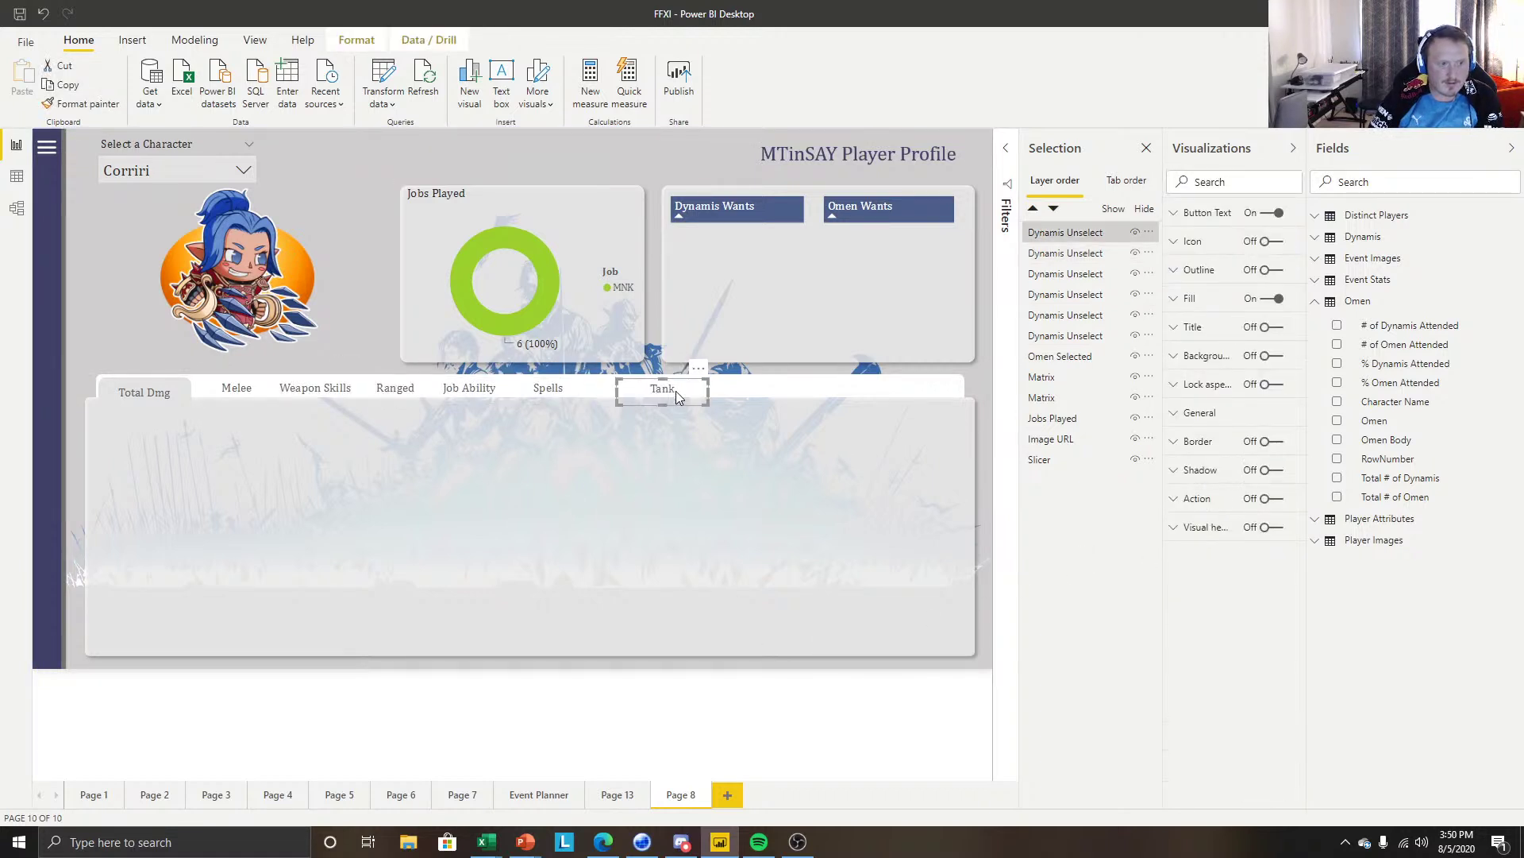
key("Right")
key("Right")
key("Right")
key("Right")
key("Right")
key("Right")
key("Right")
key("Right")
key("Right")
key("Right")
key("Right")
key("Right")
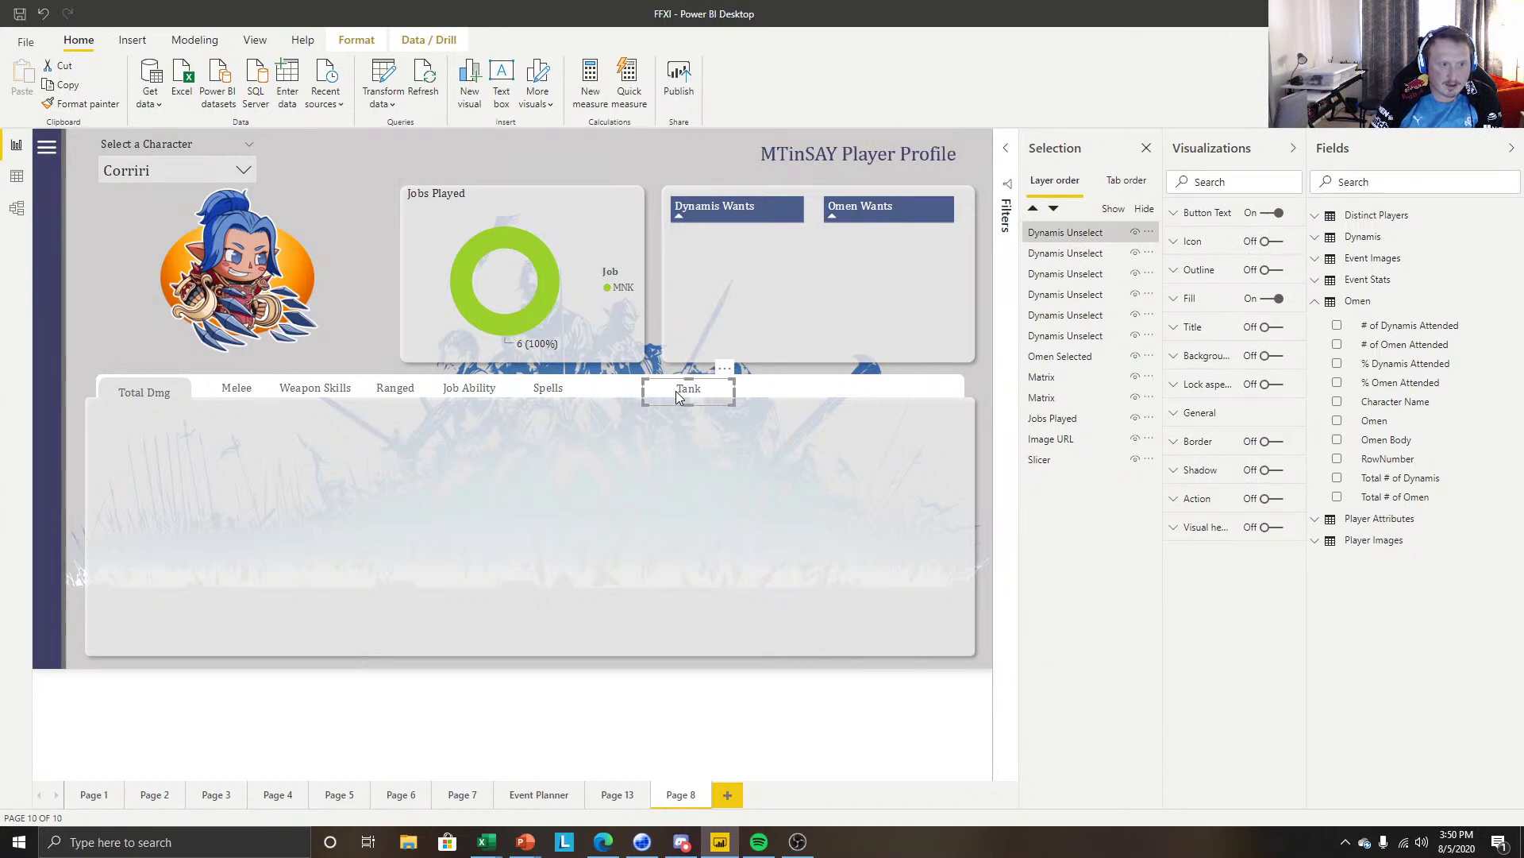
key("Right")
key("Right")
key("Right")
key("Right")
key("Right")
key("Right")
key("Right")
key("Right")
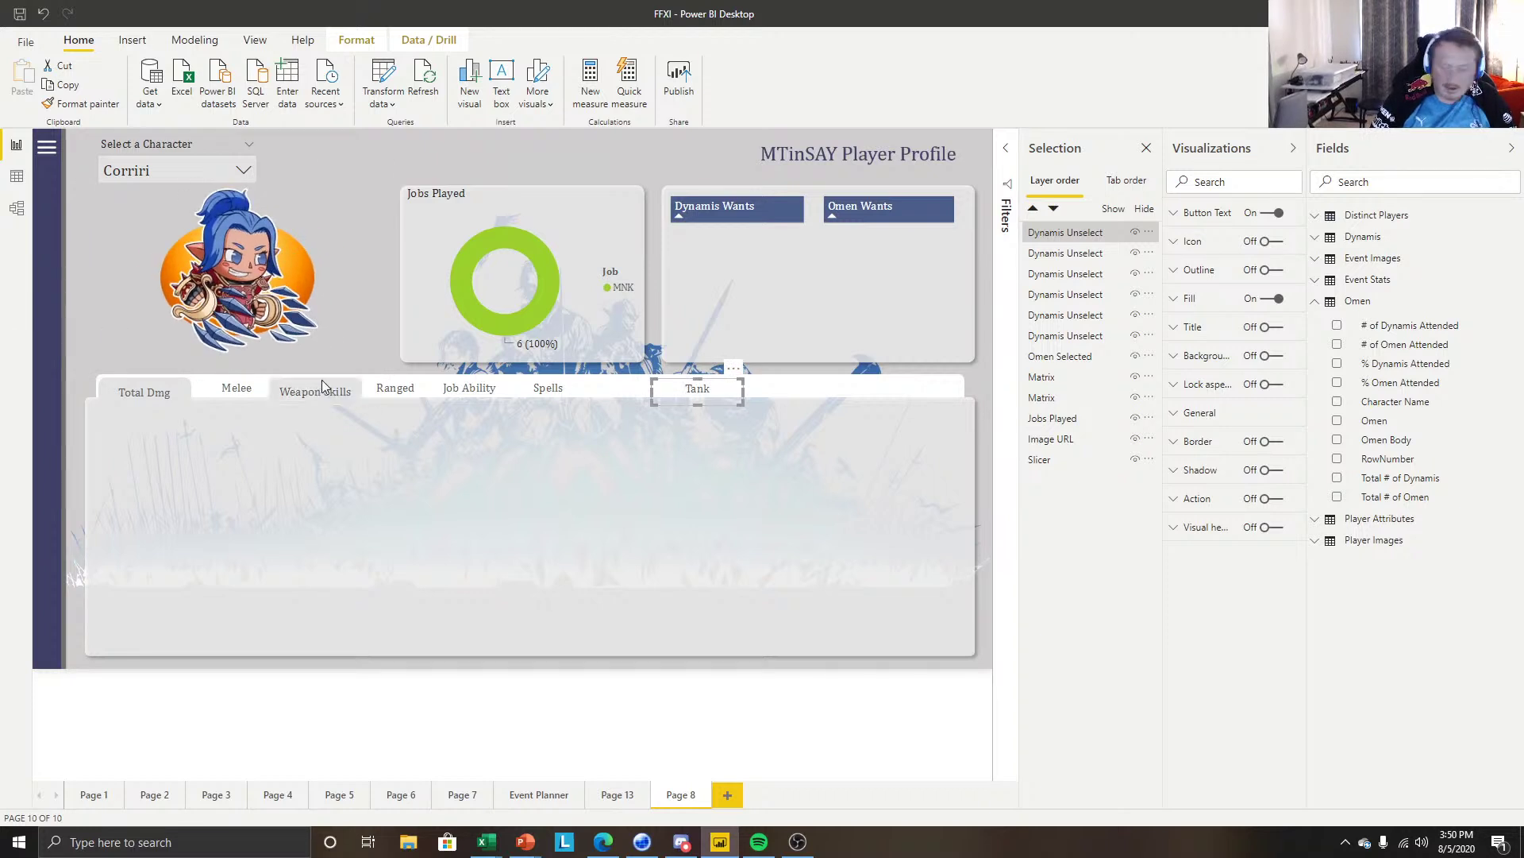
Select all seven tab buttons from Total Dmg to Tank and distribute them horizontally.
left_click(233, 390, "ctrl")
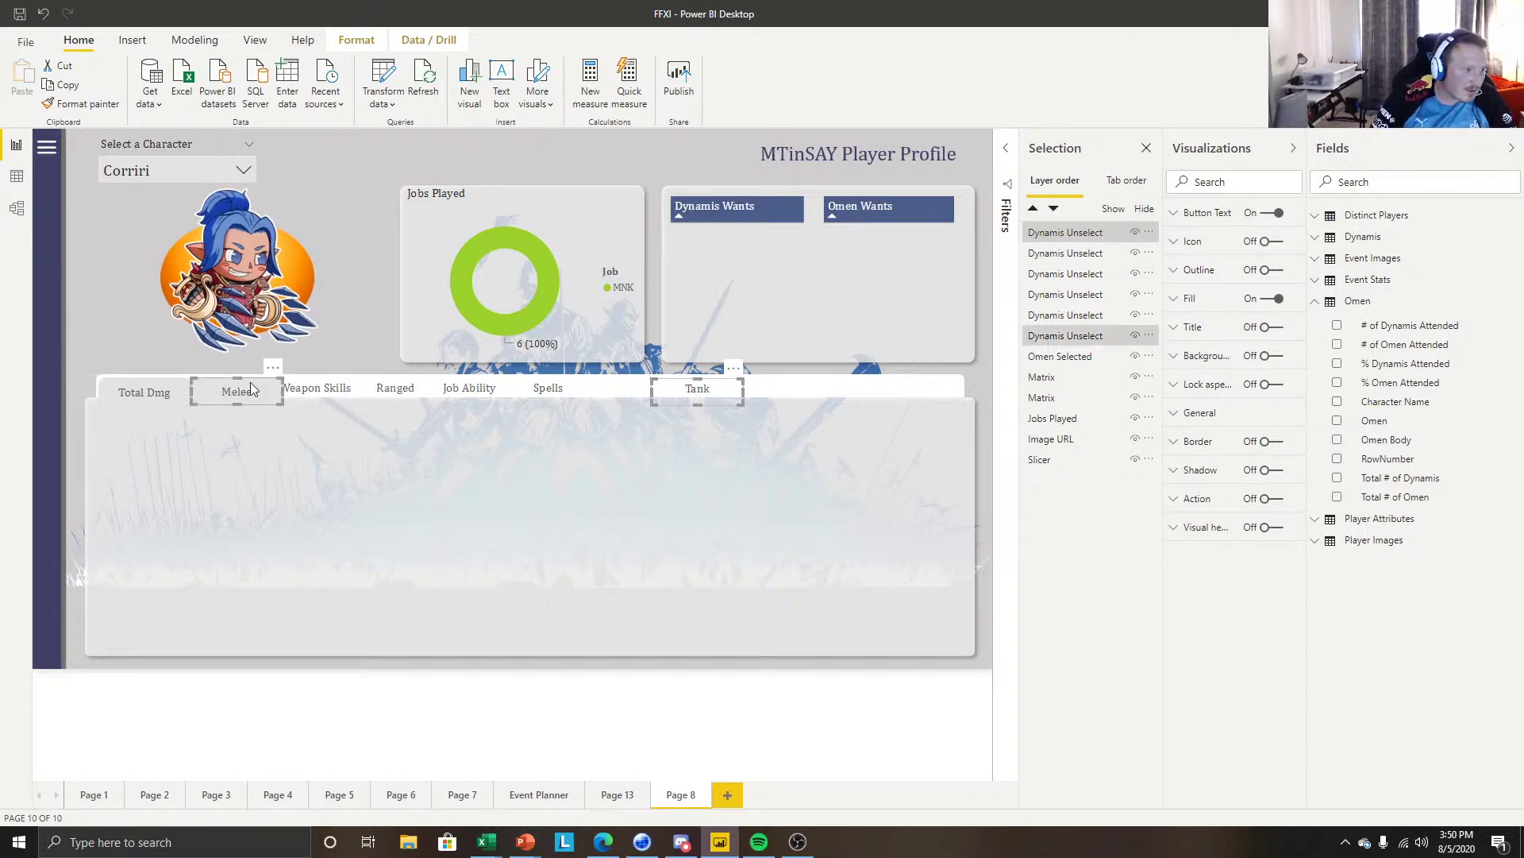
left_click(314, 389, "ctrl")
left_click(395, 389, "ctrl")
left_click(488, 387, "ctrl")
left_click(544, 389, "ctrl")
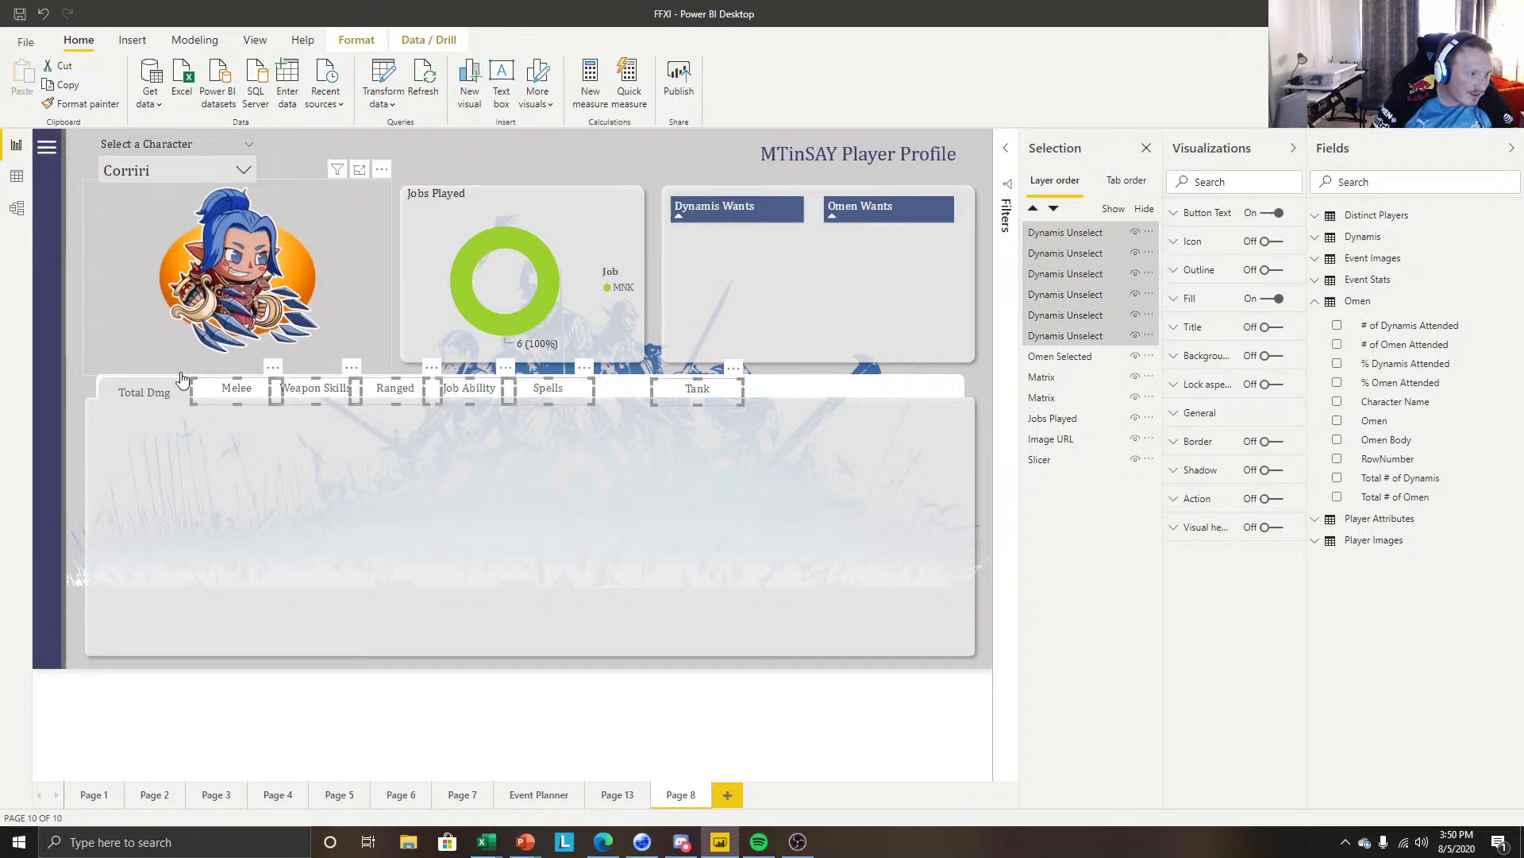
left_click(155, 391, "ctrl")
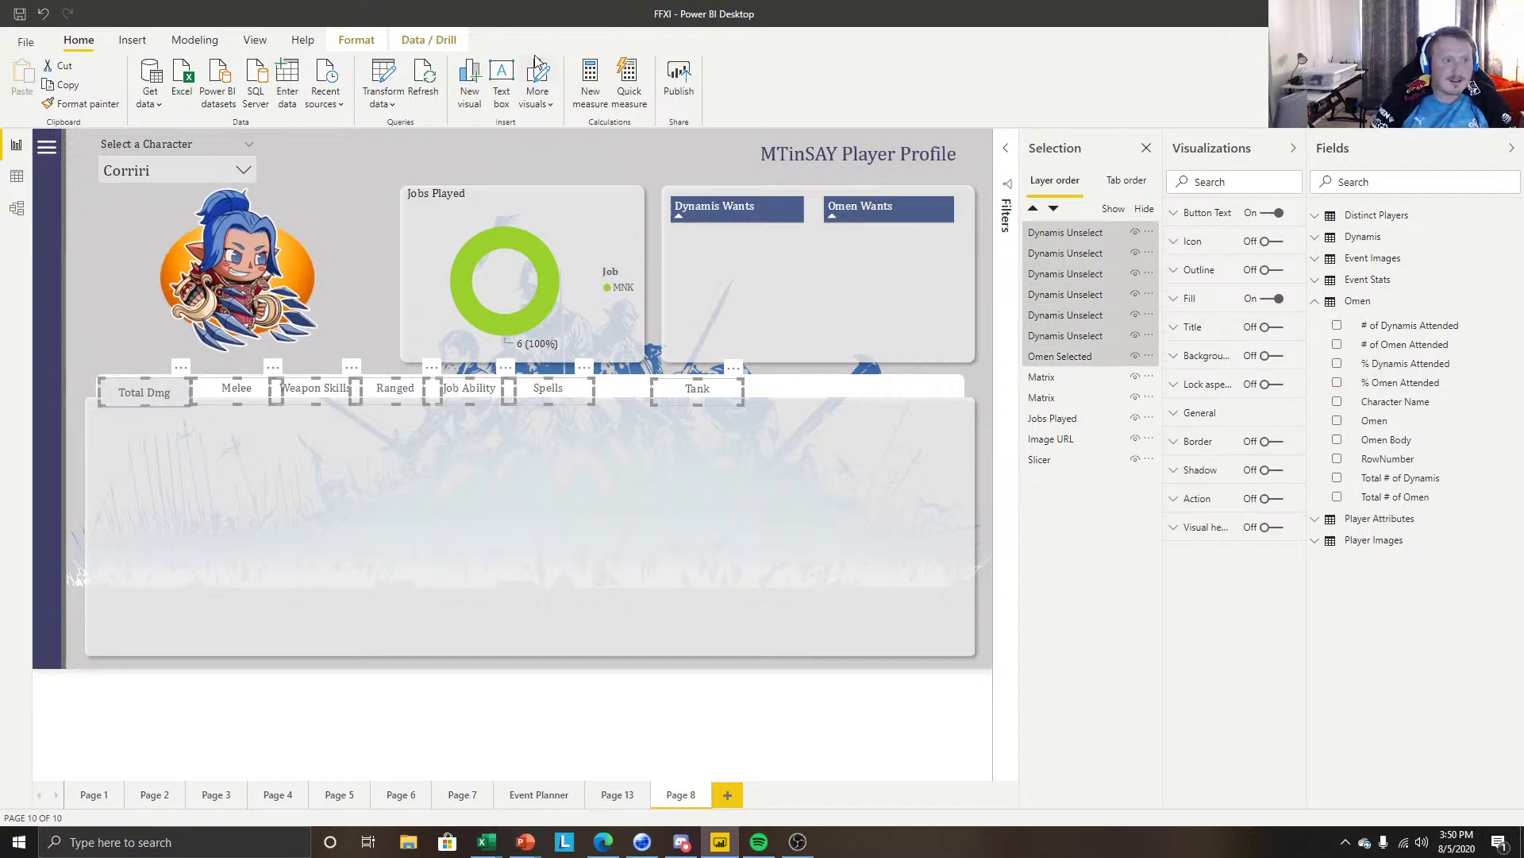
left_click(355, 41)
left_click(345, 83)
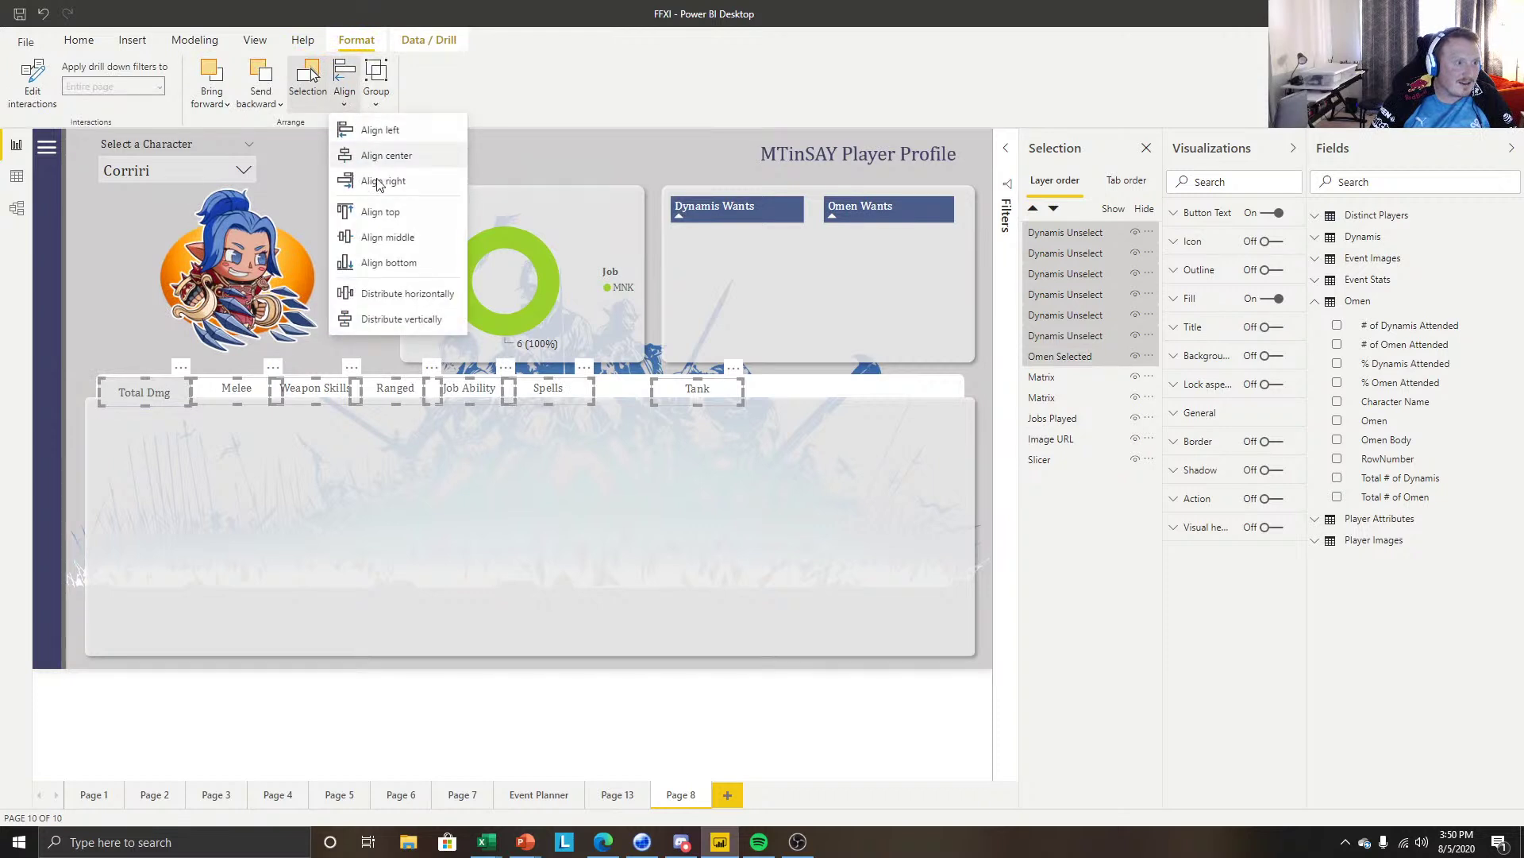
left_click(389, 293)
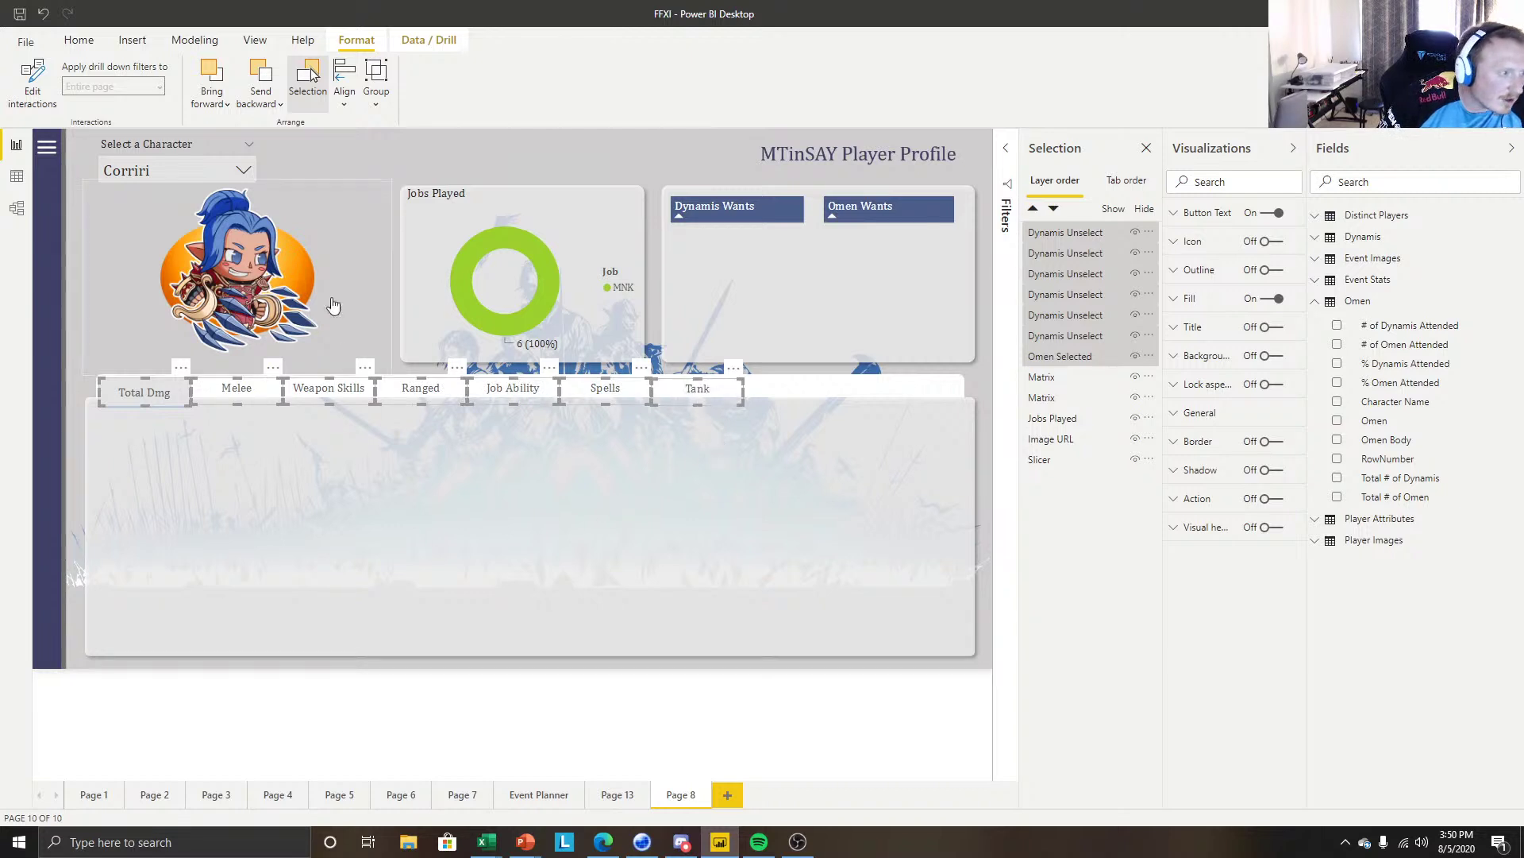
Align the seven selected tab buttons to their middle and clear the selection.
left_click(346, 99)
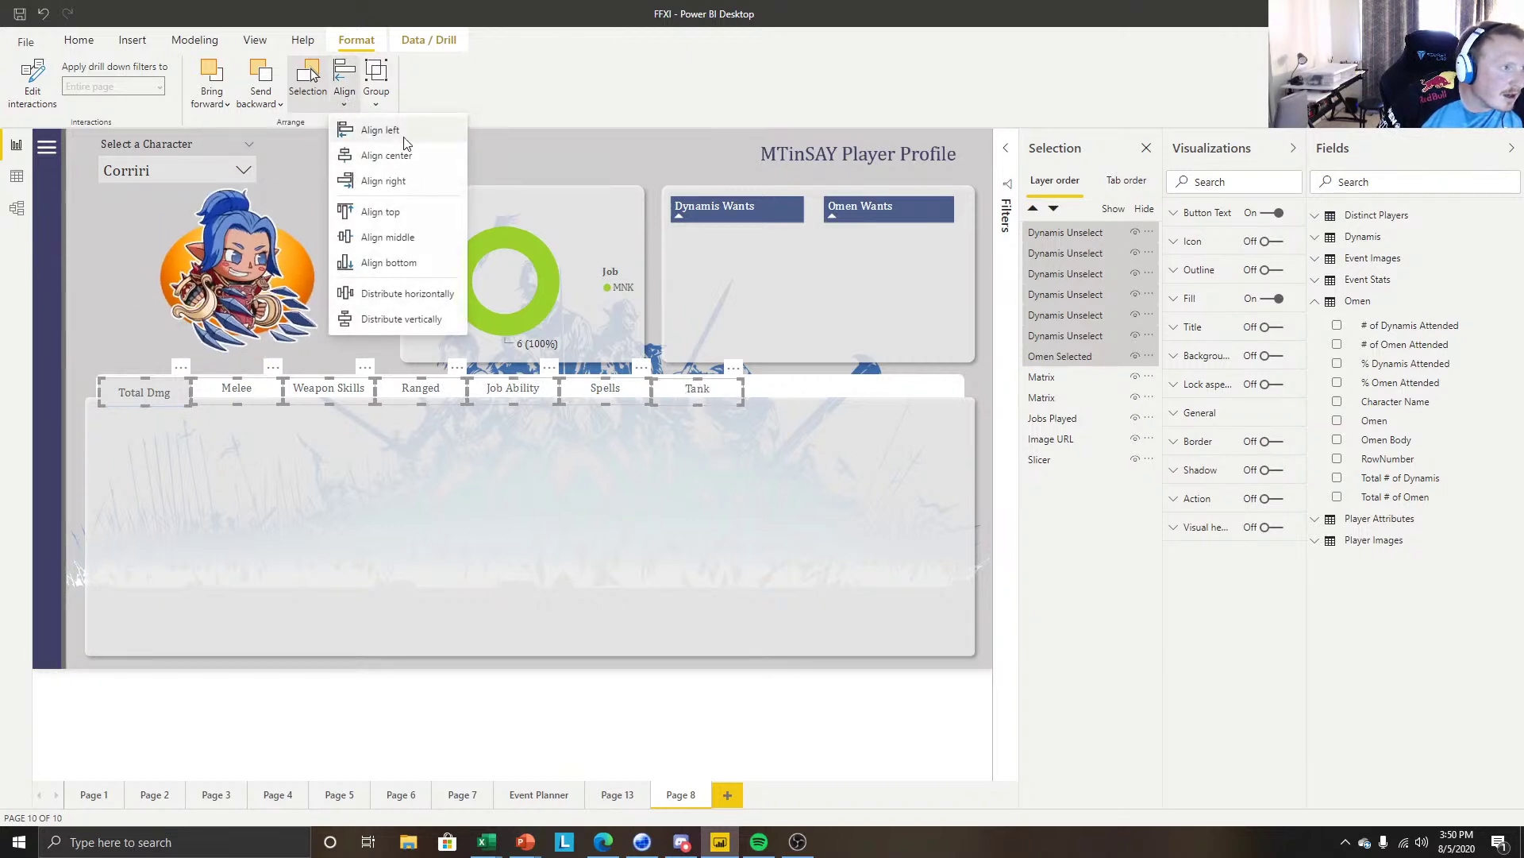
left_click(399, 243)
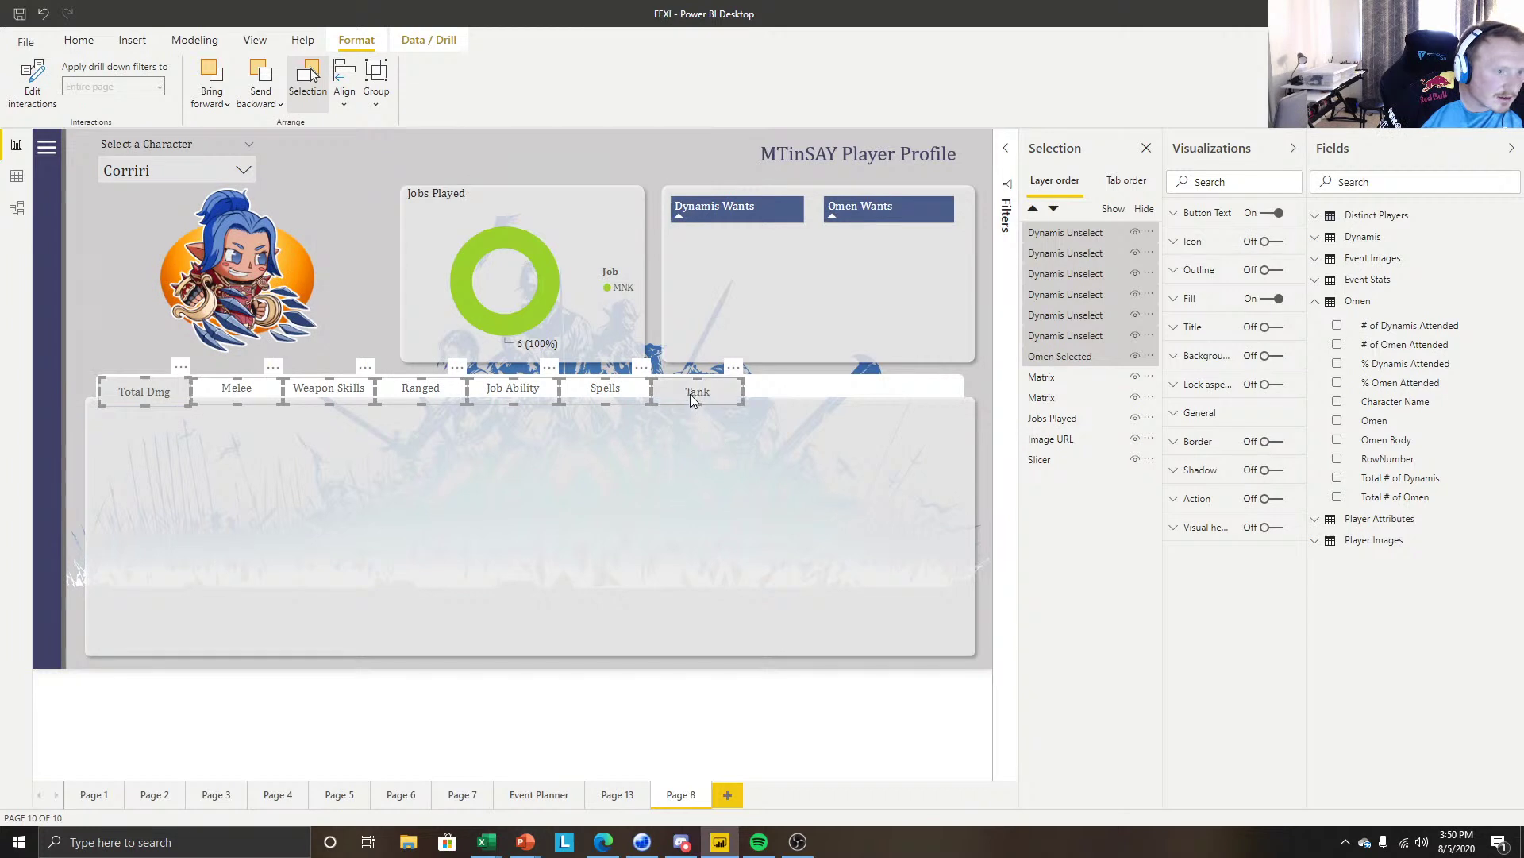
left_click(404, 765)
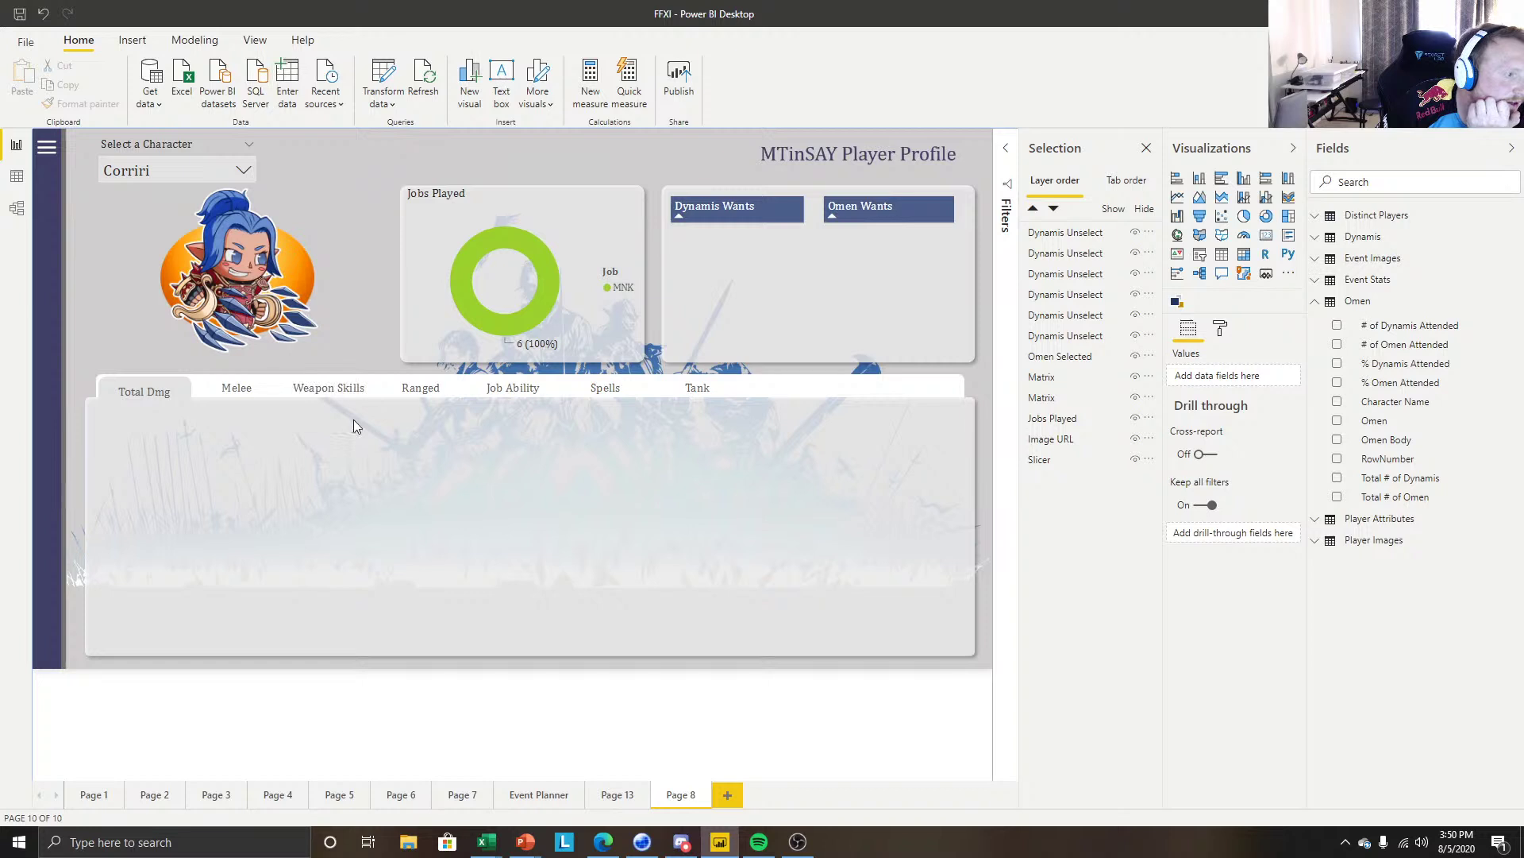
Set the Weapon Skills button's fill transparency to 100% by default and 40% on hover, after trying 62% and 50% respectively.
left_click(355, 391)
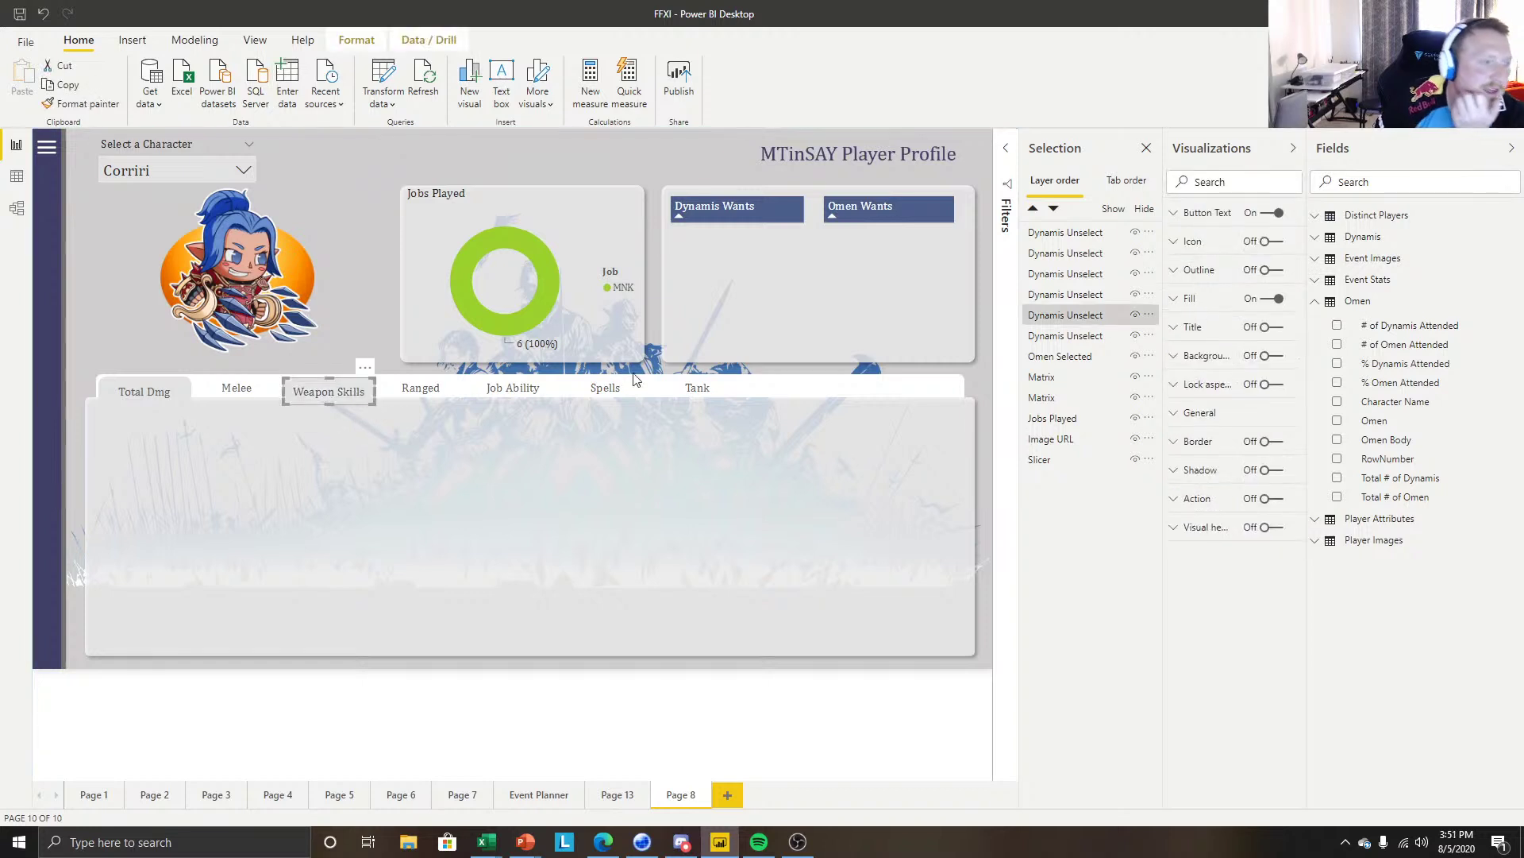
left_click(1216, 301)
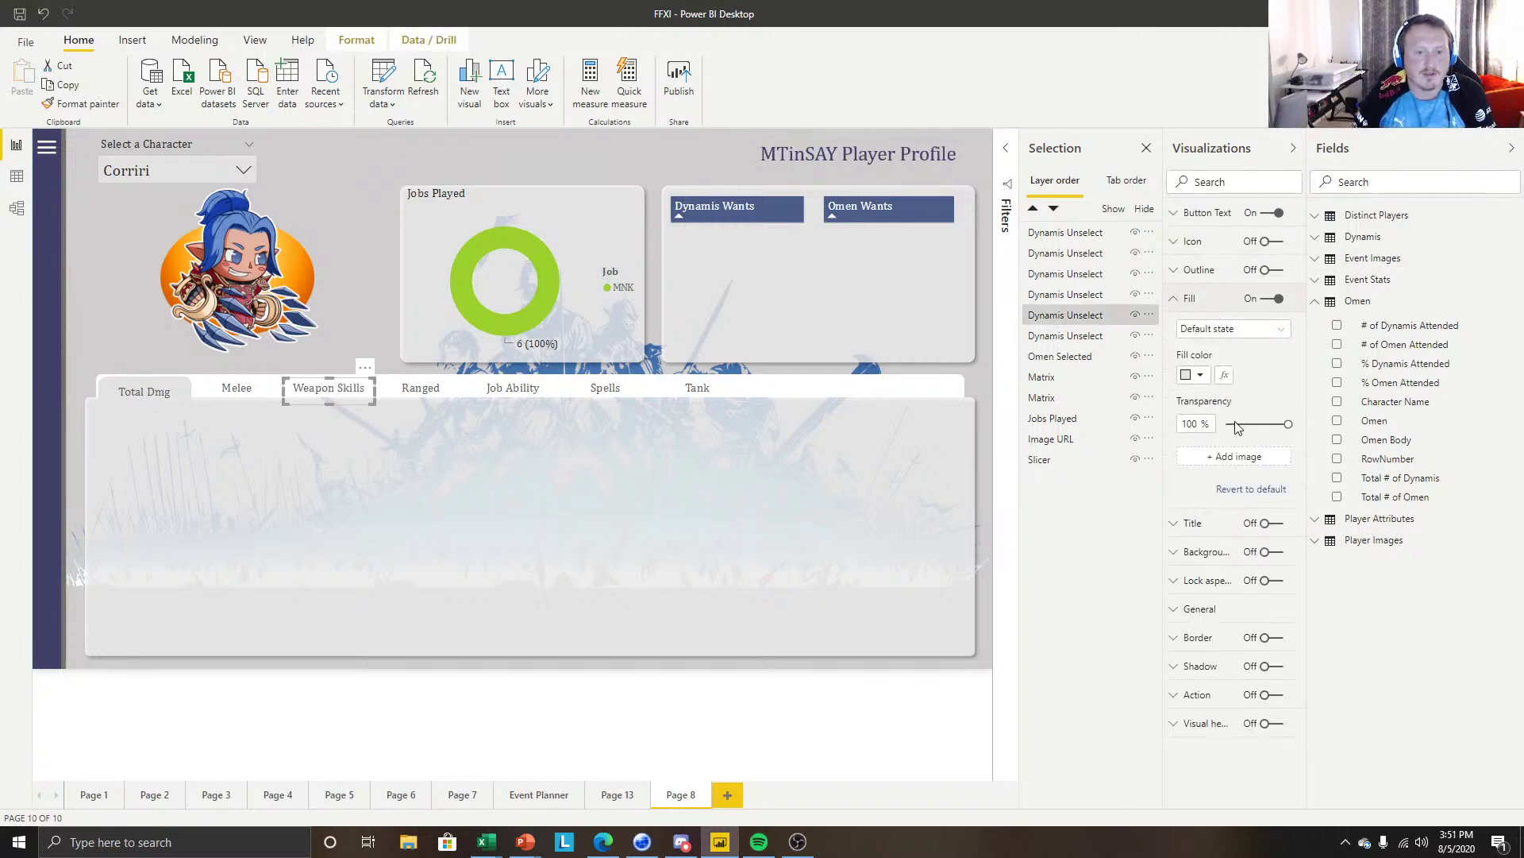
left_click(1264, 425)
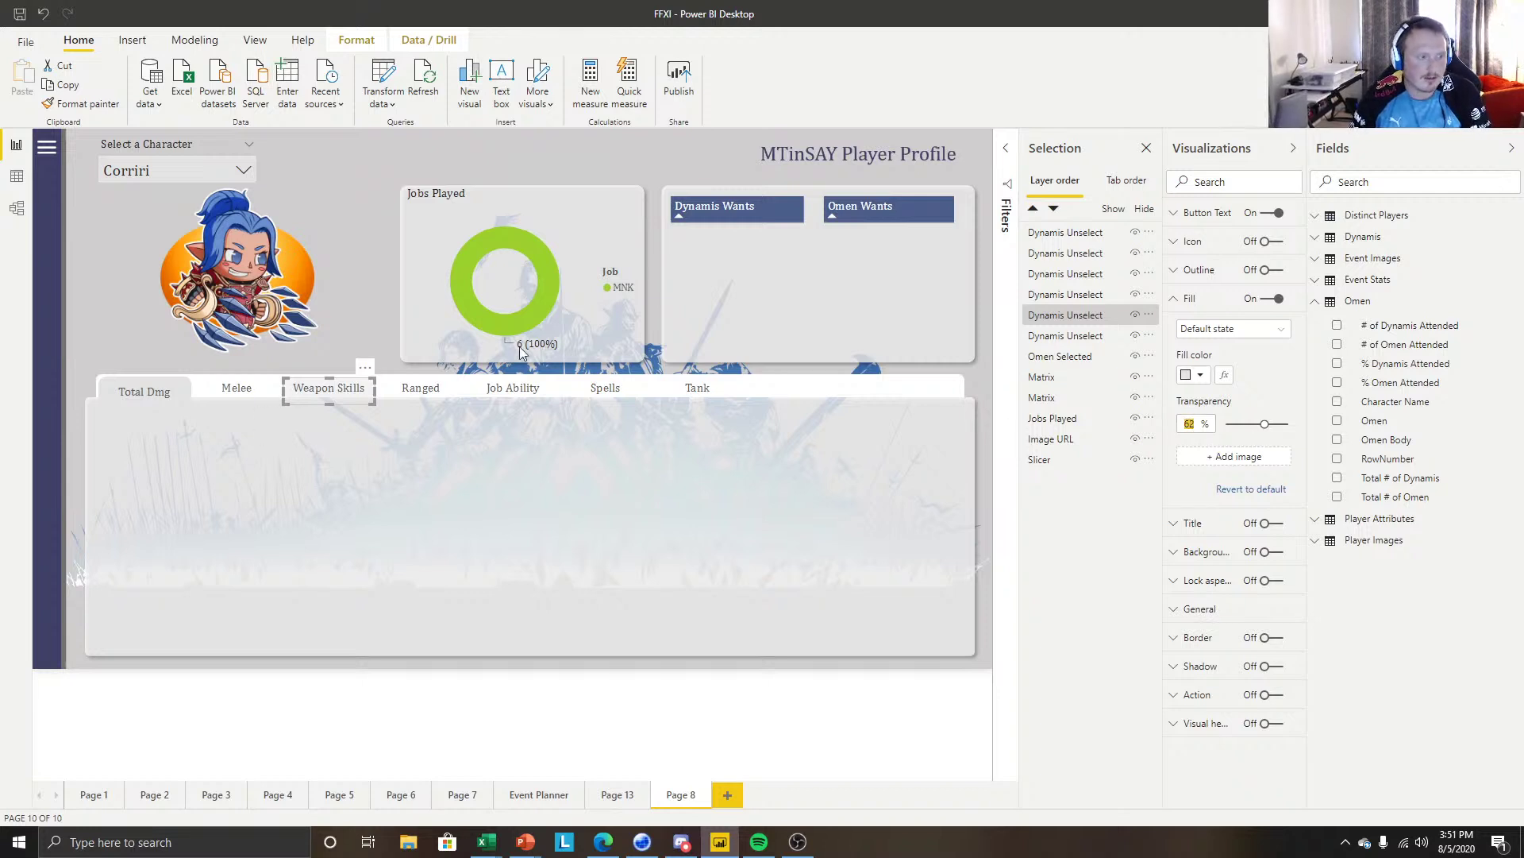
left_click_drag(1265, 424, 1296, 422)
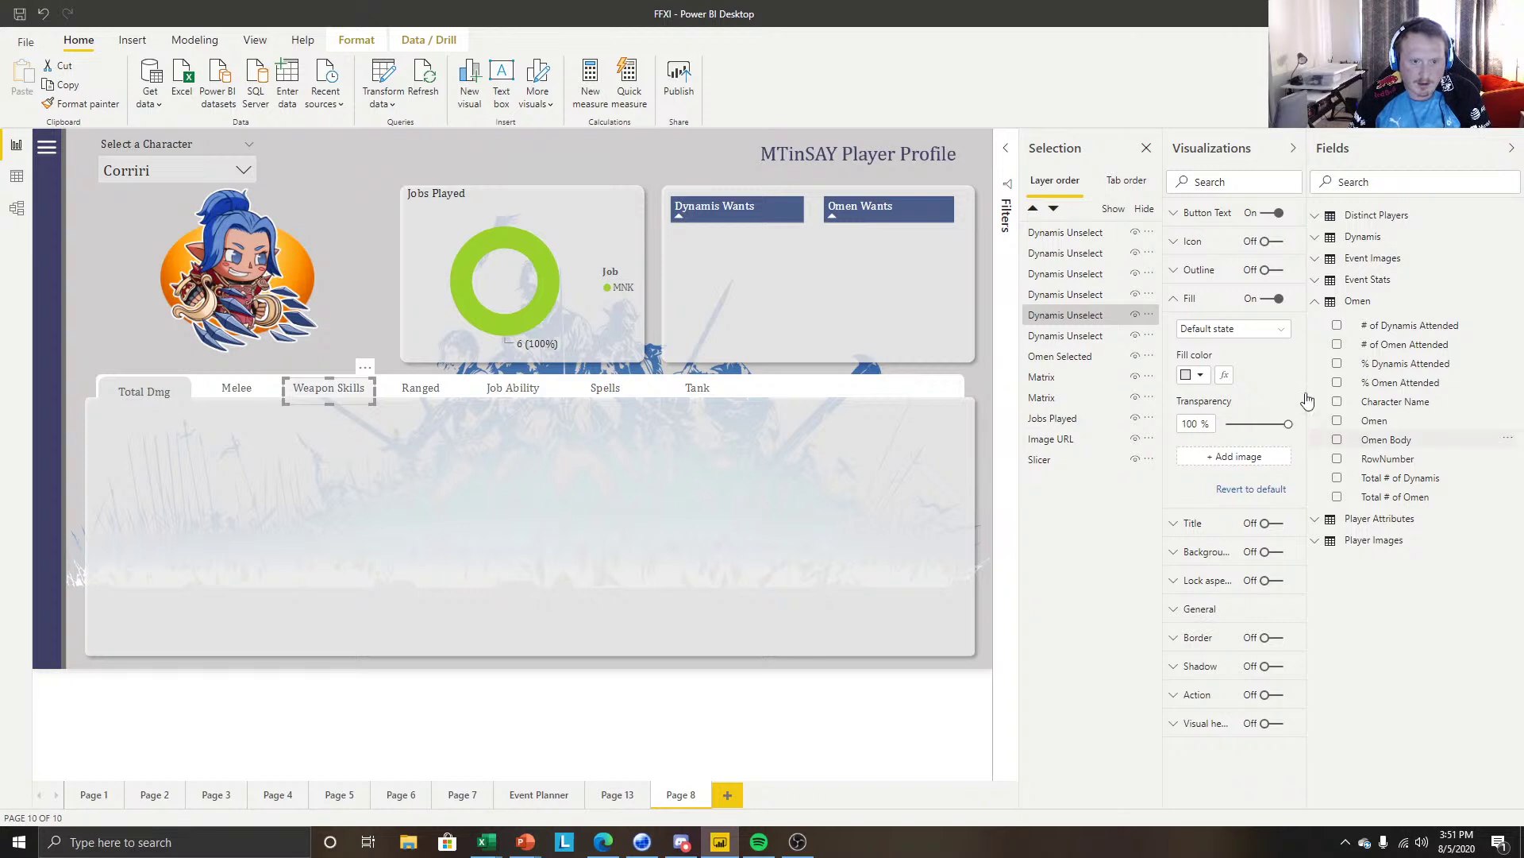
left_click(1269, 330)
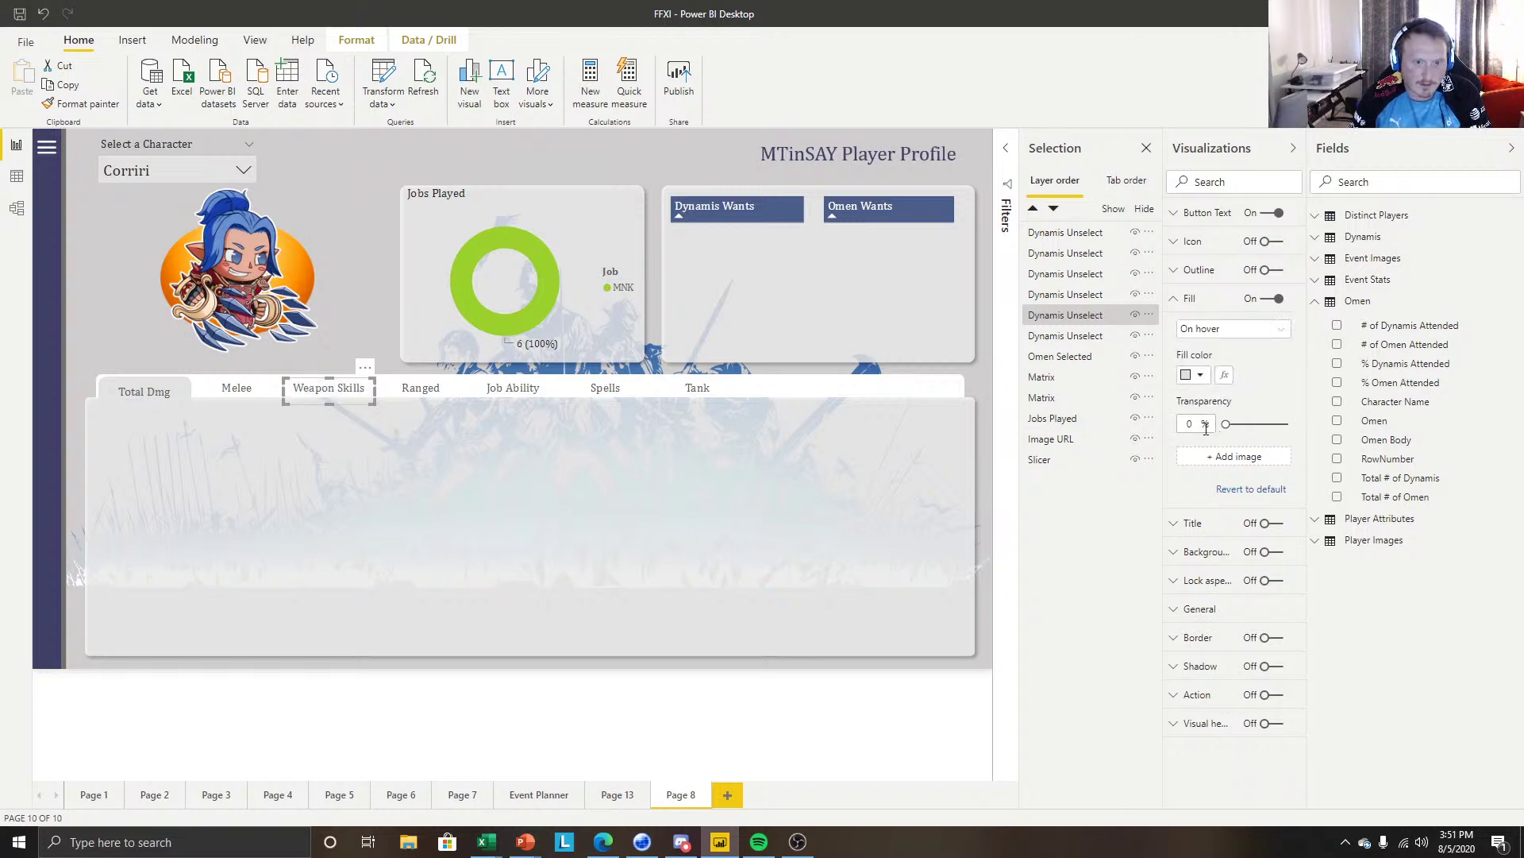
left_click_drag(1202, 425, 1135, 427)
type("50")
key("Return")
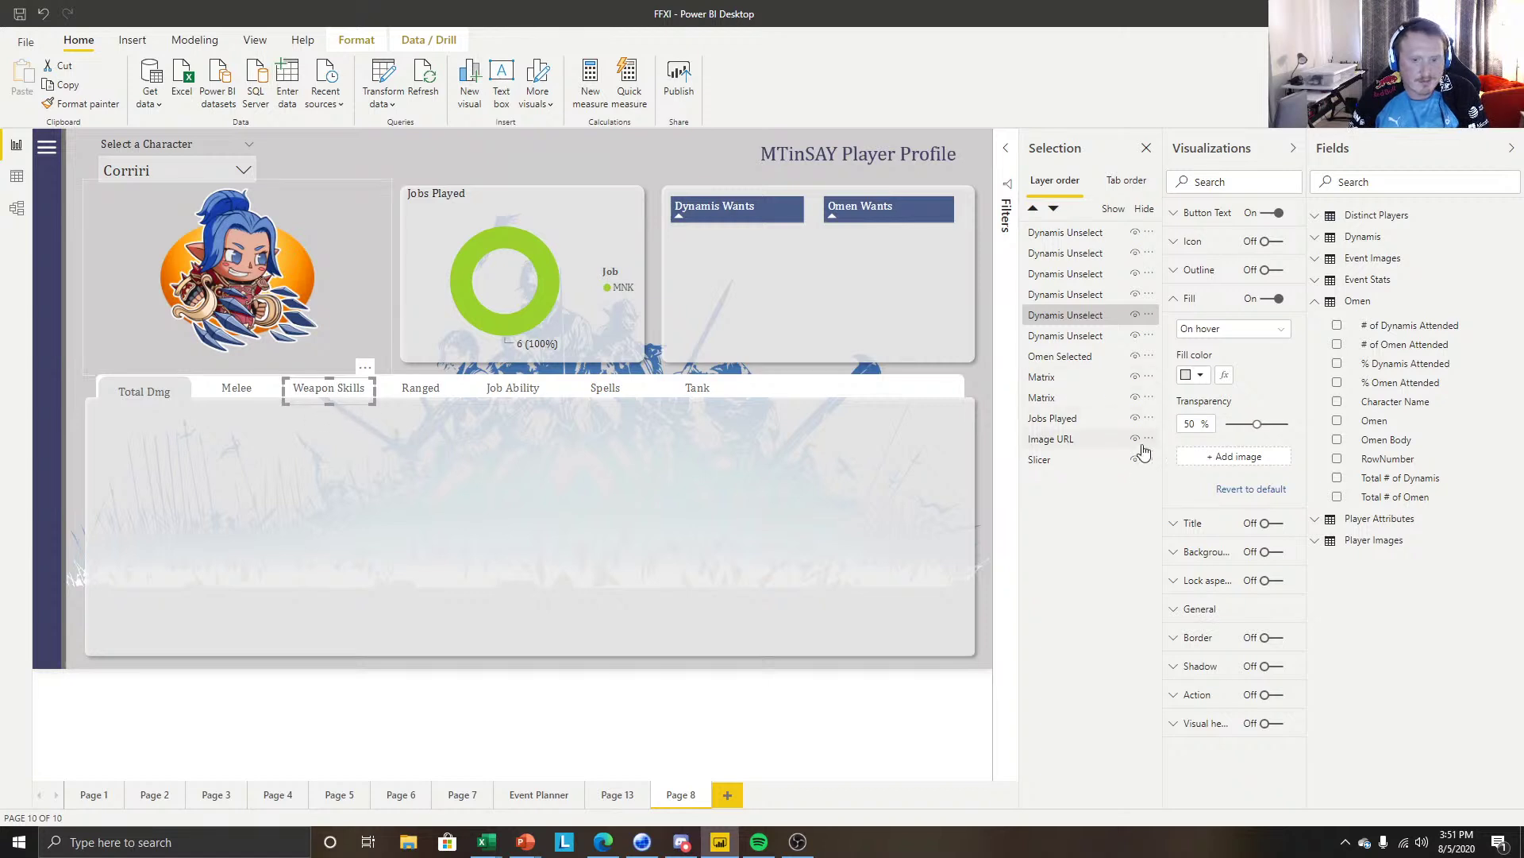
left_click(1183, 423)
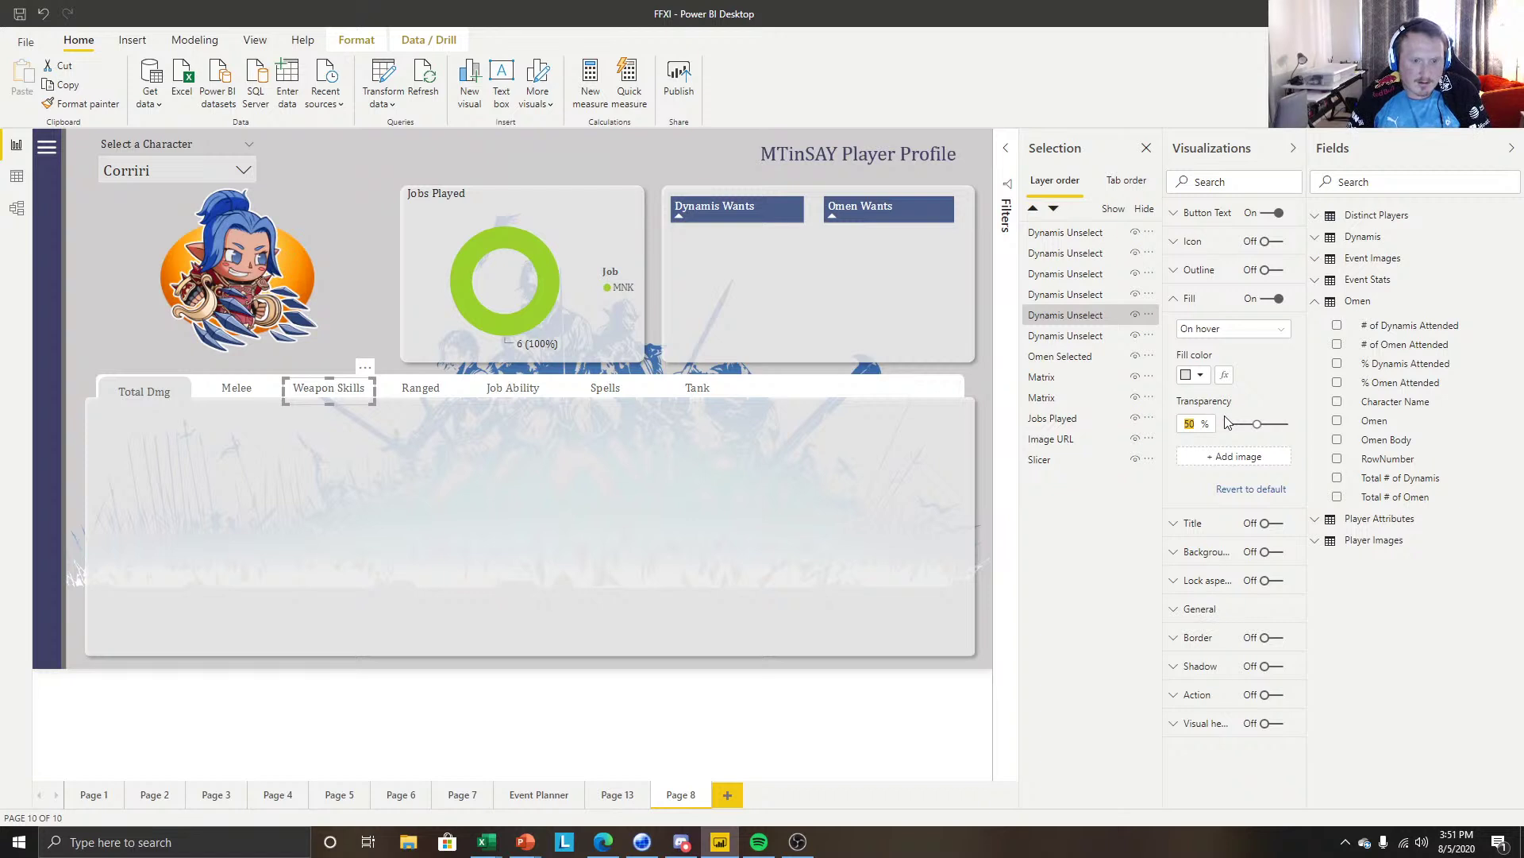
type("40")
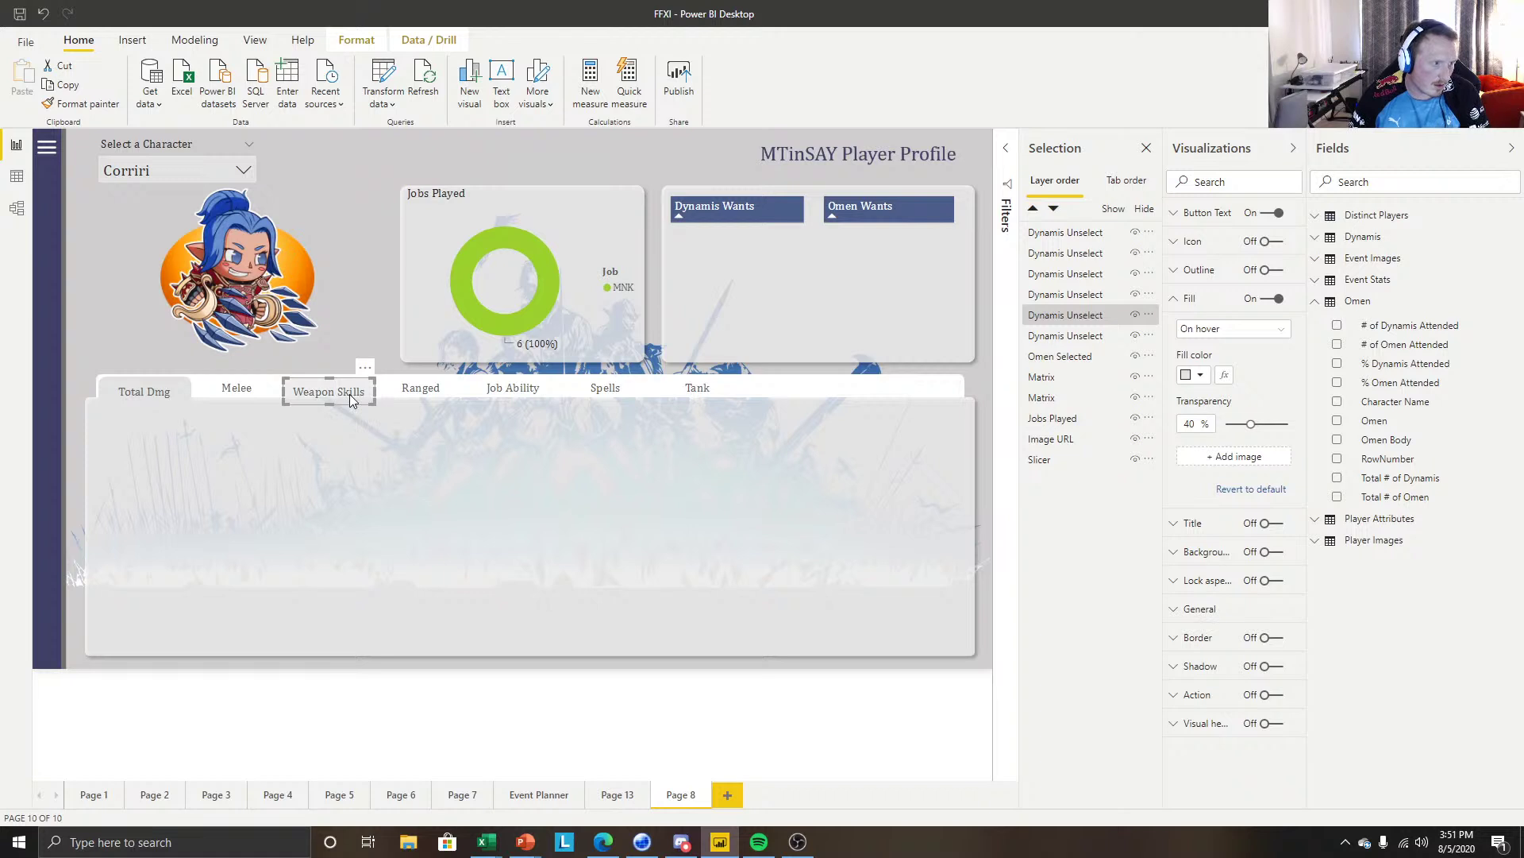
left_click(45, 440)
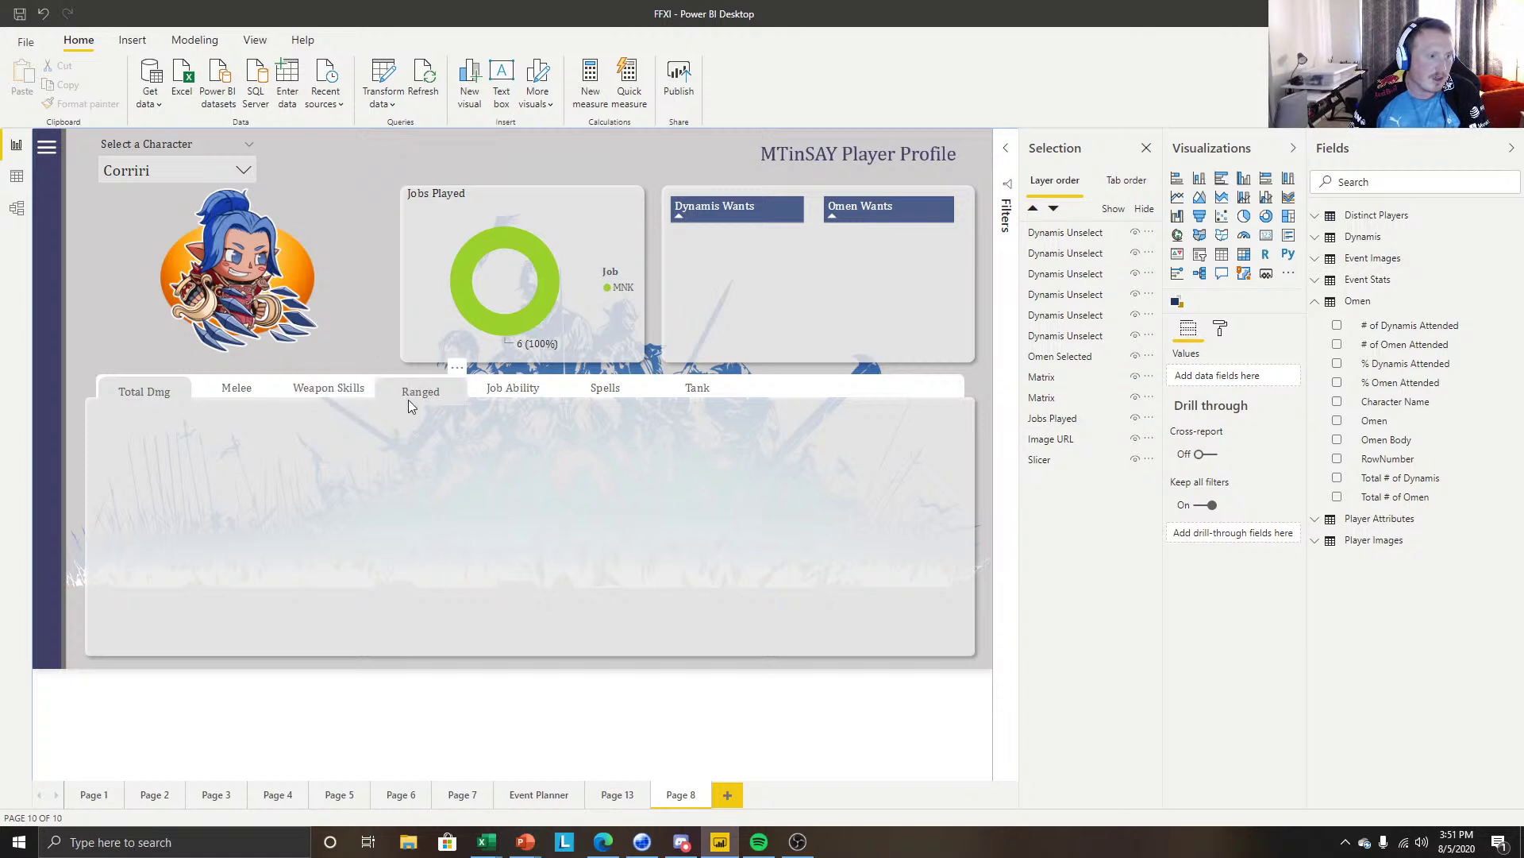
Copy the Weapon Skills button's formatting to the Ranged, Melee, Job Ability, Spells and Tank buttons with Format Painter, then clear the selection.
left_click(326, 391)
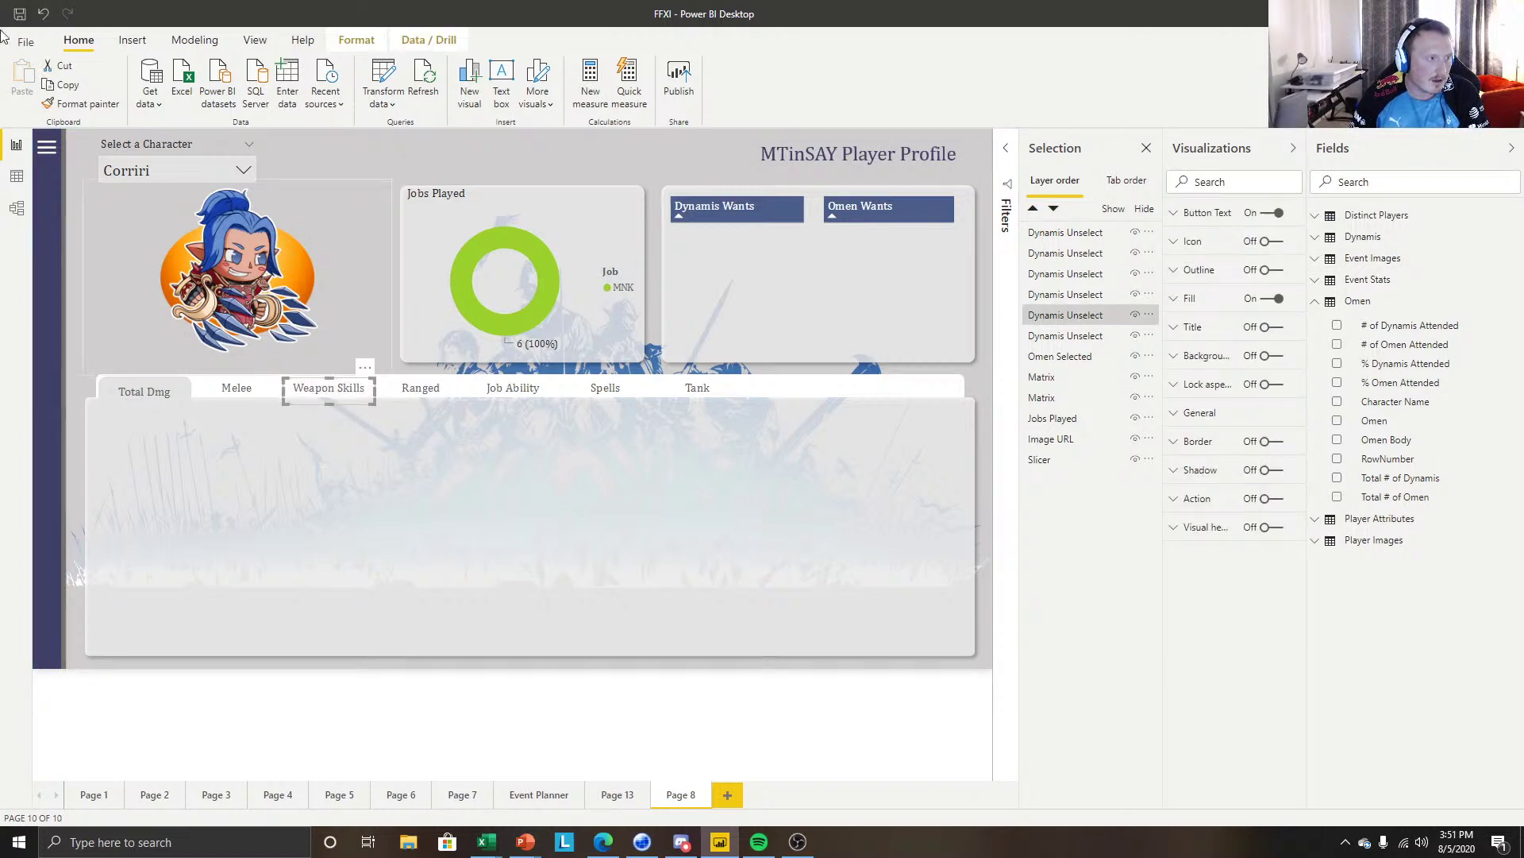
left_click(419, 387)
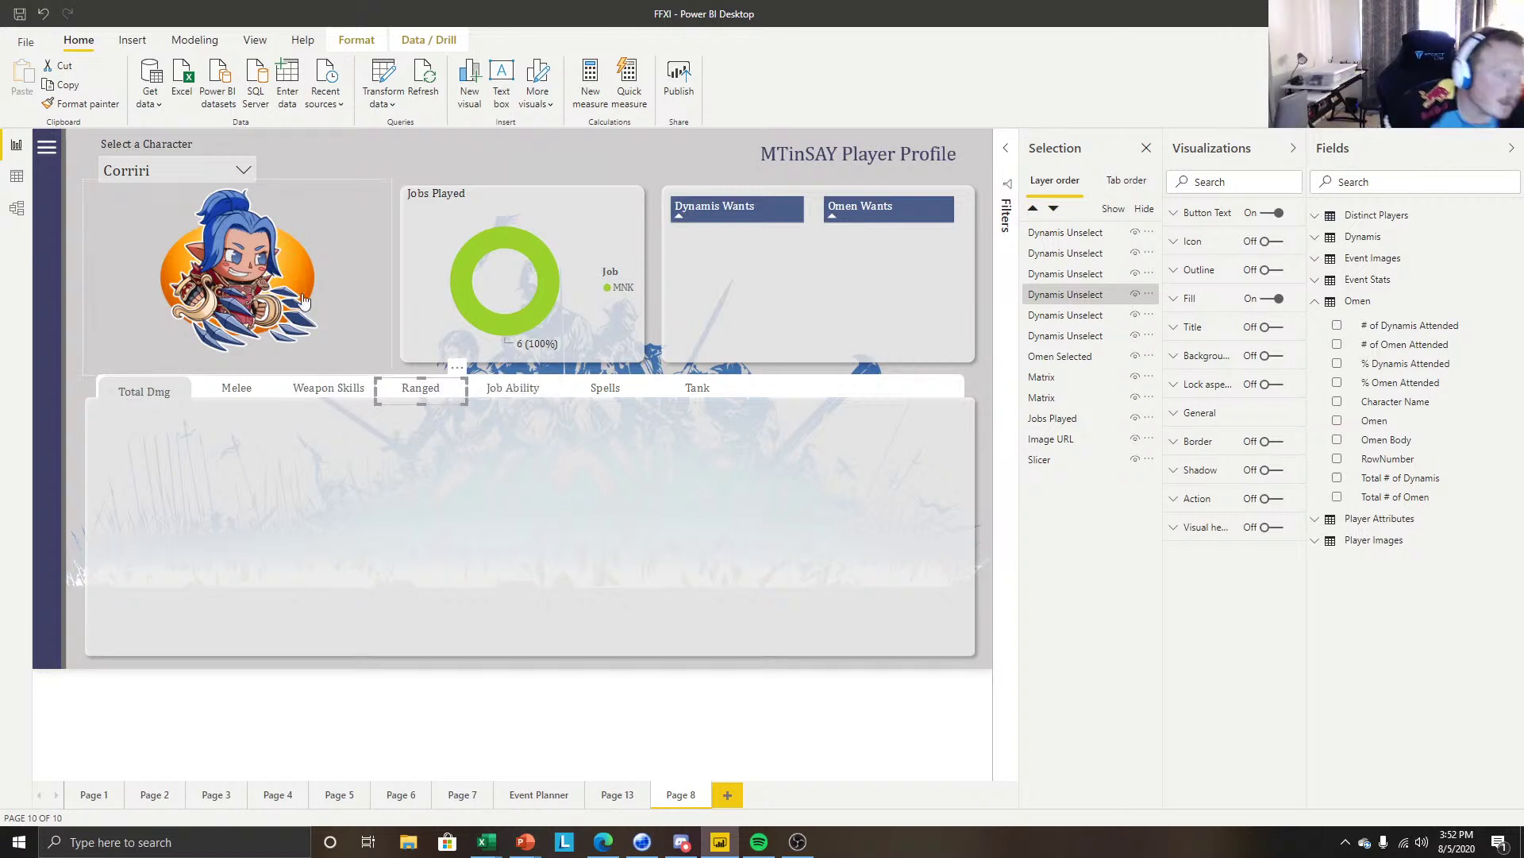
left_click(336, 391)
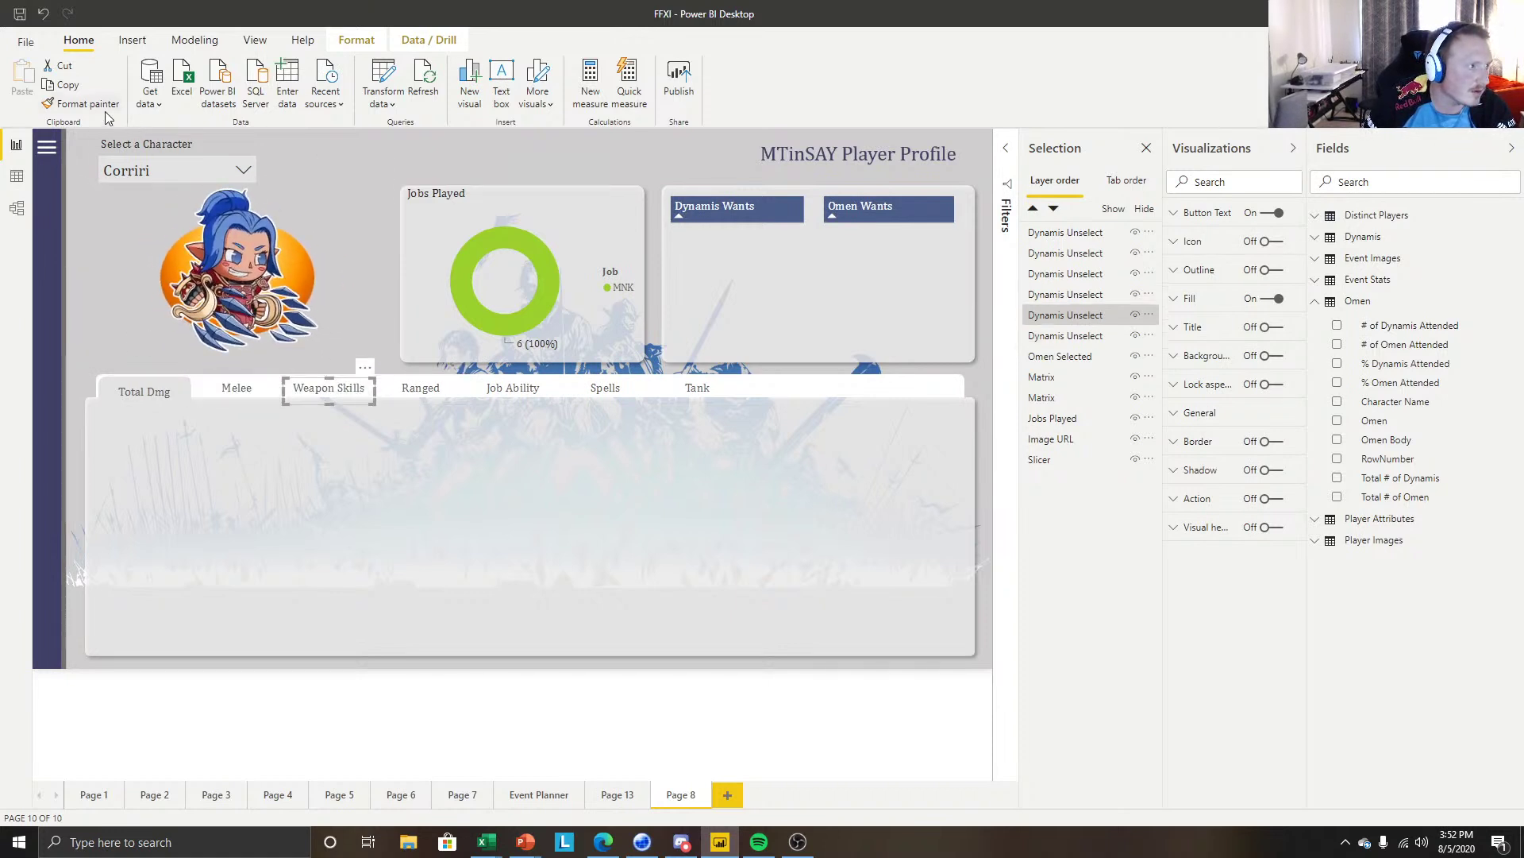
left_click(270, 389)
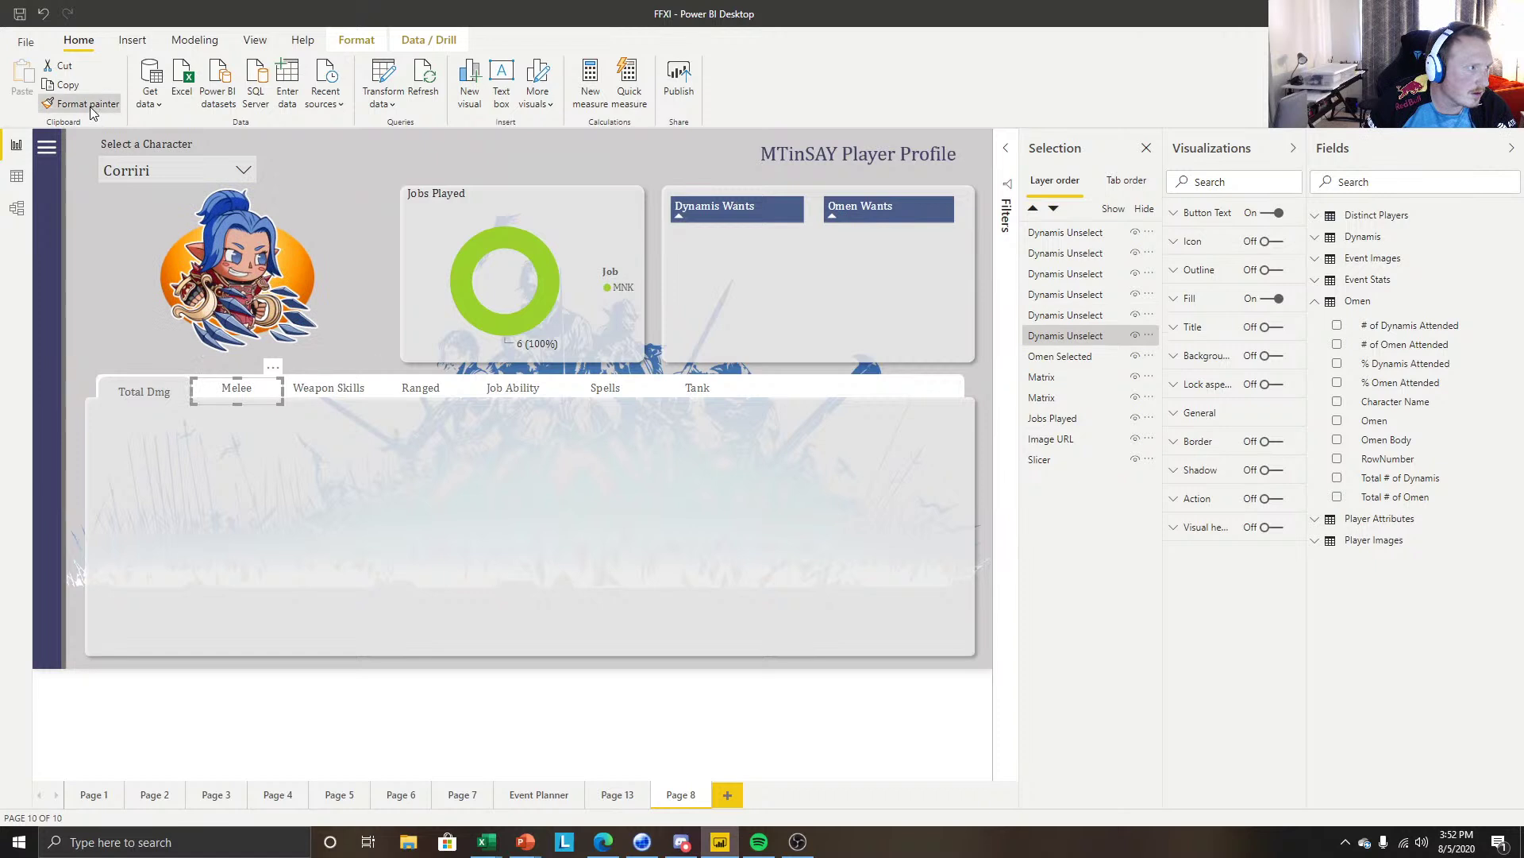
key("Tab")
left_click(84, 104)
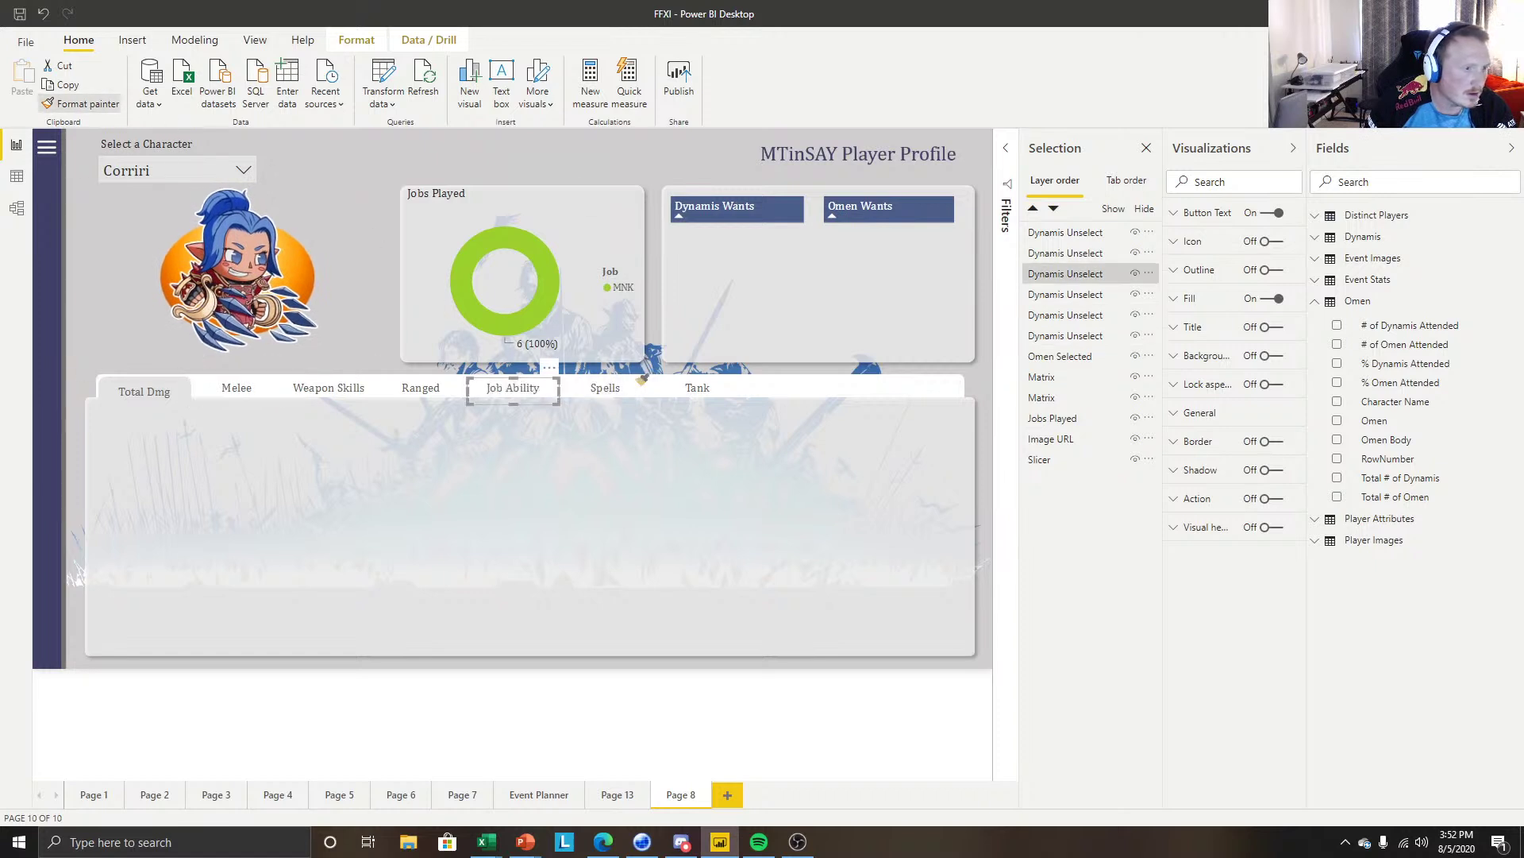
left_click(592, 395)
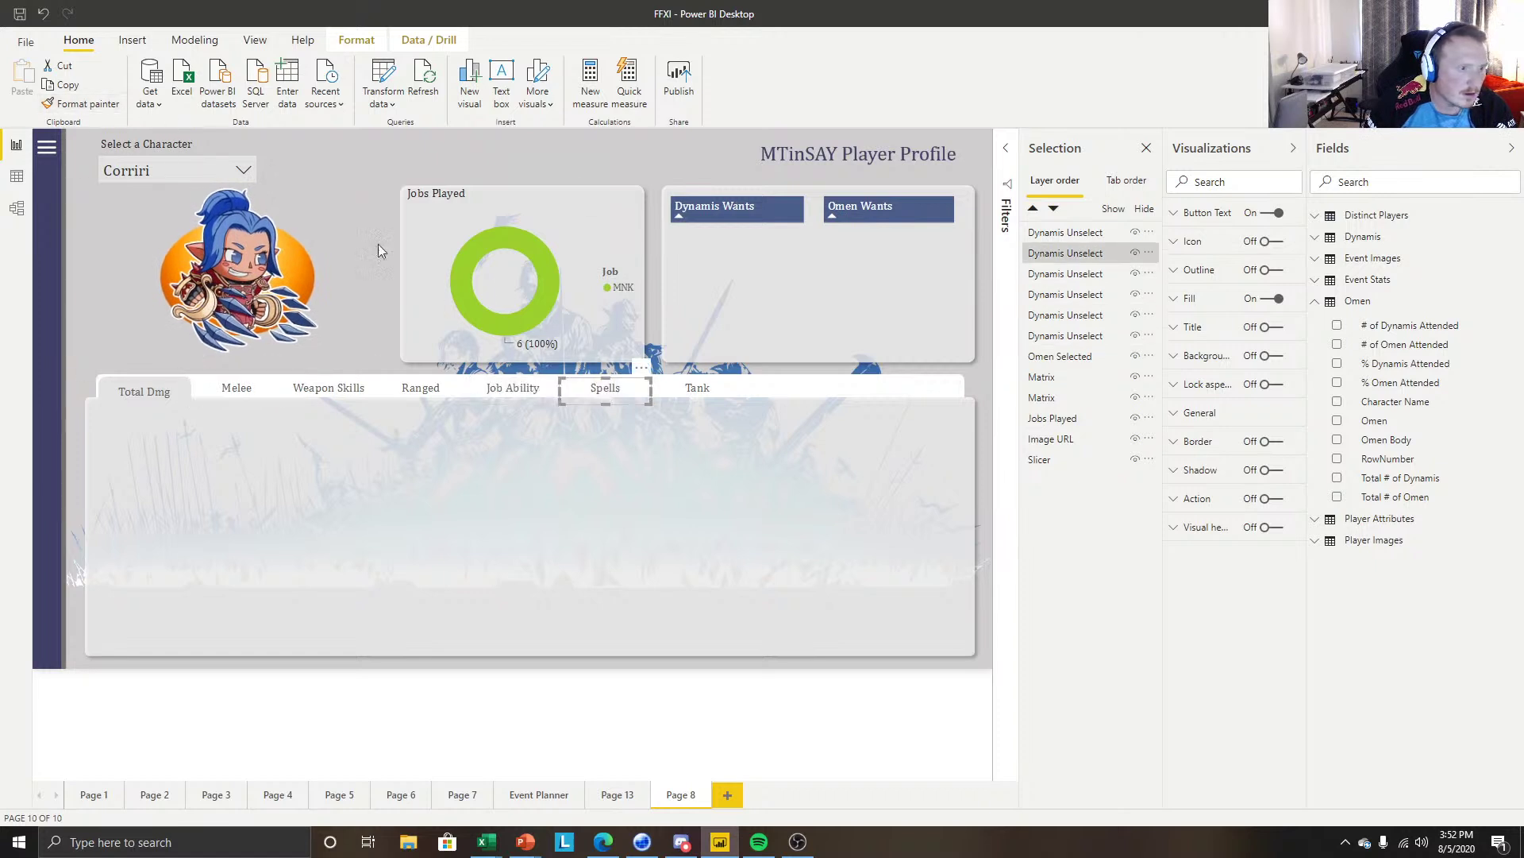
left_click(667, 390)
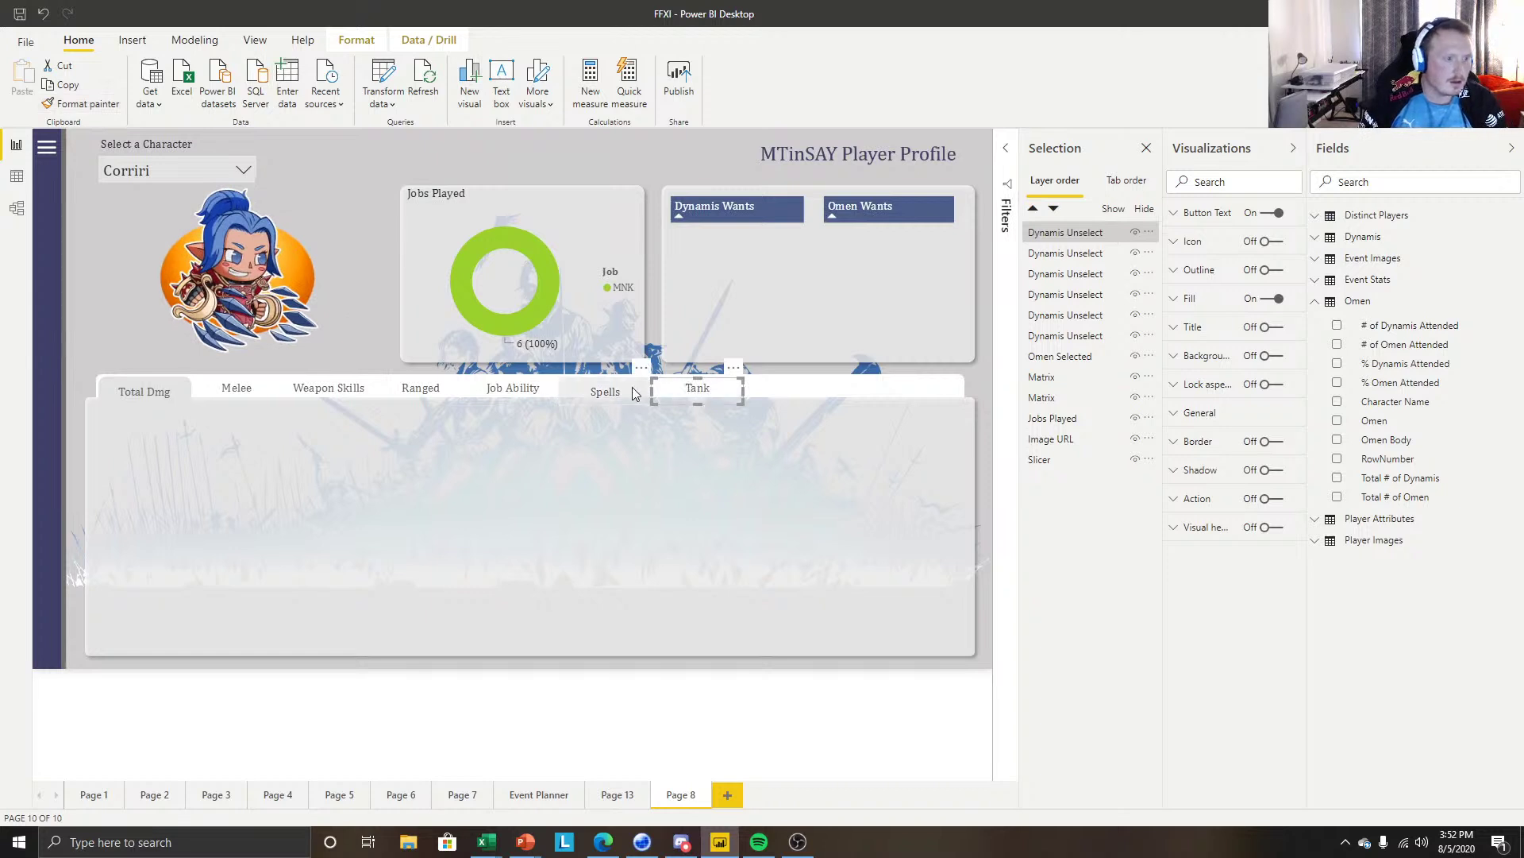
left_click(68, 308)
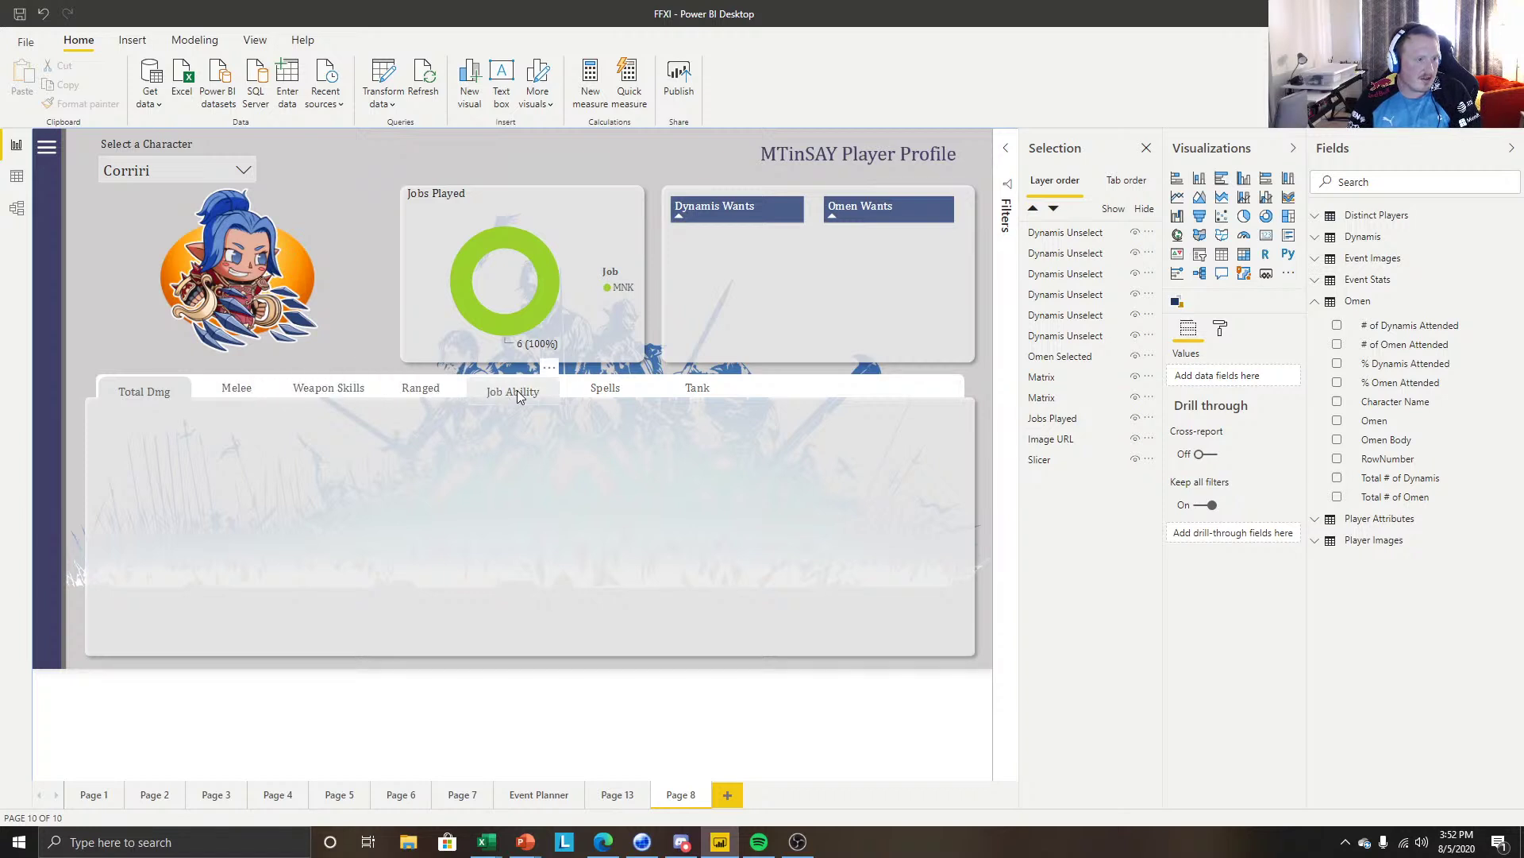
Try to reduce the Melee button's height so that its hover fill fits the tab strip.
left_click(258, 387)
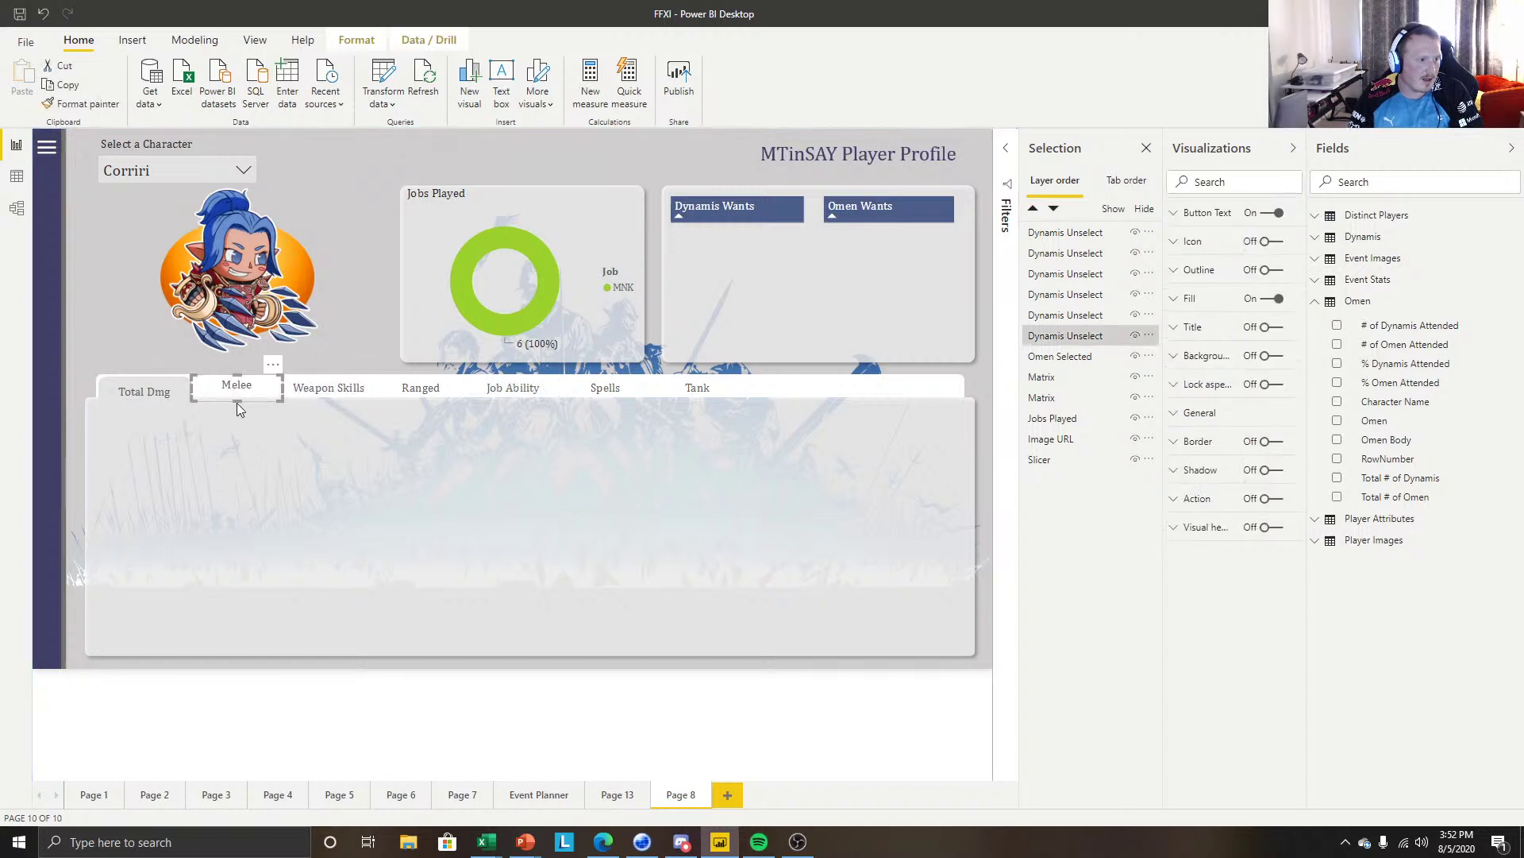
left_click_drag(237, 403, 256, 391)
left_click(279, 438)
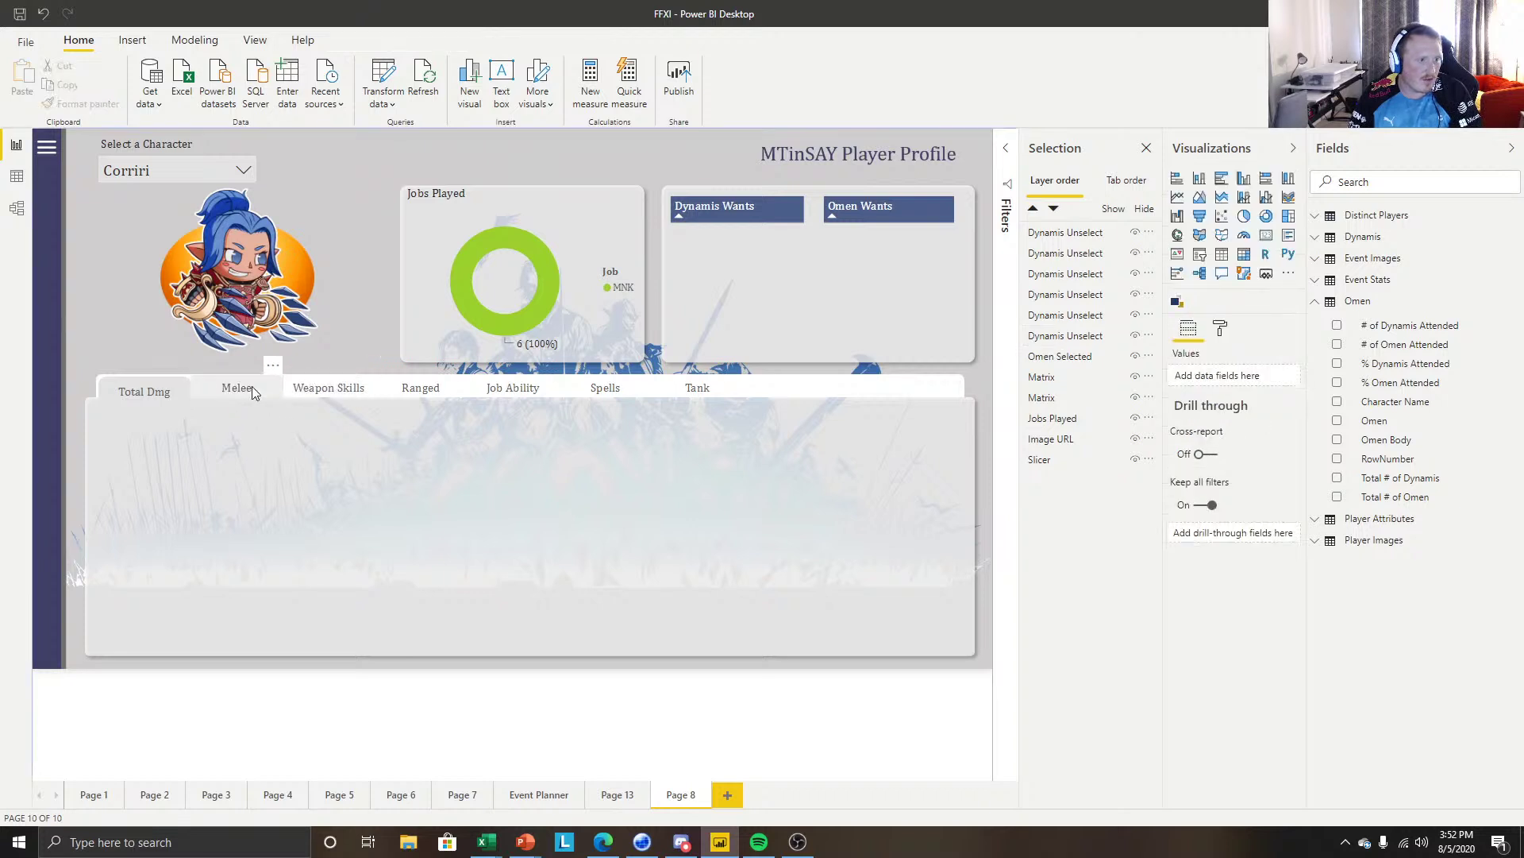
left_click(251, 385)
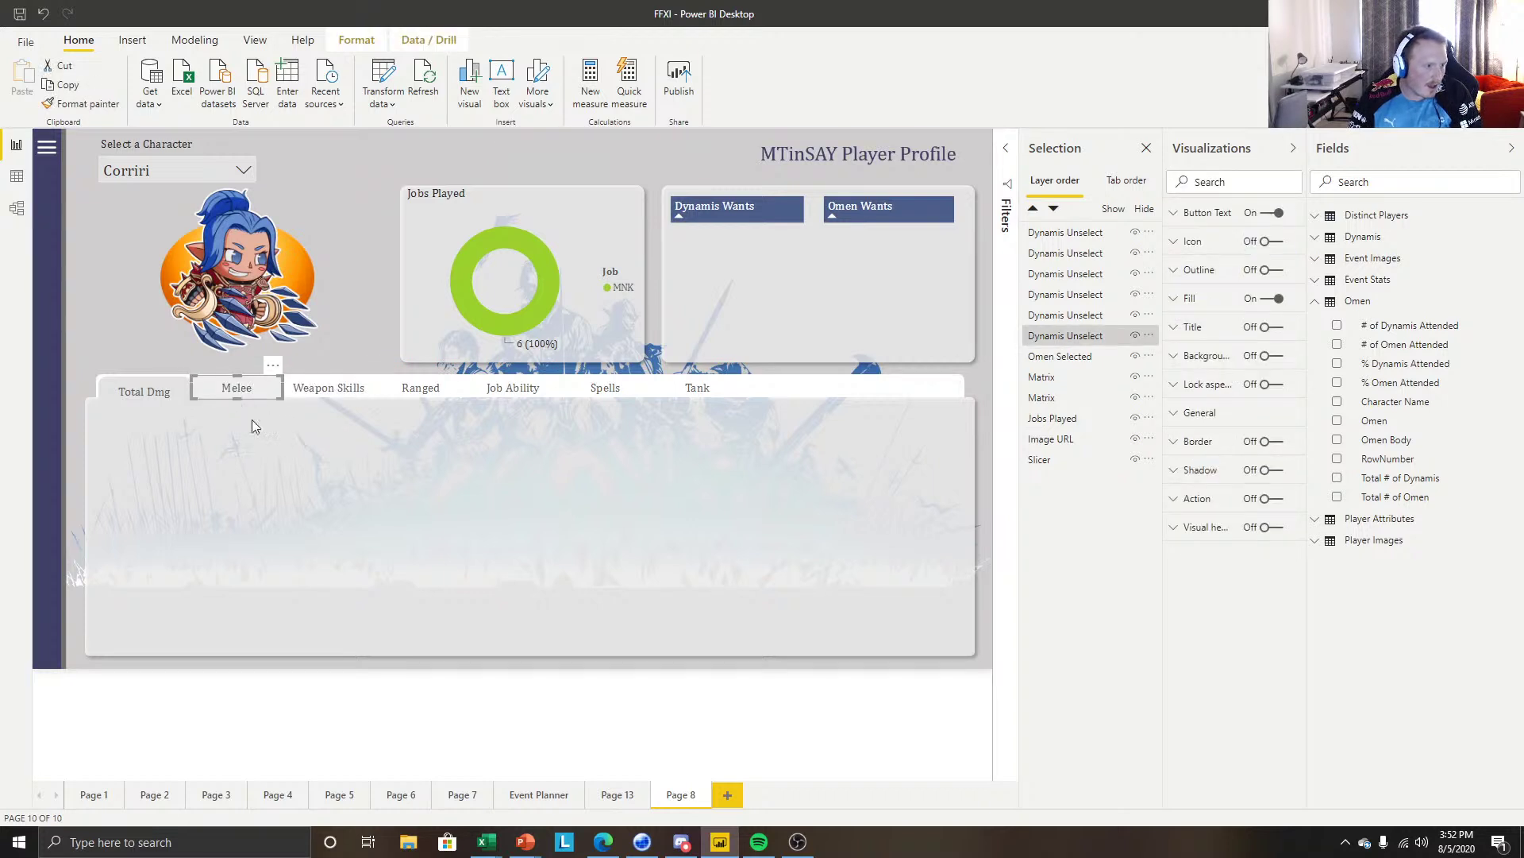
left_click(253, 441)
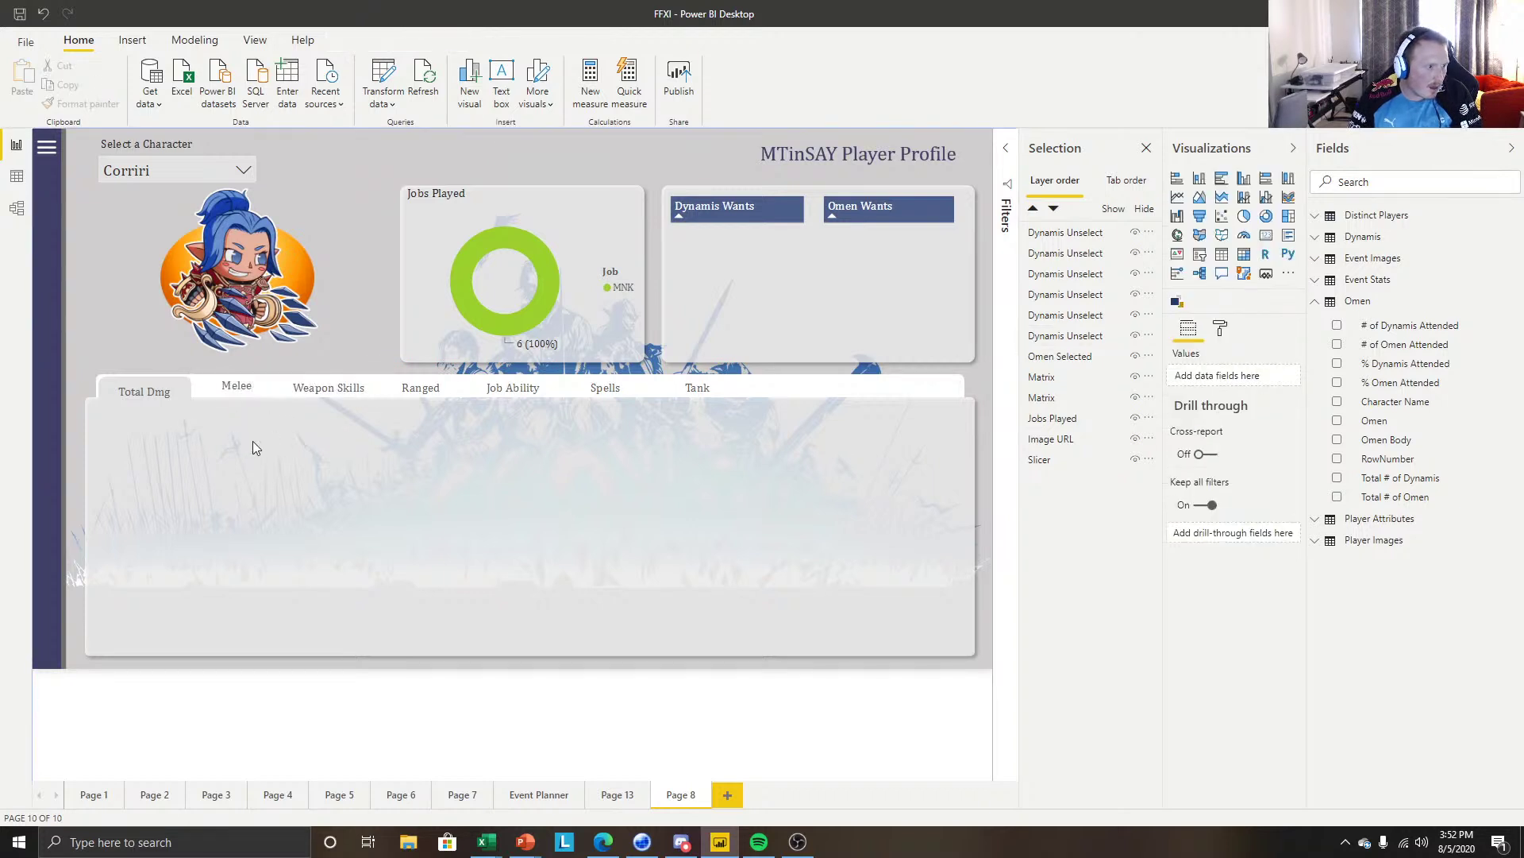
left_click(254, 385)
left_click(293, 394)
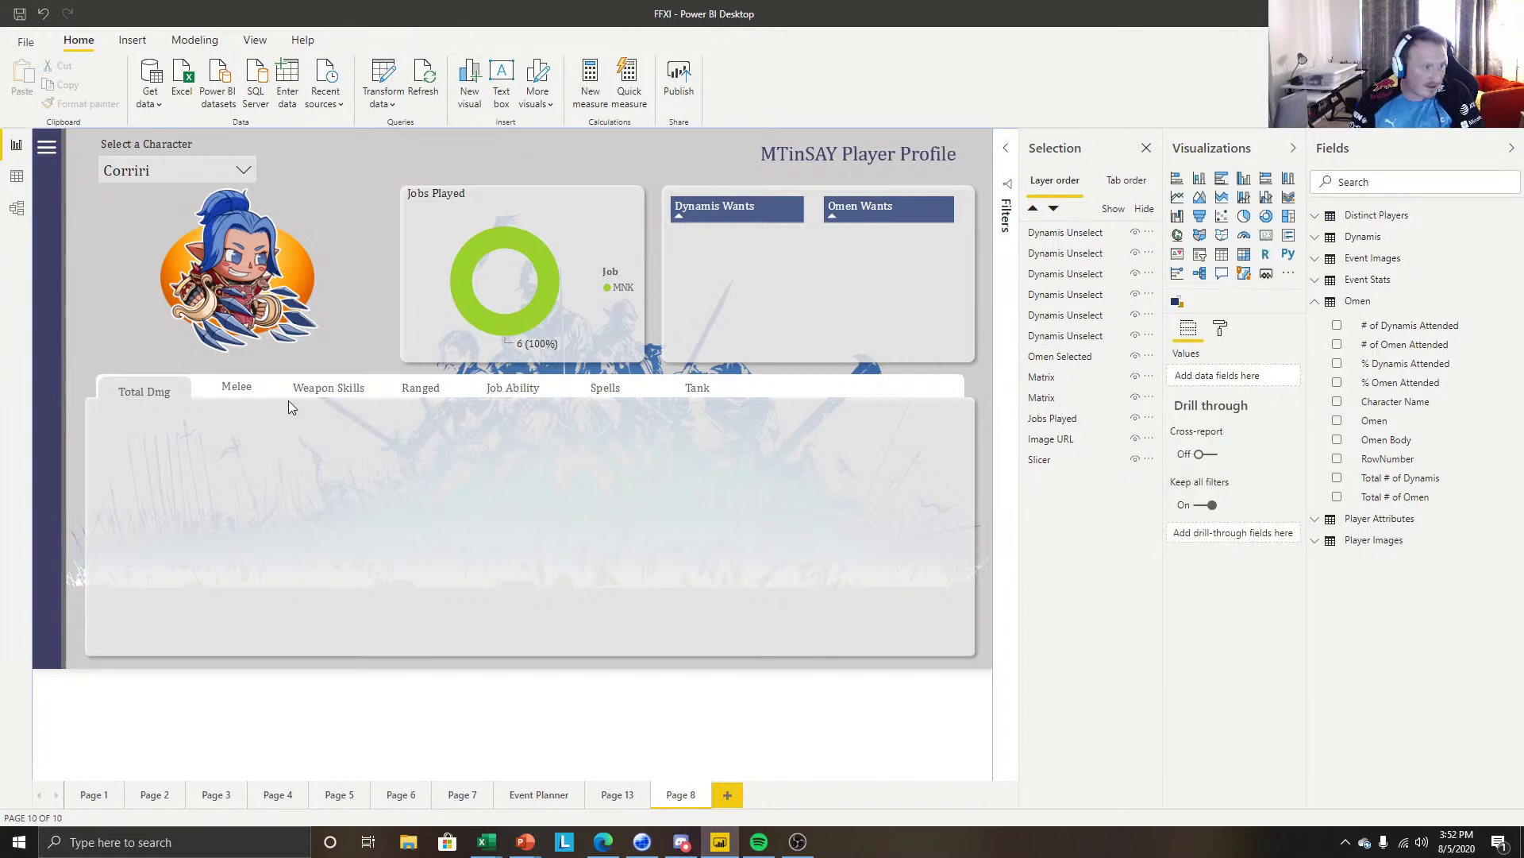
Try to reduce the heights of the Weapon Skills and Ranged buttons to match the Melee button.
left_click(320, 394)
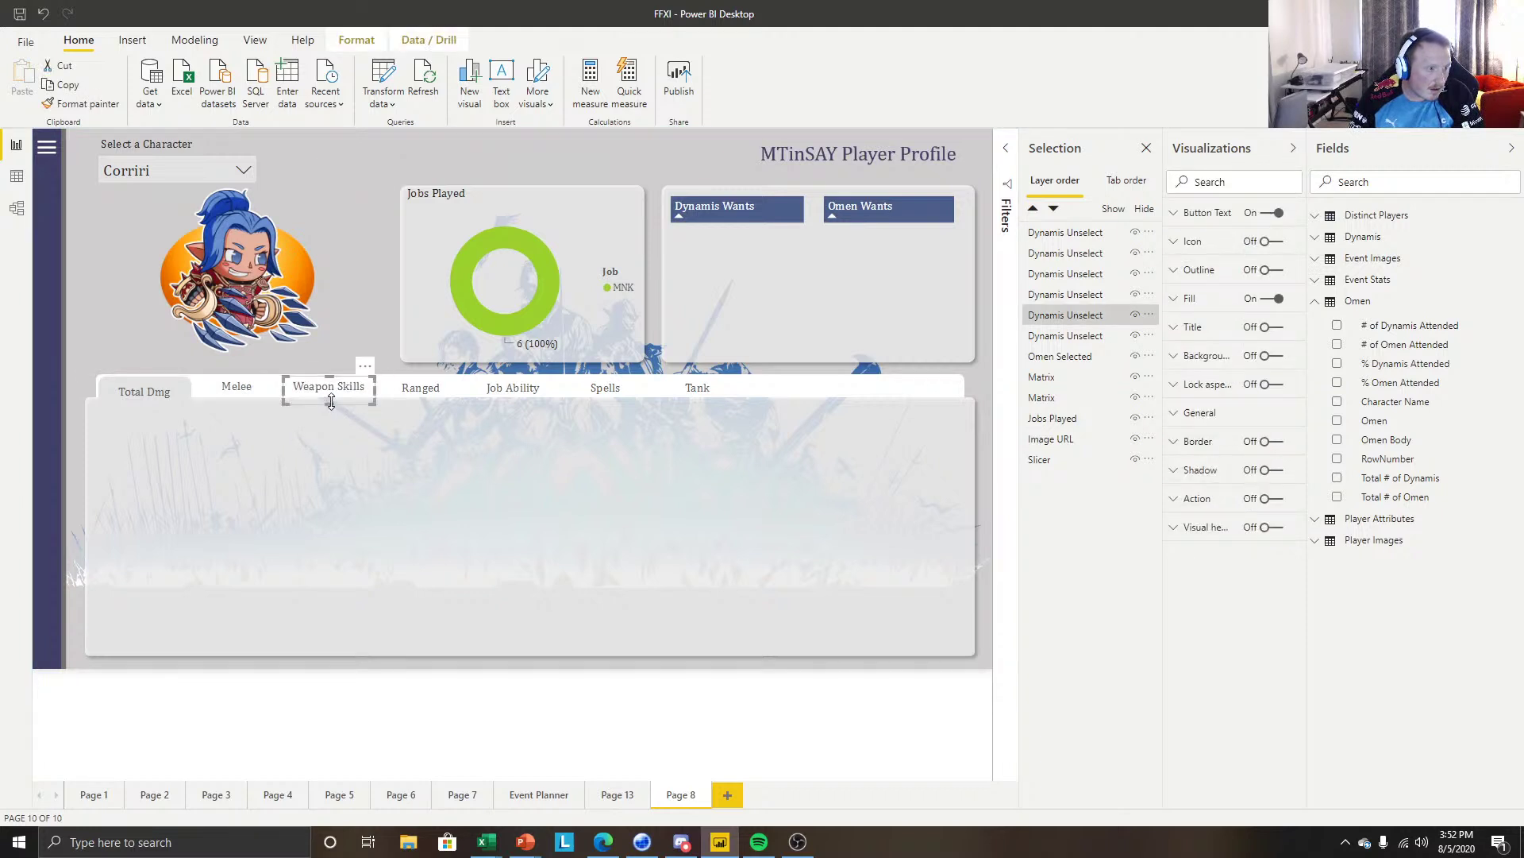
left_click_drag(331, 401, 331, 397)
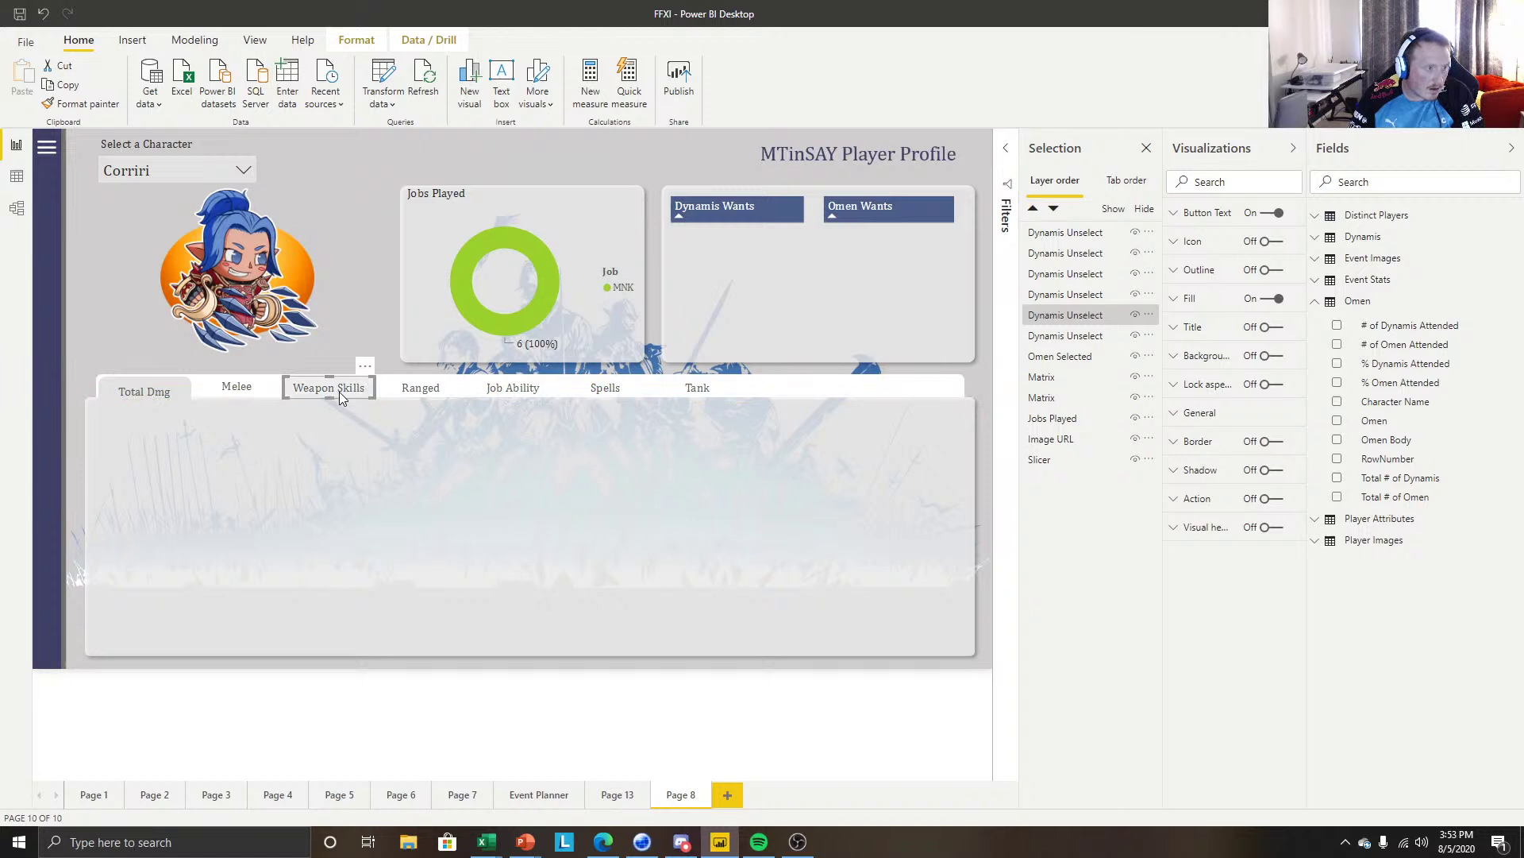
left_click(420, 391)
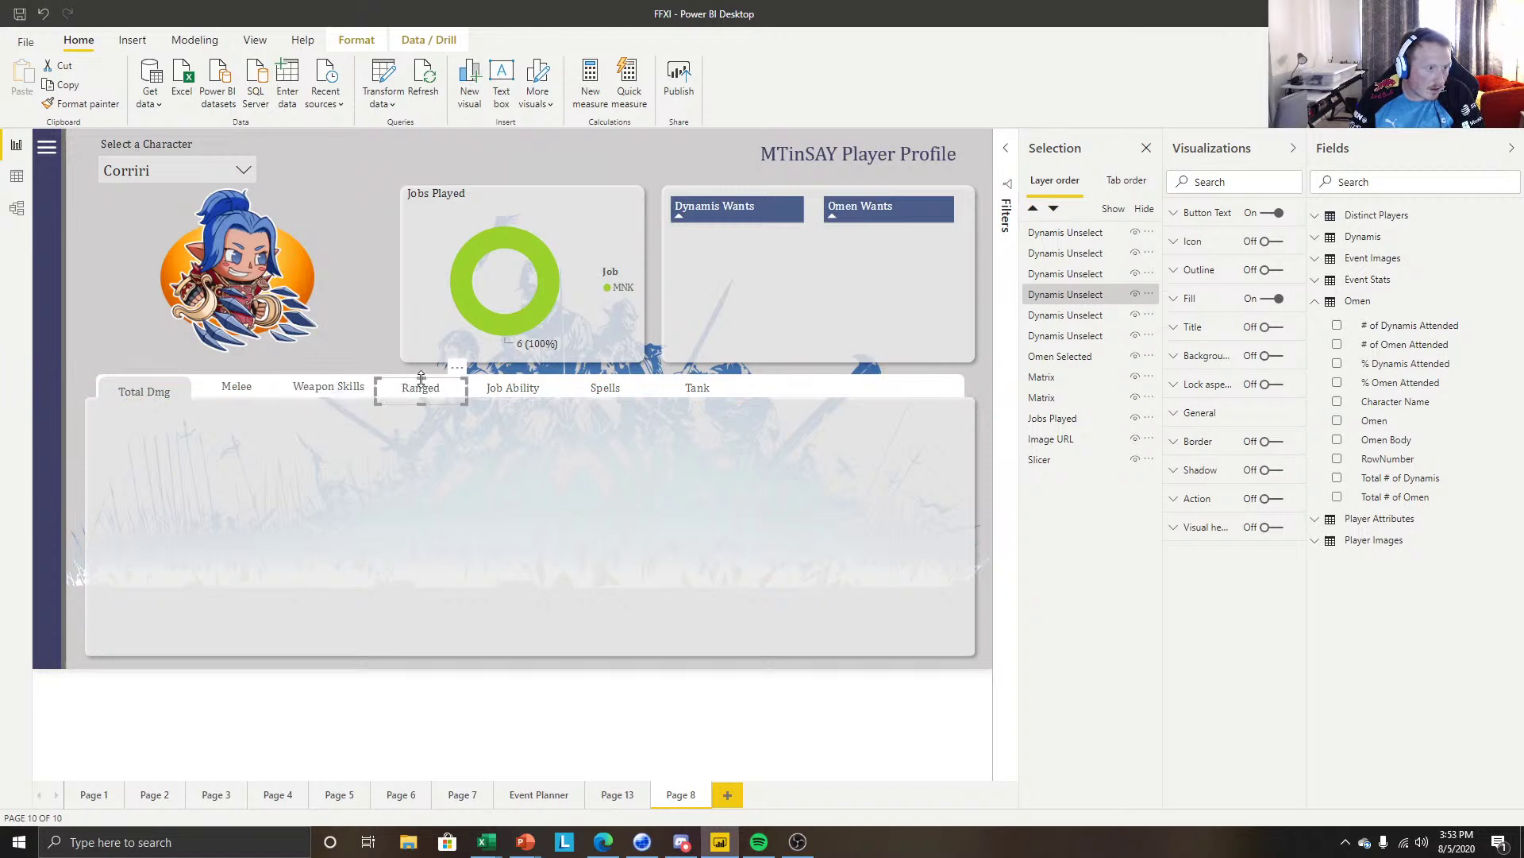
left_click_drag(421, 378, 421, 394)
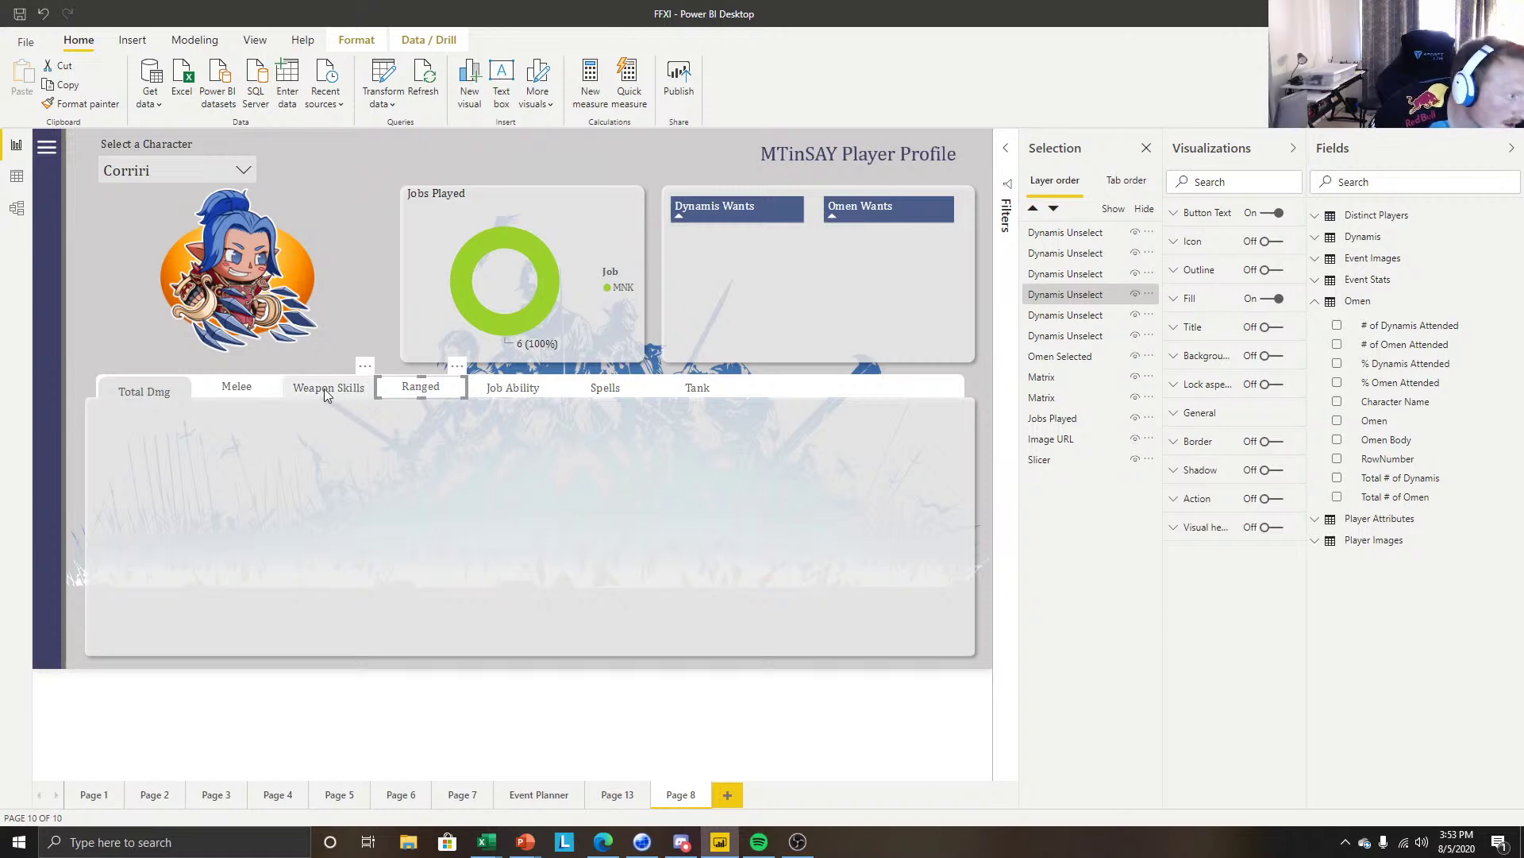
Compare the hover fill and alignment of the Melee and Weapon Skills buttons on the tab strip.
left_click(250, 390)
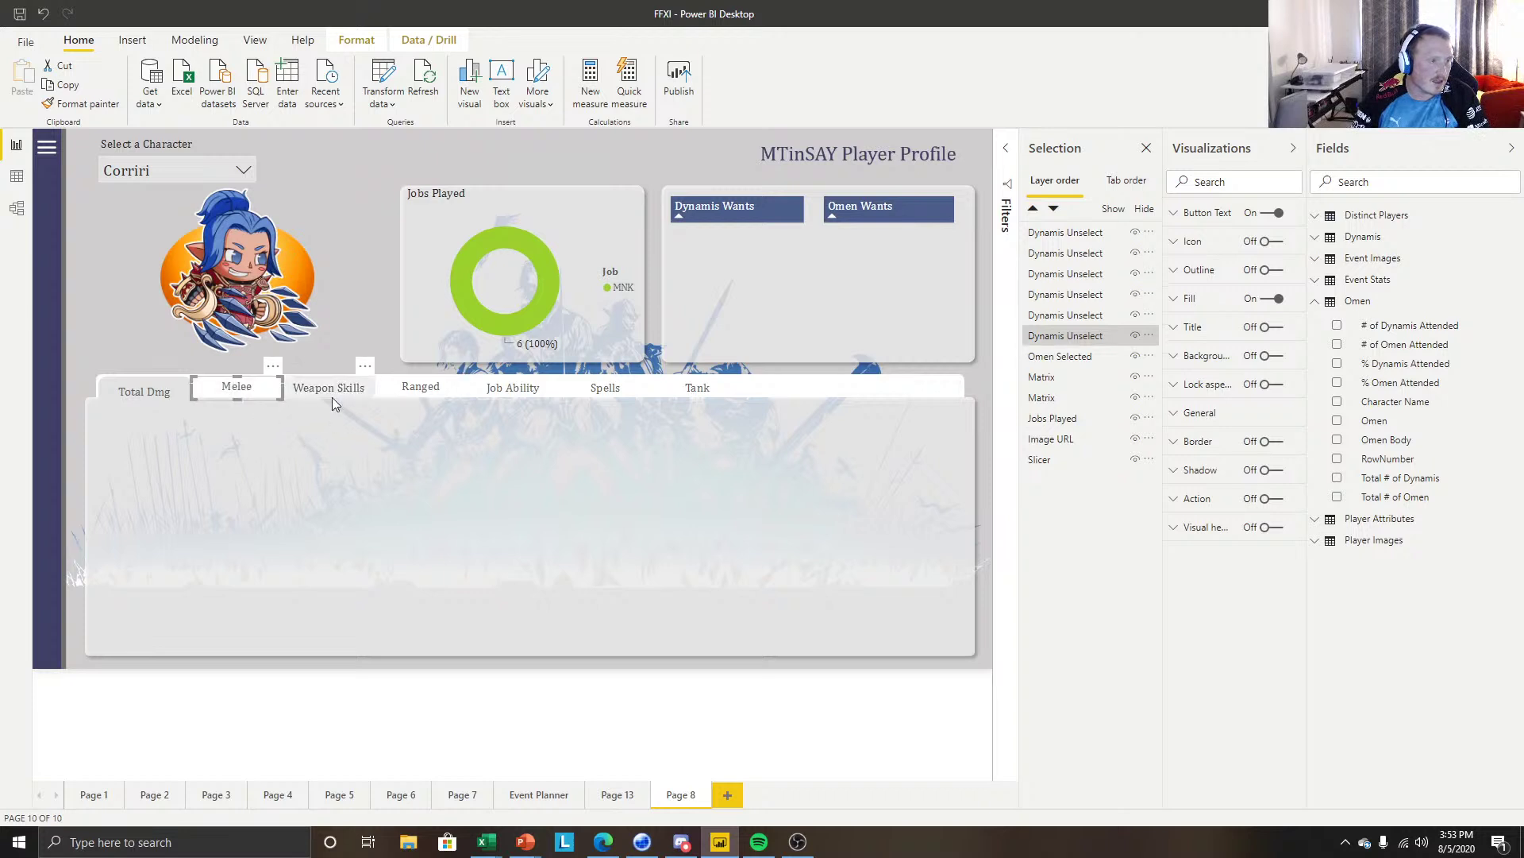
left_click(332, 397)
left_click(321, 413)
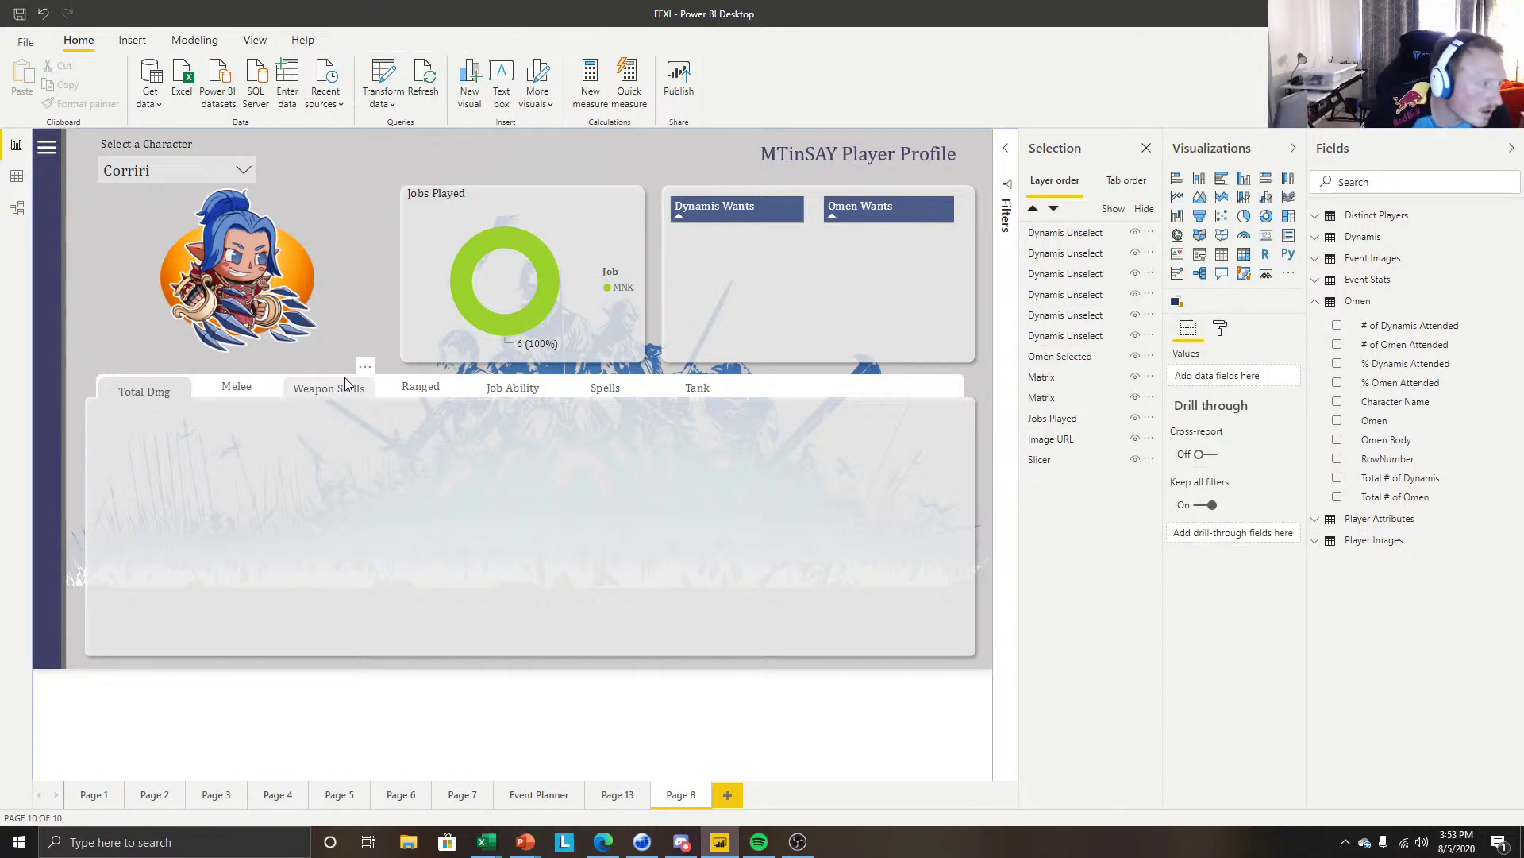
left_click(347, 387)
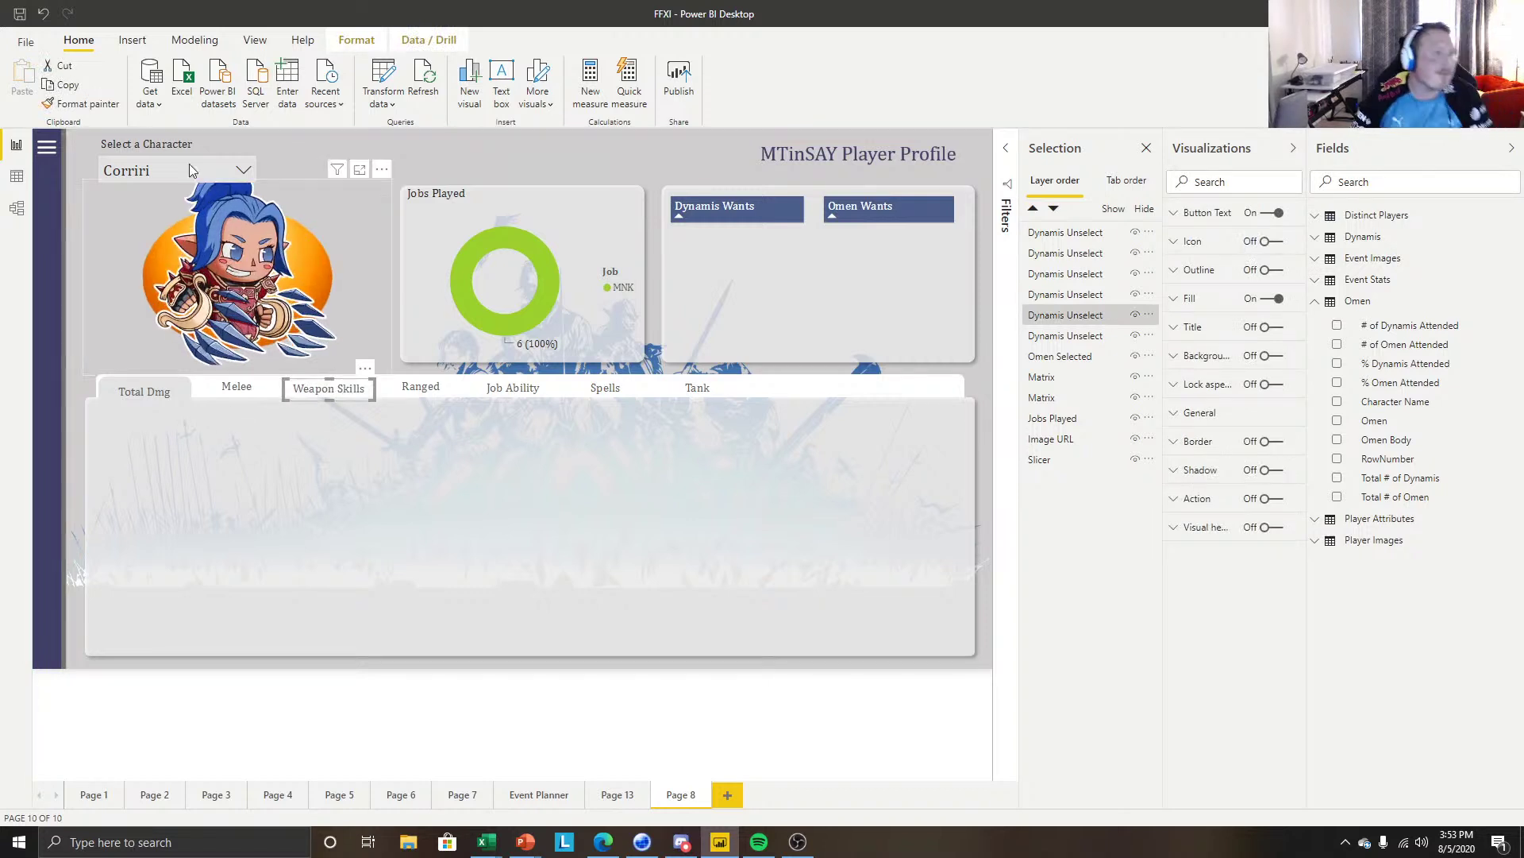
Undo the recent size and position changes to the Ranged, Weapon Skills and Melee buttons.
left_click(44, 13)
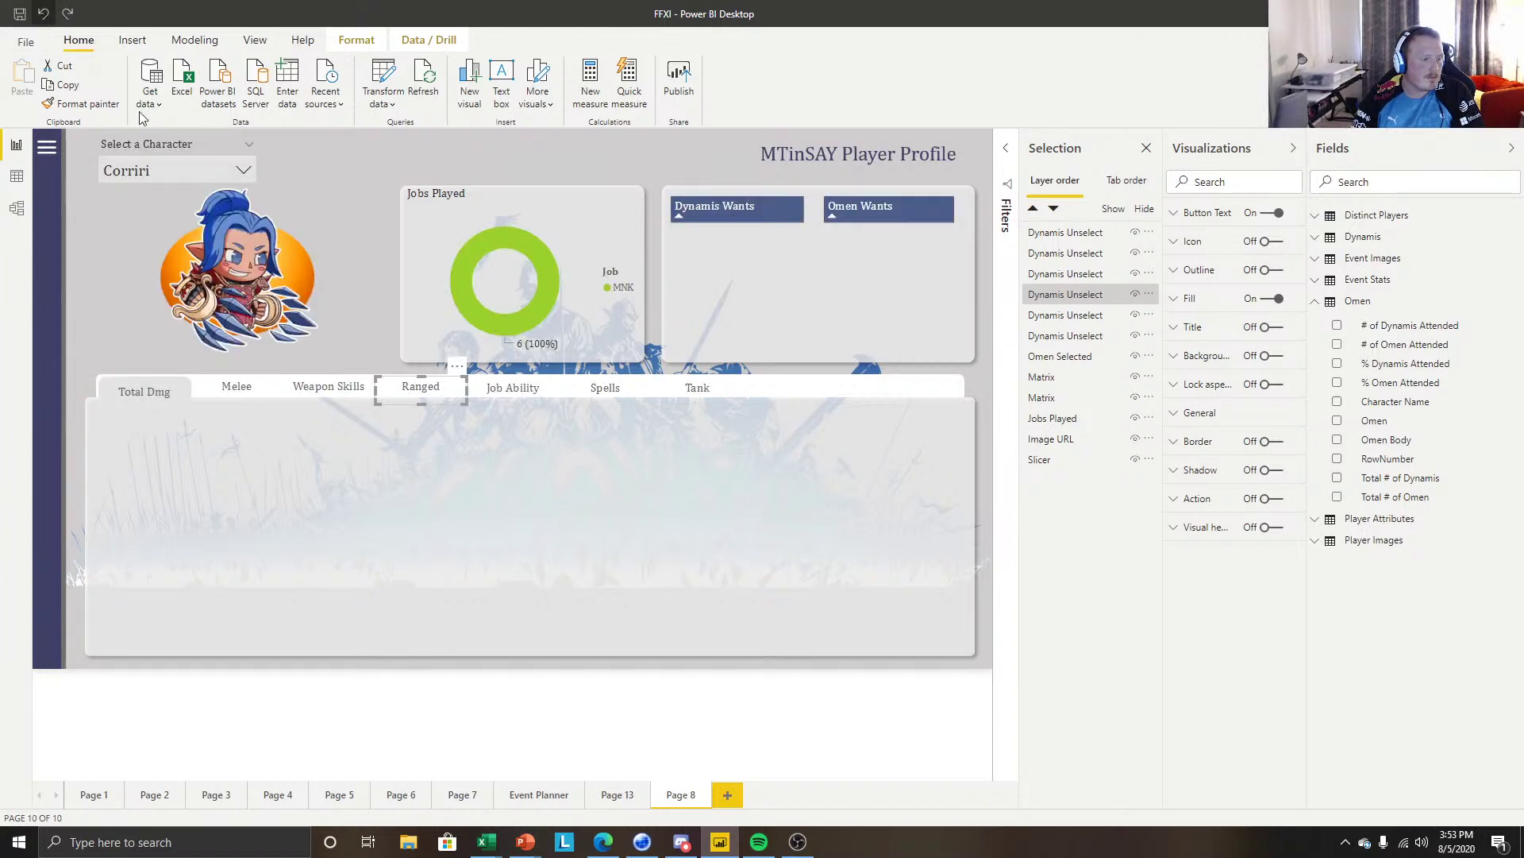
left_click(384, 433)
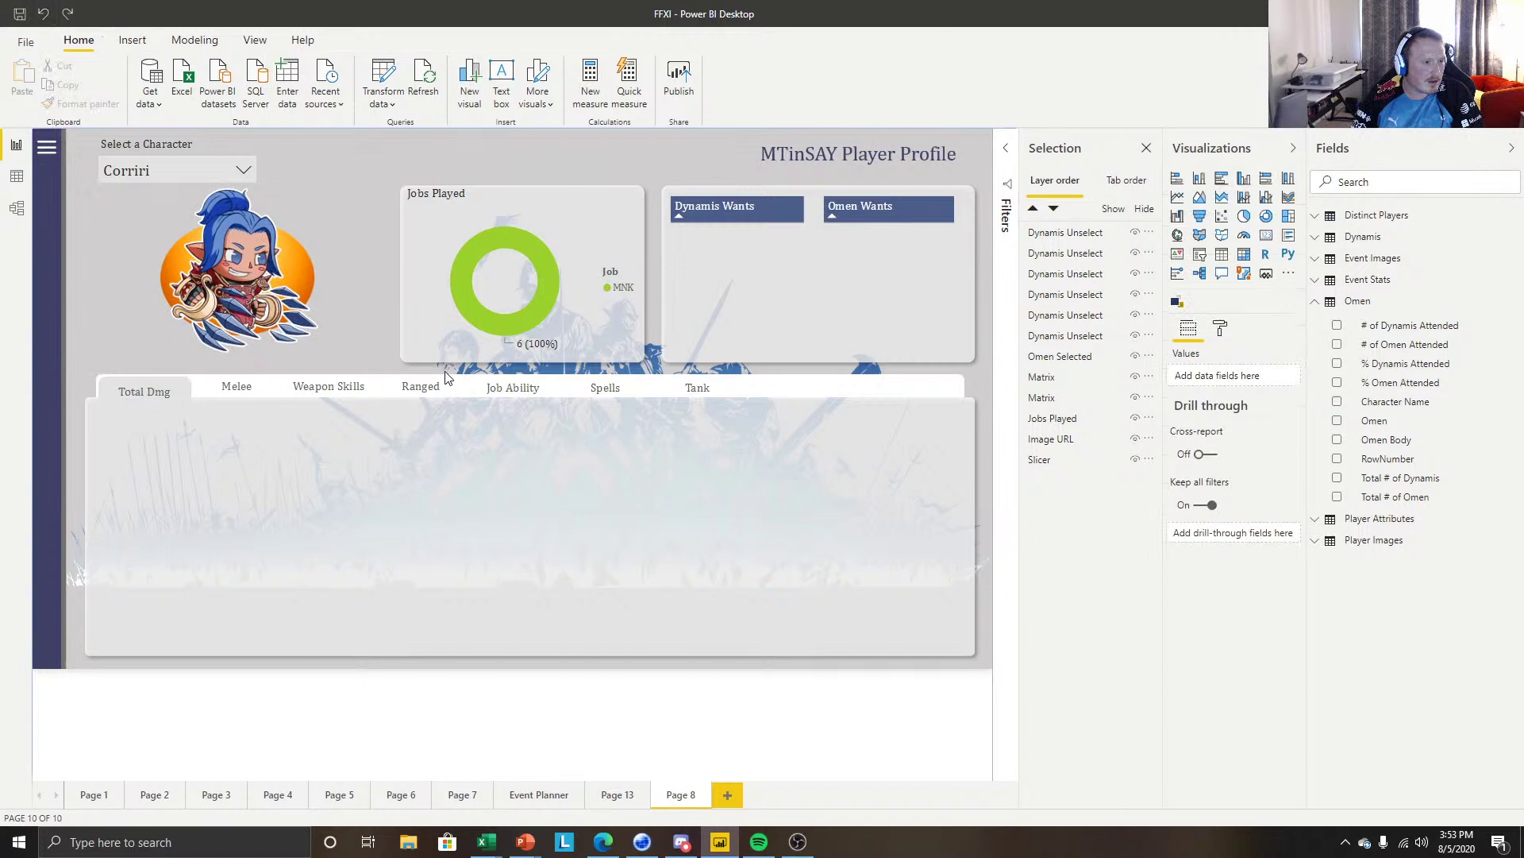
left_click(250, 394)
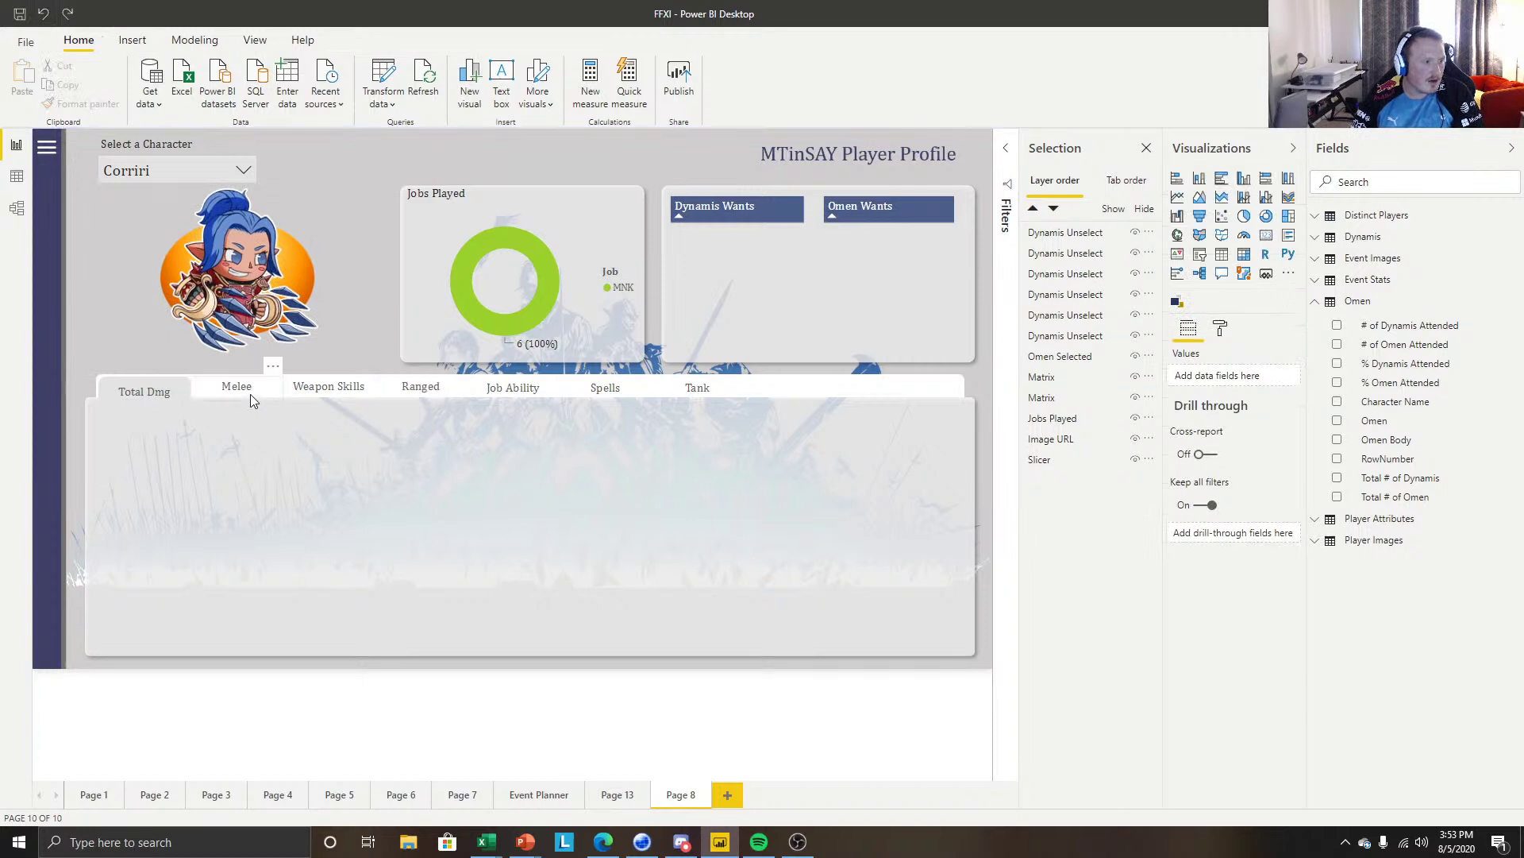
left_click(329, 388)
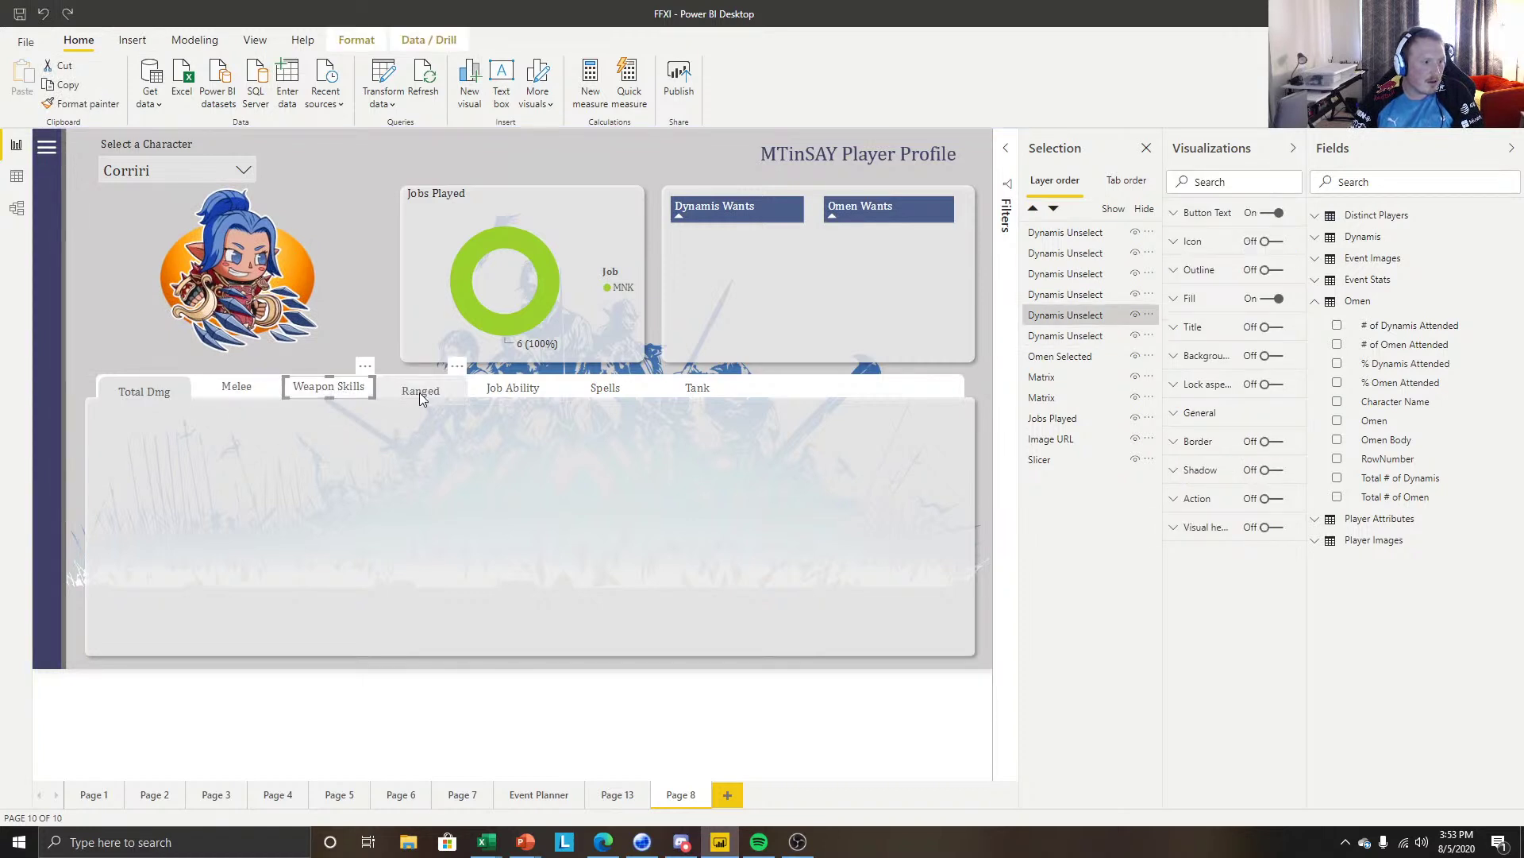
left_click(43, 17)
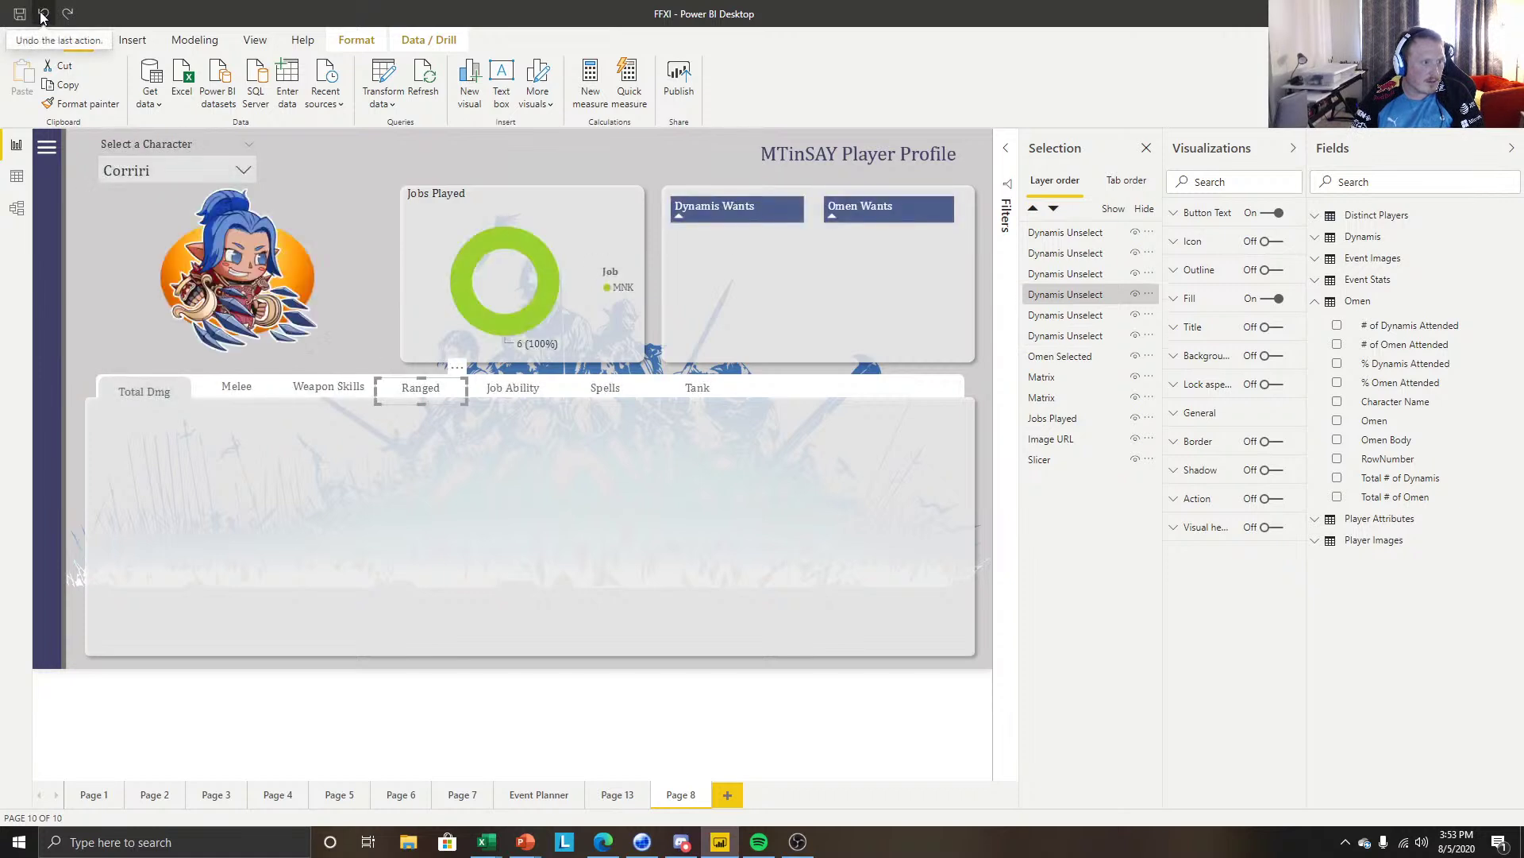
left_click(44, 16)
left_click(43, 17)
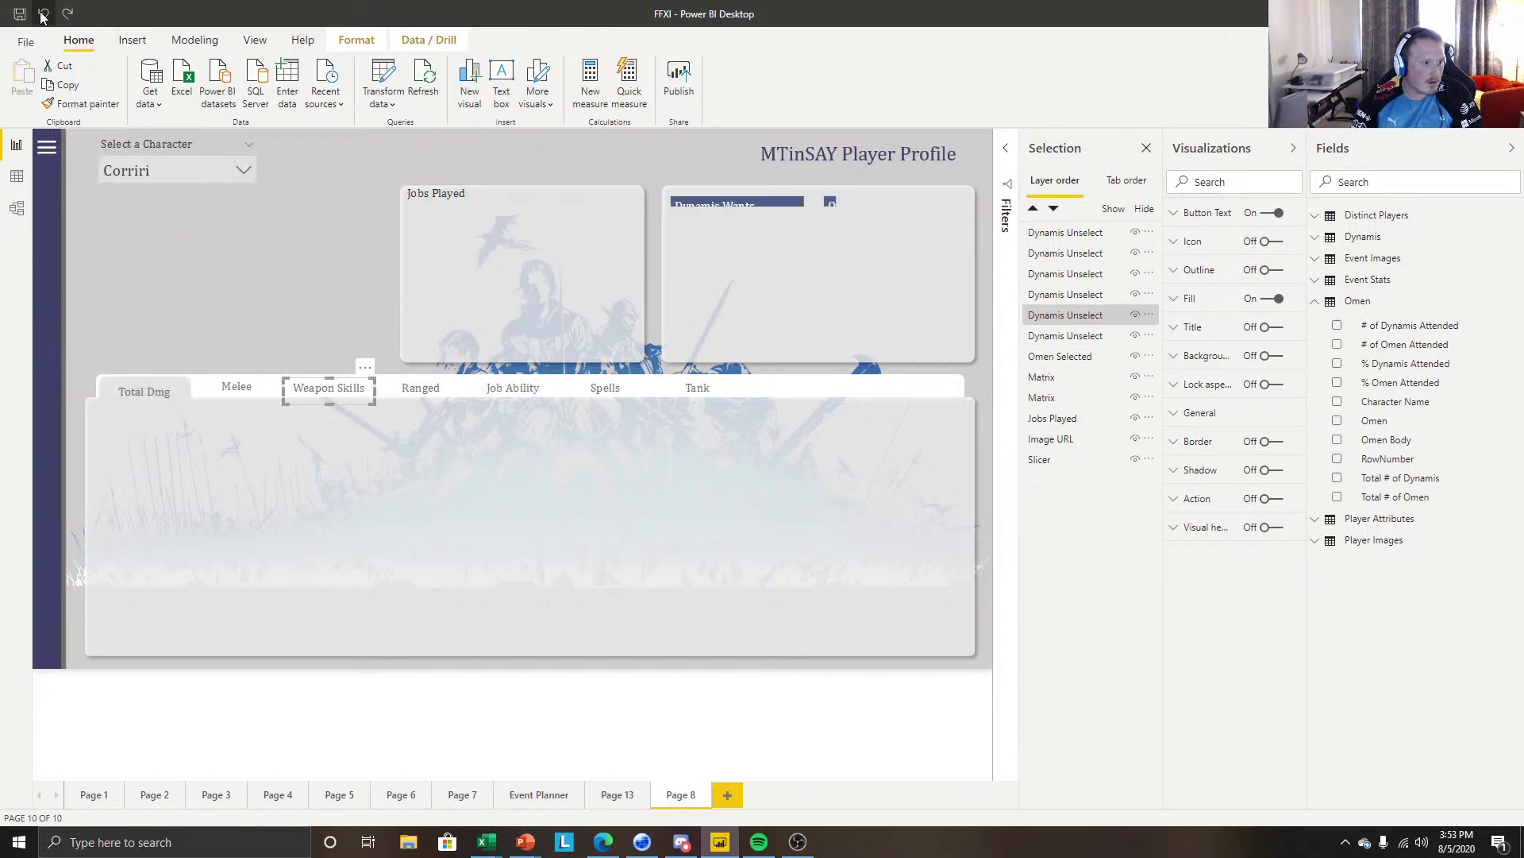
left_click(43, 17)
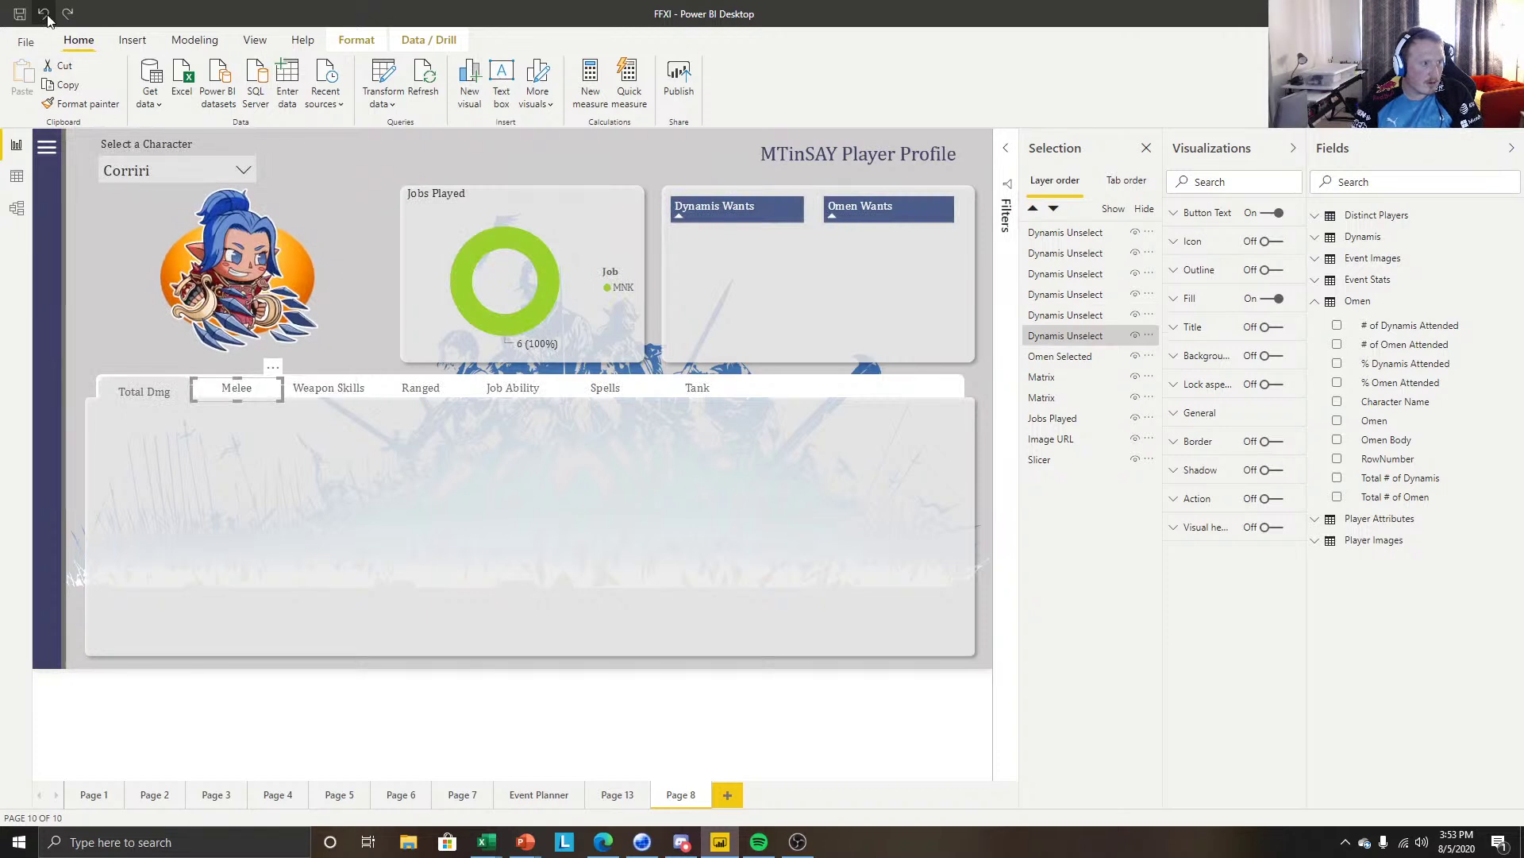
Reposition the Melee button slightly so that it lines up with the neighbouring tab buttons, then clear the selection.
left_click(297, 543)
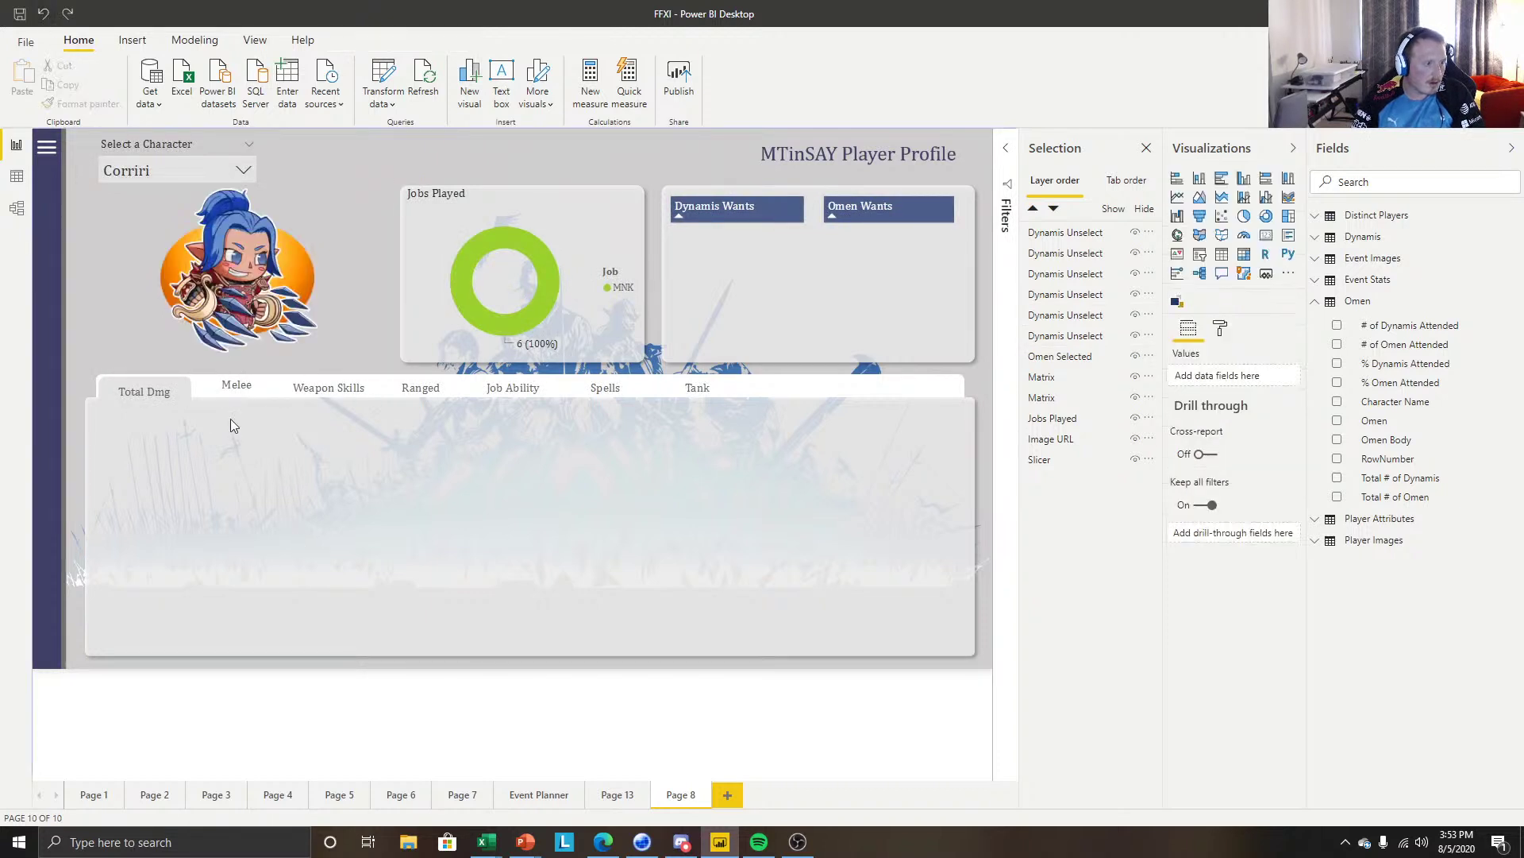
left_click(231, 388)
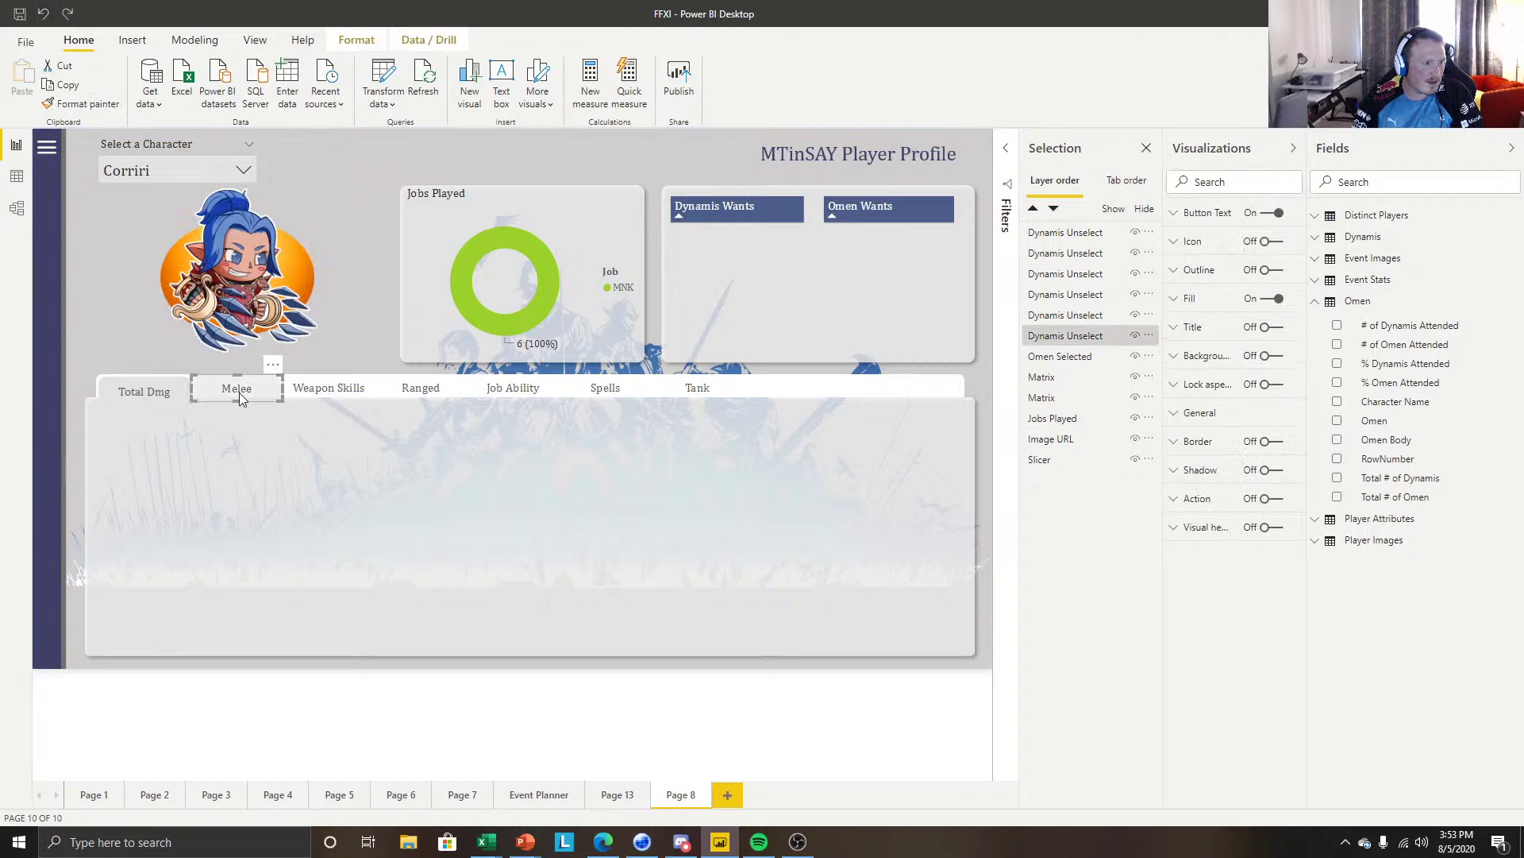
left_click_drag(239, 392, 243, 388)
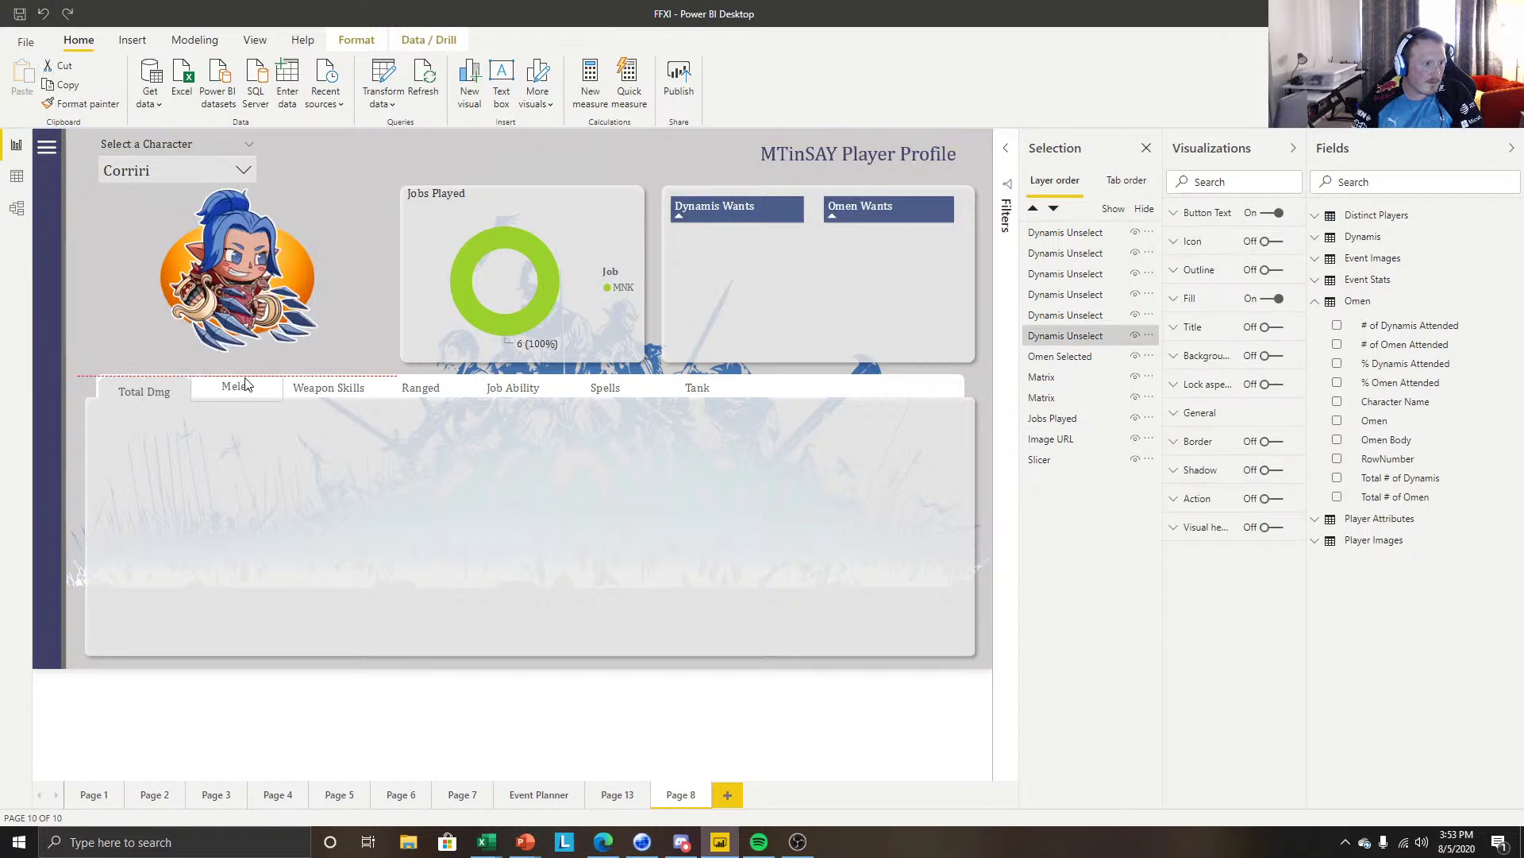
left_click(256, 393)
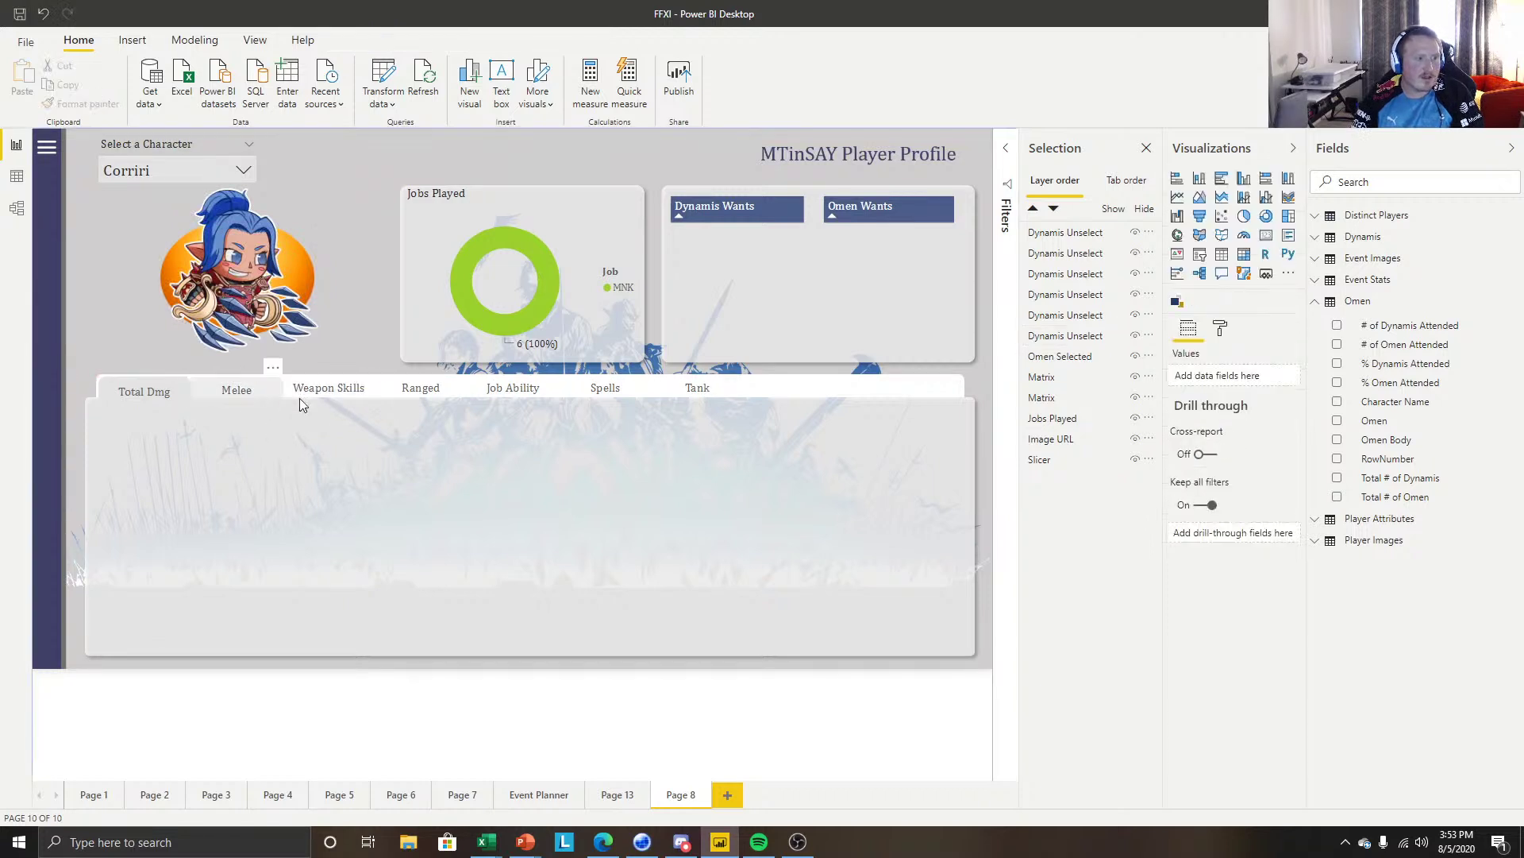
Set the Melee button's on-hover fill transparency to 100%.
left_click(255, 394)
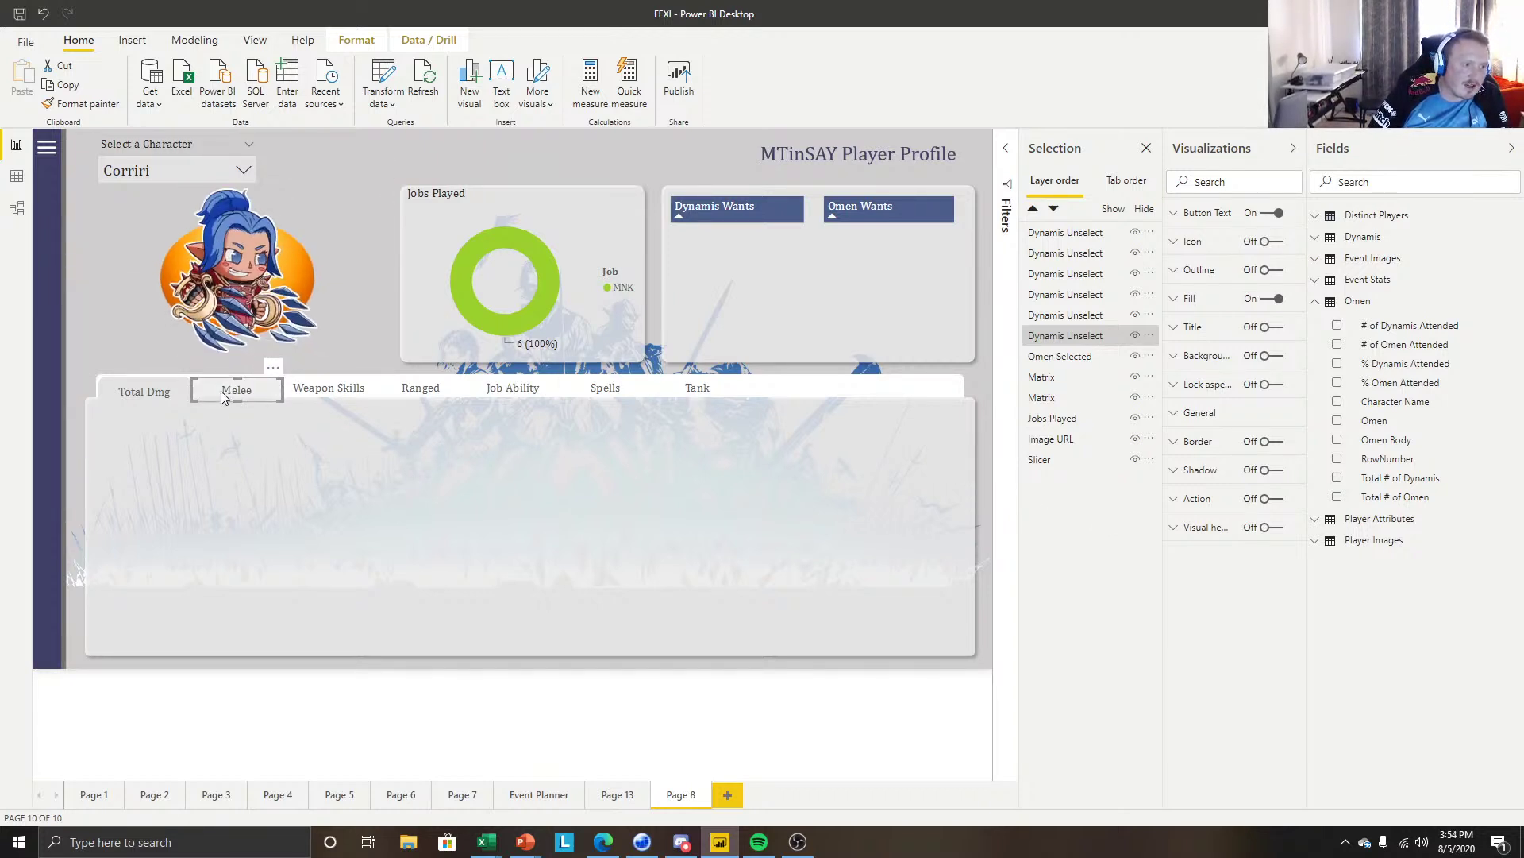
left_click(1210, 300)
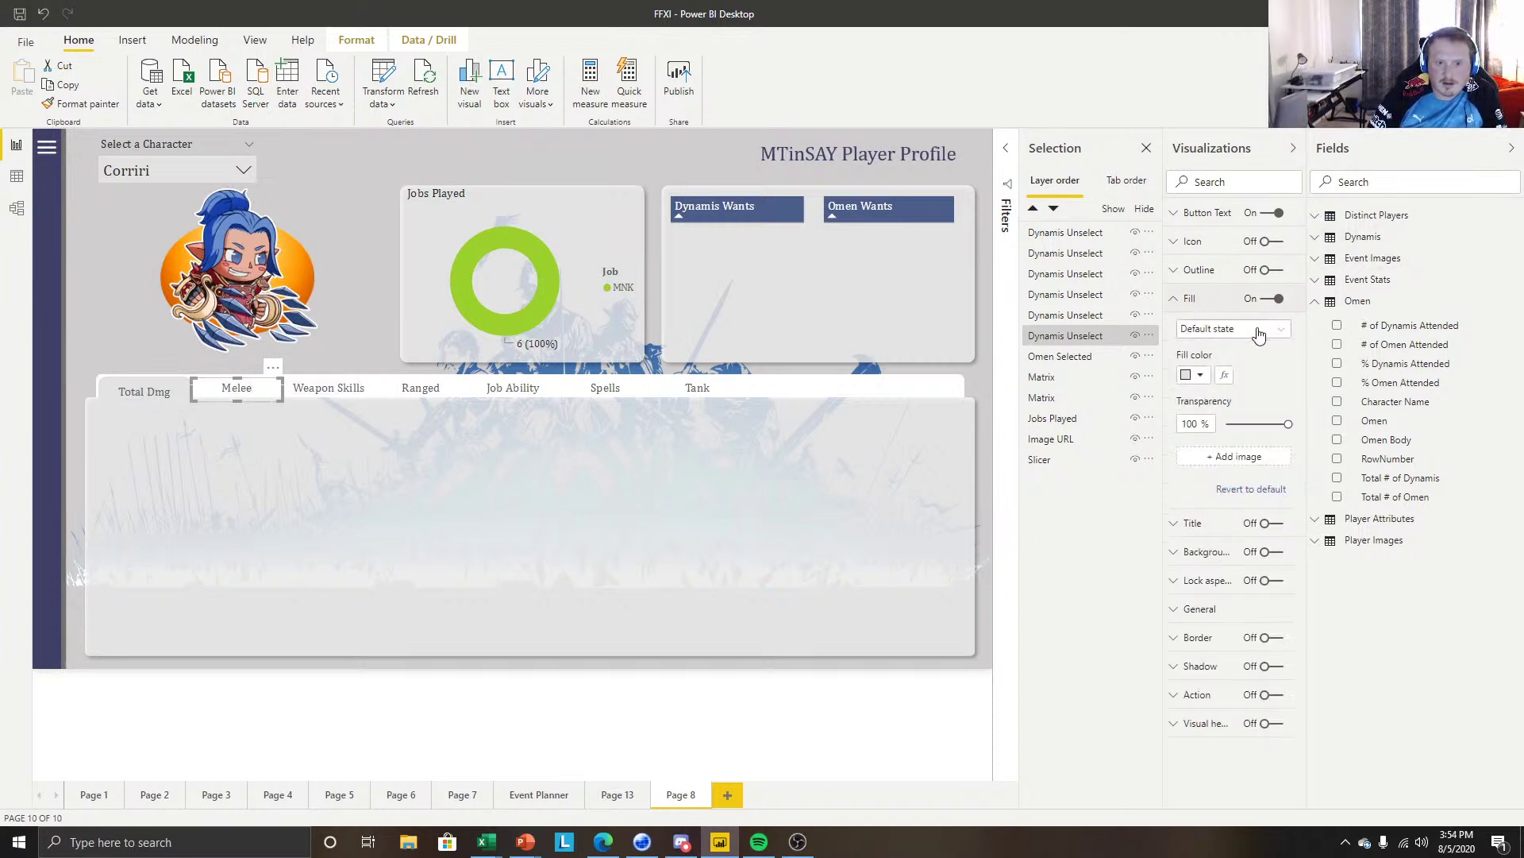
left_click(1239, 329)
left_click(1241, 365)
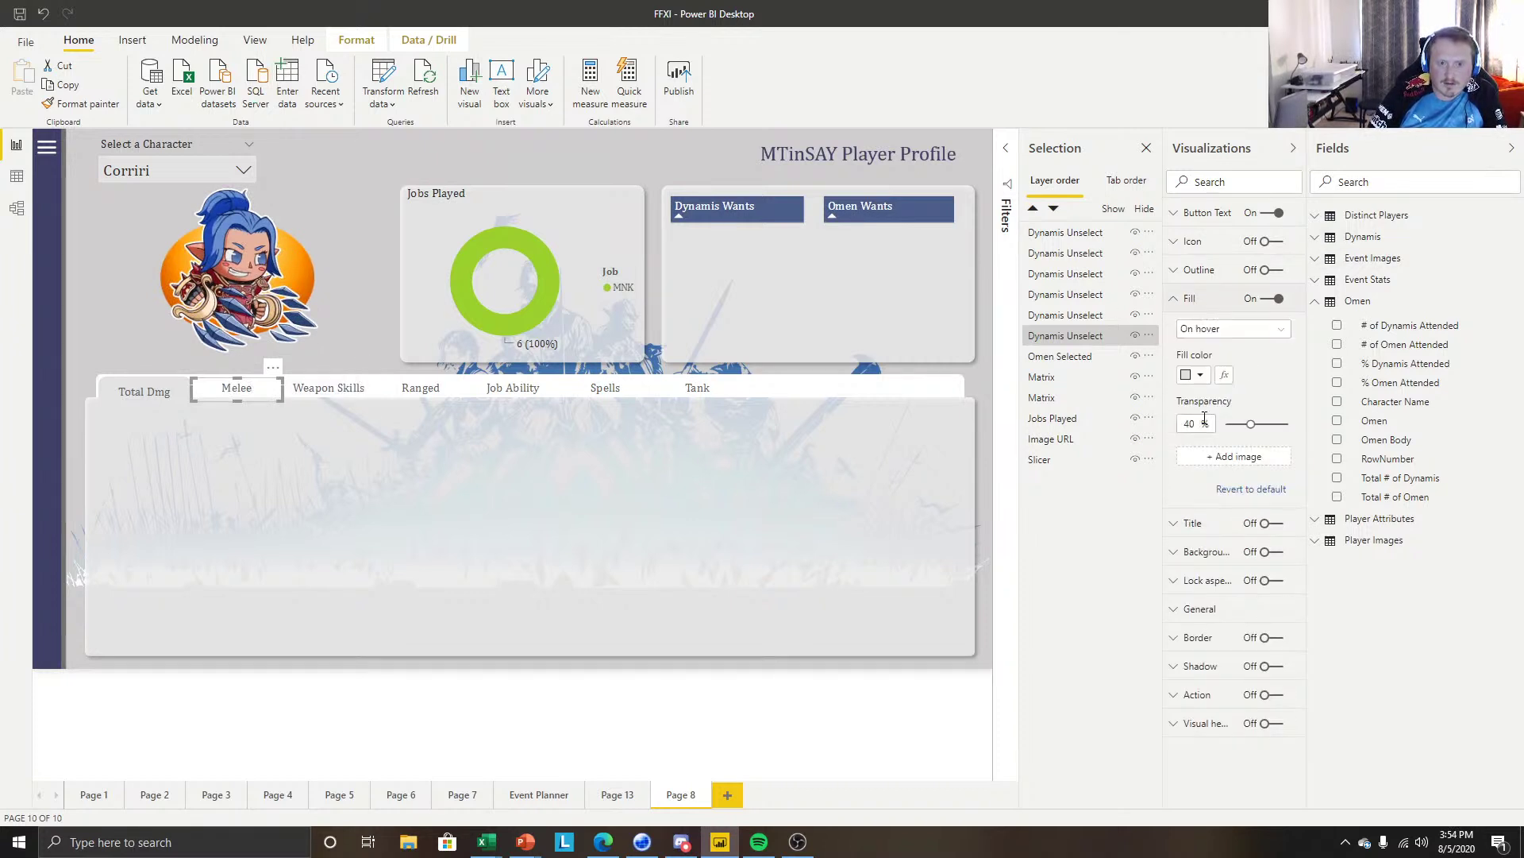
left_click_drag(1251, 425, 1391, 434)
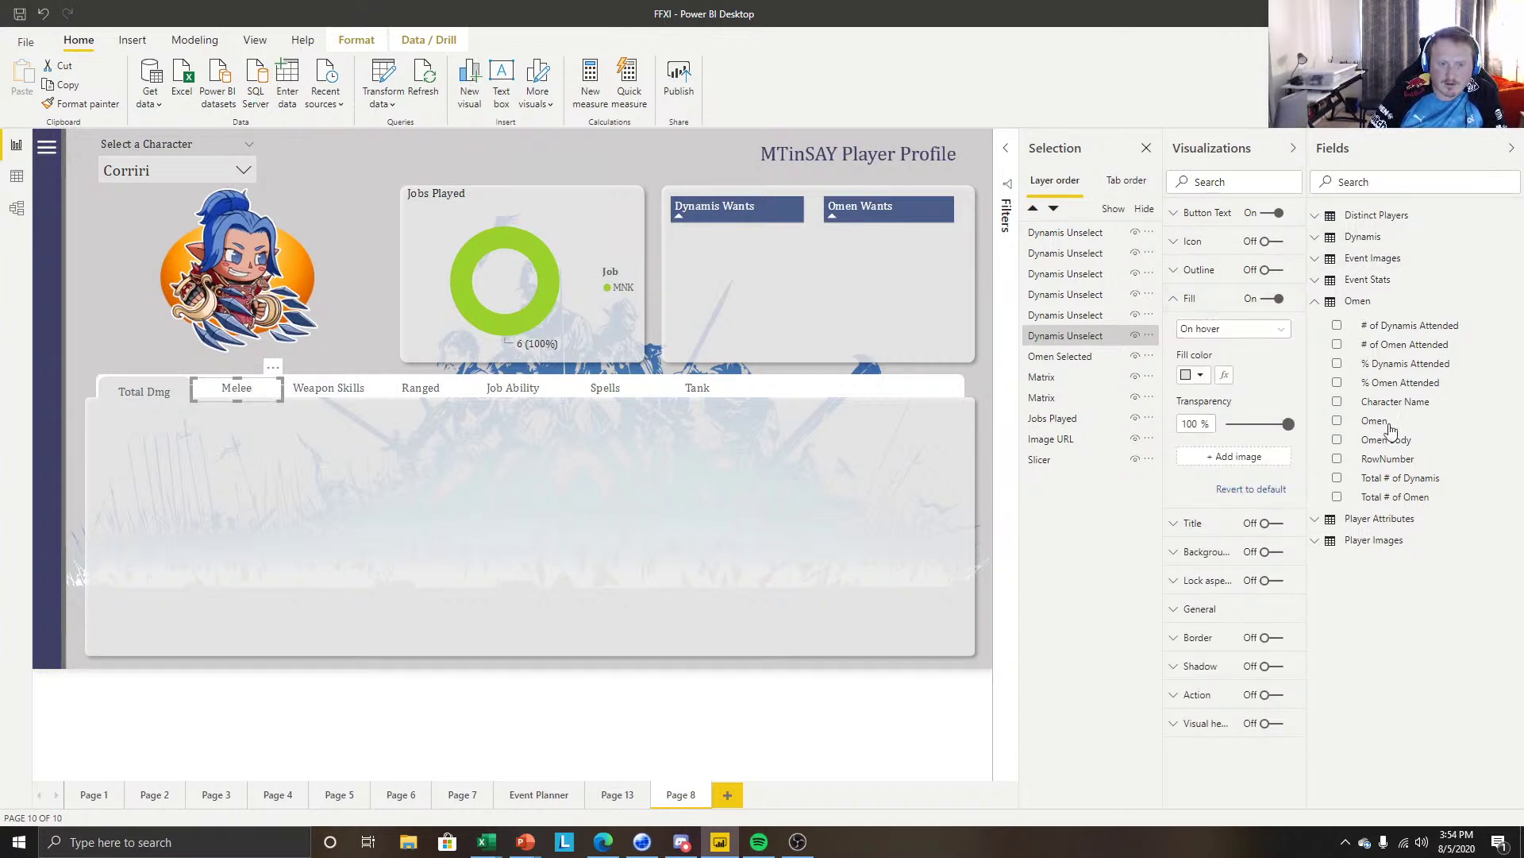
Set the Melee button's on-hover font color to the blue theme color.
left_click(1189, 300)
left_click(1207, 213)
left_click(1231, 243)
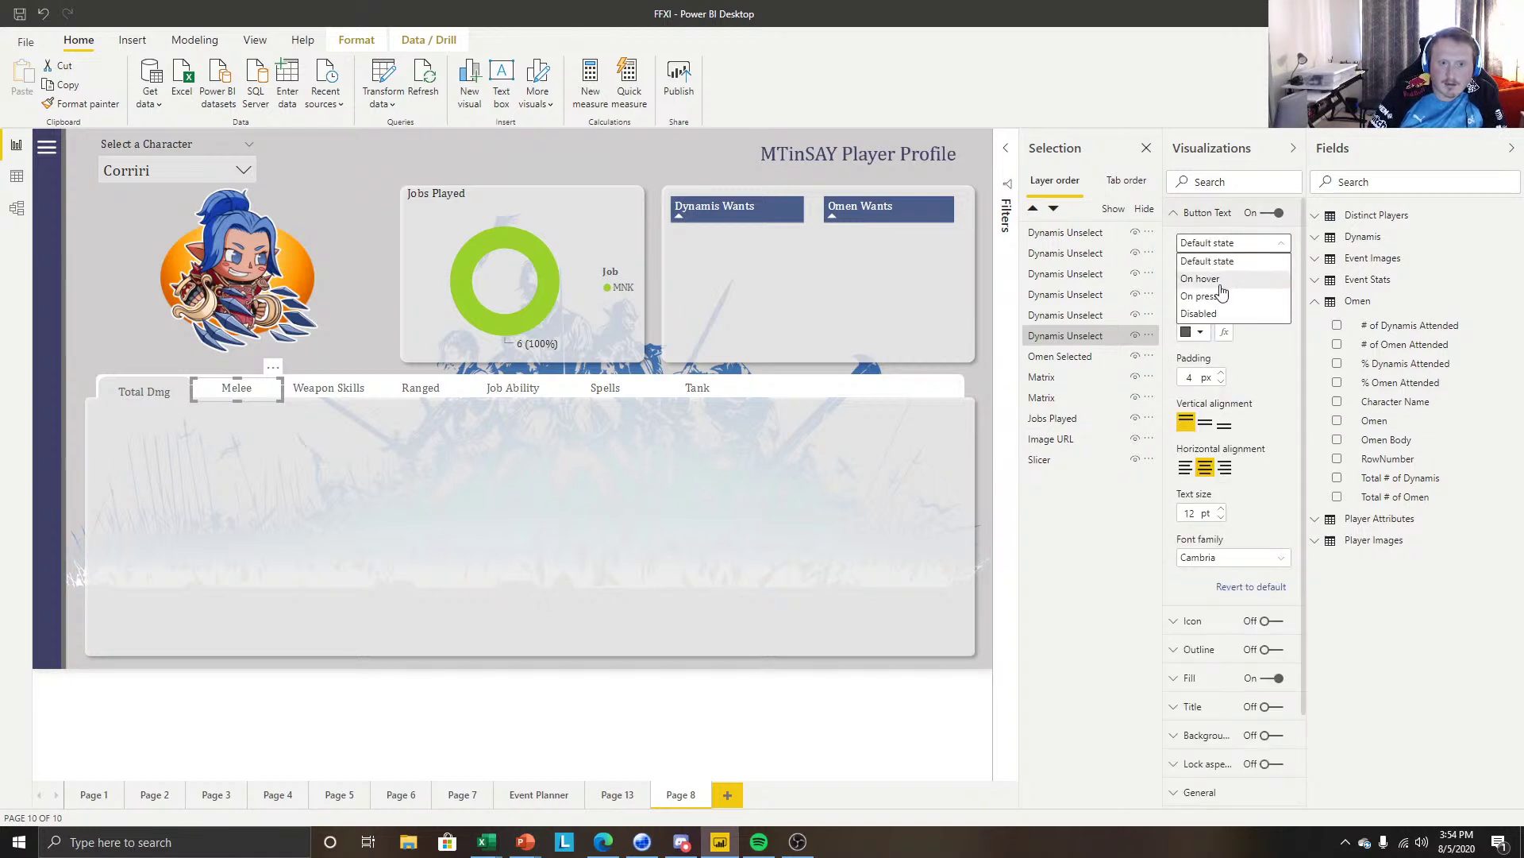
left_click(1218, 279)
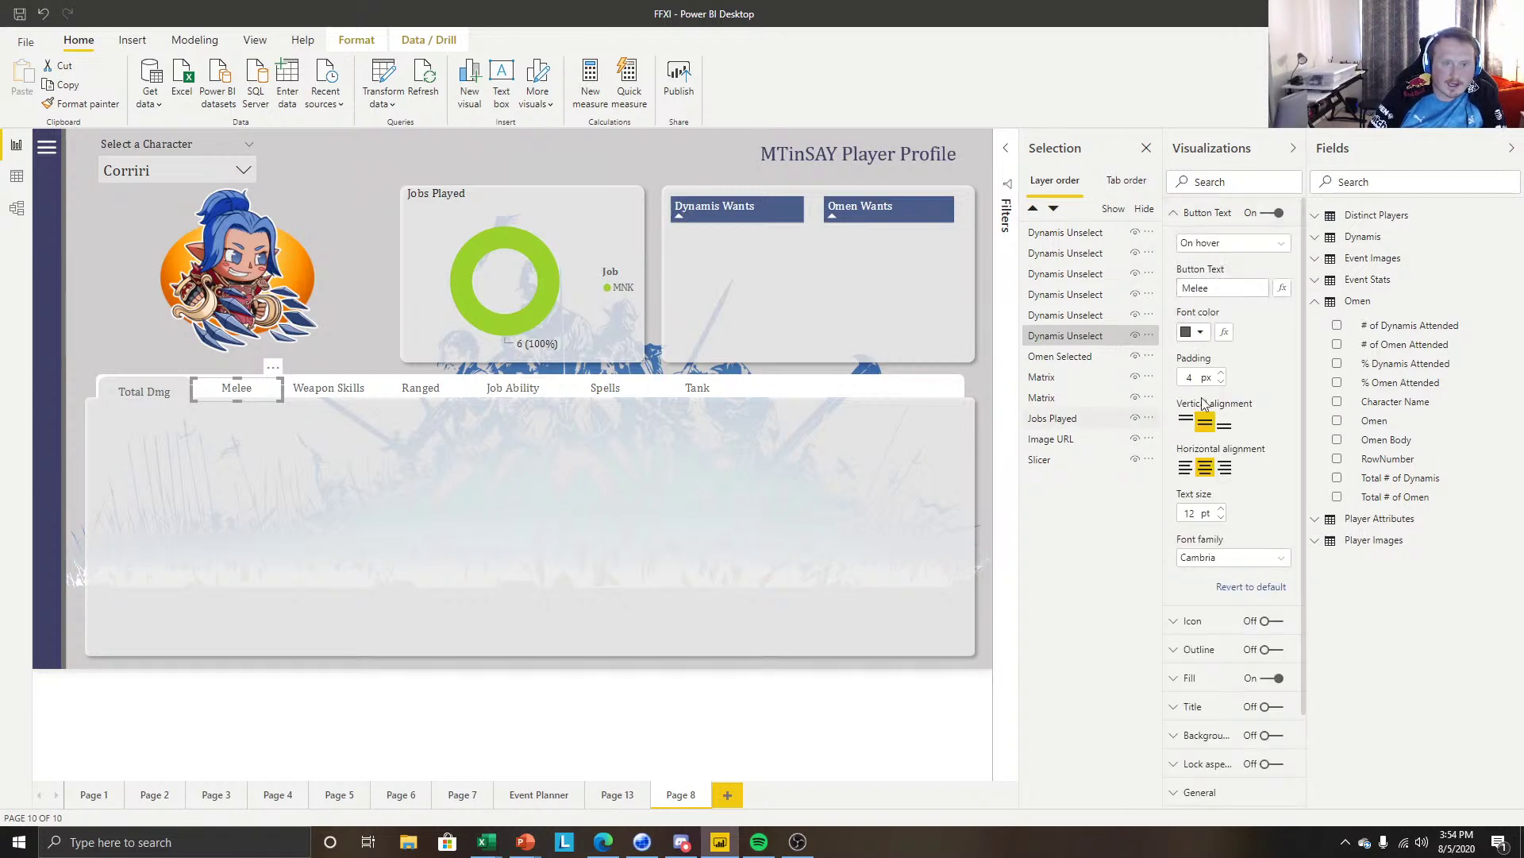
left_click(1199, 332)
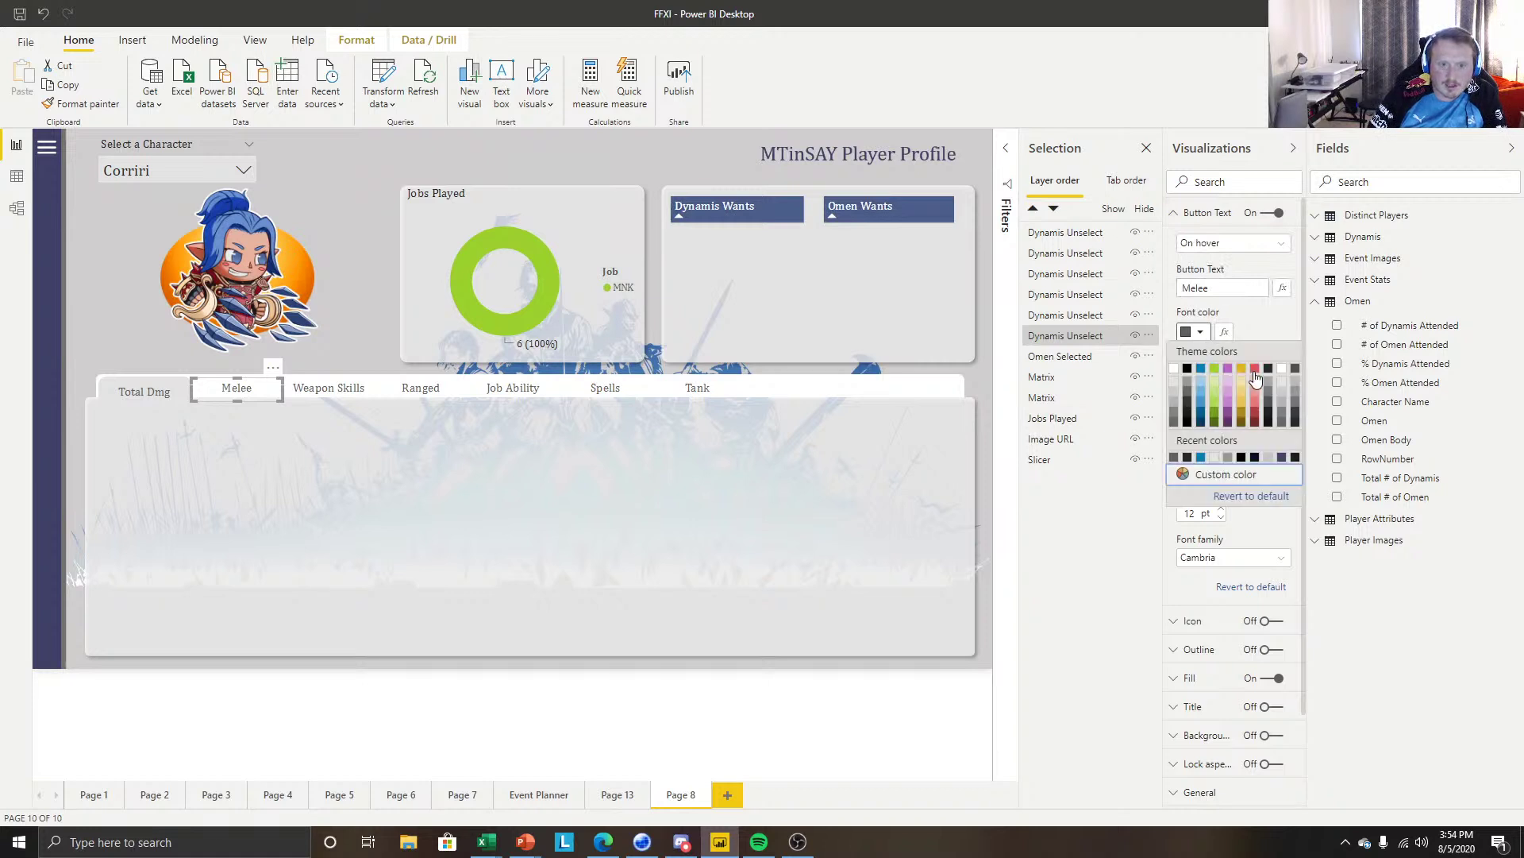
left_click(1228, 368)
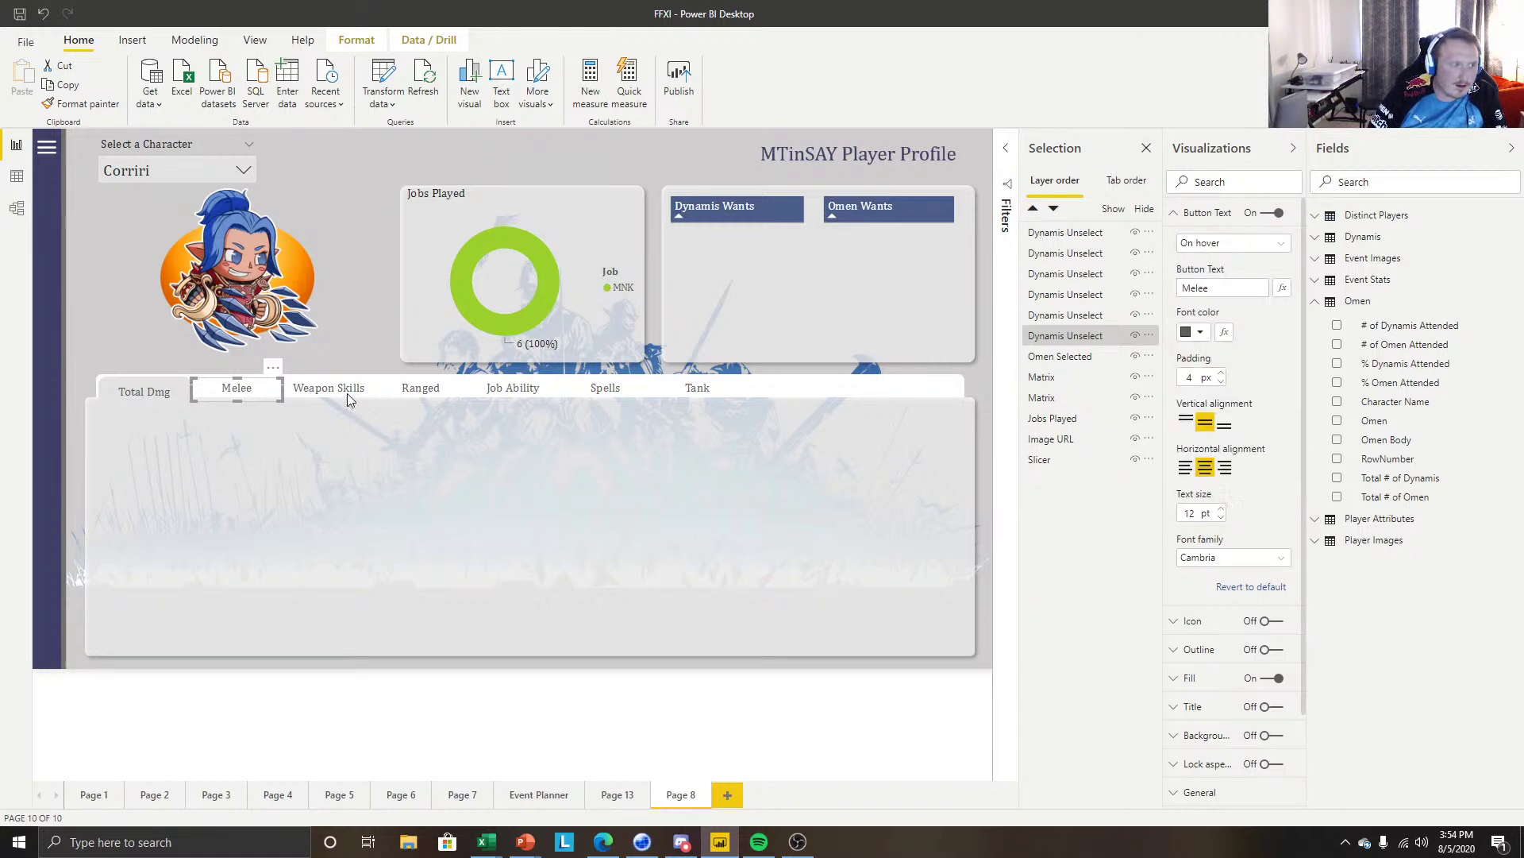
left_click(1188, 333)
left_click(1229, 368)
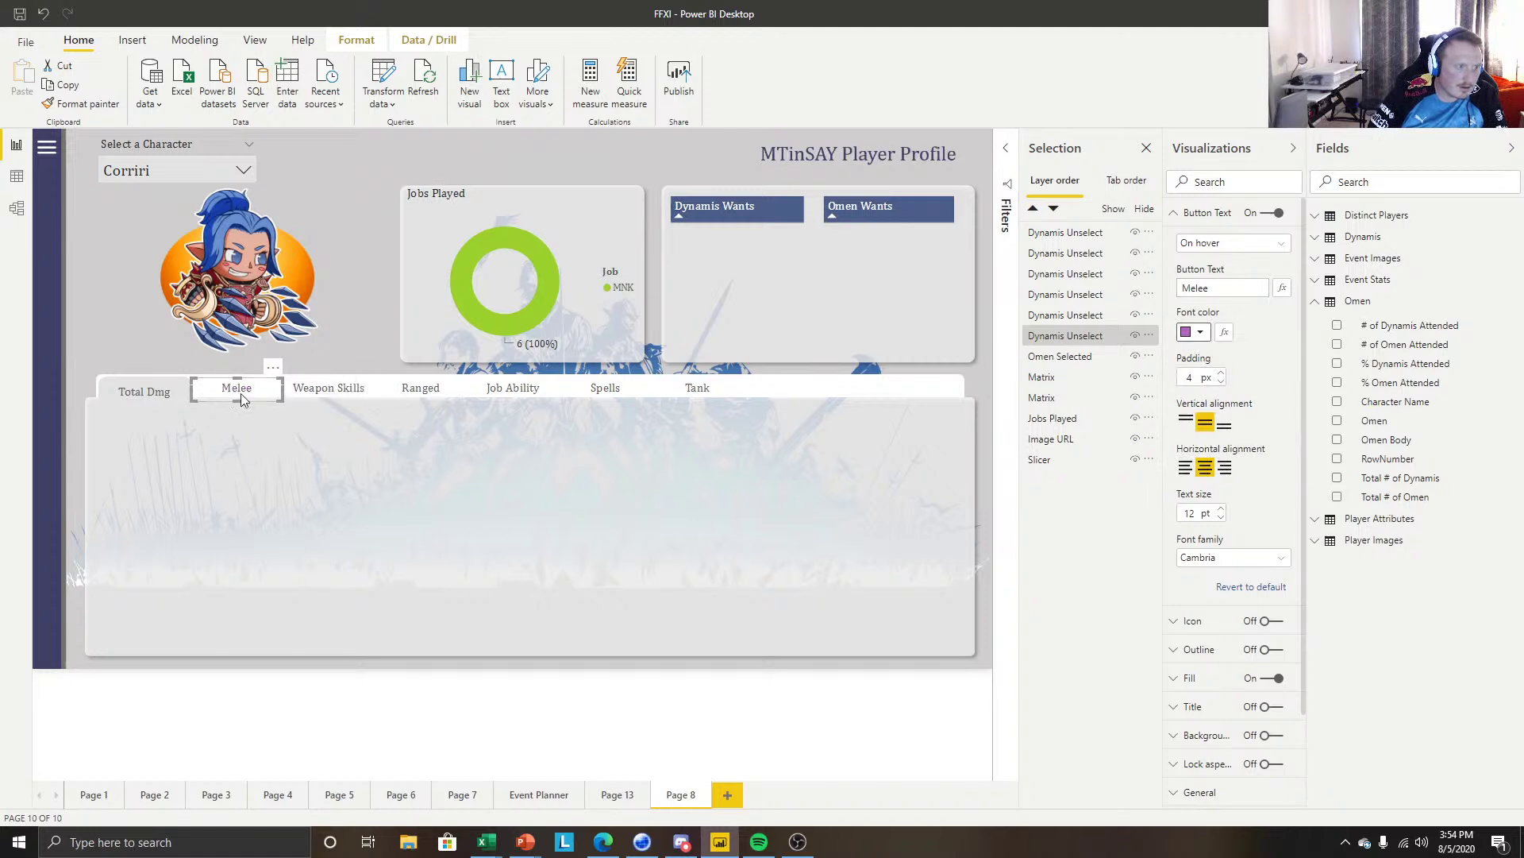
left_click(1197, 333)
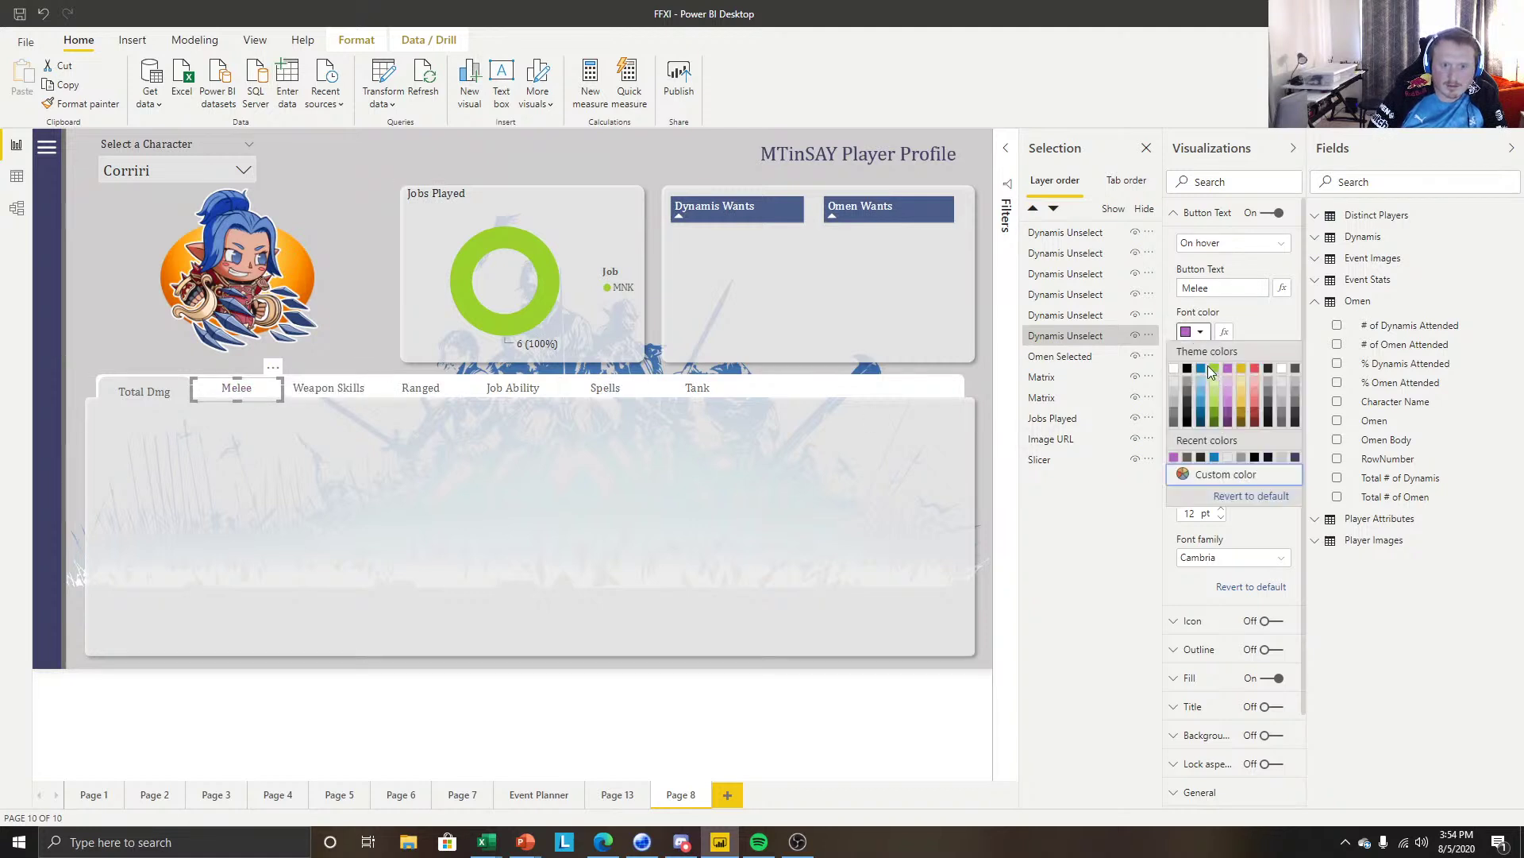
left_click(1202, 371)
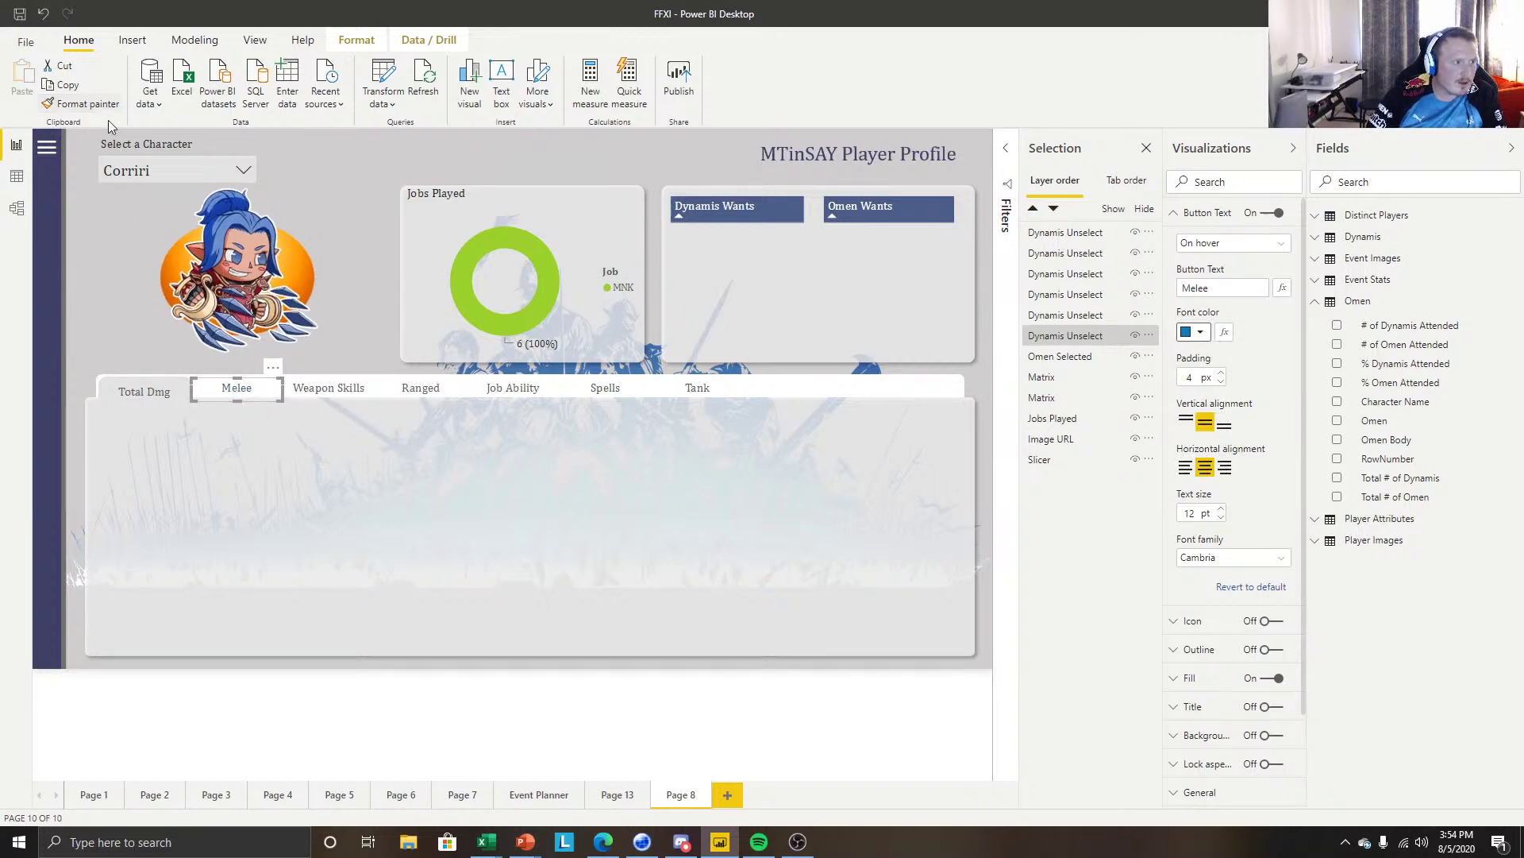
Copy the Melee button's formatting to the Weapon Skills, Ranged, Job Ability, Spells and Tank buttons with Format painter.
left_click(86, 103)
left_click(316, 388)
left_click(85, 104)
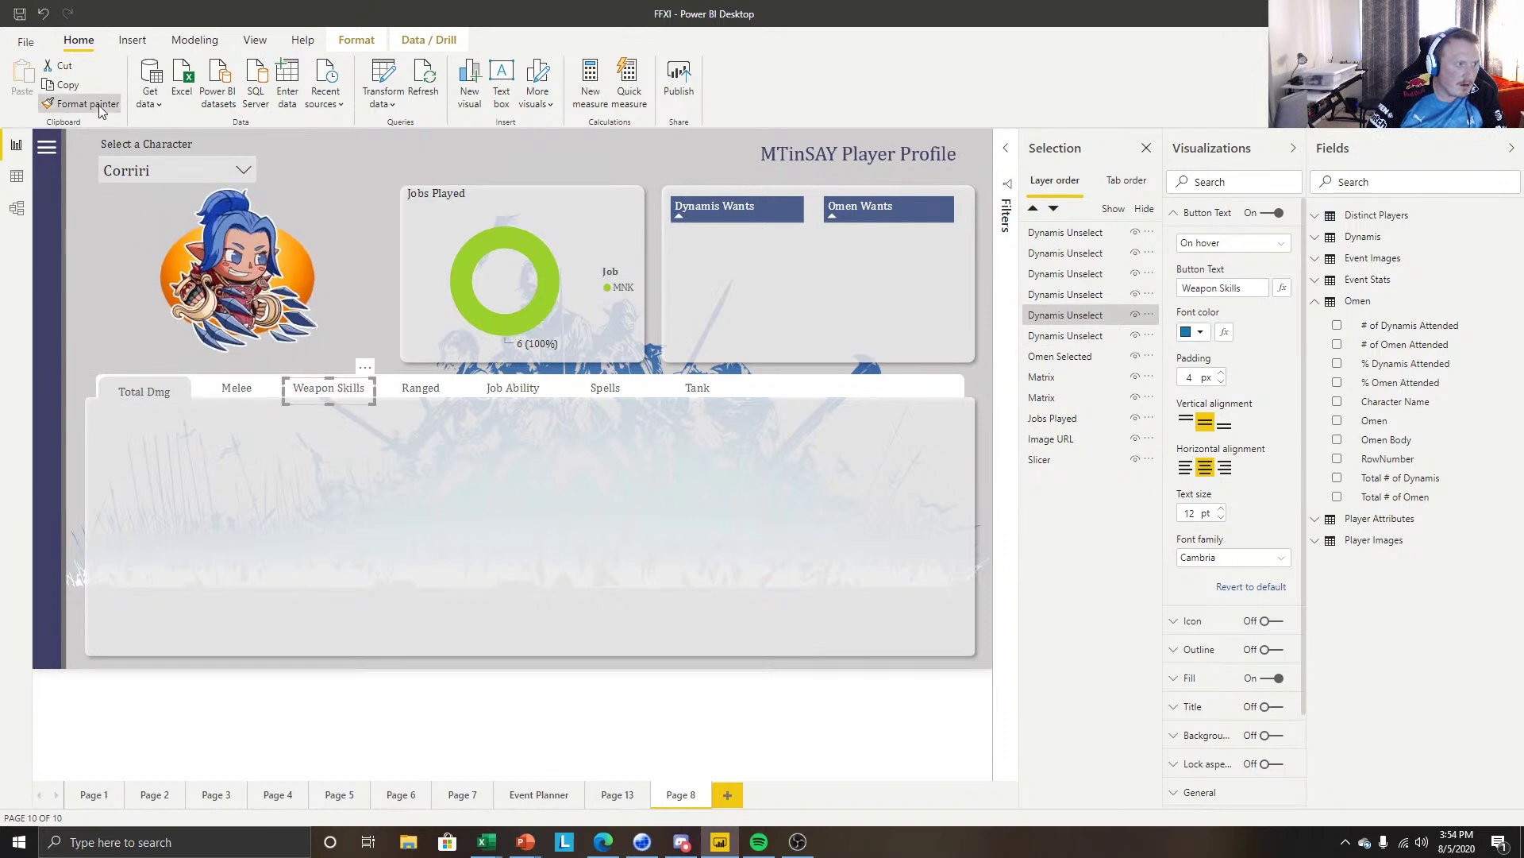
left_click(433, 389)
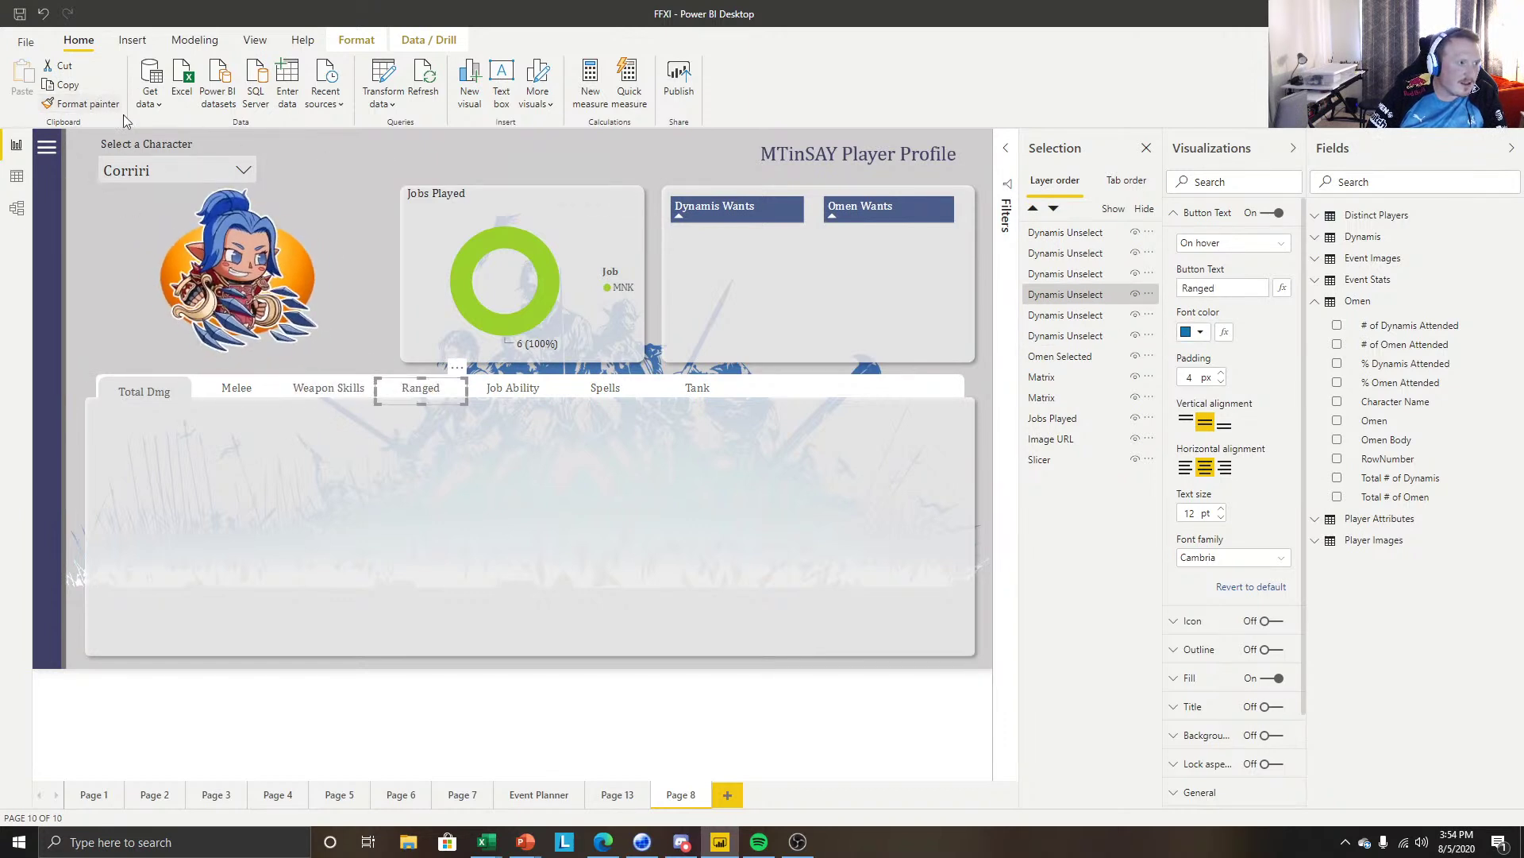
left_click(86, 103)
left_click(508, 390)
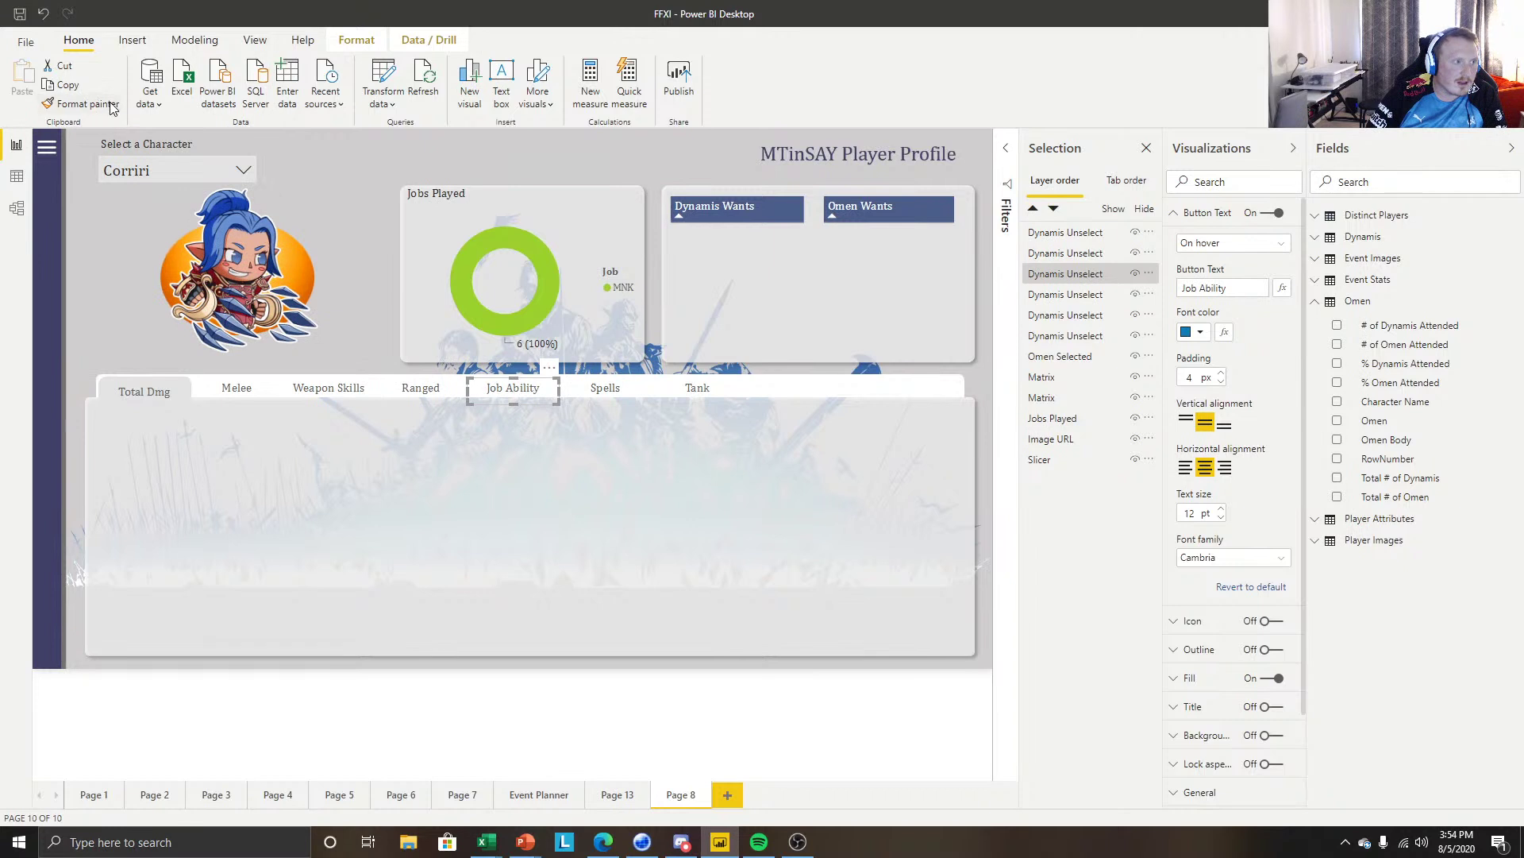
left_click(586, 395)
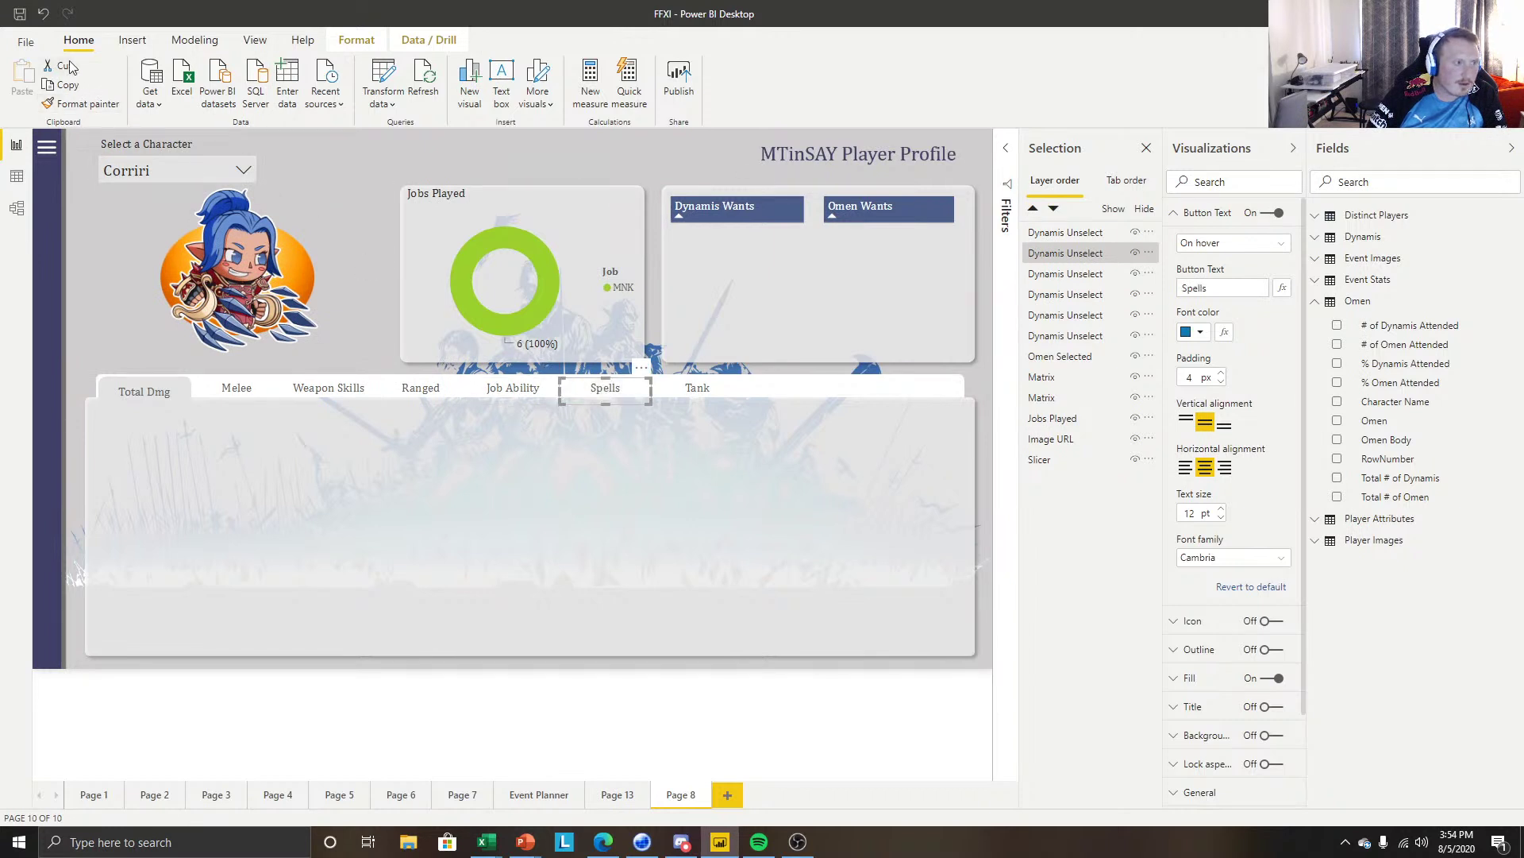
left_click(81, 103)
left_click(703, 390)
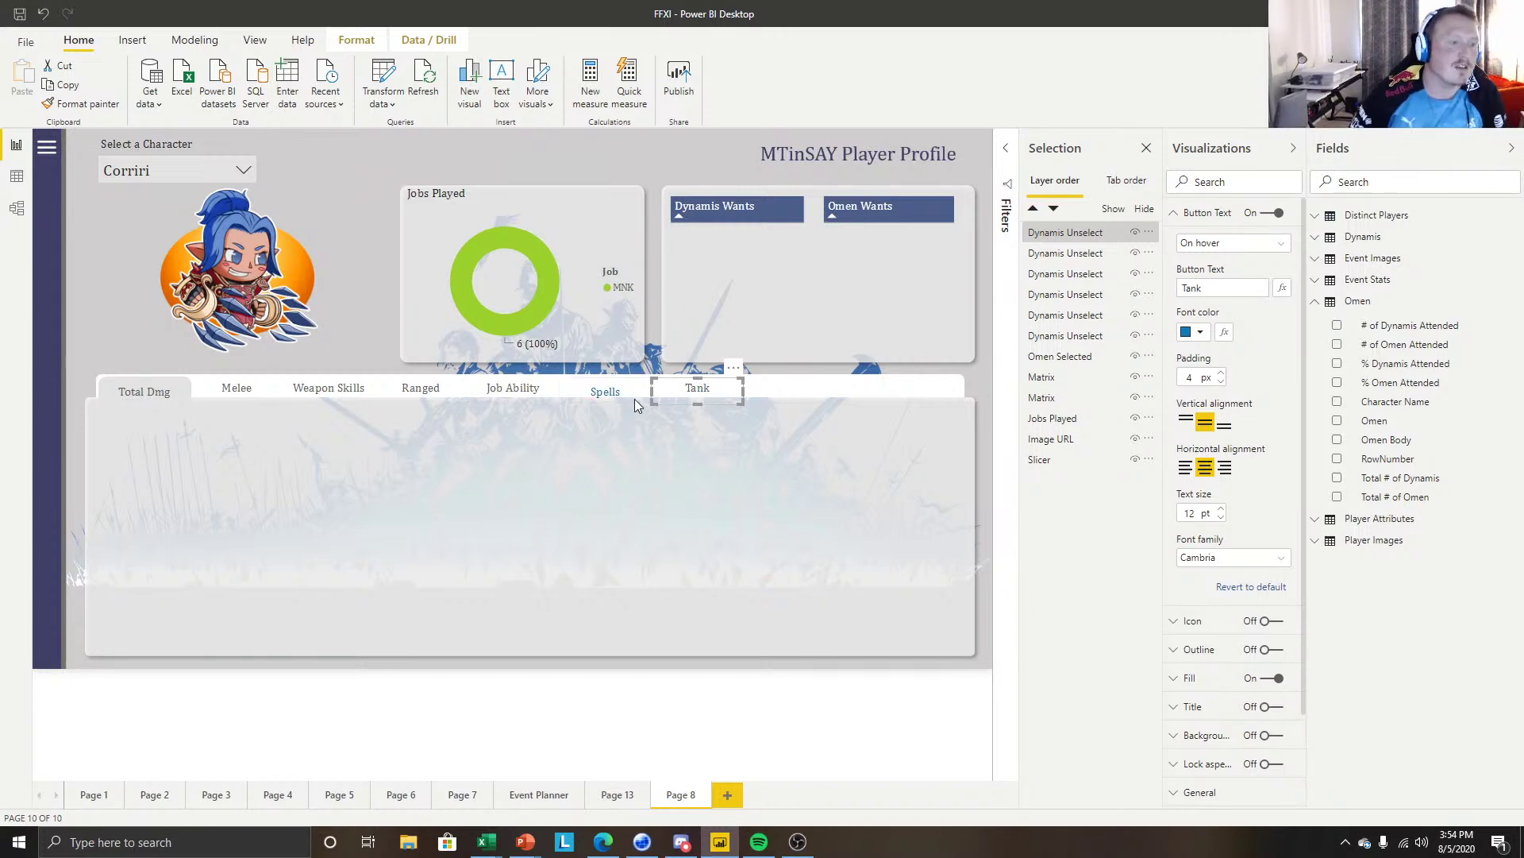
Nudge the Spells, Tank, Job Ability, Ranged, Weapon Skills and Melee buttons up slightly on the tab strip.
left_click(616, 391)
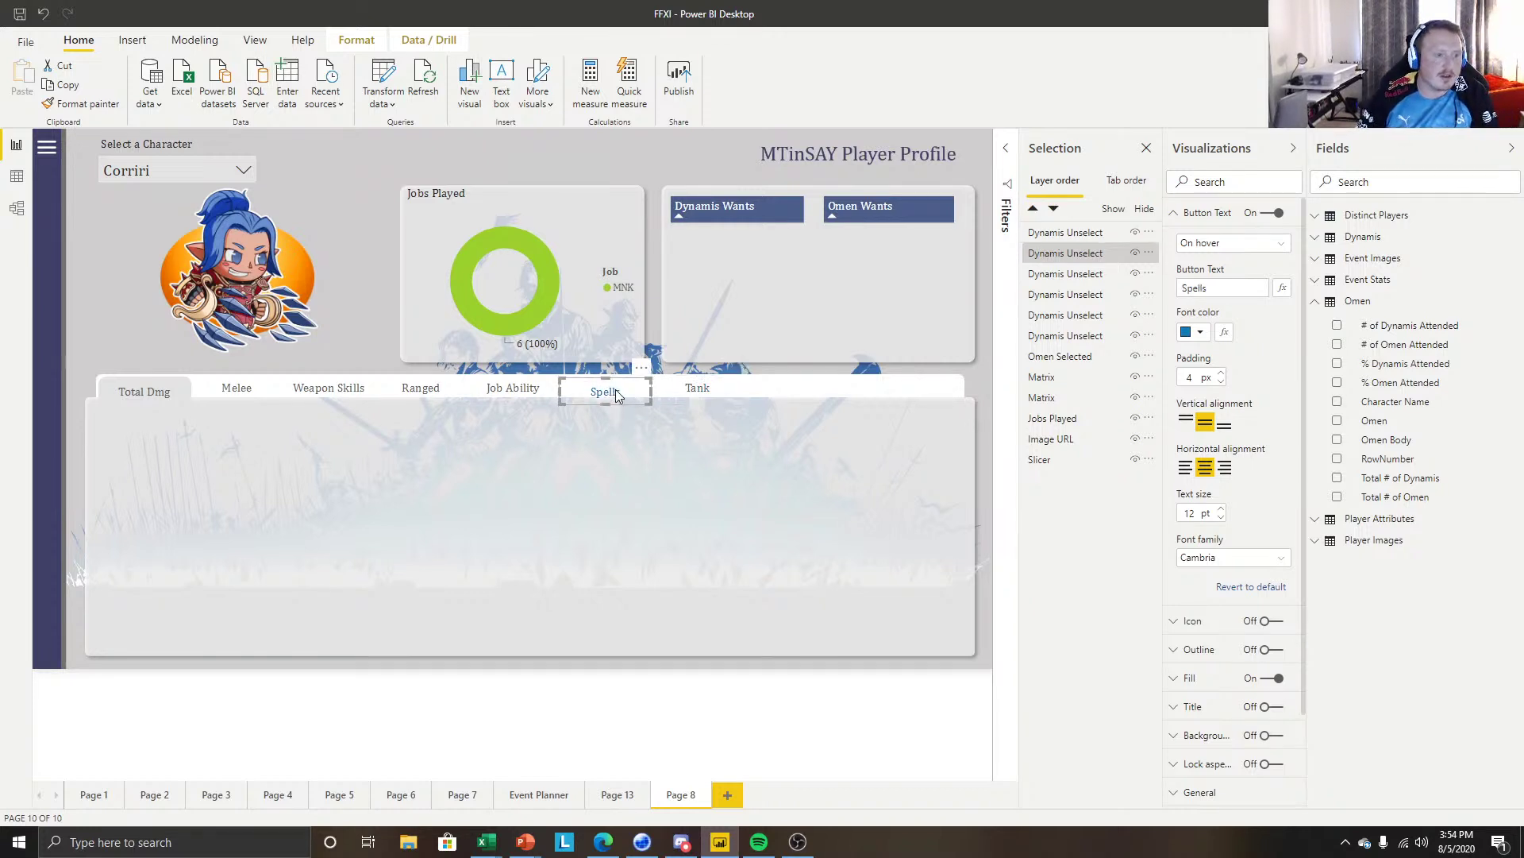
left_click(688, 393)
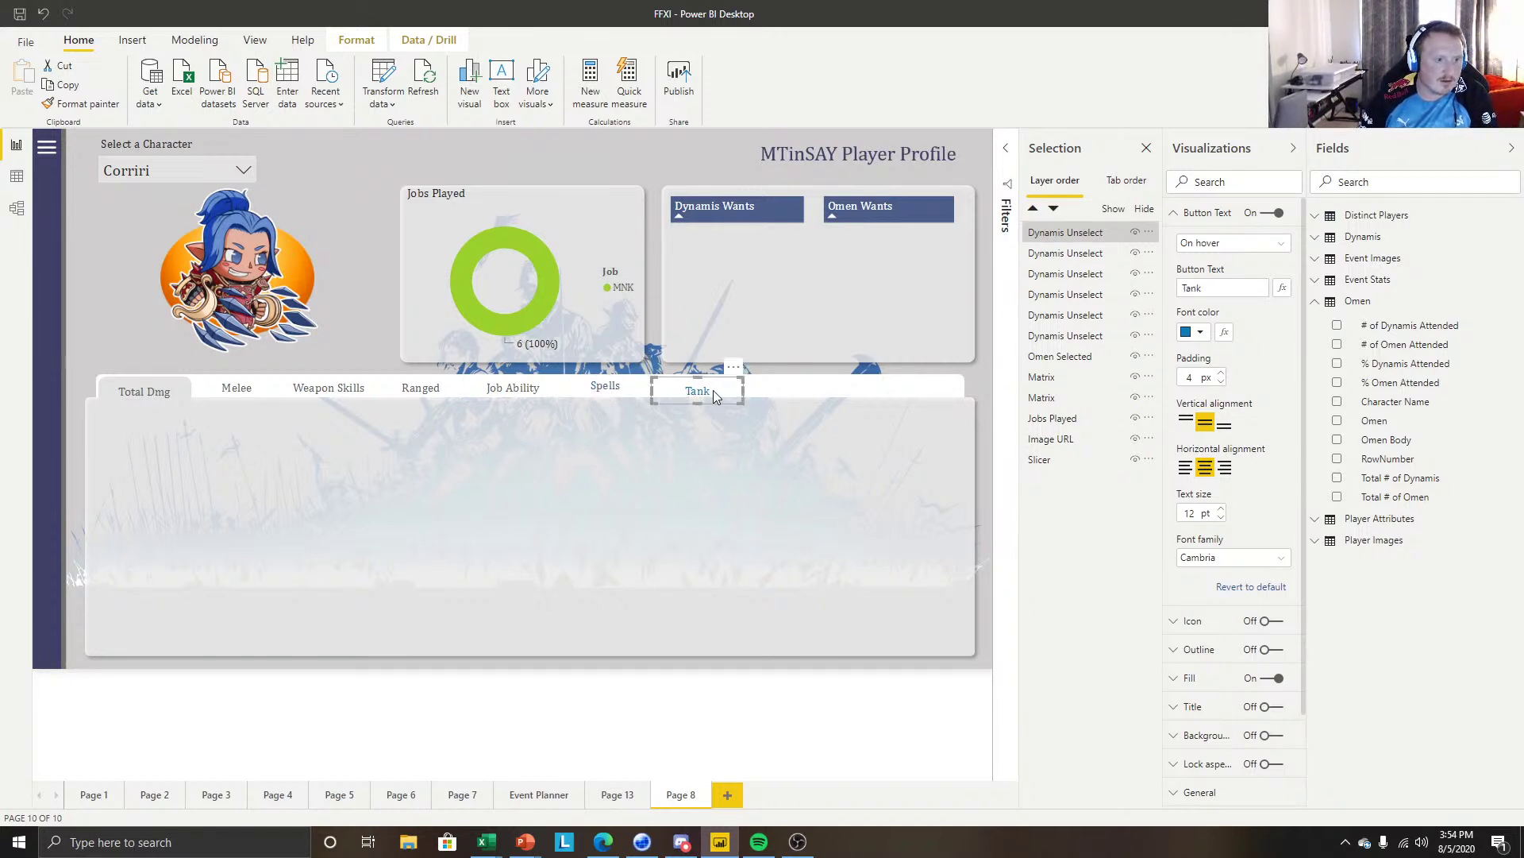
left_click(516, 391)
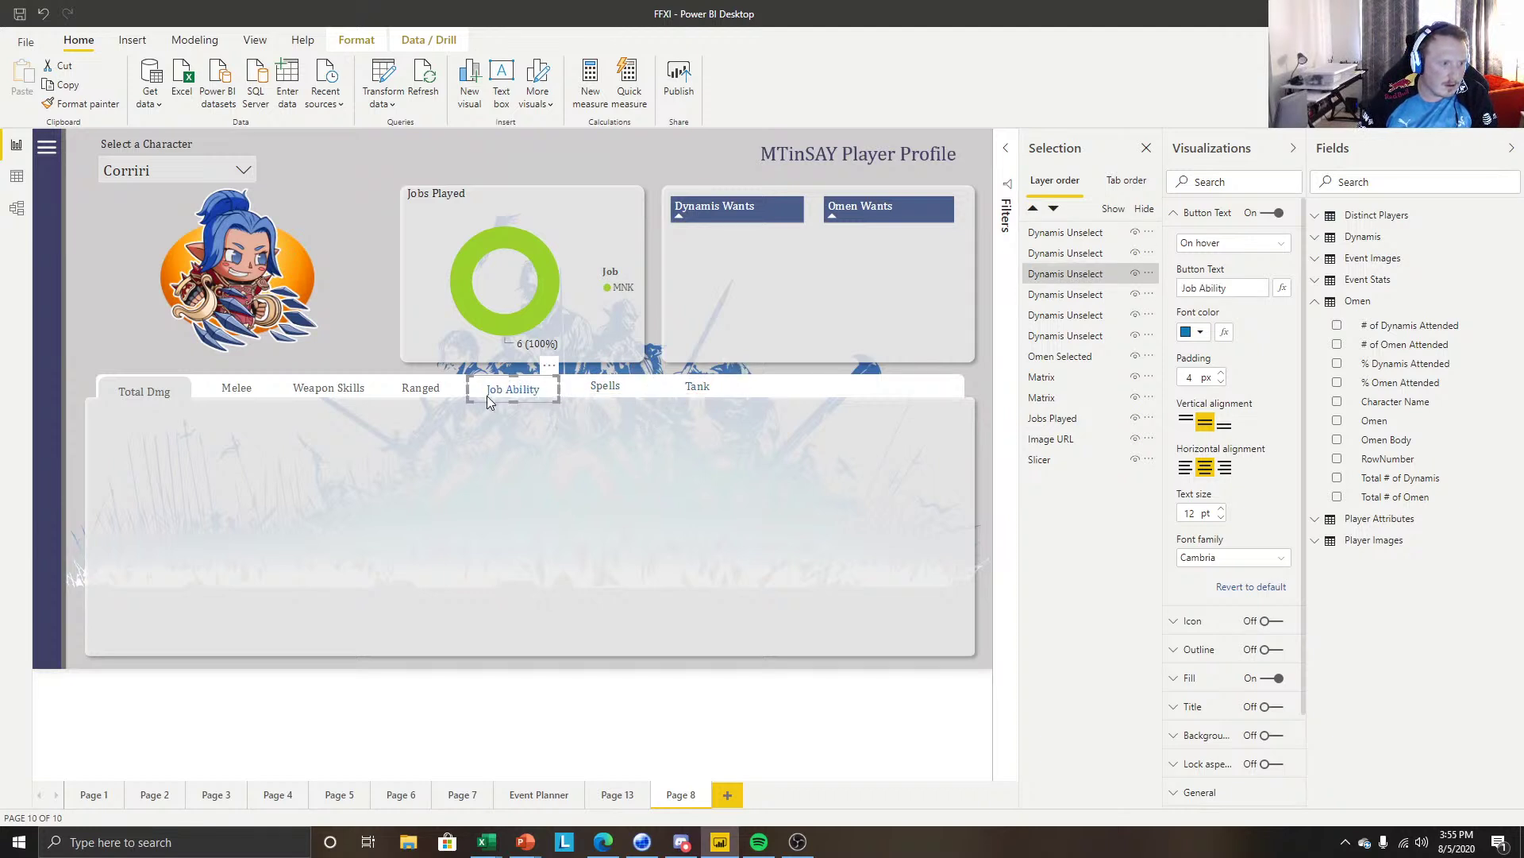
left_click(413, 389)
left_click(327, 398)
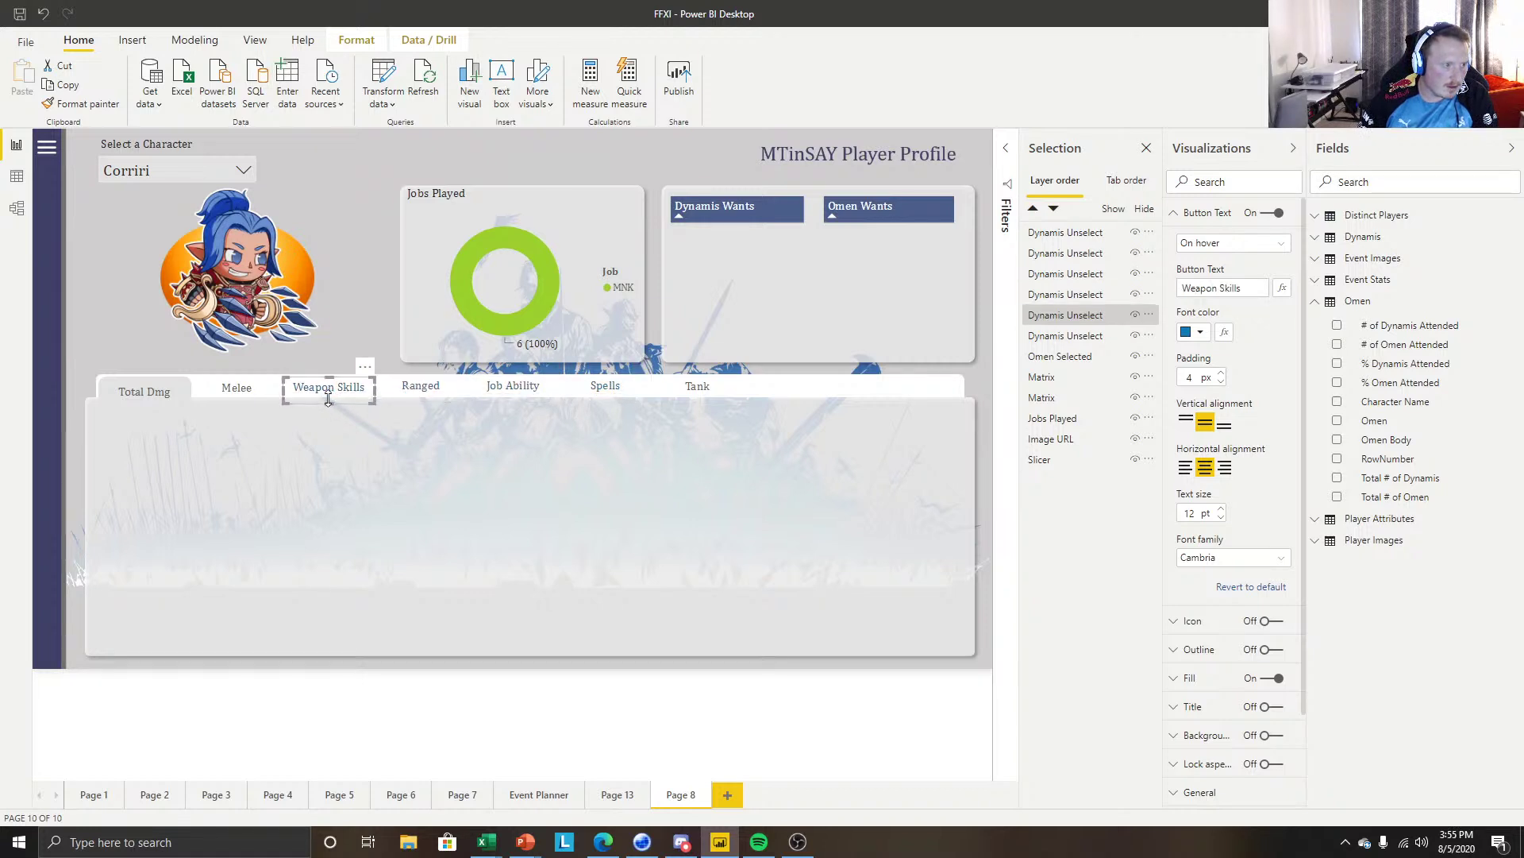
left_click(260, 388)
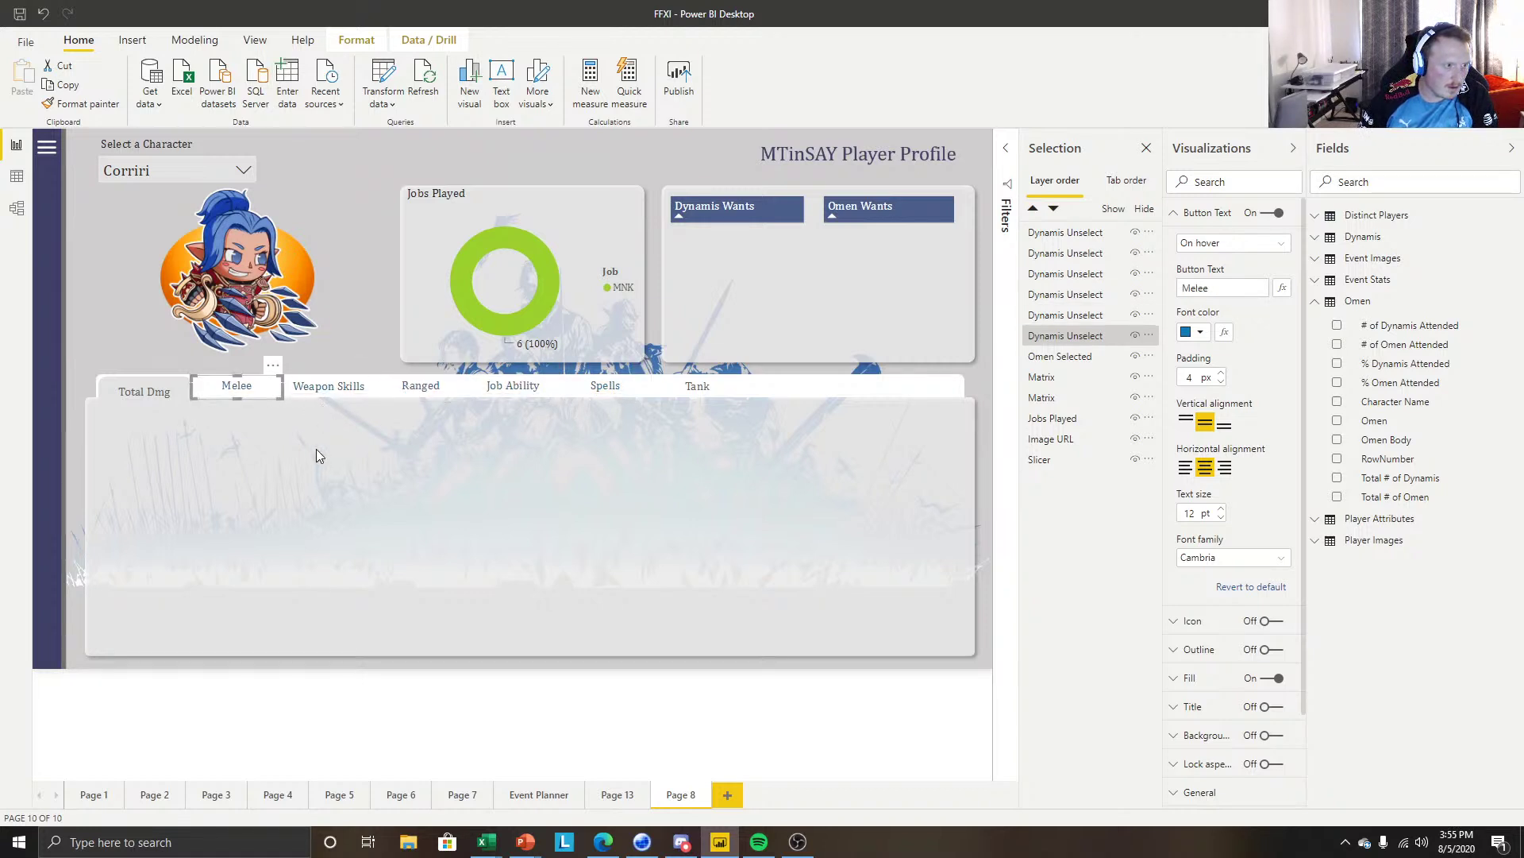
left_click(326, 438)
Align the six buttons from Melee to Tank with one another, then clear the selection.
left_click(238, 388)
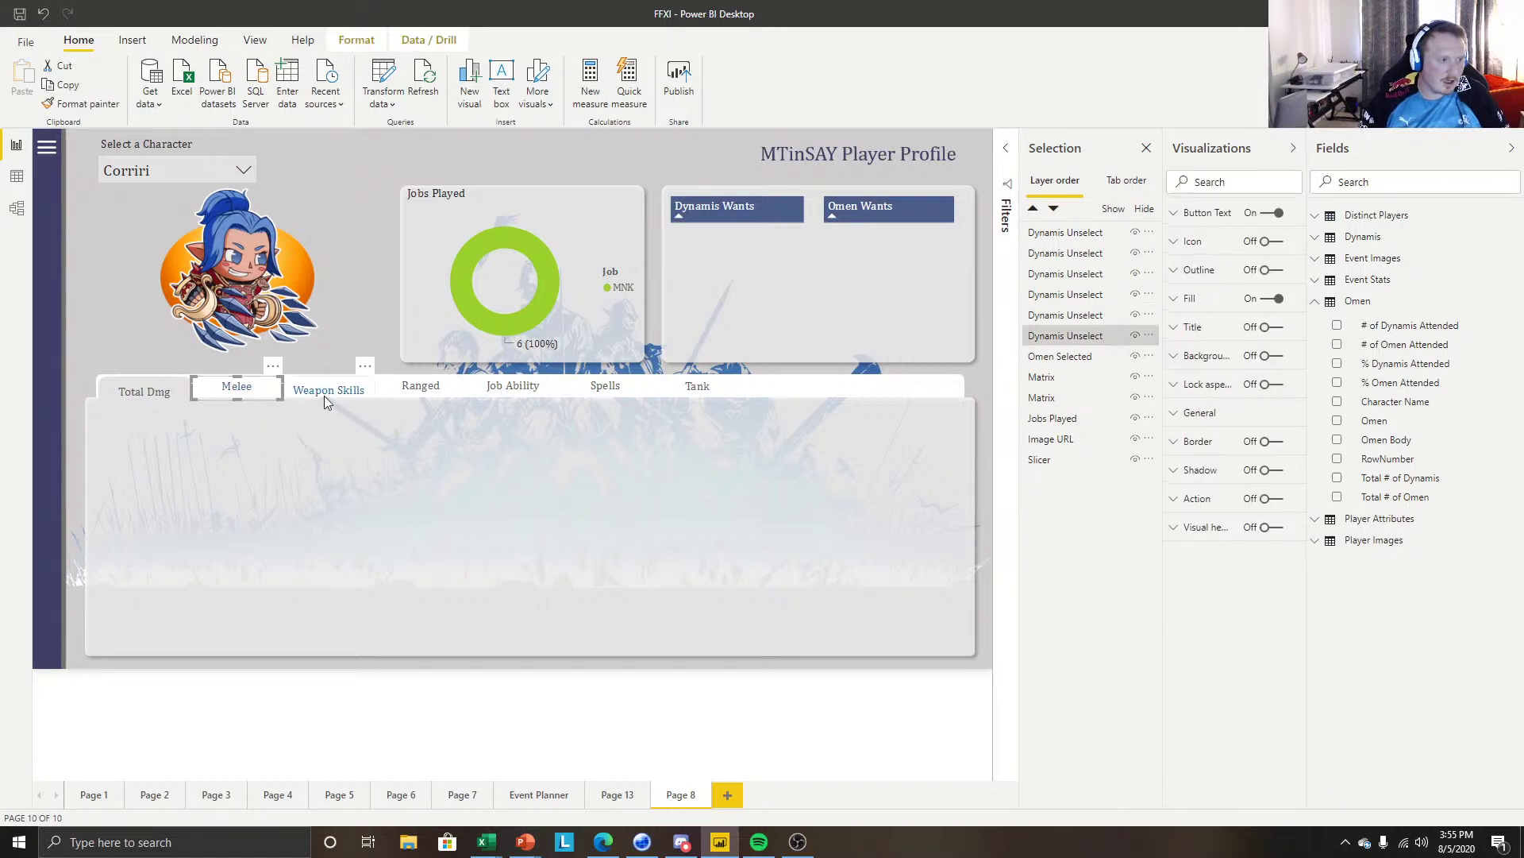
left_click(327, 388, "ctrl")
left_click(419, 386, "ctrl")
left_click(511, 386, "ctrl")
left_click(591, 391, "ctrl")
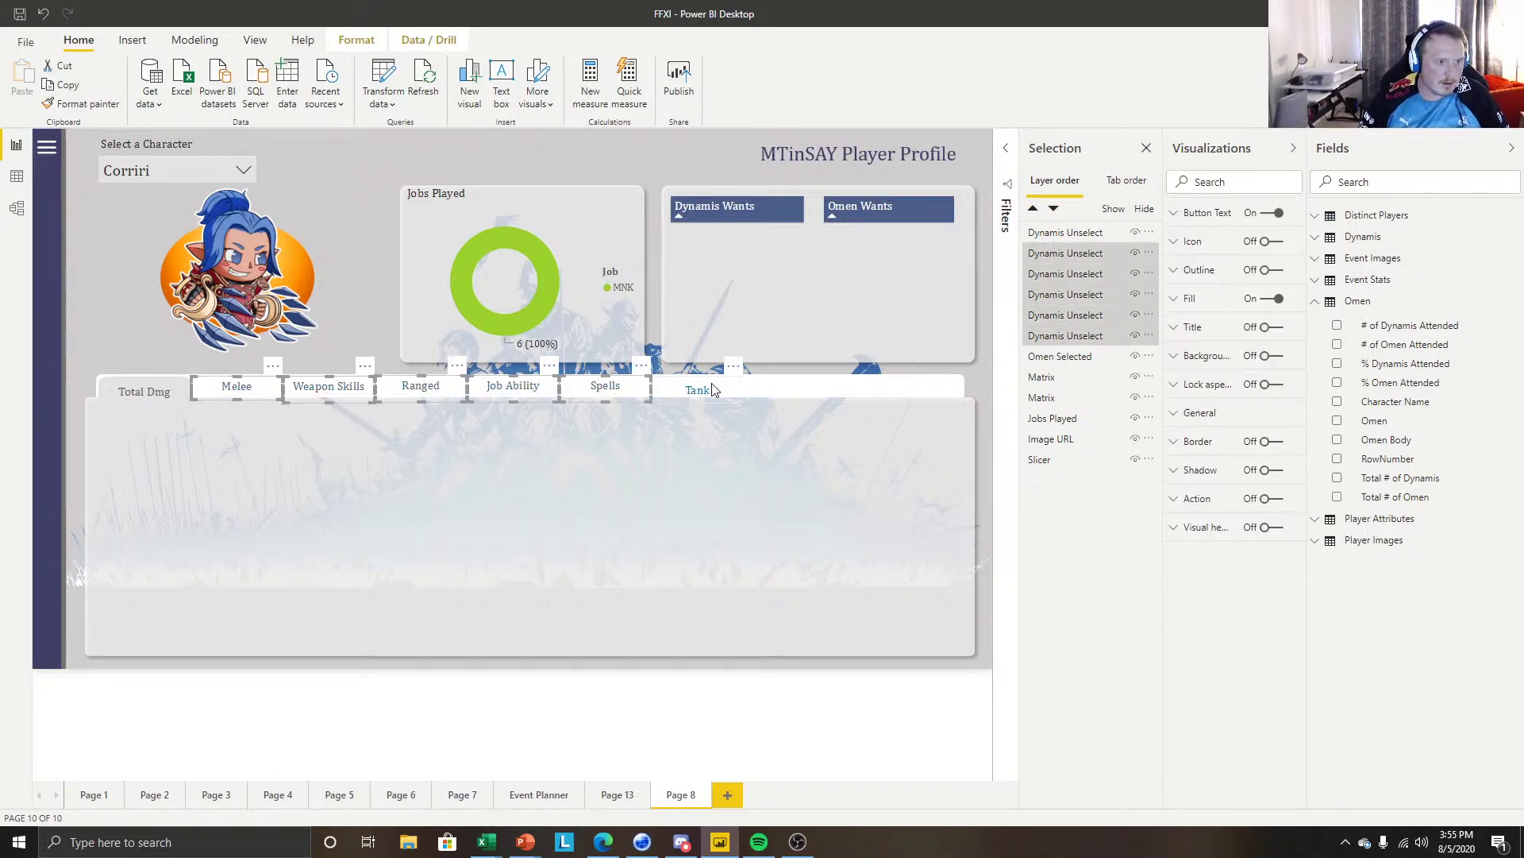
left_click(697, 387, "ctrl")
left_click(356, 40)
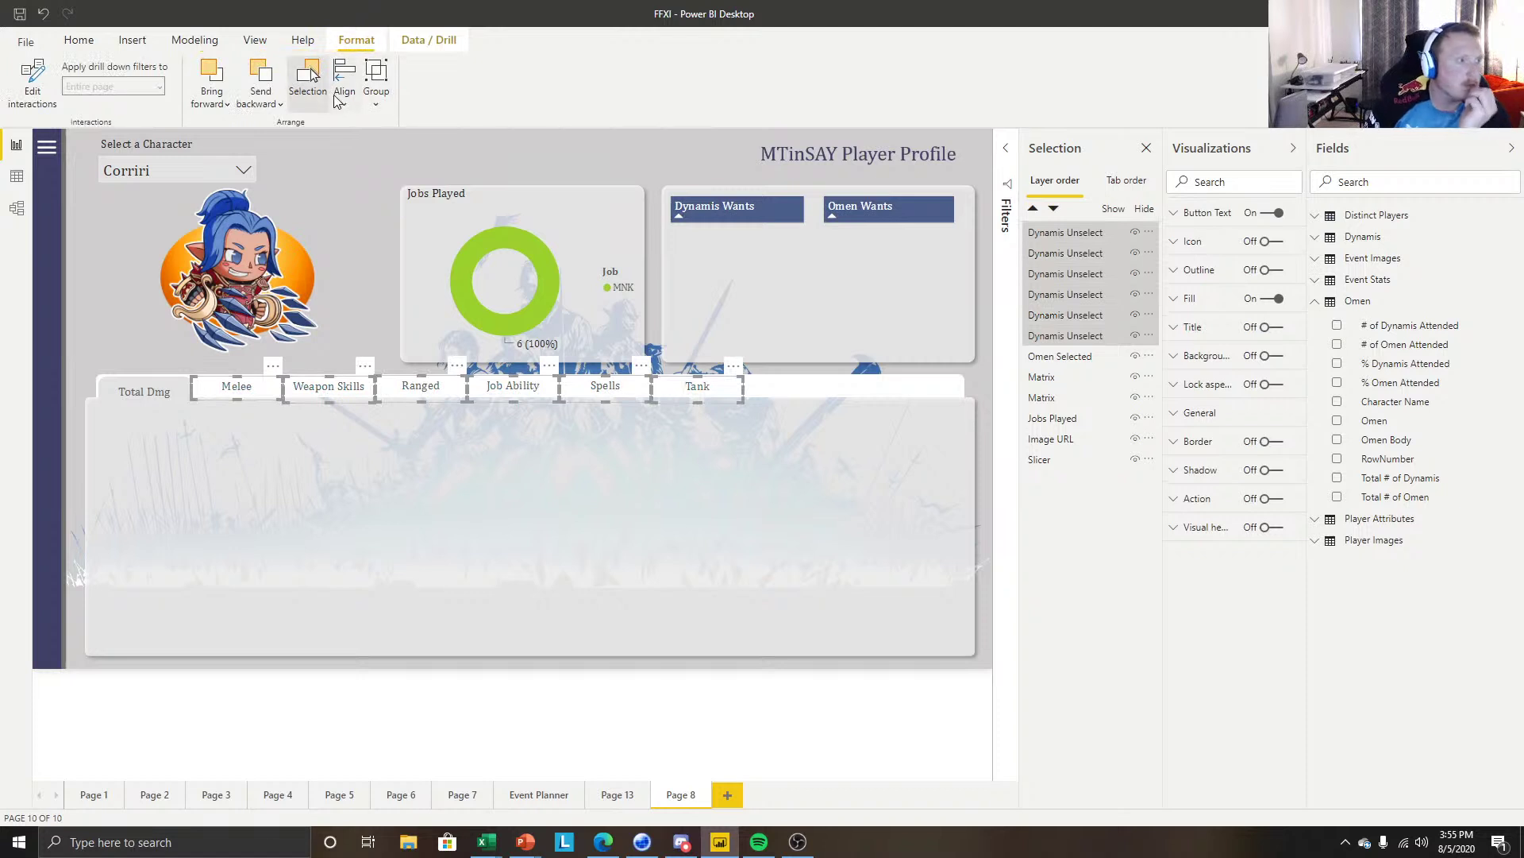
left_click(344, 79)
left_click(383, 233)
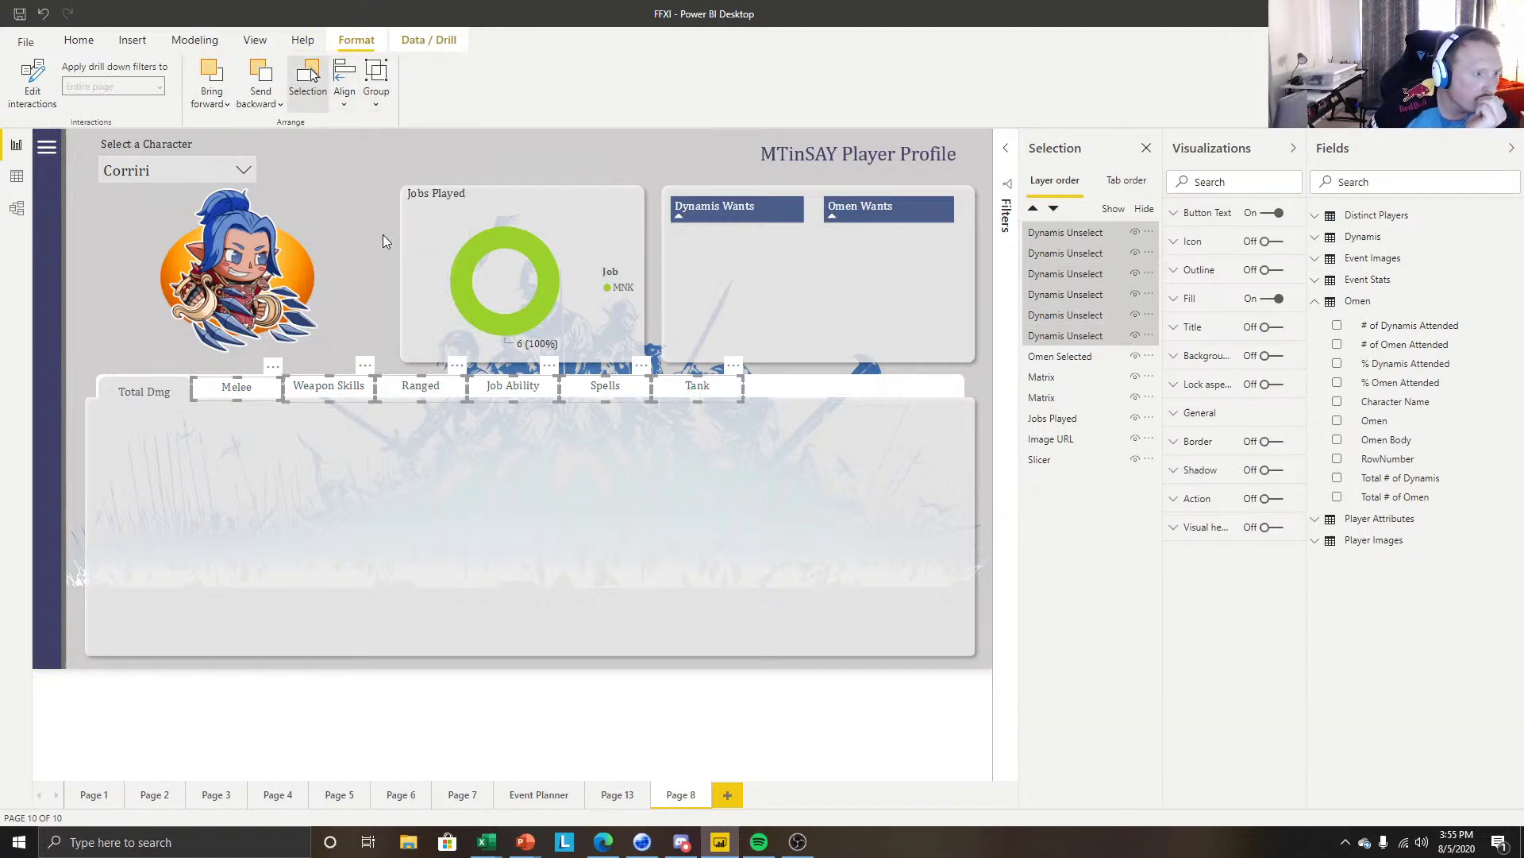
left_click(467, 525)
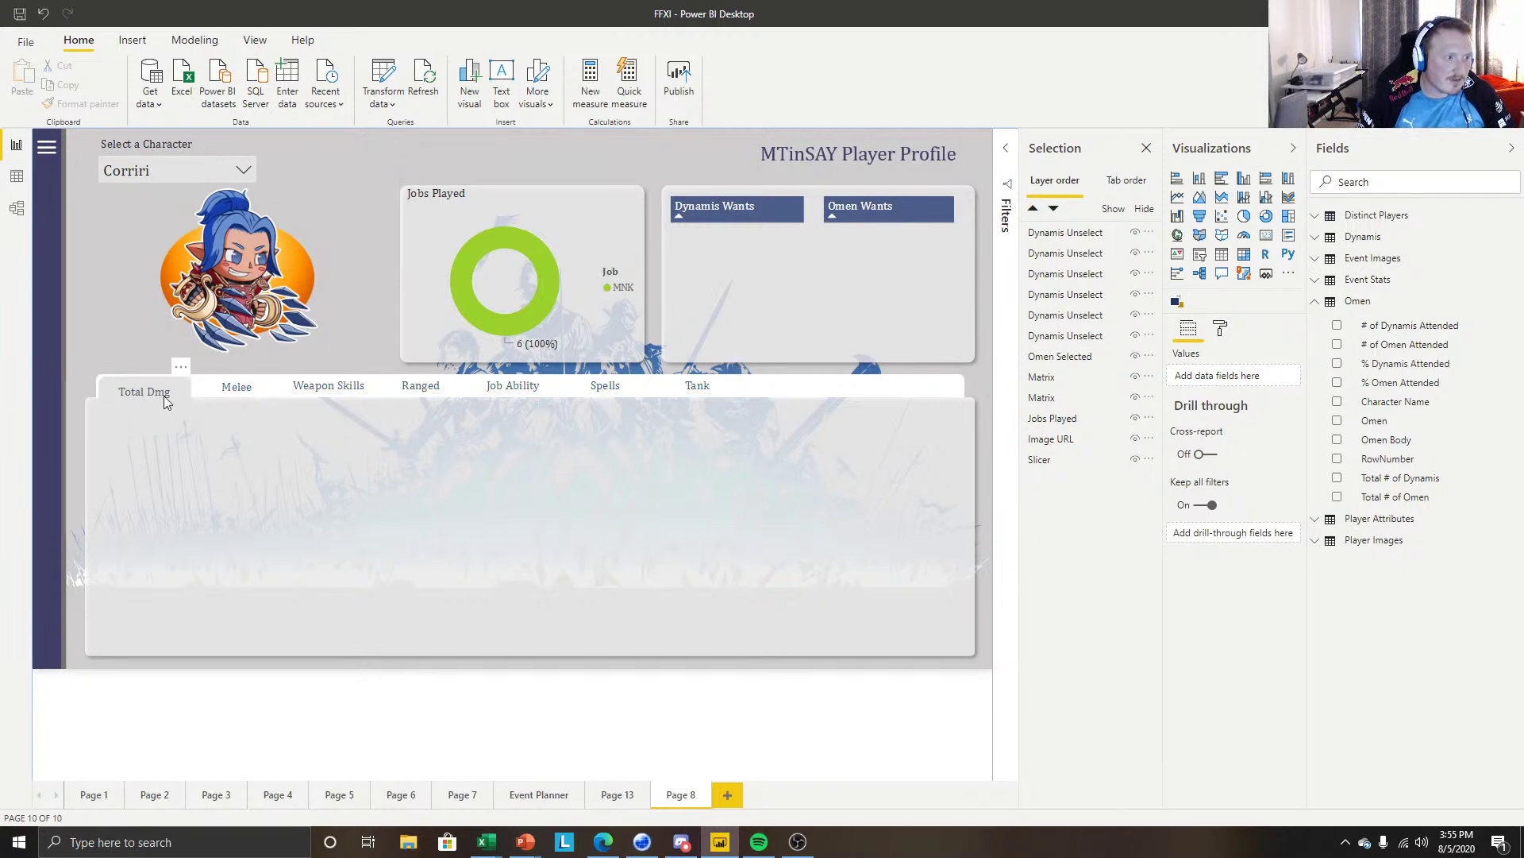
Duplicate the Melee button and place the copy just below the Total Dmg tab.
left_click(238, 389)
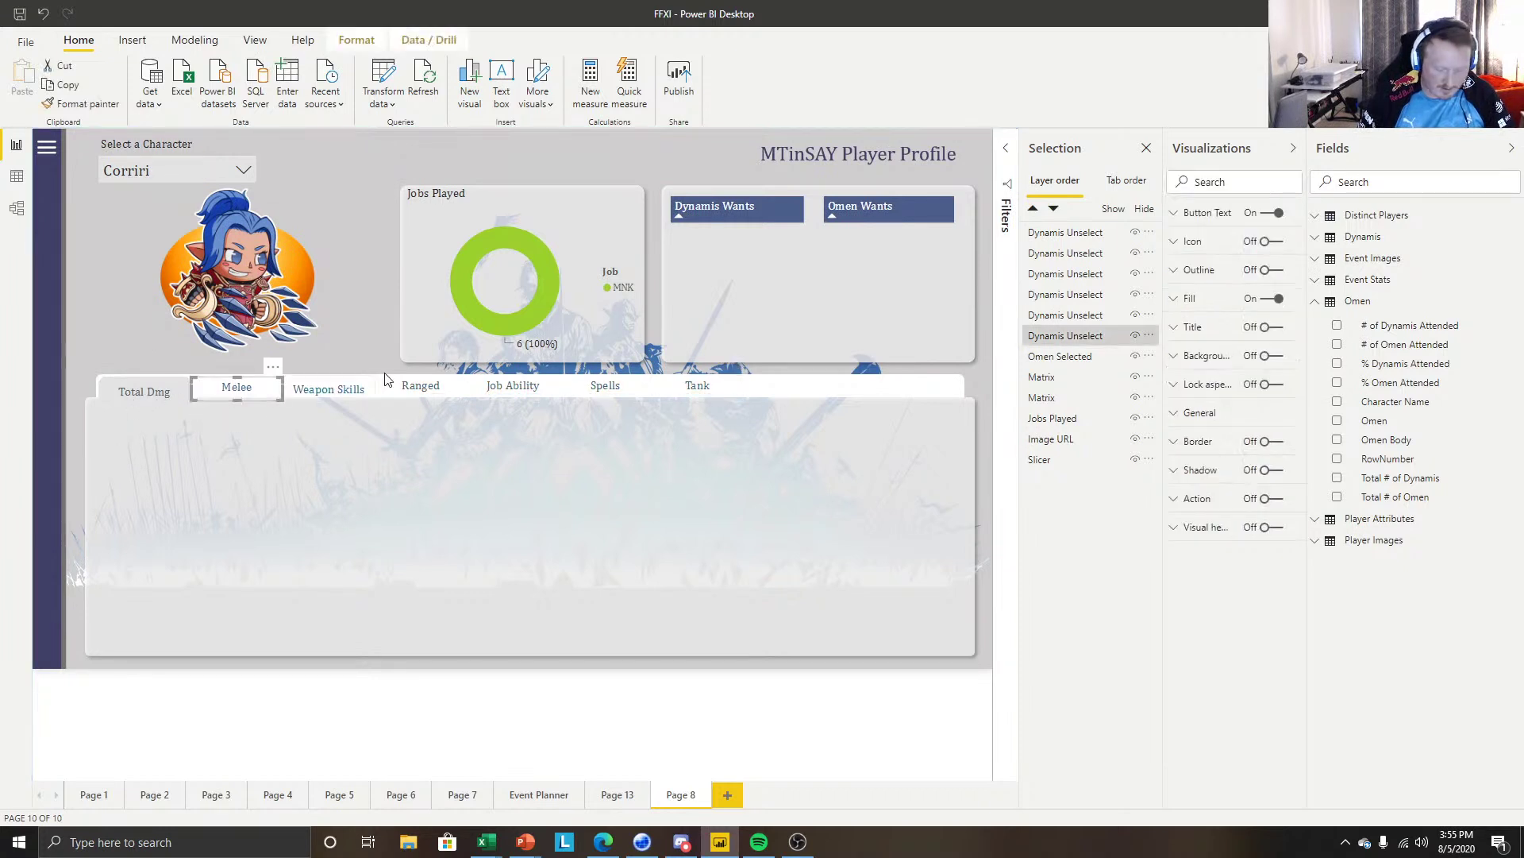
key("ctrl+c")
key("ctrl+v")
left_click_drag(265, 401, 168, 432)
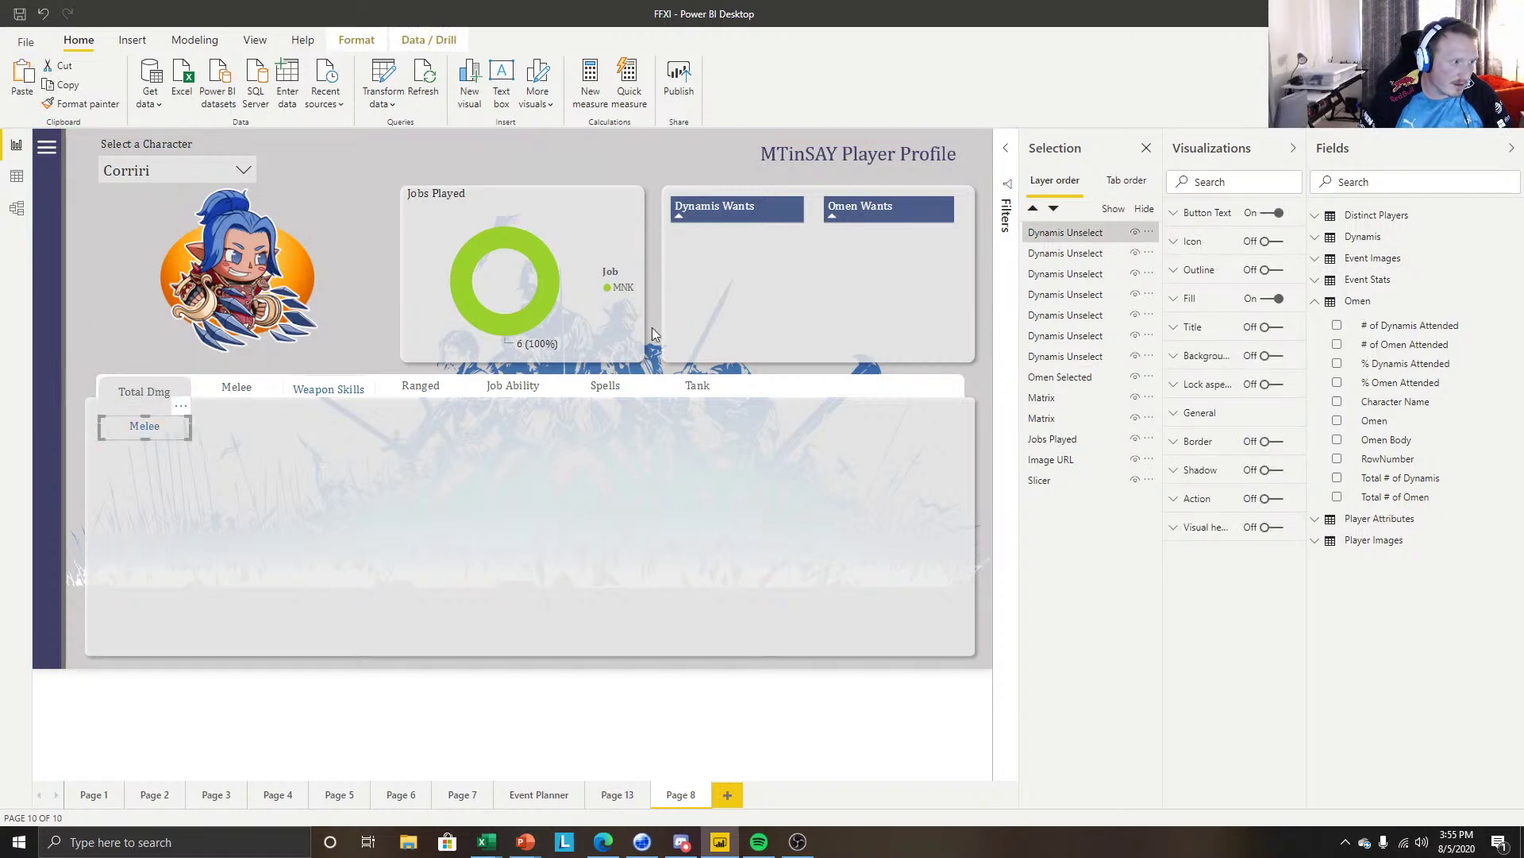
Change the copied button's default-state text to Total Dmg and place it over the existing Total Dmg tab.
left_click(1208, 212)
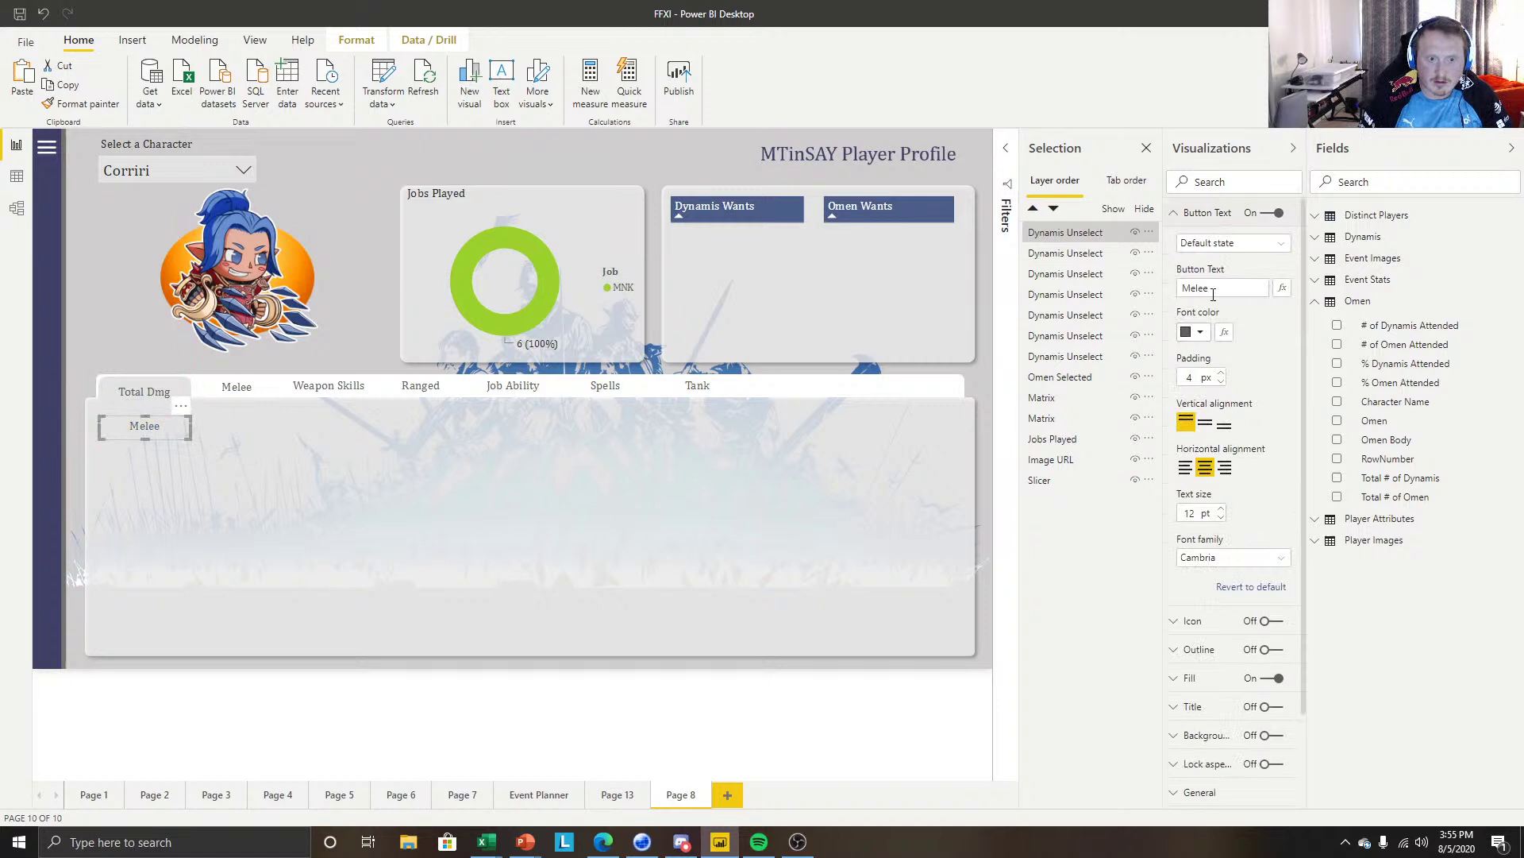
double_click(1213, 290)
type("Total Dmh")
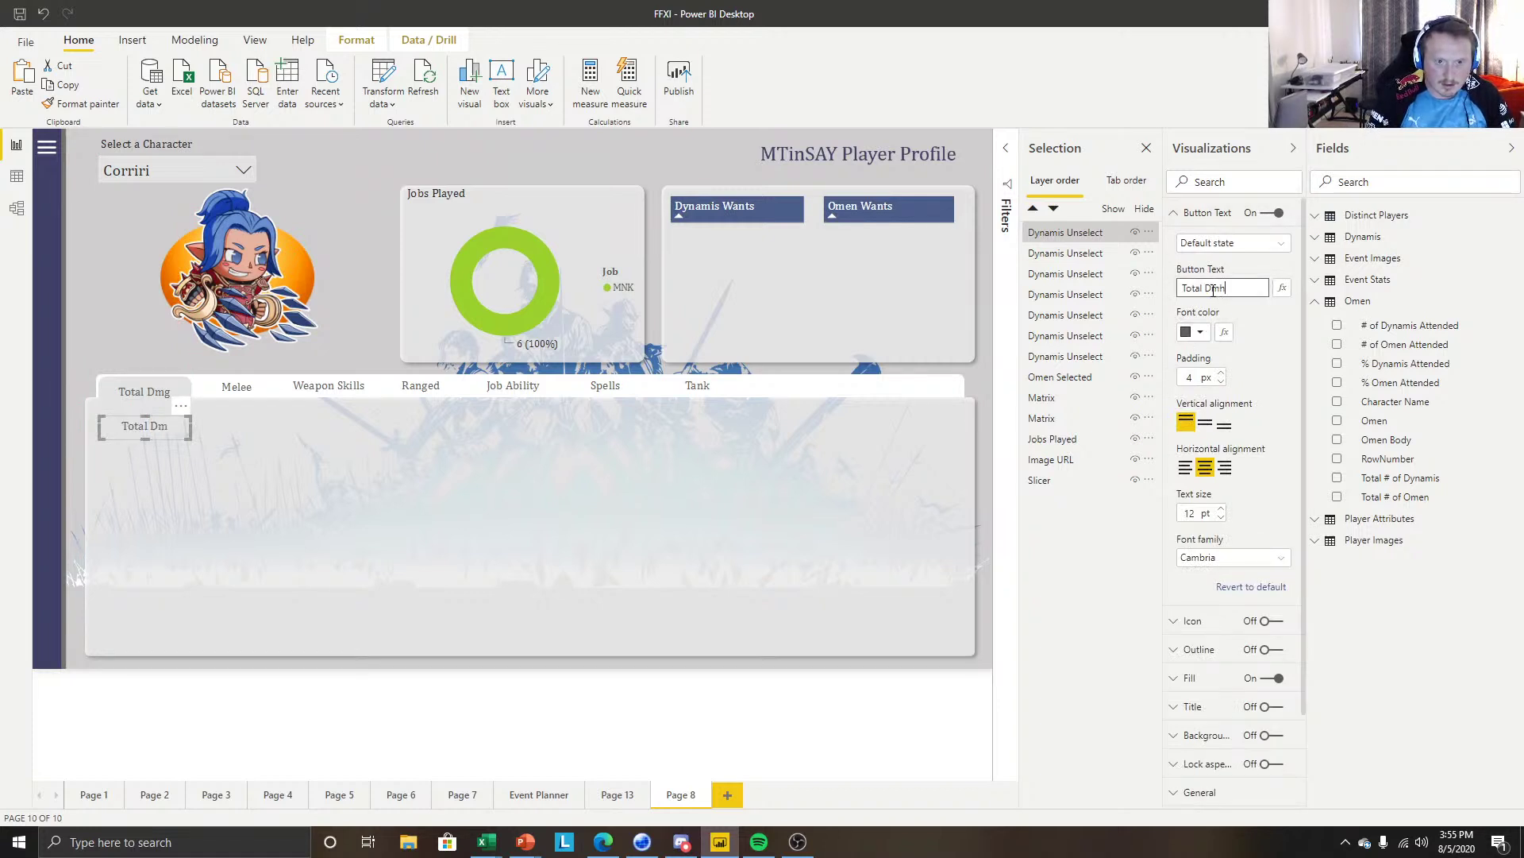
key("BackSpace")
type("g")
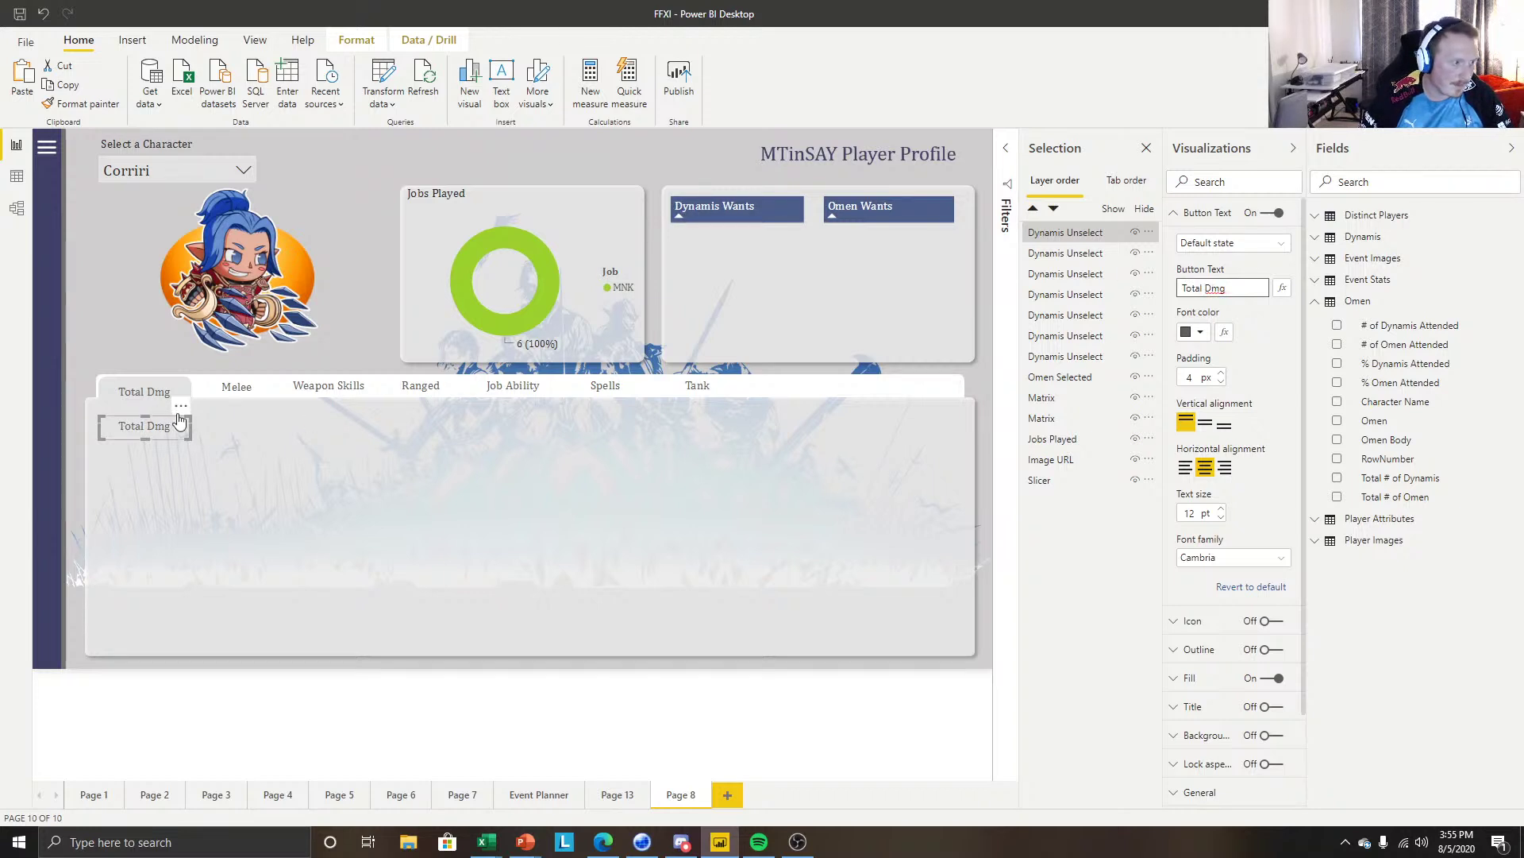
left_click_drag(180, 421, 180, 387)
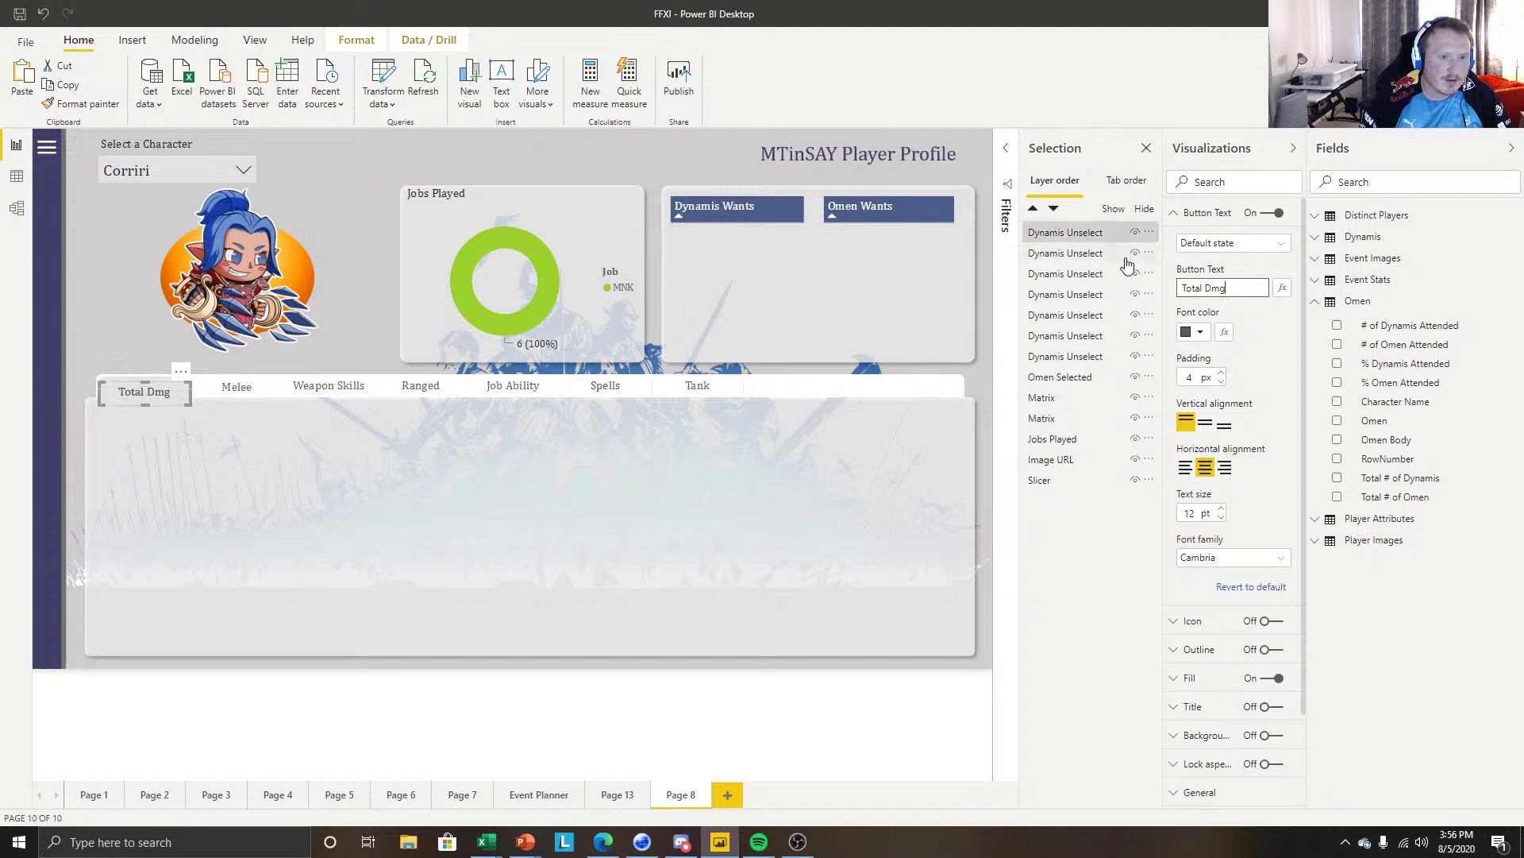
Duplicate the six buttons from Melee to Tank and place the copied row just below the tab strip.
left_click(247, 397)
left_click(321, 397, "ctrl")
left_click(441, 402, "ctrl")
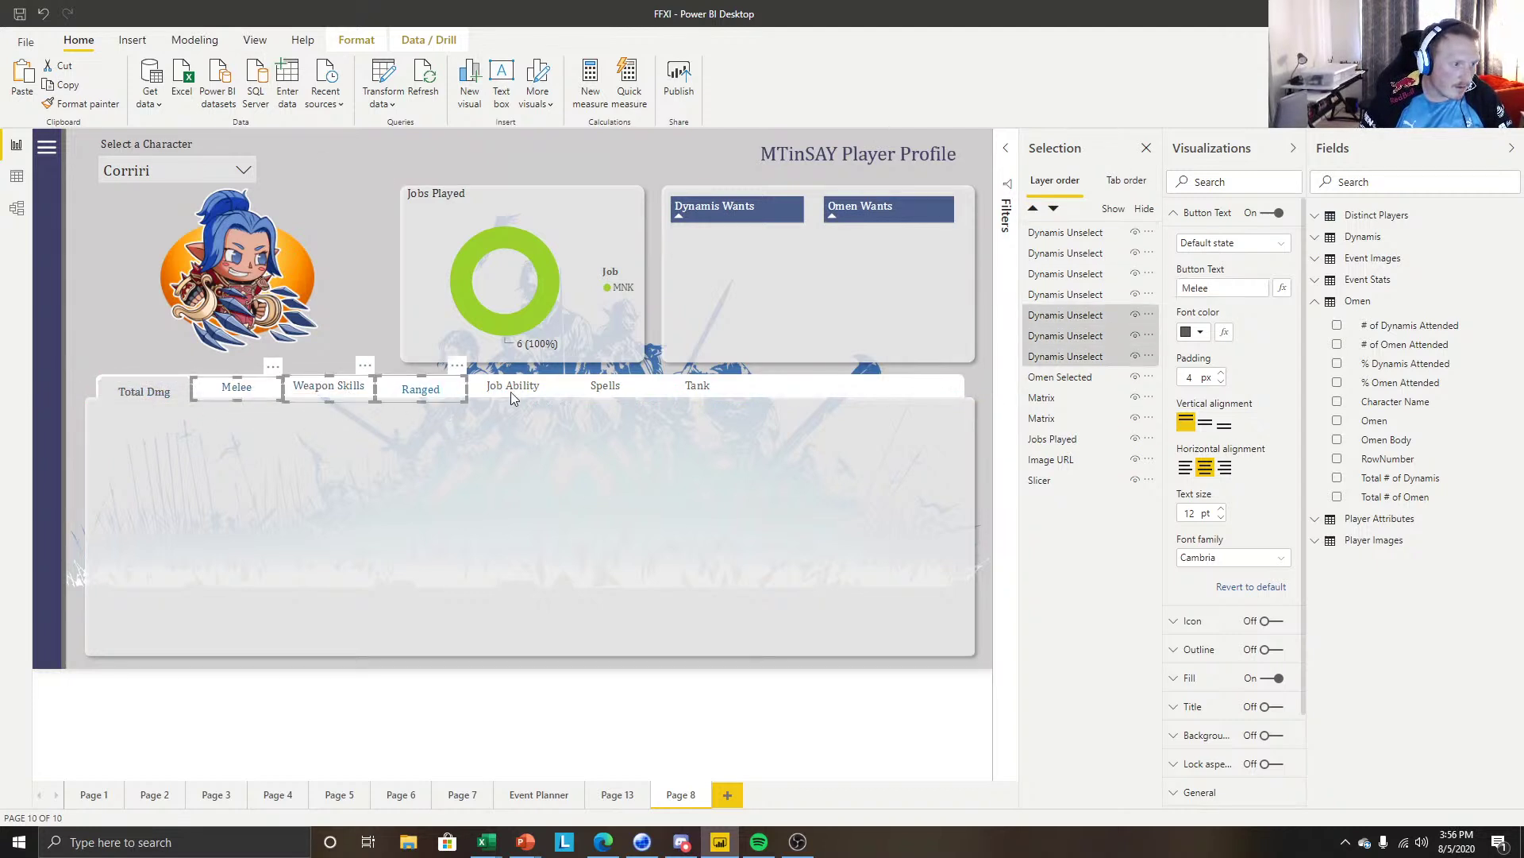
left_click(513, 391, "ctrl")
left_click(645, 395, "ctrl")
left_click(681, 396, "ctrl")
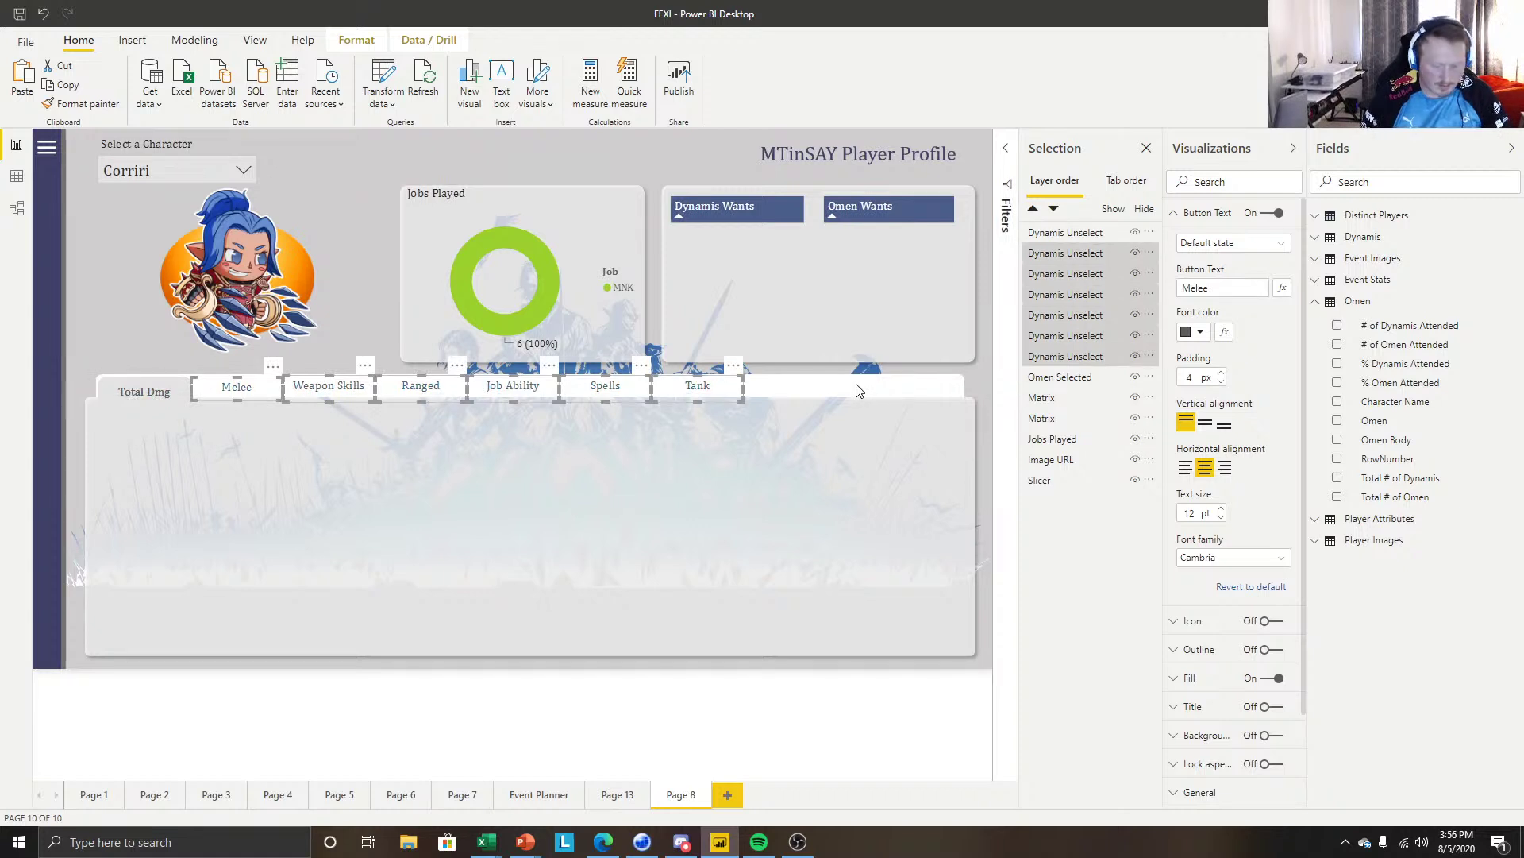
key("ctrl+c")
key("ctrl+v")
left_click_drag(722, 397, 721, 440)
left_click(721, 440)
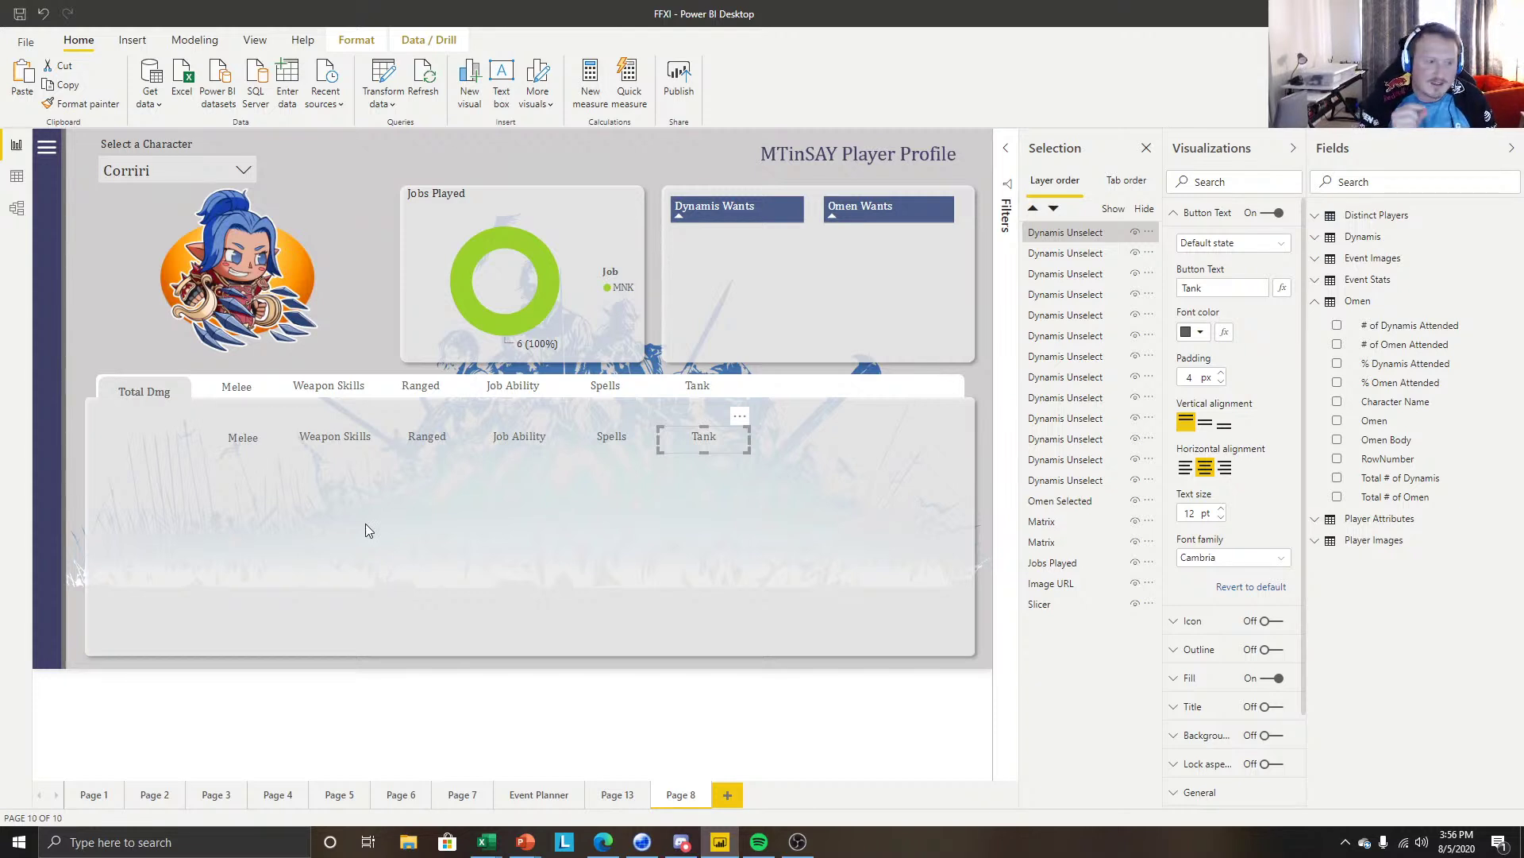
left_click(242, 549)
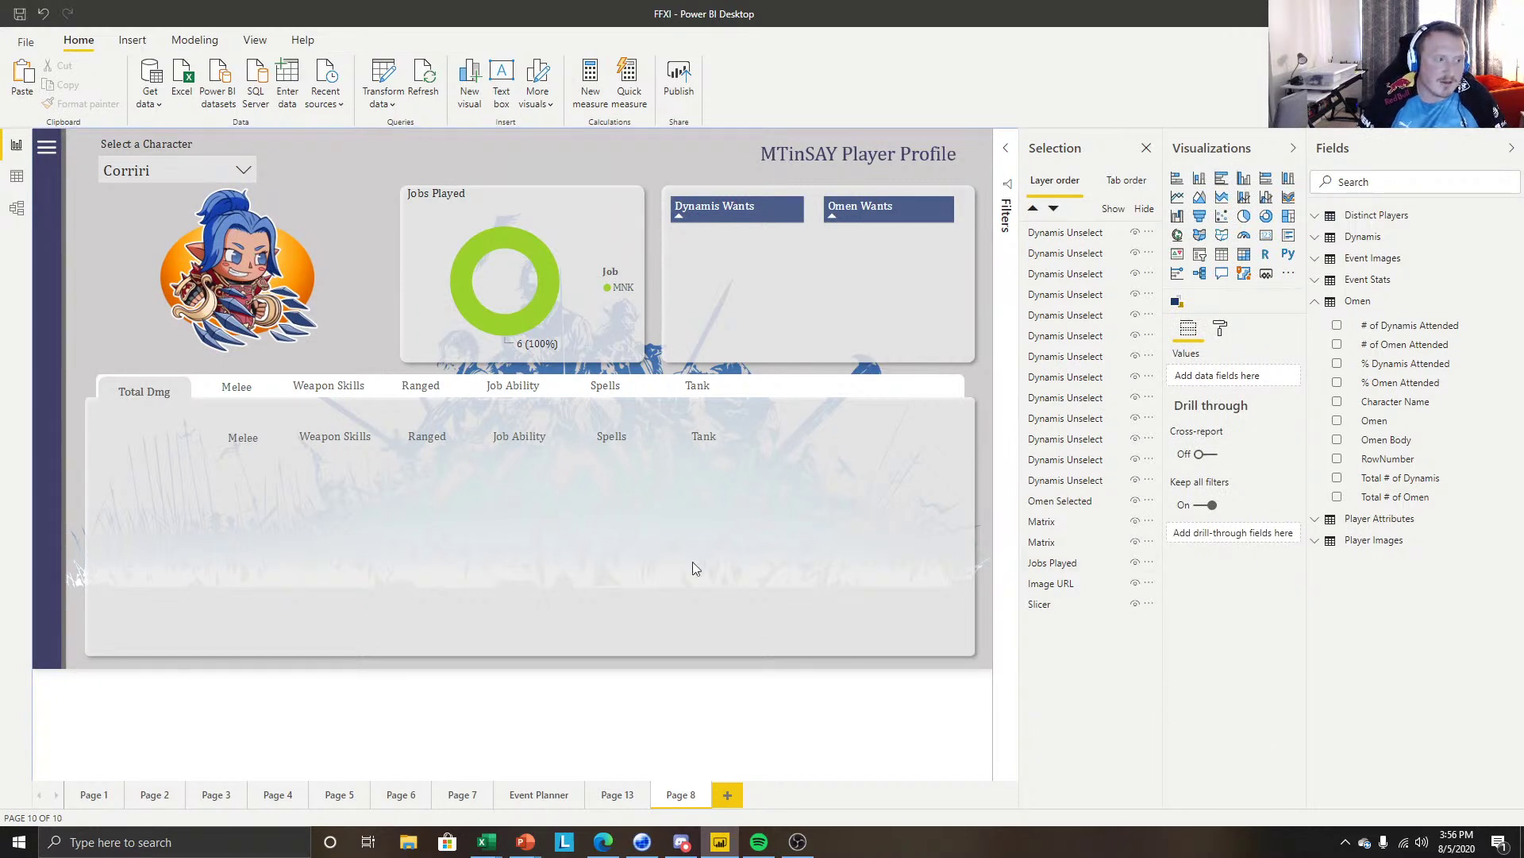
Move the copied Total Dmg button slightly down so it sits just below the original Total Dmg tab.
left_click(166, 396)
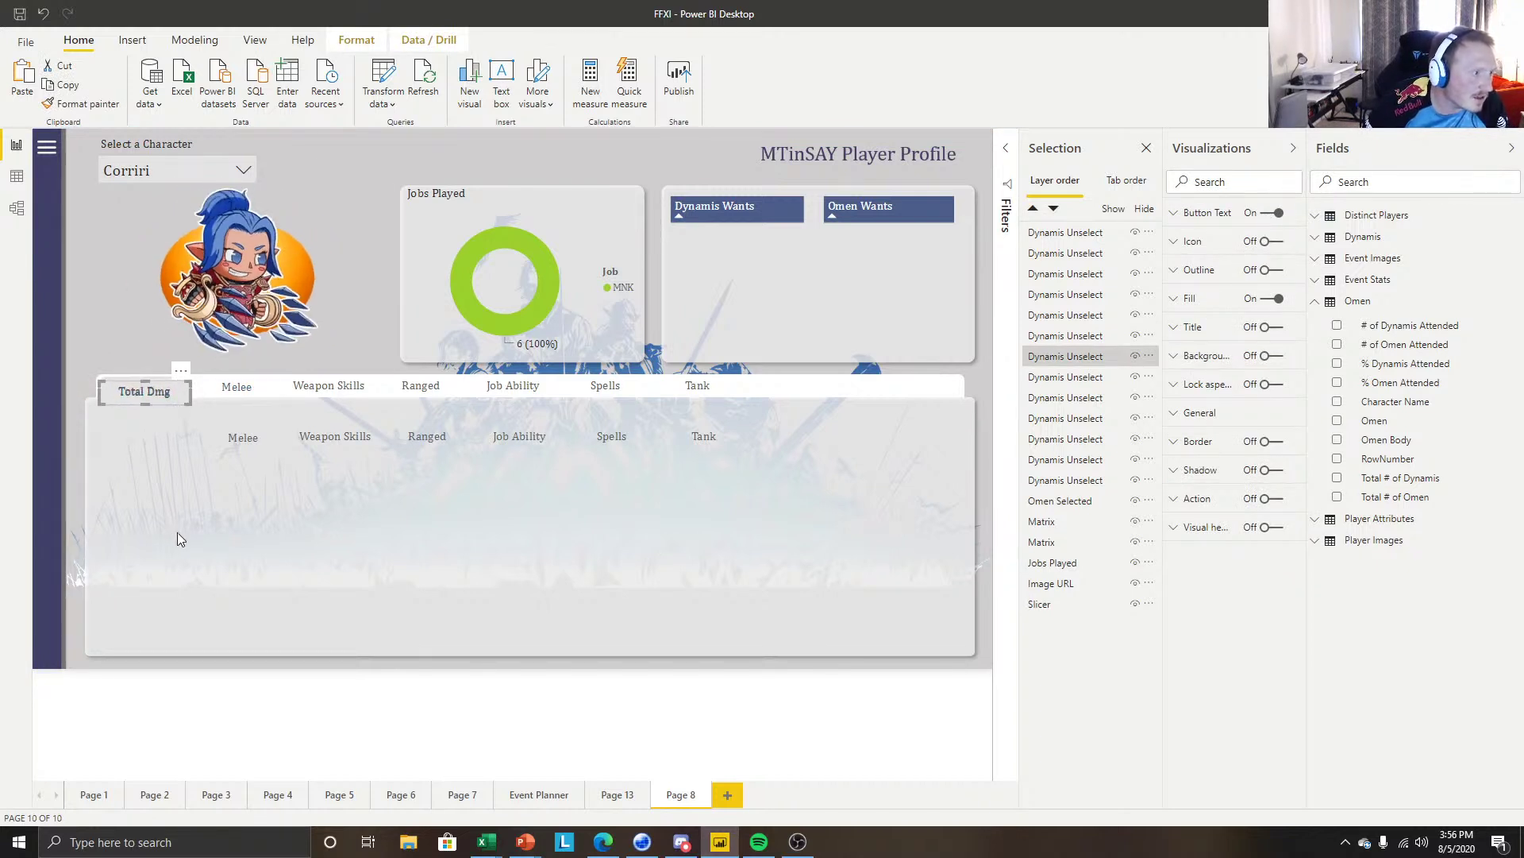
left_click(154, 448)
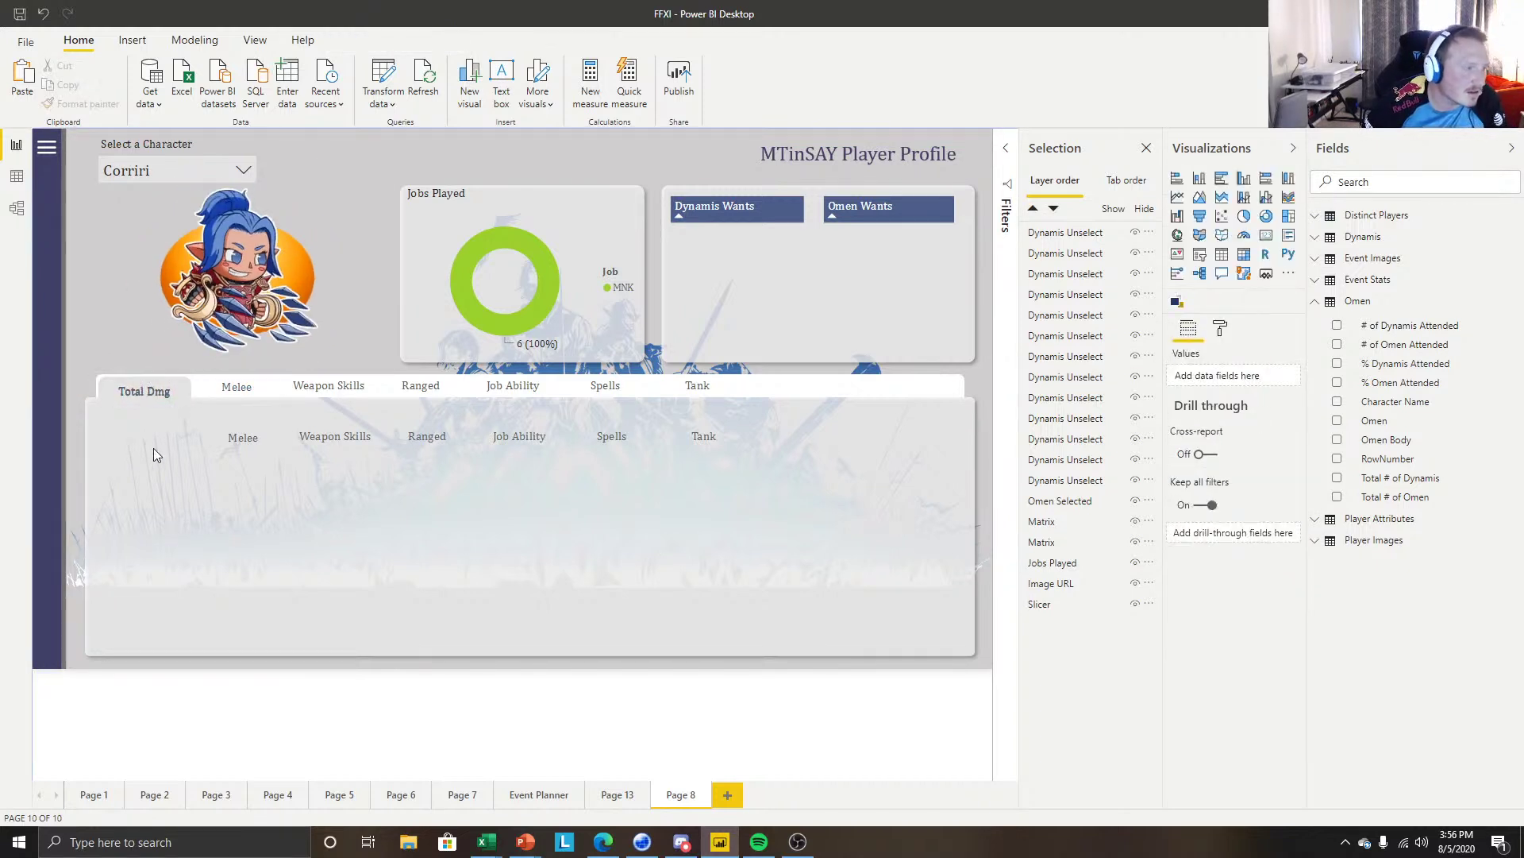
left_click(154, 402)
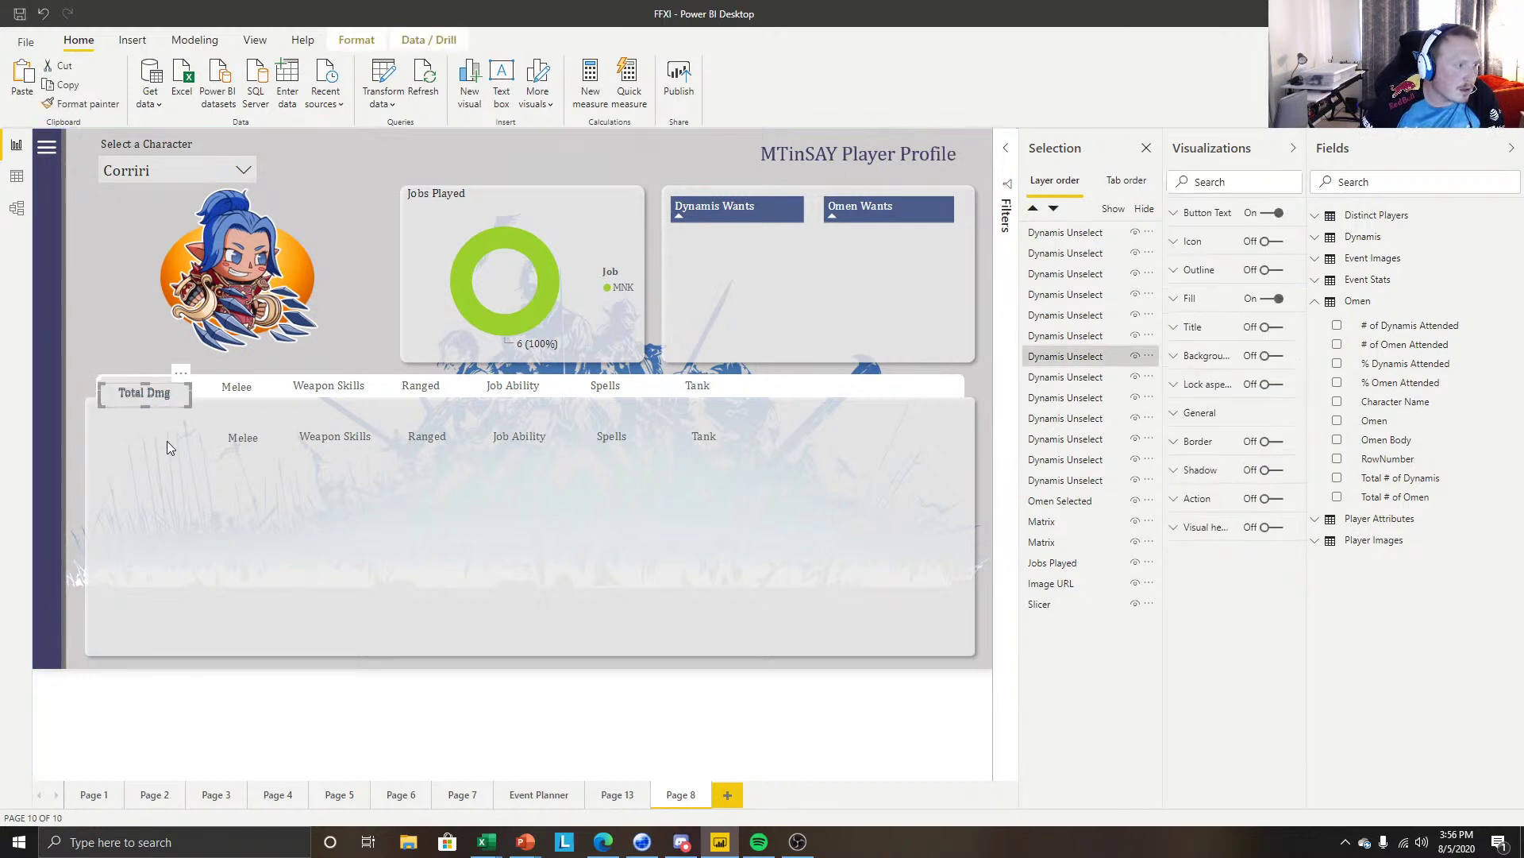
Copy the original Total Dmg tab's formatting with Format Painter onto the six lower buttons from Melee to Tank, then clear the selection.
left_click(134, 395)
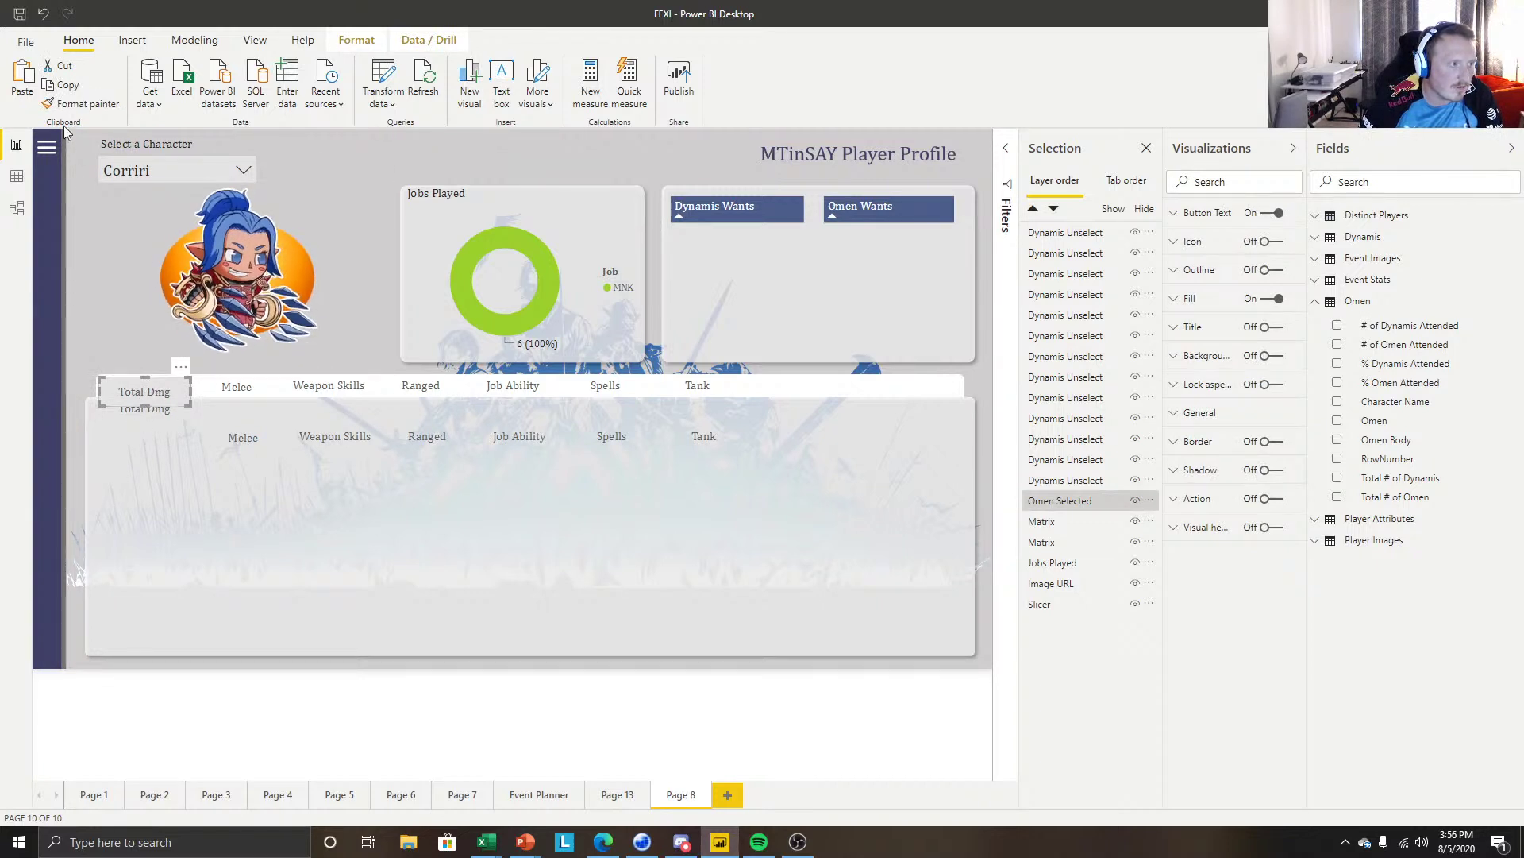
left_click(77, 103)
left_click(232, 441)
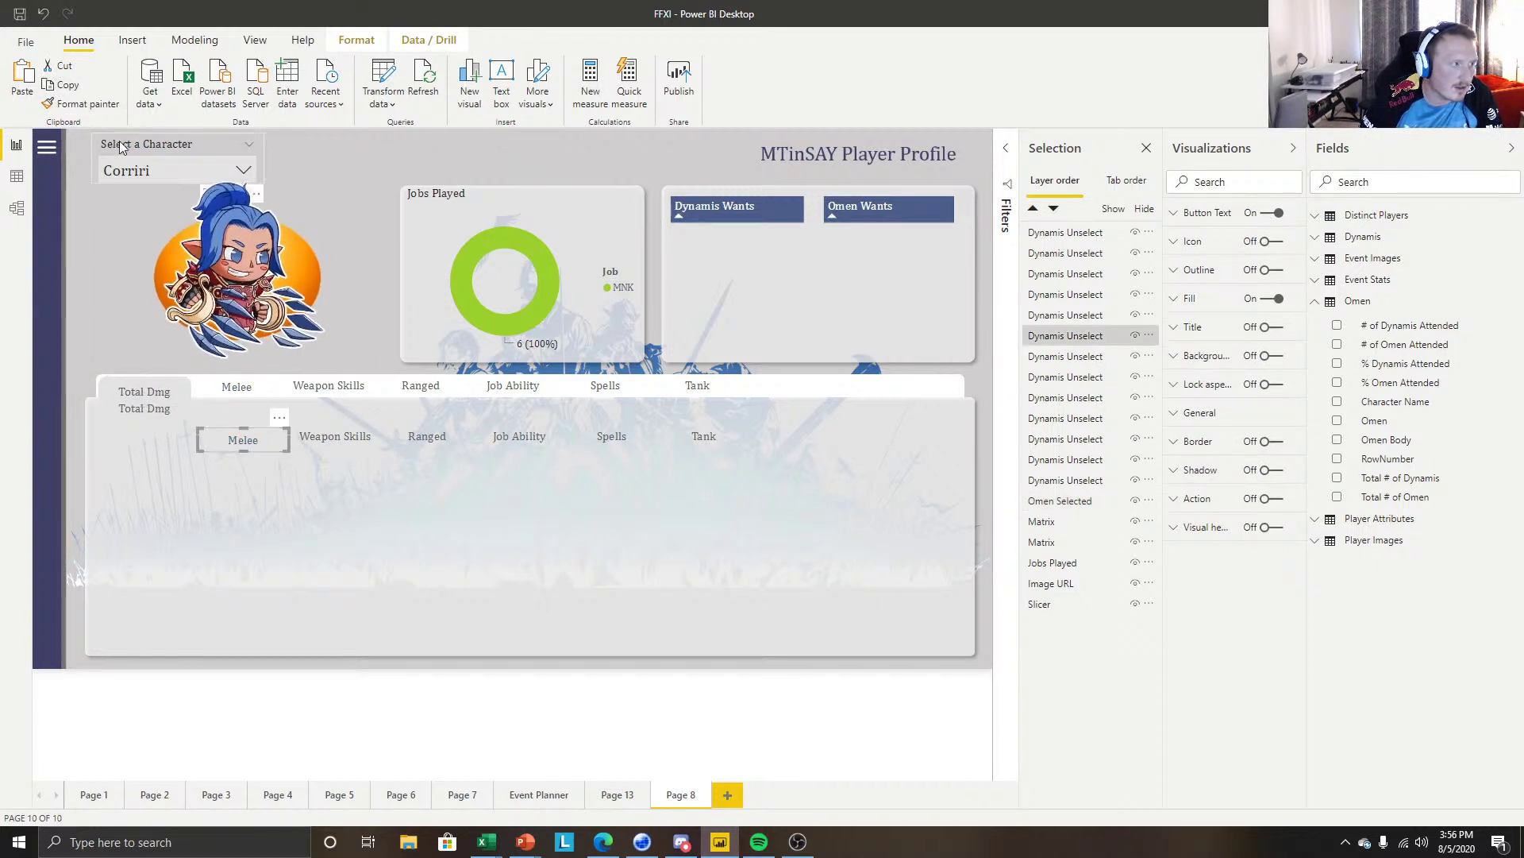
left_click(335, 439)
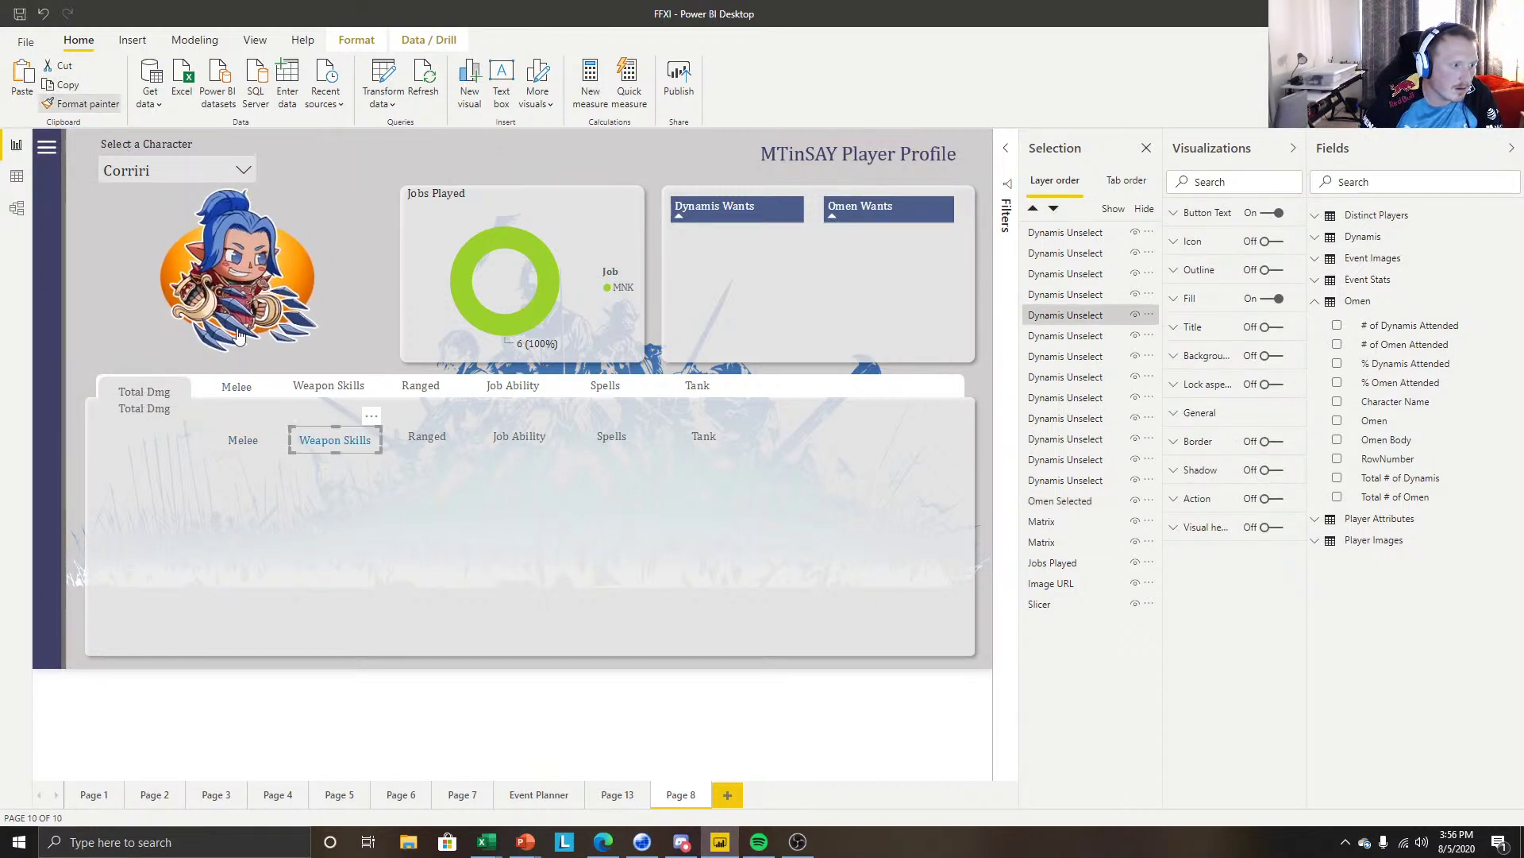
left_click(77, 103)
left_click(451, 443)
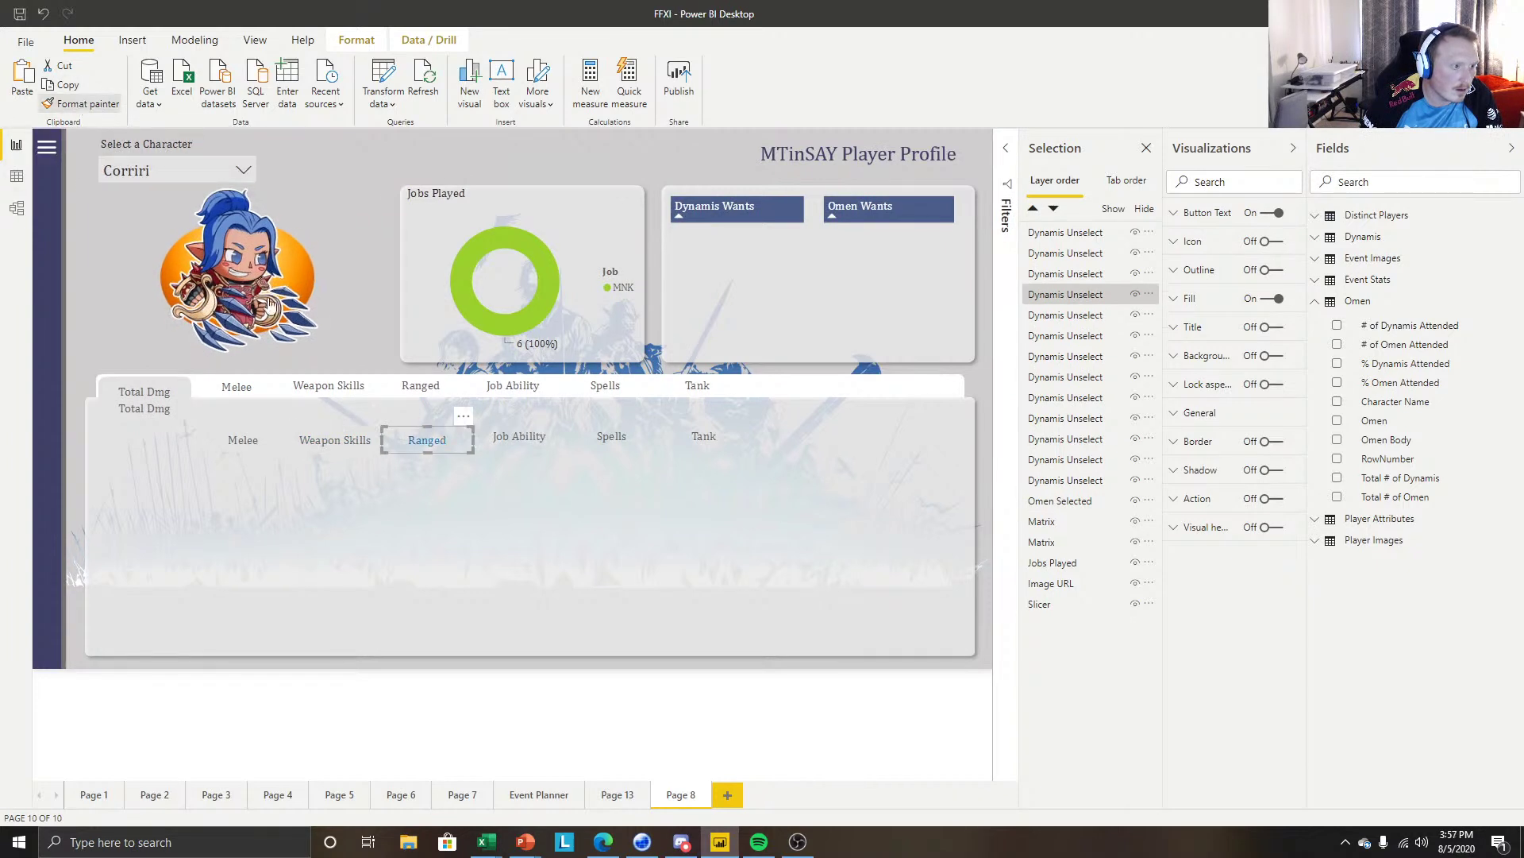
left_click(78, 103)
left_click(503, 436)
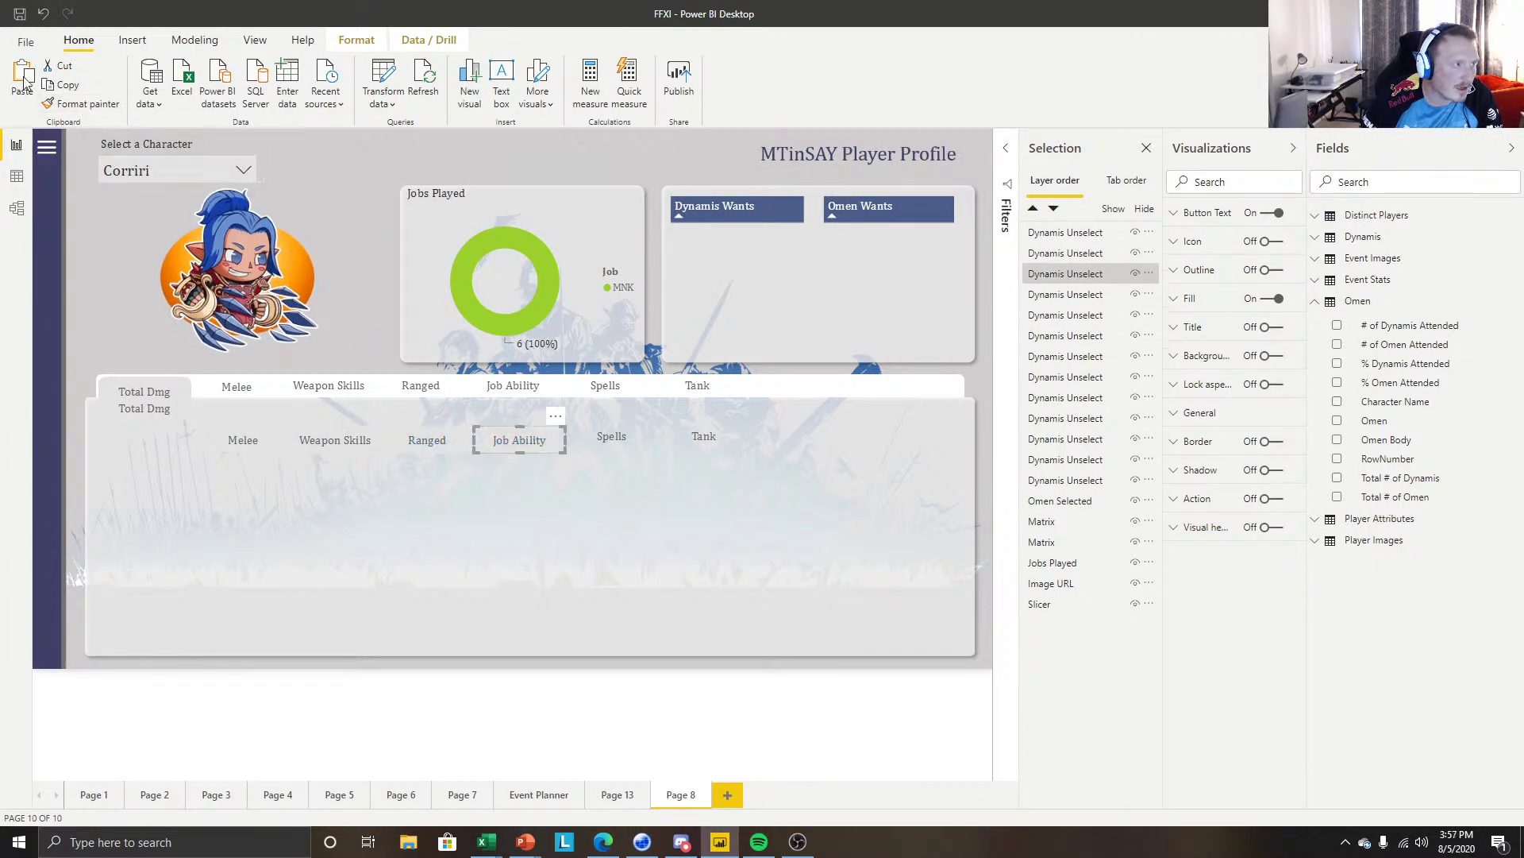
left_click(77, 103)
left_click(611, 440)
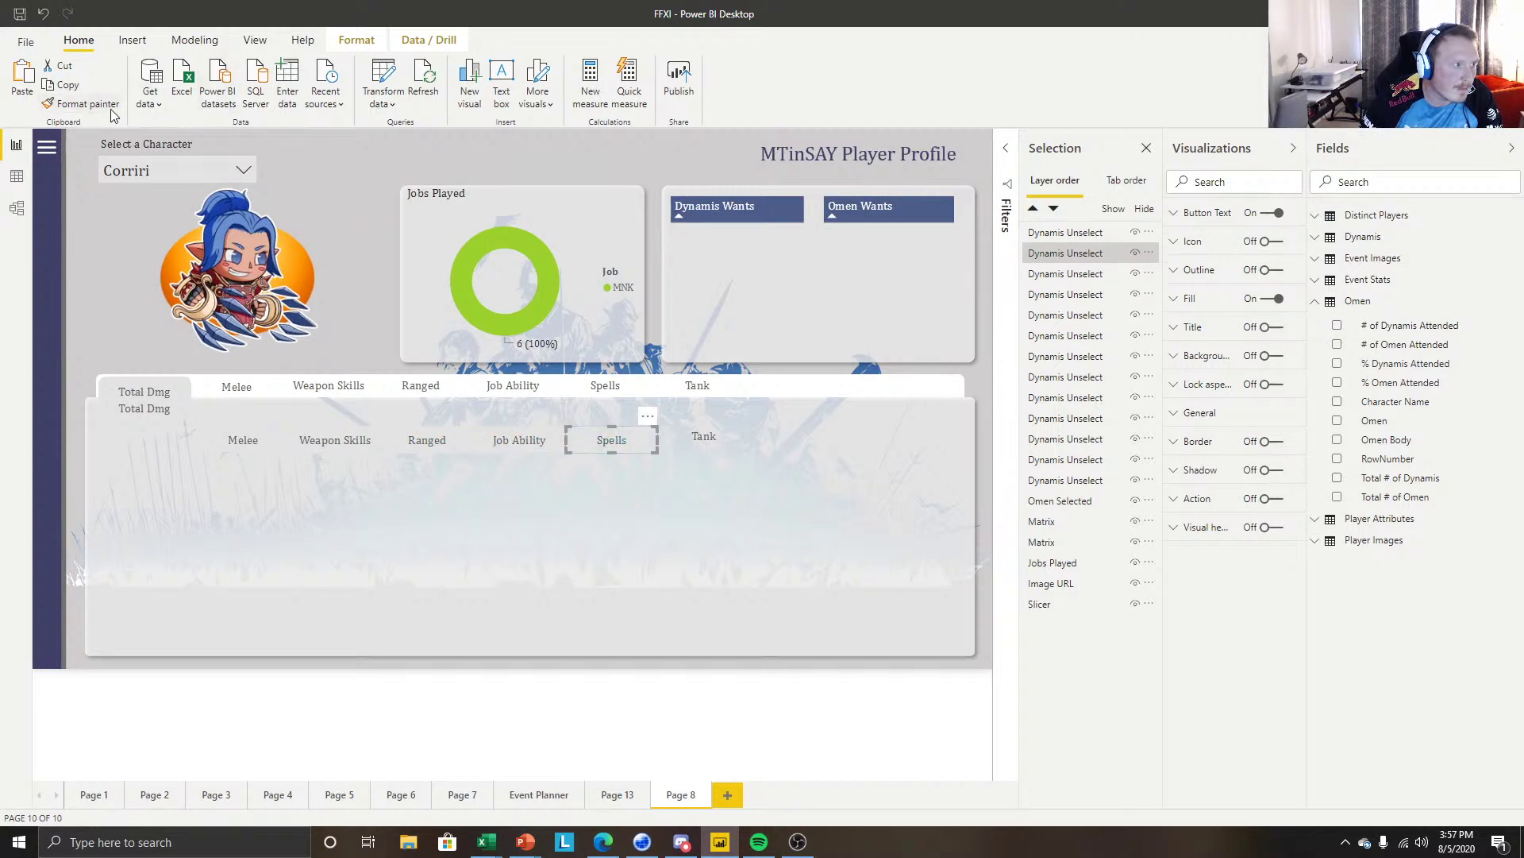
left_click(77, 104)
left_click(704, 440)
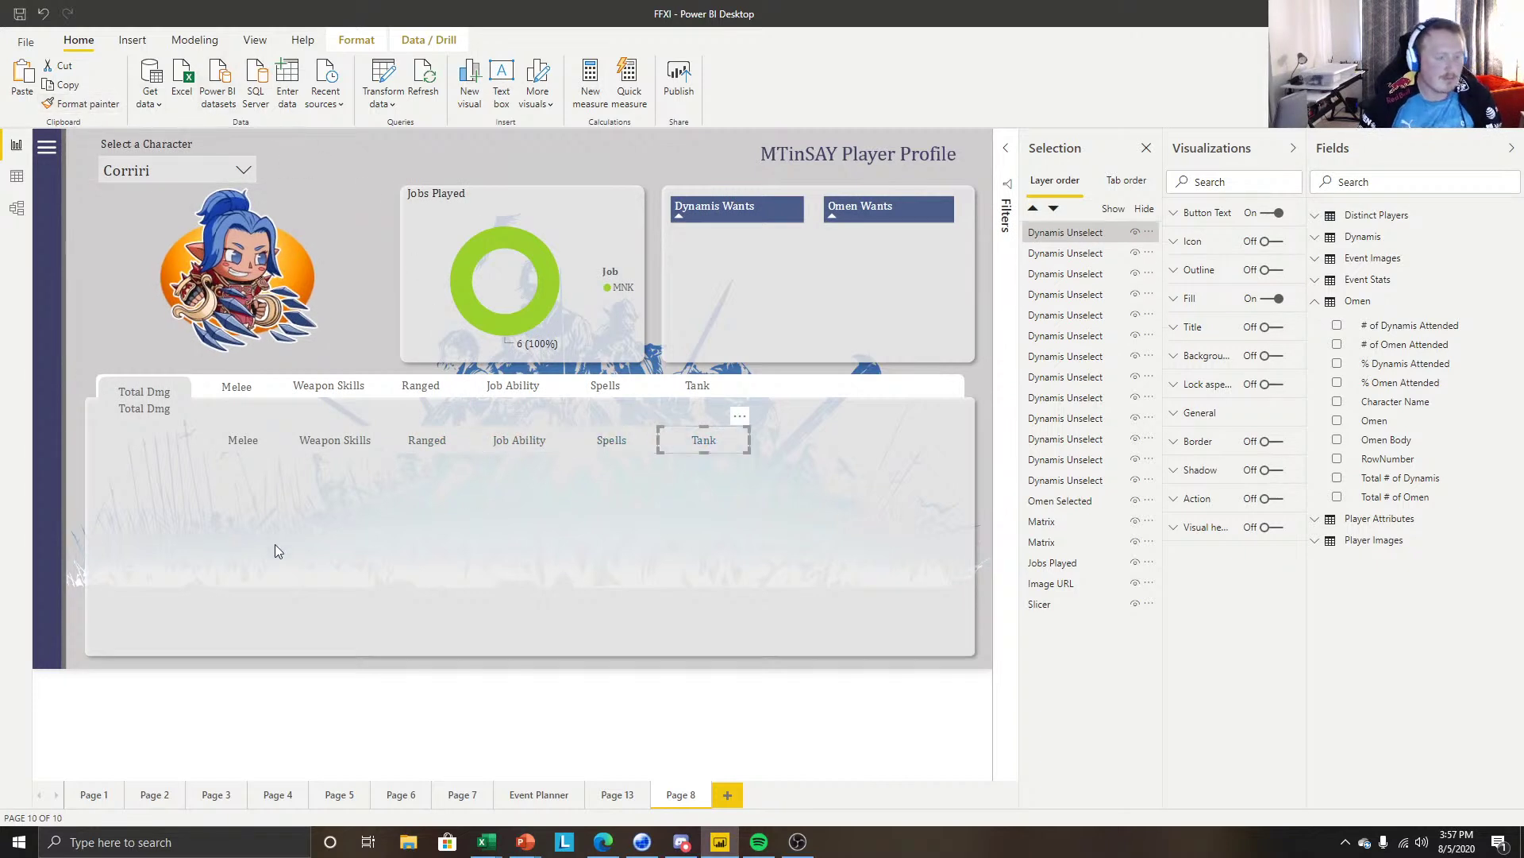
left_click(326, 562)
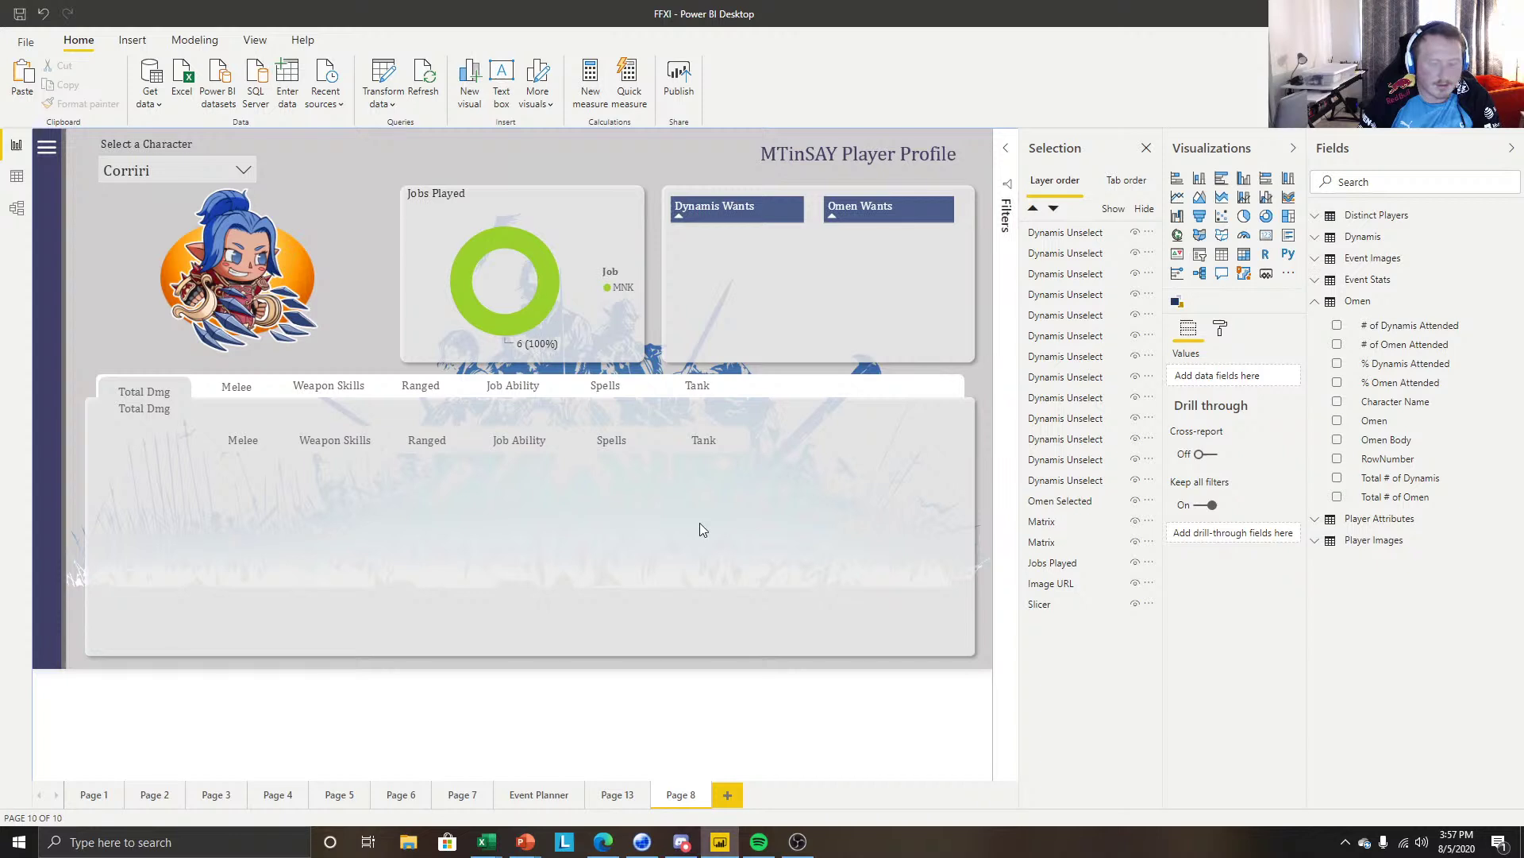
Nudge the lower Total Dmg button slightly further down and rename the upper Total Dmg tab's layer to Total Dmg Select.
left_click(150, 410)
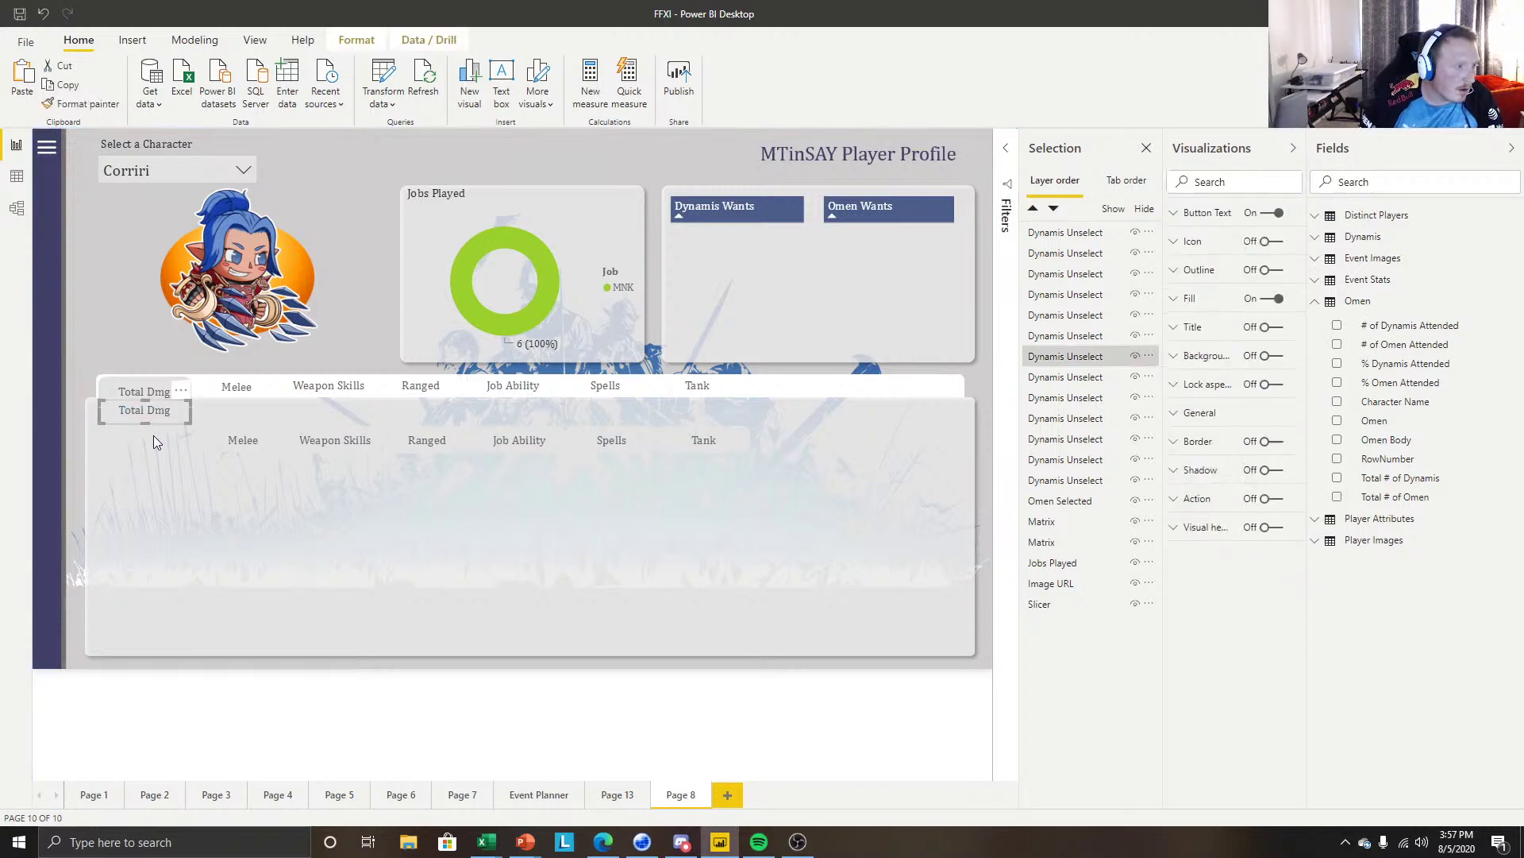
left_click(158, 387)
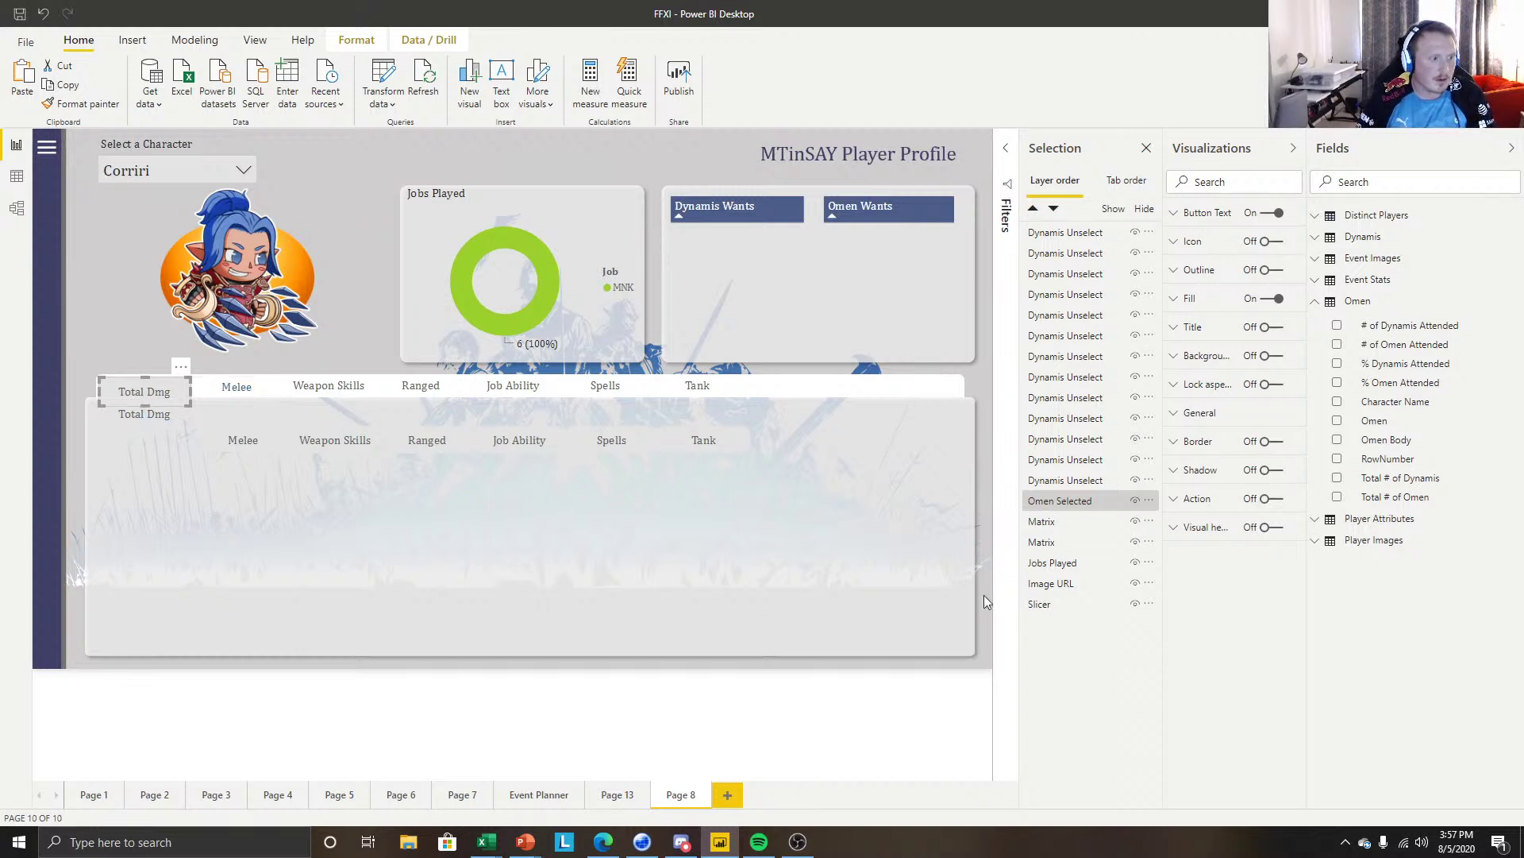
double_click(1109, 505)
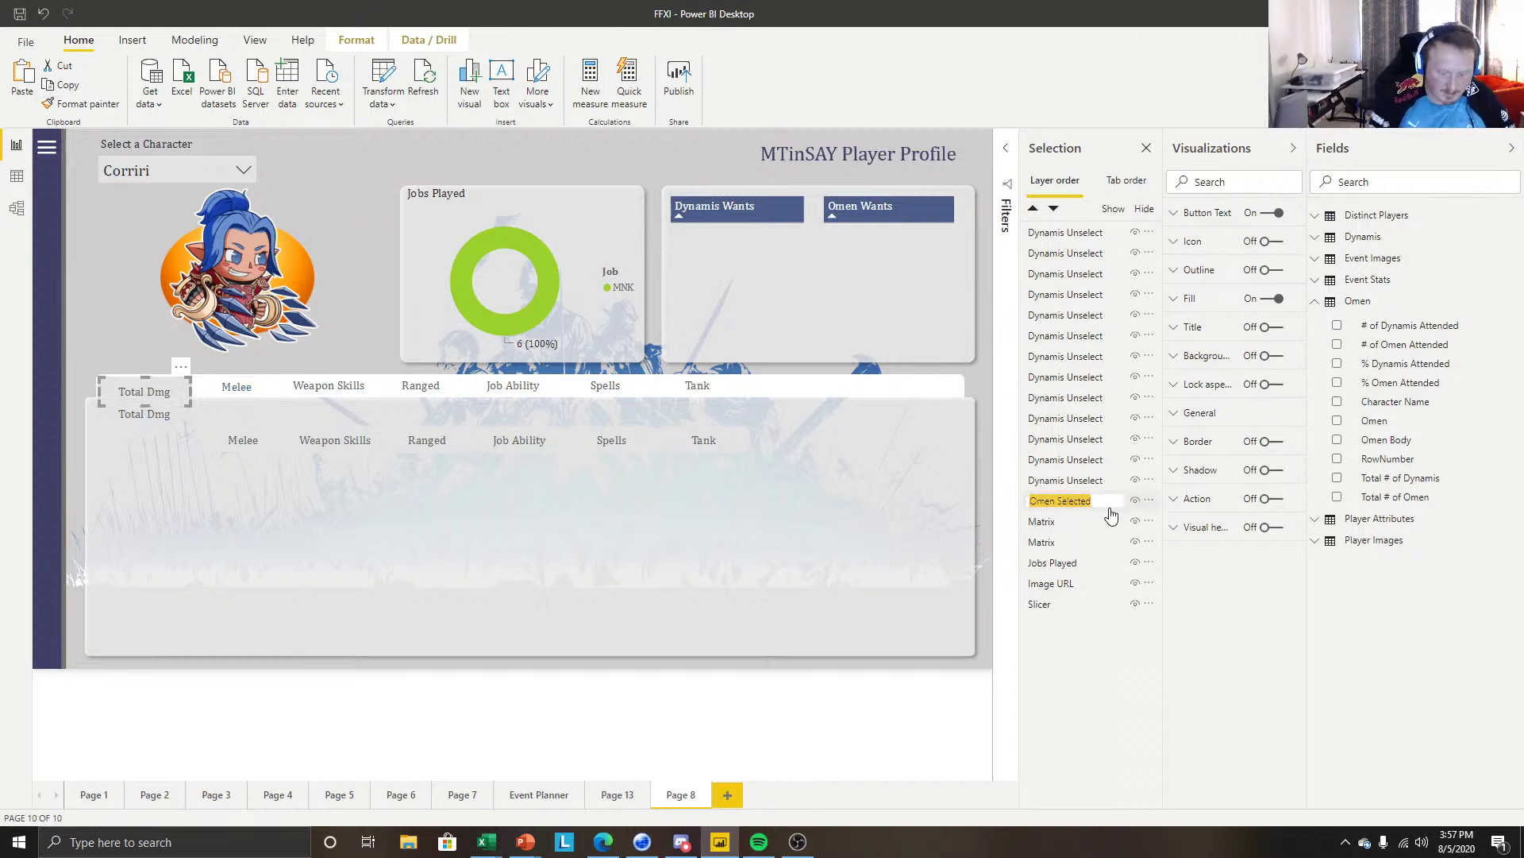
type("Total ")
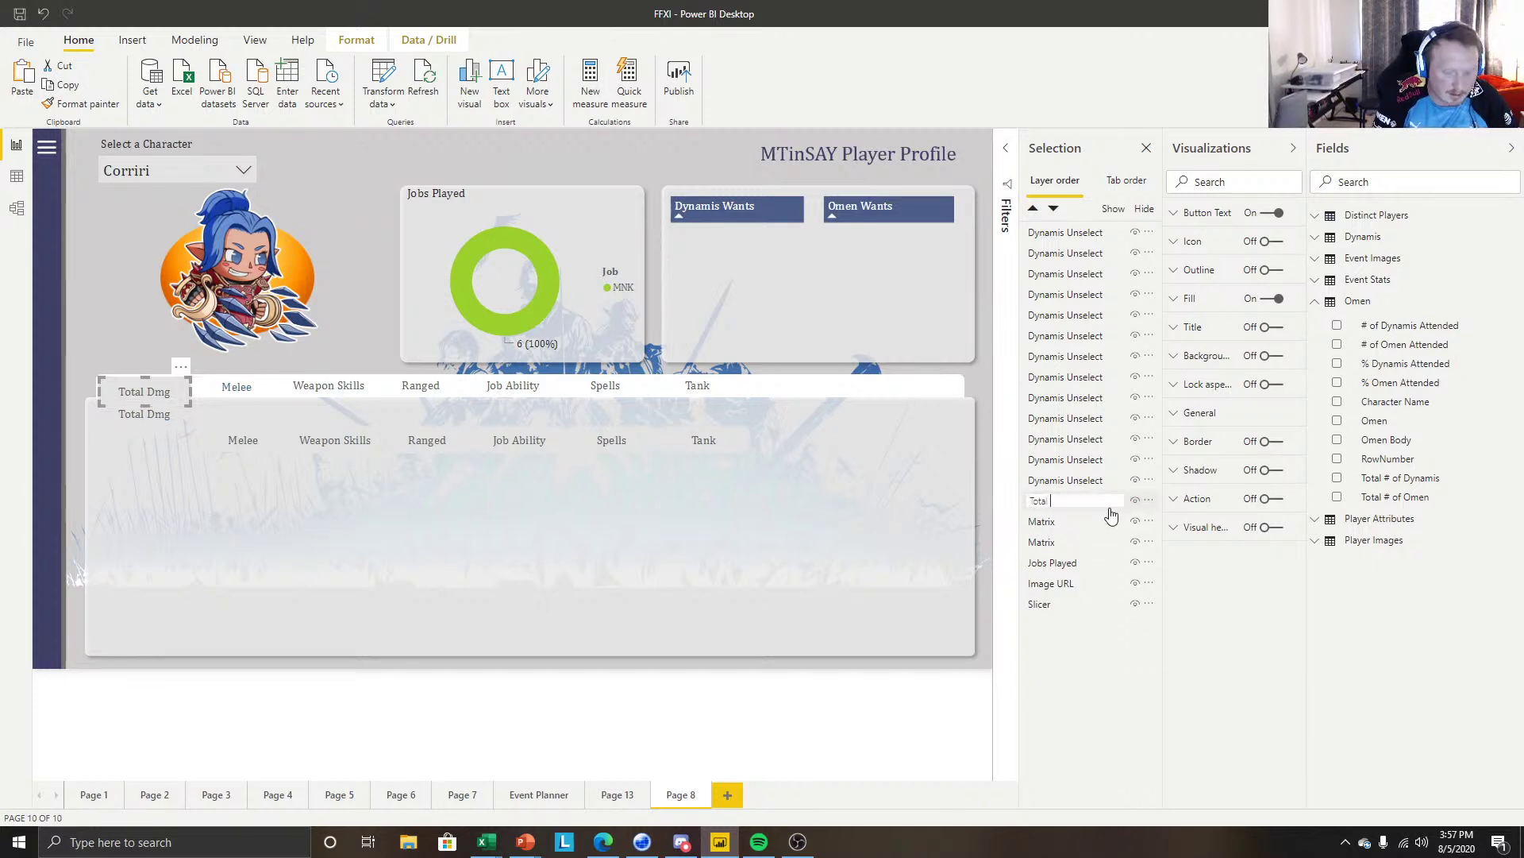
type("Dmg Select")
key("Return")
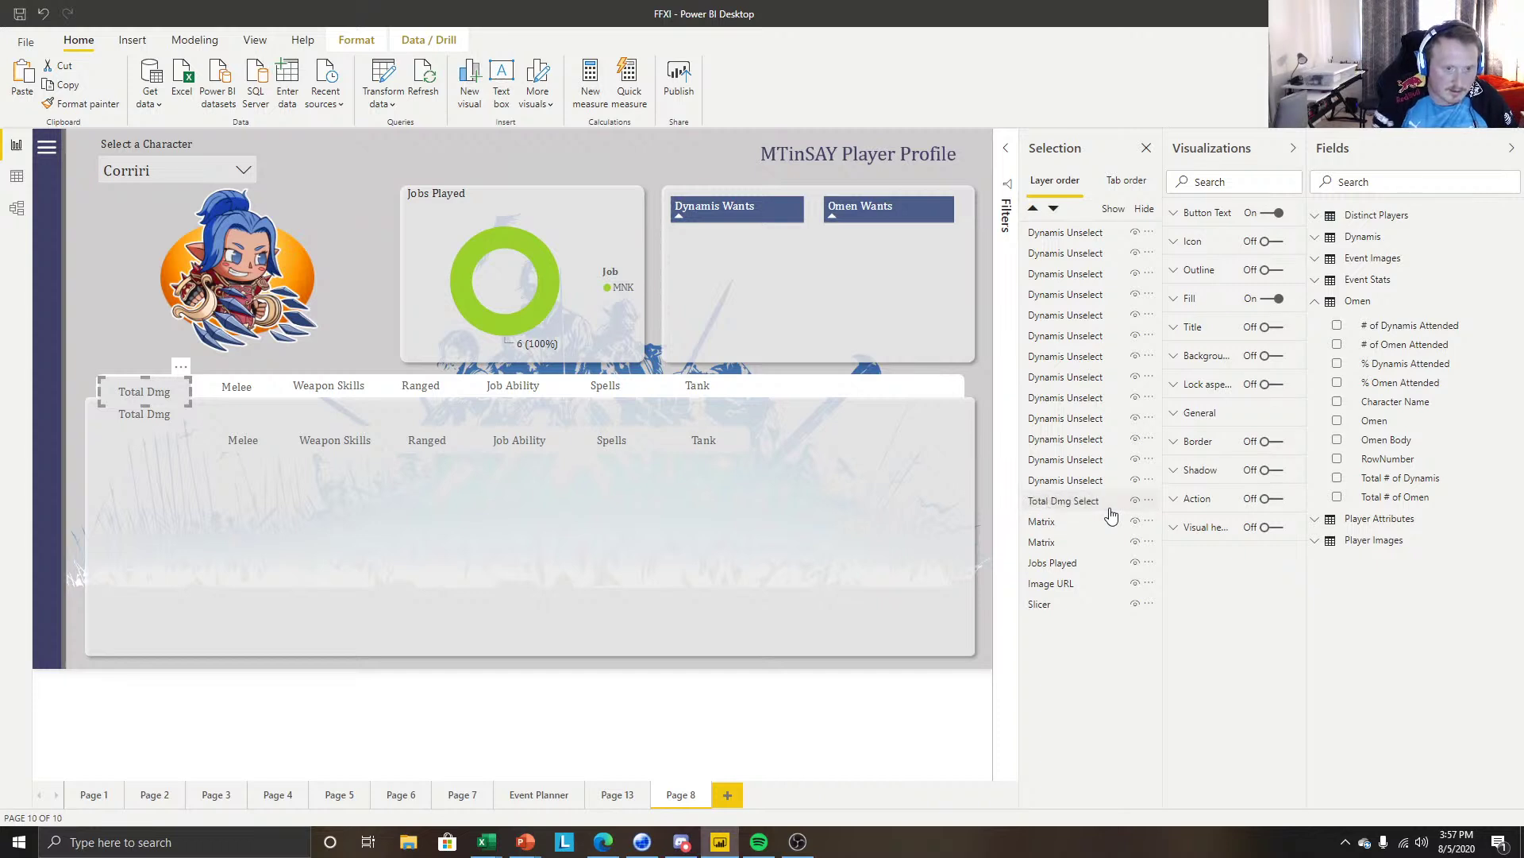
Rename the lower Total Dmg button's layer to Total Unselect and move it directly above Total Dmg Select in the layer order.
left_click(153, 427)
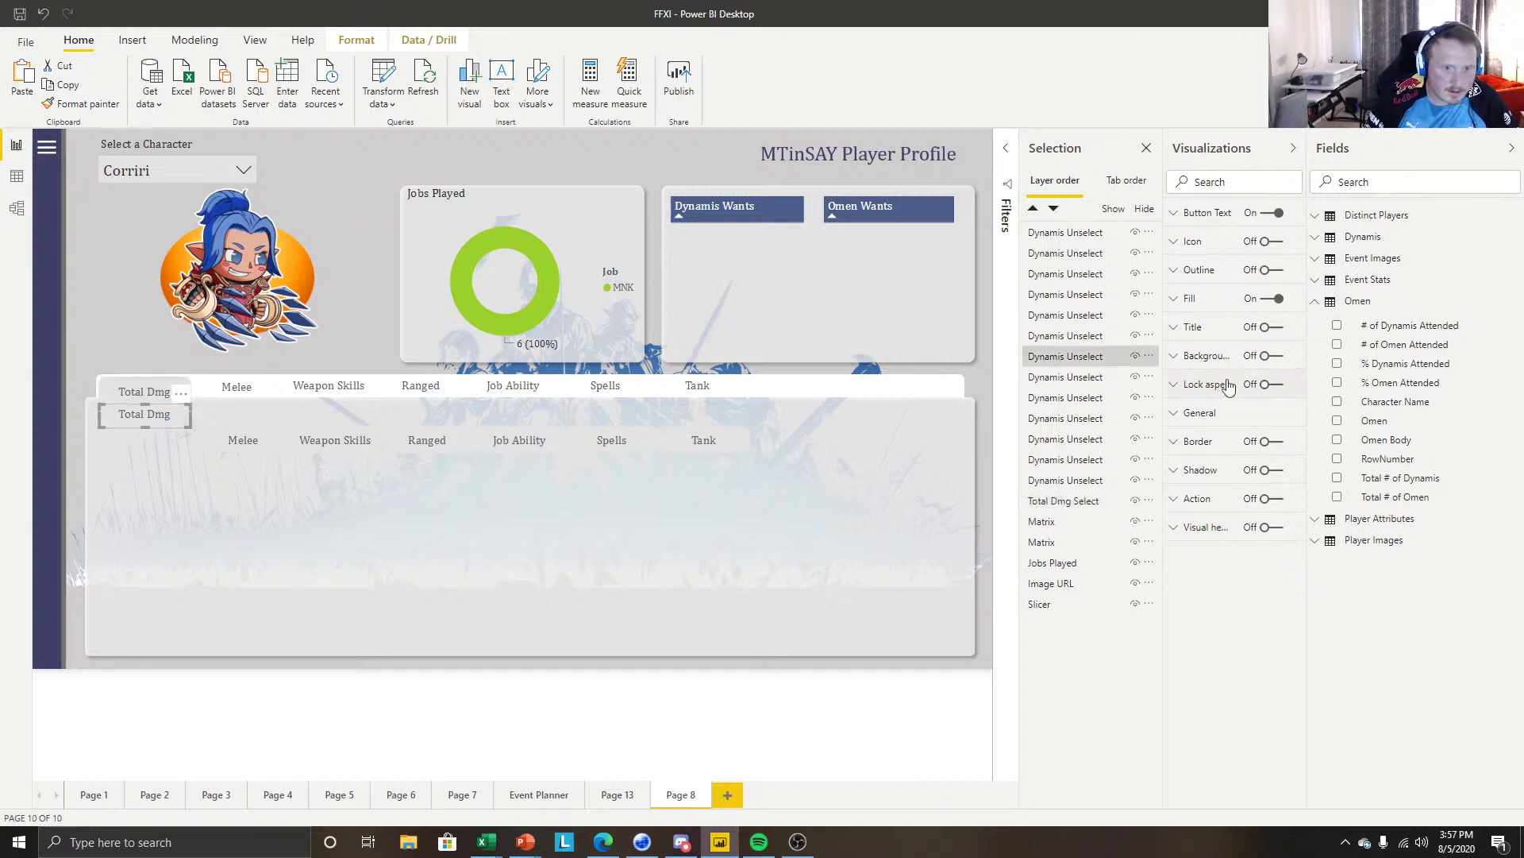
double_click(1100, 359)
type("T")
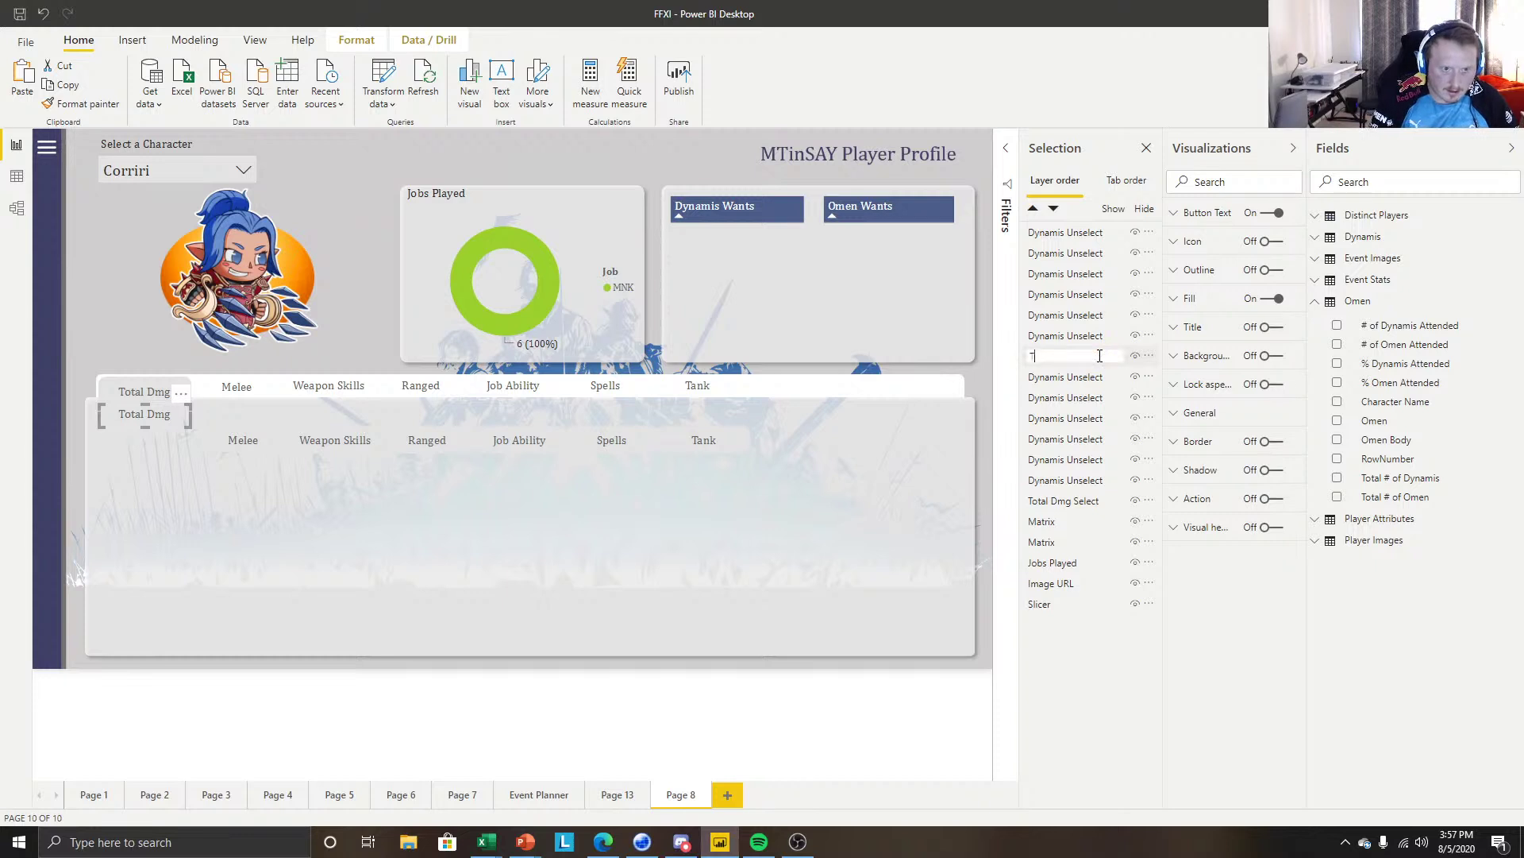
type("otal")
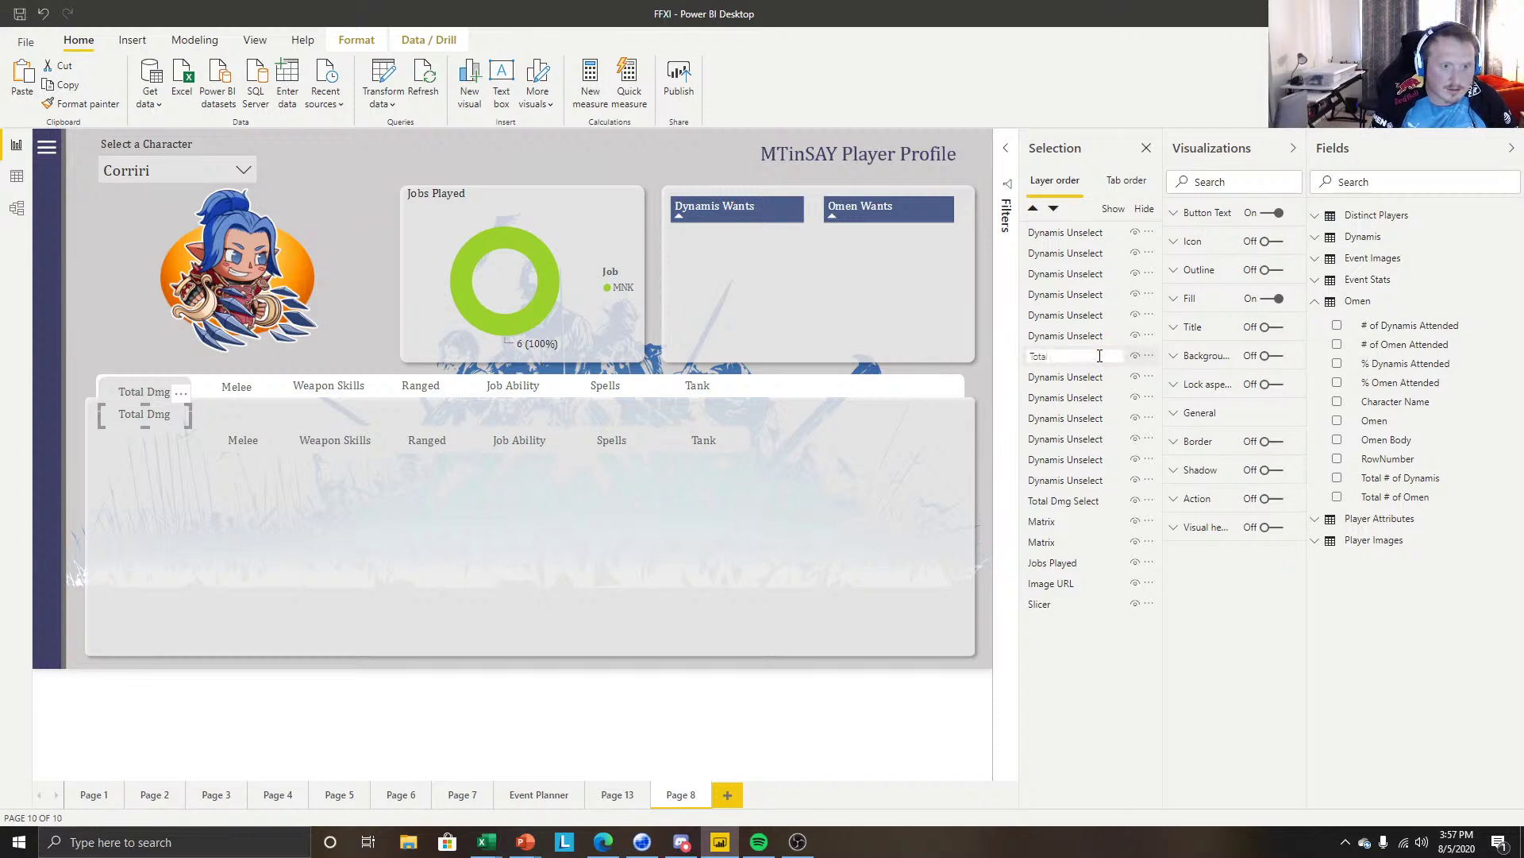
type(" Unselect")
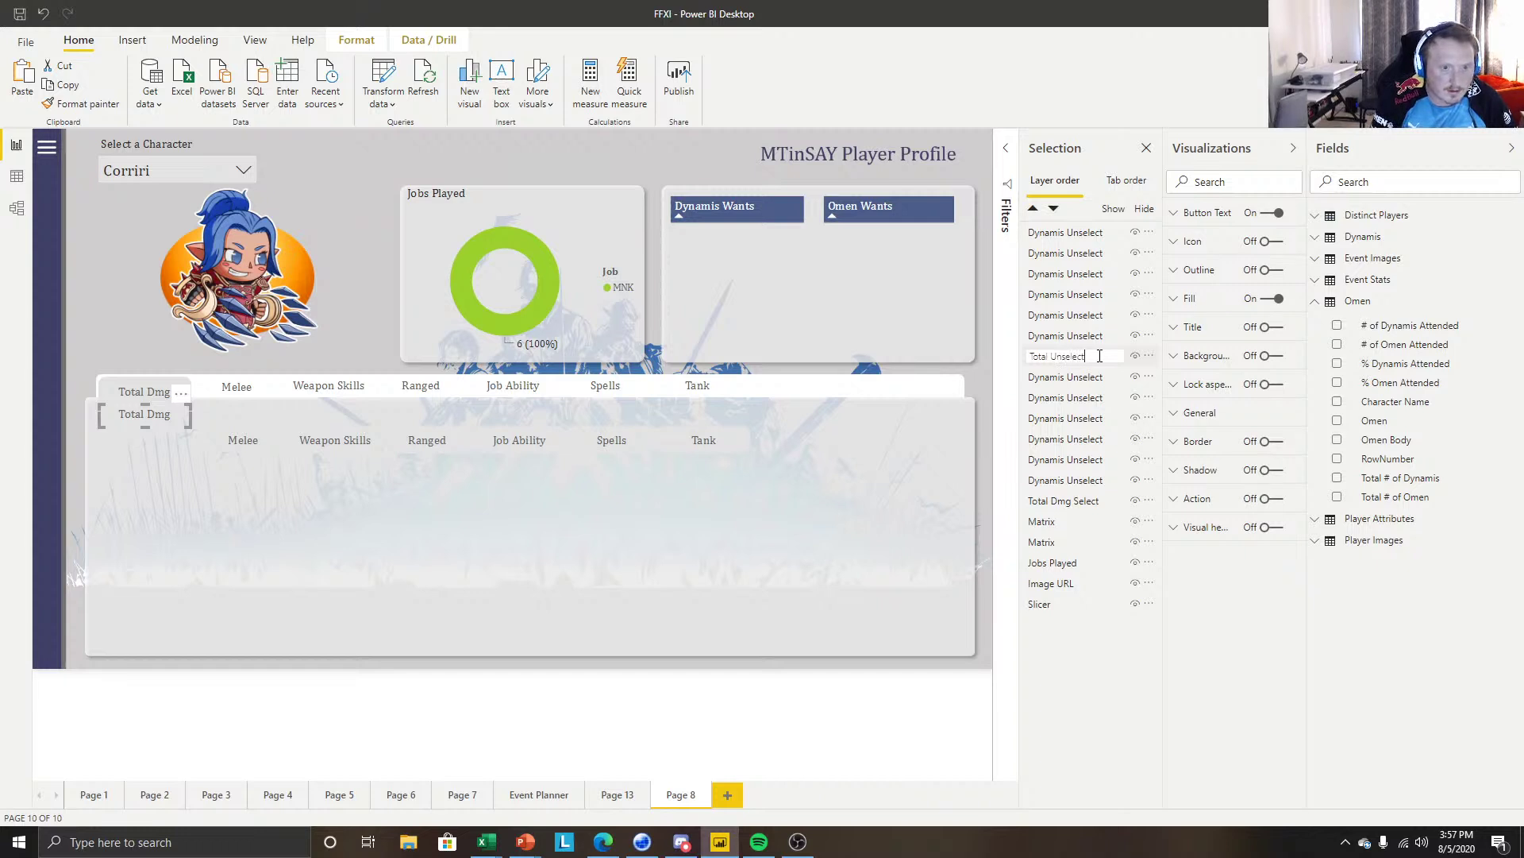
key("Return")
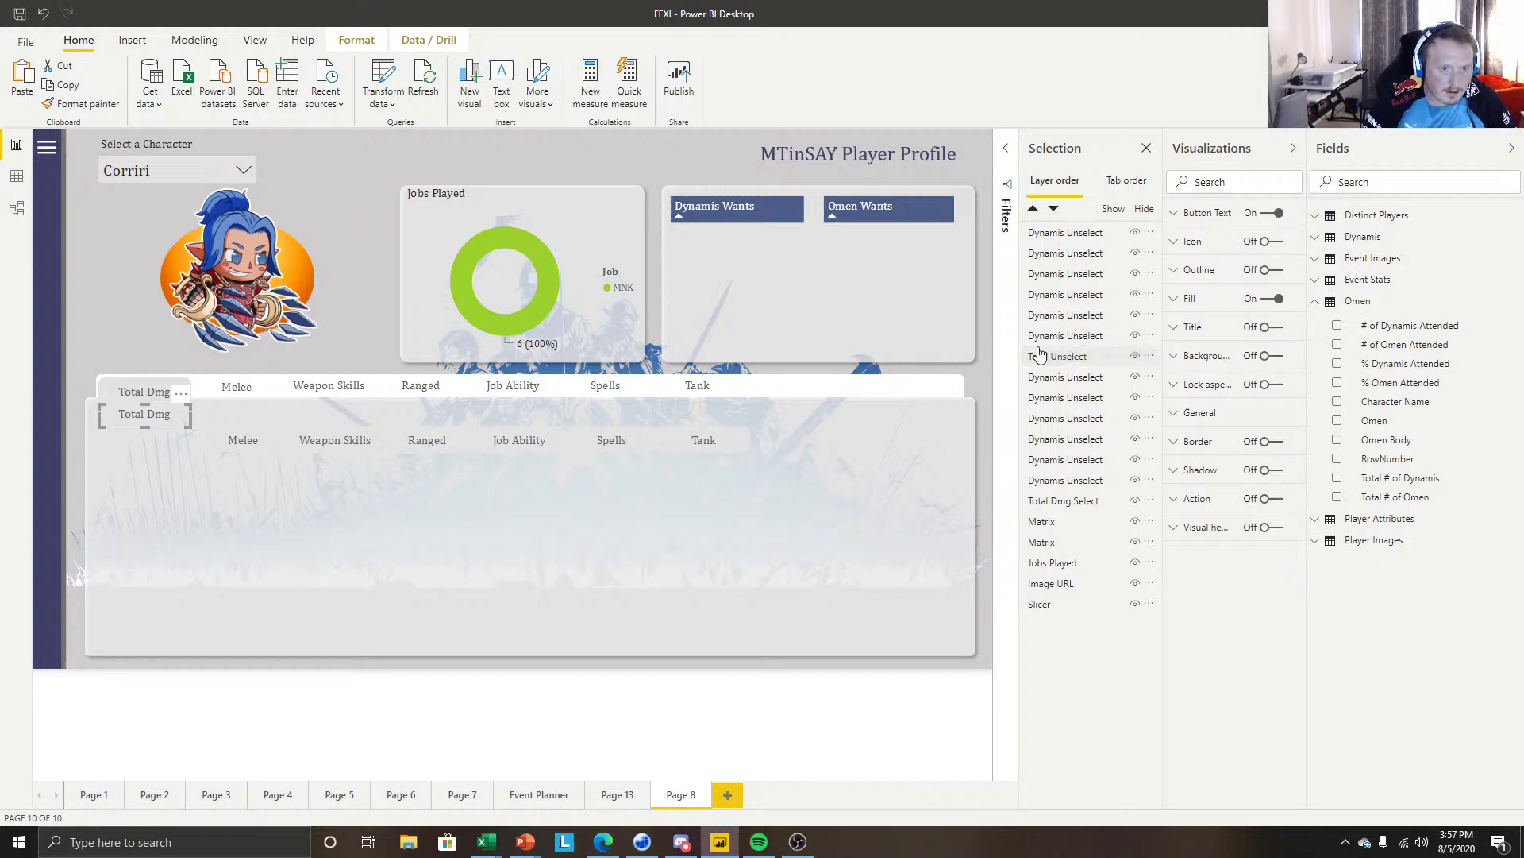
left_click_drag(1061, 357, 1078, 486)
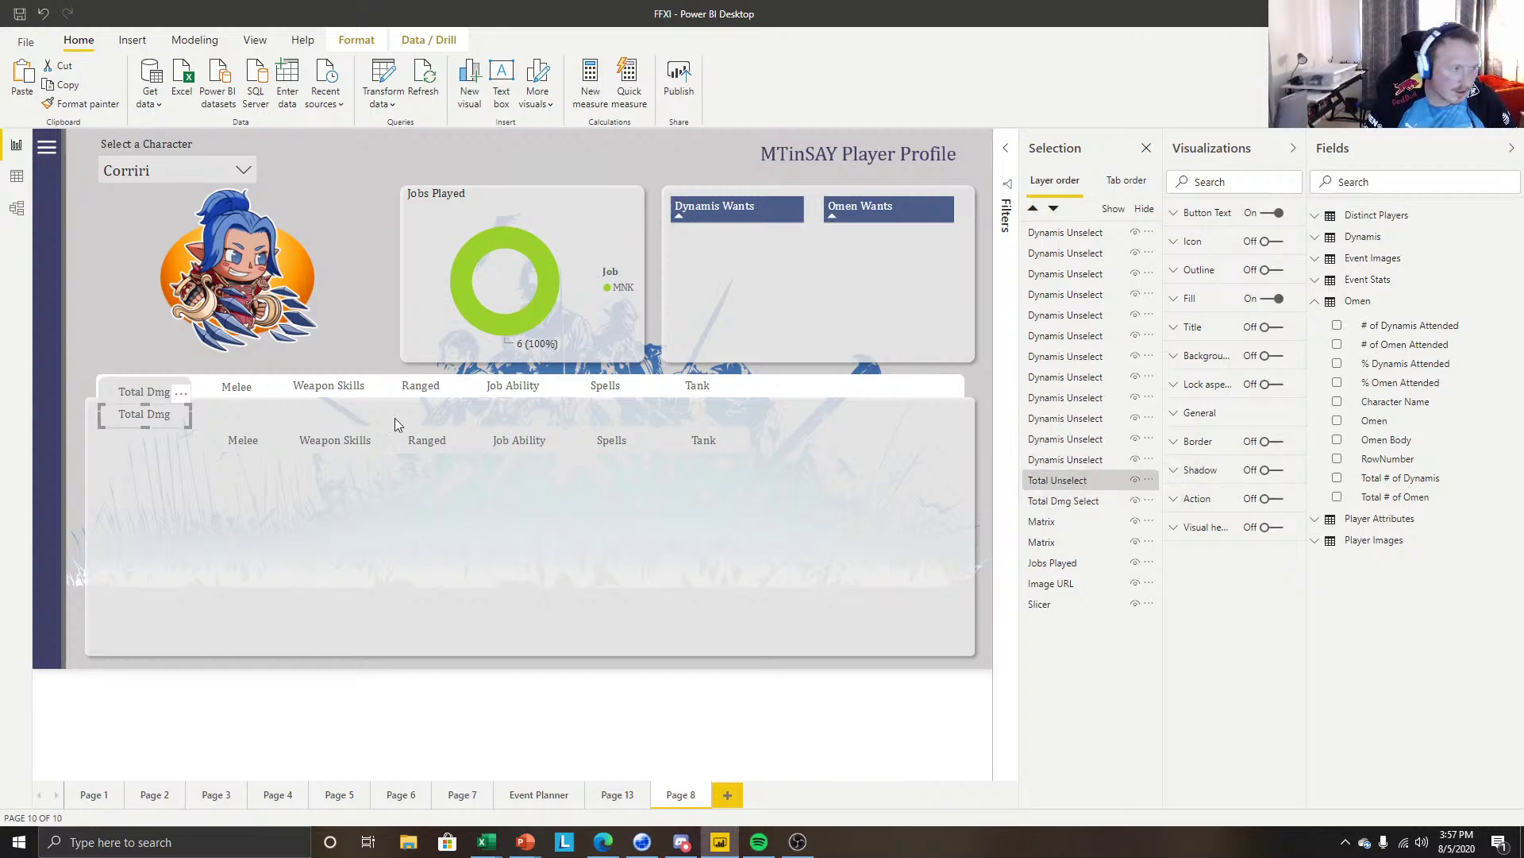
Rename the layer of the Melee button in the tab strip to Melee Unselect.
left_click(237, 387)
double_click(1064, 460)
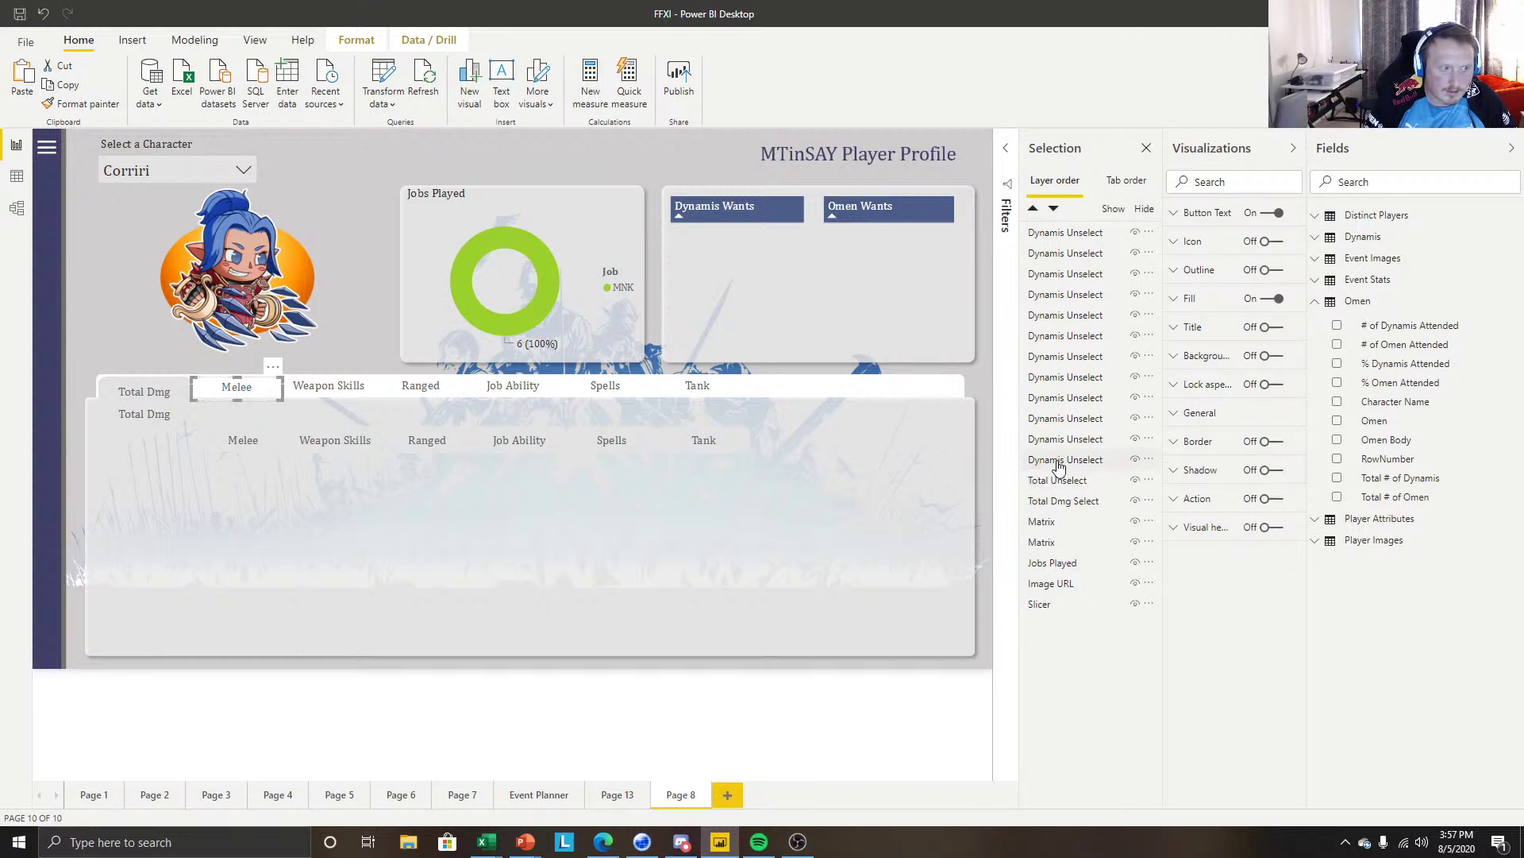
type("Melee ")
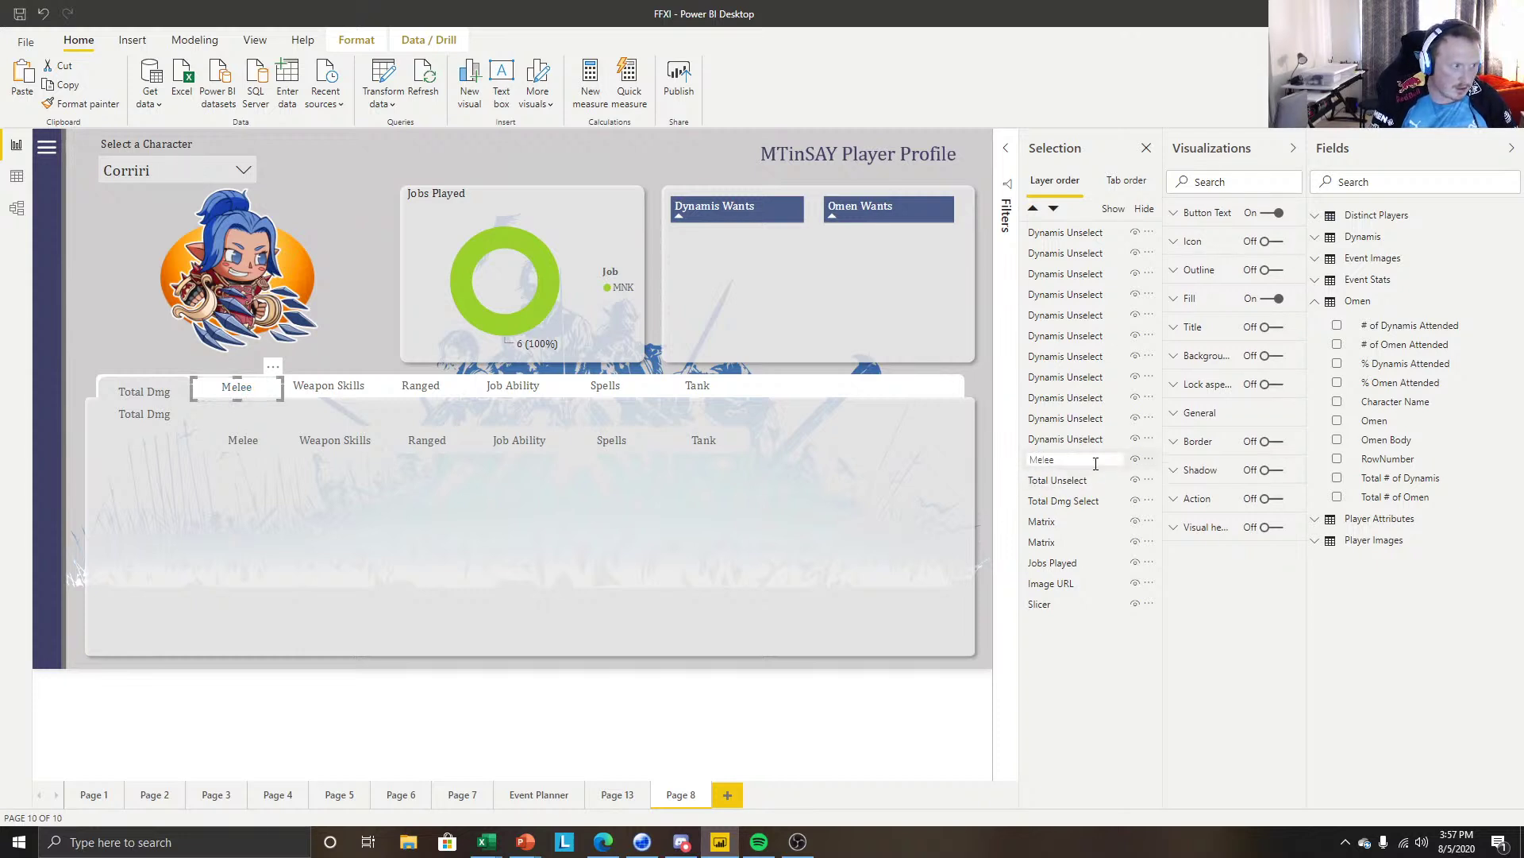
type("Unselect")
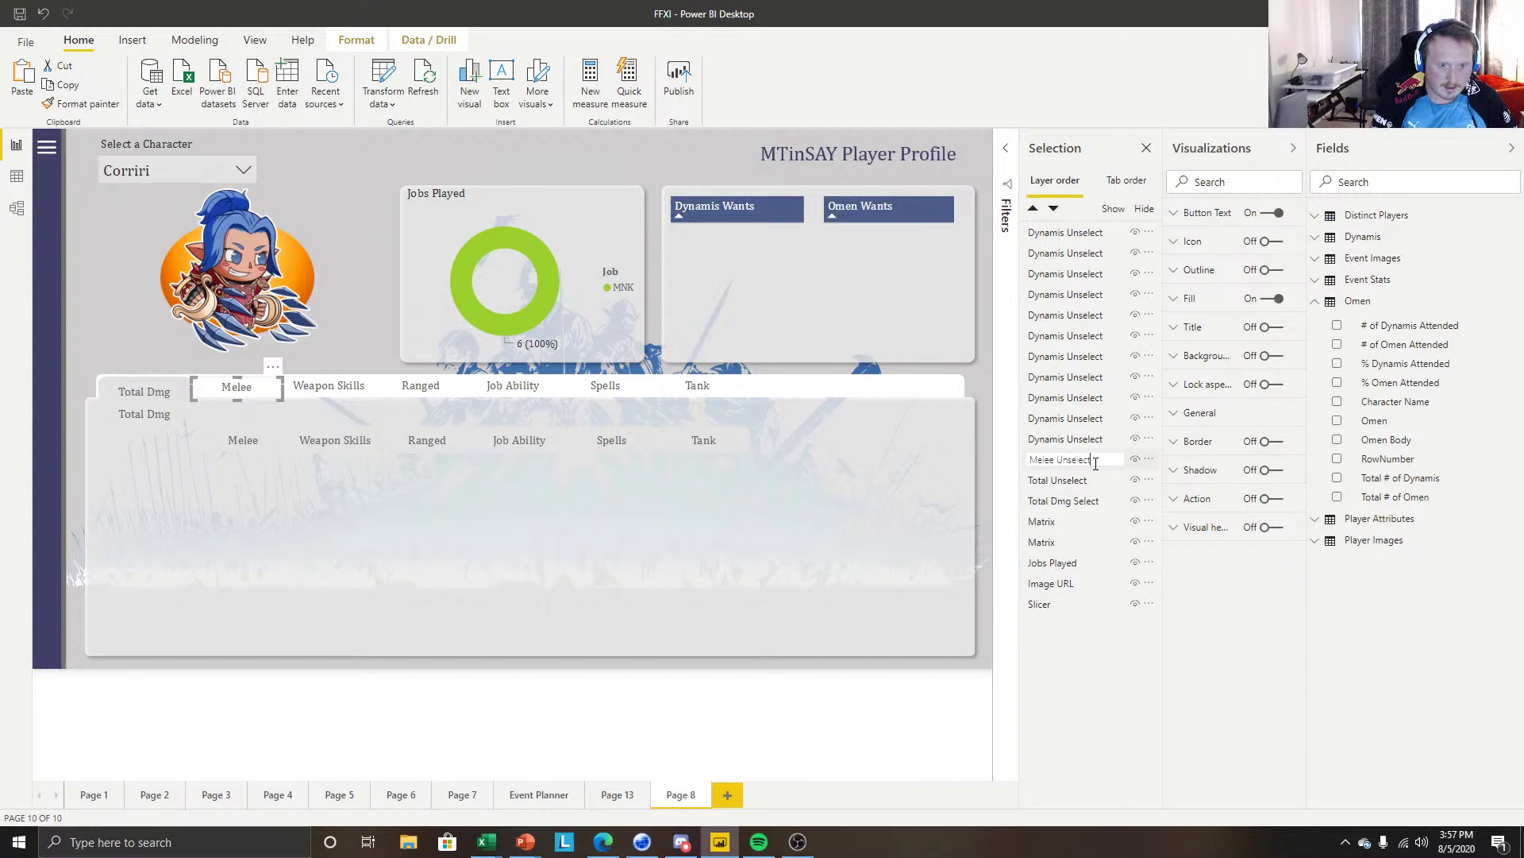
key("Return")
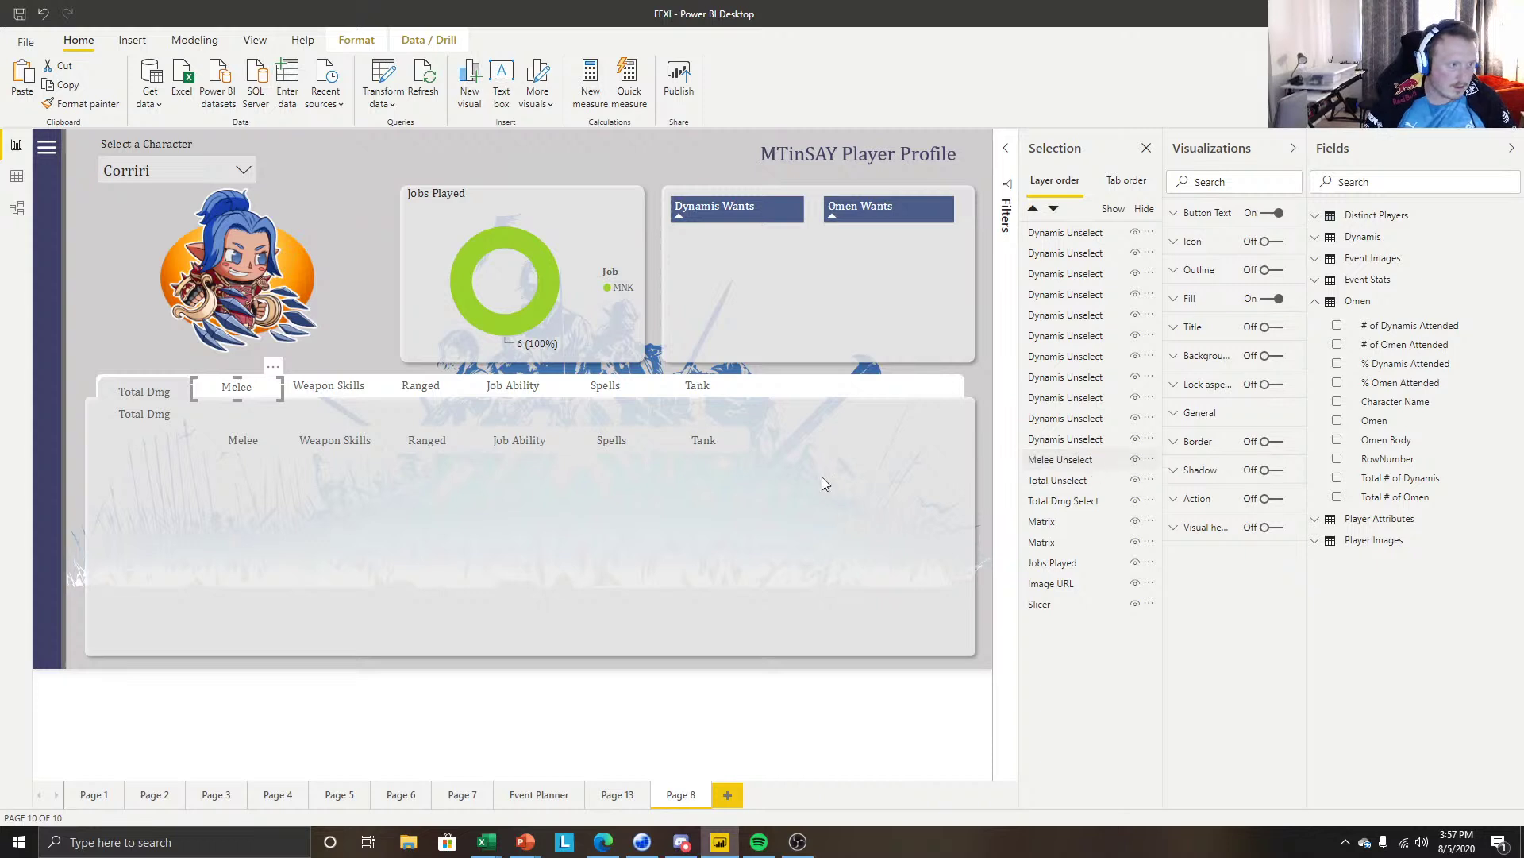
Rename the lower Melee button's layer to Melee Select and move it directly above Melee Unselect in the layer order.
left_click(248, 441)
double_click(1060, 337)
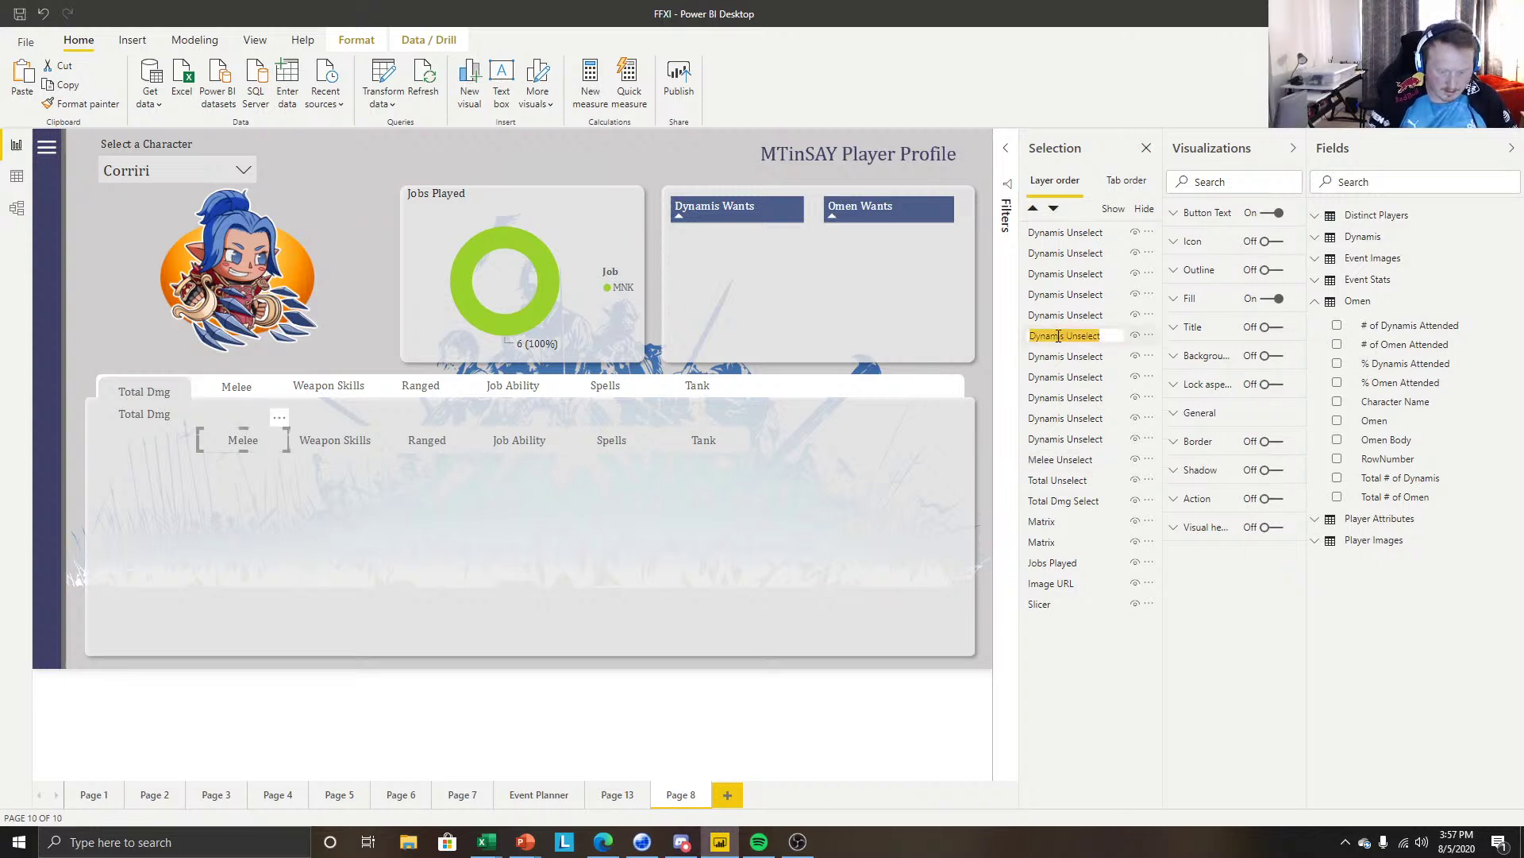
type("Melee Sele")
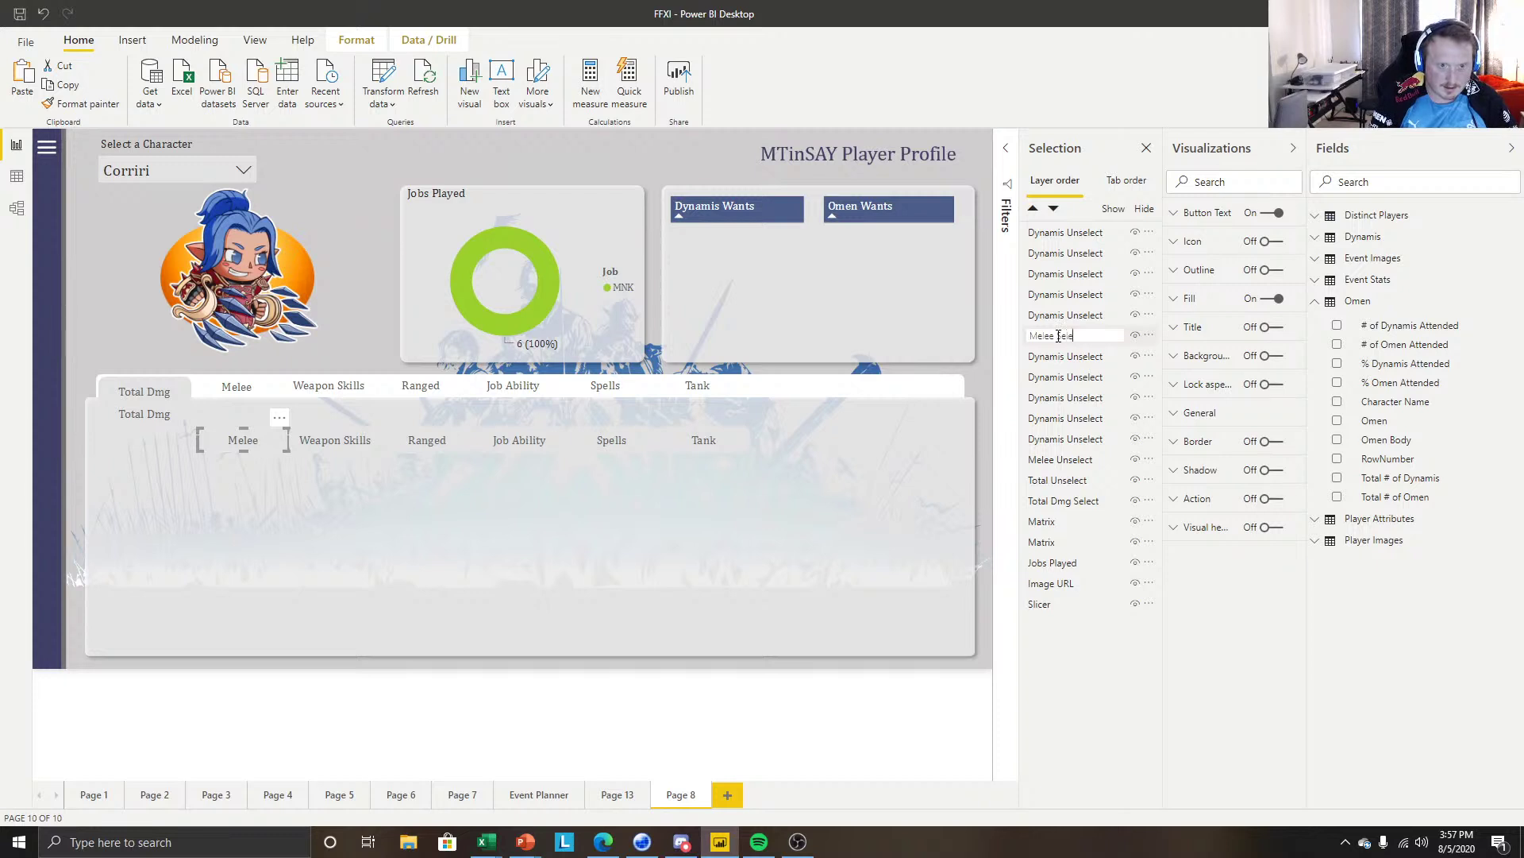
type("ct")
key("Return")
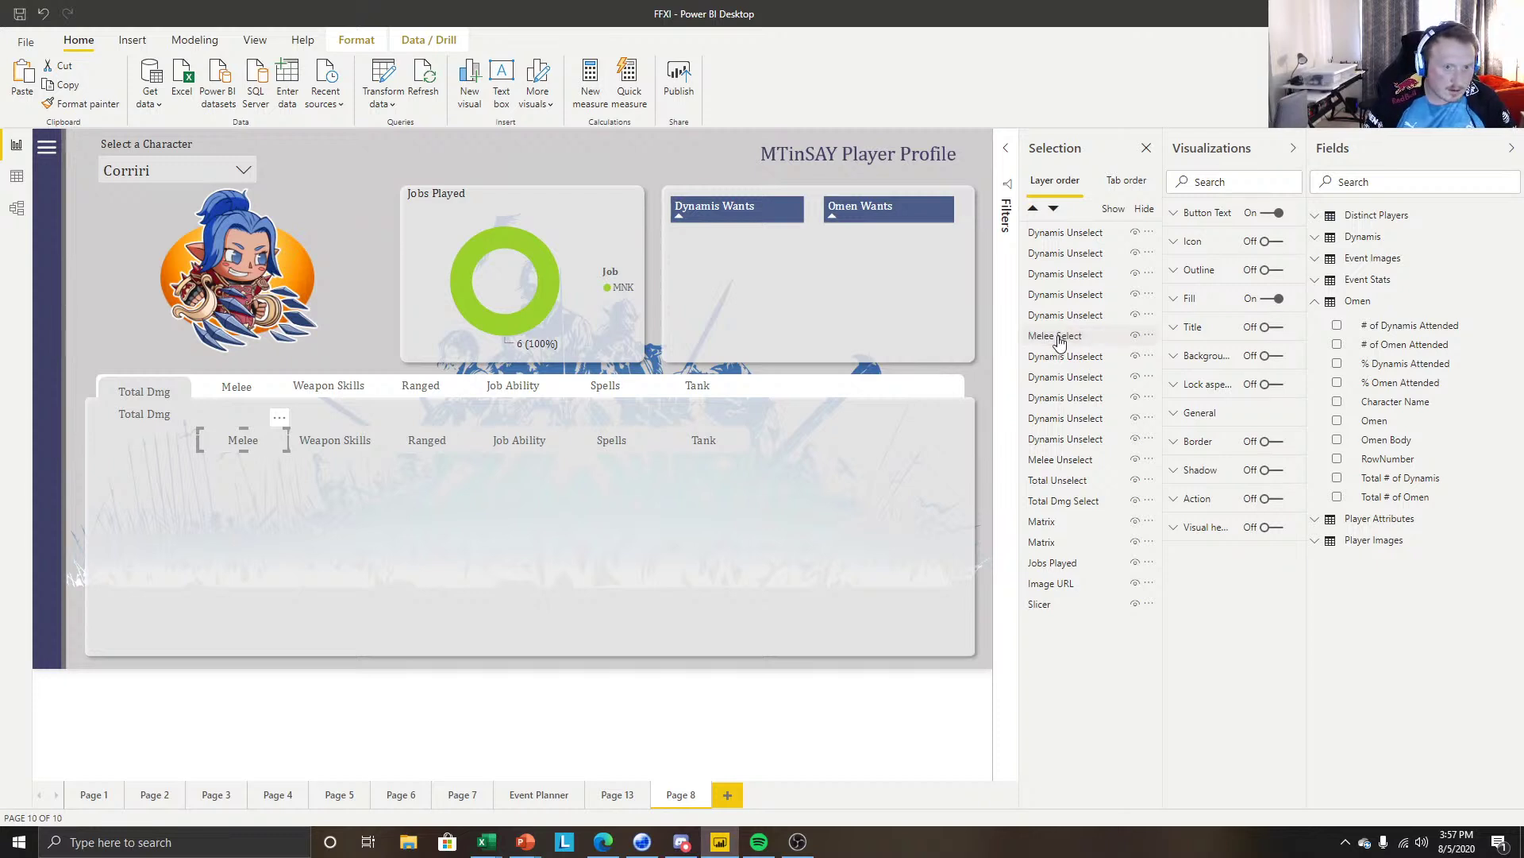
left_click_drag(1058, 340, 1060, 439)
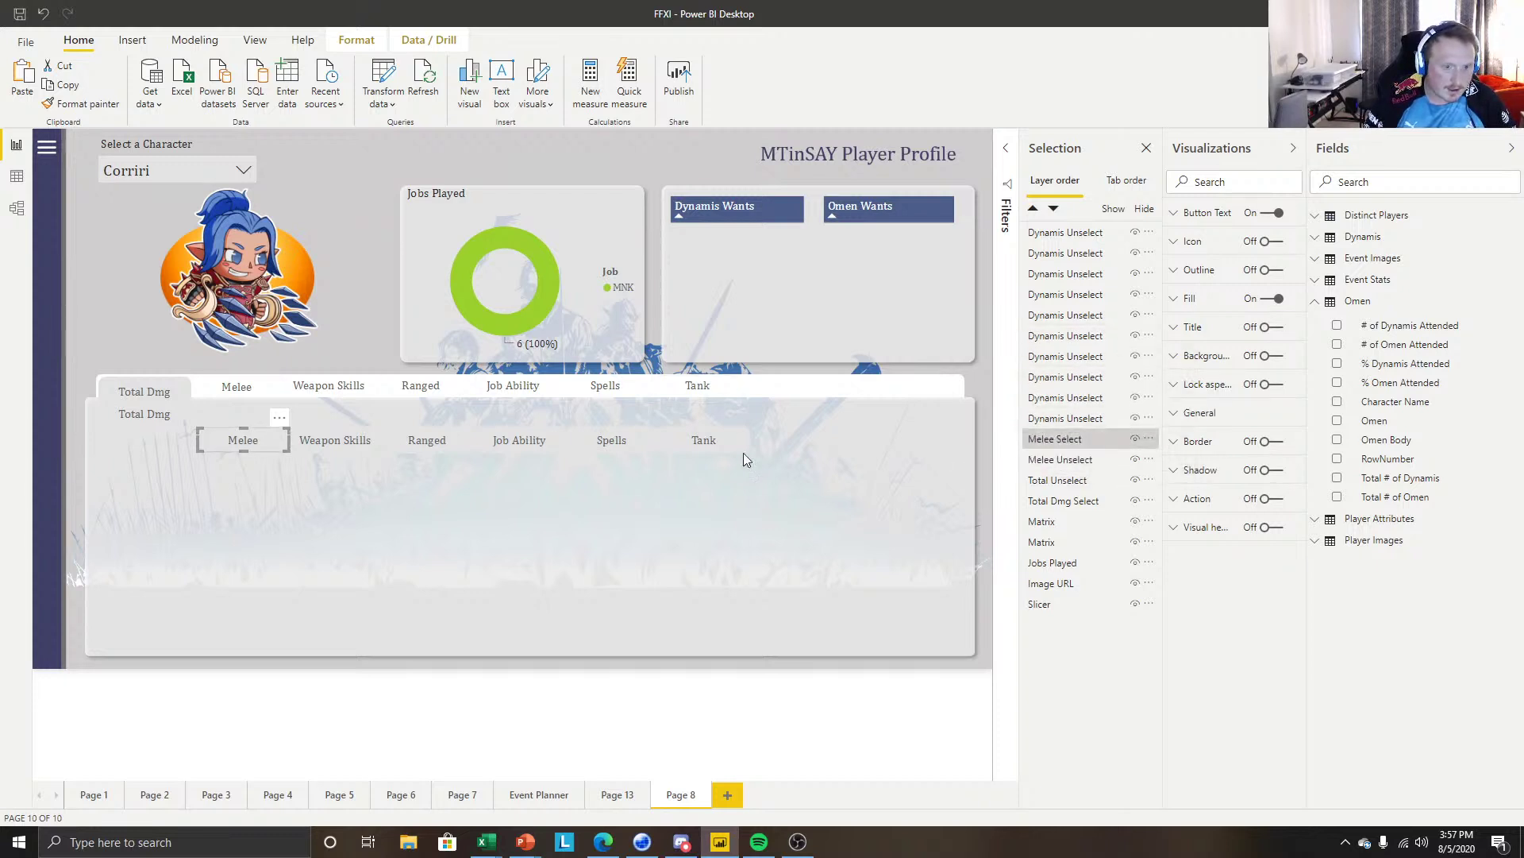
Rename the layer of the Weapon Skills button in the tab strip to WS Unselect.
left_click(318, 392)
double_click(1092, 416)
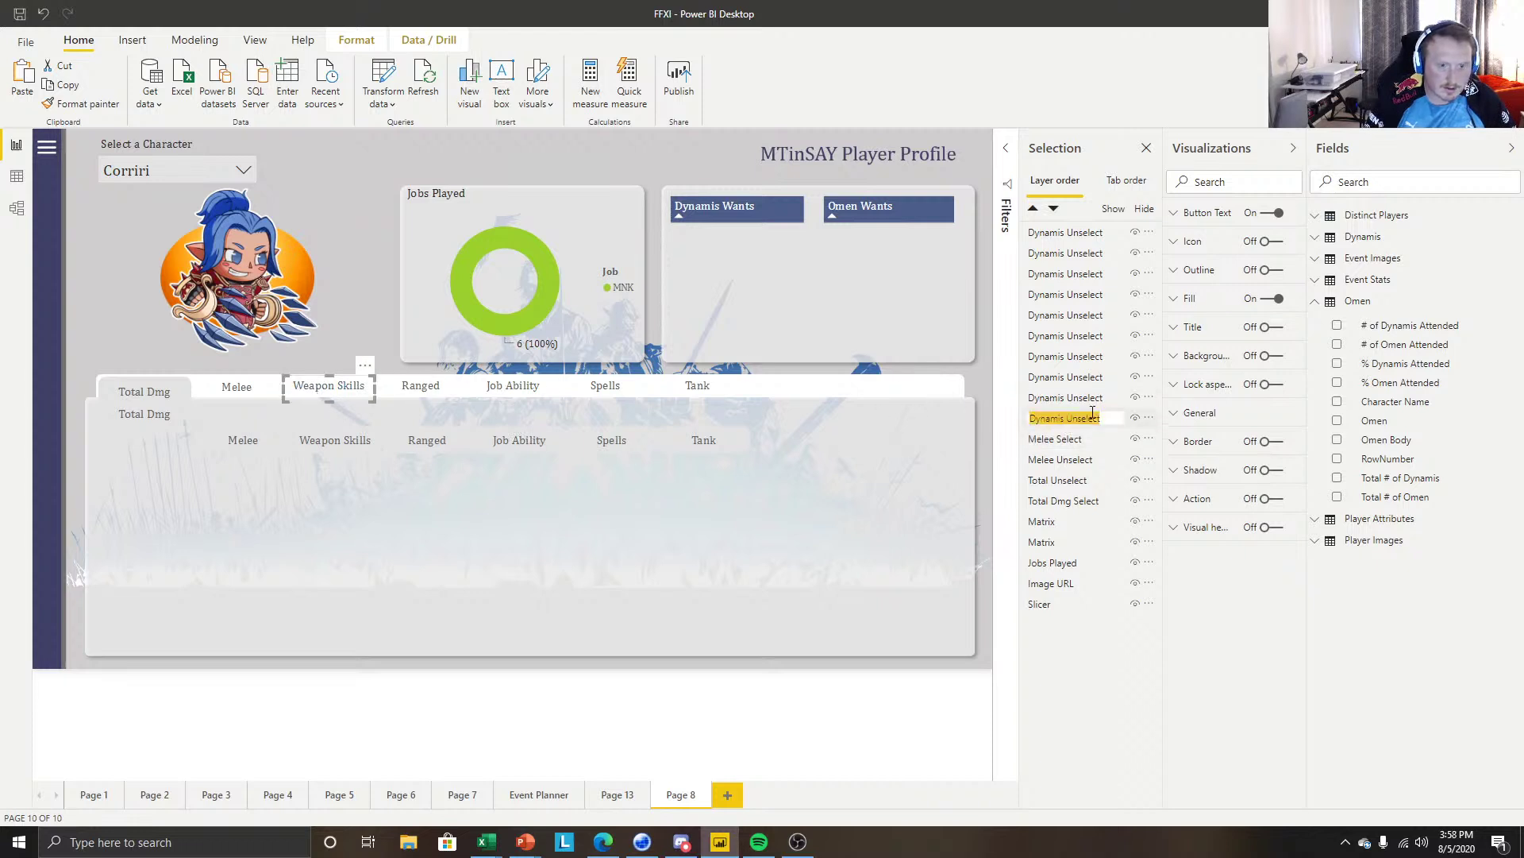
type("WS Unselec")
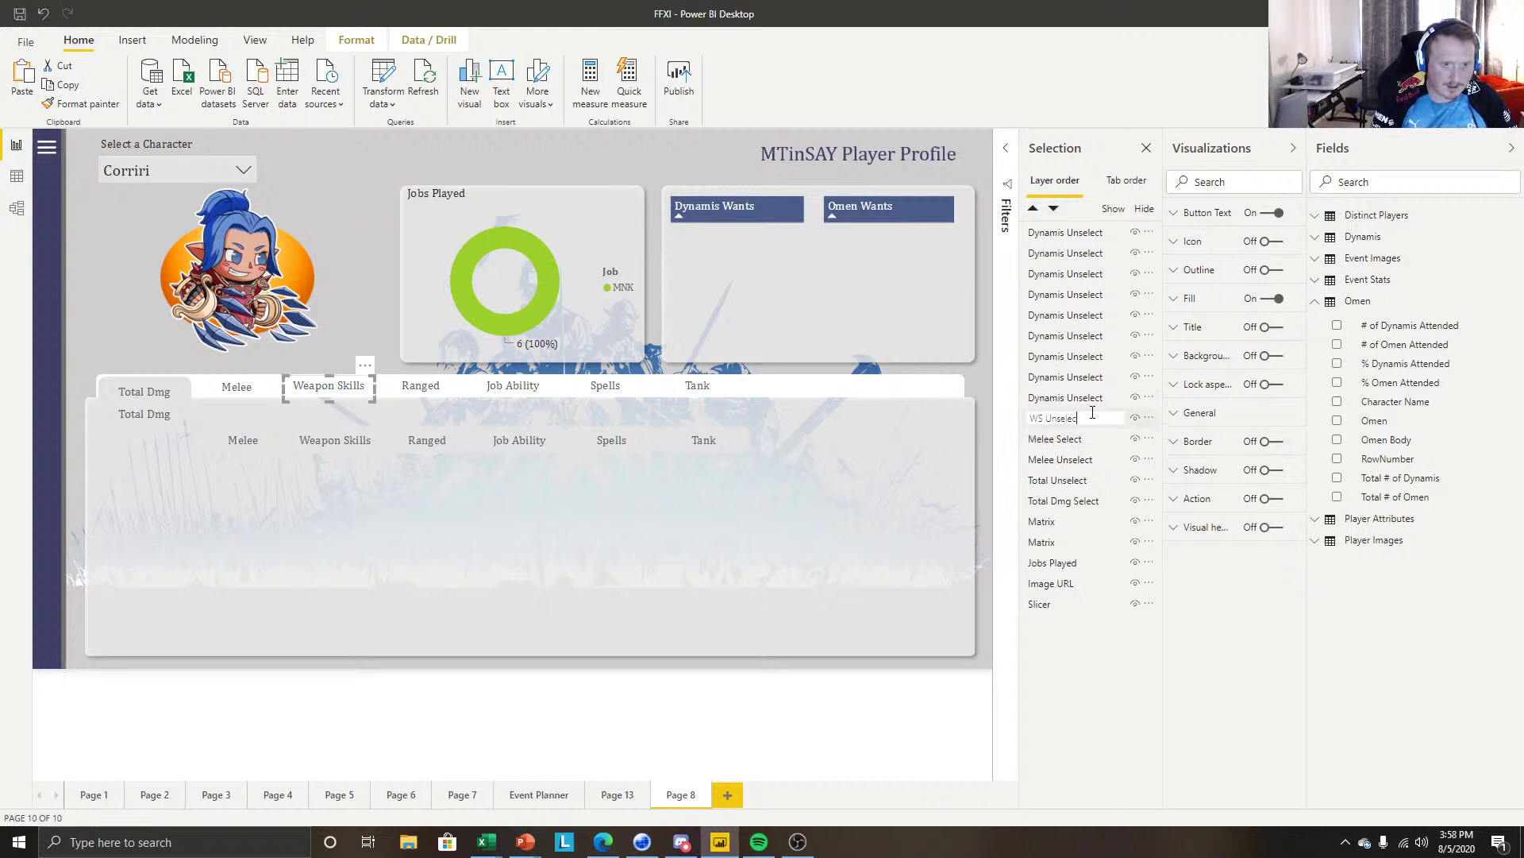
type("t")
key("Return")
Rename the lower Weapon Skills button's layer to WS Select.
left_click(361, 445)
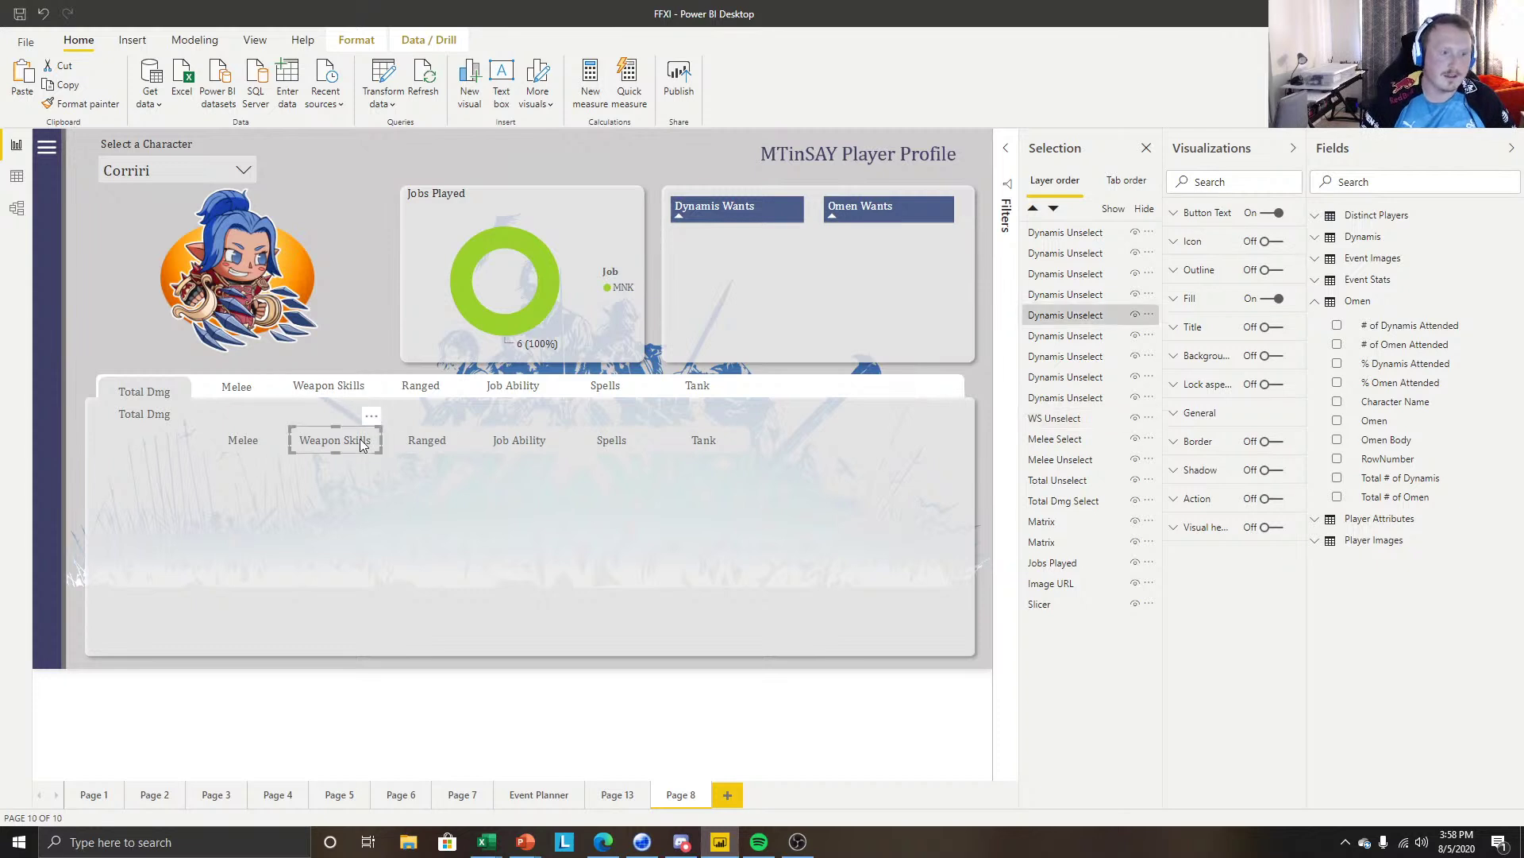
double_click(1082, 316)
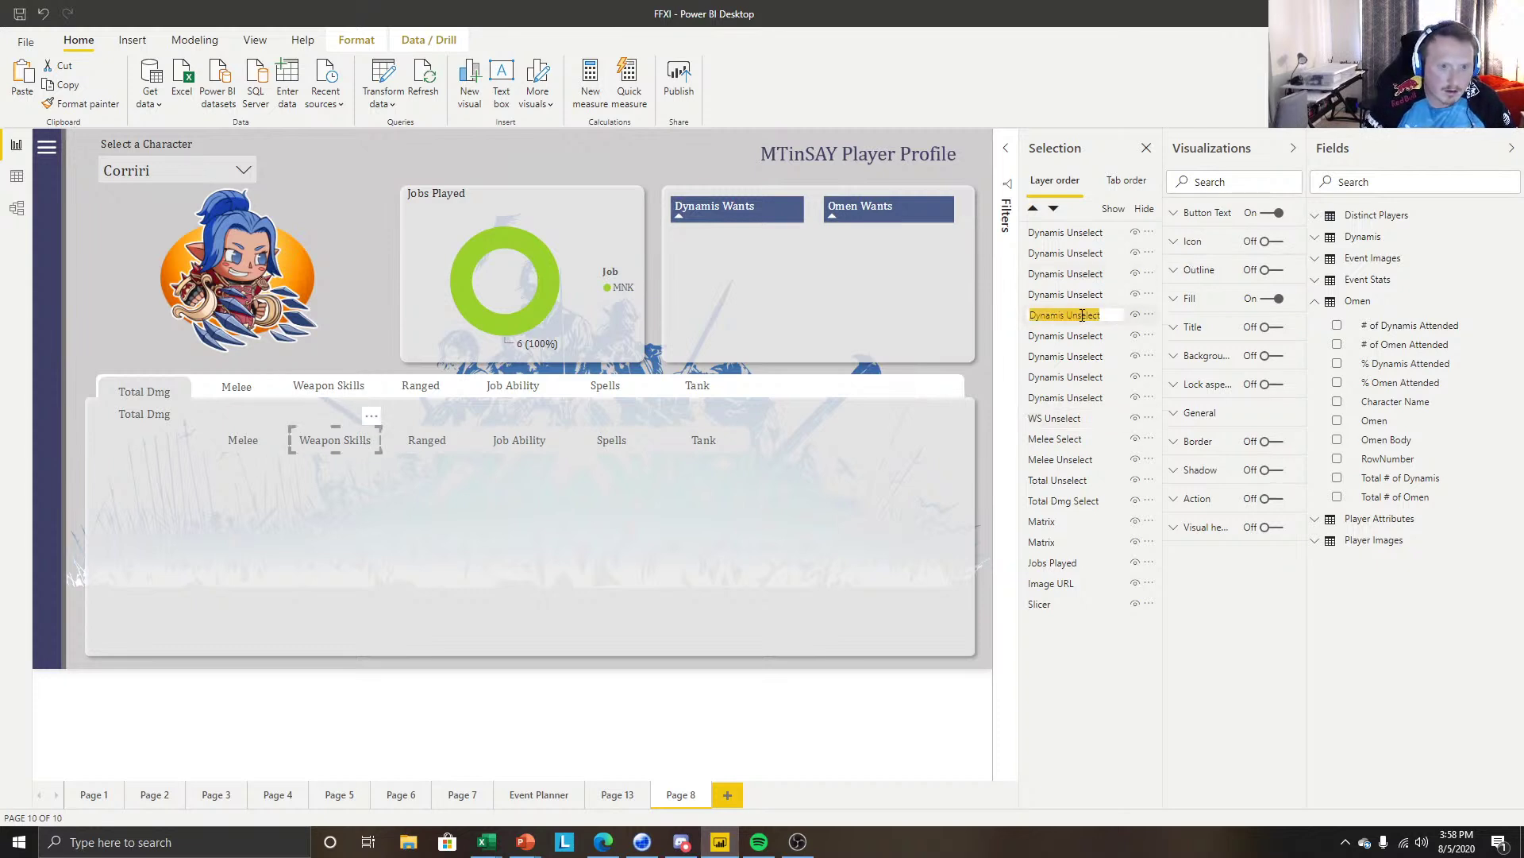
type("WS Select")
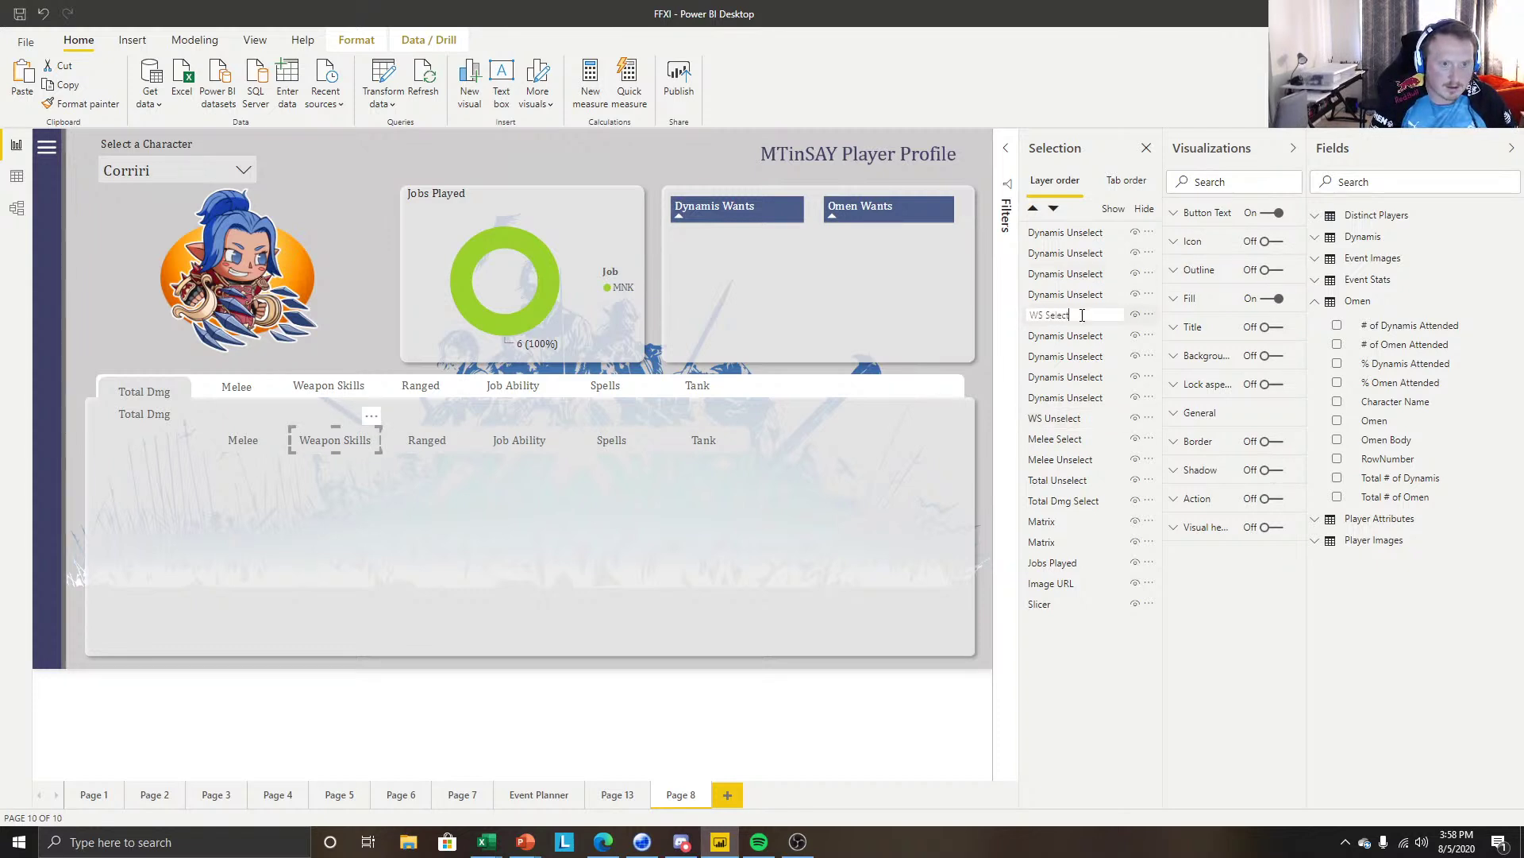
key("Return")
Rename the layer of the Ranged button in the tab strip to Ranged Unselect.
left_click(421, 386)
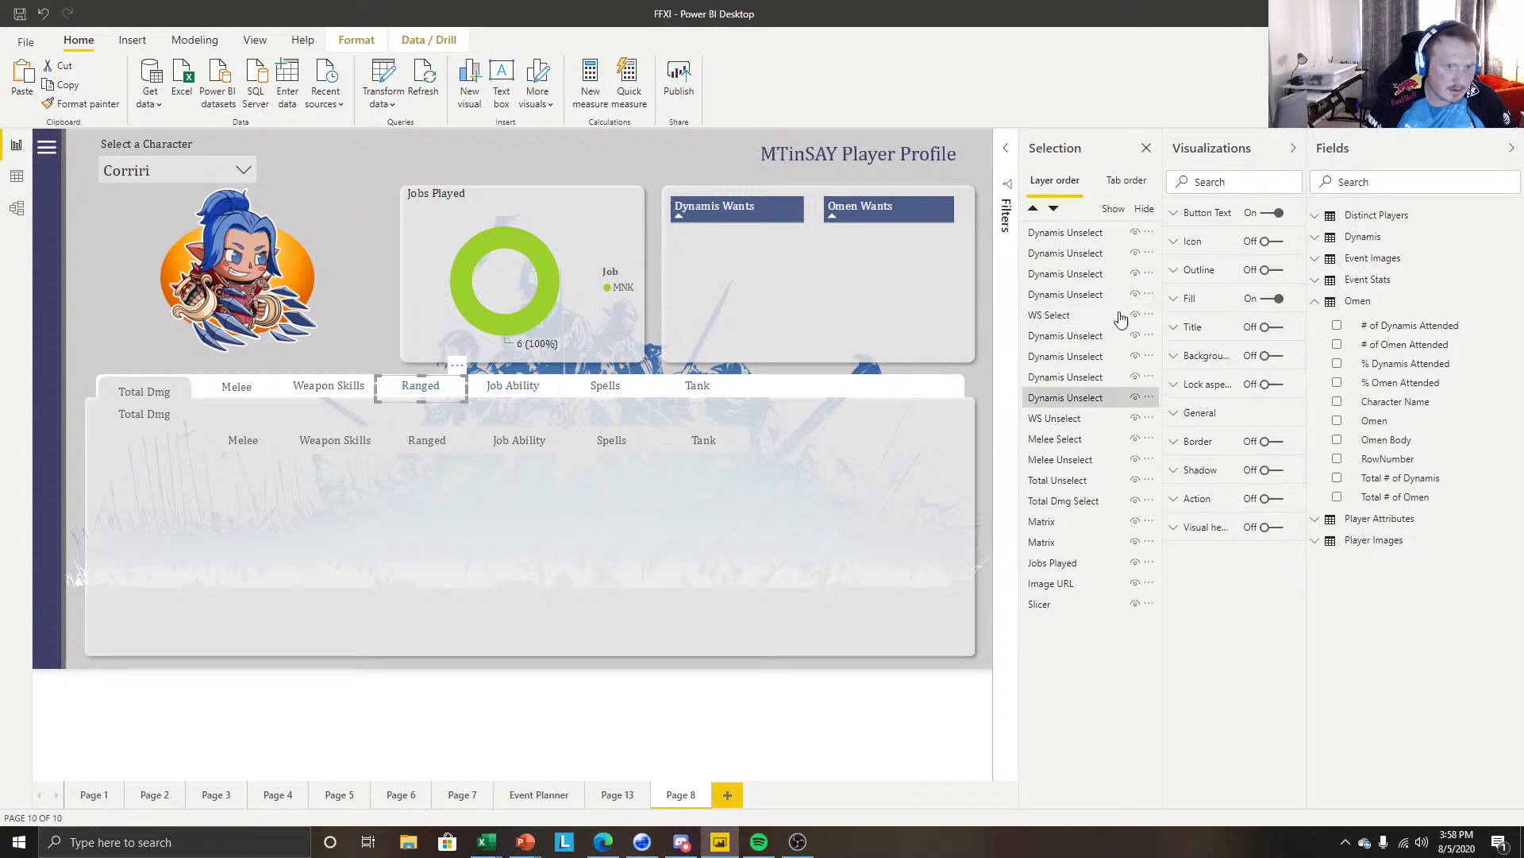
double_click(1081, 401)
type("Ranged u")
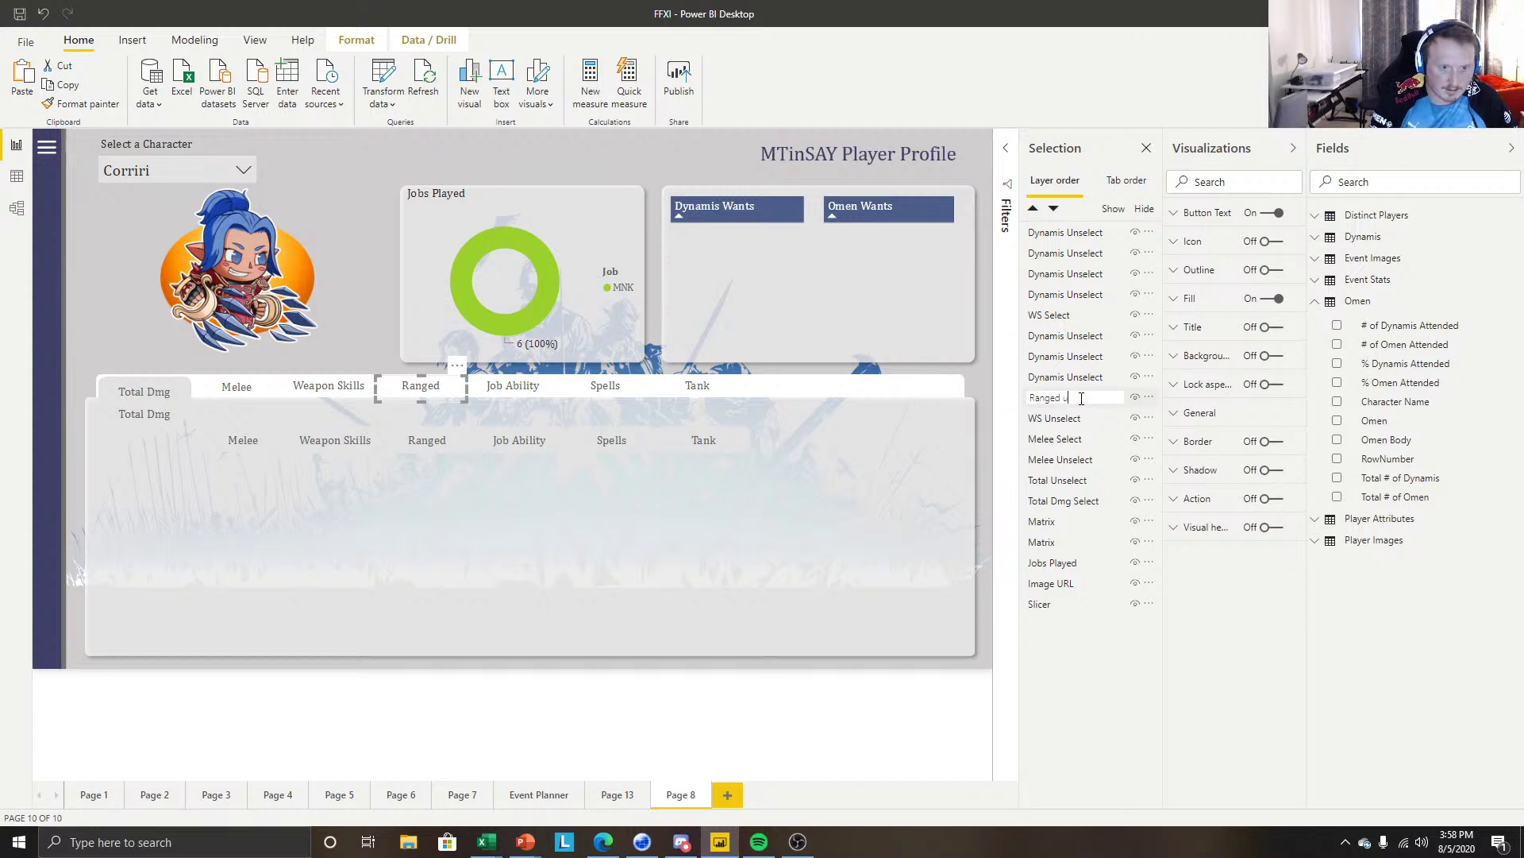
key("BackSpace")
key("BackSpace")
key("BackSpace")
key("BackSpace")
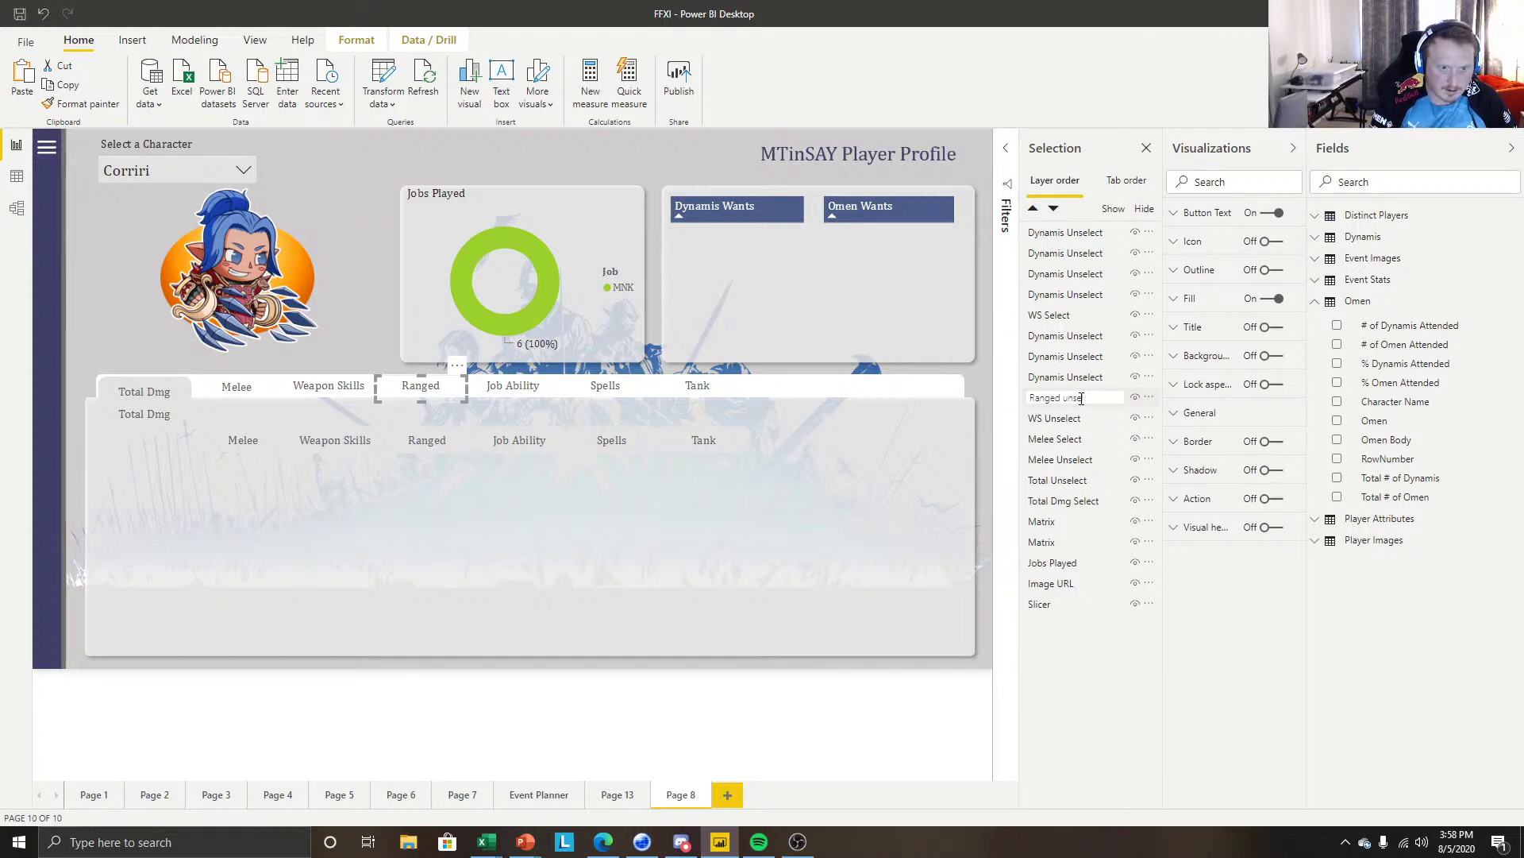
key("BackSpace")
type("U")
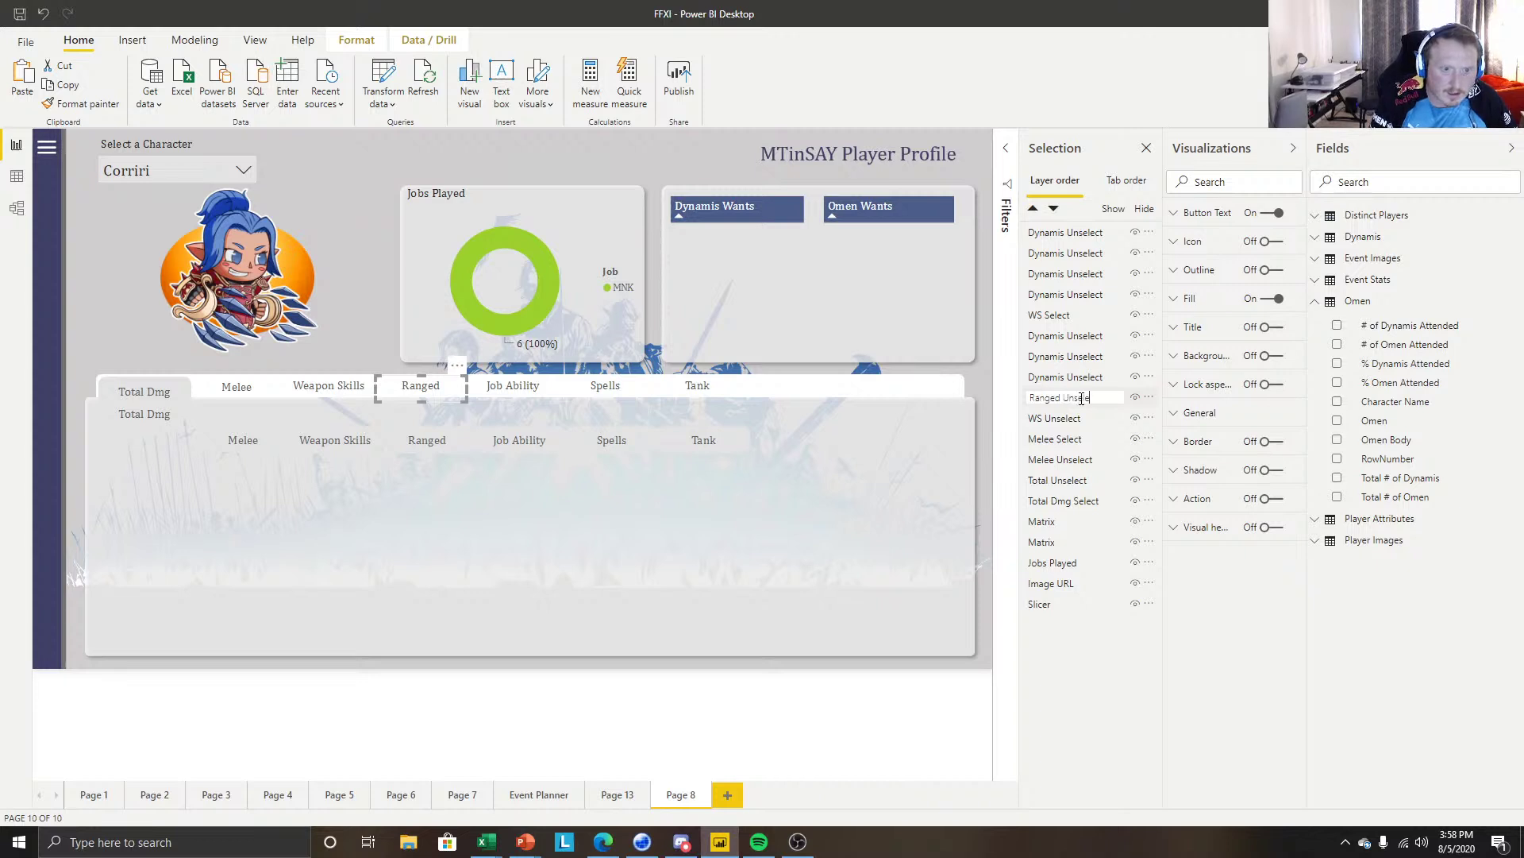
type("nselect")
key("Return")
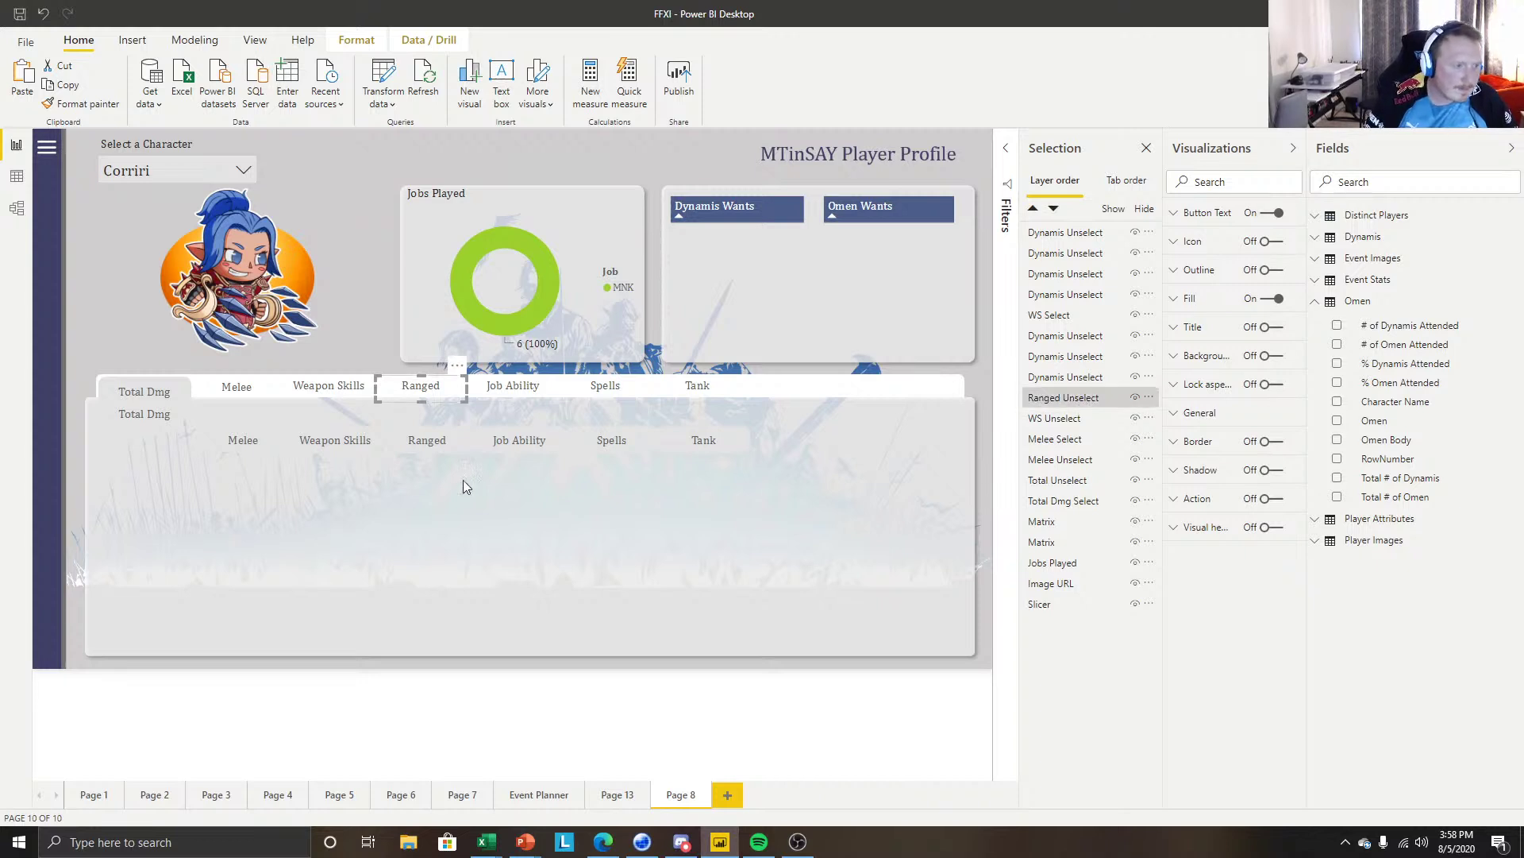
Rename the lower Ranged button's layer to Ranged Select.
left_click(455, 448)
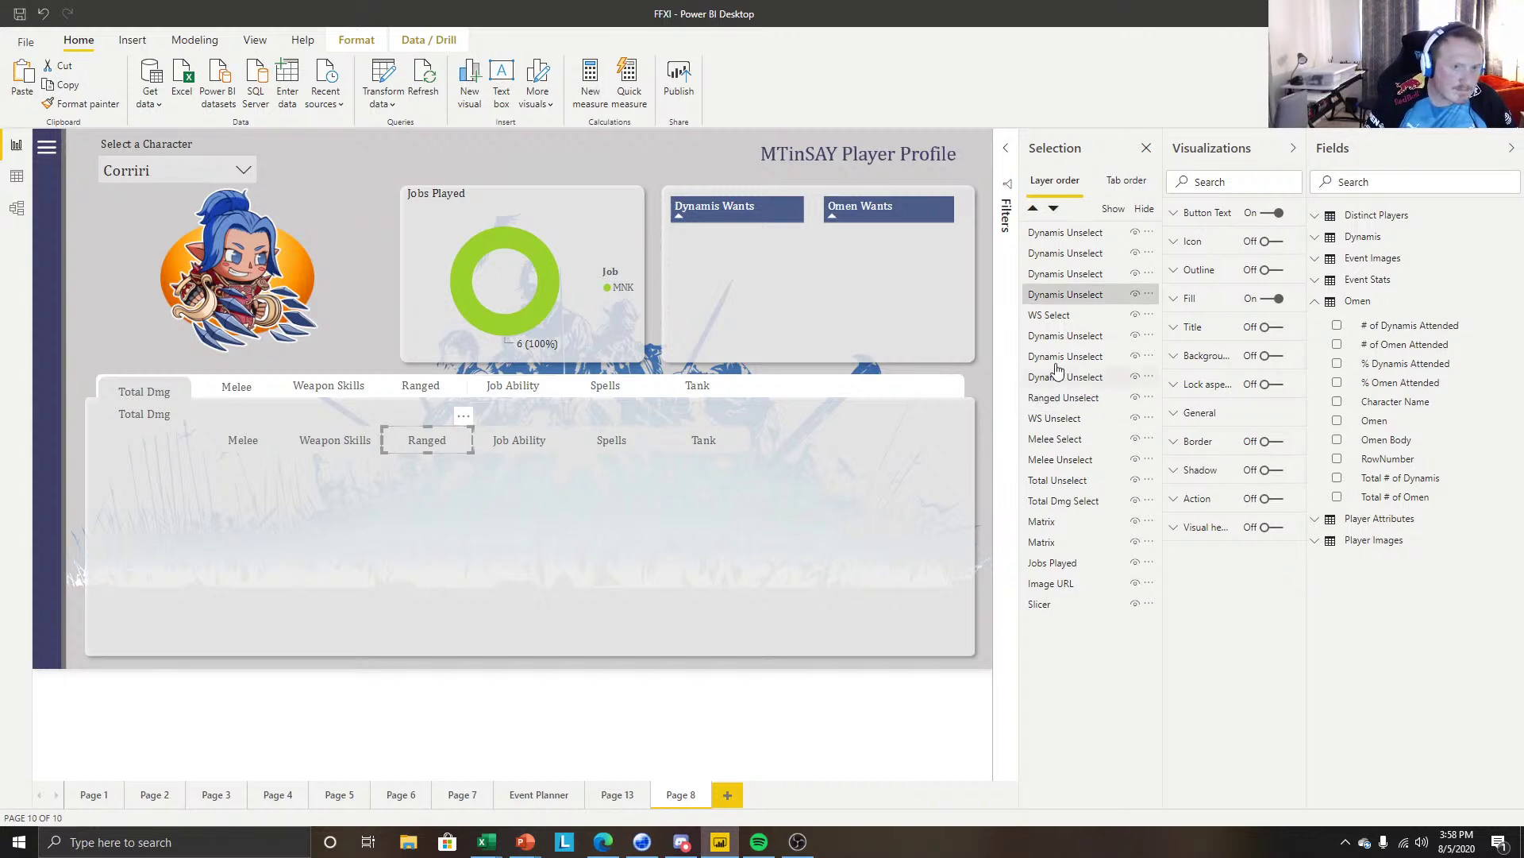
double_click(1066, 295)
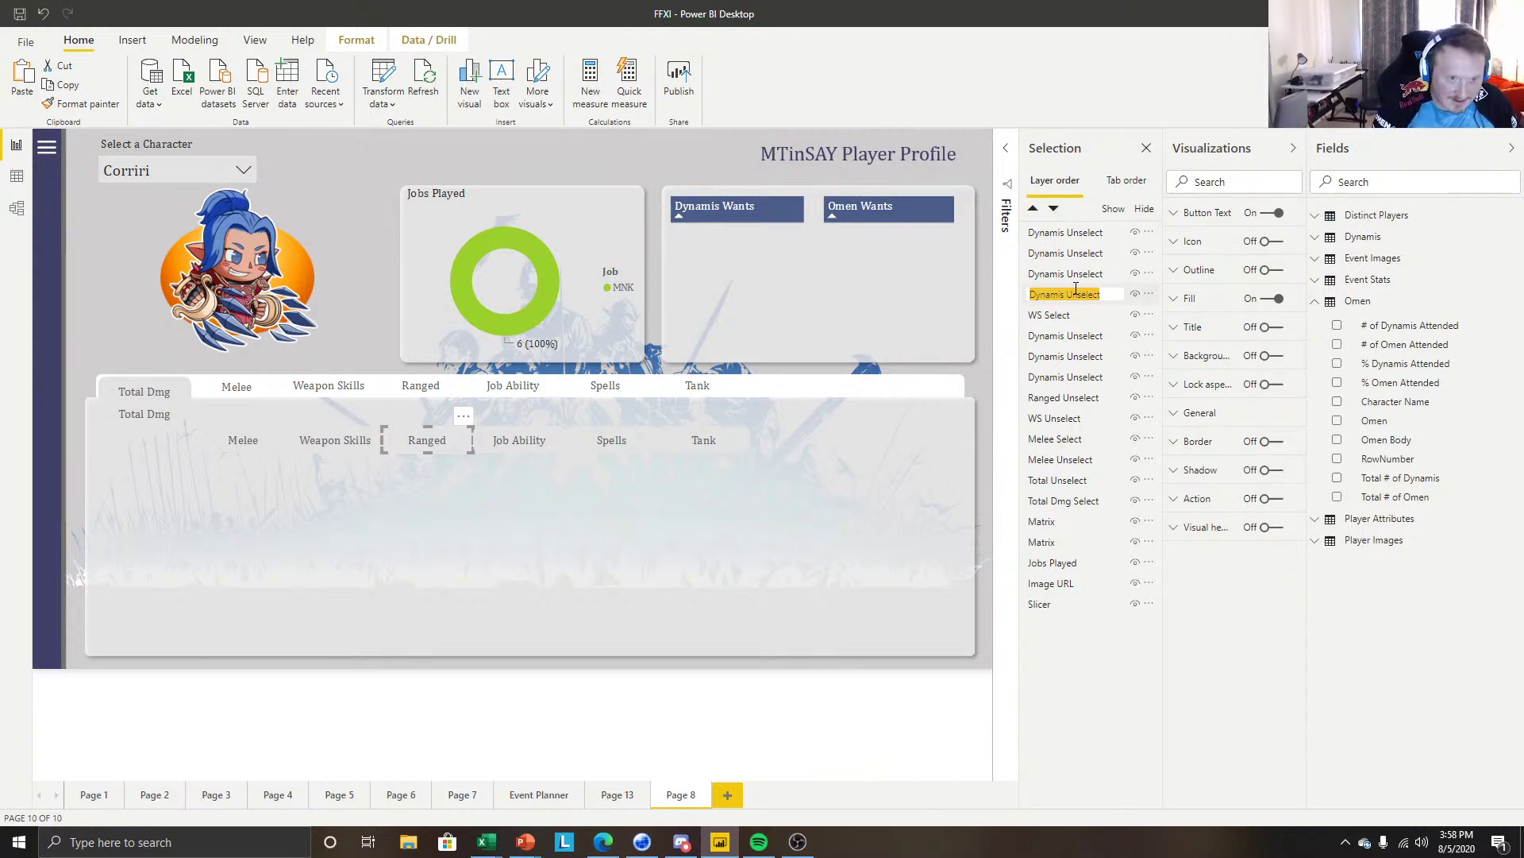
type("Ranged Select")
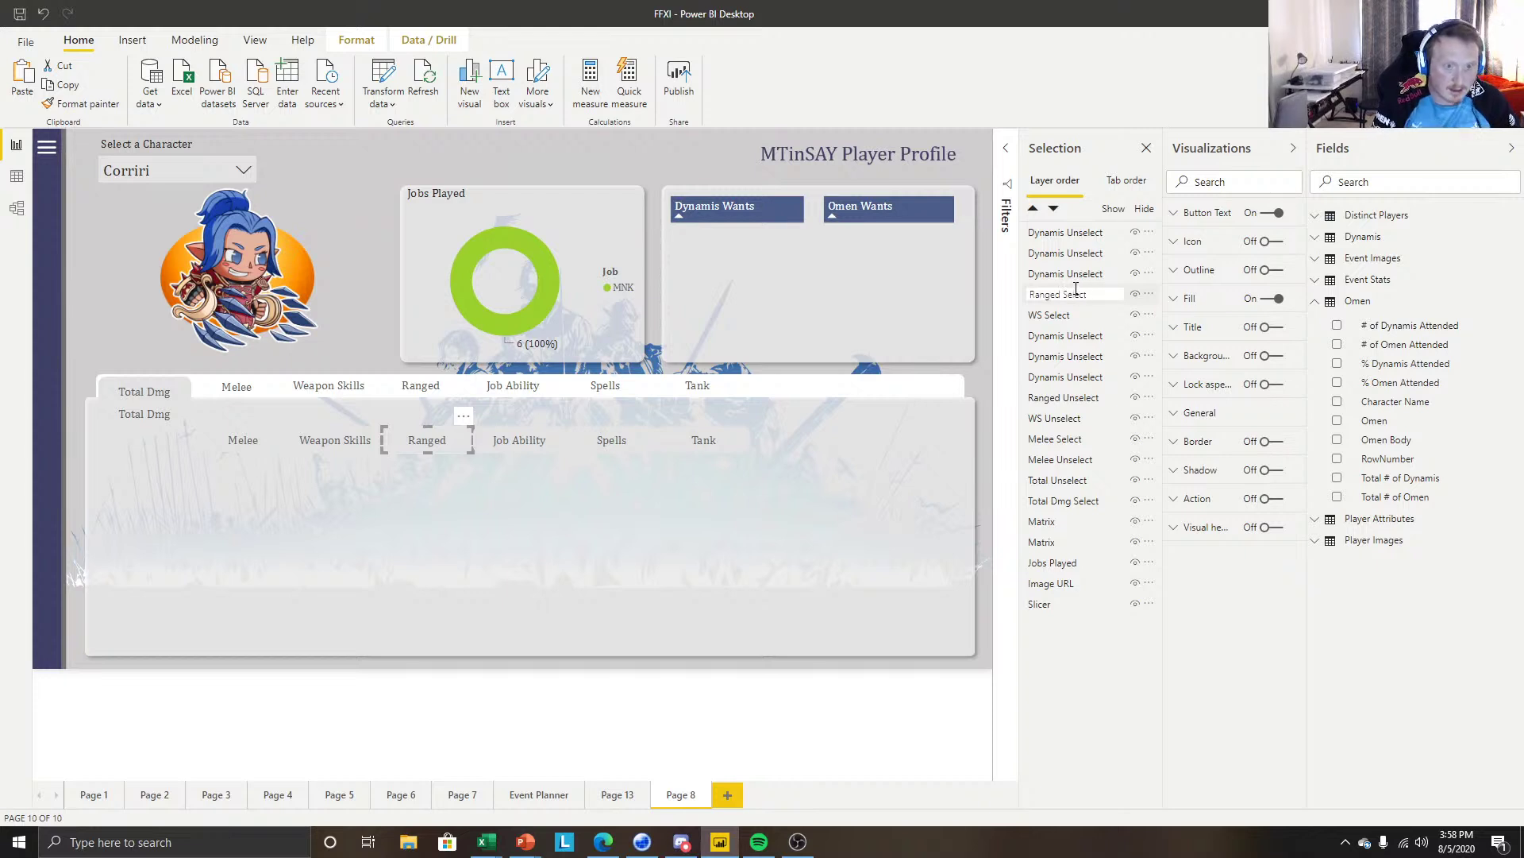
key("Return")
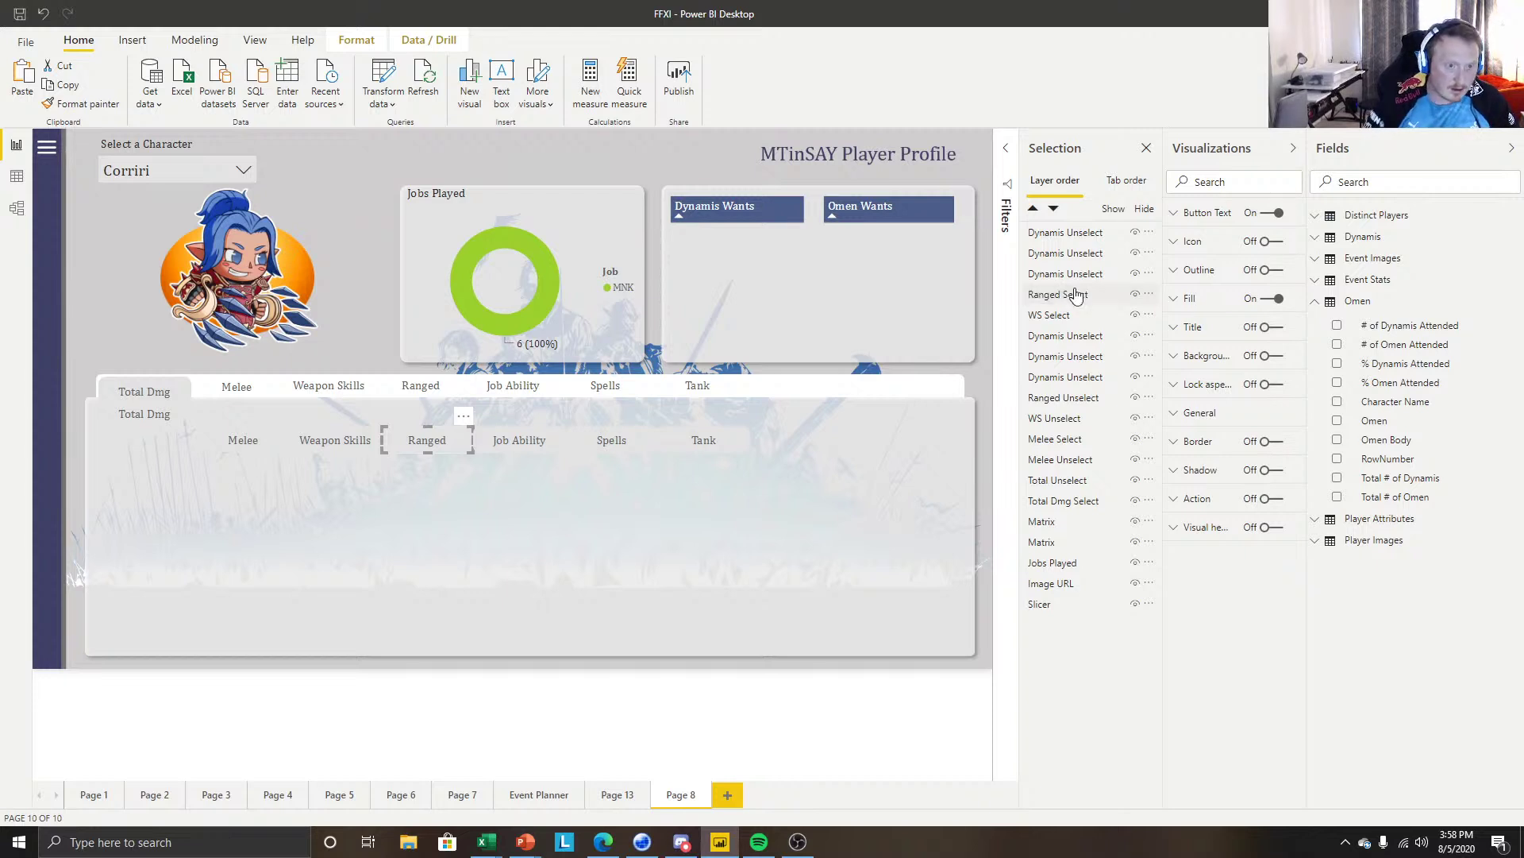
Rename the layer of the Job Ability button in the tab strip to JA unselect.
left_click(511, 395)
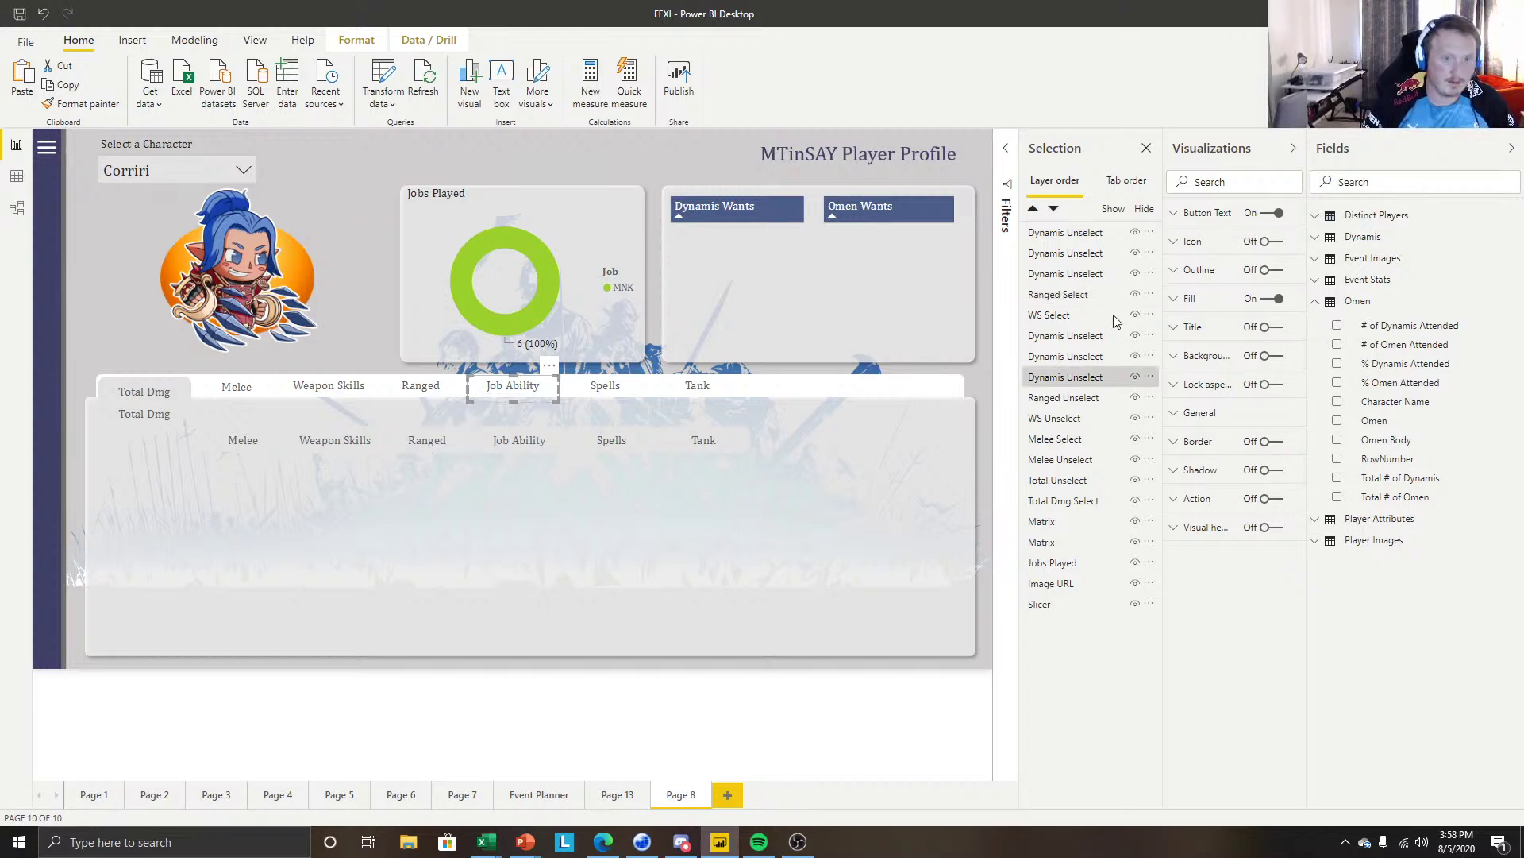
double_click(1080, 379)
type("JA")
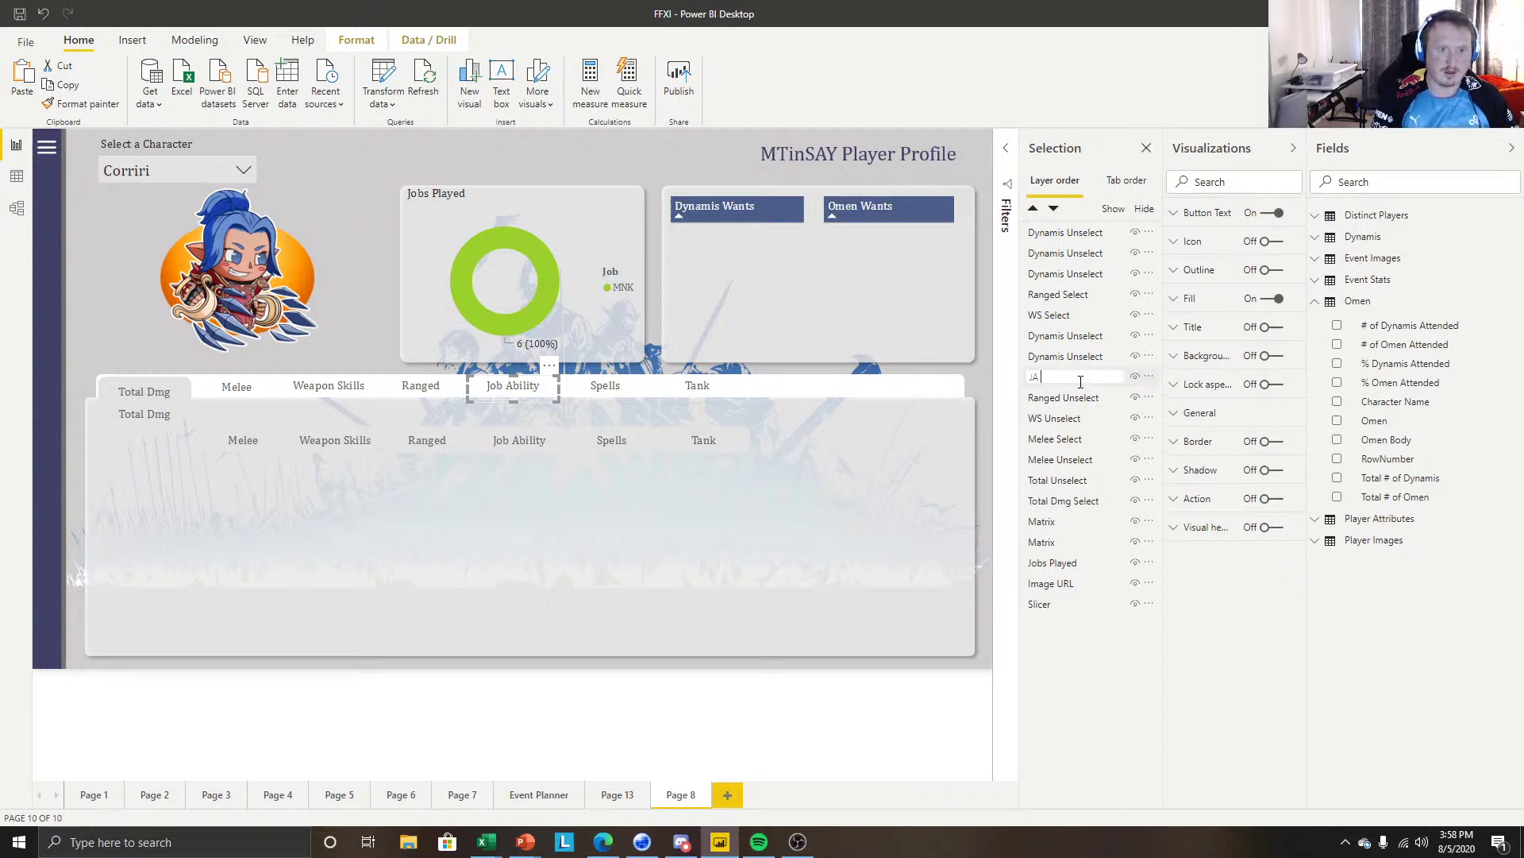
type(" unselect")
key("Return")
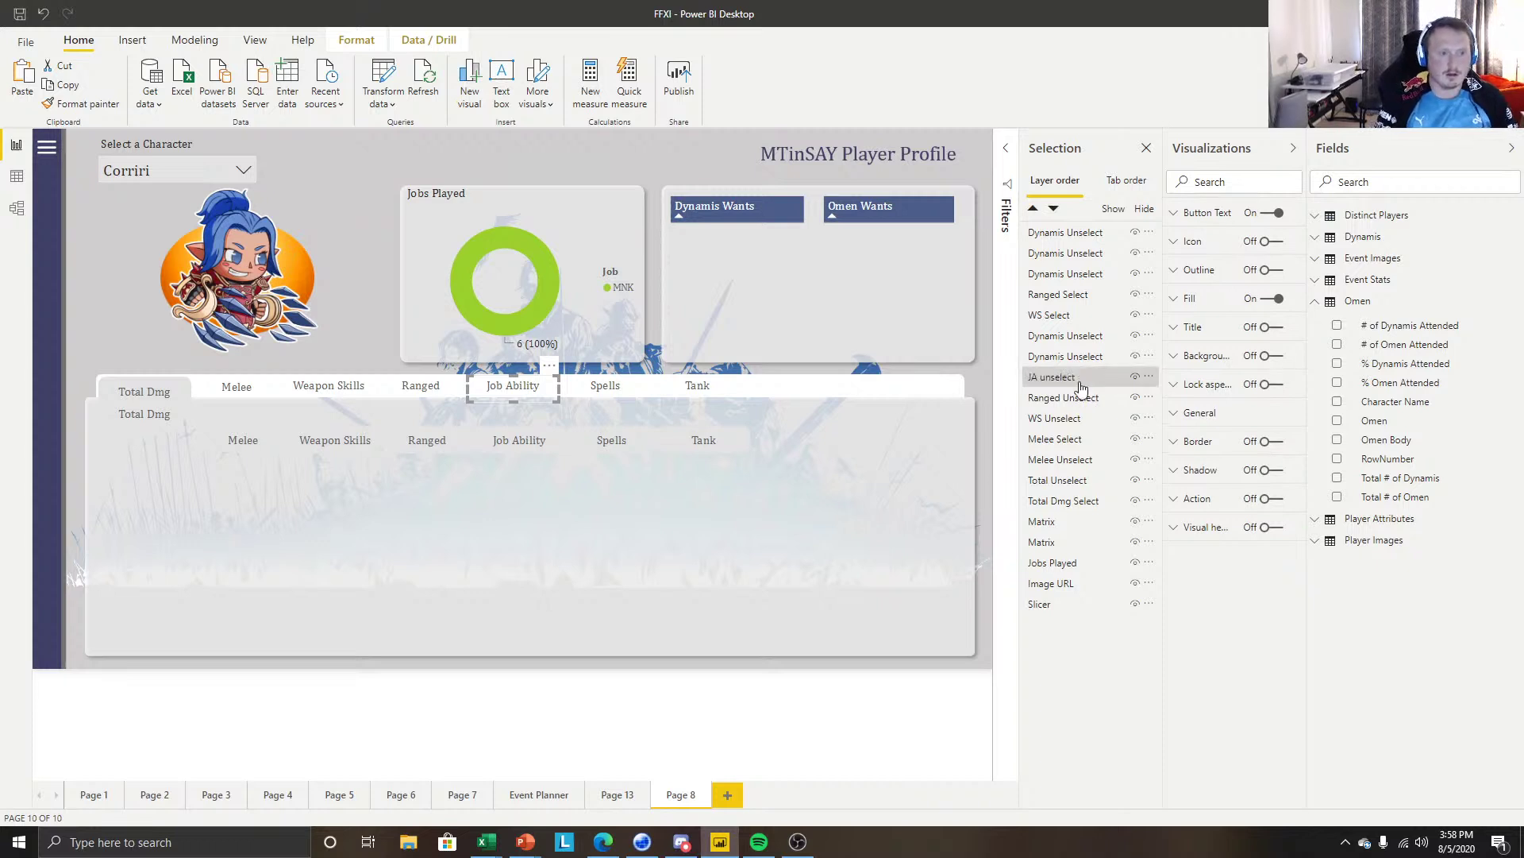
Rename the lower Job Ability button's layer to JA Select.
left_click(497, 450)
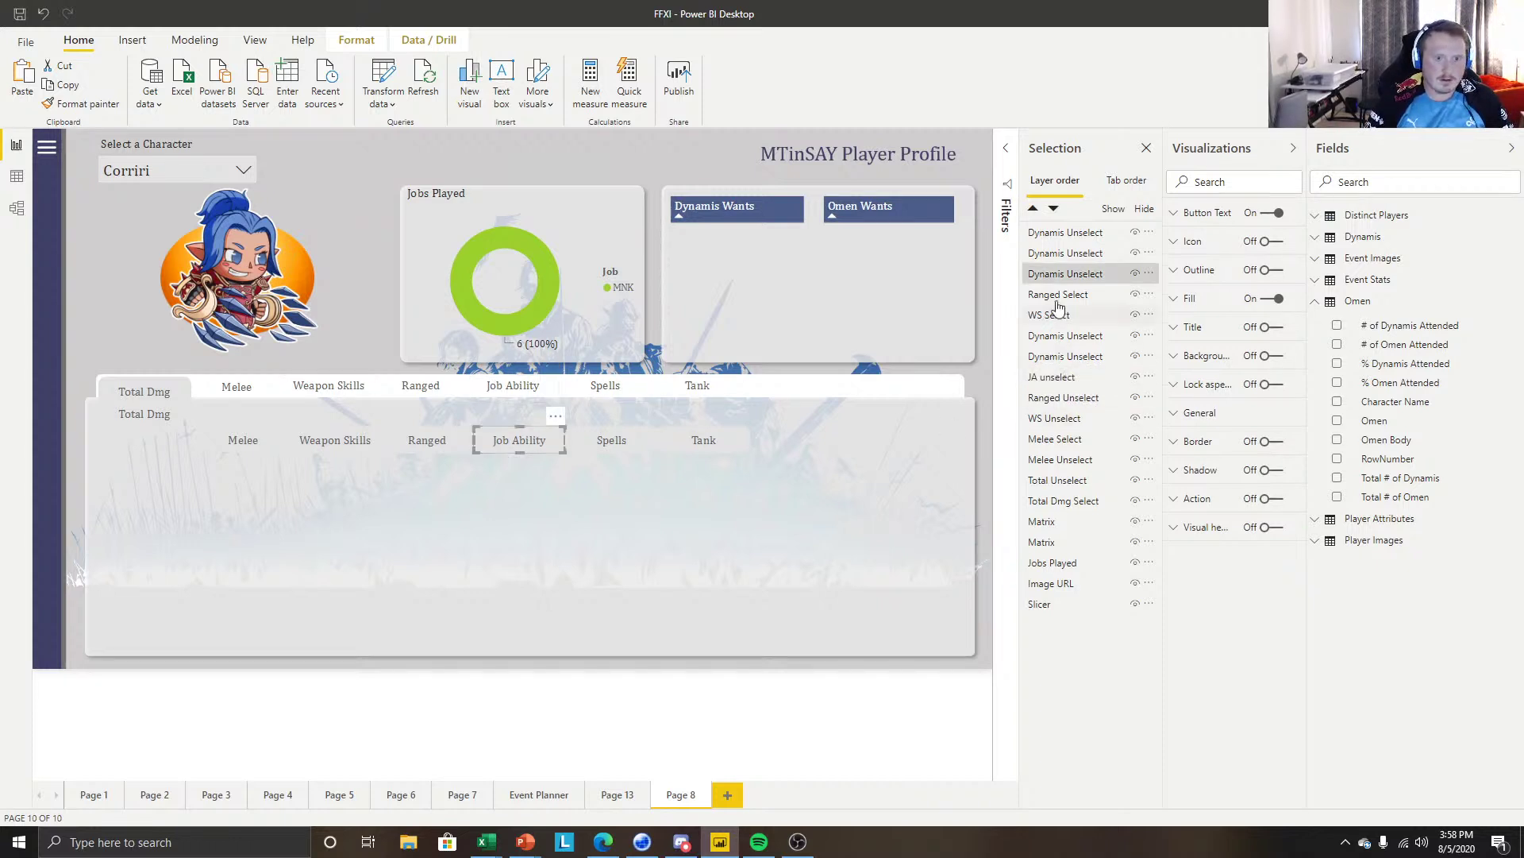
double_click(1063, 274)
type("JA")
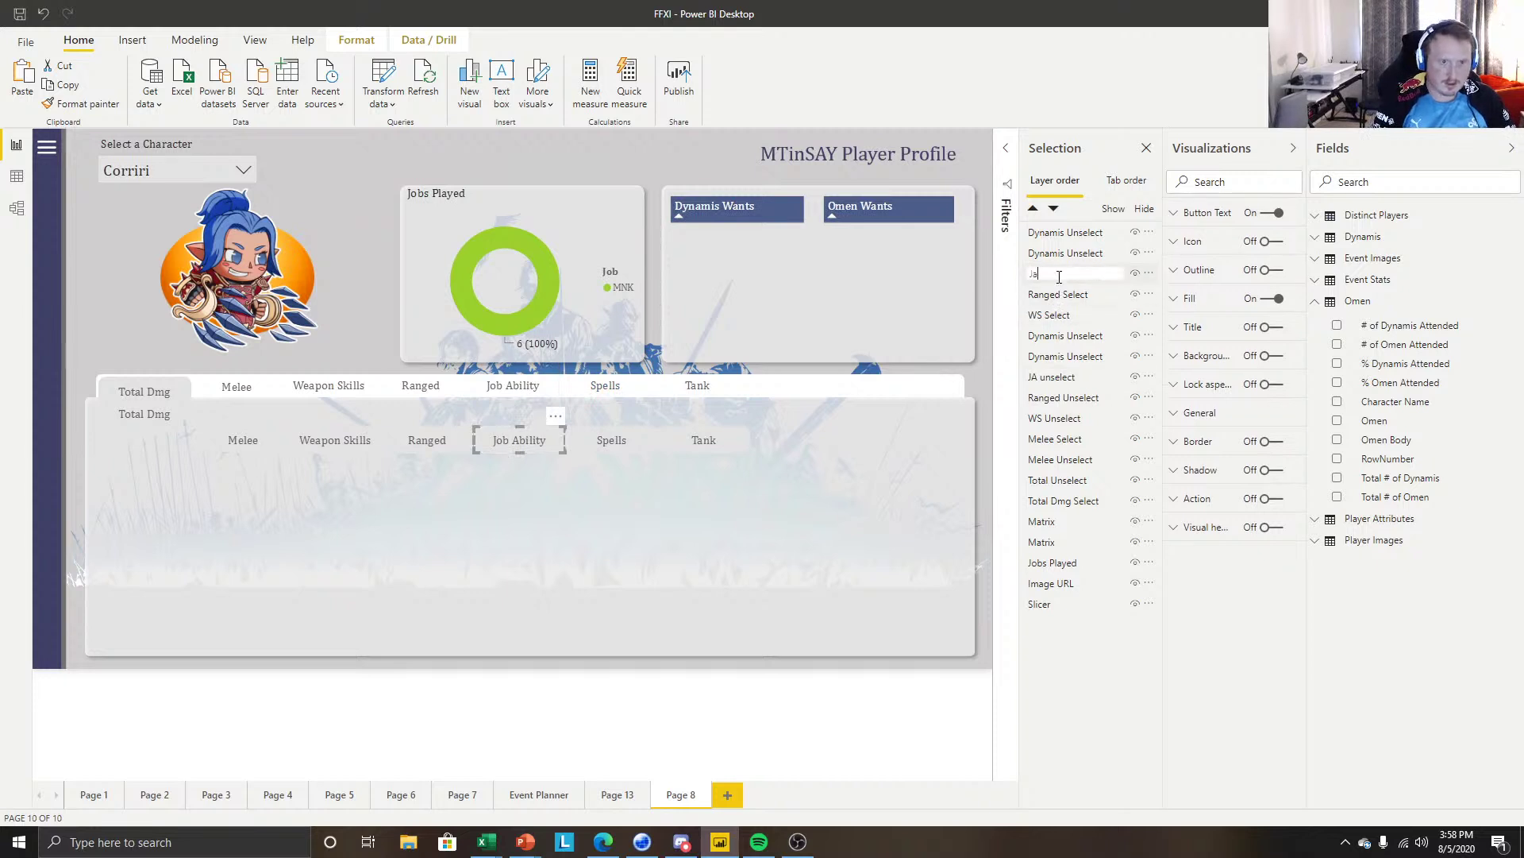
type(" Select")
key("Return")
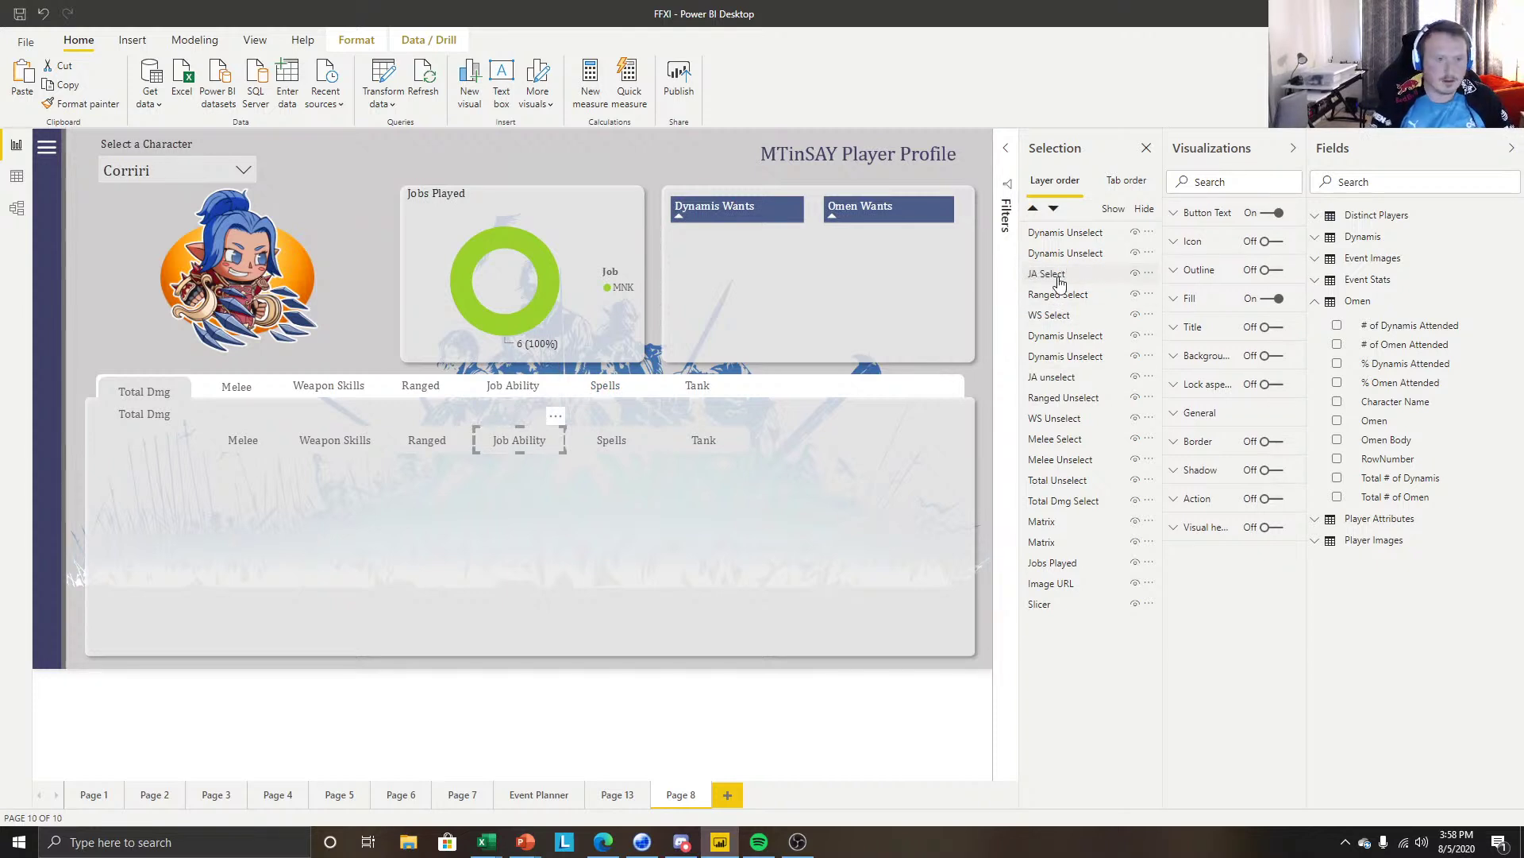
Reorder the JA, Ranged, WS and Total Dmg layers so each Select layer sits directly above its Unselect layer.
left_click(1059, 276)
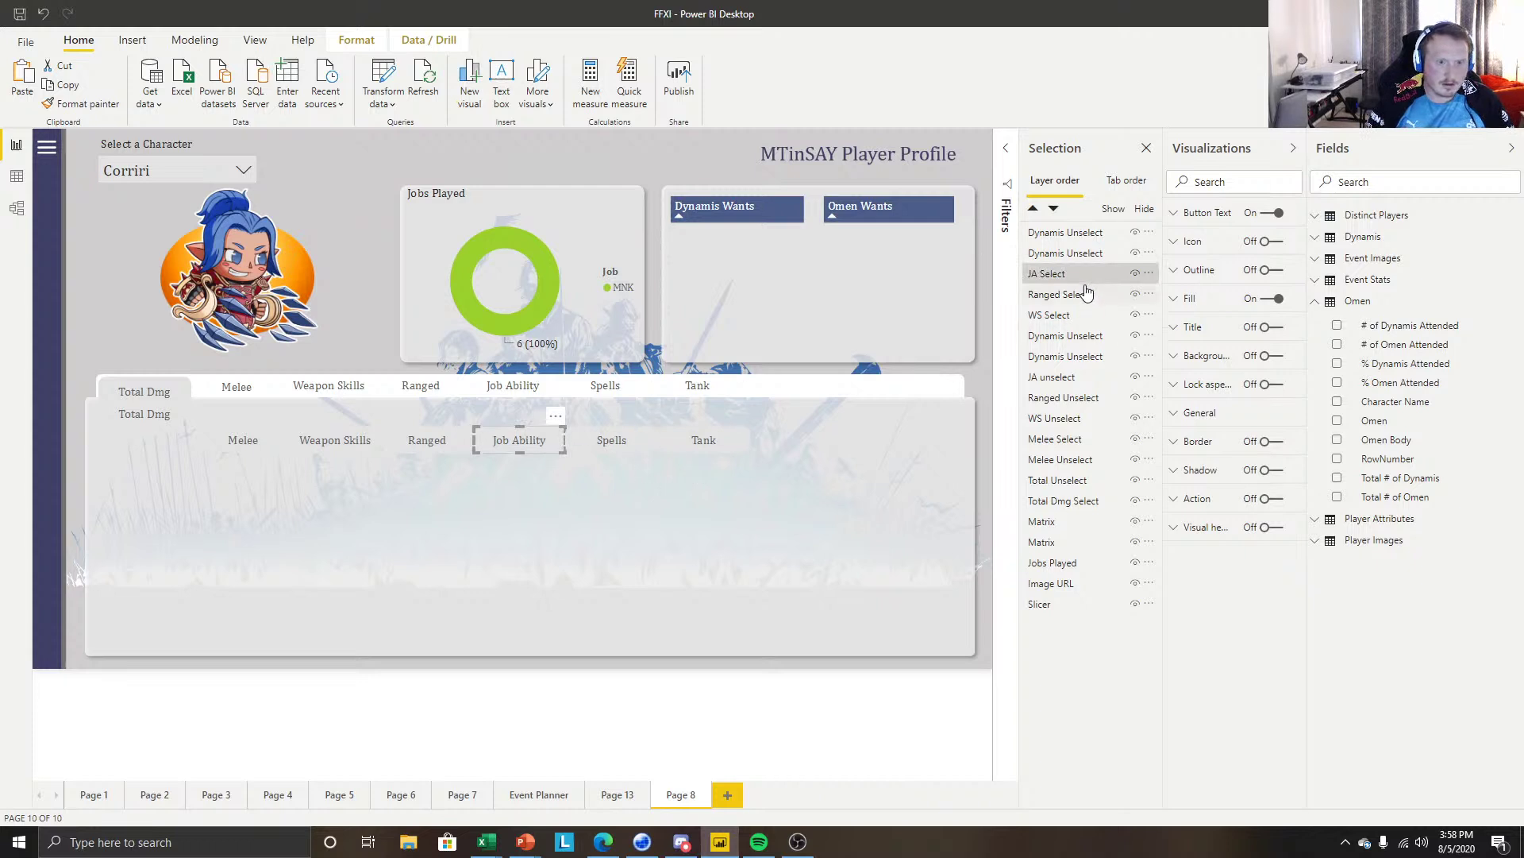
left_click_drag(1056, 274, 1057, 378)
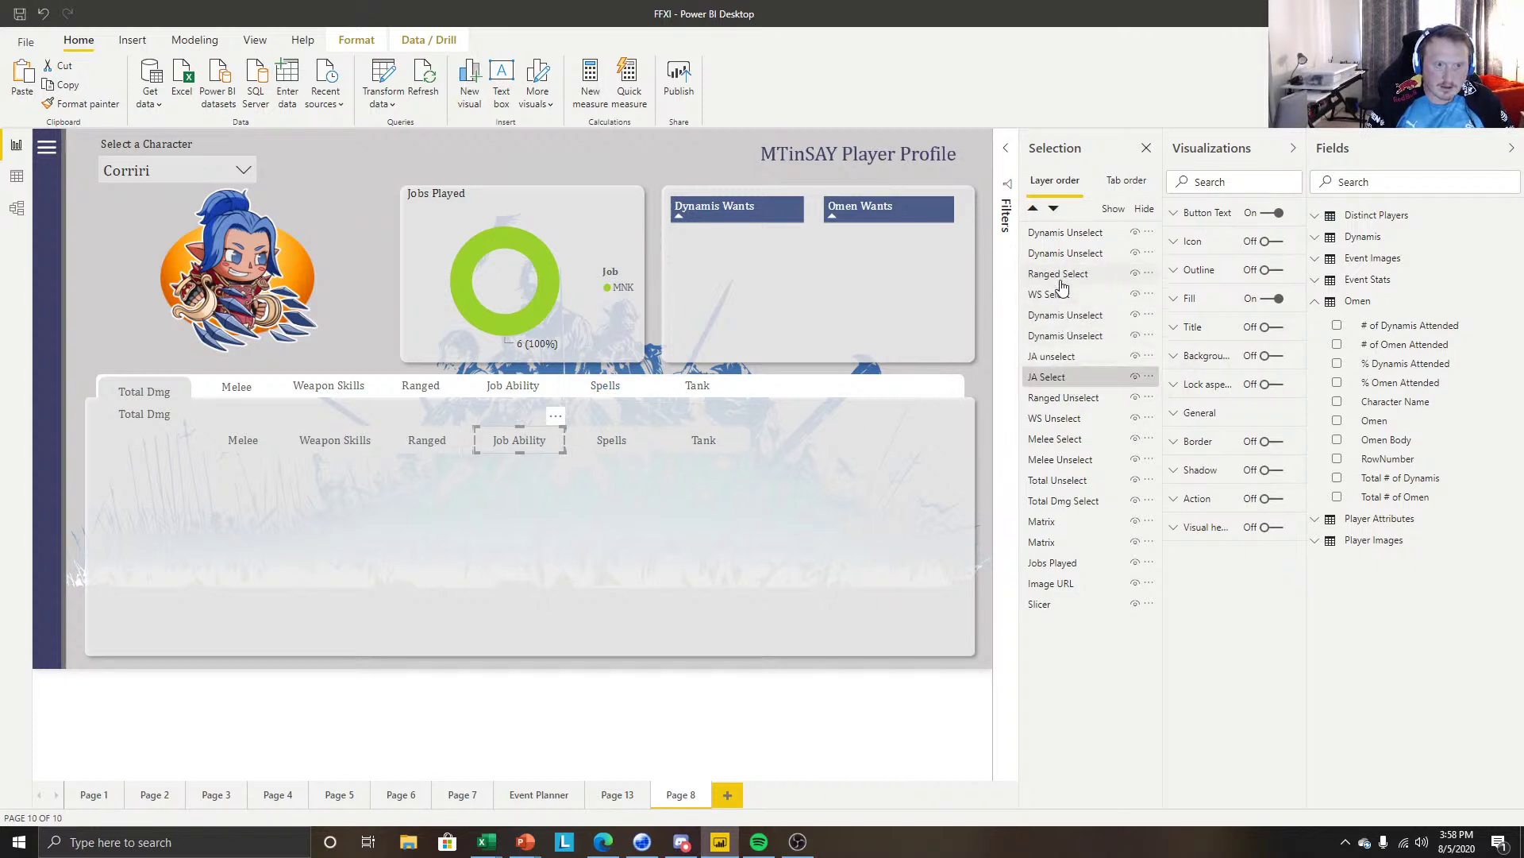
left_click_drag(1058, 278, 1068, 400)
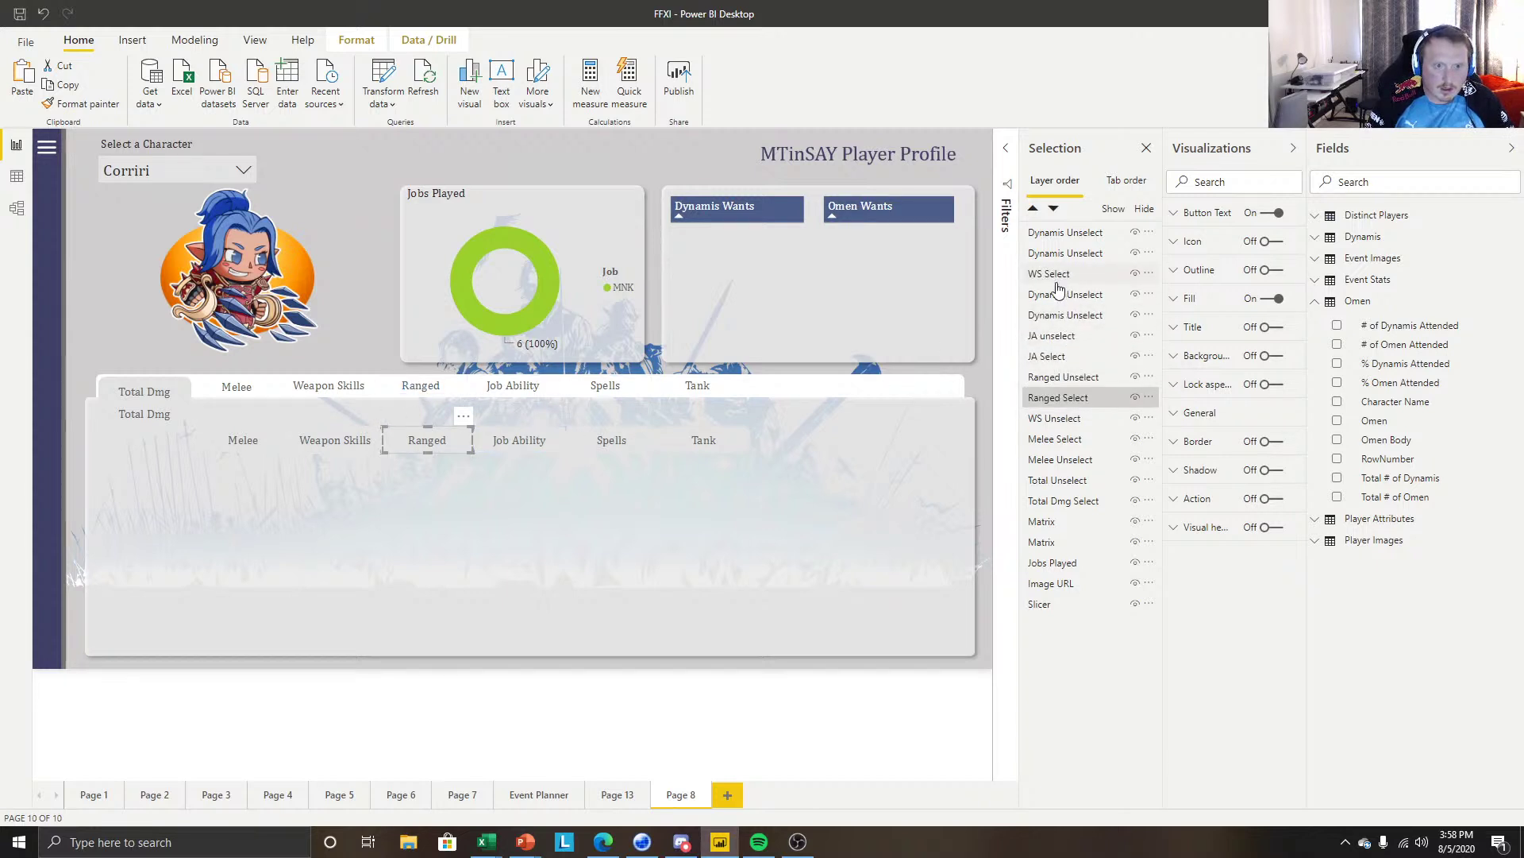
left_click_drag(1058, 278, 1061, 318)
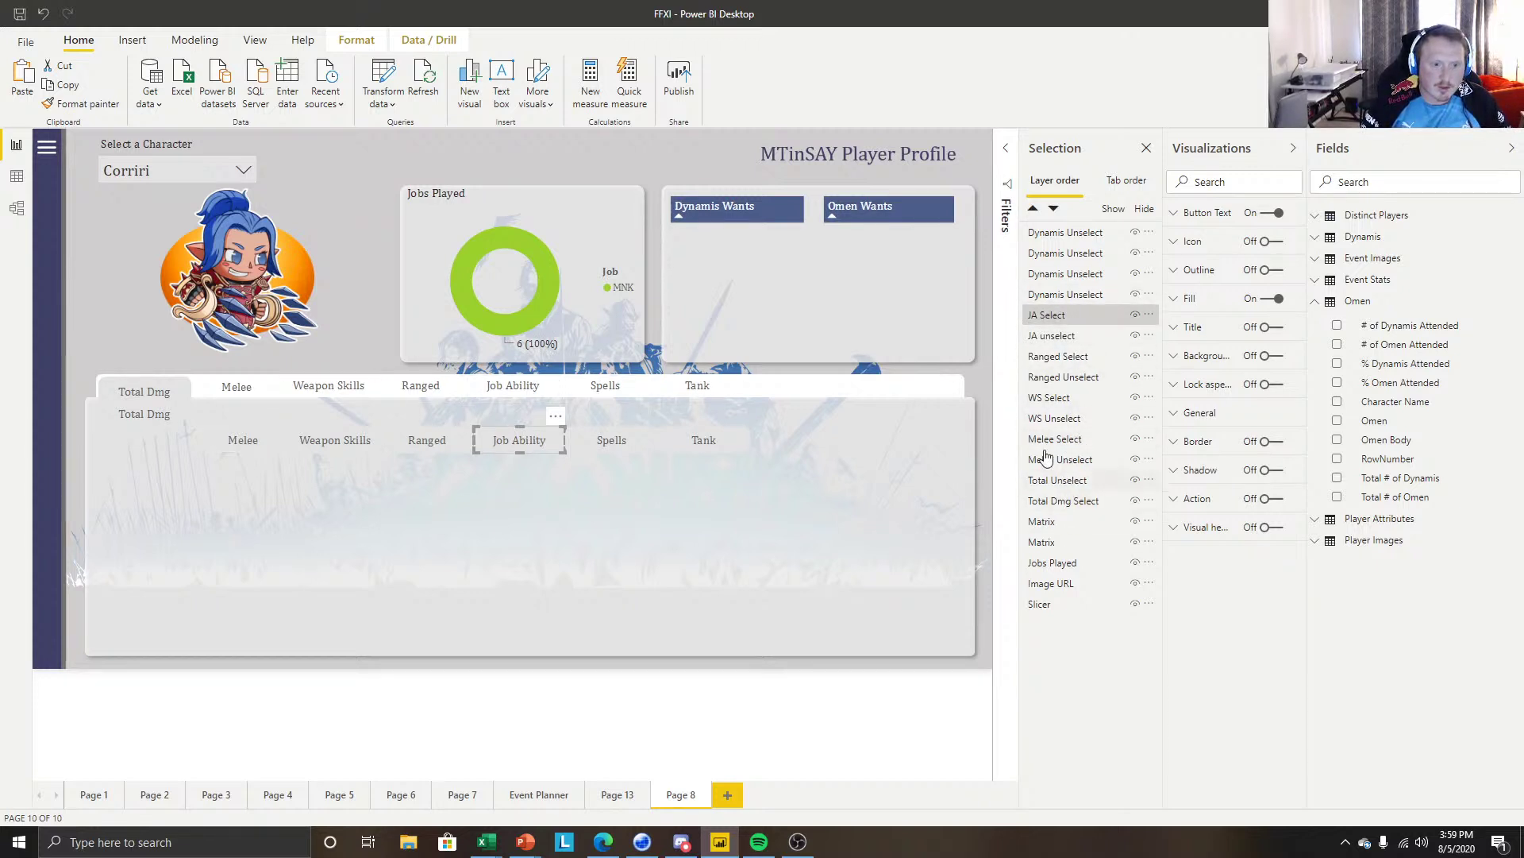
left_click_drag(1074, 481, 1075, 502)
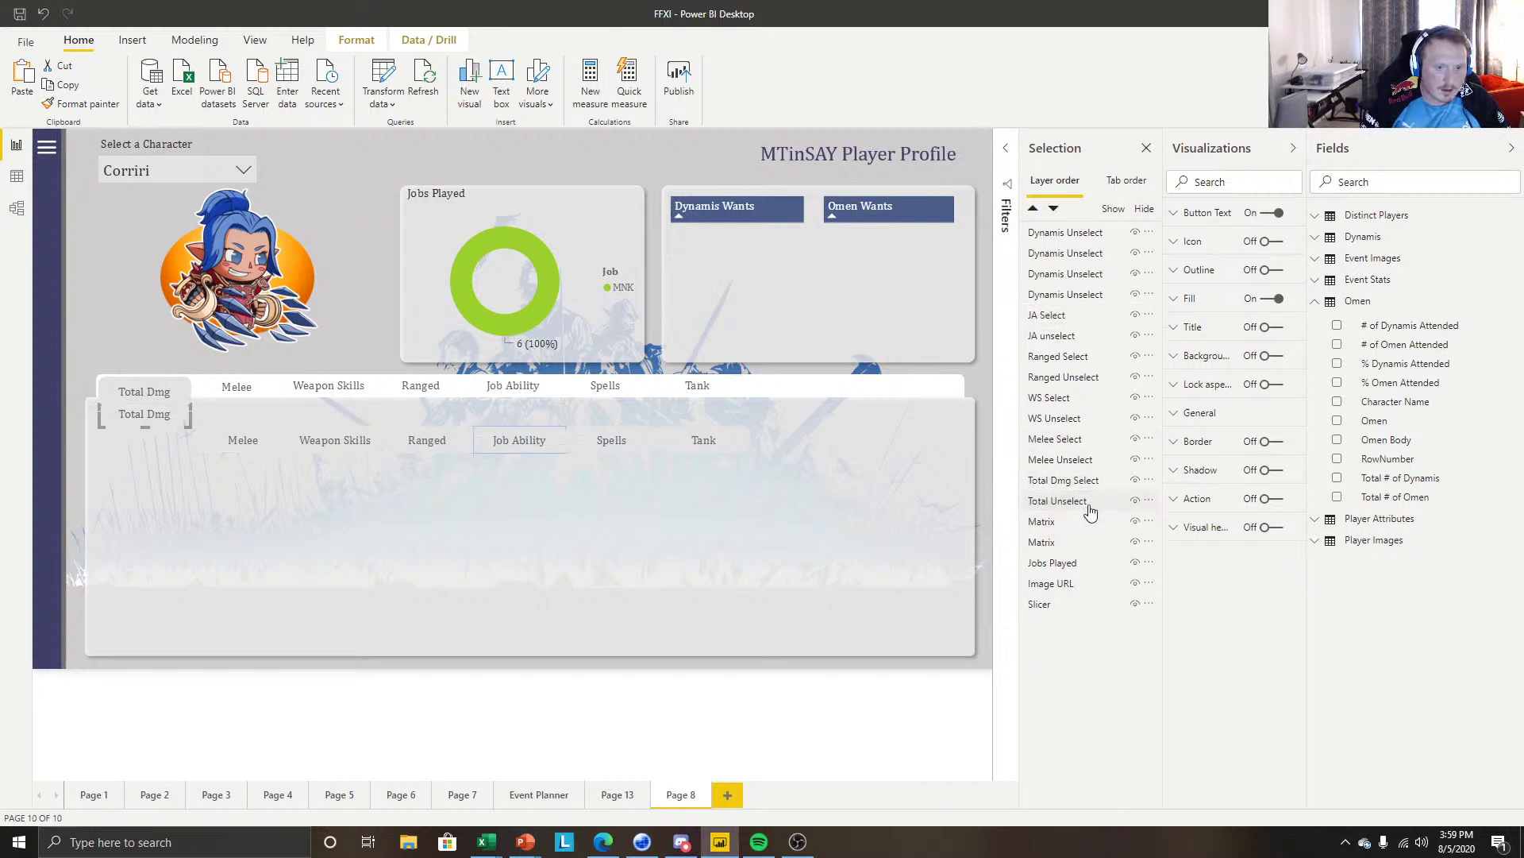
Rename the layer of the Spells button in the tab strip to Spells Unselect.
left_click(601, 391)
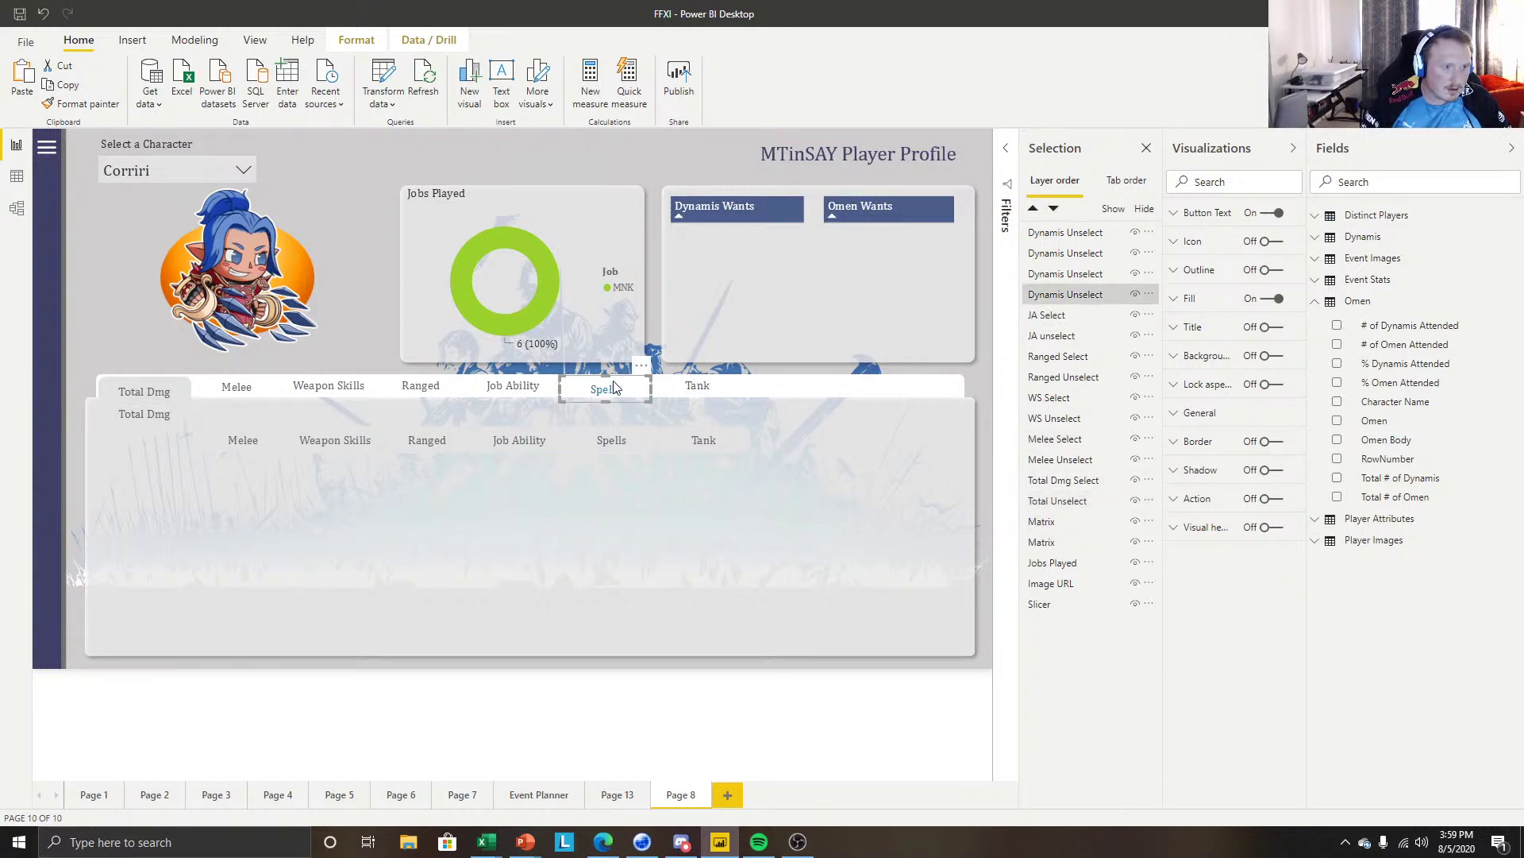
double_click(1065, 295)
type("S")
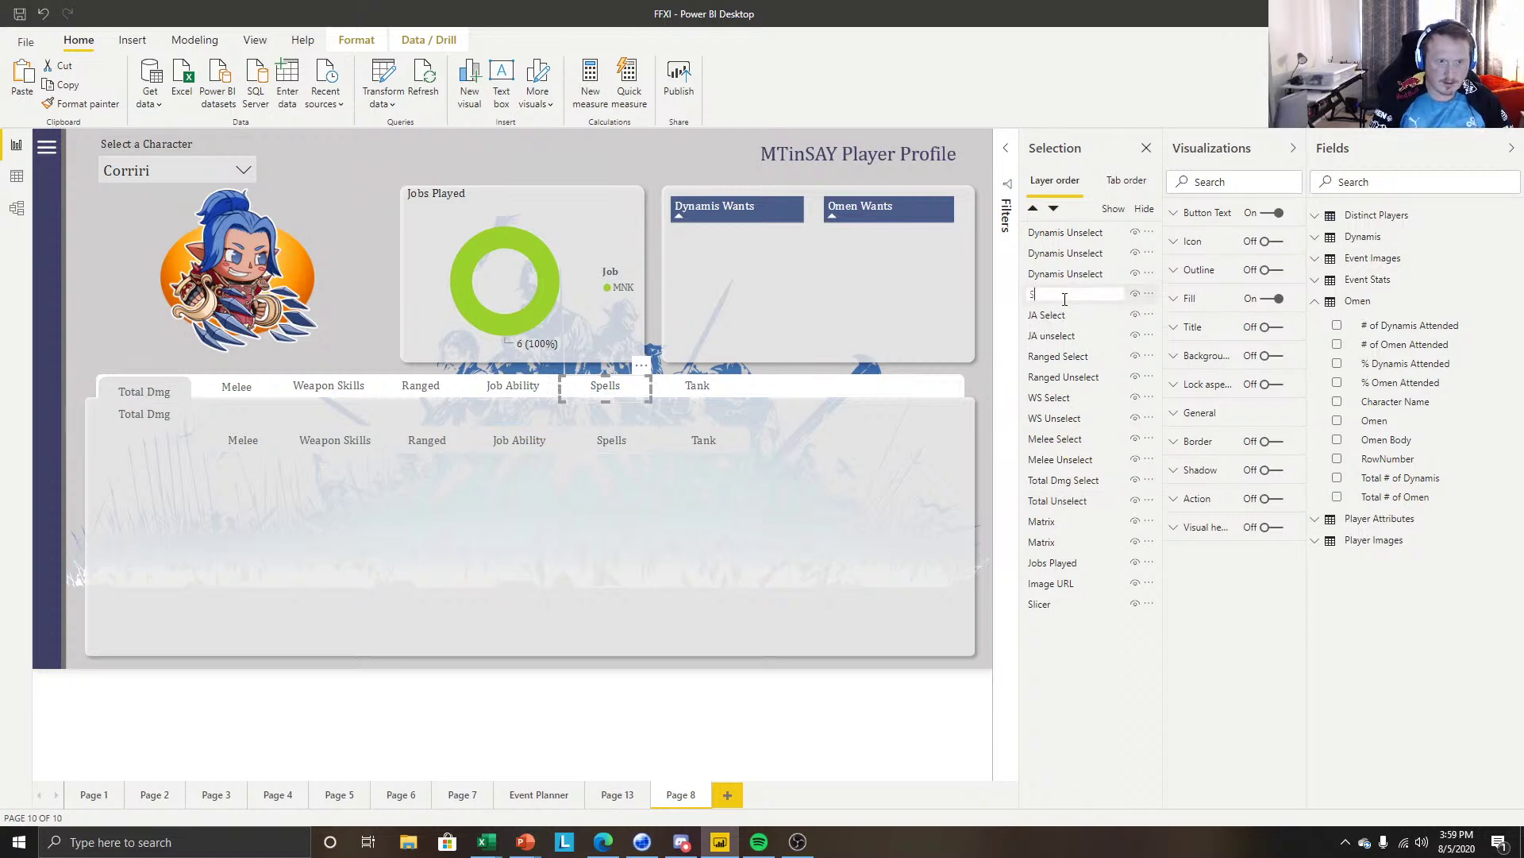
type("pells Unsele")
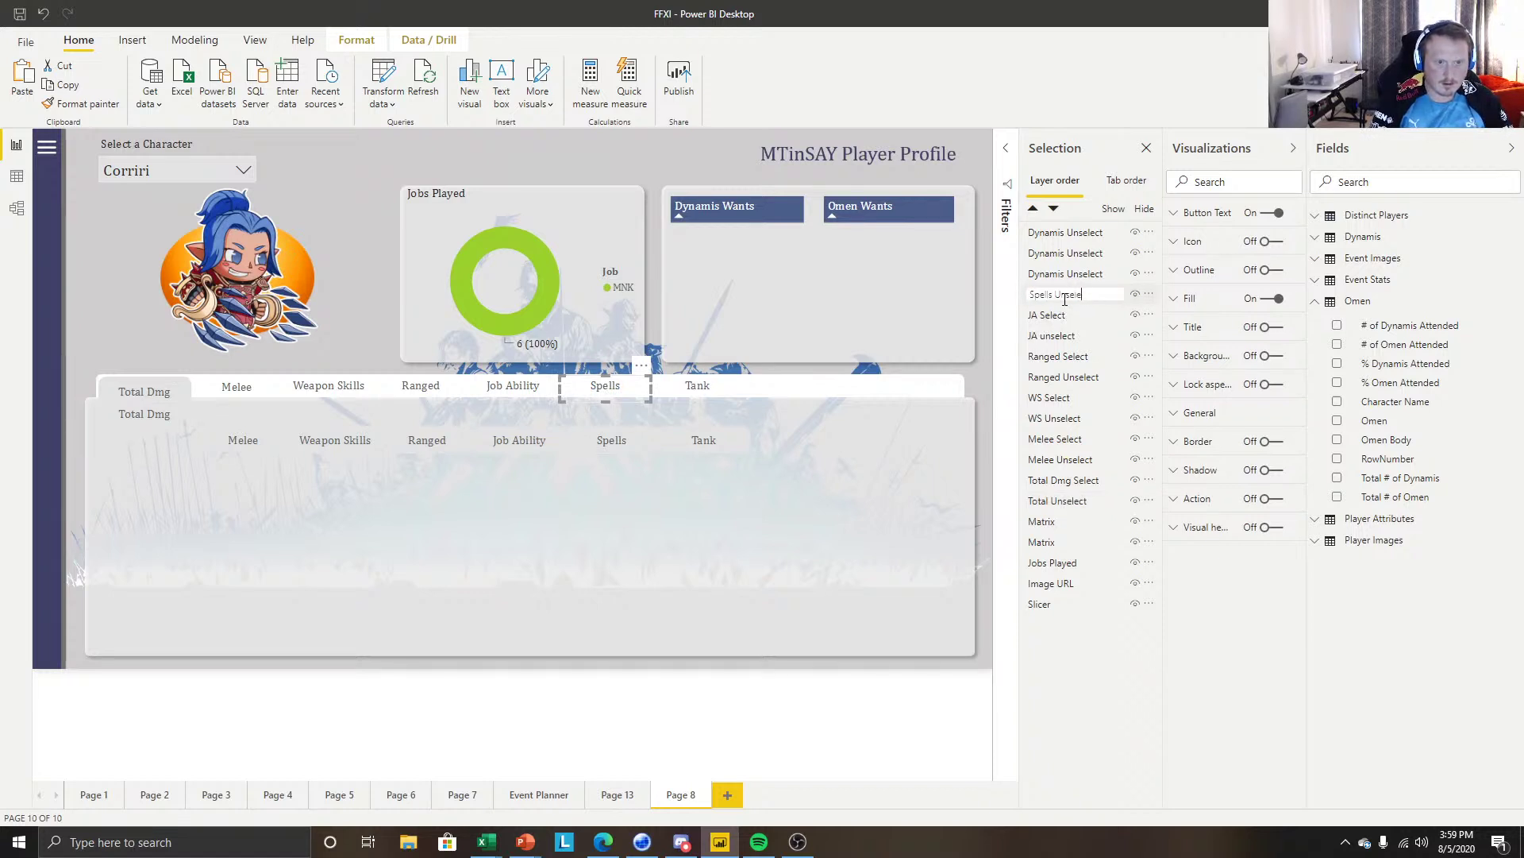
type("ct")
key("Return")
Rename the lower Spells button's layer to Spells Select.
left_click(618, 437)
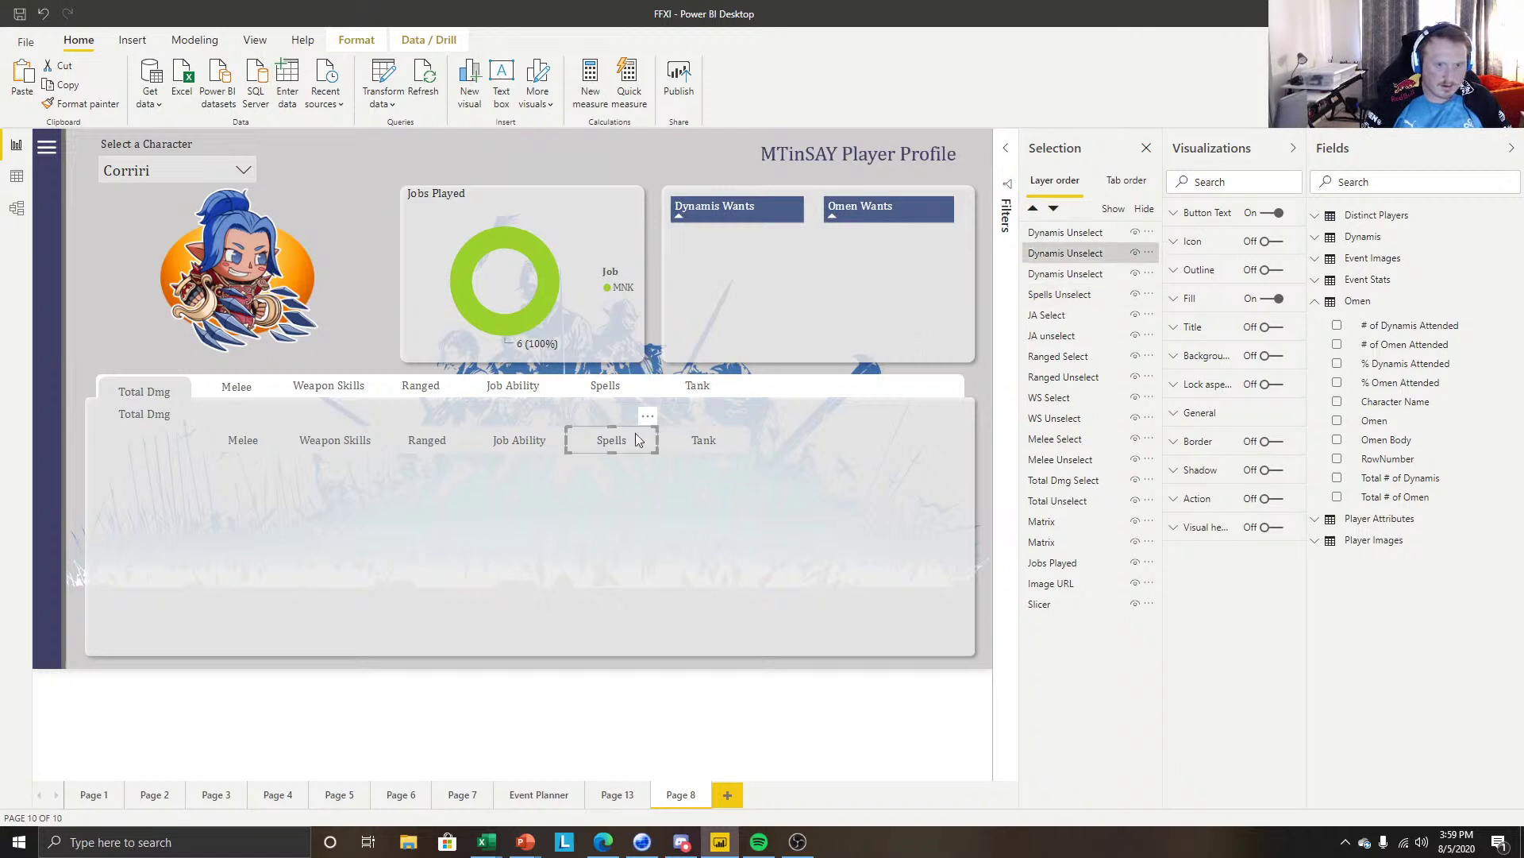
double_click(1068, 254)
type("Spells Select")
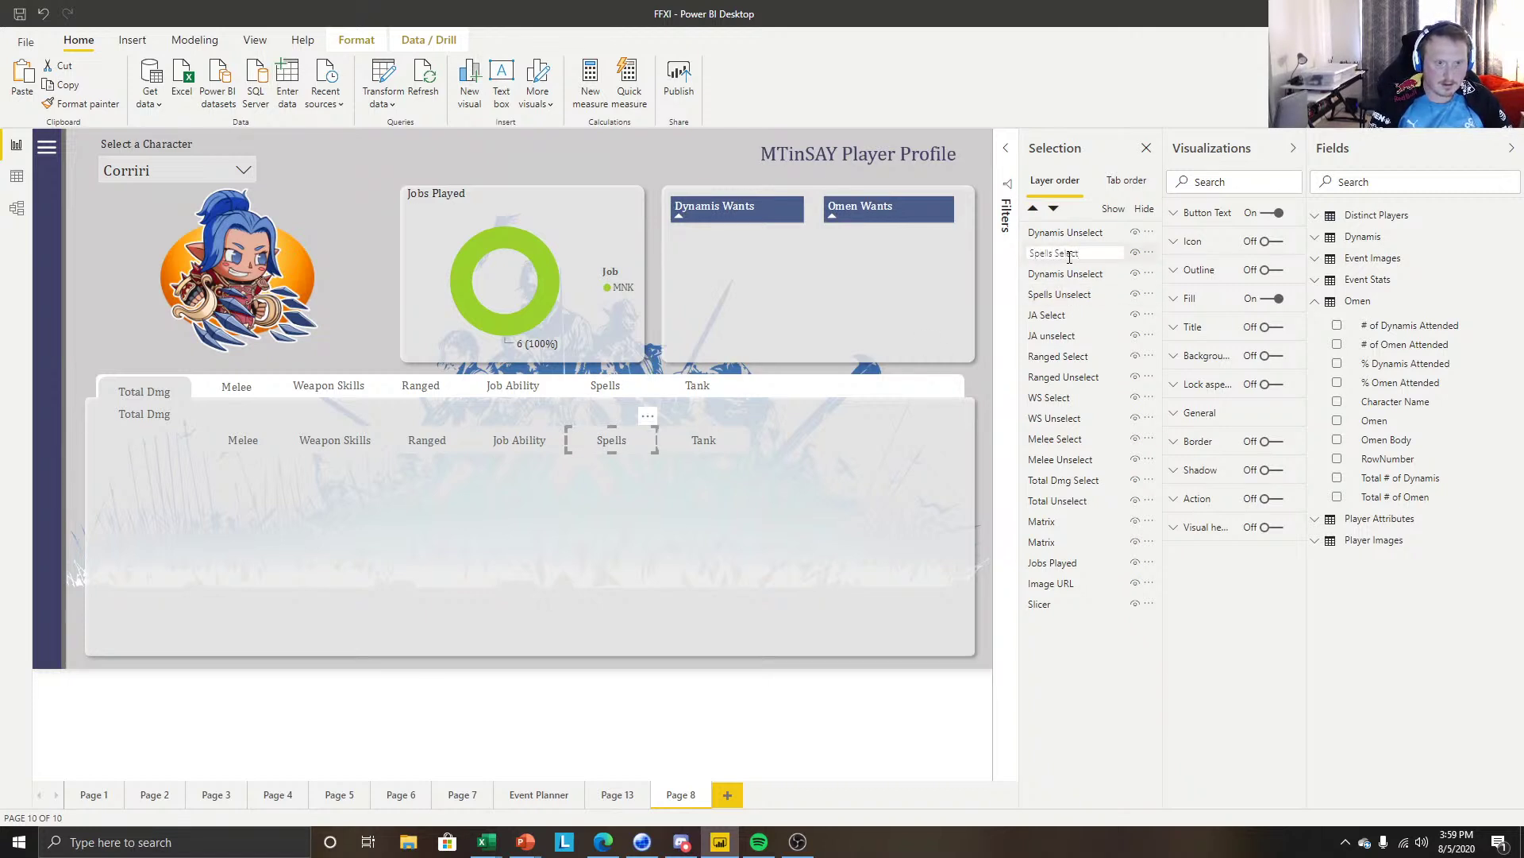
key("Return")
Rename the lower Tank button's layer to Tank Select.
left_click(721, 433)
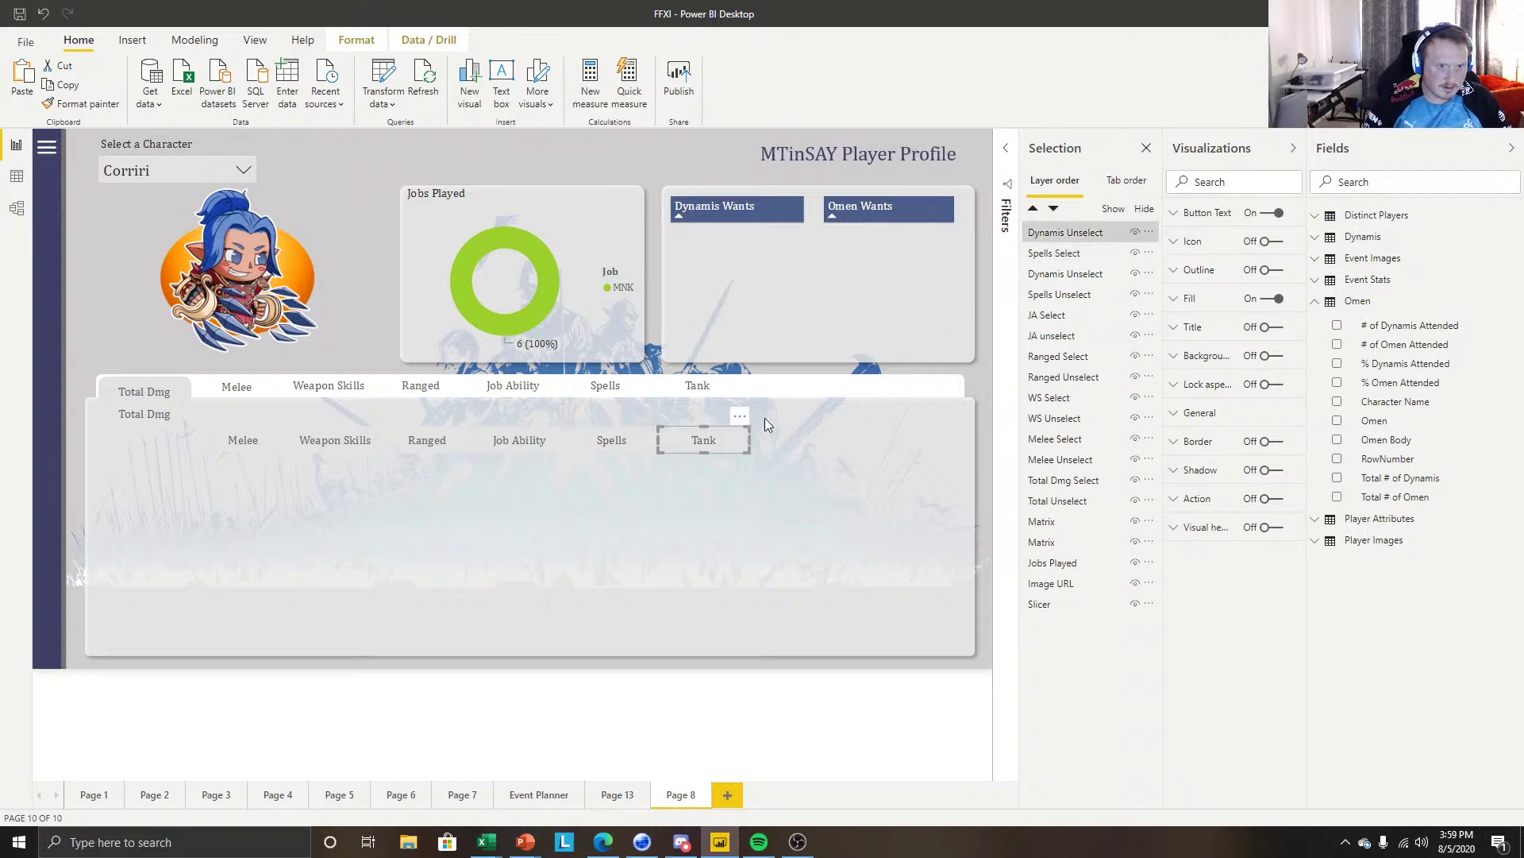
double_click(1060, 232)
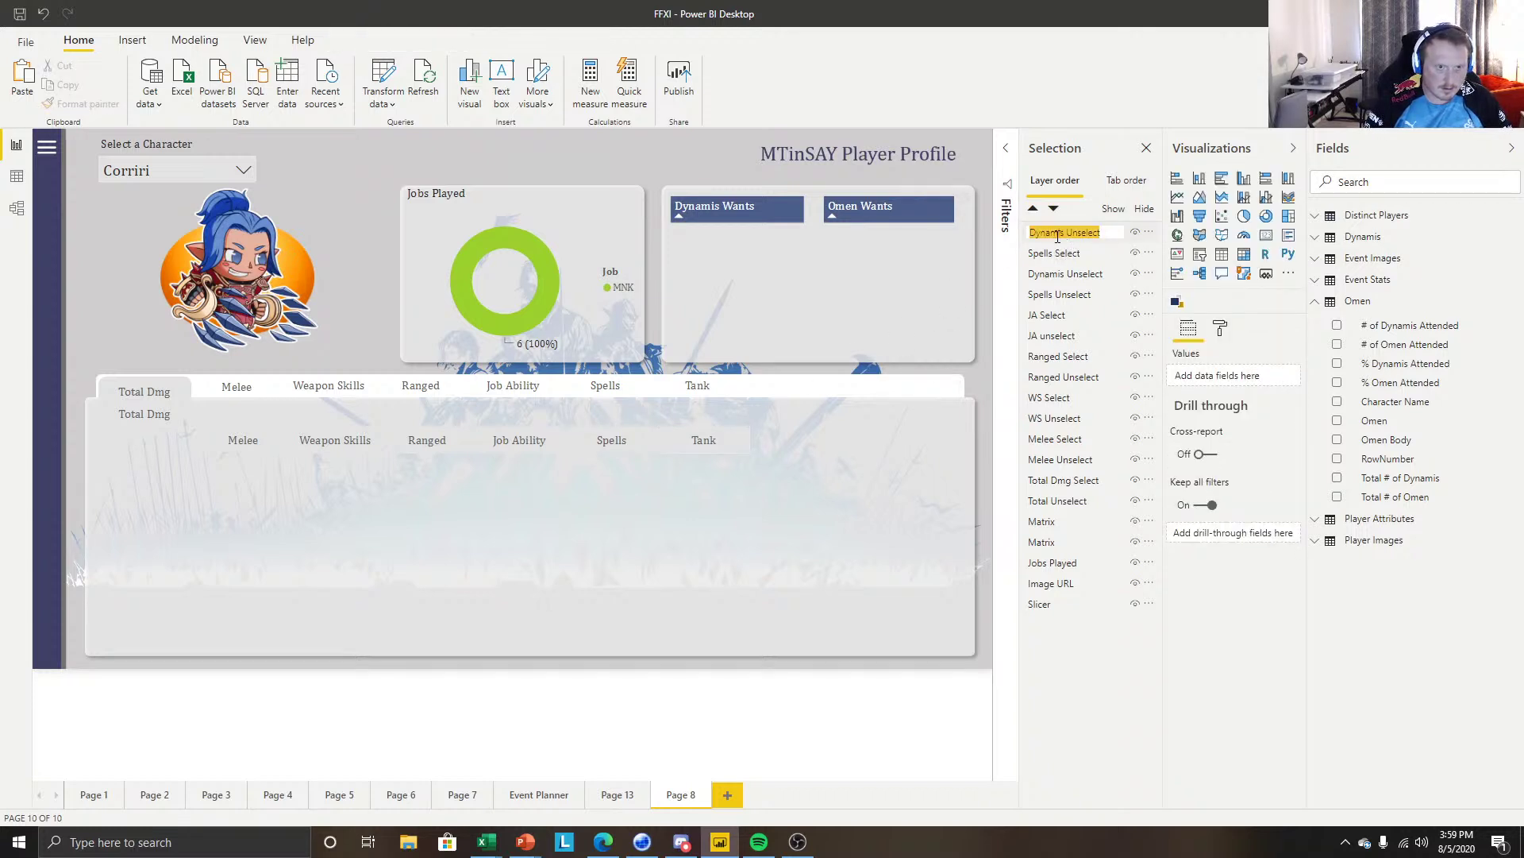
type("Tank Select")
key("Return")
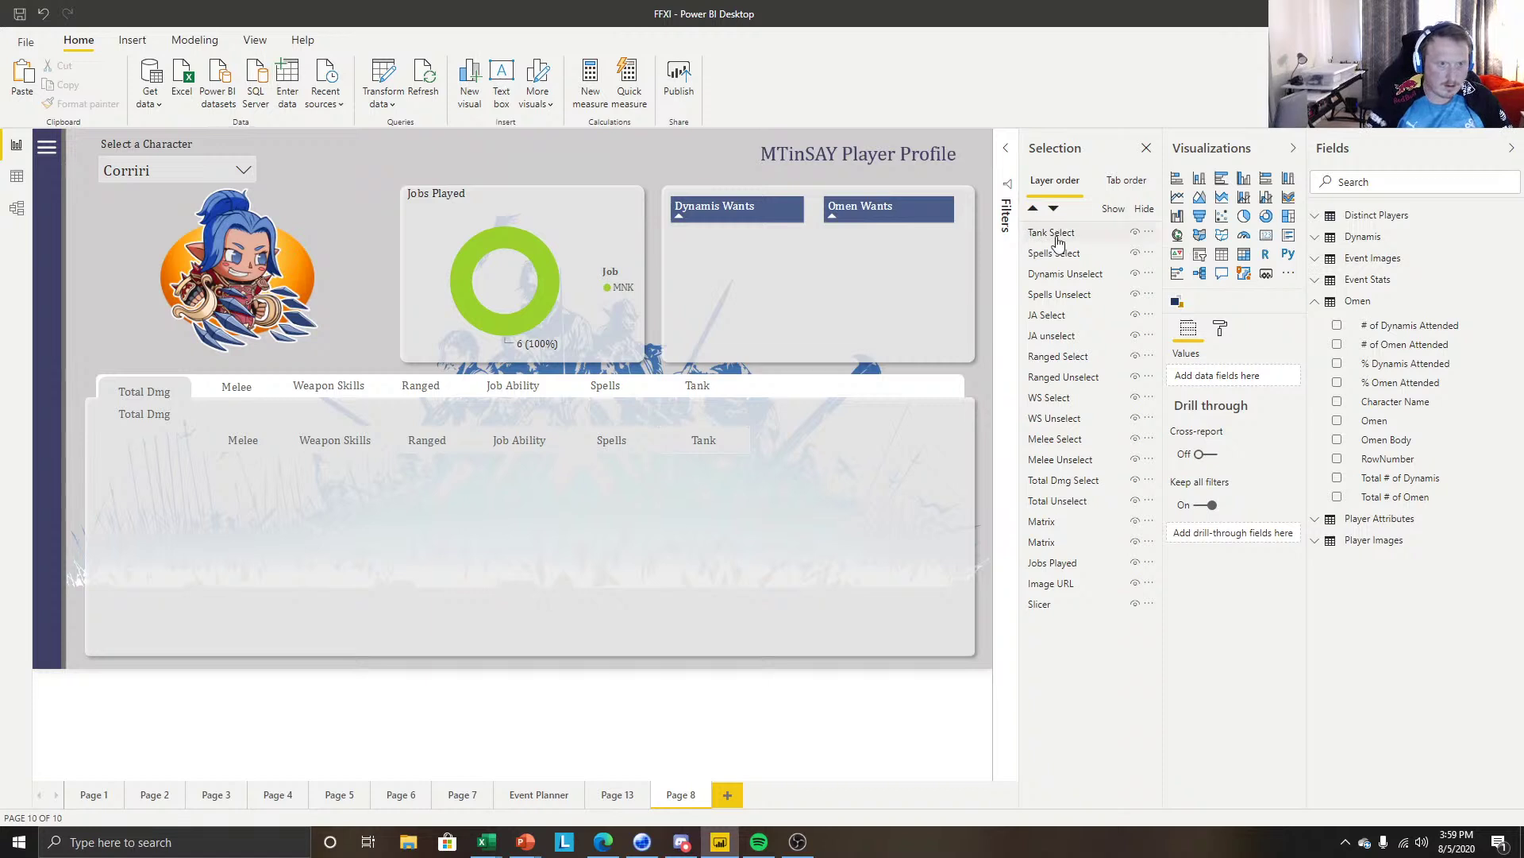
Rename the layer of the Tank button in the tab strip to Tank Unselect.
double_click(1078, 273)
type("Tank ")
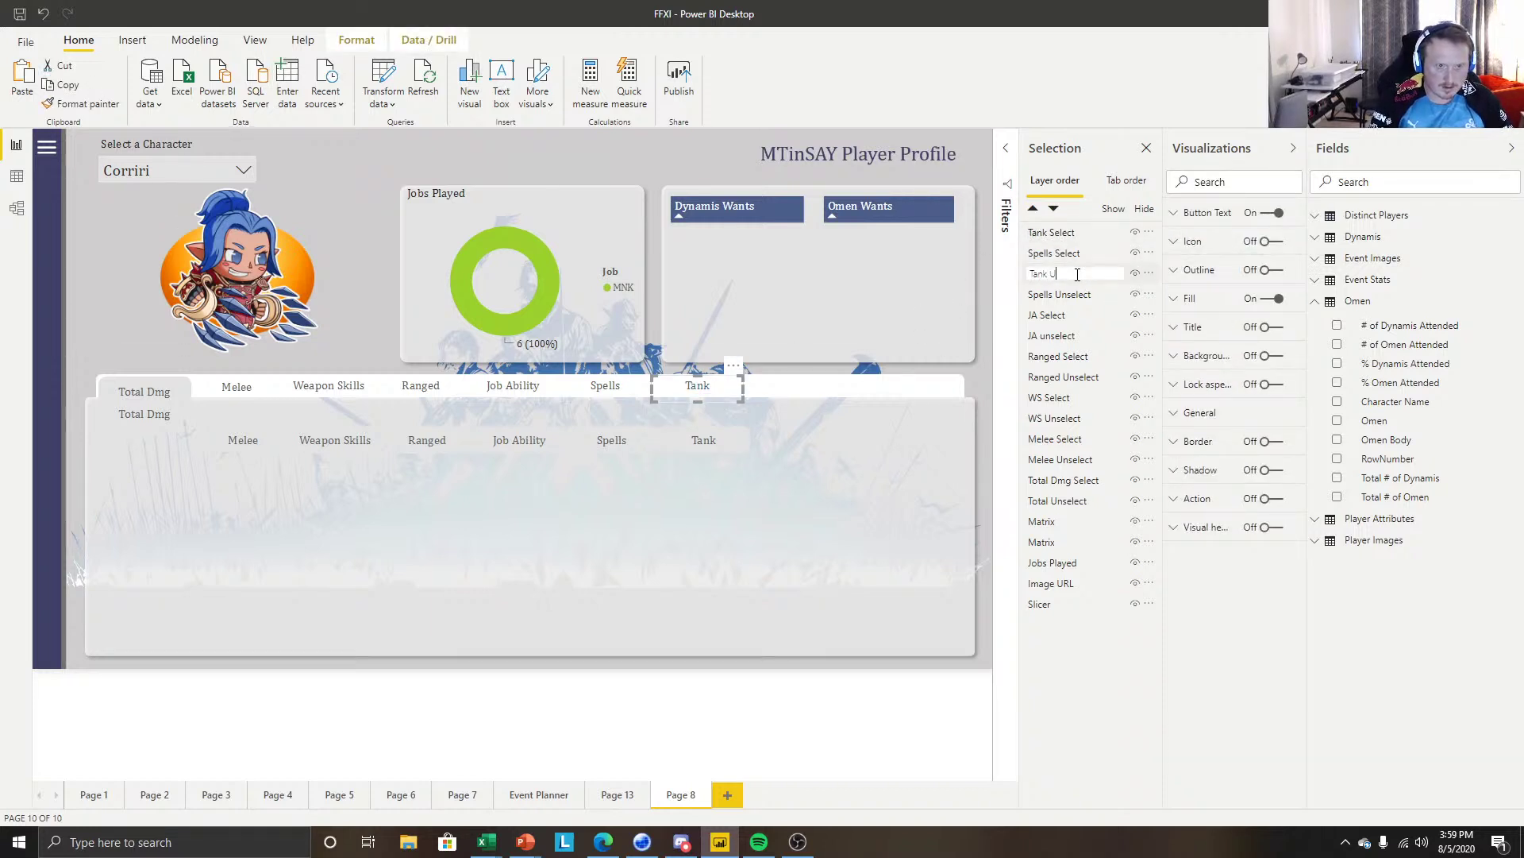
type("Unselect")
key("Return")
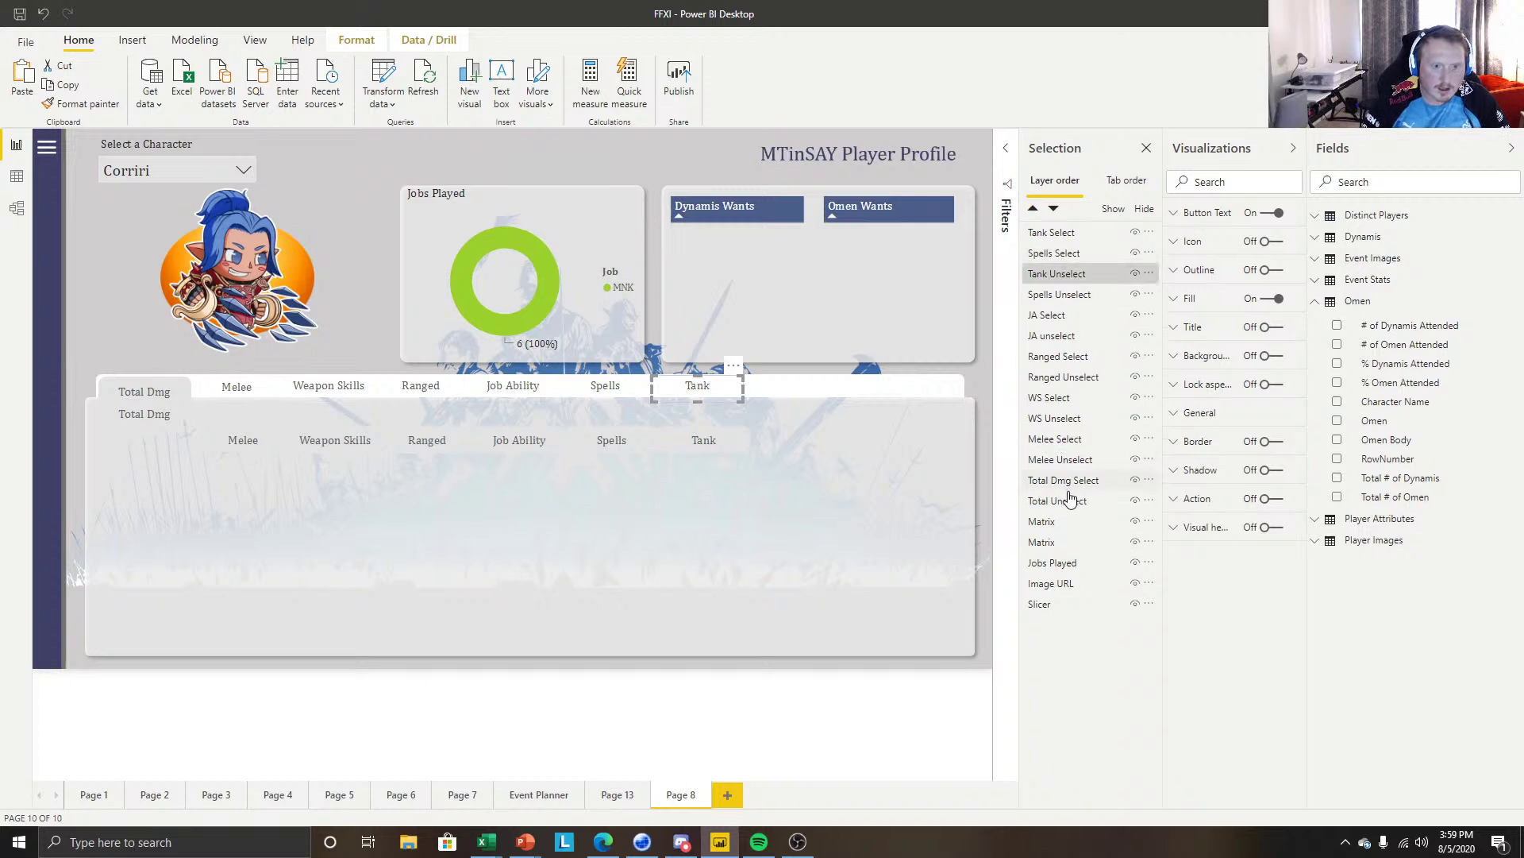
Move Total Dmg Select to the front of the layer order, with Total Unselect directly beneath it.
left_click_drag(1074, 491, 1046, 232)
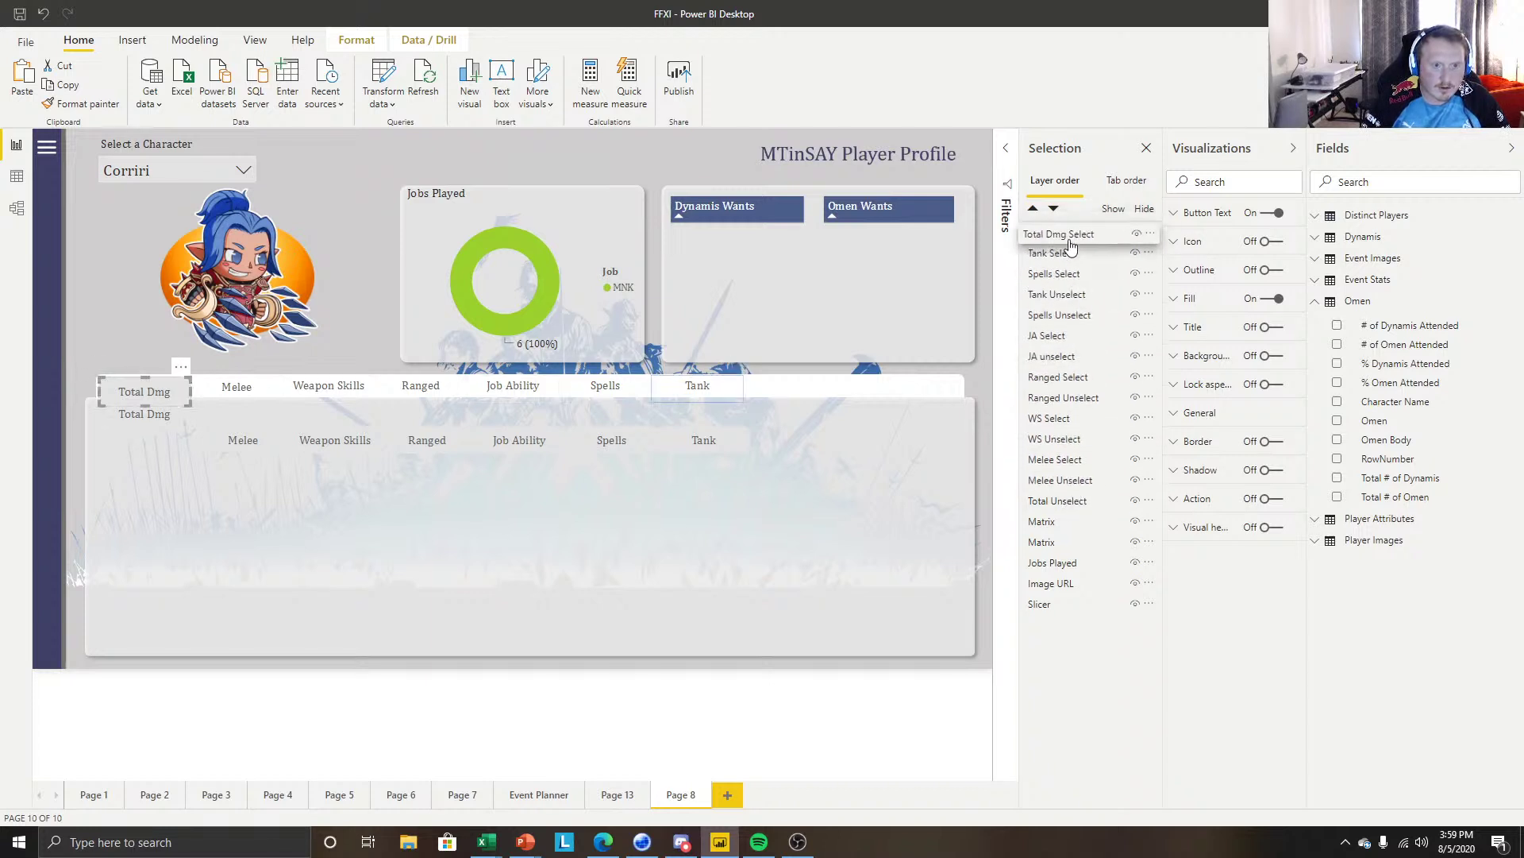
left_click_drag(1077, 506, 1080, 253)
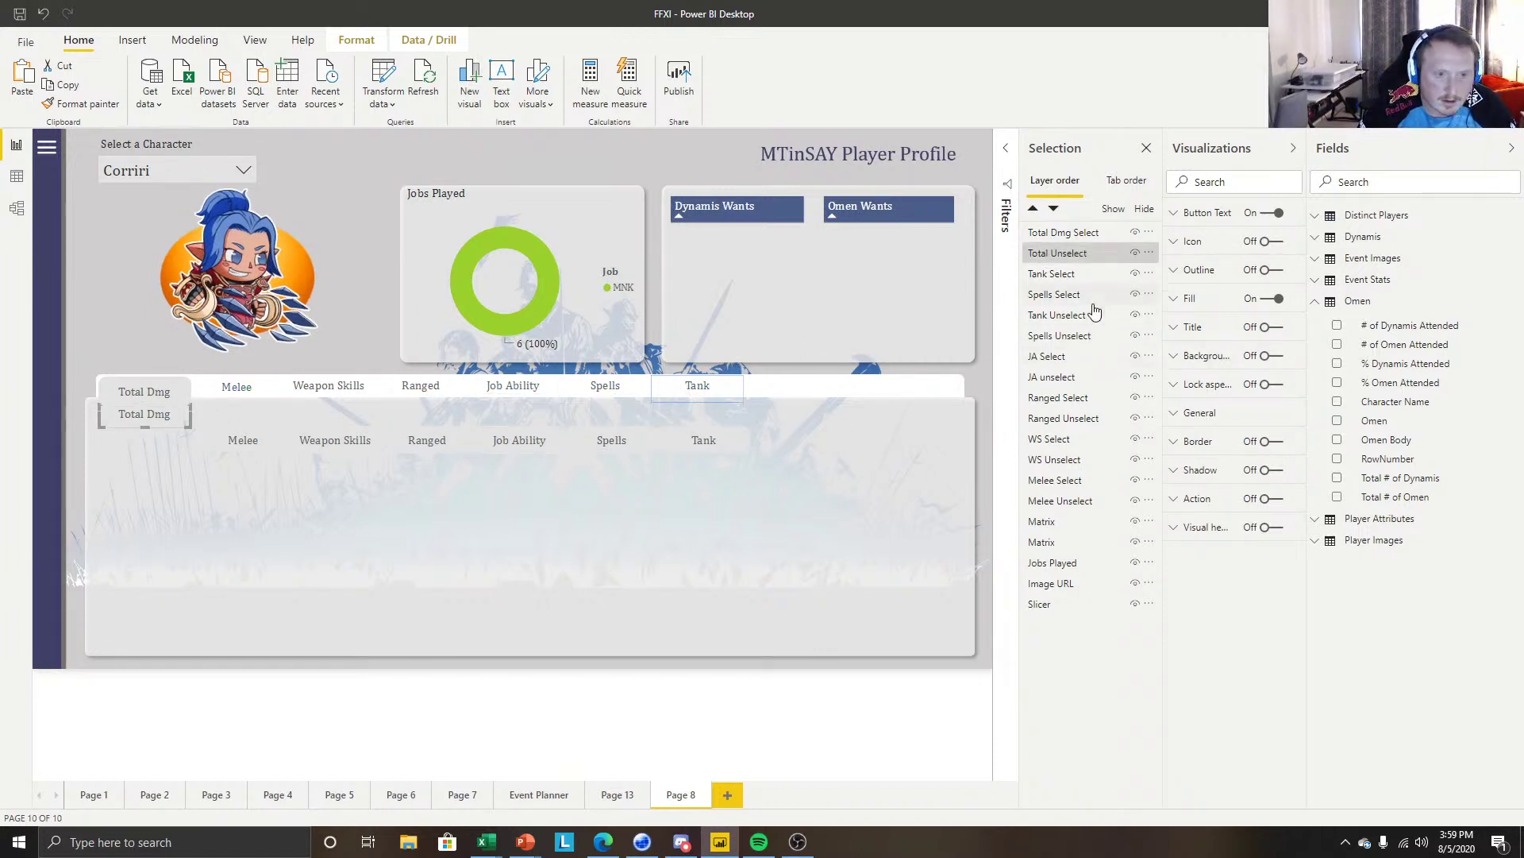
Reorder the layers so Melee Select and Melee Unselect sit directly beneath Total Unselect, followed by WS Select and WS Unselect.
left_click_drag(1072, 485, 1058, 274)
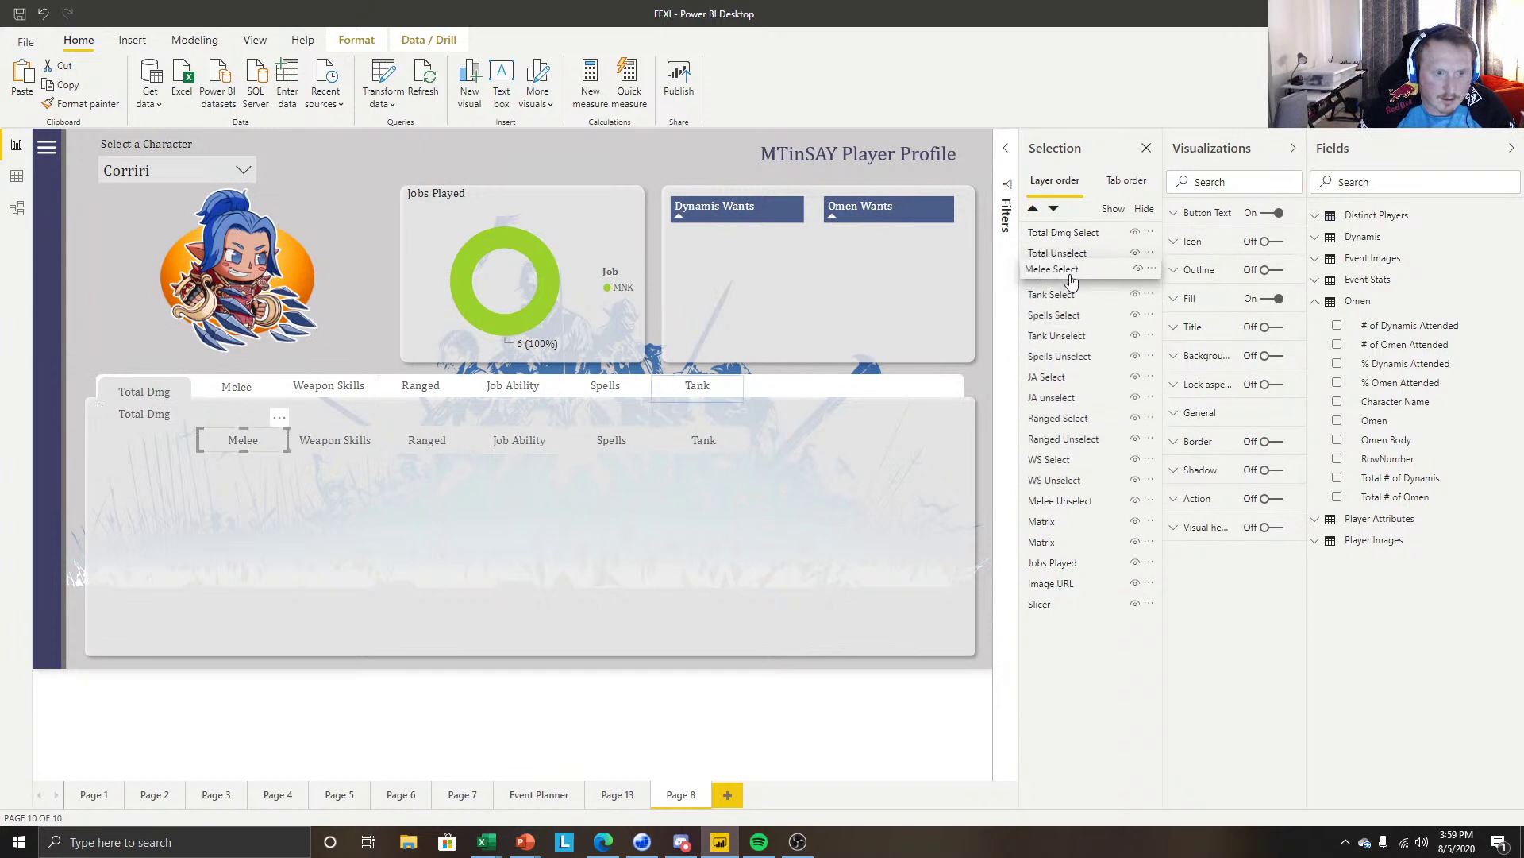
left_click_drag(1084, 502, 1067, 294)
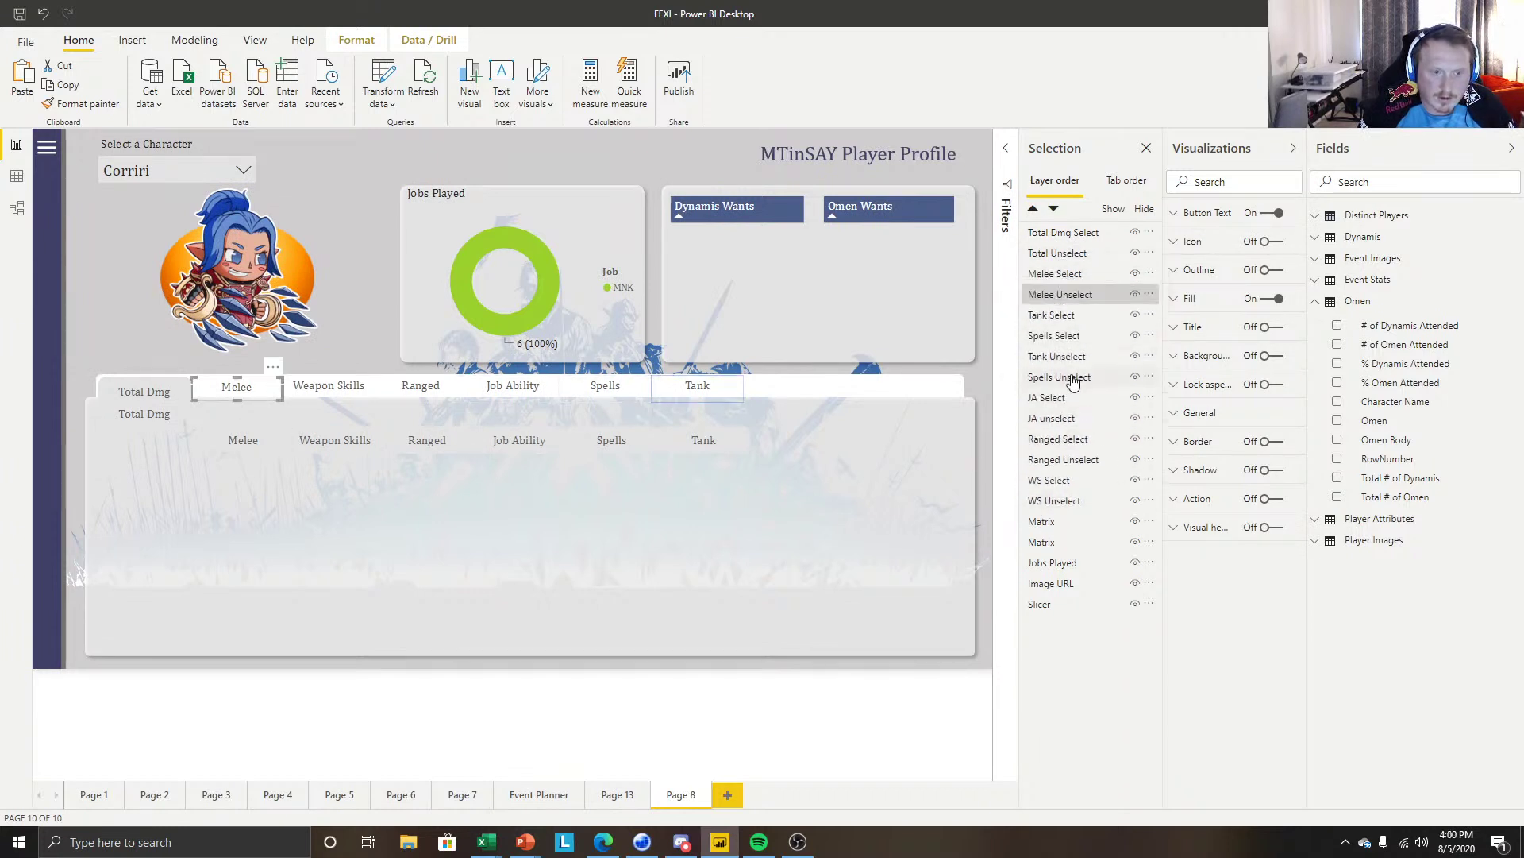
left_click_drag(1058, 481, 1068, 337)
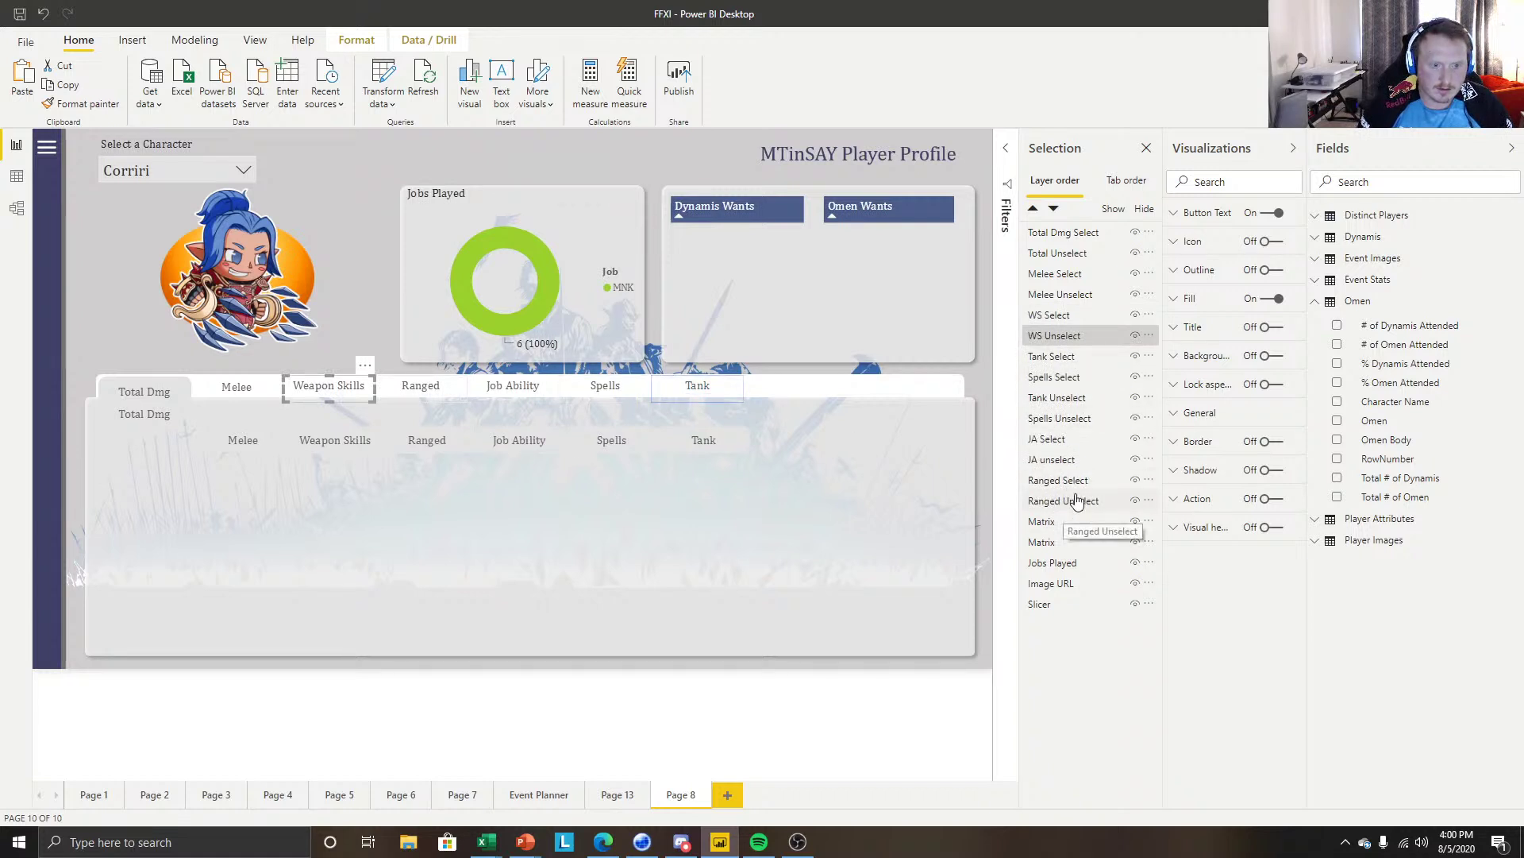
Place the Ranged Select and Unselect layers directly beneath WS Unselect, followed by JA Select and JA unselect.
left_click_drag(1064, 487, 1071, 359)
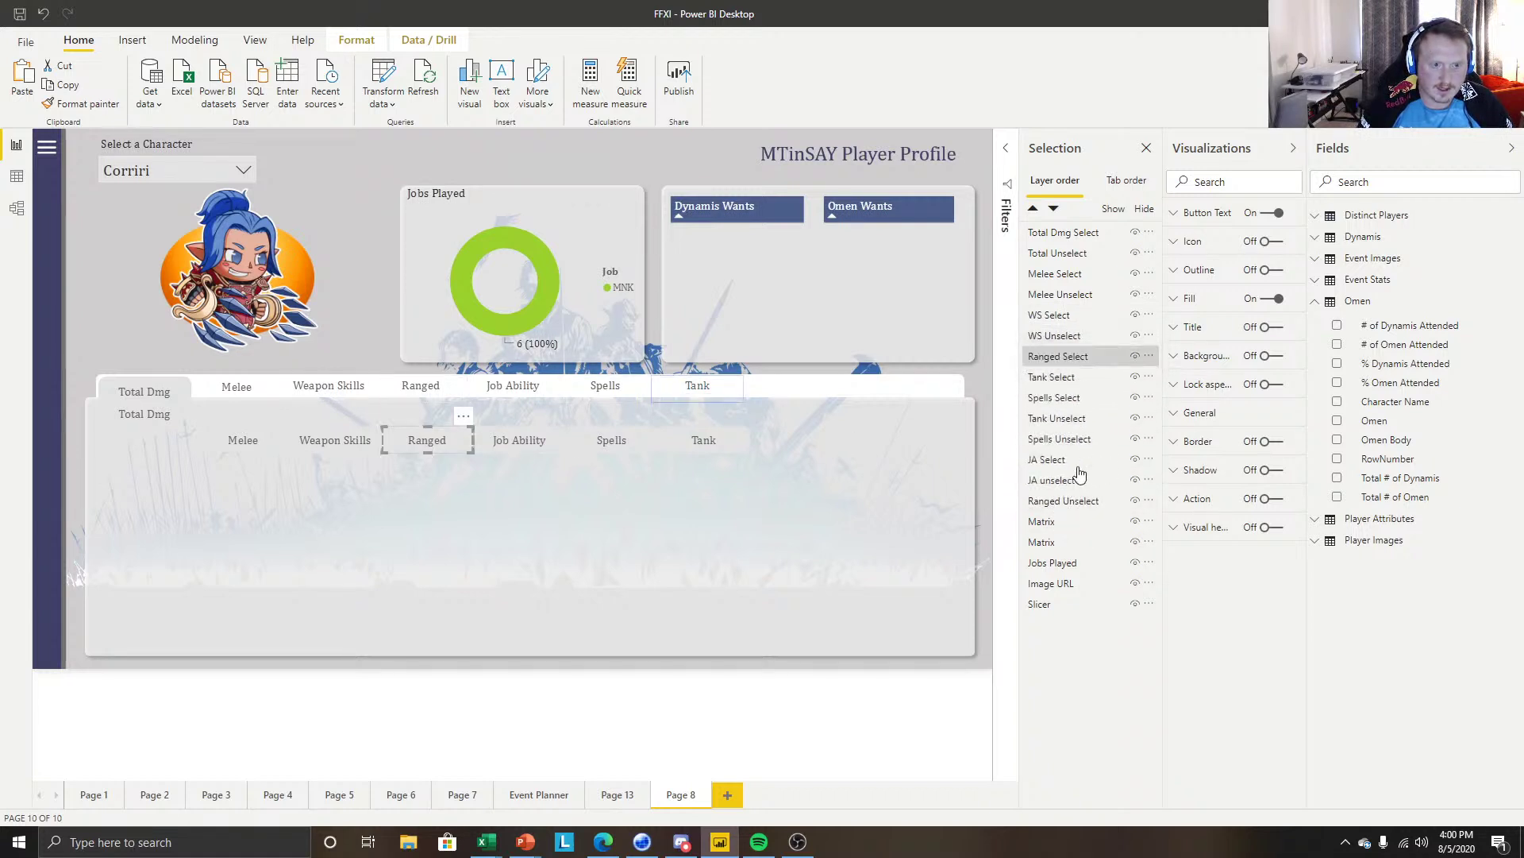
left_click_drag(1068, 500, 1072, 380)
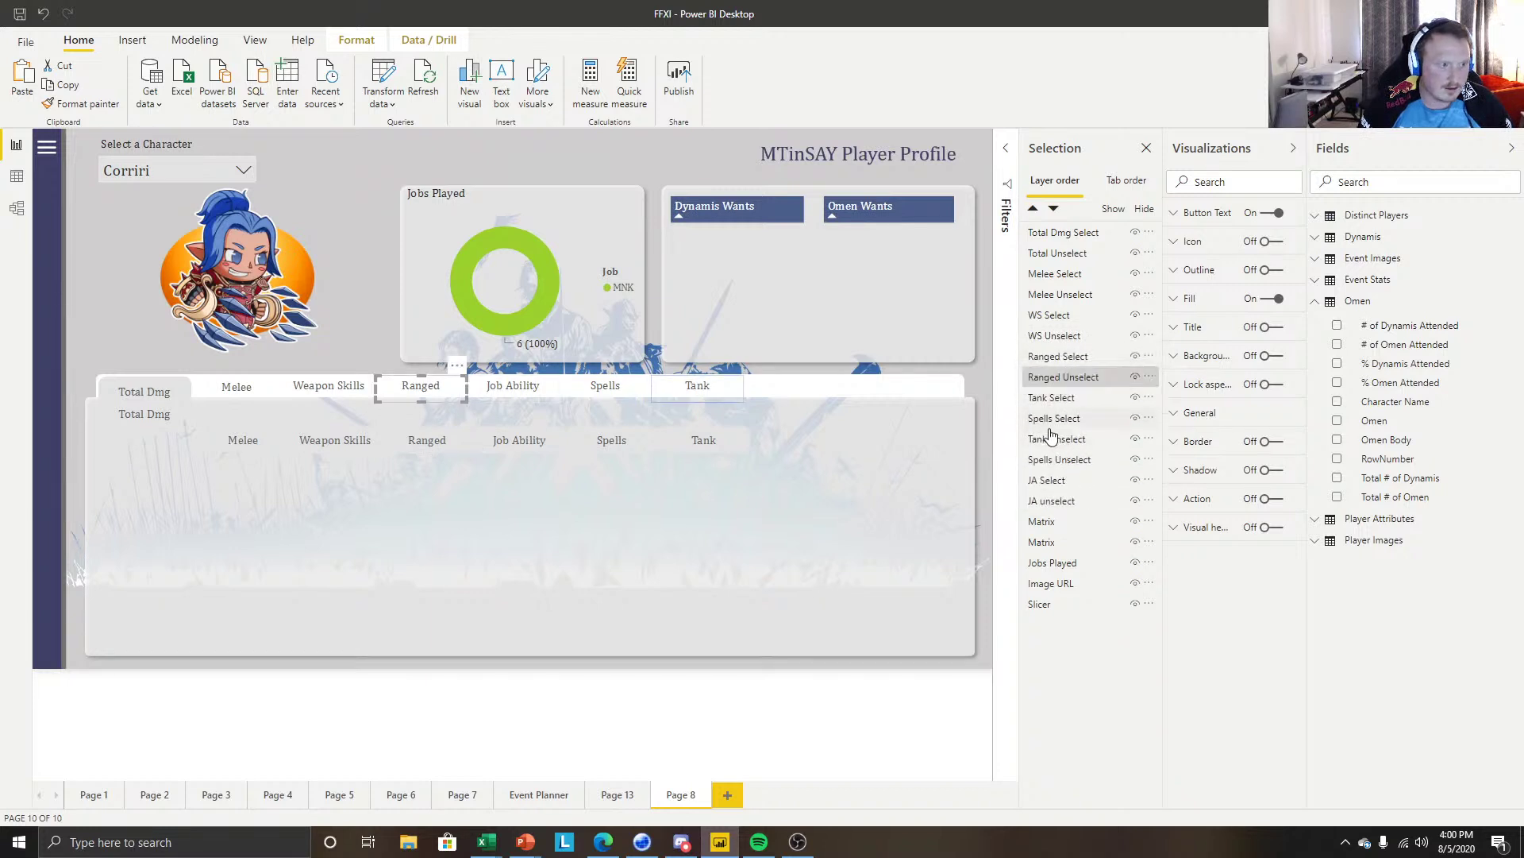
left_click_drag(1065, 479, 1064, 419)
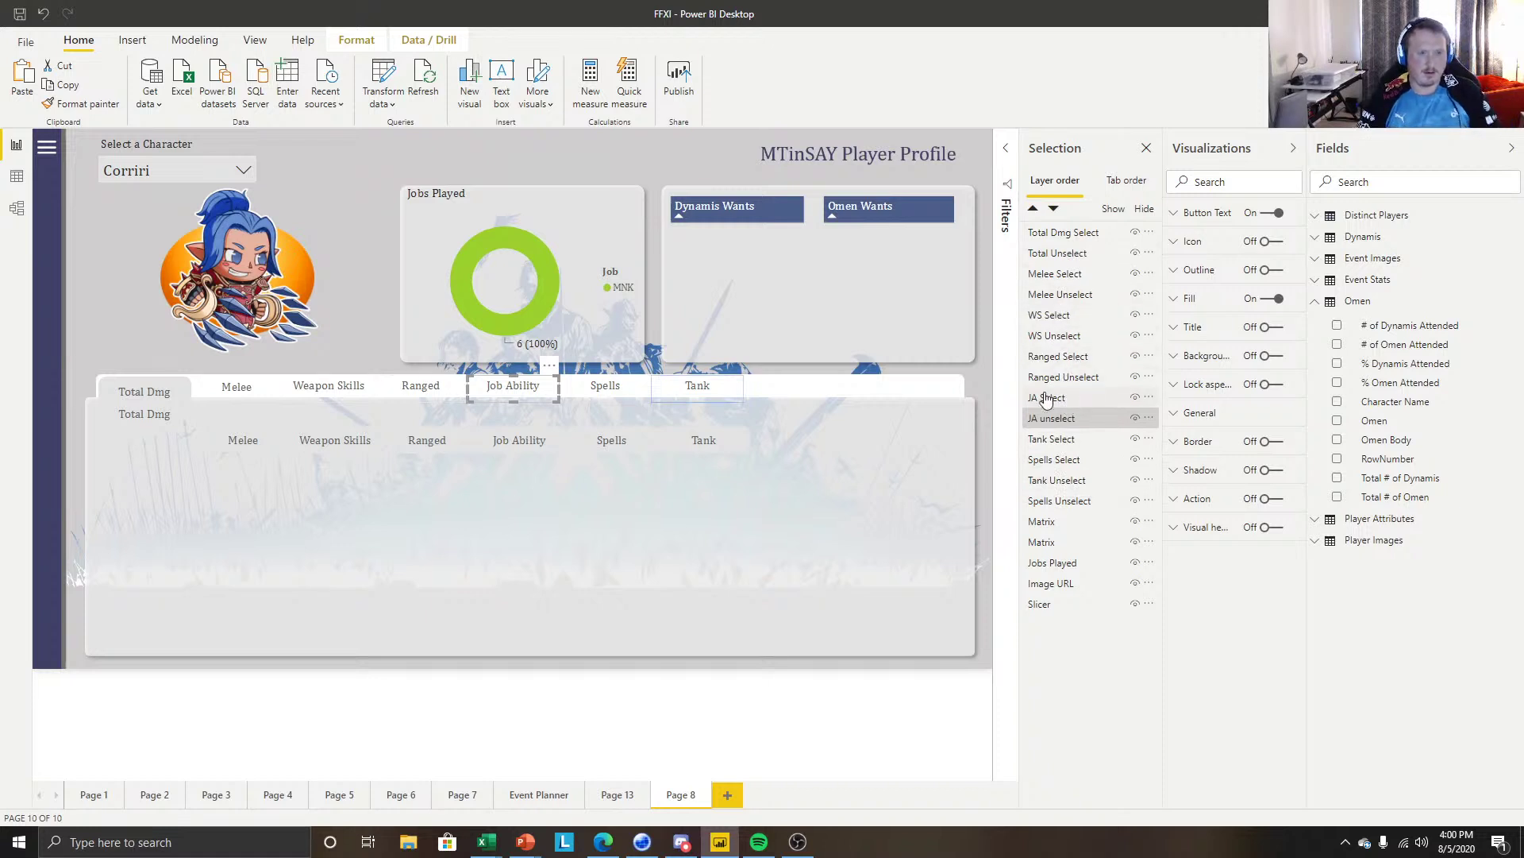
Order the remaining layers beneath JA unselect as Spells Select, Spells Unselect, Tank Select and Tank Unselect.
left_click(622, 394)
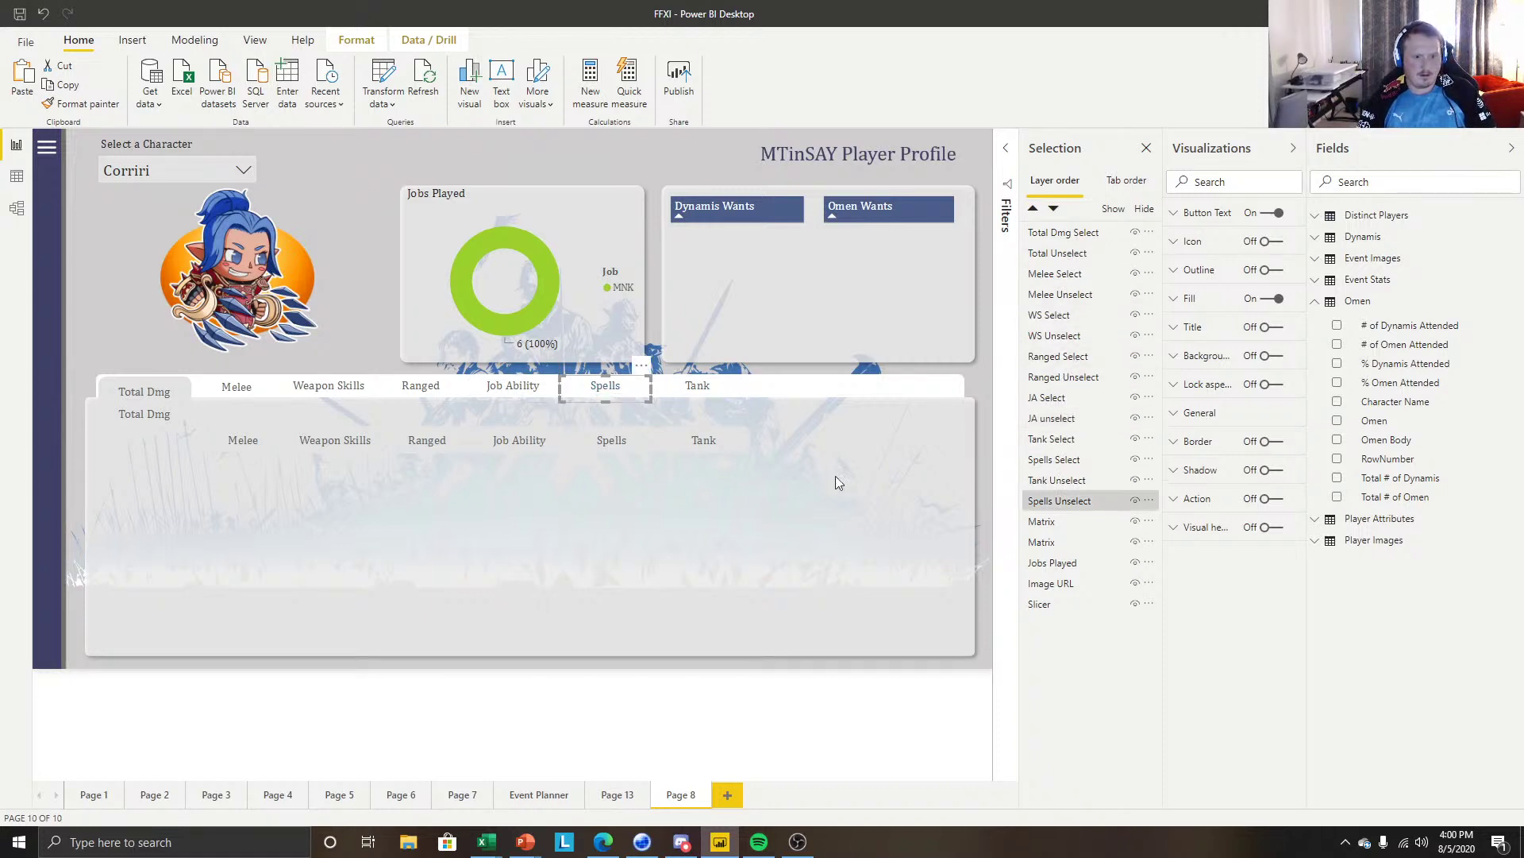
left_click_drag(1062, 505, 1056, 439)
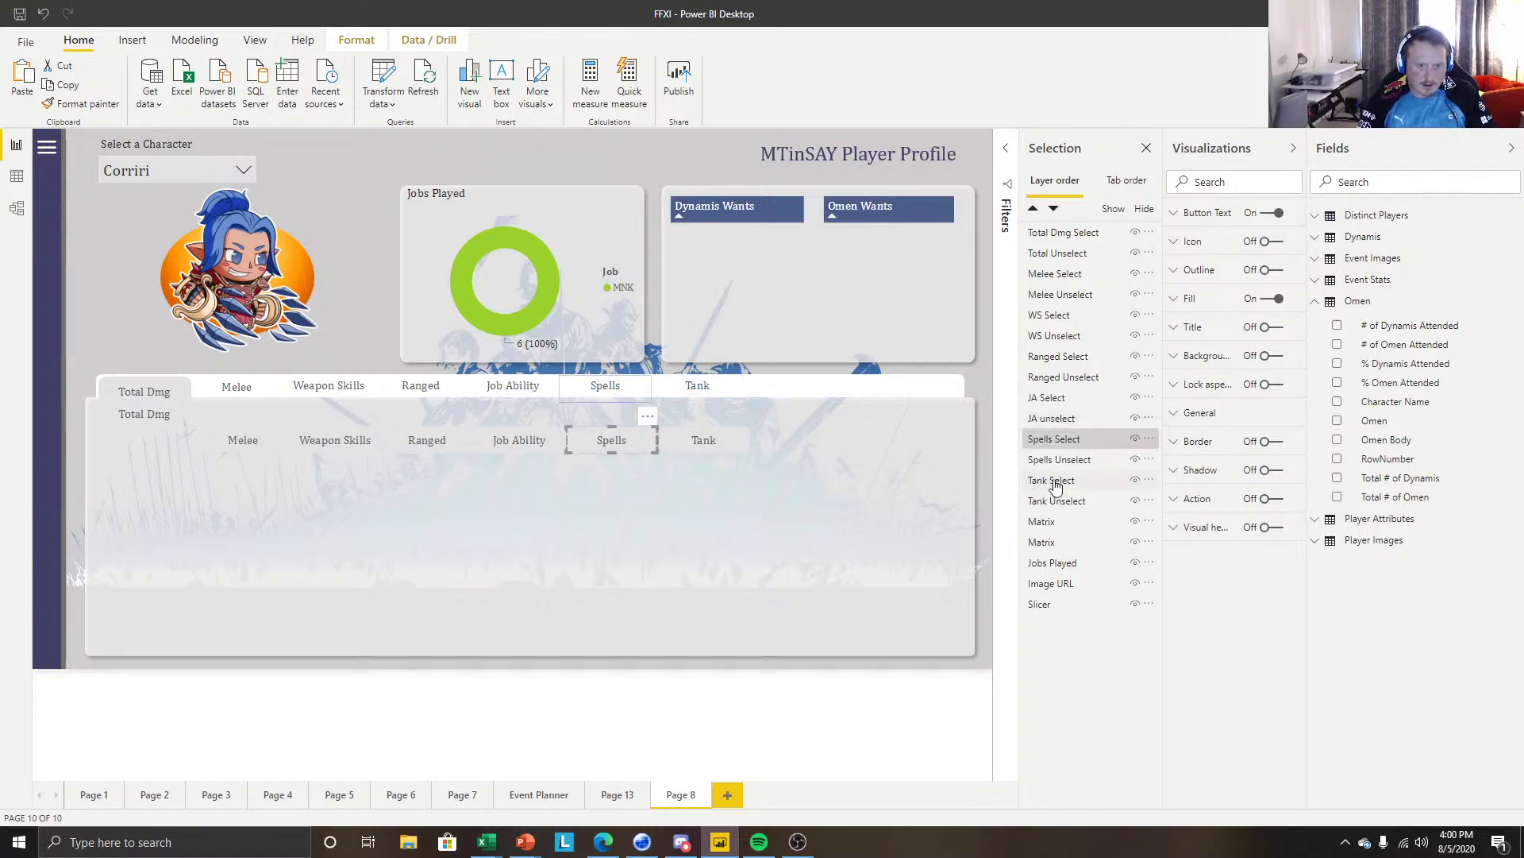
left_click(819, 698)
Move the lower Melee, Weapon Skills and Ranged buttons up onto their matching unselected buttons in the tab strip.
left_click_drag(268, 446, 327, 387)
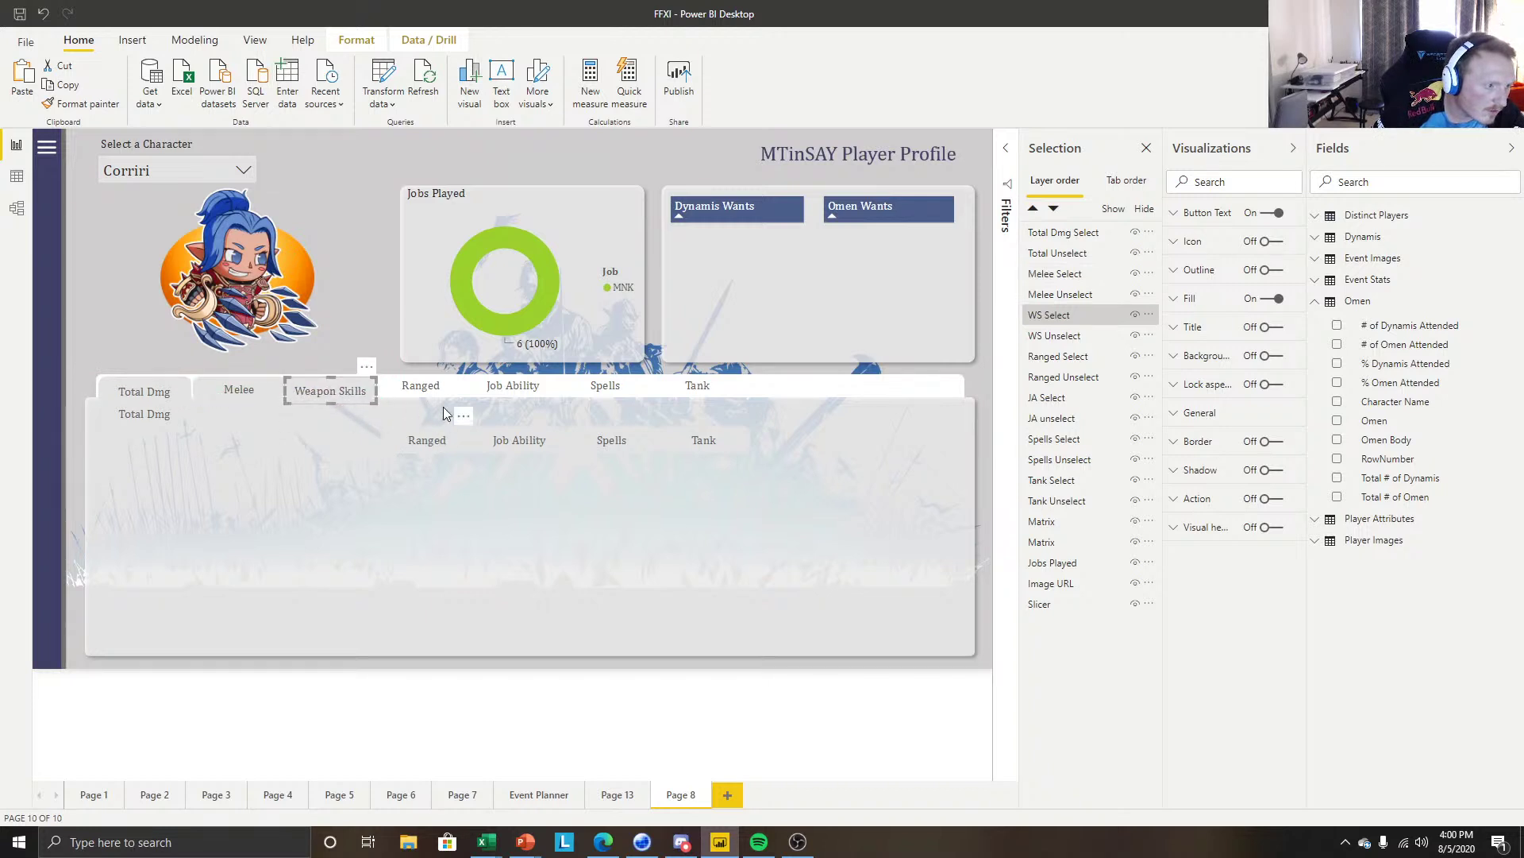
left_click(371, 298)
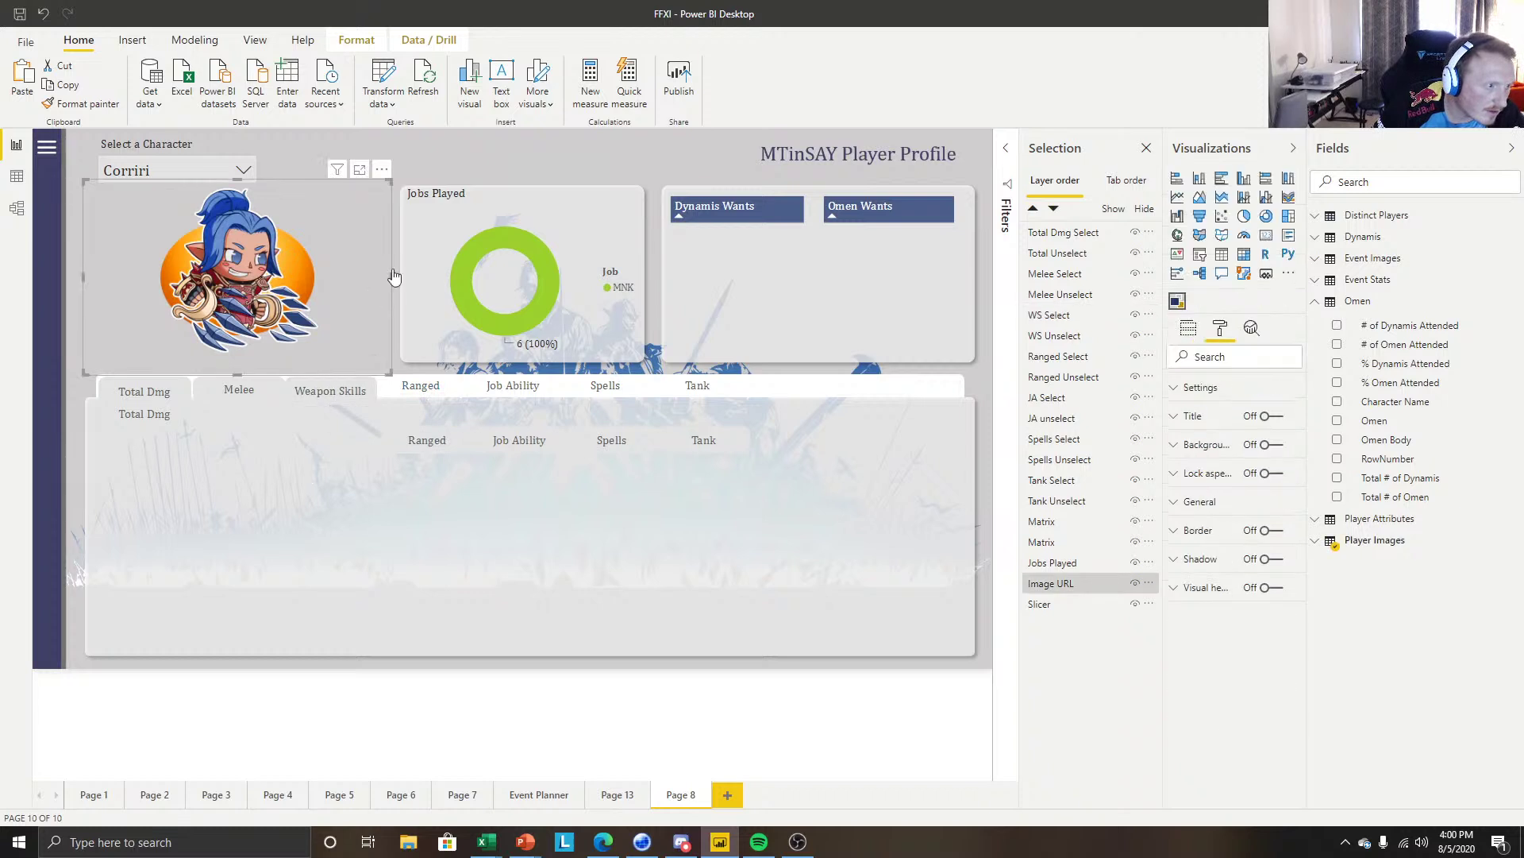
left_click(483, 169)
left_click(416, 439)
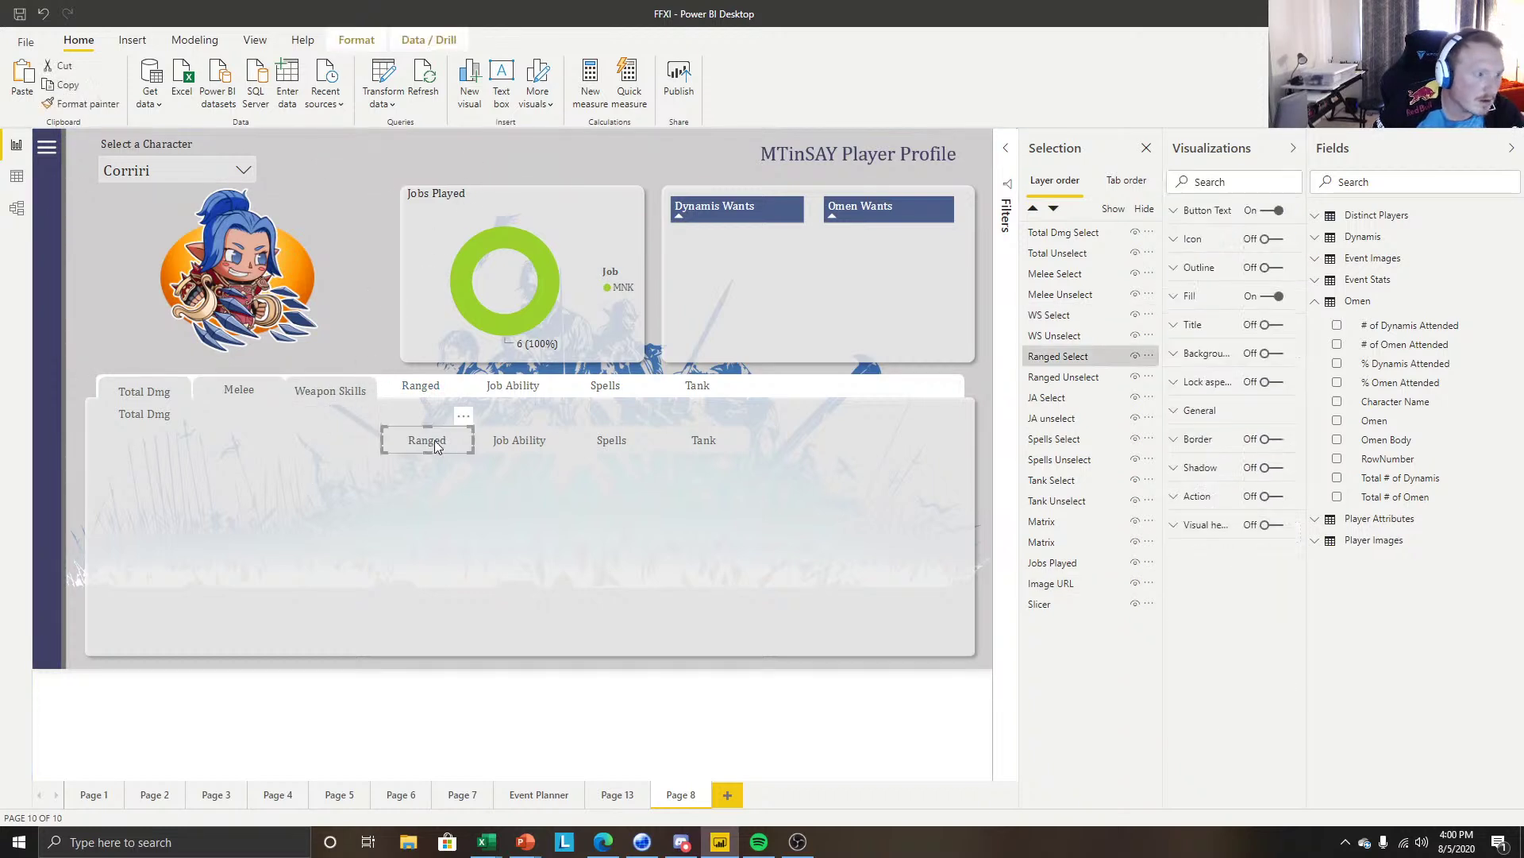
left_click_drag(442, 445, 436, 395)
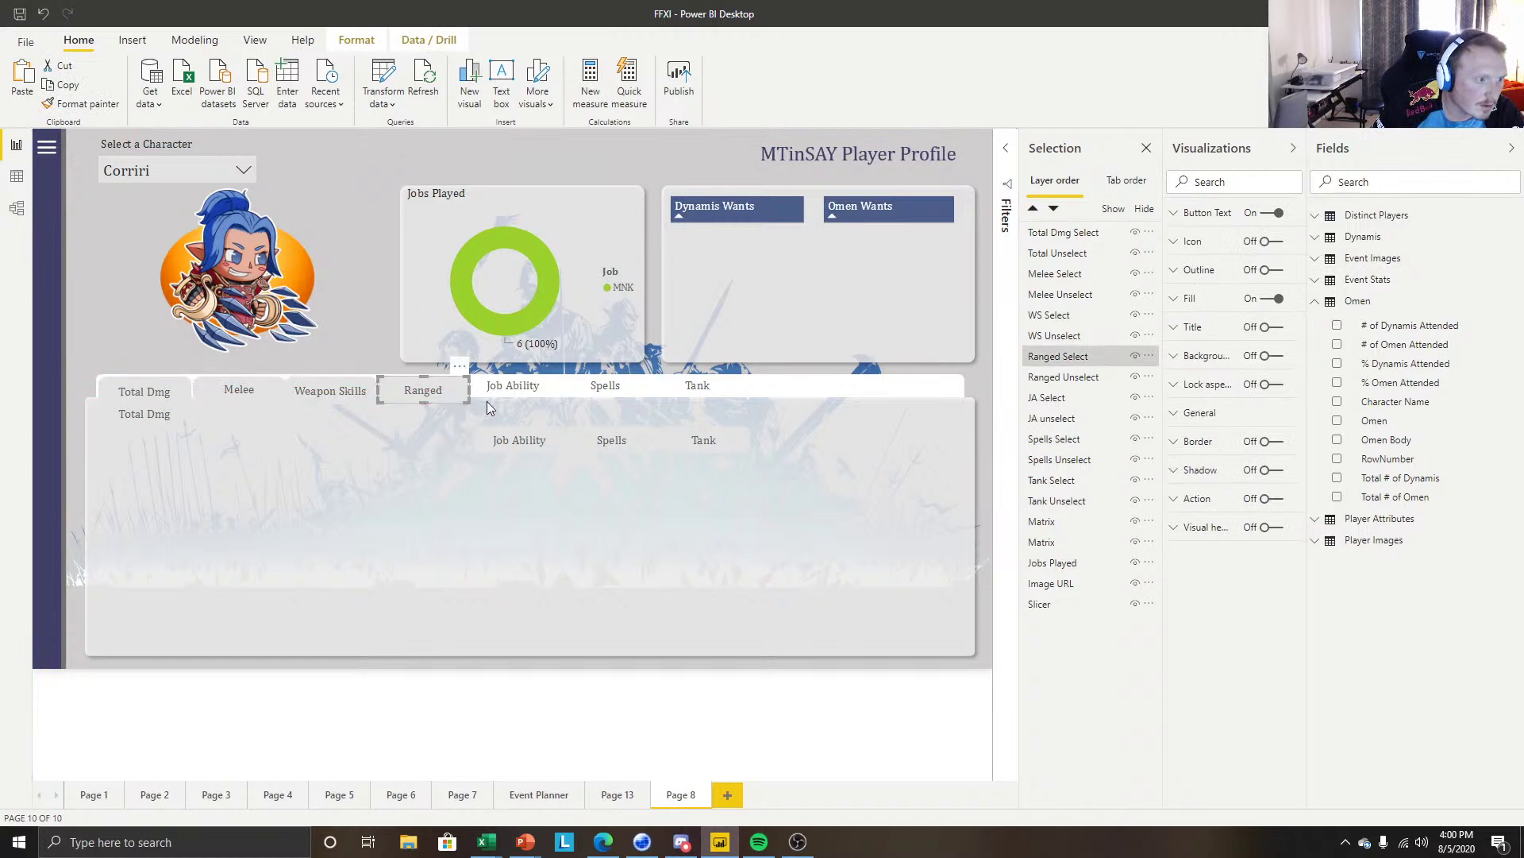
Move the lower Job Ability, Spells and Tank buttons up onto their matching tabs, in line with the Ranged button.
left_click_drag(494, 440, 496, 390)
left_click_drag(612, 439, 618, 395)
left_click_drag(693, 439, 693, 388)
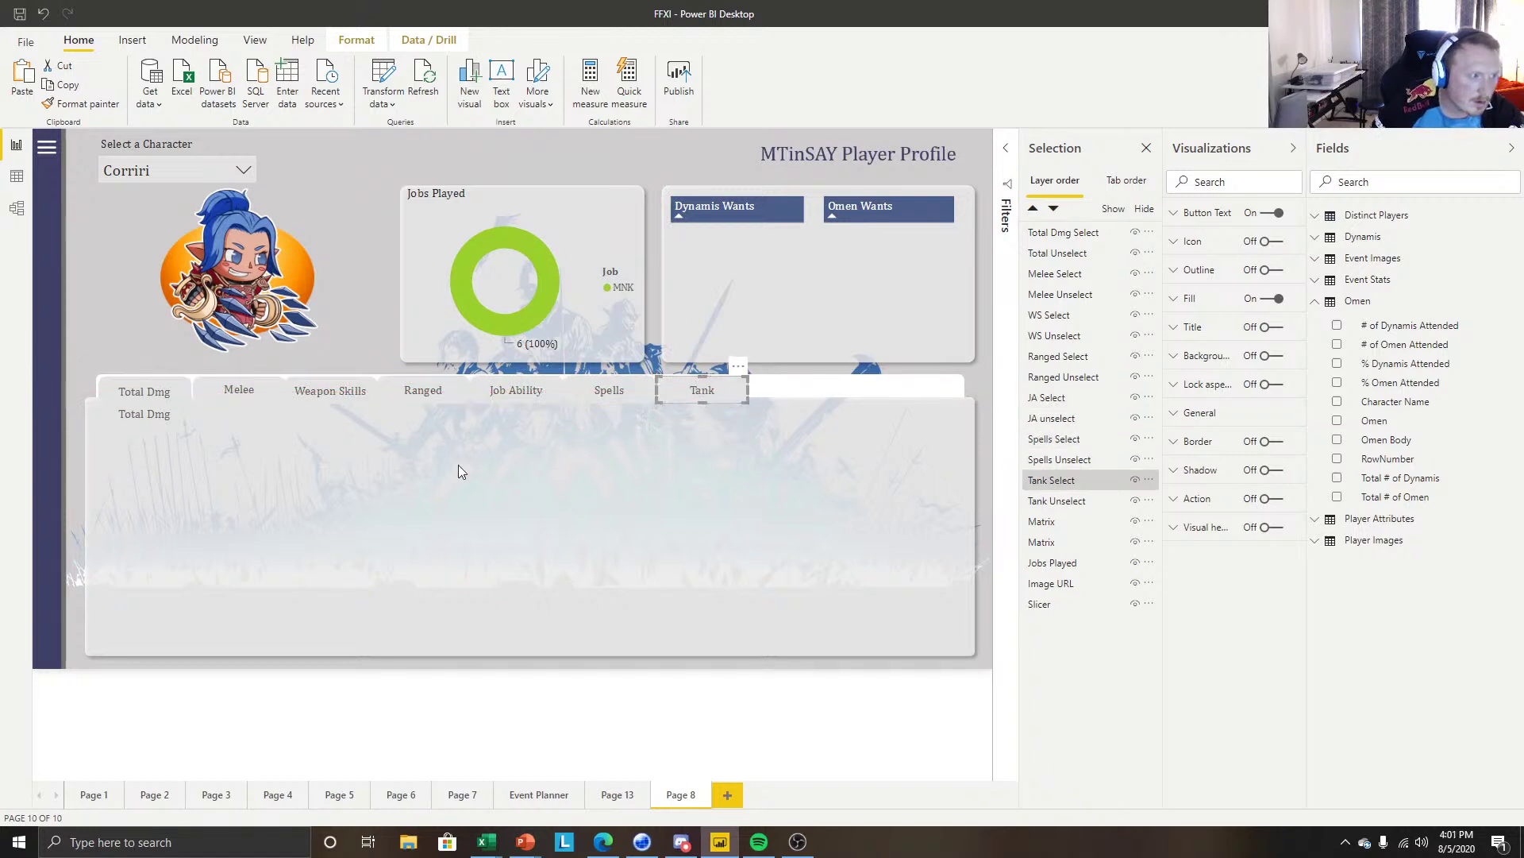
Move the lower Total Dmg button up so that it overlaps the Total Dmg tab and lines up with the other tabs.
left_click(156, 423)
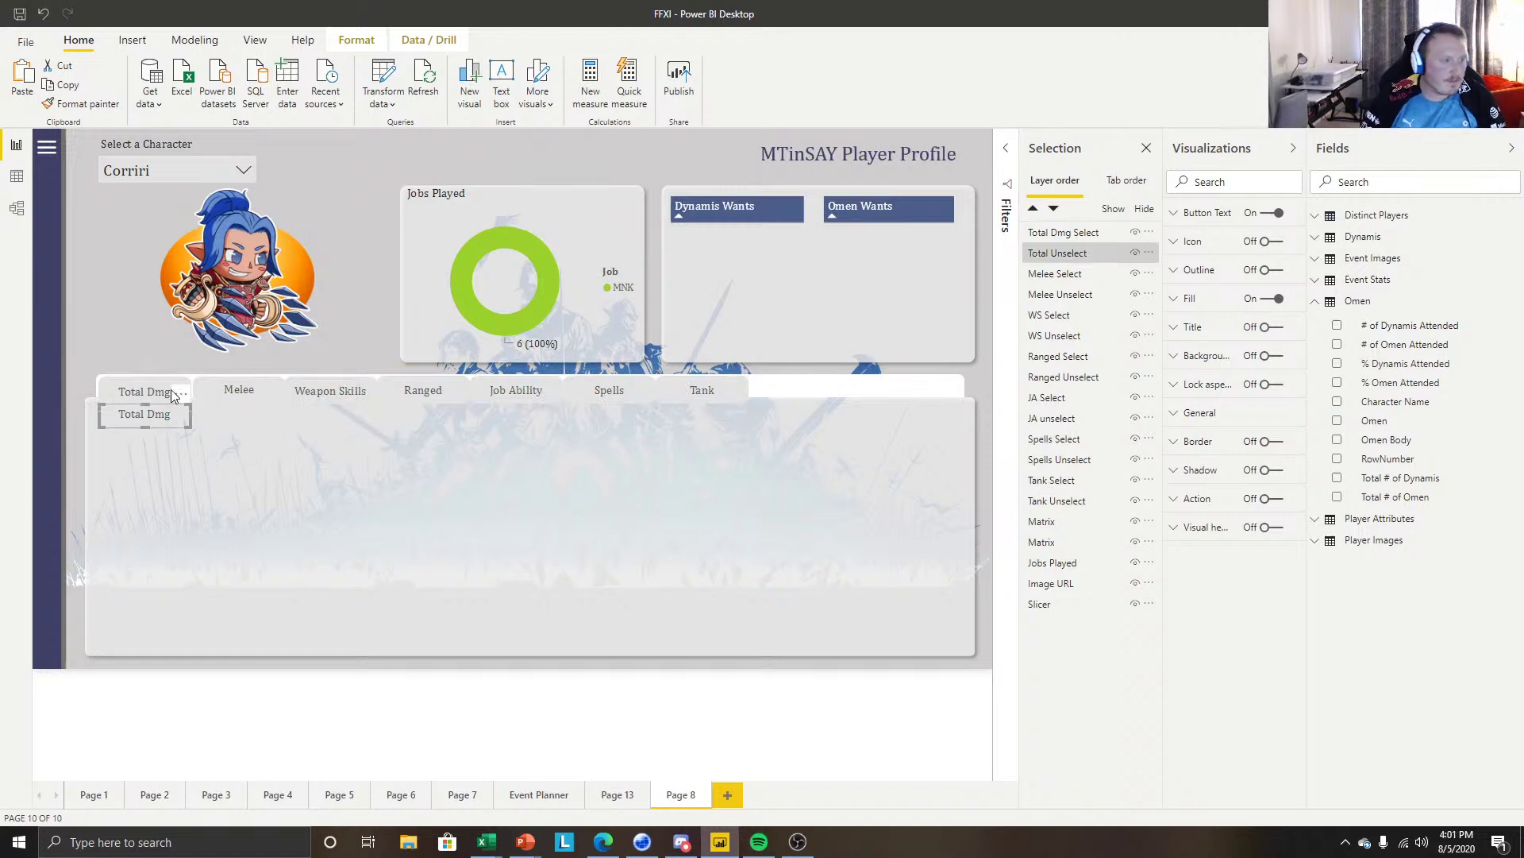
left_click_drag(160, 413, 164, 398)
key("Up")
key("Up")
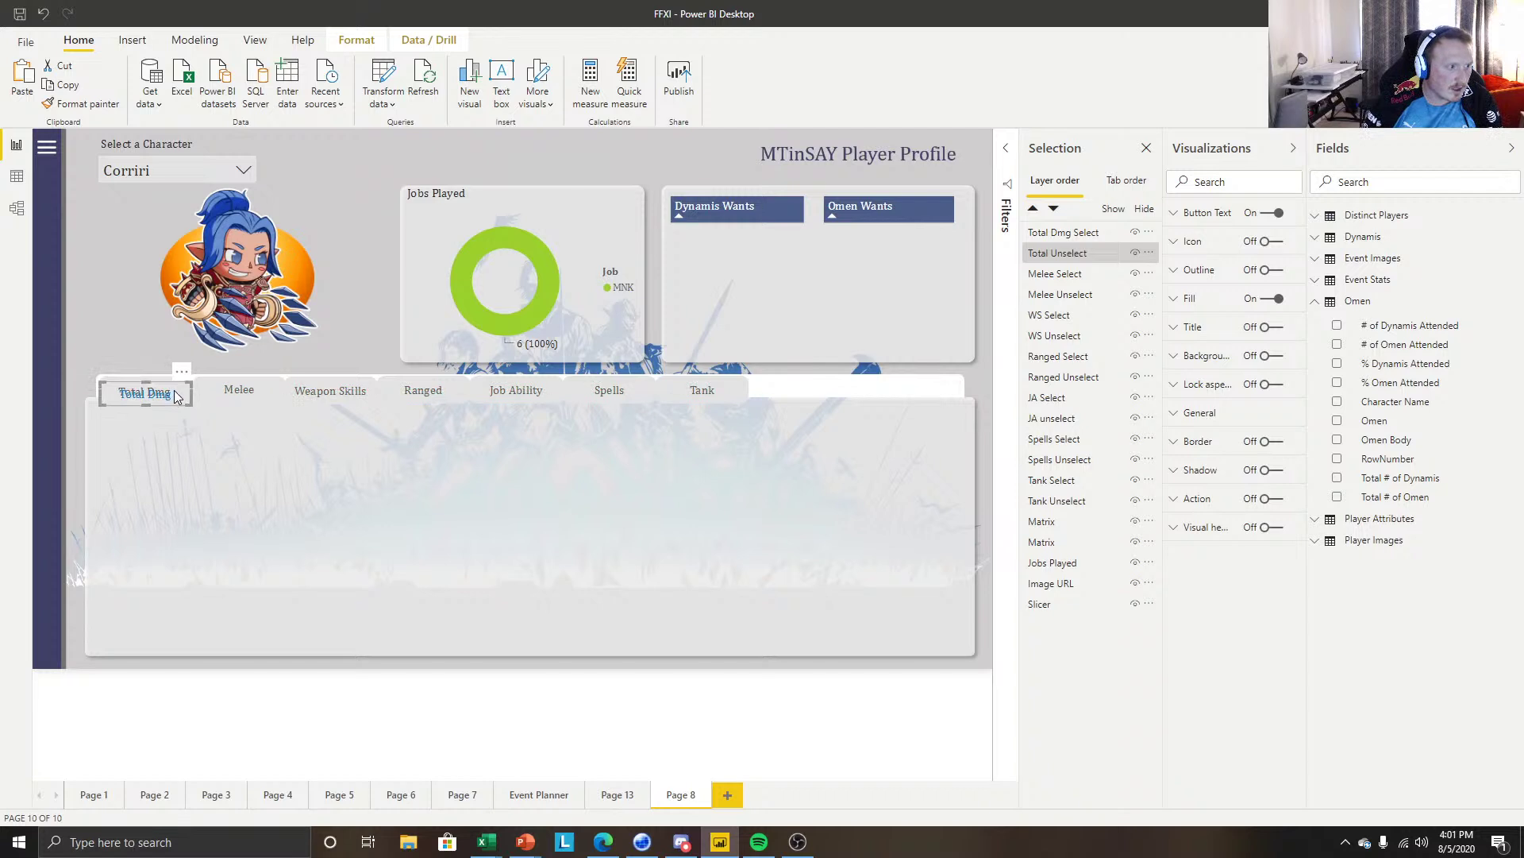
key("Up")
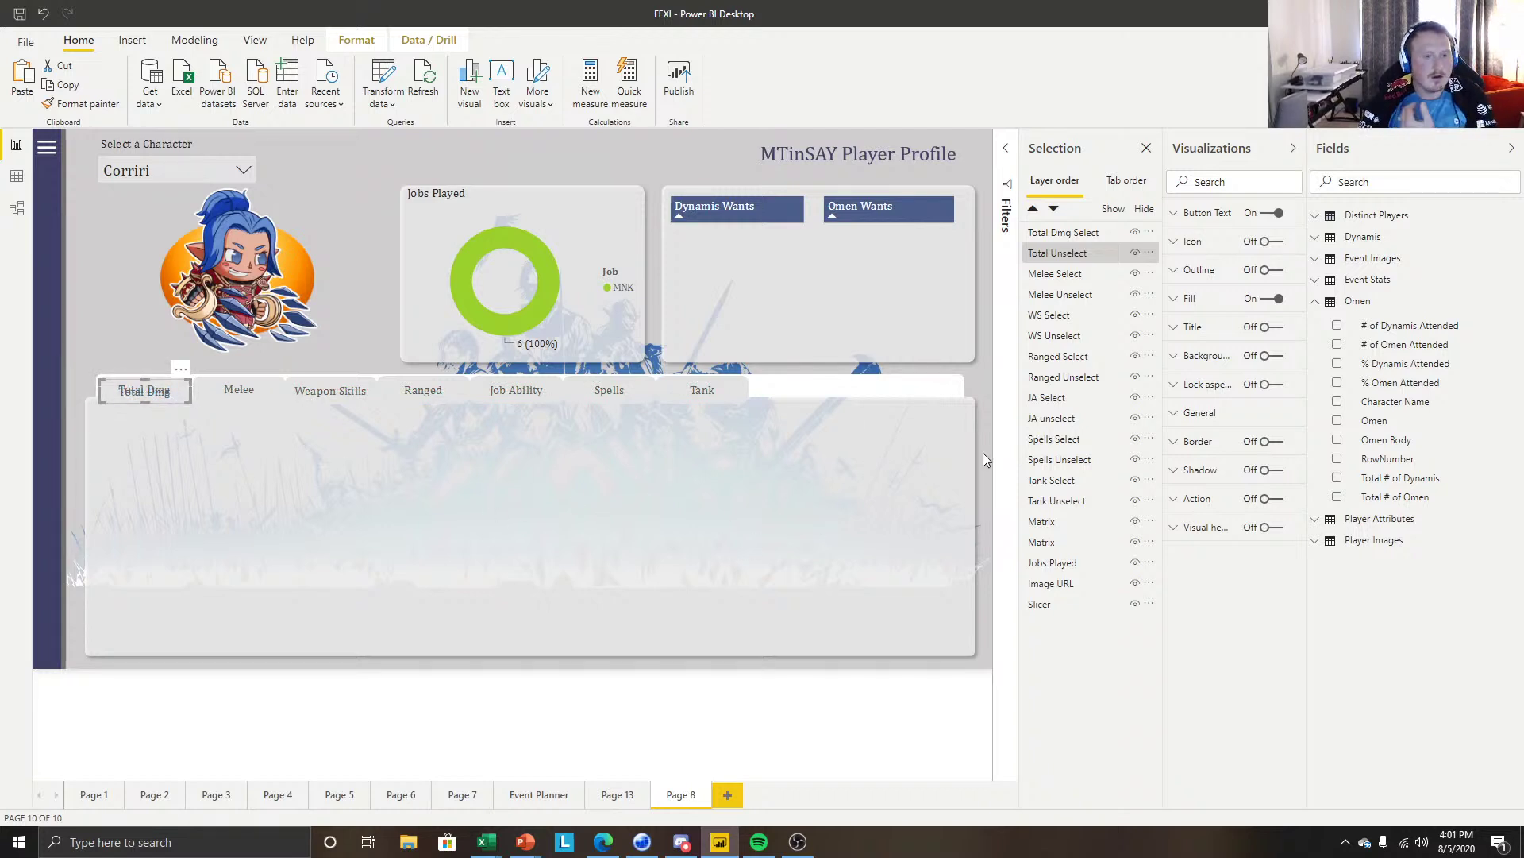
left_click(136, 397)
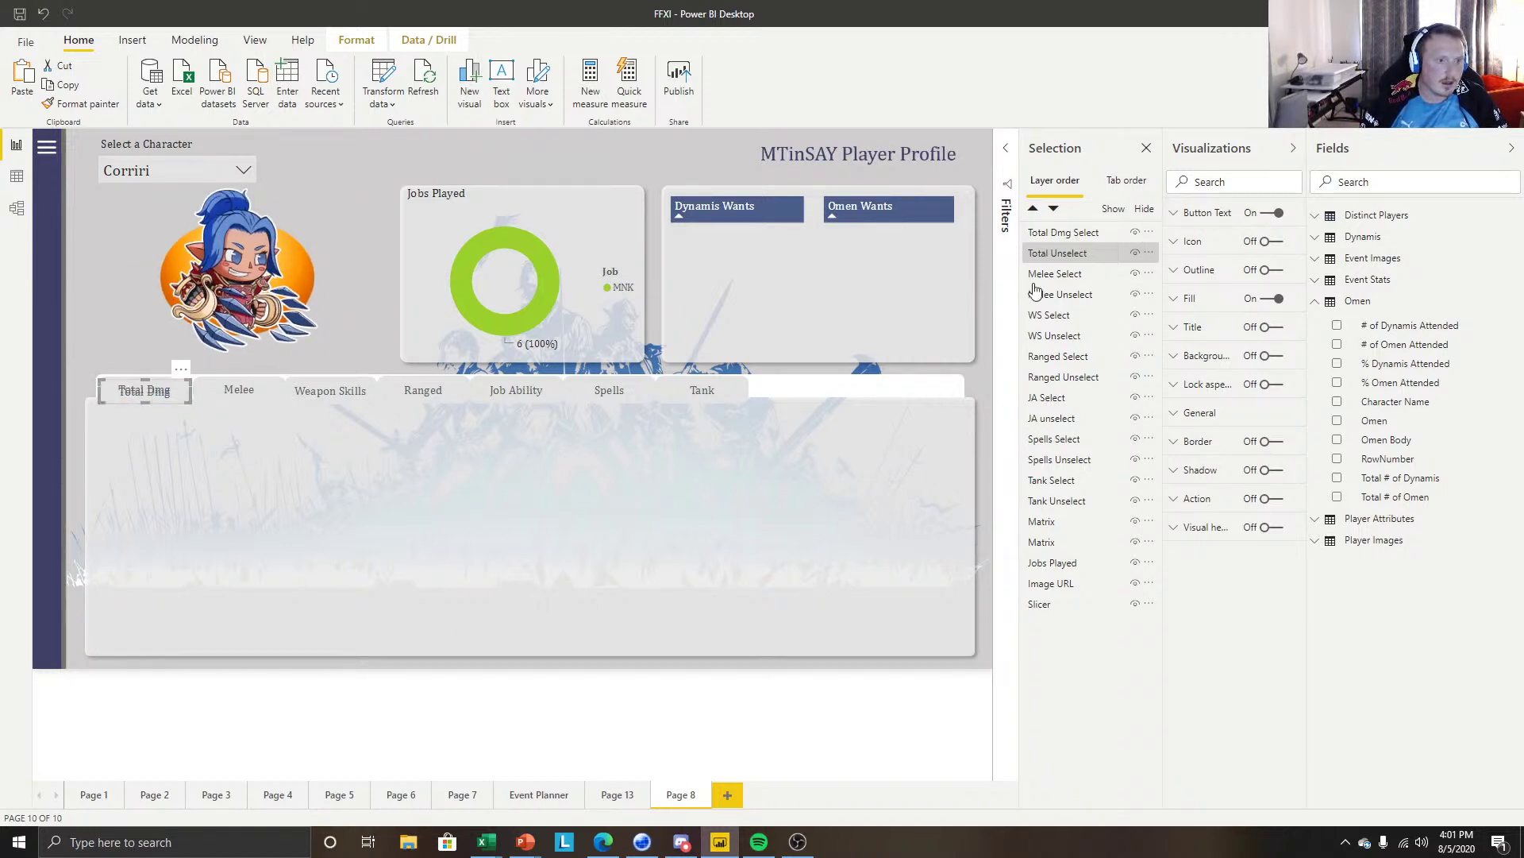
Hide Total Unselect and the Melee, WS, Ranged, JA, Spells and Tank Select buttons, and save the report.
left_click(1102, 253)
left_click(1105, 251)
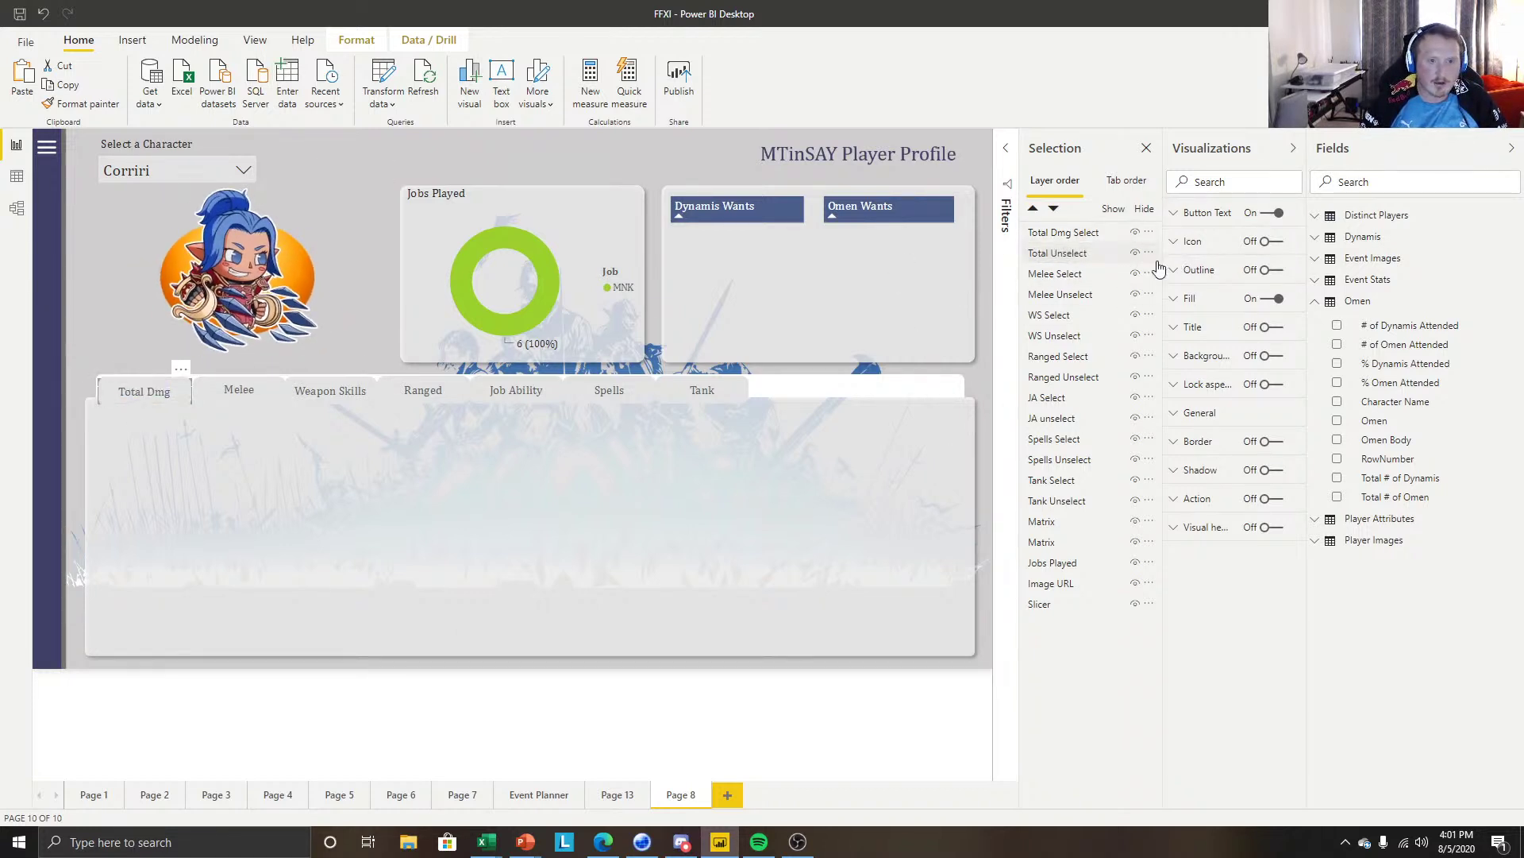
left_click(1136, 253)
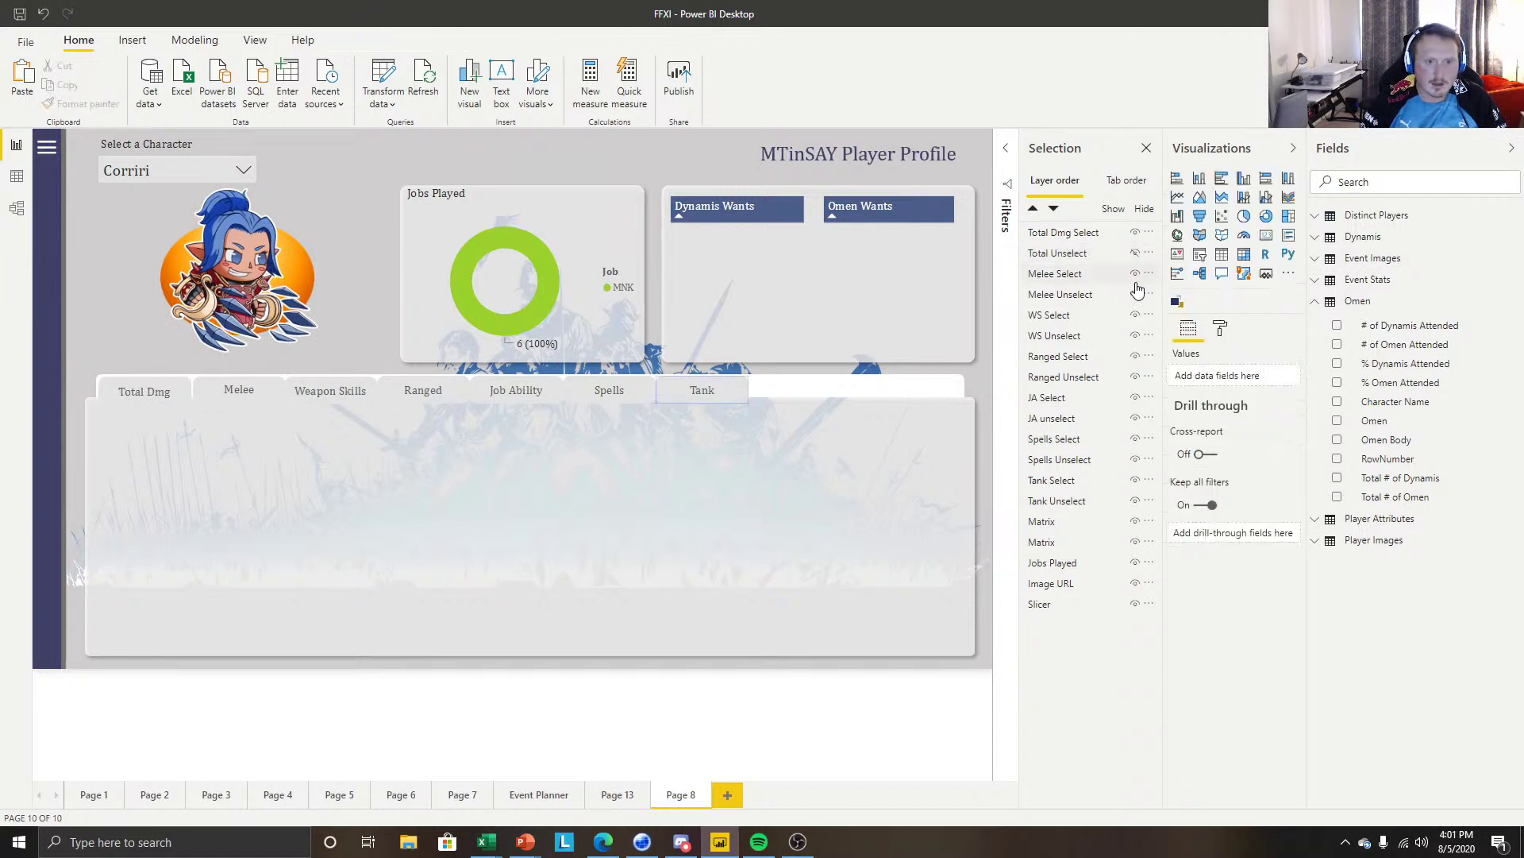
left_click(1135, 274)
left_click(1135, 315)
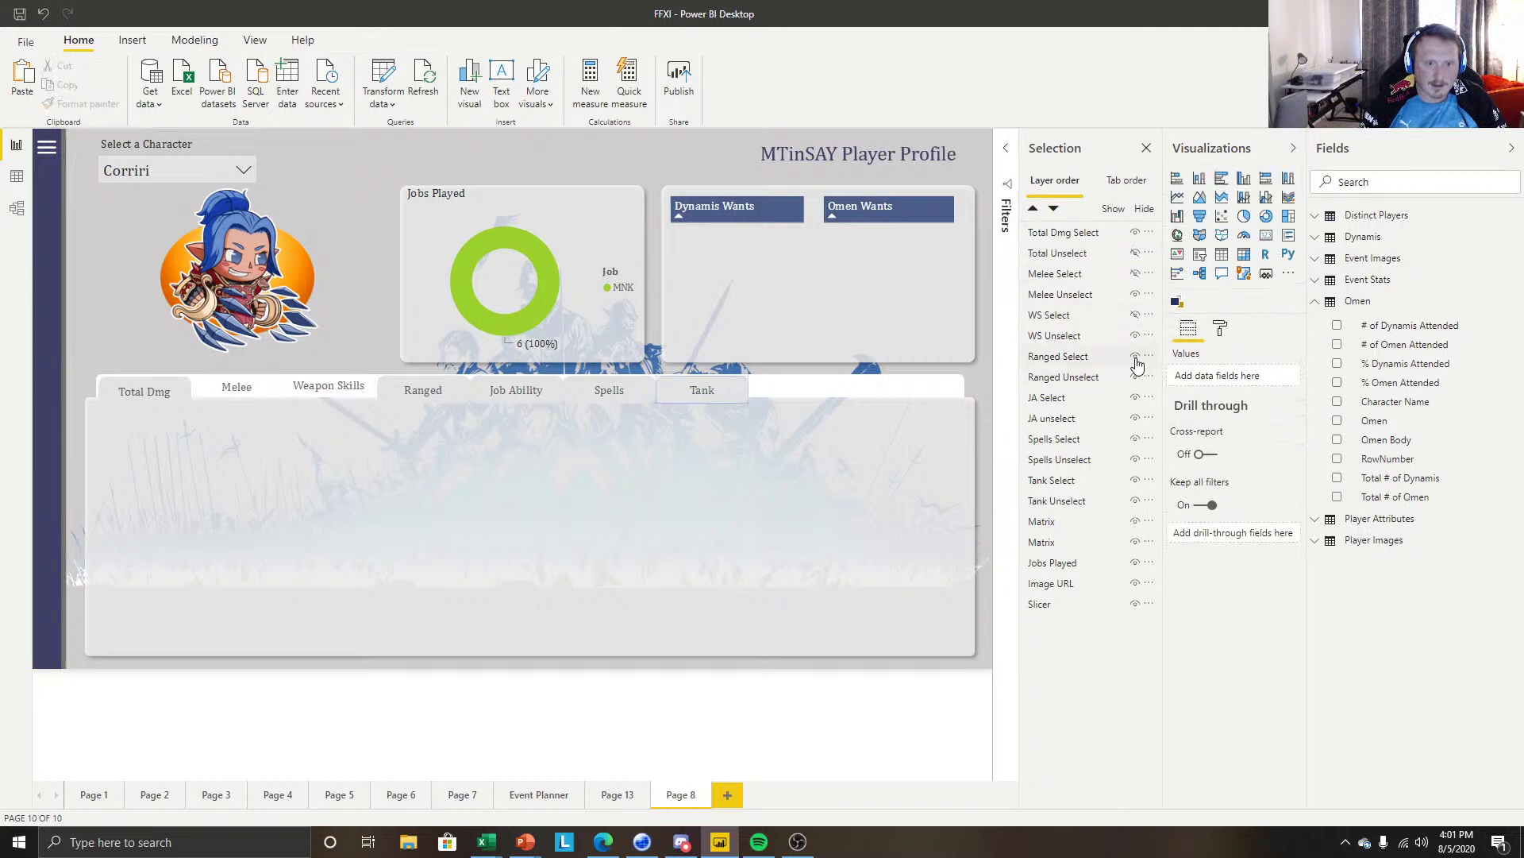
left_click(1136, 357)
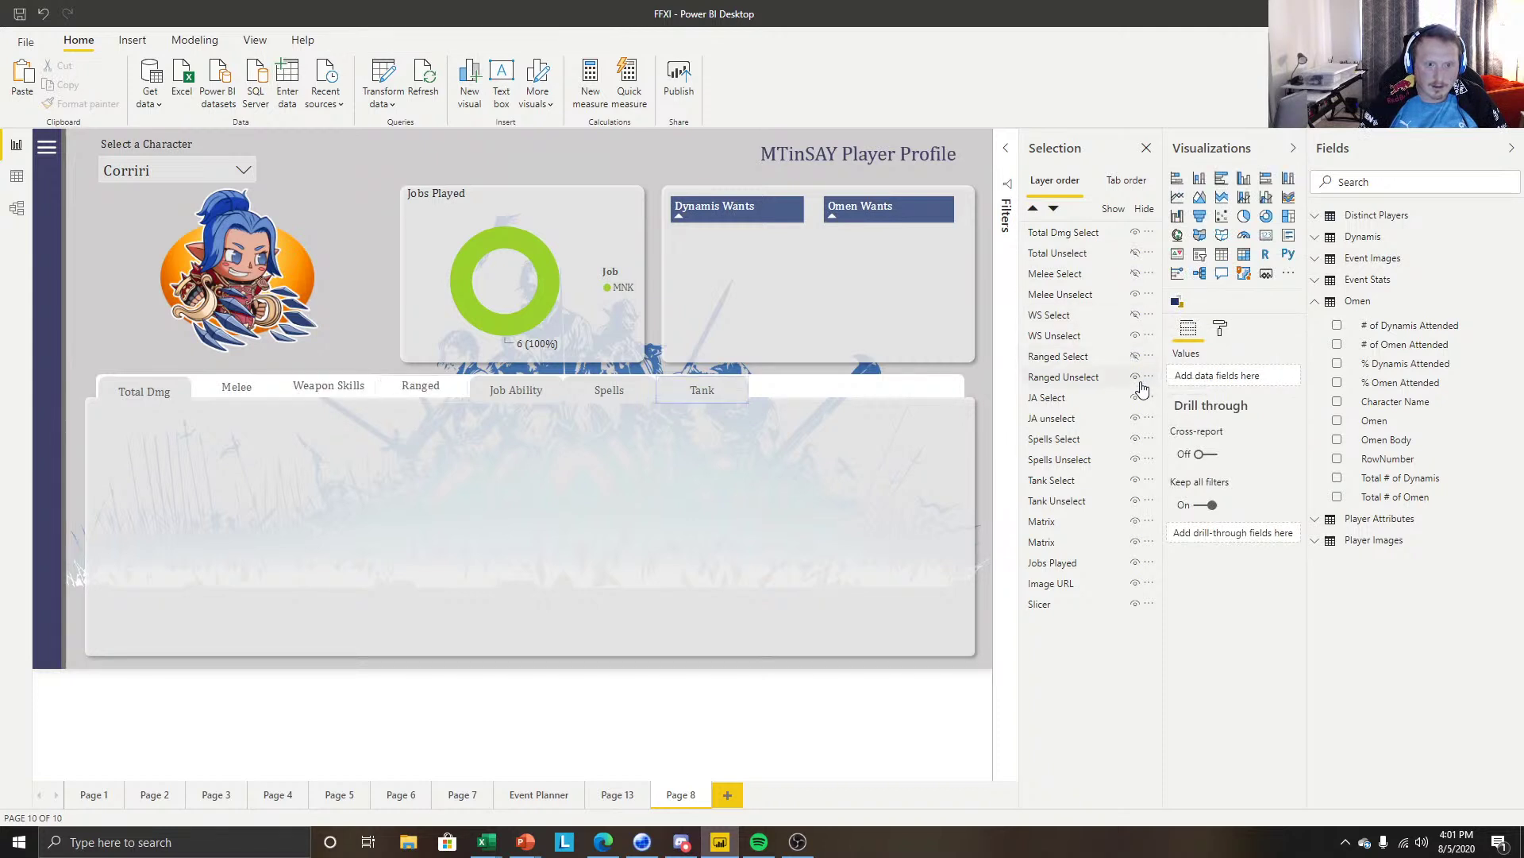
left_click(1136, 398)
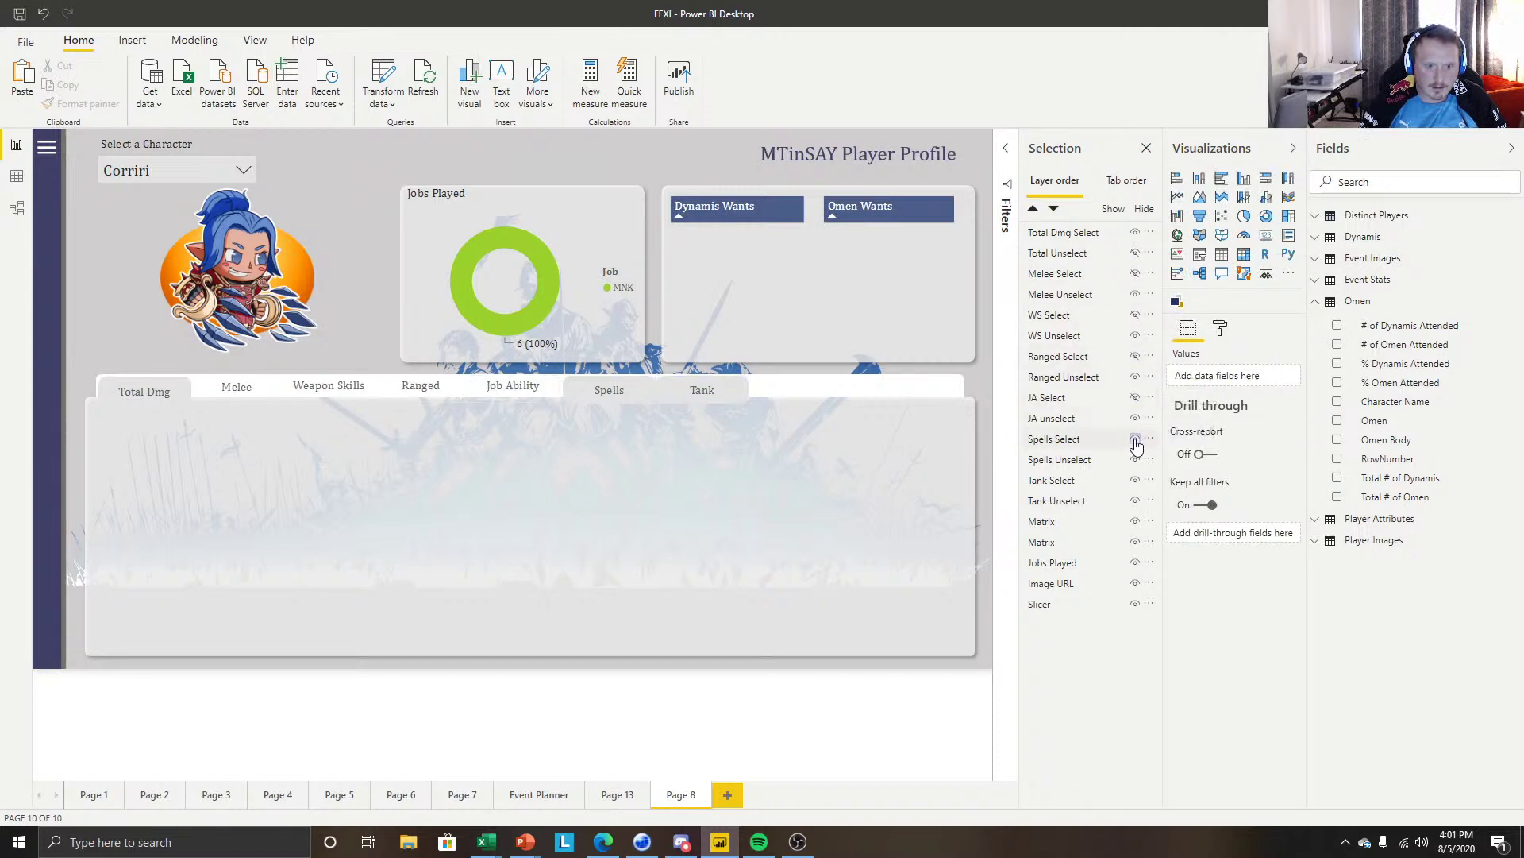
left_click(1136, 439)
left_click(1135, 481)
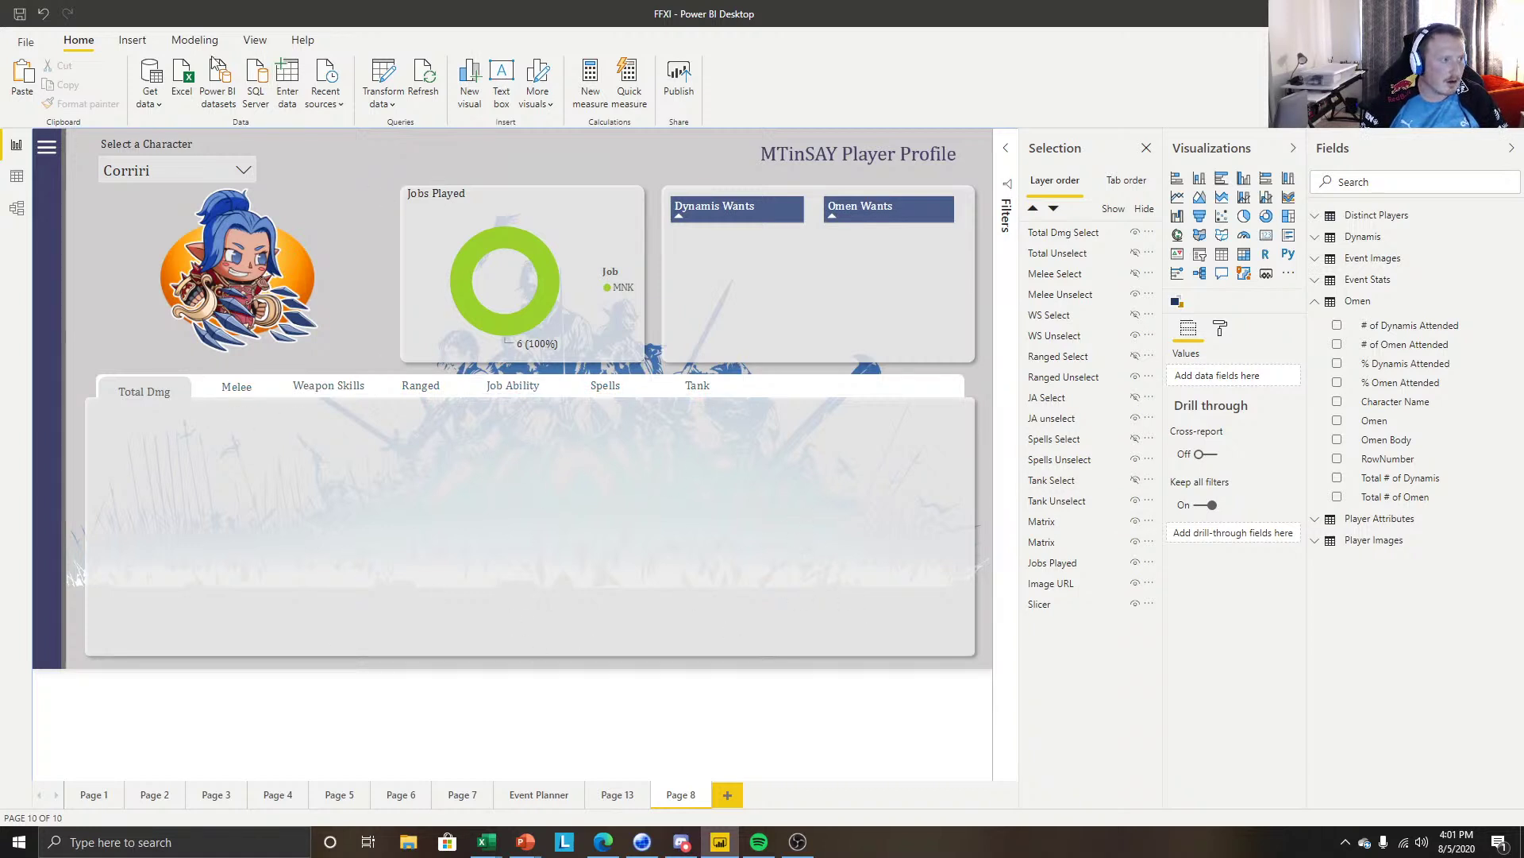
left_click(23, 16)
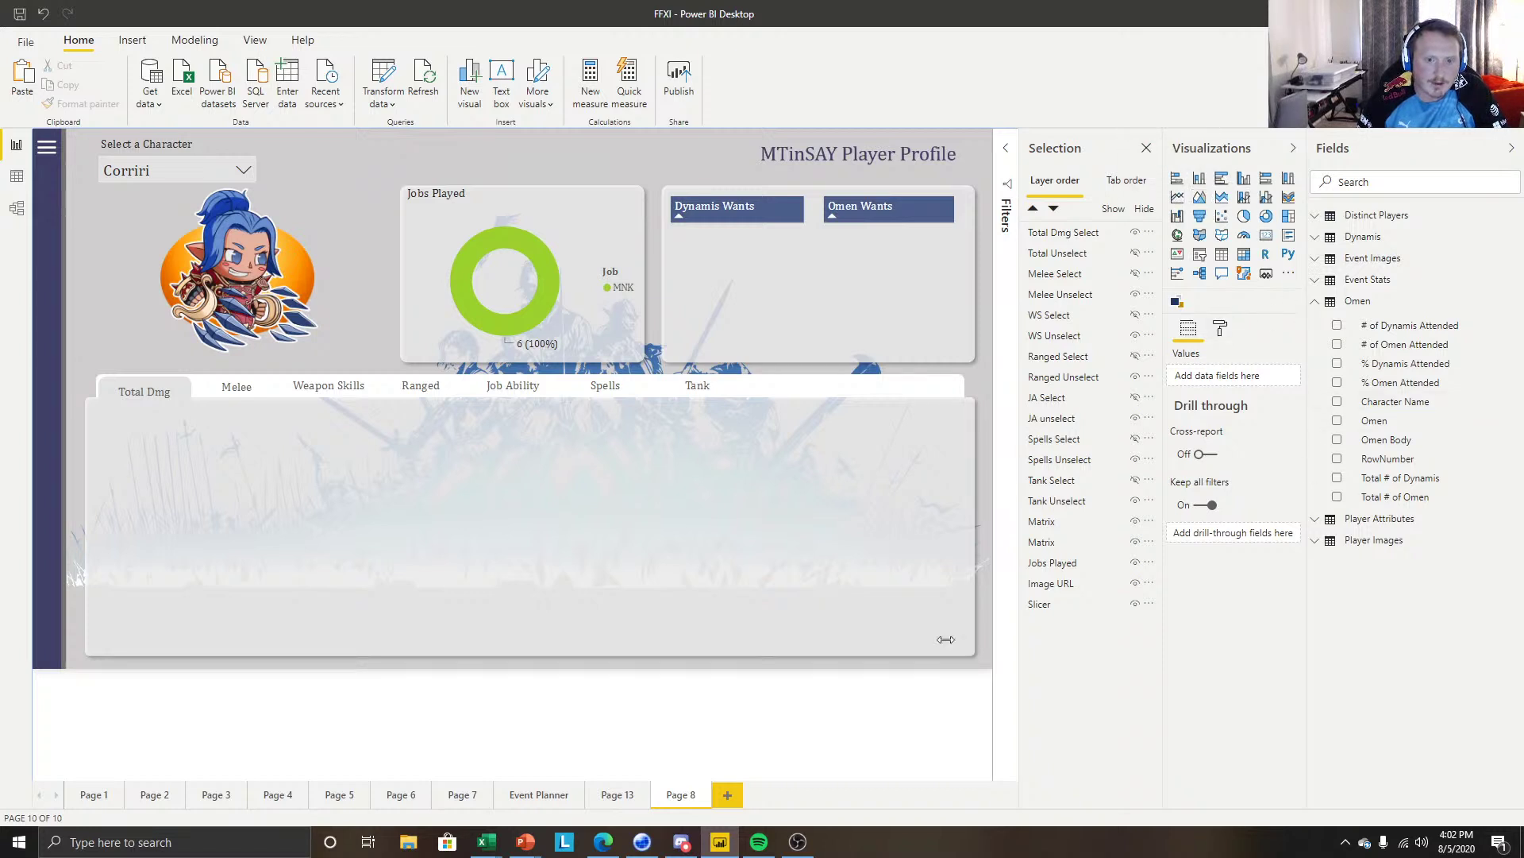
Create a column chart of Total Dmg from the Event Stats table and enlarge it in the lower panel's left half.
left_click(1359, 301)
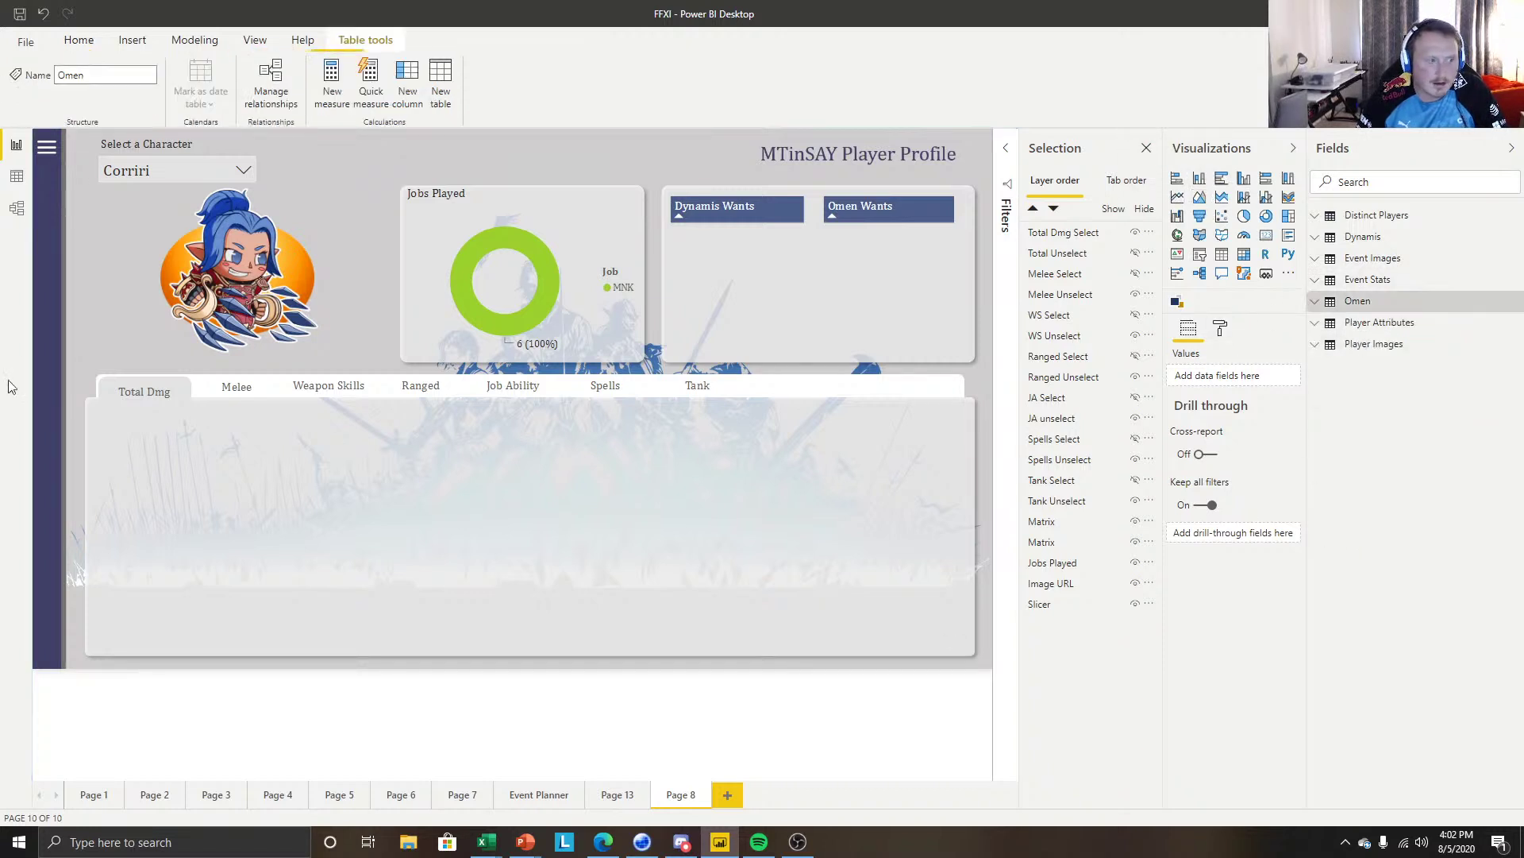
left_click(1323, 284)
scroll(1373, 468, "down", 10)
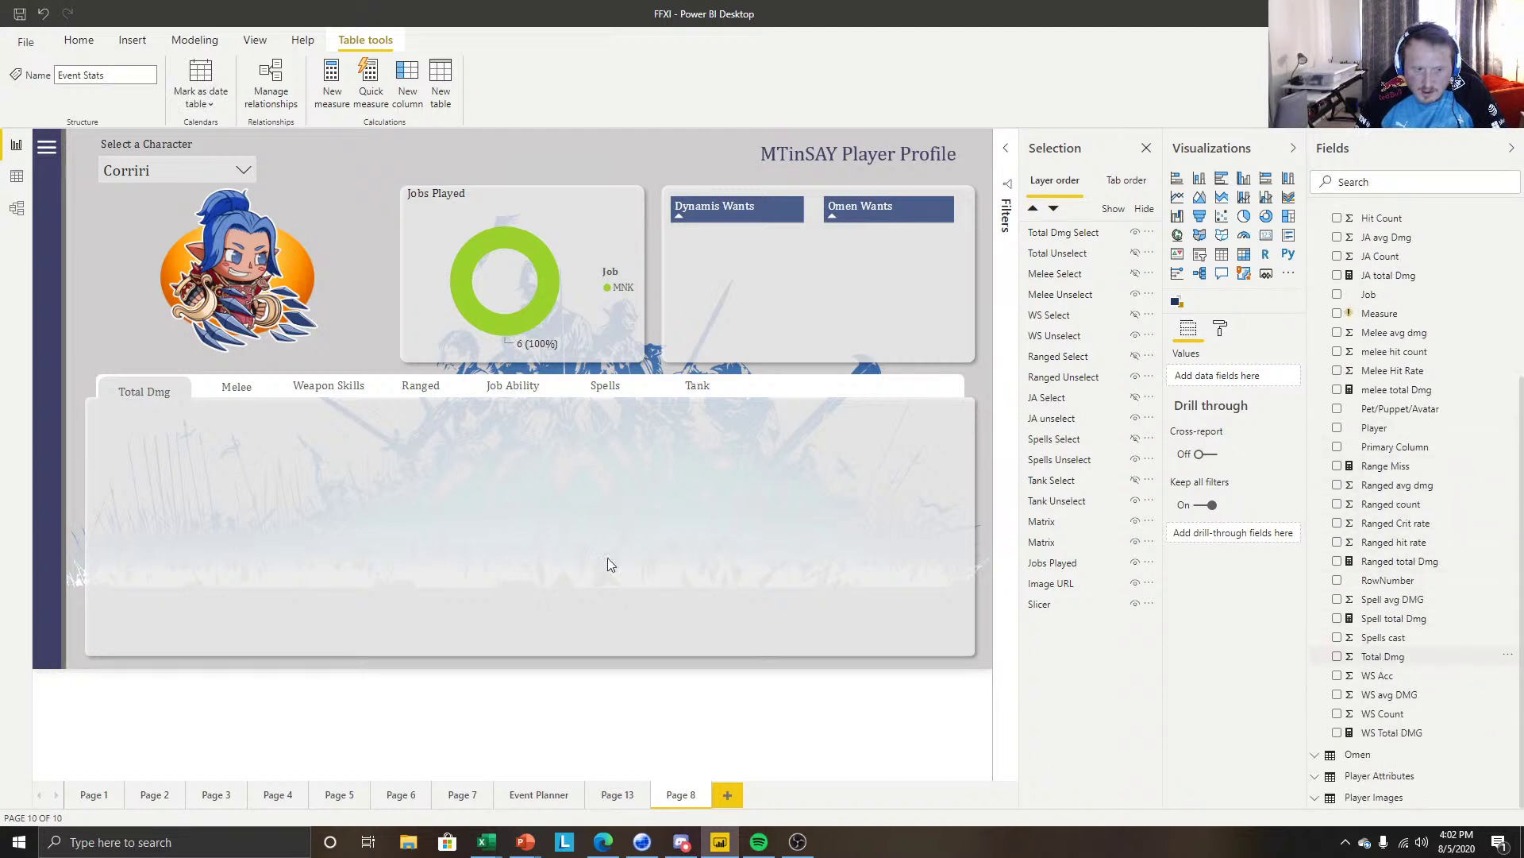
left_click_drag(610, 565, 290, 512)
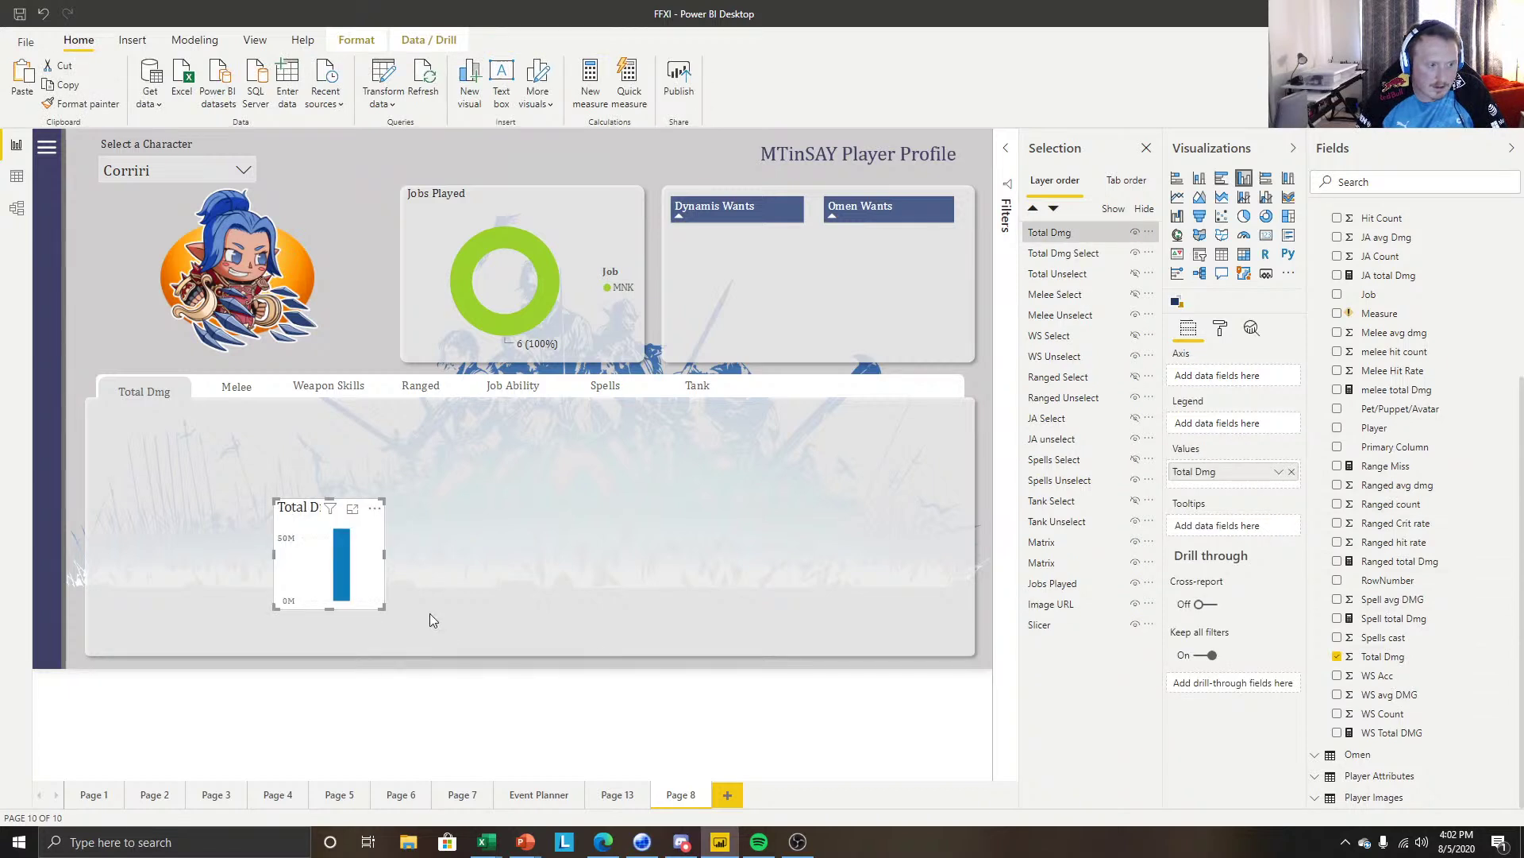
left_click_drag(331, 568, 559, 631)
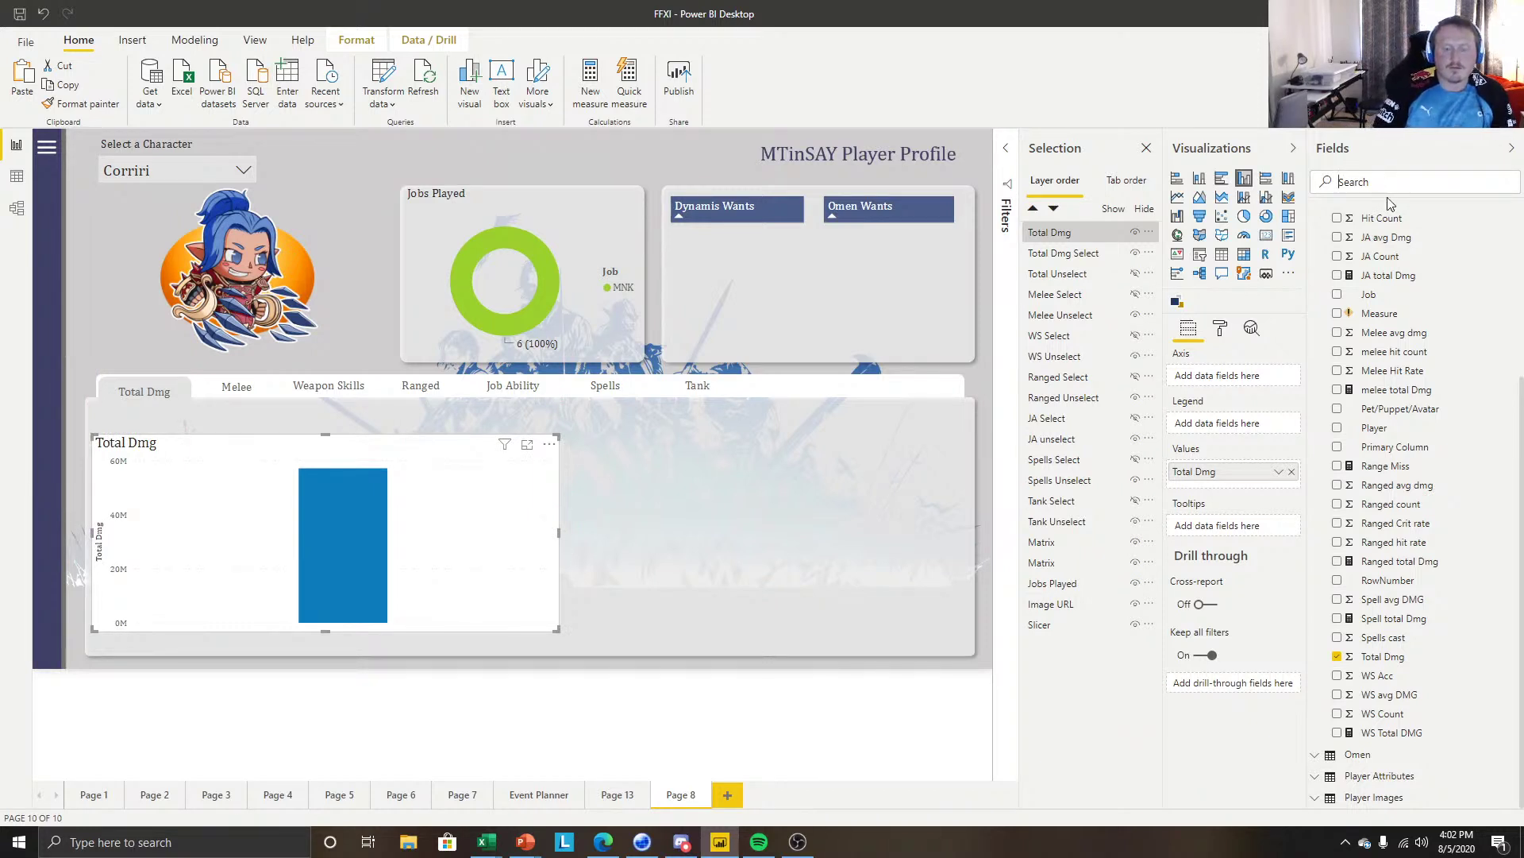
Add the Event Stats Date field to the chart's axis, using plain Date instead of the date hierarchy.
type("Tim")
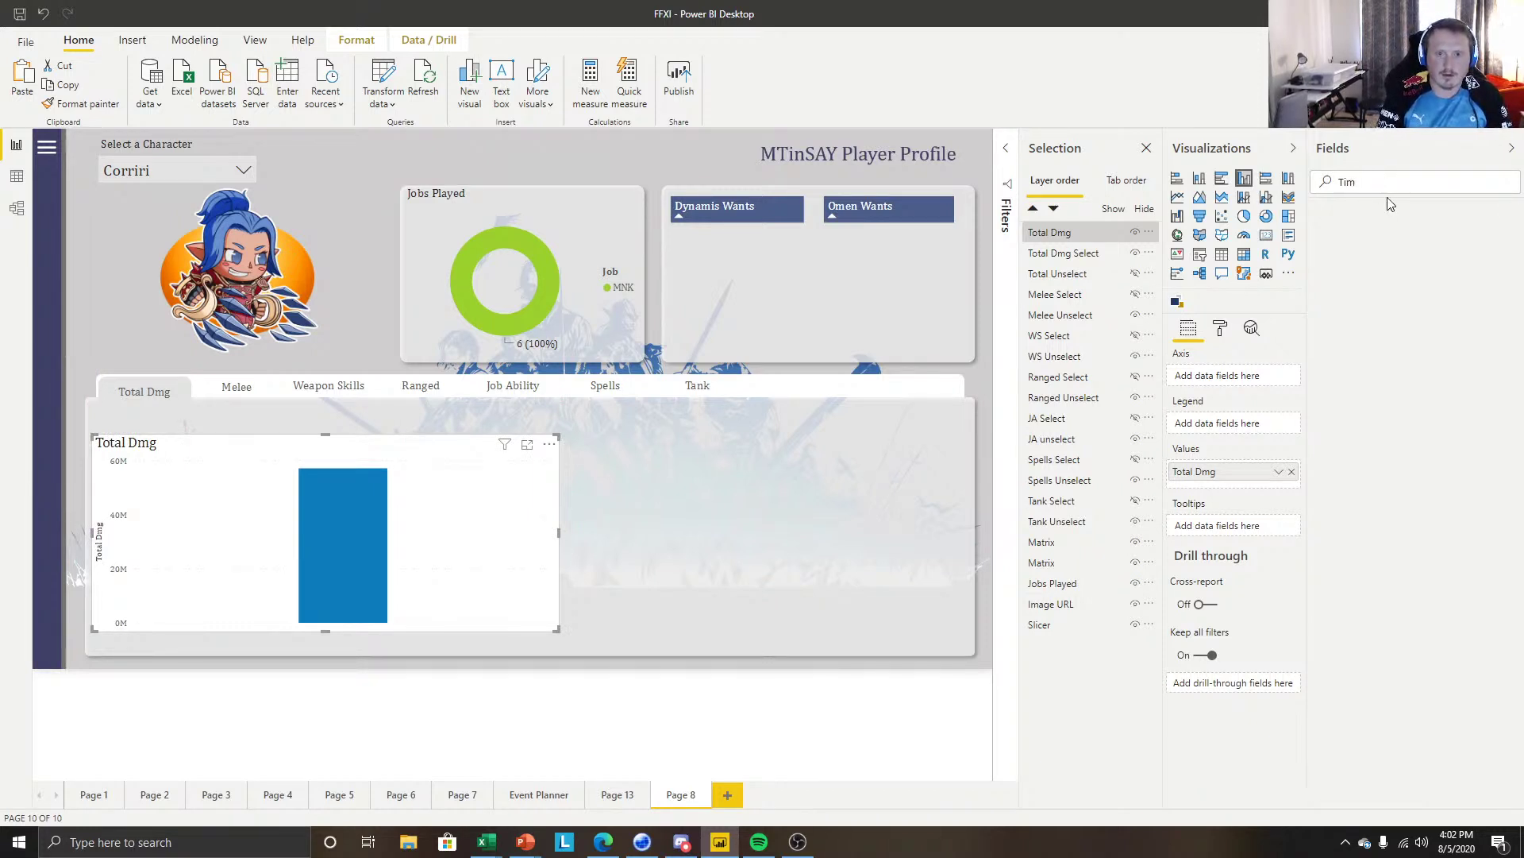
type("Date")
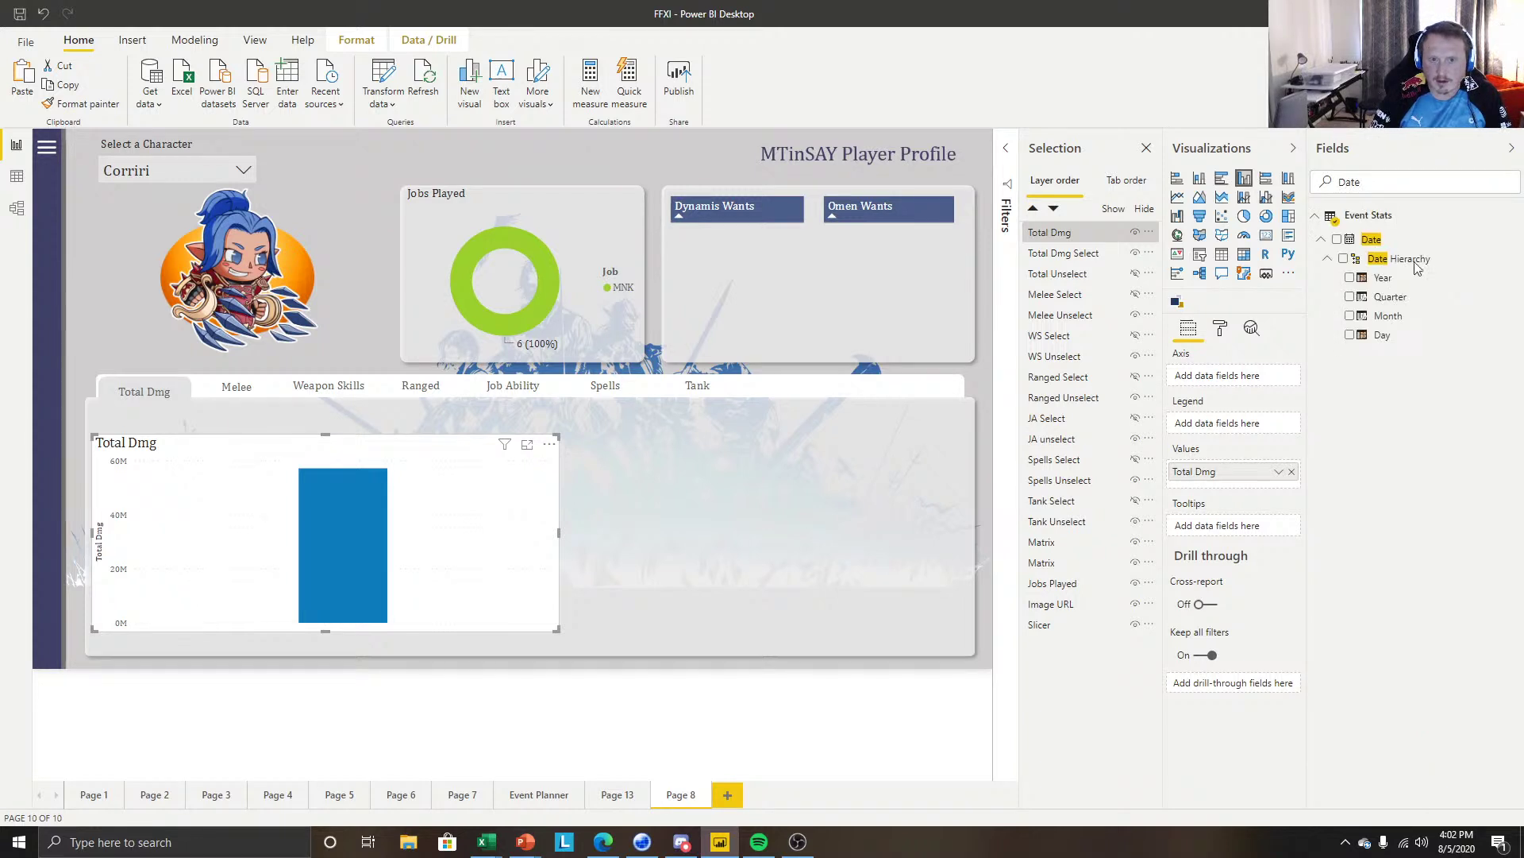
left_click_drag(1367, 247, 1199, 381)
left_click(1278, 377)
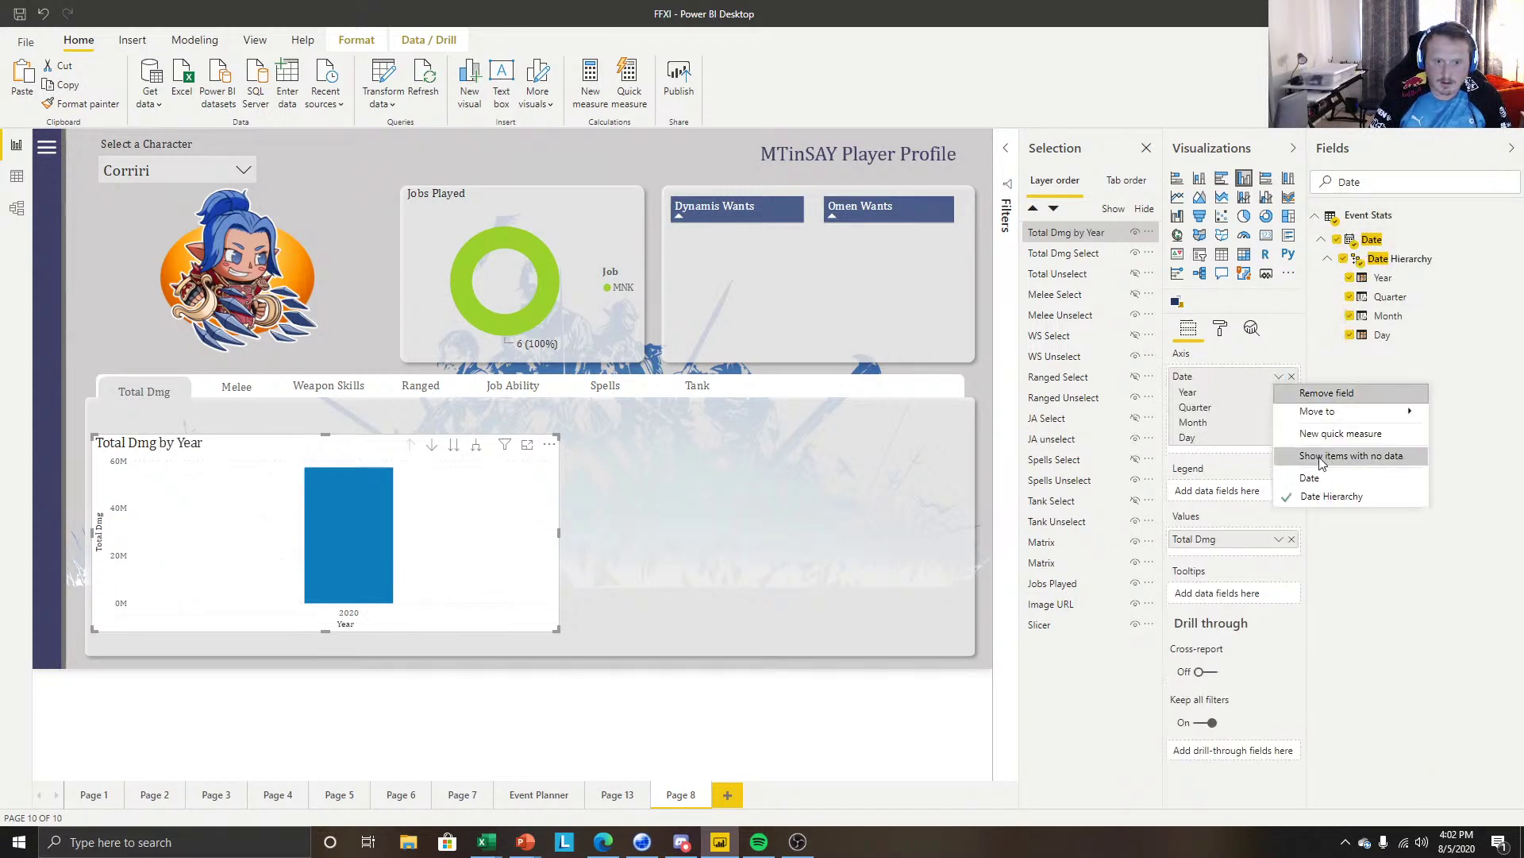
left_click(1319, 479)
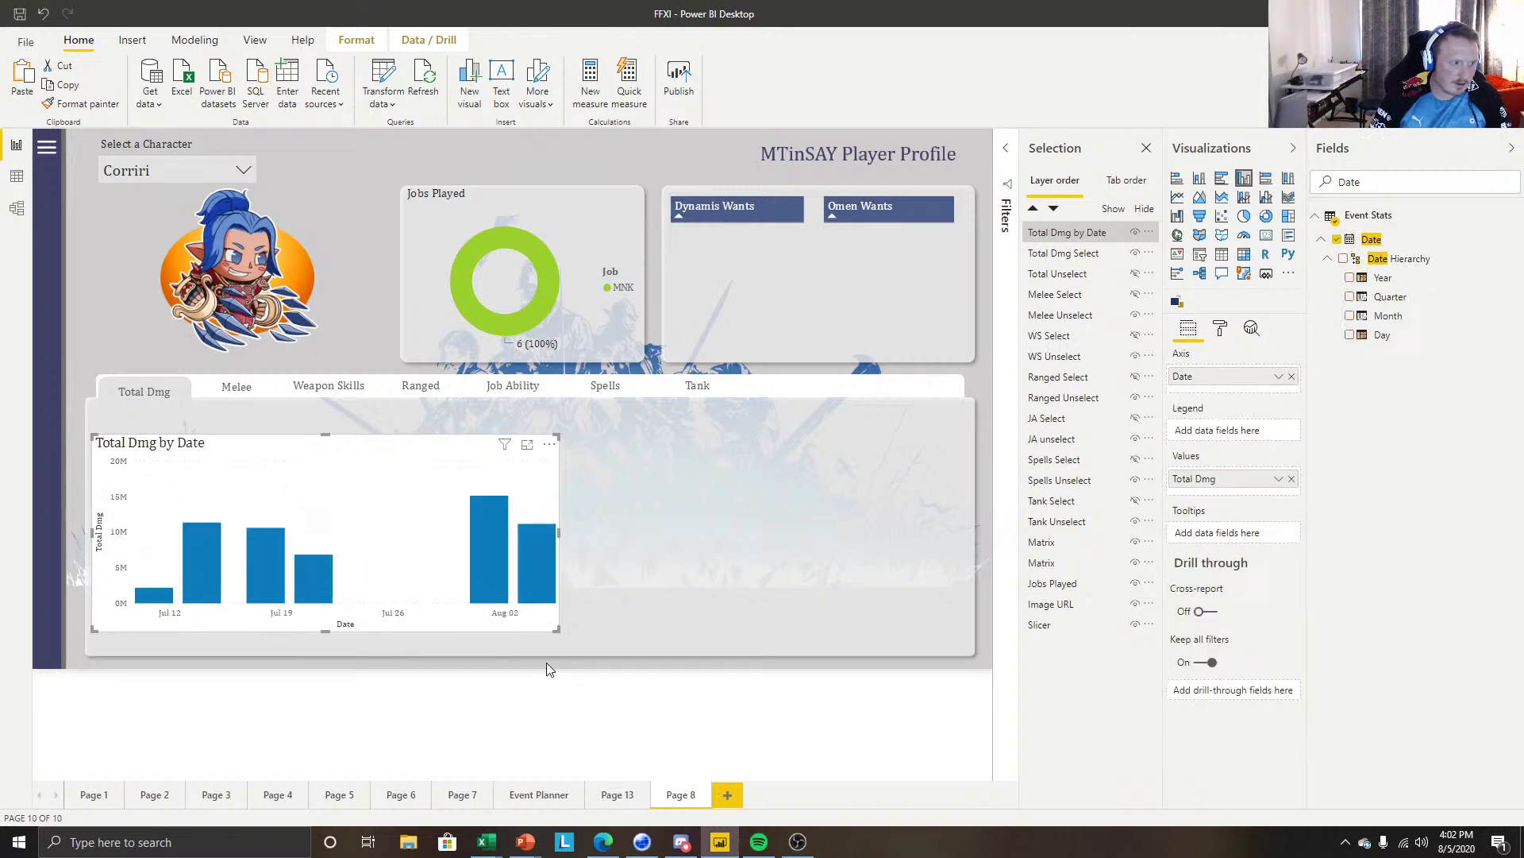
Enlarge the Total Dmg by Date chart, check its filters, and shift it slightly up in the panel.
left_click_drag(558, 632, 605, 641)
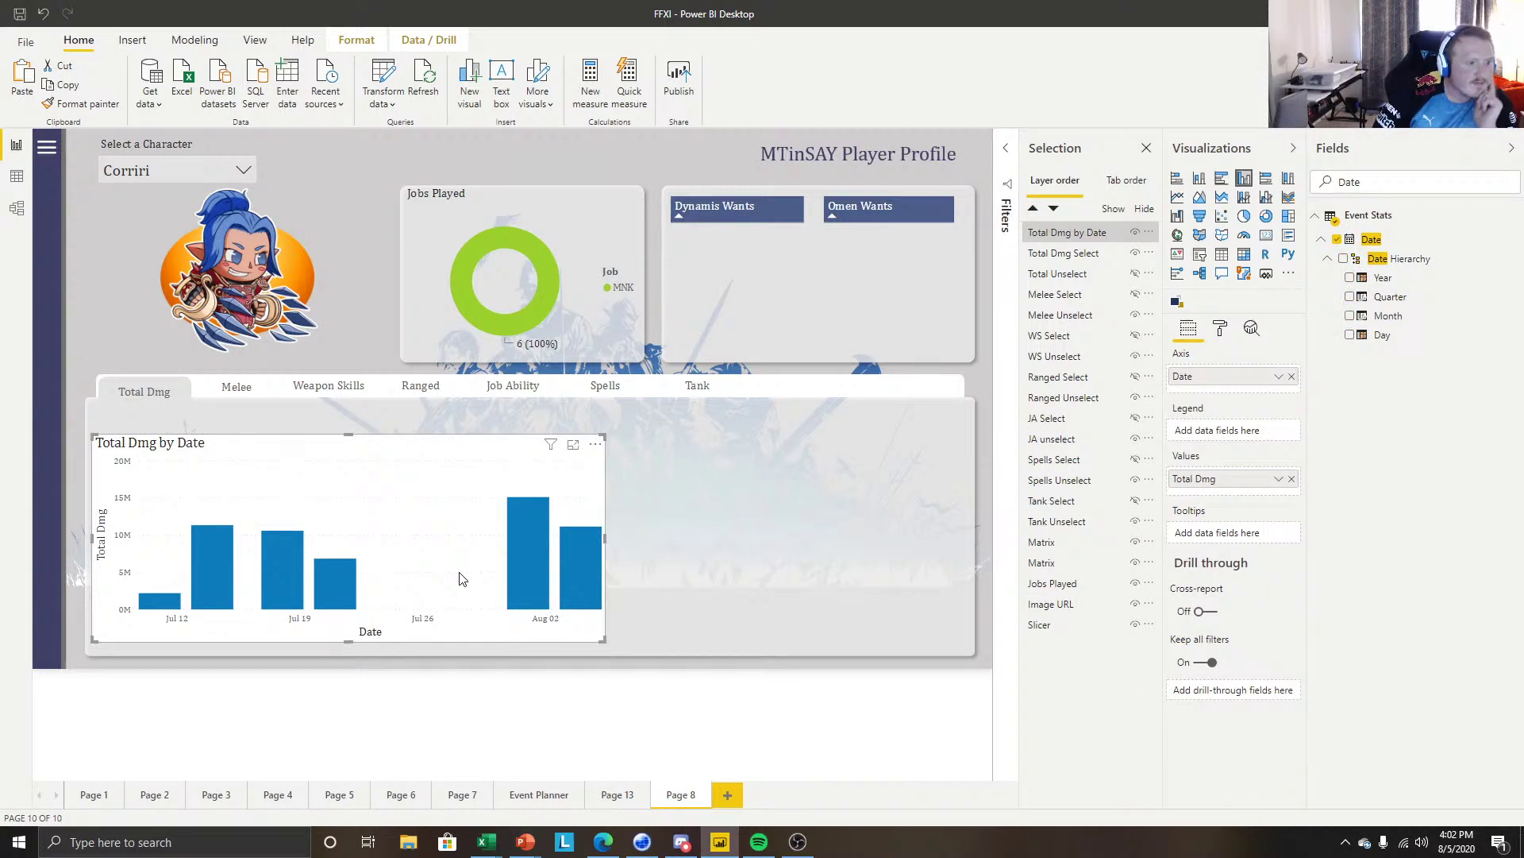
left_click(1006, 159)
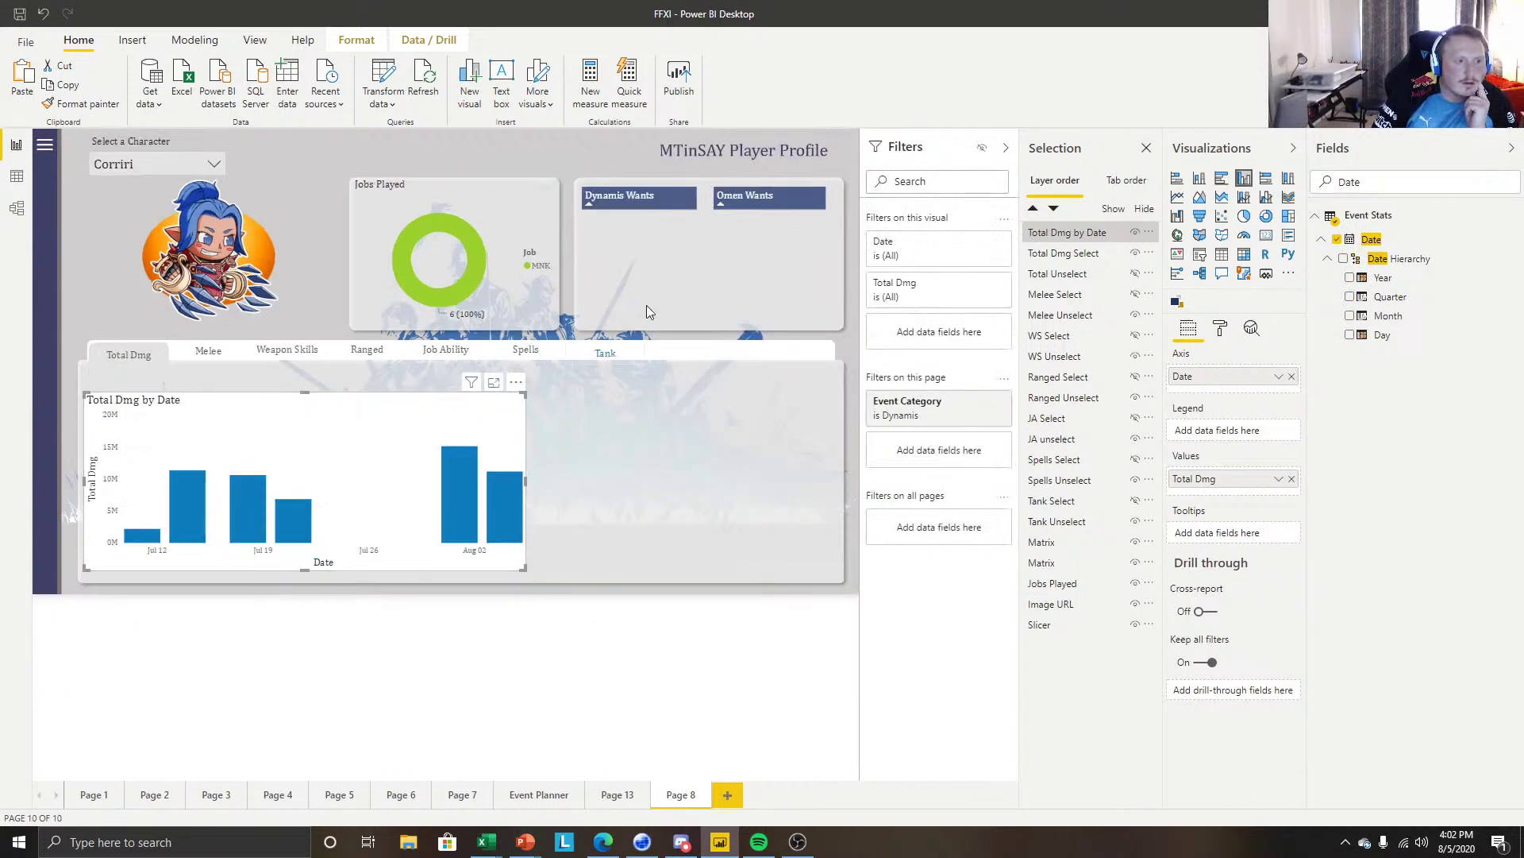
left_click(1010, 149)
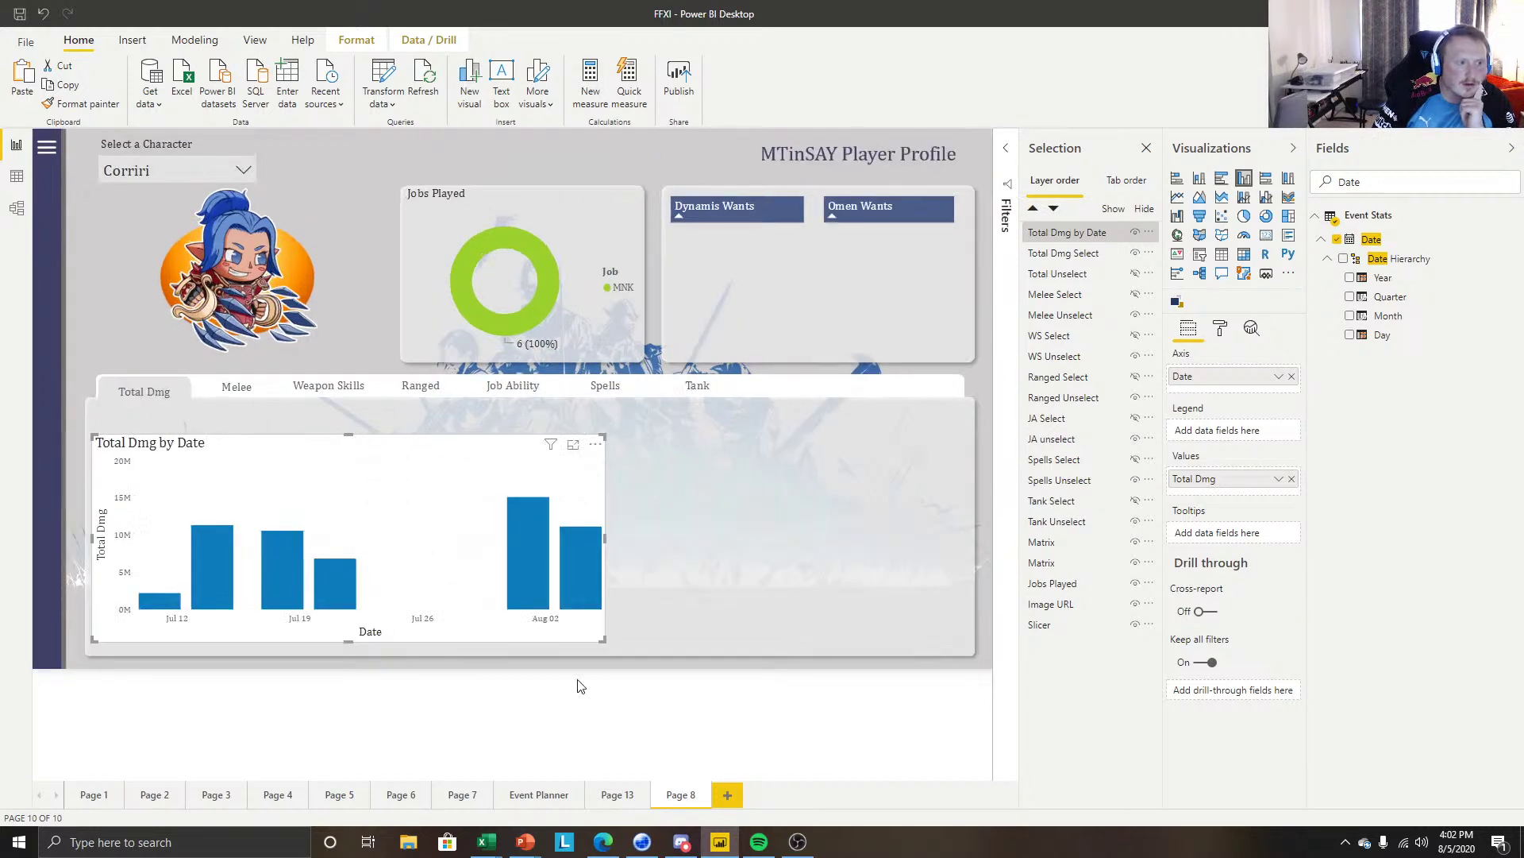
mouse_move(340, 456)
left_mouse_down()
mouse_move(337, 426)
mouse_move(337, 444)
left_mouse_up()
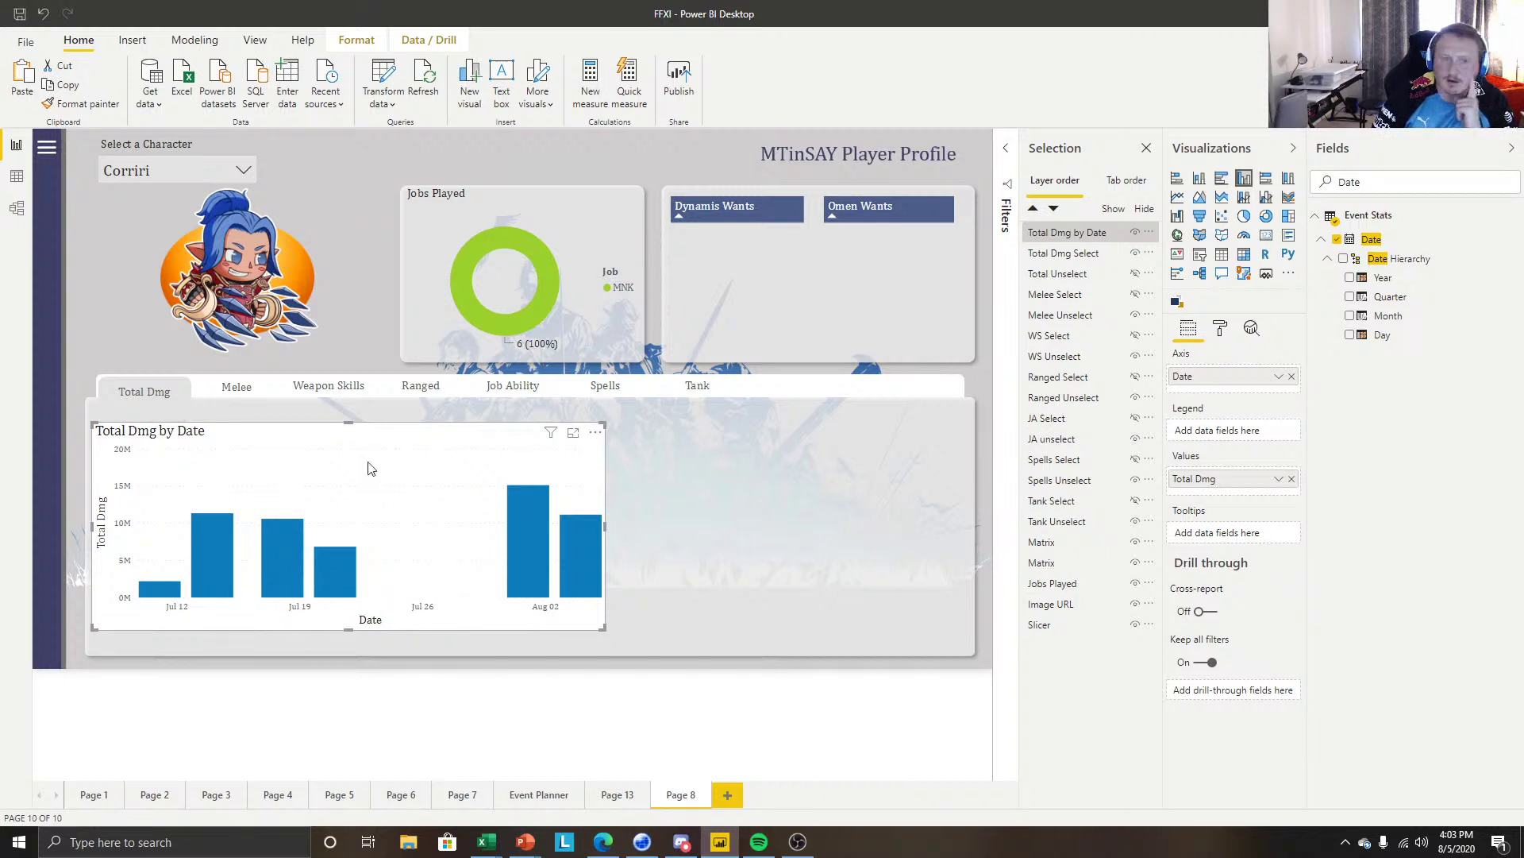
Move the Total Dmg by Date chart to the panel's right side and enlarge it, leaving space for cards on its left.
mouse_move(528, 589)
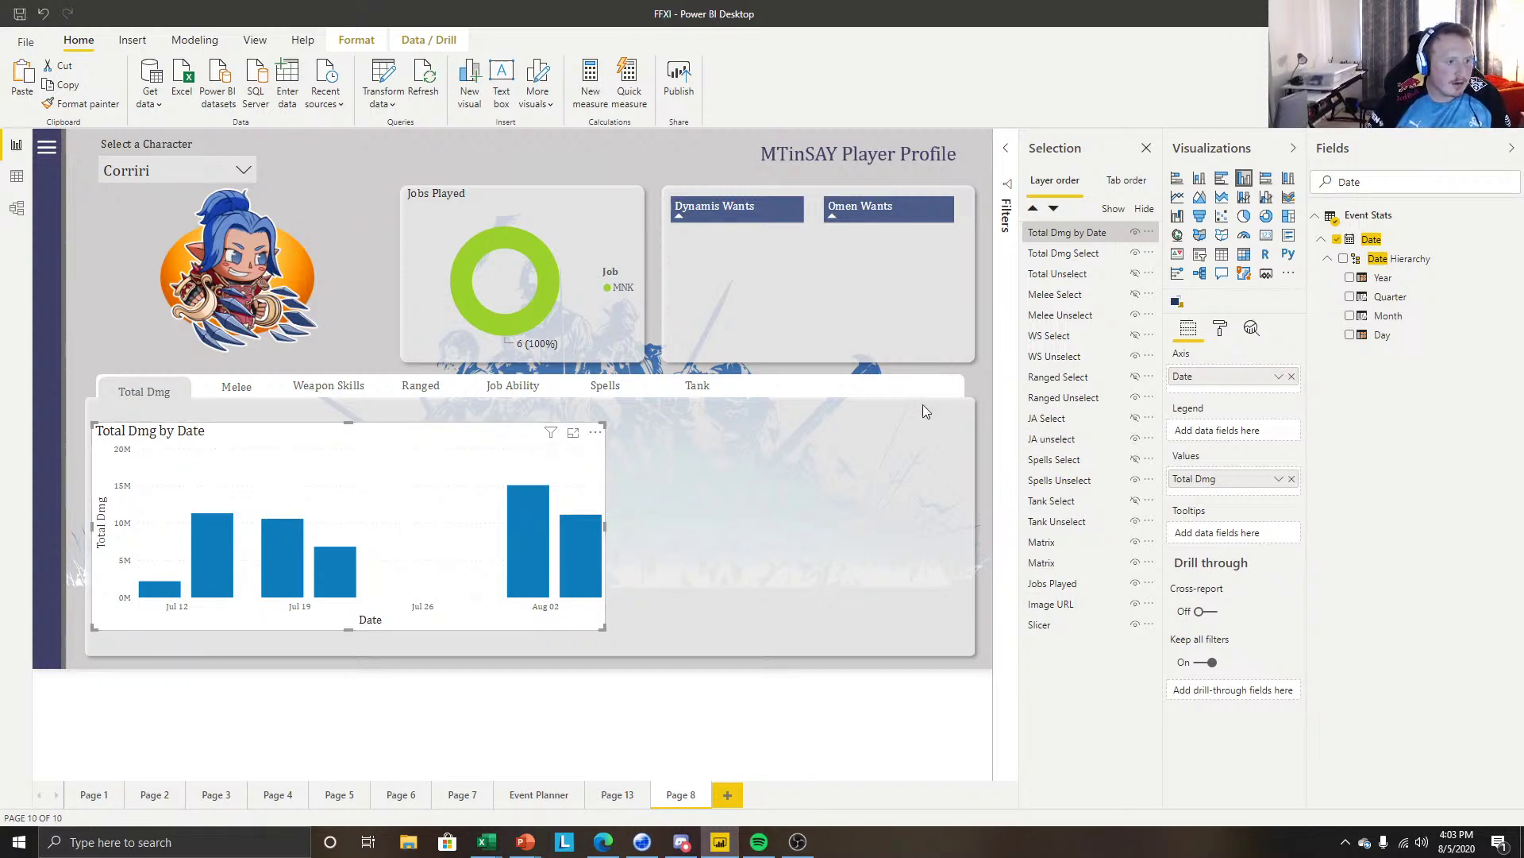
left_click_drag(486, 458, 813, 455)
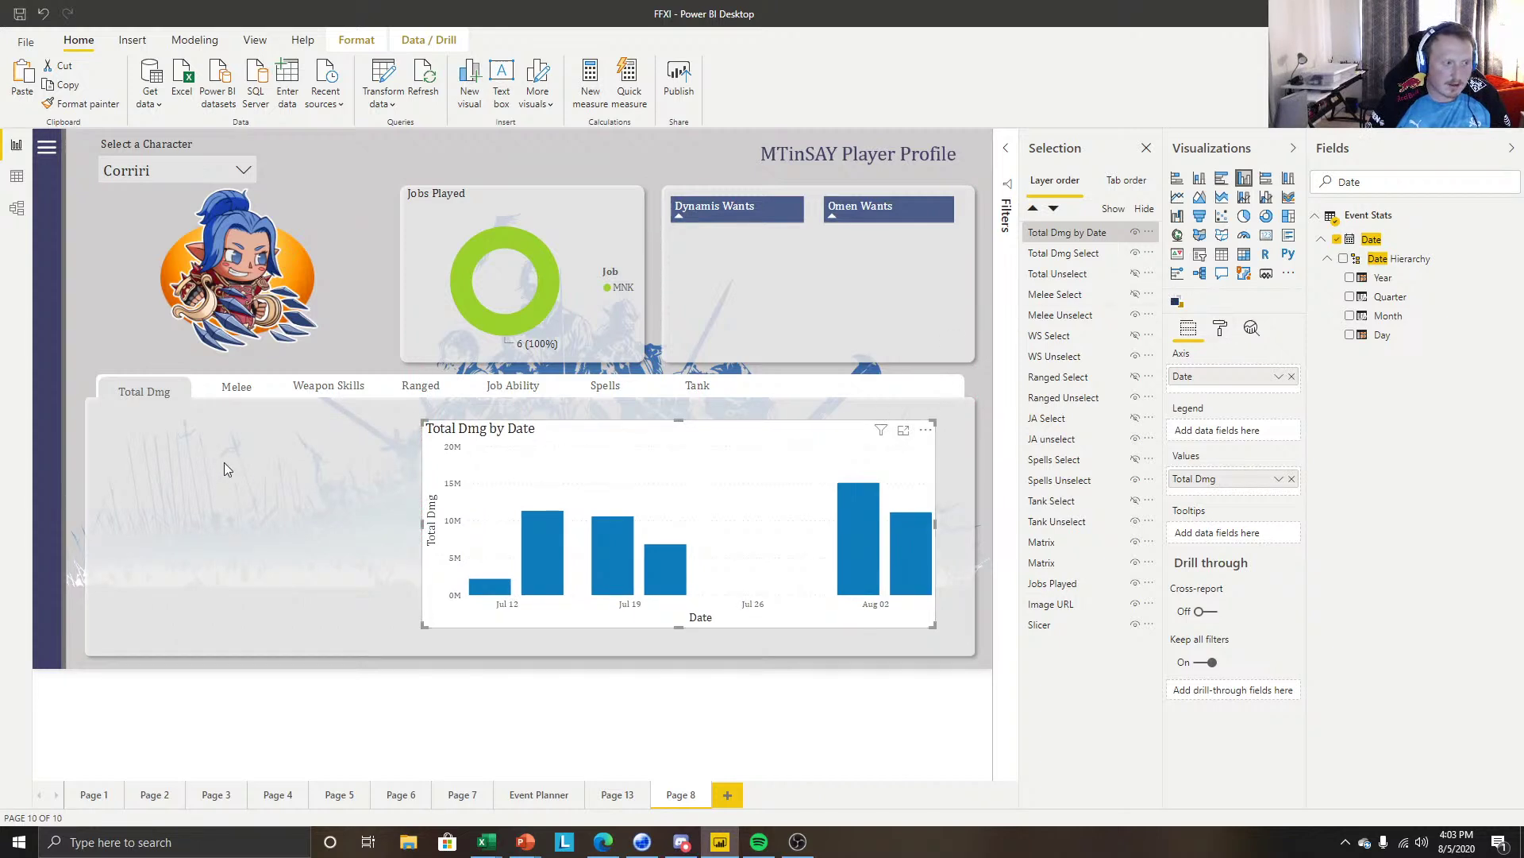
left_click_drag(423, 422, 307, 418)
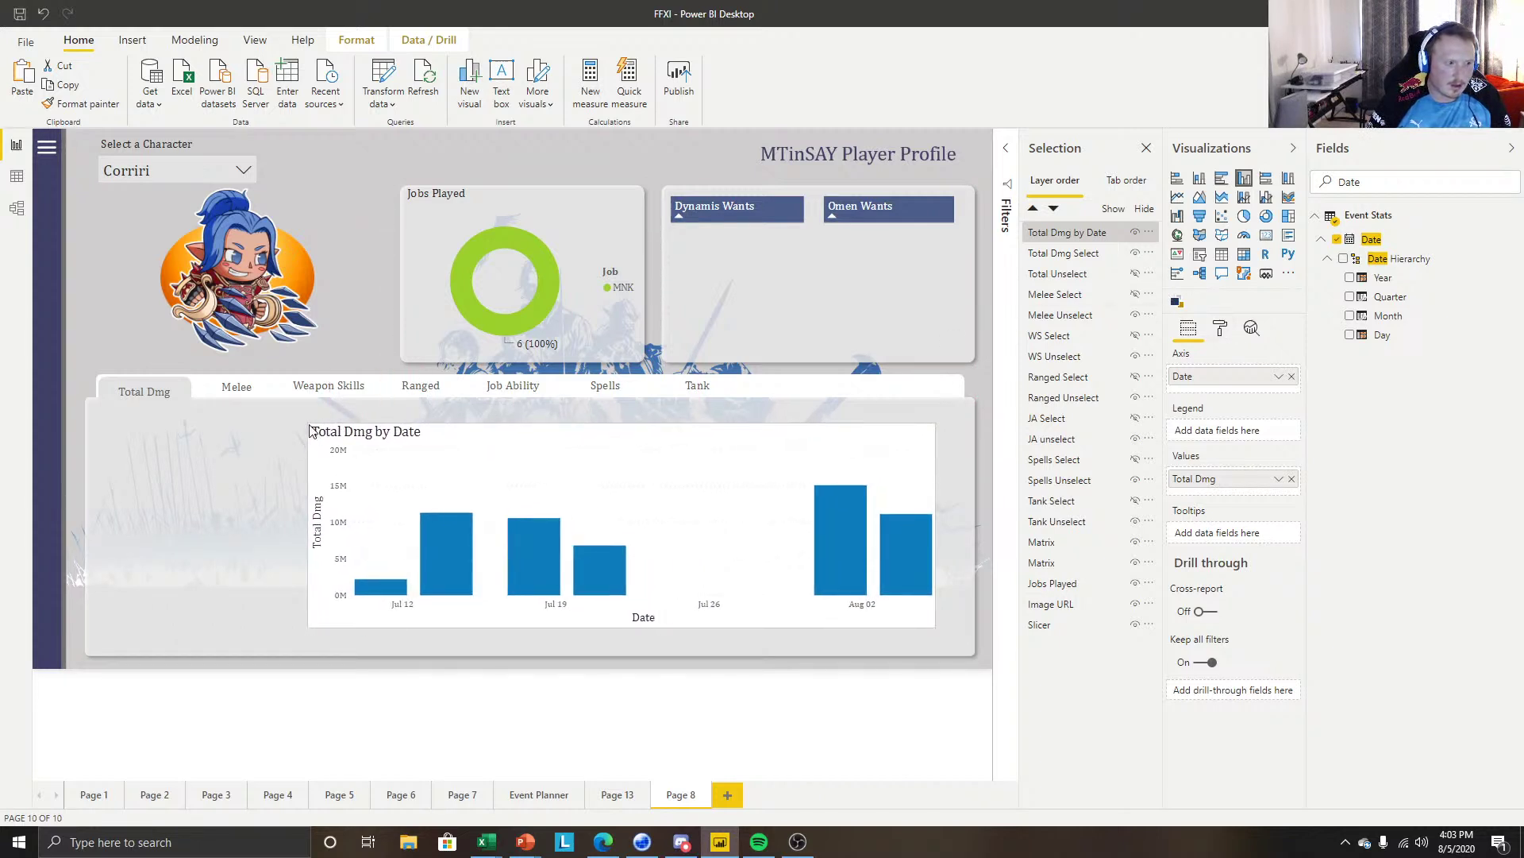
left_click_drag(622, 631, 627, 640)
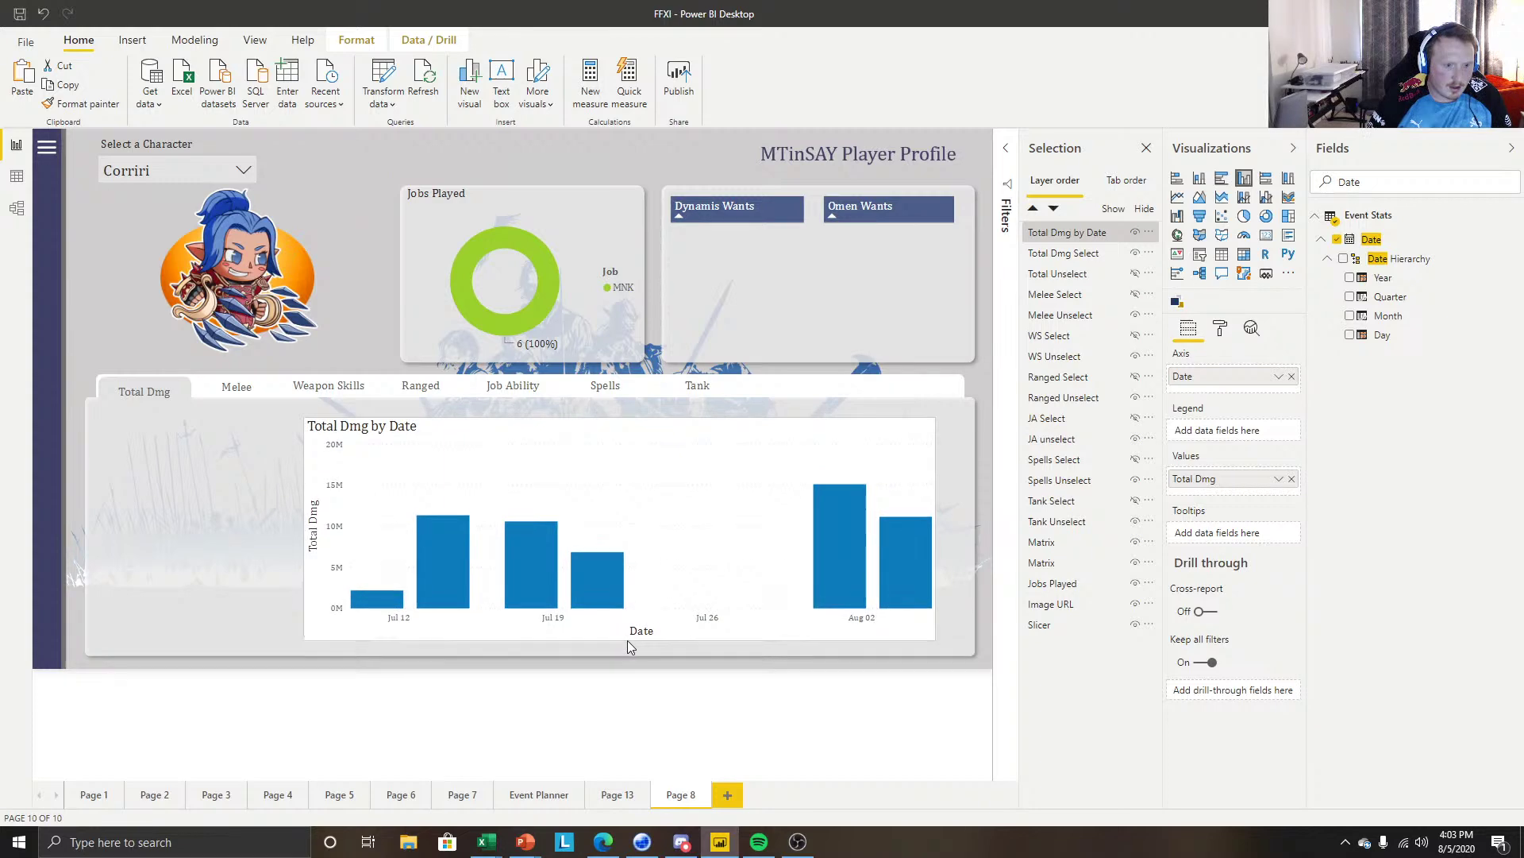
left_click_drag(933, 419, 956, 415)
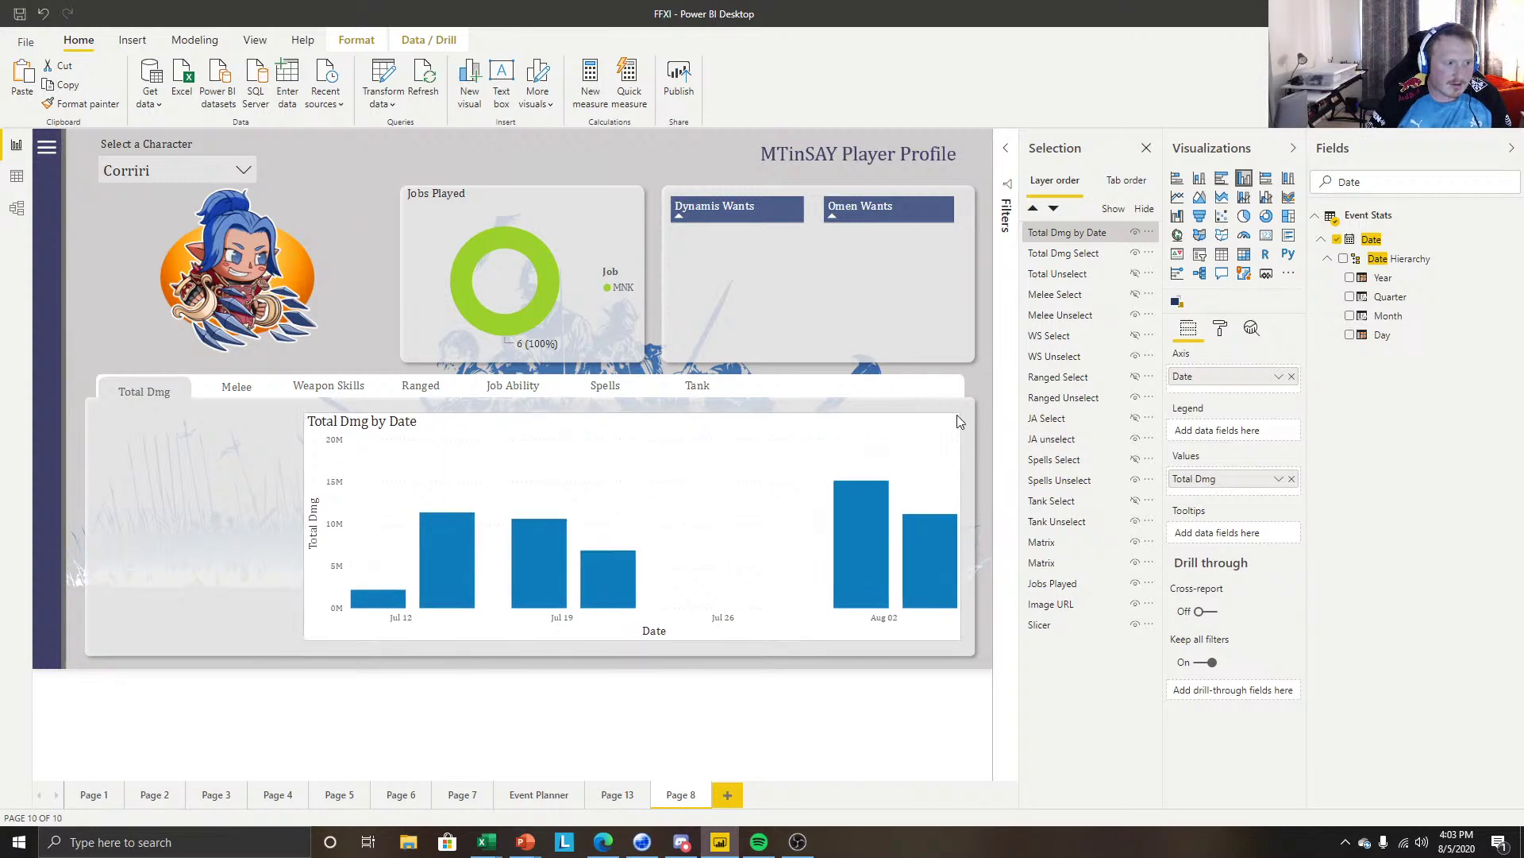
Copy the Dynamis count and Total Dmg in Dynamis cards from Event Planner to Page 8 and stack them left of the chart.
left_click(539, 796)
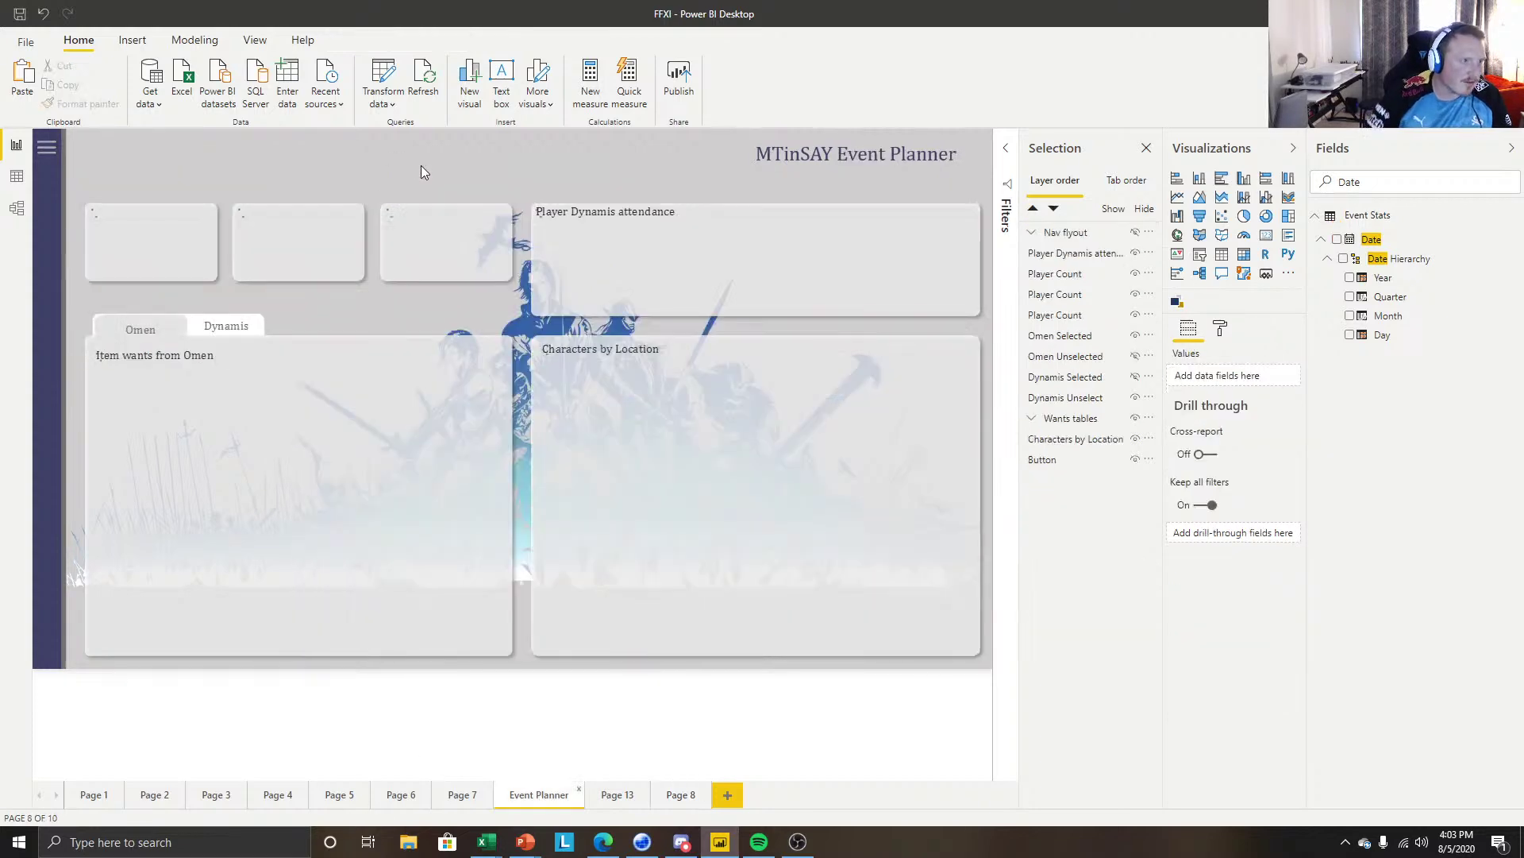
left_click(435, 231)
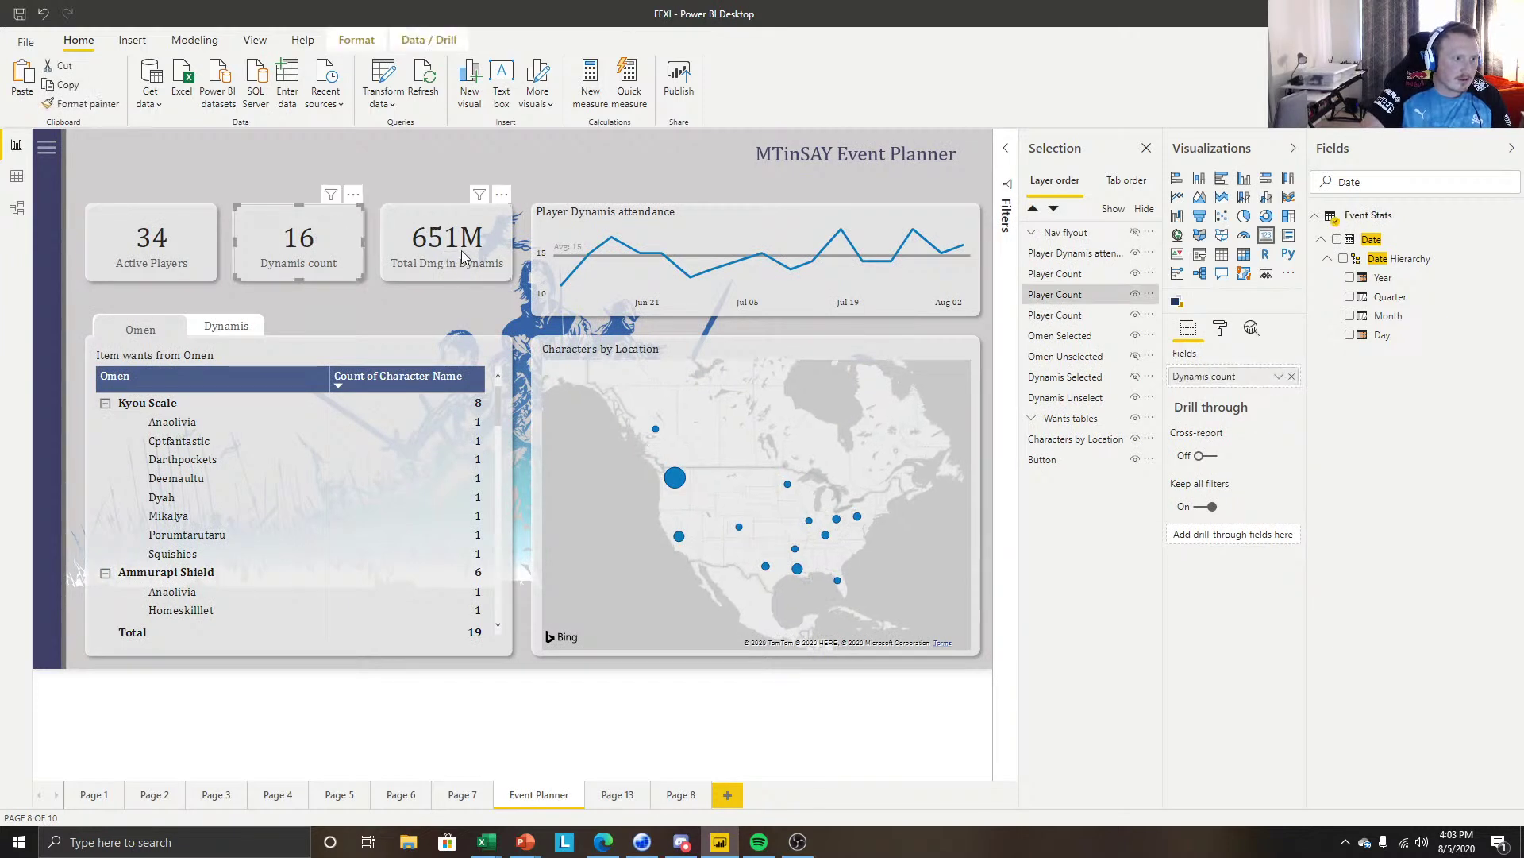
left_click(240, 274, "ctrl")
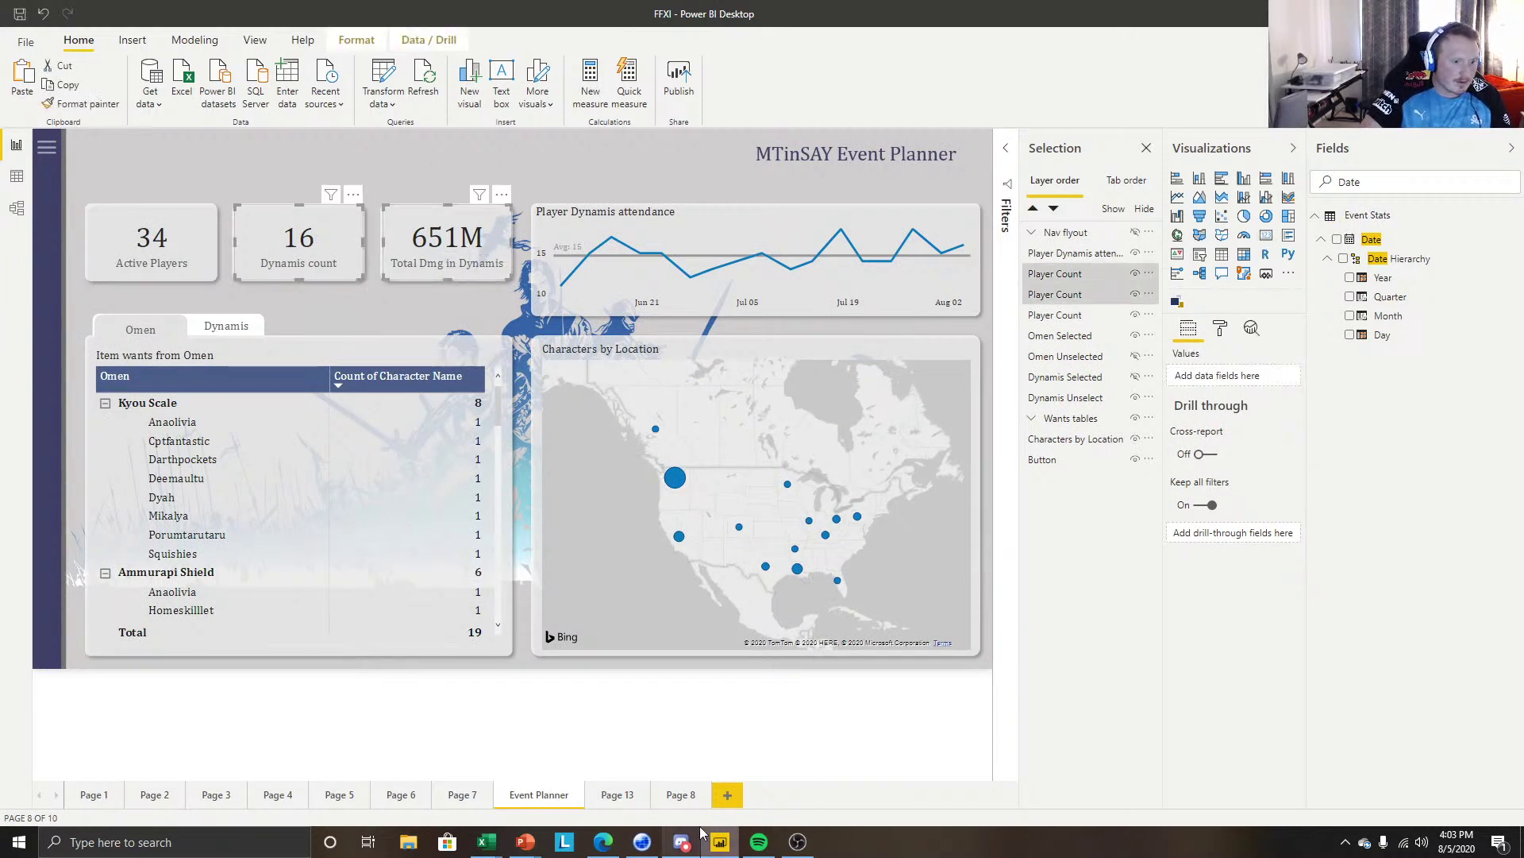
left_click(680, 796)
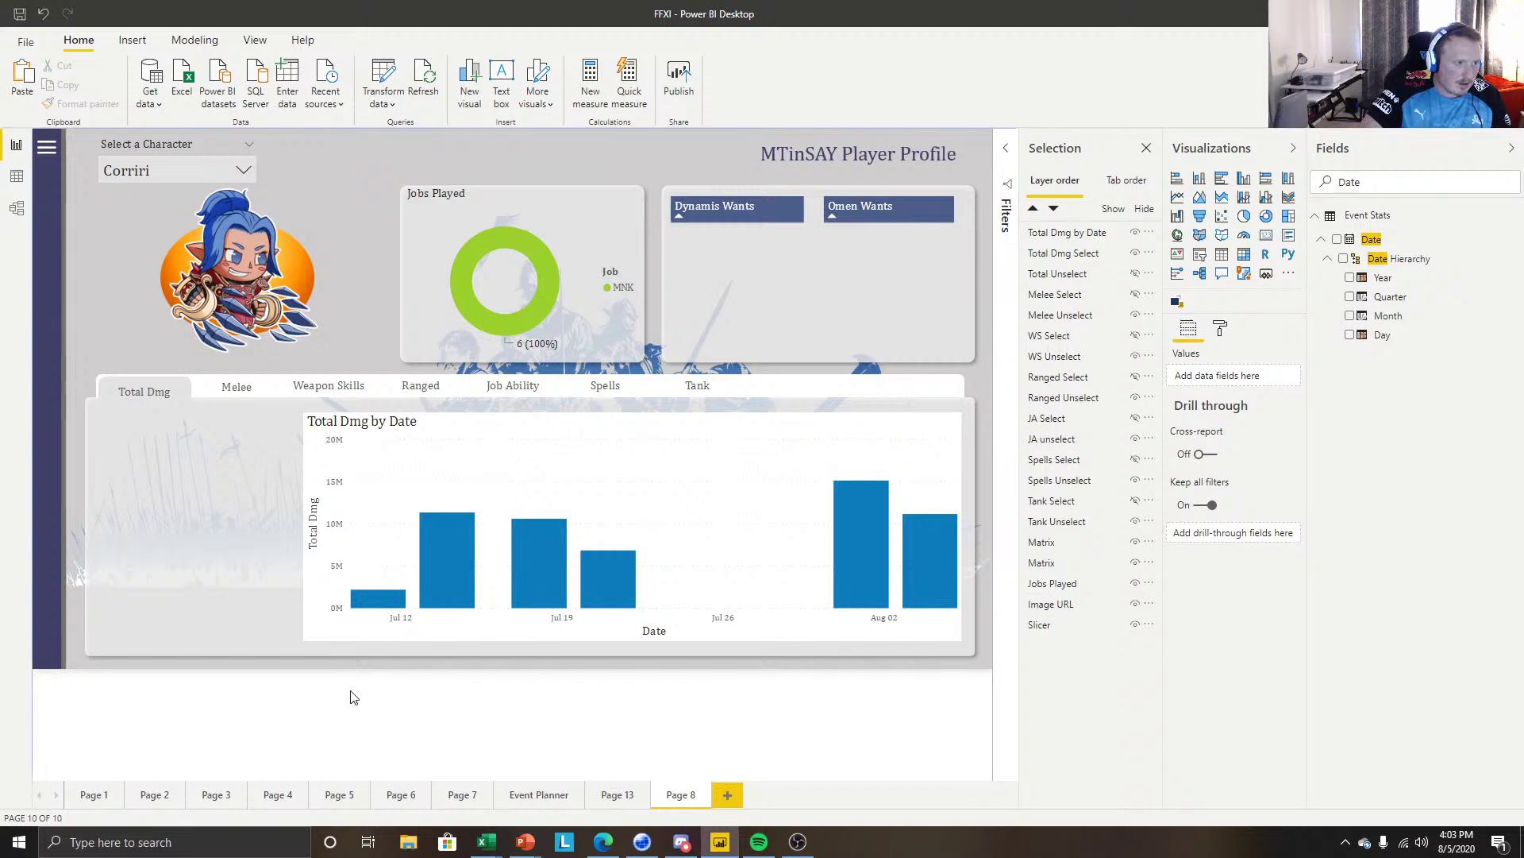
left_click_drag(458, 233, 180, 597)
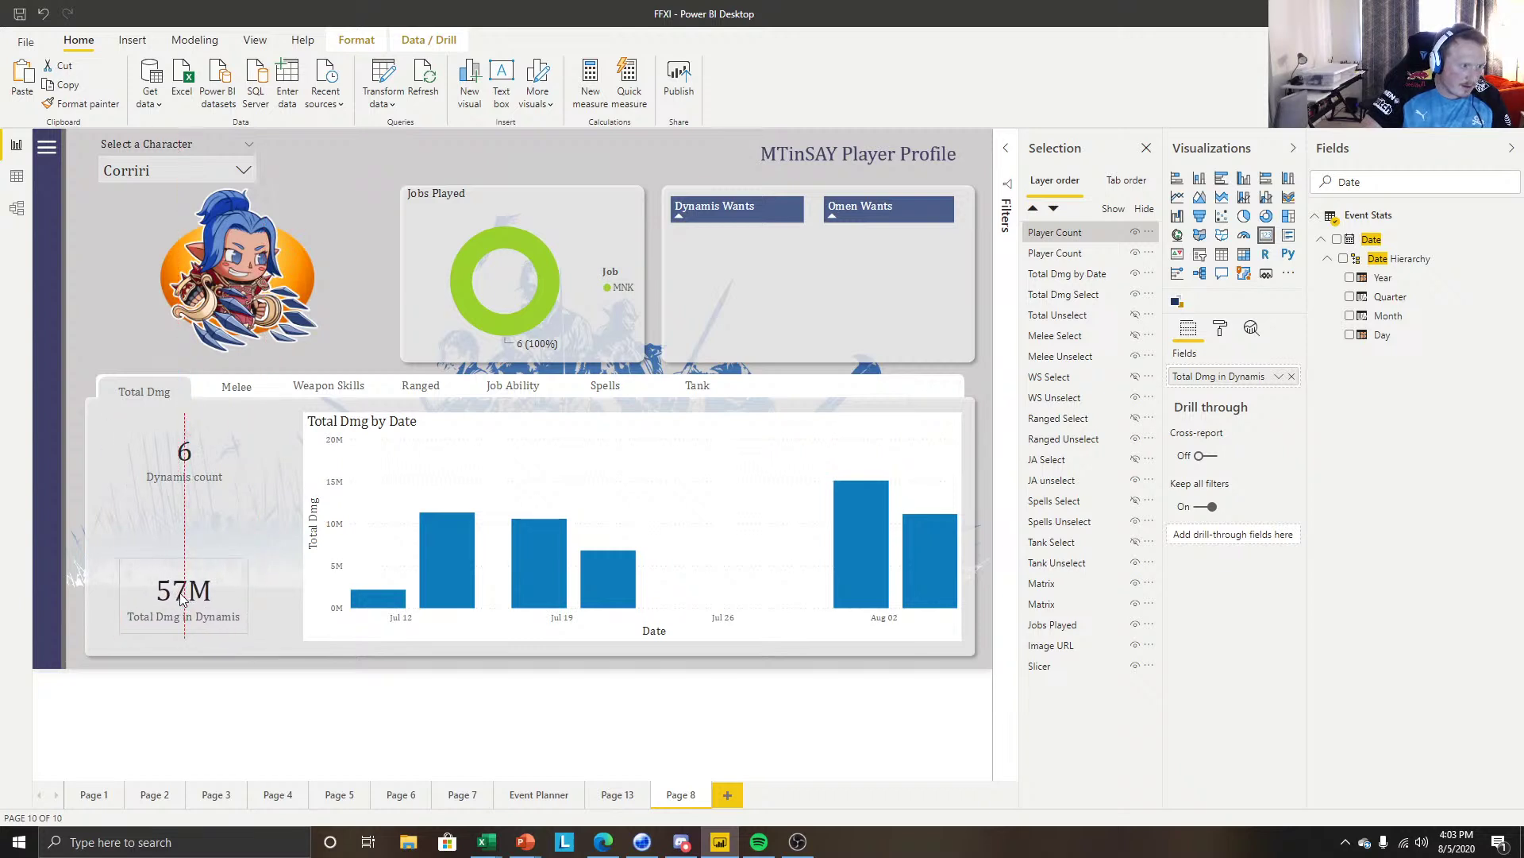
left_click(207, 469)
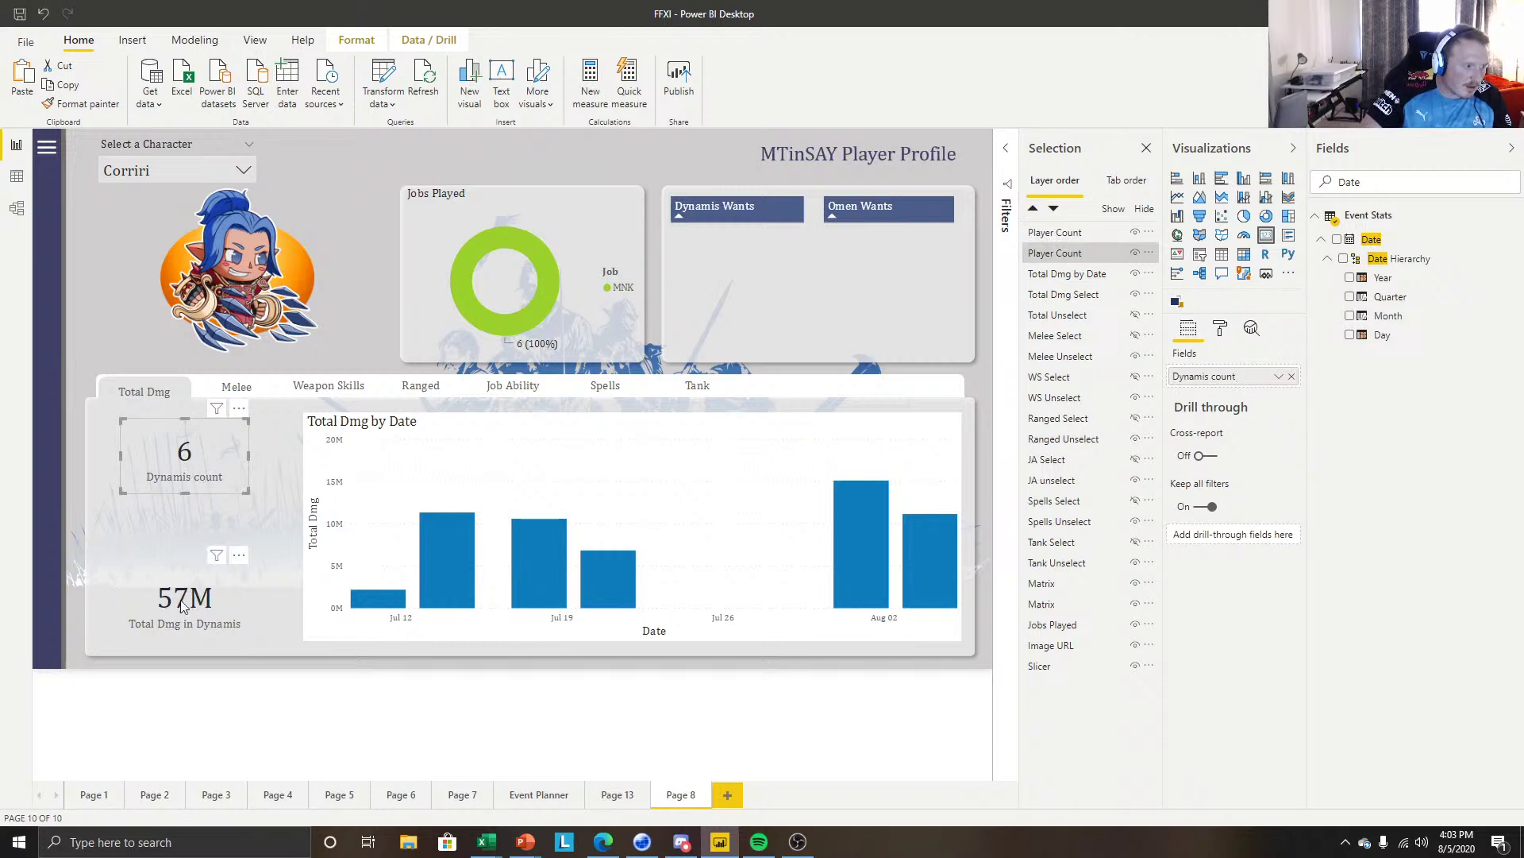
Widen the Total Dmg by Date chart leftward toward the two summary cards.
mouse_move(182, 606)
left_mouse_down()
mouse_move(175, 516)
mouse_move(177, 610)
left_mouse_up()
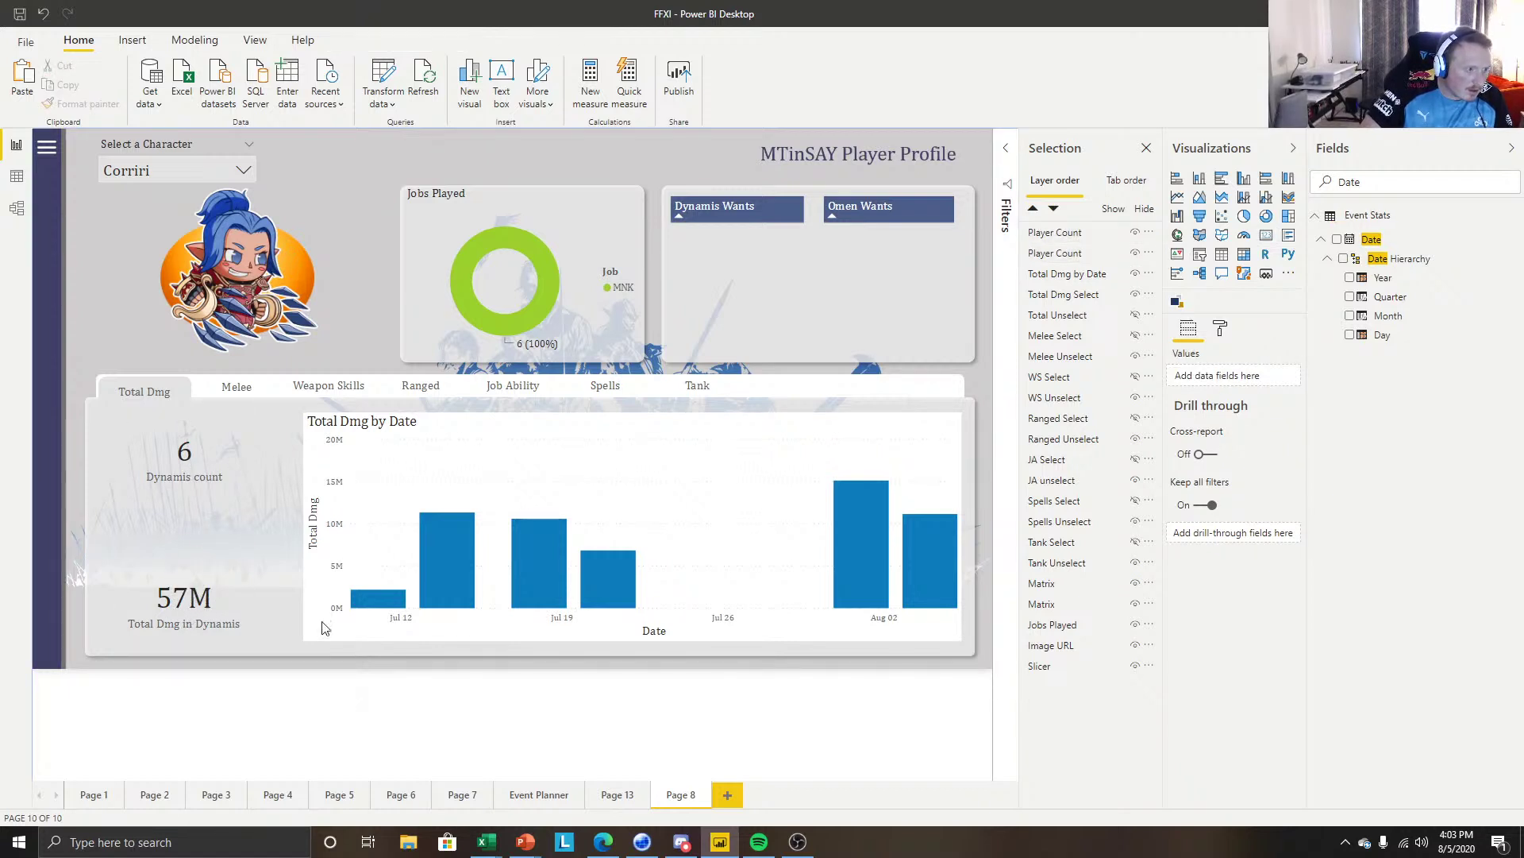
left_click(389, 460)
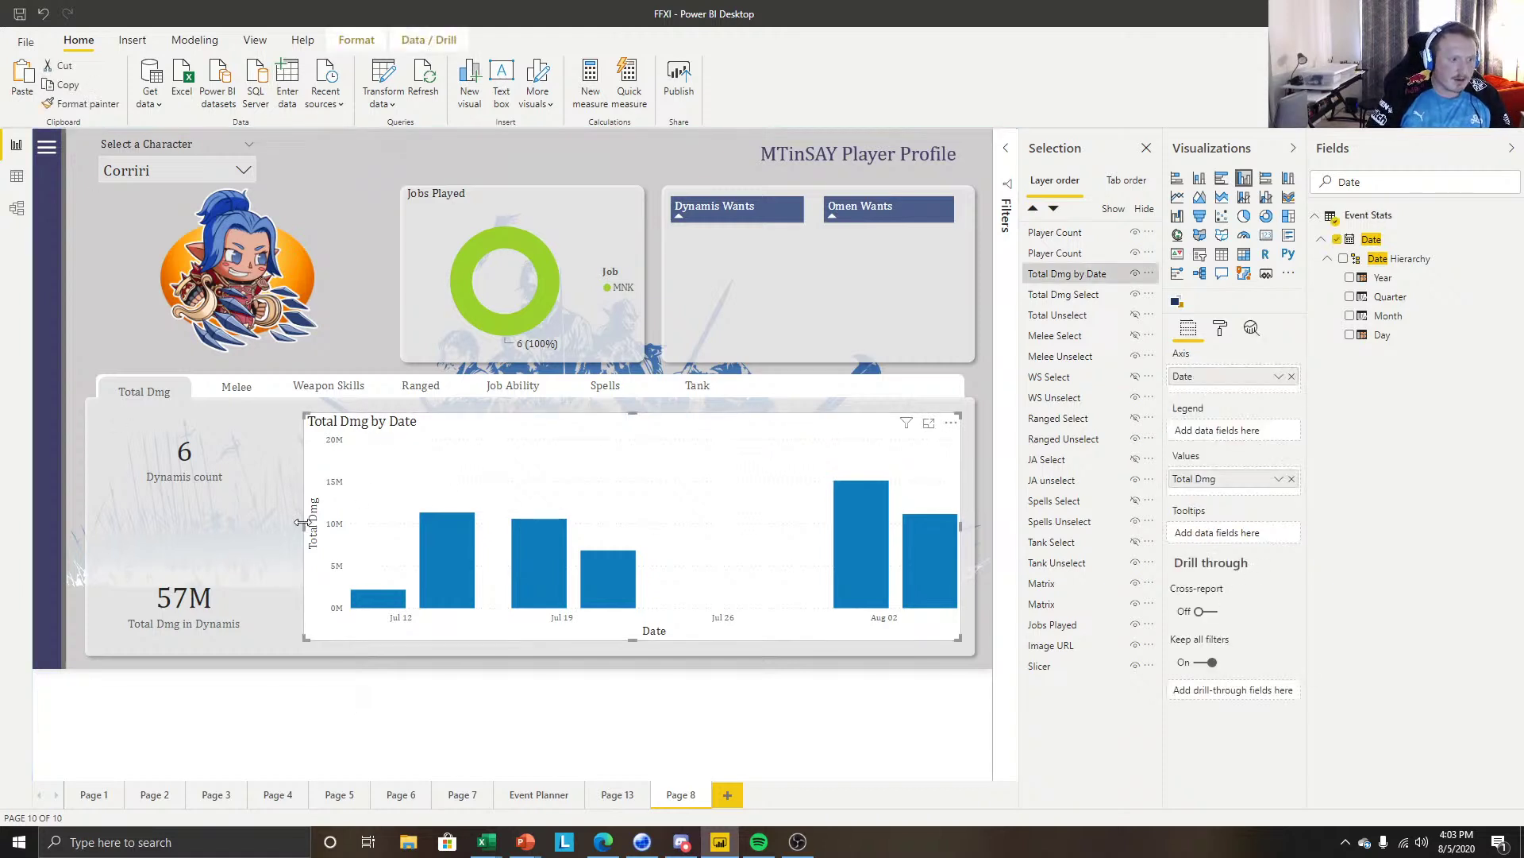
left_click_drag(305, 526, 272, 532)
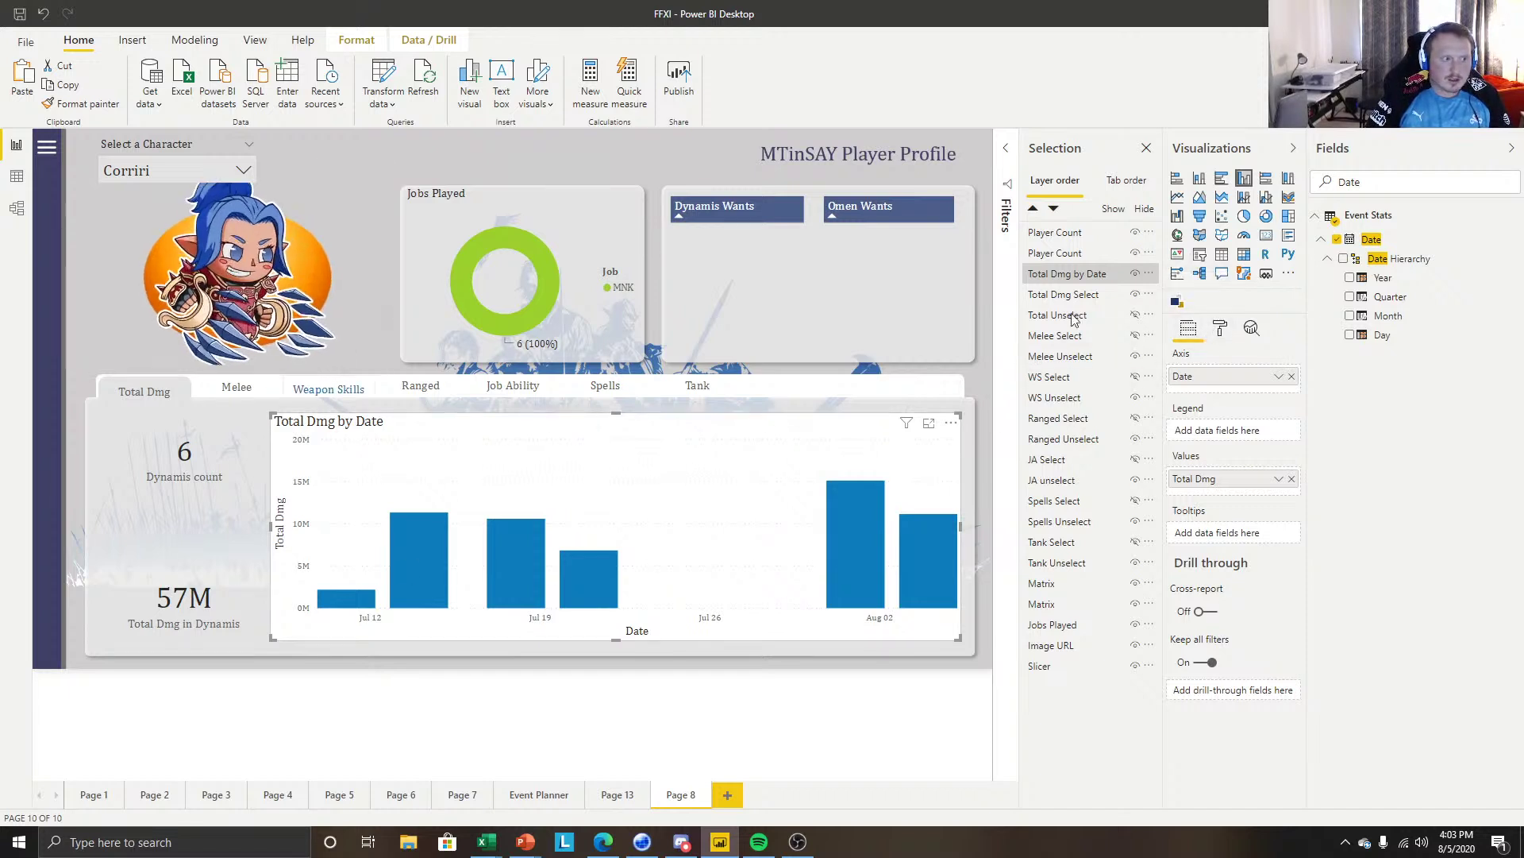
Turn off the visual header and background of the Total Dmg by Date chart.
left_click(1221, 328)
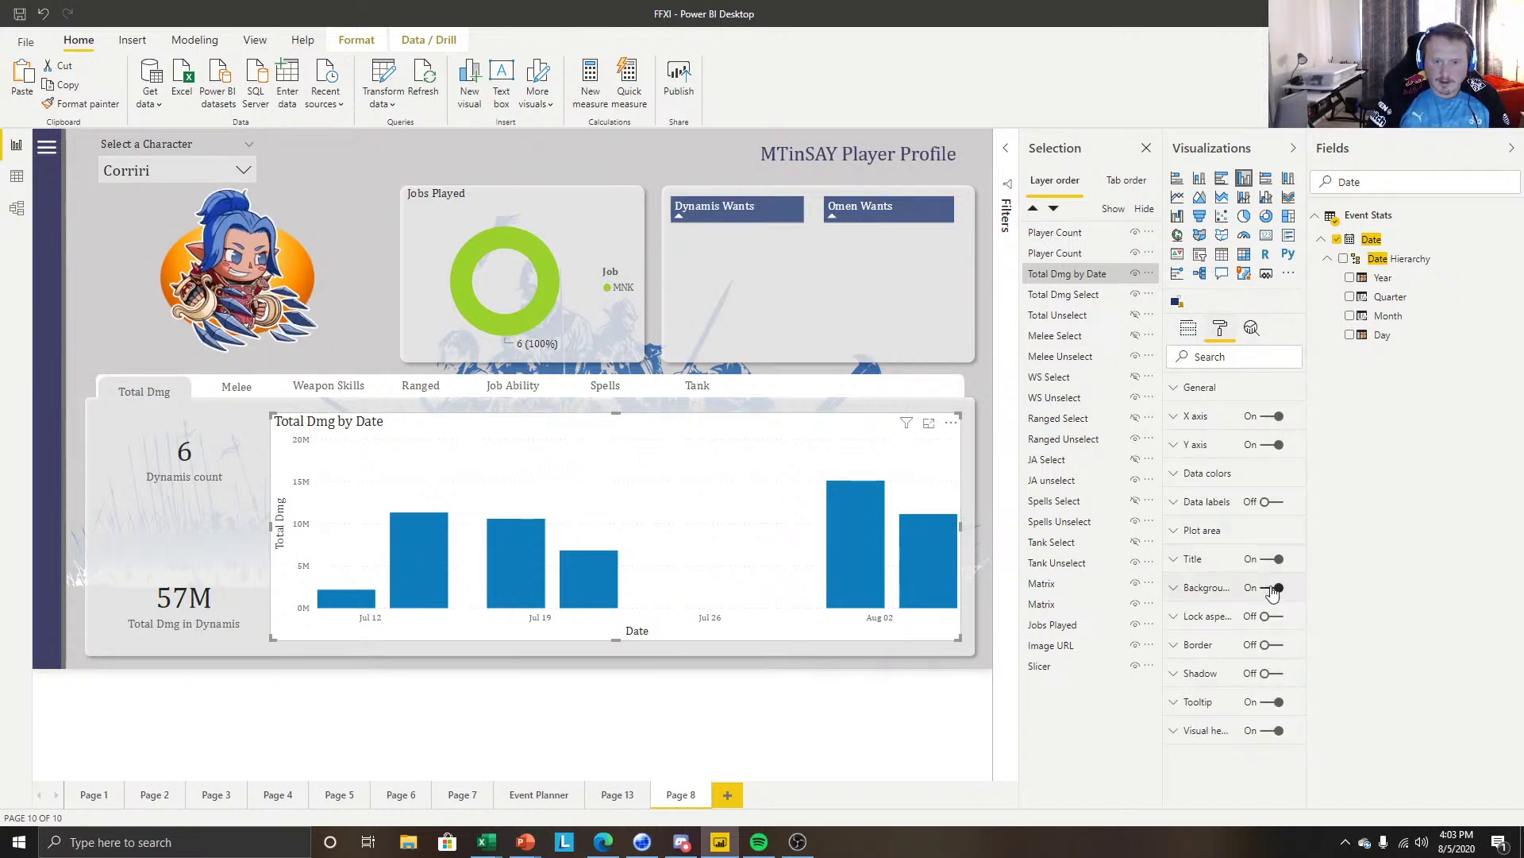
left_click(1273, 729)
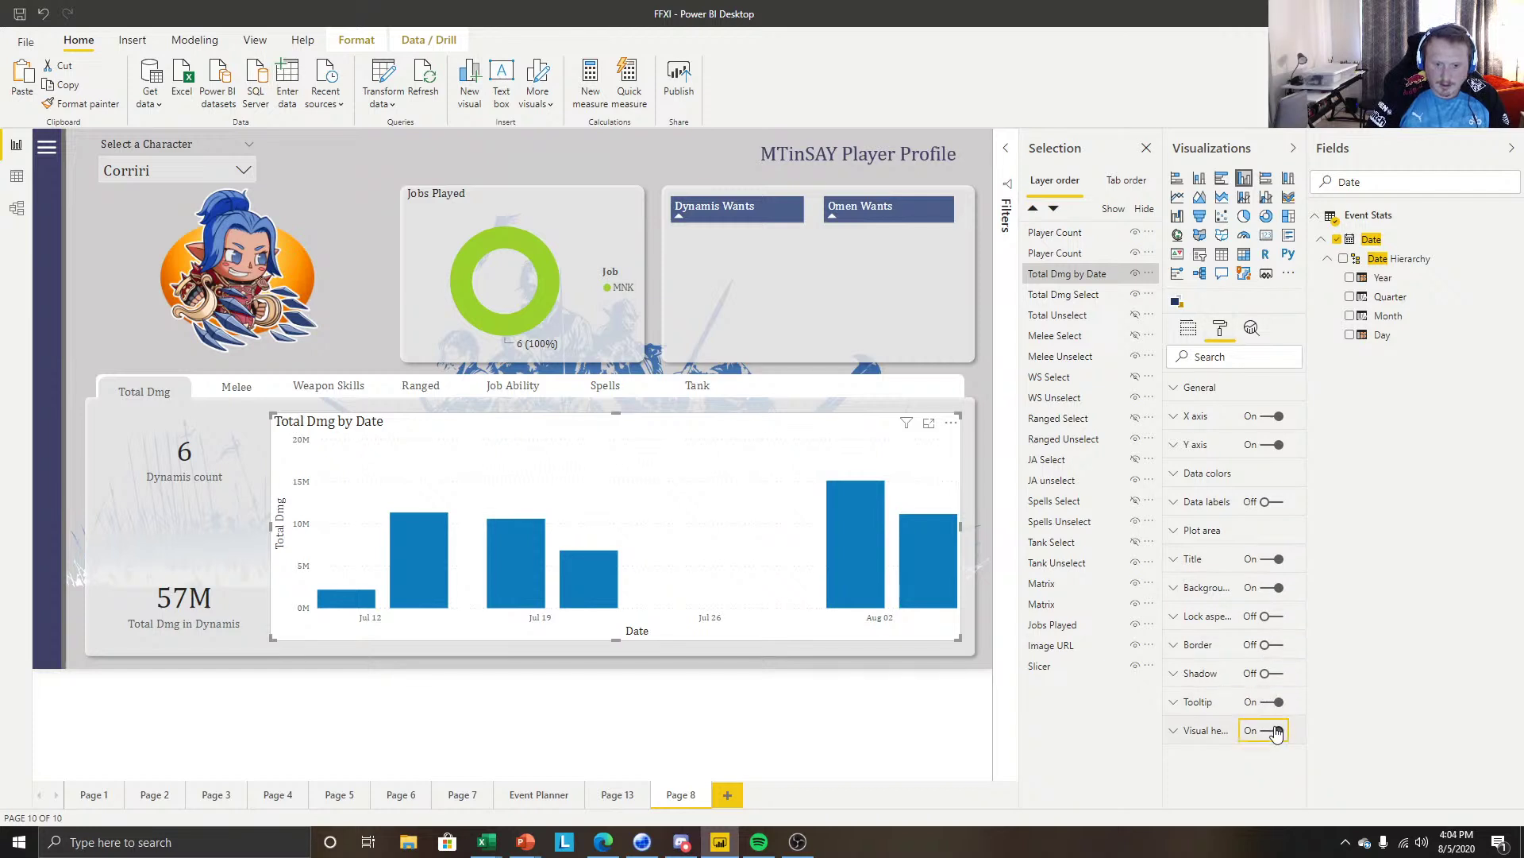
left_click(1274, 587)
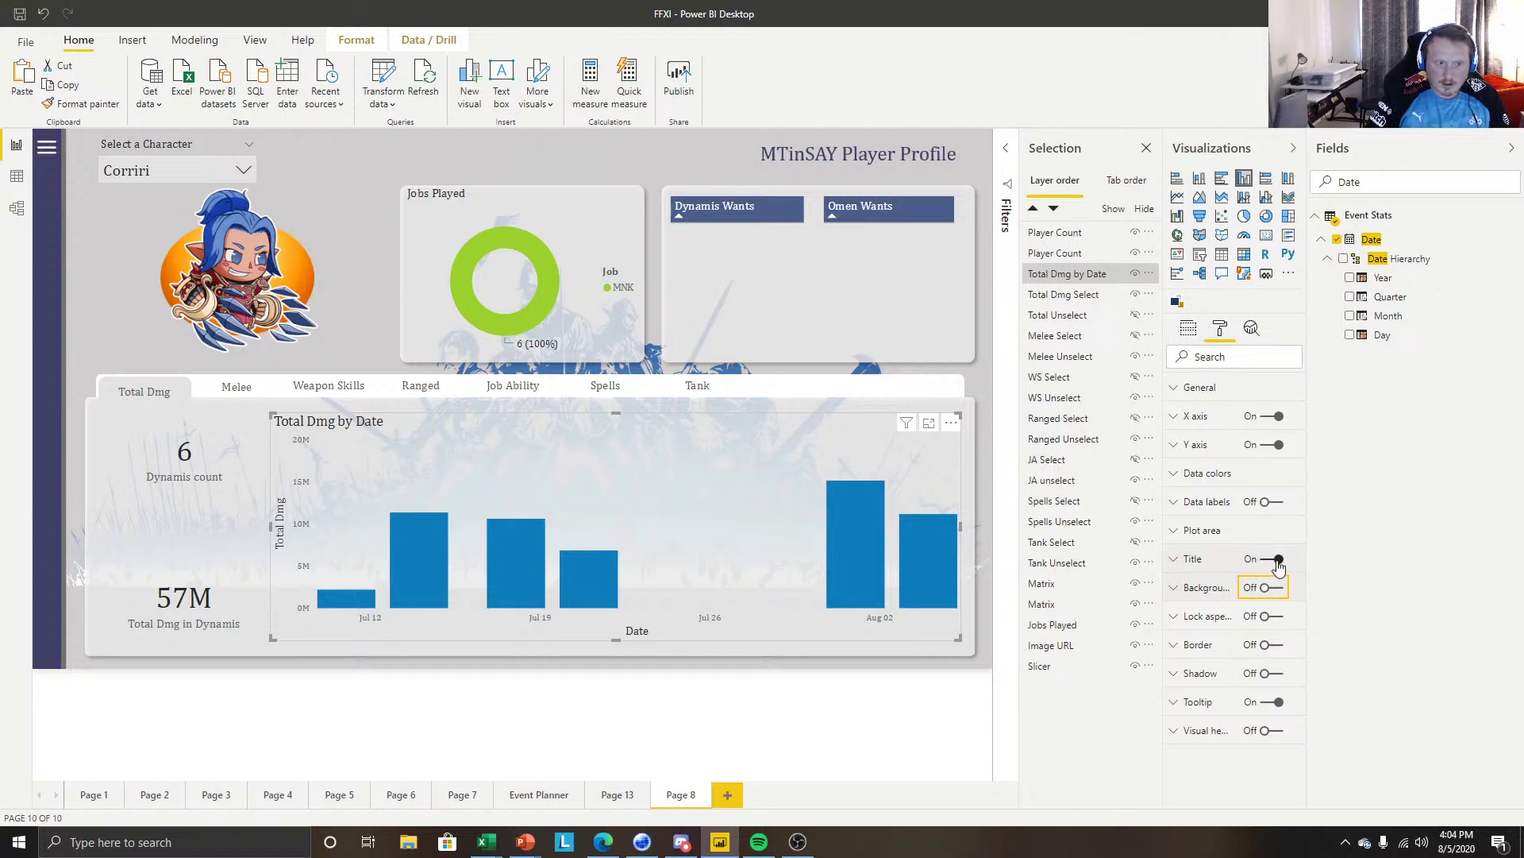
Set the Total Dmg by Date chart's title text size to 12 pt.
left_click(1191, 559)
scroll(1214, 651, "down", 3)
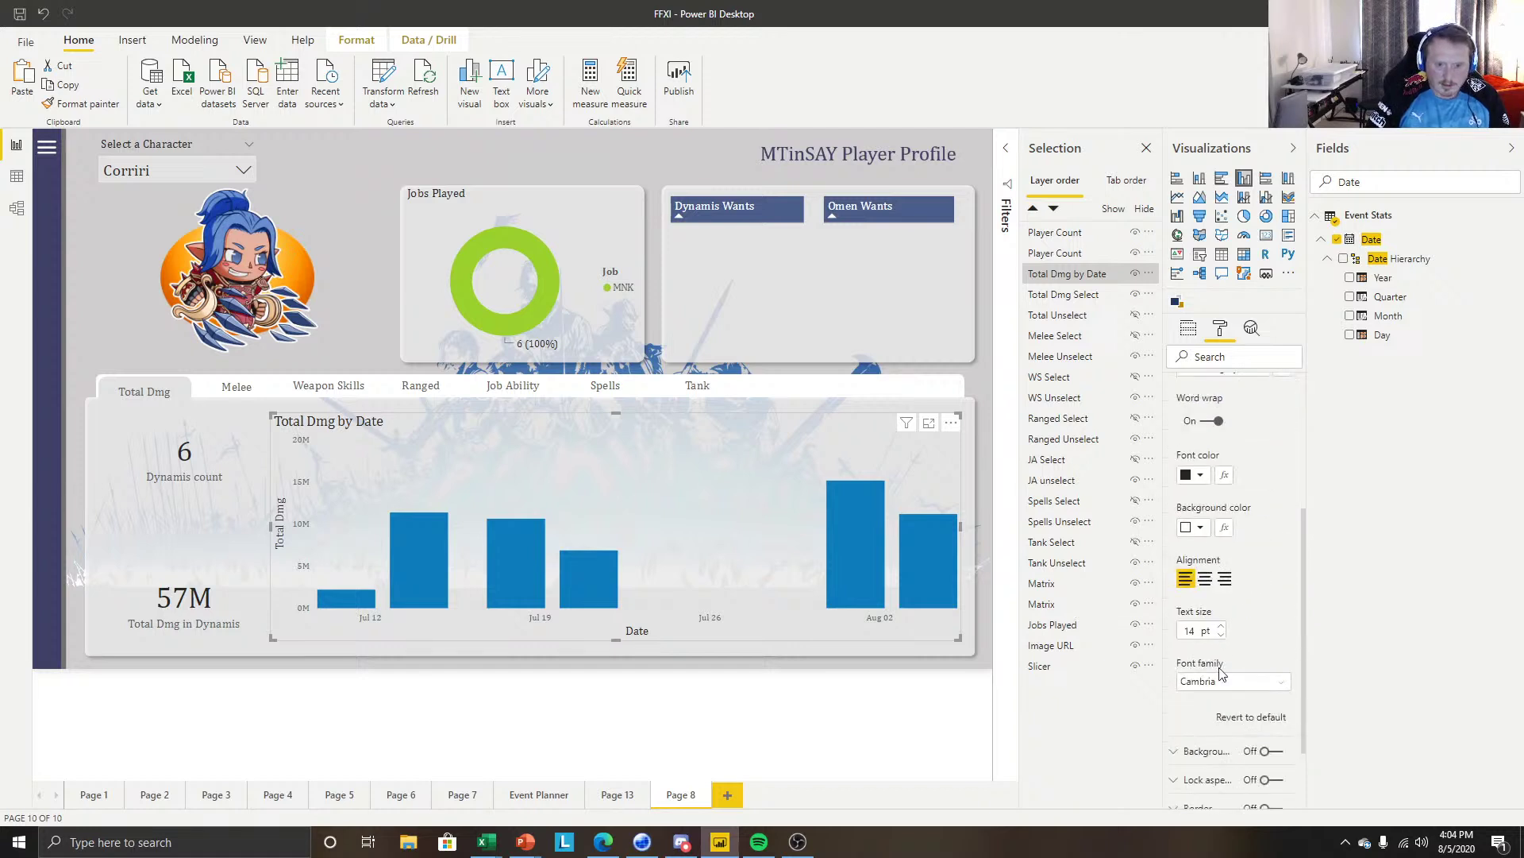
left_click(1221, 634)
left_click(1221, 634)
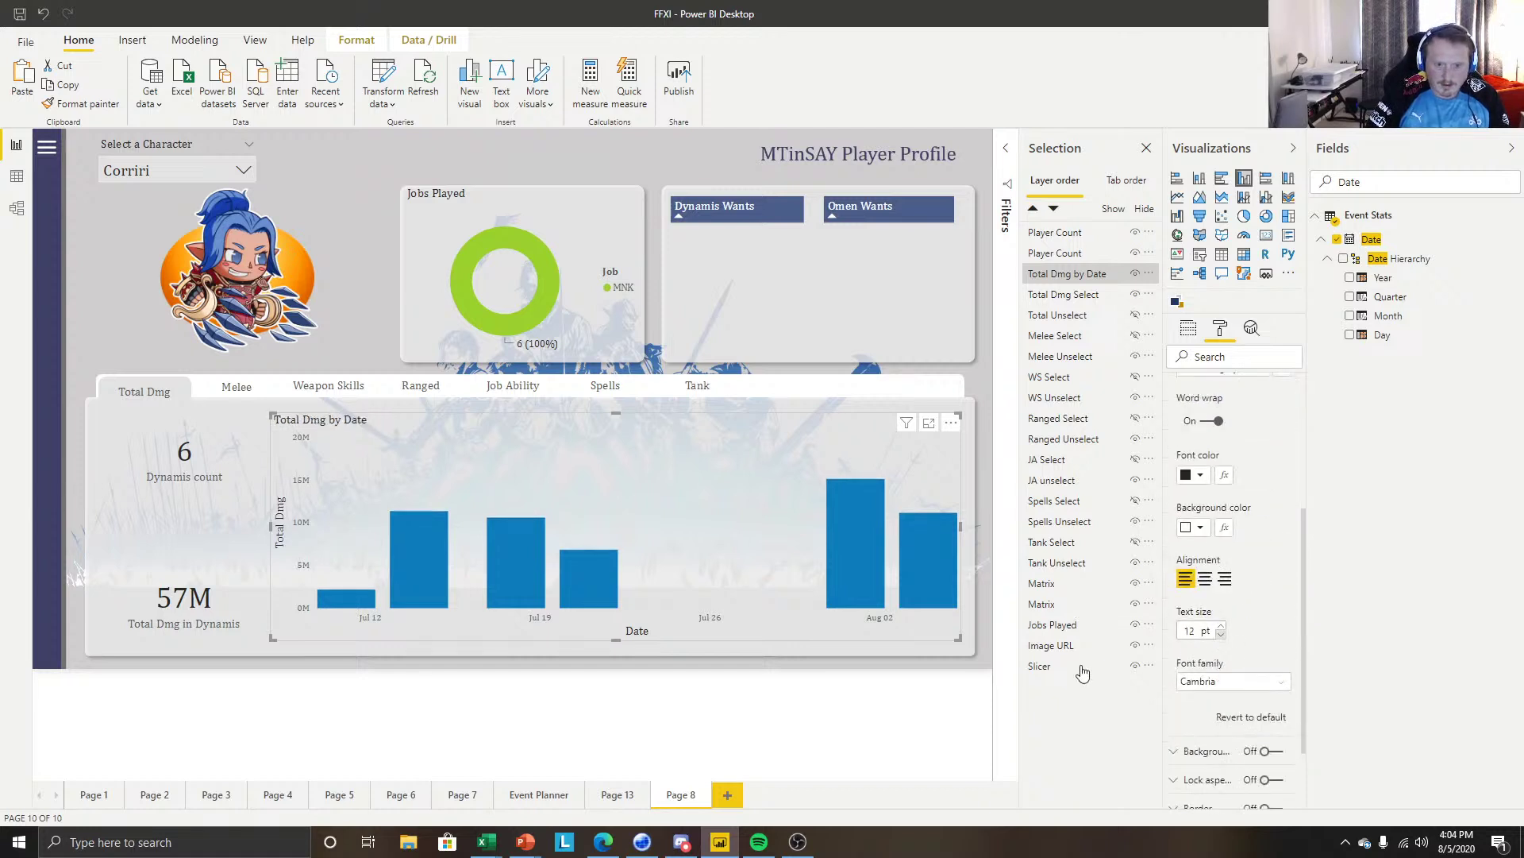
left_click(886, 712)
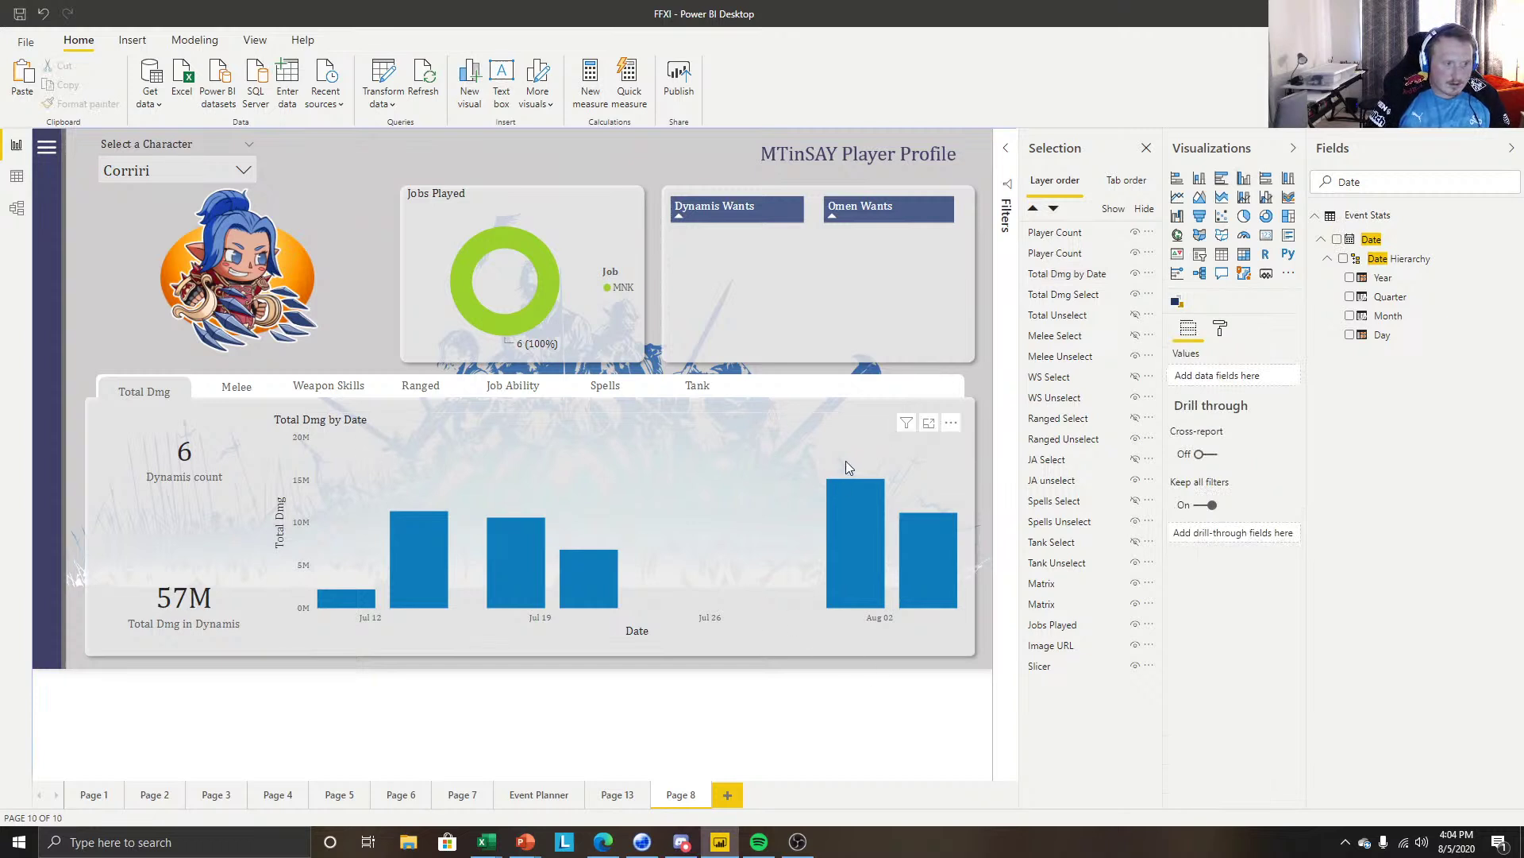
Stretch the Total Dmg by Date chart slightly upward and downward to fill the panel's height.
left_click(1221, 335)
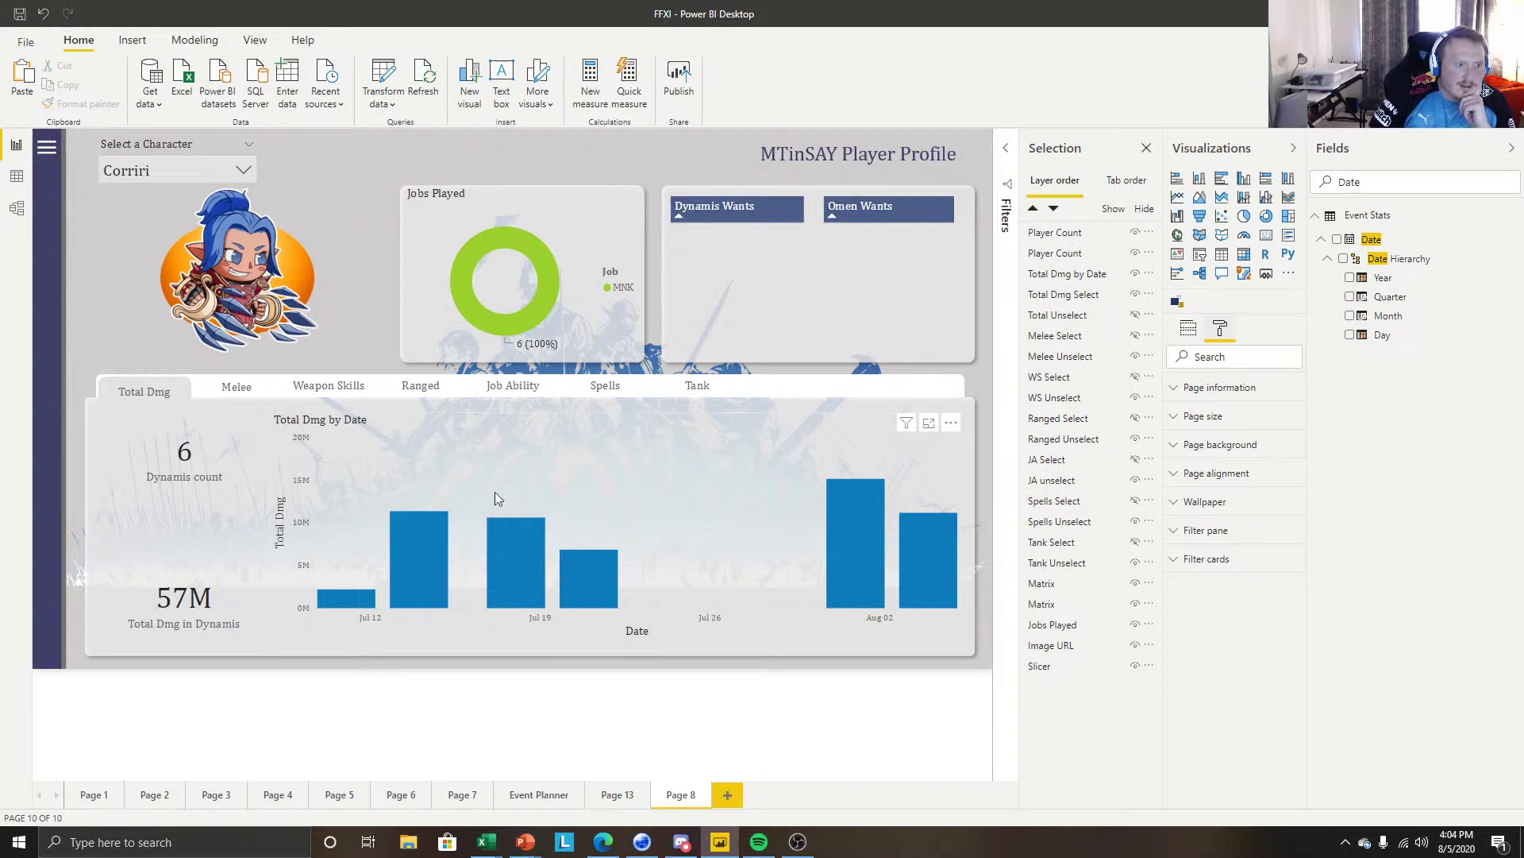
left_click(353, 416)
left_click_drag(274, 413, 276, 413)
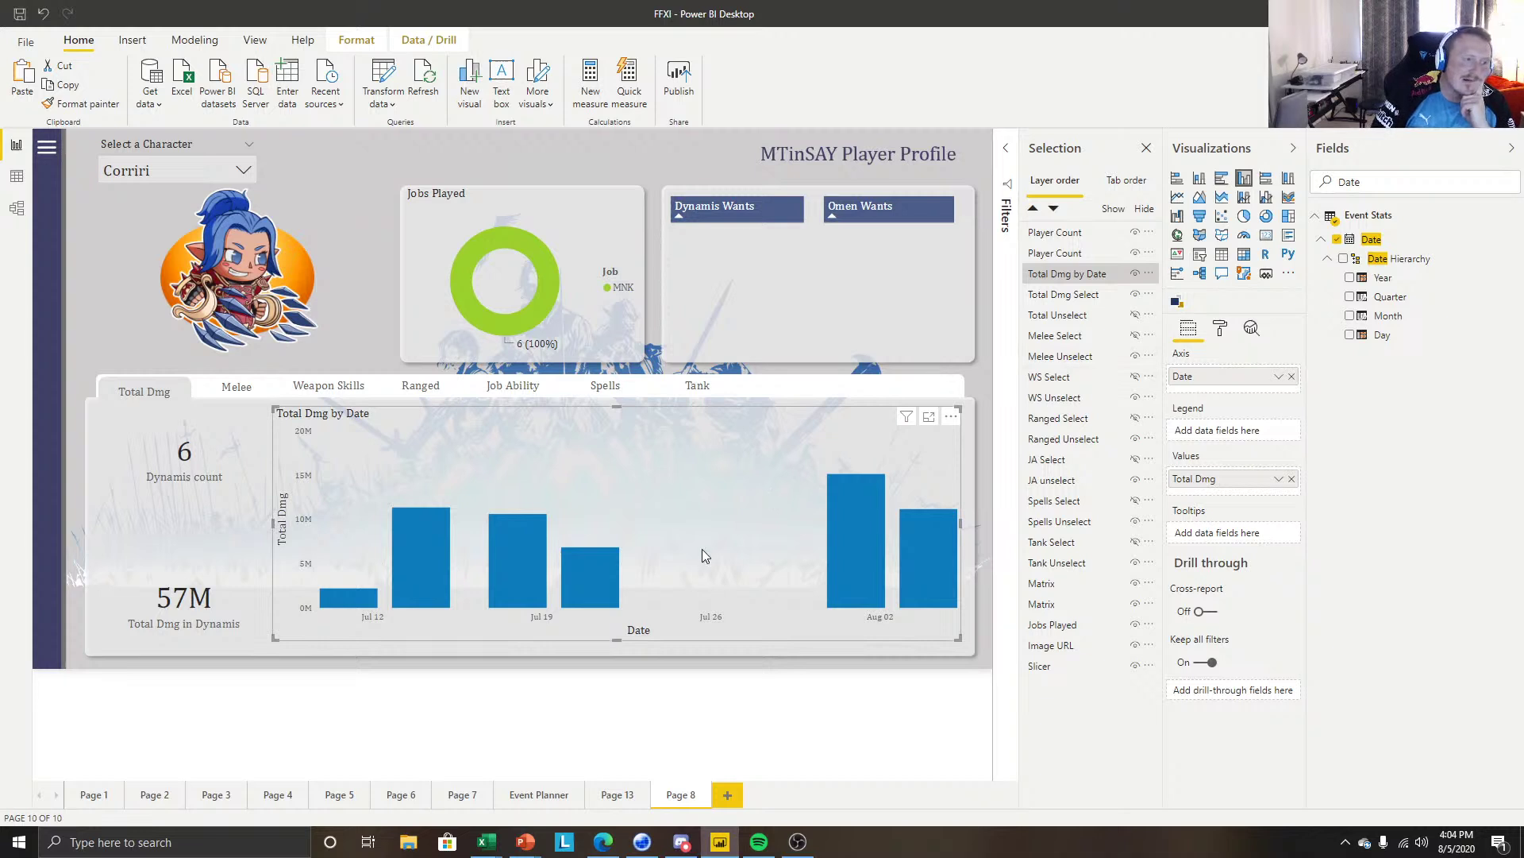
left_click_drag(616, 640, 616, 643)
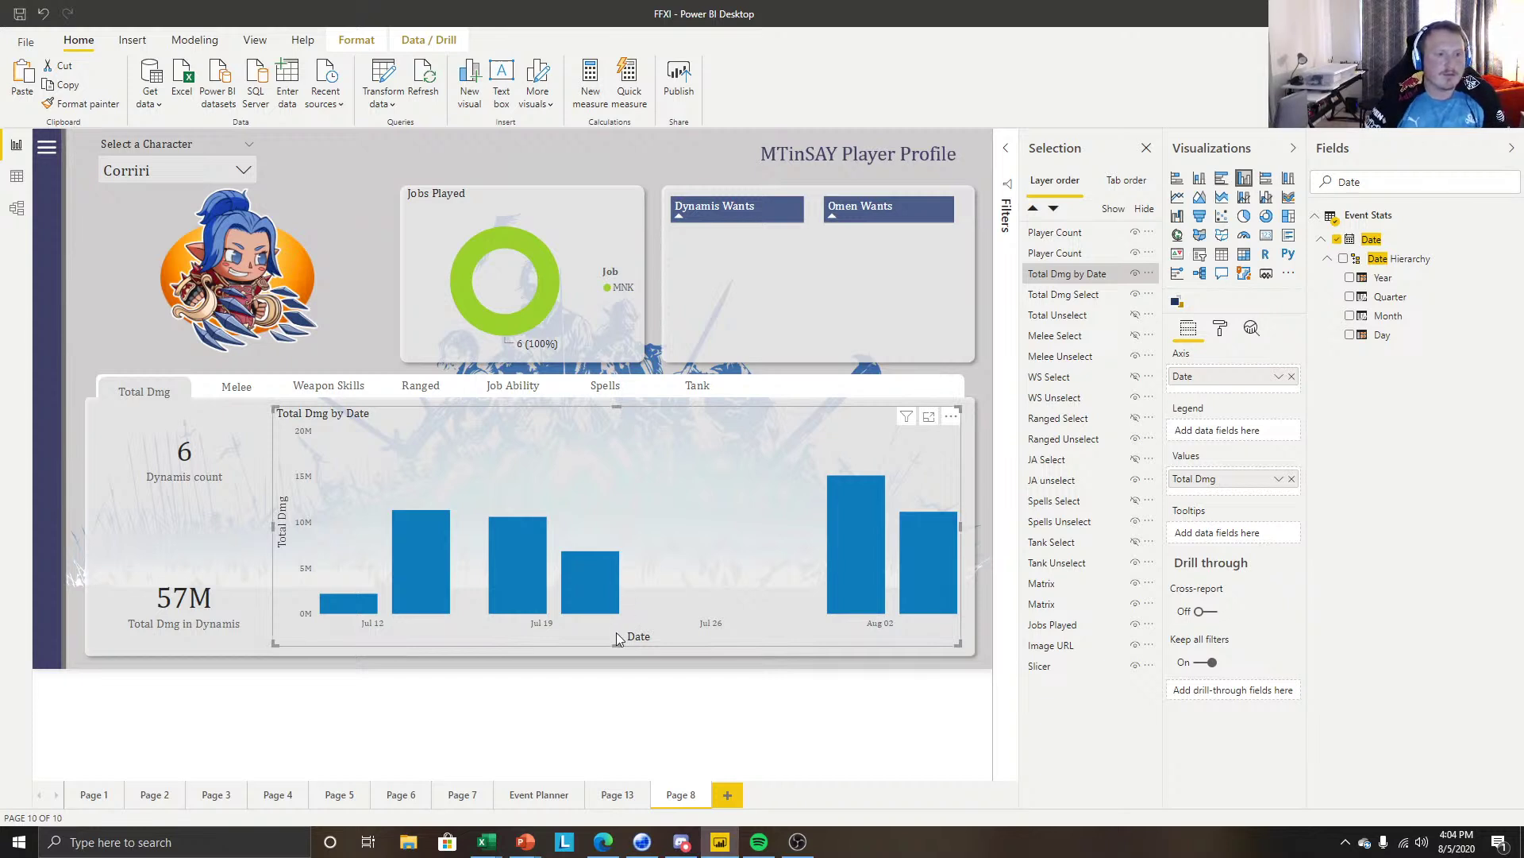
Try the Total Dmg by Date chart as area, stacked area and ribbon charts, and settle on a stacked column chart.
left_click(1219, 328)
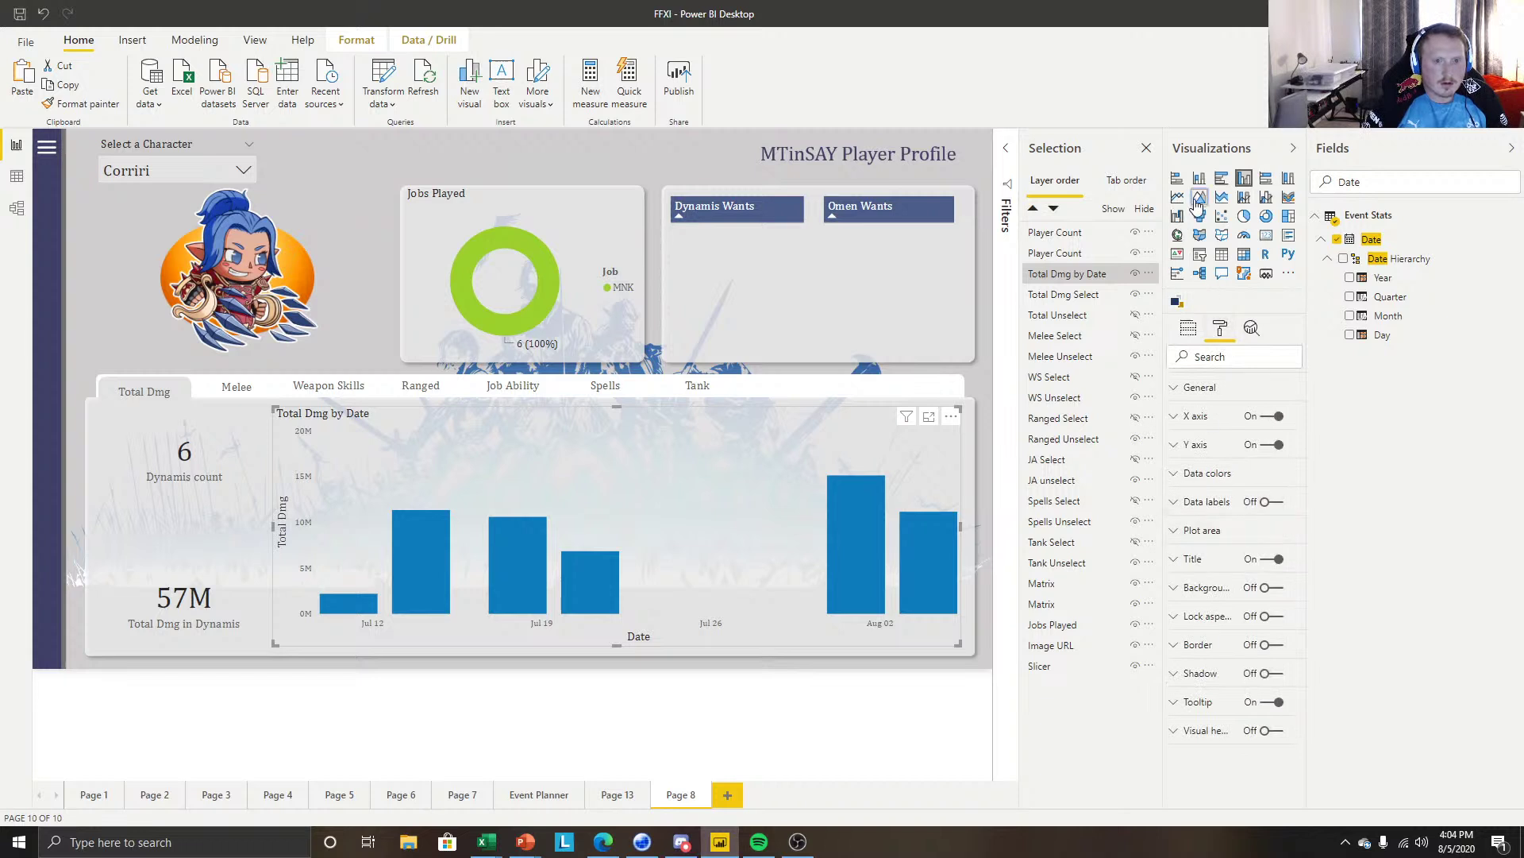
left_click(1199, 202)
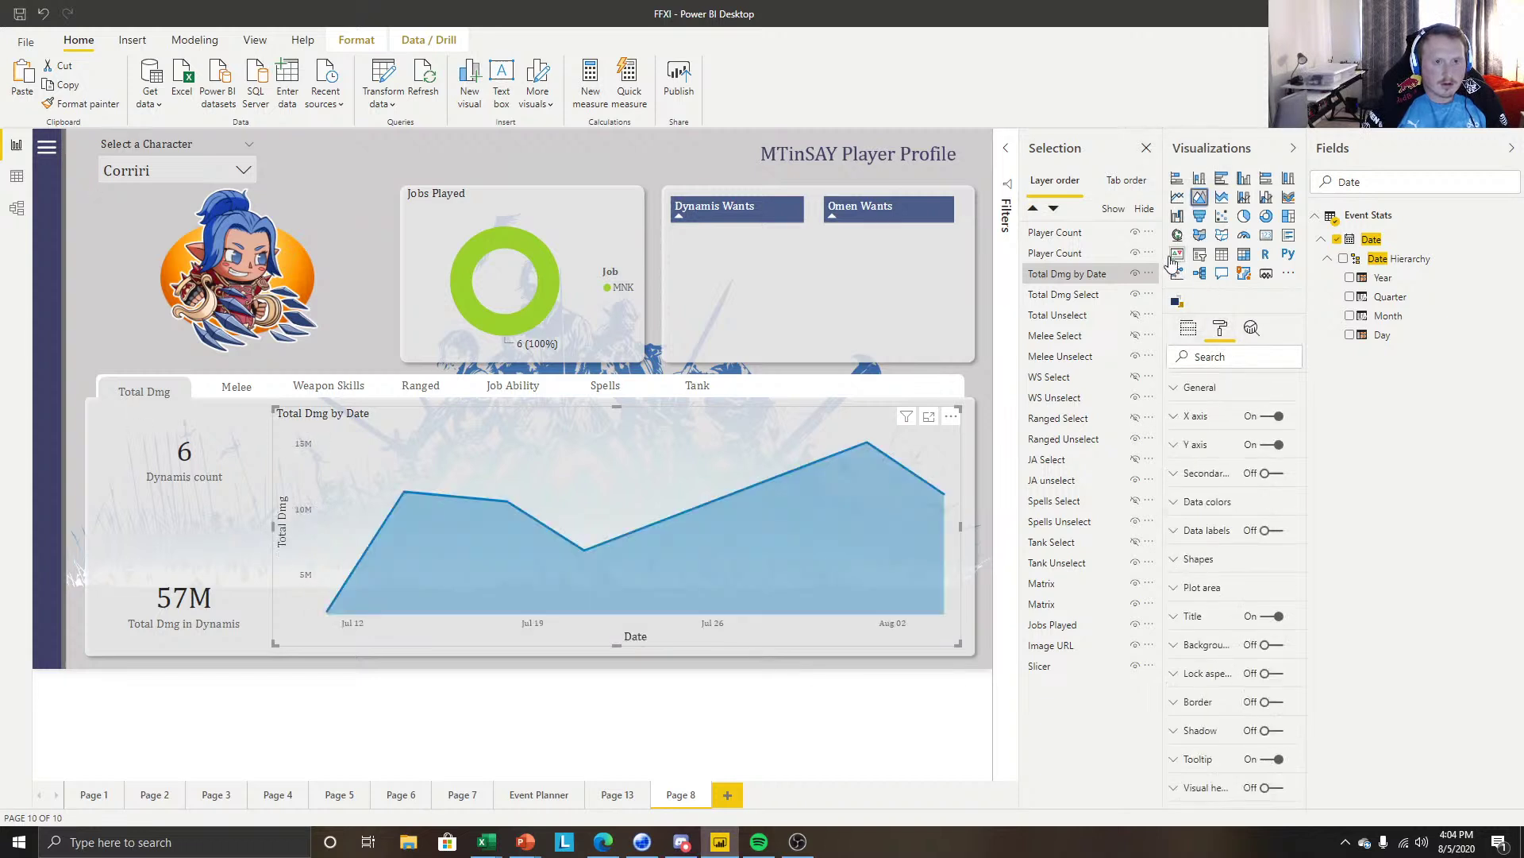
left_click(1178, 197)
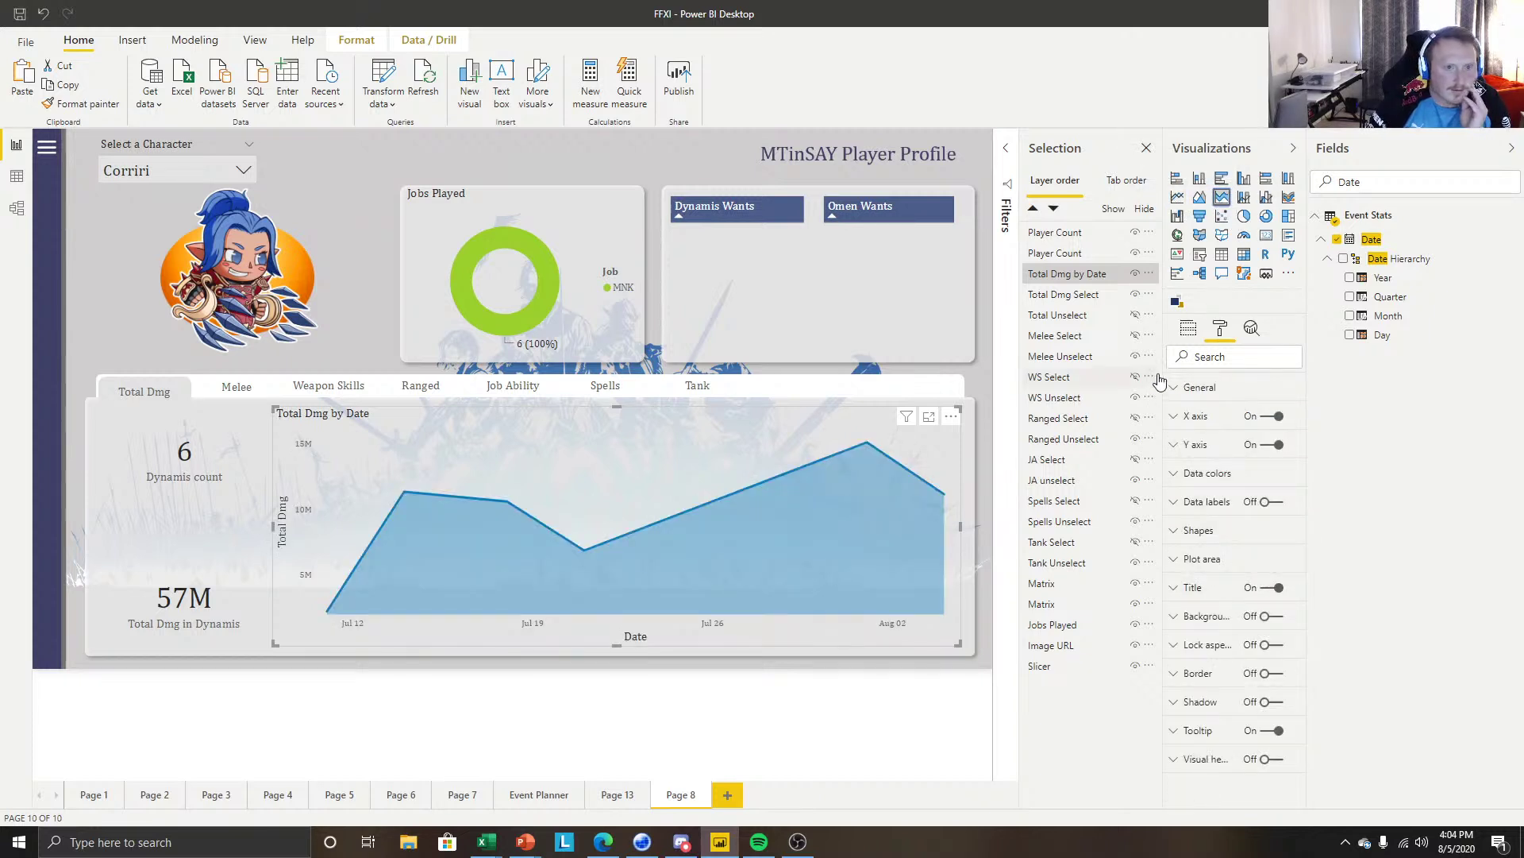
left_click(1287, 197)
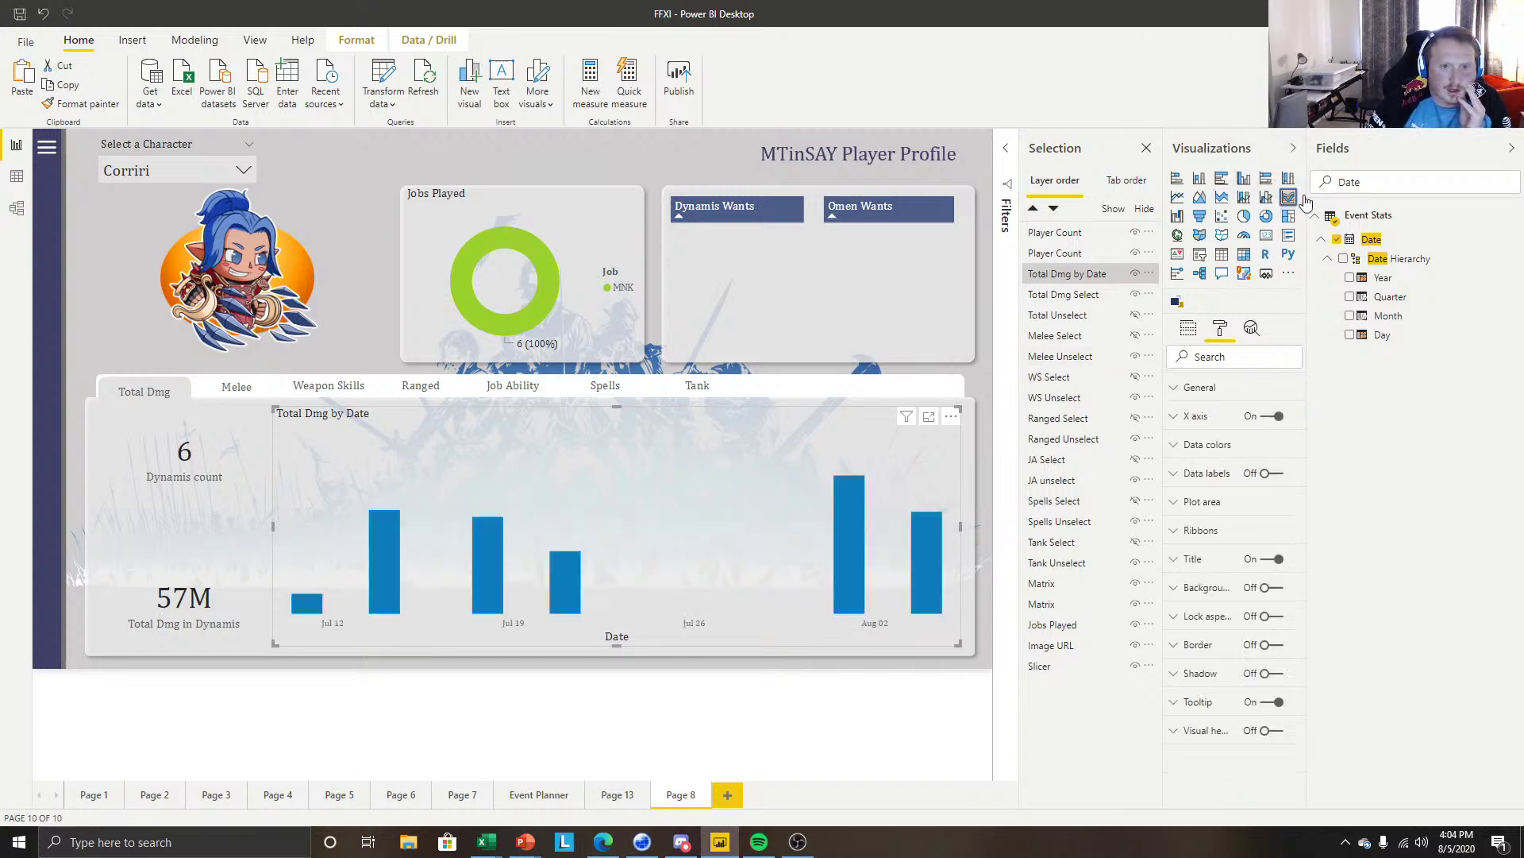
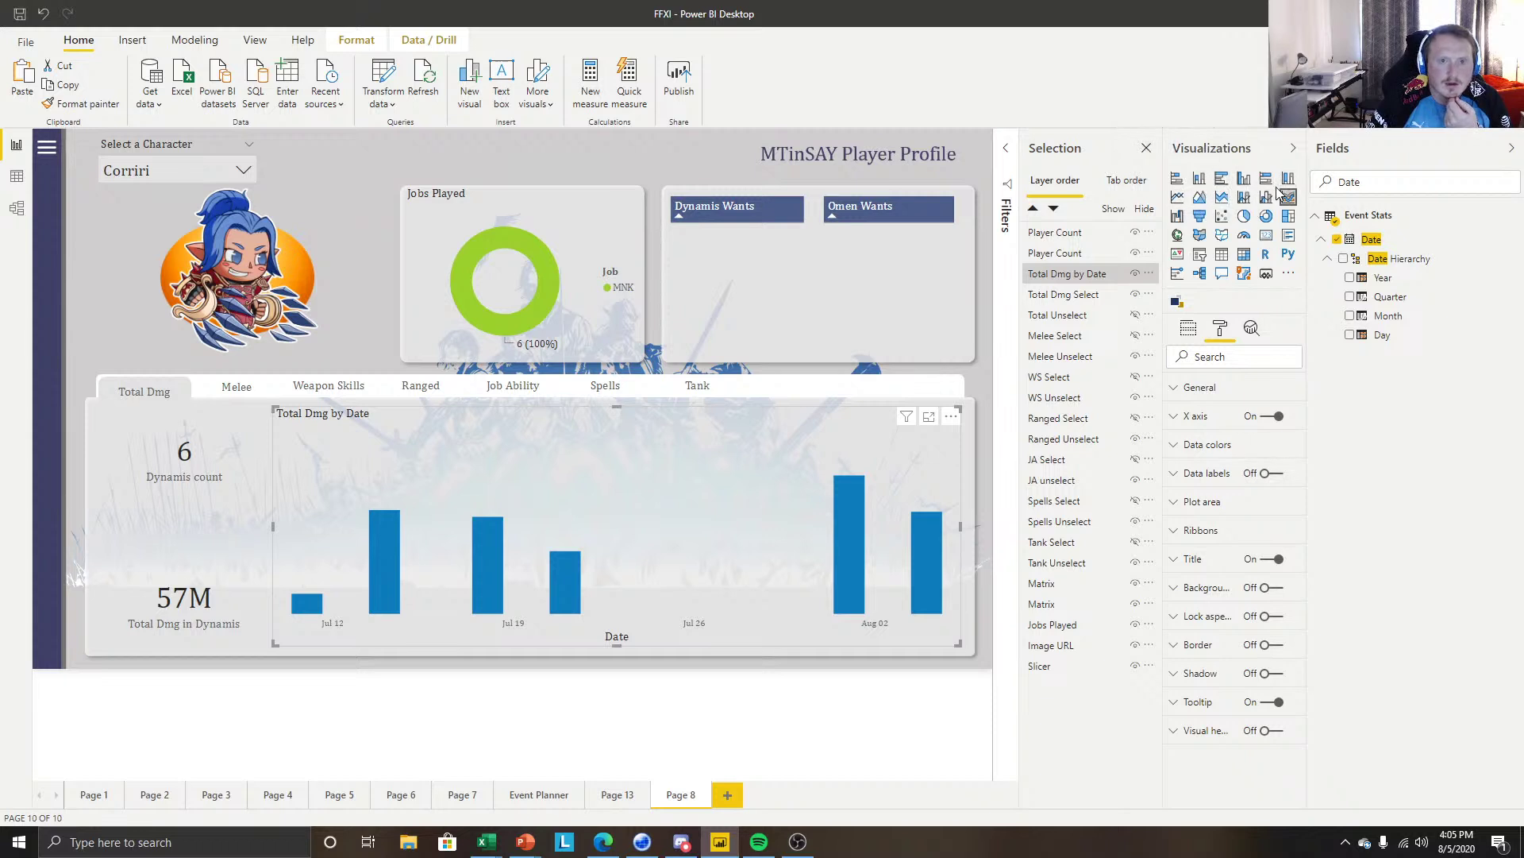
left_click(1200, 179)
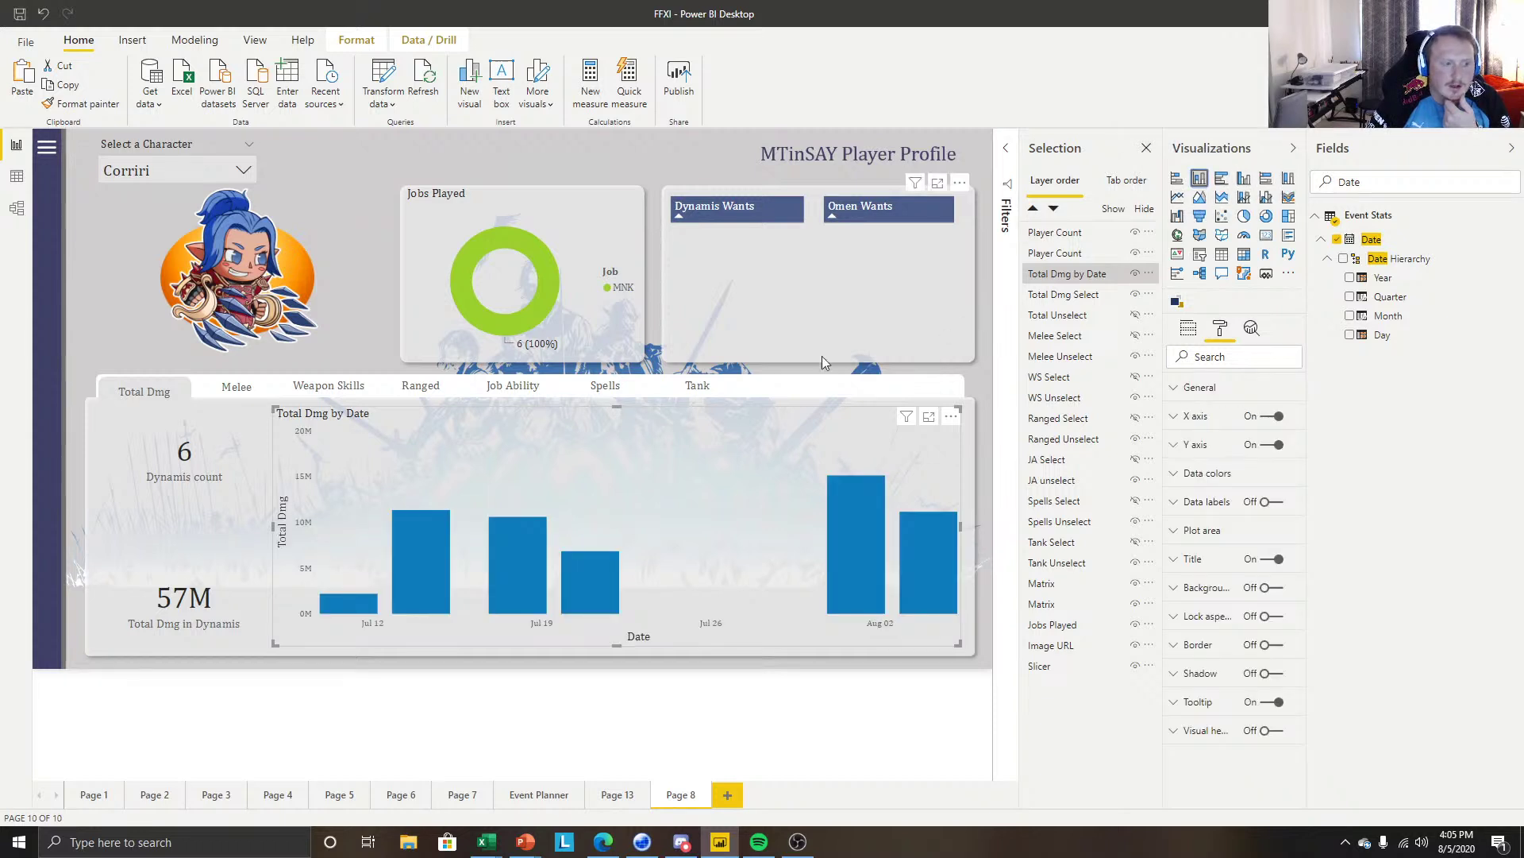
Shrink the Total Dmg by Date chart by lowering its upper edge and narrowing its left side, leaving a free strip above it.
left_click(615, 403)
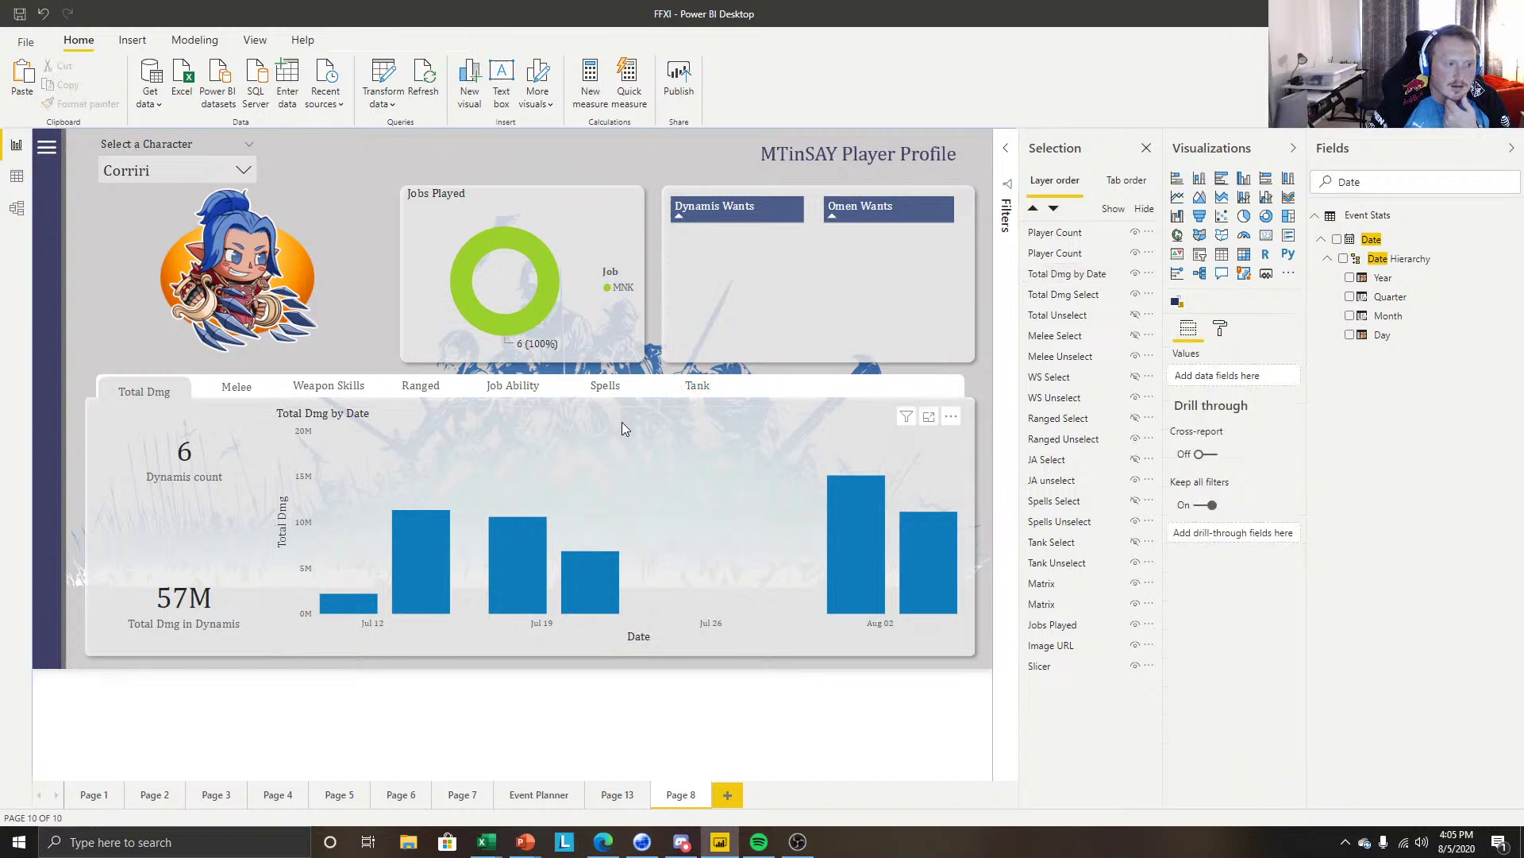
left_click(621, 421)
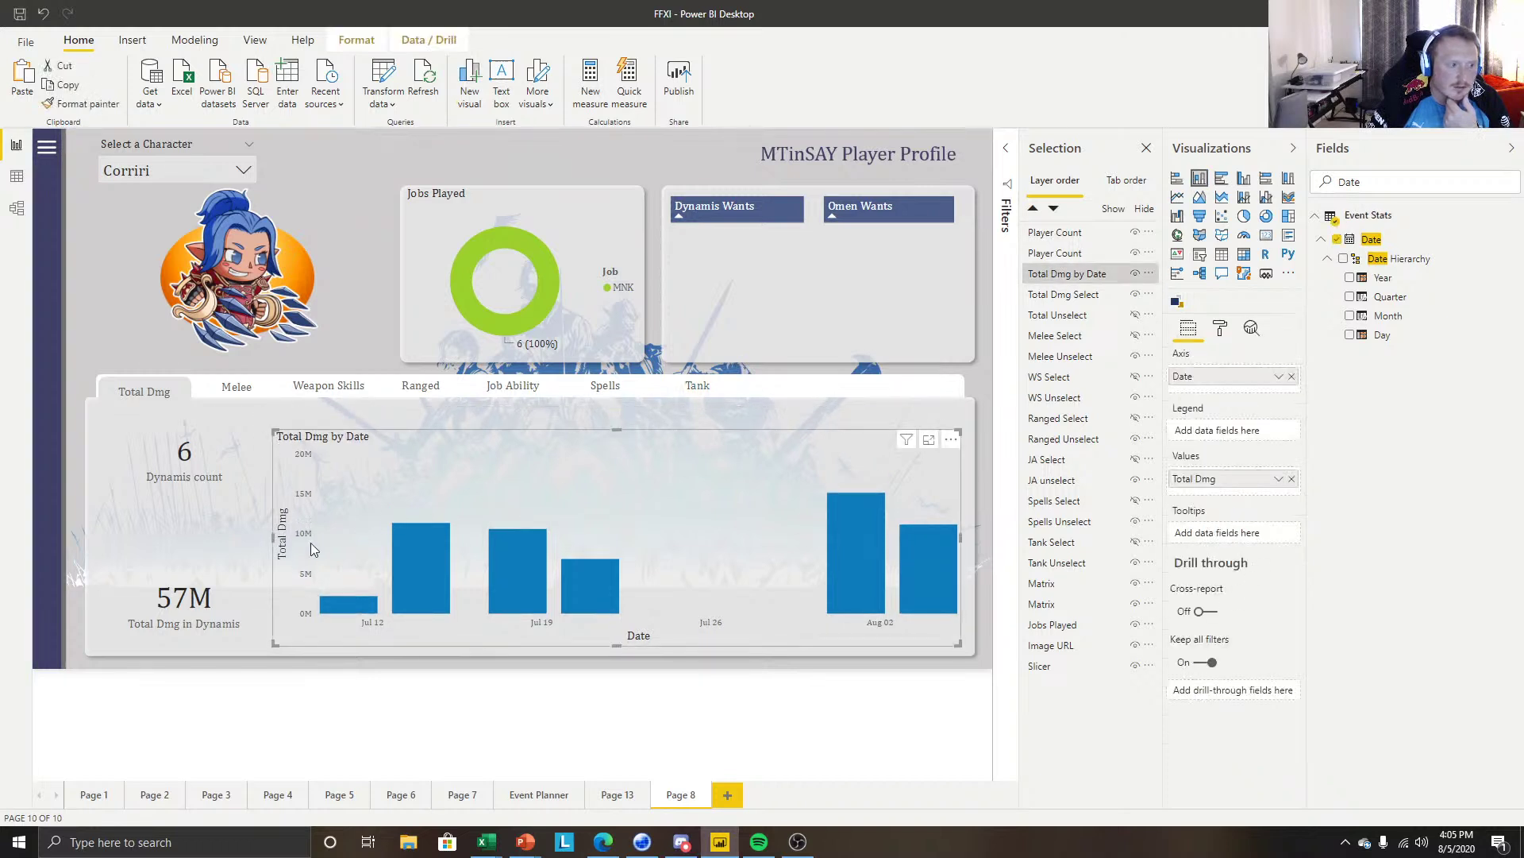
left_click_drag(273, 539, 314, 546)
left_click_drag(632, 431, 636, 457)
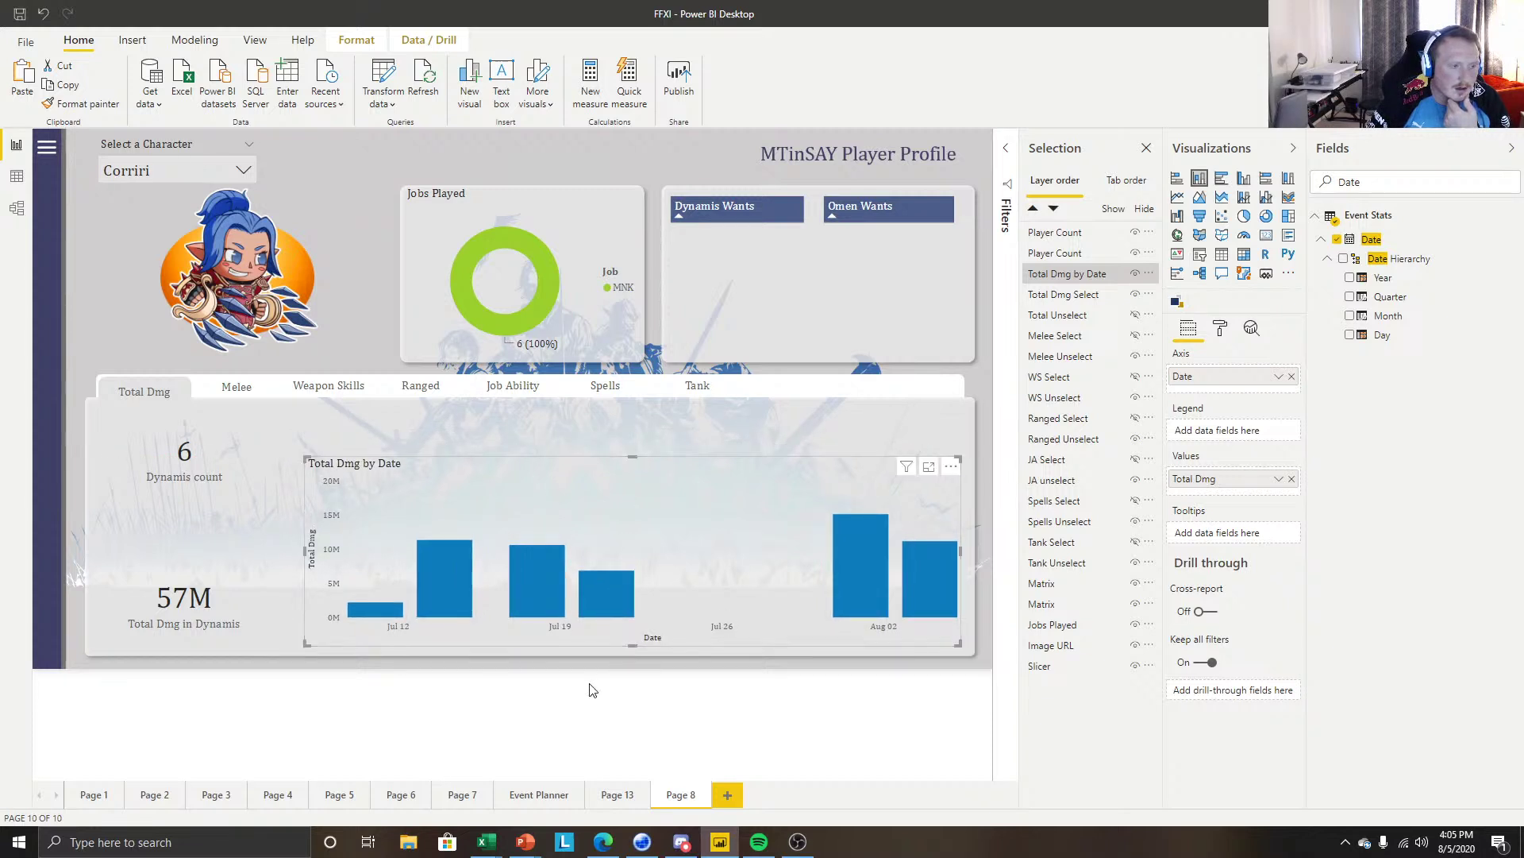
left_click(590, 689)
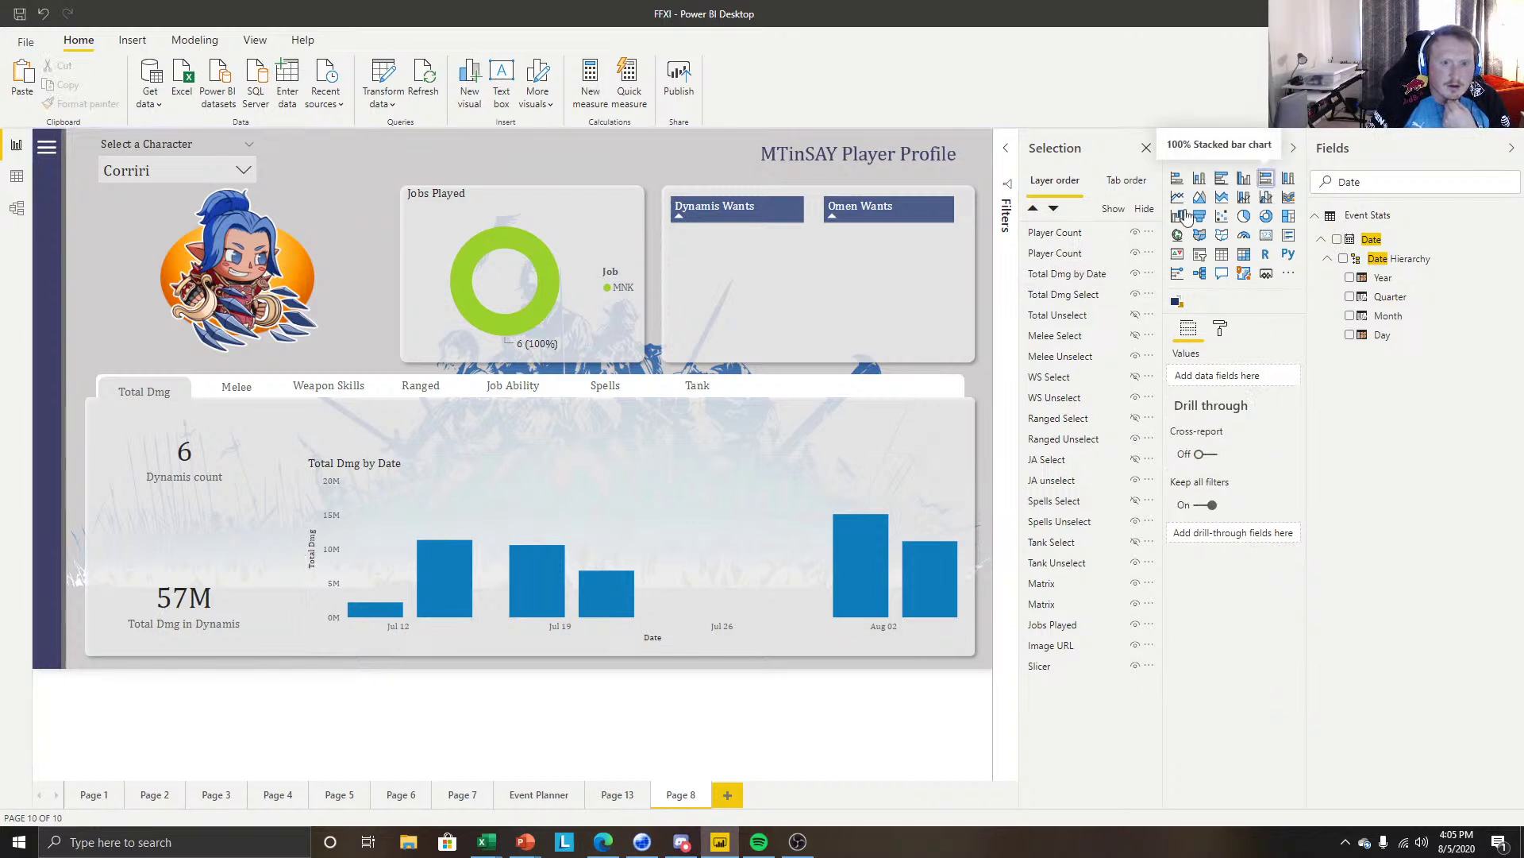
Insert a 100% stacked bar chart and shape it as a wide, flat strip above the Total Dmg by Date chart.
left_click(1267, 179)
left_click_drag(274, 321, 457, 511)
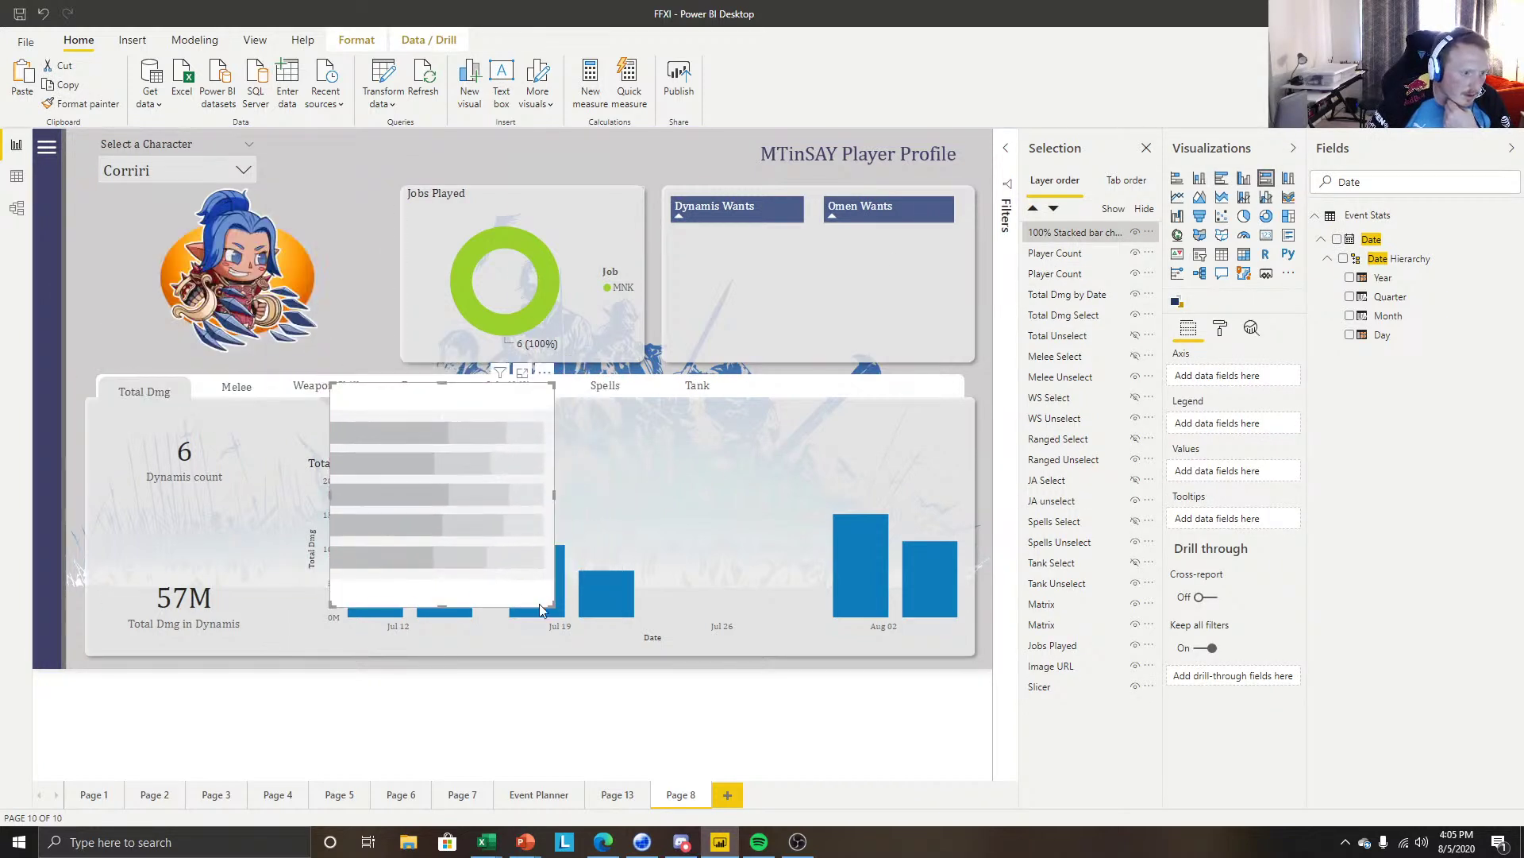
left_click_drag(552, 605, 939, 464)
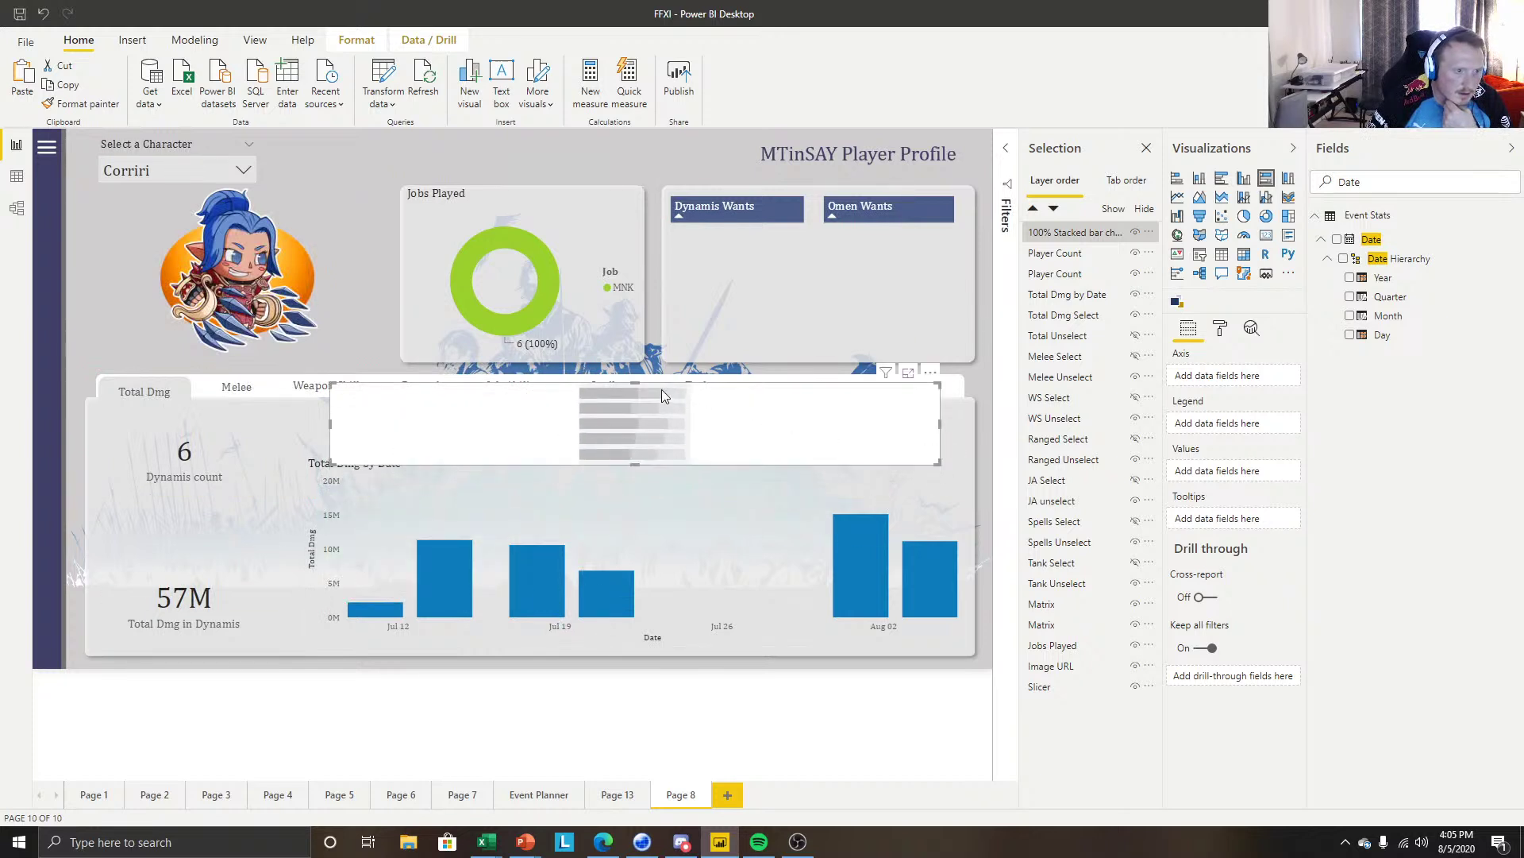
left_click_drag(637, 385, 659, 431)
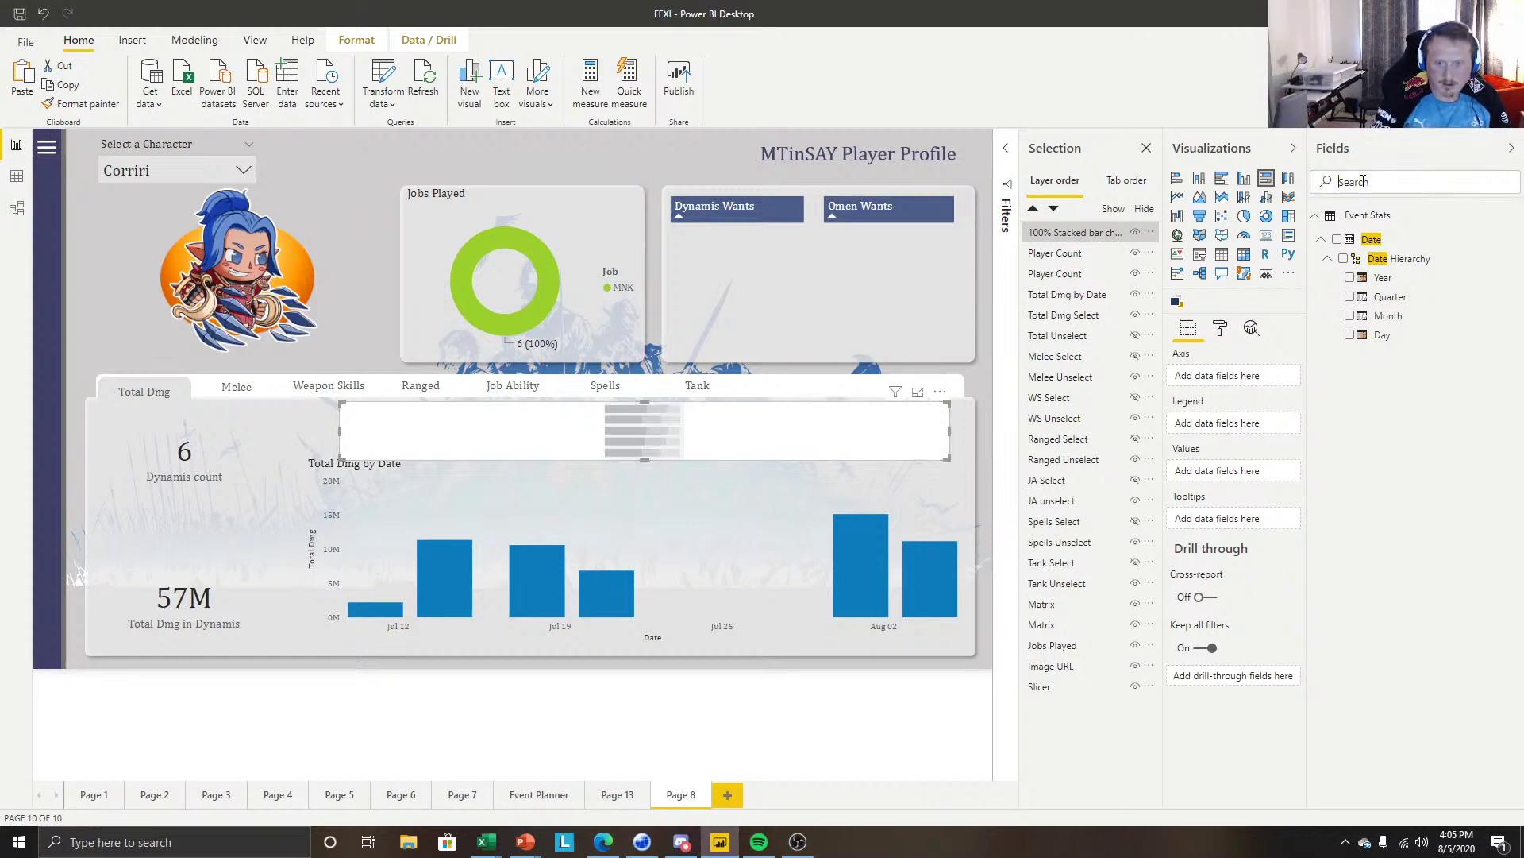
Add melee total Dmg from Event Stats to the 100% stacked bar chart's values and make the chart slightly taller.
key("BackSpace")
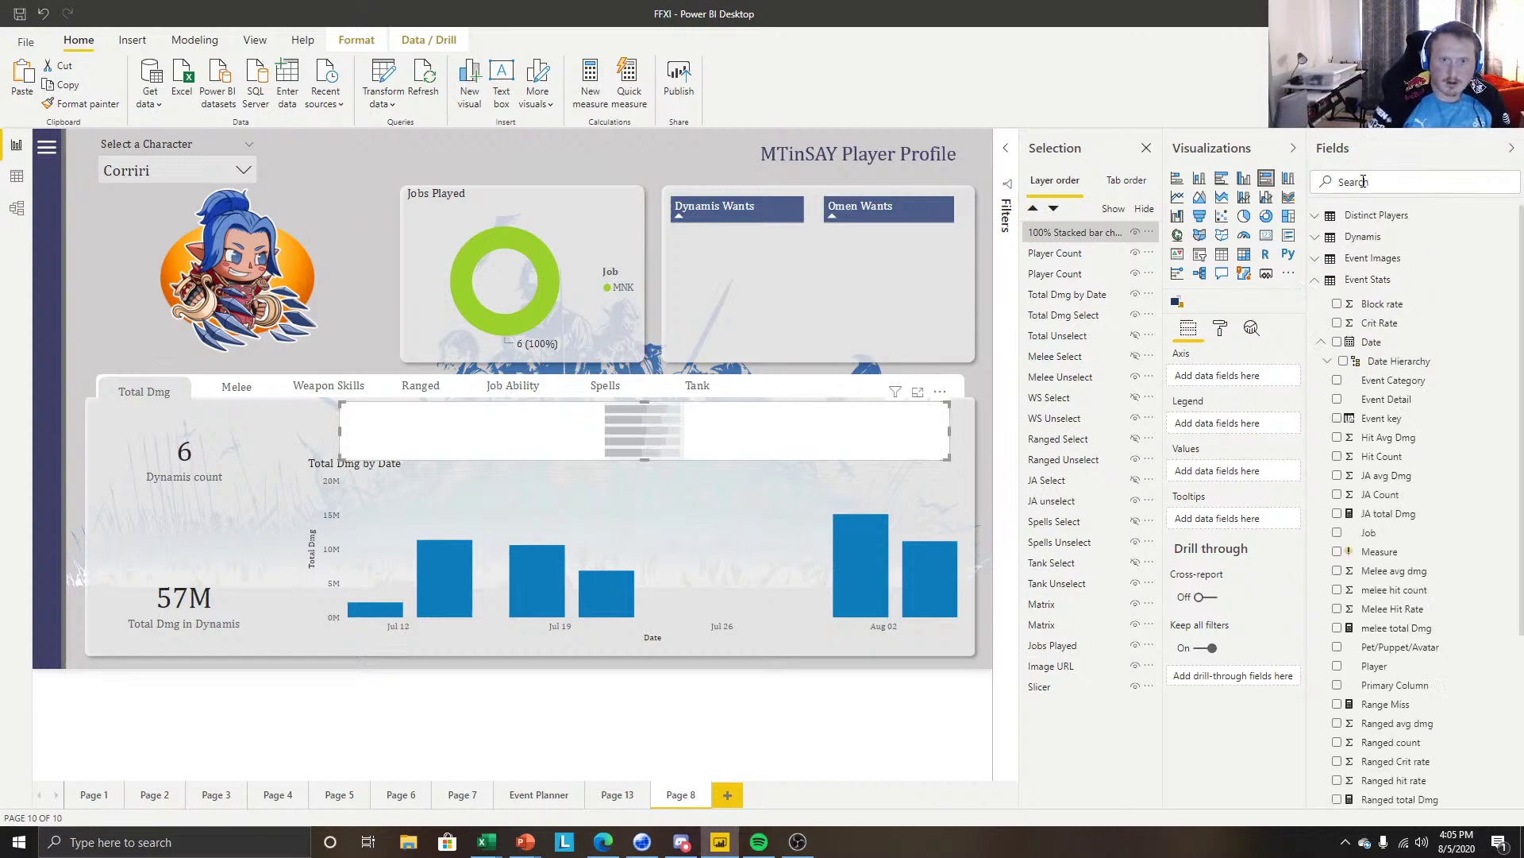
left_click(1318, 282)
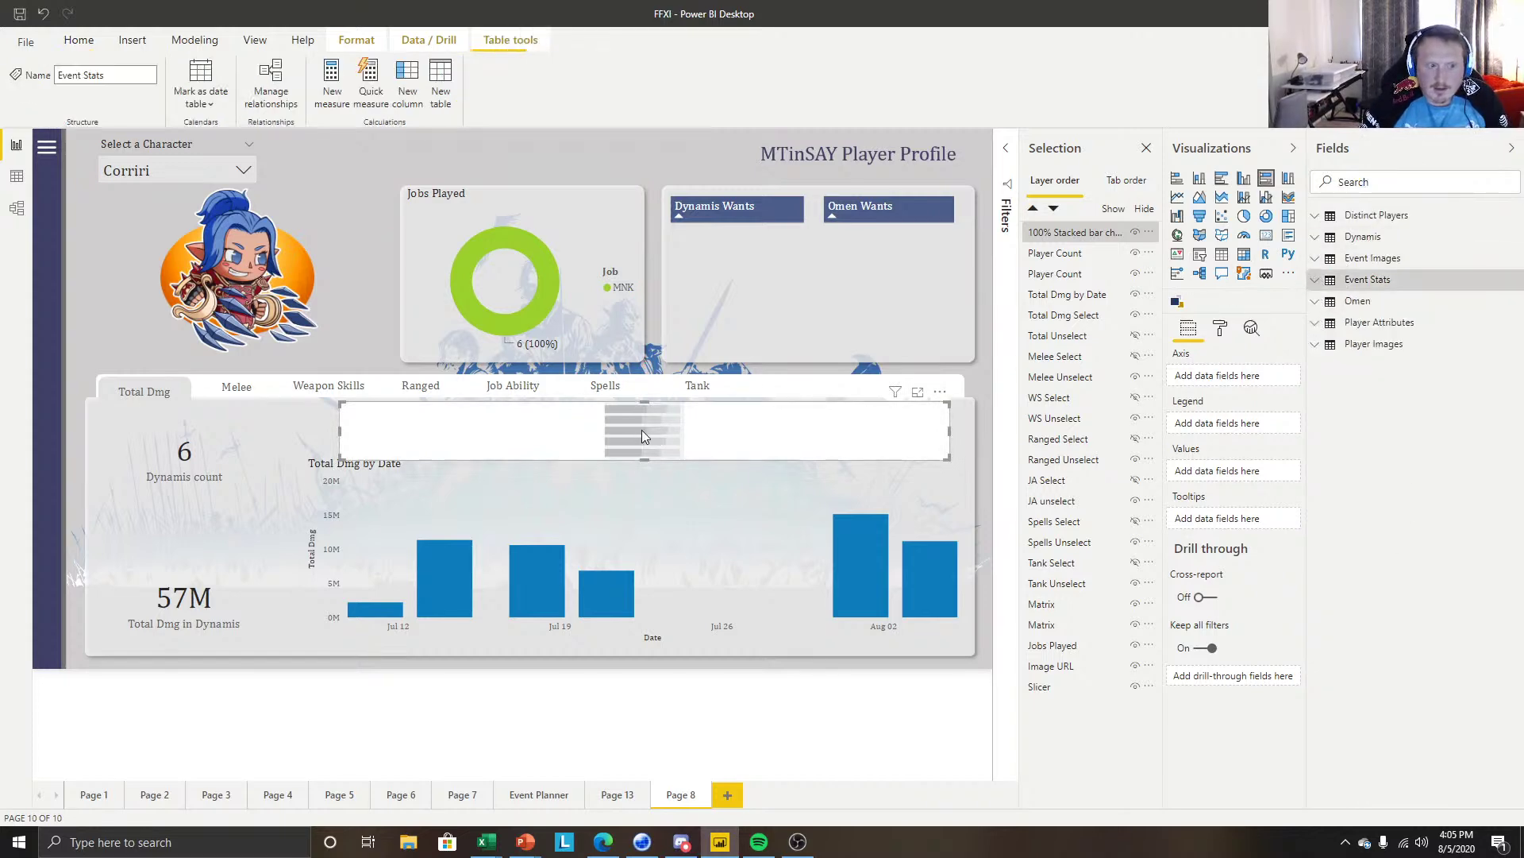
left_click(1315, 281)
scroll(1408, 387, "down", 3)
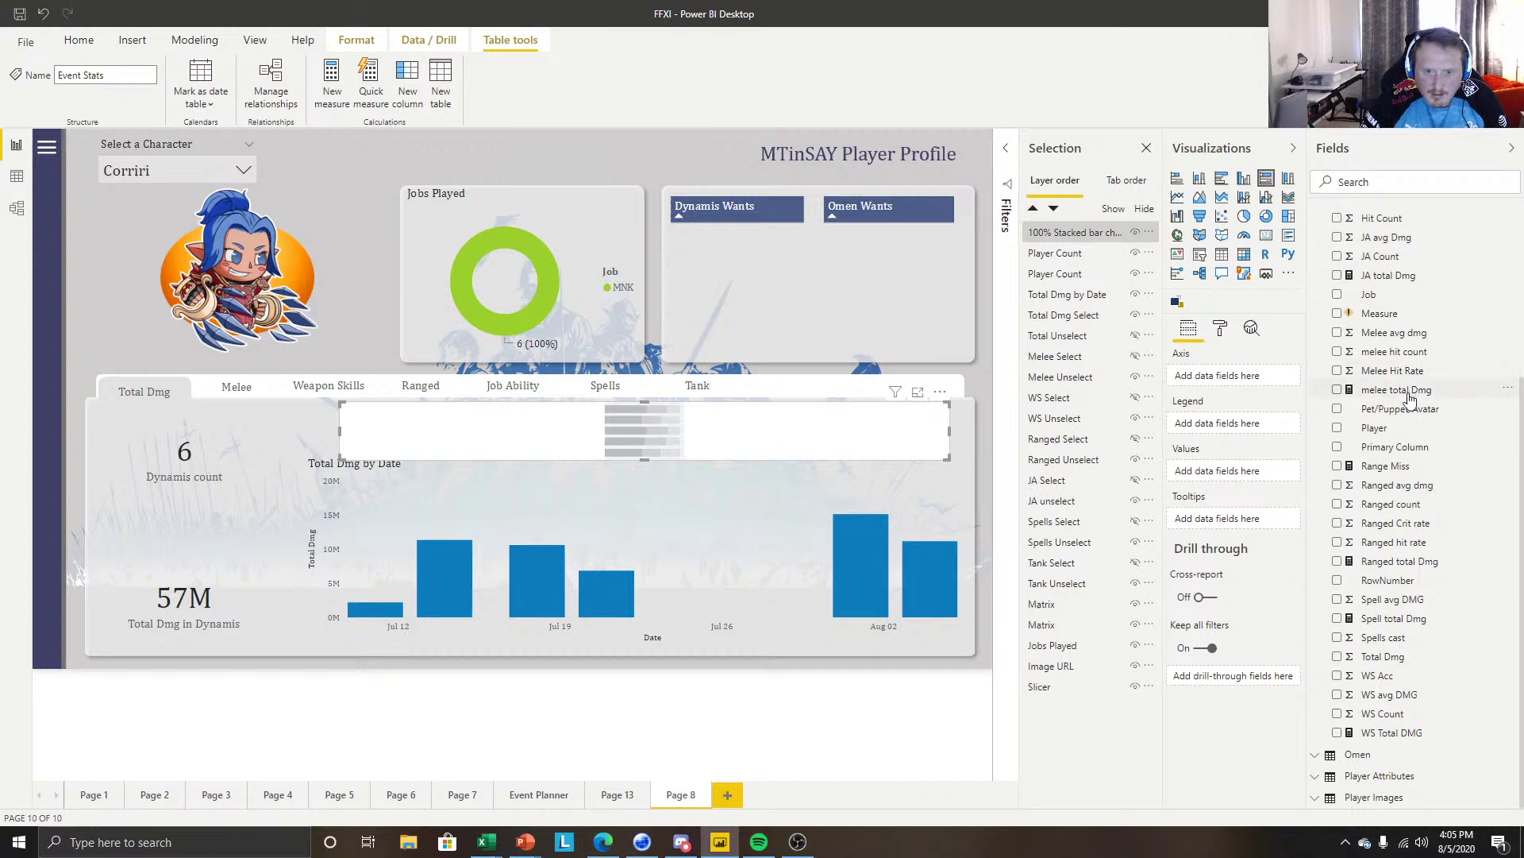
left_click_drag(1410, 397, 1255, 476)
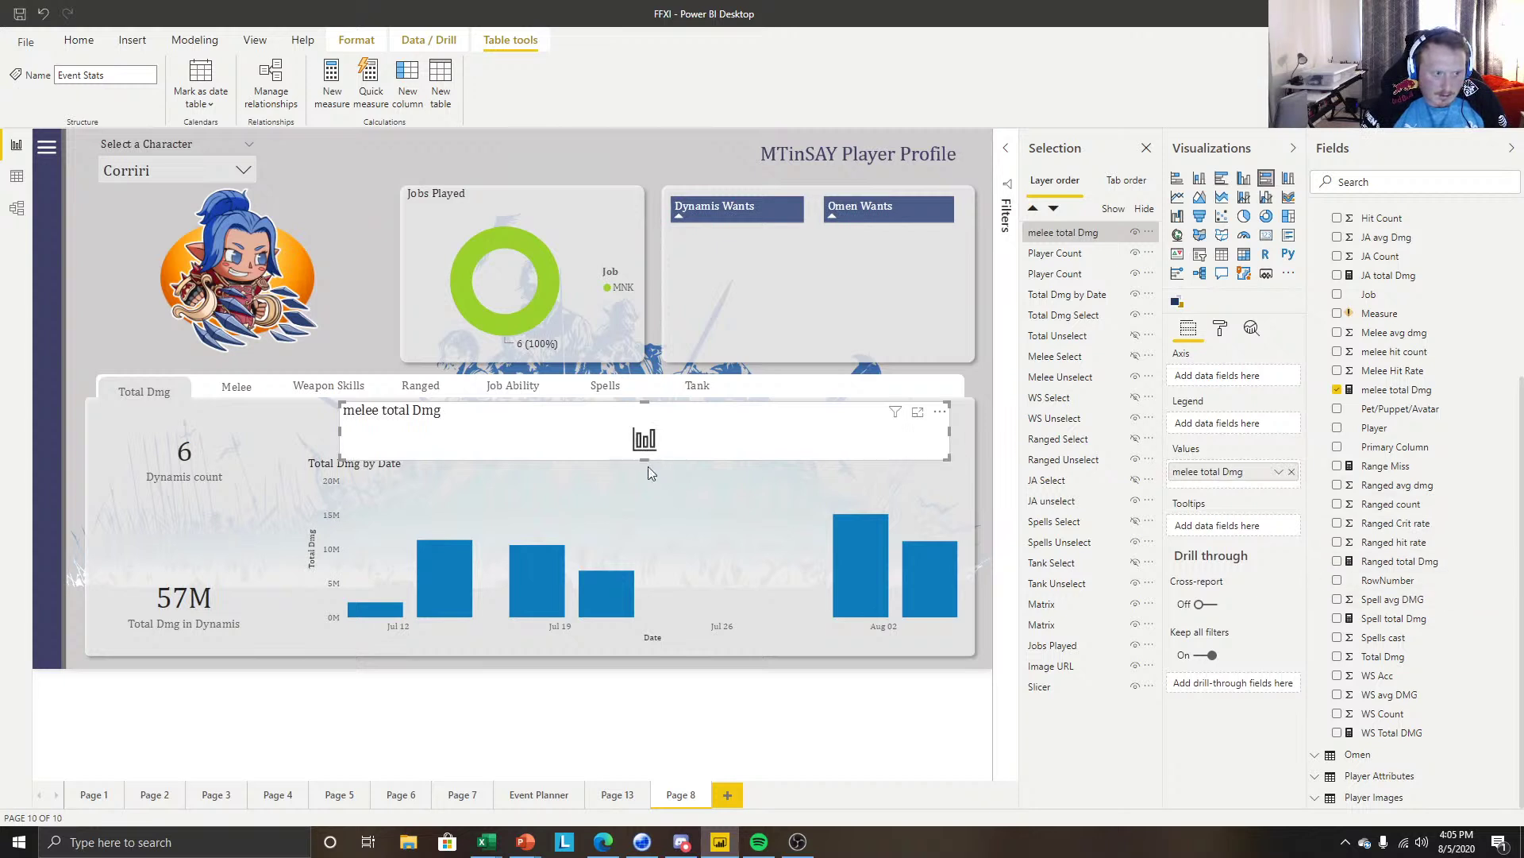
left_click_drag(647, 466, 647, 487)
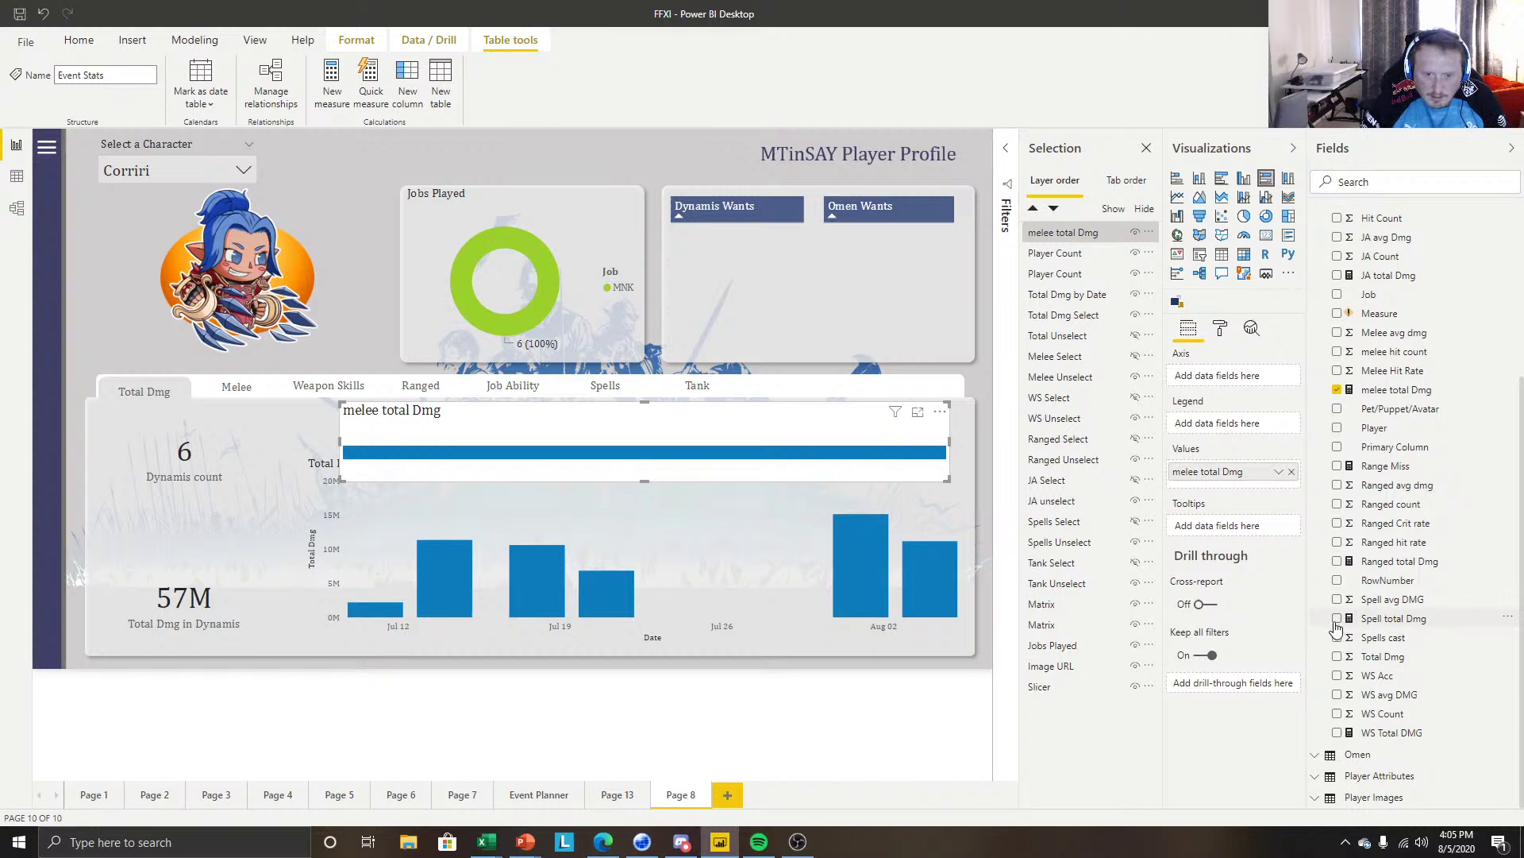
Try adding WS Total DMG, Ranged total Dmg and JA total Dmg to the 100% stacked bar chart's values, and delete the chart.
left_click_drag(1385, 732, 1233, 491)
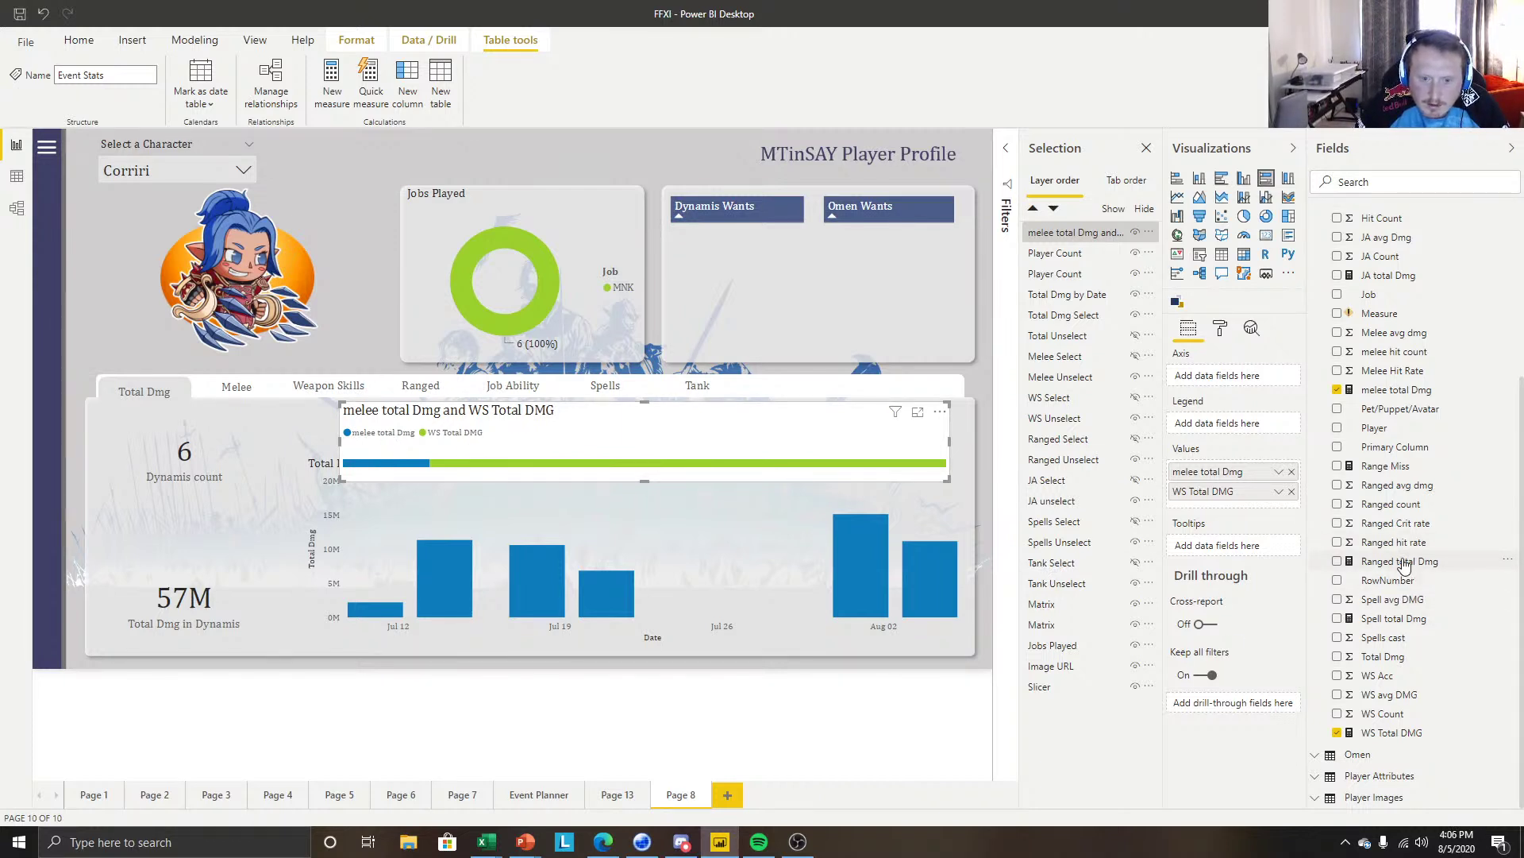
left_click_drag(1398, 561, 1258, 504)
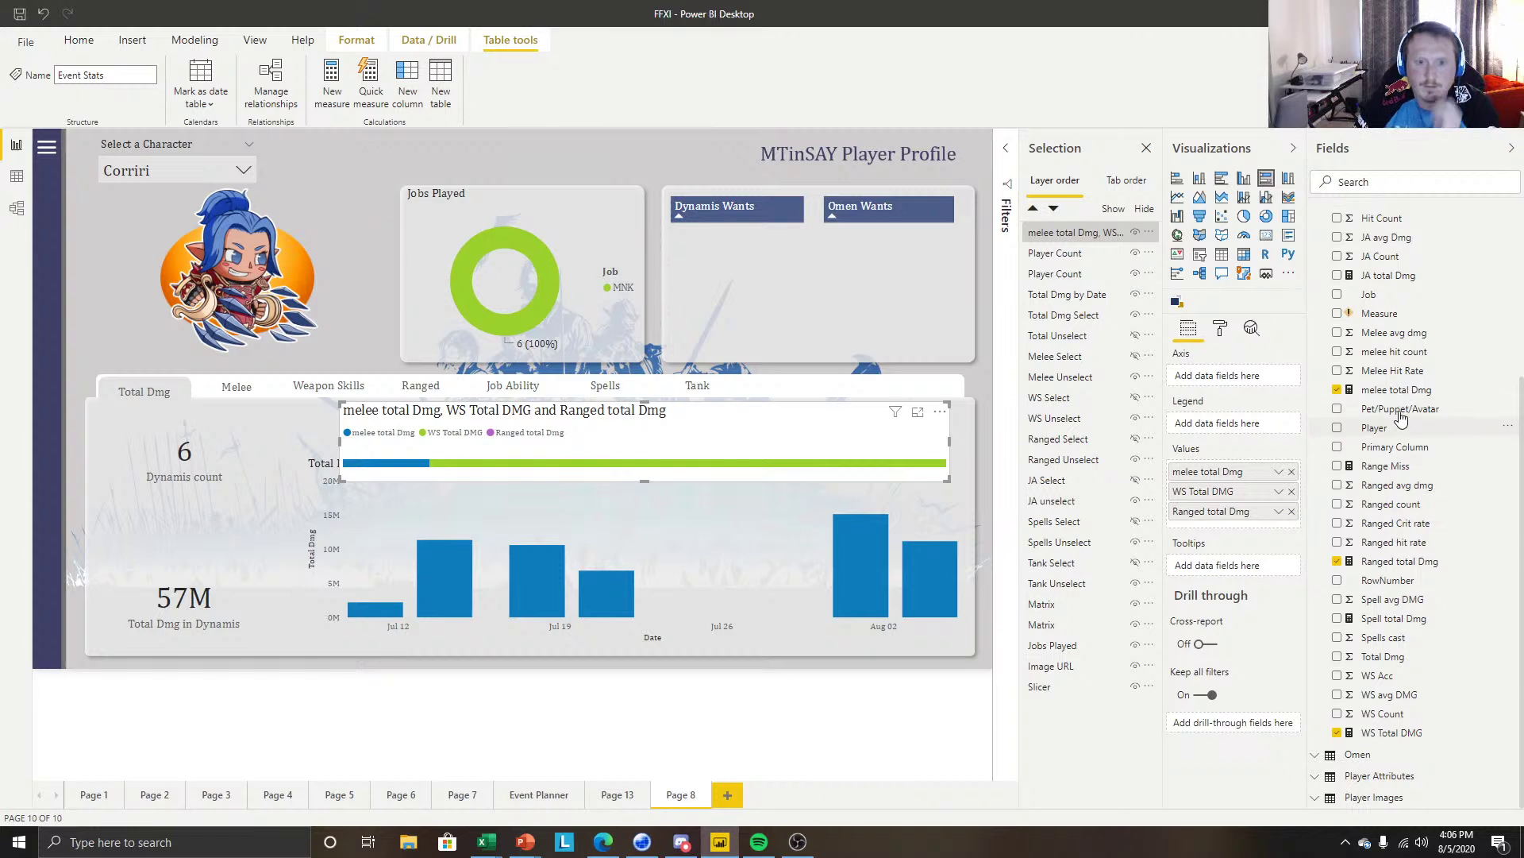
left_click_drag(1399, 278, 1236, 522)
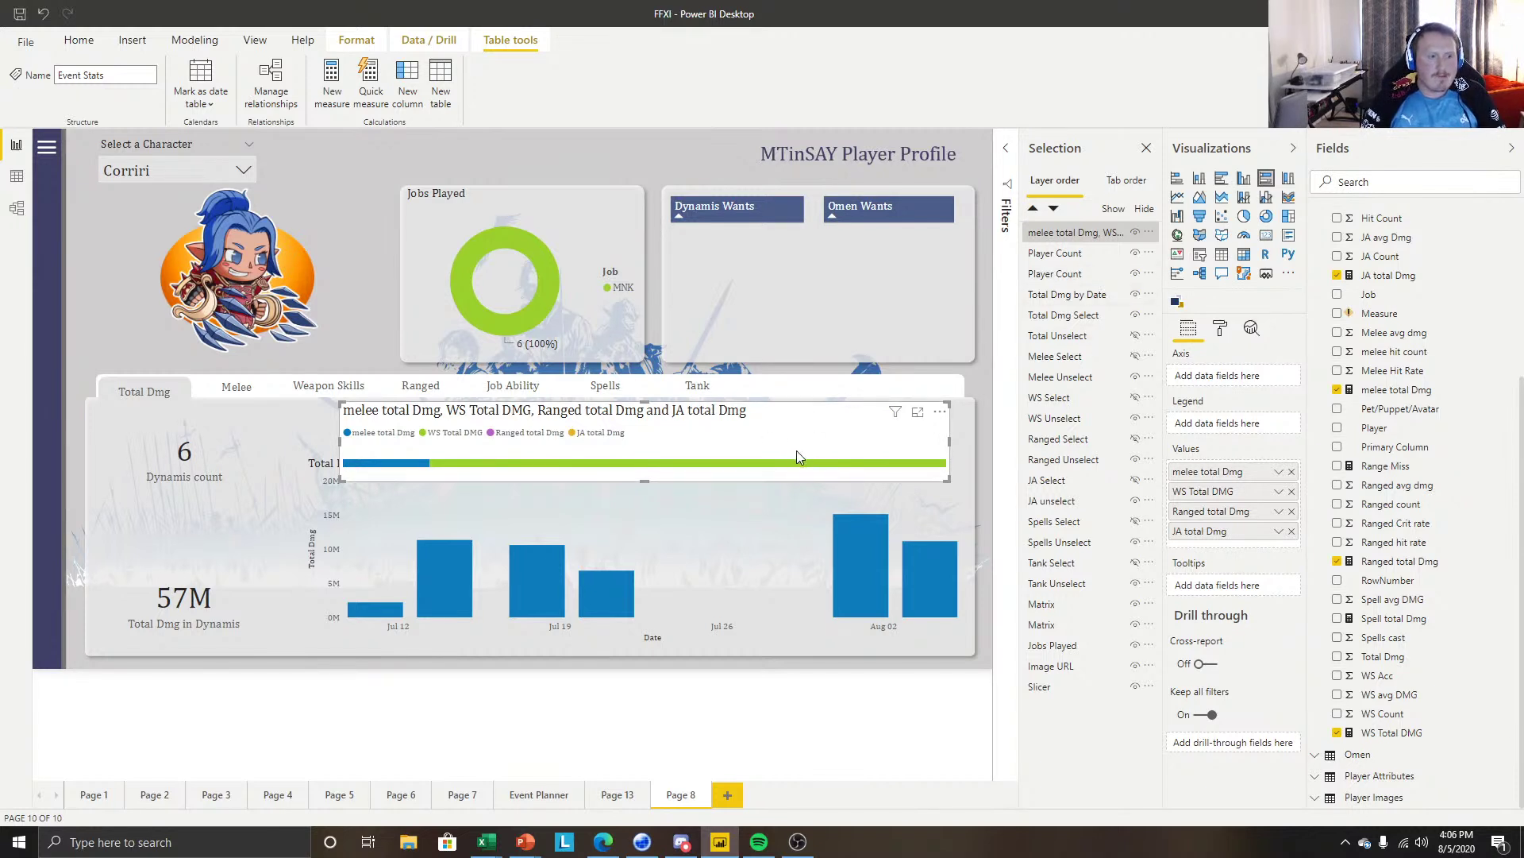
left_click_drag(797, 450, 808, 454)
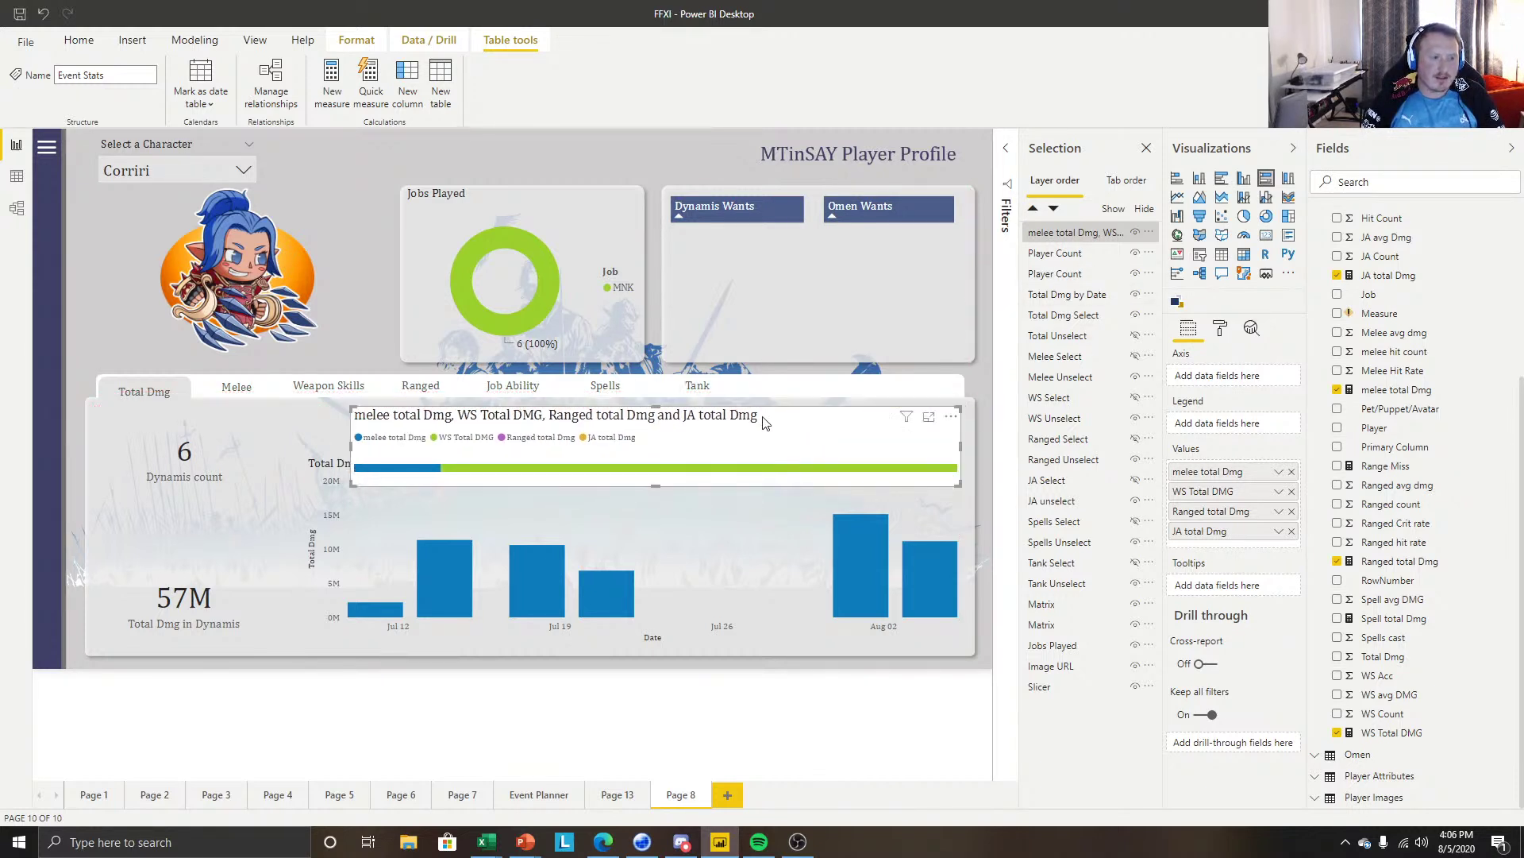
key("Delete")
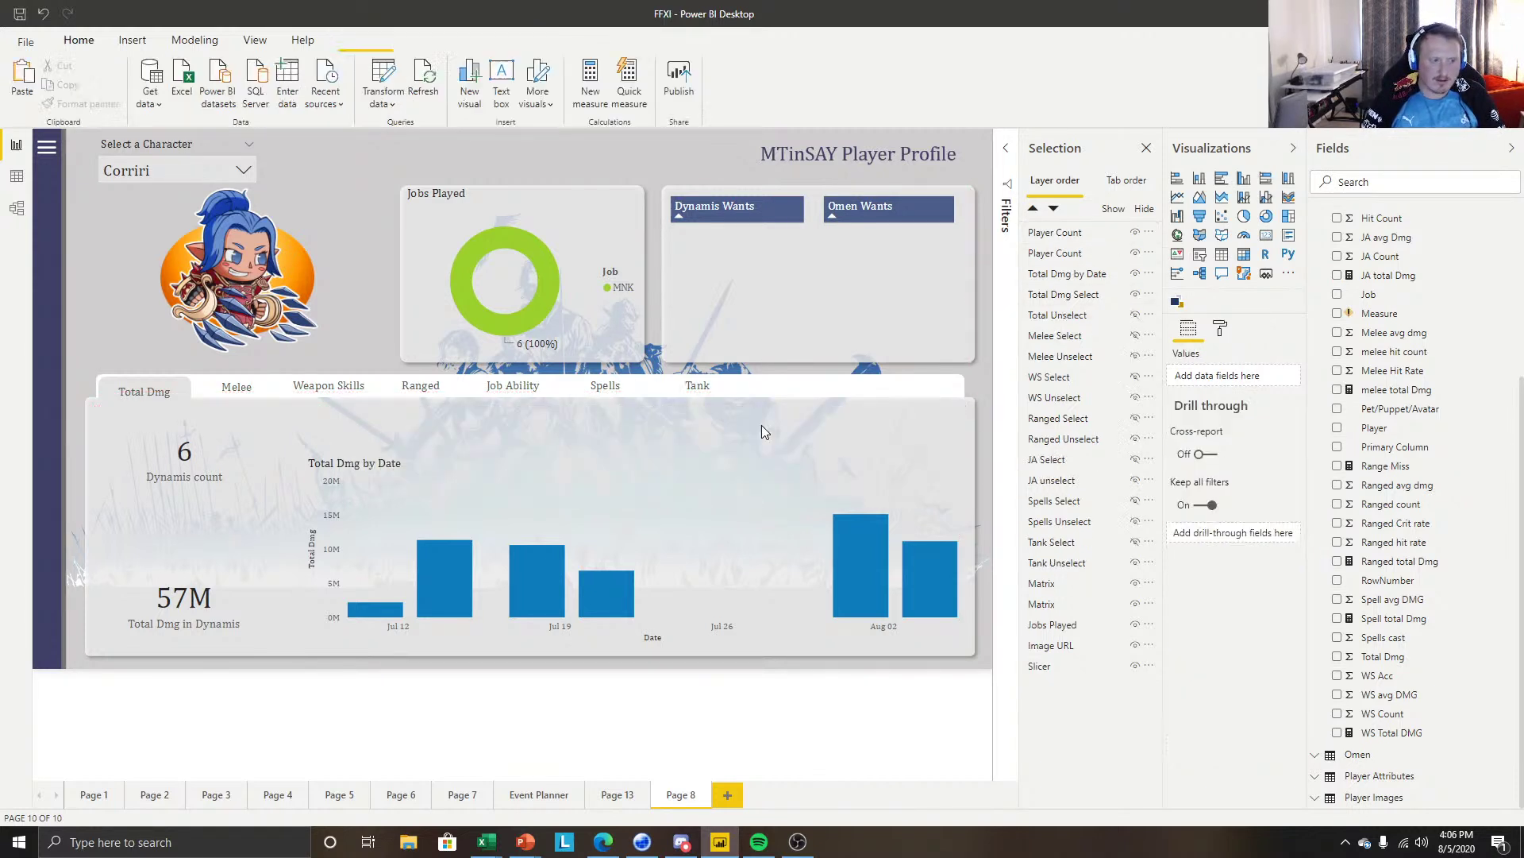
Extend the Total Dmg by Date chart upward and replace Total Dmg with melee total Dmg in its values.
left_click(636, 463)
left_click_drag(632, 459, 632, 421)
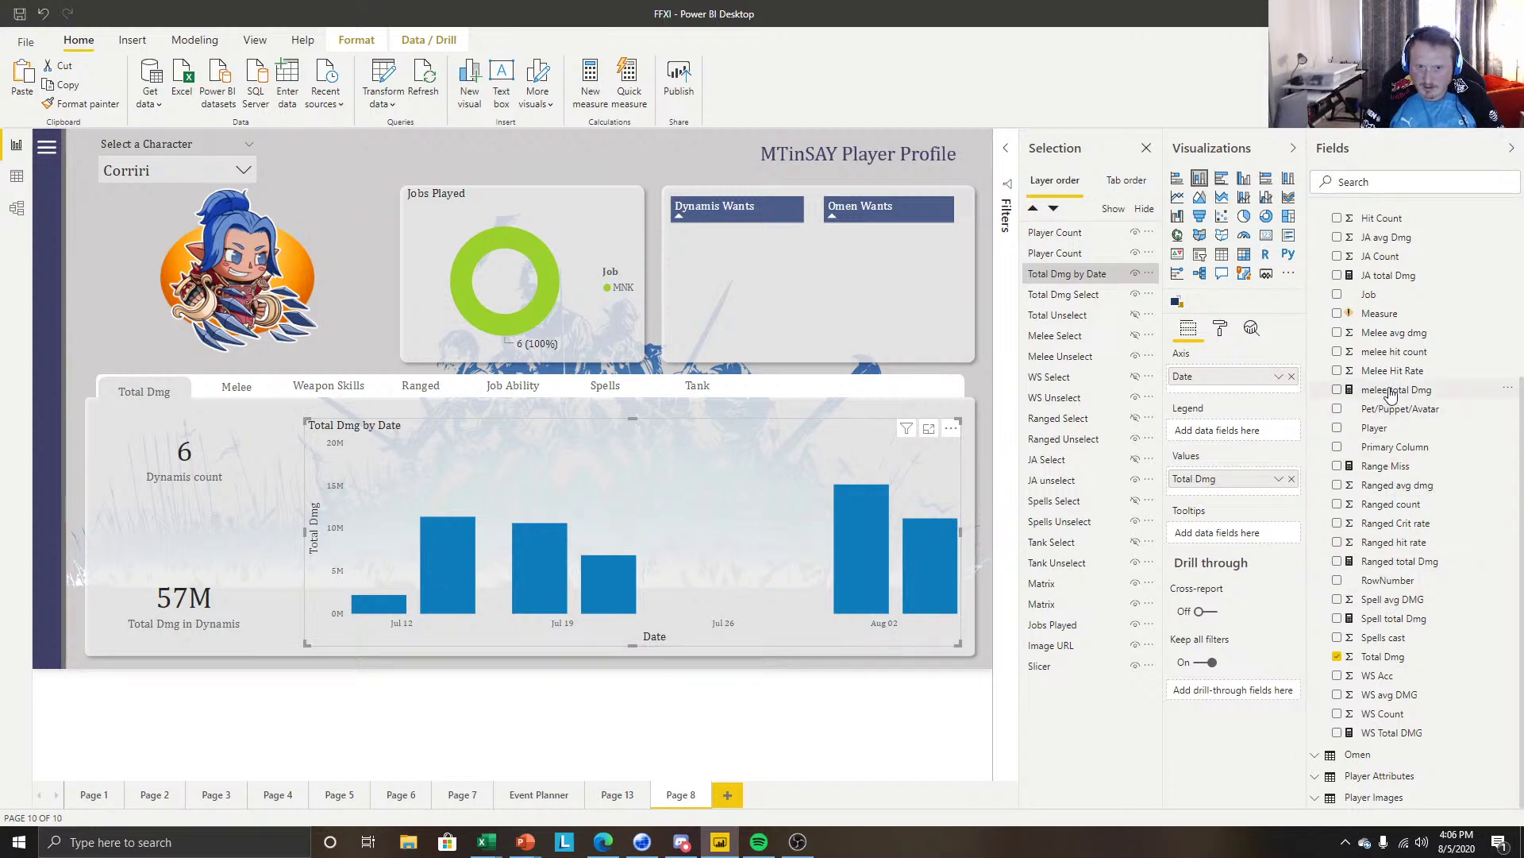
left_click_drag(1364, 405, 1299, 482)
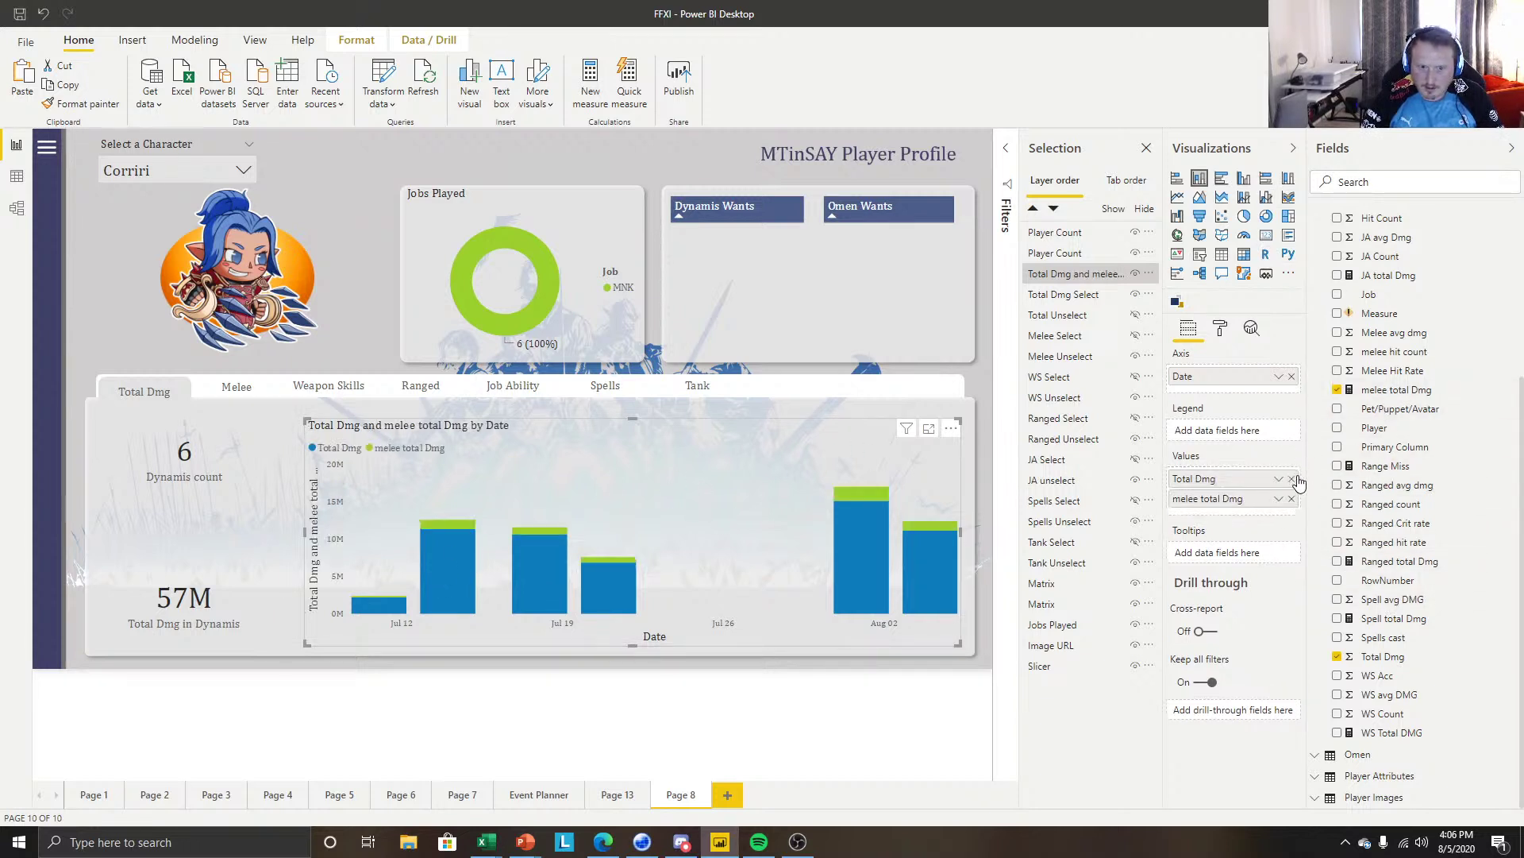
left_click(1292, 479)
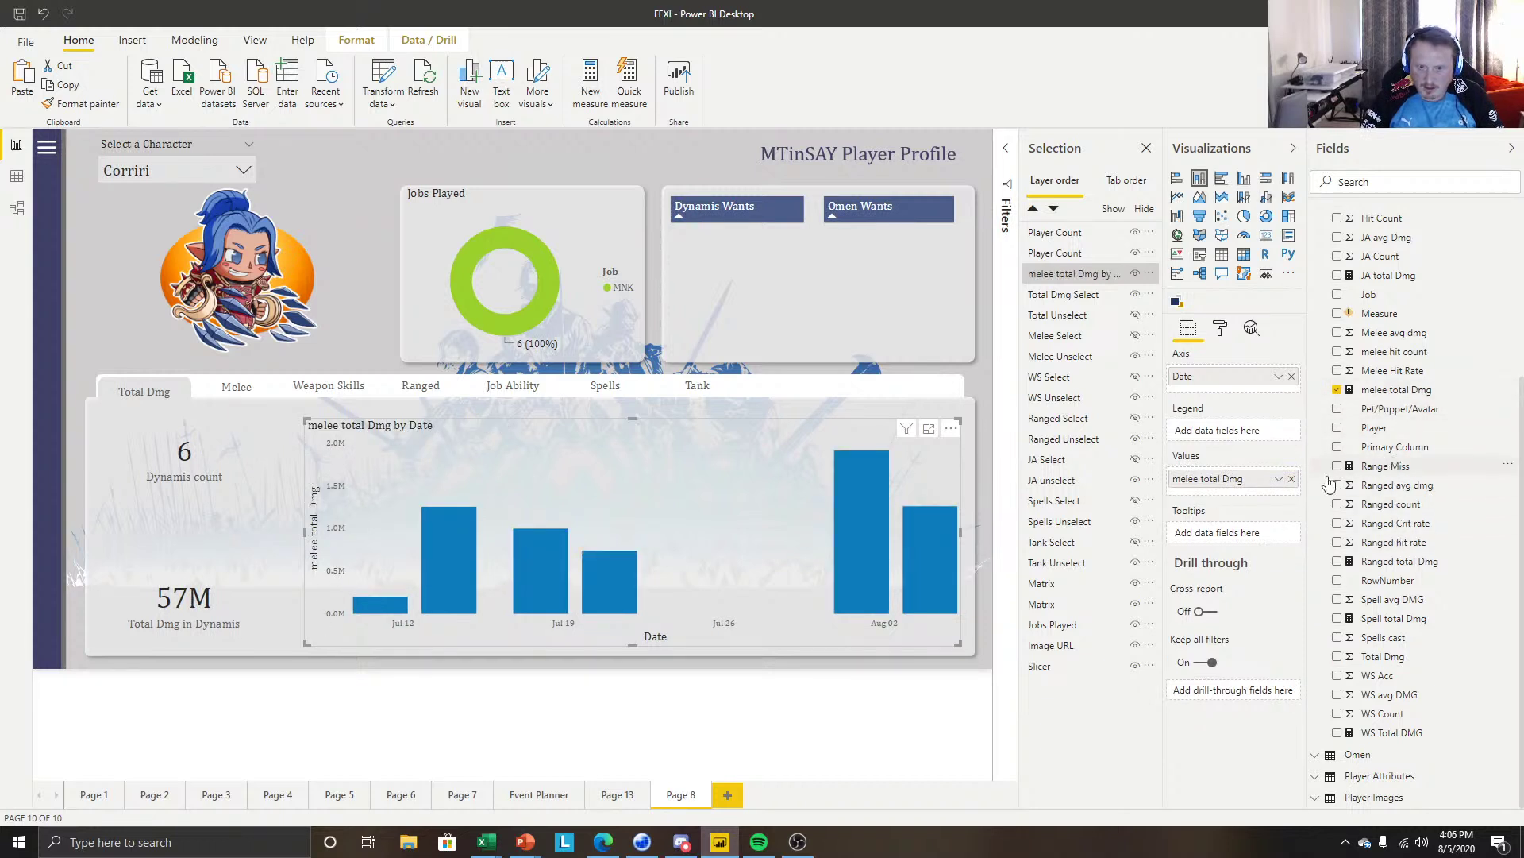
Add WS Total DMG, Ranged total Dmg, JA total Dmg and Spell total Dmg below melee total Dmg in the date chart's values.
left_click_drag(1395, 562, 1249, 494)
mouse_move(1395, 618)
left_mouse_down()
mouse_move(1215, 516)
mouse_move(1370, 586)
mouse_move(1388, 548)
mouse_move(1389, 624)
mouse_move(1261, 528)
mouse_move(1393, 594)
mouse_move(1403, 628)
left_mouse_up()
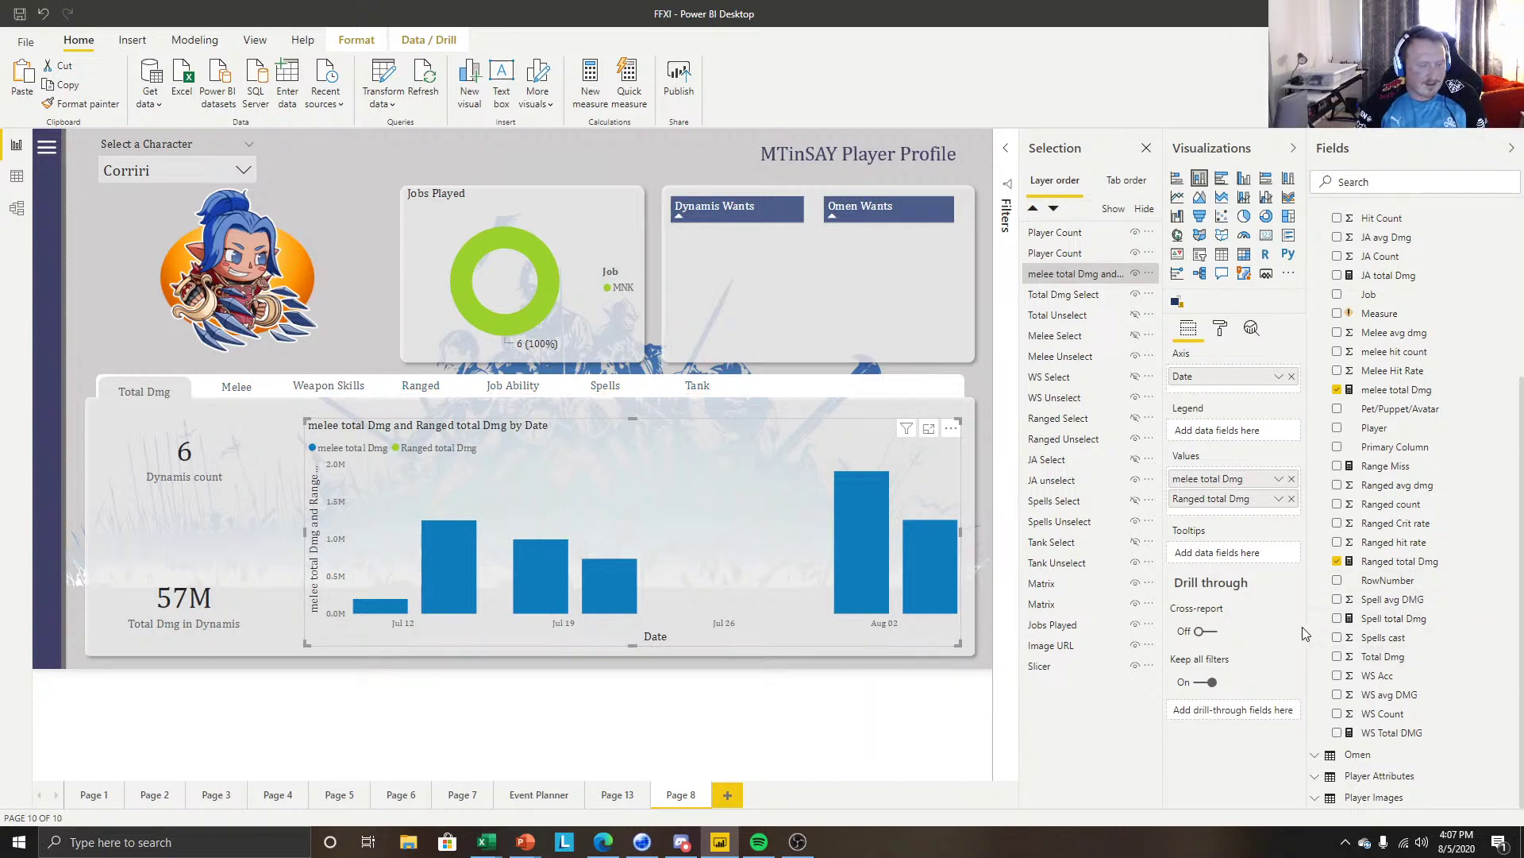
left_click(1384, 621)
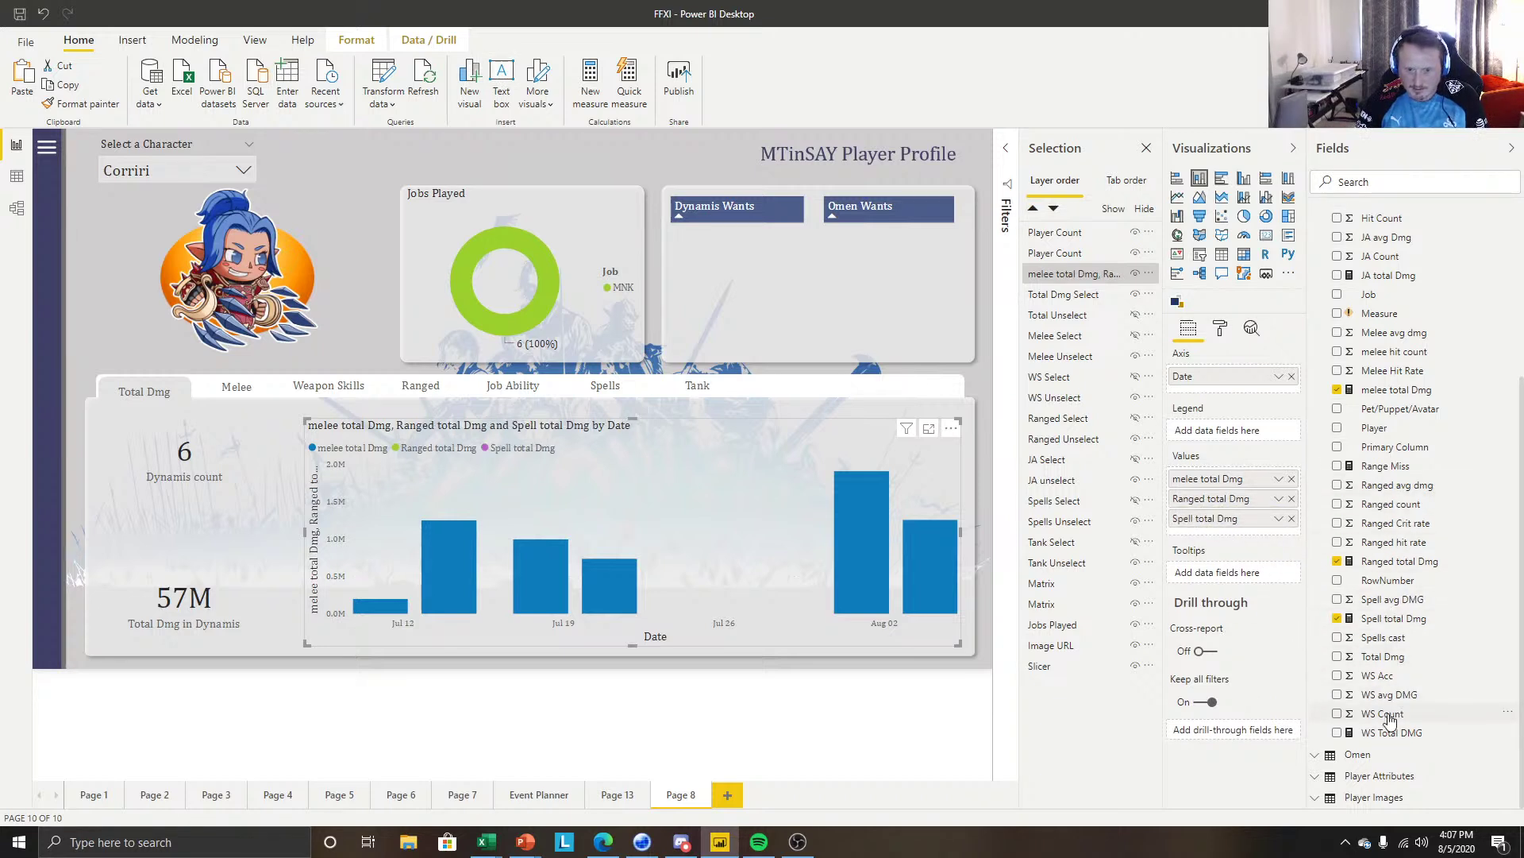
left_click_drag(1385, 732, 1230, 494)
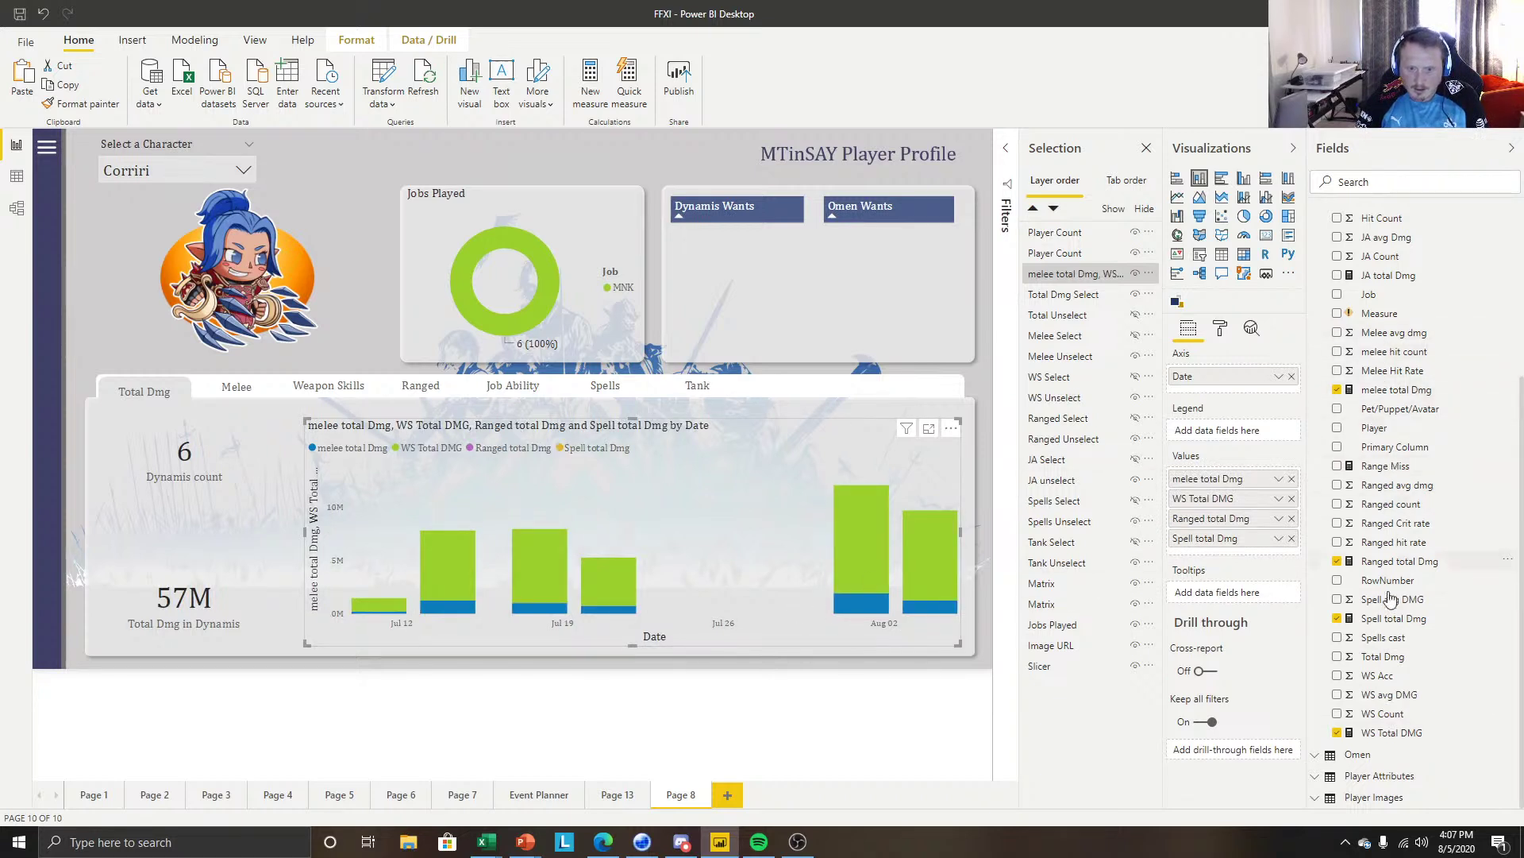
scroll(1390, 604, "up", 2)
scroll(1395, 571, "up", 2)
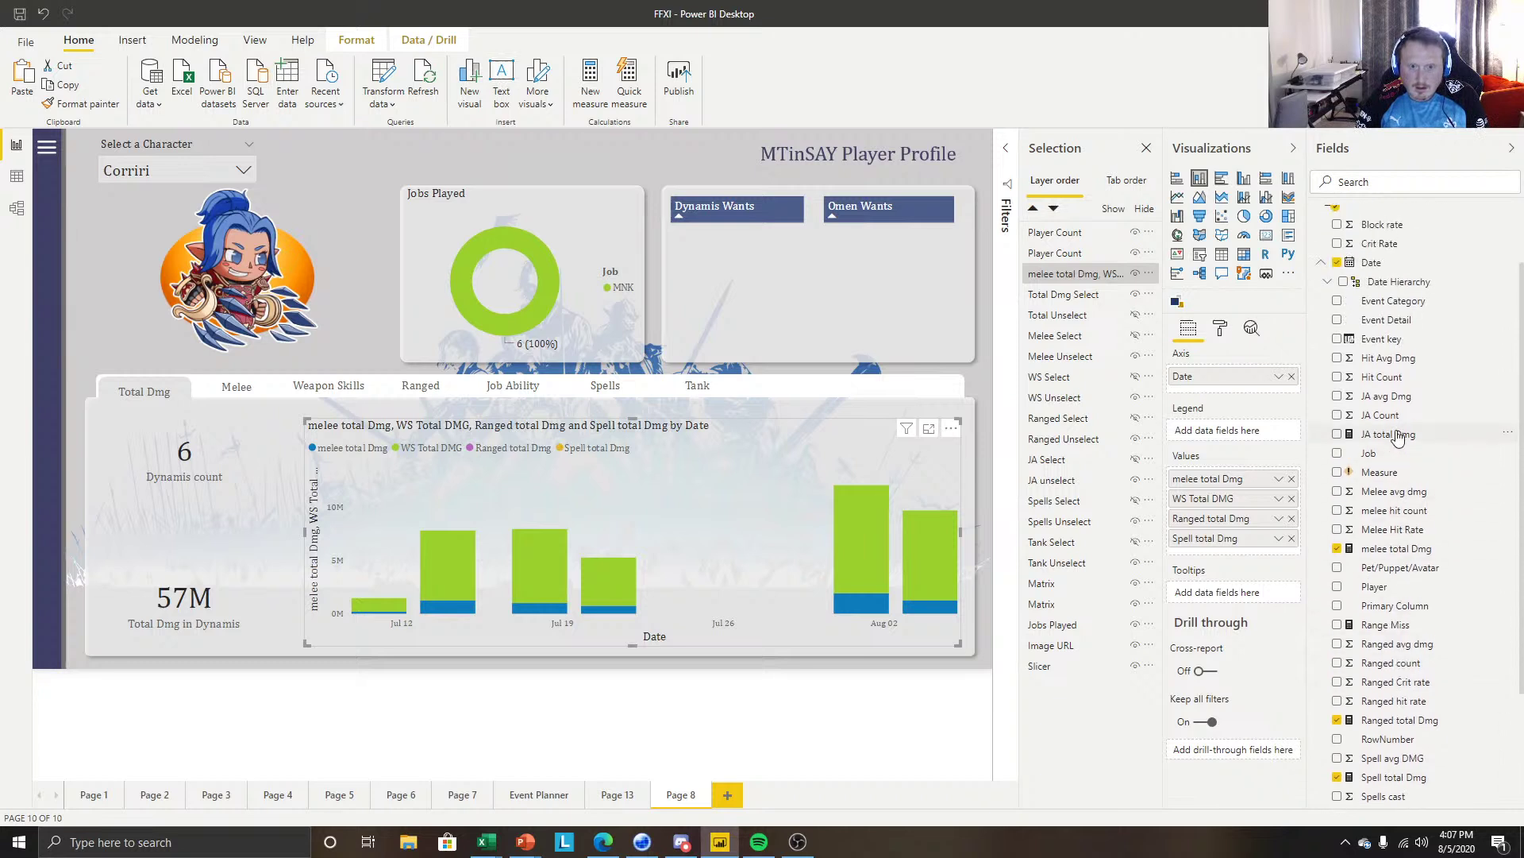
left_click_drag(1393, 433, 1235, 532)
left_click(779, 731)
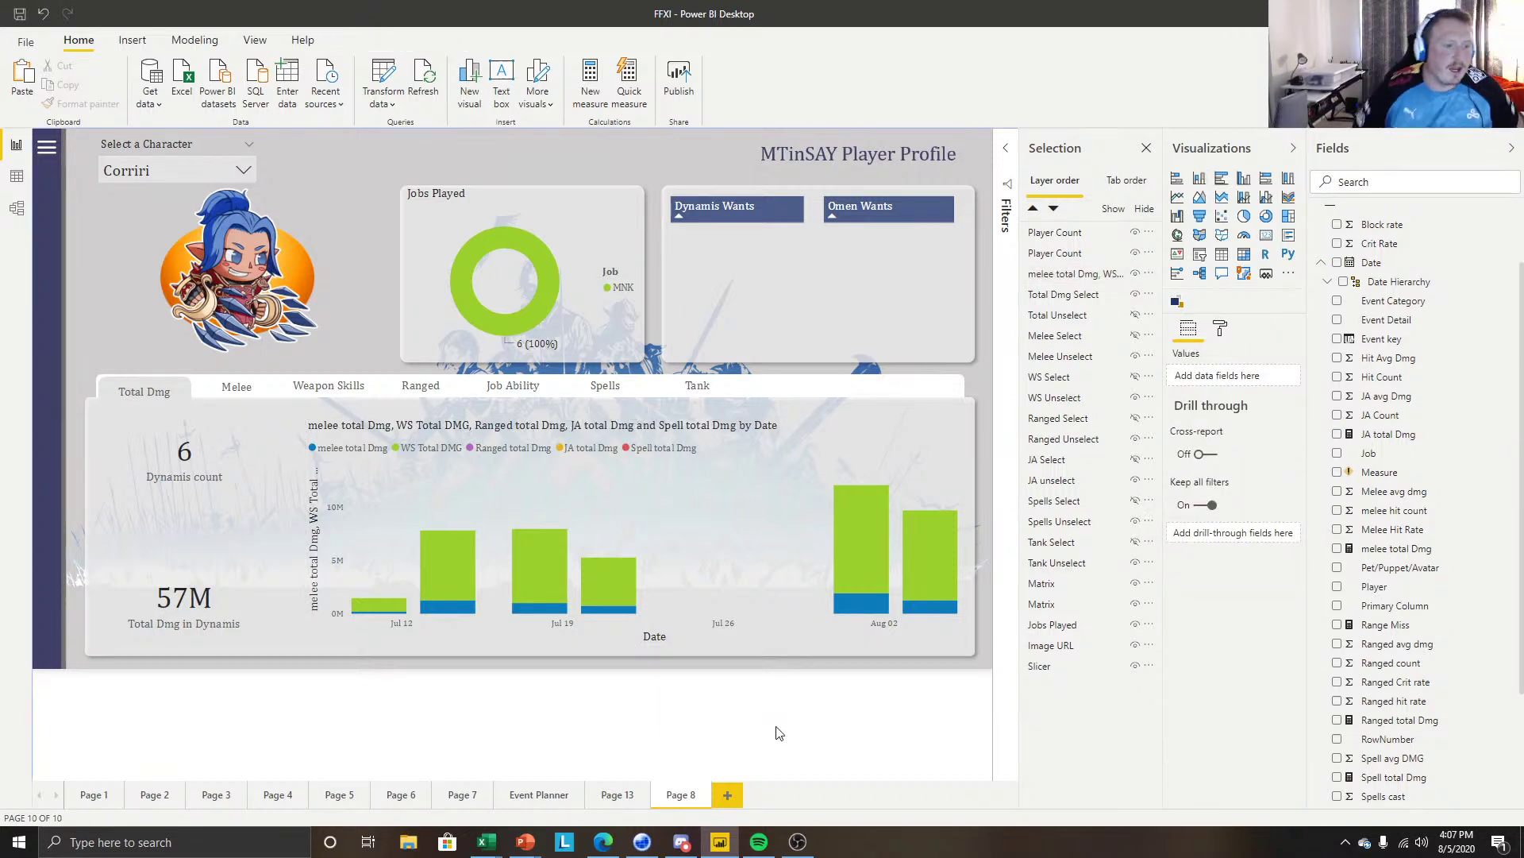
Enlarge the stacked damage chart by moving its left edge outward and its upper edge higher, and show its formatting options.
left_click(1220, 328)
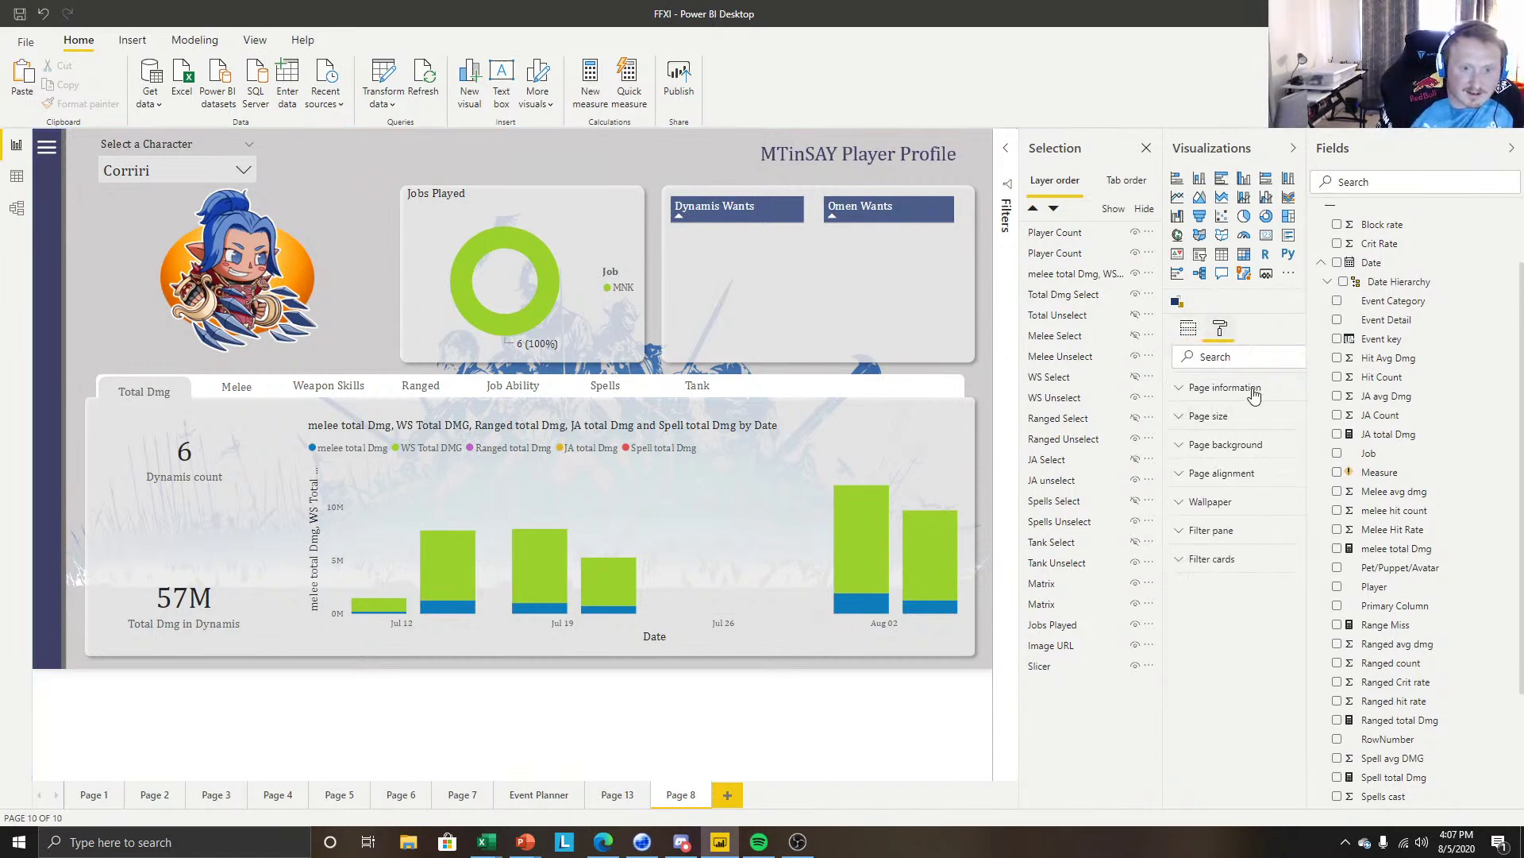
left_click(378, 441)
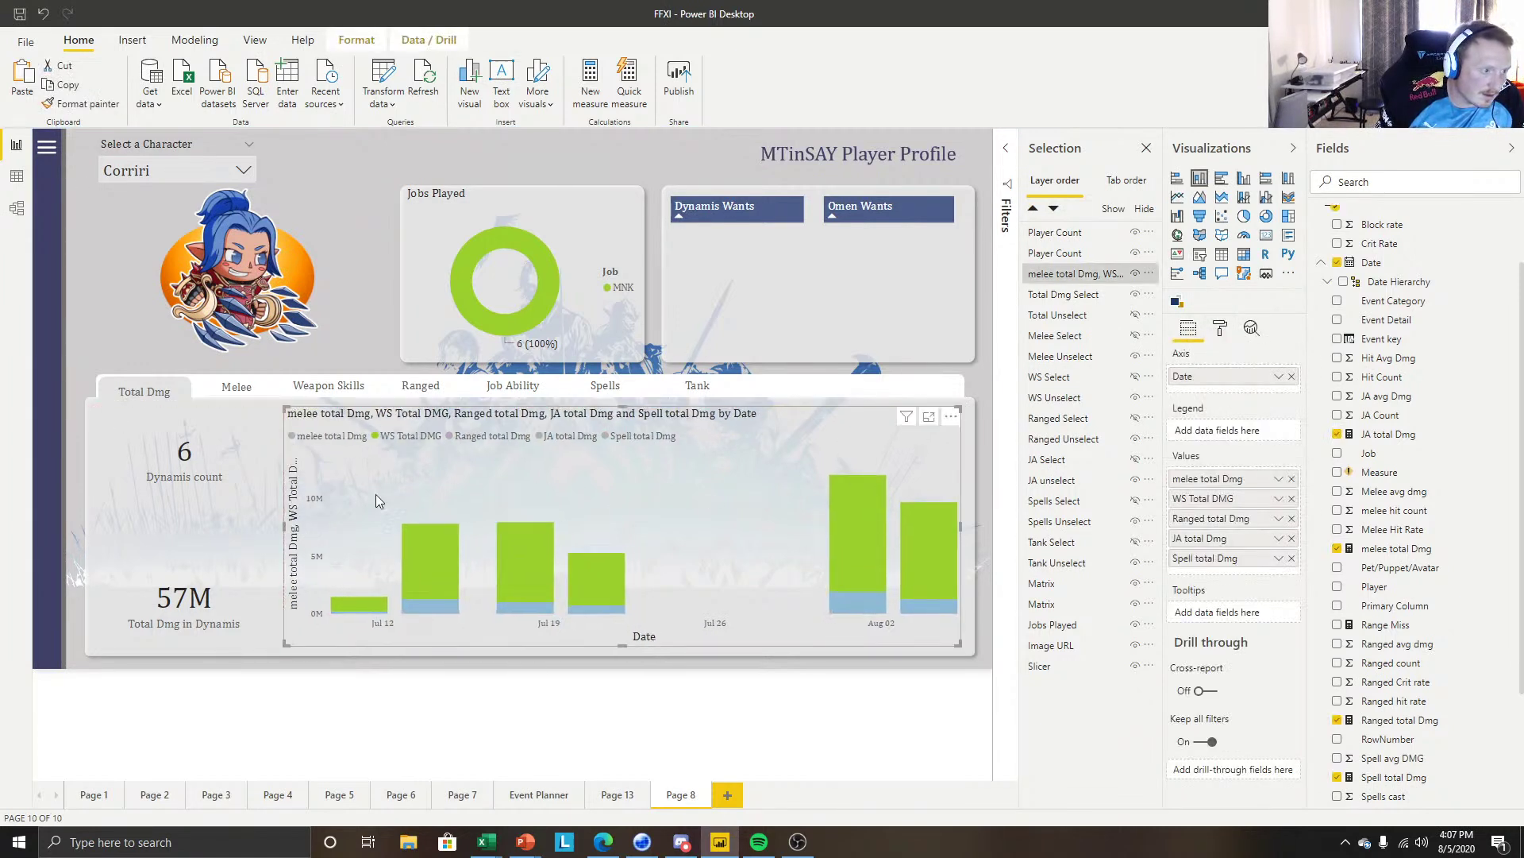
left_click(410, 527)
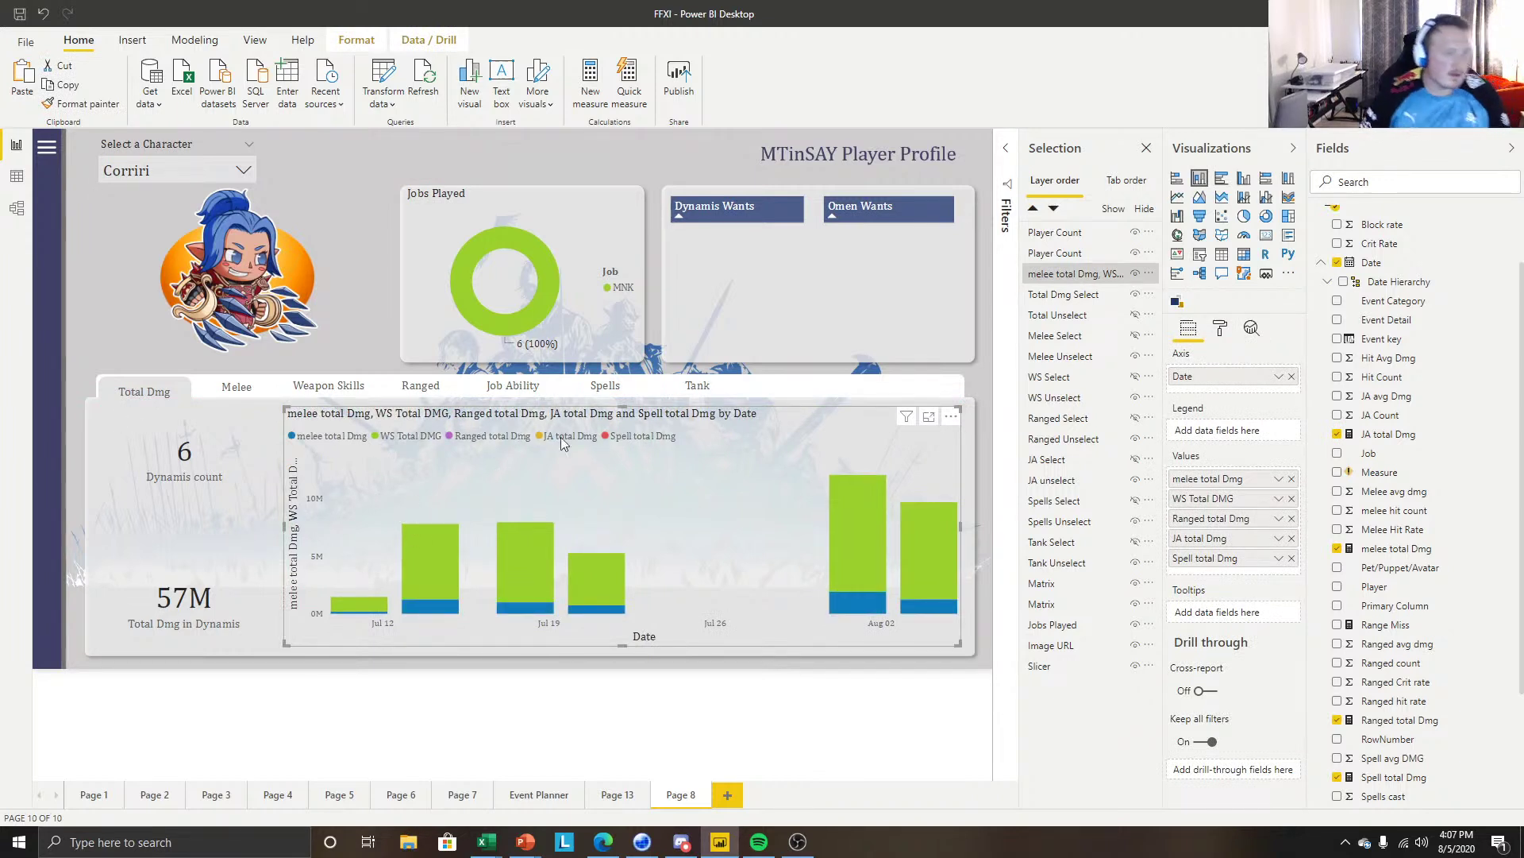
left_click(1219, 330)
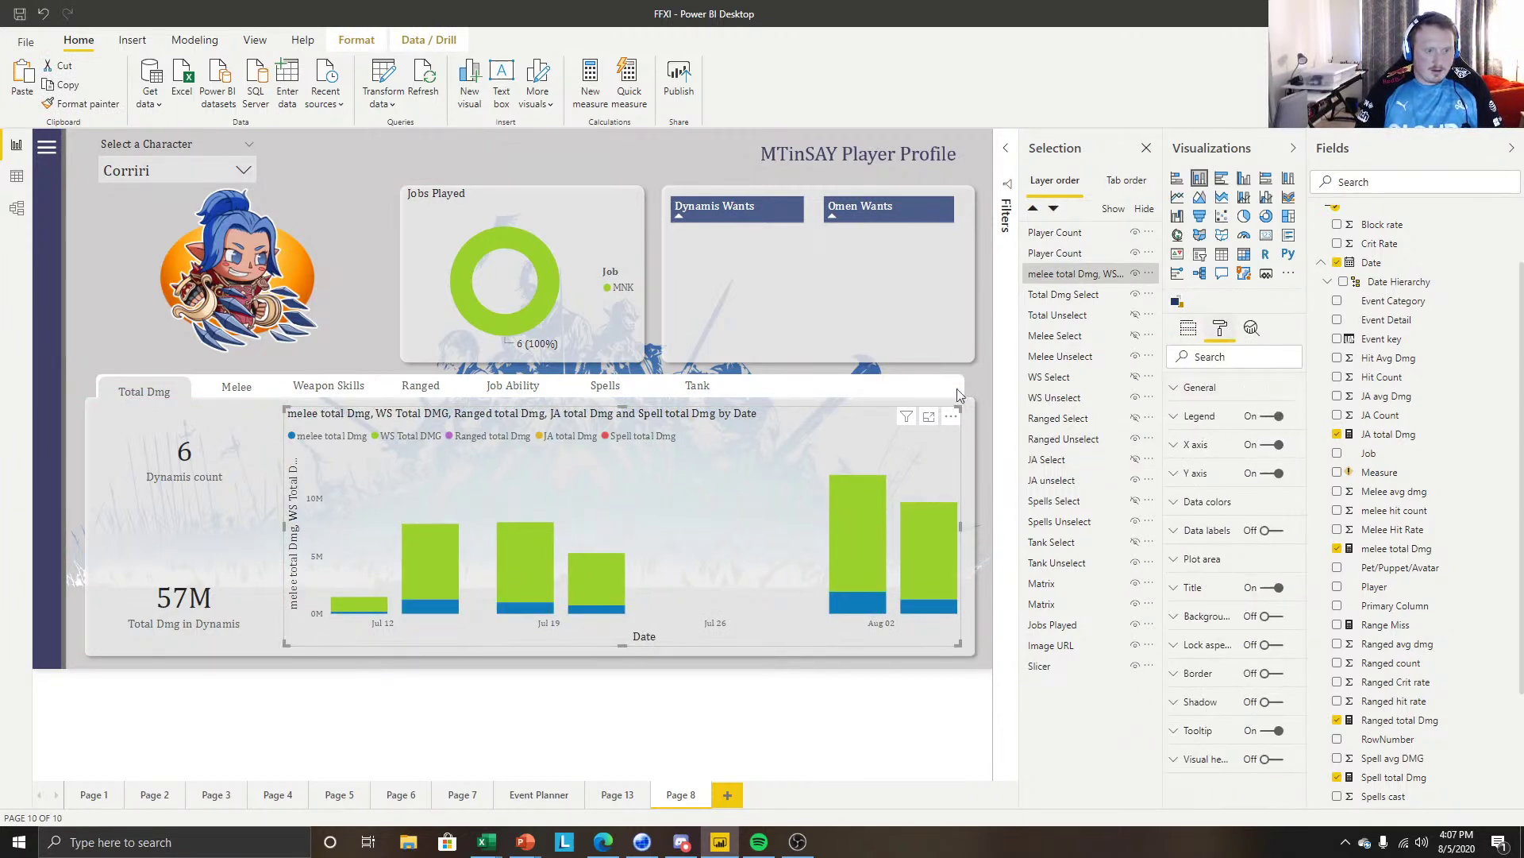
Filter the page to the character Dyah and to Bohla to check the damage breakdown by date.
left_click(243, 169)
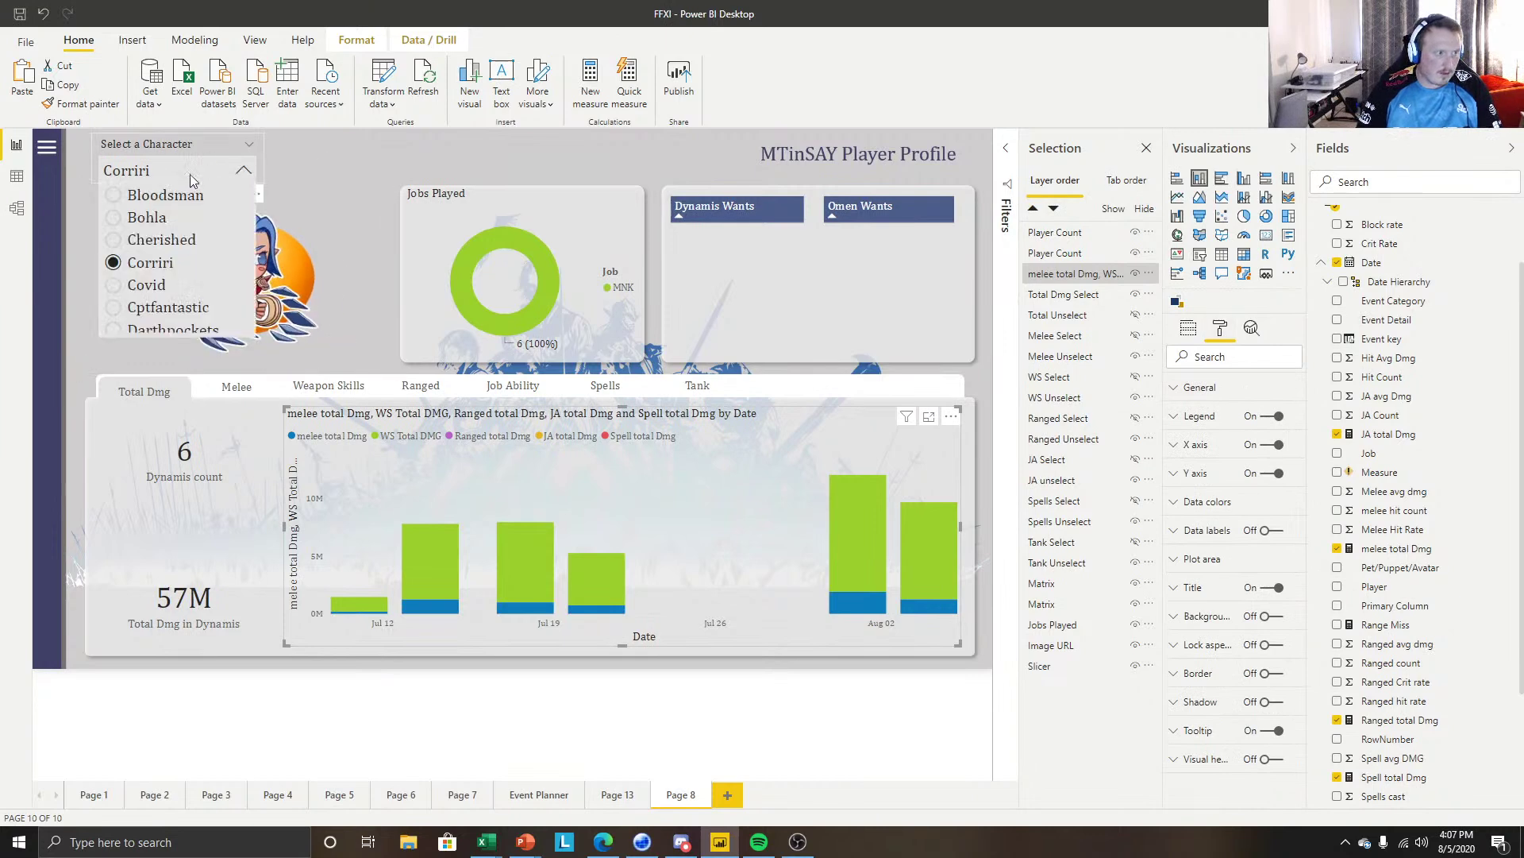
scroll(175, 254, "down", 3)
left_click(168, 262)
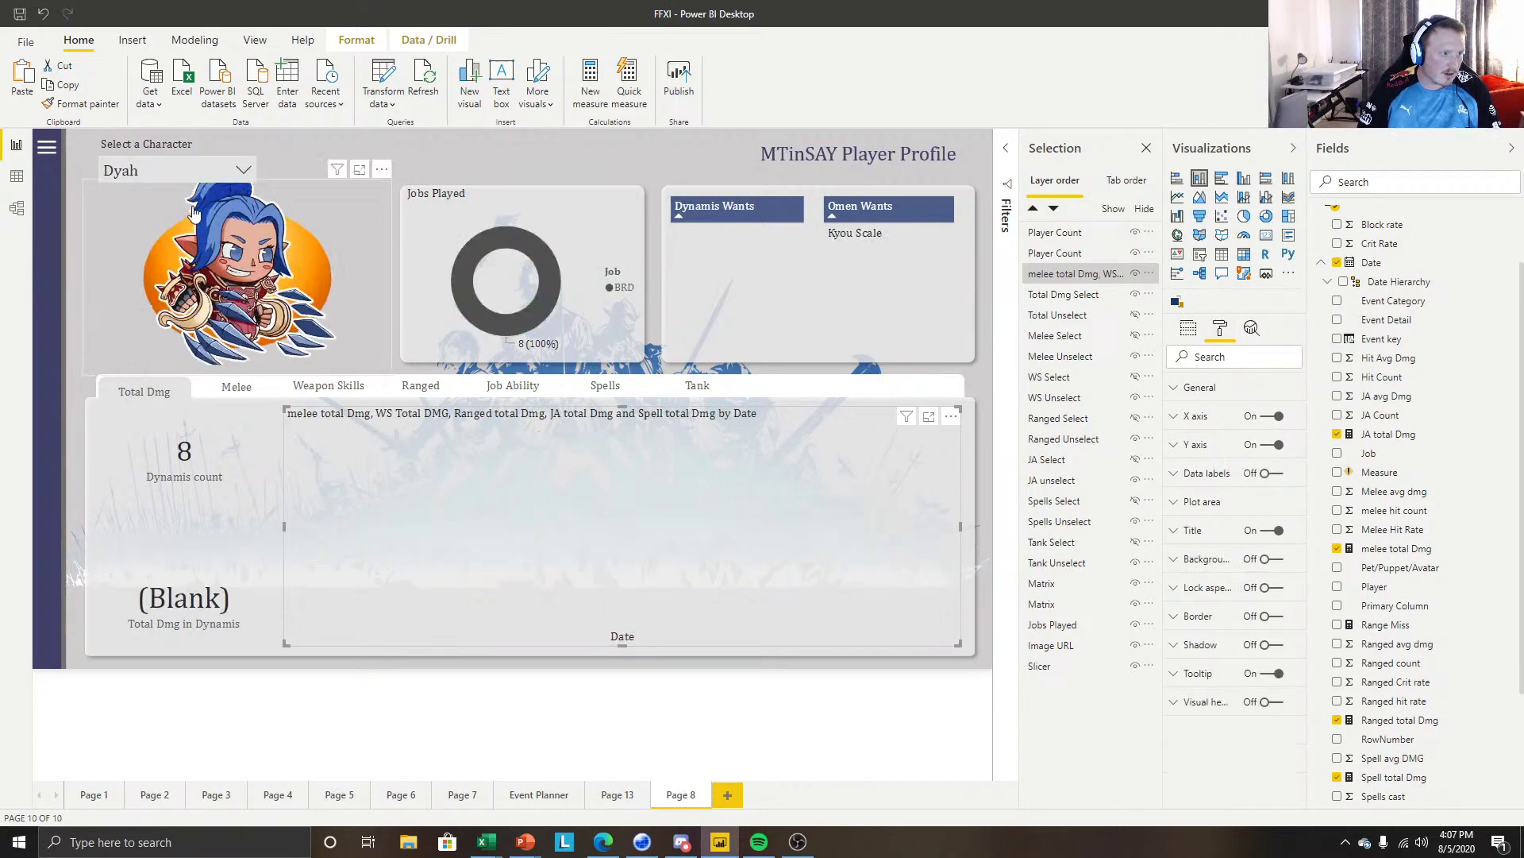
left_click(210, 175)
scroll(171, 239, "up", 2)
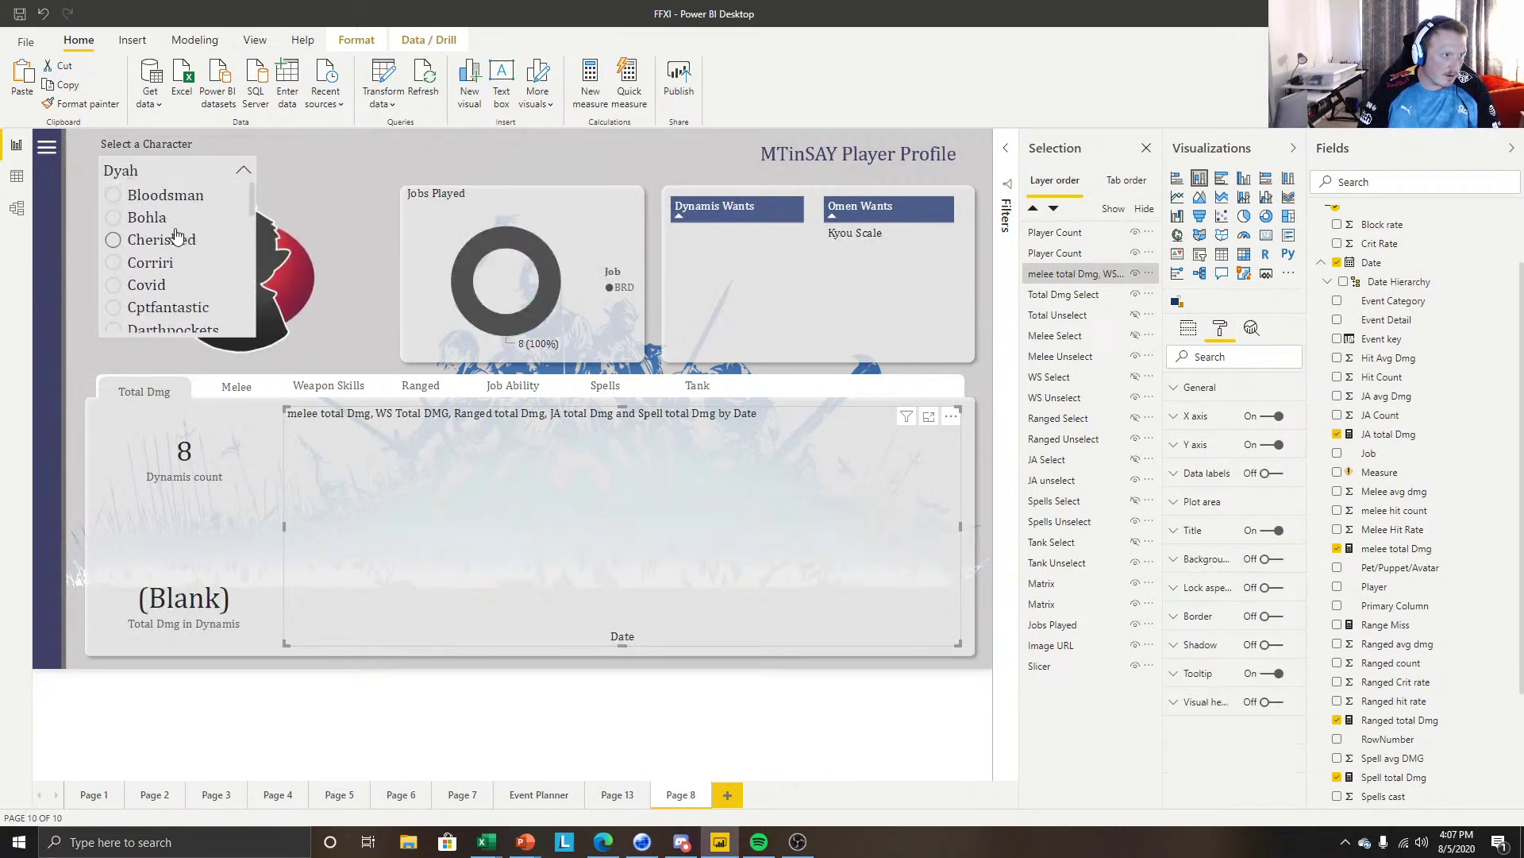
scroll(169, 247, "down", 4)
scroll(169, 249, "up", 4)
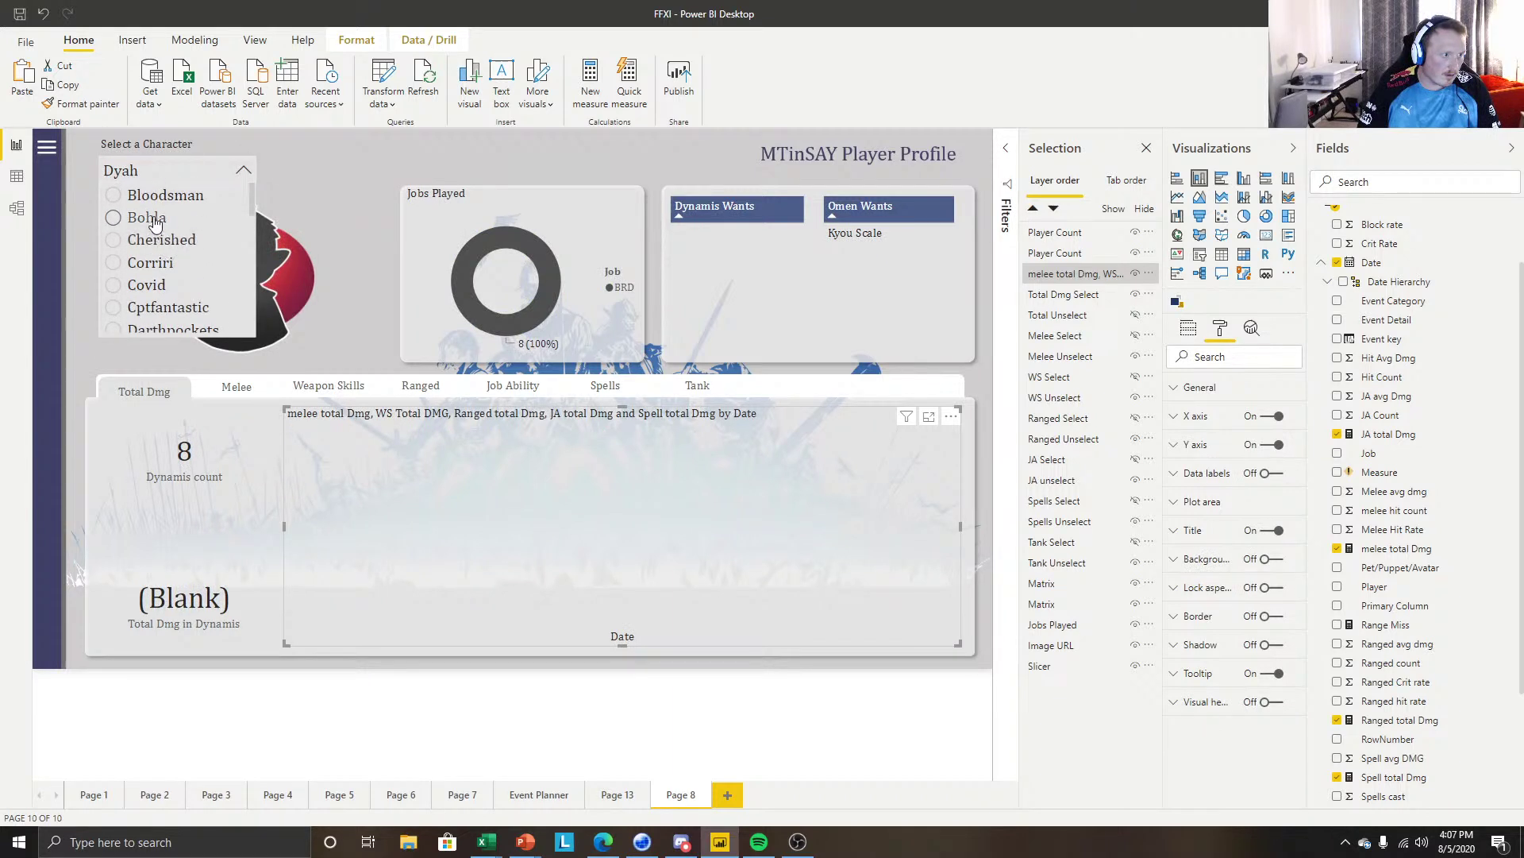
left_click(158, 222)
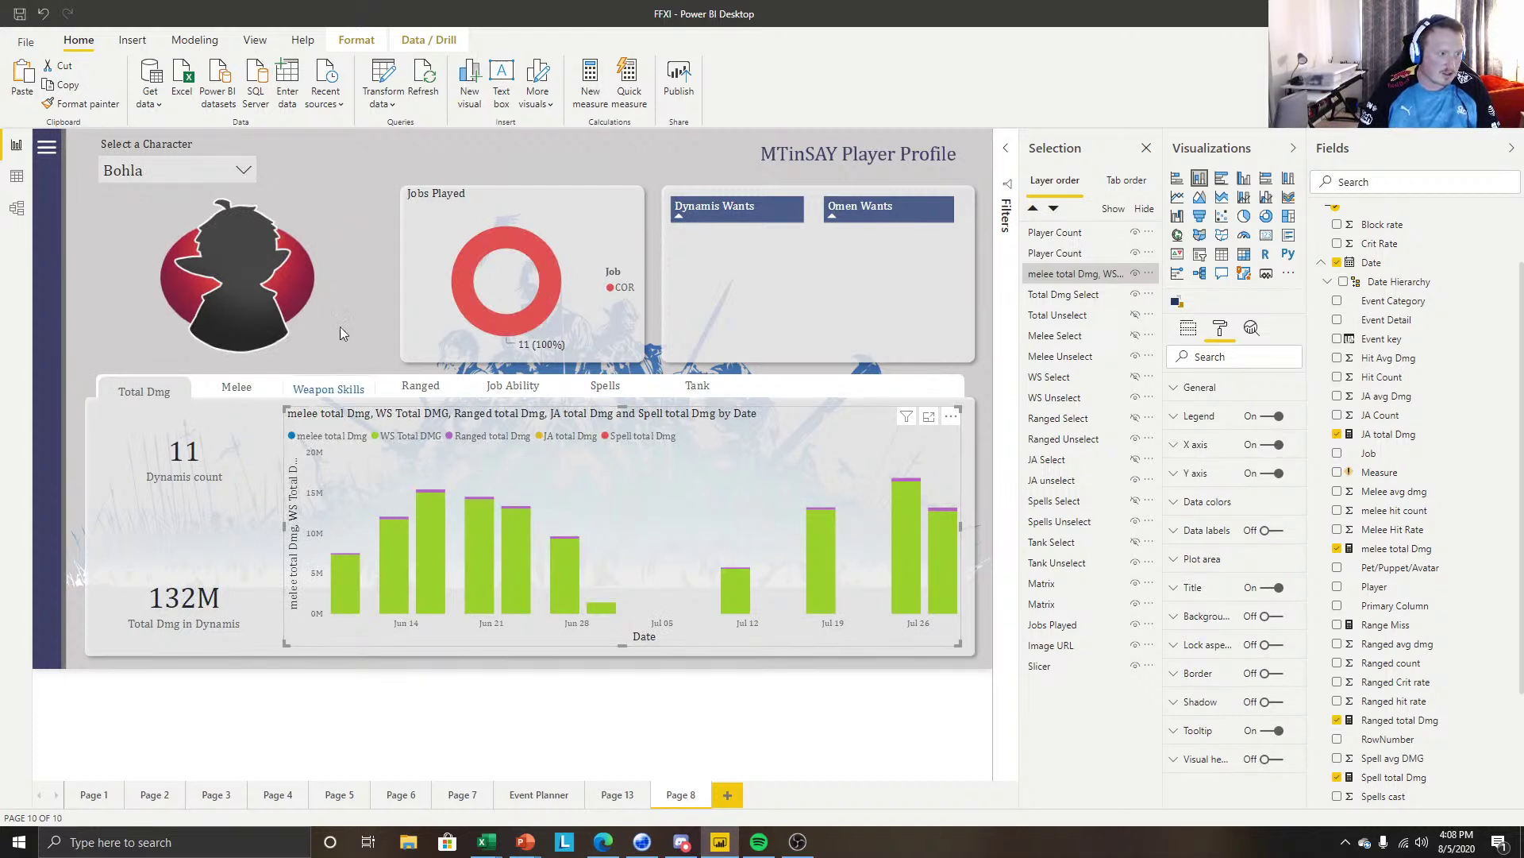
Filter the player profile page to the character Poolcue.
left_click(208, 169)
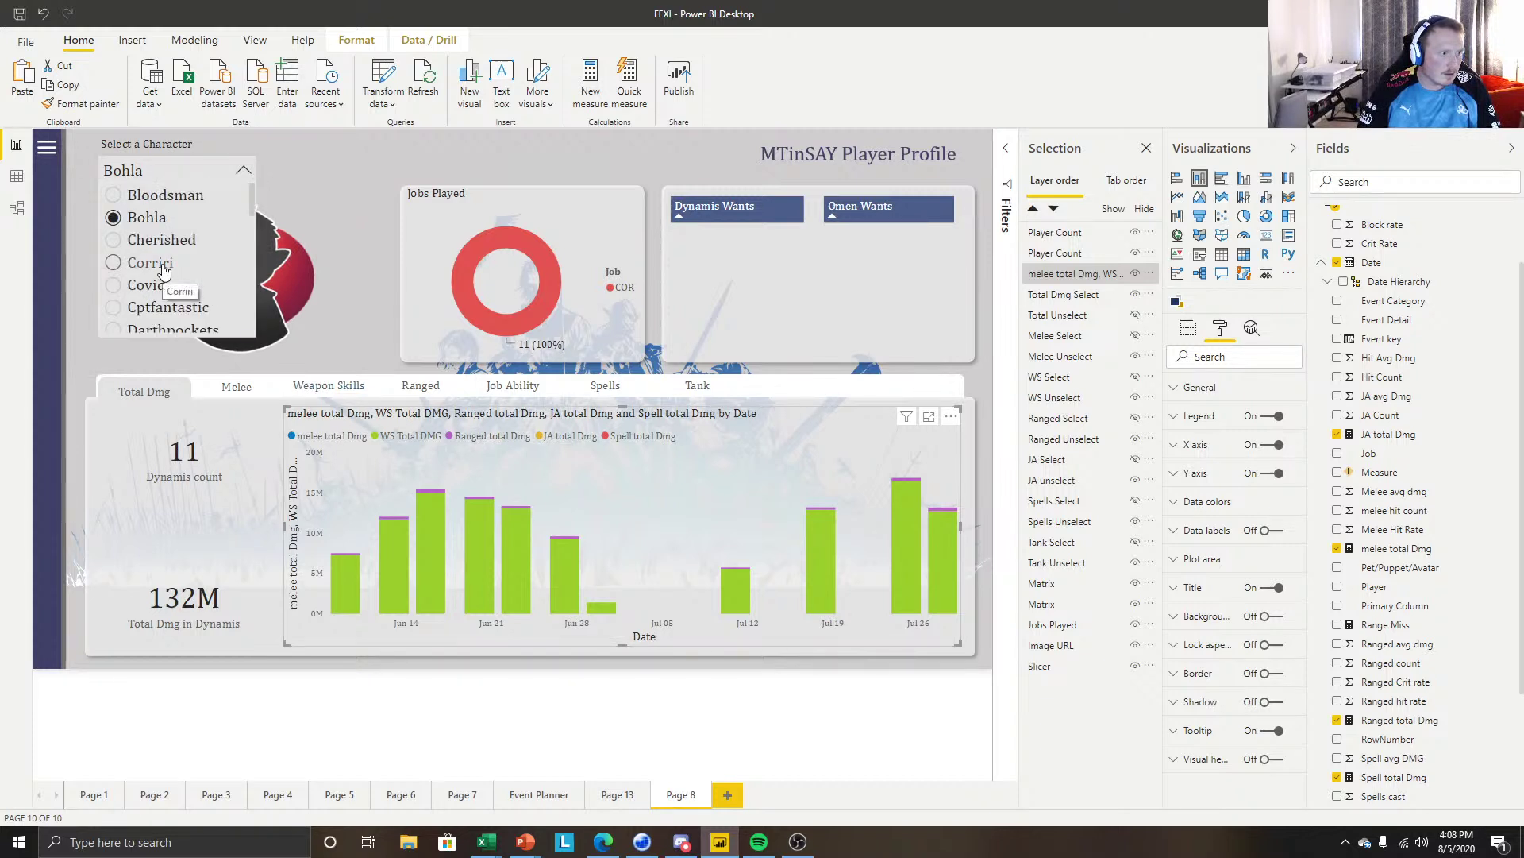
scroll(183, 264, "down", 2)
scroll(182, 265, "down", 5)
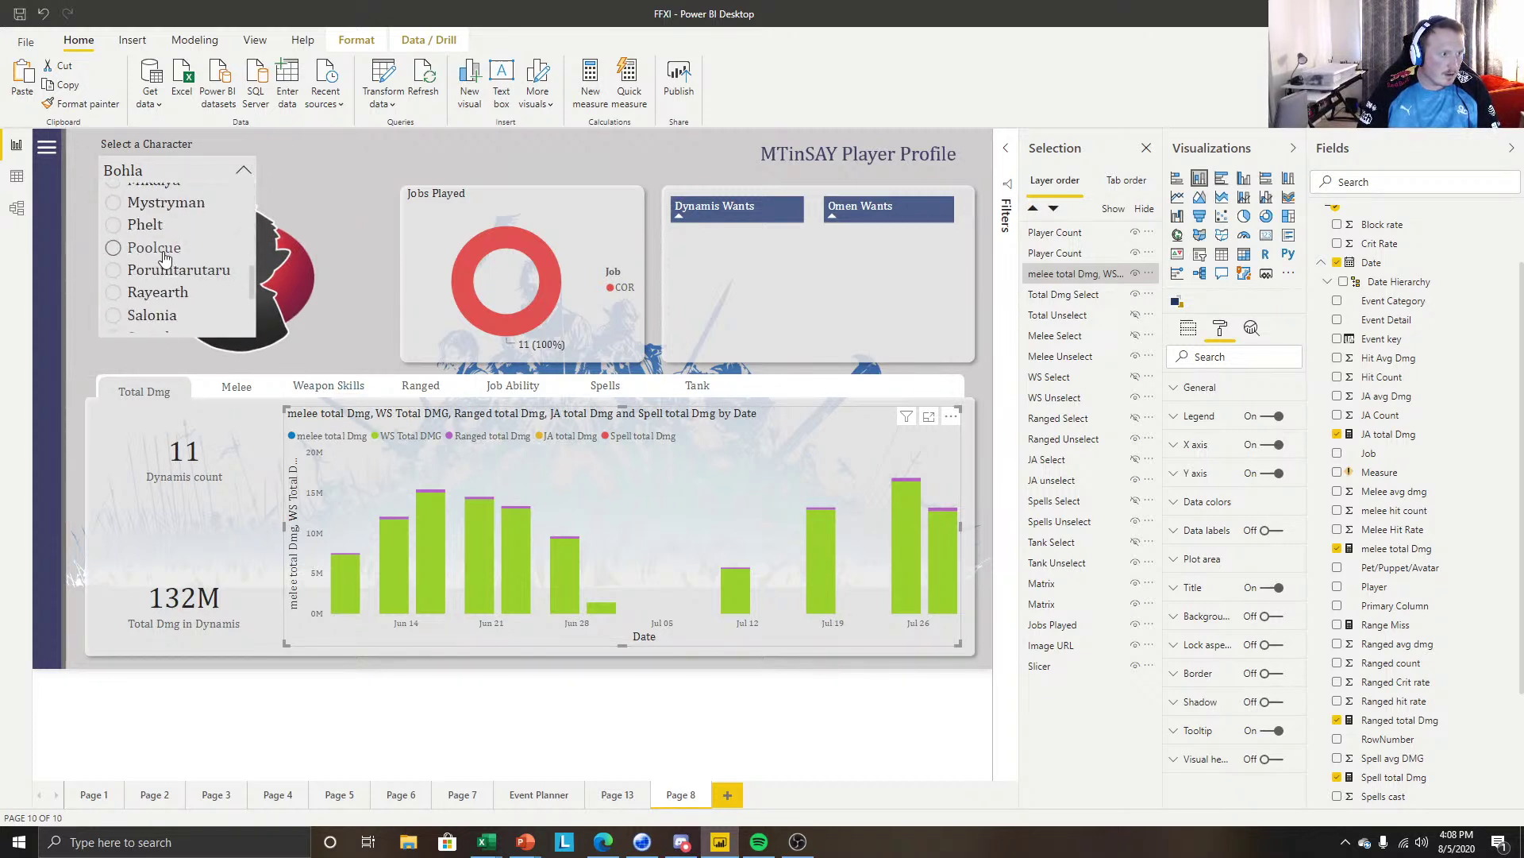
left_click(165, 256)
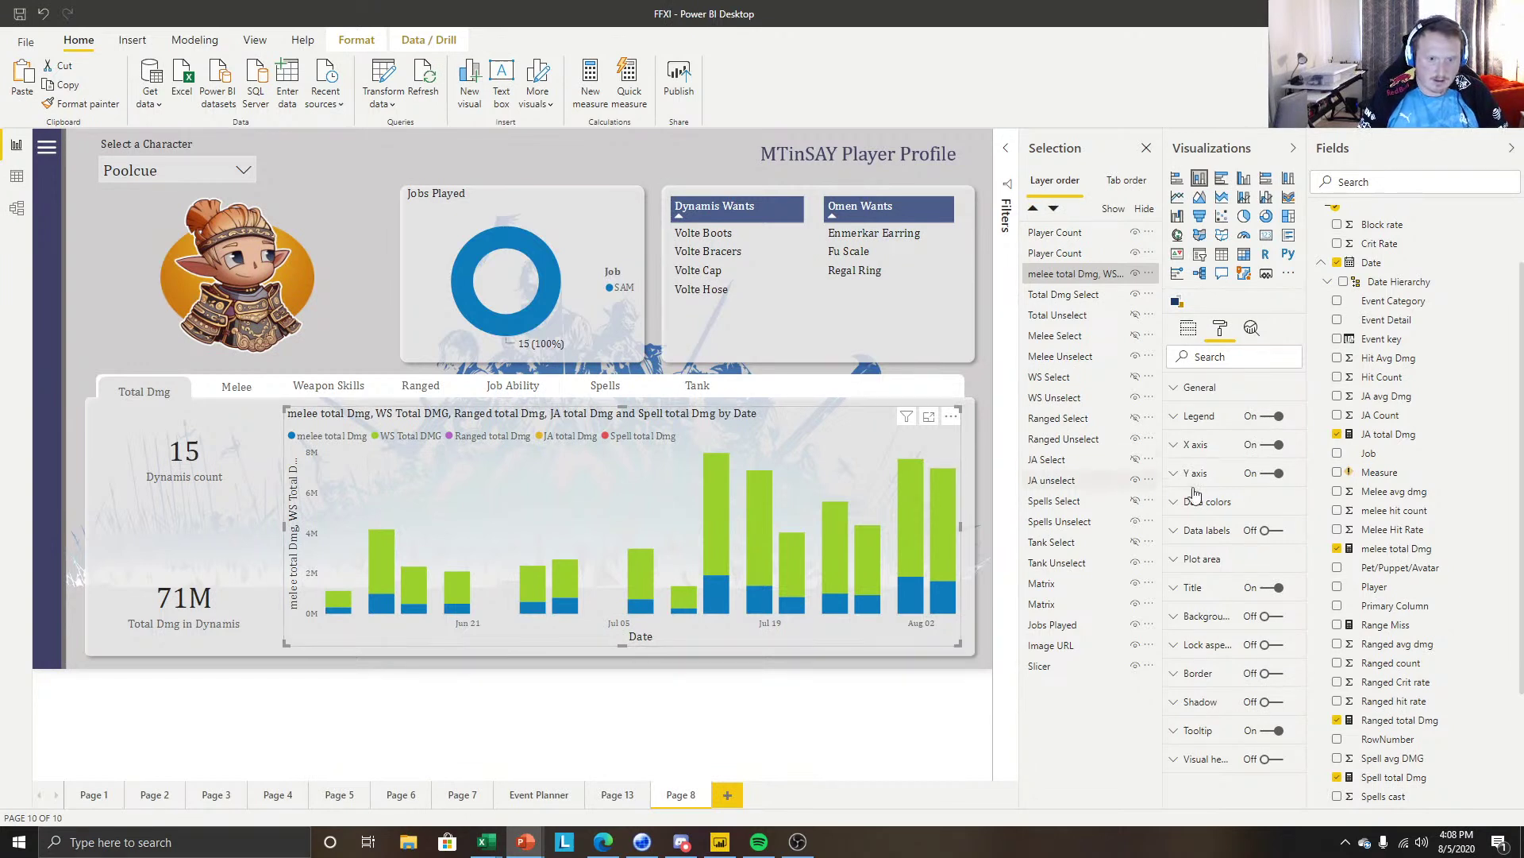
Try the custom color 599800 for the WS Total DMG series and revert it to the default.
left_click(1200, 501)
left_click(1199, 602)
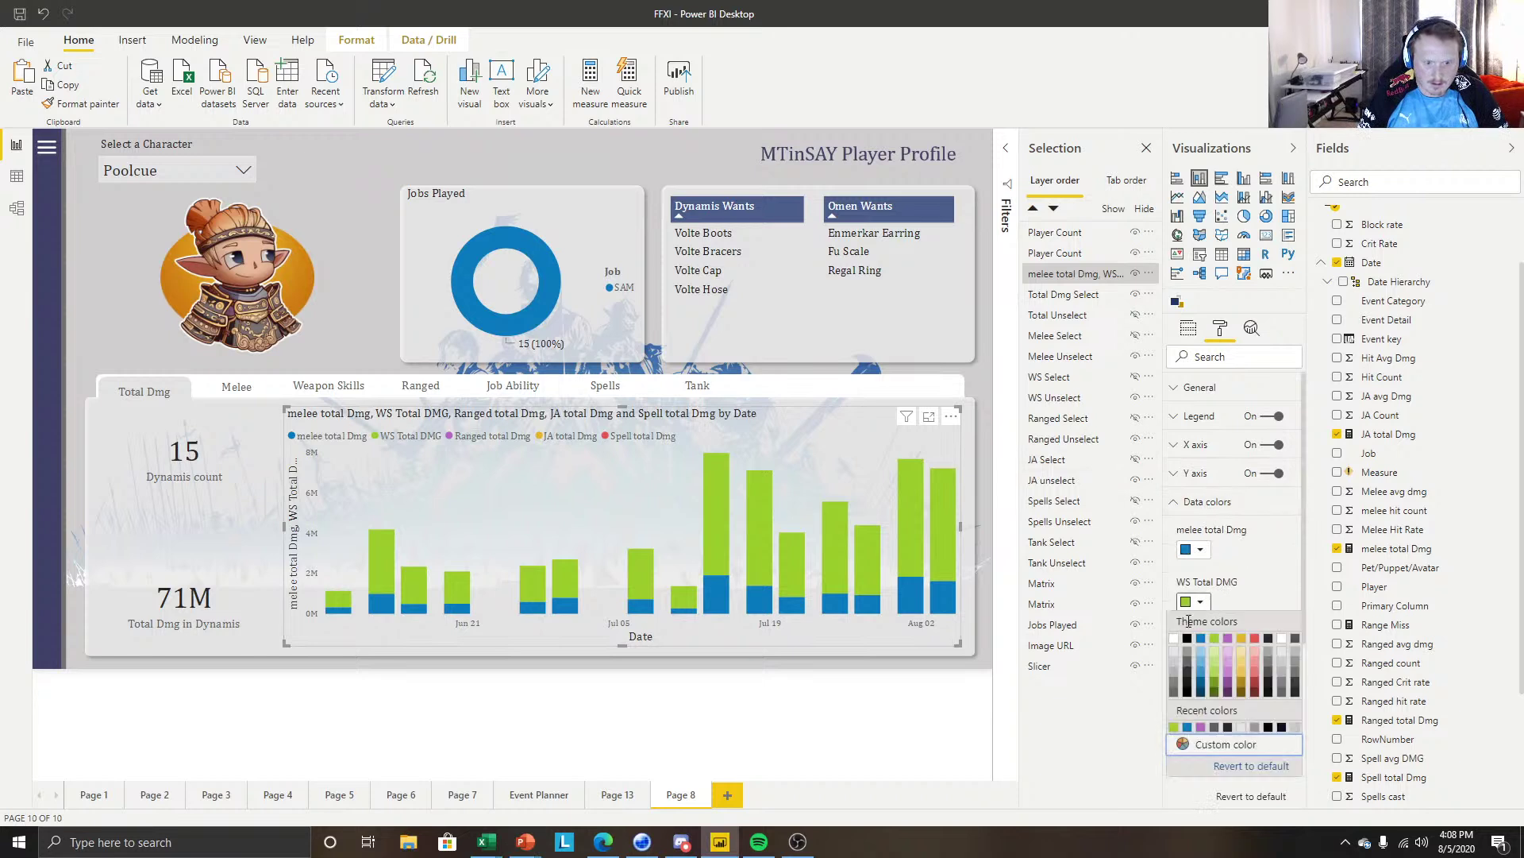
left_click(1203, 747)
double_click(1219, 762)
type("599800")
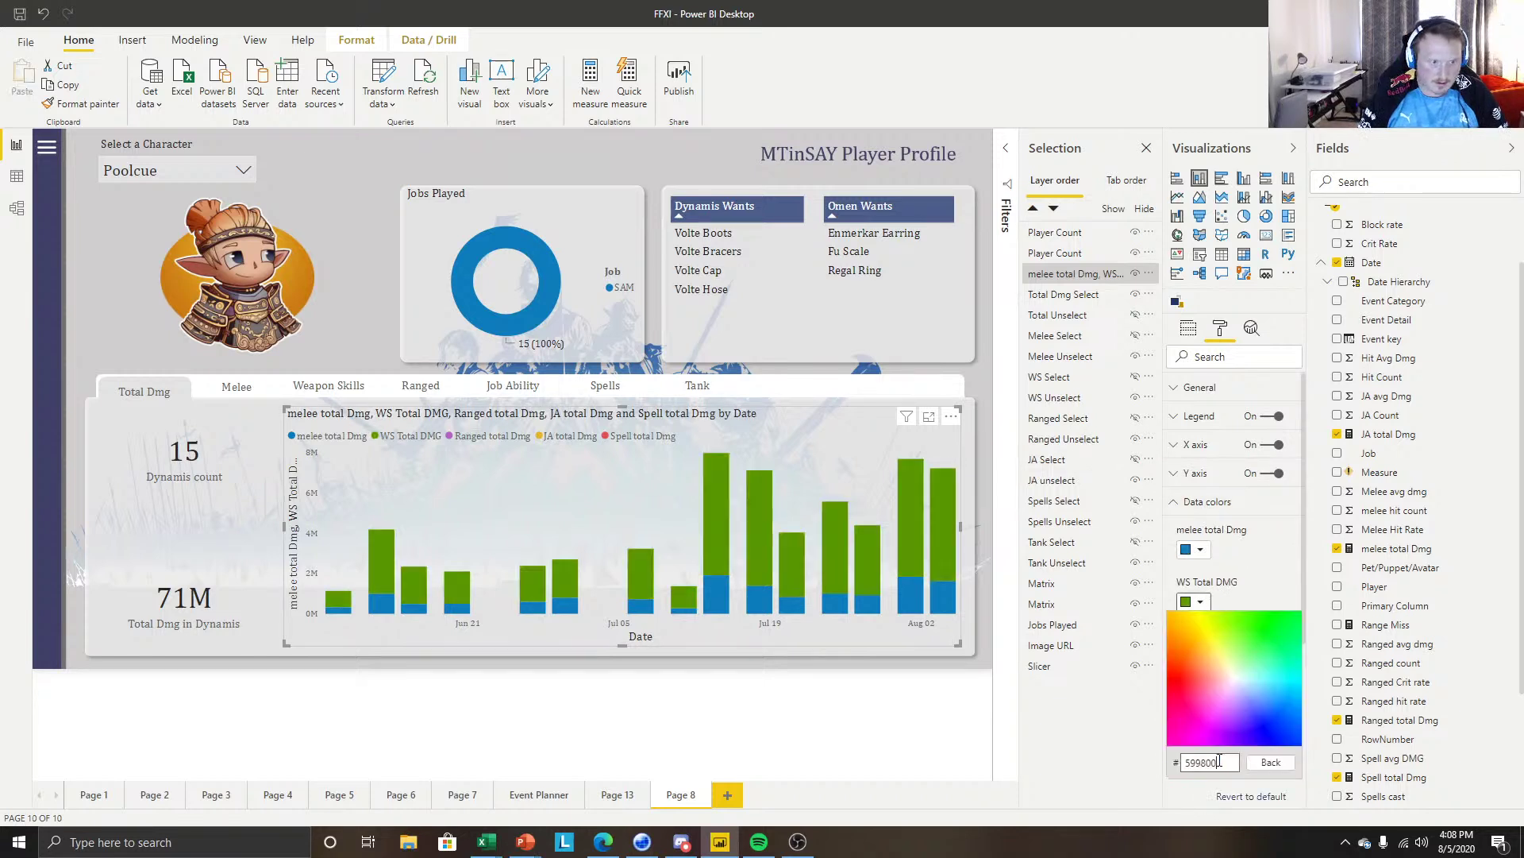
key("Return")
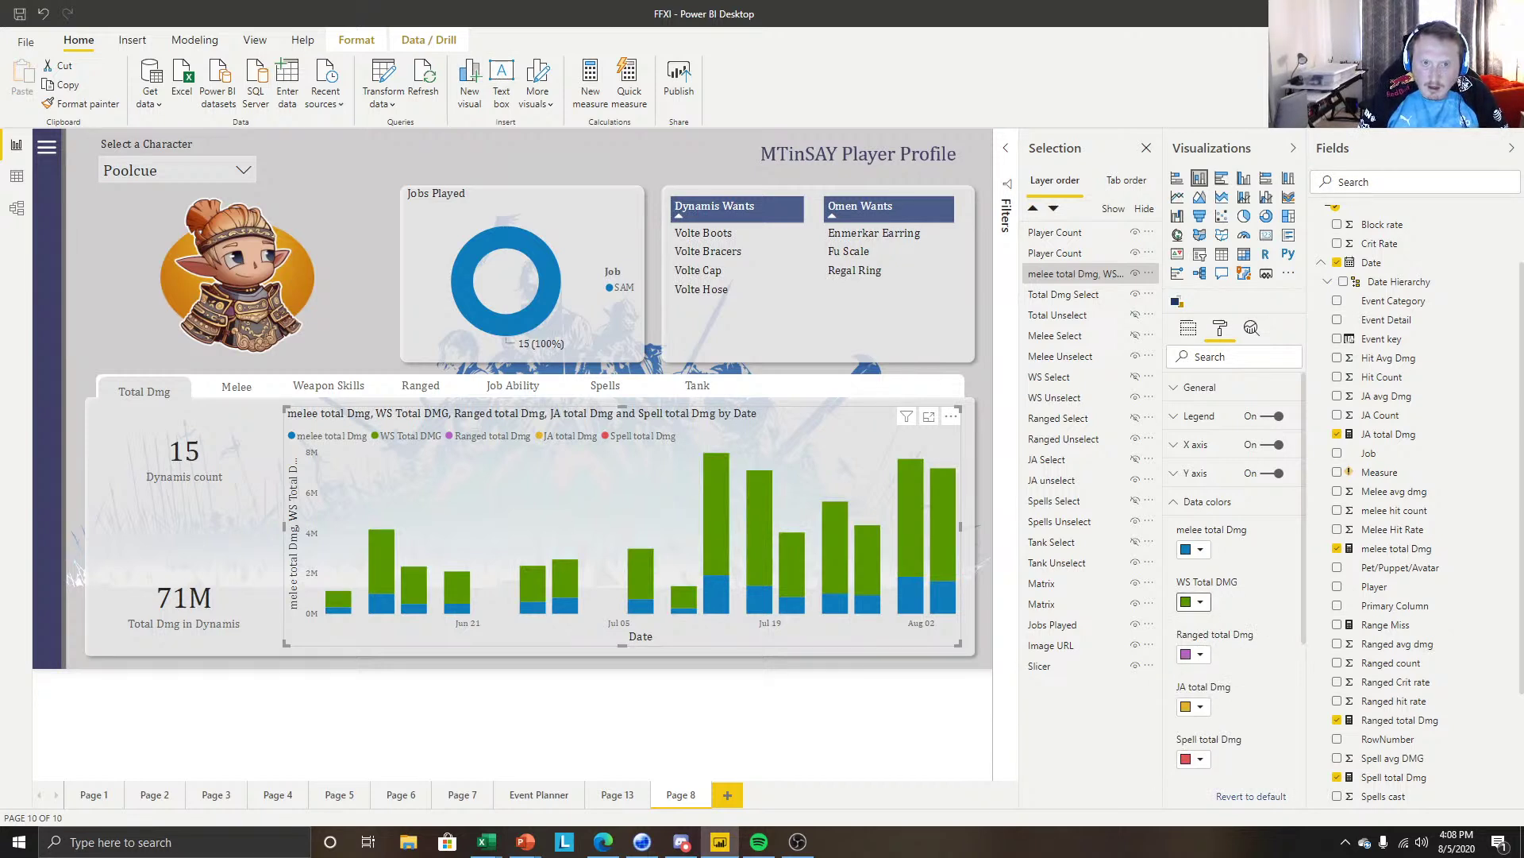
left_click(1198, 601)
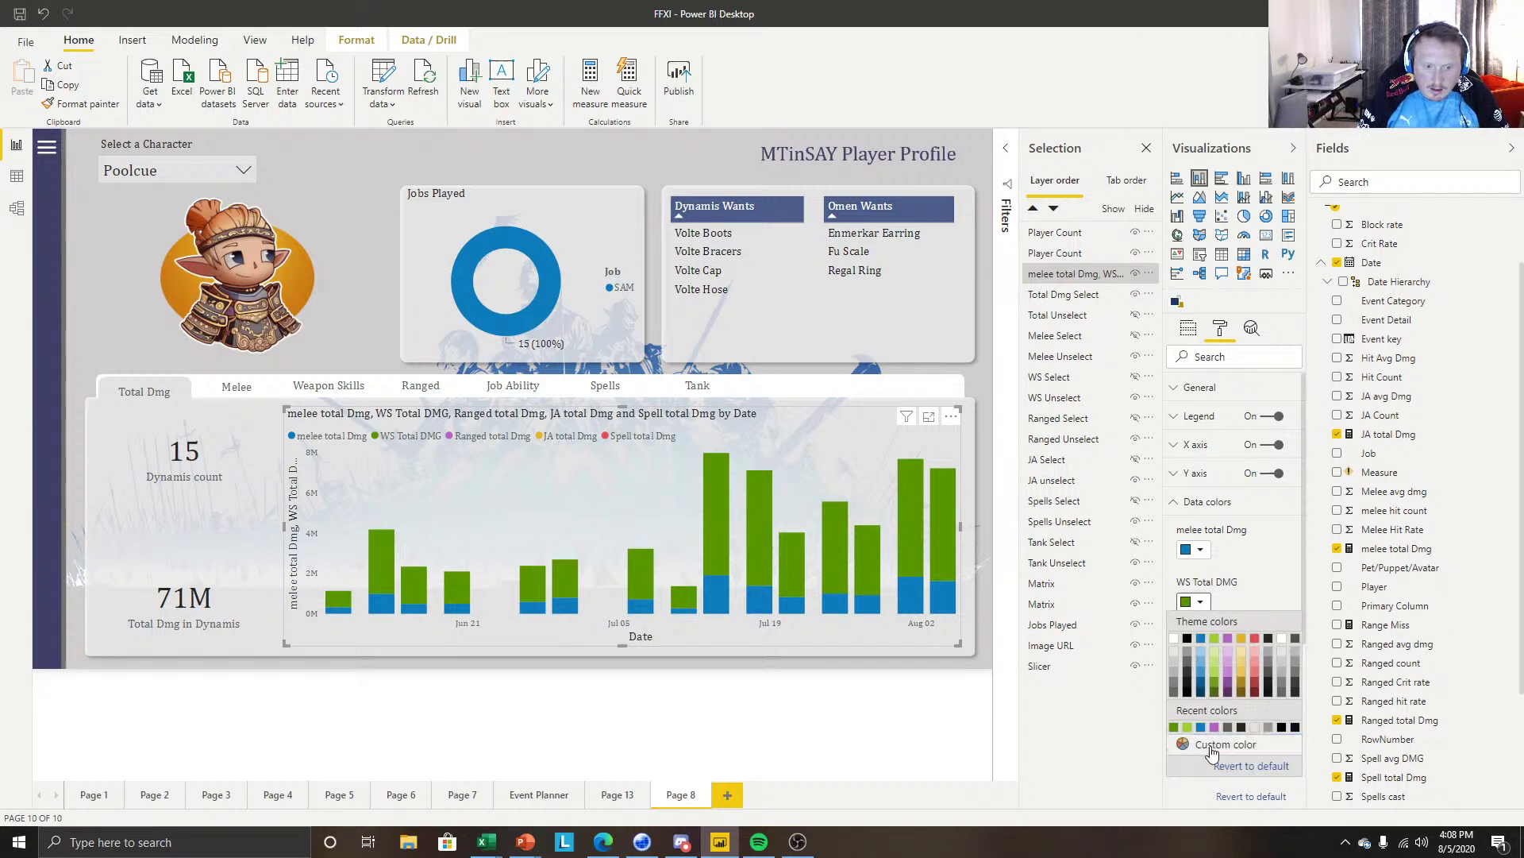
left_click(1201, 758)
left_click(1245, 756)
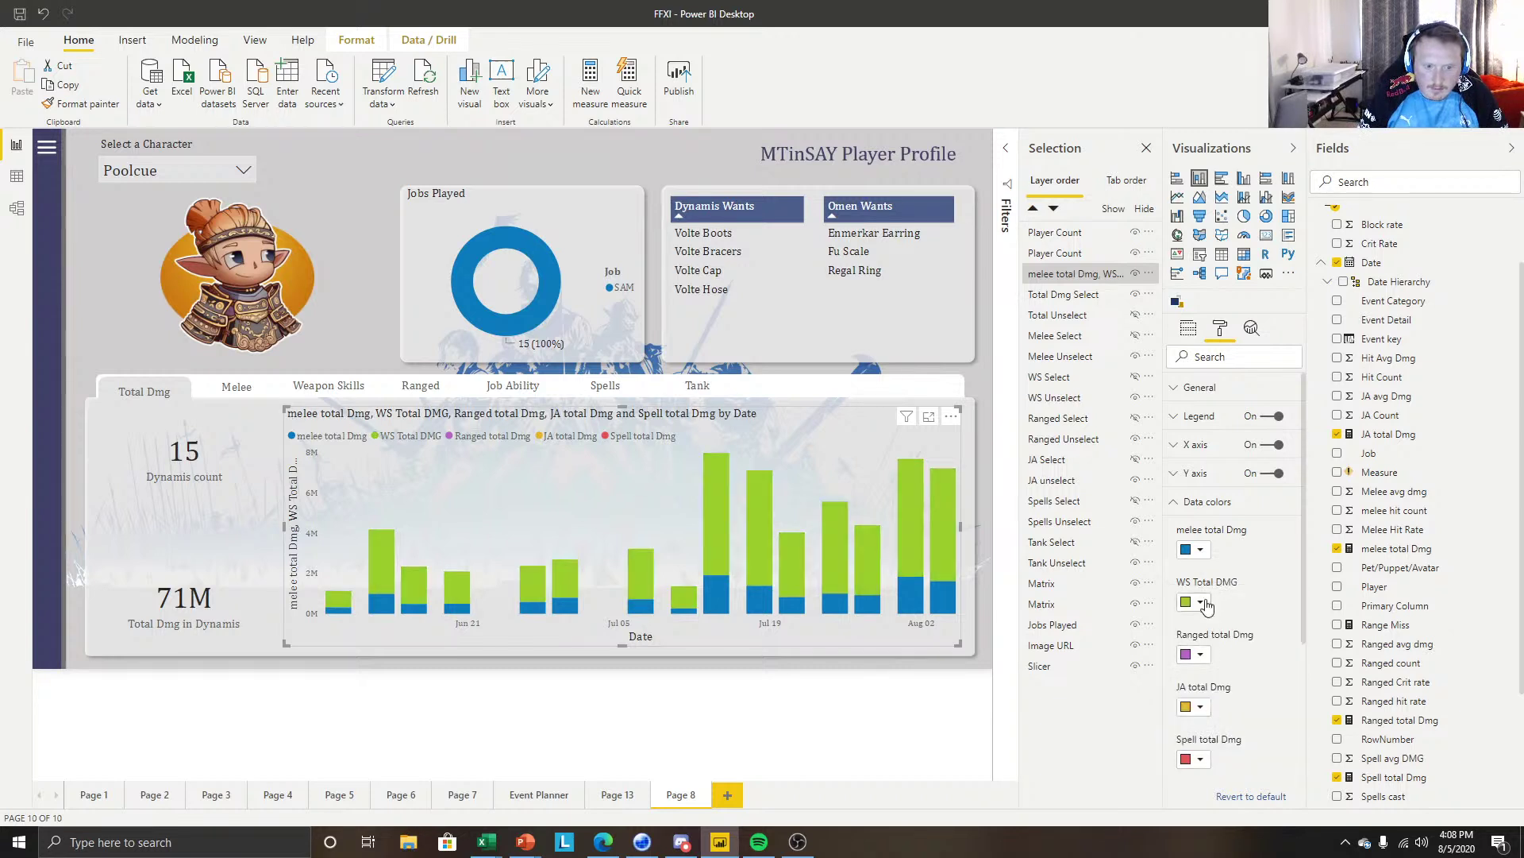
Set the WS Total DMG series to the custom color 84C20B.
left_click(1203, 601)
left_click(1227, 747)
left_click(1215, 762)
type("84C20B")
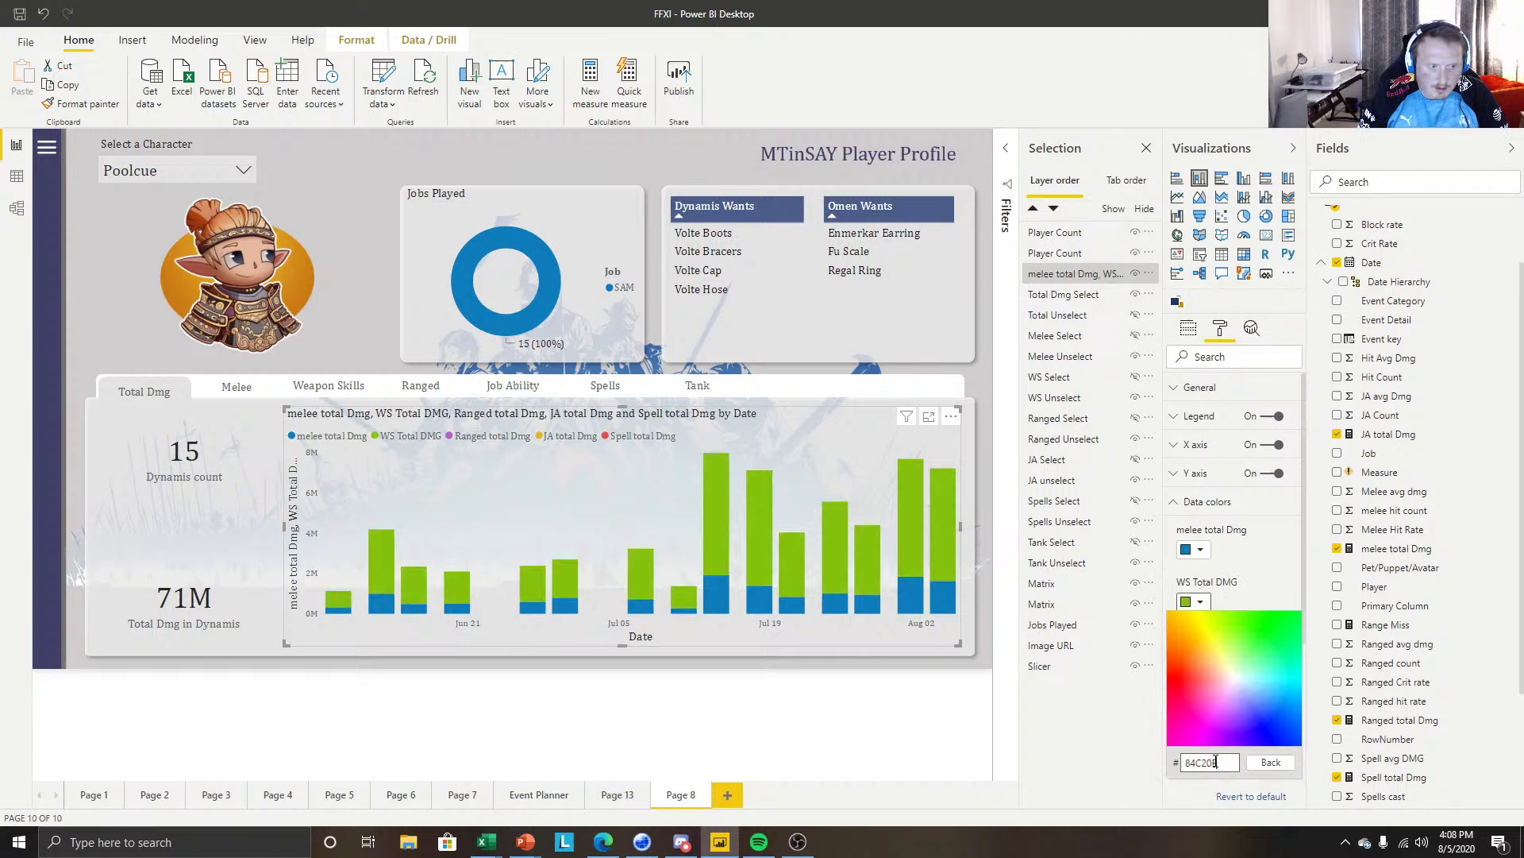
left_click(759, 723)
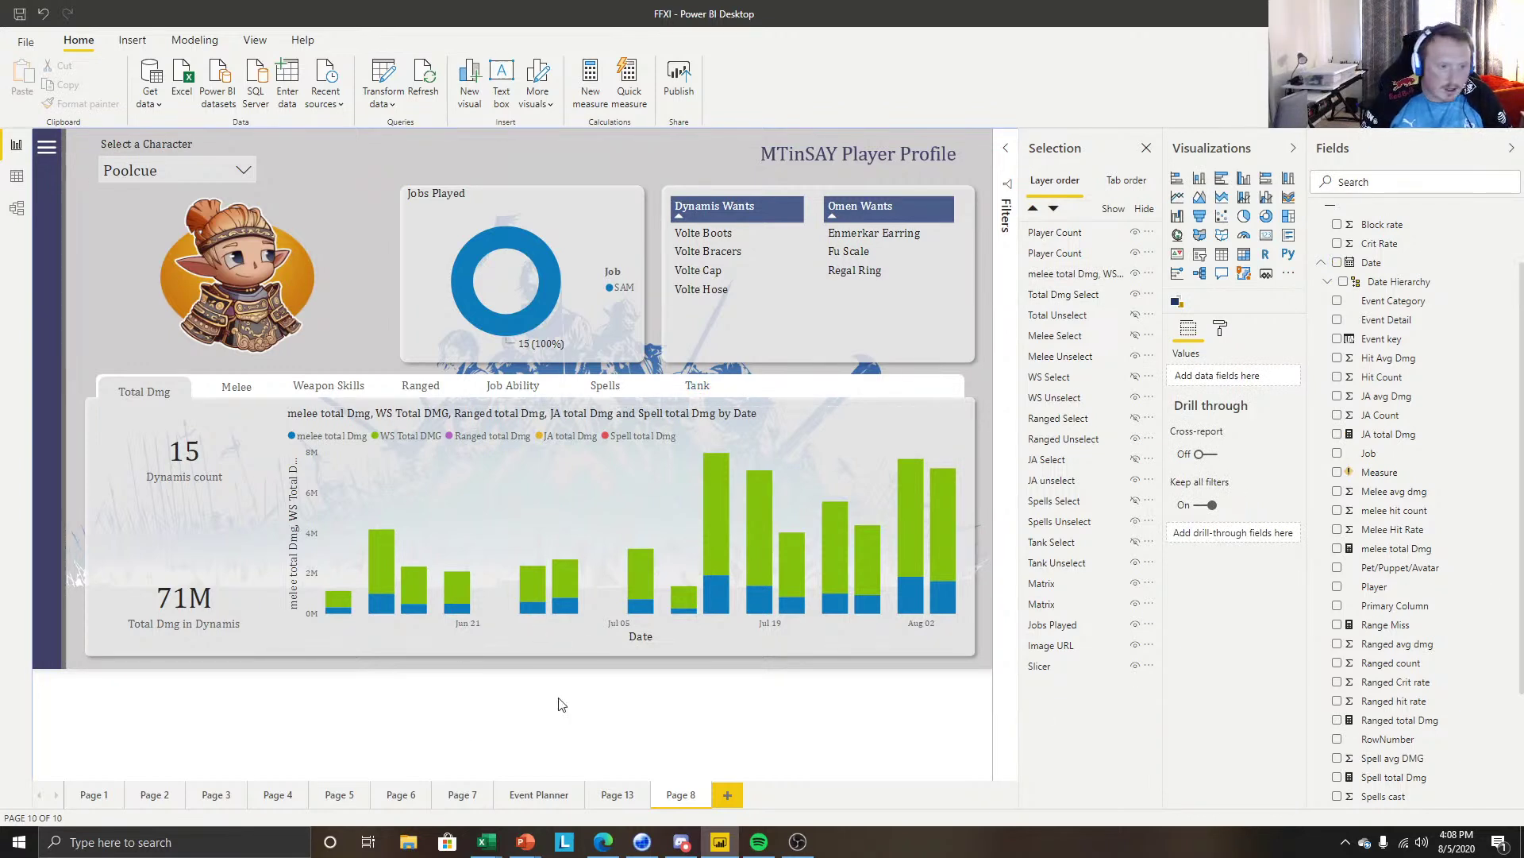
Turn off the Y axis title of the stacked damage chart.
left_click(368, 414)
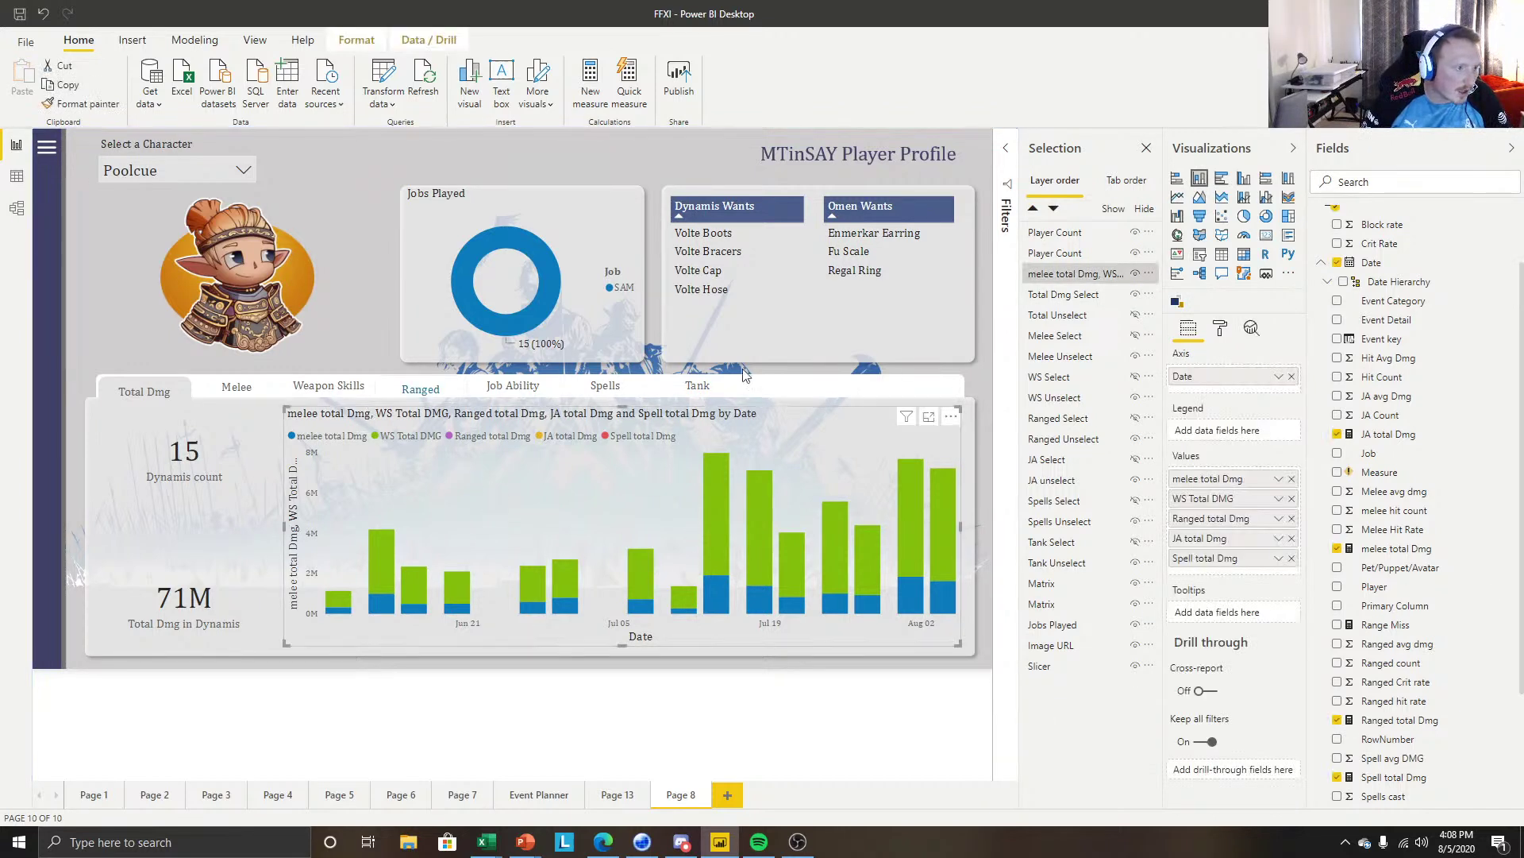
left_click(1223, 330)
left_click(1179, 473)
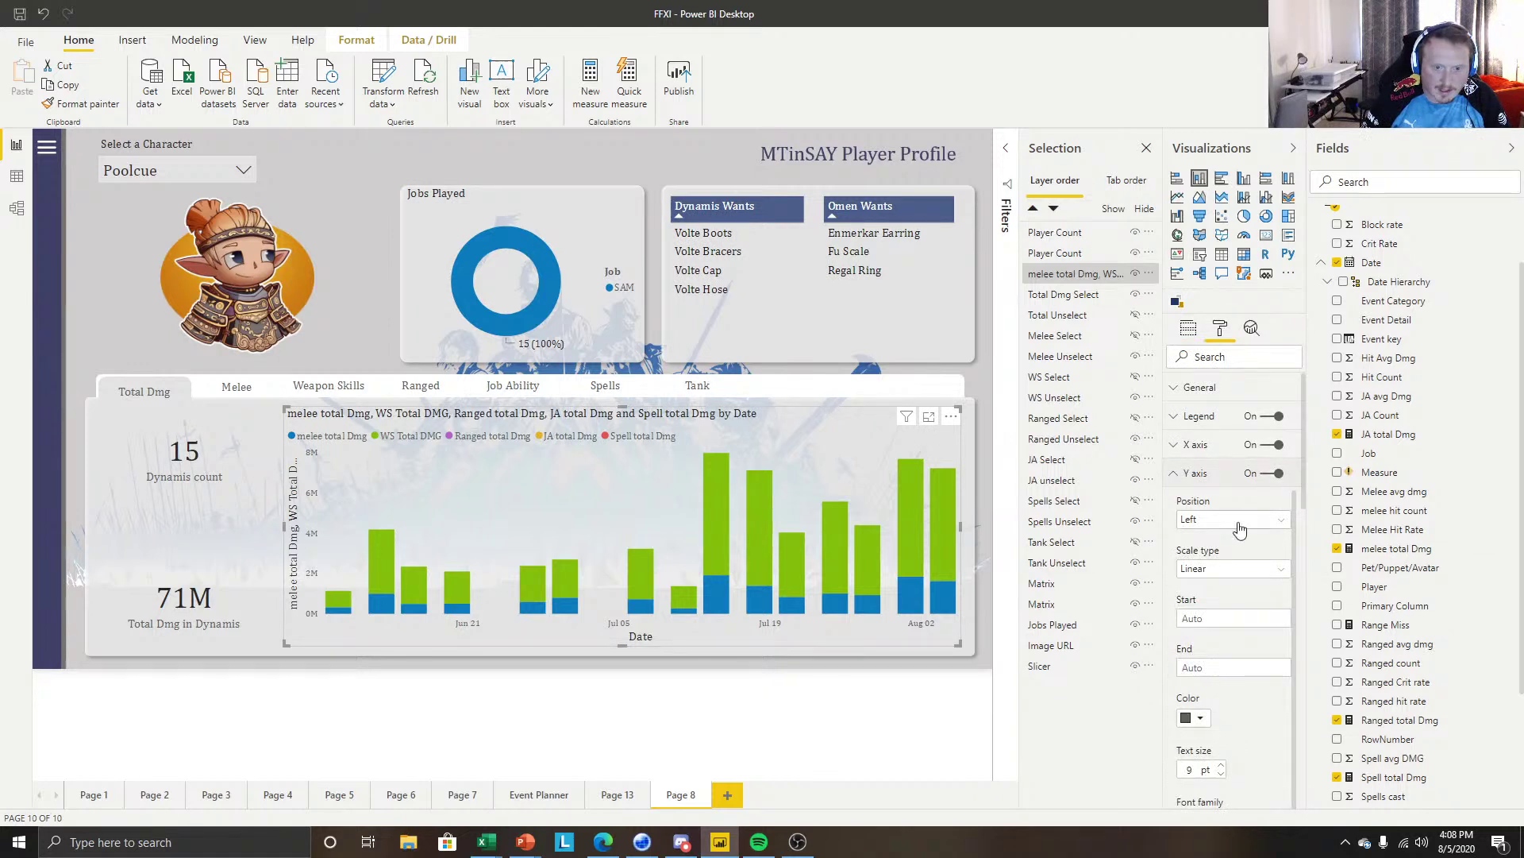
scroll(1240, 530, "down", 1)
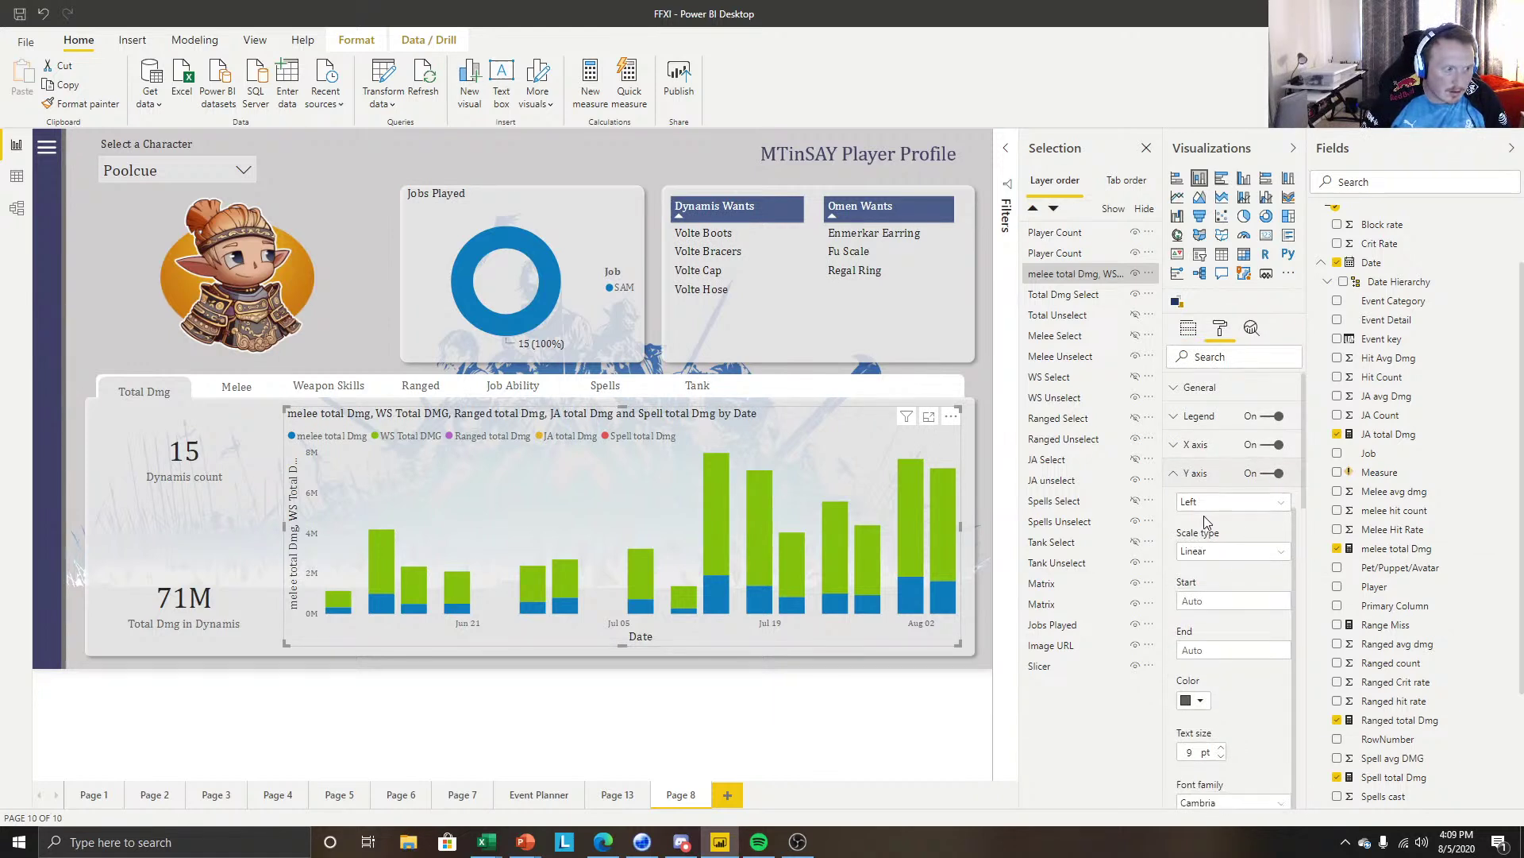
scroll(1244, 573, "down", 4)
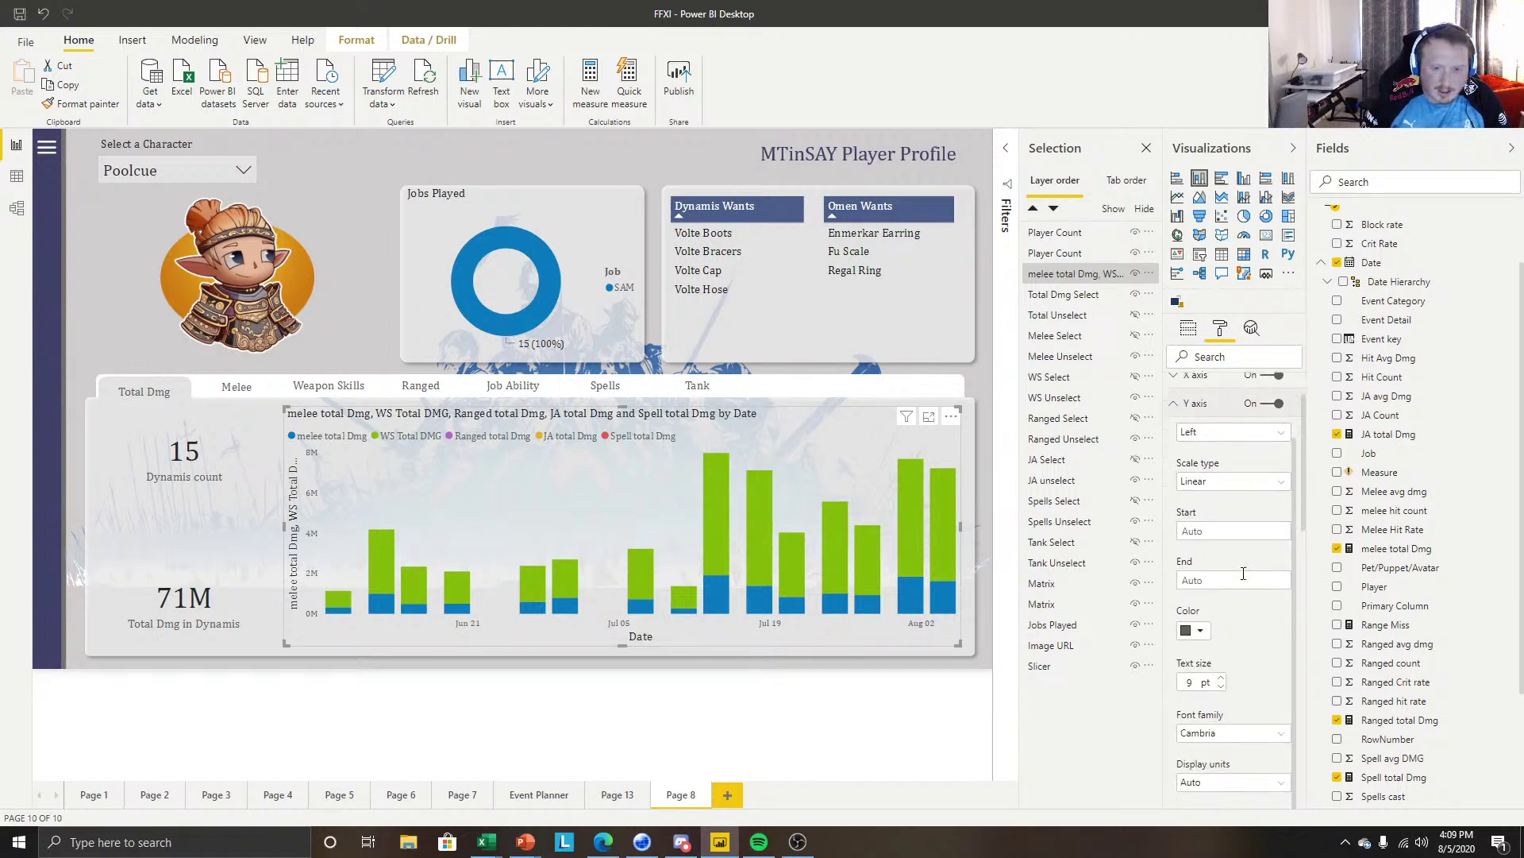
scroll(1239, 575, "down", 10)
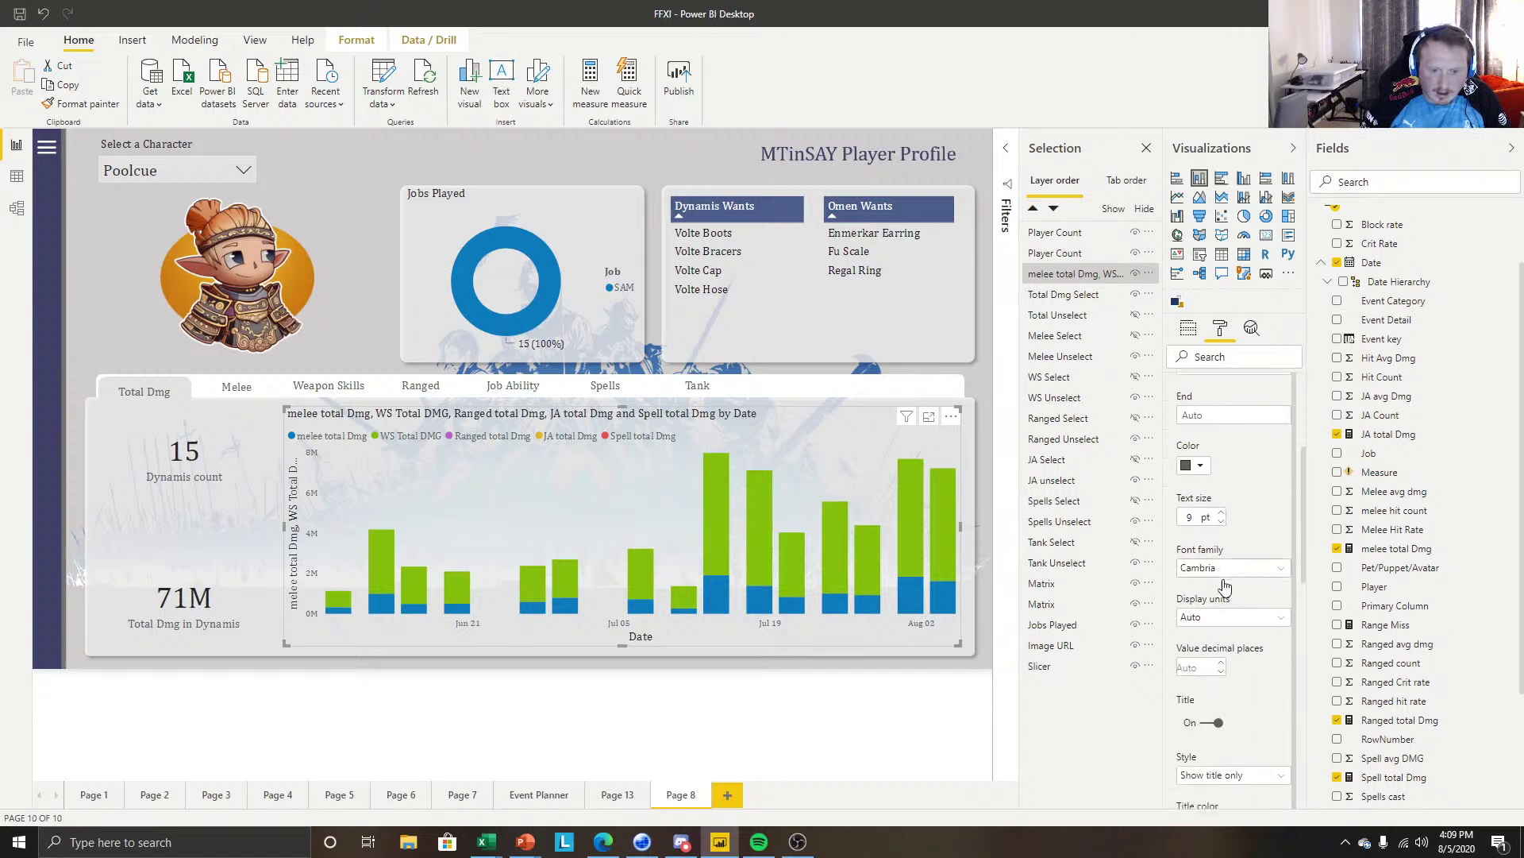
left_click(1220, 722)
left_click(607, 712)
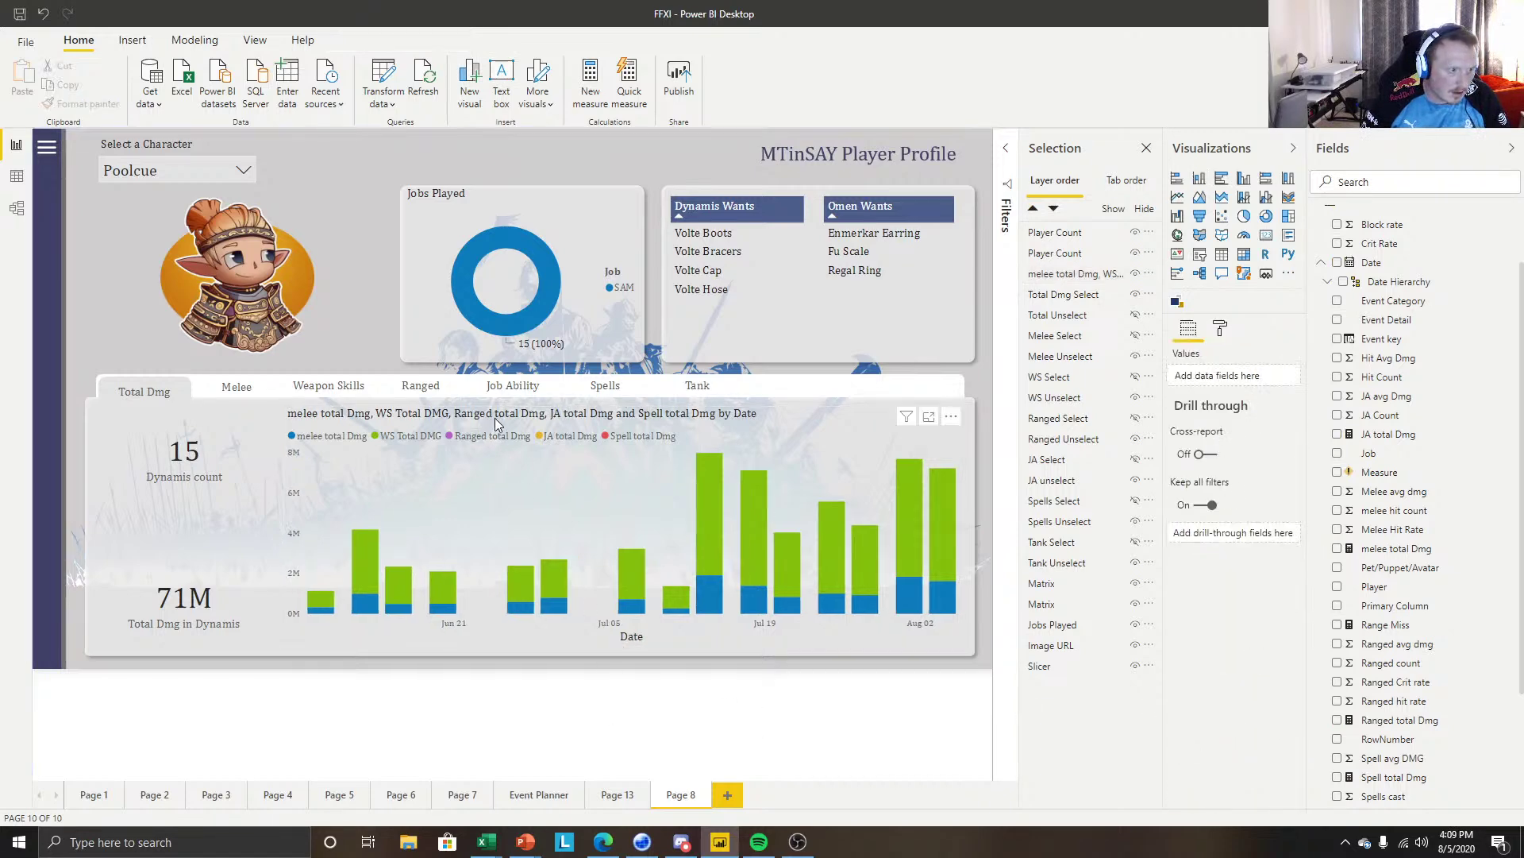
Change the title of the stacked damage chart to "Damage over time".
left_click(494, 418)
left_click(1220, 328)
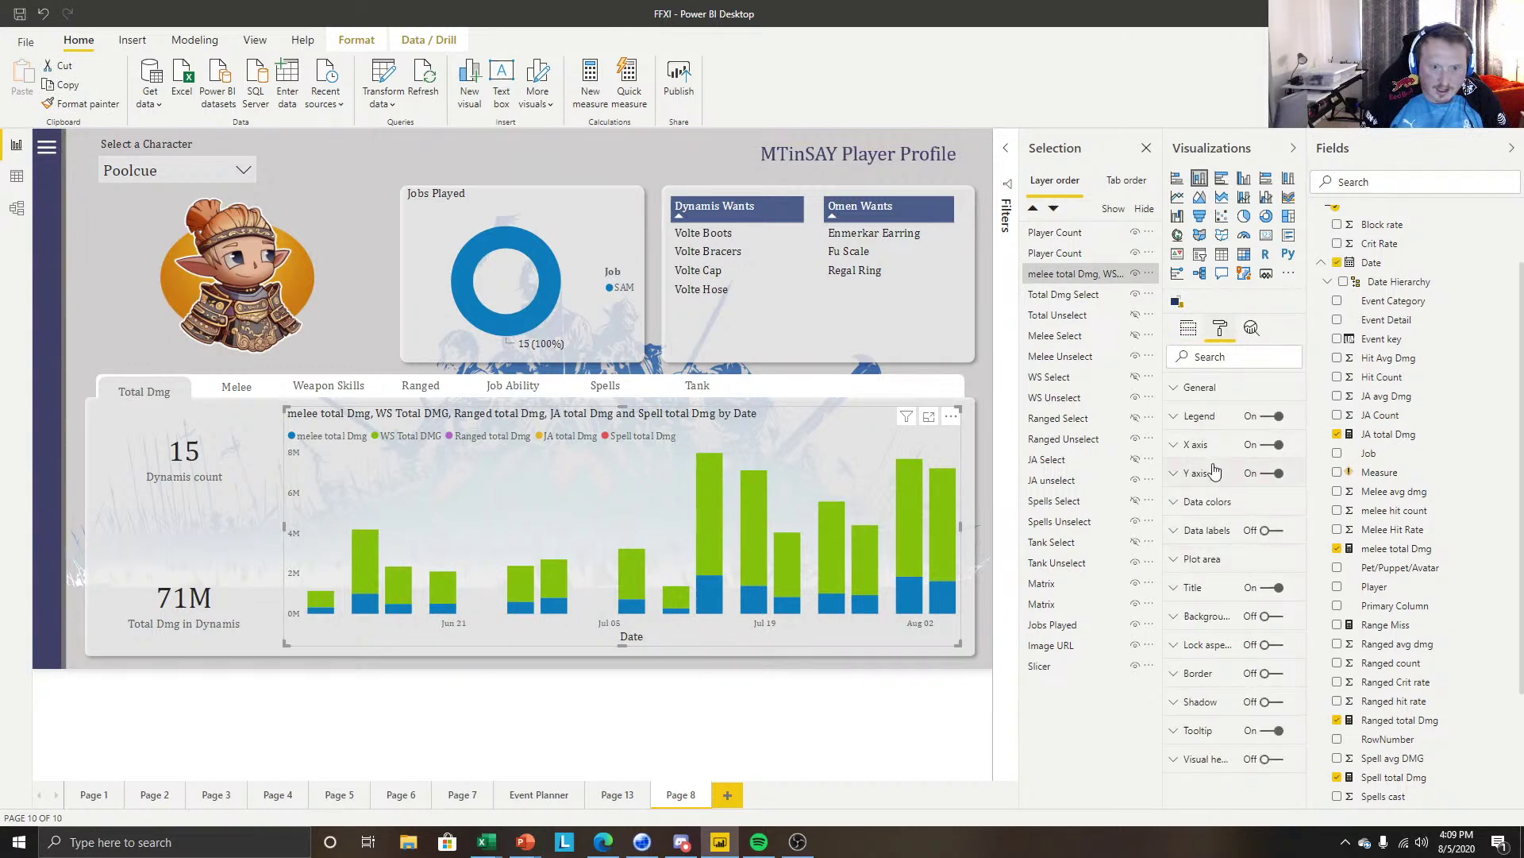
left_click(1194, 588)
triple_click(1202, 633)
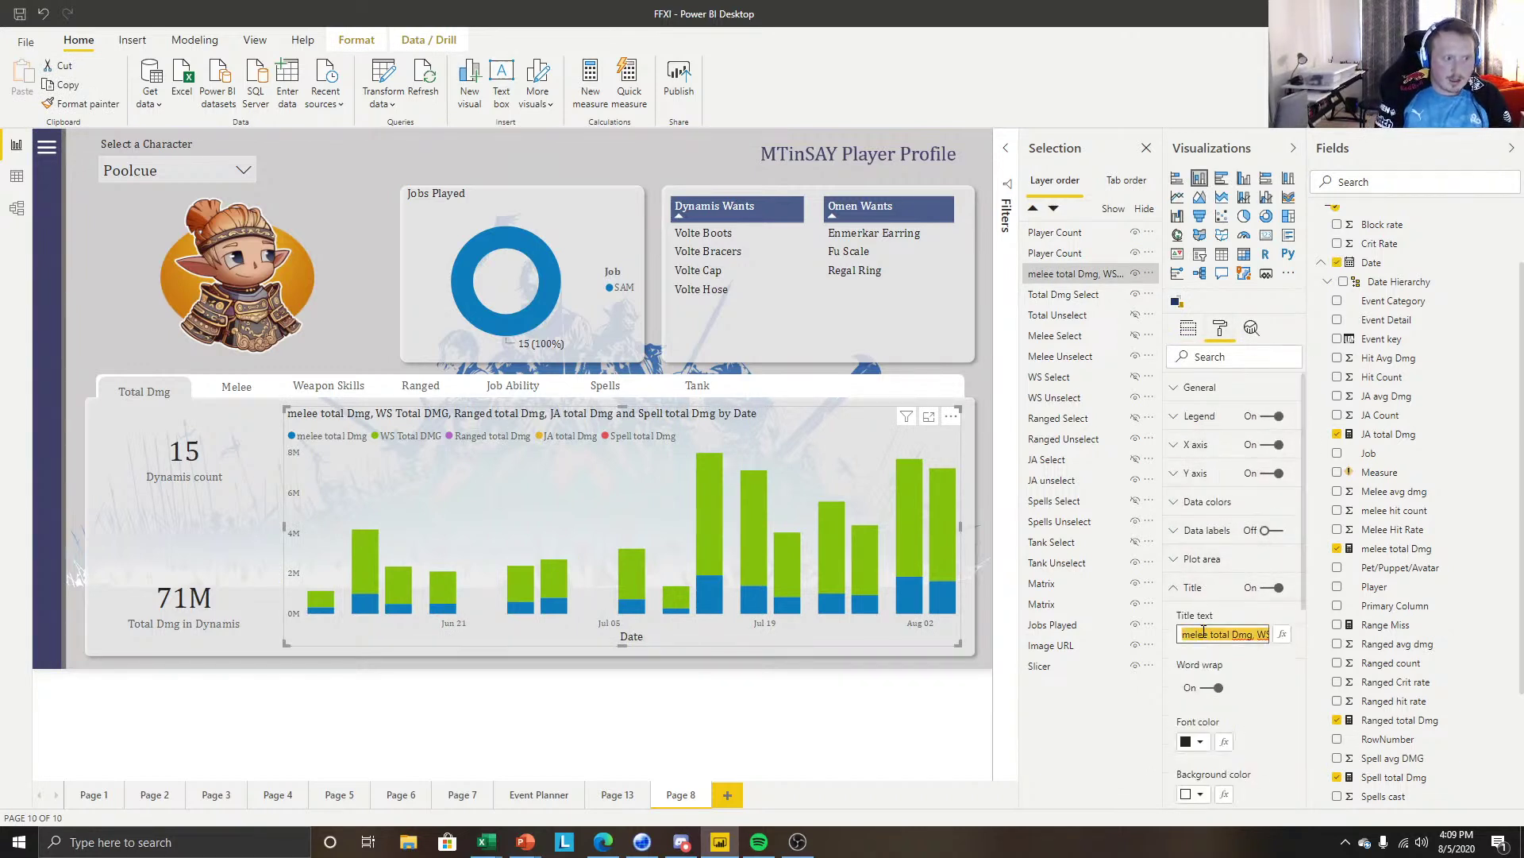
type("Damage")
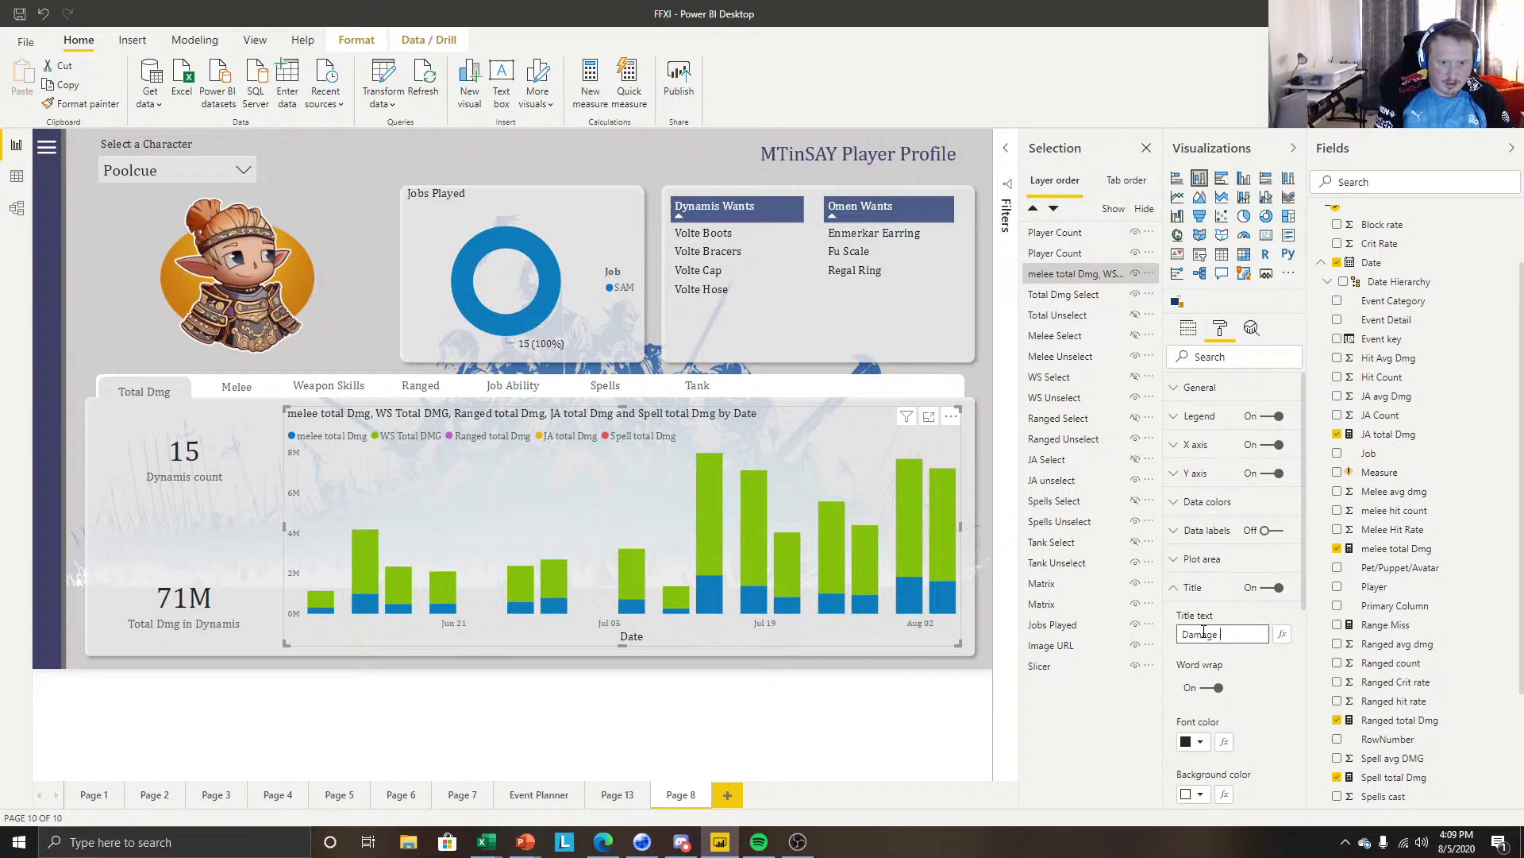
type(" over time")
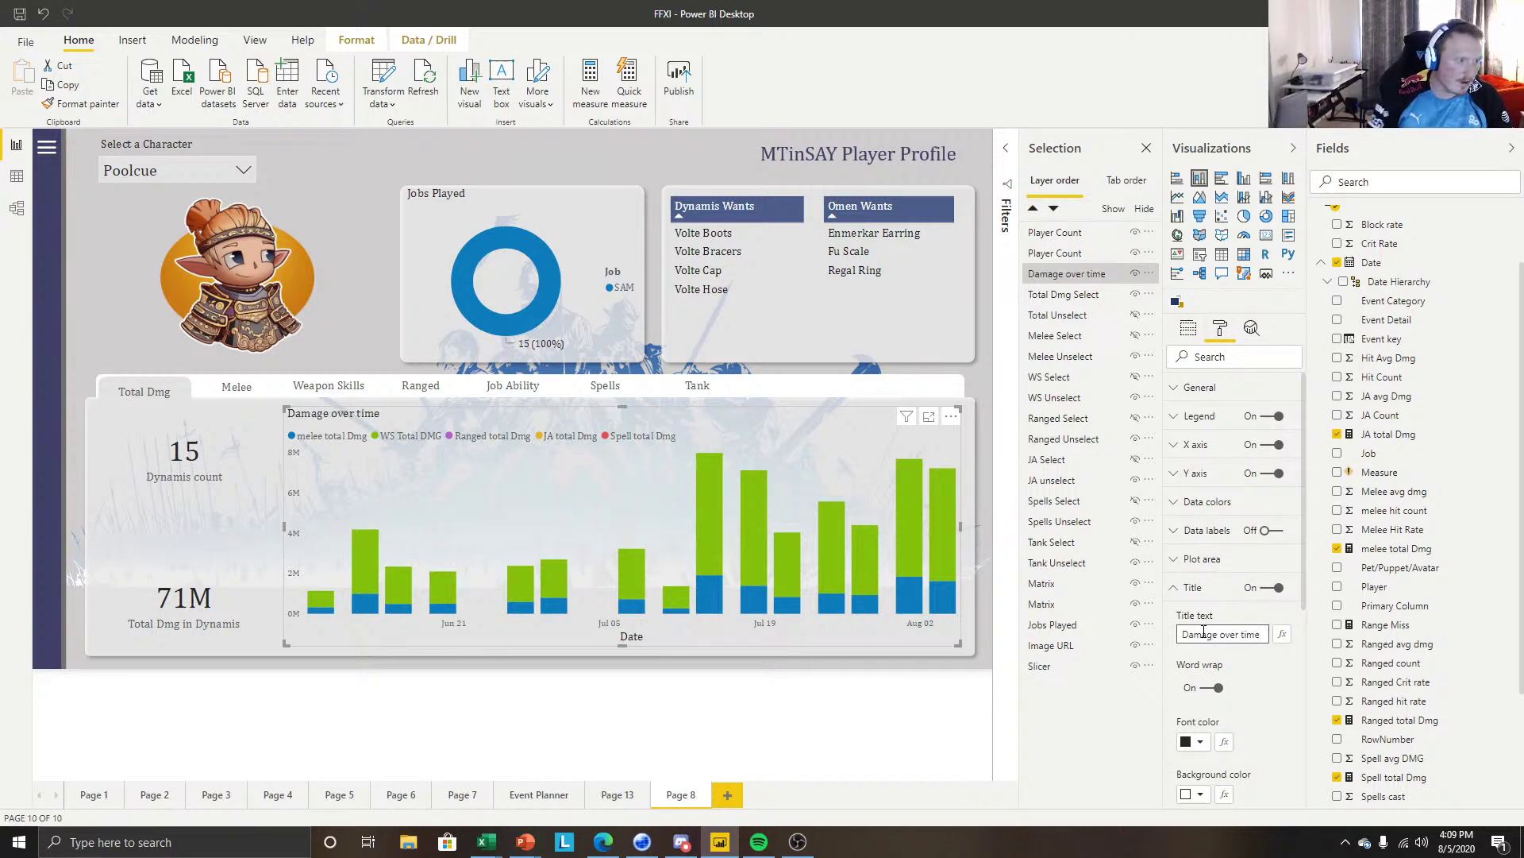
left_click(591, 701)
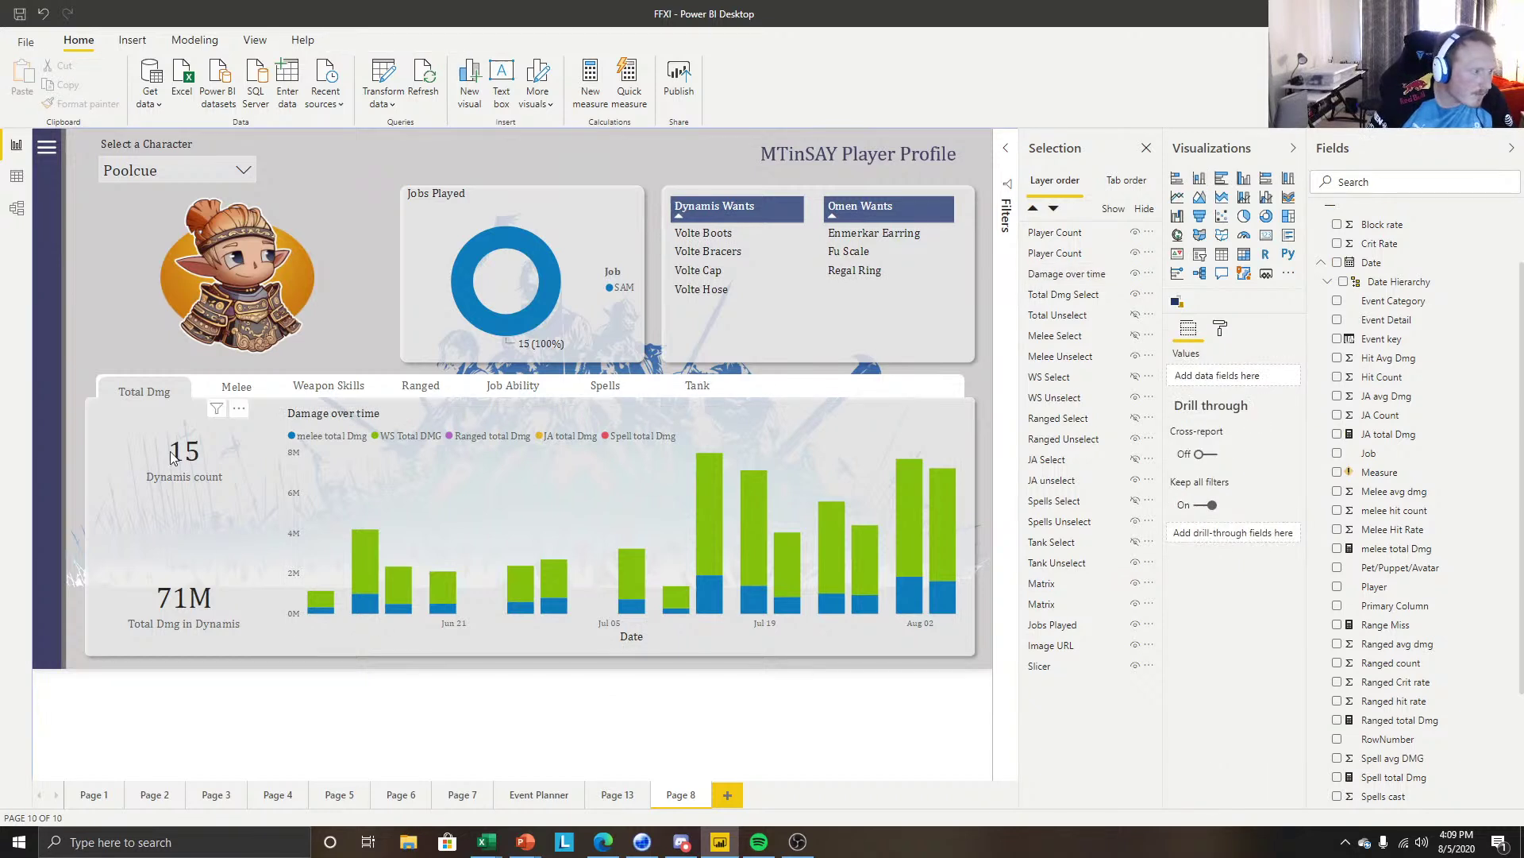
Move the Total Dmg in Dynamis card up and the Dynamis count card slightly down to bring them closer together.
left_click_drag(169, 596, 168, 575)
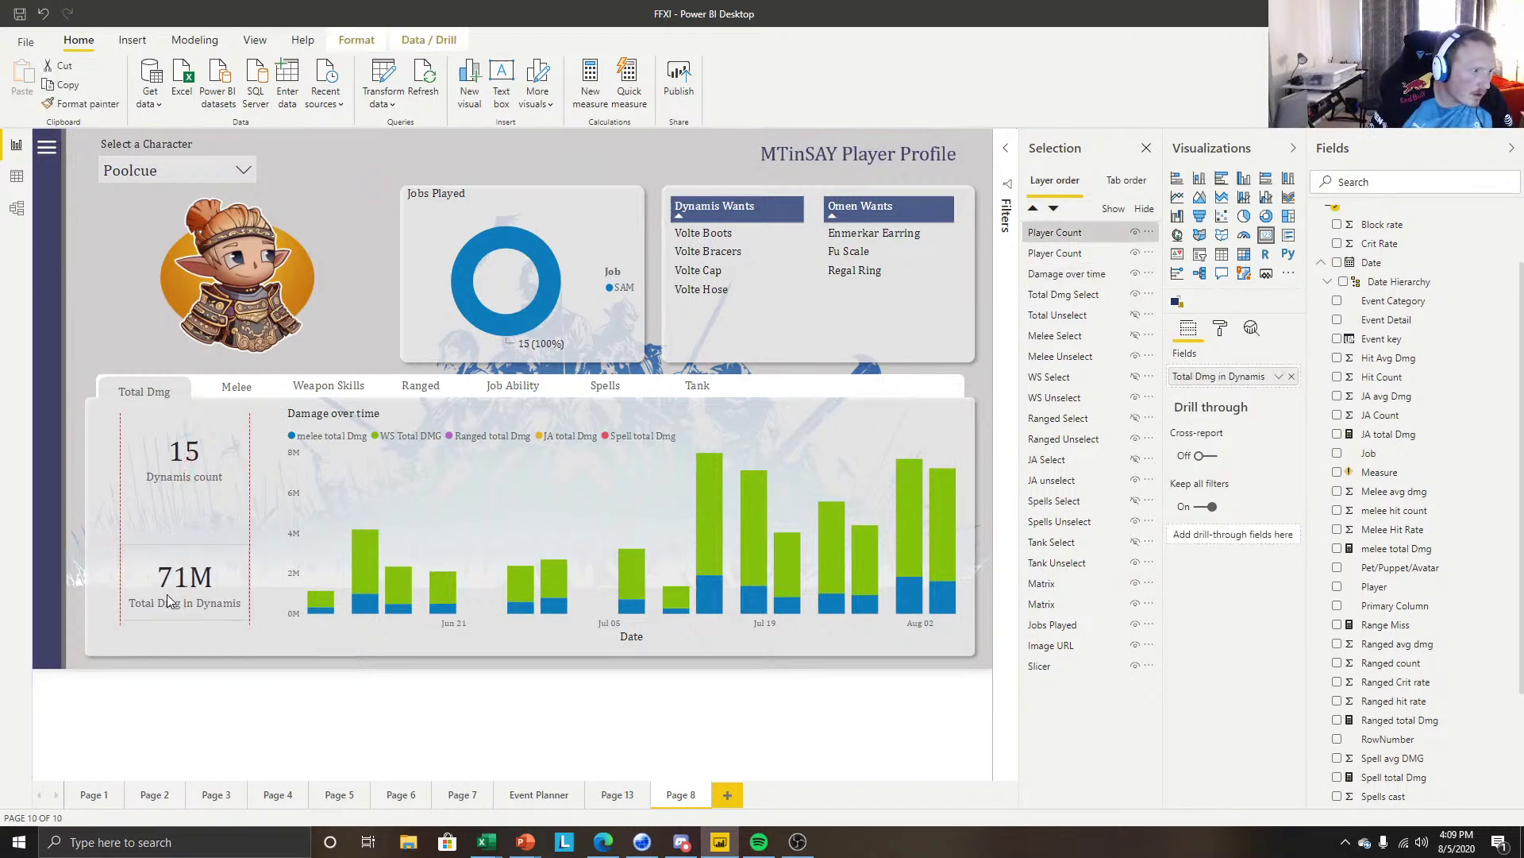
left_click_drag(191, 484, 191, 492)
left_click(275, 742)
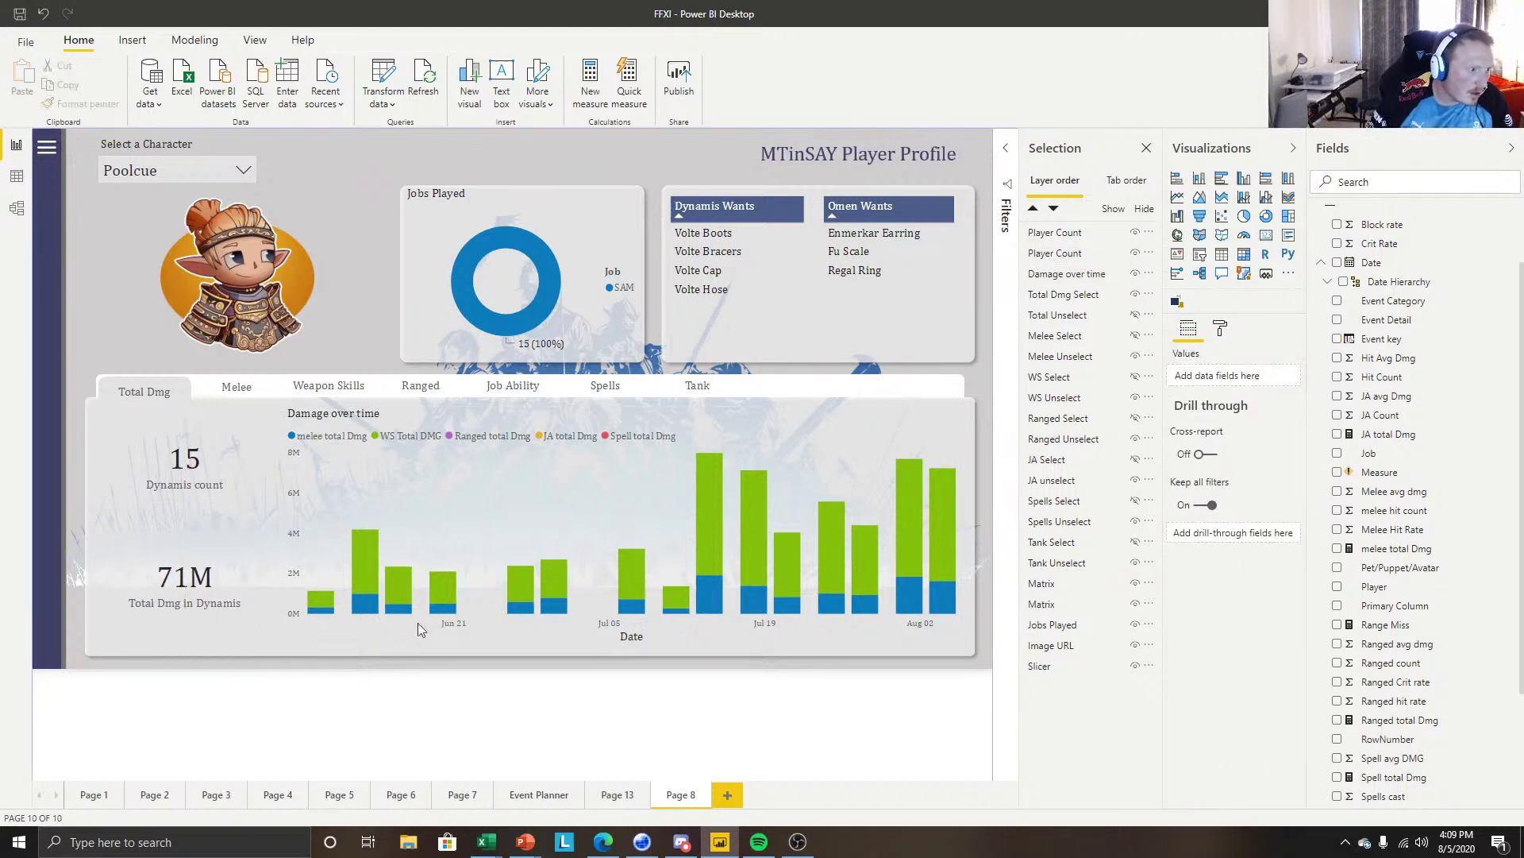
Widen the Damage over time chart slightly and convert it to a line and stacked column chart.
left_click(647, 415)
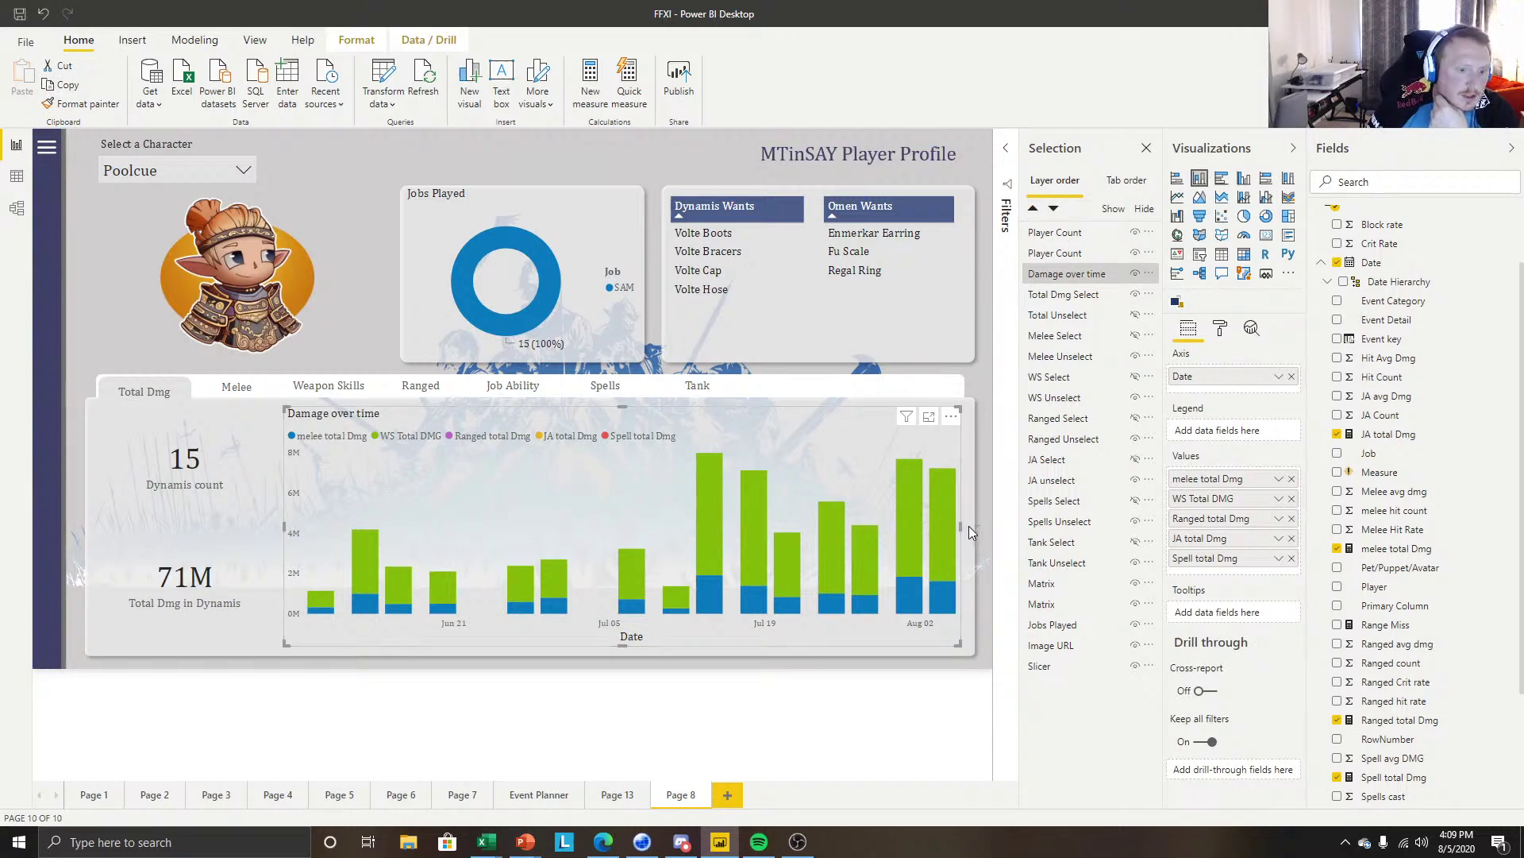
left_click_drag(961, 526, 964, 536)
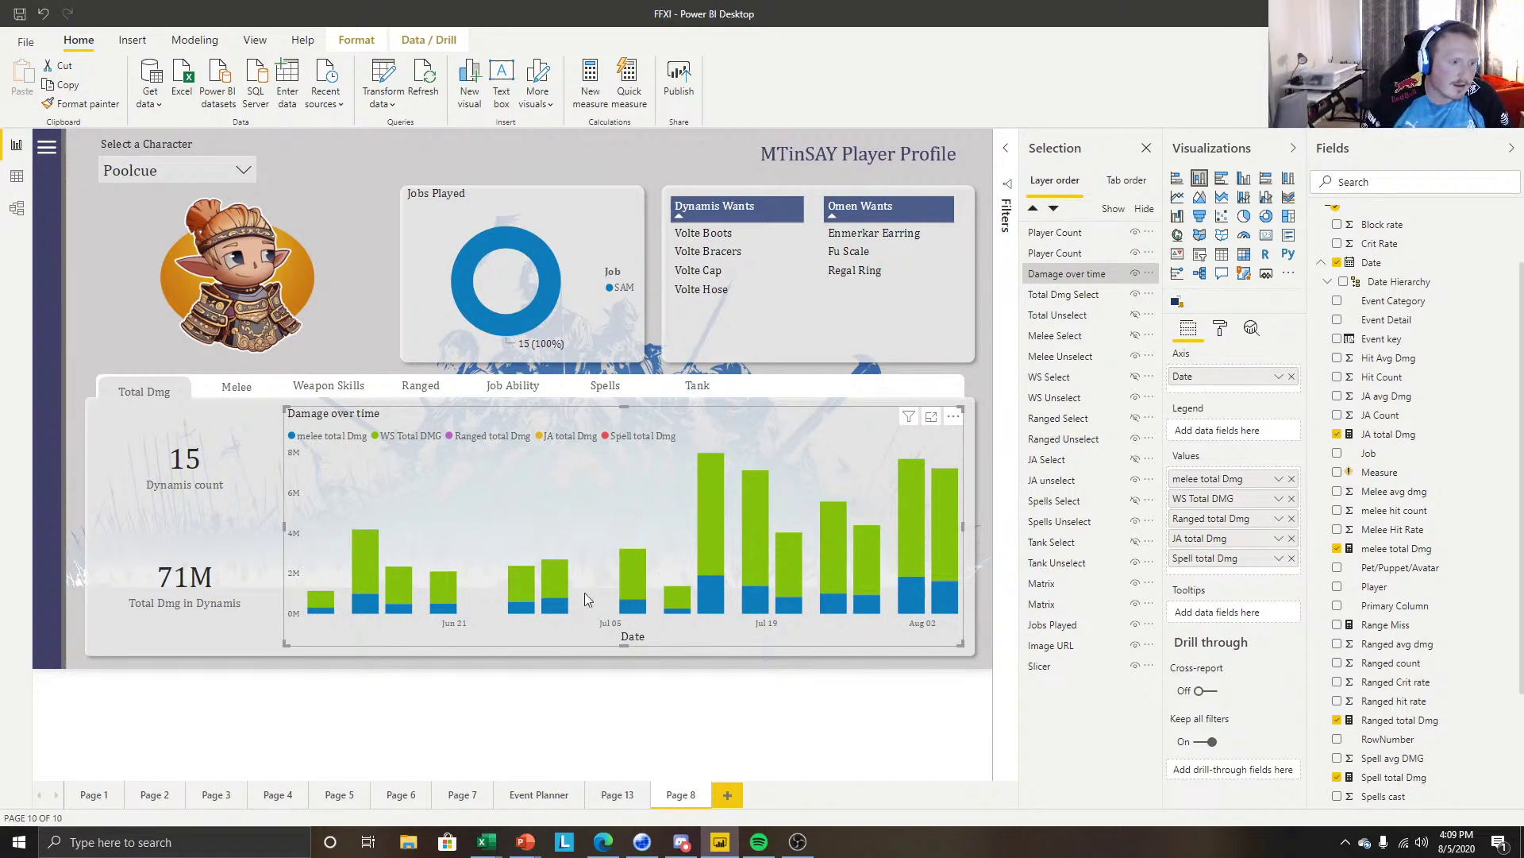
left_click(1244, 199)
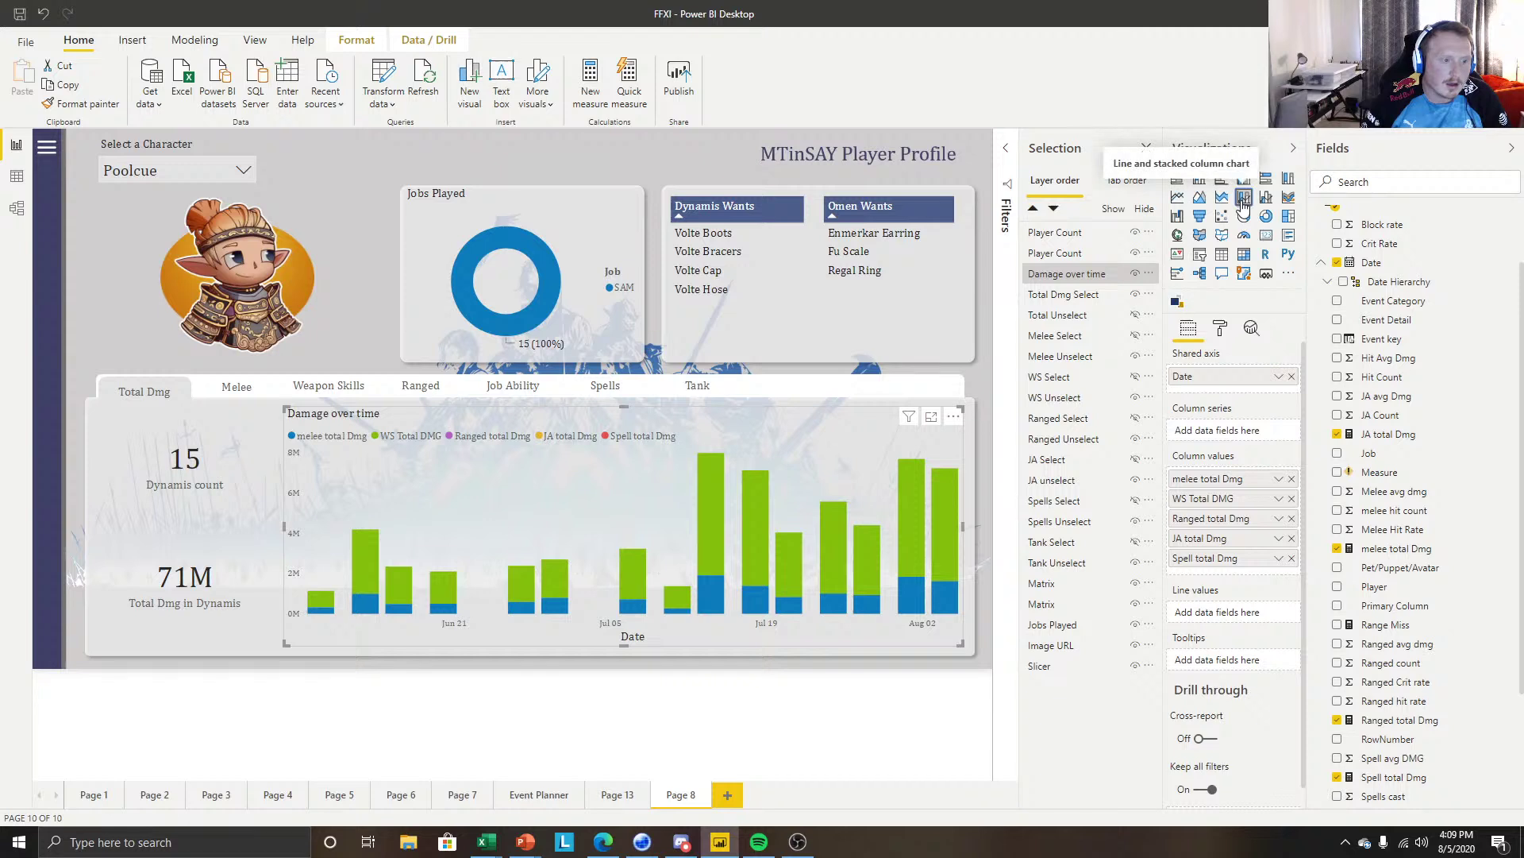
Add the Total Dmg field to the Damage over time chart as its line values.
scroll(1442, 529, "down", 3)
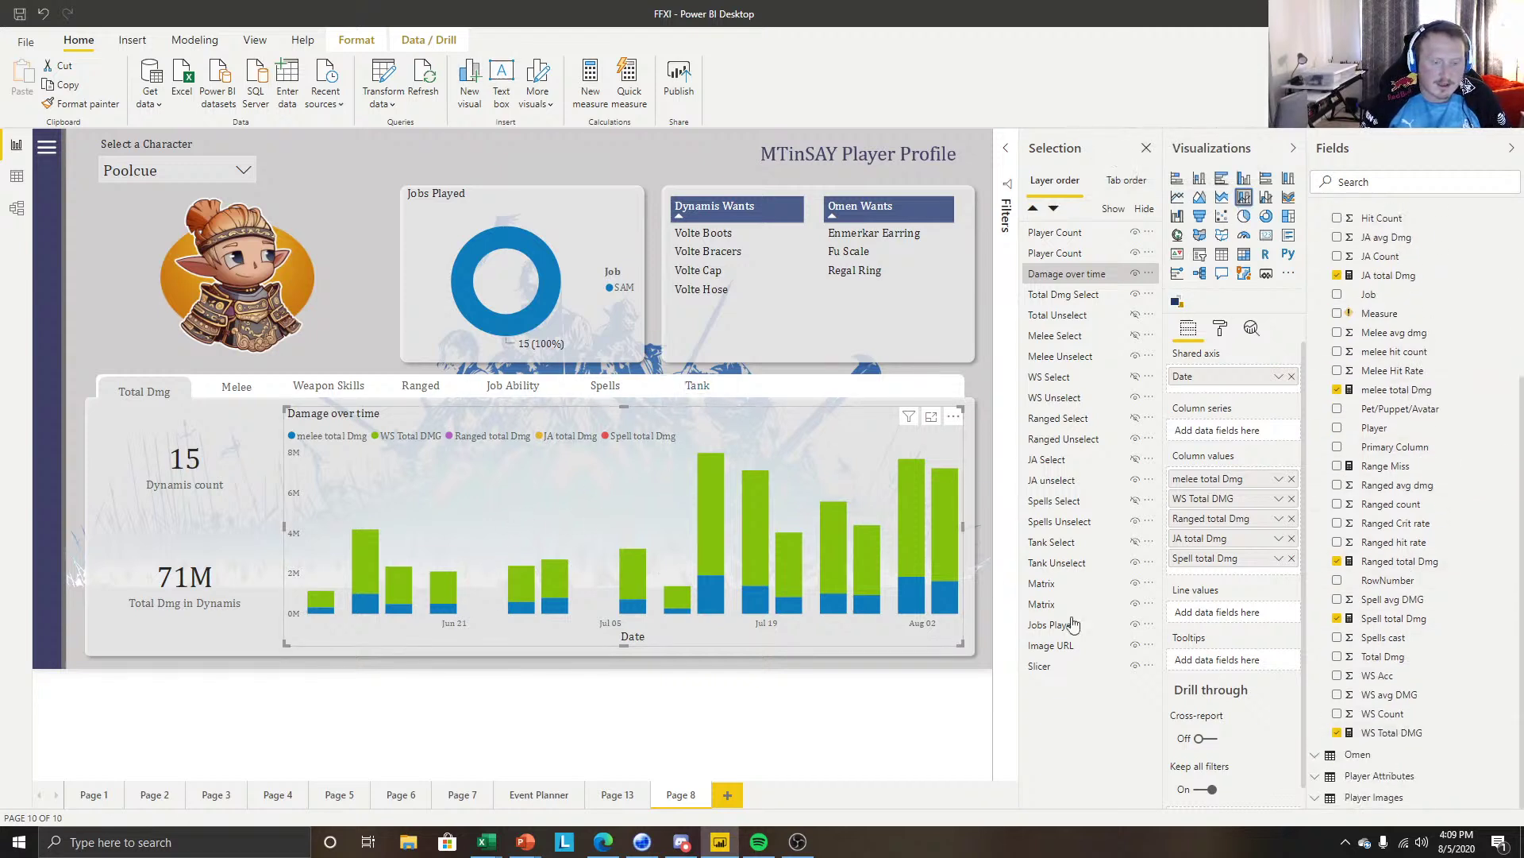
scroll(1404, 695, "up", 2)
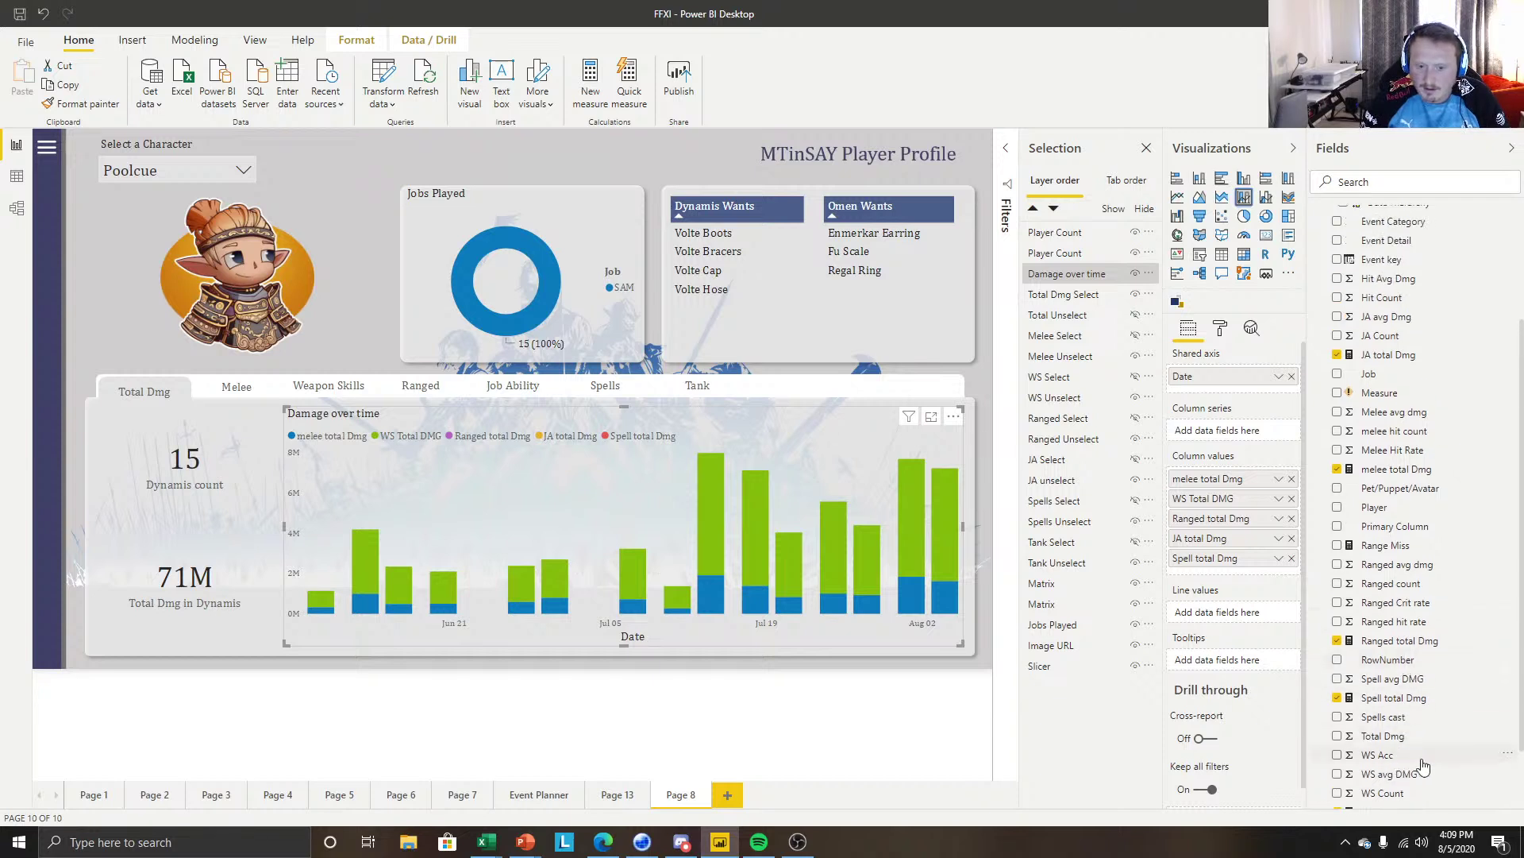
scroll(1408, 712, "down", 2)
scroll(1409, 691, "up", 3)
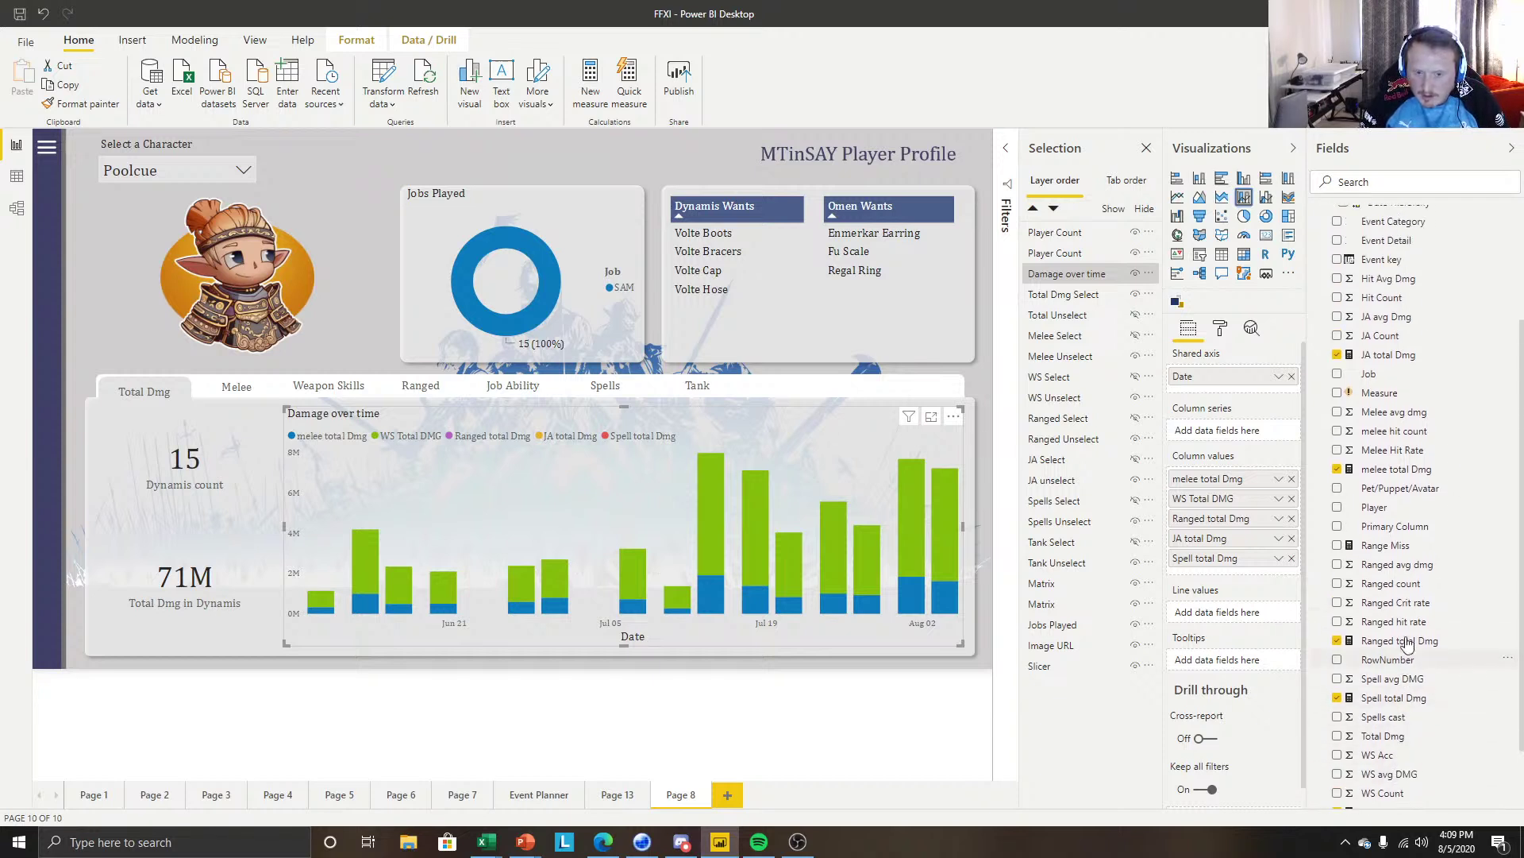
scroll(1421, 618, "down", 3)
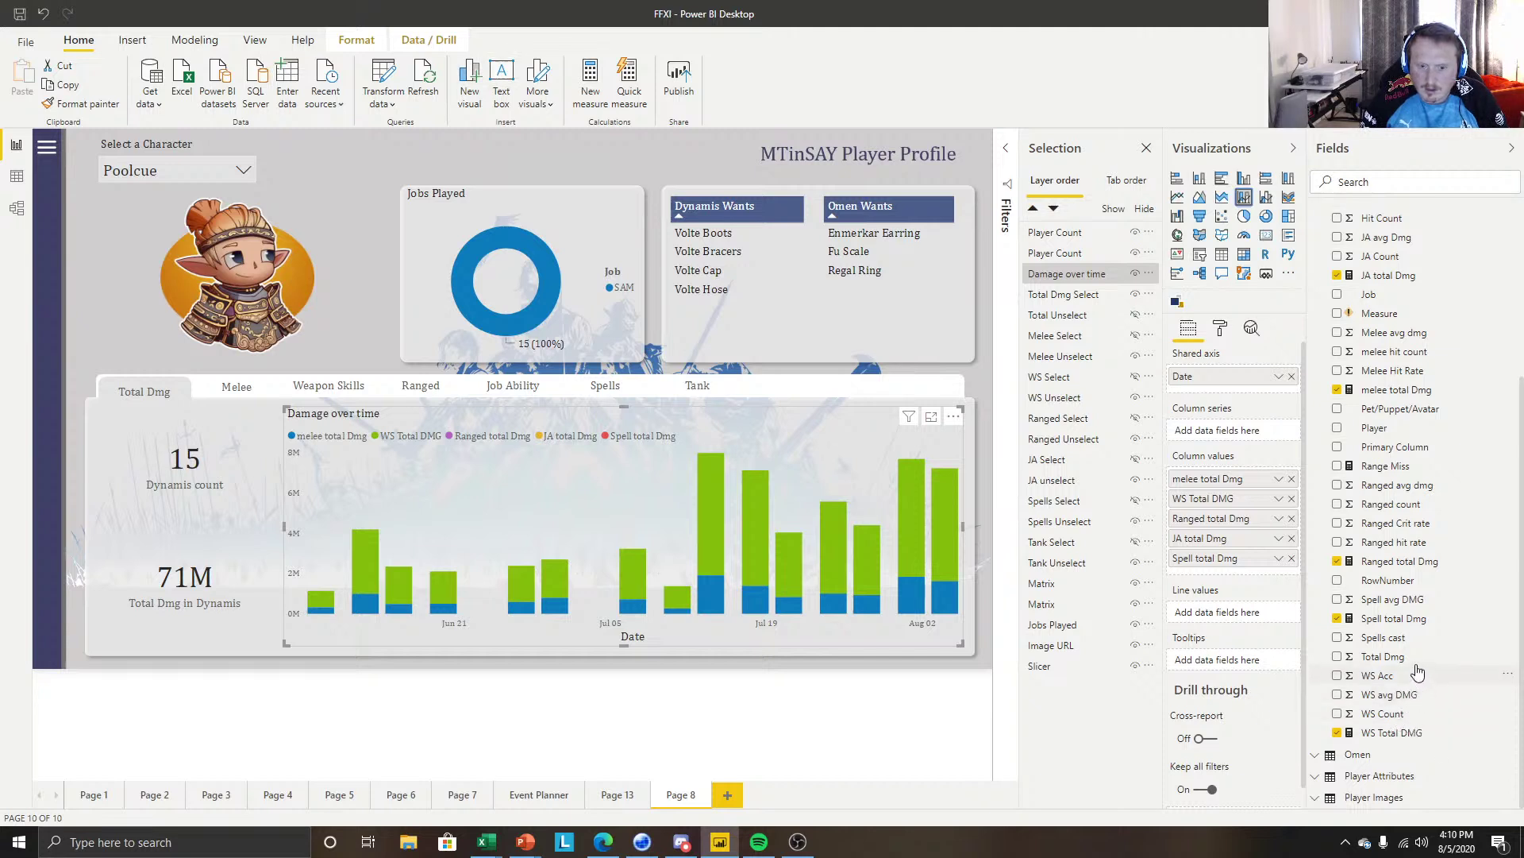
left_click_drag(1396, 658, 1257, 621)
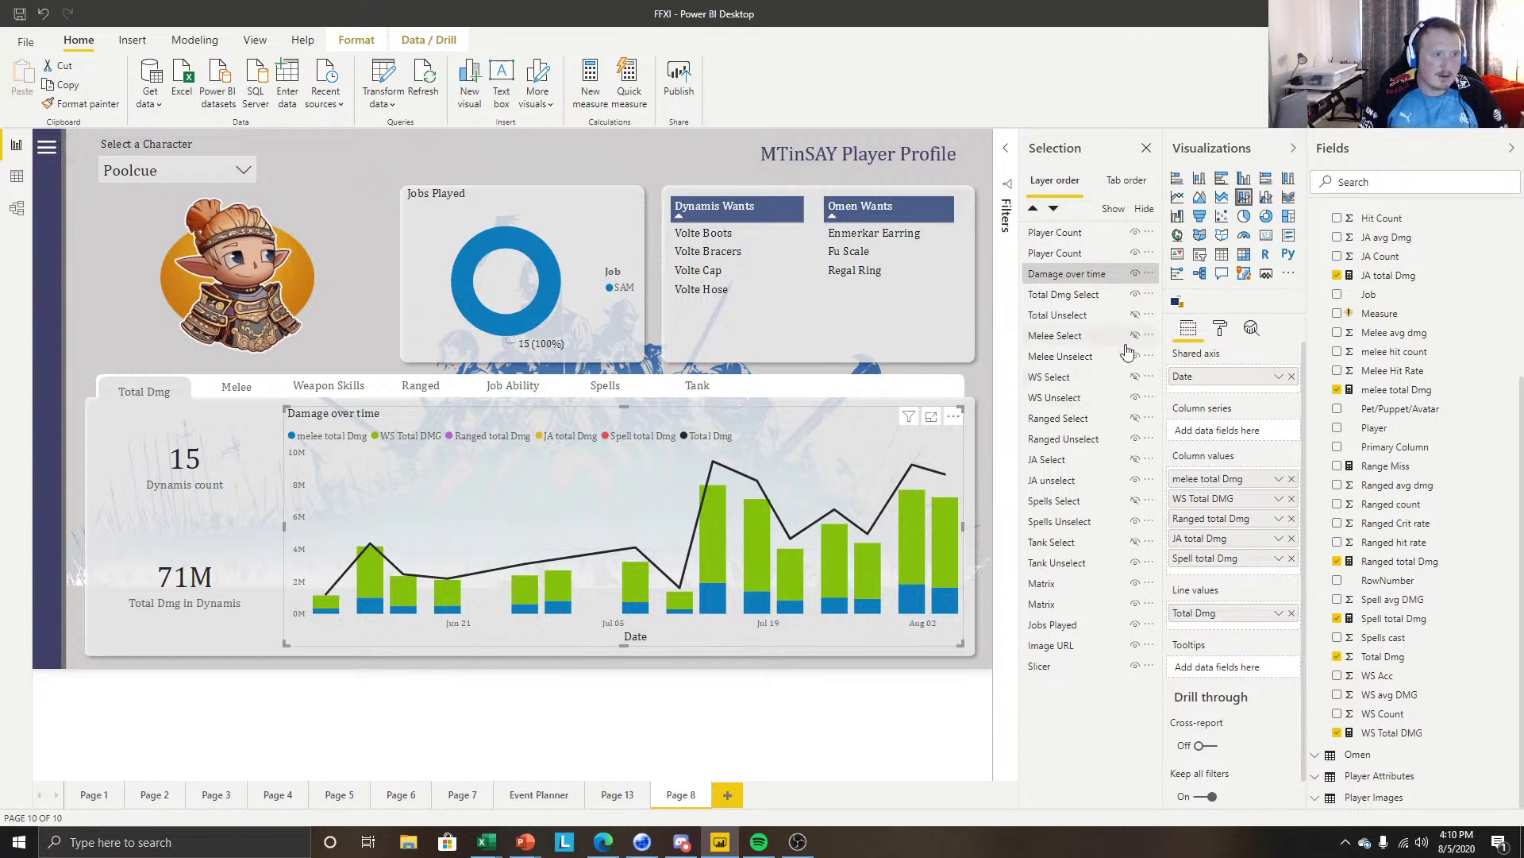
Try shading the area under the Total Dmg line and turn the shading off again.
left_click(1220, 328)
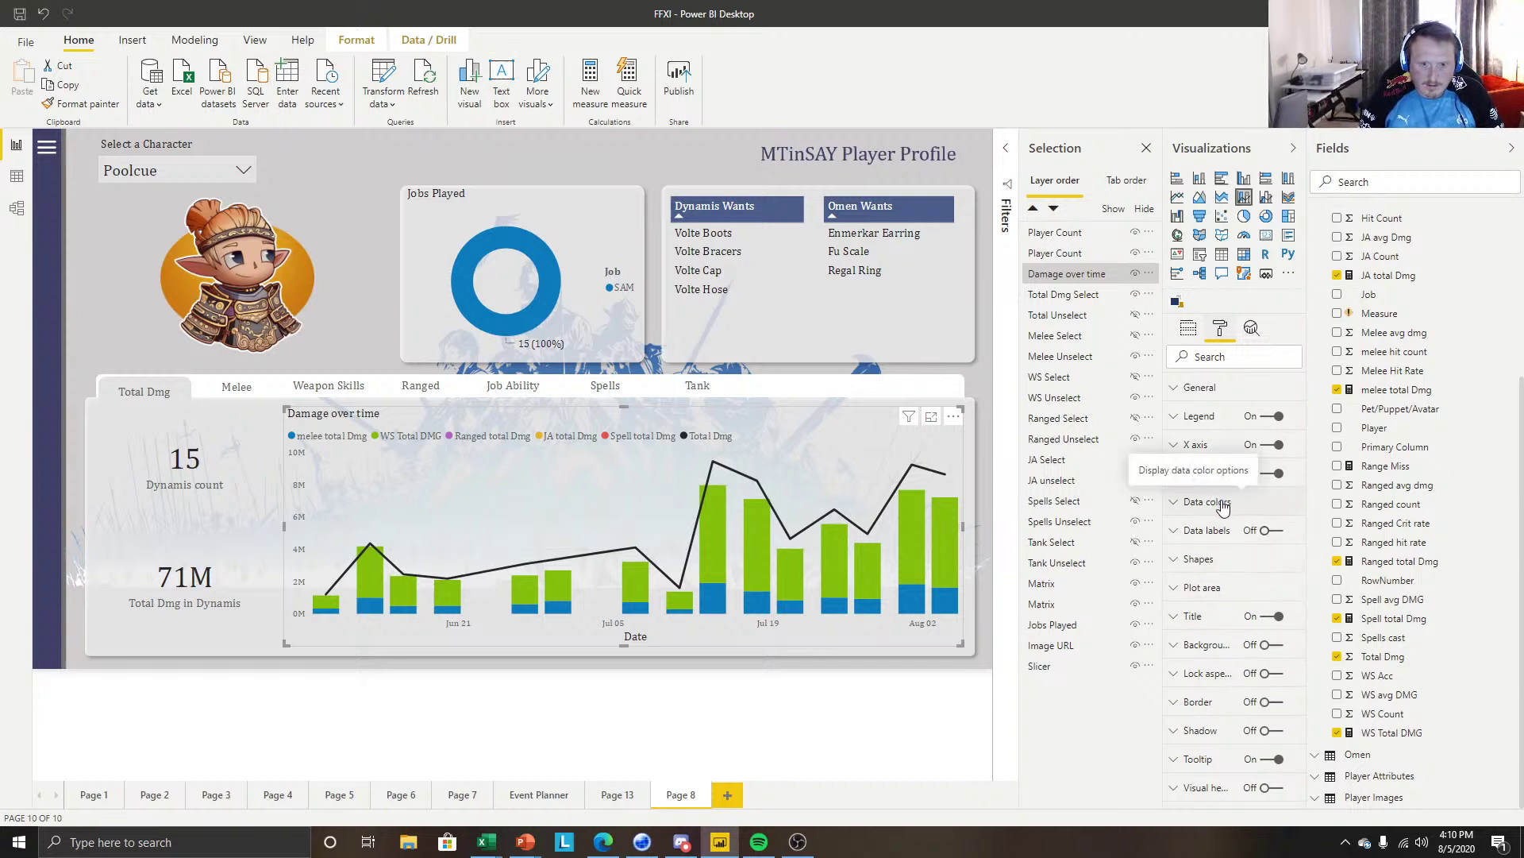
left_click(1207, 561)
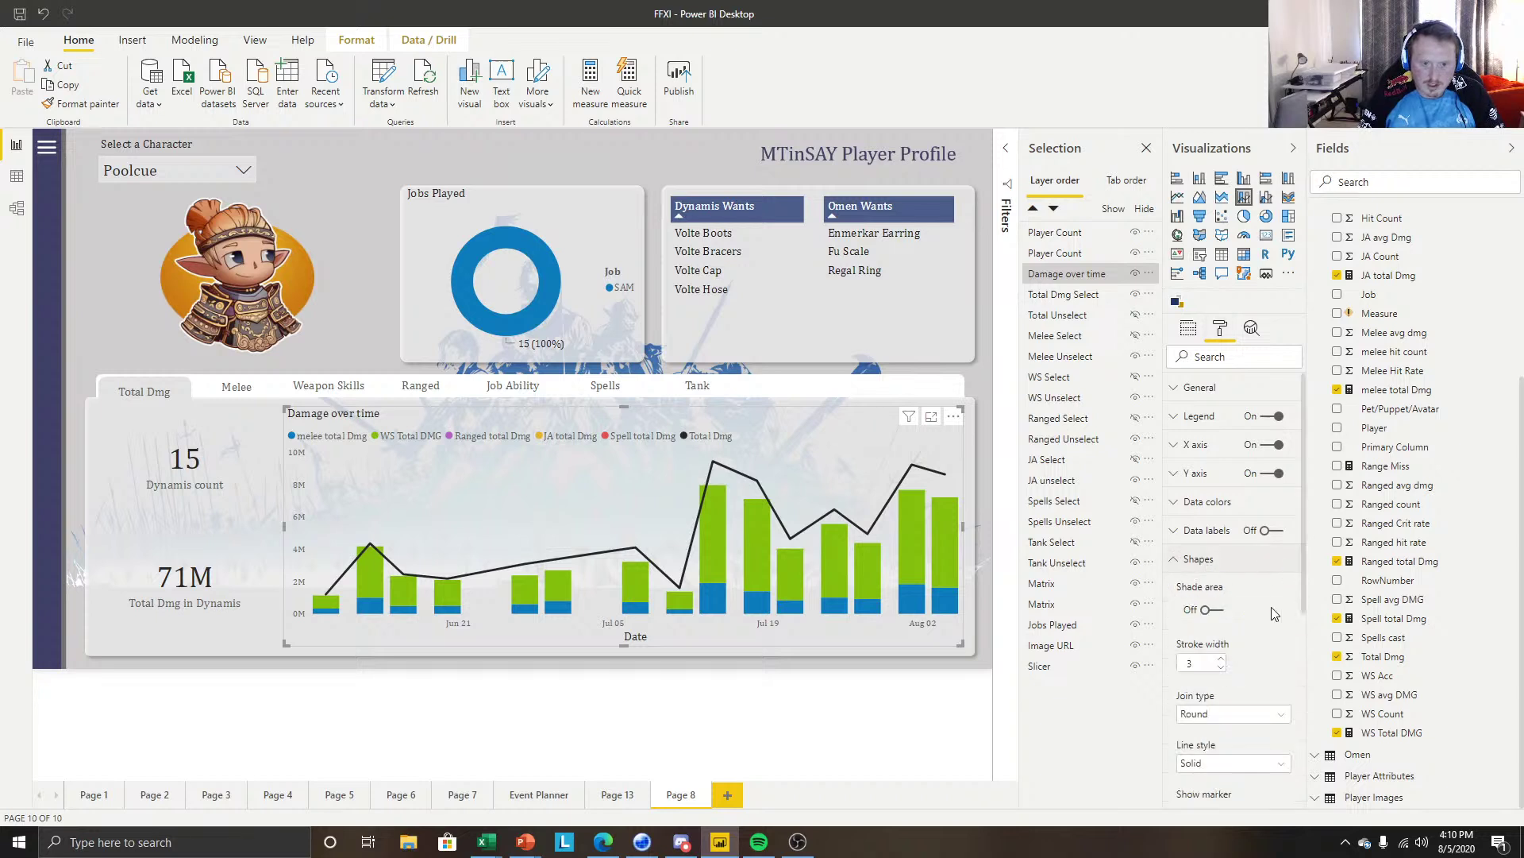
scroll(1239, 596, "down", 1)
left_click(1207, 529)
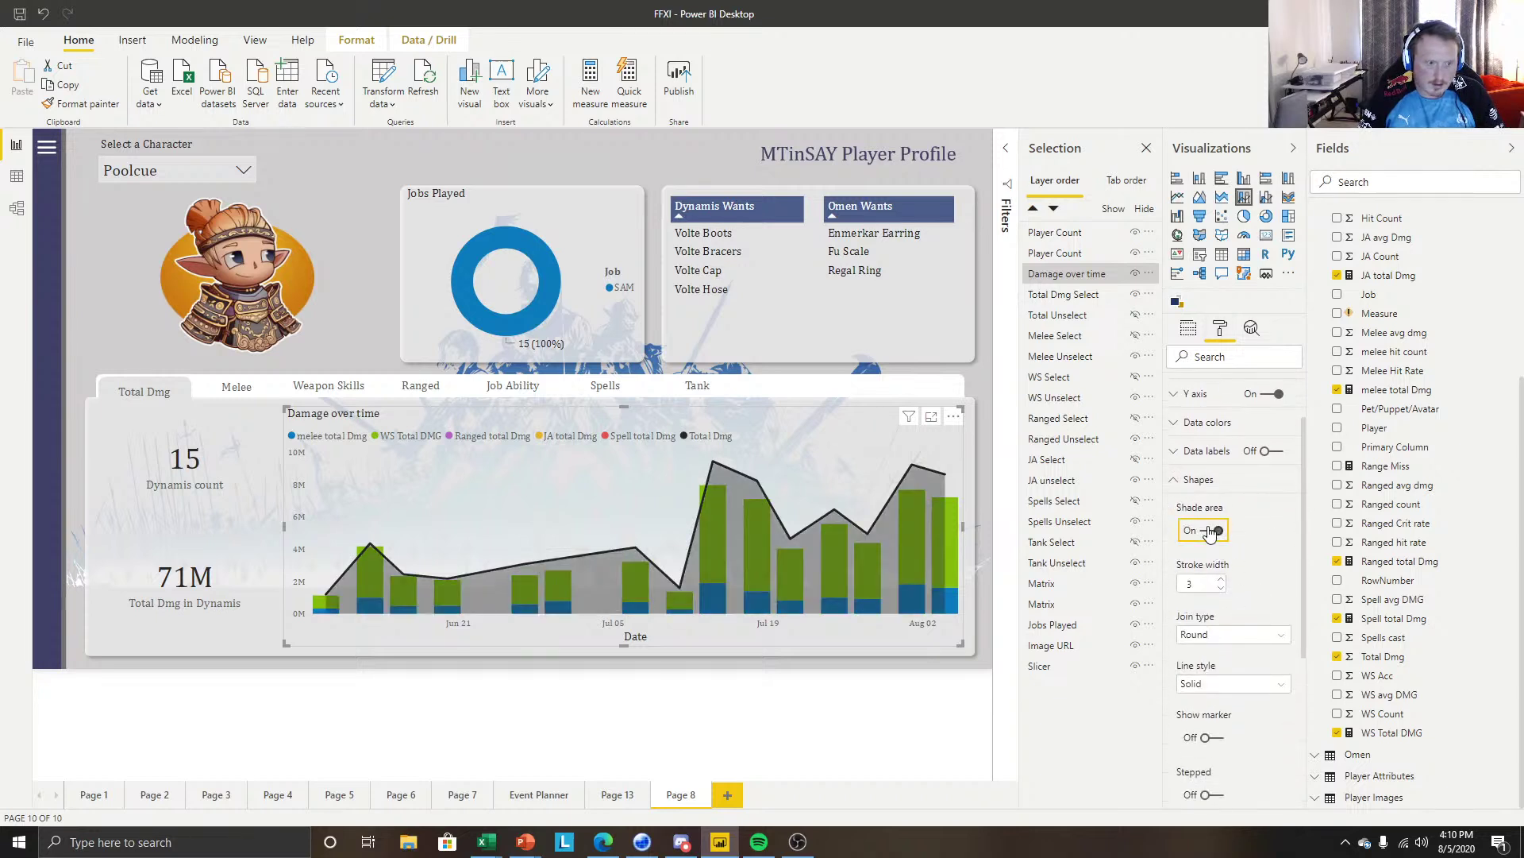
left_click(1214, 530)
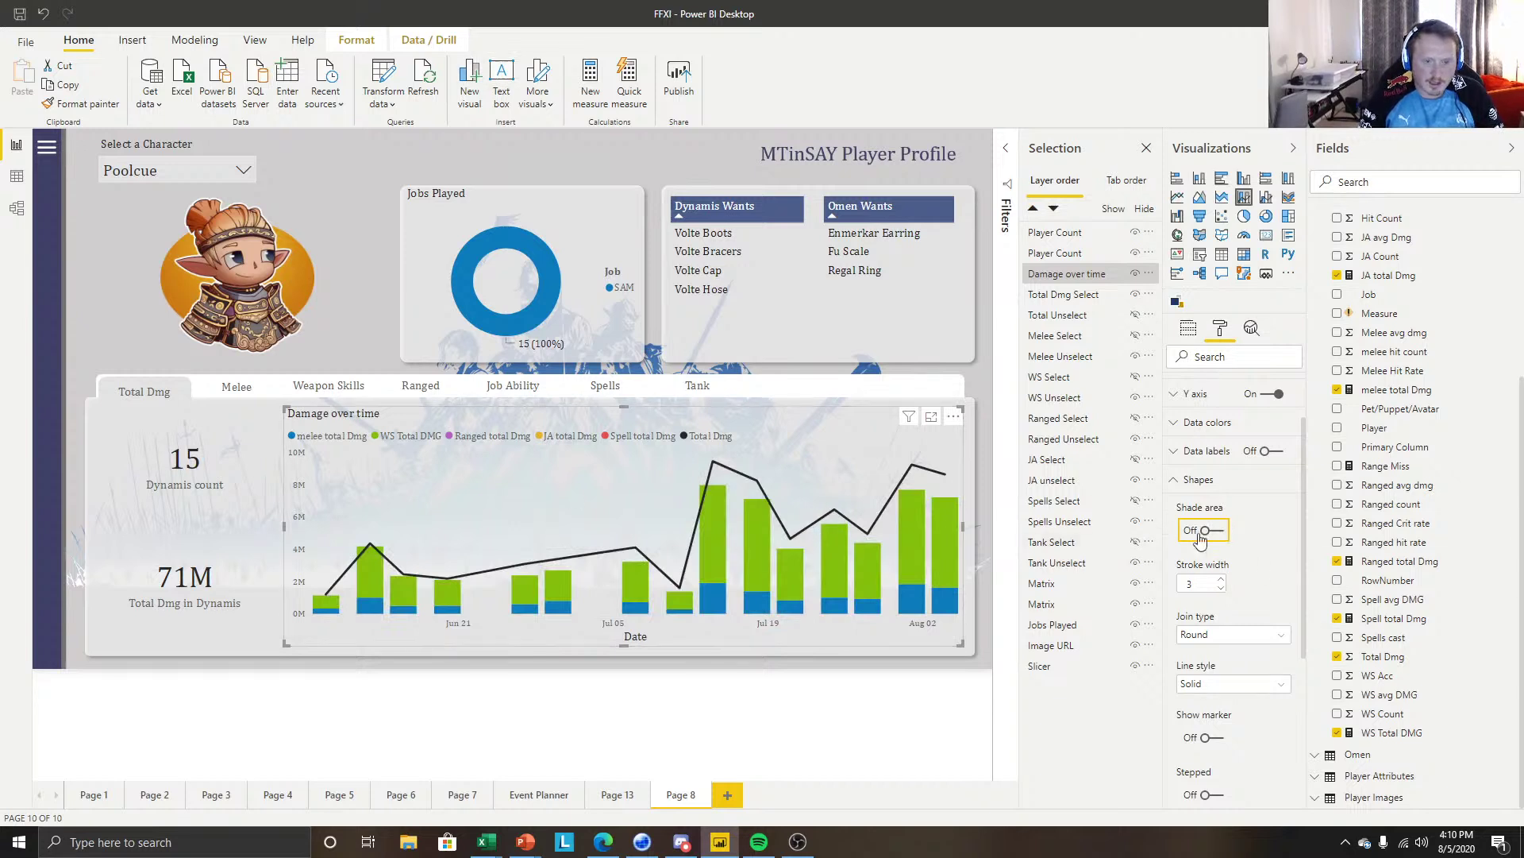
Make the Total Dmg line stepped and show markers on its data points.
scroll(1246, 540, "down", 2)
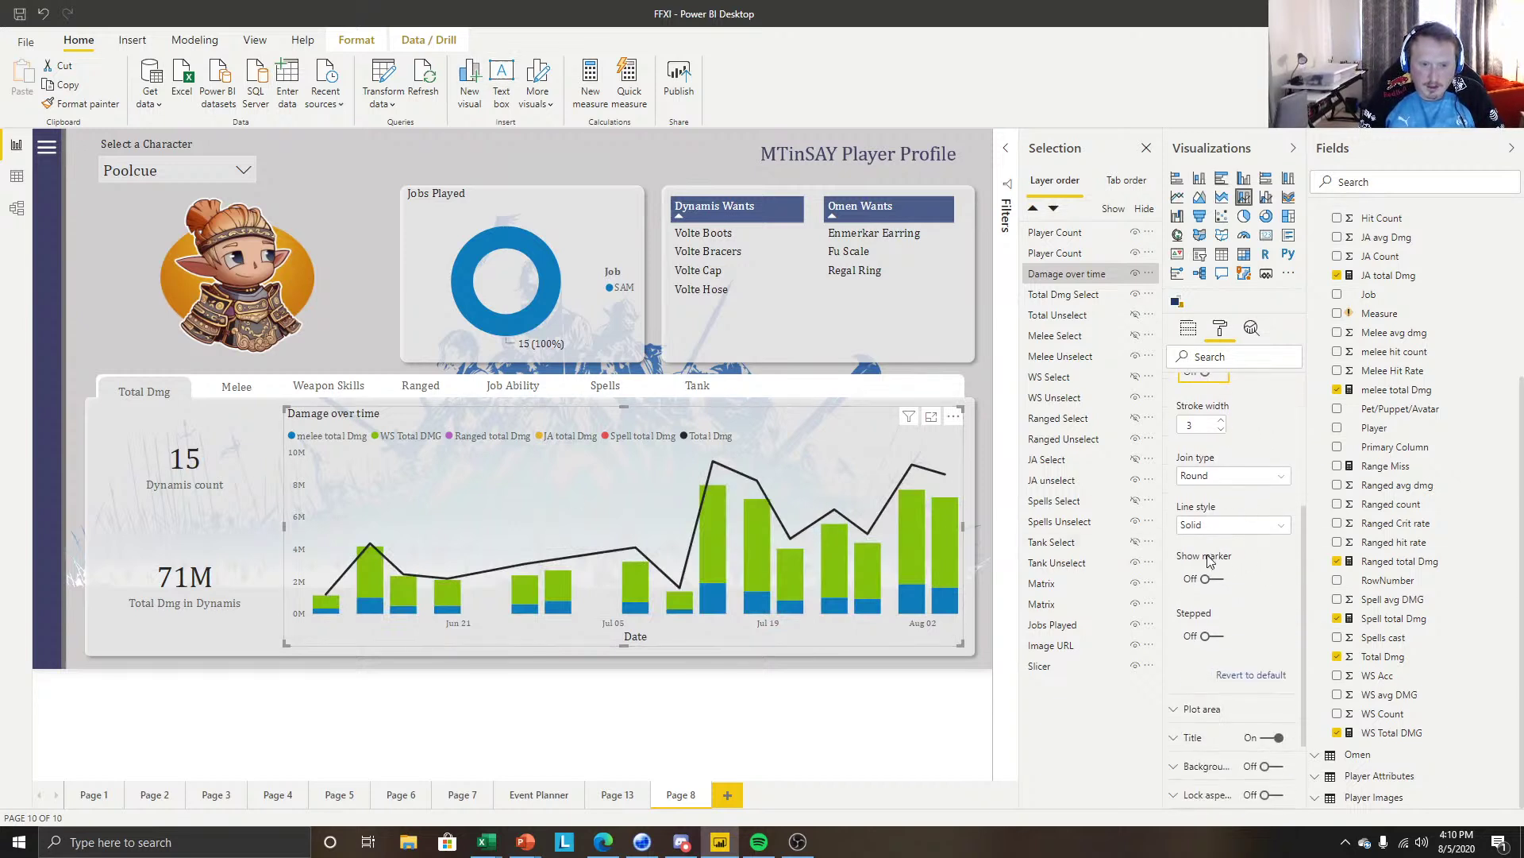
left_click(1209, 636)
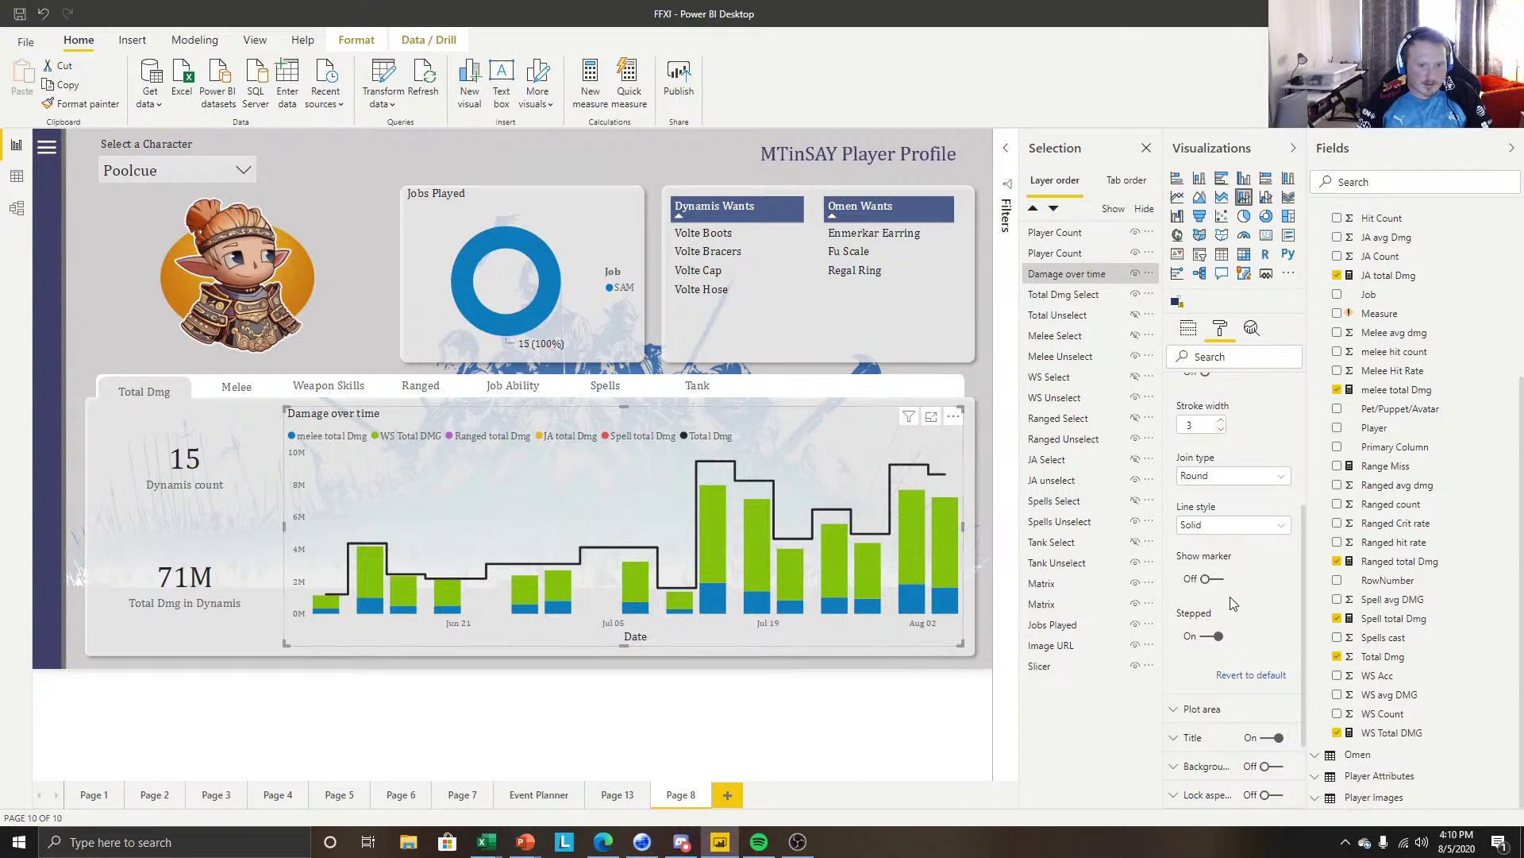
left_click(1208, 580)
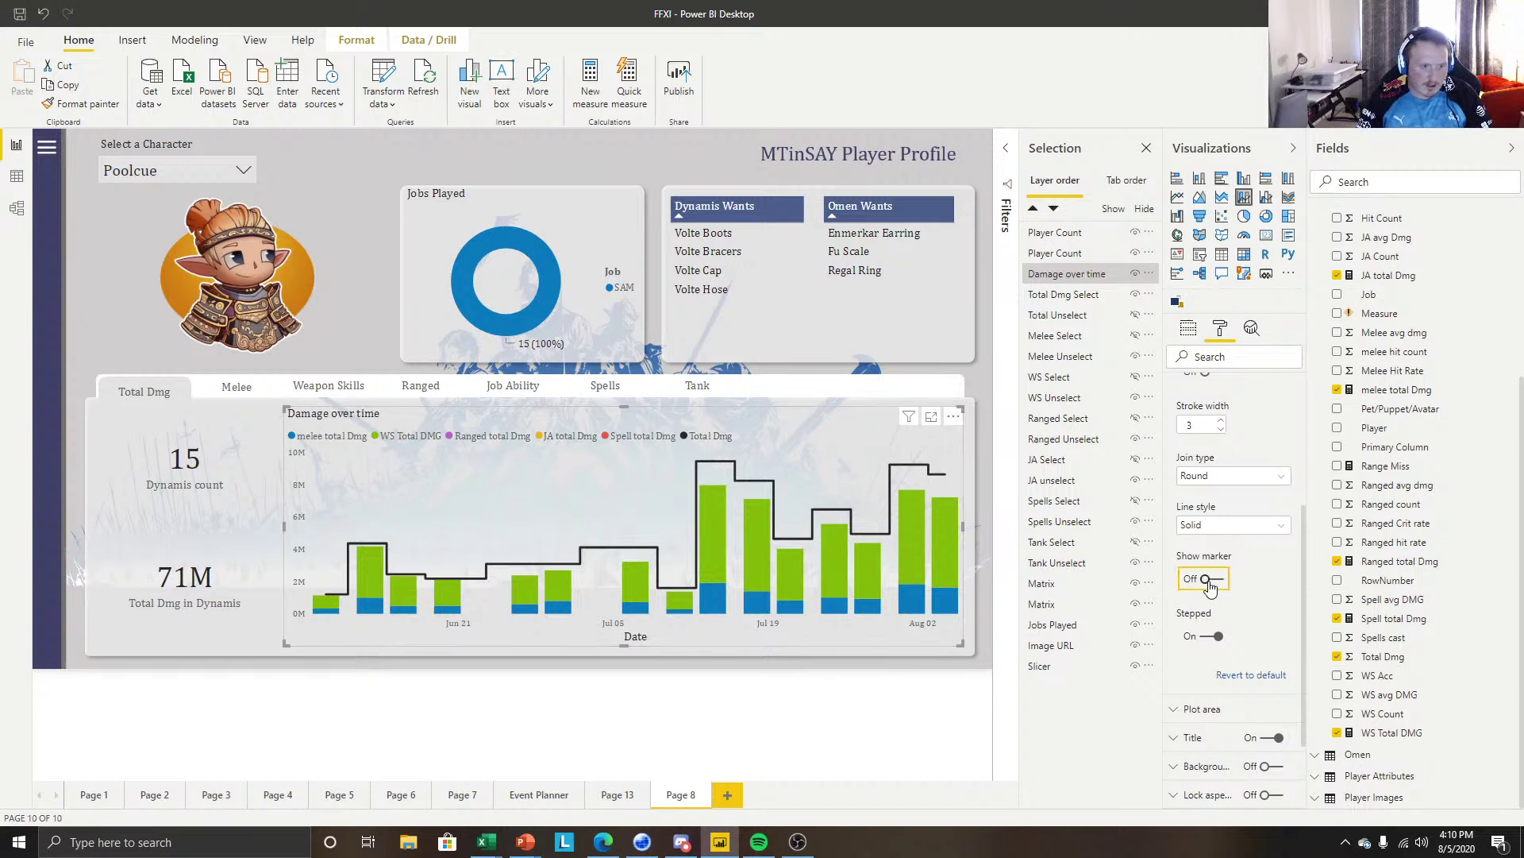
Try the Dashed and Dotted line styles on the Total Dmg line and return it to Solid.
left_click(1230, 540)
left_click(1221, 560)
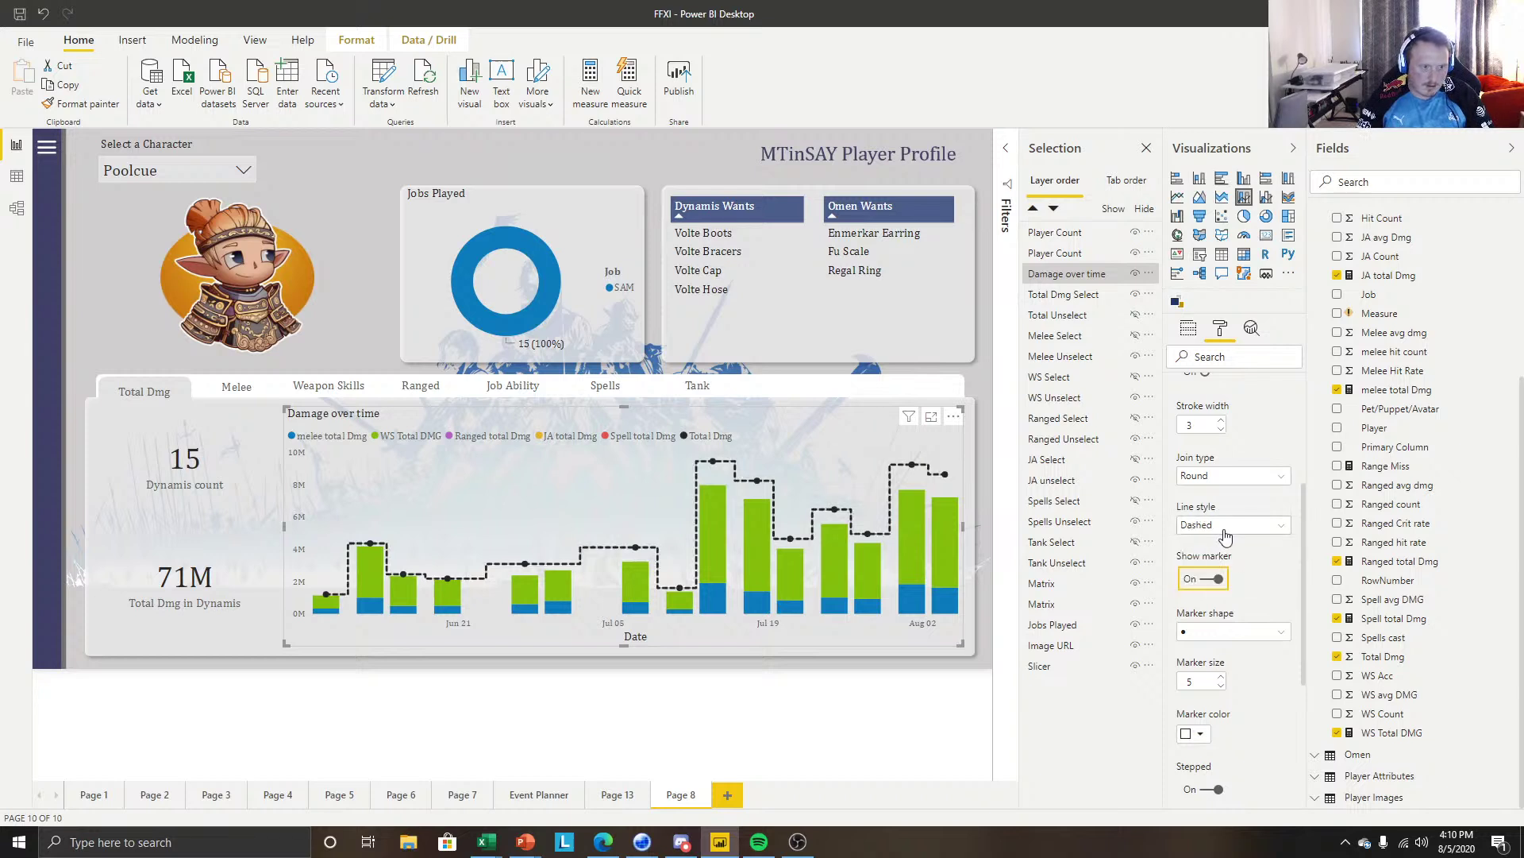
left_click(1225, 531)
left_click(1218, 580)
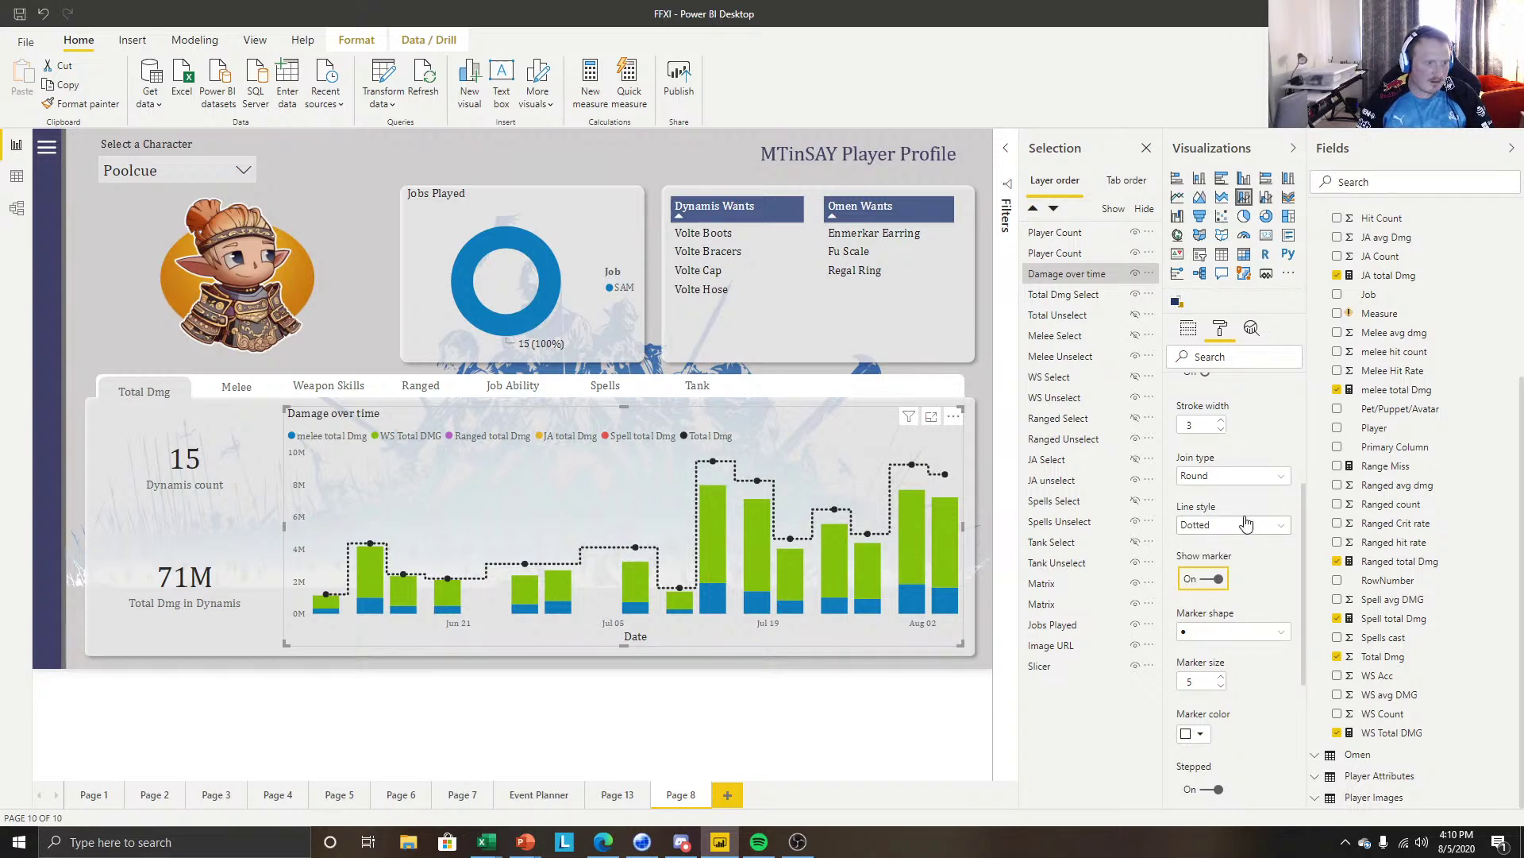
left_click(1231, 528)
left_click(1199, 543)
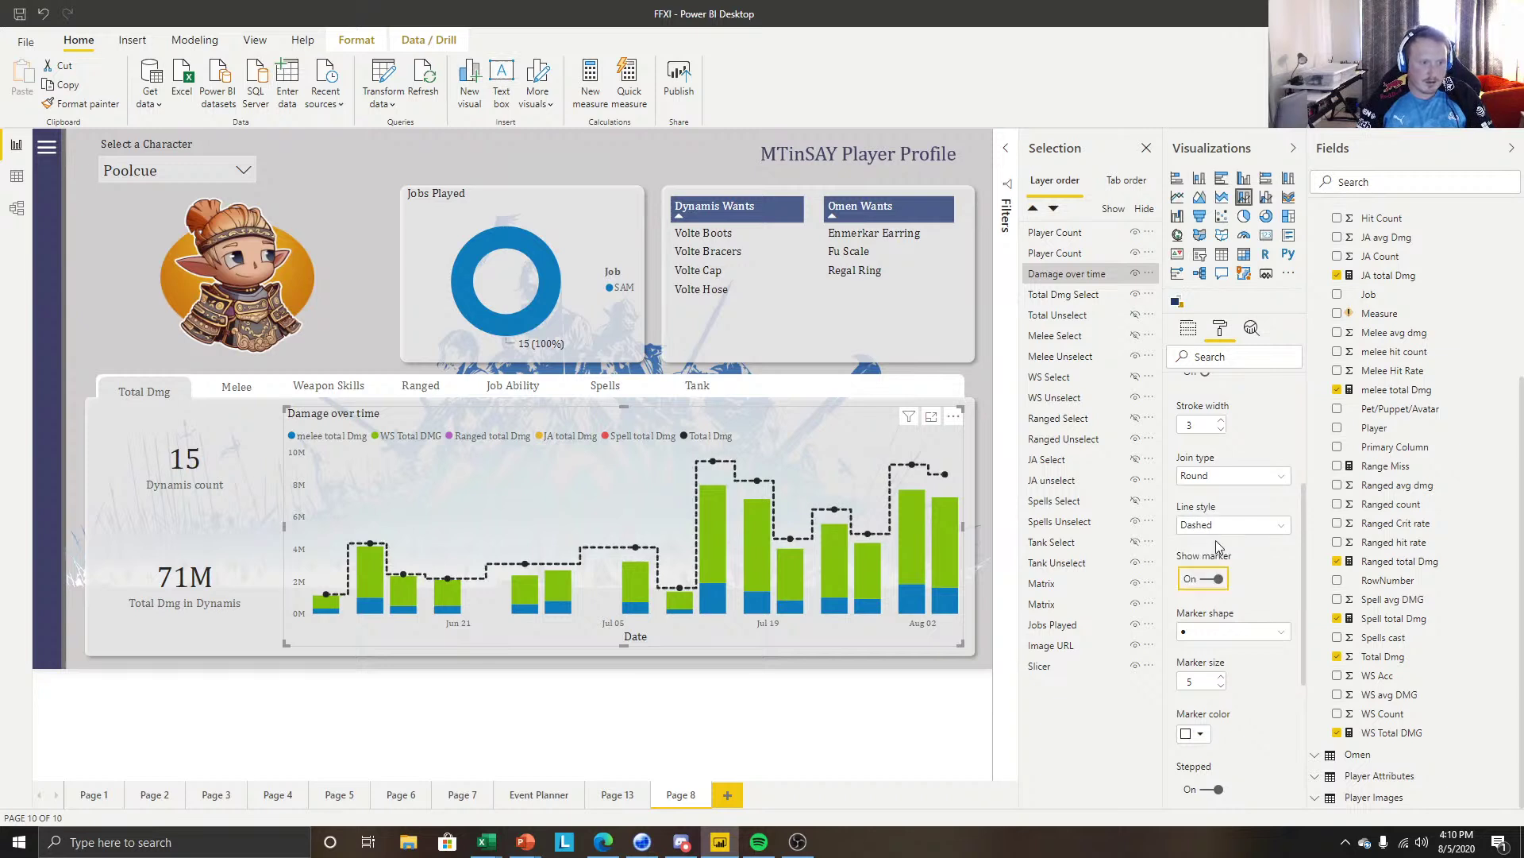
left_click(1231, 527)
left_click(1221, 561)
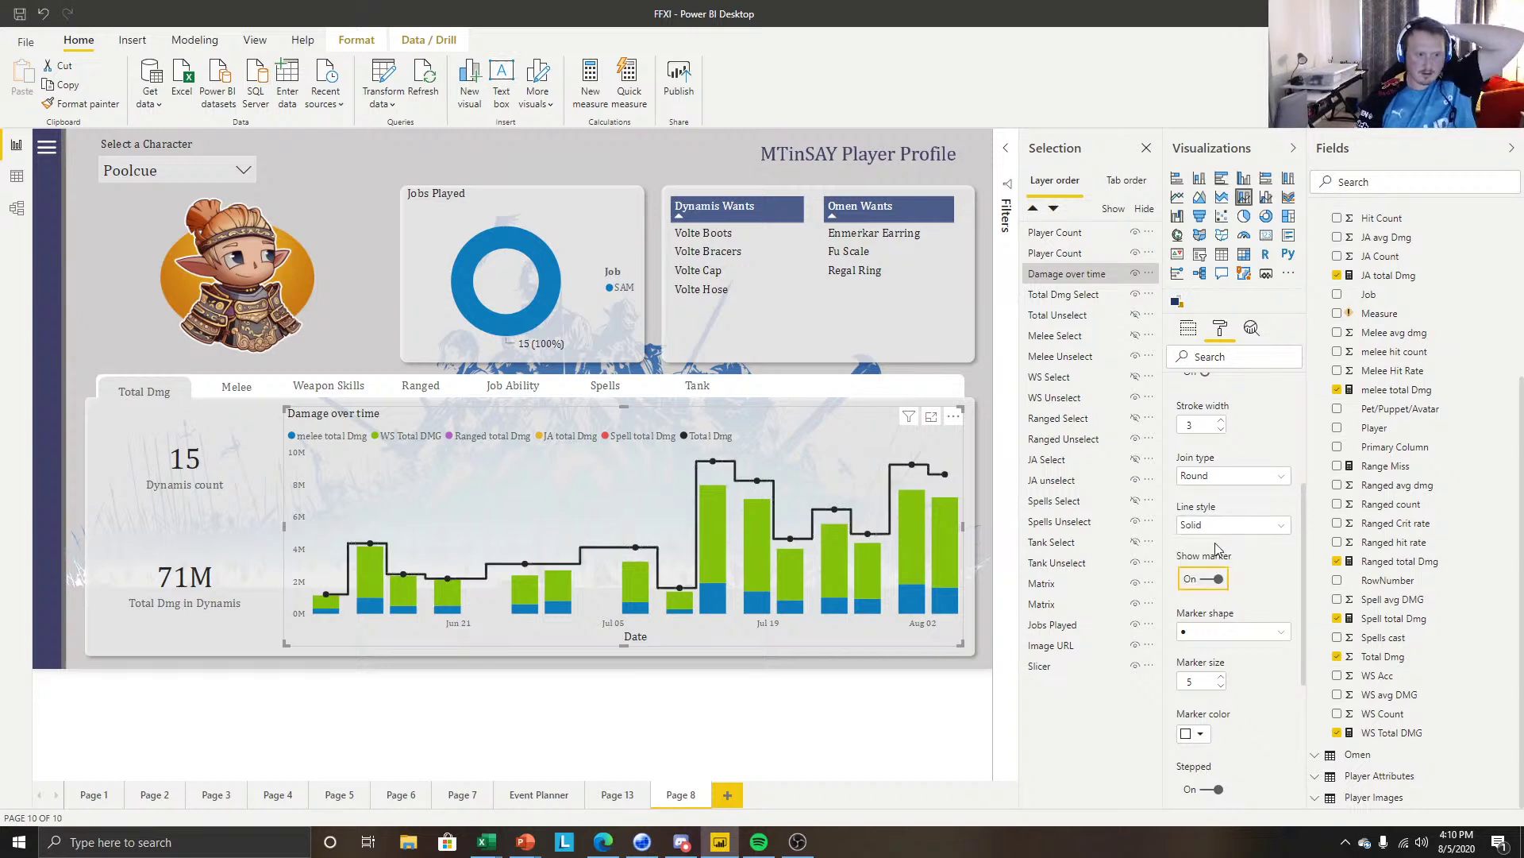
Reduce the stroke width of the Total Dmg line to 1.
left_click(1222, 430)
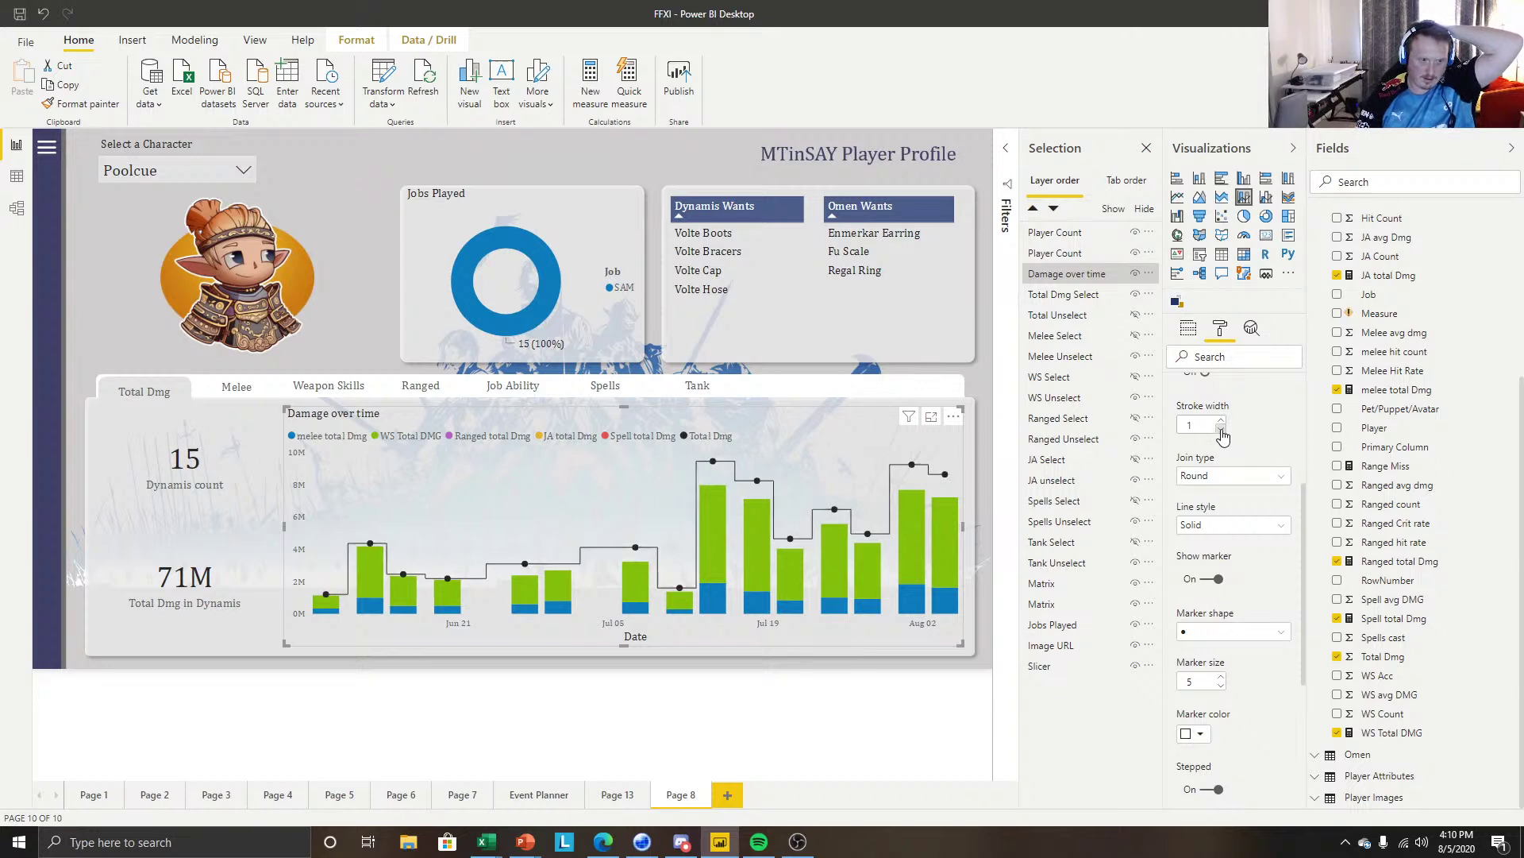
scroll(1180, 442, "up", 1)
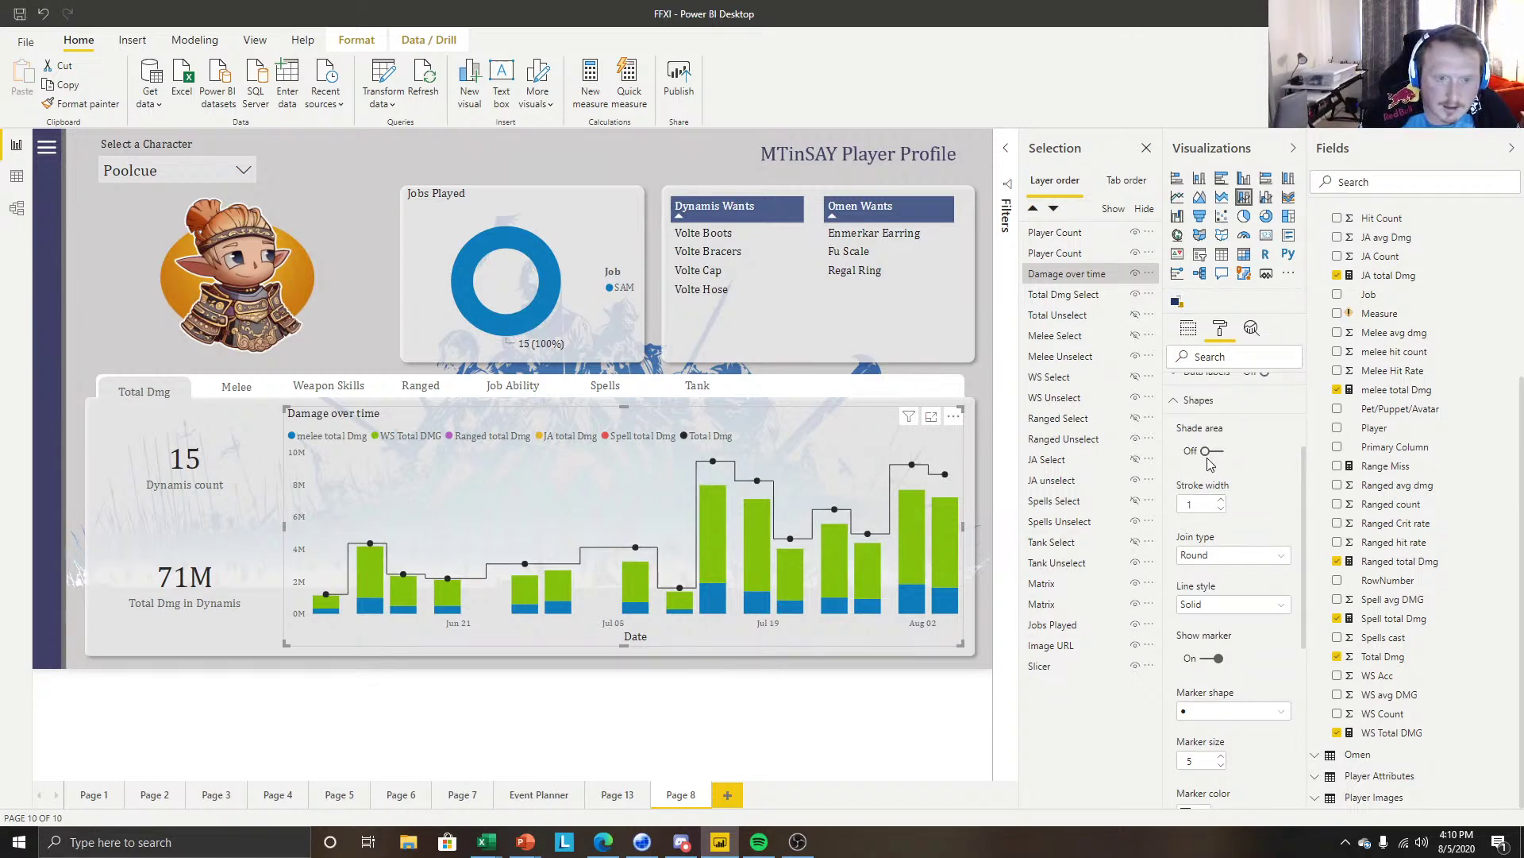
scroll(1209, 454, "down", 2)
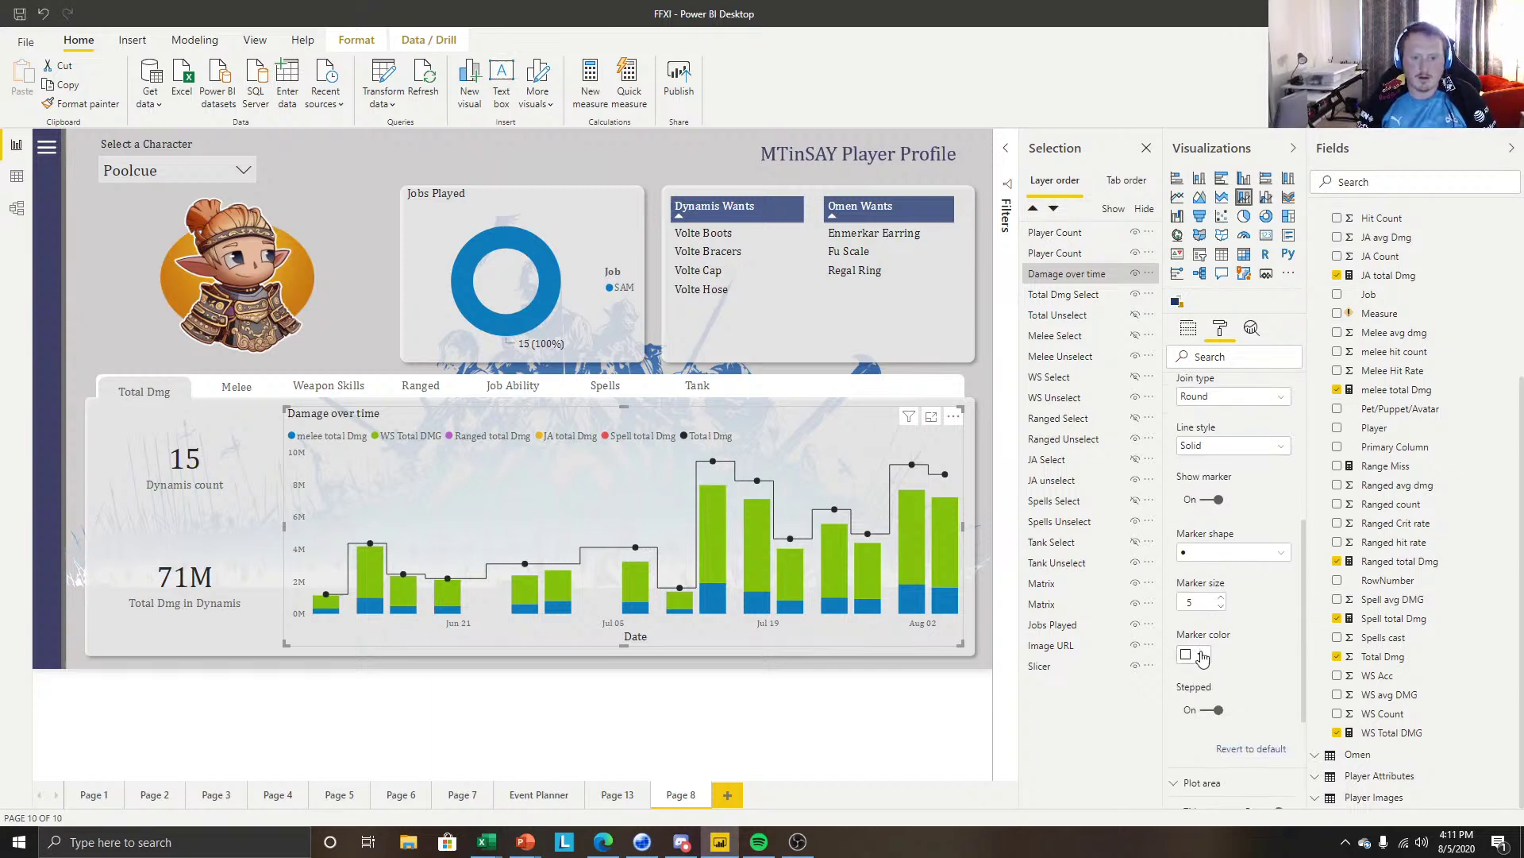
Set the data color of the Total Dmg line to a dark gray theme color.
scroll(1222, 603, "up", 4)
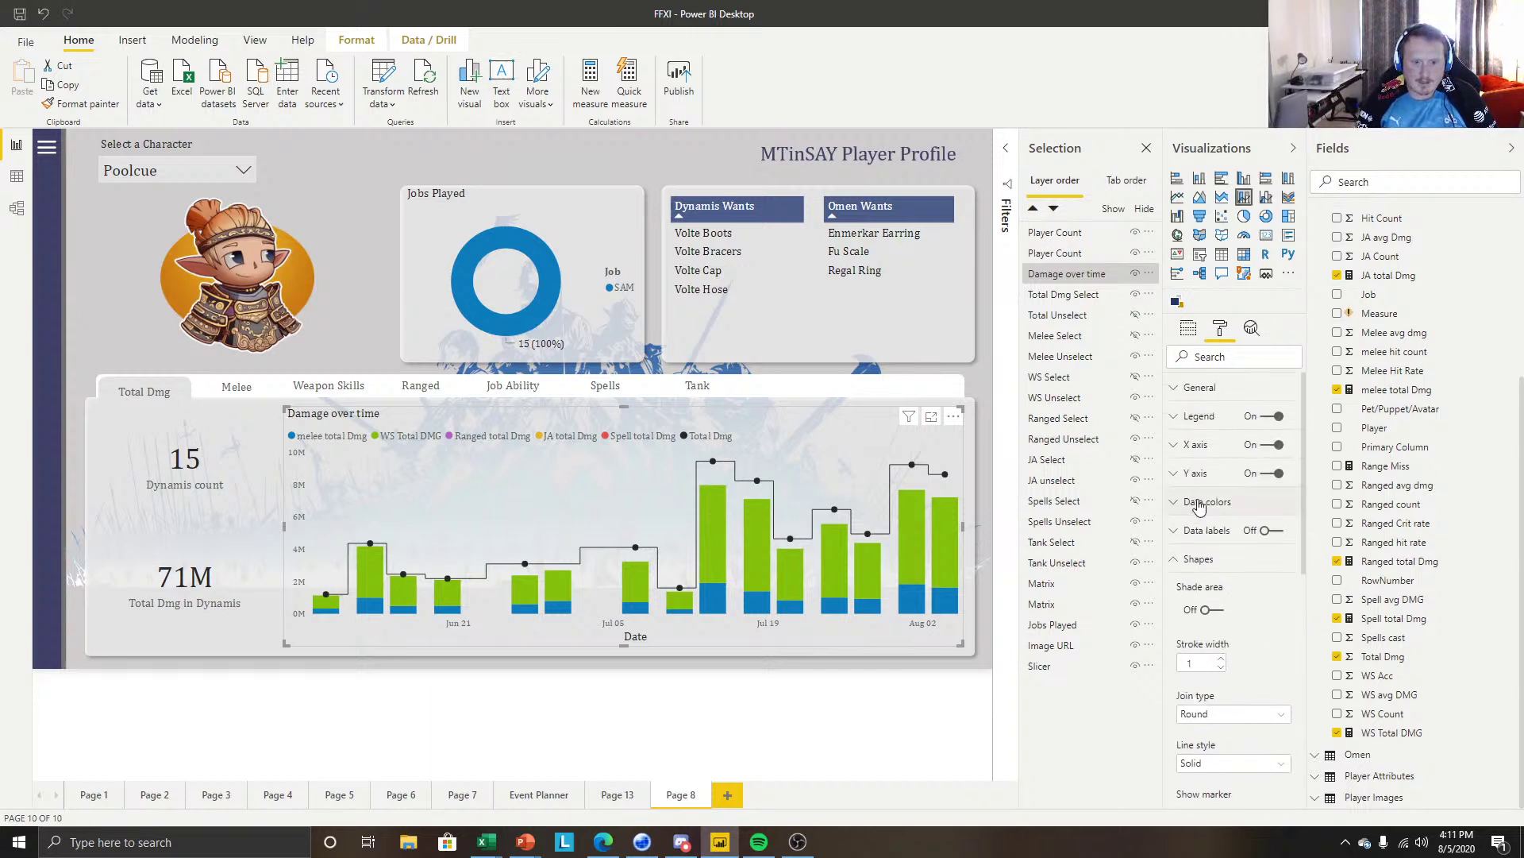
left_click(1199, 504)
left_click(1192, 550)
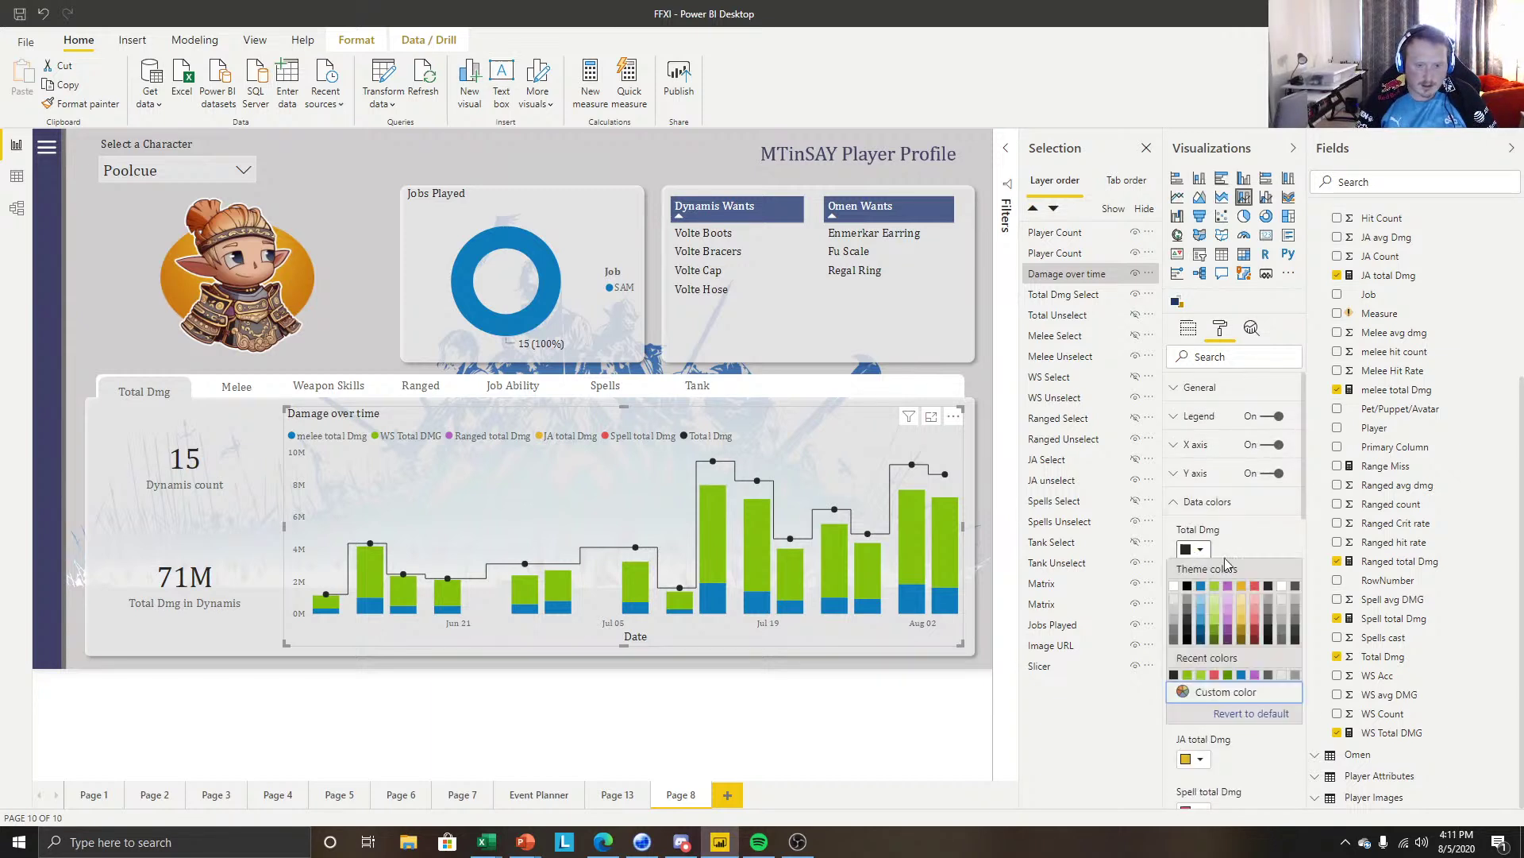
left_click(1295, 591)
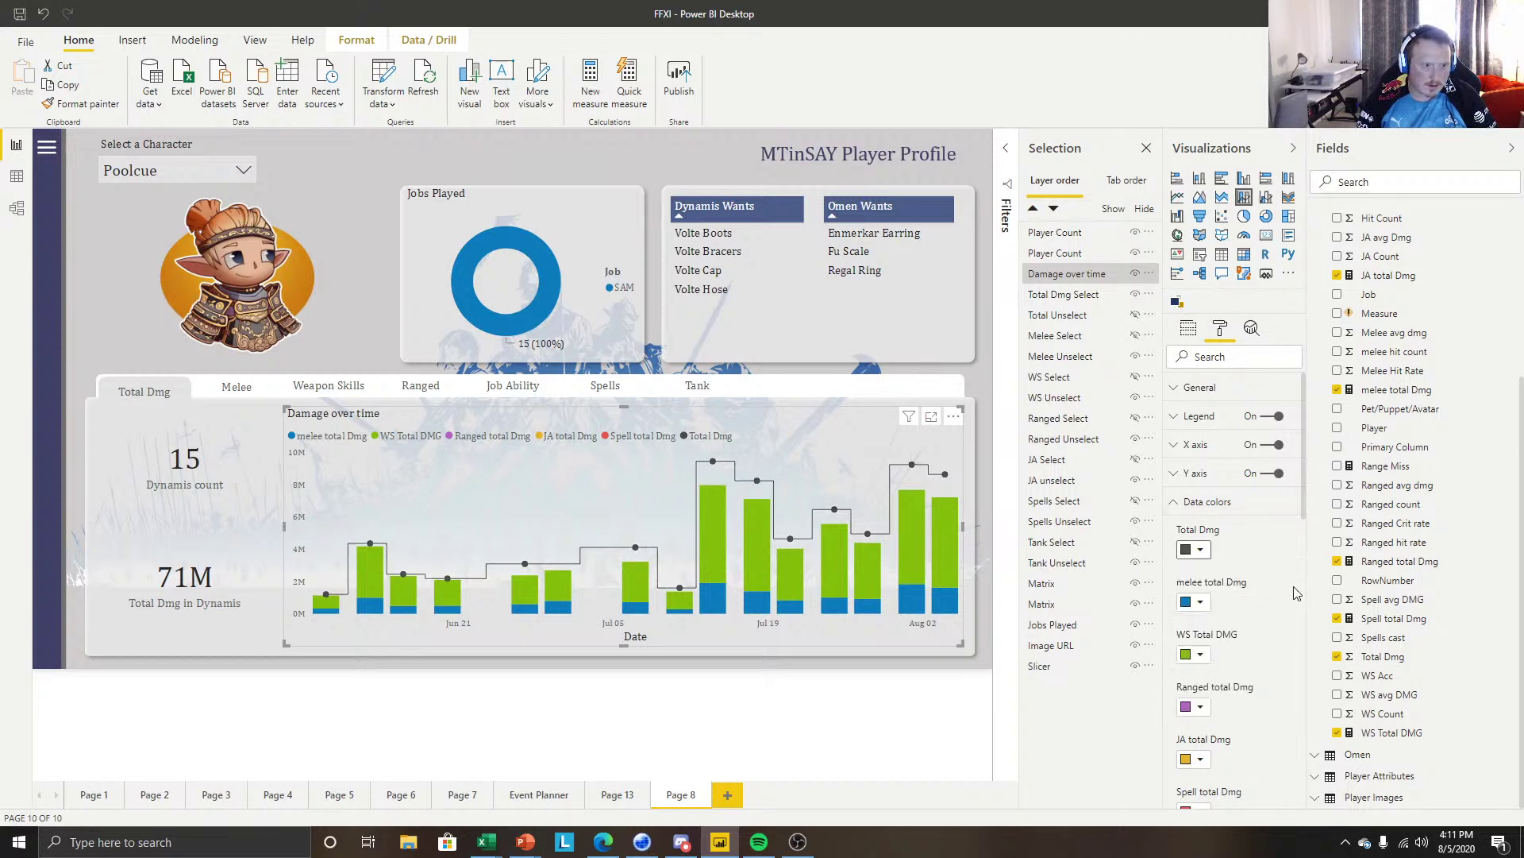
left_click(1202, 502)
scroll(1218, 548, "down", 1)
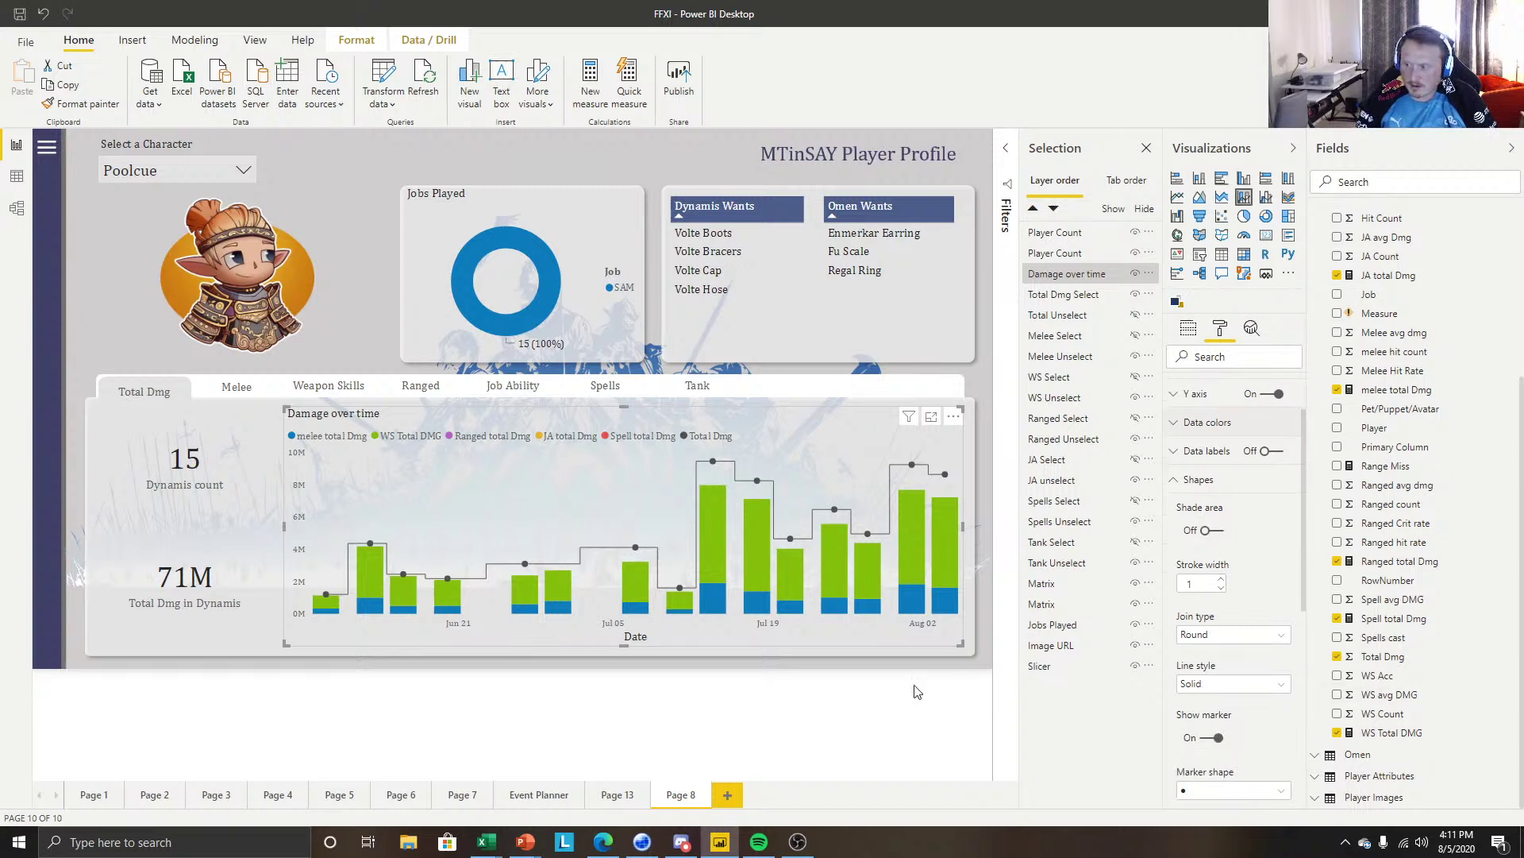
left_click(676, 701)
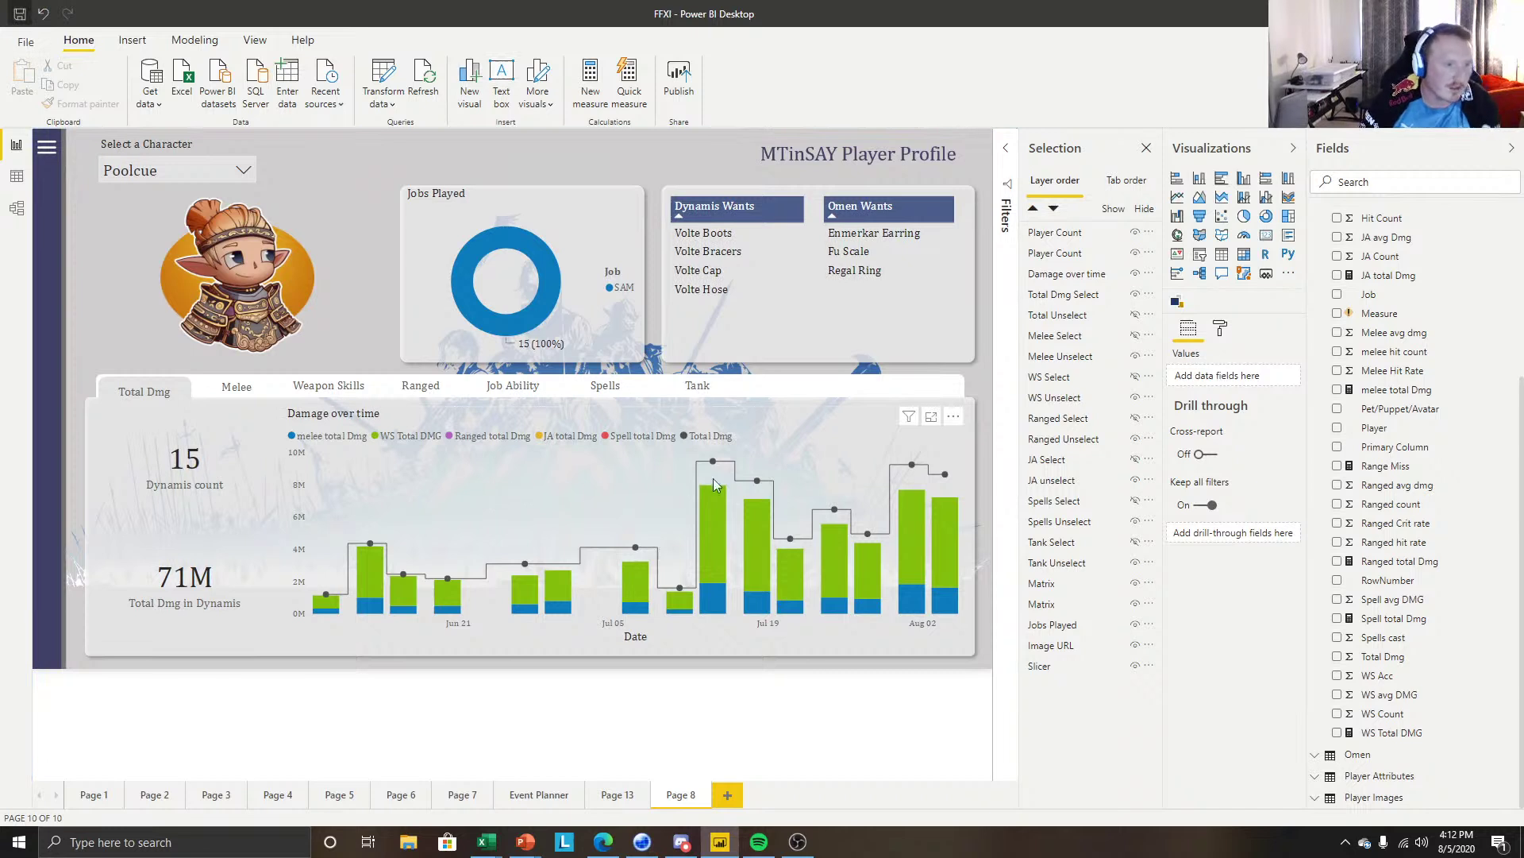
left_click(851, 414)
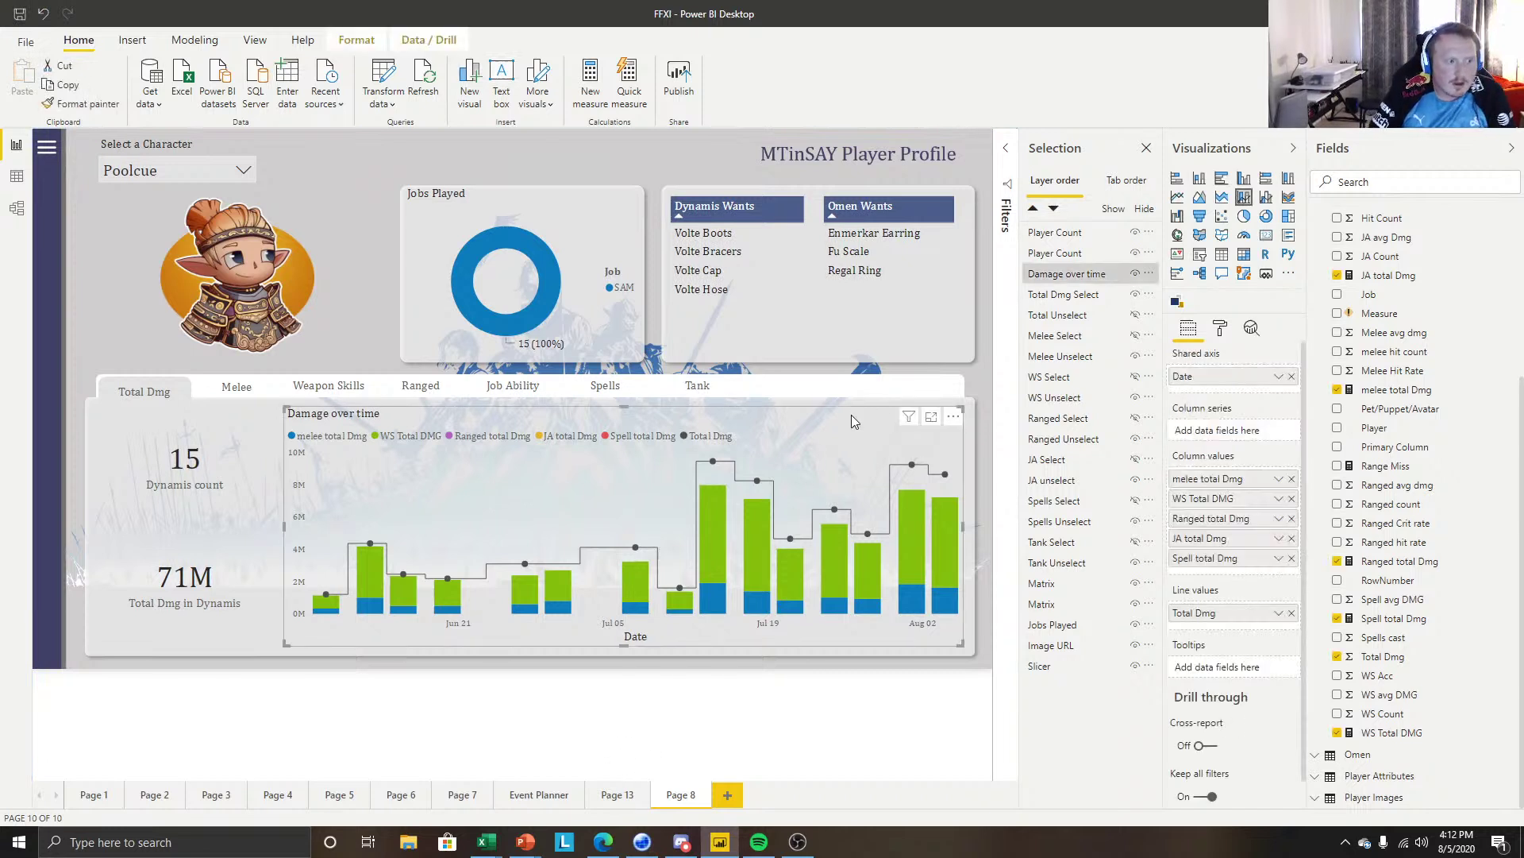
Set the legend color of the Damage over time chart to a darker theme color.
left_click(1220, 332)
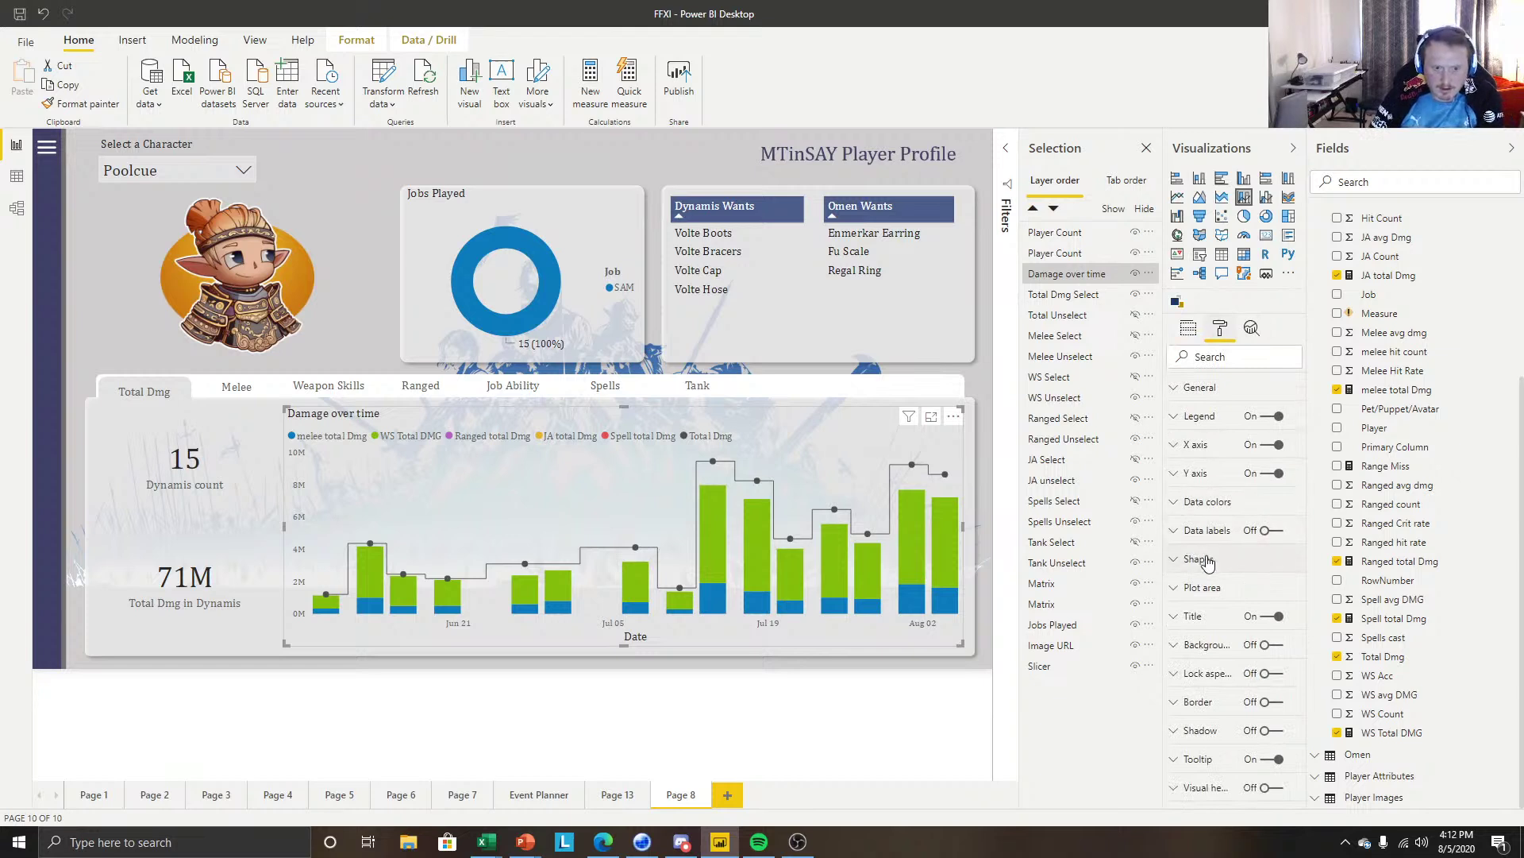
left_click(1199, 416)
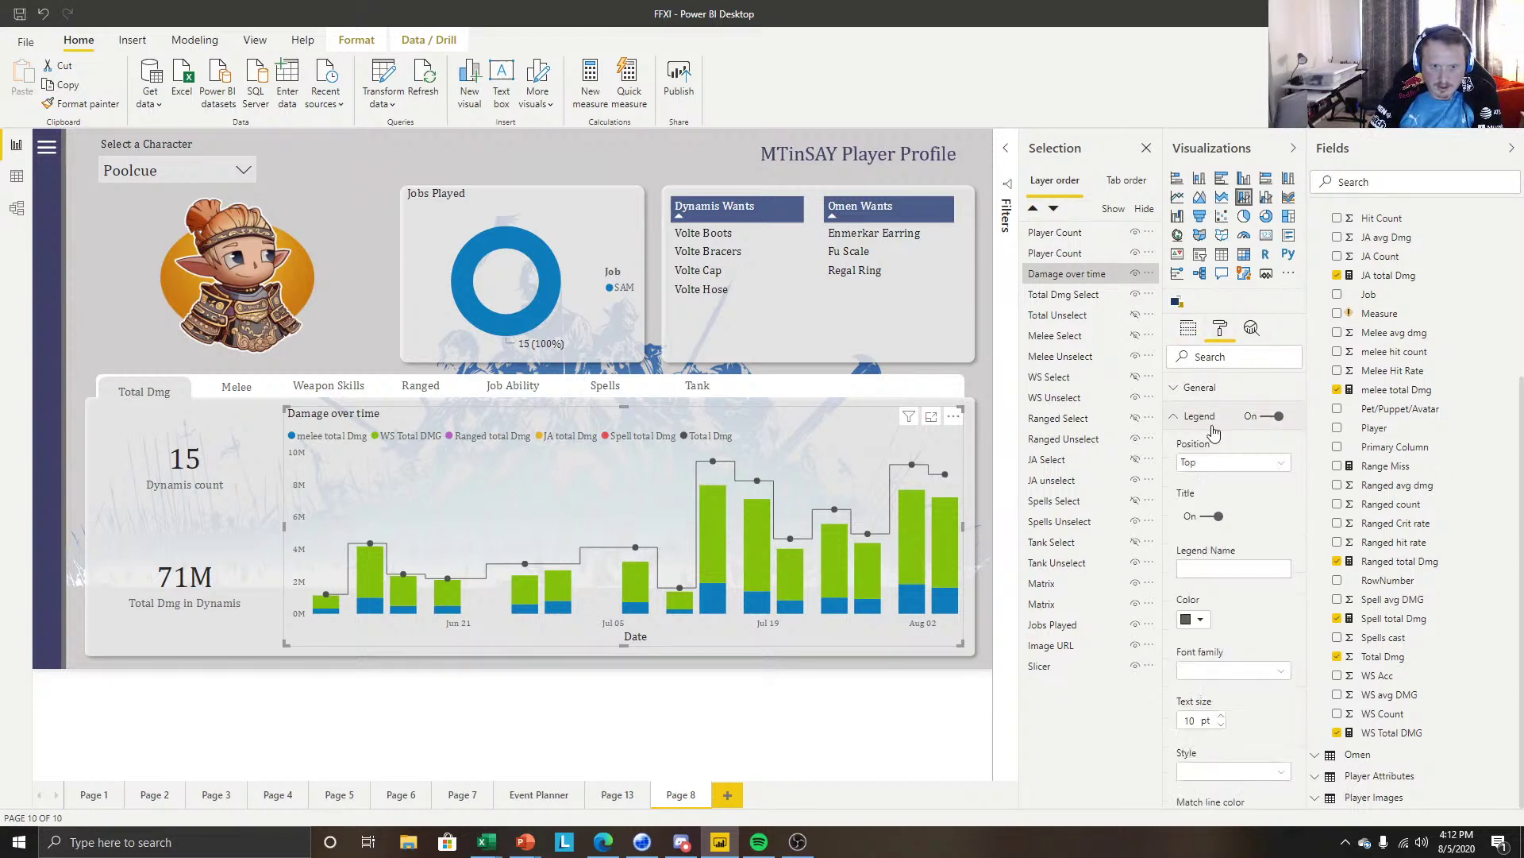
left_click(1201, 625)
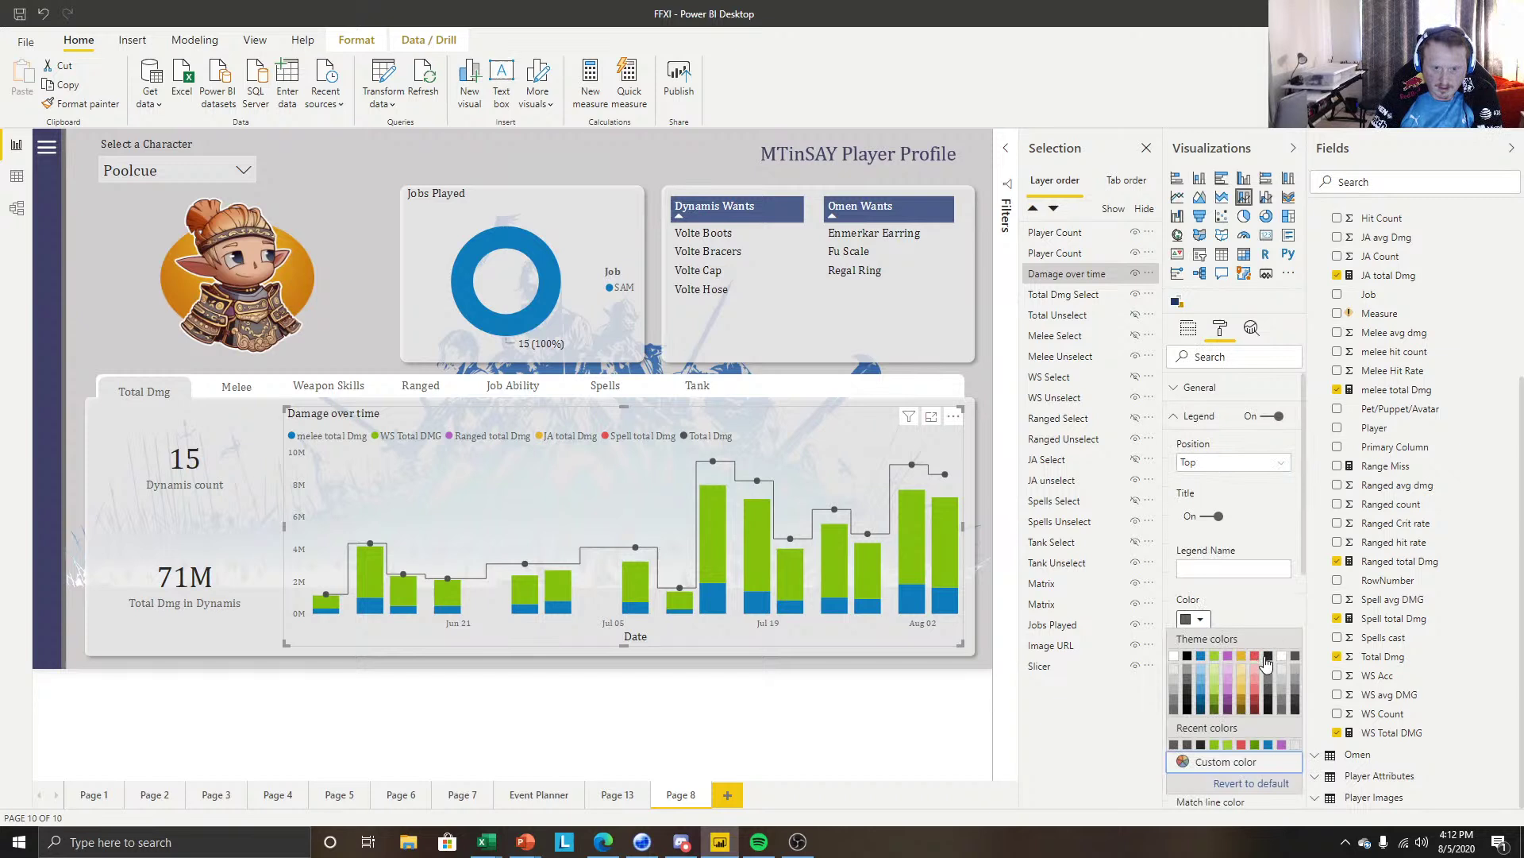
left_click(1267, 665)
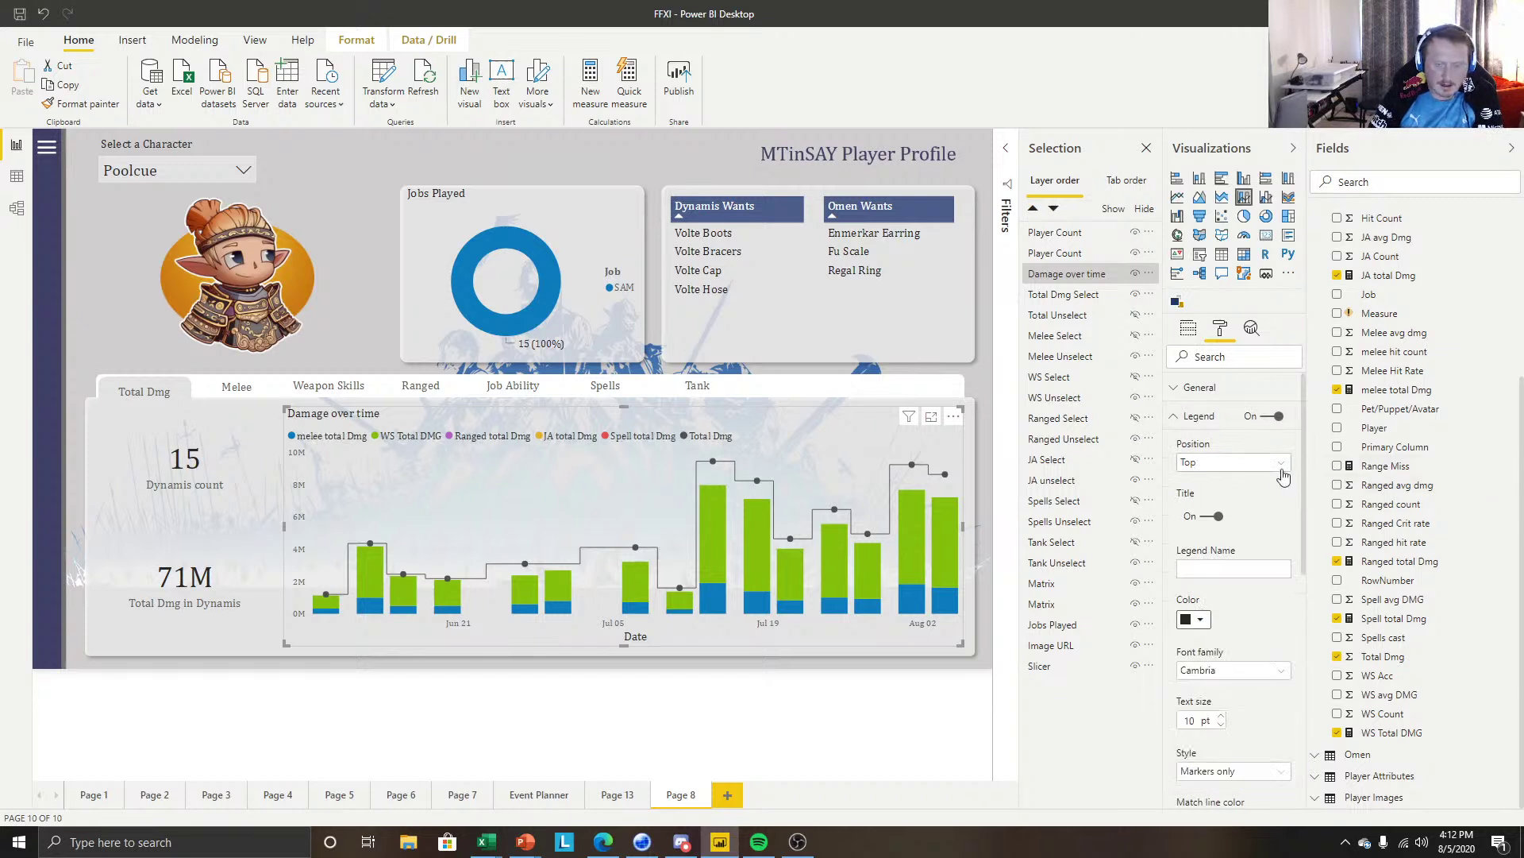
Set the chart's legend style to Line and markers and turn off Circle default icon, keeping Match line color on.
scroll(1260, 518, "down", 2)
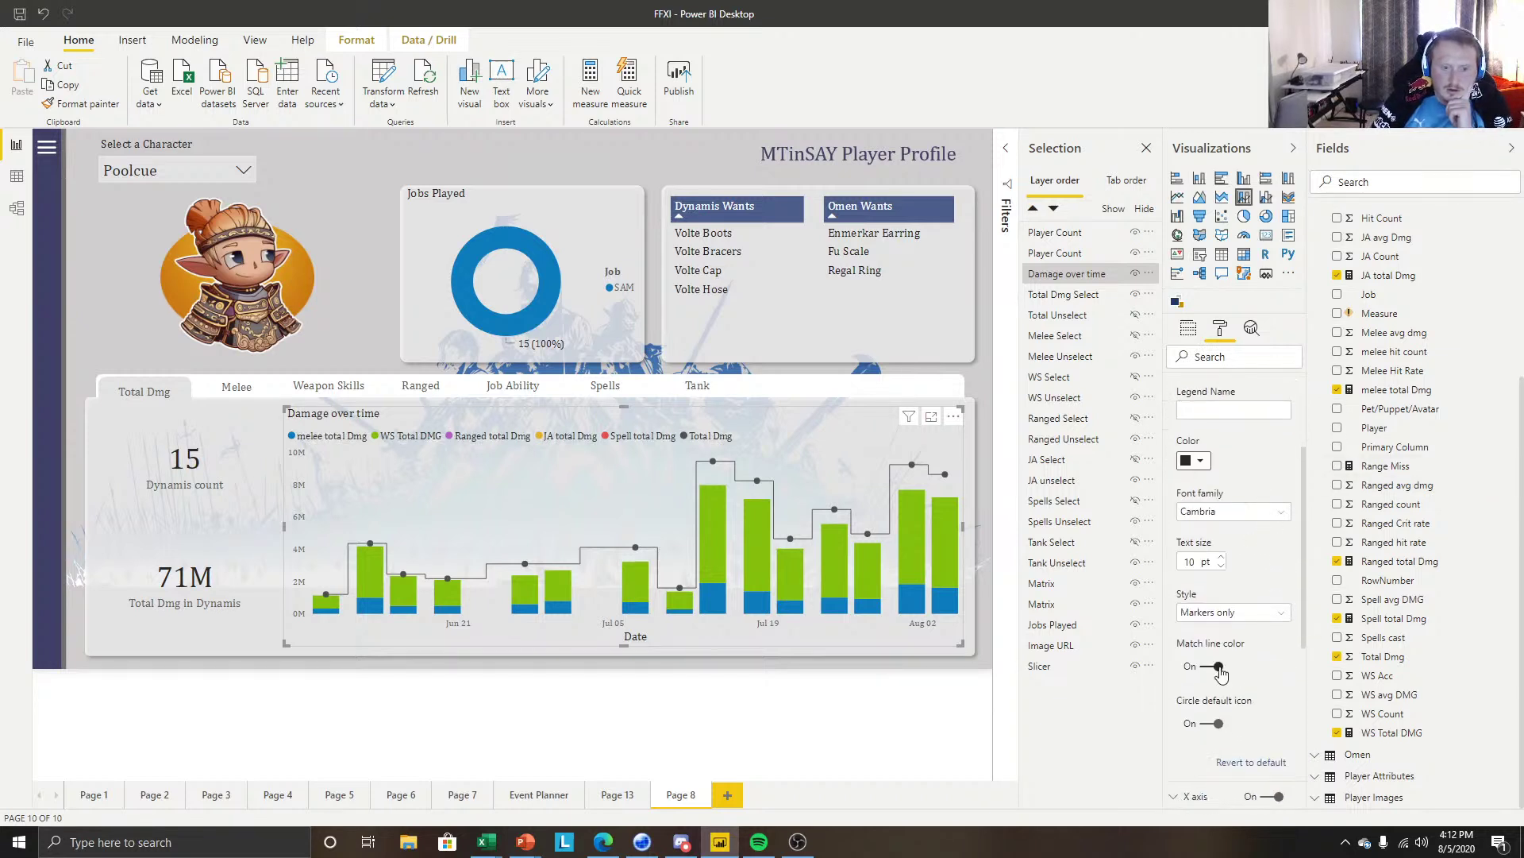
left_click(1214, 722)
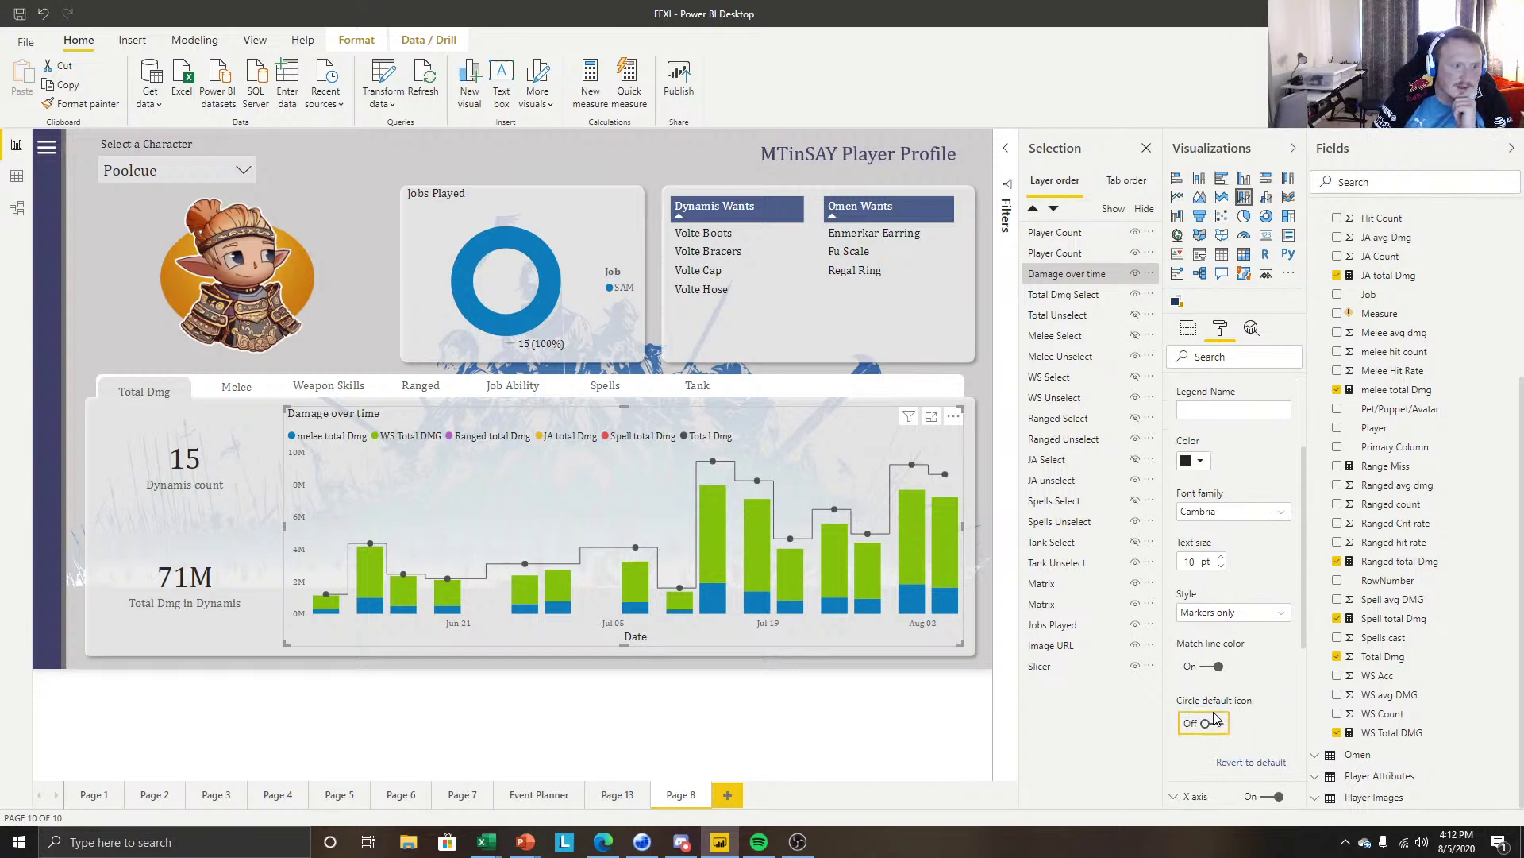
left_click(1207, 724)
left_click(1217, 669)
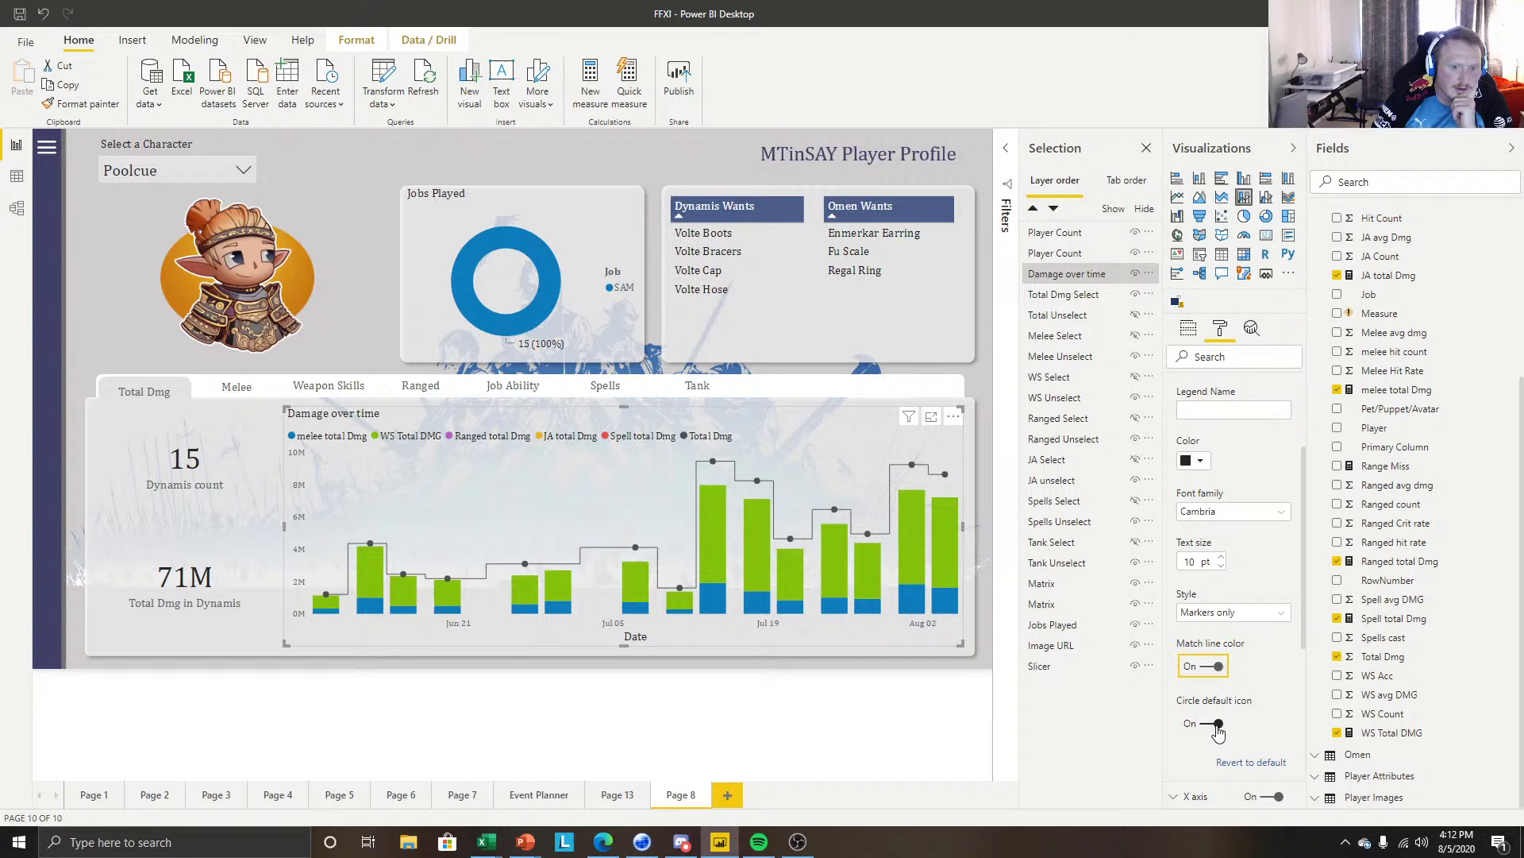
left_click(1212, 722)
left_click(1220, 613)
left_click(1225, 650)
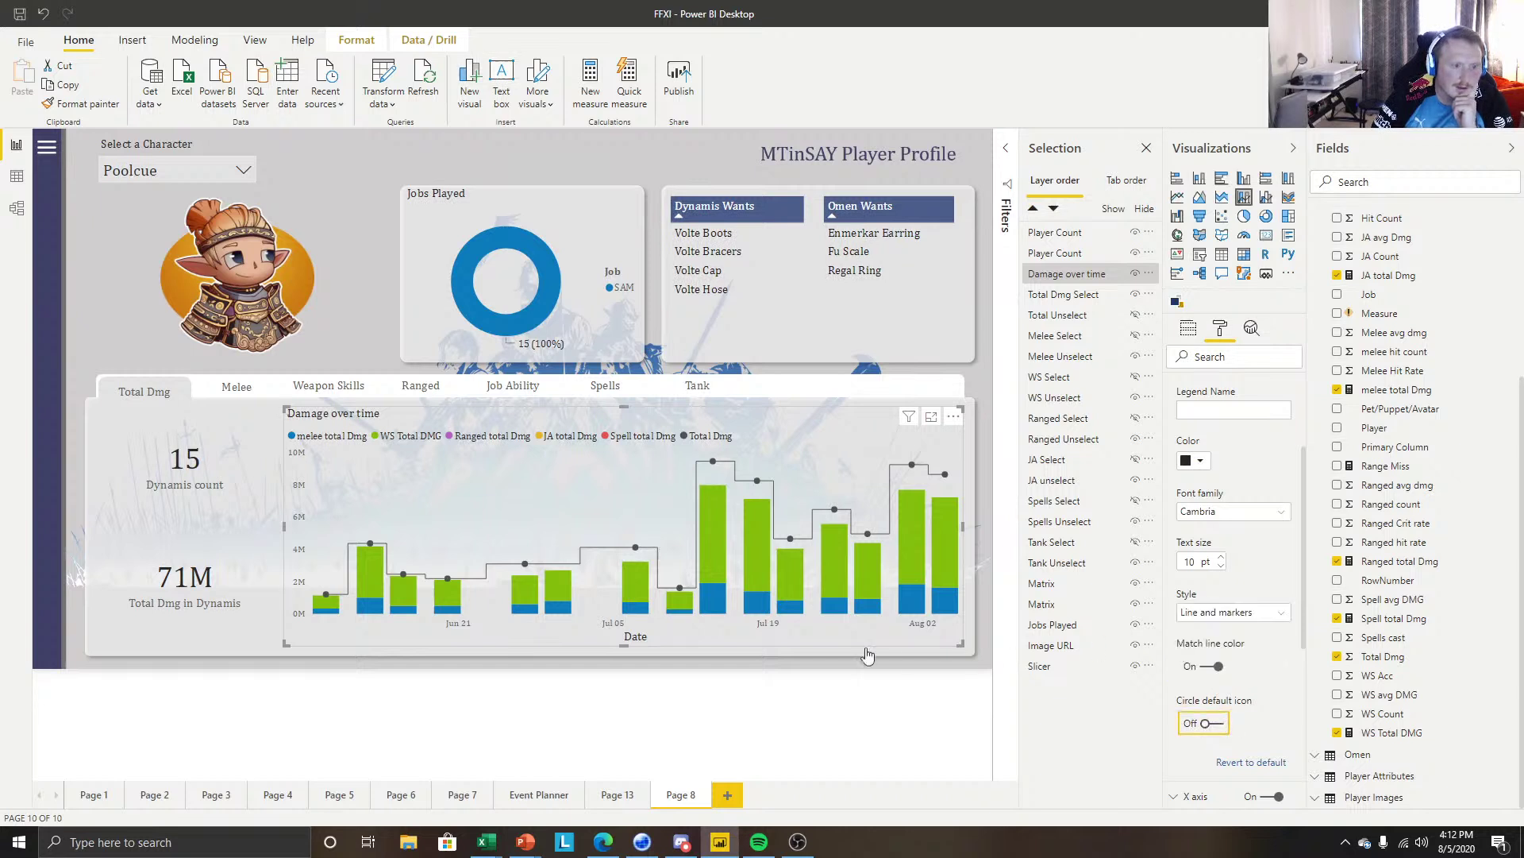
left_click(744, 673)
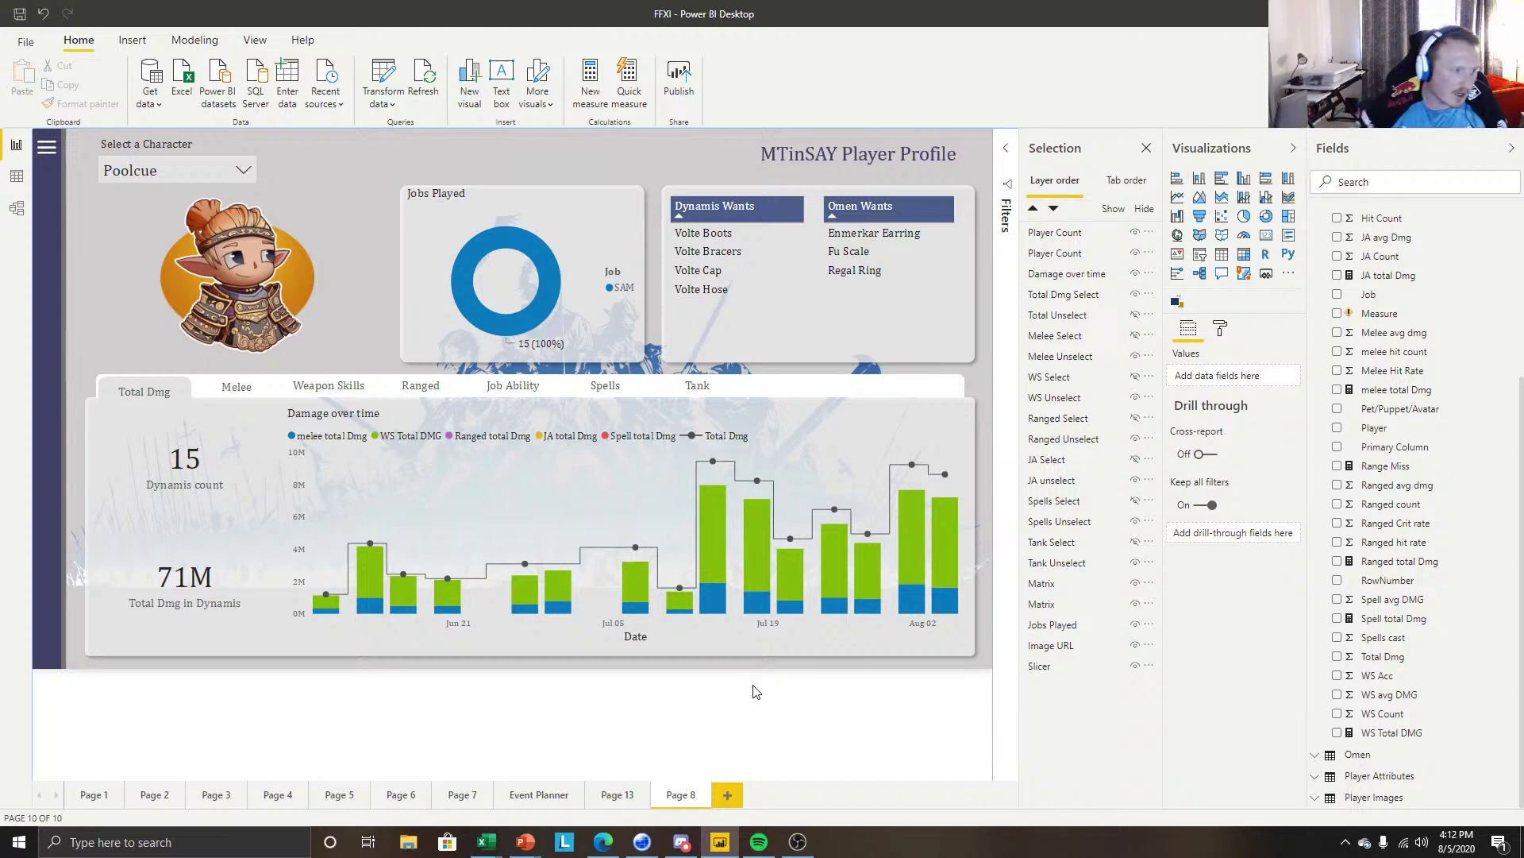
Give the Damage over time chart's X axis labels a darker theme color and a 10 pt text size.
left_click(791, 423)
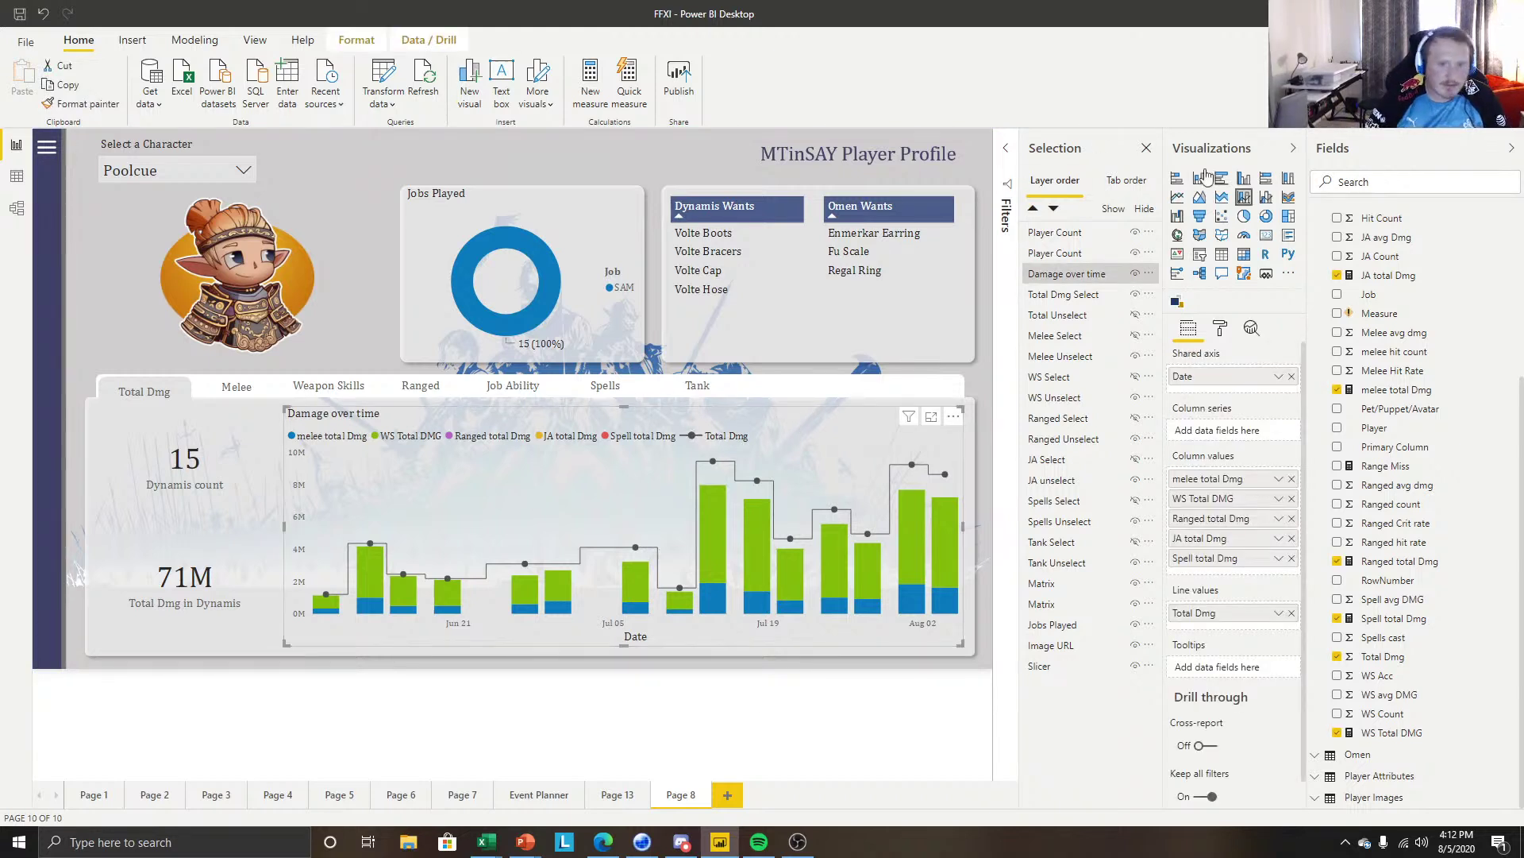
left_click(1220, 328)
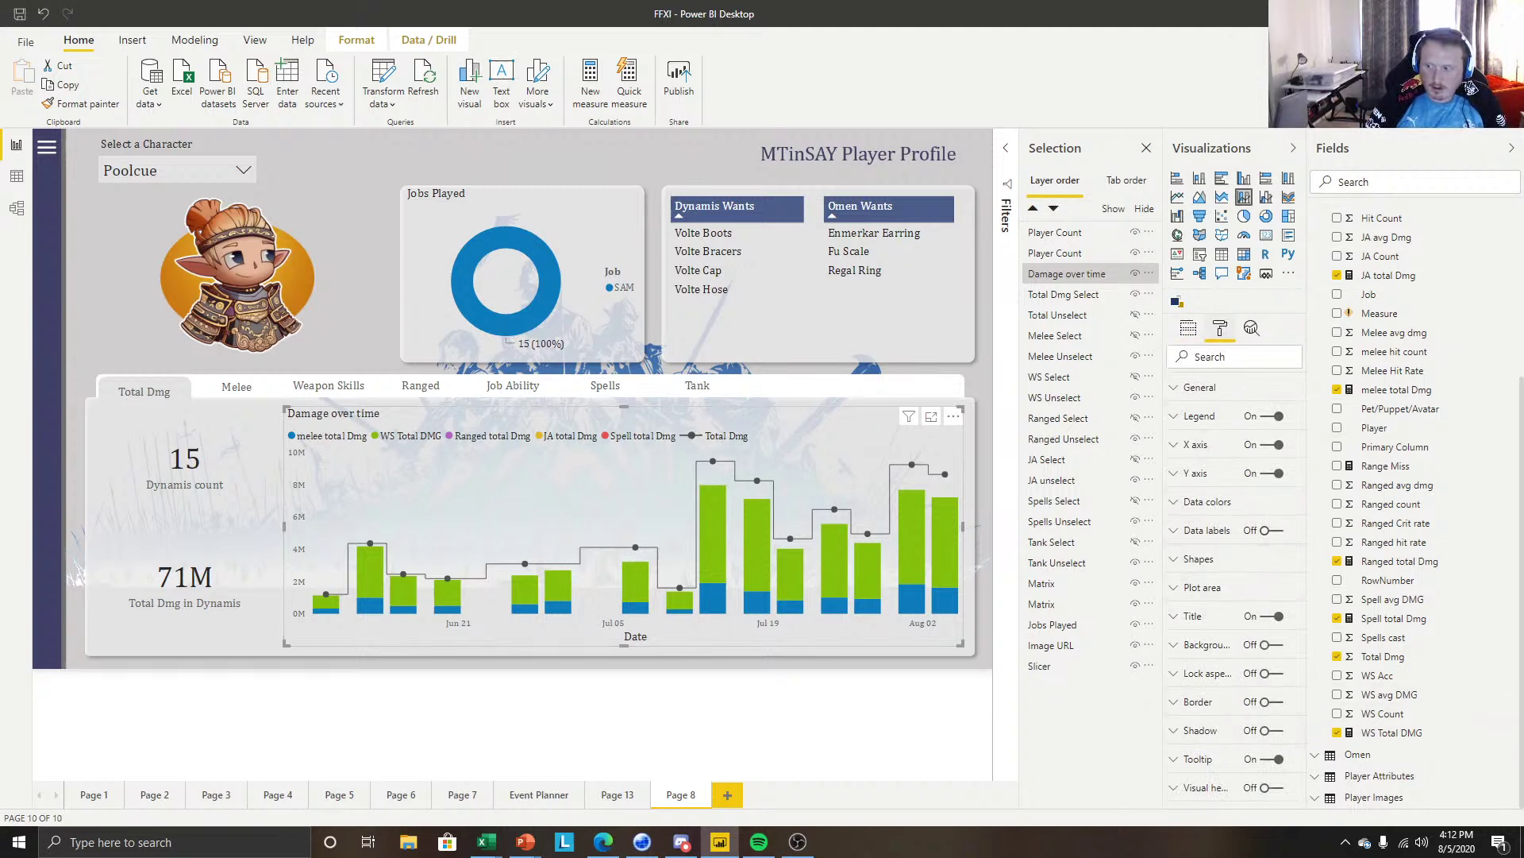
left_click(1194, 446)
left_click(1195, 689)
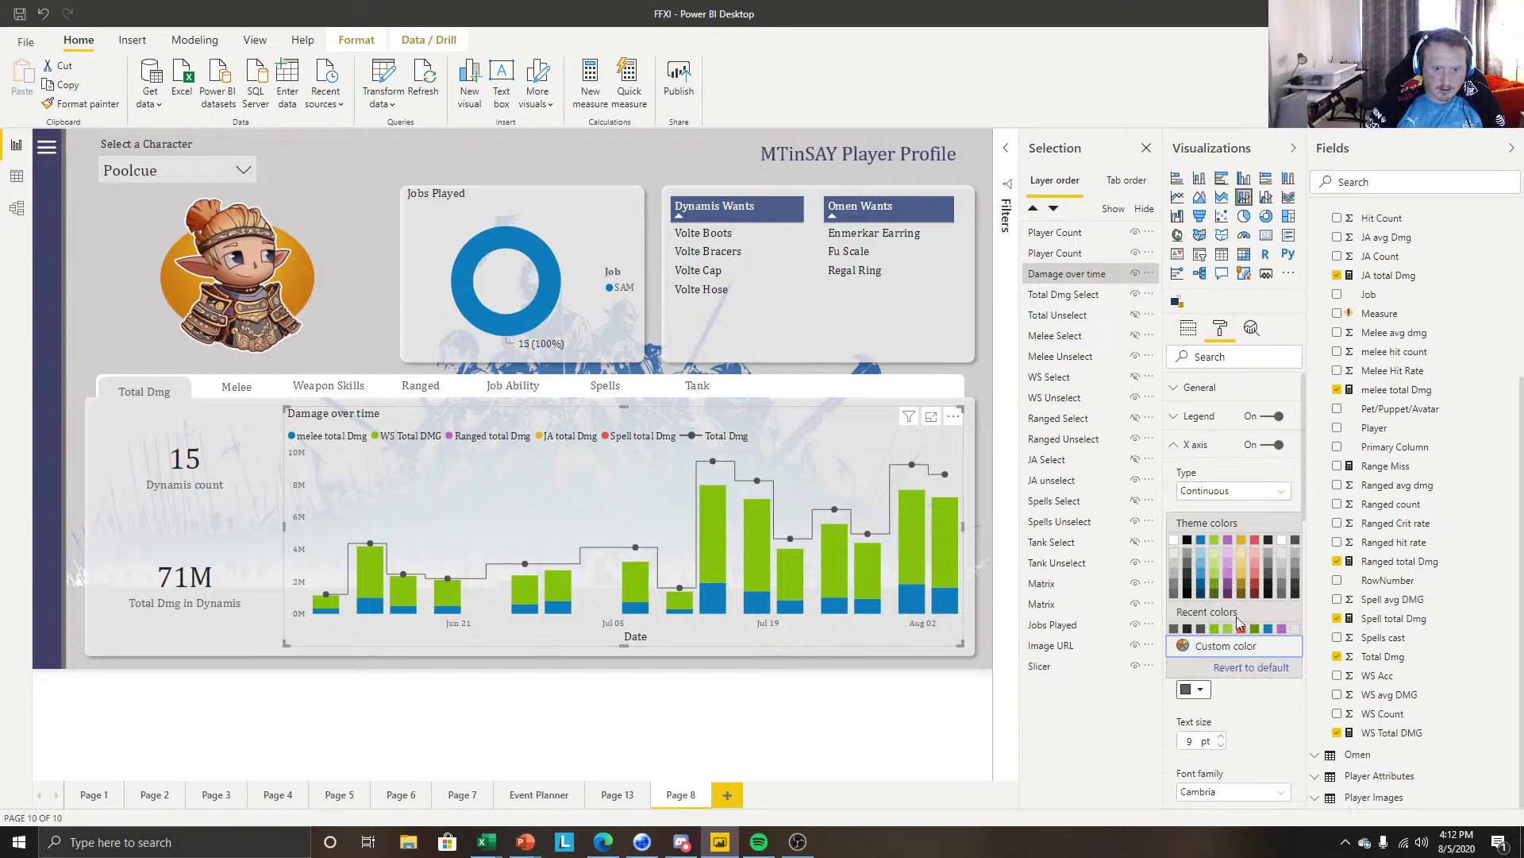
left_click(1269, 550)
scroll(1266, 687, "down", 1)
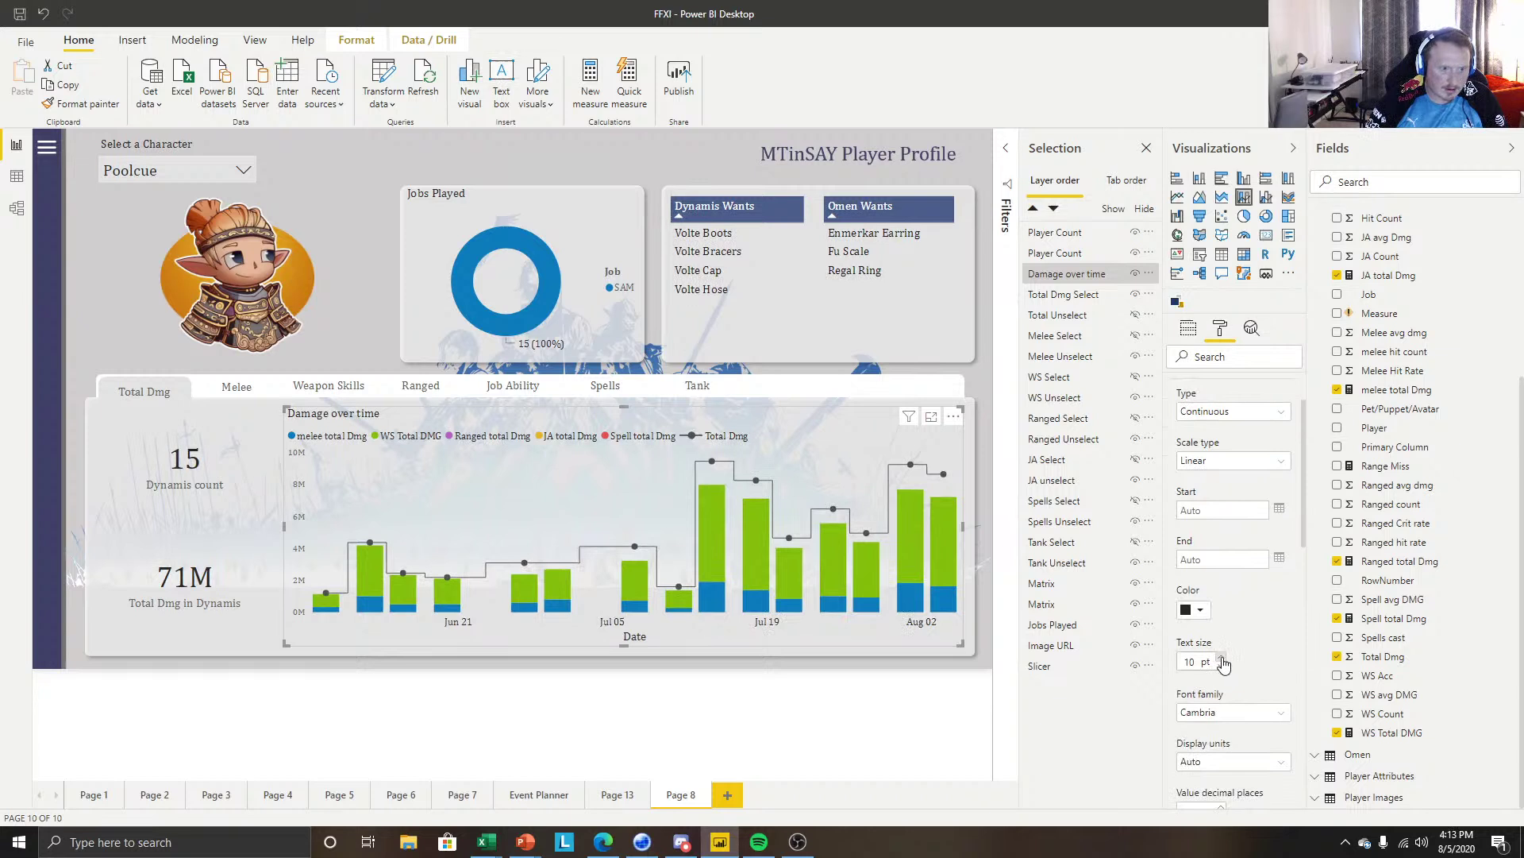
scroll(1213, 449, "up", 1)
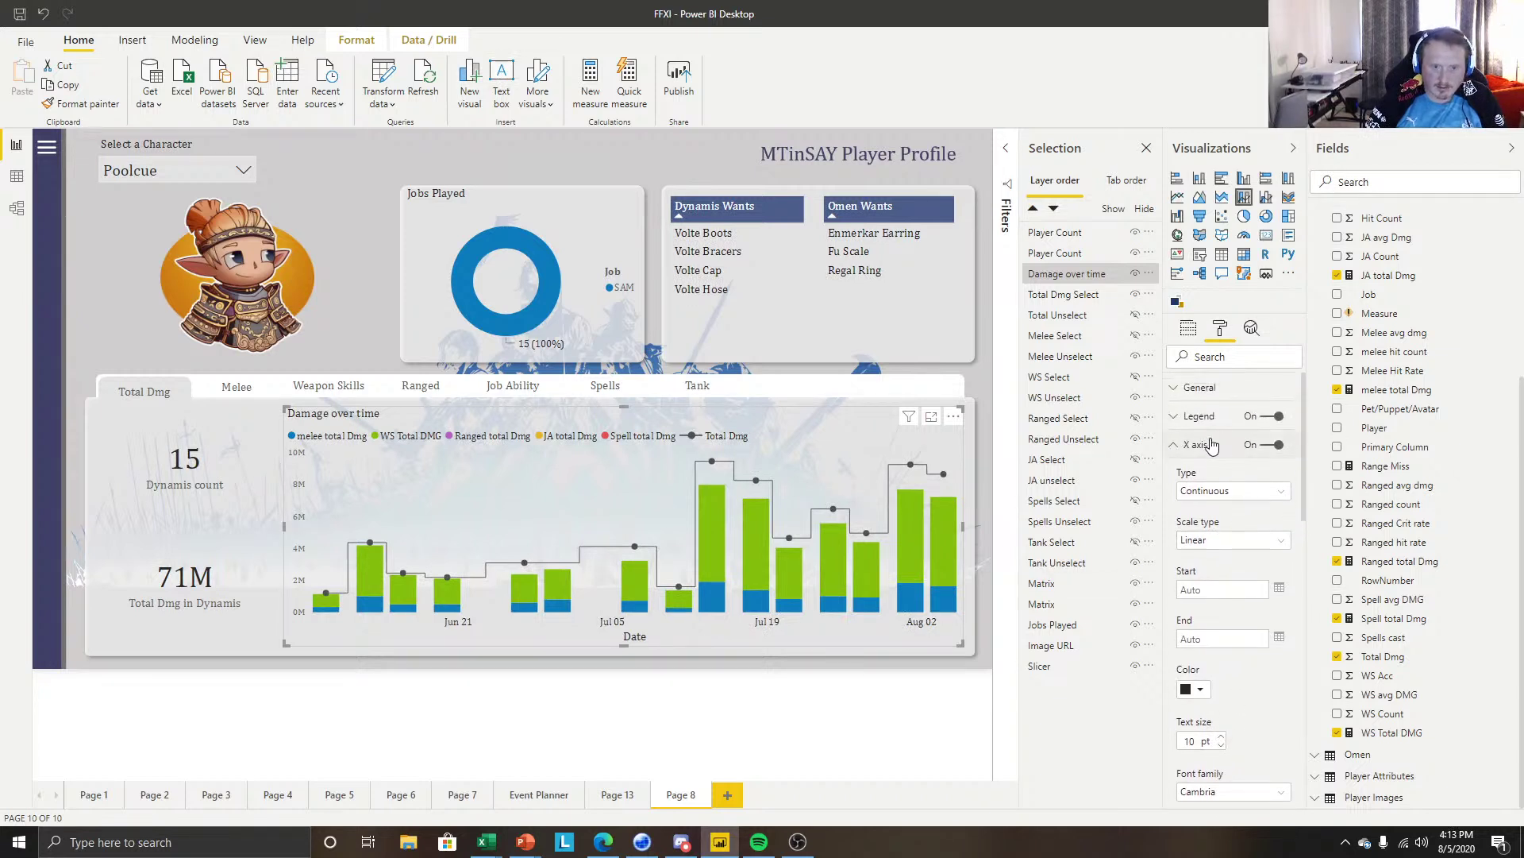
Give the chart's Y axis labels the same dark theme color and increase their text size.
left_click(1210, 445)
left_click(1195, 474)
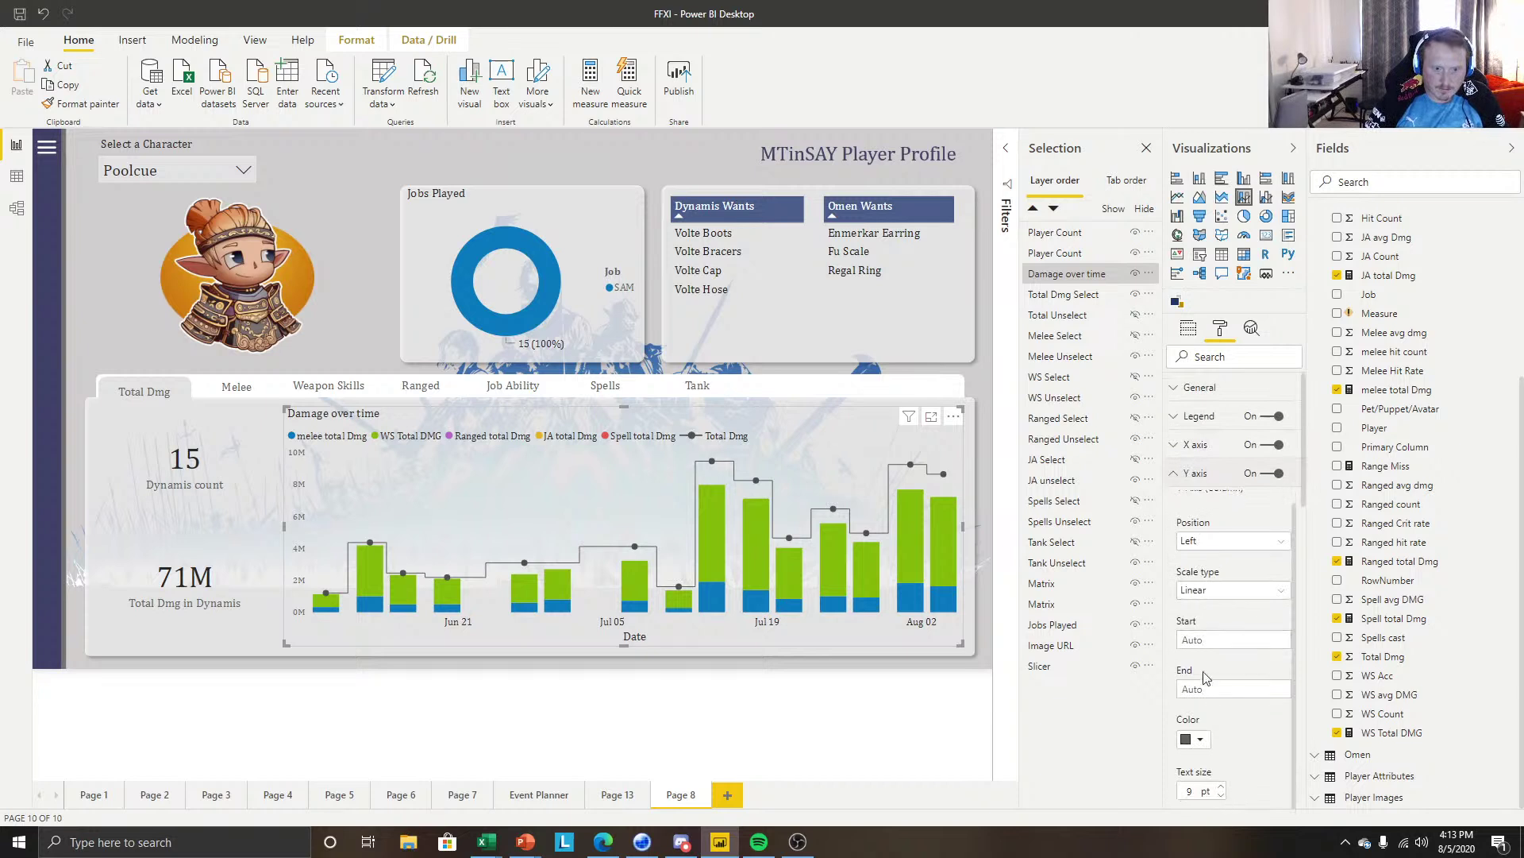
left_click(1193, 739)
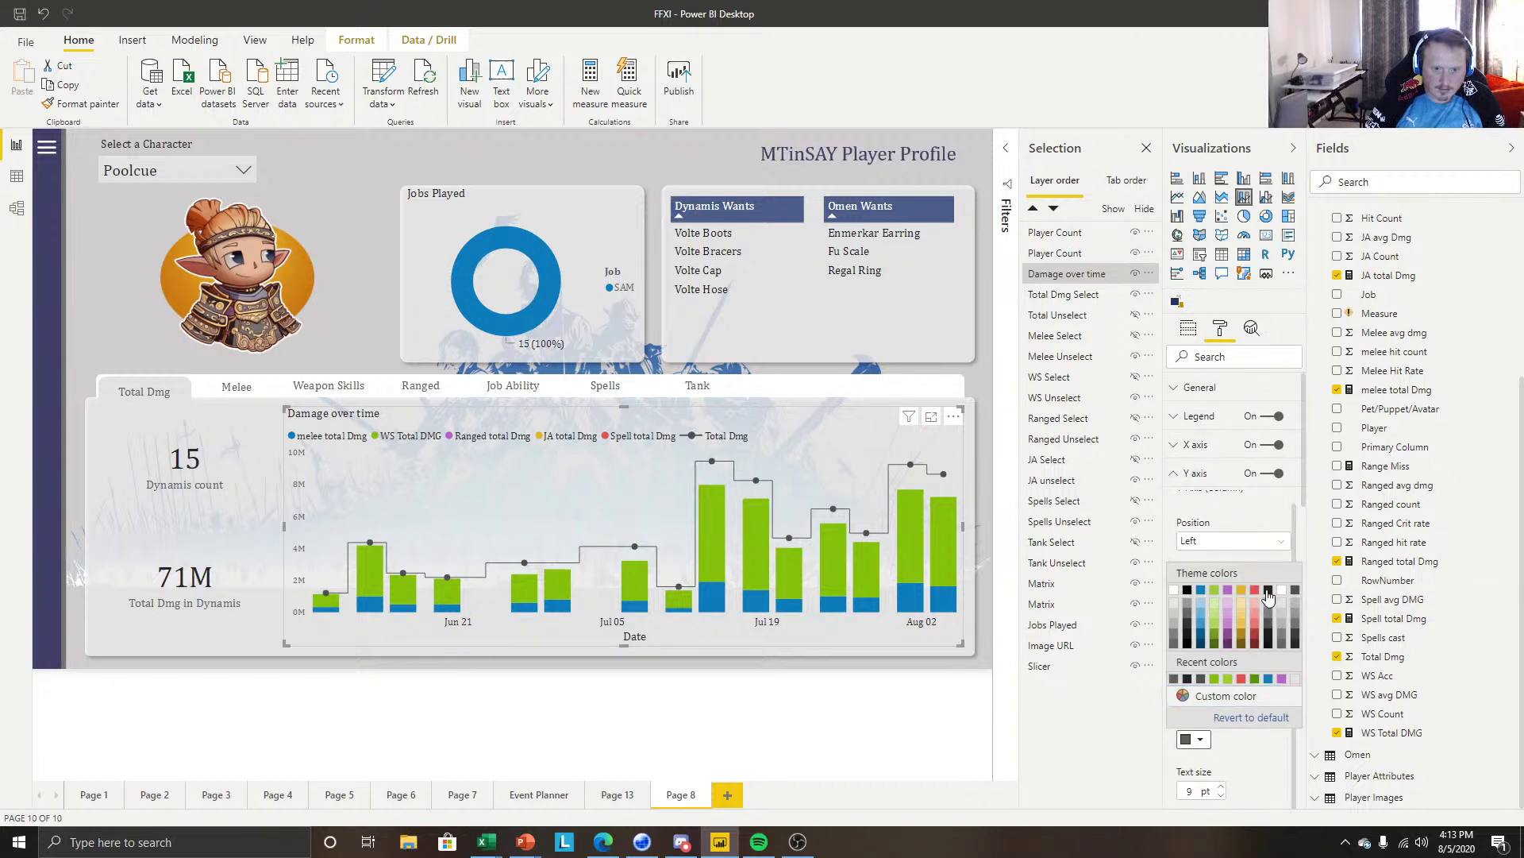
left_click(1267, 591)
scroll(1212, 766, "down", 2)
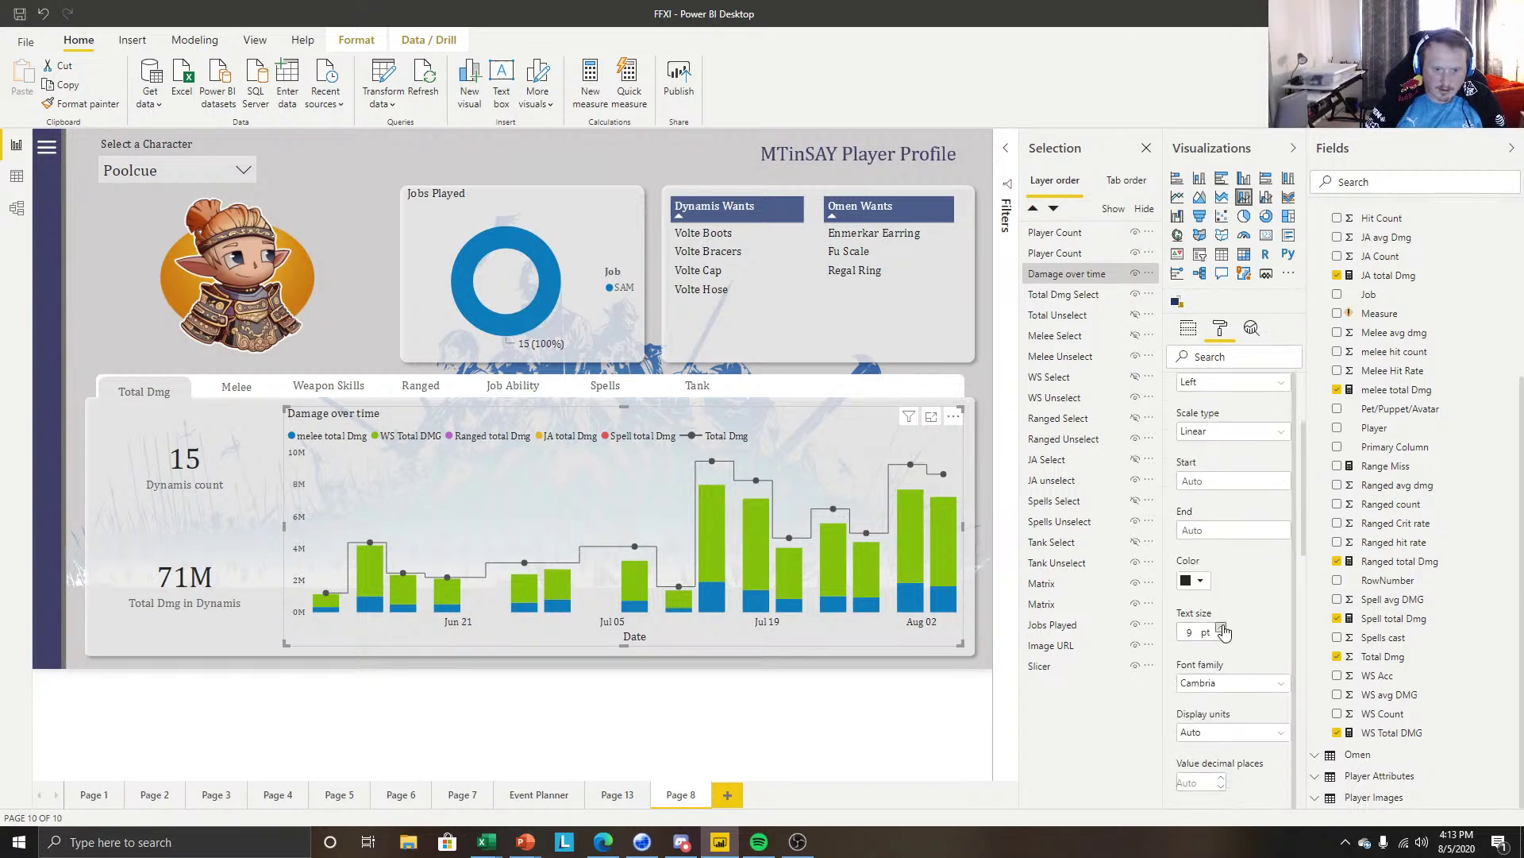
left_click(768, 717)
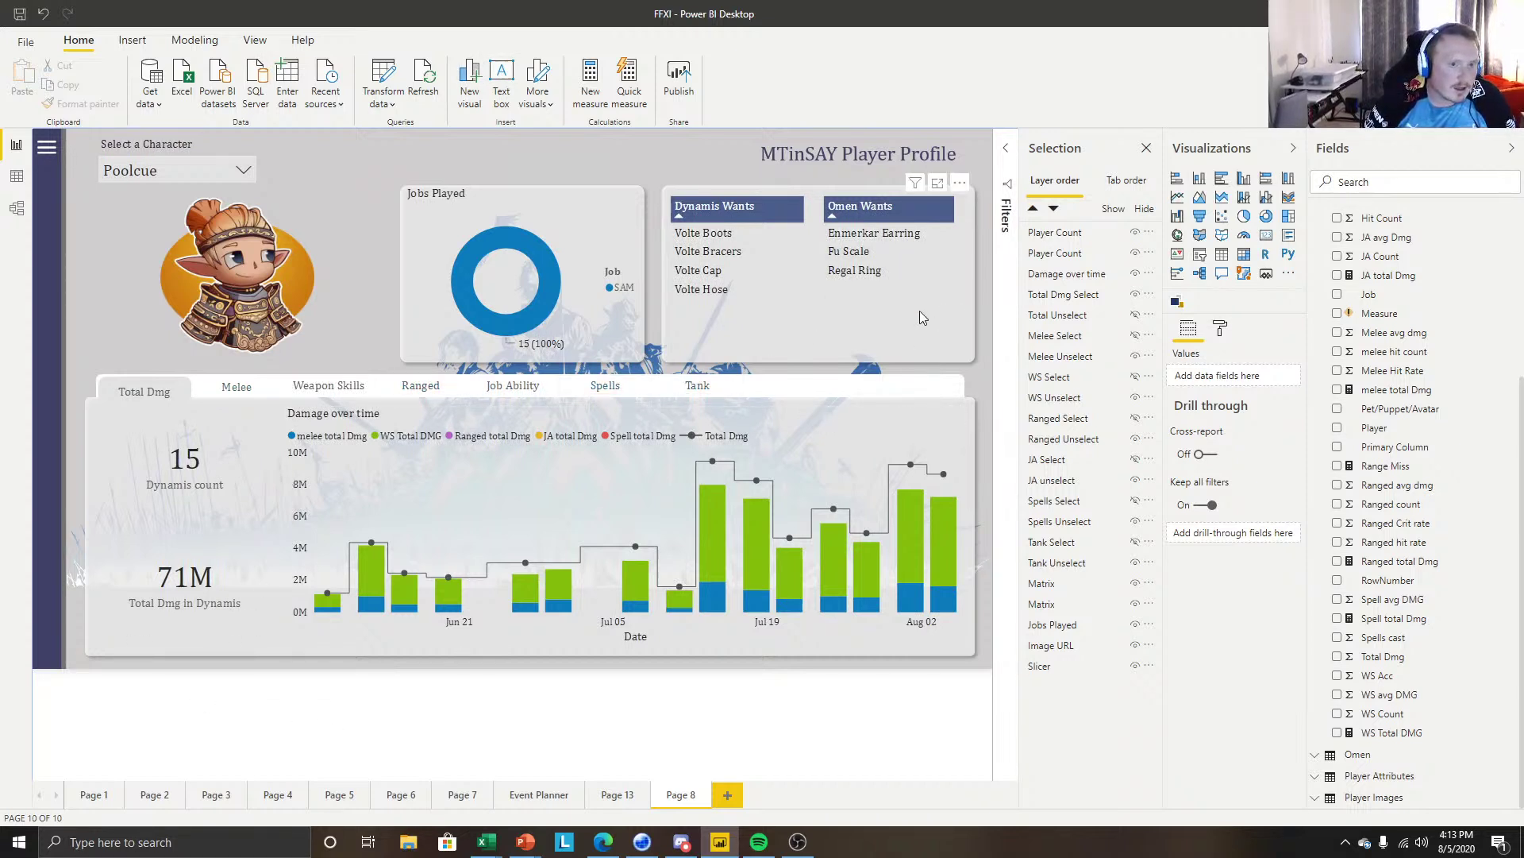
Group the Dynamis count card, the Total Dmg in Dynamis card and the Damage over time chart.
left_click(203, 444)
left_click(191, 566, "ctrl")
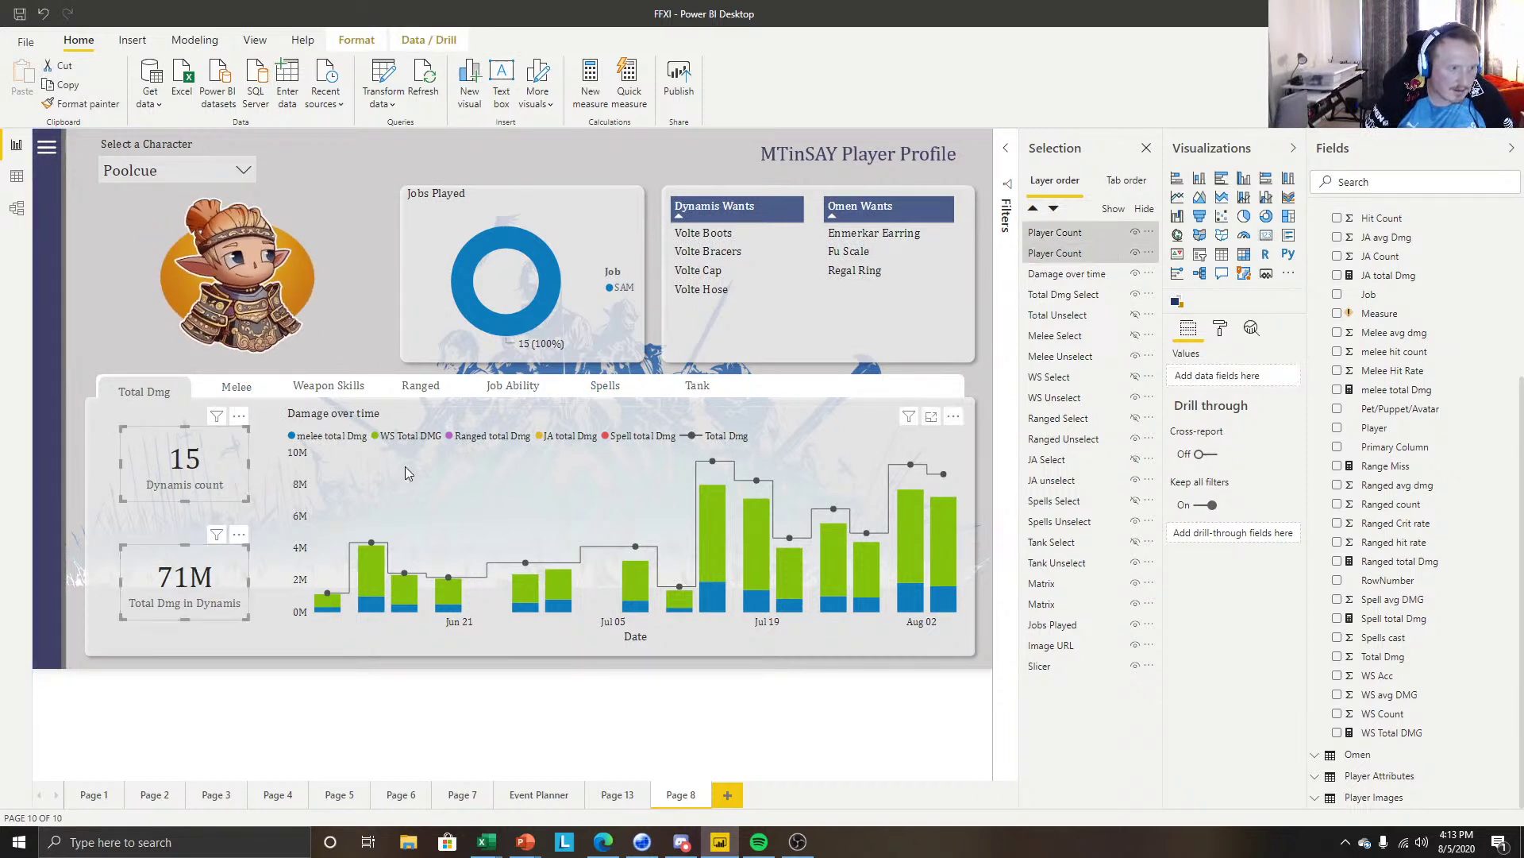
left_click(427, 419, "ctrl")
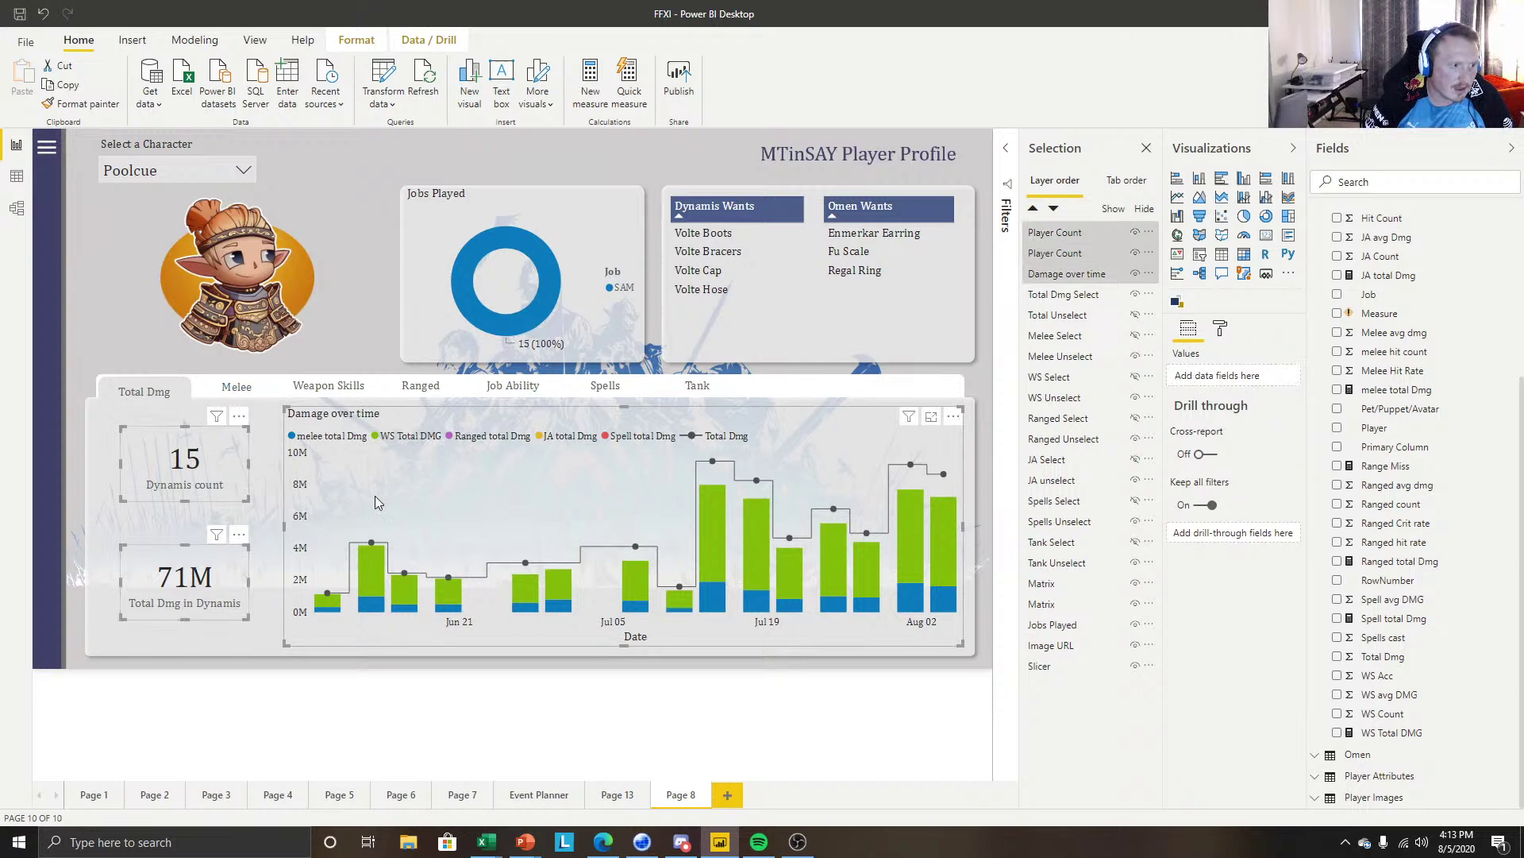
right_click(802, 408)
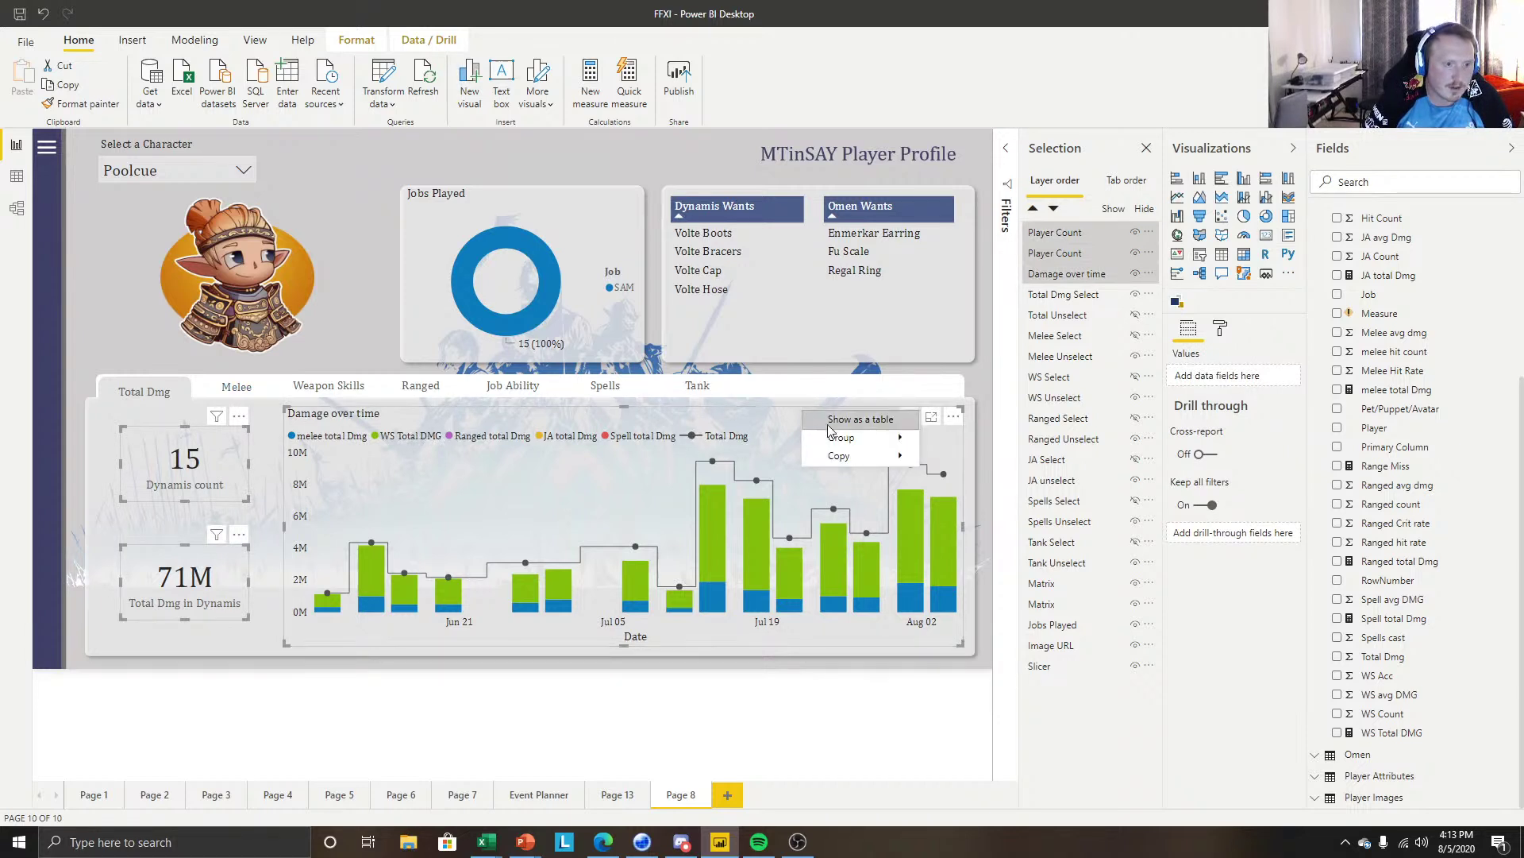
mouse_move(855, 443)
left_click(947, 440)
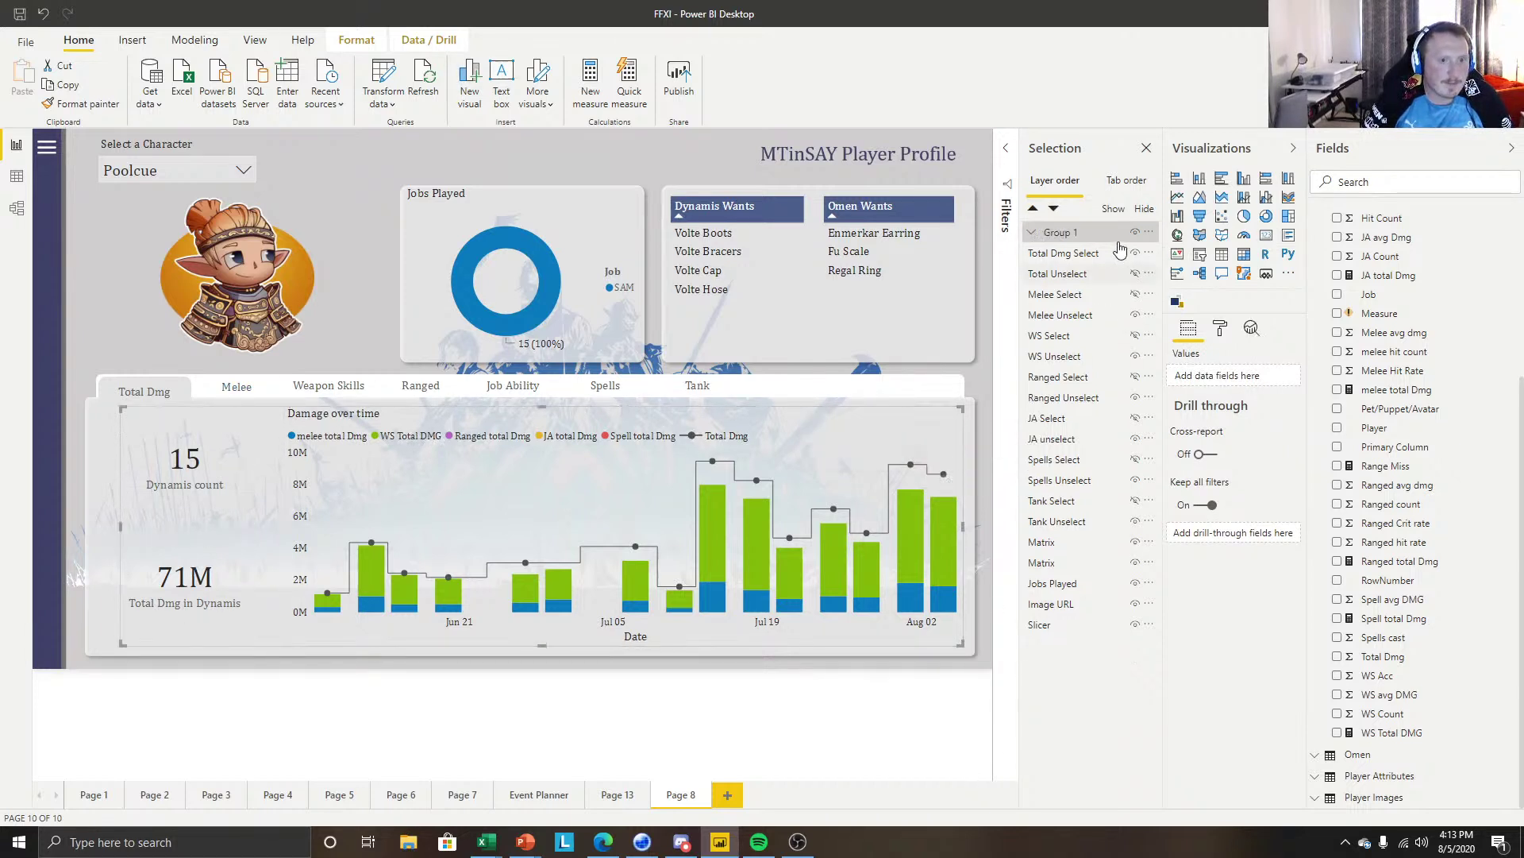
Hide Group 1, switch the Total Dmg tab to its unselected version, and show the Melee Select button.
left_click(1136, 232)
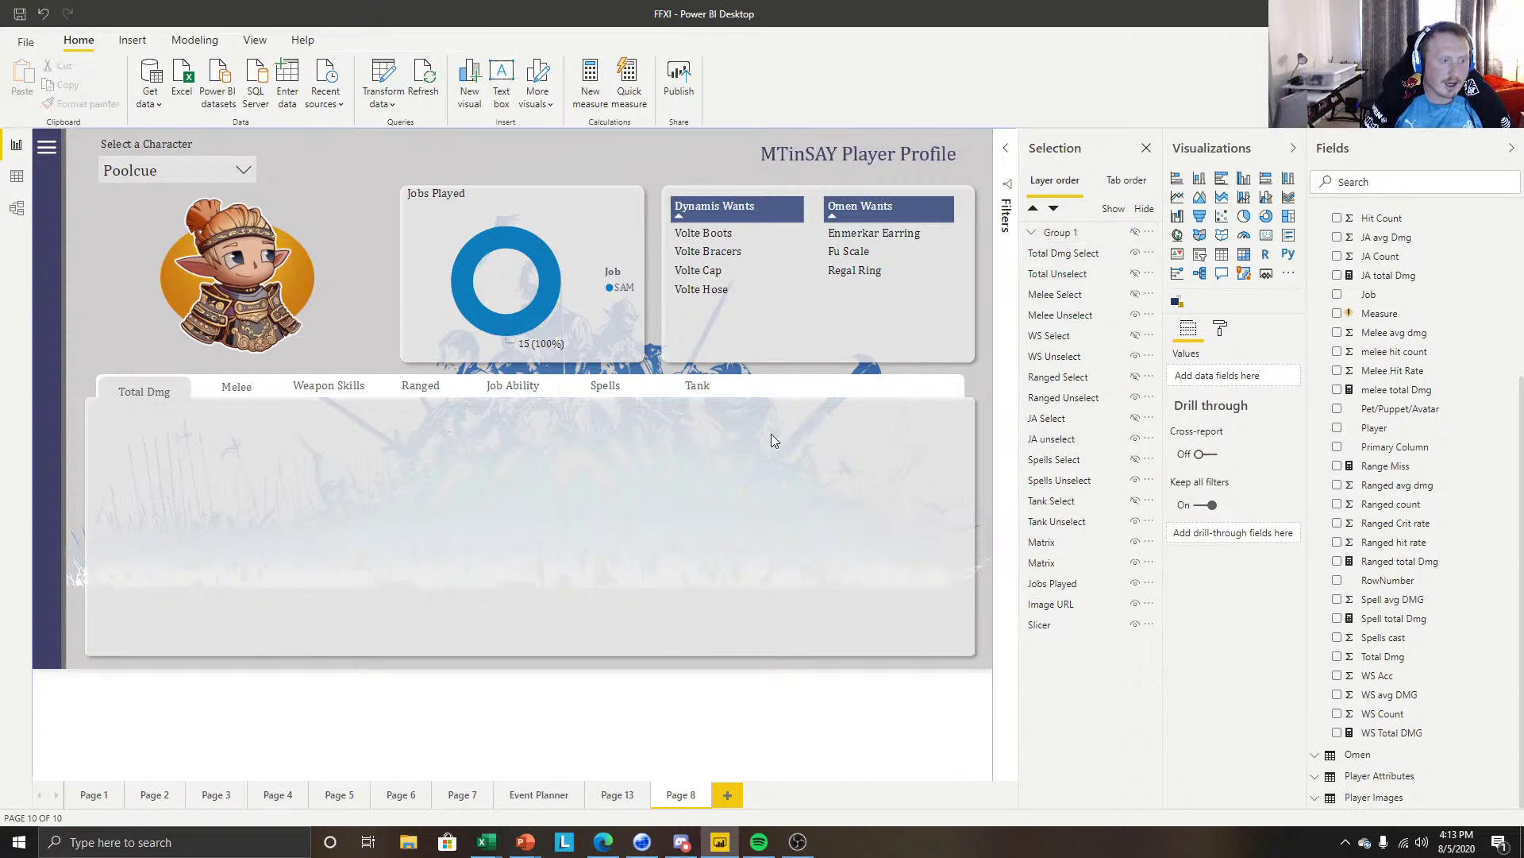
left_click(1135, 253)
left_click(1135, 273)
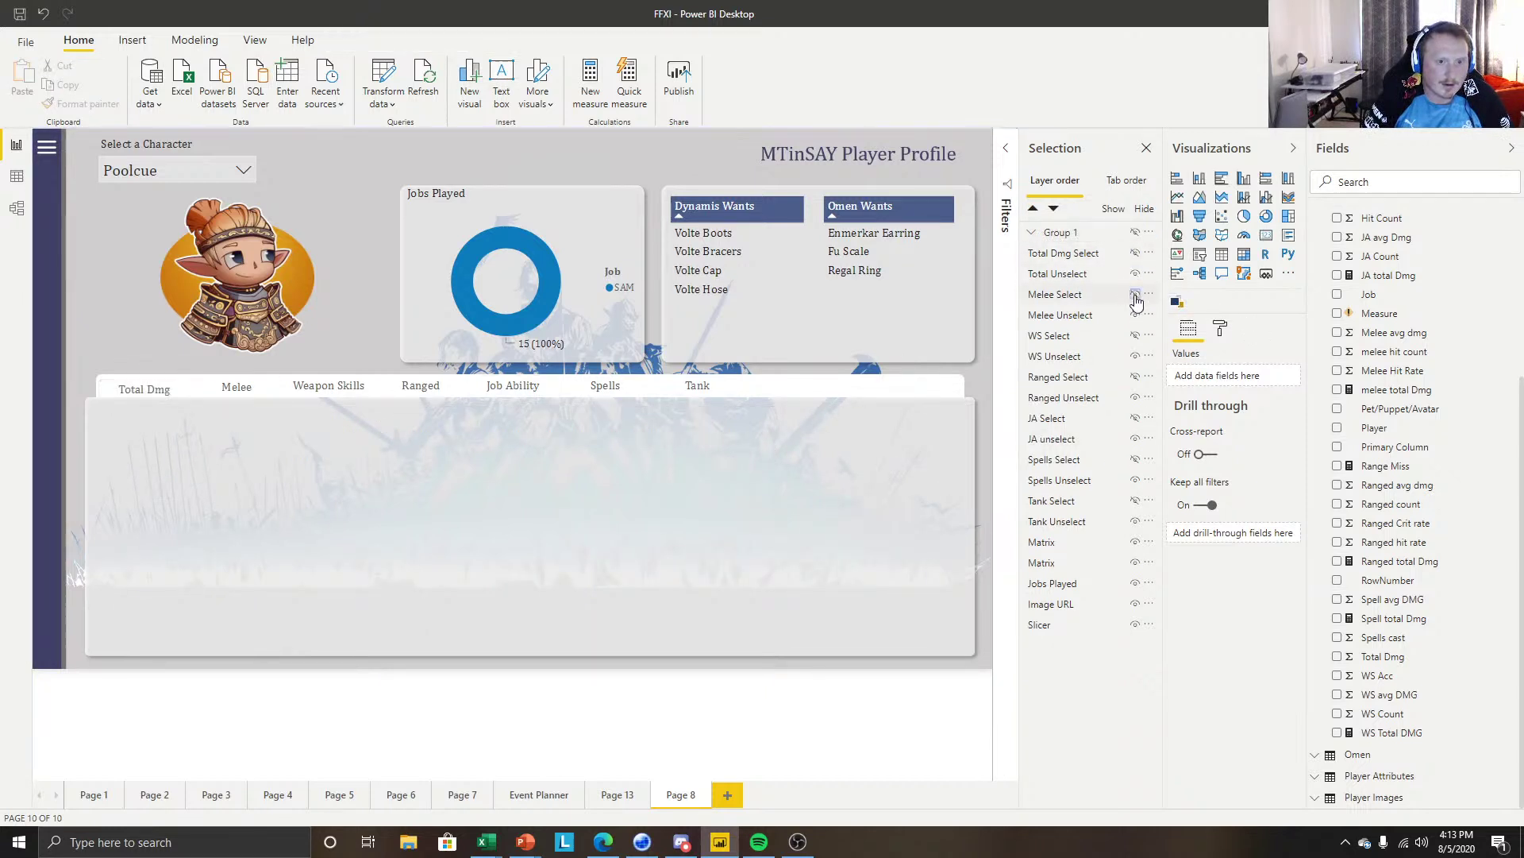
left_click(1135, 294)
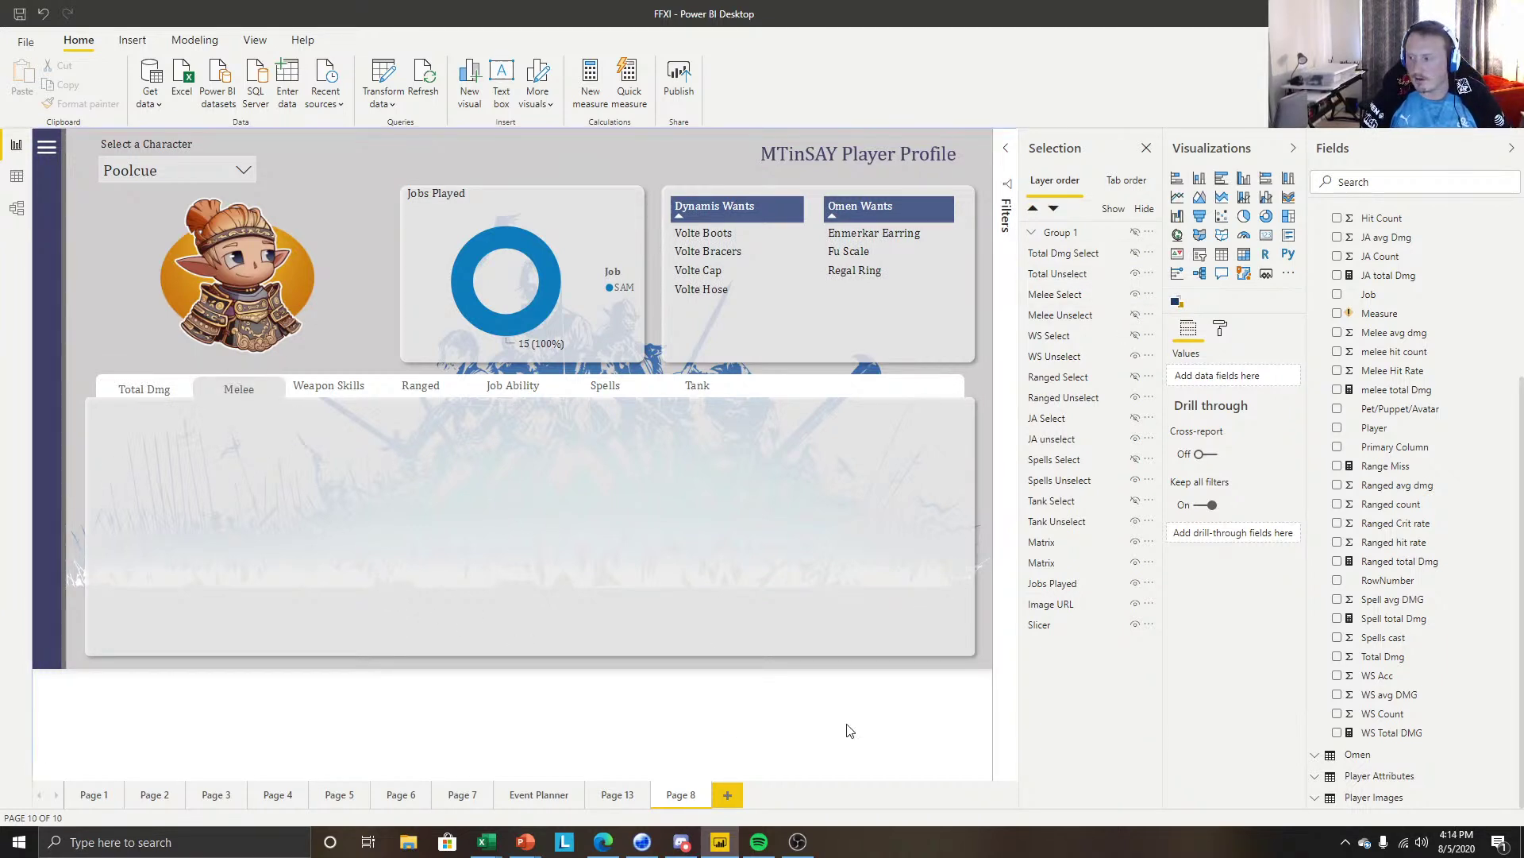
Nudge the Melee Select button slightly down so the tab meets the content panel below it.
left_click(248, 391)
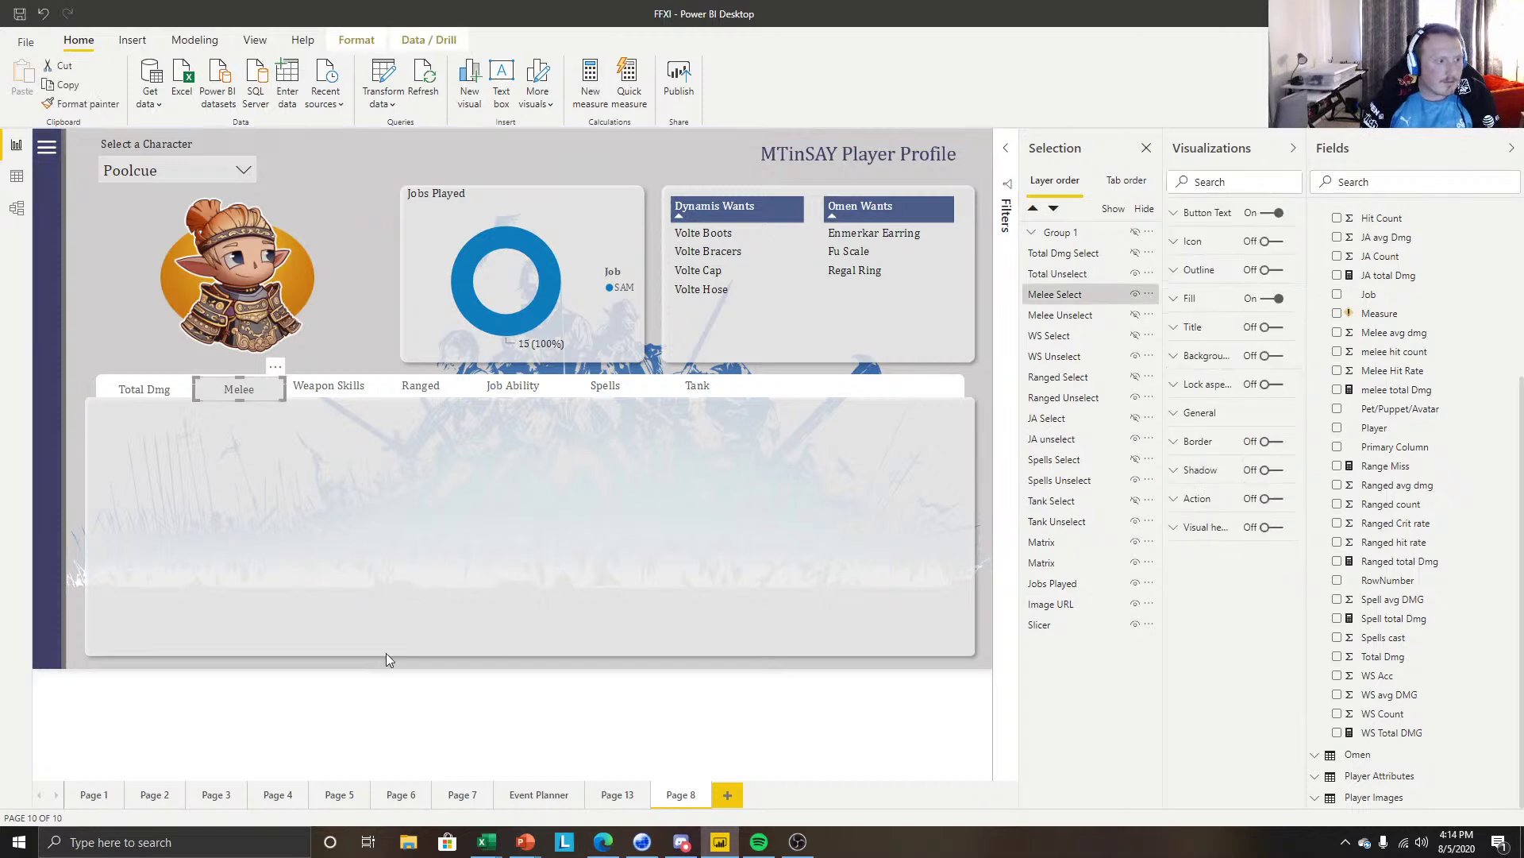
left_click(383, 669)
left_click(255, 397)
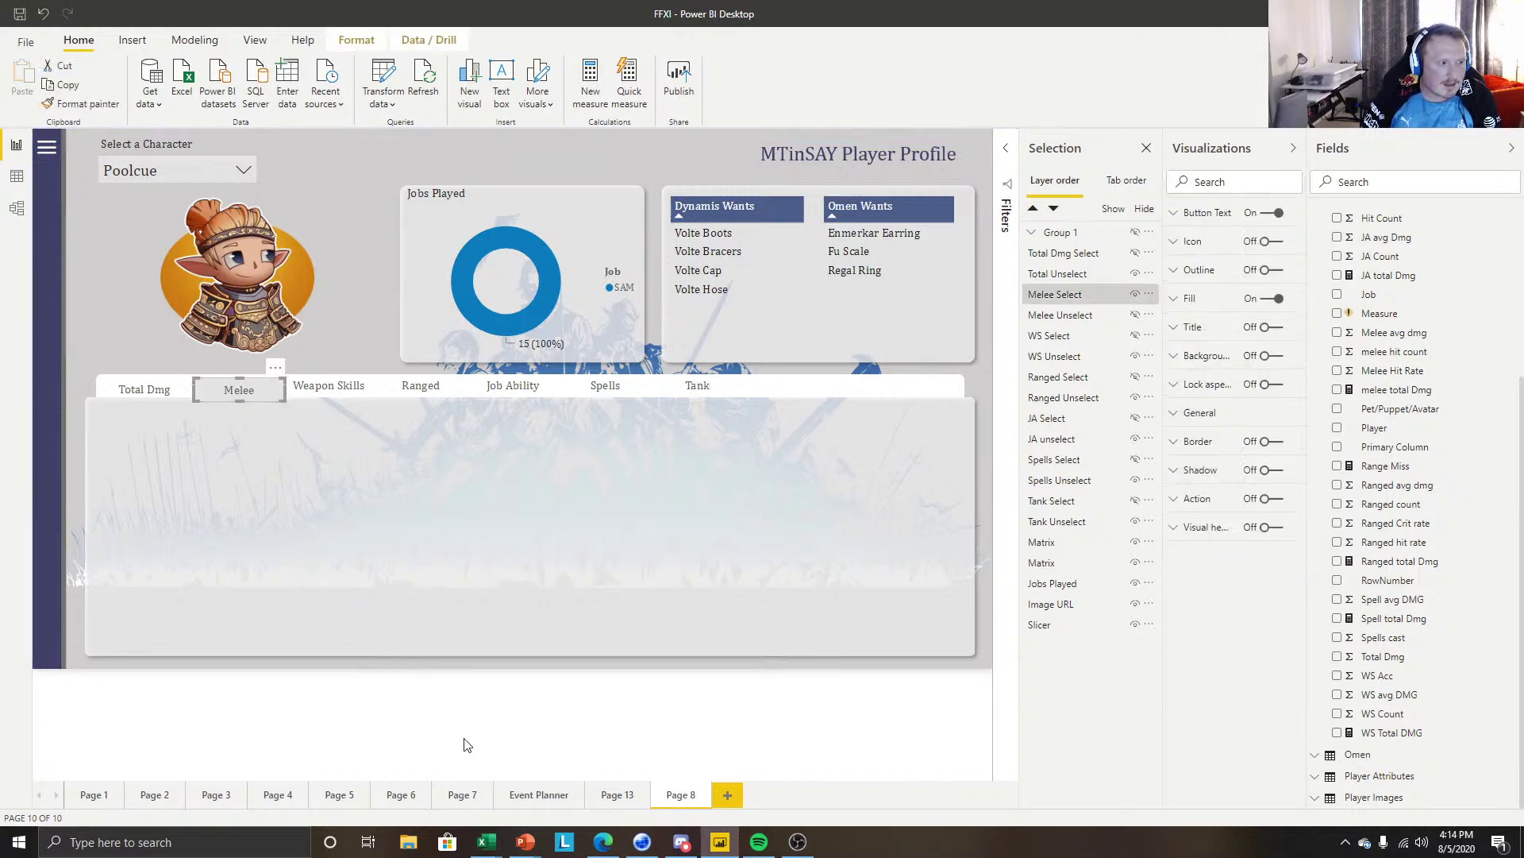
left_click(341, 492)
left_click(266, 388)
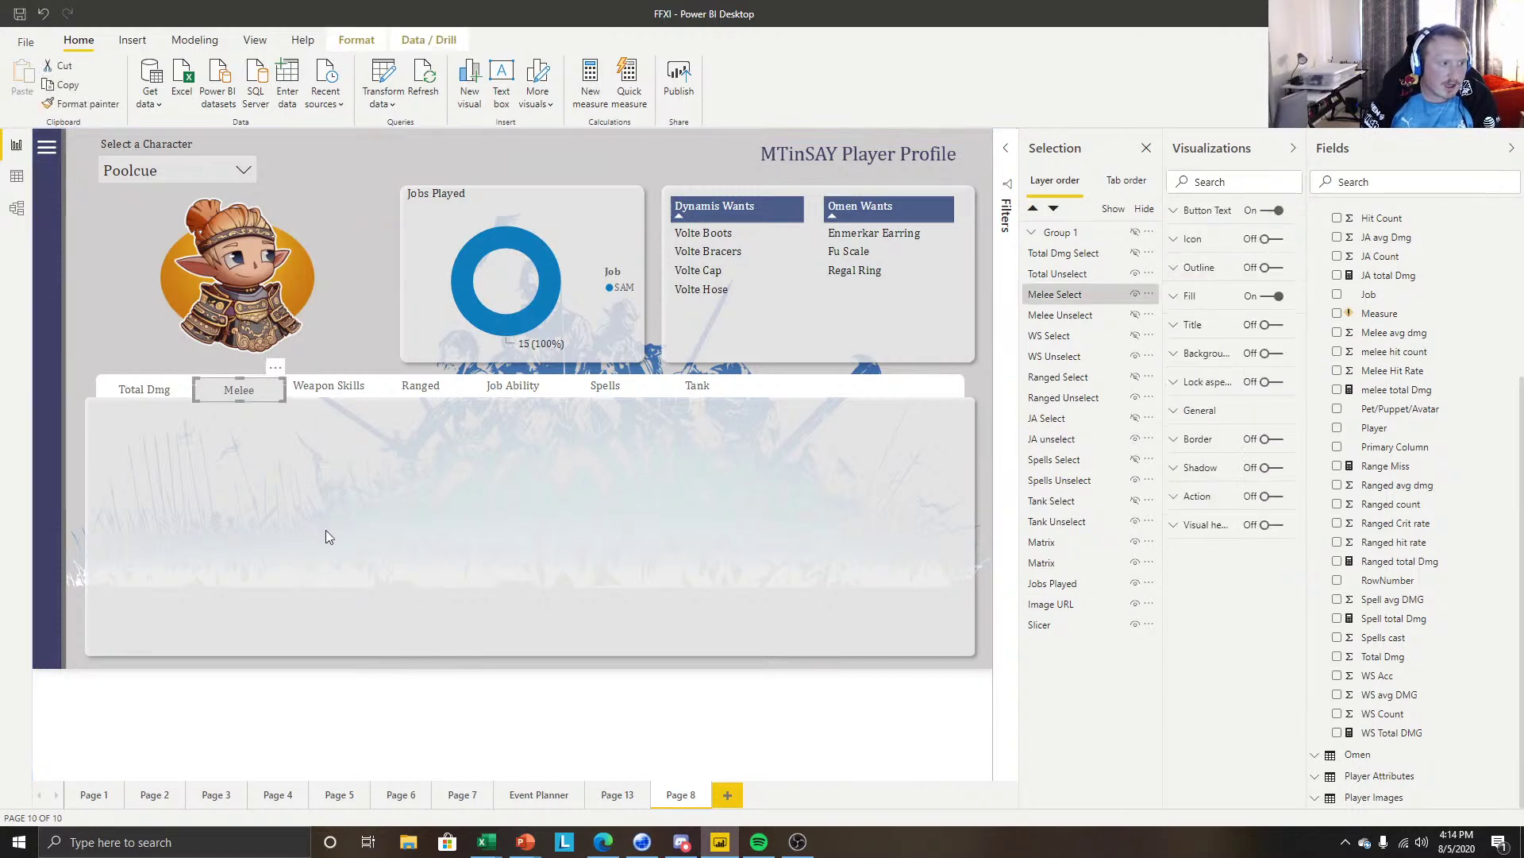
left_click(334, 651)
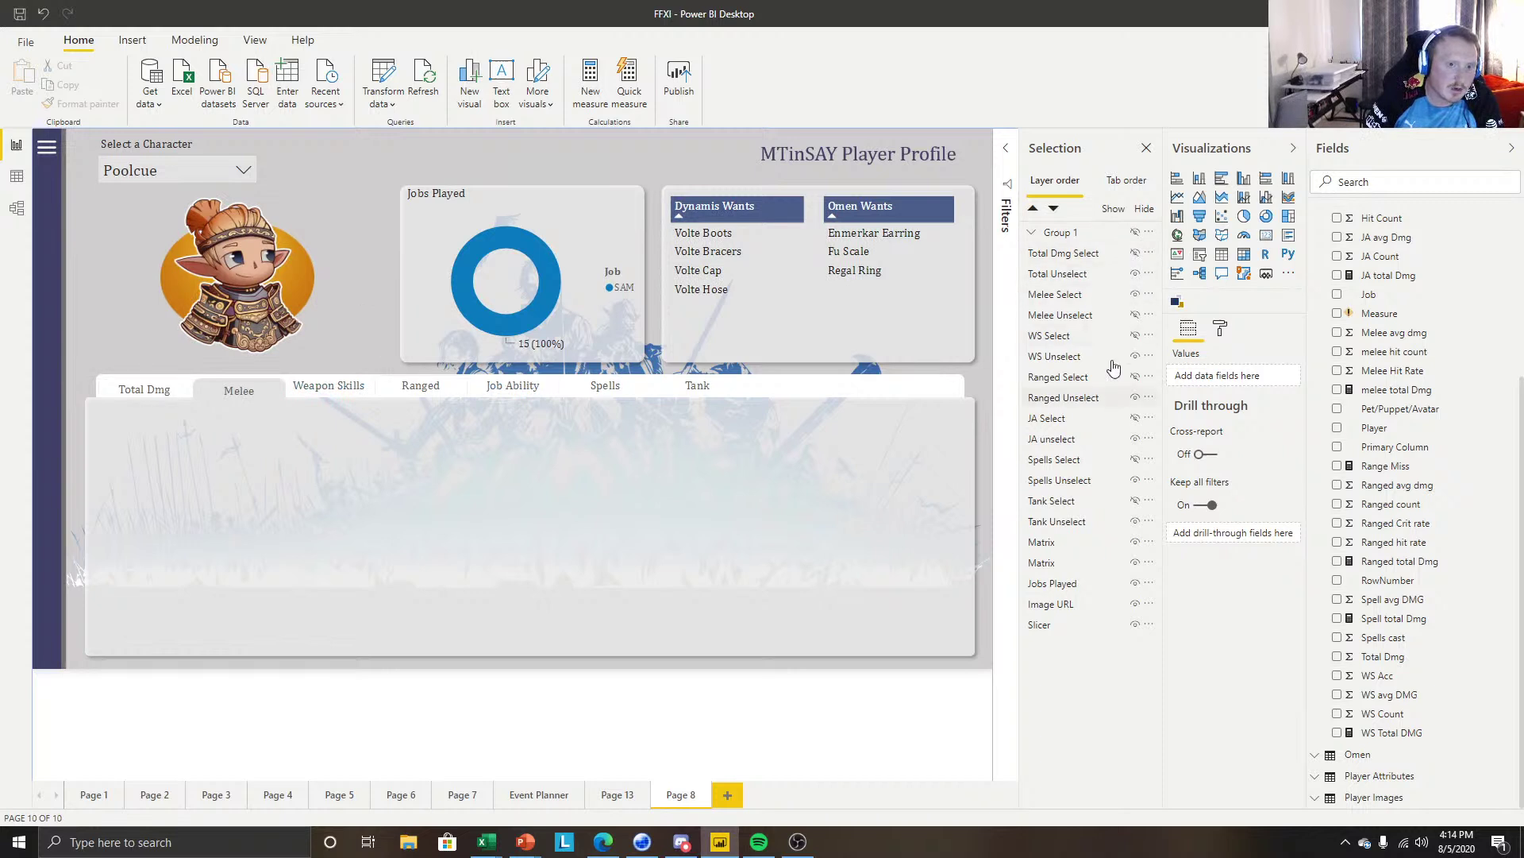
Toggle the visibility of Group 1 to check which visuals it controls, leaving the group hidden.
left_click(1135, 234)
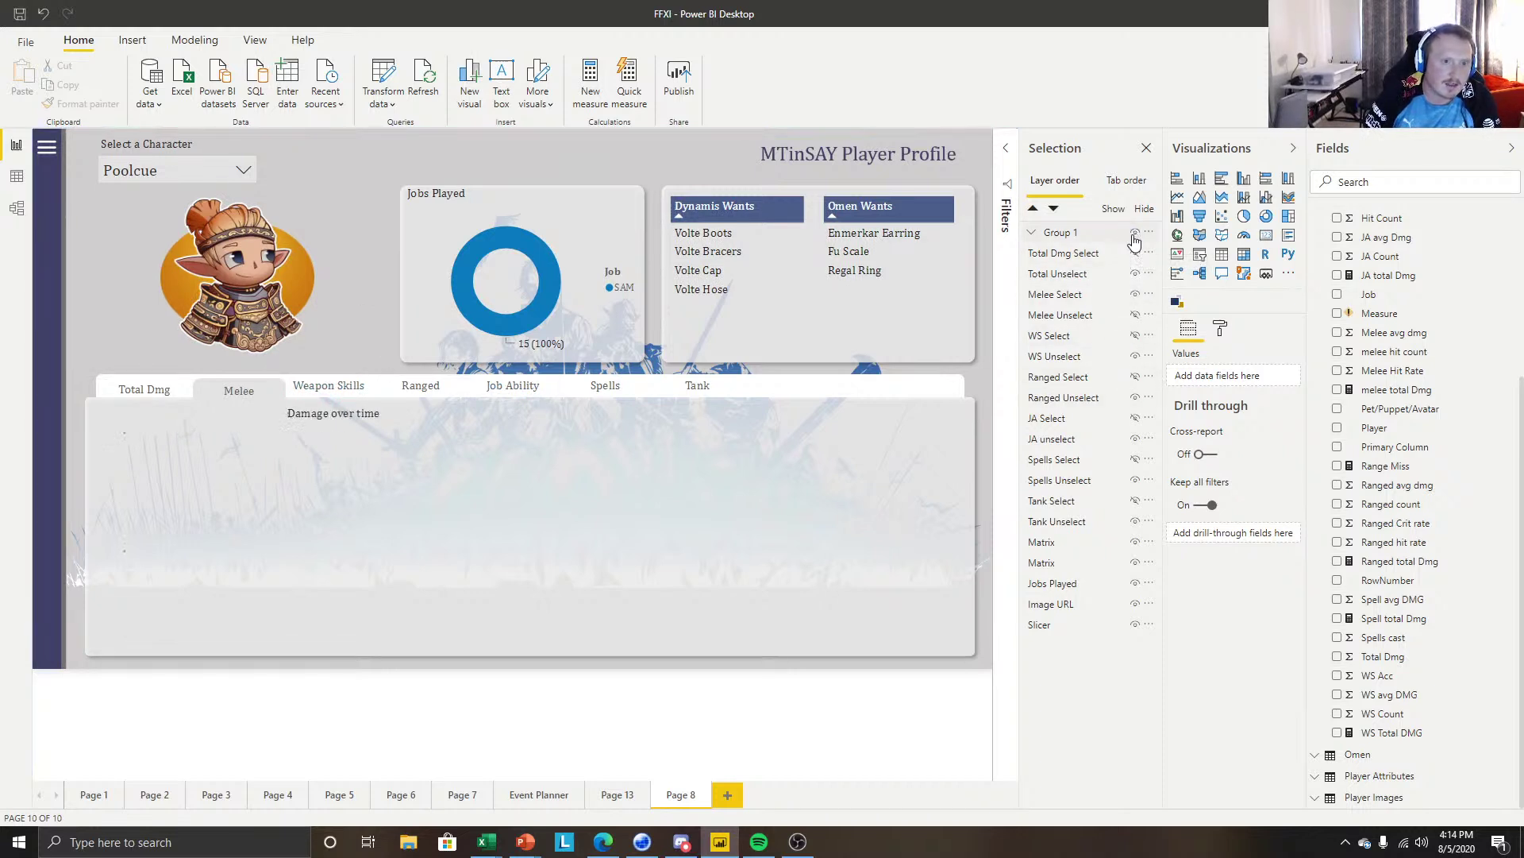
left_click(1135, 235)
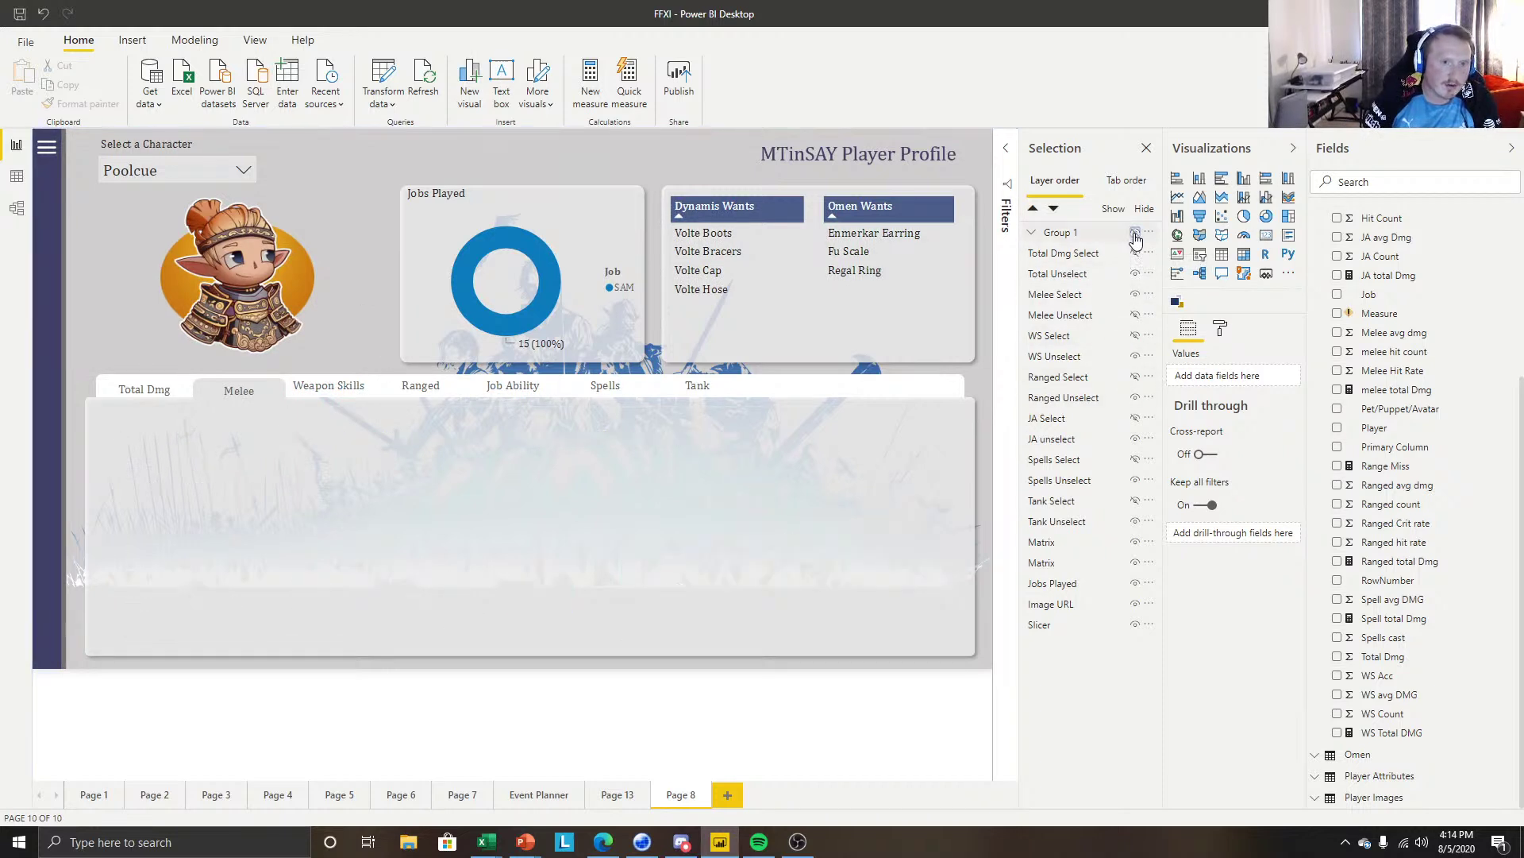
left_click(1136, 234)
left_click(1135, 235)
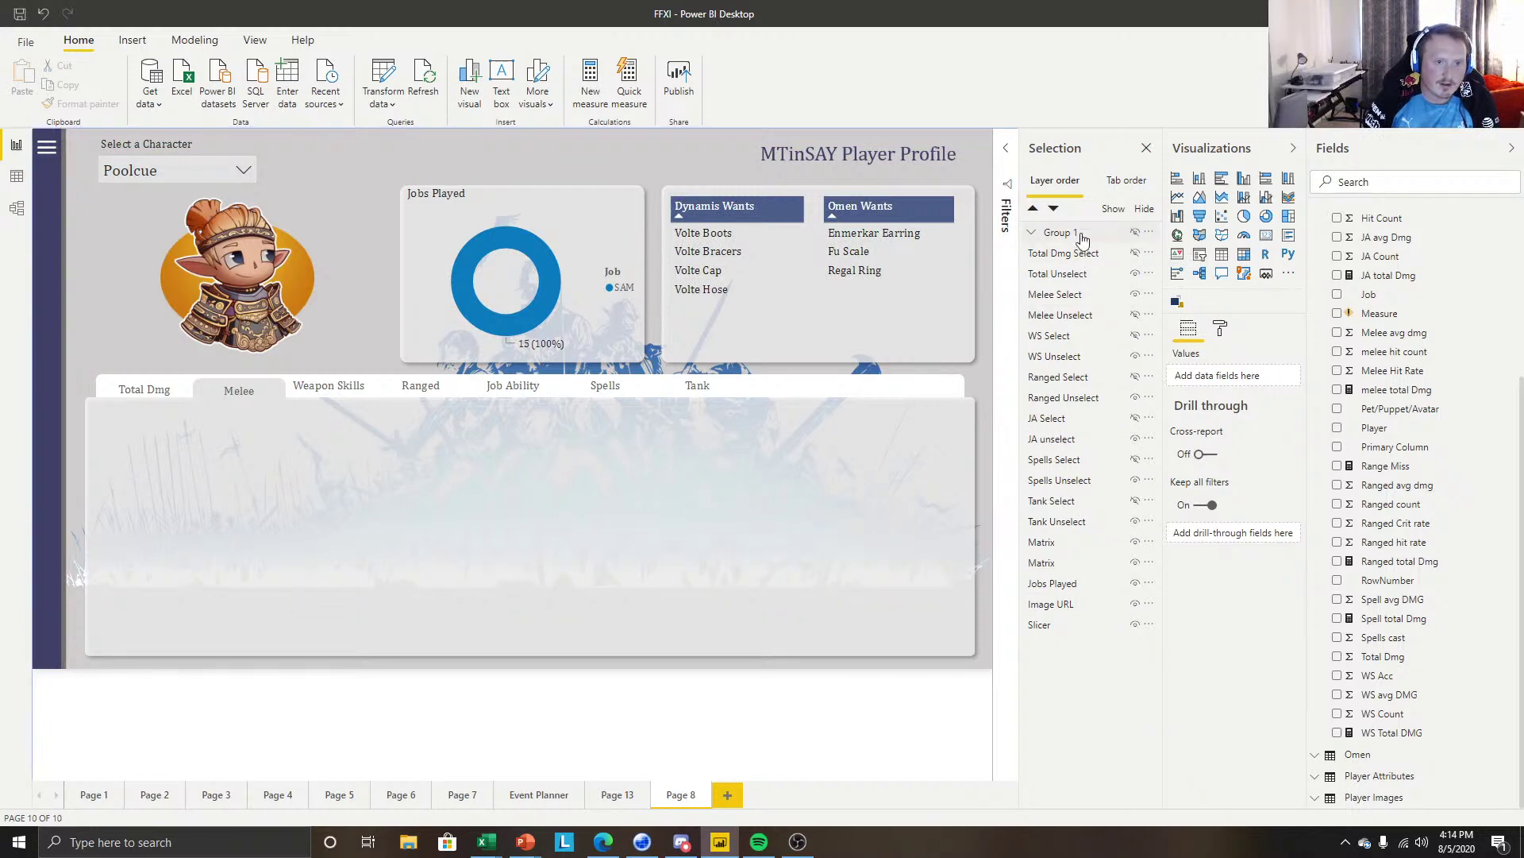
left_click(1135, 233)
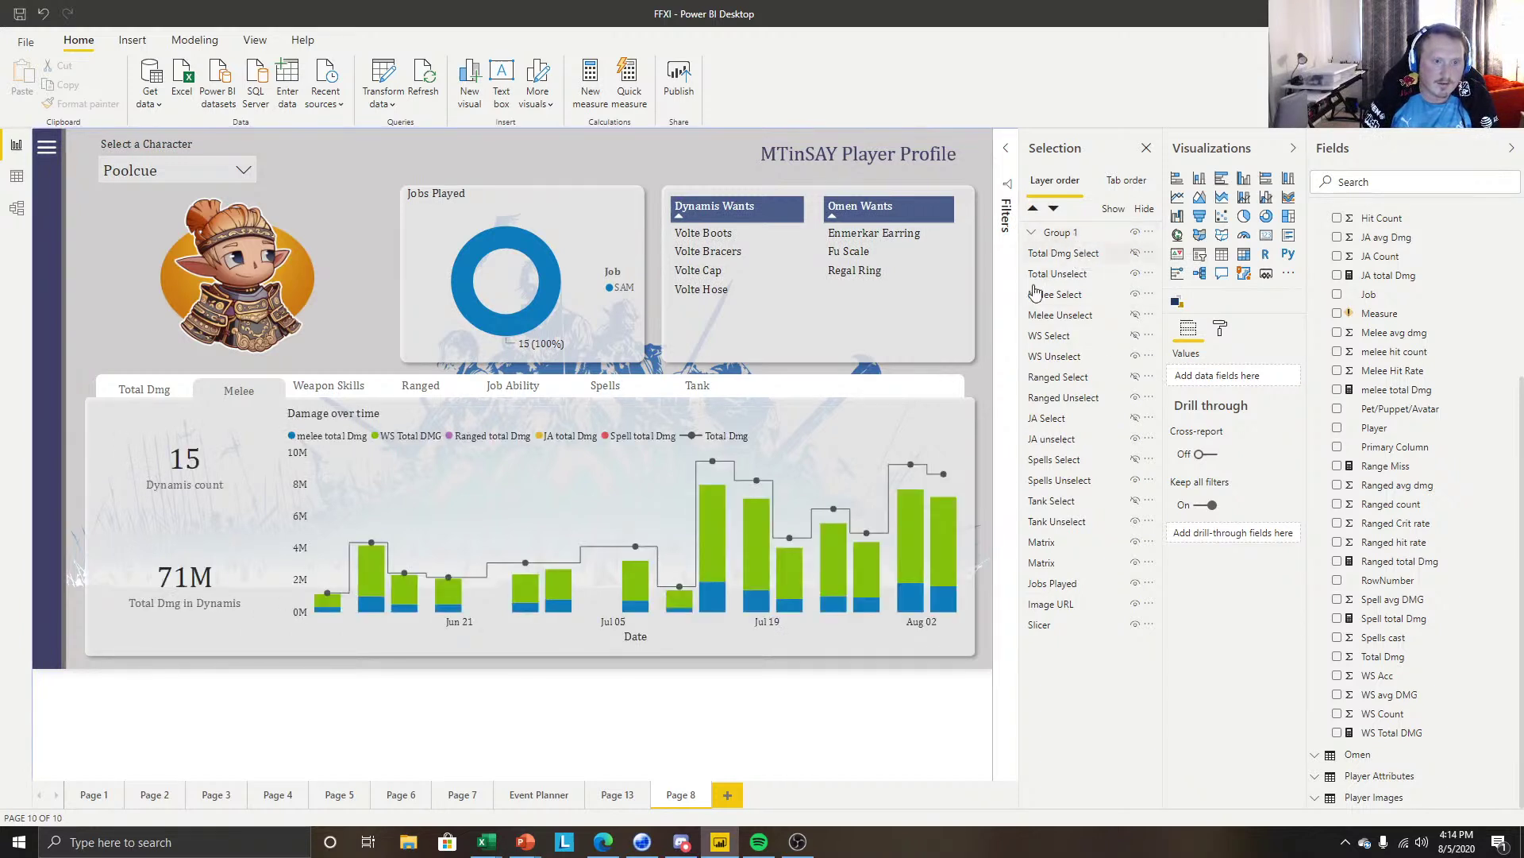
left_click(1136, 233)
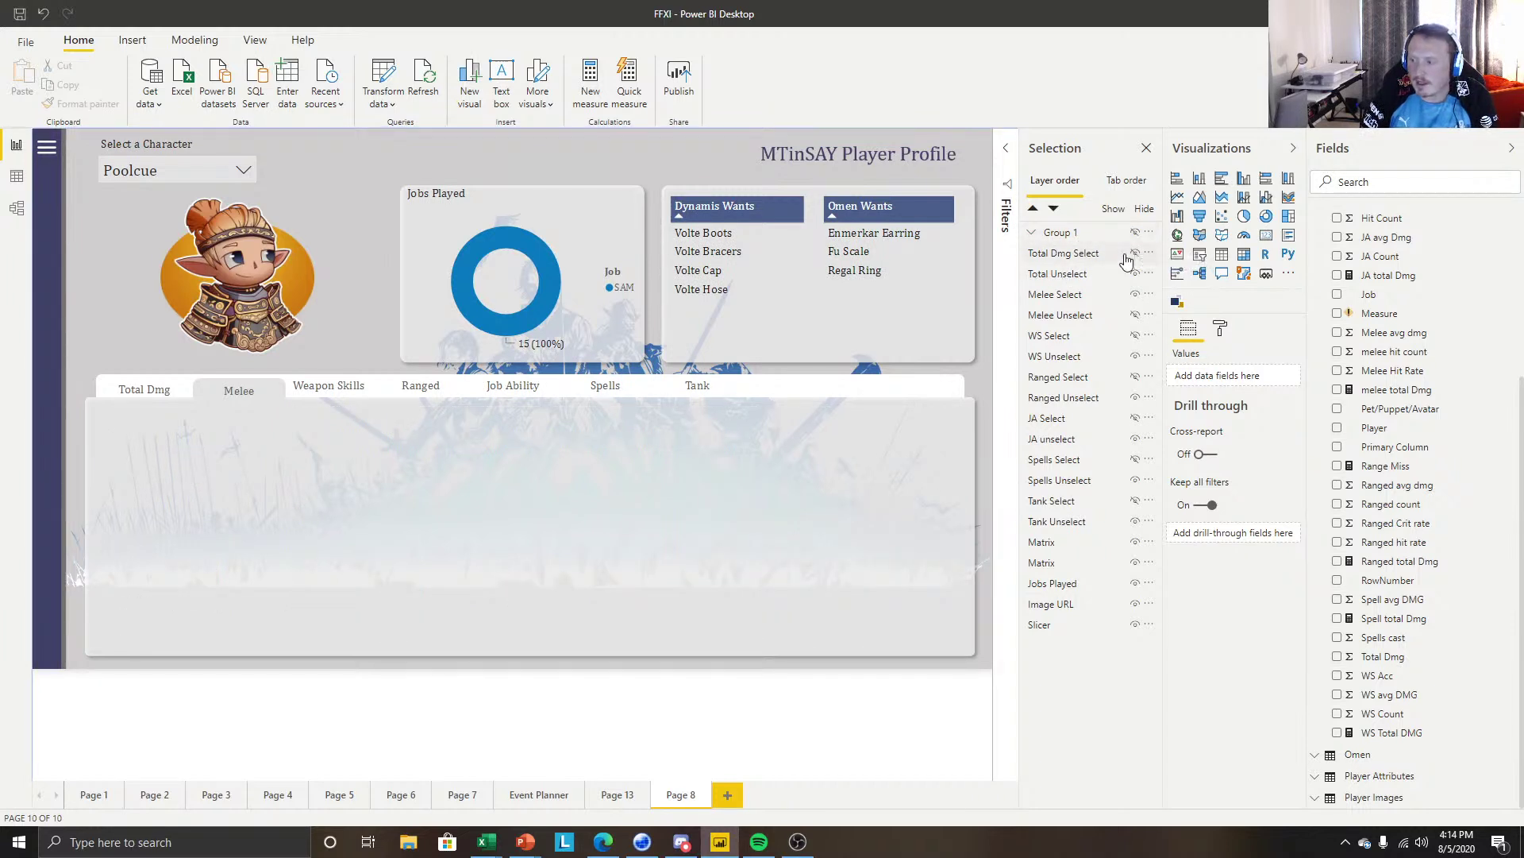
Rename Group 1 as Total Dmg.
right_click(1074, 231)
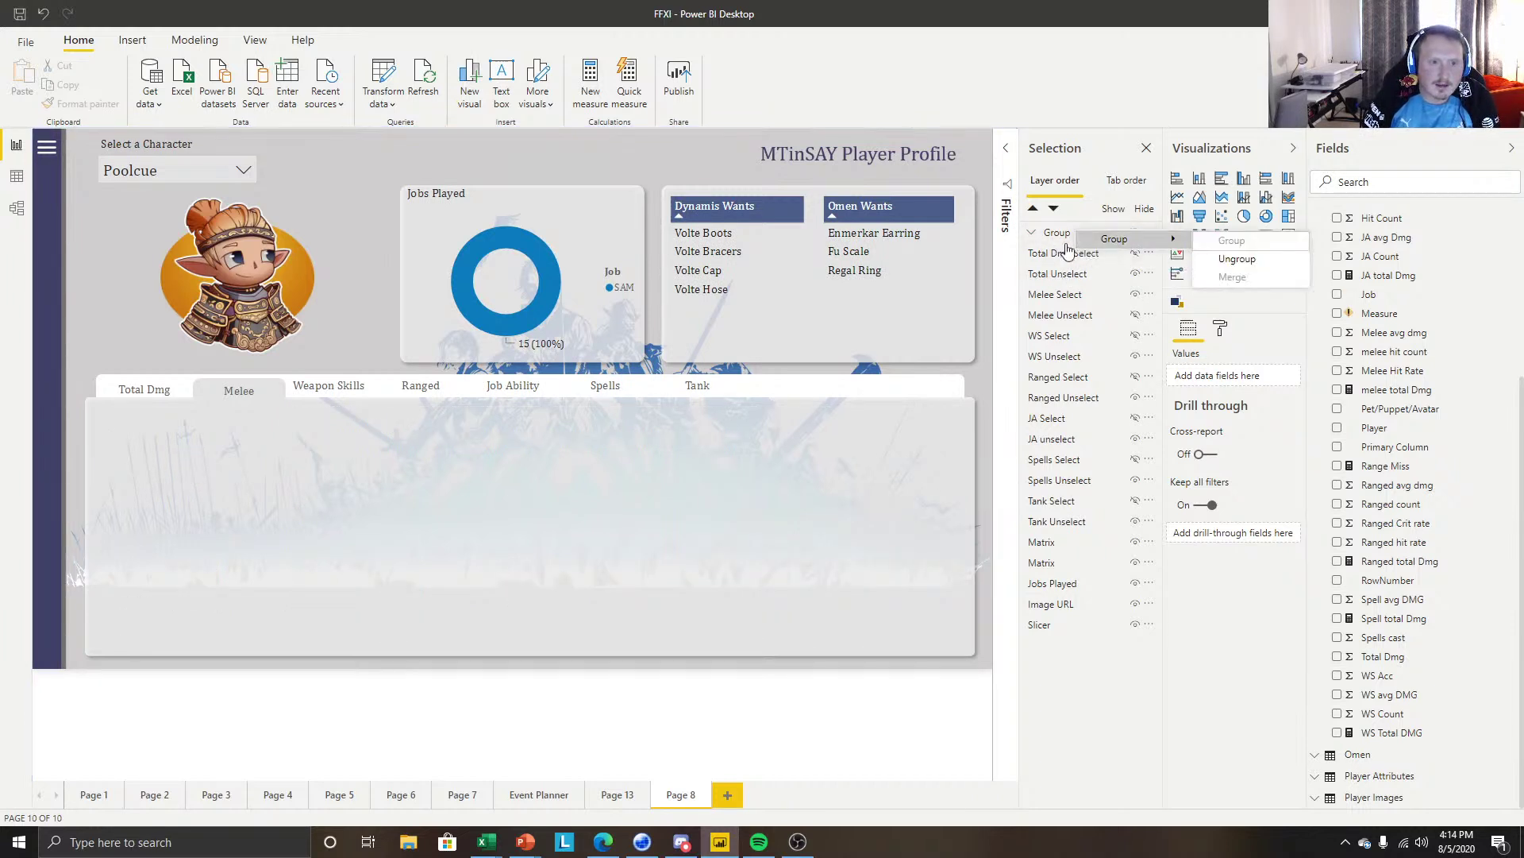
double_click(1059, 232)
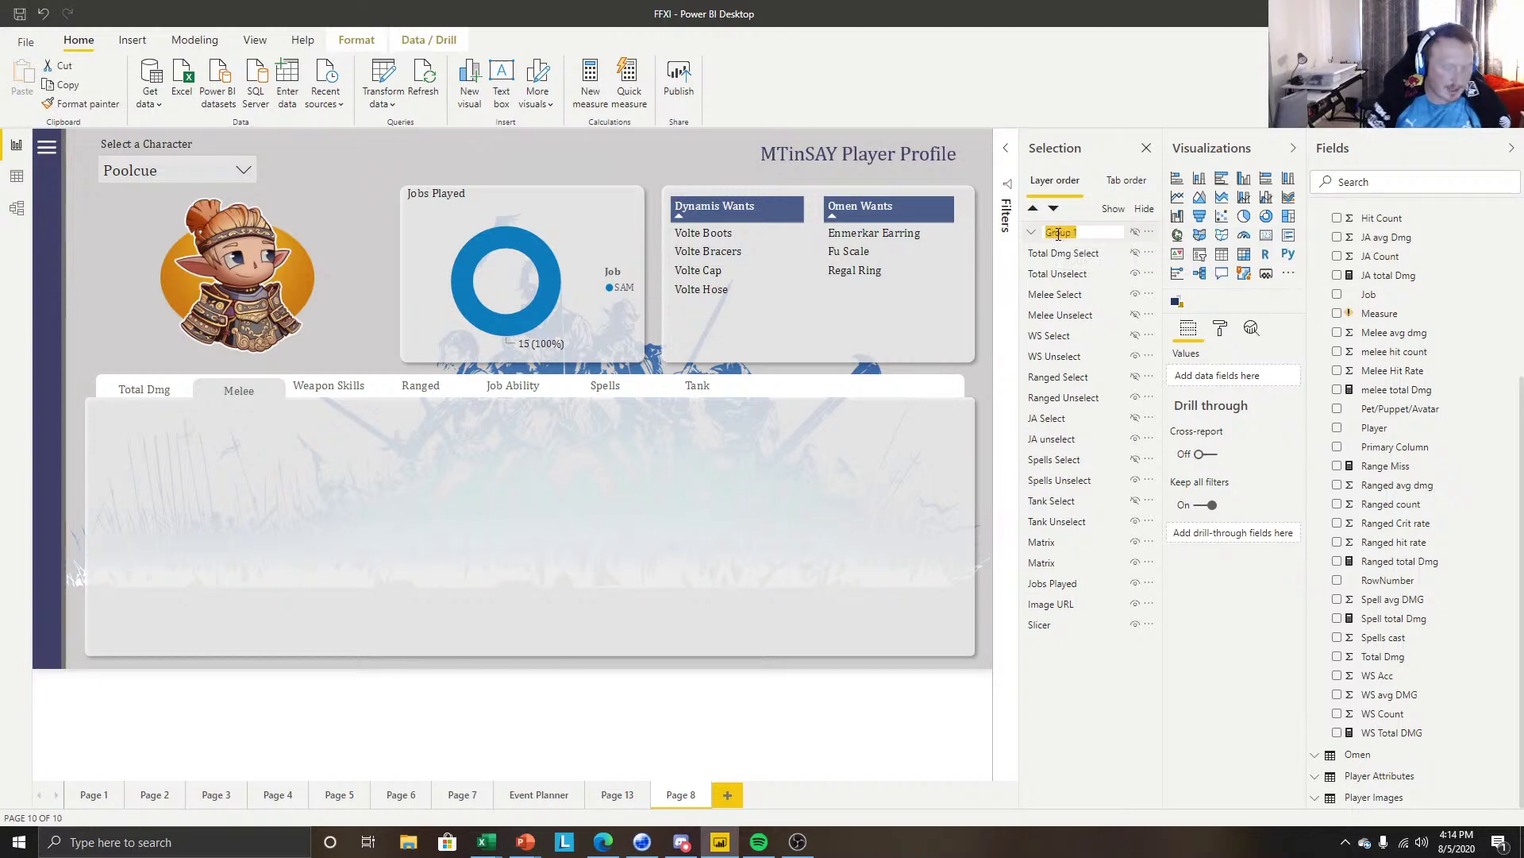
type("Total Dmg")
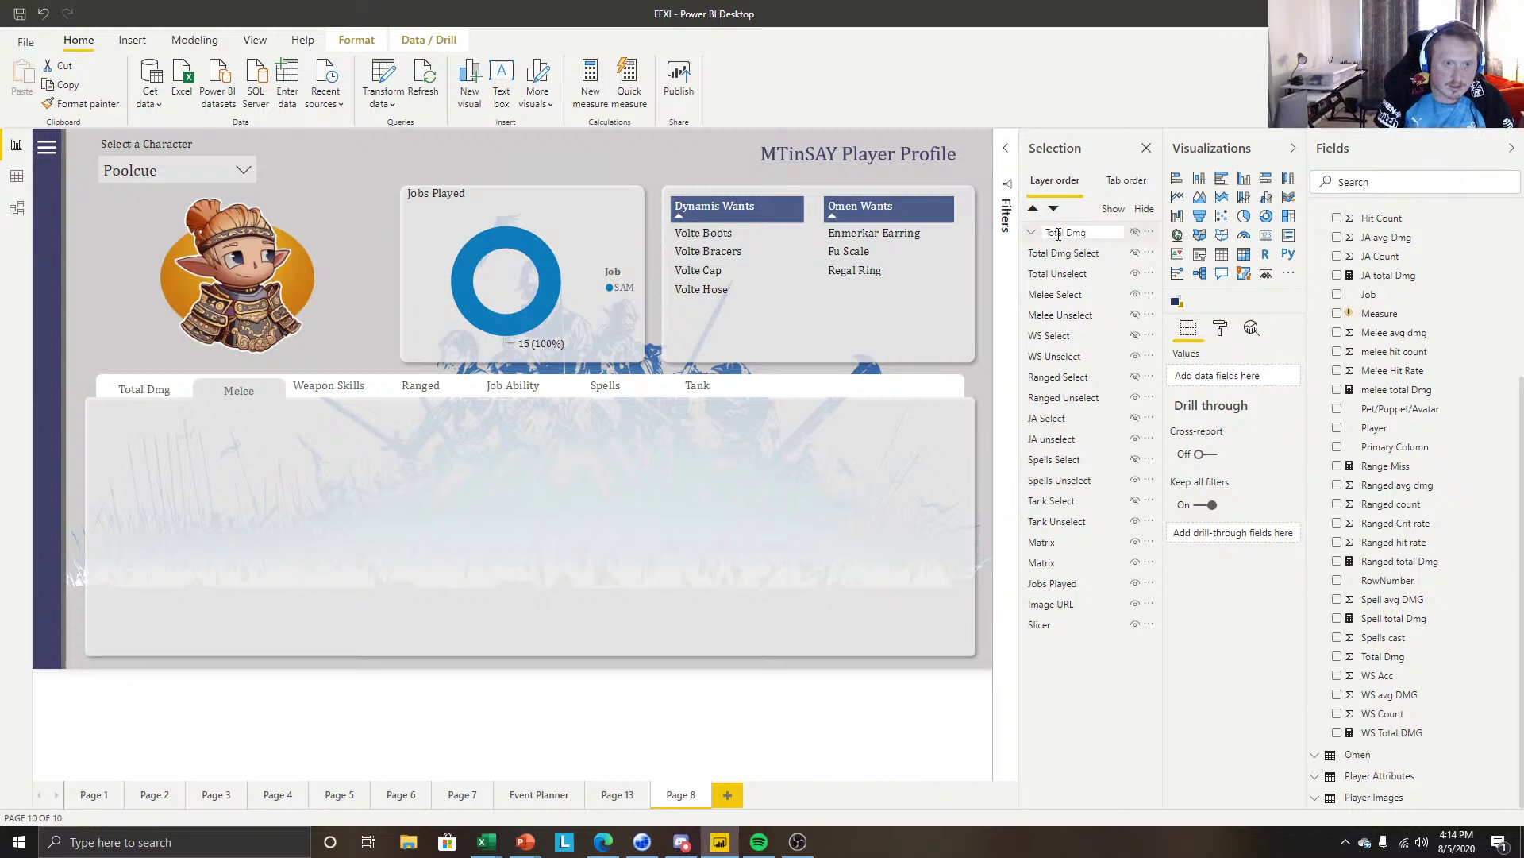
key("Return")
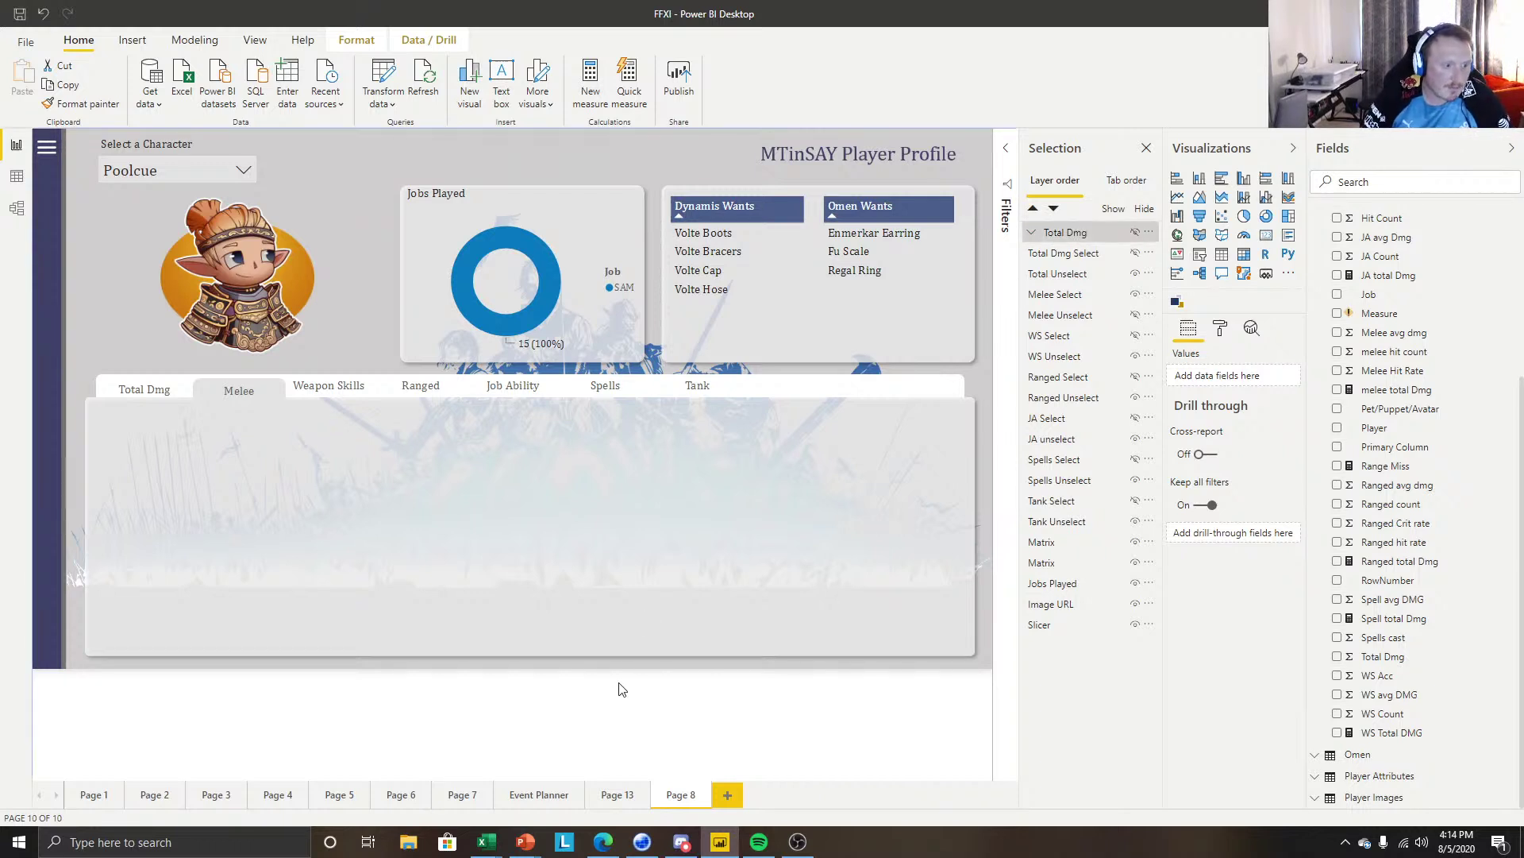
left_click(619, 679)
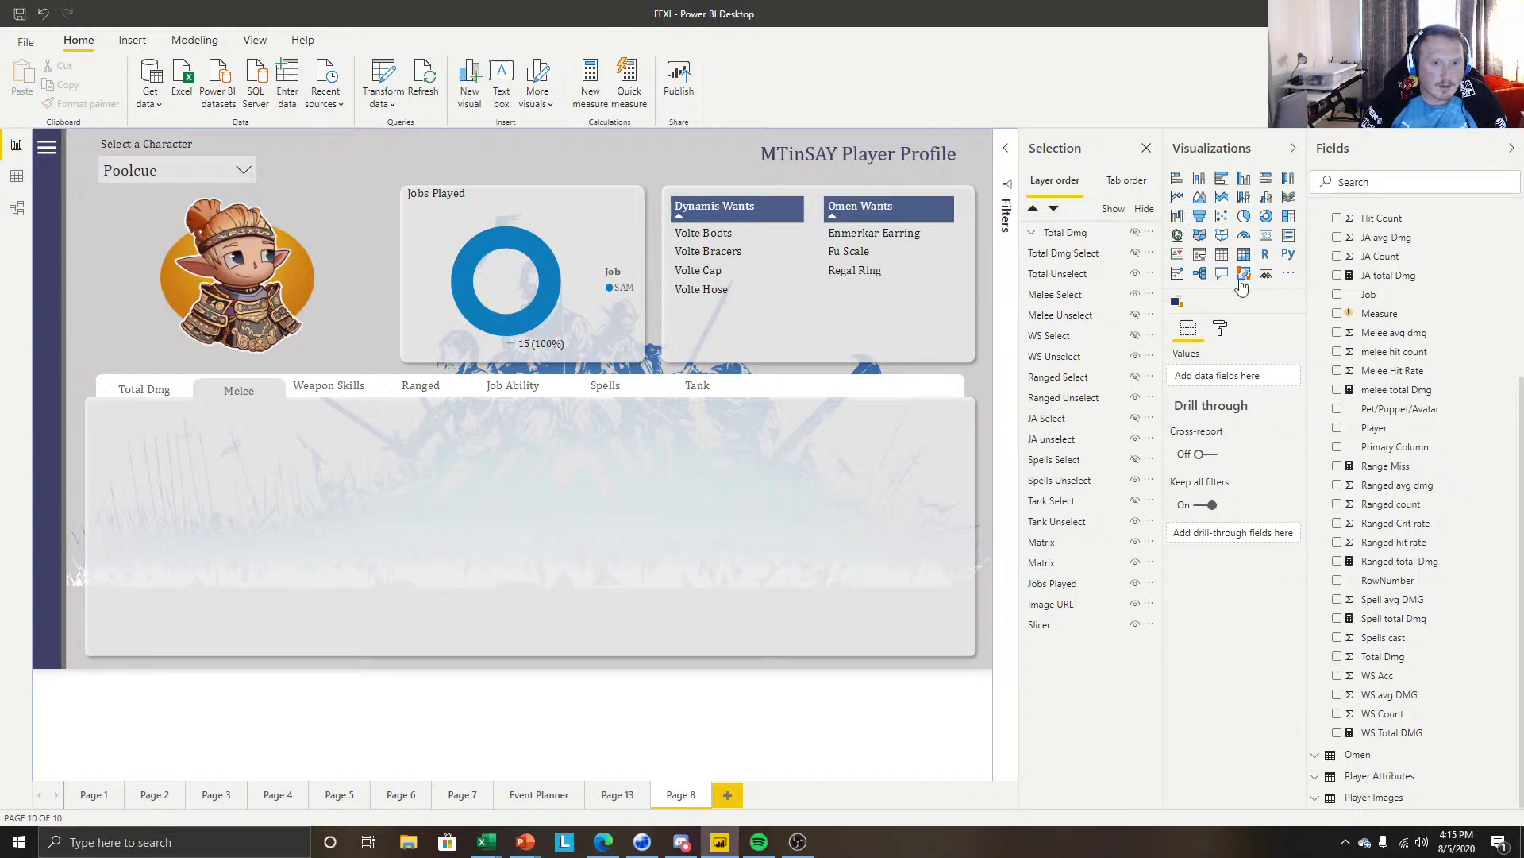
Duplicate the two Player Count cards from the Total Dmg group outside it, leaving the group hidden.
left_click(1033, 233)
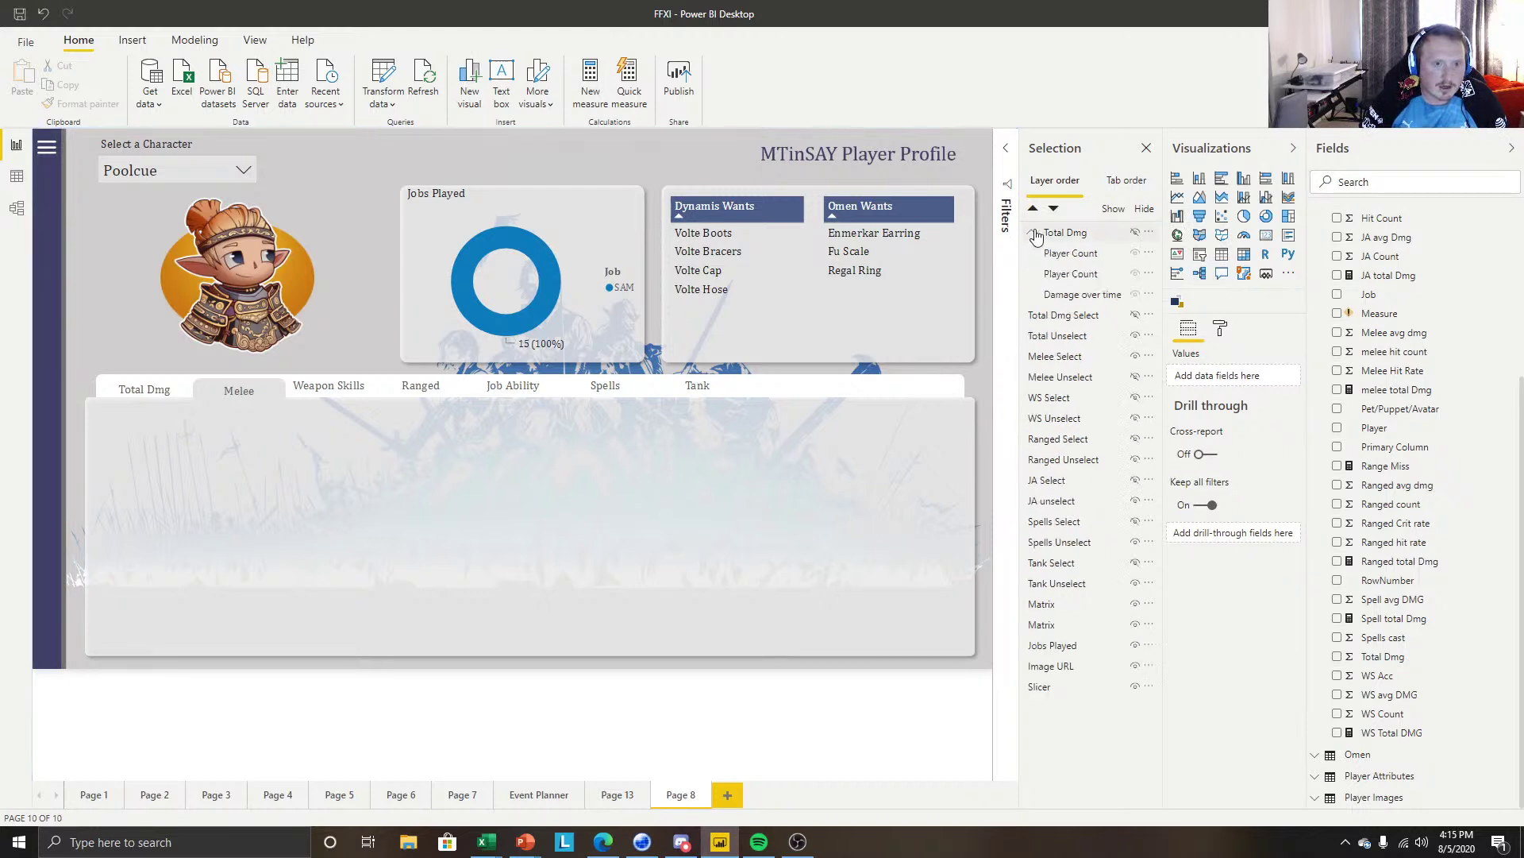
left_click(1136, 232)
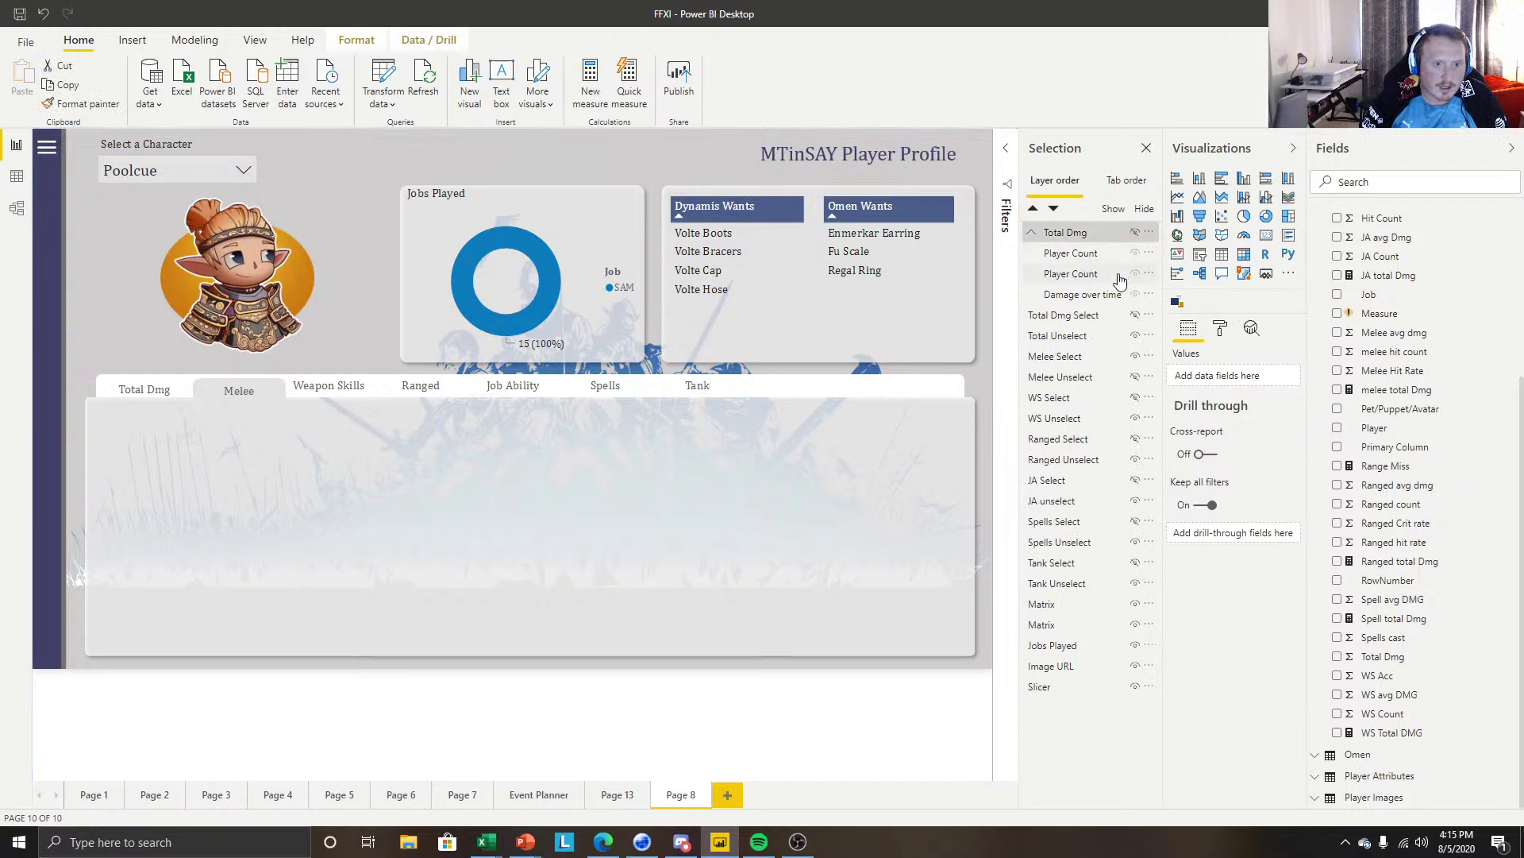
left_click(1137, 232)
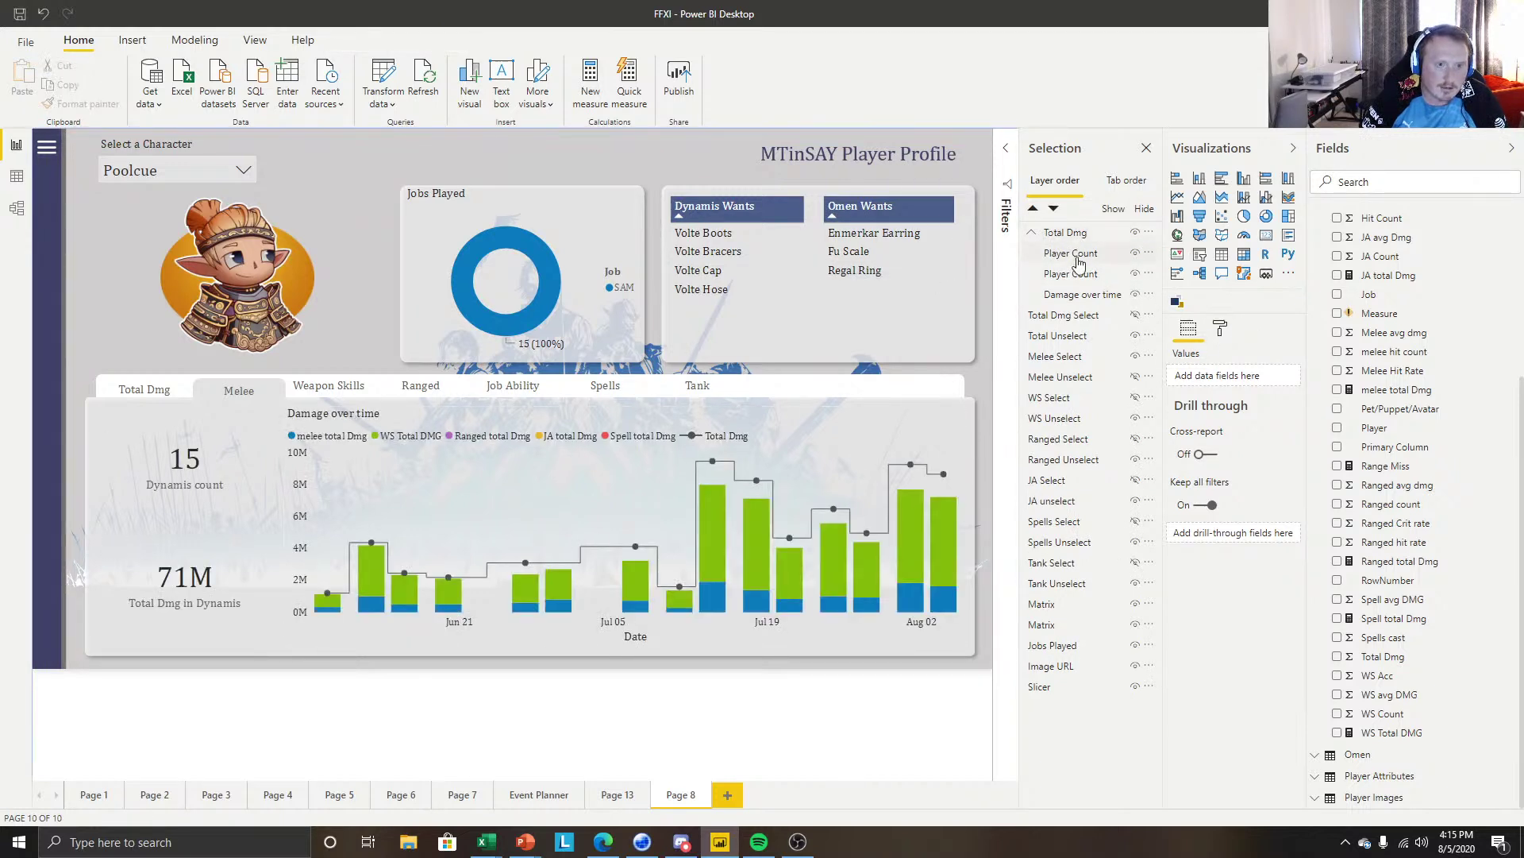
left_click(1071, 253)
left_click(1150, 272, "ctrl")
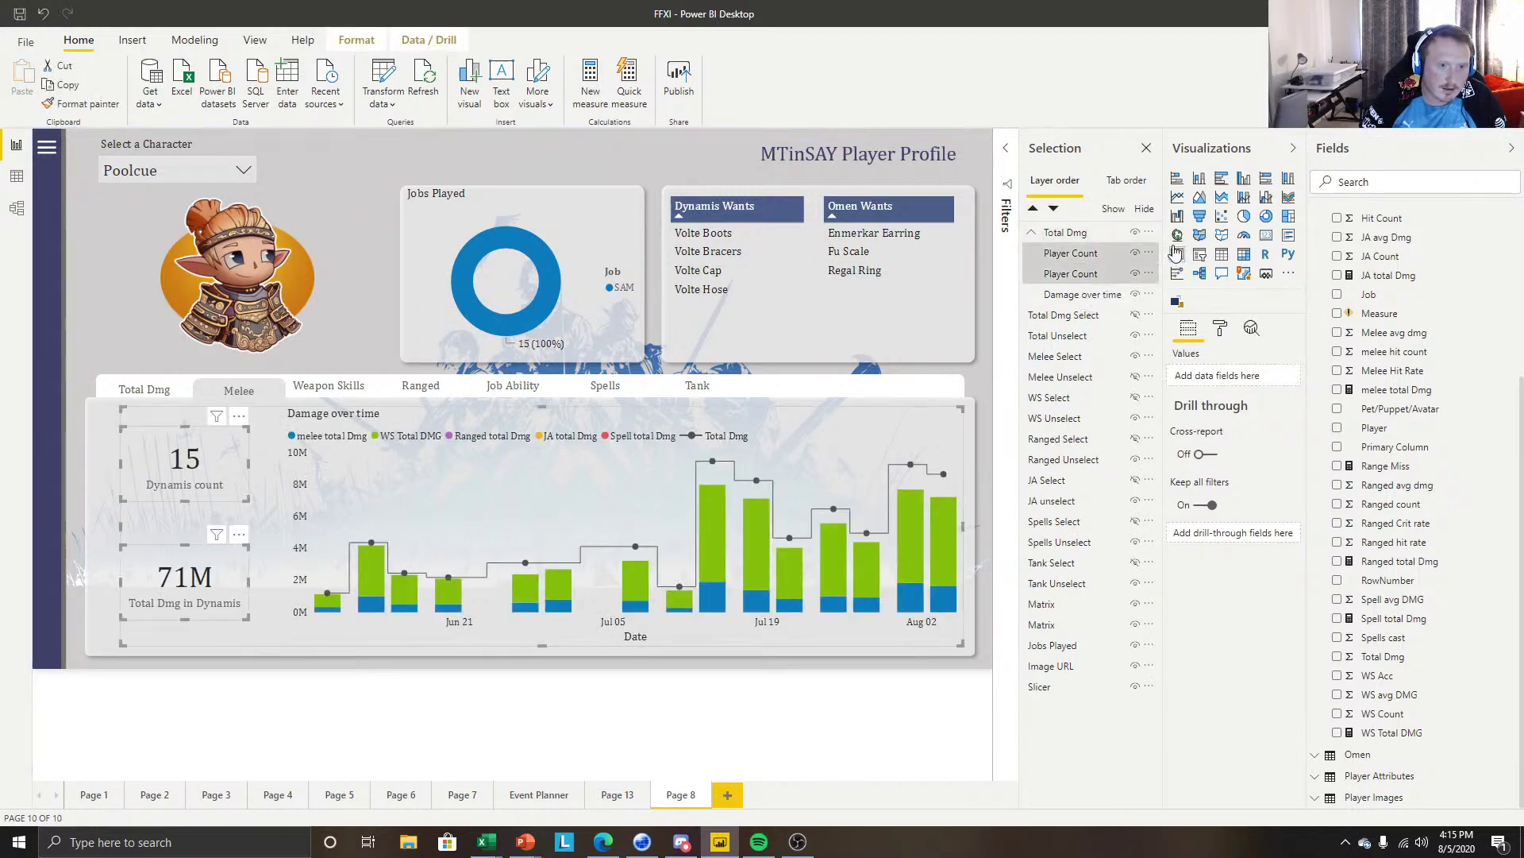
left_click(1136, 232)
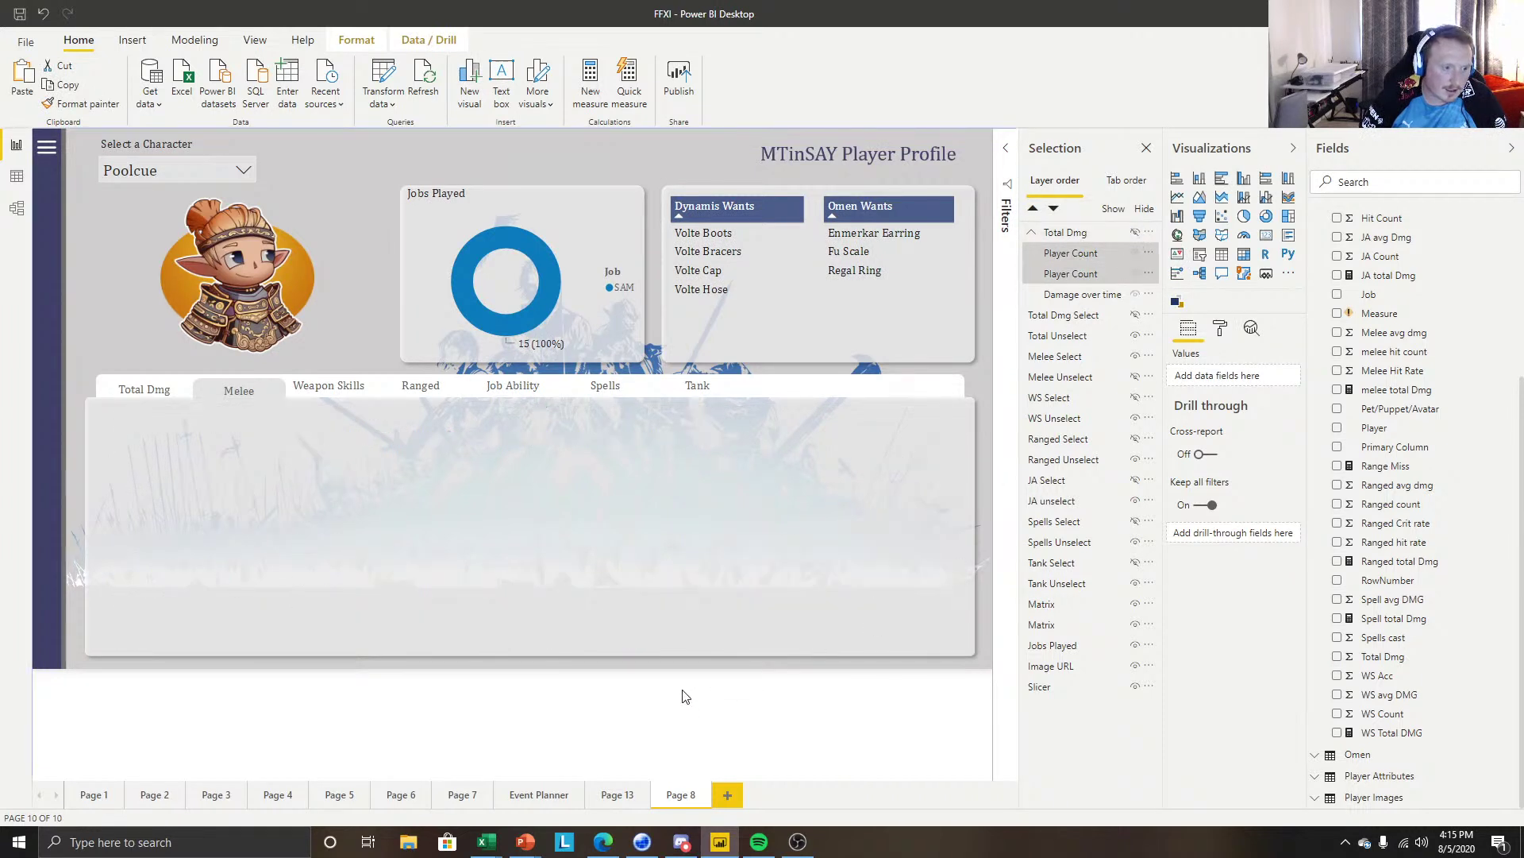
key("ctrl+c")
key("ctrl+v")
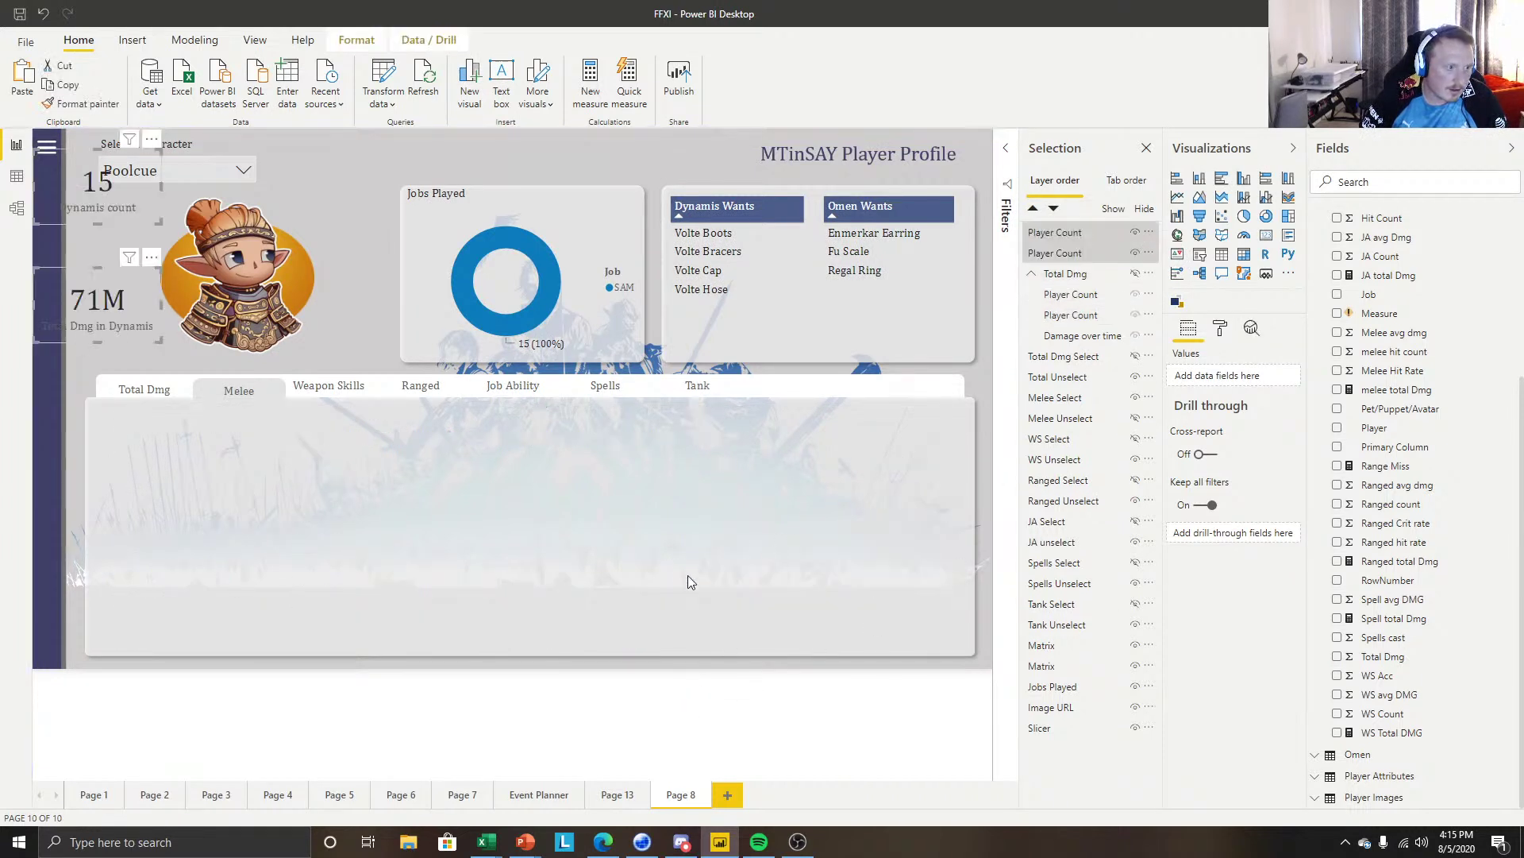
Move the two copied cards together into the left side of the Melee content panel.
left_click_drag(103, 308, 190, 604)
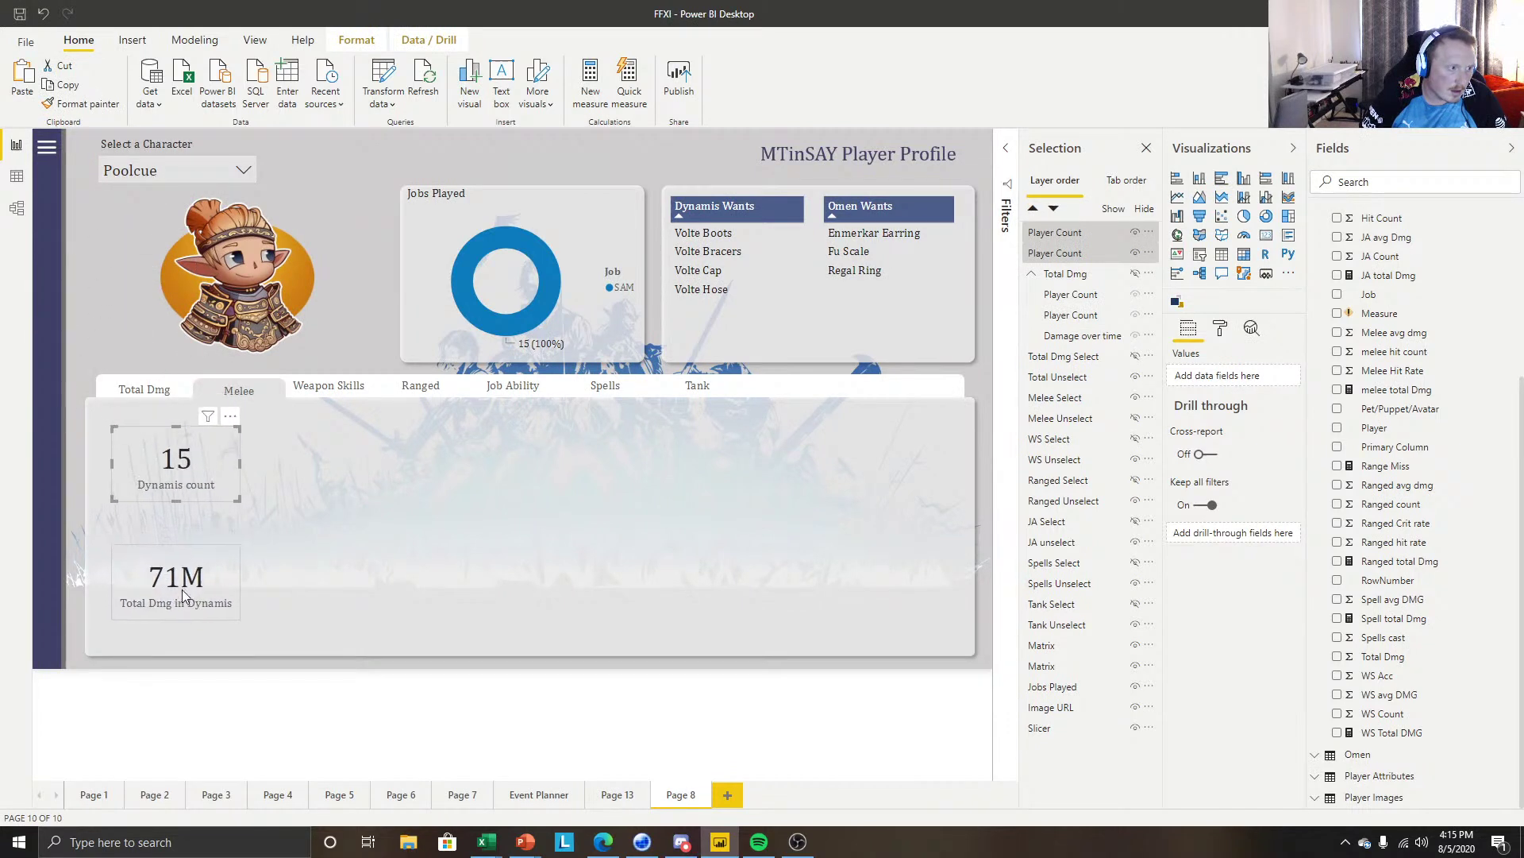
left_click(181, 592)
left_click(185, 663)
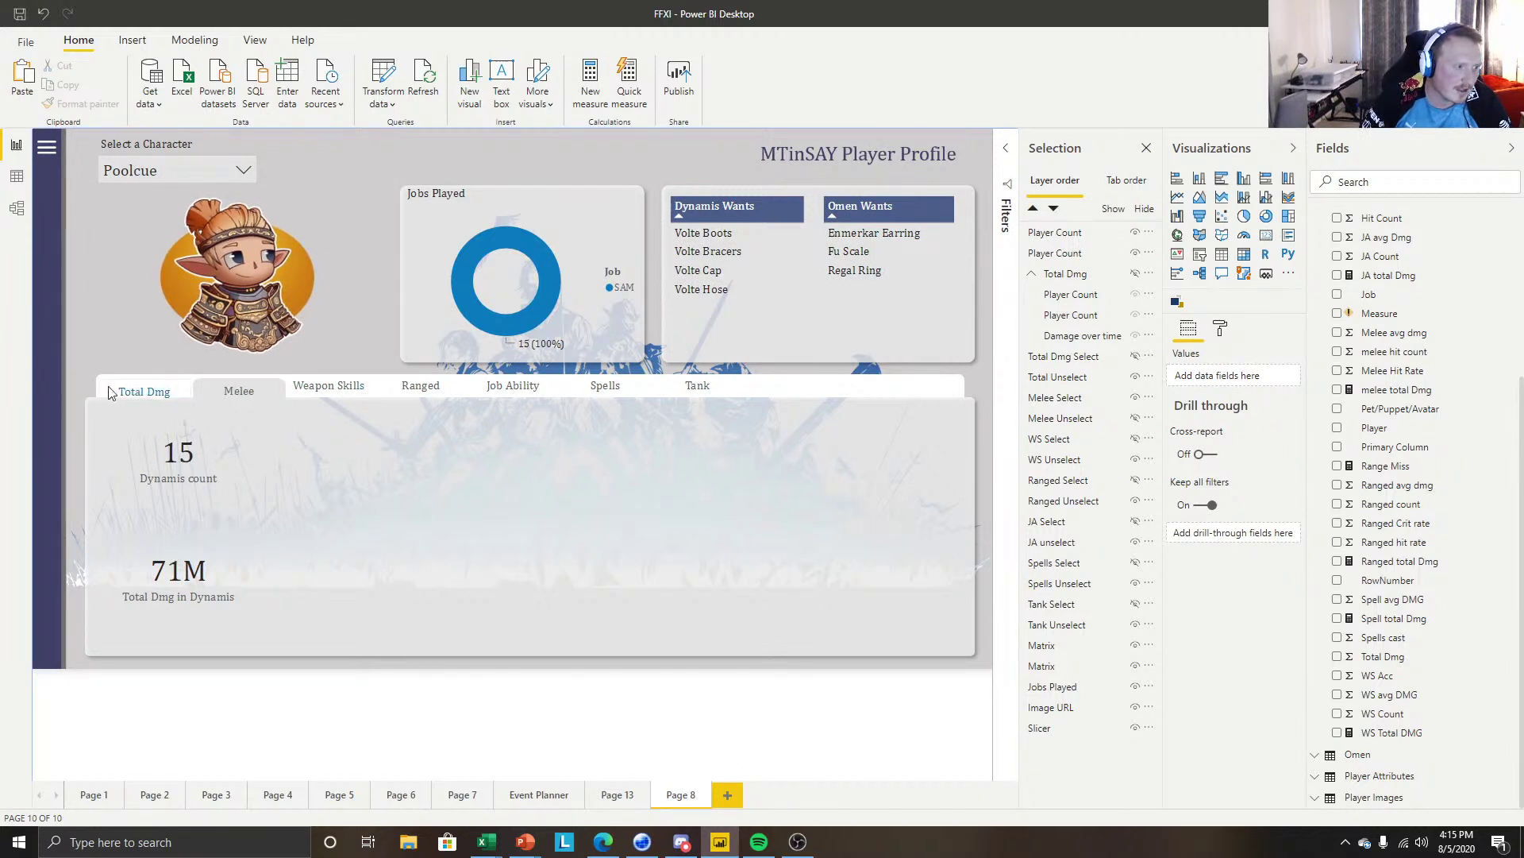
Replace Dynamis count with the melee total Dmg measure on the upper copied card.
left_click(181, 586)
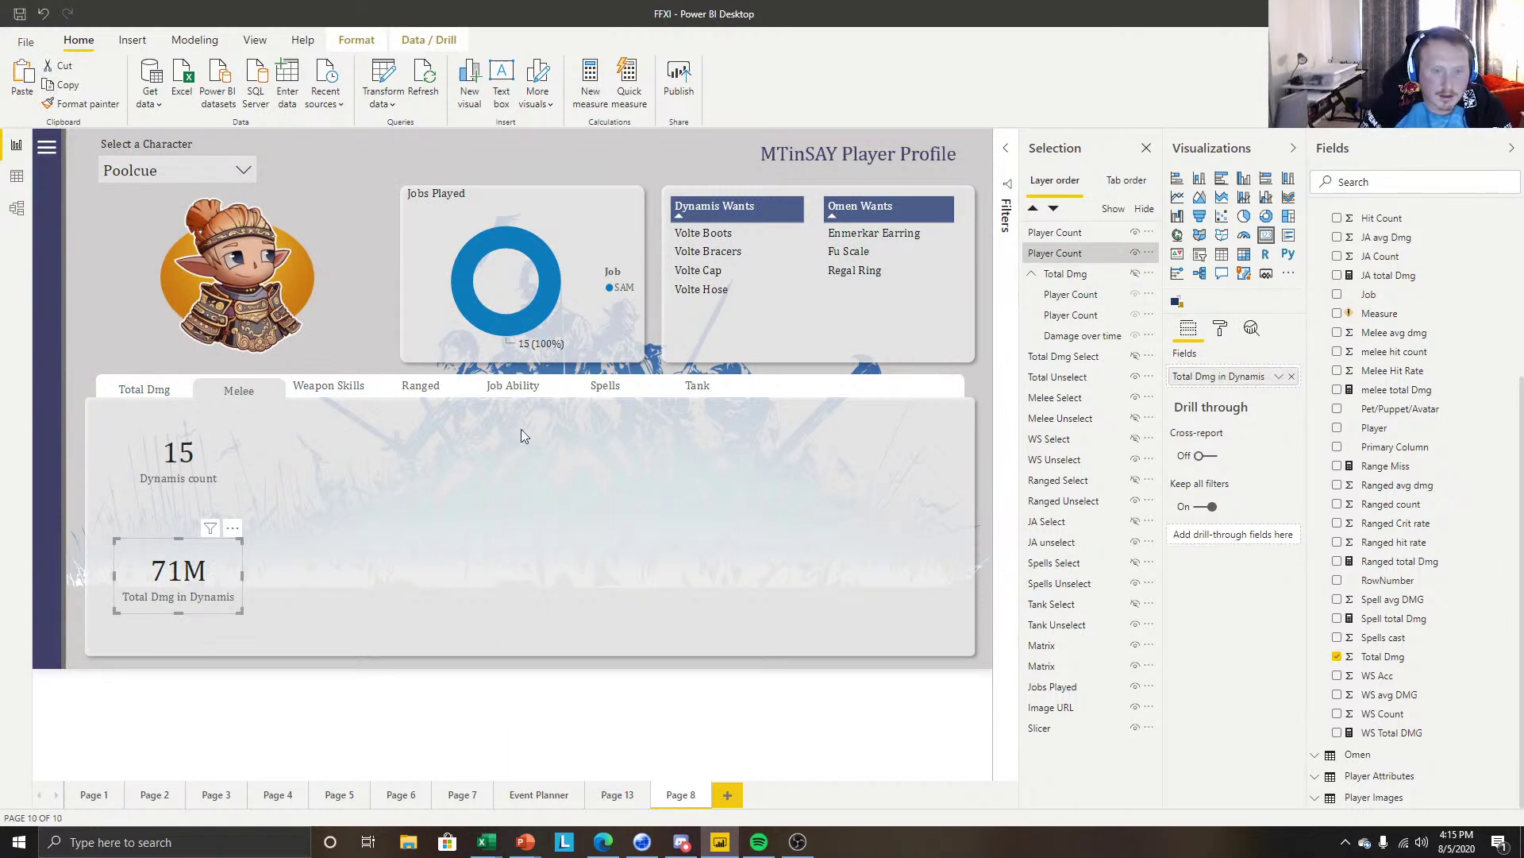
left_click(179, 457)
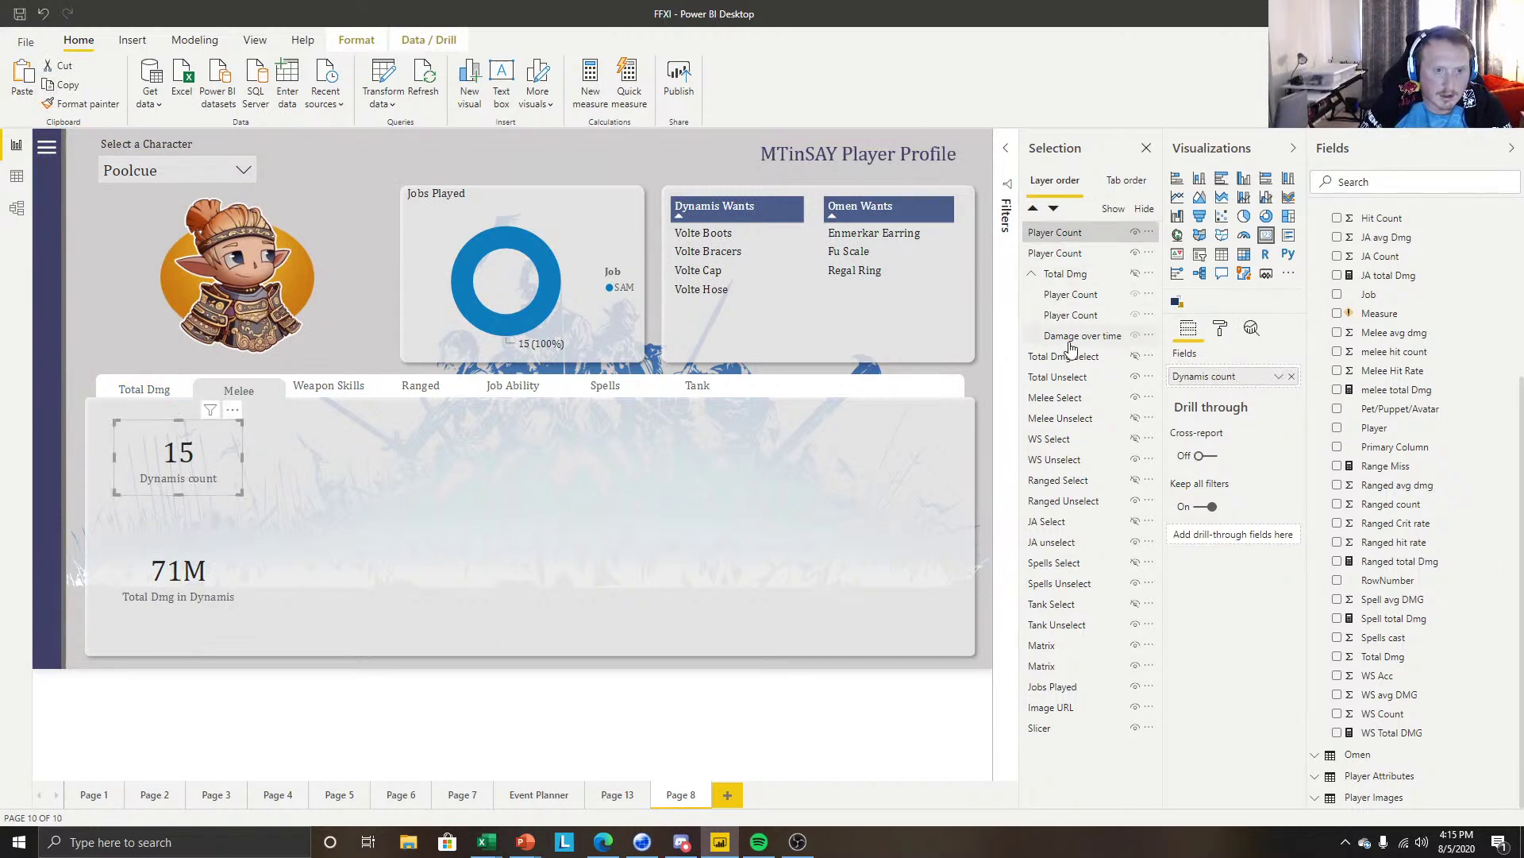
left_click(1027, 281)
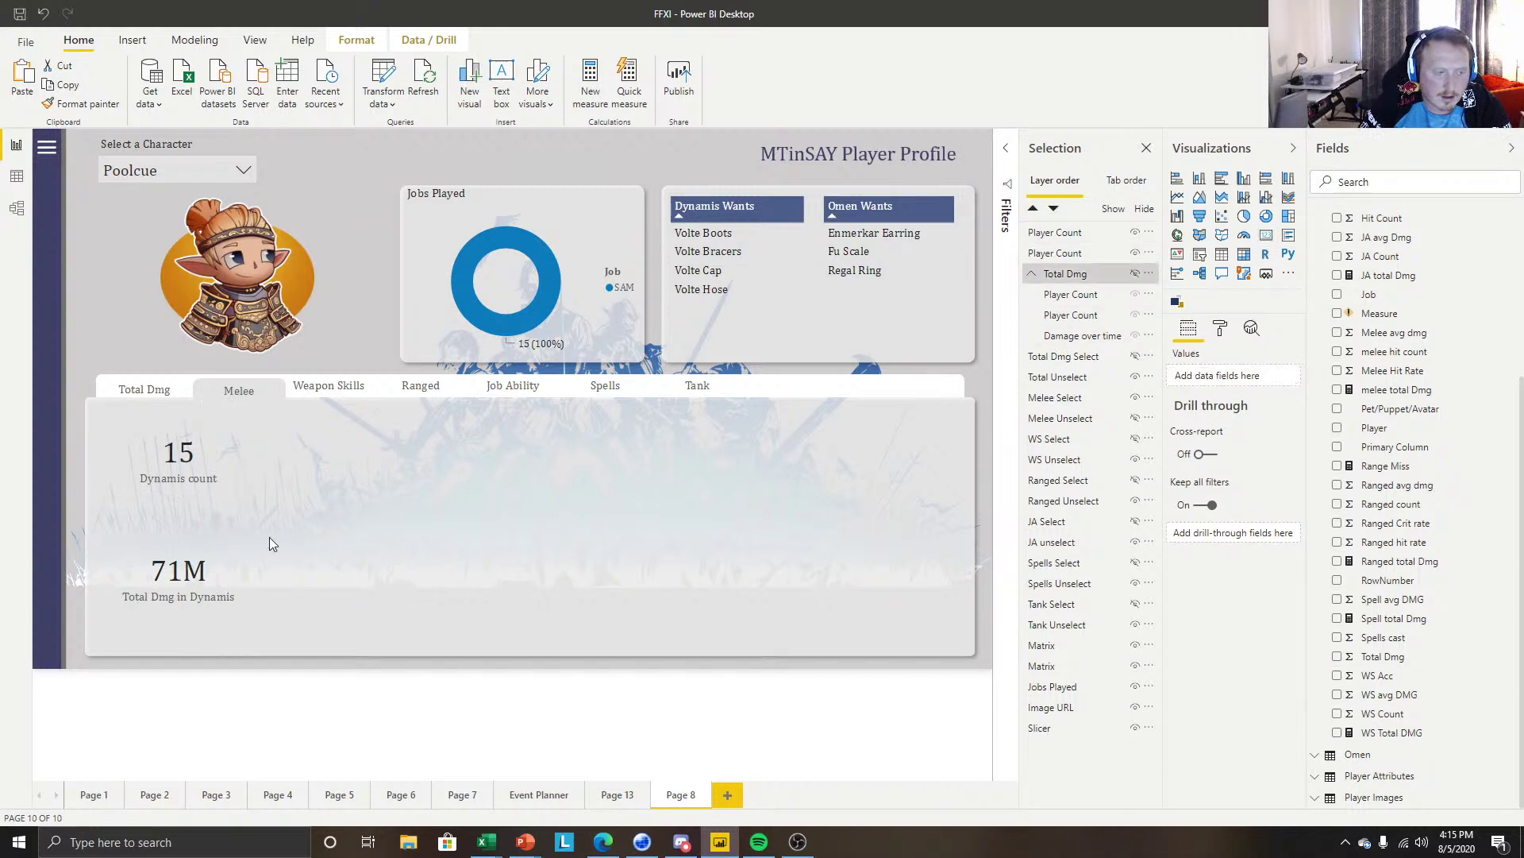
left_click(157, 479)
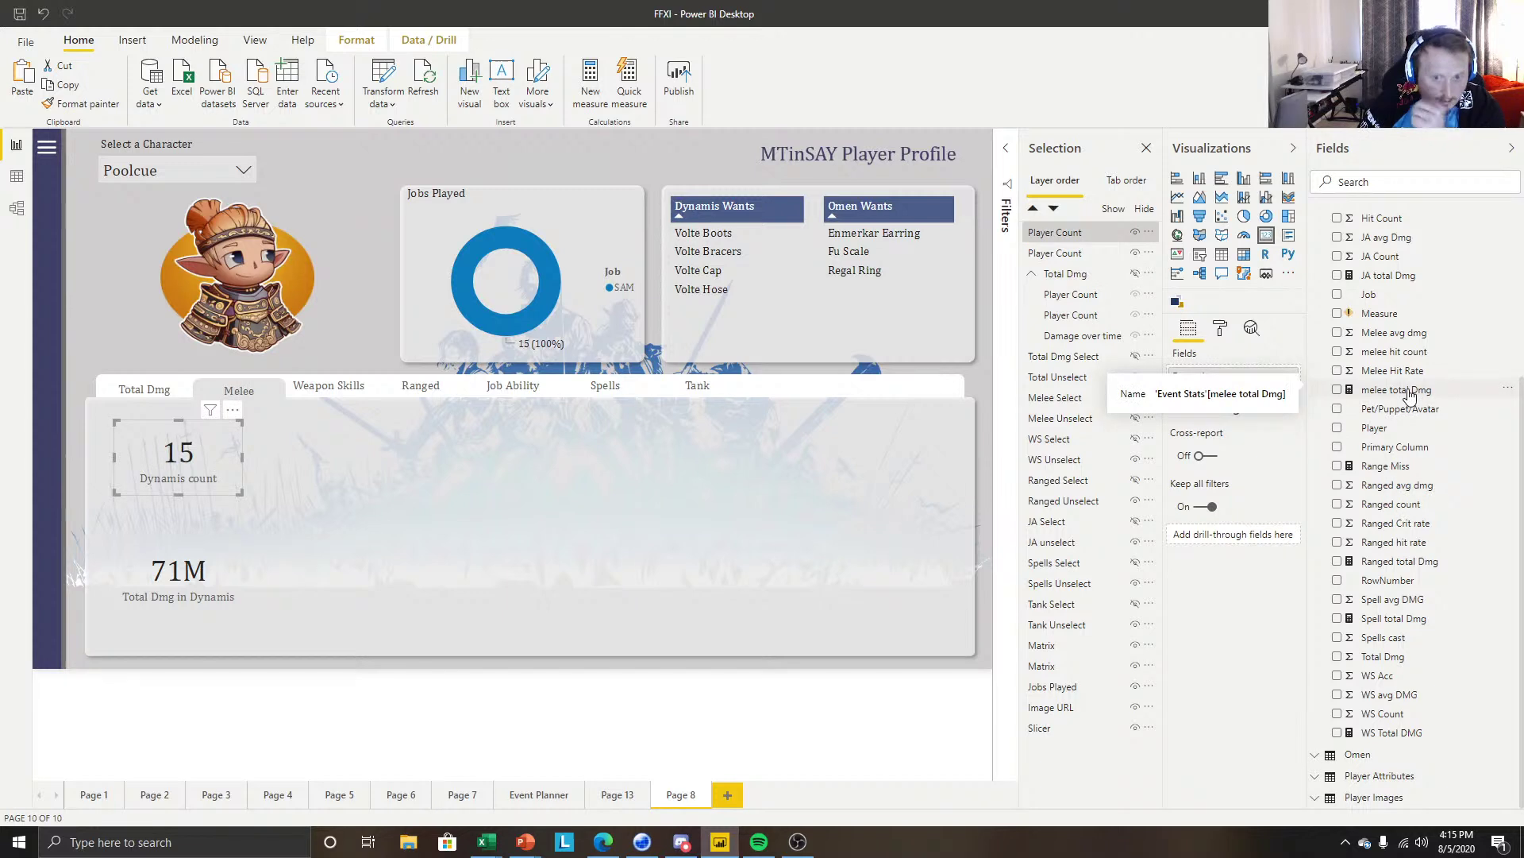
left_click_drag(1407, 397, 1254, 383)
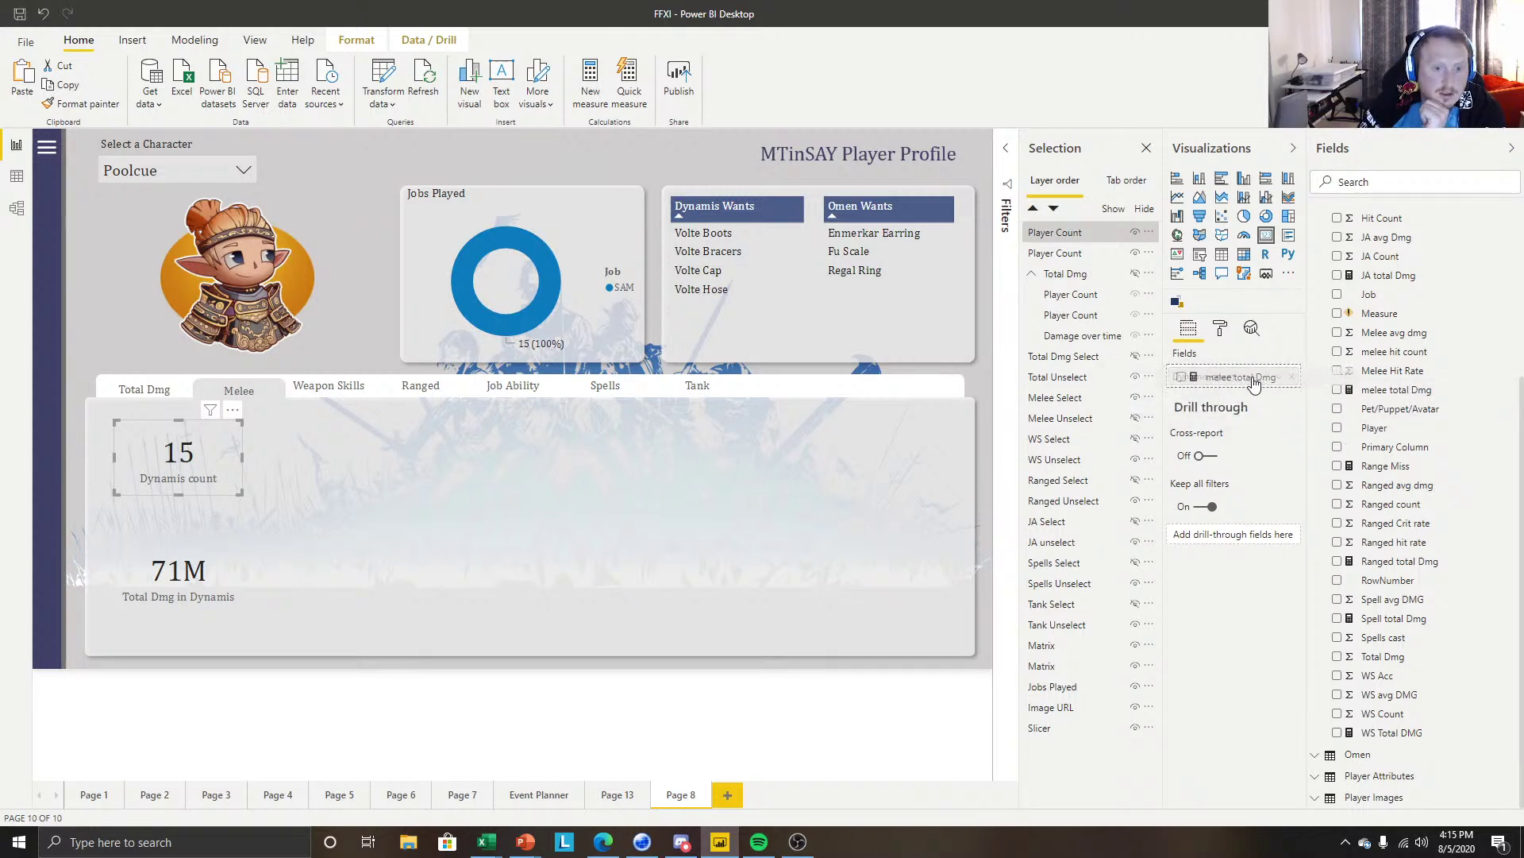
left_click(1277, 378)
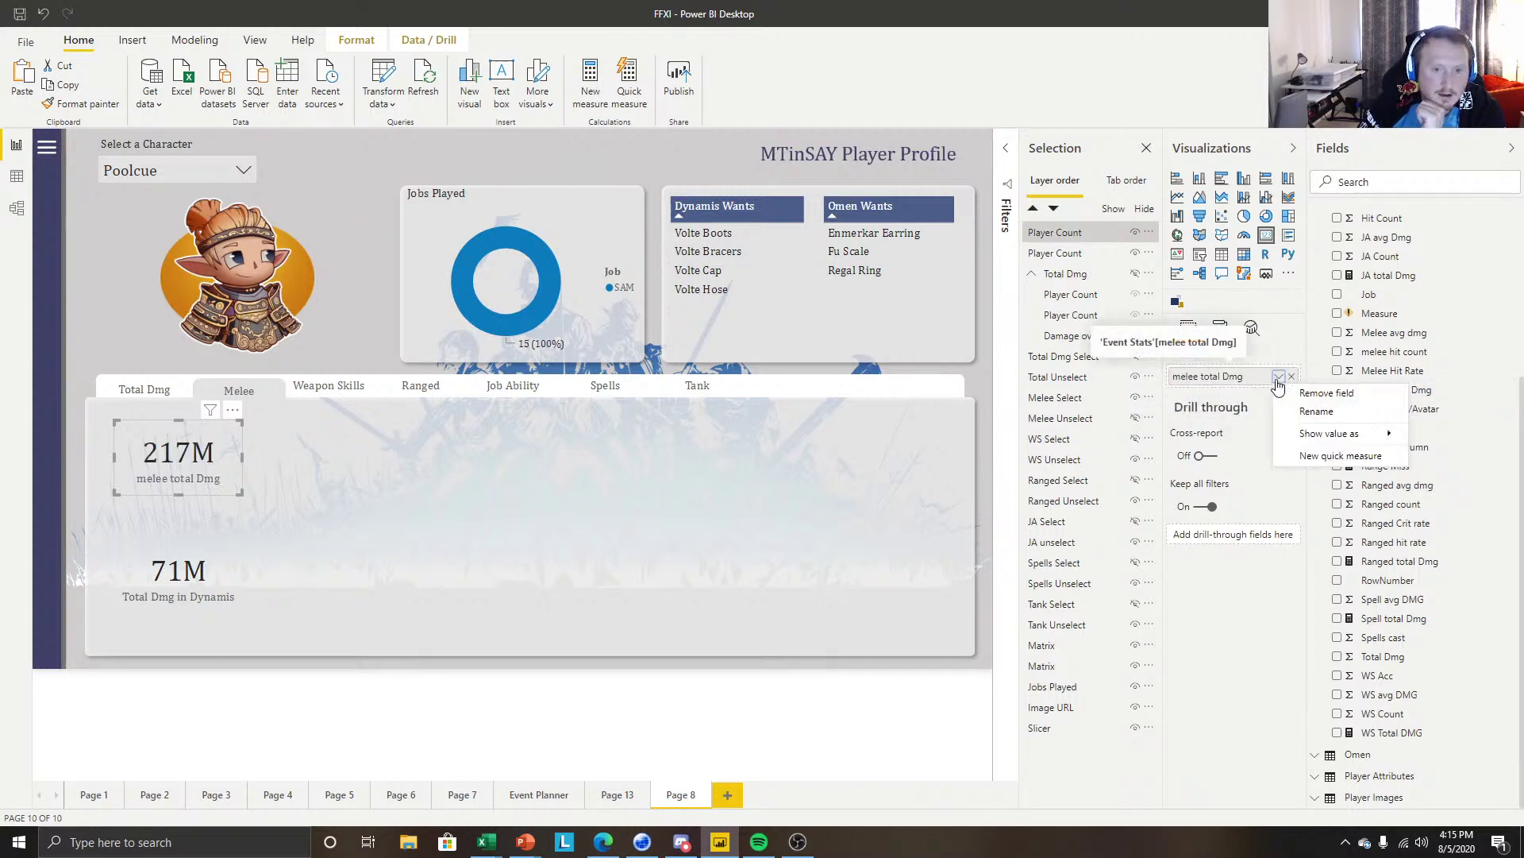
left_click(1277, 380)
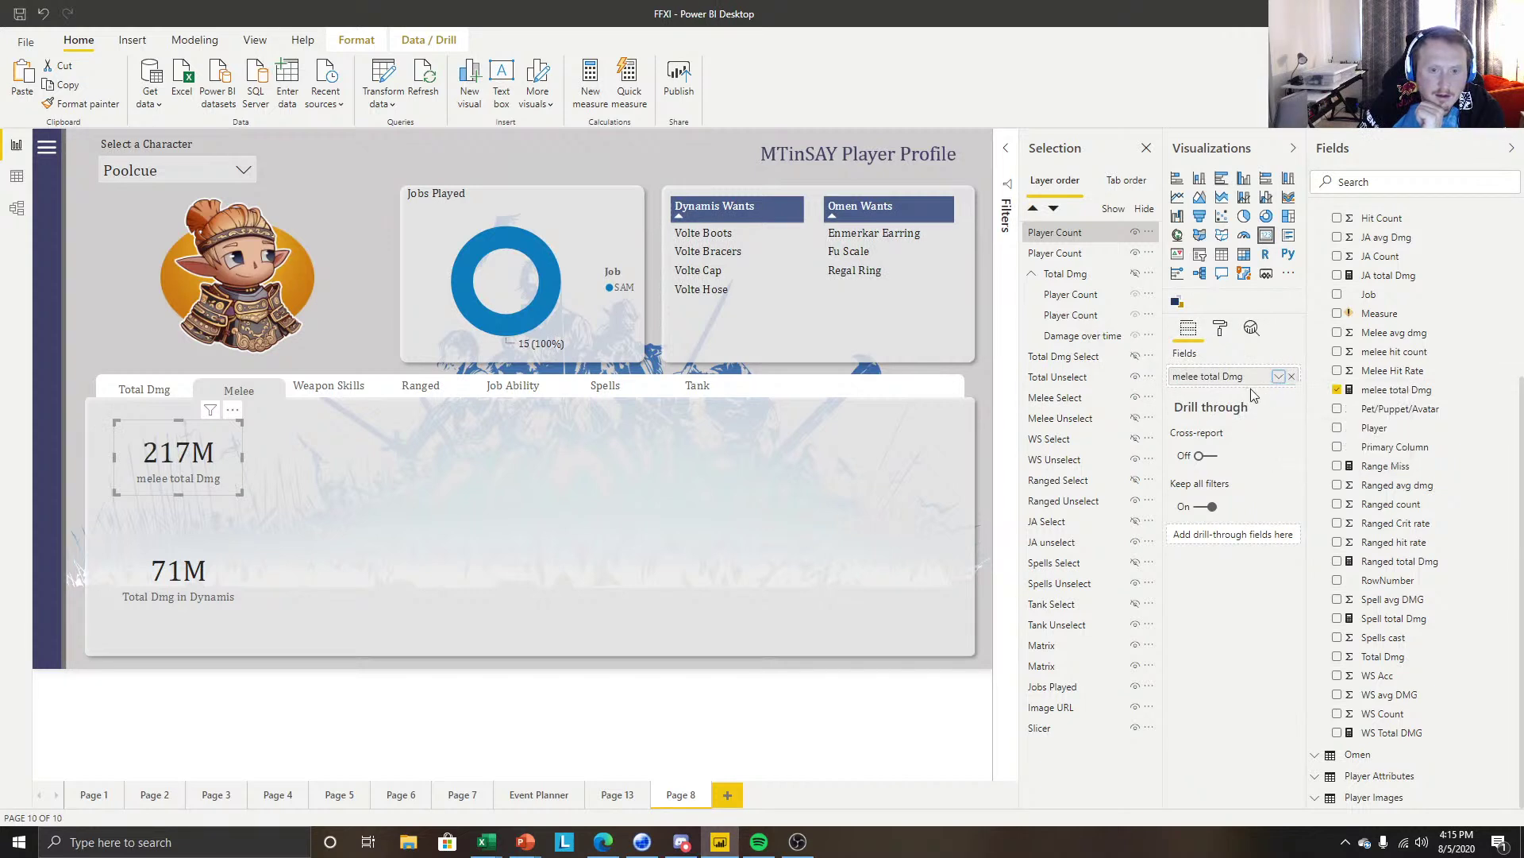
Make the upper card show the average of Melee avg dmg and widen it to fit its full label.
left_click_drag(1399, 342, 1266, 381)
left_click(1279, 379)
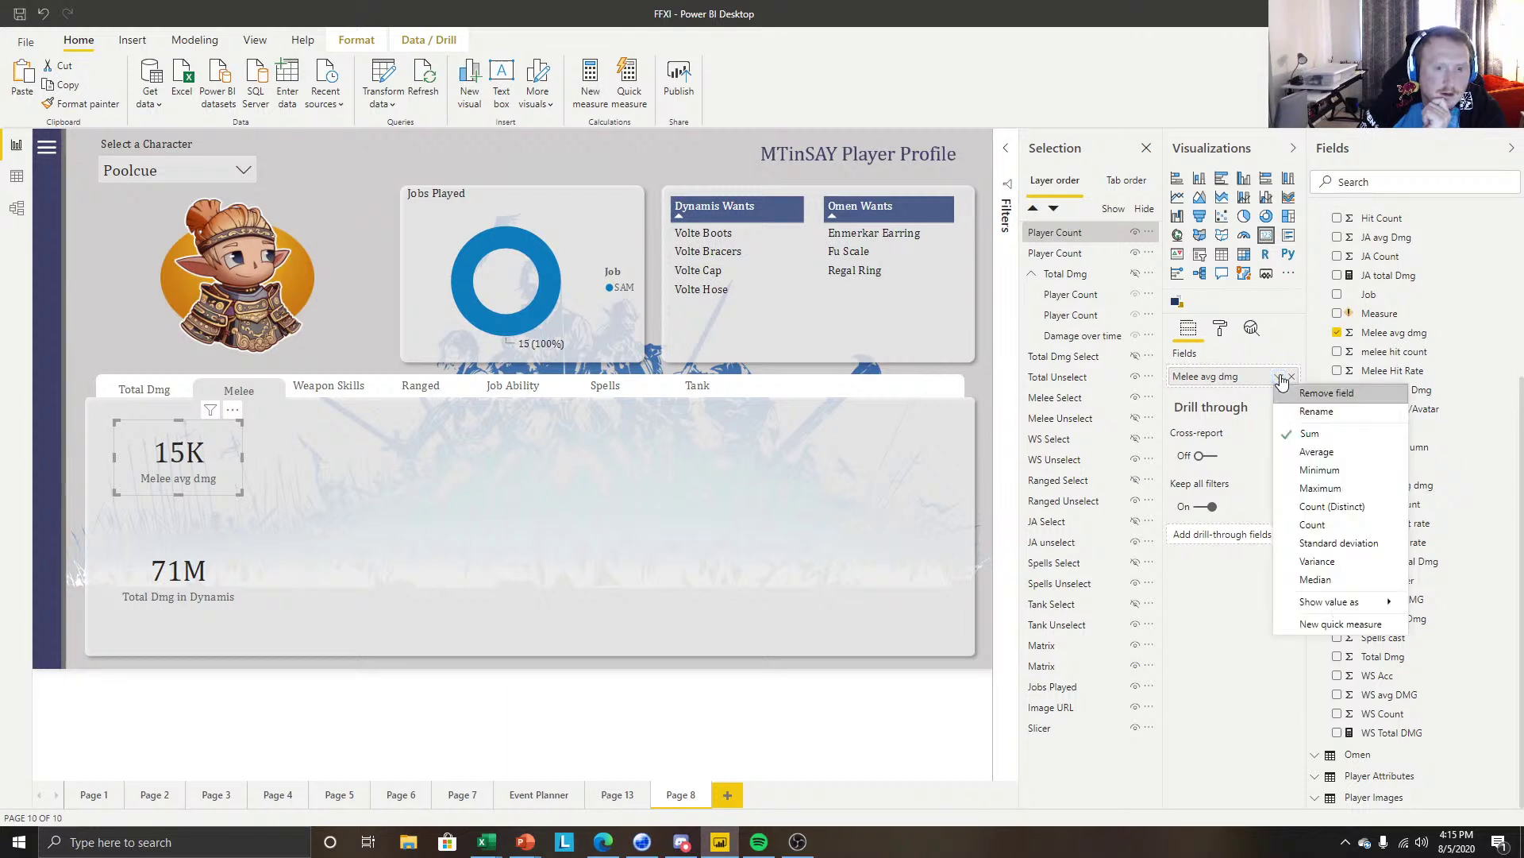
left_click(1328, 453)
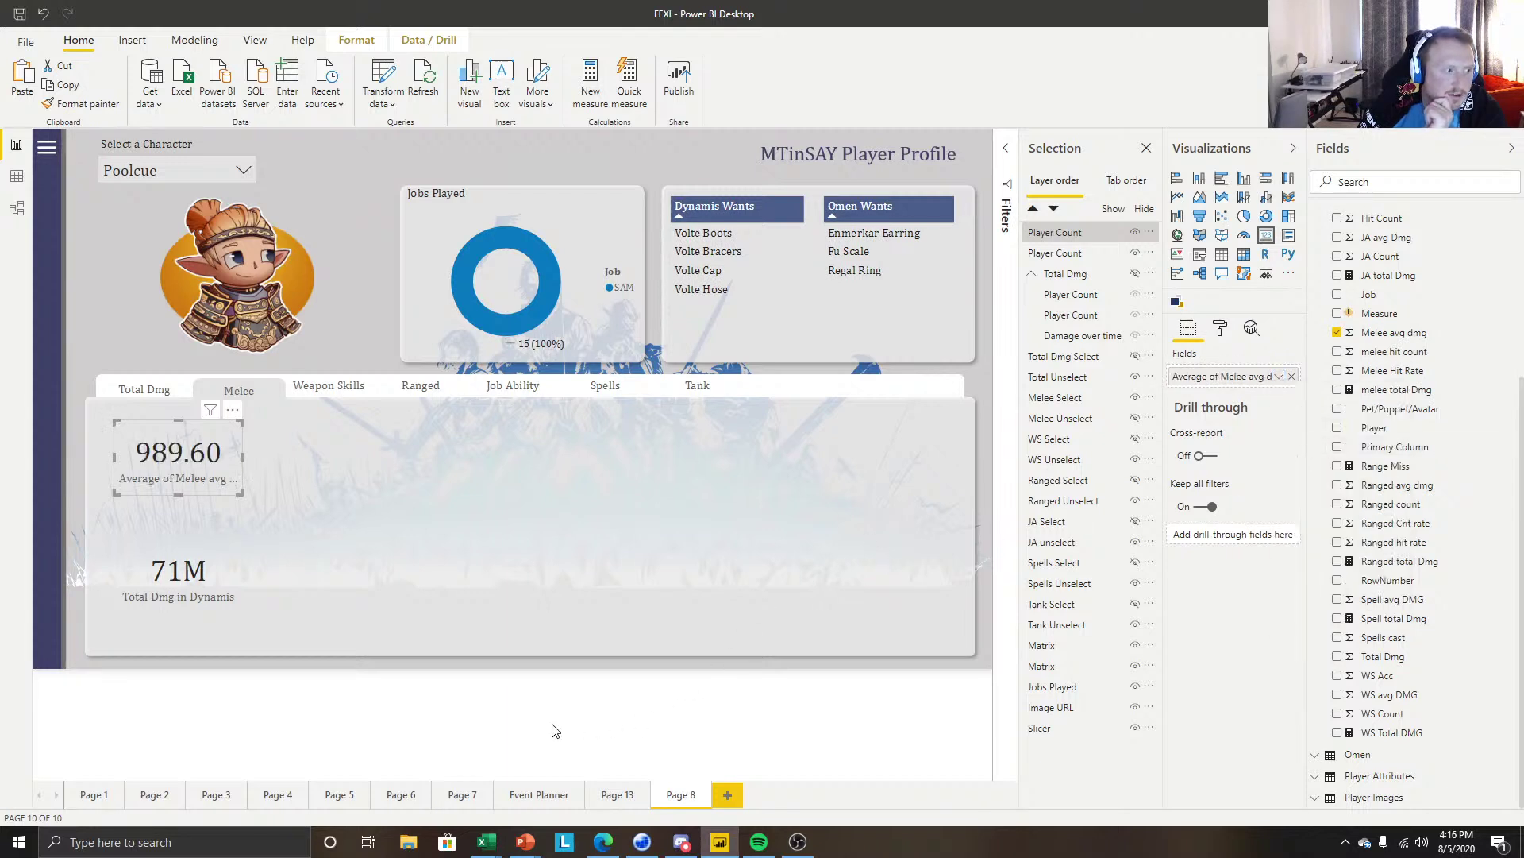
mouse_move(235, 464)
left_mouse_down()
mouse_move(281, 455)
mouse_move(257, 461)
left_mouse_up()
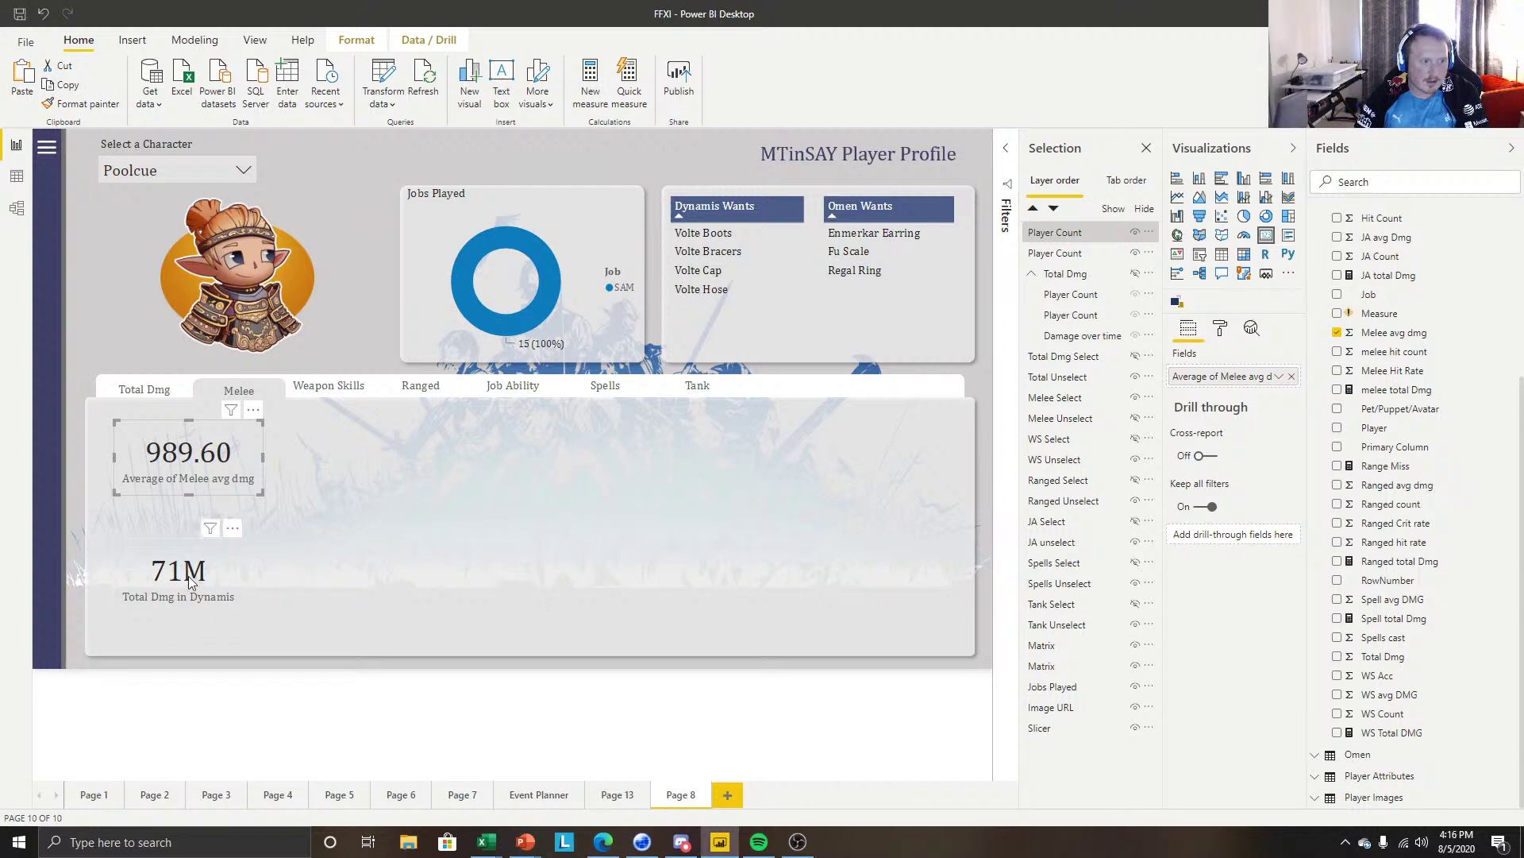
Replace the field of the Total Dmg in Dynamis card with Melee Hit Rate, summarized as an average.
left_click(240, 551)
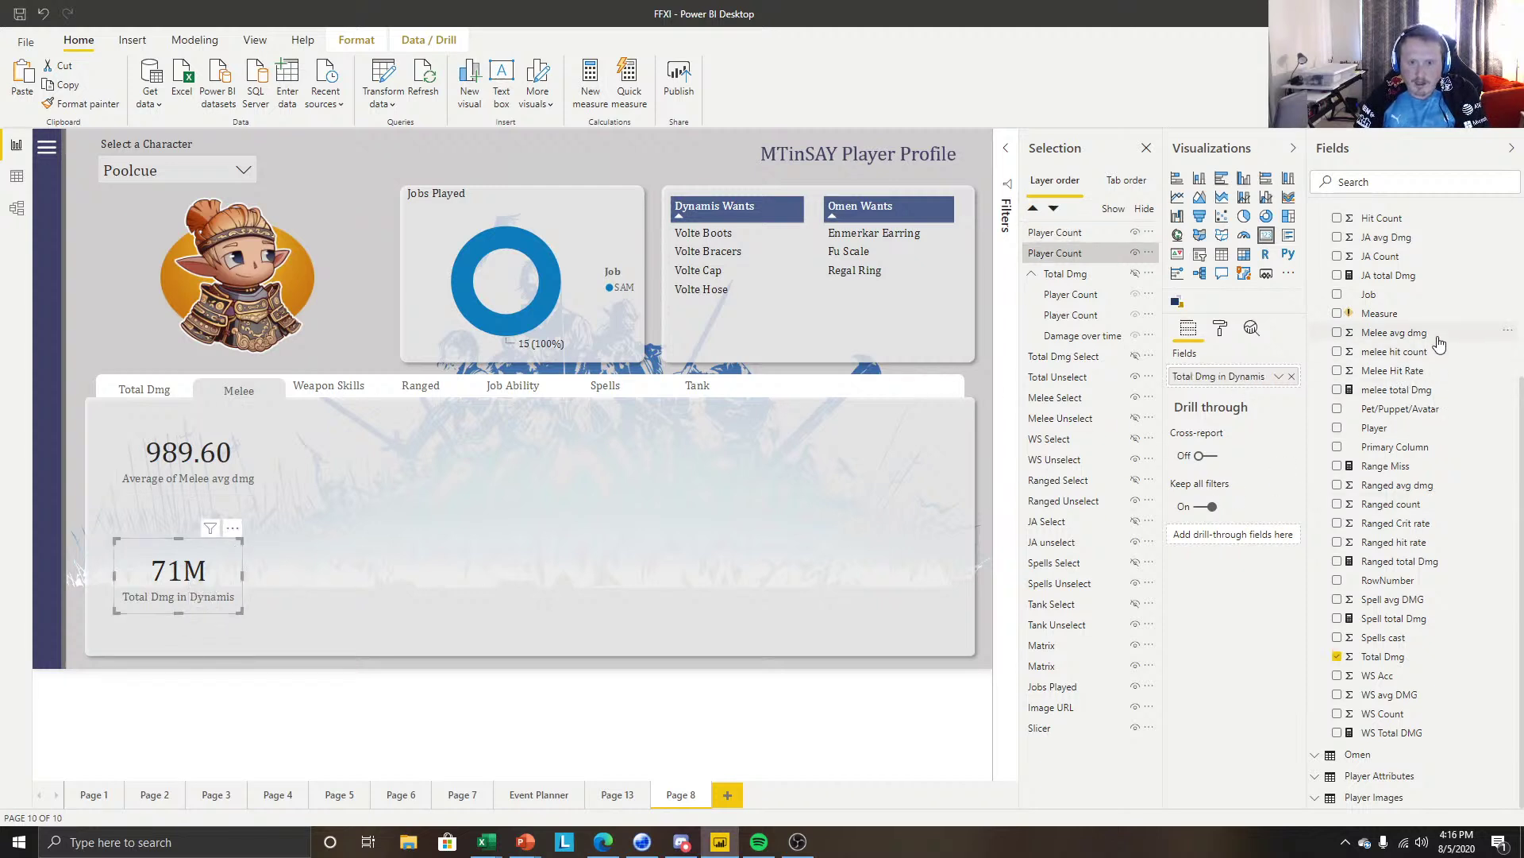
left_click_drag(1421, 370, 1246, 385)
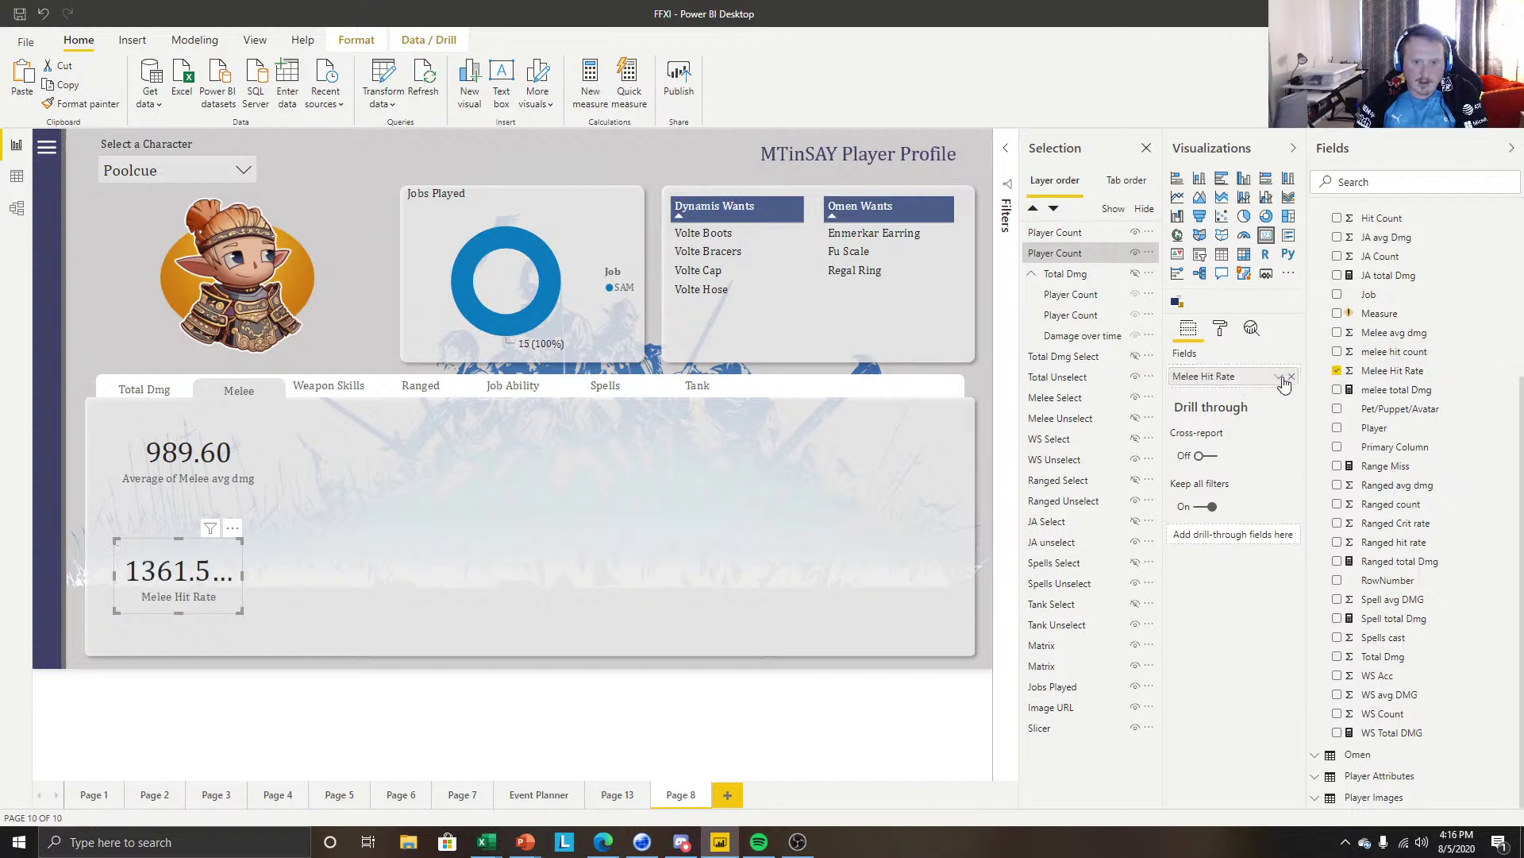
left_click(1279, 377)
left_click(1315, 452)
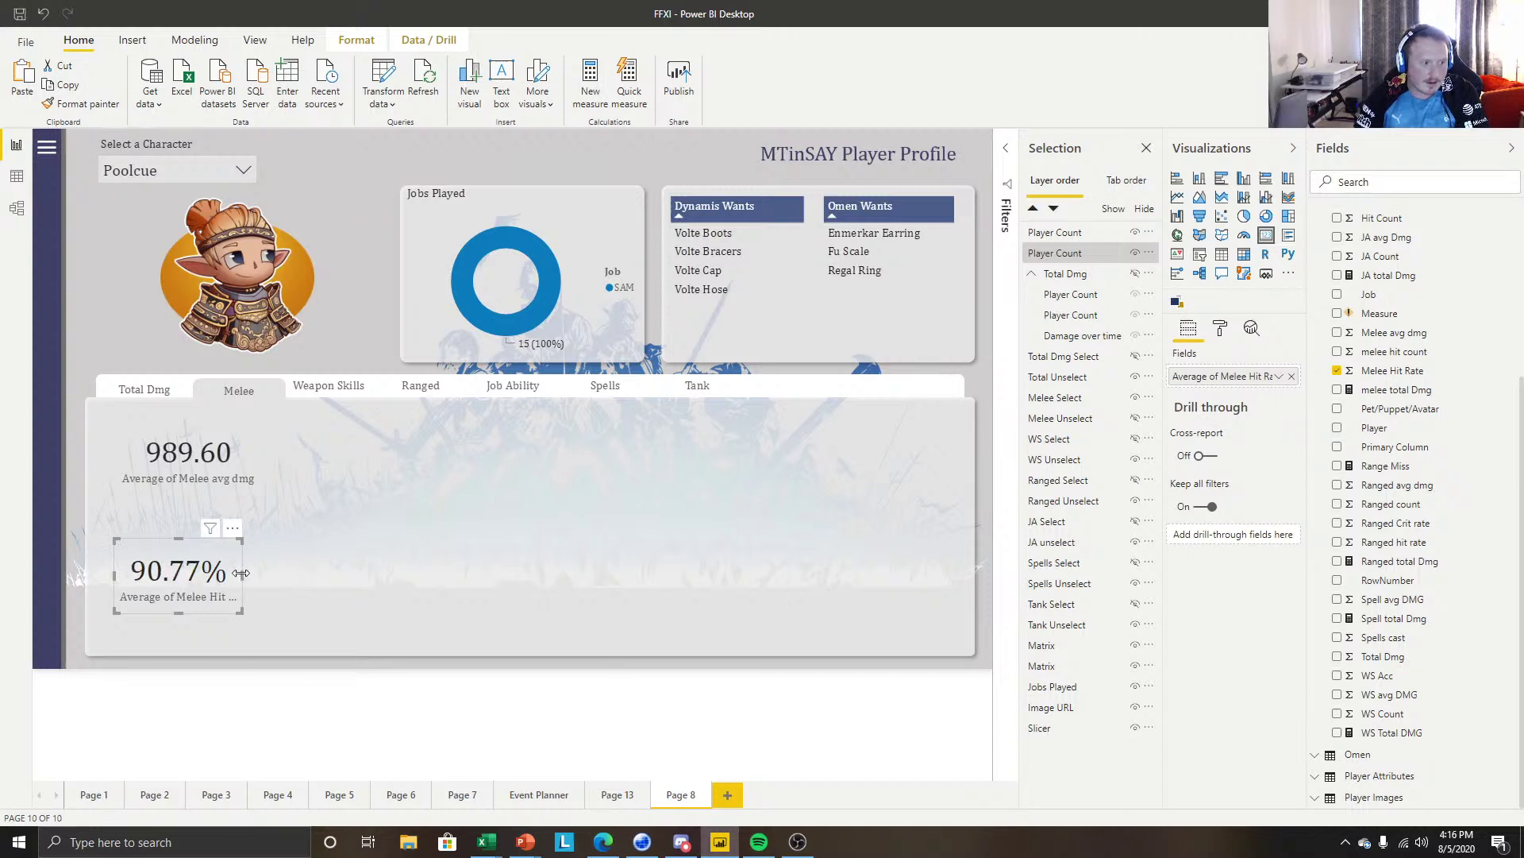
Widen the Melee Hit Rate card to fit its label and move it directly below the Melee avg dmg card.
left_click_drag(243, 574, 203, 606)
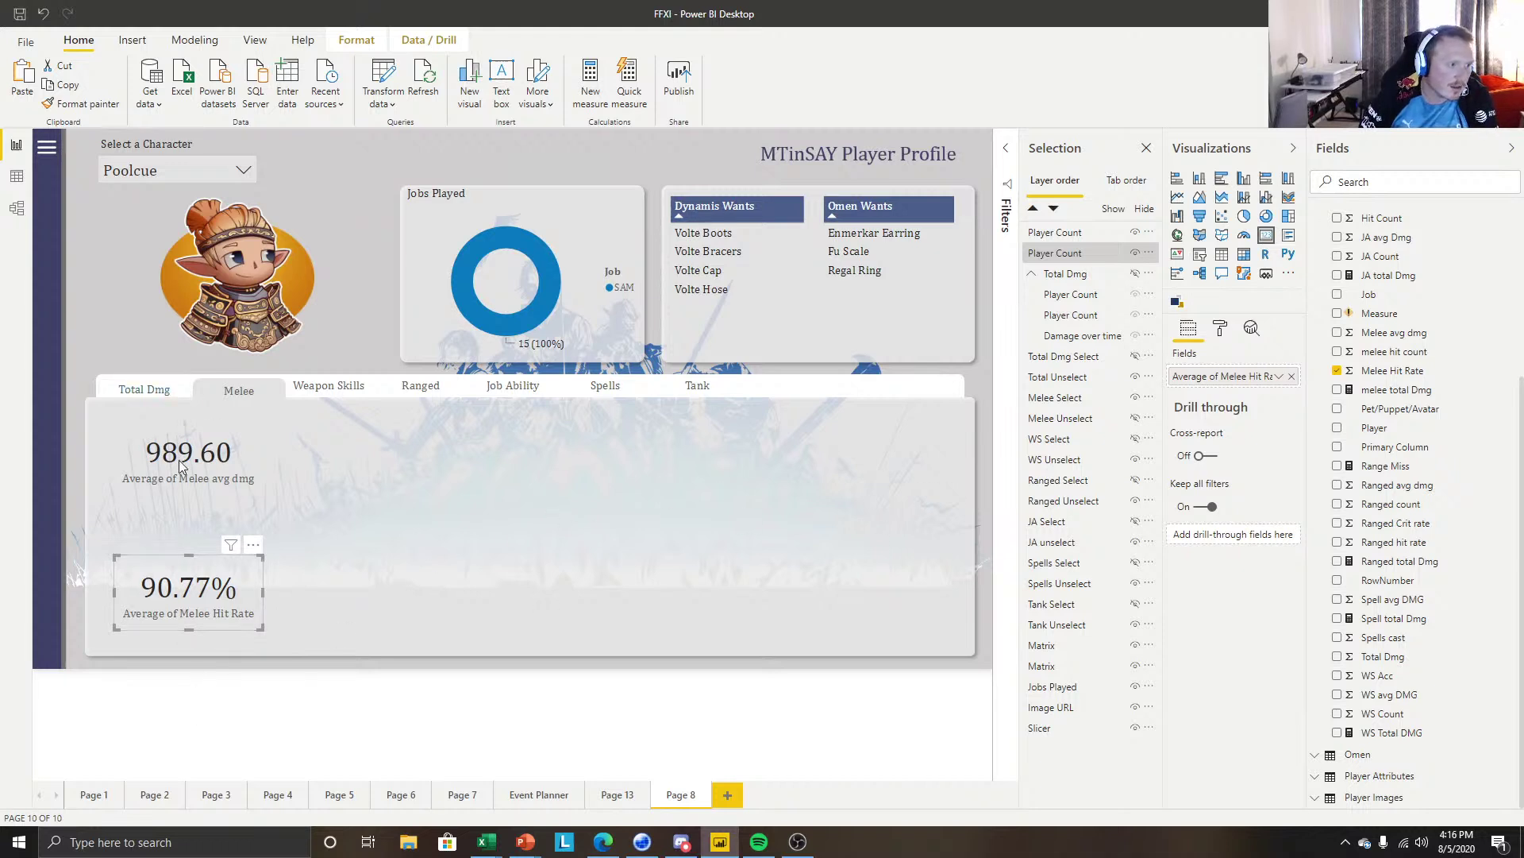
left_click_drag(193, 607, 186, 530)
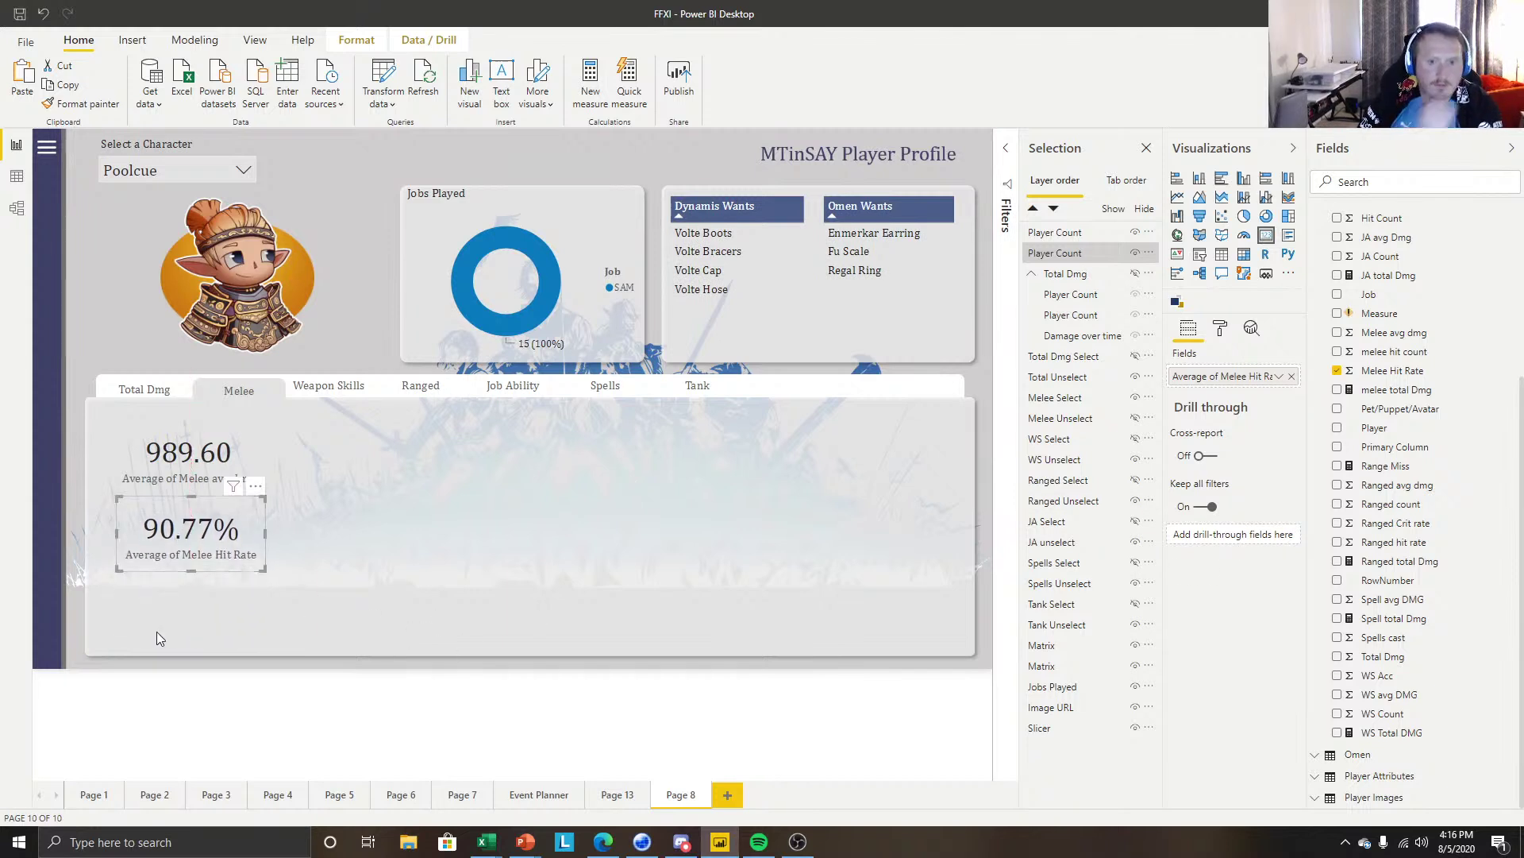
left_click(307, 764)
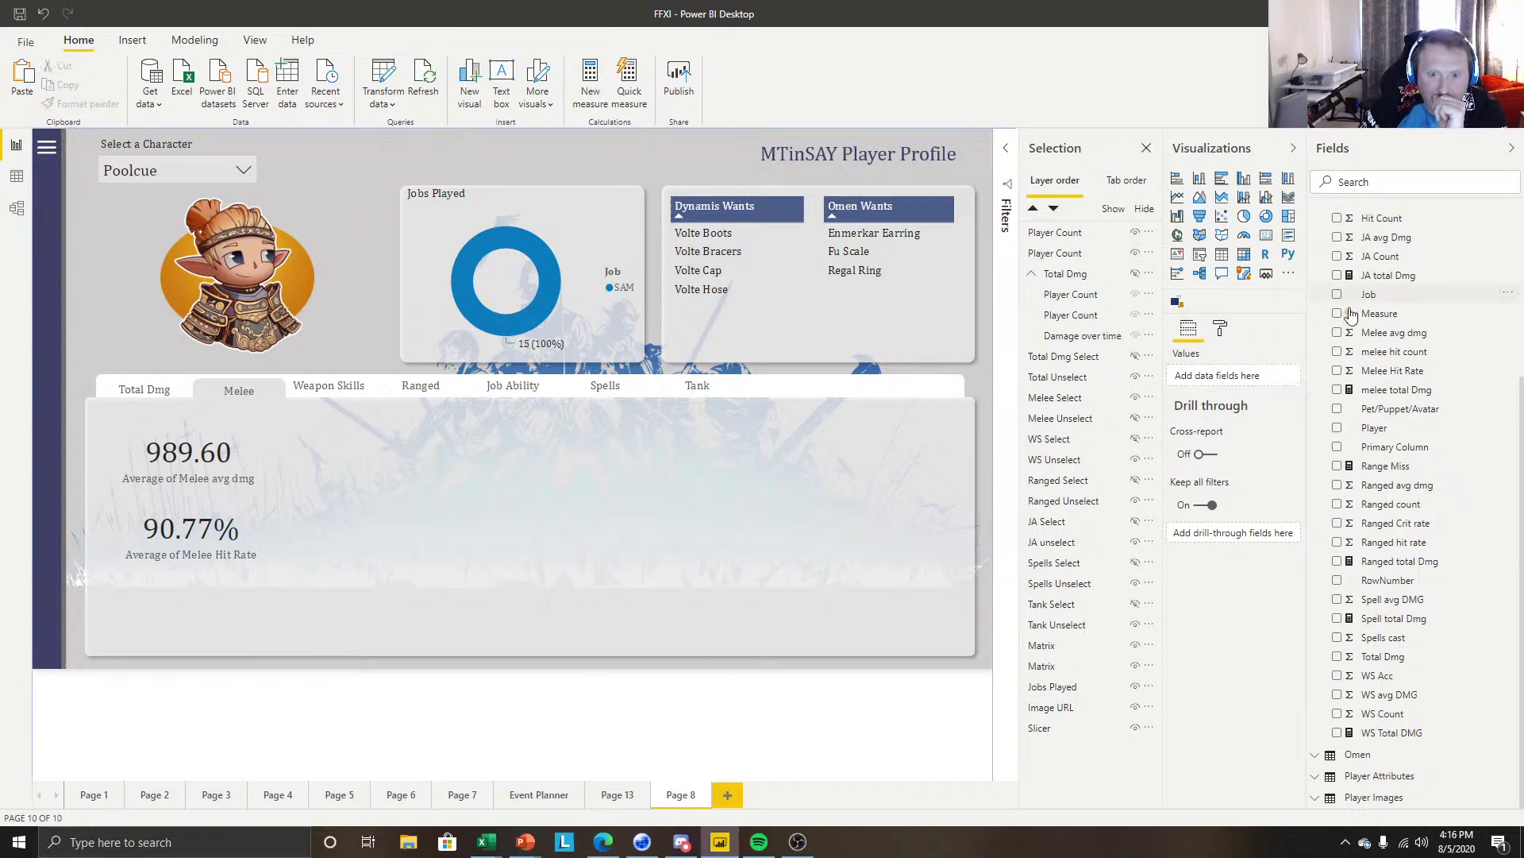
Duplicate the Melee Hit Rate card and place the copy directly below the original.
left_click(1395, 355)
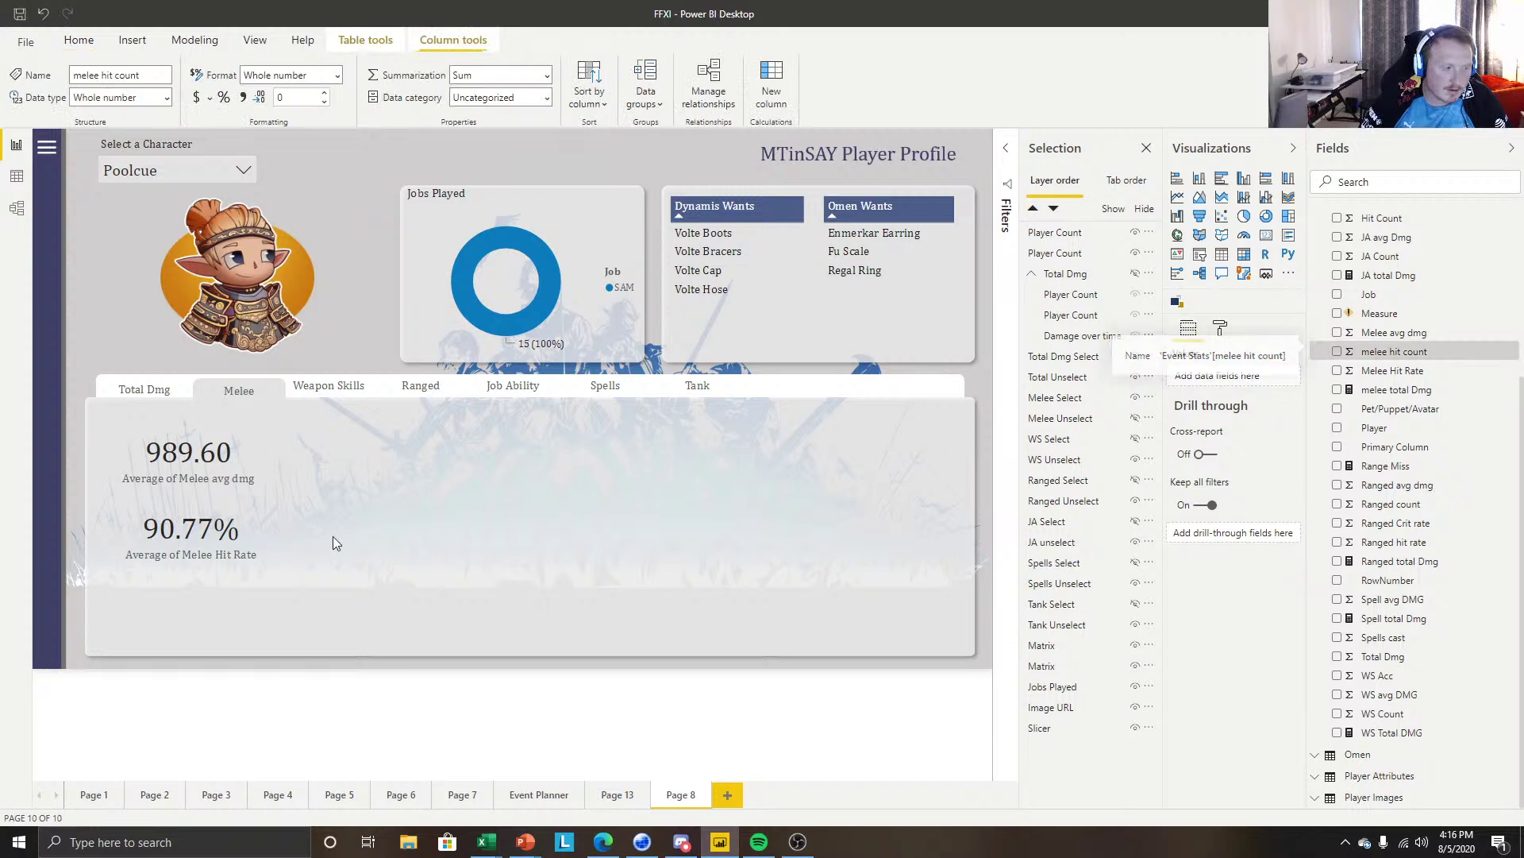
left_click(178, 550)
key("ctrl+v")
left_click_drag(213, 537, 202, 613)
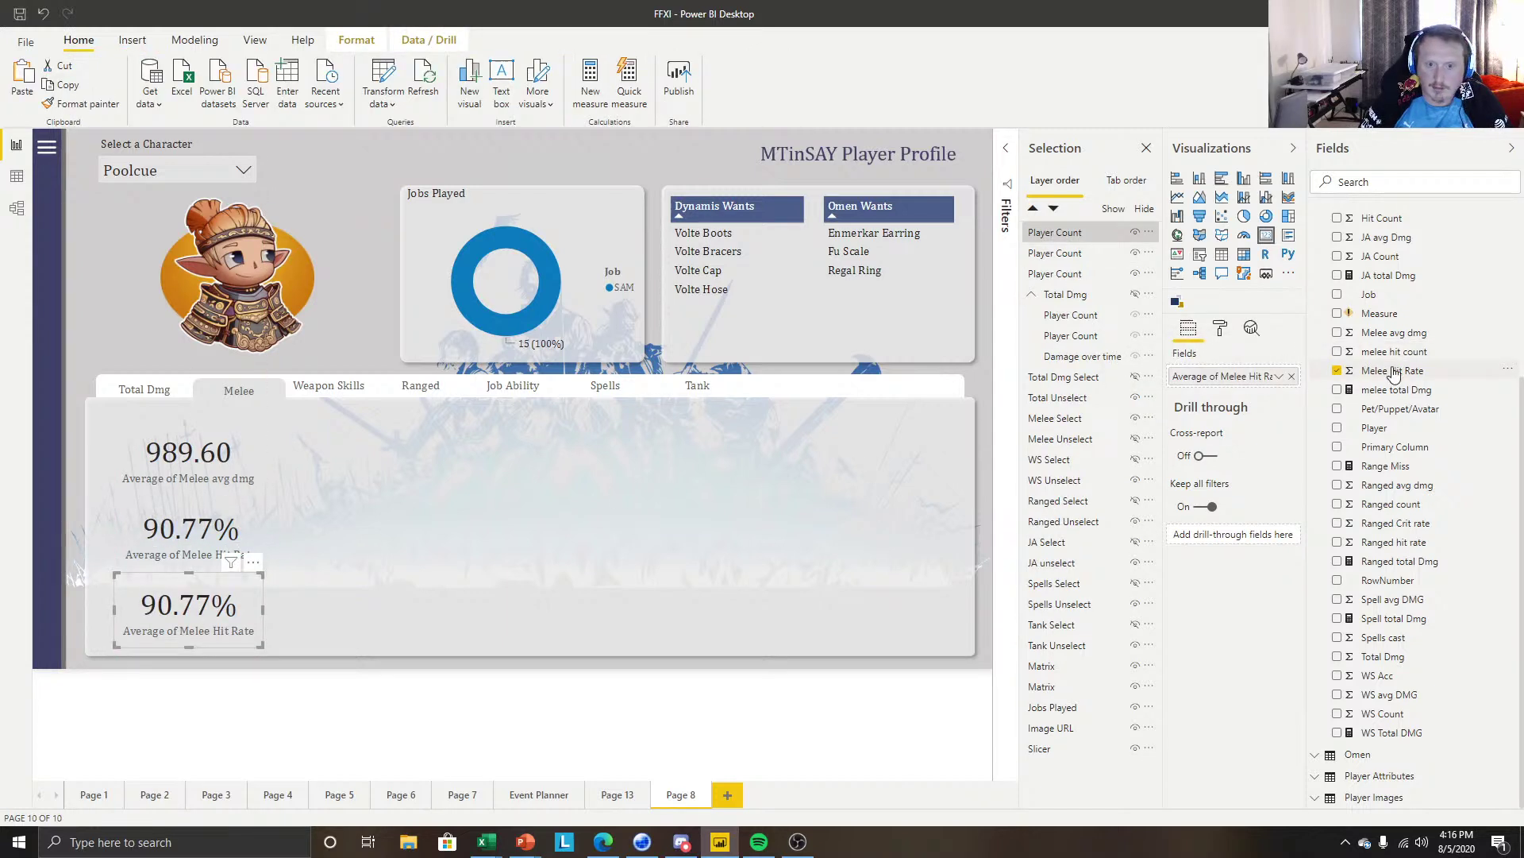
Replace the lowest card's field with melee hit count, summarized as an average.
left_click_drag(1383, 353, 1240, 386)
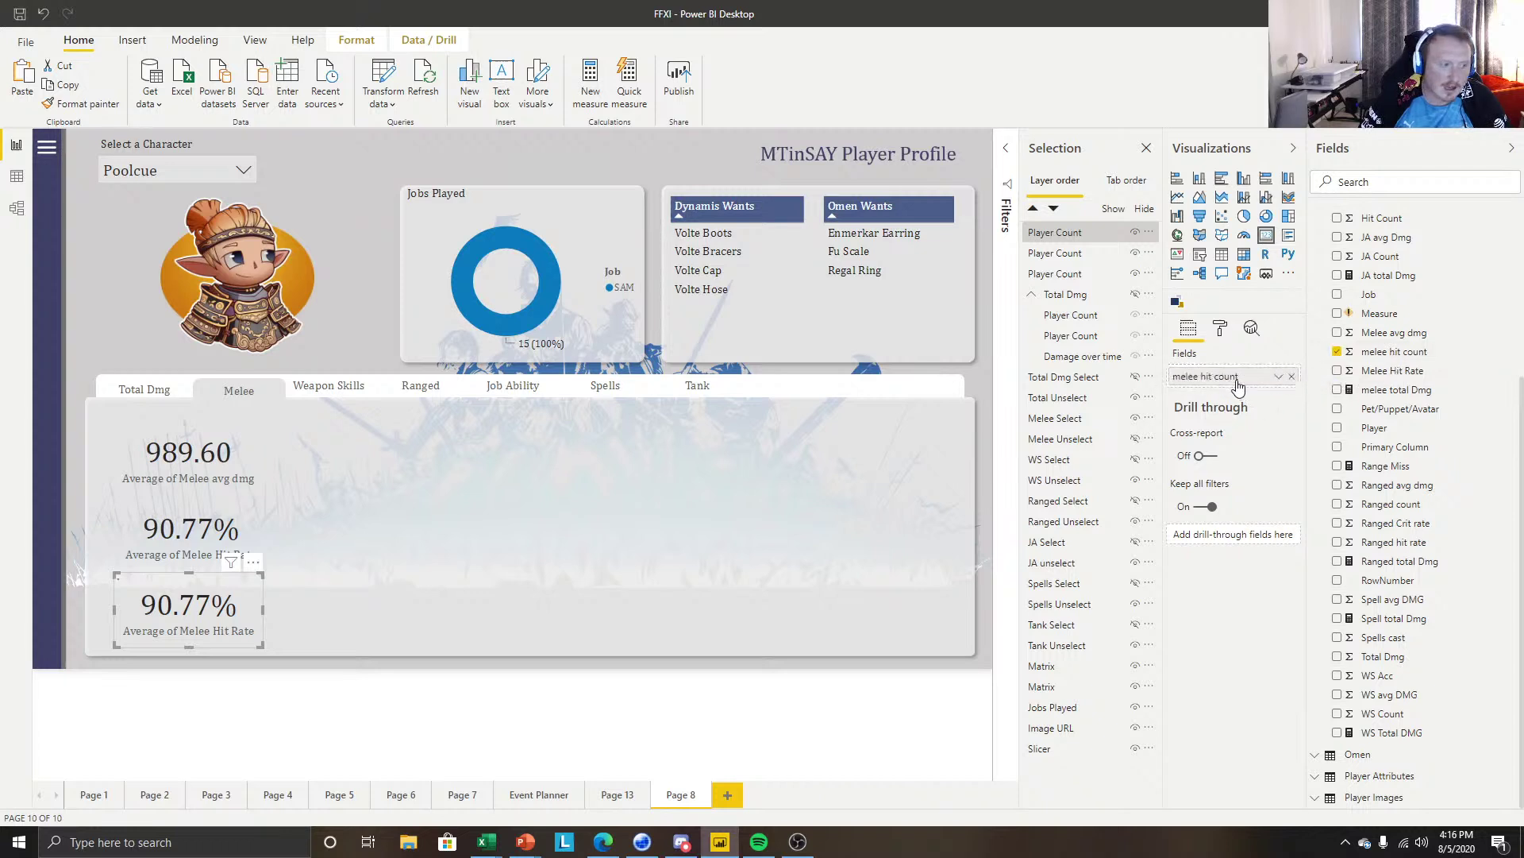
left_click(1277, 378)
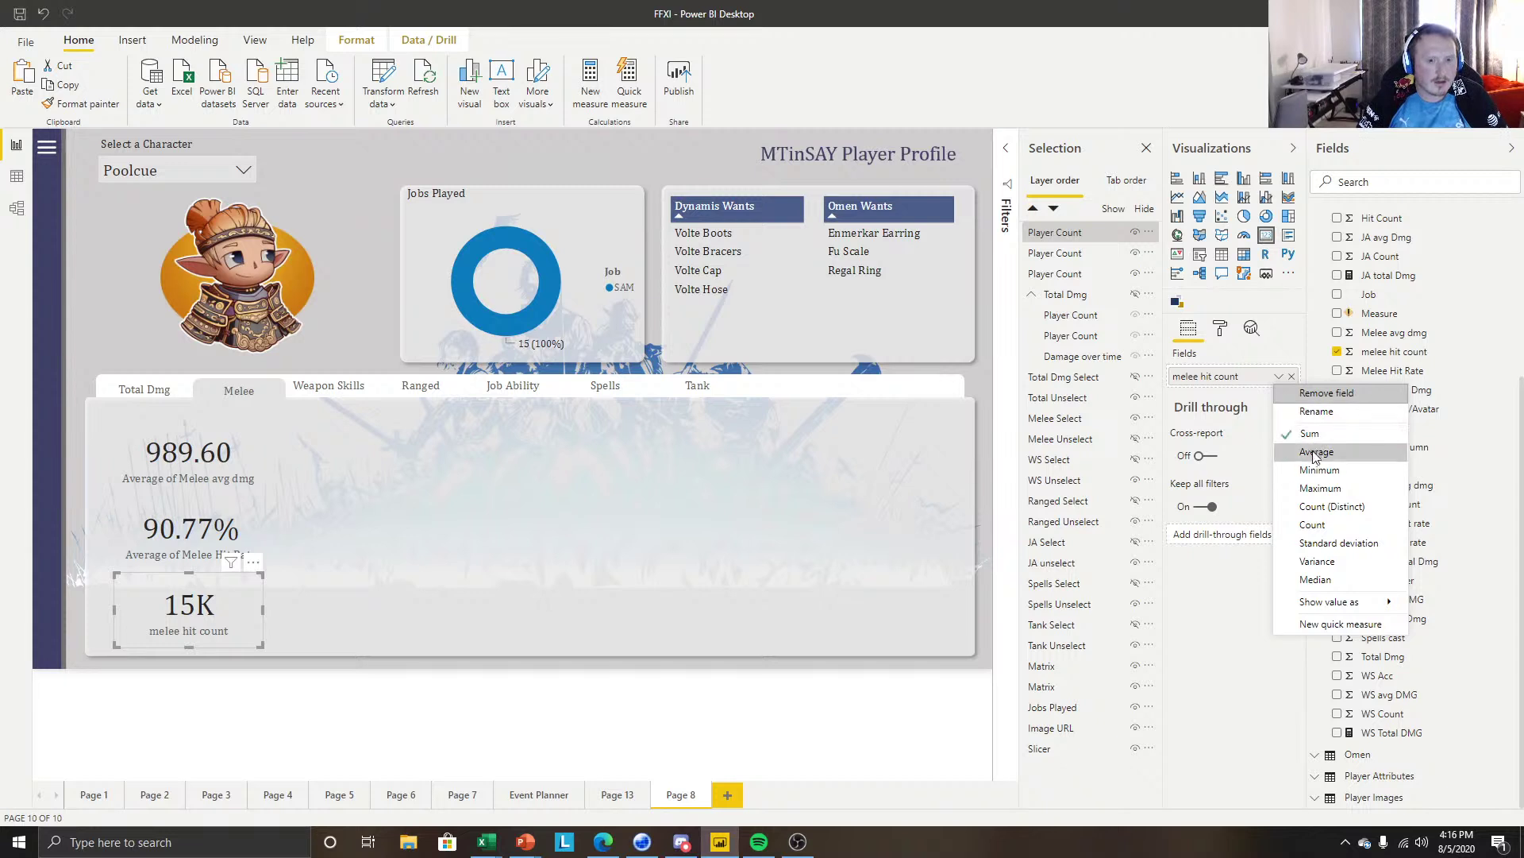
left_click(603, 688)
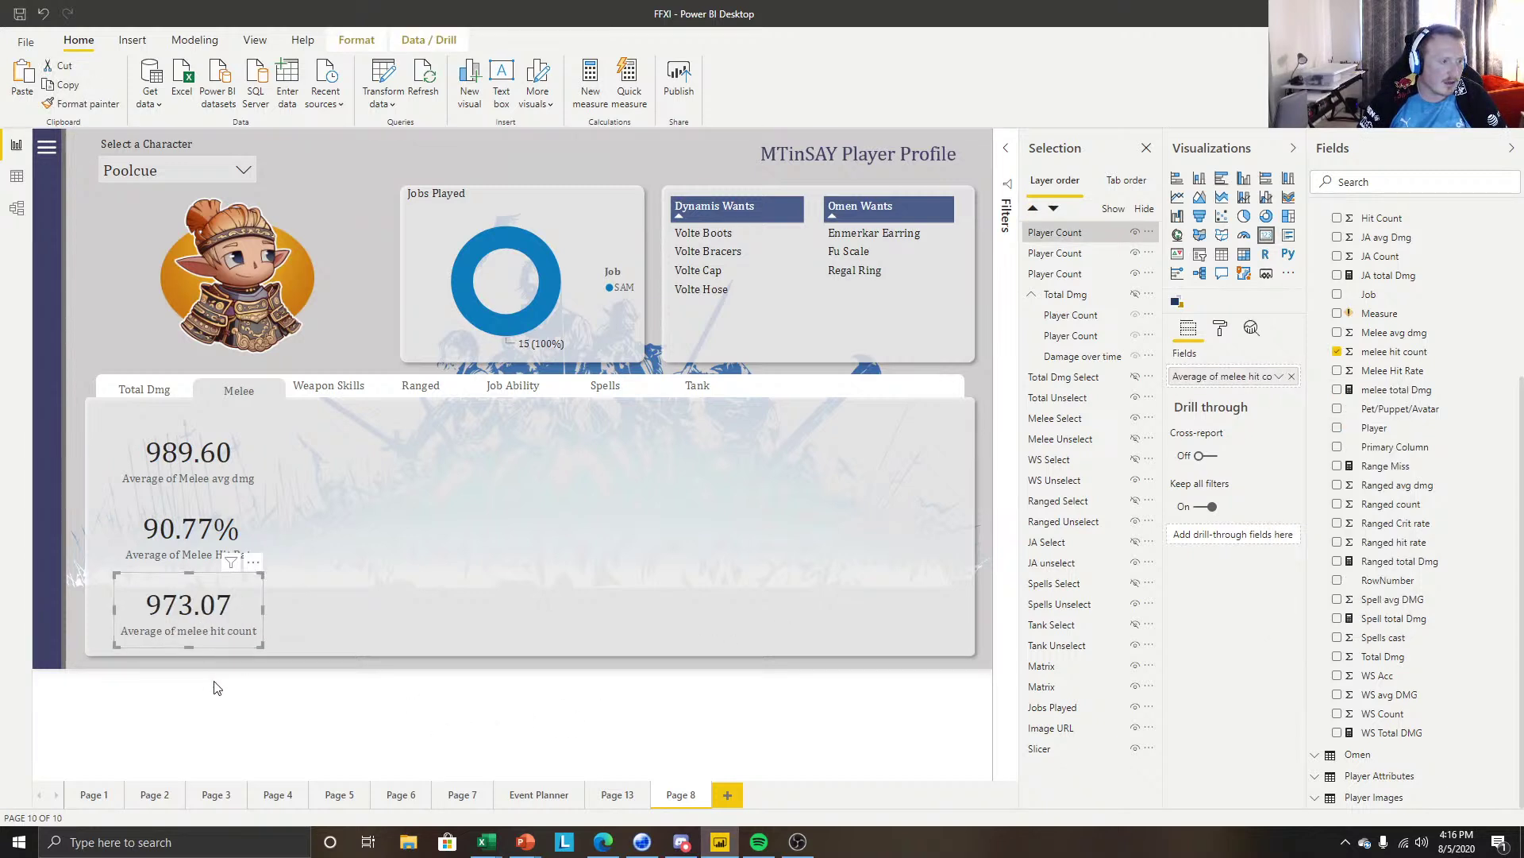
left_click(264, 596)
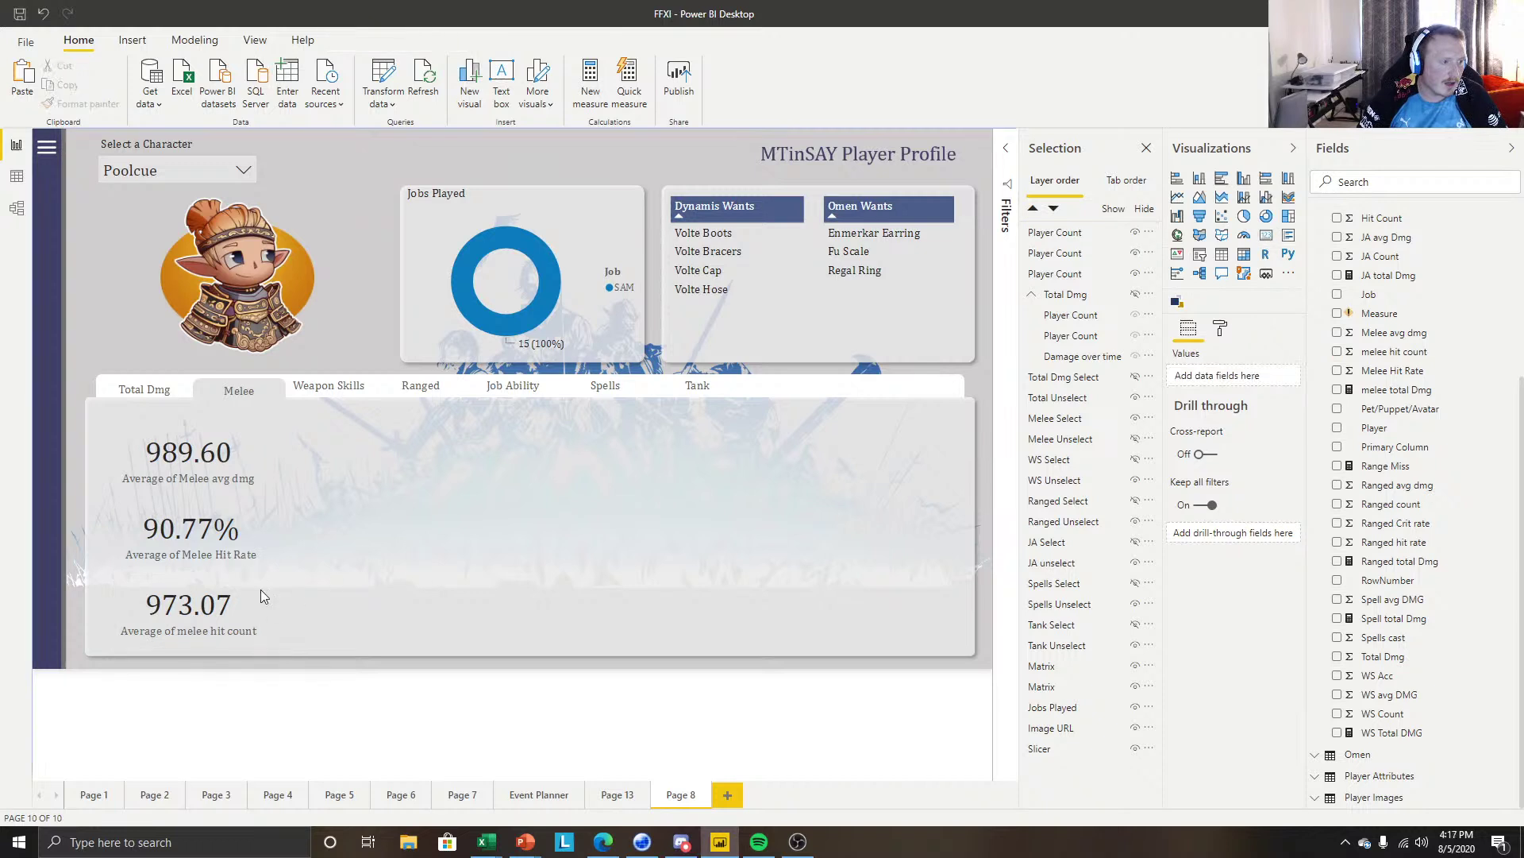
left_click(191, 605)
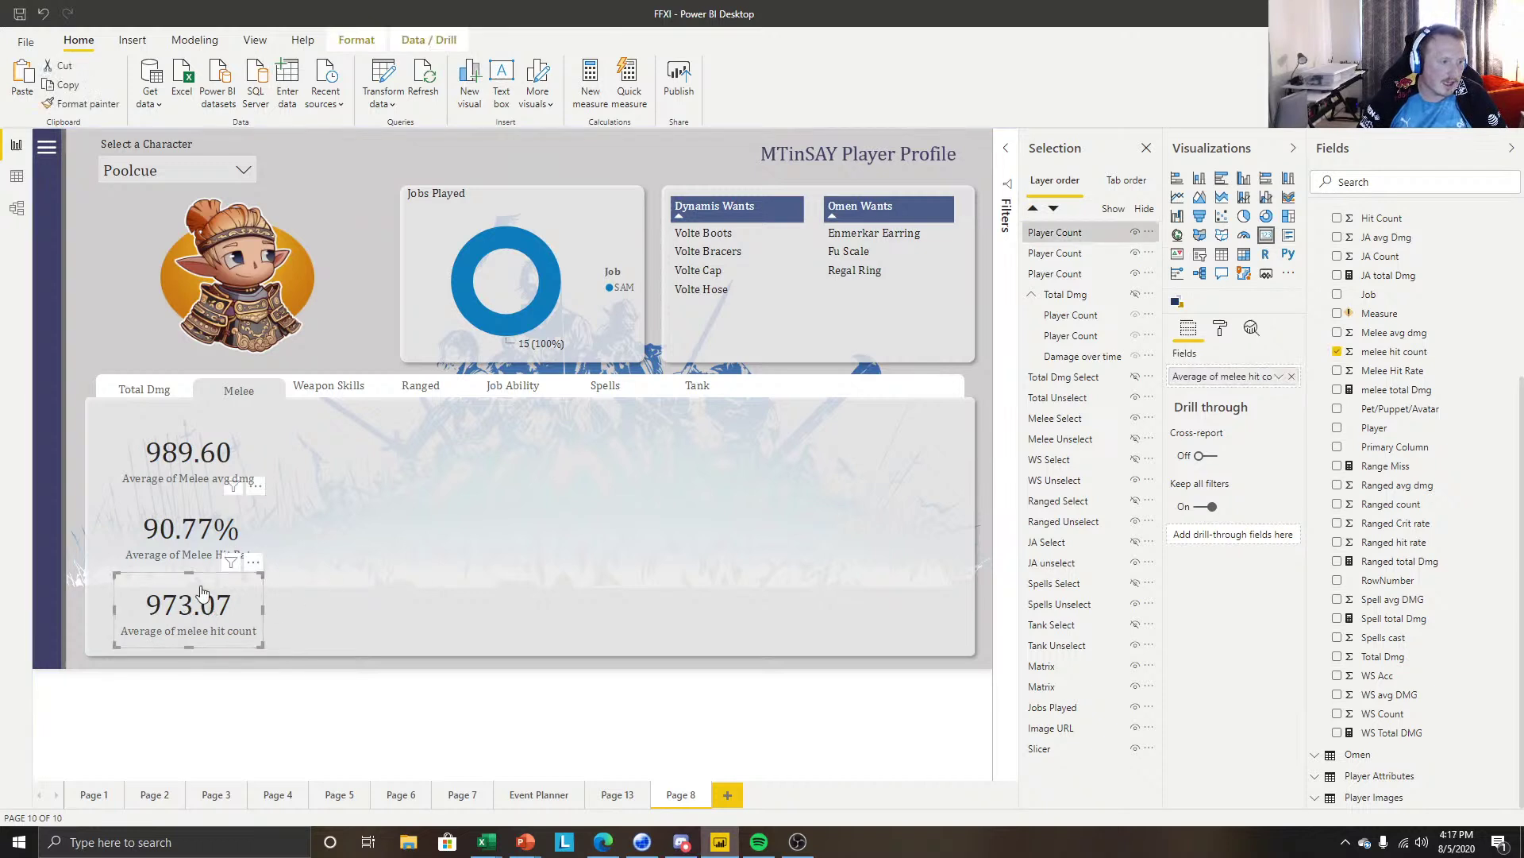
left_click(205, 676)
left_click(195, 462)
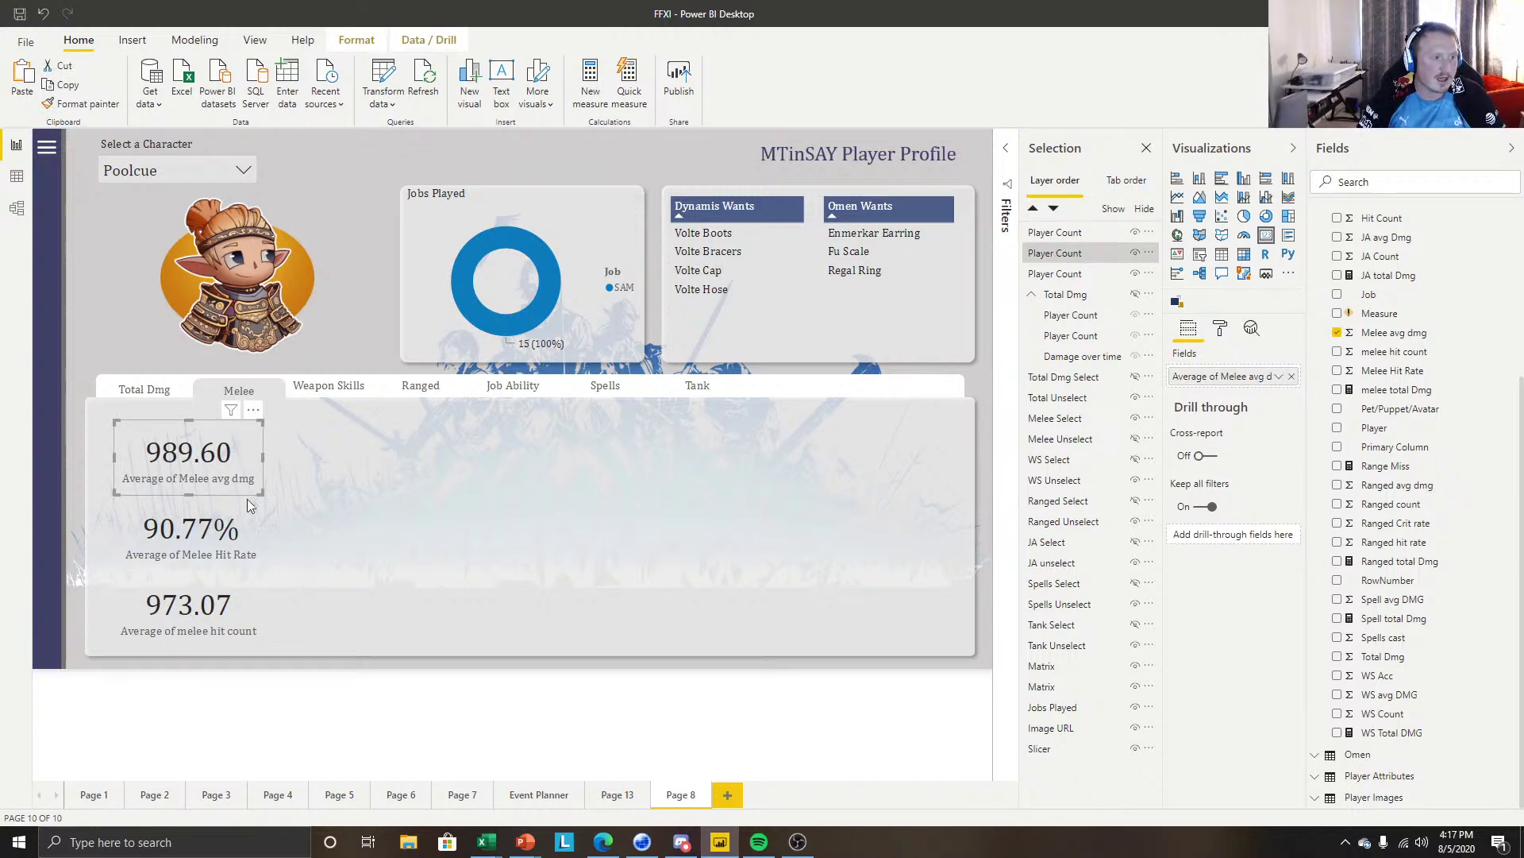
left_click(216, 579)
left_click(236, 543)
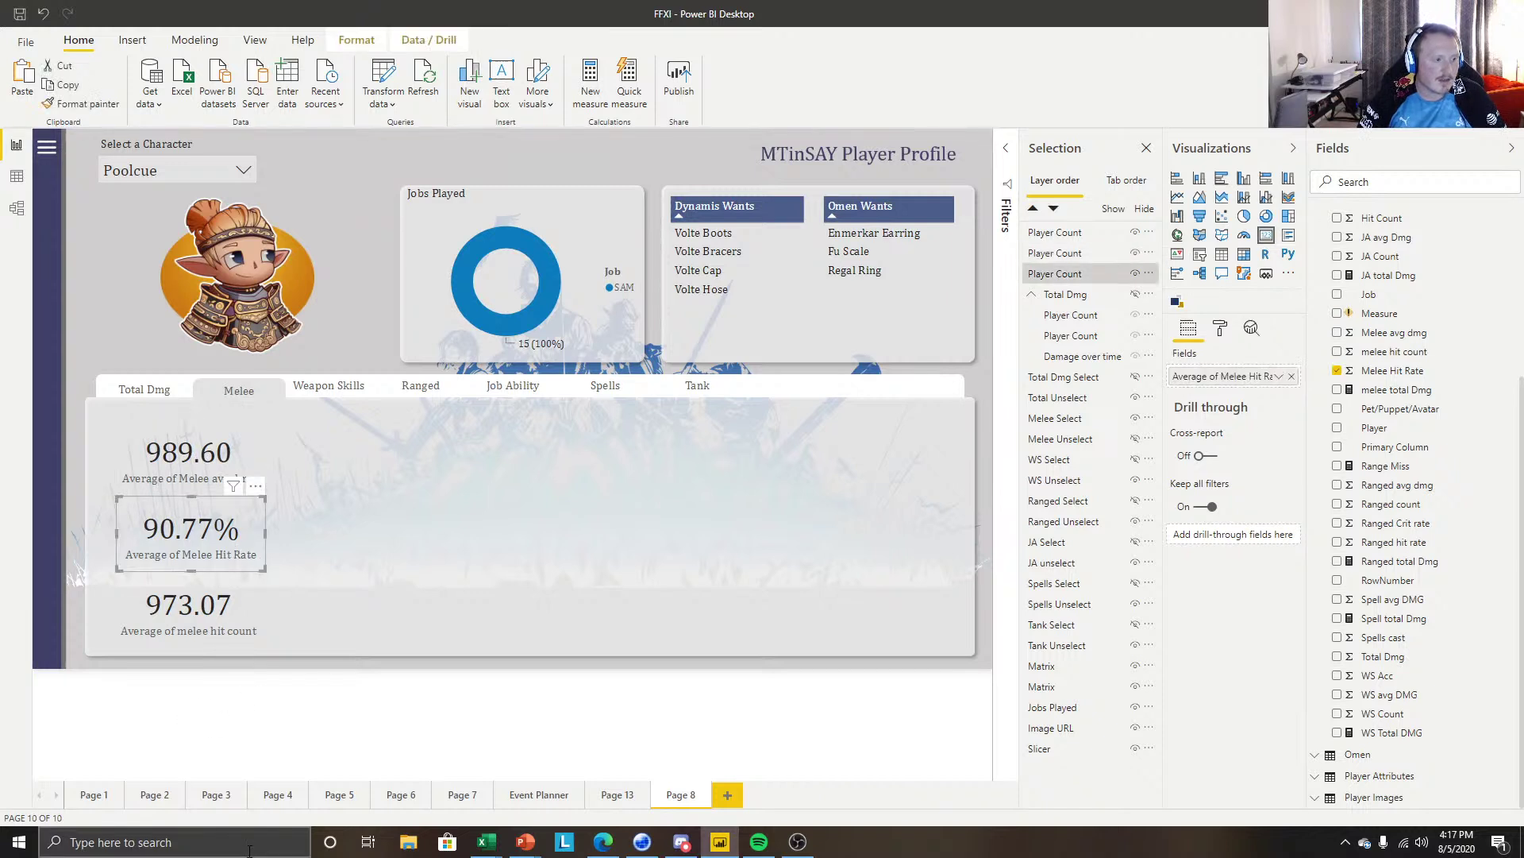
left_click(288, 693)
Check the three Melee cards for the characters Corriri and Bohla using the character slicer.
left_click(242, 169)
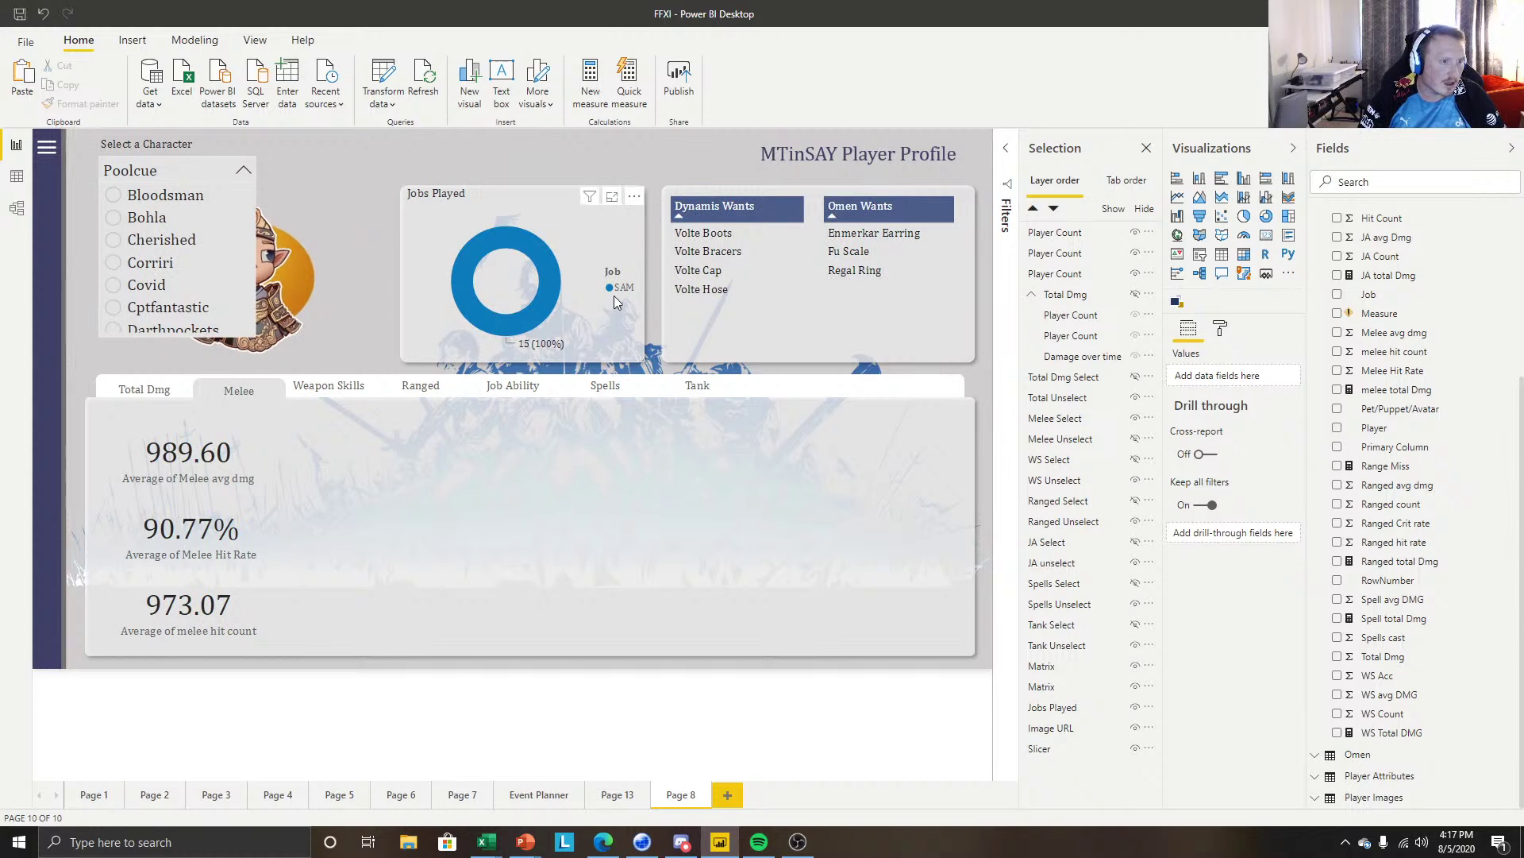
left_click(150, 263)
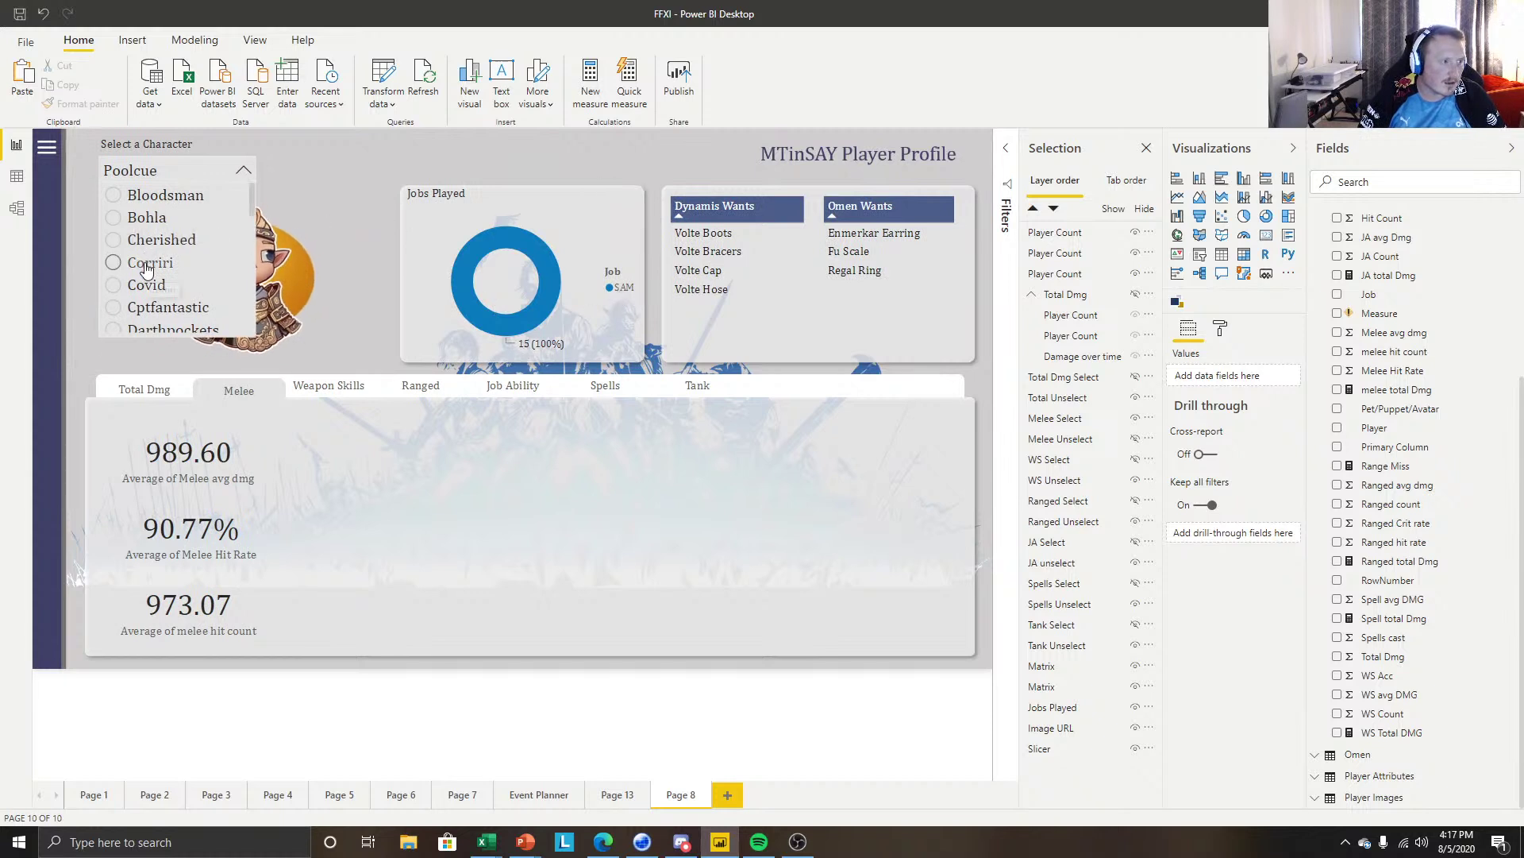
left_click(322, 201)
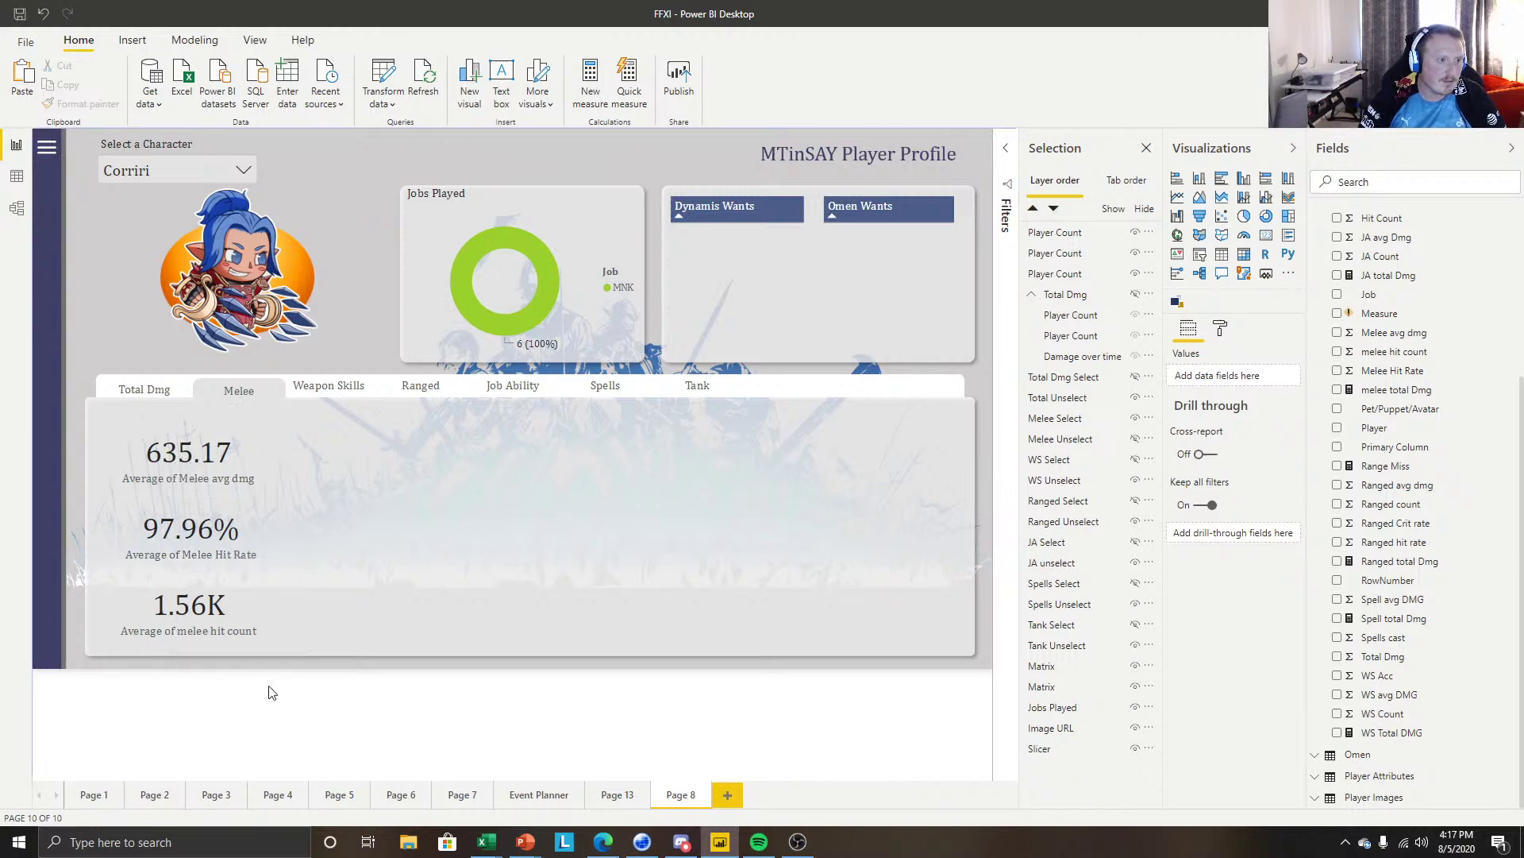
left_click(167, 170)
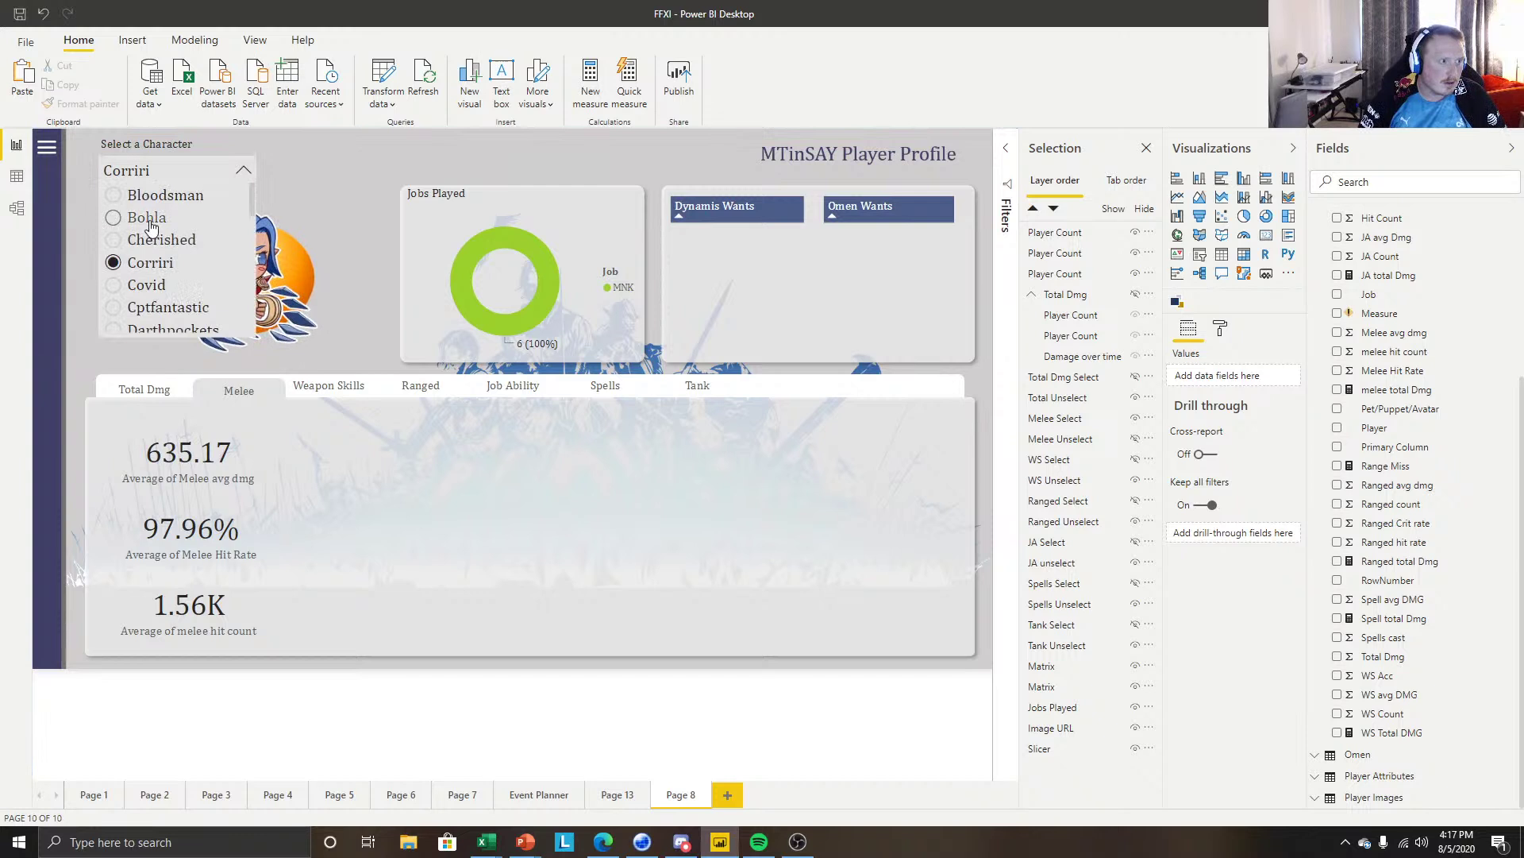
left_click(151, 226)
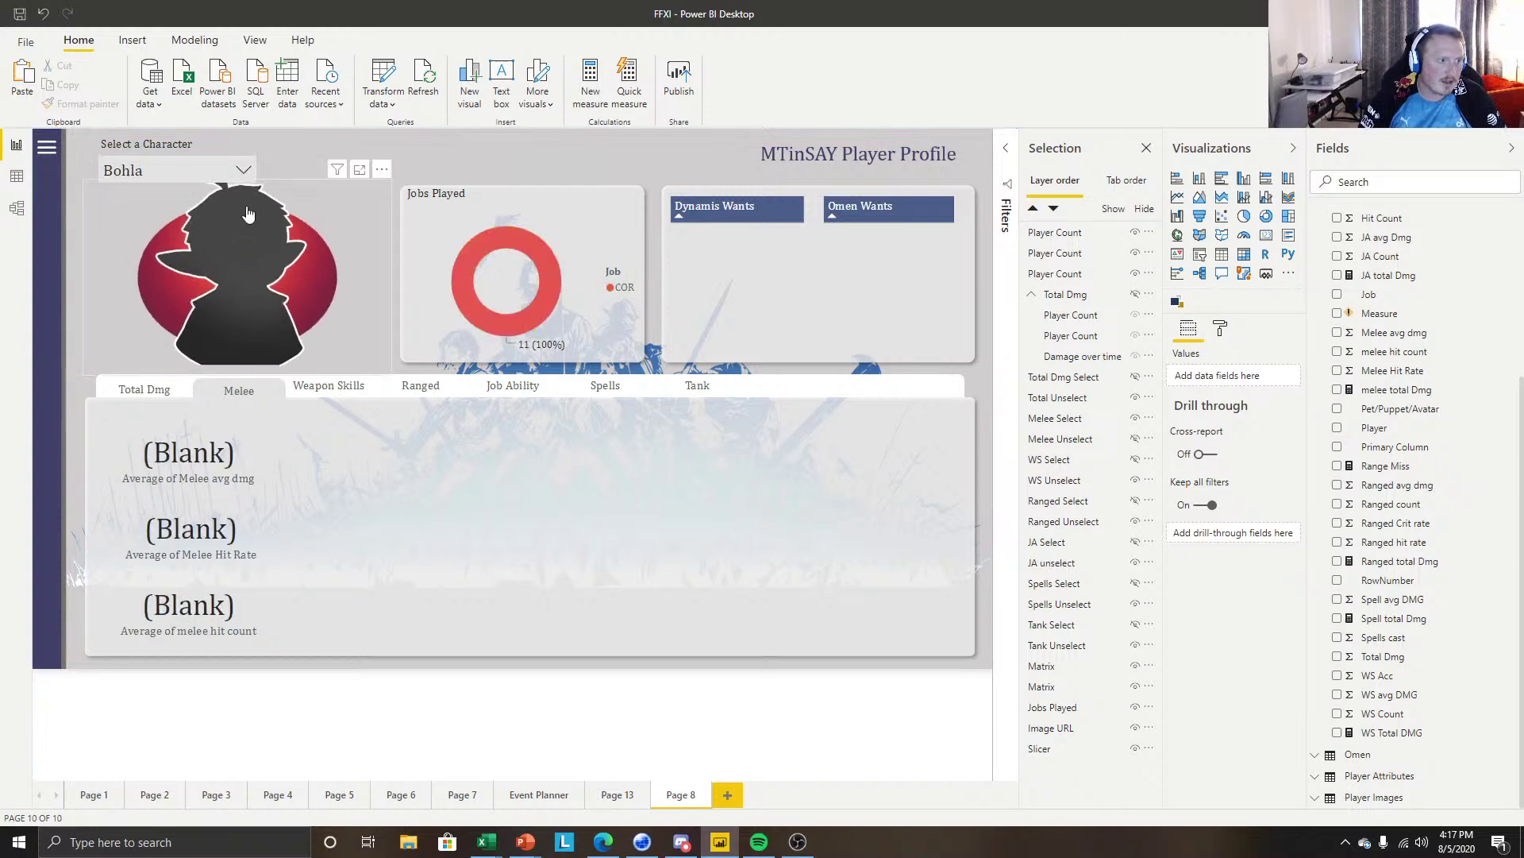
left_click(239, 171)
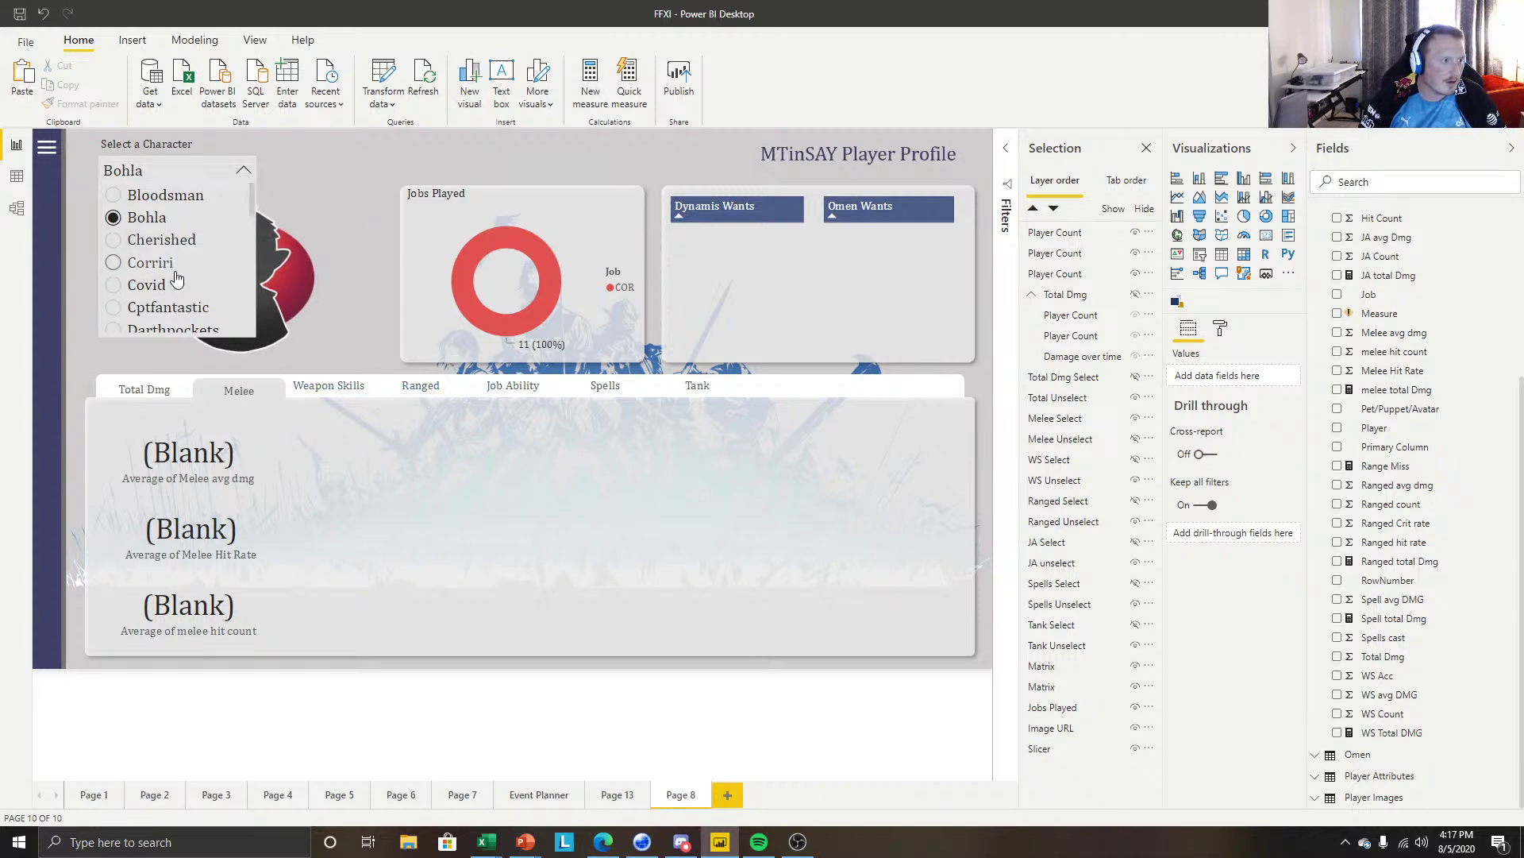
scroll(176, 278, "down", 10)
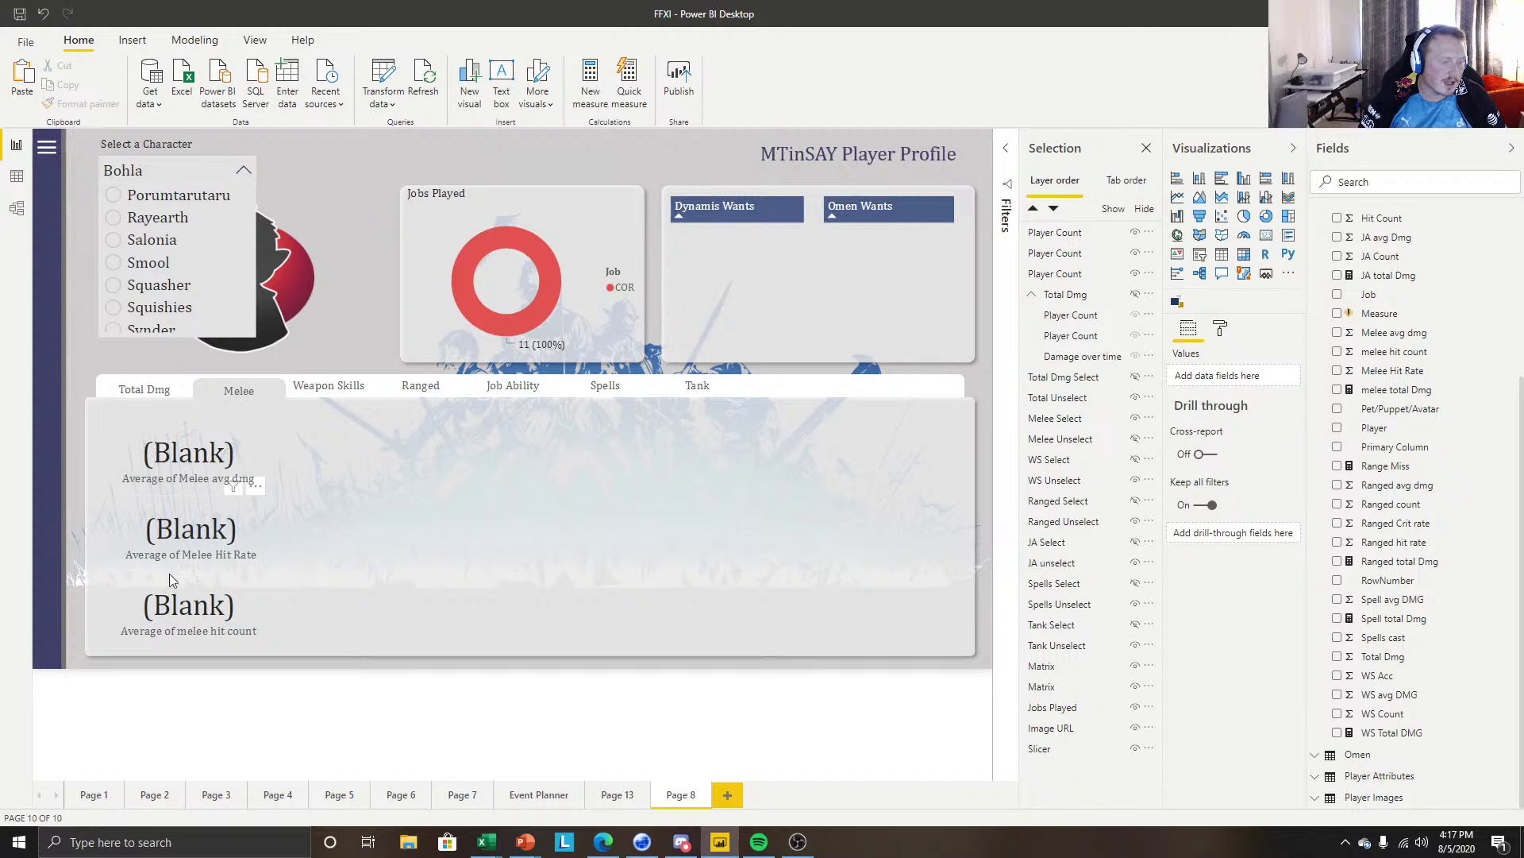
left_click(247, 711)
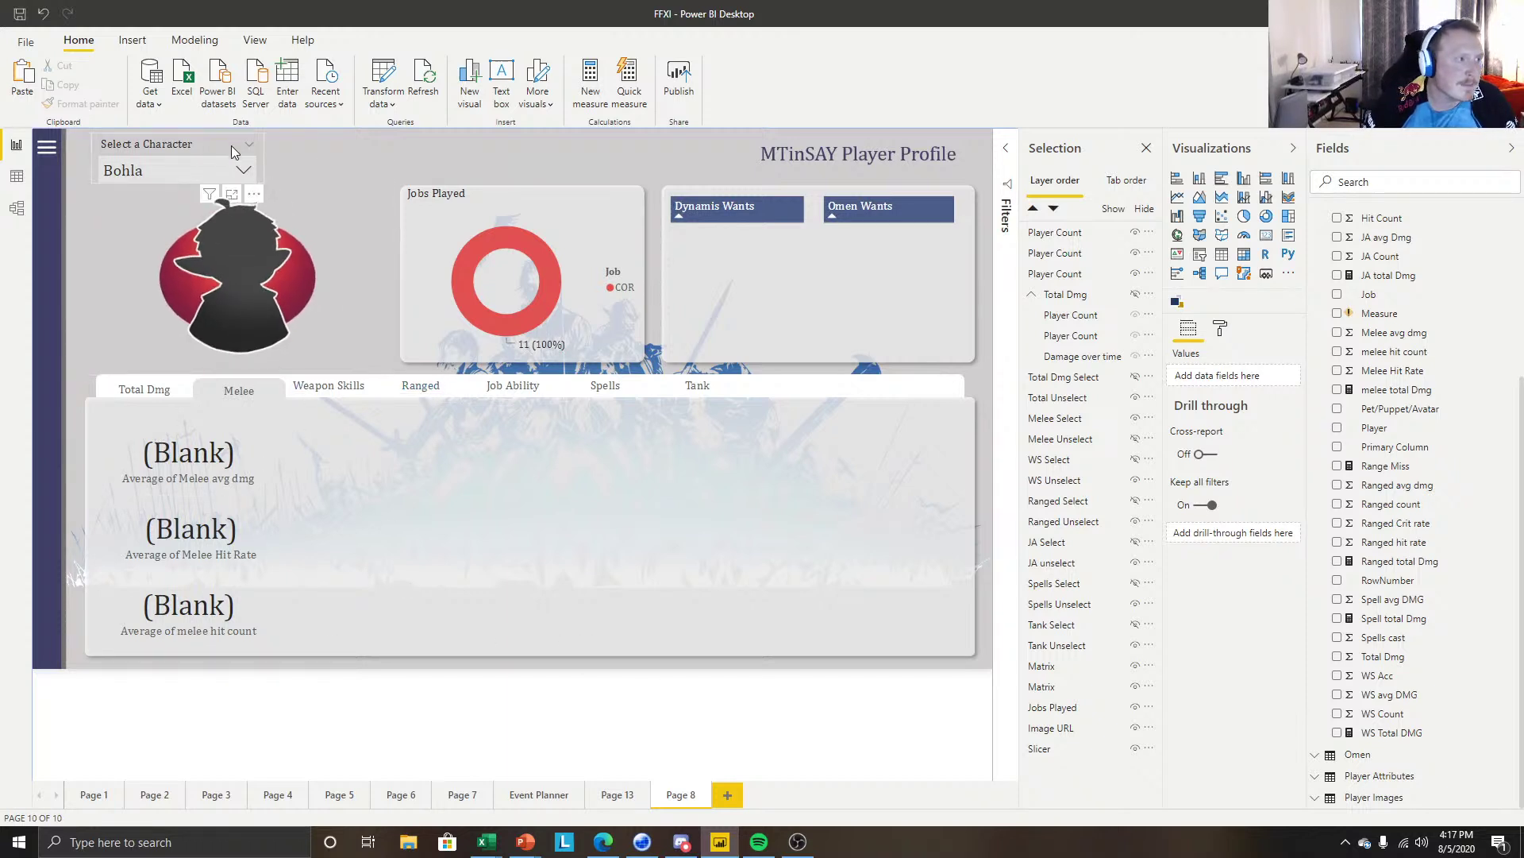
Check the Melee cards for the character Tarubear and set the slicer back to Poolcue.
left_click(226, 168)
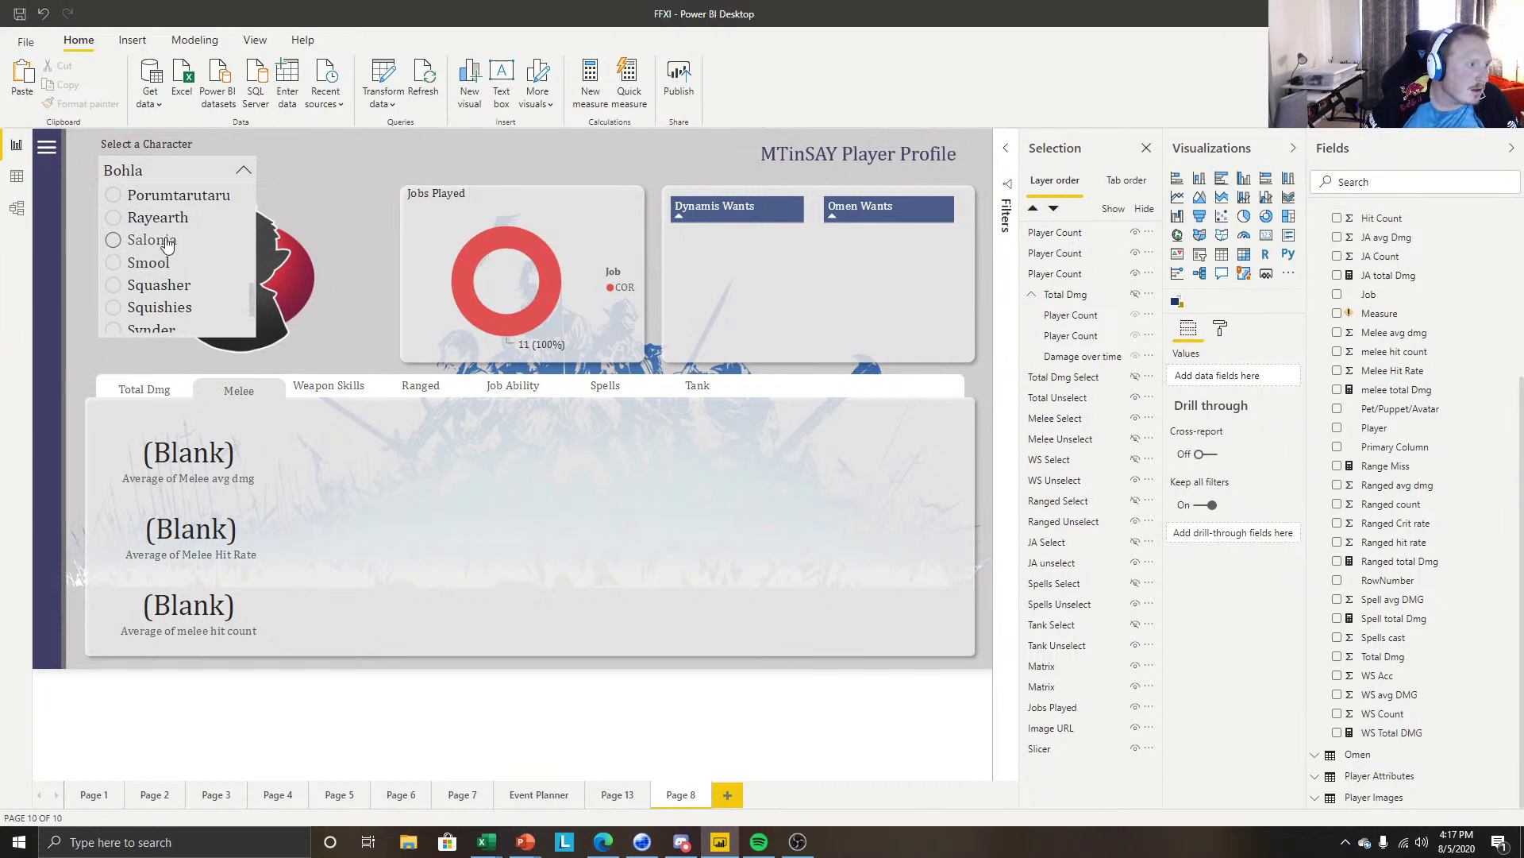
scroll(173, 237, "down", 1)
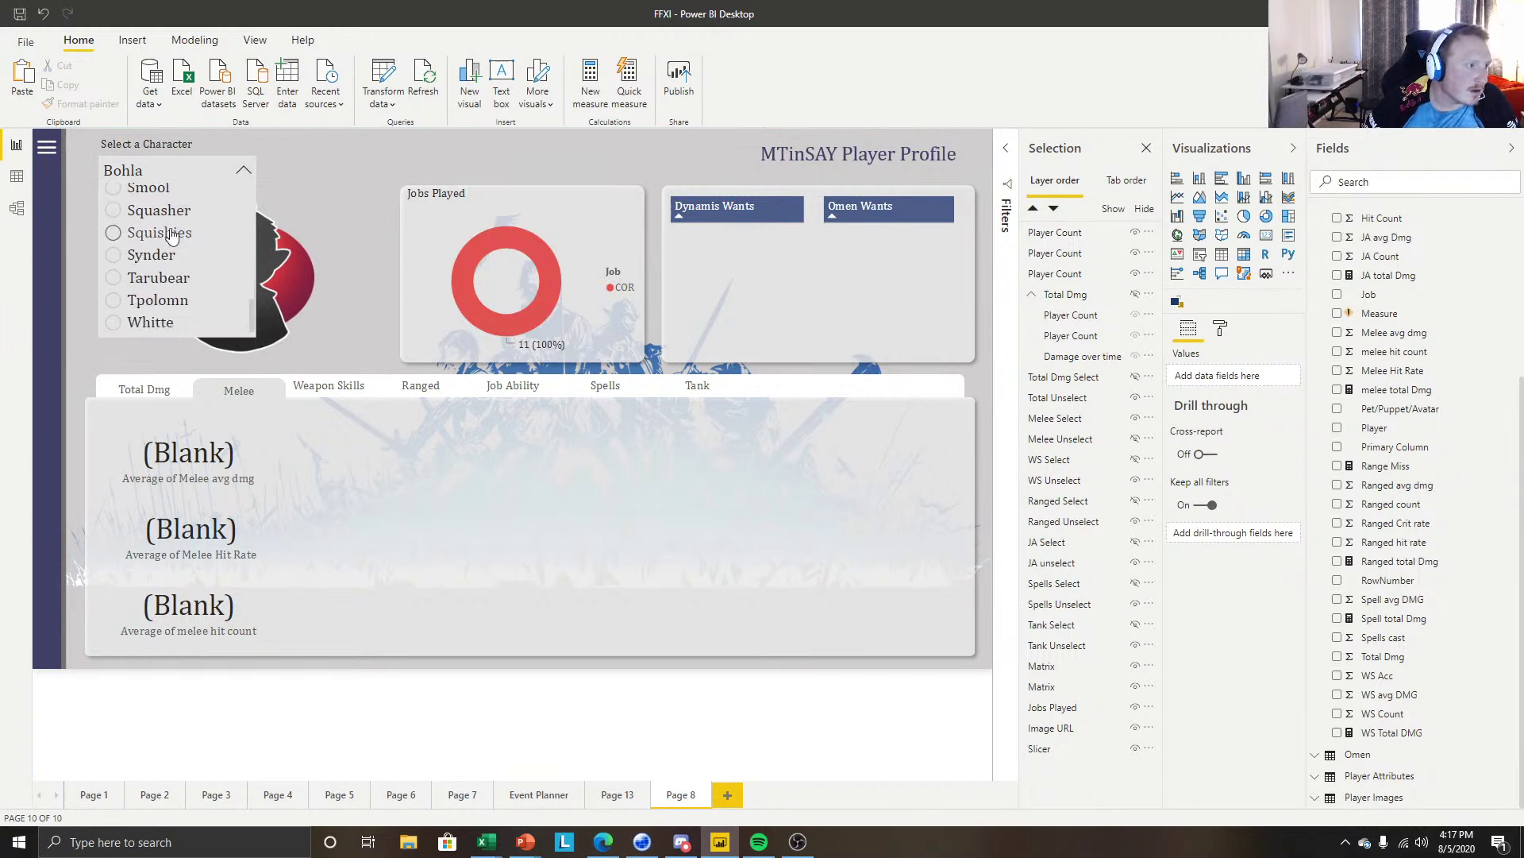
left_click(159, 278)
left_click(236, 170)
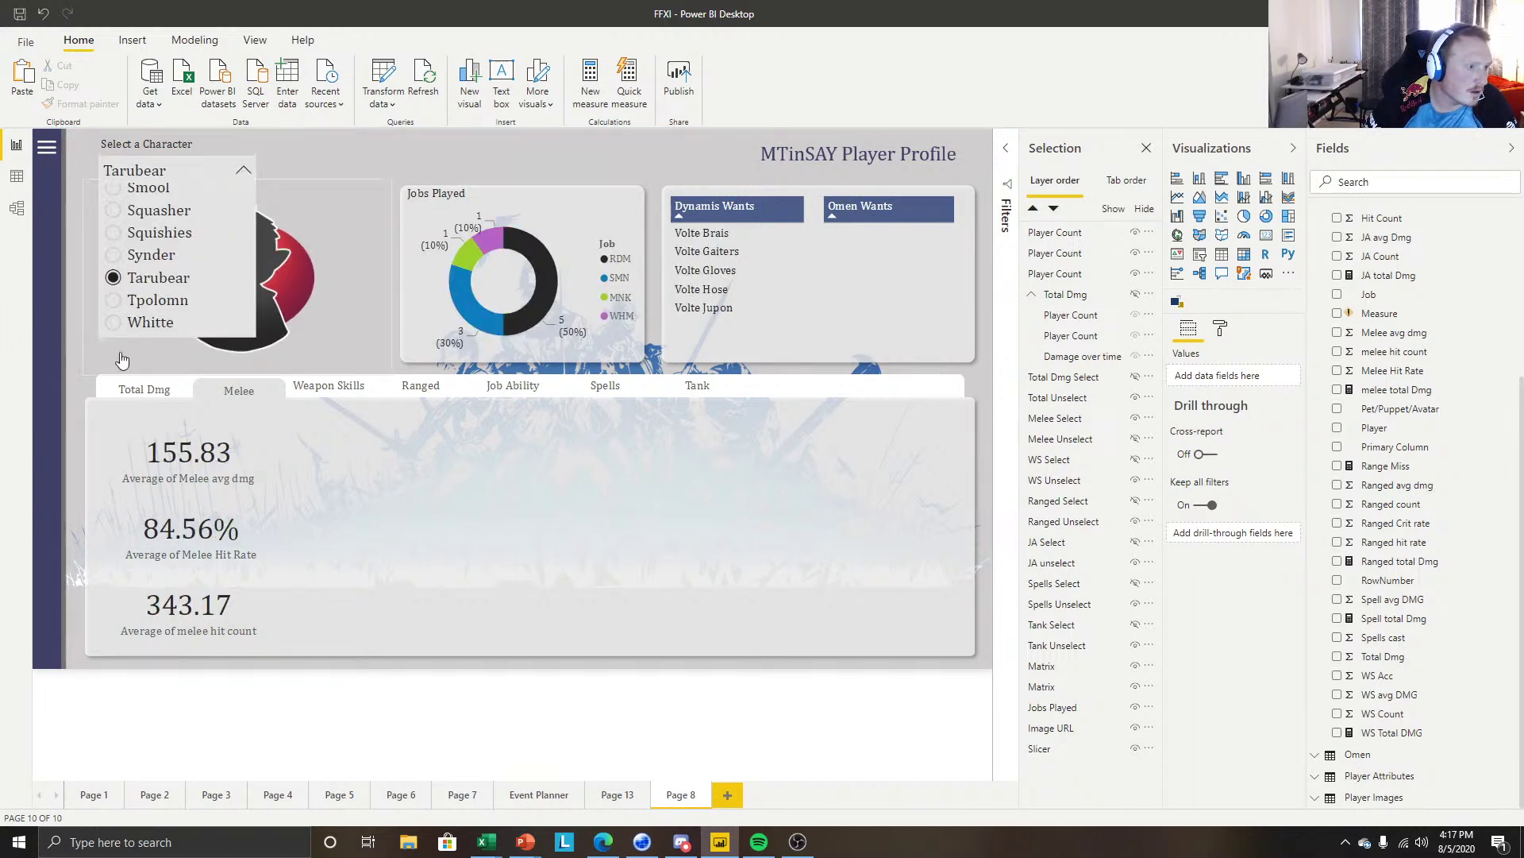
scroll(159, 262, "up", 3)
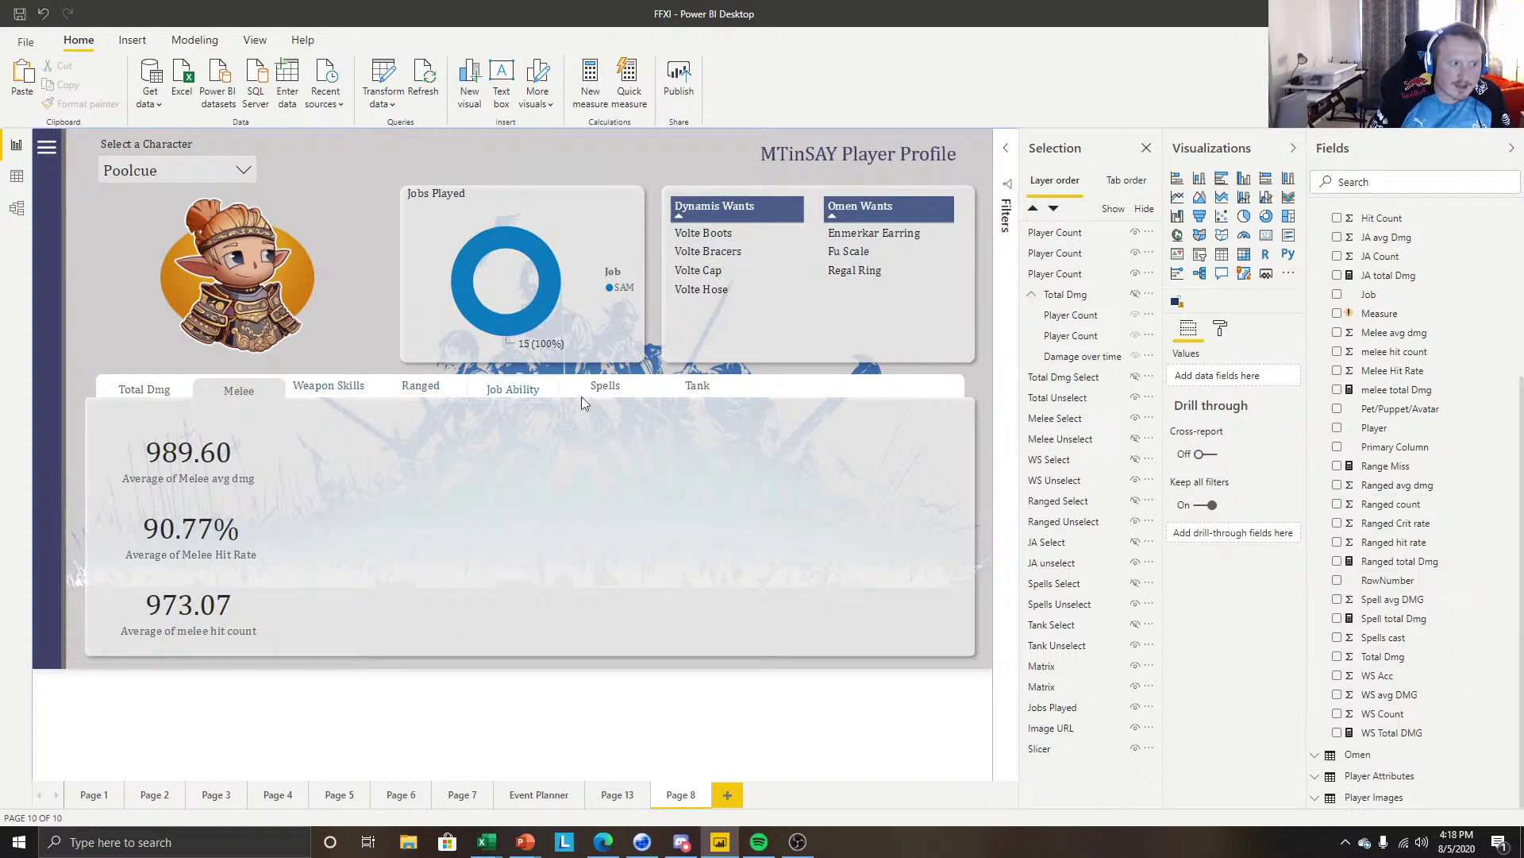
left_click(353, 394)
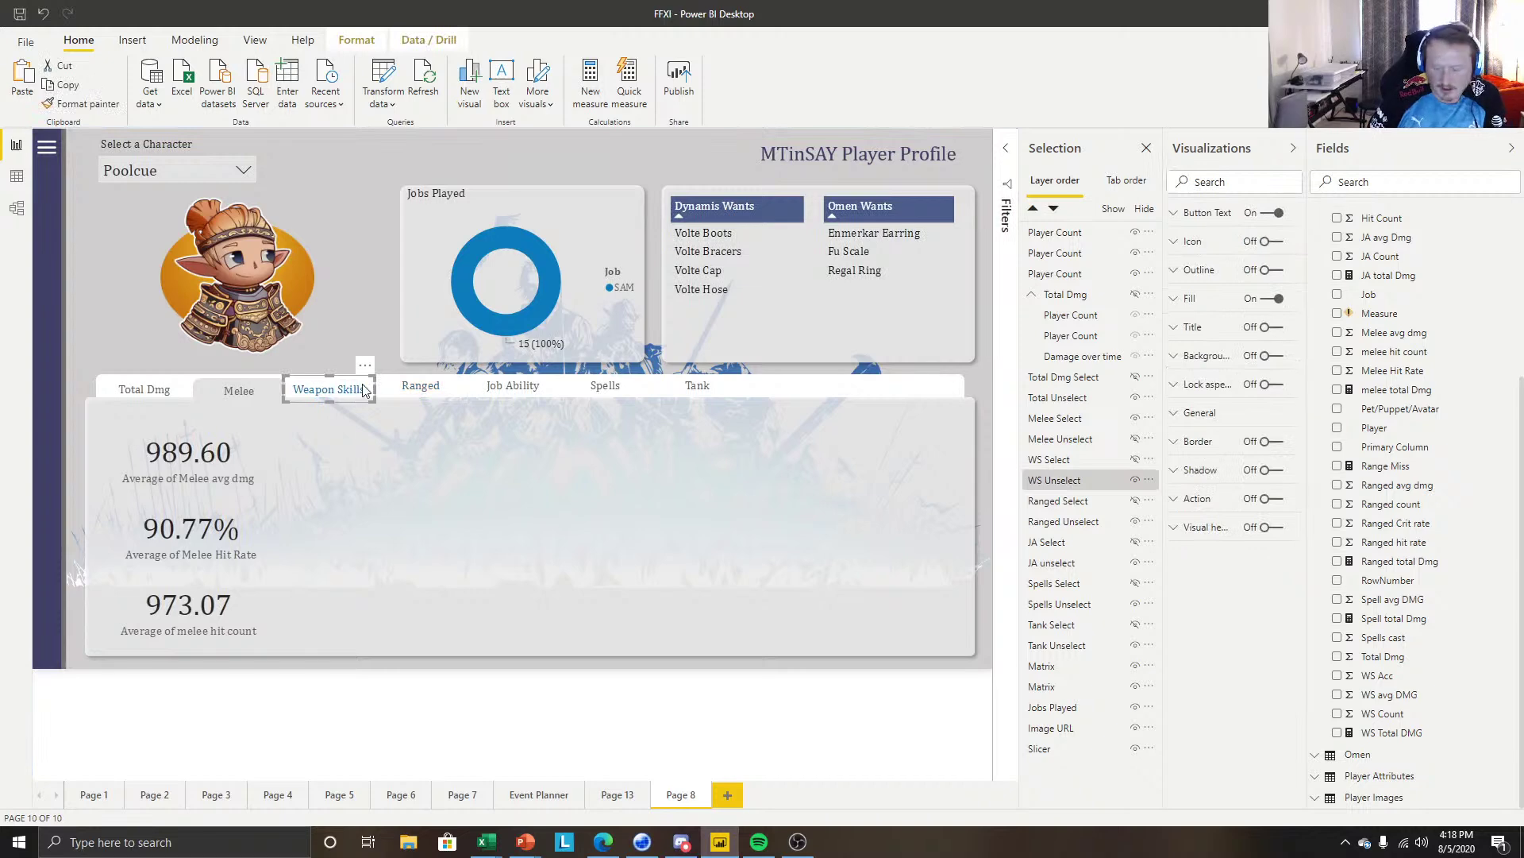
left_click(476, 732)
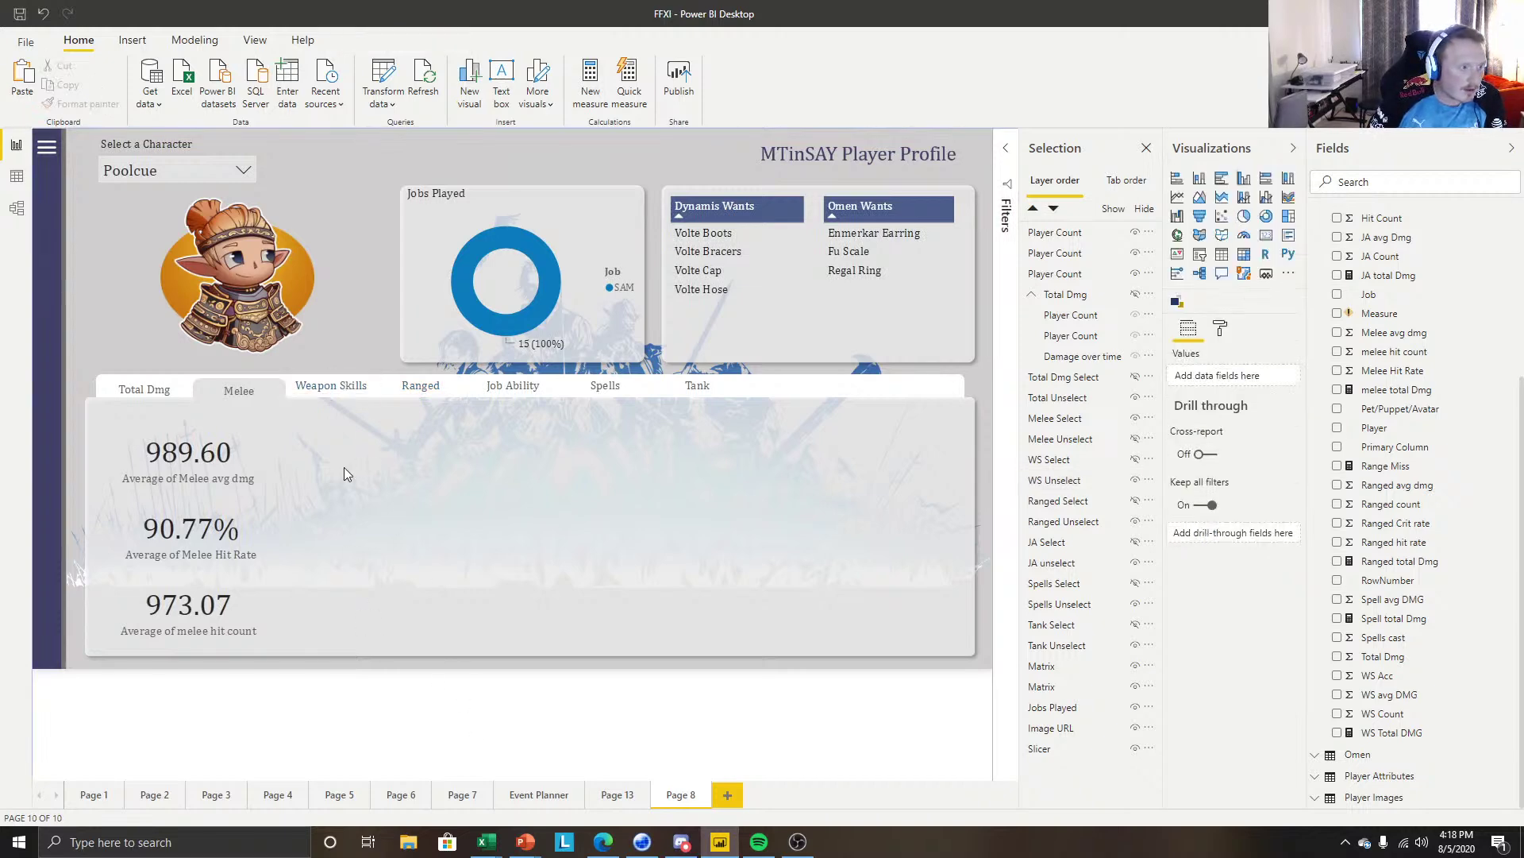
left_click(333, 390)
left_click(194, 624)
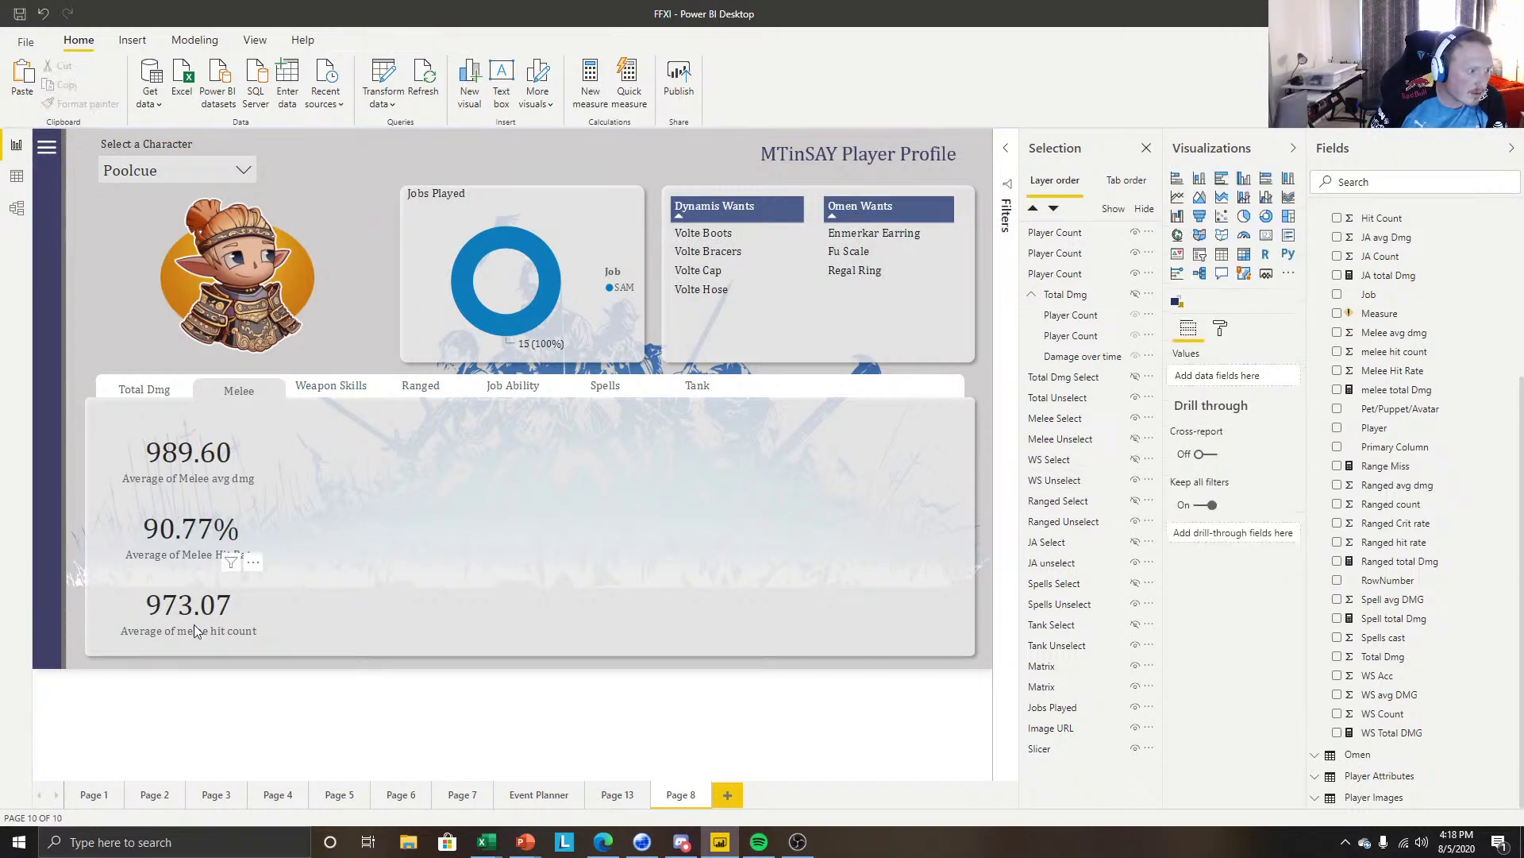
Duplicate the Melee Hit Rate card and place the copy directly to the right of the original.
left_click(193, 554)
key("ctrl+c")
key("ctrl+v")
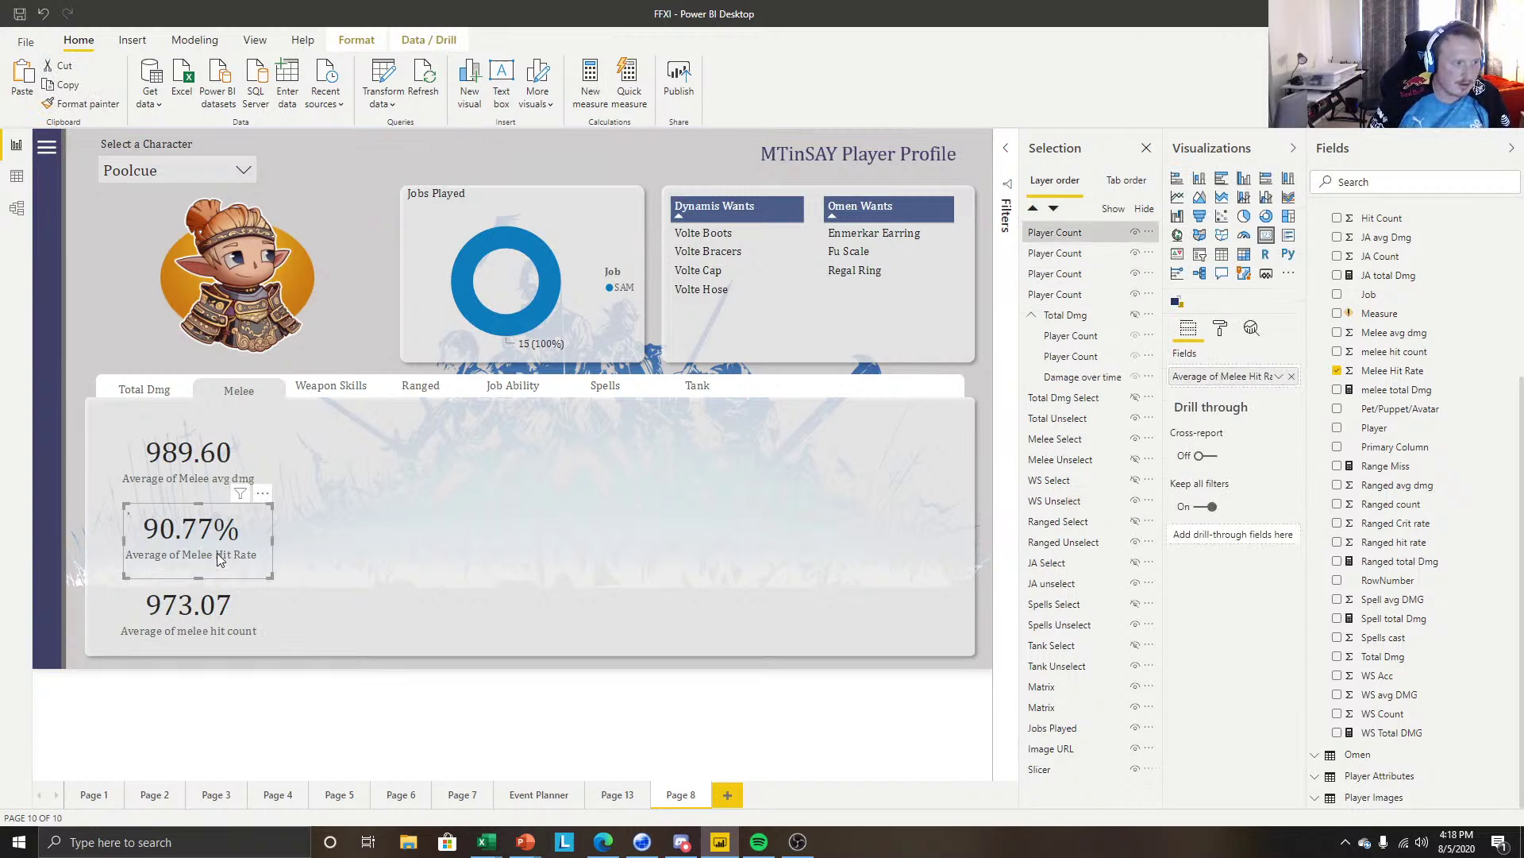
left_click_drag(193, 553, 363, 547)
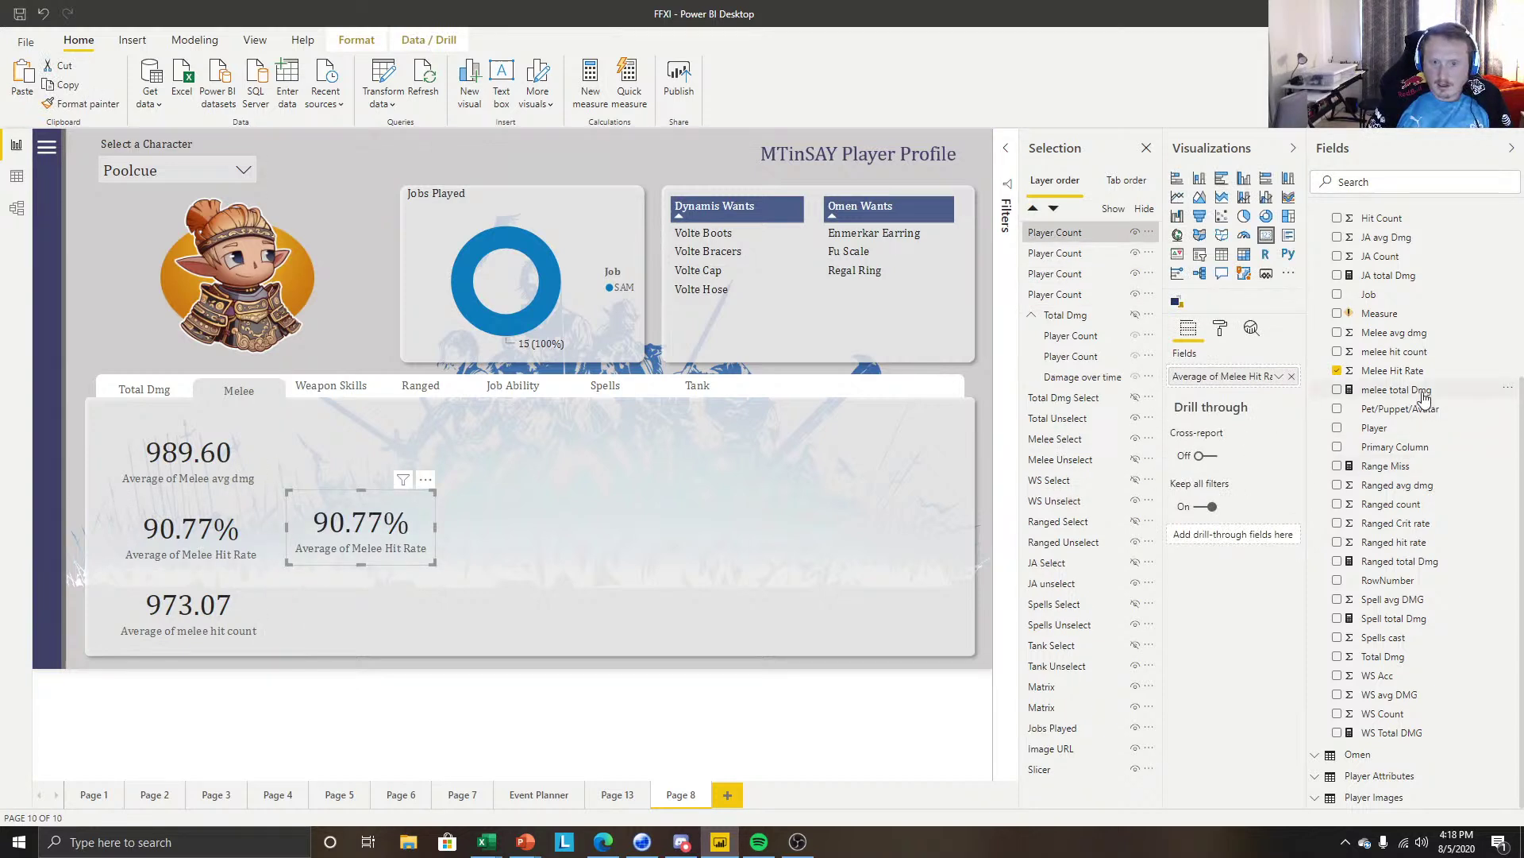
Replace the copied card's field with Crit Rate from Event Stats, summarized as an average.
scroll(1382, 602, "up", 4)
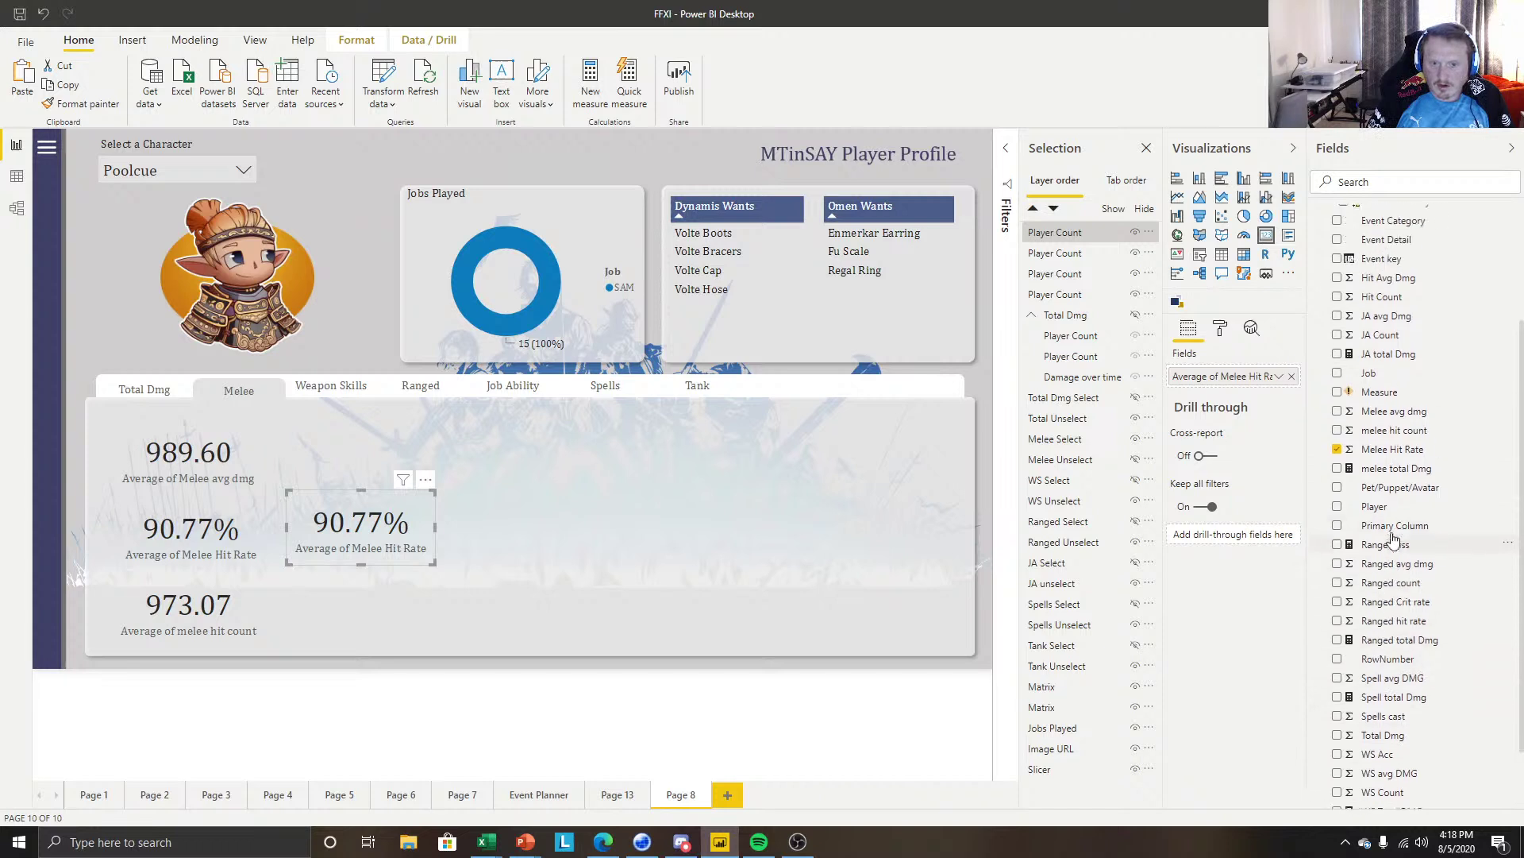
scroll(1422, 475, "up", 2)
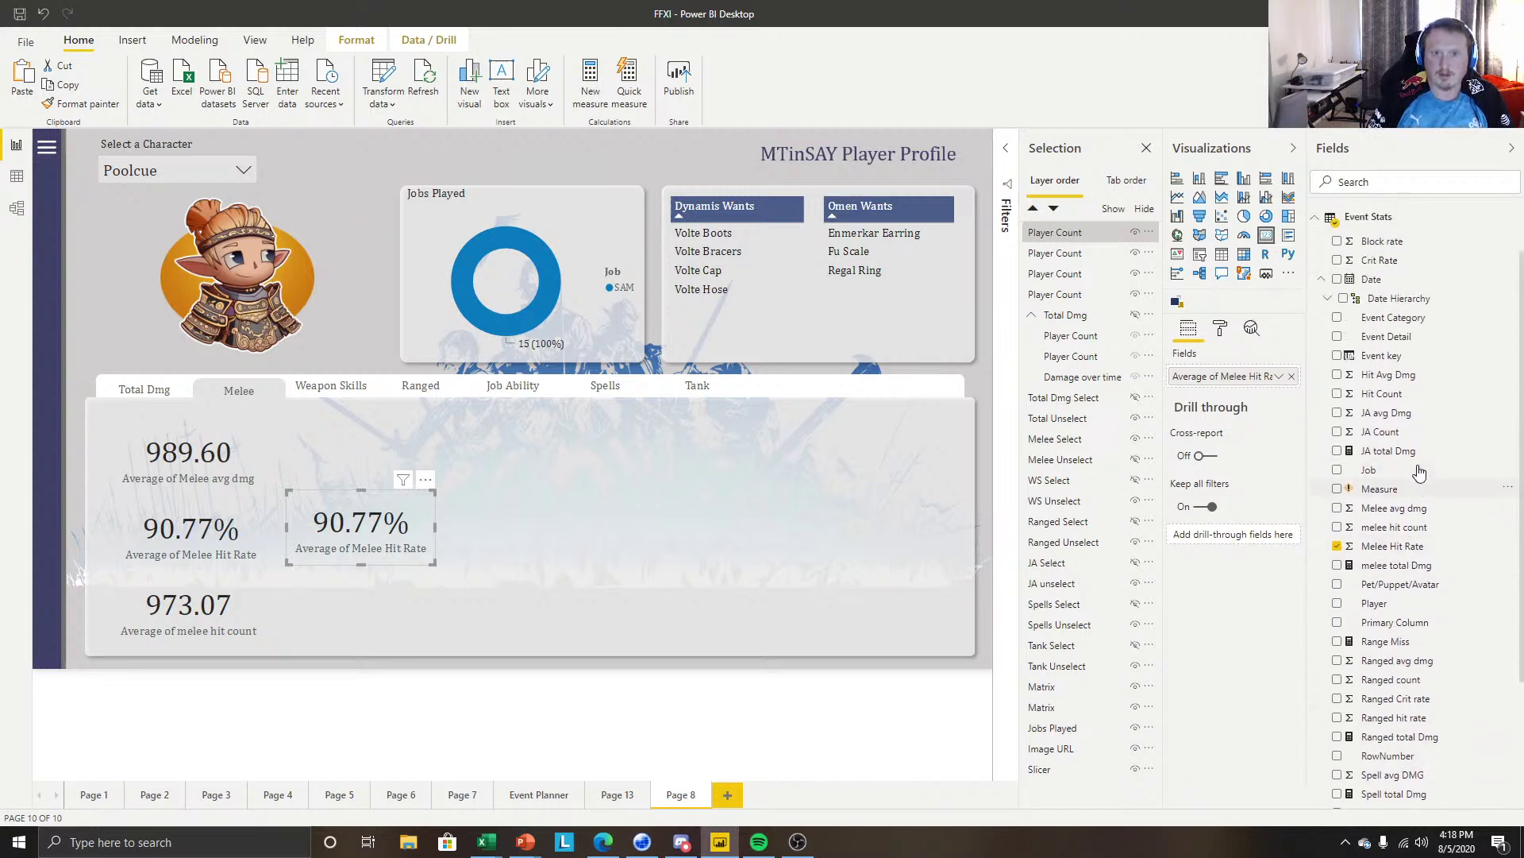
left_click_drag(1372, 326, 1270, 382)
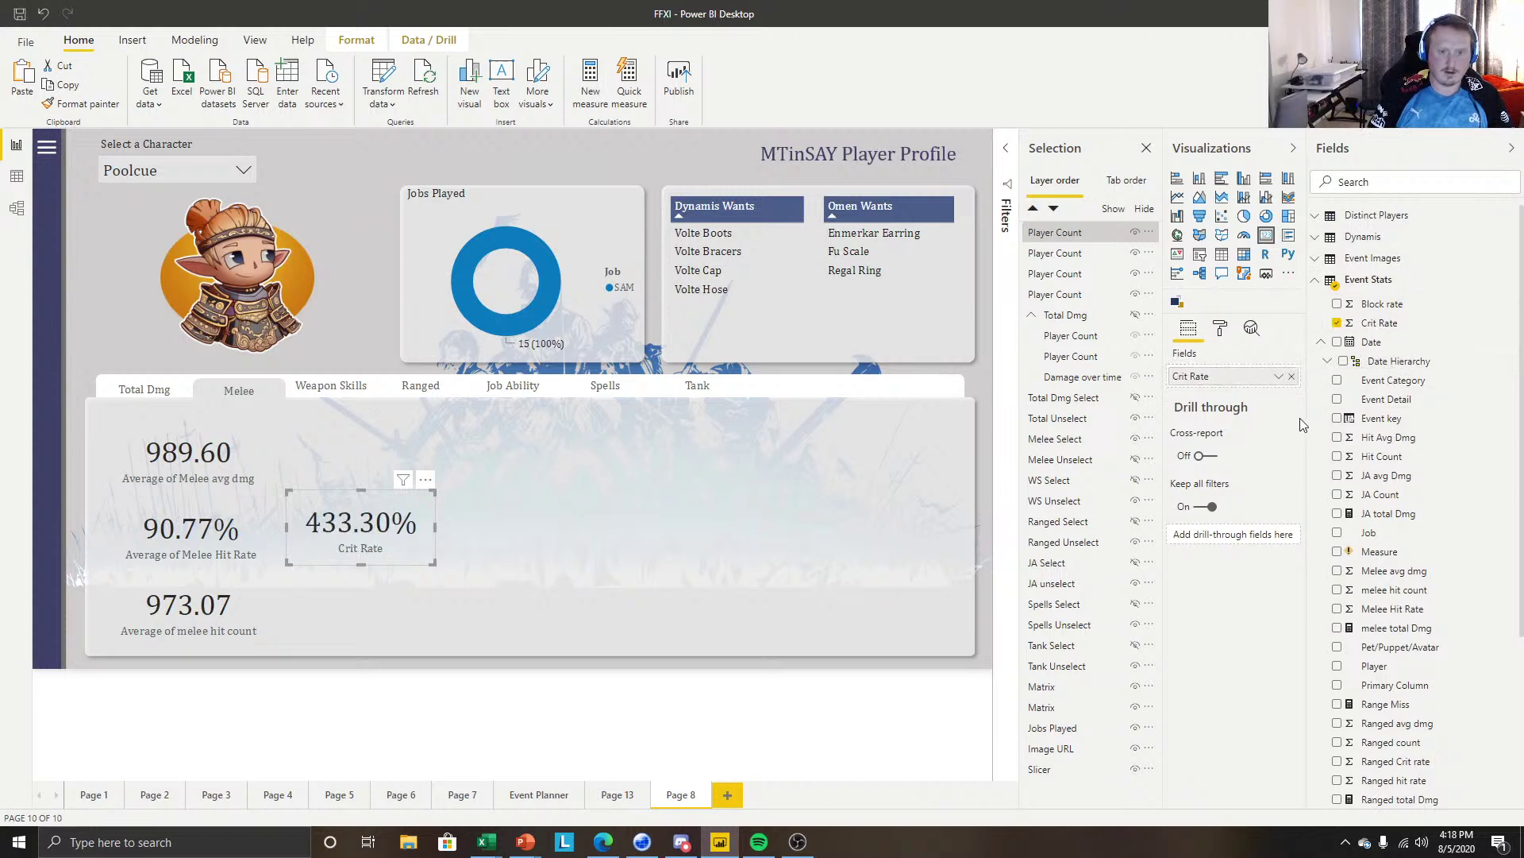
left_click(1278, 376)
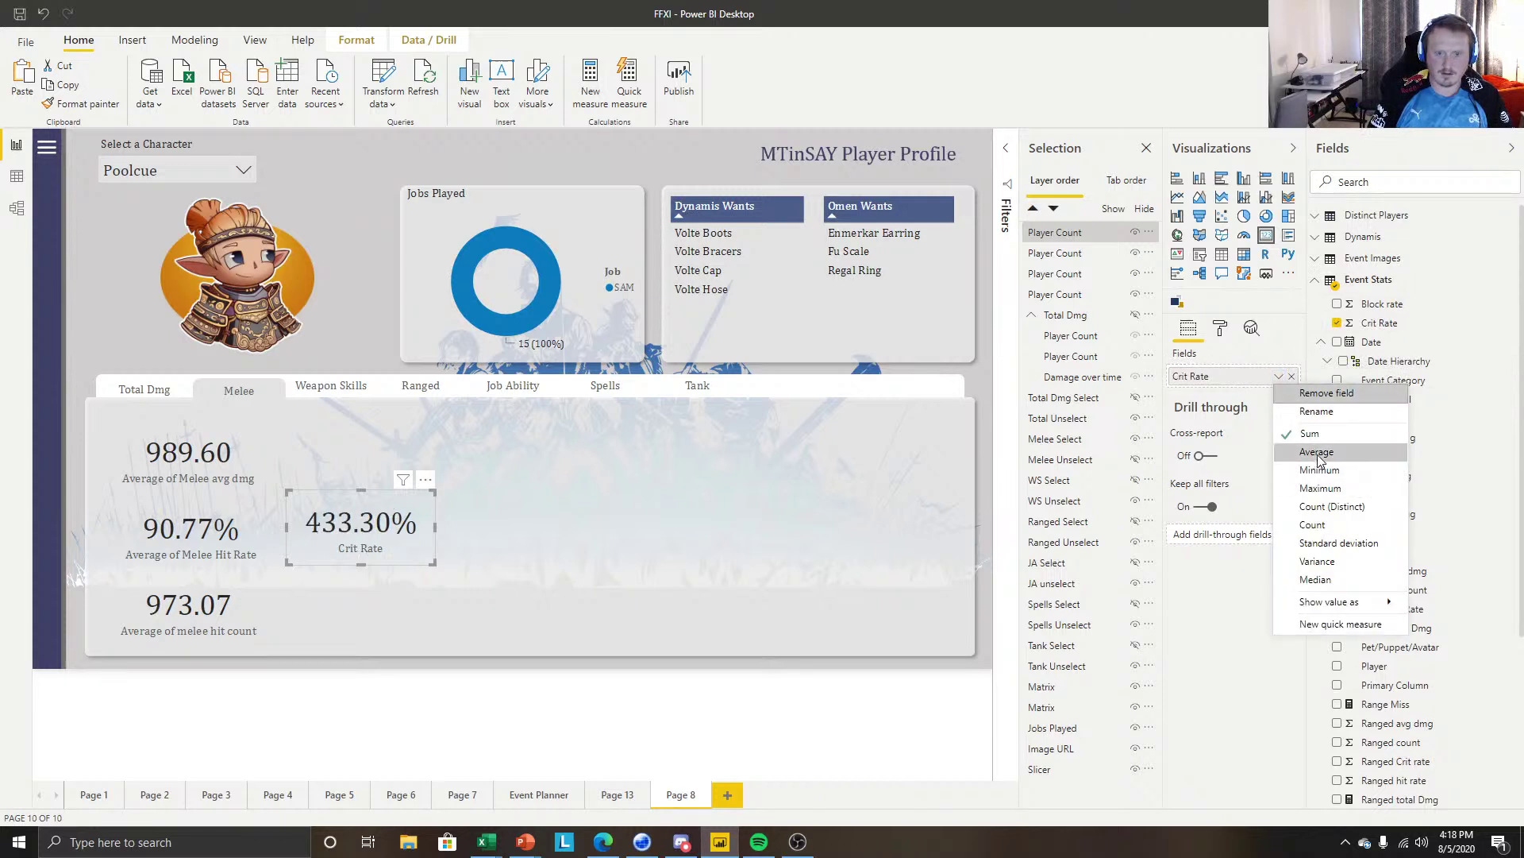
left_click(822, 673)
left_click(421, 737)
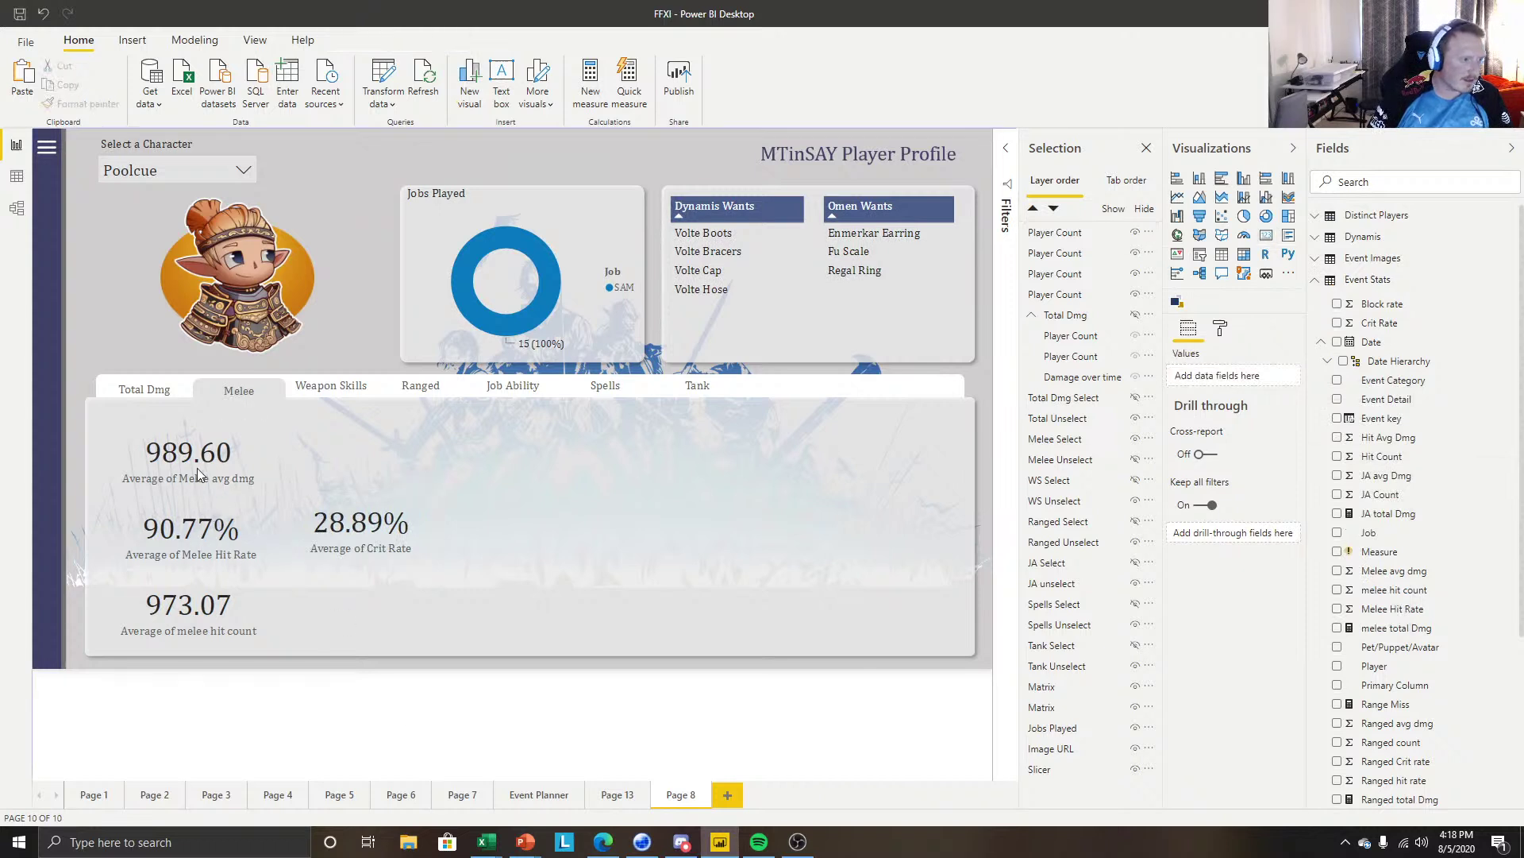
Arrange the Melee cards in a two-by-two grid, with avg dmg and hit count above Melee Hit Rate and Crit Rate.
left_click_drag(200, 621, 350, 472)
left_click_drag(200, 574, 186, 629)
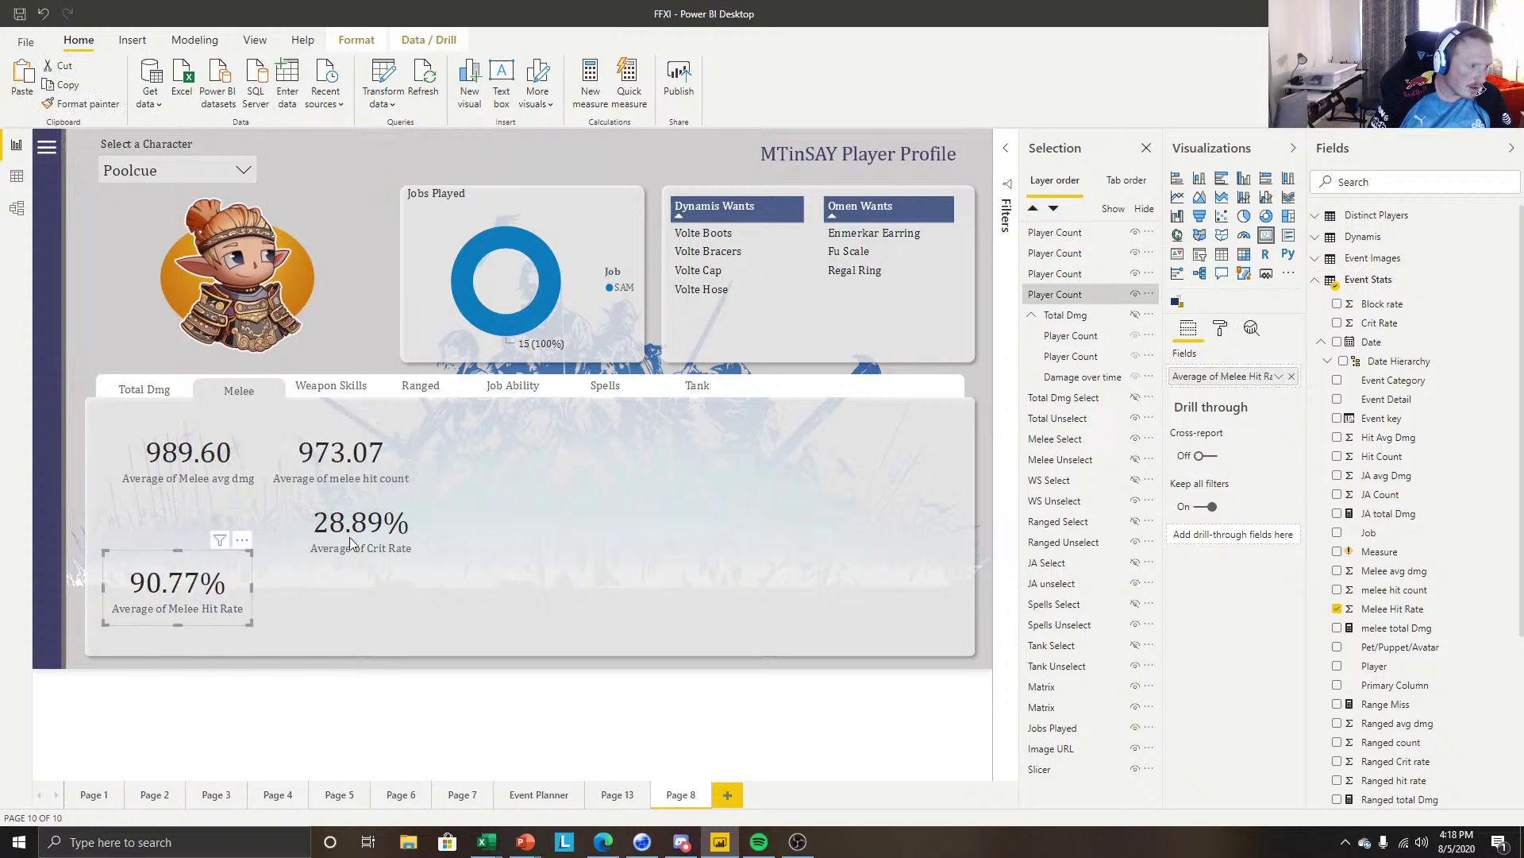
left_click_drag(349, 536, 316, 600)
left_click_drag(227, 483, 212, 501)
left_click_drag(334, 479, 325, 494)
Narrow the four Melee cards and bring the hit count and Crit Rate cards closer to the ones beside them.
left_click(208, 481)
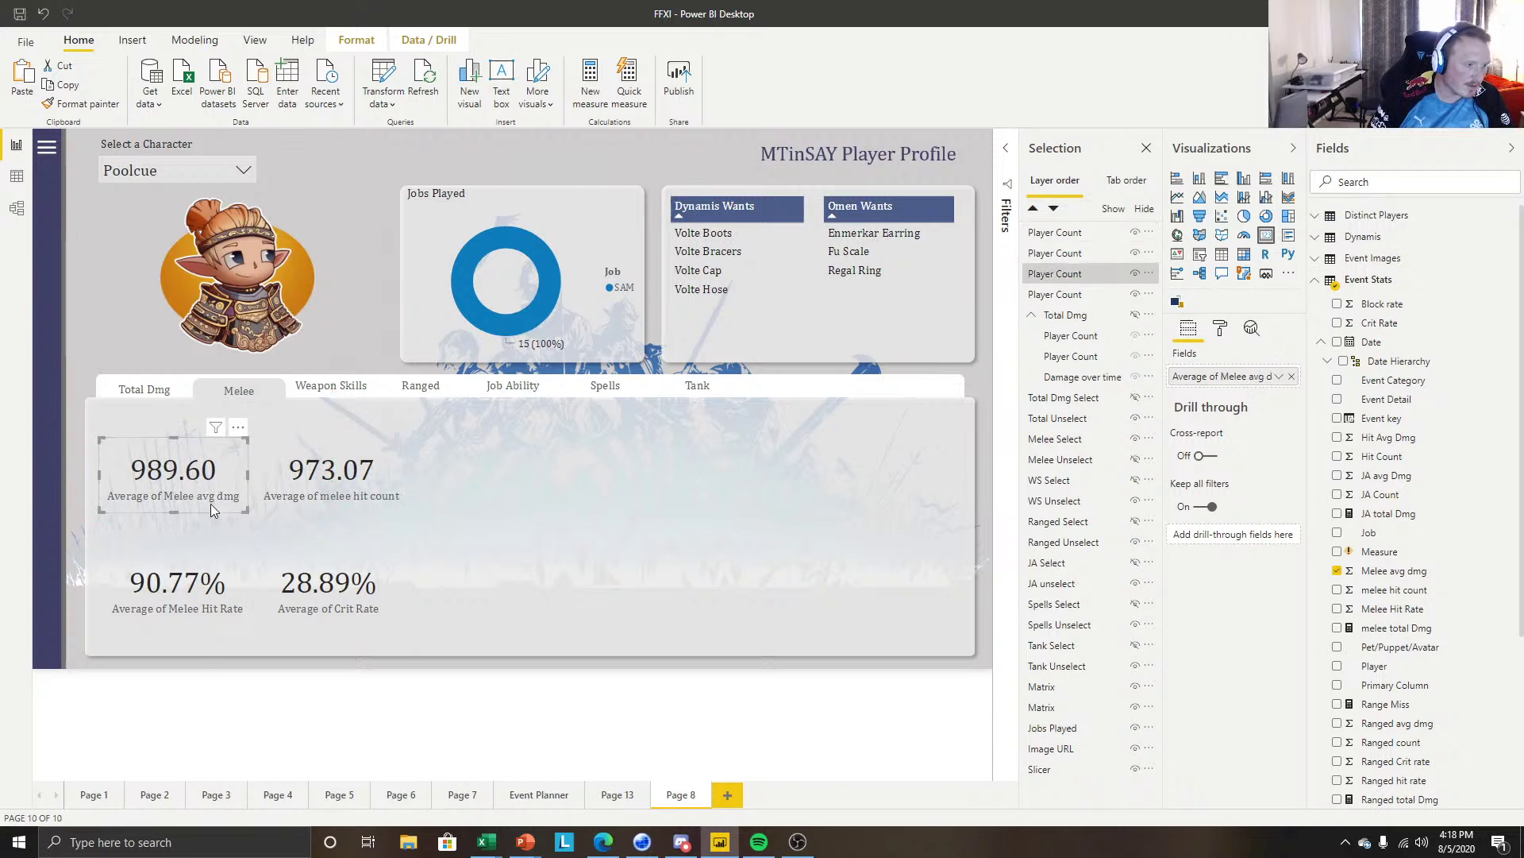
left_click_drag(252, 474, 181, 490)
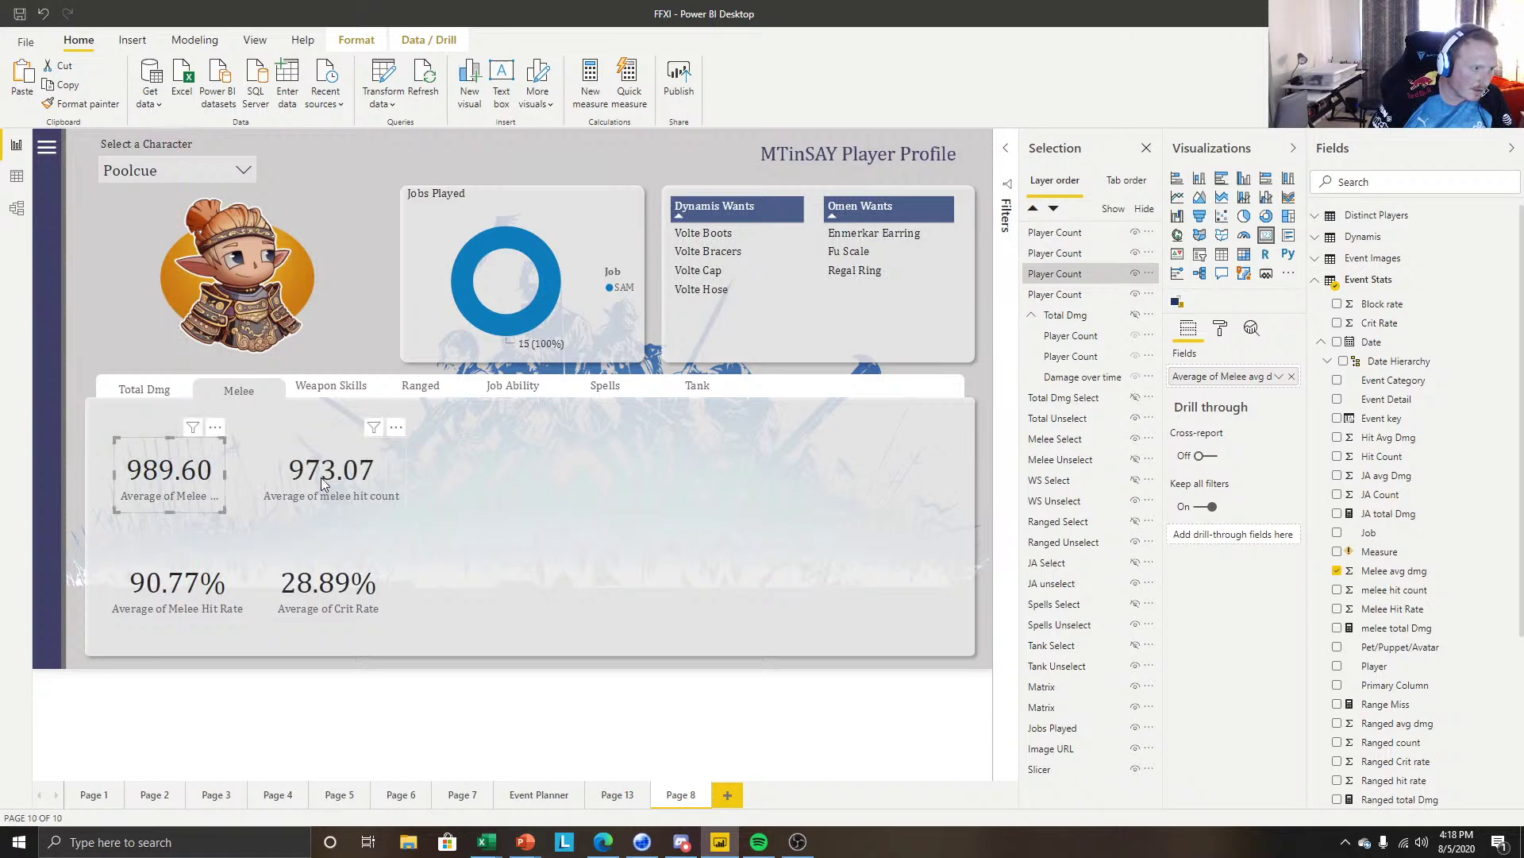
left_click(350, 477)
left_click_drag(405, 474, 316, 484)
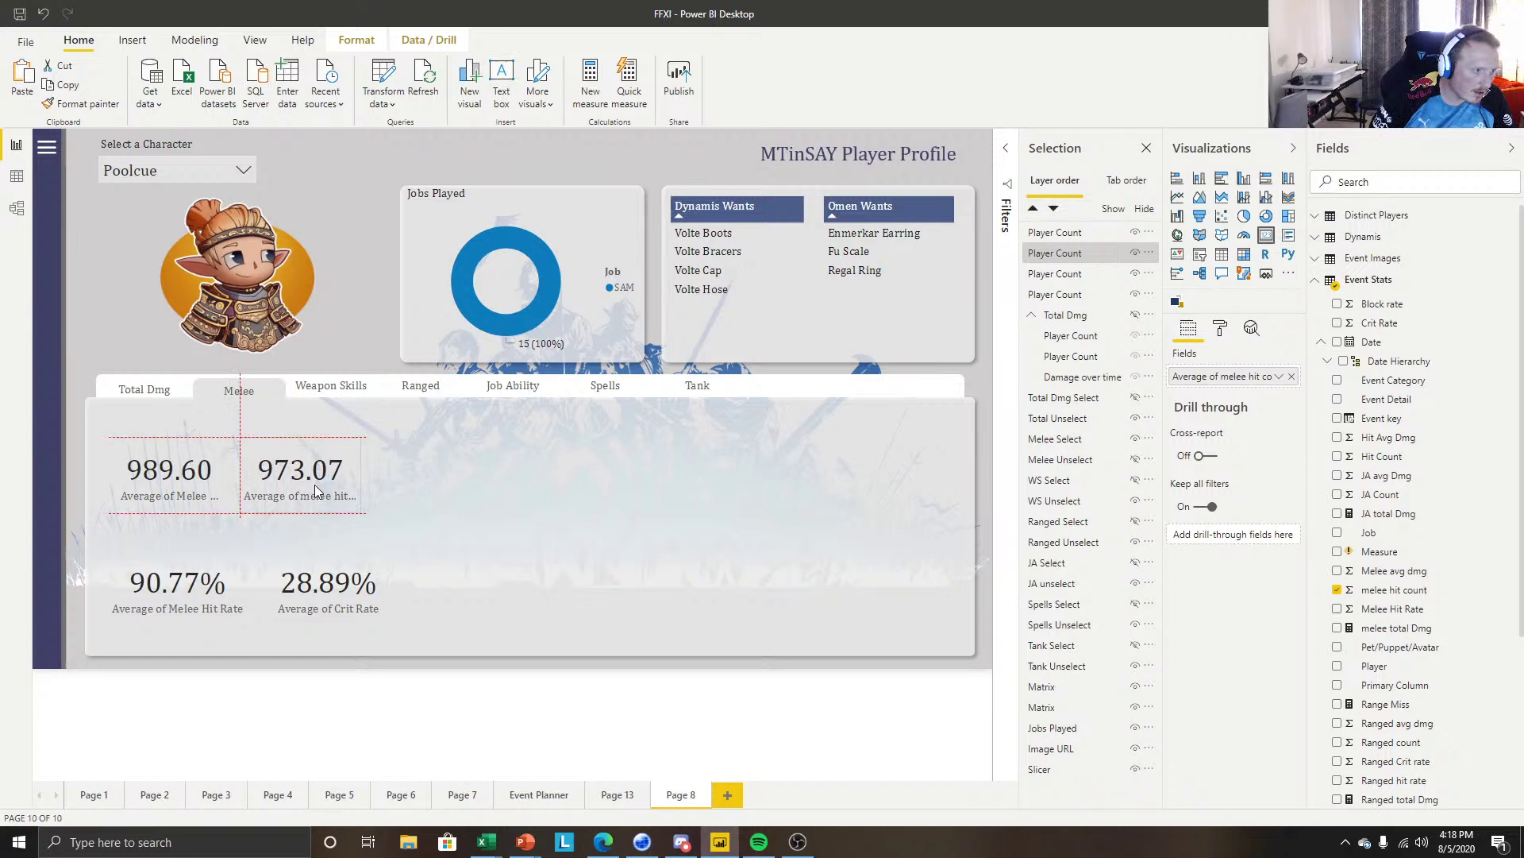
left_click(228, 594)
left_click_drag(228, 594, 194, 600)
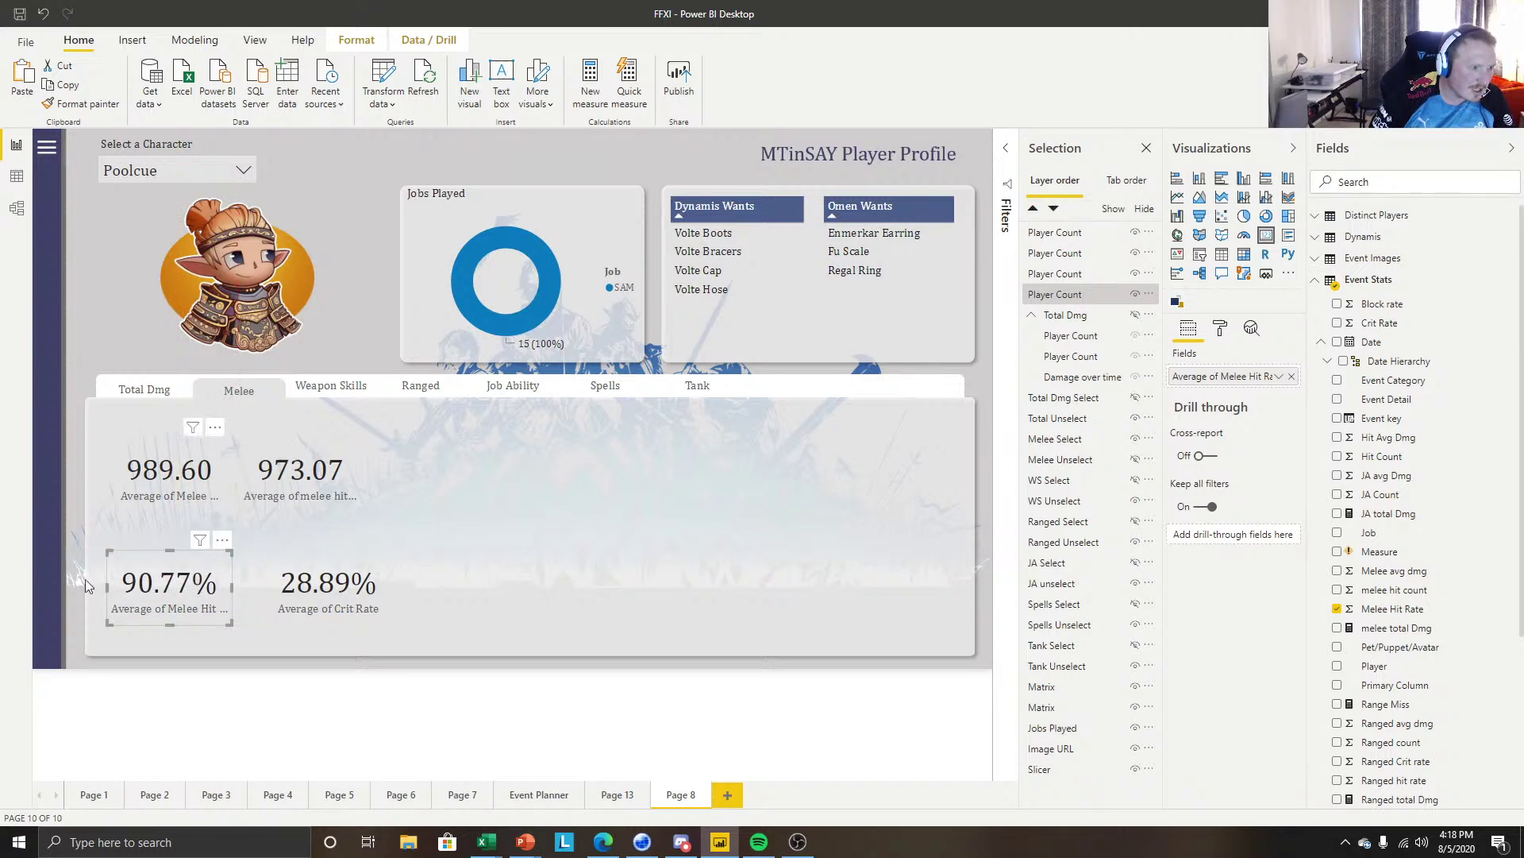
left_click(354, 606)
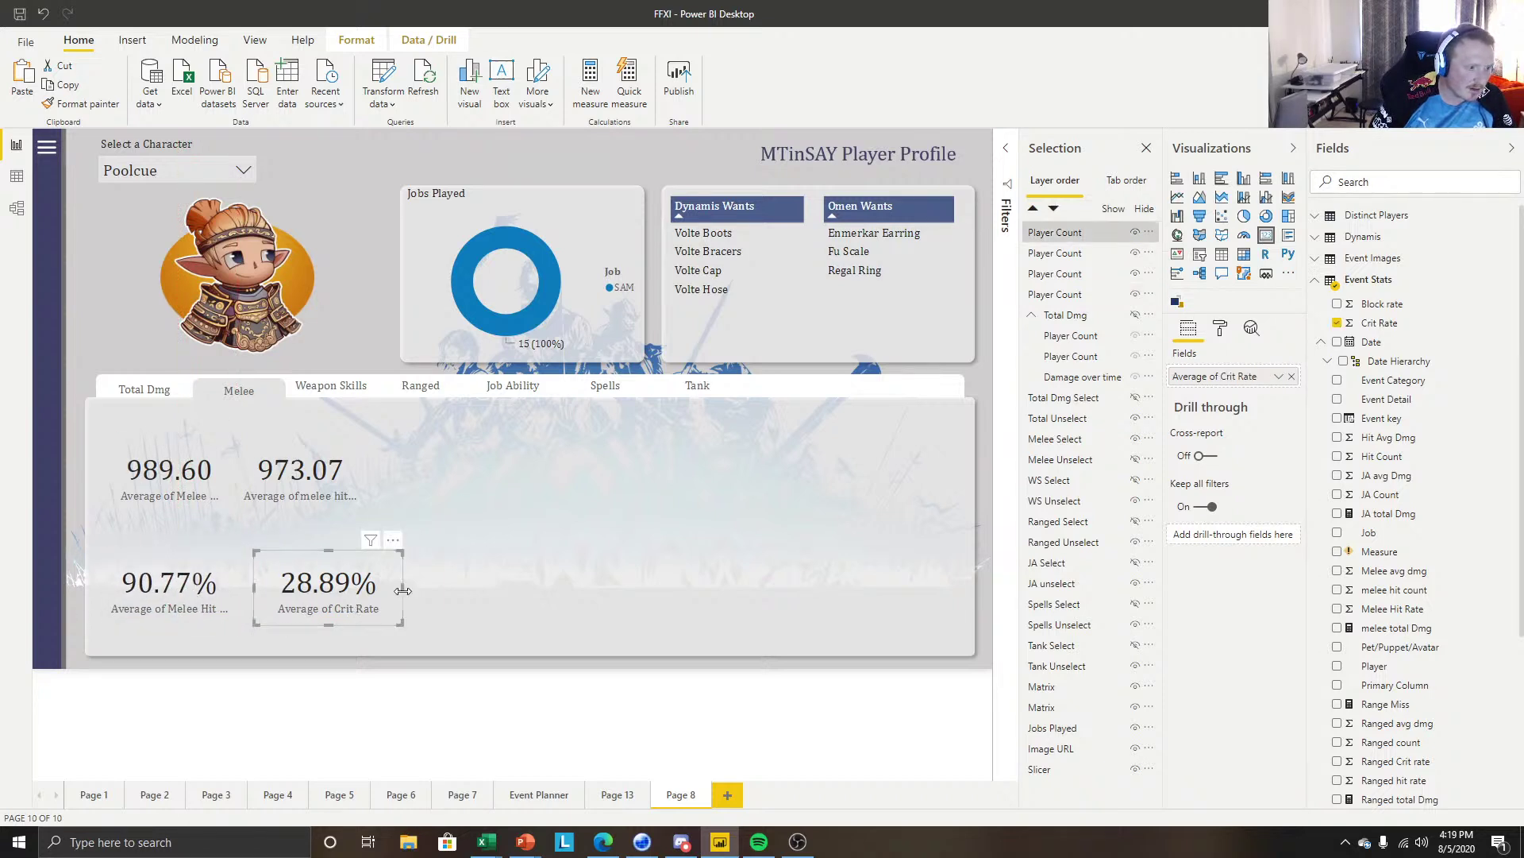
left_click_drag(400, 589, 279, 599)
left_click(389, 688)
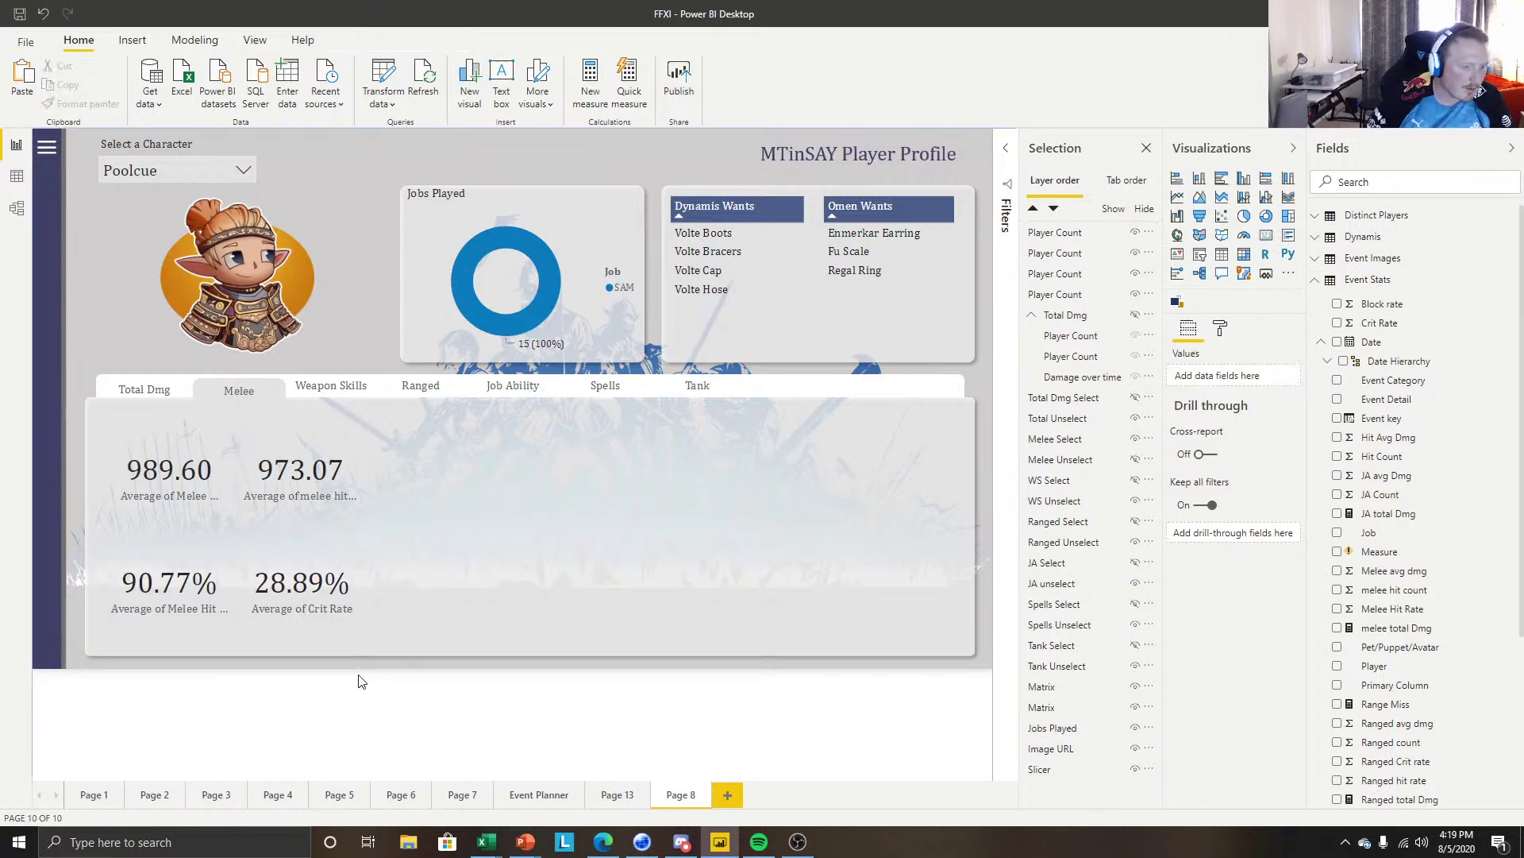
Rename the field of the Melee average damage card to "Avg dmg/hit".
left_click(189, 480)
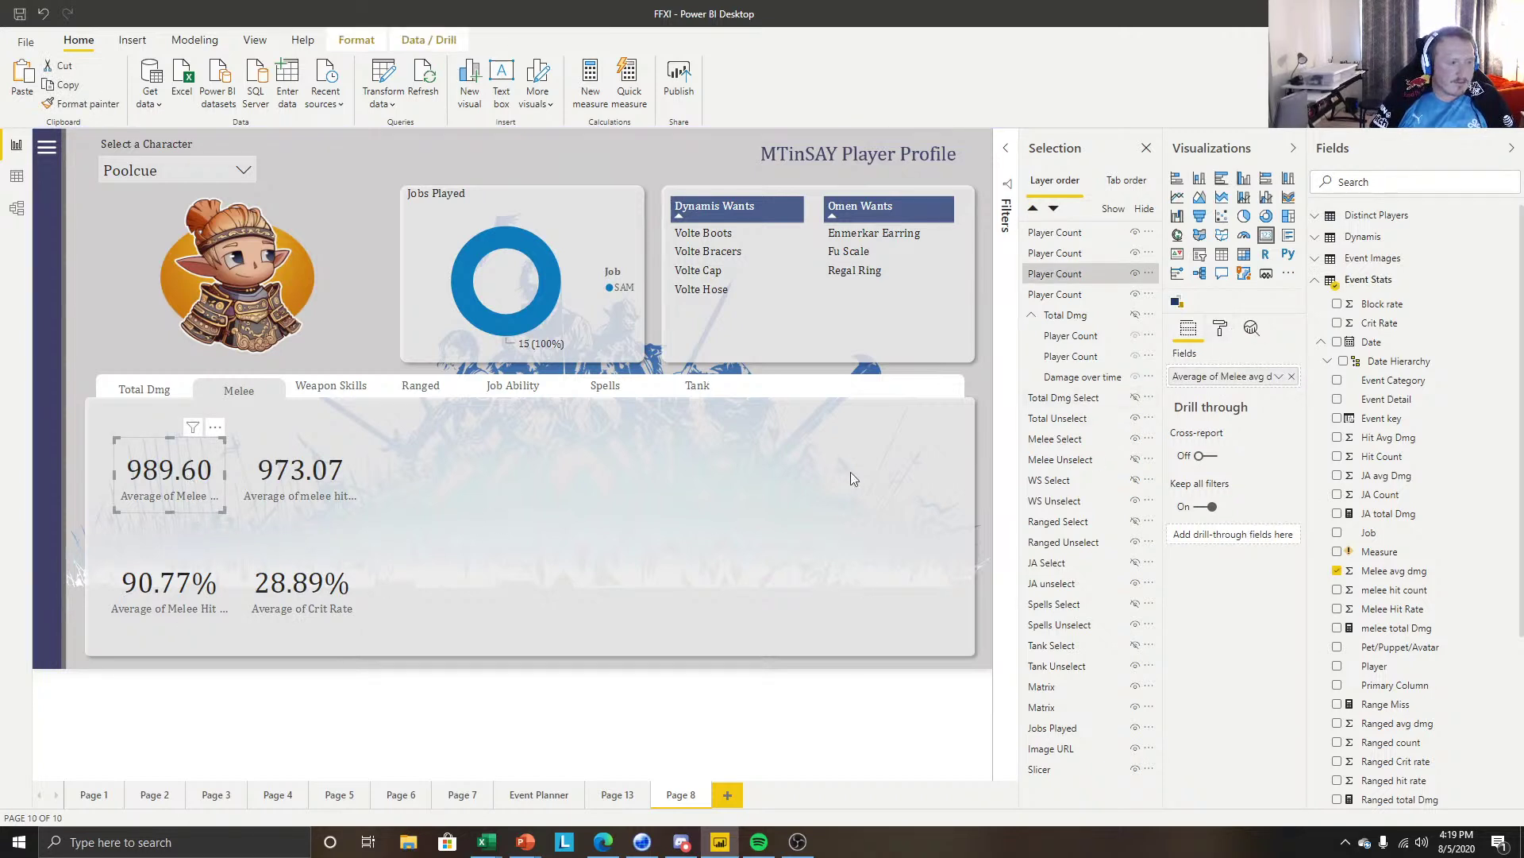
double_click(1231, 376)
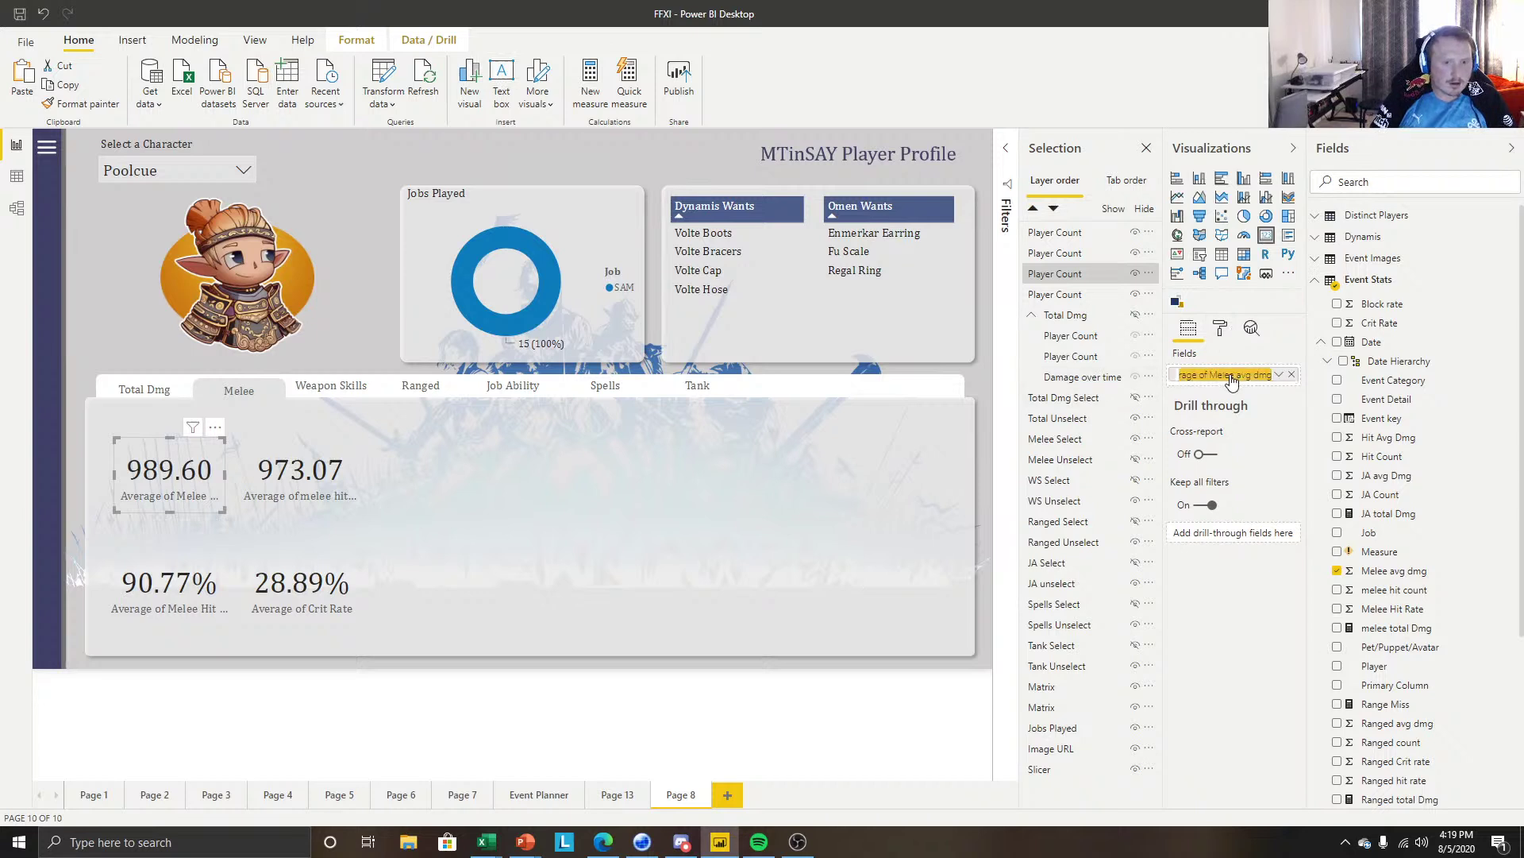
type("A")
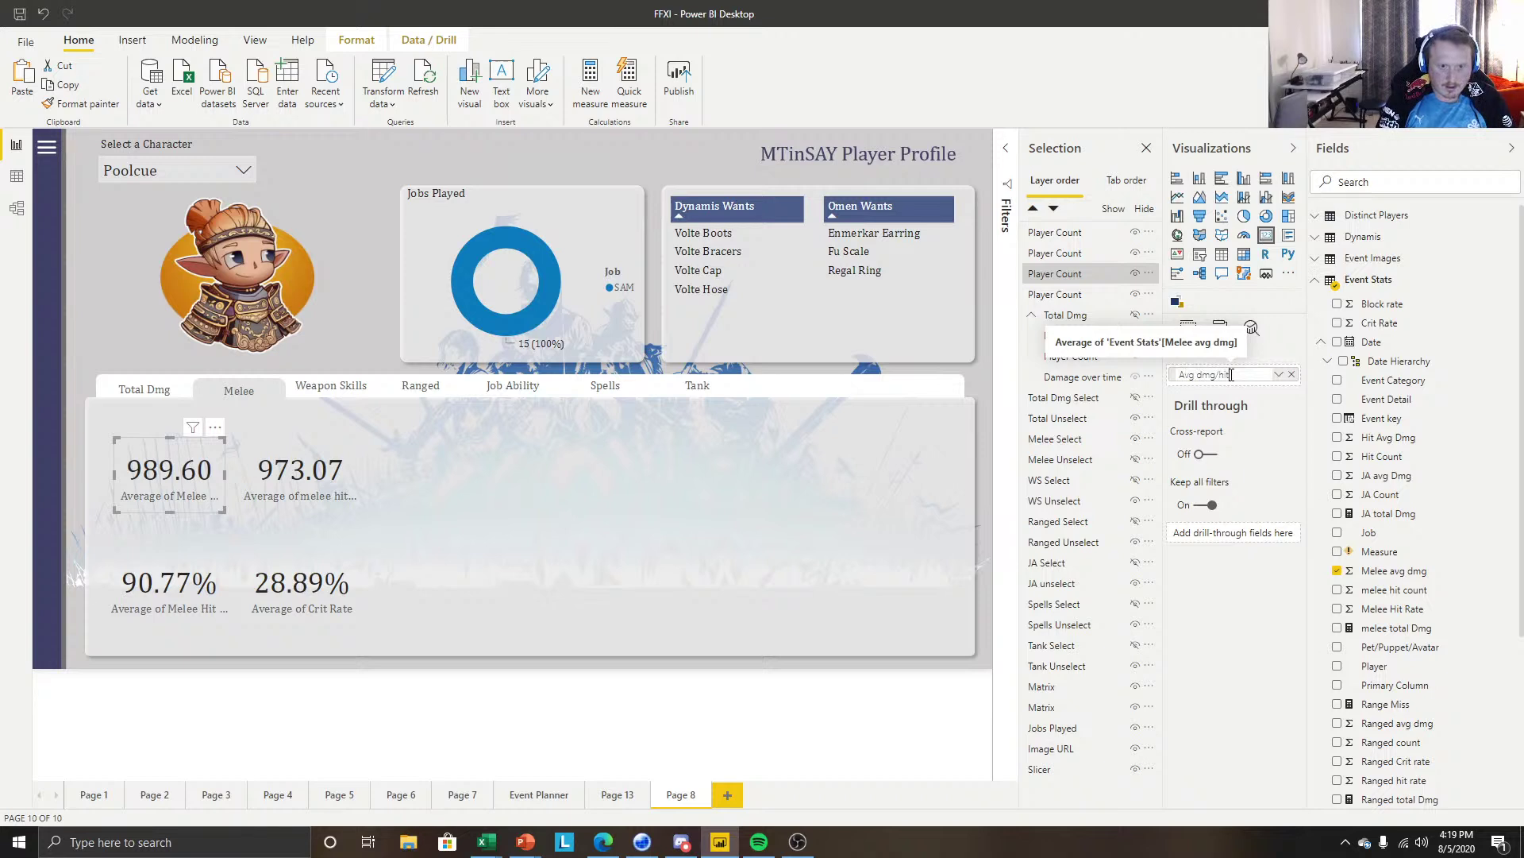
type("vg dmg/hit")
key("Return")
Rename the field of the melee hit count card to "Avg hits".
left_click(292, 493)
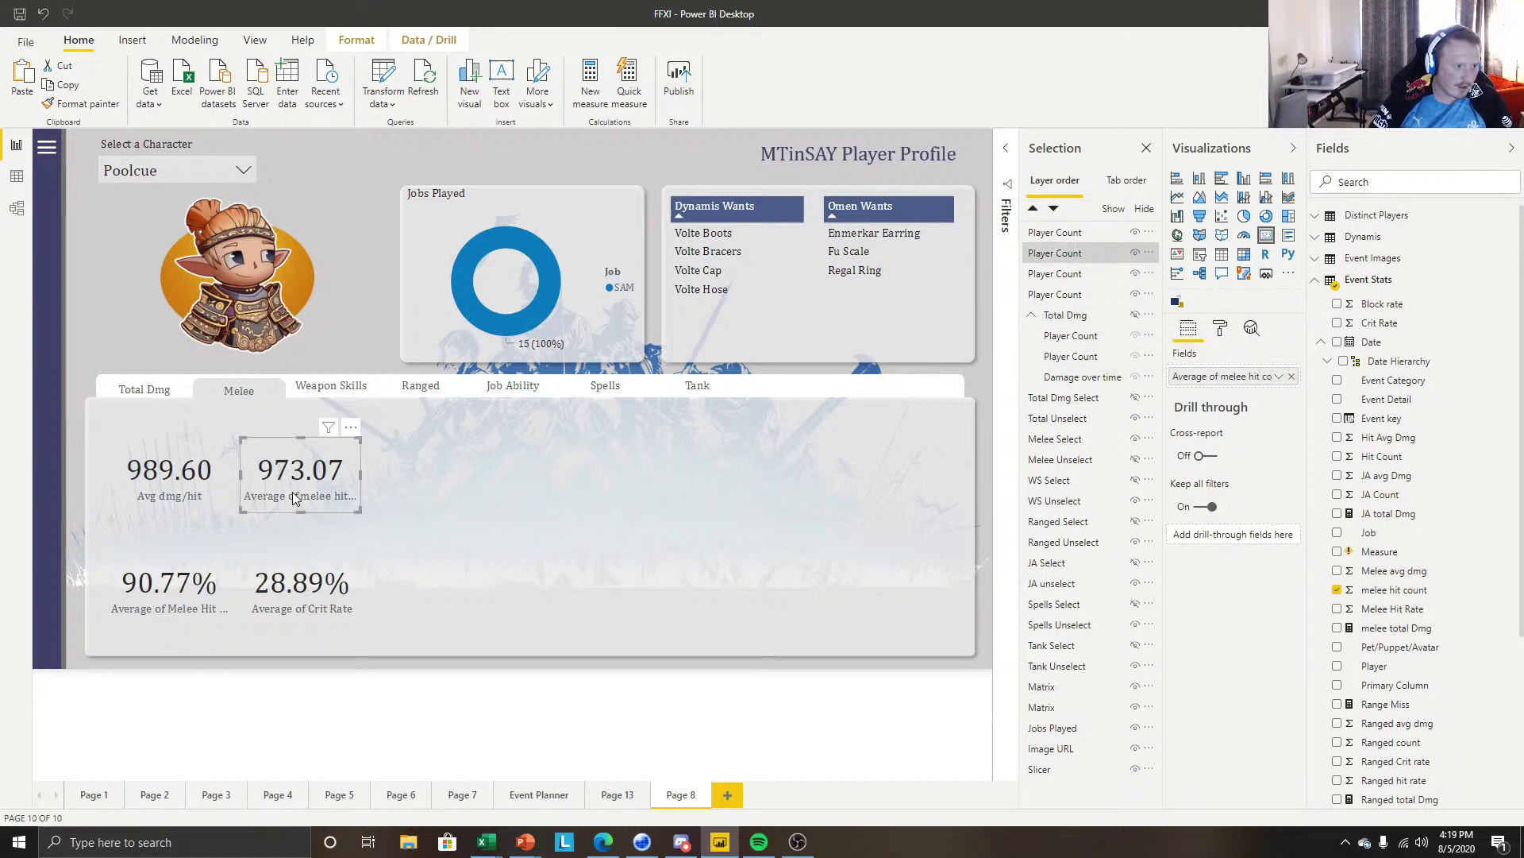
double_click(1227, 380)
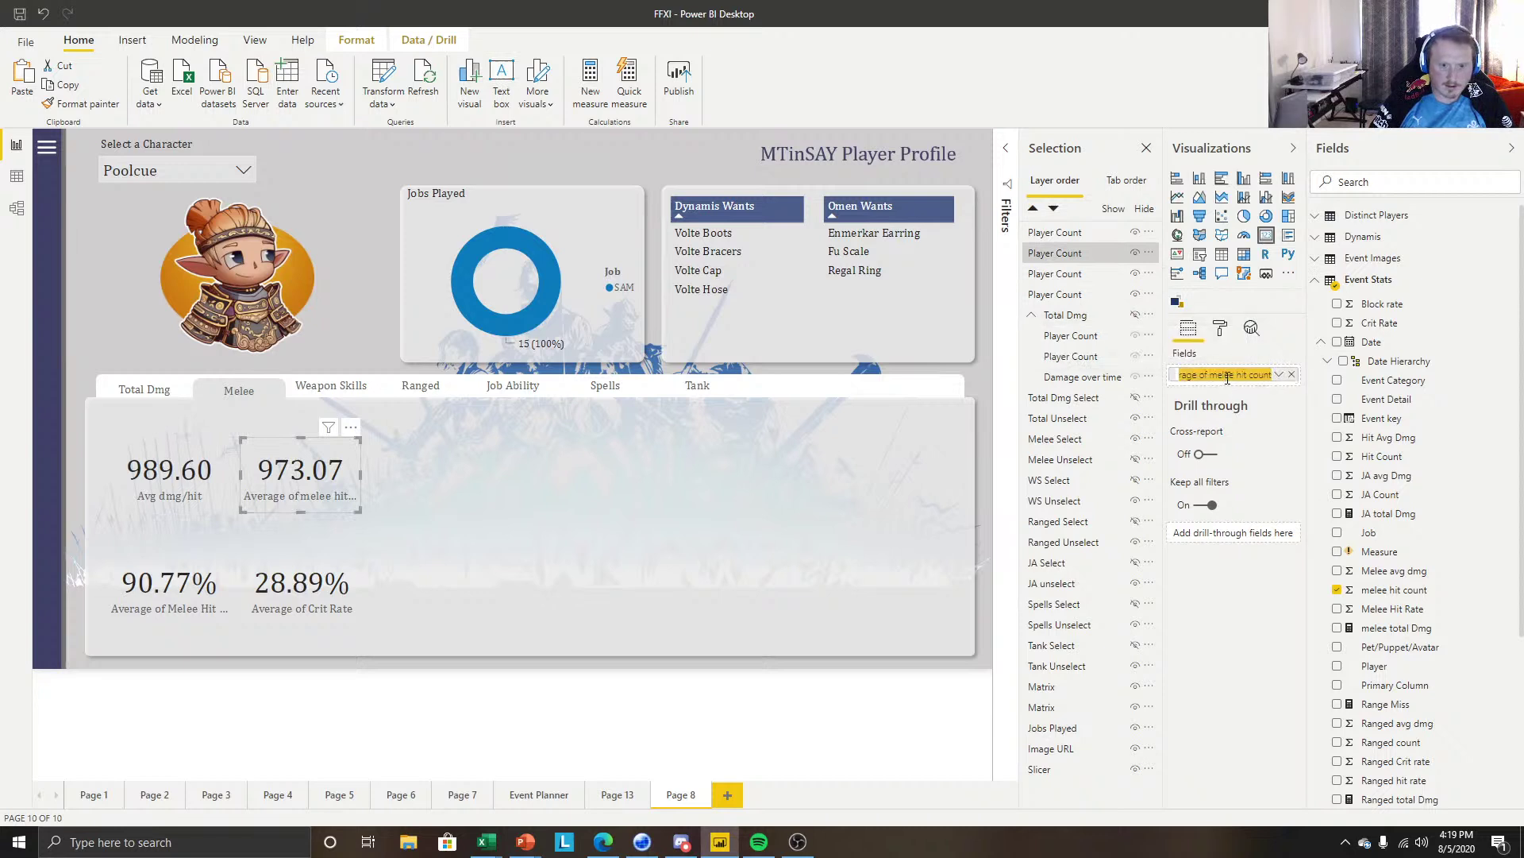
type("A")
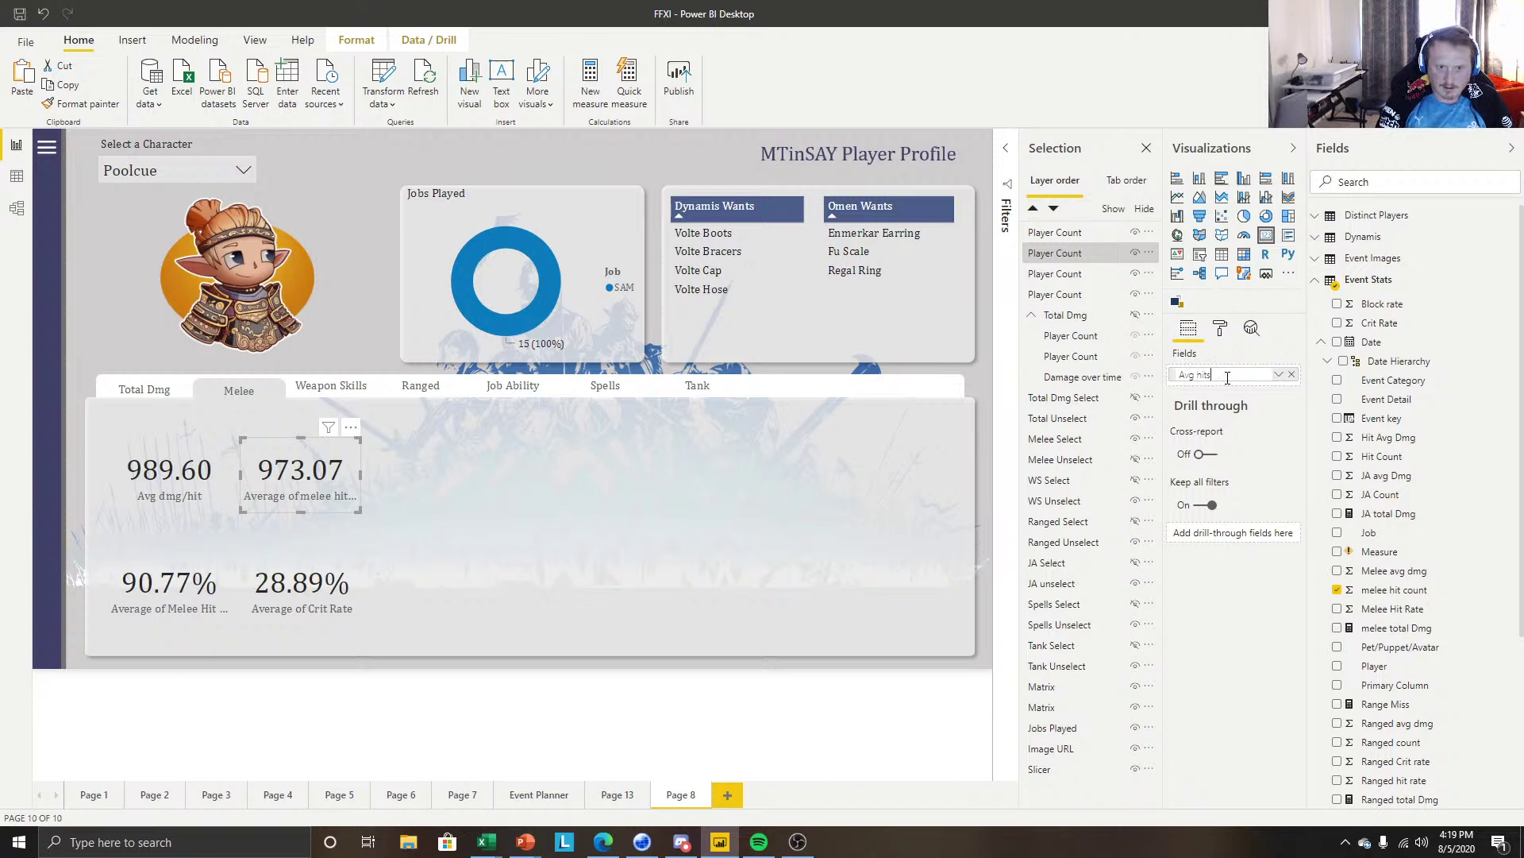
type("vg hits")
key("Return")
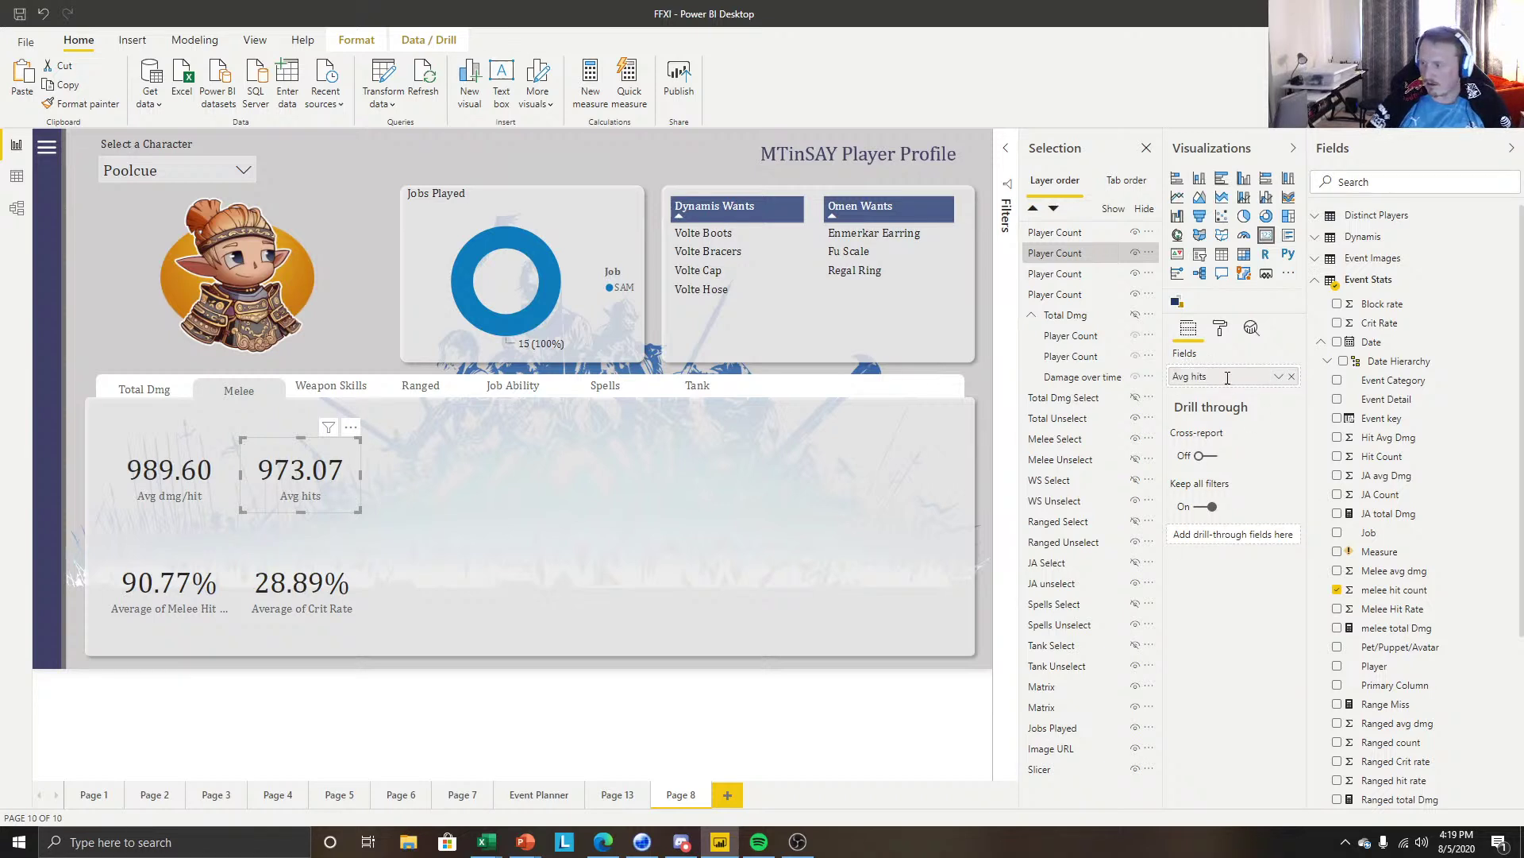
Rename the field of the Melee Hit Rate card to "Accuracy".
left_click(194, 584)
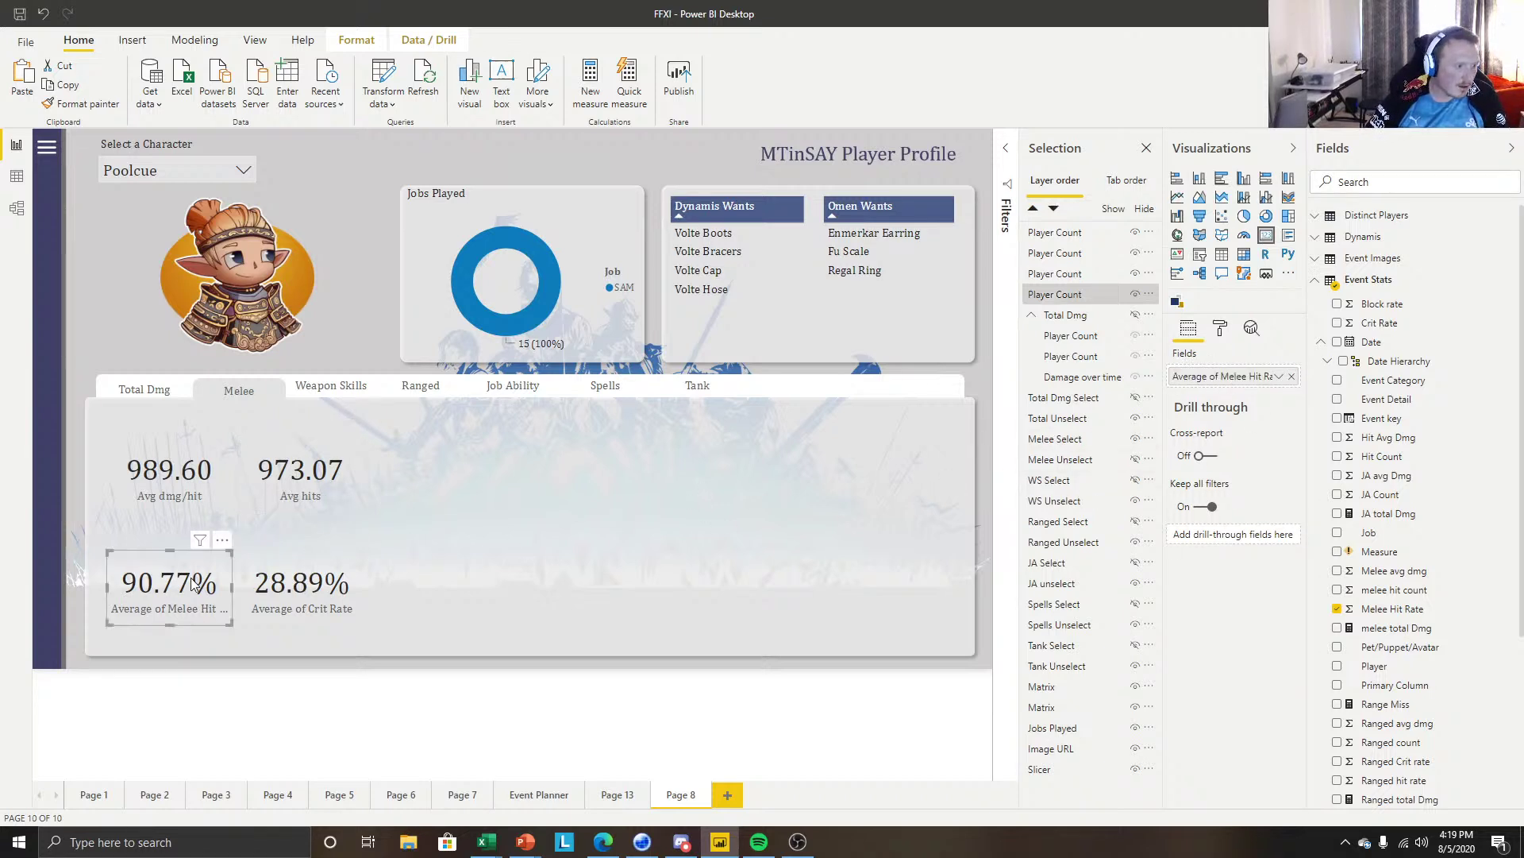
double_click(1239, 378)
type("A")
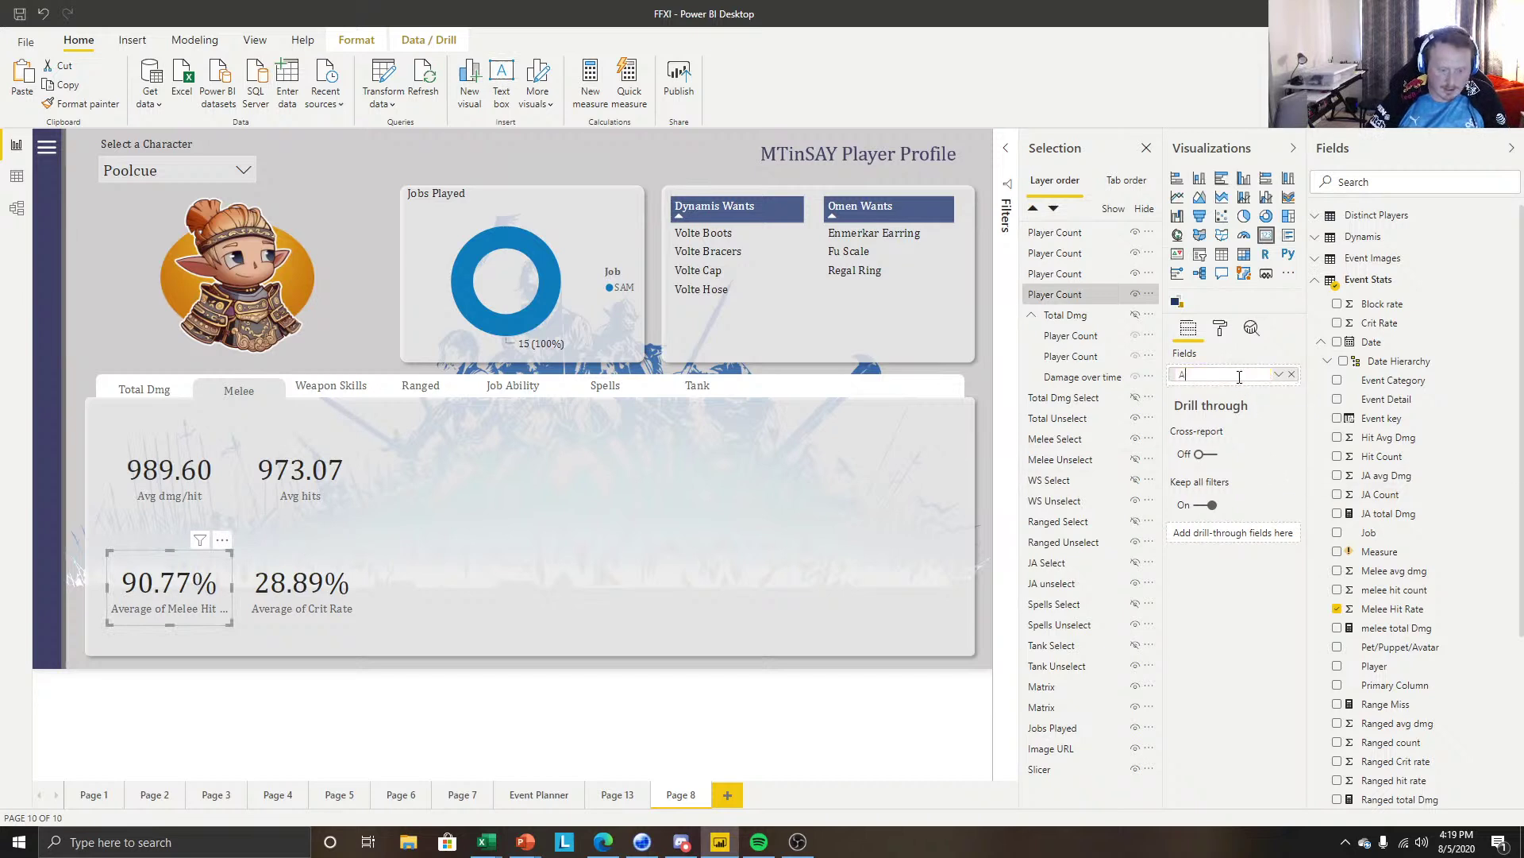
type("ccuracy")
key("Return")
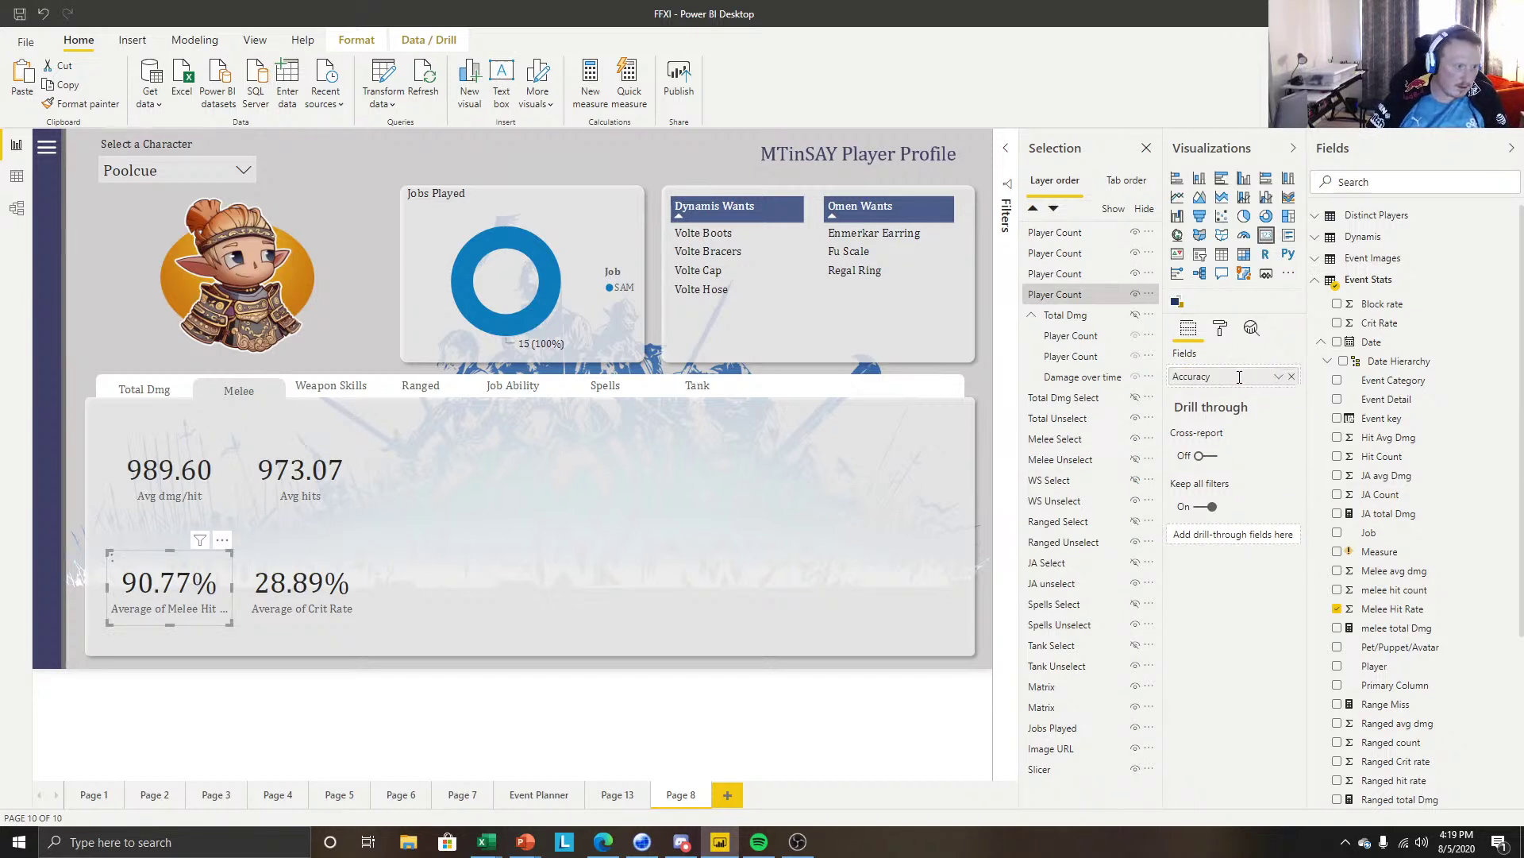
Rename the field of the Crit Rate card to "Critical Hit rate".
left_click(305, 615)
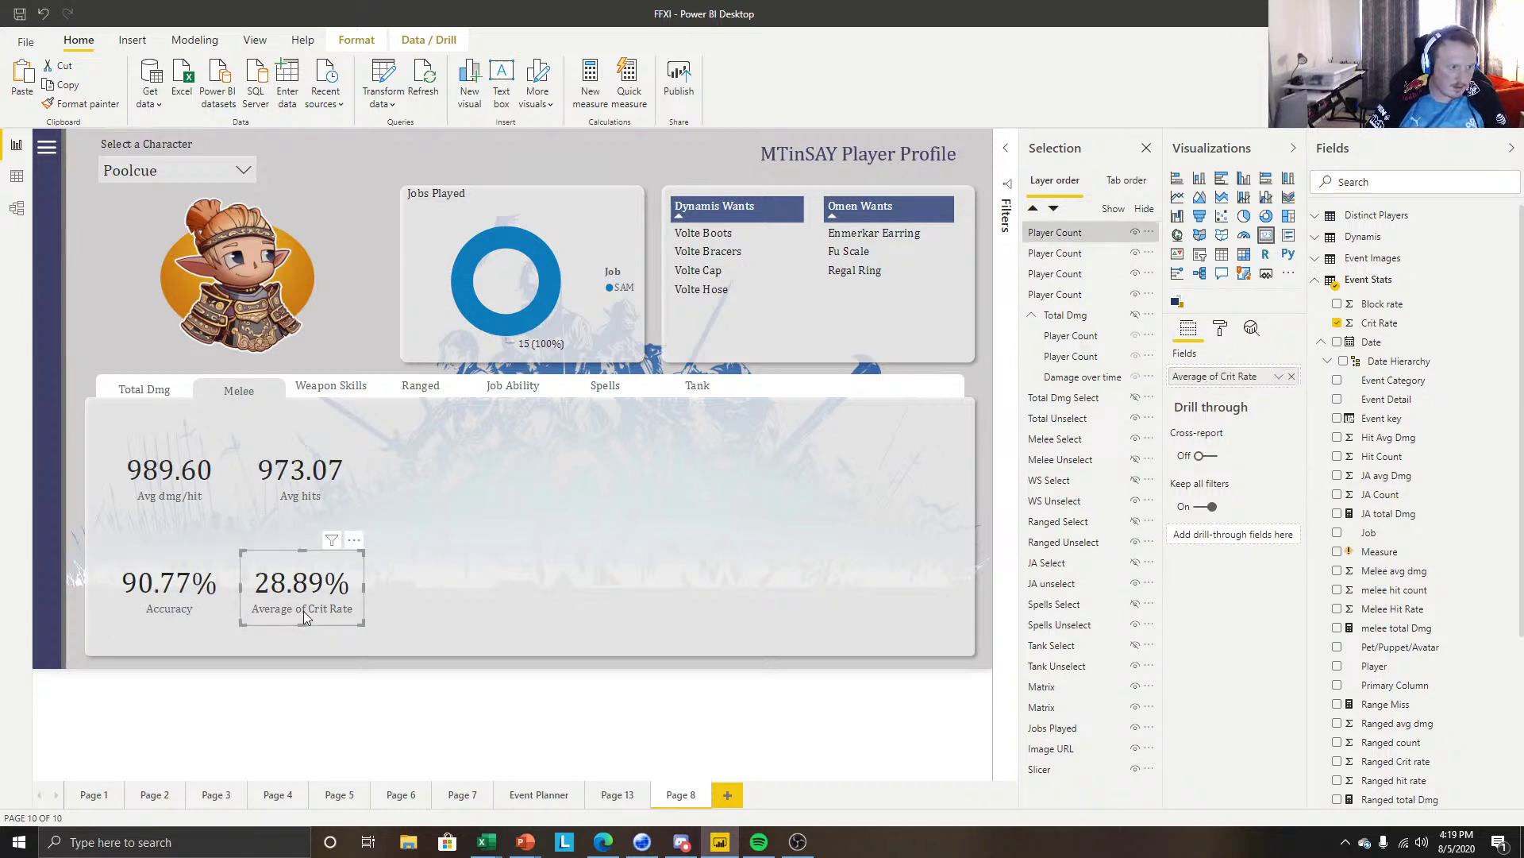
double_click(1225, 378)
type("Cr")
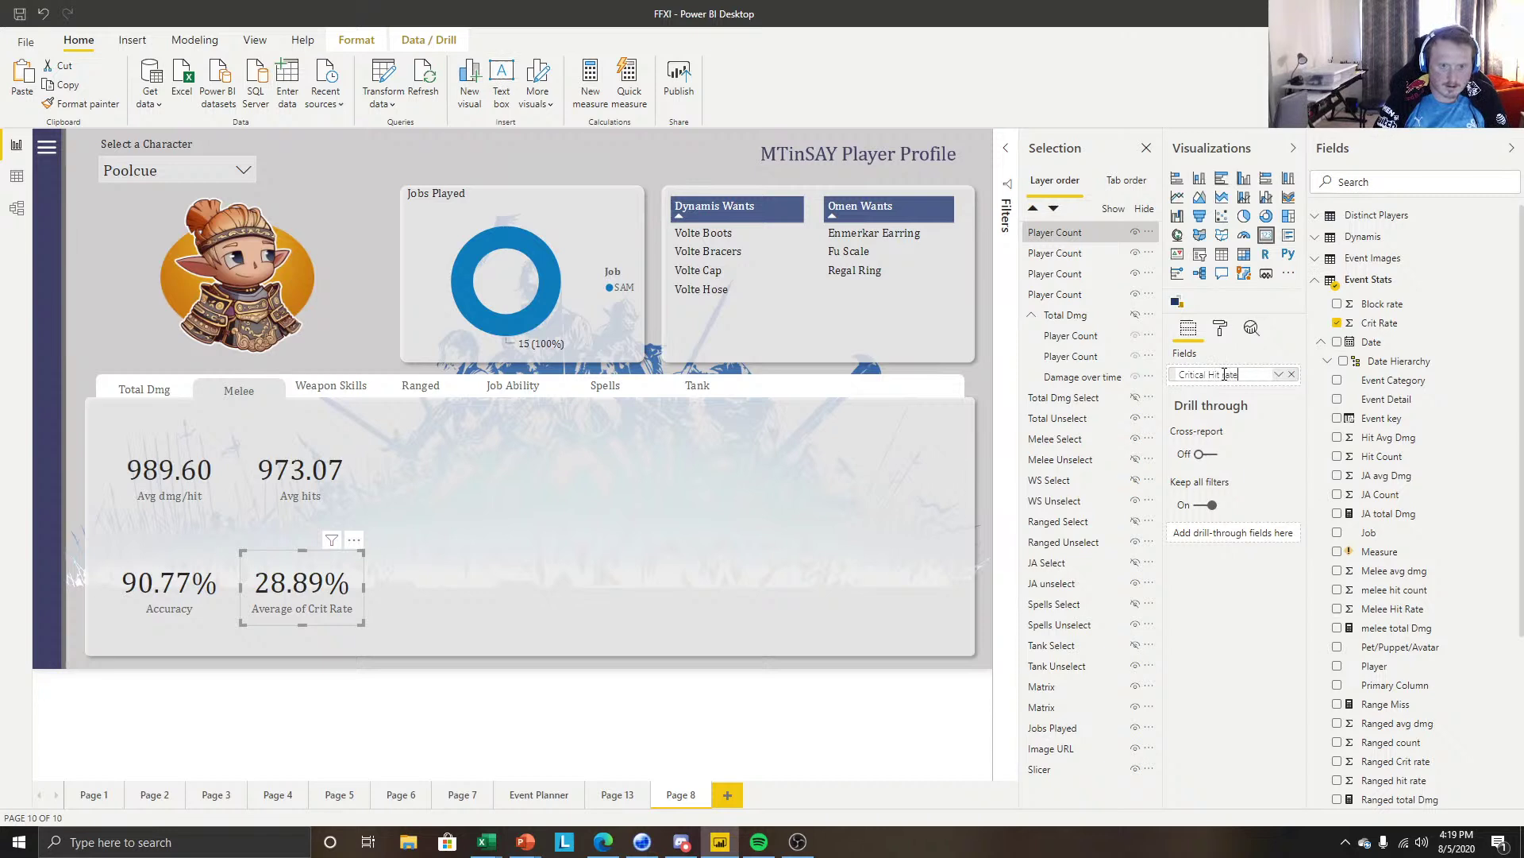
type("itical Hit rate")
key("Return")
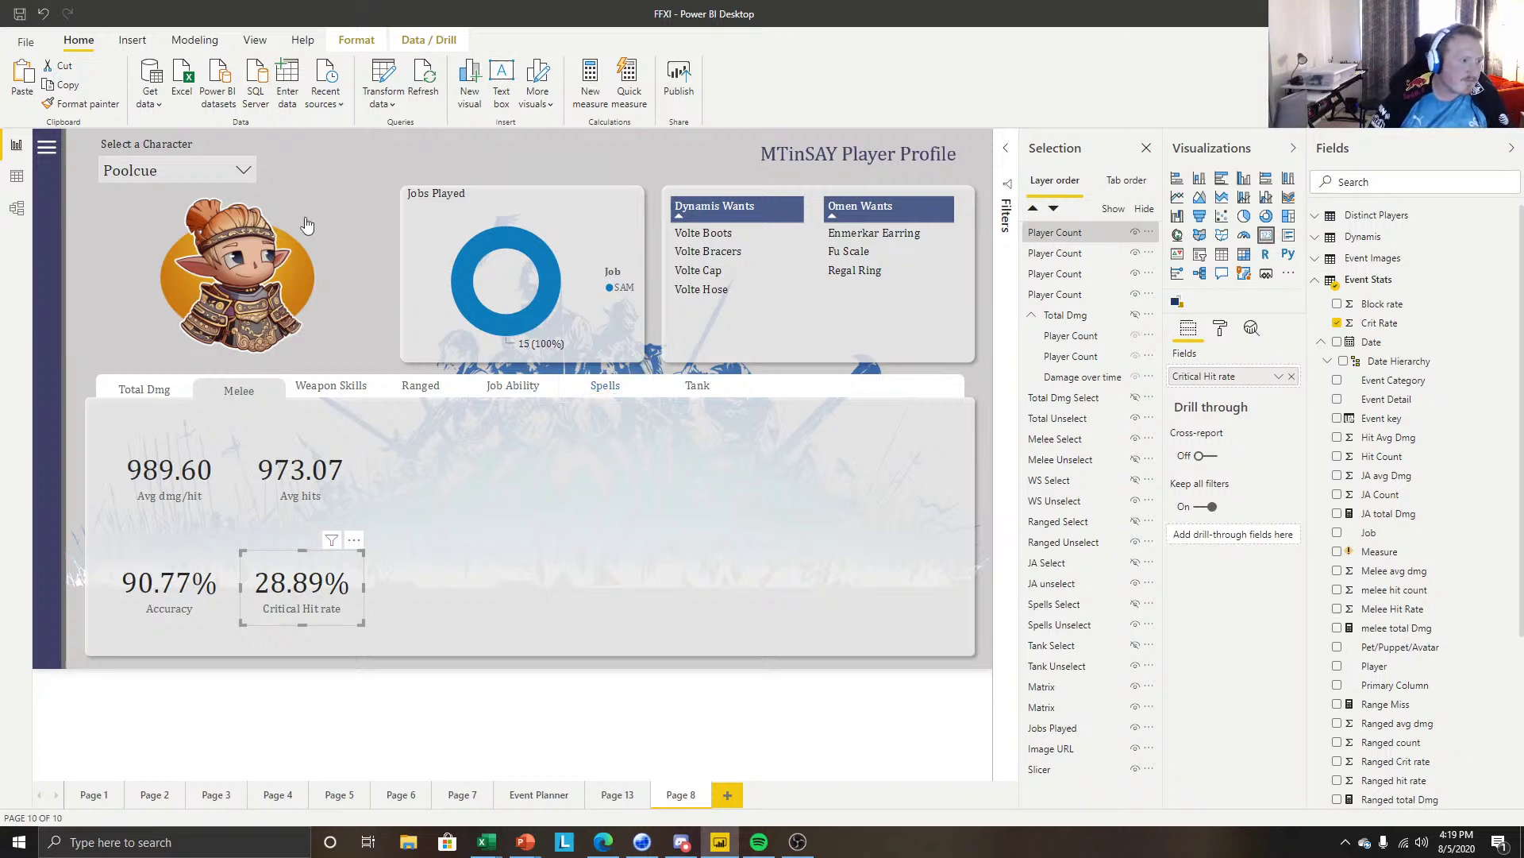
Reposition the four Melee cards slightly, bringing the upper and lower rows closer together.
left_click_drag(181, 505, 175, 489)
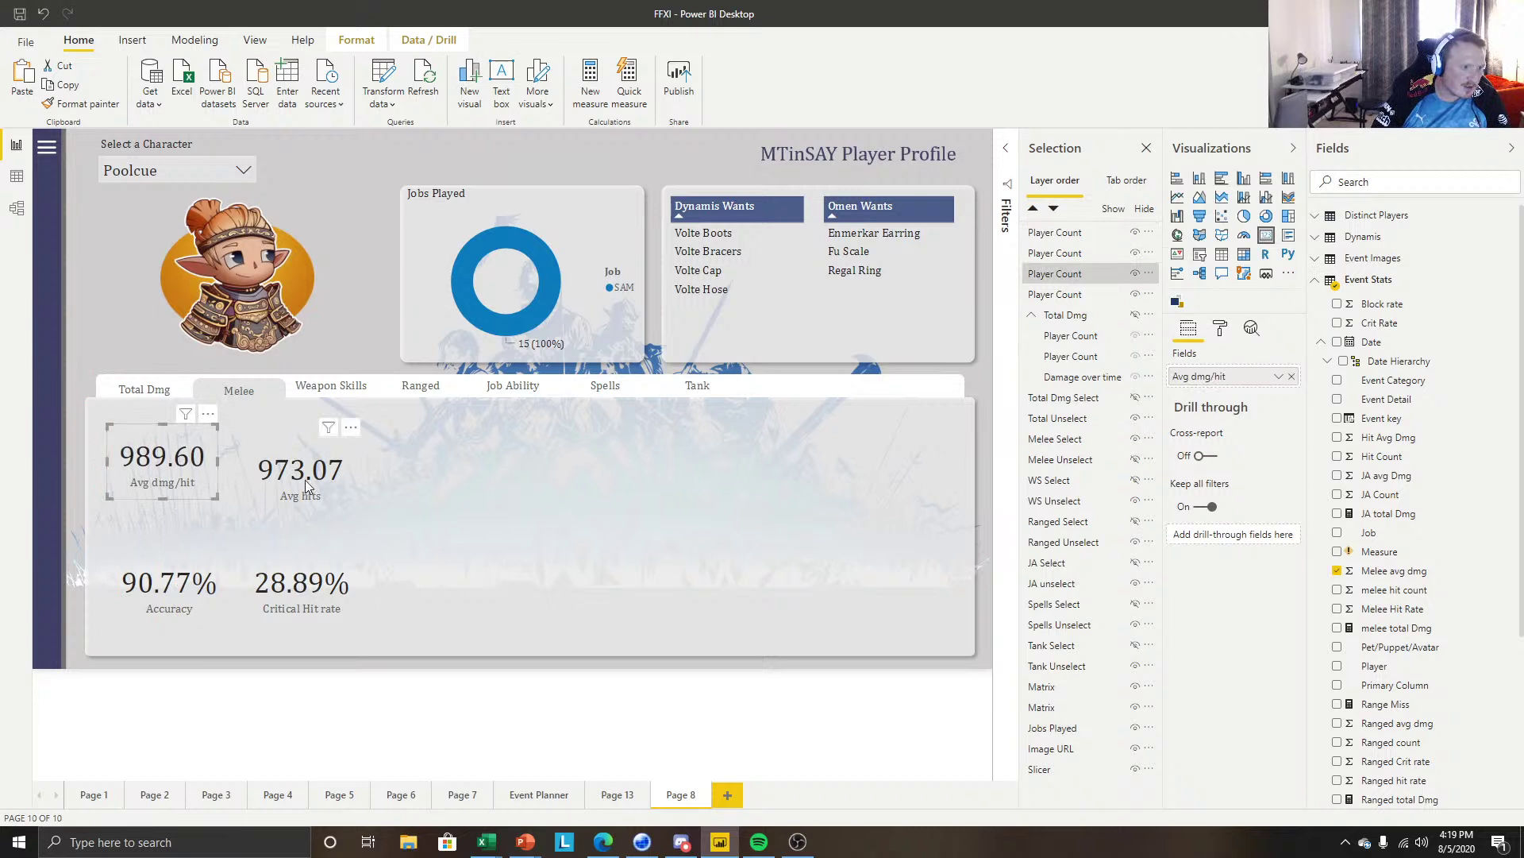
left_click_drag(305, 480, 299, 463)
left_click_drag(184, 583, 184, 573)
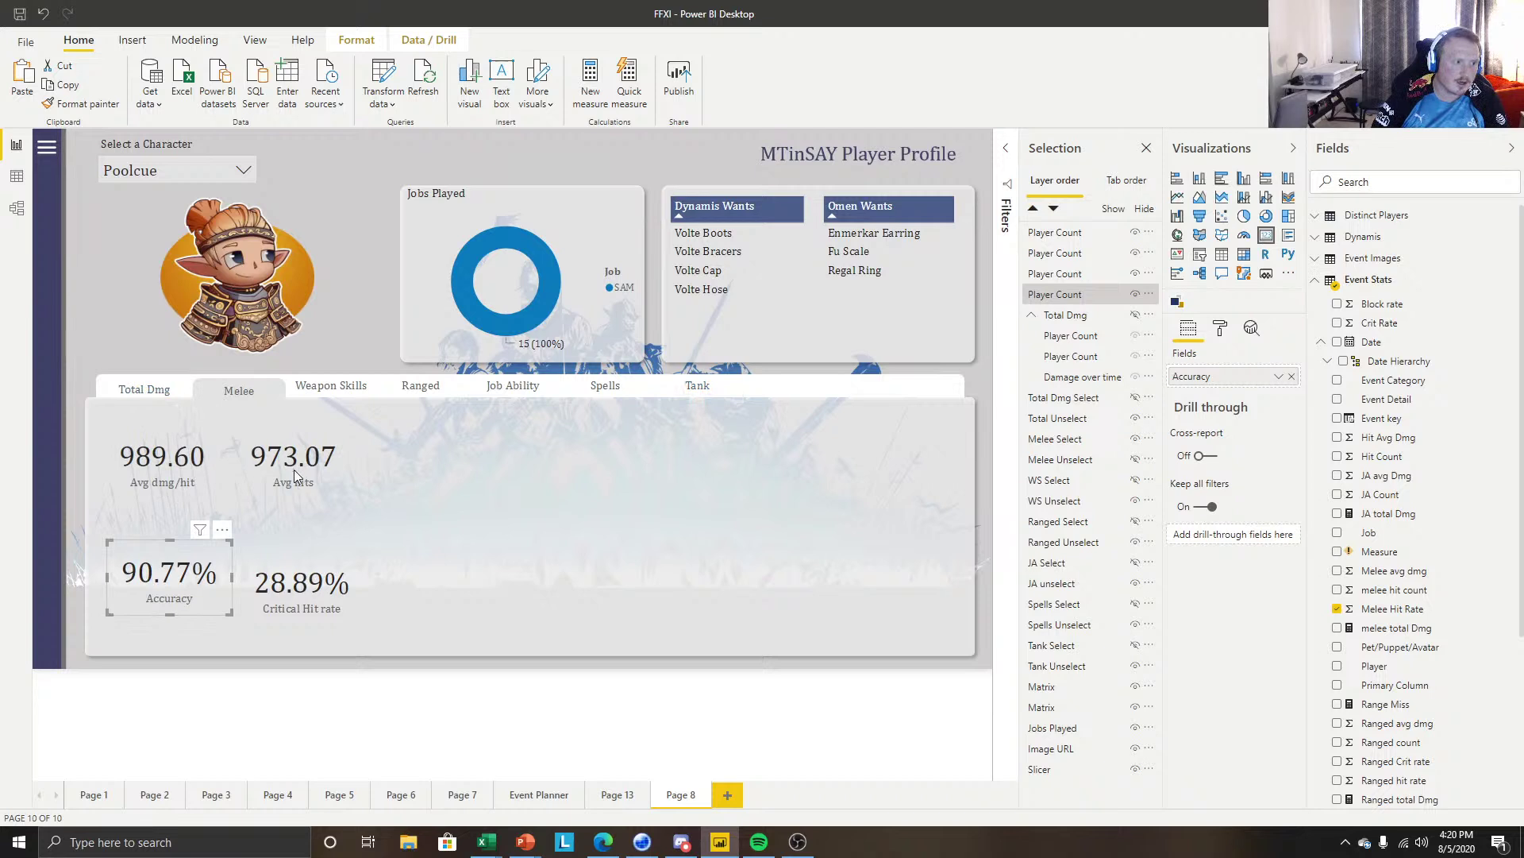
left_click_drag(288, 594, 298, 584)
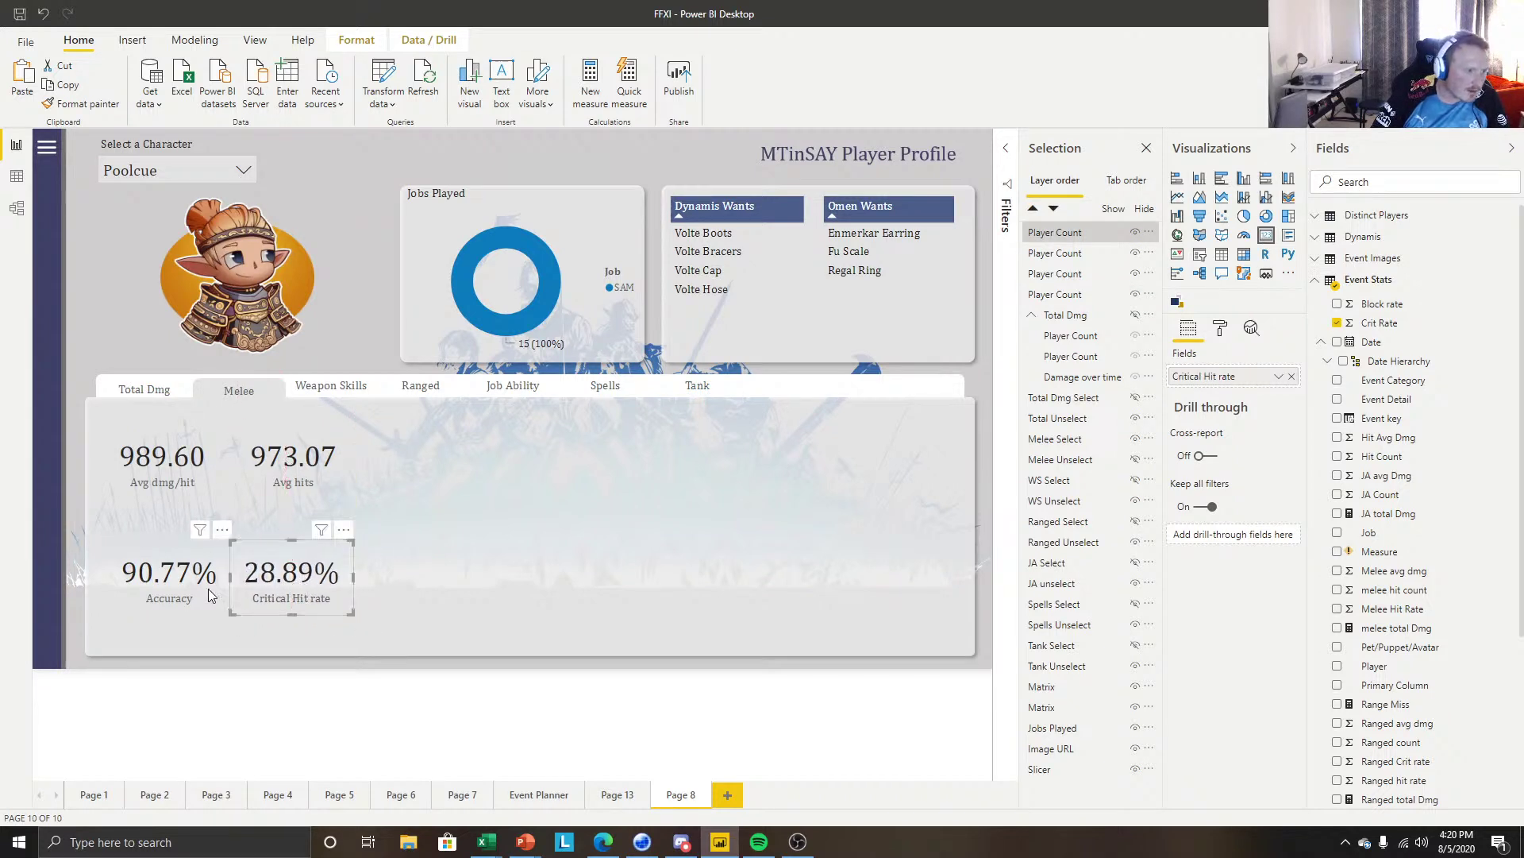
left_click_drag(297, 456, 297, 473)
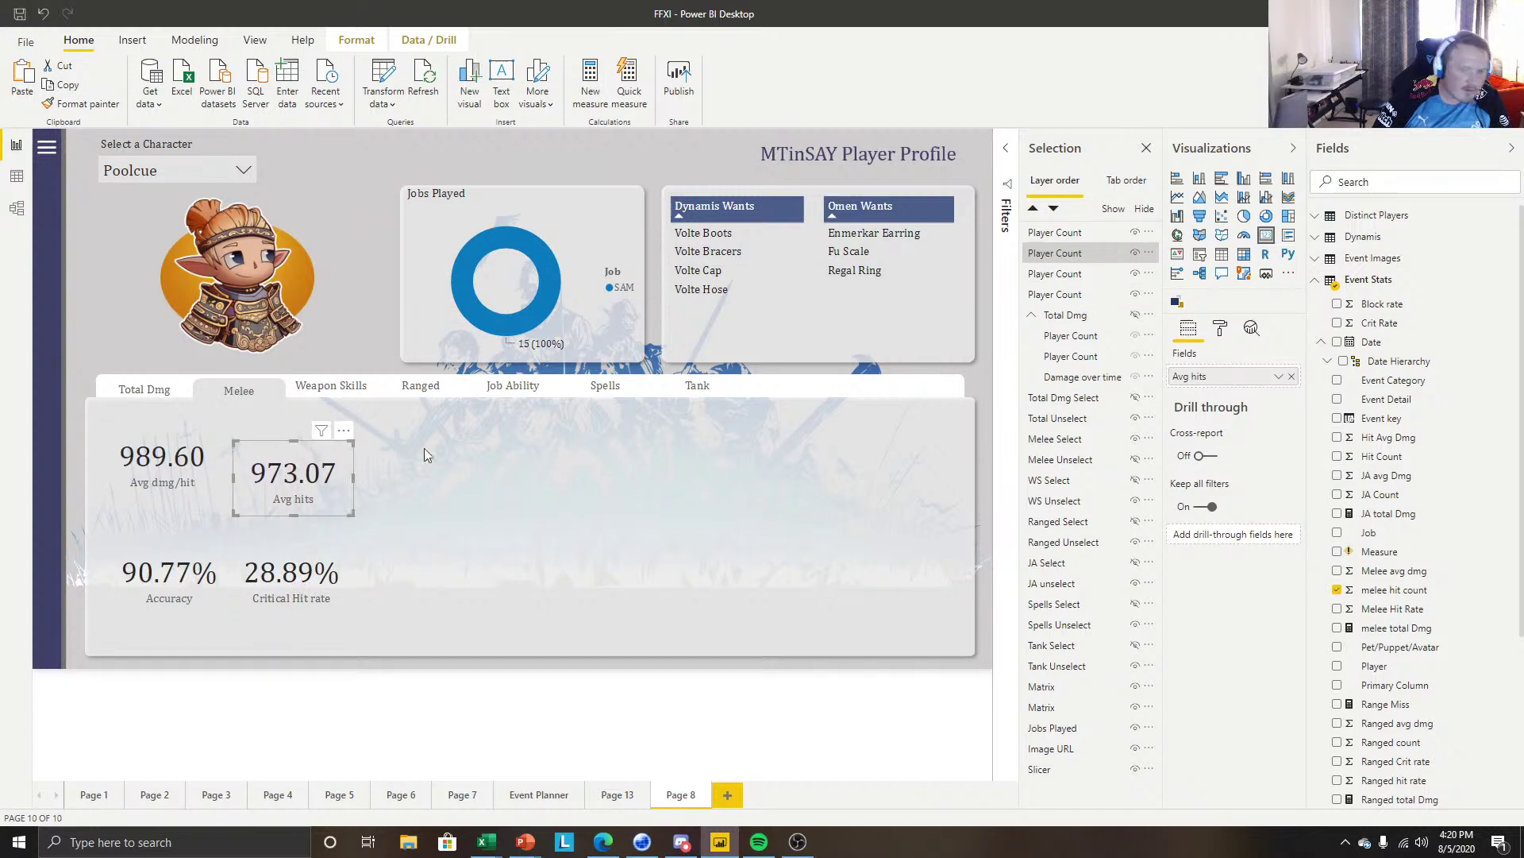
left_click_drag(164, 470, 165, 479)
Turn on the shadow for the Avg dmg/hit, Avg hits, Accuracy and Critical Hit rate cards.
left_click(1220, 327)
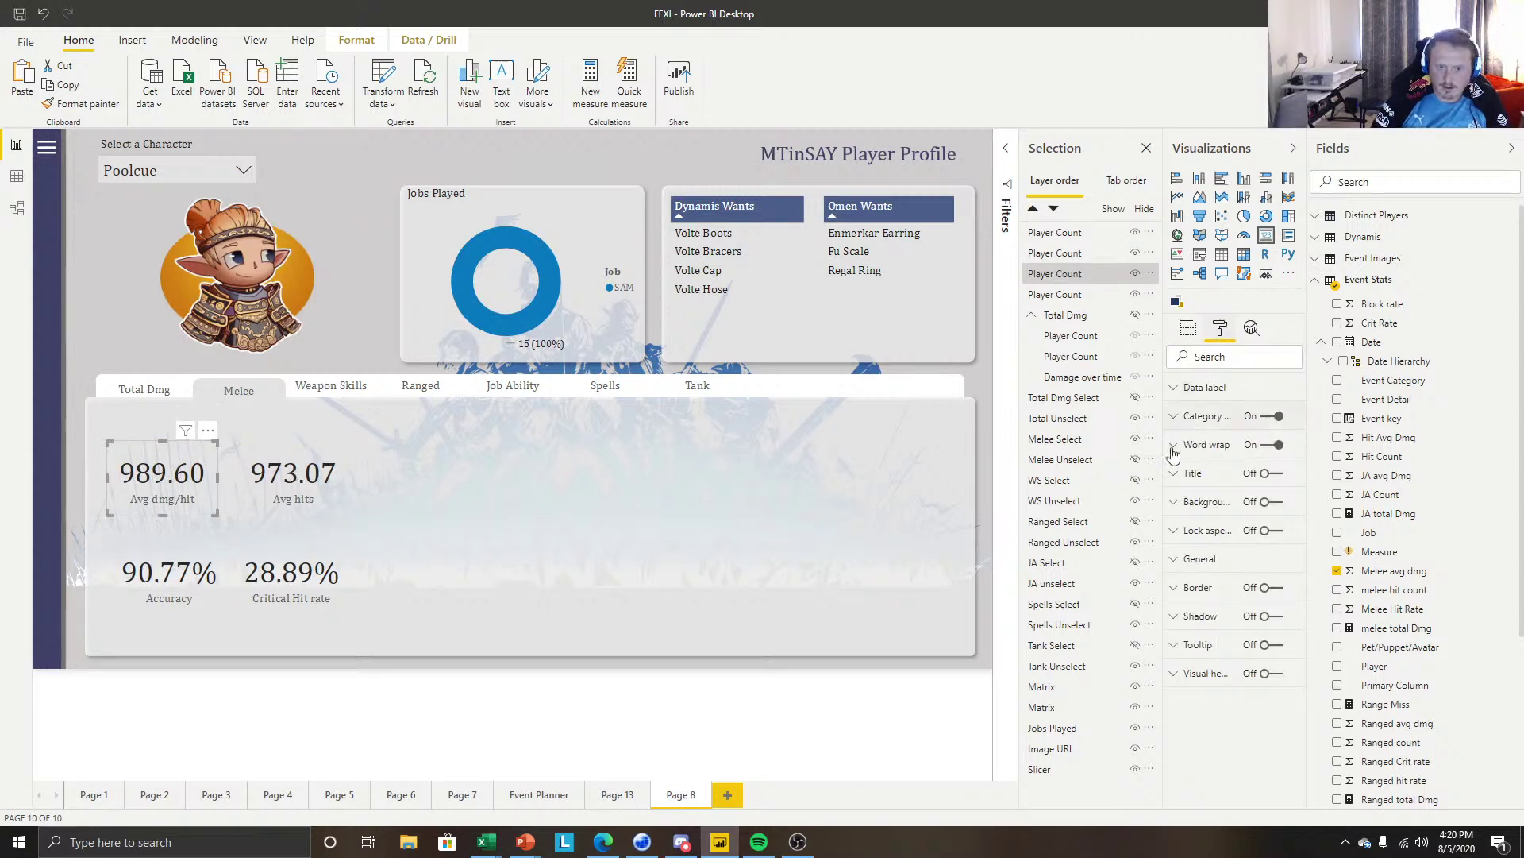
left_click(1271, 617)
left_click(326, 481)
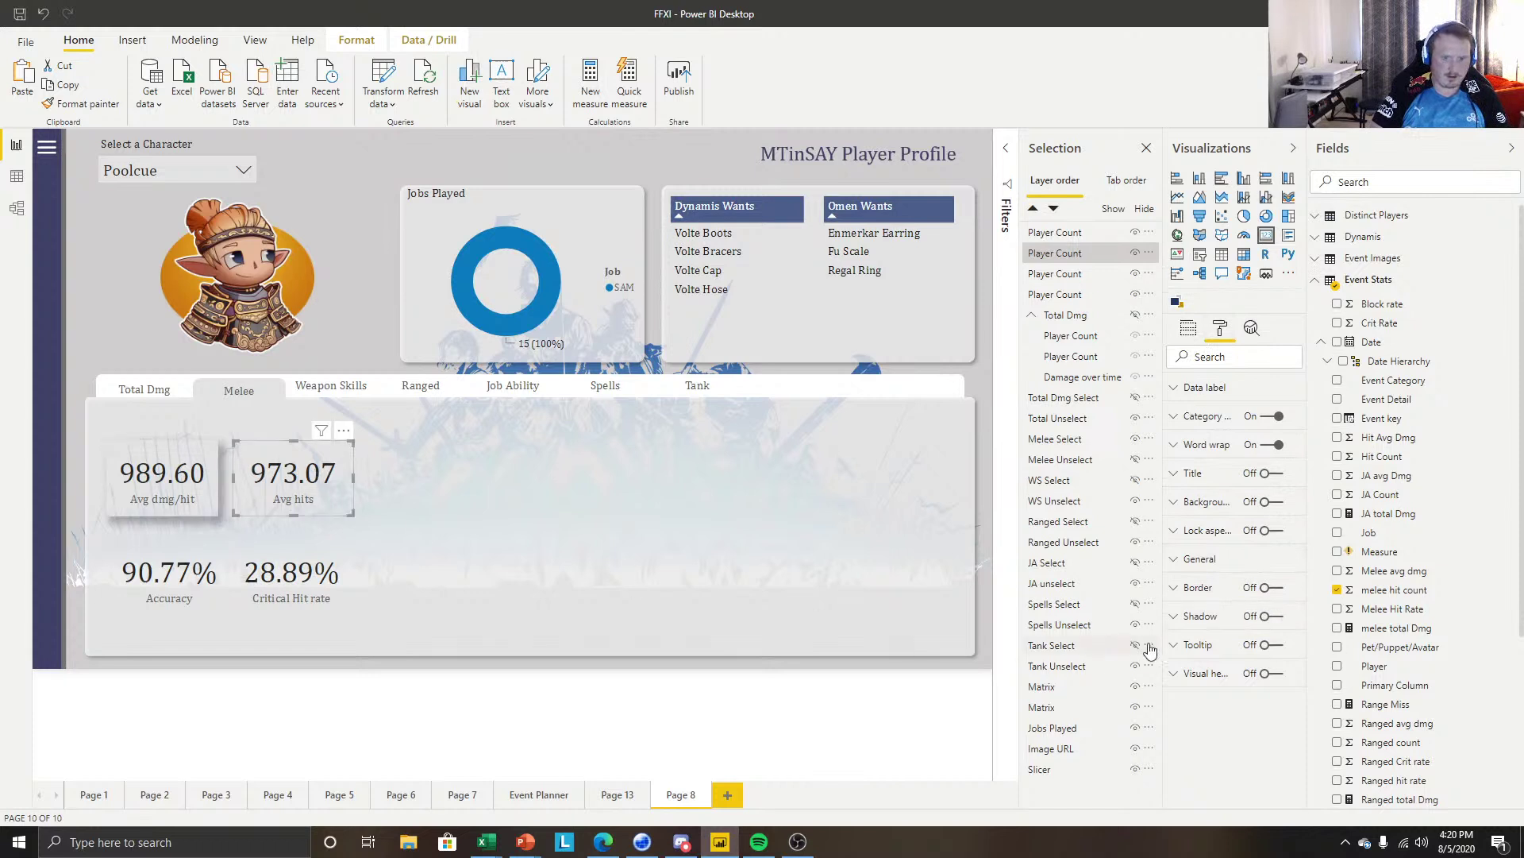
left_click(1271, 617)
left_click(205, 594)
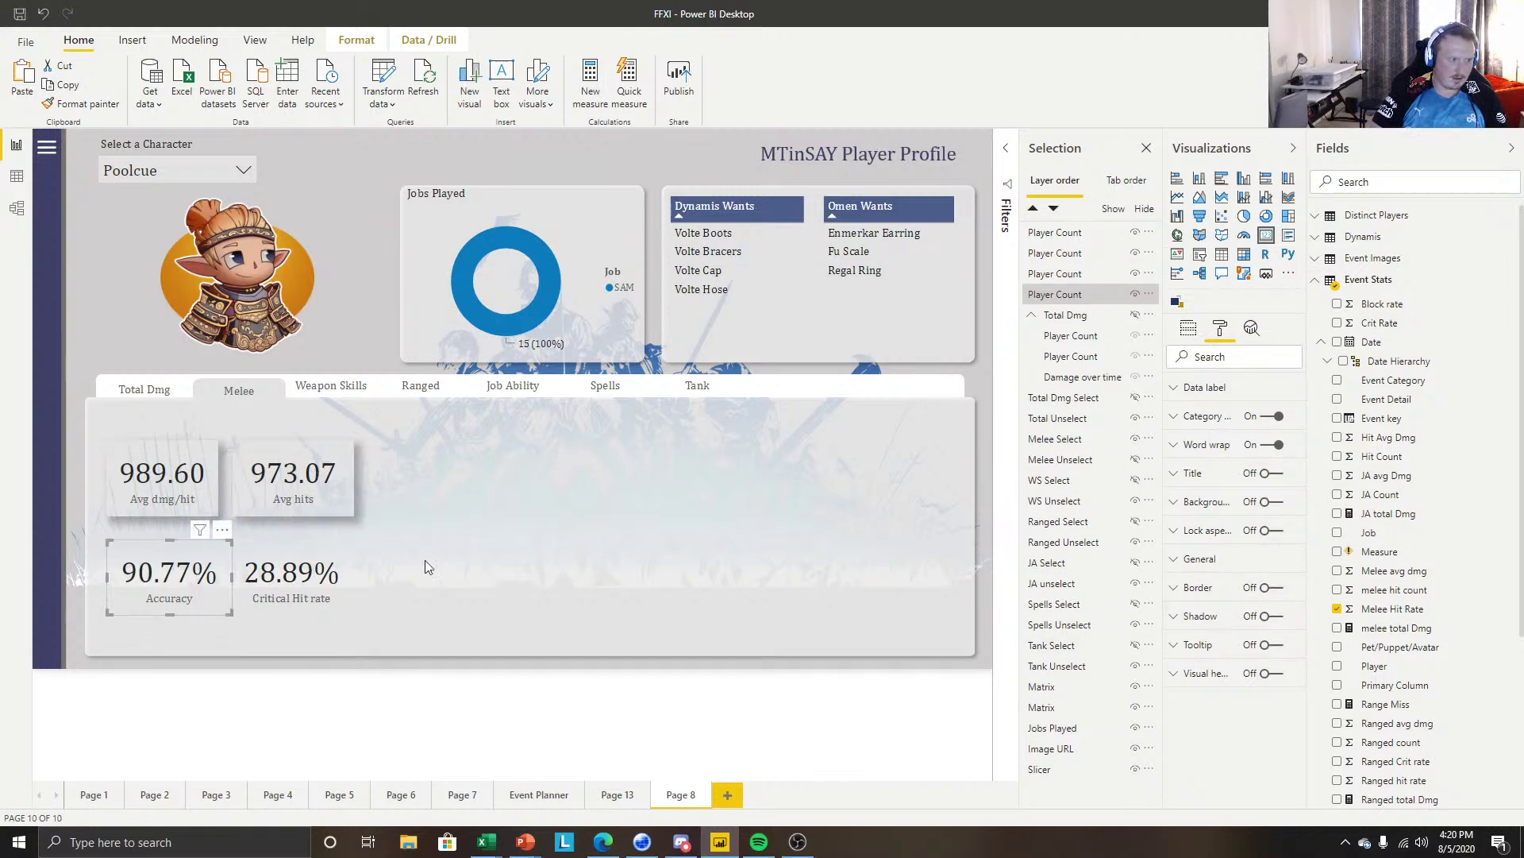
left_click(1269, 616)
left_click(274, 592)
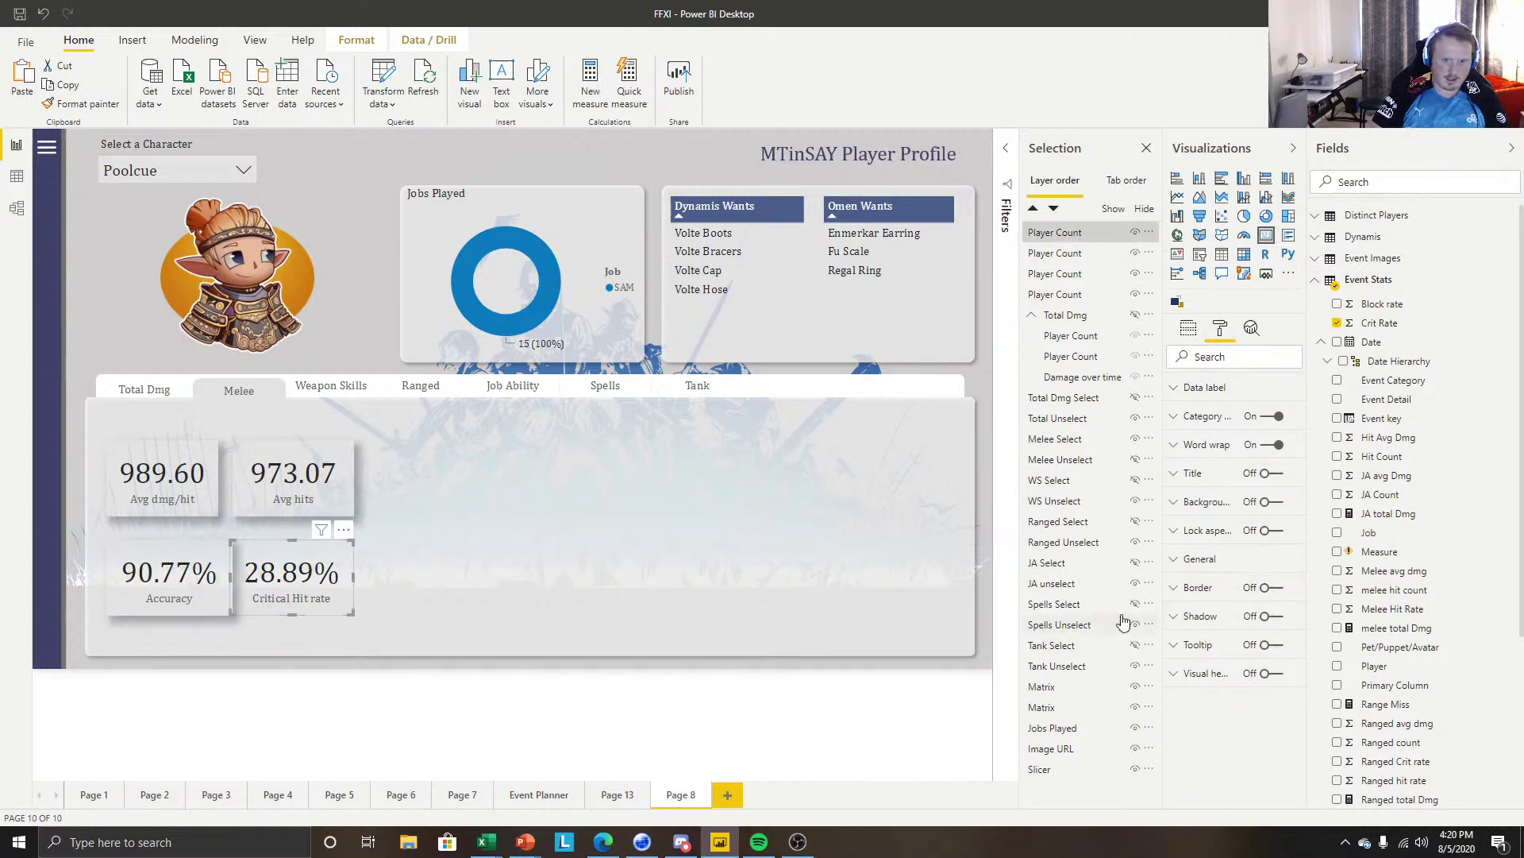
left_click(1268, 616)
left_click(449, 703)
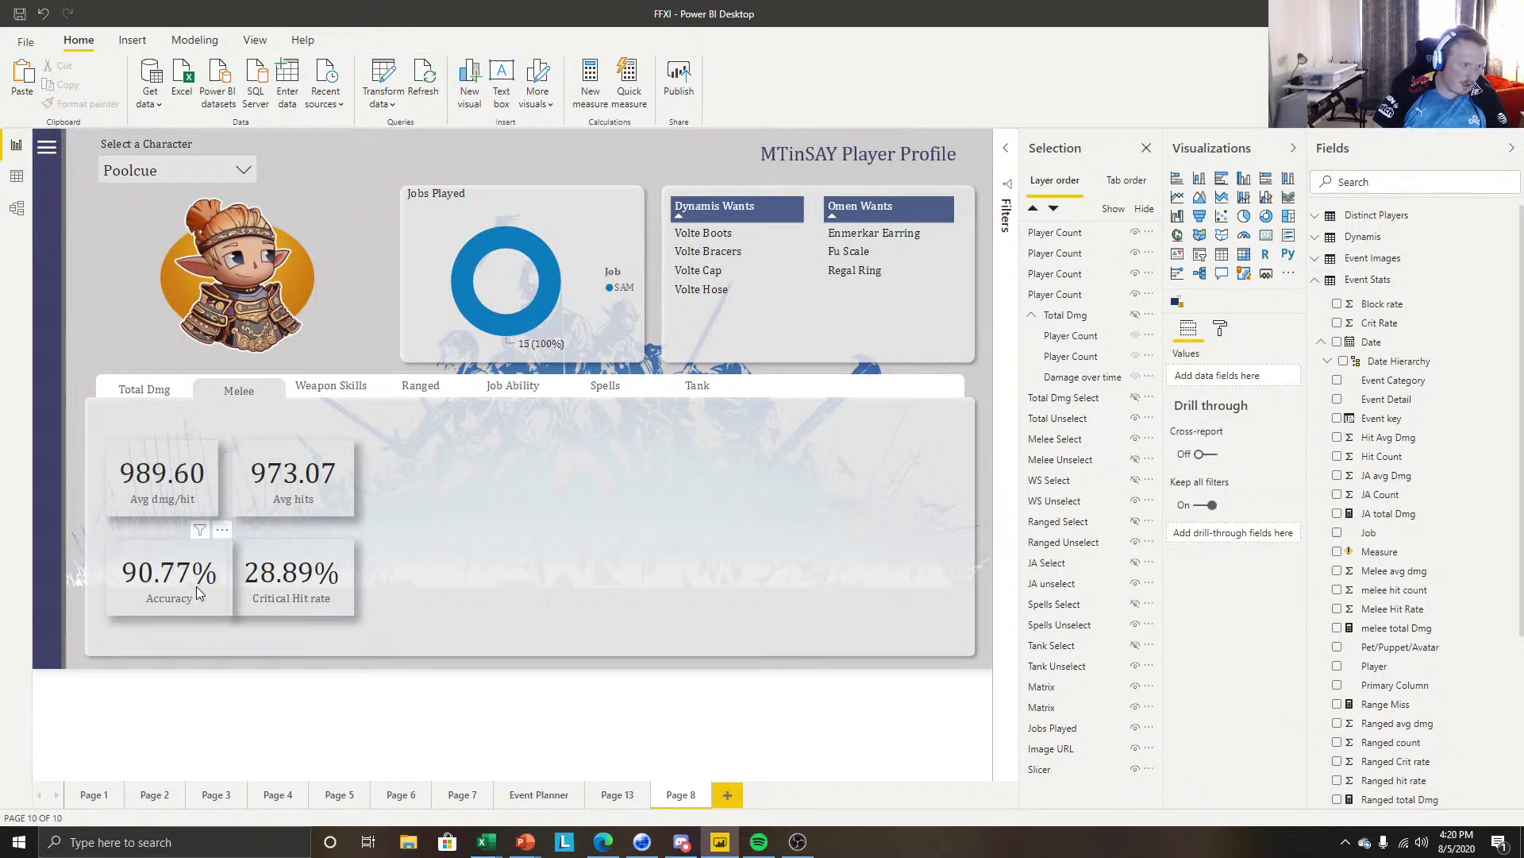
Narrow the Accuracy and Avg hits cards, and move Accuracy closer to the card above it.
left_click(230, 584)
left_click_drag(233, 577, 218, 578)
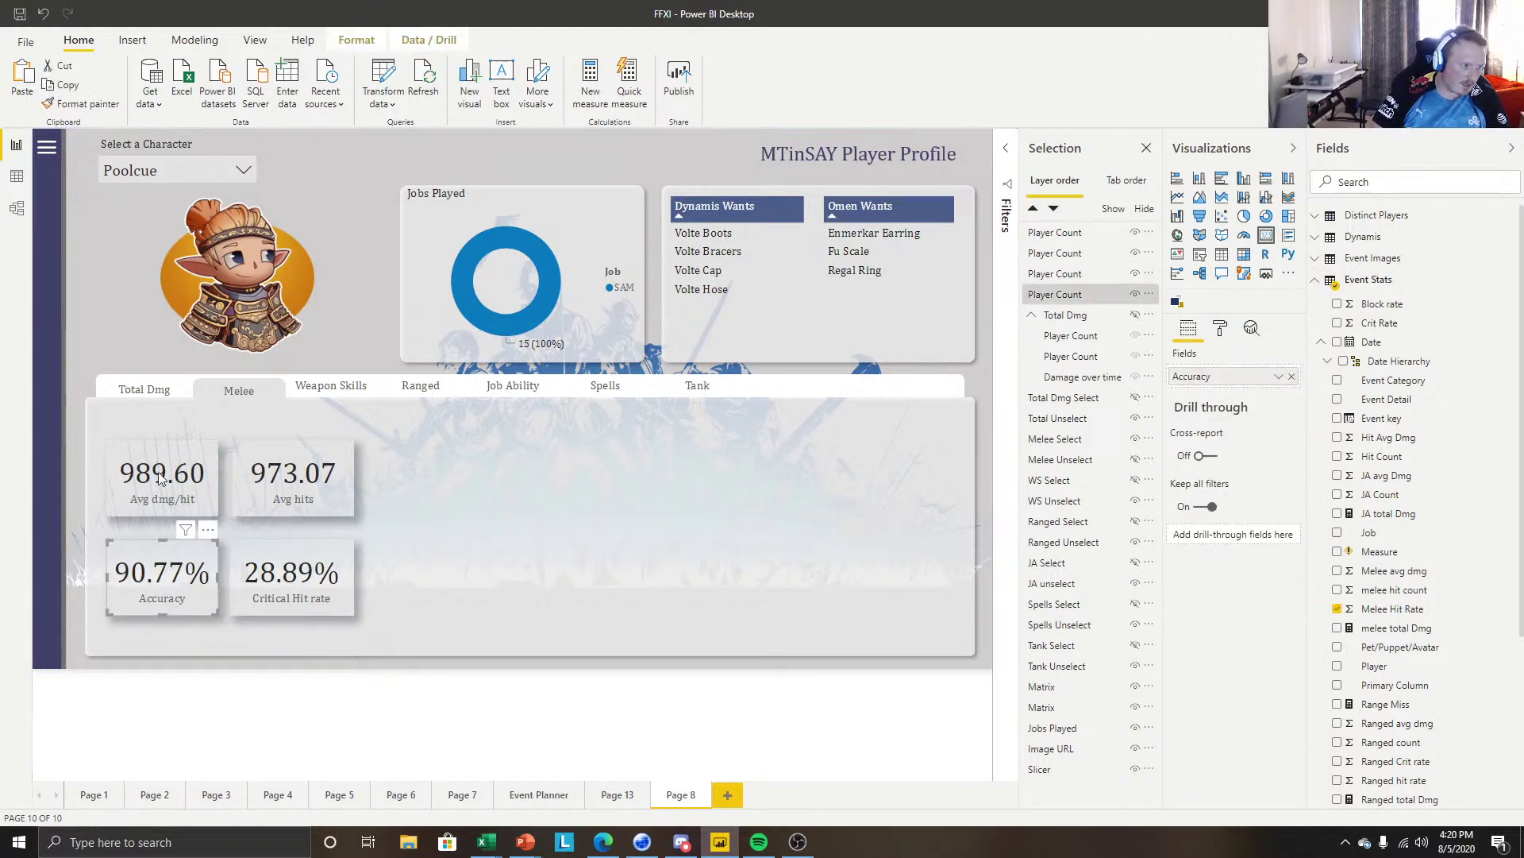
left_click_drag(113, 578, 173, 557)
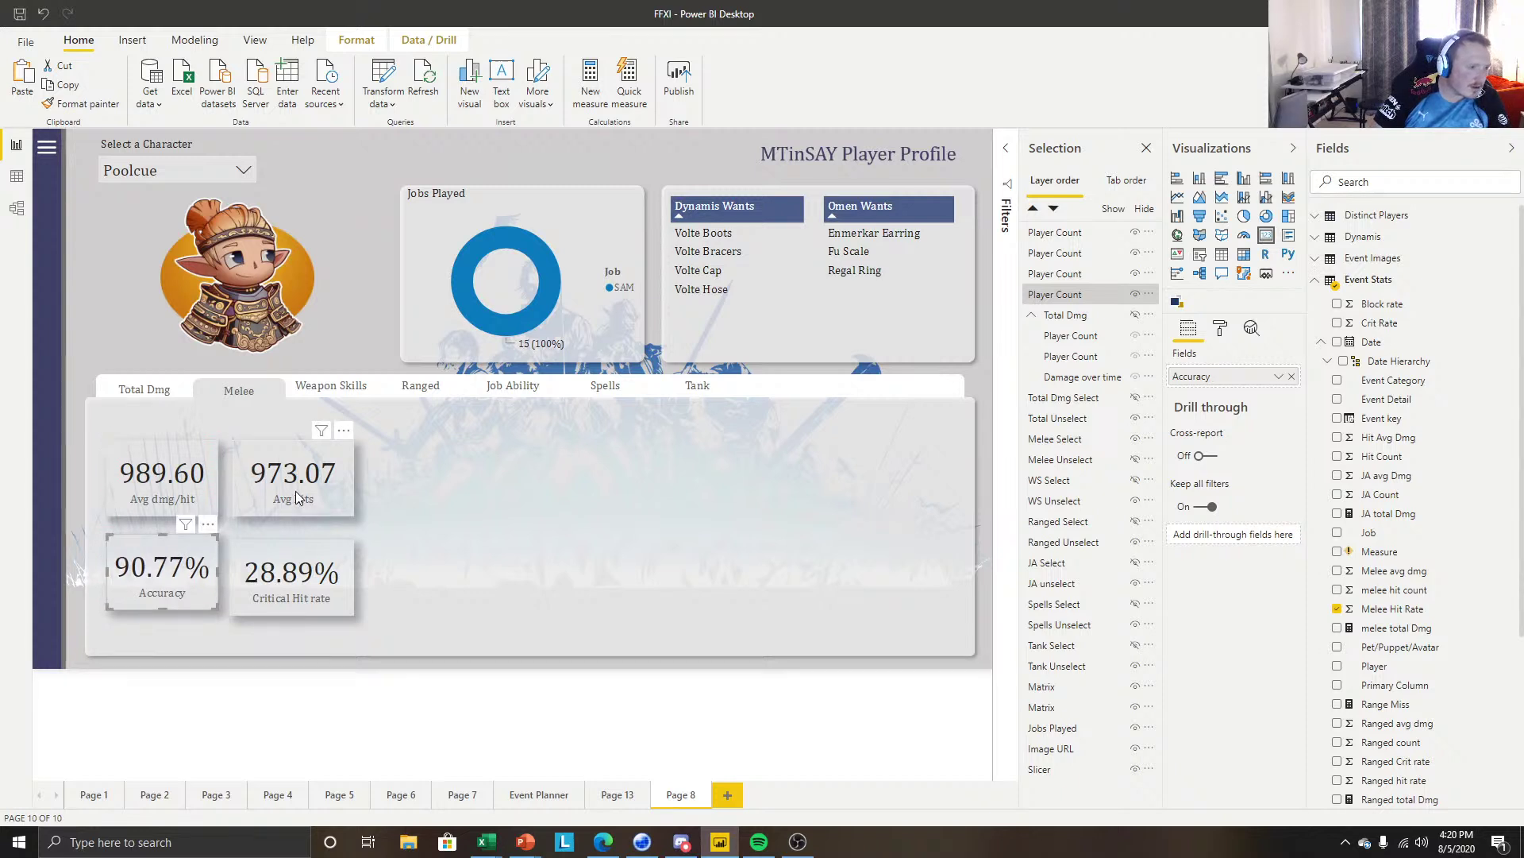
left_click(336, 490)
left_click_drag(351, 478, 337, 480)
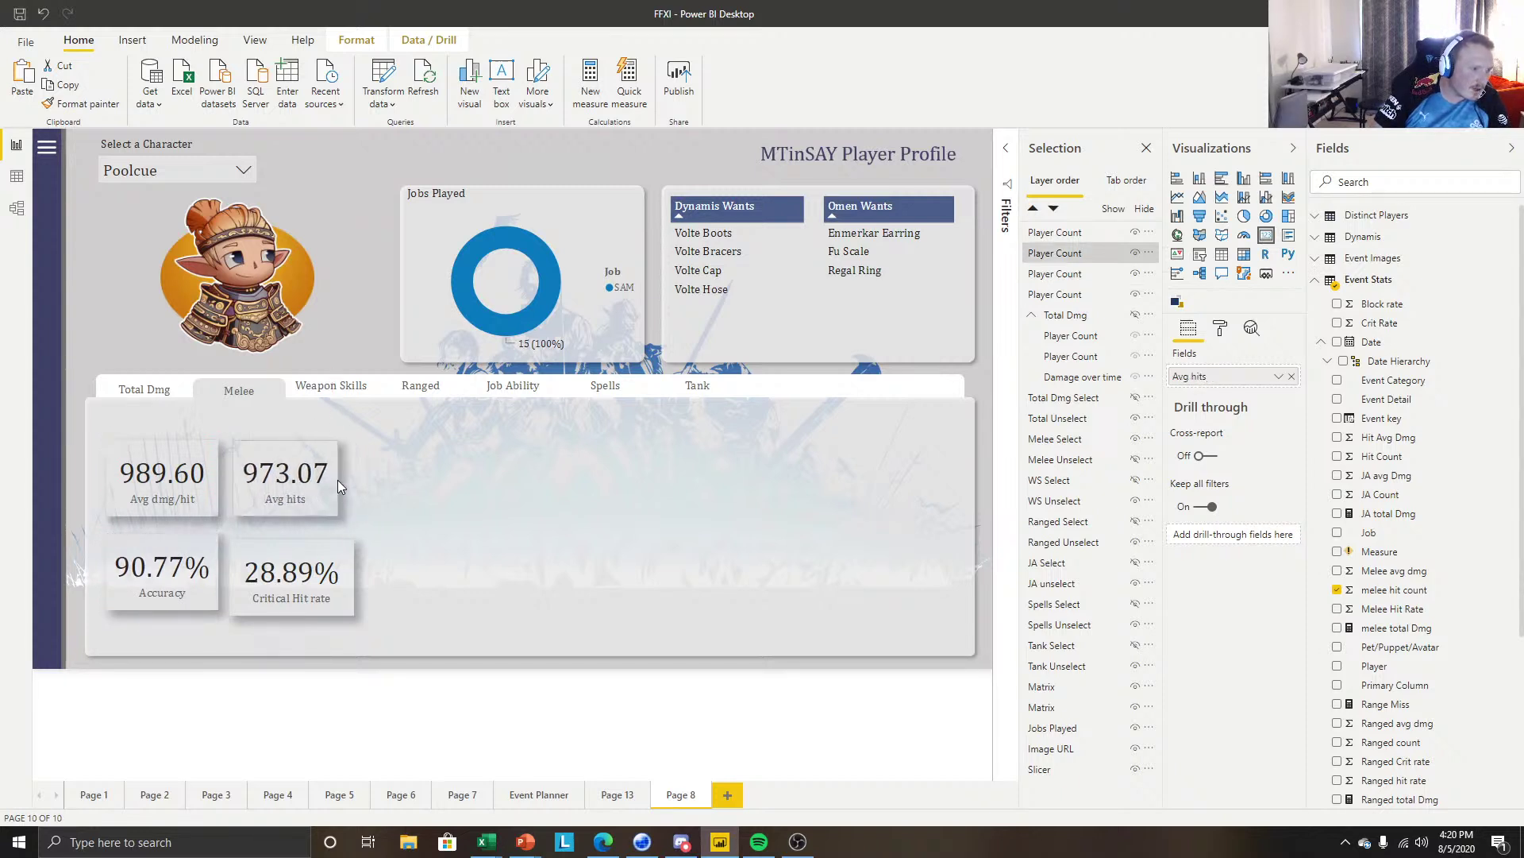
Set the Avg hits card's width to 149 to match the Avg dmg/hit card.
left_click(188, 488)
left_click(1221, 329)
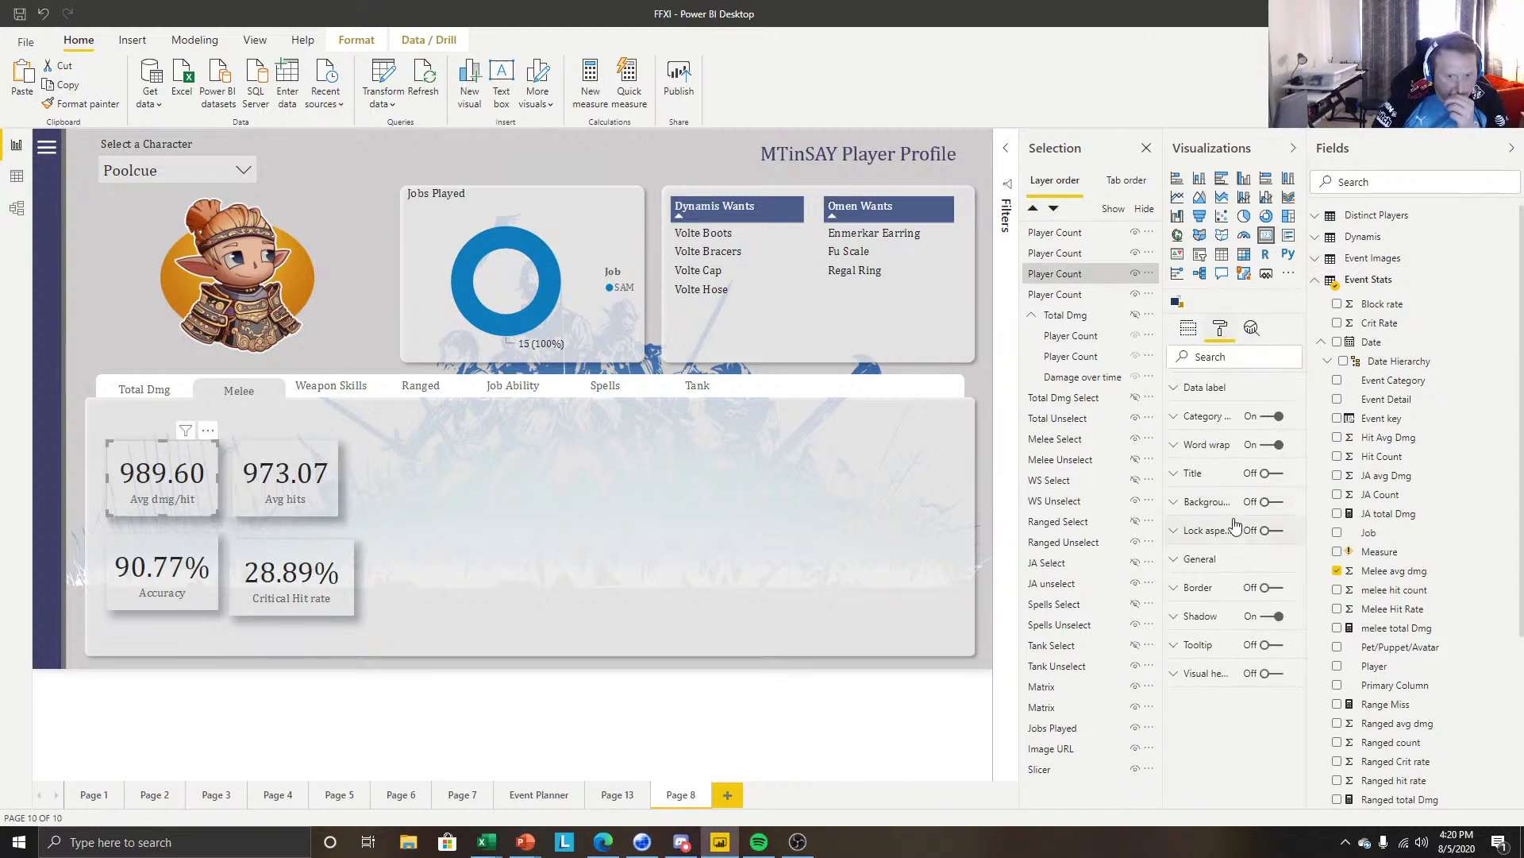
left_click(1200, 559)
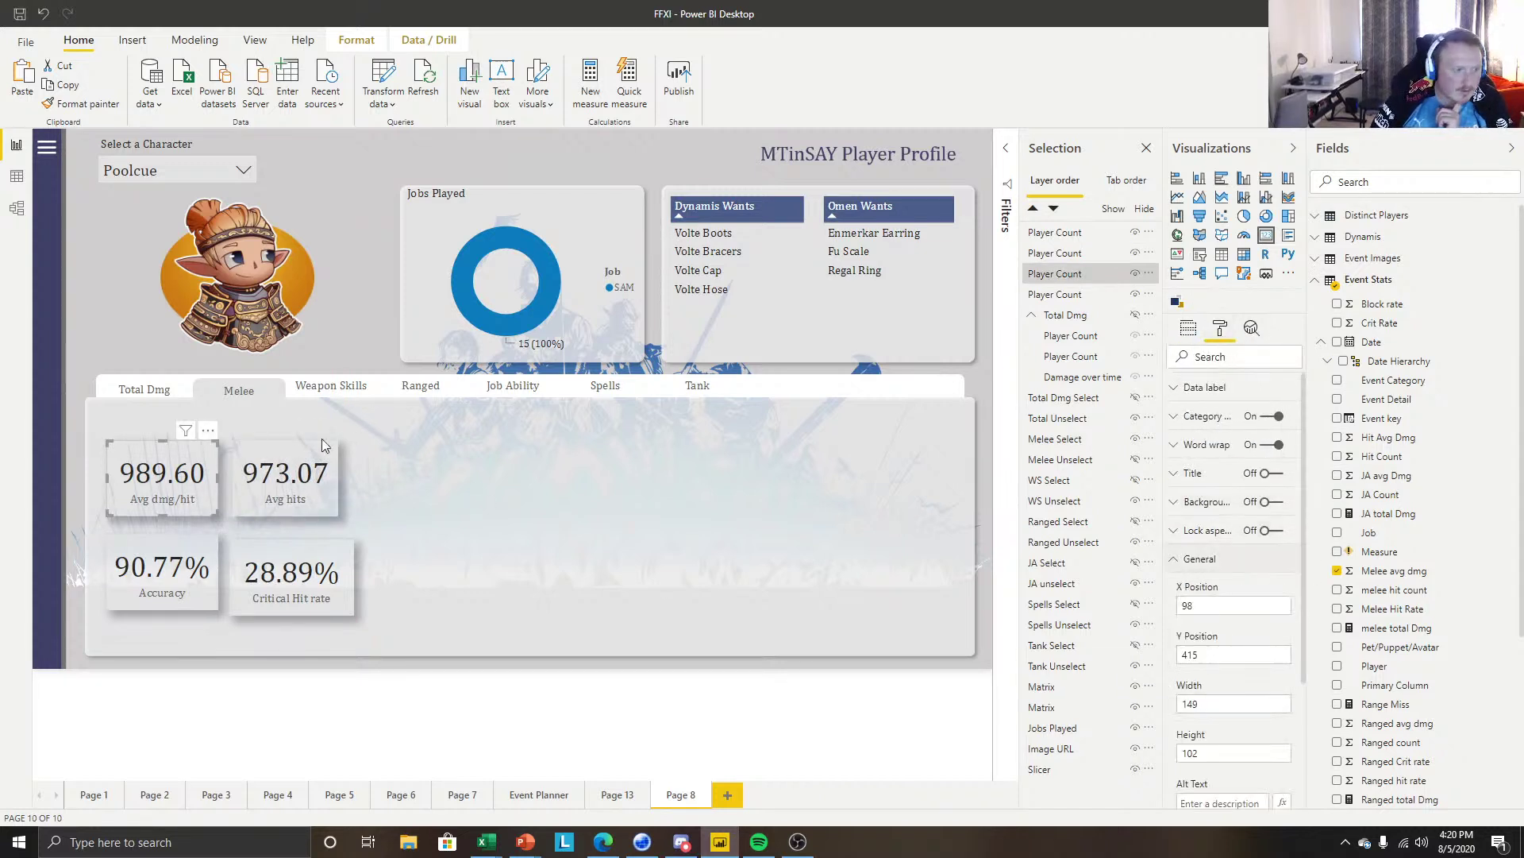
left_click(290, 474)
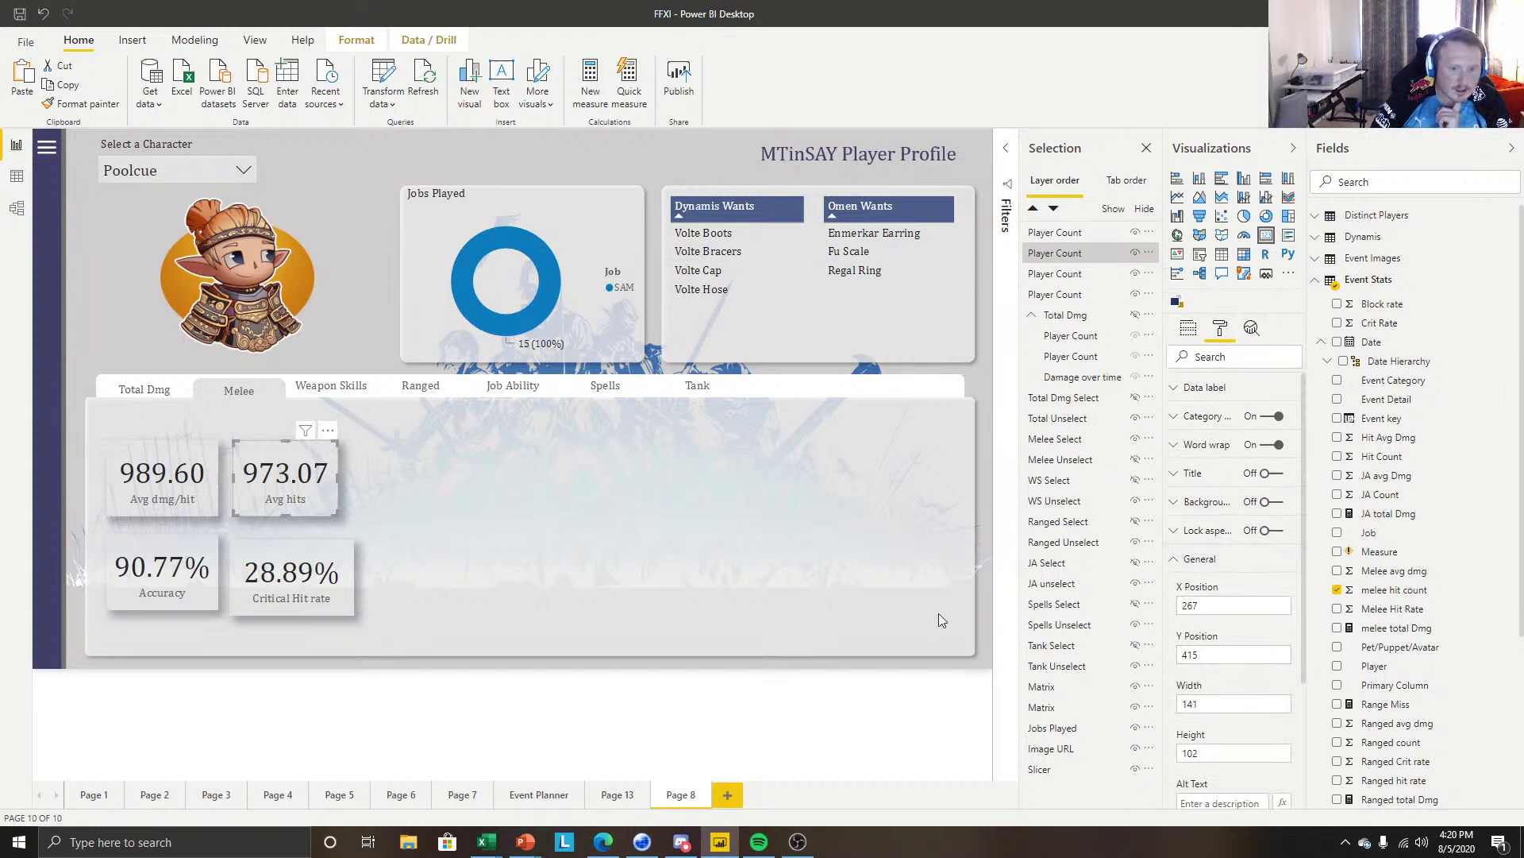
left_click(1247, 701)
type("149")
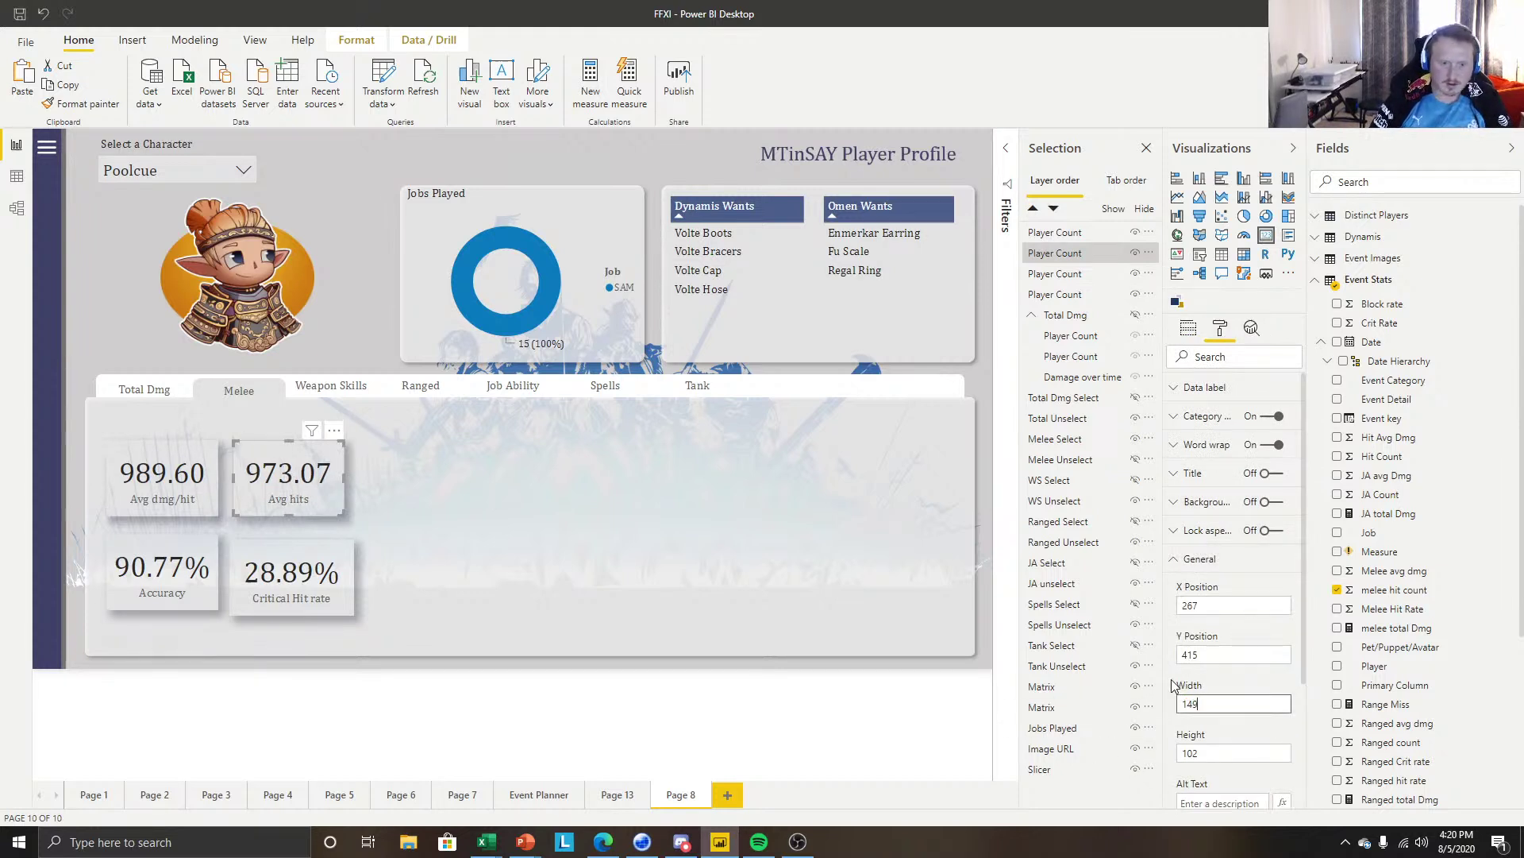
Set the Critical Hit rate card's width to 149 and align it with the Accuracy and Avg hits cards.
left_click(310, 561)
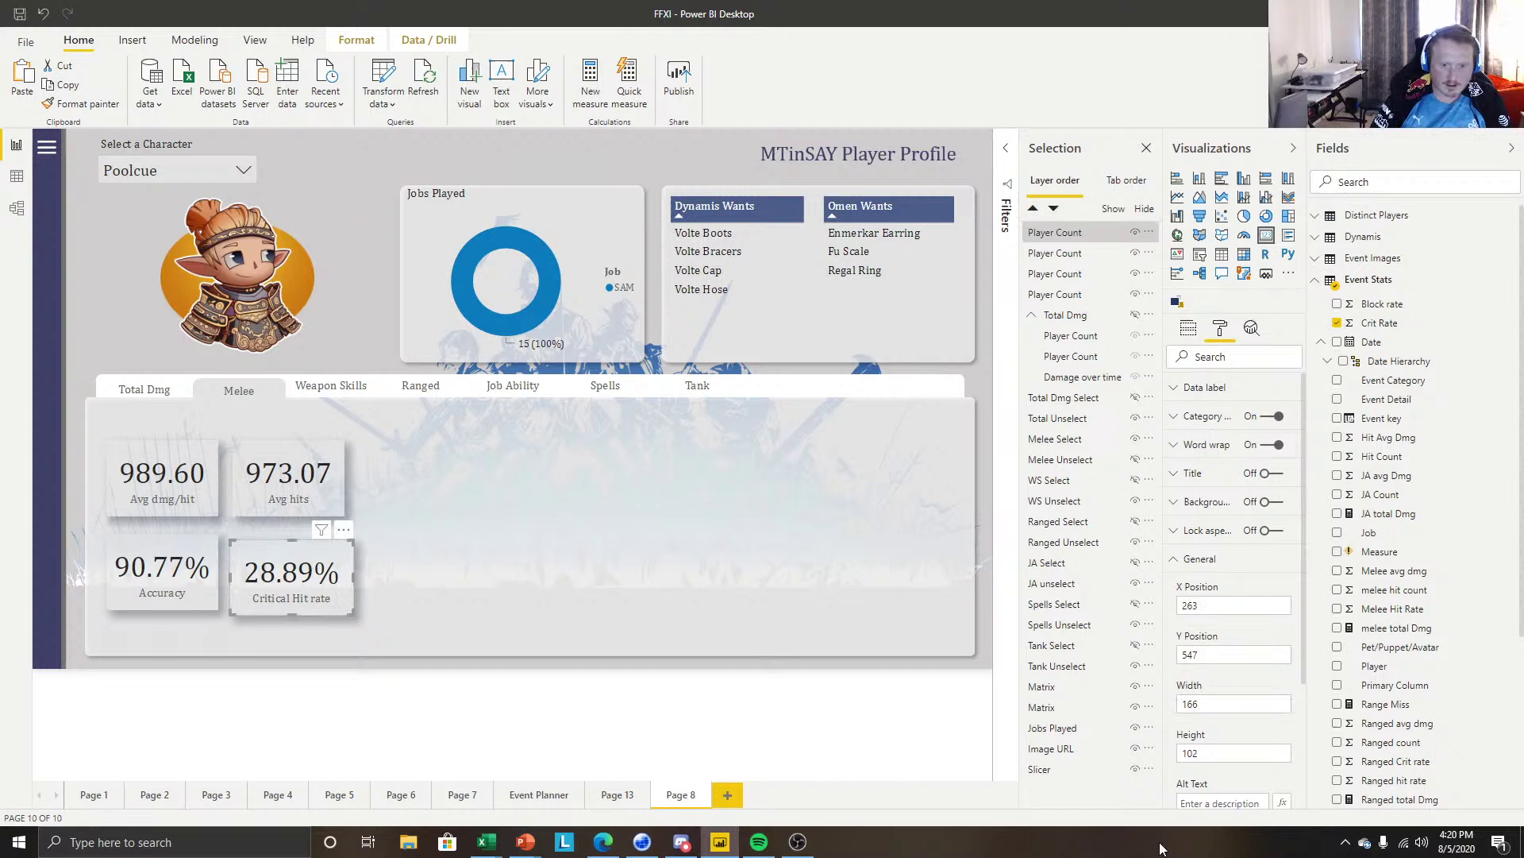
left_click(1220, 708)
type("149")
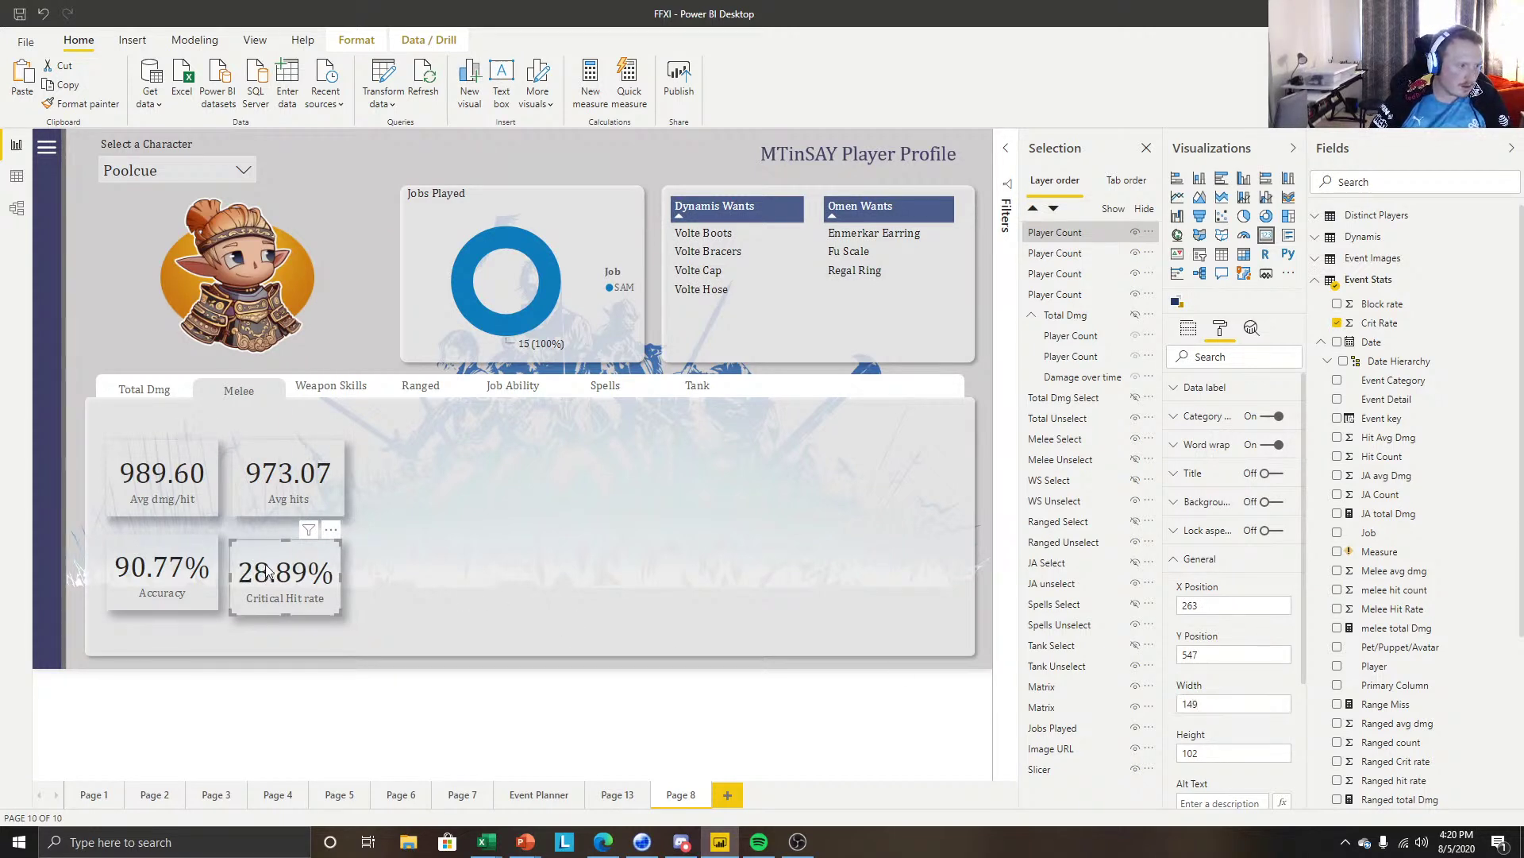
left_click_drag(269, 572, 269, 566)
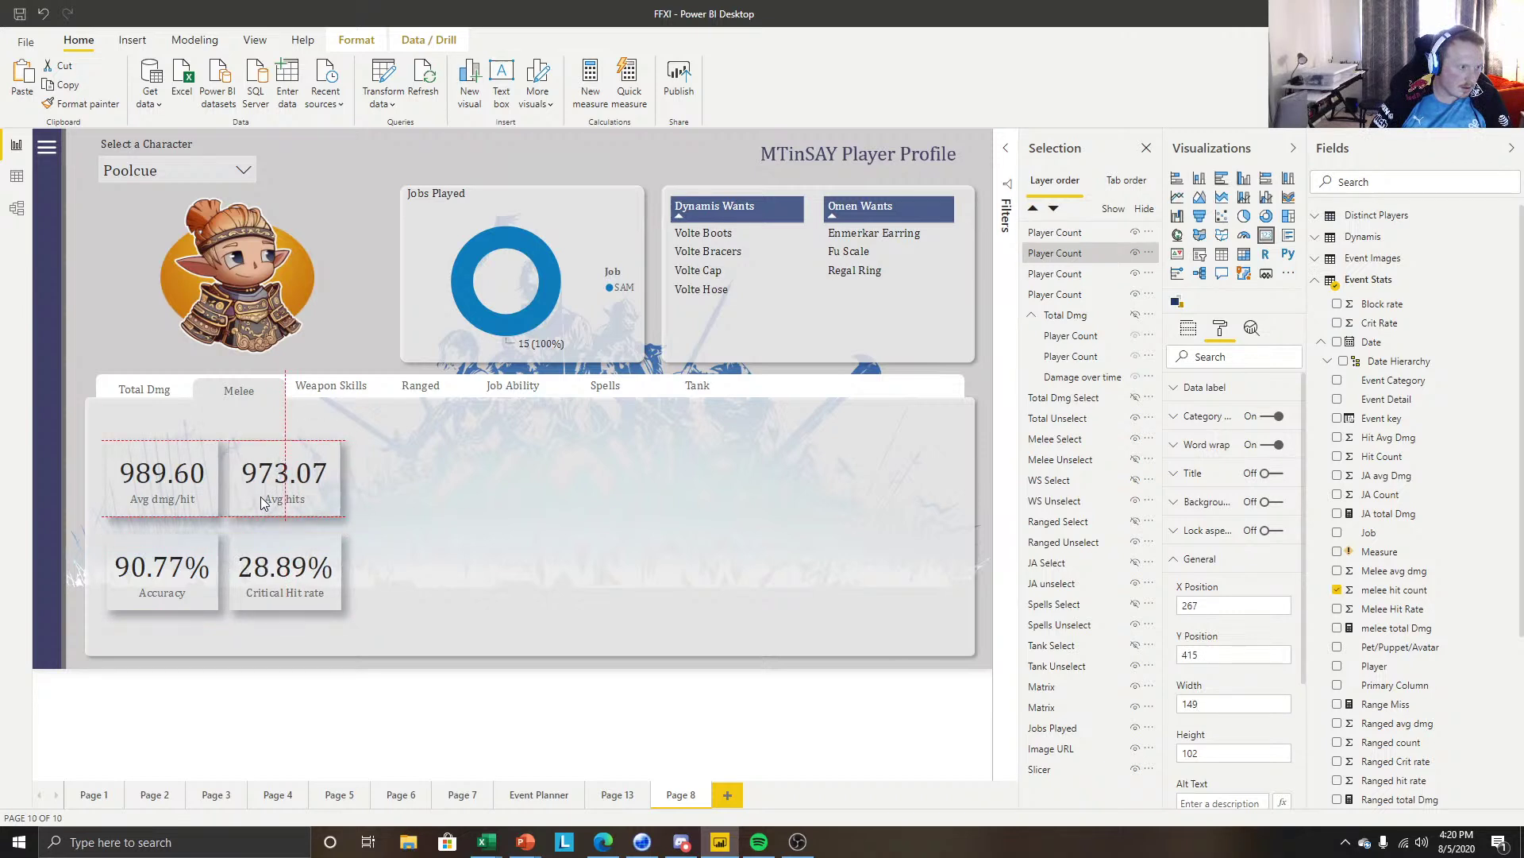
left_click(274, 707)
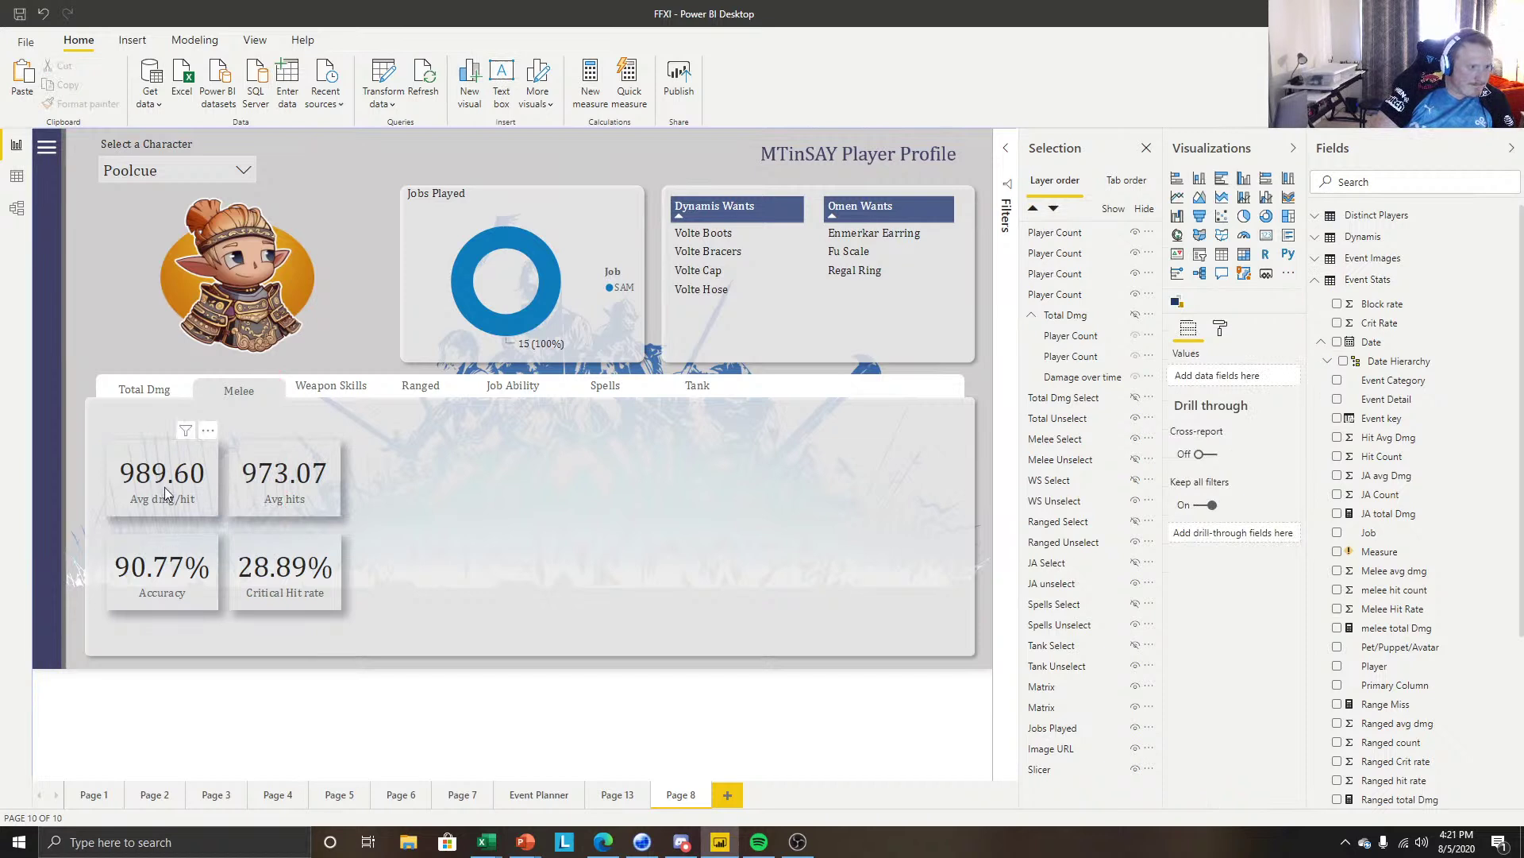
Turn on the background of the Avg dmg/hit card and give it a custom light grey color.
left_click(164, 509)
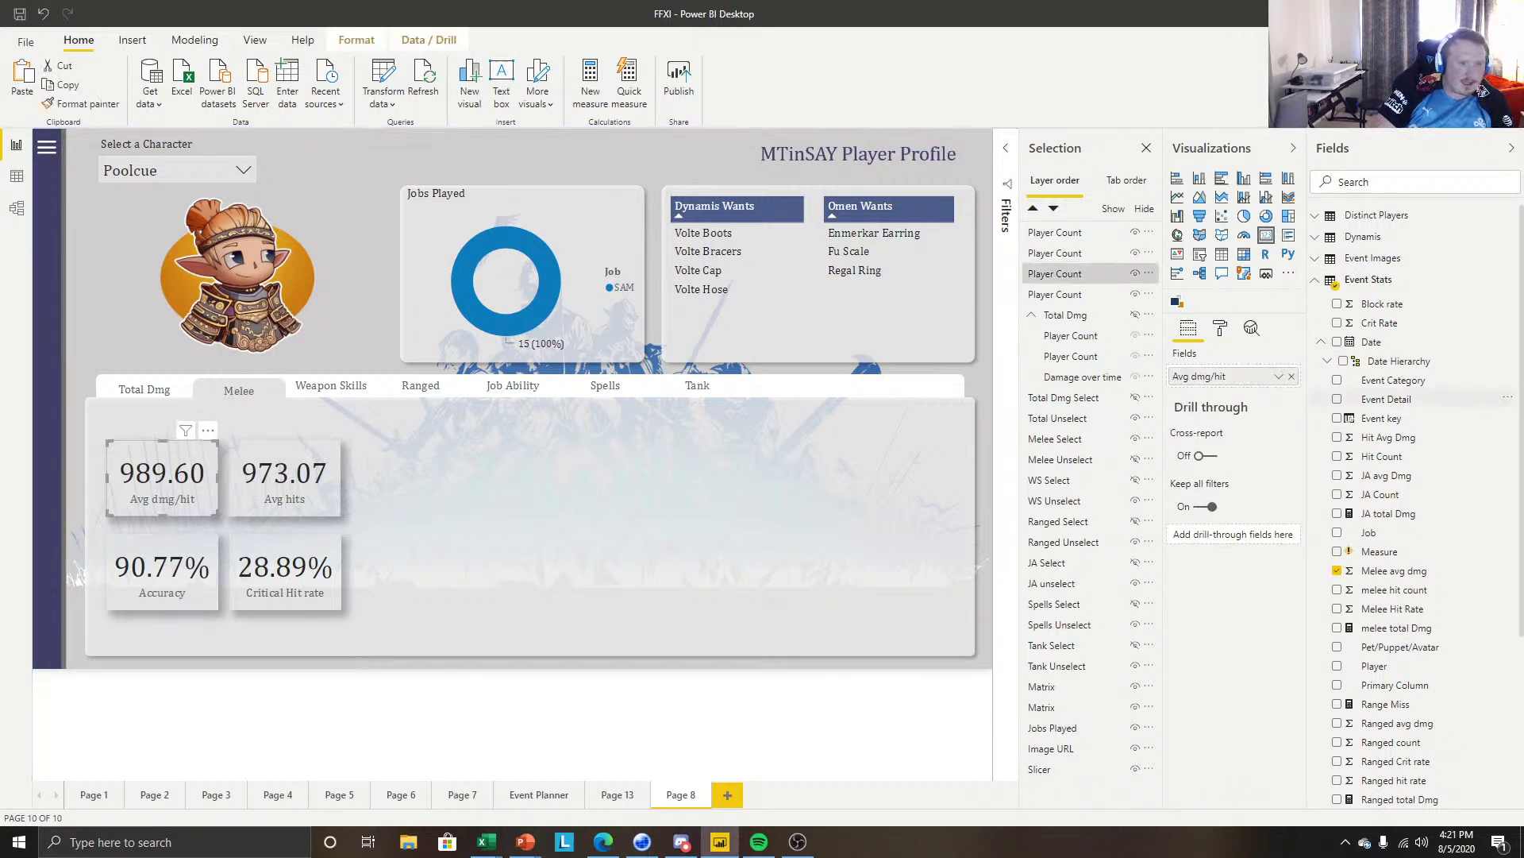
left_click(1221, 329)
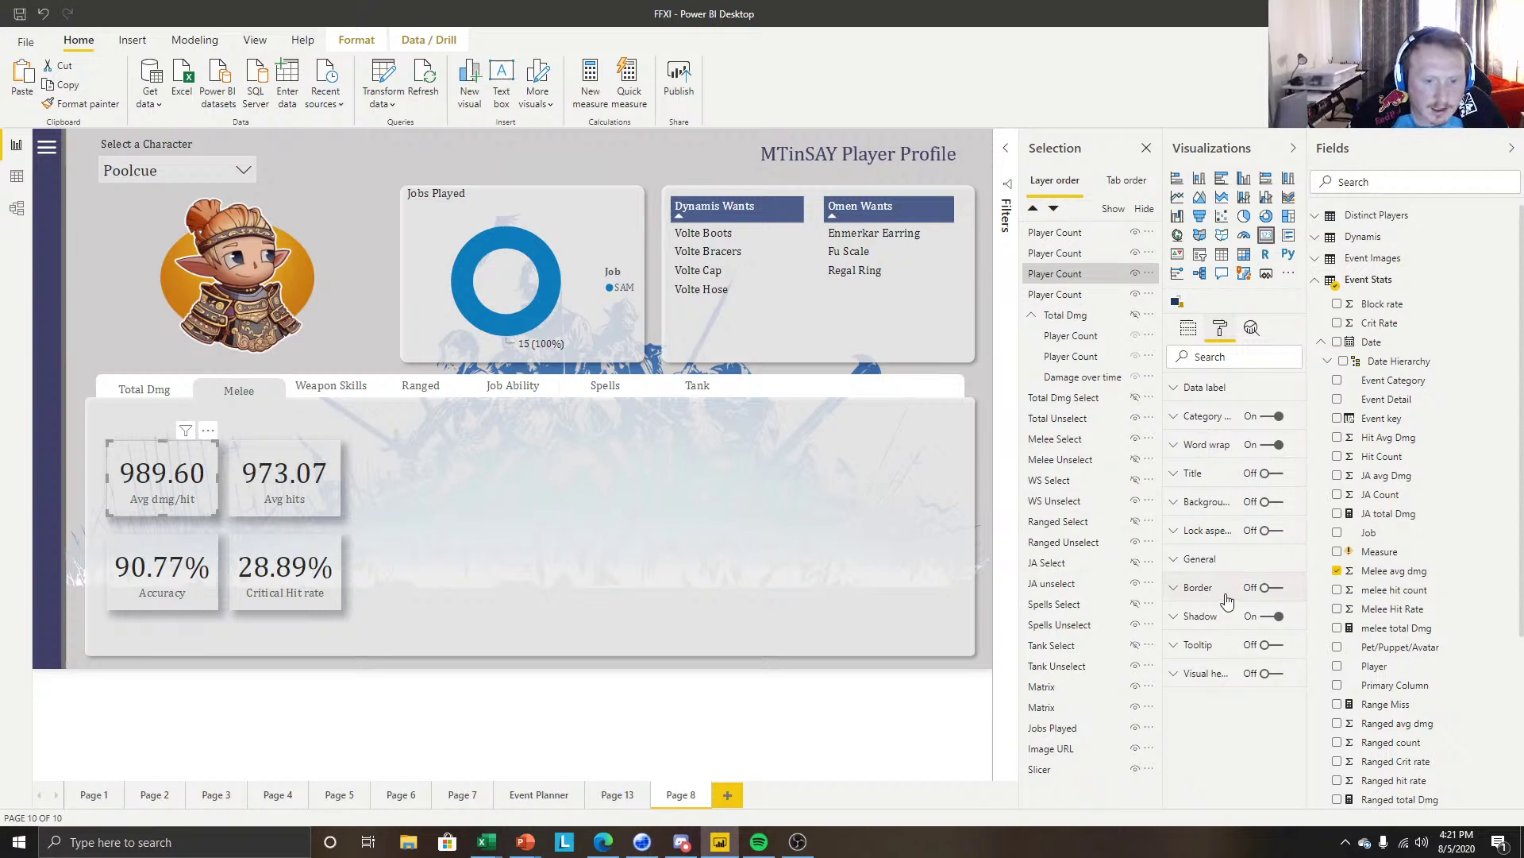
left_click(1268, 502)
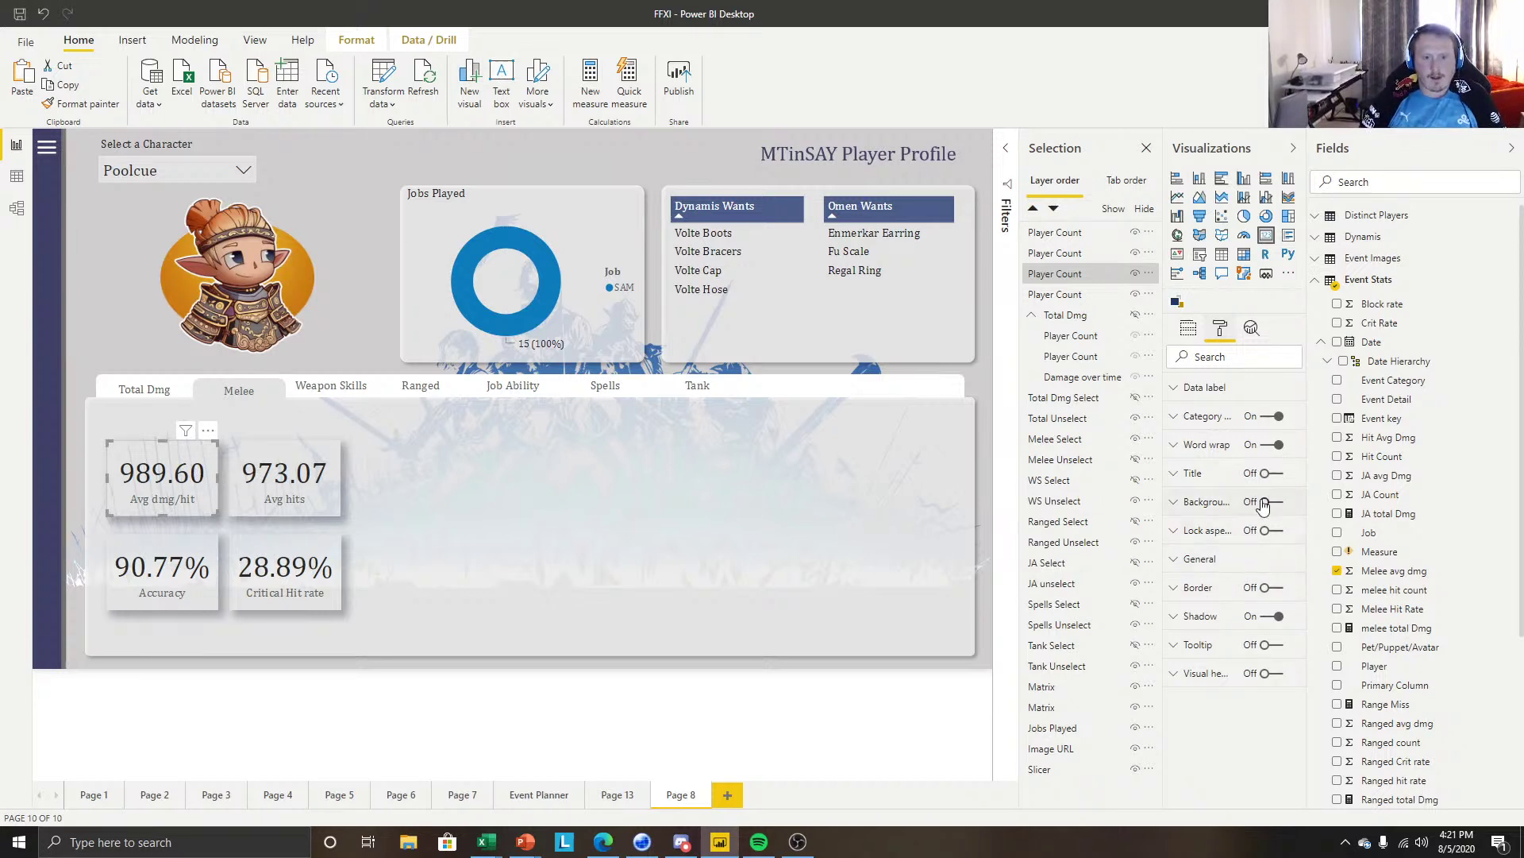
left_click(1207, 553)
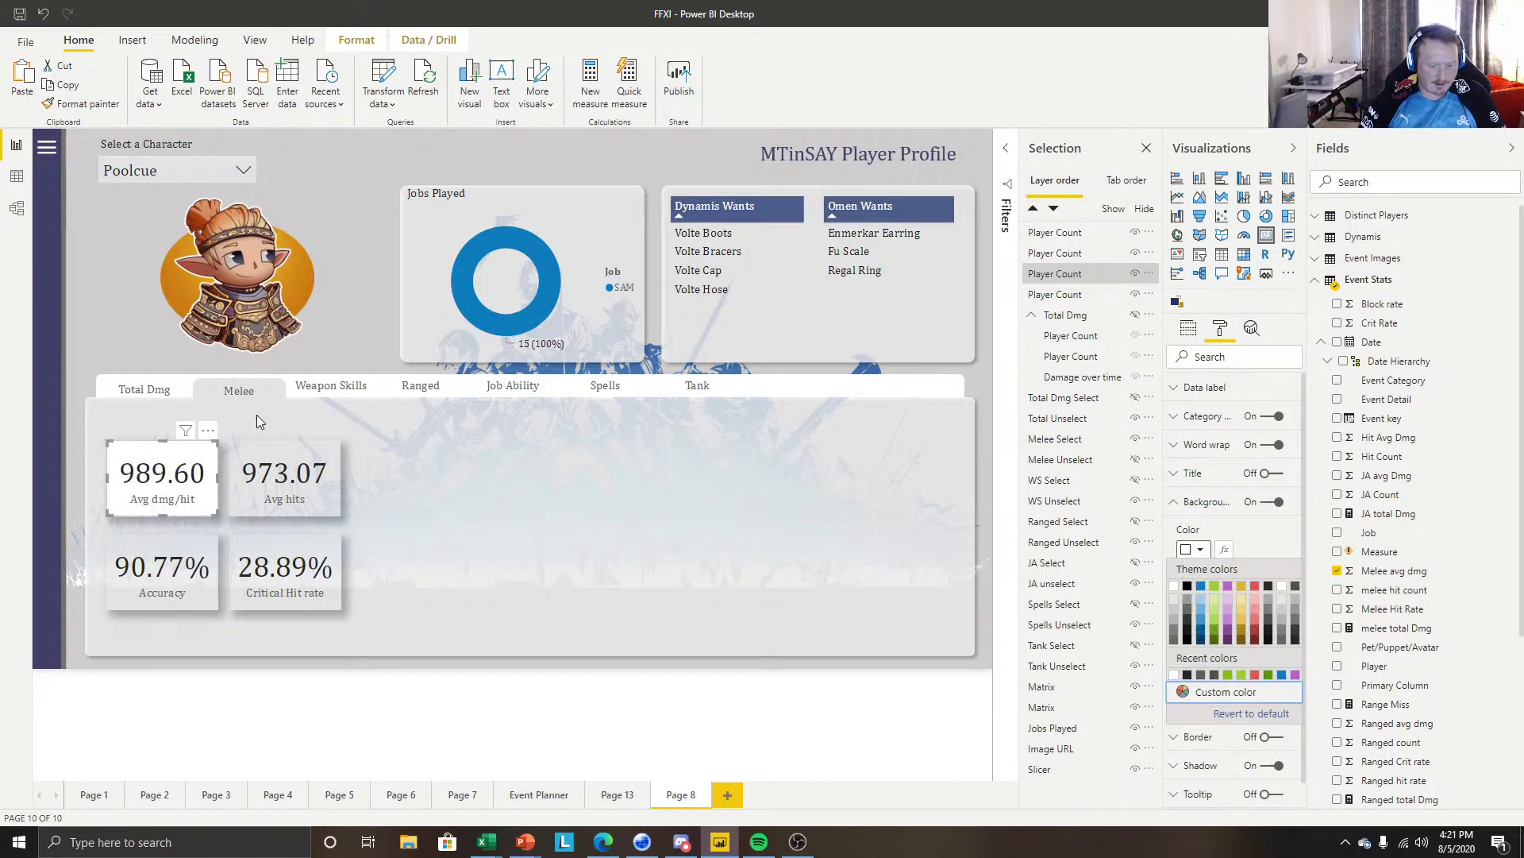
left_click(1214, 692)
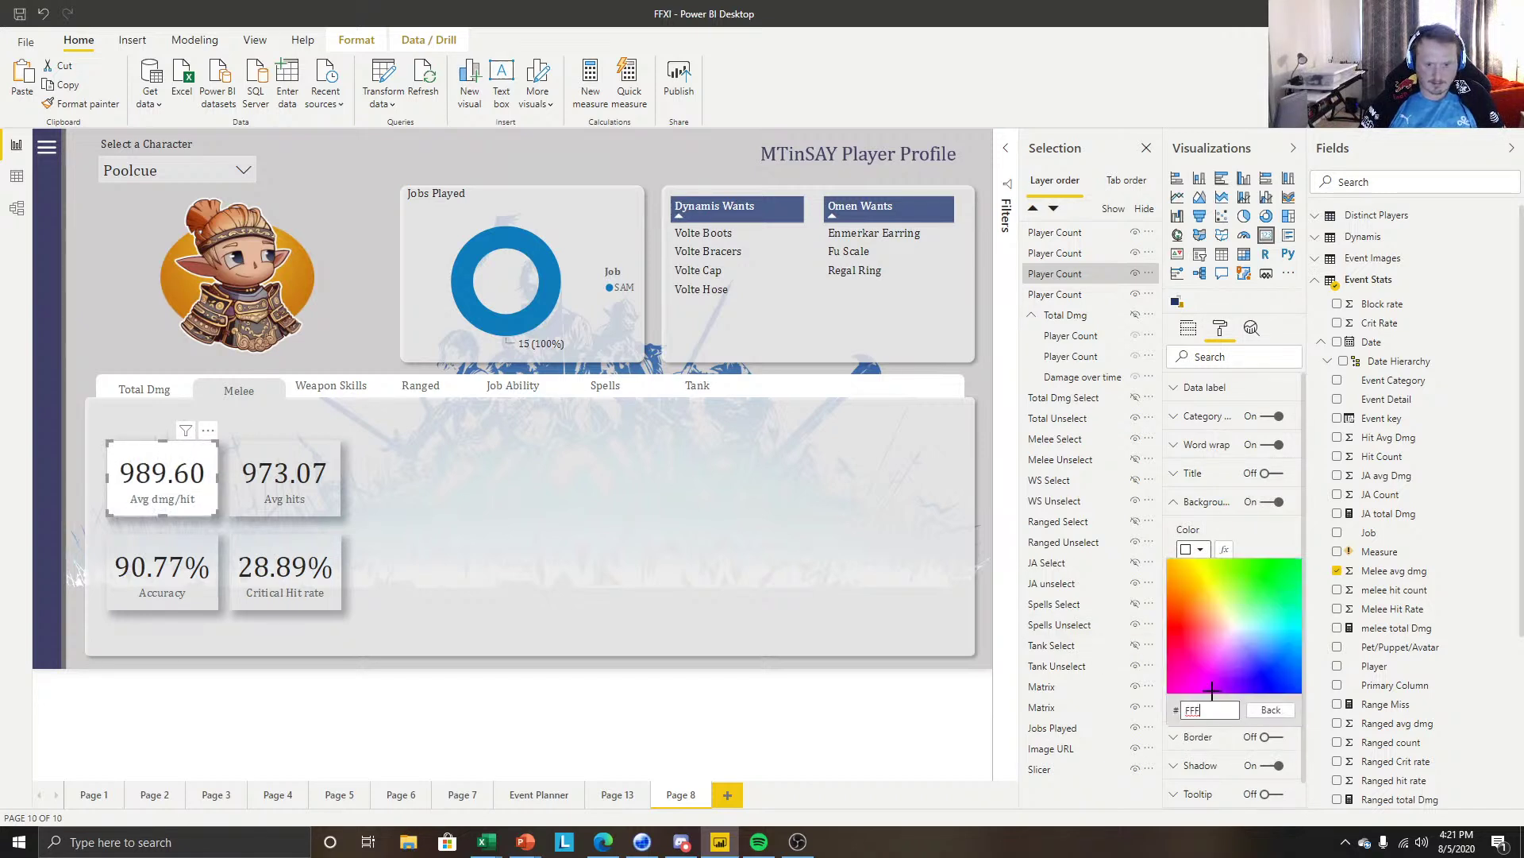
left_click(1224, 739)
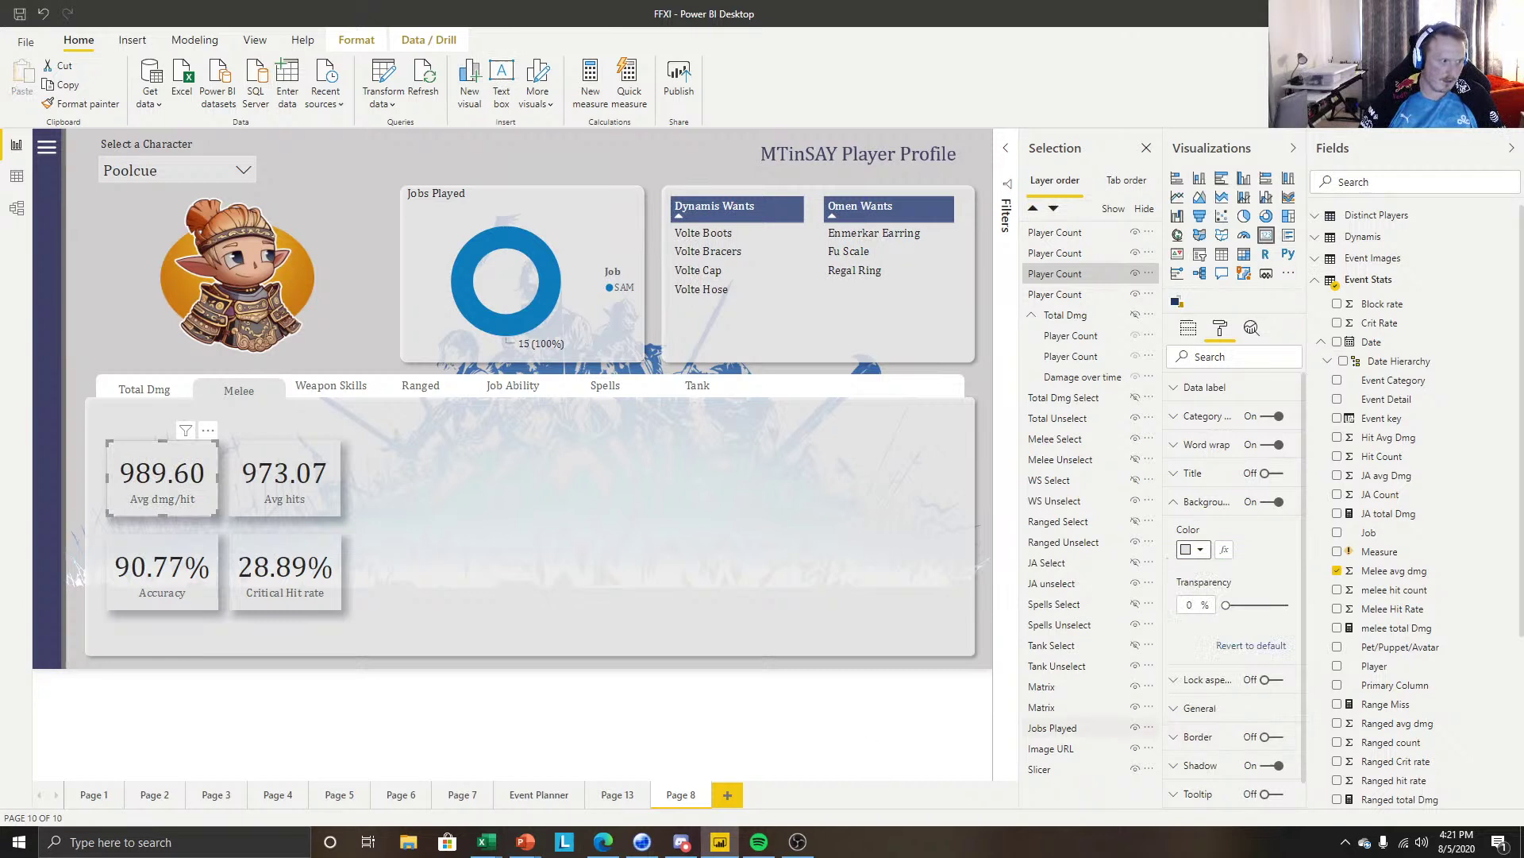
left_click(426, 732)
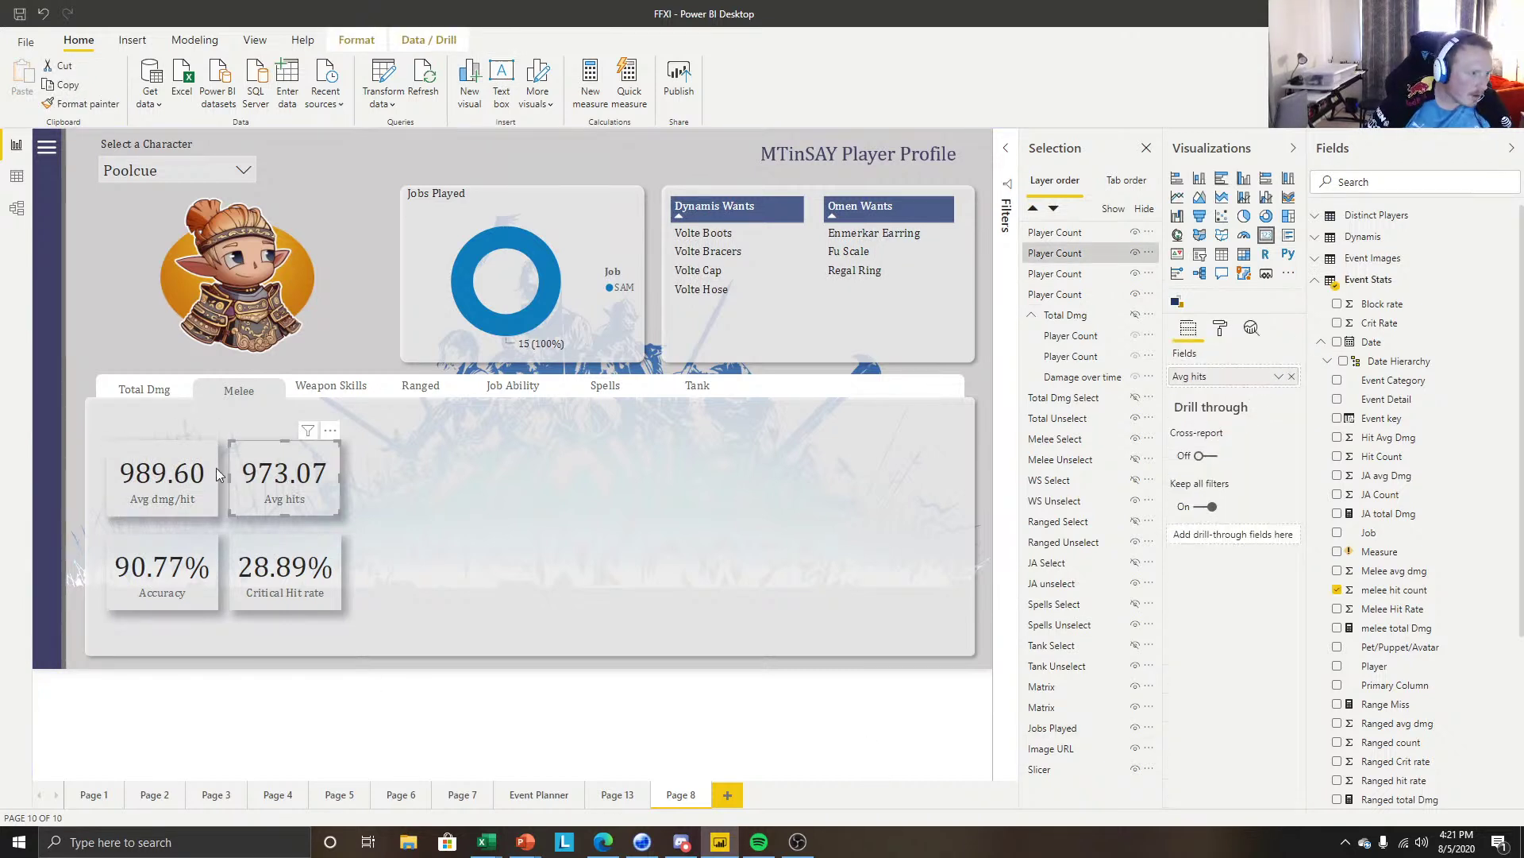
Copy the card formatting with Format Painter to the Avg hits, Accuracy and Critical Hit rate cards.
left_click(190, 480)
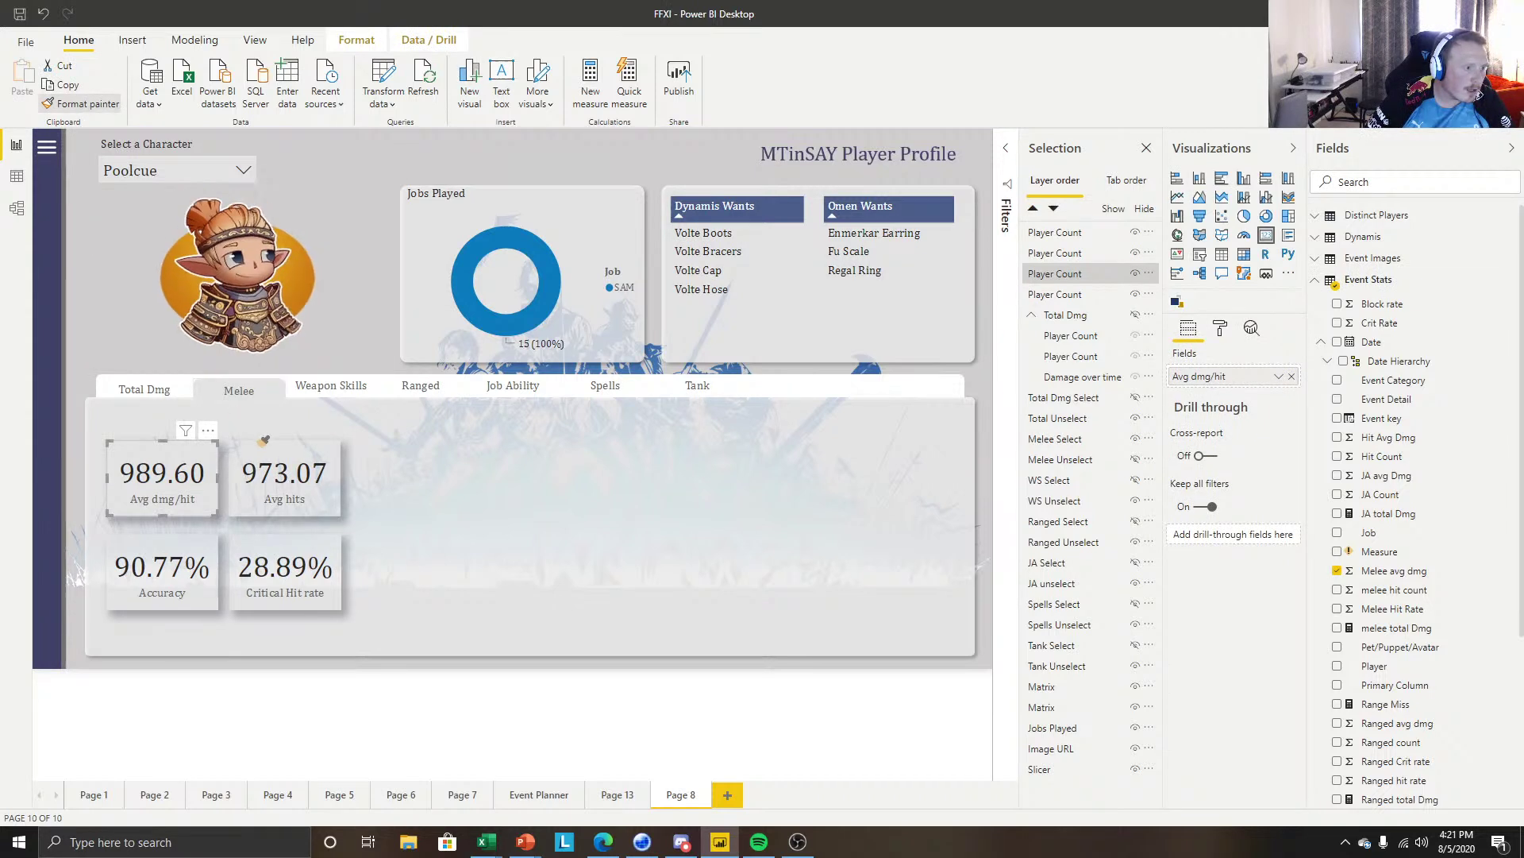
left_click(254, 410)
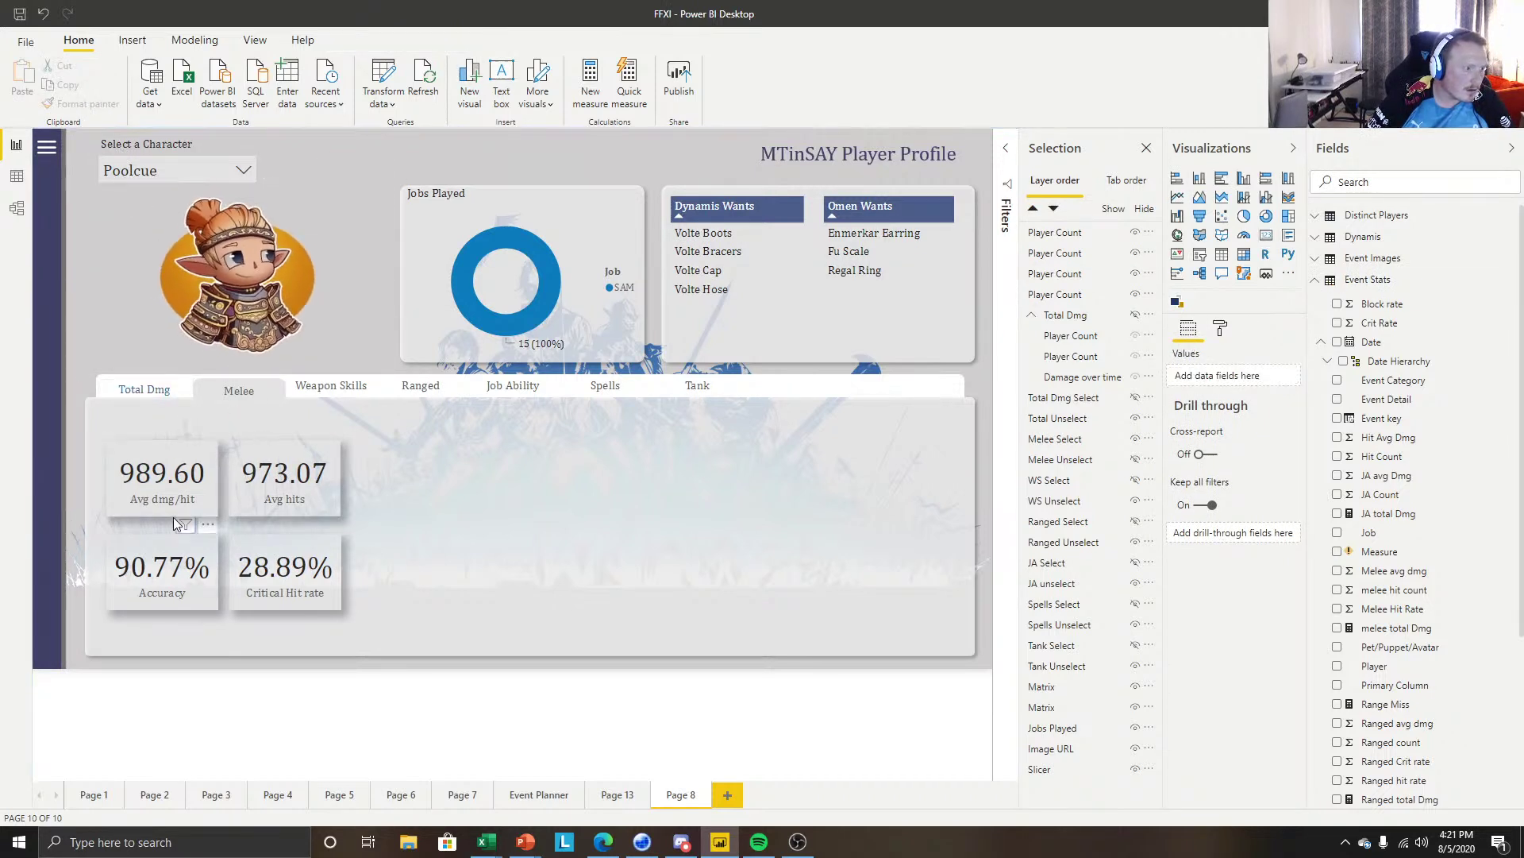
left_click(127, 477)
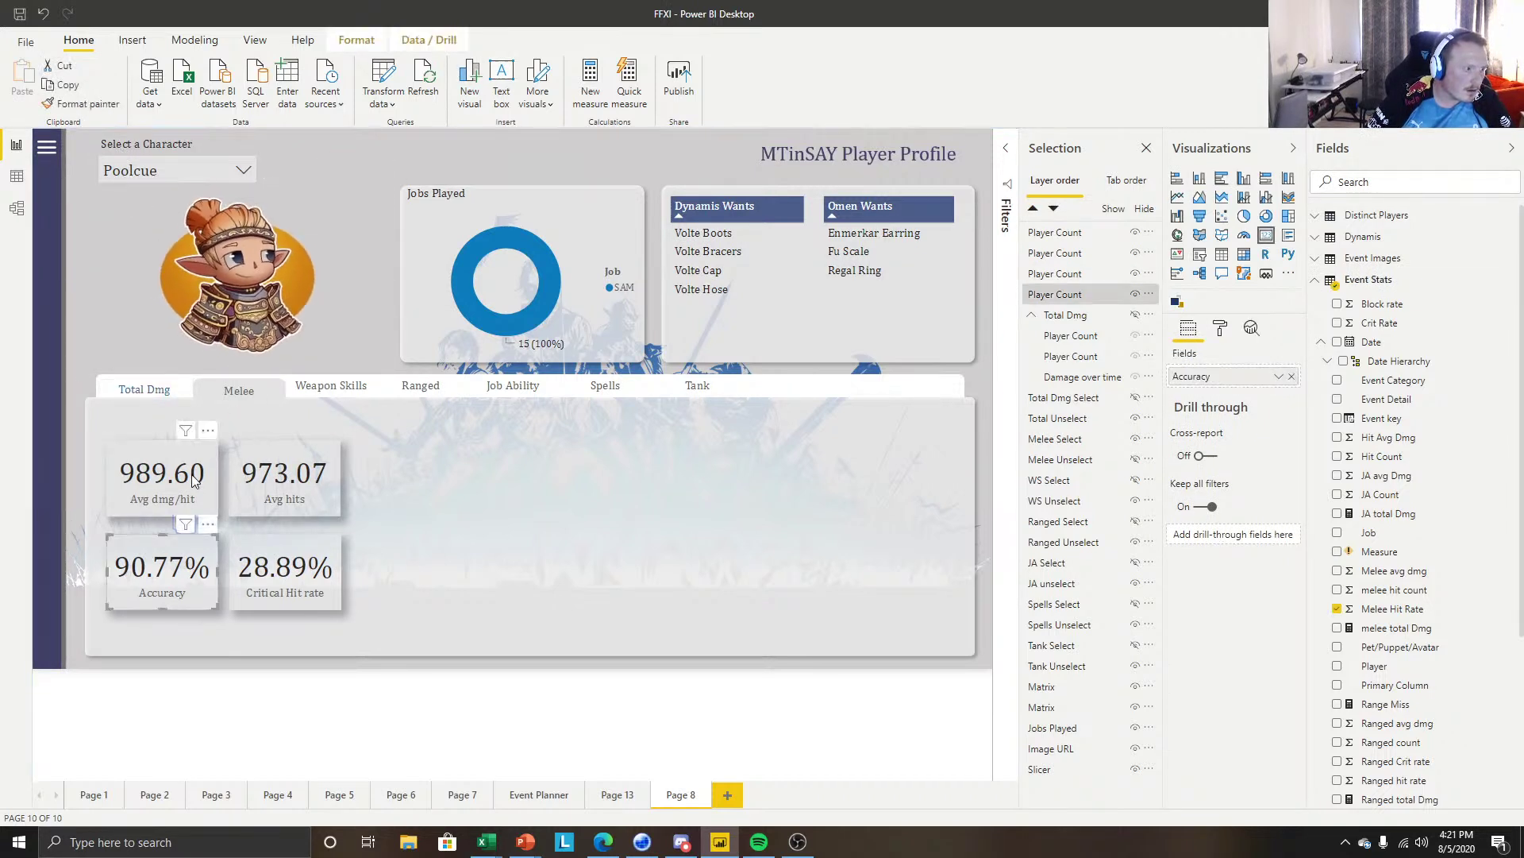
left_click(256, 429)
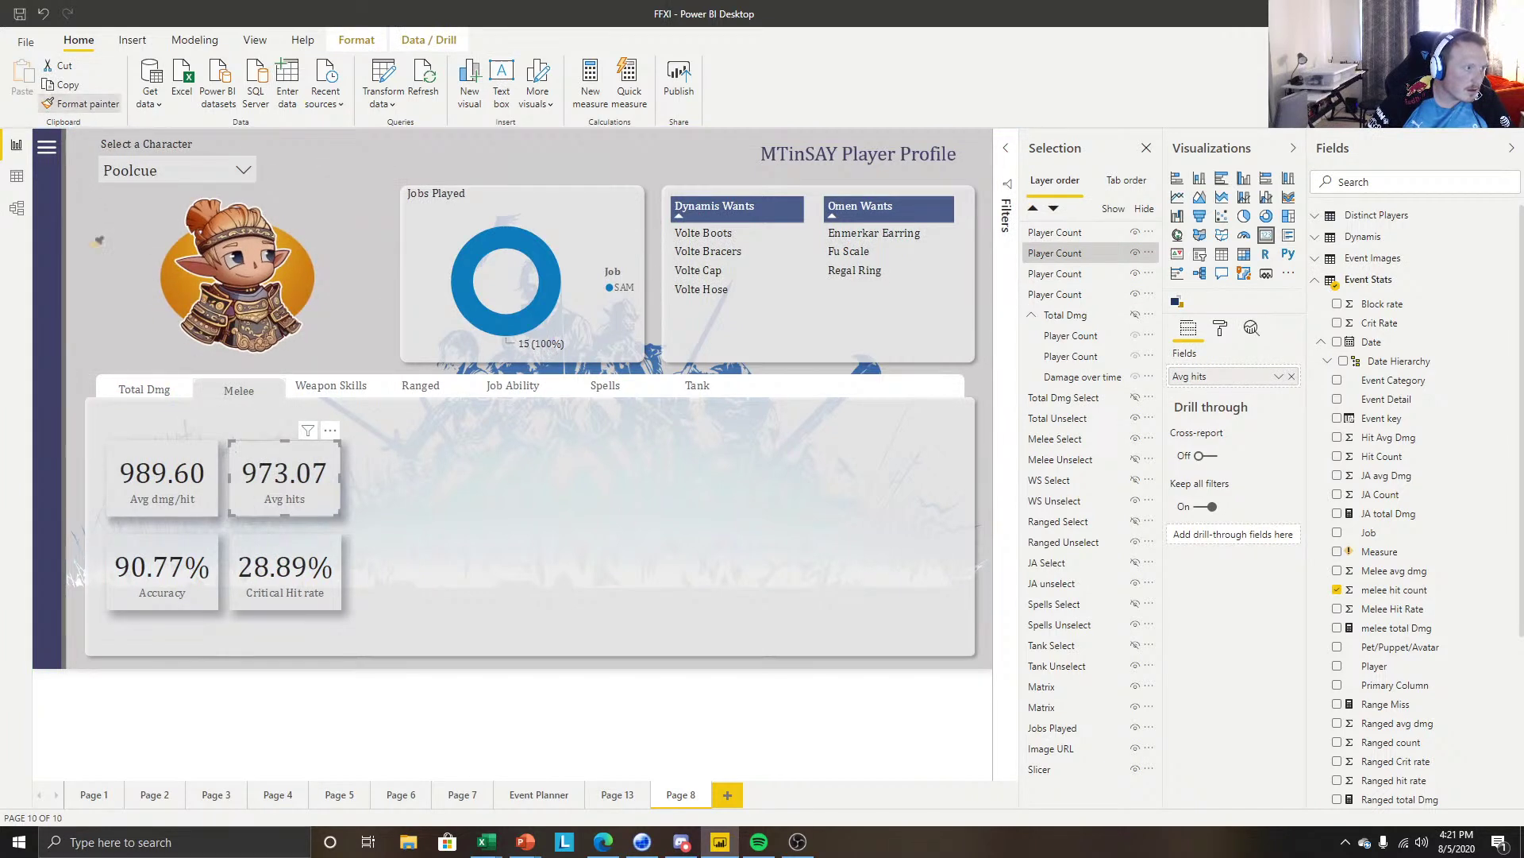
left_click(158, 564)
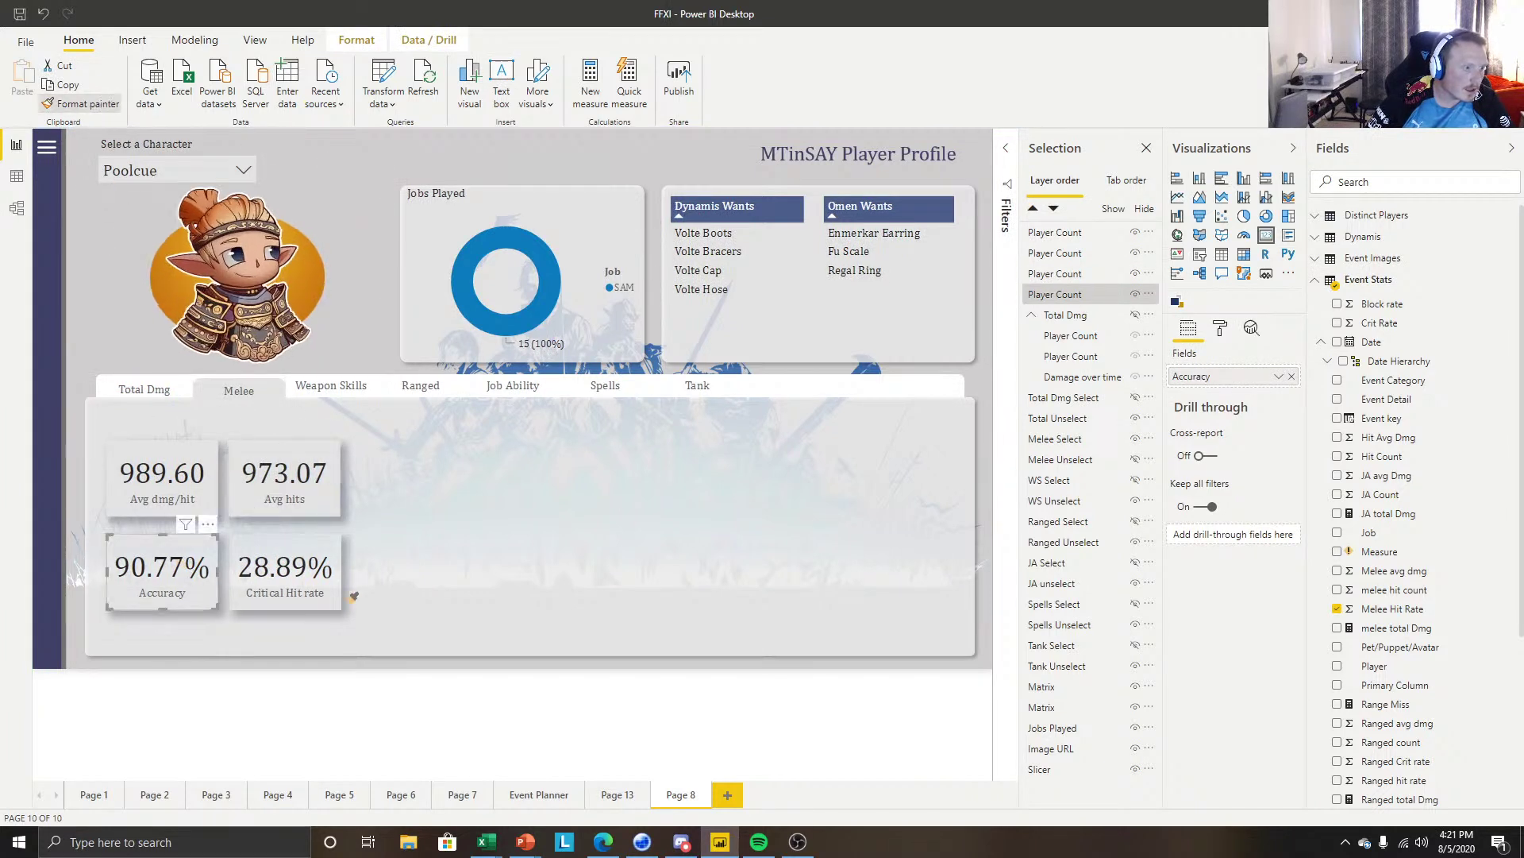
left_click(314, 709)
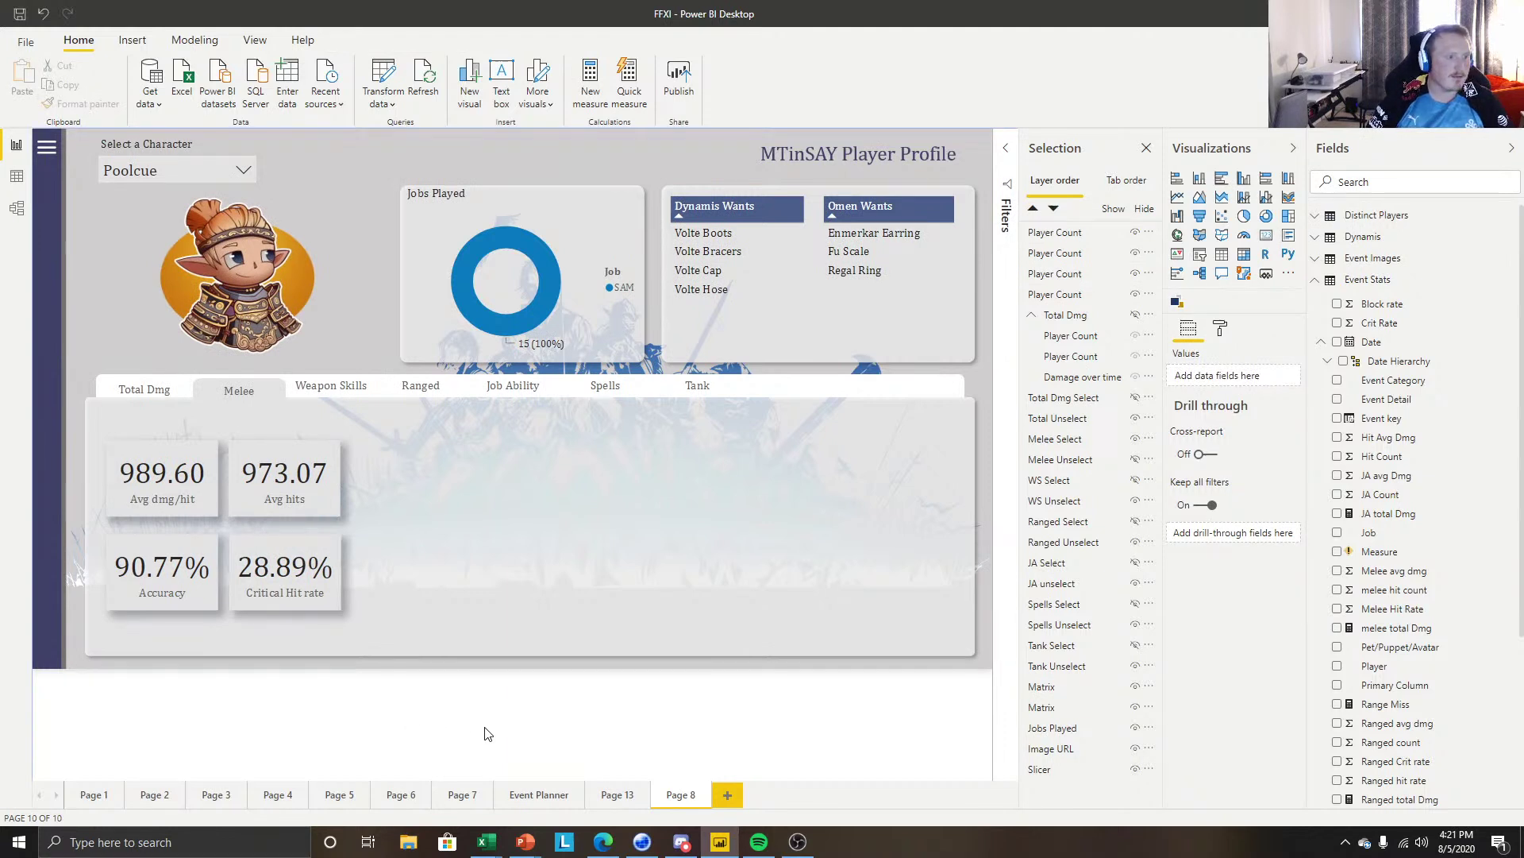
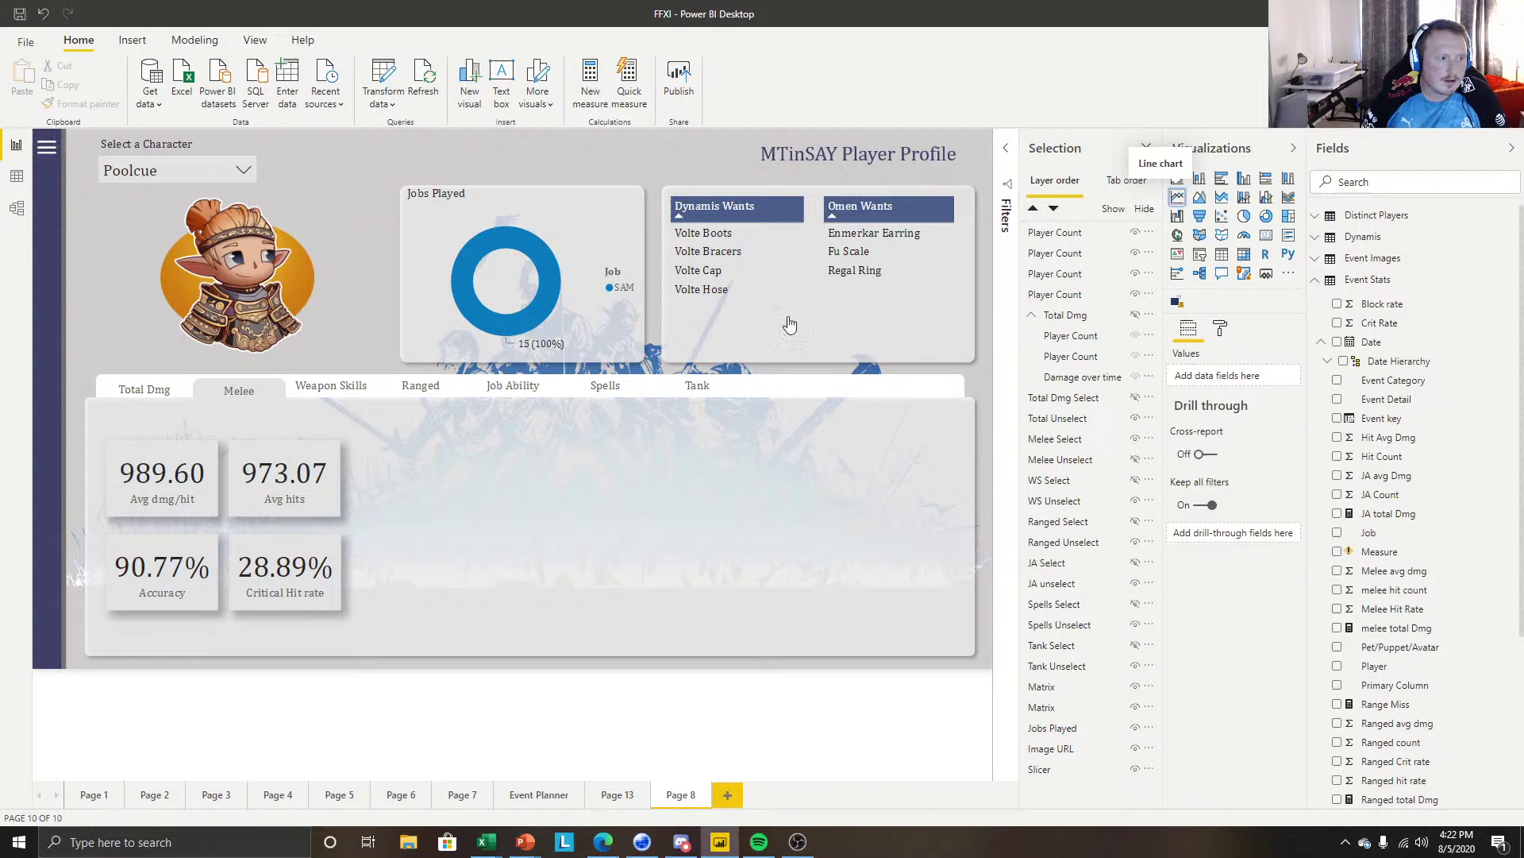
Add a large line chart filling the space beside the Melee cards, with plain Date instead of the date hierarchy as its axis.
left_click(1177, 197)
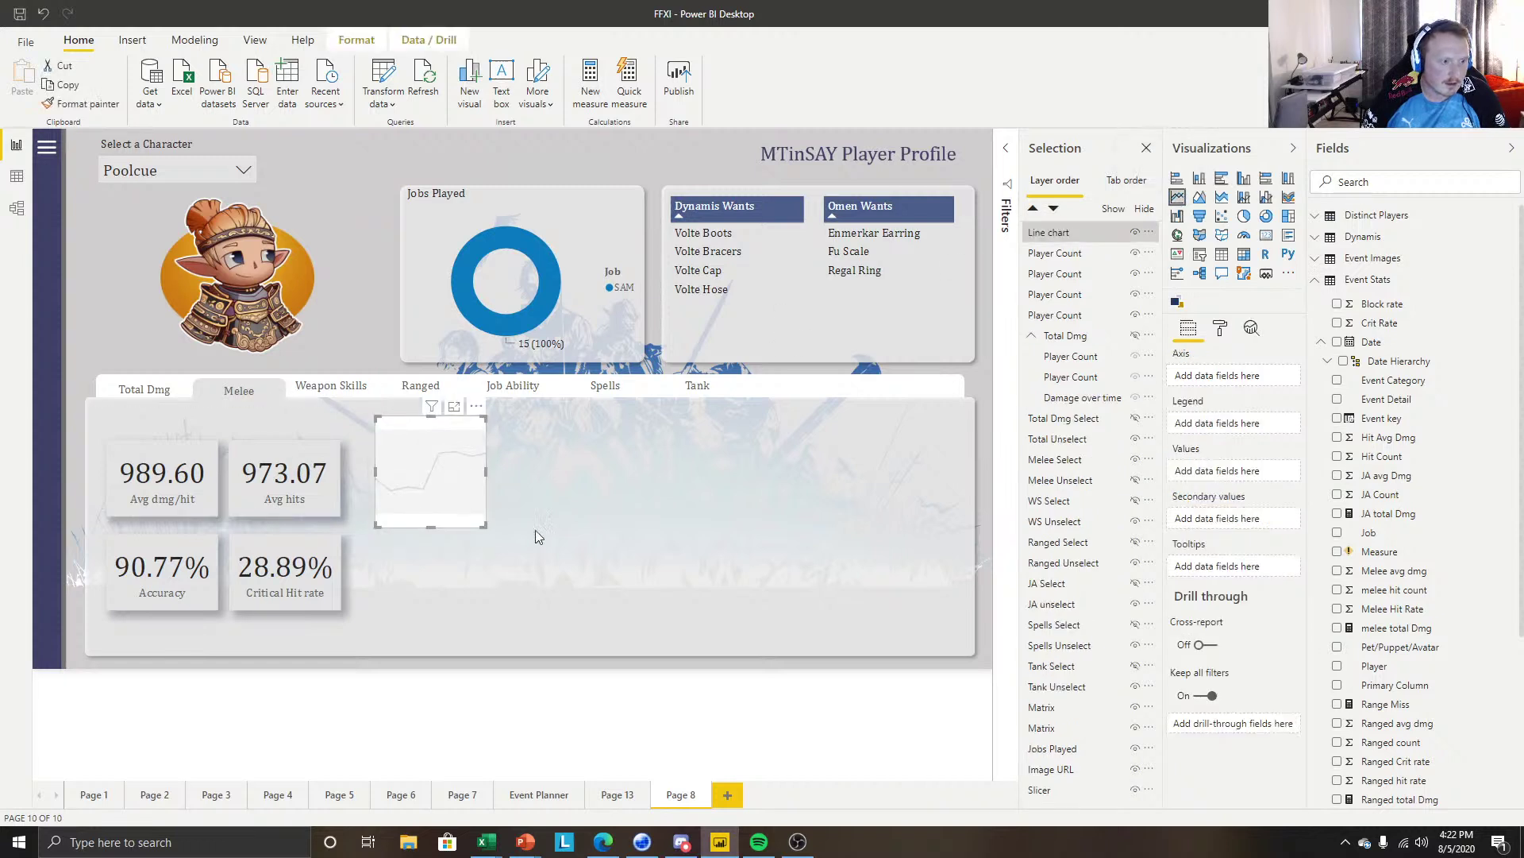
left_click_drag(535, 530, 960, 636)
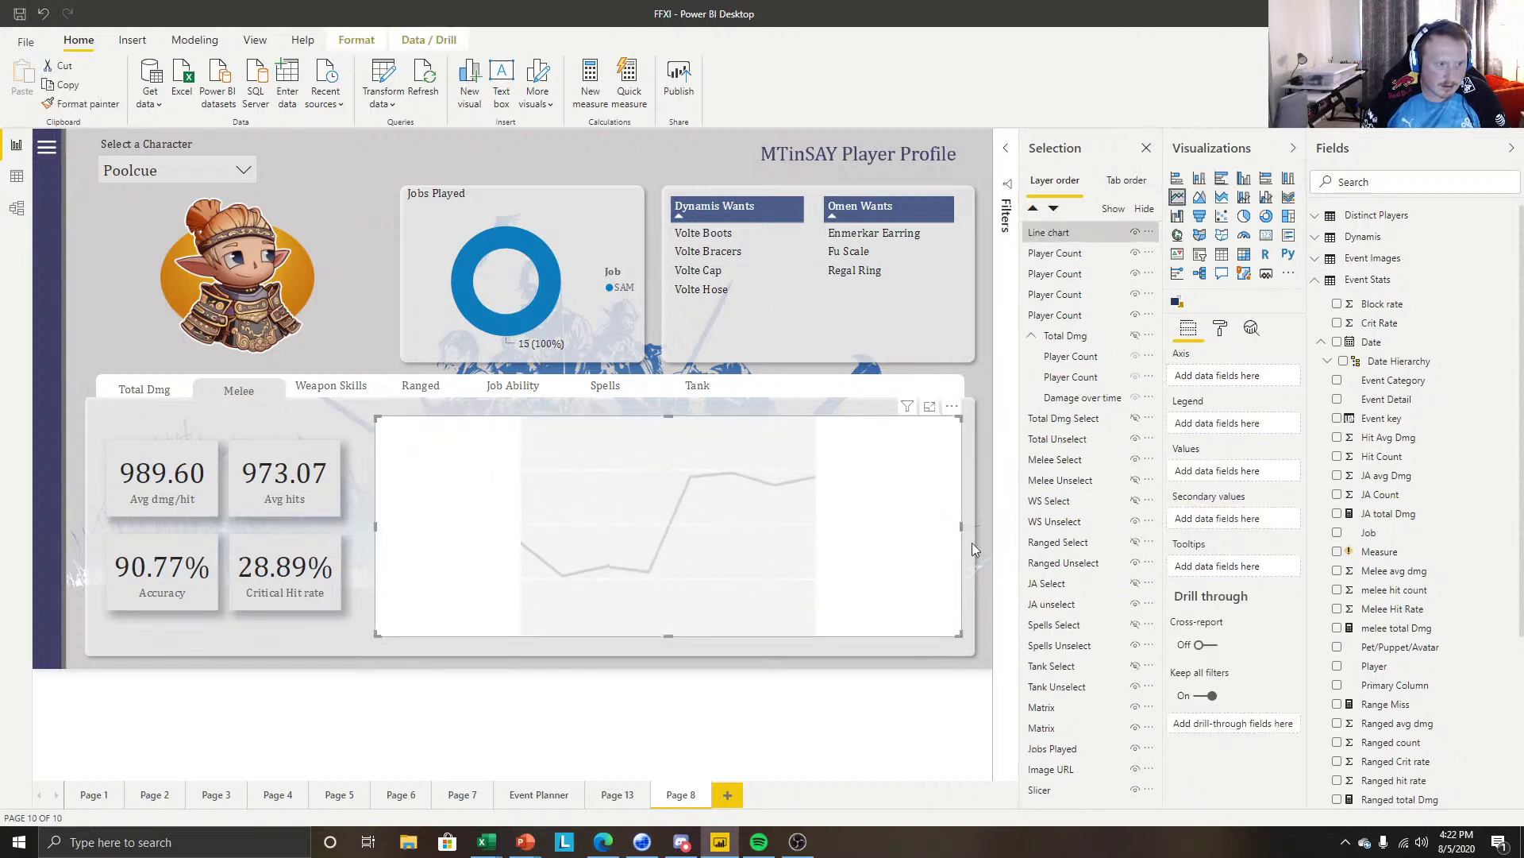
left_click_drag(1381, 356, 1250, 406)
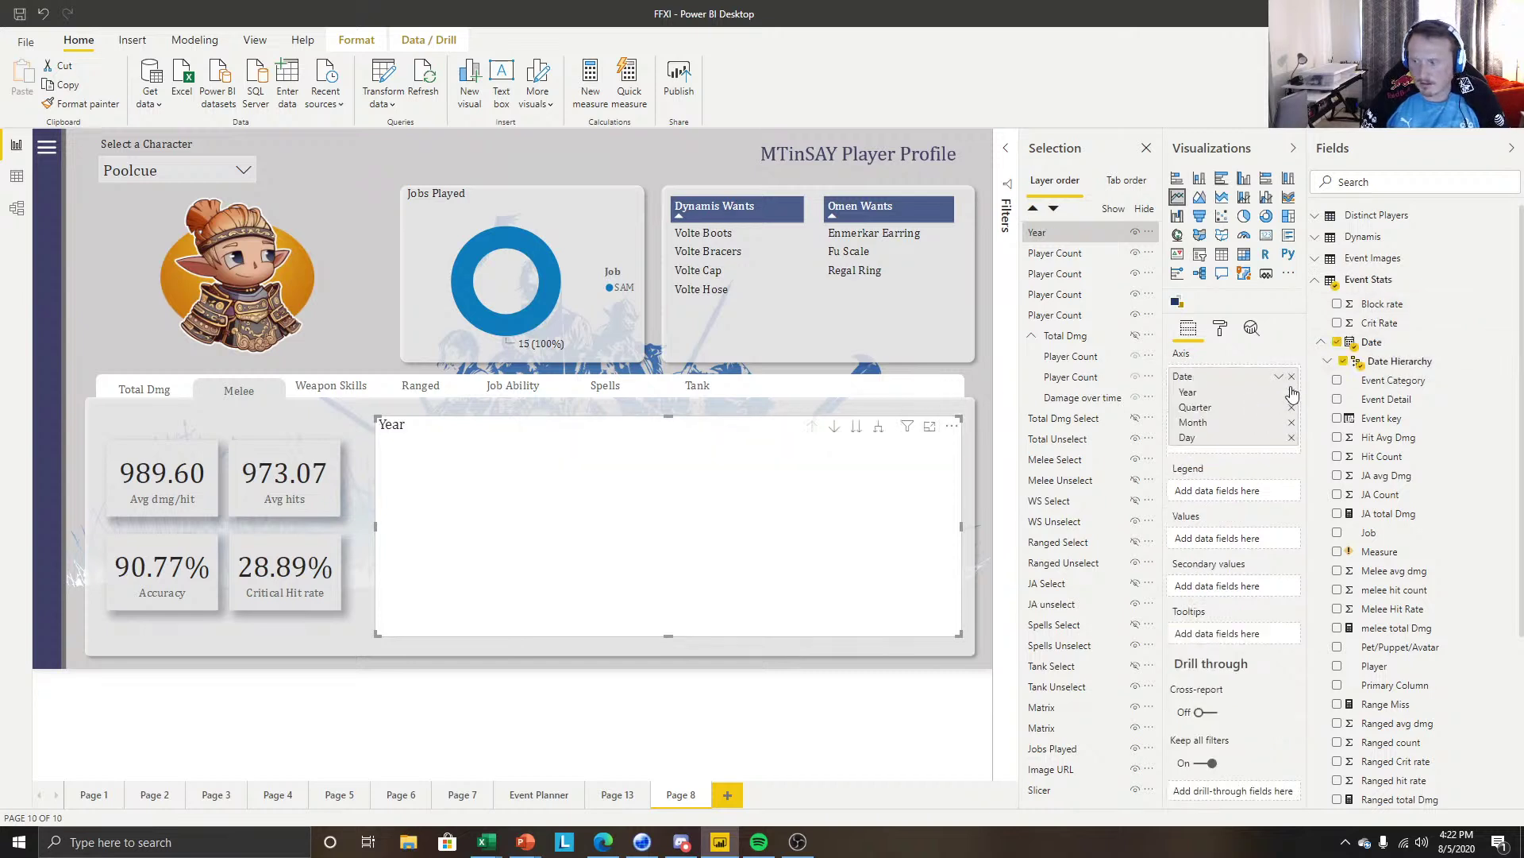
left_click(1278, 377)
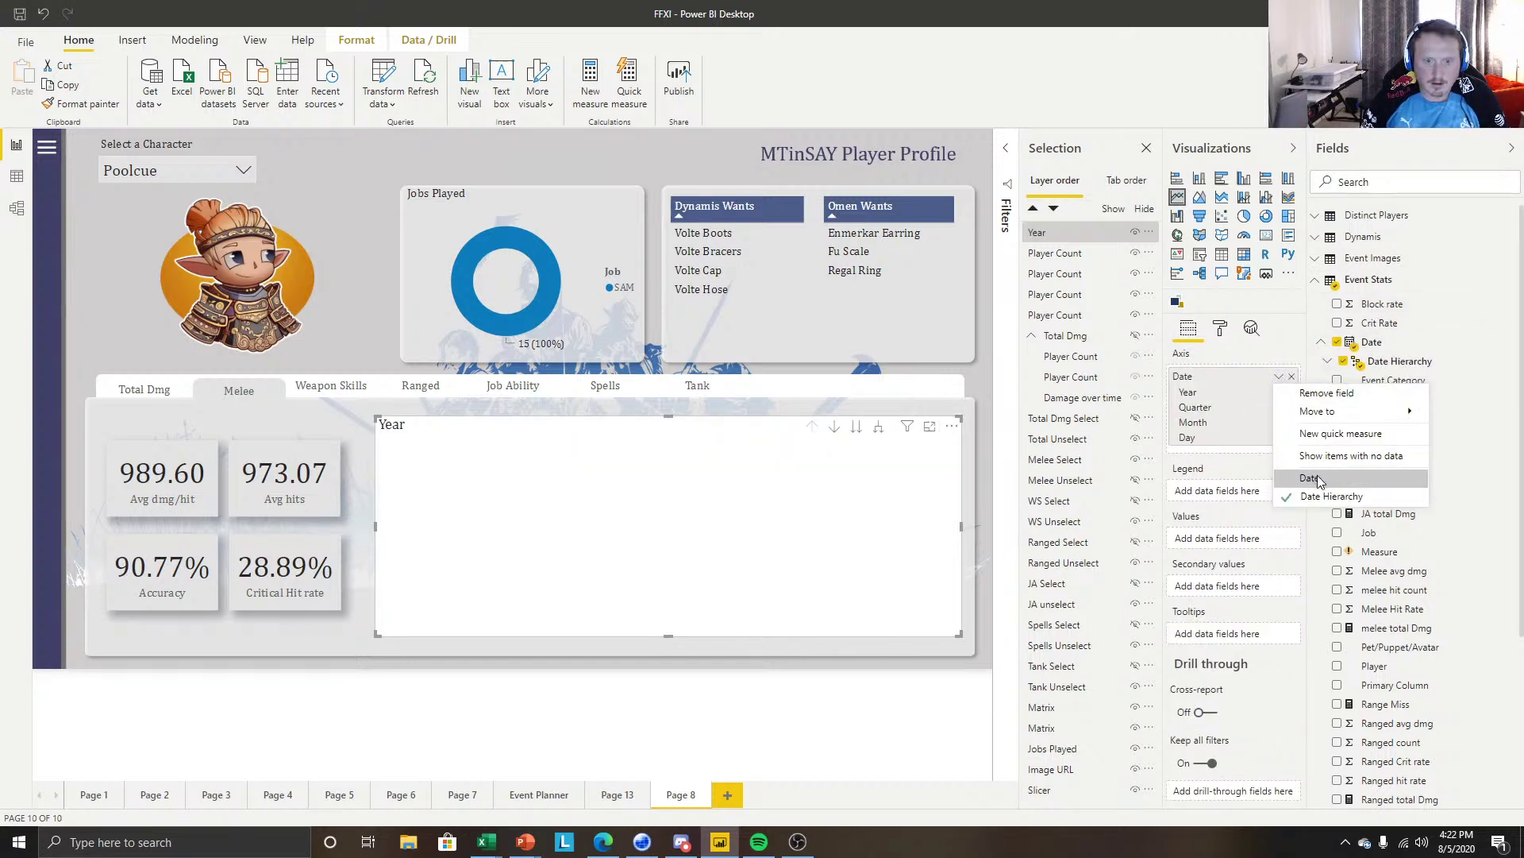
left_click(1311, 478)
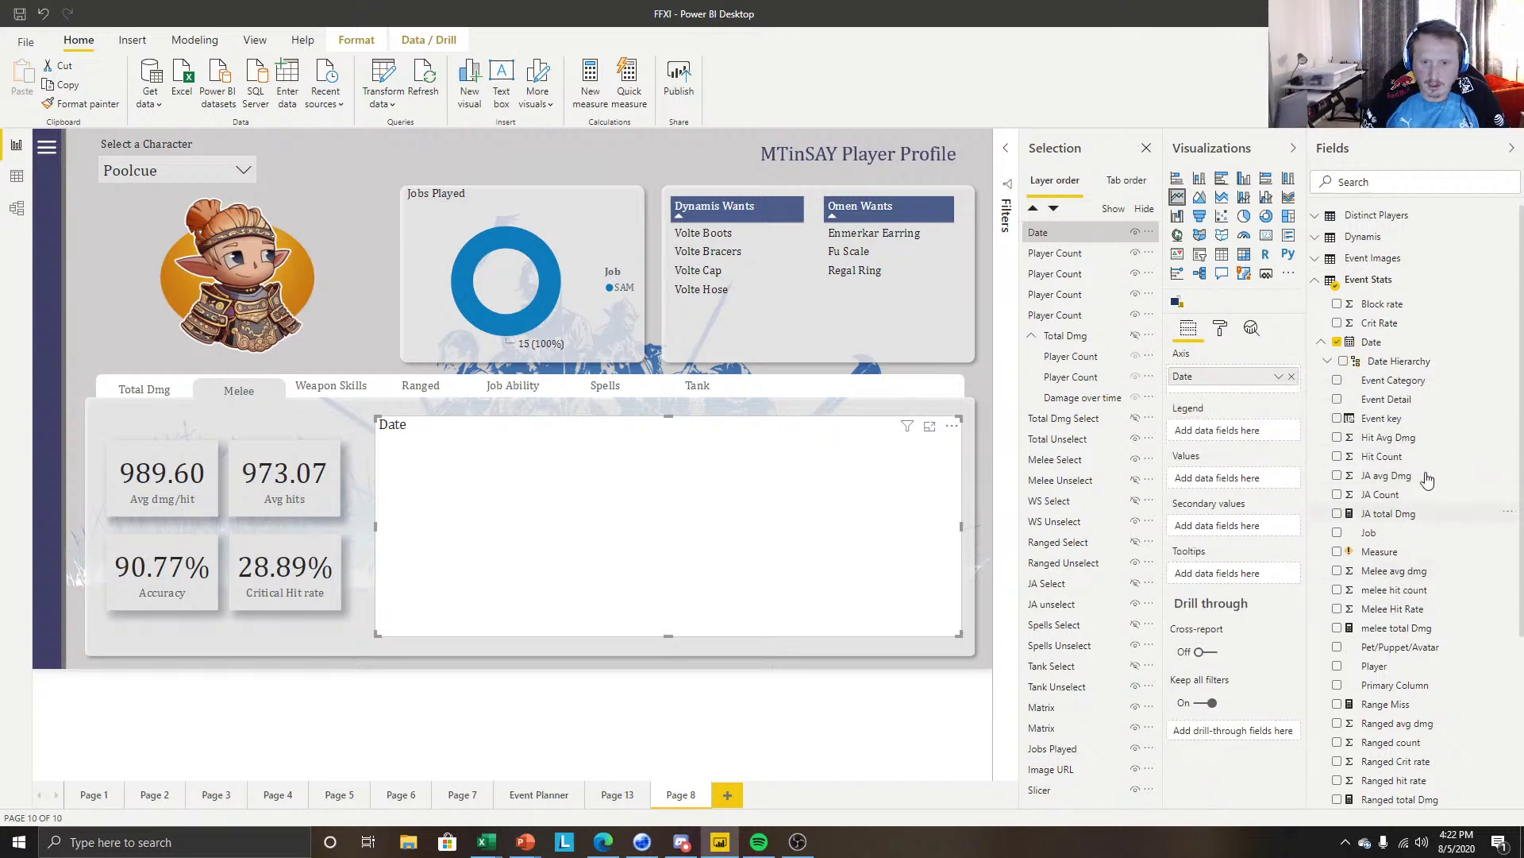
Add Melee Hit Rate and Crit Rate from Event Stats as the line chart's values.
scroll(1432, 463, "down", 5)
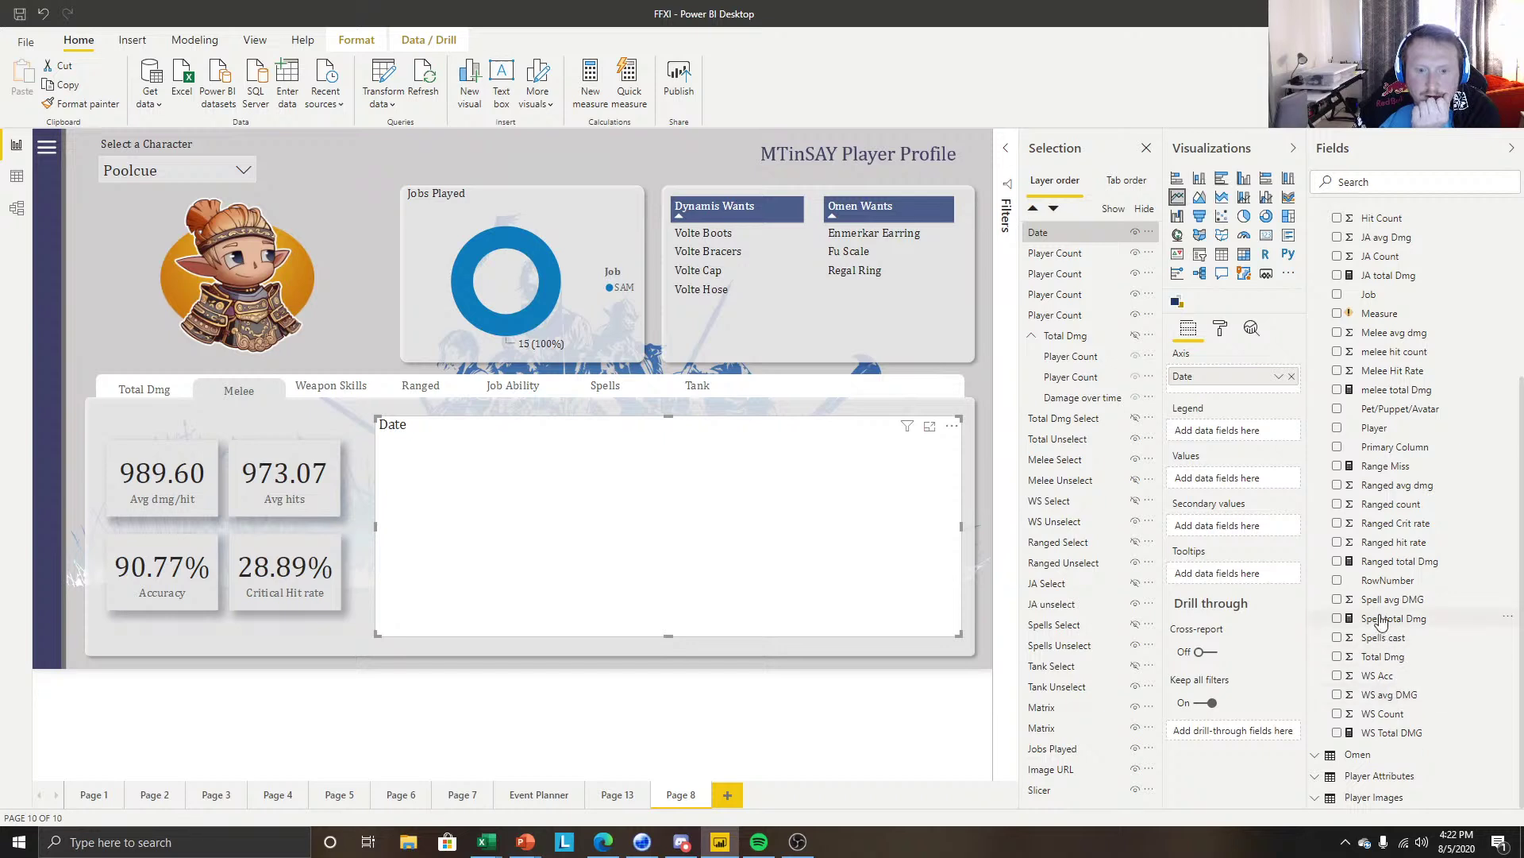
scroll(1397, 595, "up", 2)
scroll(1406, 441, "up", 1)
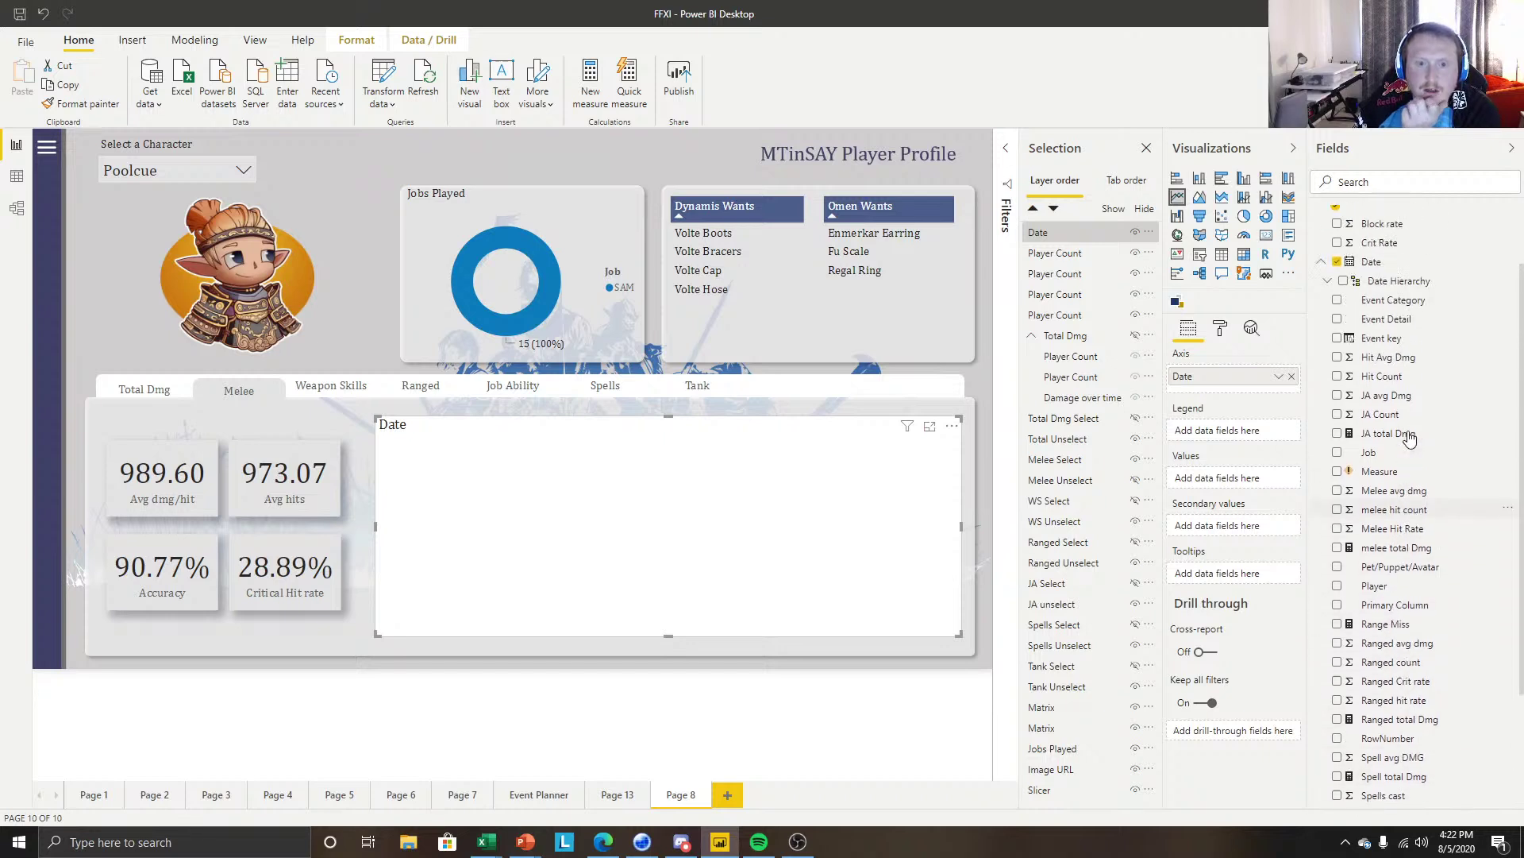
scroll(1402, 385, "up", 1)
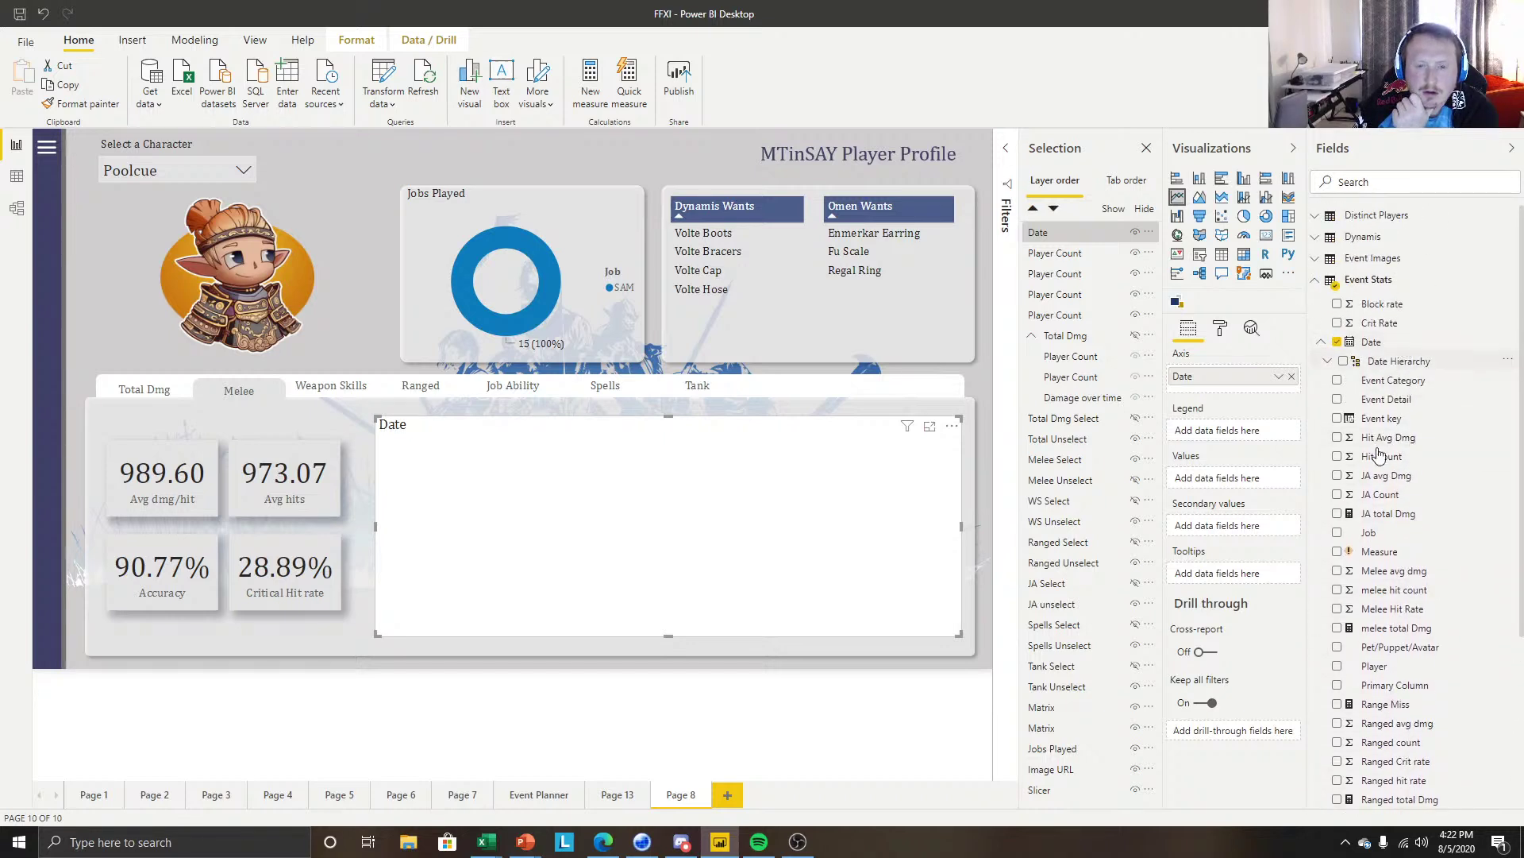
left_click_drag(1426, 610, 1249, 481)
scroll(1443, 609, "down", 1)
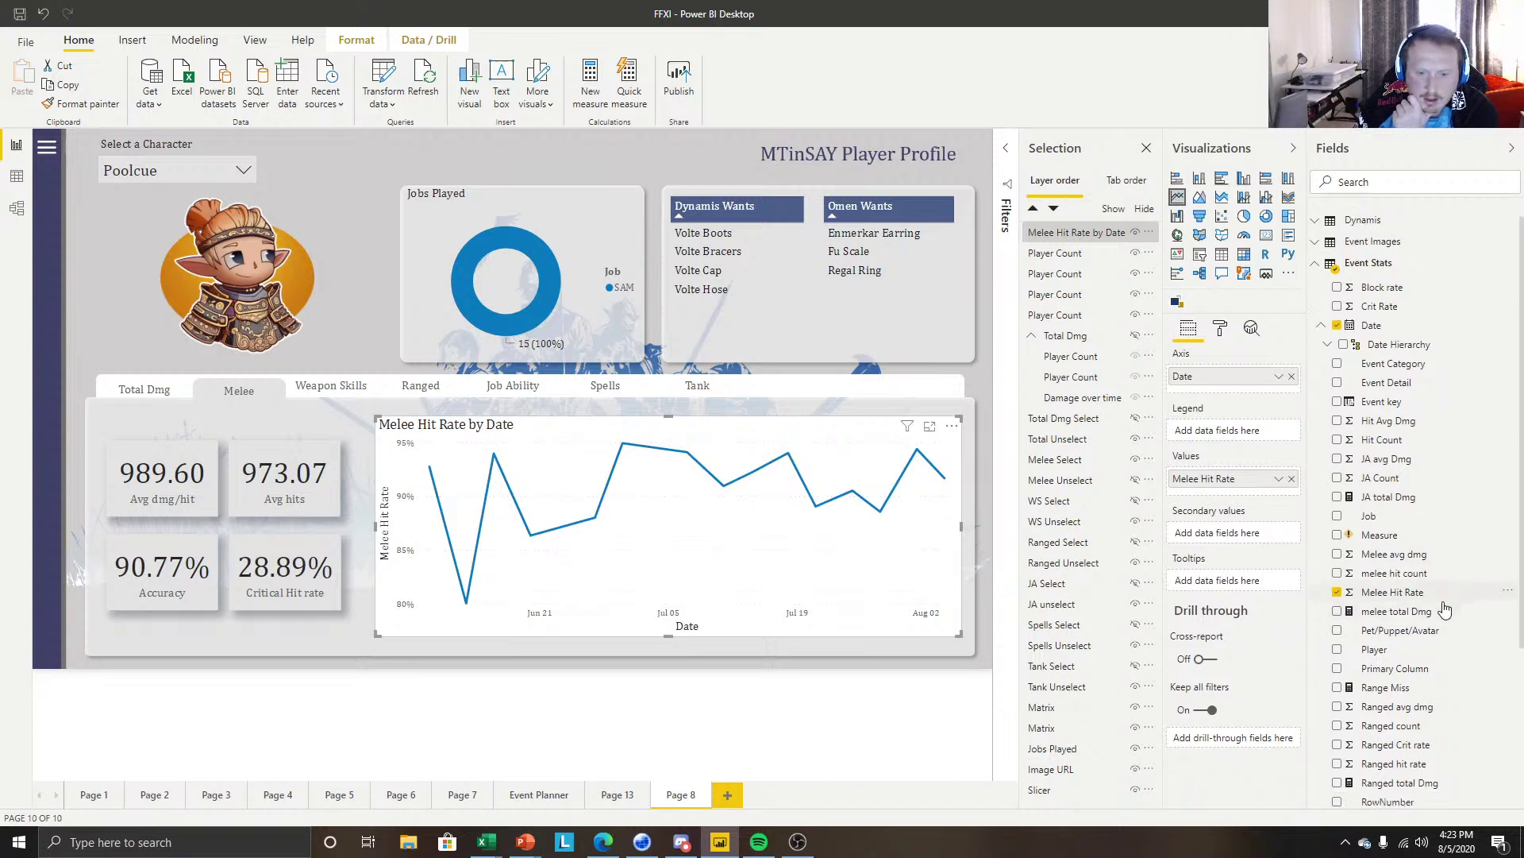
scroll(1416, 418, "up", 1)
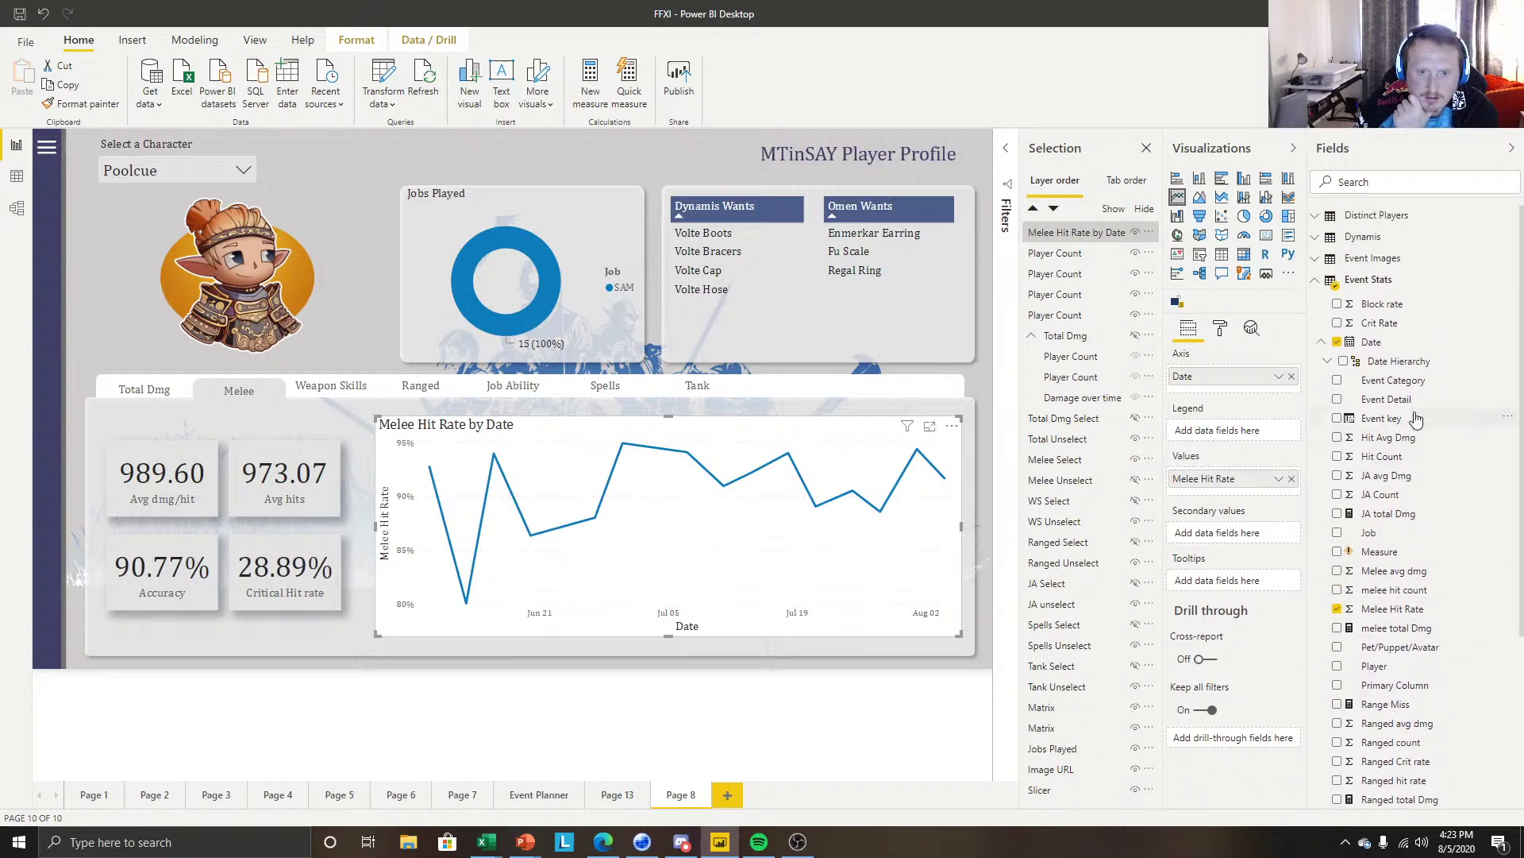
left_click_drag(1385, 323, 1249, 491)
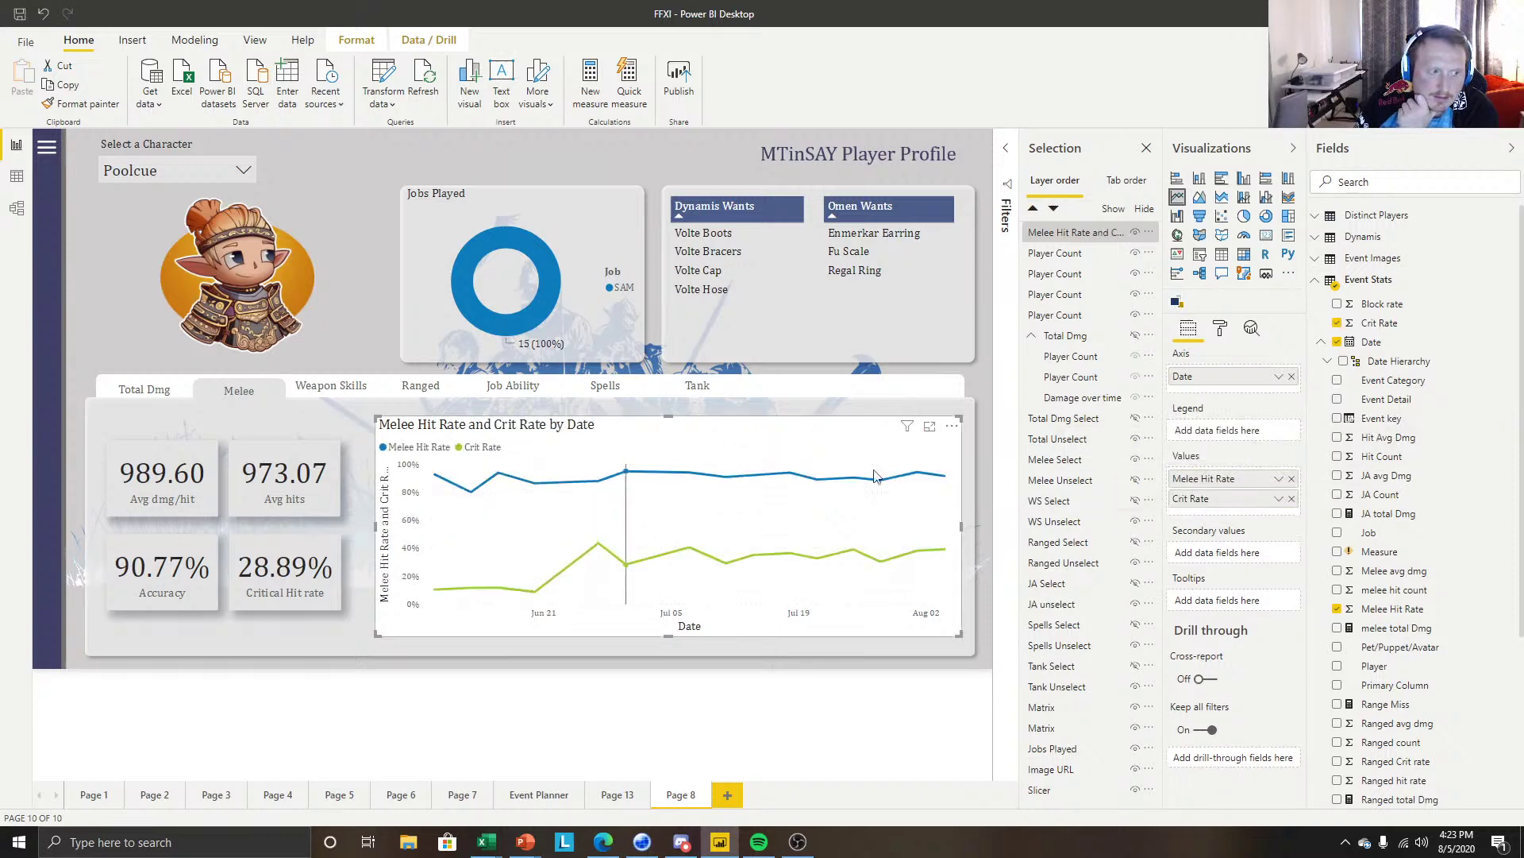
Turn off the line chart's background and set its title text size to 12 pt.
left_click(1220, 328)
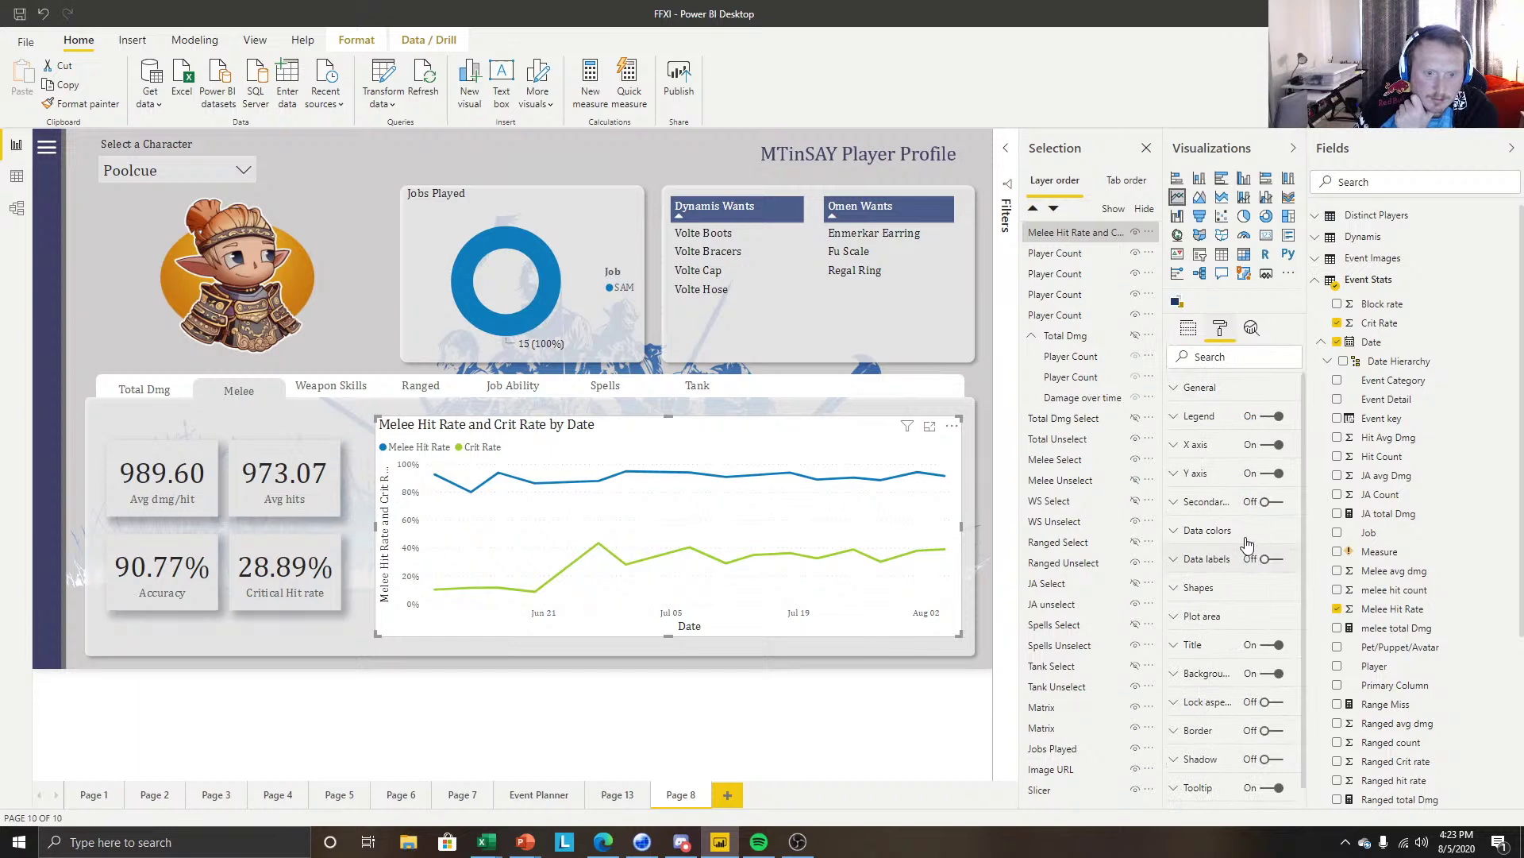
left_click(1279, 673)
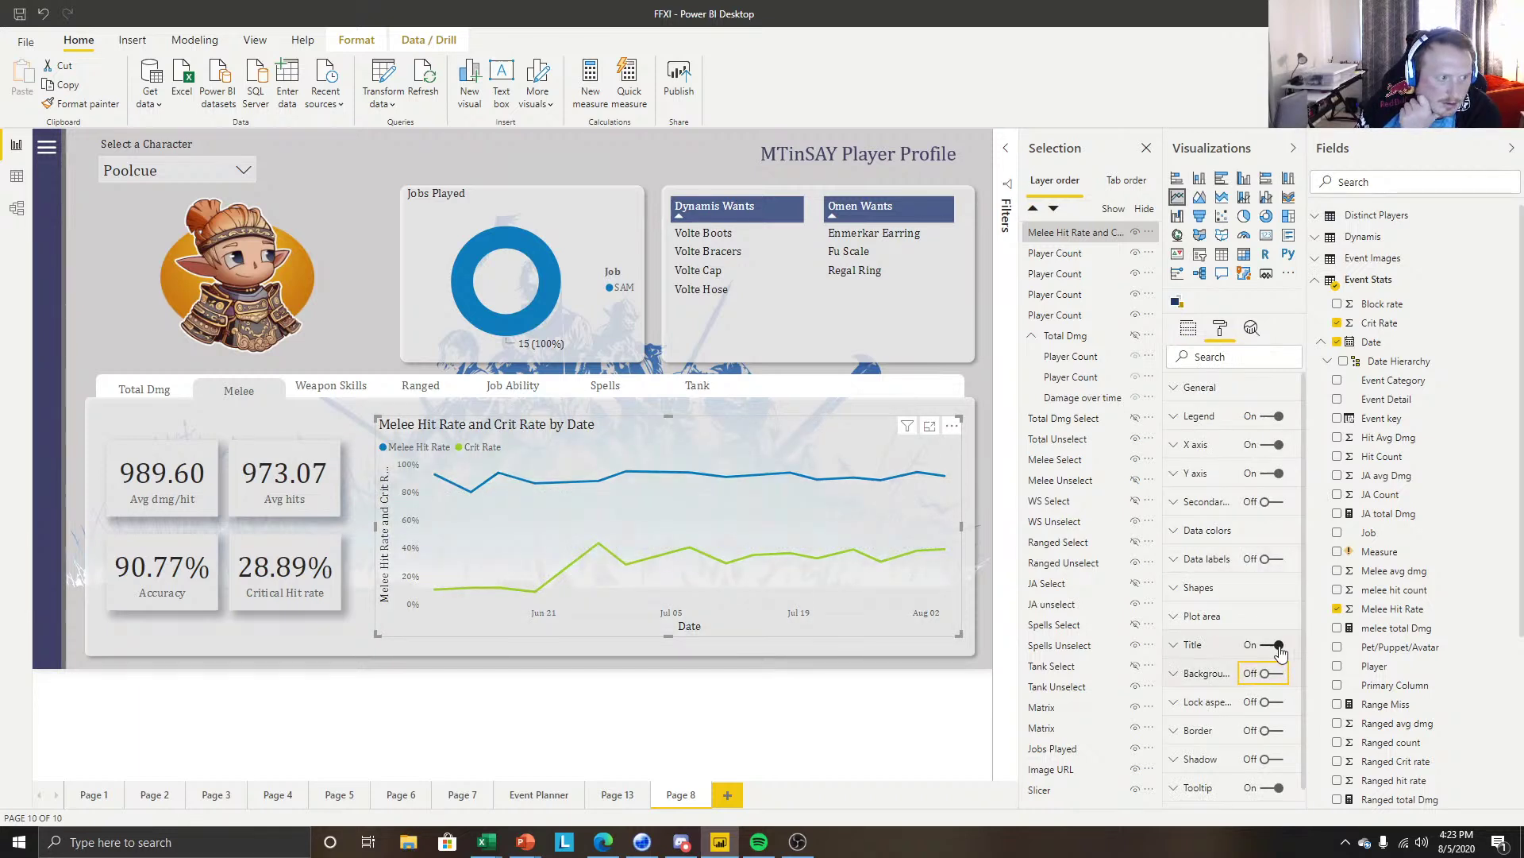
left_click(1194, 649)
scroll(1199, 683, "down", 4)
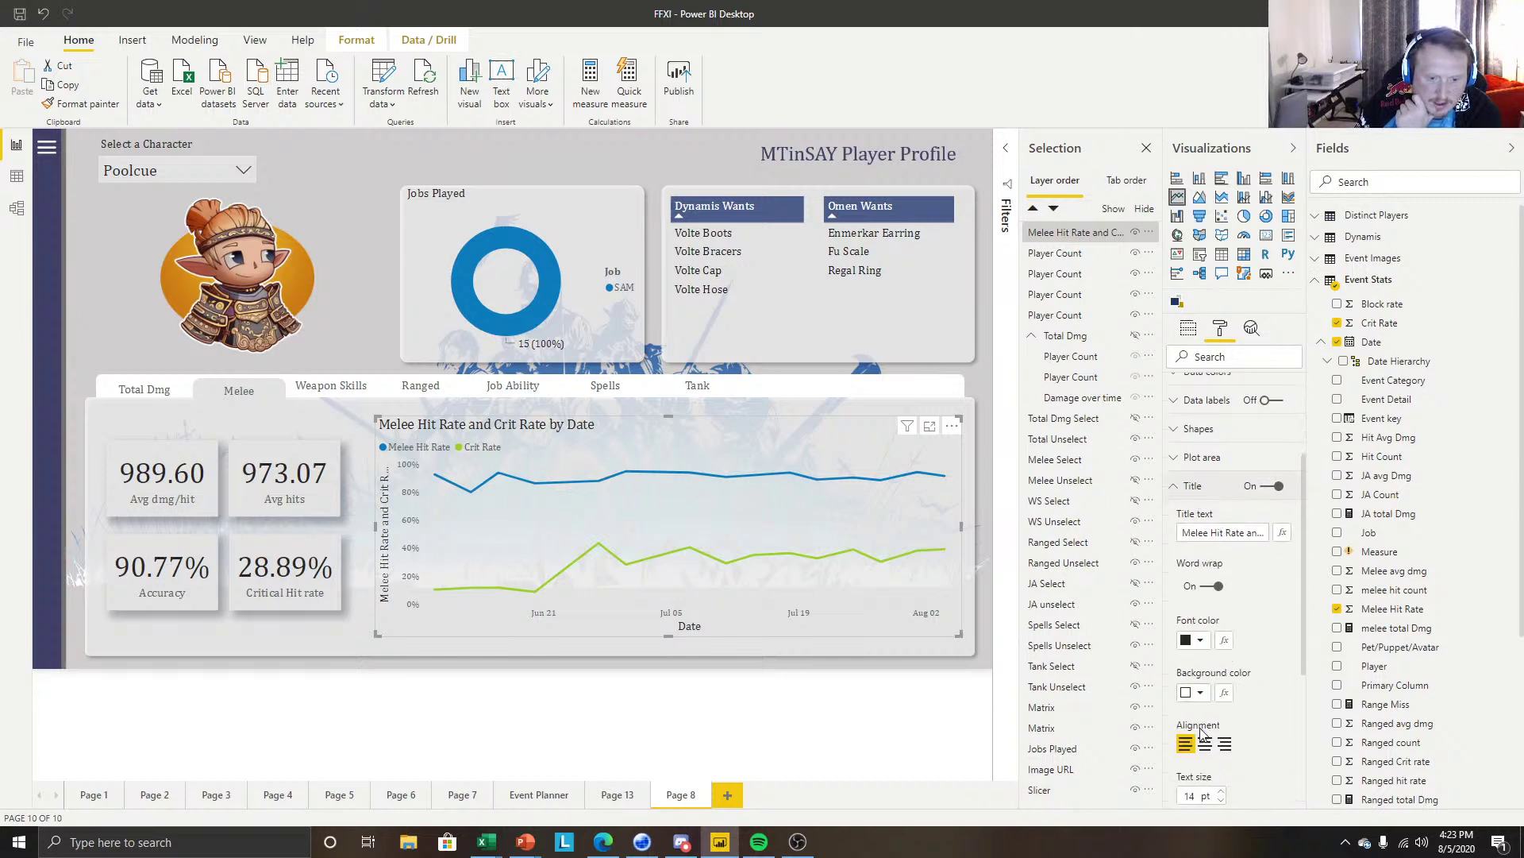
scroll(1200, 733, "down", 1)
left_click(1222, 721)
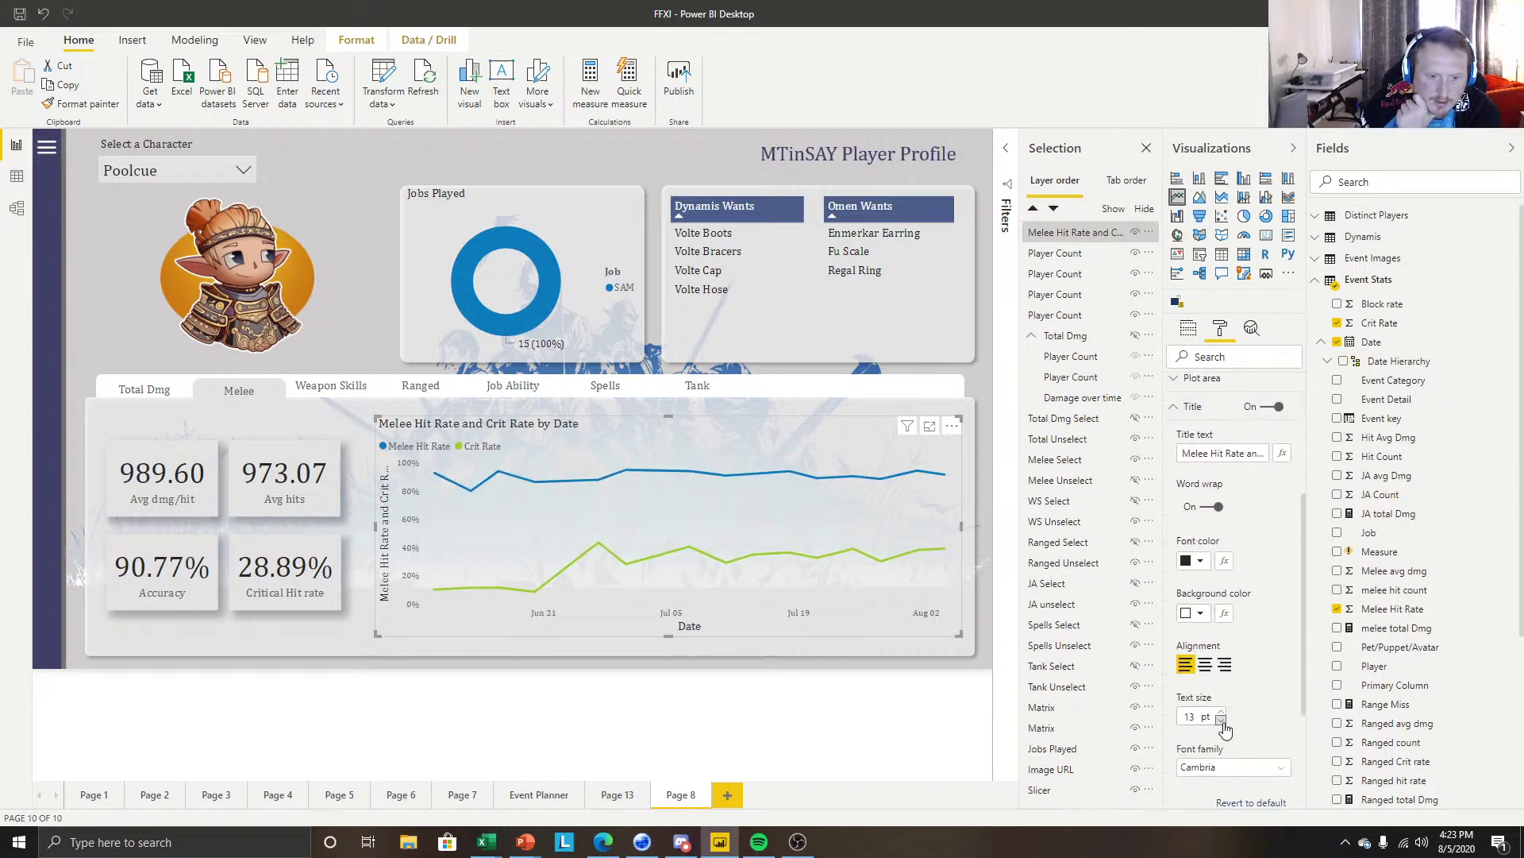
left_click(1222, 721)
scroll(1215, 544, "up", 1)
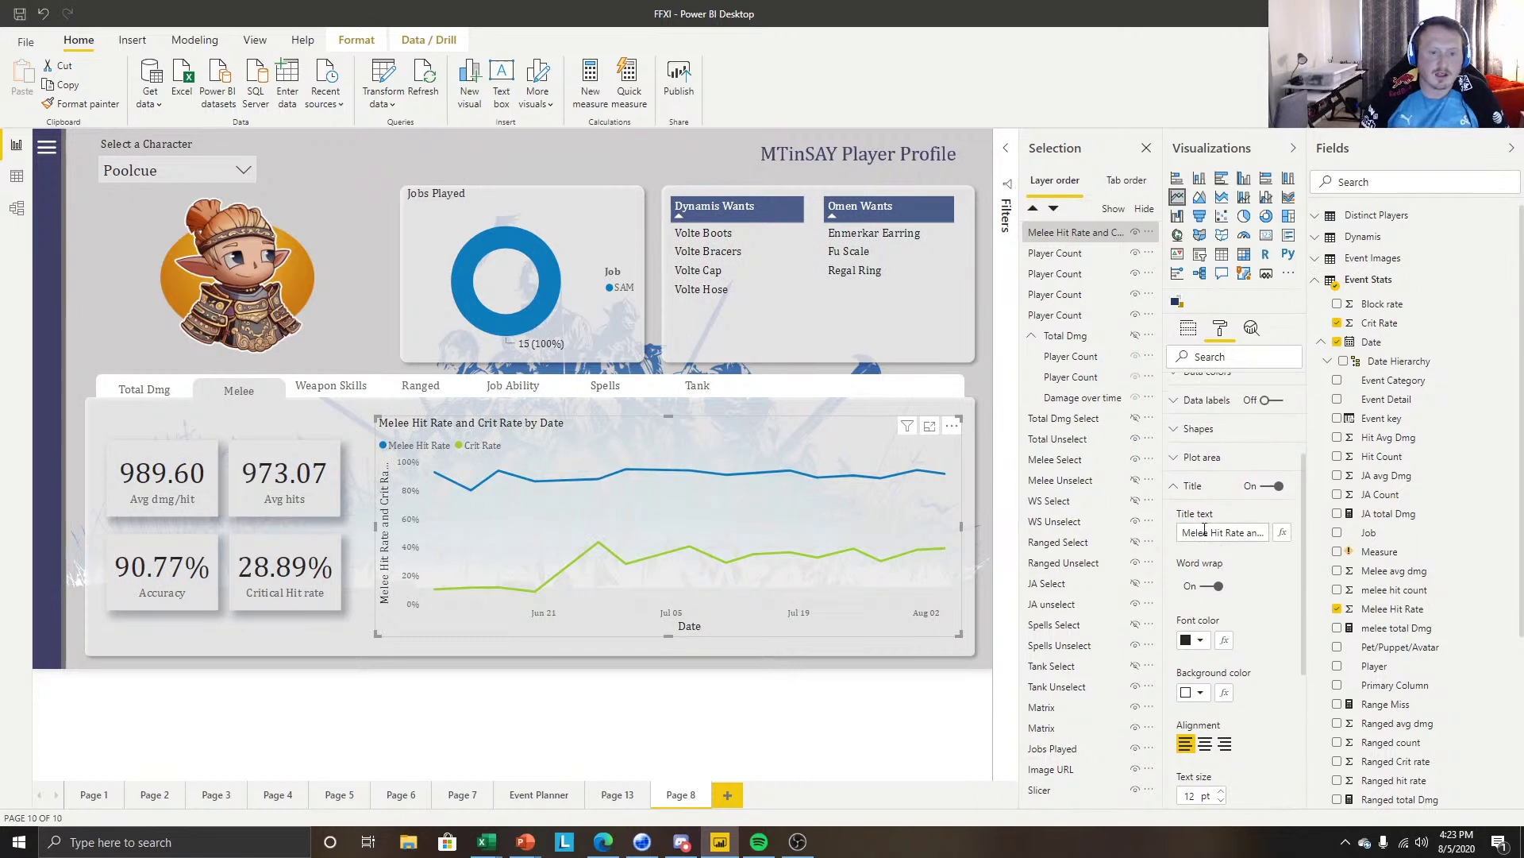
Change the line chart's title to "Accuracy and Critical Hit rate".
left_click(1205, 531)
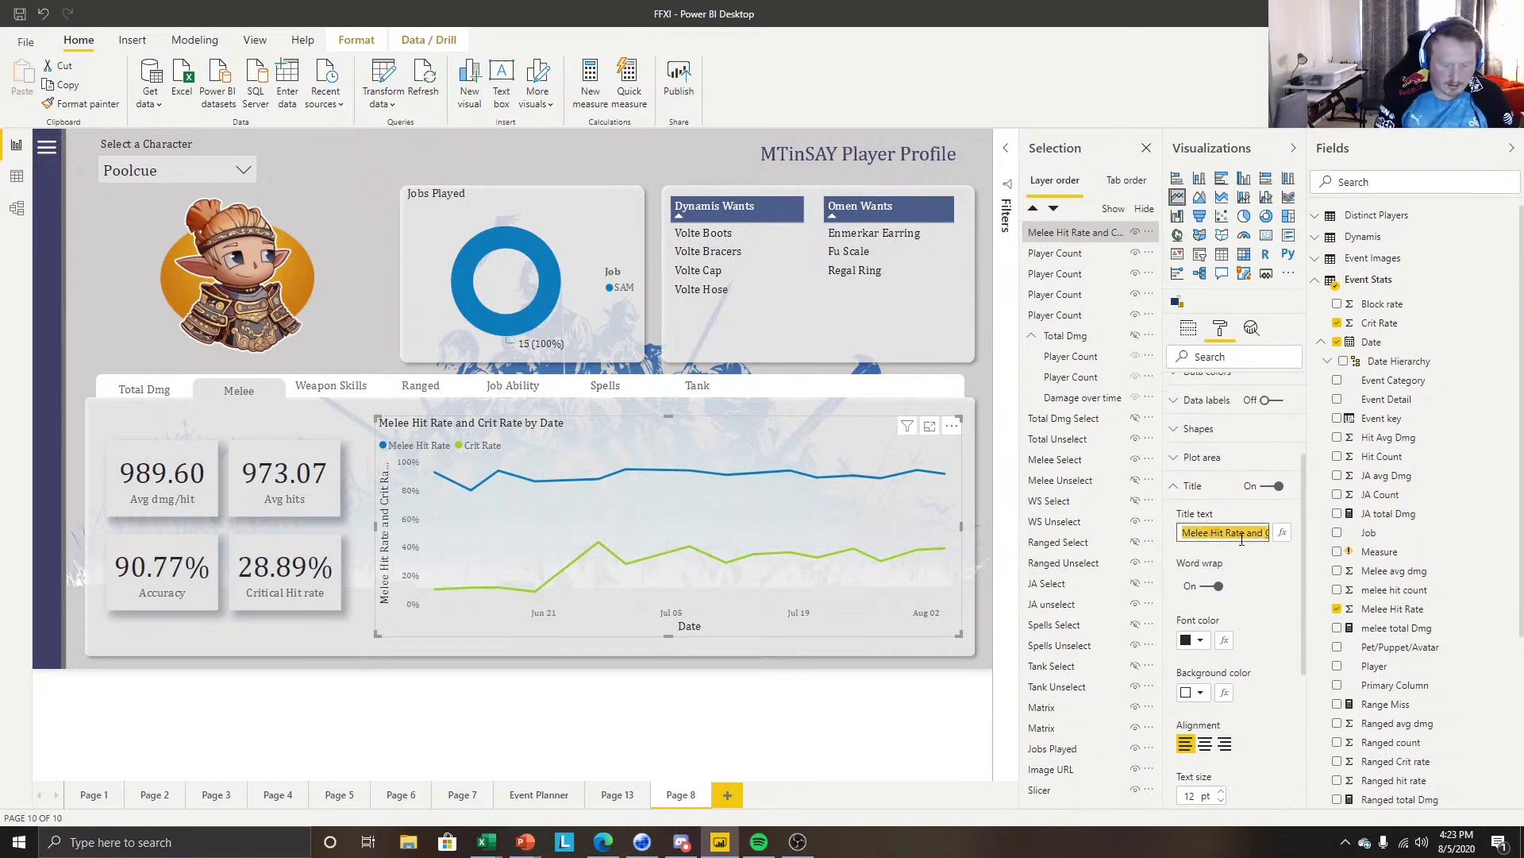
type("Accuracy and")
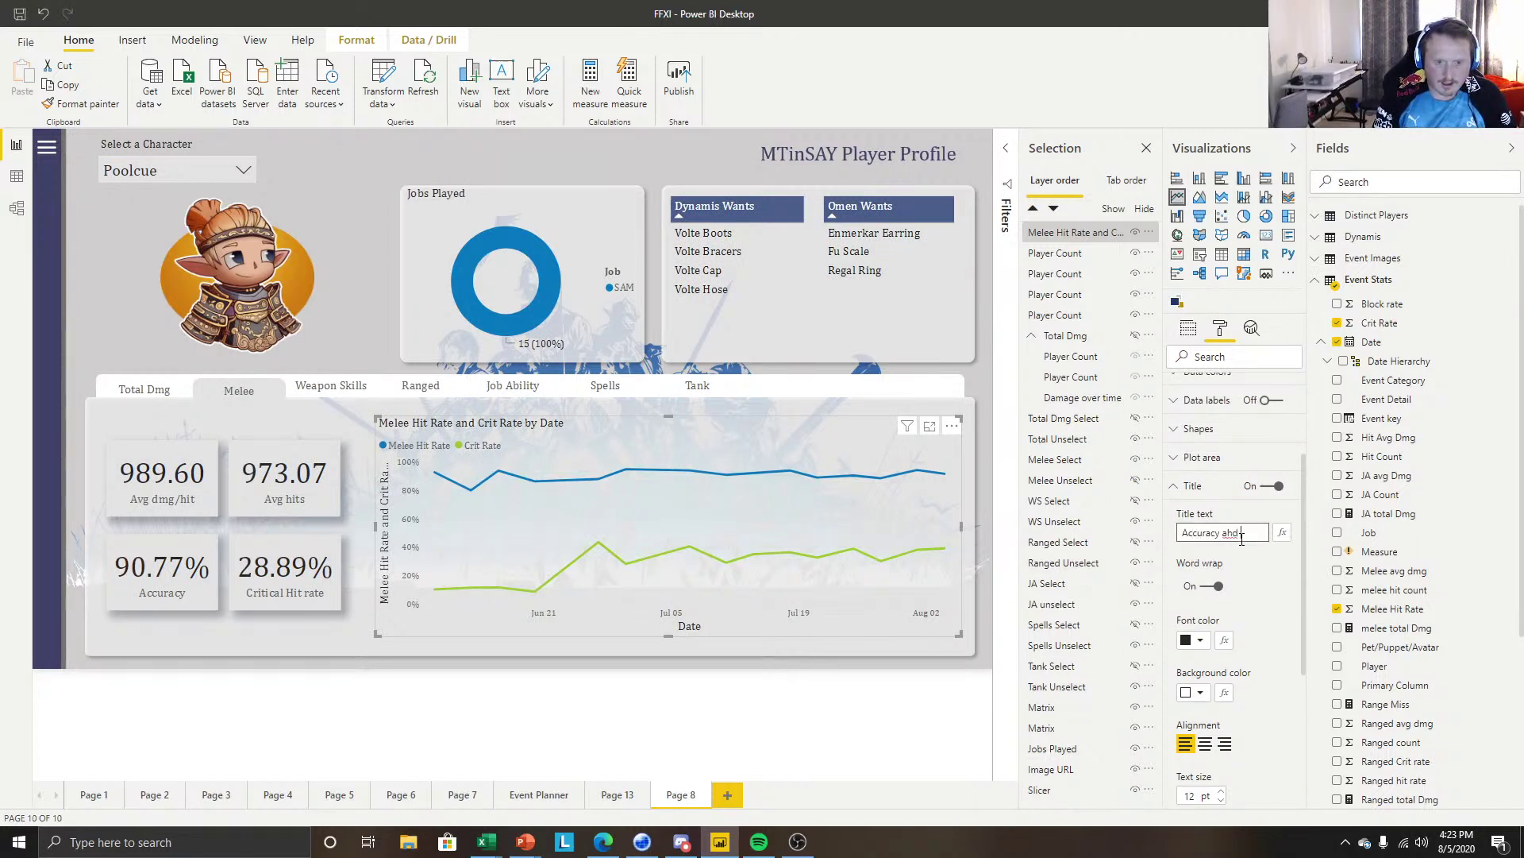
type(" Critical Hit")
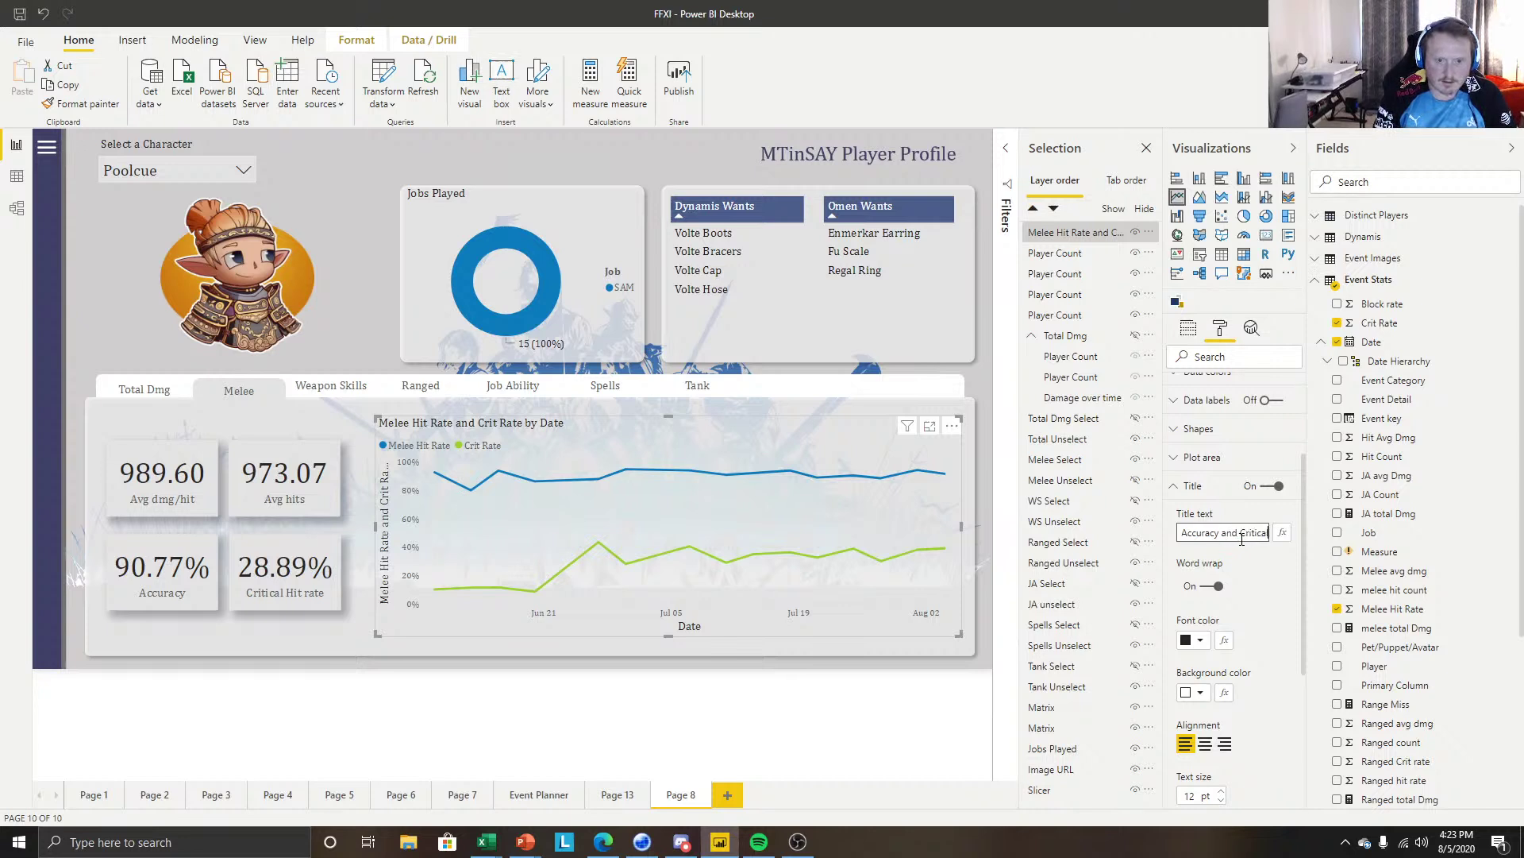
type(" rate")
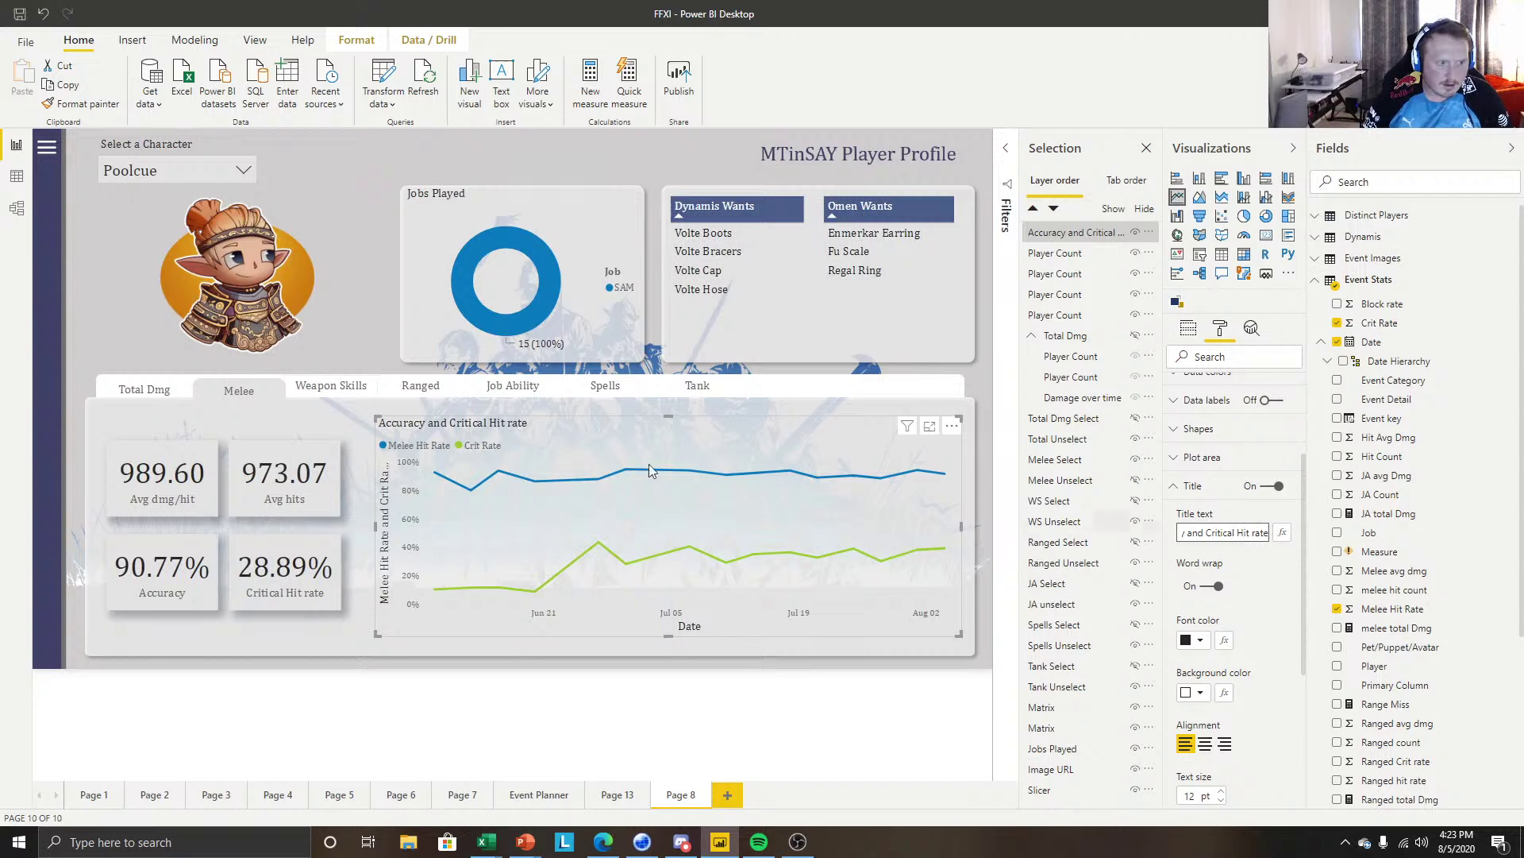
left_click(636, 429)
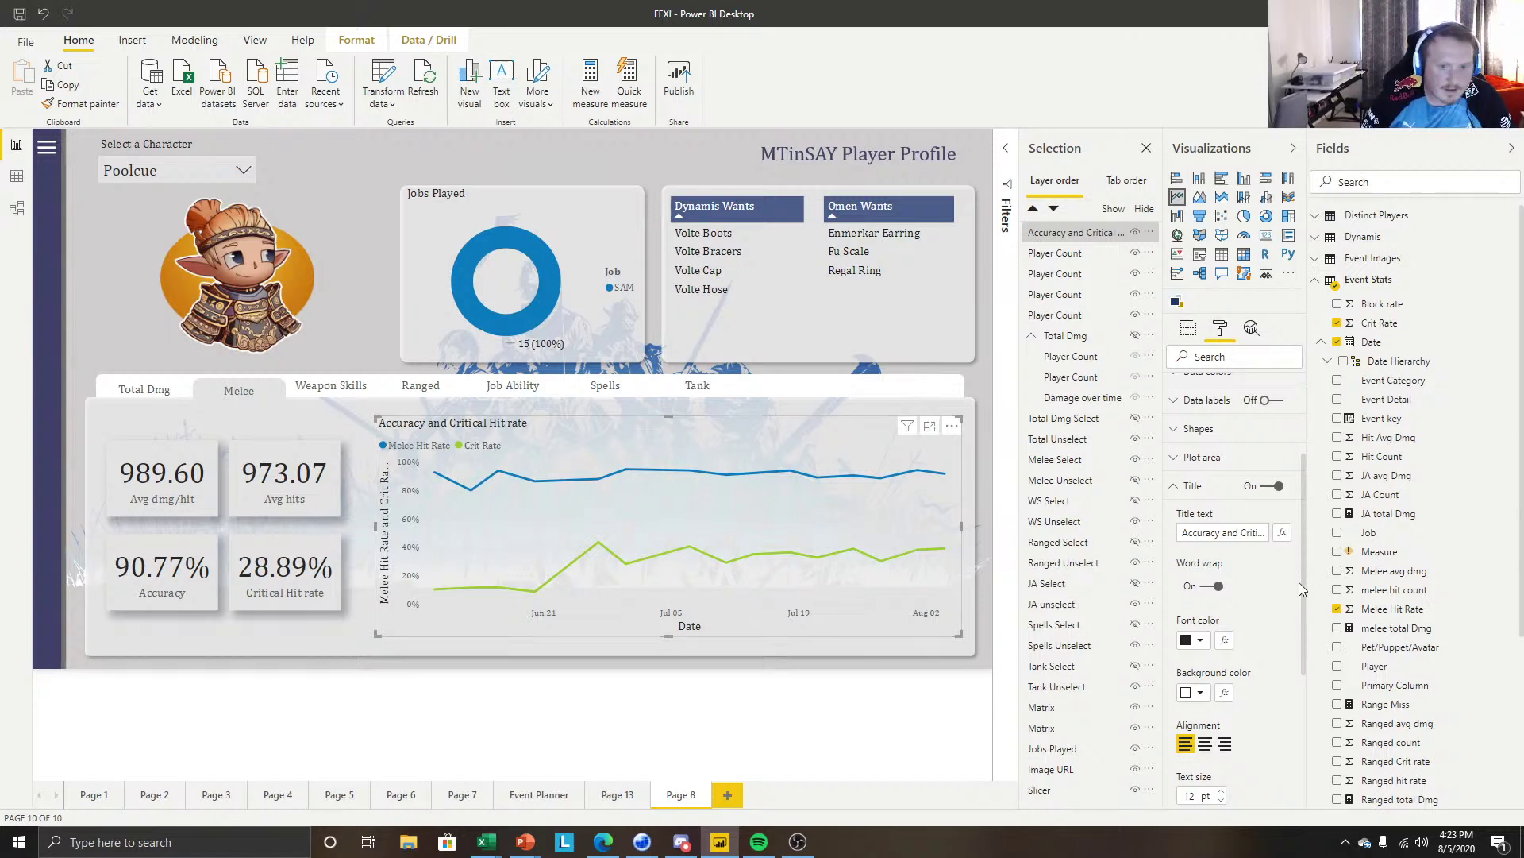
Set the line chart's Y axis labels to the near-black theme color with a 10 pt text size.
scroll(1228, 618, "down", 2)
left_click(1187, 409)
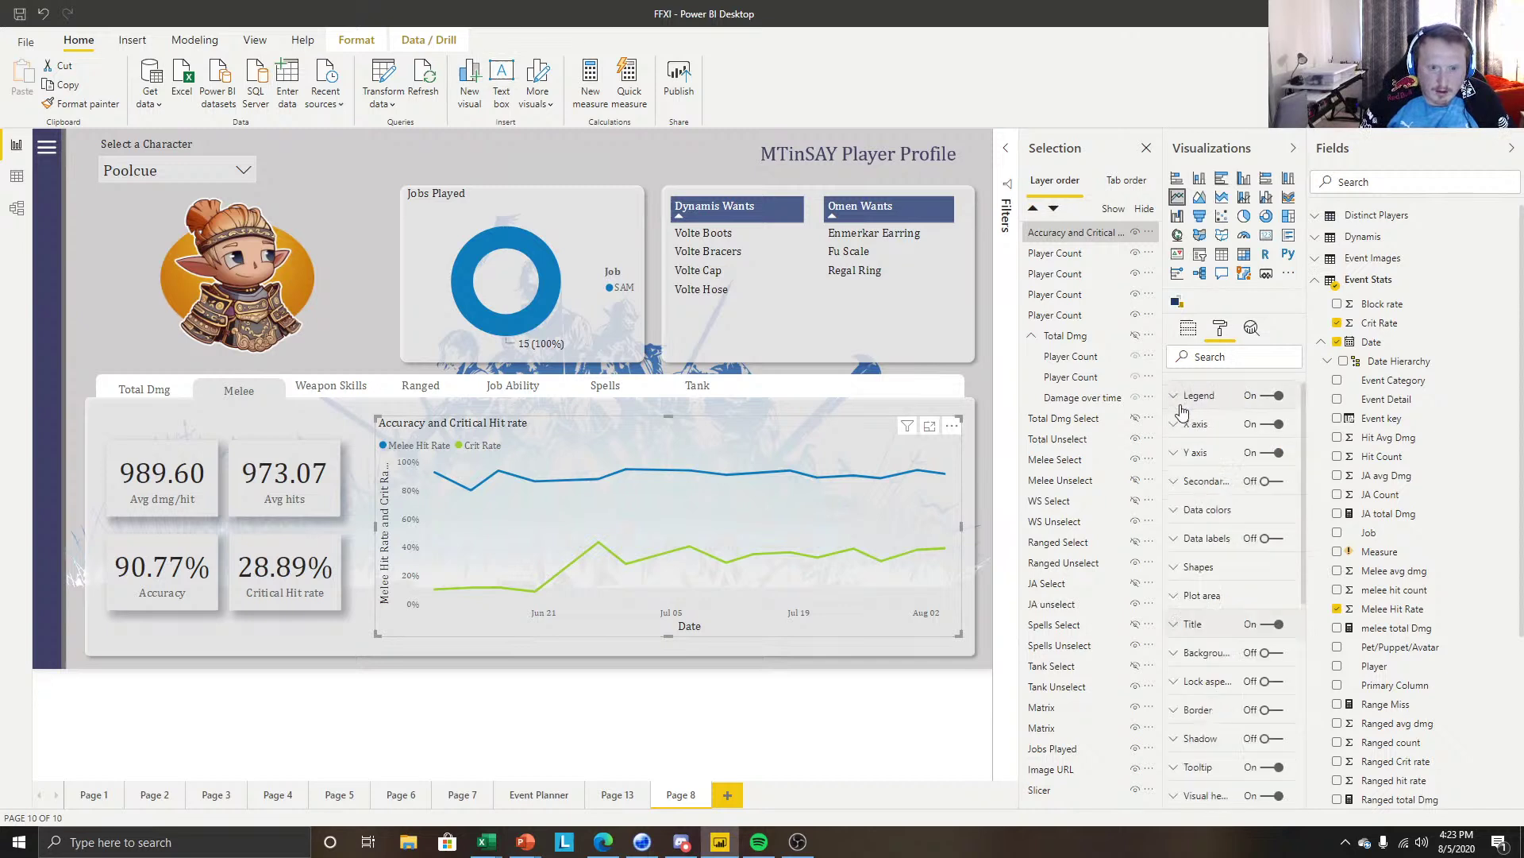
left_click(1199, 453)
left_click(1194, 697)
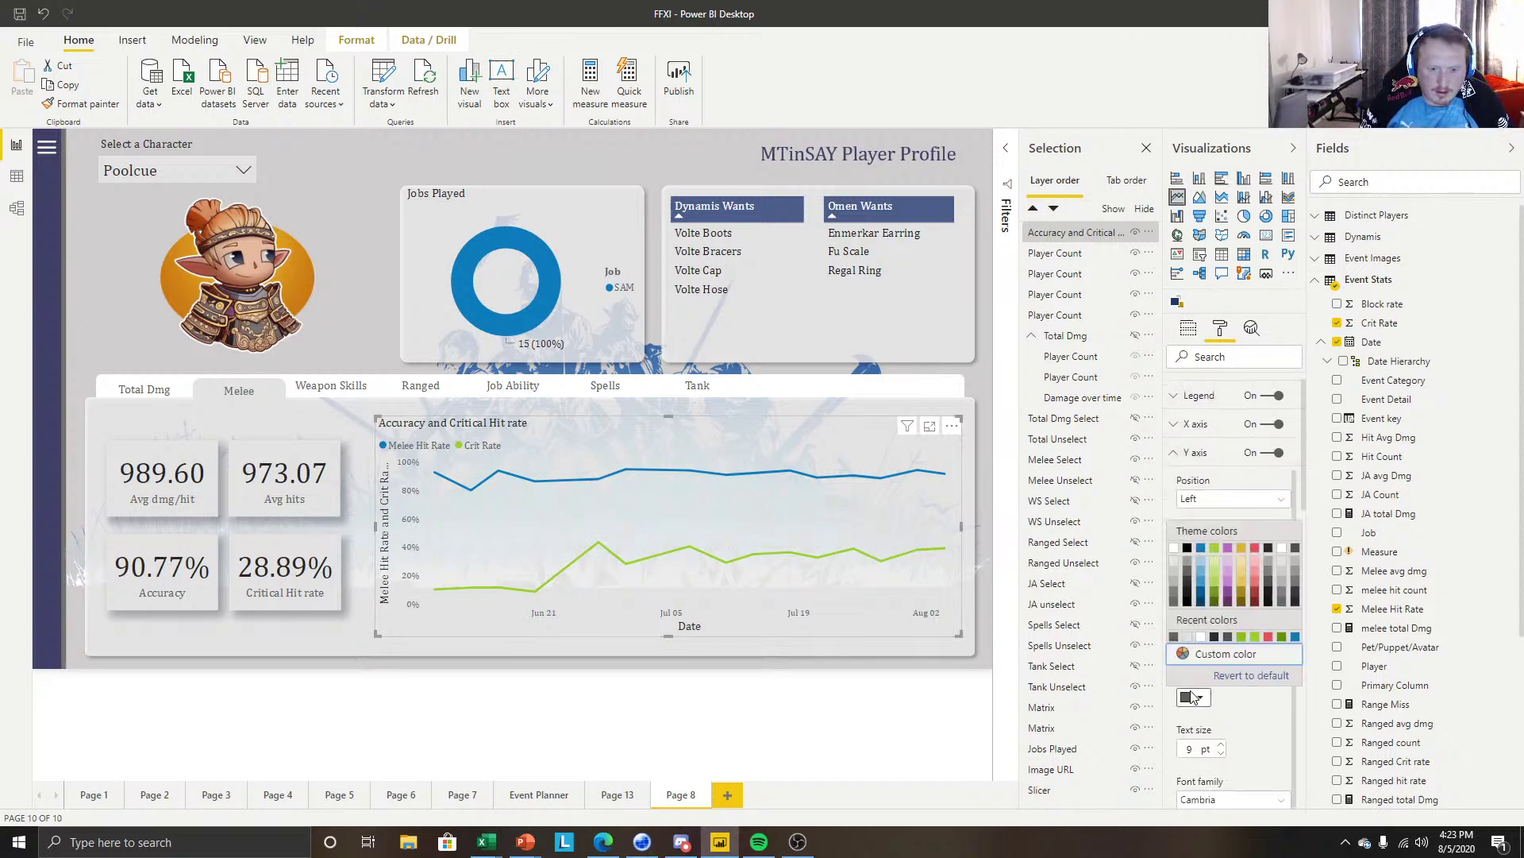
left_click(1271, 556)
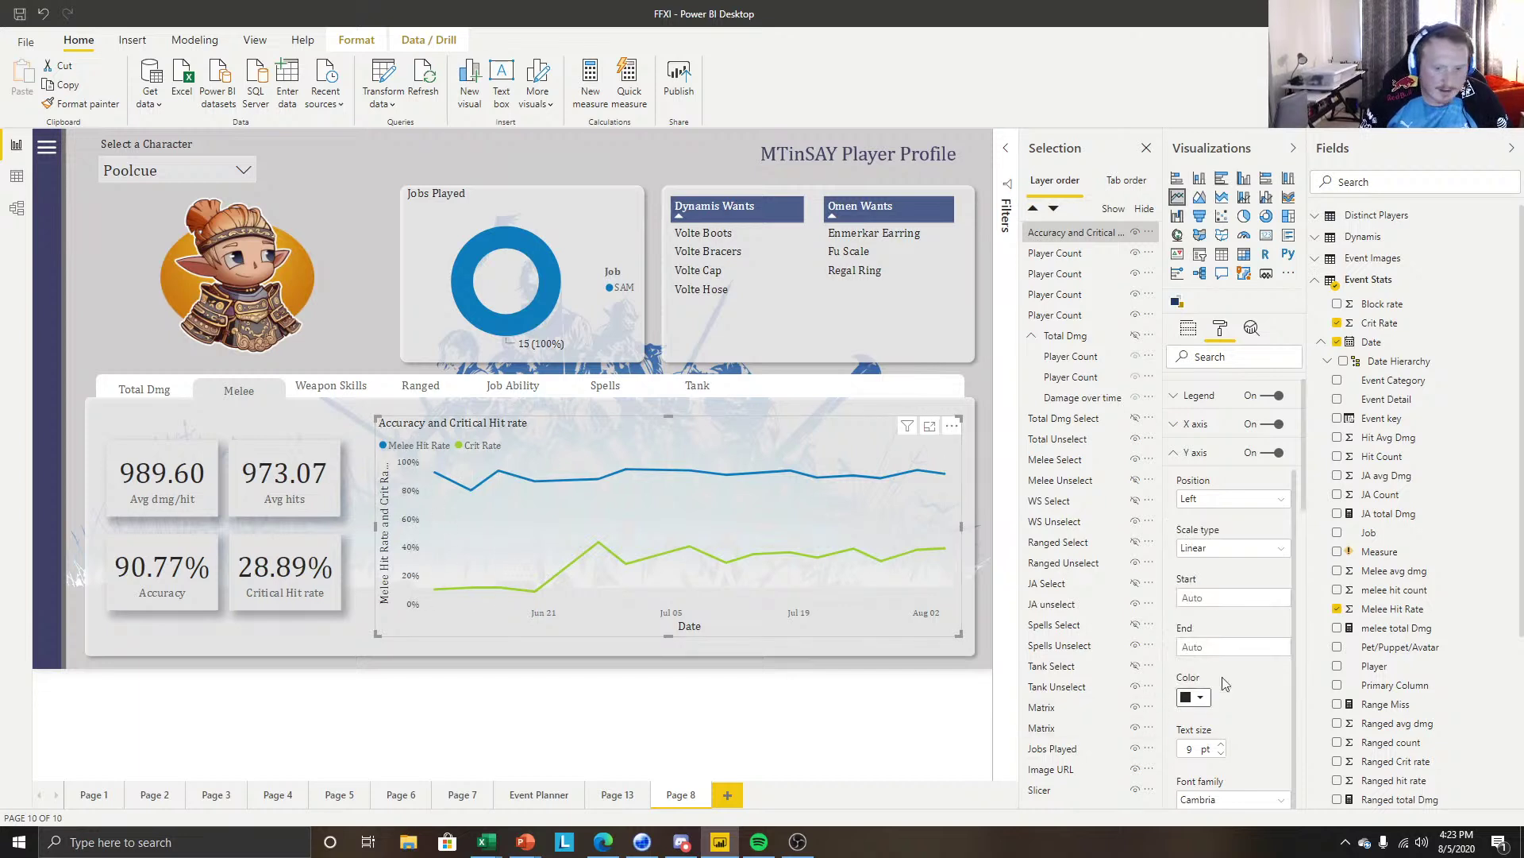
scroll(1254, 687, "down", 4)
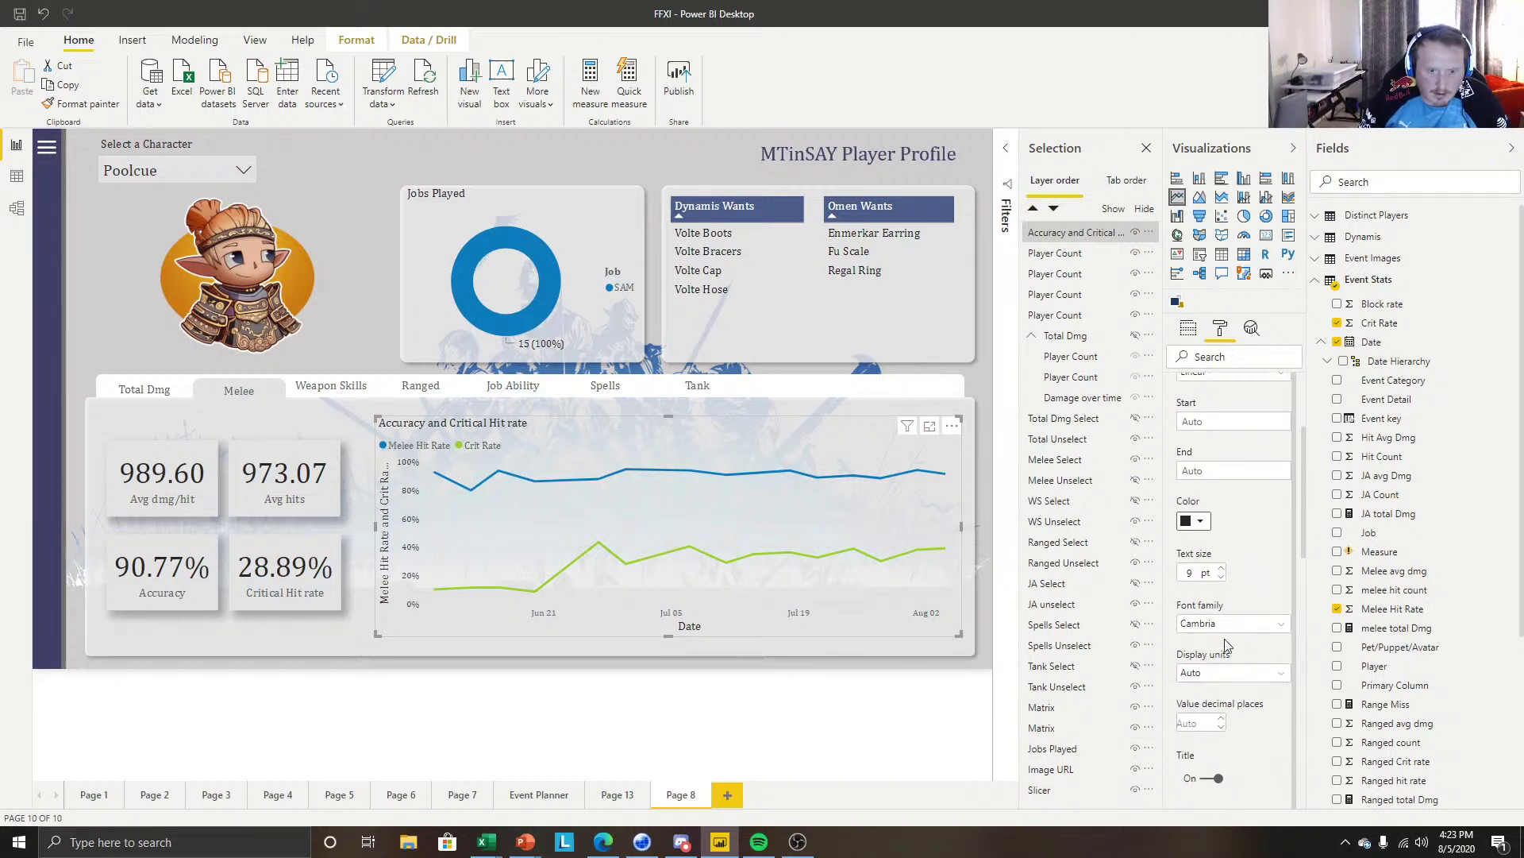
left_click(1221, 567)
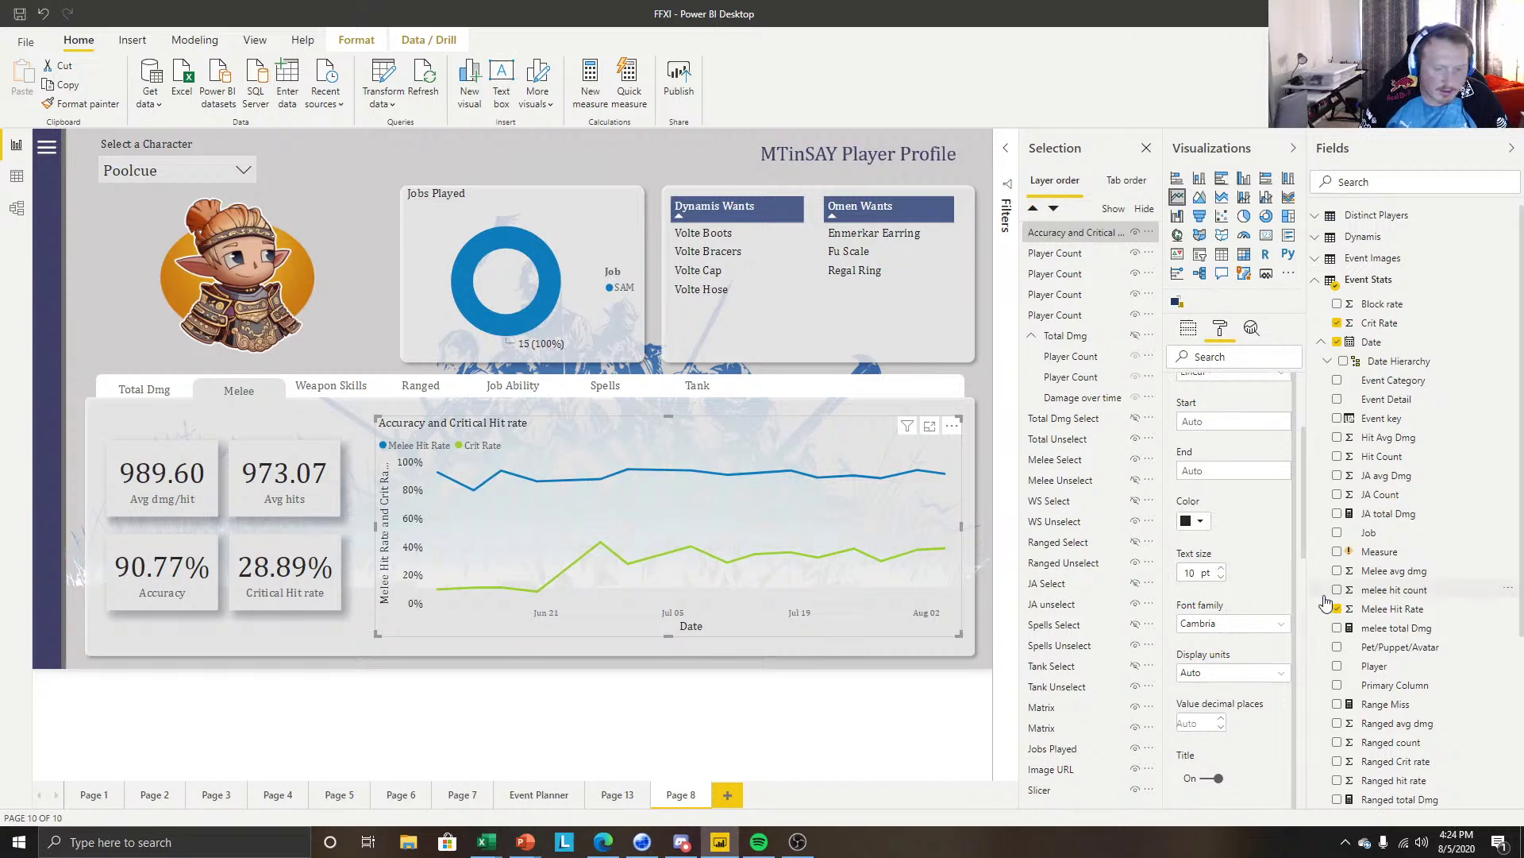
Turn off the Y axis title and the gridlines on the line chart.
scroll(1282, 623, "down", 2)
left_click(1219, 701)
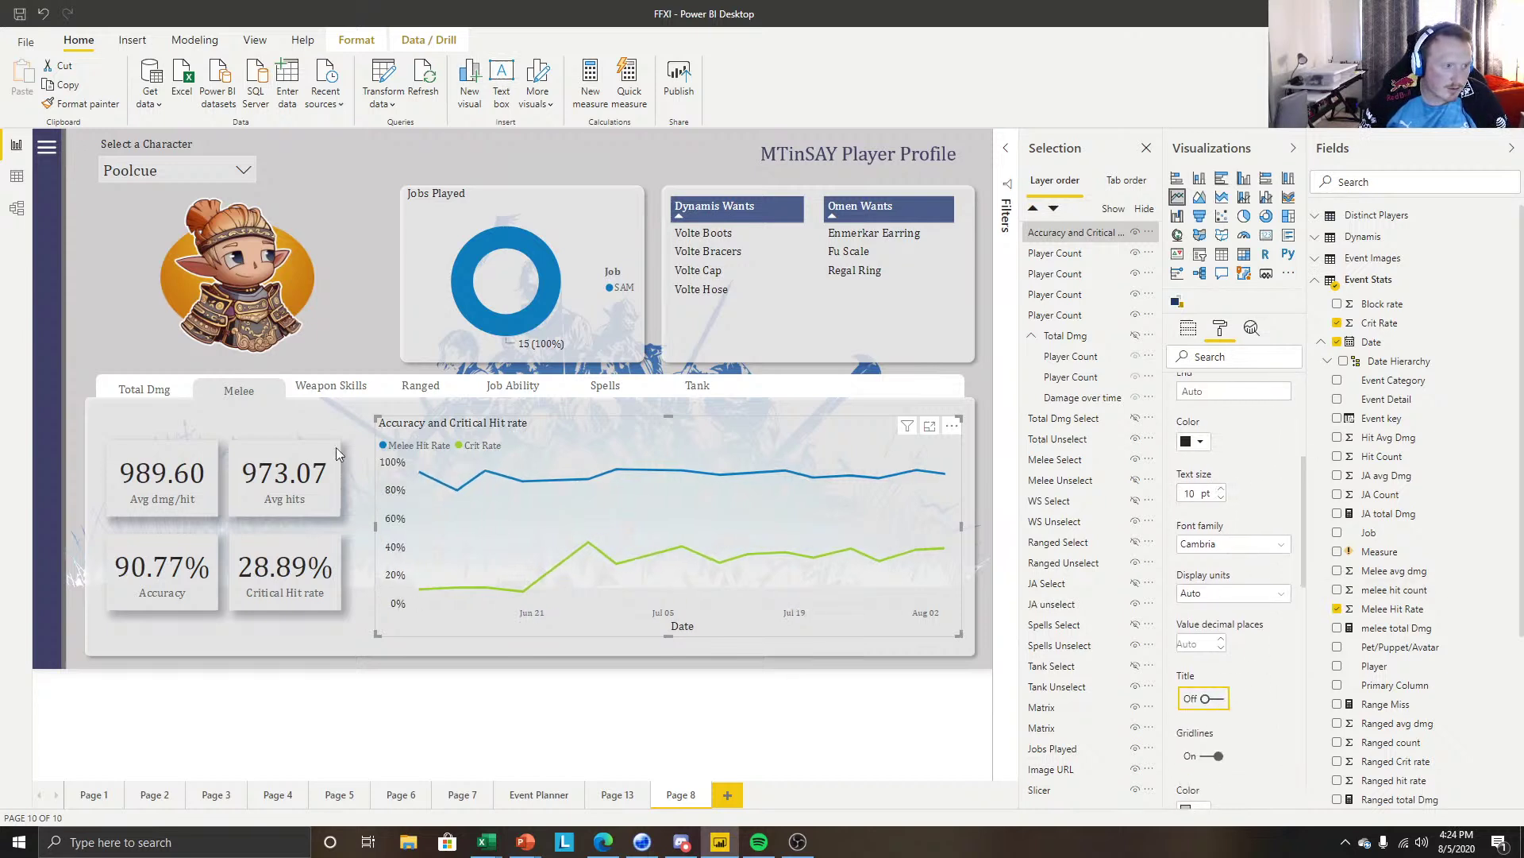
scroll(1234, 662, "down", 4)
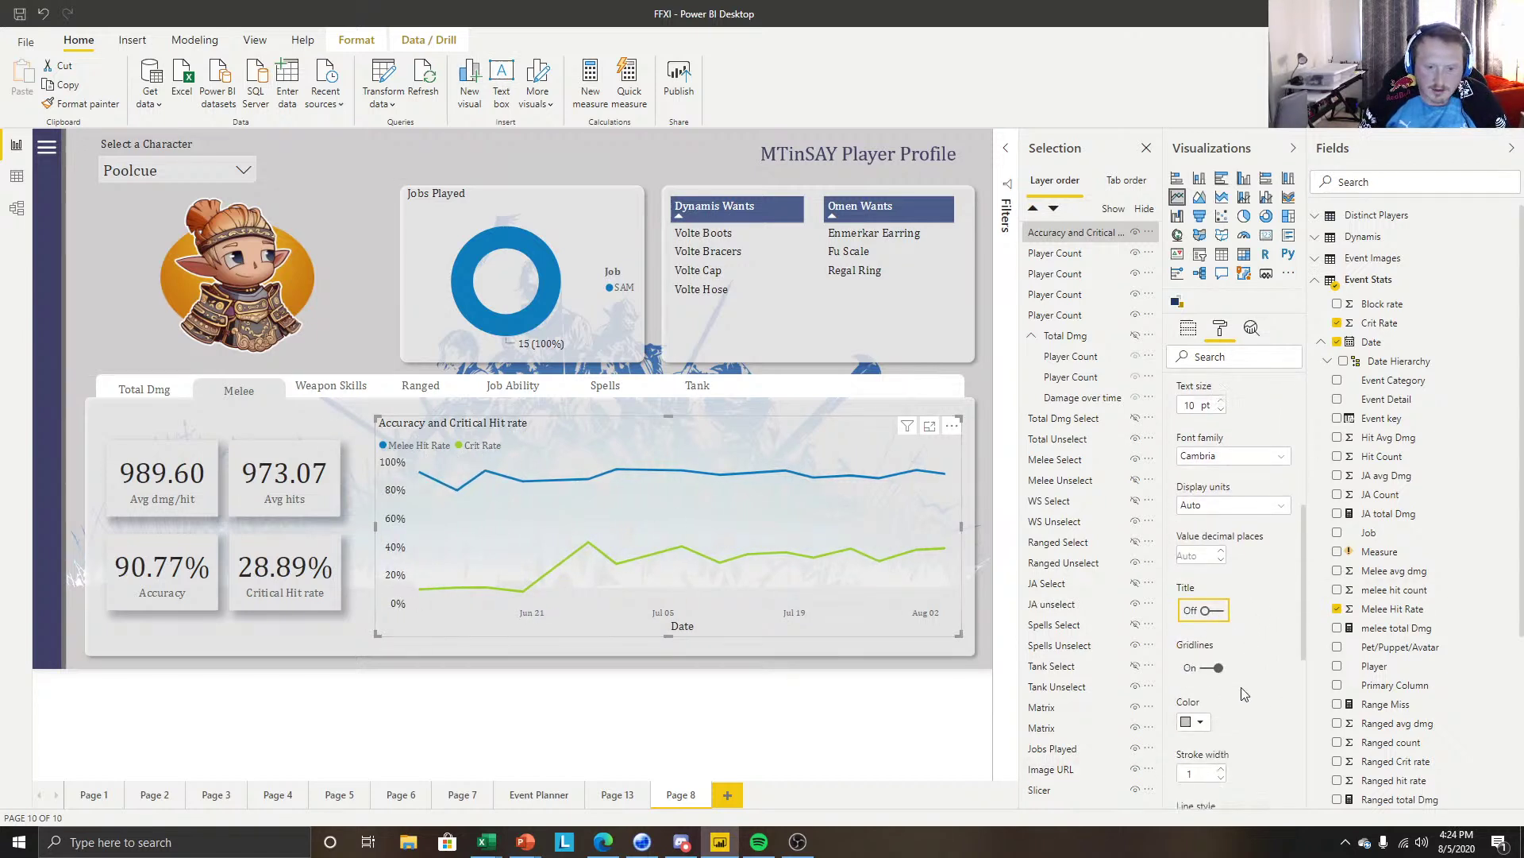
left_click(1219, 599)
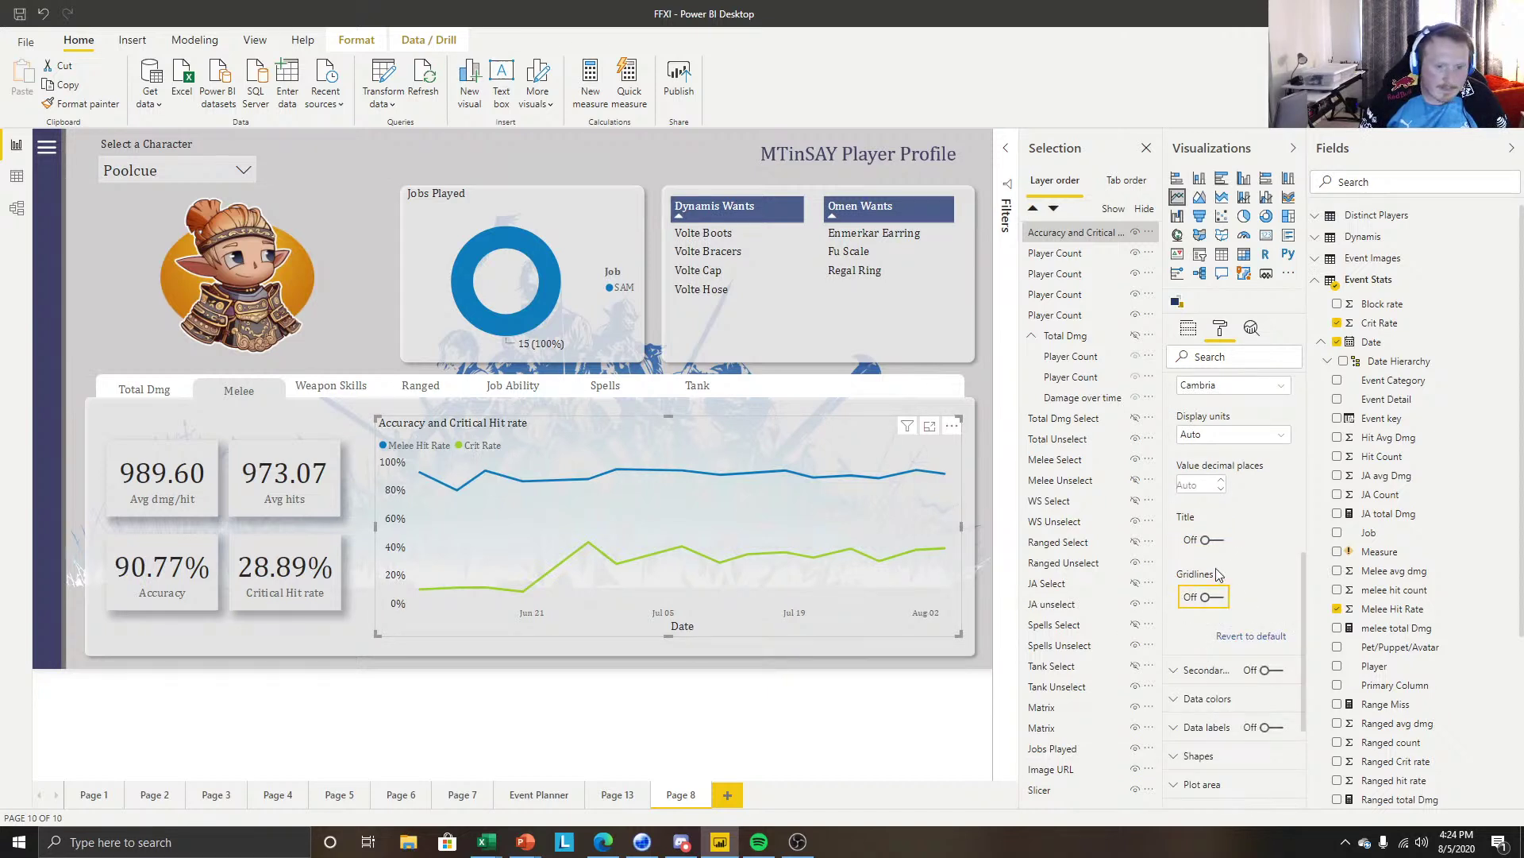
scroll(1239, 587, "down", 2)
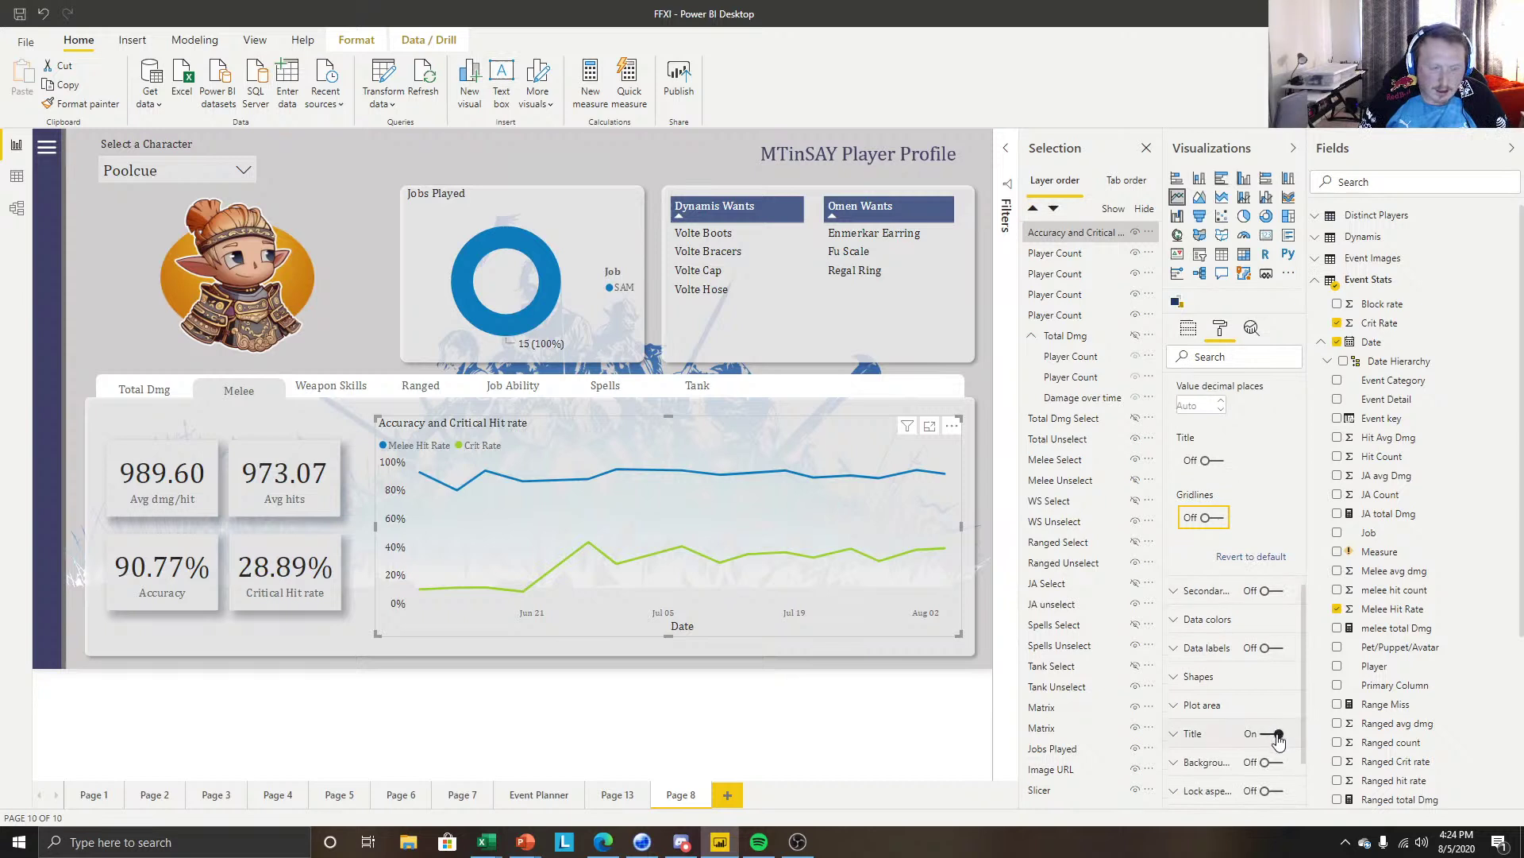
Set the line chart's X axis labels to the near-black theme color with a 10 pt text size.
scroll(1235, 603, "up", 10)
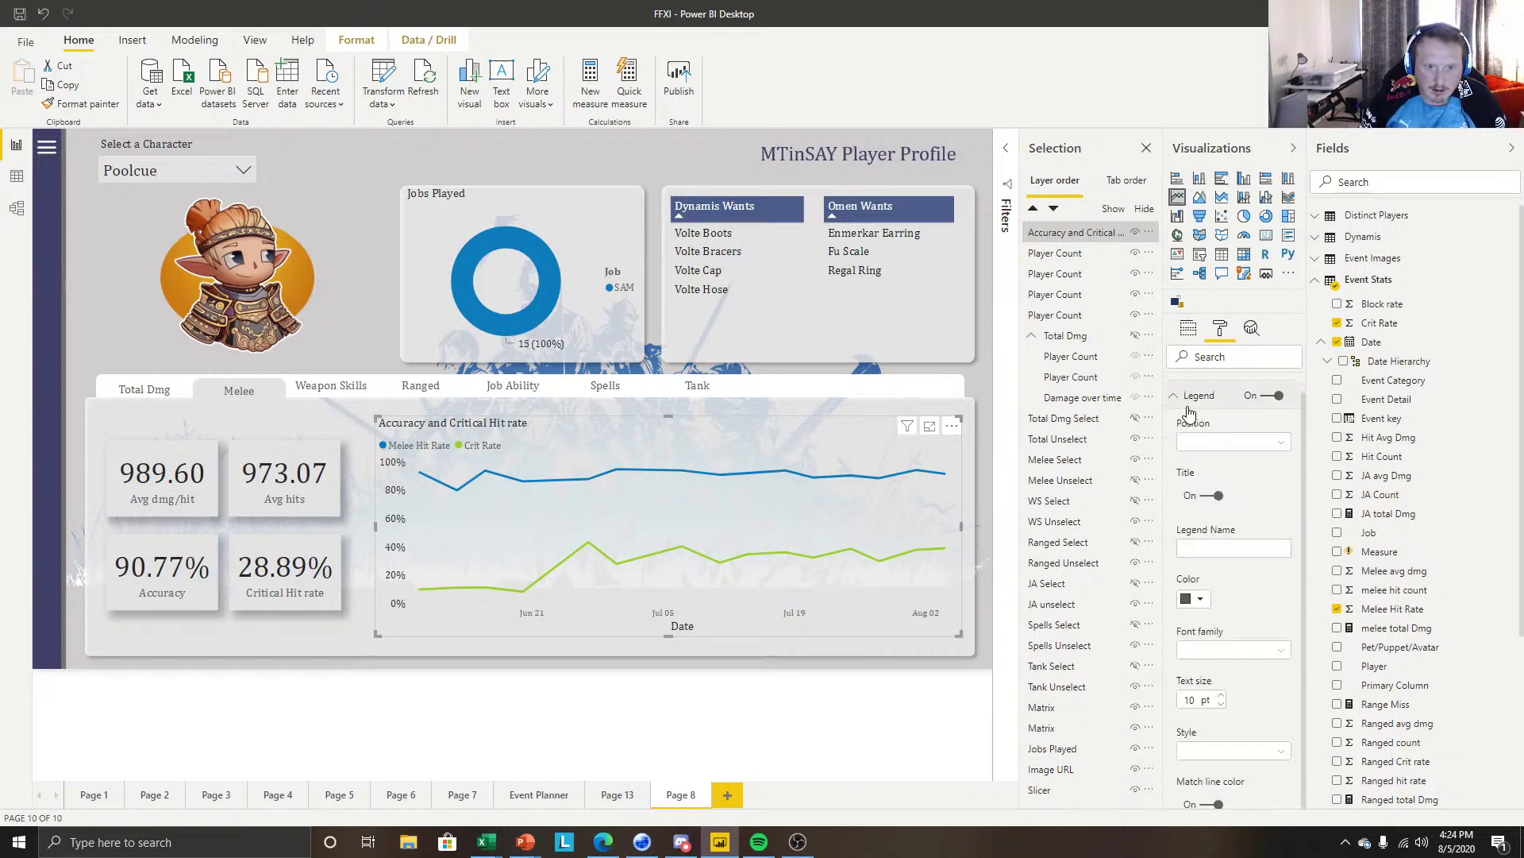
left_click(1191, 407)
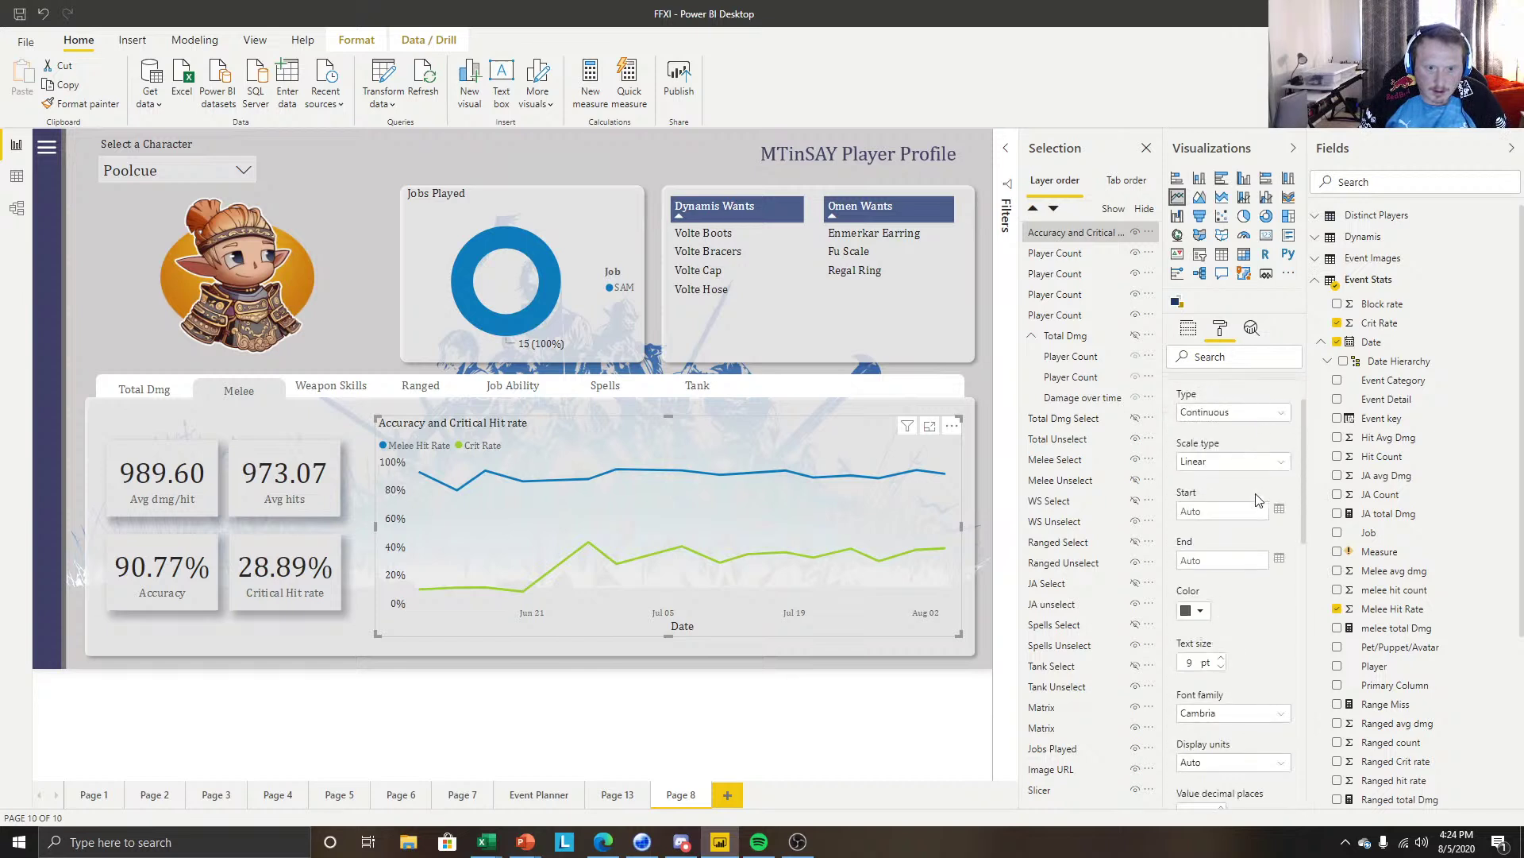
scroll(1244, 583, "down", 2)
left_click(1201, 590)
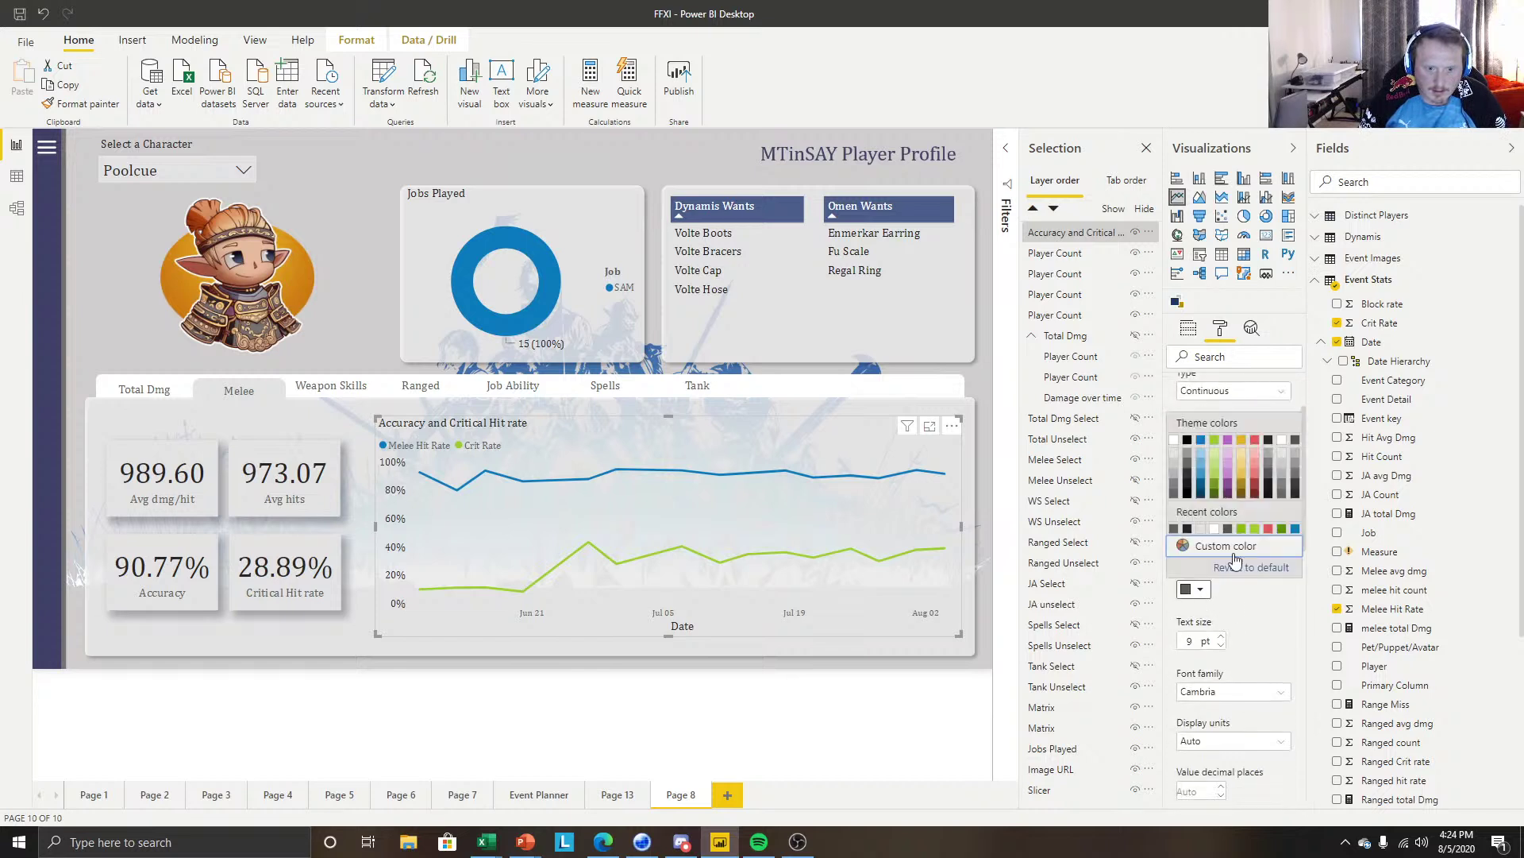
left_click(1268, 441)
left_click(1221, 636)
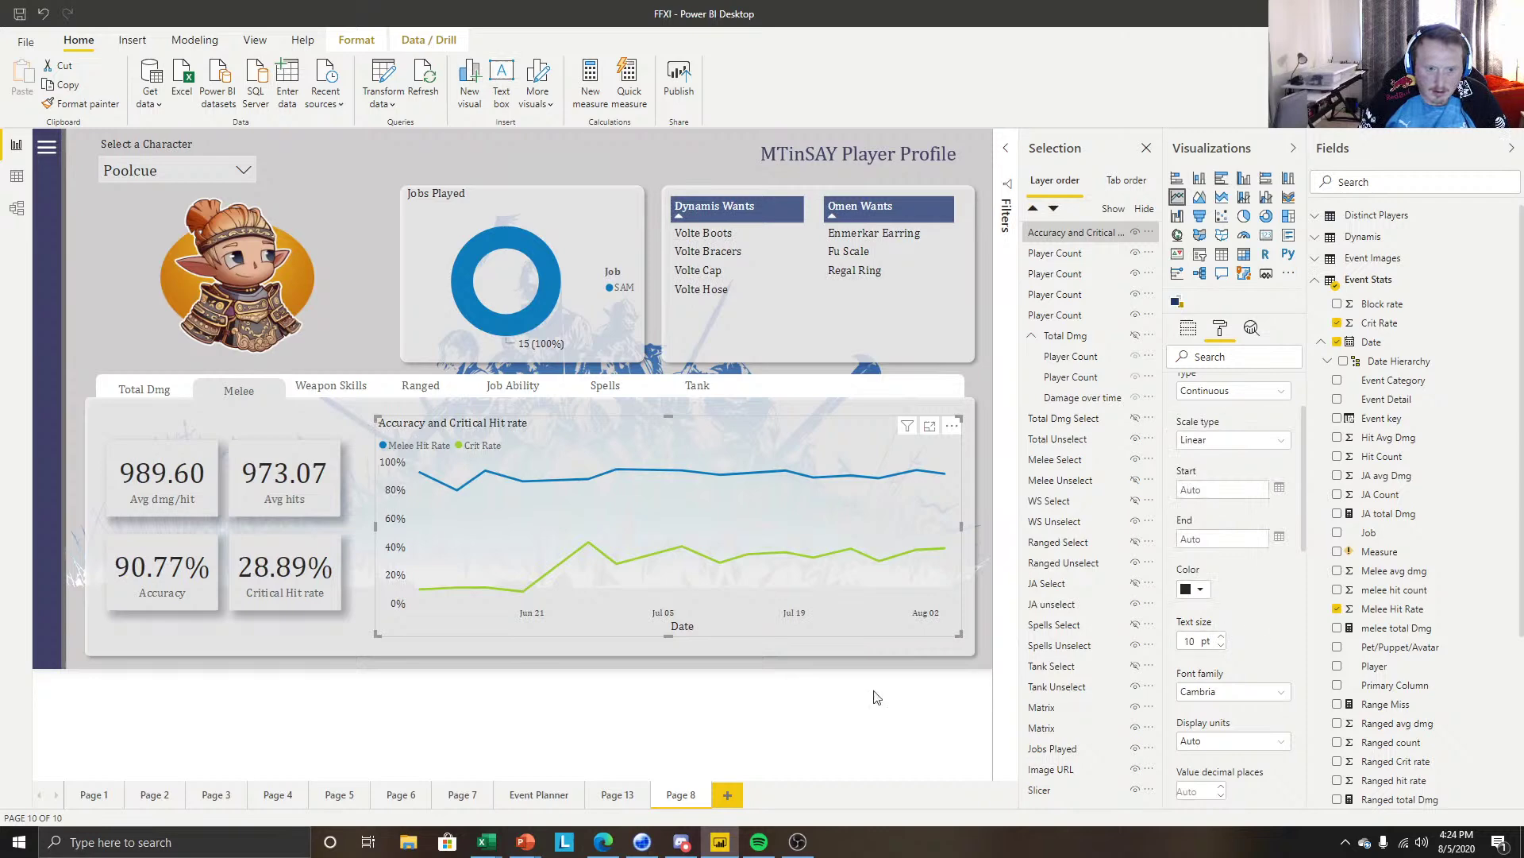
Turn off the X axis title on the Accuracy and Critical Hit rate line chart.
left_click(687, 555)
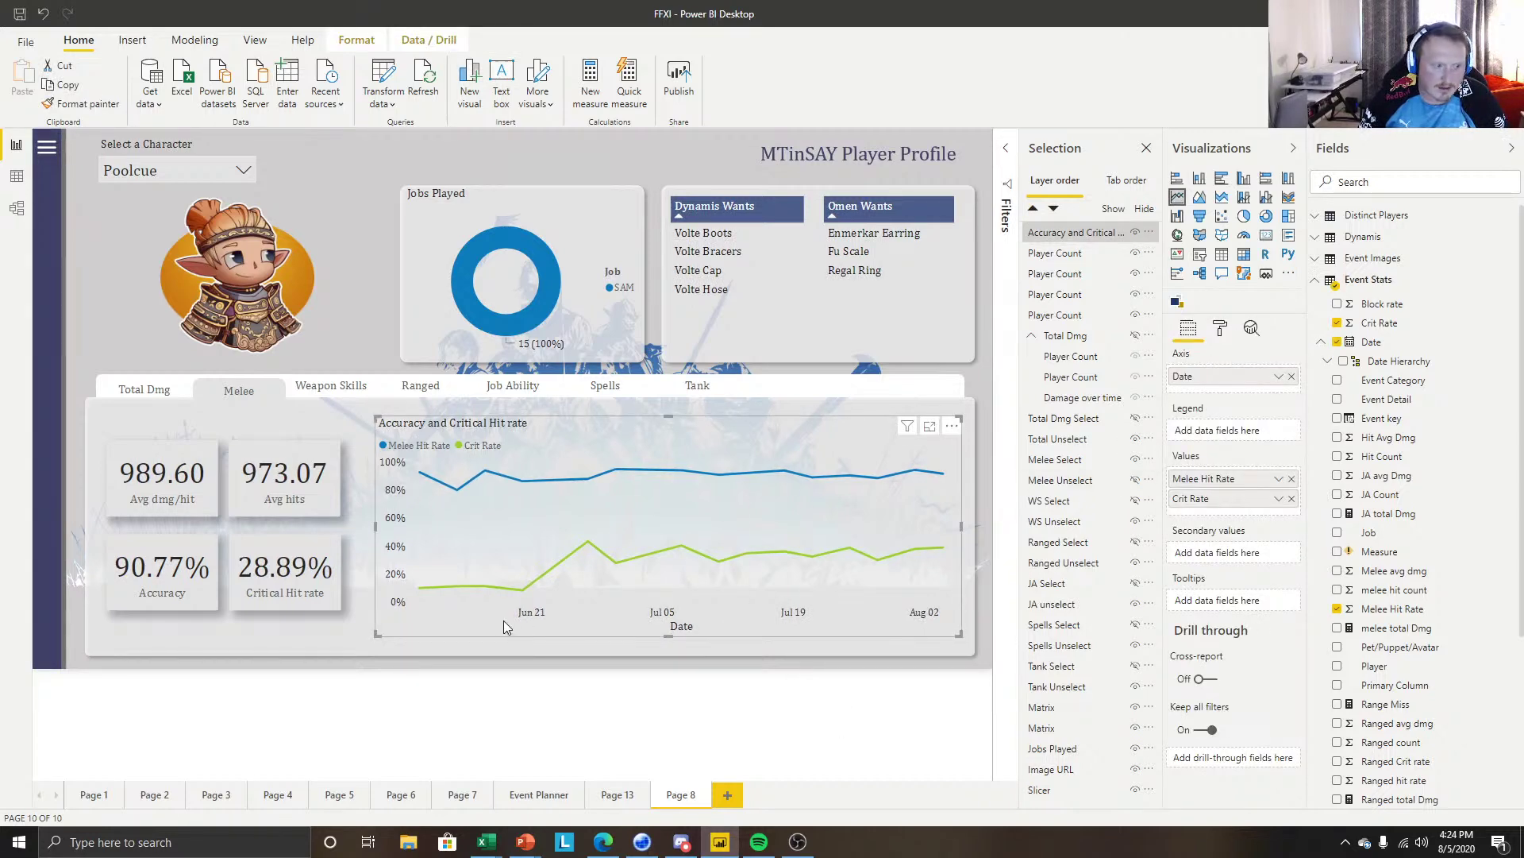
left_click(1220, 328)
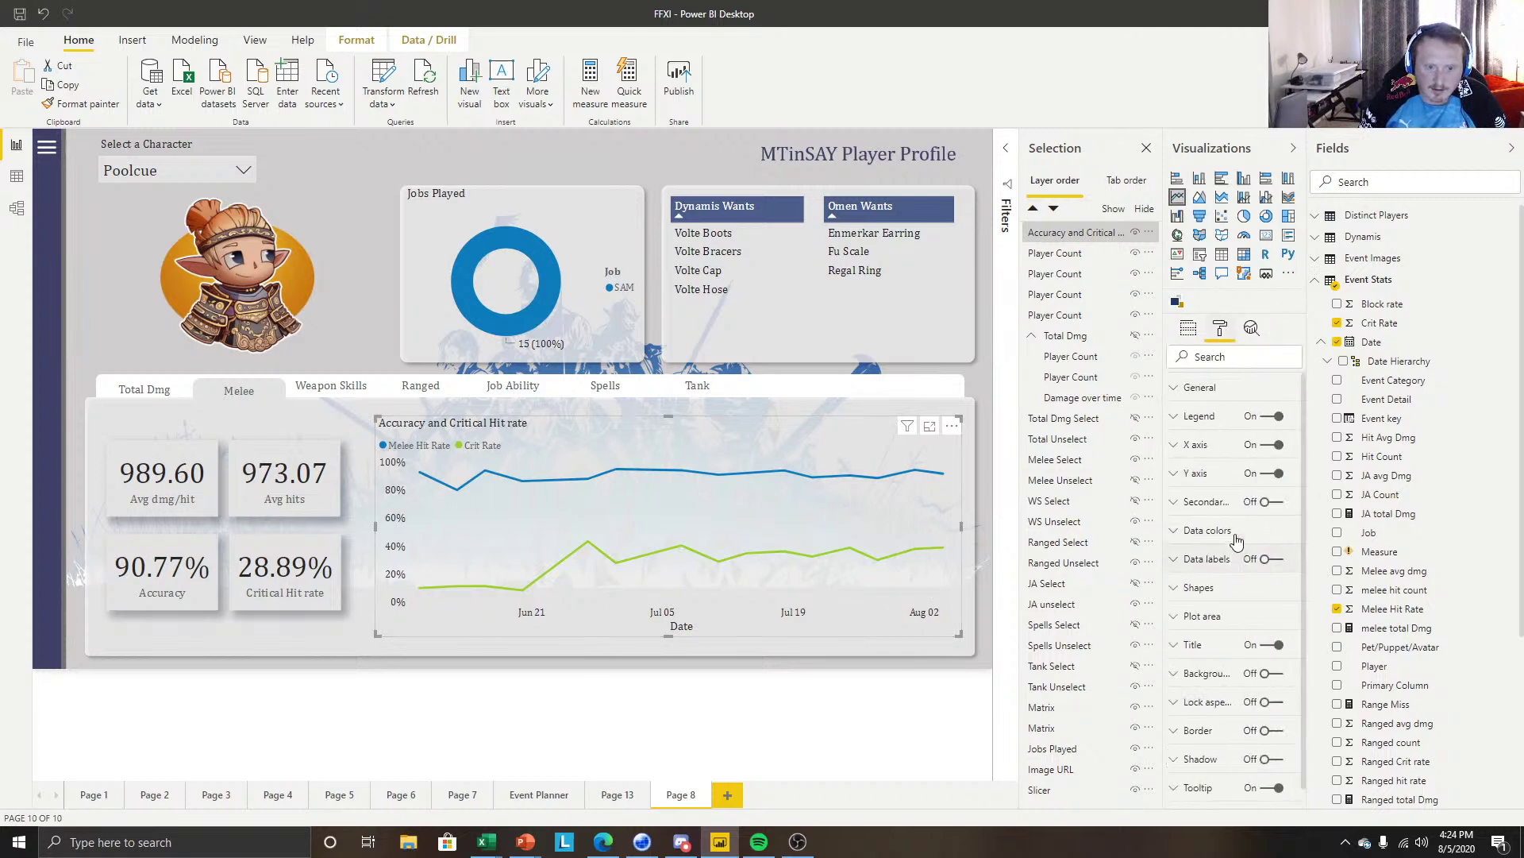
left_click(1198, 473)
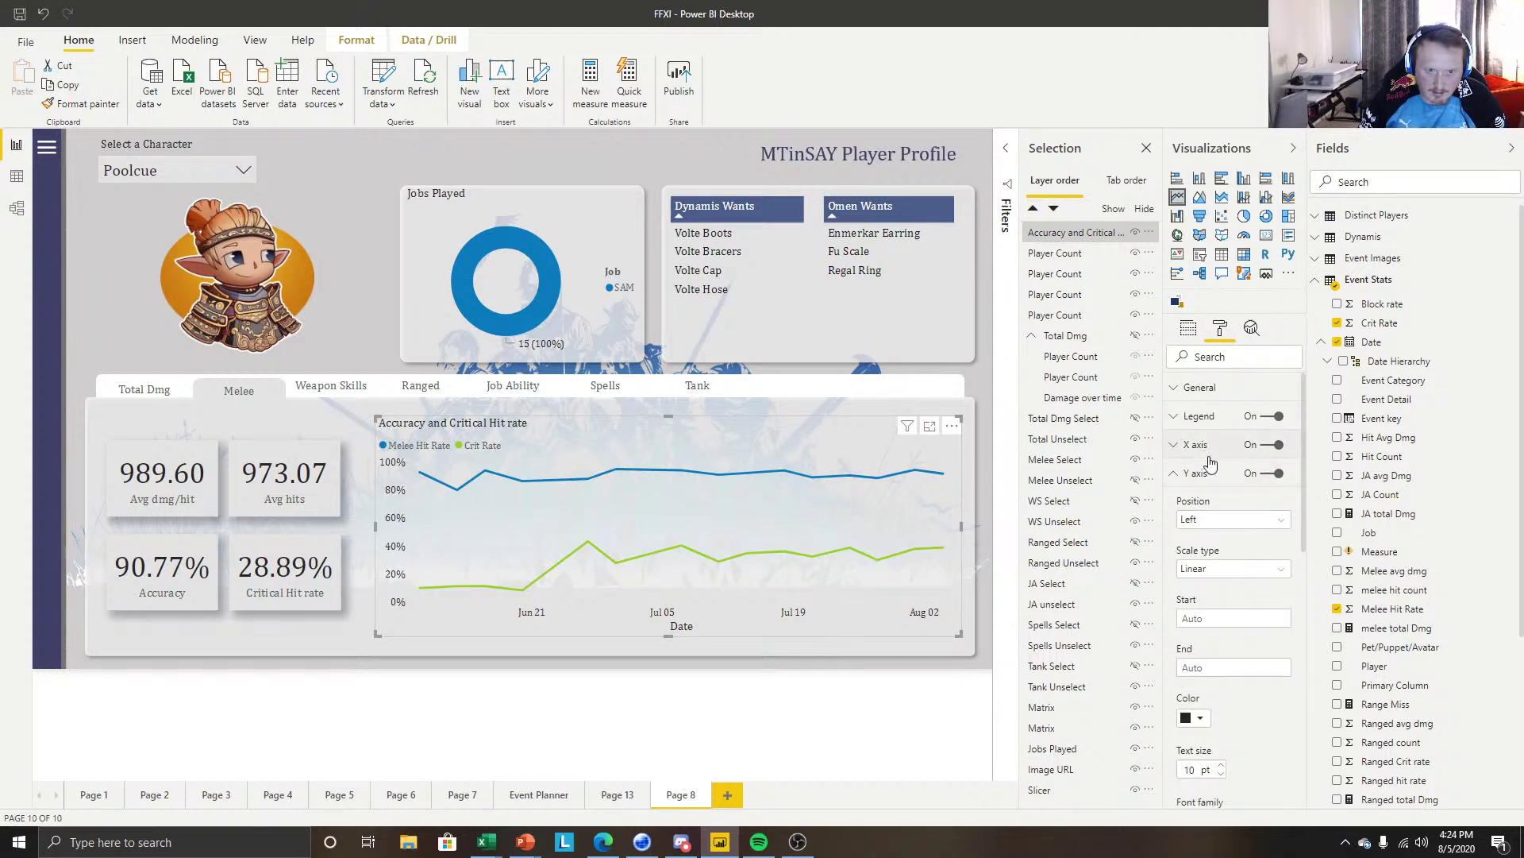
scroll(1229, 568, "down", 3)
scroll(1229, 569, "down", 2)
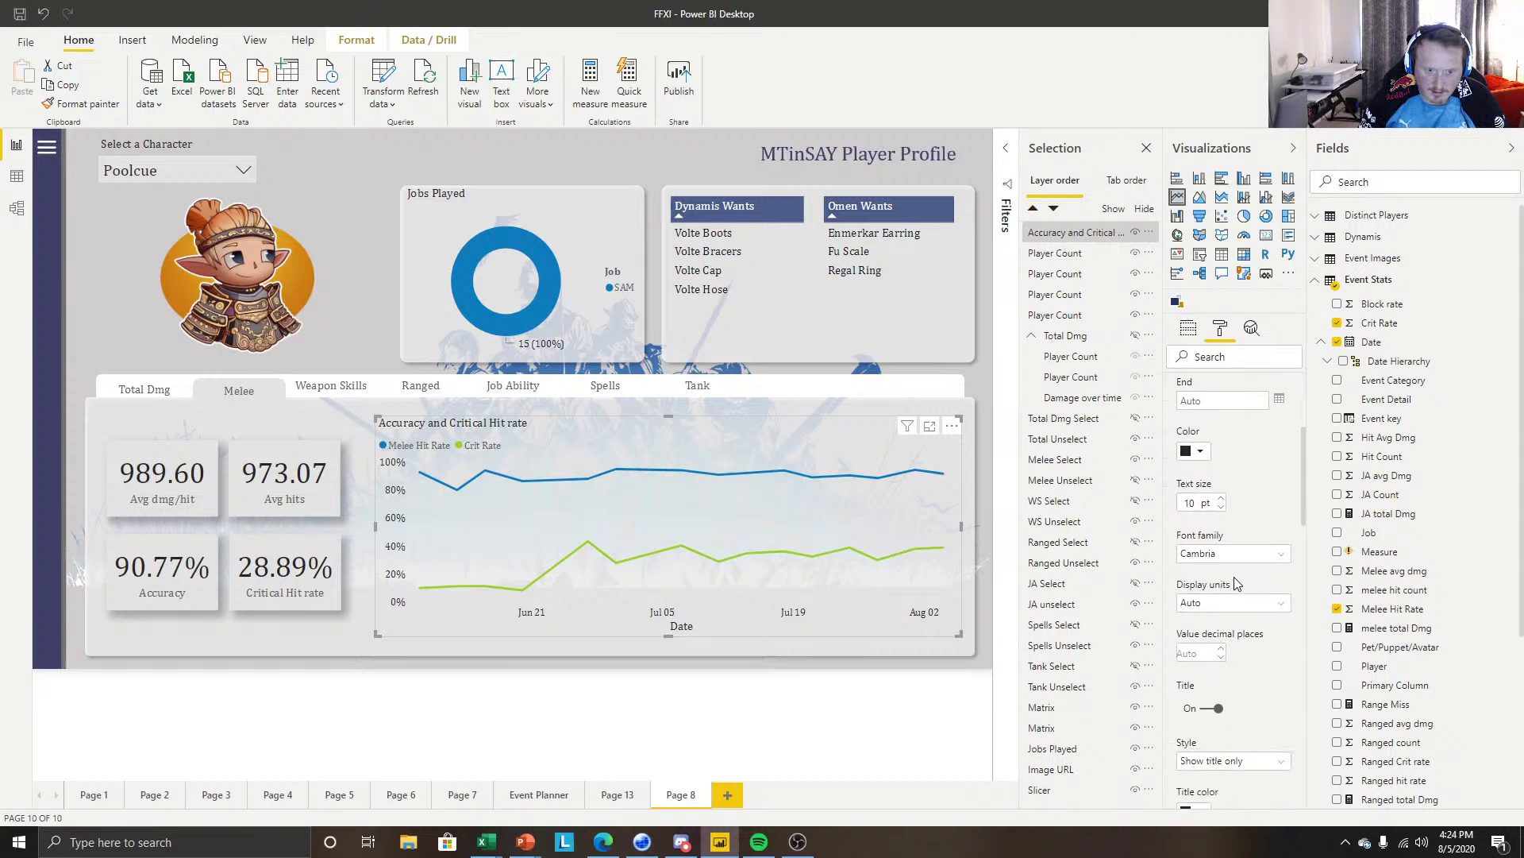
left_click(1207, 708)
left_click(888, 737)
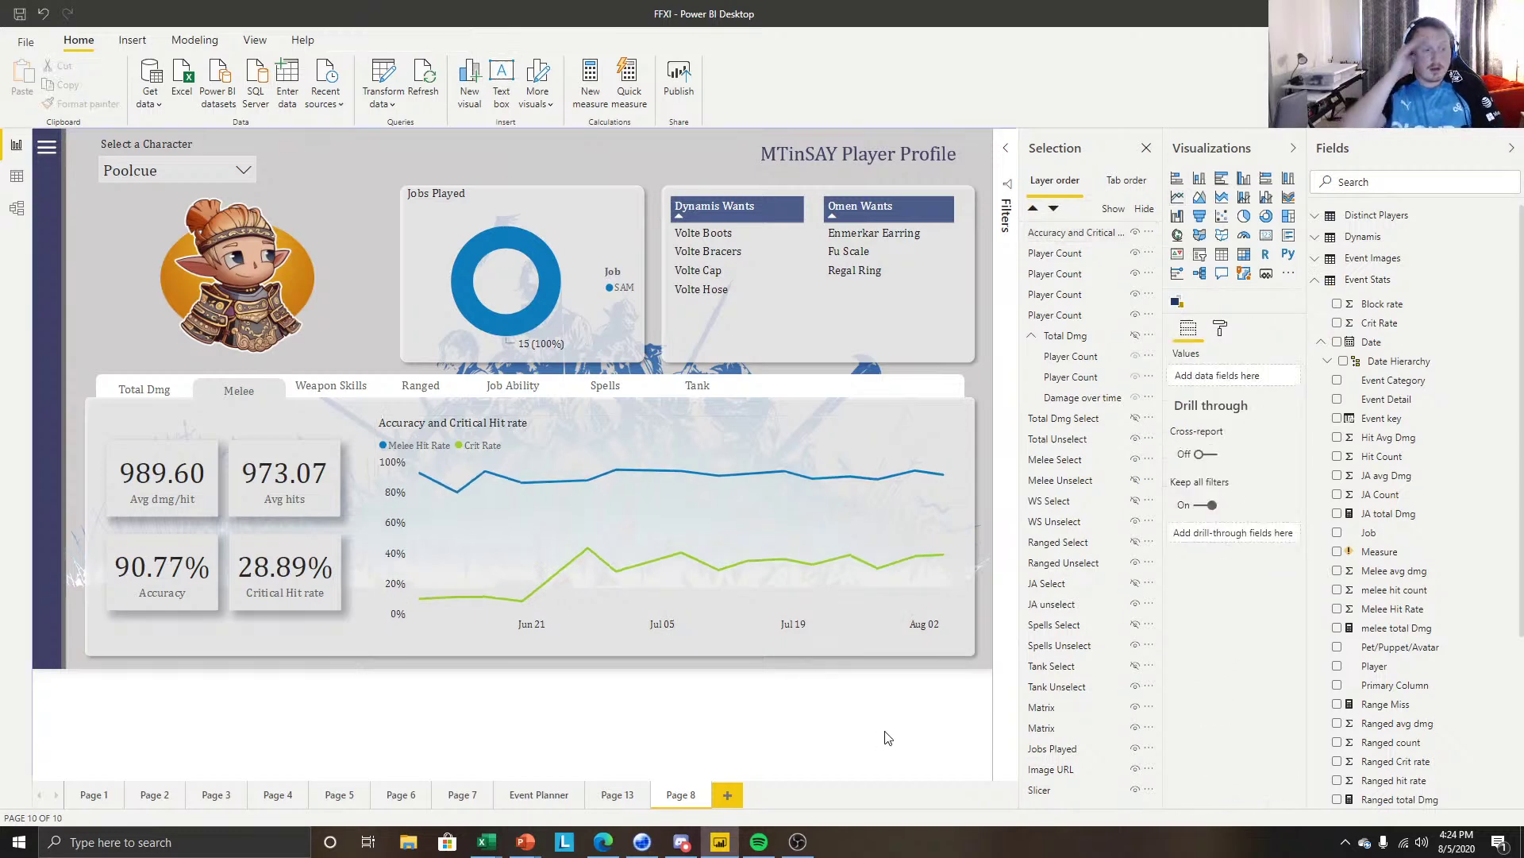
Stretch the line chart slightly upward and downward so it fills more of the Melee panel's height.
left_click(702, 433)
left_click_drag(671, 415, 671, 405)
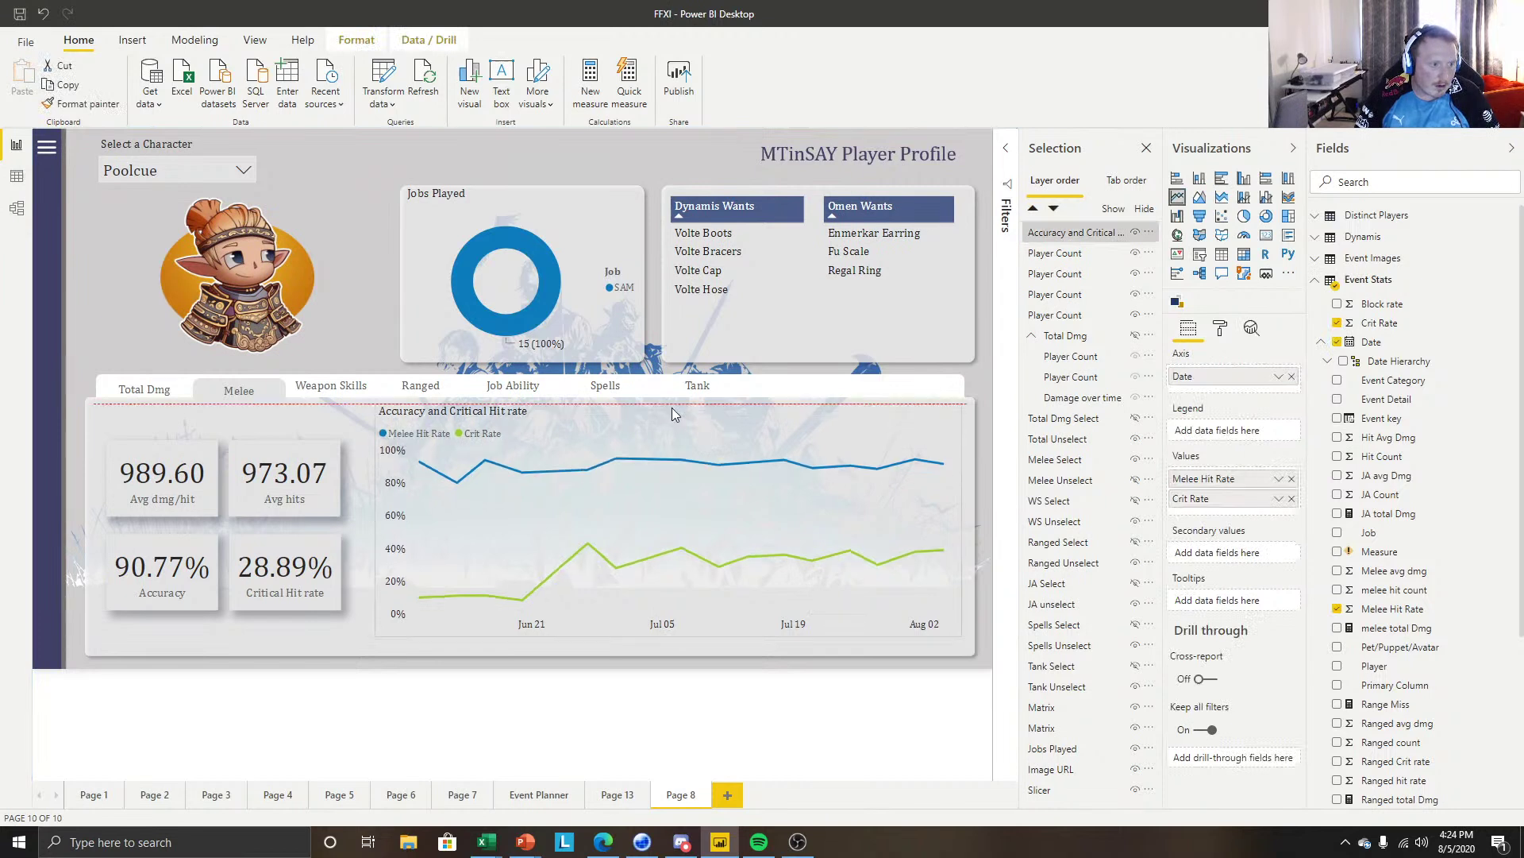
left_click_drag(667, 633, 669, 645)
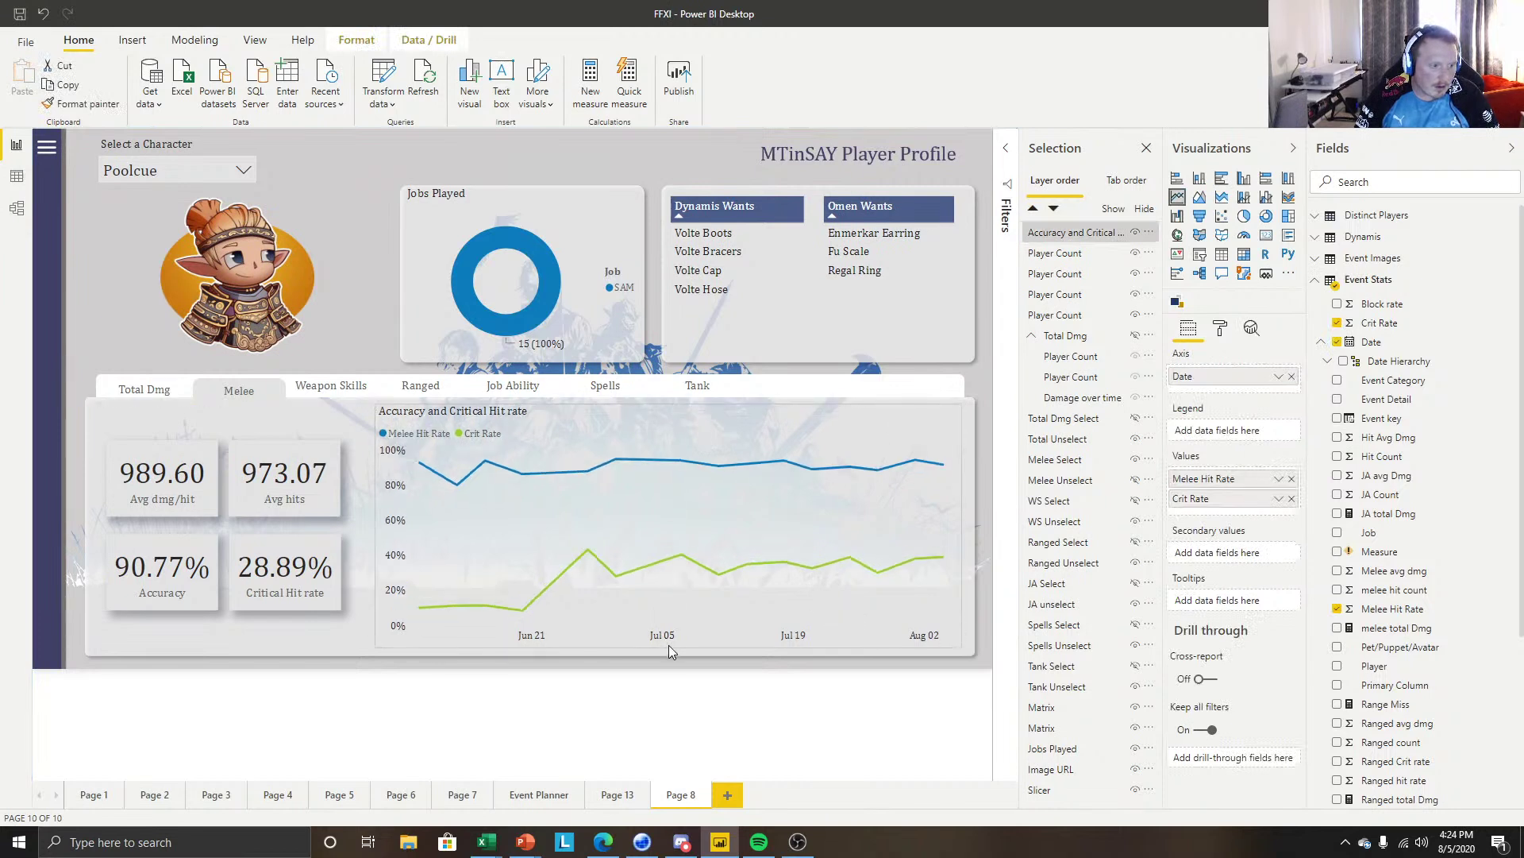
left_click(666, 698)
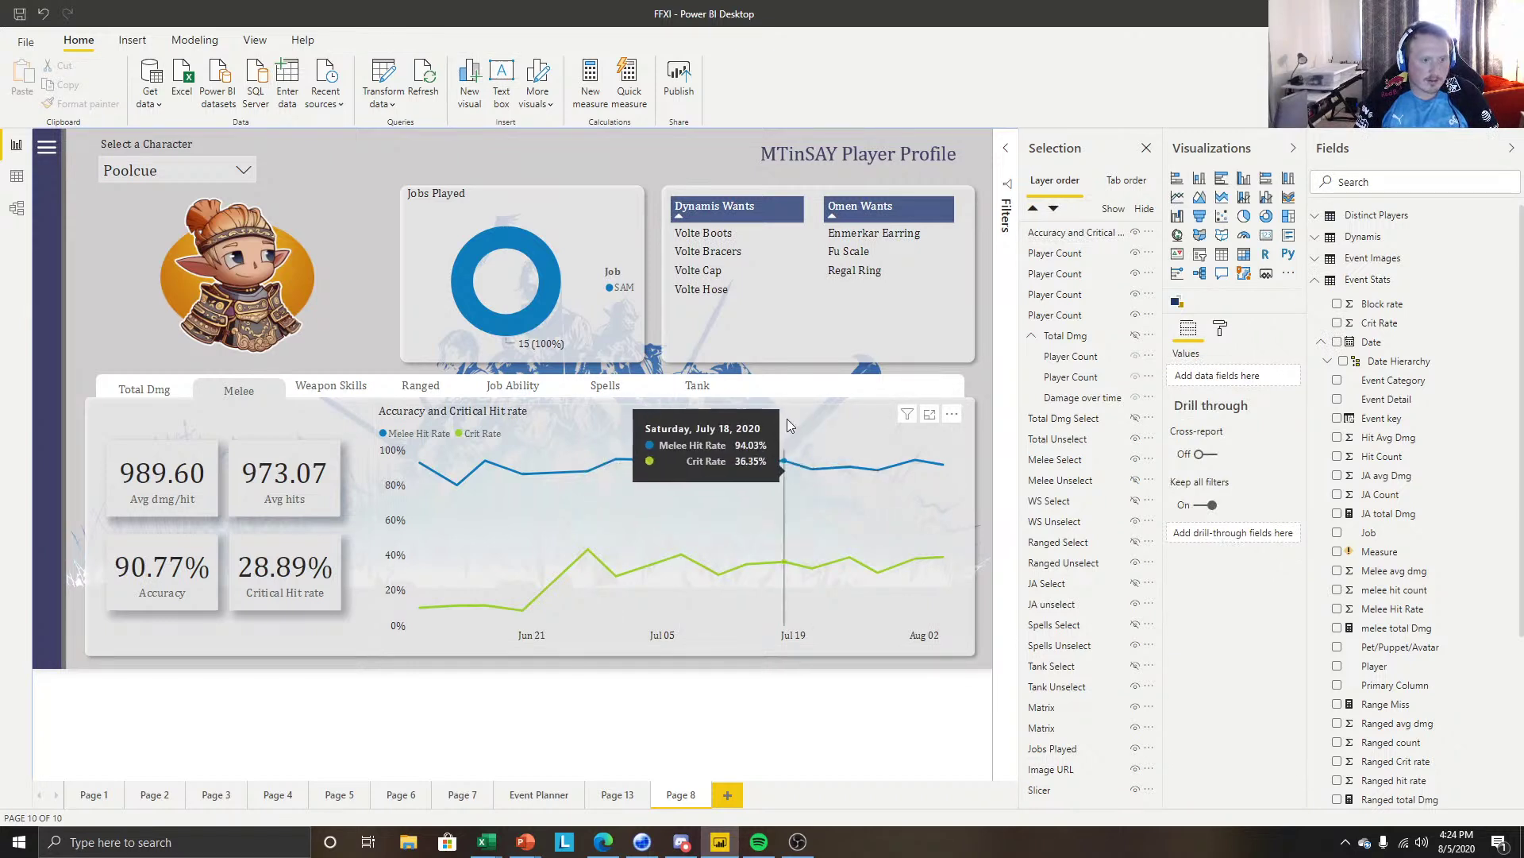
Turn off the visual header for the Accuracy and Critical Hit rate line chart.
left_click(806, 412)
left_click(1221, 328)
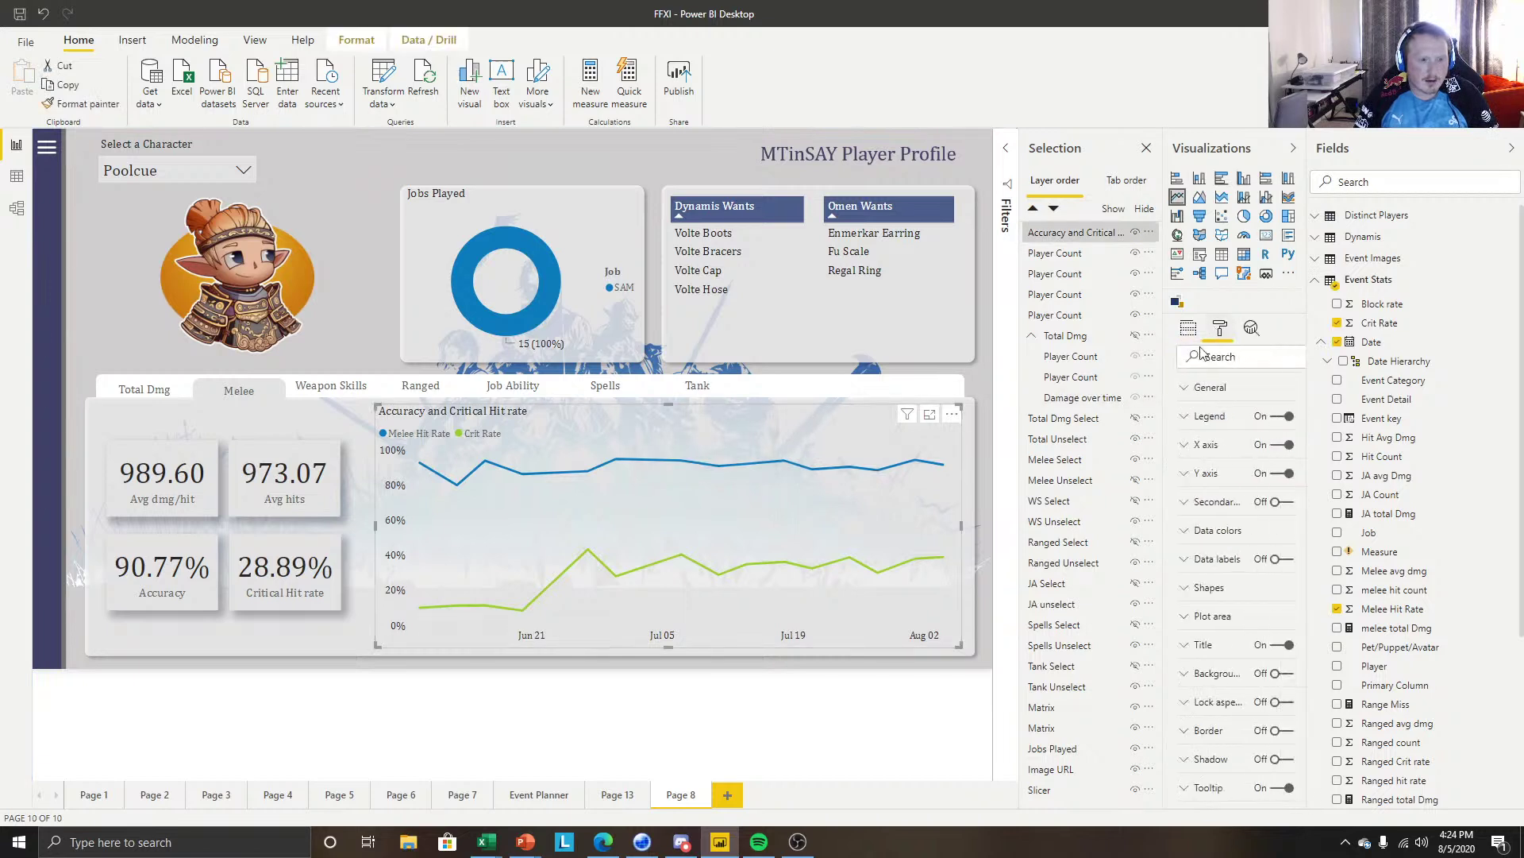
scroll(1238, 512, "down", 1)
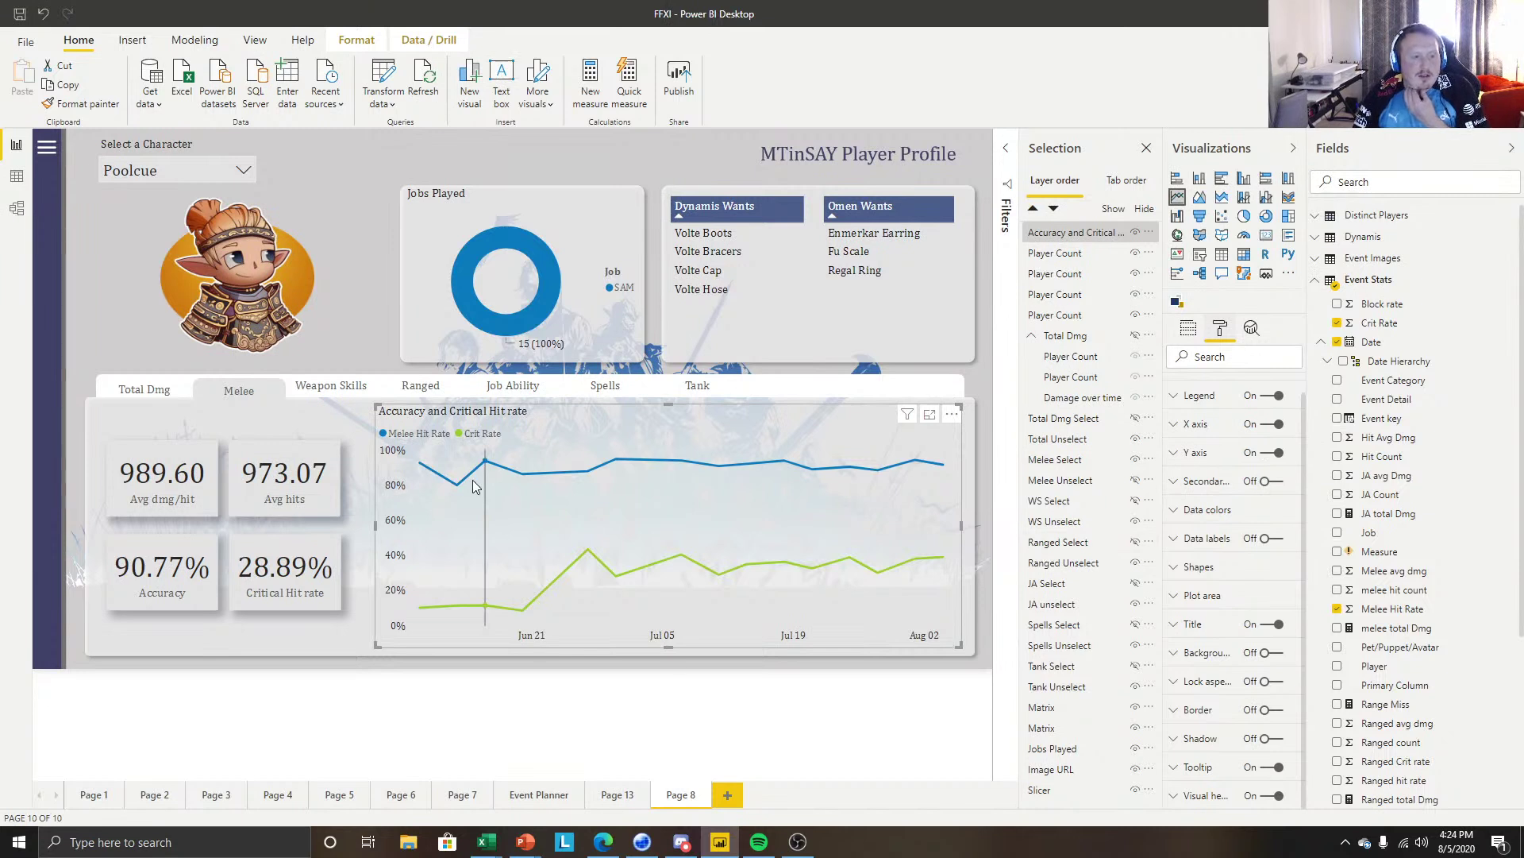
left_click(1209, 517)
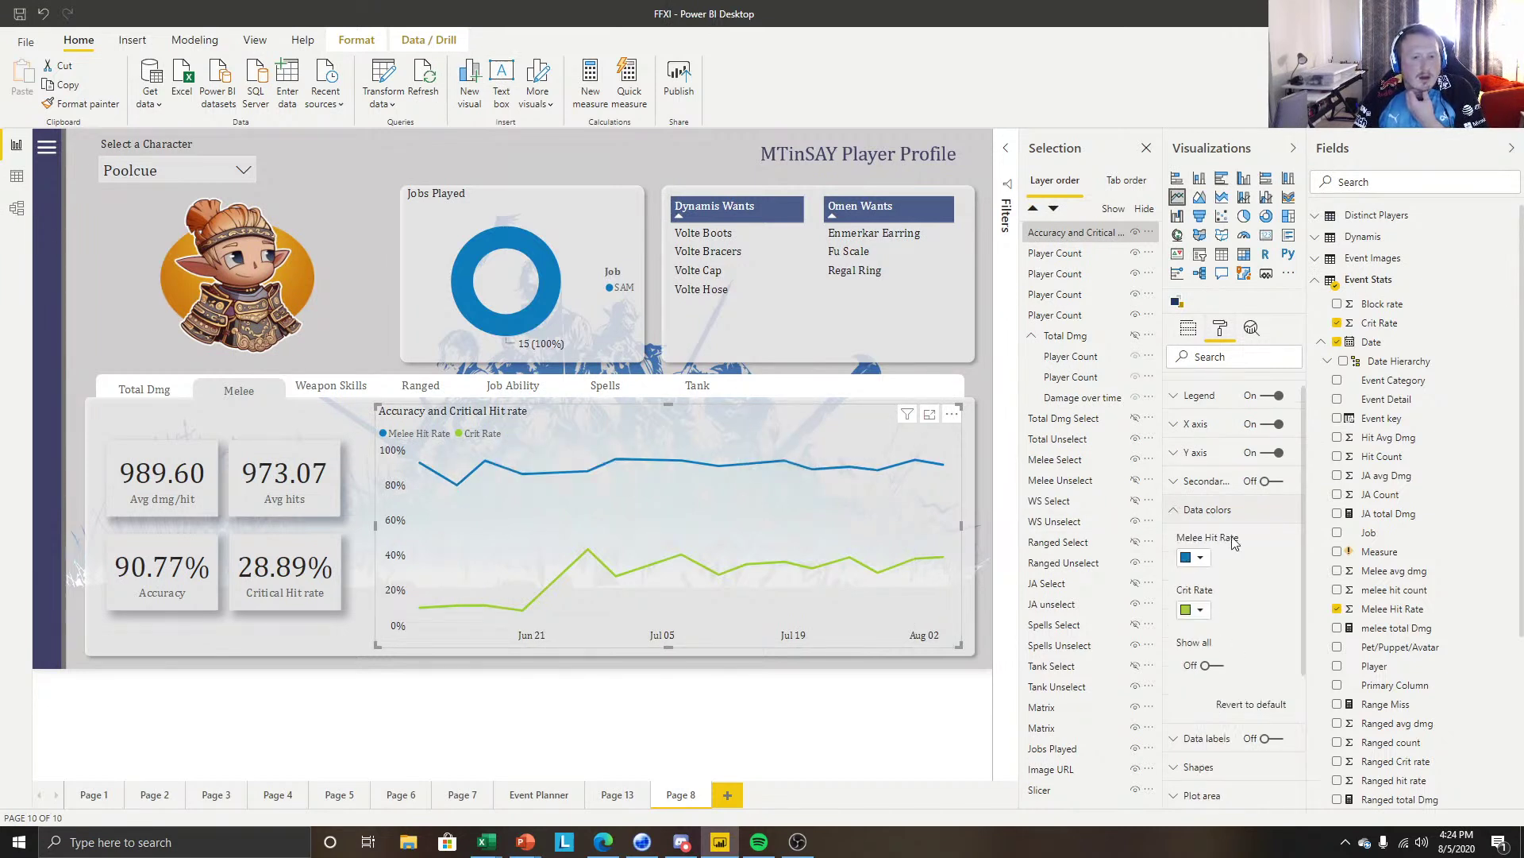
left_click(1203, 518)
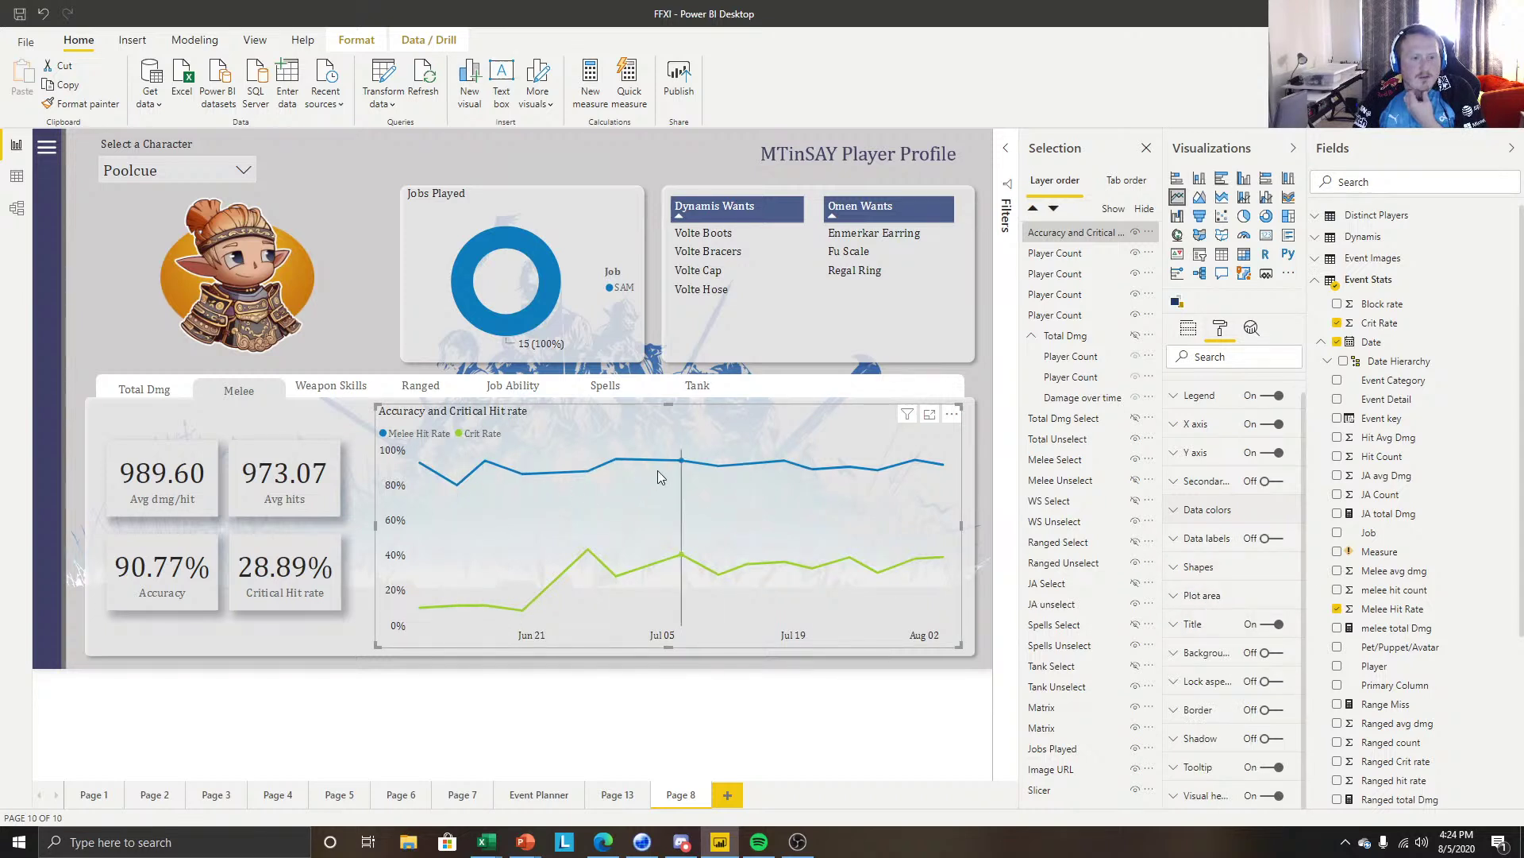
mouse_move(397, 481)
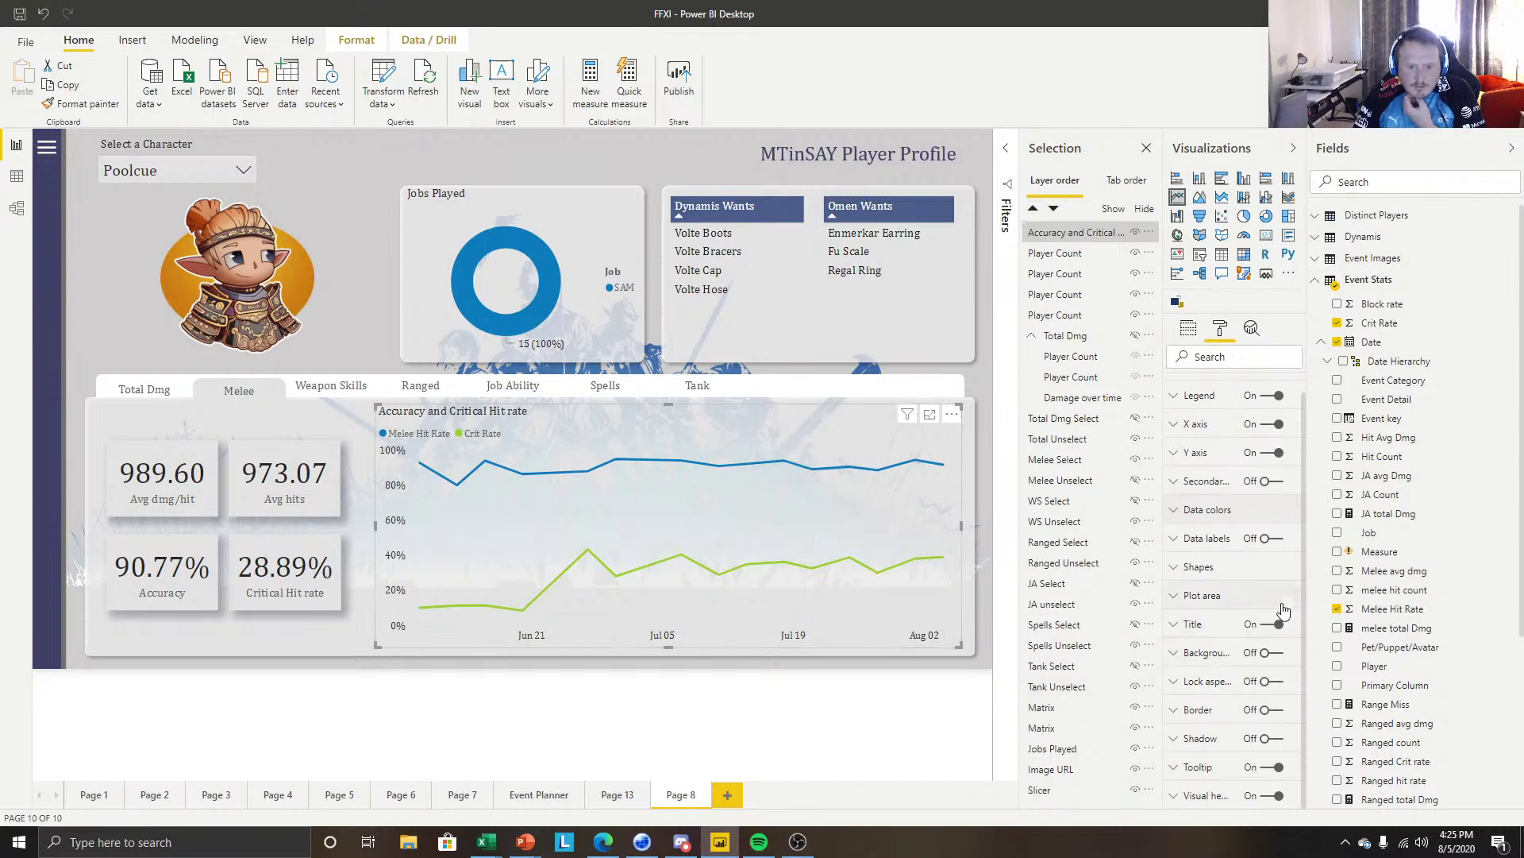
left_click(1275, 796)
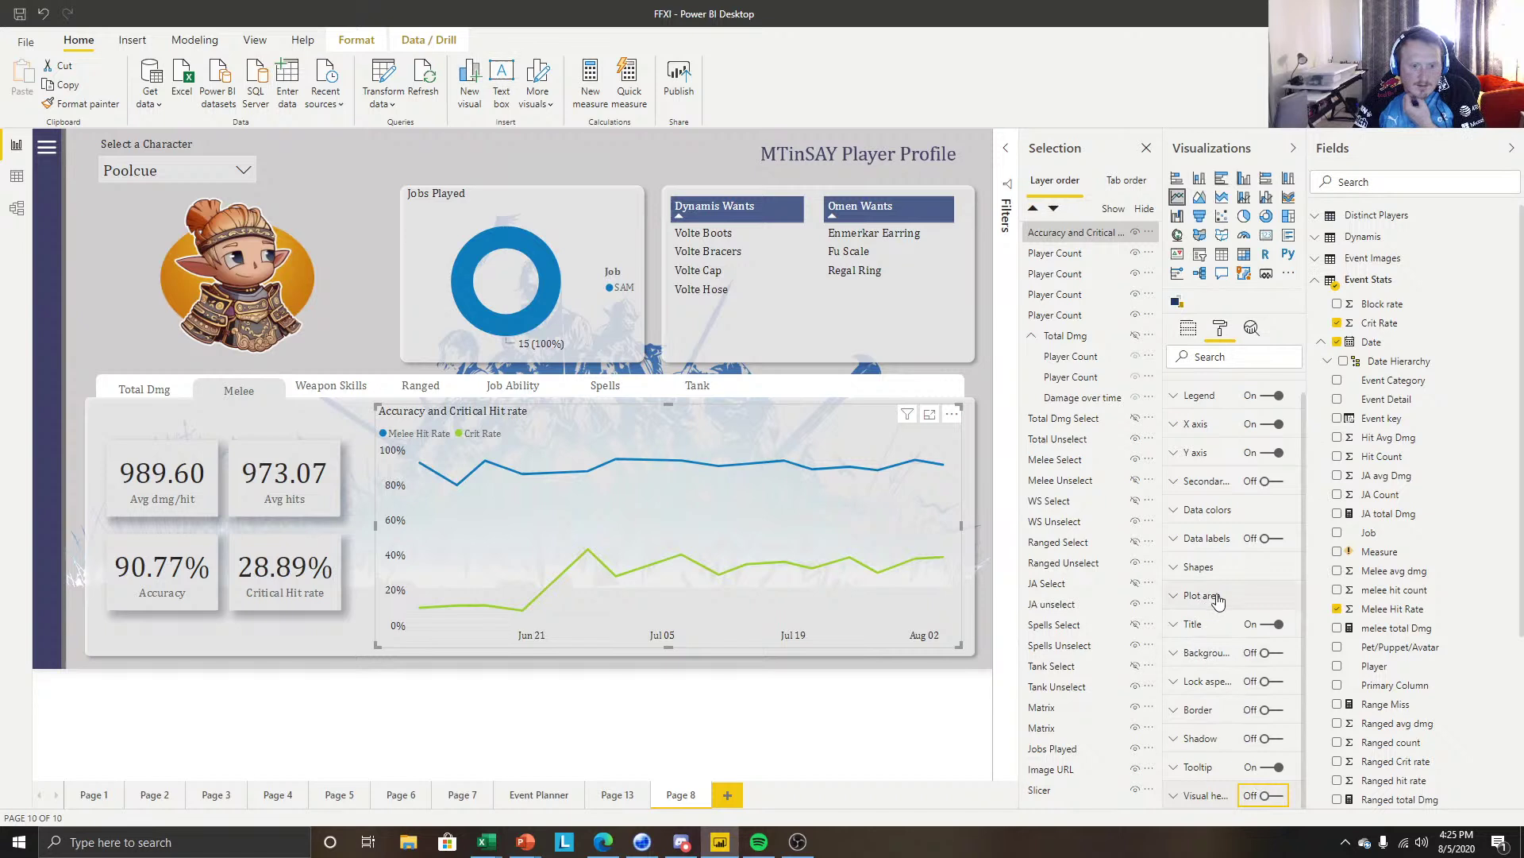
Show markers on the line chart's series and try the stepped line option before switching it back off.
left_click(1205, 572)
scroll(1205, 675, "down", 1)
left_click(1207, 687)
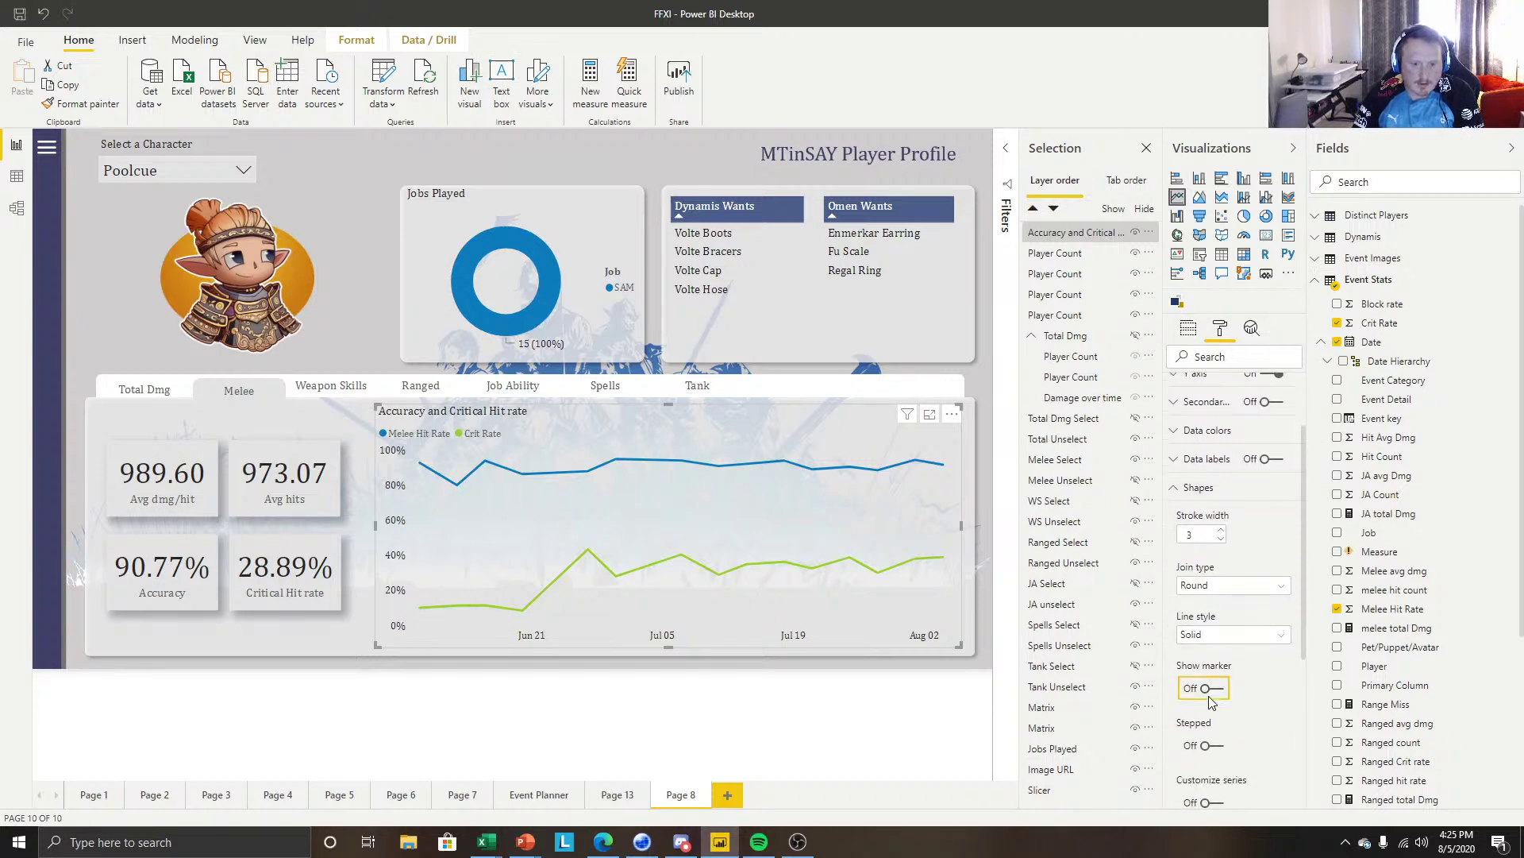
scroll(1282, 680, "down", 2)
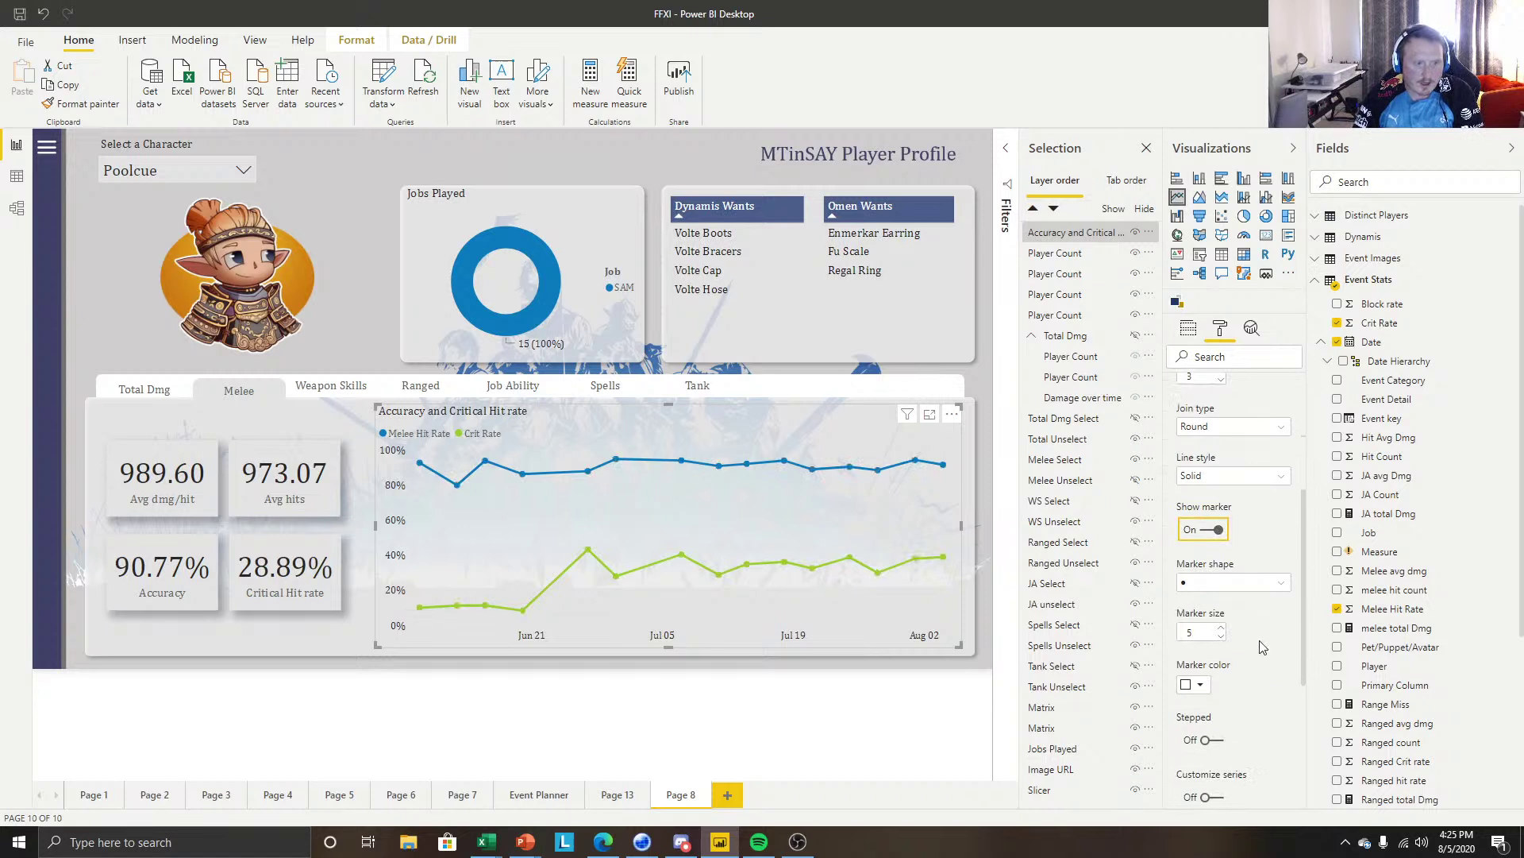
scroll(1256, 688, "down", 1)
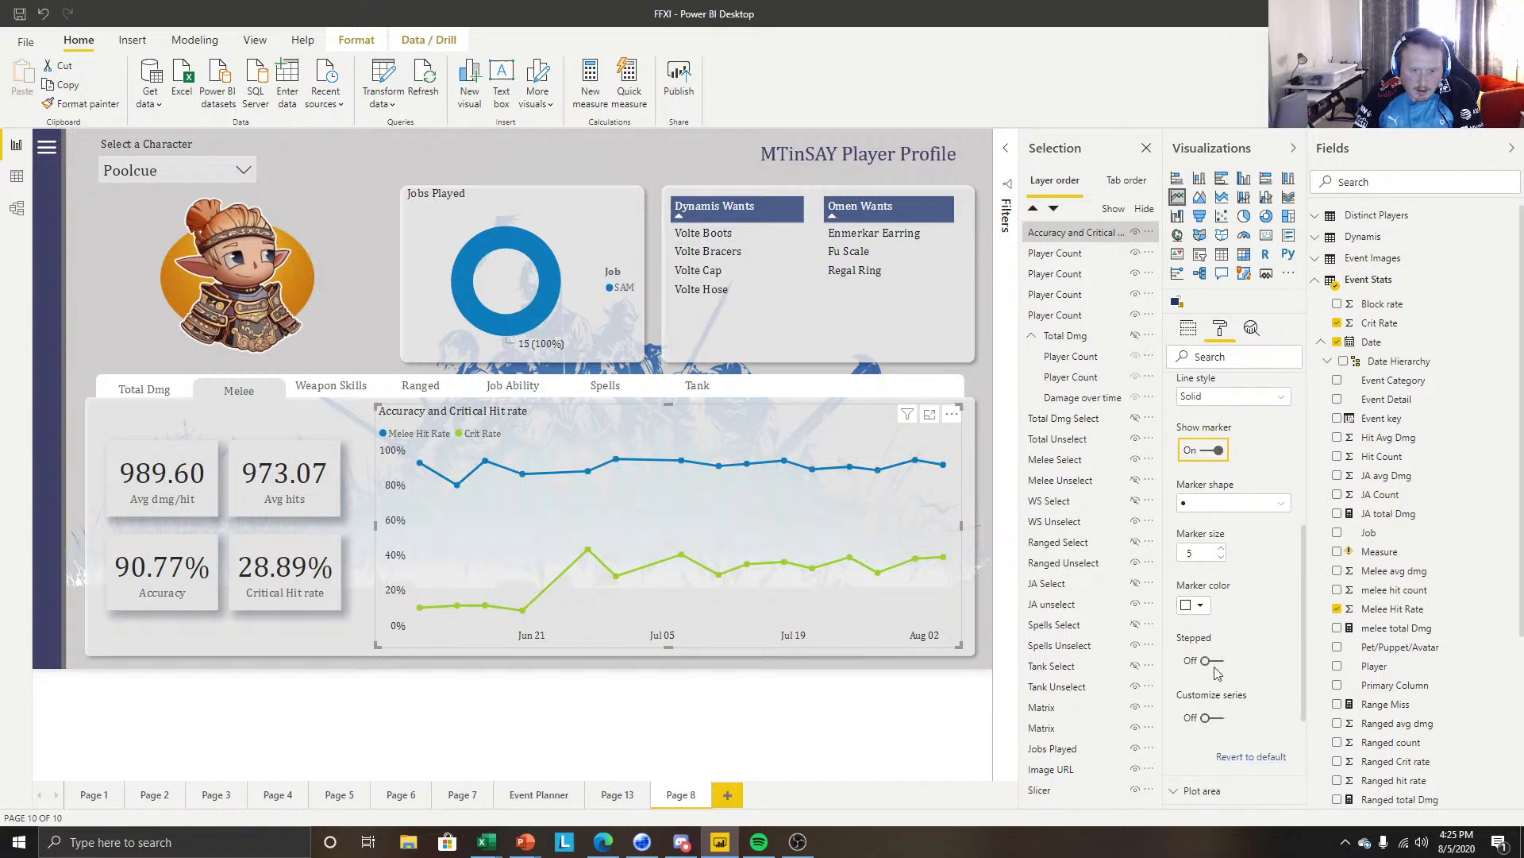
left_click(1212, 664)
left_click(1213, 664)
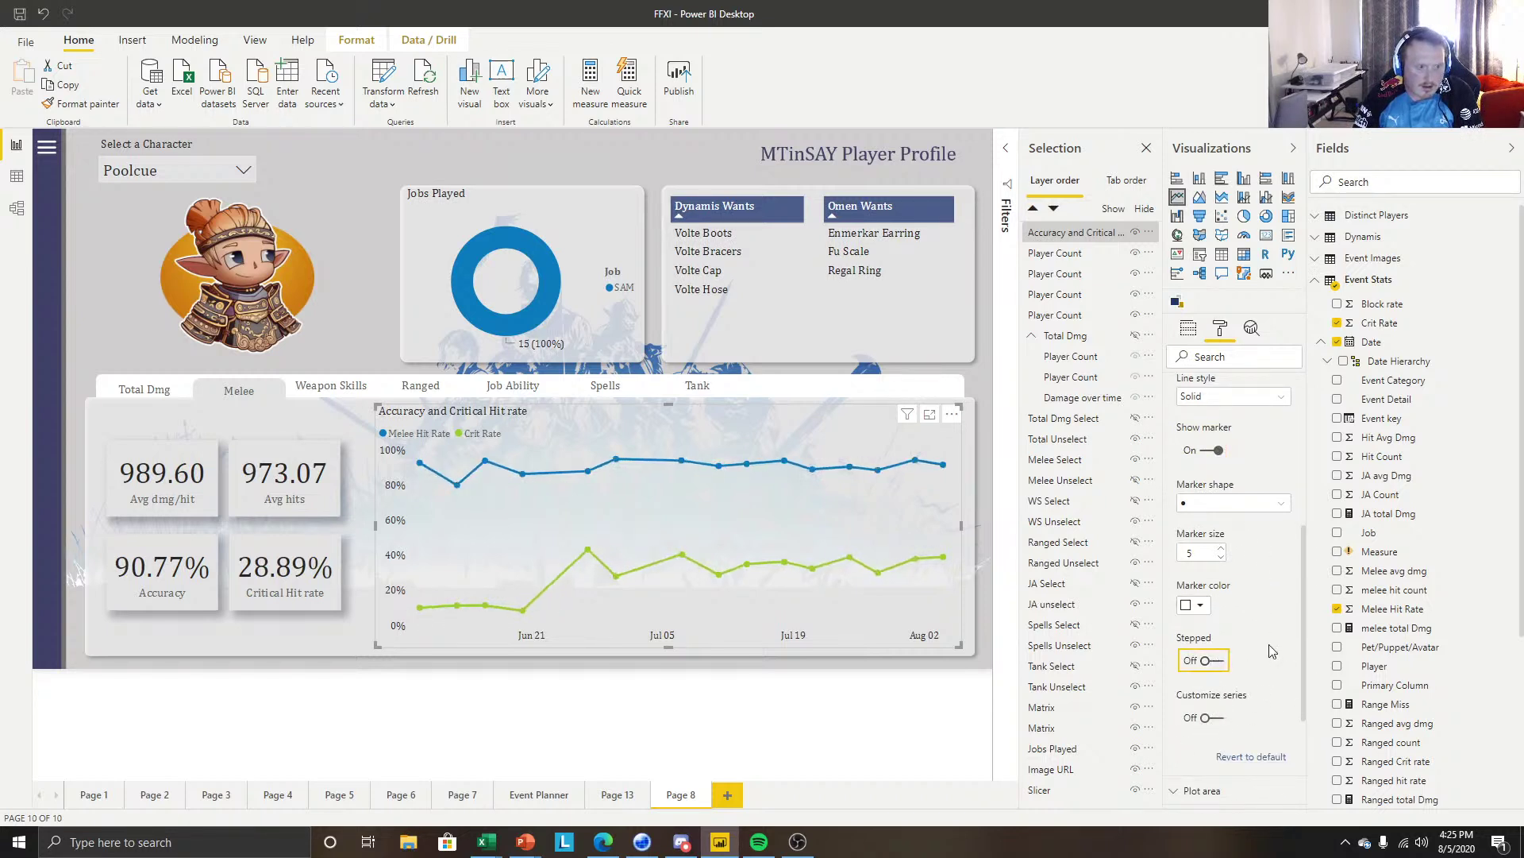
Try the Accuracy and Critical Hit rate chart as a stacked column and a clustered column chart, checking its data color options.
scroll(1255, 648, "up", 1)
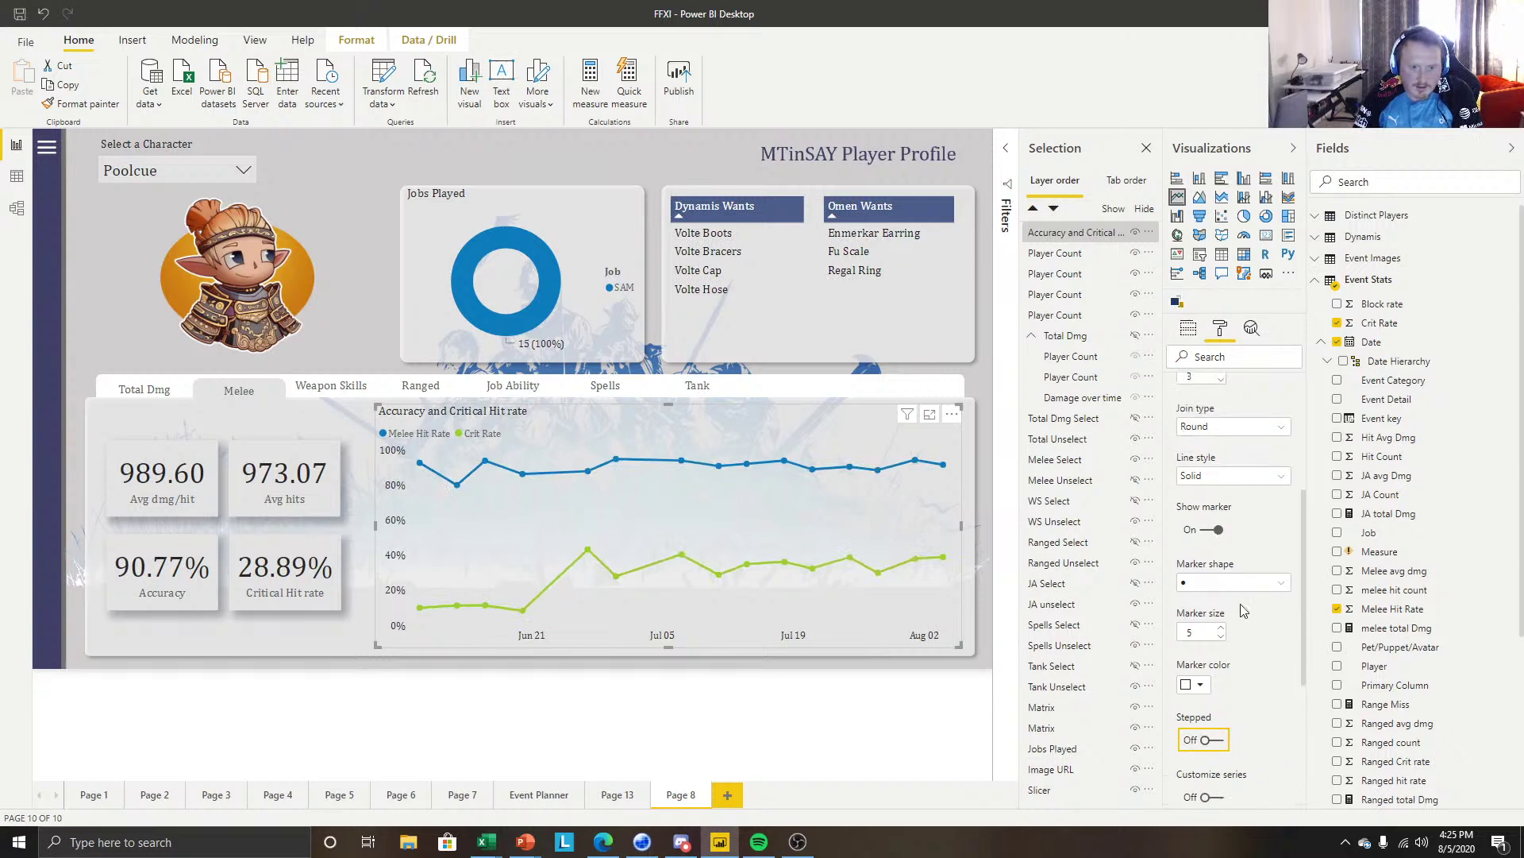
scroll(1264, 635, "up", 2)
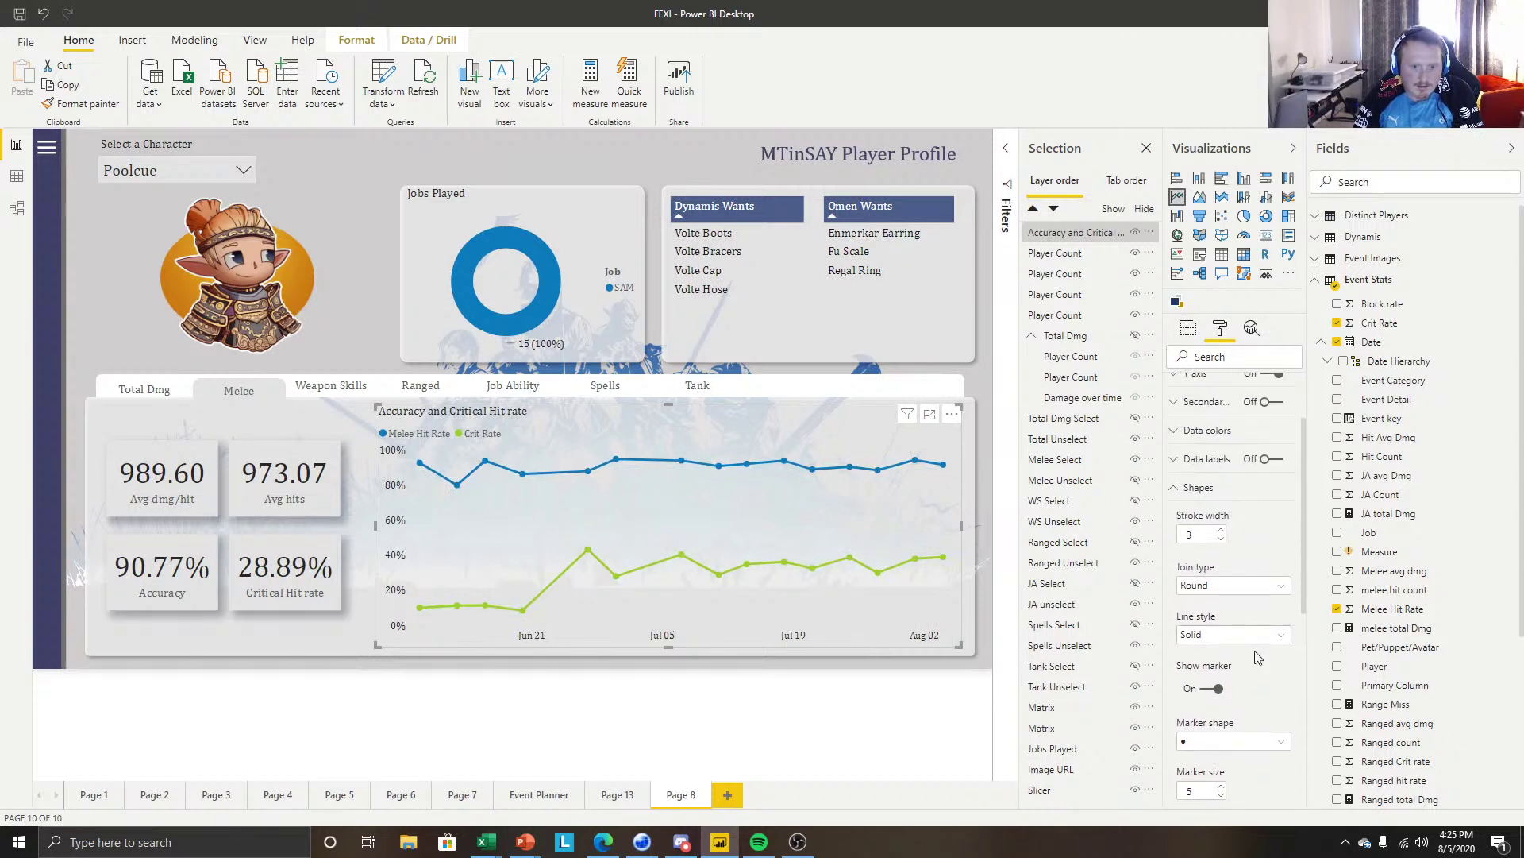
scroll(1270, 693, "up", 1)
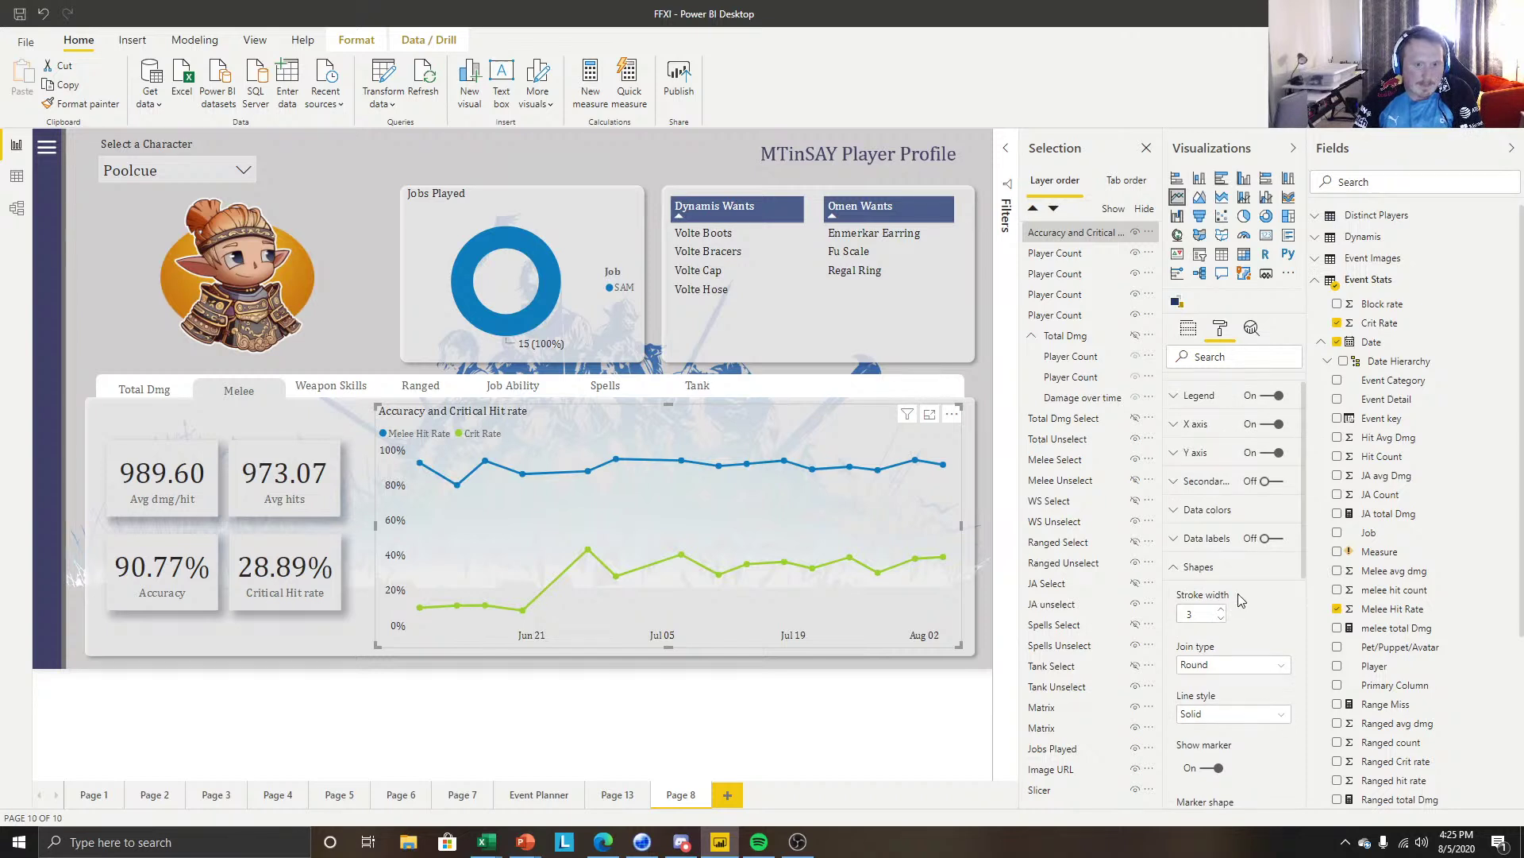
left_click(1211, 512)
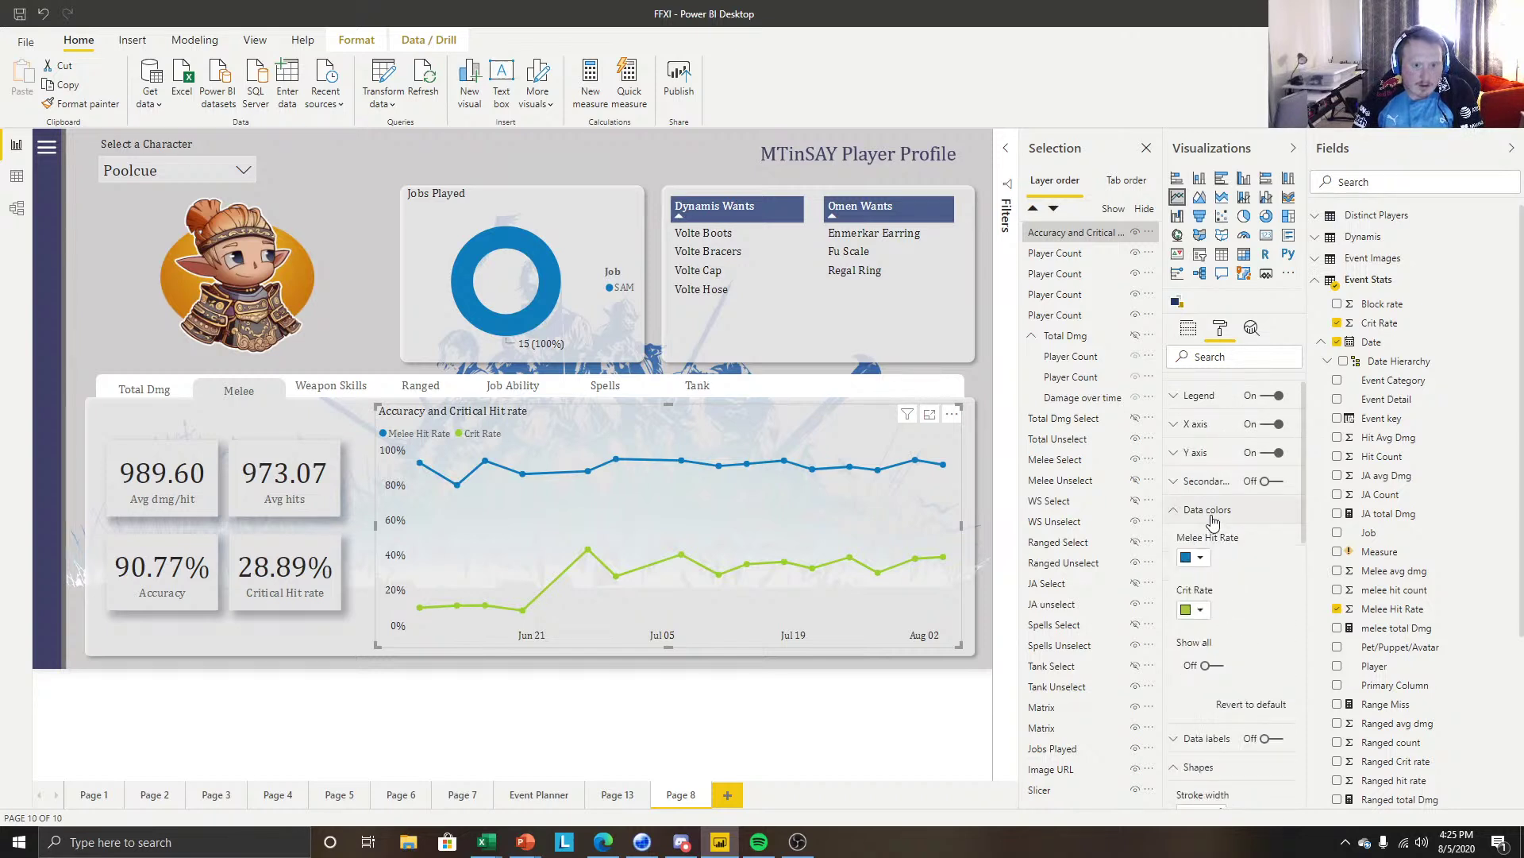
left_click(1210, 511)
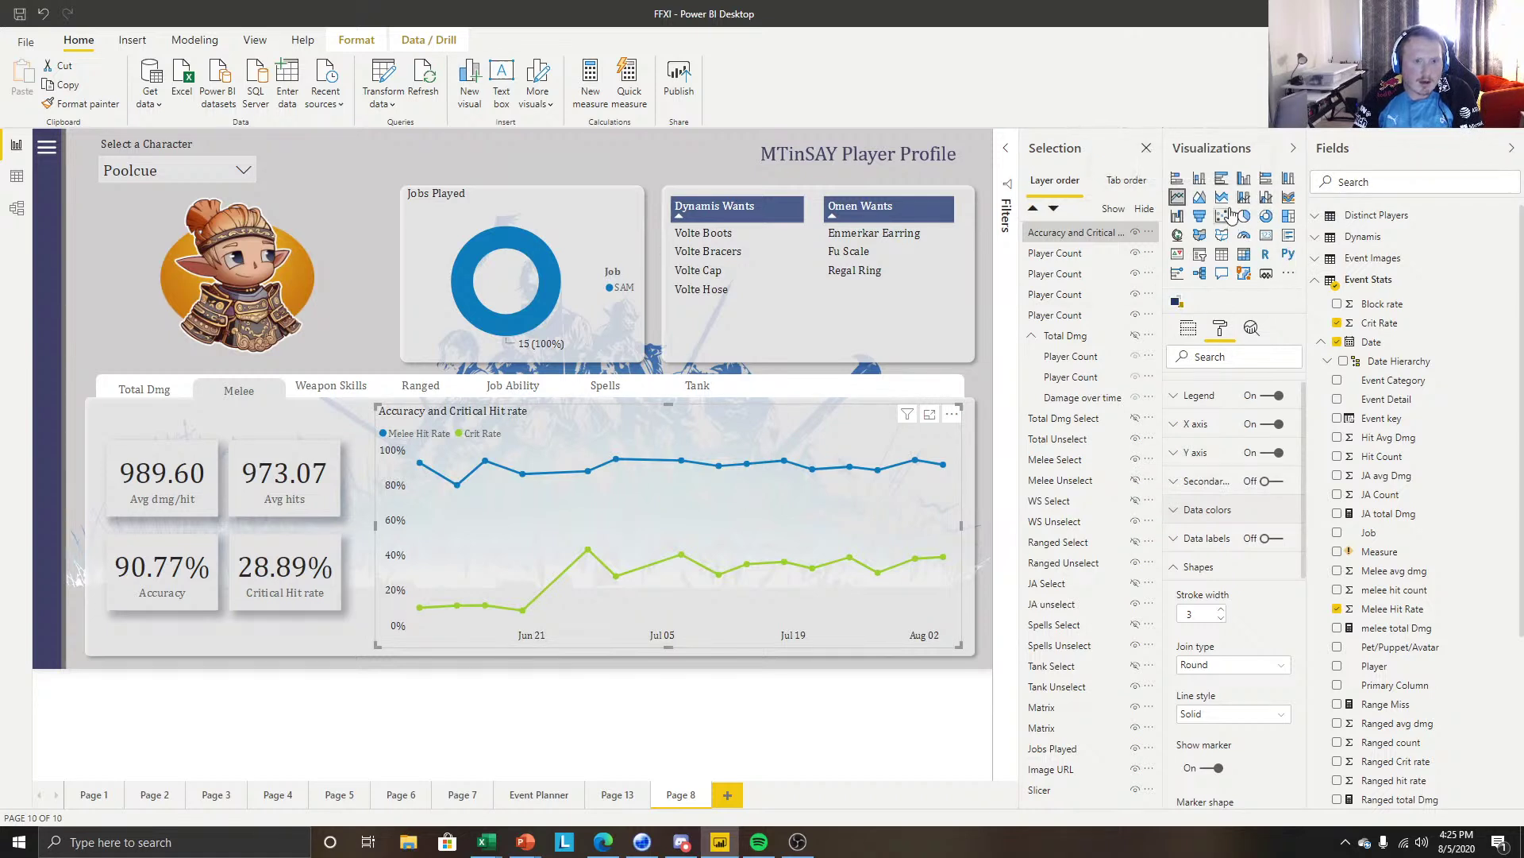
left_click(1200, 179)
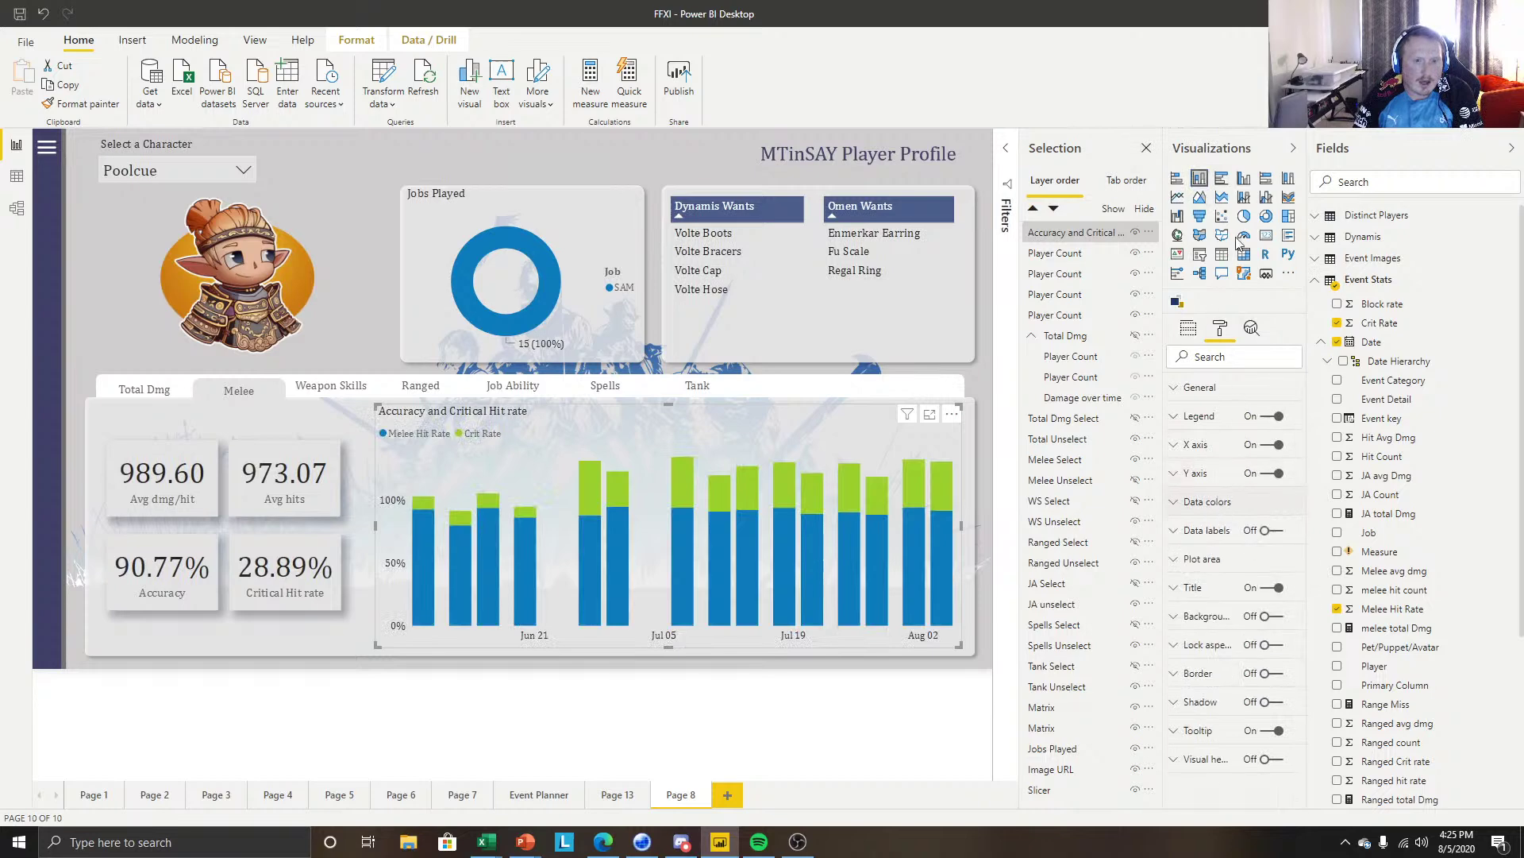
left_click(1244, 178)
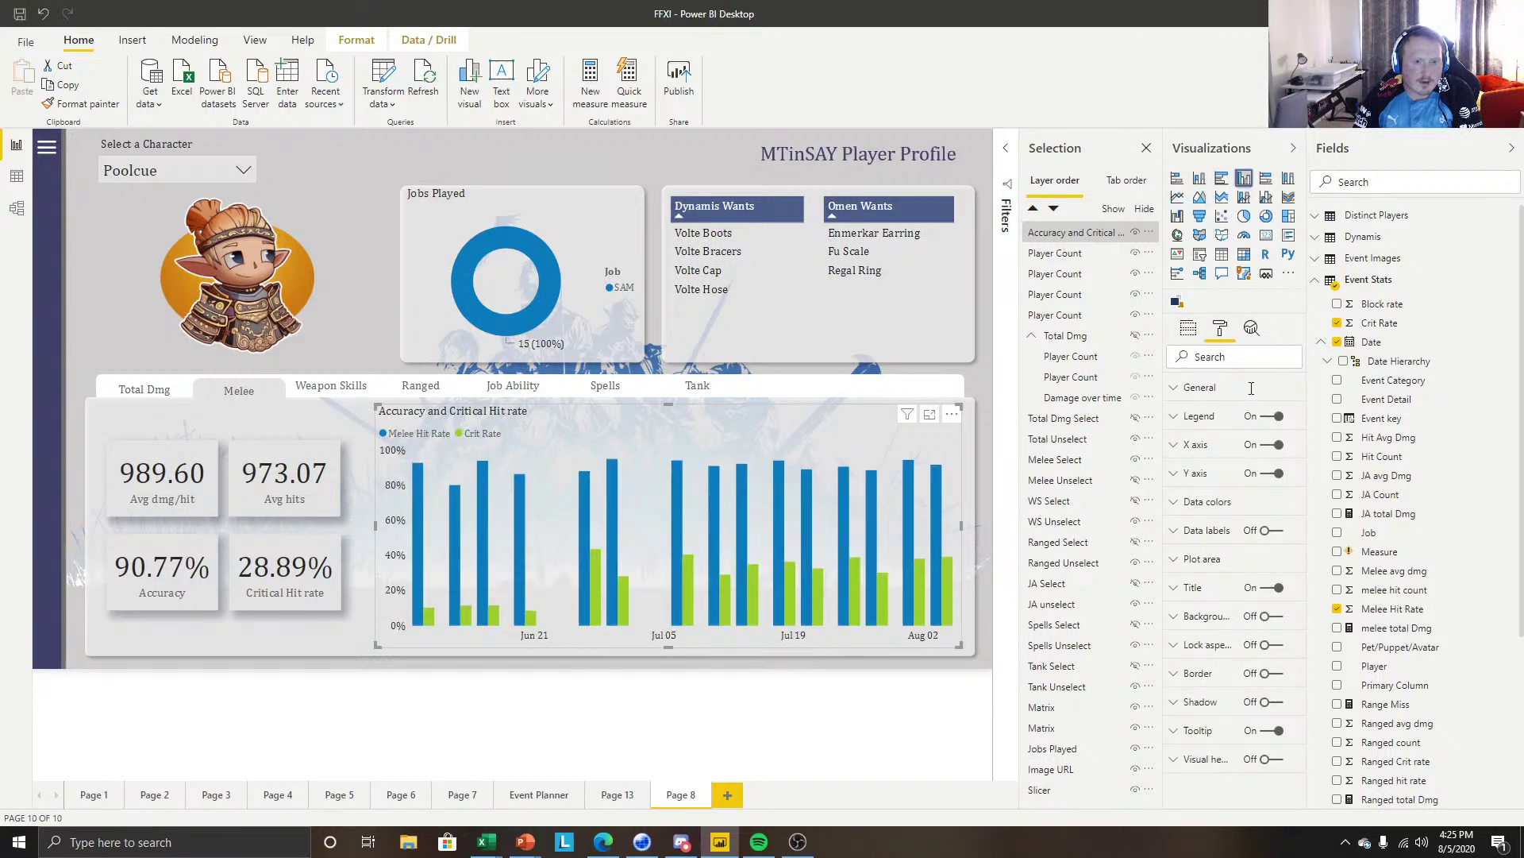
left_click(1208, 504)
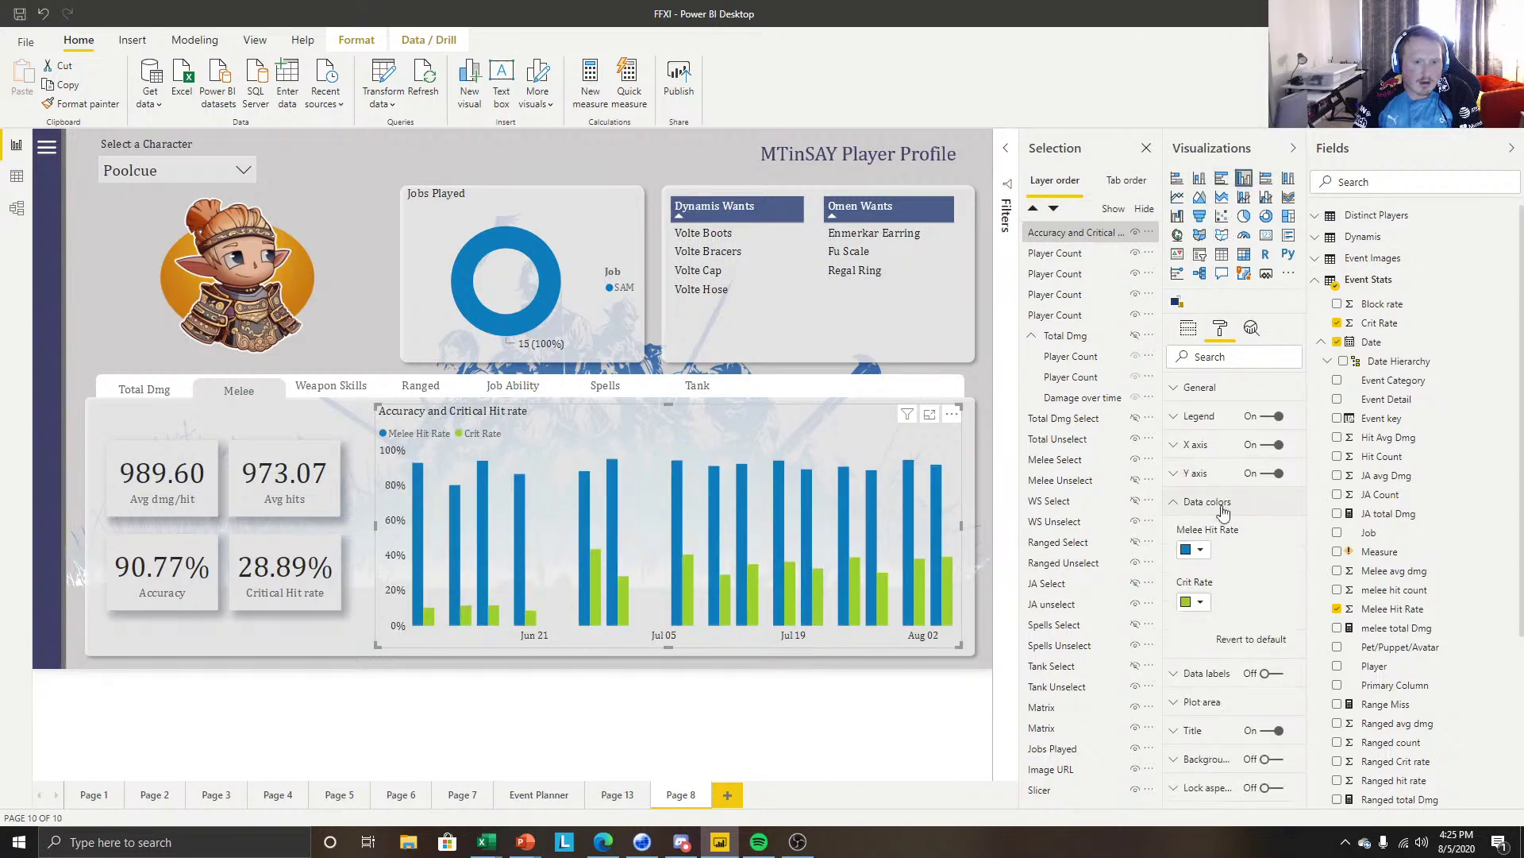
left_click(1210, 503)
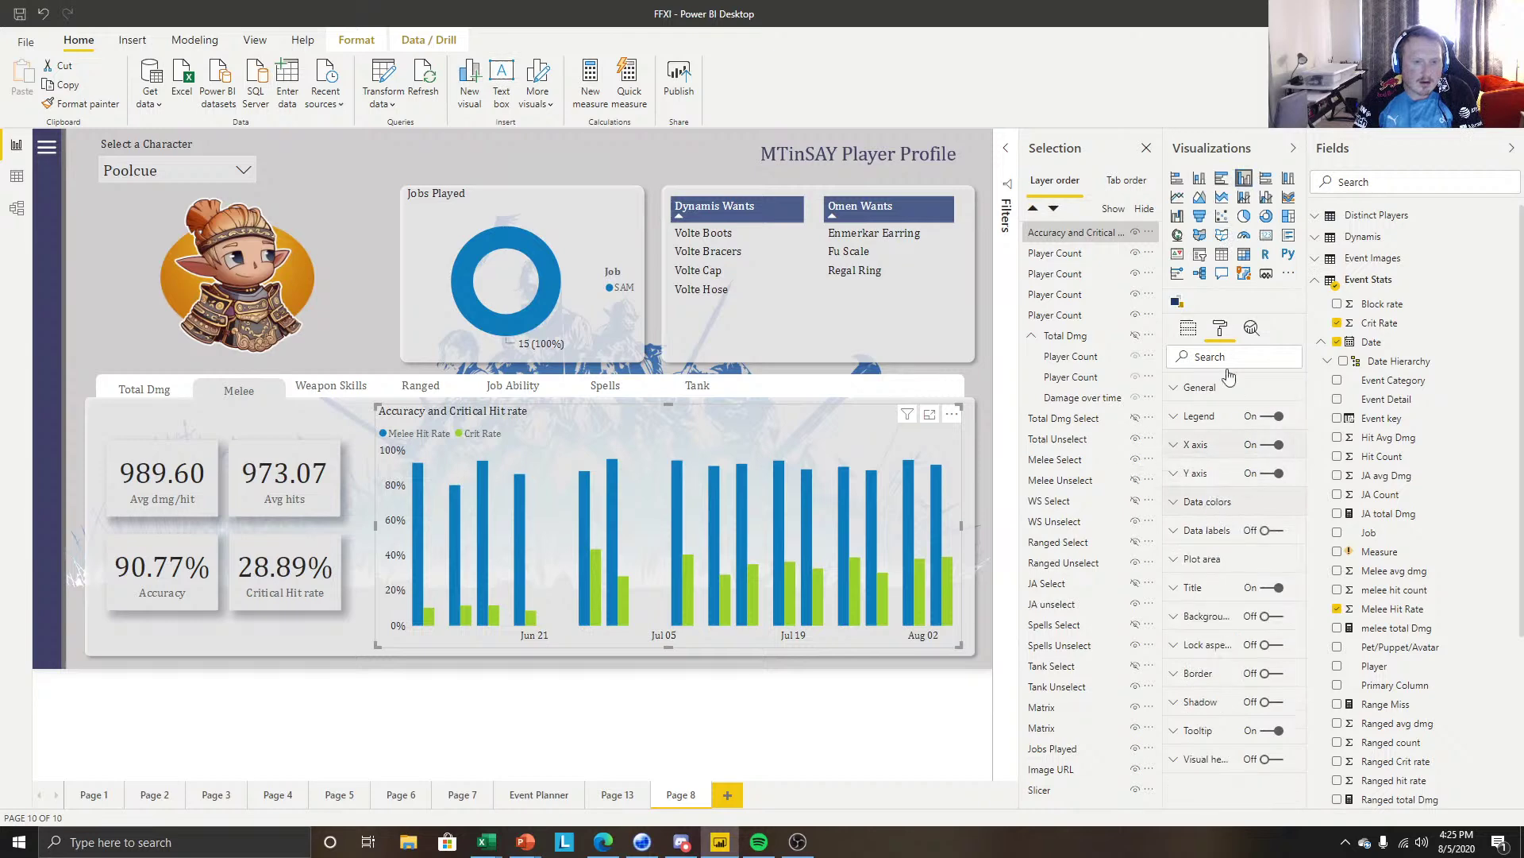
Try the line and stacked column and the line and clustered column types on the chart before restoring the line chart.
left_click(1245, 199)
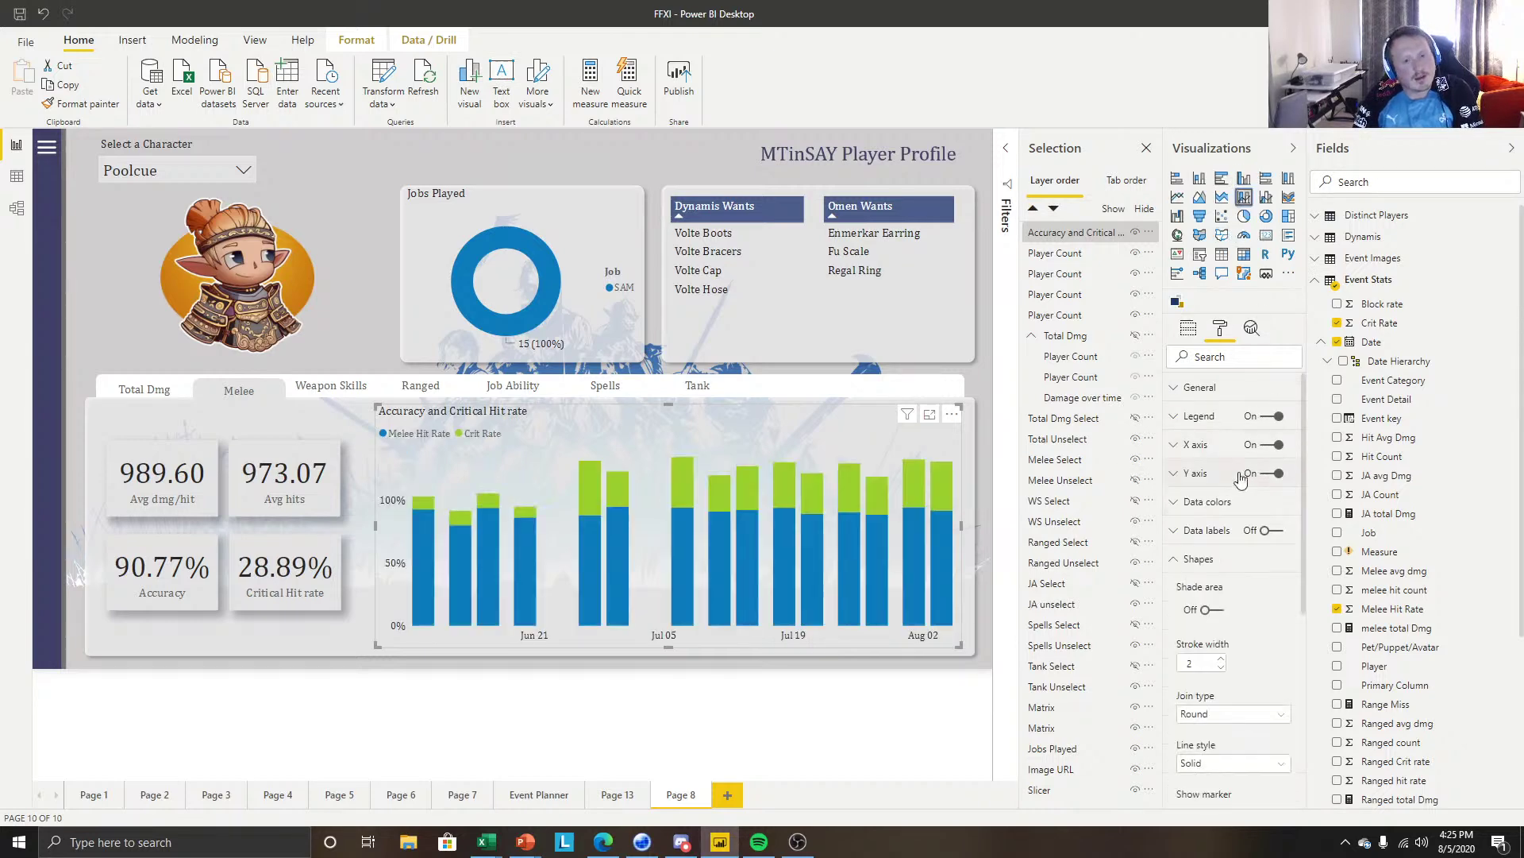
left_click(1220, 509)
left_click(1220, 509)
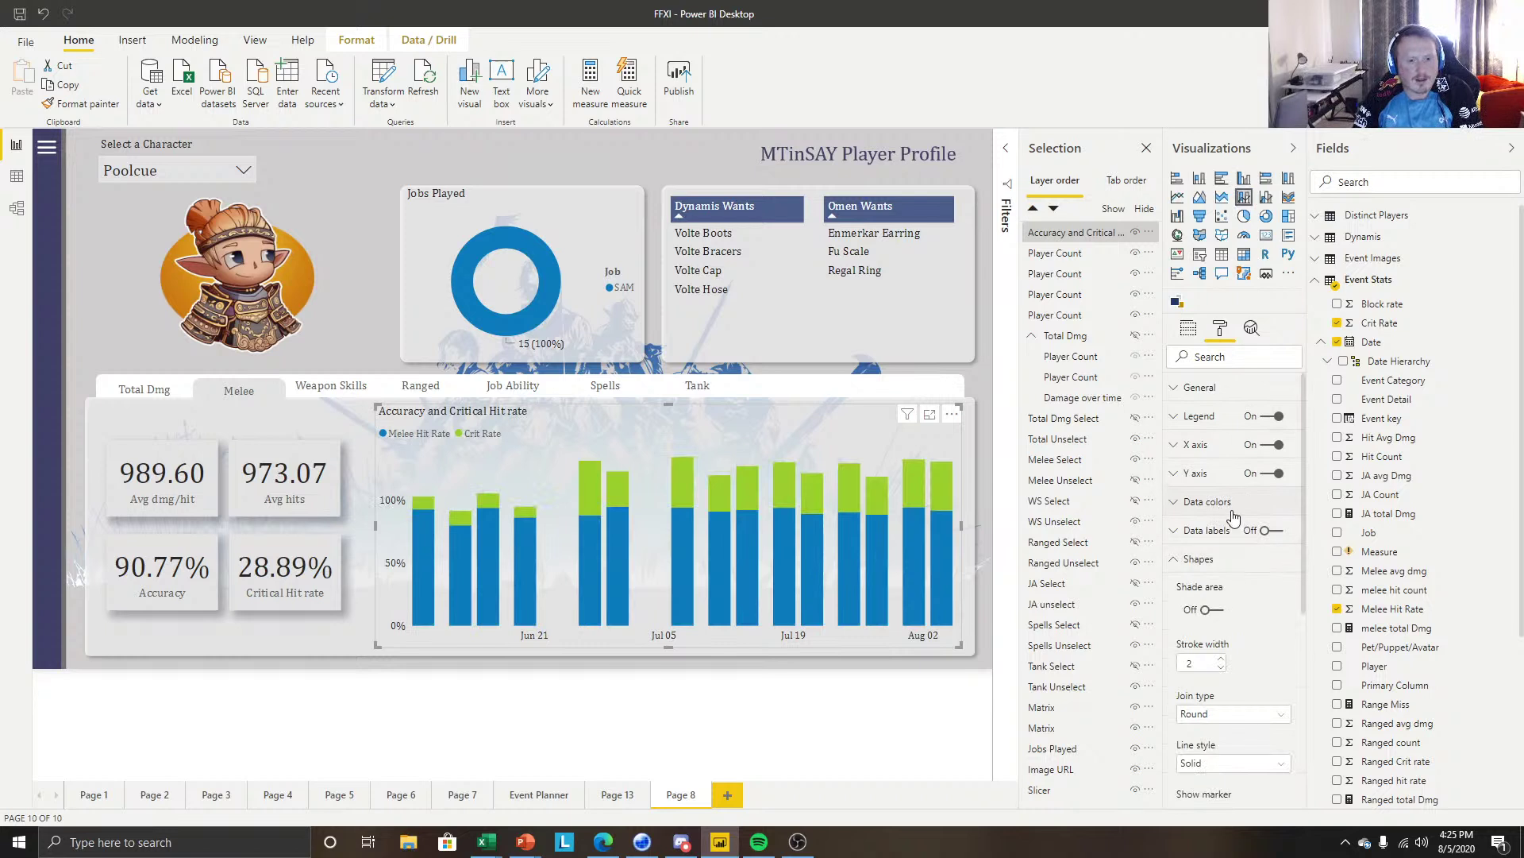
left_click(1267, 198)
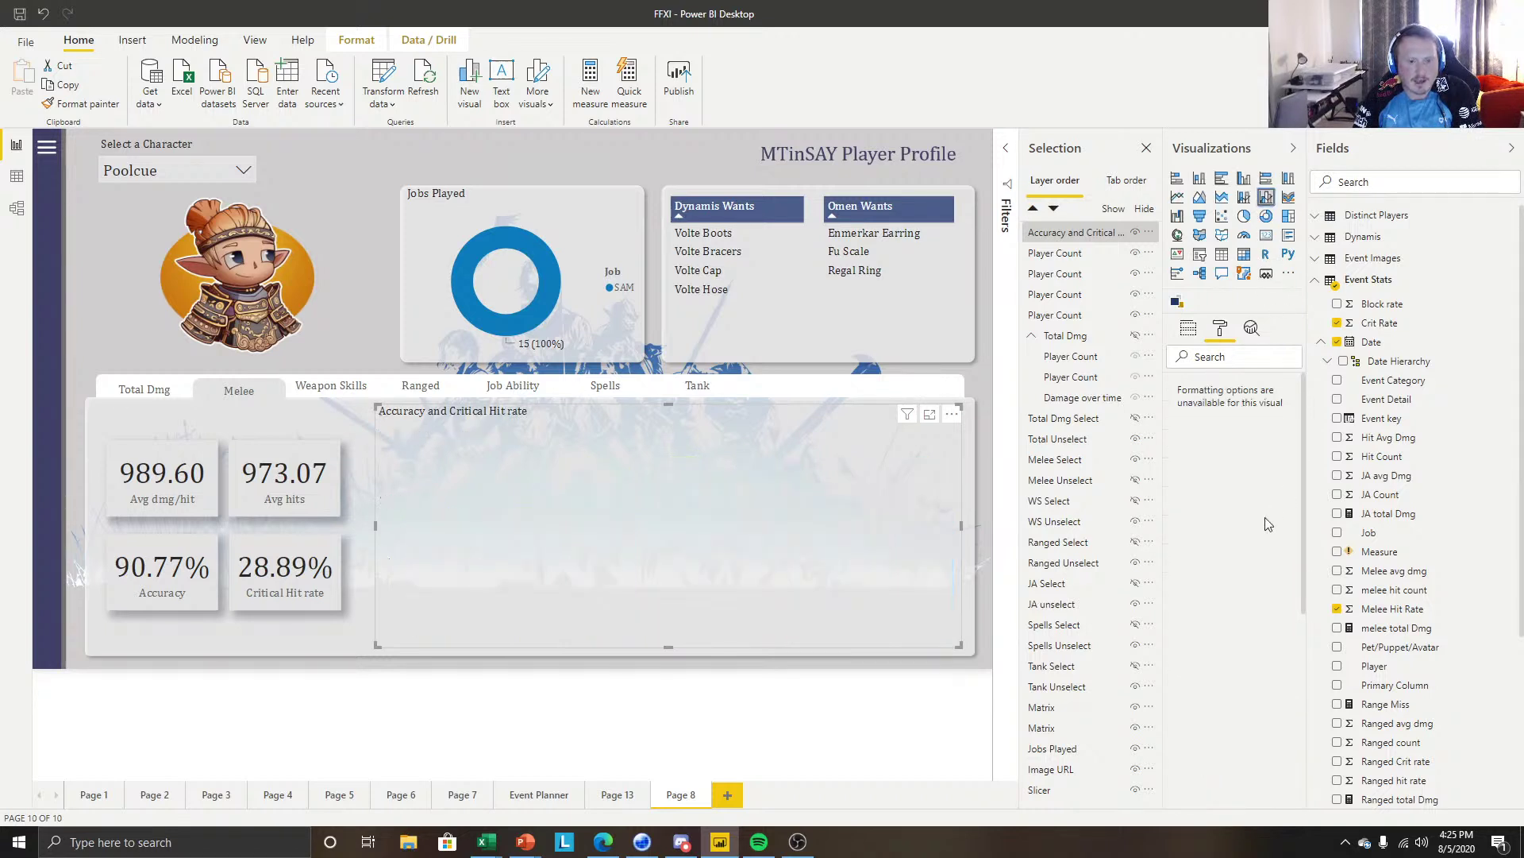
left_click(1227, 508)
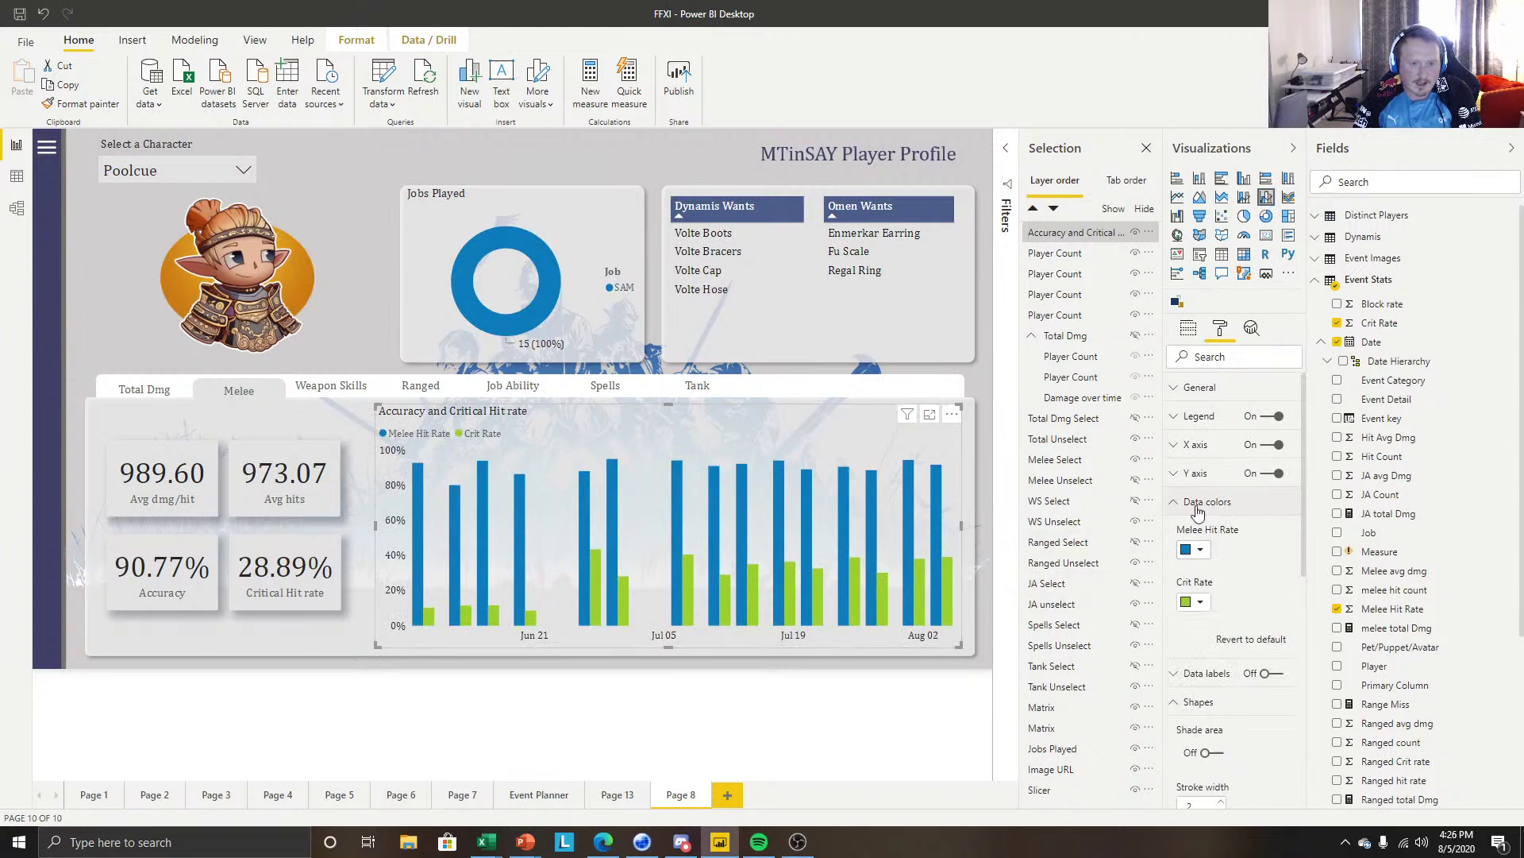
scroll(1255, 534, "down", 2)
scroll(1247, 533, "up", 1)
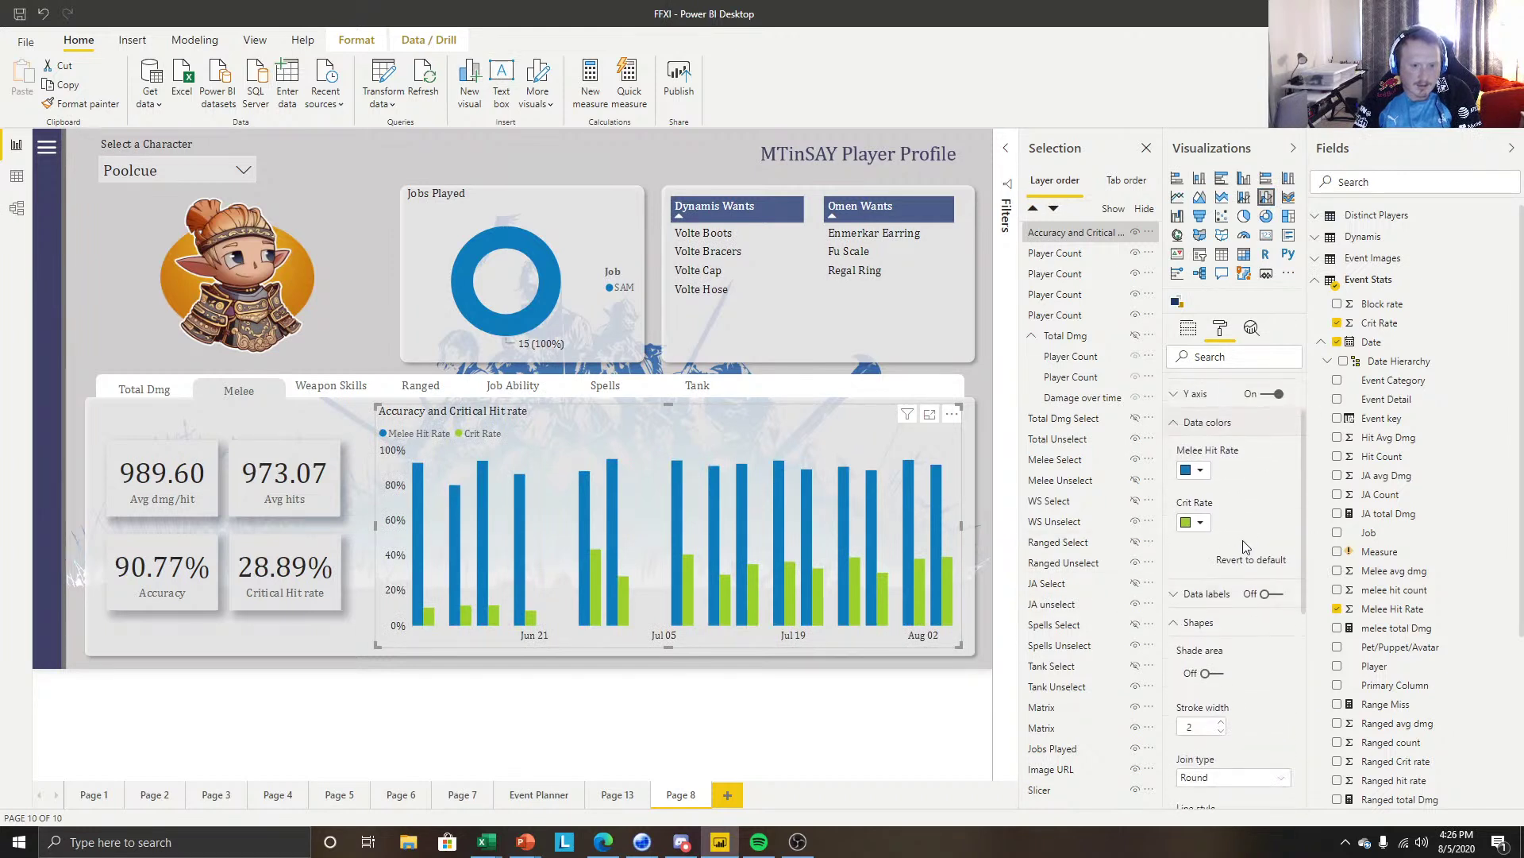
scroll(1243, 543, "down", 1)
scroll(1244, 570, "up", 1)
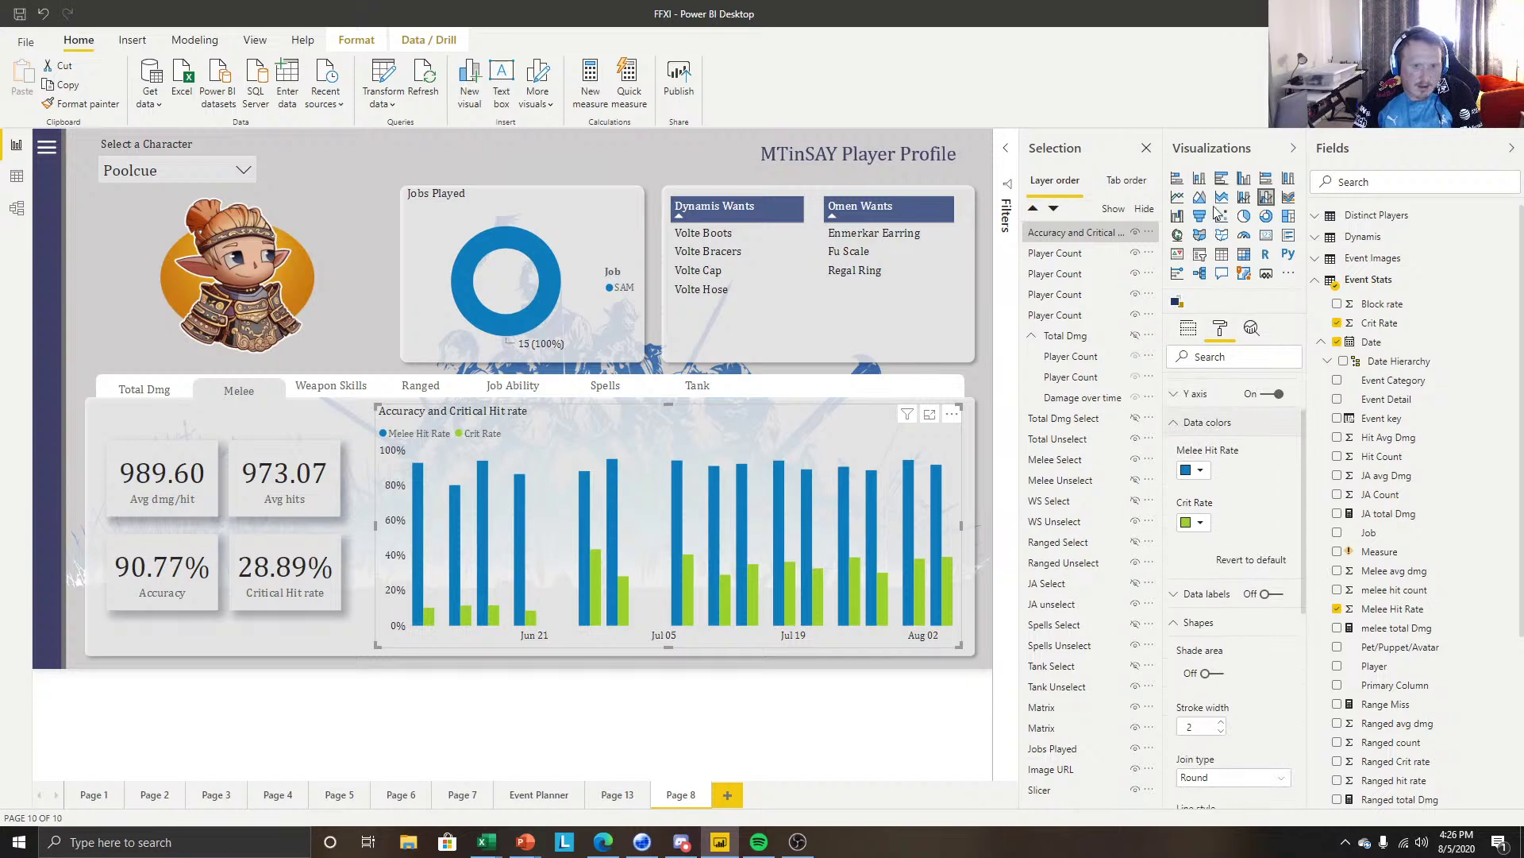
left_click(1177, 197)
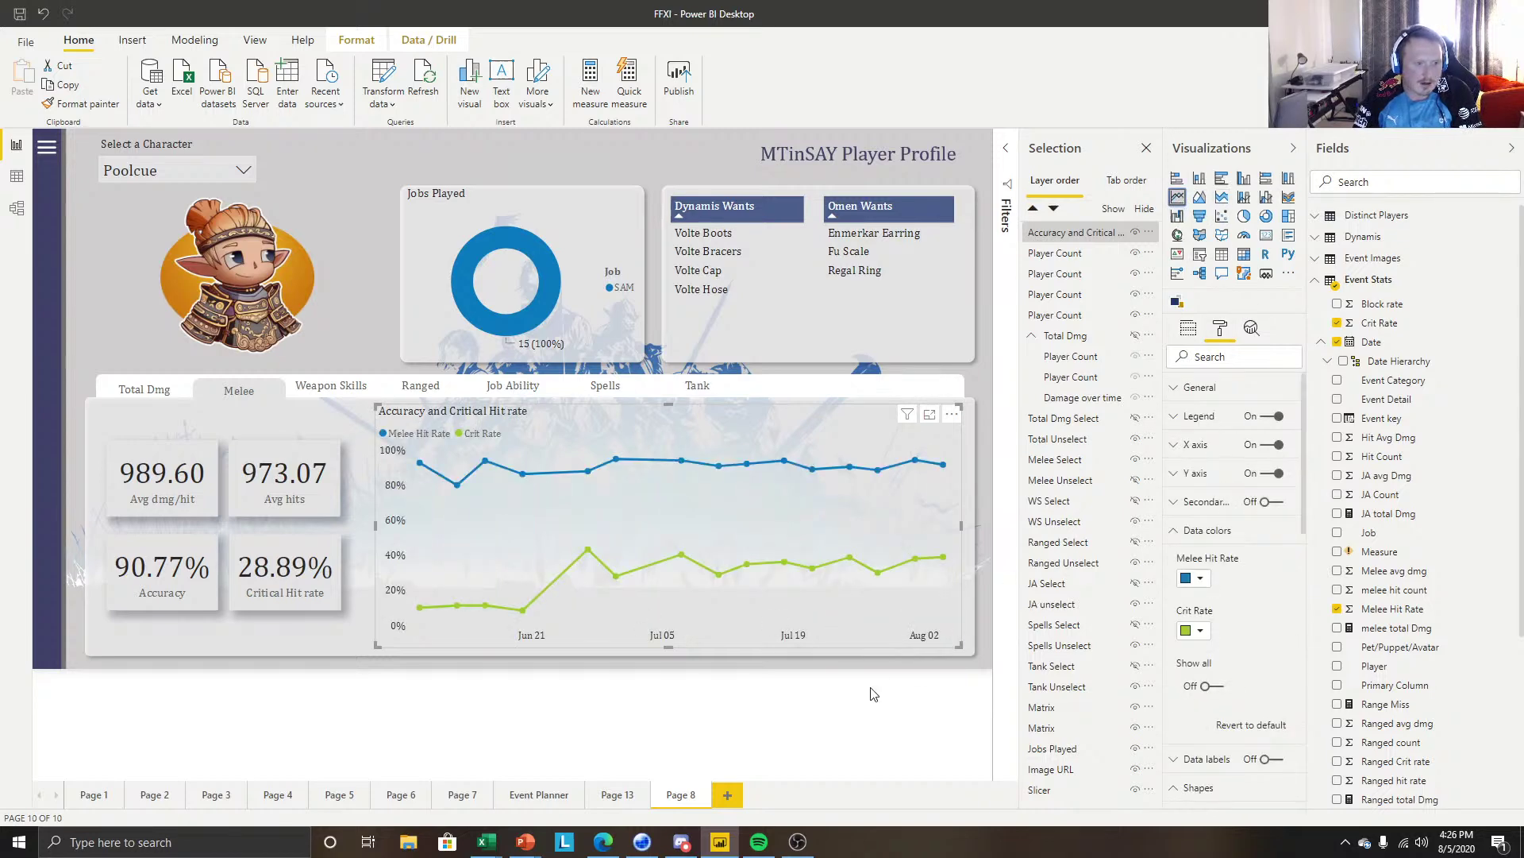
Change the Crit Rate series color to the red theme color on the Accuracy and Critical Hit rate line chart.
left_click(689, 425)
left_click(804, 417)
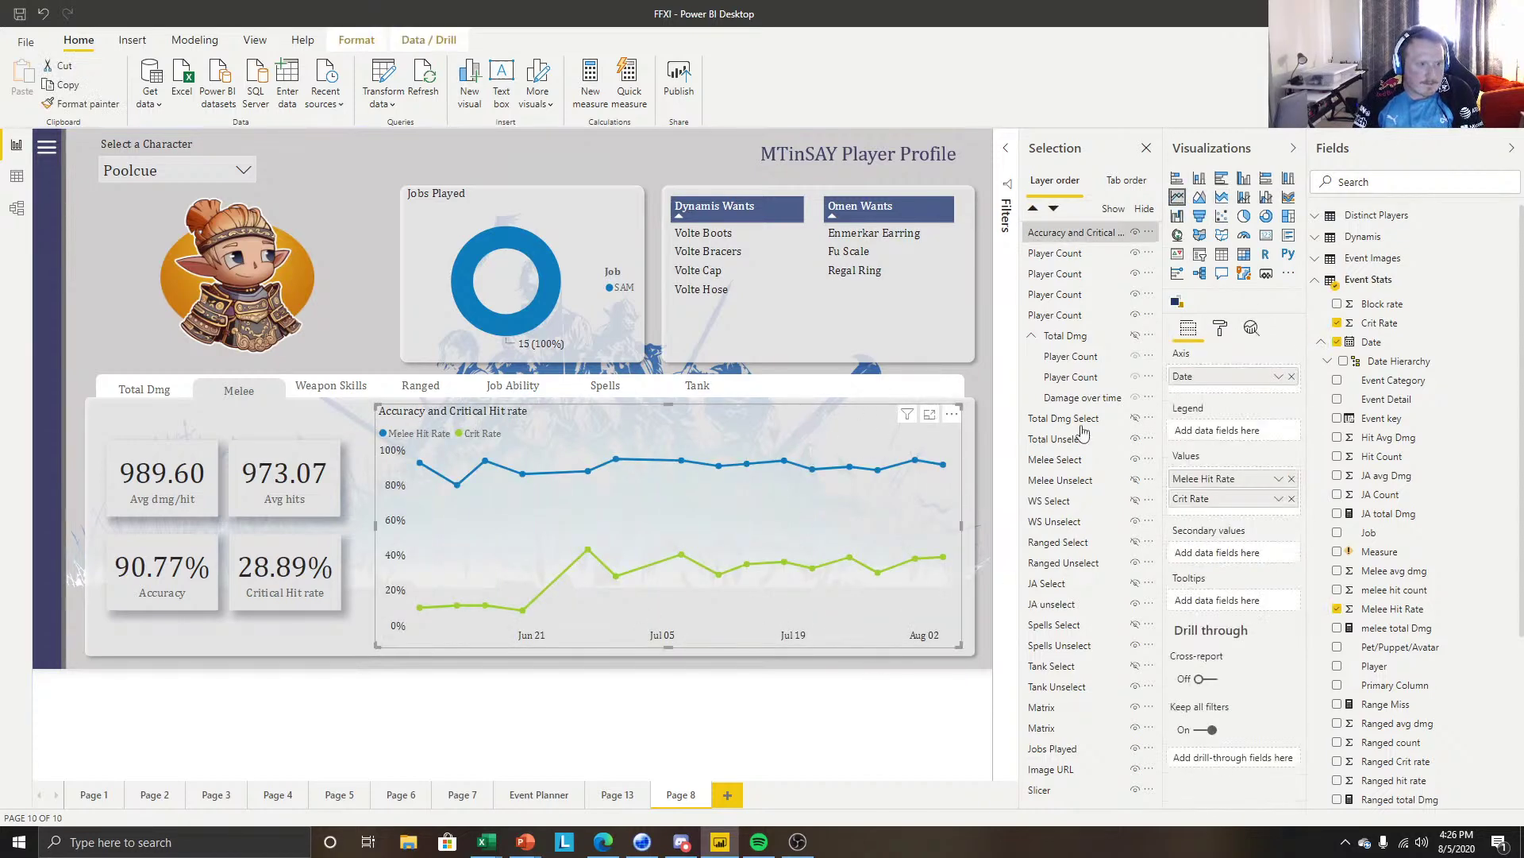
left_click(1220, 328)
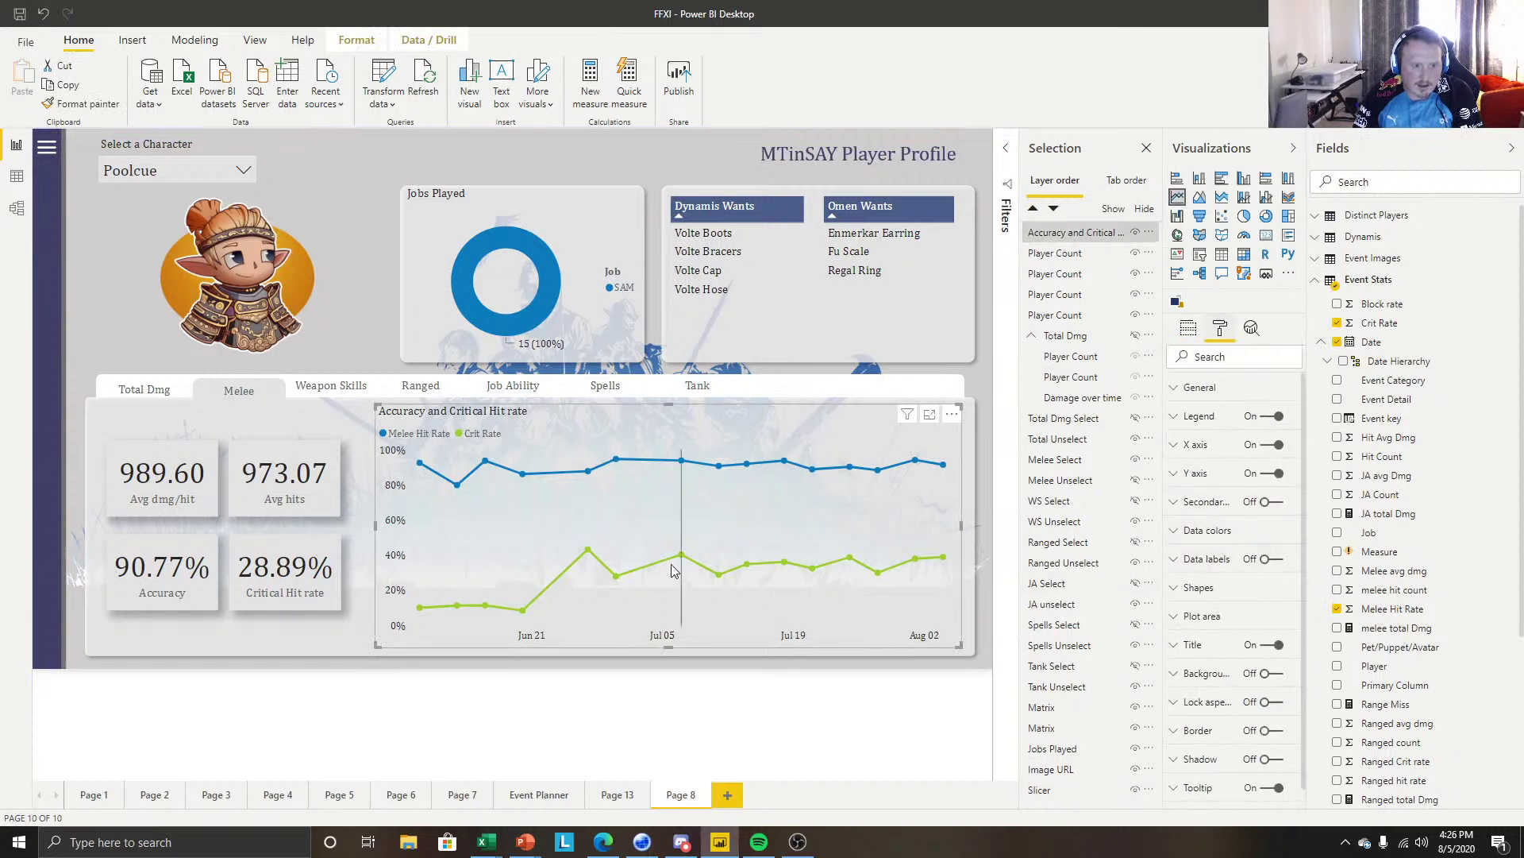
left_click(1199, 532)
left_click(1195, 631)
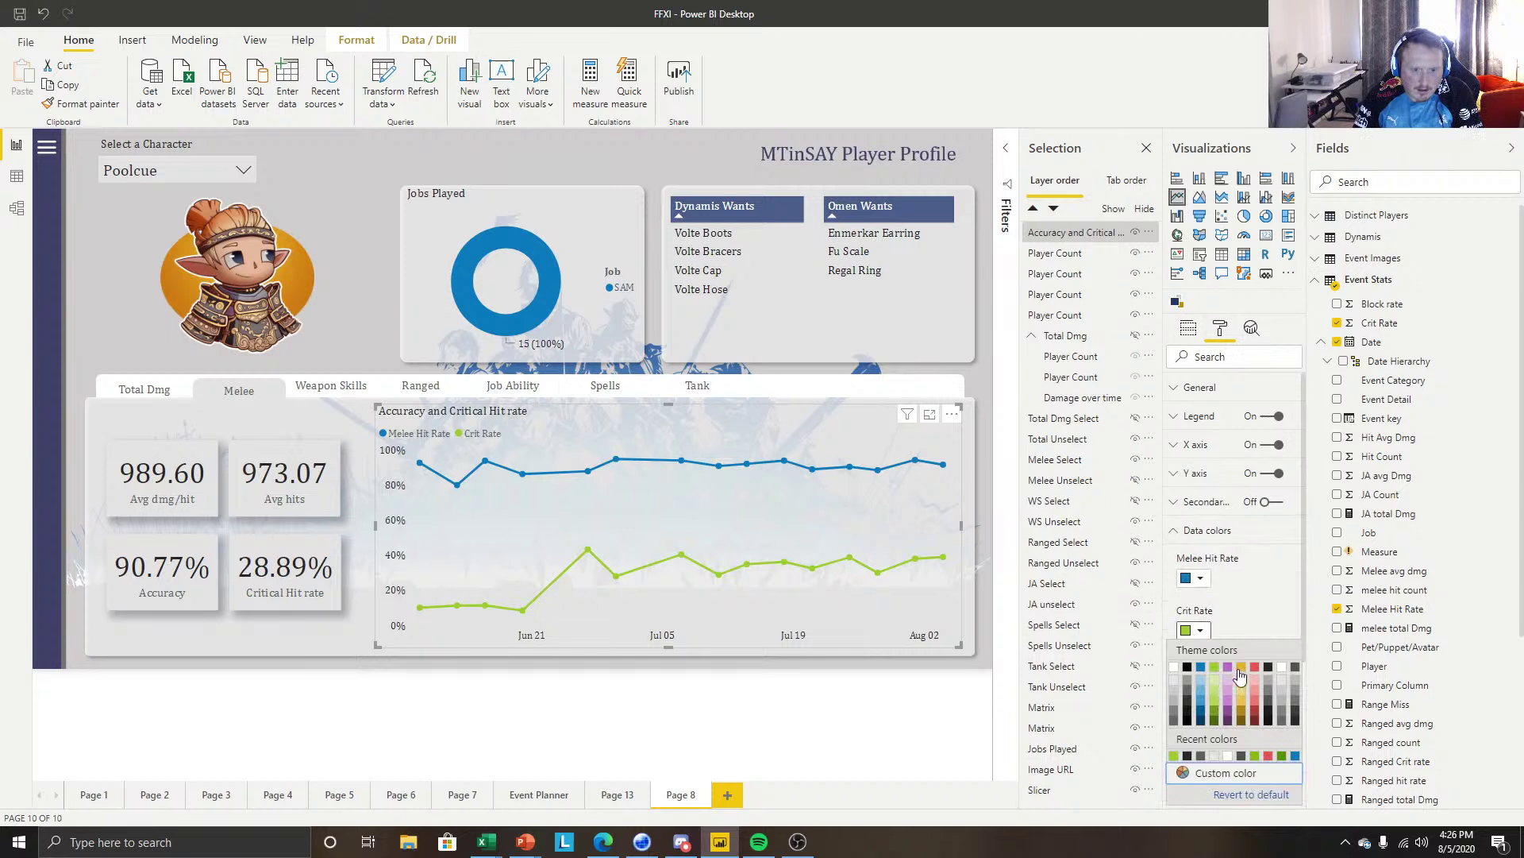
left_click(1255, 667)
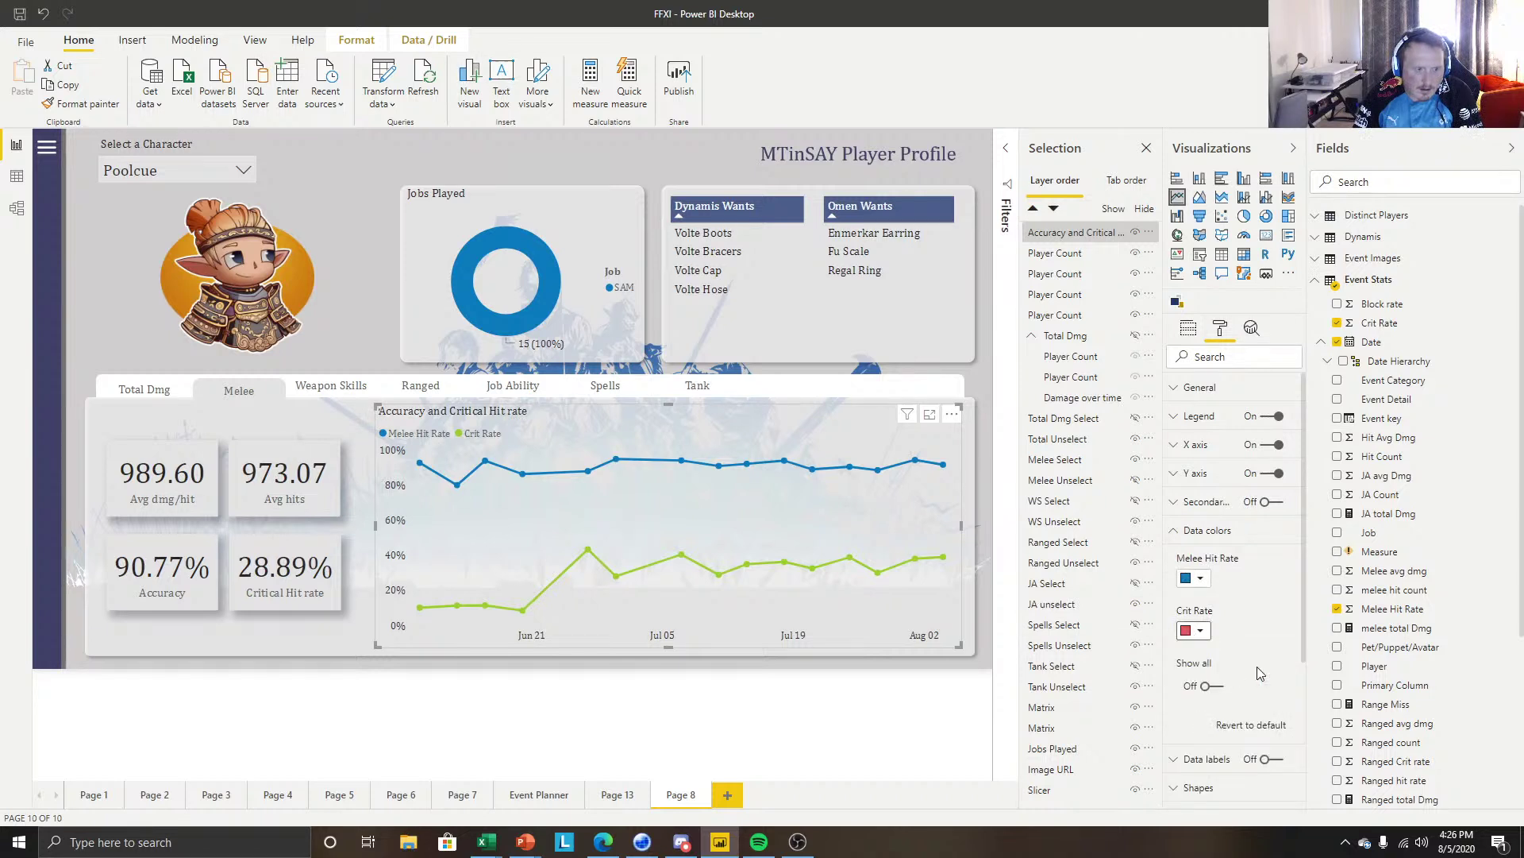
left_click(889, 722)
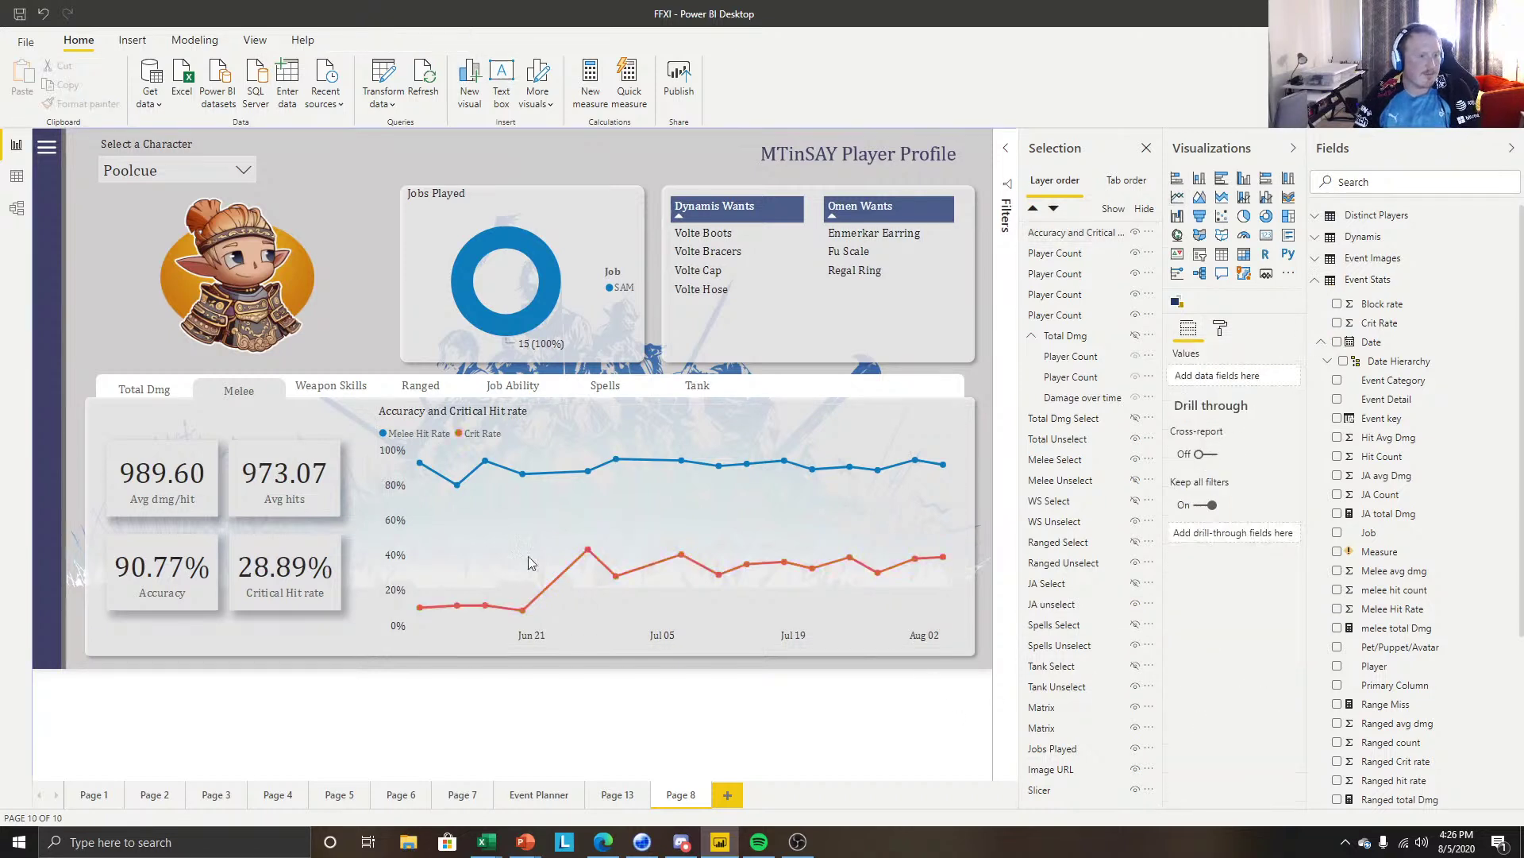
Set the line chart's legend text color to the near-black theme color.
left_click(568, 433)
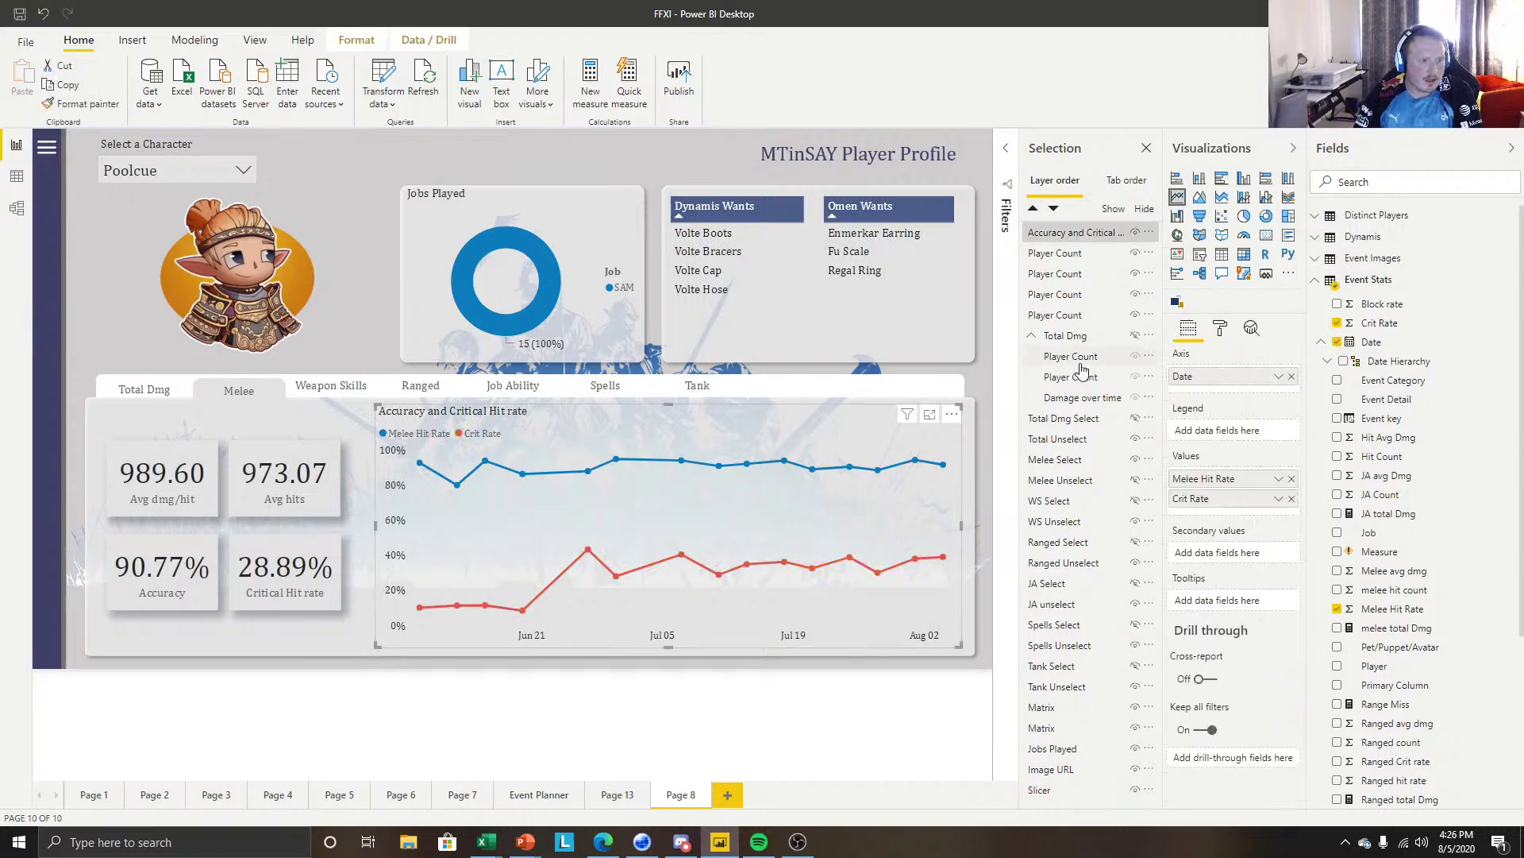
left_click(1221, 328)
left_click(1199, 417)
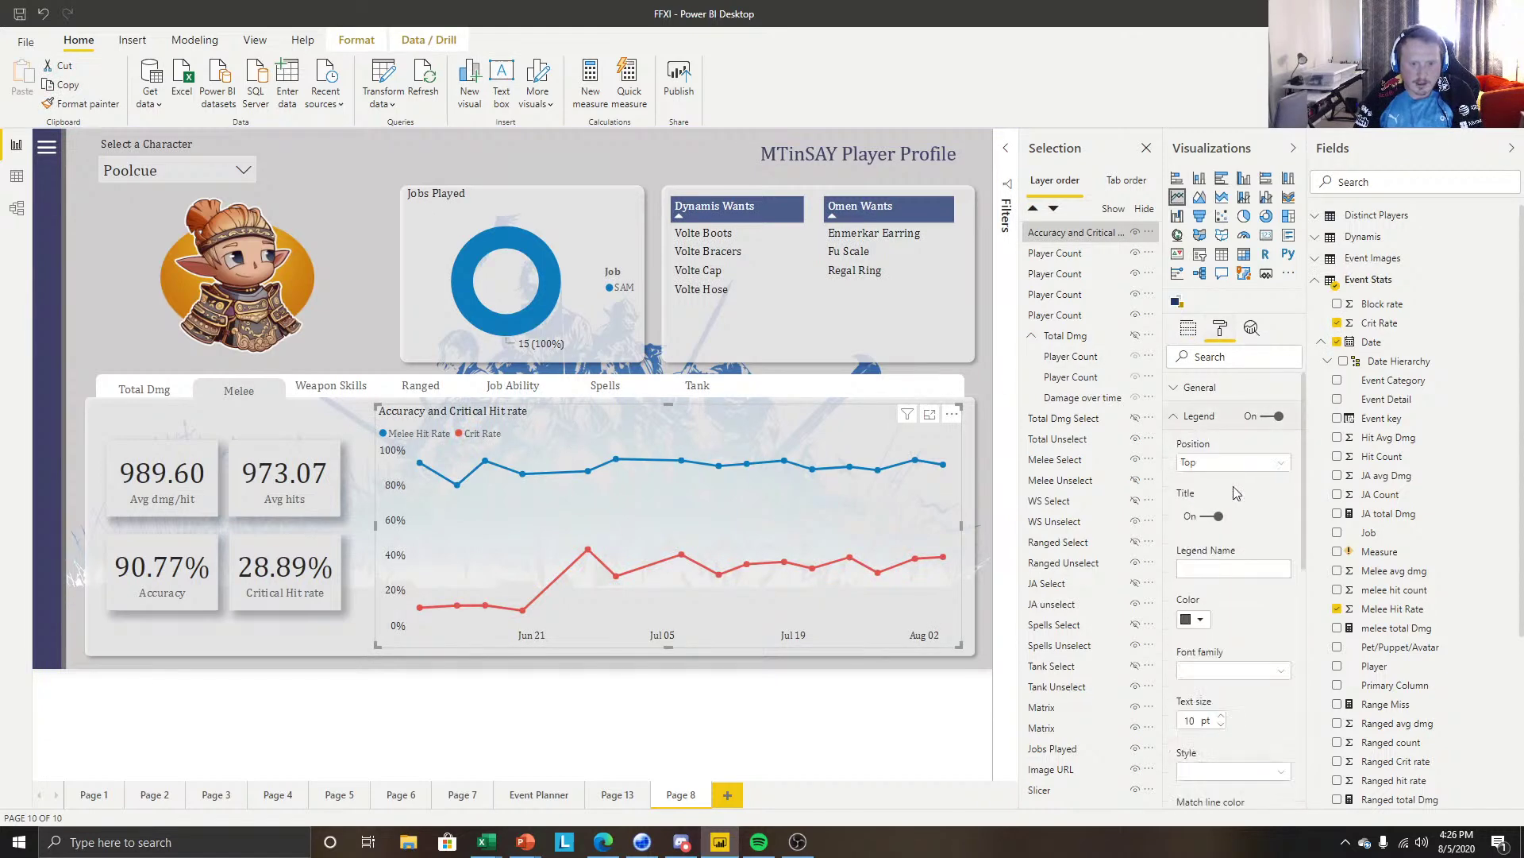
left_click(1199, 619)
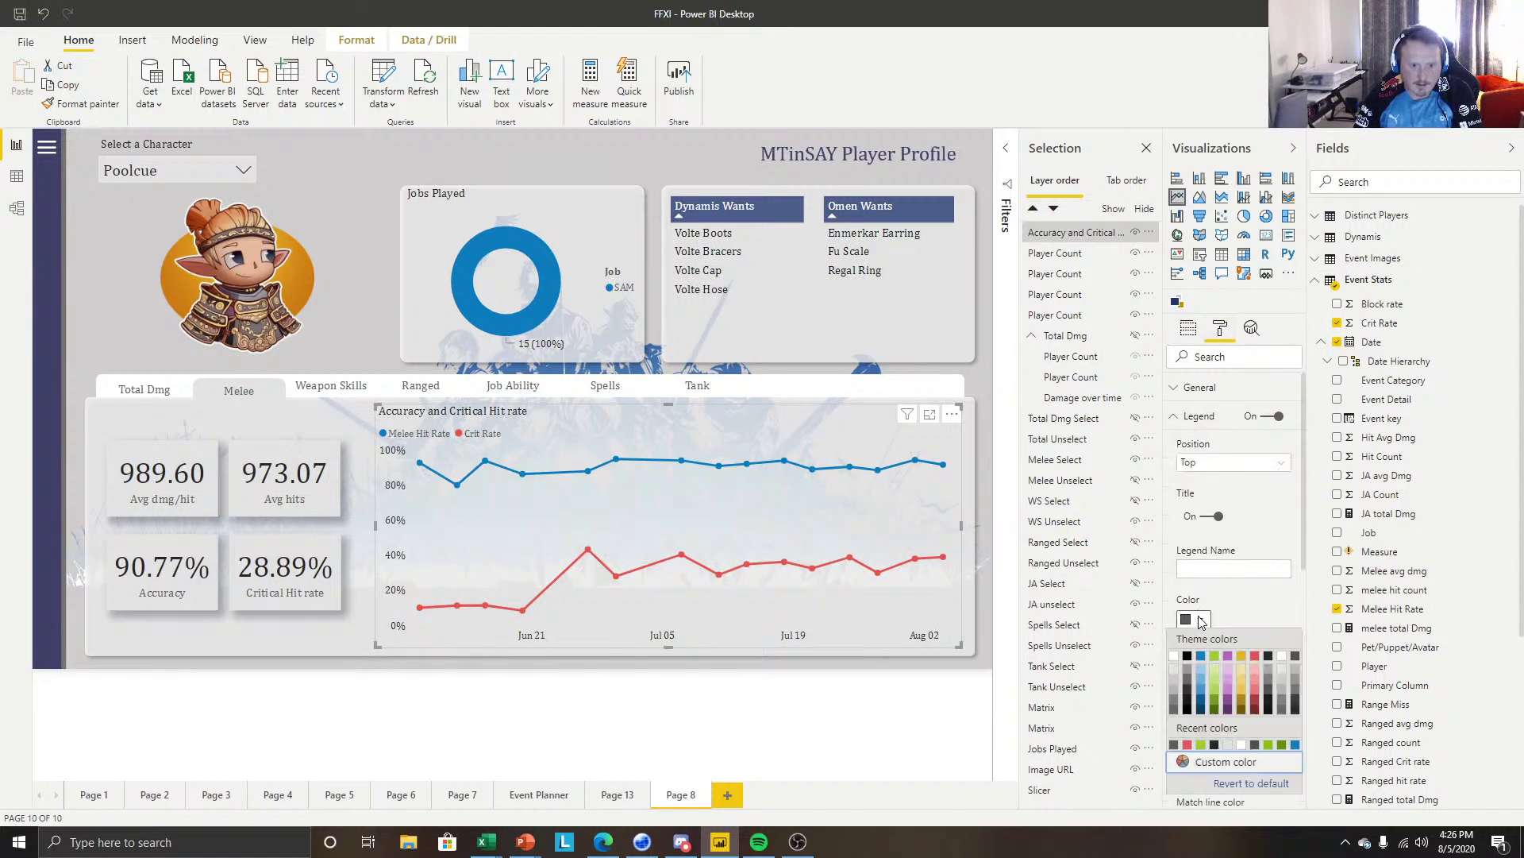
left_click(1269, 658)
left_click(848, 706)
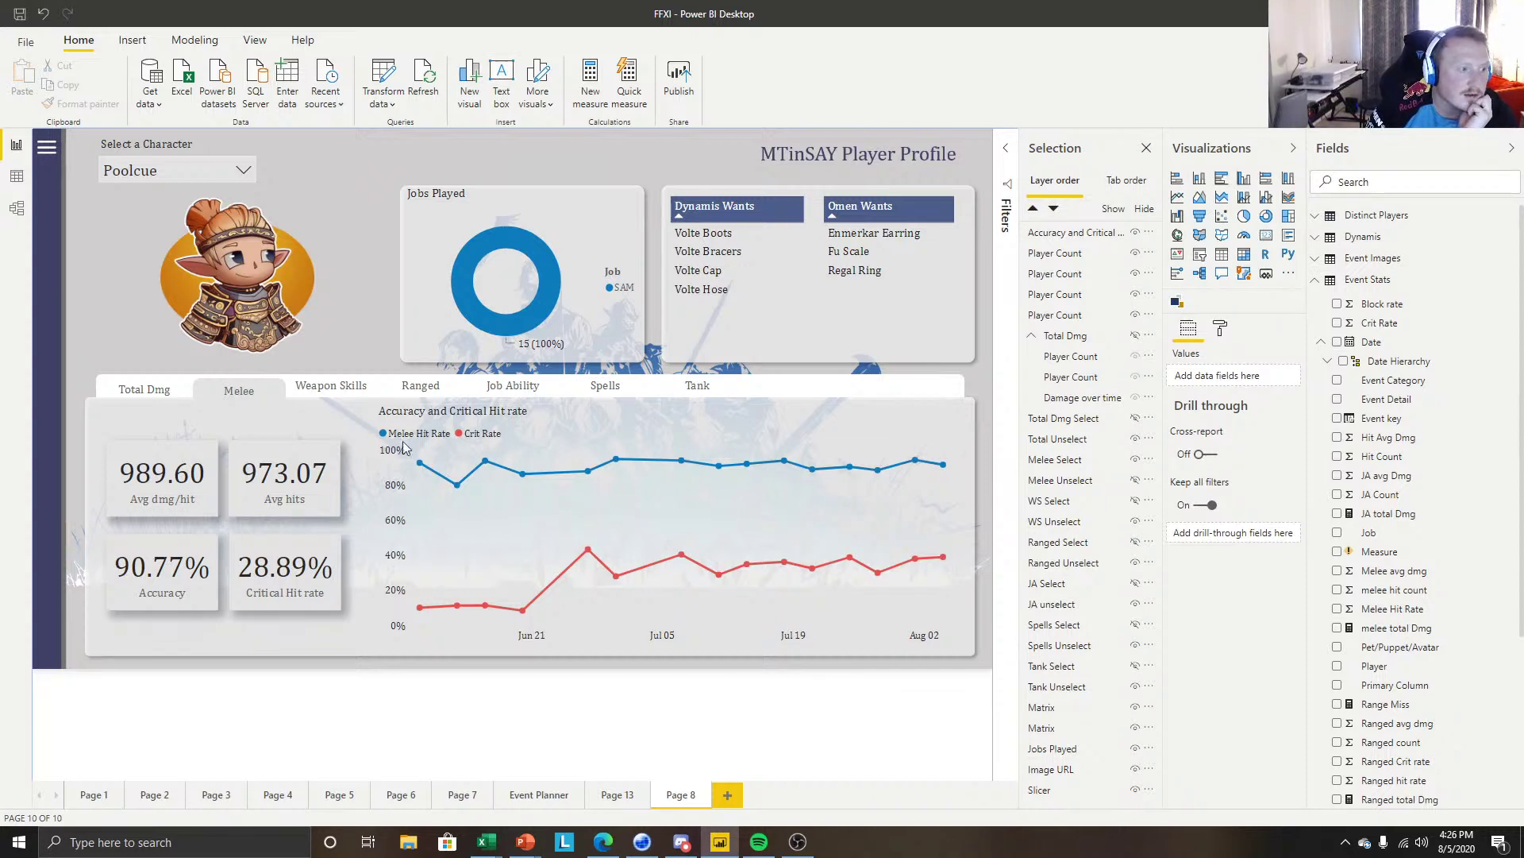
Group the Accuracy and Critical Hit rate line chart with the four Melee cards, and test hiding and showing the group.
mouse_move(532, 488)
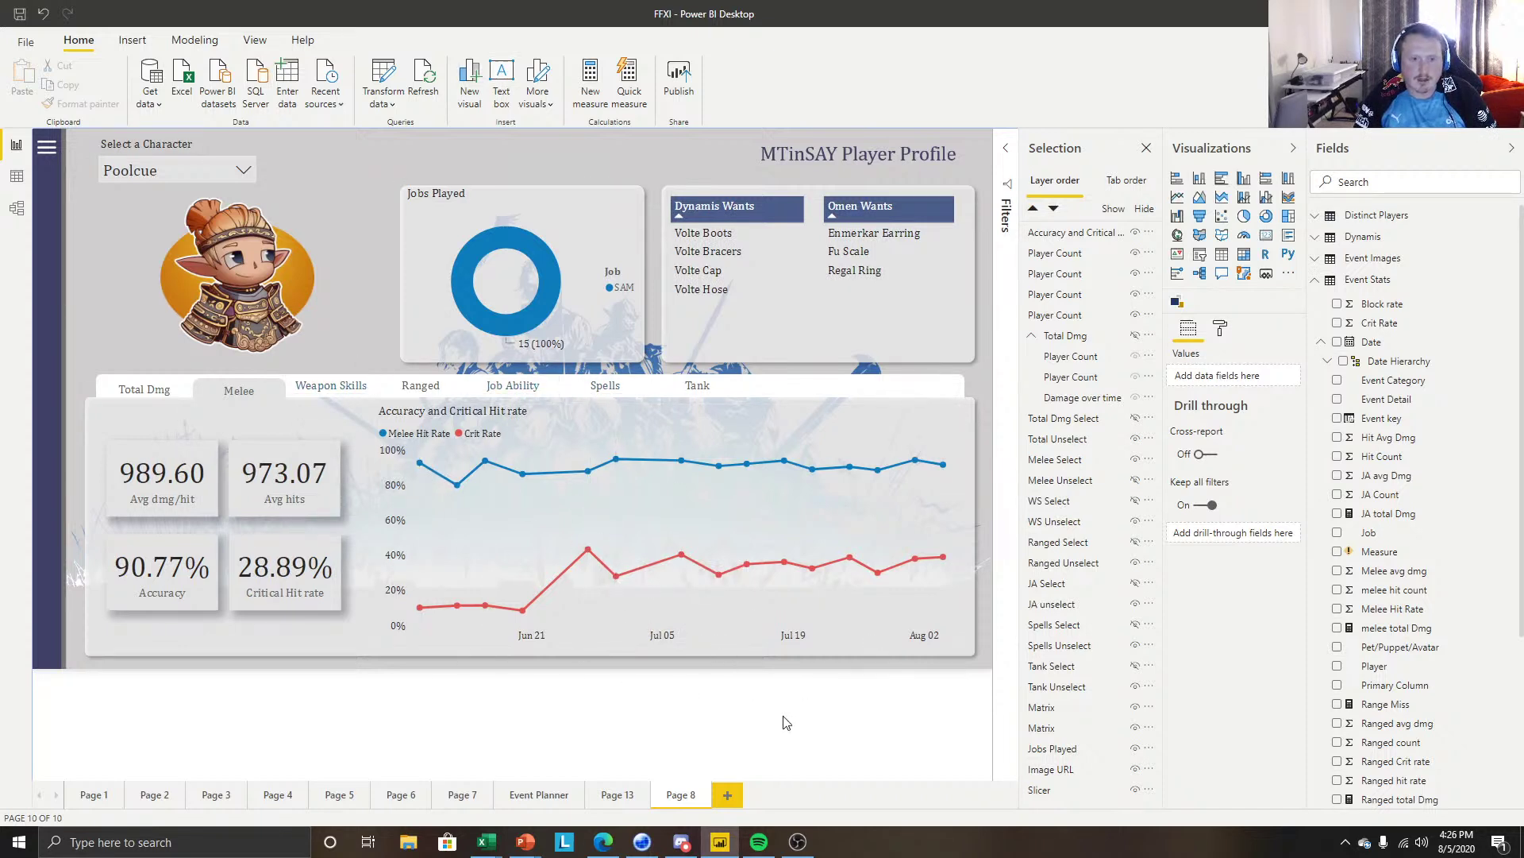
left_click(591, 407)
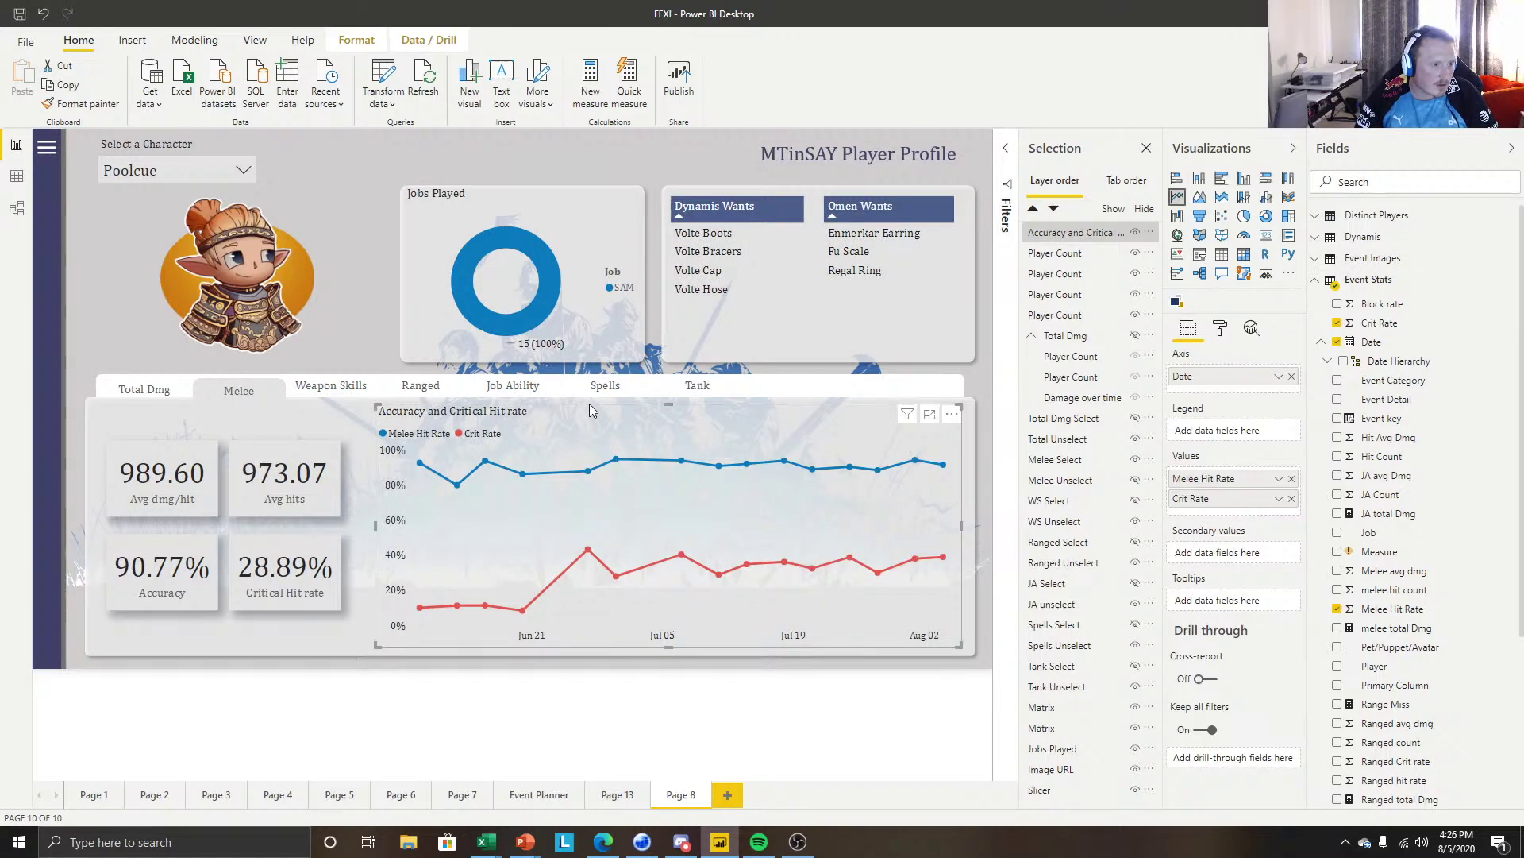
left_click(184, 482, "ctrl")
left_click(285, 476, "ctrl")
left_click(284, 566, "ctrl")
left_click(162, 566, "ctrl")
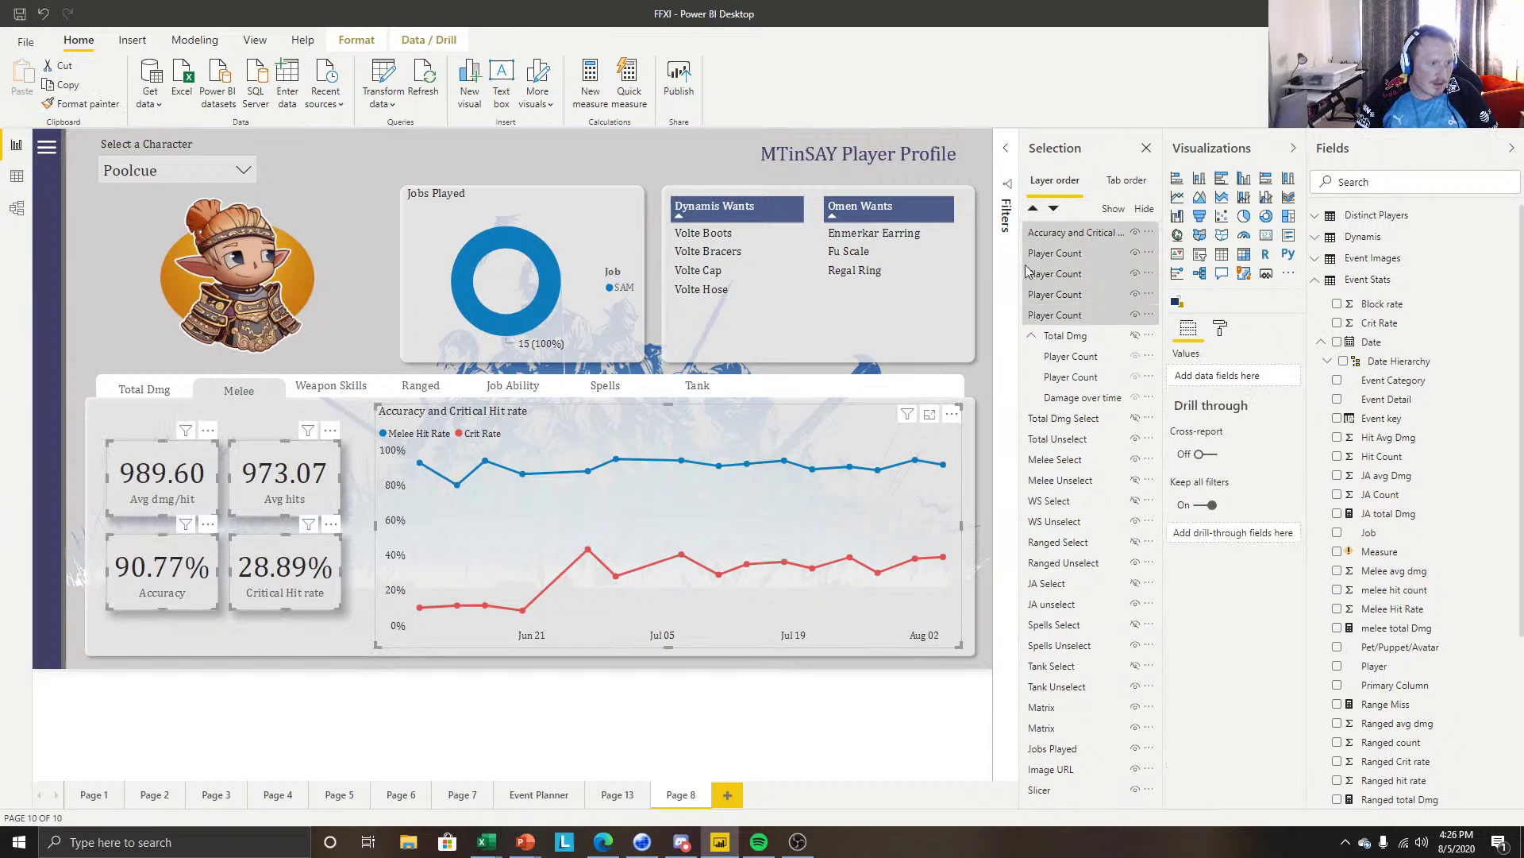
right_click(864, 414)
mouse_move(902, 440)
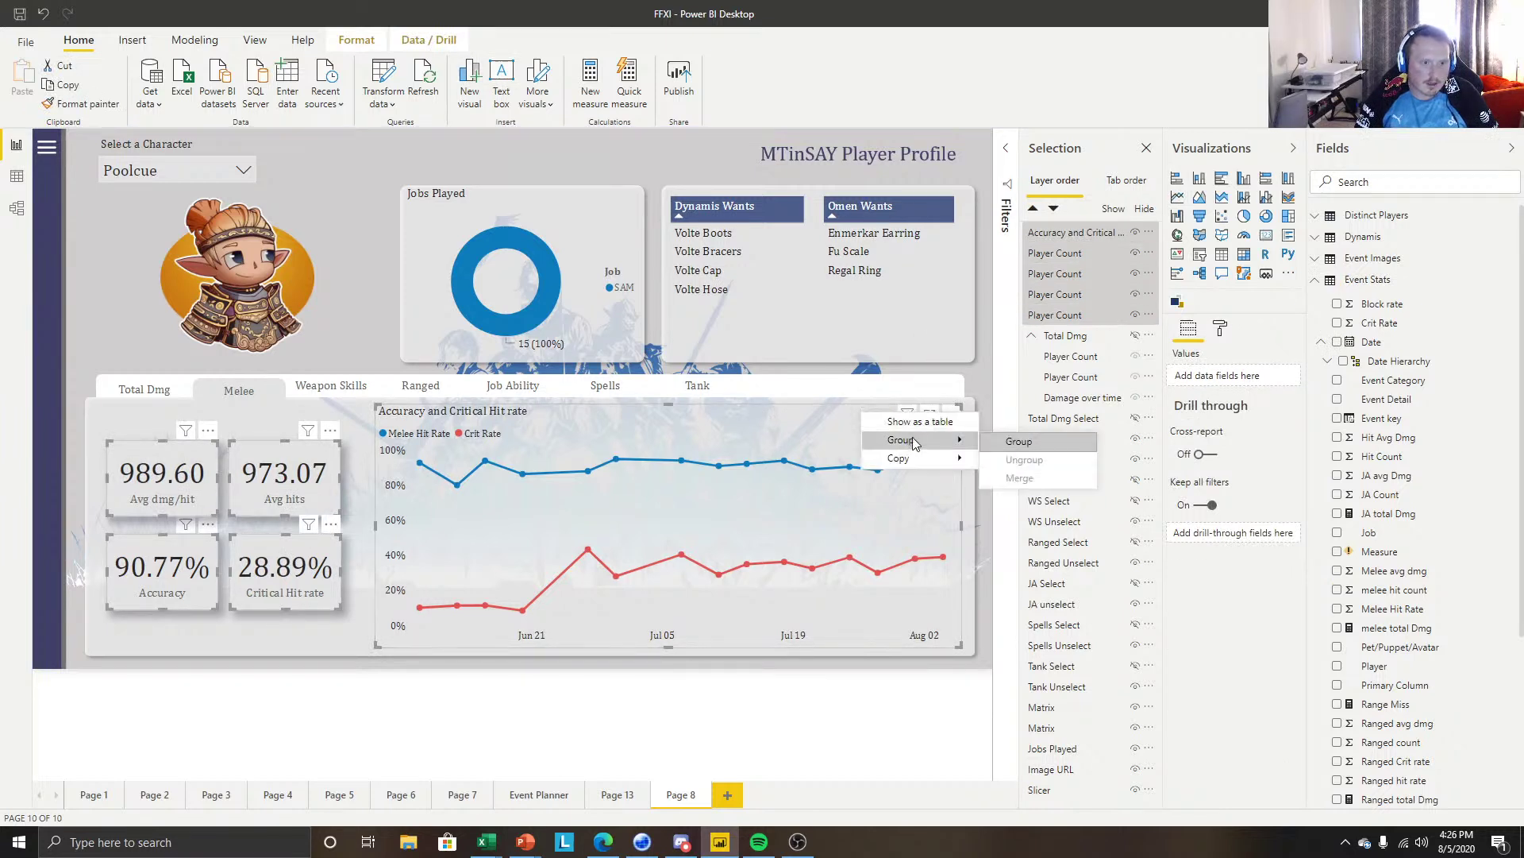
left_click(1019, 442)
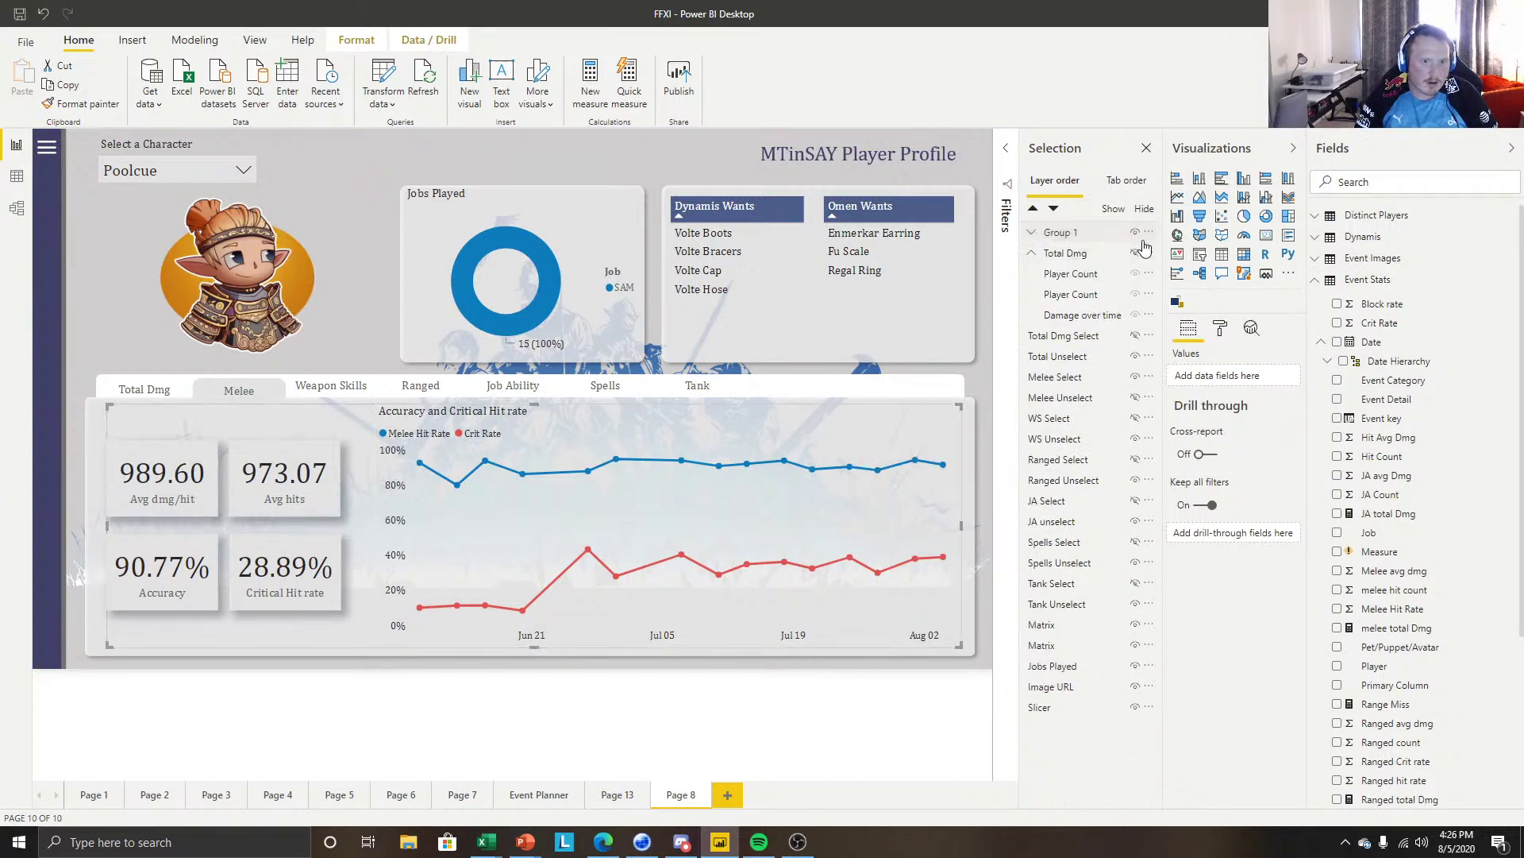
left_click(1136, 233)
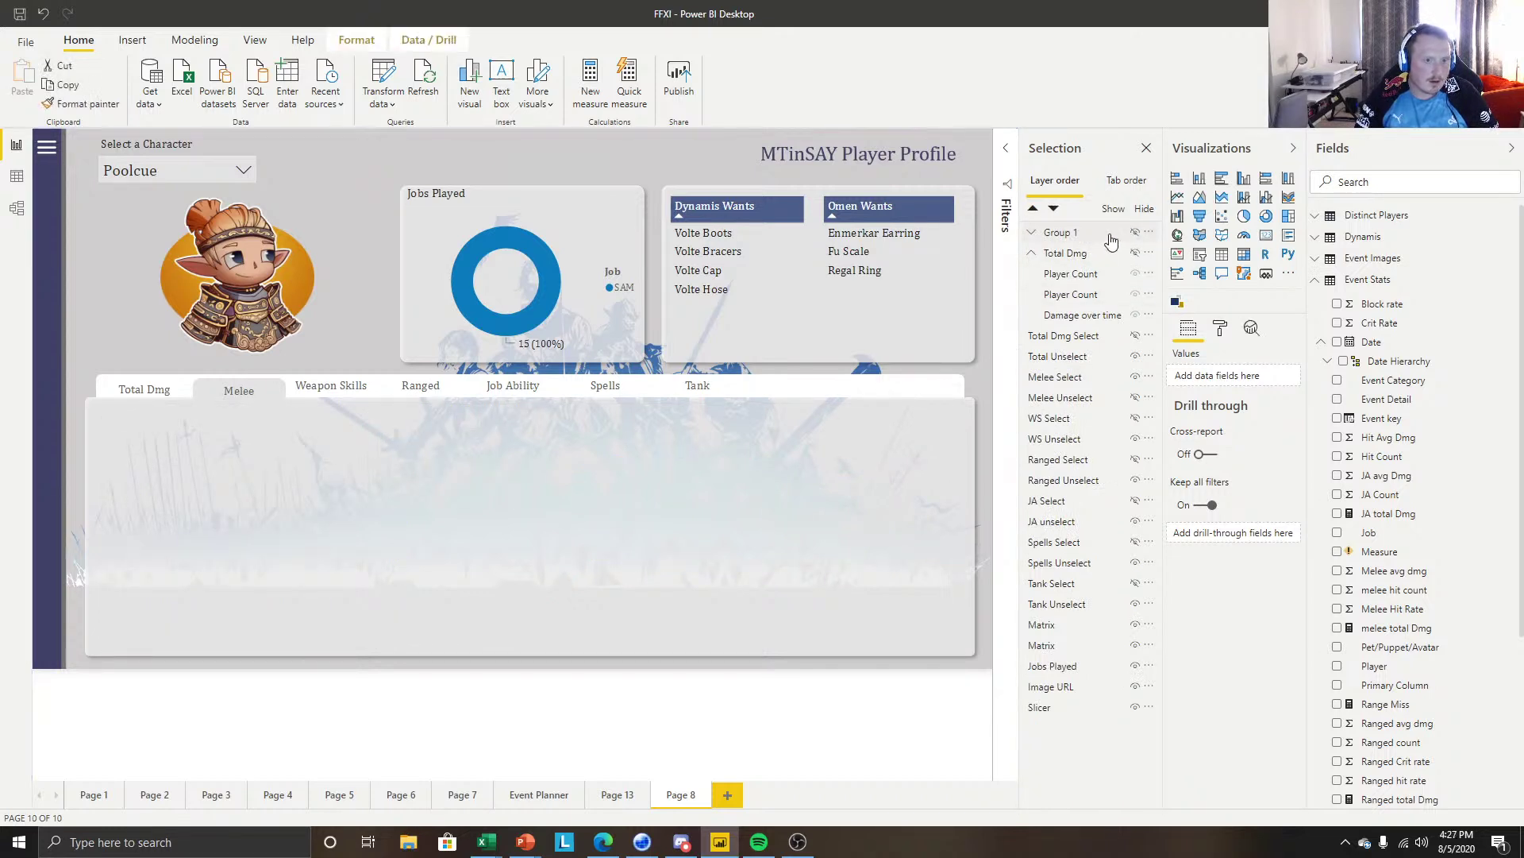
left_click(1137, 235)
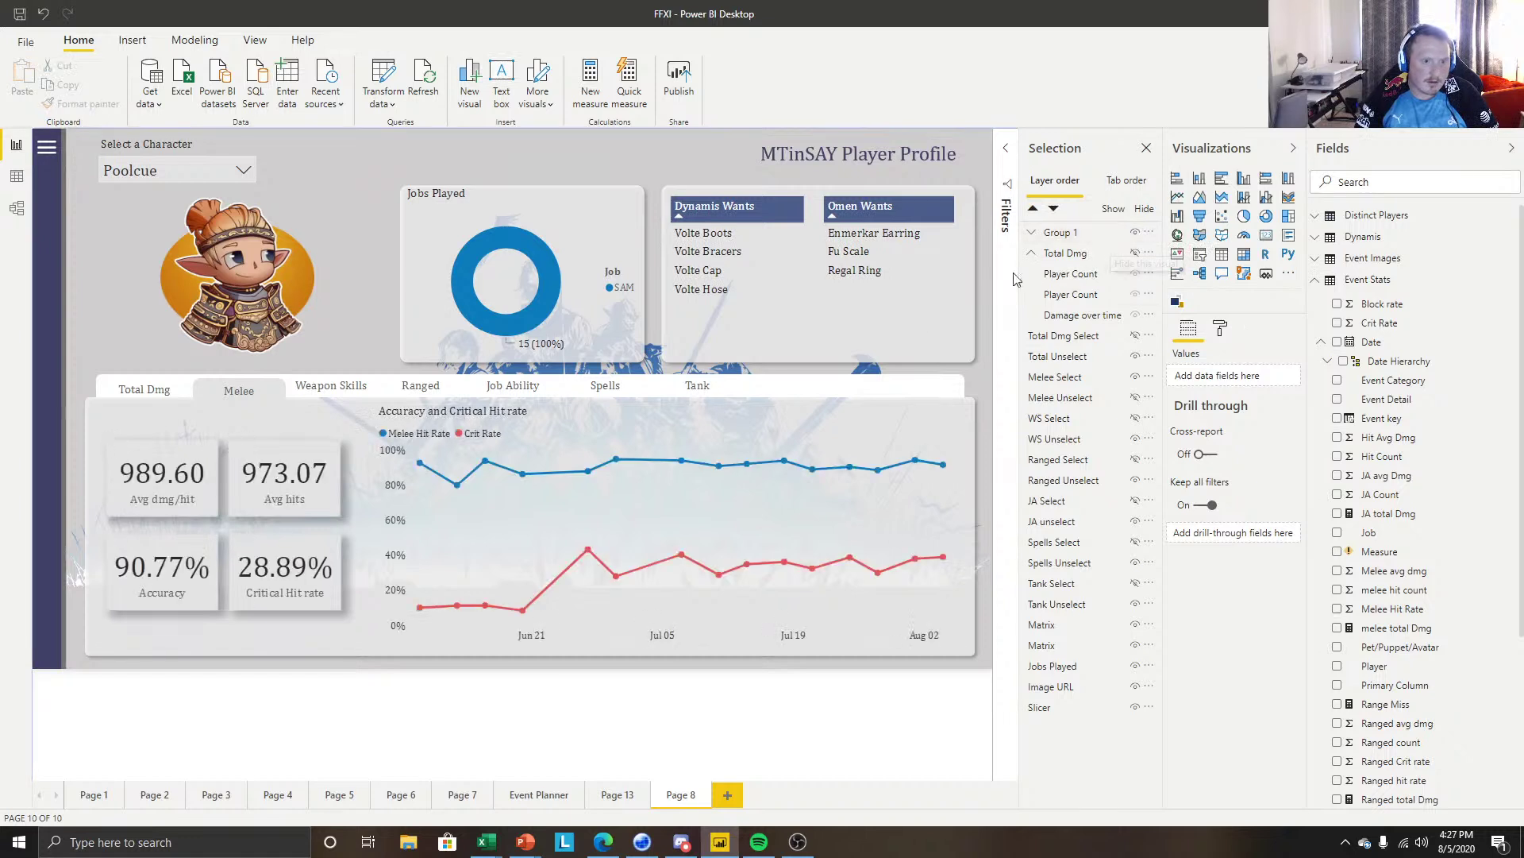
Rename the new group as Melee and hide it on the page.
double_click(1069, 234)
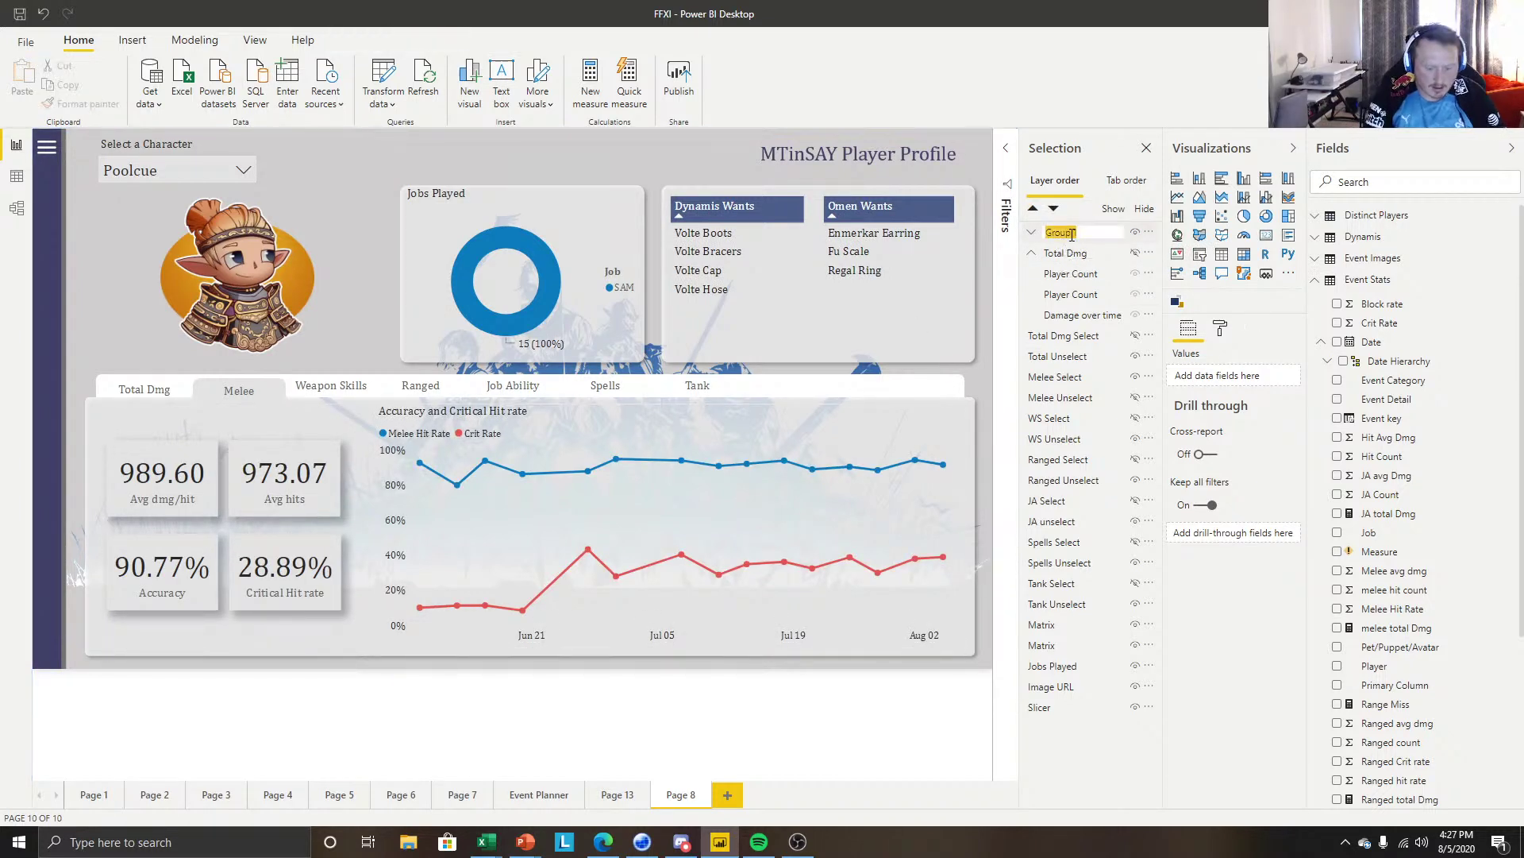
type("Melee")
key("Return")
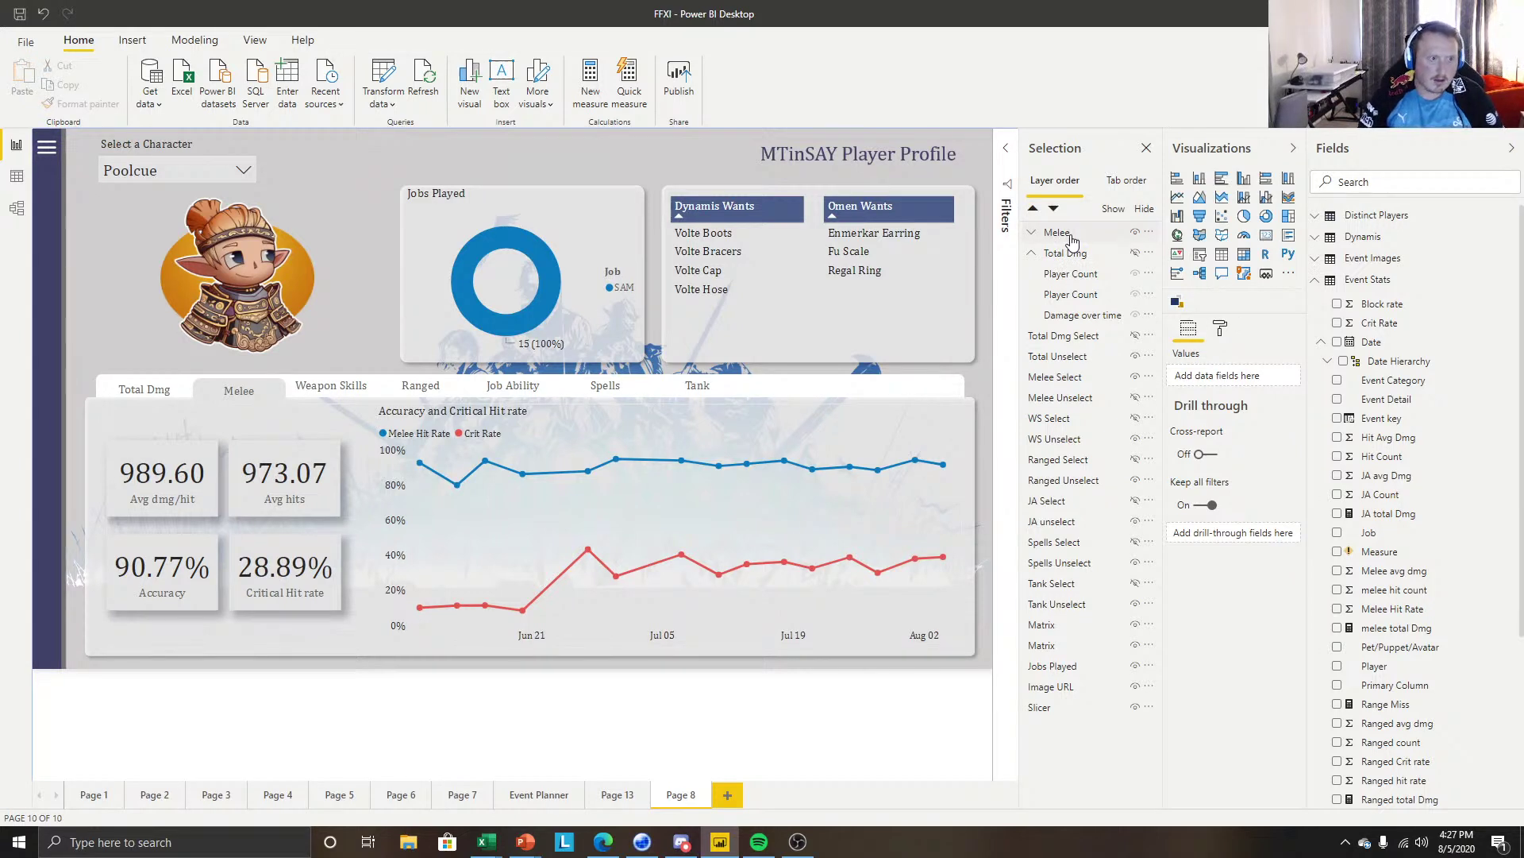
left_click(1134, 232)
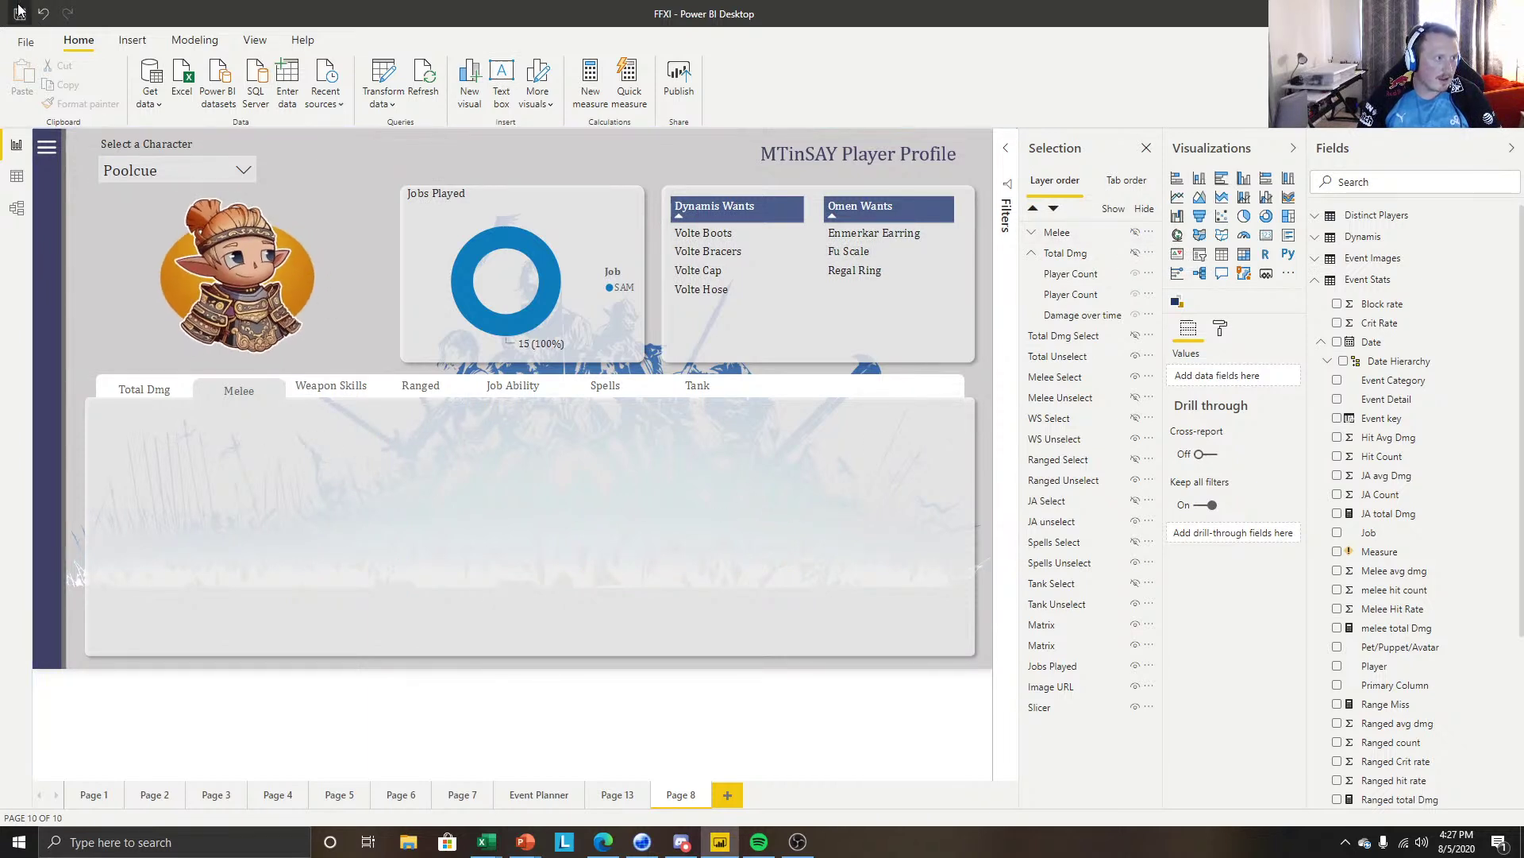
left_click(727, 713)
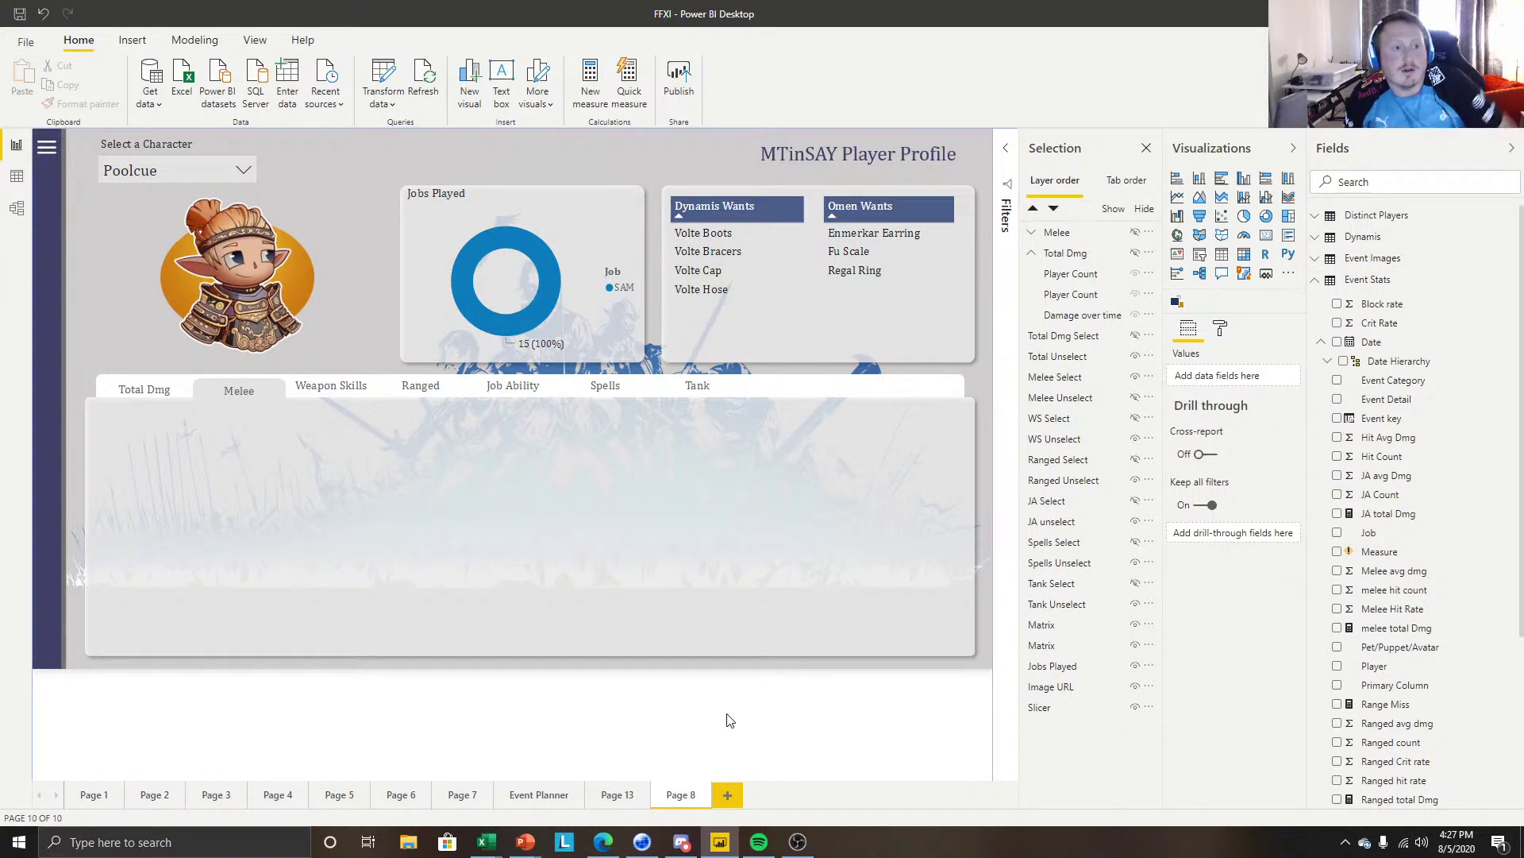